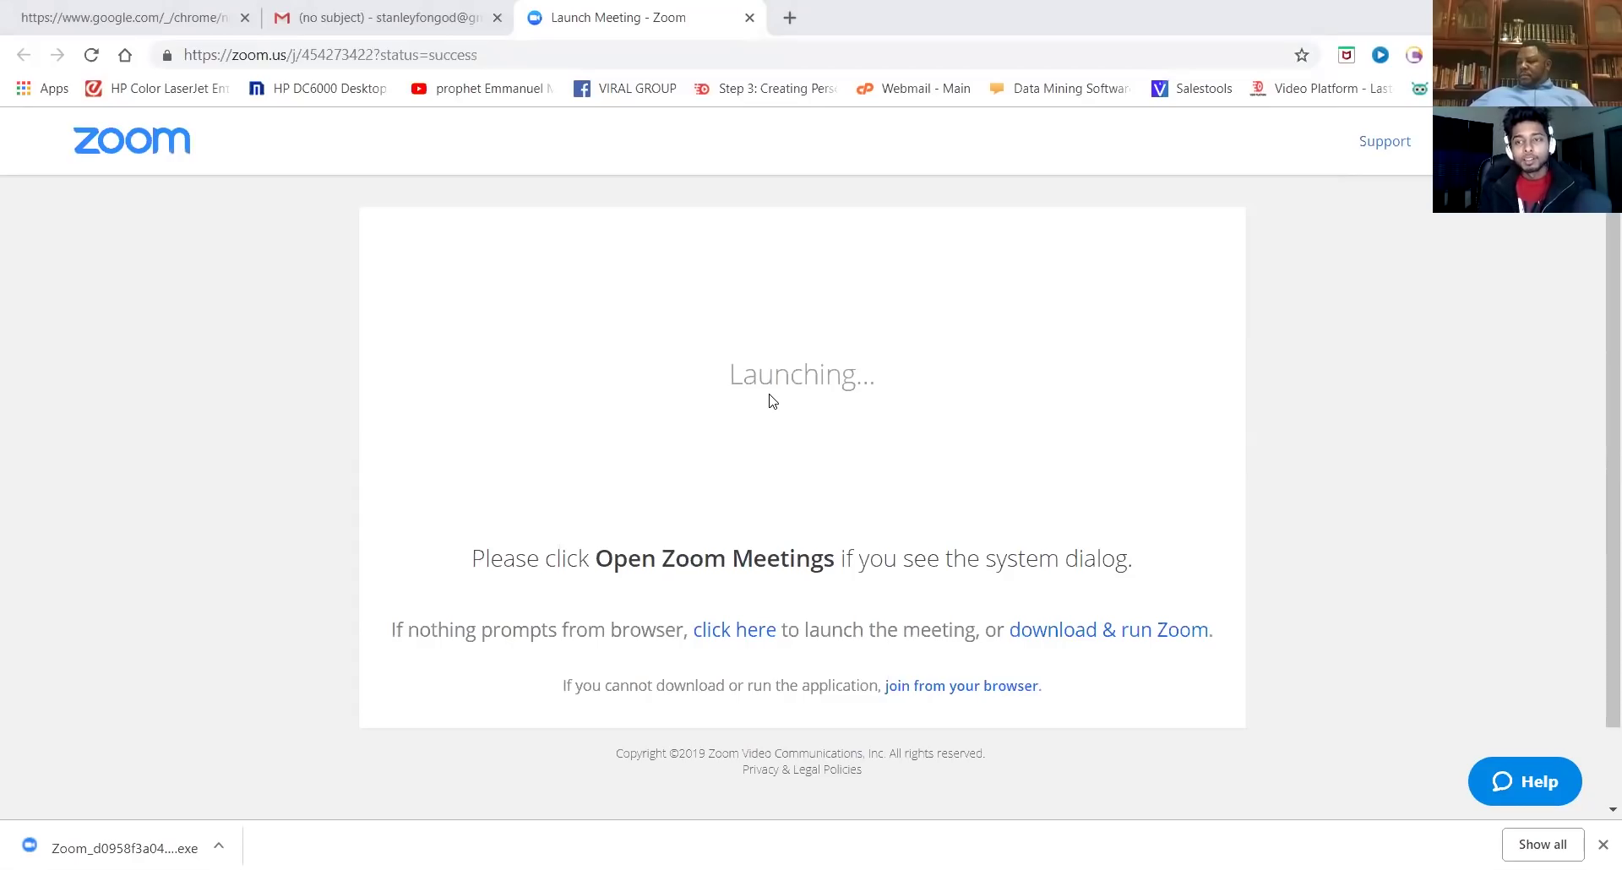
Go to the sportsandscrubs.com/wp-admin address and log in to the site's admin with the prefilled credentials
left_click(414, 30)
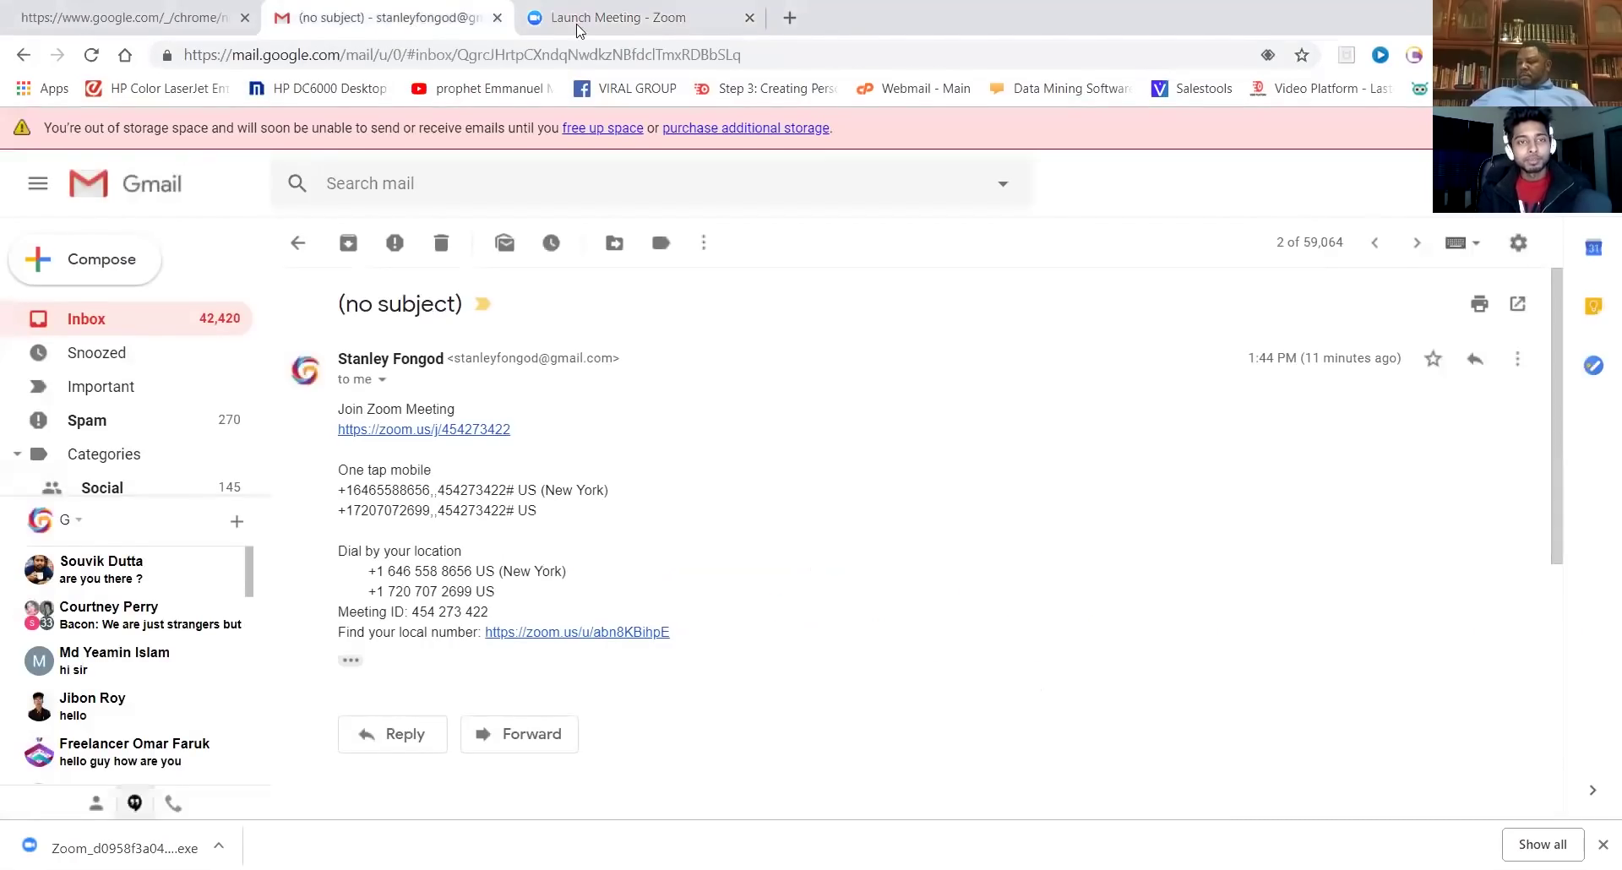
left_click(612, 30)
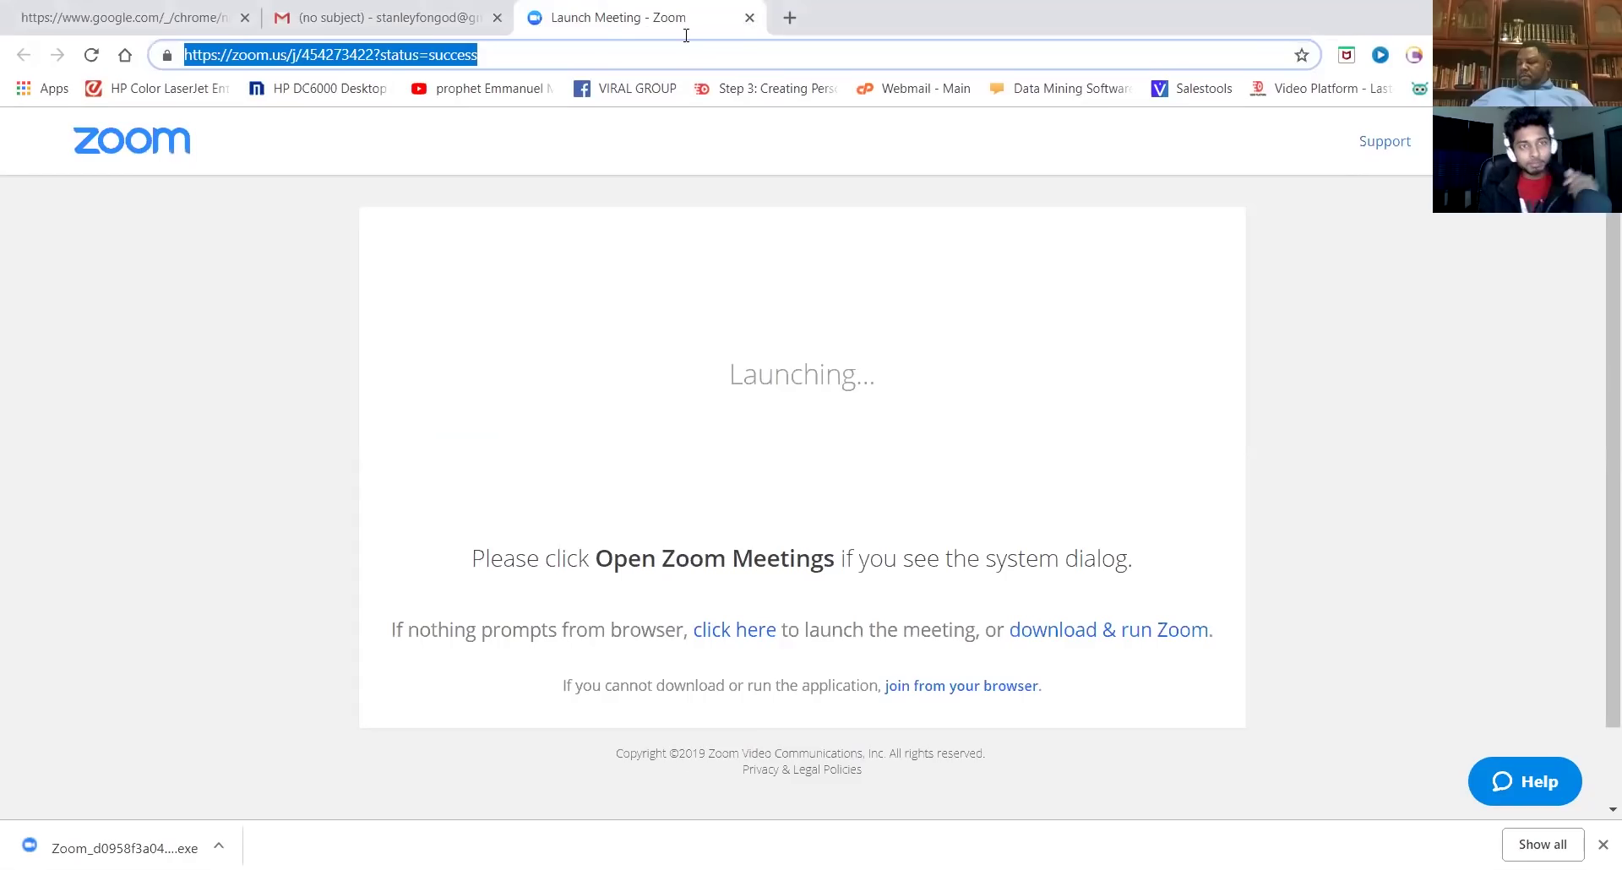
left_click(572, 62)
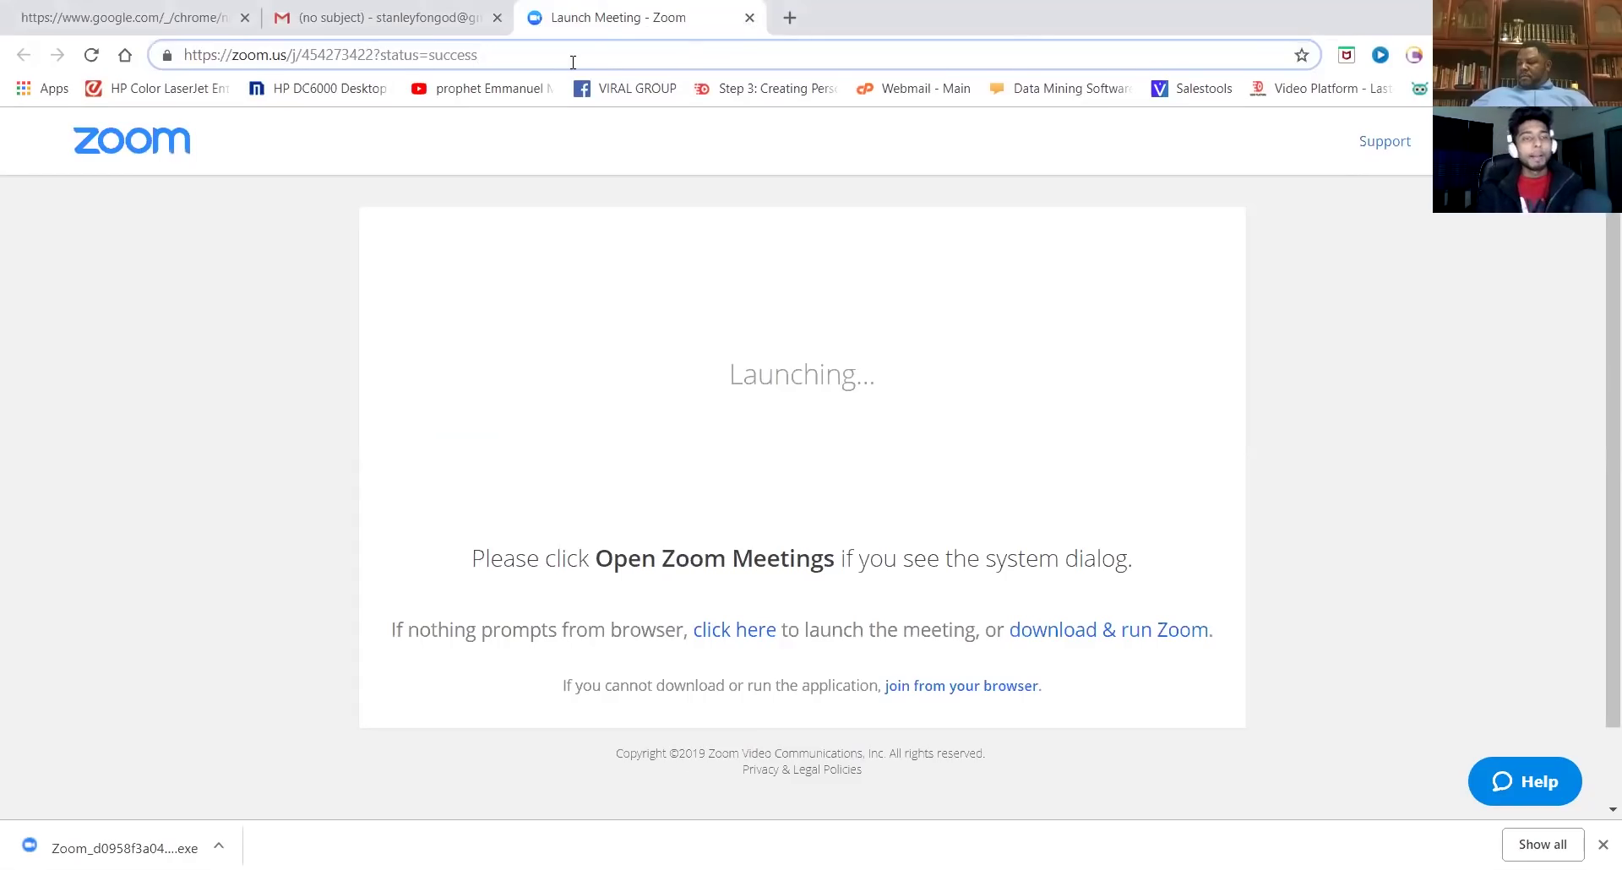
left_click_drag(593, 54, 178, 41)
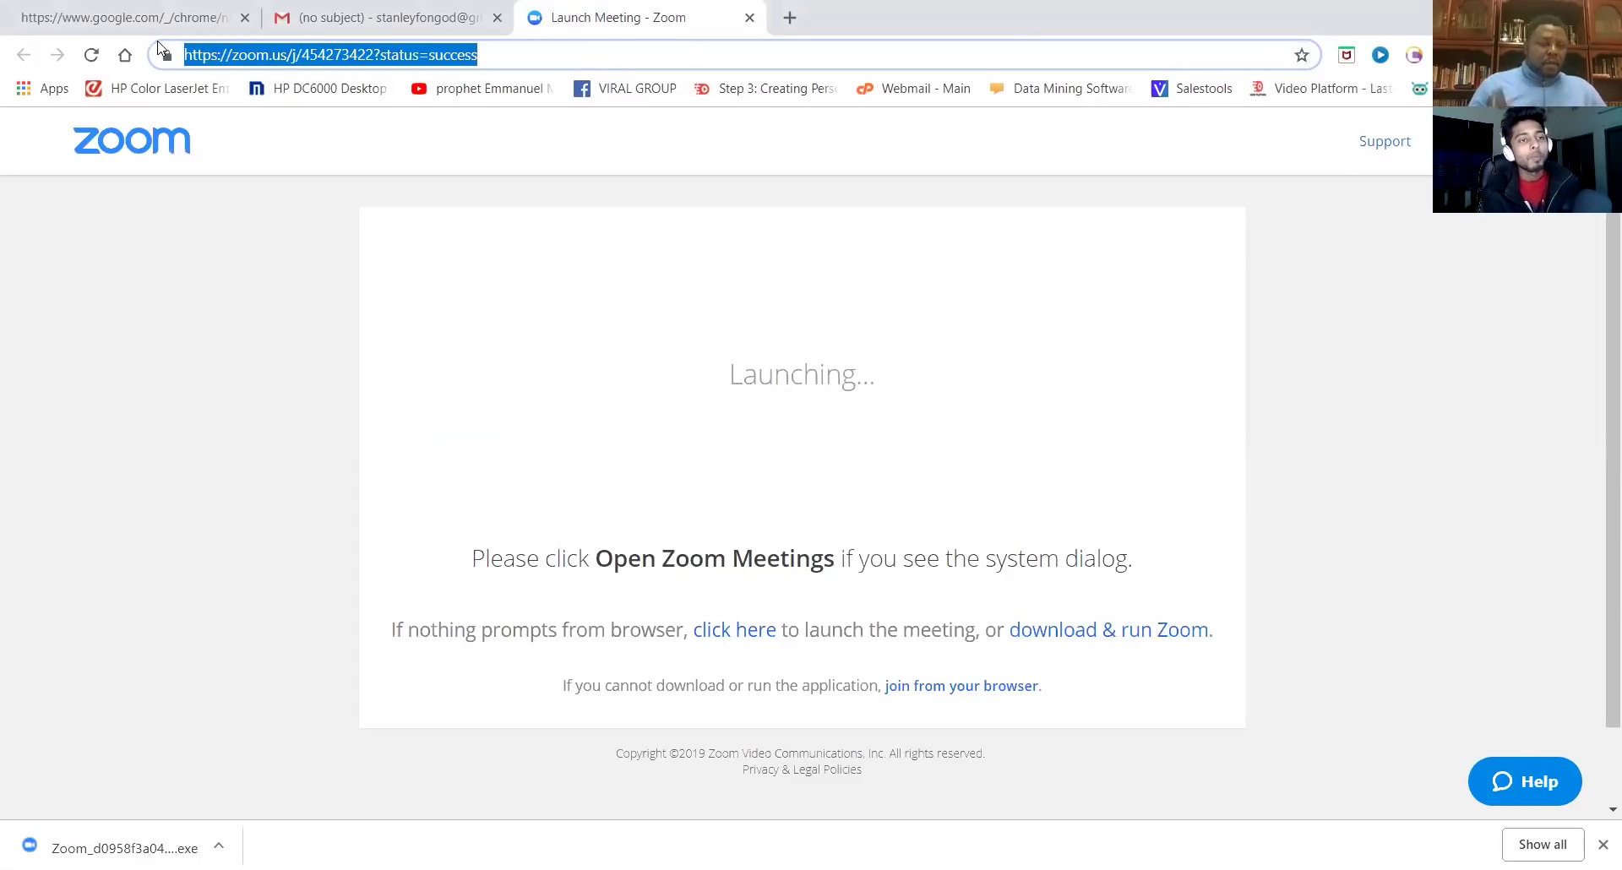
type("sportsandscrubs.com")
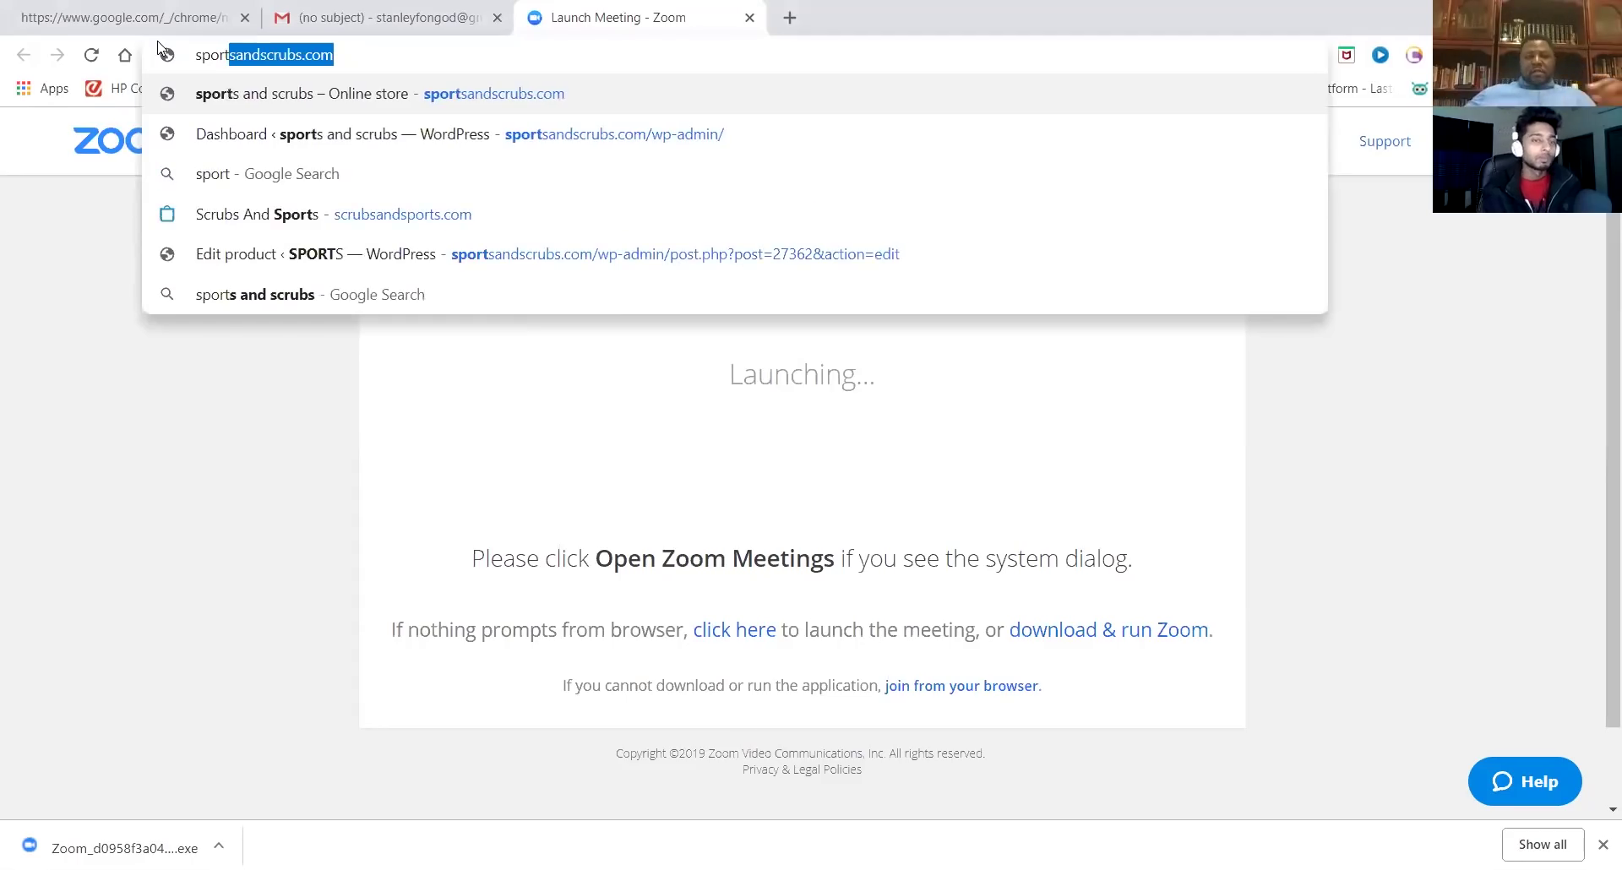
key("Down")
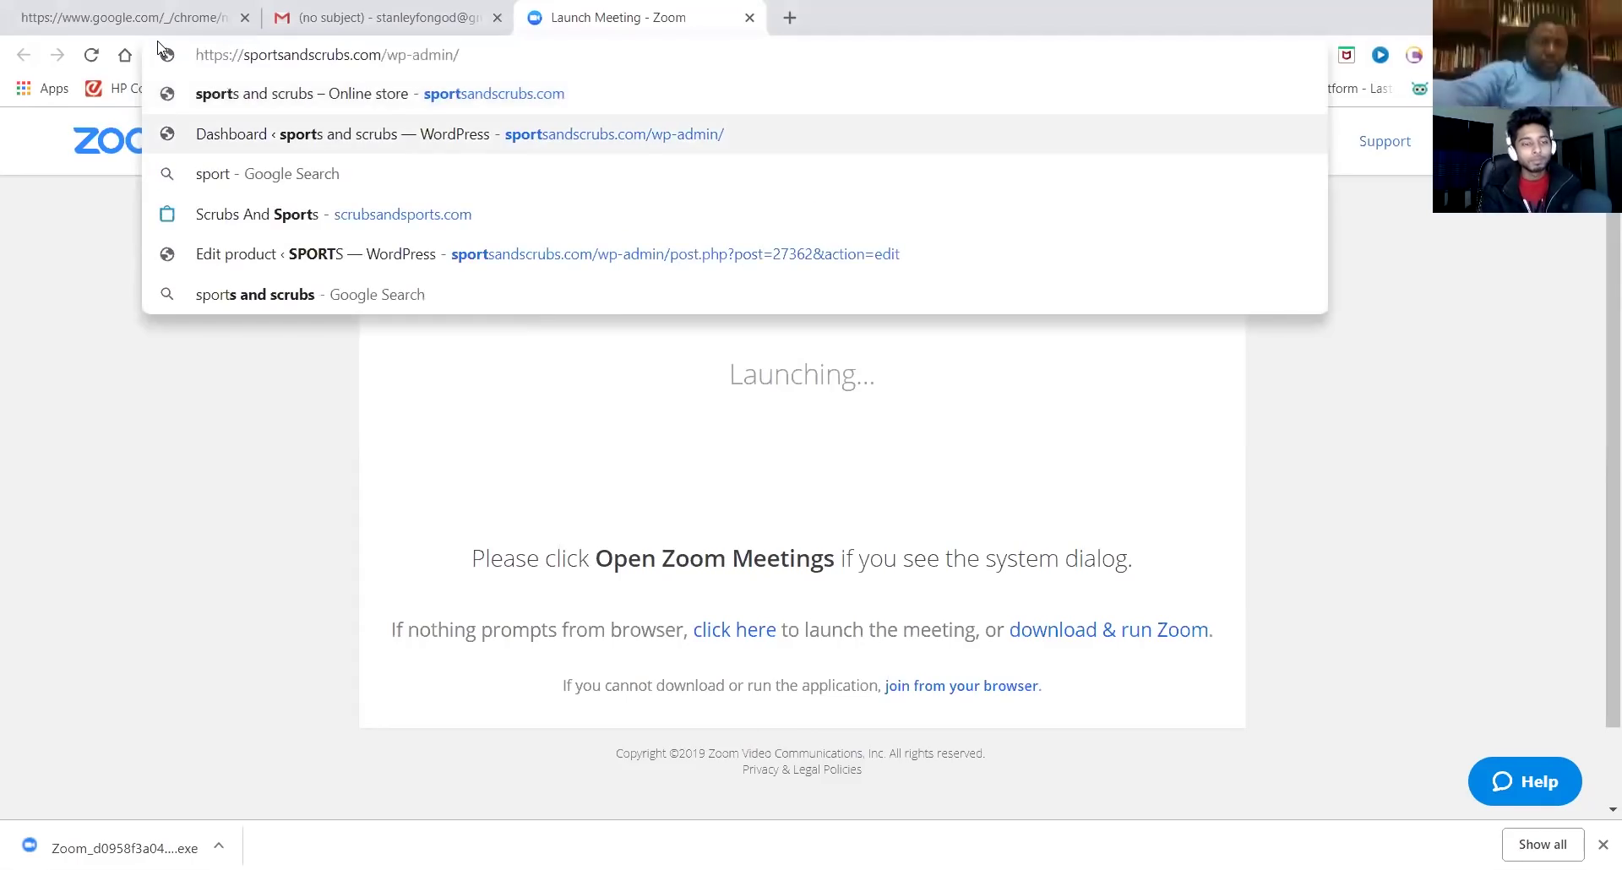
key("Return")
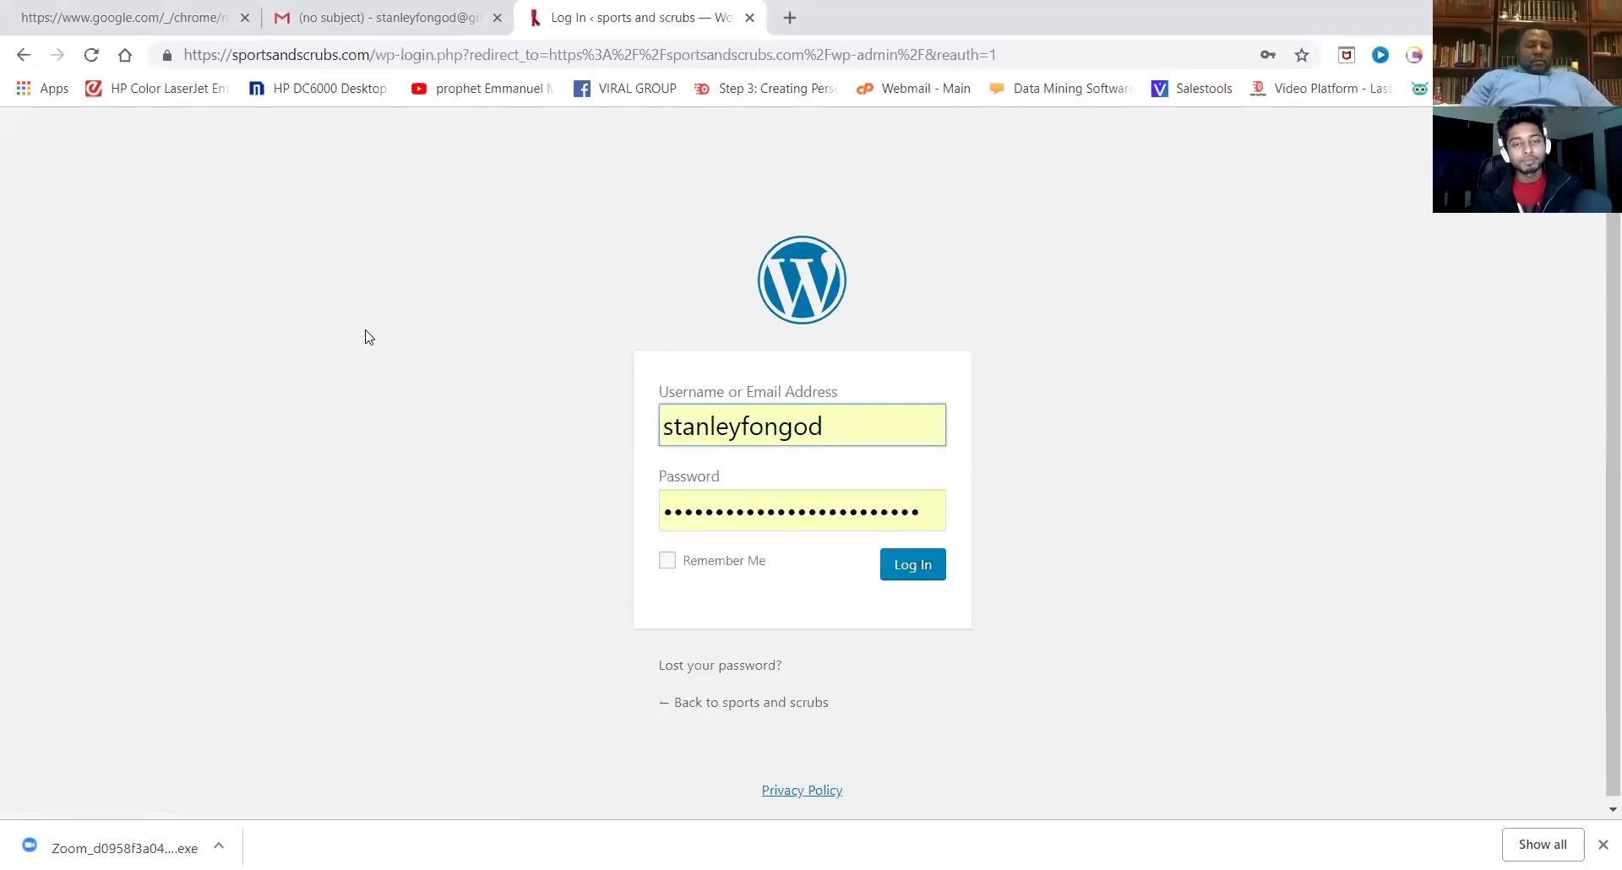
left_click(932, 569)
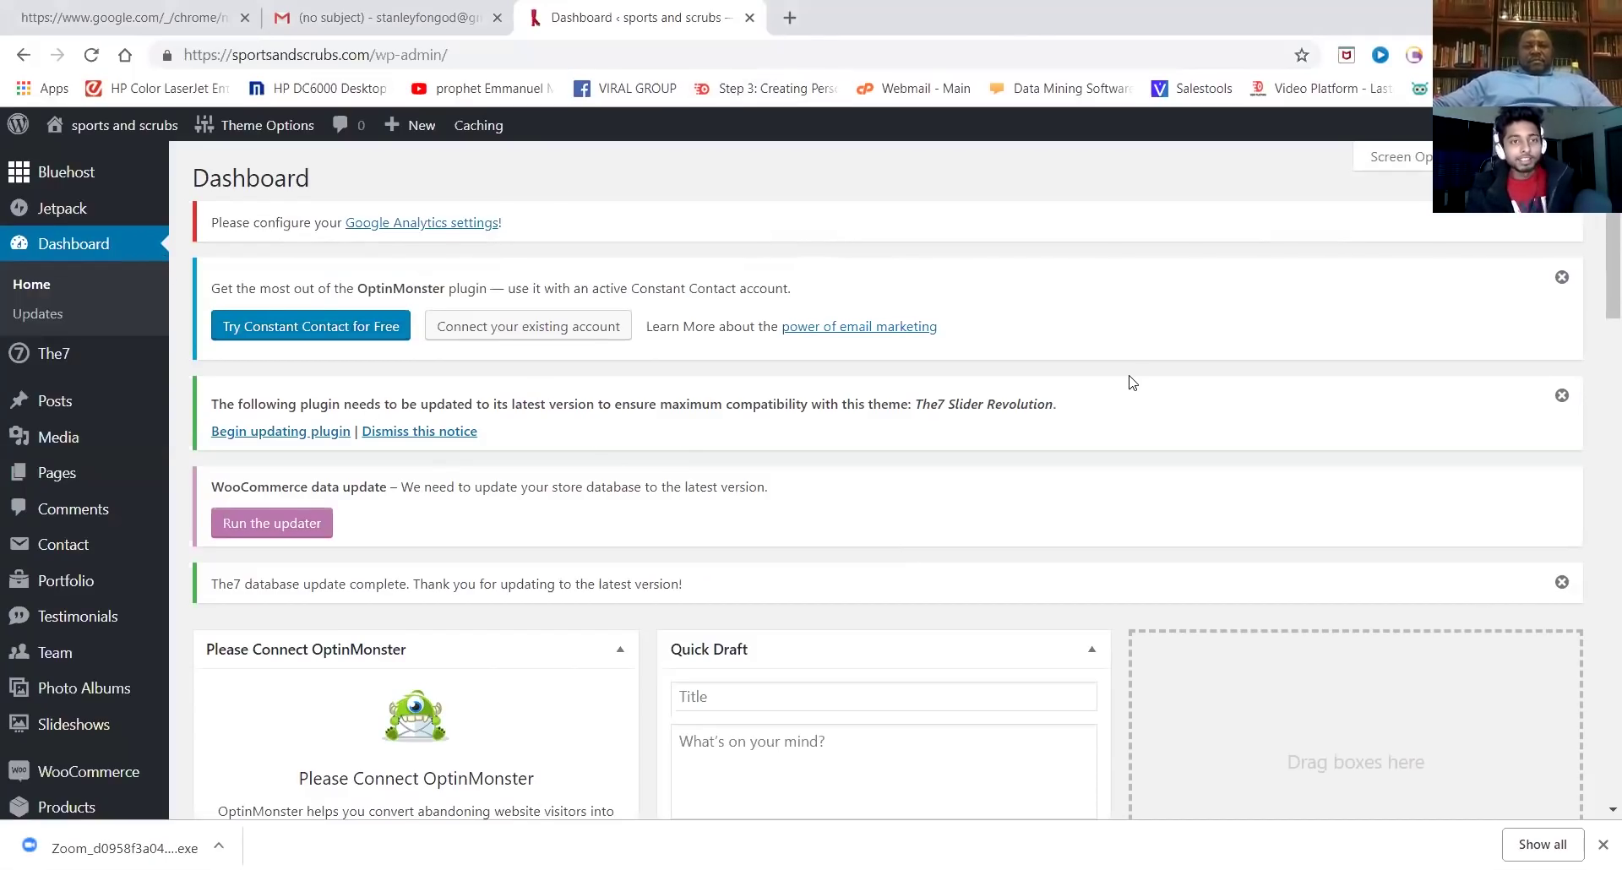
Close the mail tab, the other leftover Google tab and the browser's download bar, keeping only the dashboard open
left_click(498, 17)
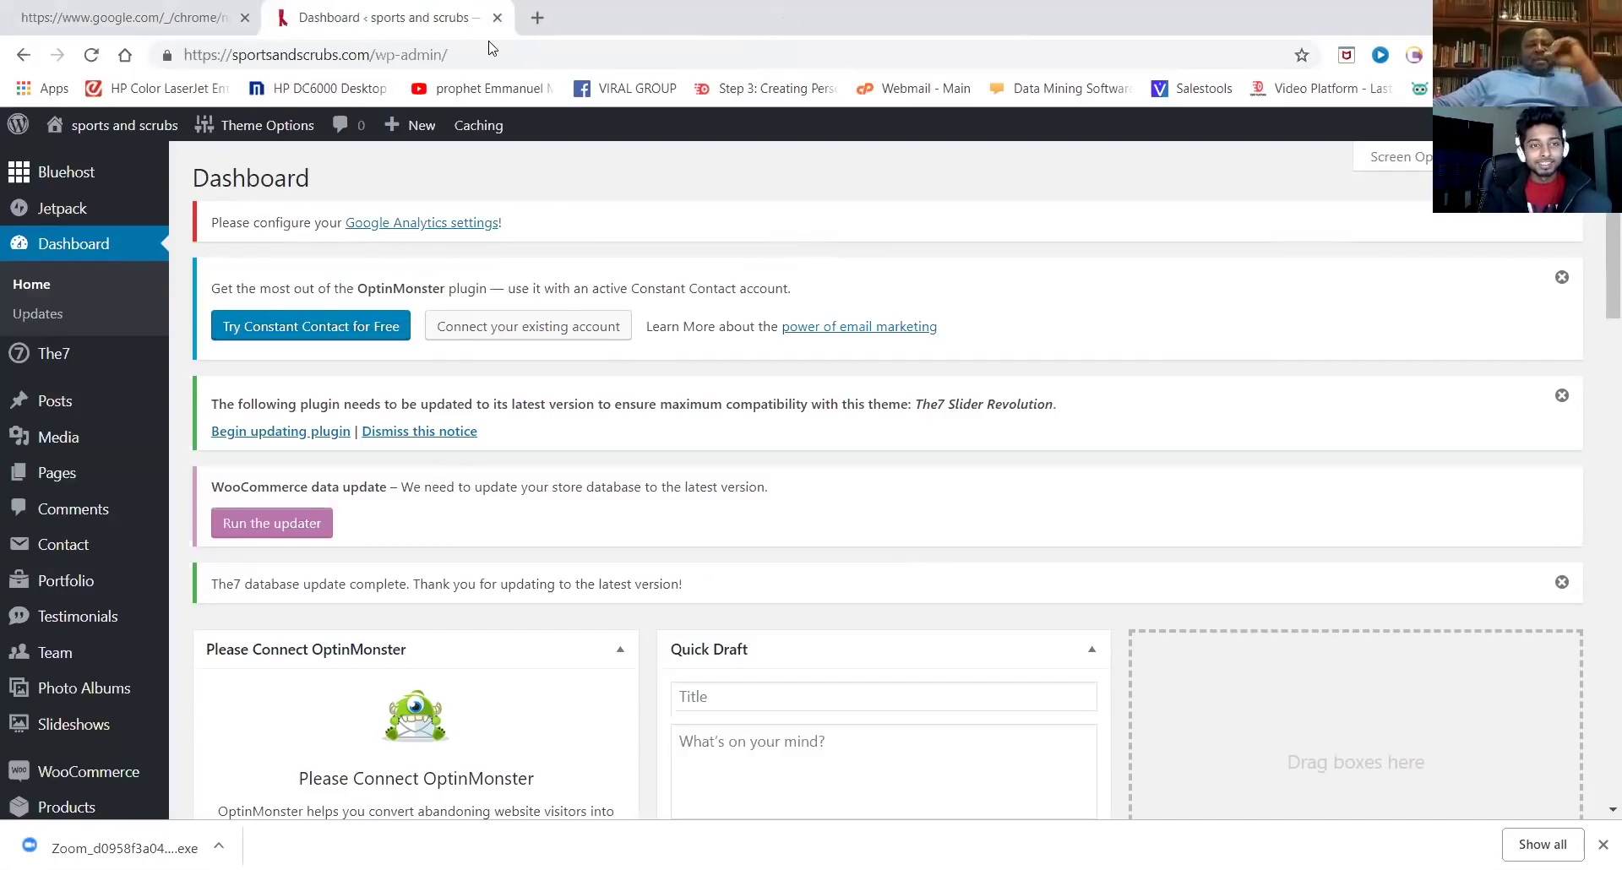
left_click(245, 17)
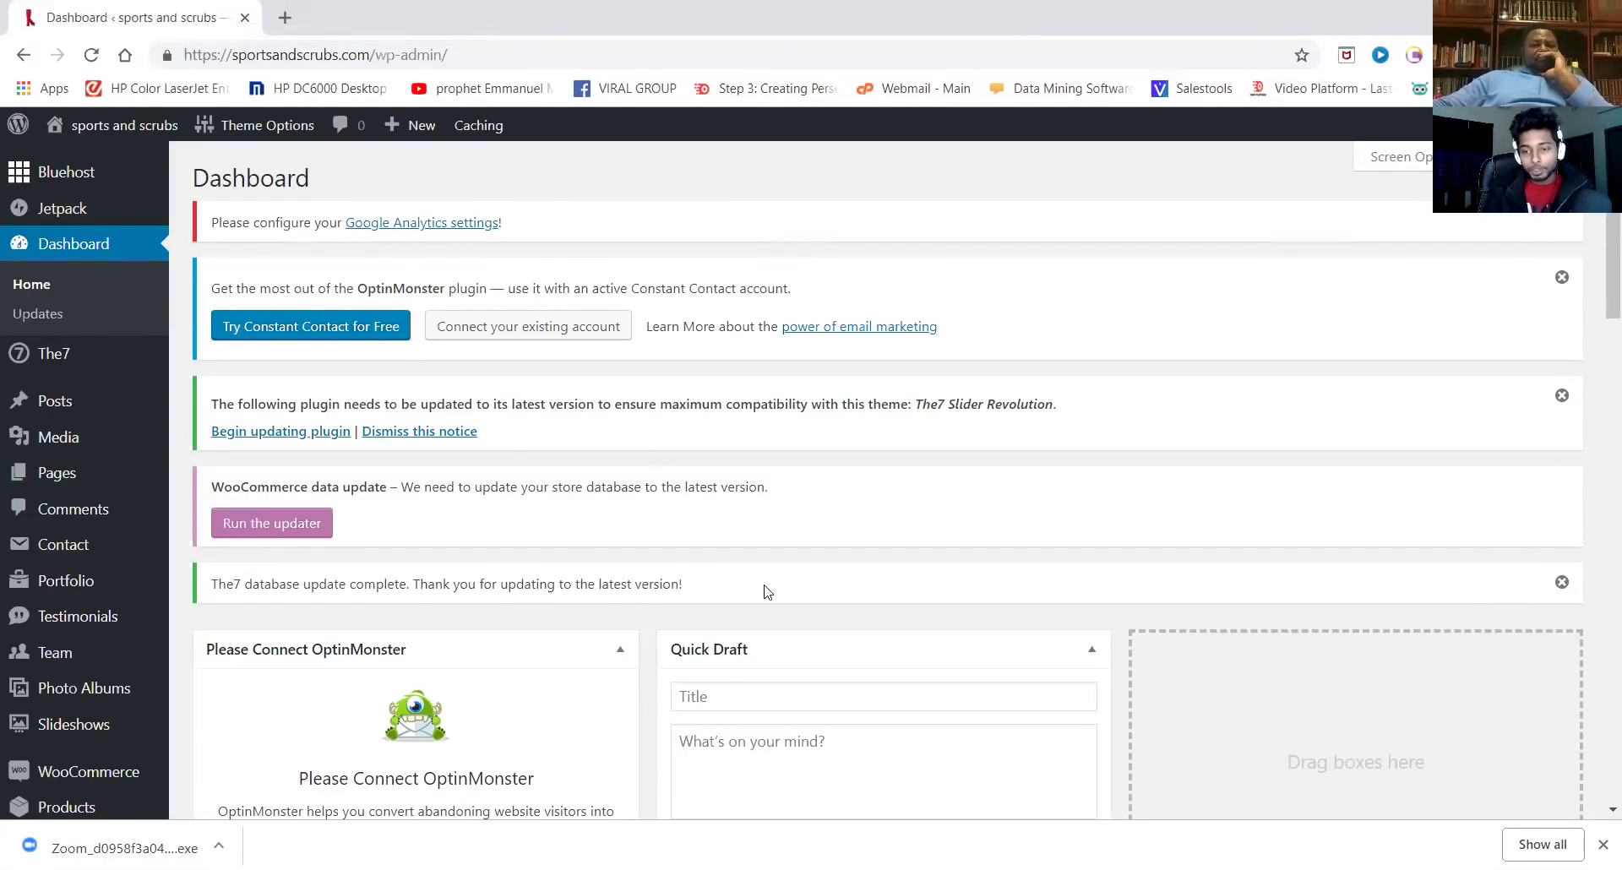
left_click(1603, 844)
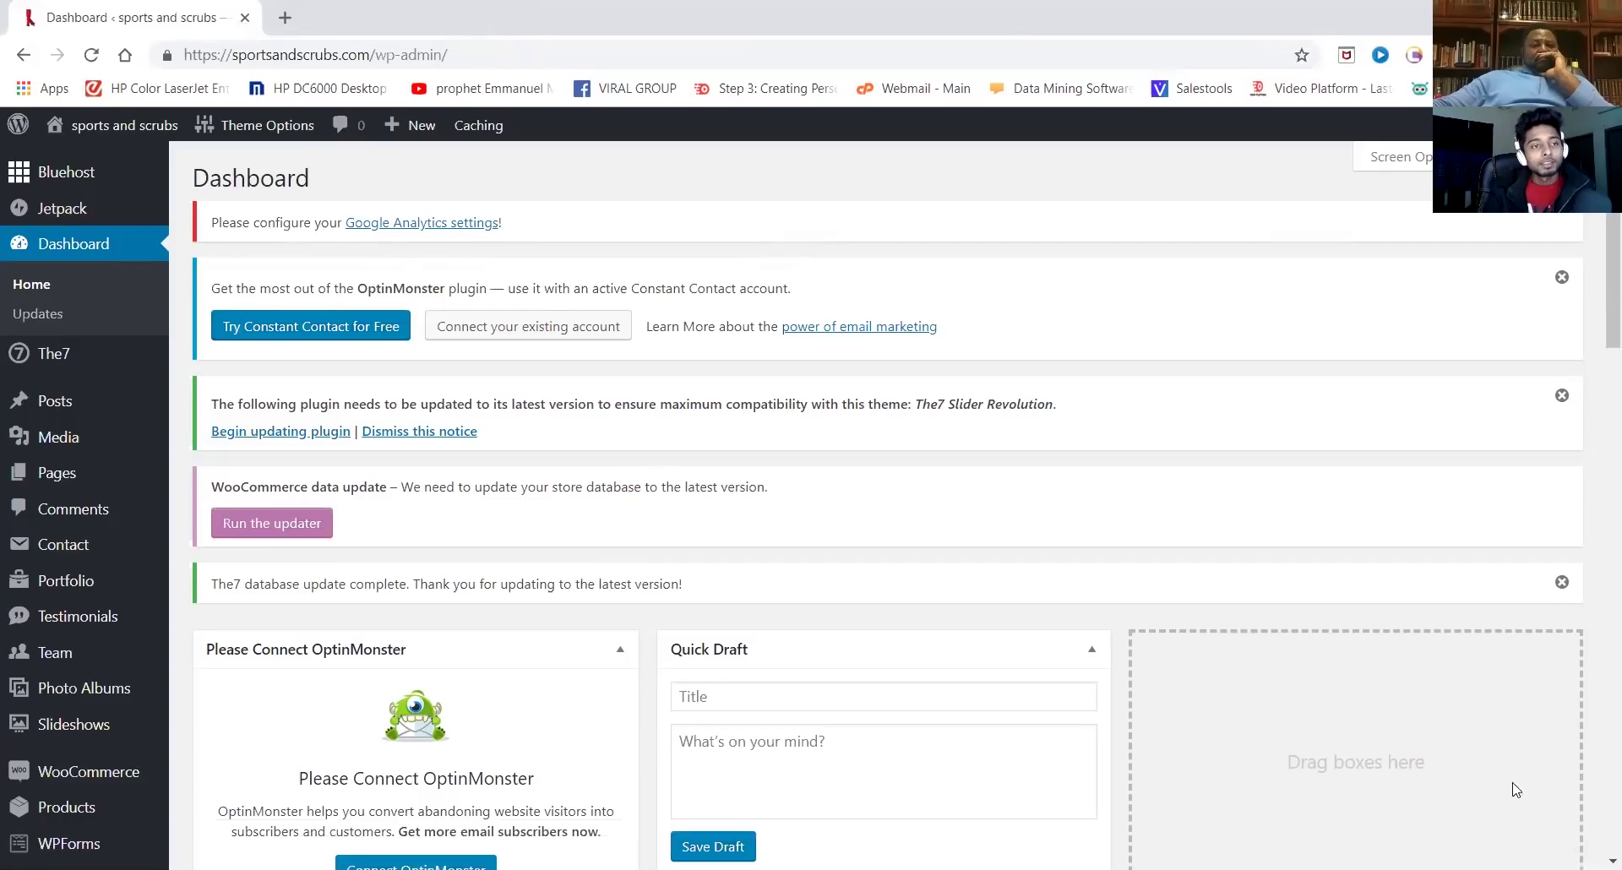
Open the live storefront in a second browser tab, leaving the admin dashboard open in the first
mouse_move(114, 128)
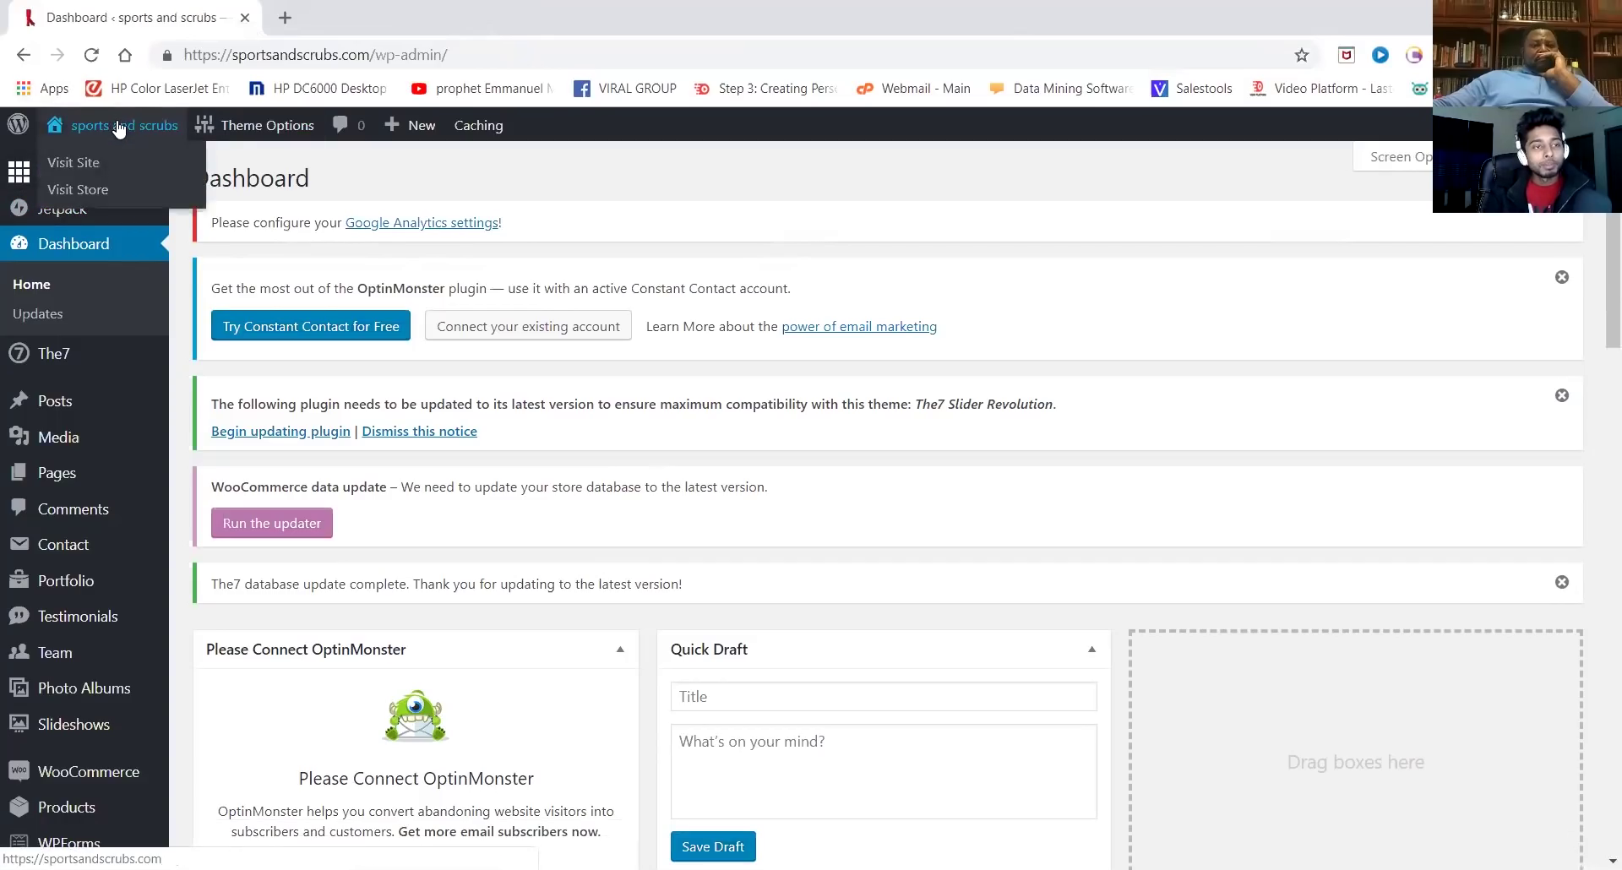
right_click(97, 167)
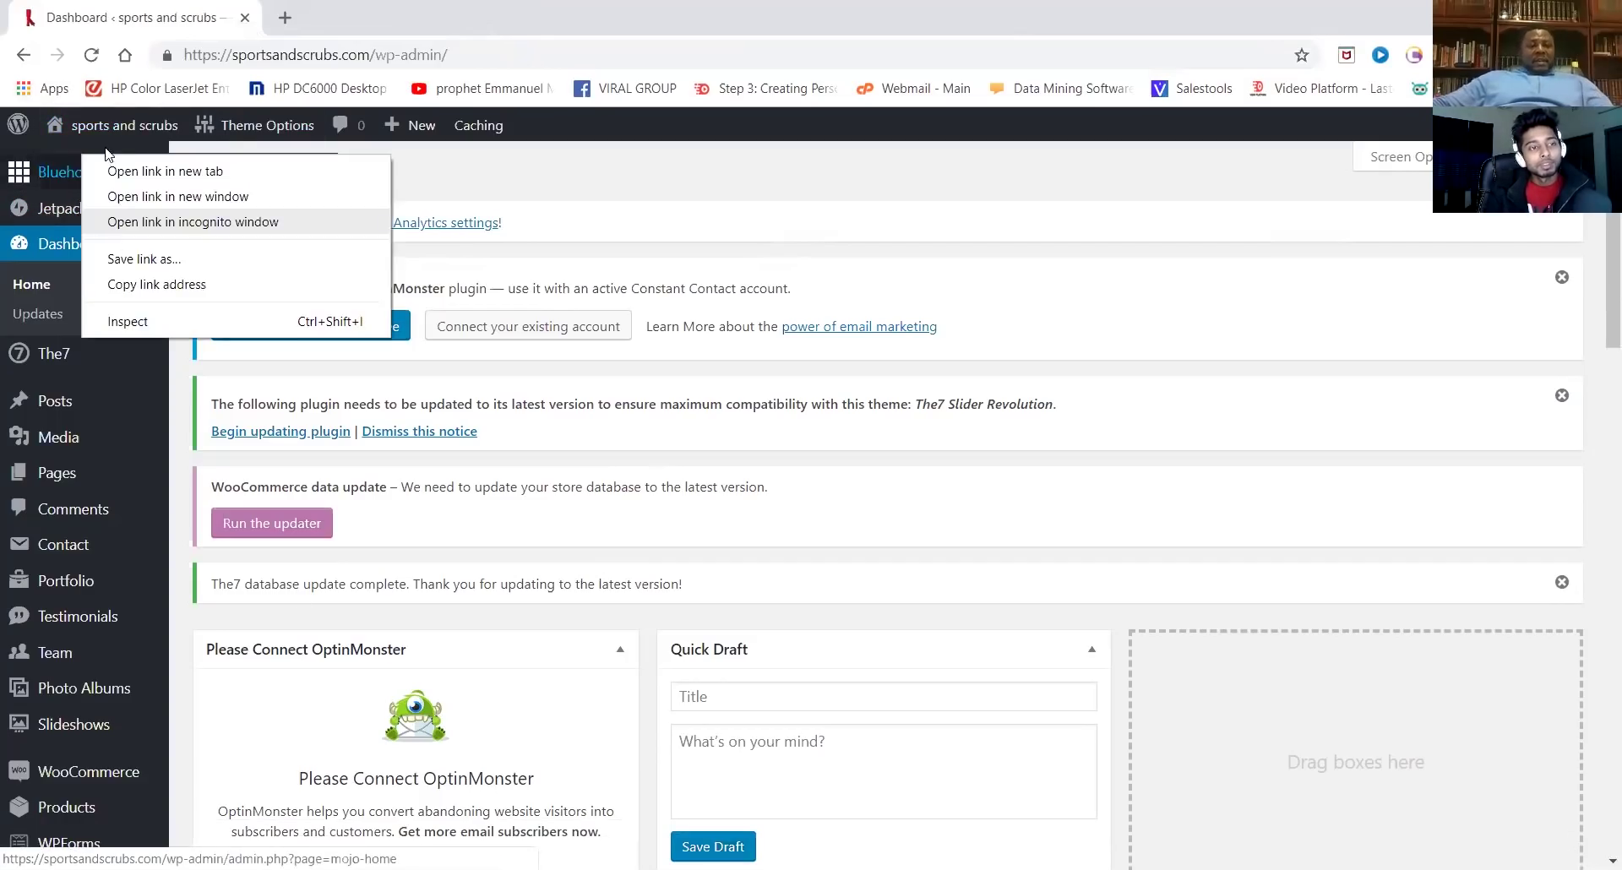
left_click(142, 173)
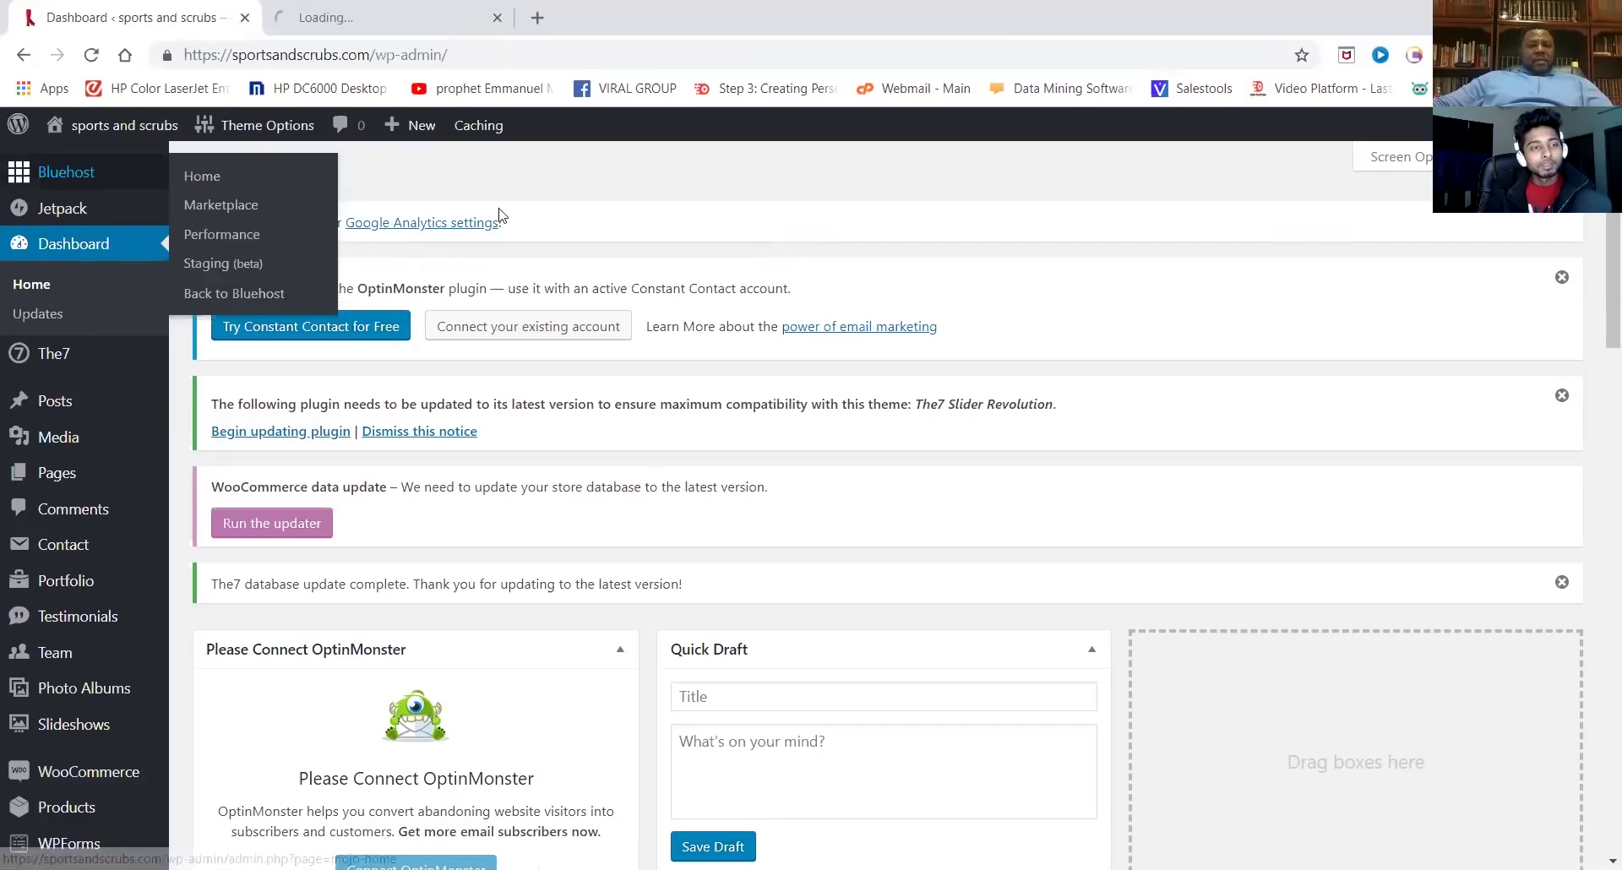
left_click(439, 15)
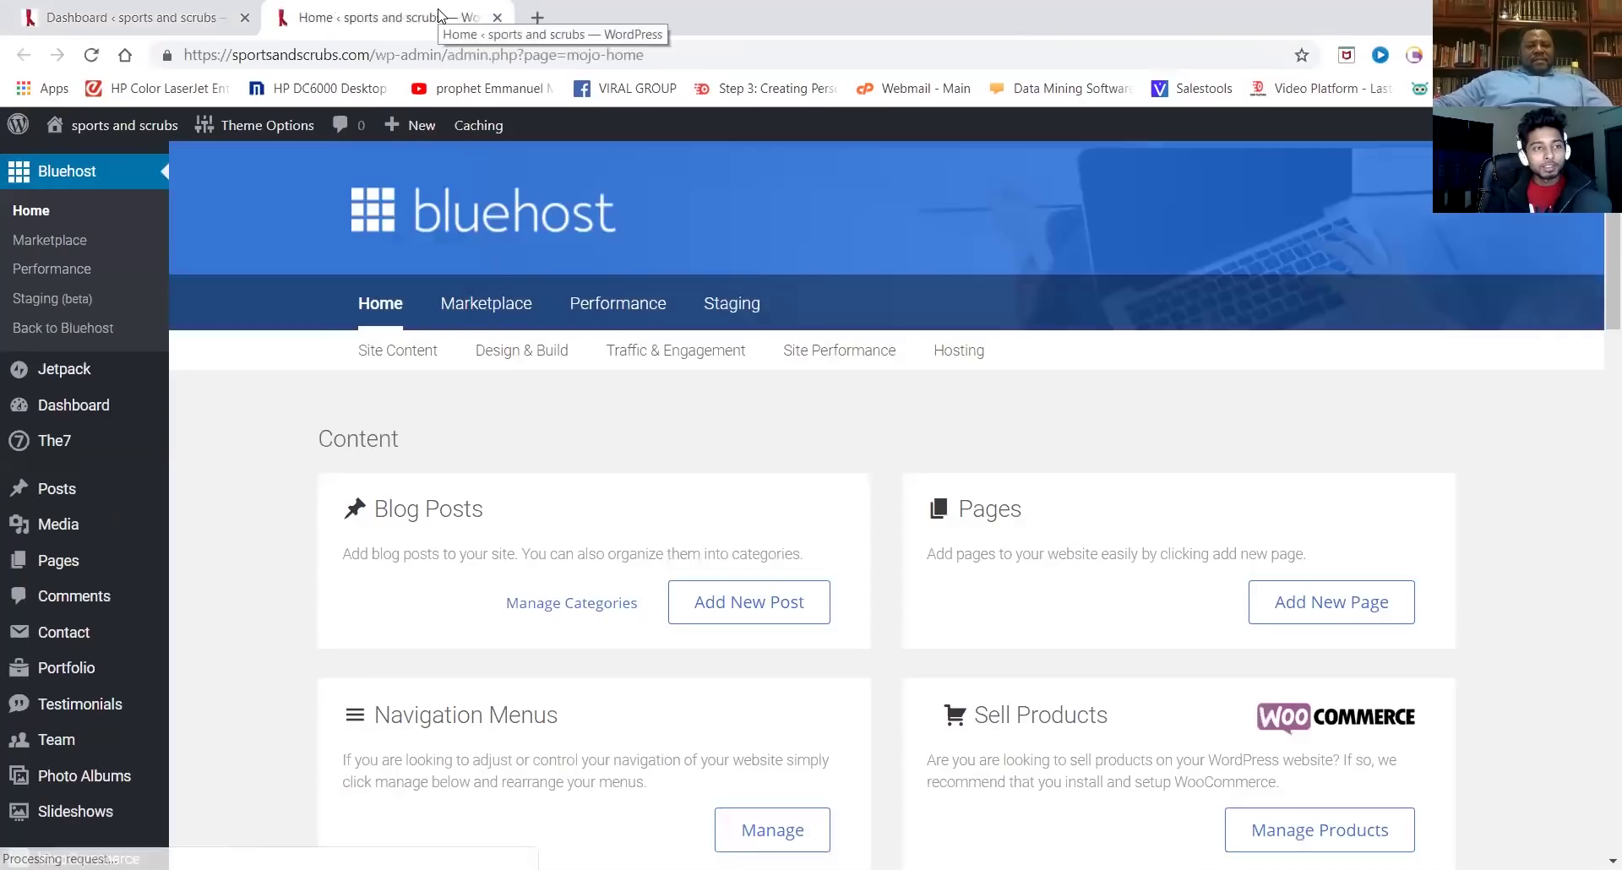
mouse_move(110, 135)
left_click(83, 164)
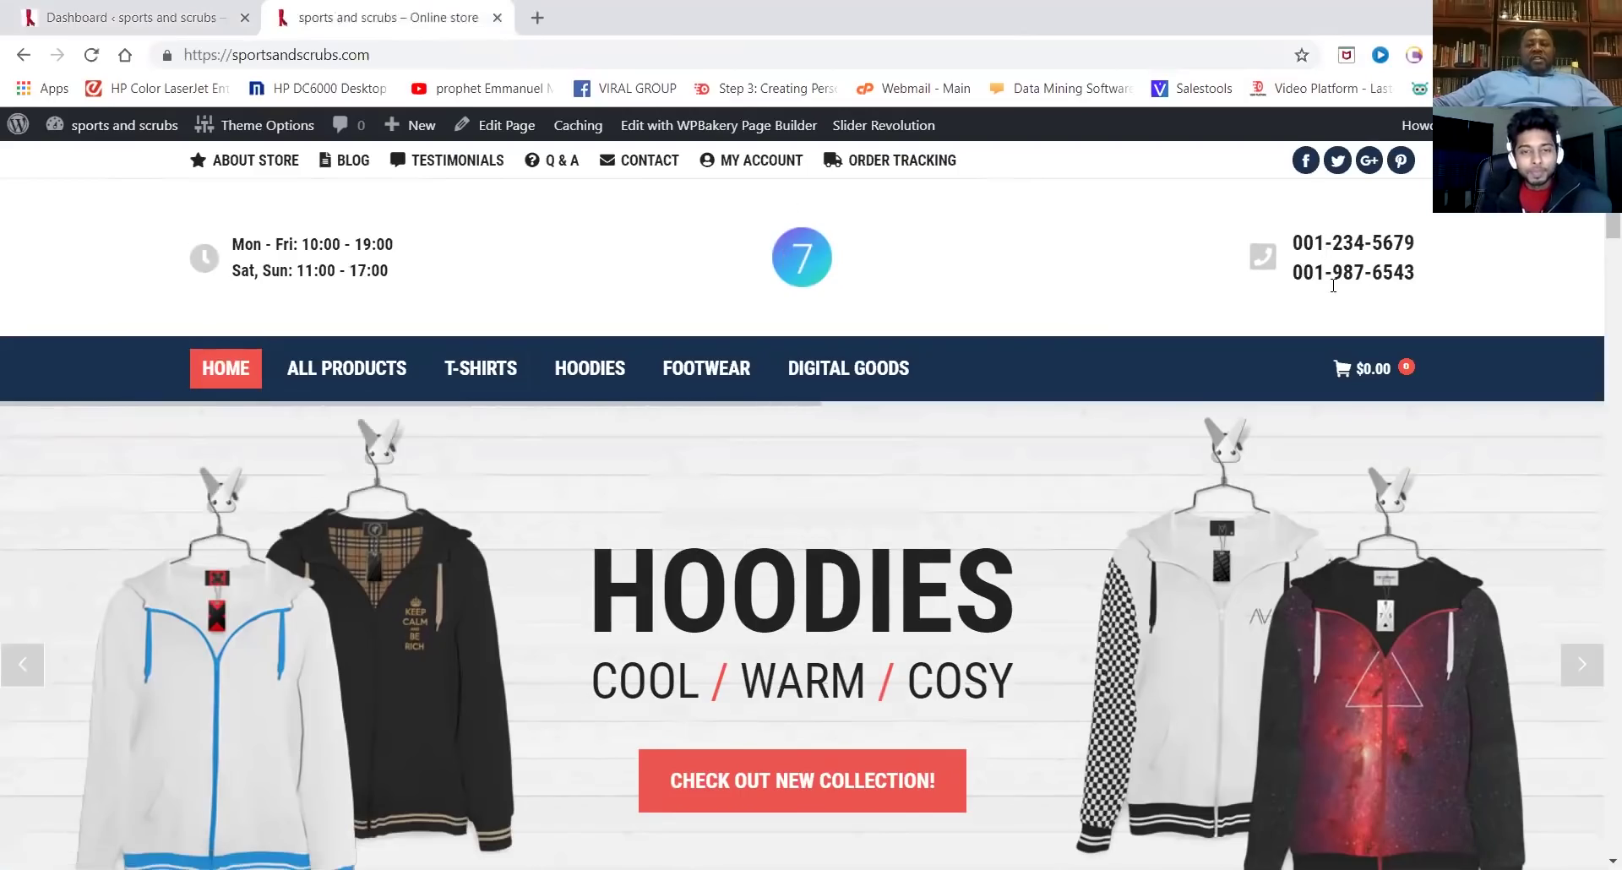
Look through the storefront's homepage from the hoodies banner to the footer, including the Shipping & Return Policy section
scroll(751, 366, "down", 2)
scroll(758, 336, "down", 15)
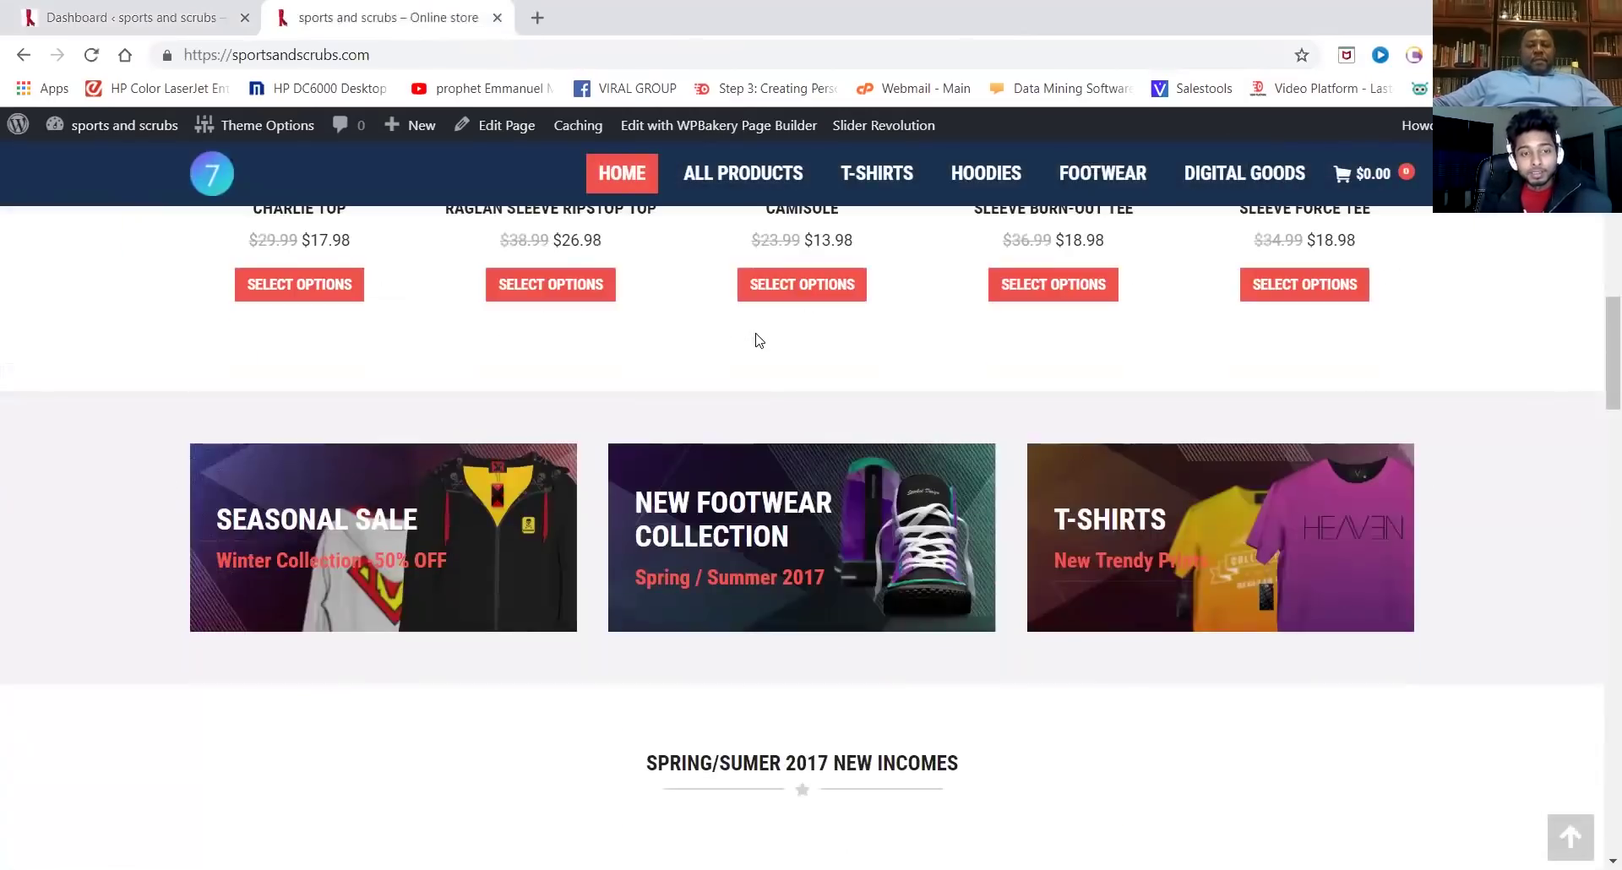
scroll(758, 335, "up", 1)
scroll(710, 319, "down", 7)
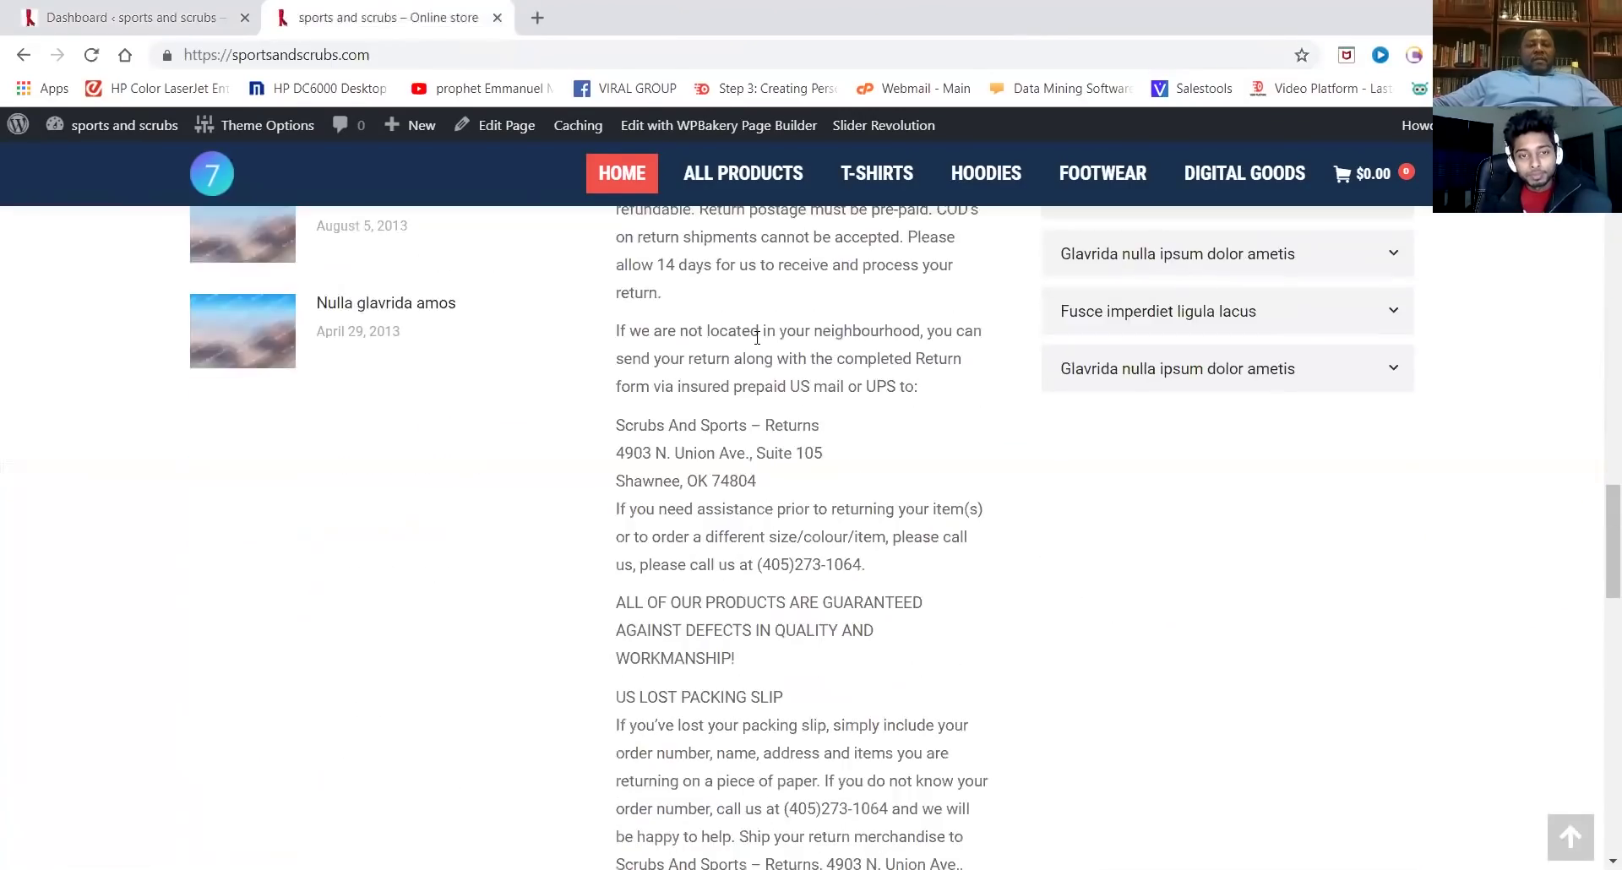
scroll(717, 319, "up", 6)
scroll(1030, 445, "up", 3)
scroll(750, 314, "down", 17)
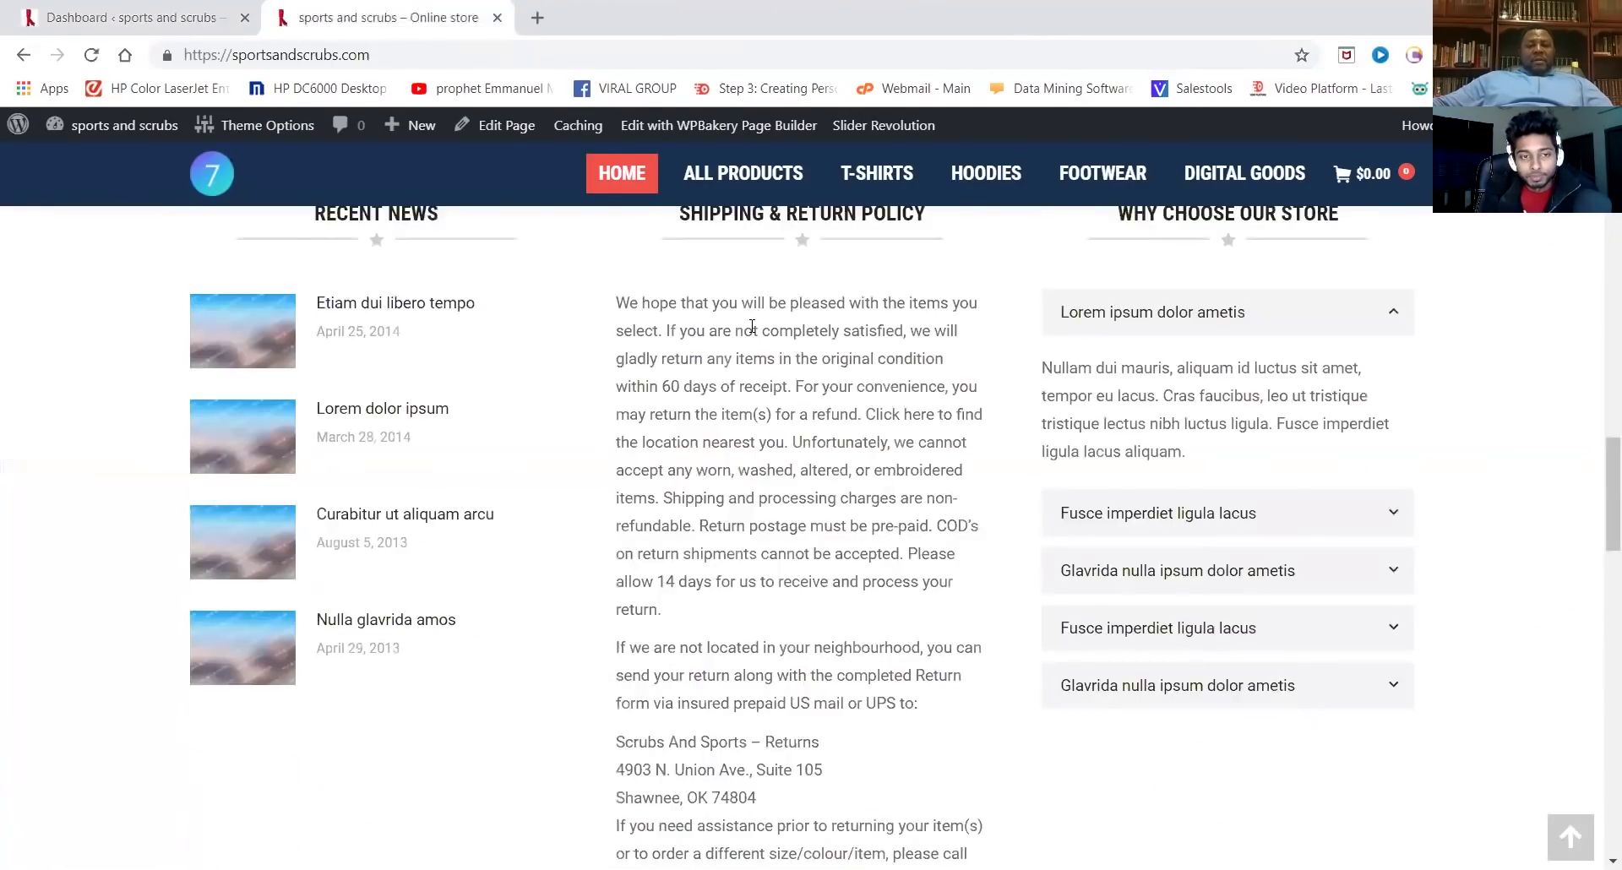
scroll(750, 315, "down", 6)
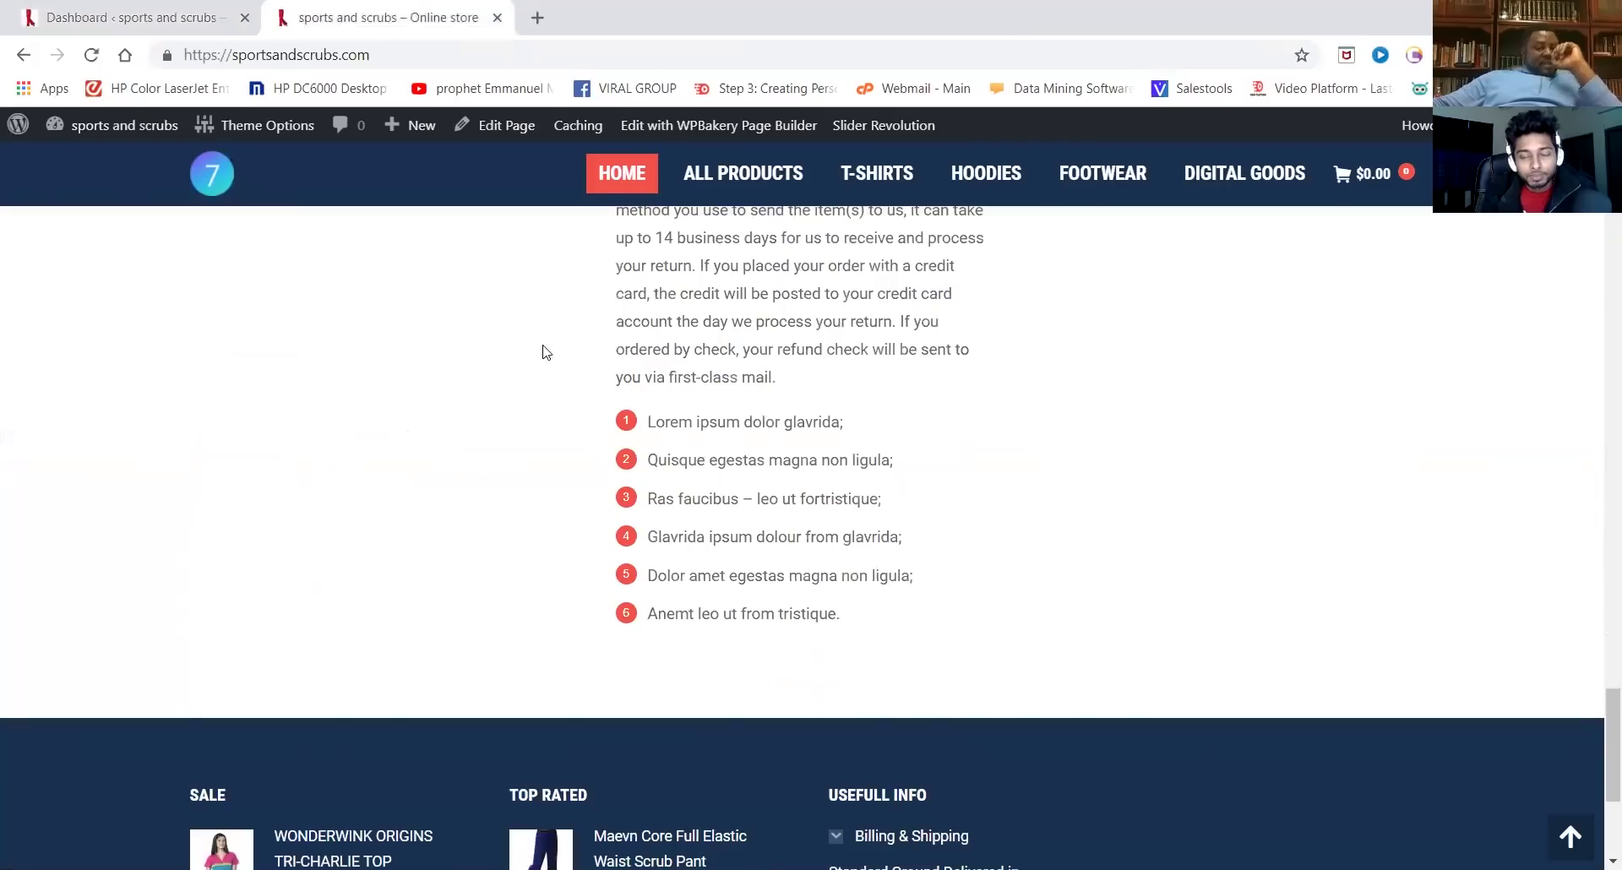
scroll(543, 351, "down", 4)
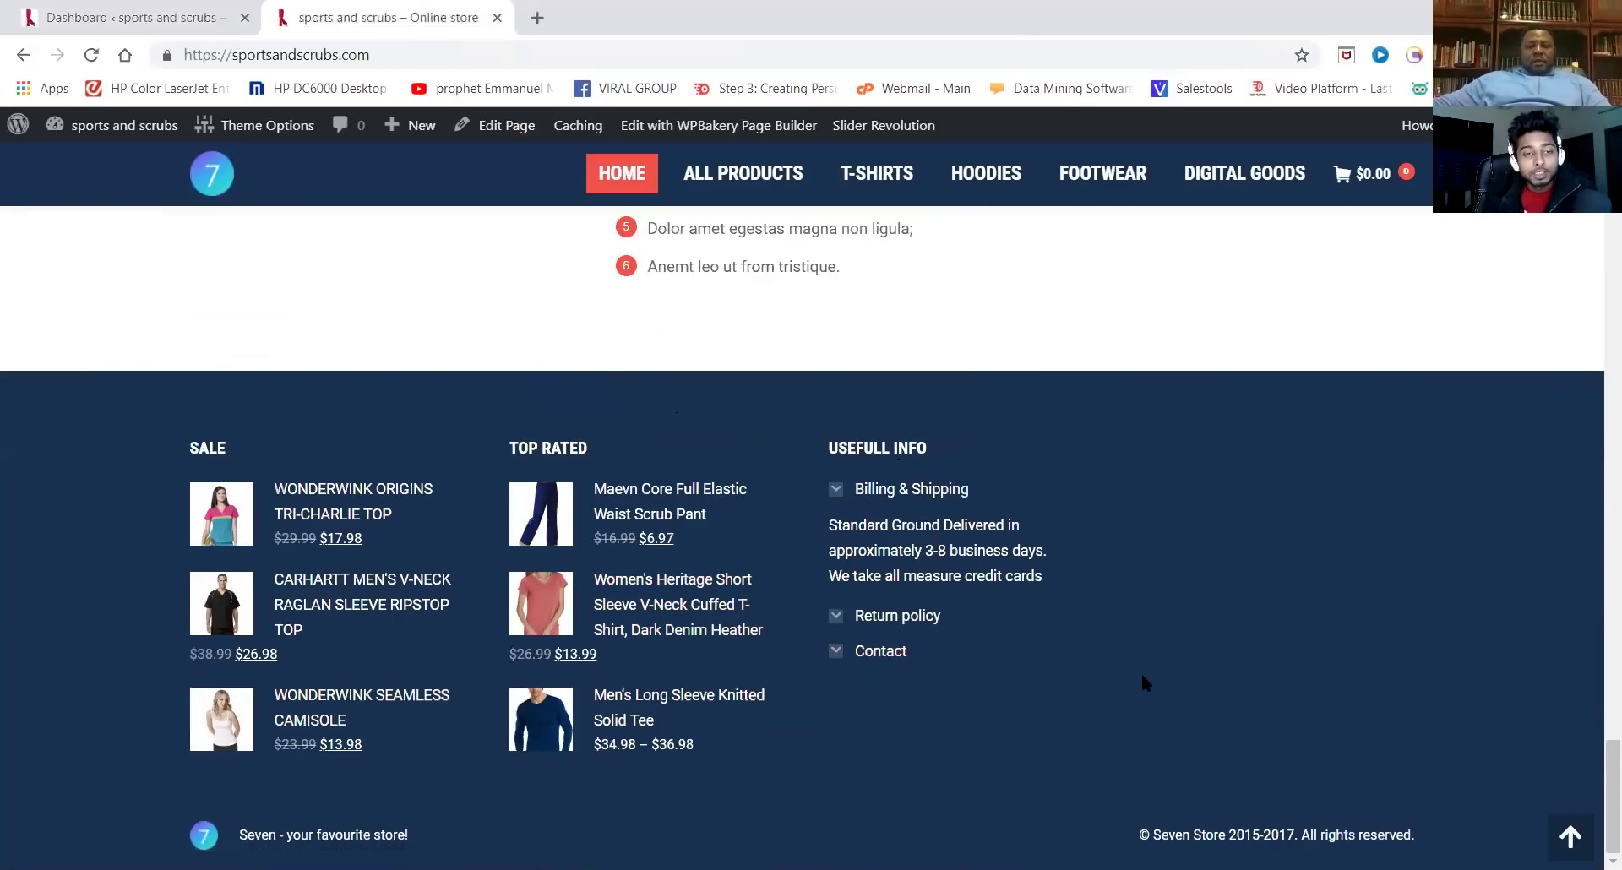
scroll(1137, 673, "up", 9)
scroll(414, 667, "up", 10)
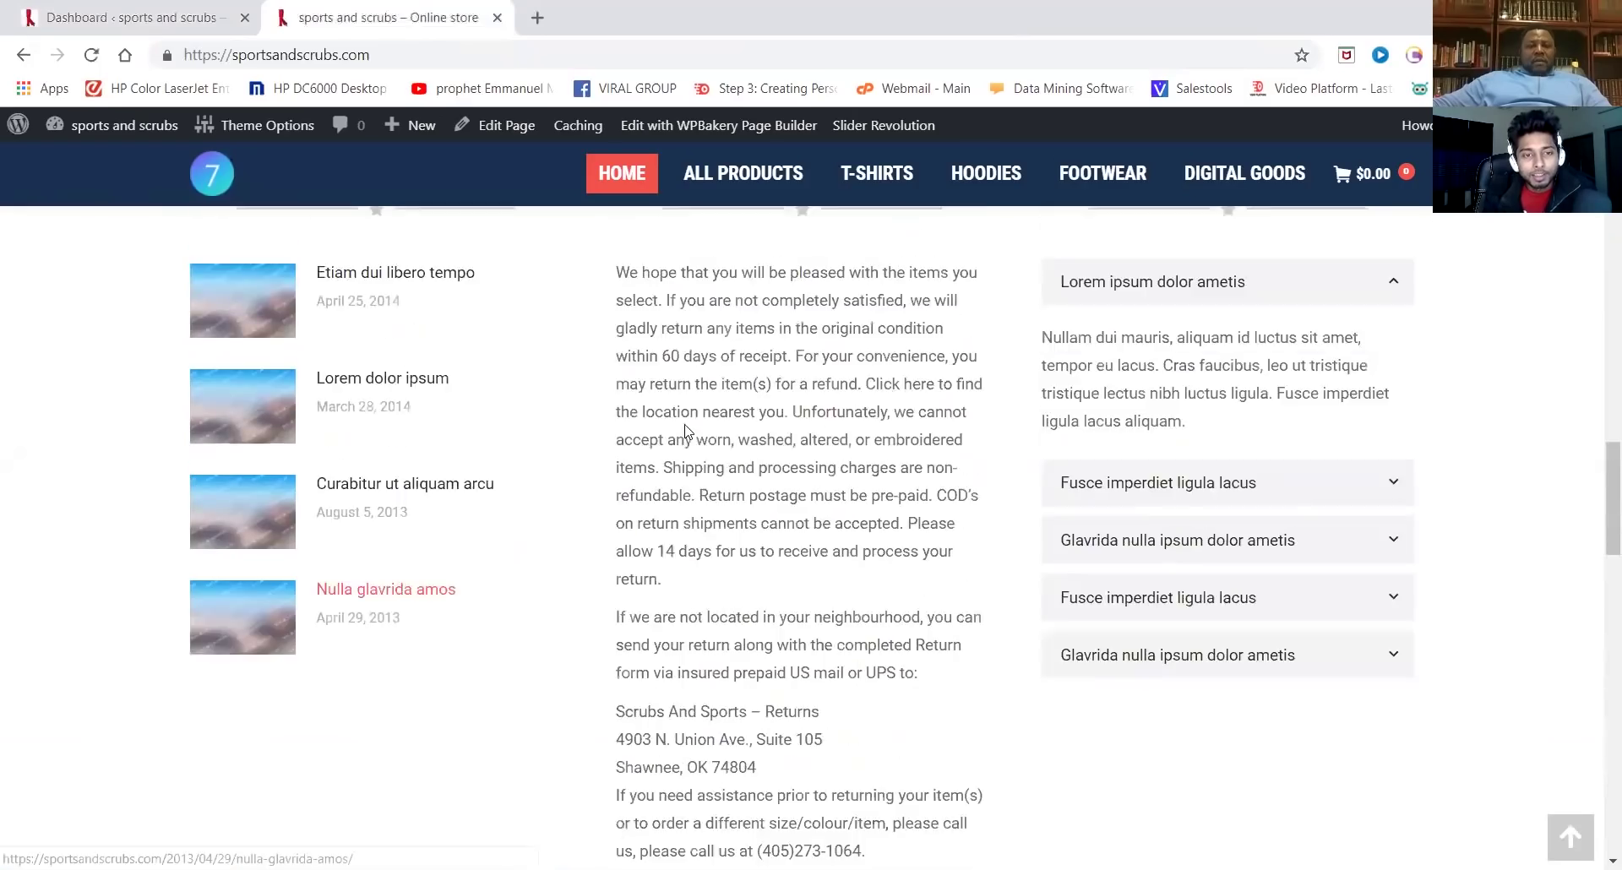
scroll(686, 431, "up", 3)
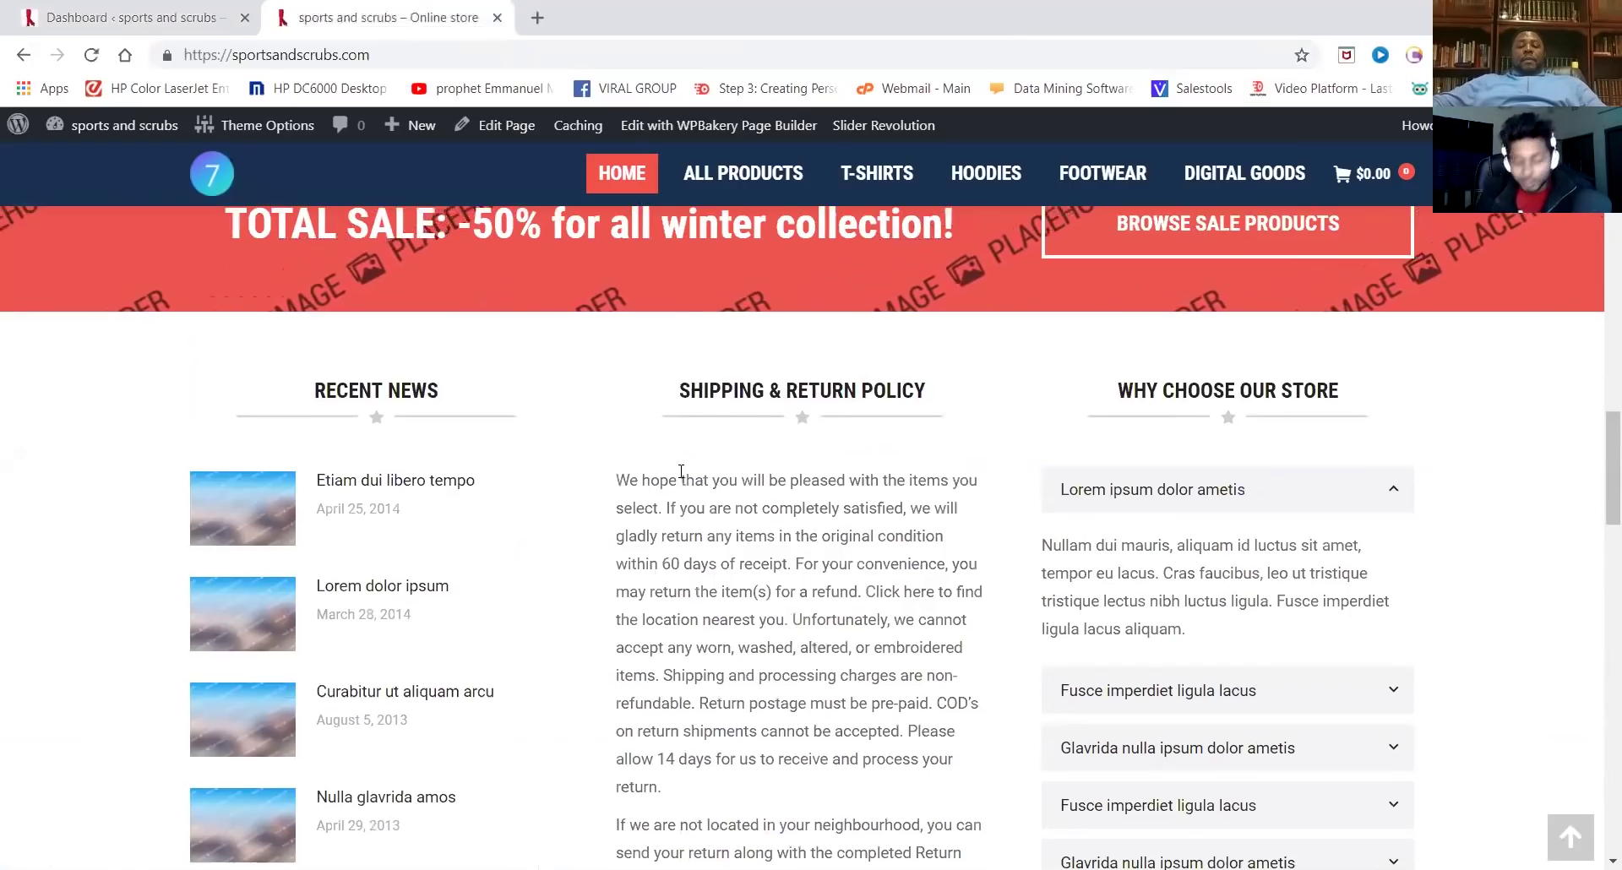
scroll(681, 471, "down", 15)
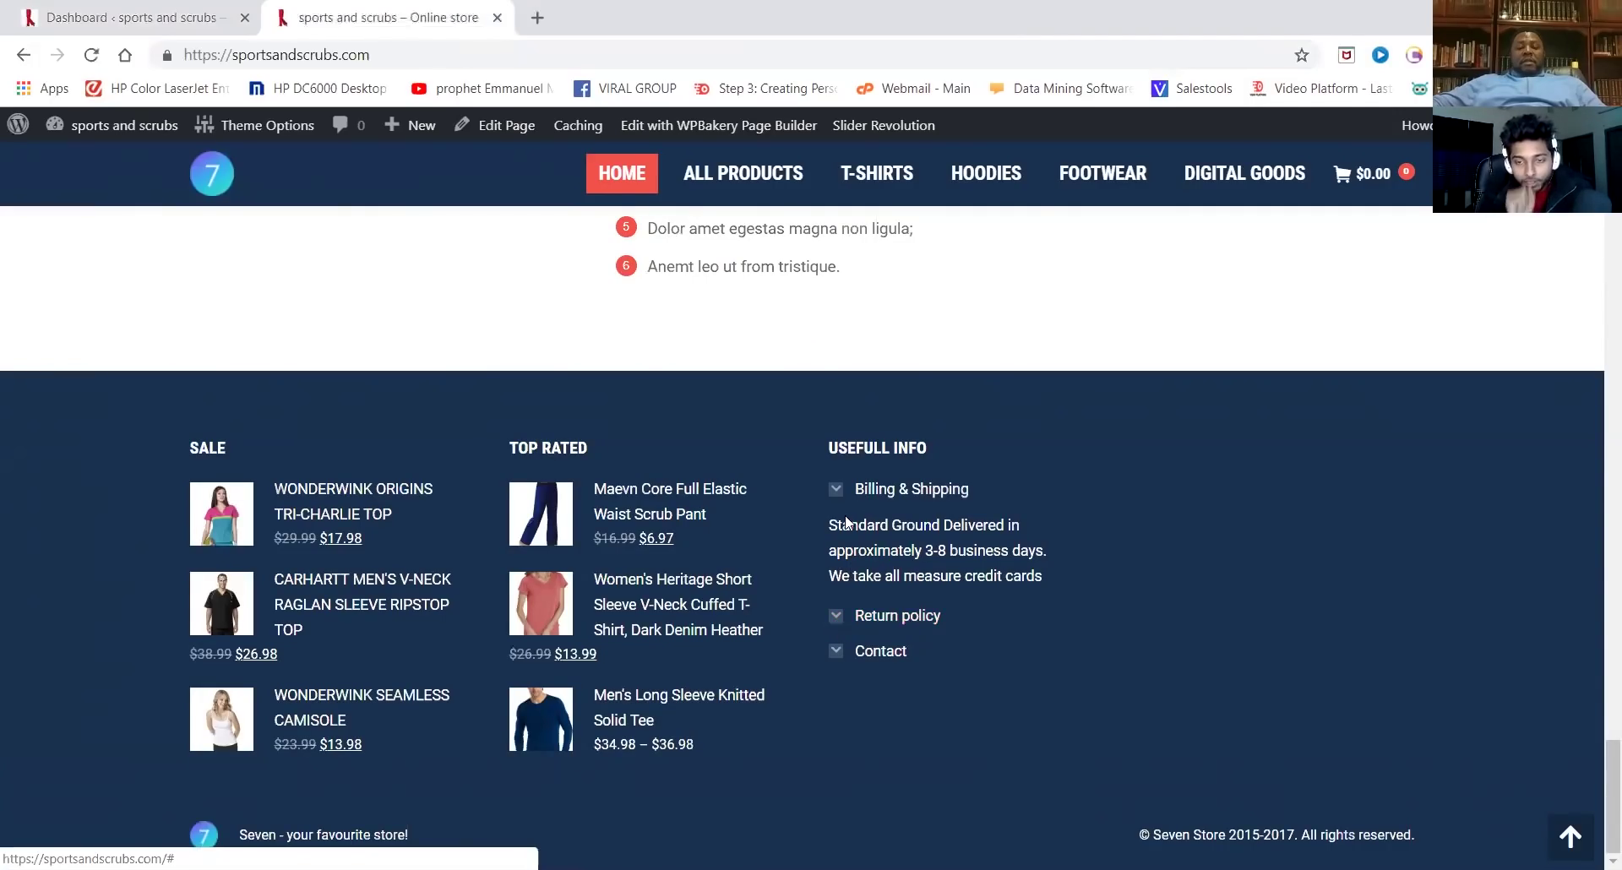
Expand the Return policy and Contact entries under Usefull Info in the footer and read their contents
left_click(840, 618)
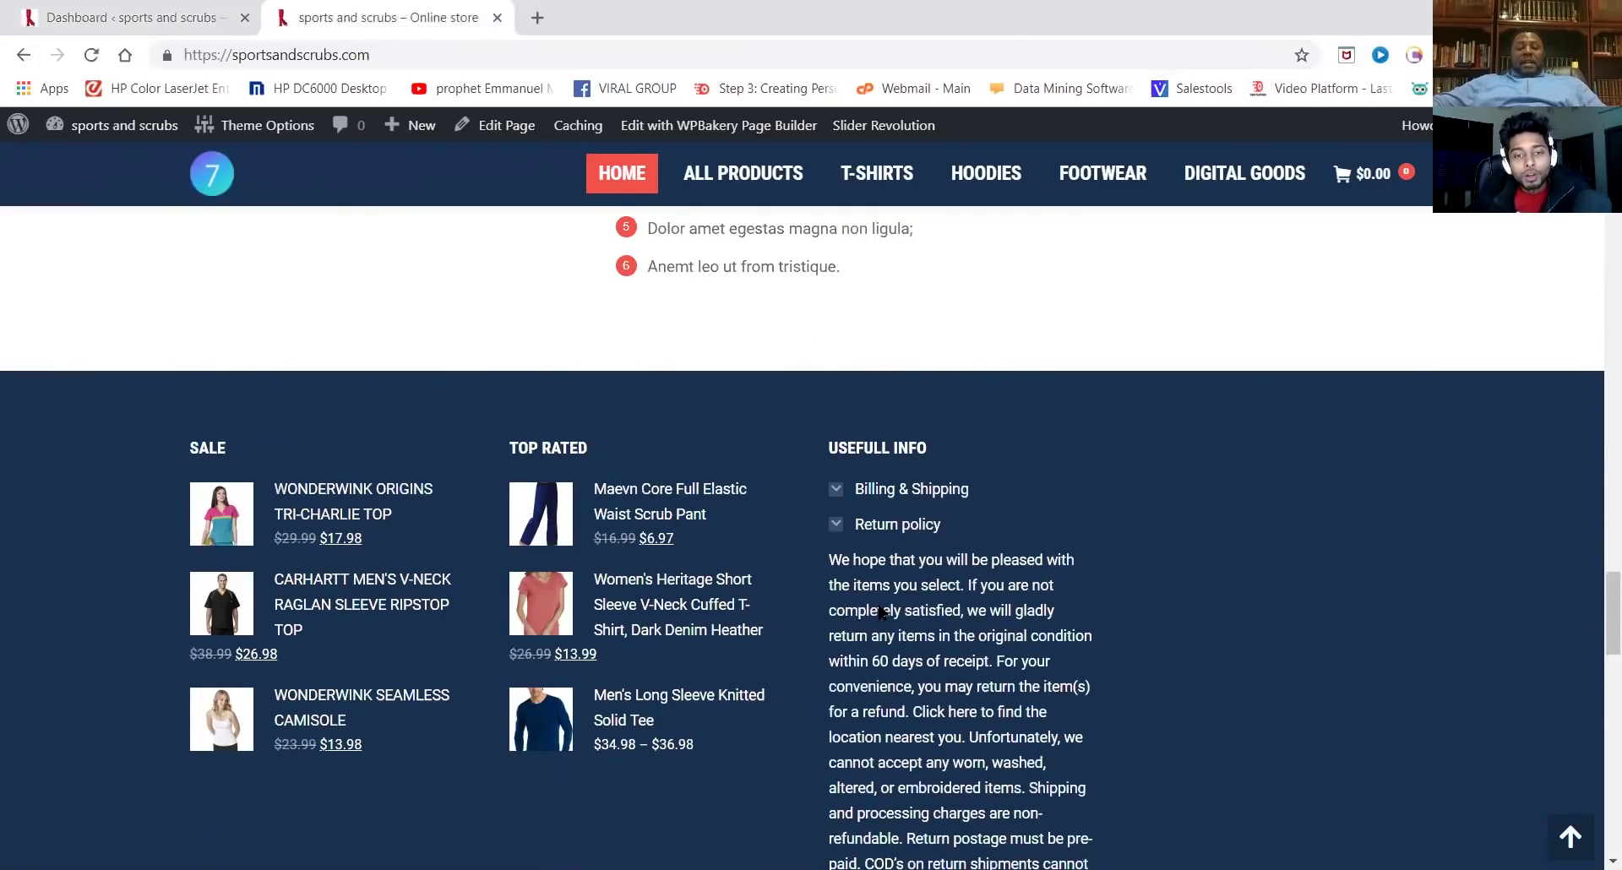
scroll(883, 596, "down", 12)
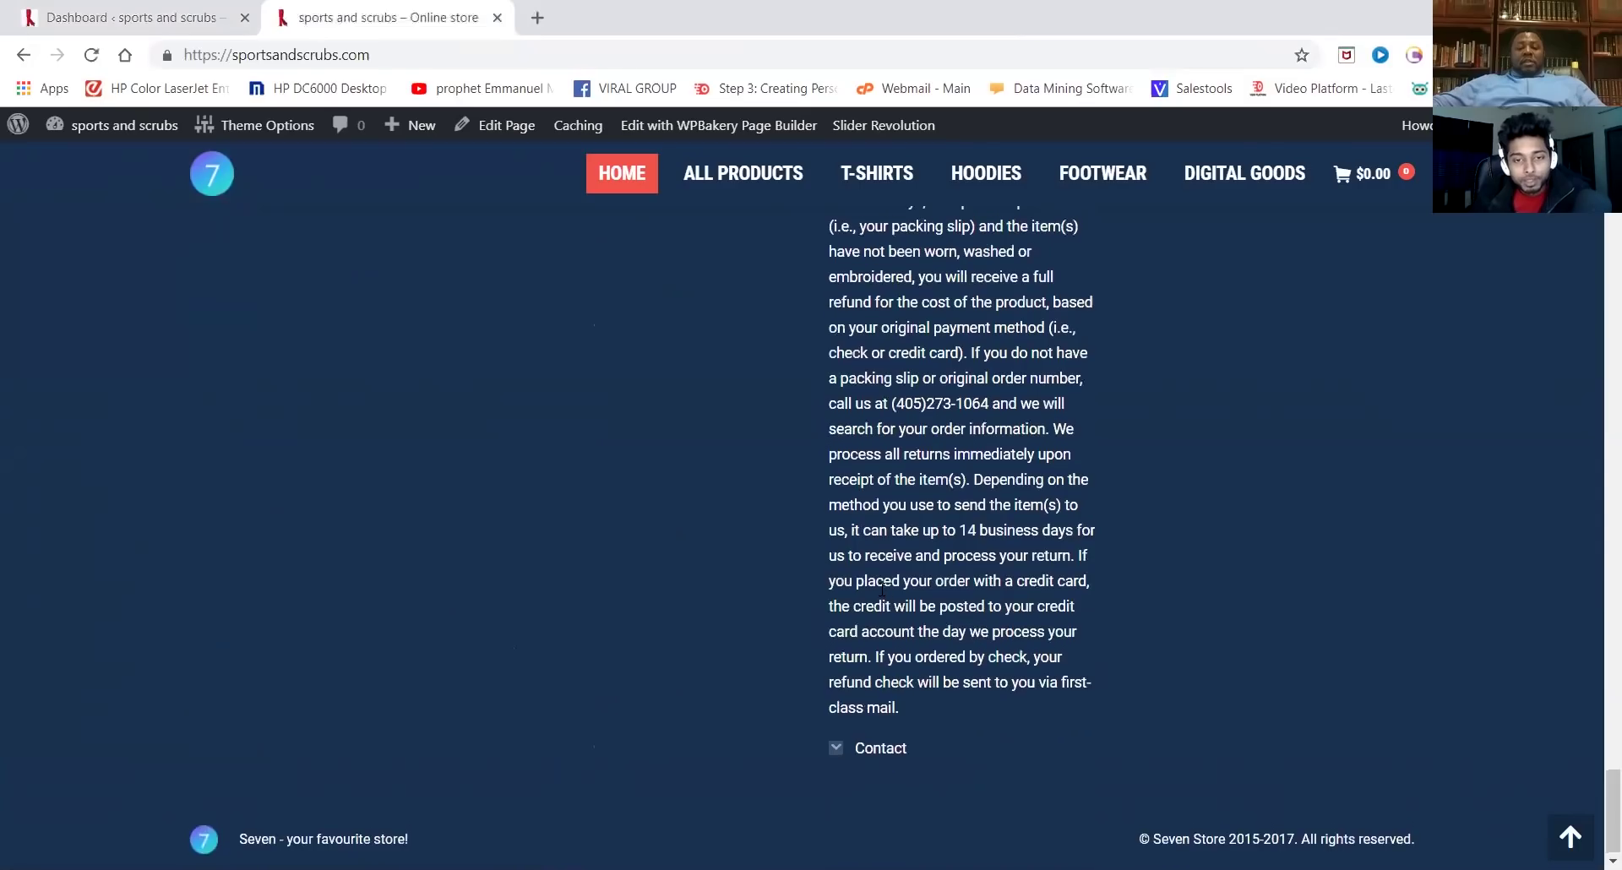
scroll(883, 595, "up", 10)
scroll(874, 590, "down", 15)
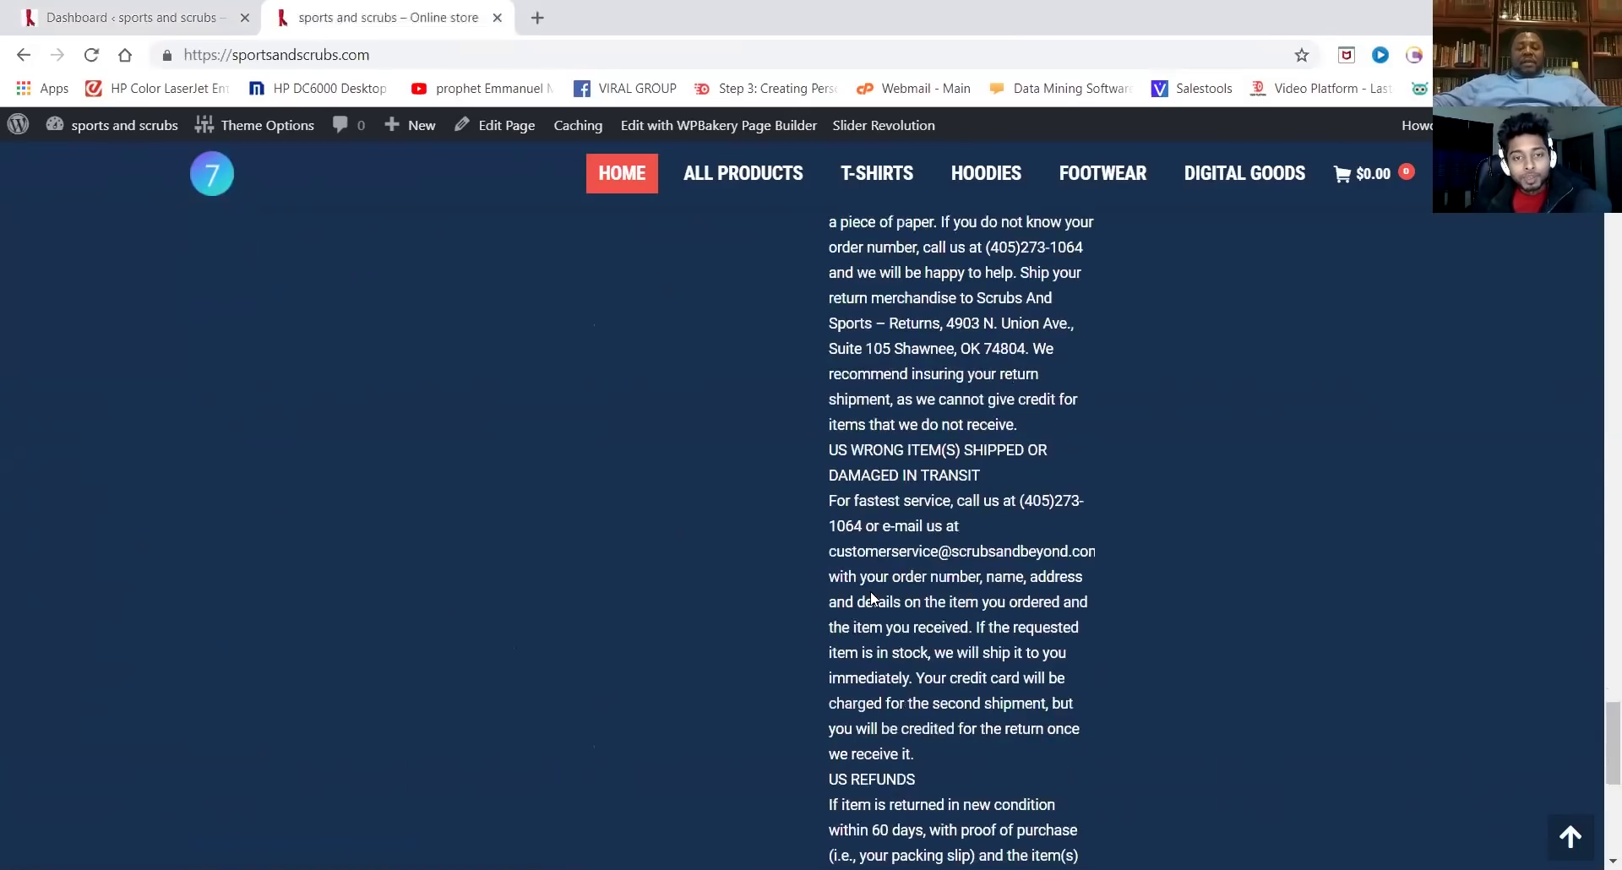
left_click(840, 744)
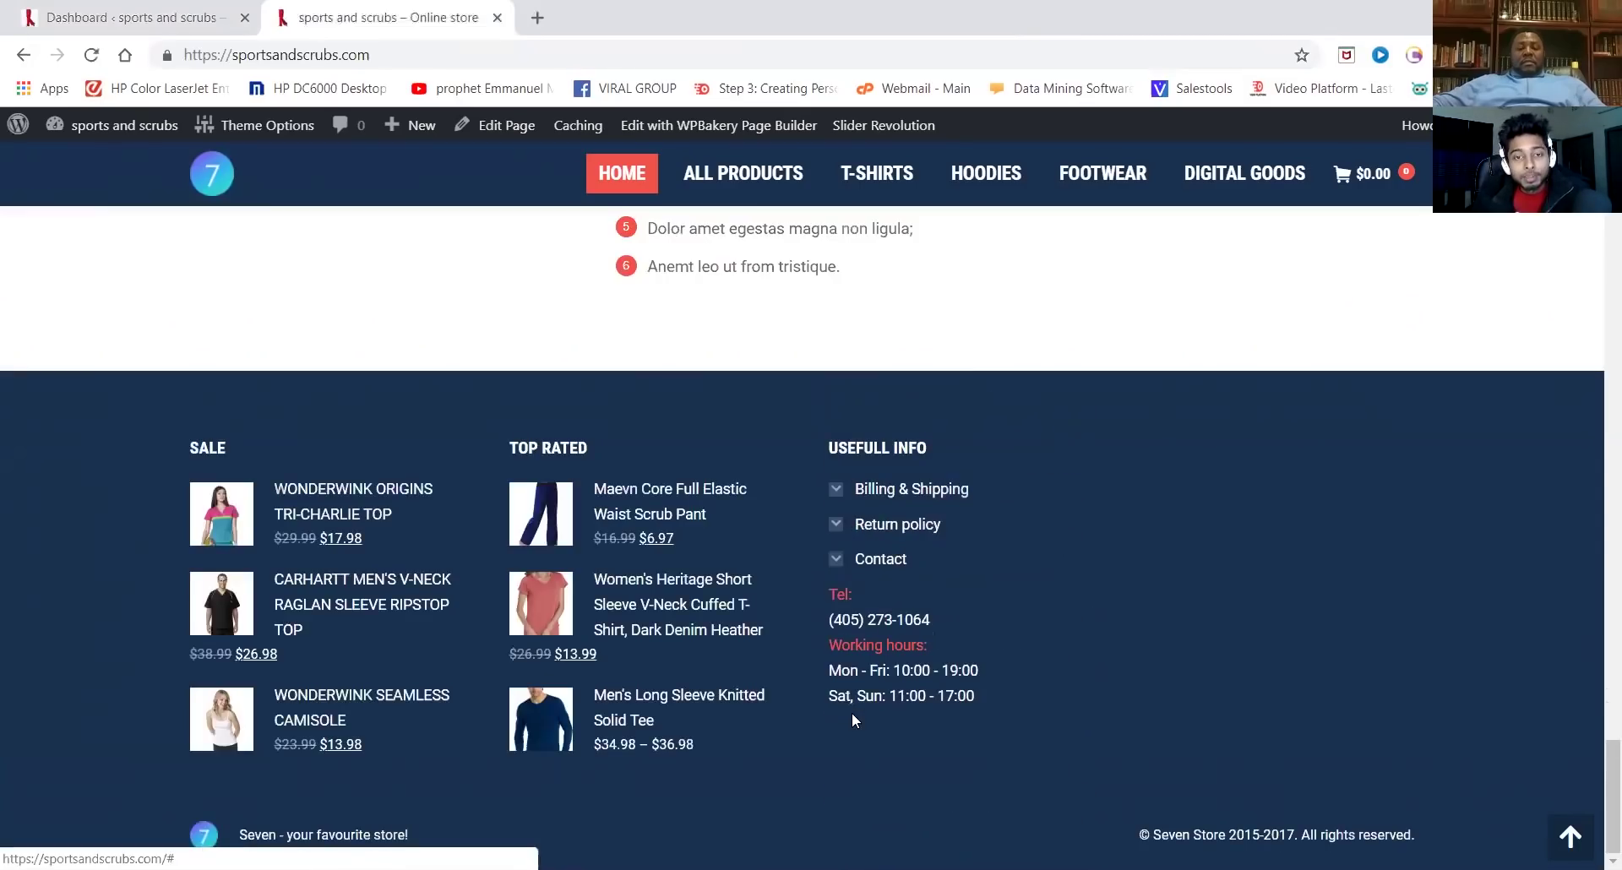
Return to the Recent News, Shipping & Return Policy and Why Choose Our Store columns and highlight their content
scroll(862, 659, "up", 4)
scroll(879, 667, "up", 12)
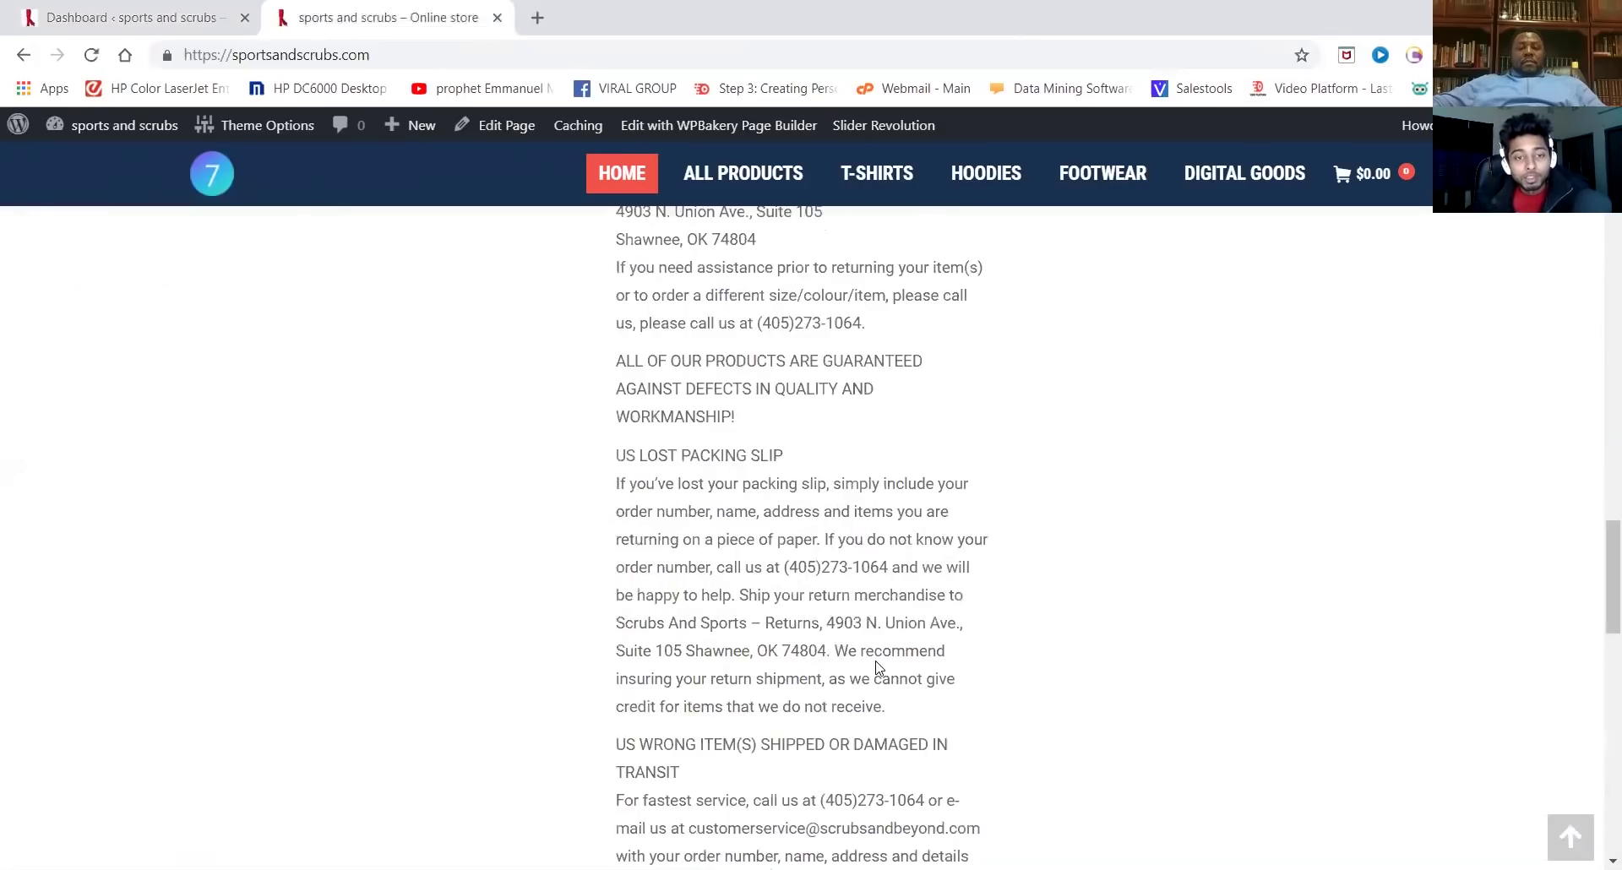
scroll(876, 668, "up", 1)
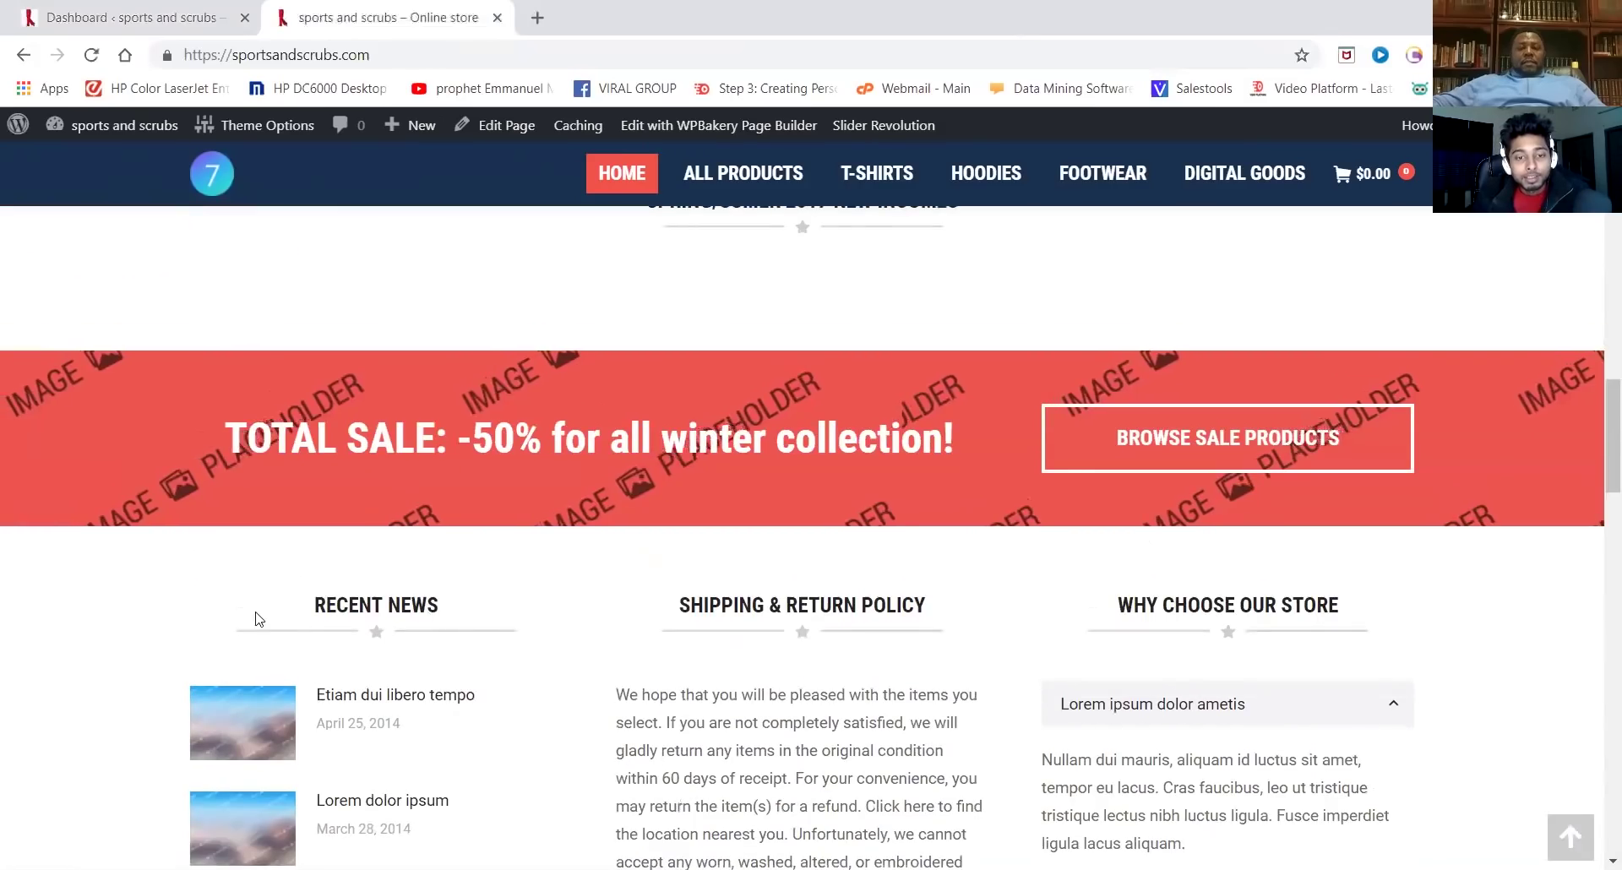
scroll(338, 549, "down", 1)
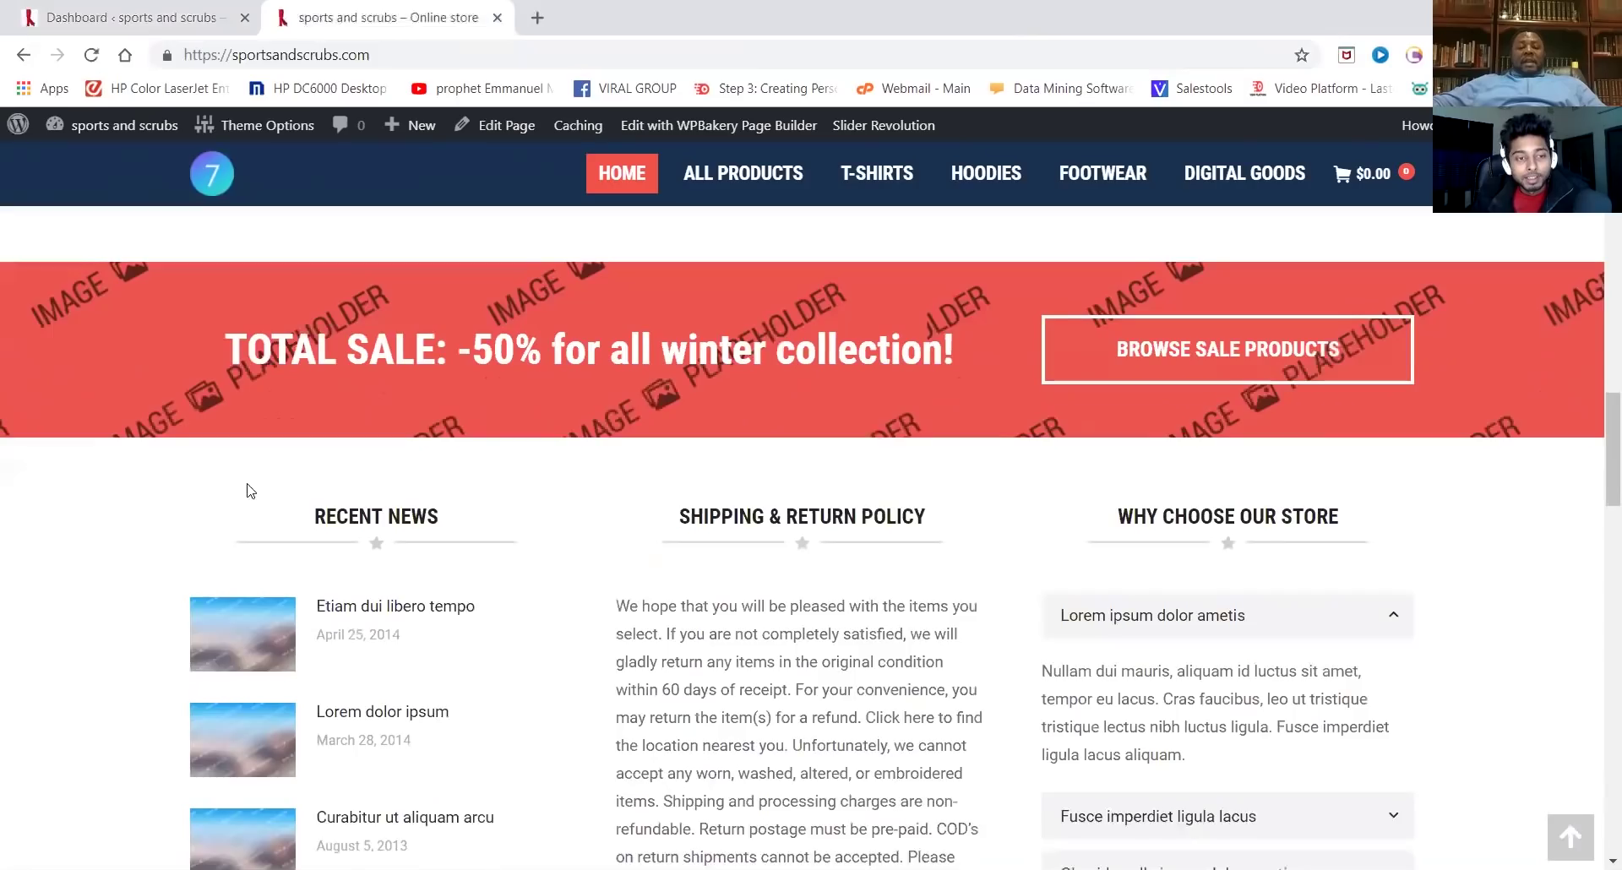
left_click_drag(217, 464, 1462, 792)
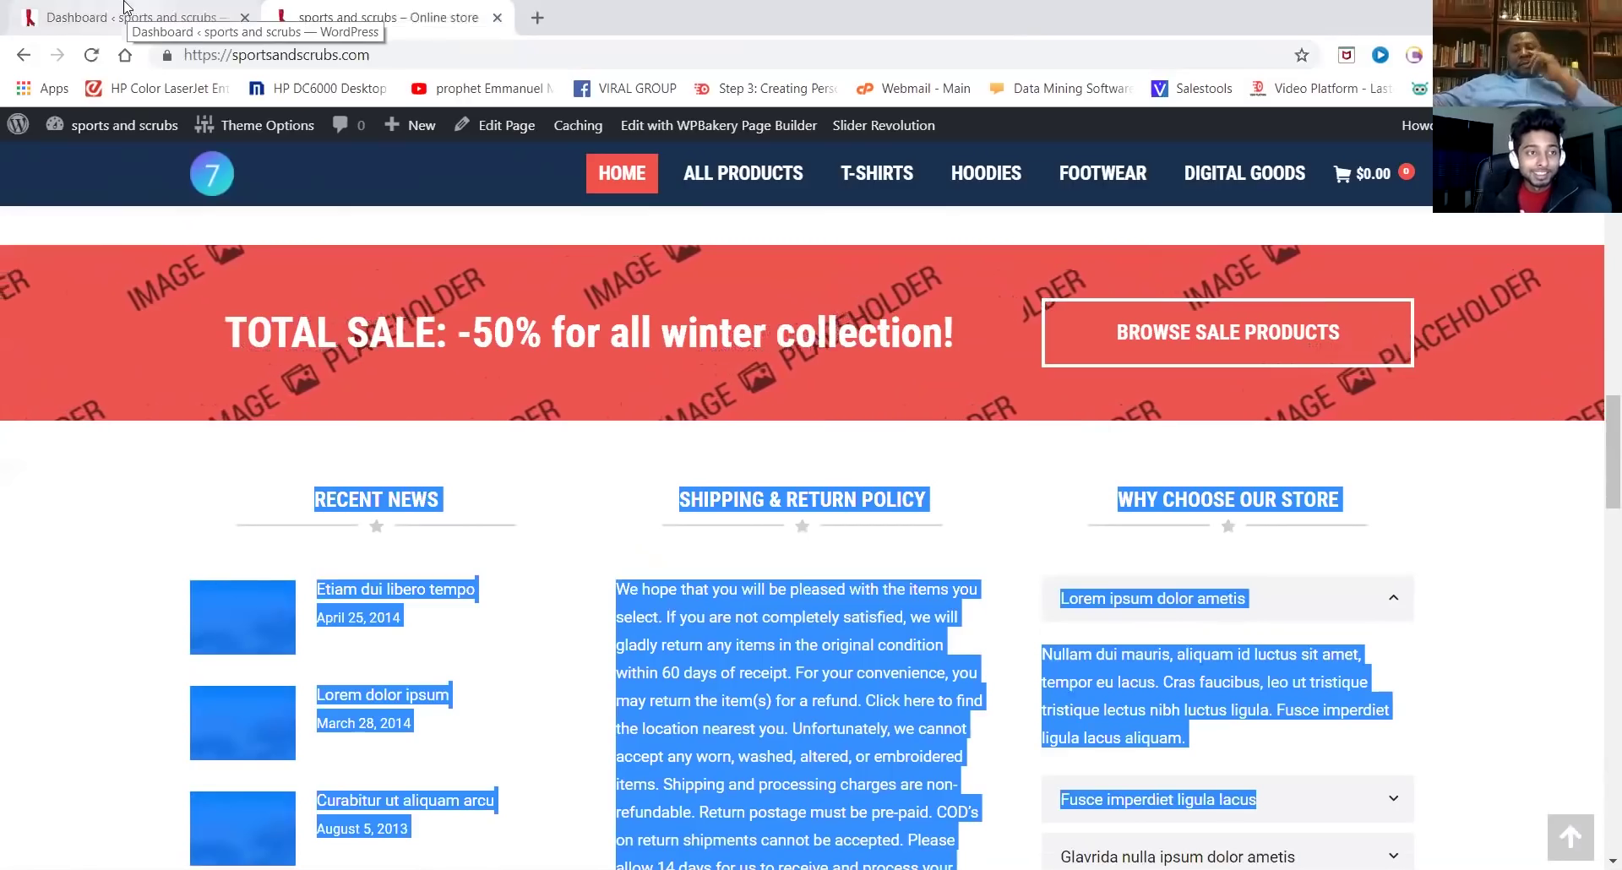
Switch back to the admin dashboard and open the list of all pages
left_click(149, 18)
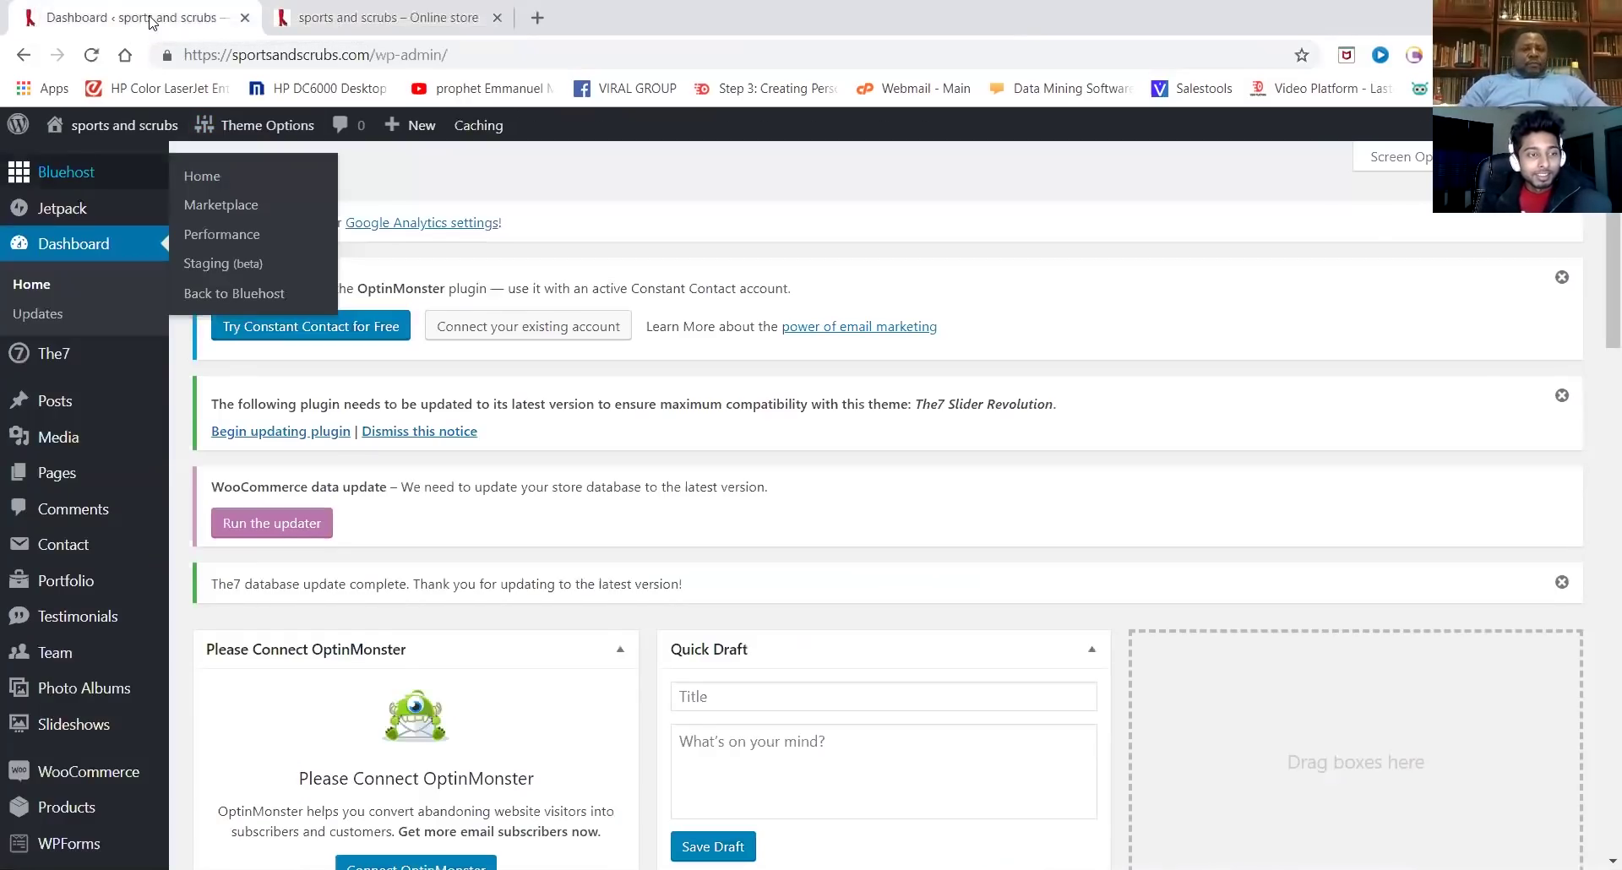
mouse_move(61, 475)
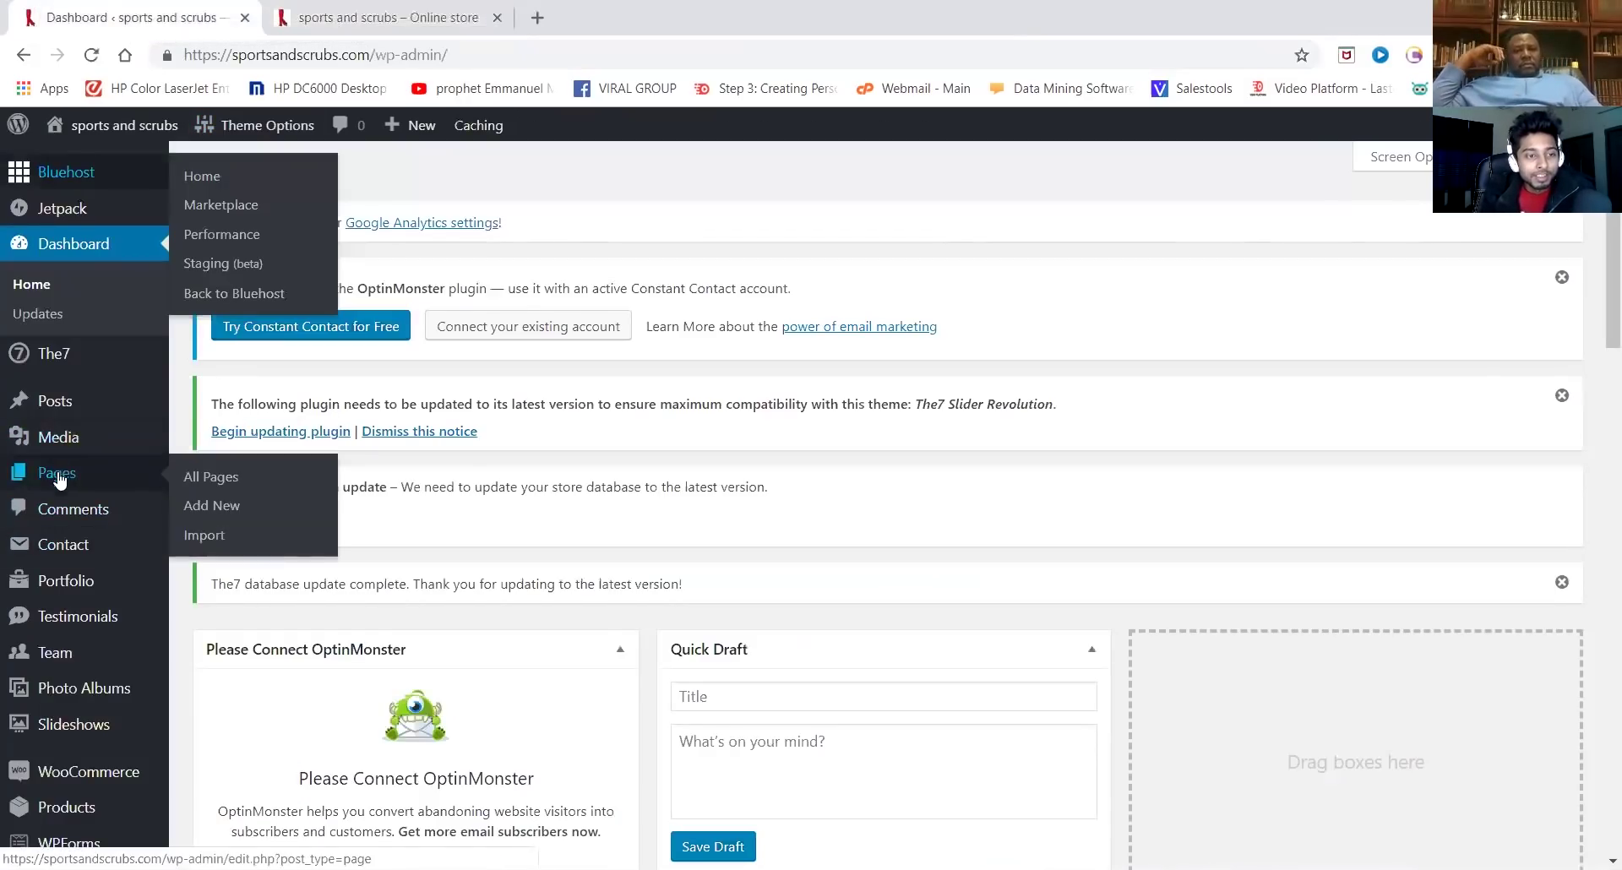
left_click(207, 484)
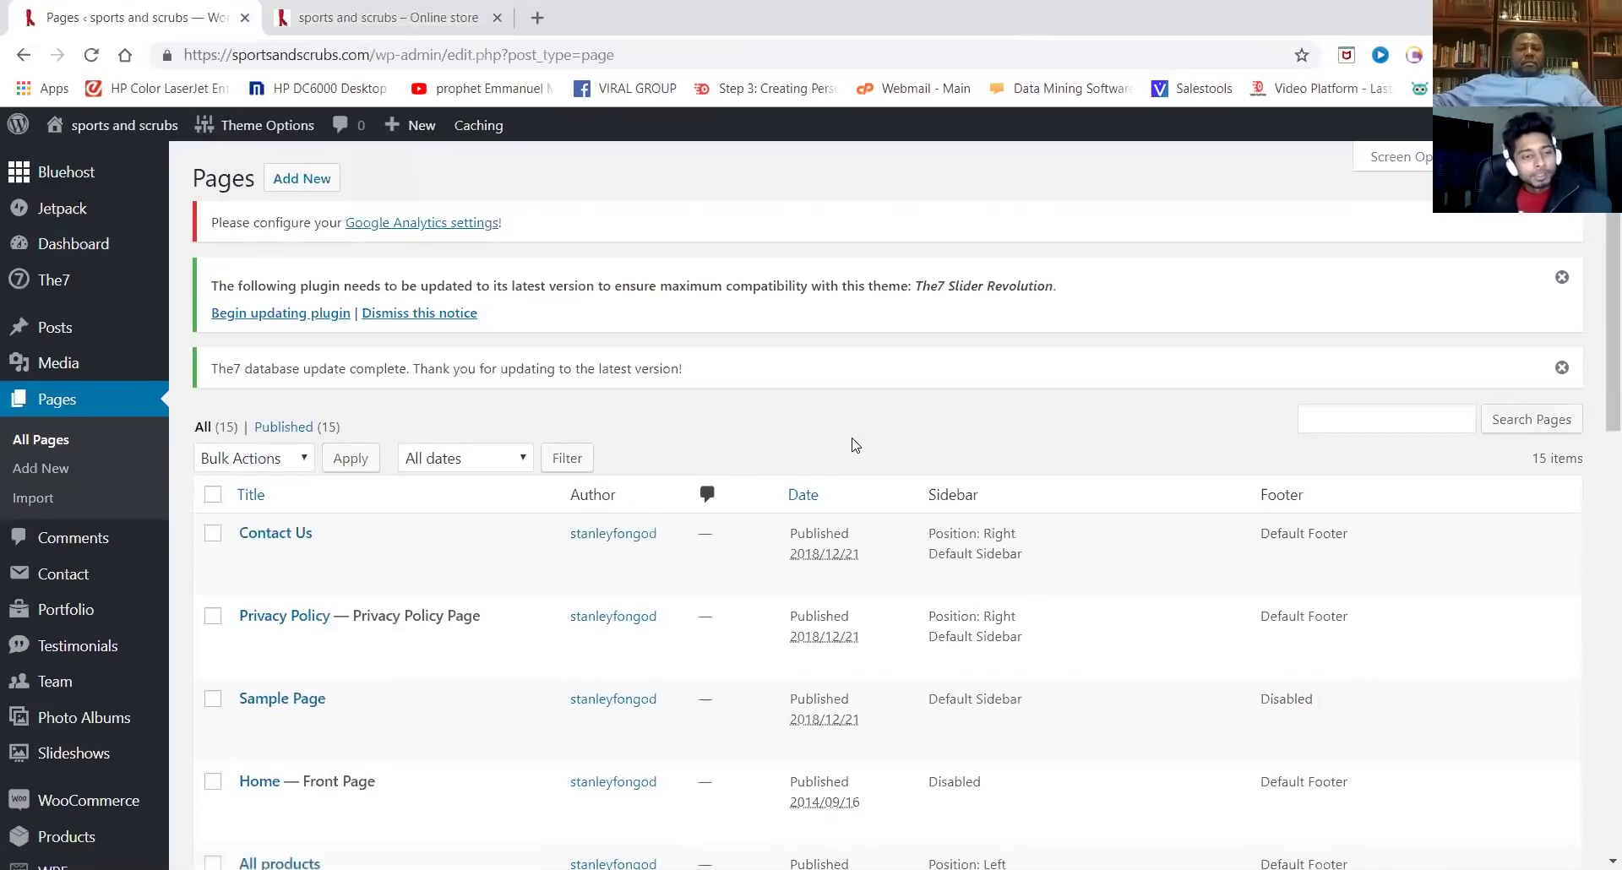
Open the Home front page from the pages list and switch it to the WPBakery Frontend Editor
scroll(856, 445, "down", 3)
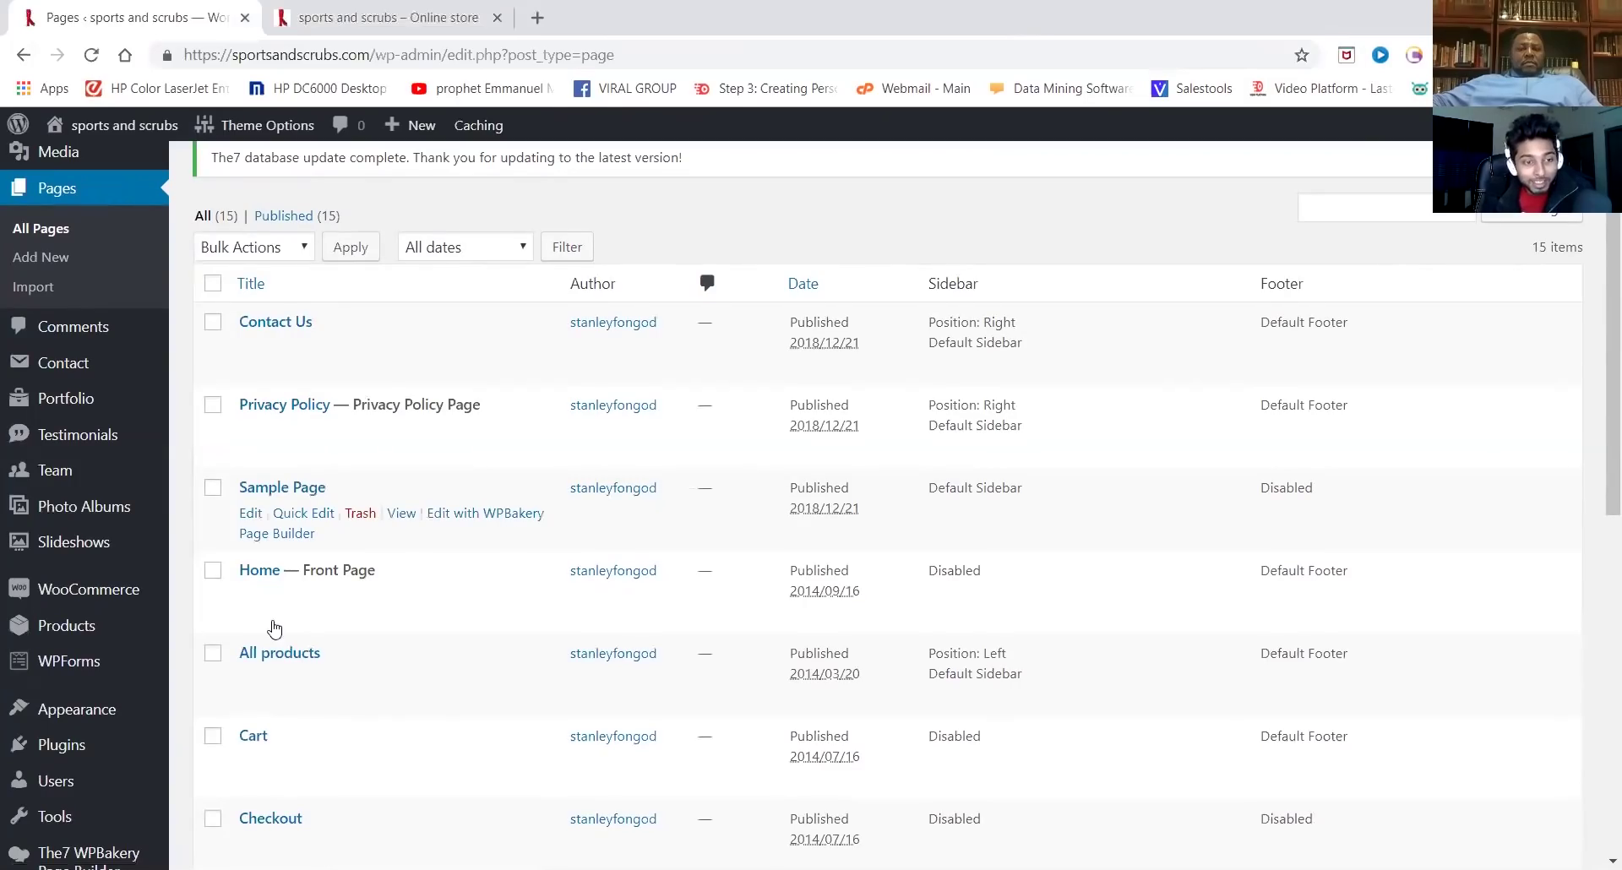
left_click(257, 572)
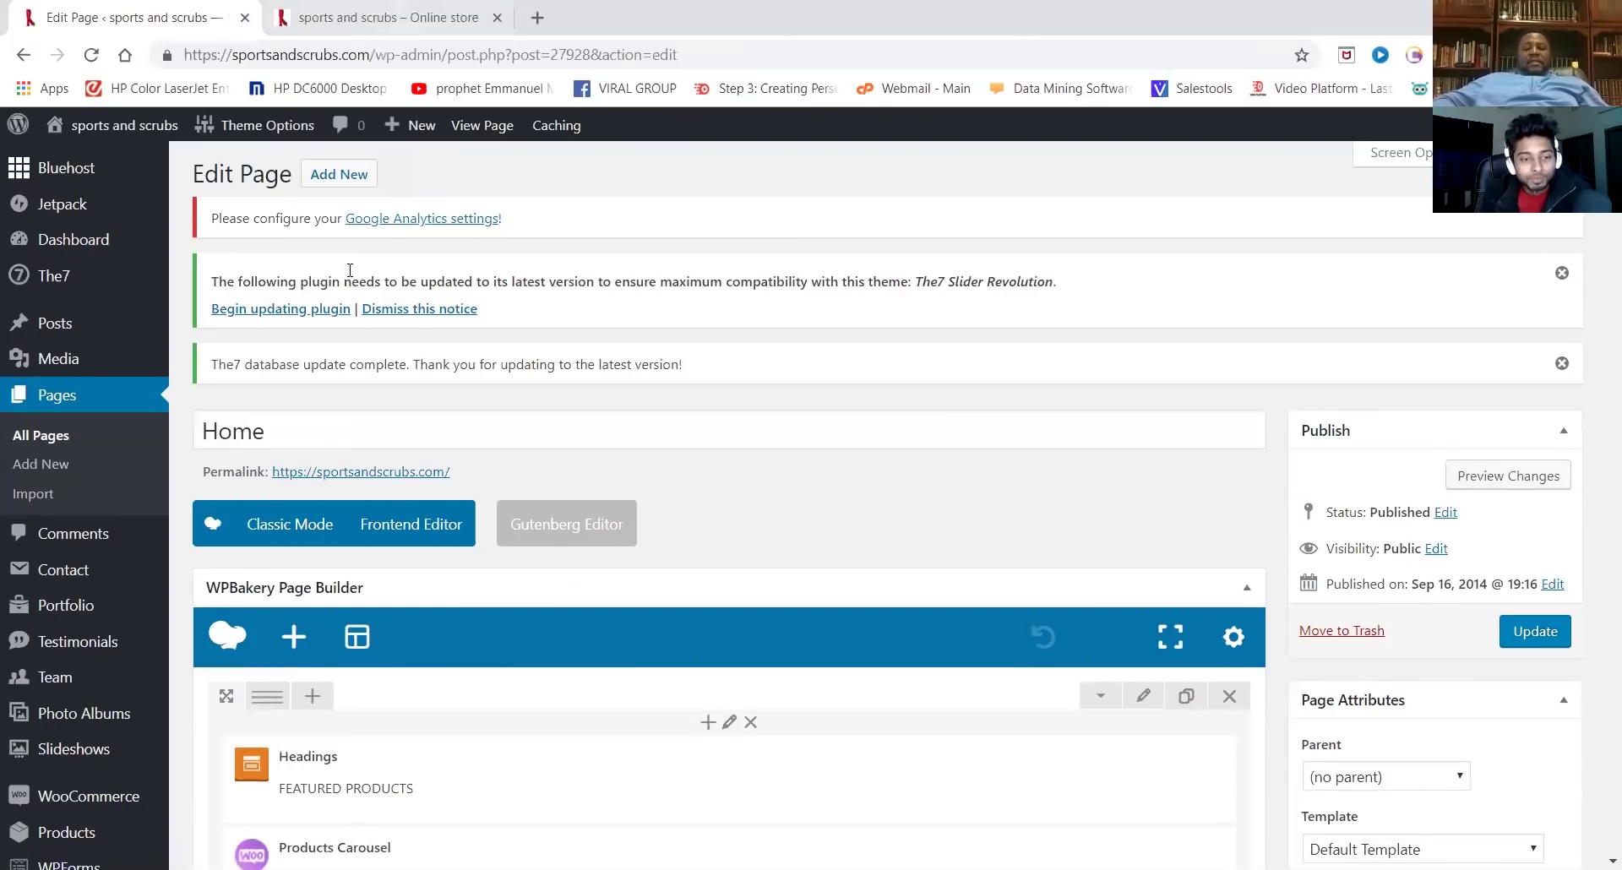
scroll(963, 409, "down", 3)
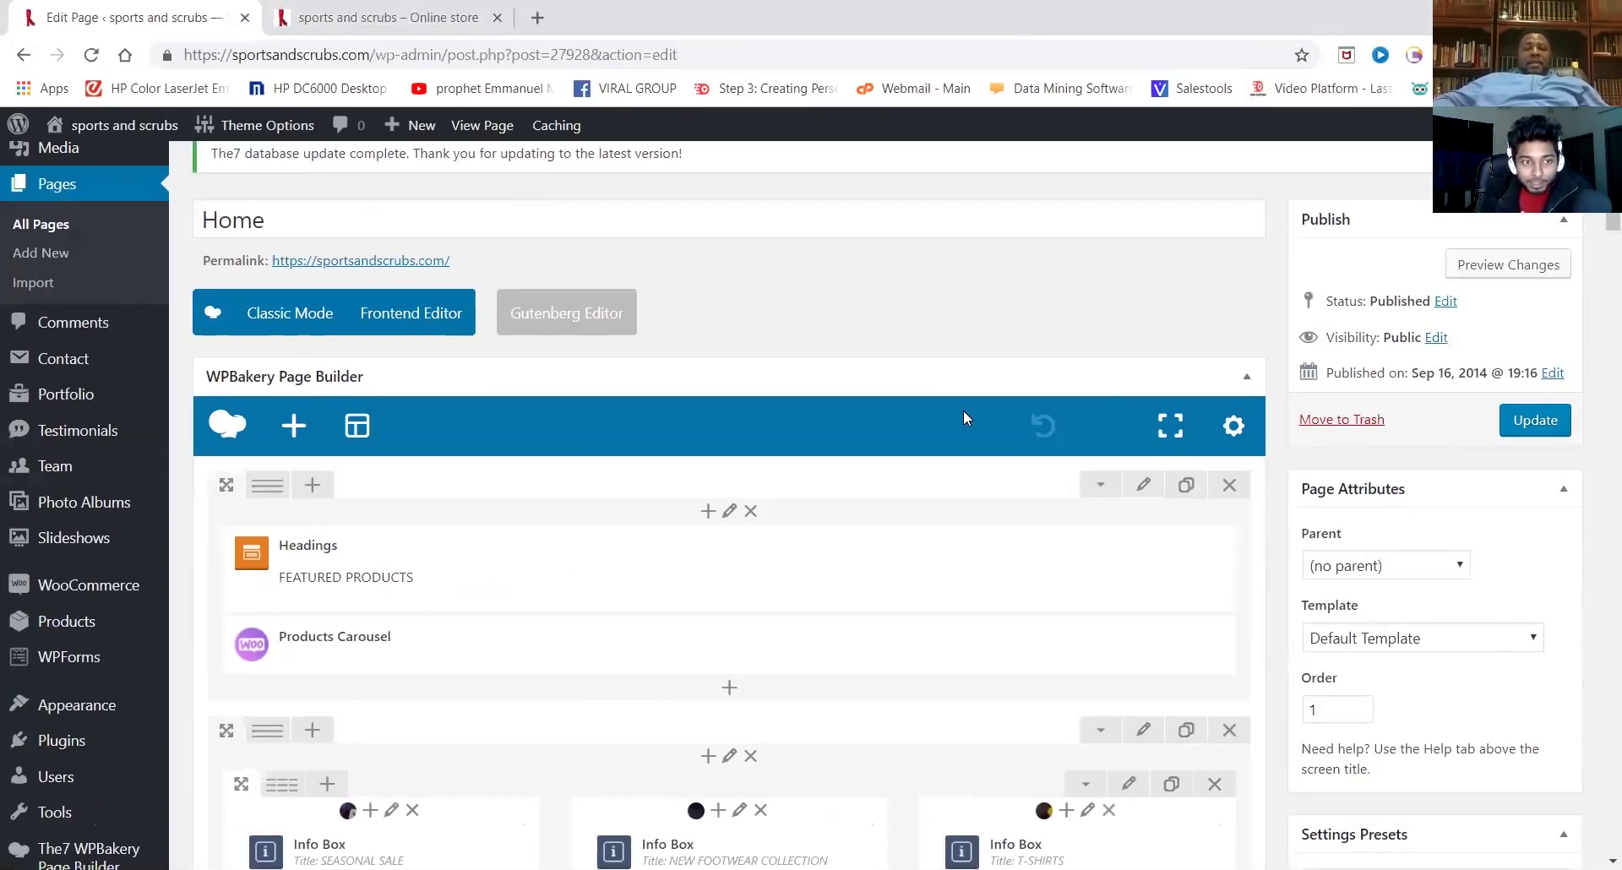
scroll(966, 417, "up", 1)
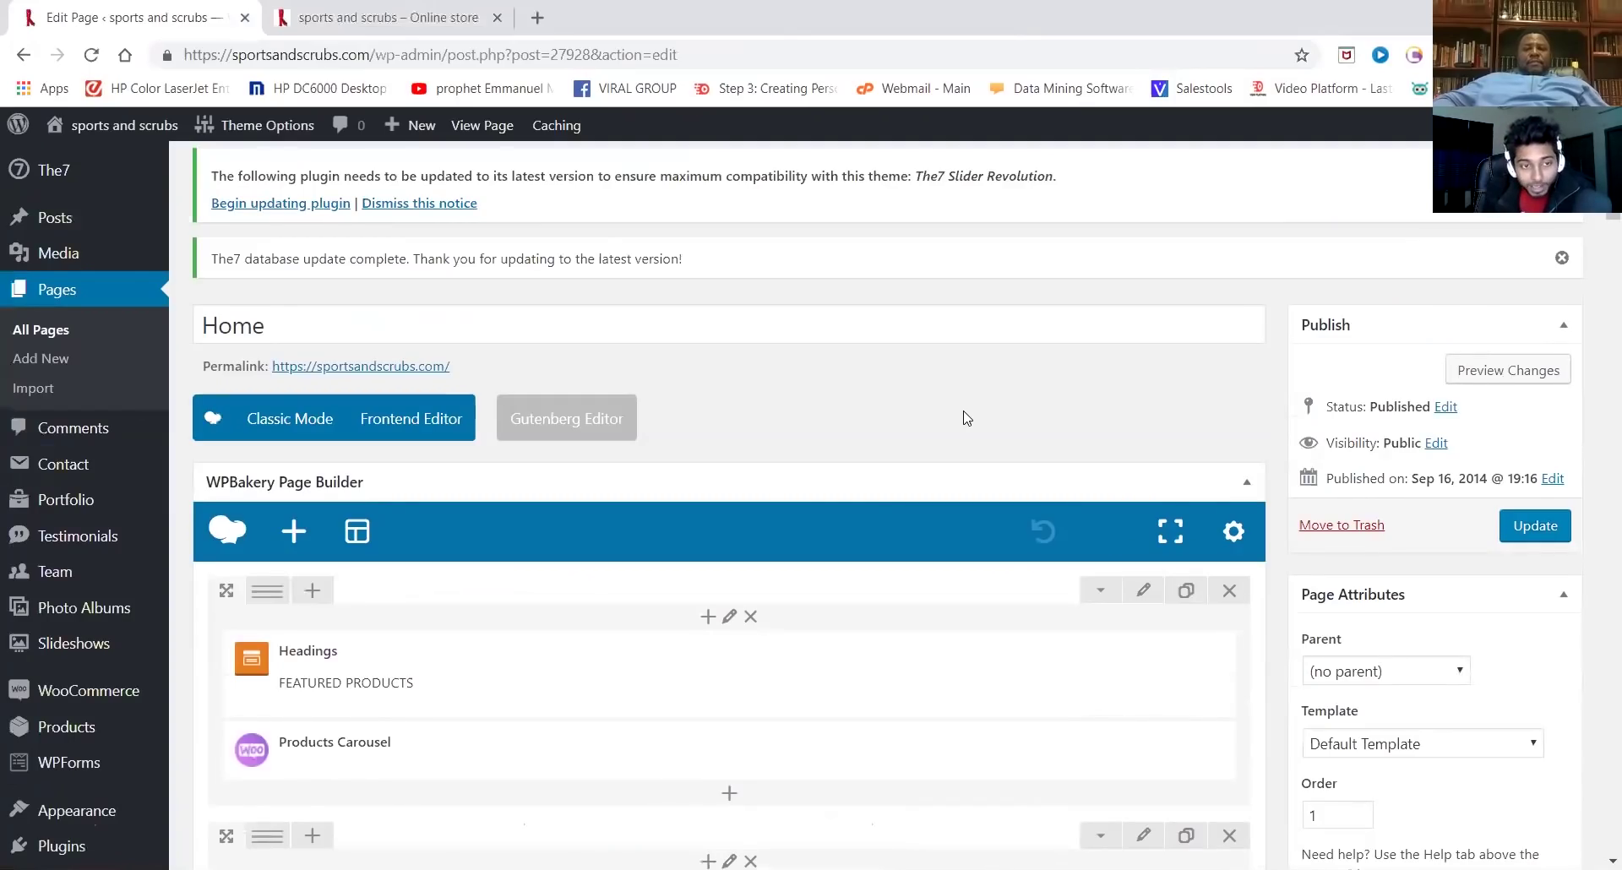
left_click(414, 423)
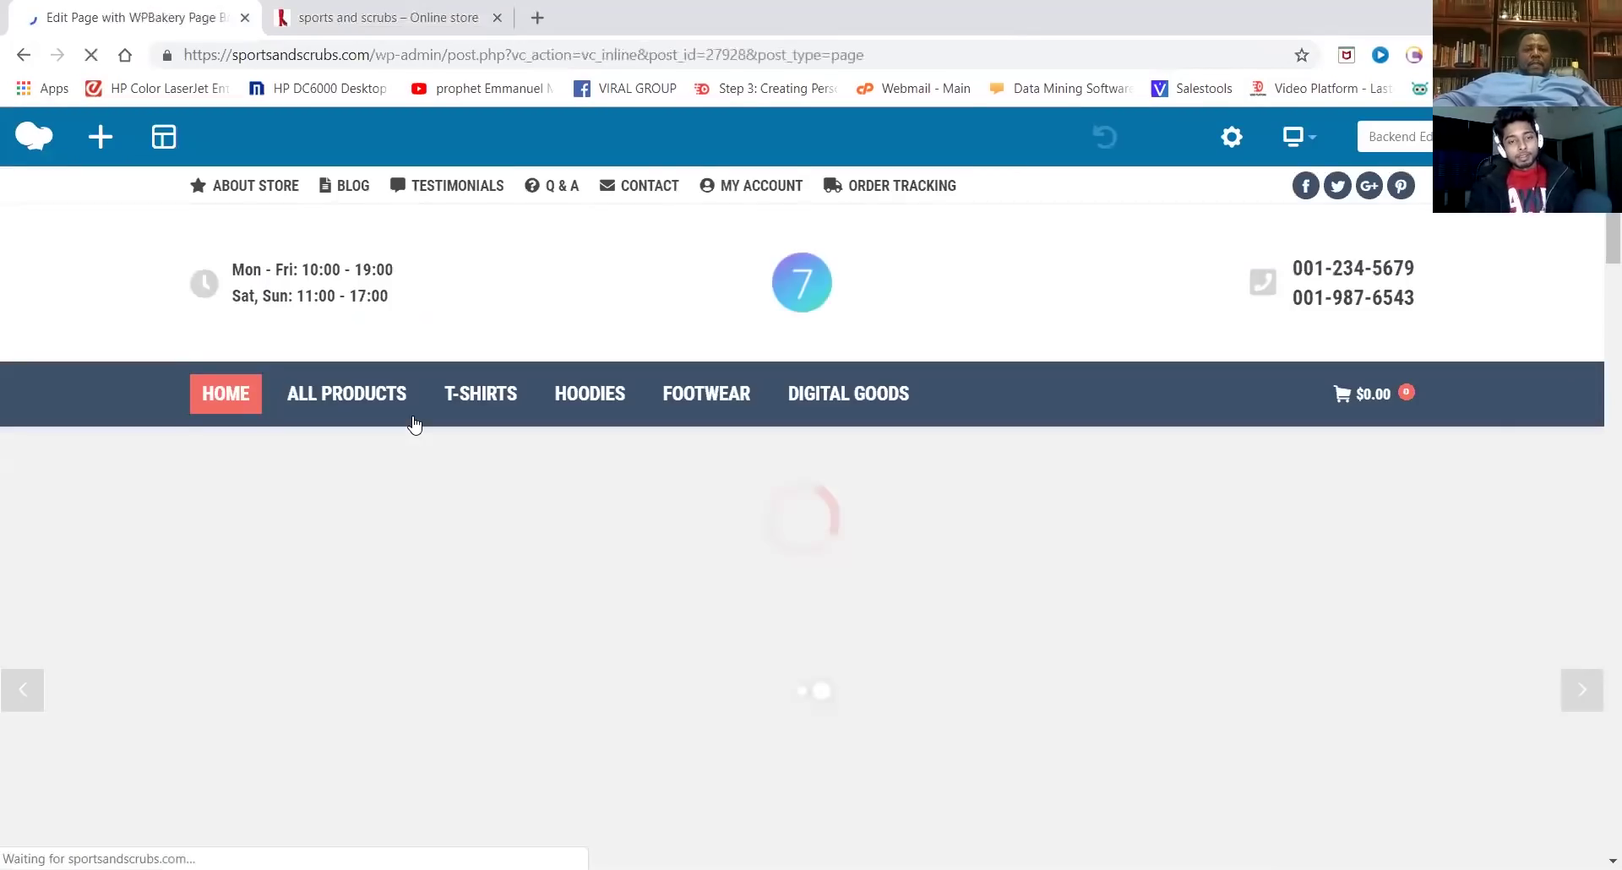
Delete the Recent News, Shipping & Return Policy and Why Choose Our Store columns below the TOTAL SALE banner
scroll(443, 429, "down", 1)
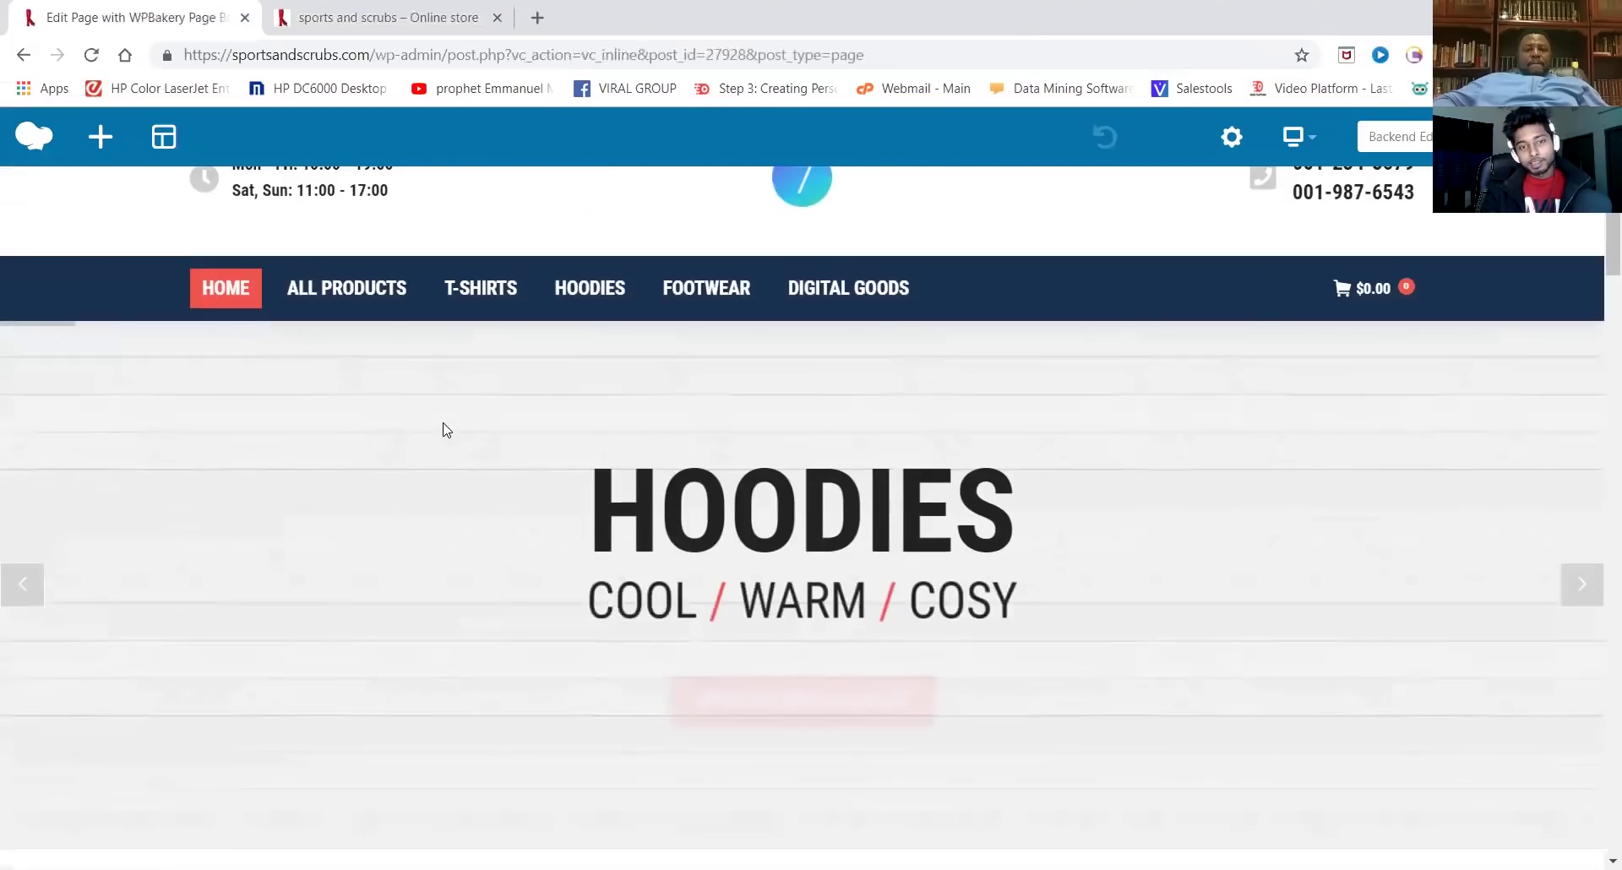
scroll(489, 431, "down", 6)
scroll(488, 439, "down", 8)
scroll(488, 439, "down", 10)
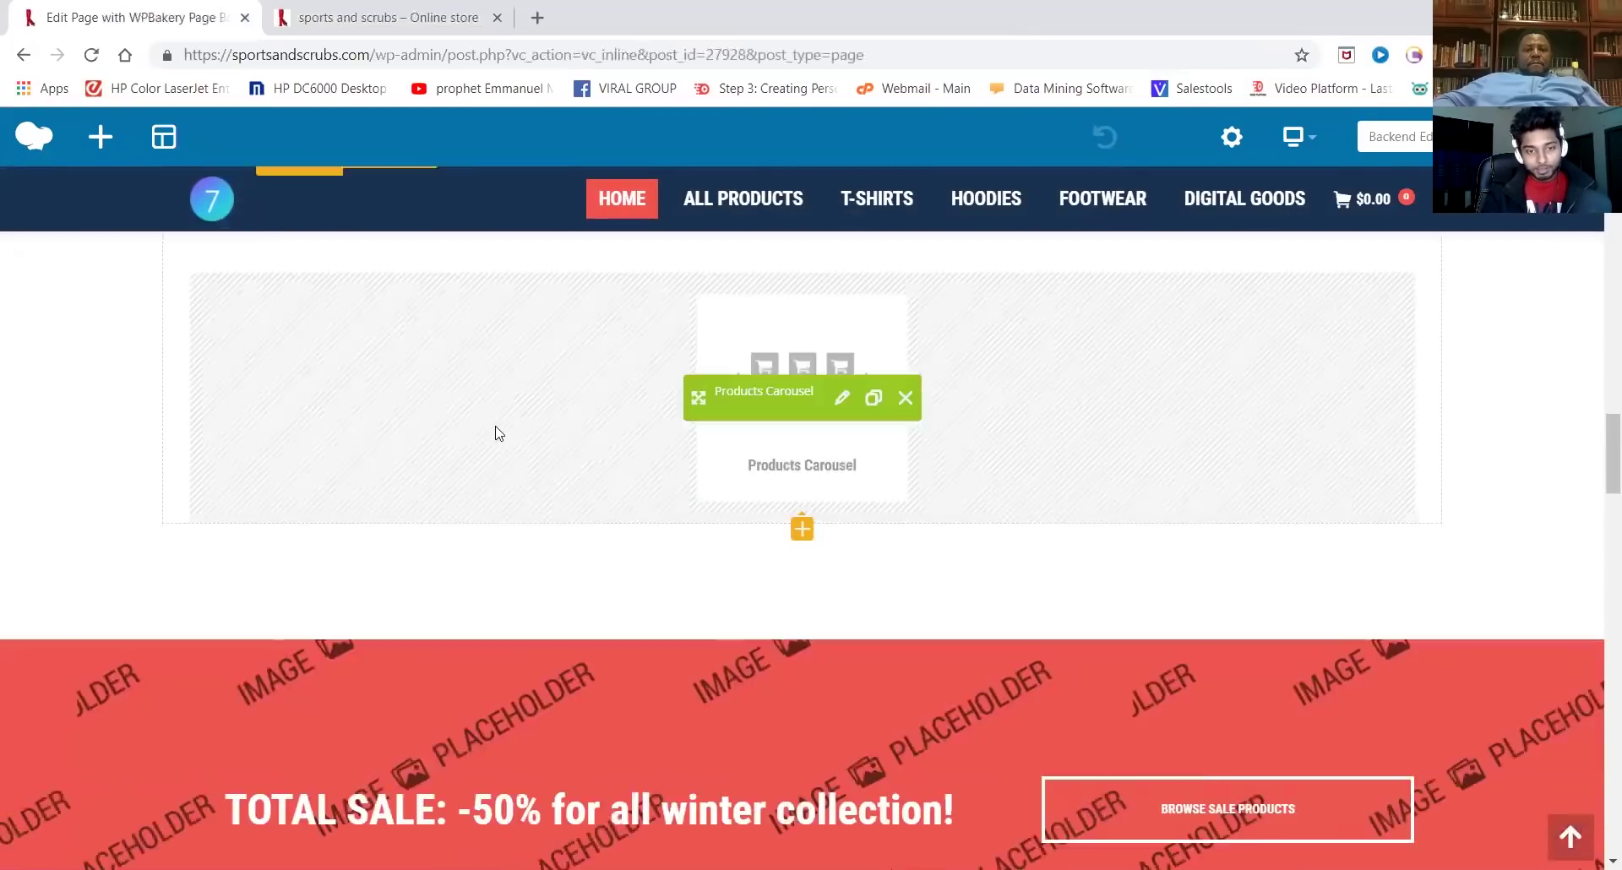
scroll(497, 427, "up", 4)
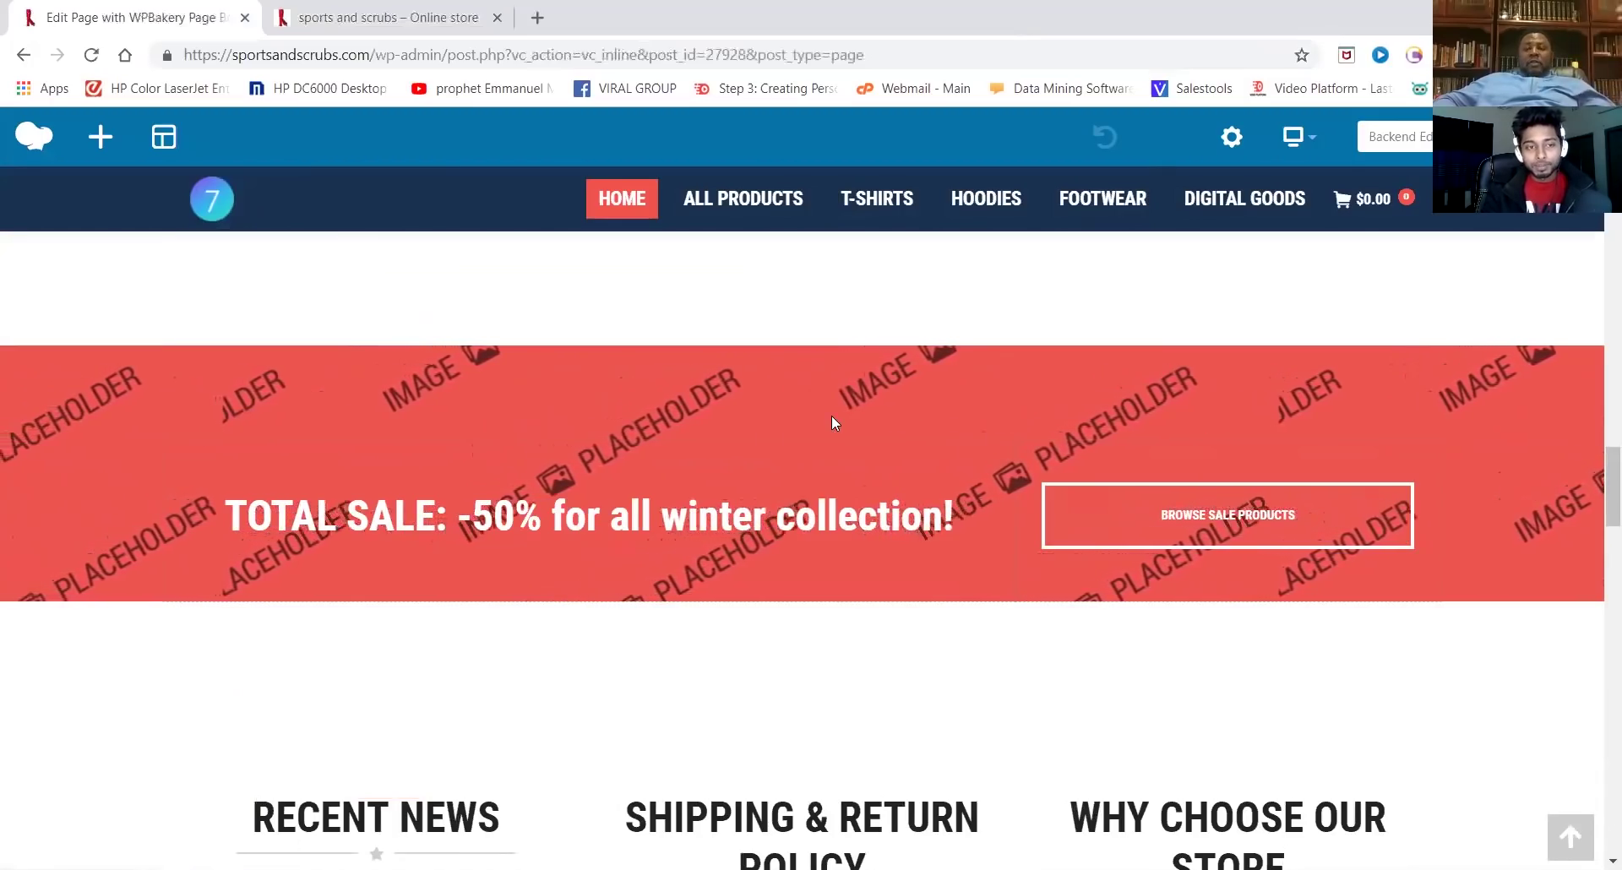
scroll(831, 418, "down", 2)
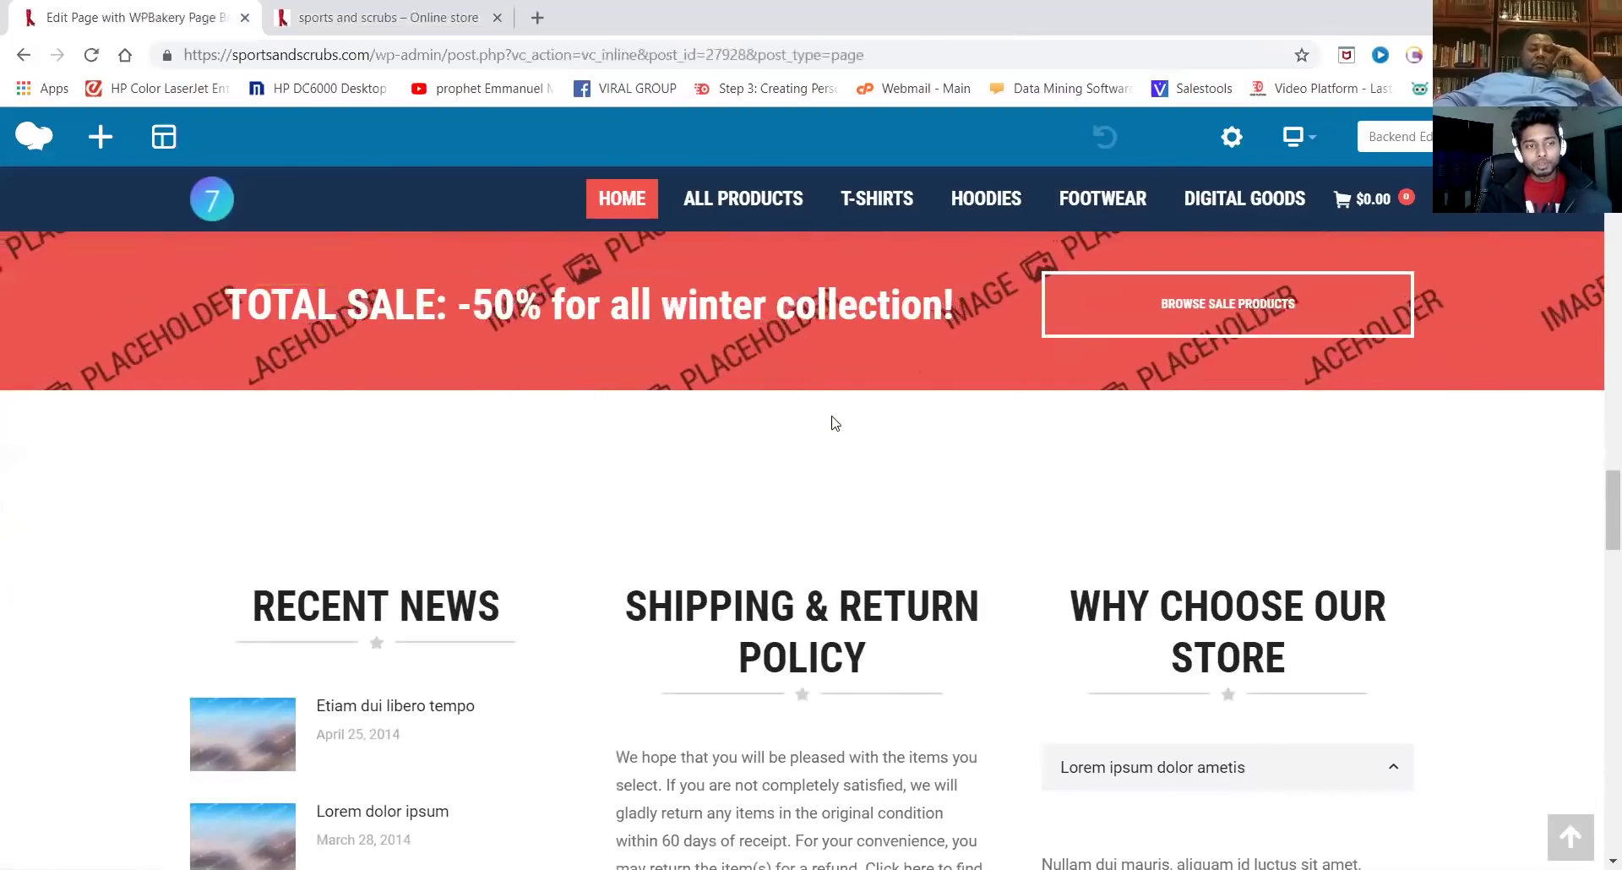
scroll(833, 422, "down", 3)
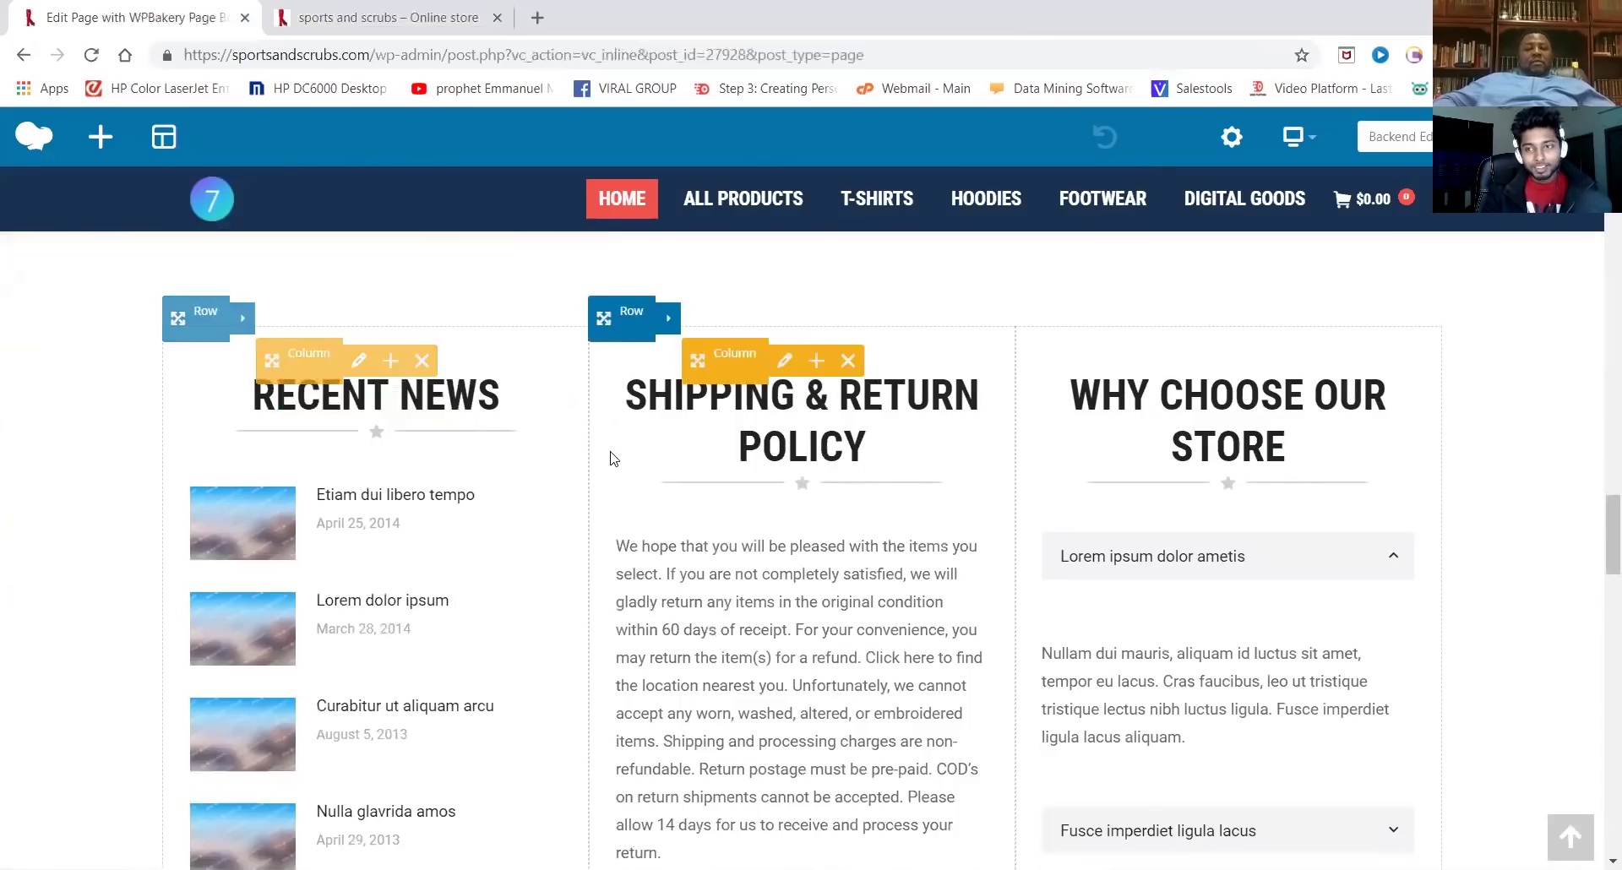
scroll(614, 459, "up", 1)
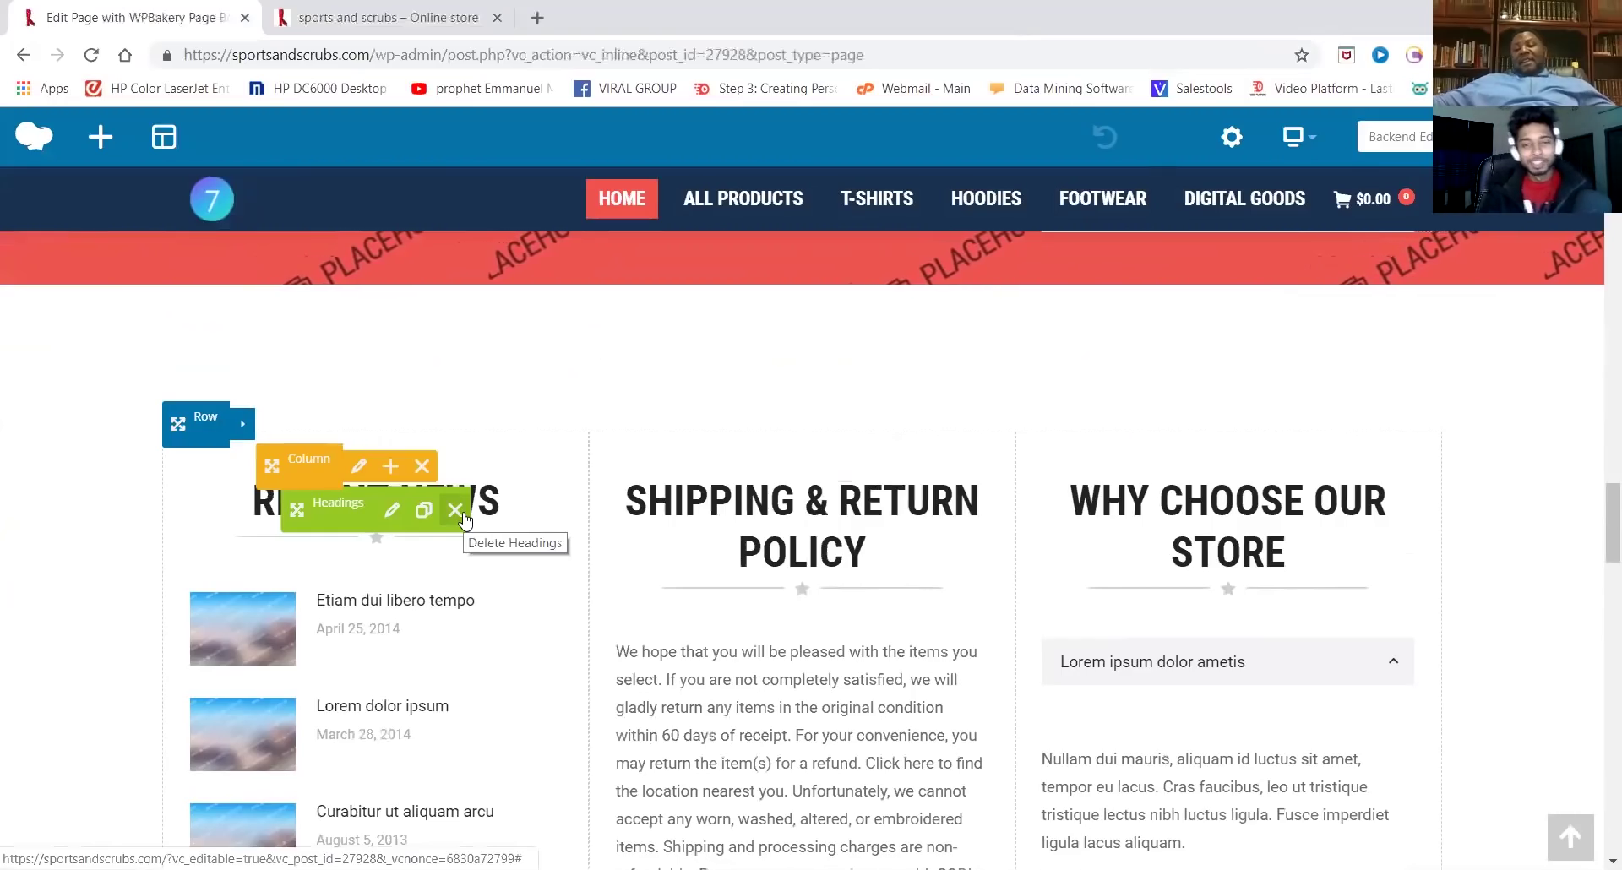
left_click(422, 467)
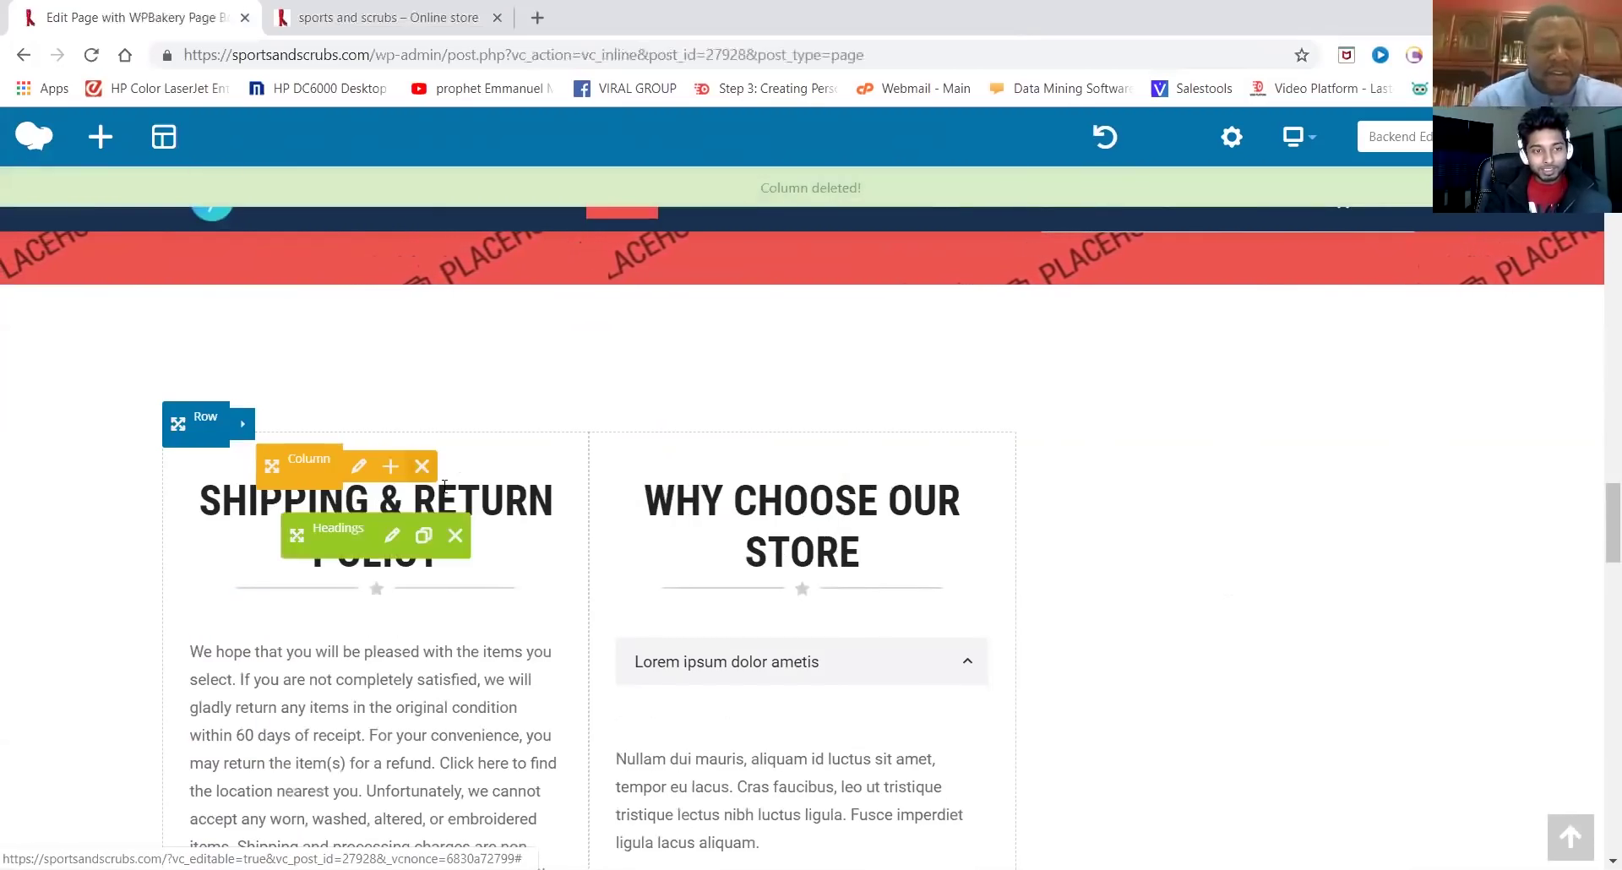
left_click(423, 468)
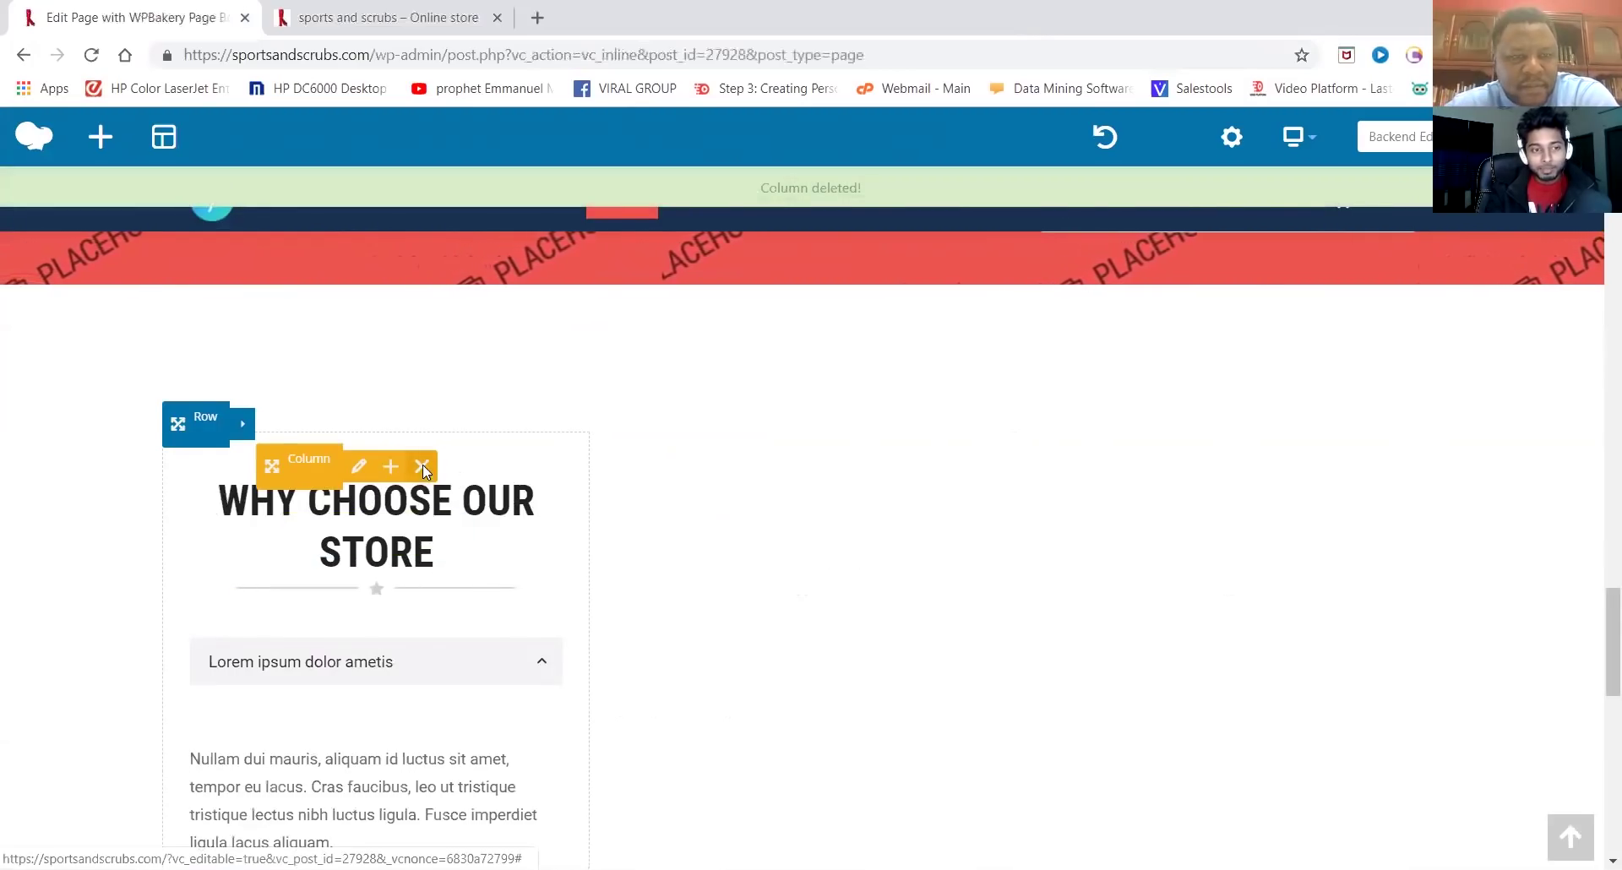
left_click(422, 466)
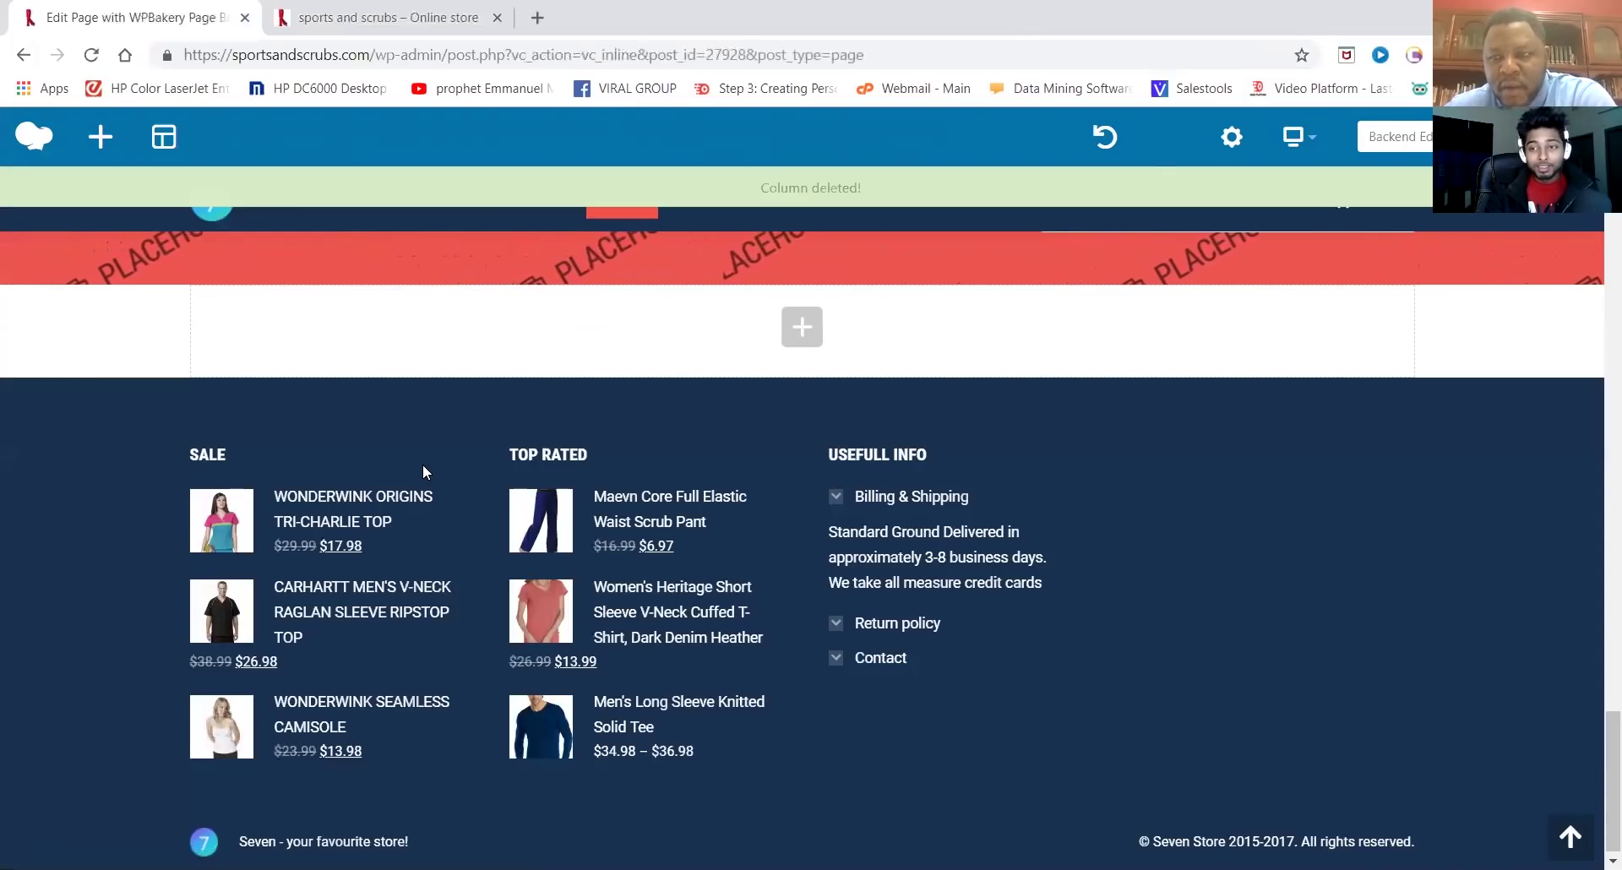
Update the Home page to save the column deletions
scroll(422, 464, "up", 4)
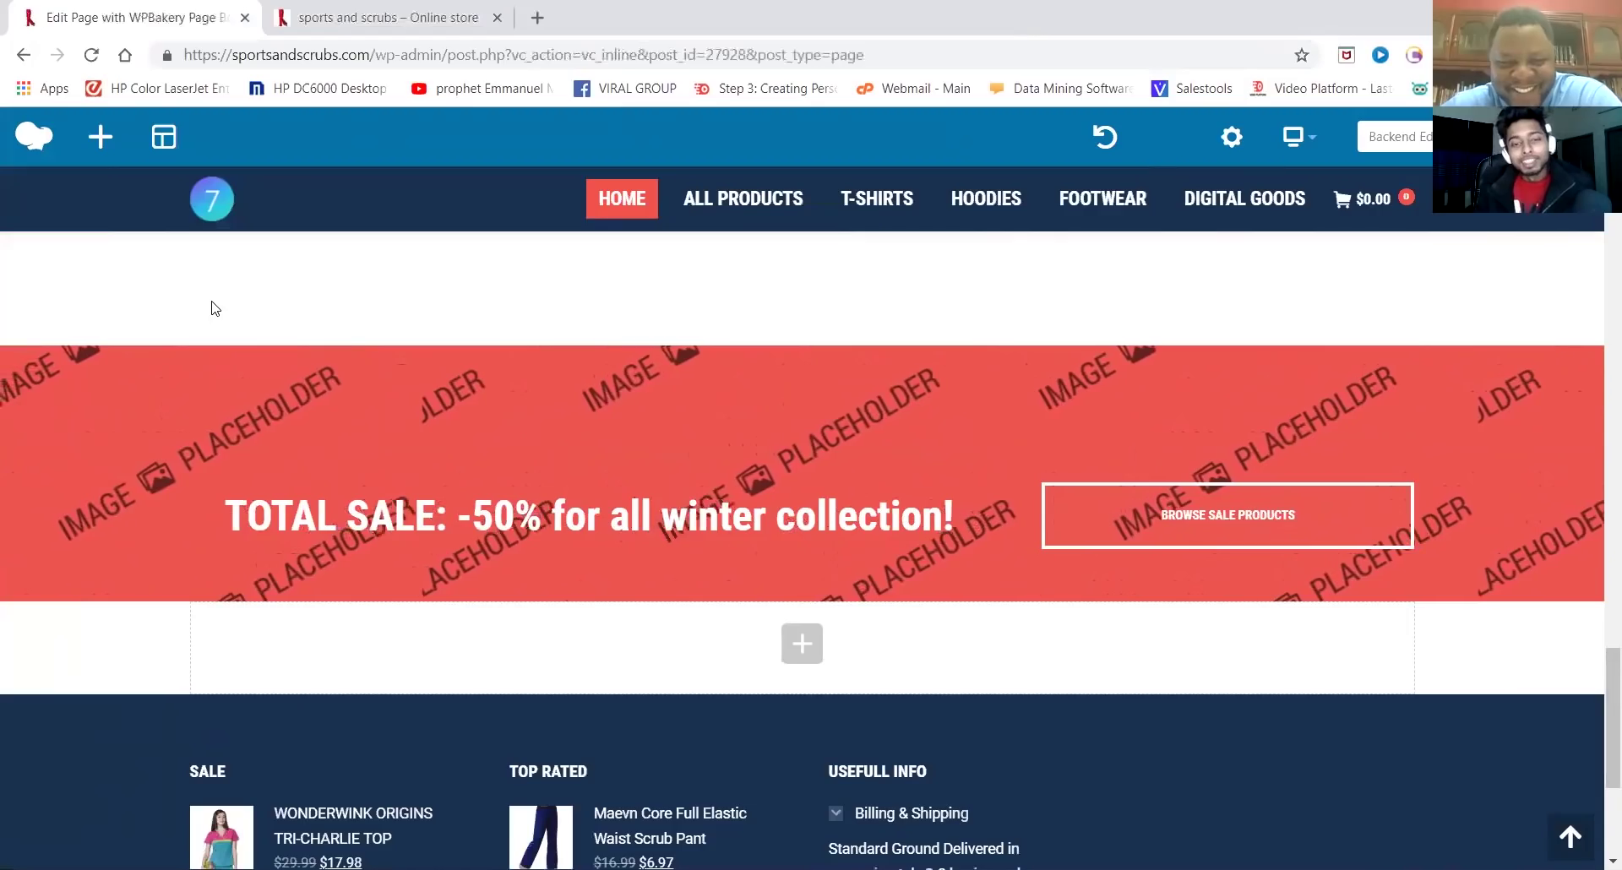
mouse_move(1228, 479)
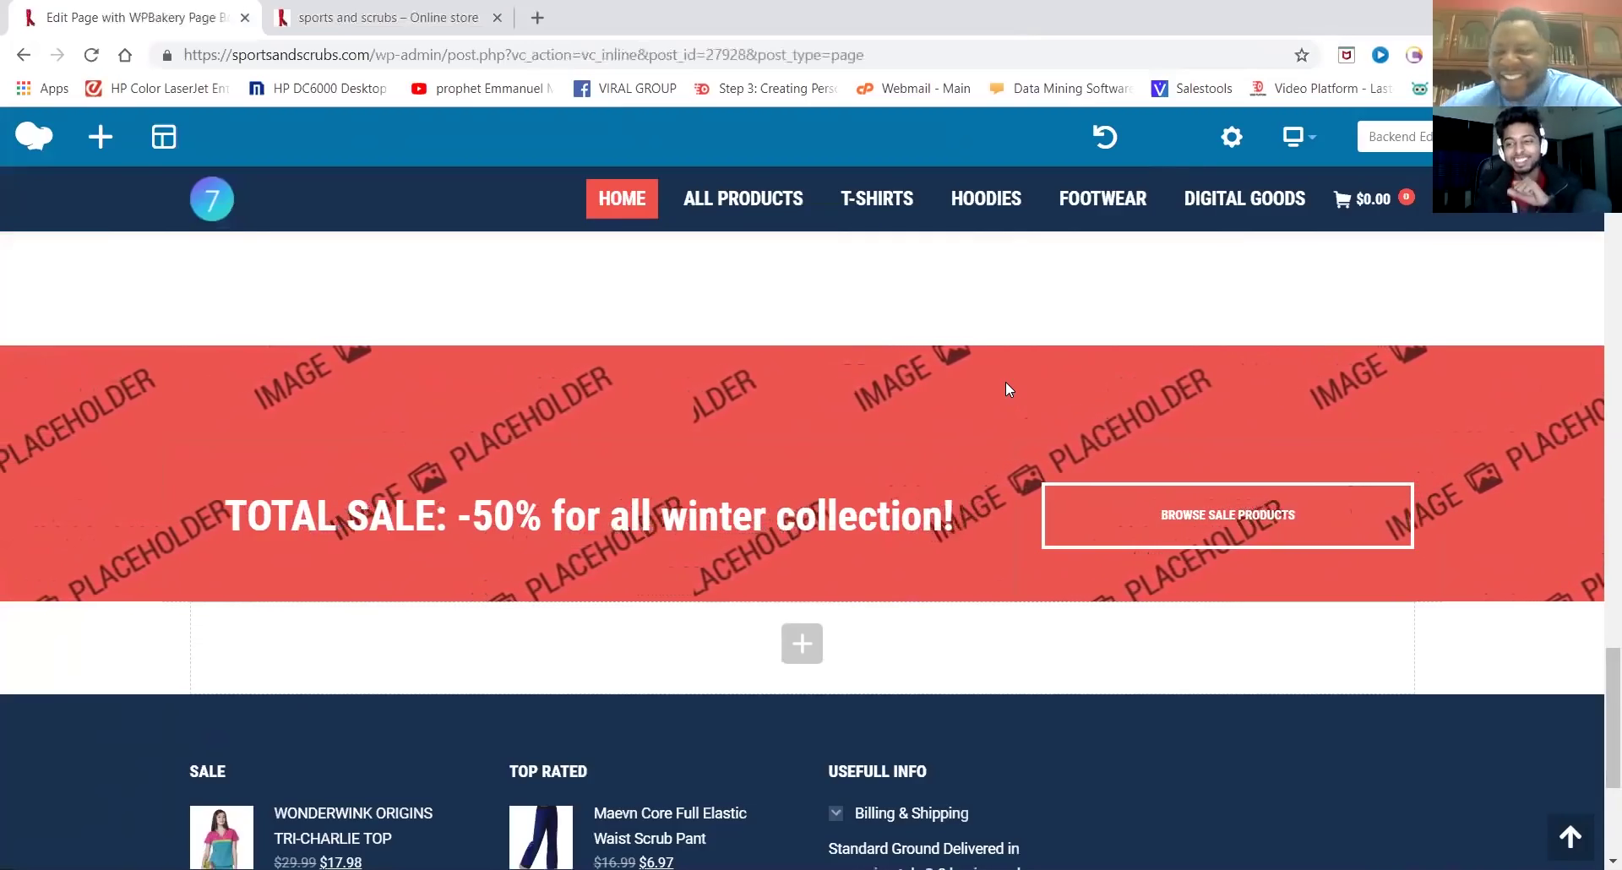
mouse_move(1183, 507)
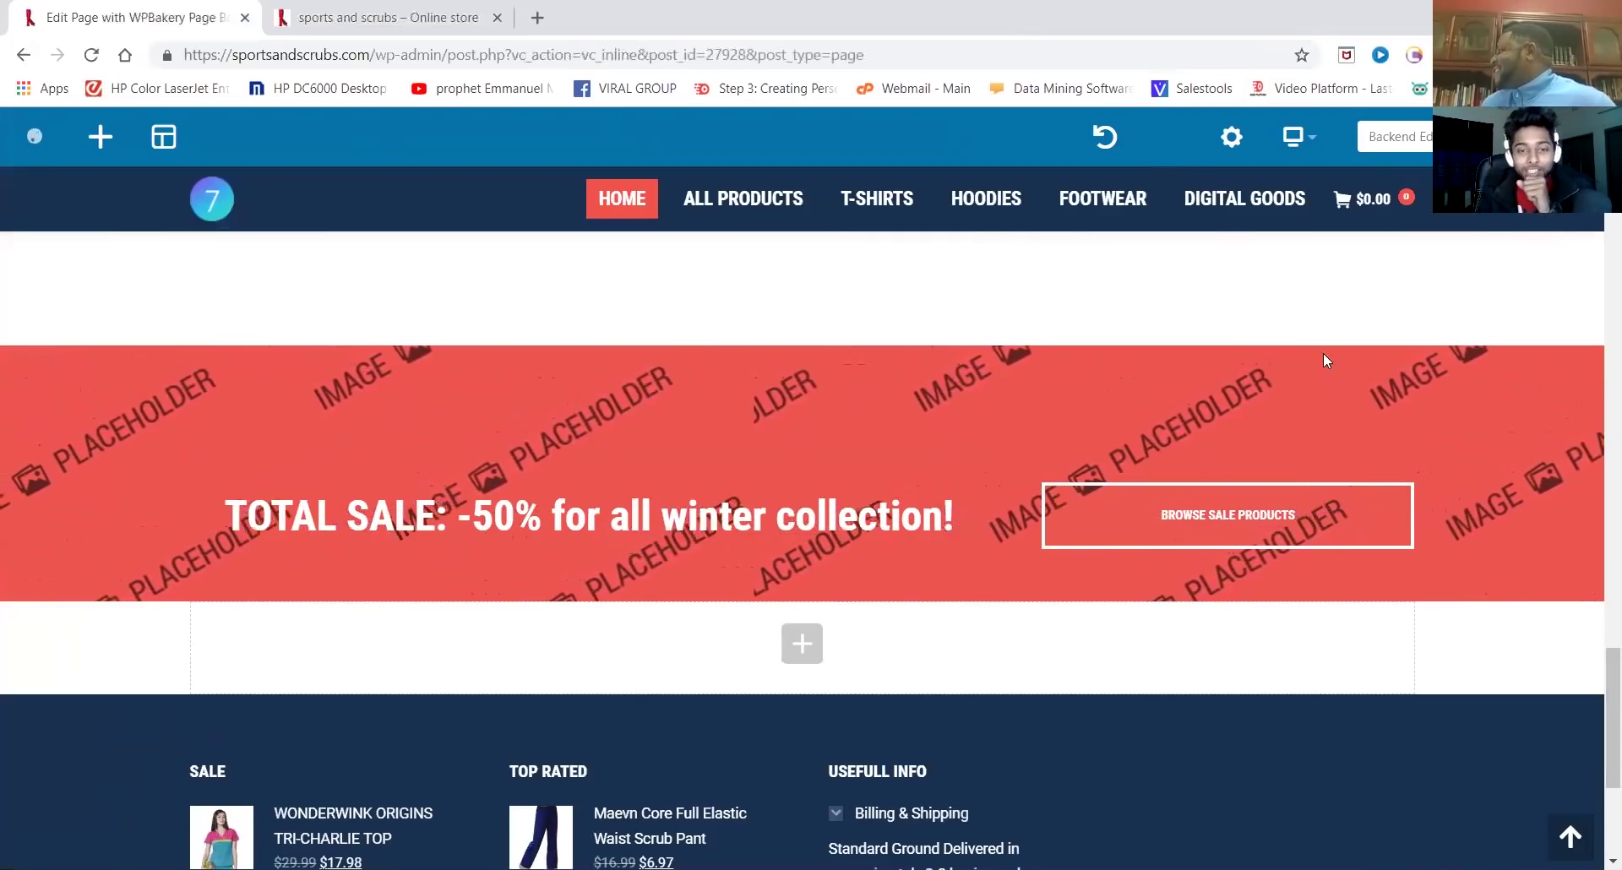
scroll(1184, 398, "up", 1)
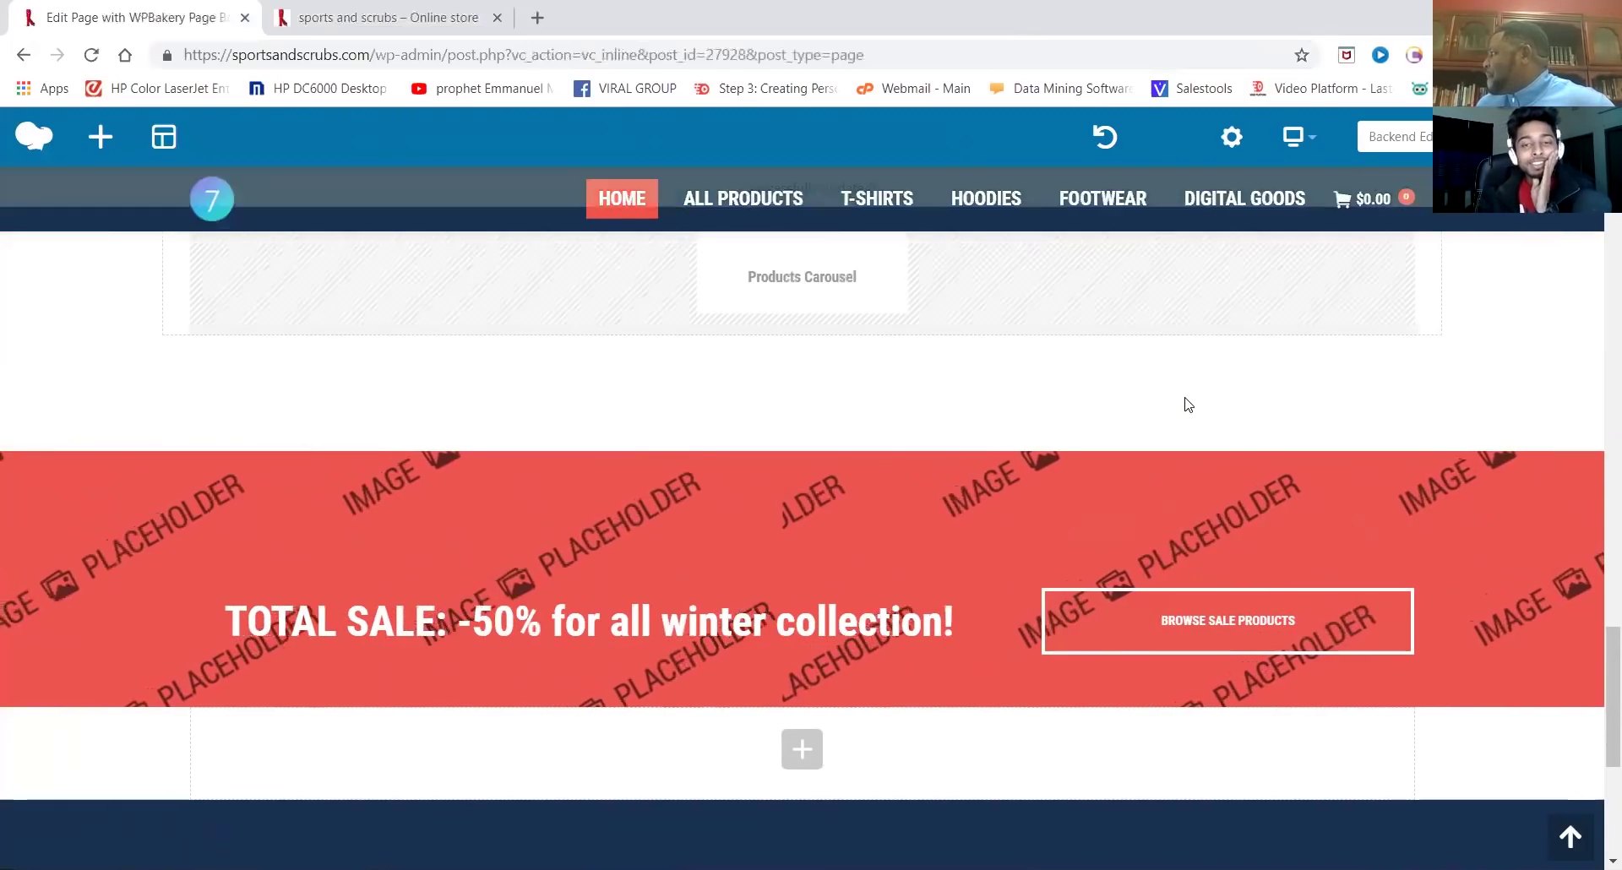
scroll(1188, 405, "up", 6)
scroll(1188, 404, "up", 6)
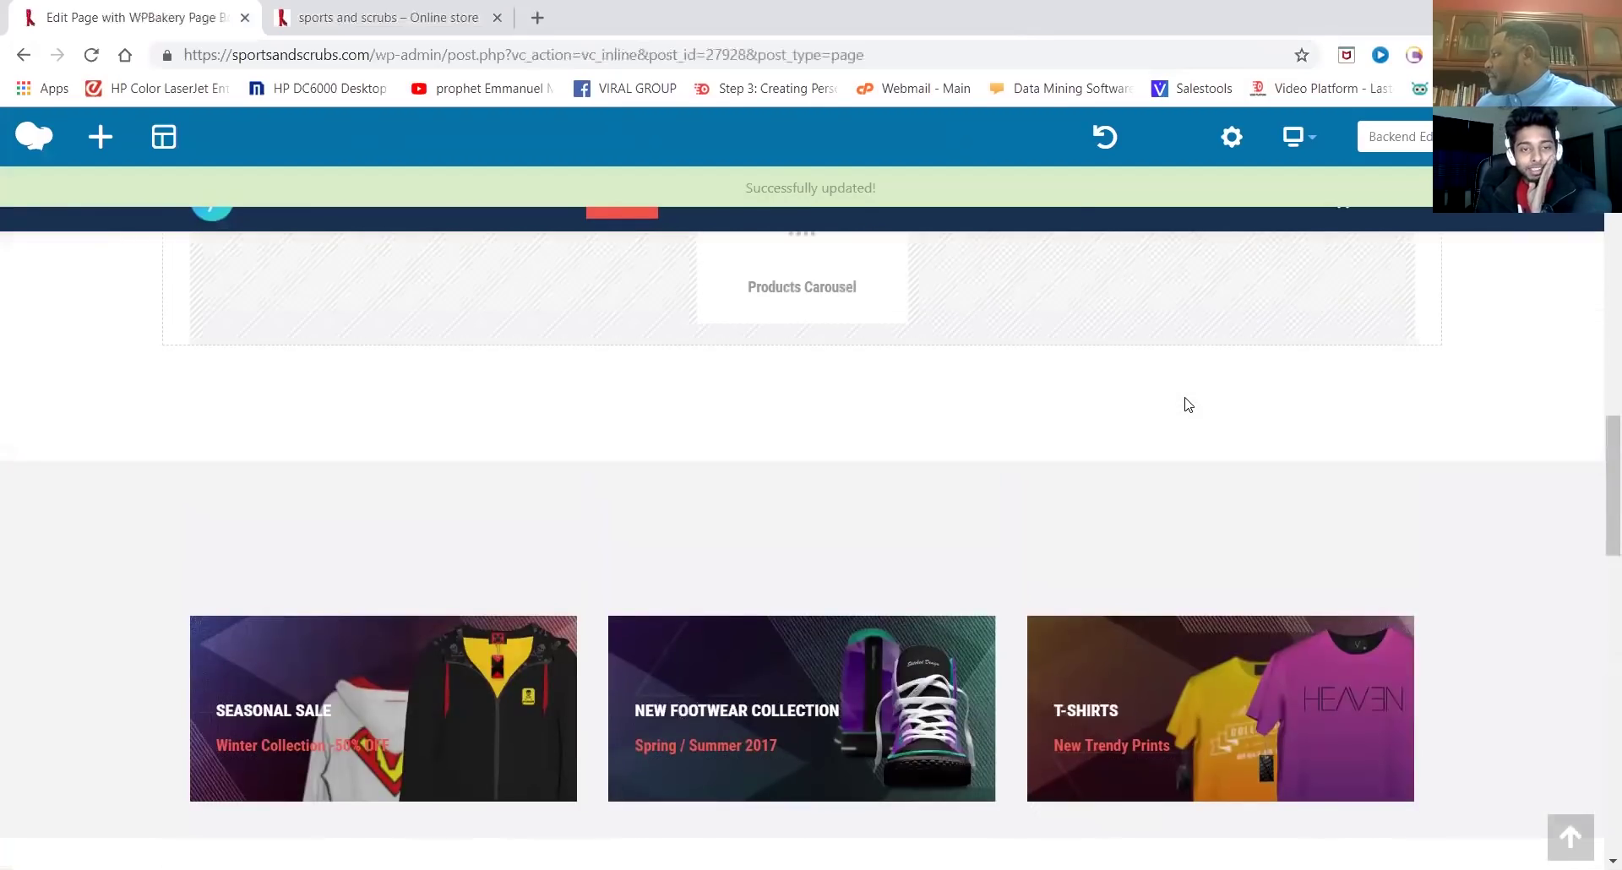
Return to the homepage header and highlight the area from the logo to the phone numbers
scroll(1186, 405, "up", 10)
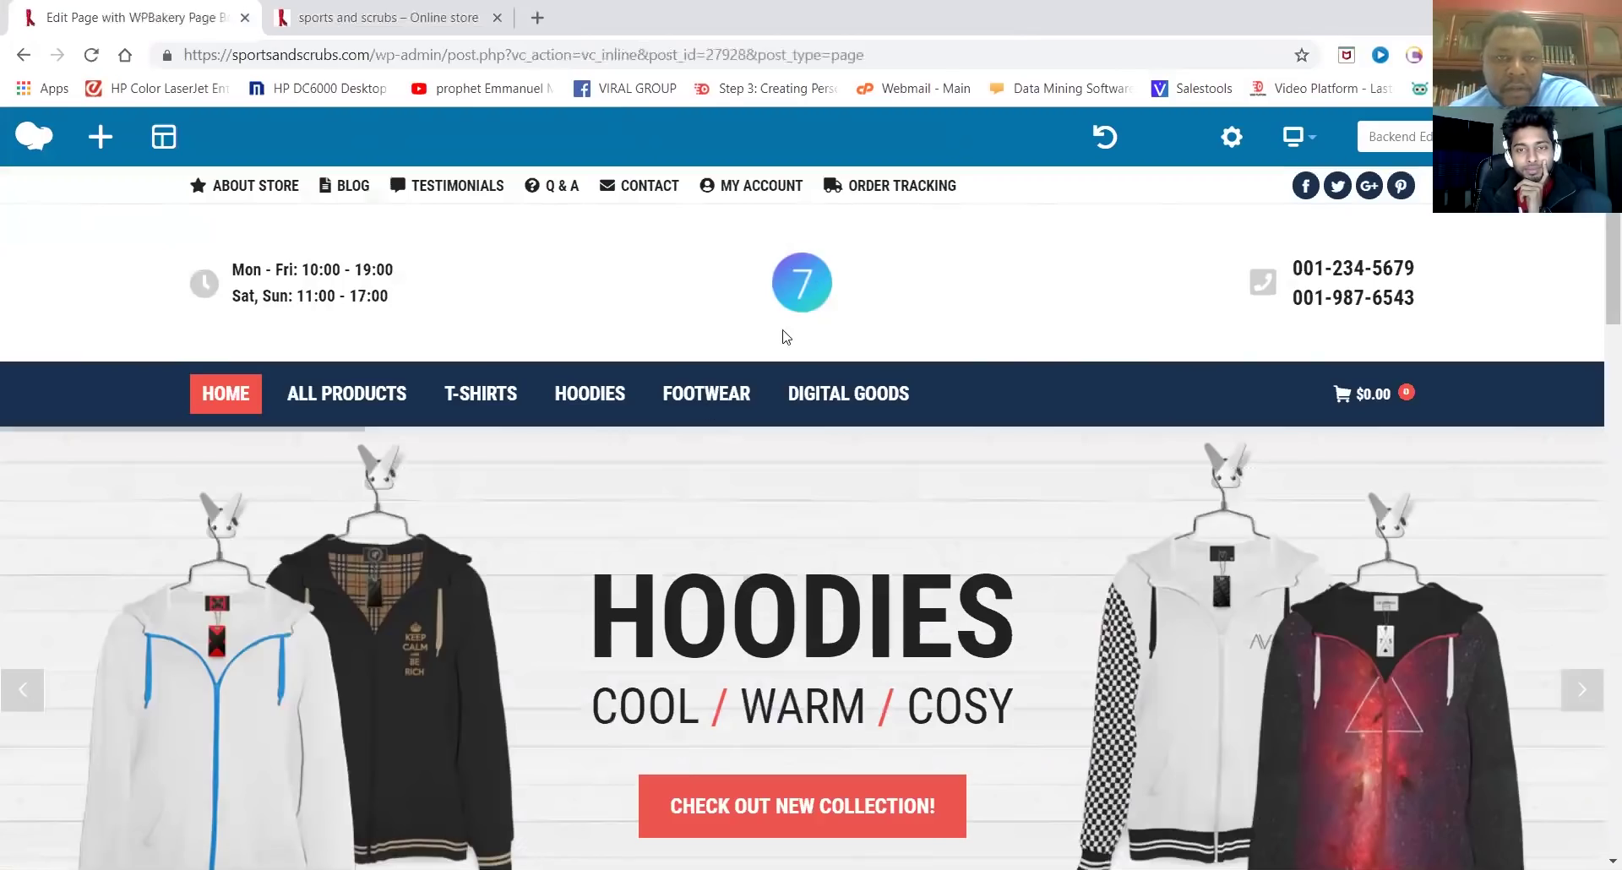
left_click_drag(771, 239, 1326, 292)
left_click(1327, 291)
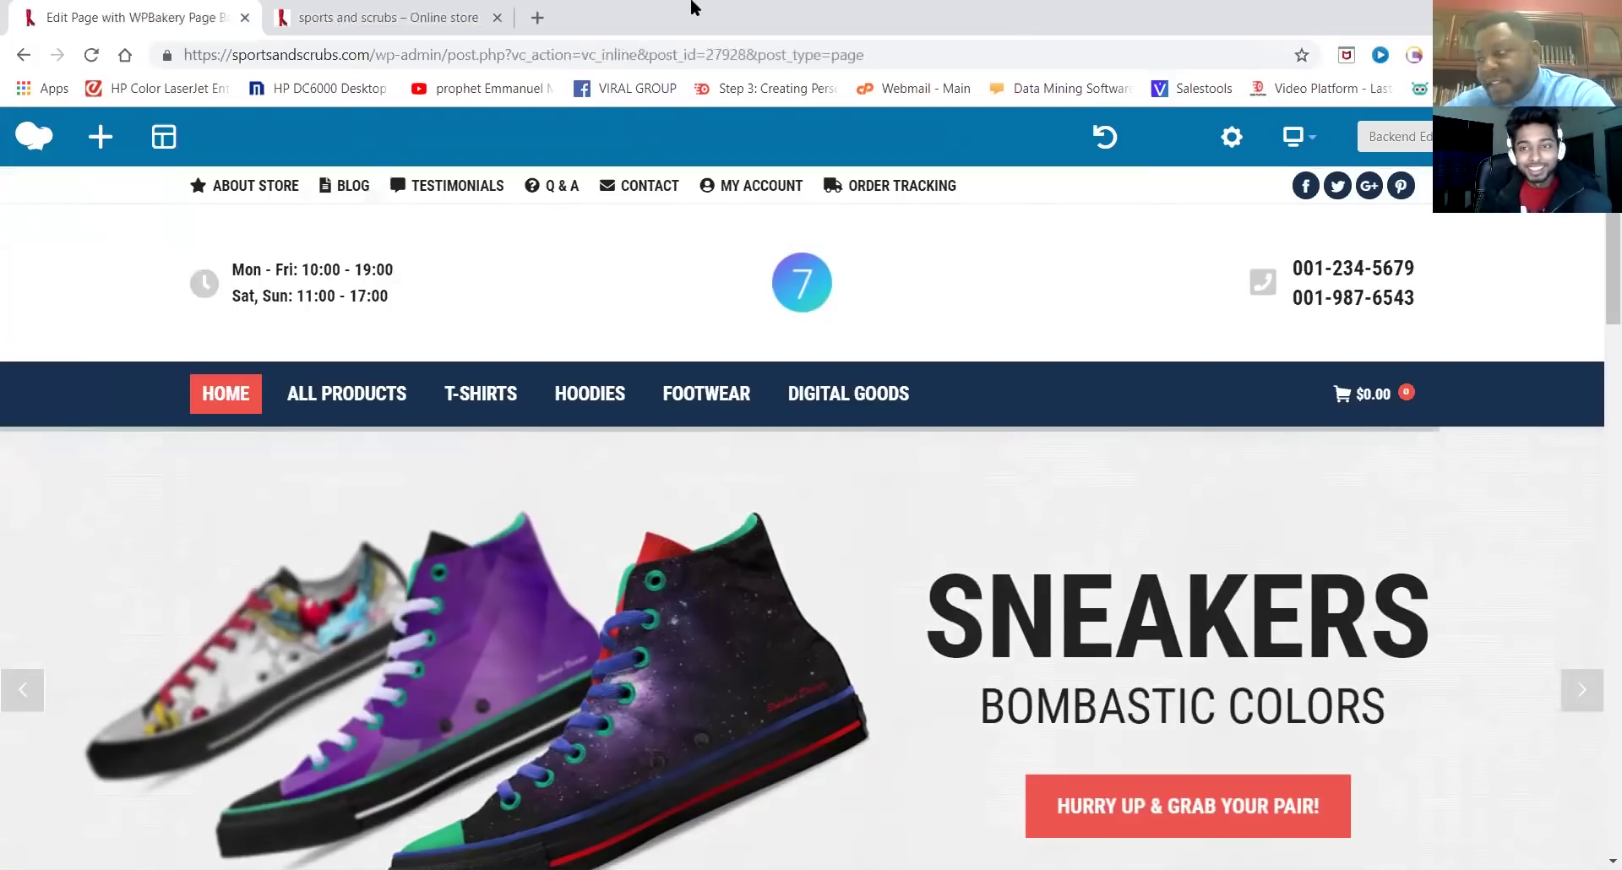
Switch the Home page to the Backend Editor and open the theme's Top Bar & Header options
left_click(1415, 139)
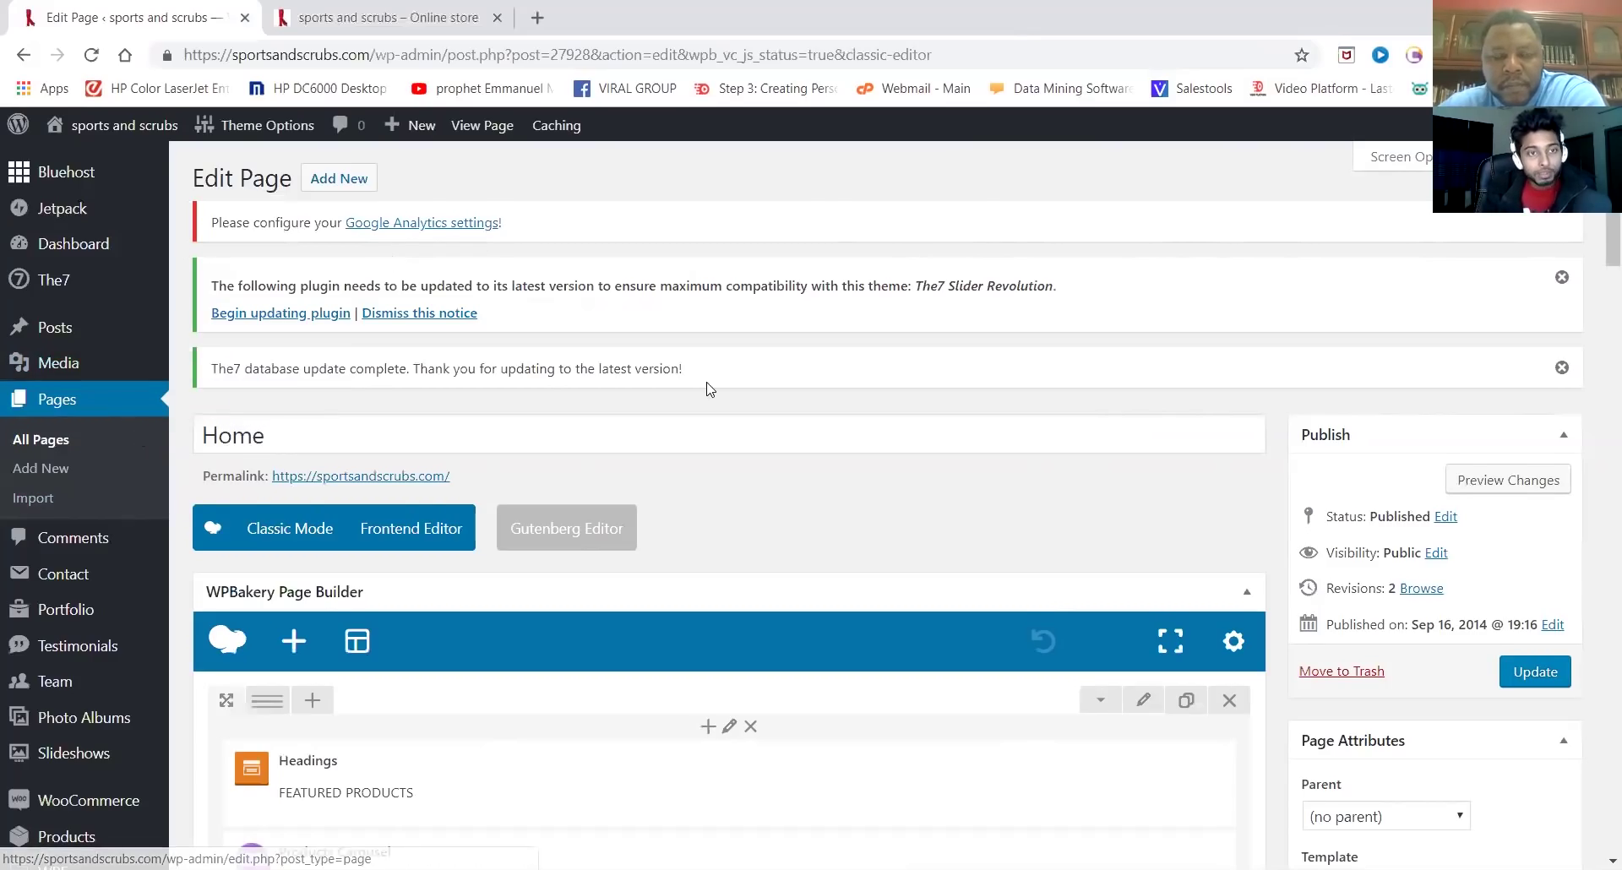
scroll(708, 389, "down", 1)
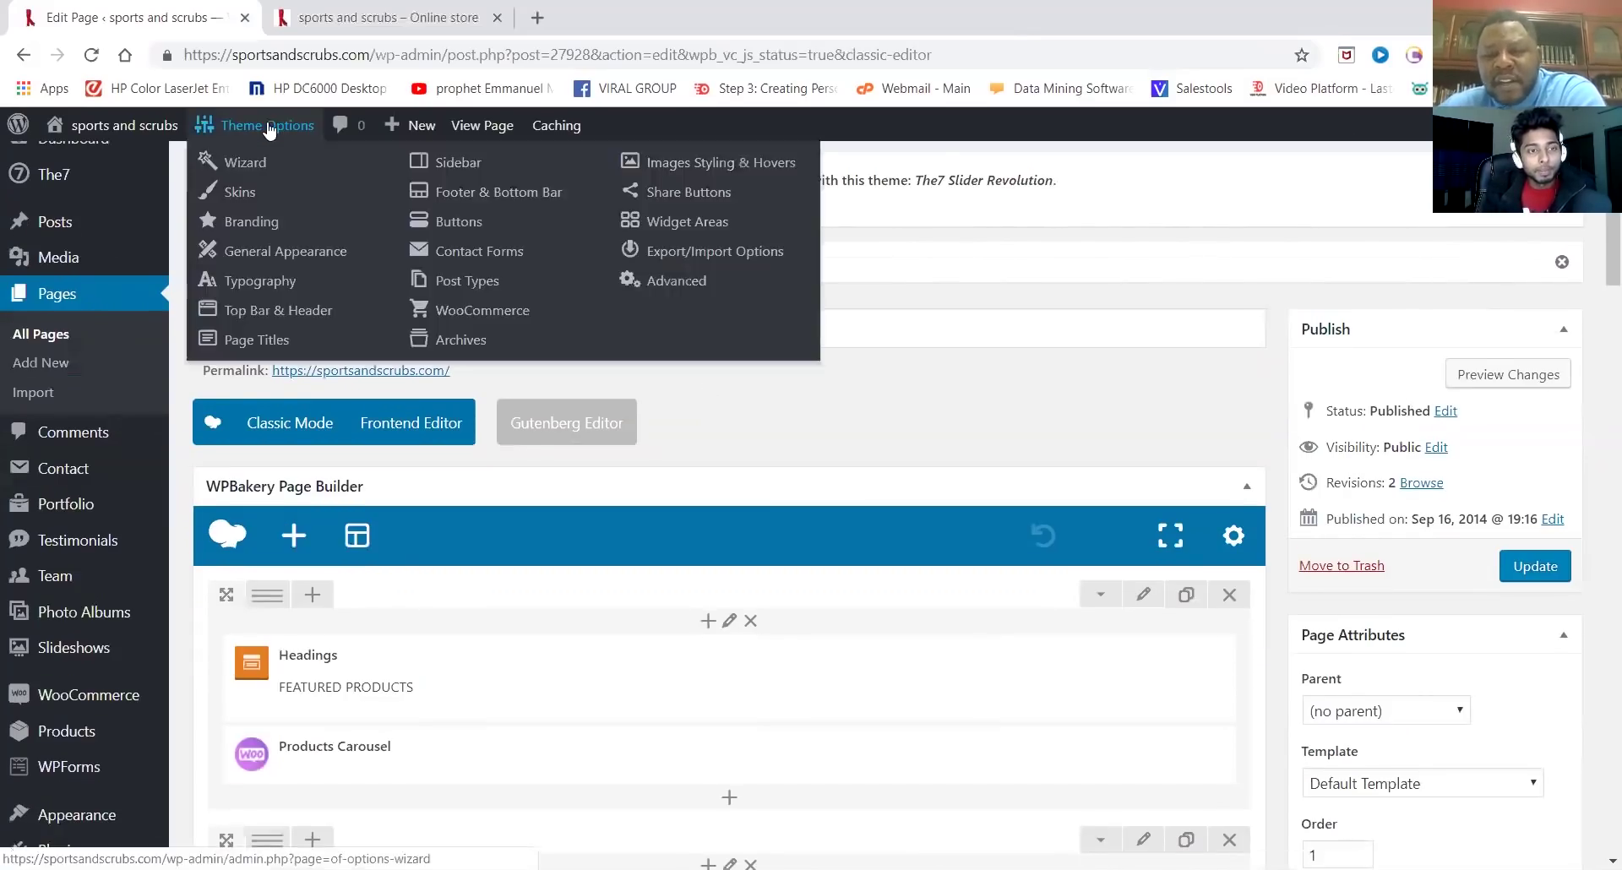
left_click(268, 129)
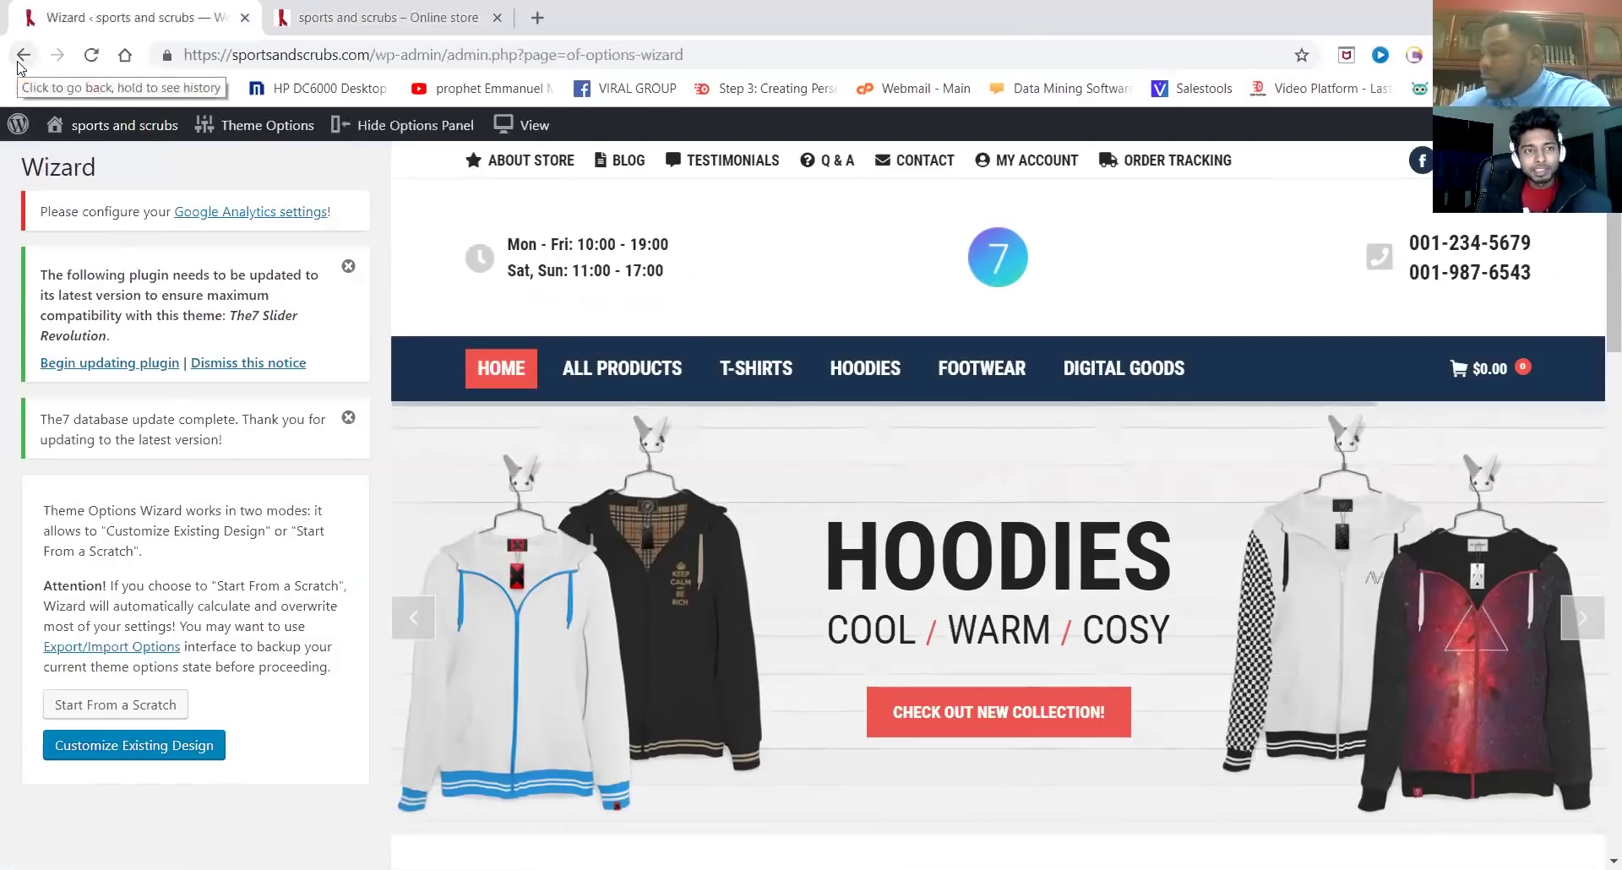
mouse_move(221, 134)
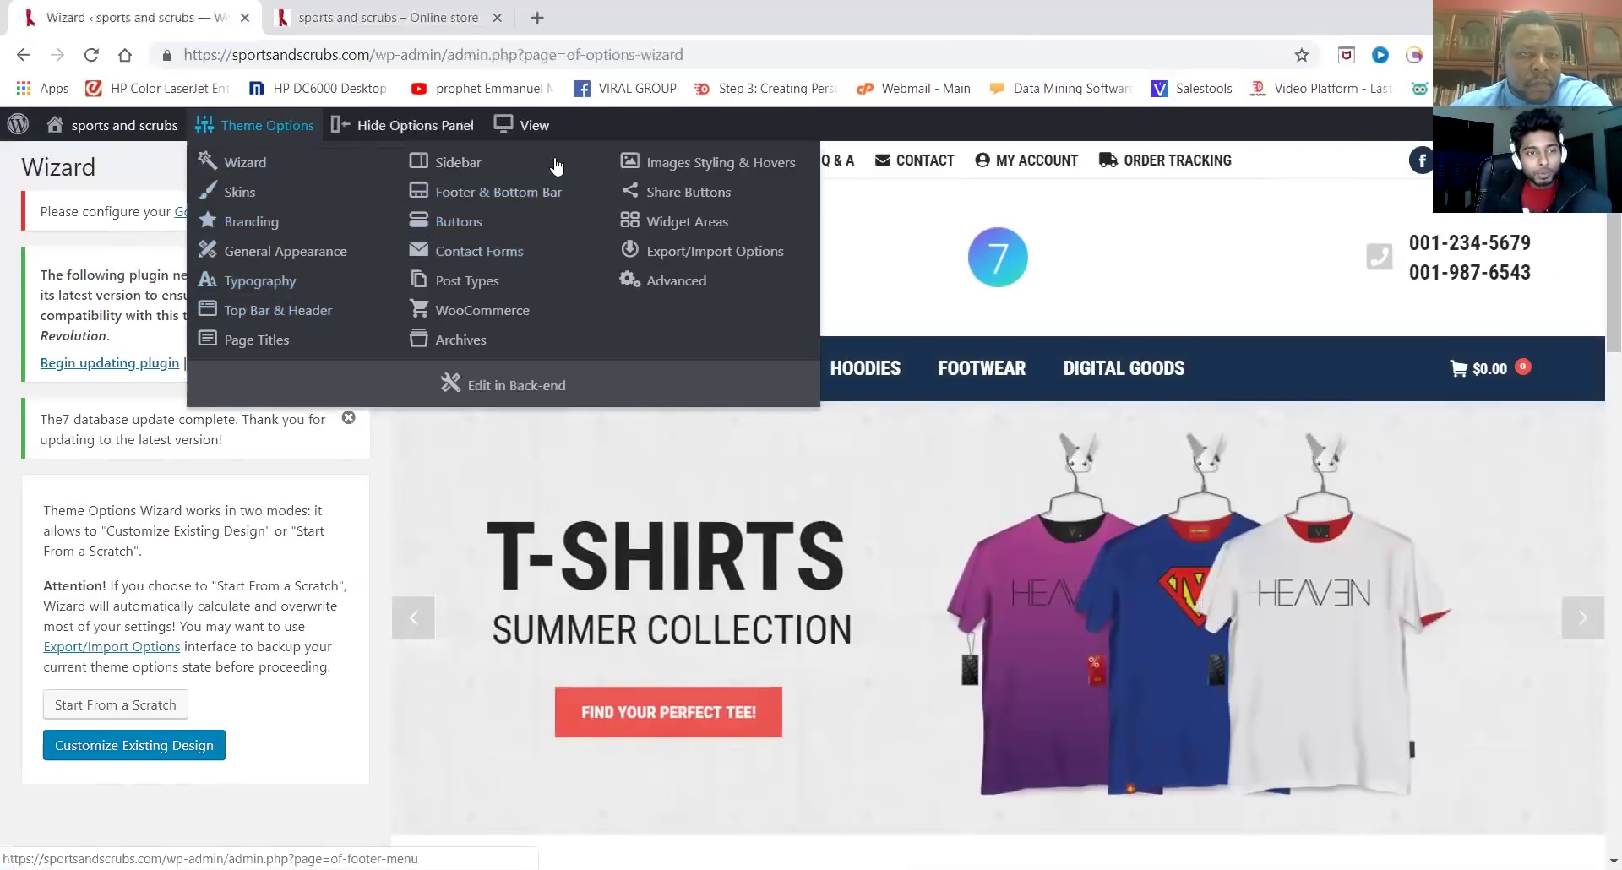
left_click(286, 315)
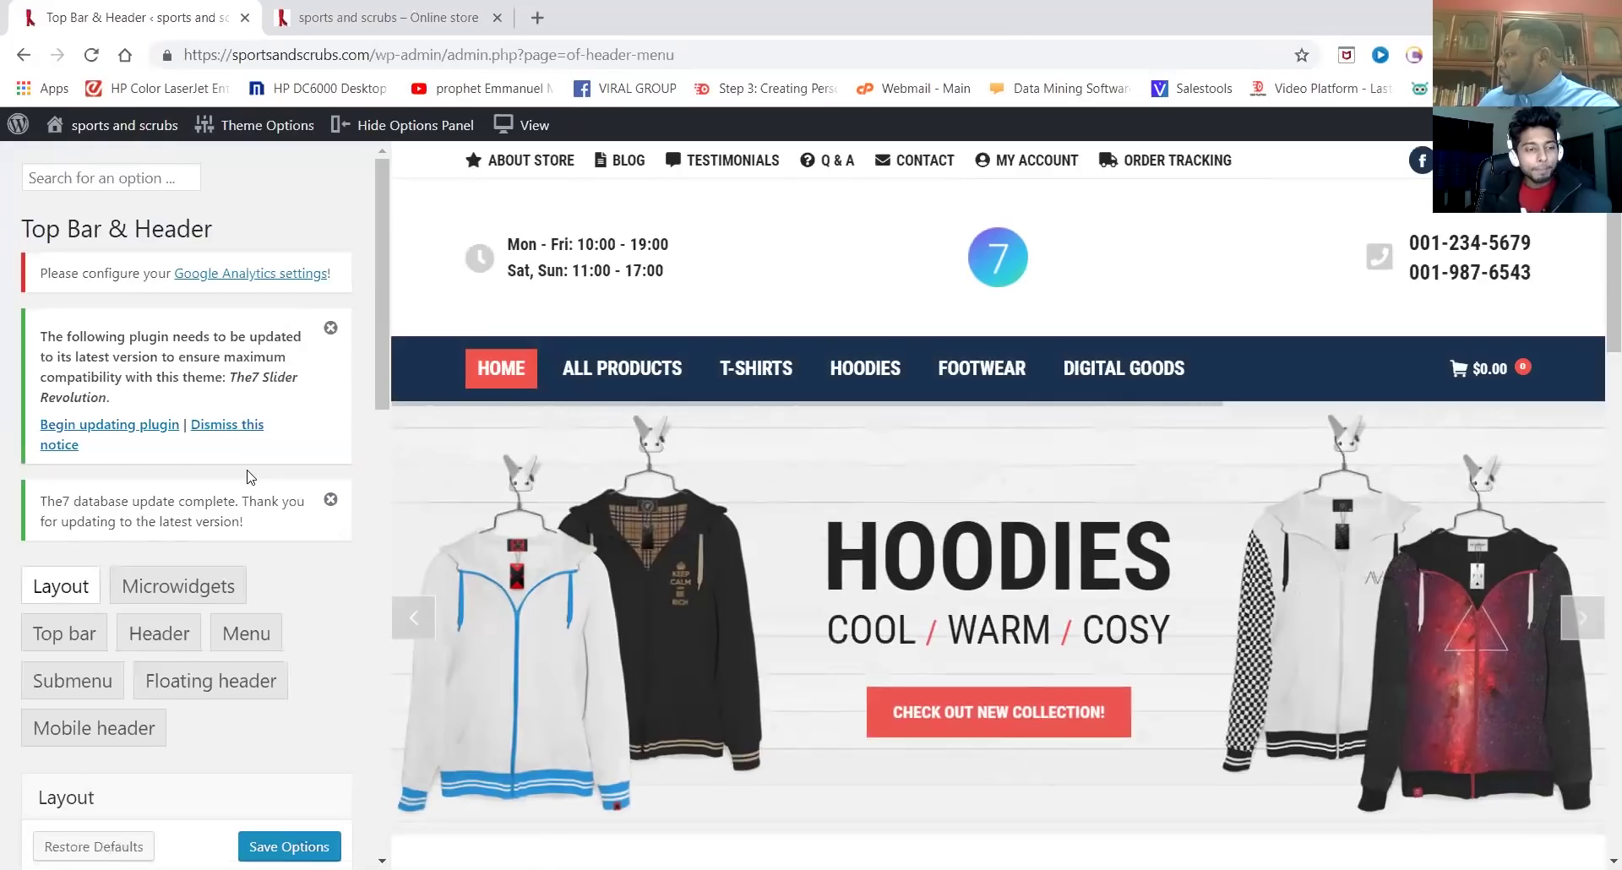
Look through the header Layout settings, including layout choice, header height, menu position, menu margin and logo position
scroll(247, 478, "down", 3)
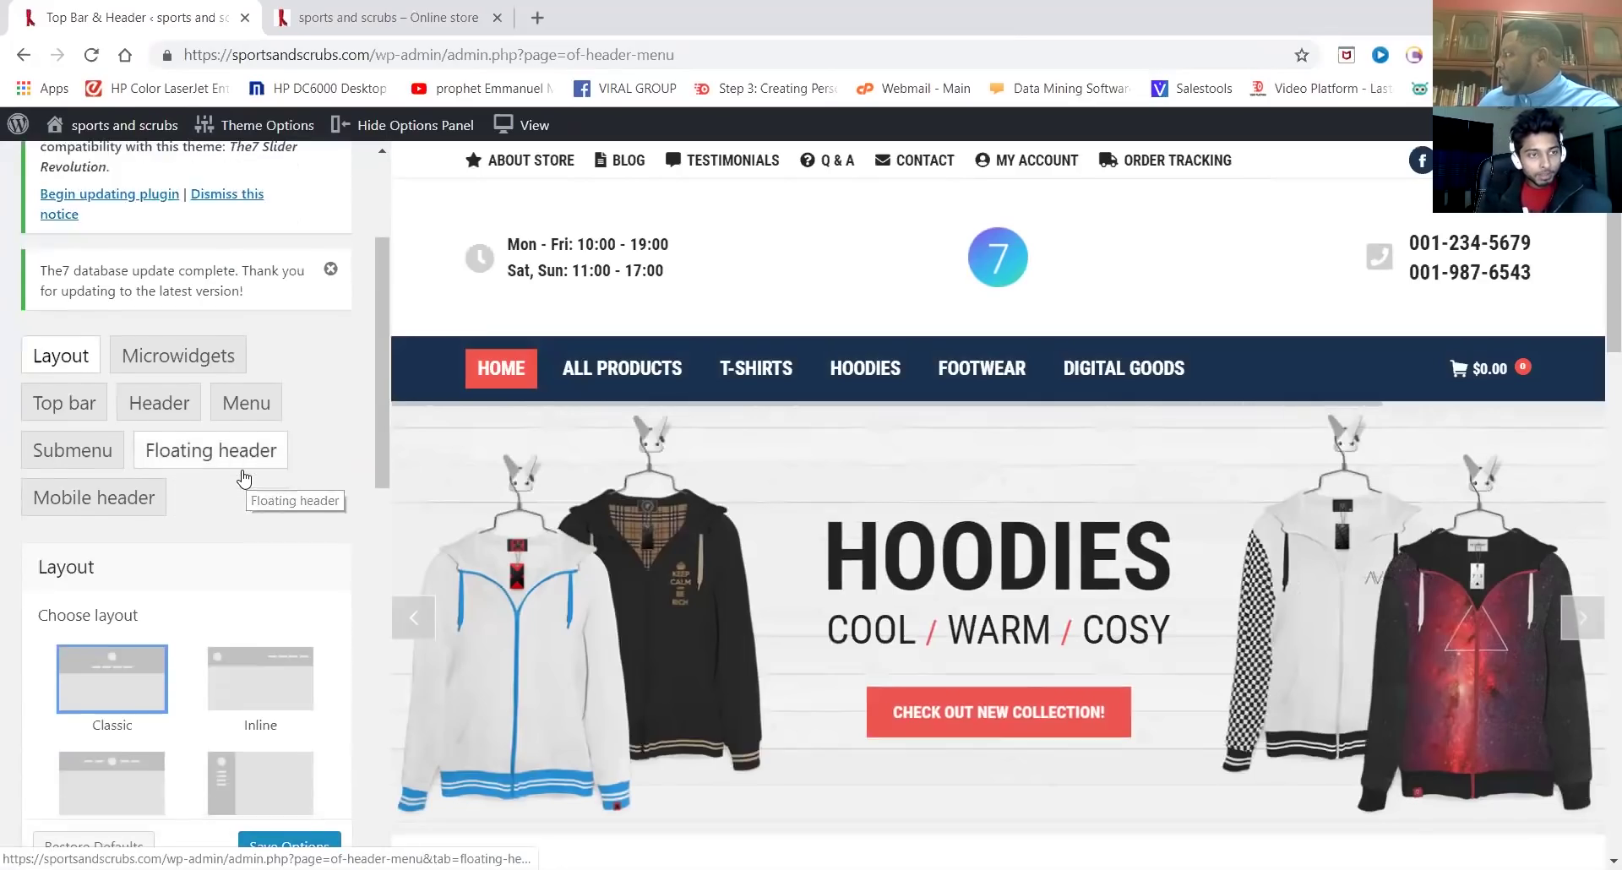
scroll(244, 479, "down", 8)
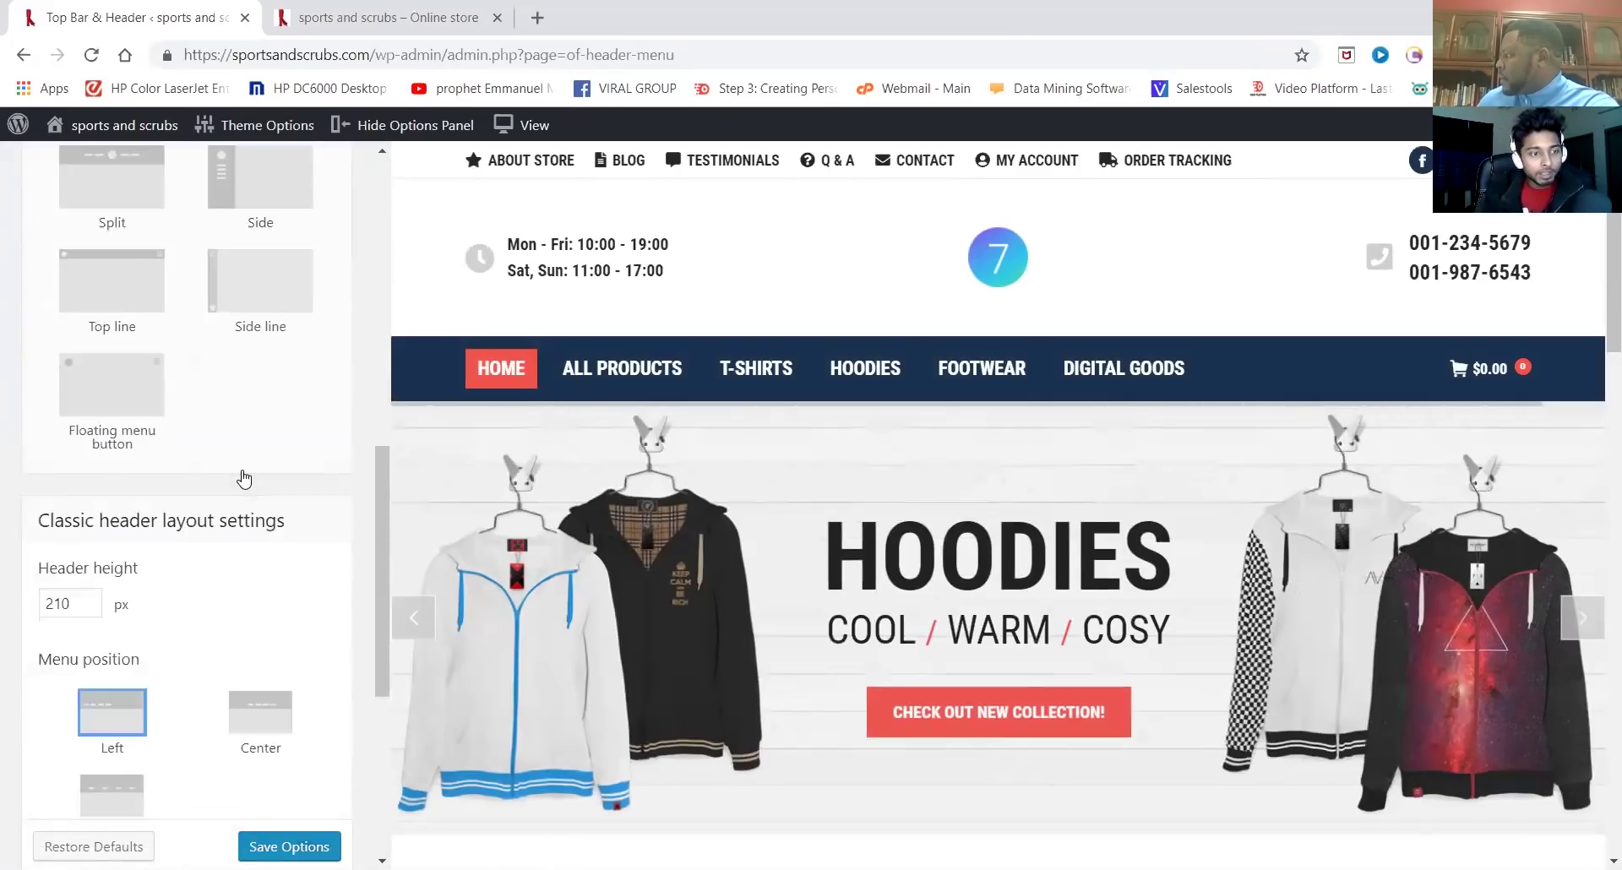
scroll(244, 479, "down", 6)
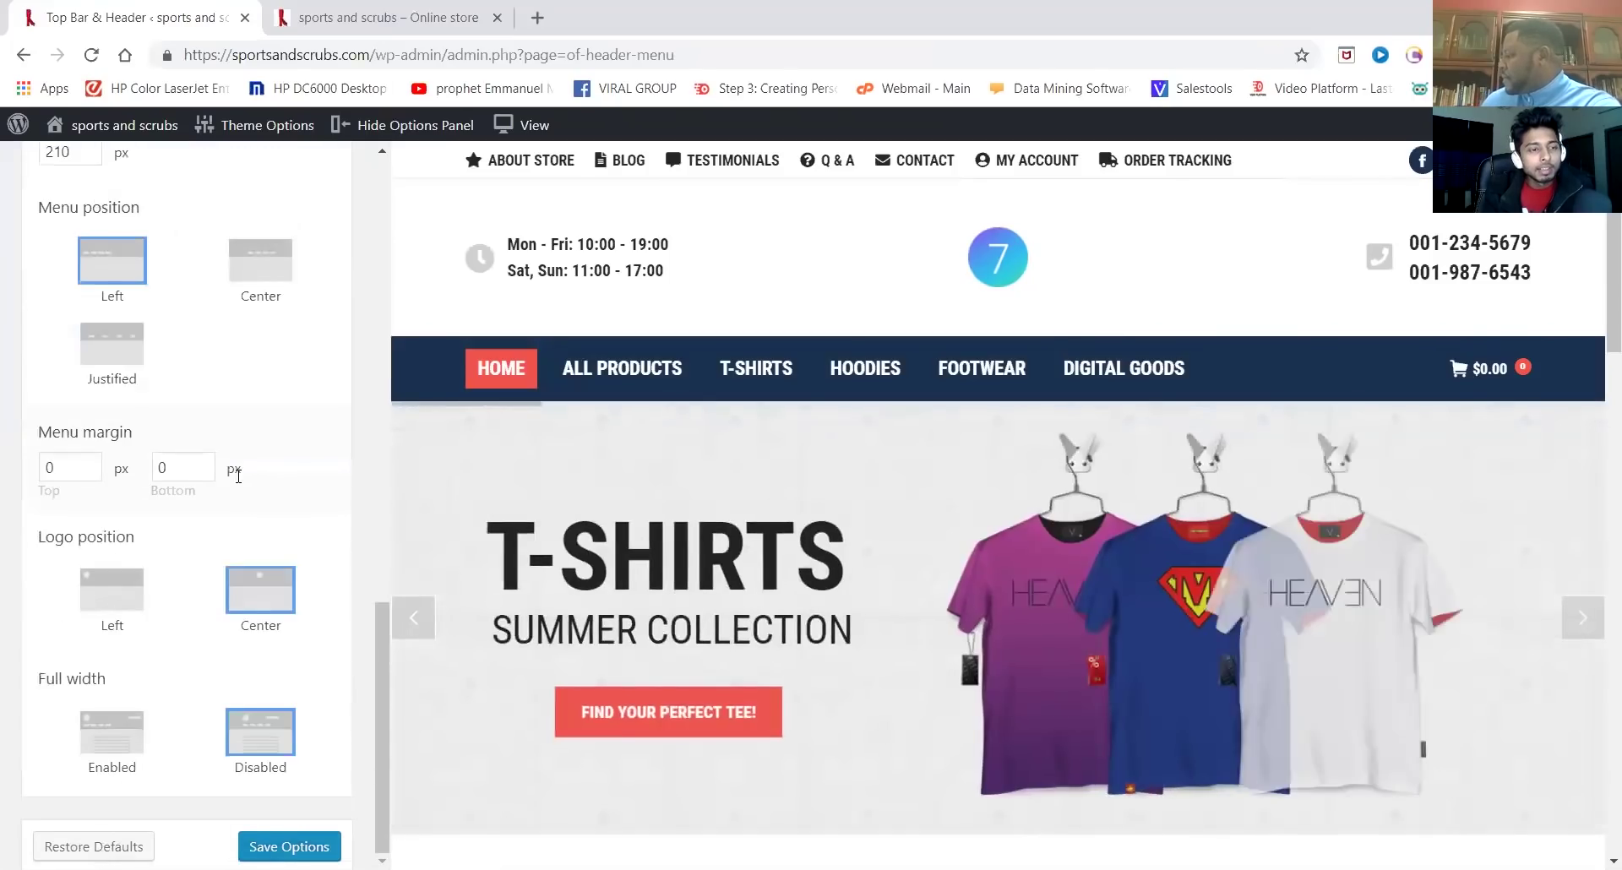
scroll(238, 476, "up", 12)
scroll(239, 476, "up", 7)
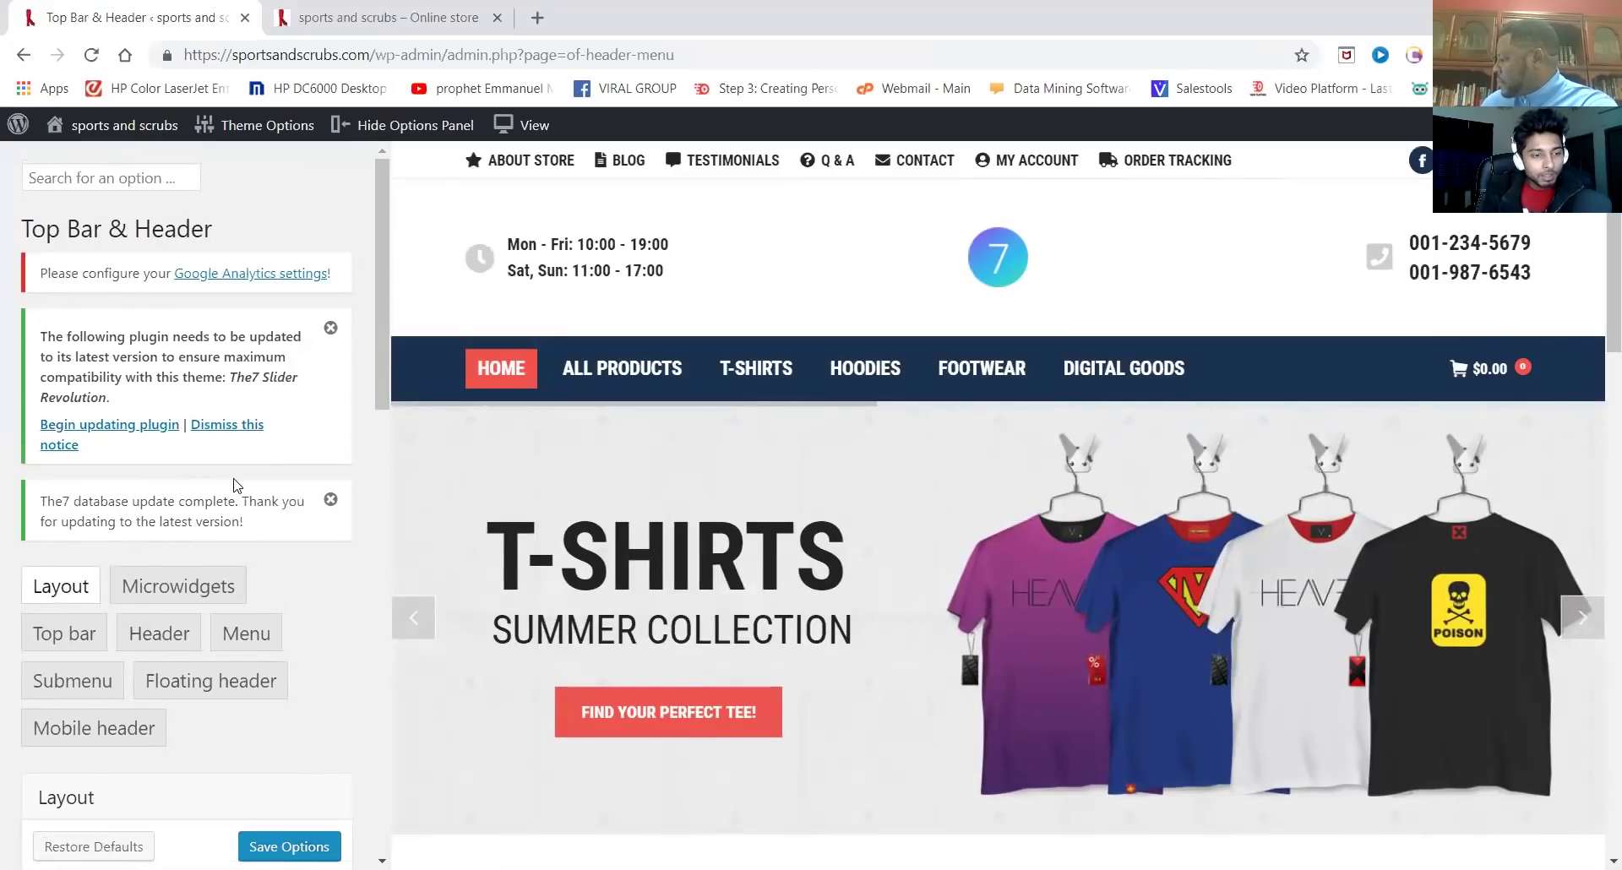
Open the Header settings and examine the navigation area appearance, decoration and Classic header menu background options
left_click(159, 645)
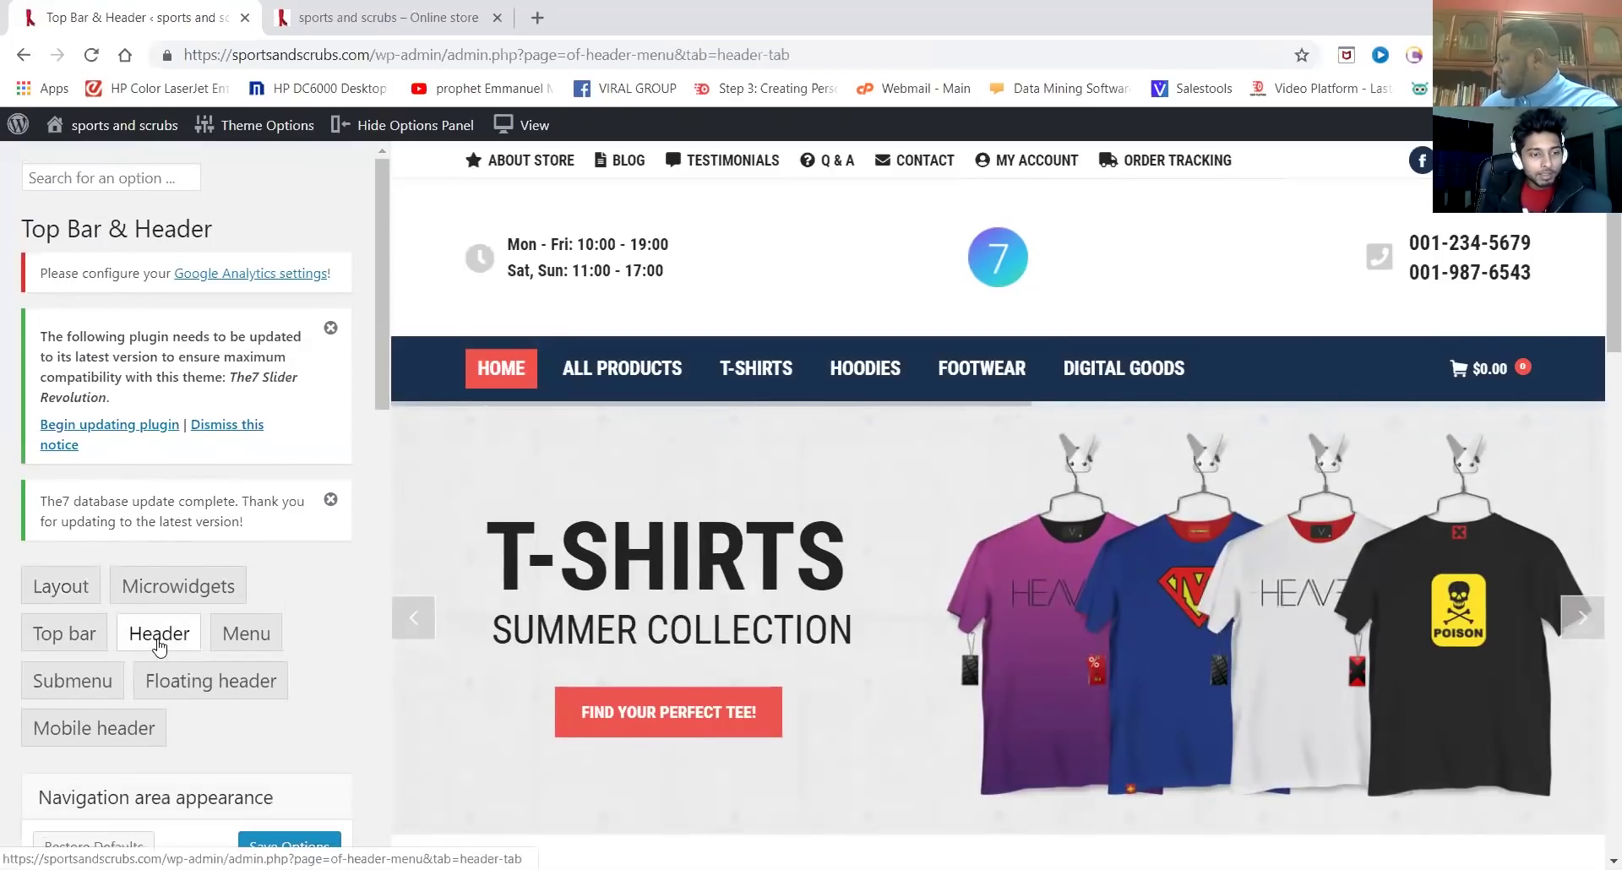
scroll(188, 607, "down", 3)
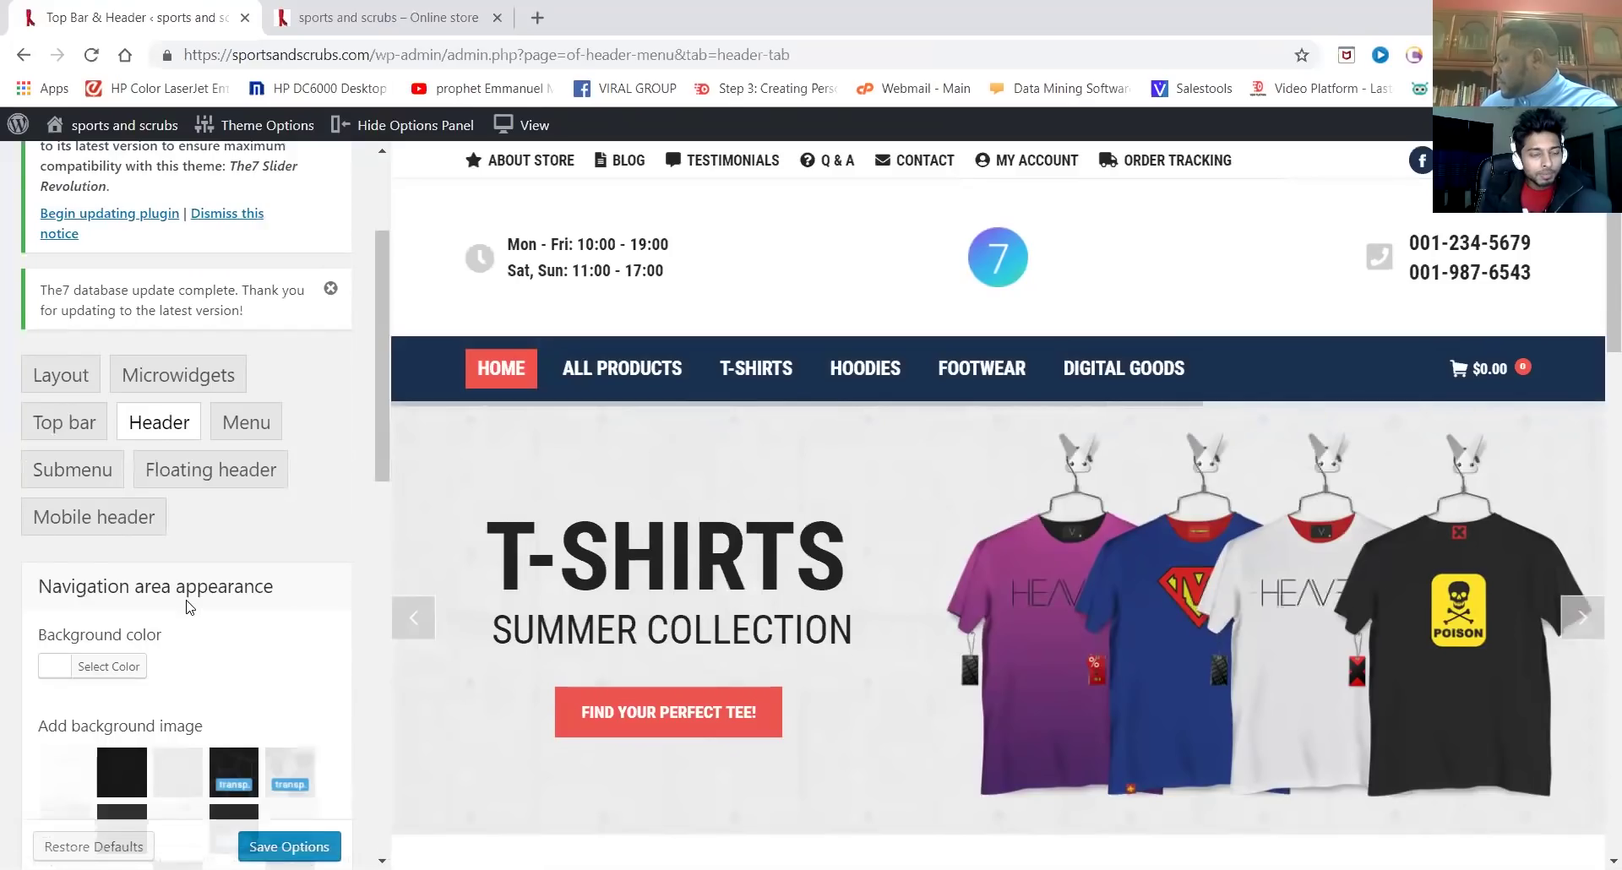
scroll(268, 529, "down", 5)
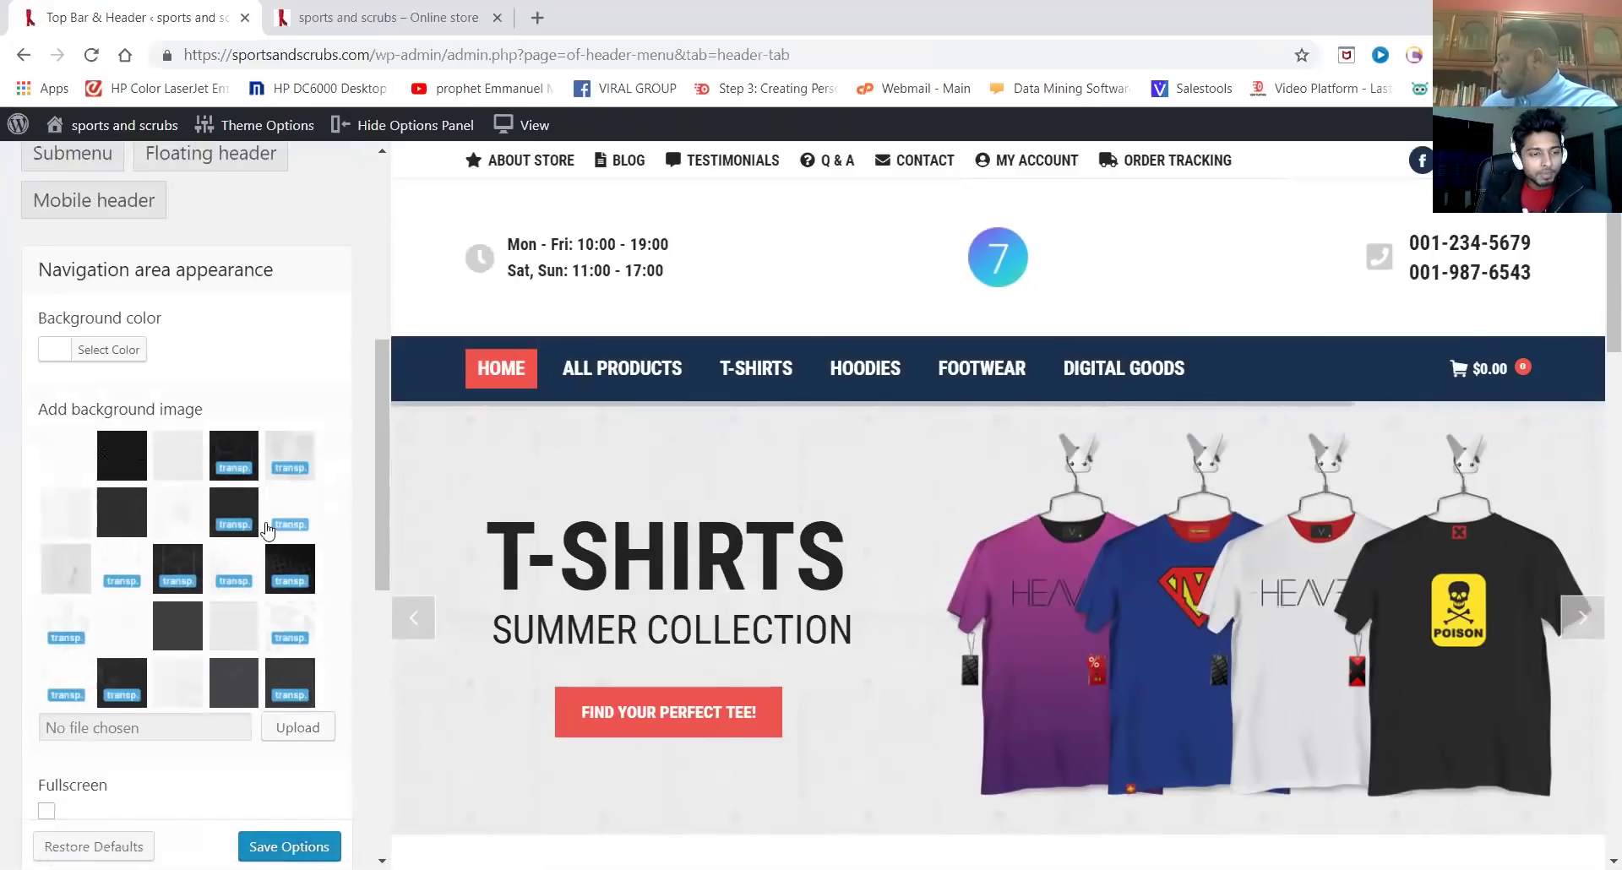
scroll(268, 529, "down", 8)
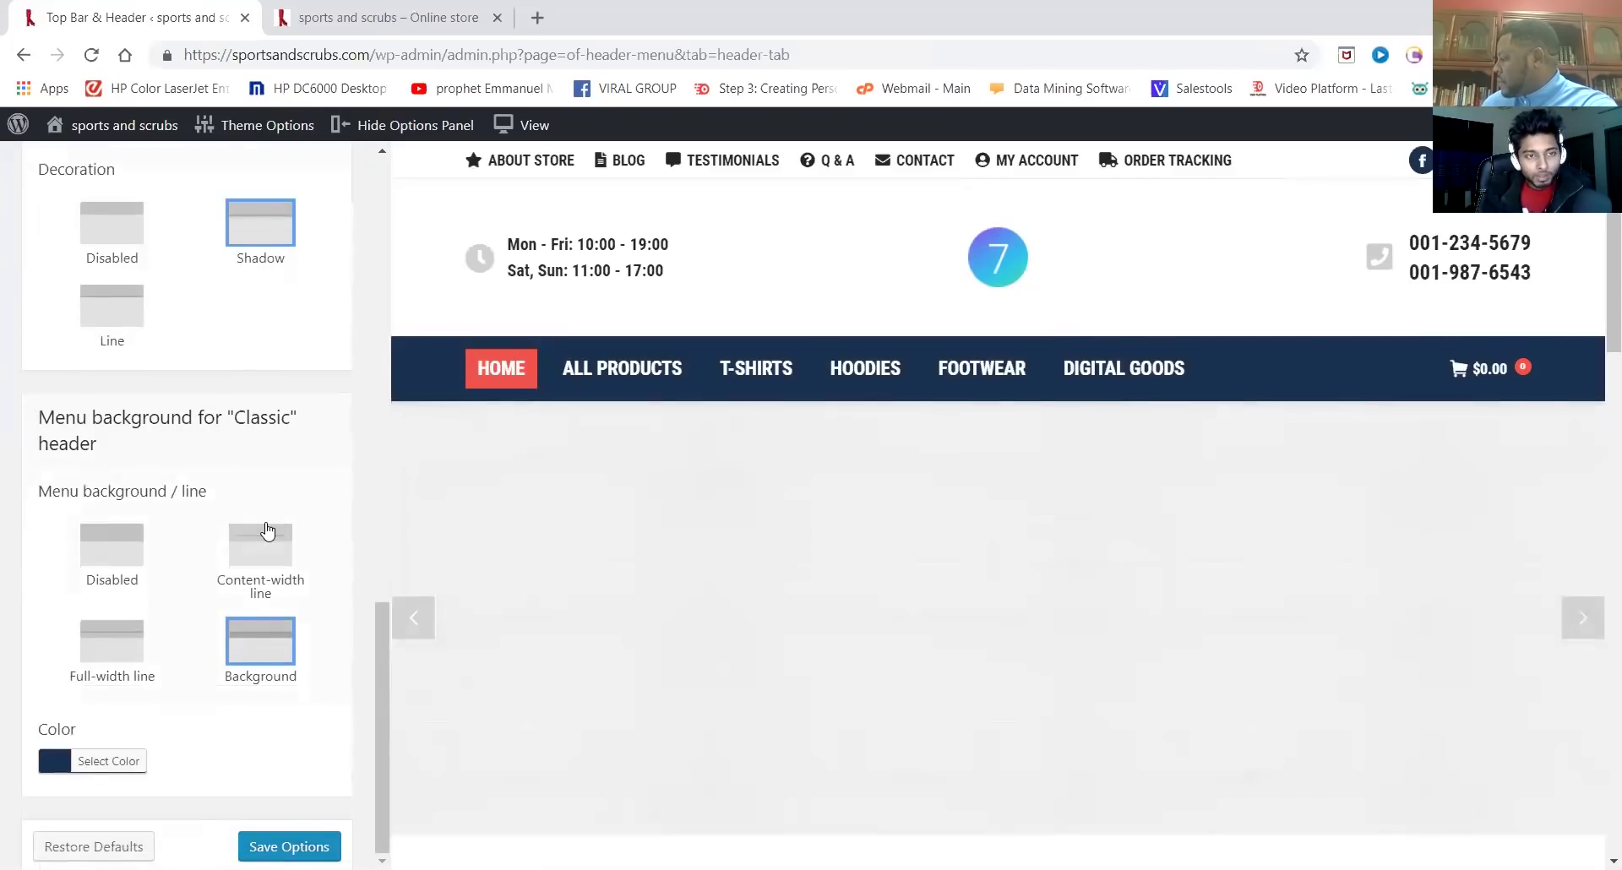
scroll(268, 530, "up", 15)
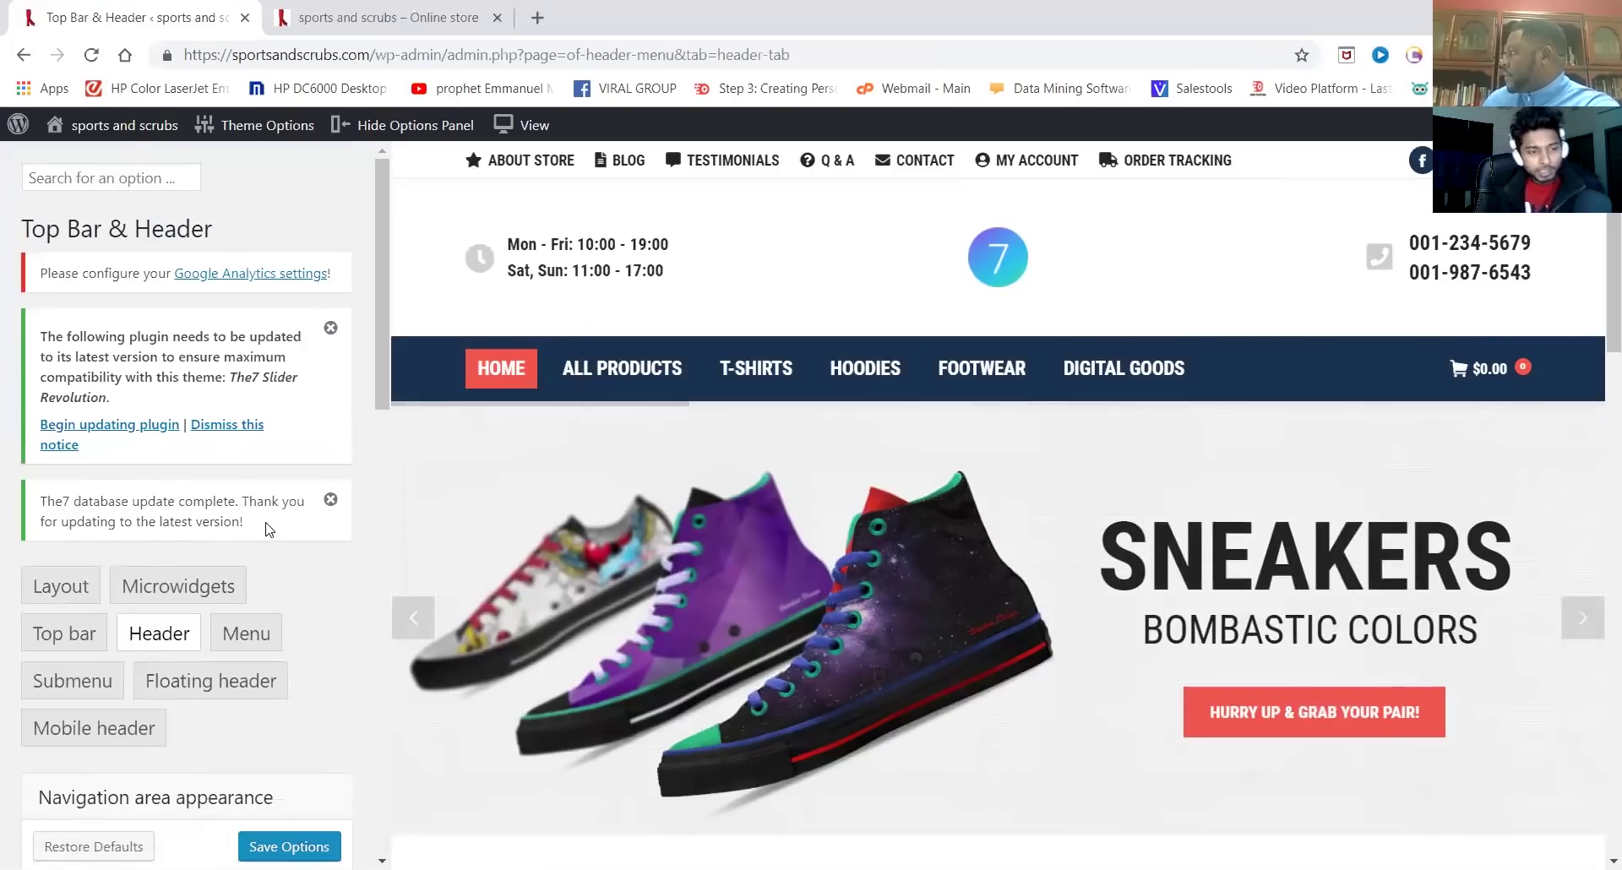
Open the Menu settings and examine the menu fonts, font colors, dividers, and the decoration, hover and active style options
left_click(248, 641)
scroll(248, 641, "down", 4)
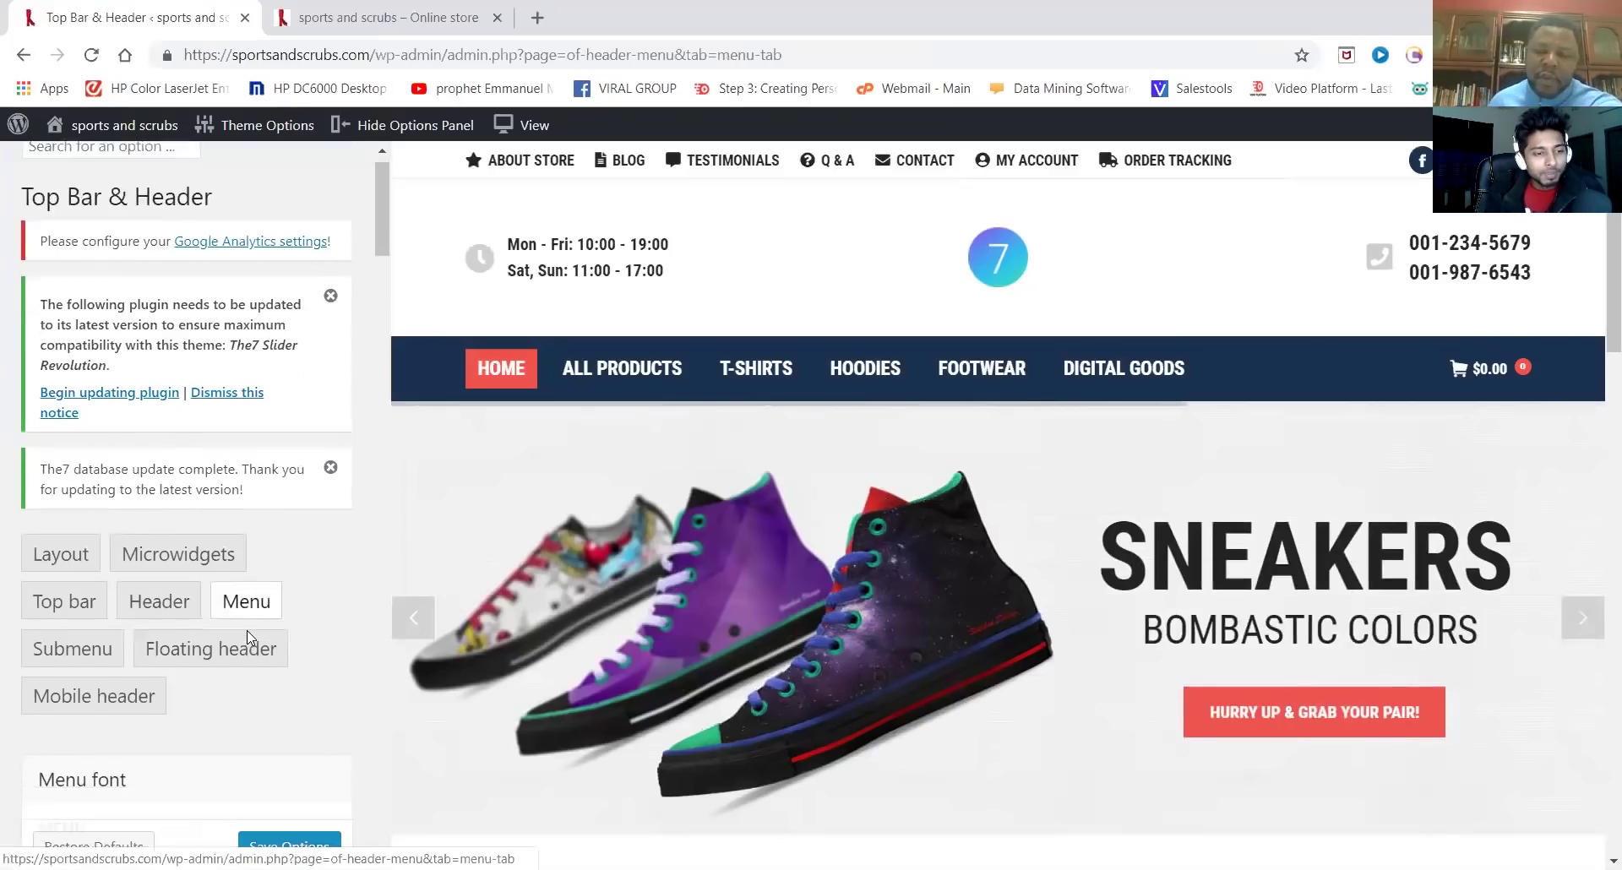
scroll(245, 629, "down", 1)
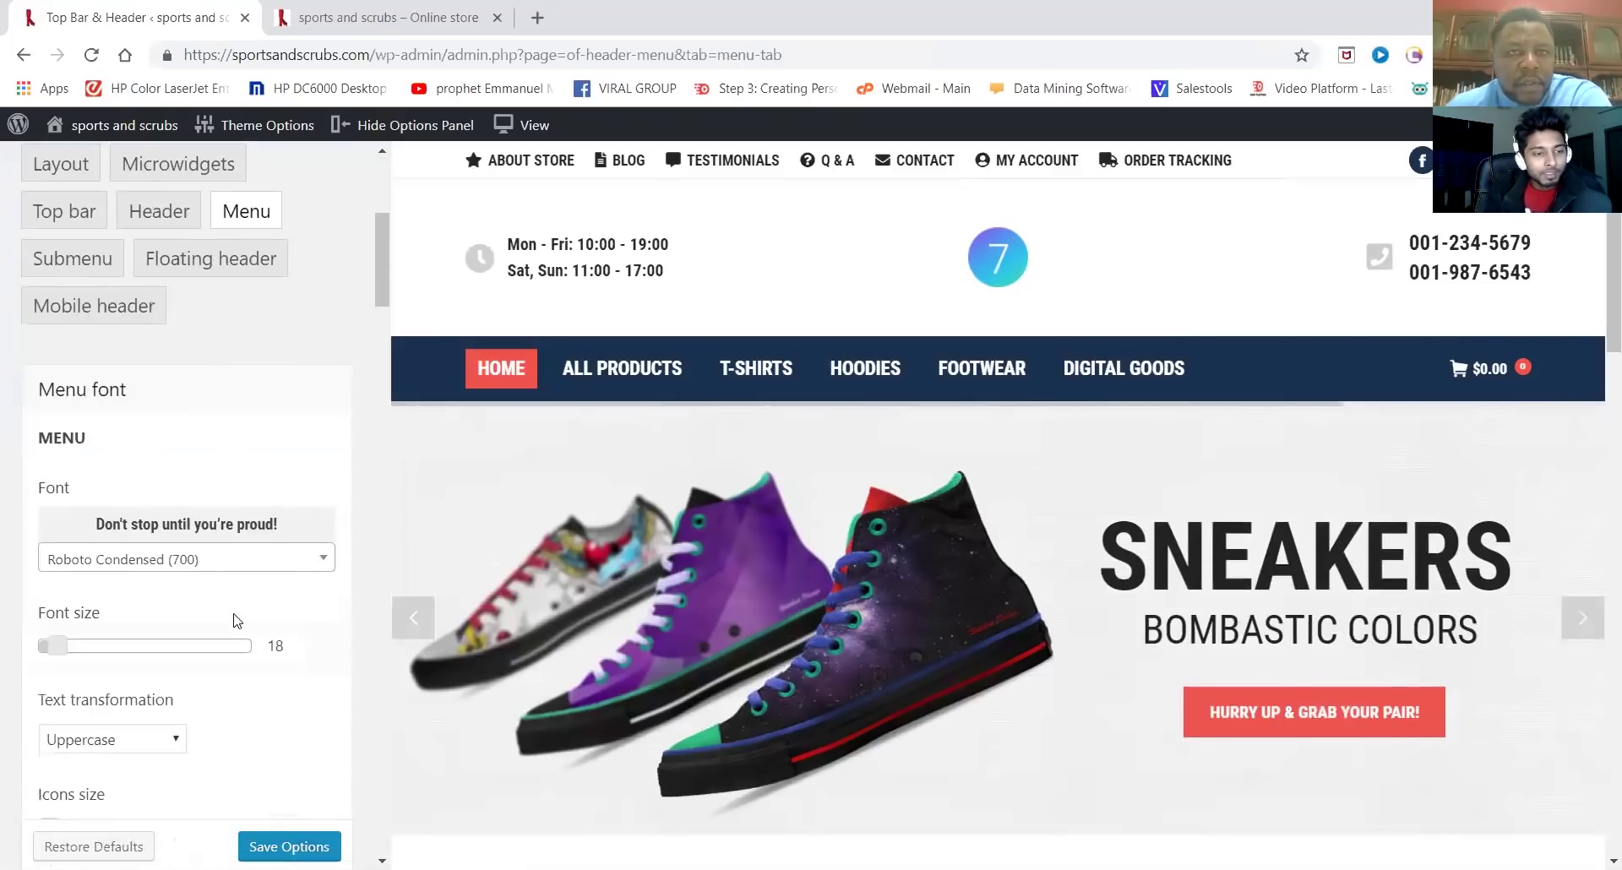
scroll(238, 621, "down", 2)
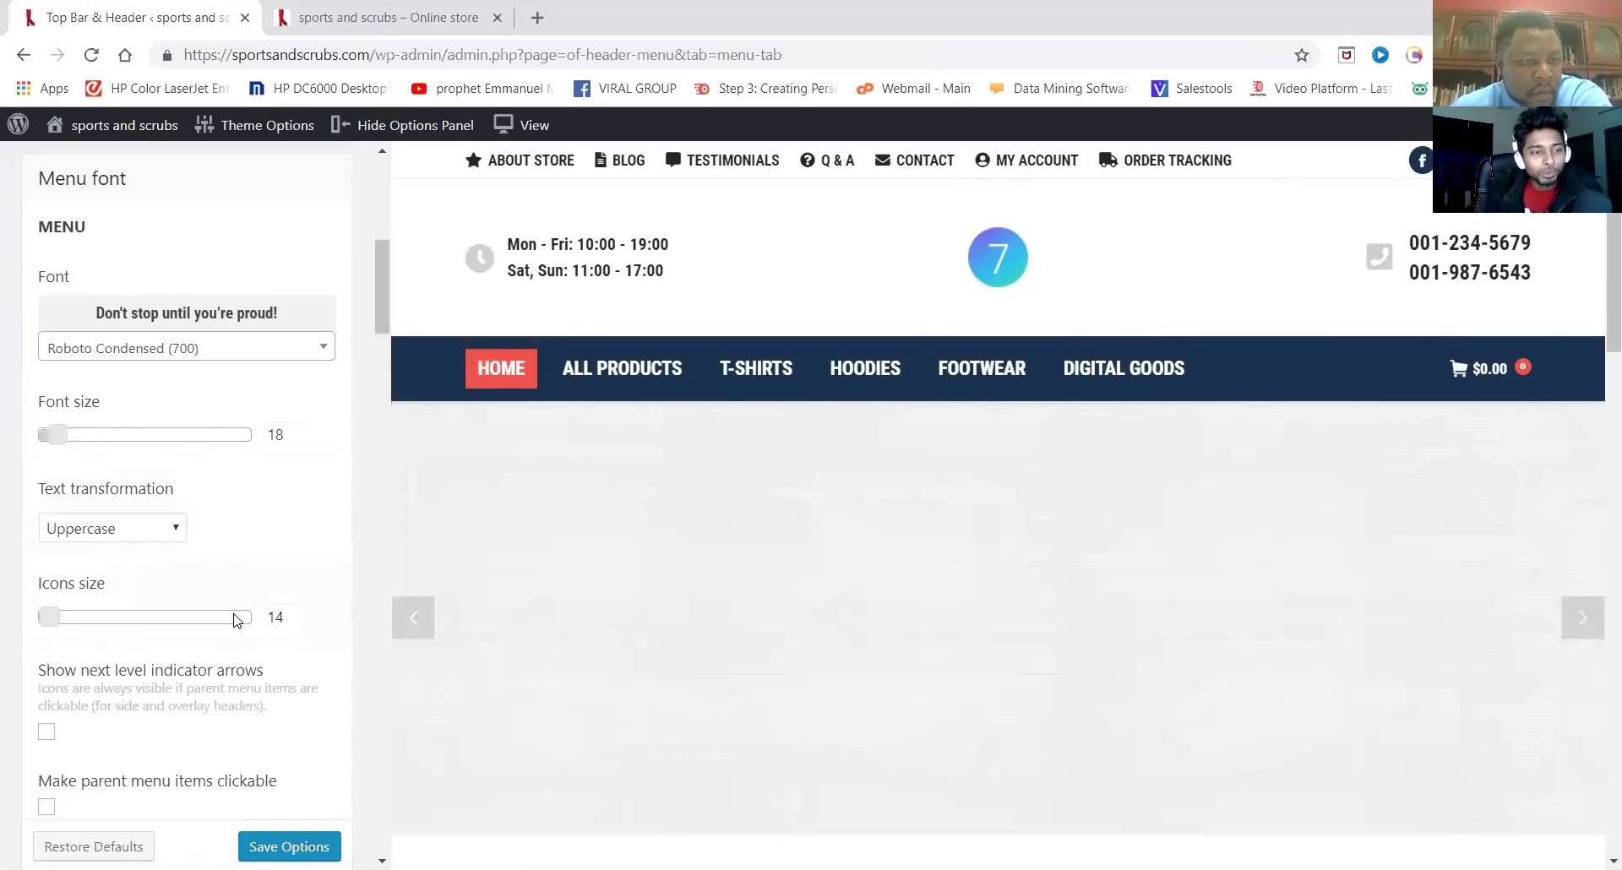
scroll(238, 621, "down", 3)
scroll(237, 621, "down", 3)
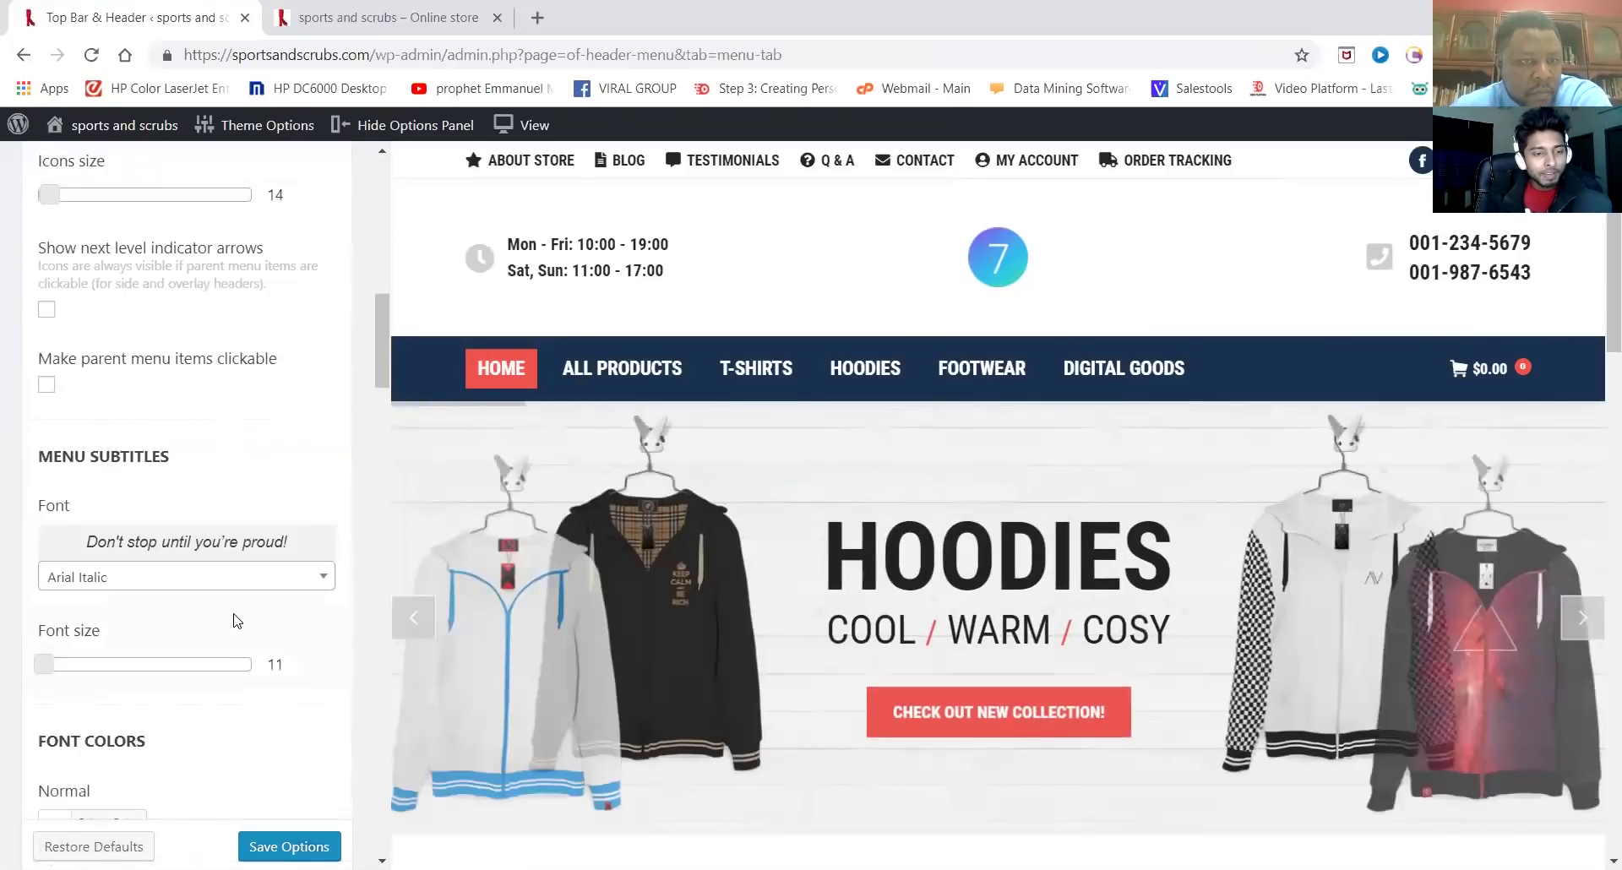
scroll(237, 621, "down", 10)
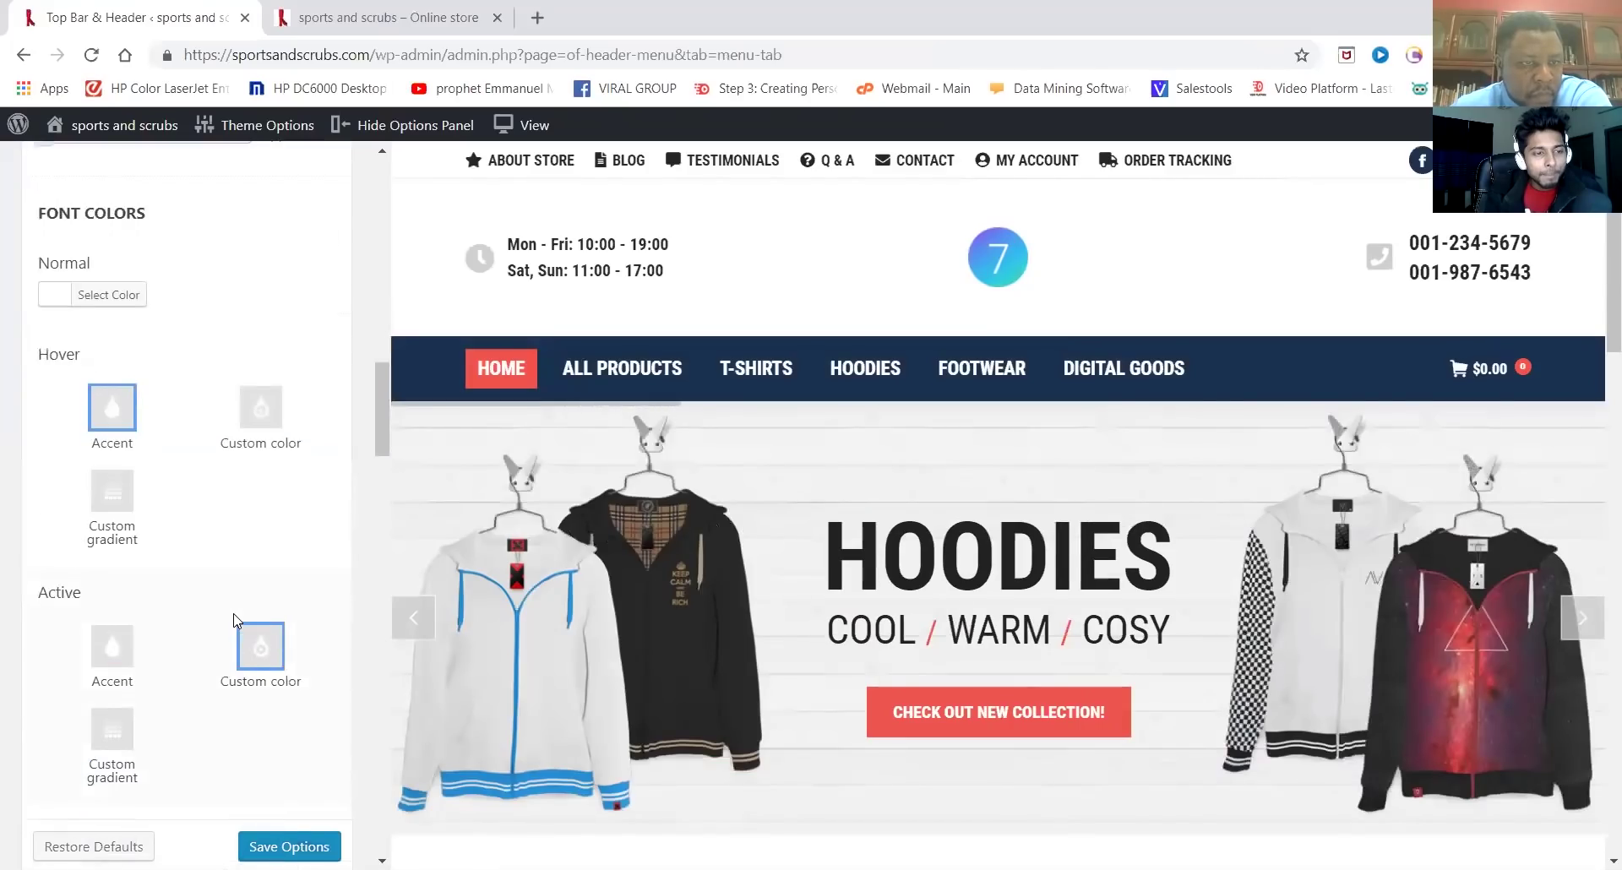
scroll(237, 621, "down", 11)
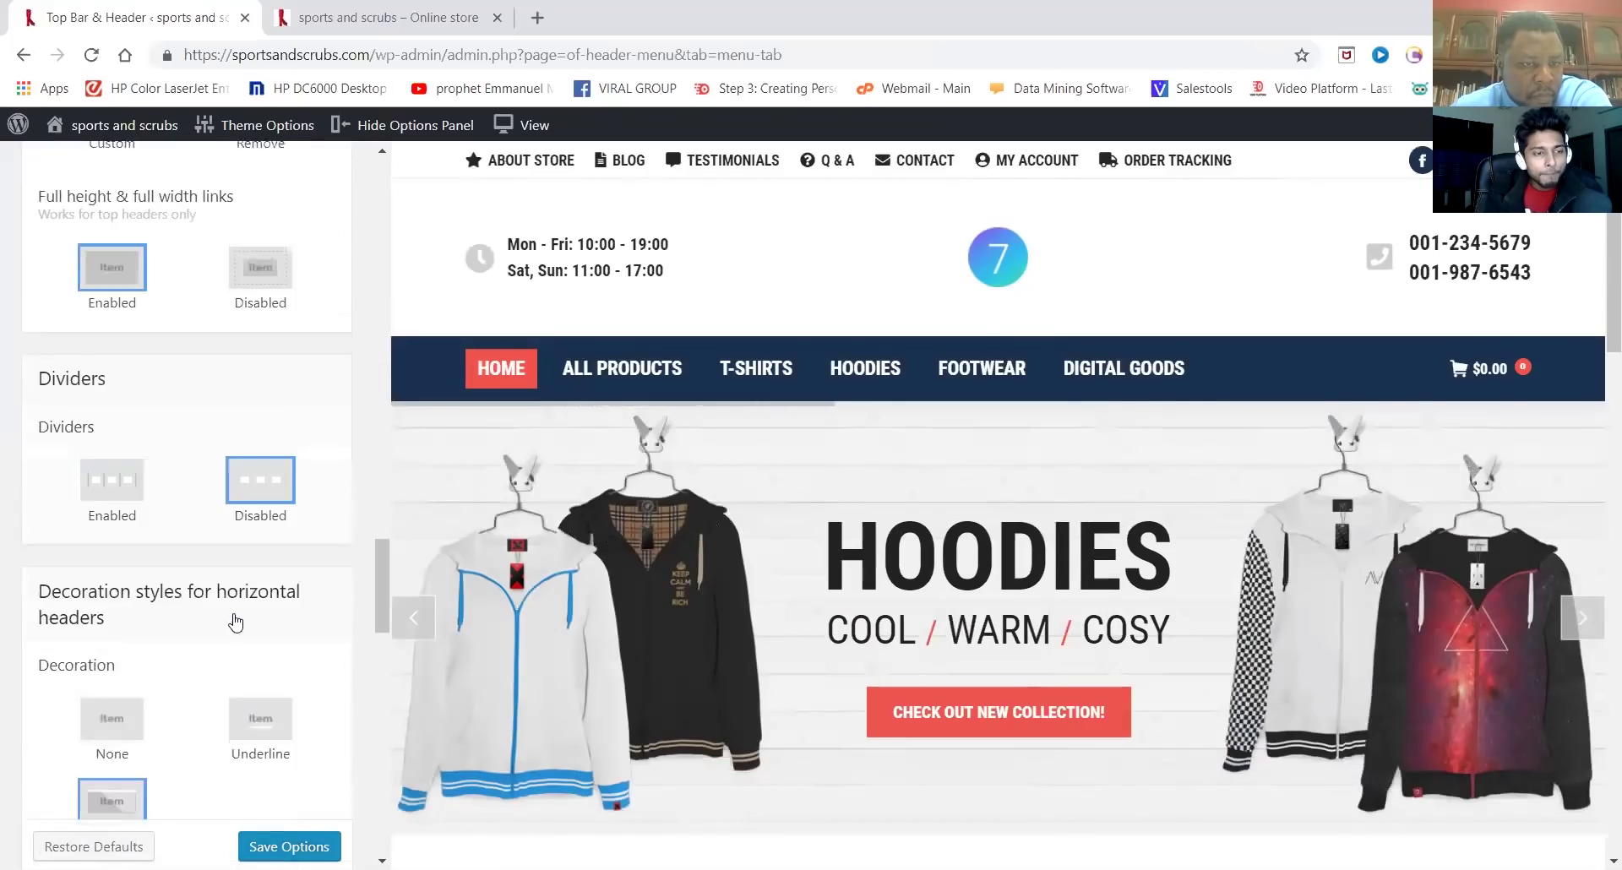
scroll(237, 621, "down", 1)
scroll(238, 621, "up", 1)
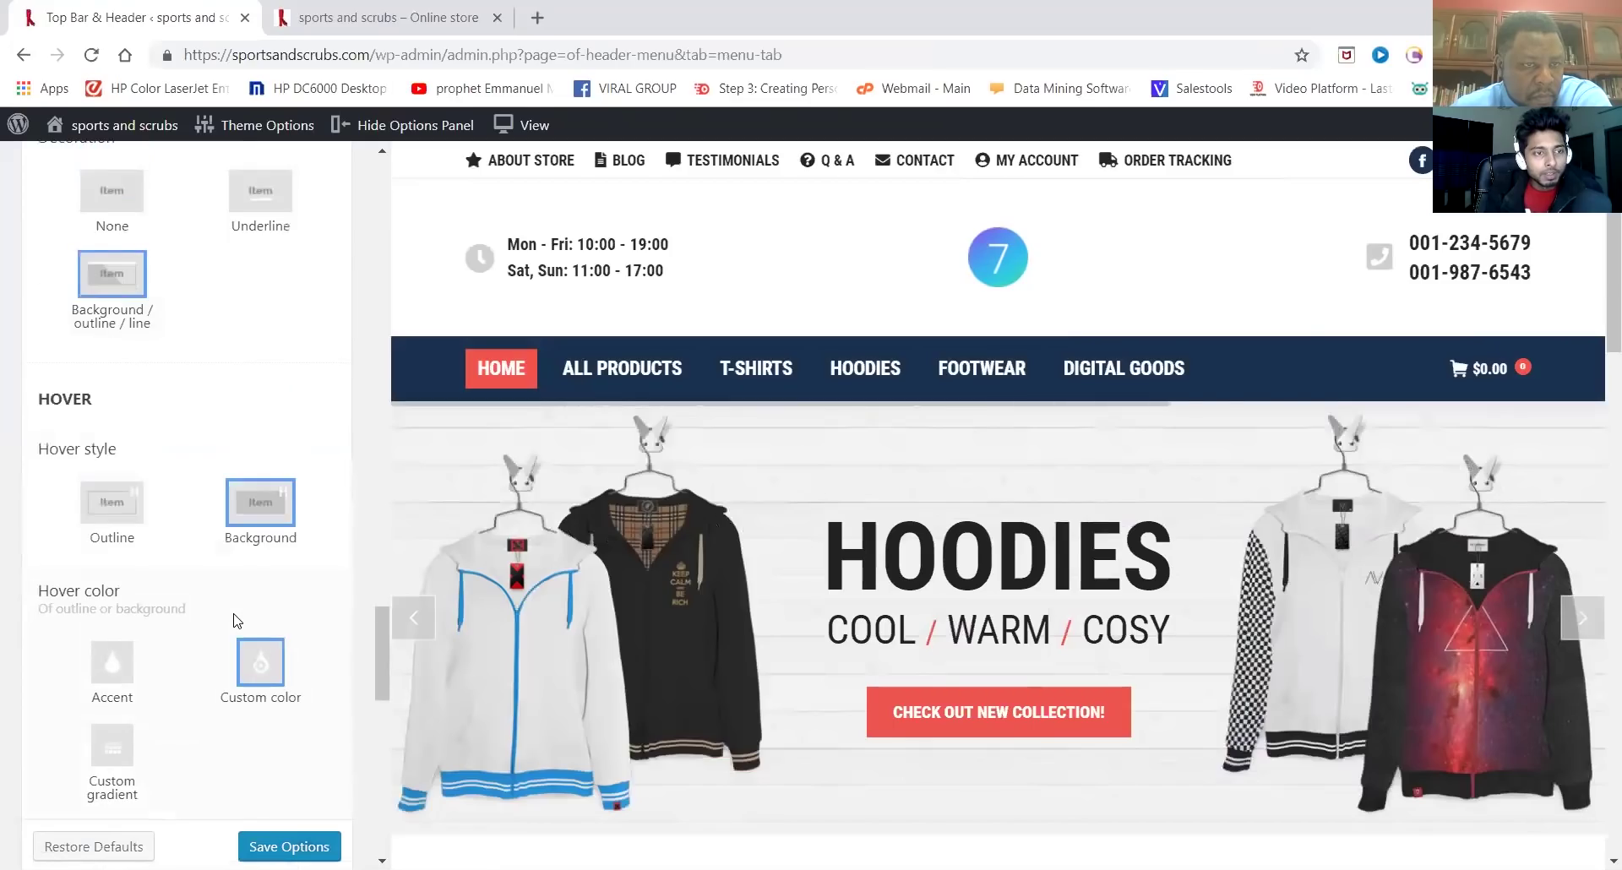
scroll(238, 621, "up", 2)
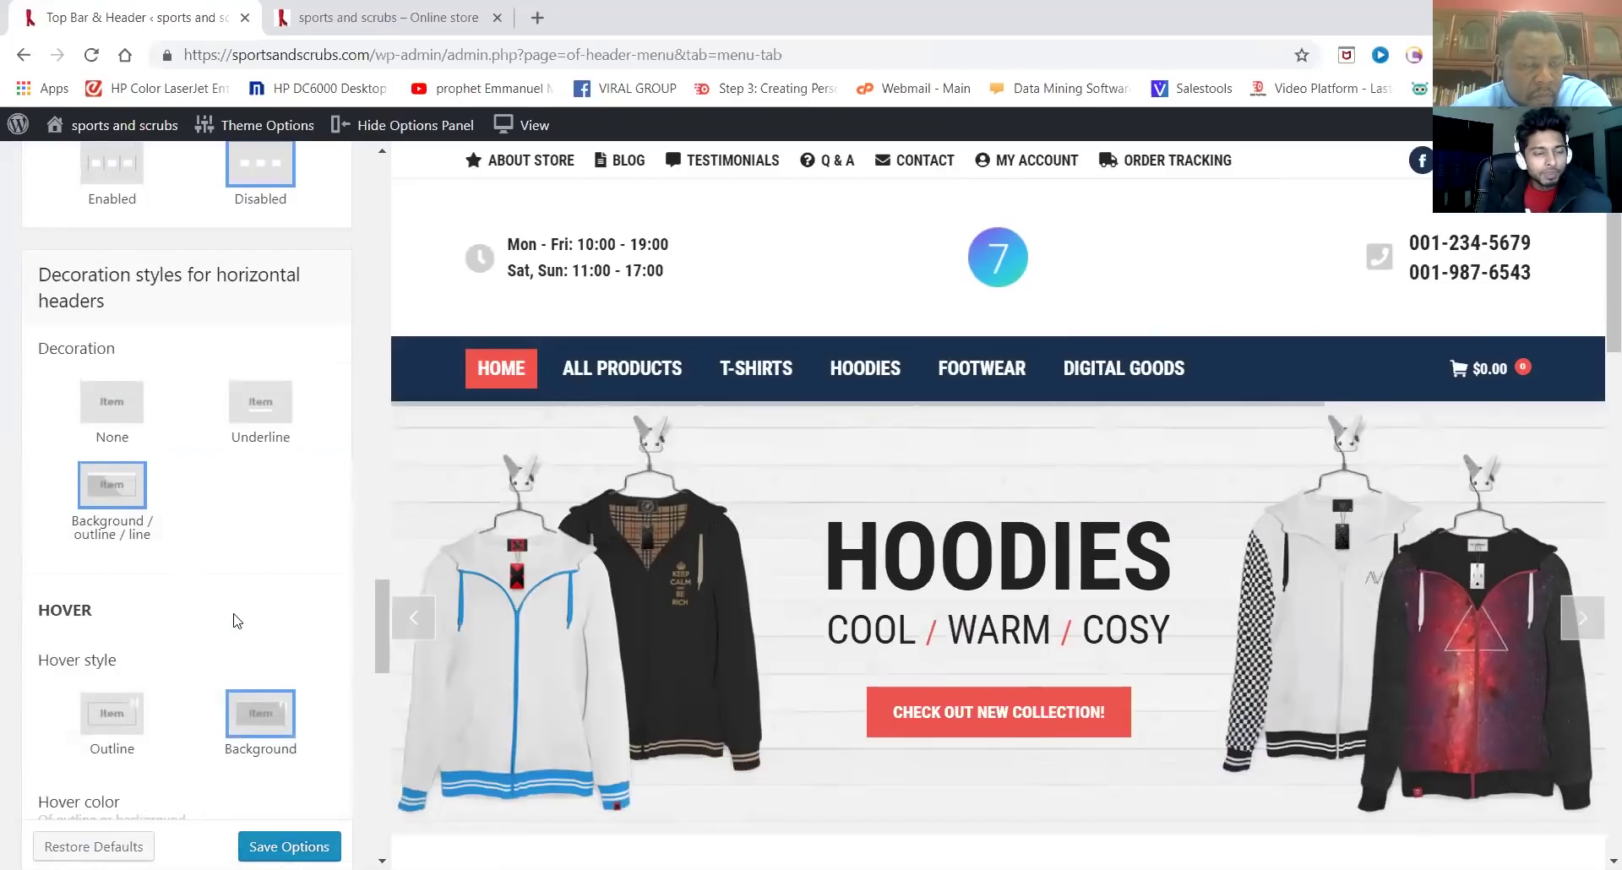
scroll(237, 621, "down", 6)
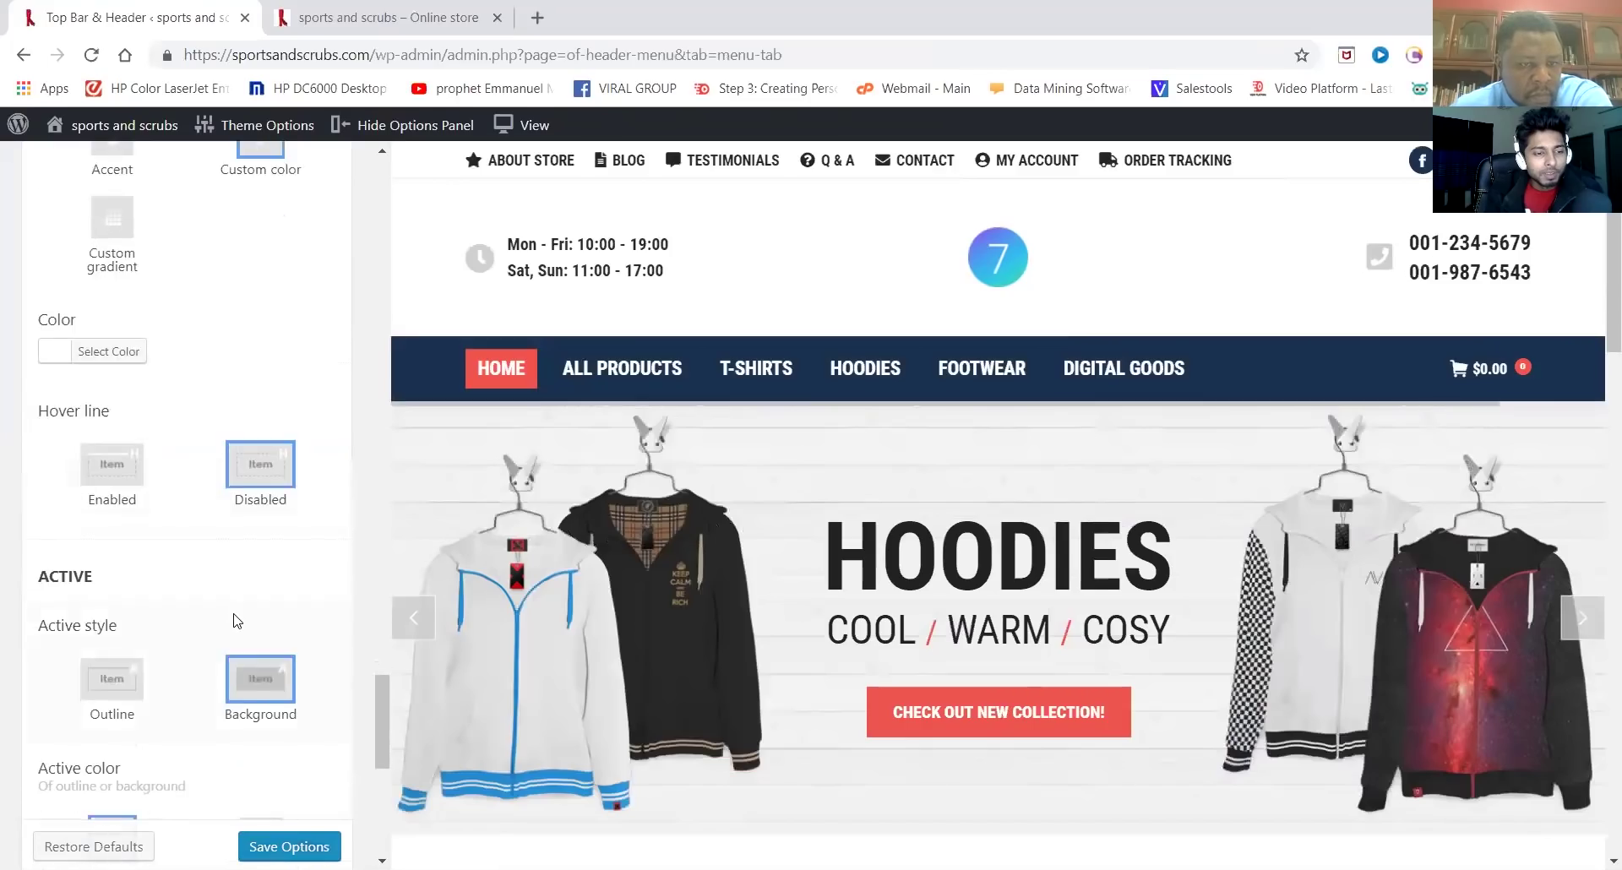
scroll(238, 621, "down", 6)
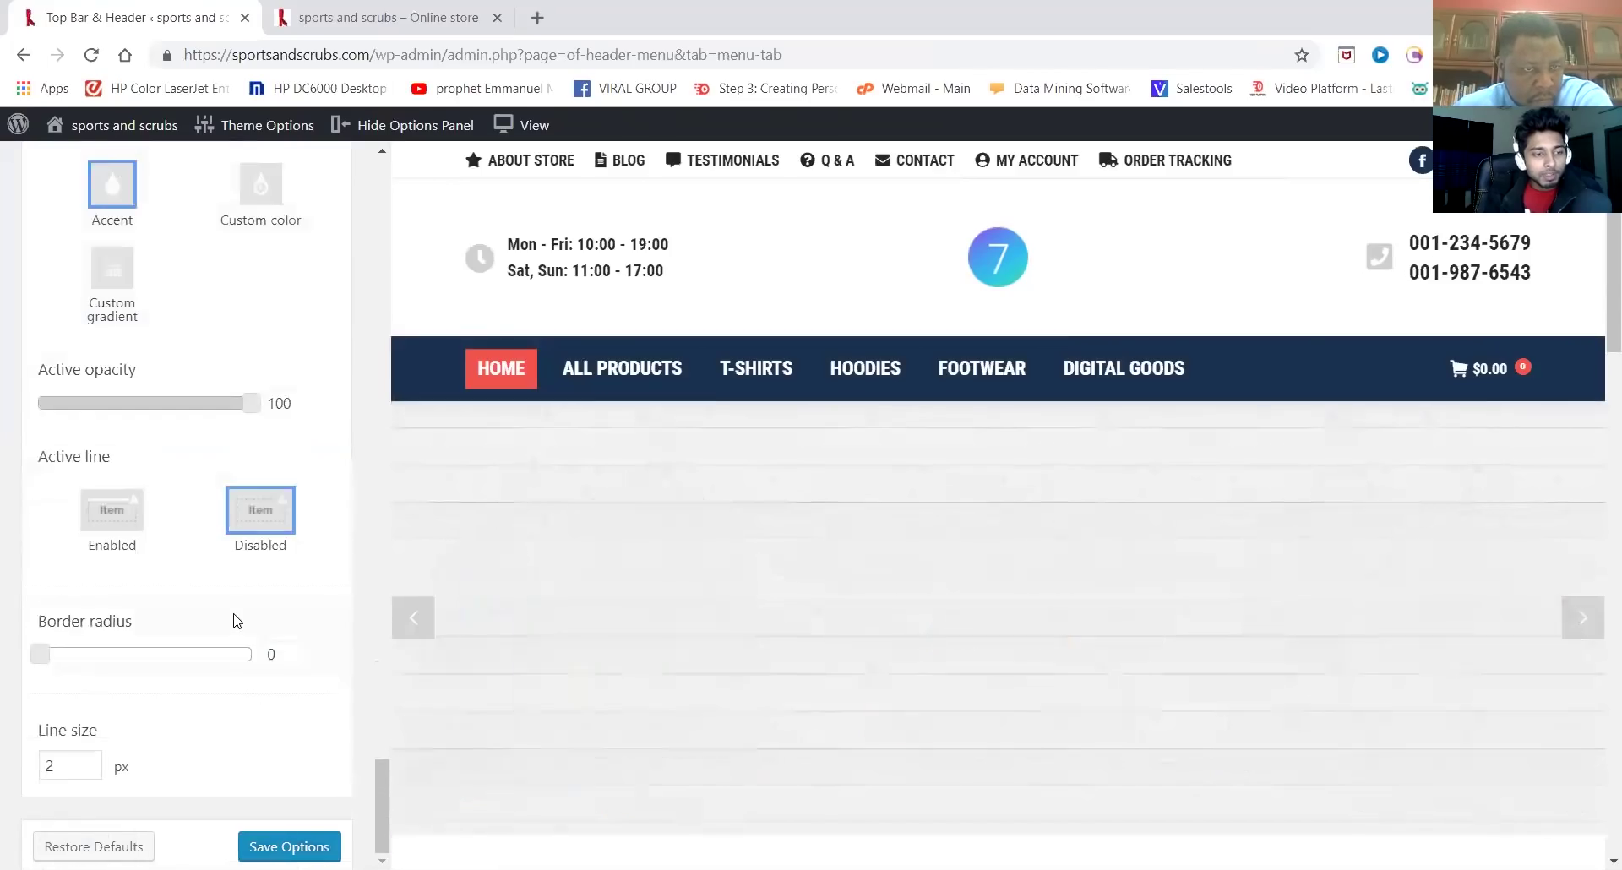
scroll(238, 621, "up", 20)
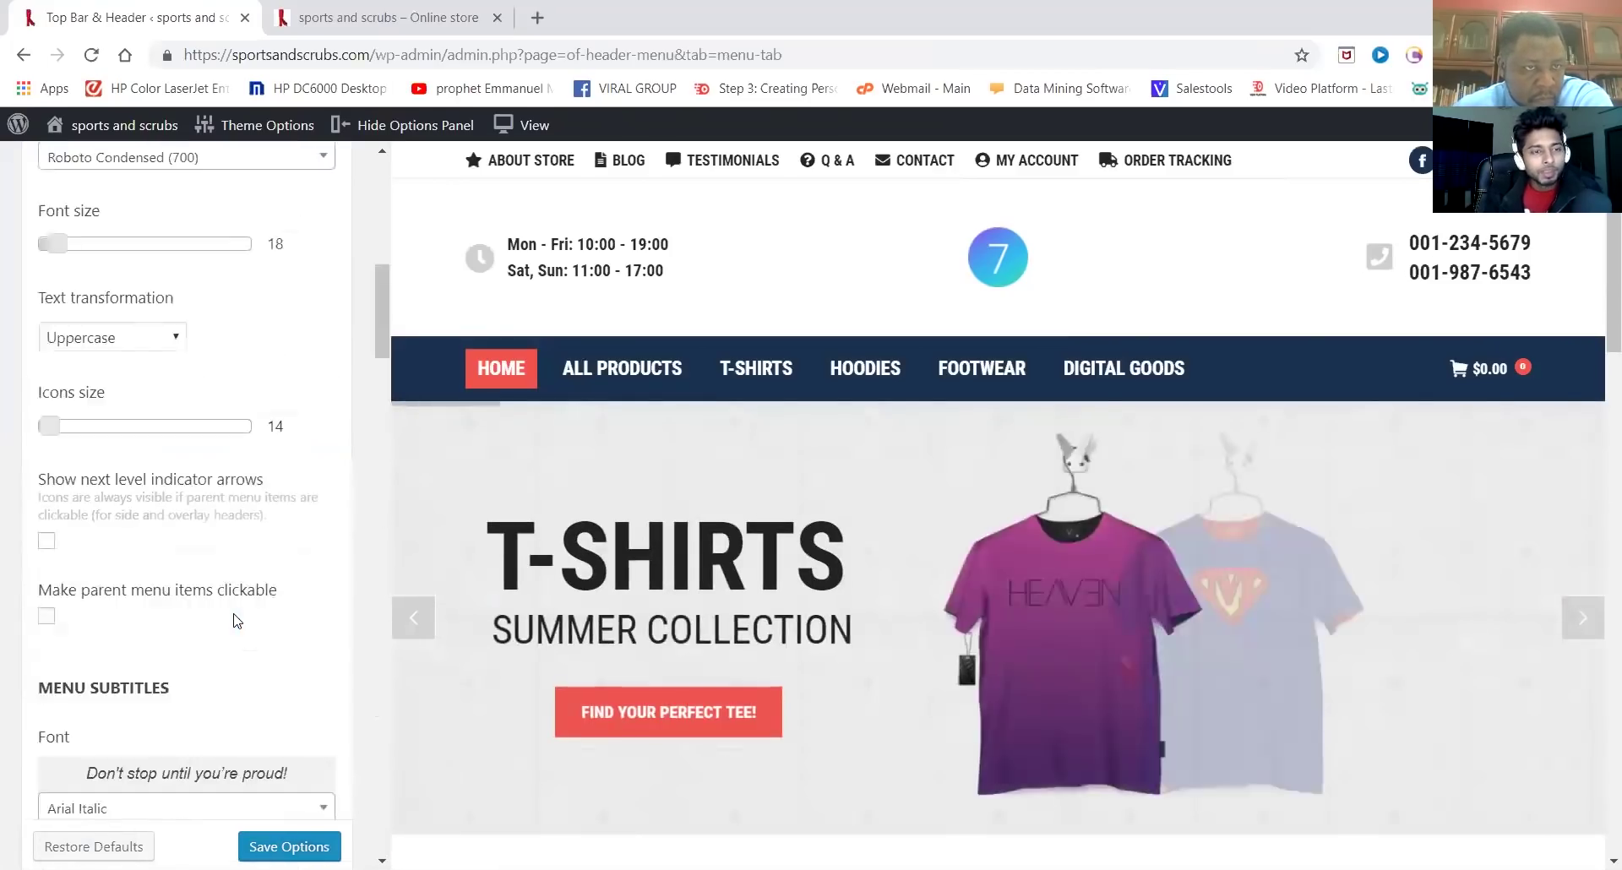
scroll(237, 621, "up", 8)
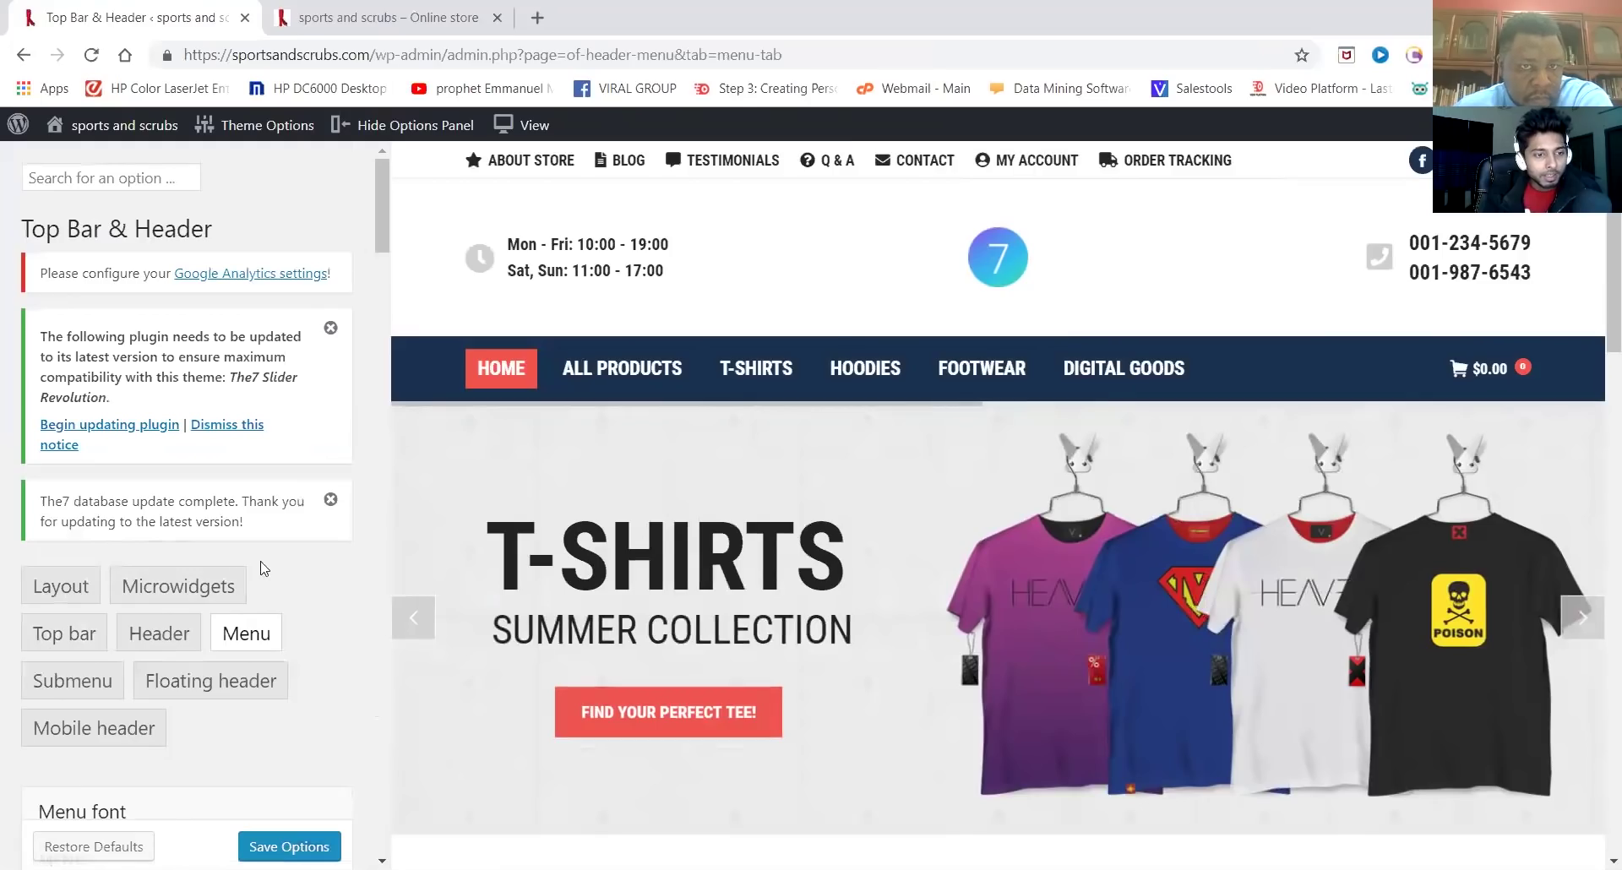
Go back to the Header settings and review the background color, background image, decoration and Classic header menu background options
left_click(155, 640)
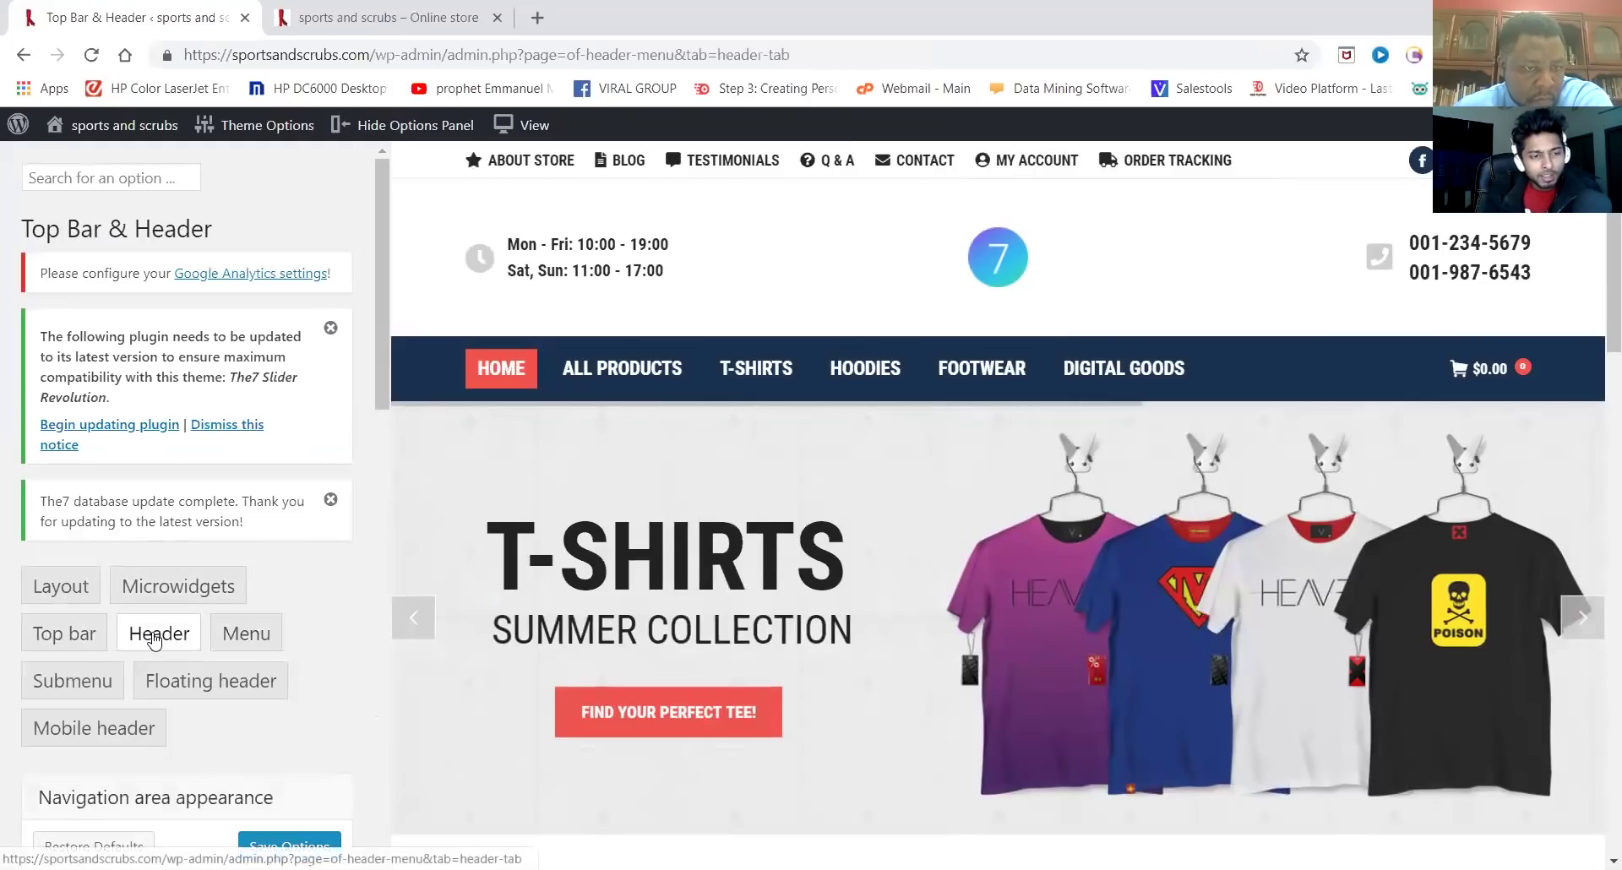
scroll(227, 538, "down", 3)
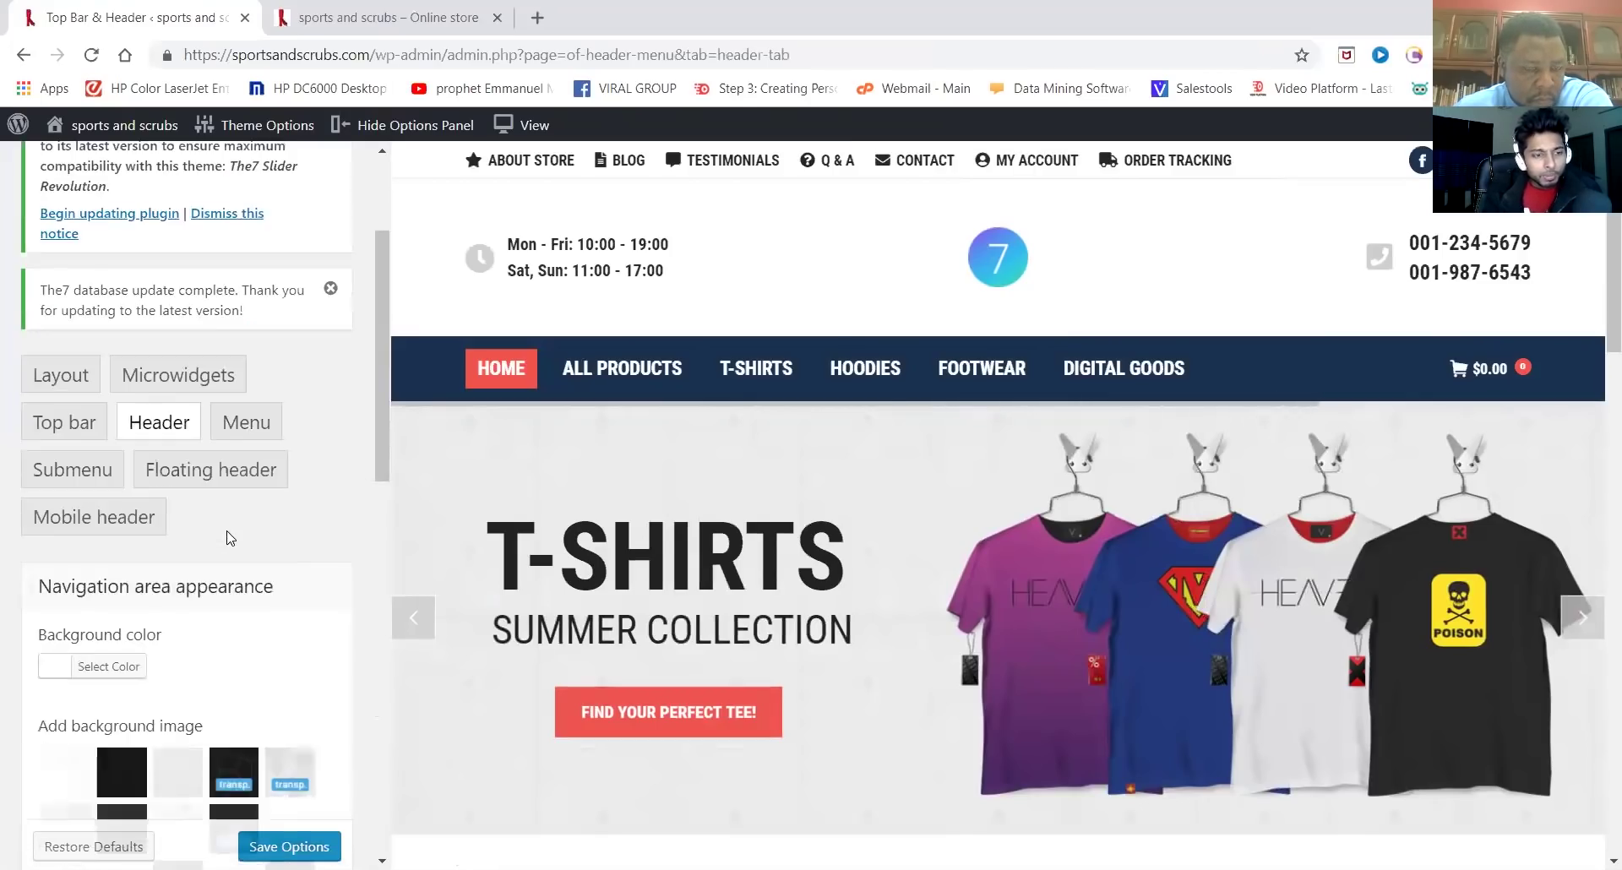
scroll(226, 537, "down", 1)
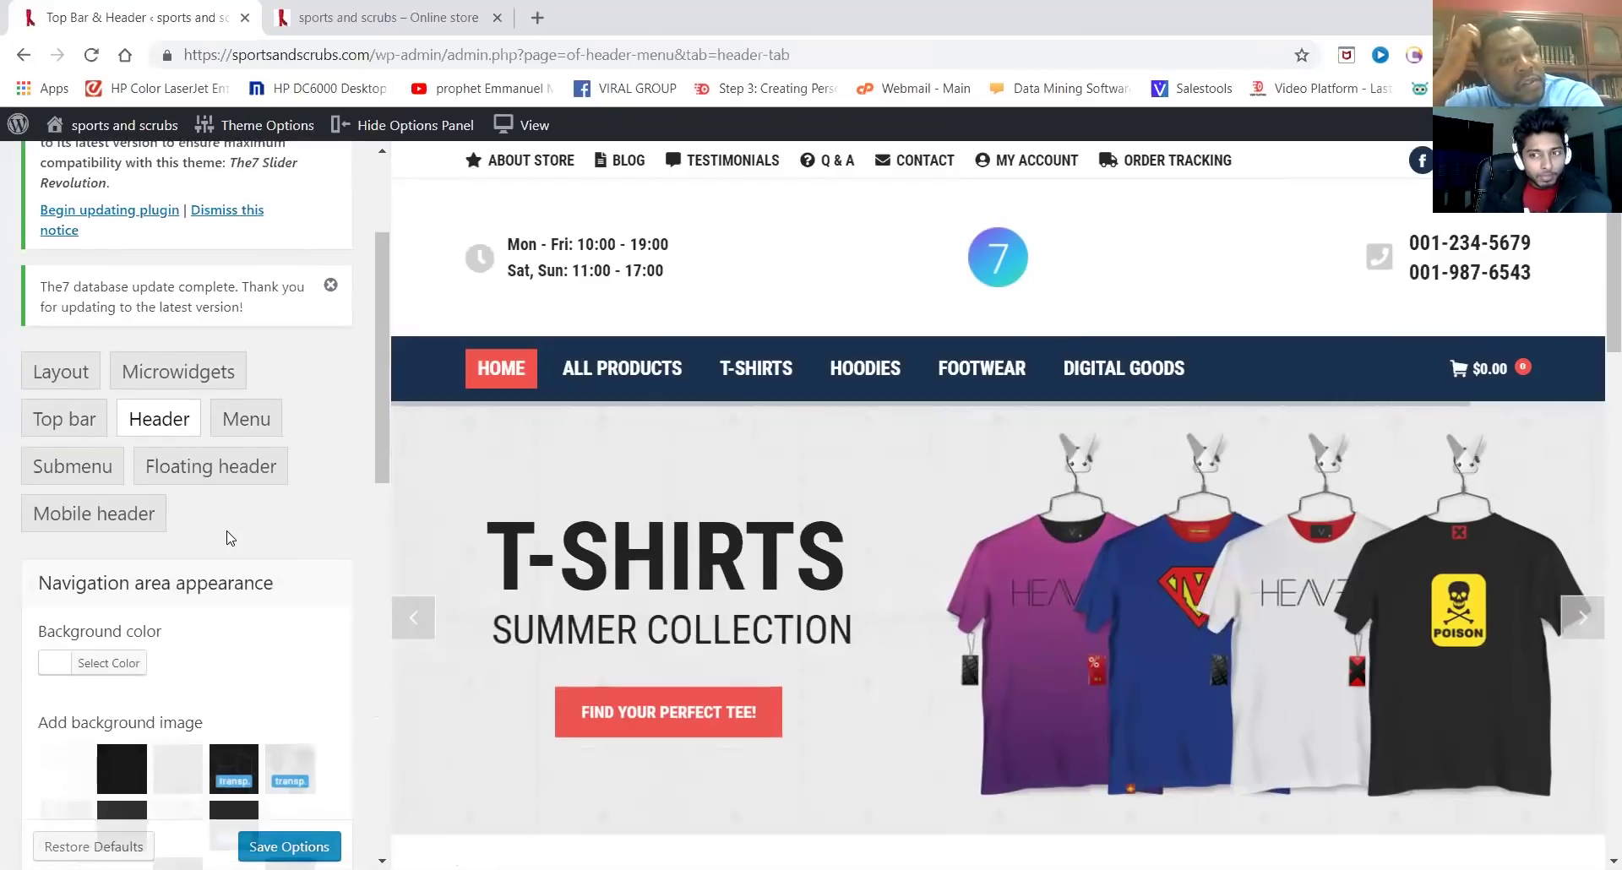
scroll(226, 537, "down", 2)
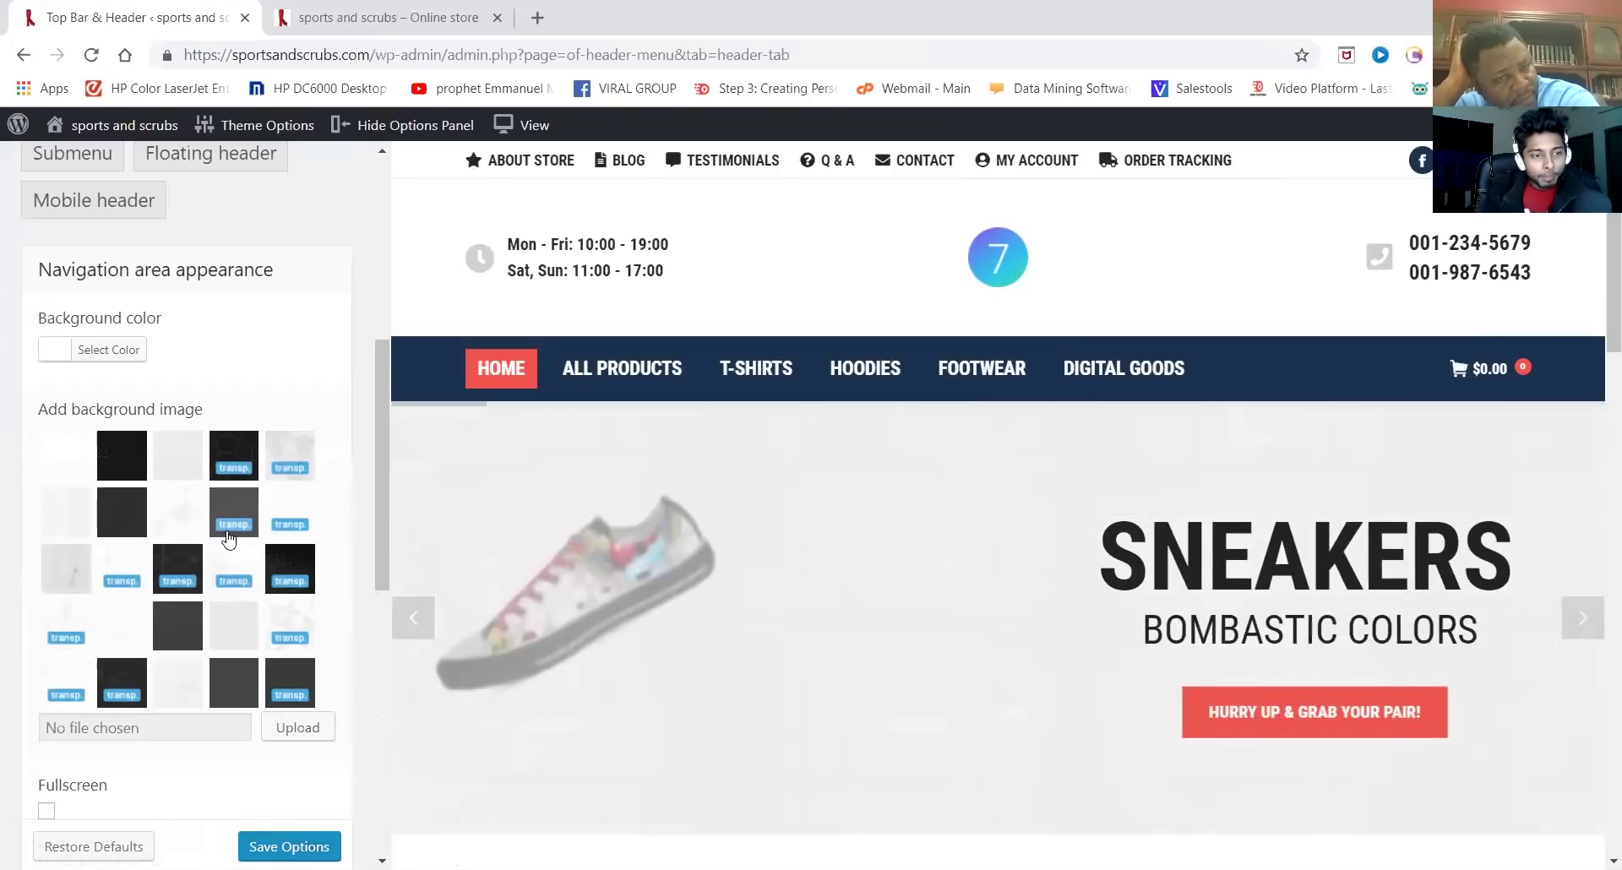
scroll(228, 538, "down", 1)
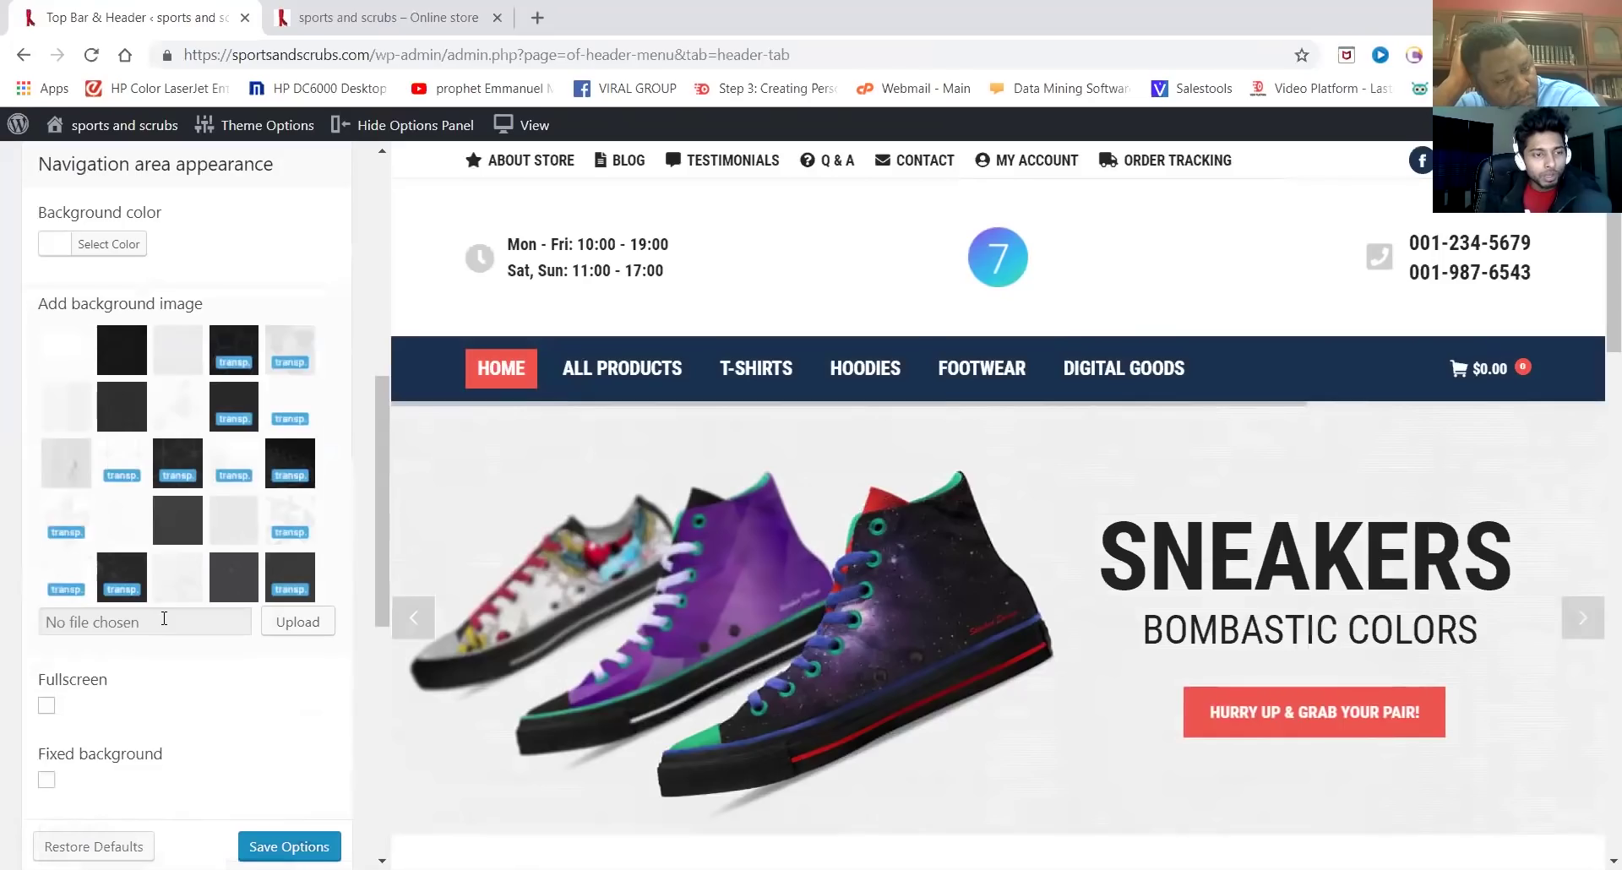
scroll(164, 619, "down", 2)
scroll(163, 624, "down", 3)
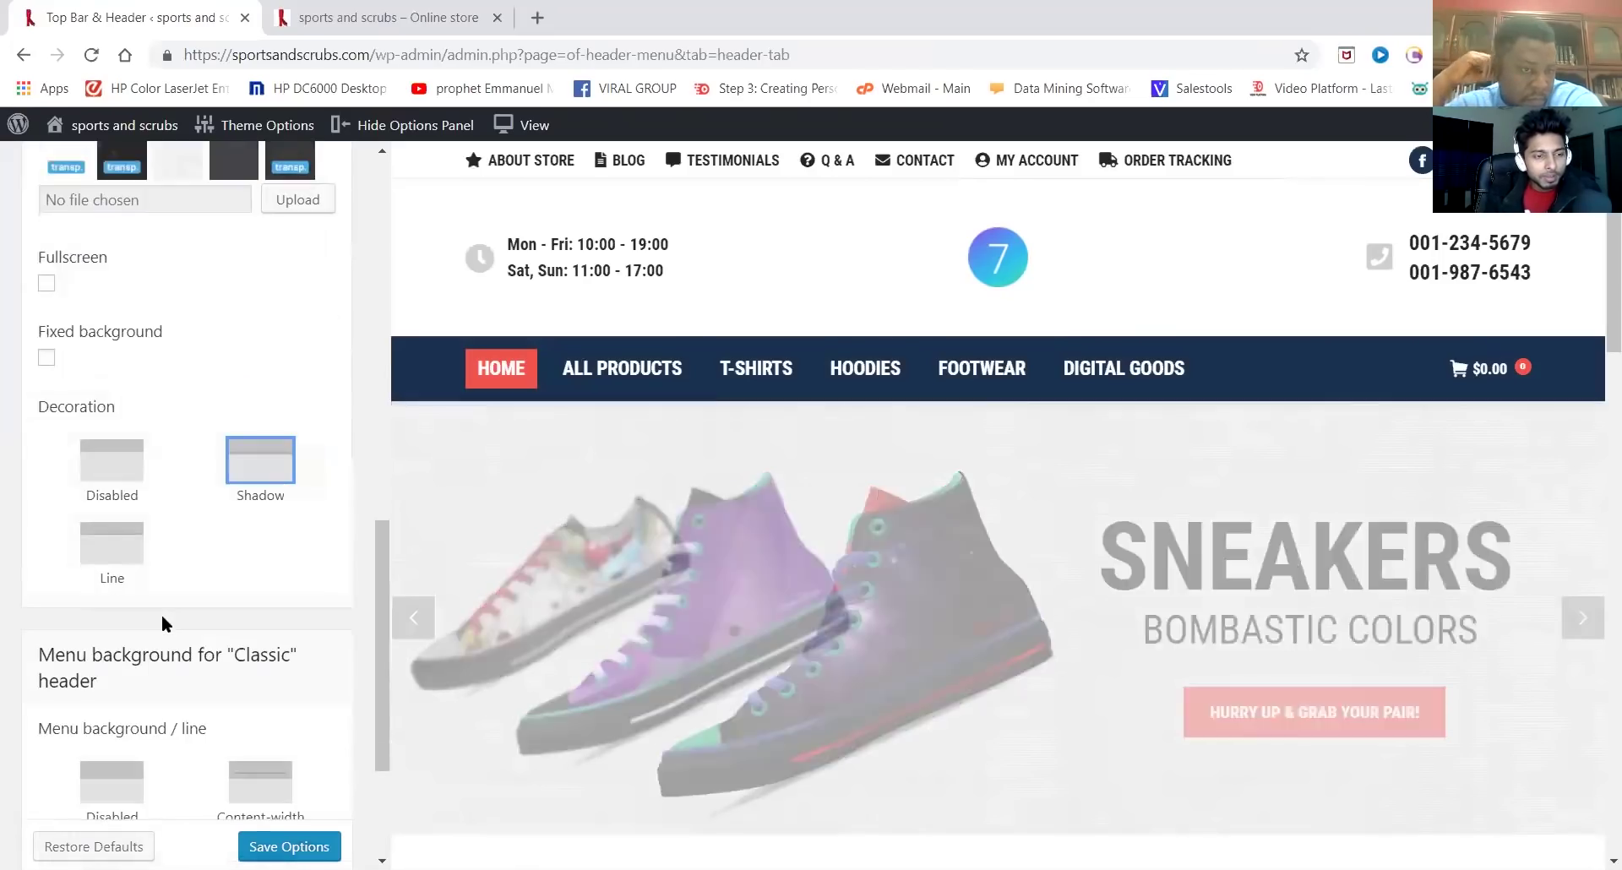
scroll(162, 621, "down", 1)
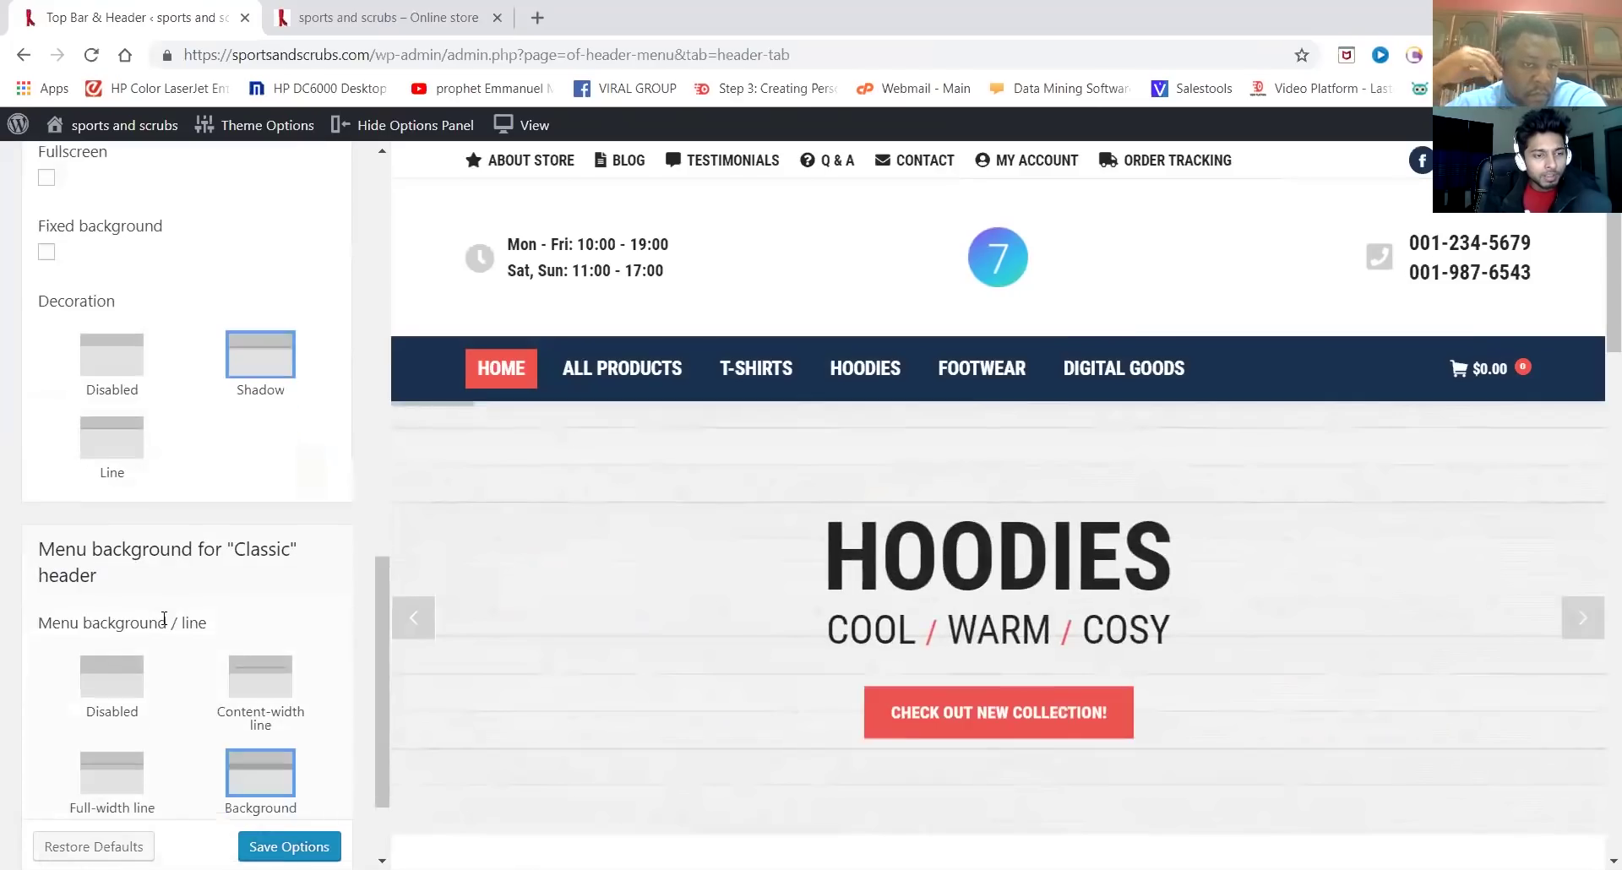
scroll(164, 618, "down", 2)
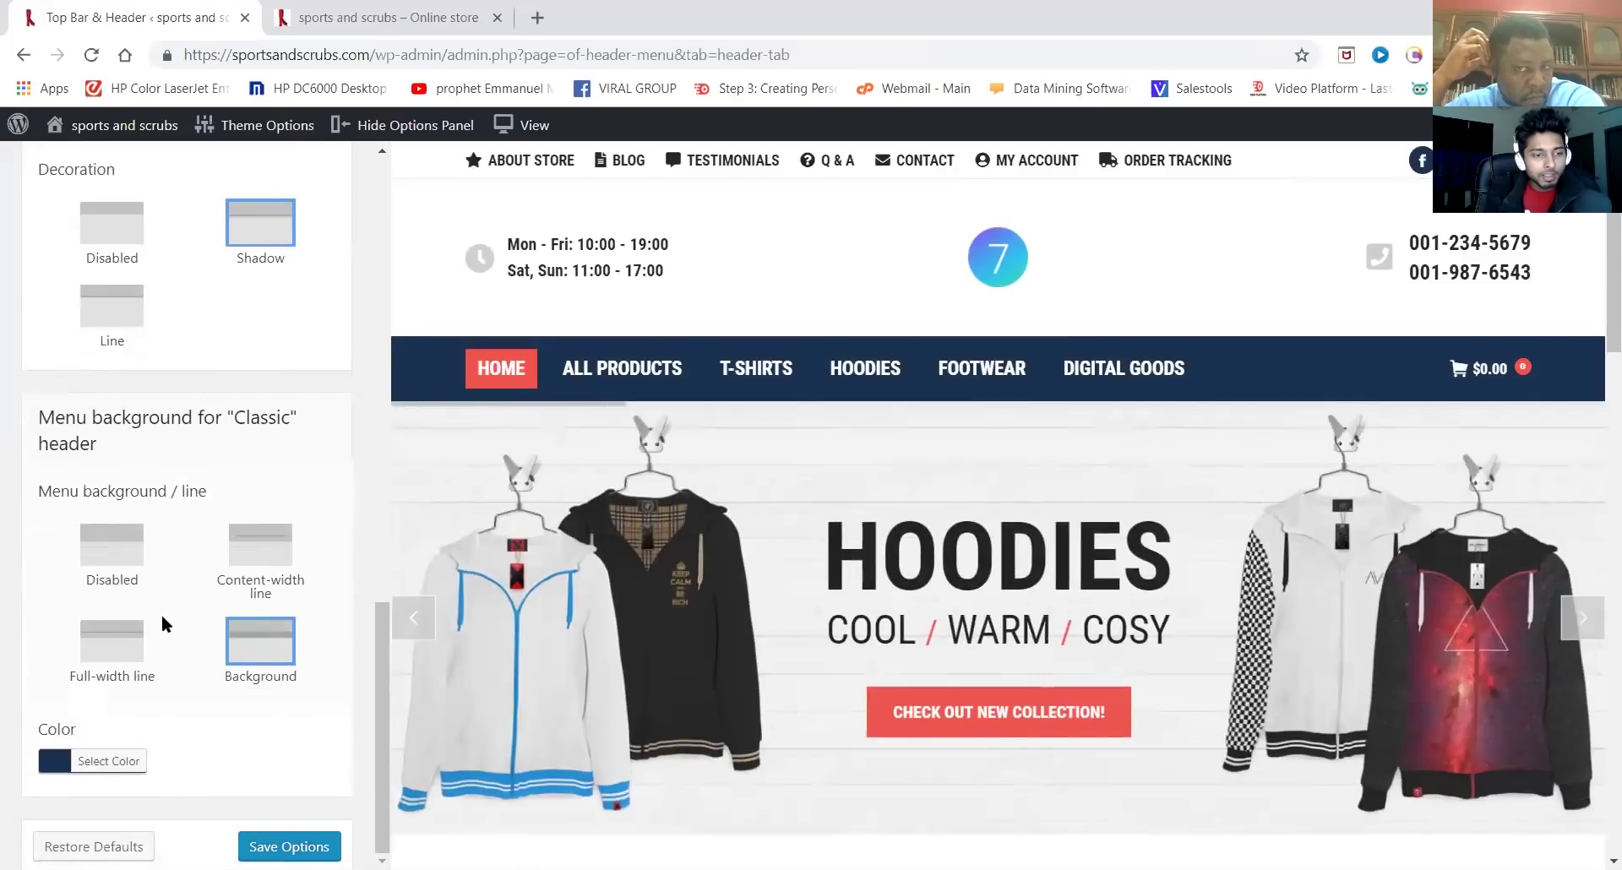
Set 7-2.jpg from the media library as the navigation area's background image and save the options
scroll(160, 615, "up", 7)
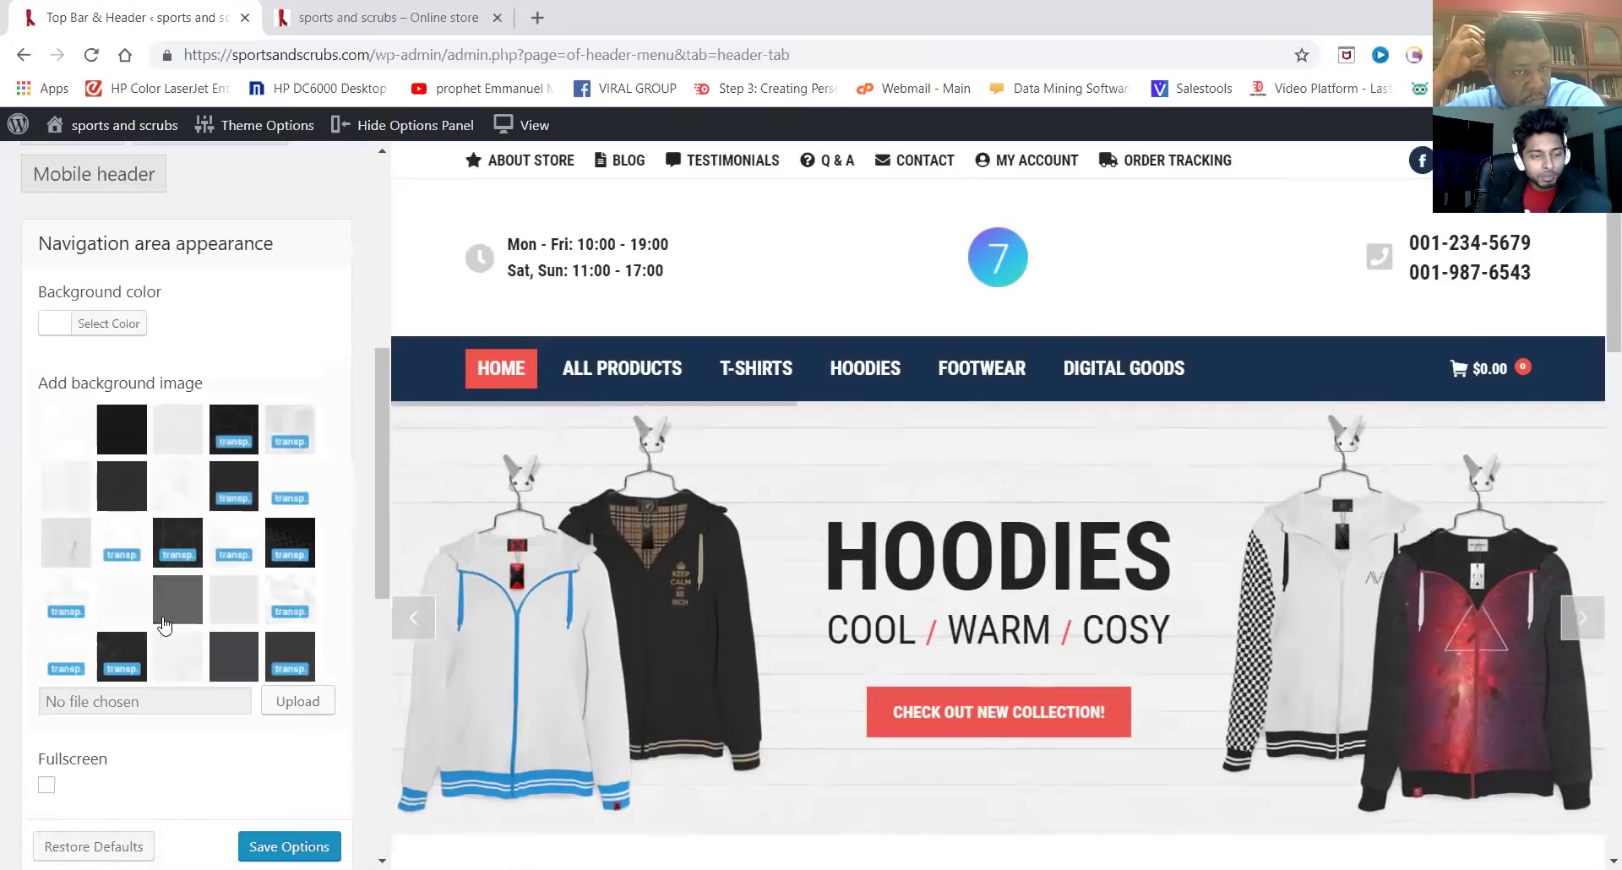
left_click(303, 712)
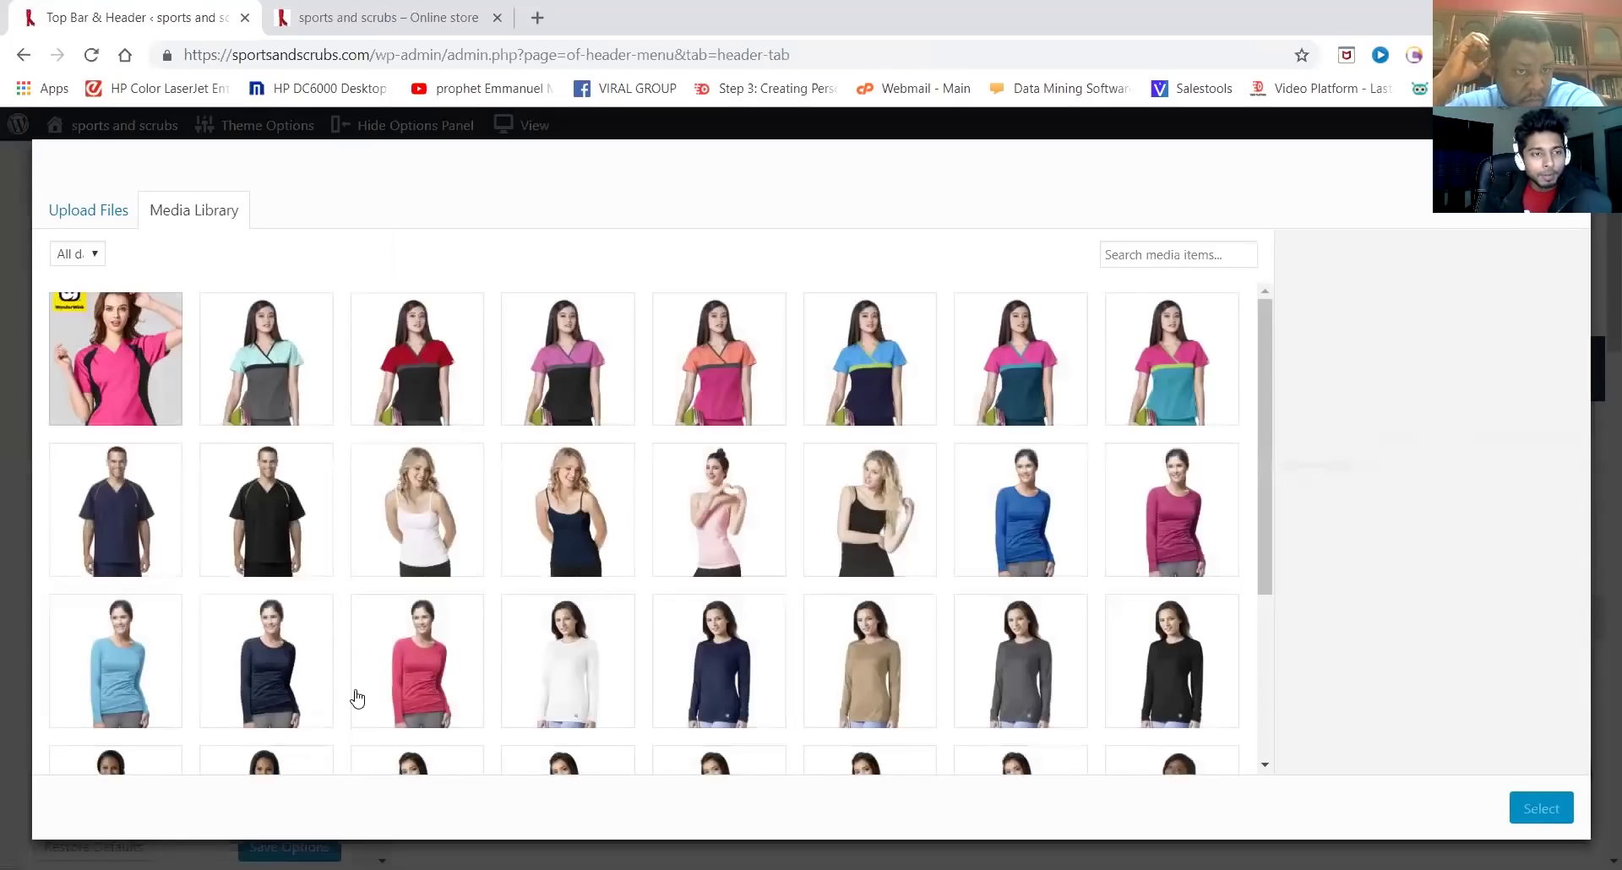
left_click(267, 359)
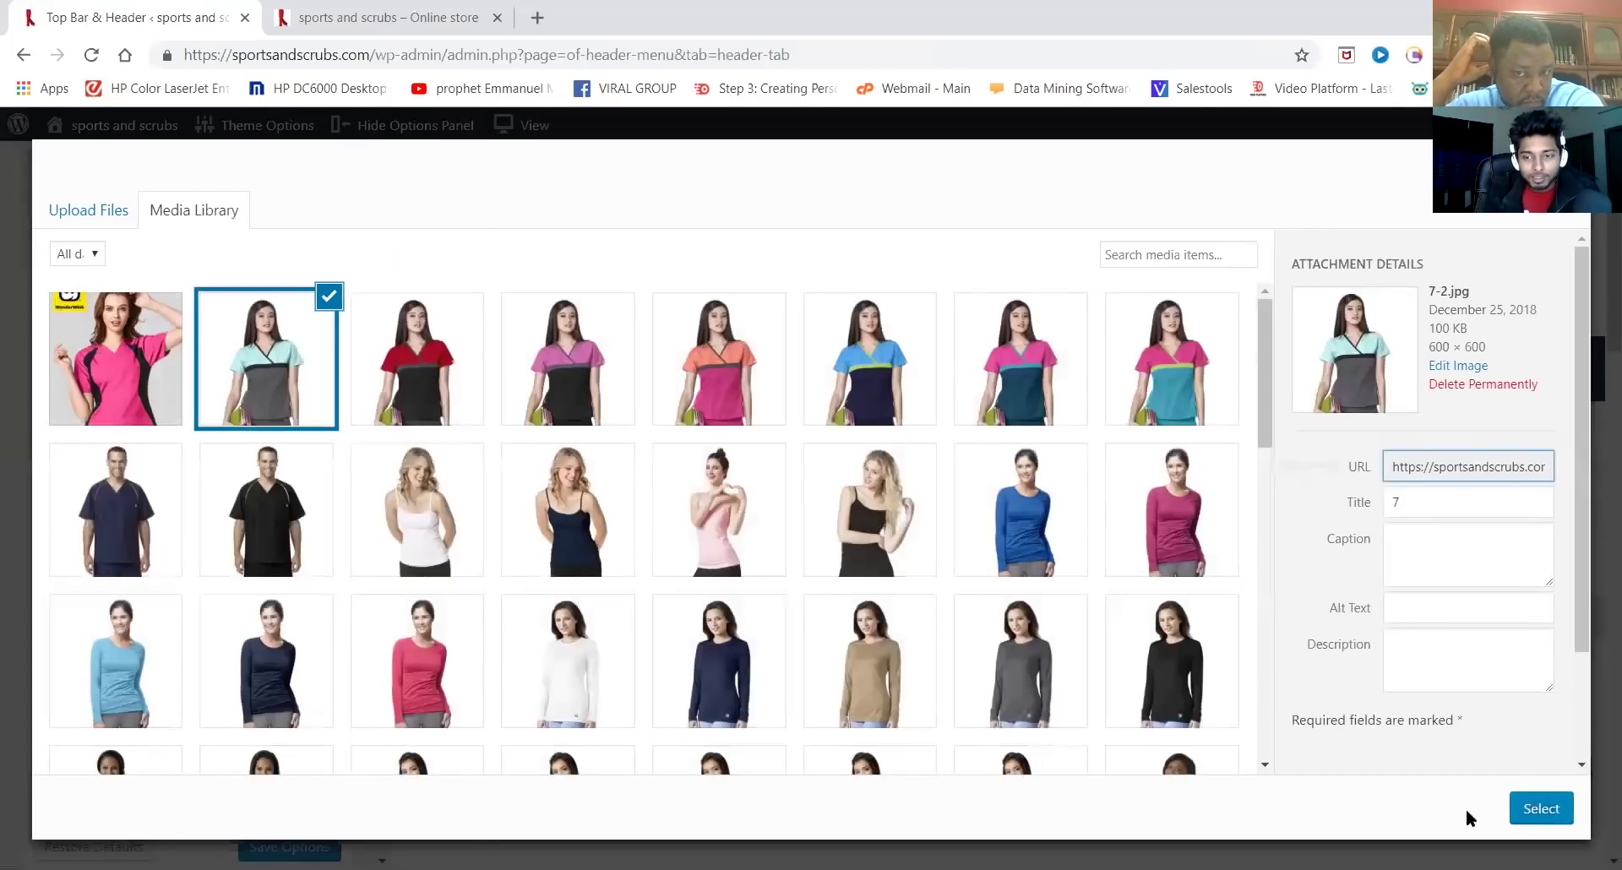
left_click(1540, 808)
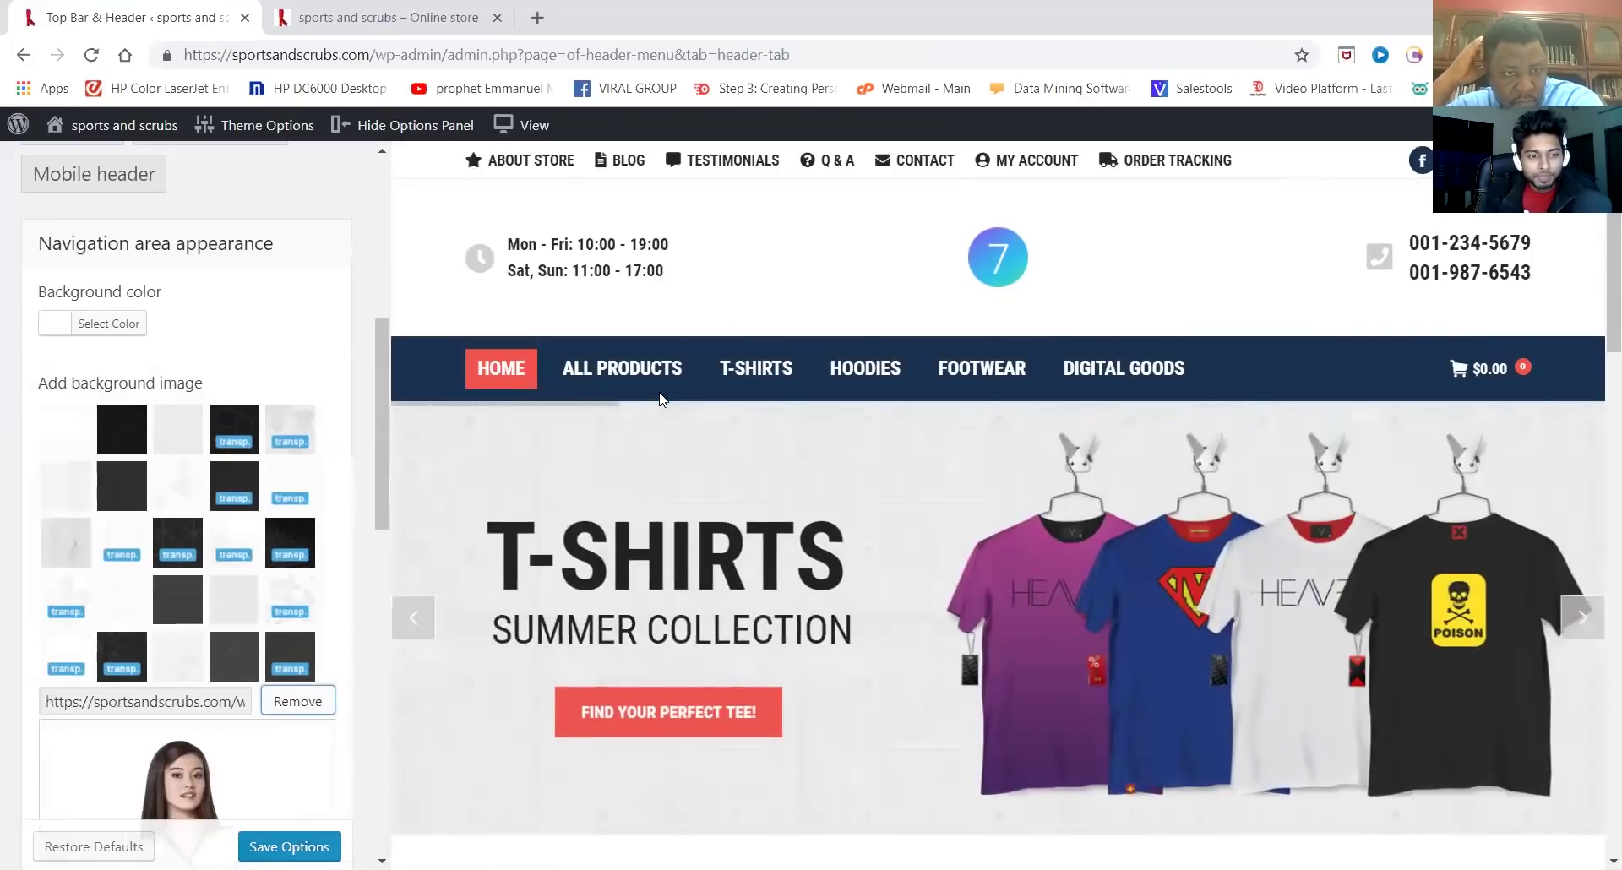
scroll(815, 406, "down", 3)
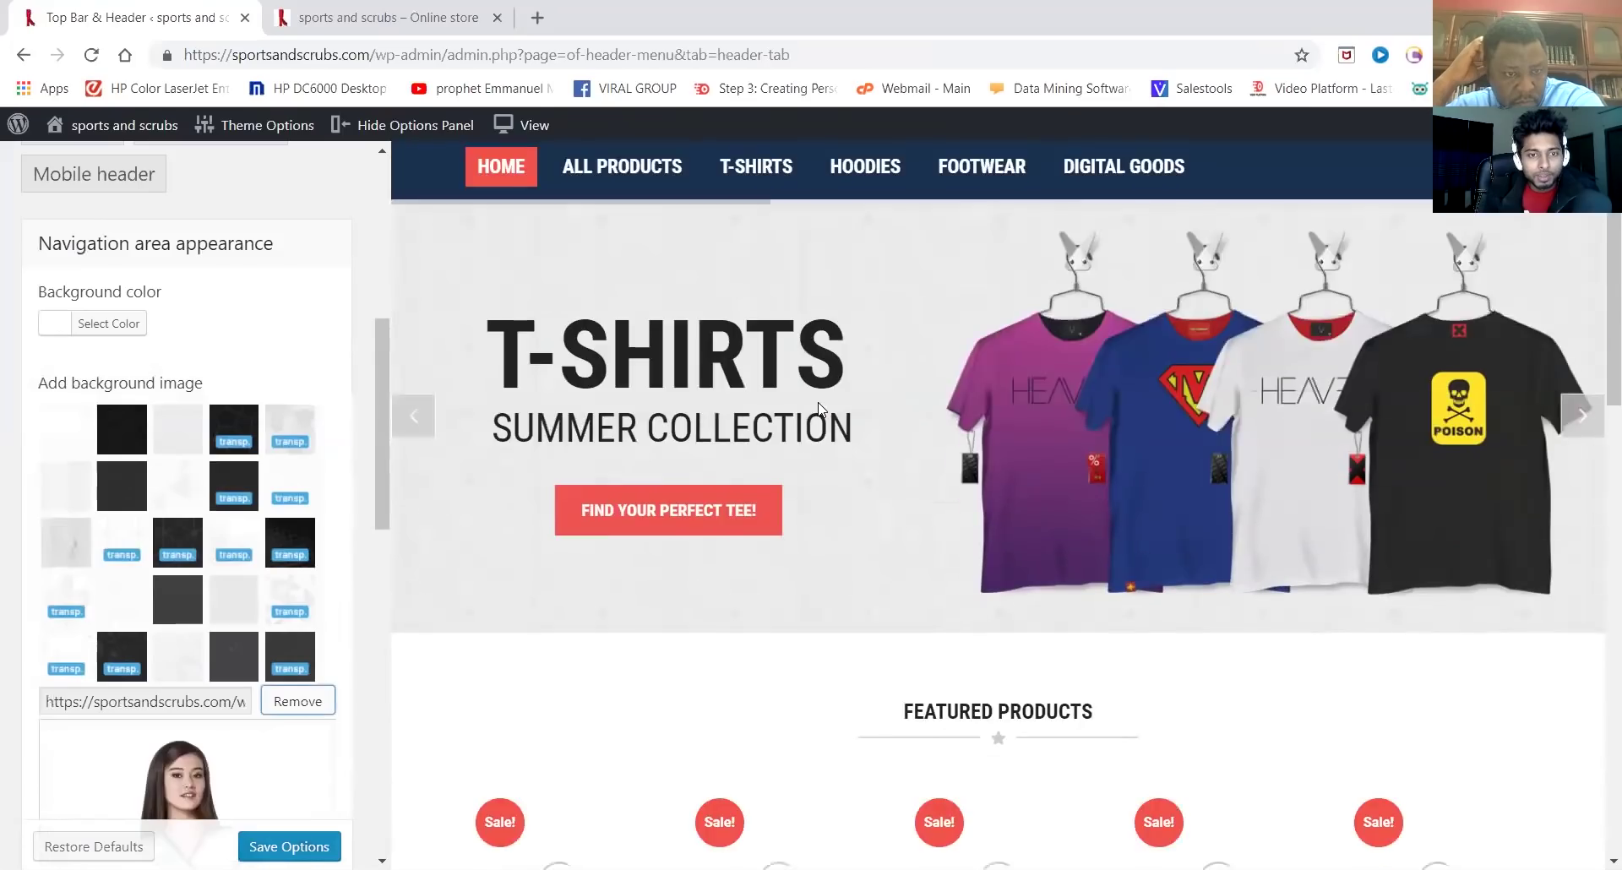
scroll(818, 406, "up", 3)
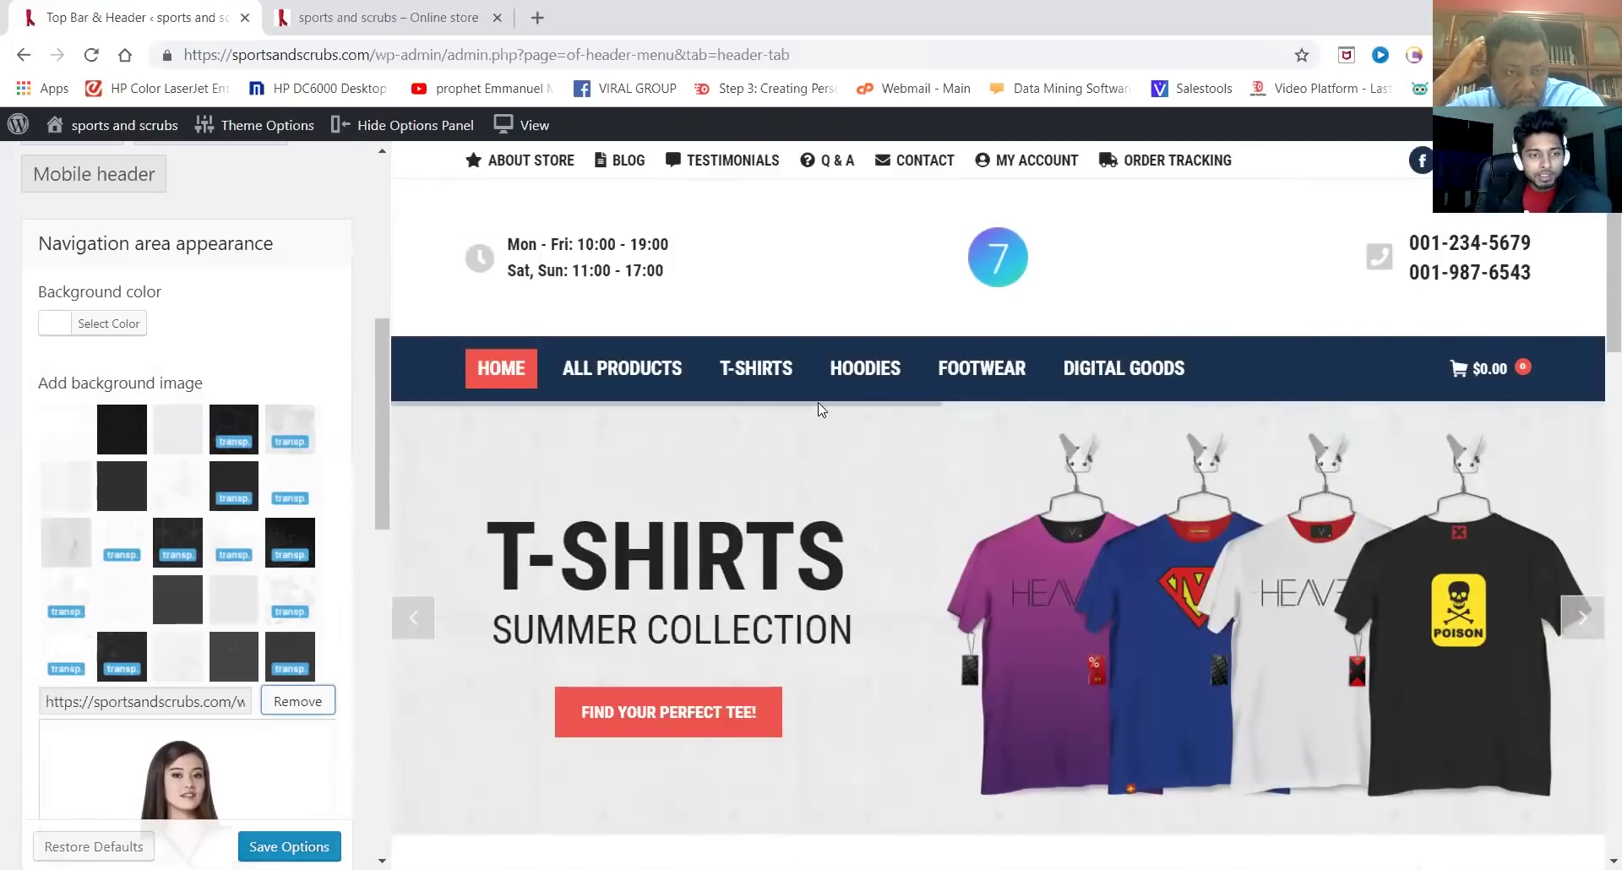
scroll(194, 557, "down", 3)
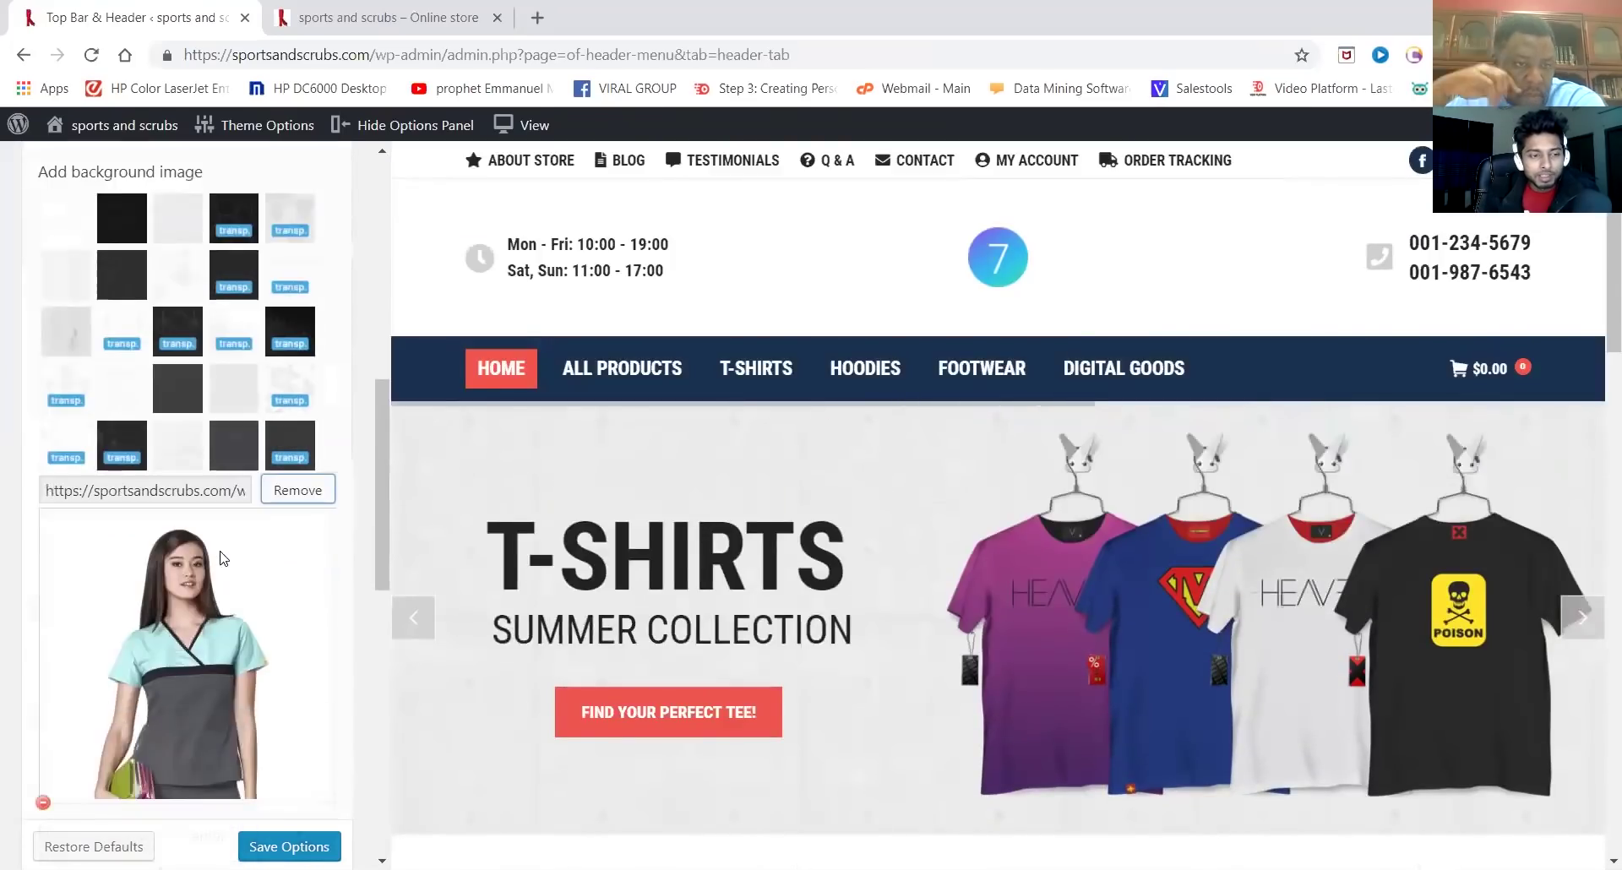
scroll(222, 566, "down", 2)
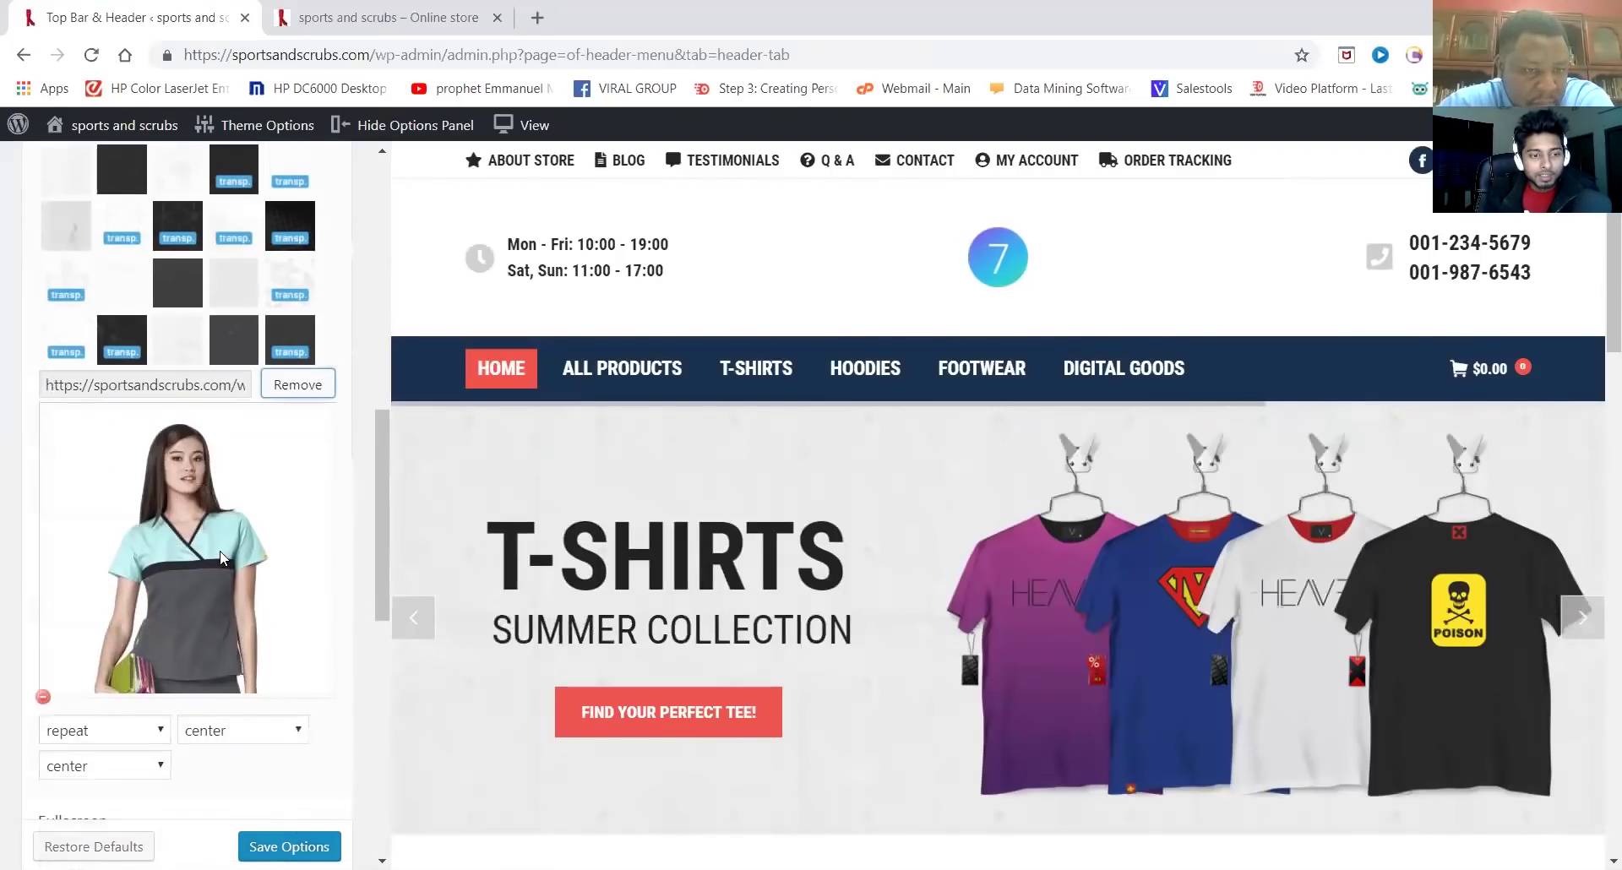
left_click(315, 844)
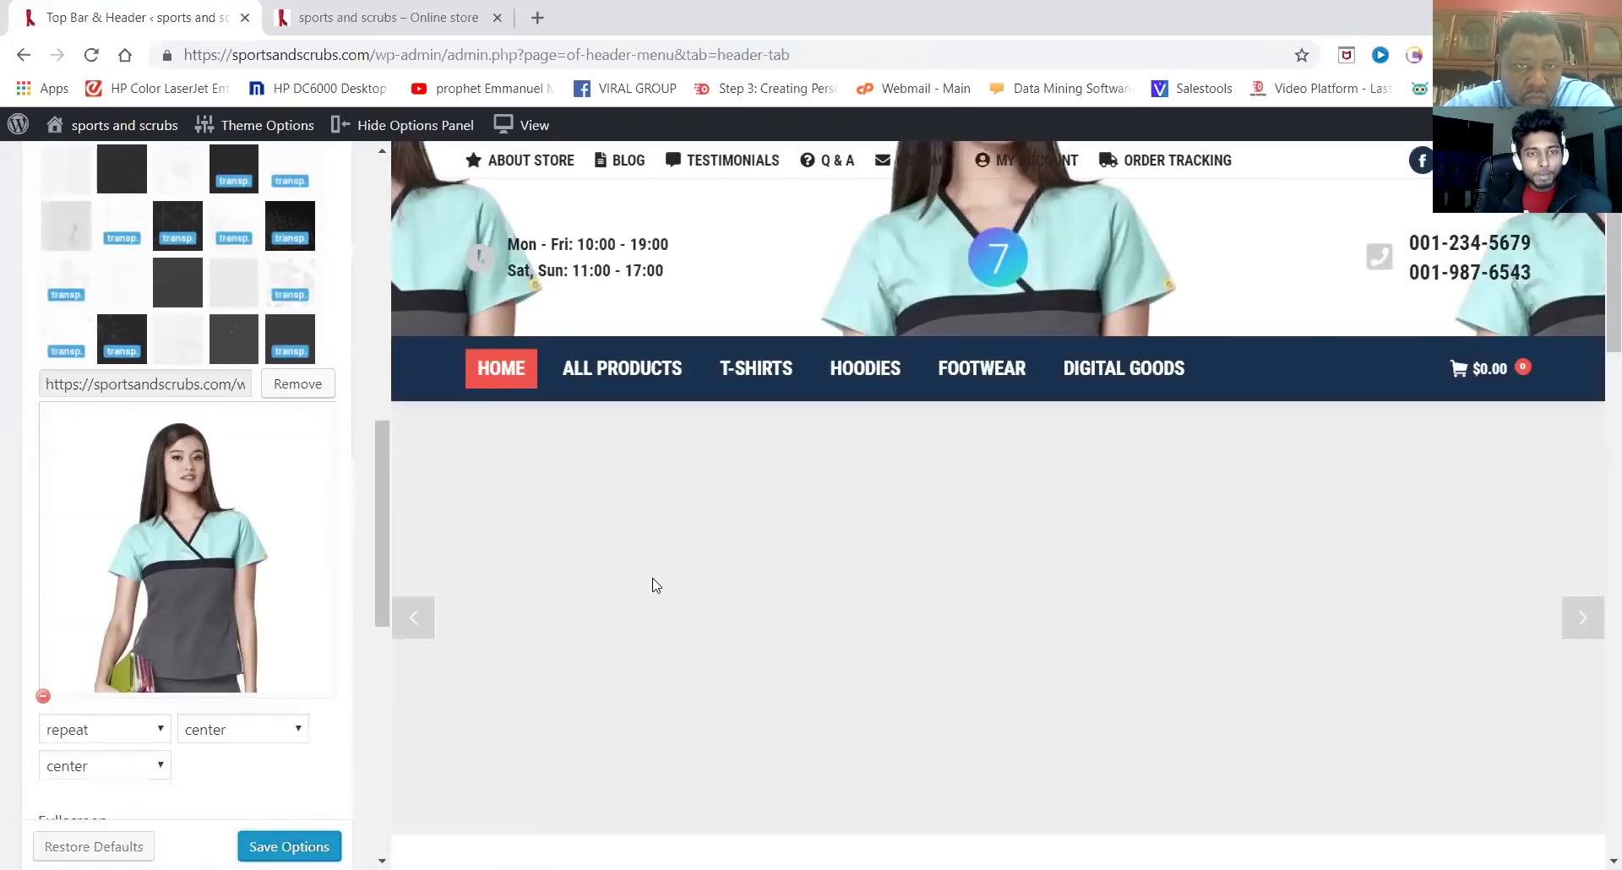
Remove the background image from the navigation area and save the options
left_click(43, 697)
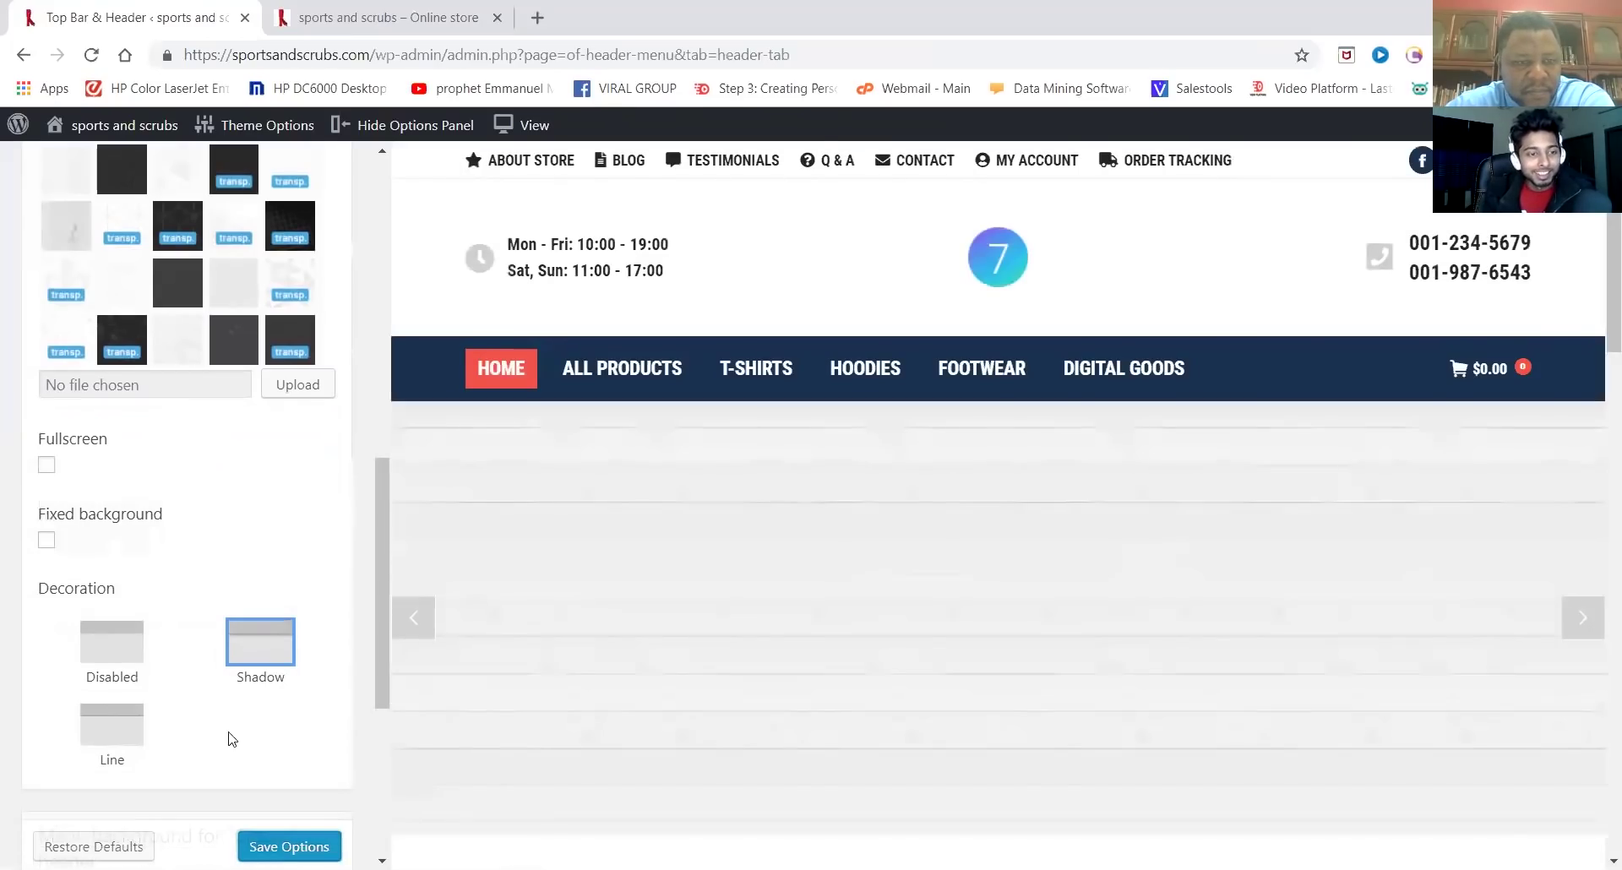
Open the theme's Branding options, which hold the main logo setting
scroll(239, 649, "up", 4)
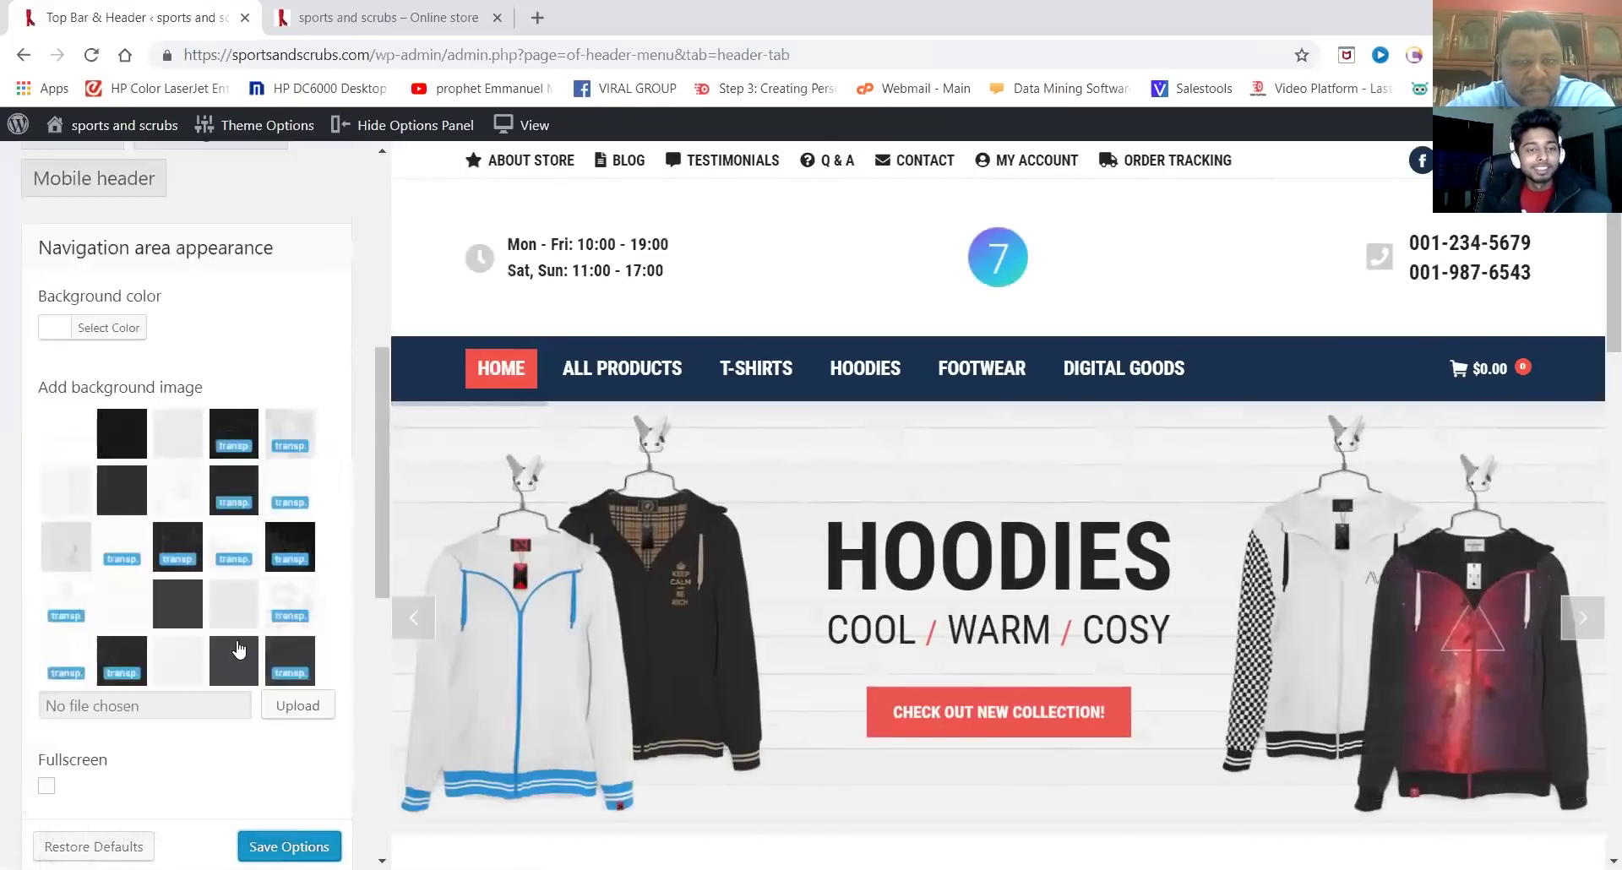
scroll(239, 649, "up", 4)
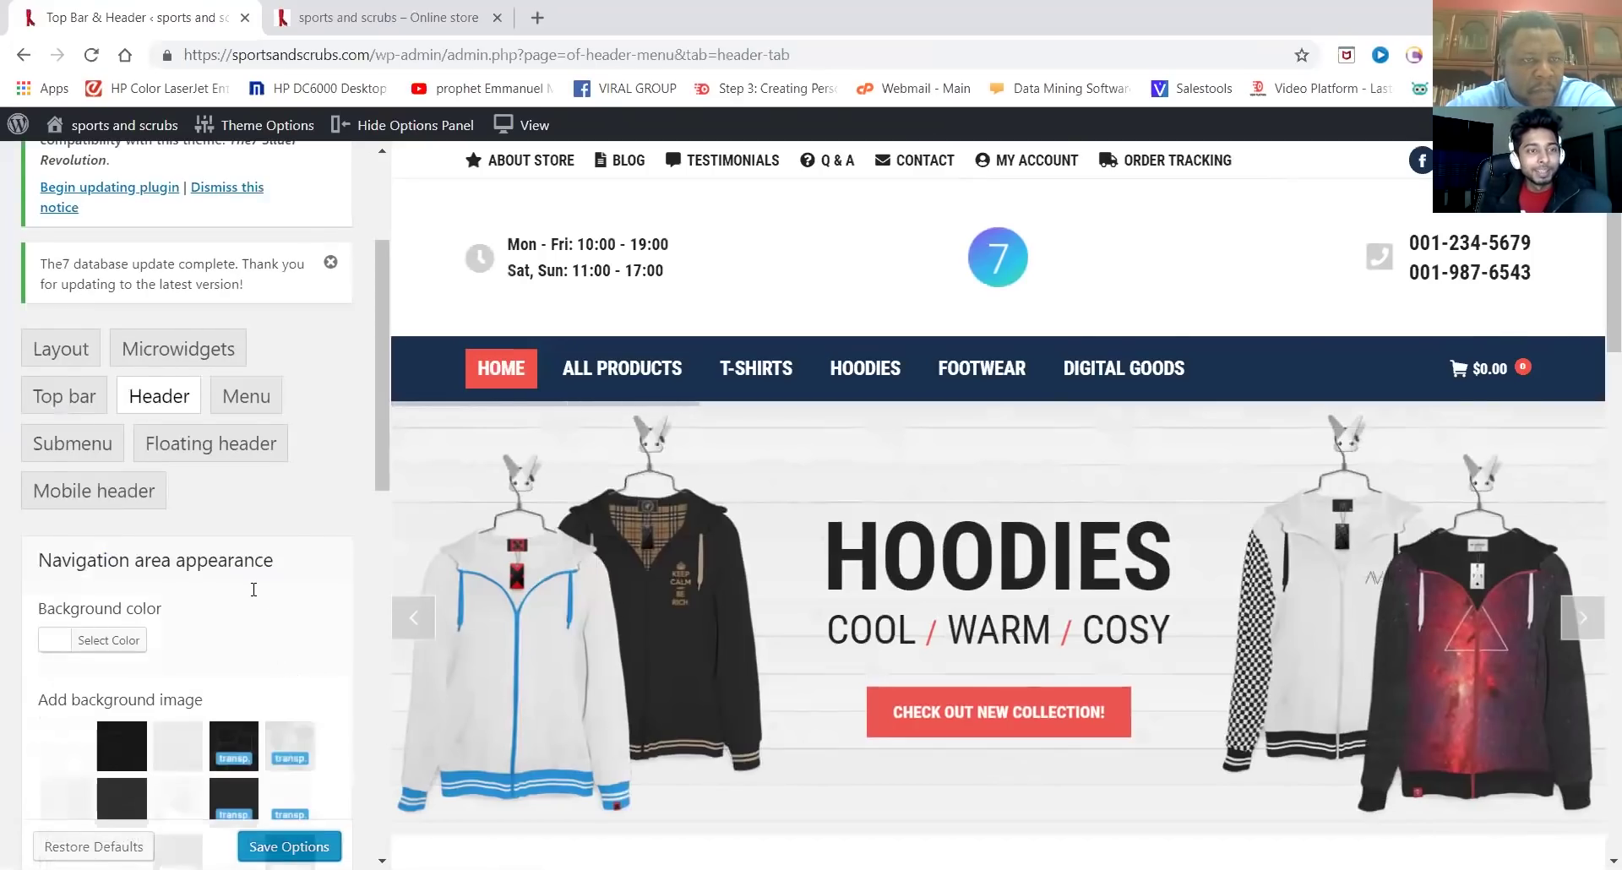
scroll(93, 287, "up", 3)
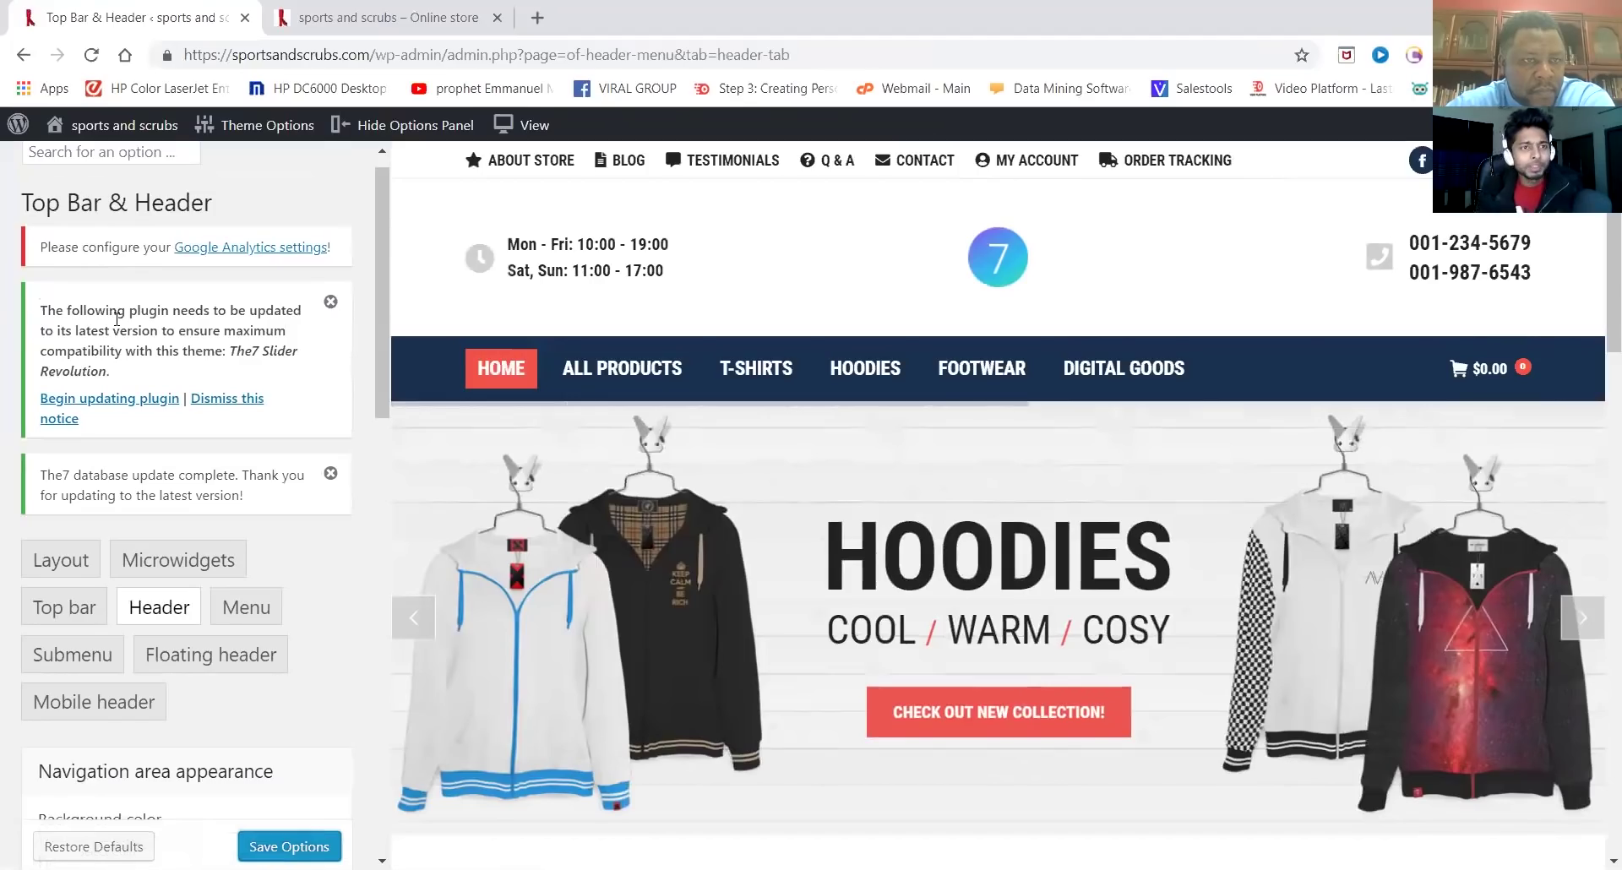
mouse_move(248, 142)
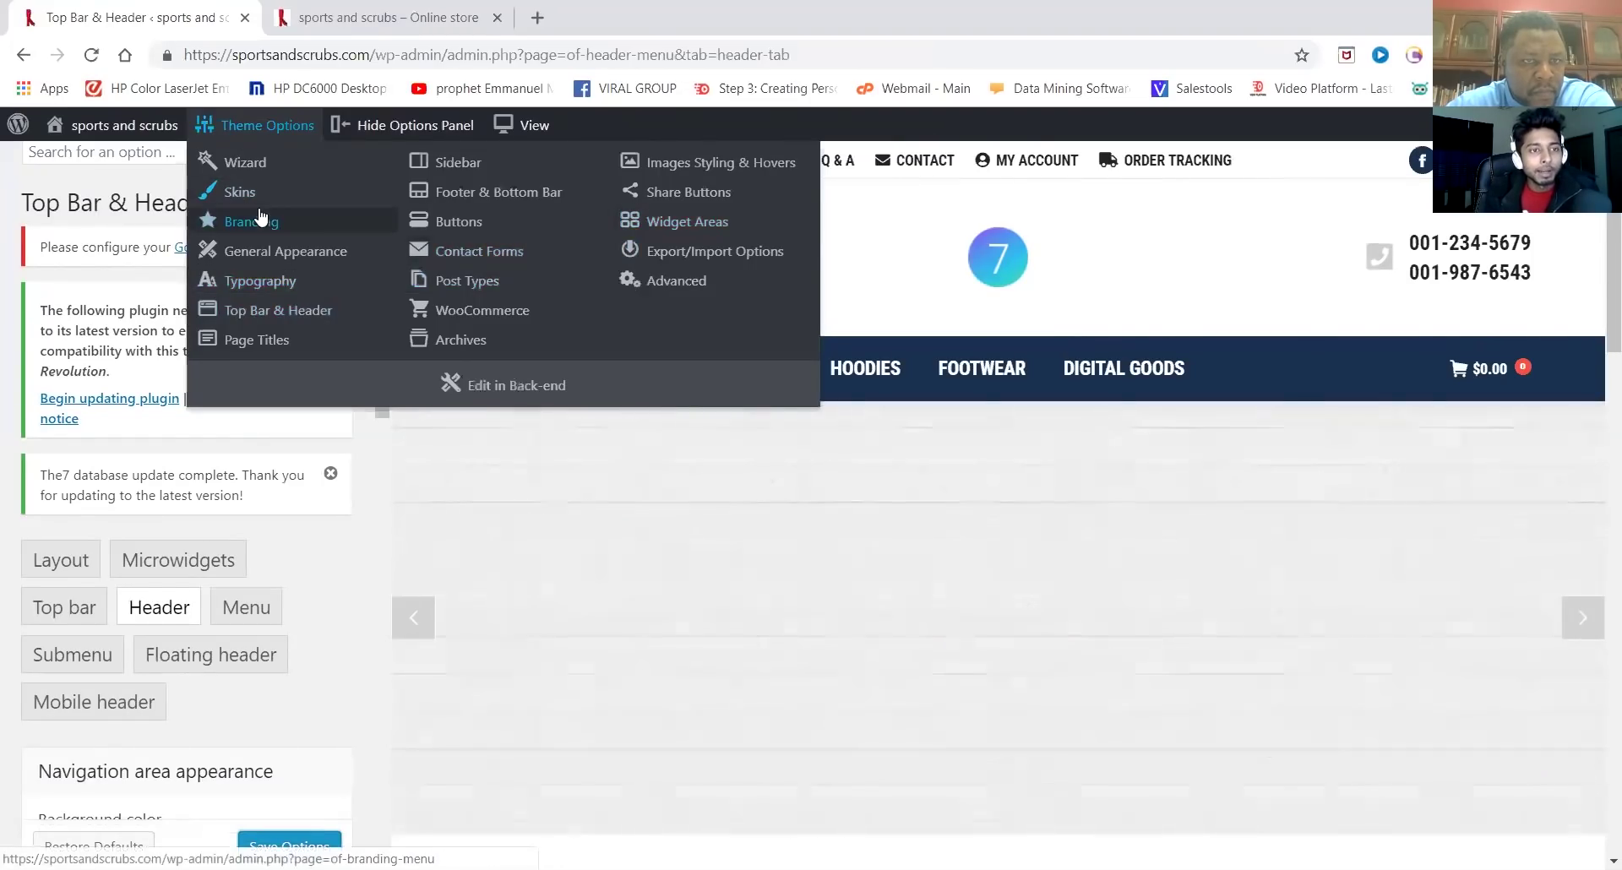
left_click(271, 227)
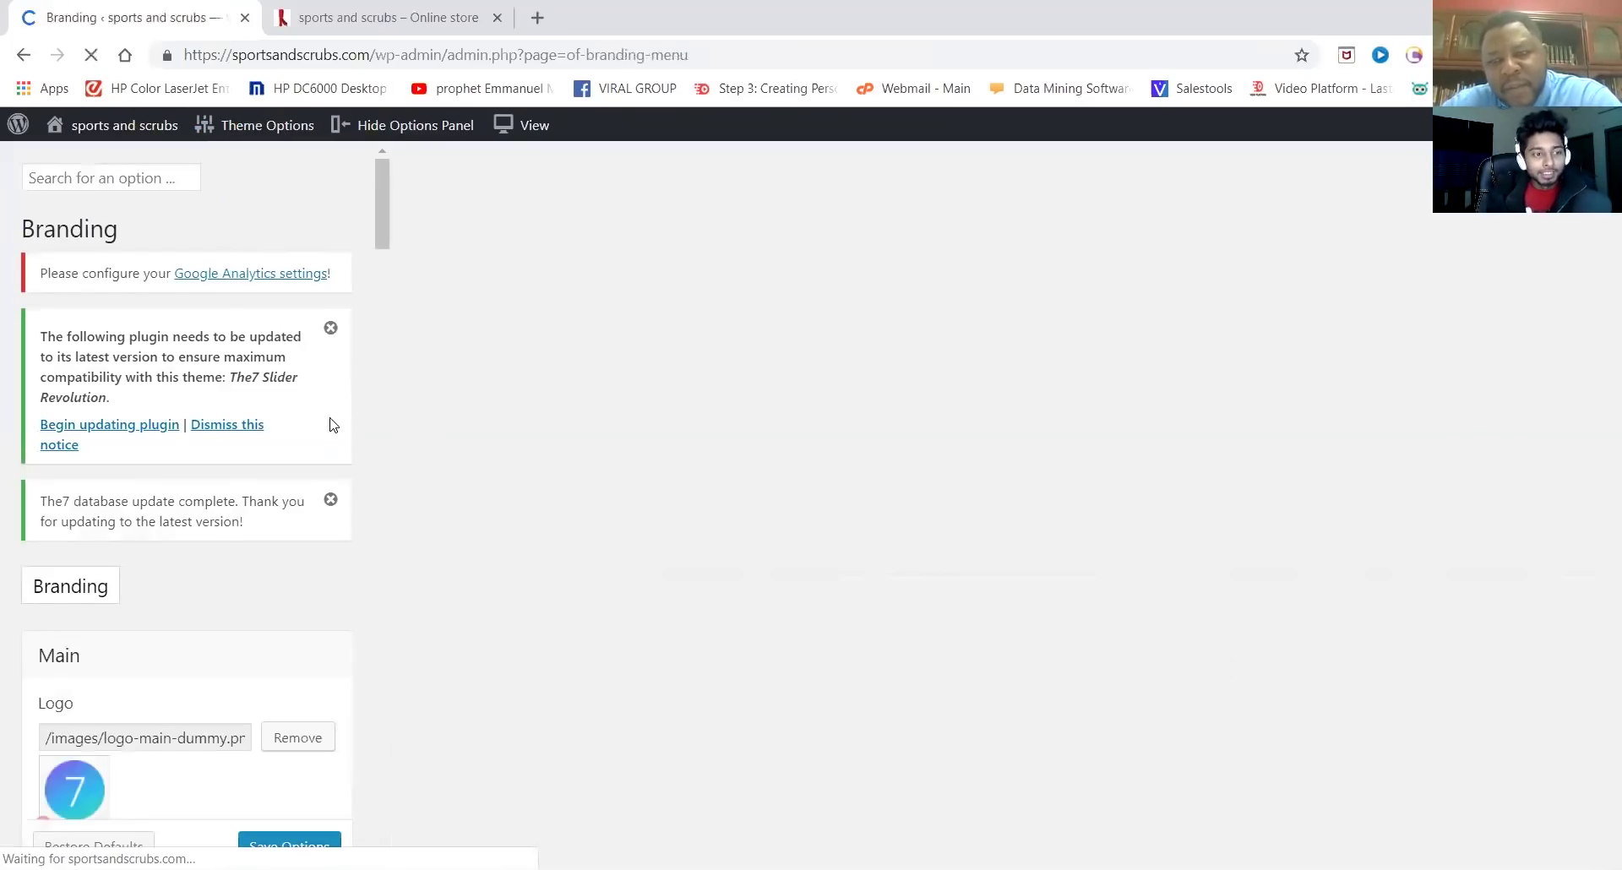
Examine the logo, High-DPI logo and logo padding options for the main and transparent headers in the Branding settings
scroll(202, 525, "down", 3)
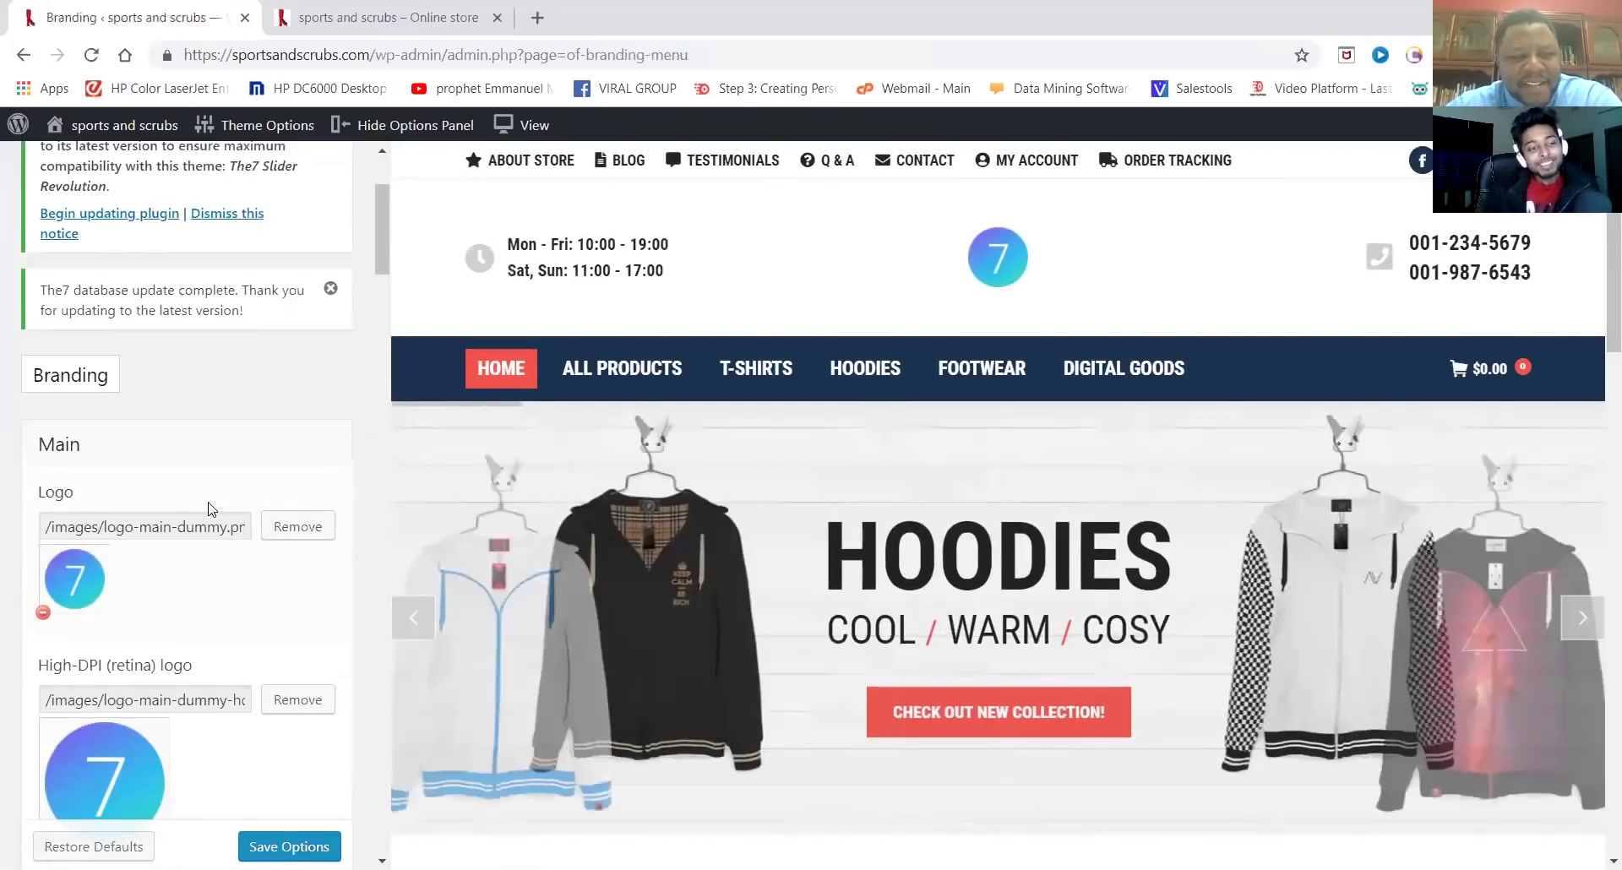
scroll(211, 508, "down", 1)
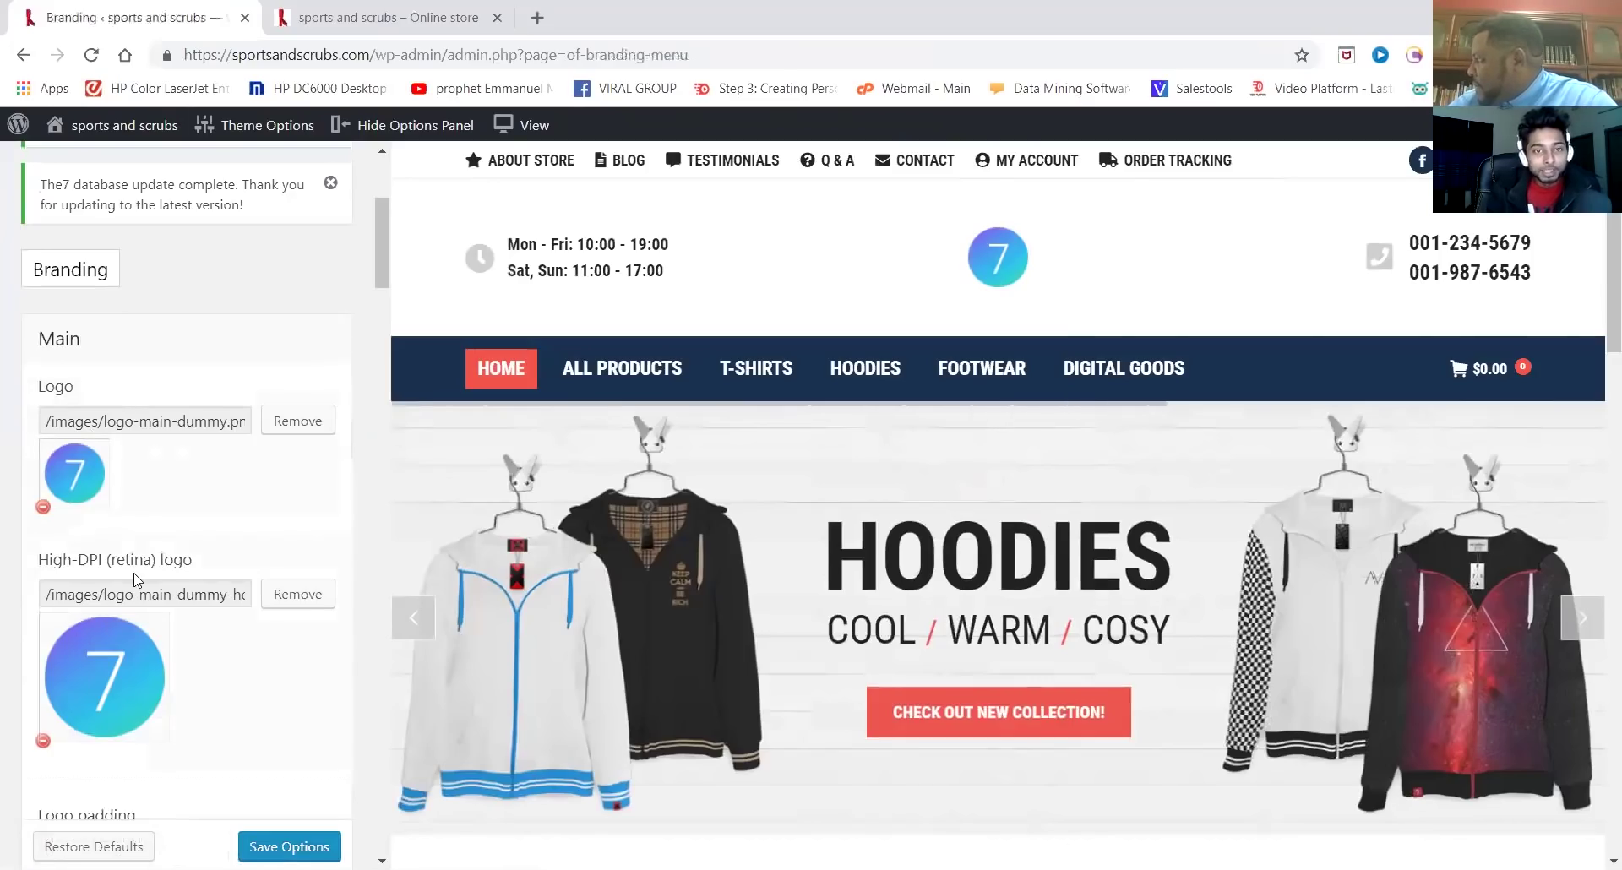
scroll(136, 579, "down", 1)
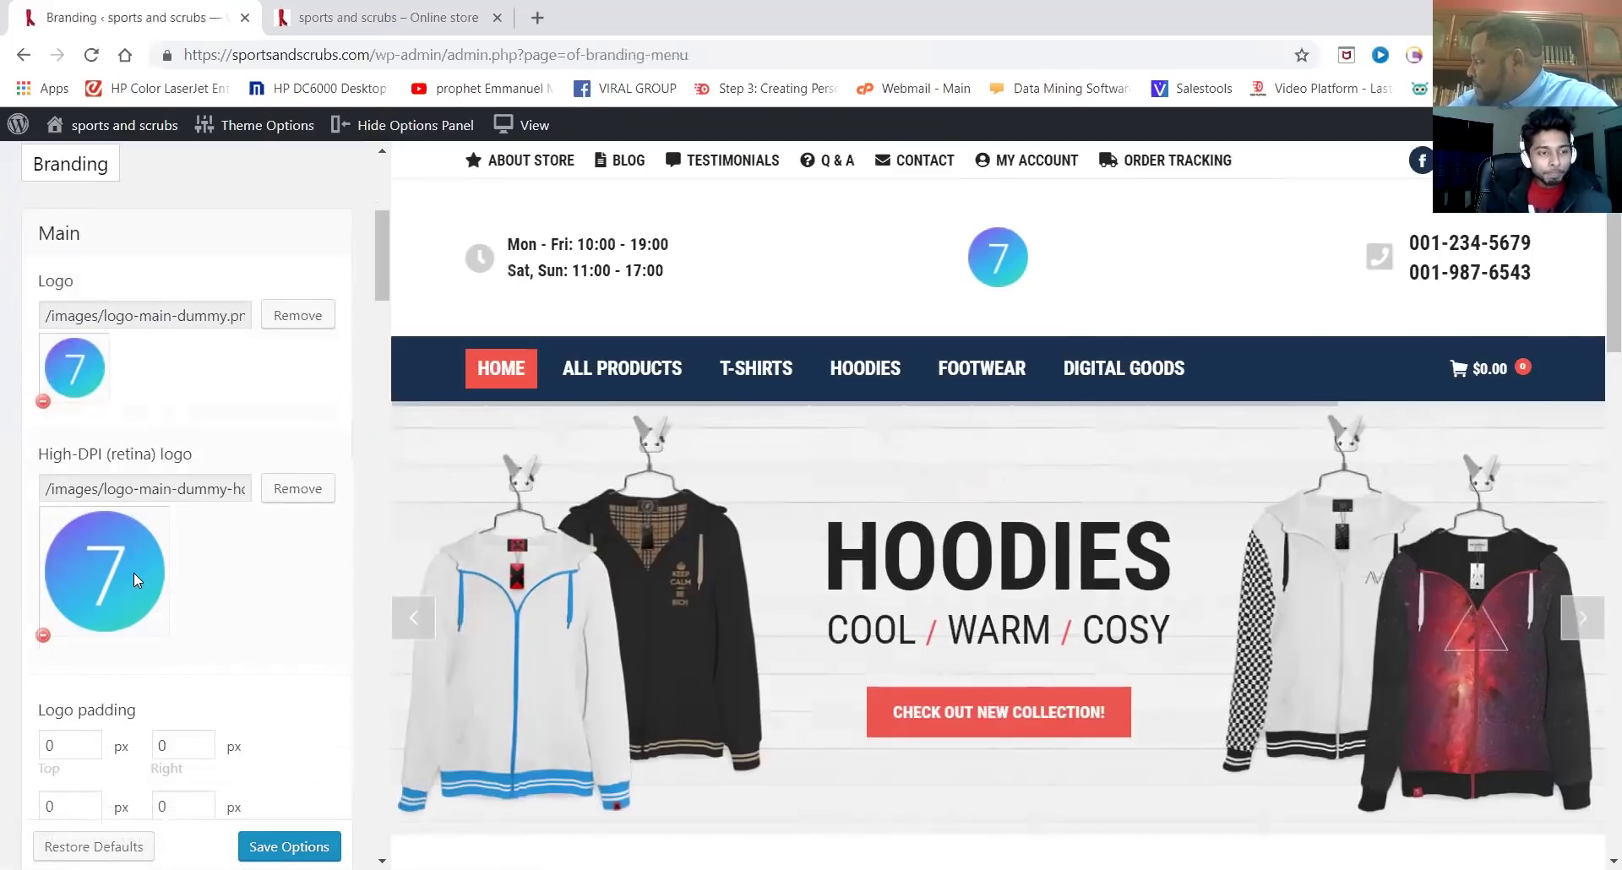
scroll(133, 573, "down", 2)
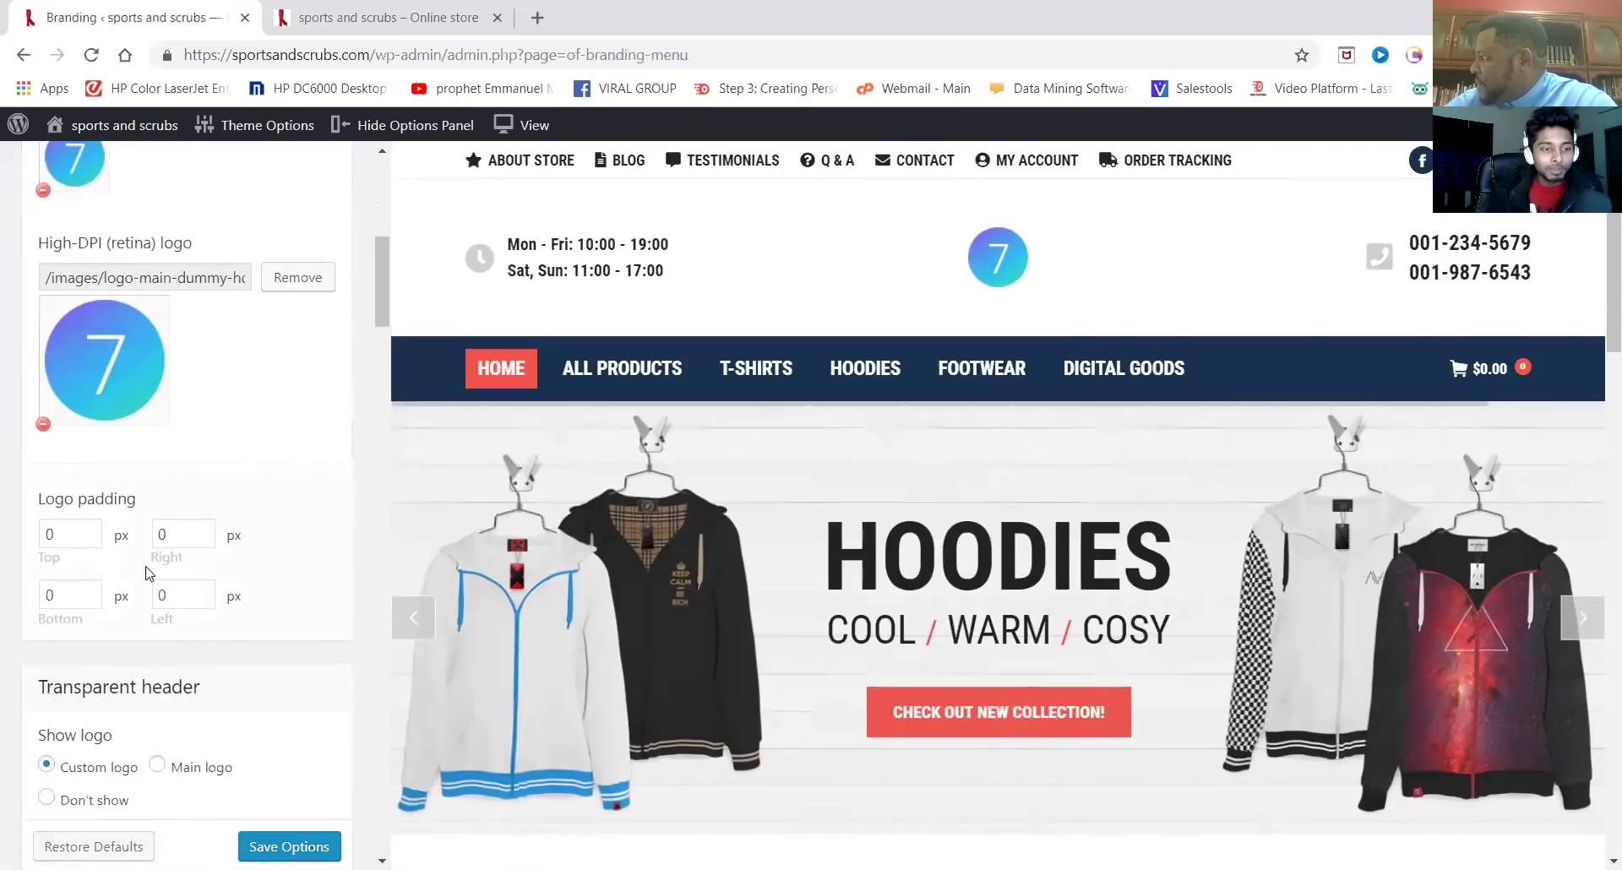
scroll(149, 574, "down", 1)
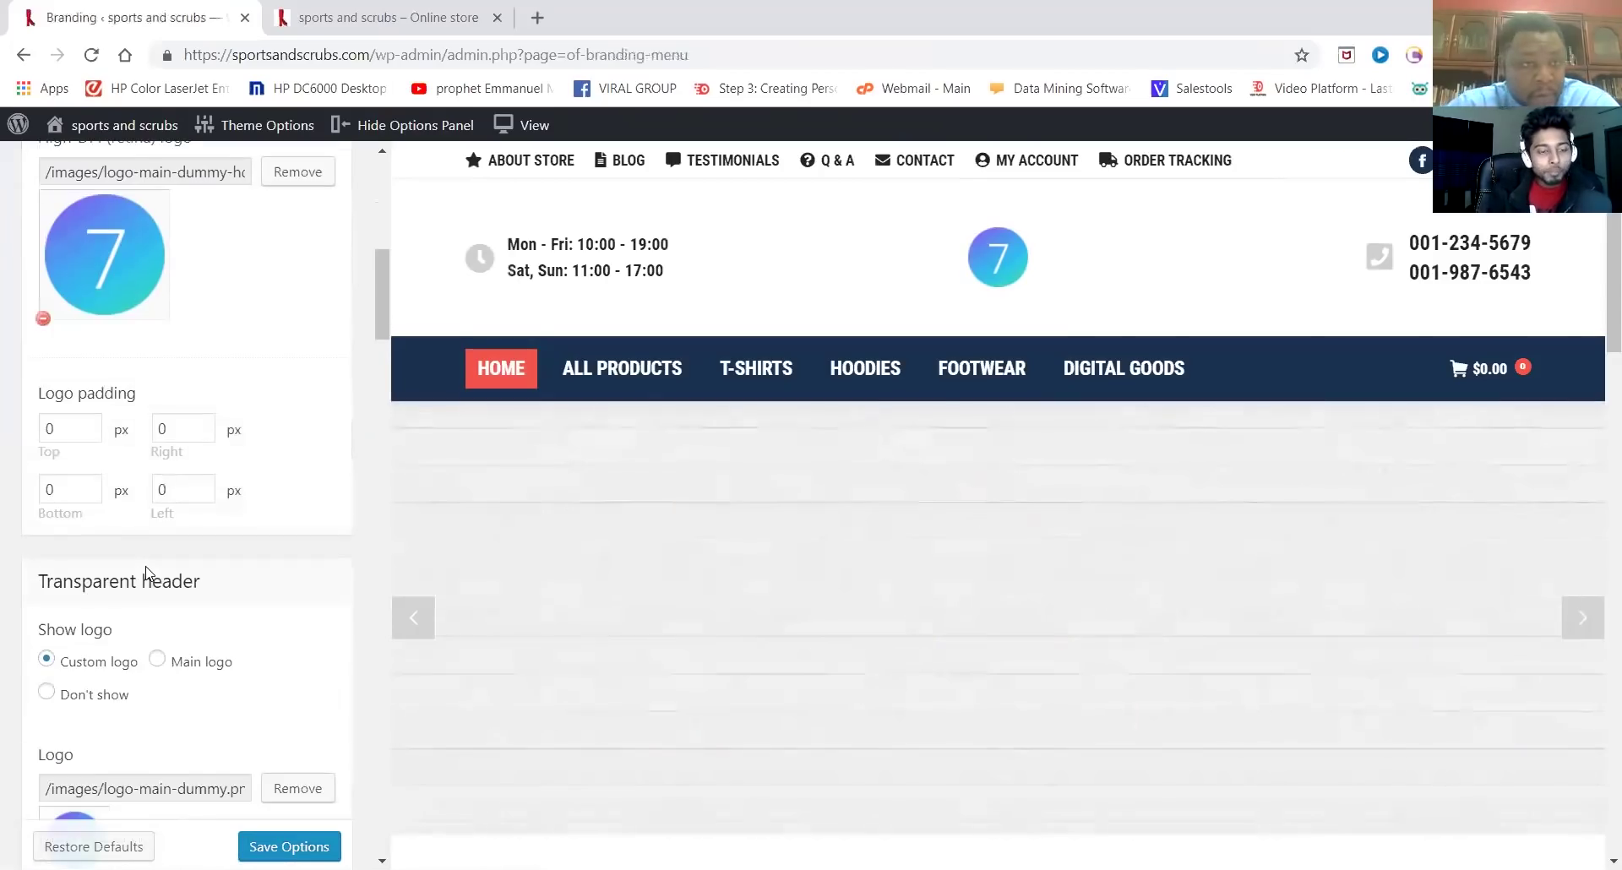
scroll(146, 573, "down", 1)
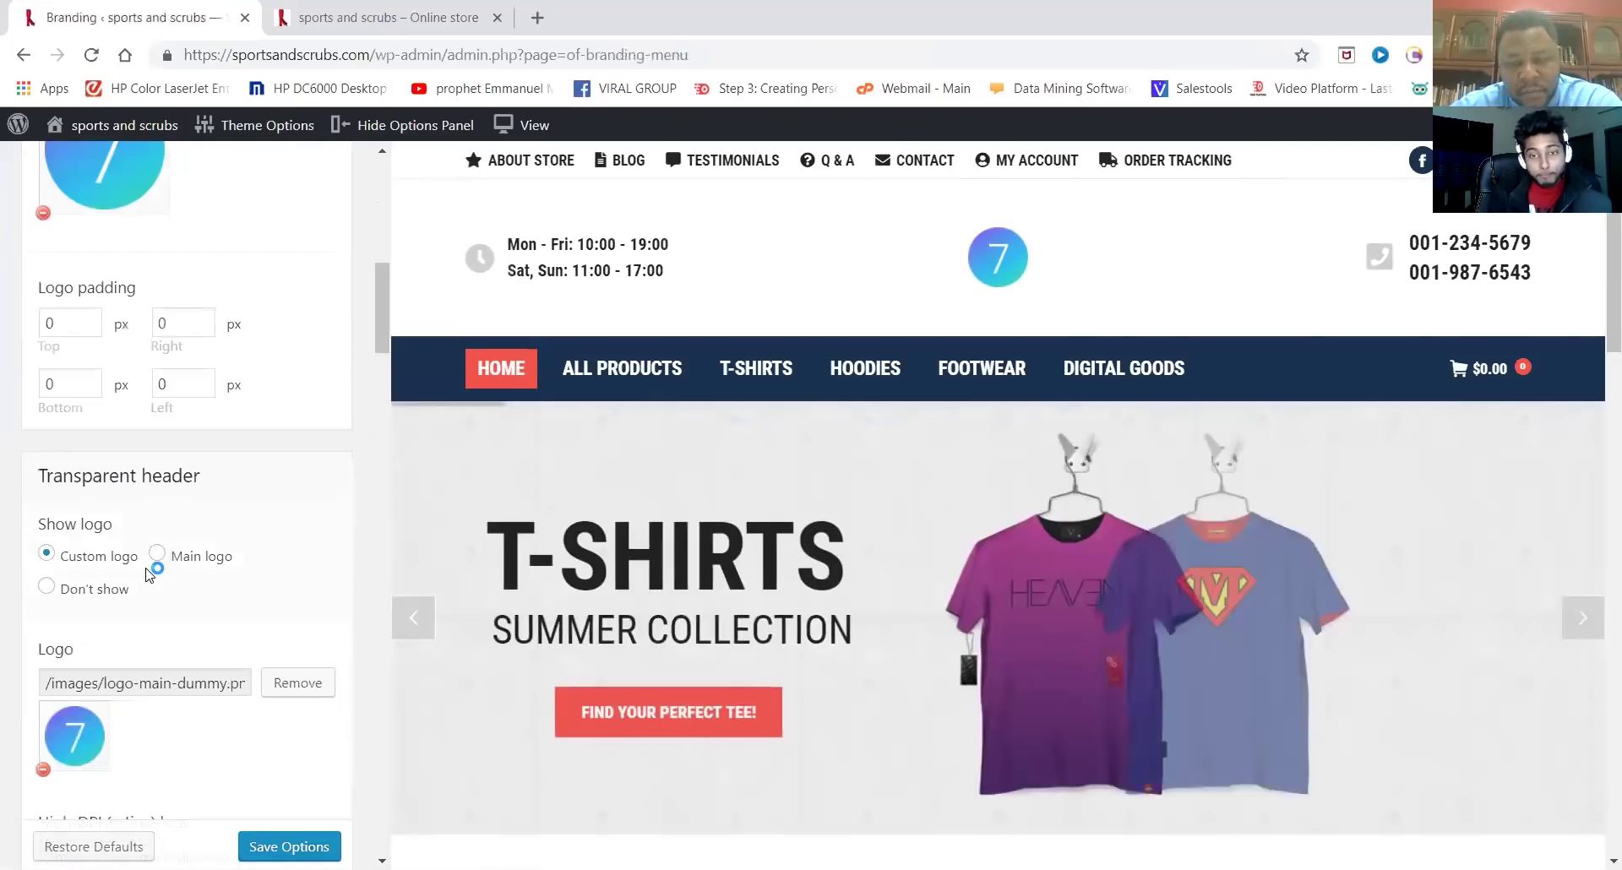
scroll(146, 570, "down", 1)
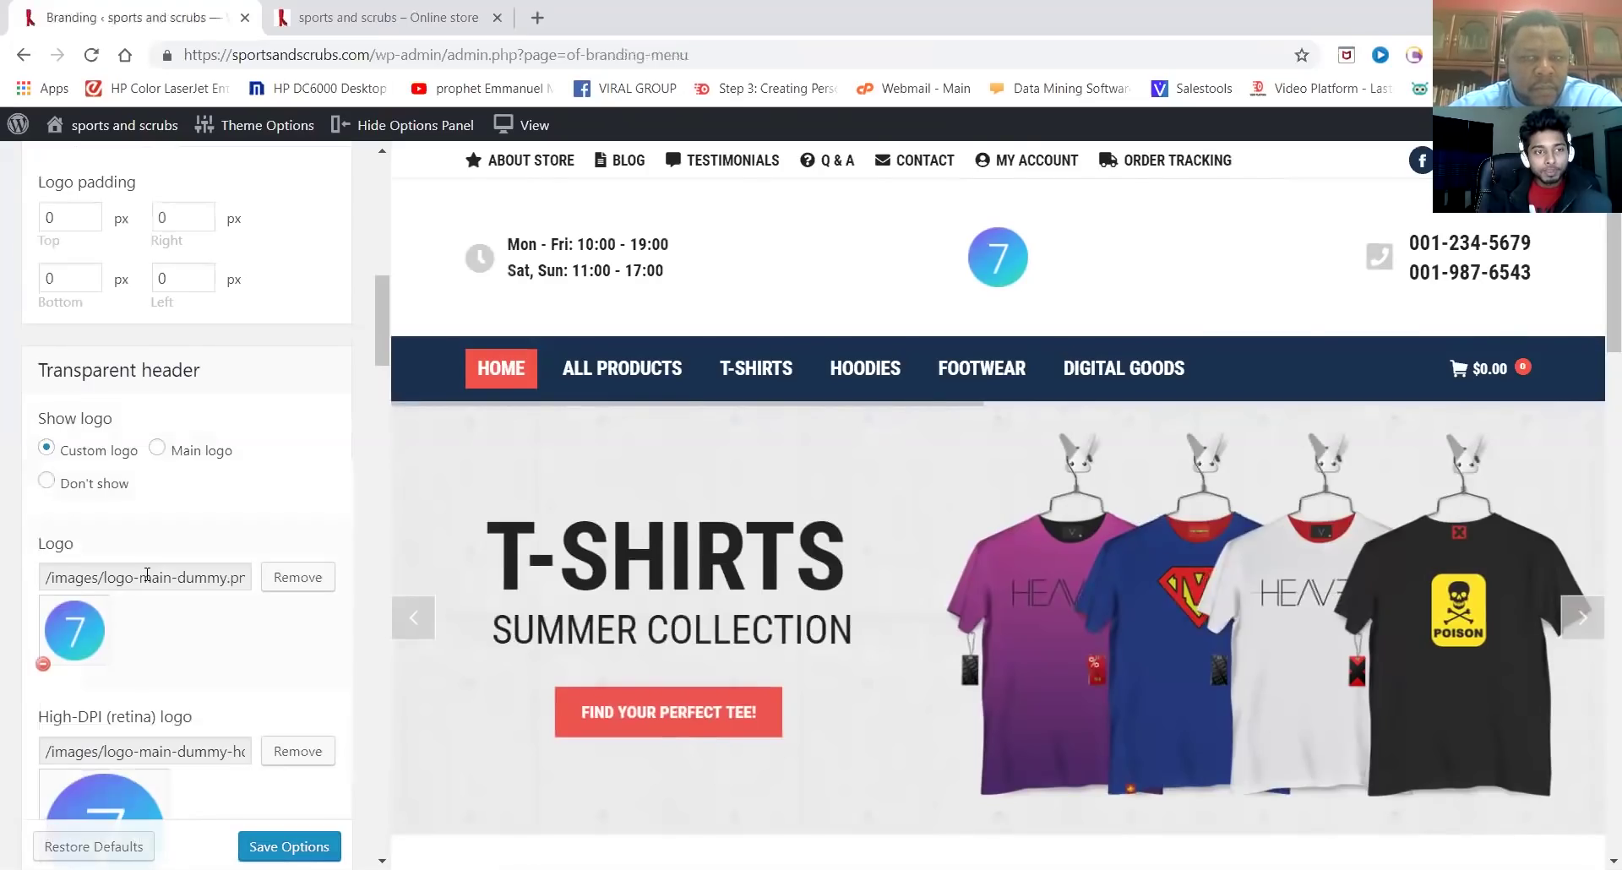
scroll(147, 576, "up", 9)
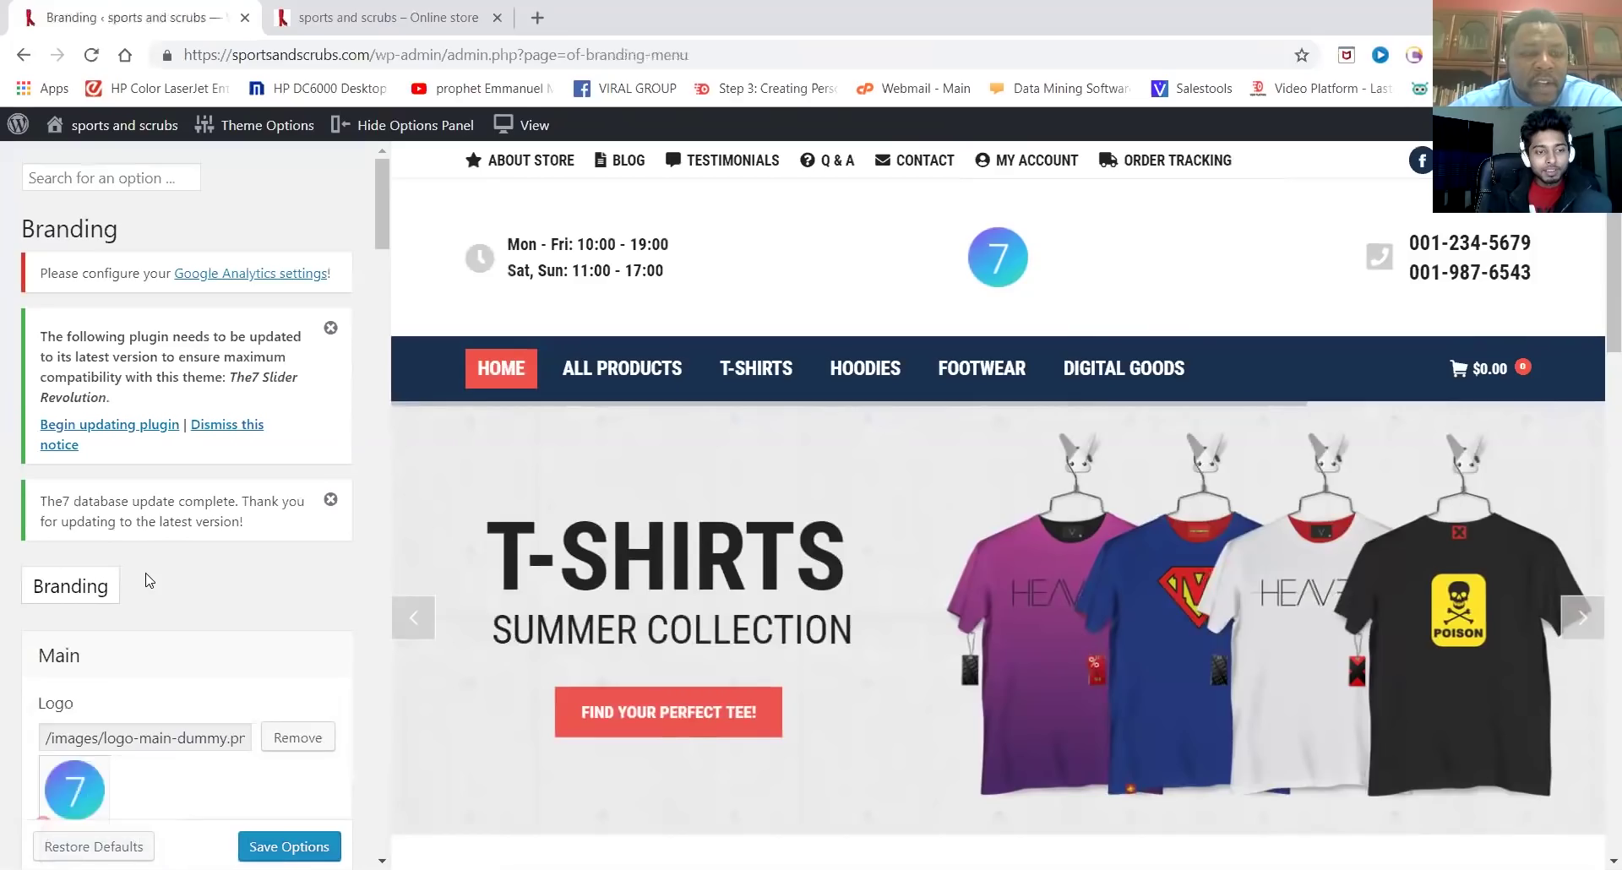
Remove the regular and High-DPI (retina) logo images from the Main branding section
scroll(145, 579, "down", 1)
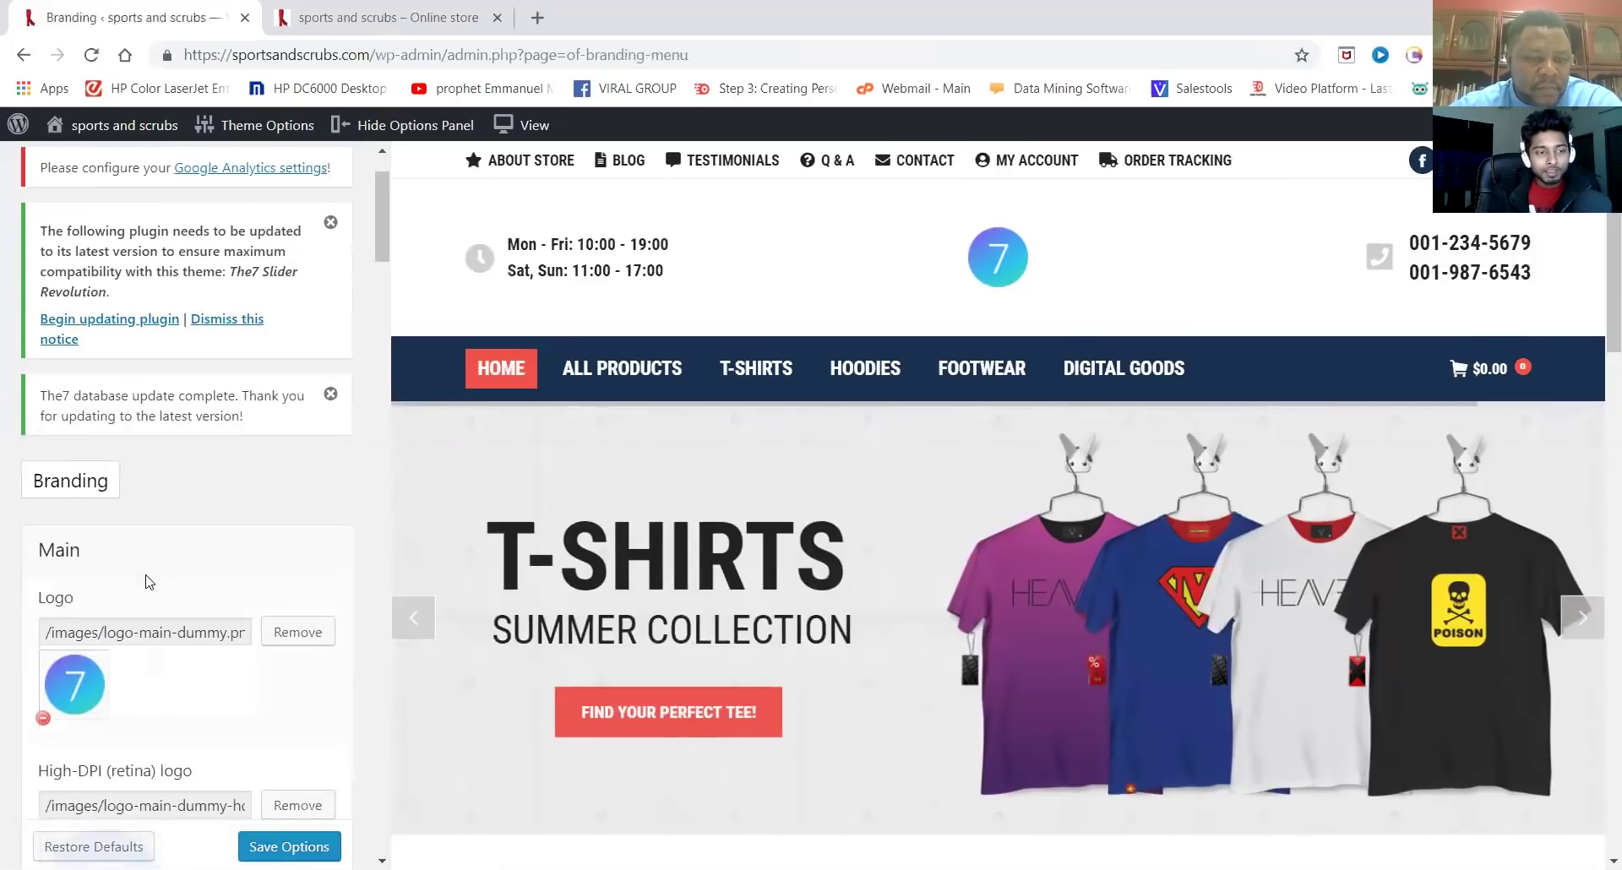
left_click(43, 718)
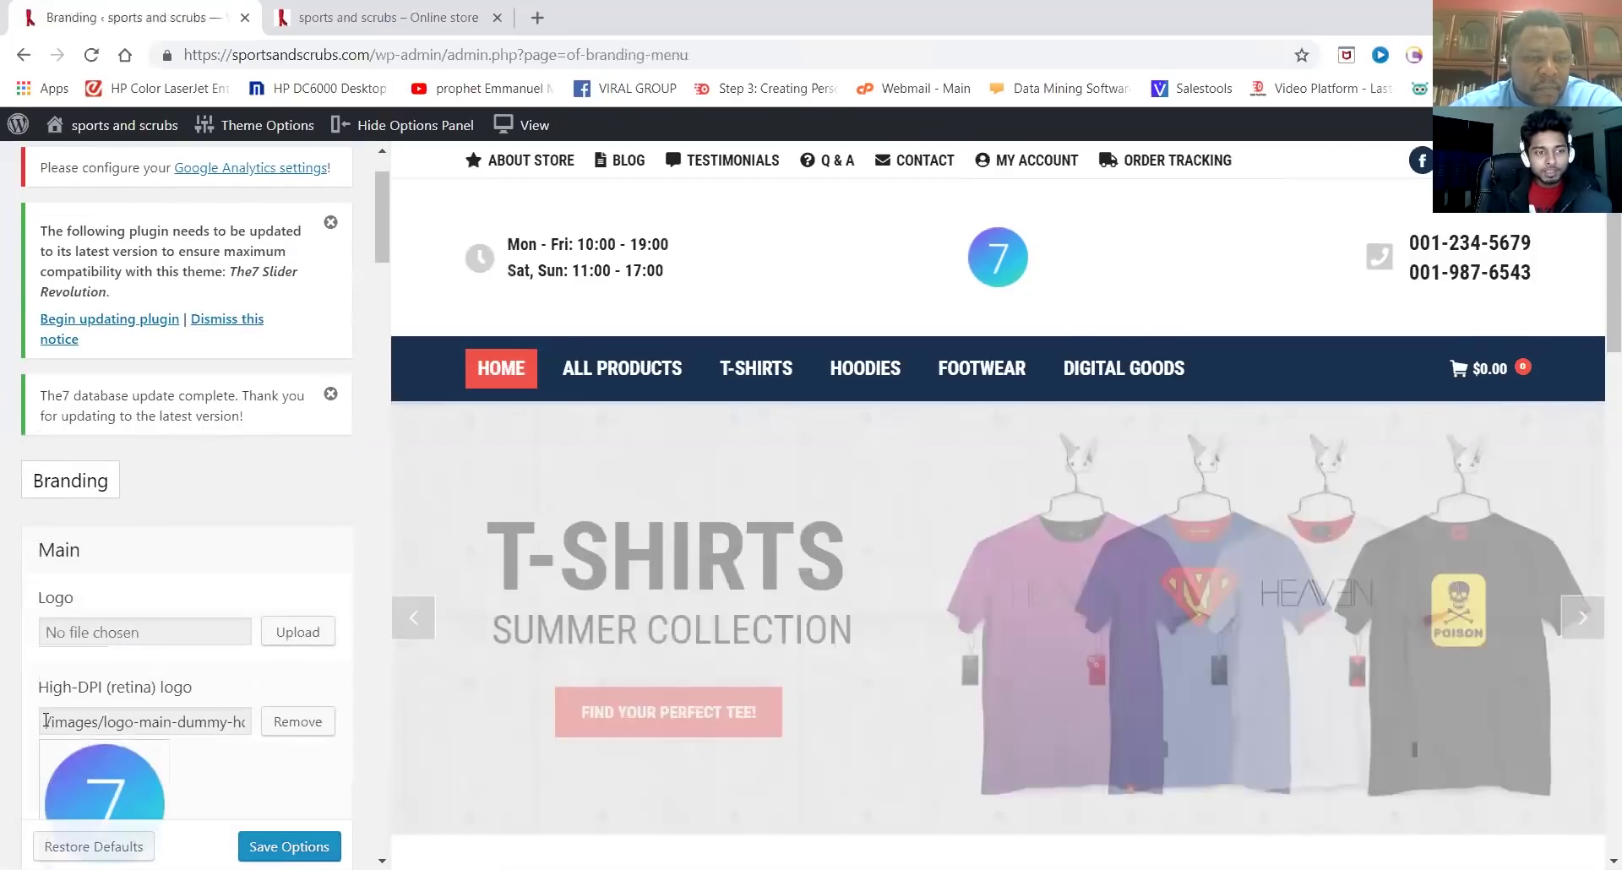
scroll(102, 680, "down", 2)
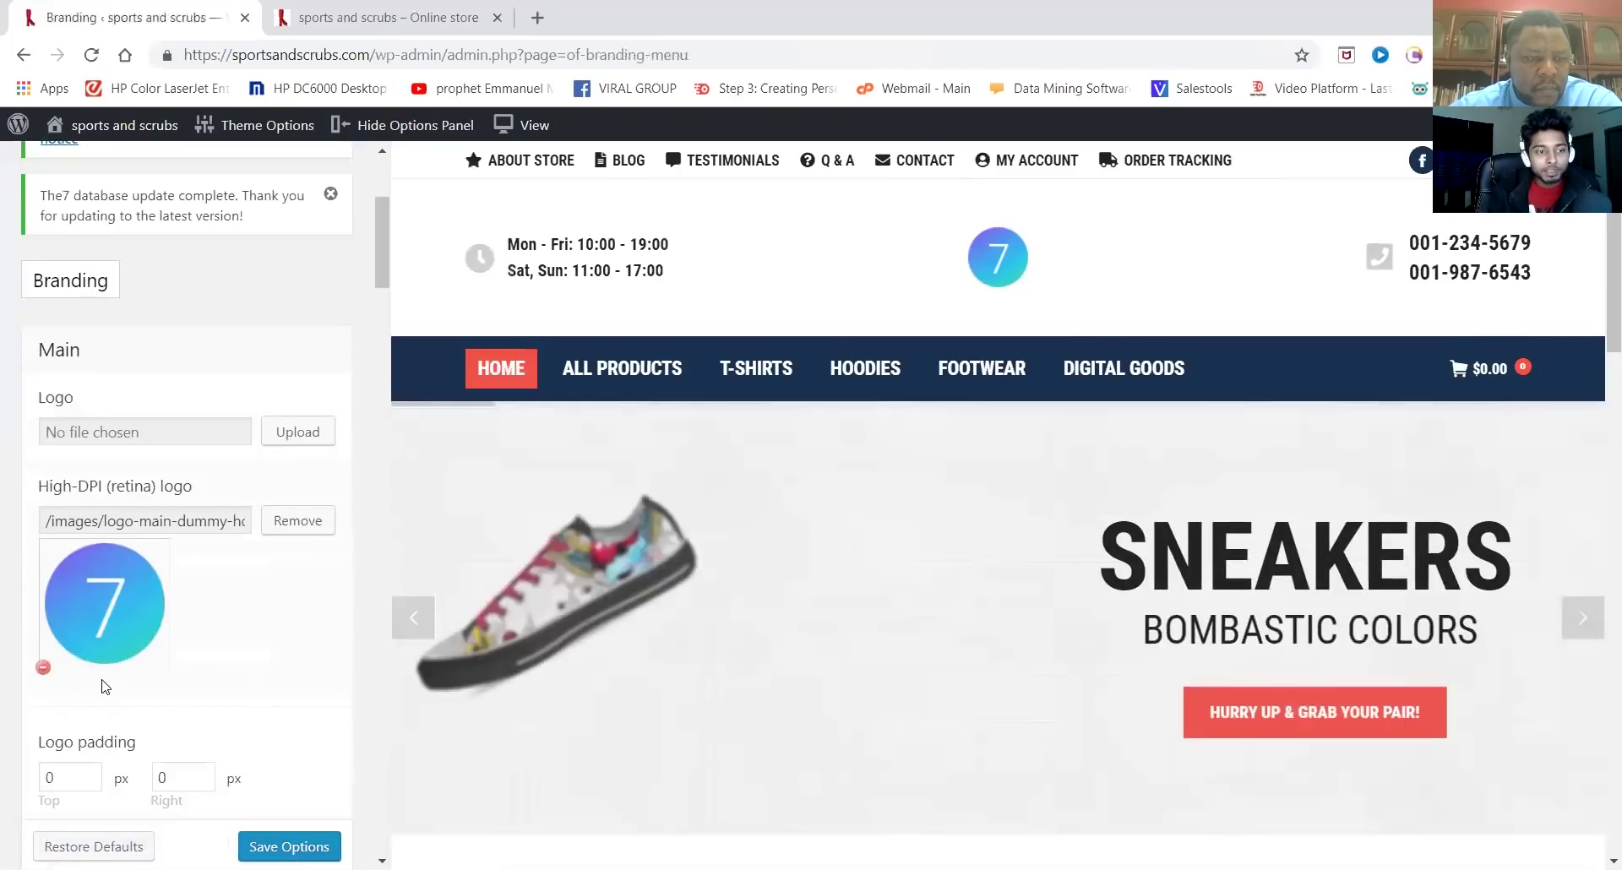
left_click(43, 656)
Remove the regular and High-DPI (retina) logo images from the Transparent header section
scroll(59, 648, "down", 4)
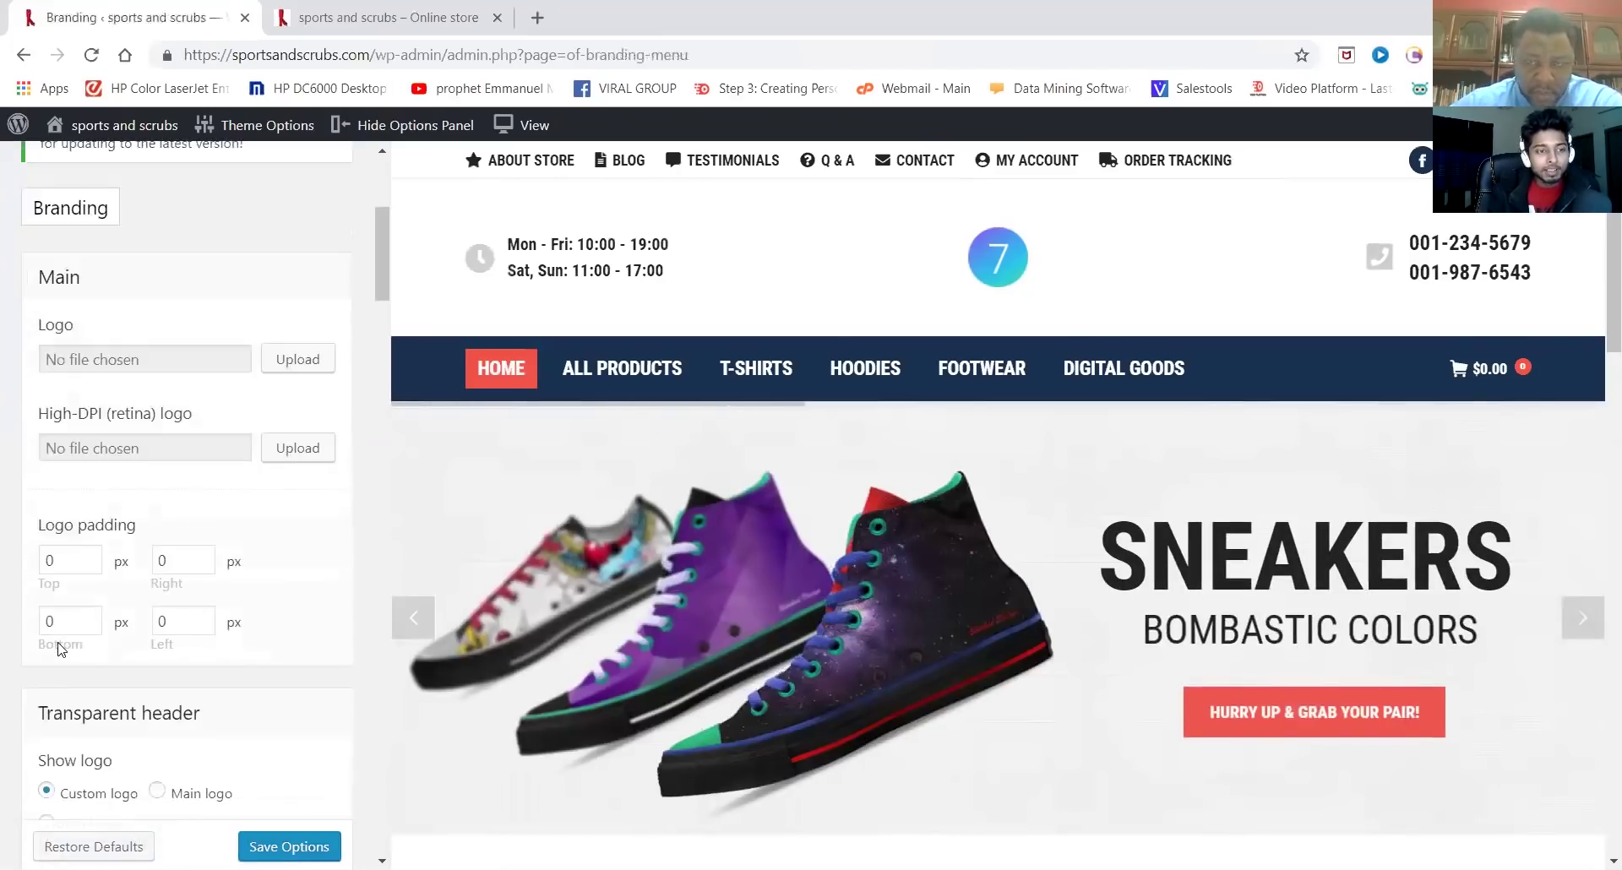
scroll(107, 642, "down", 1)
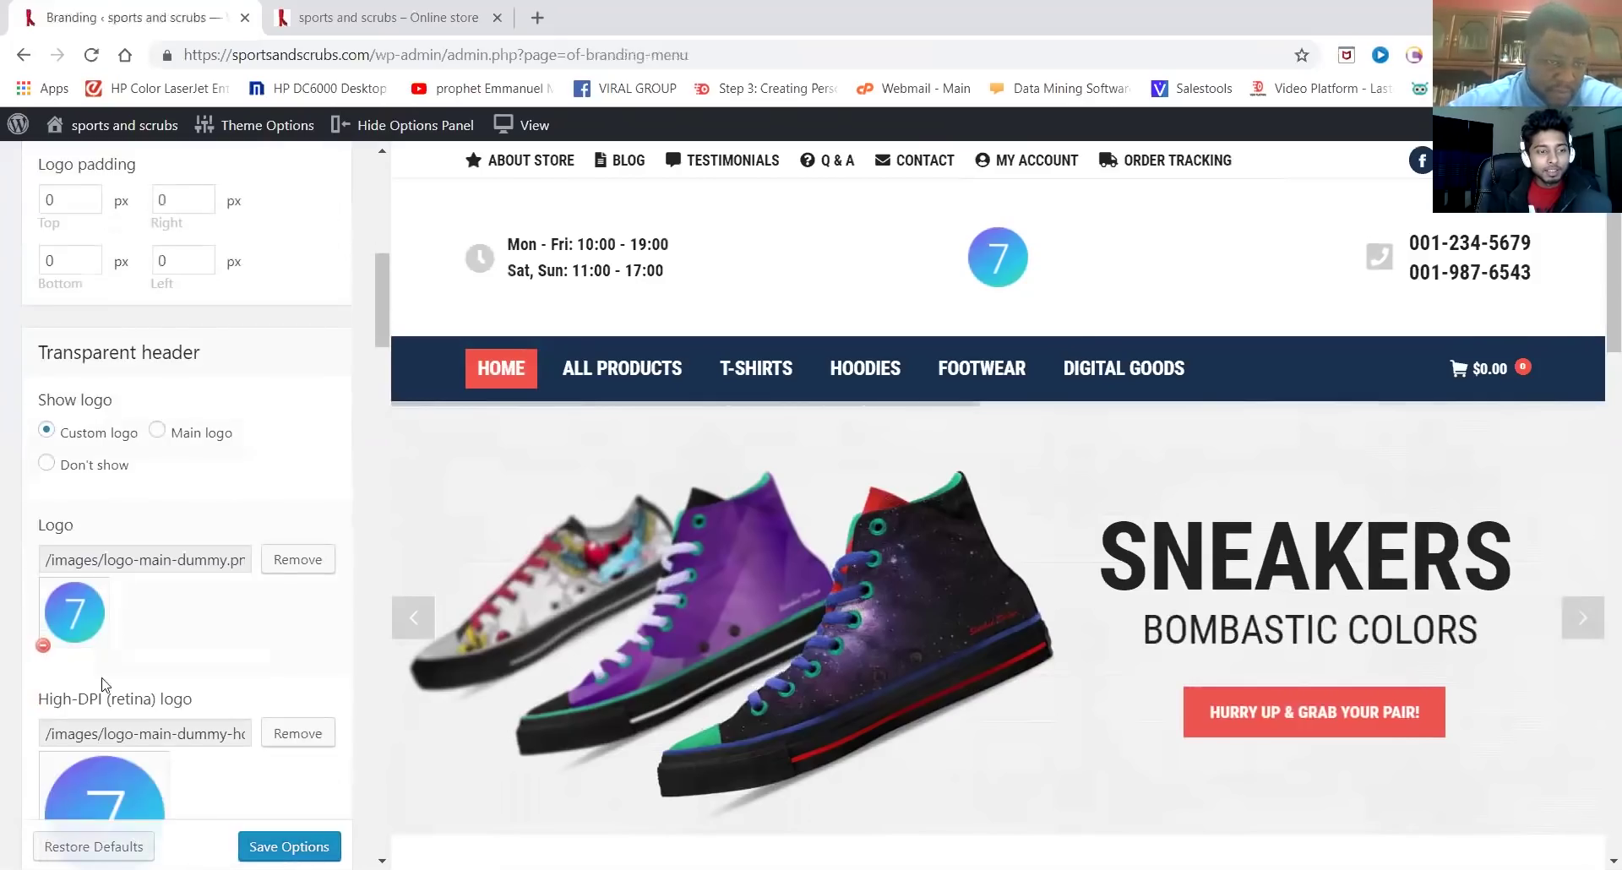
left_click(43, 645)
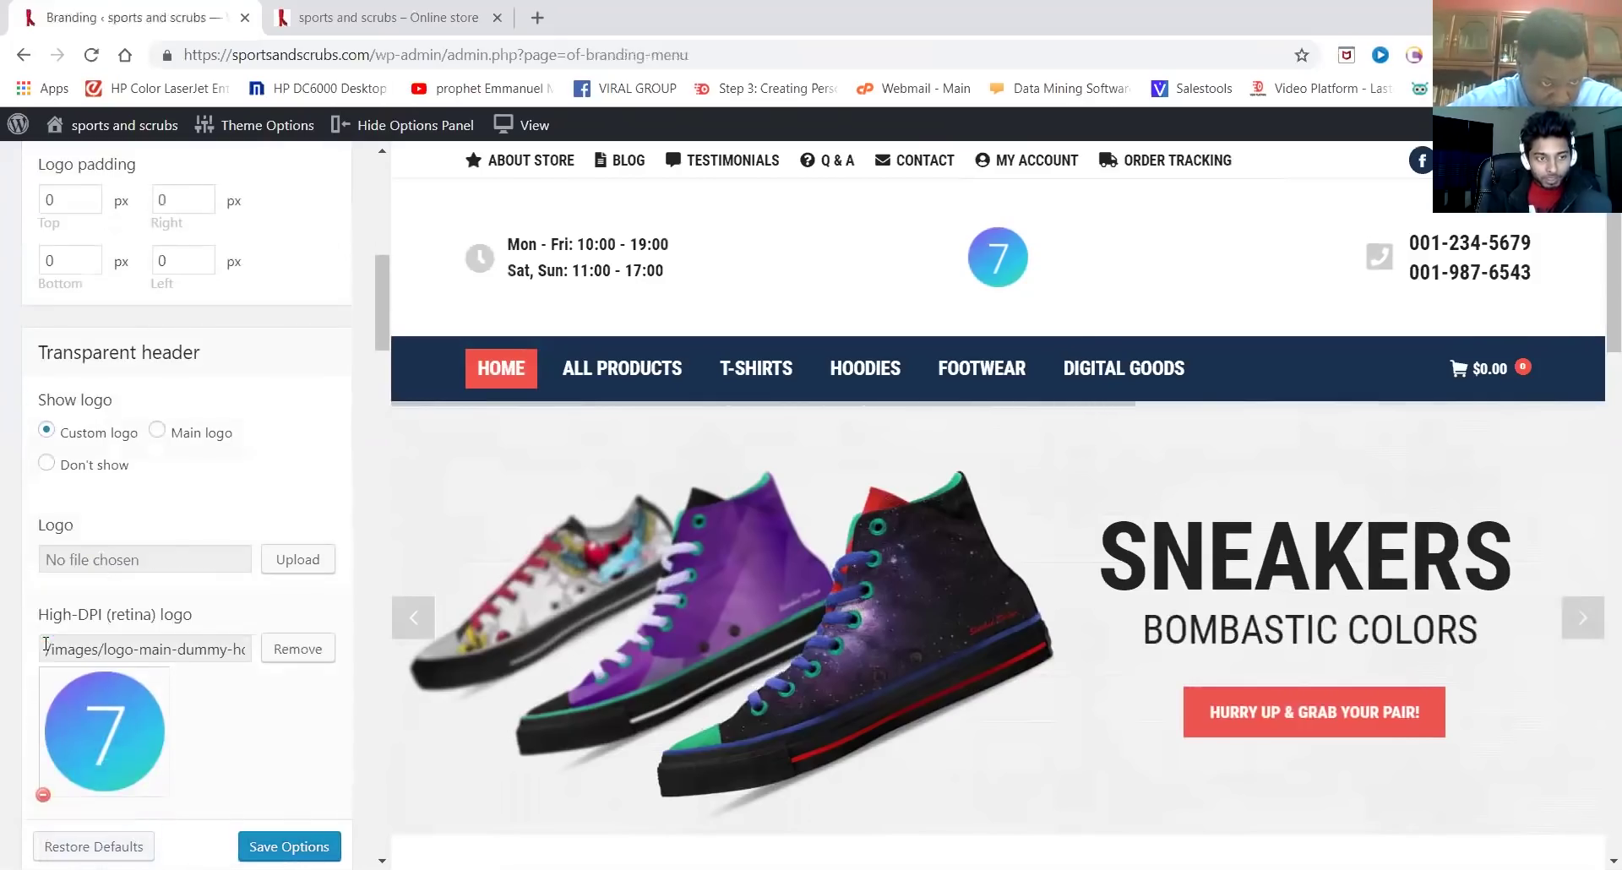
scroll(139, 636, "down", 2)
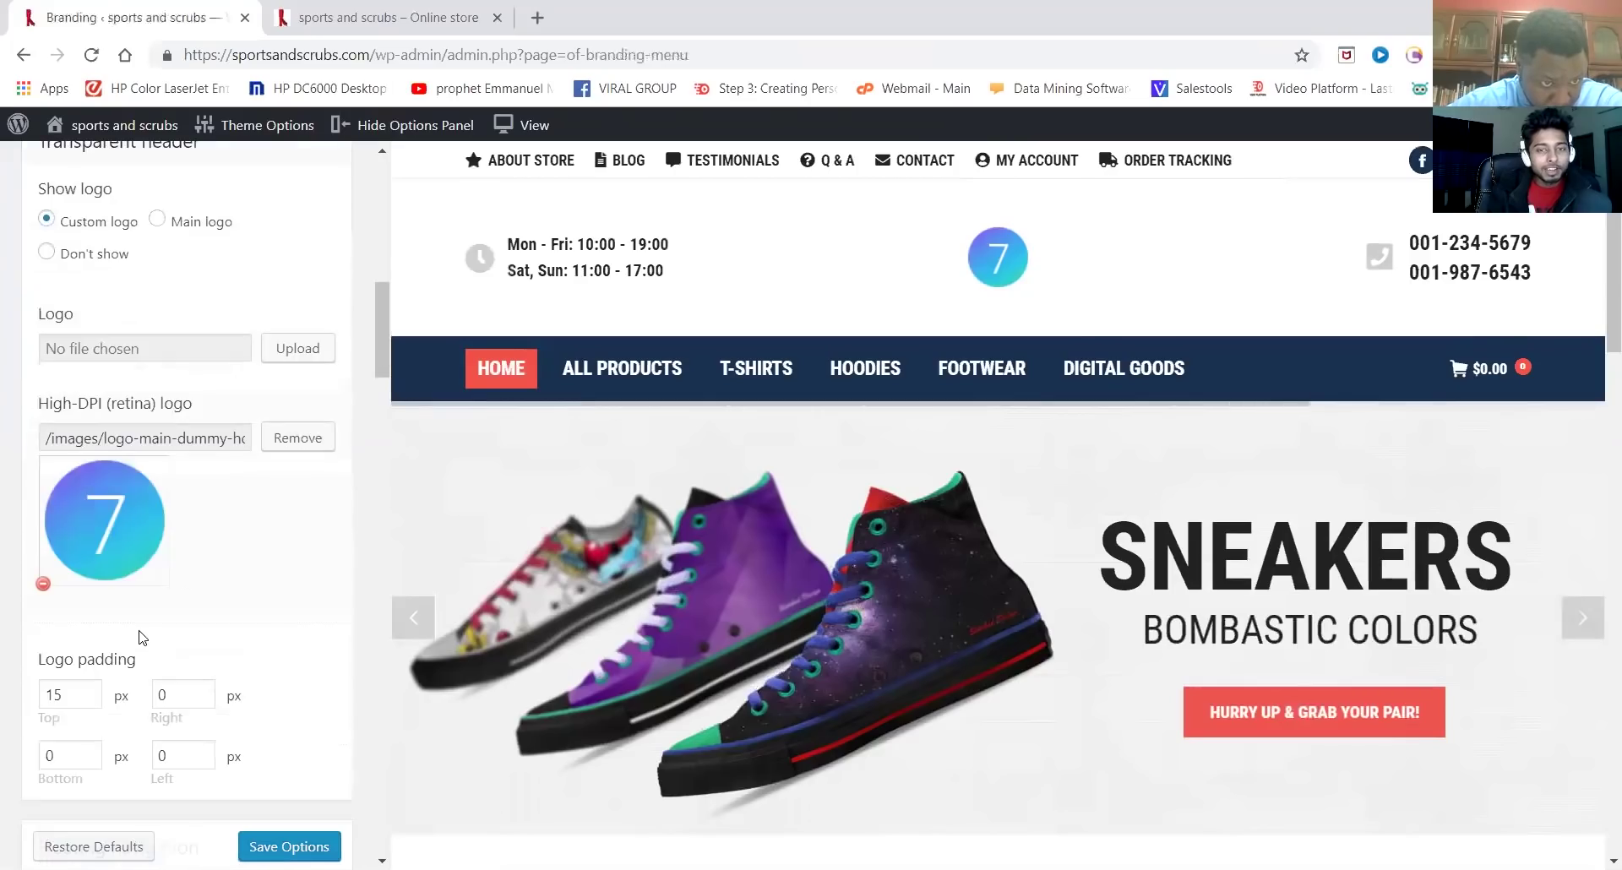
left_click(44, 584)
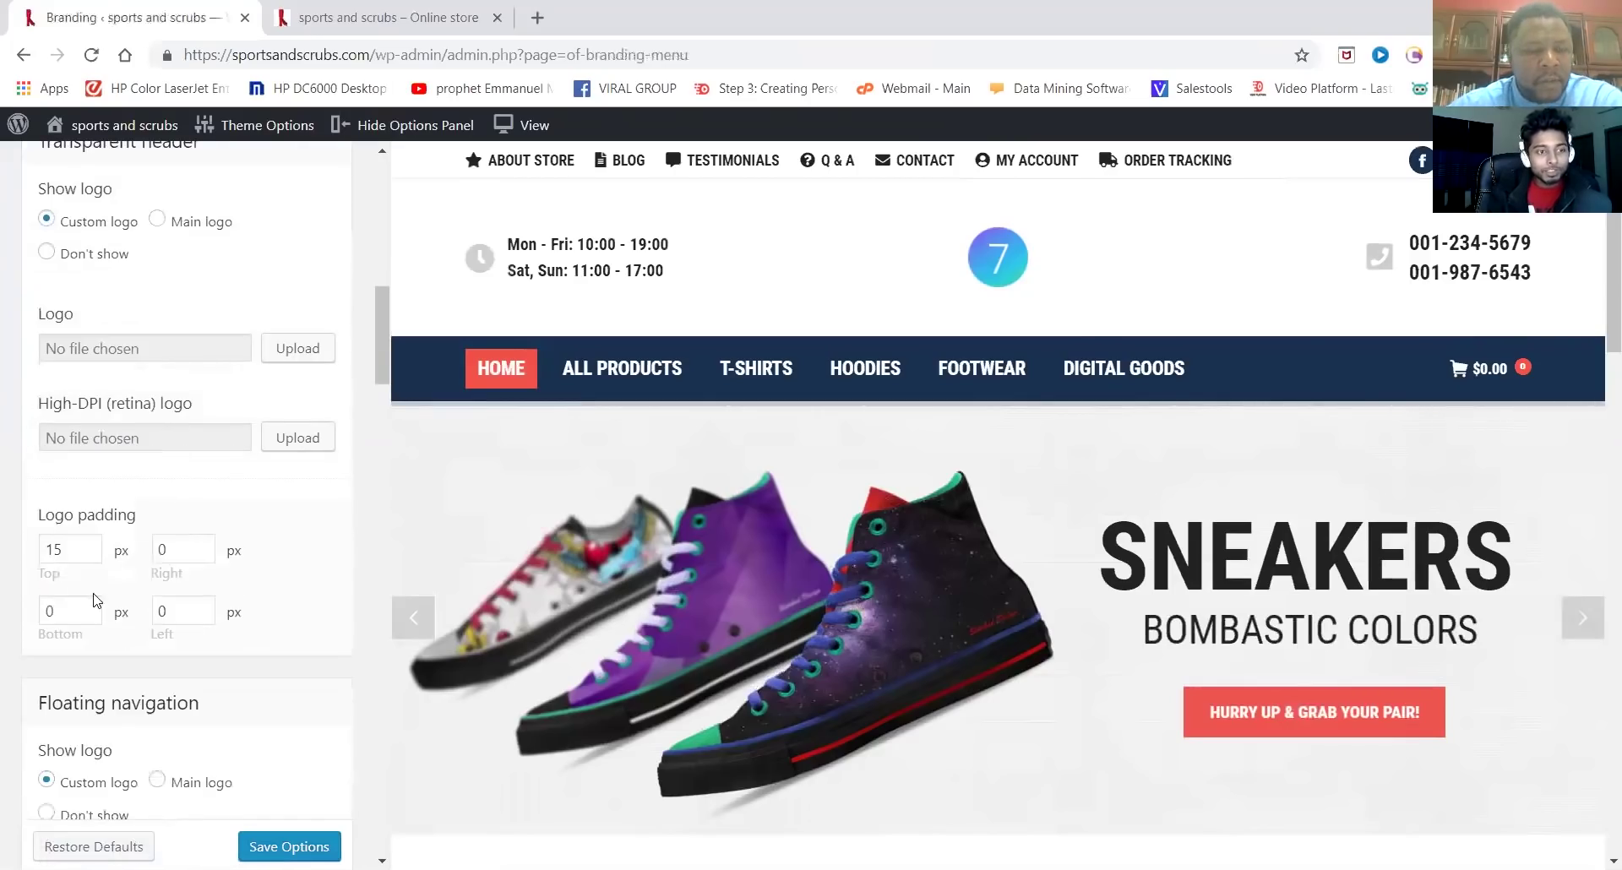
Remove the regular and High-DPI (retina) logo images from the Floating navigation section
scroll(96, 600, "down", 4)
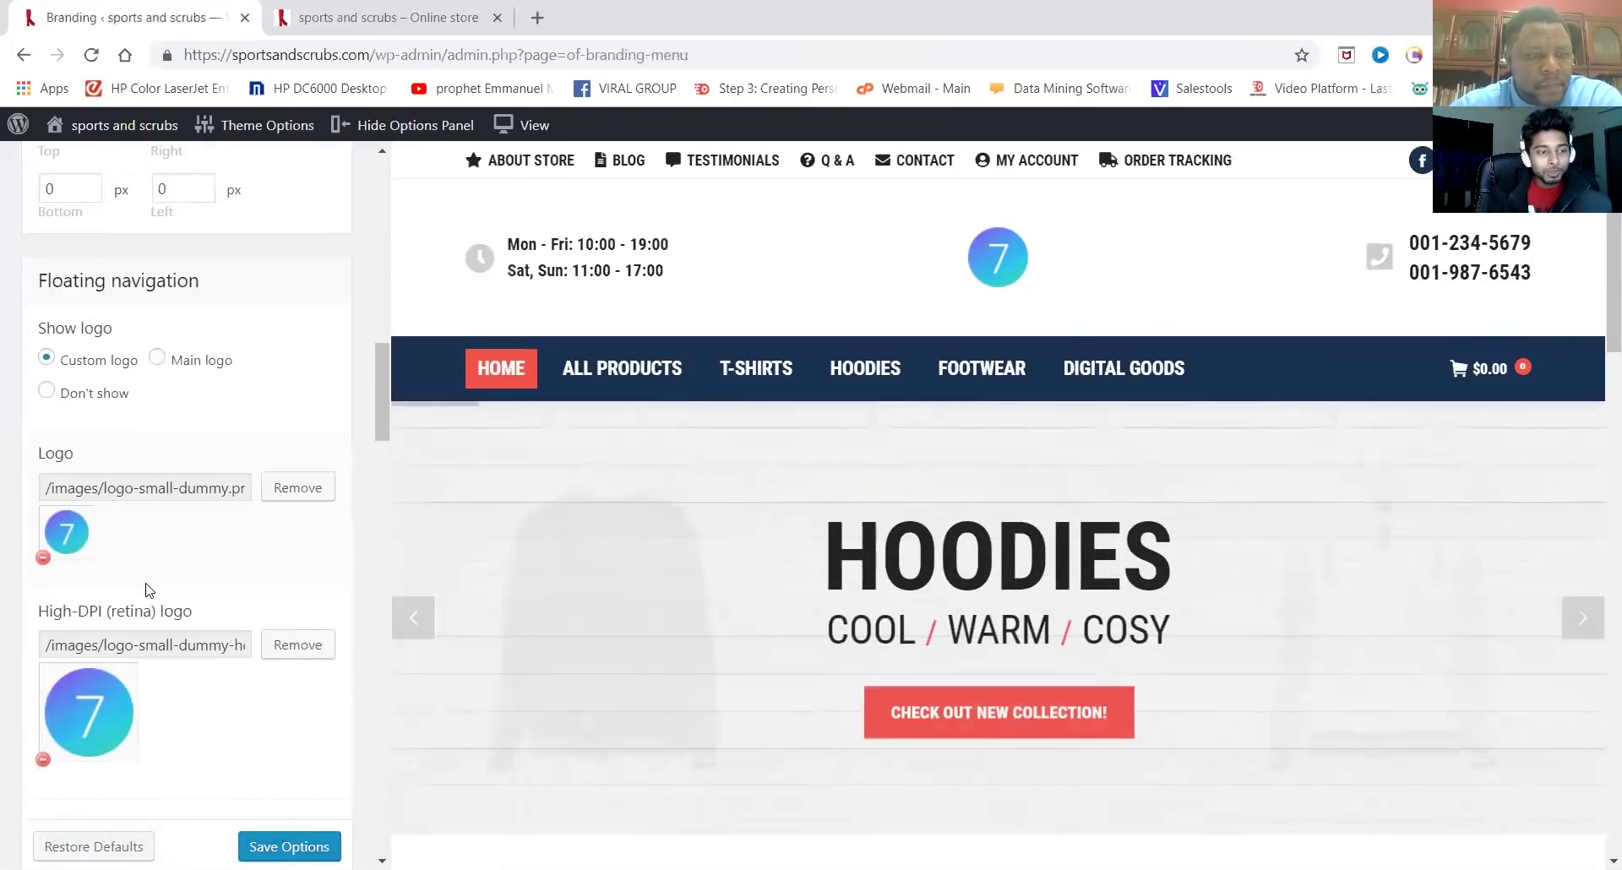
left_click(43, 558)
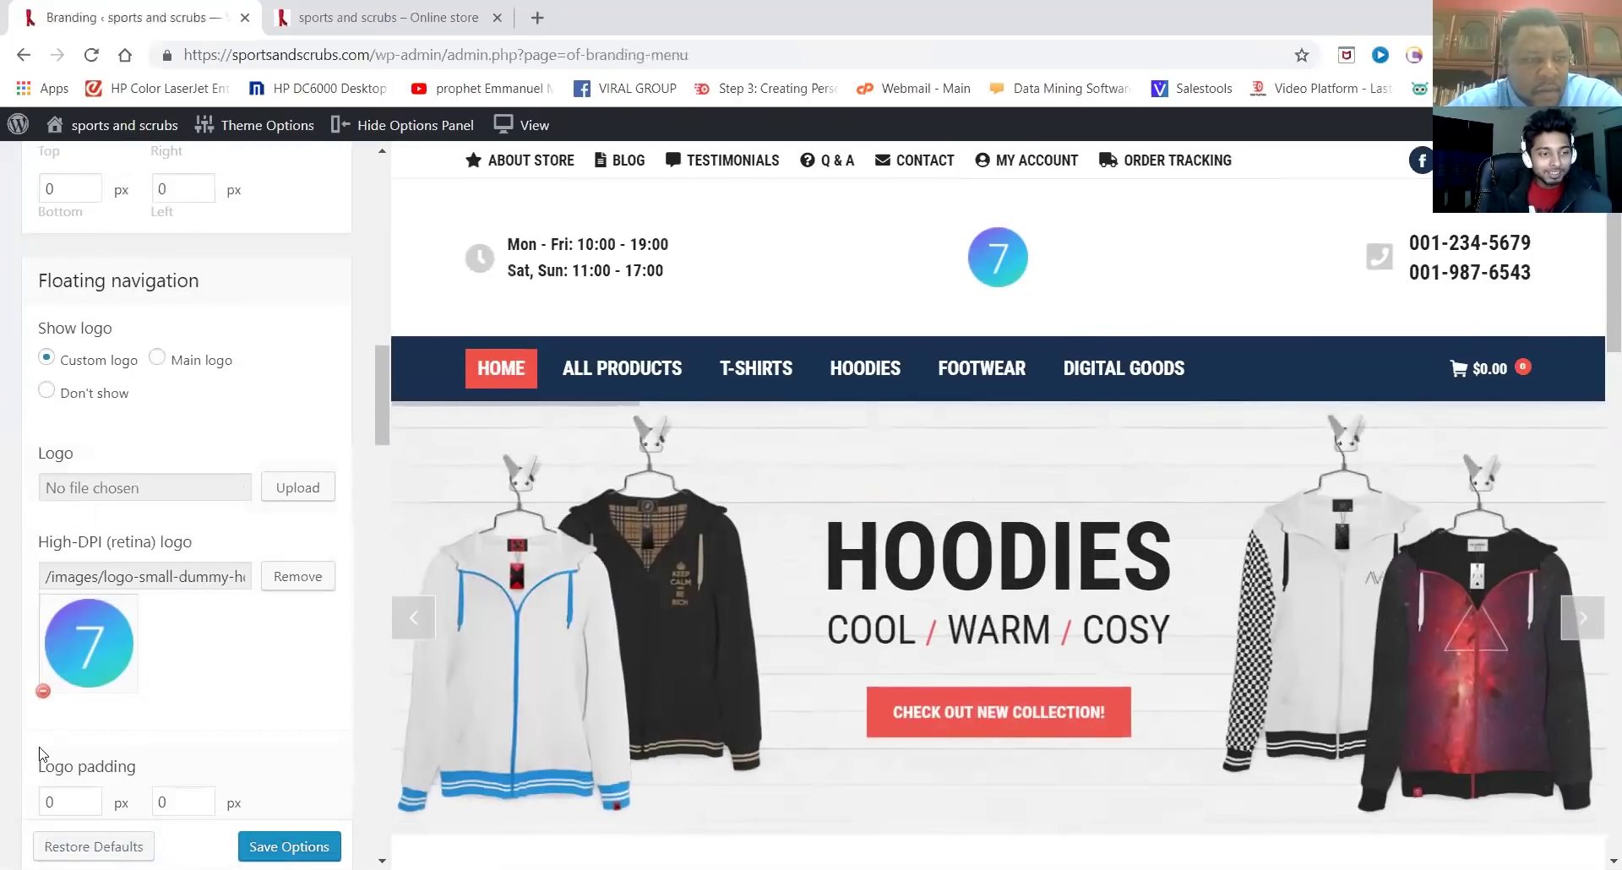
left_click(43, 691)
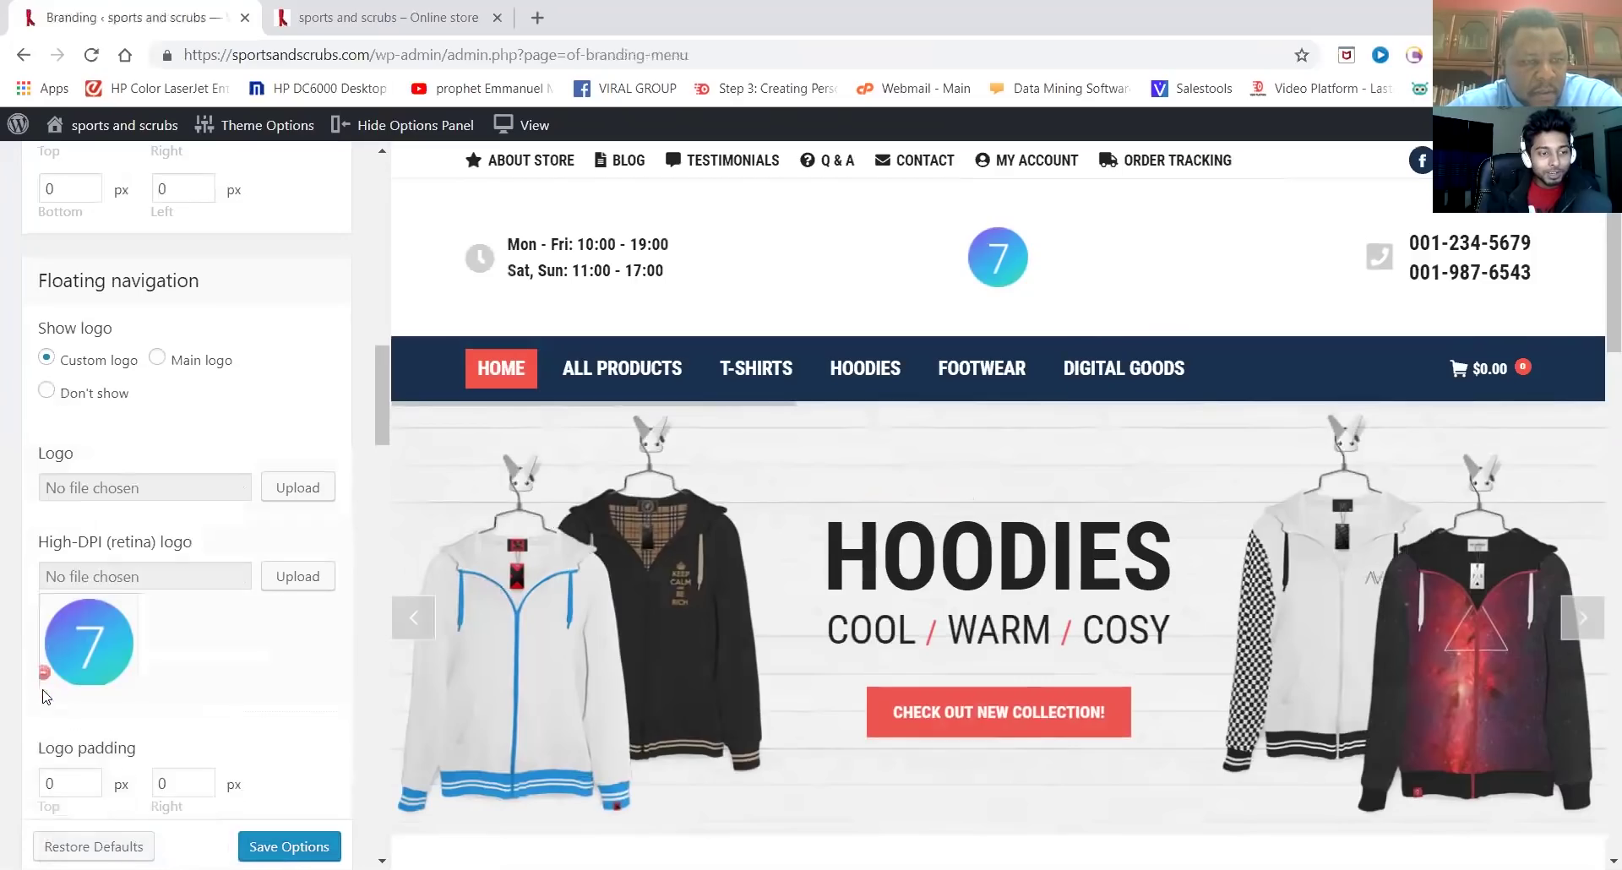
Remove the regular and High-DPI (retina) logo images from the Mobile header section
scroll(130, 624, "down", 7)
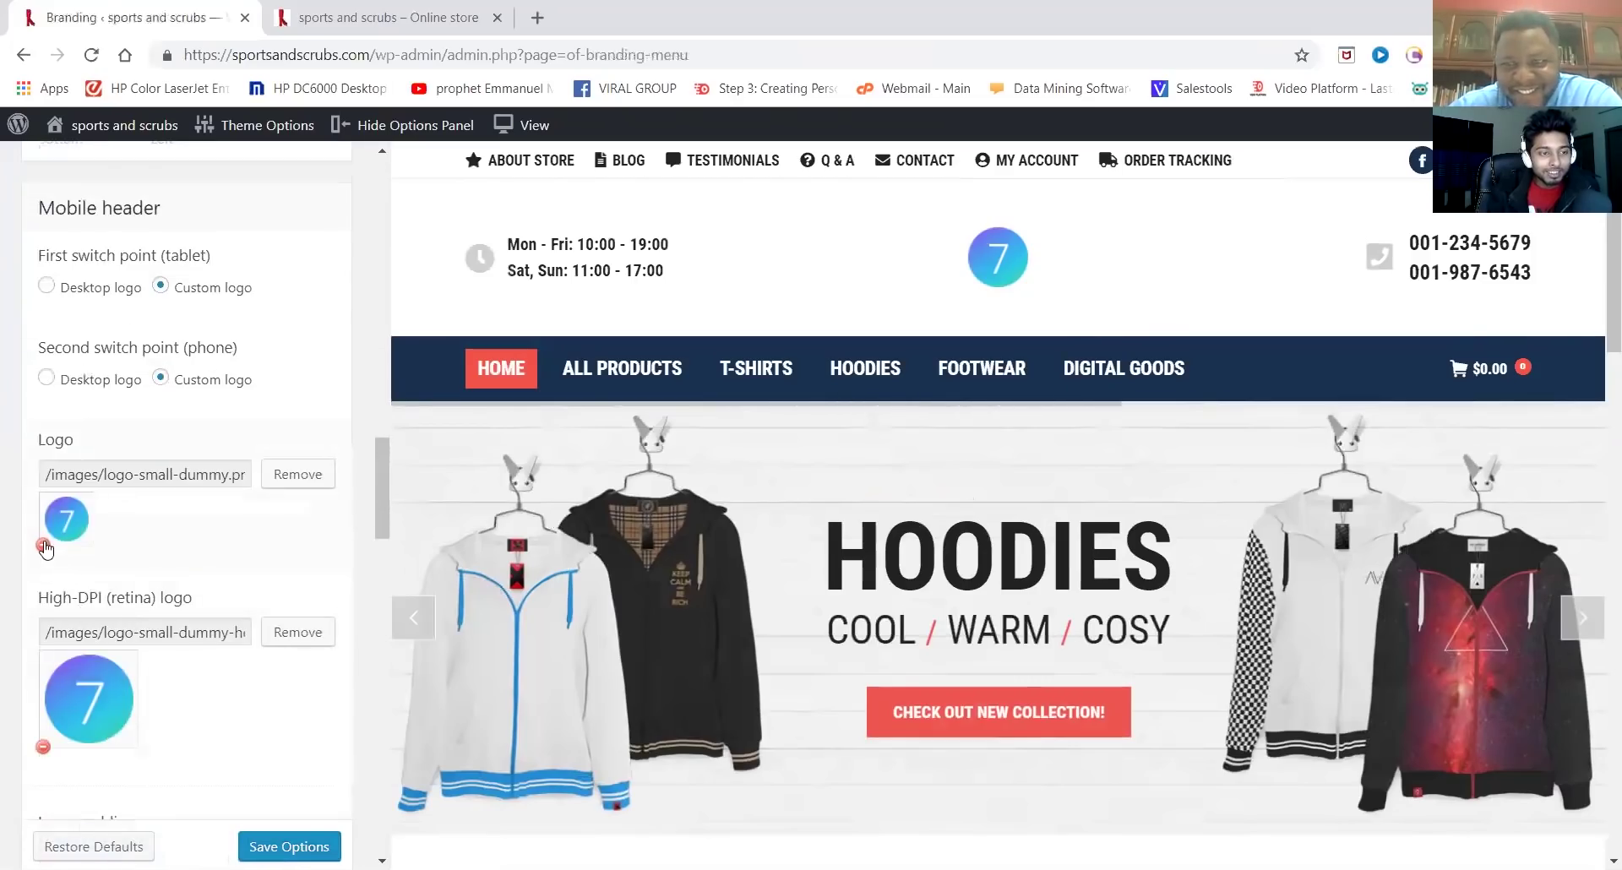
left_click(43, 546)
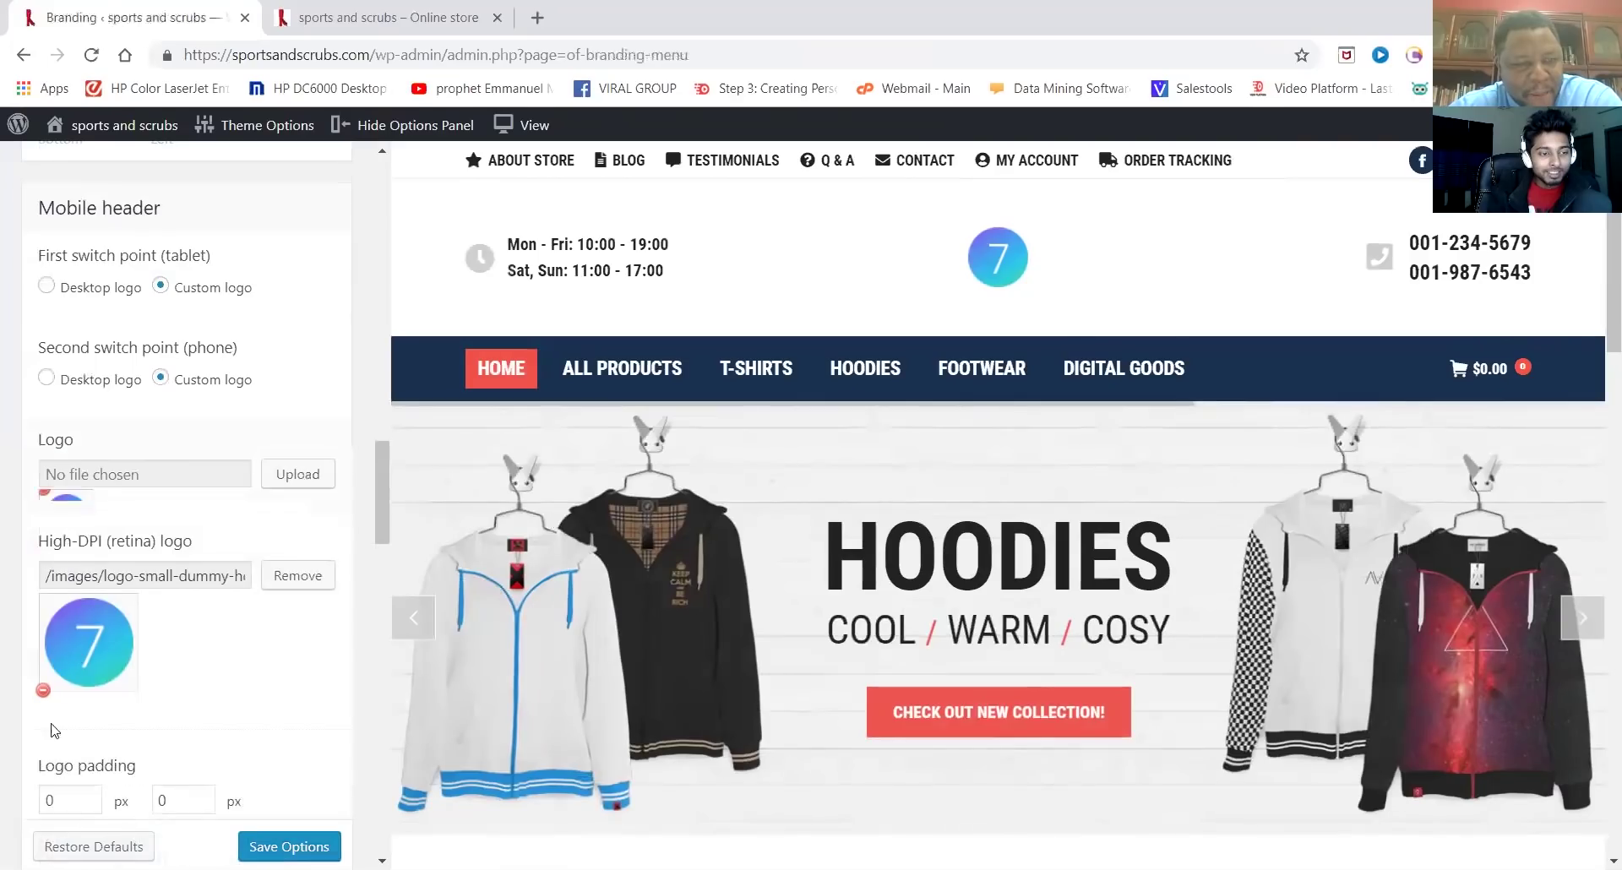
left_click(42, 677)
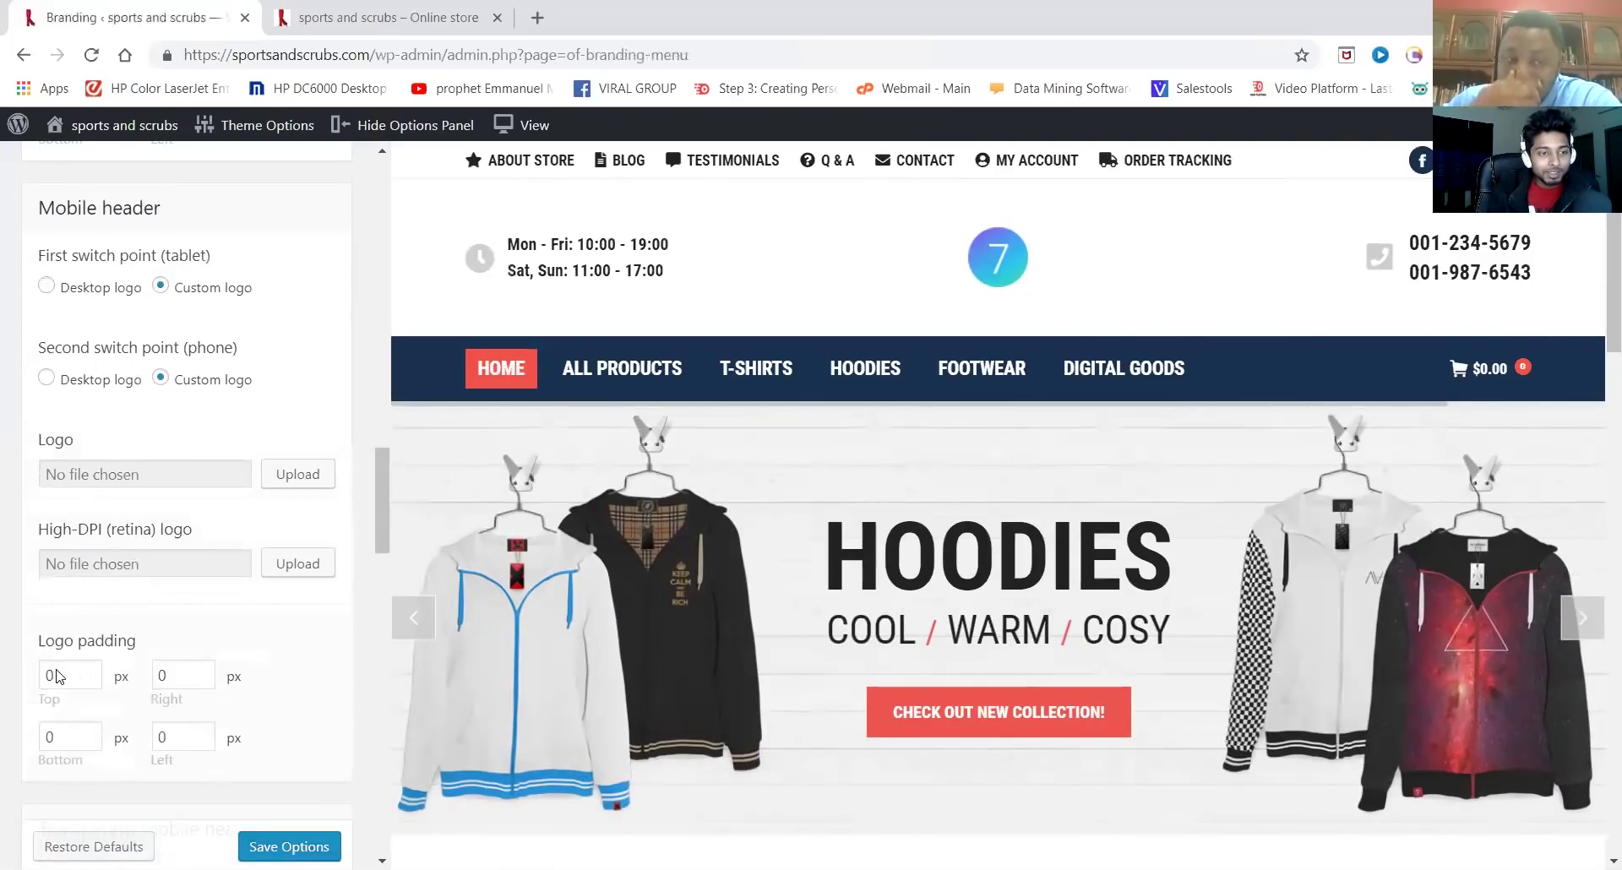
Remove the regular and High-DPI (retina) logo images from the Bottom bar section
scroll(58, 673, "down", 2)
scroll(76, 651, "down", 5)
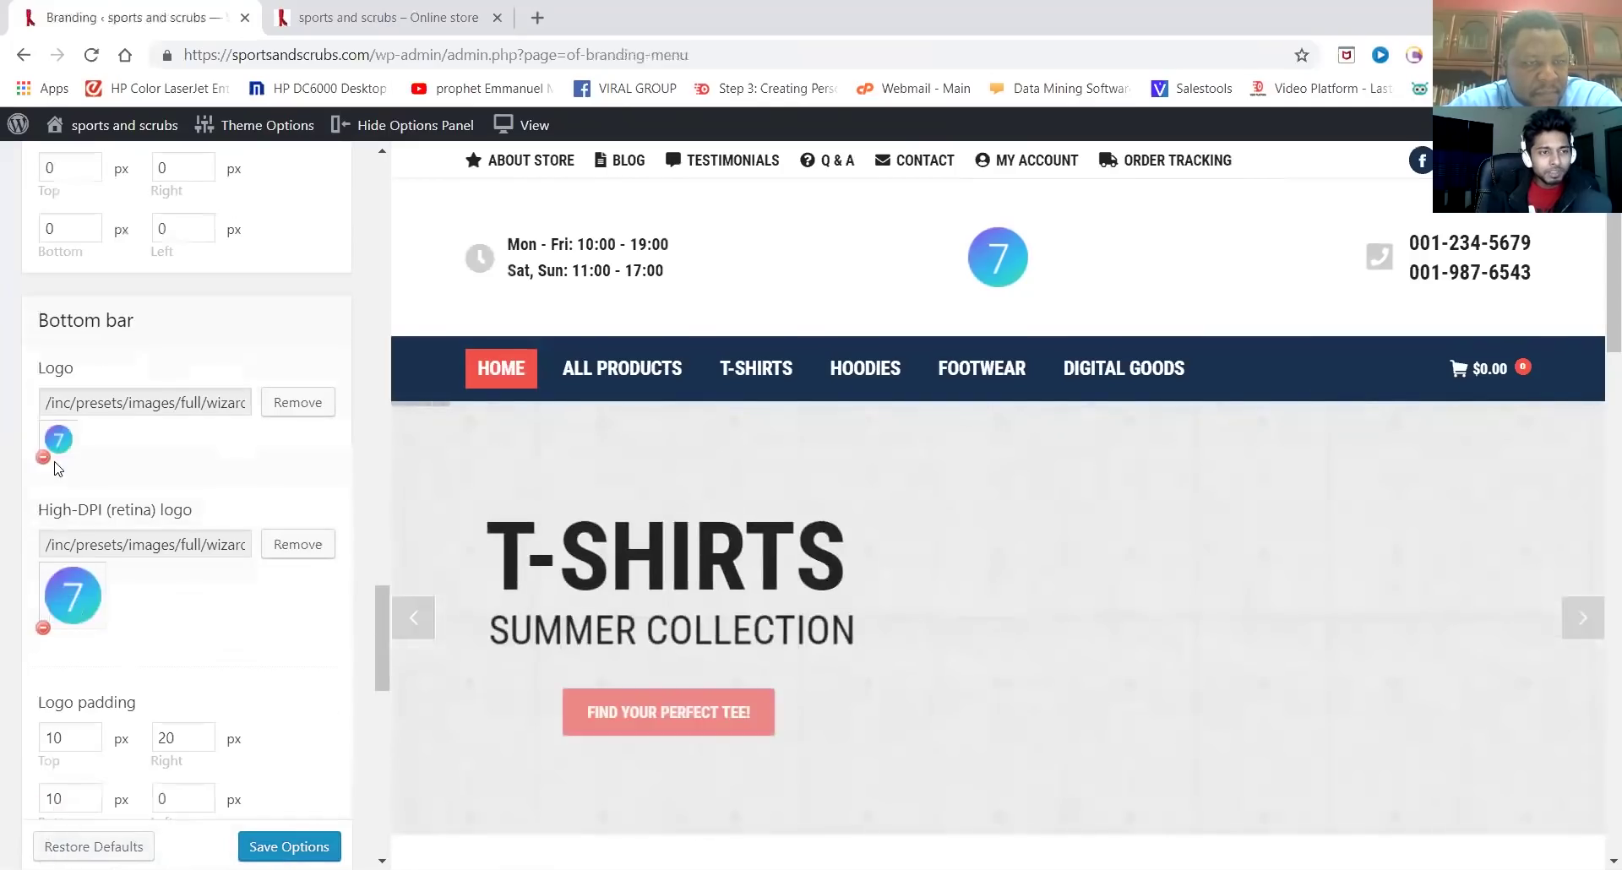
left_click(43, 458)
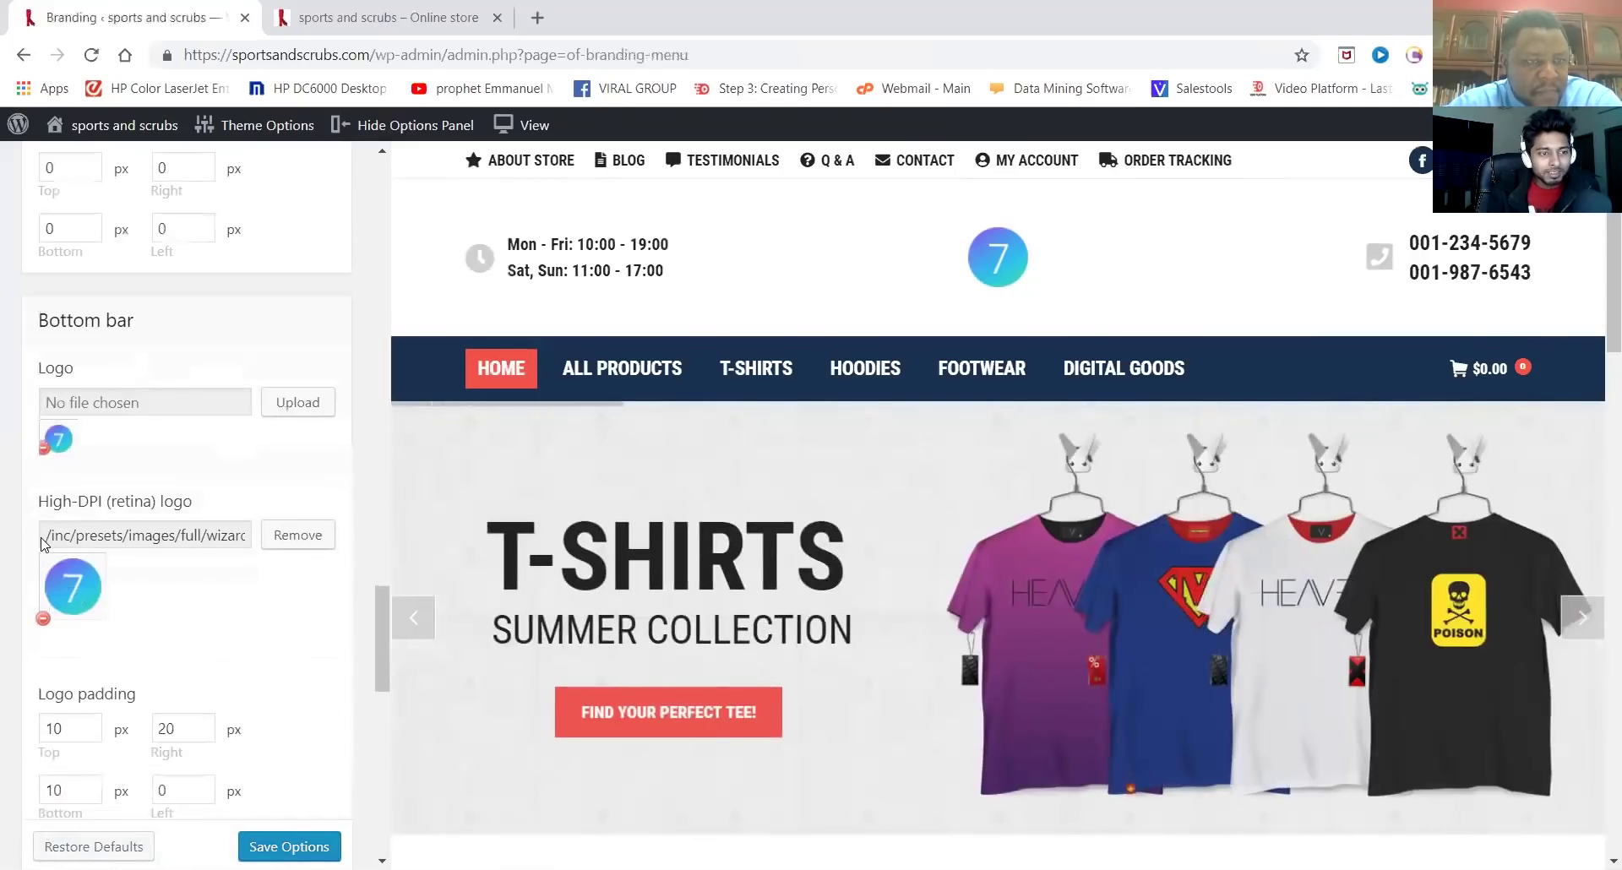
left_click(42, 576)
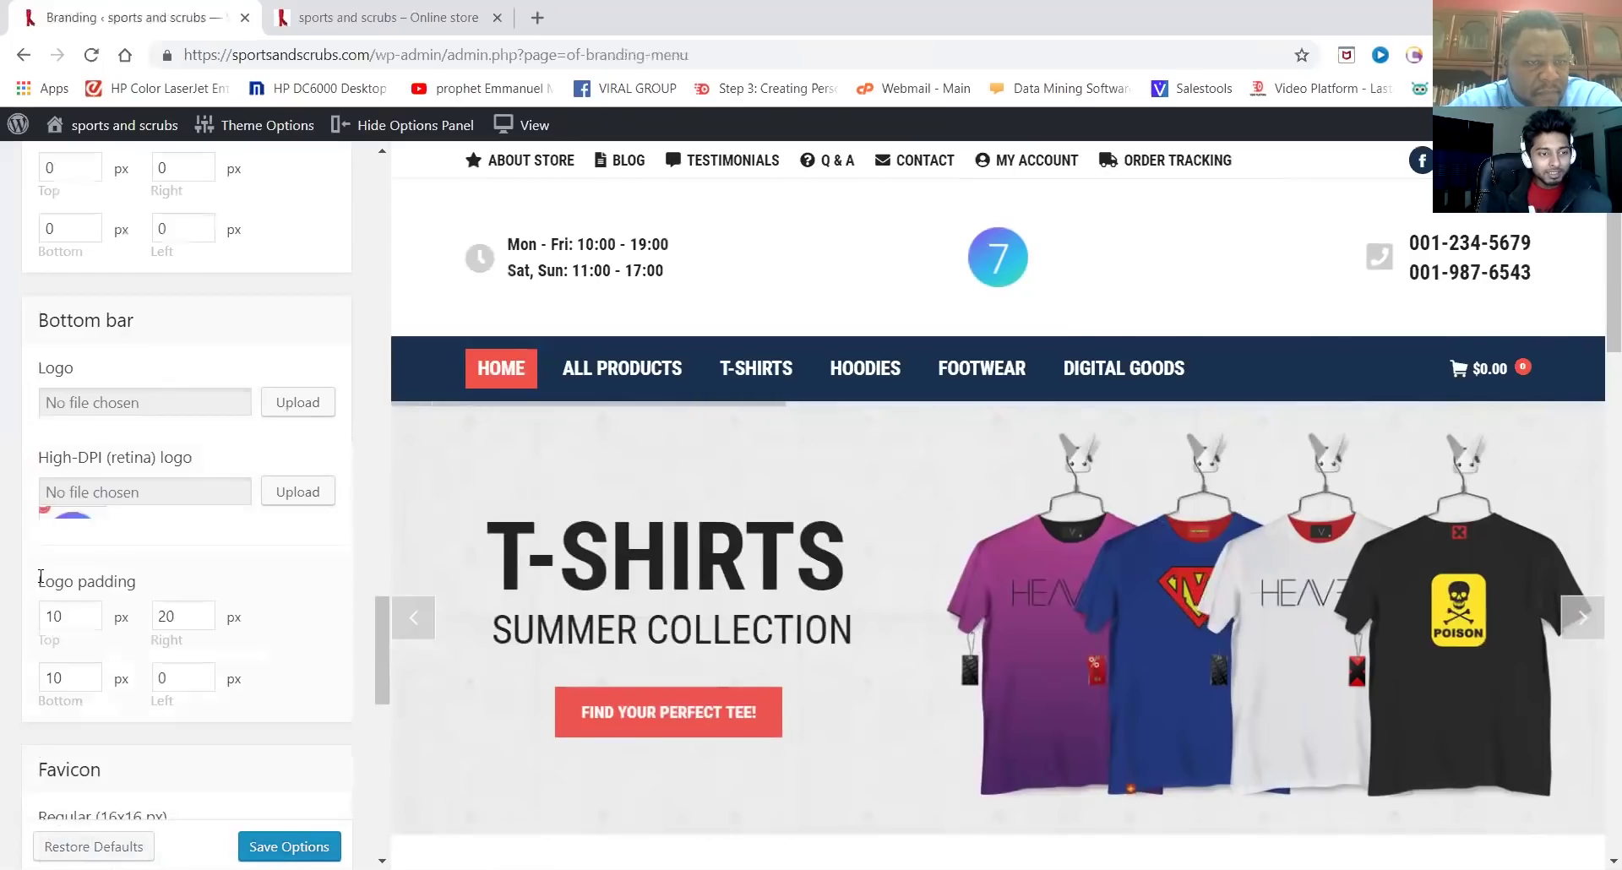
Delete the default text from the Copyright information field at the end of the Branding options
scroll(42, 575, "down", 5)
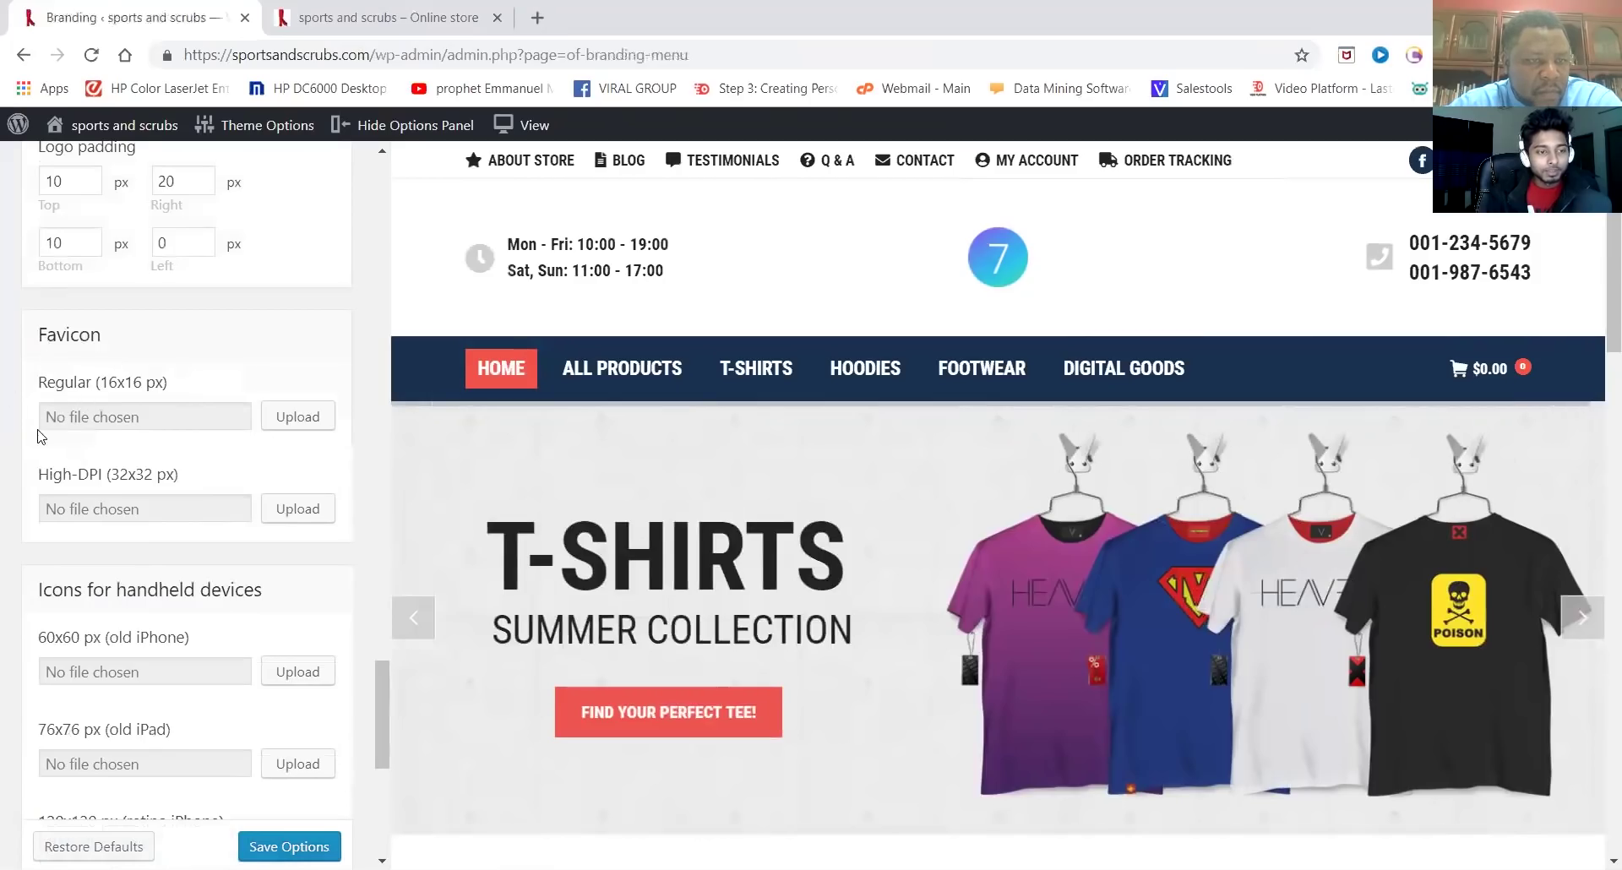
scroll(102, 504, "down", 4)
scroll(108, 513, "down", 1)
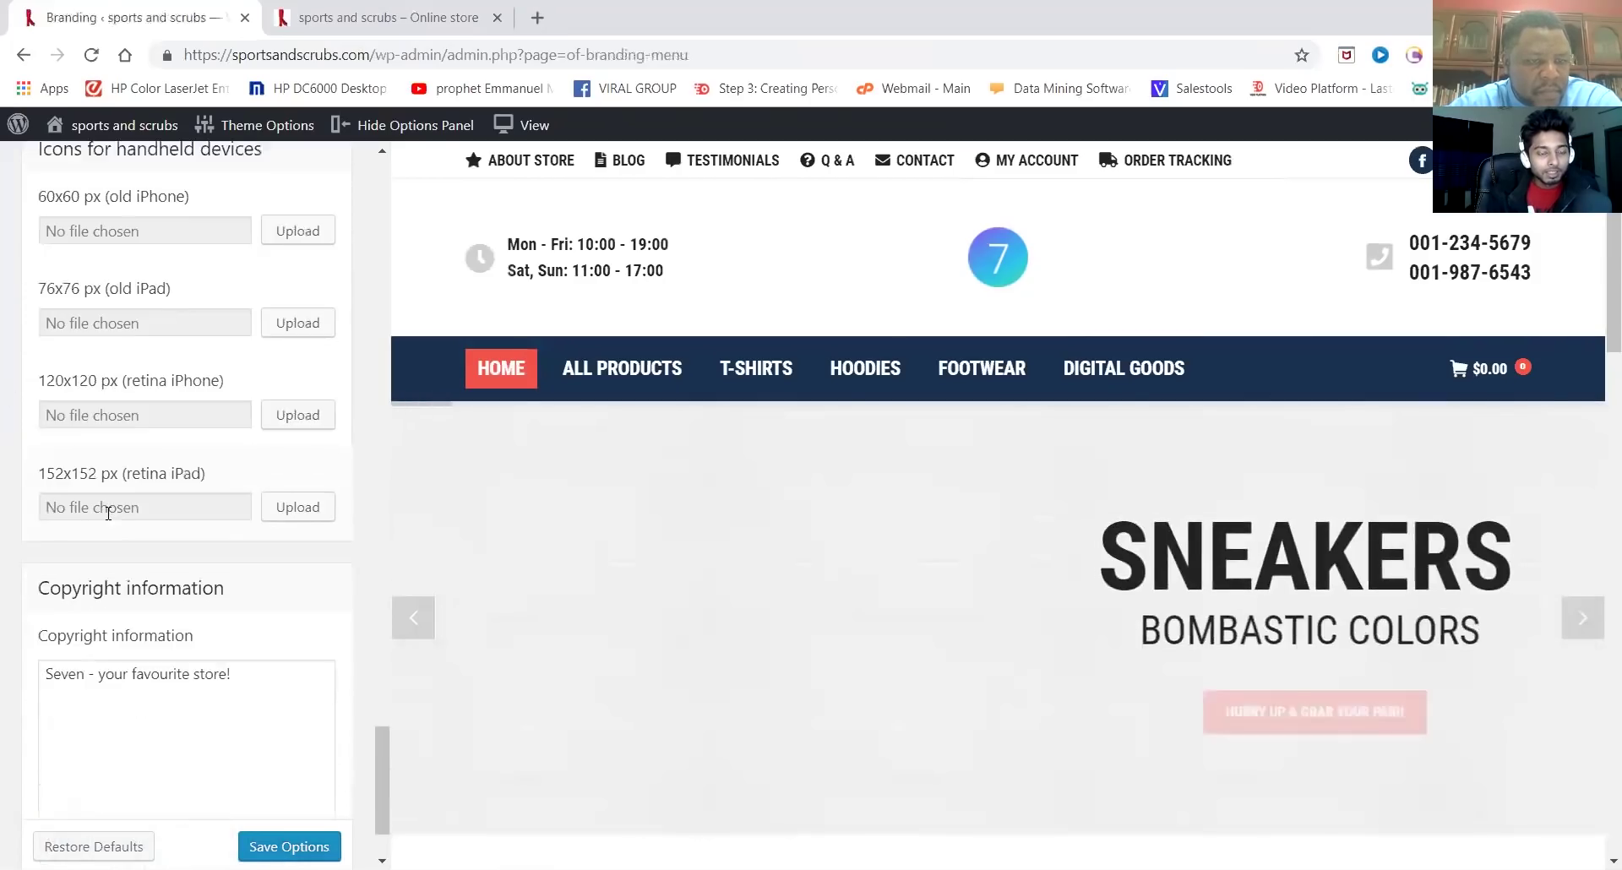
scroll(109, 513, "down", 1)
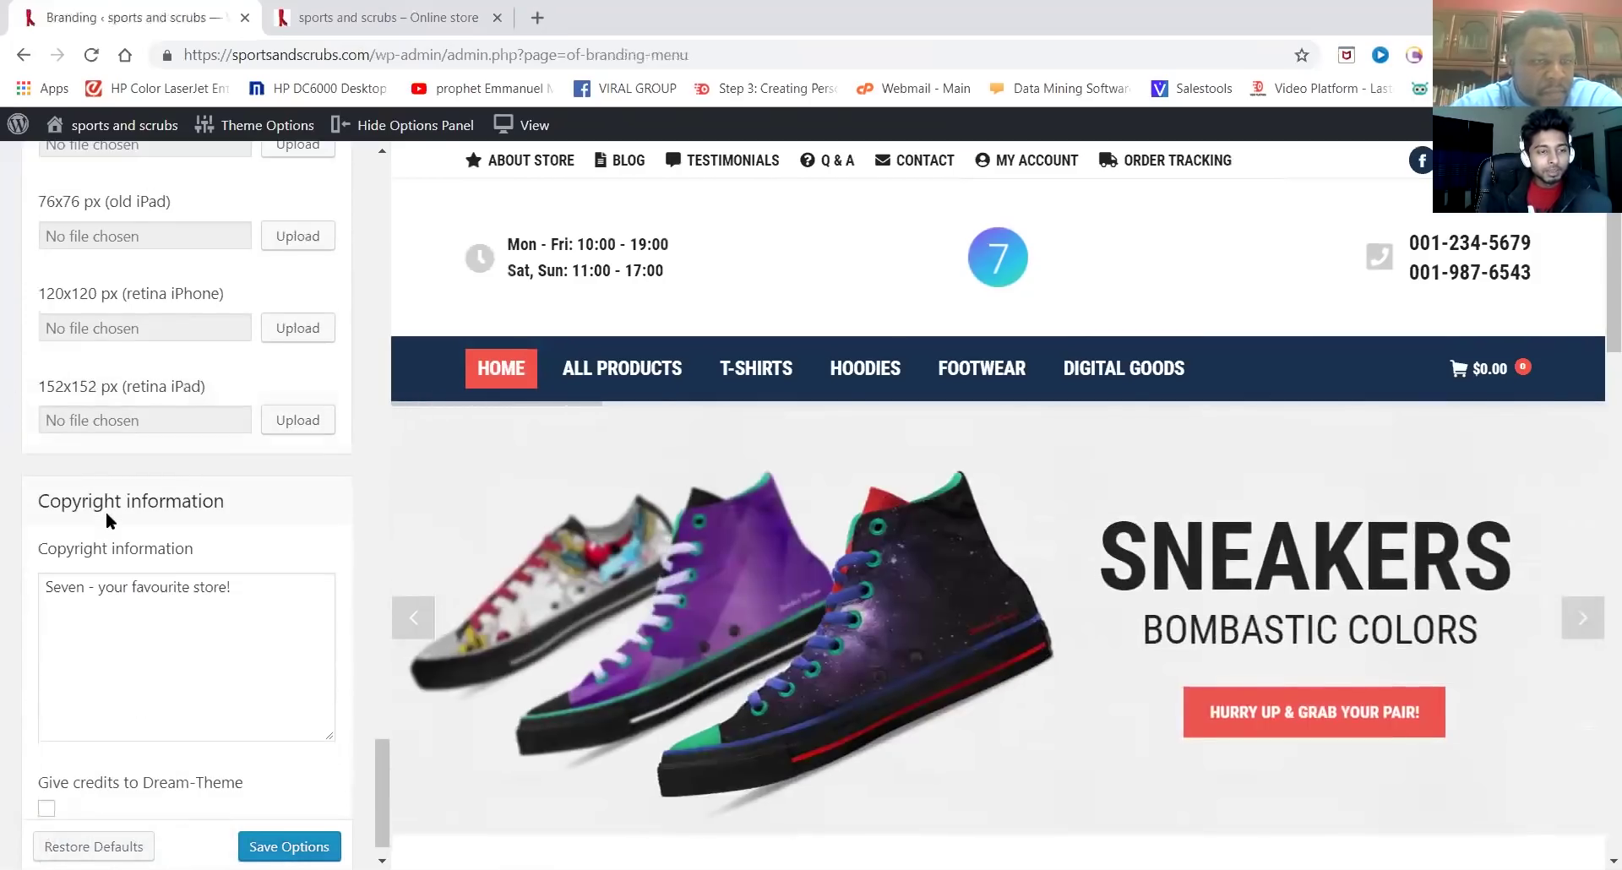
scroll(105, 510, "down", 1)
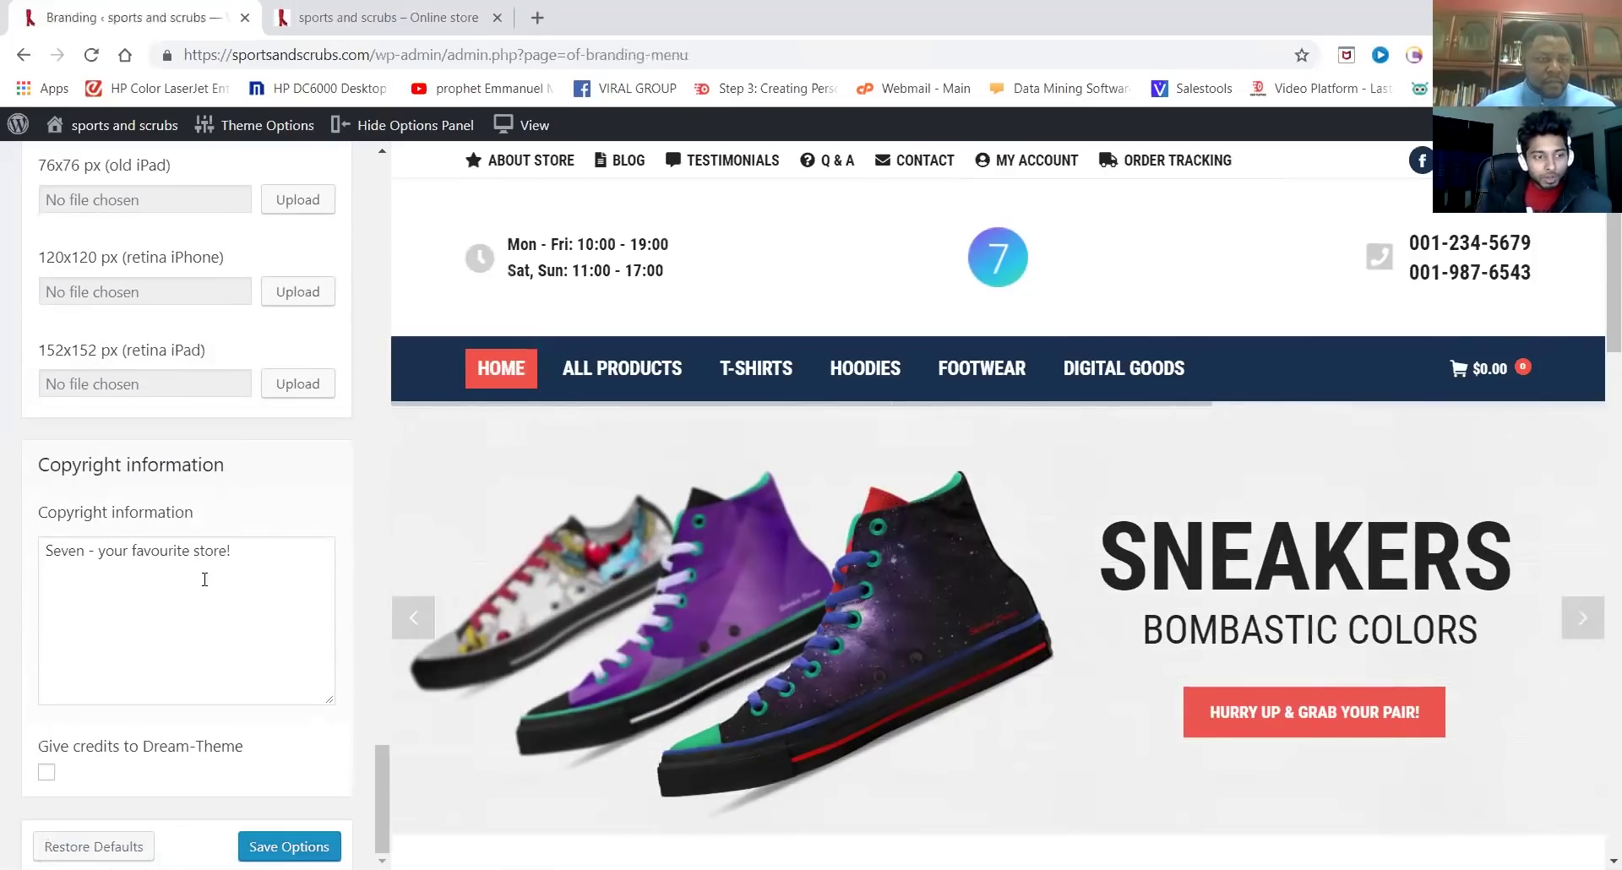
left_click_drag(232, 556, 2, 564)
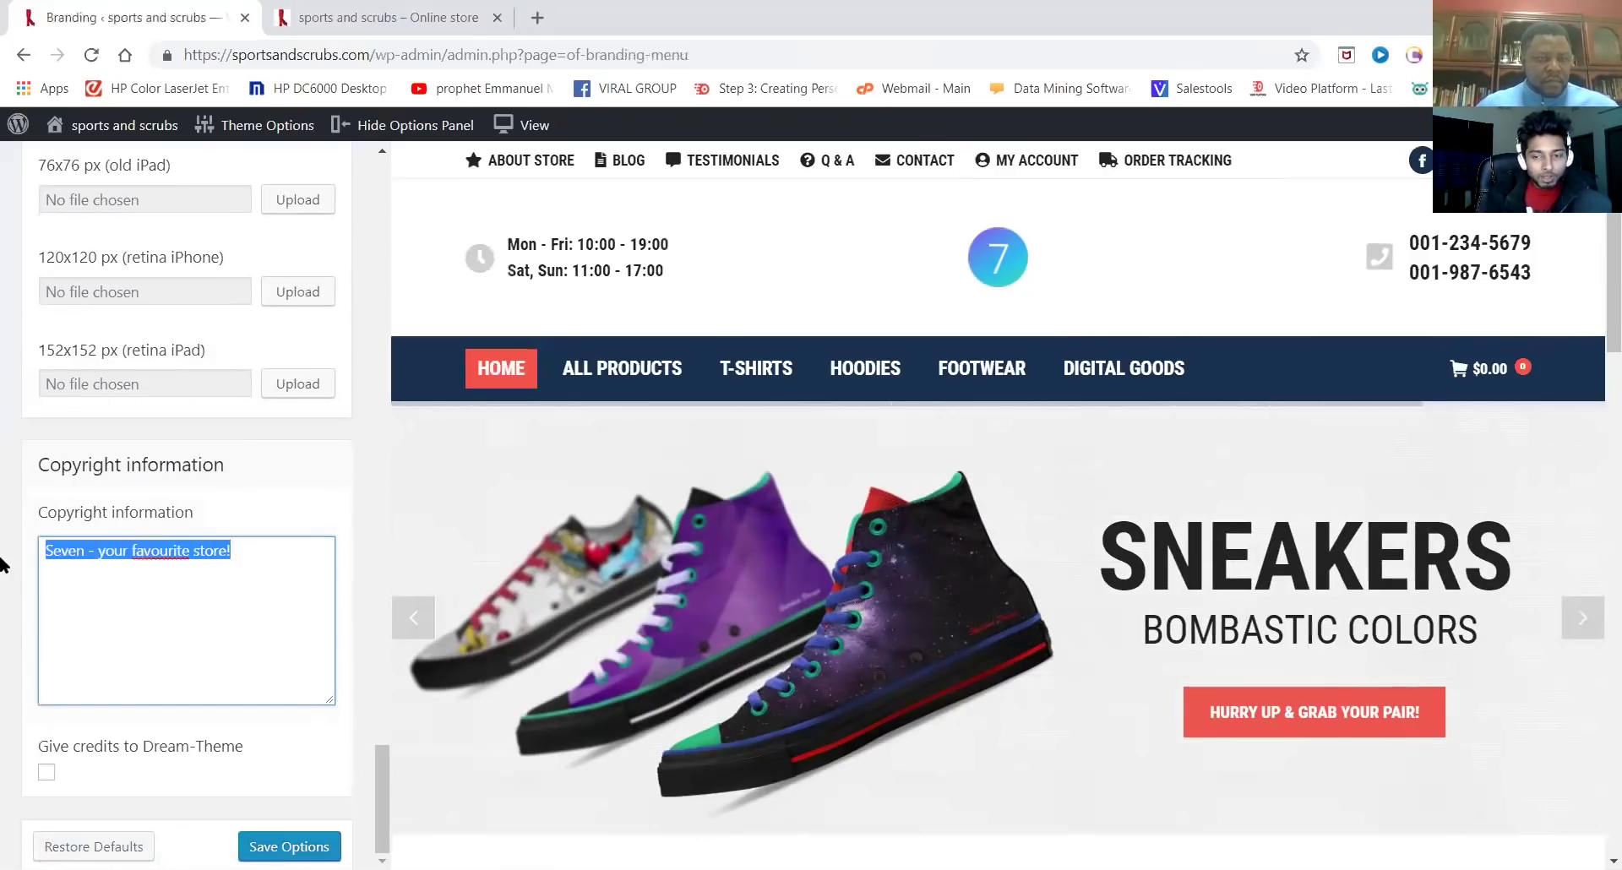
key("BackSpace")
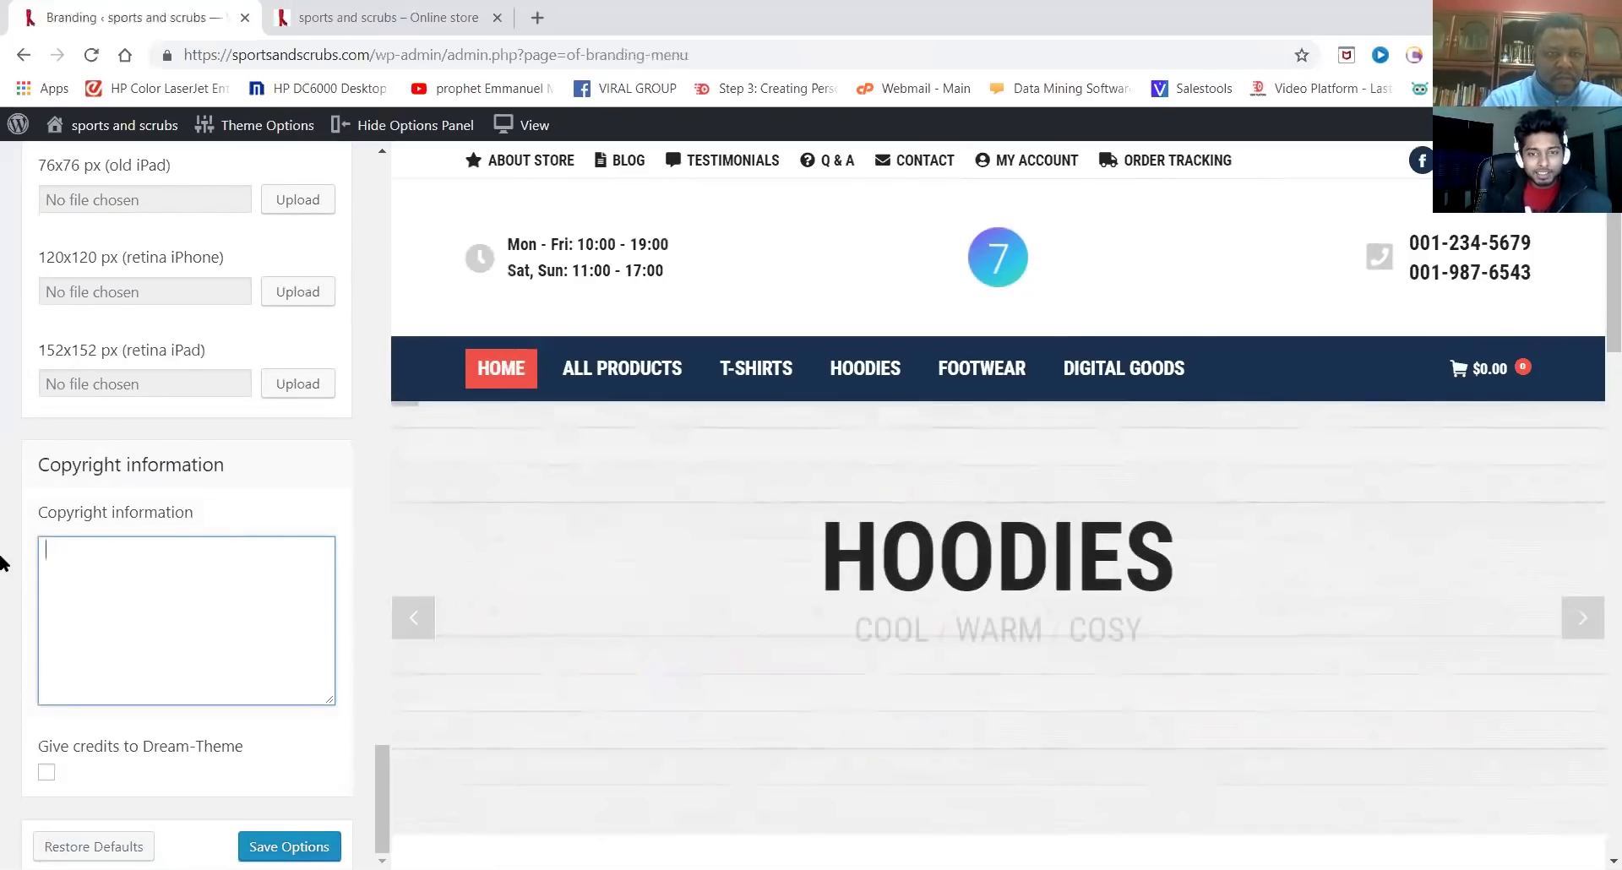
type("S")
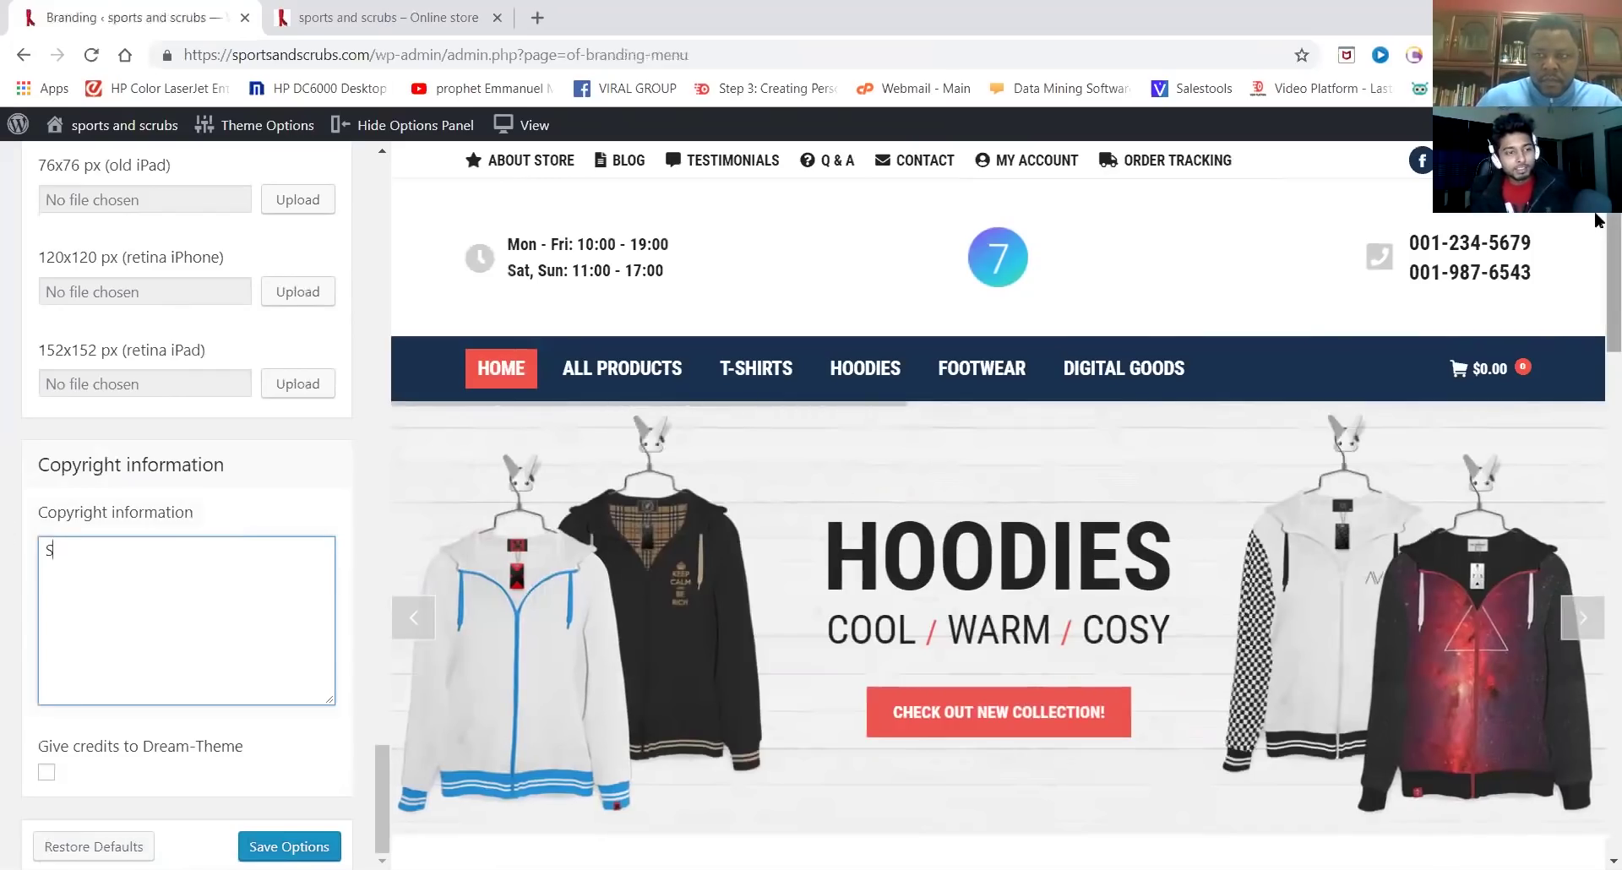
scroll(1594, 354, "down", 10)
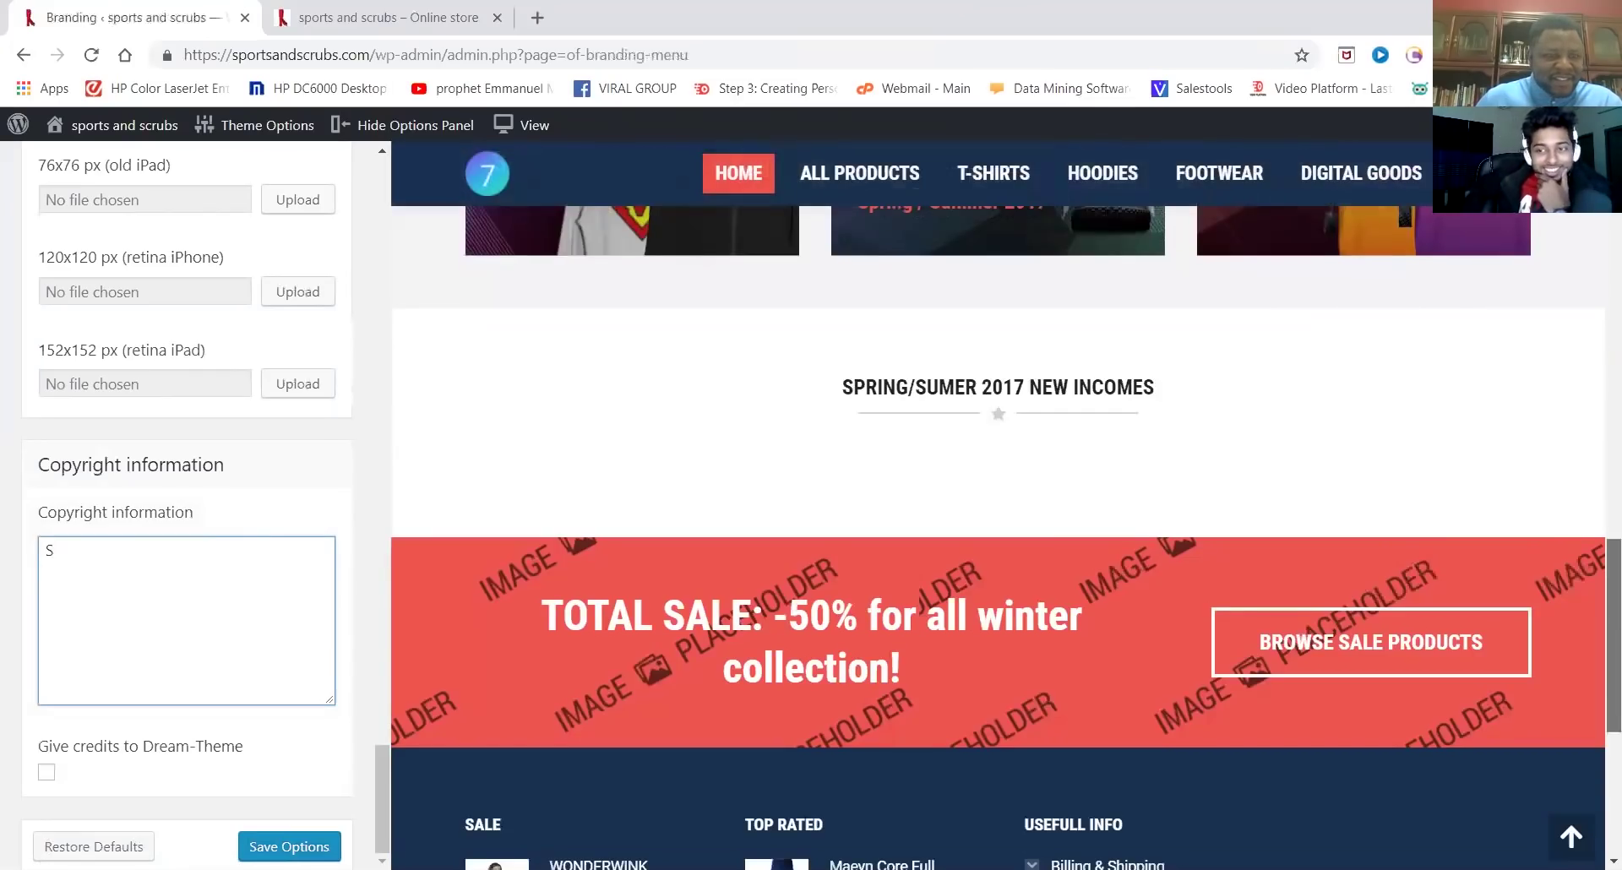
type("ports")
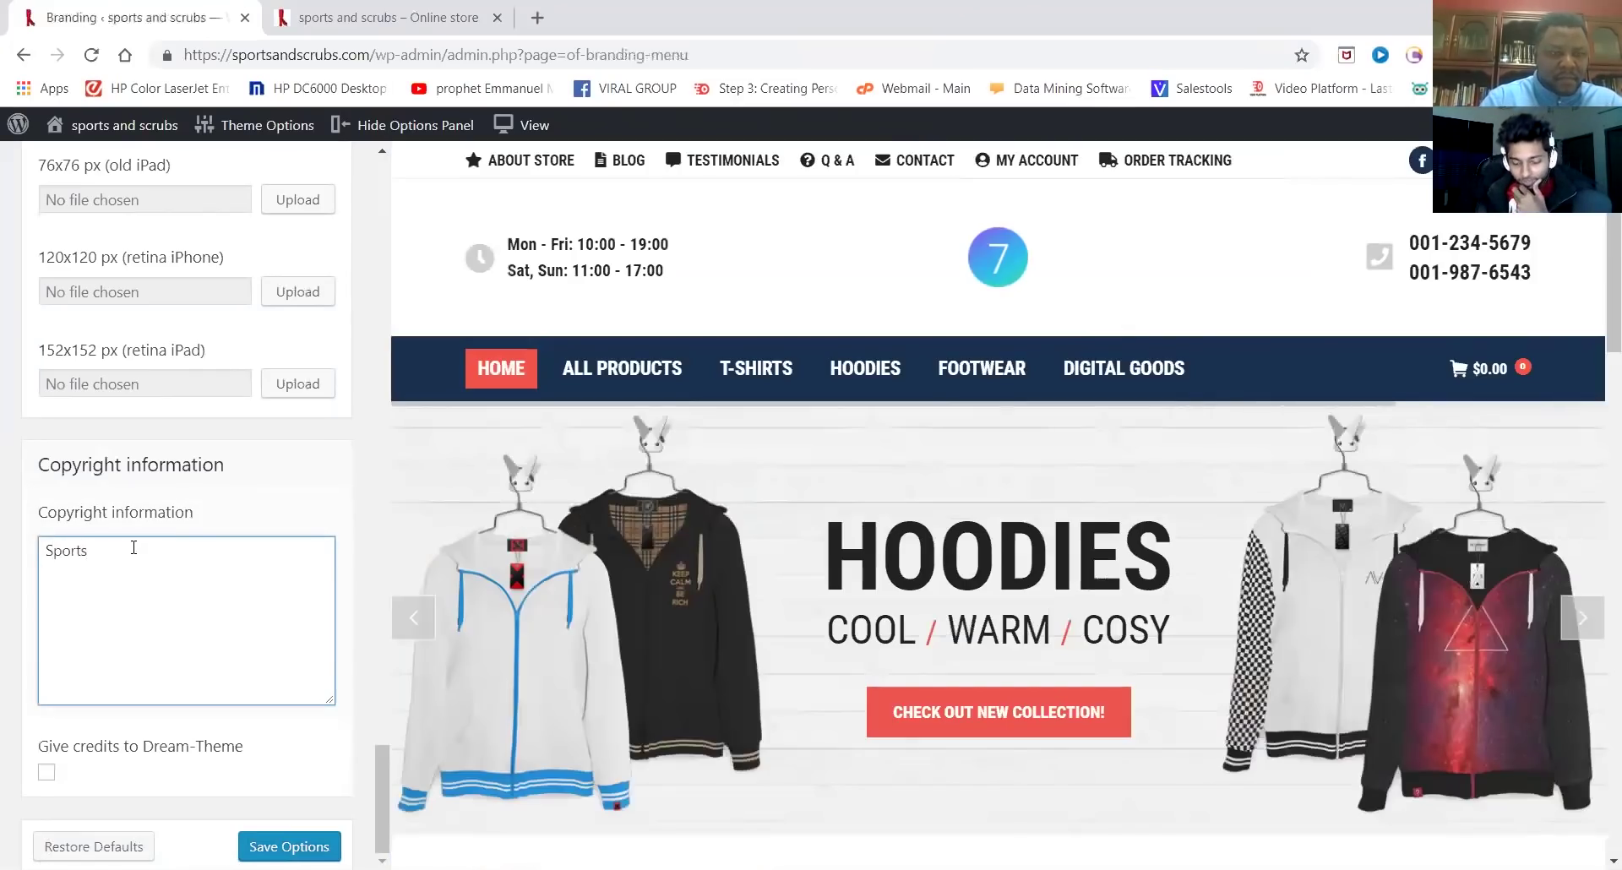
key("BackSpace")
key("BackSpace")
key("BackSpace")
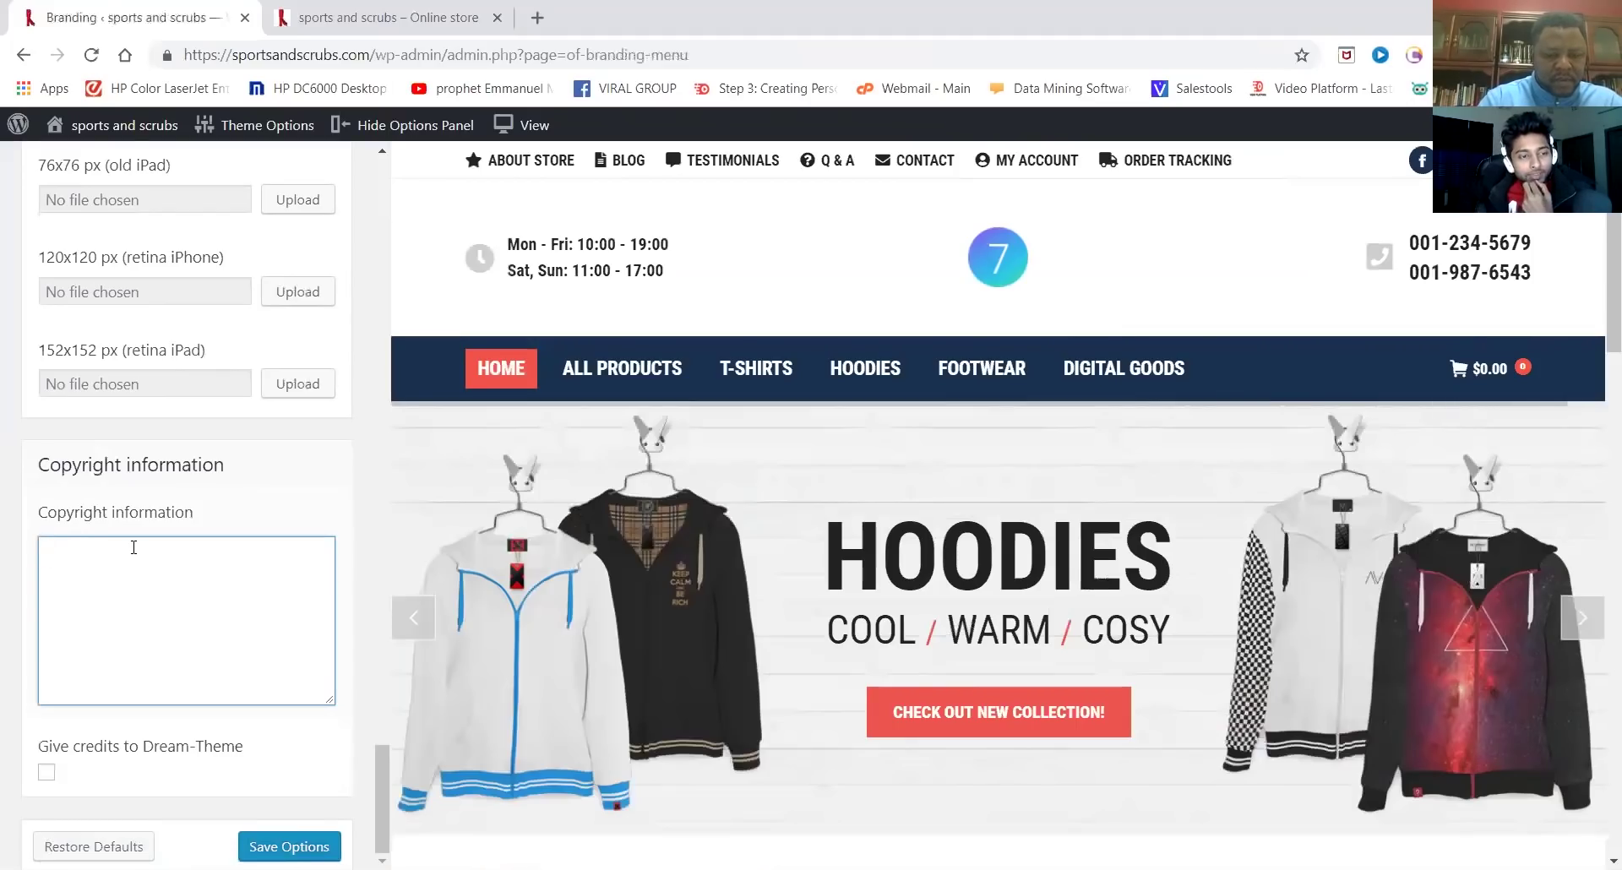
Enter "Scrubs & Sports -" as the copyright information in the Branding options and save
type("Scr")
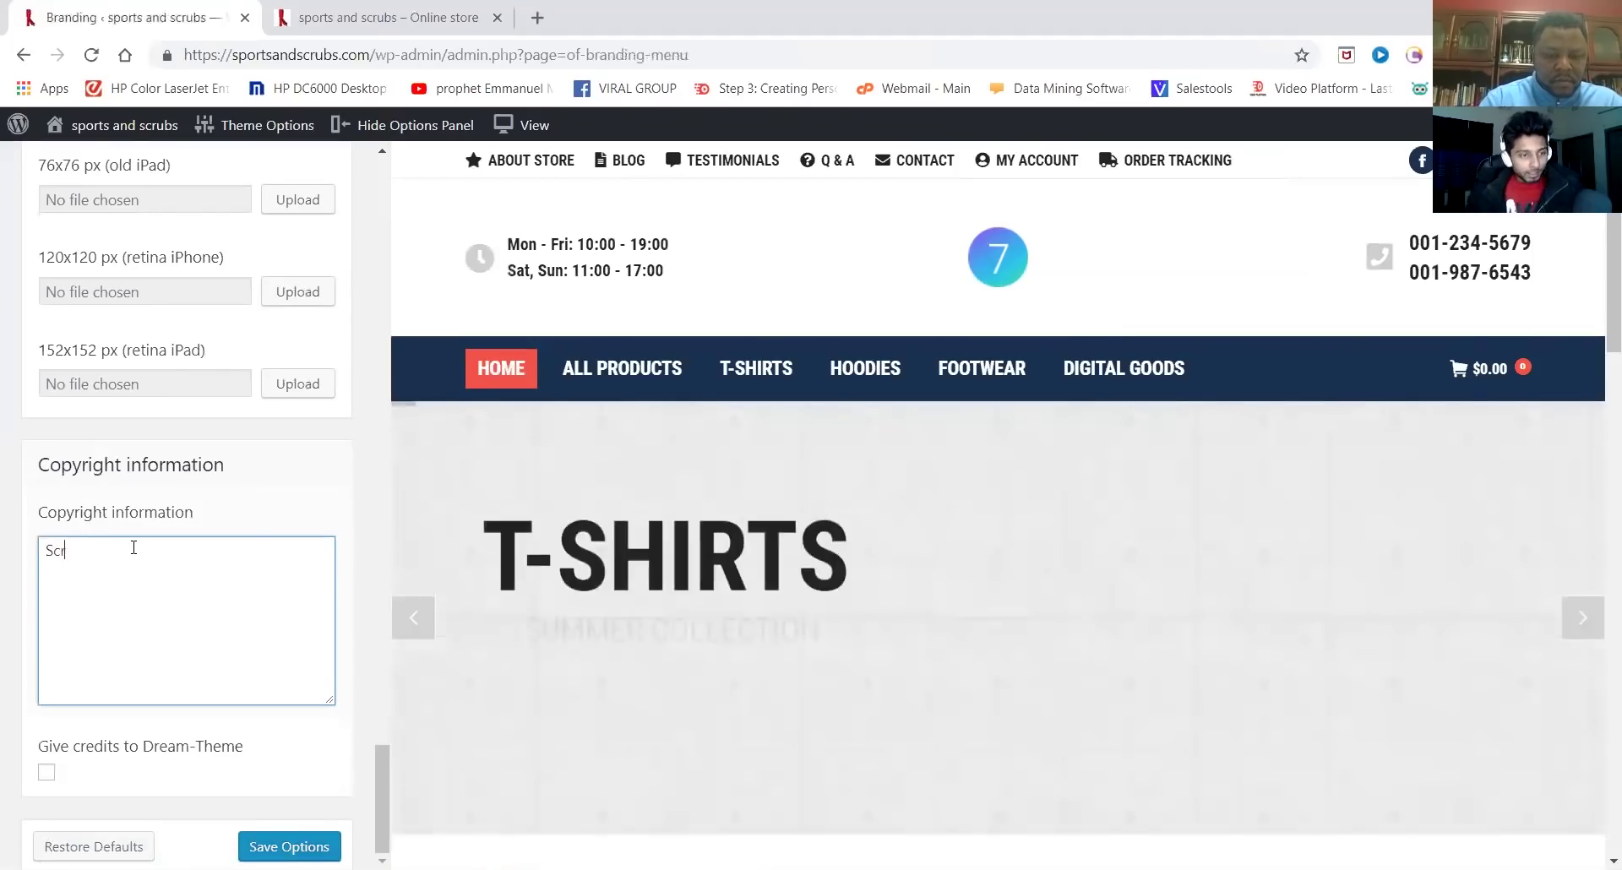
type("ubs")
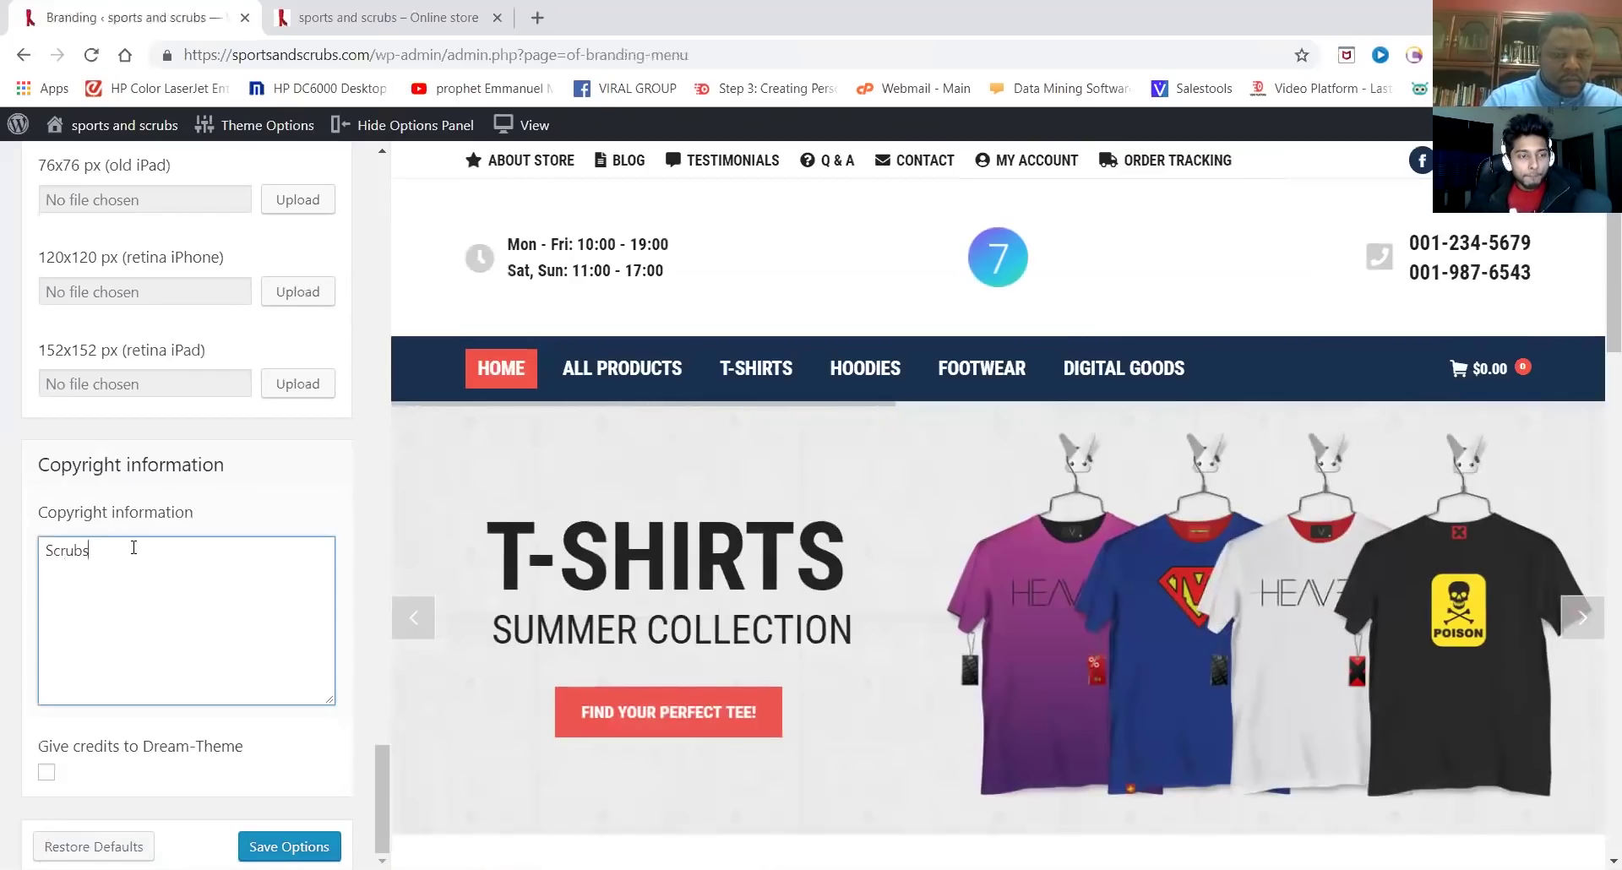
type("&")
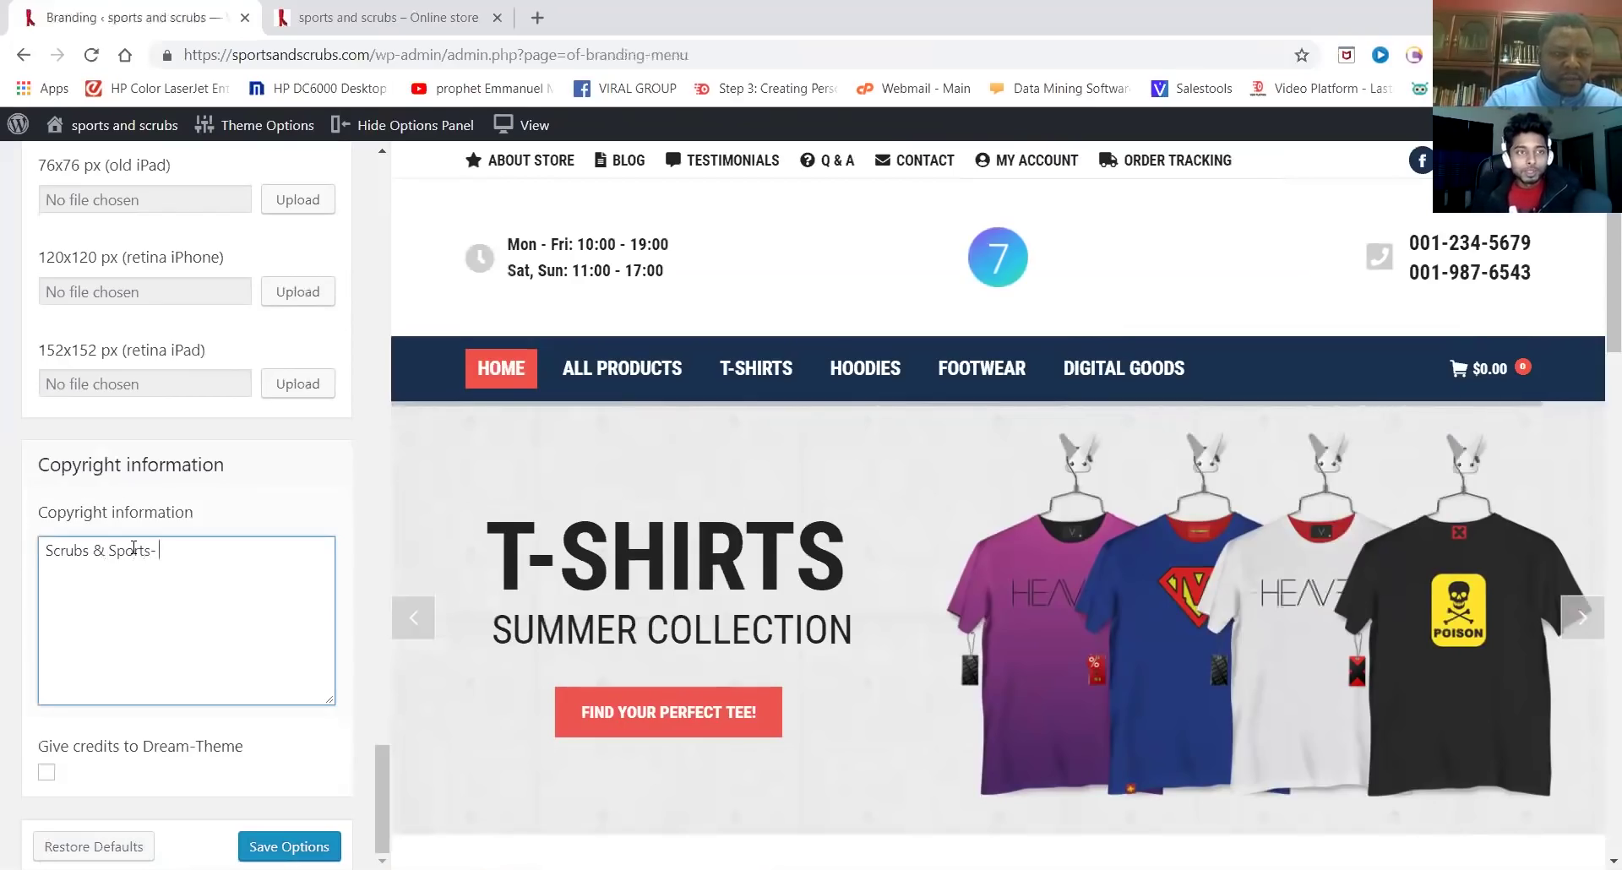
type("Sports -")
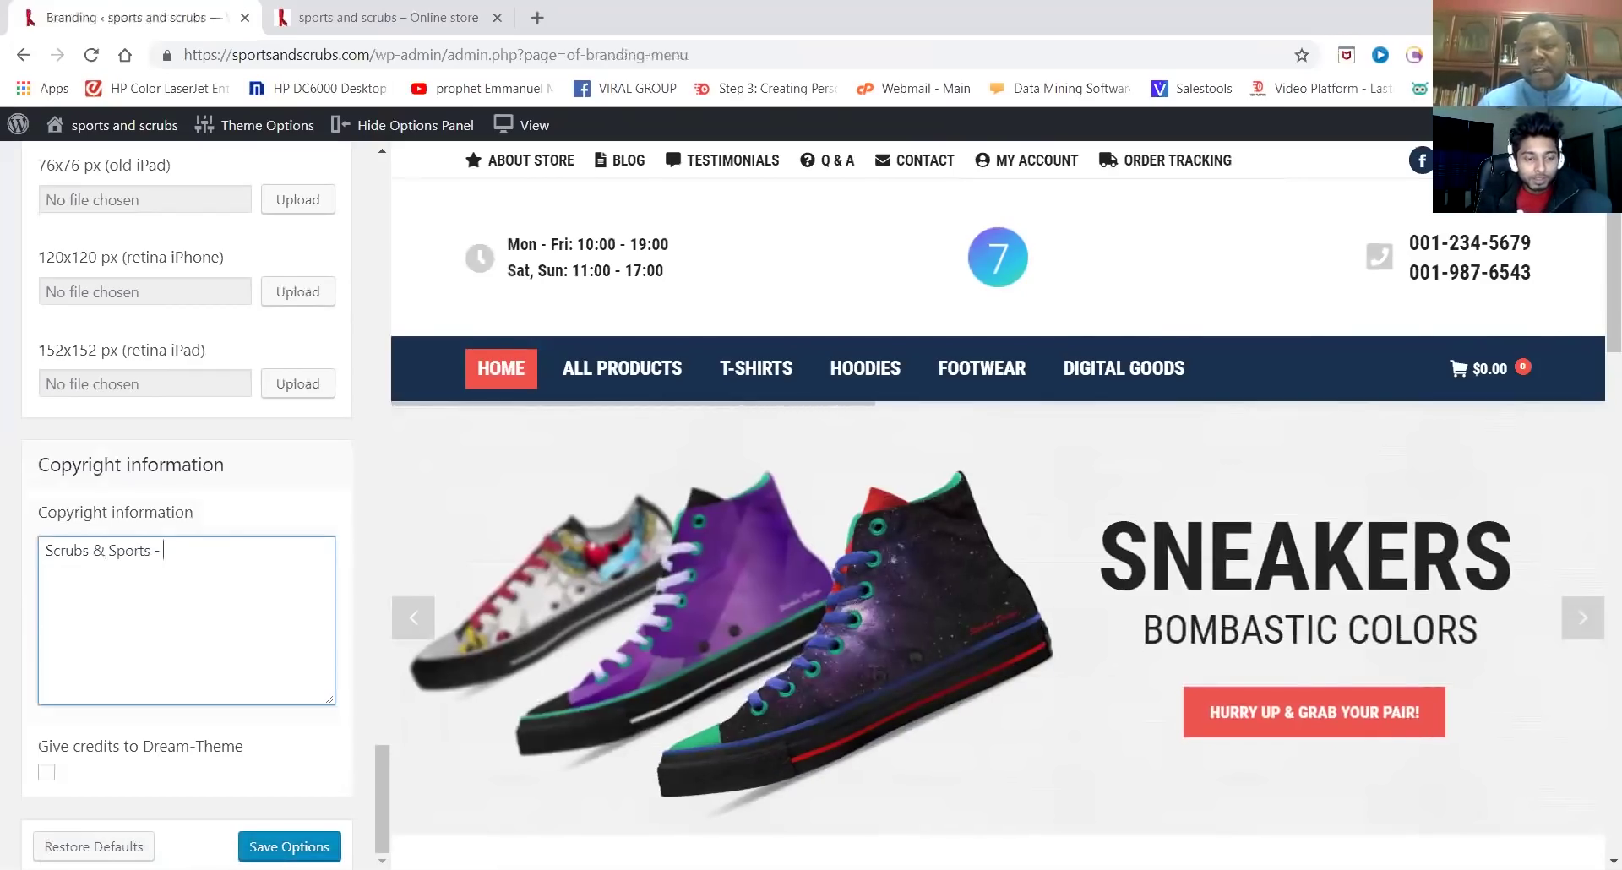
left_click(289, 847)
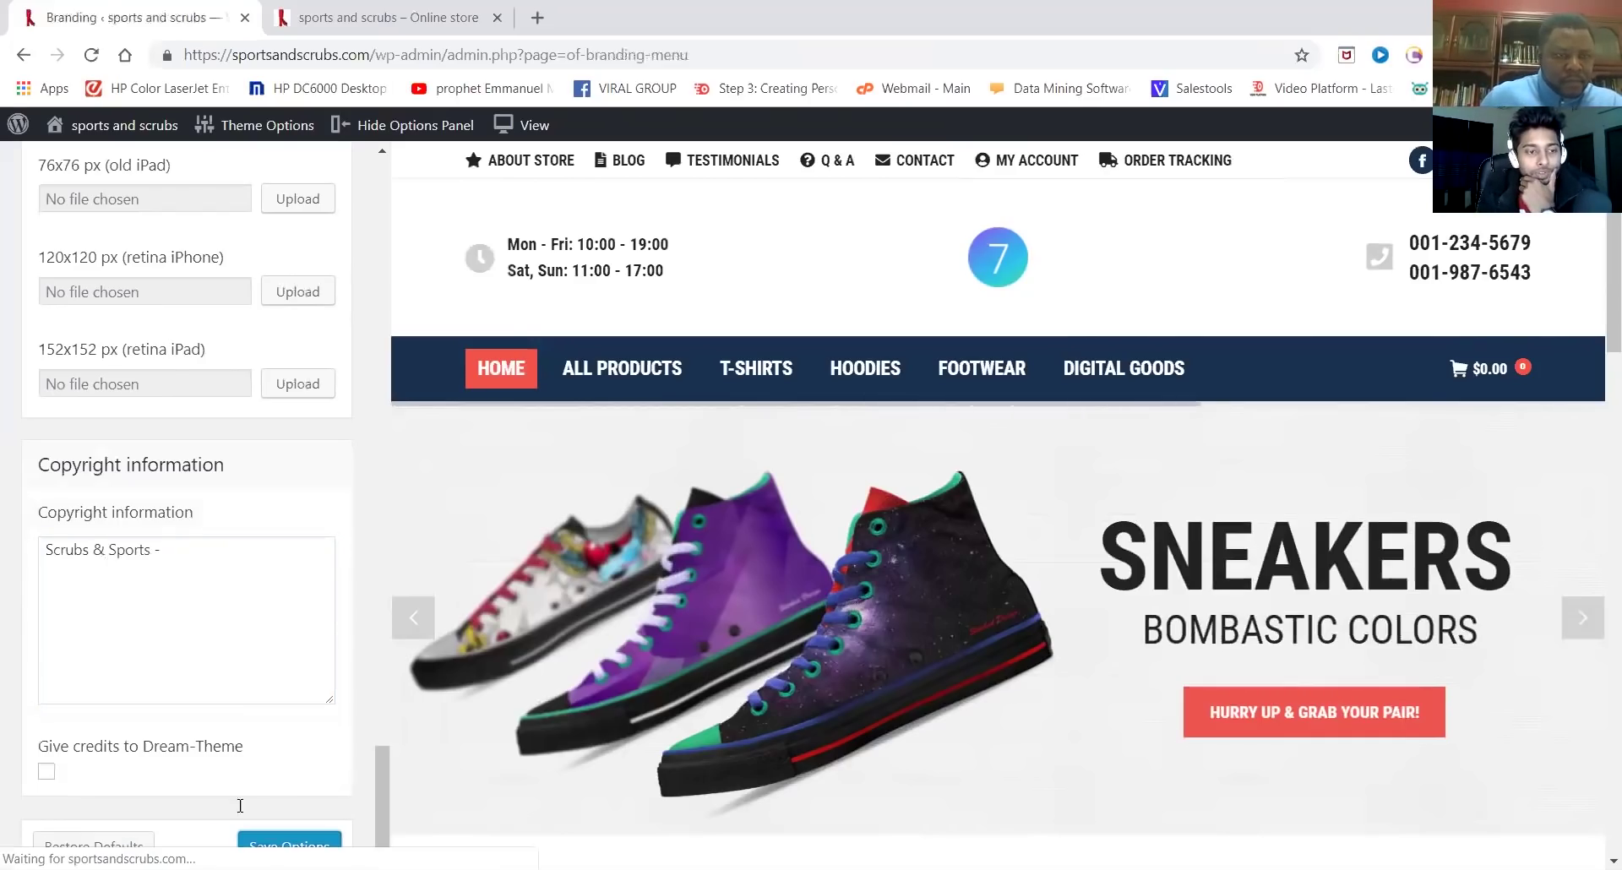
Check the copyright line in the previewed page footer, remove the trailing hyphen from the Copyright information text, and save
left_click(193, 558)
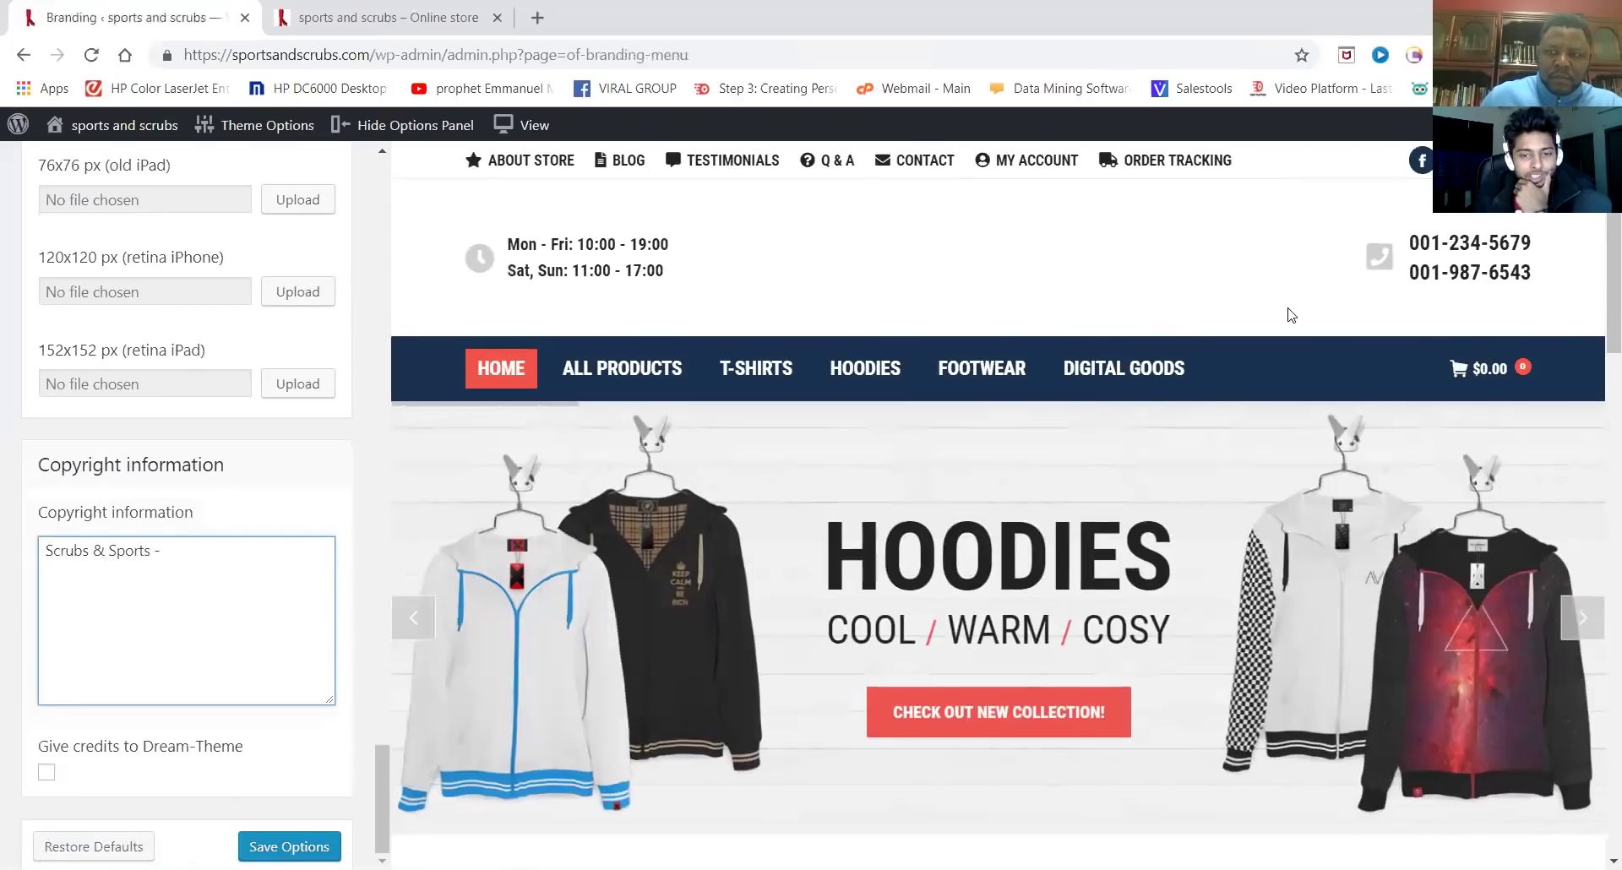
scroll(1597, 770, "down", 10)
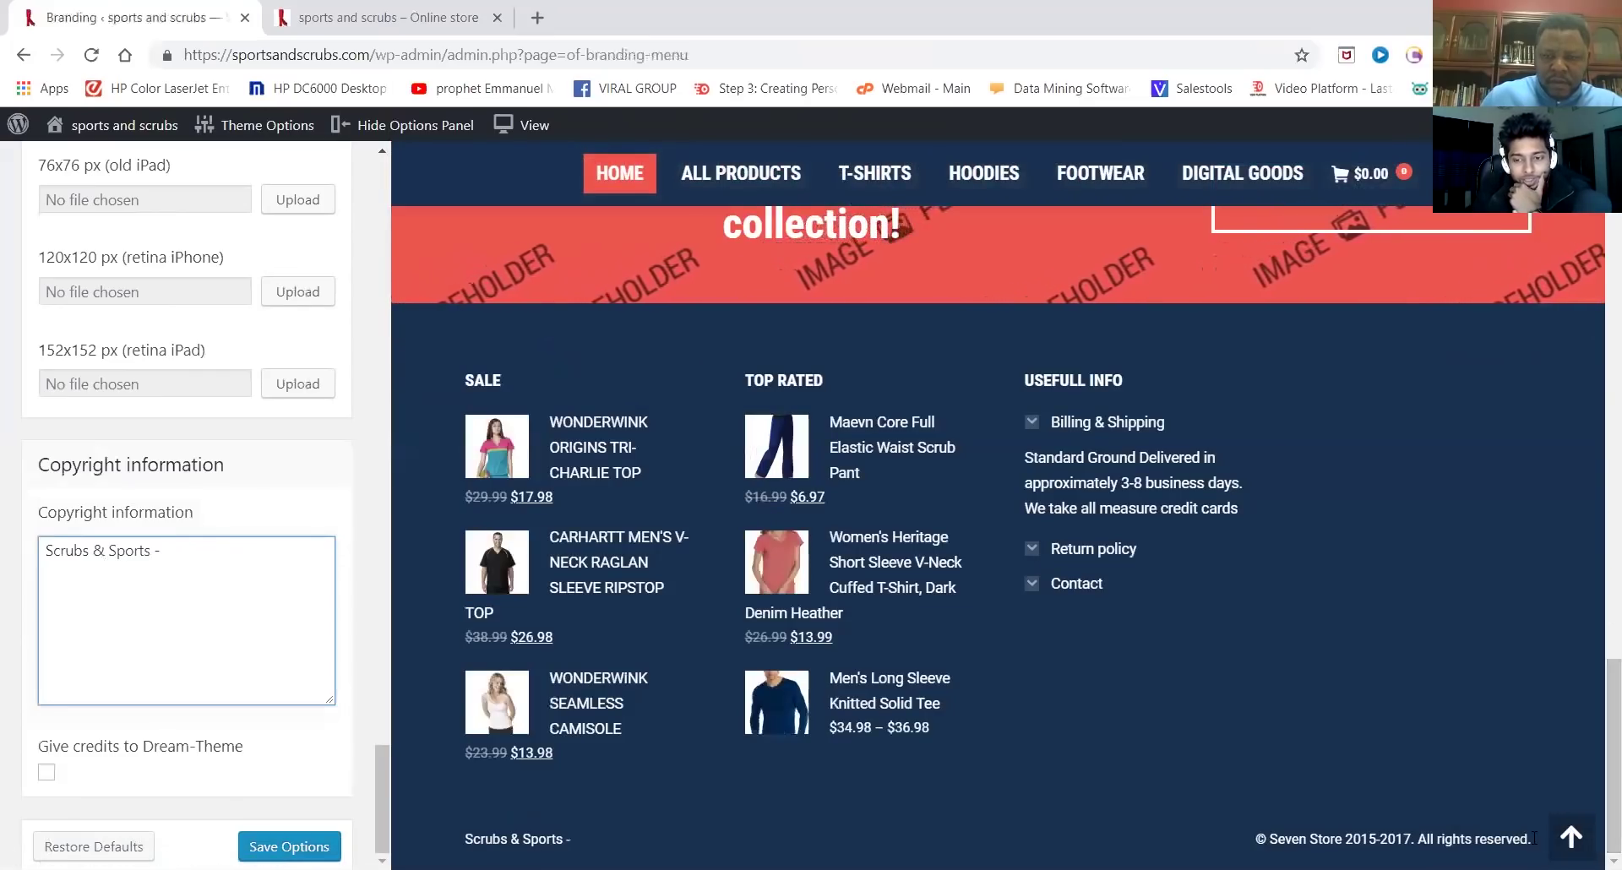
left_click_drag(1373, 833, 1532, 840)
left_click(1531, 840)
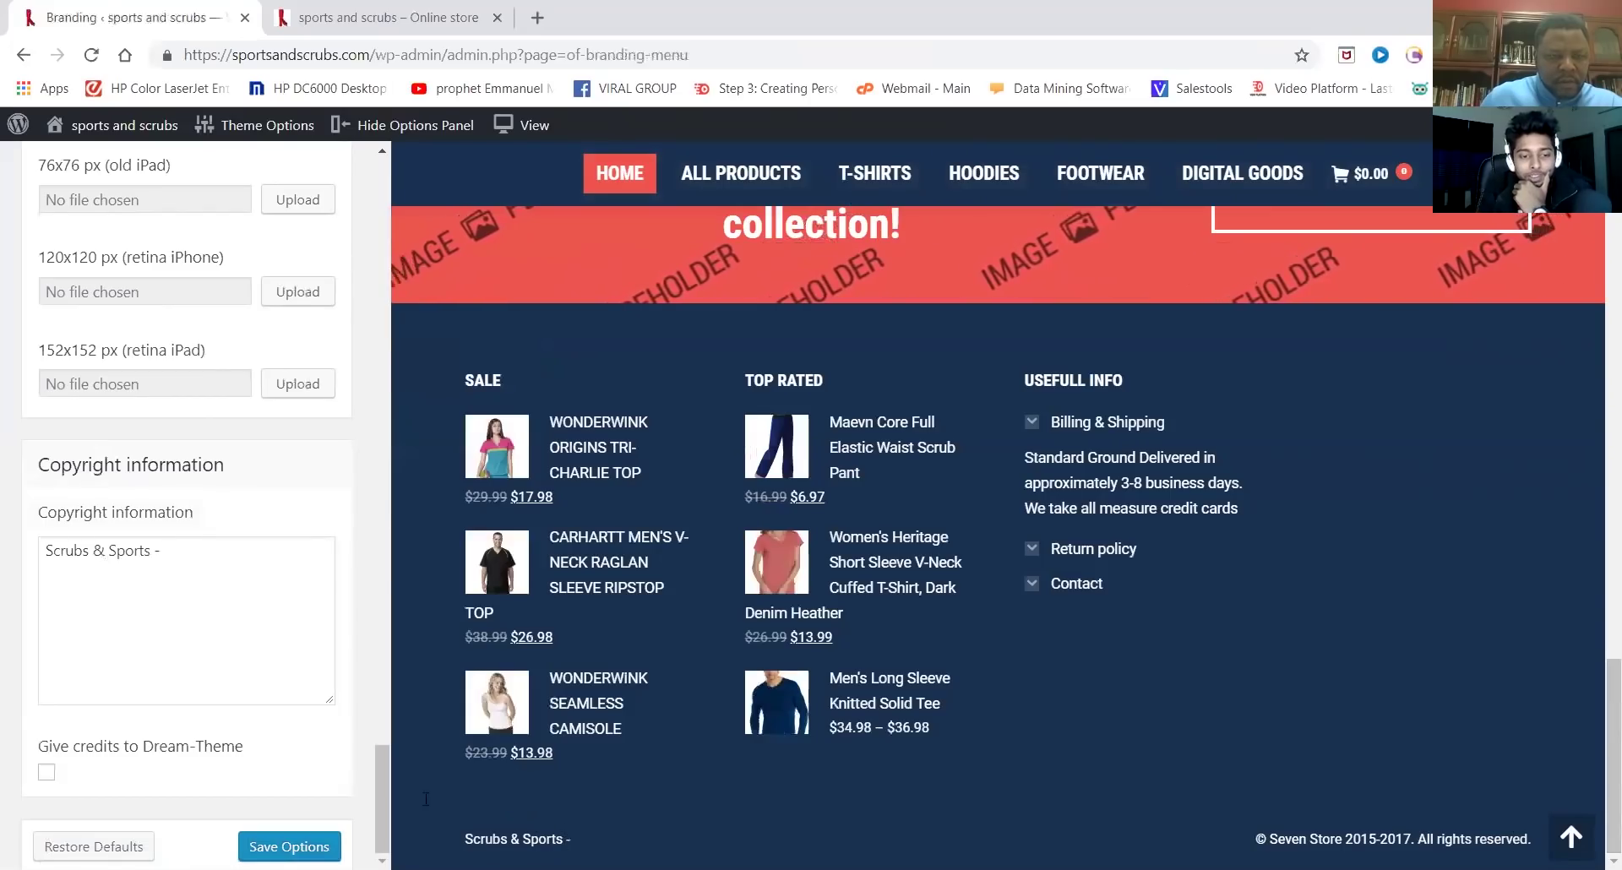
left_click(173, 558)
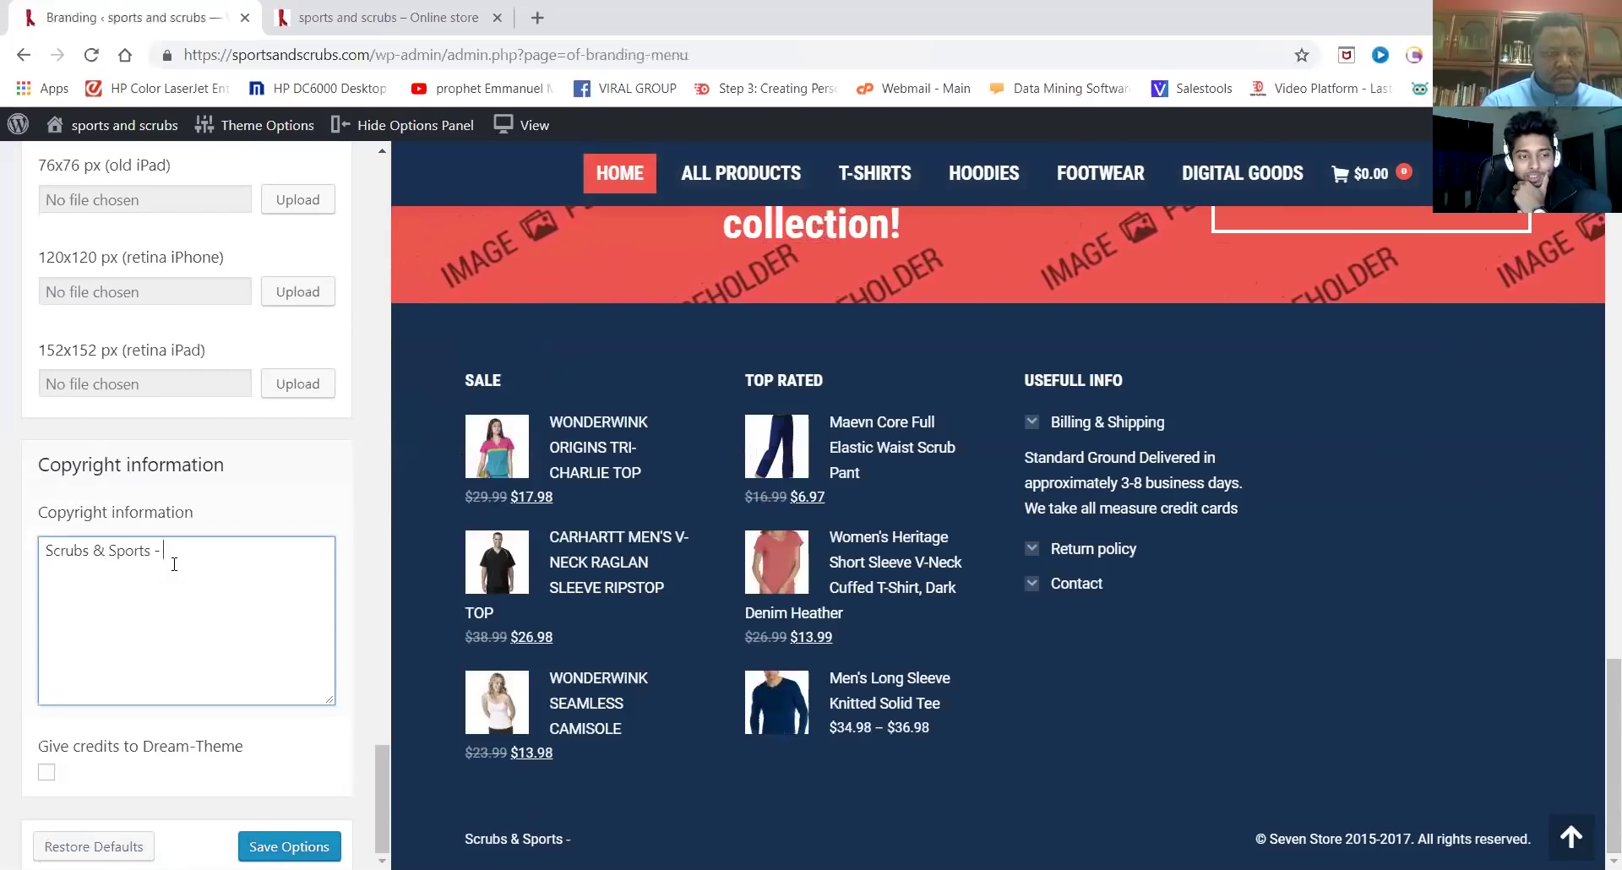
key("BackSpace")
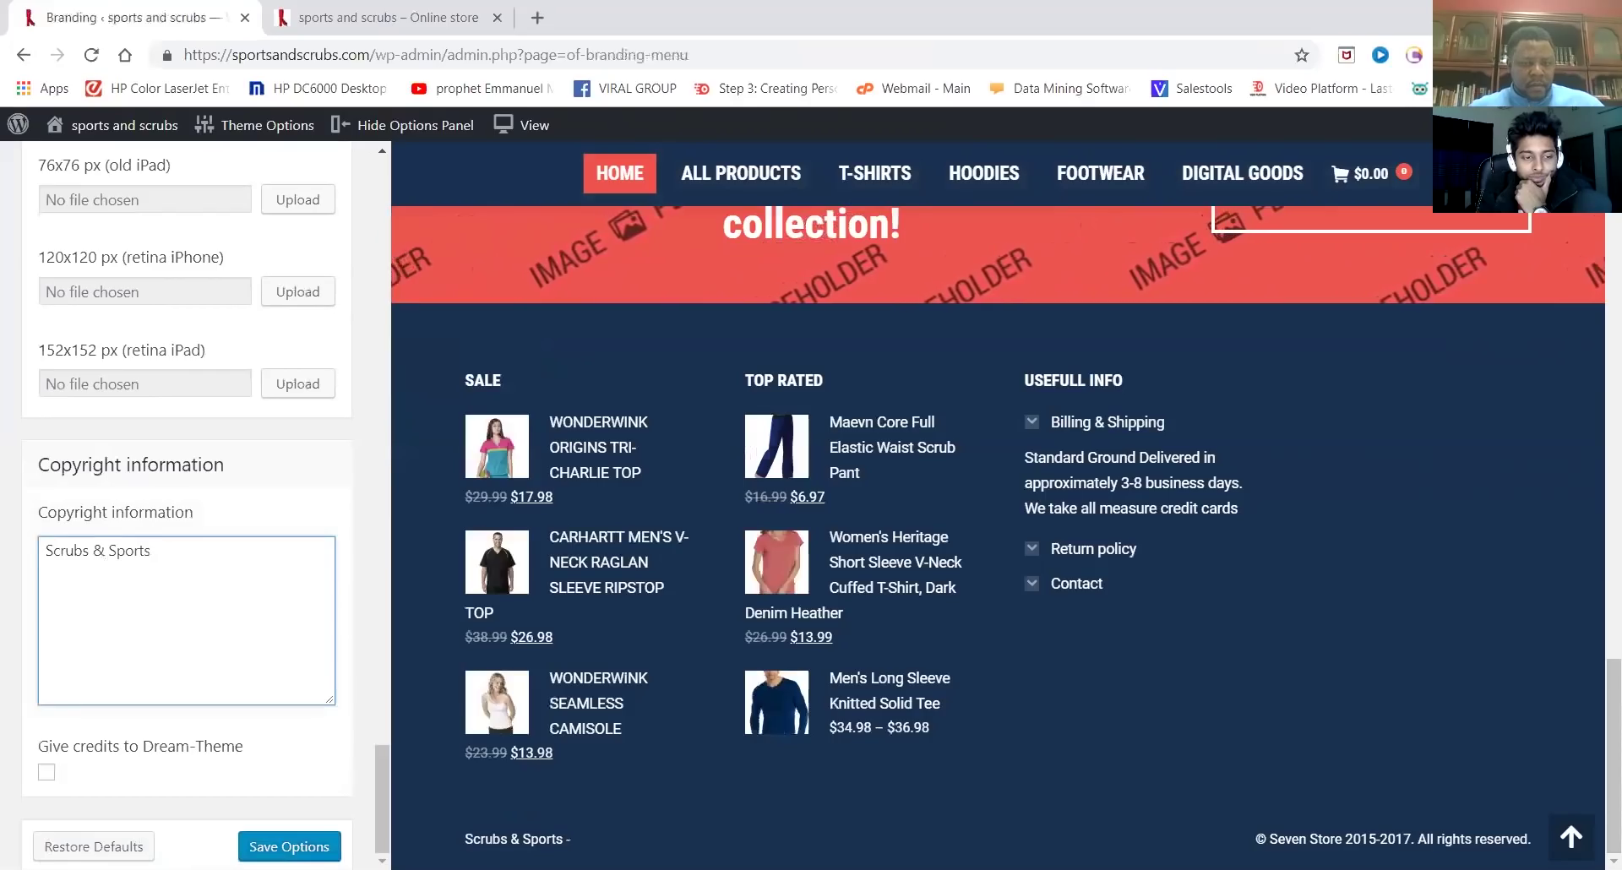
left_click(289, 847)
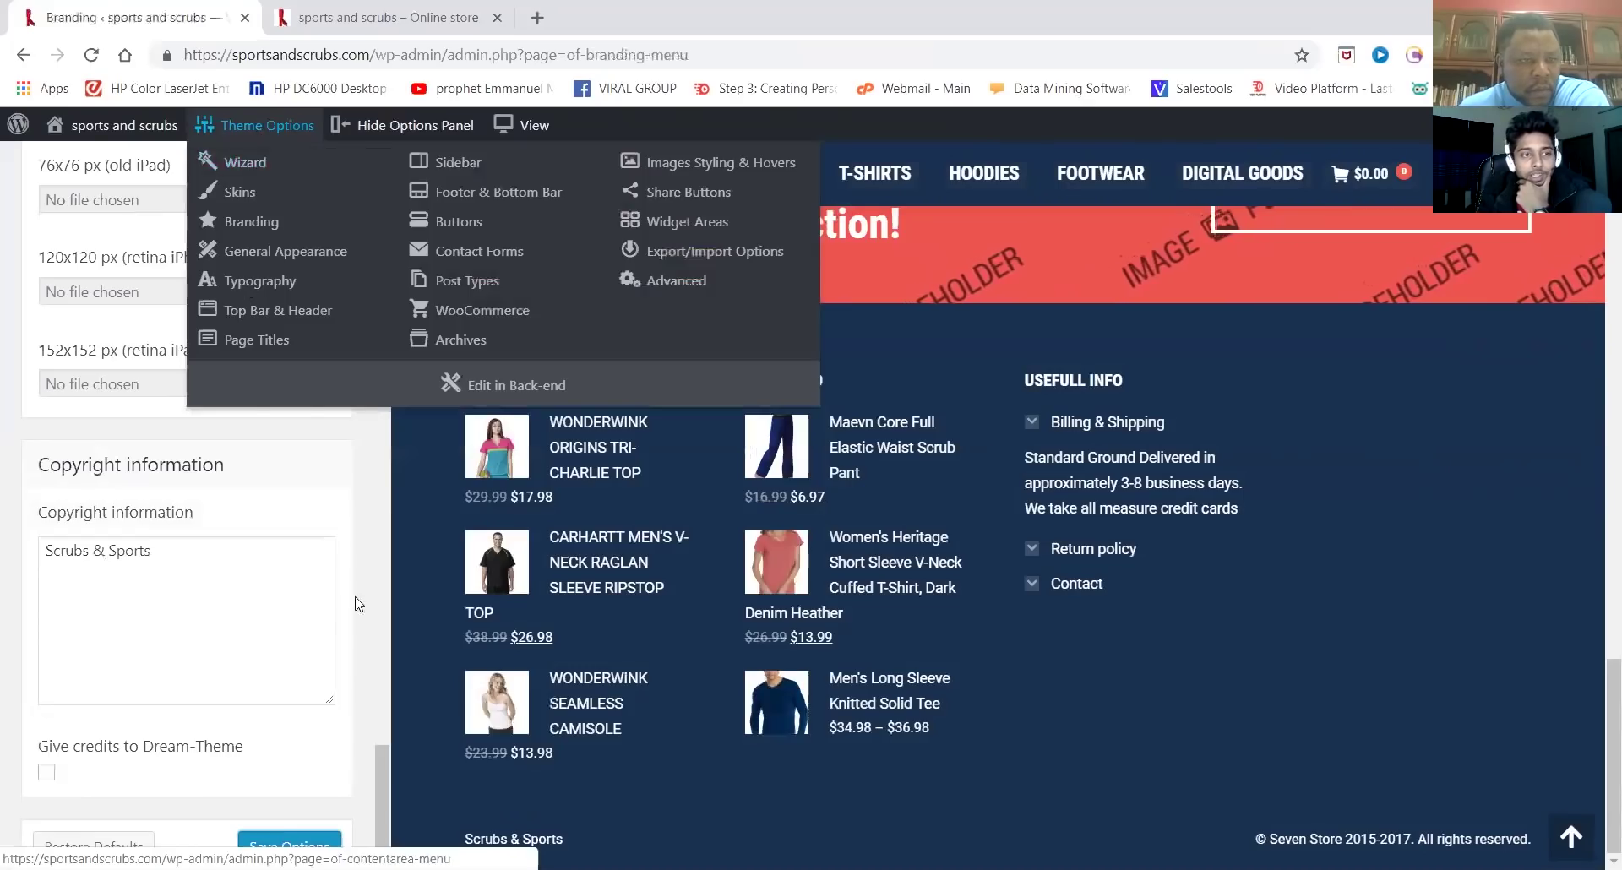
Open the Footer & Bottom Bar theme options and look through the Footer settings for the copyright text
mouse_move(256, 127)
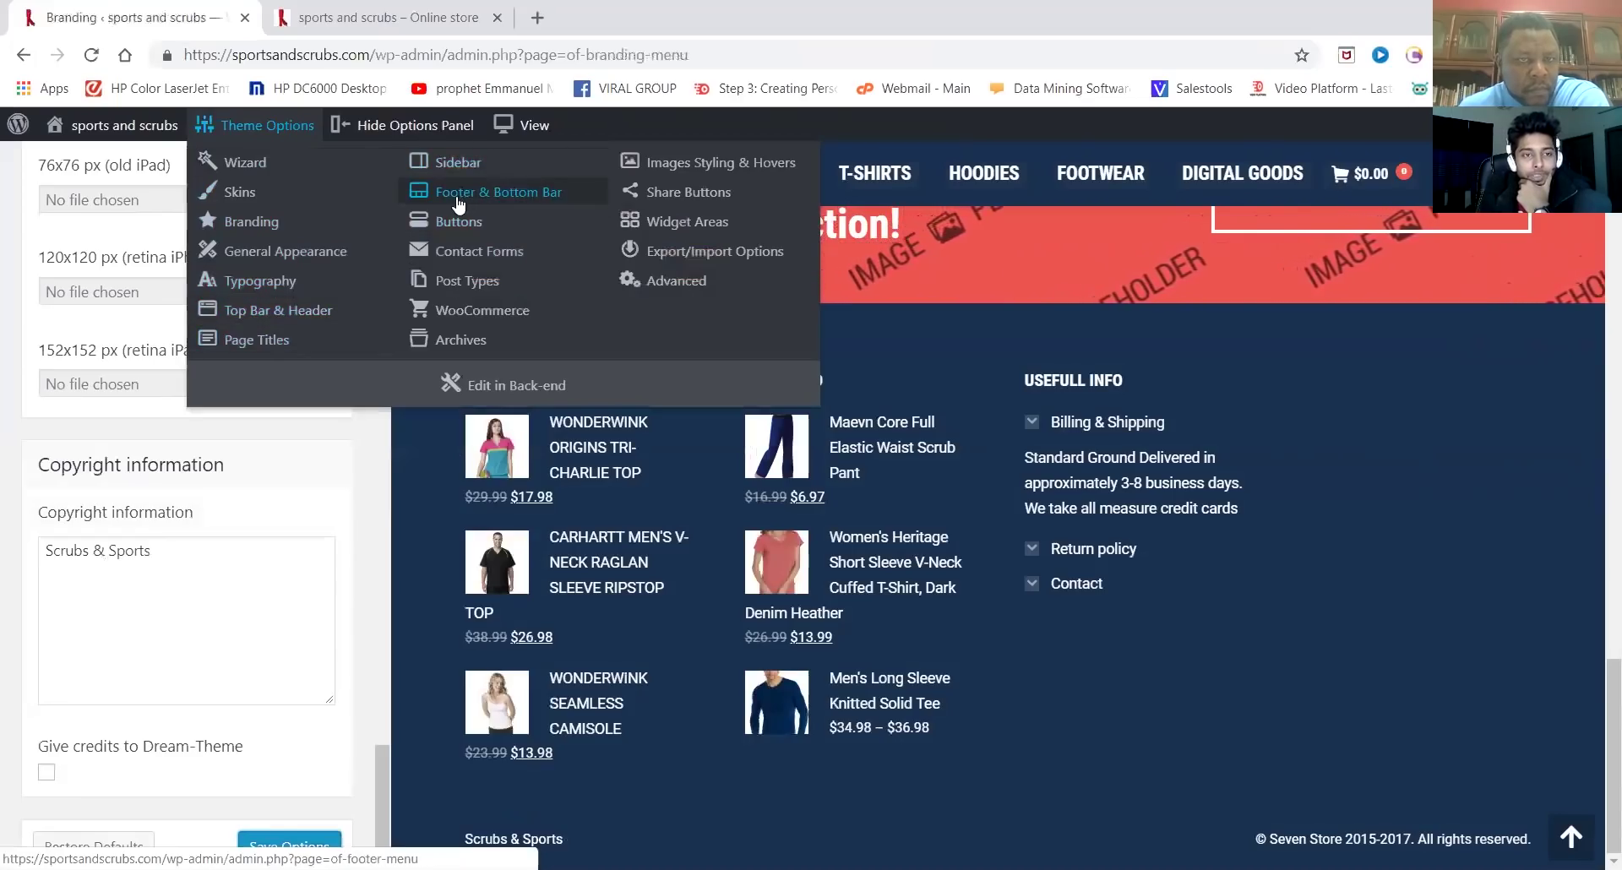
left_click(498, 196)
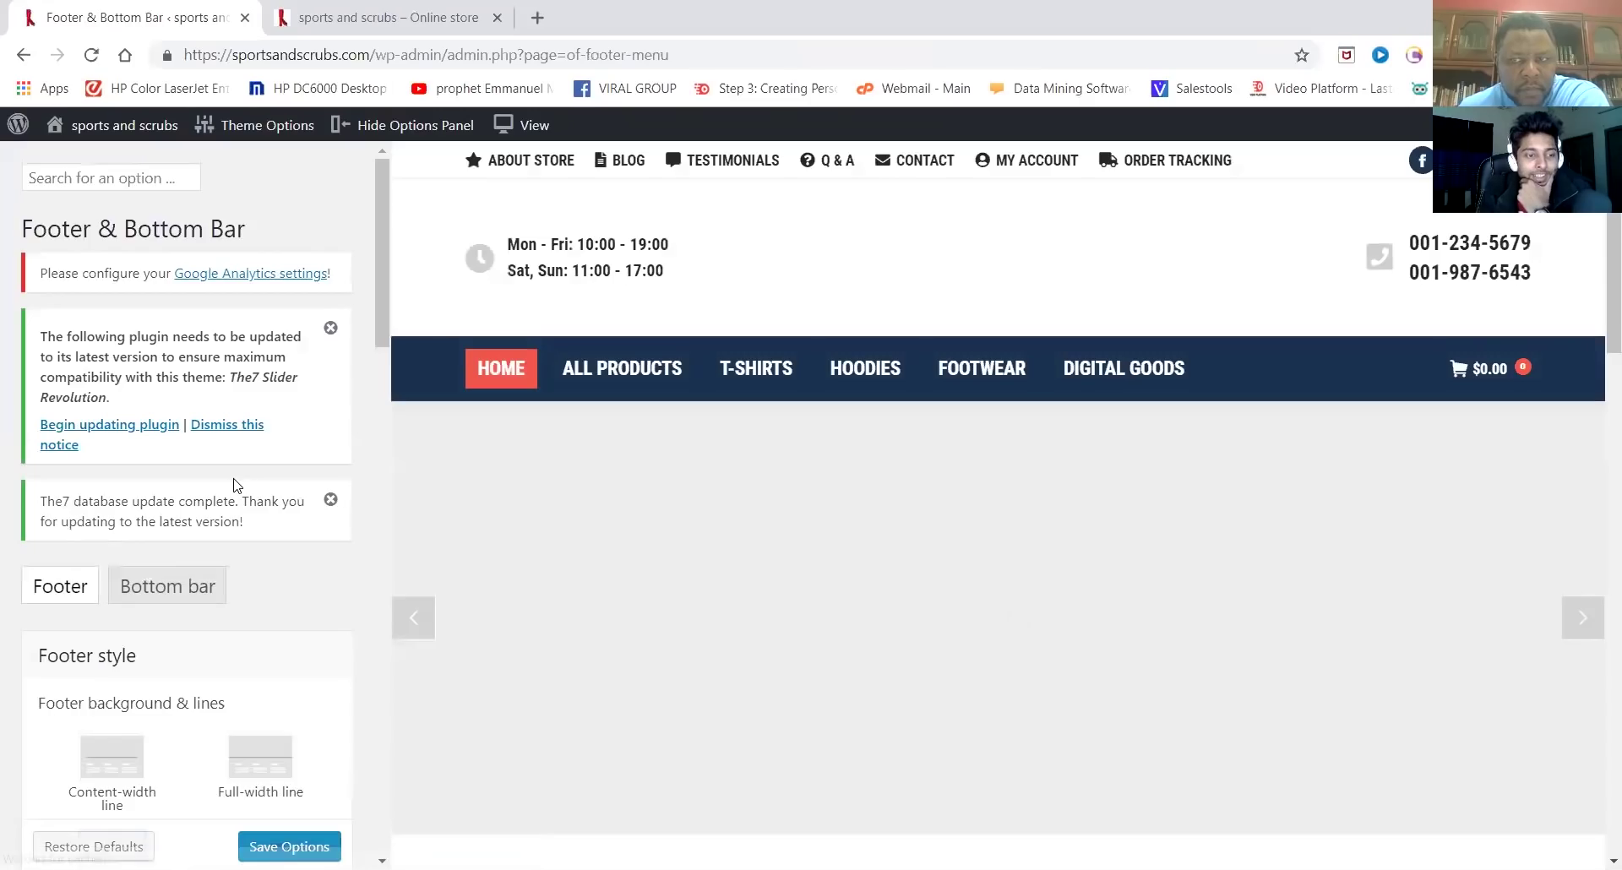
scroll(236, 483, "down", 5)
scroll(223, 515, "down", 13)
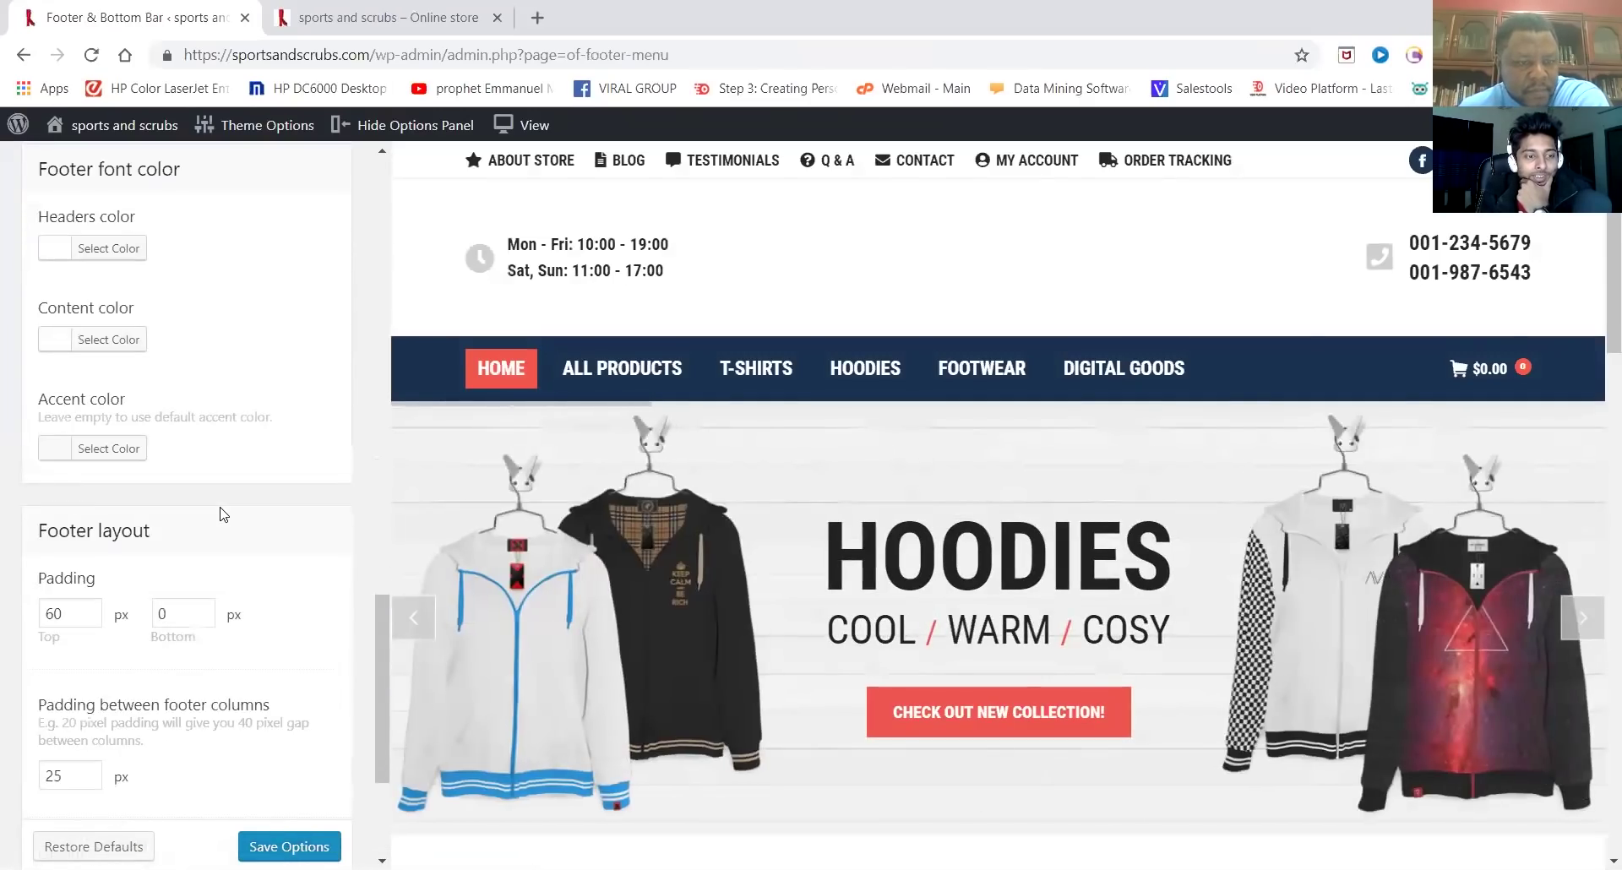
scroll(223, 514, "down", 3)
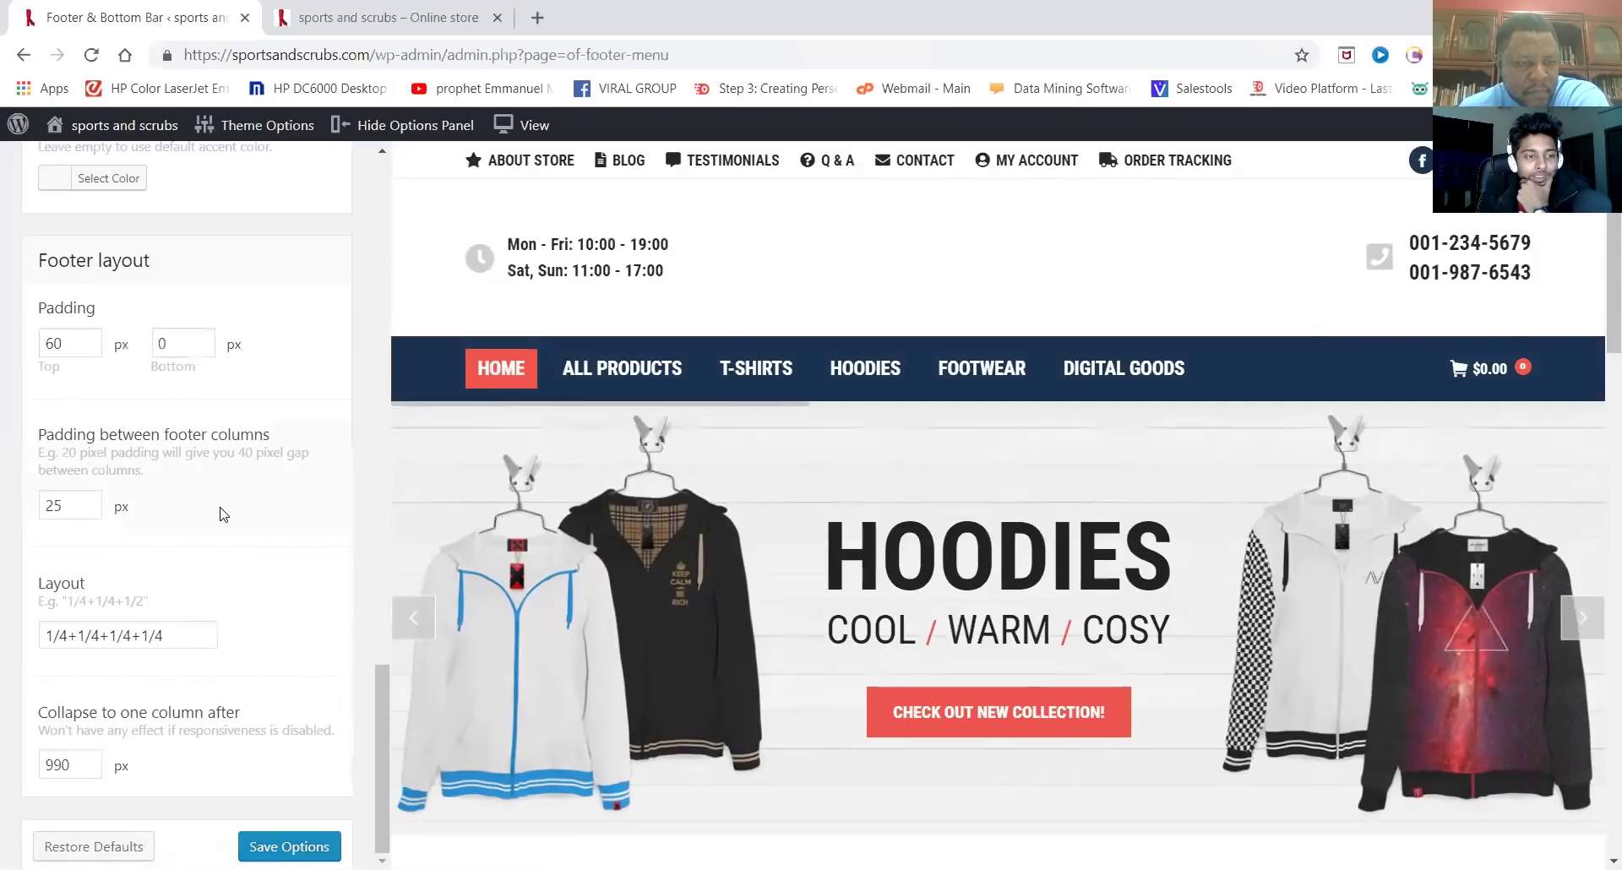
scroll(223, 514, "up", 6)
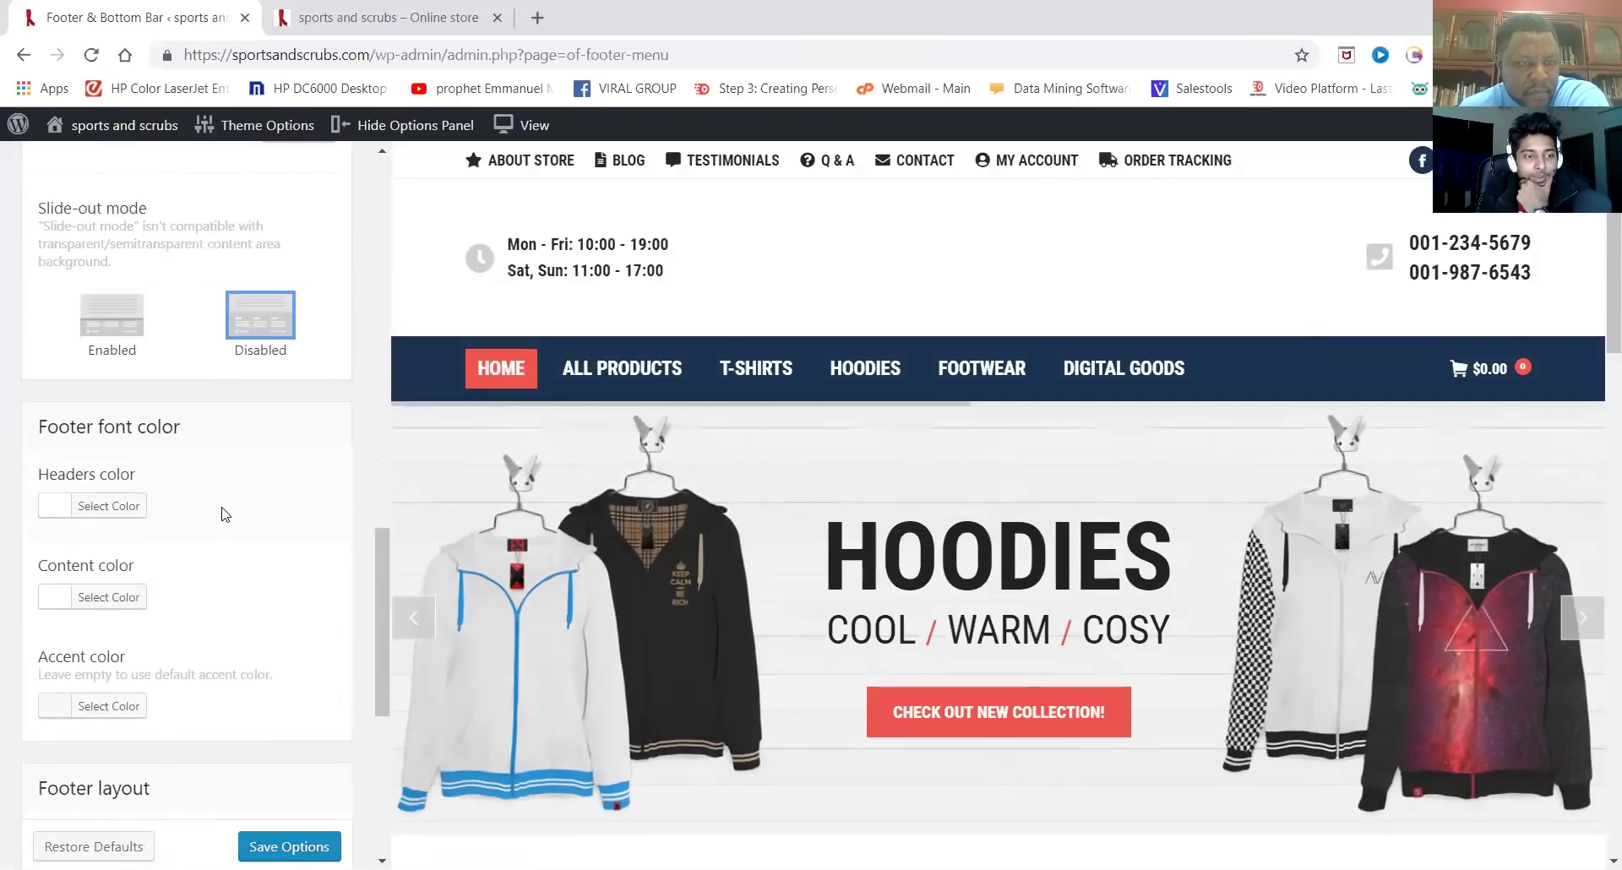
scroll(223, 514, "up", 4)
scroll(223, 515, "up", 7)
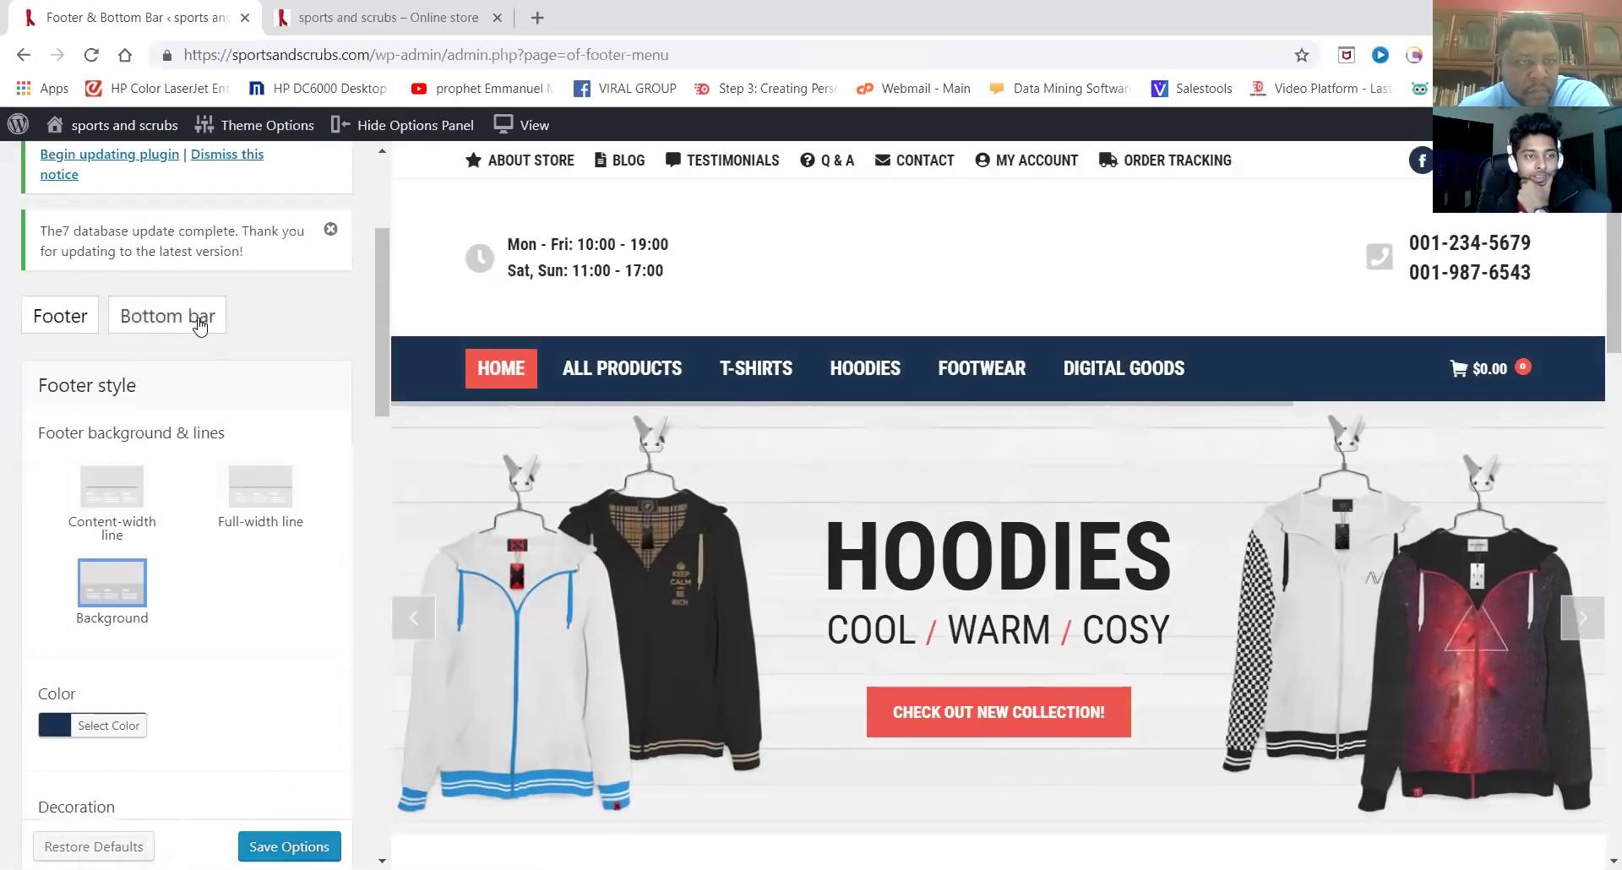
In the Bottom bar settings, replace the store name in the Text area's copyright notice with "Scrubs & Sports"
left_click(200, 320)
scroll(199, 431, "down", 1)
scroll(192, 478, "down", 5)
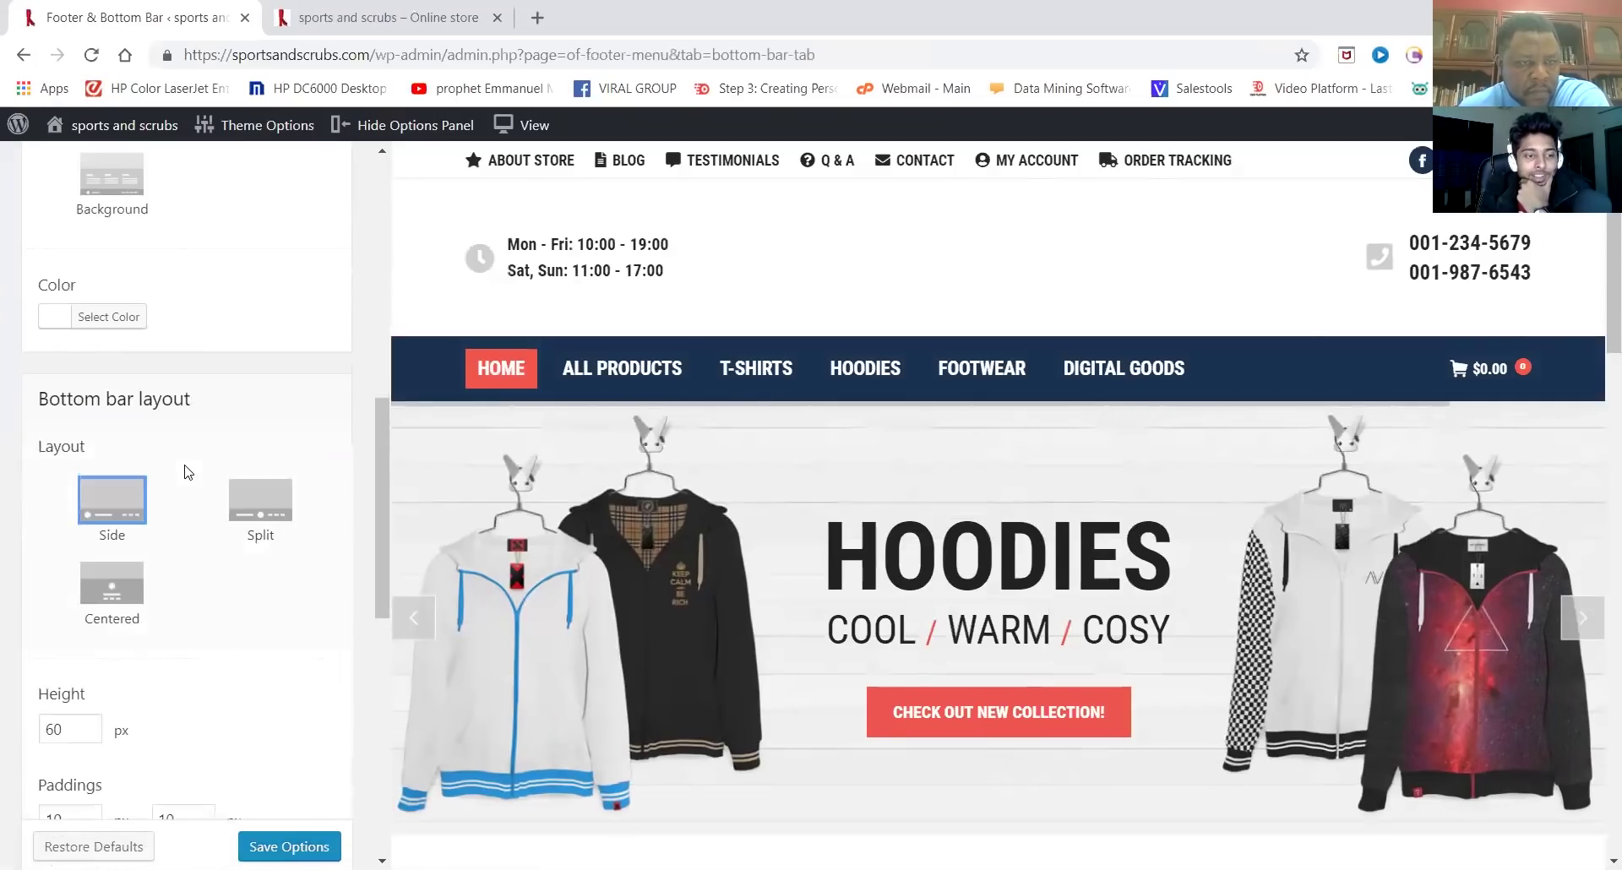
scroll(188, 471, "down", 7)
scroll(185, 471, "down", 3)
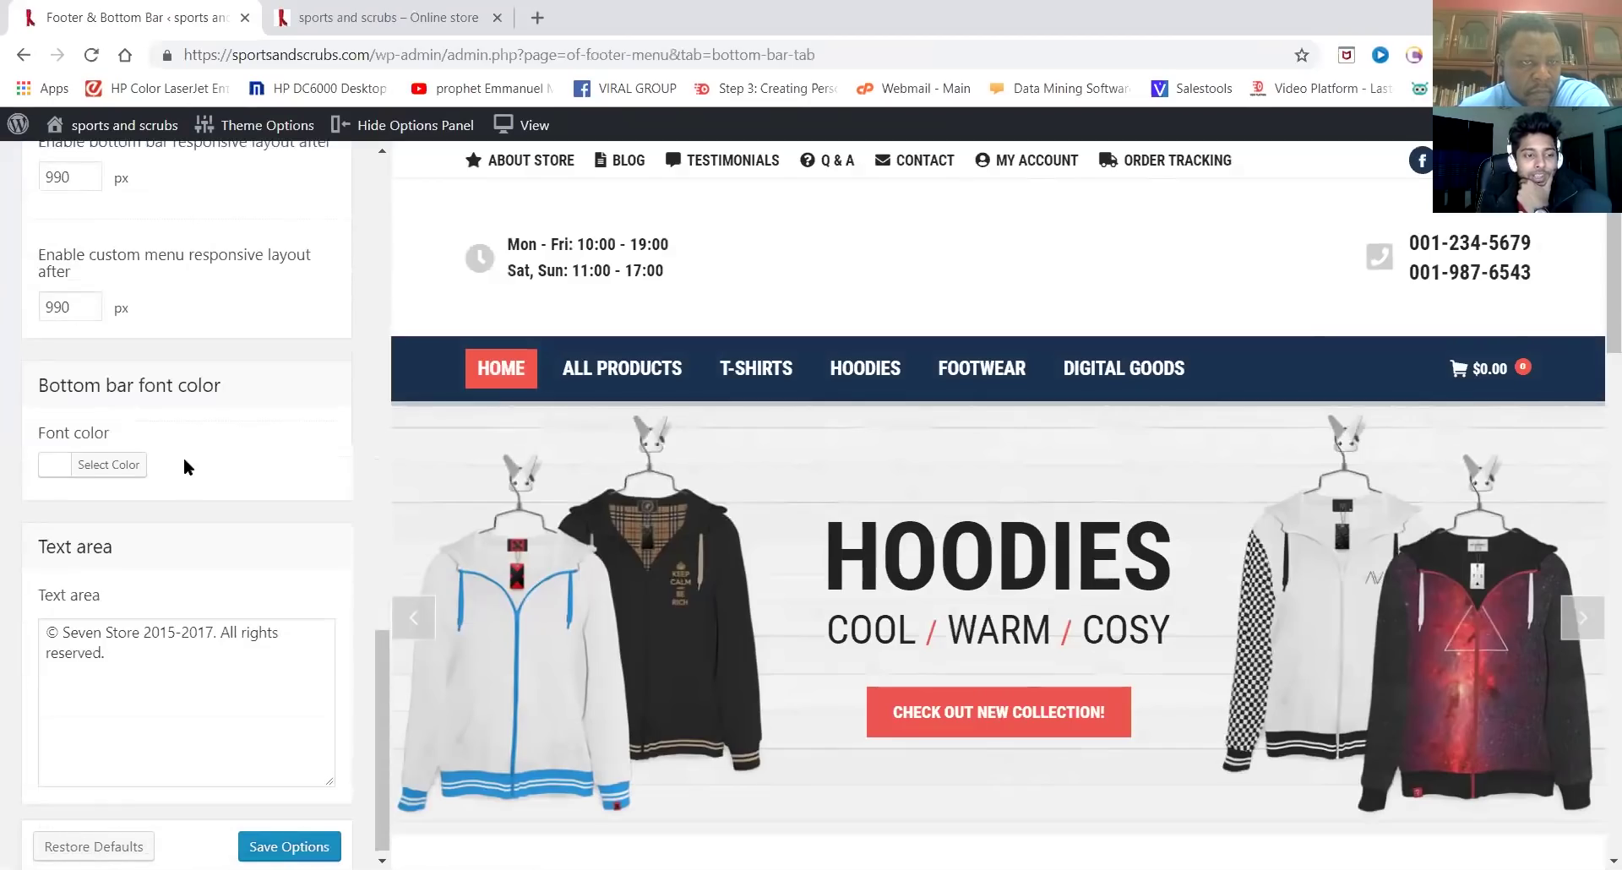
left_click(132, 640)
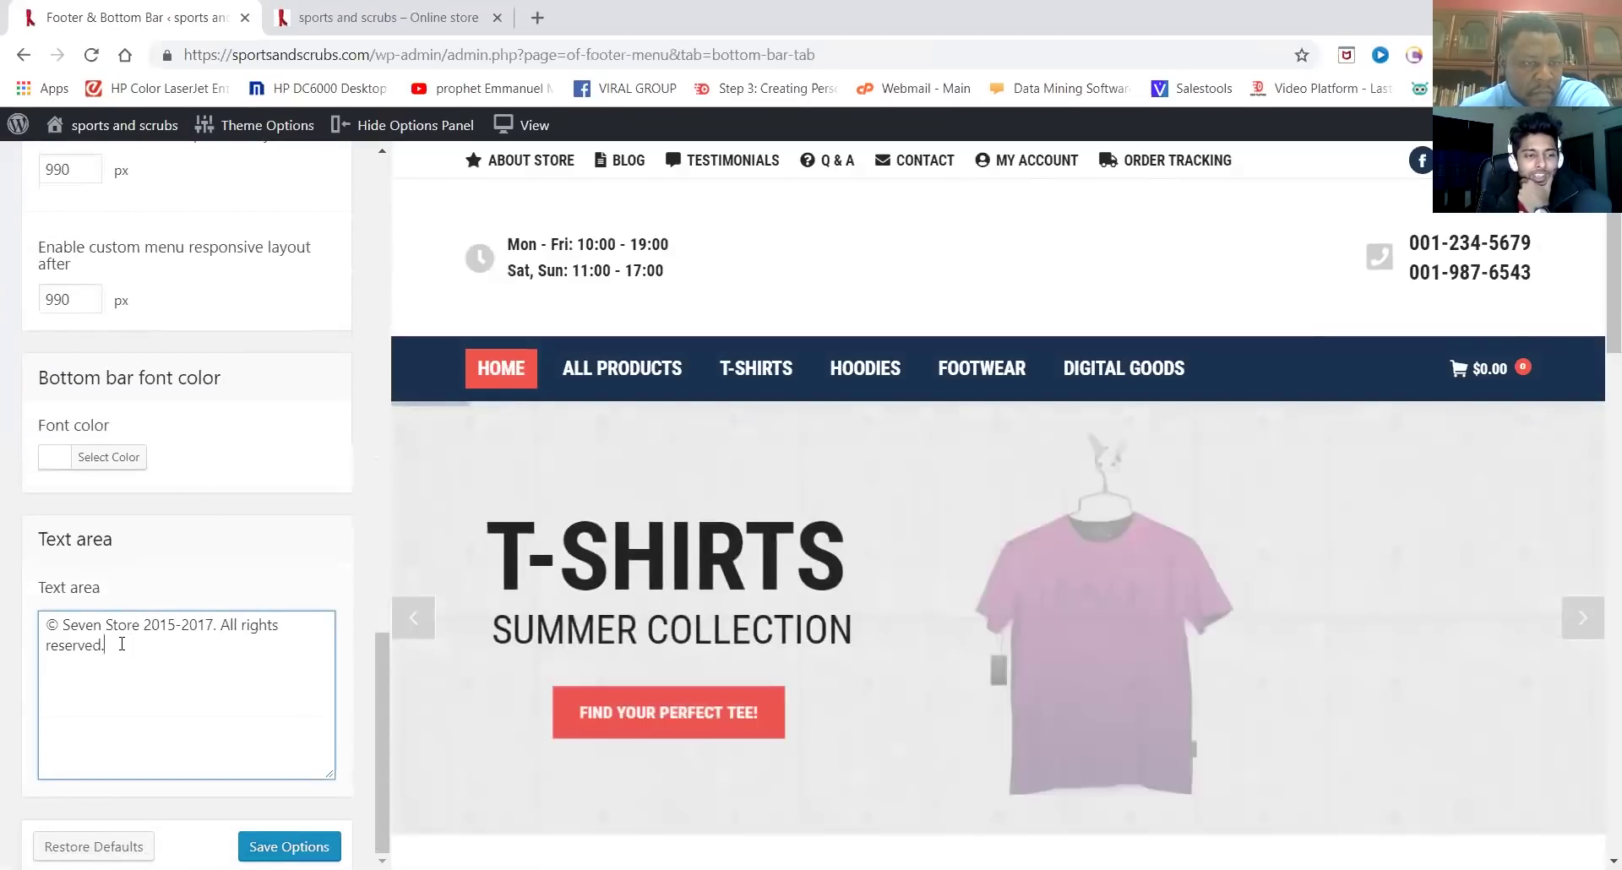
key("Return")
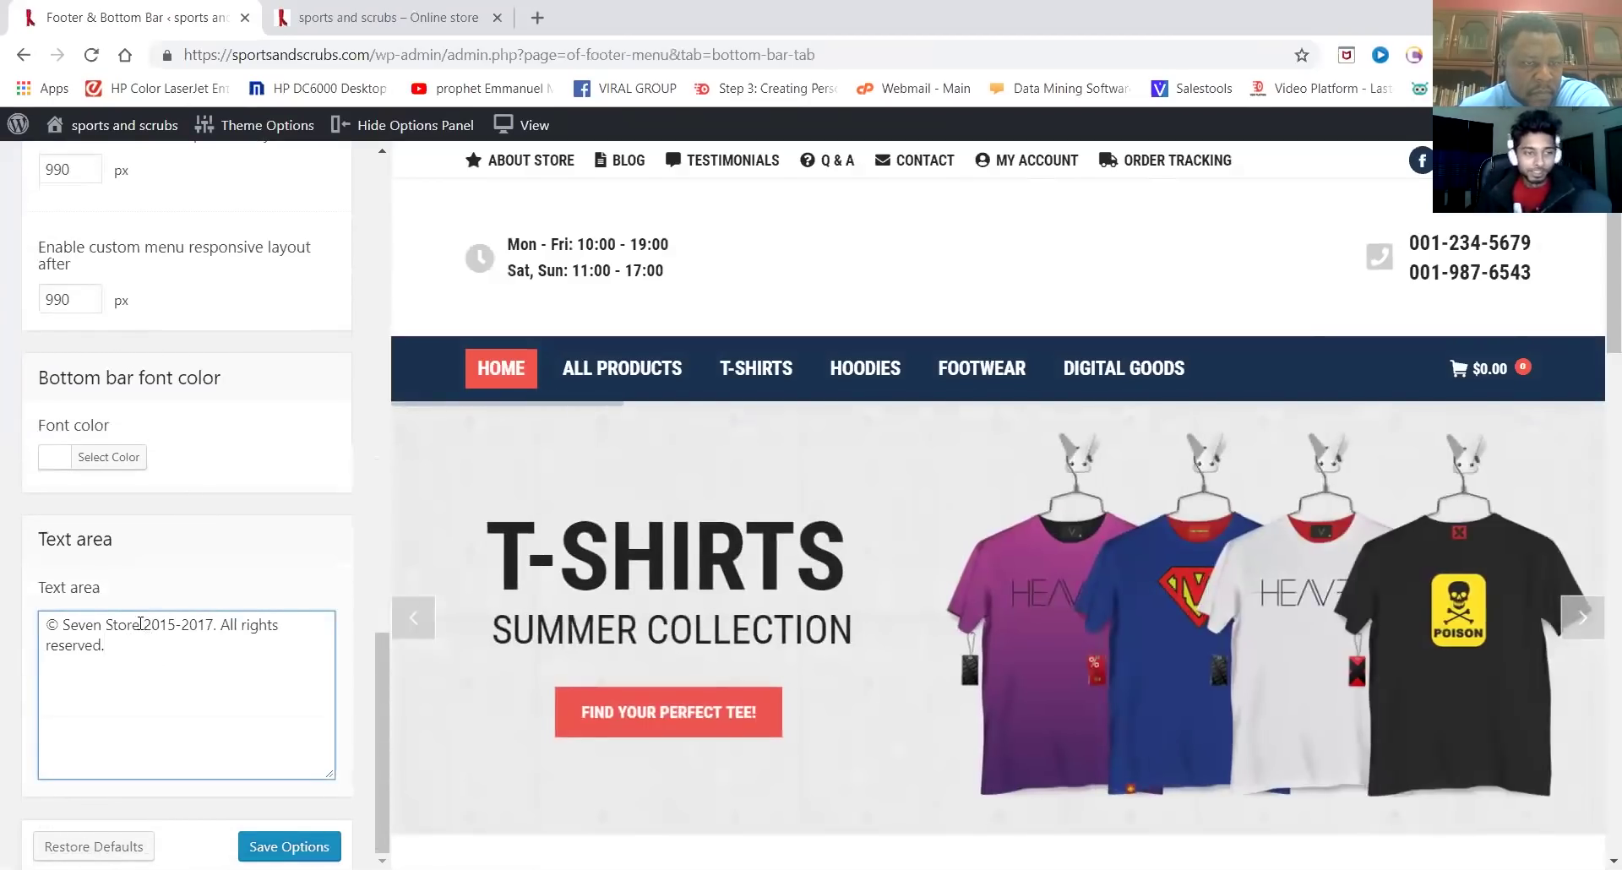
key("BackSpace")
key("BackSpace")
key("BackSpace")
key("BackSpace")
key("BackSpace")
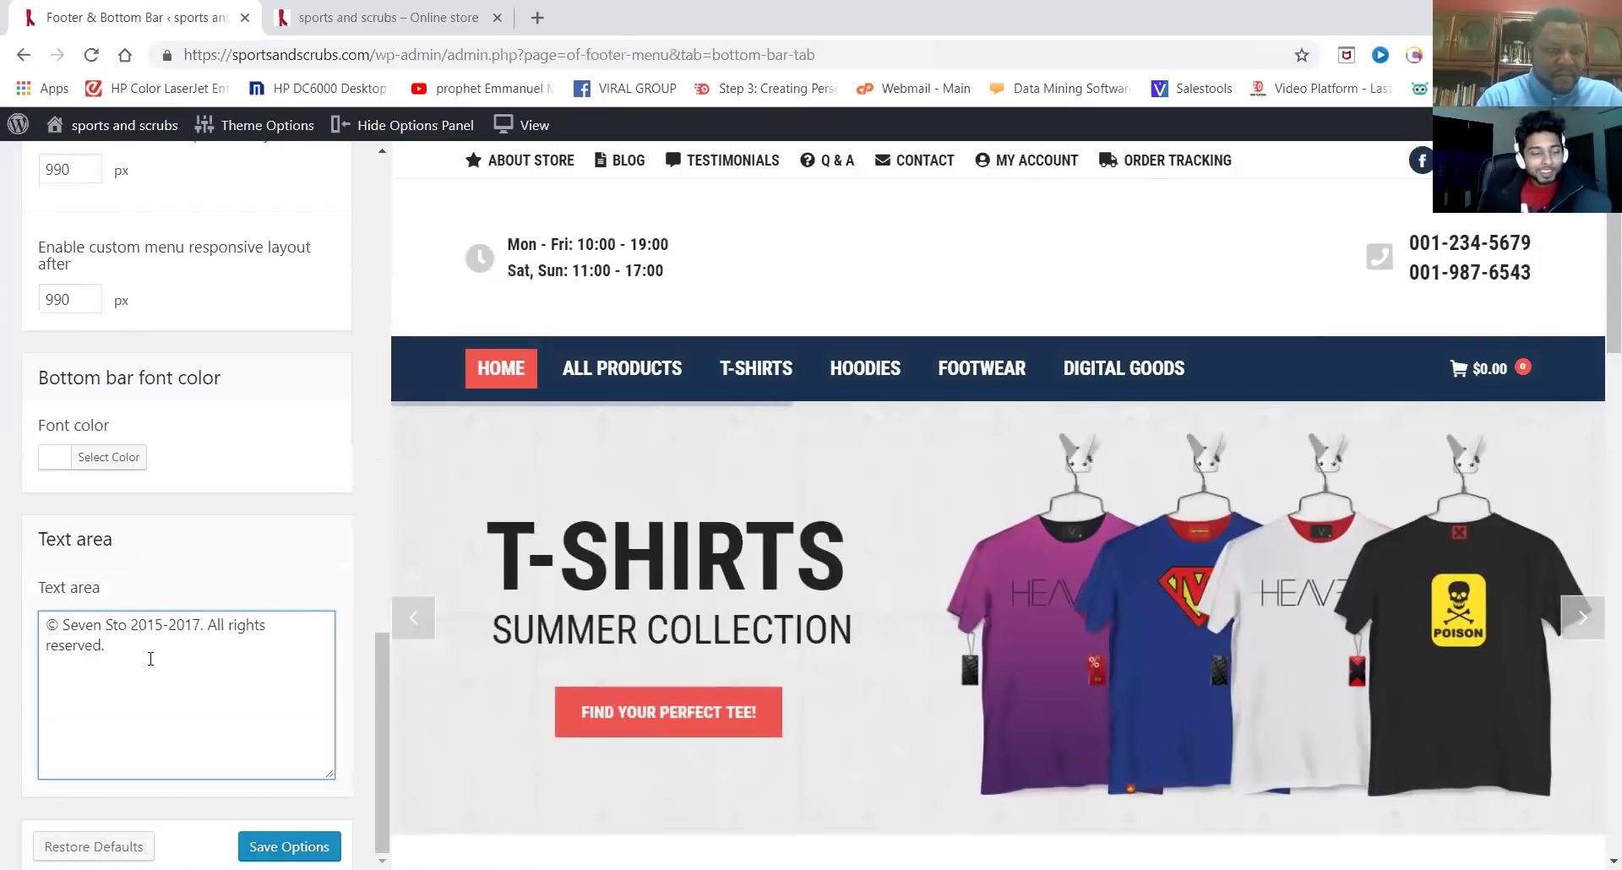
key("BackSpace")
key("BackSpace")
key("BackSpace")
key("BackSpace")
key("BackSpace")
type("crubs")
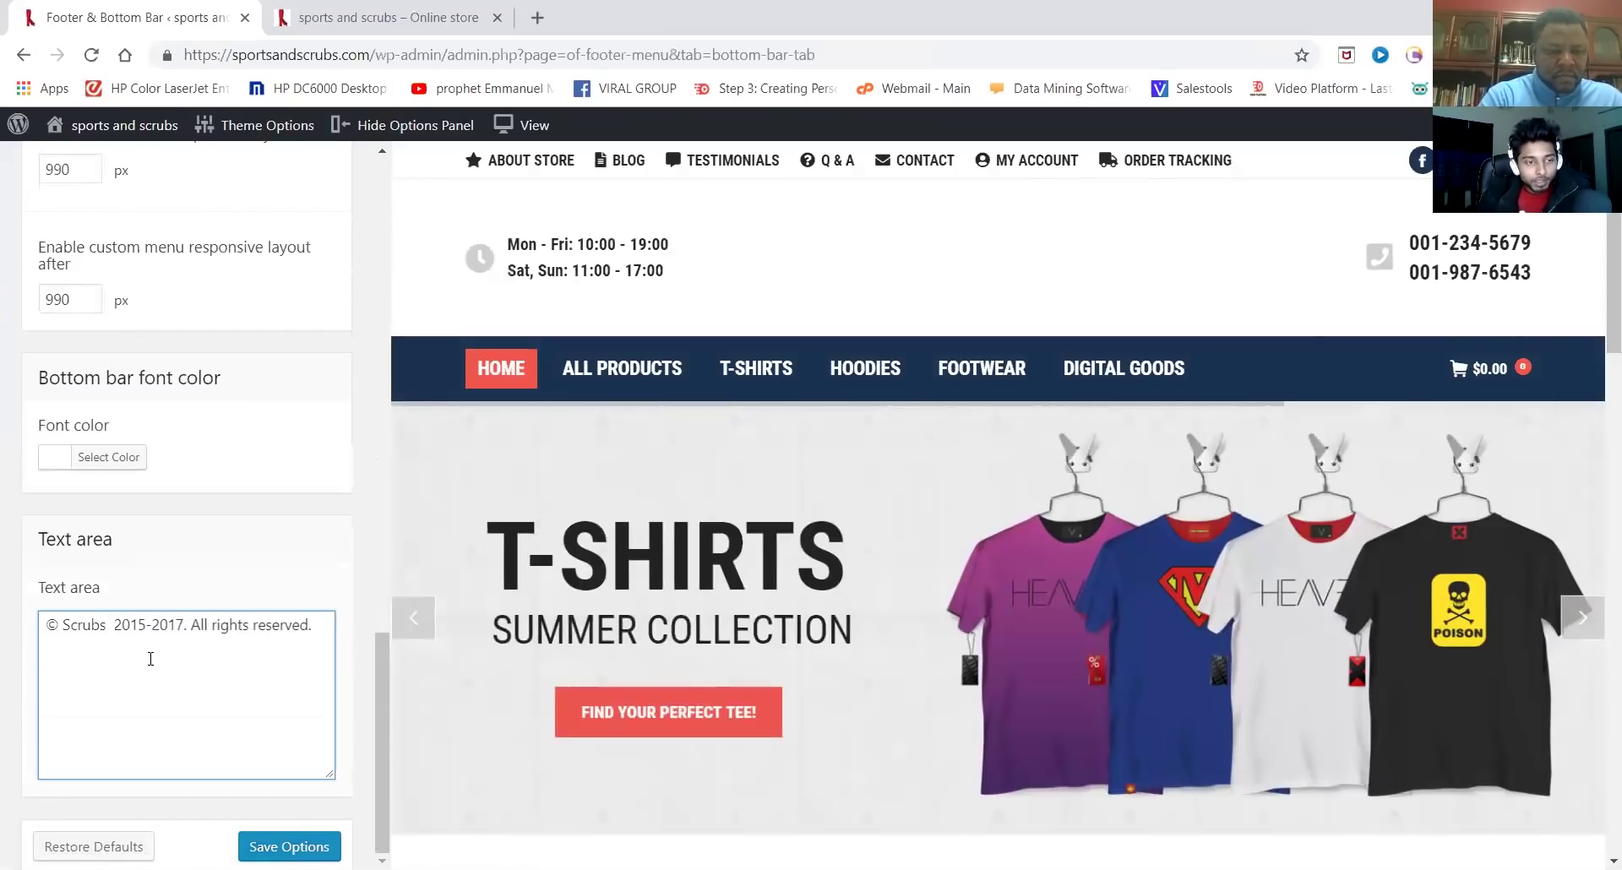
type("  &")
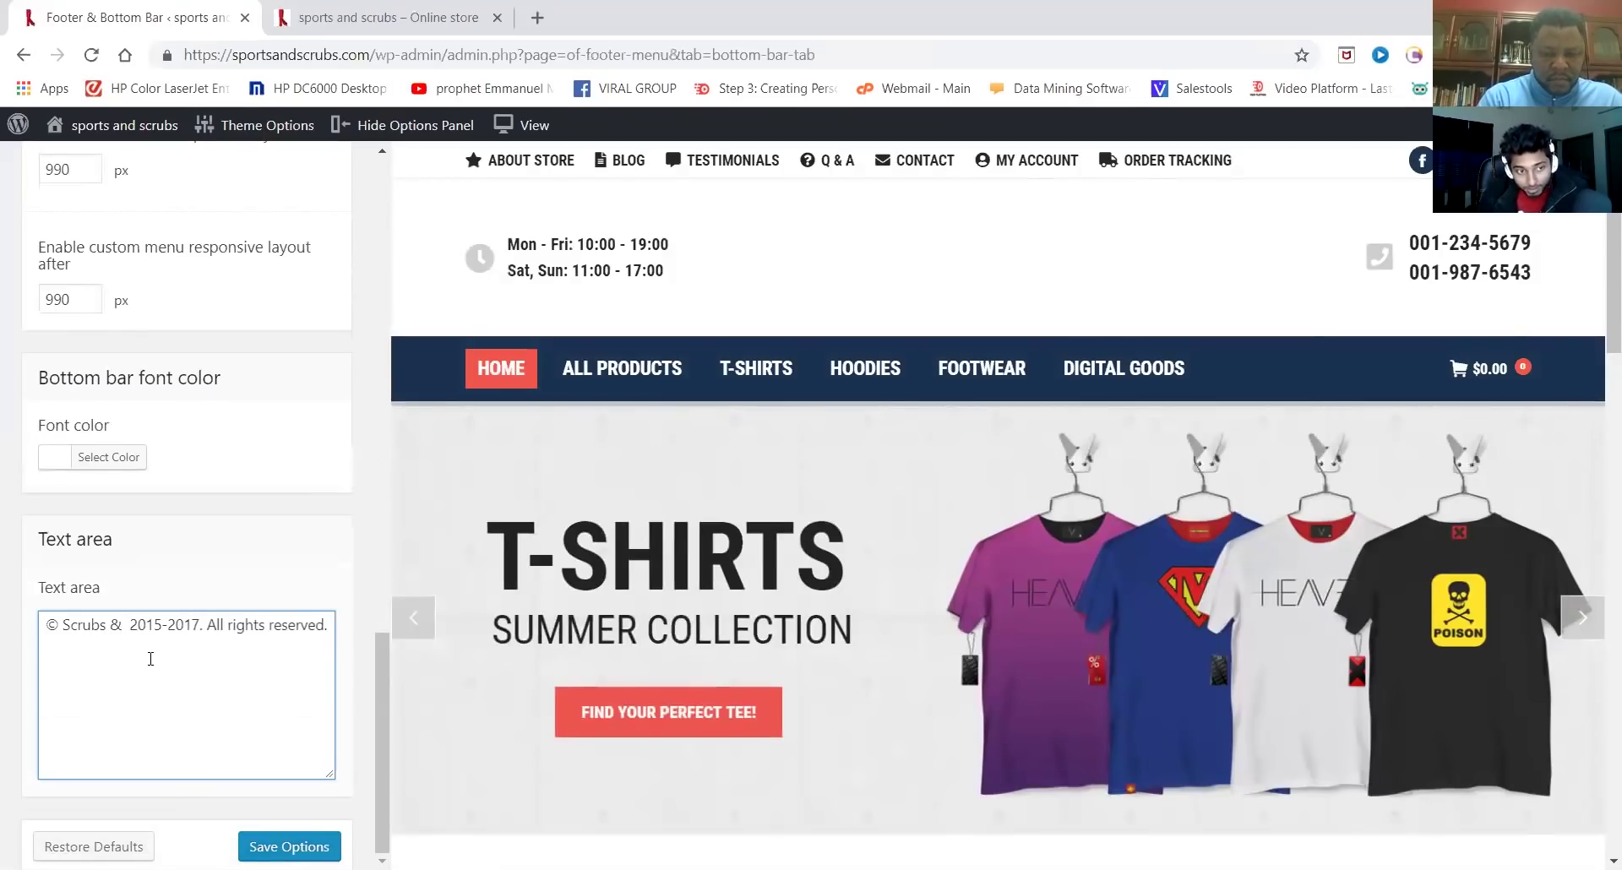
type(" Sports")
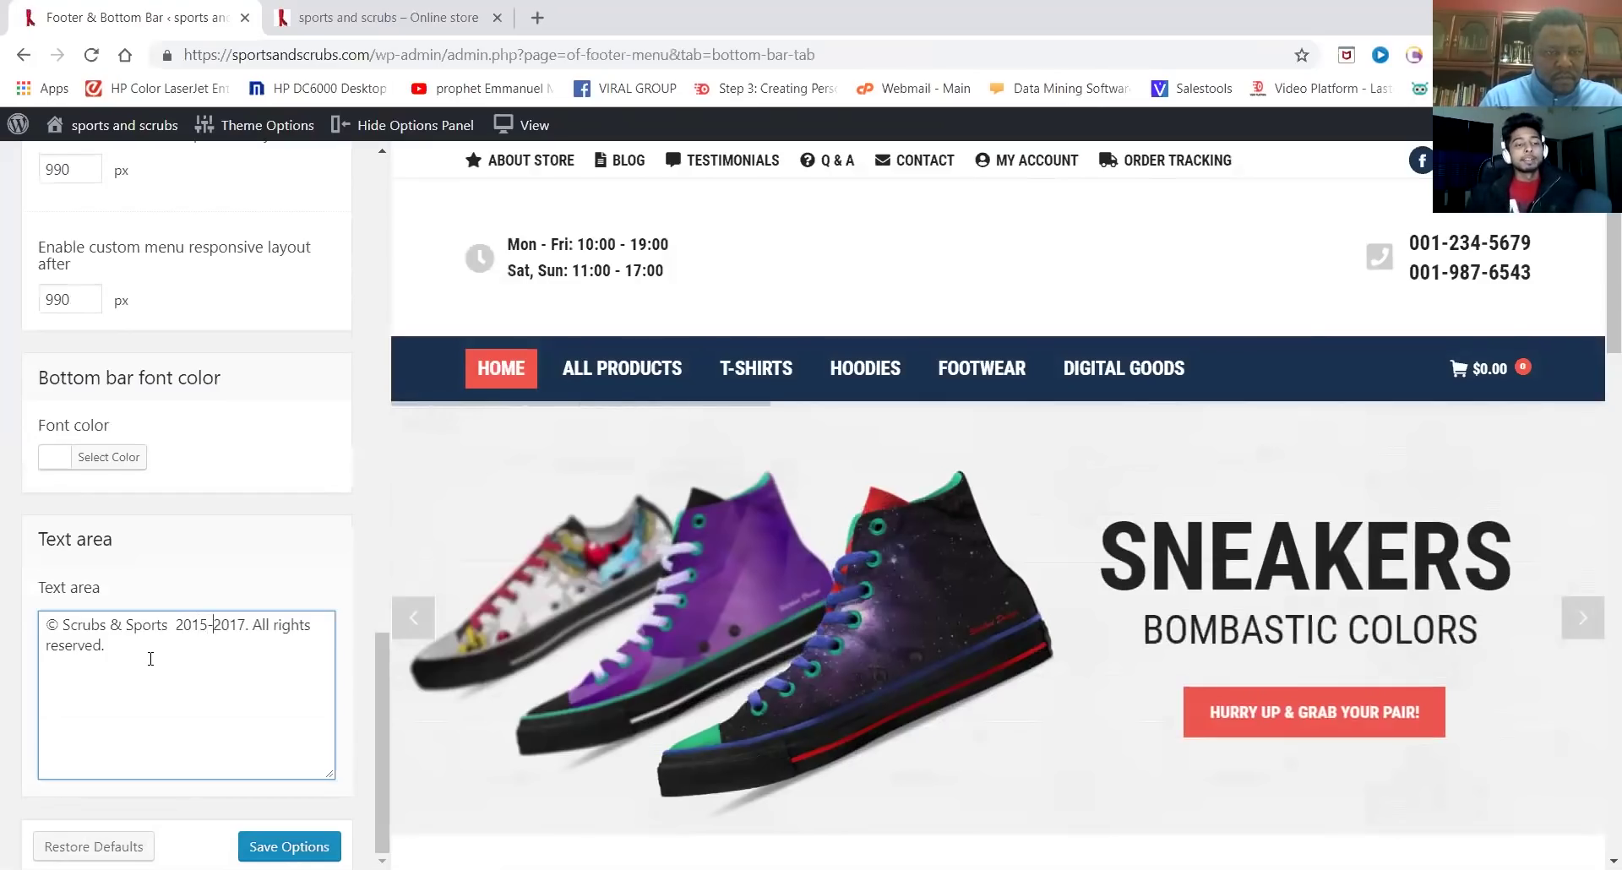
Change the end year of the bottom bar's copyright notice to 2019 and save the options
key("BackSpace")
type("9")
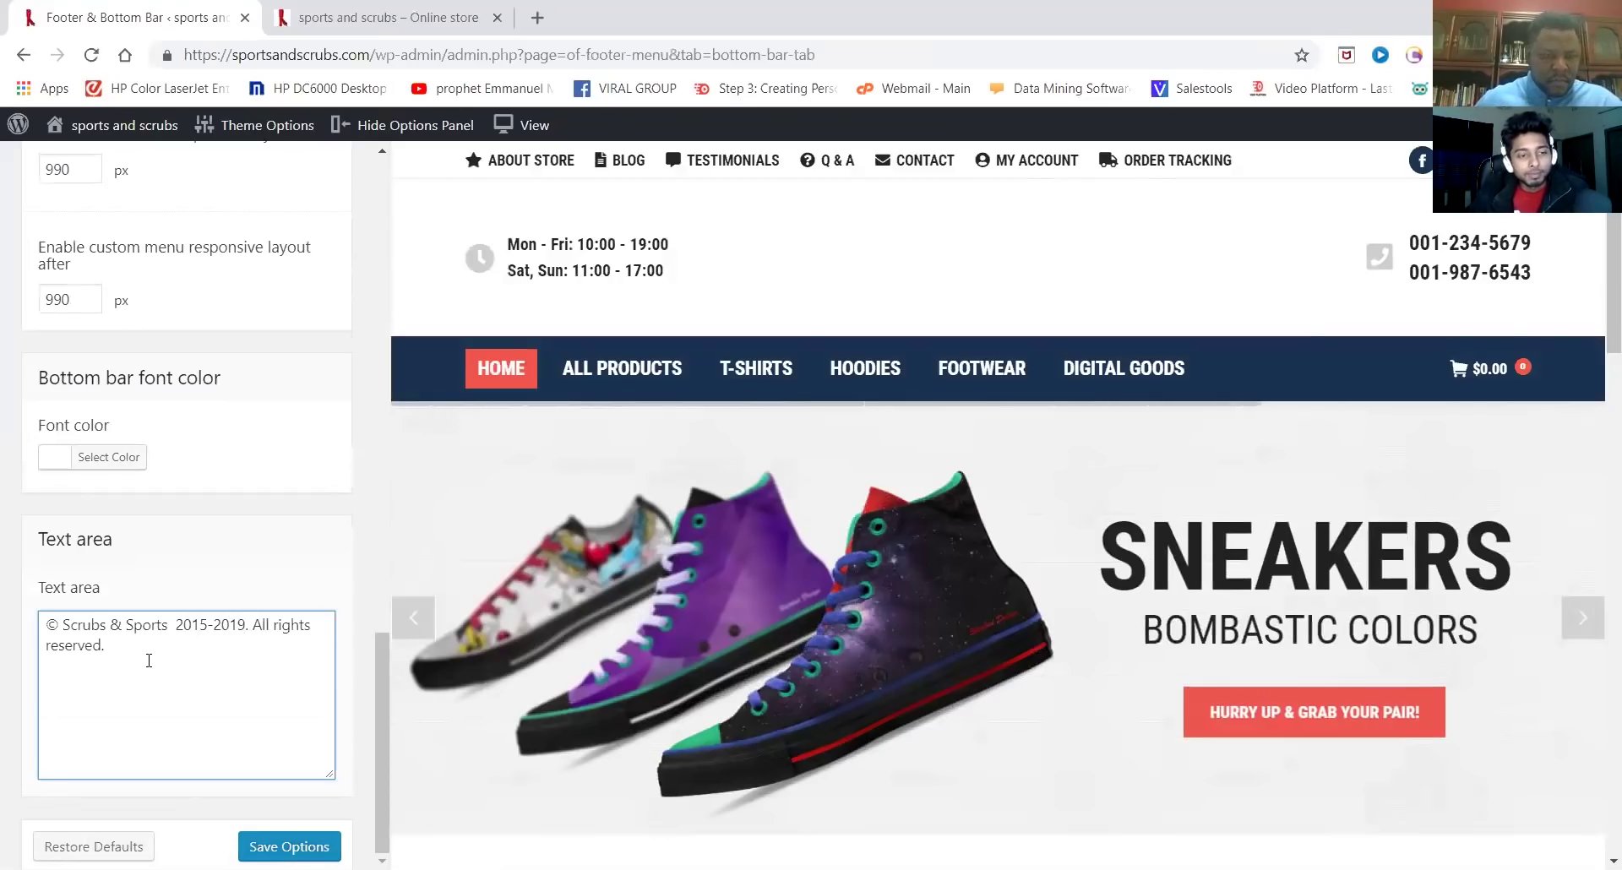
left_click(280, 845)
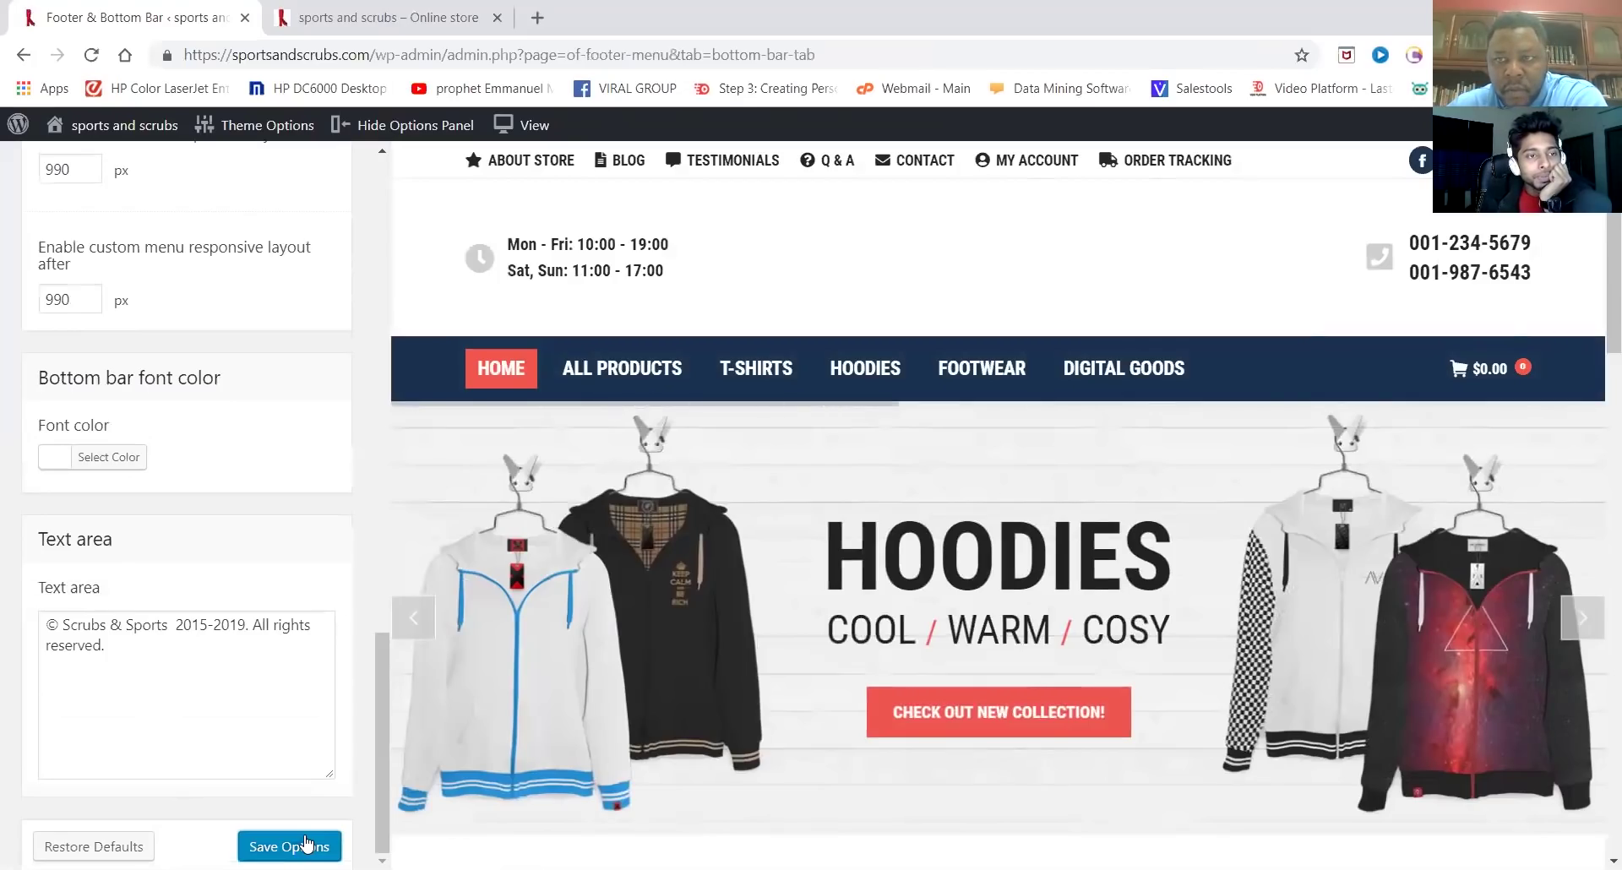
Open the Top Bar & Header theme options and look through the Header settings, including background, decoration and menu background
mouse_move(268, 133)
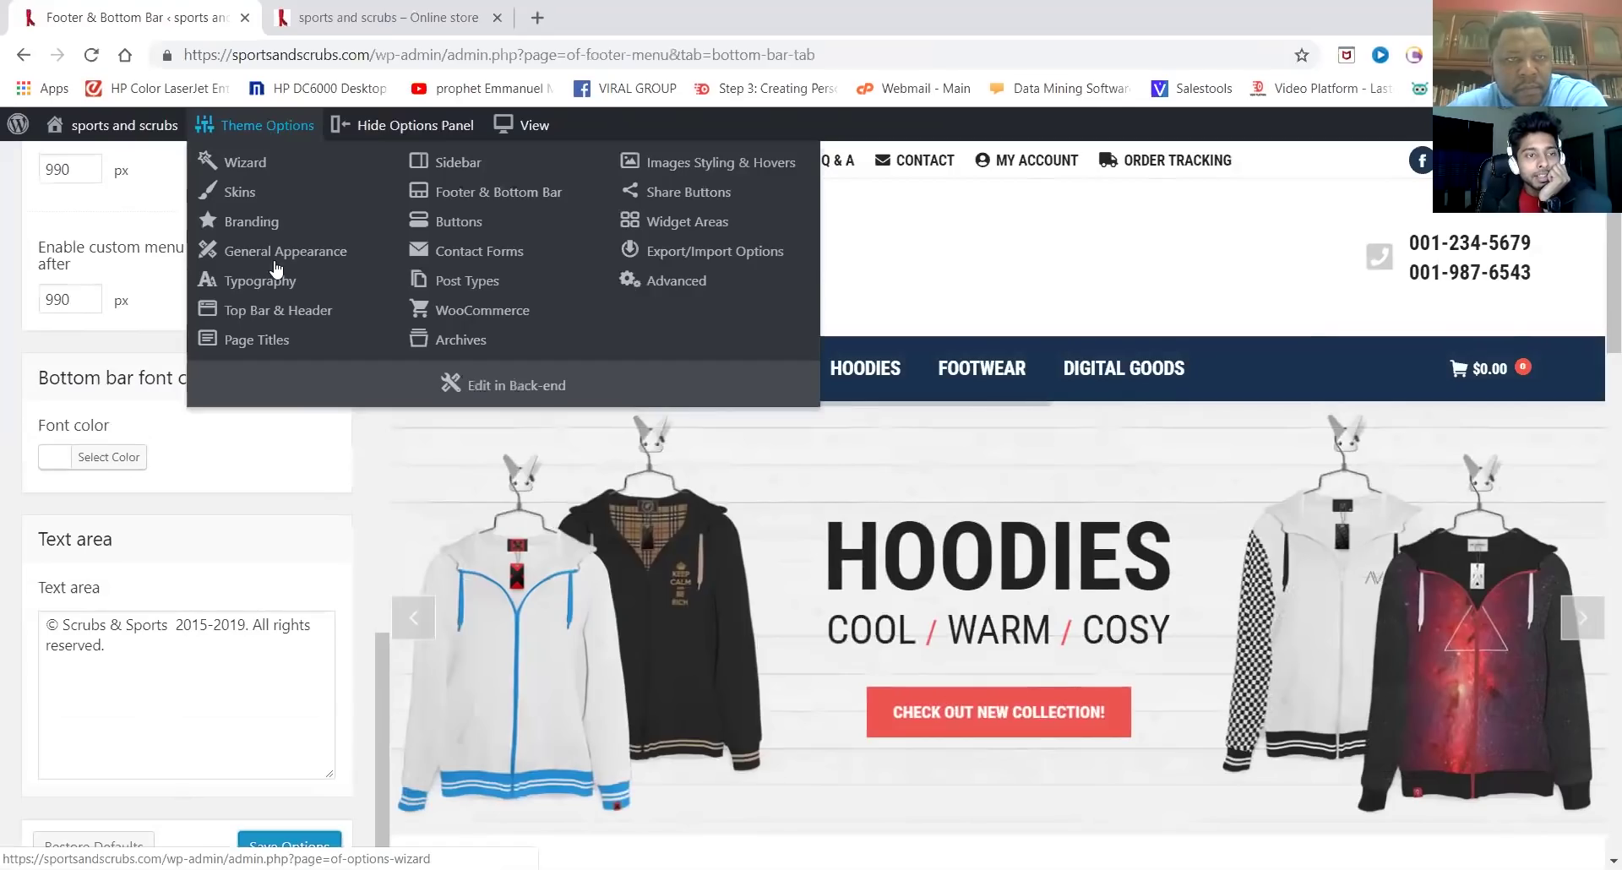
left_click(272, 318)
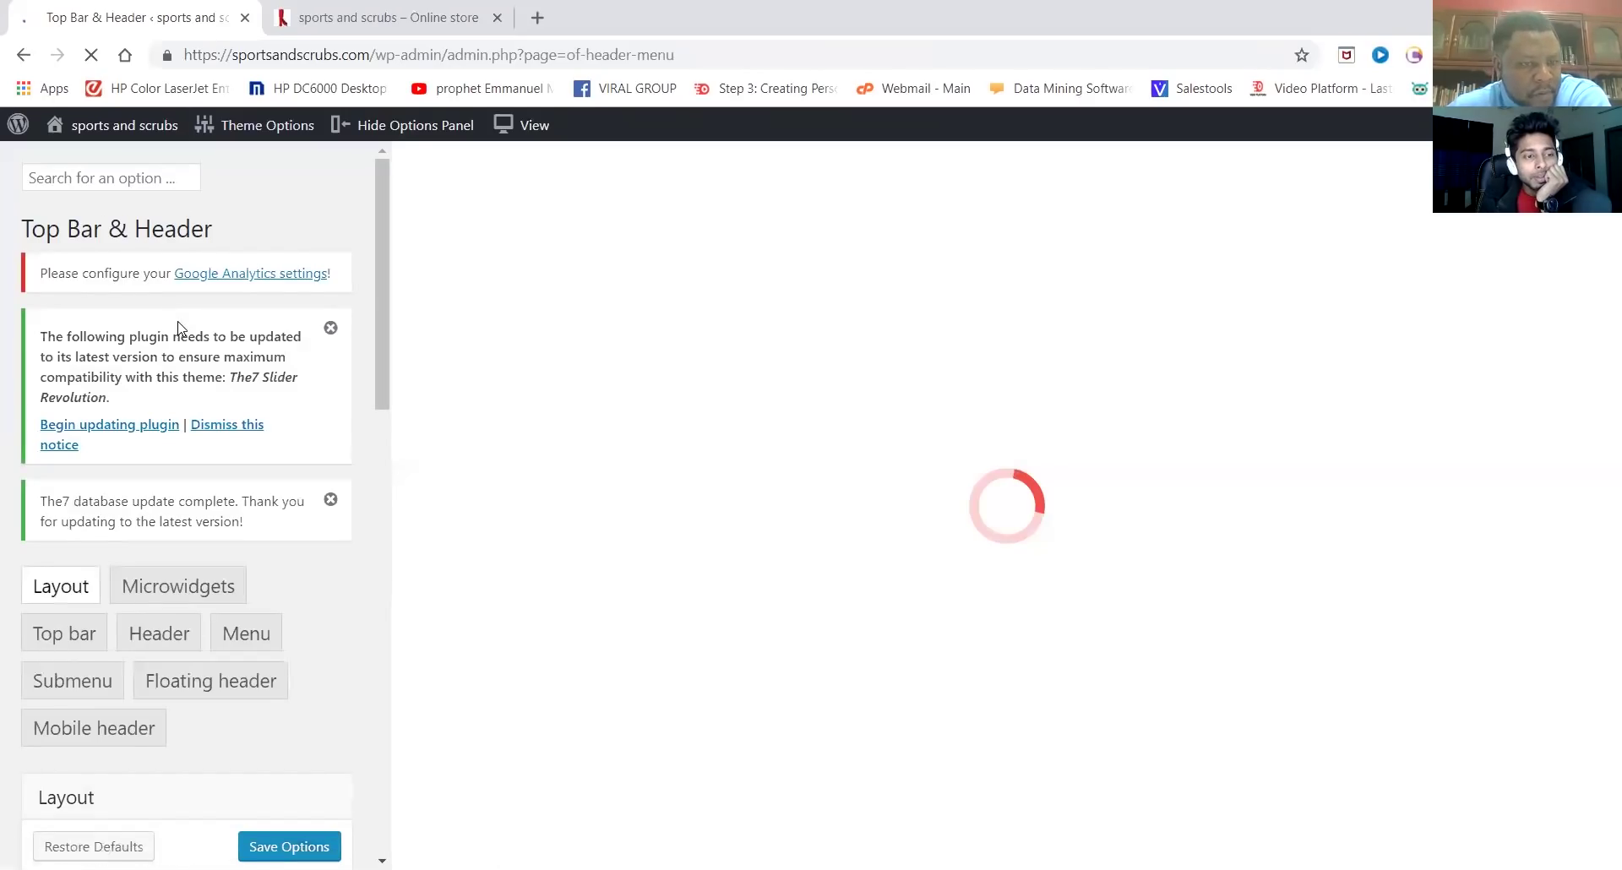
scroll(177, 448, "down", 1)
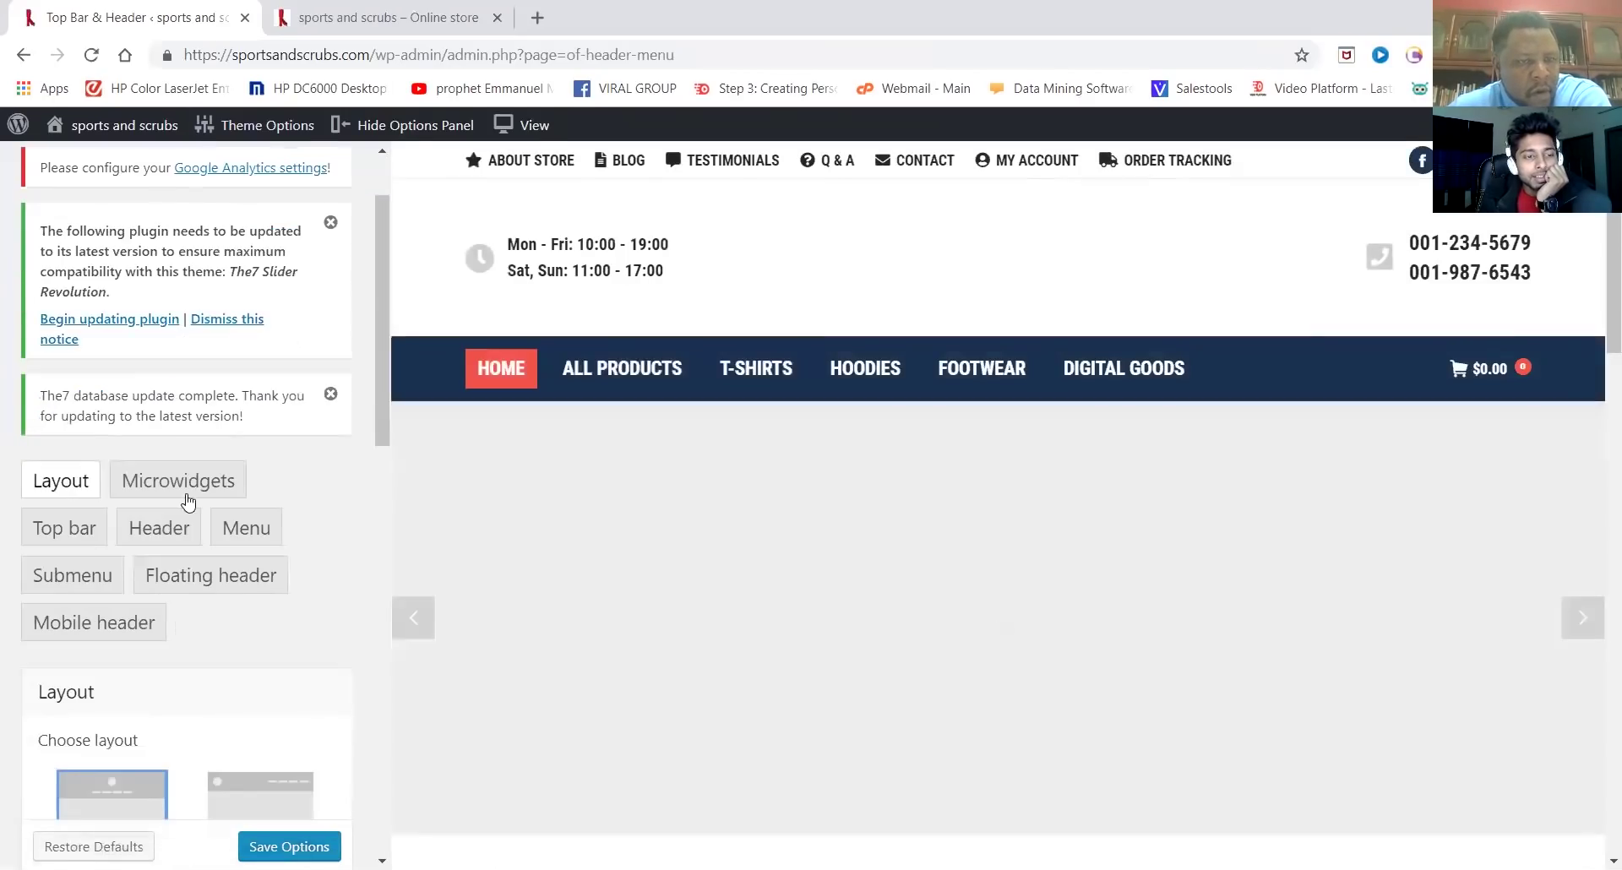
left_click(155, 531)
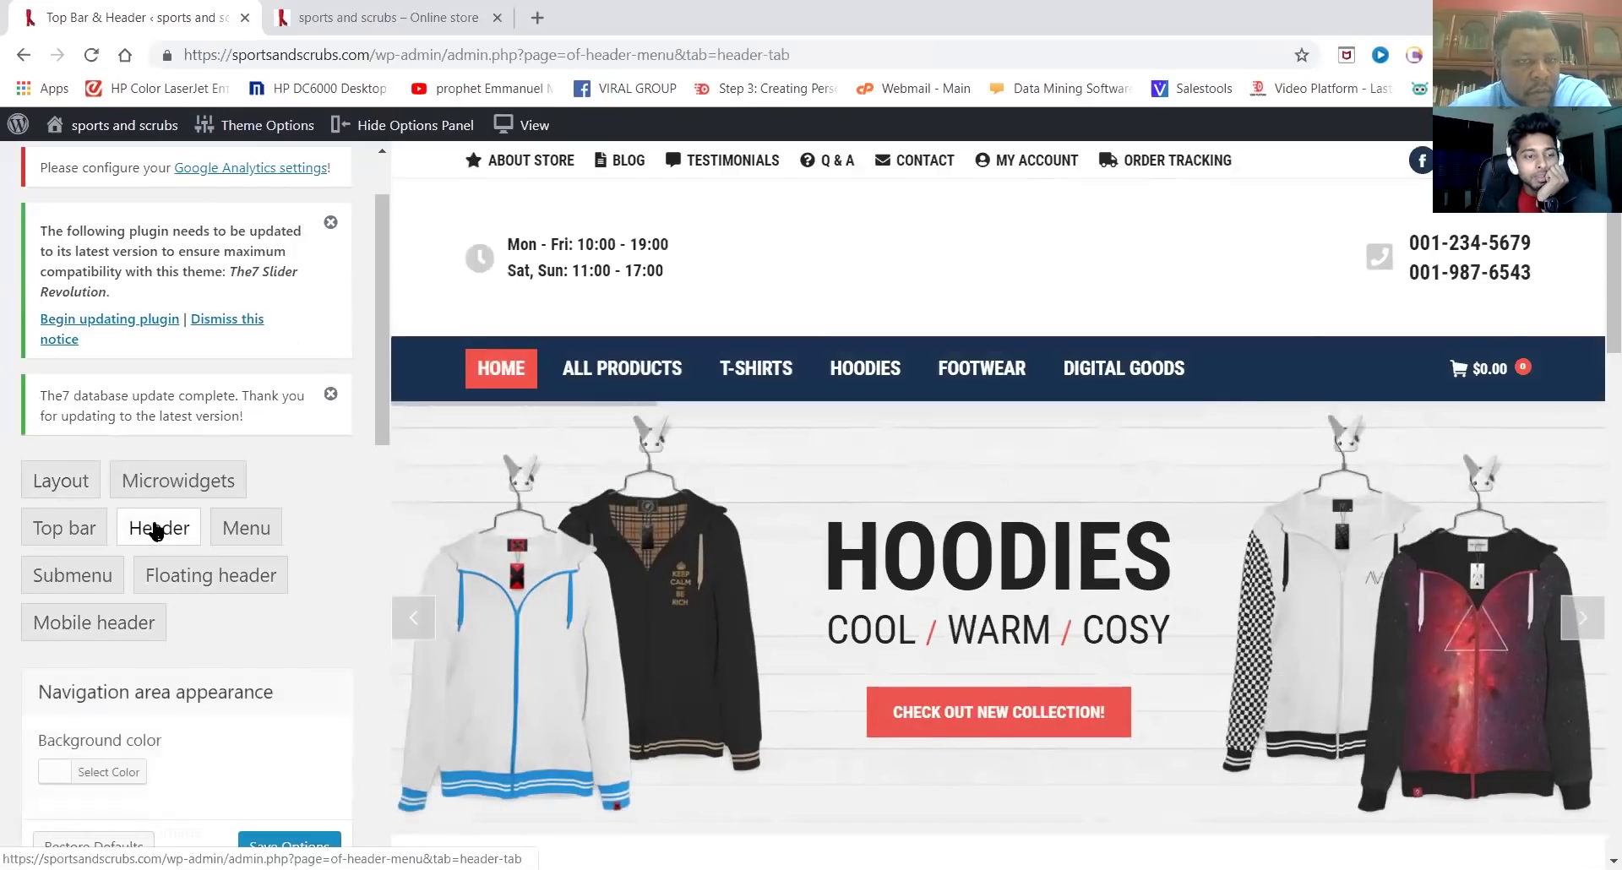
scroll(156, 531, "down", 4)
scroll(153, 524, "down", 3)
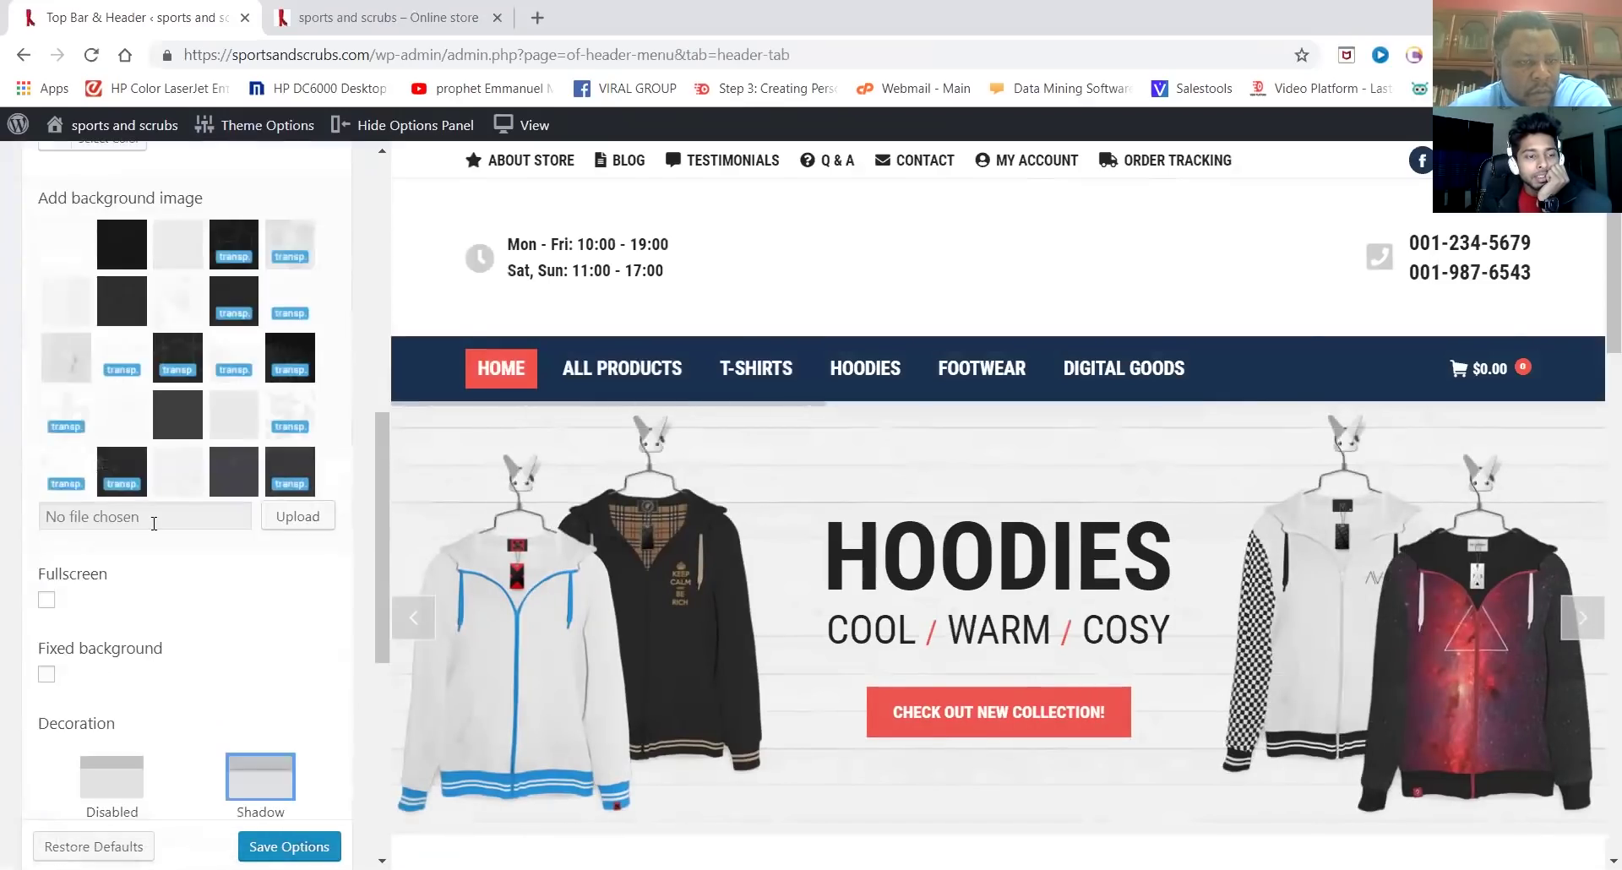
scroll(154, 524, "down", 6)
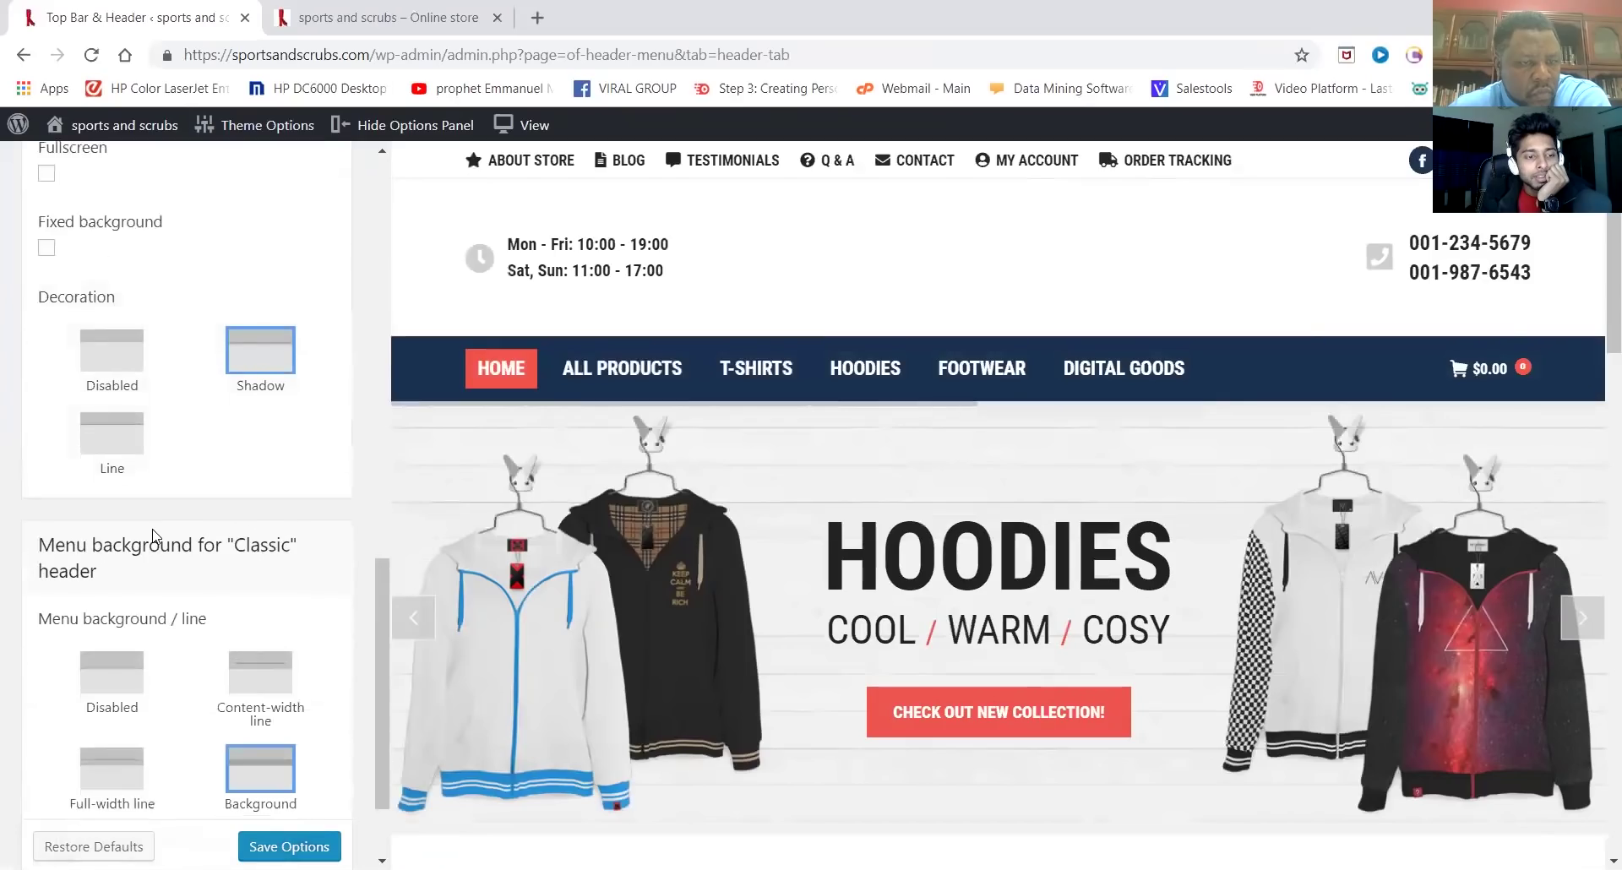
scroll(154, 537, "up", 12)
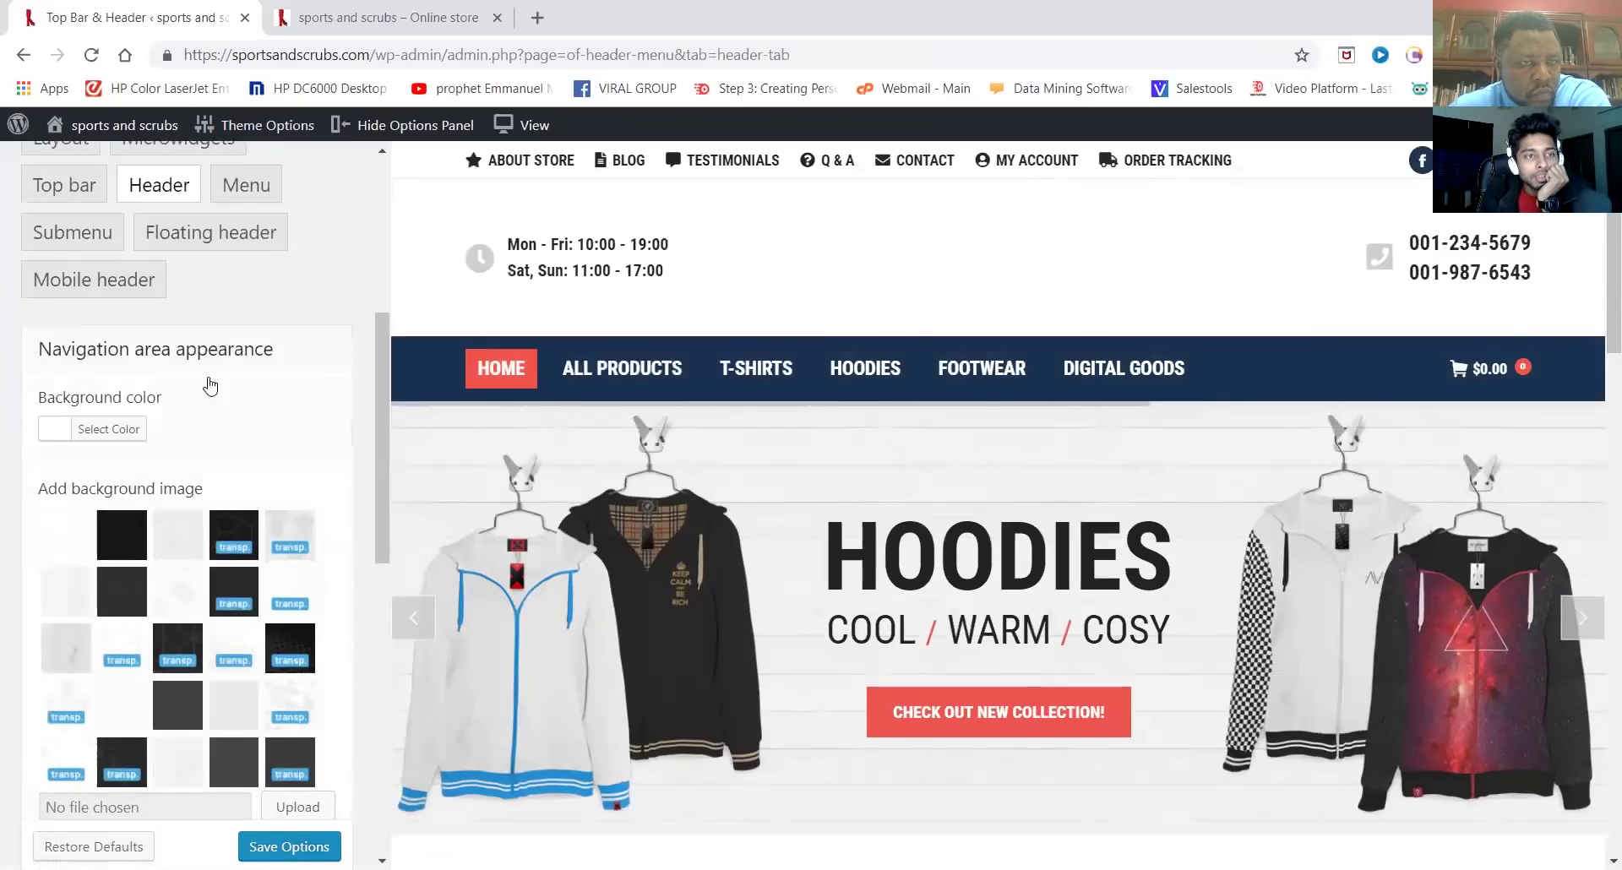
mouse_move(249, 127)
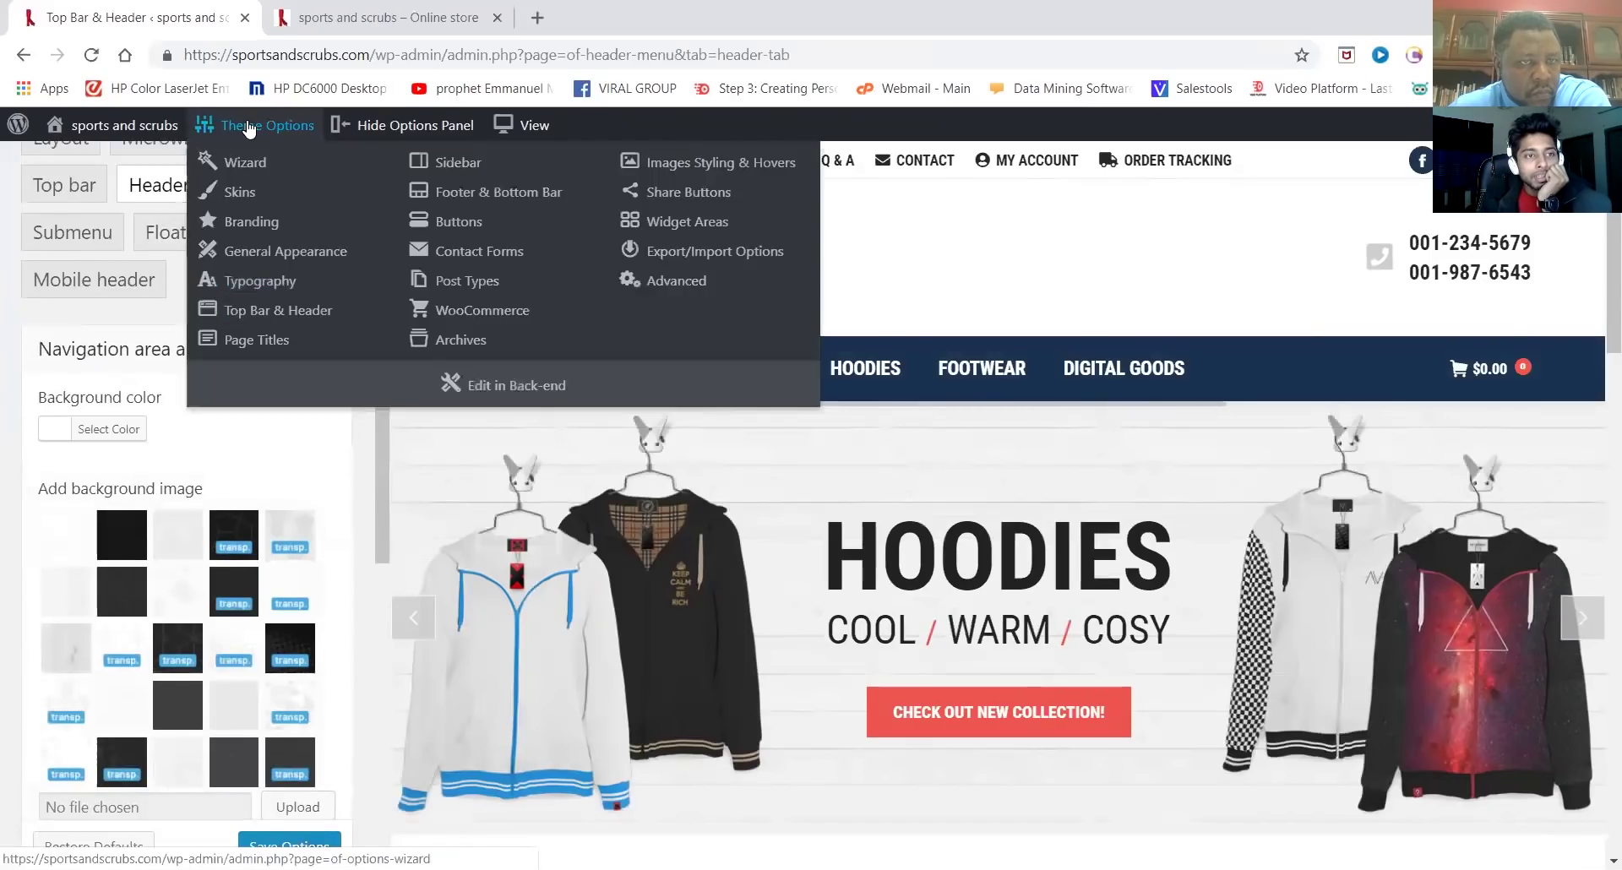
Open the Branding theme options and look through the logo, floating navigation, mobile header, bottom bar and copyright settings
left_click(246, 218)
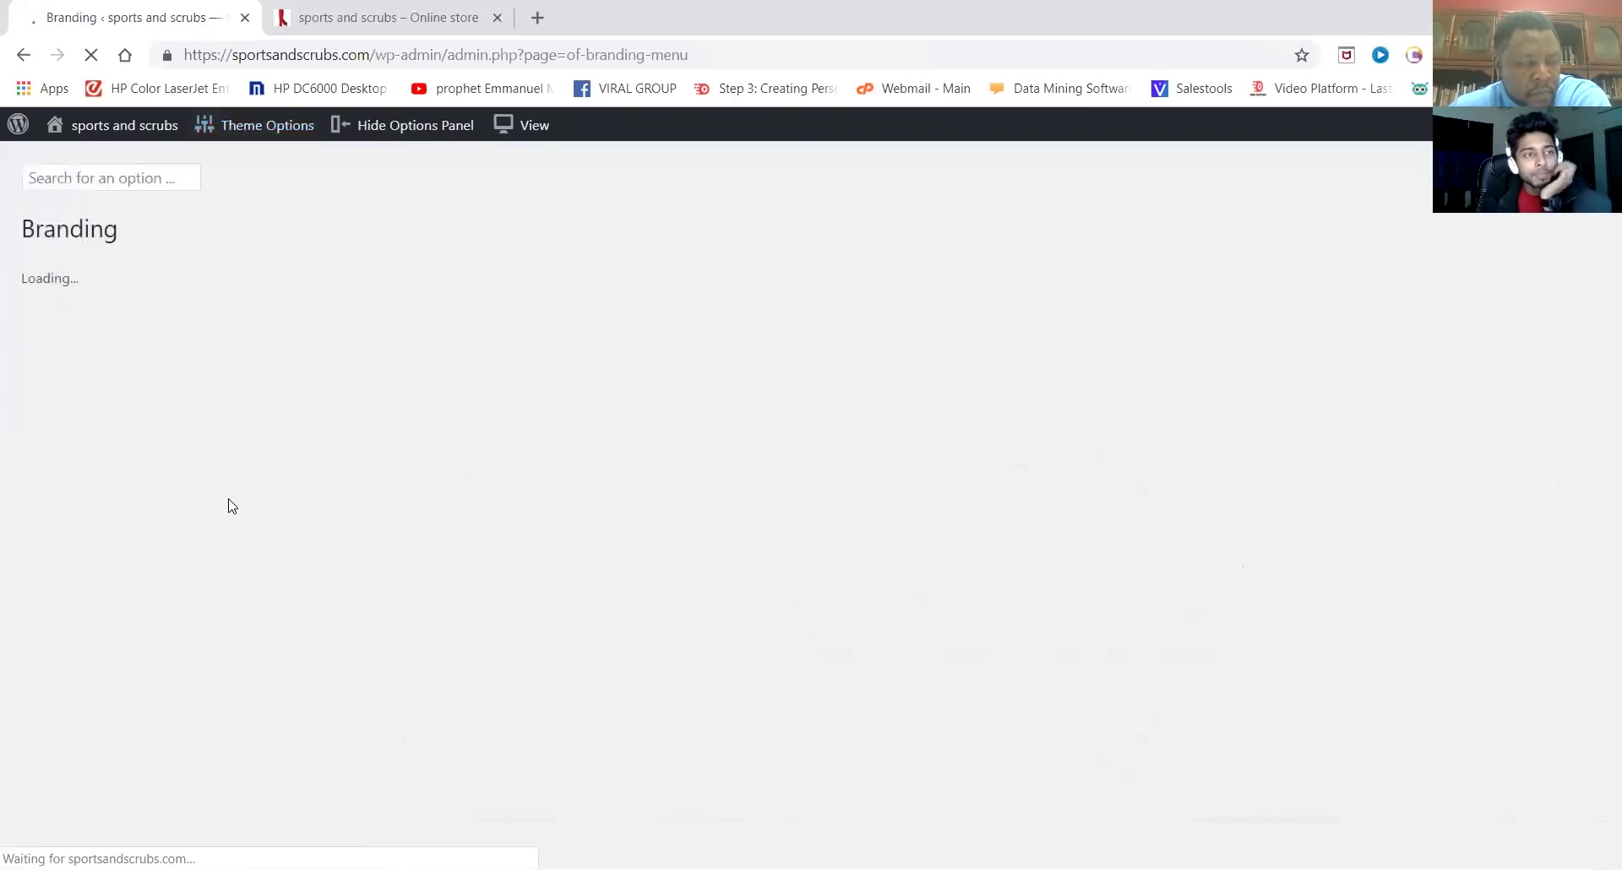
scroll(194, 540, "down", 6)
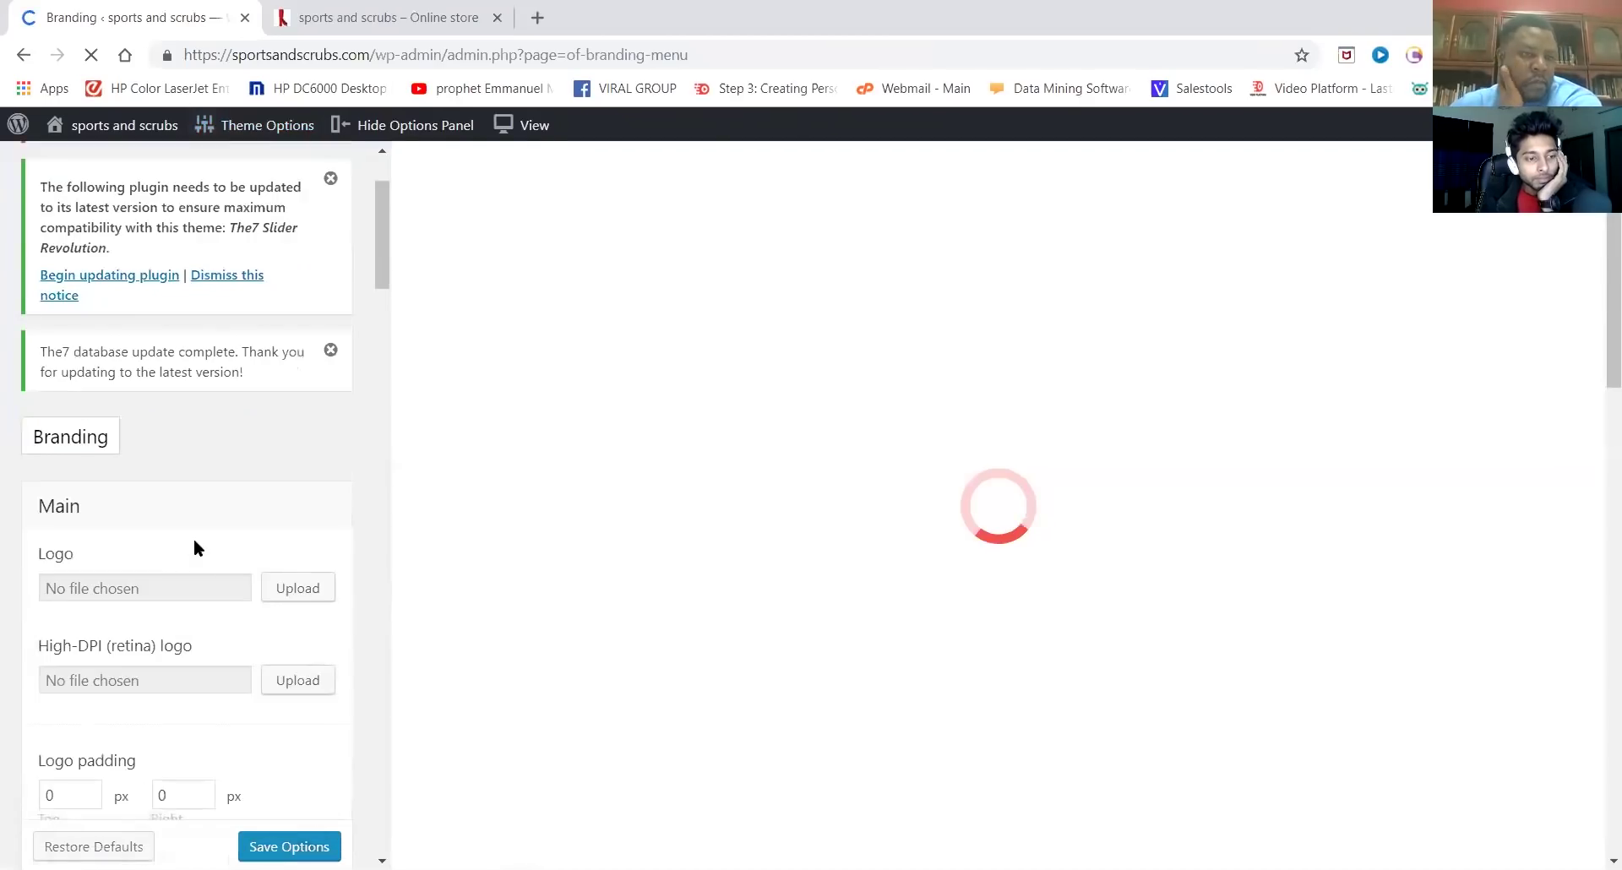
scroll(194, 541, "down", 5)
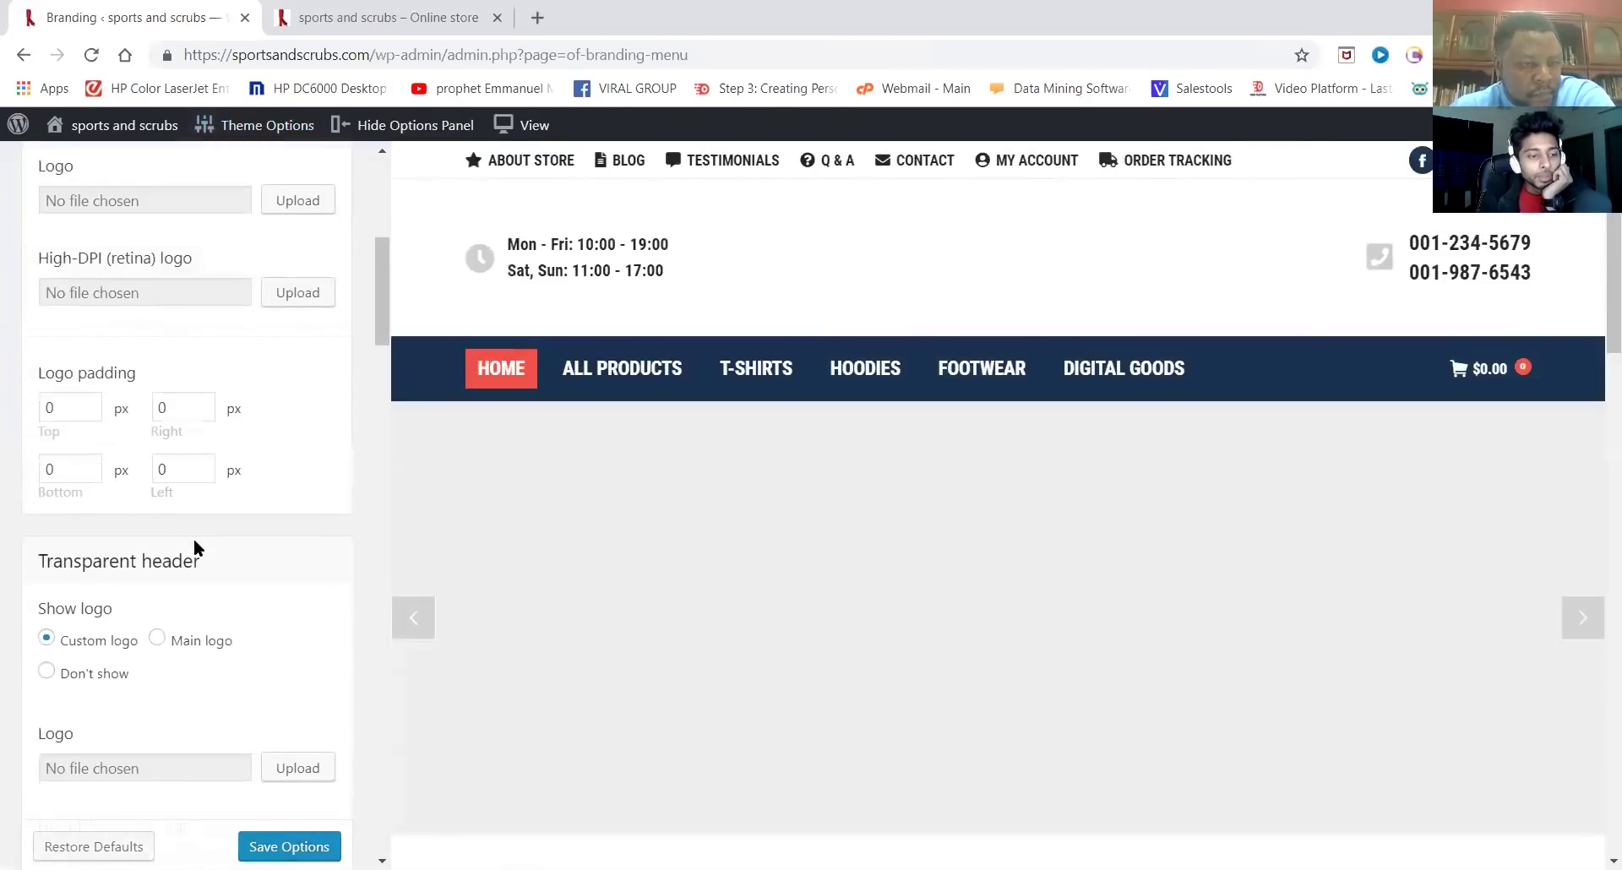
scroll(196, 549, "down", 10)
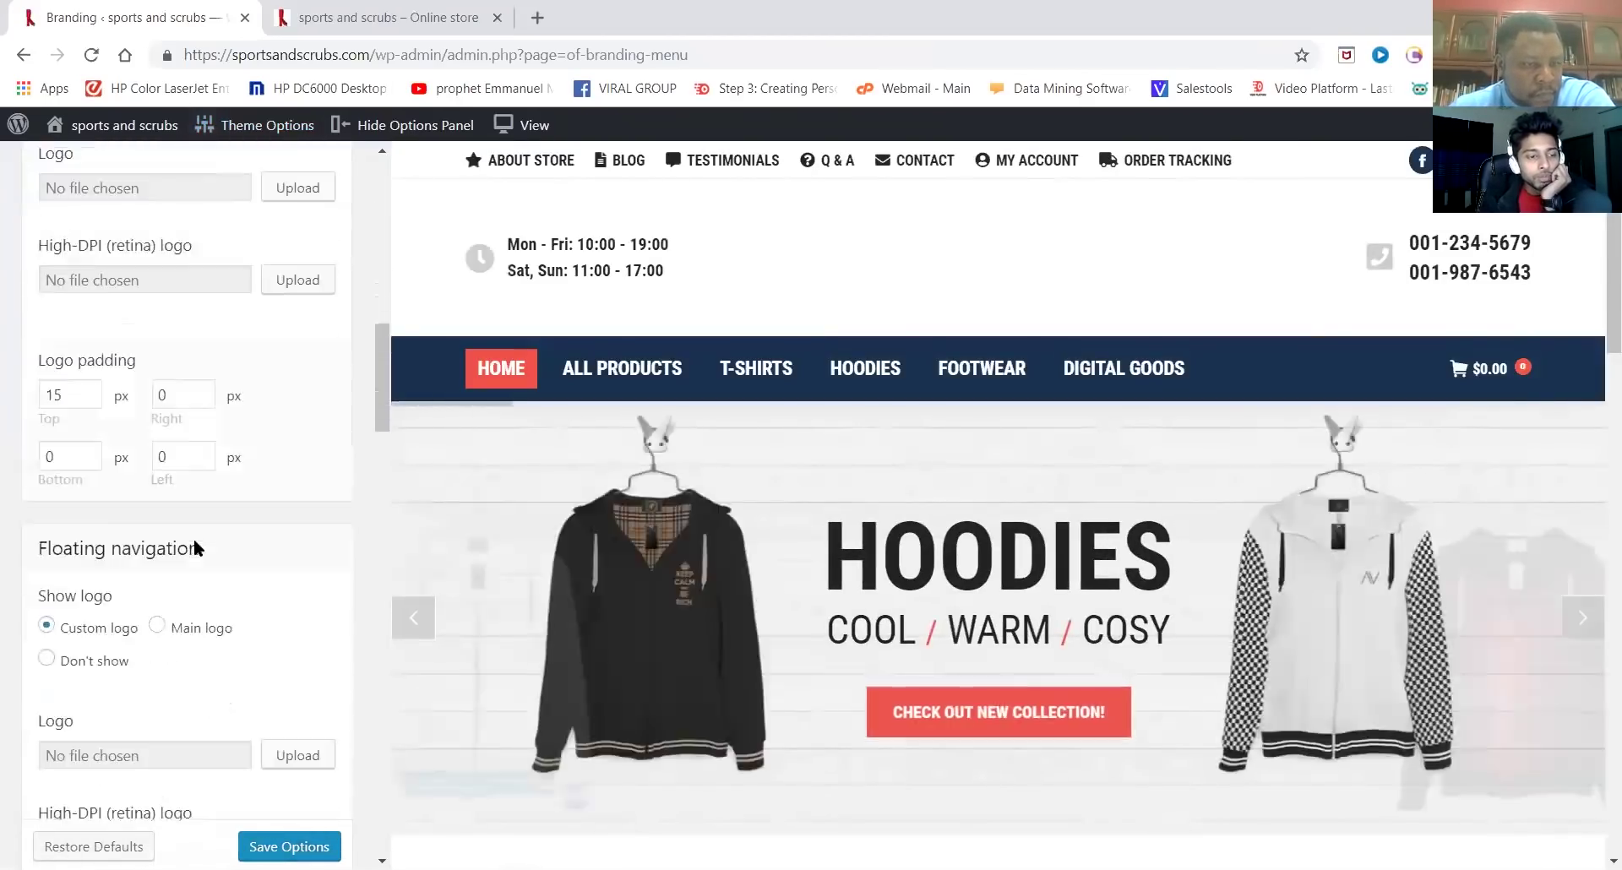
scroll(194, 540, "down", 8)
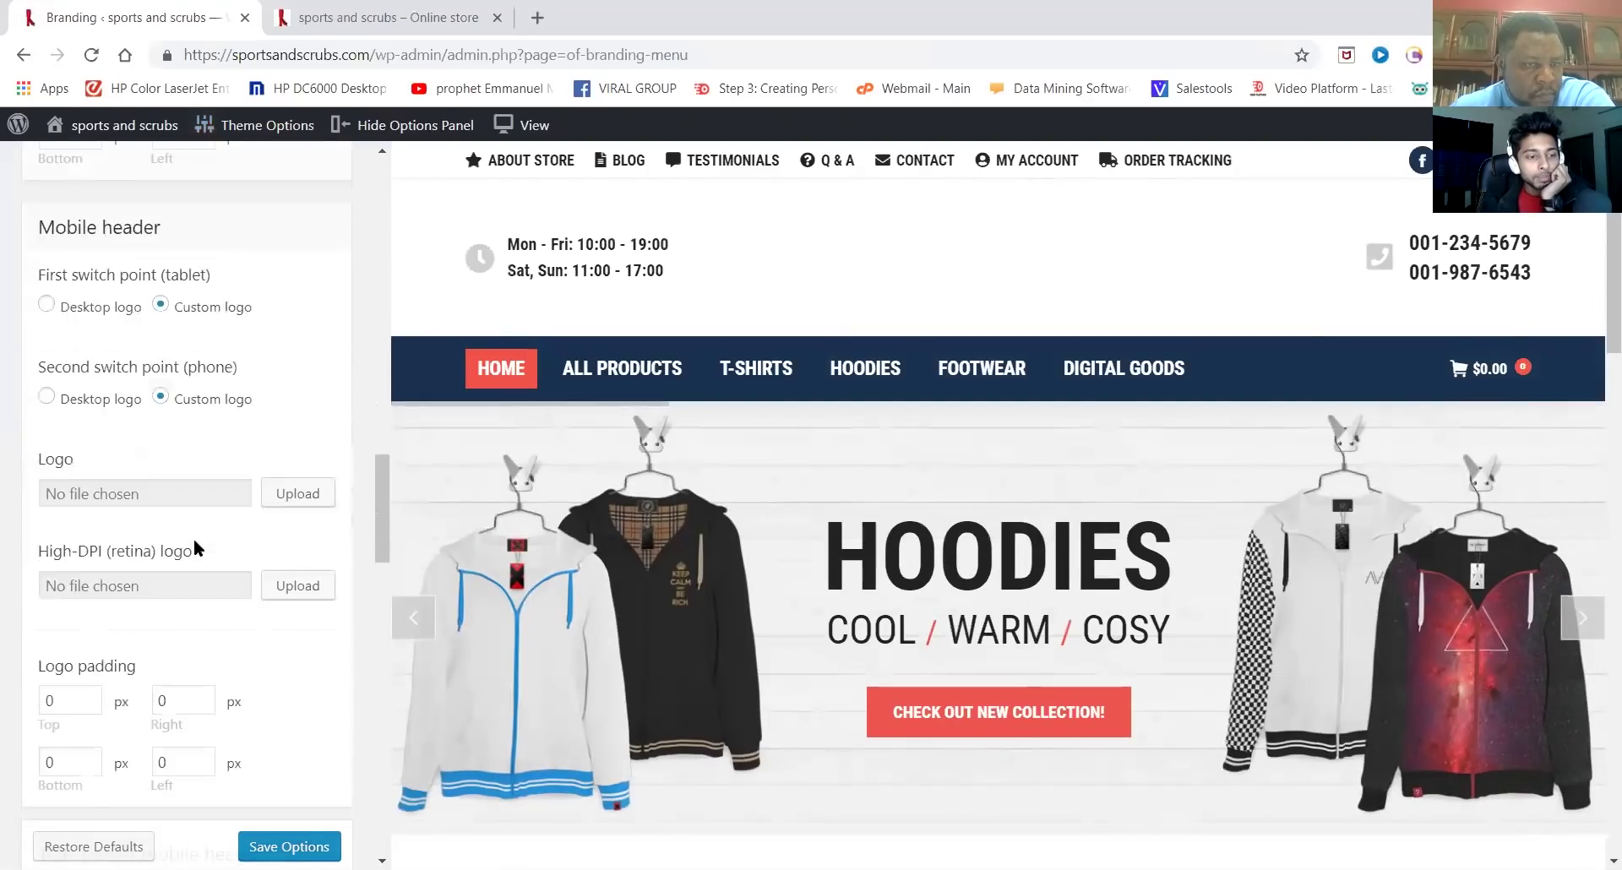
scroll(195, 548, "down", 8)
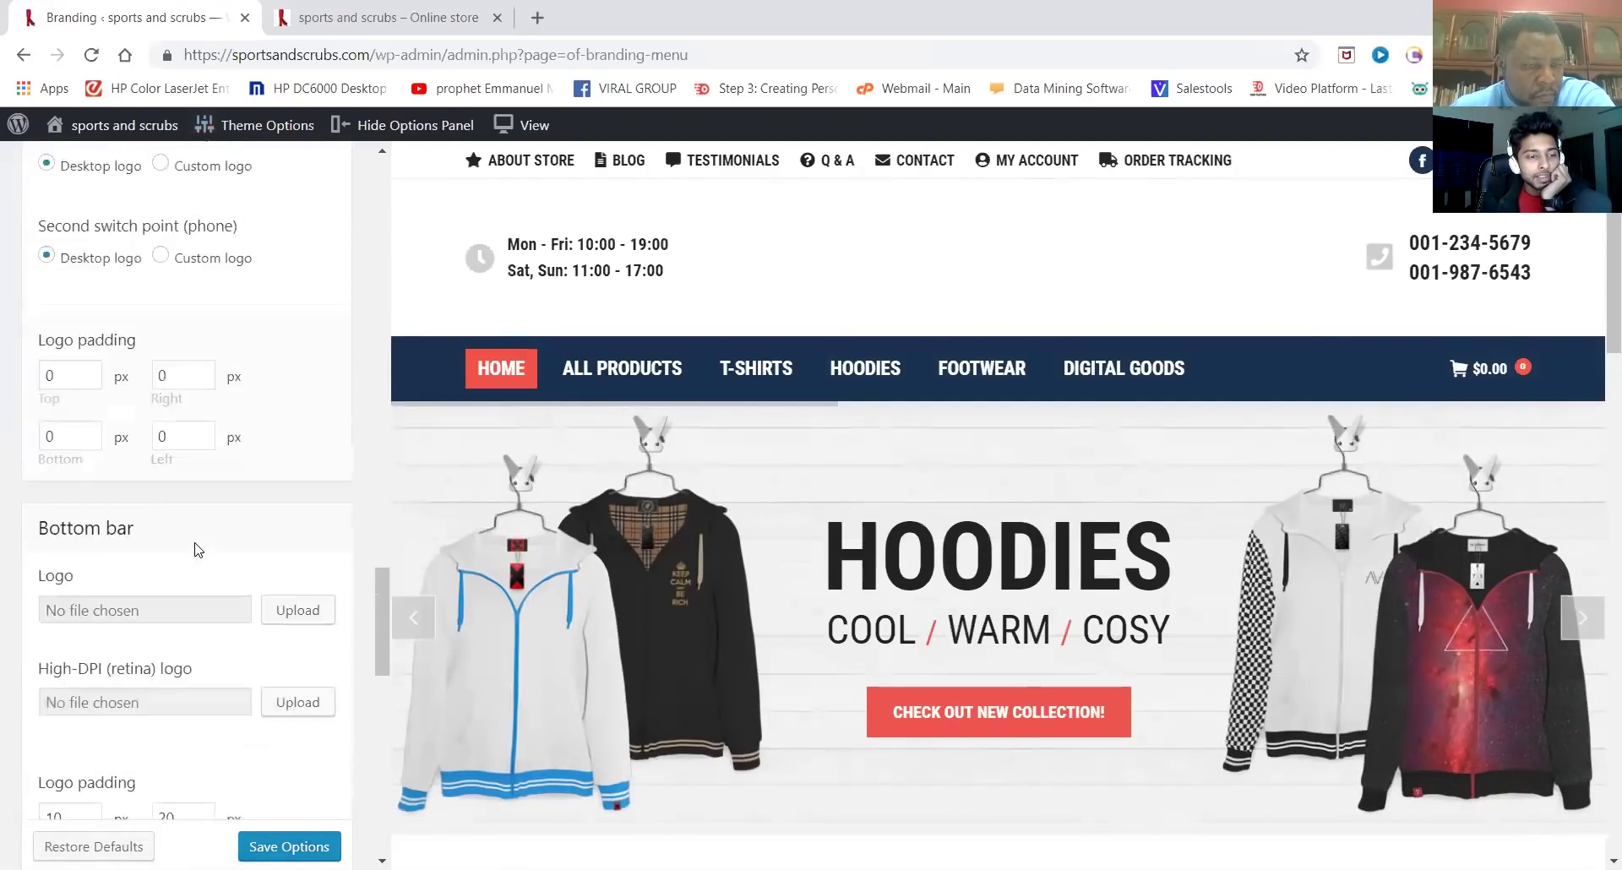
scroll(196, 549, "down", 8)
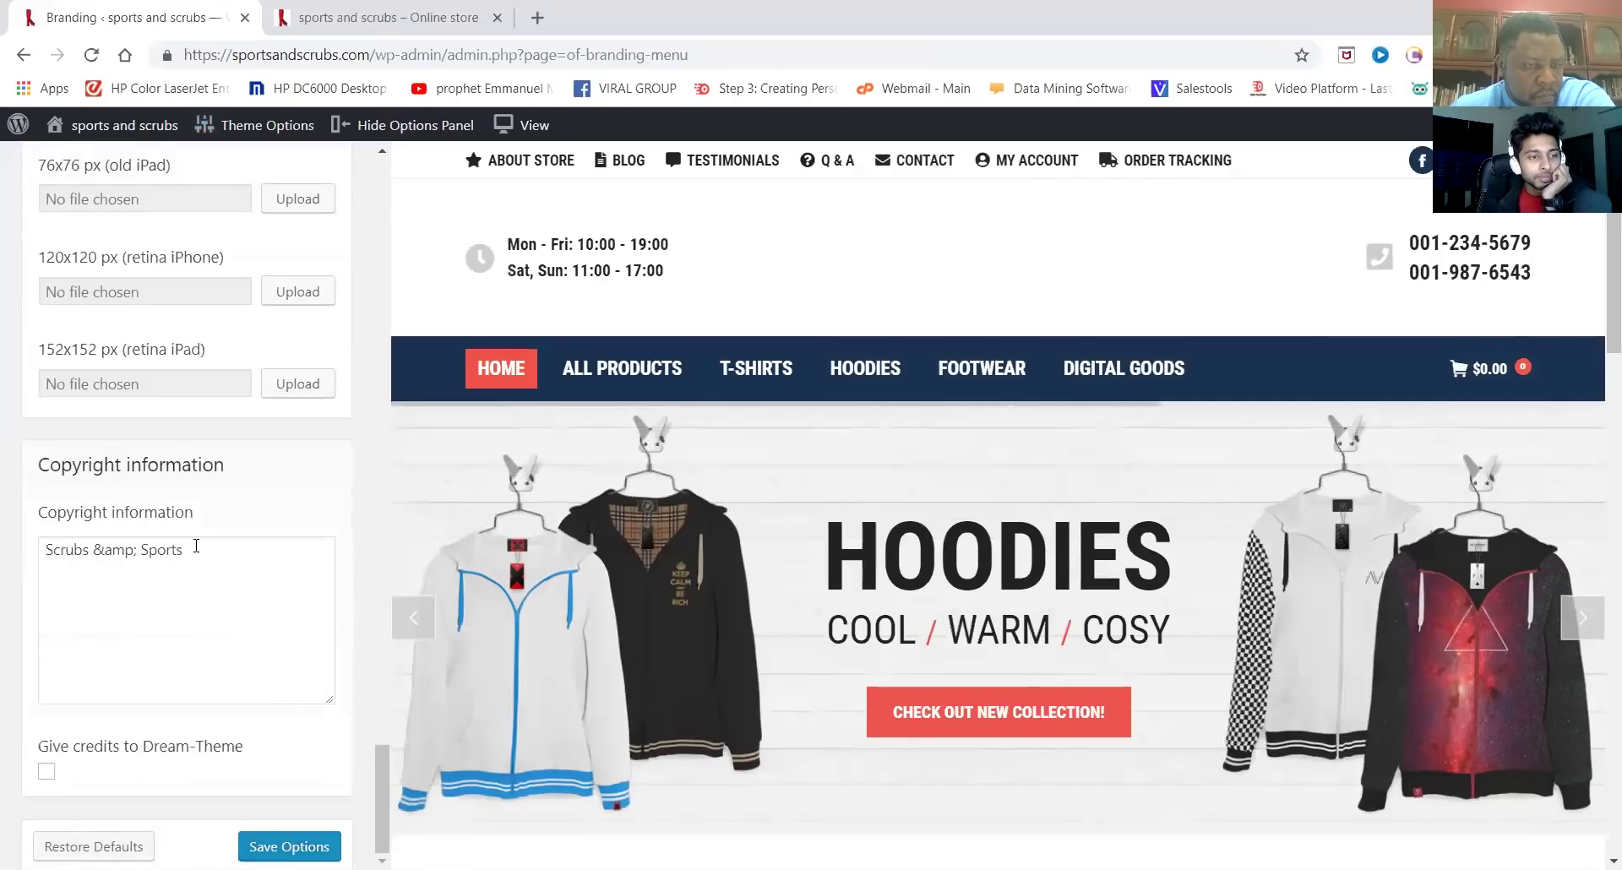
scroll(196, 546, "up", 15)
Open the Contact Forms theme options and look through the form appearance, message and recipient e-mail settings
mouse_move(251, 127)
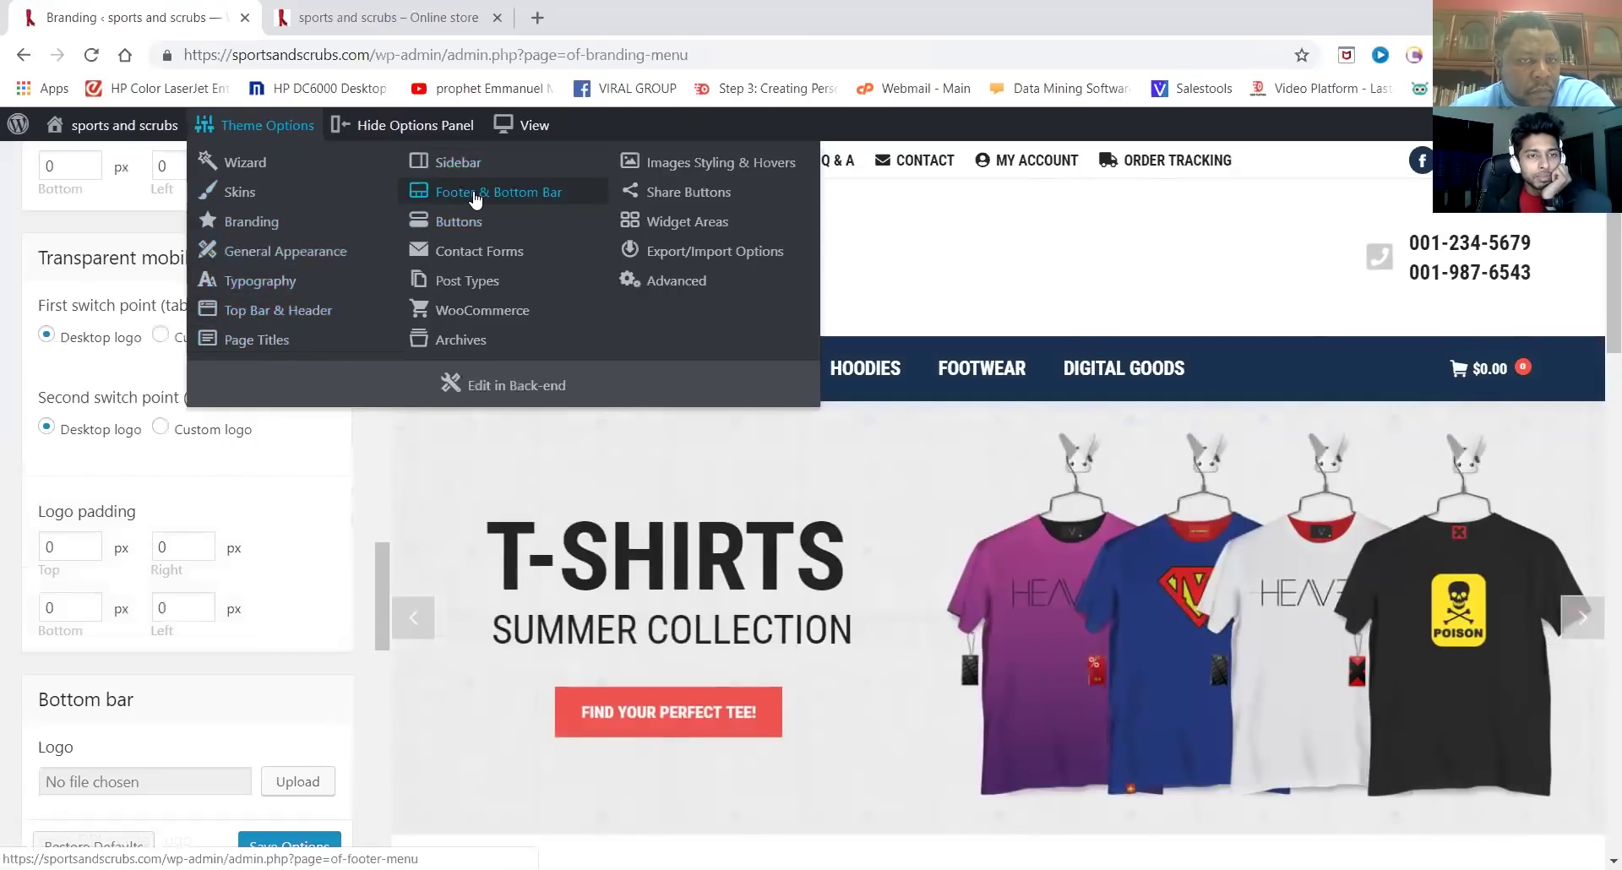
left_click(460, 263)
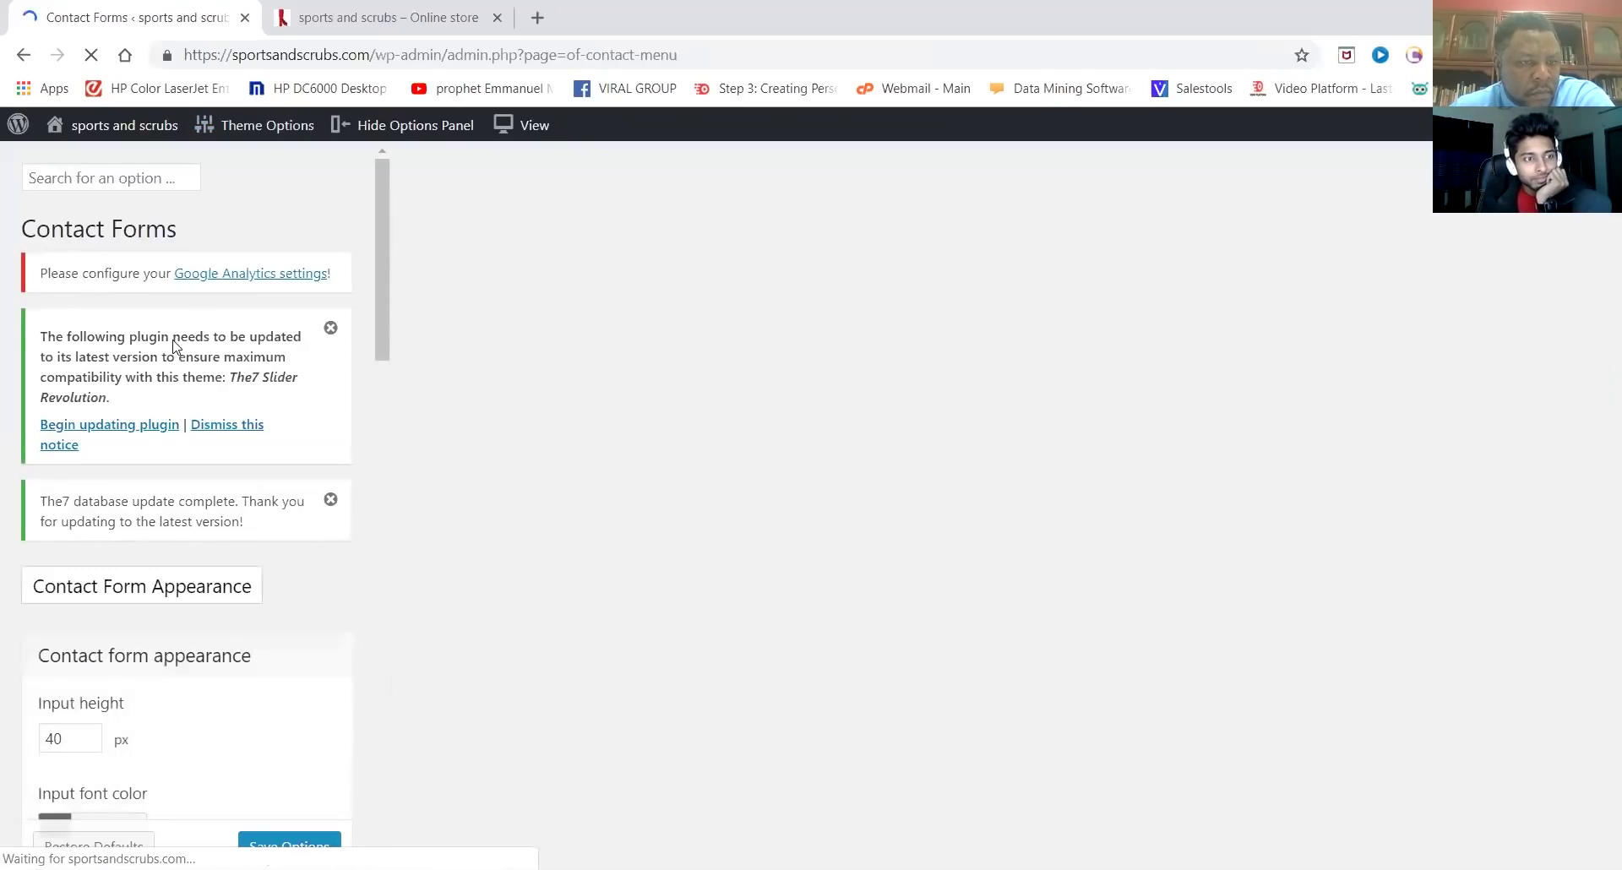
scroll(183, 364, "down", 4)
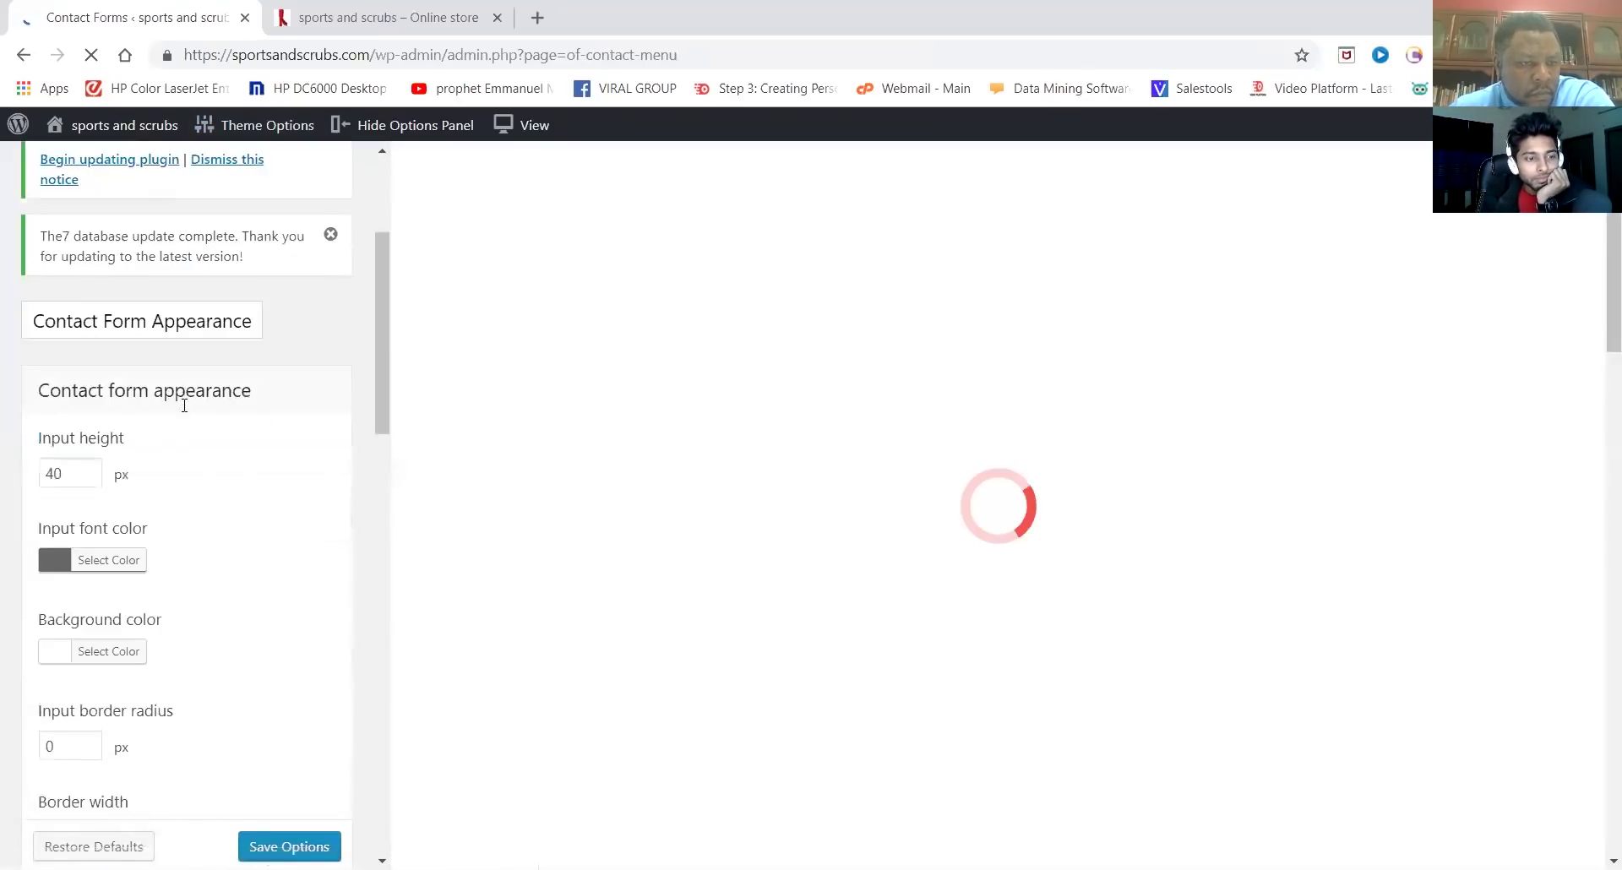
scroll(185, 417, "down", 7)
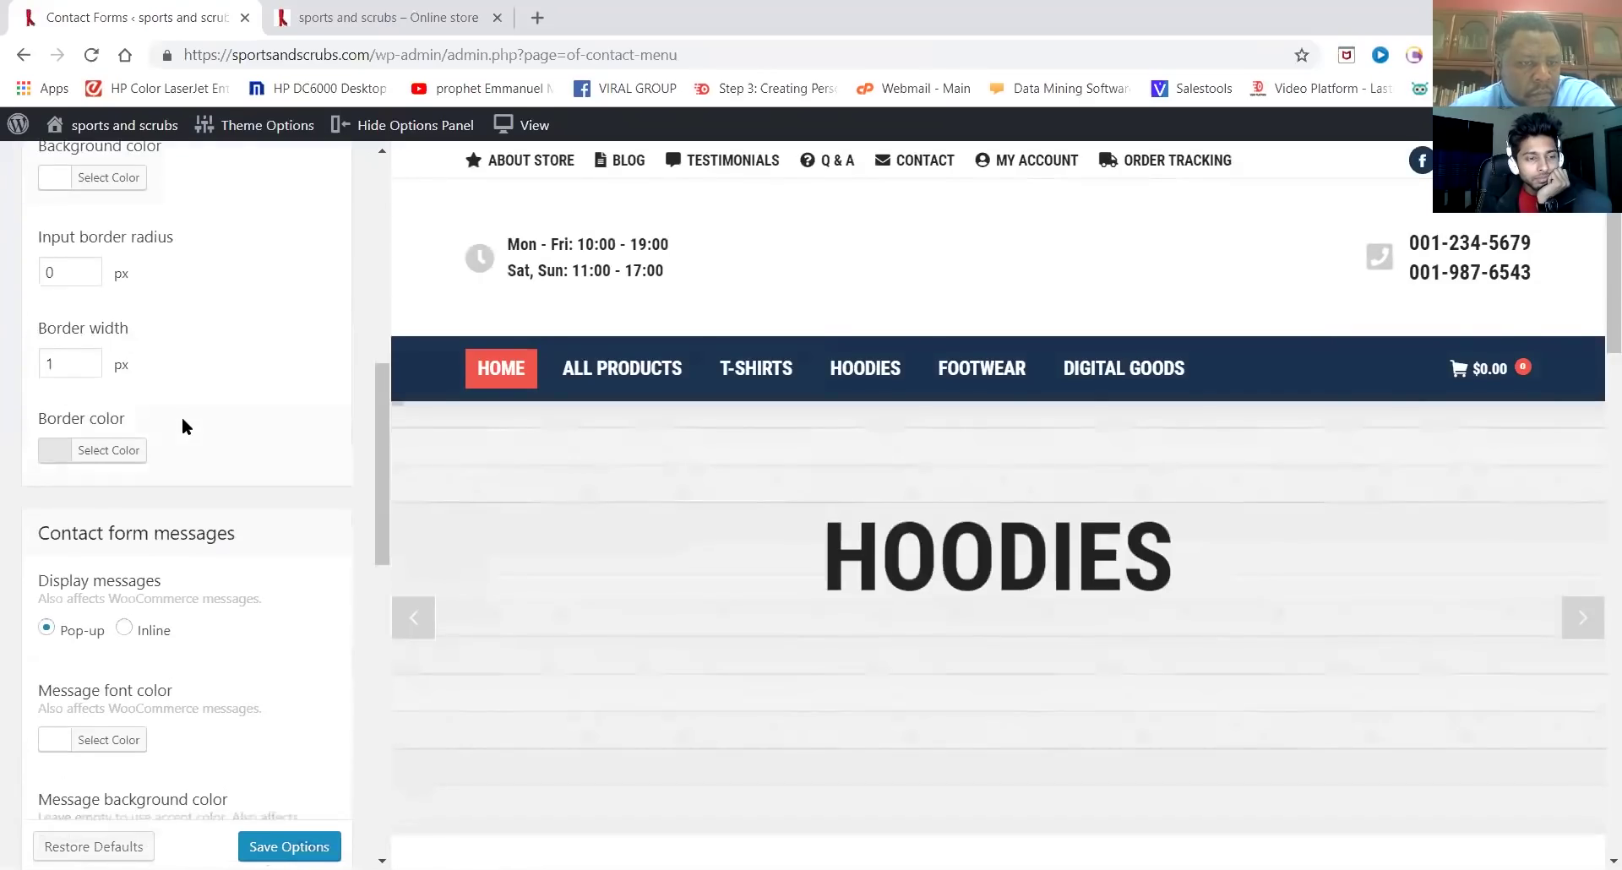
scroll(180, 417, "down", 4)
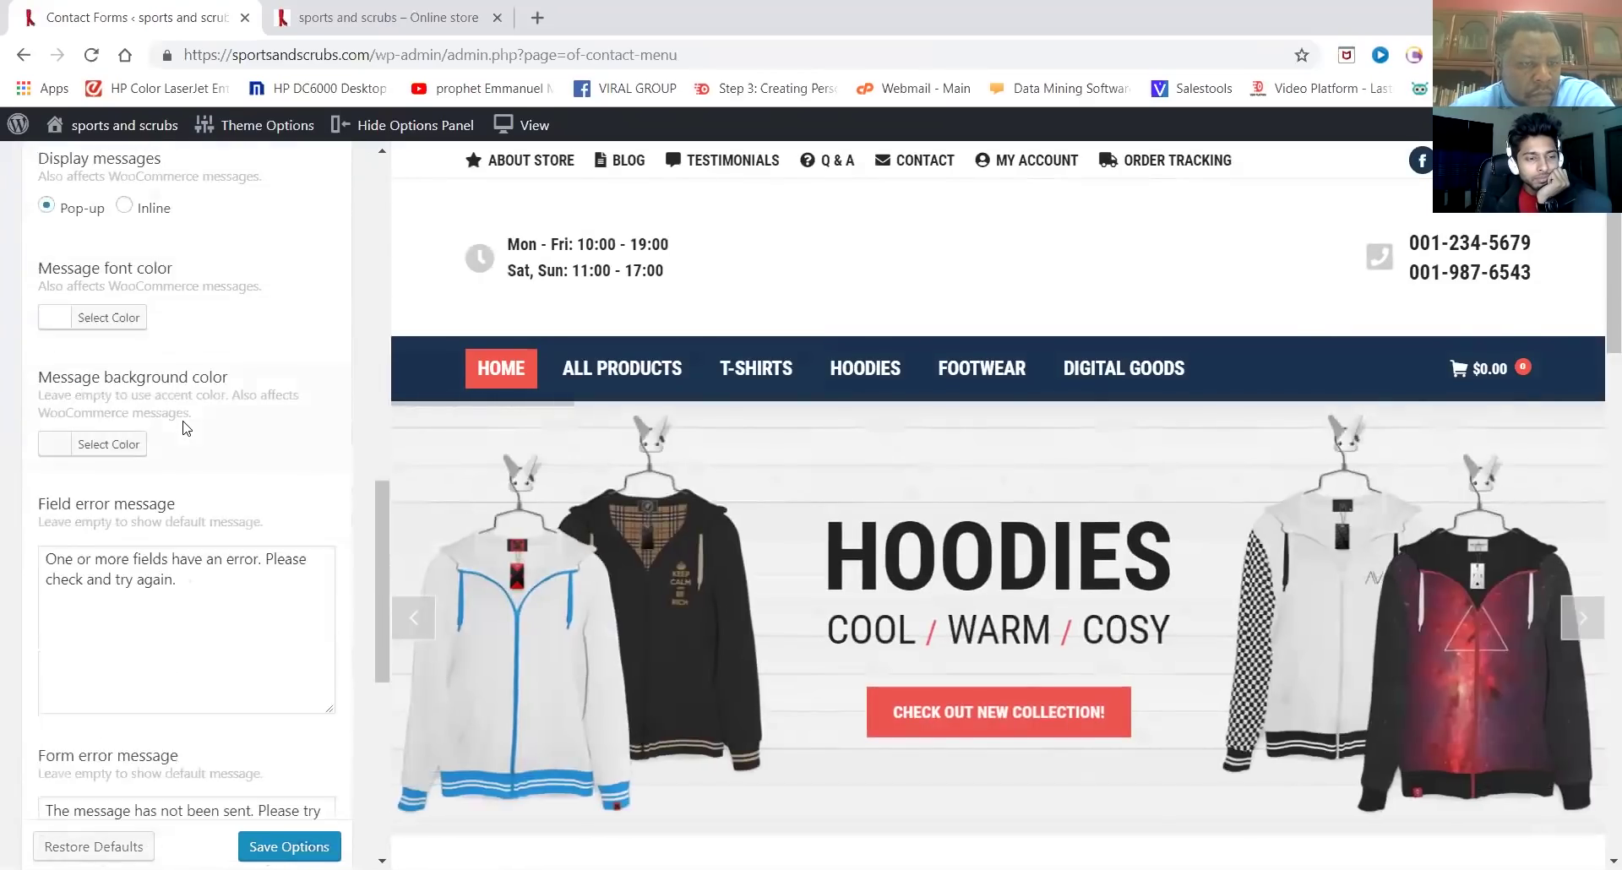
scroll(184, 422, "down", 1)
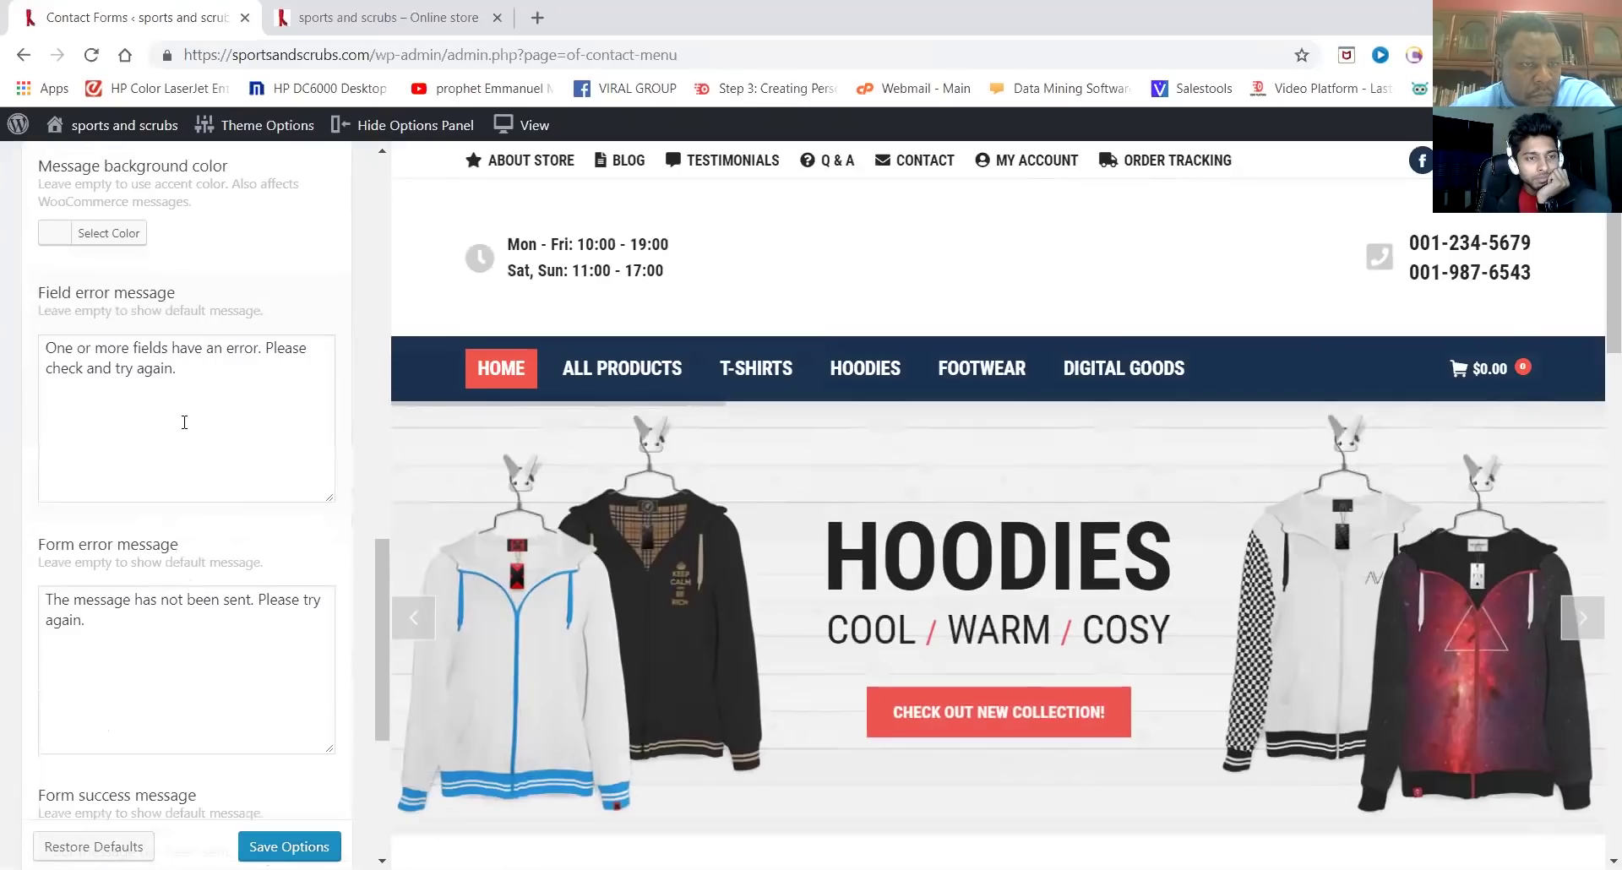
scroll(184, 422, "down", 4)
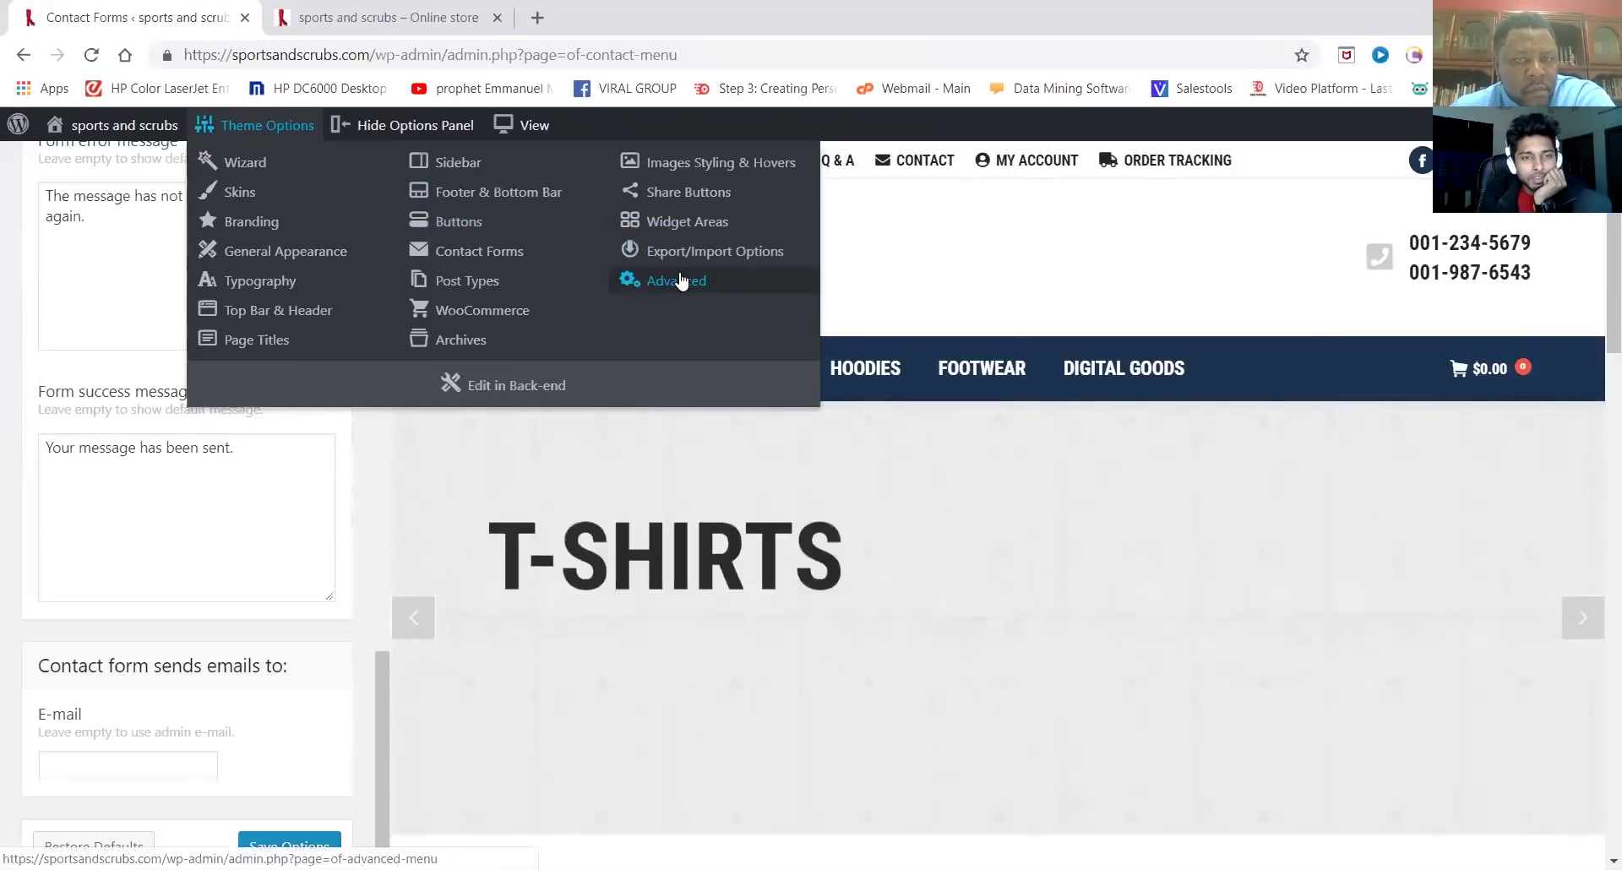
Open the Advanced theme options and check which settings sections they offer
left_click(680, 279)
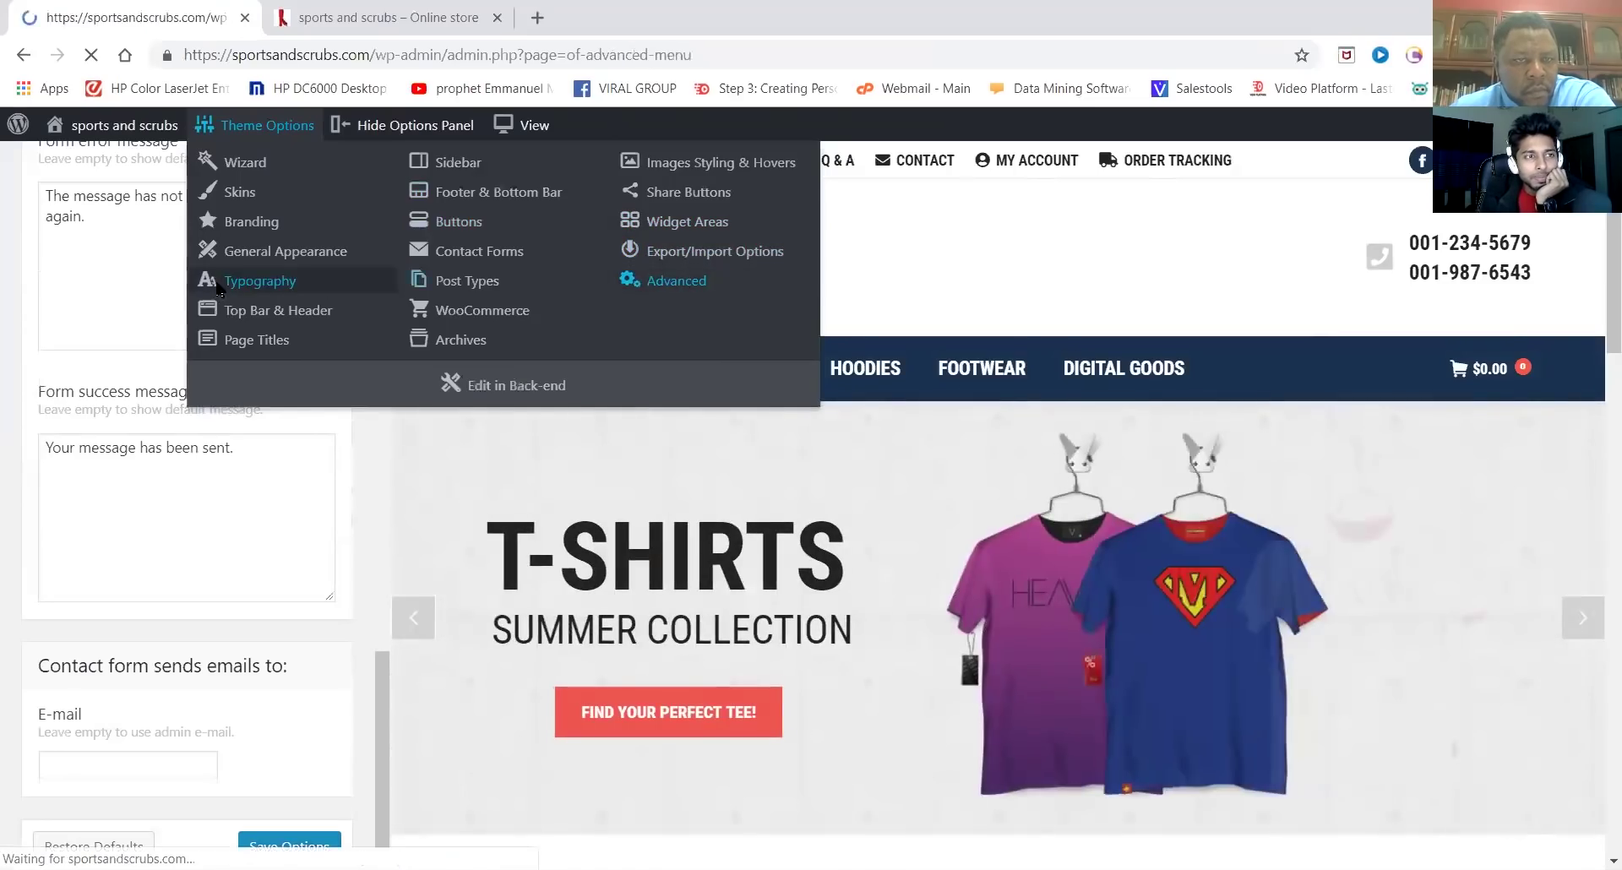
scroll(215, 457, "down", 2)
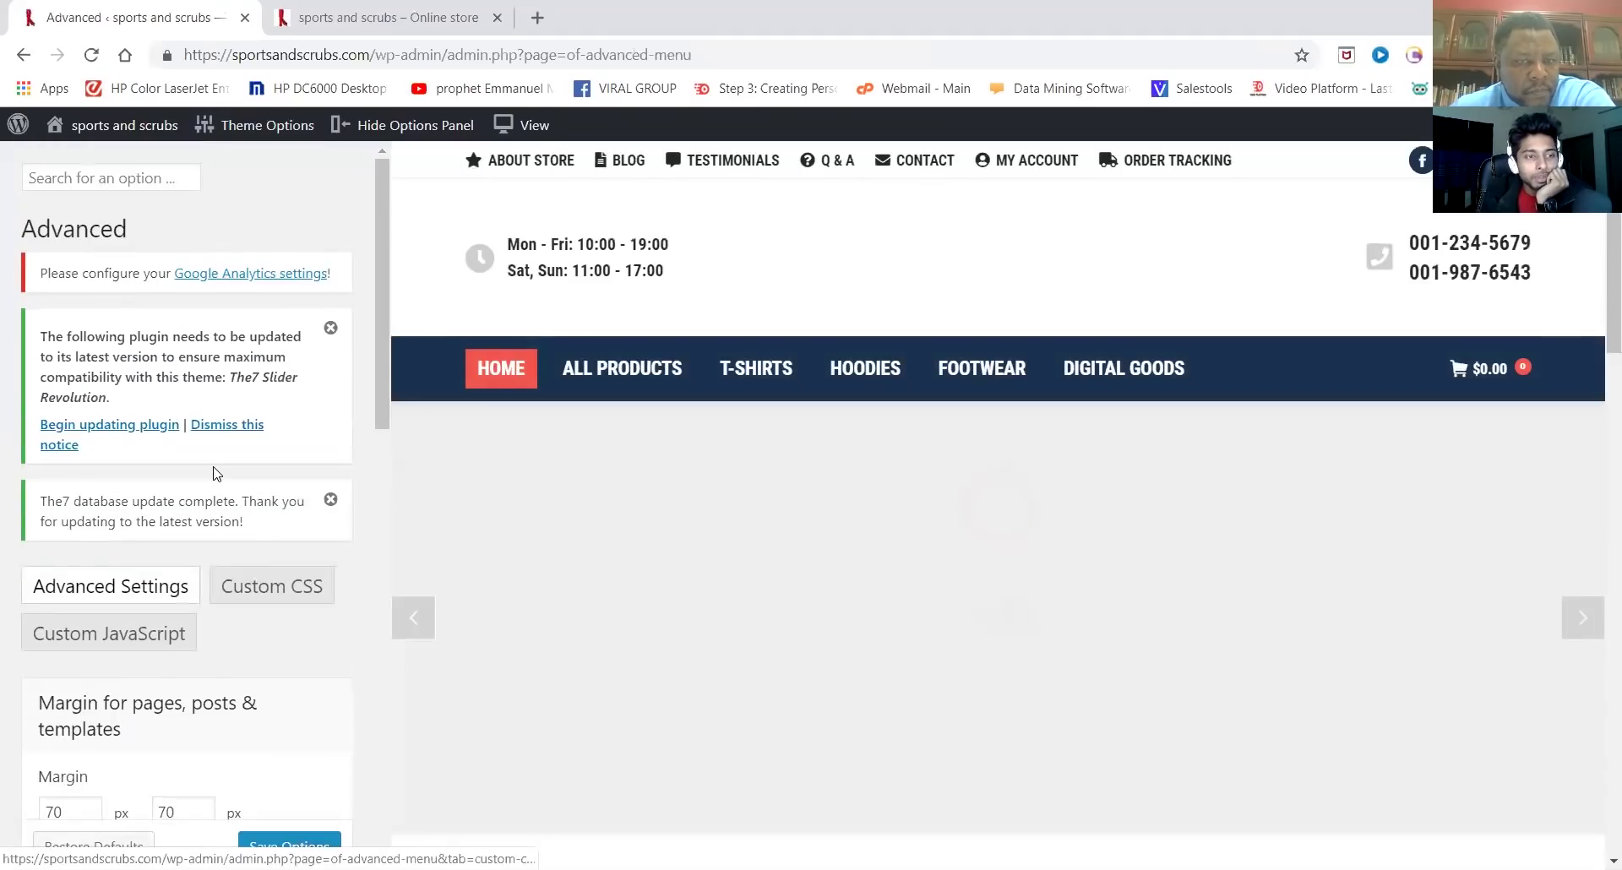
scroll(215, 475, "up", 2)
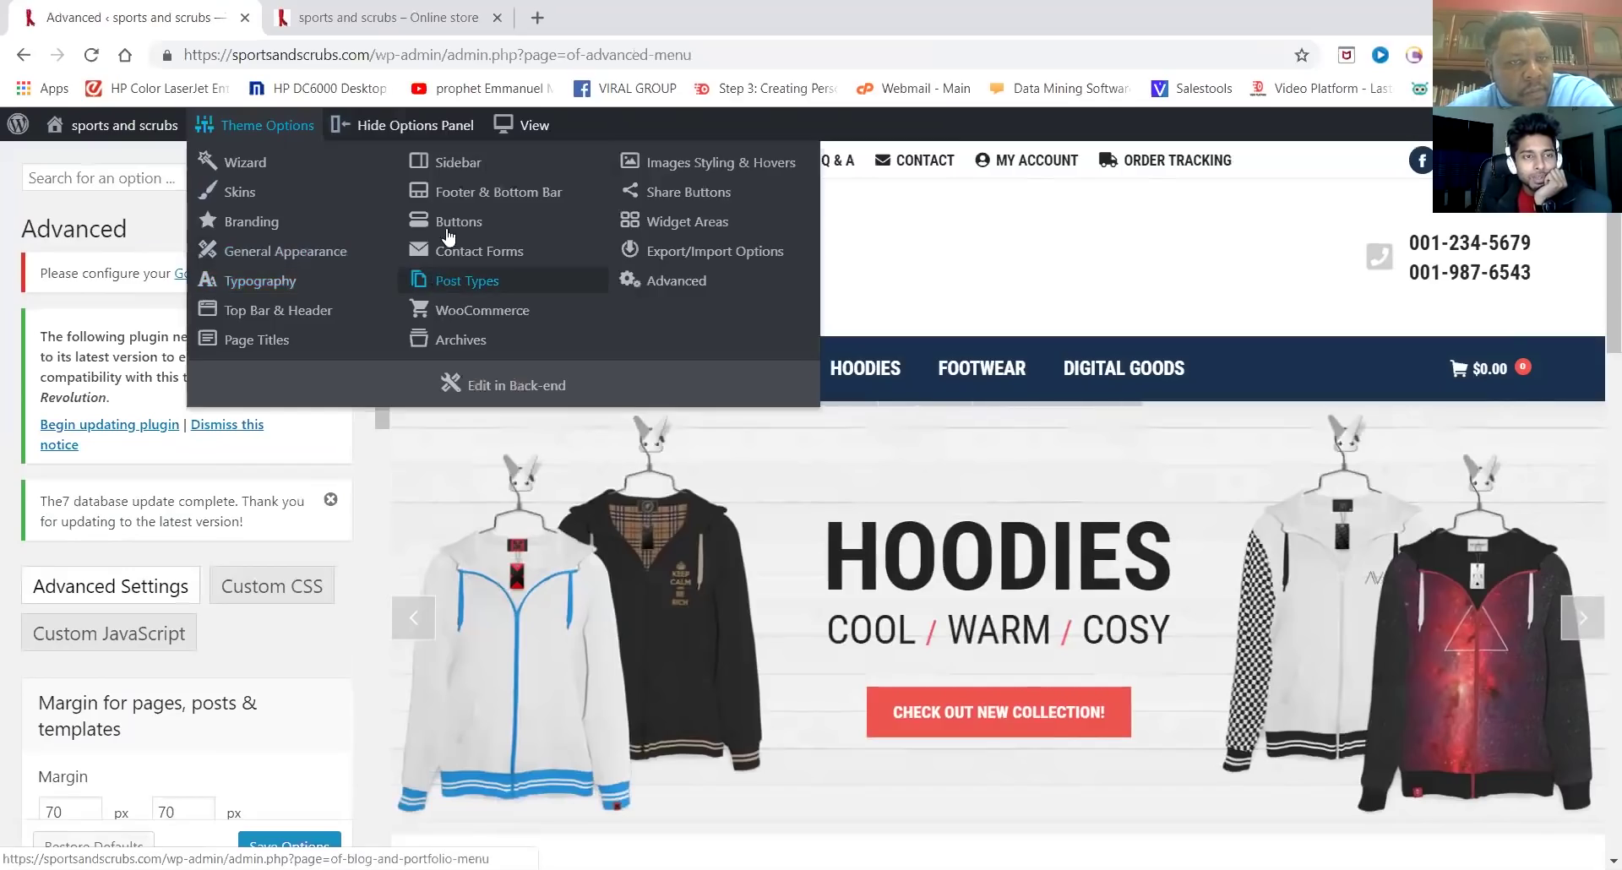
Open the Microwidgets settings of the Top Bar & Header theme options and look through the layout, inactive microwidgets and area styling
left_click(280, 314)
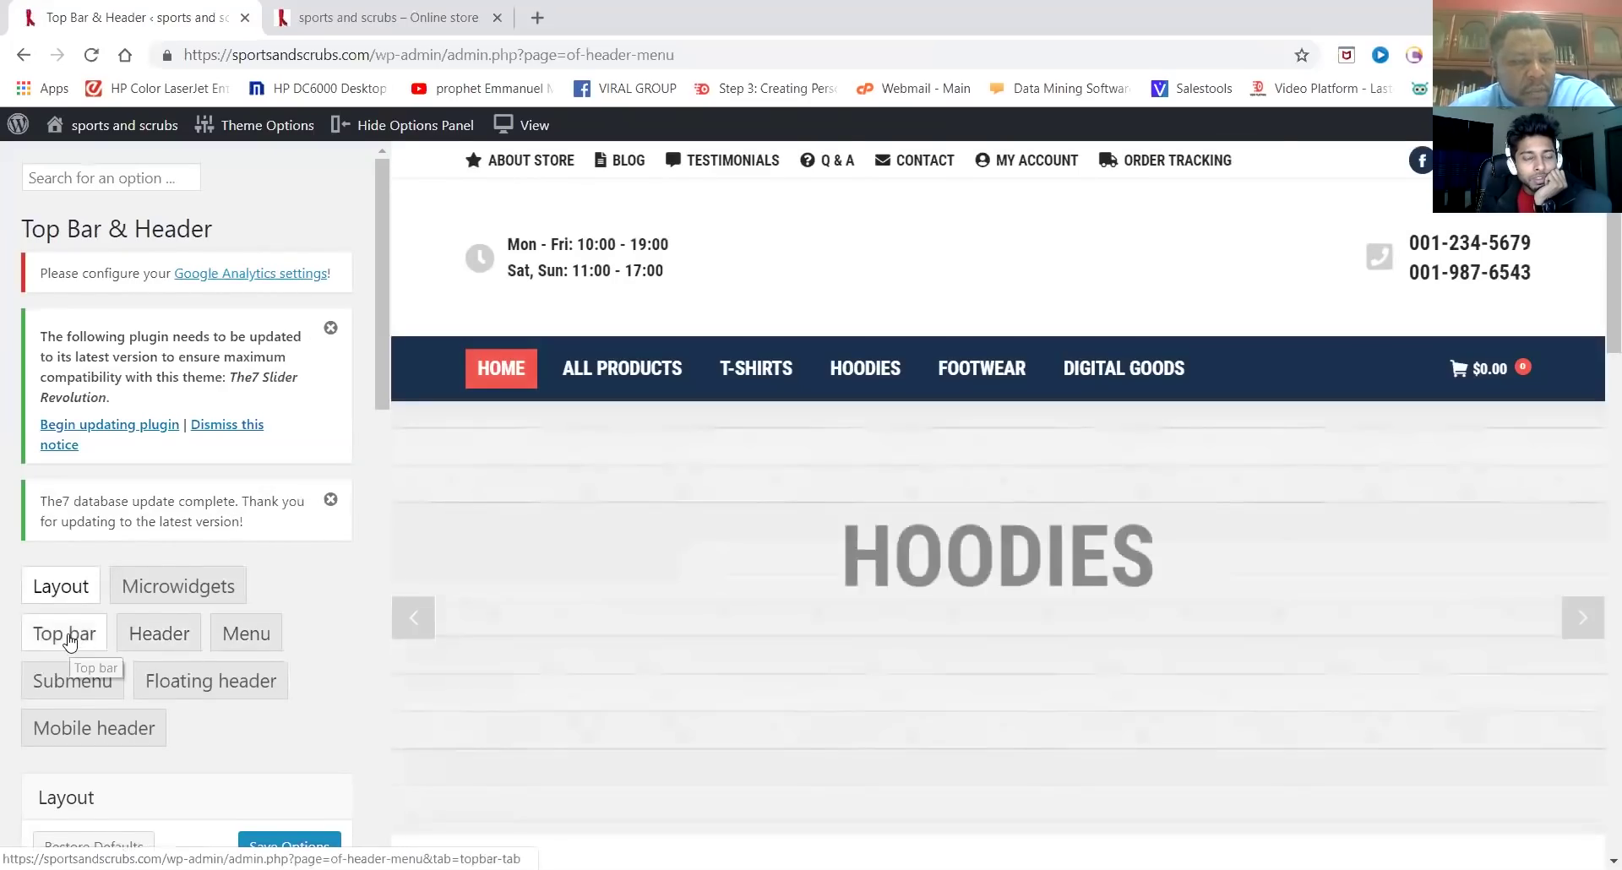
left_click(187, 590)
scroll(187, 590, "down", 4)
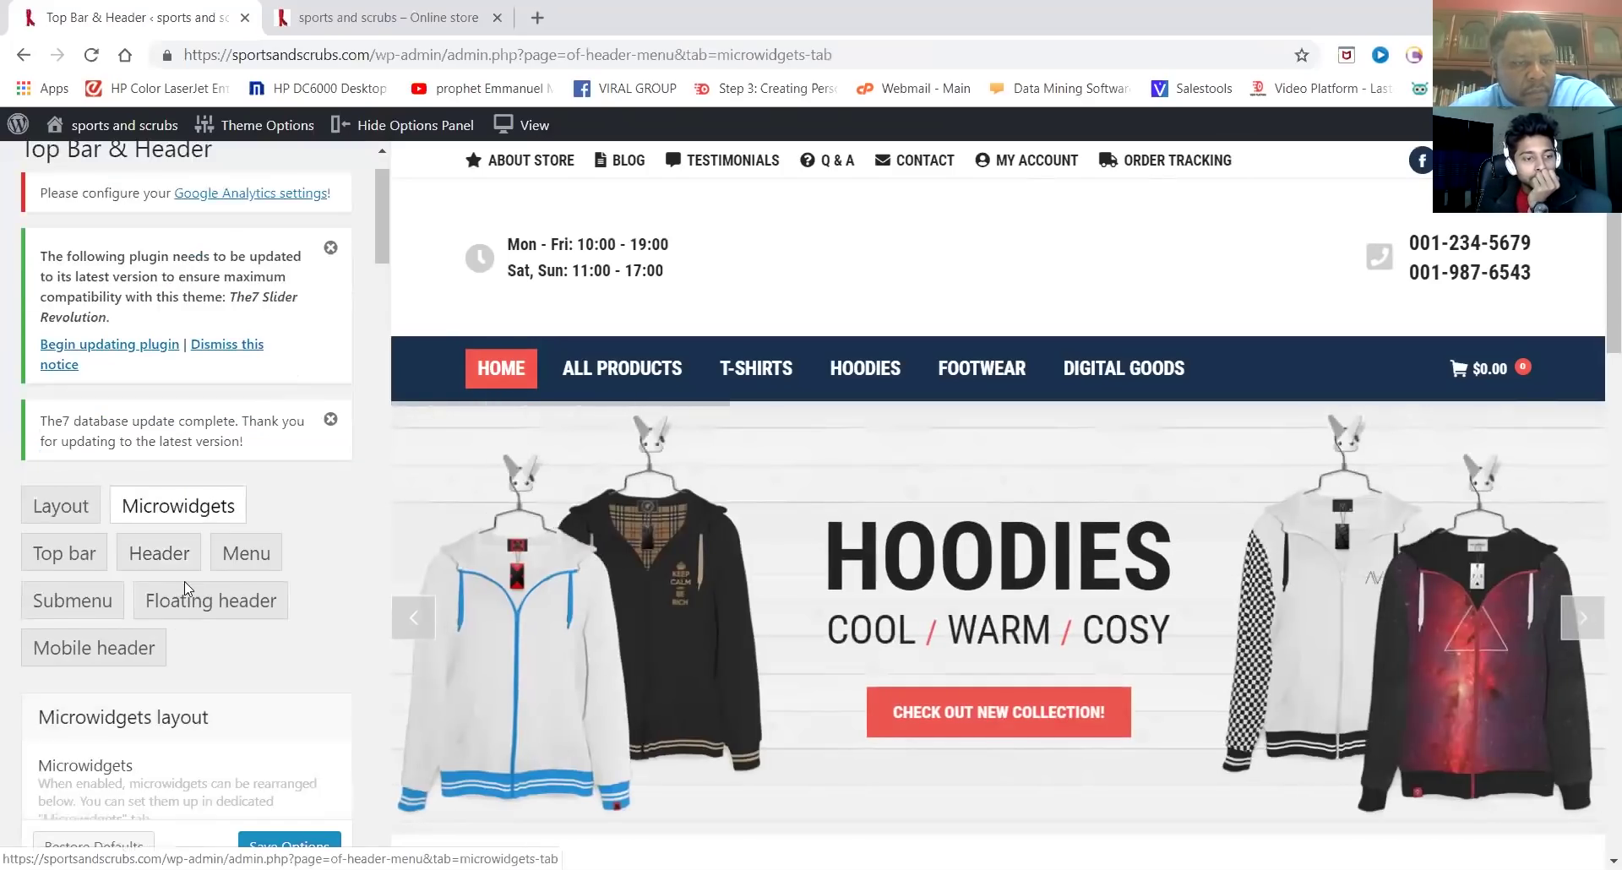
scroll(187, 590, "down", 4)
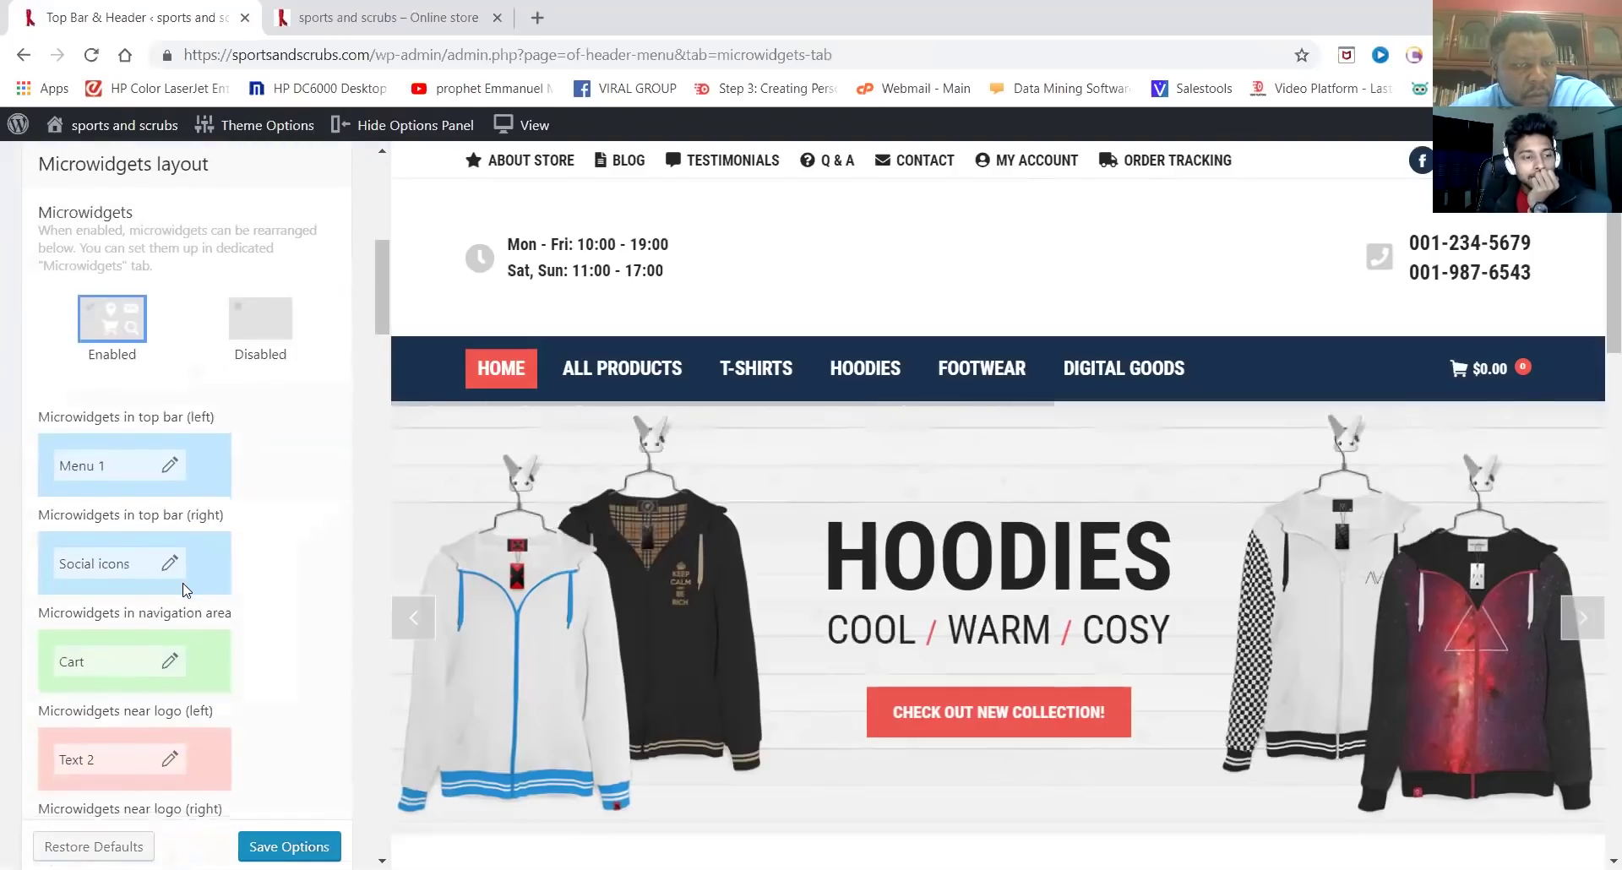
scroll(187, 590, "down", 1)
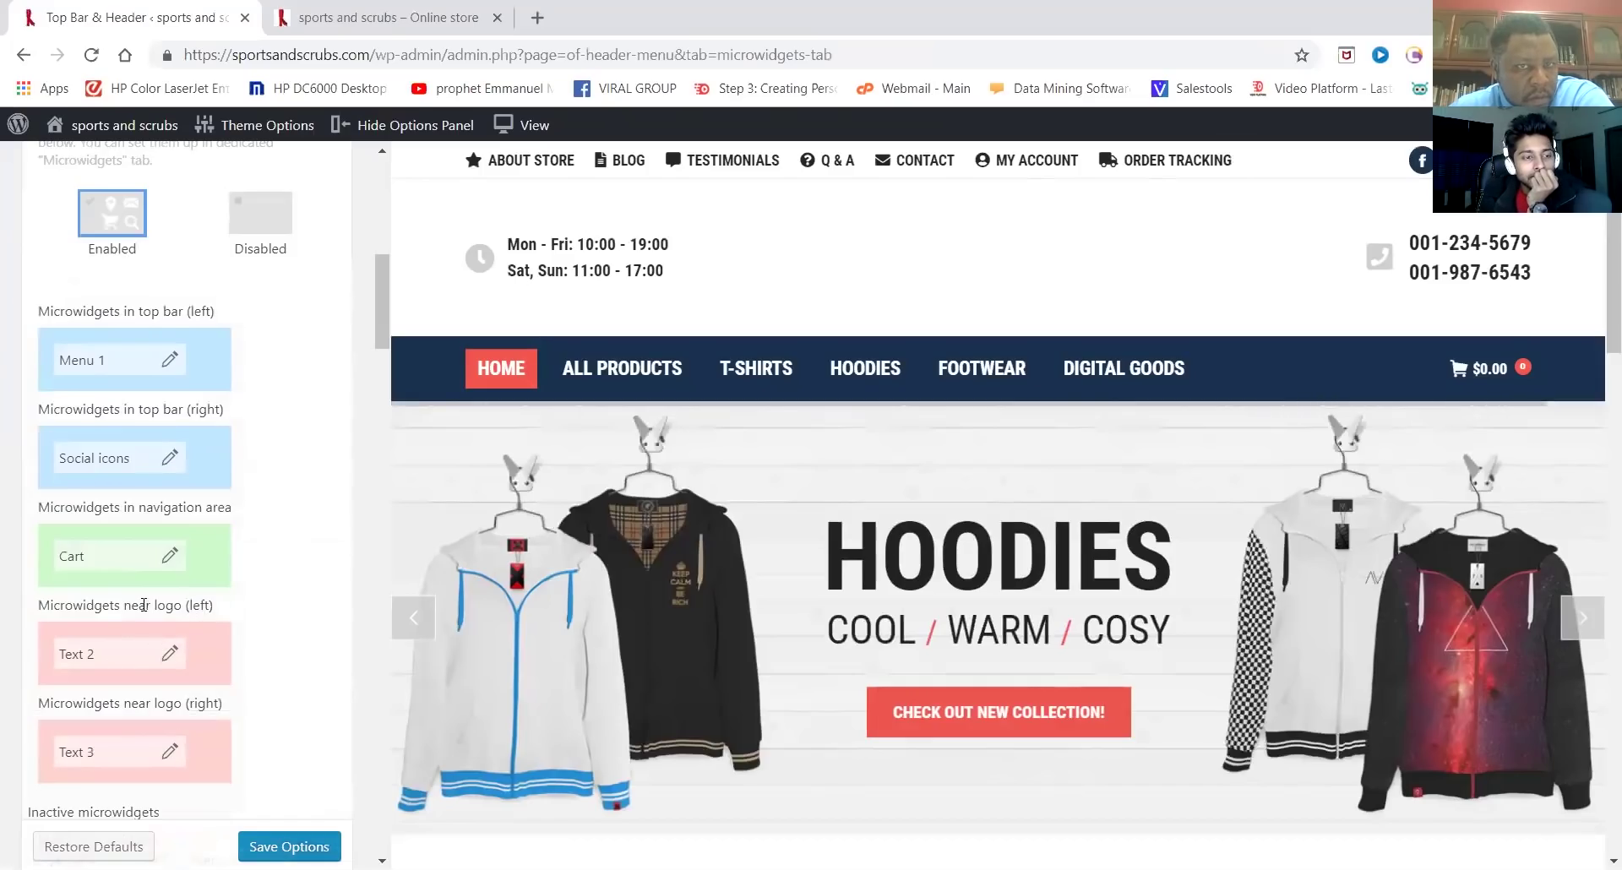
scroll(144, 605, "down", 1)
scroll(144, 606, "down", 2)
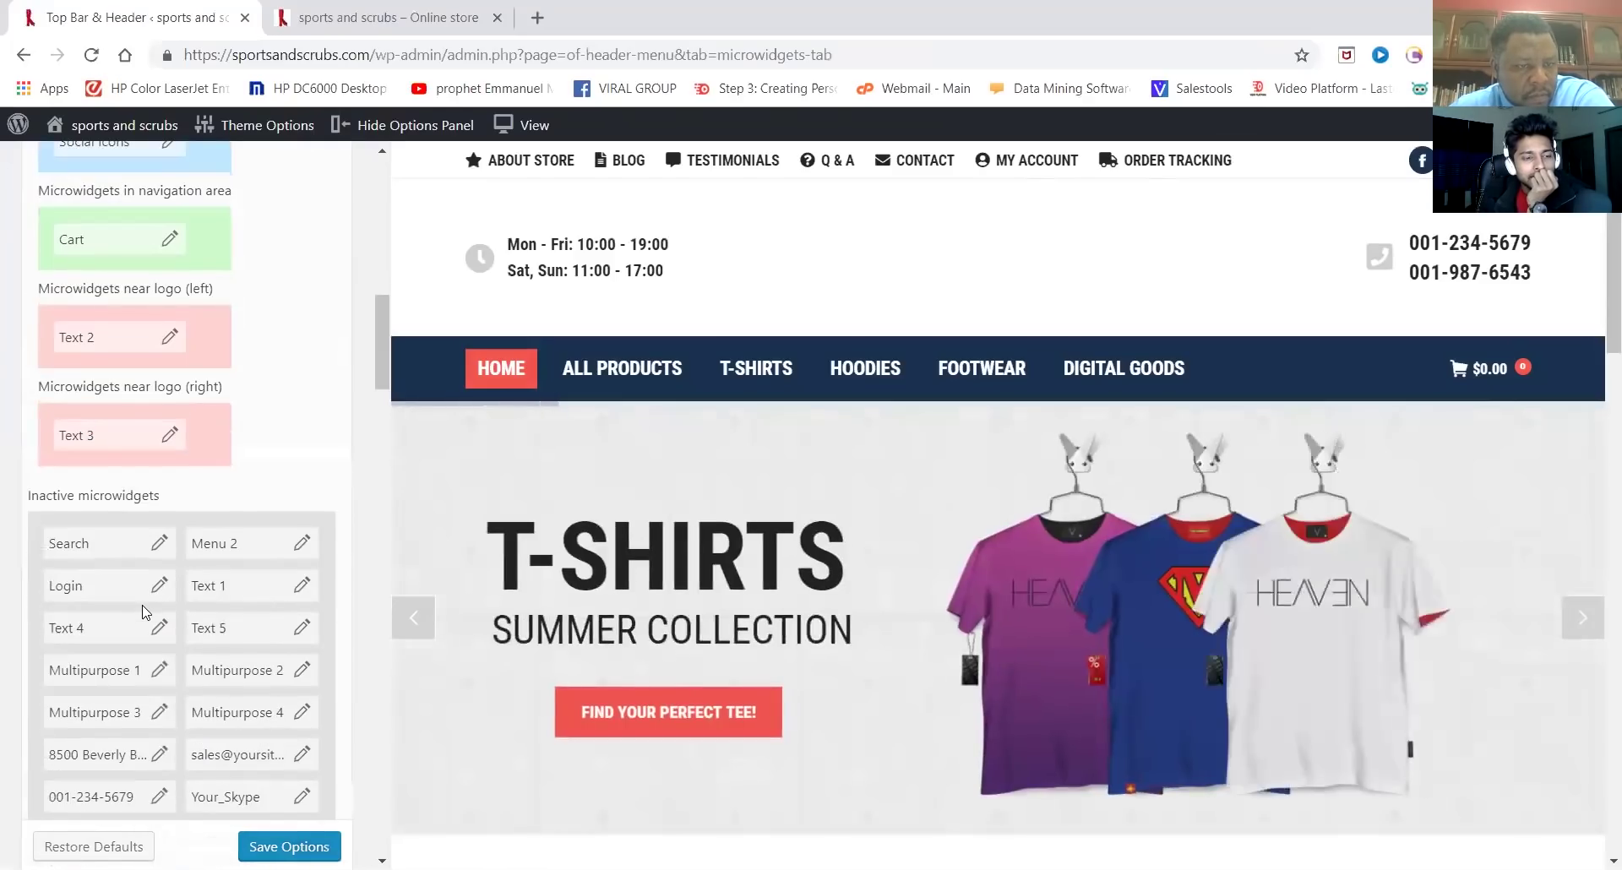
scroll(144, 612, "down", 3)
scroll(143, 612, "down", 6)
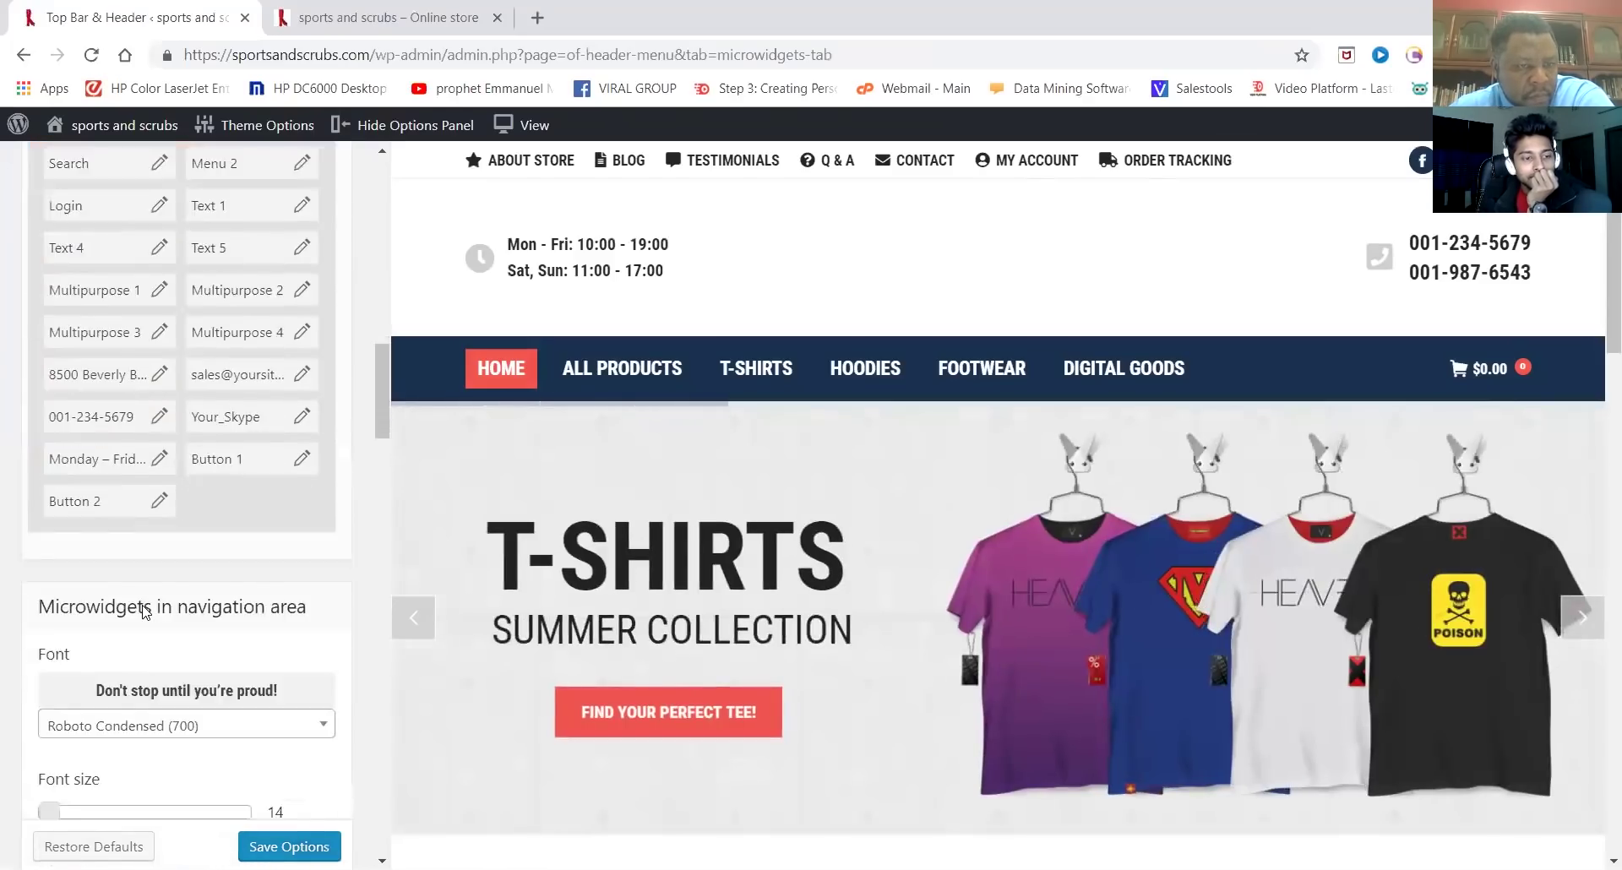
scroll(144, 612, "down", 4)
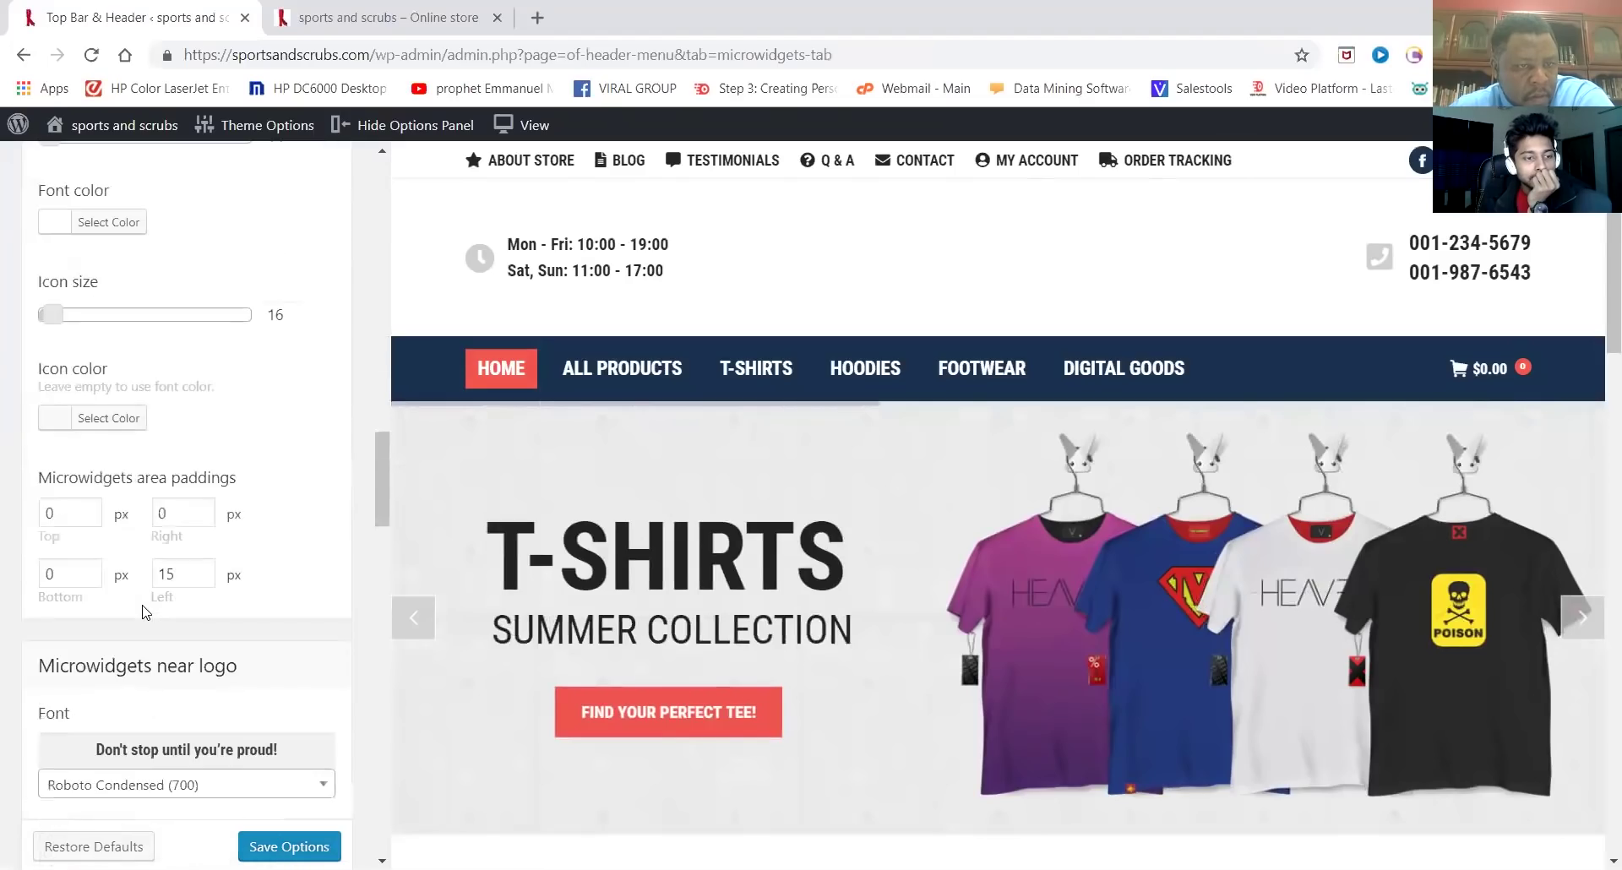
scroll(143, 612, "down", 10)
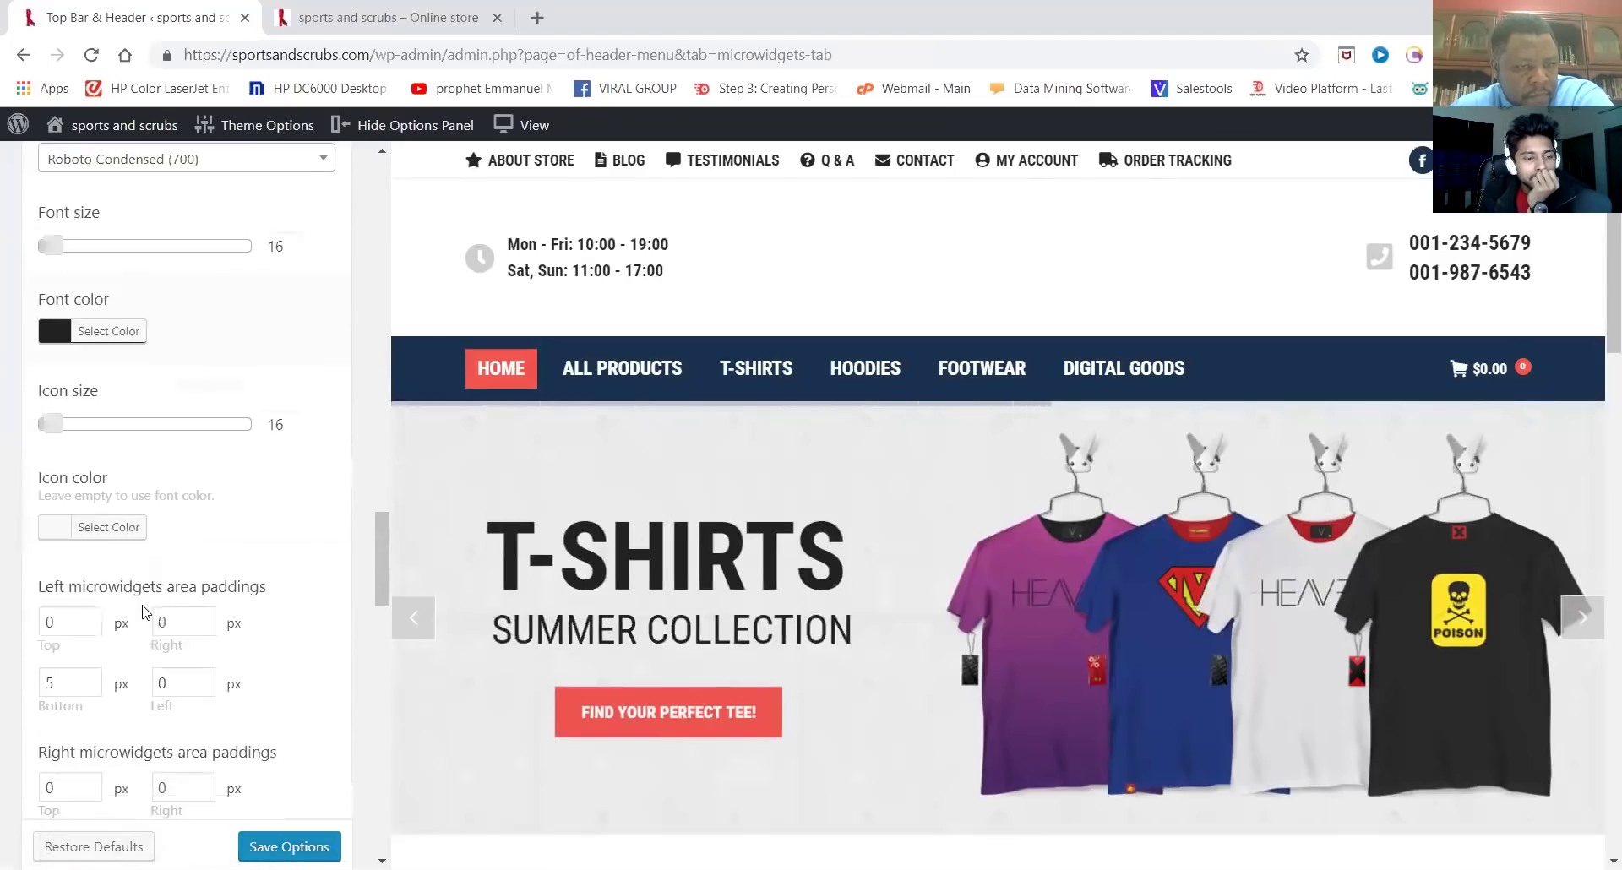
scroll(143, 612, "down", 7)
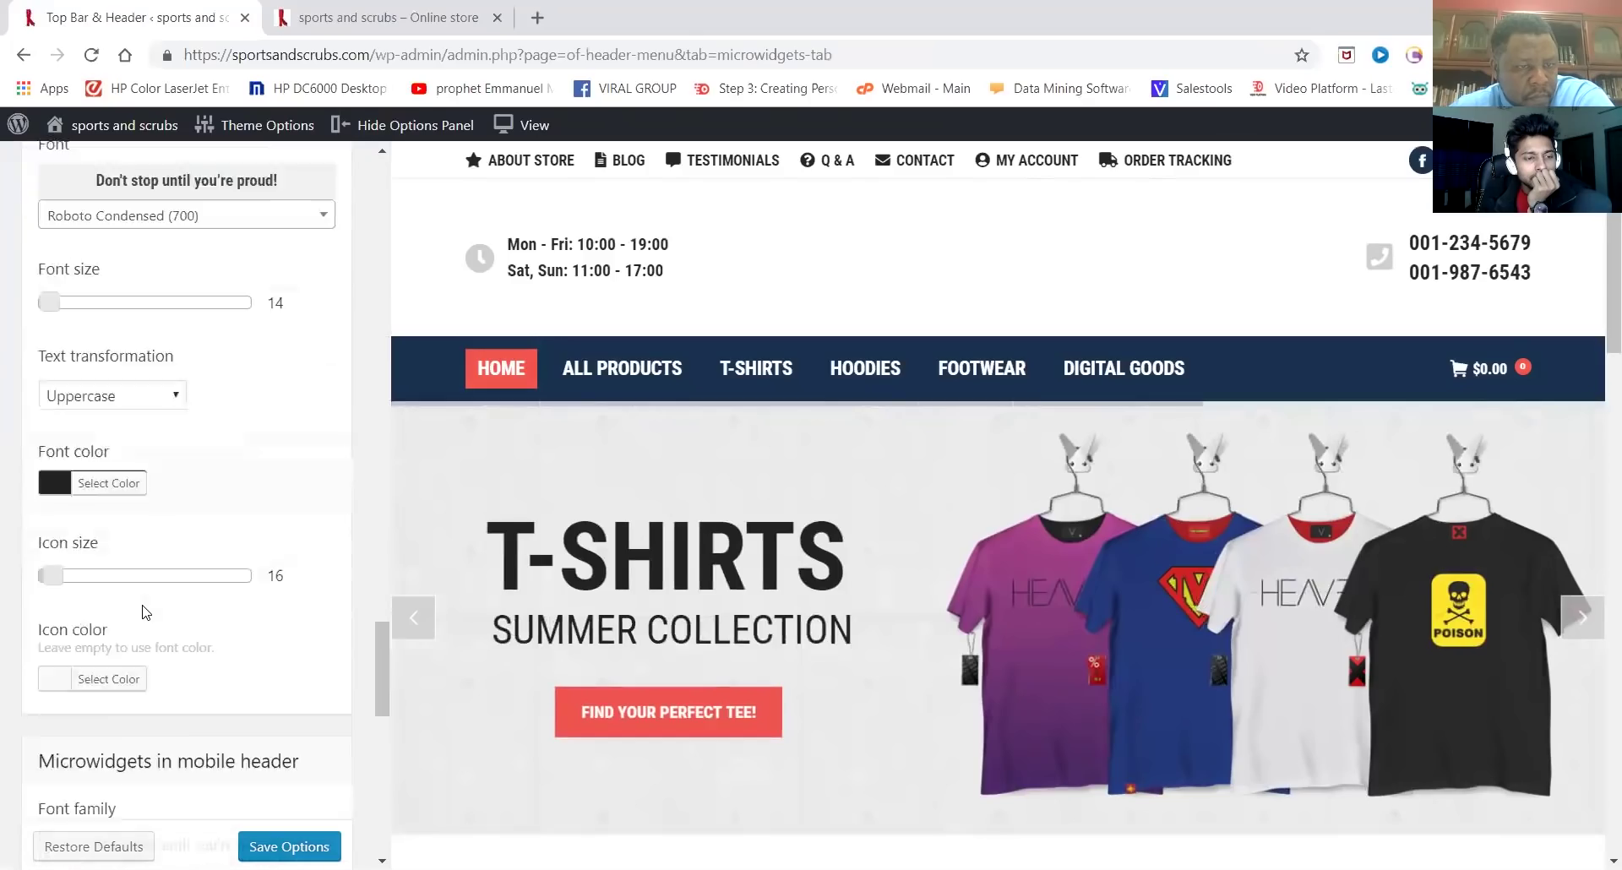
scroll(144, 611, "down", 4)
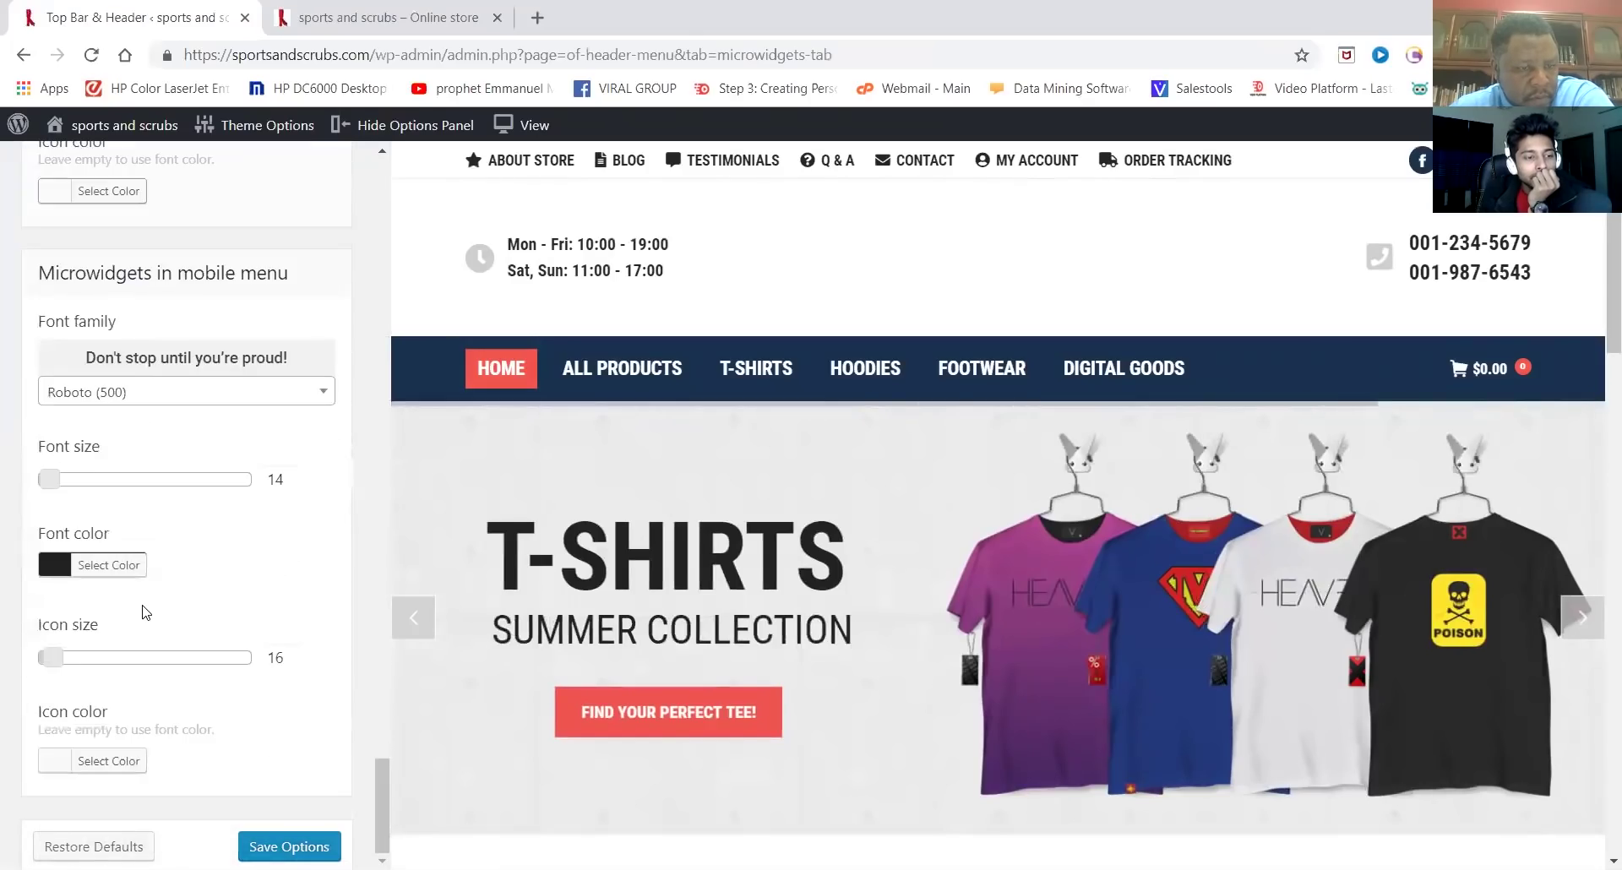
scroll(146, 612, "up", 20)
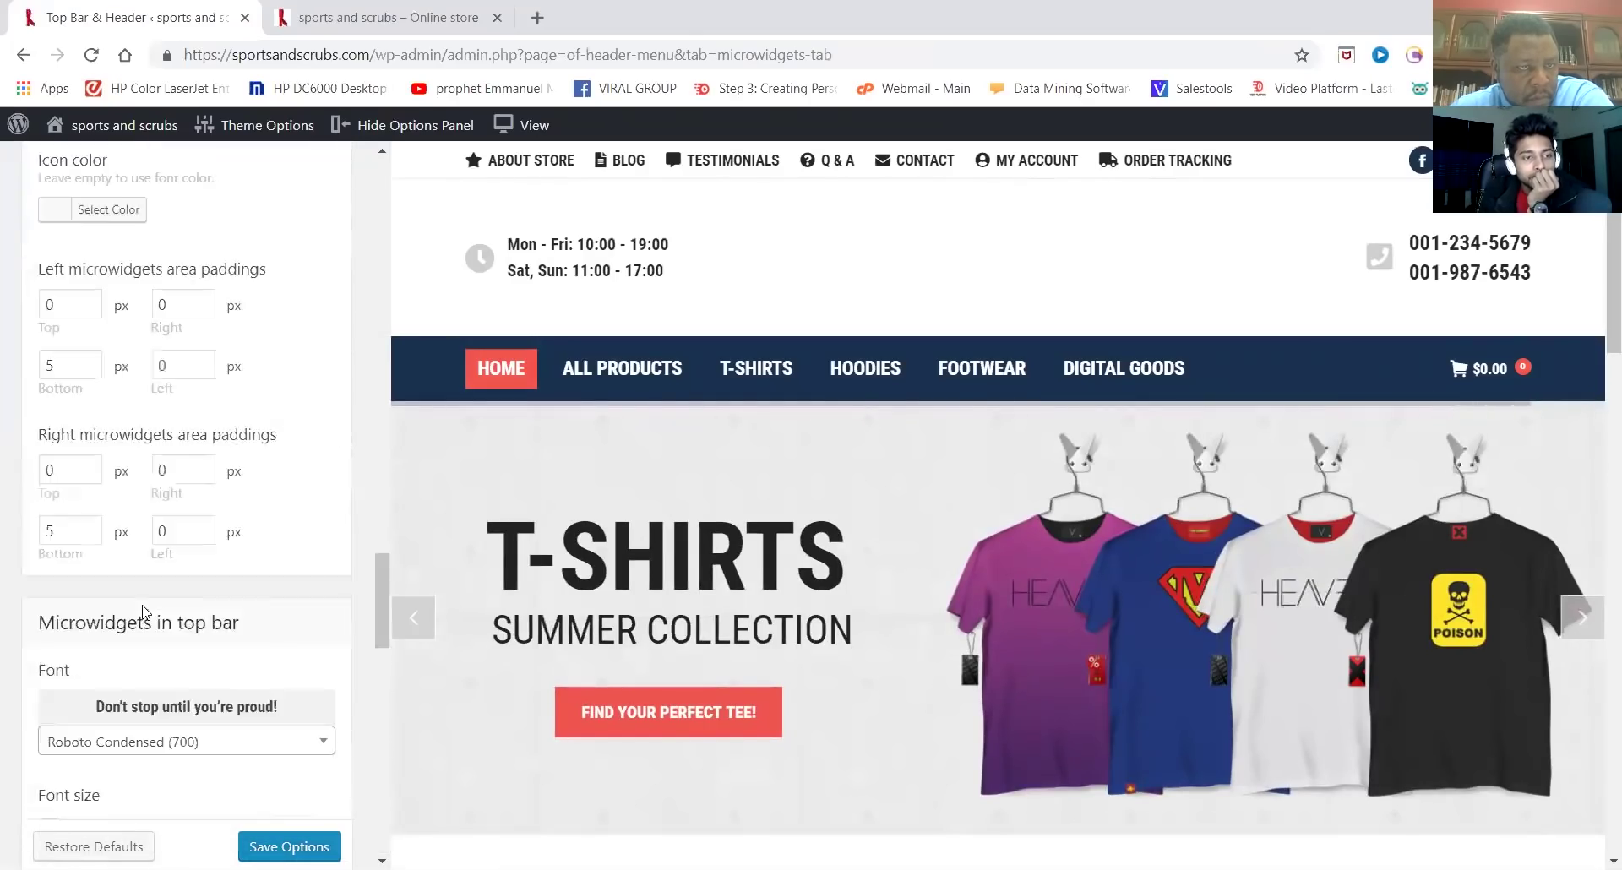
scroll(144, 612, "up", 10)
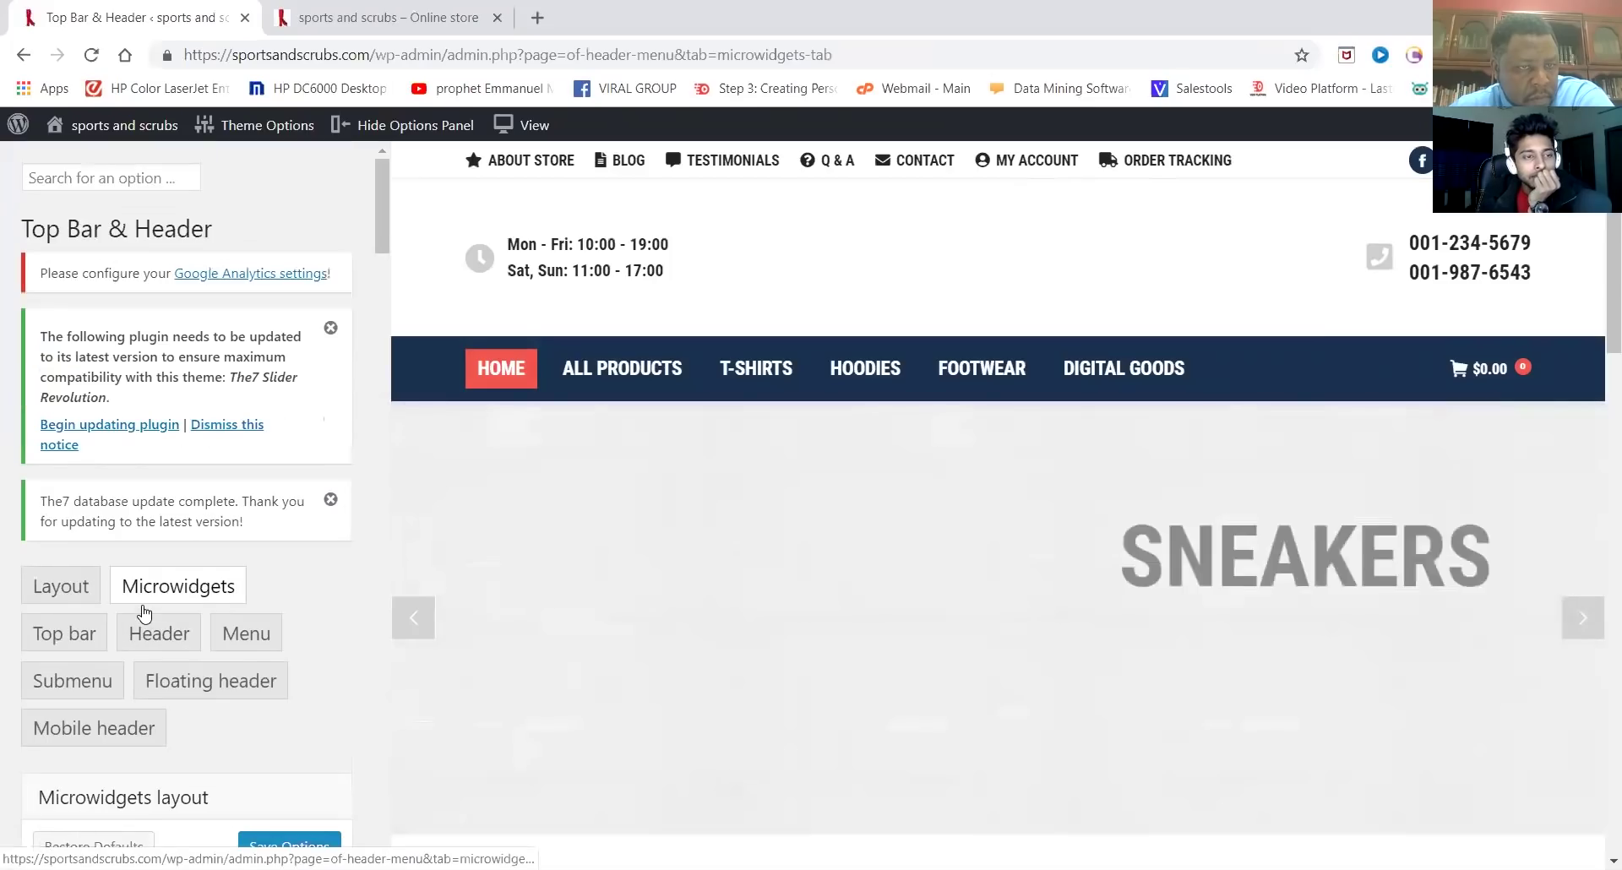
Open the Text 3 microwidget near the logo for editing and locate the phone numbers in its HTML
scroll(143, 612, "down", 2)
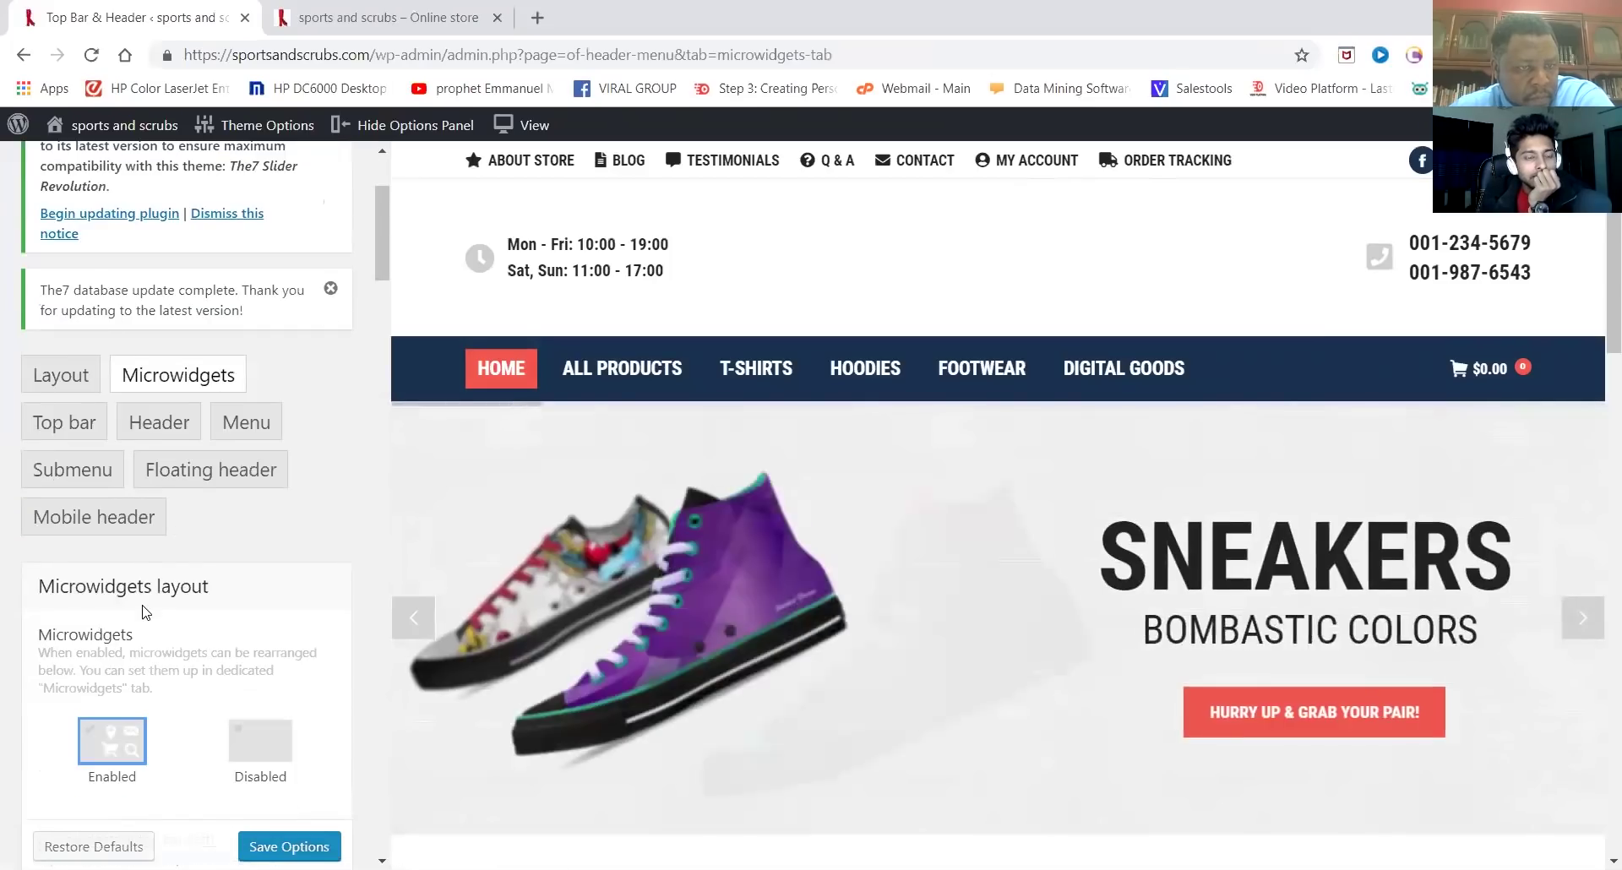
scroll(143, 612, "down", 1)
scroll(144, 612, "down", 2)
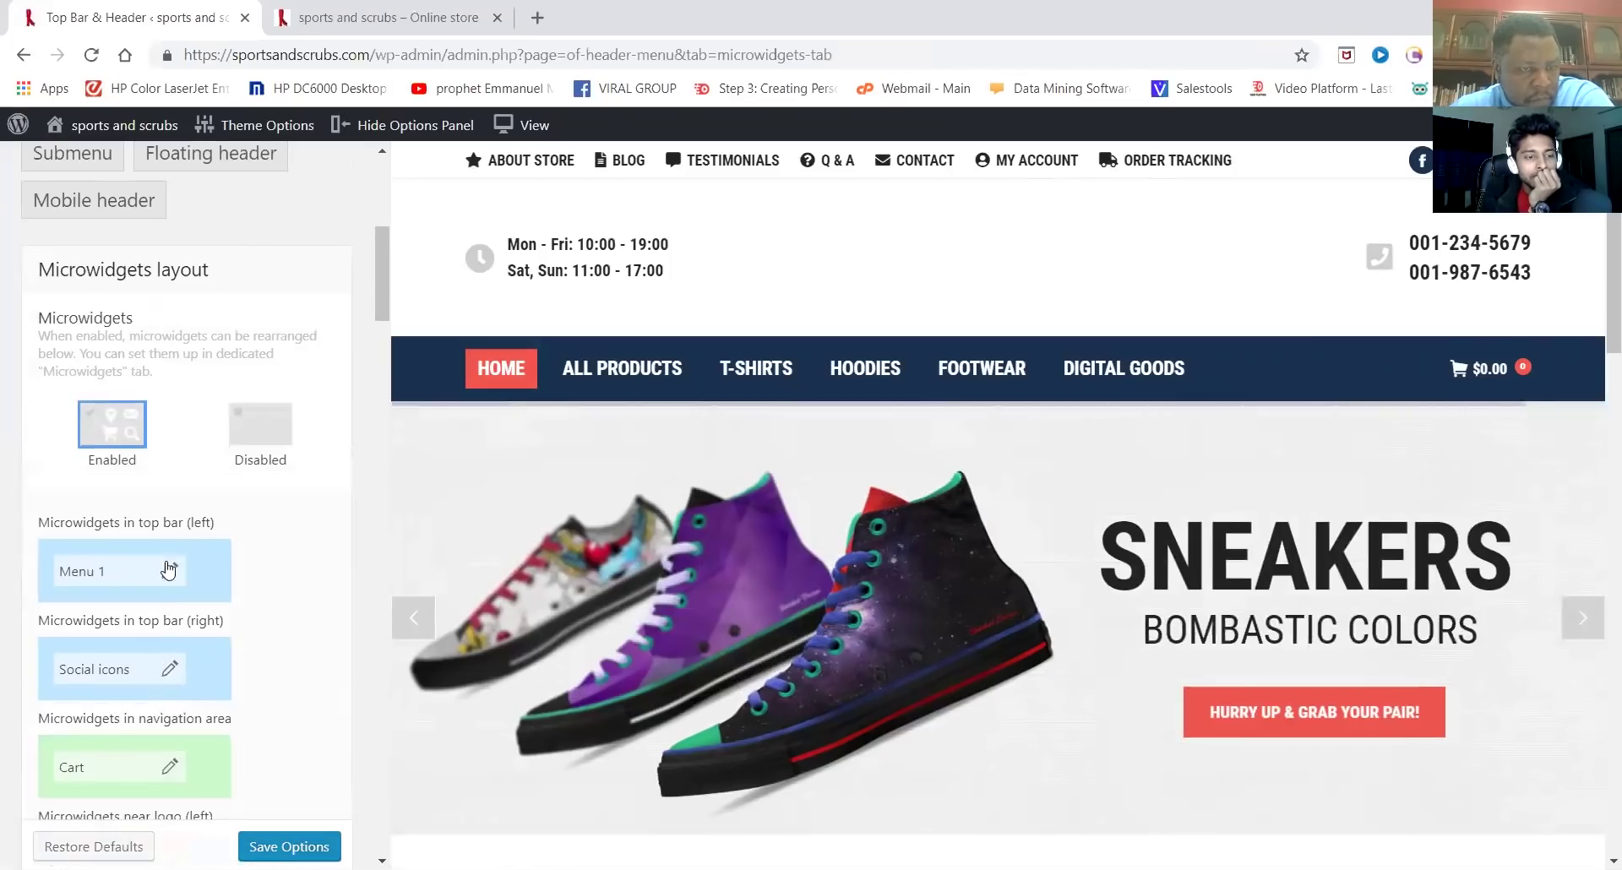
scroll(151, 575, "down", 1)
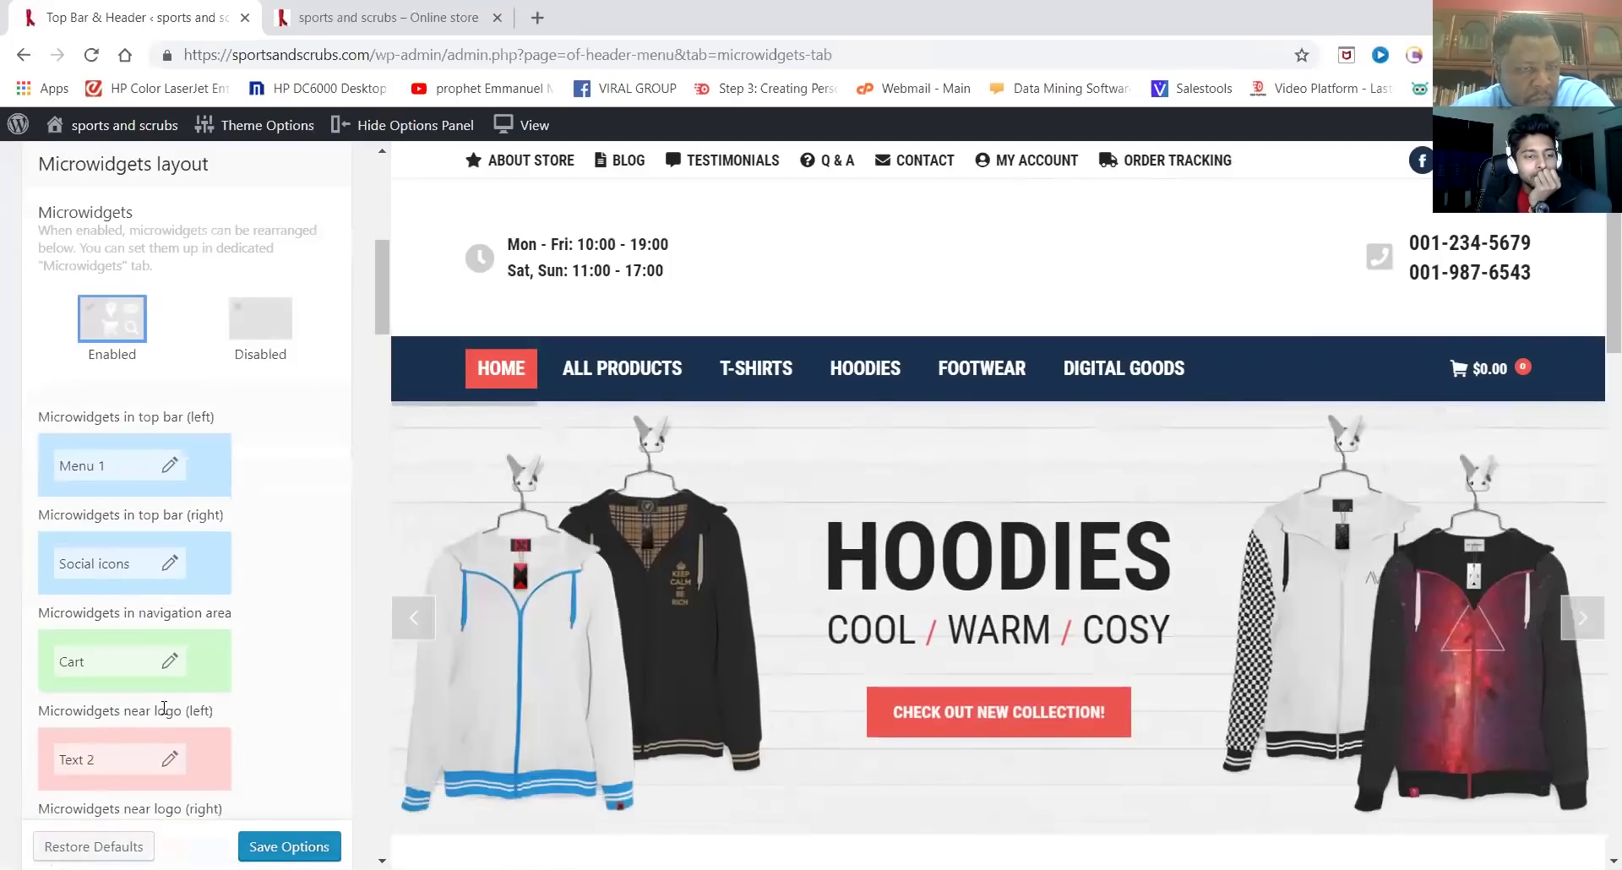
scroll(191, 714, "down", 1)
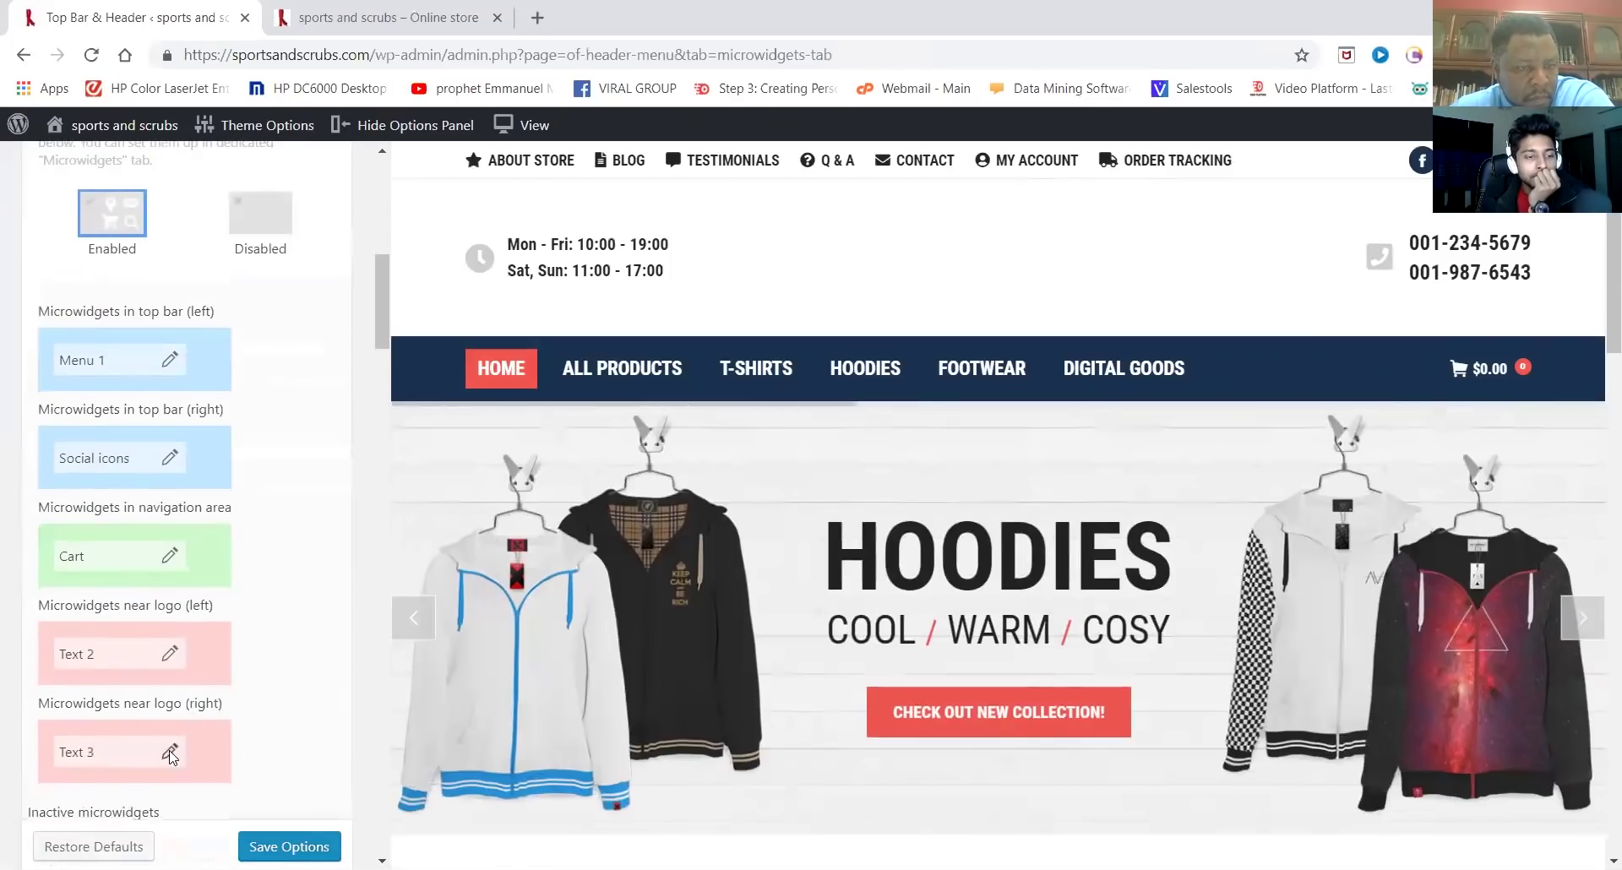
left_click(169, 752)
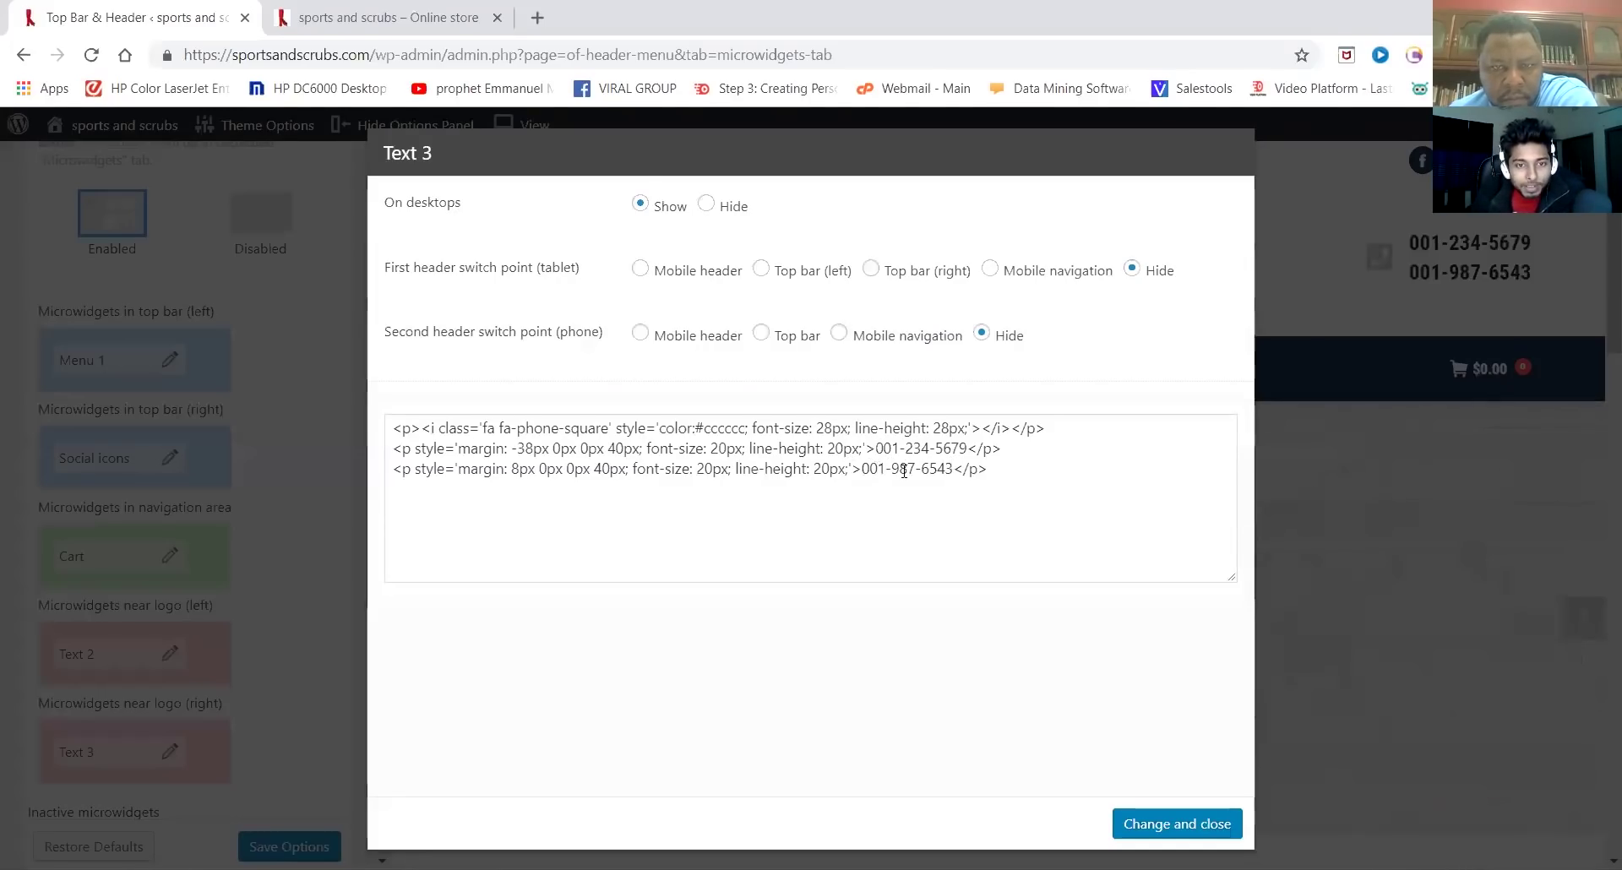
left_click_drag(955, 473, 863, 471)
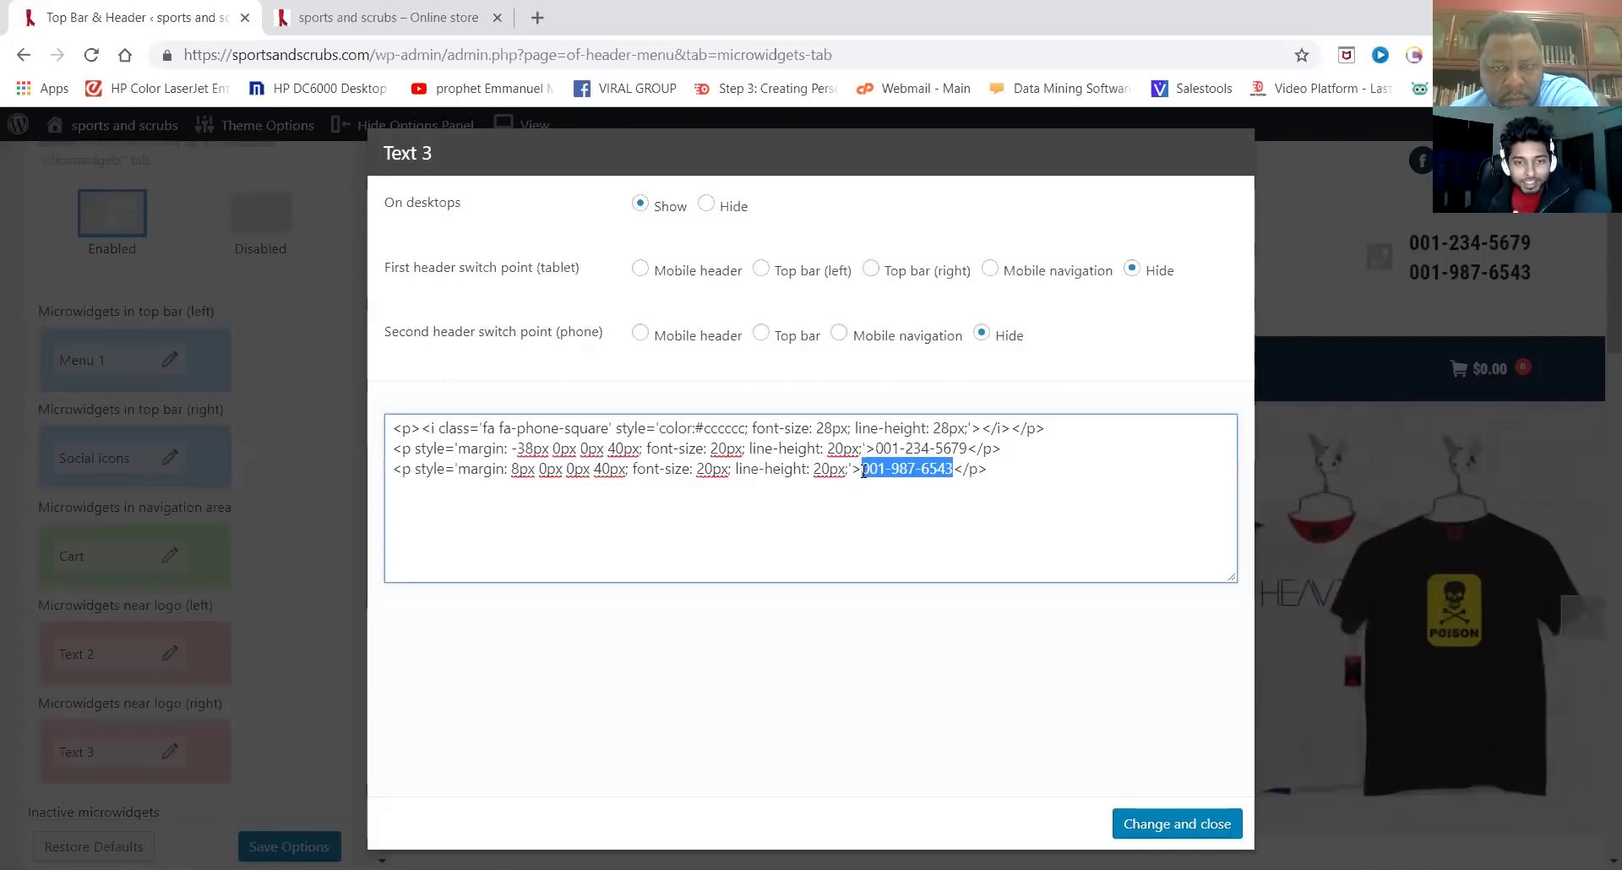
left_click(900, 554)
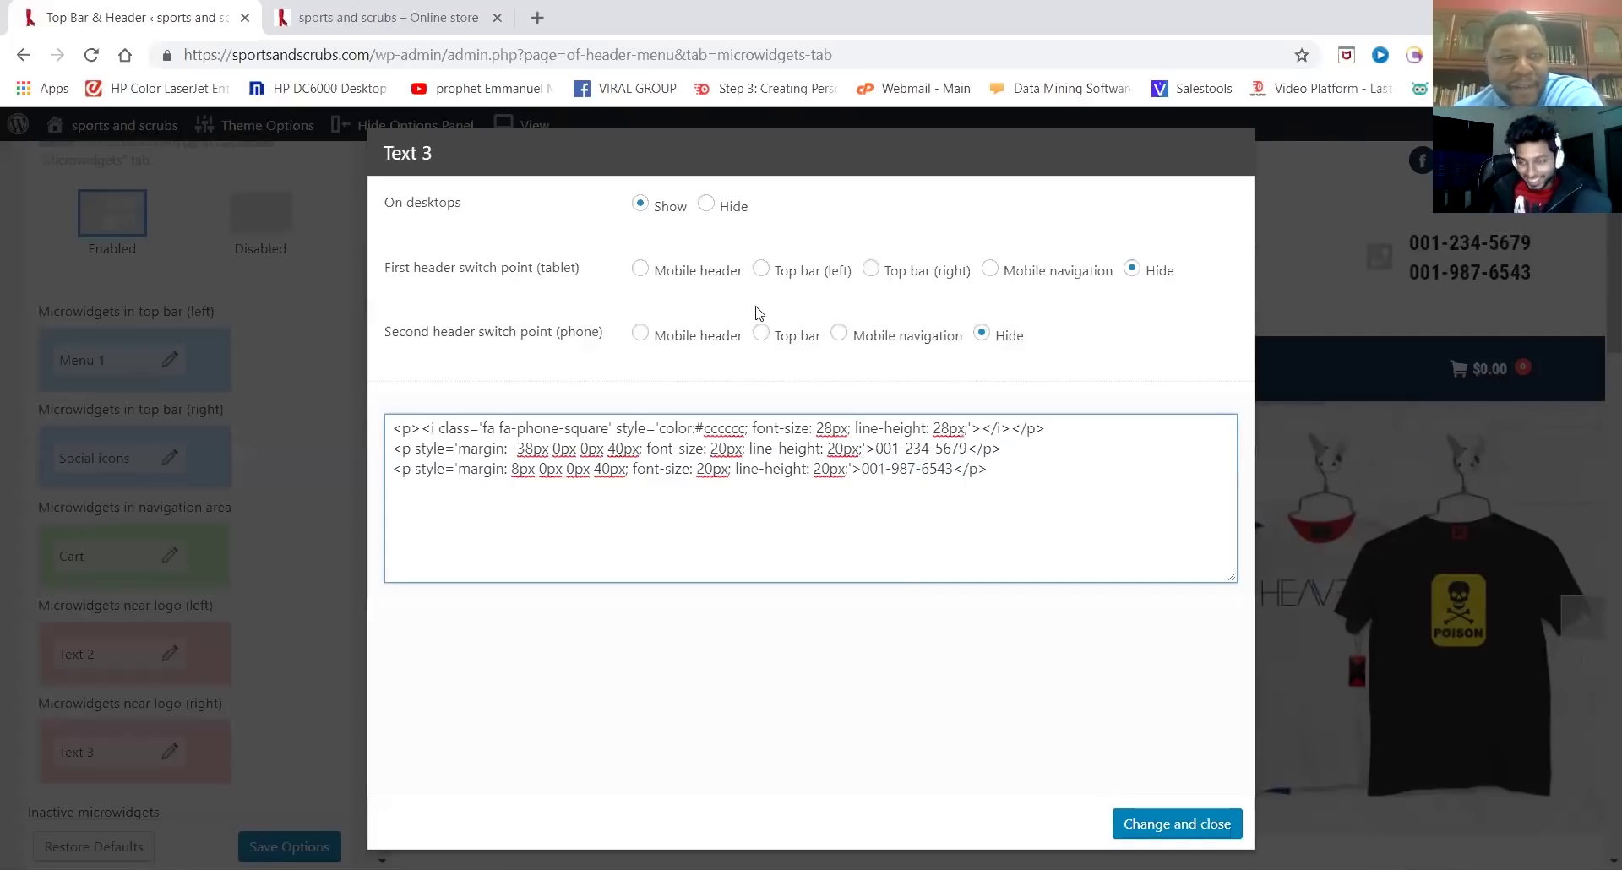
Copy the store's phone number from the Shipping & Return Policy text on the homepage
left_click(422, 21)
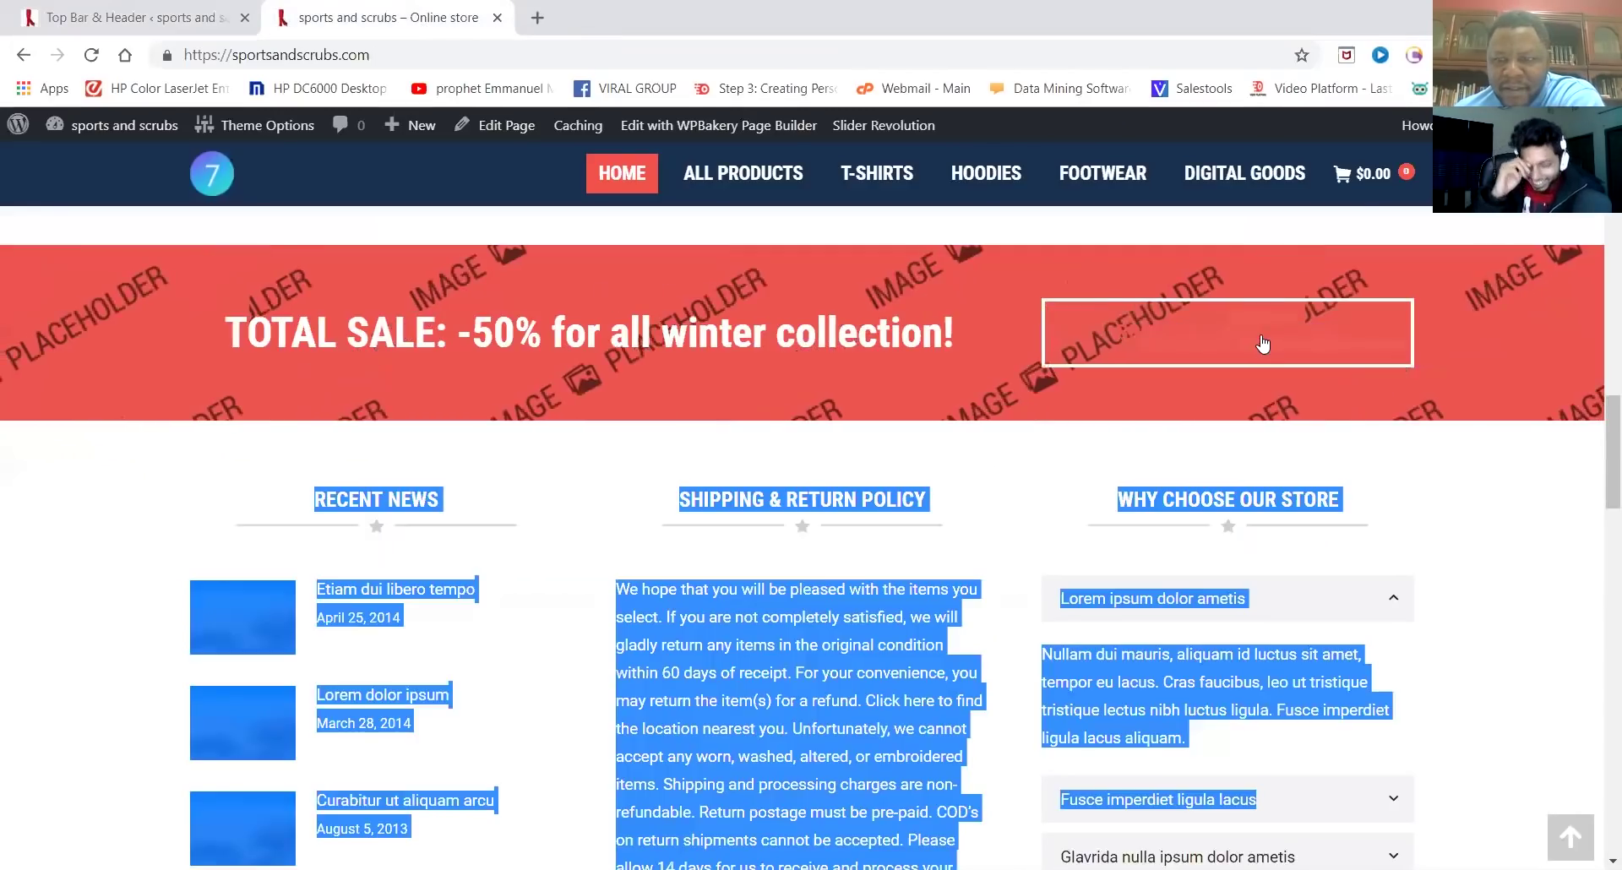
scroll(1264, 342, "down", 15)
scroll(1013, 378, "up", 1)
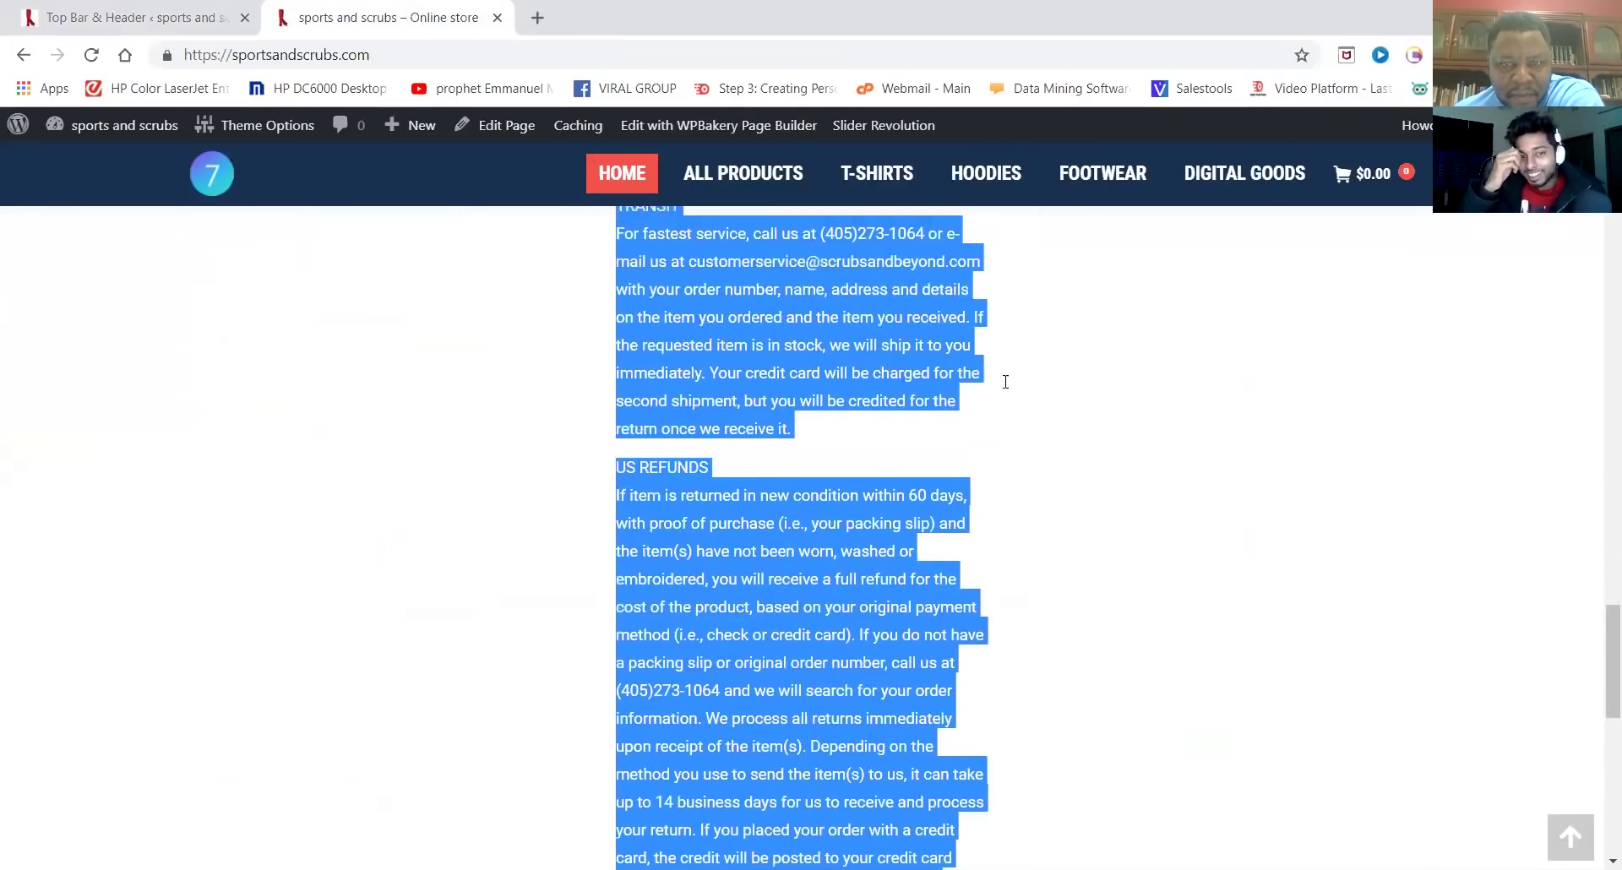
scroll(1006, 382, "up", 2)
left_click_drag(923, 379, 823, 382)
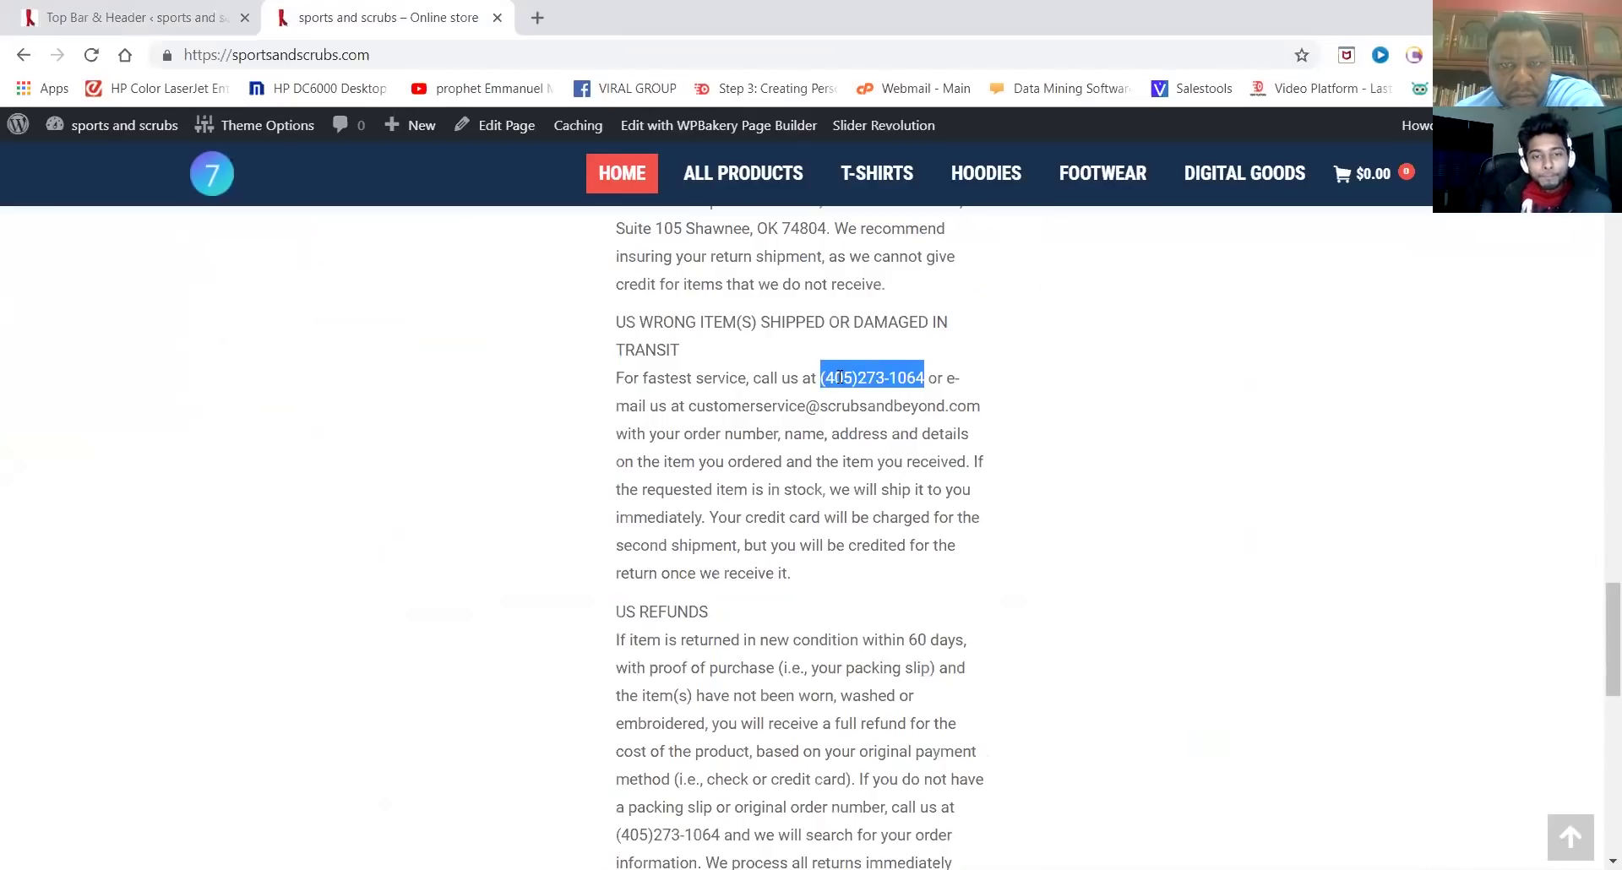
right_click(843, 380)
left_click(887, 393)
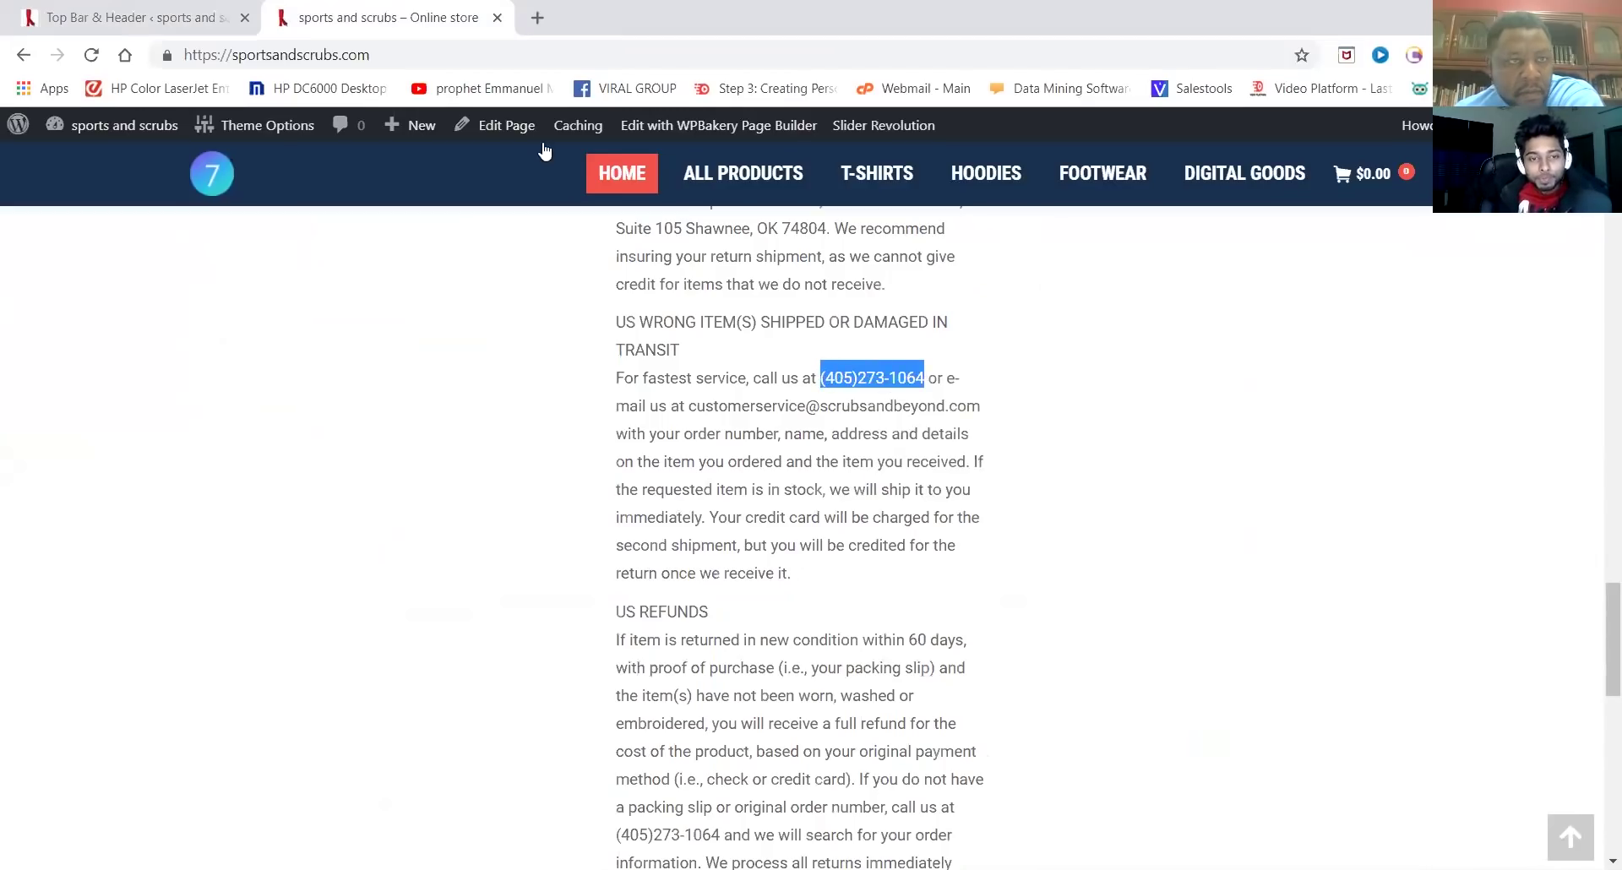
Replace both placeholder phone numbers in the Text 3 microwidget with the copied store number and apply the change
left_click(203, 24)
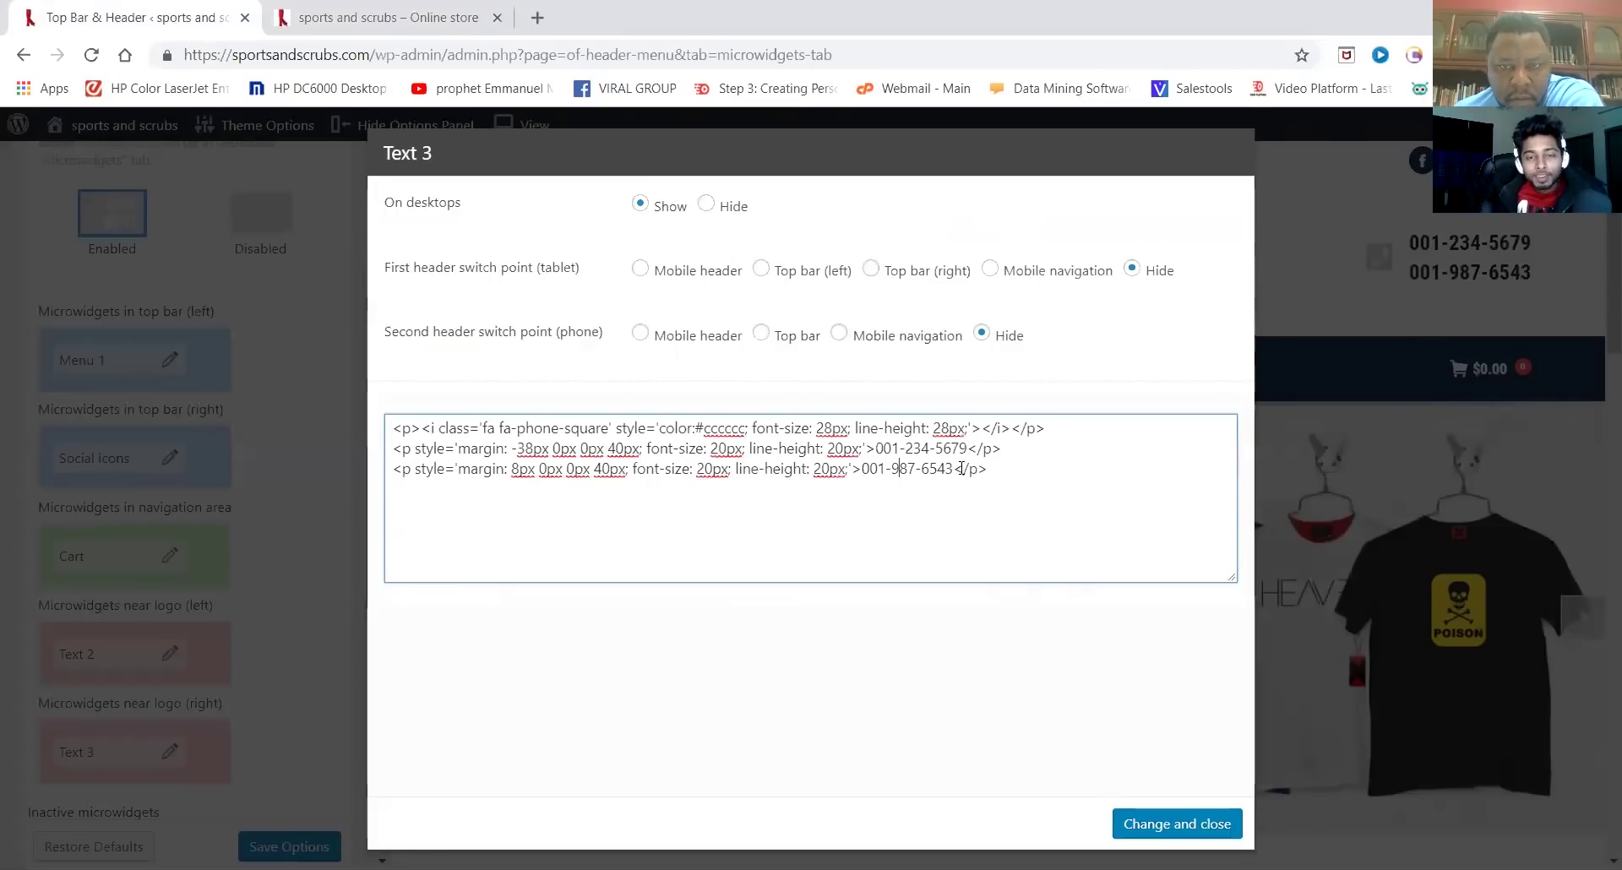
left_click_drag(952, 454, 875, 456)
right_click(883, 449)
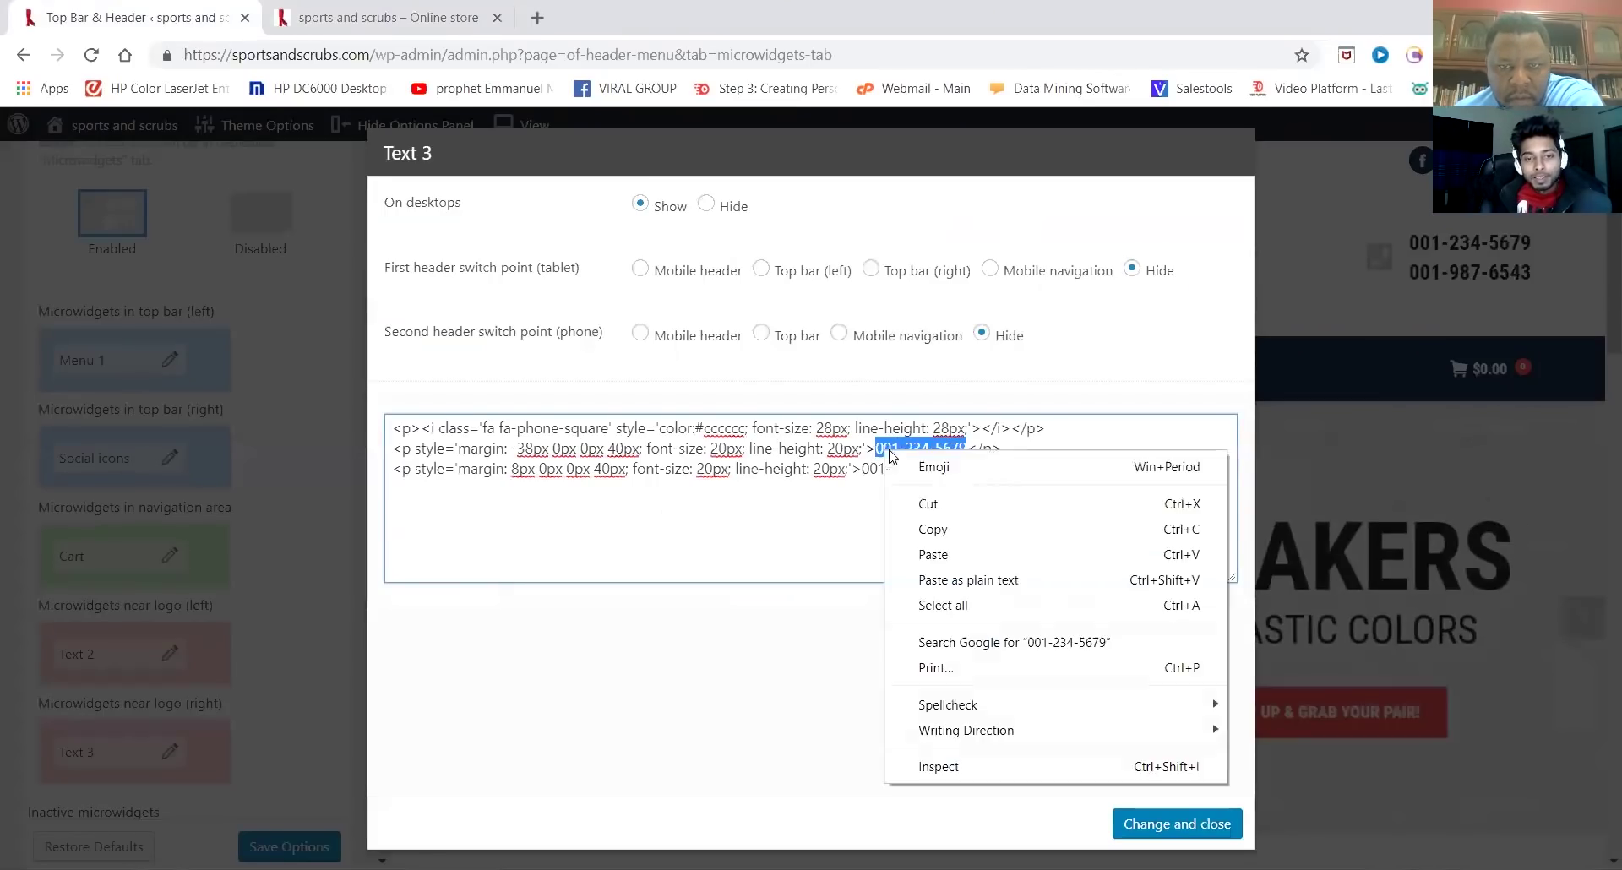
left_click(934, 554)
left_click_drag(953, 469, 873, 470)
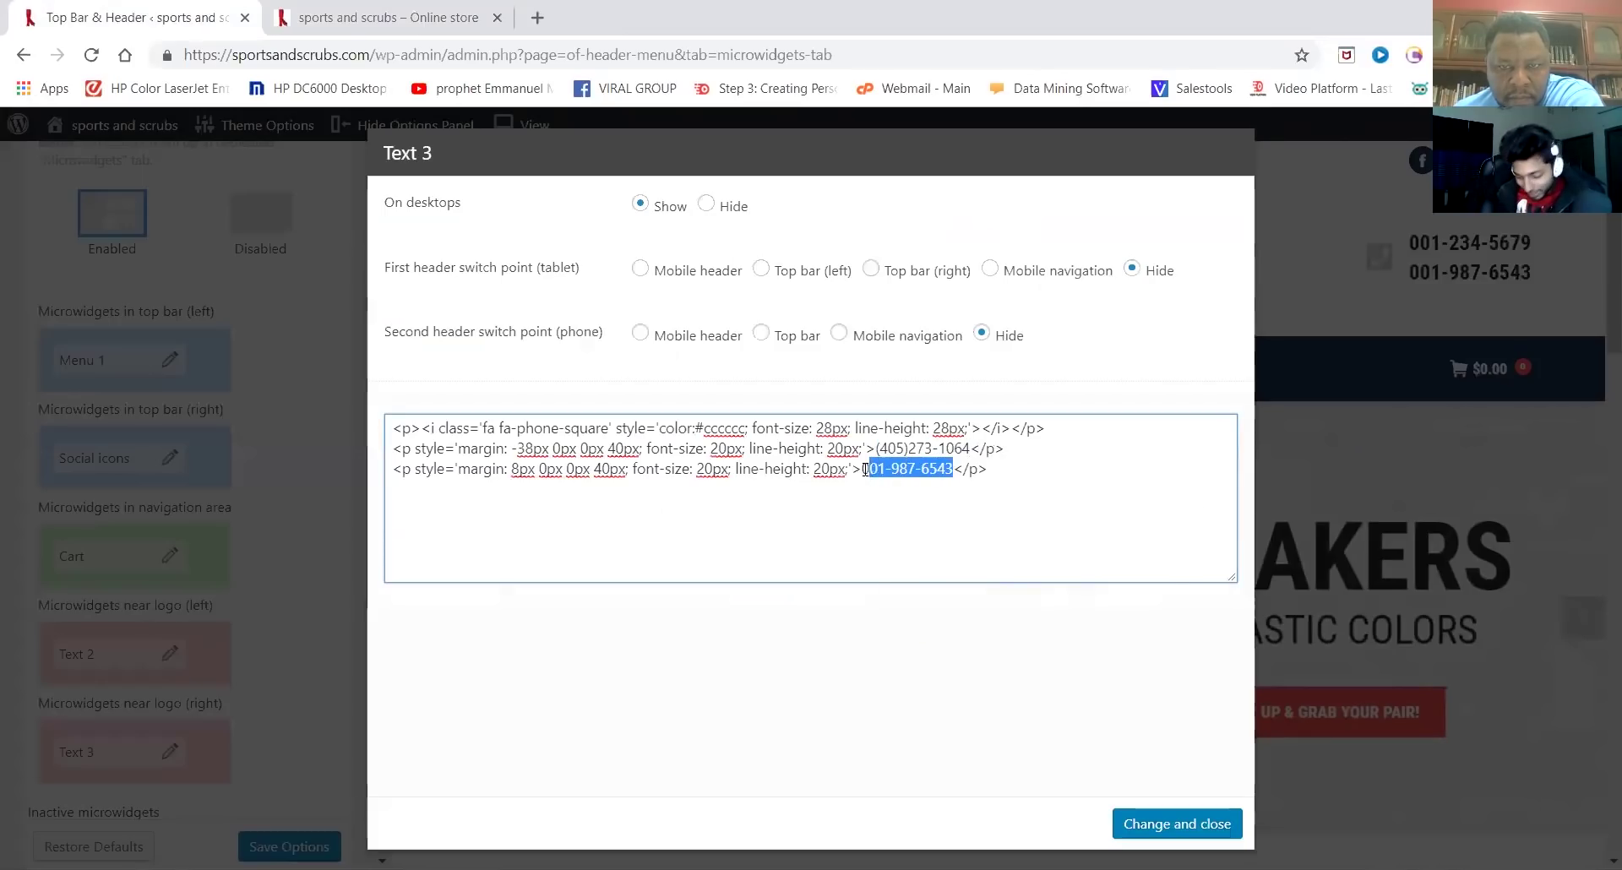
right_click(877, 470)
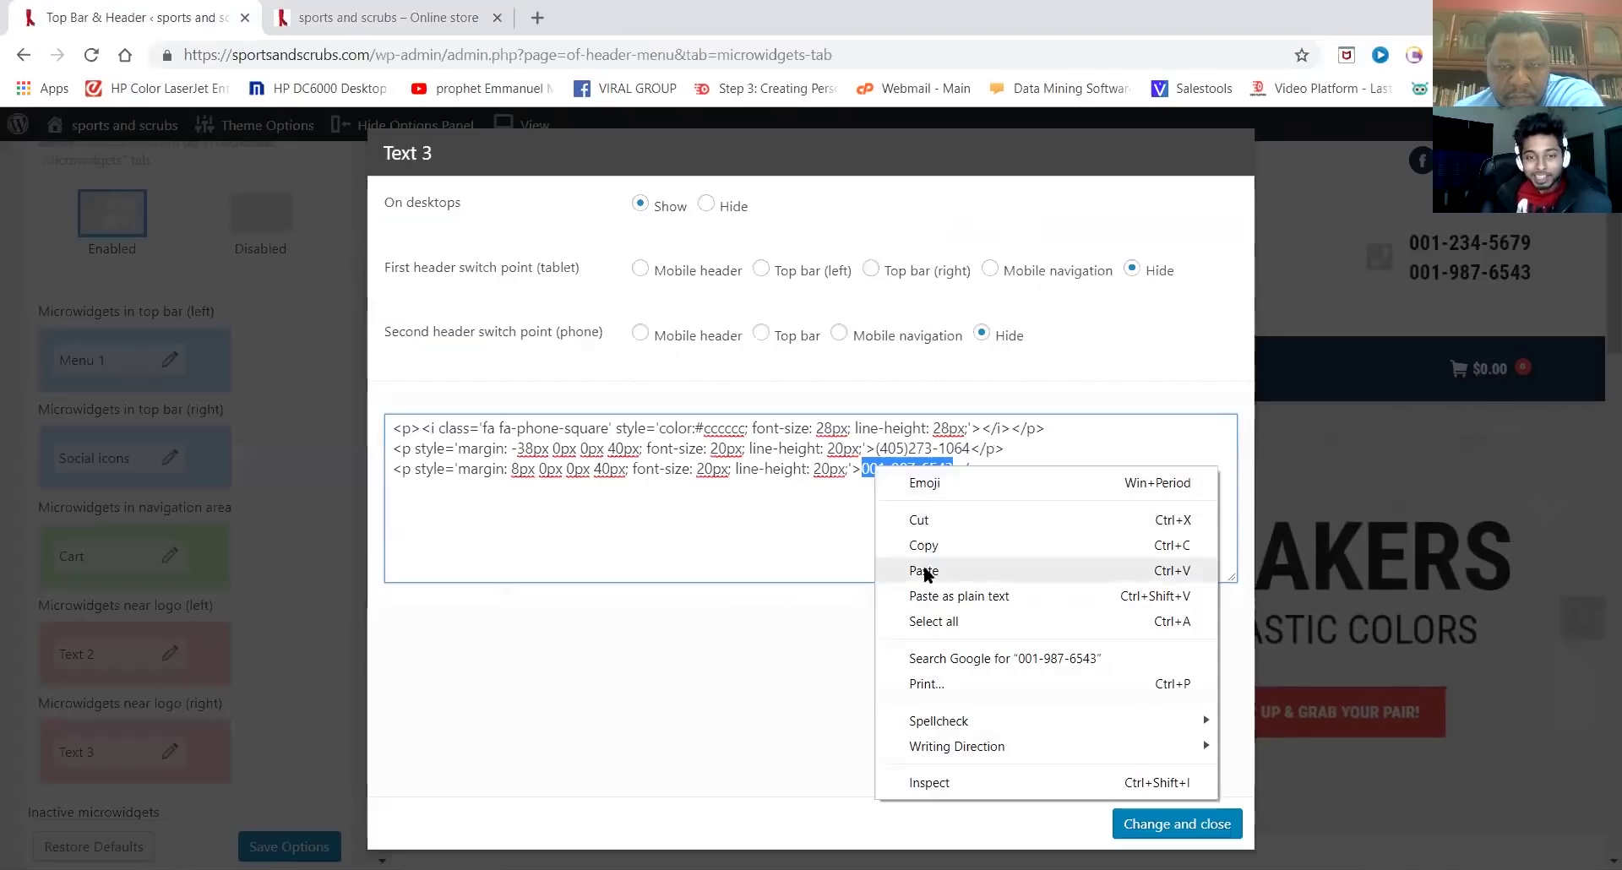
left_click(927, 569)
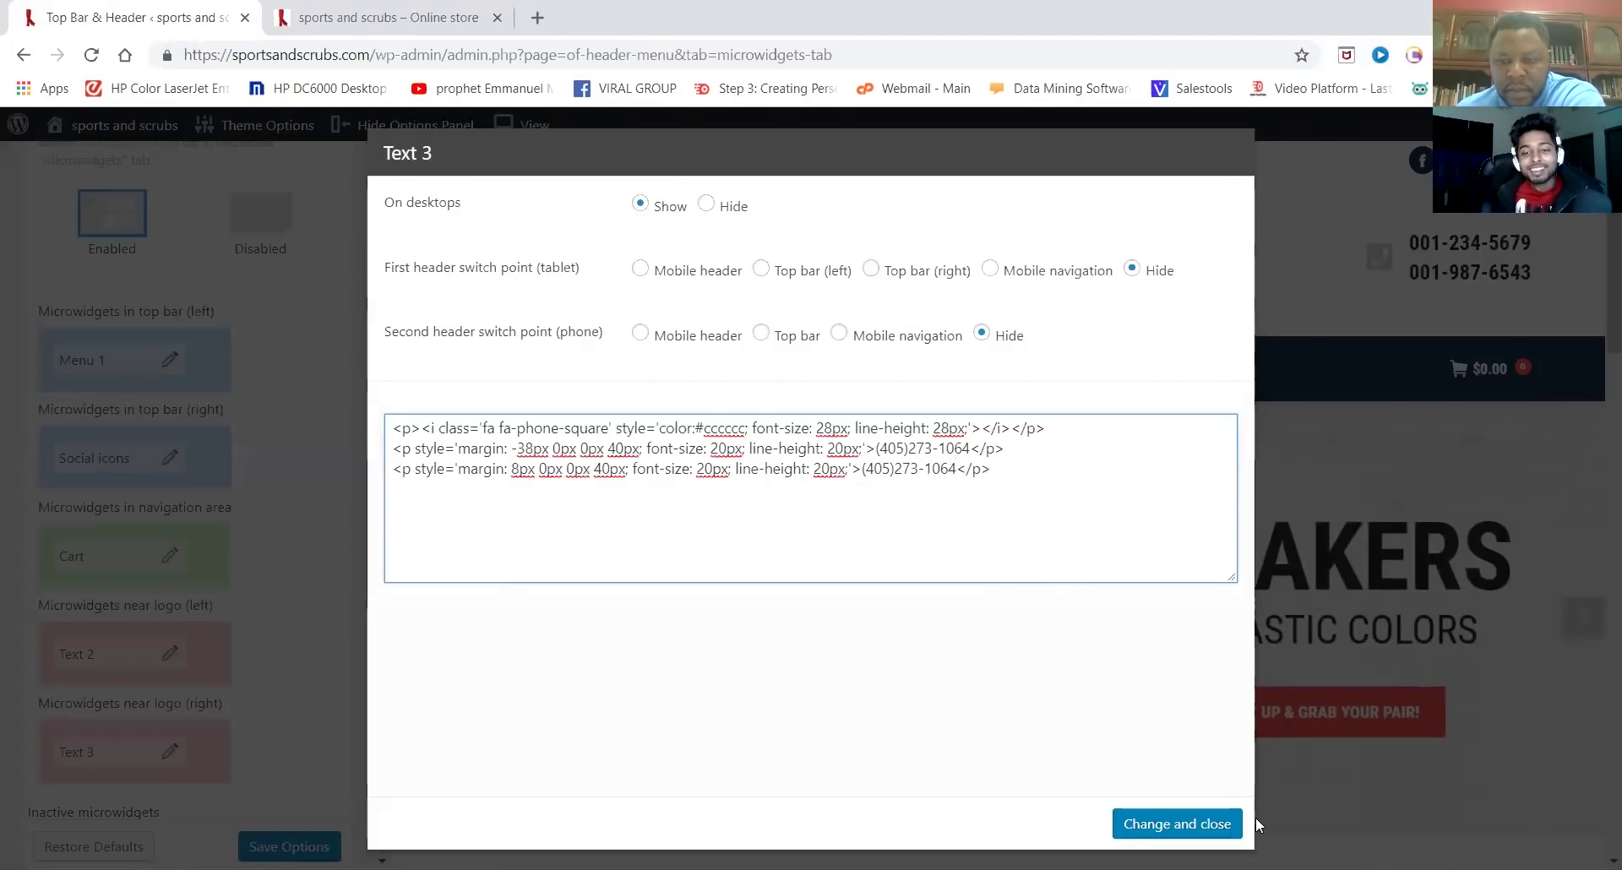
left_click(1179, 815)
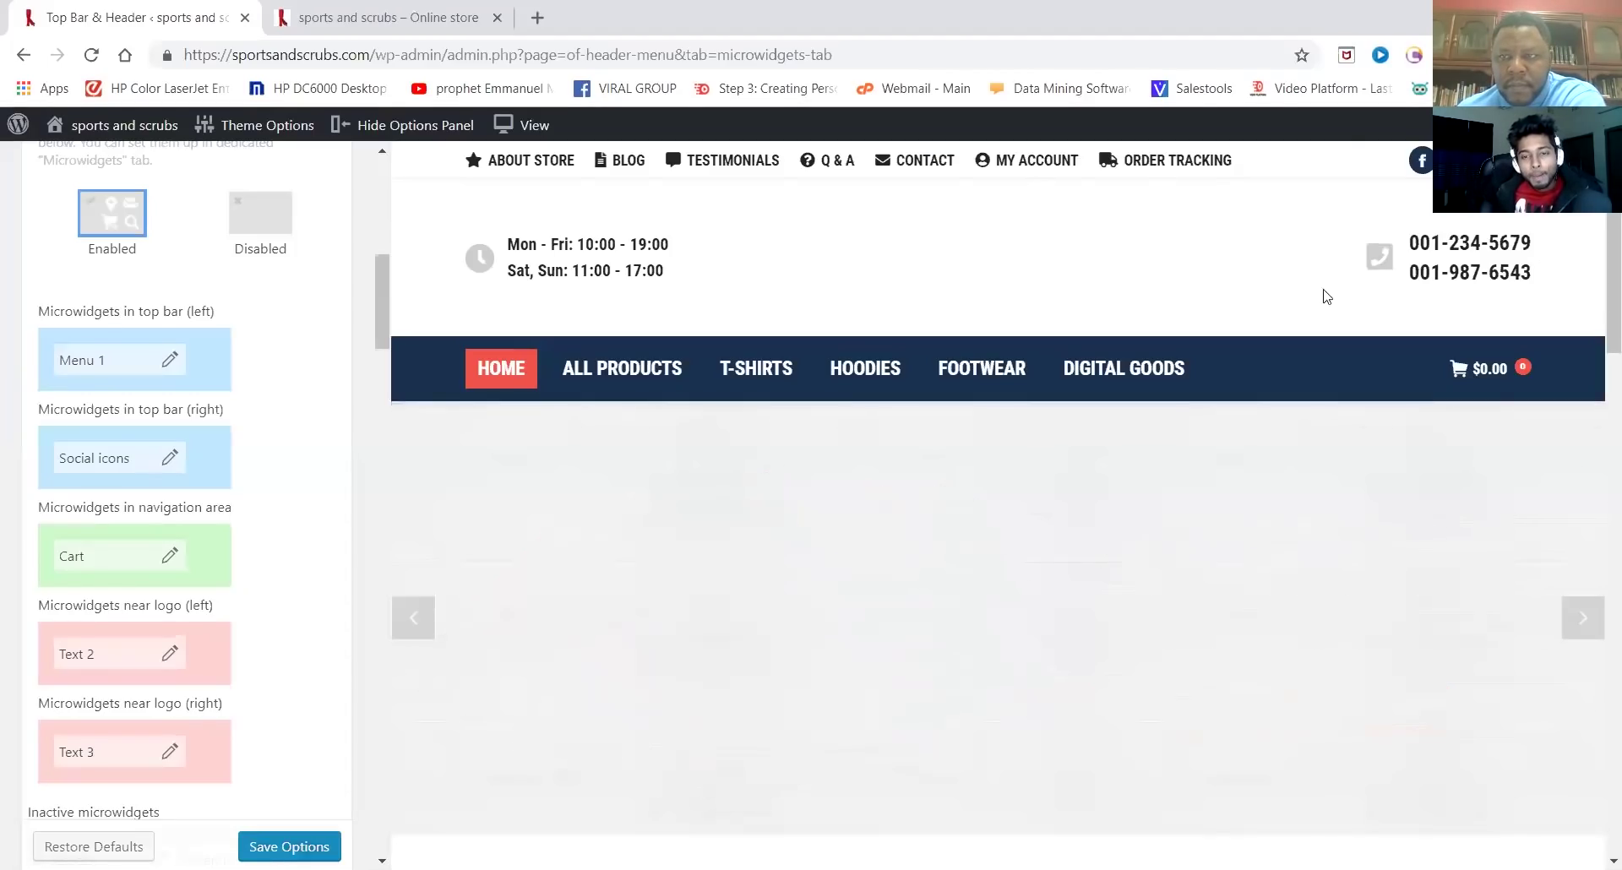
Save the Top Bar & Header microwidget options
left_click_drag(1215, 13, 1170, 33)
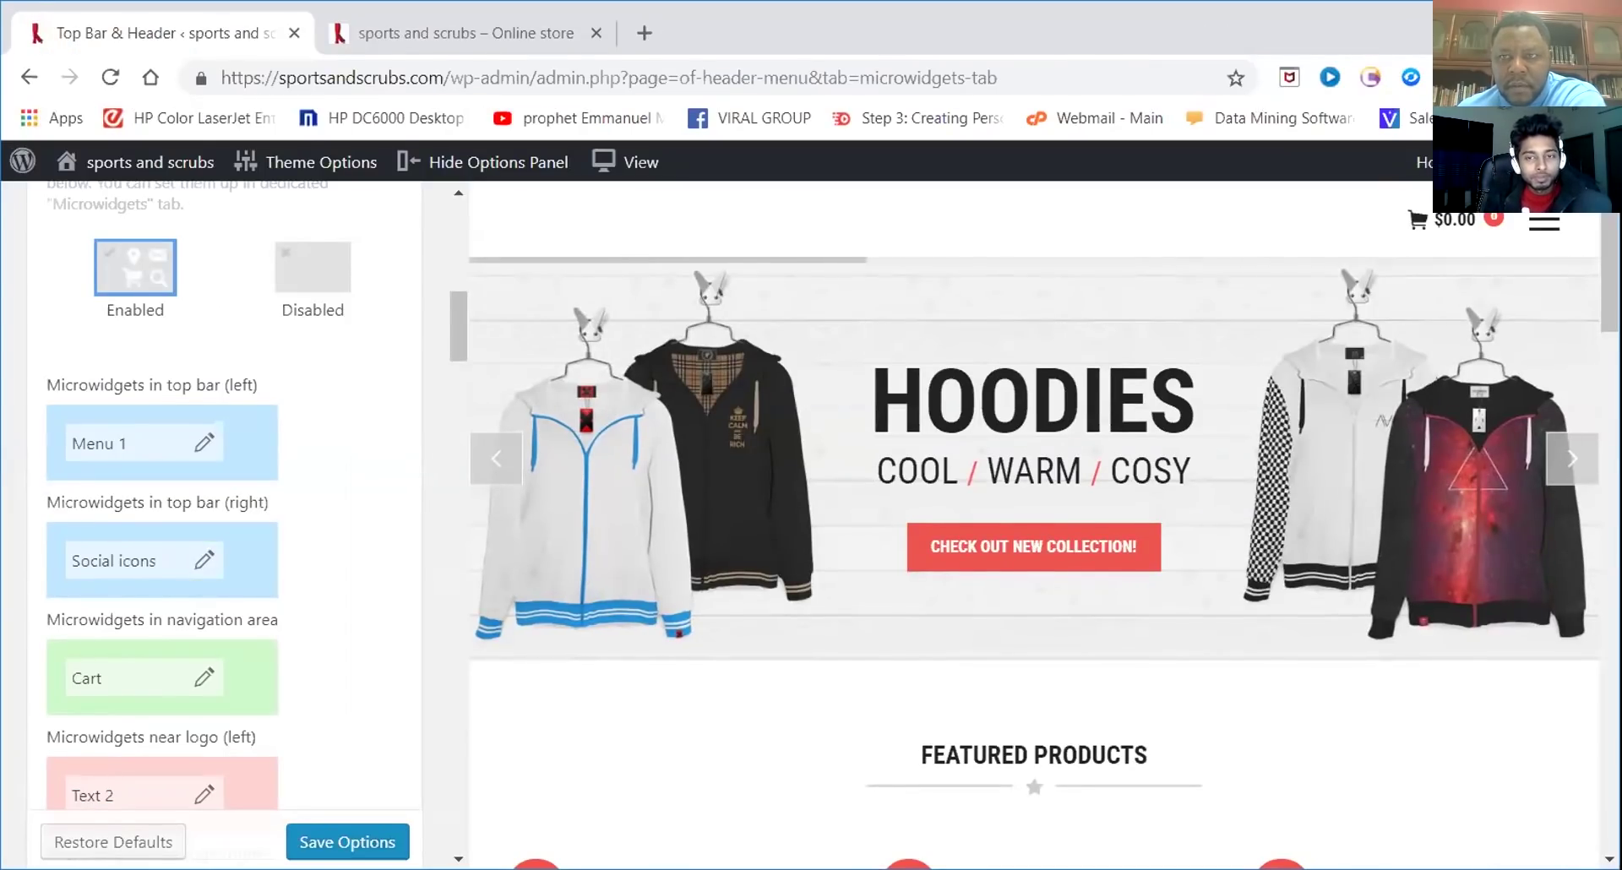
double_click(1453, 16)
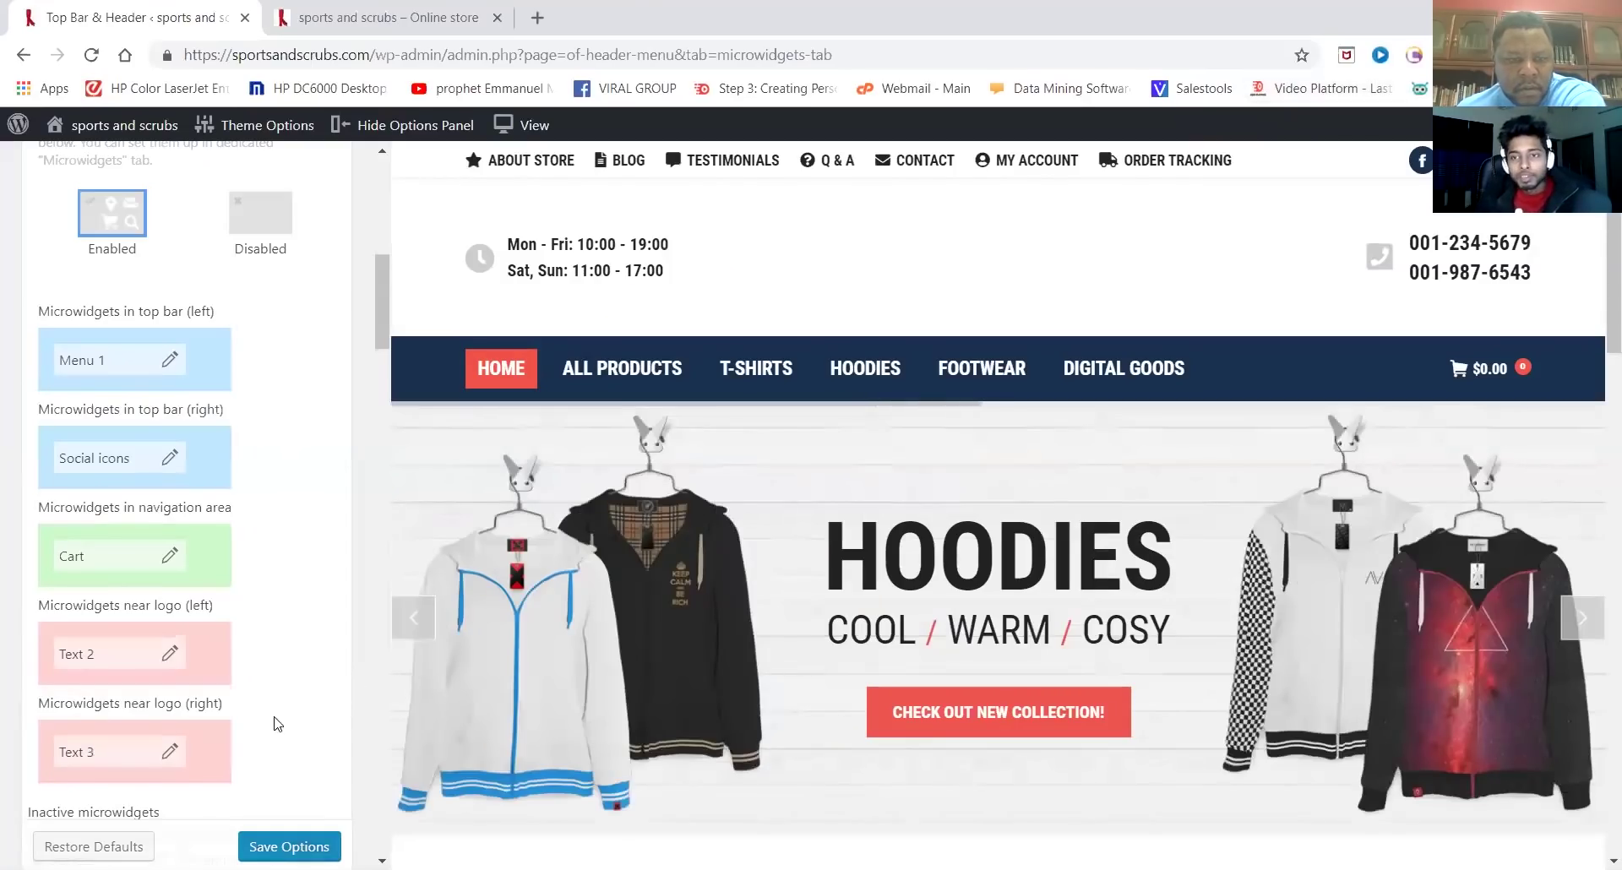
left_click(289, 846)
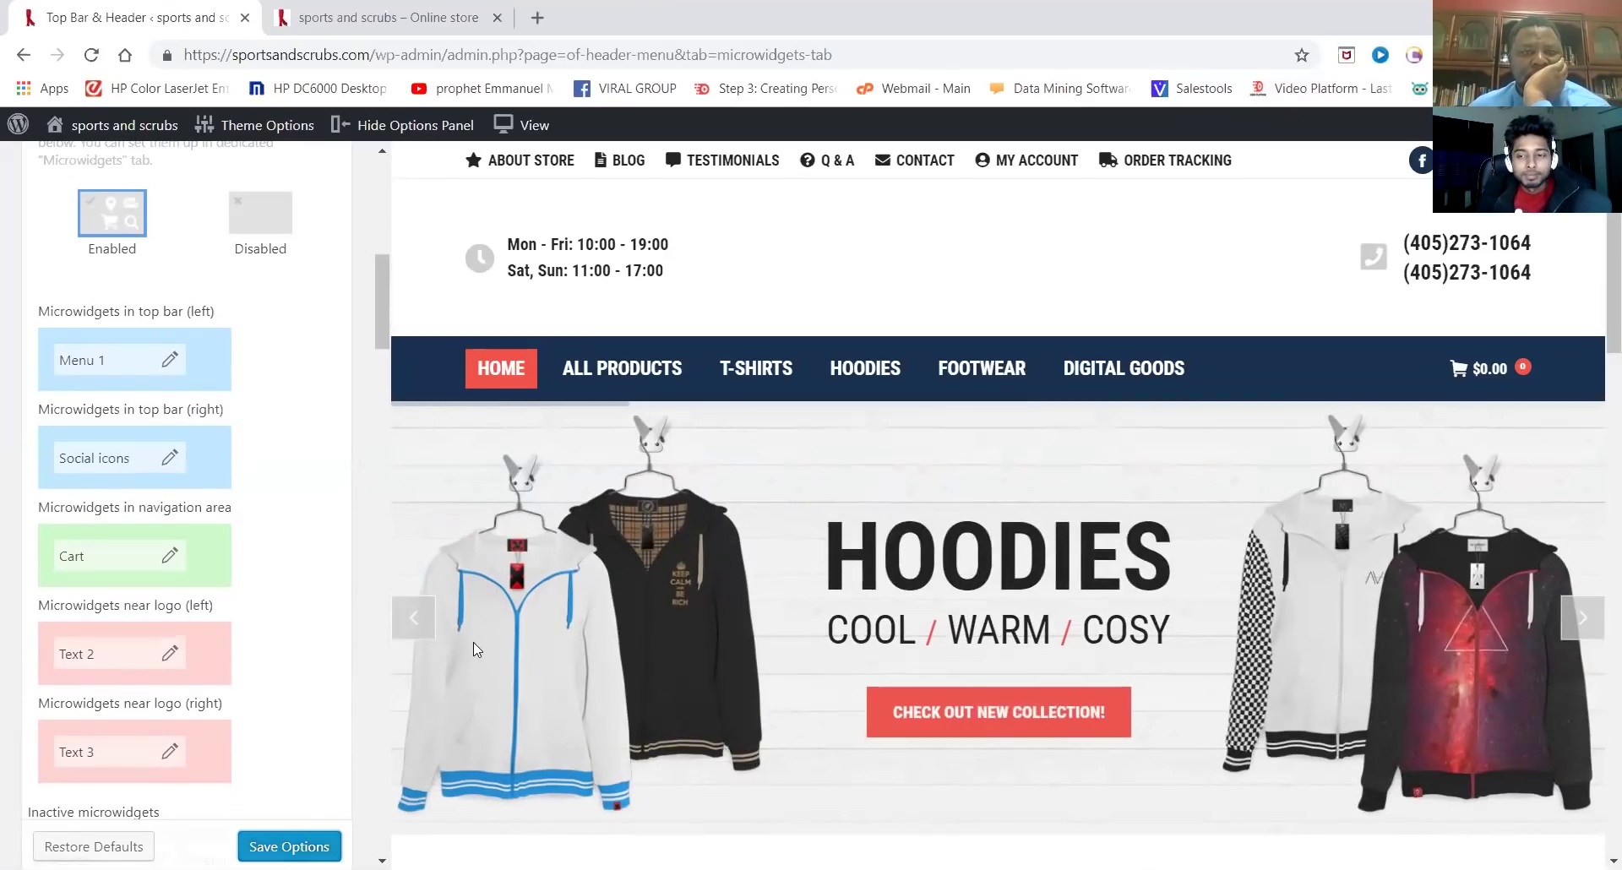
Open the Testimonials page in a separate tab and examine its testimonials and submission form
right_click(726, 162)
left_click(763, 177)
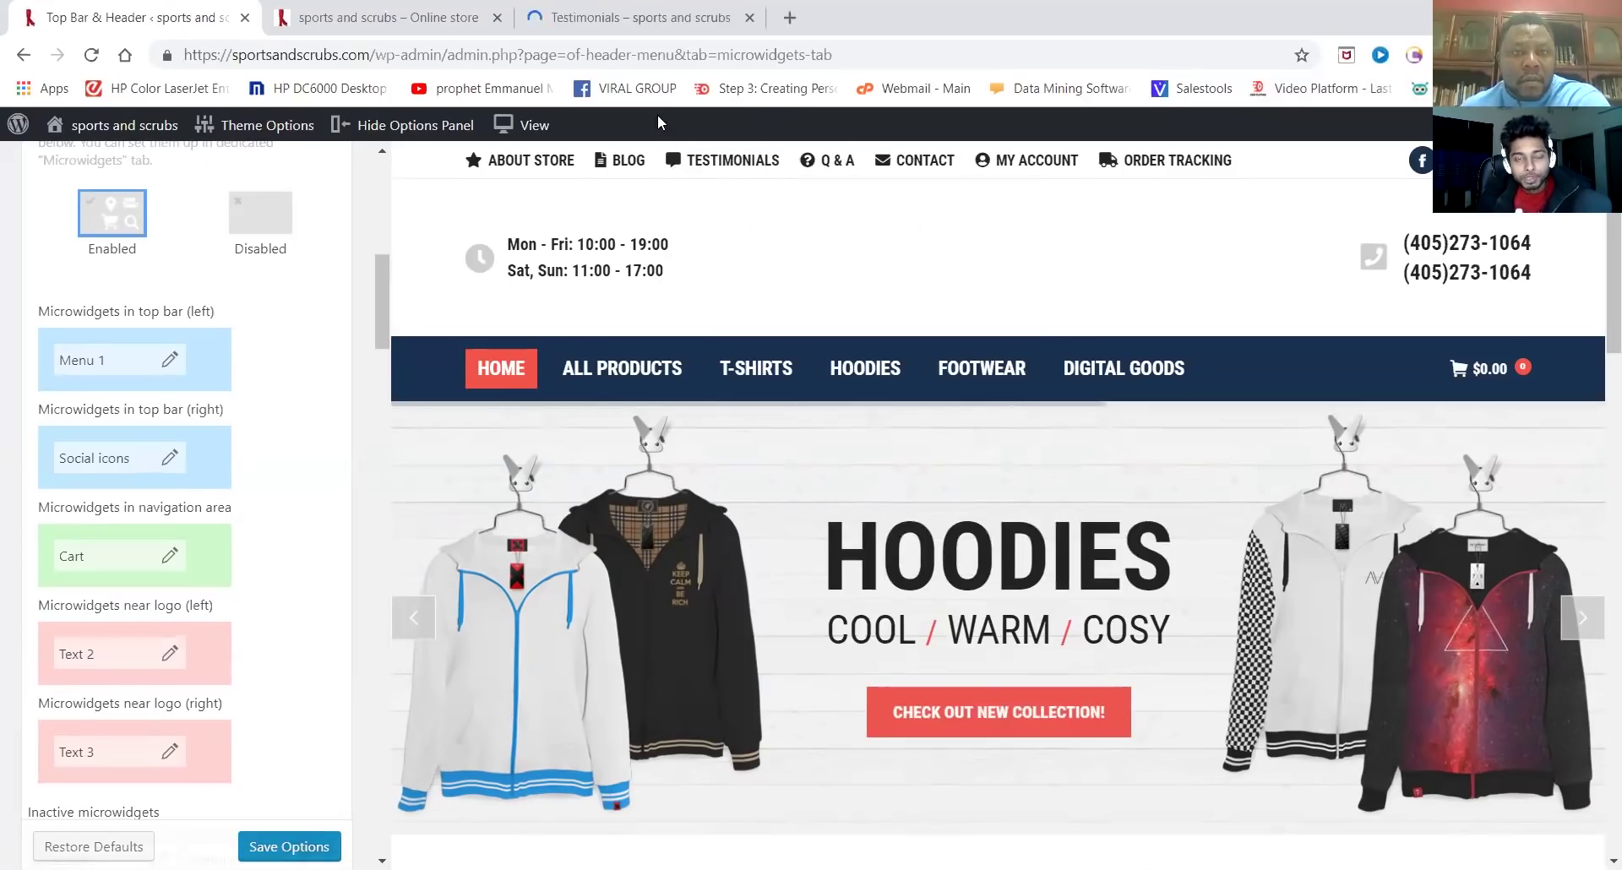
left_click(626, 21)
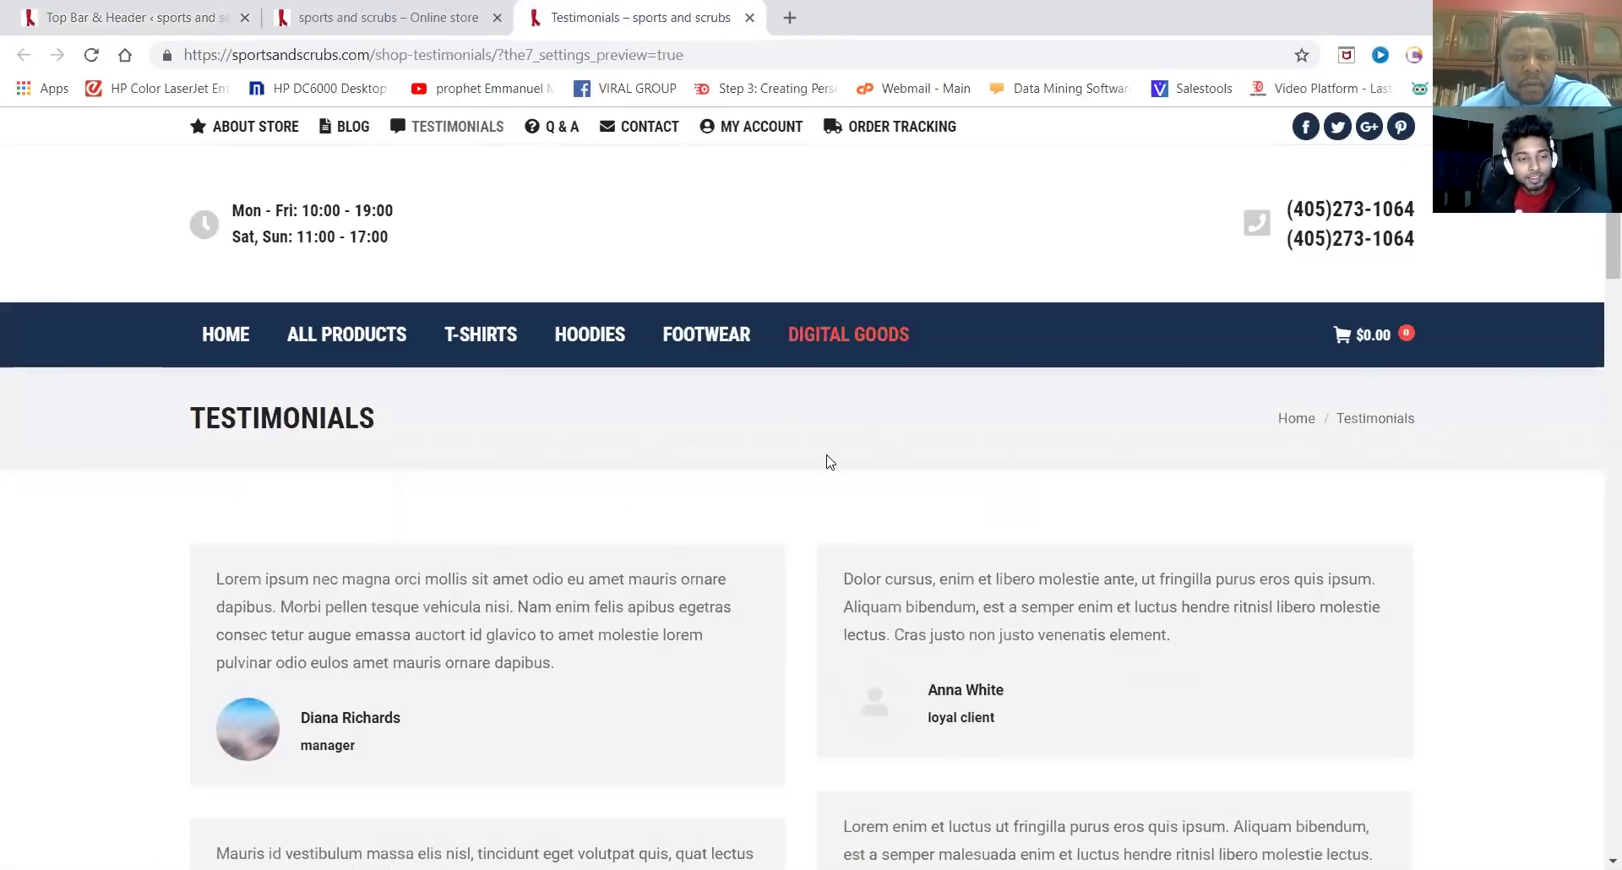
scroll(826, 460, "down", 7)
scroll(828, 471, "up", 1)
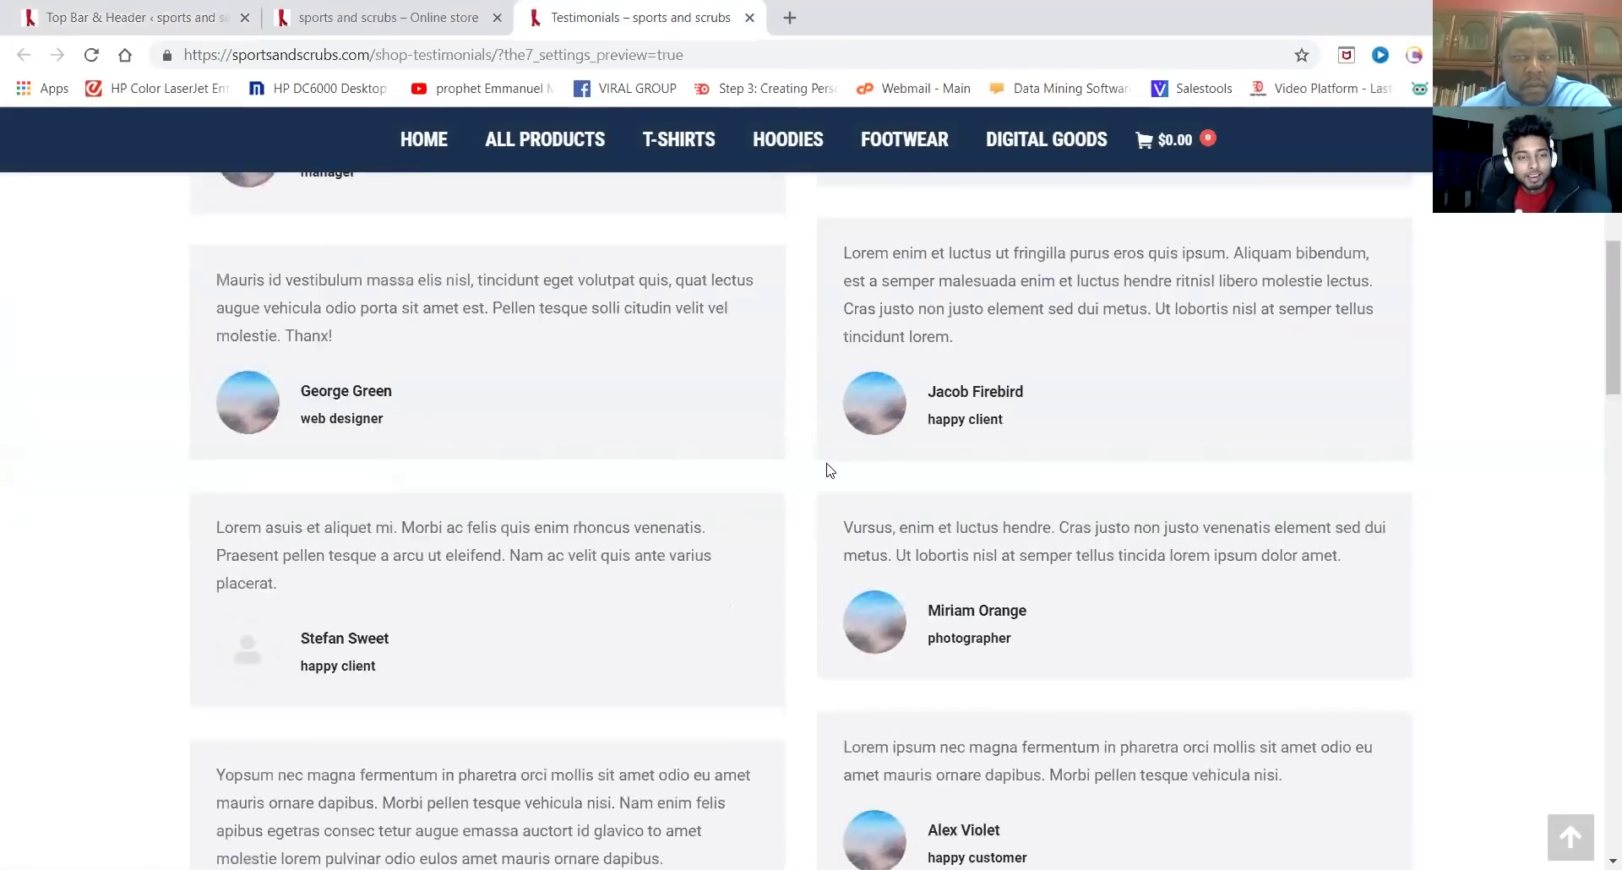
scroll(826, 471, "down", 2)
scroll(827, 471, "down", 15)
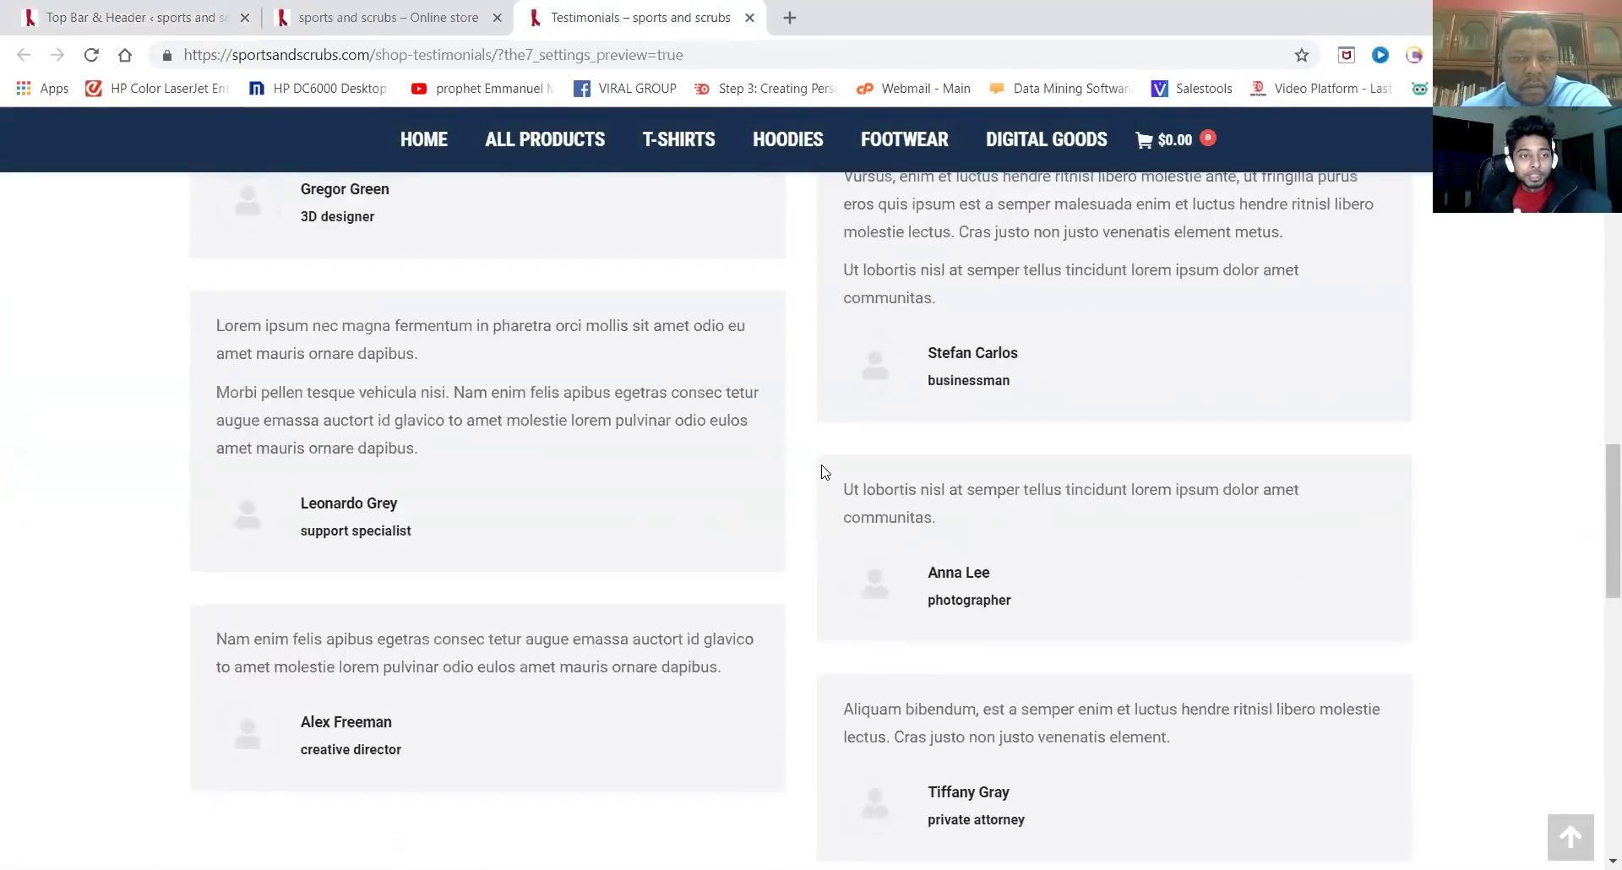
scroll(824, 471, "down", 3)
scroll(824, 468, "up", 10)
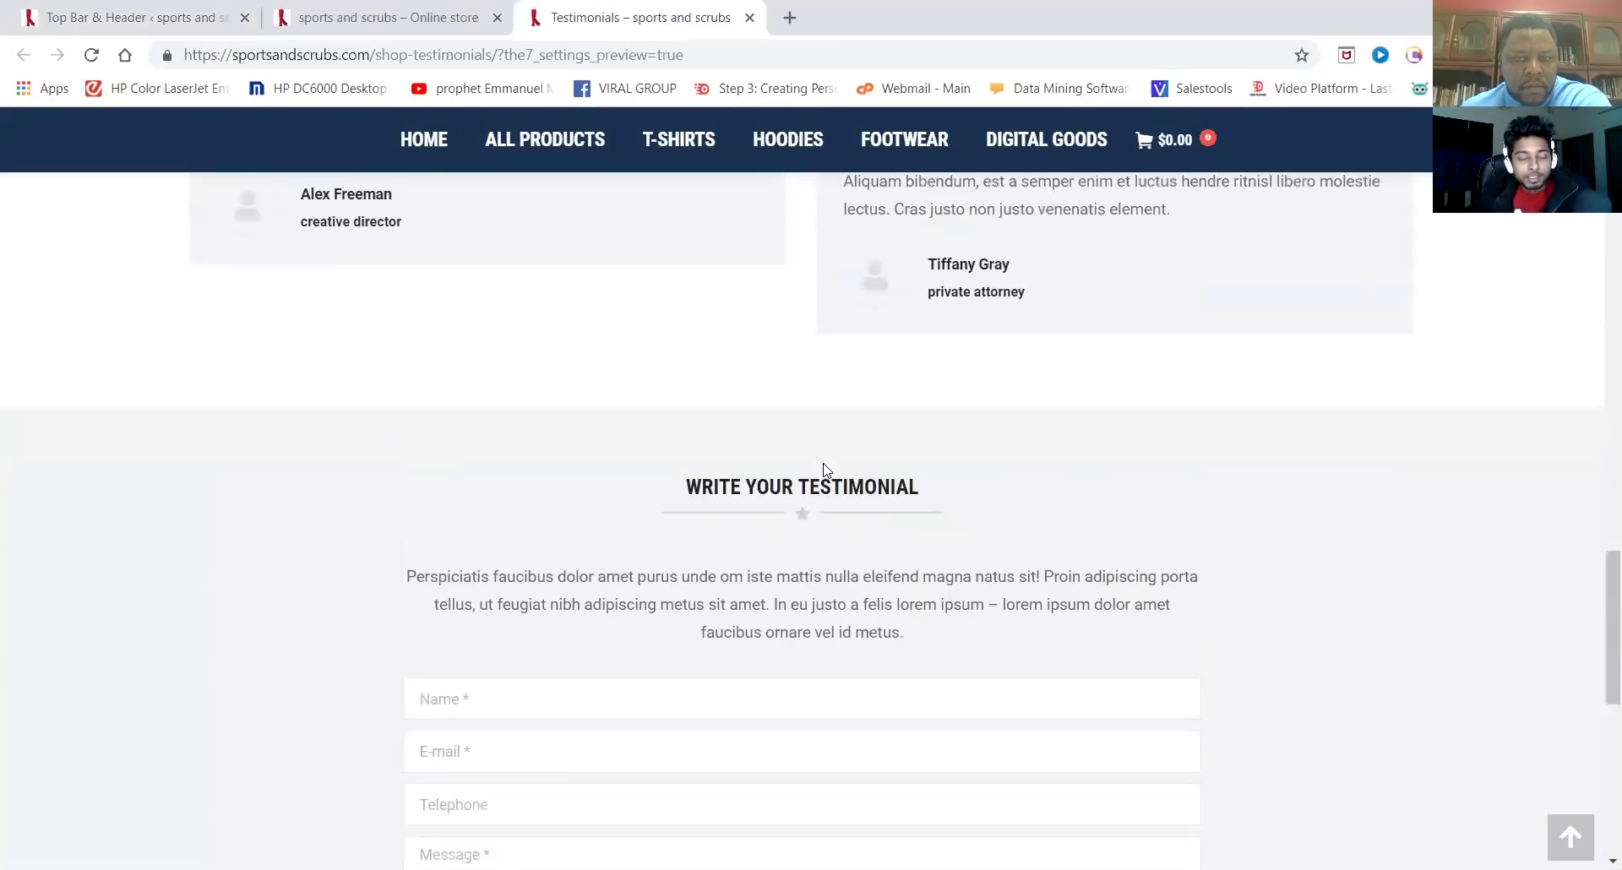
scroll(825, 456, "up", 12)
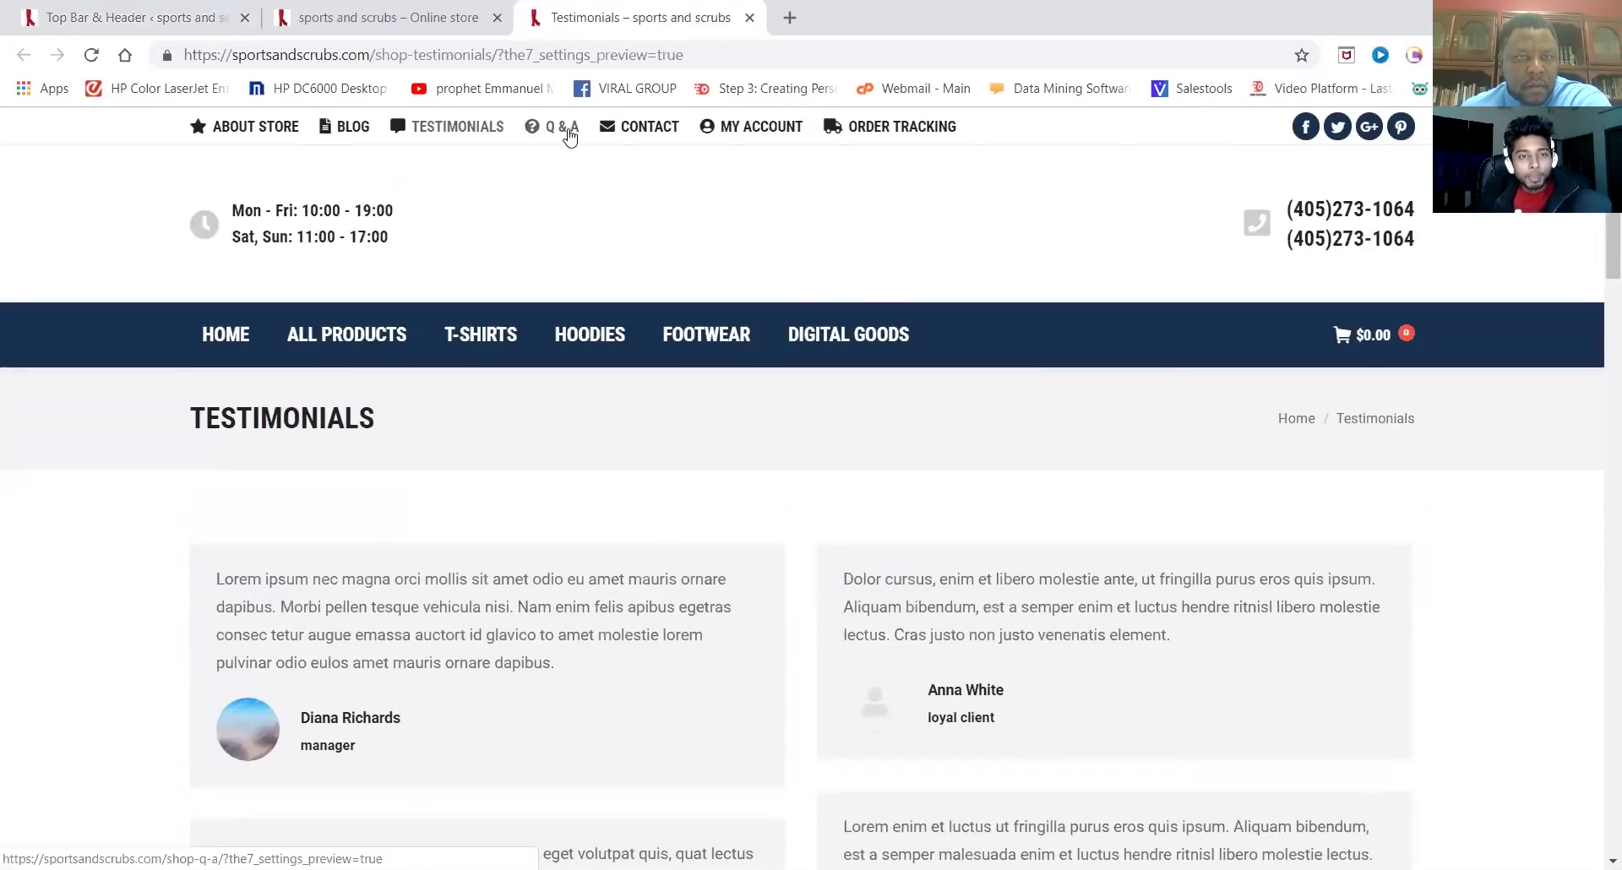
Open the Q & A page in a separate tab and examine its question list and contact form
right_click(567, 127)
left_click(602, 147)
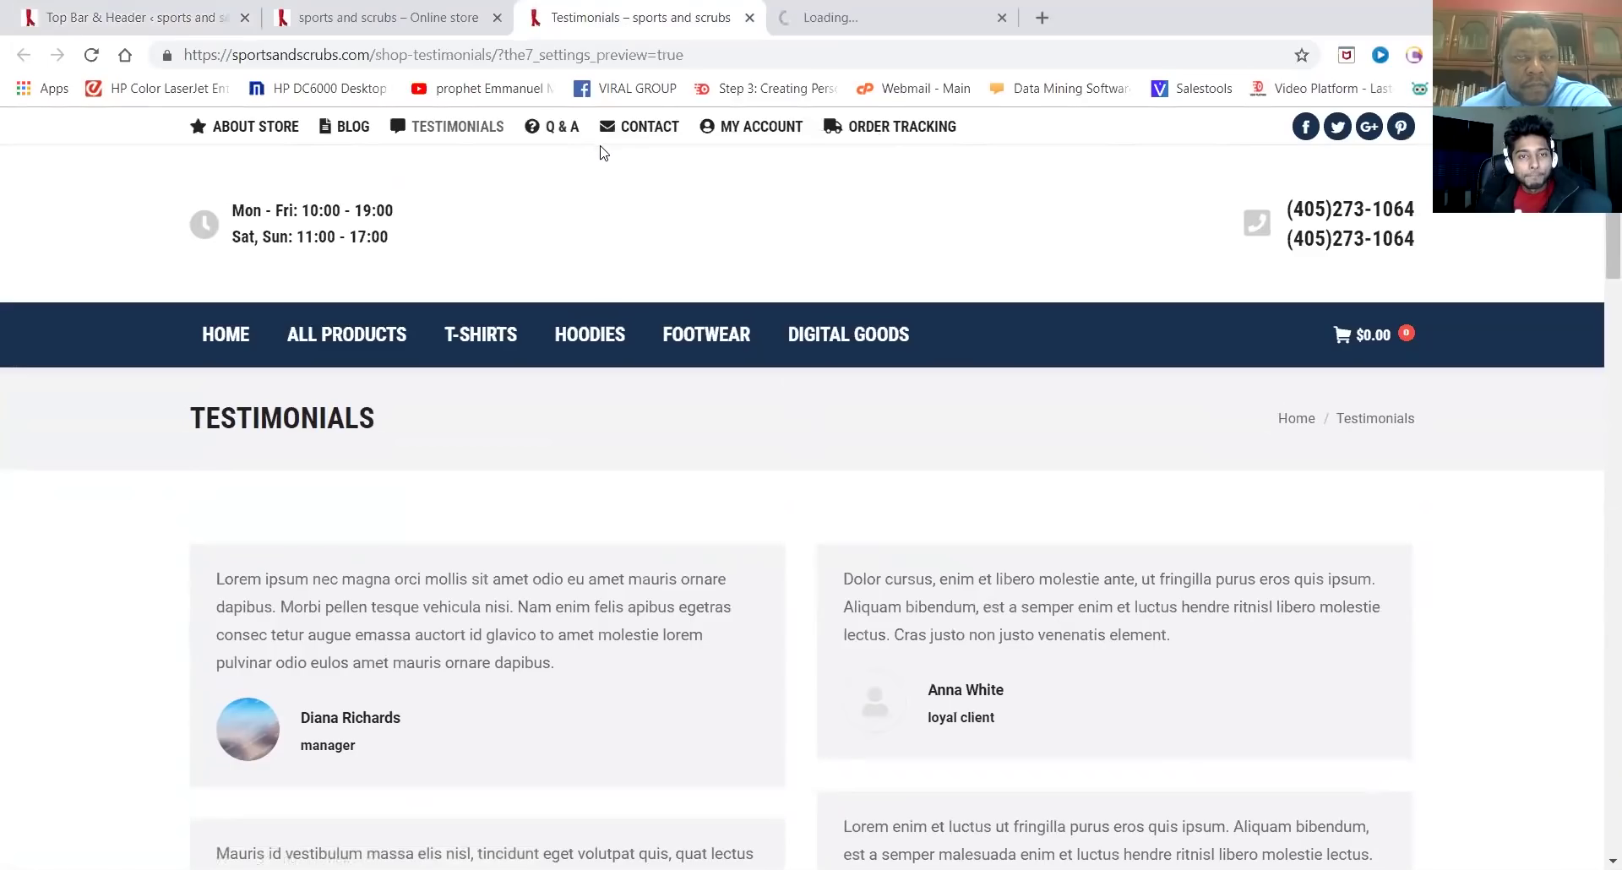
left_click(845, 18)
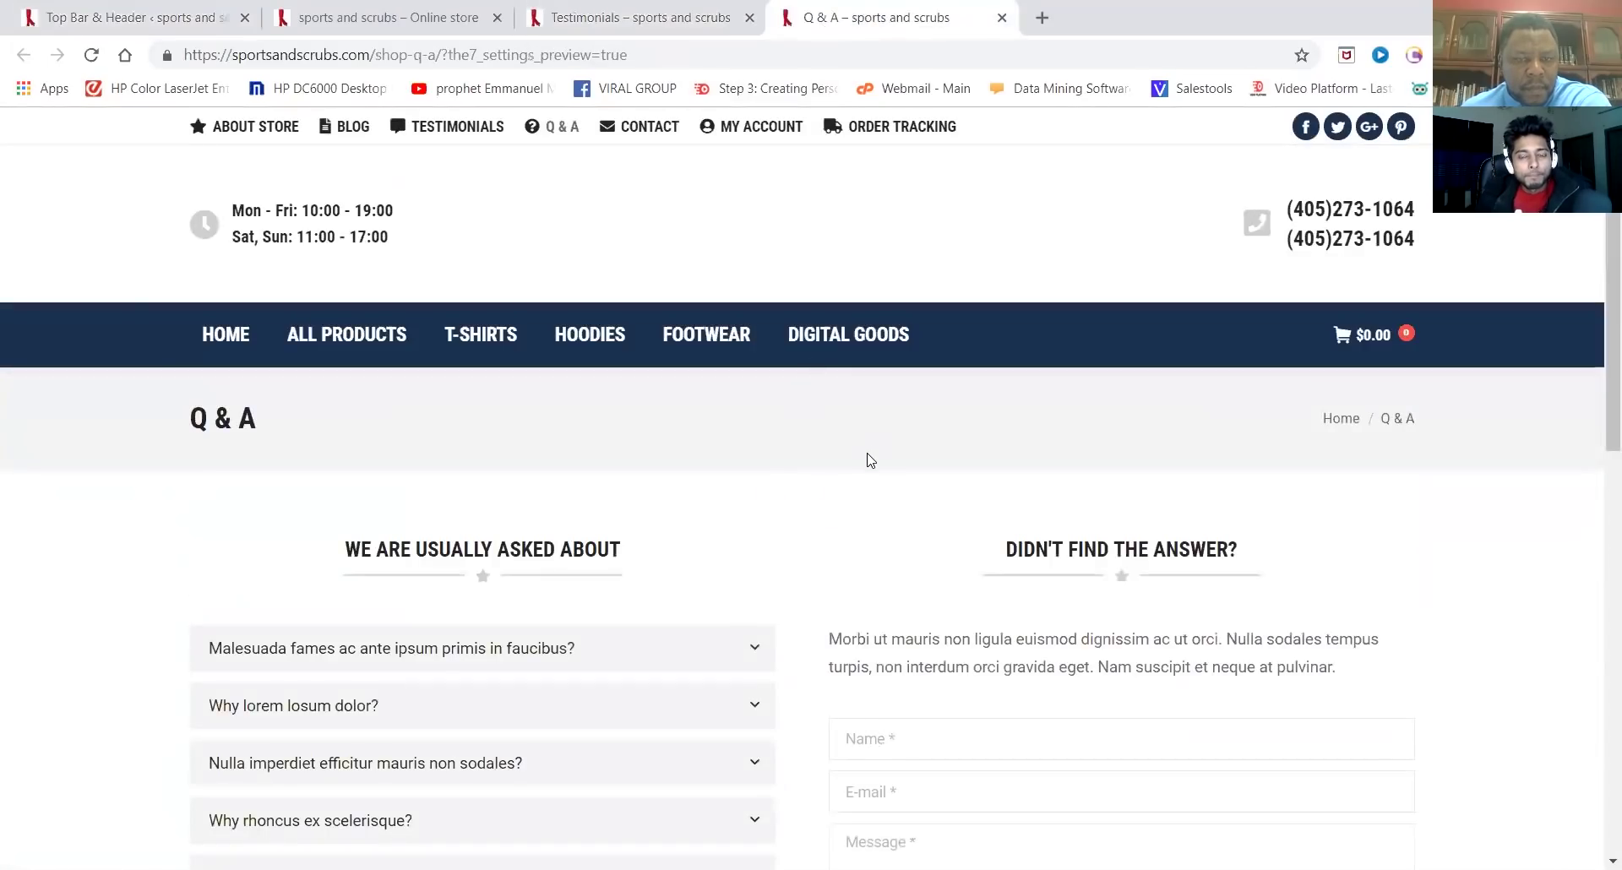
scroll(870, 460, "down", 6)
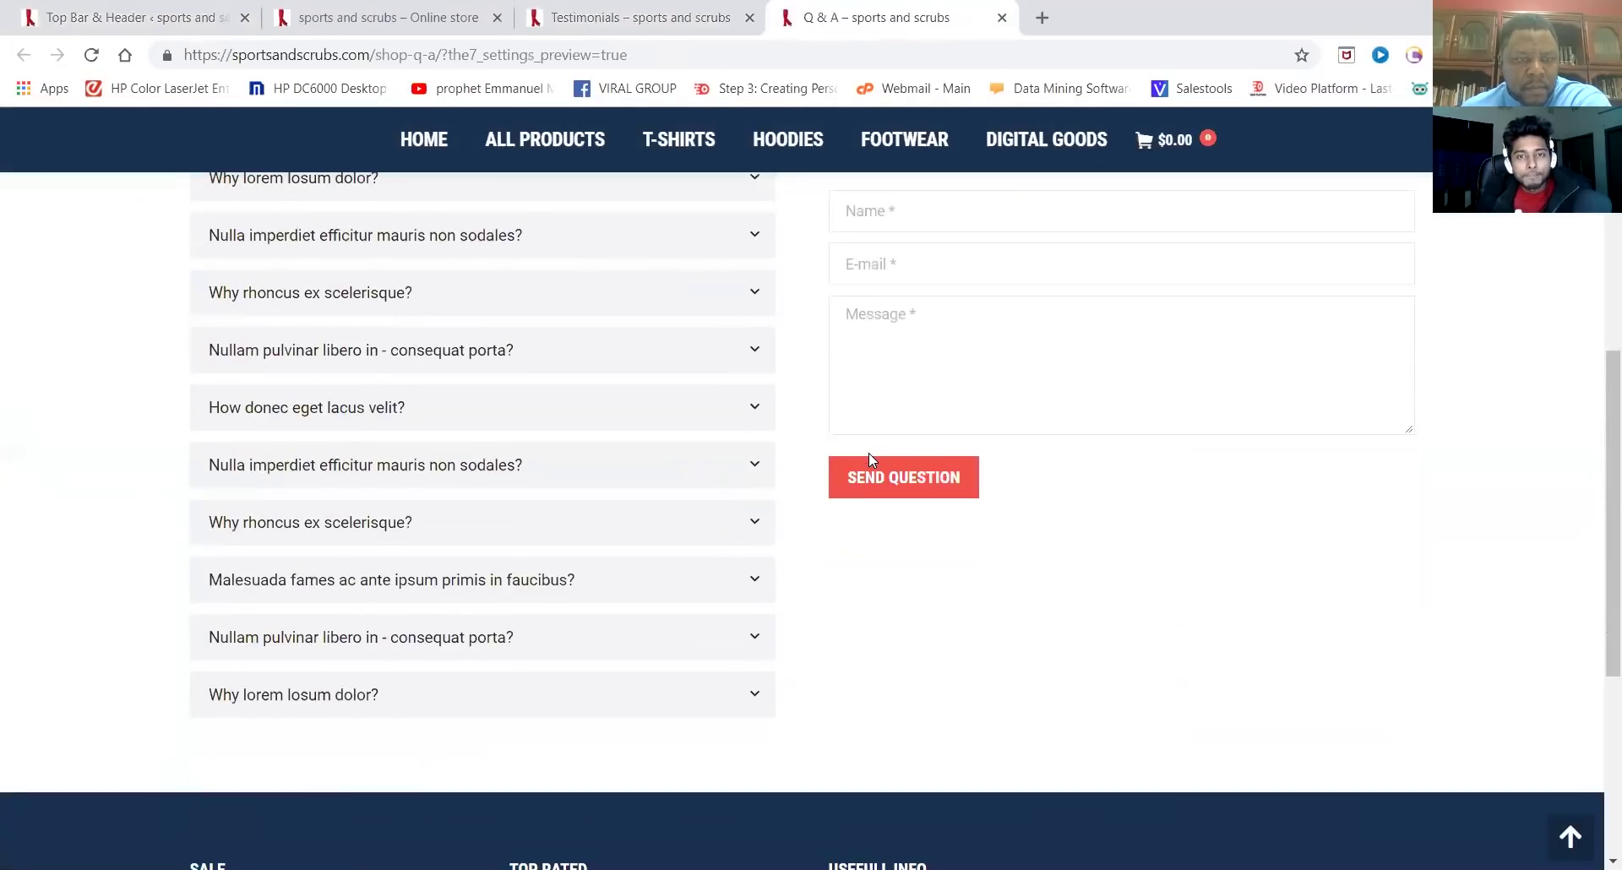
scroll(868, 453, "up", 6)
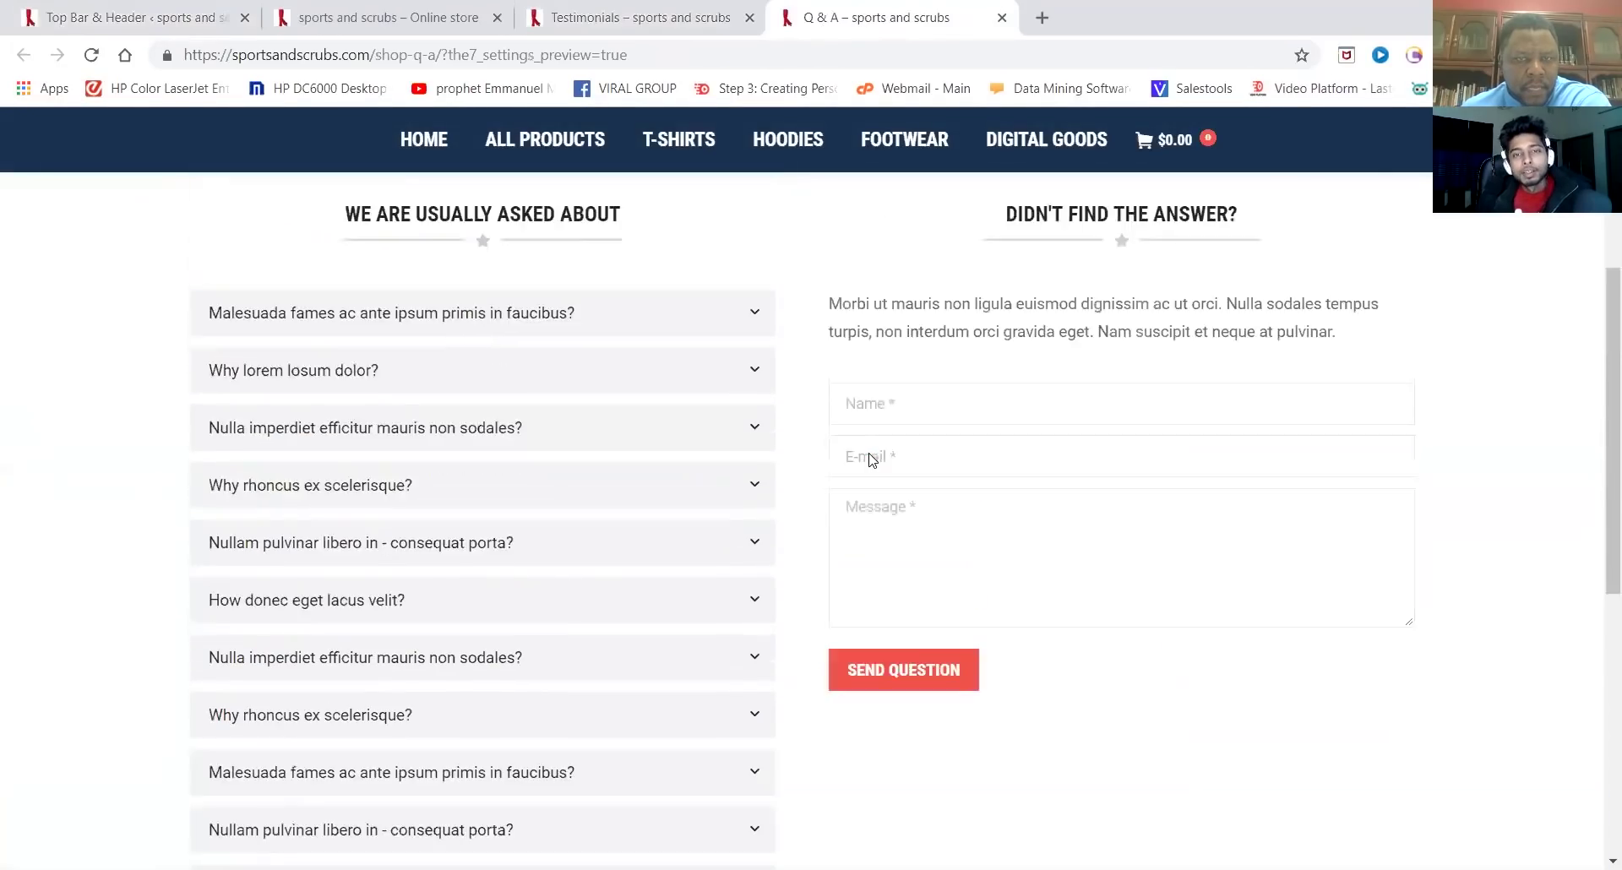
scroll(871, 460, "down", 2)
scroll(869, 452, "up", 2)
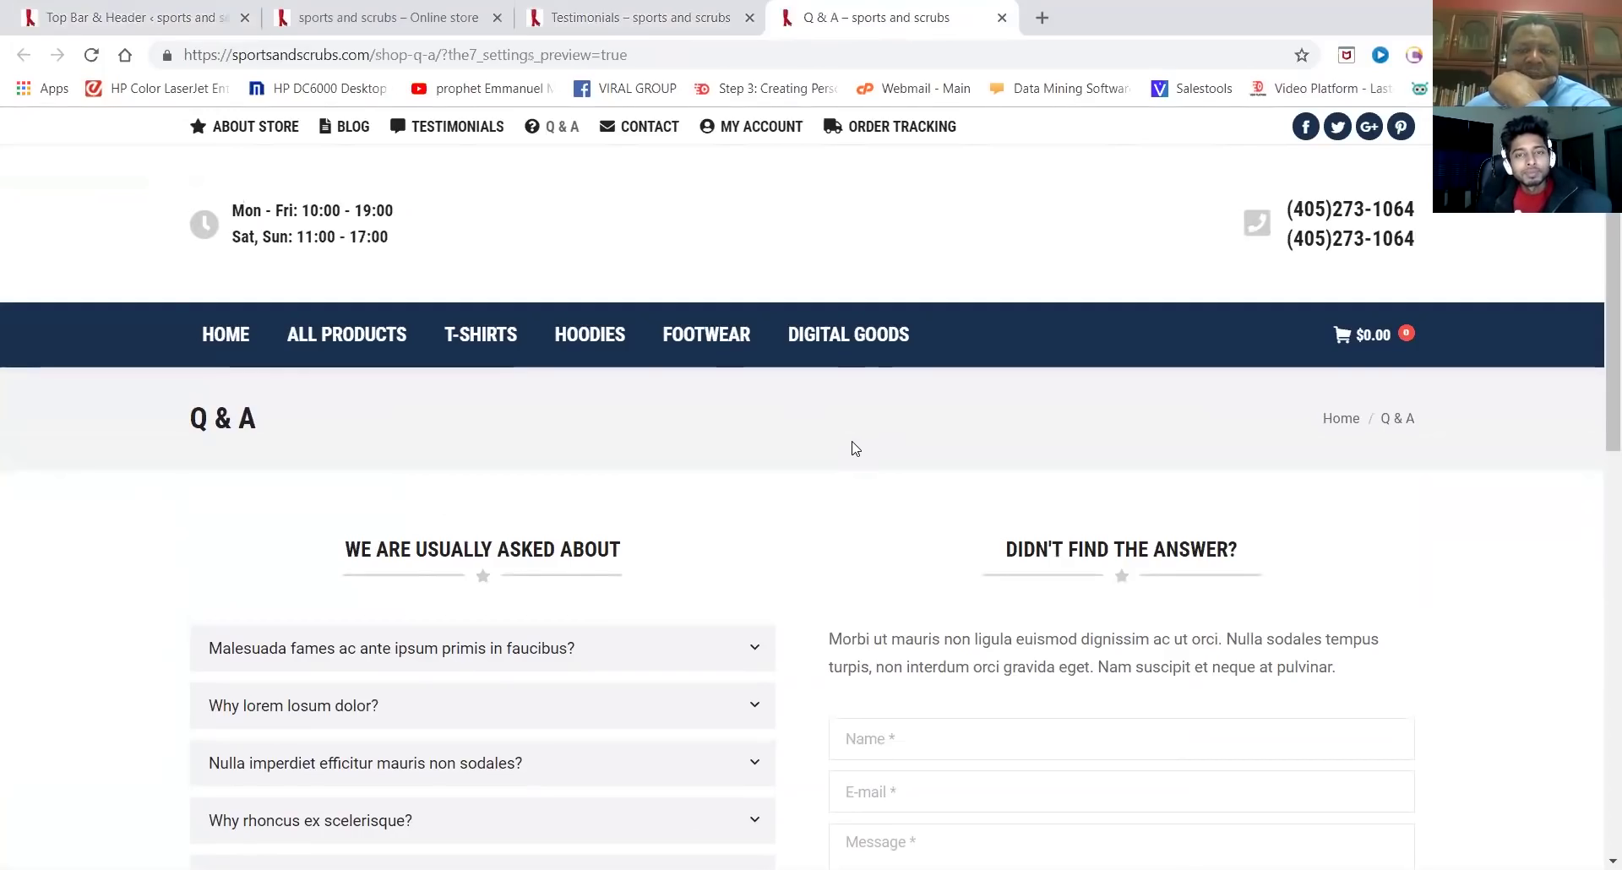
scroll(854, 448, "down", 3)
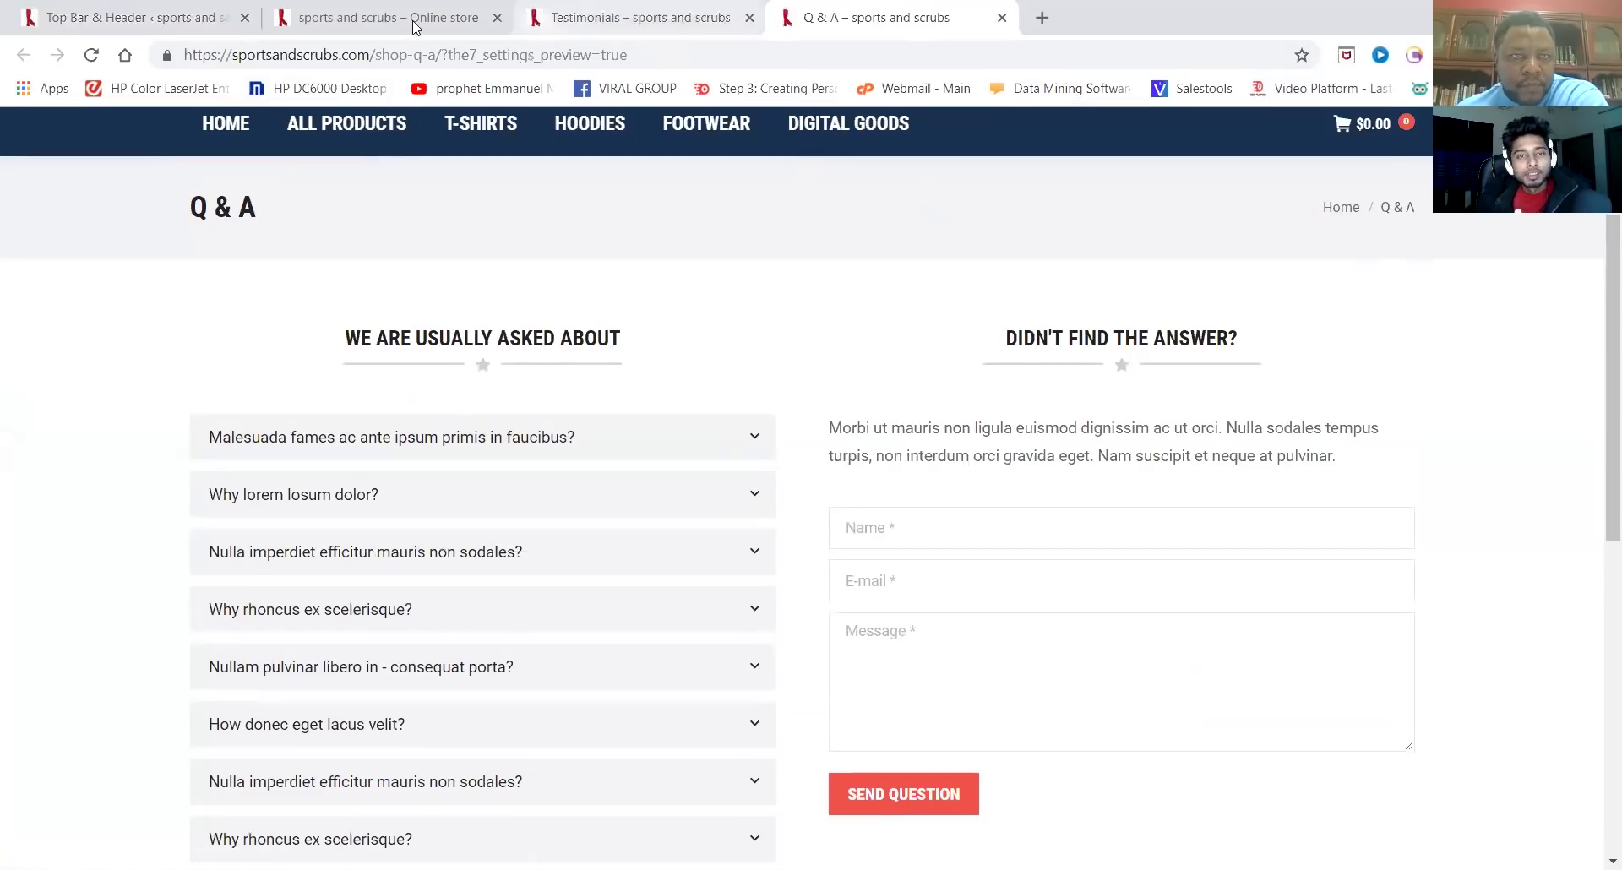
Look over the homepage's shipping policy, news and sale sections, and return to the Top Bar & Header options
left_click(369, 25)
scroll(821, 367, "up", 15)
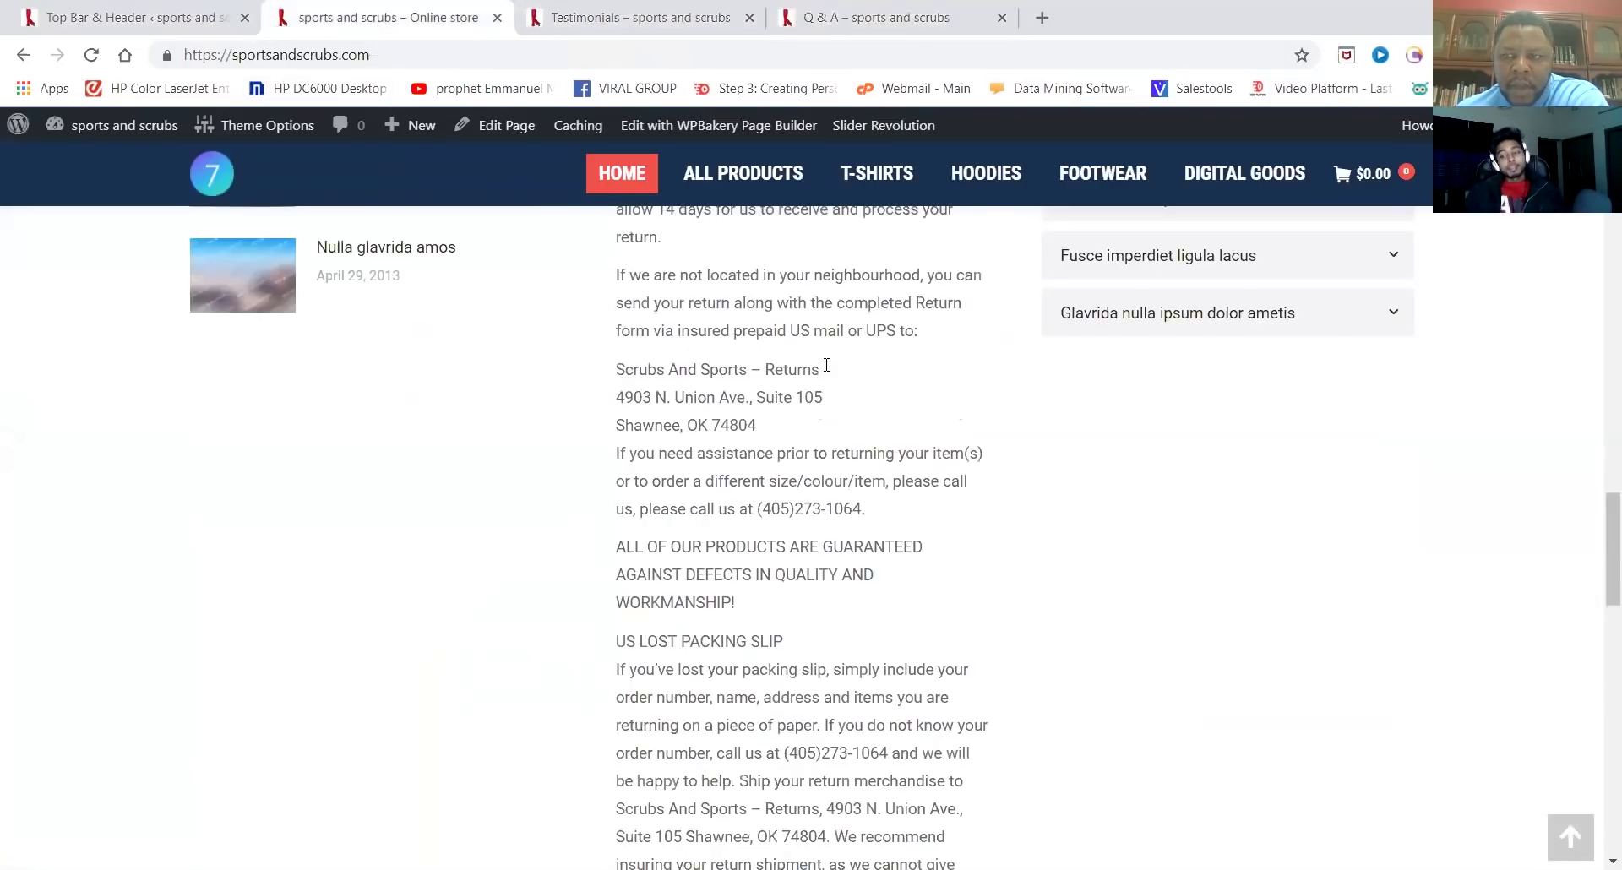
scroll(825, 363, "down", 4)
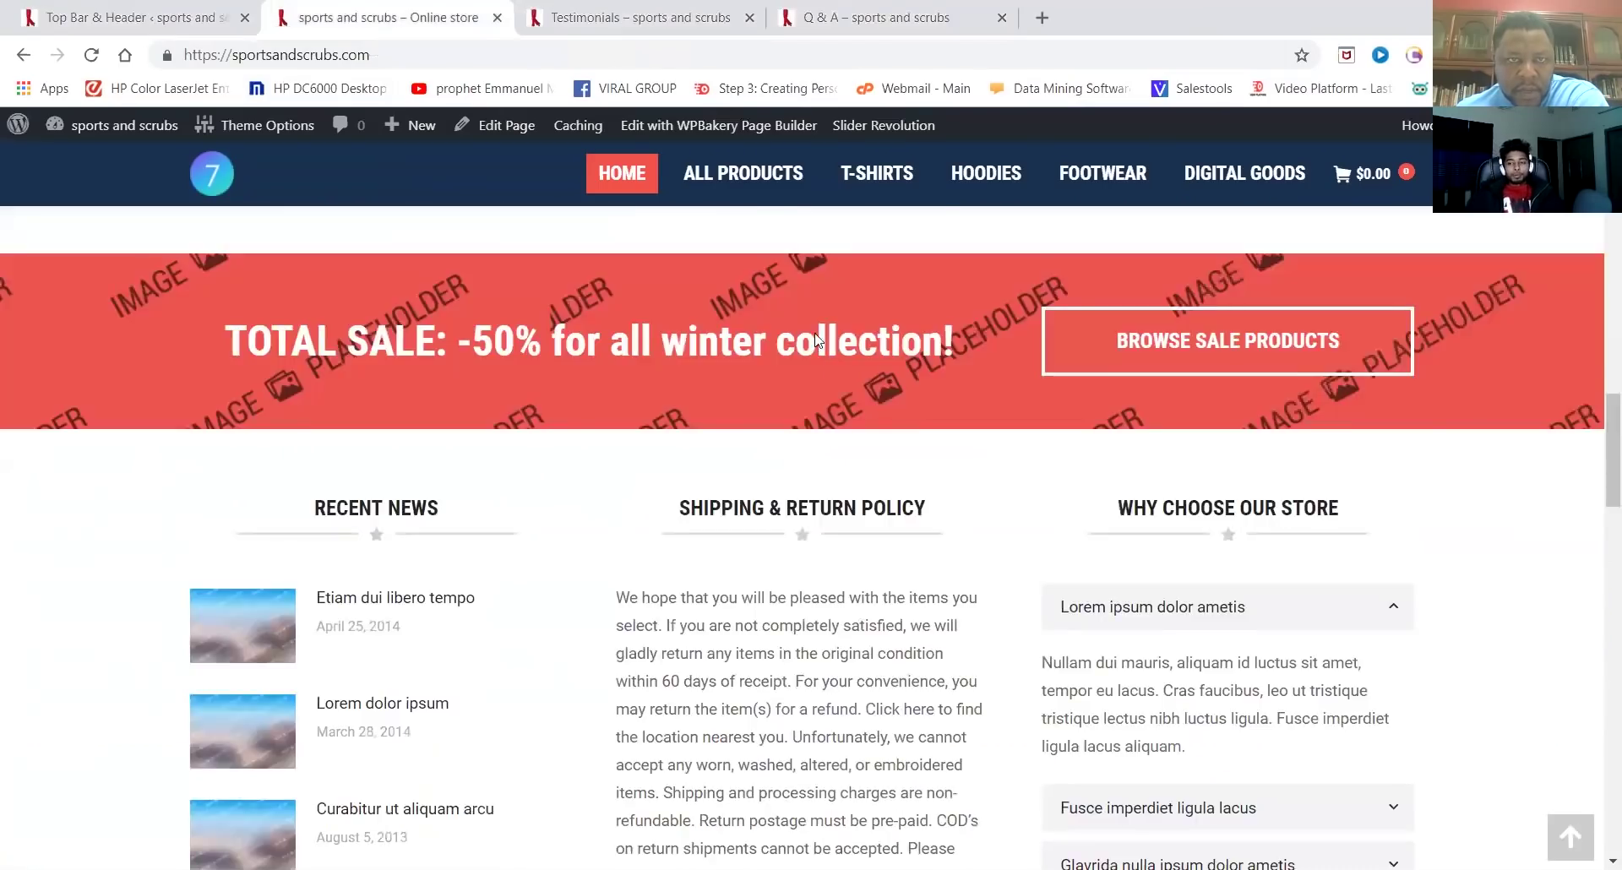
scroll(826, 363, "up", 13)
left_click(217, 32)
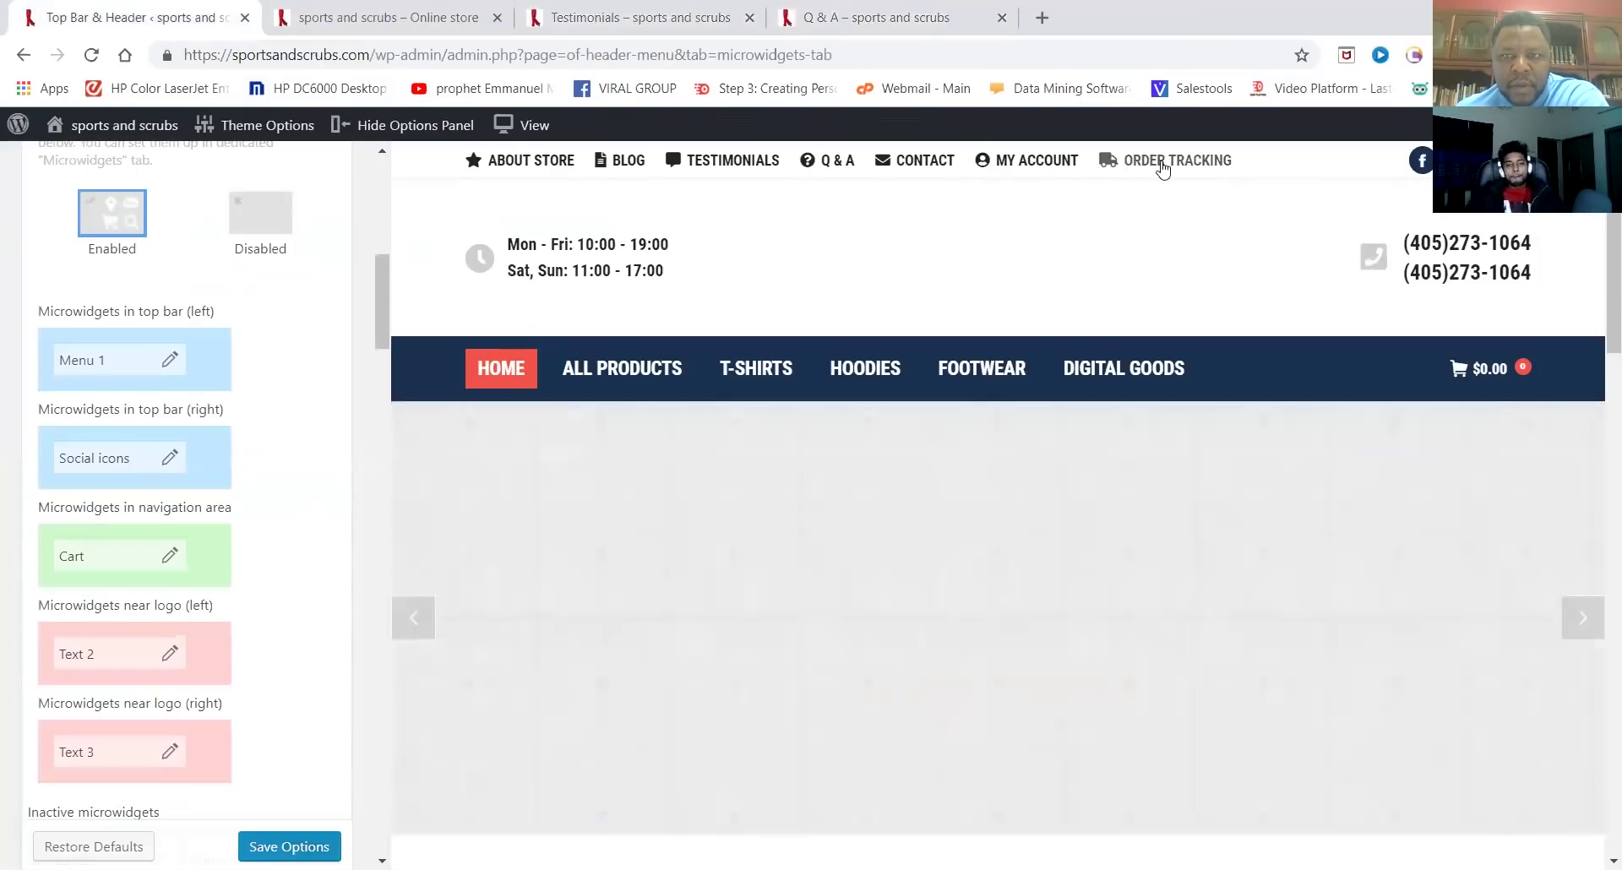
Open the Order Tracking page in a separate tab and examine its tracking form
right_click(1151, 173)
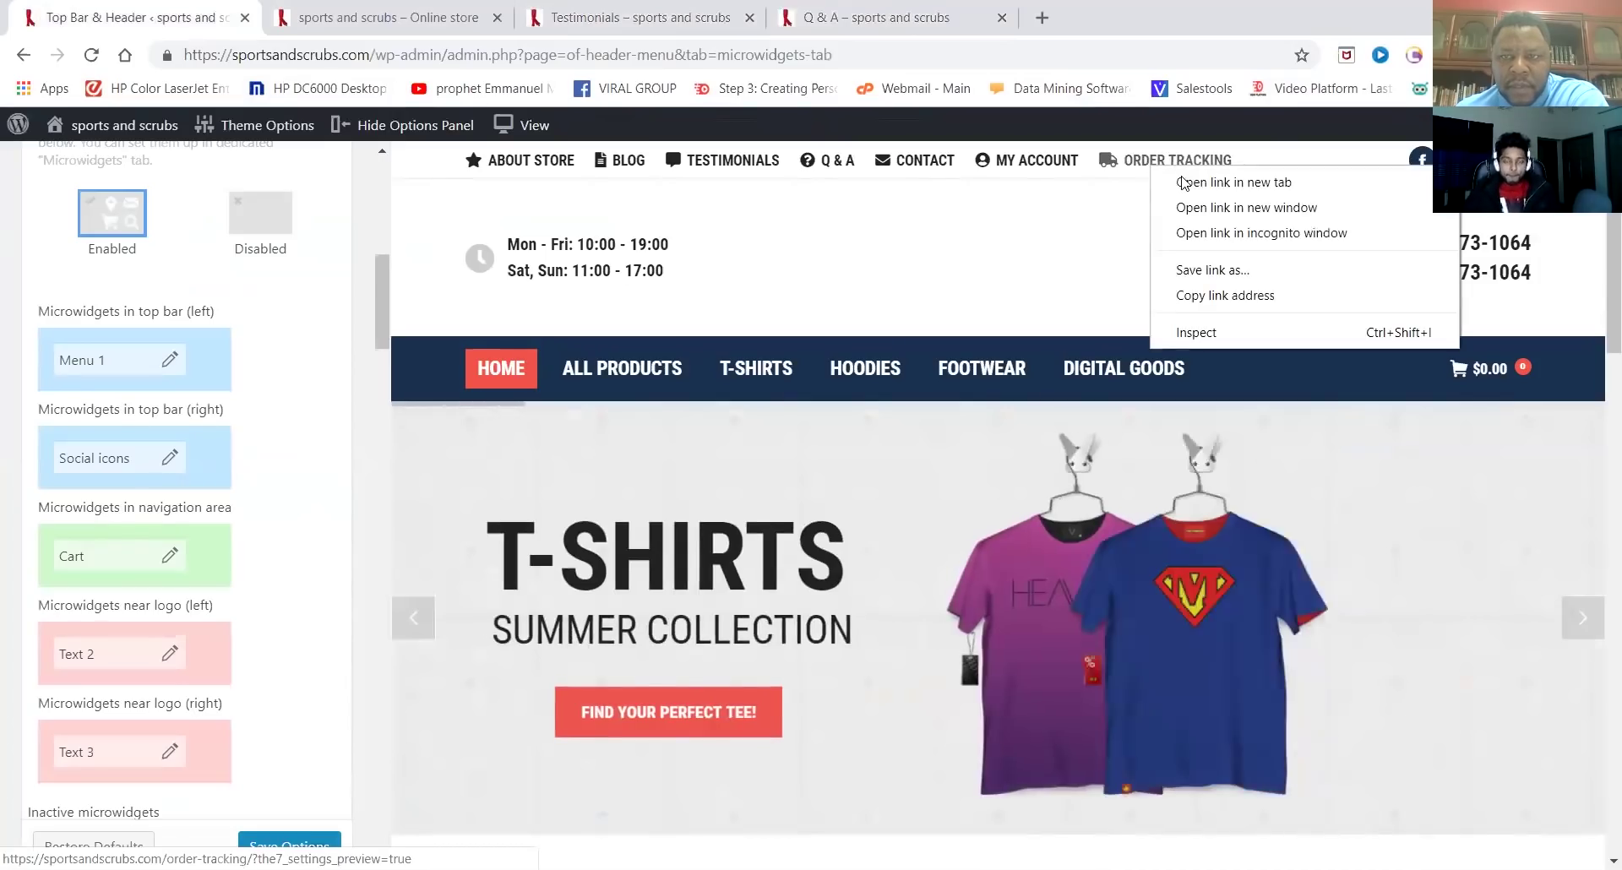
left_click(1189, 182)
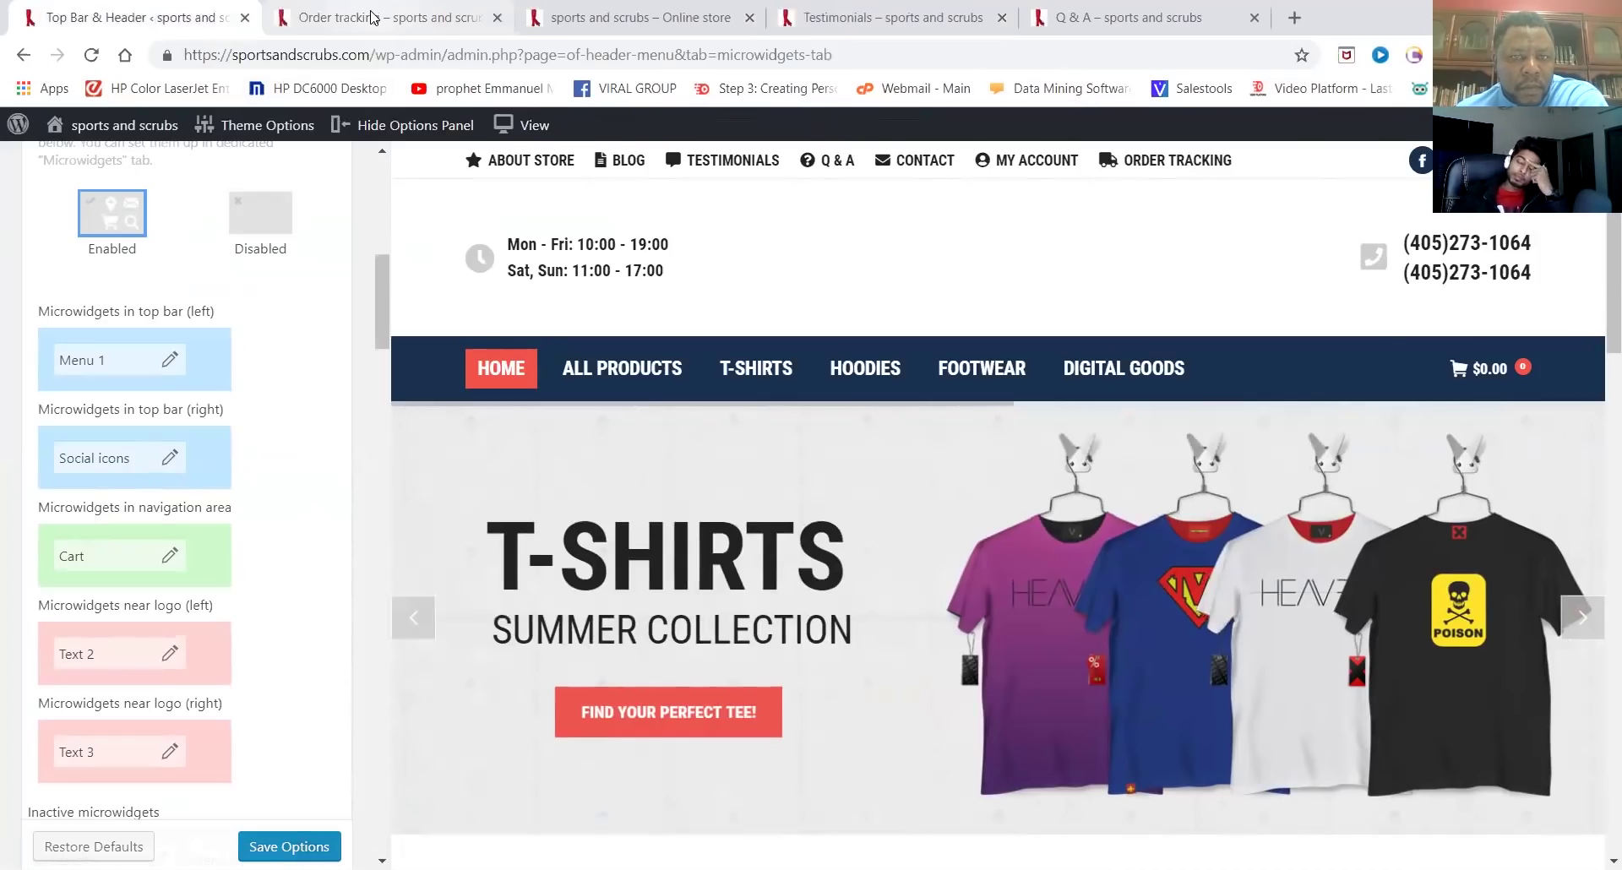
left_click(372, 17)
scroll(659, 555, "down", 6)
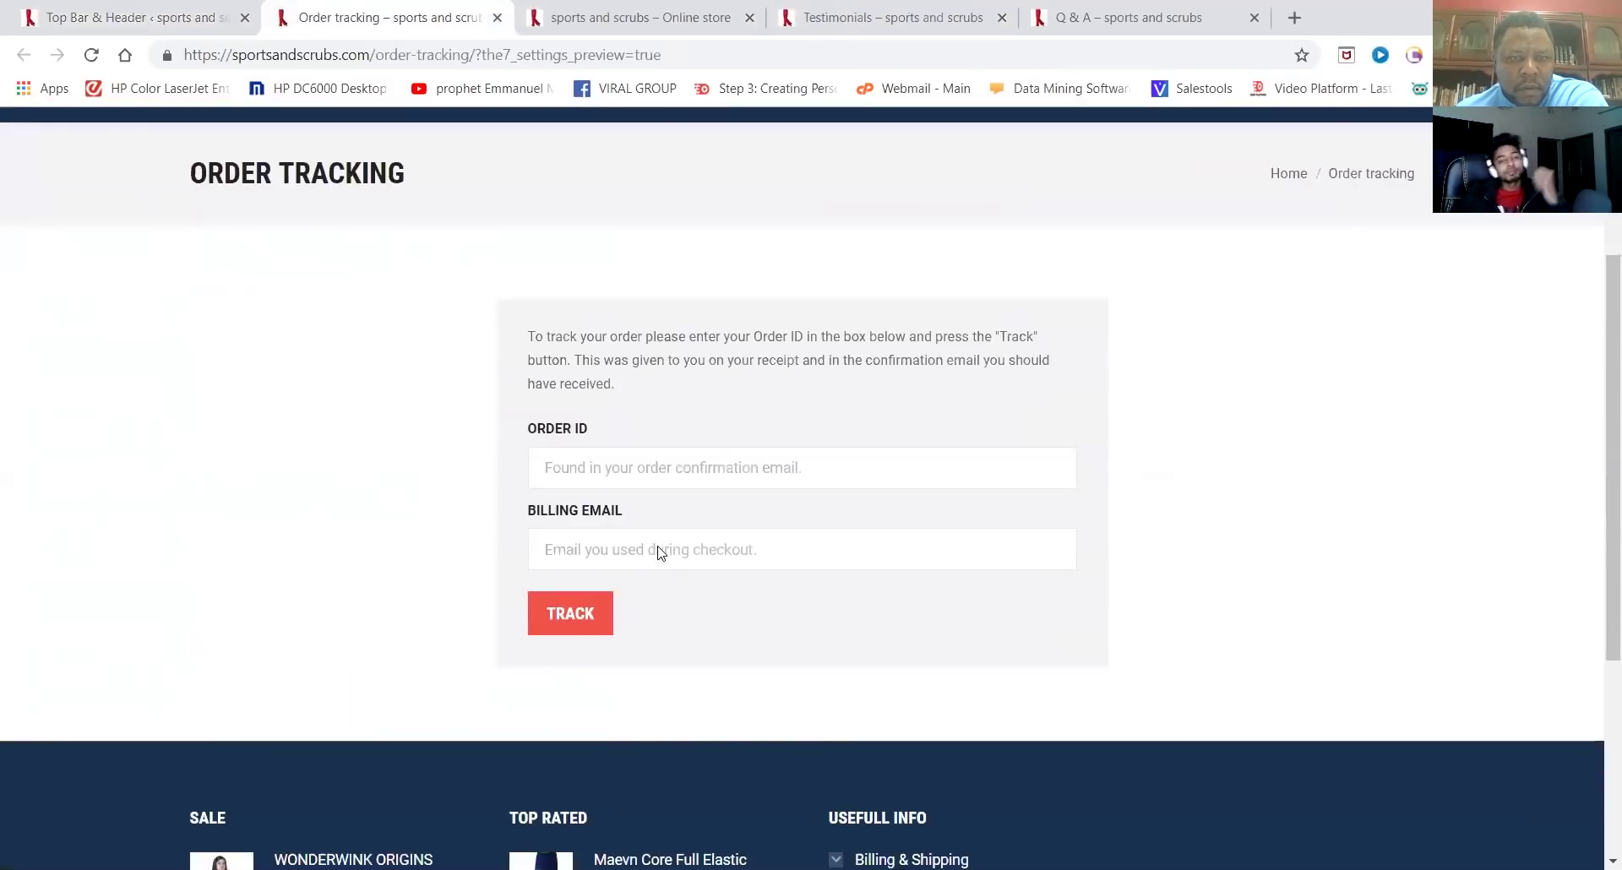
scroll(662, 553, "up", 3)
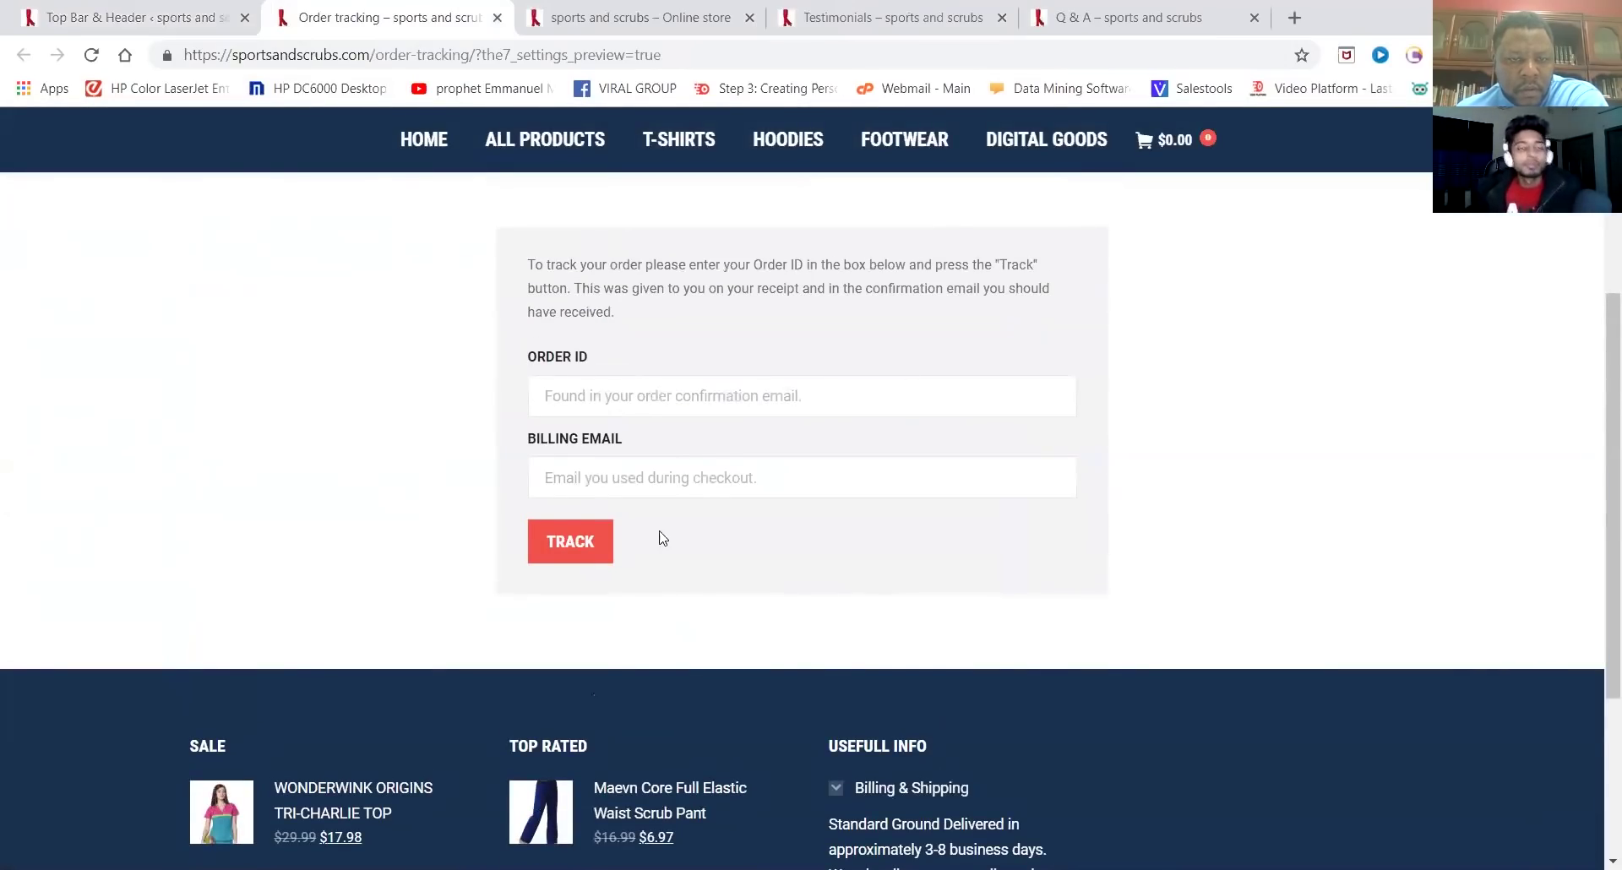
scroll(664, 538, "up", 4)
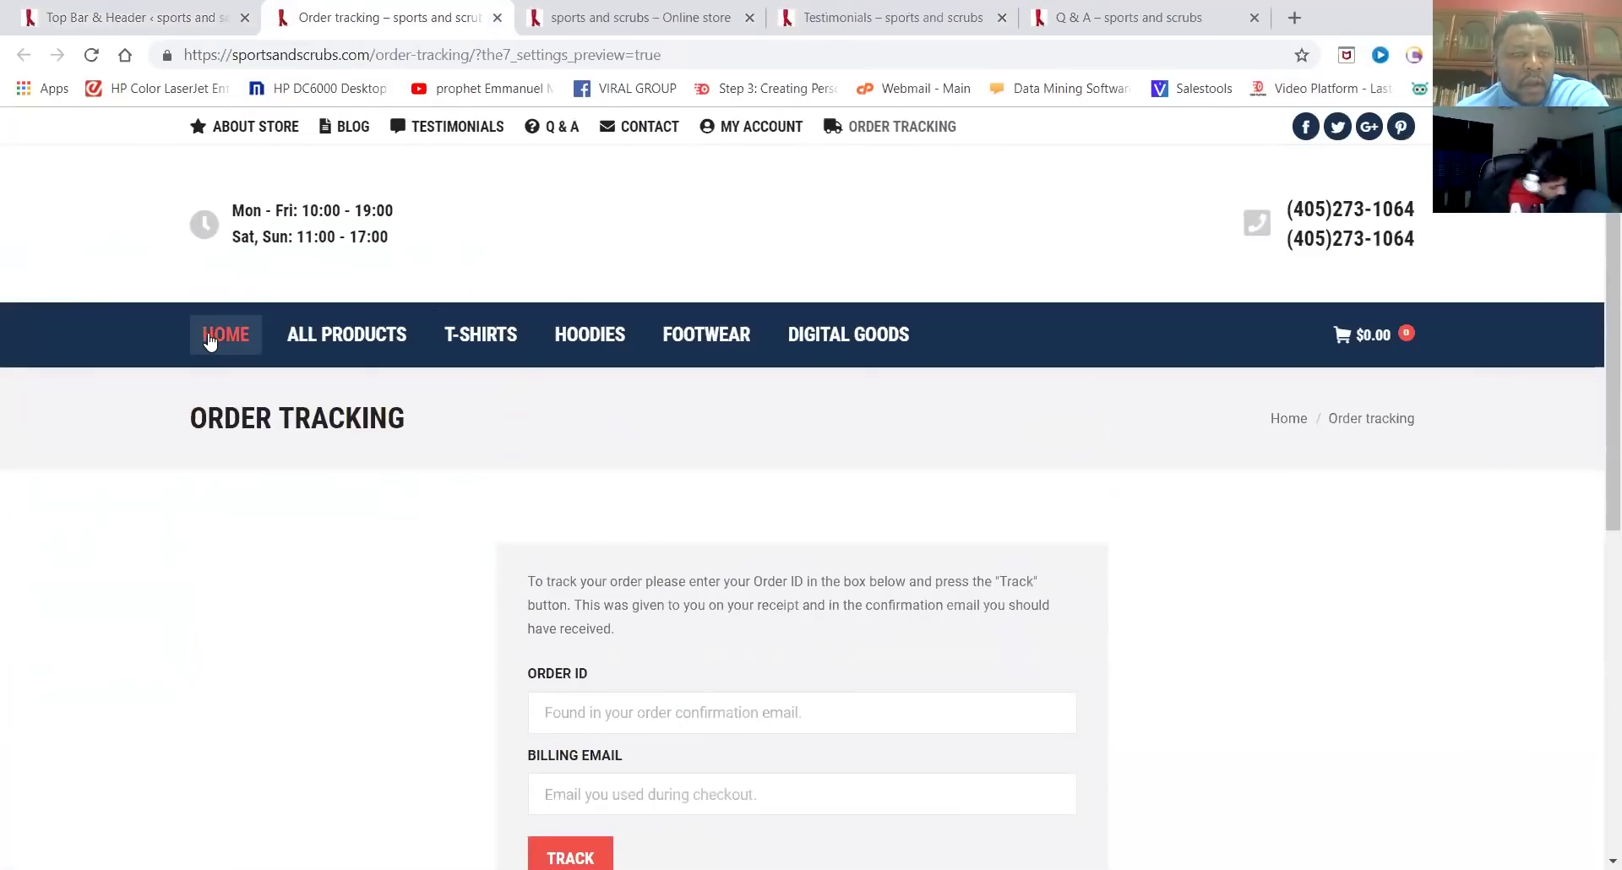
Go to the homepage and step through the T-Shirts, Sneakers and Hoodies banner slides
left_click(211, 341)
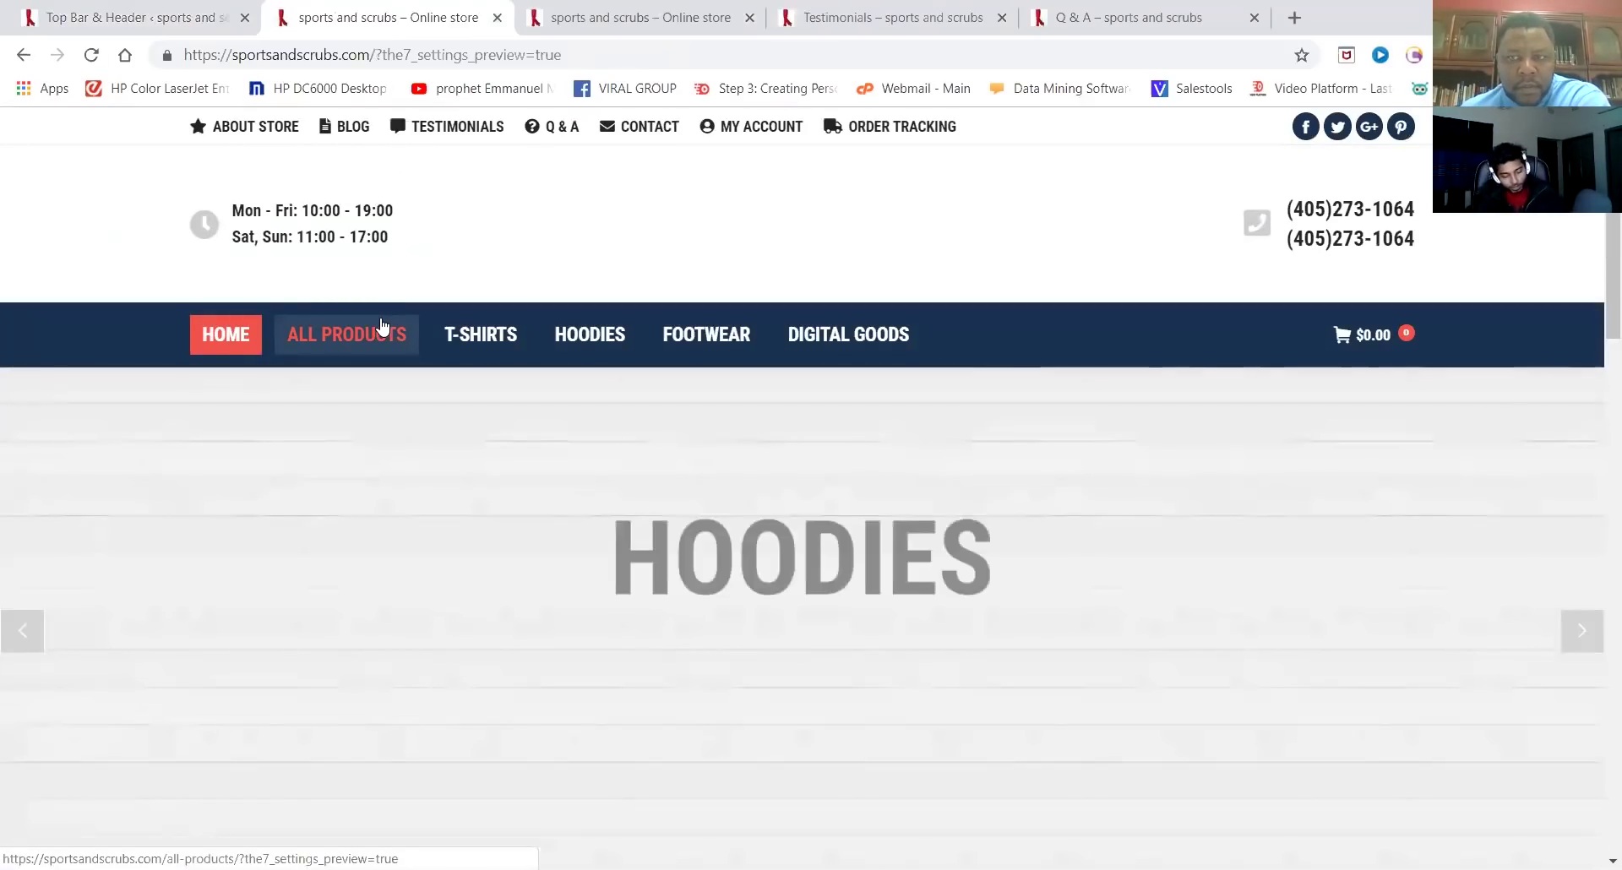
scroll(382, 325, "down", 1)
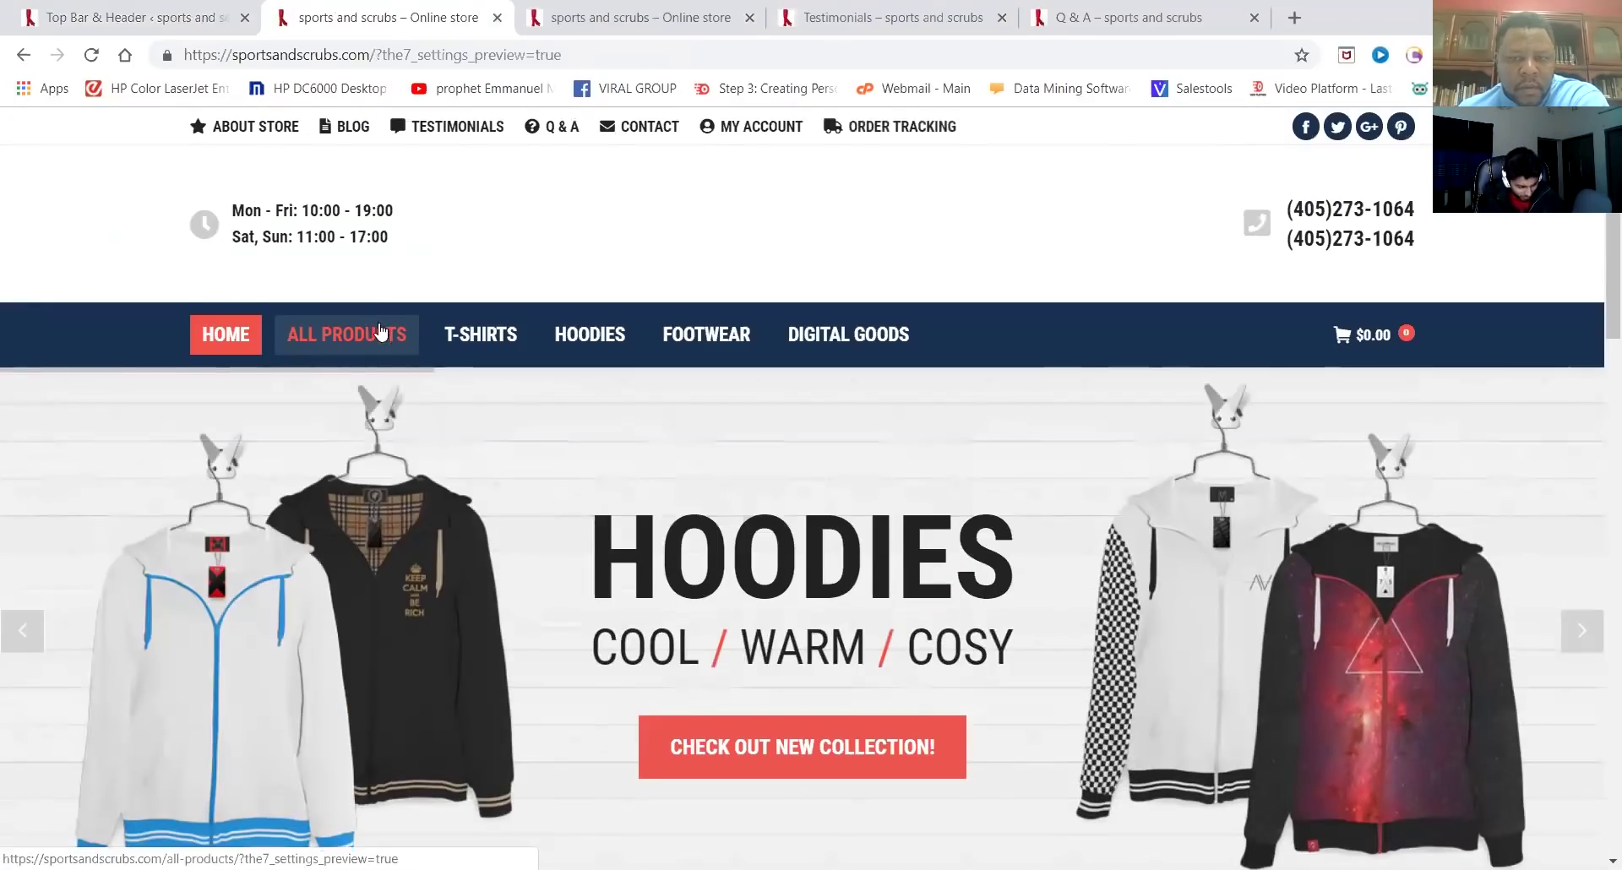
scroll(1369, 377, "down", 1)
scroll(968, 428, "down", 3)
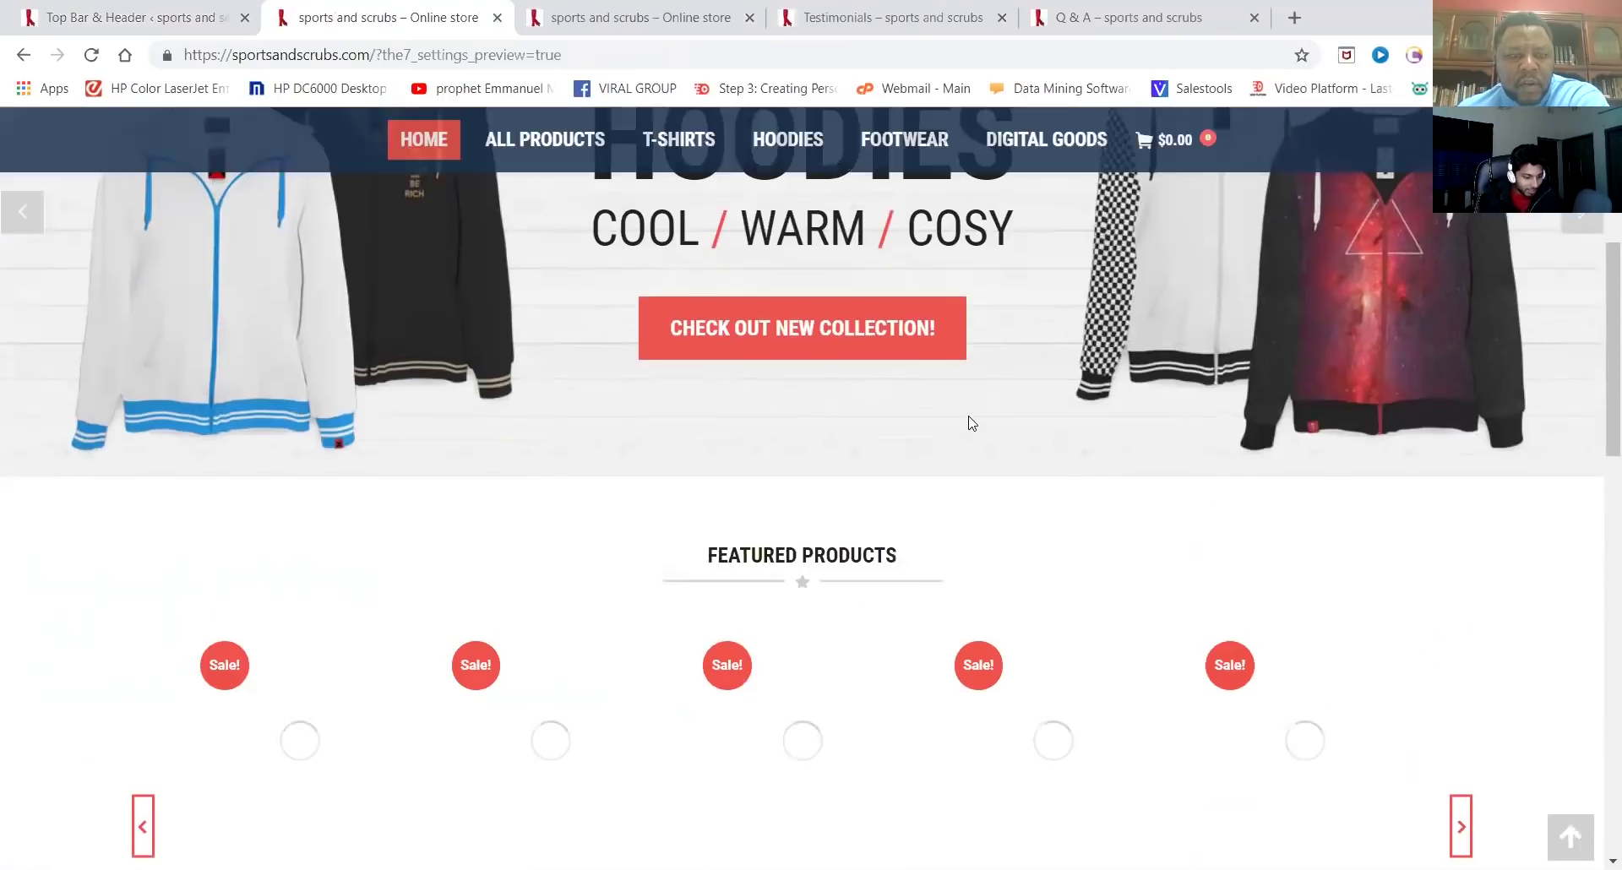
scroll(966, 424, "up", 3)
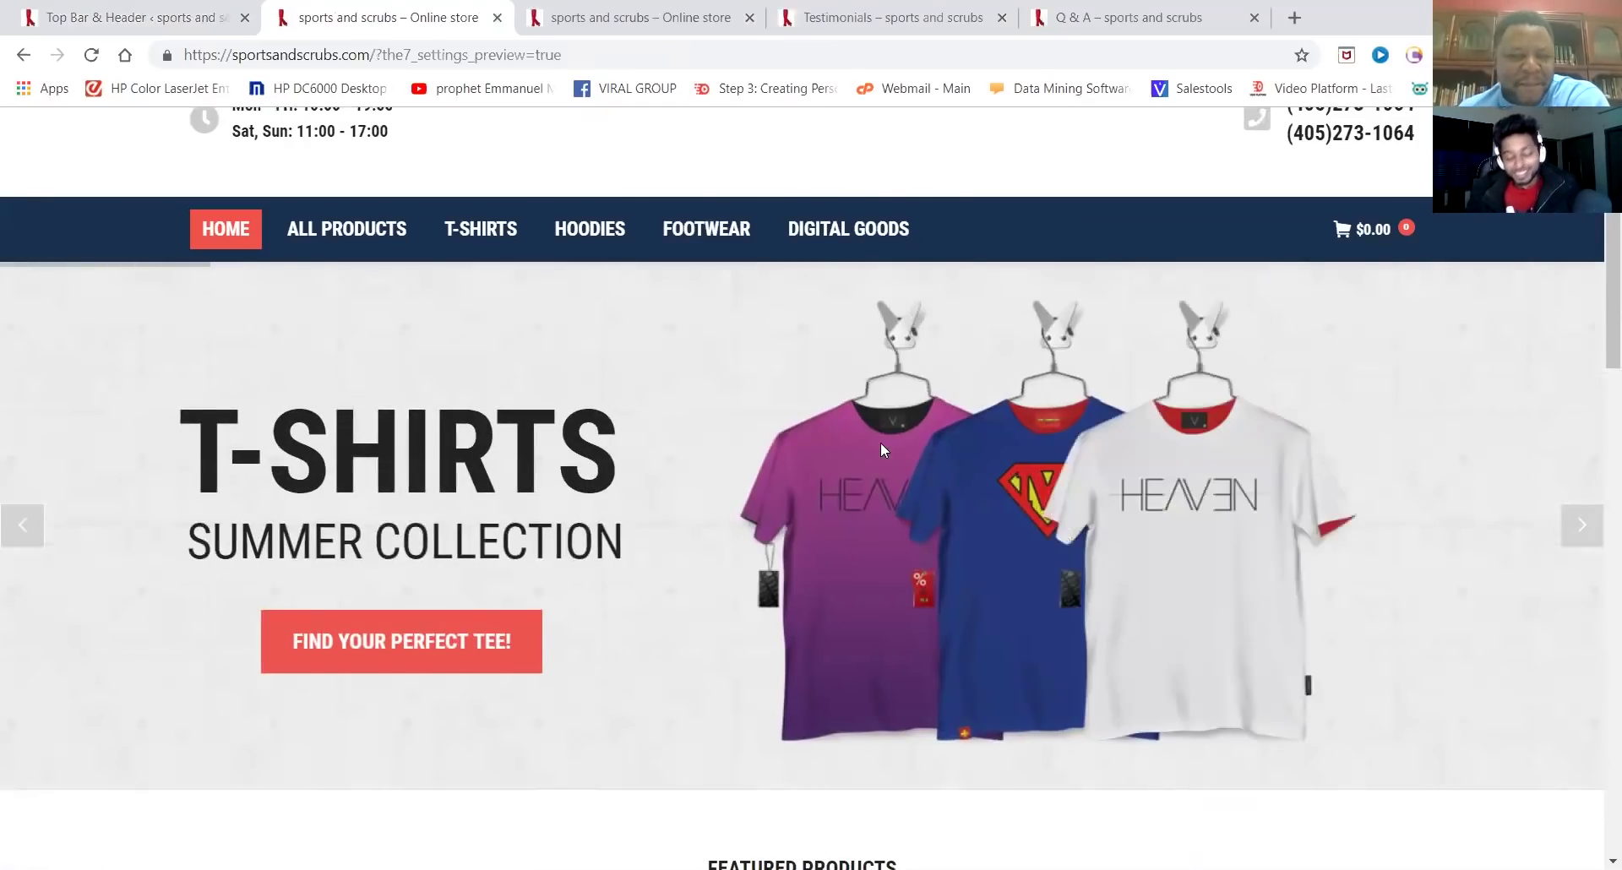
left_click(1577, 537)
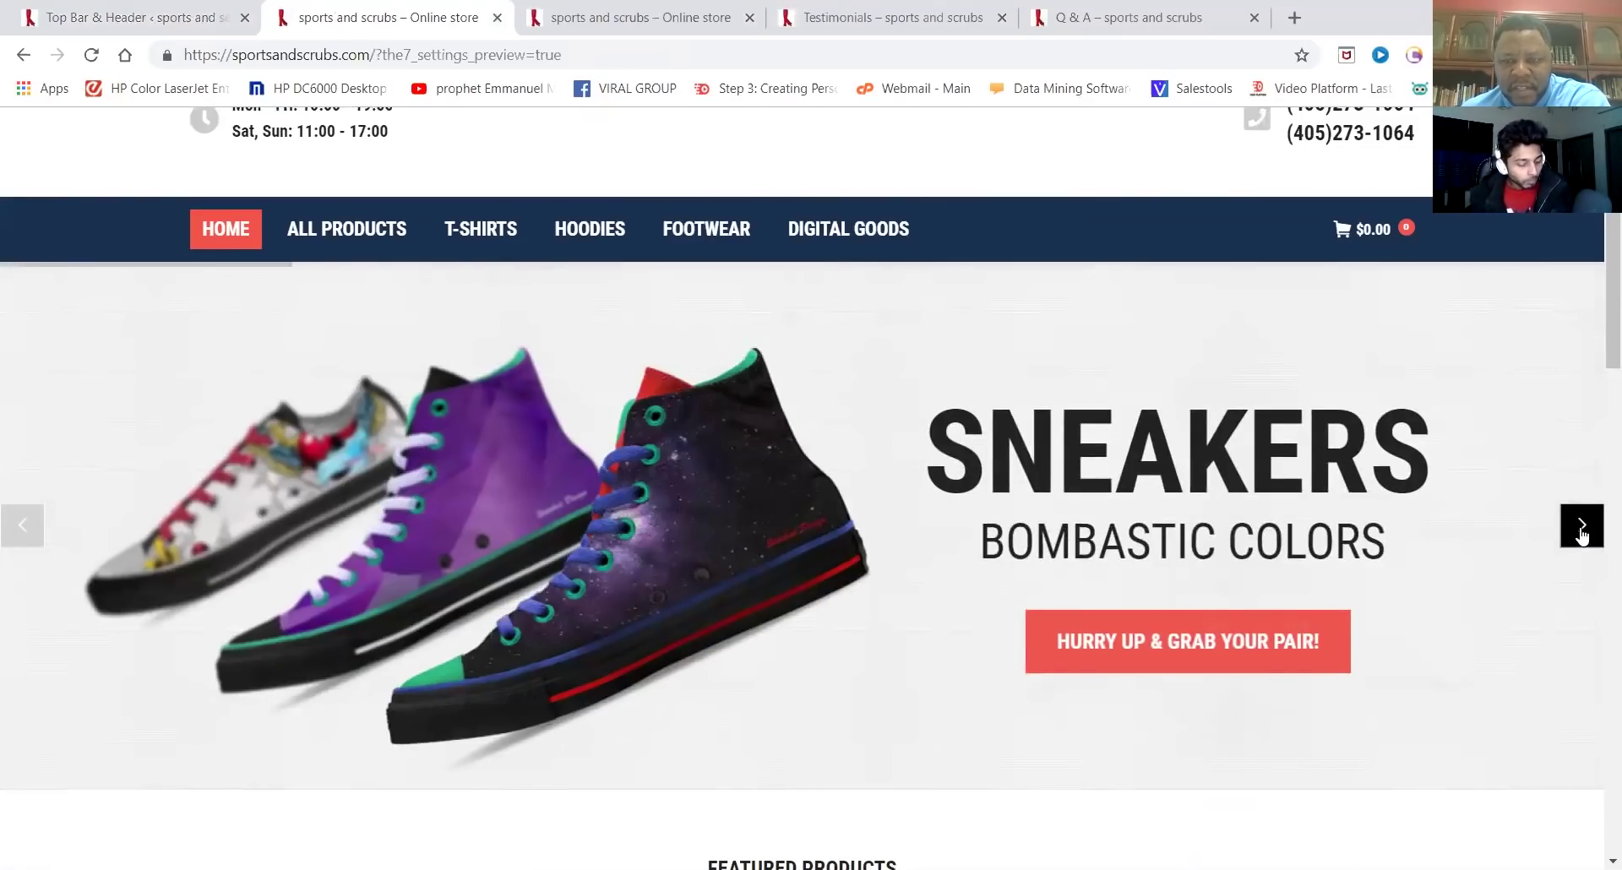
left_click(1586, 532)
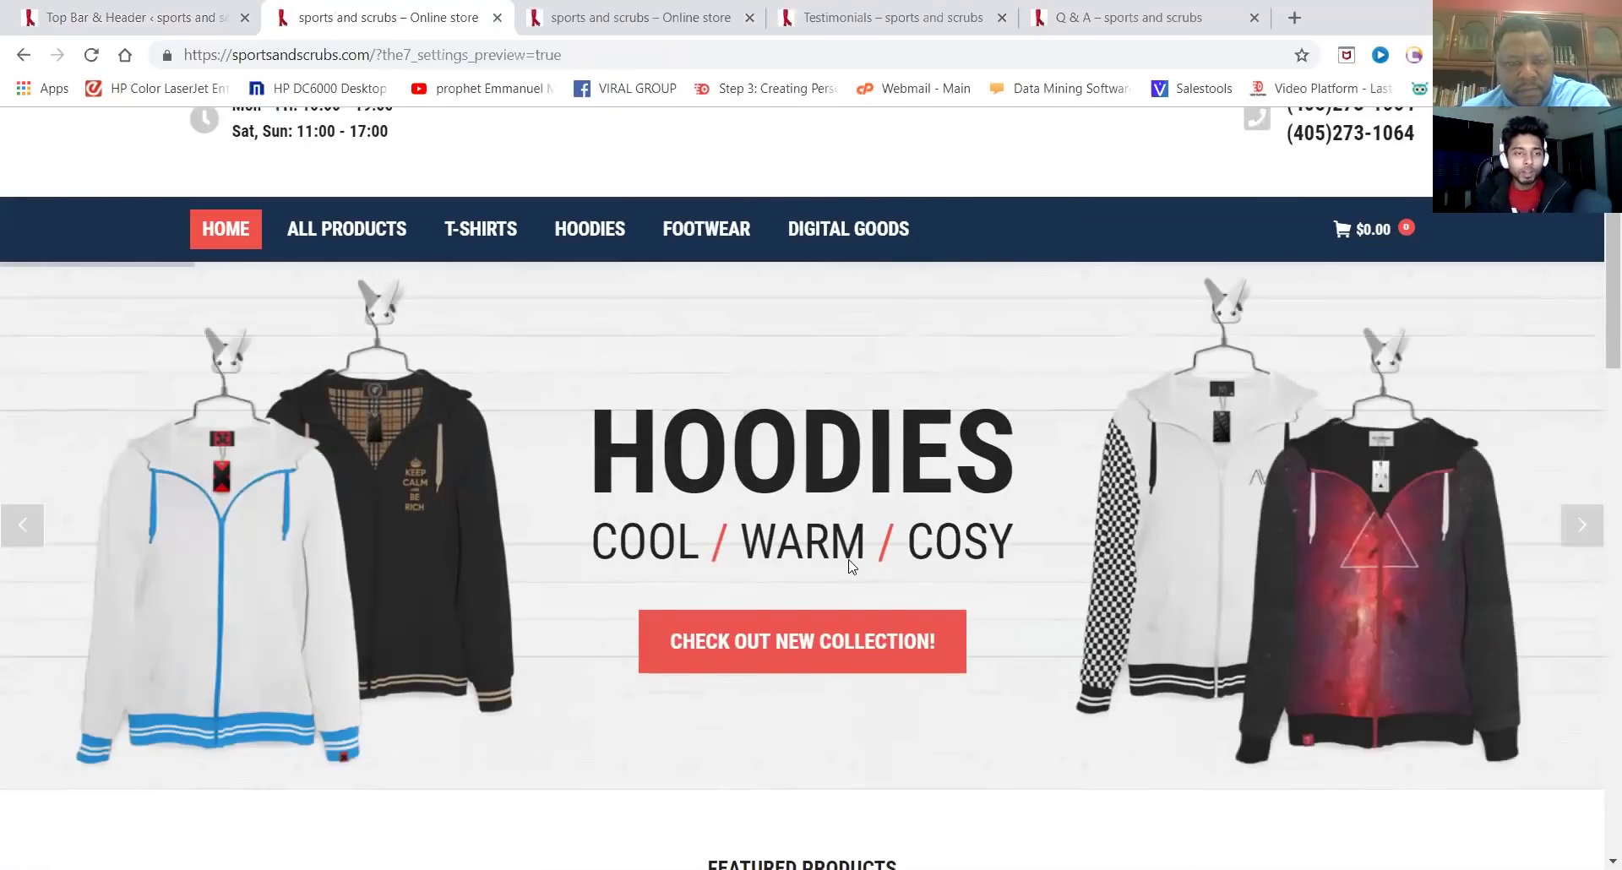
Look over the homepage's featured products, promotional category banners and winter collection sale section
scroll(1099, 539, "down", 5)
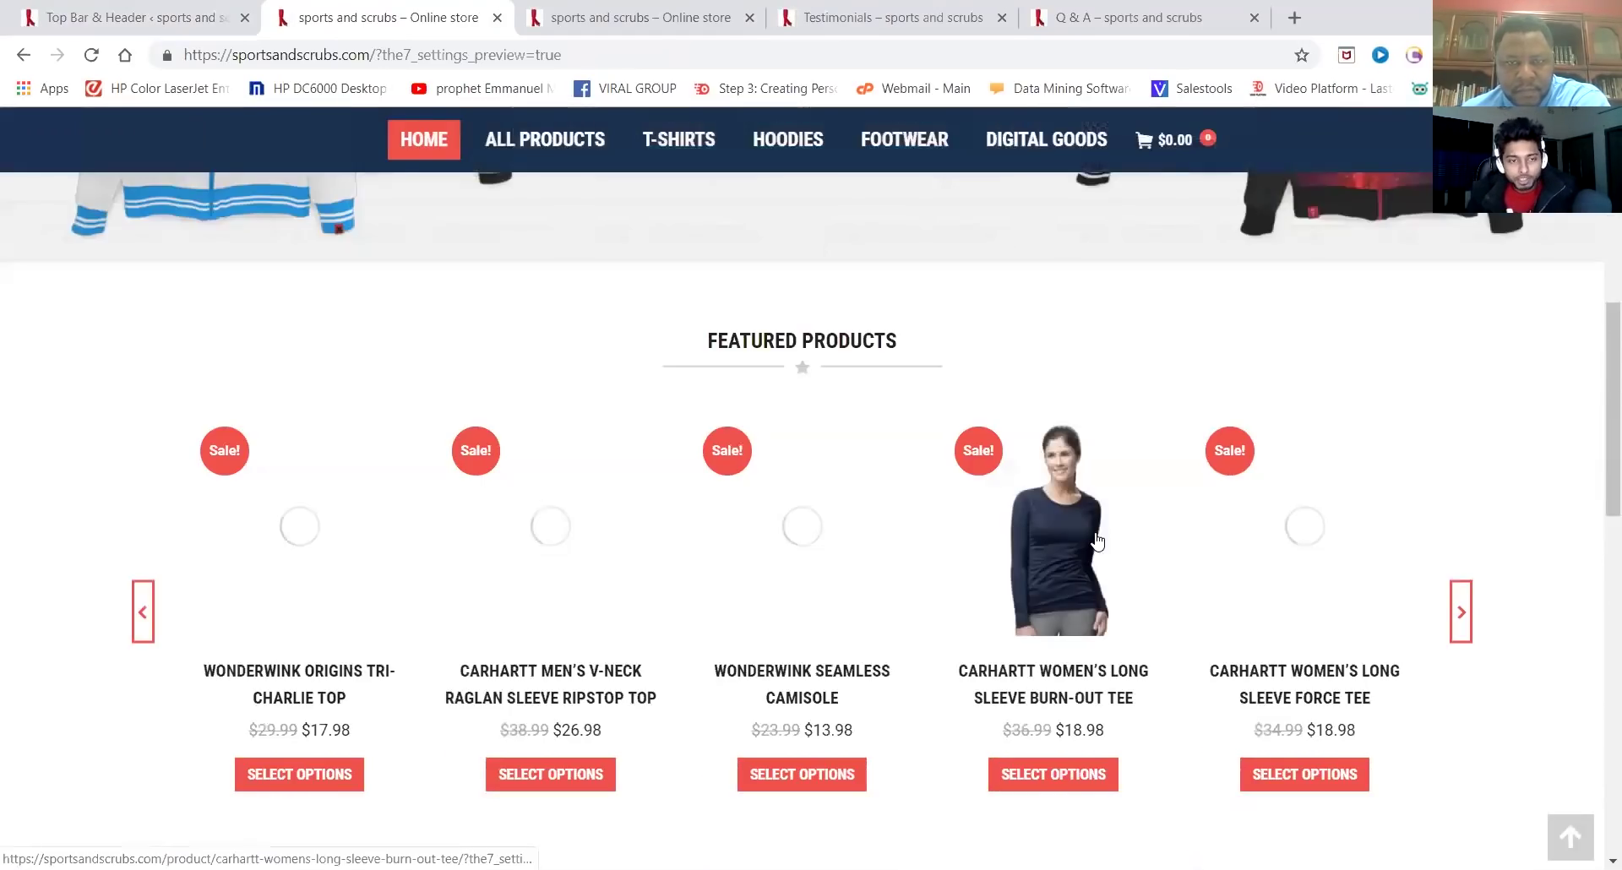
scroll(1098, 539, "up", 5)
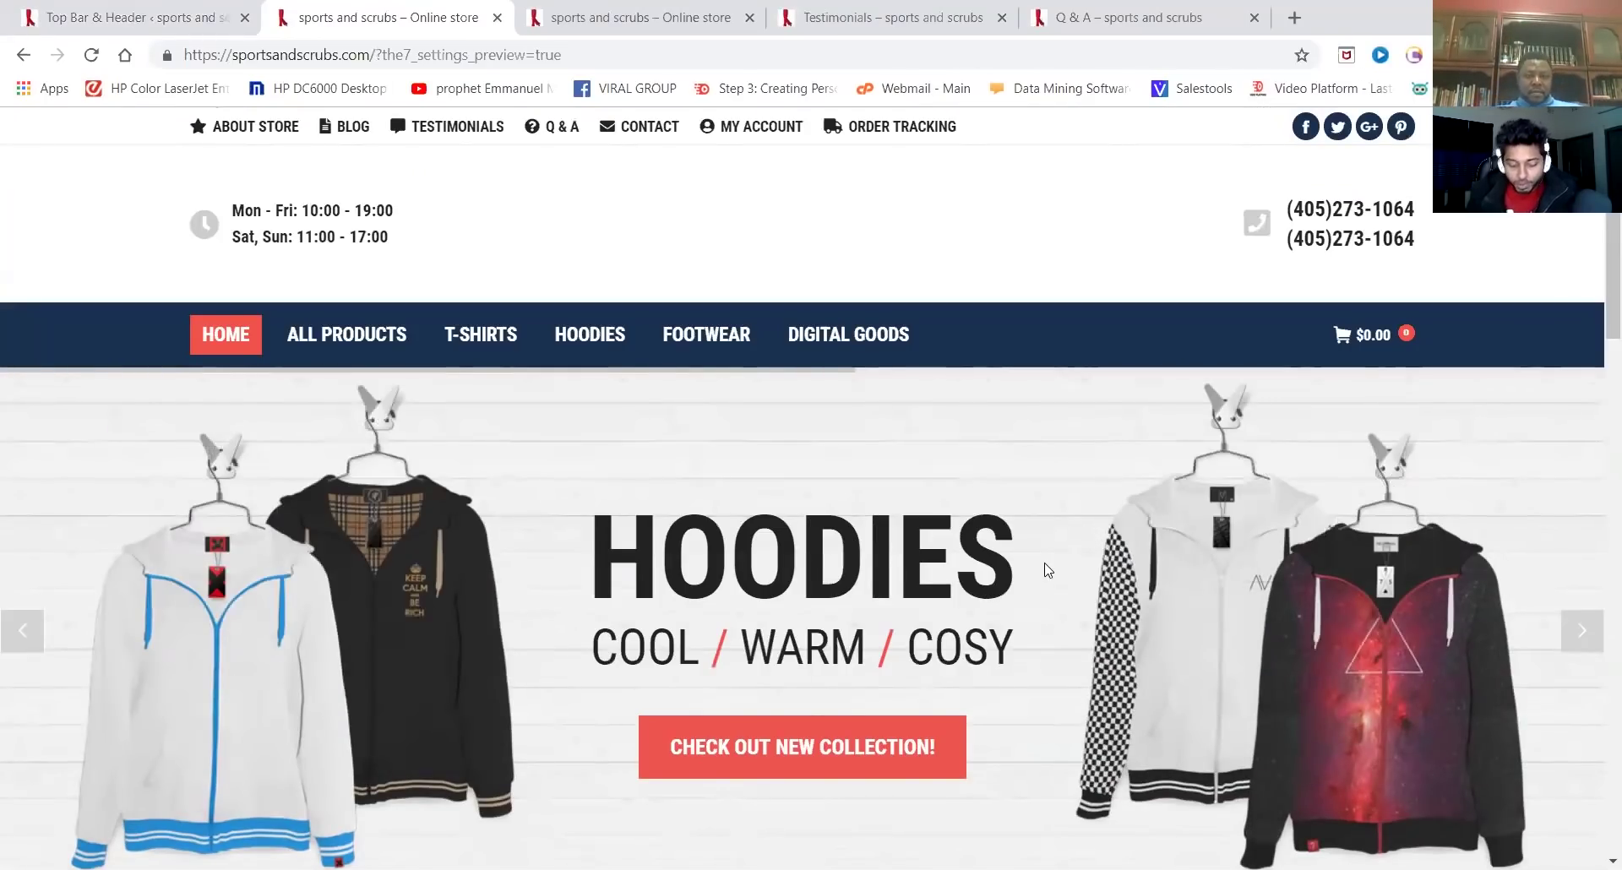
scroll(824, 549, "down", 8)
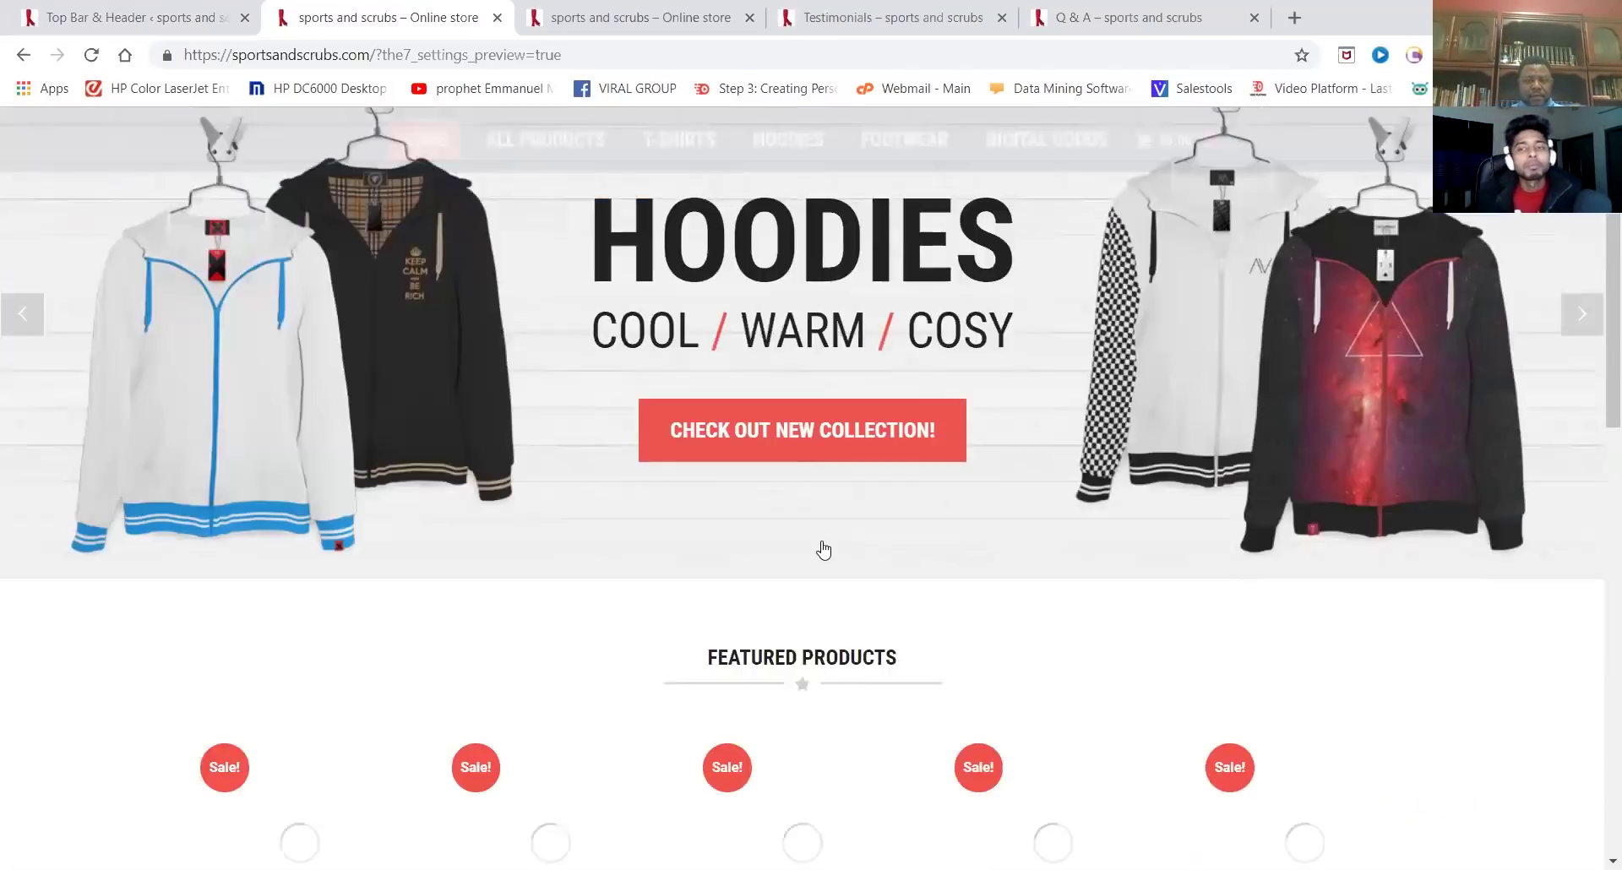
scroll(824, 549, "down", 5)
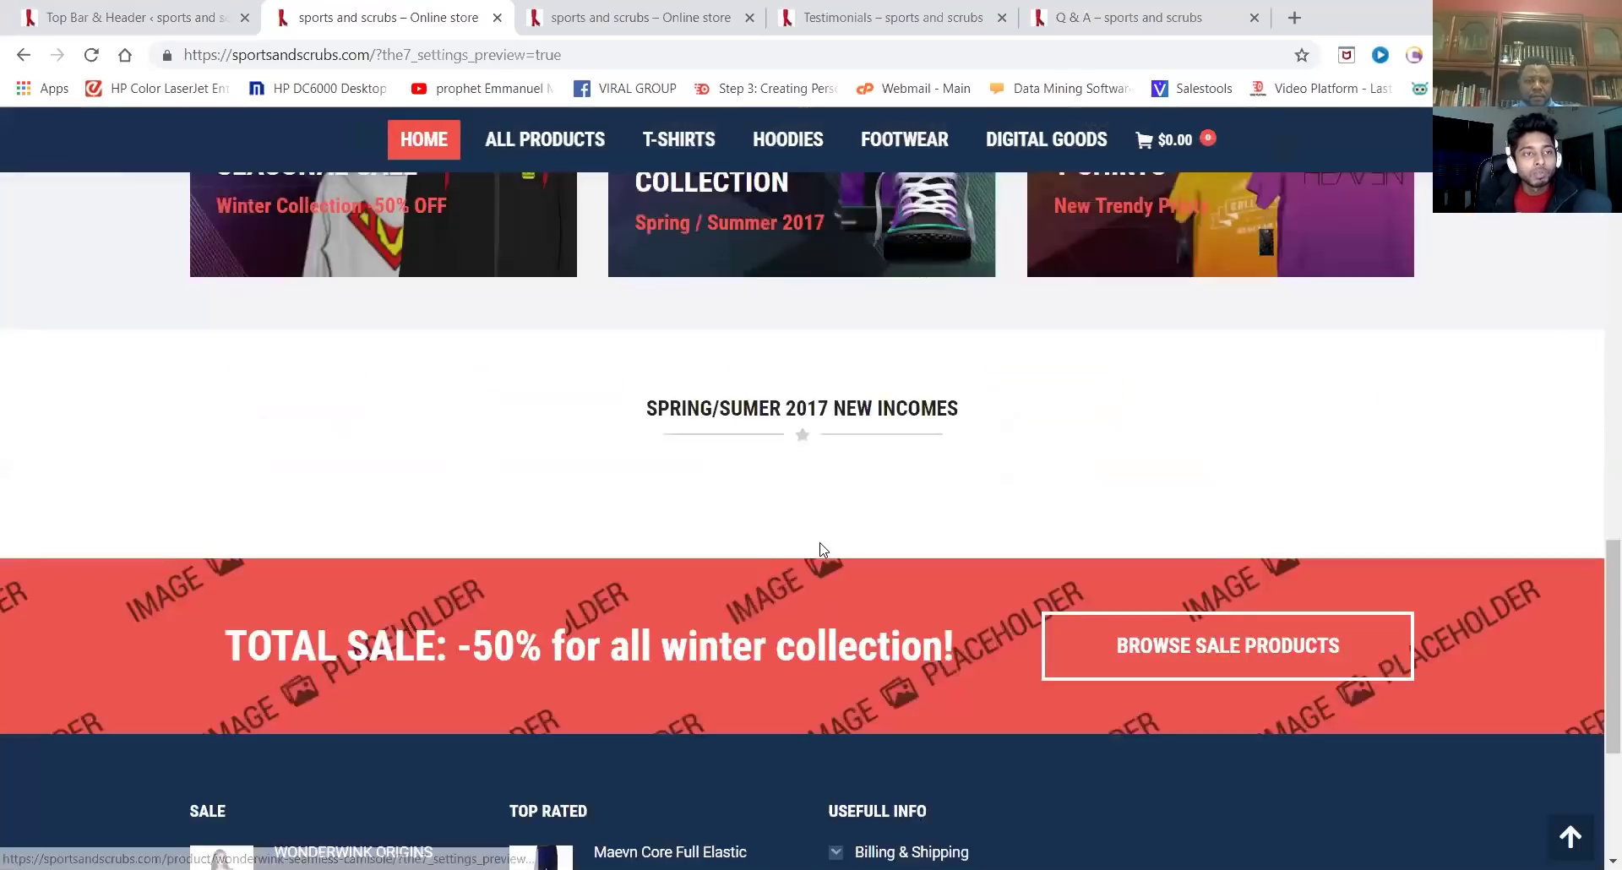
scroll(815, 551, "up", 4)
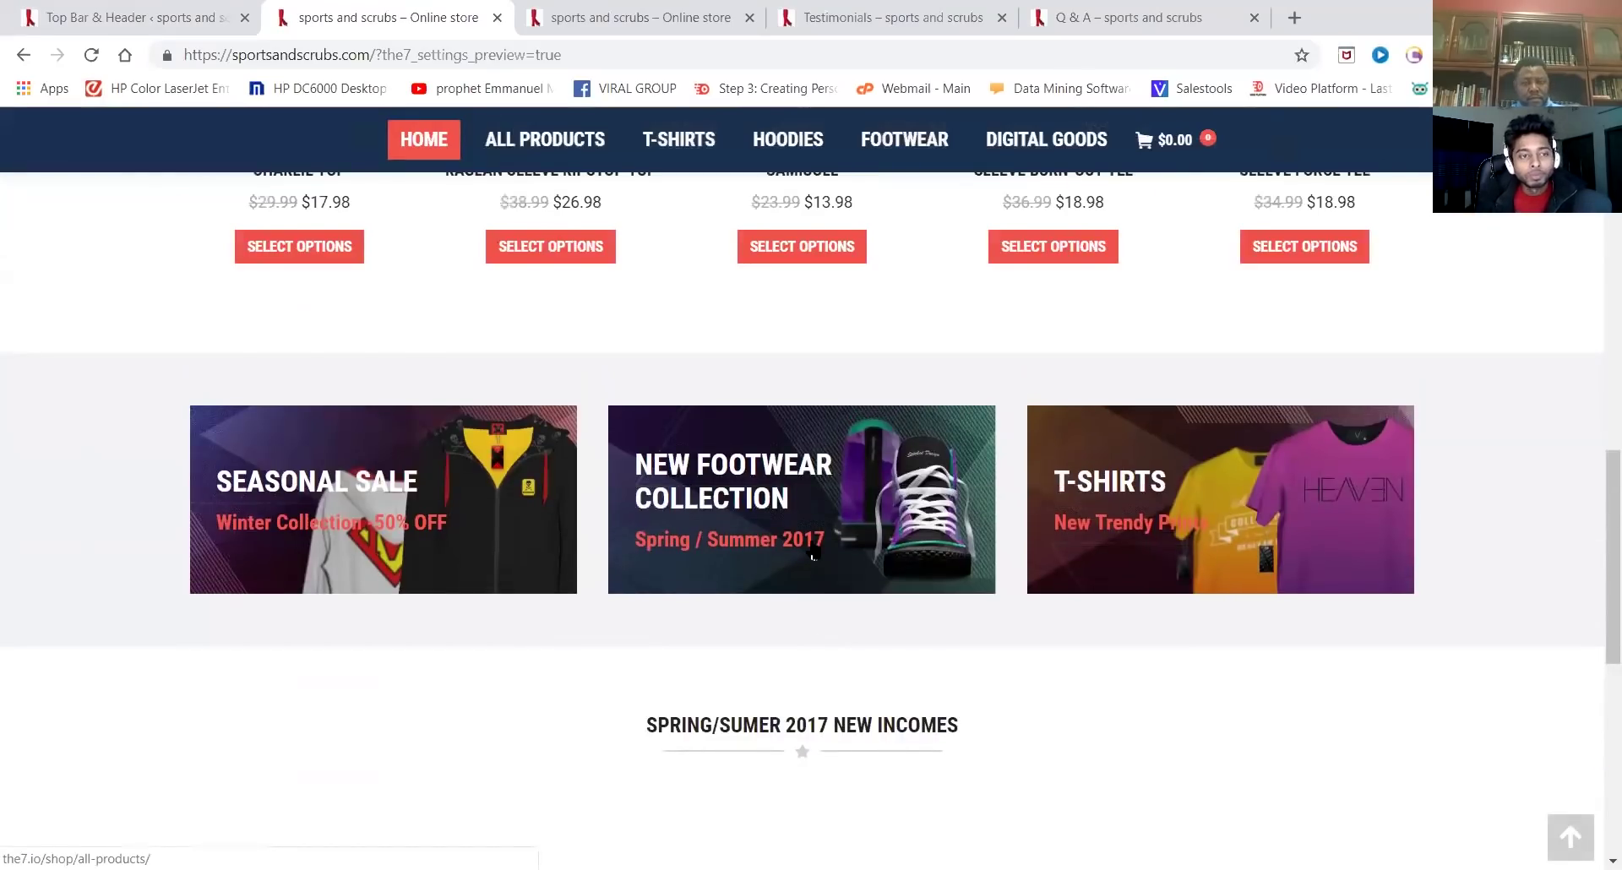
scroll(809, 539, "up", 10)
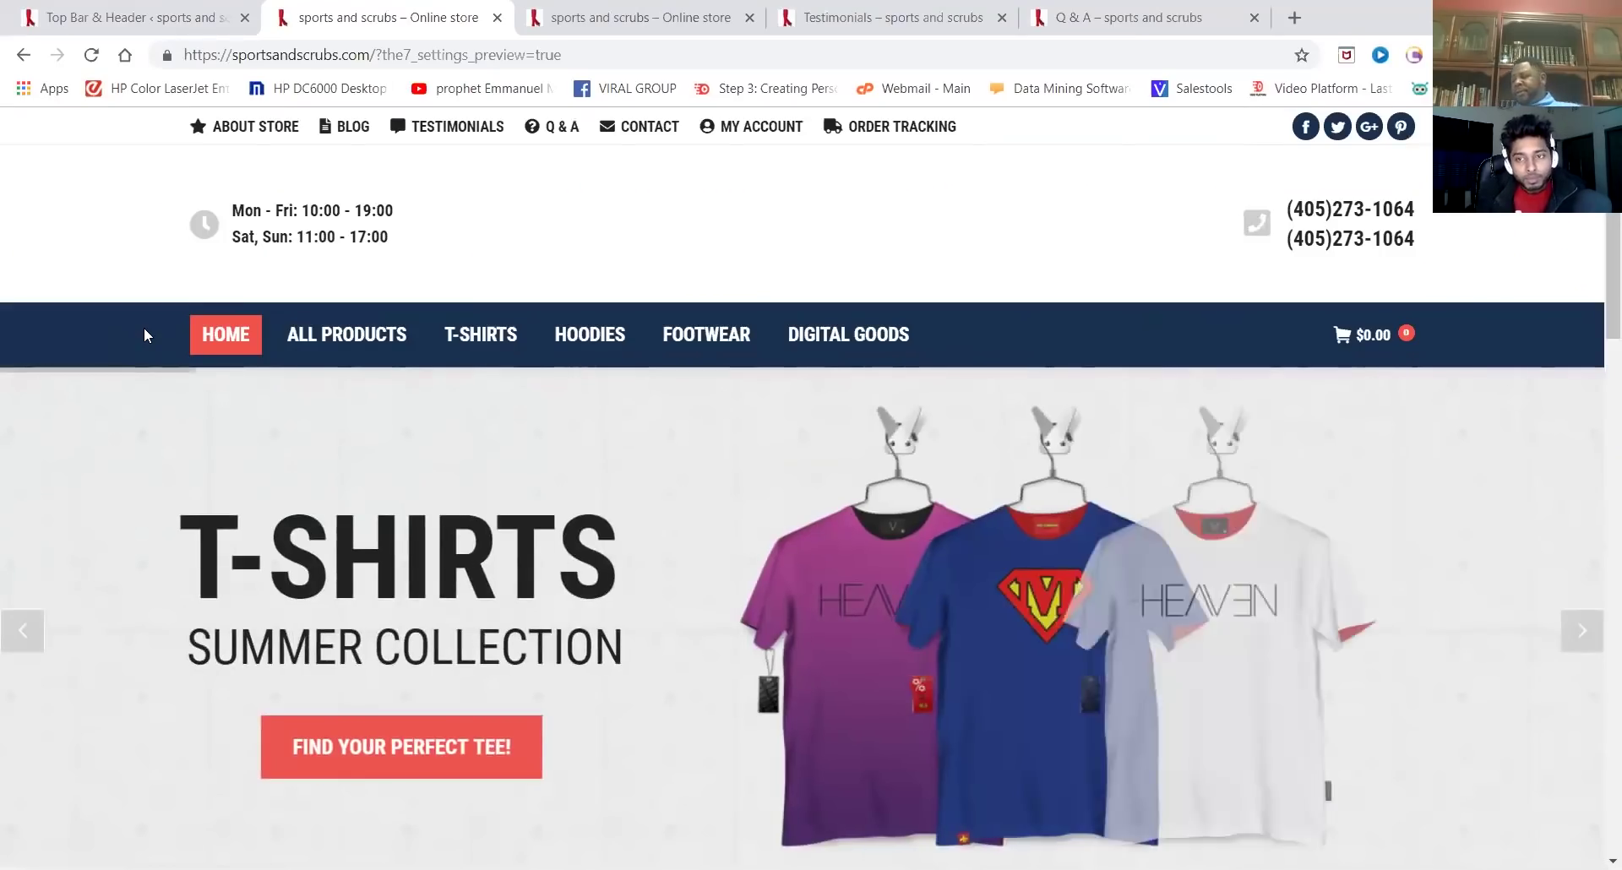
Return to the WordPress dashboard and open The7 shop slideshow in Slider Revolution's slide editor
left_click(165, 25)
mouse_move(103, 133)
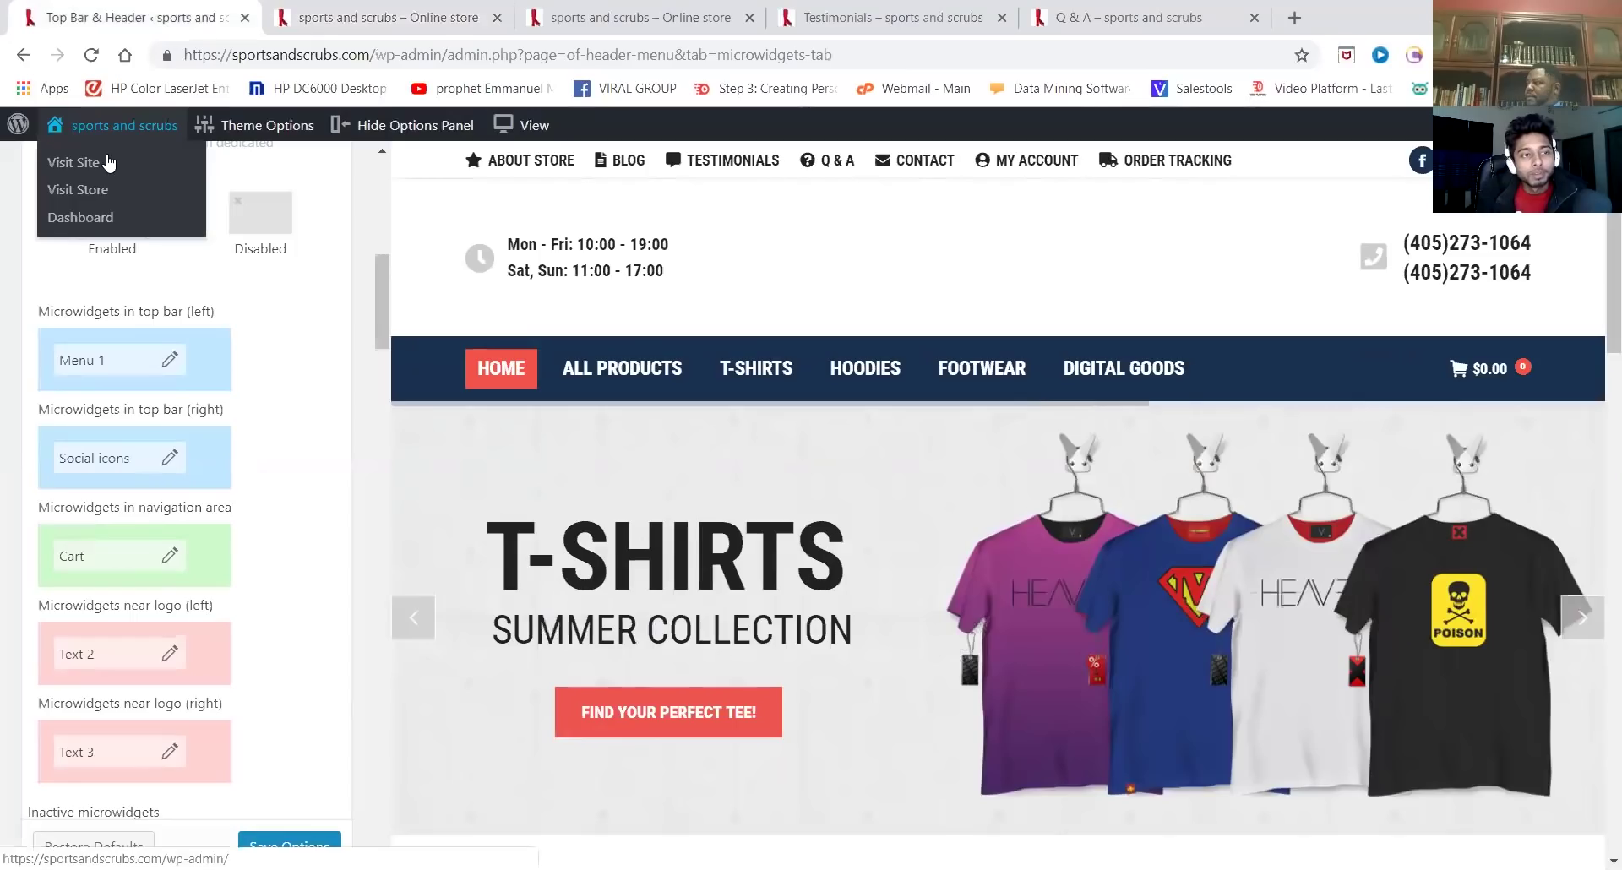
left_click(89, 219)
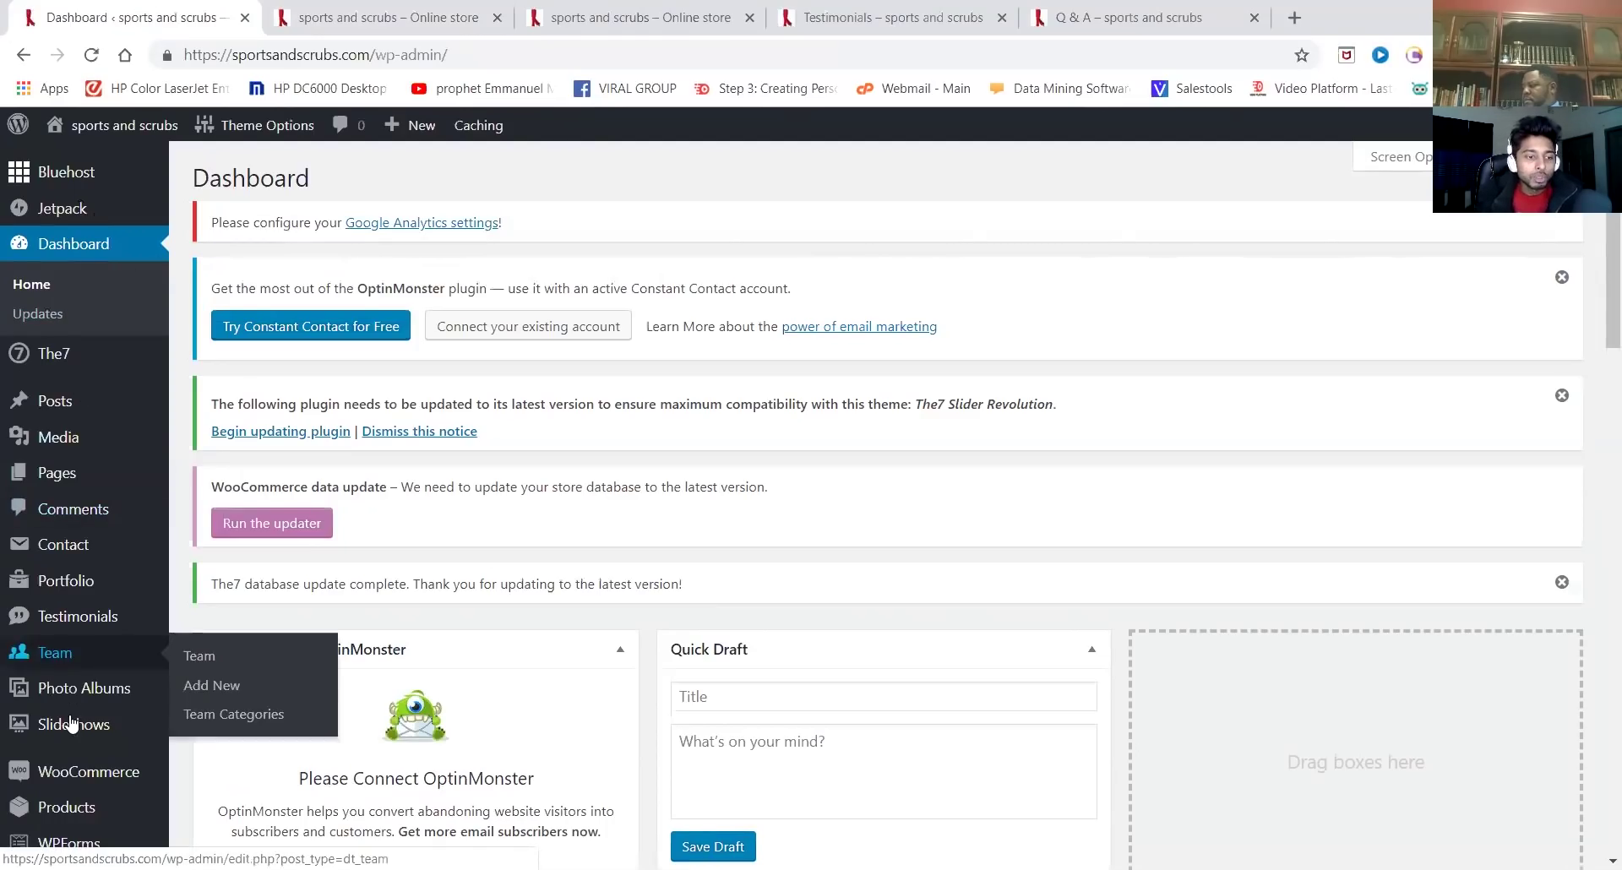
mouse_move(72, 725)
scroll(72, 725, "down", 6)
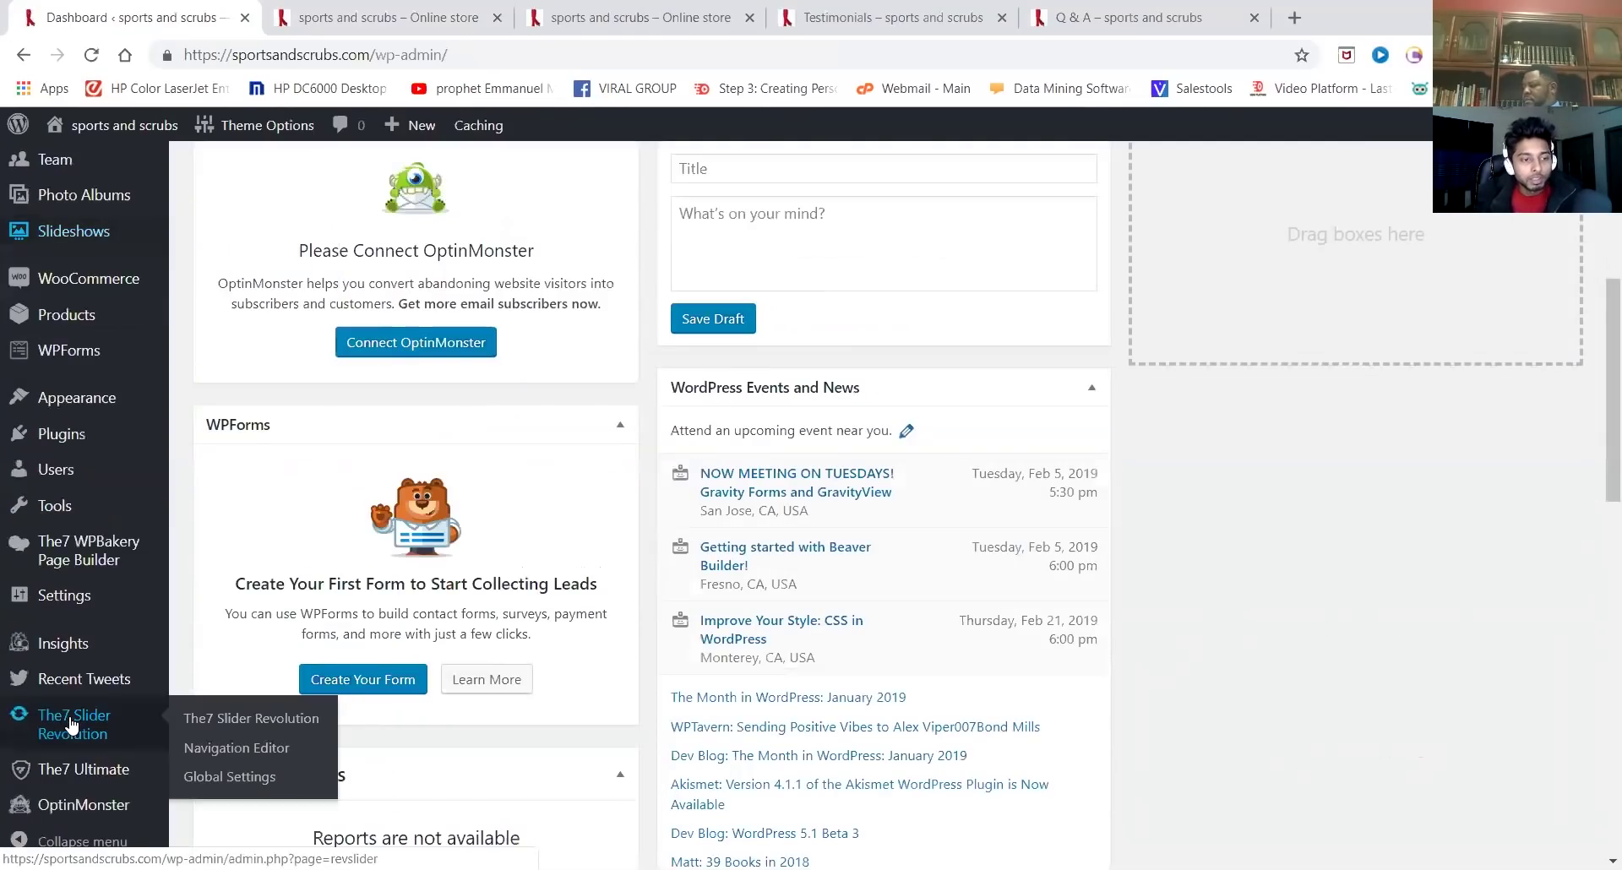
scroll(71, 724, "down", 1)
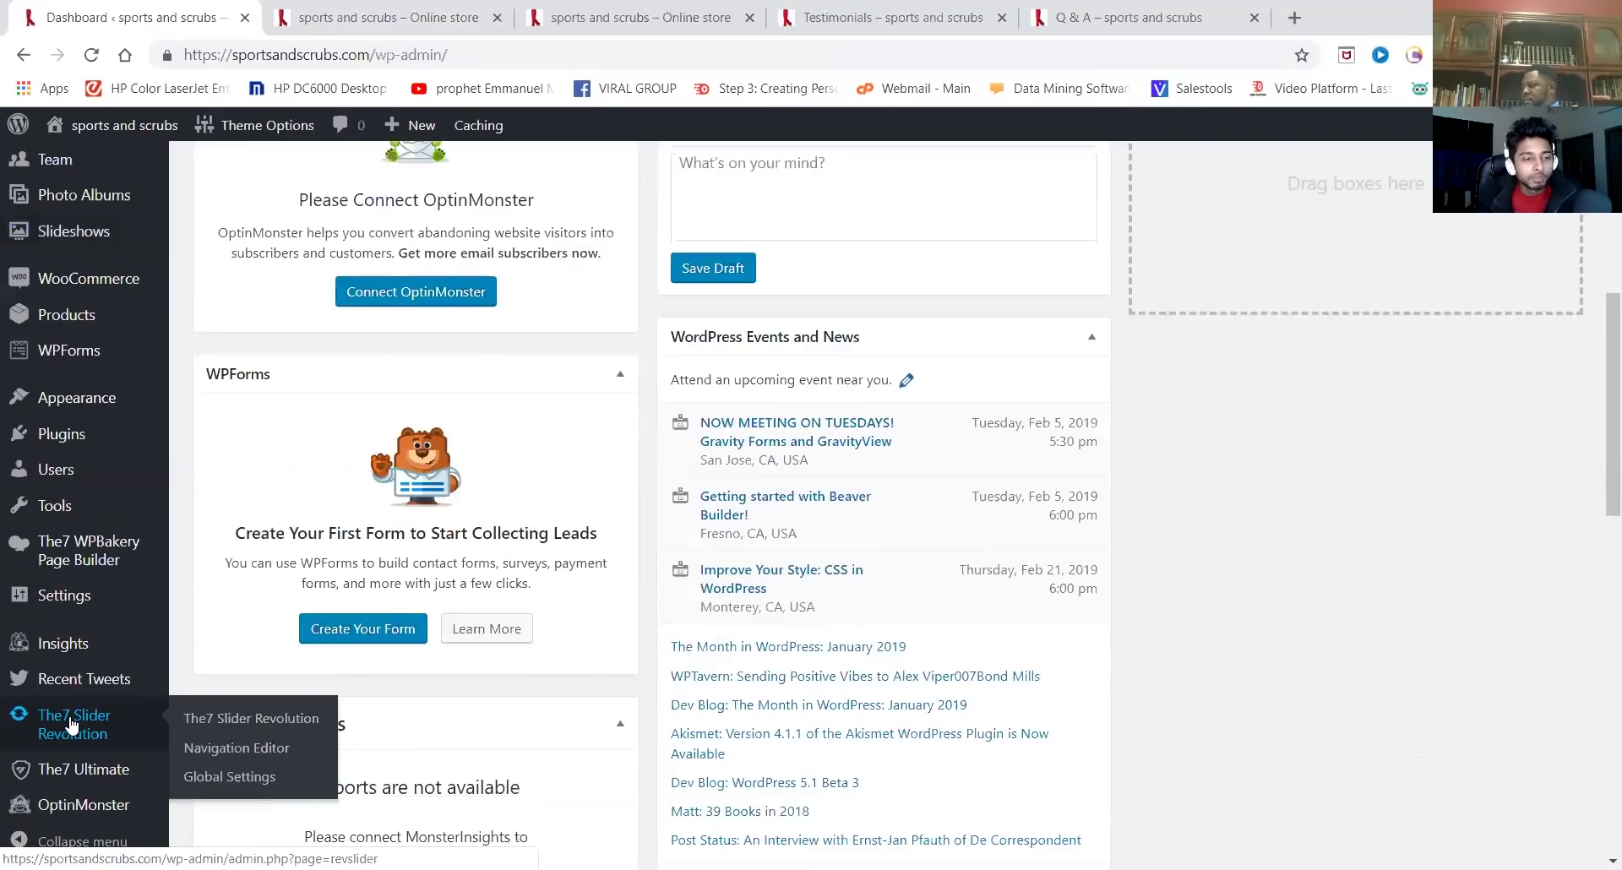
left_click(82, 729)
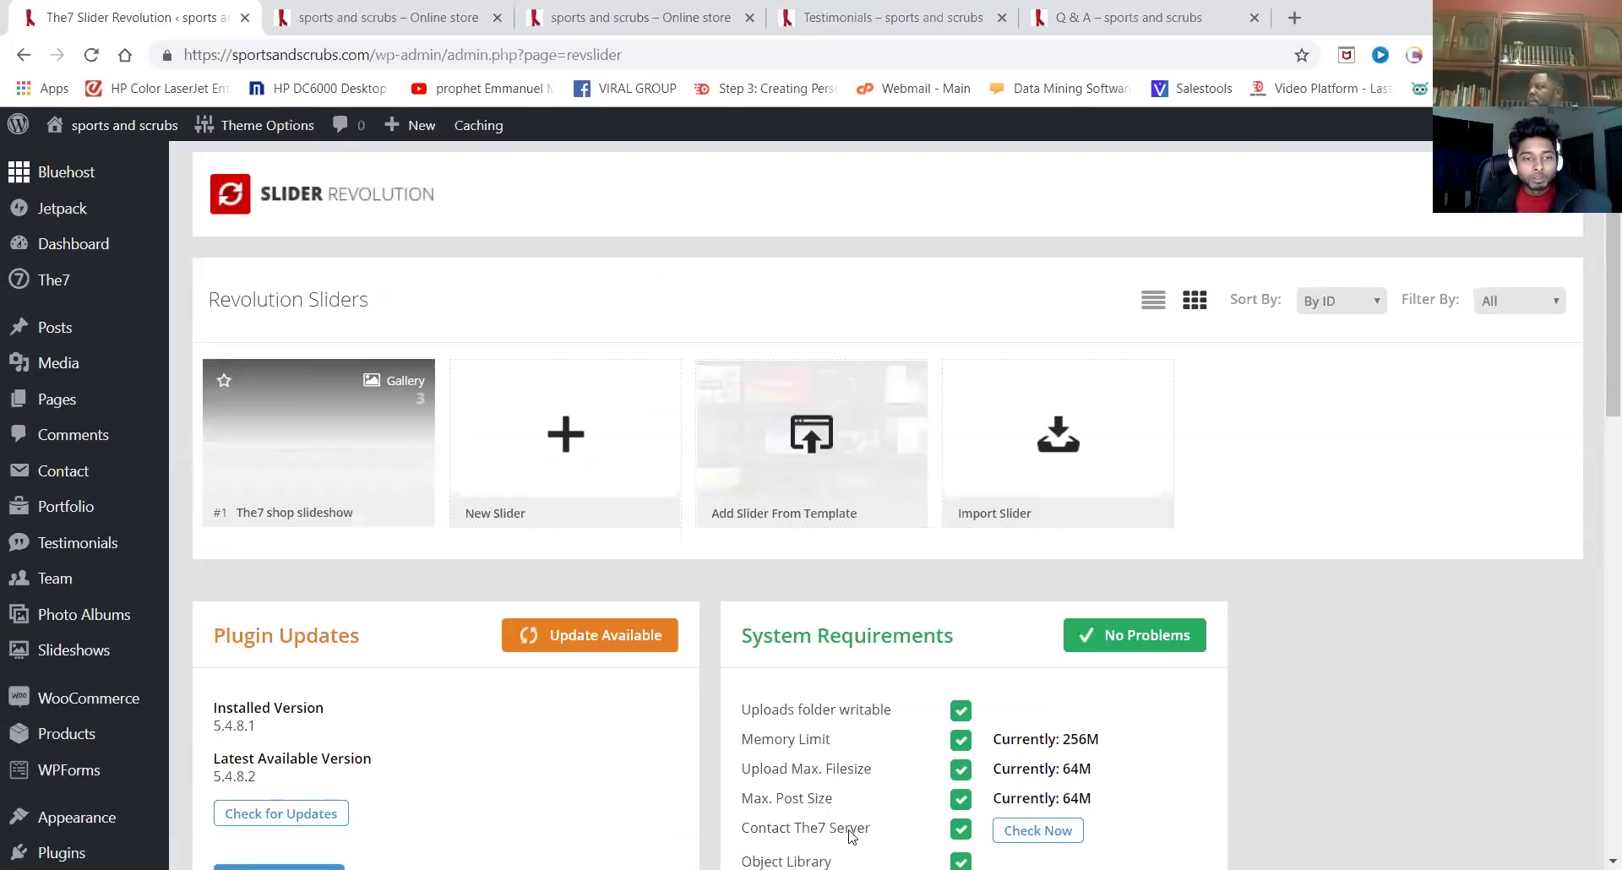
left_click(344, 440)
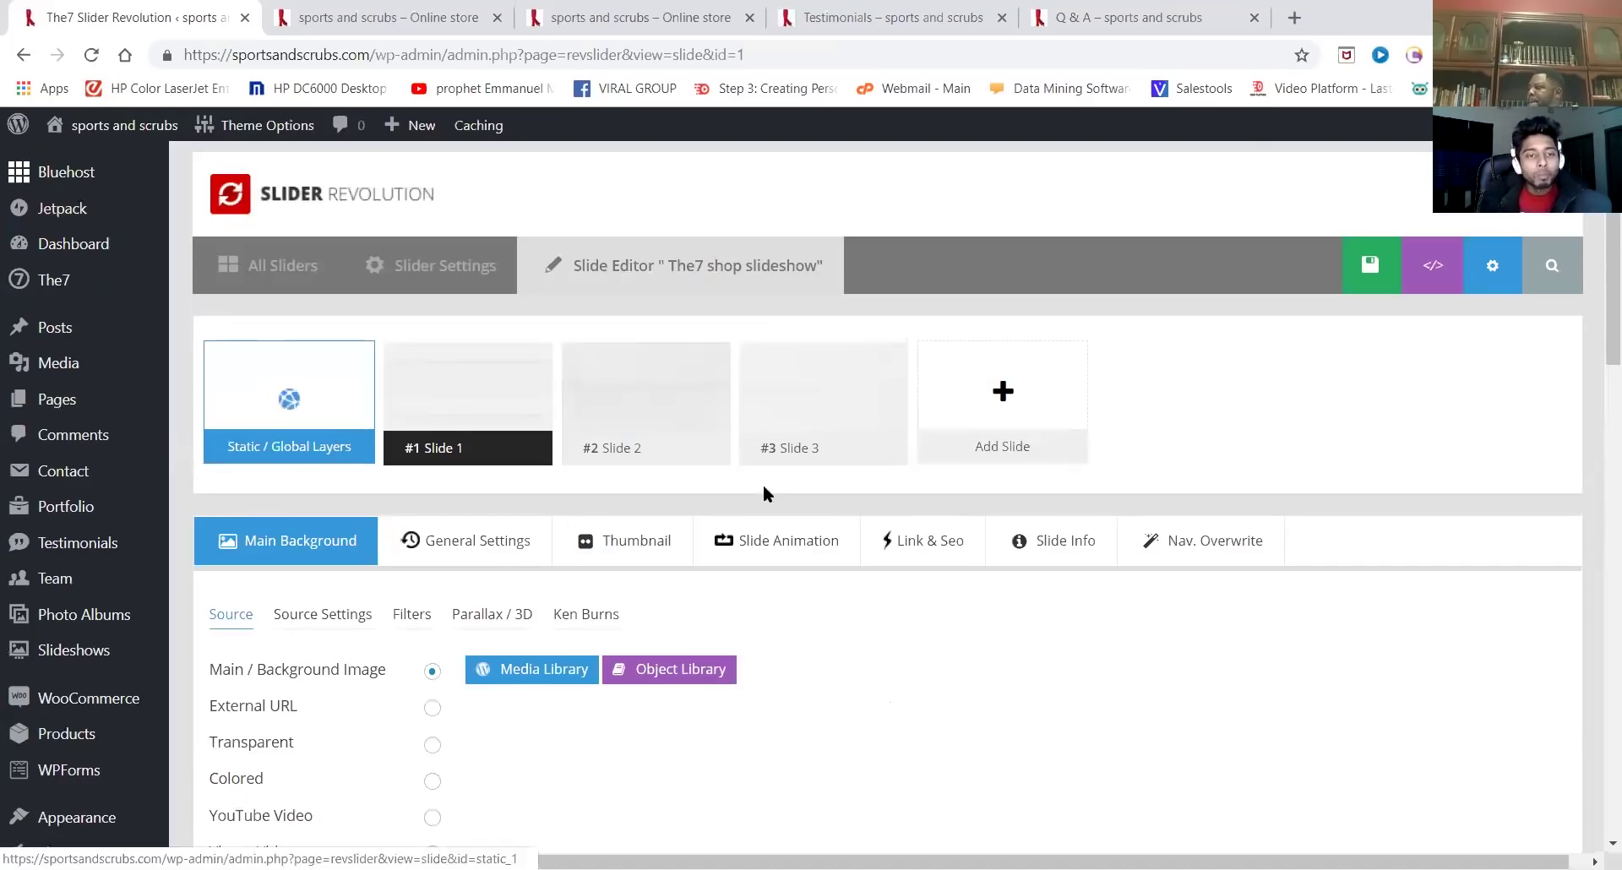
Examine Slide 1's background settings and layer canvas, and select its HOODIES heading layer
mouse_move(475, 382)
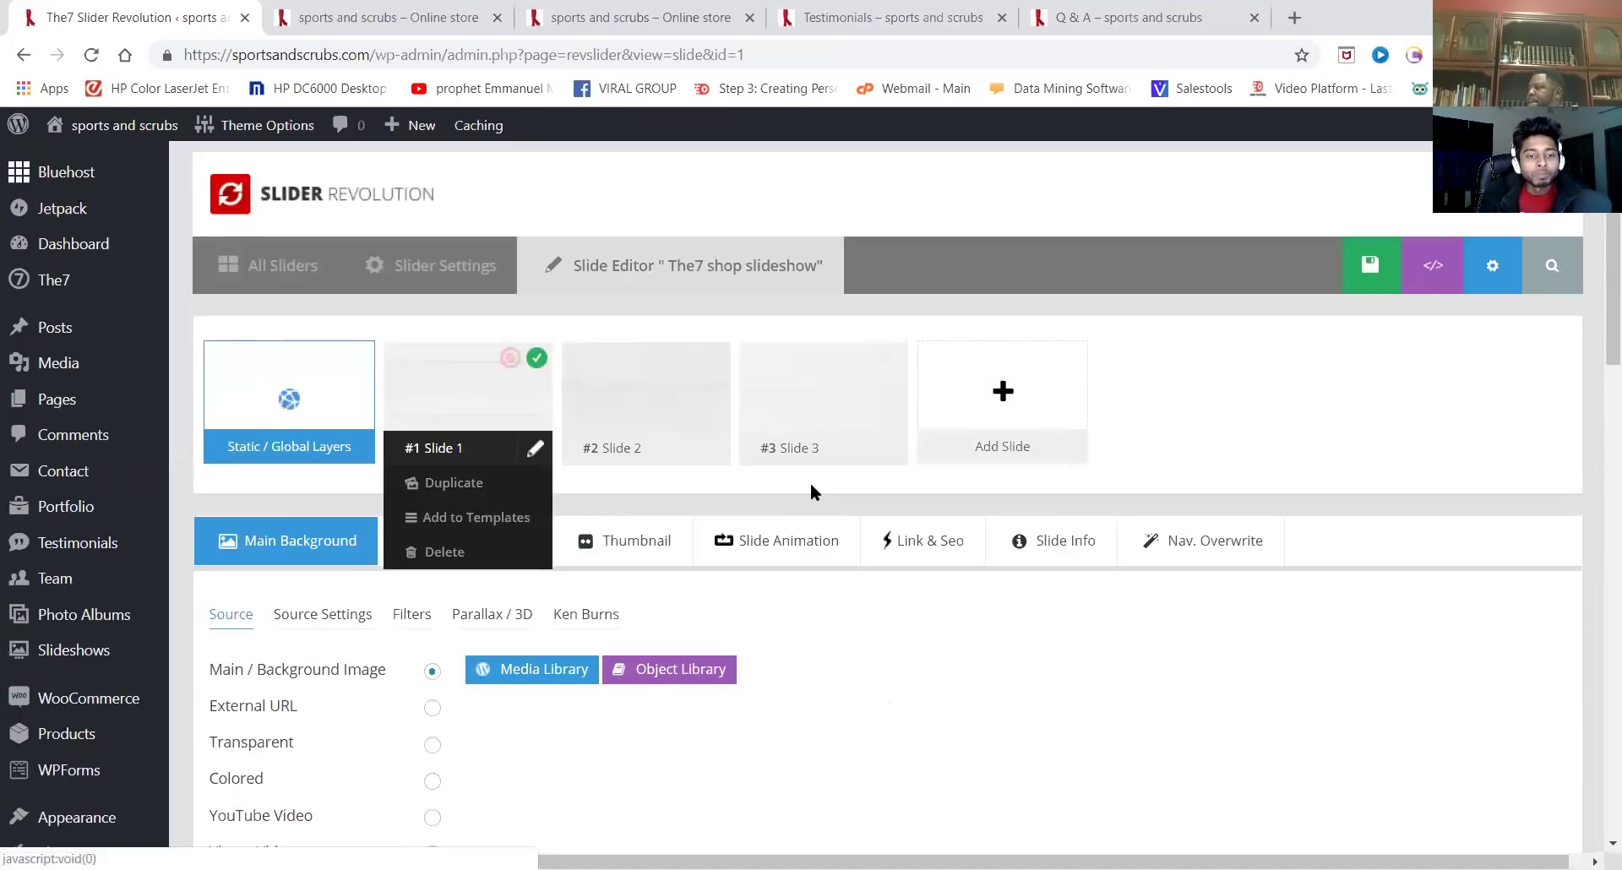
scroll(809, 484, "down", 4)
scroll(812, 492, "down", 4)
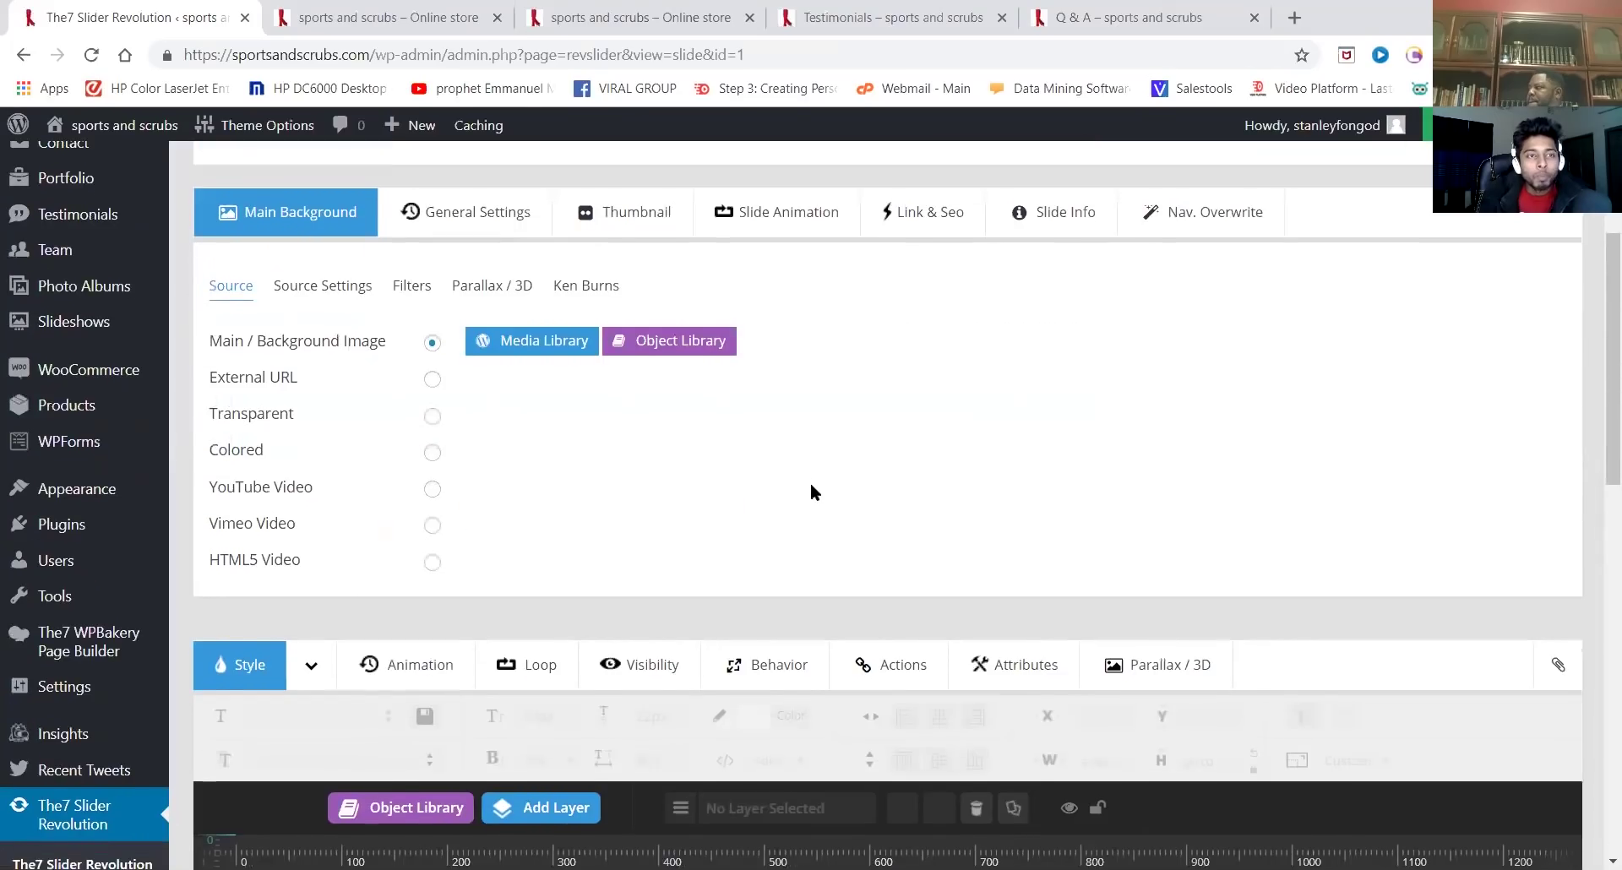
scroll(811, 492, "down", 3)
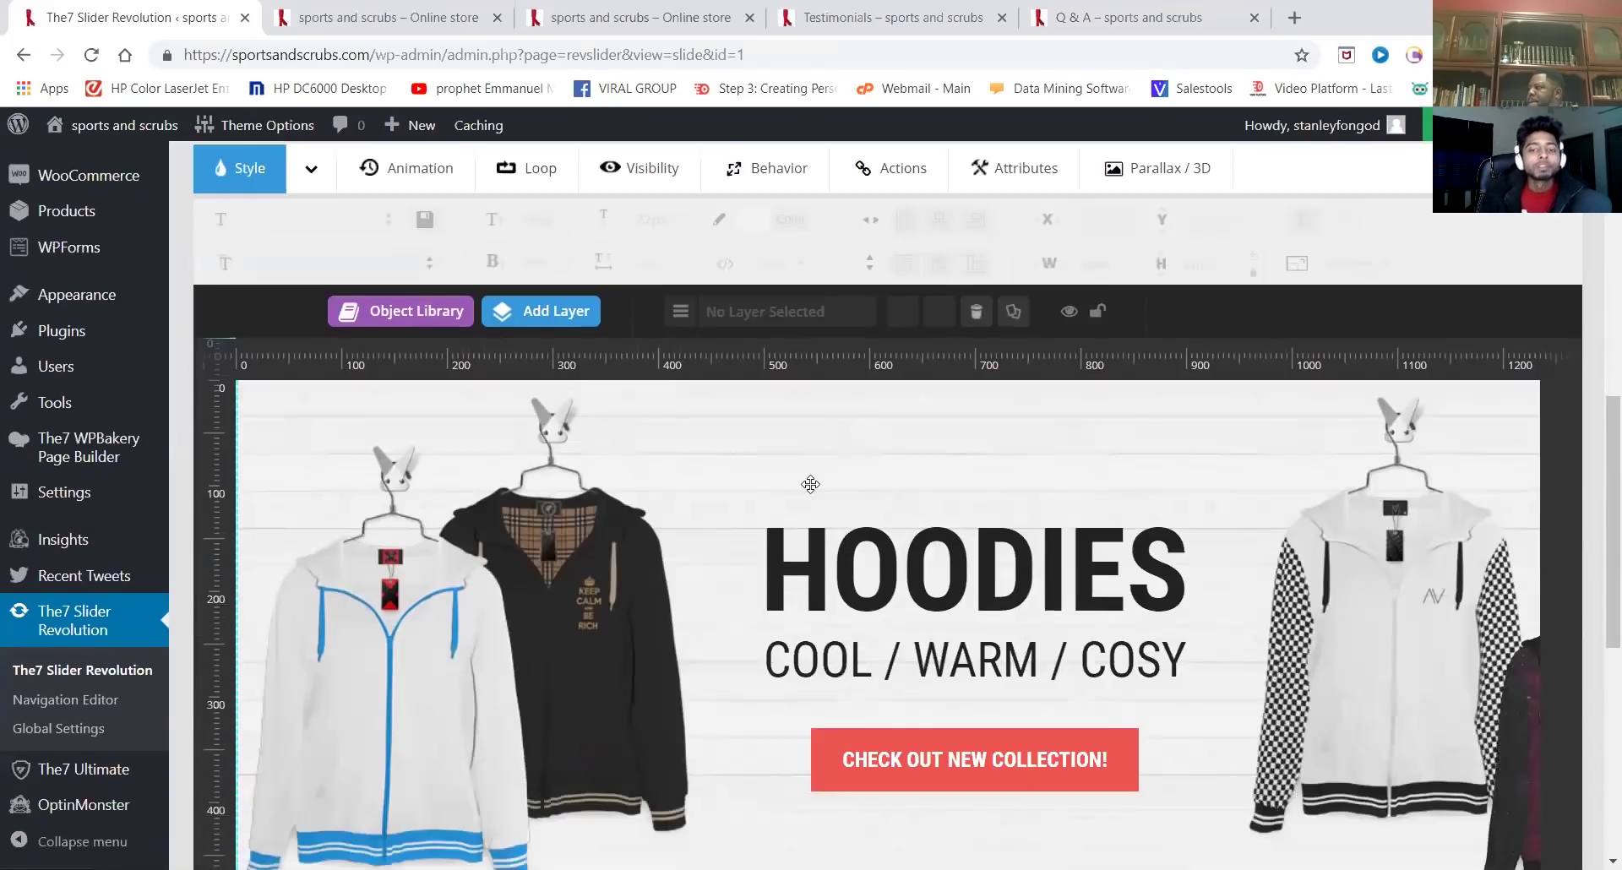
scroll(809, 484, "up", 10)
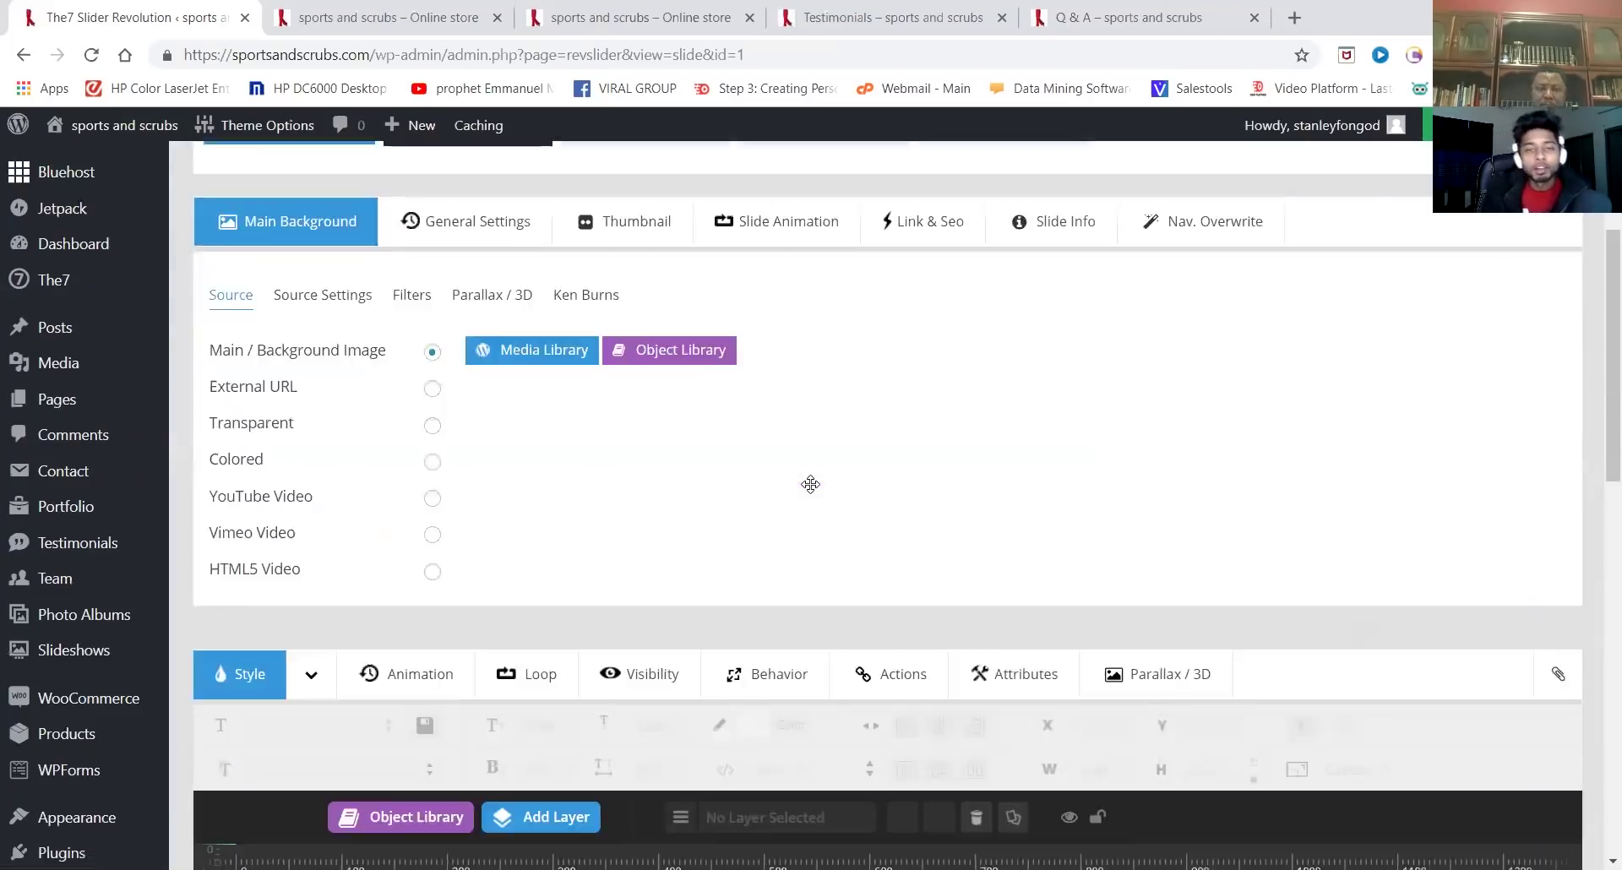
mouse_move(414, 397)
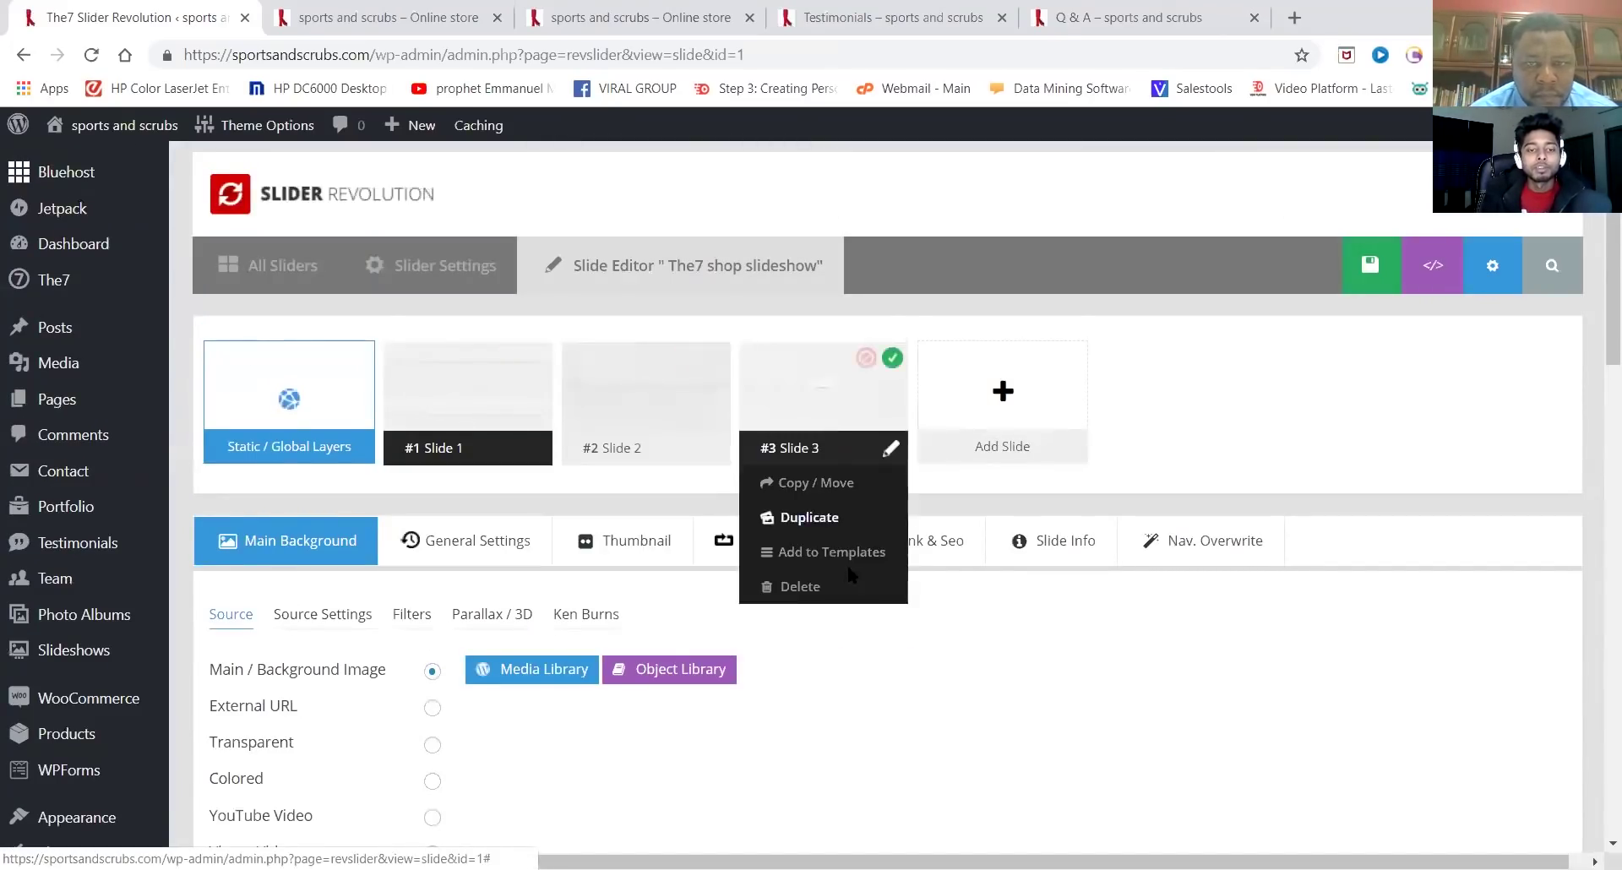
scroll(847, 563, "down", 8)
scroll(950, 571, "down", 1)
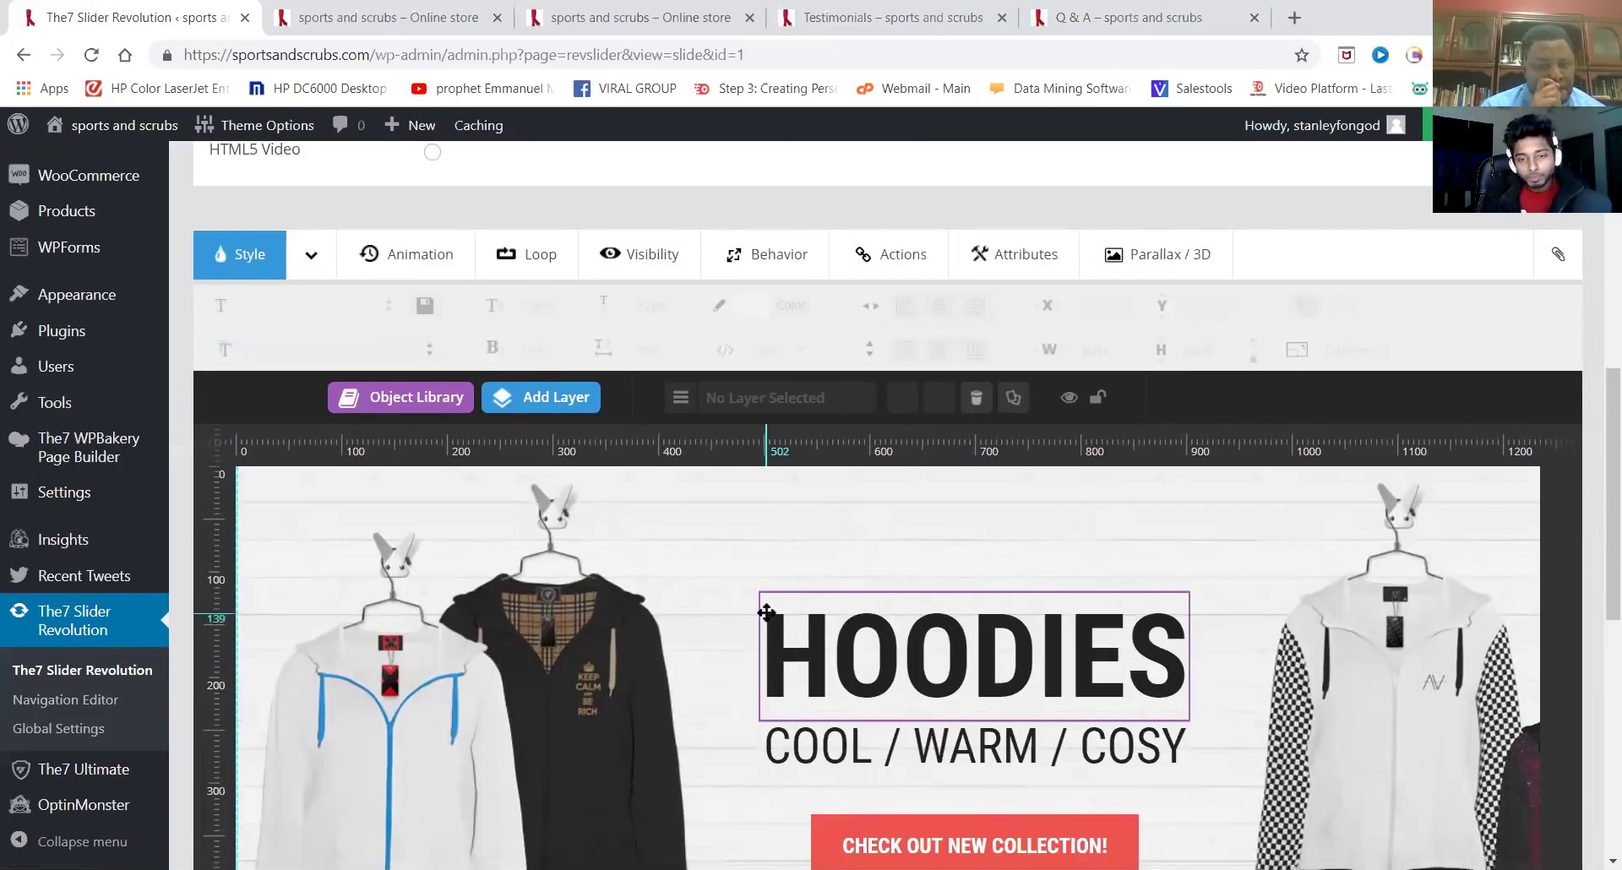
left_click(845, 672)
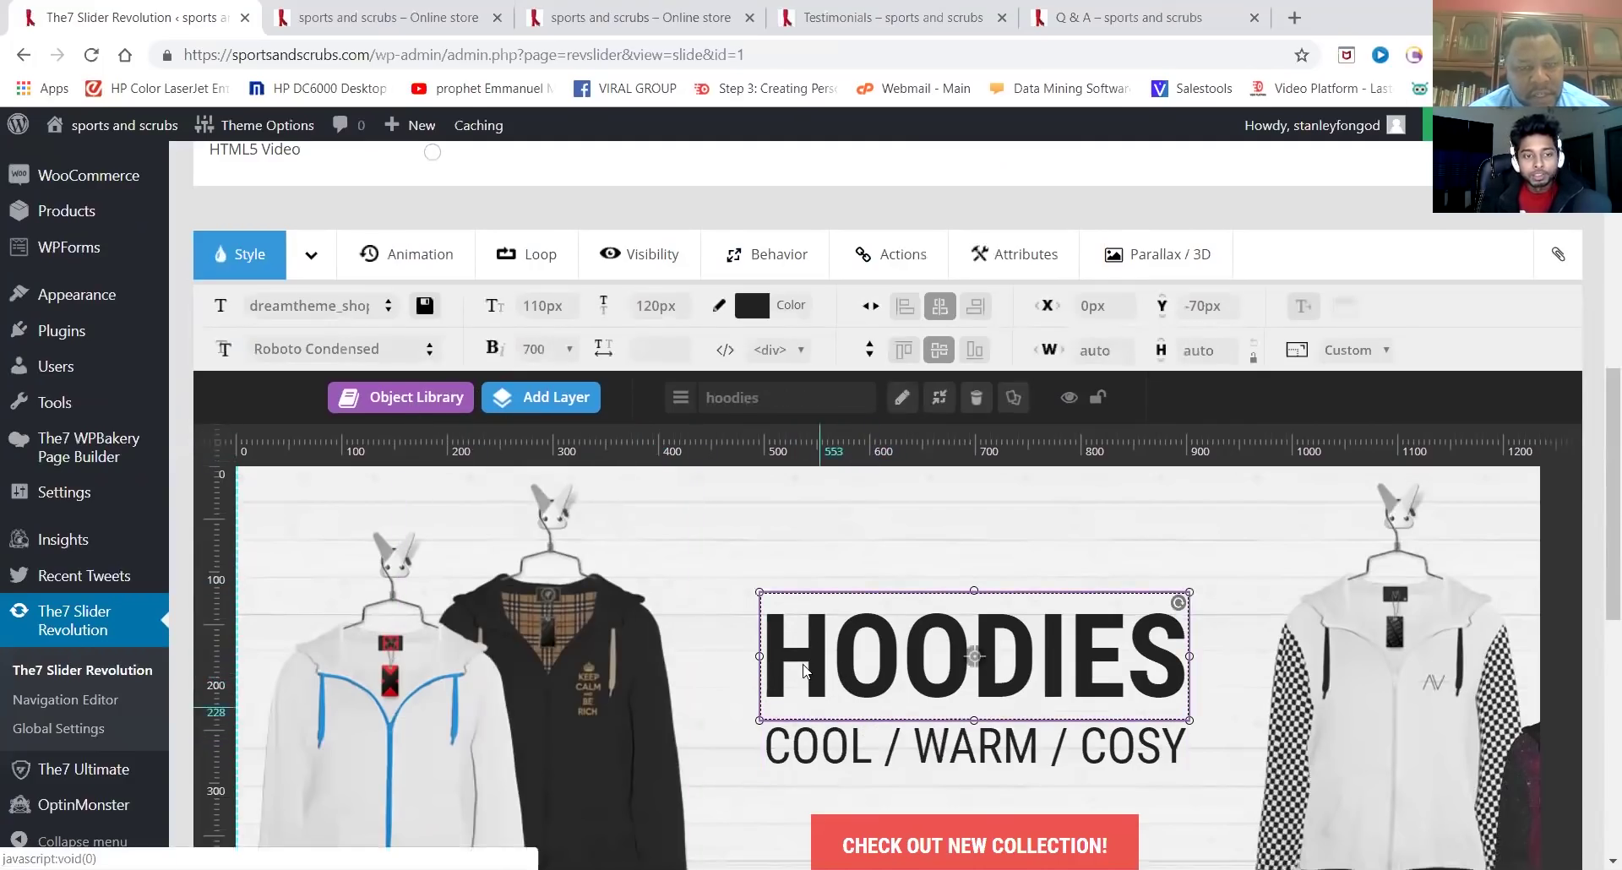
scroll(613, 562, "up", 8)
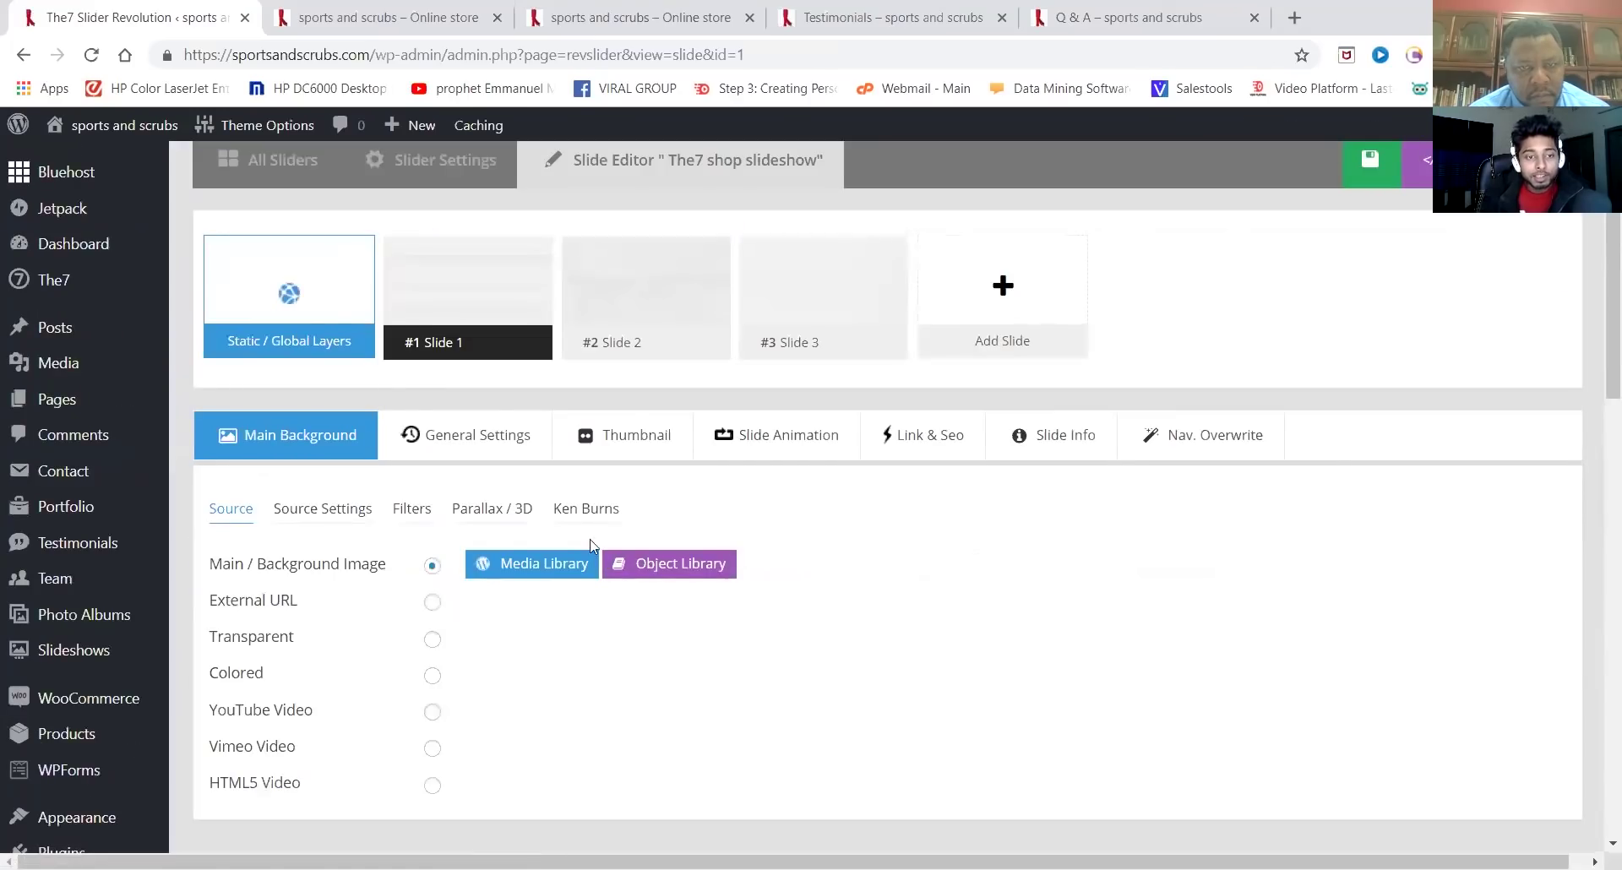
Check the Object Library for Slide 1's main background image, close it without choosing one, and return to the canvas
scroll(621, 568, "down", 1)
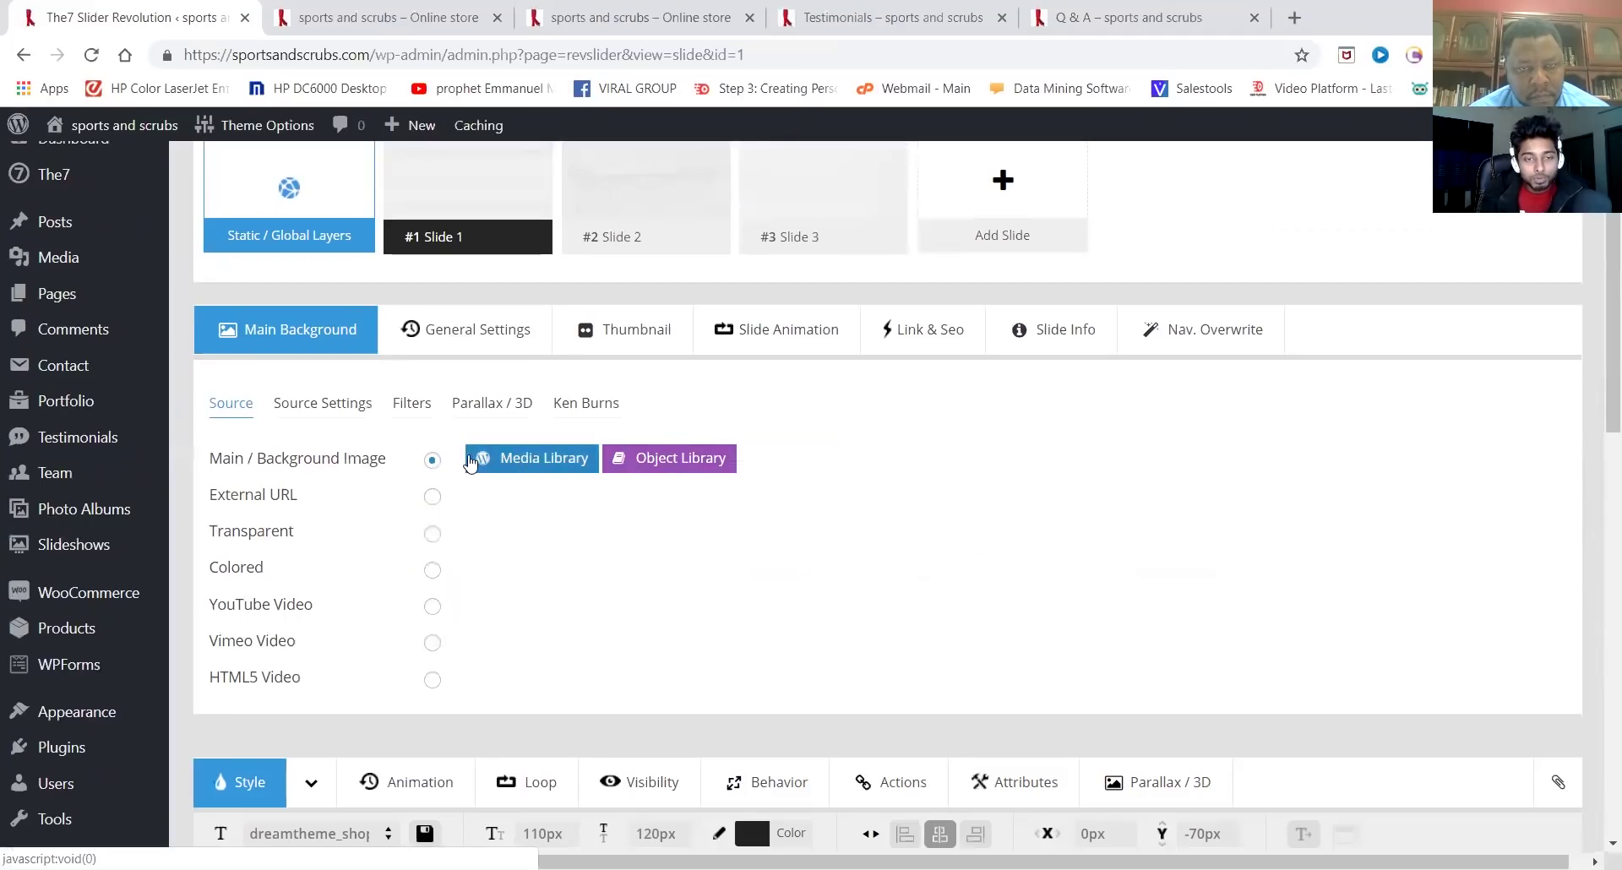
left_click(662, 461)
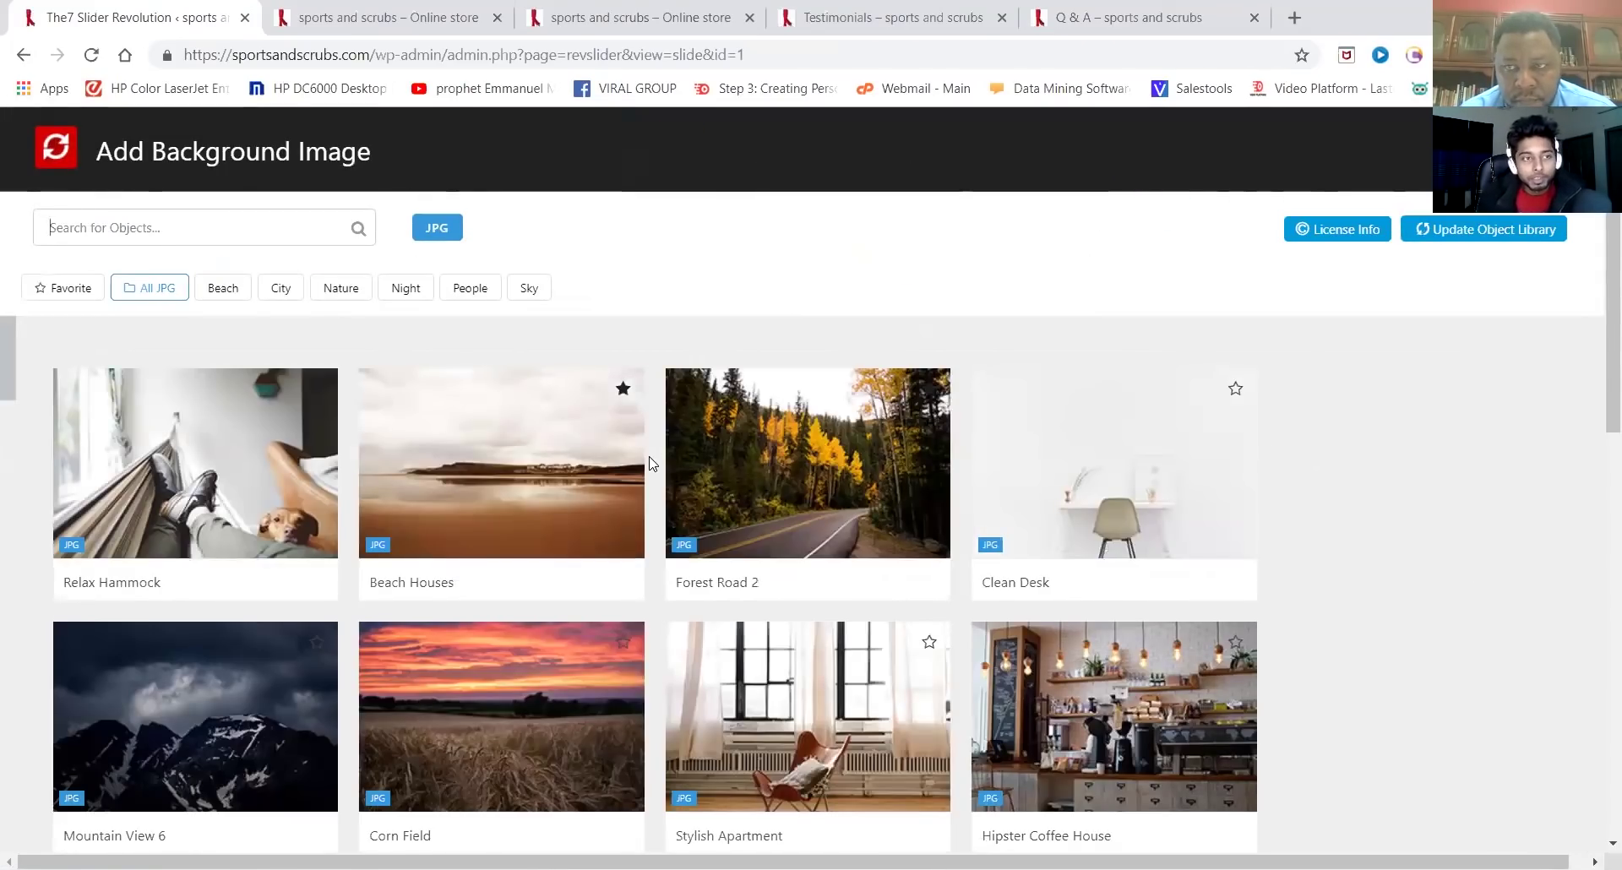
left_click(859, 392)
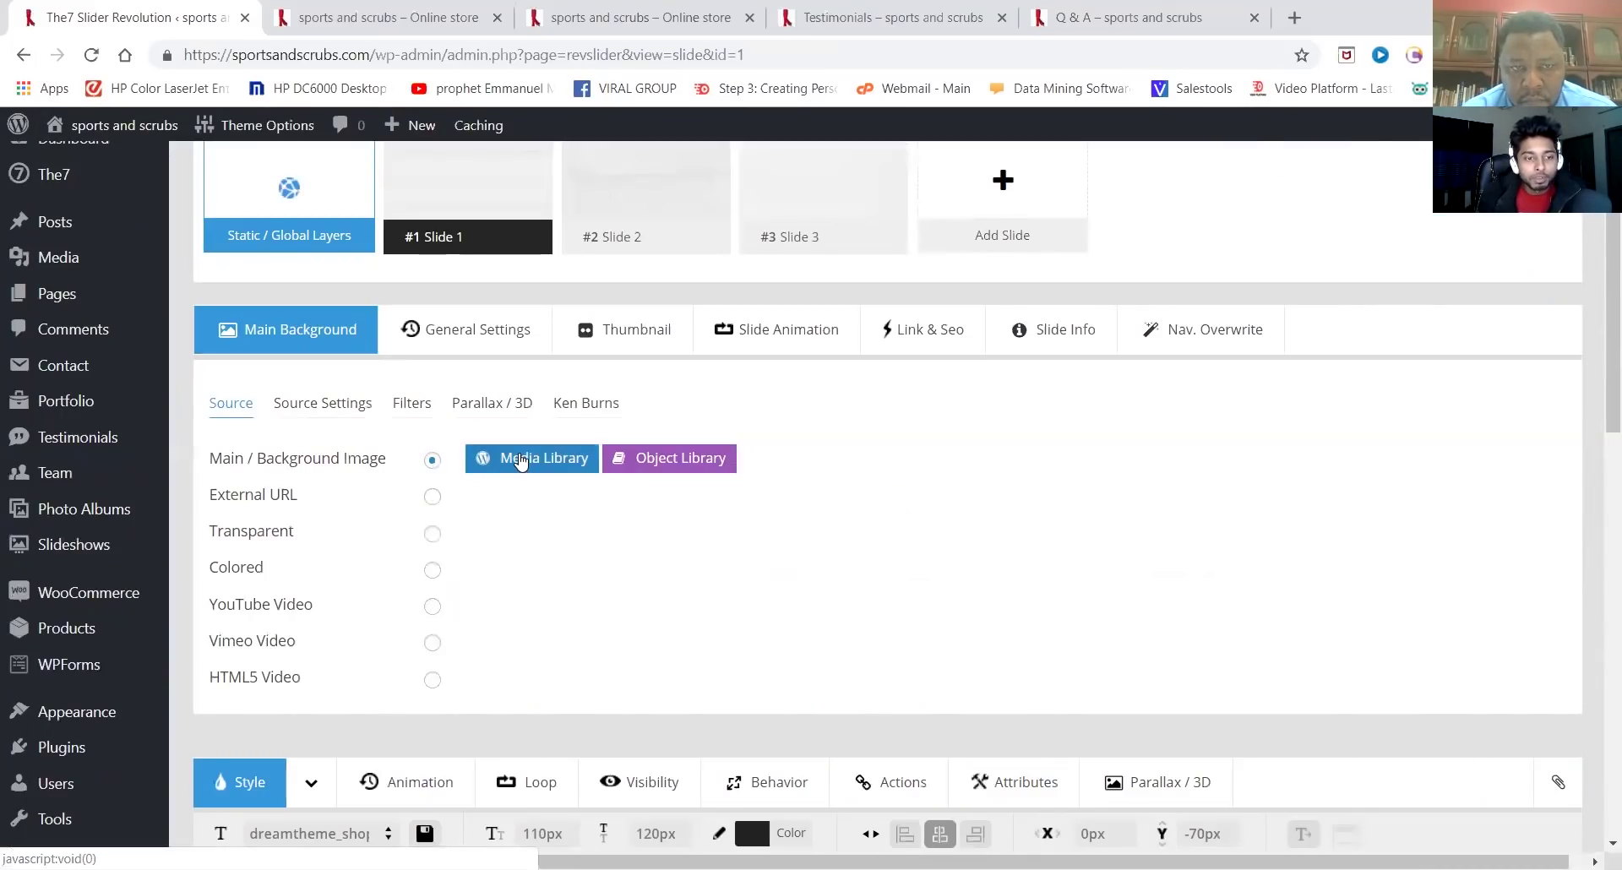
scroll(858, 490, "down", 6)
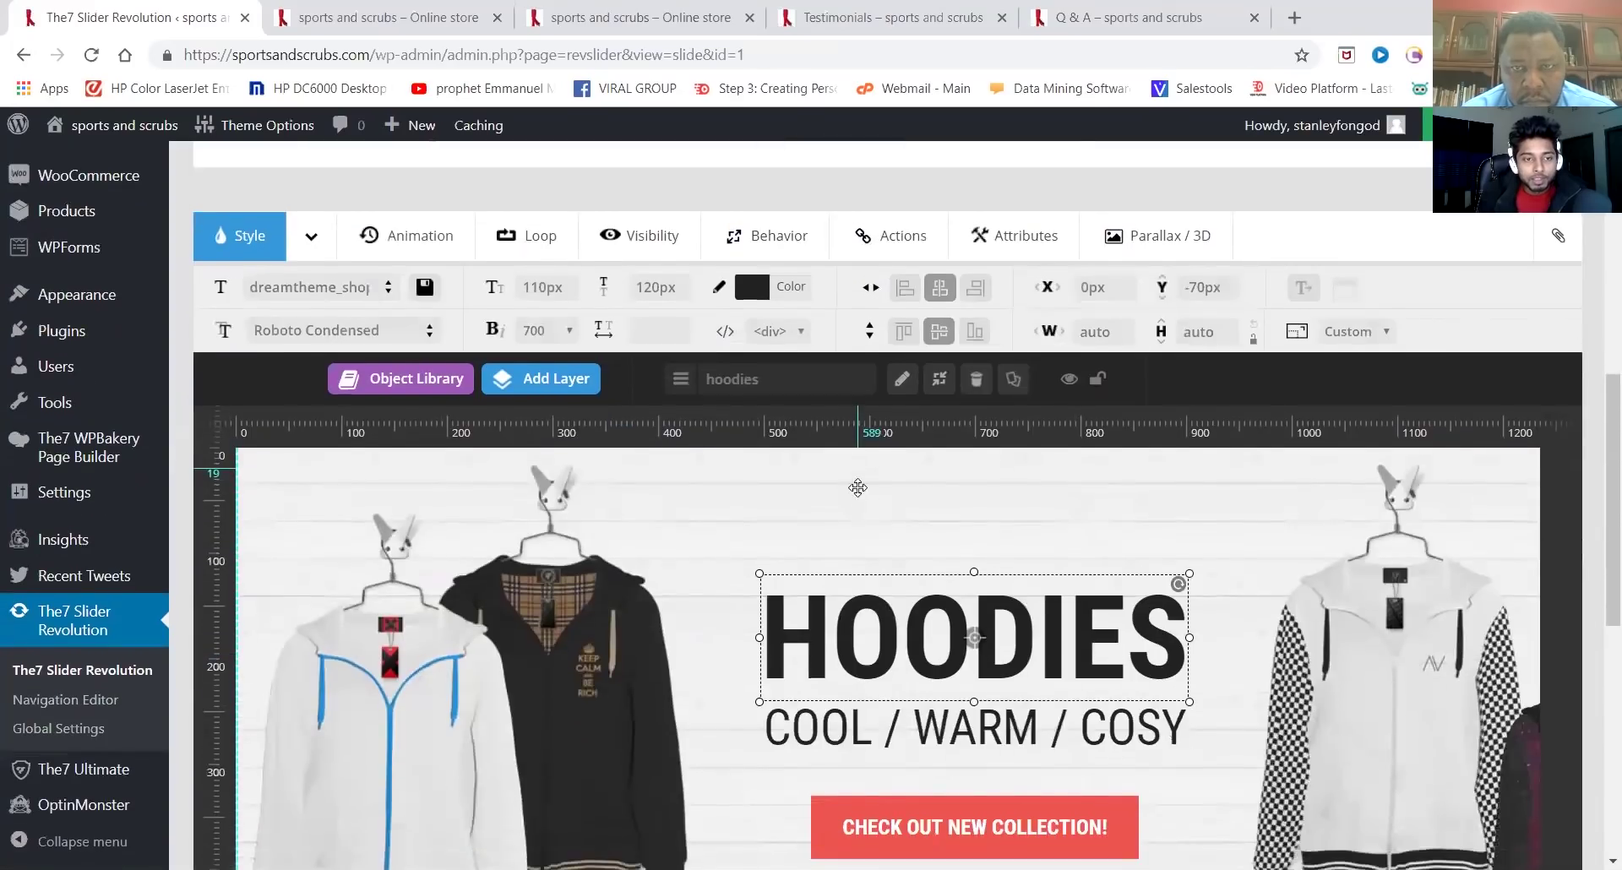
Inspect Slide 1's layers by selecting the hoodie images, HOODIES heading and COOL / WARM / COSY subtitle, and view the heading's editable text
scroll(857, 487, "down", 3)
left_click(439, 654)
left_click(579, 533)
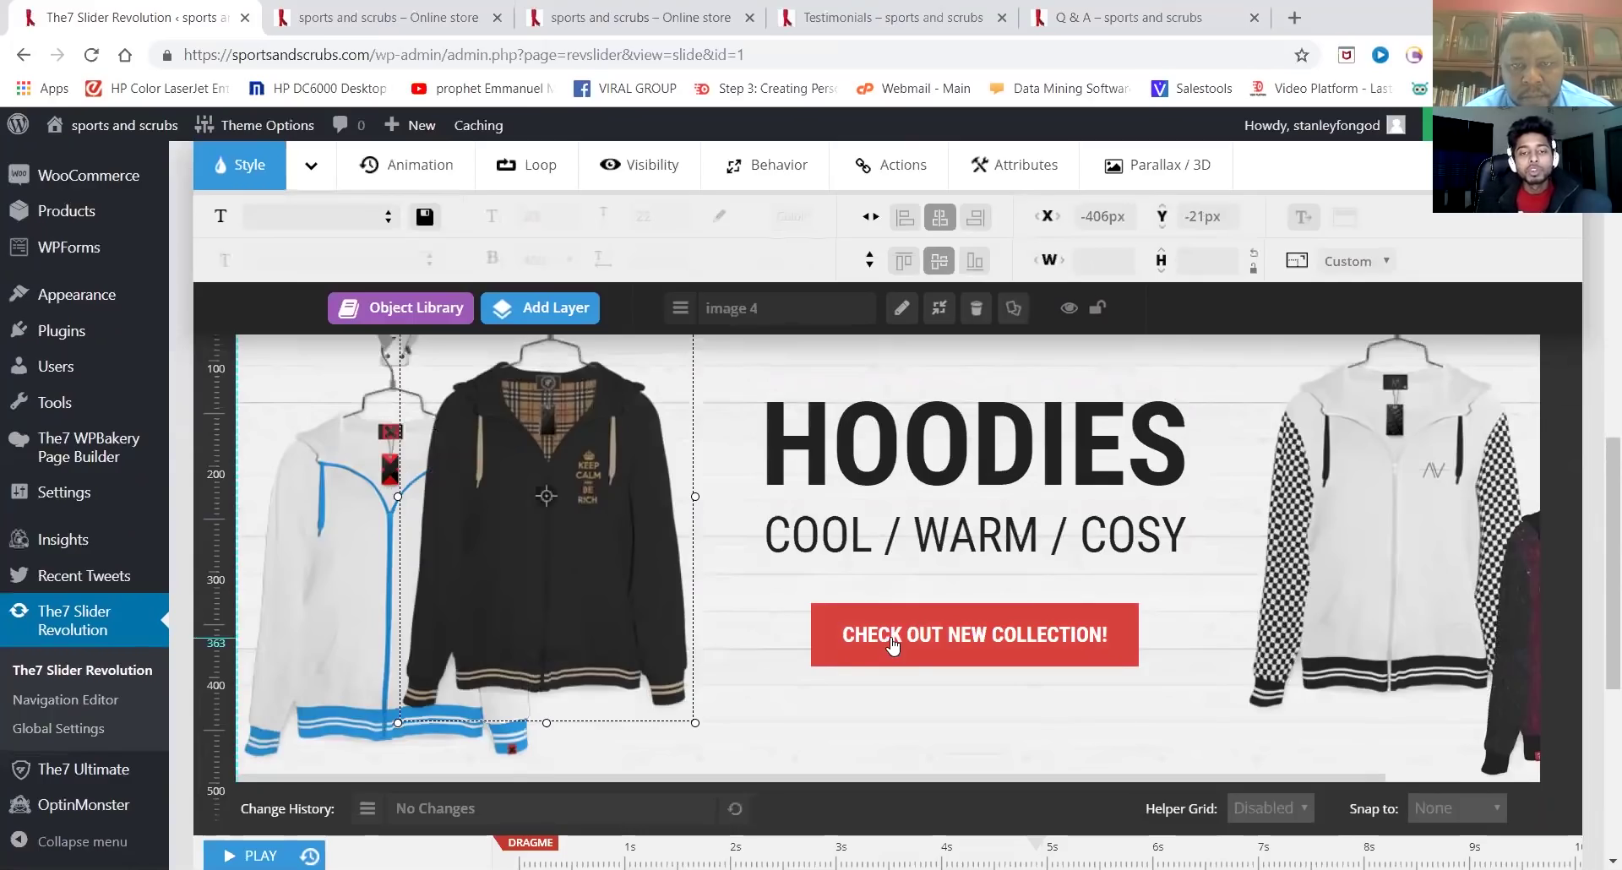
left_click(903, 436)
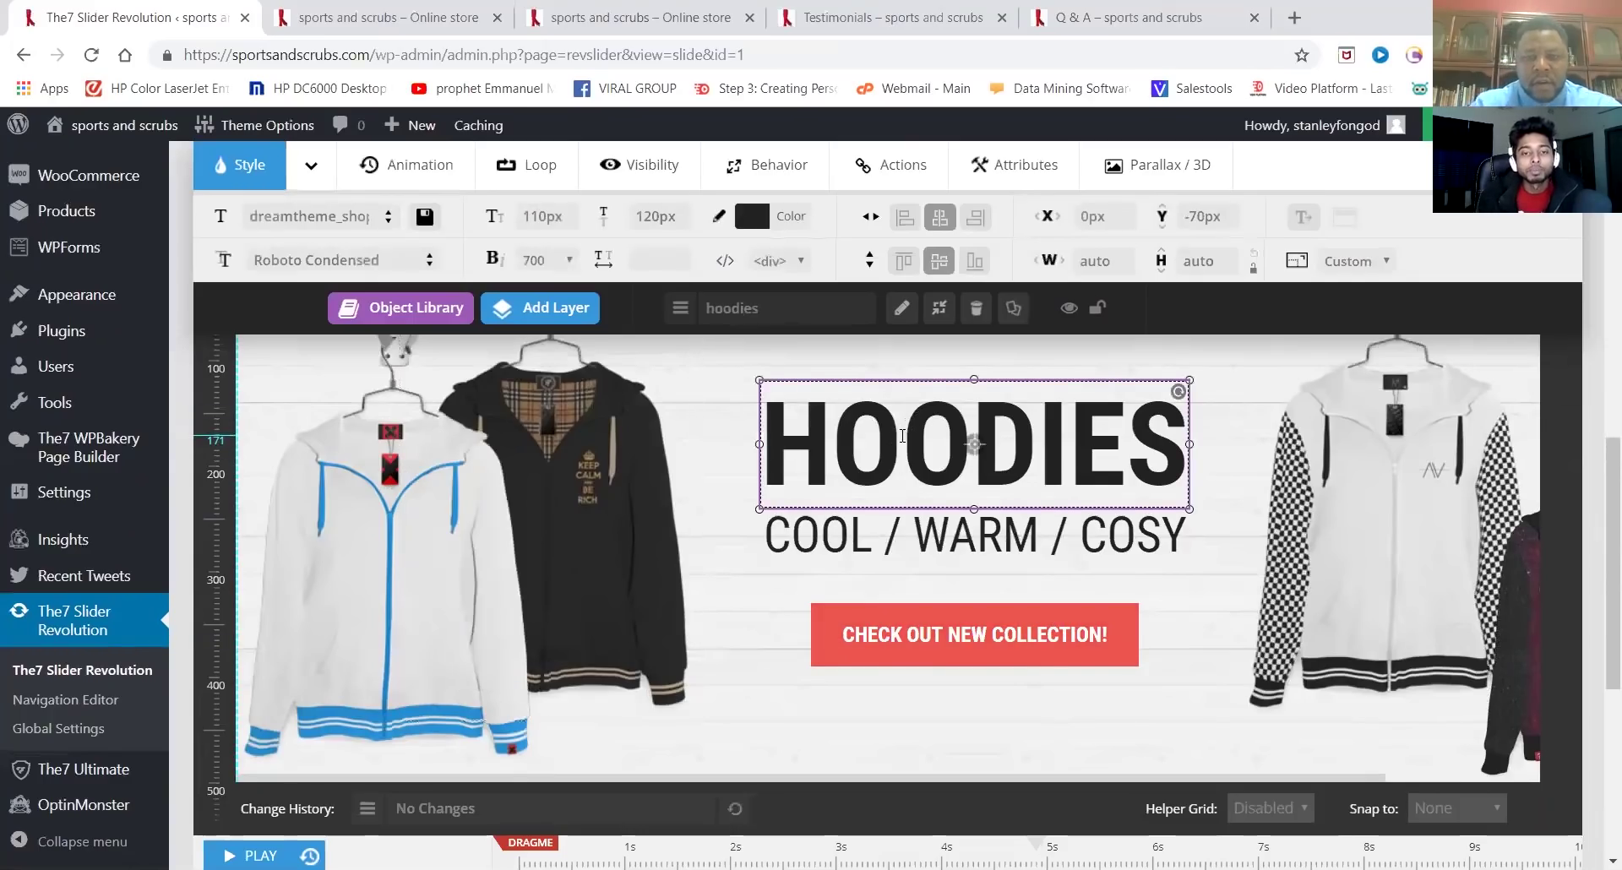
double_click(902, 436)
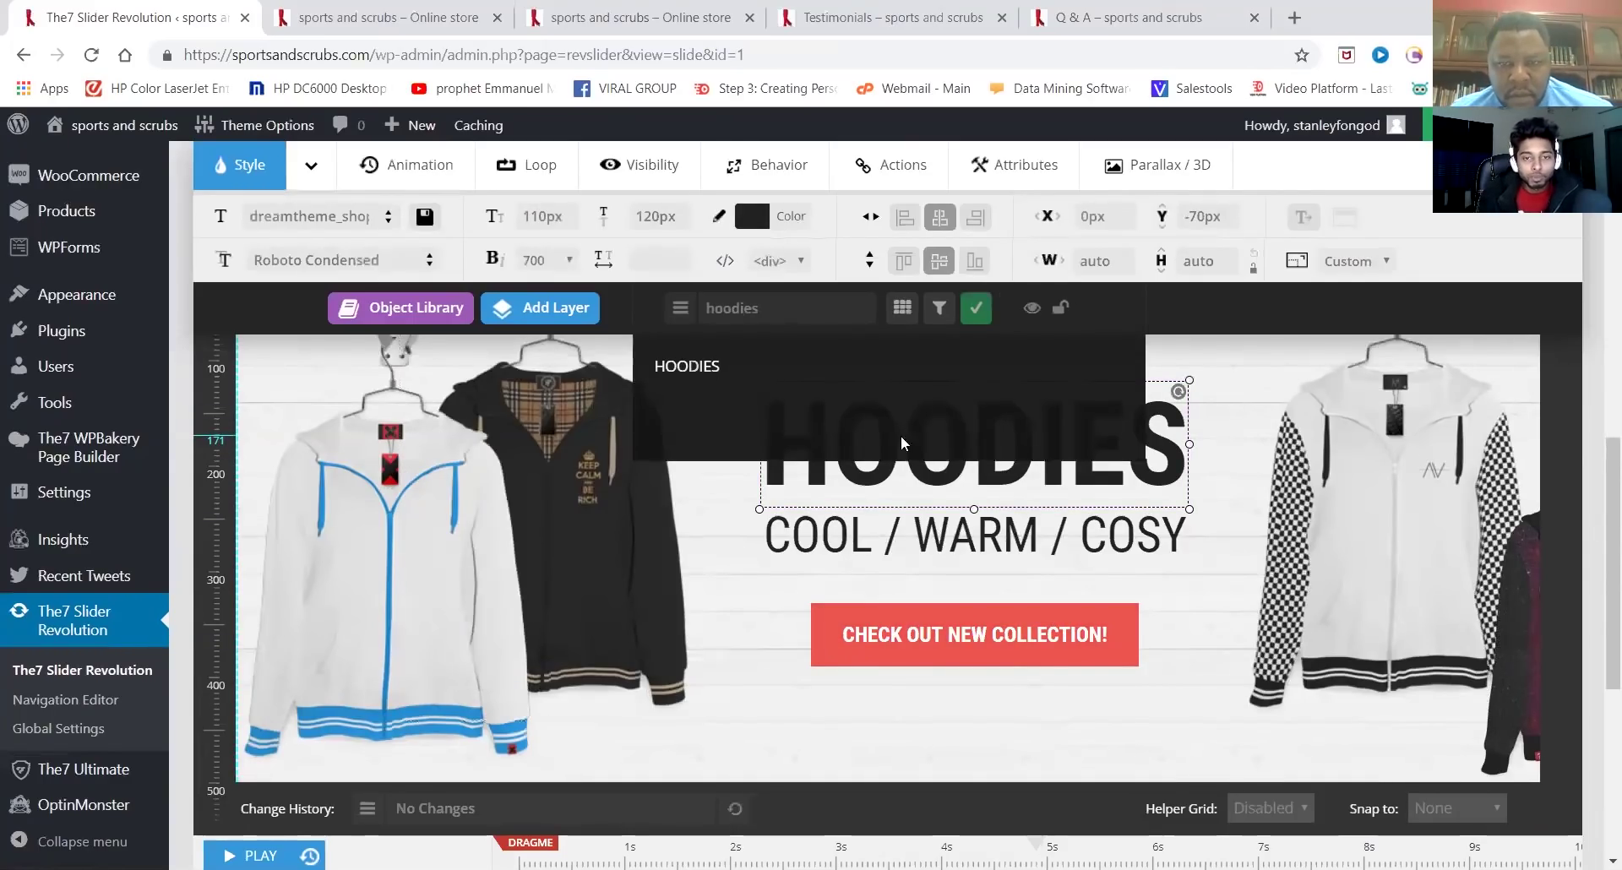
left_click(762, 512)
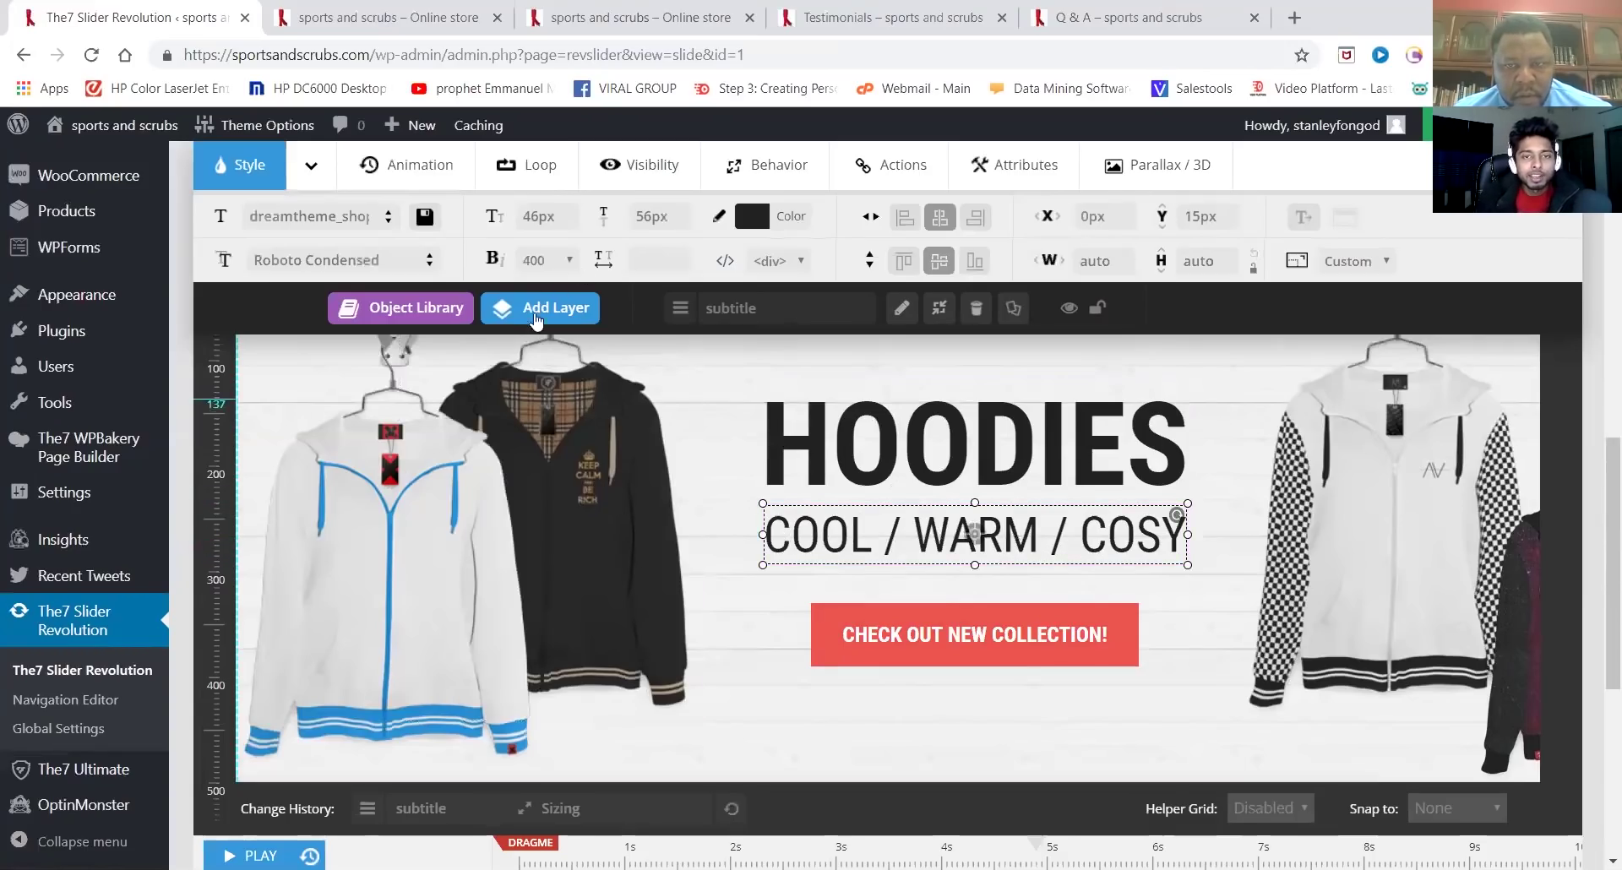
scroll(909, 519, "up", 2)
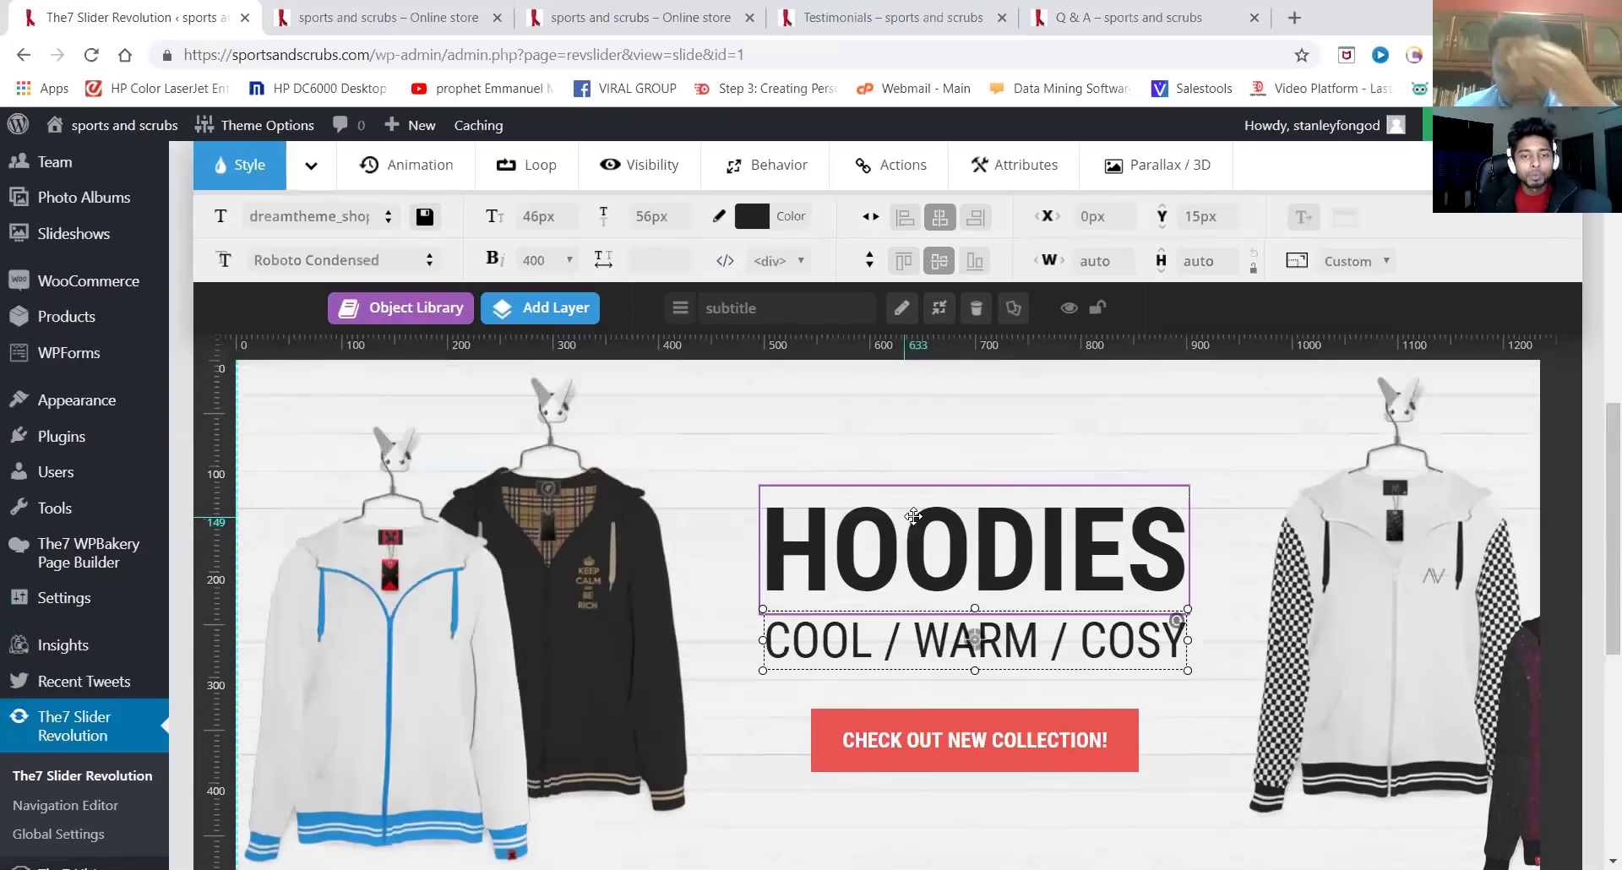
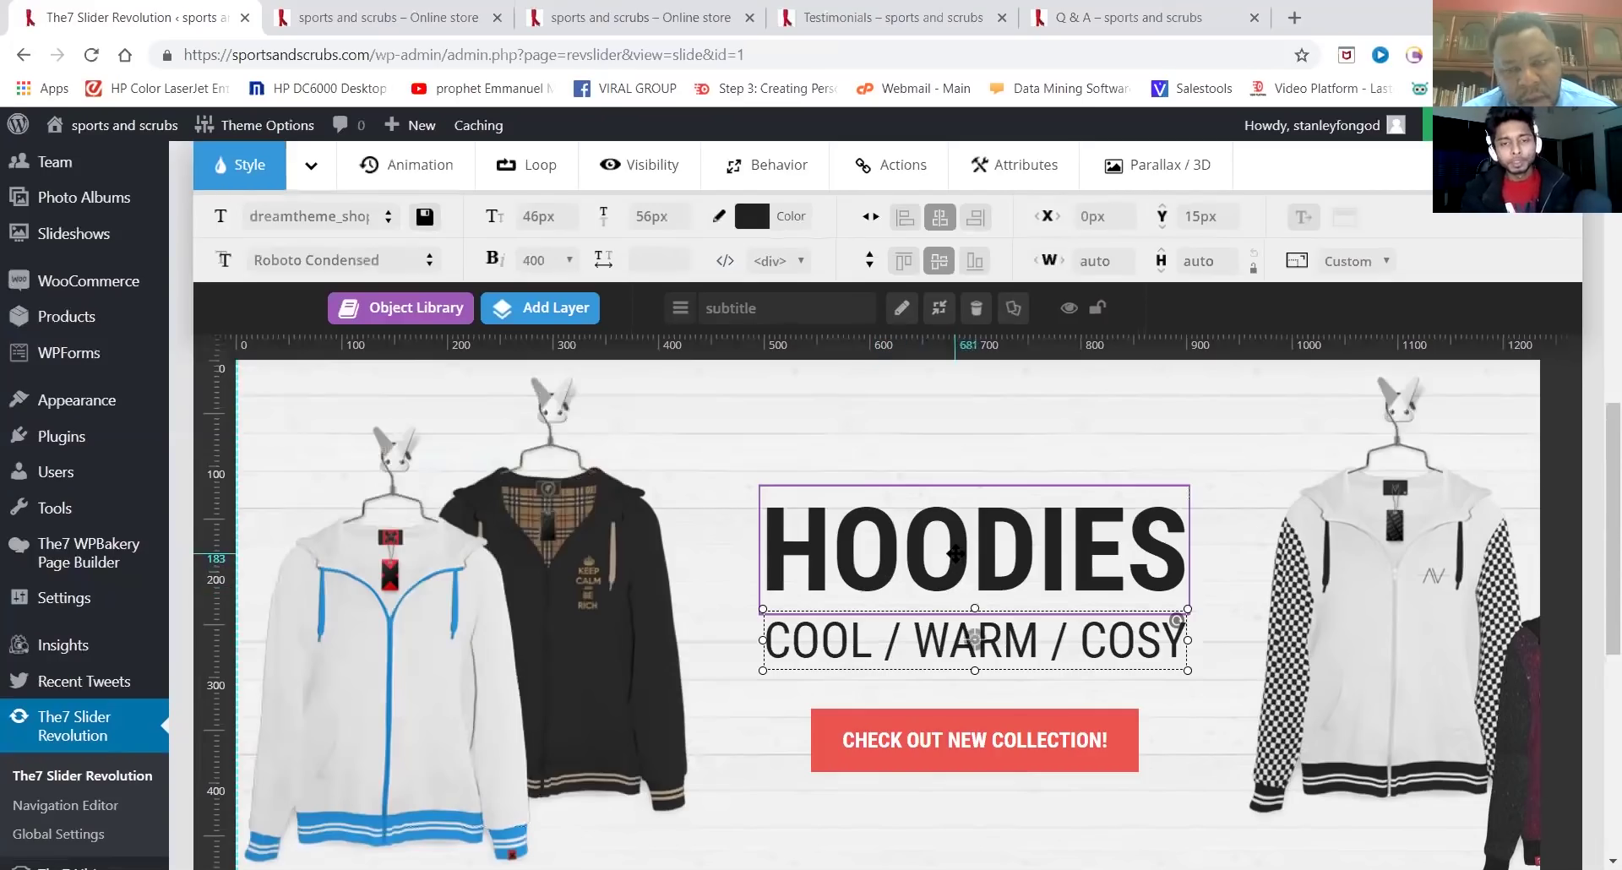
Replace the HOODIES heading text on Slide 1 with "SCRUBS & SPORTS" and leave text editing
double_click(952, 552)
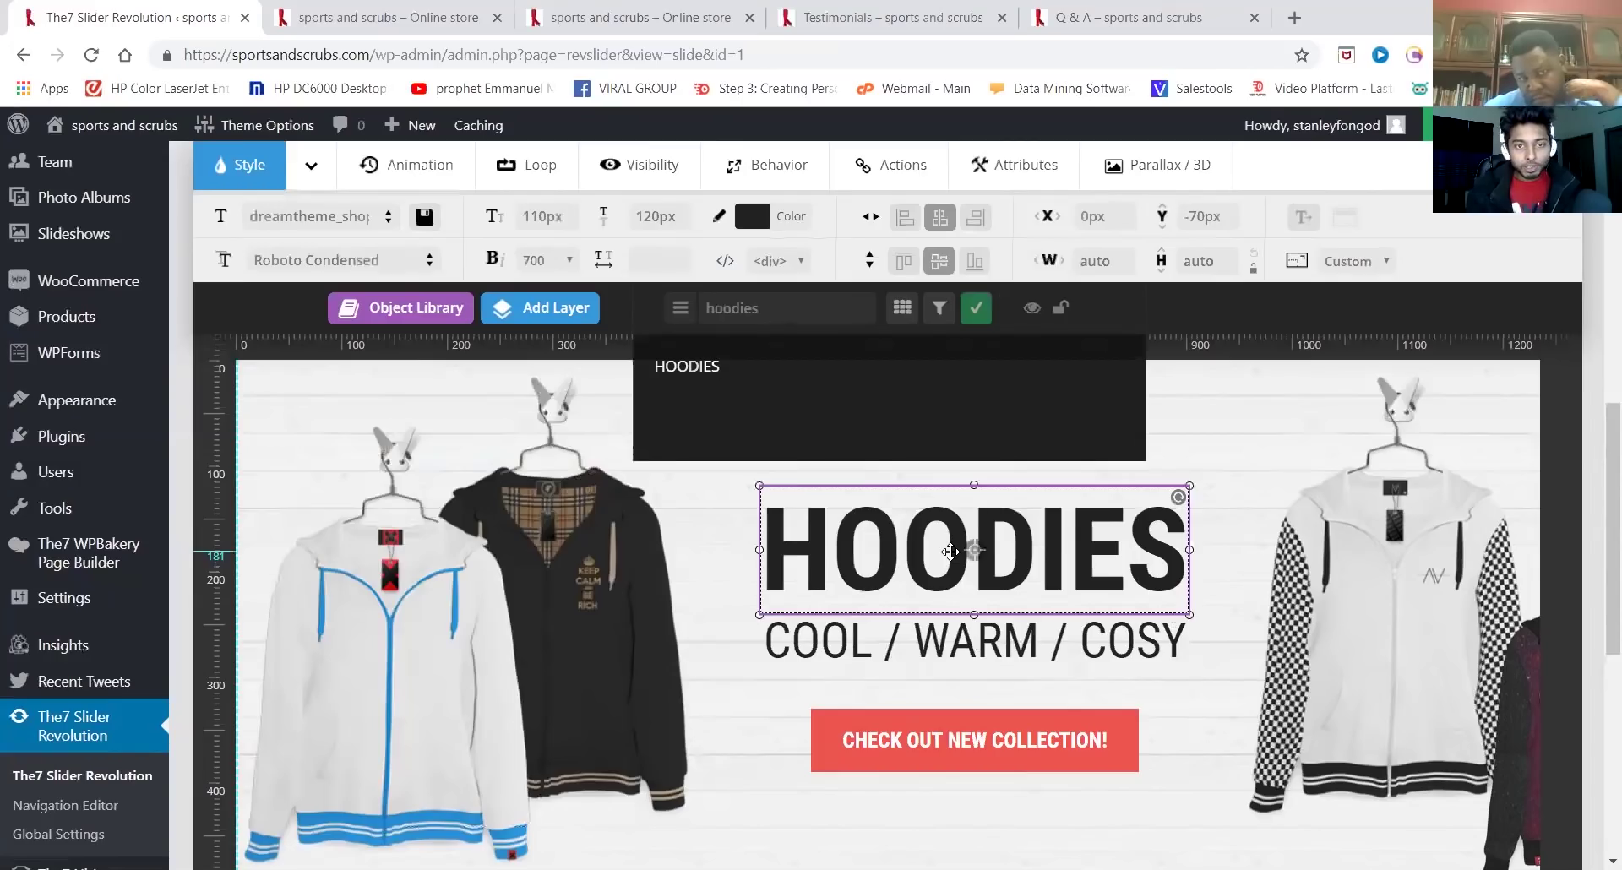
key("ctrl+a")
key("BackSpace")
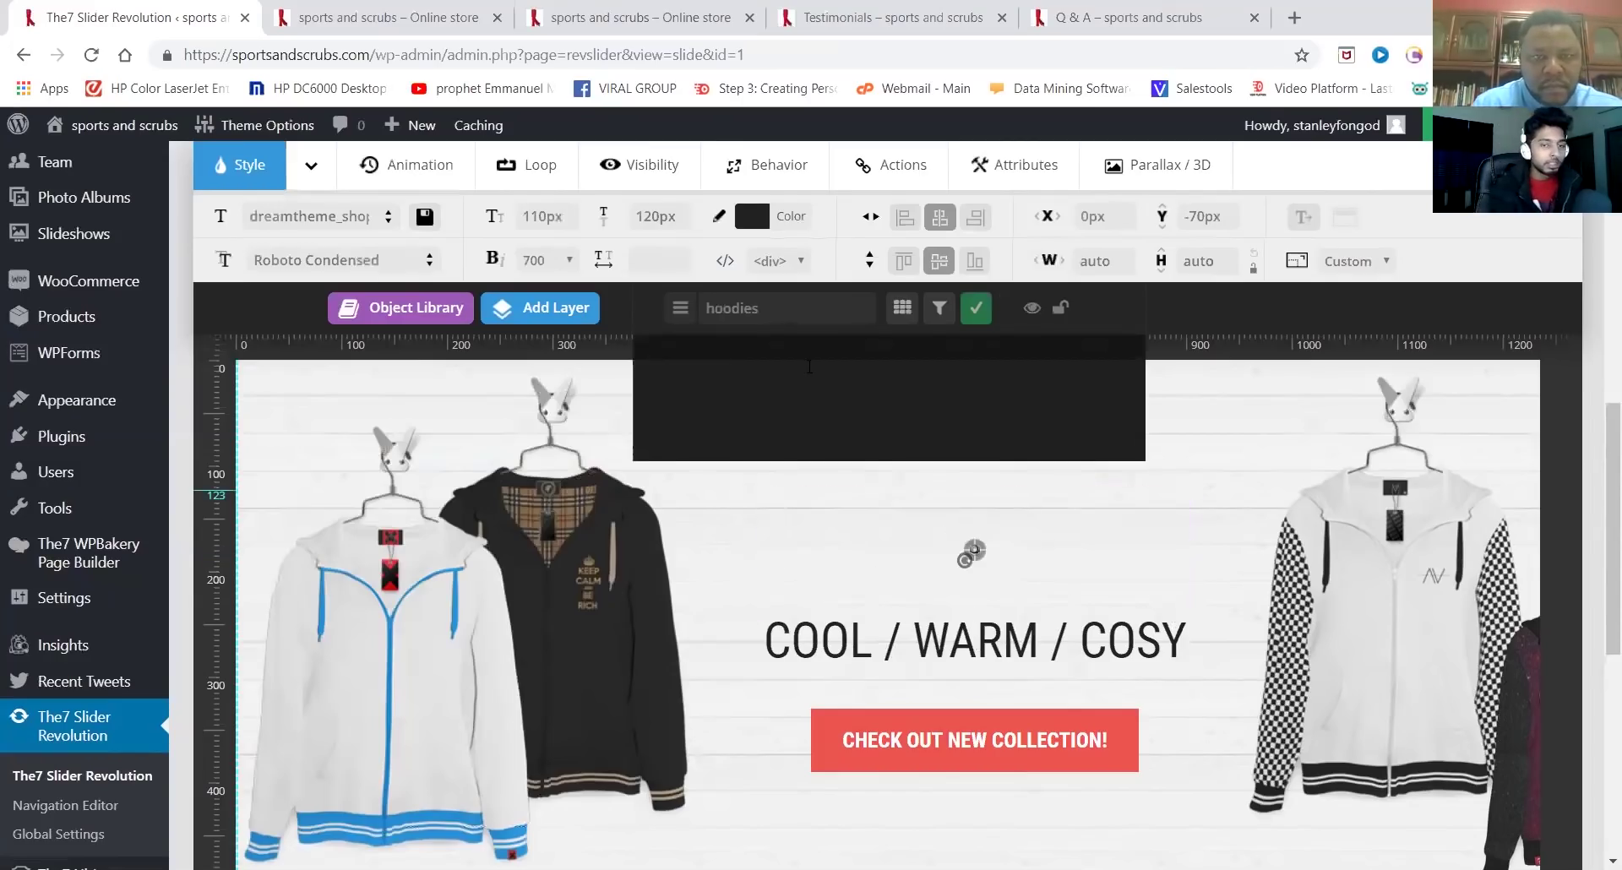
type("SSCCRS")
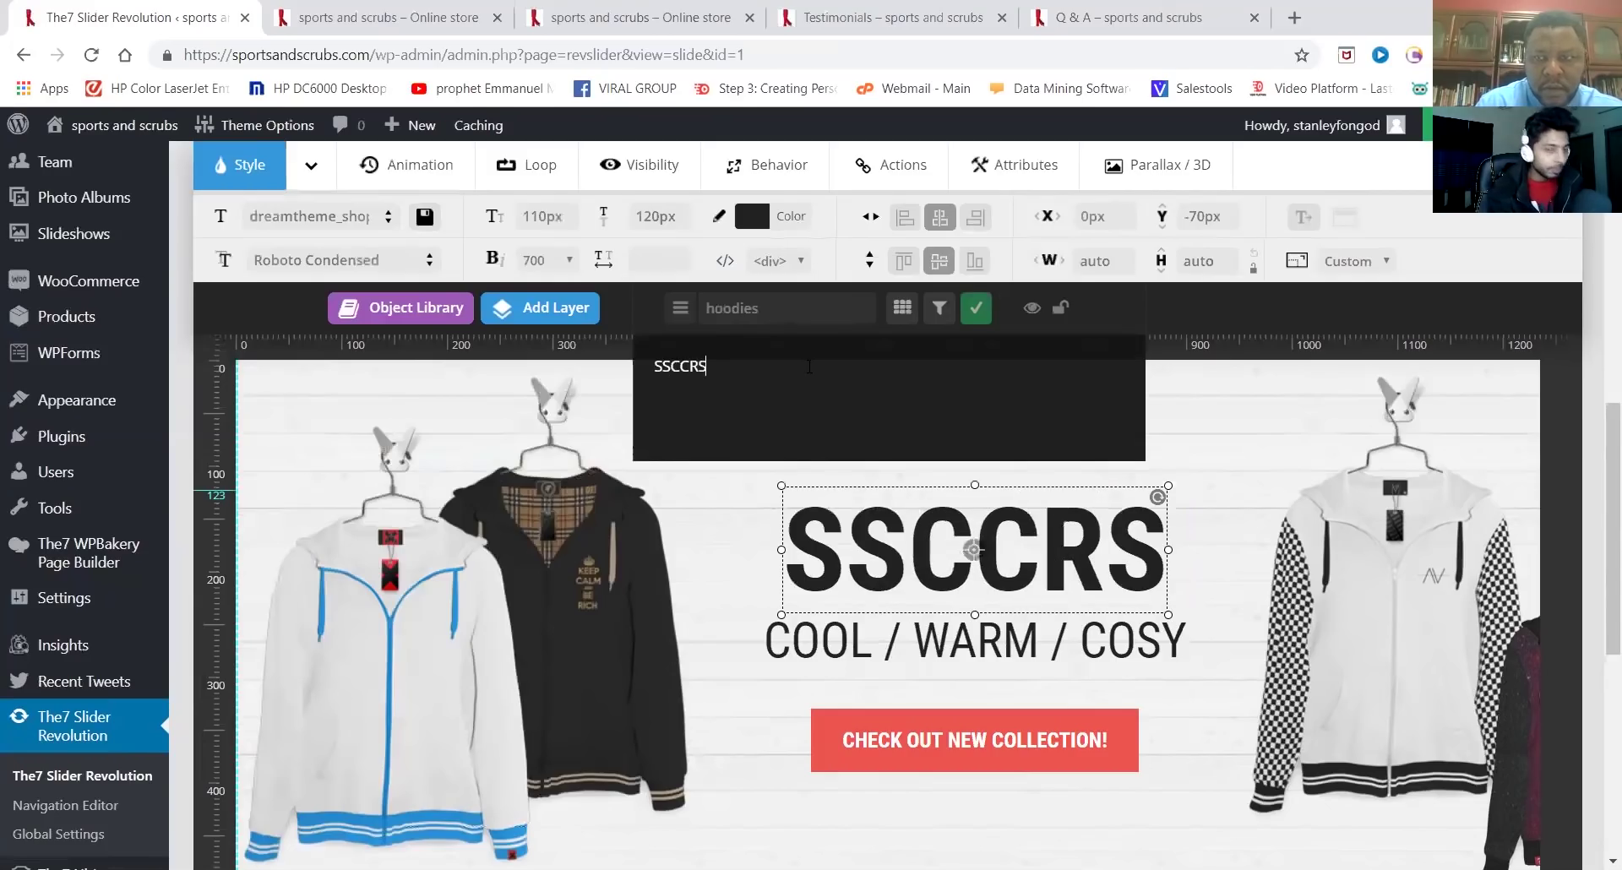
key("ctrl+a")
type("SCRUBS")
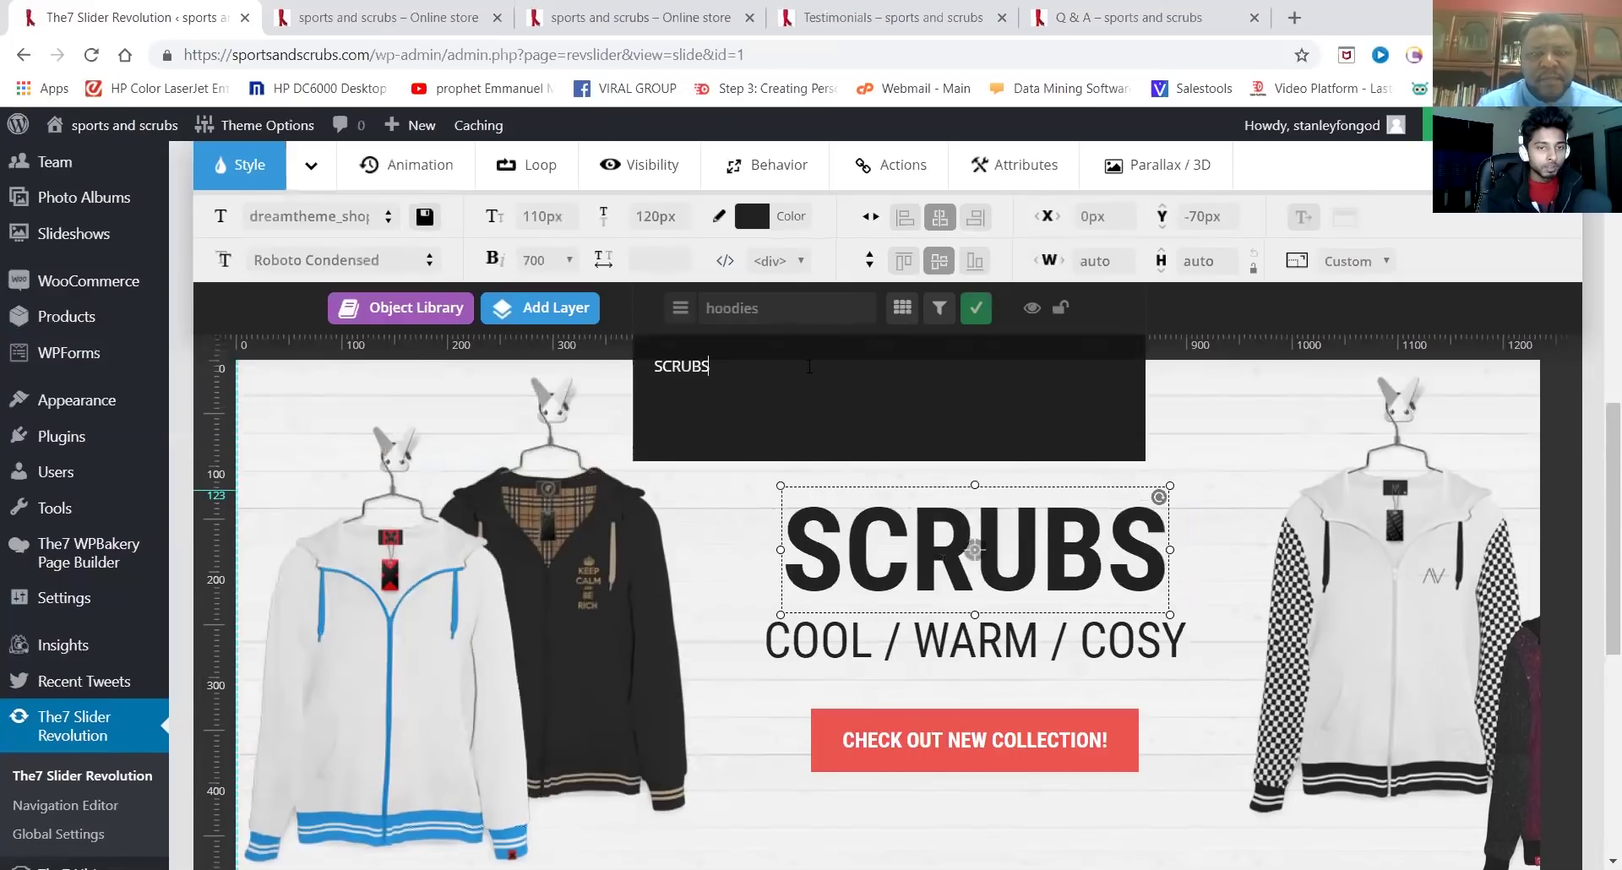
type(" & SPORTS")
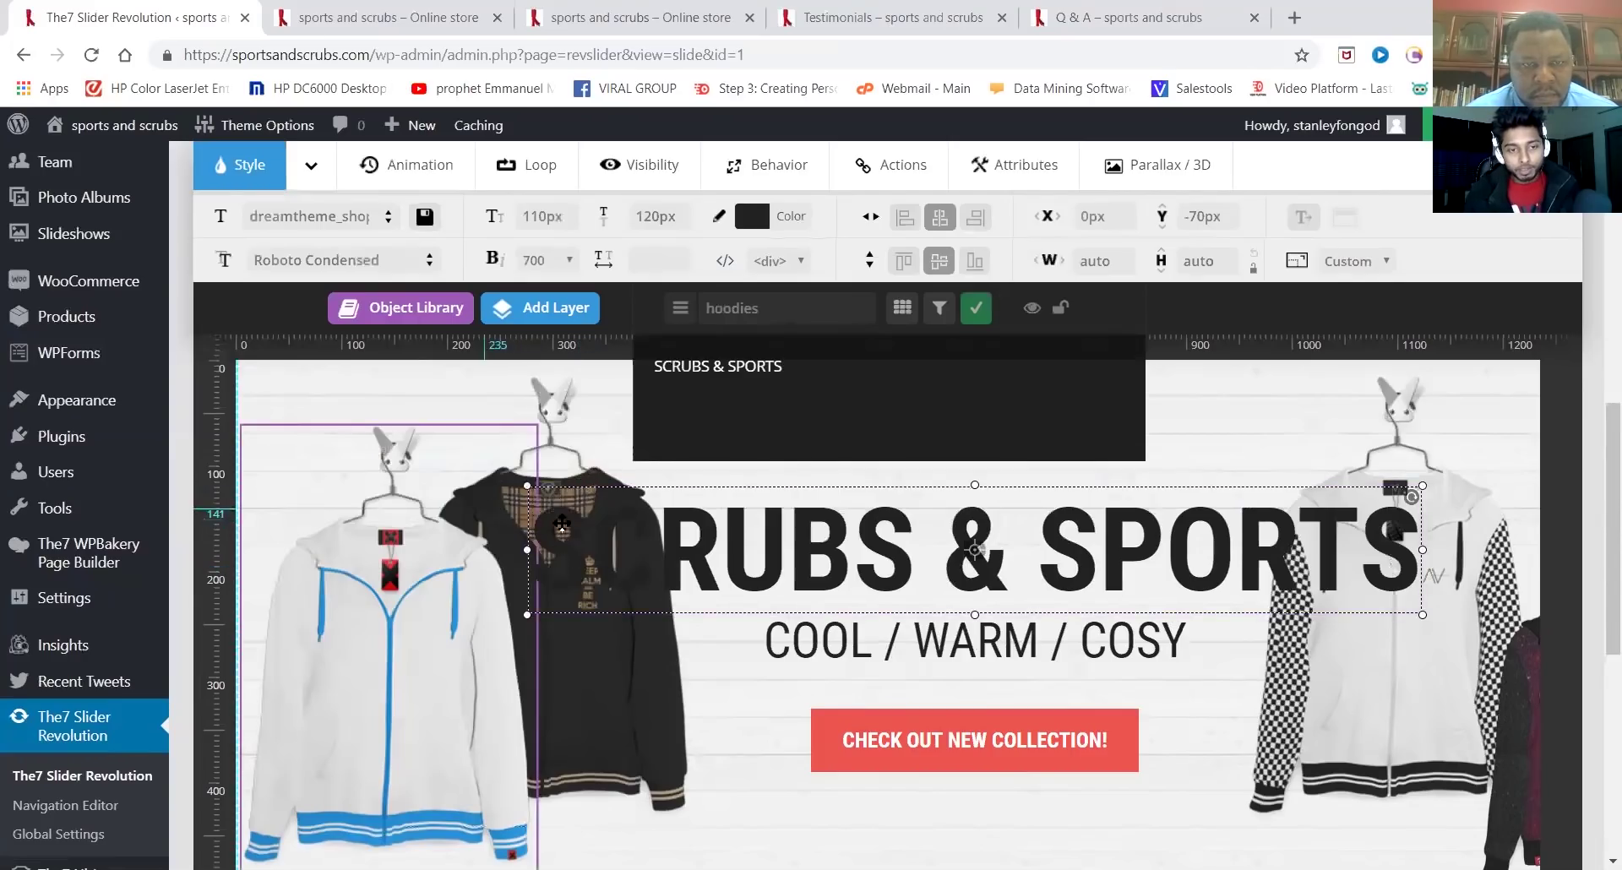
left_click(595, 530)
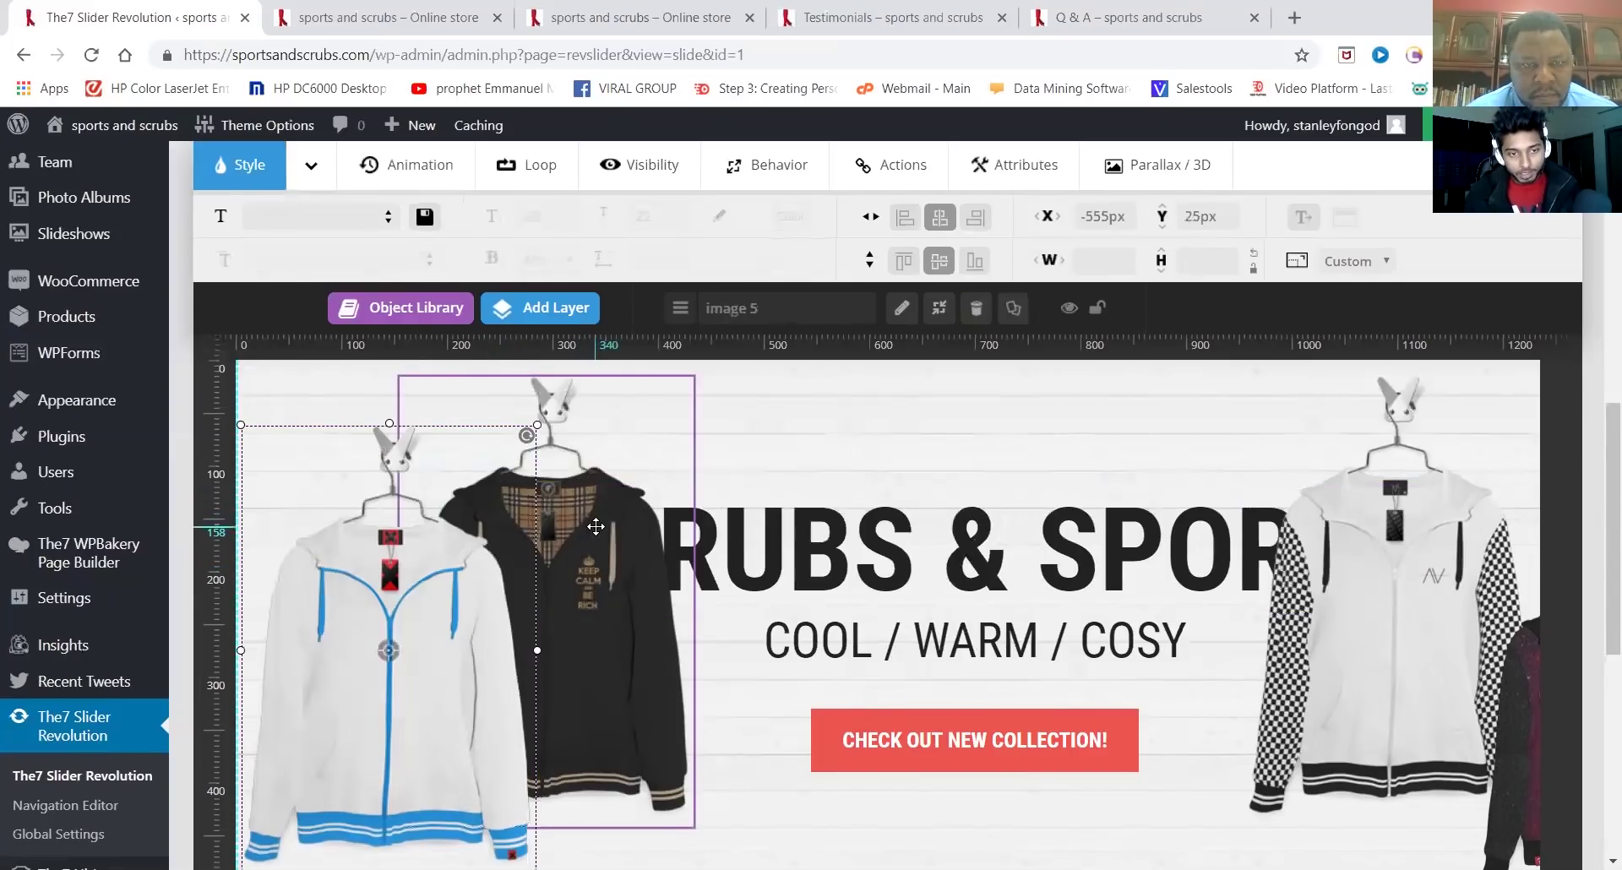
Narrow the SCRUBS & SPORTS heading layer's box to a width of about 543 px
left_click(830, 547)
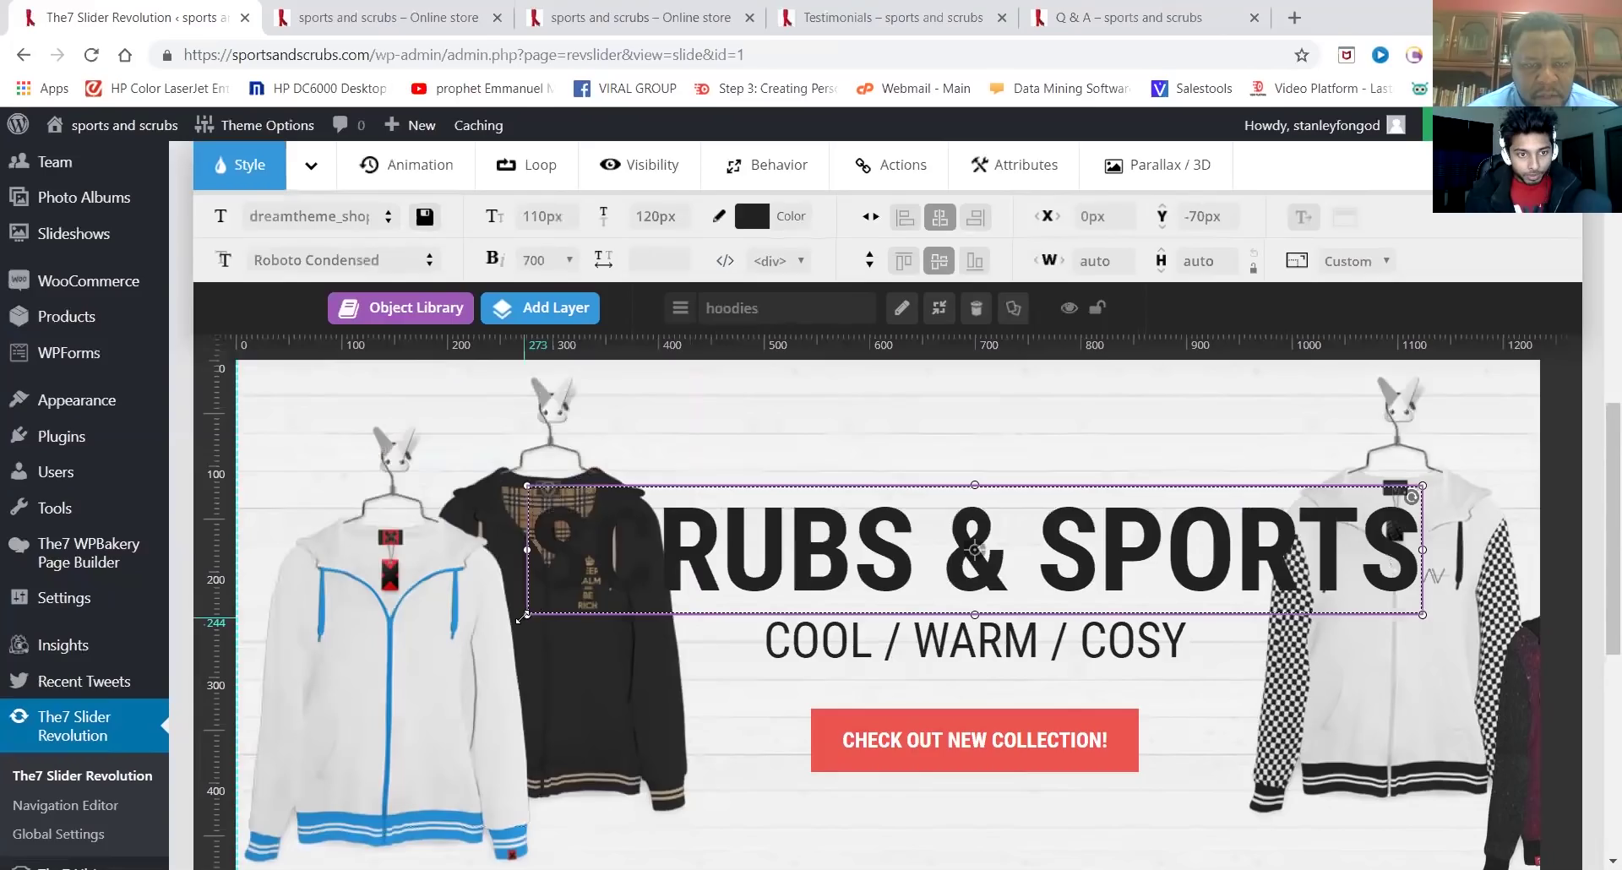
left_click_drag(523, 617, 710, 586)
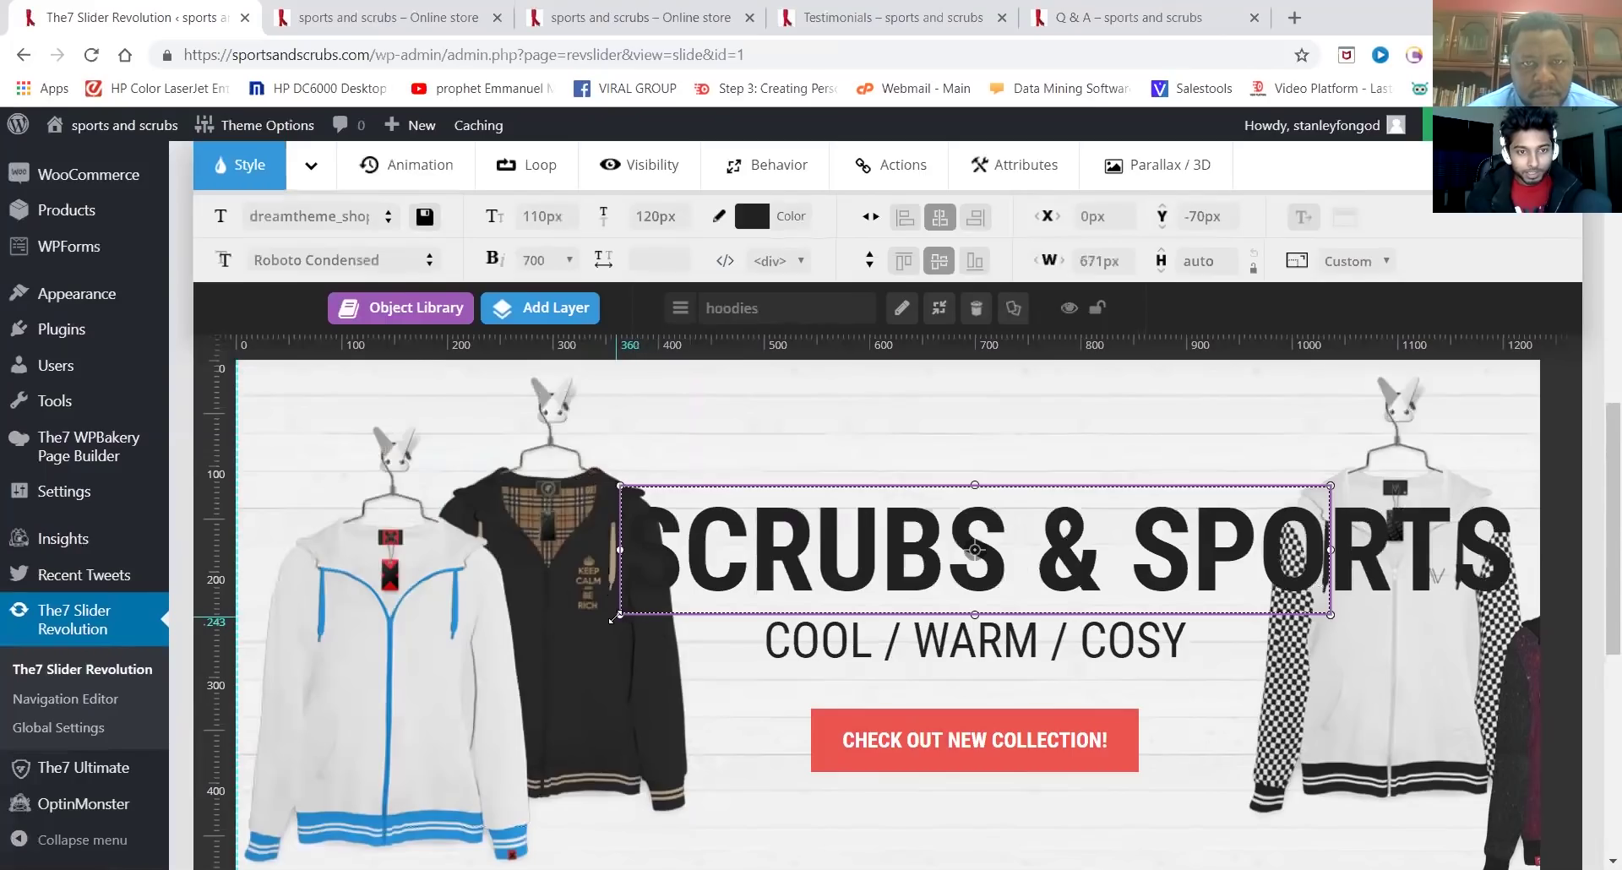
left_click_drag(615, 618, 753, 594)
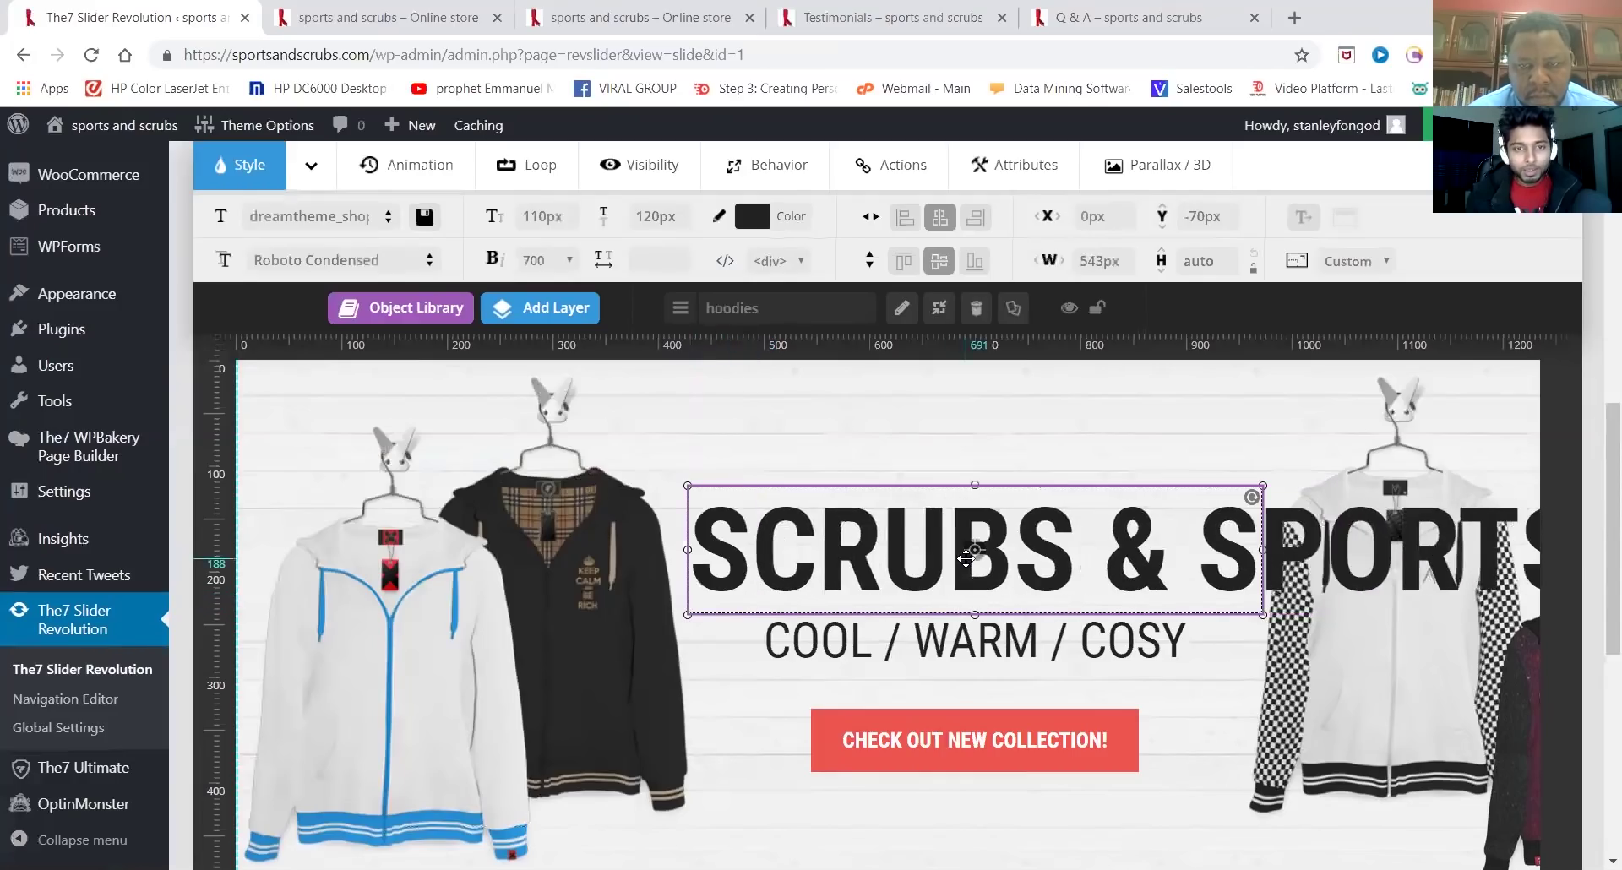
Set the width of the "SCRUBS & SPORTS" headline layer to 150 px
scroll(858, 531, "up", 1)
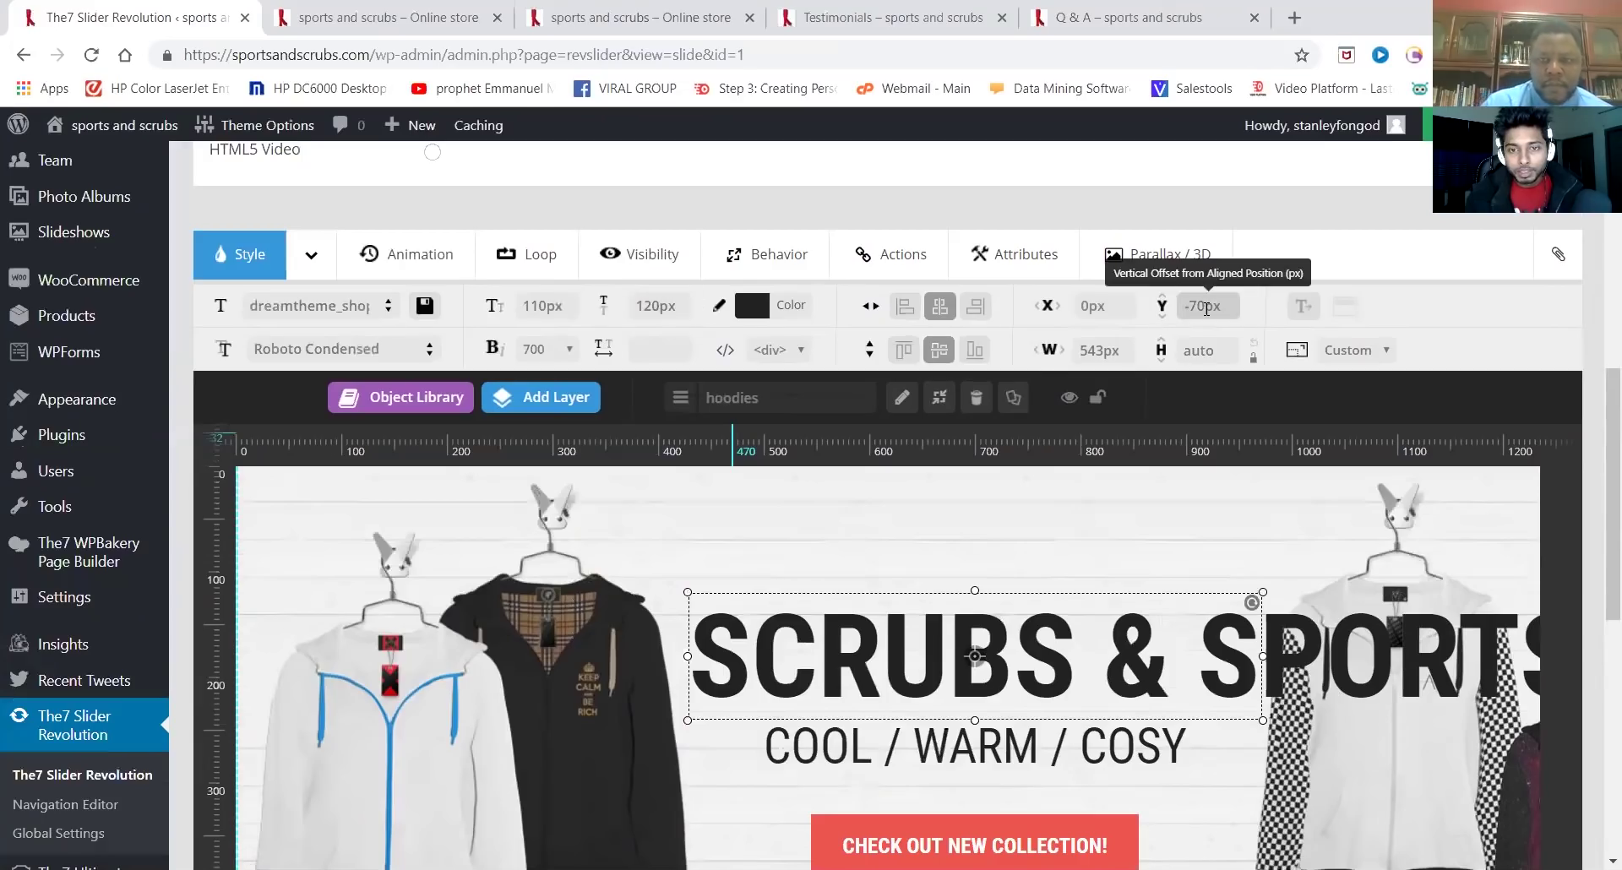
left_click(1104, 352)
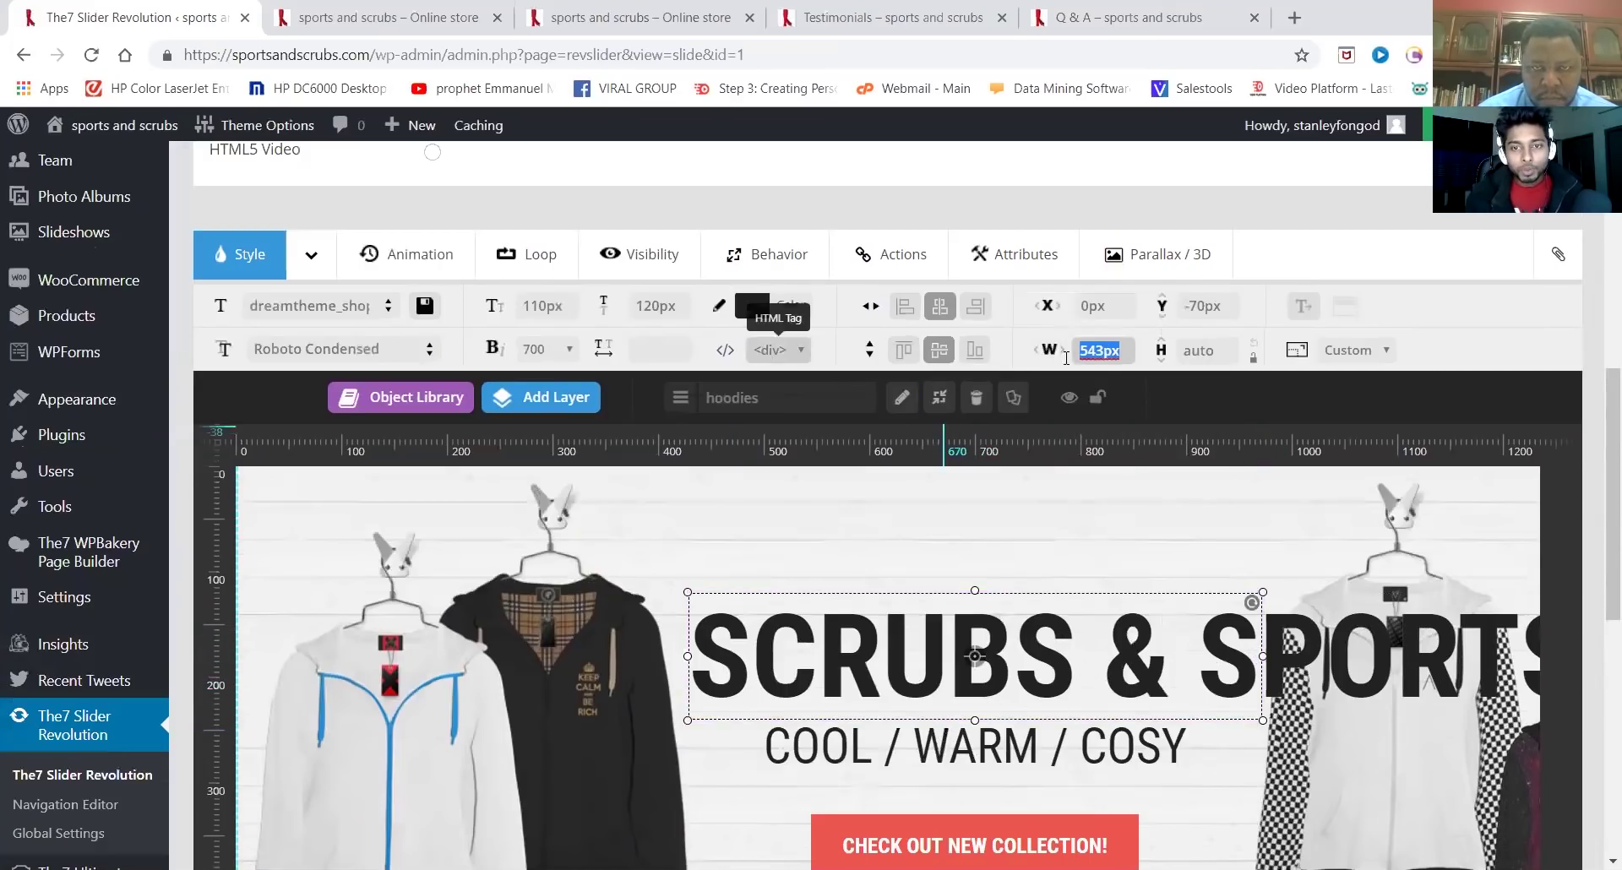
scroll(1110, 348, "down", 7)
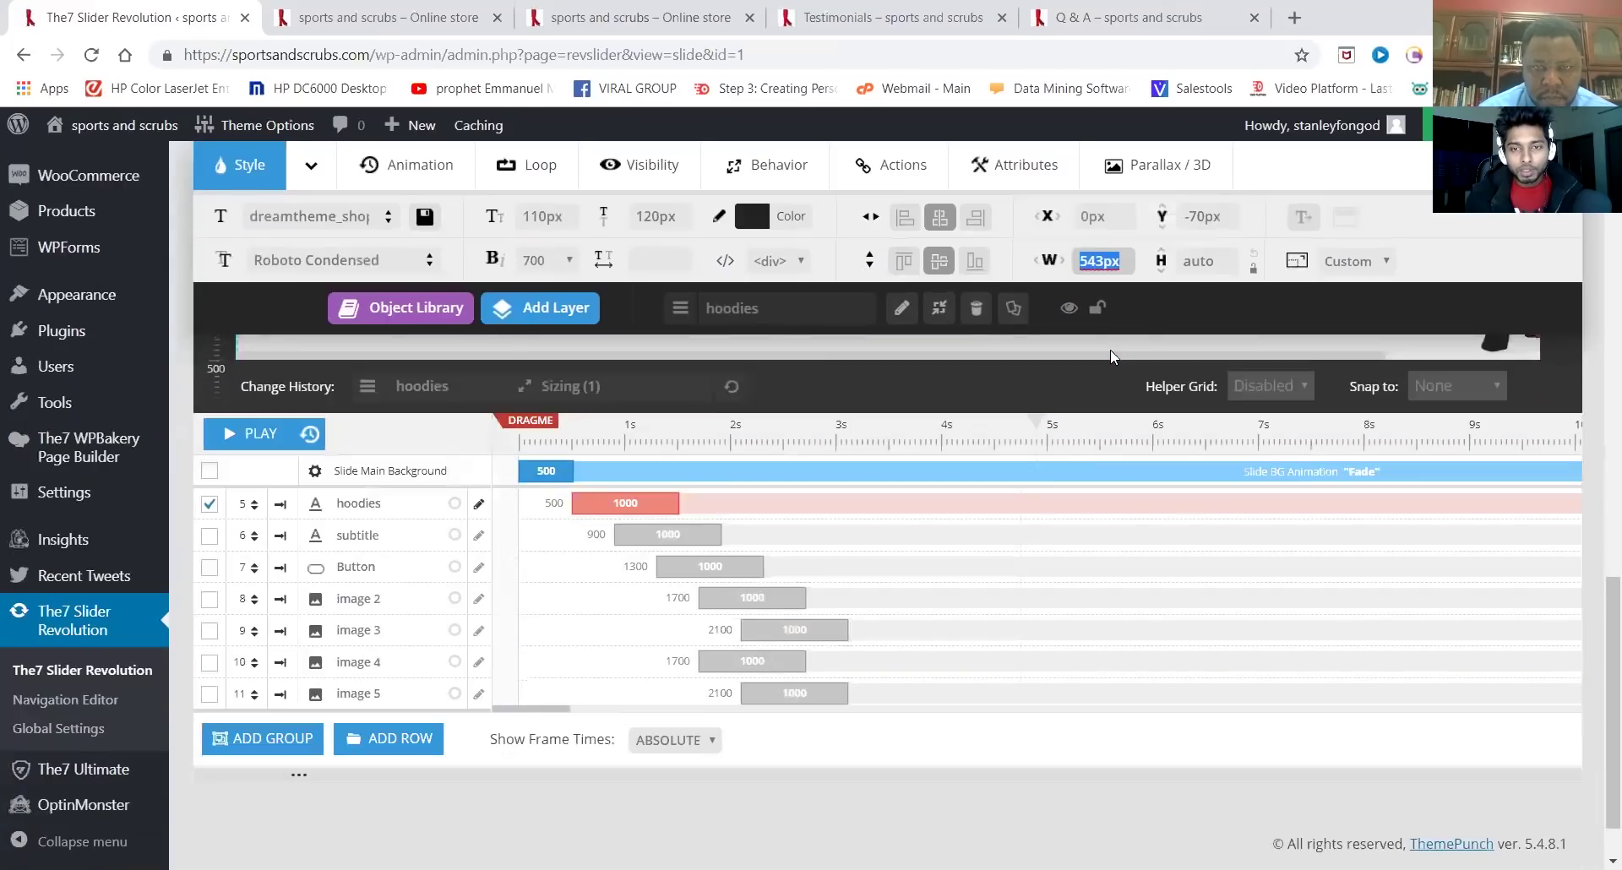
scroll(1111, 354, "up", 5)
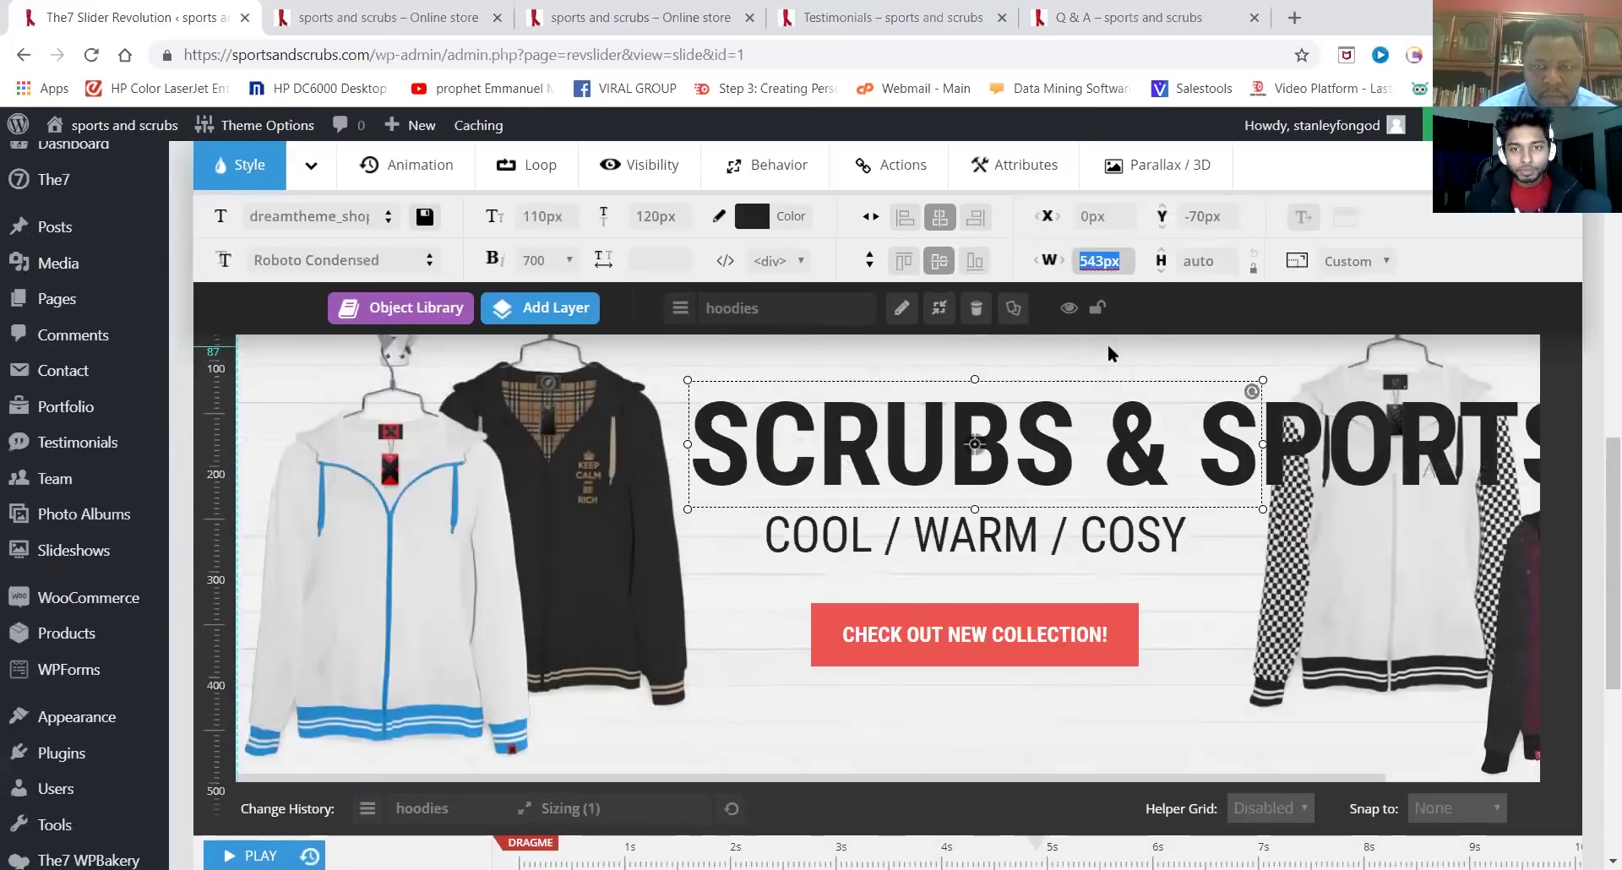
left_click(1110, 260)
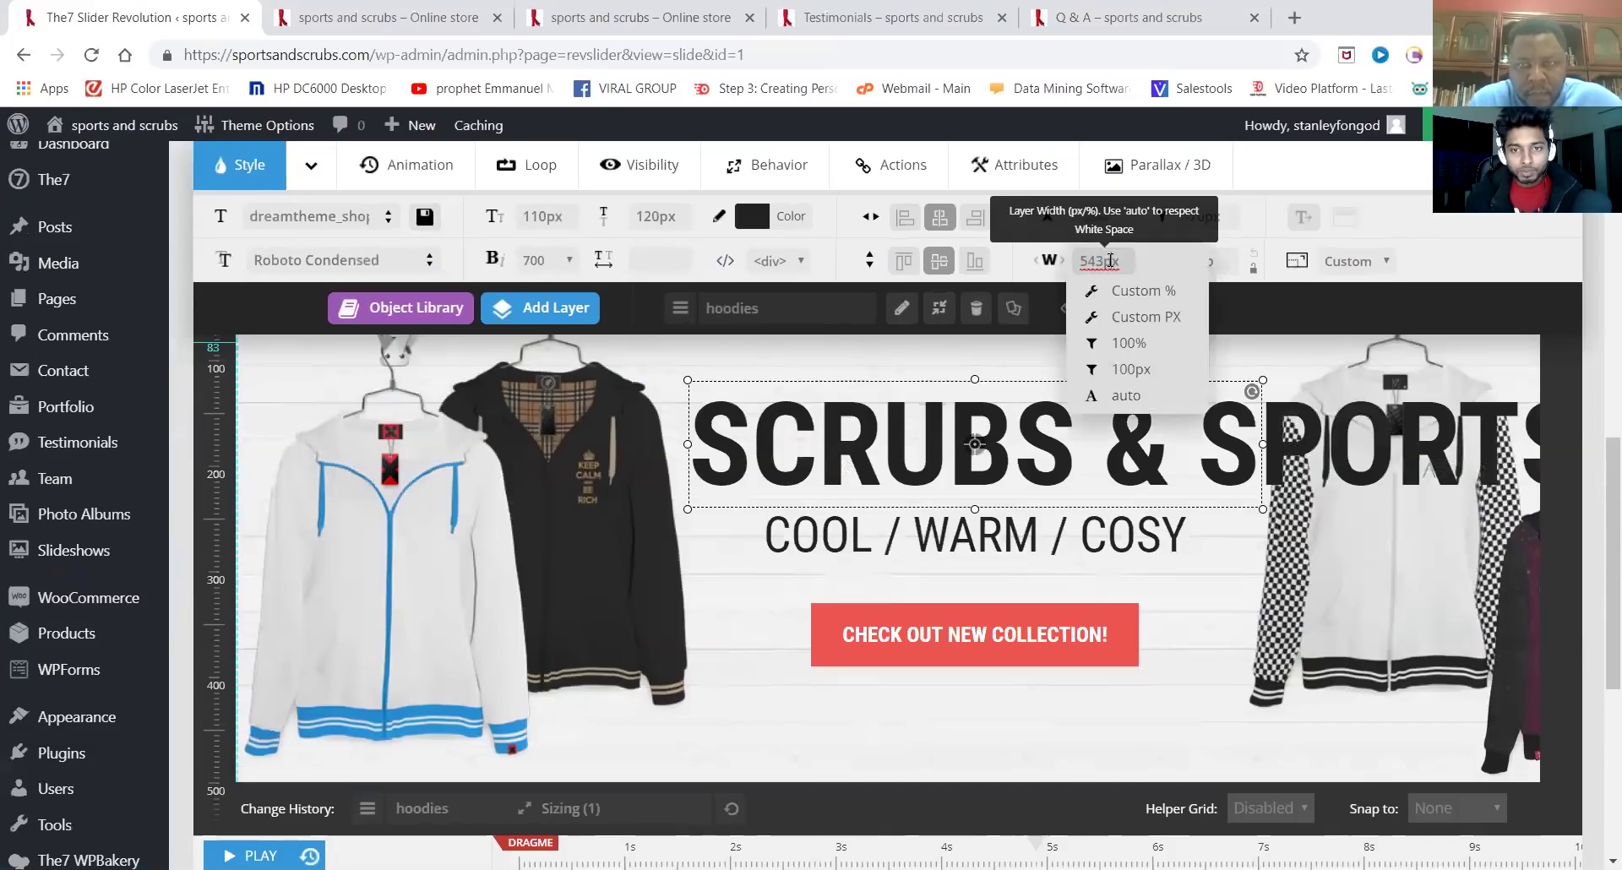
double_click(1110, 260)
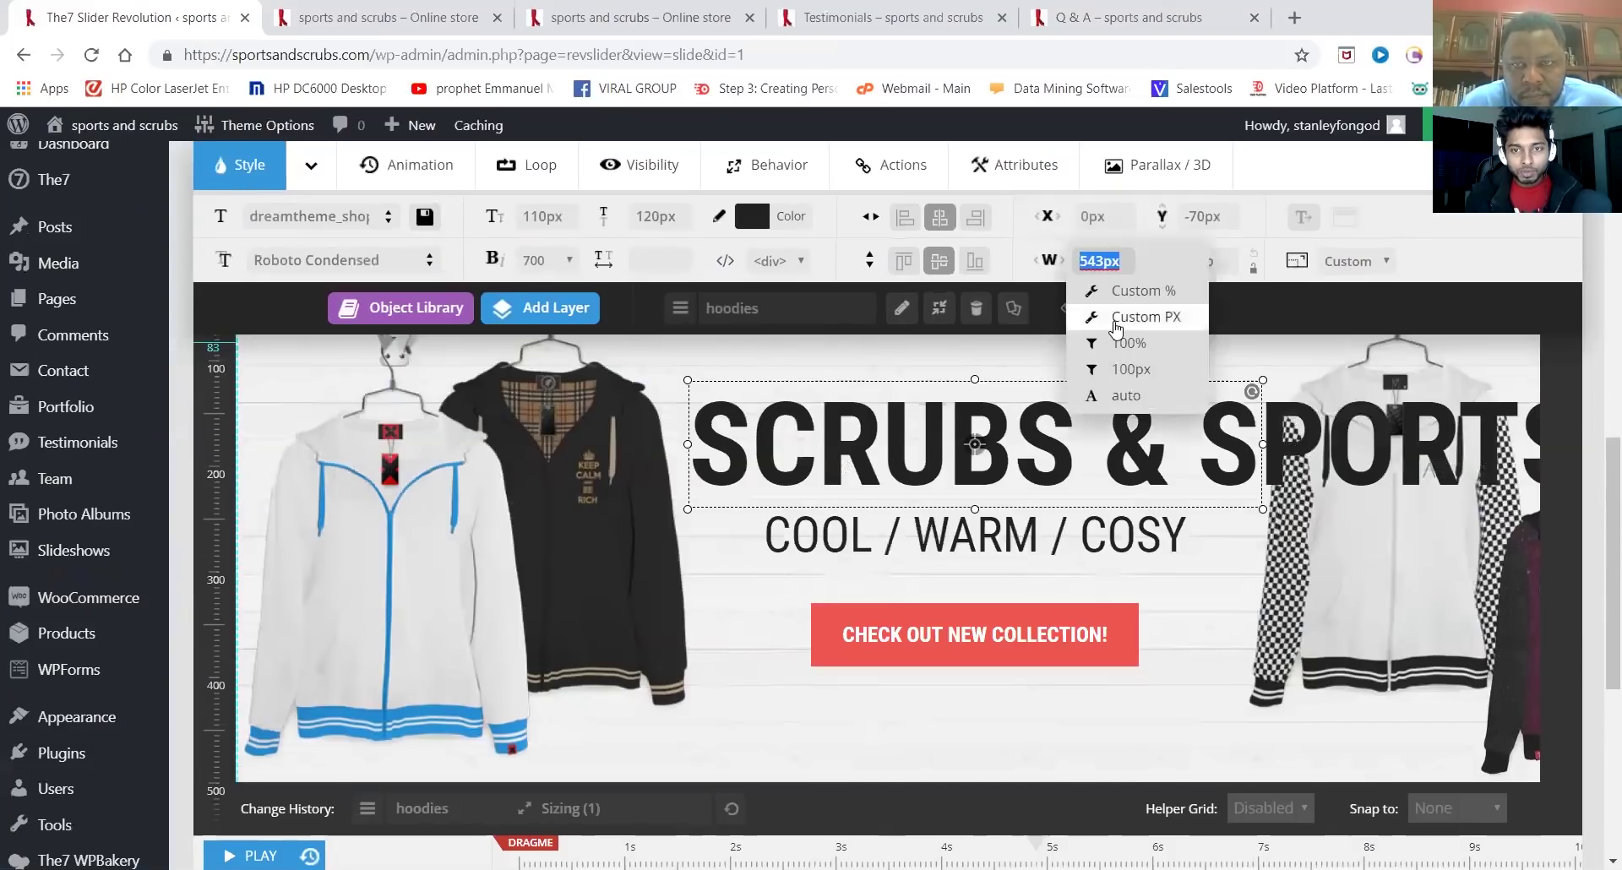
type("150")
key("Return")
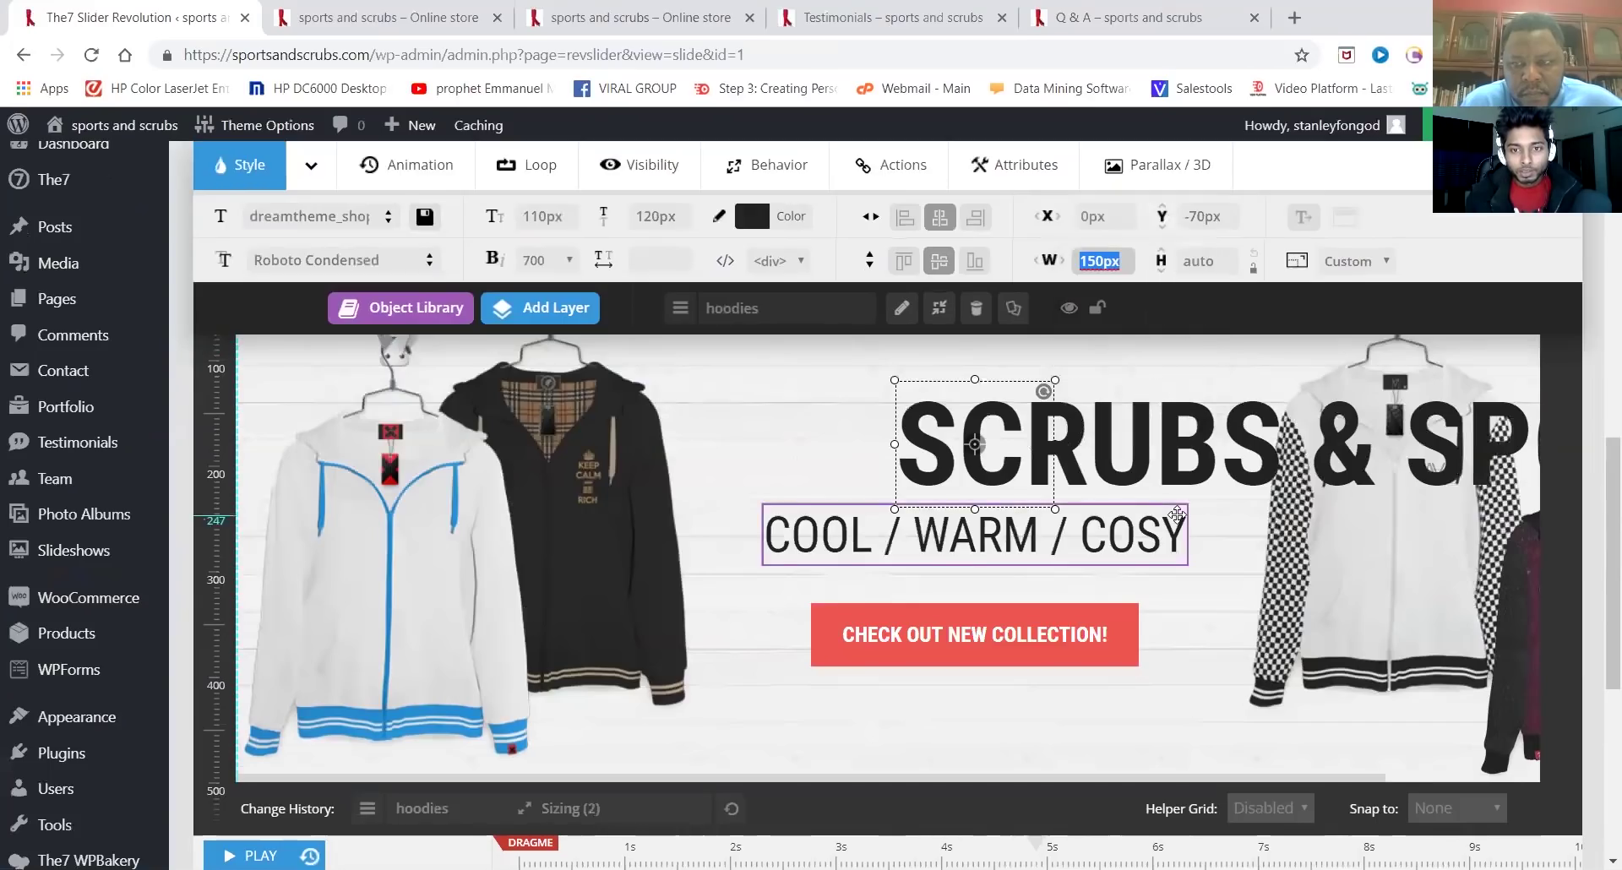
Set the headline layer's width to auto and narrow its box to 770 px on the canvas
left_click(1114, 260)
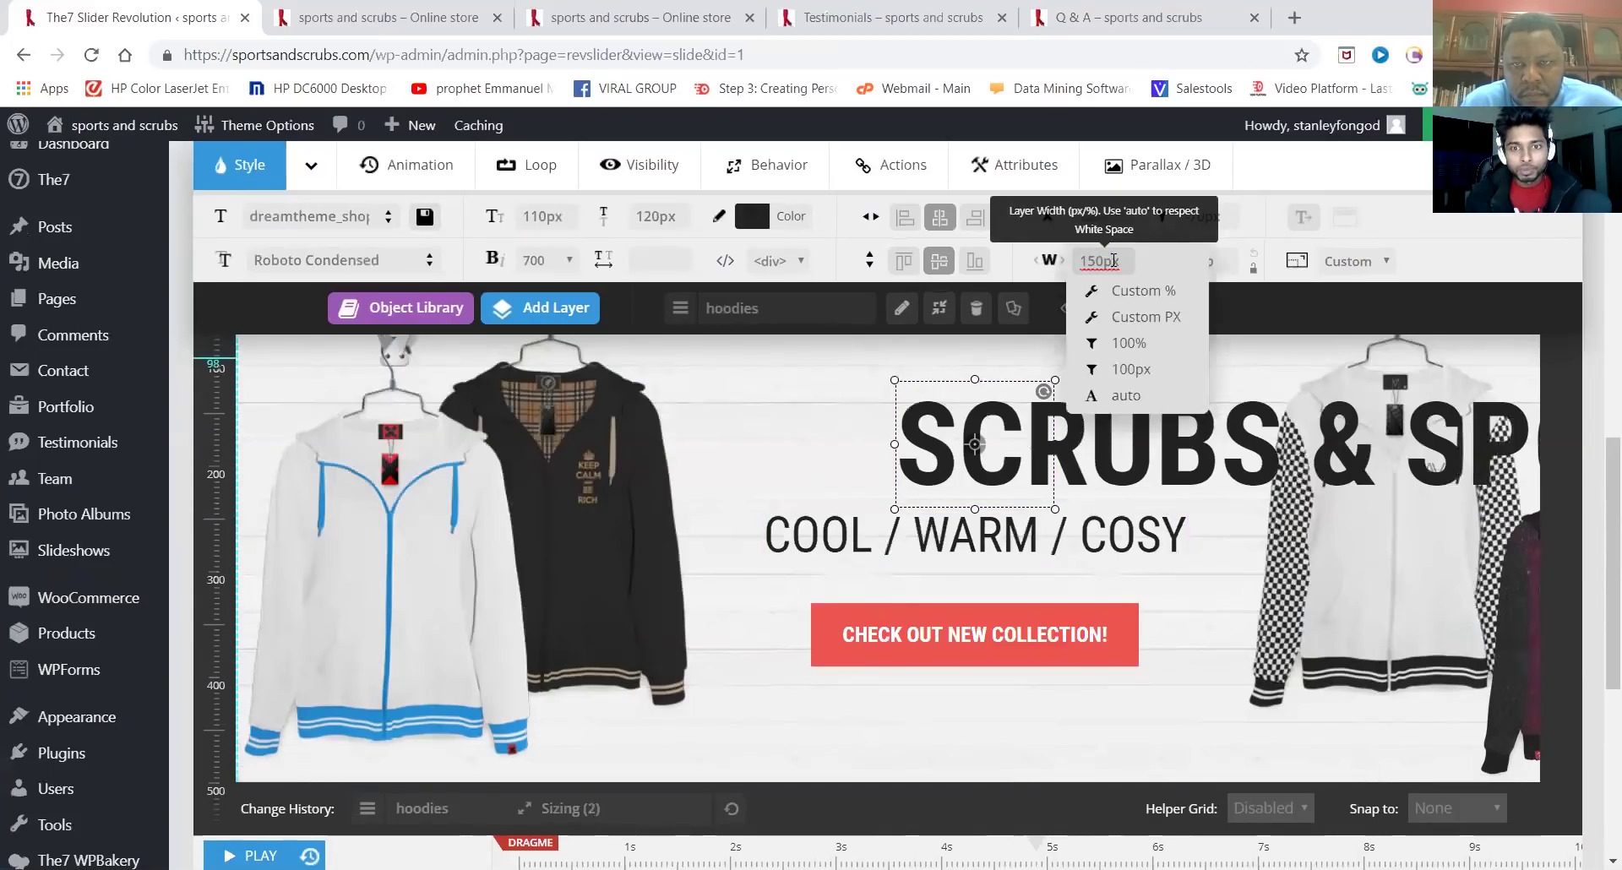
left_click(1130, 395)
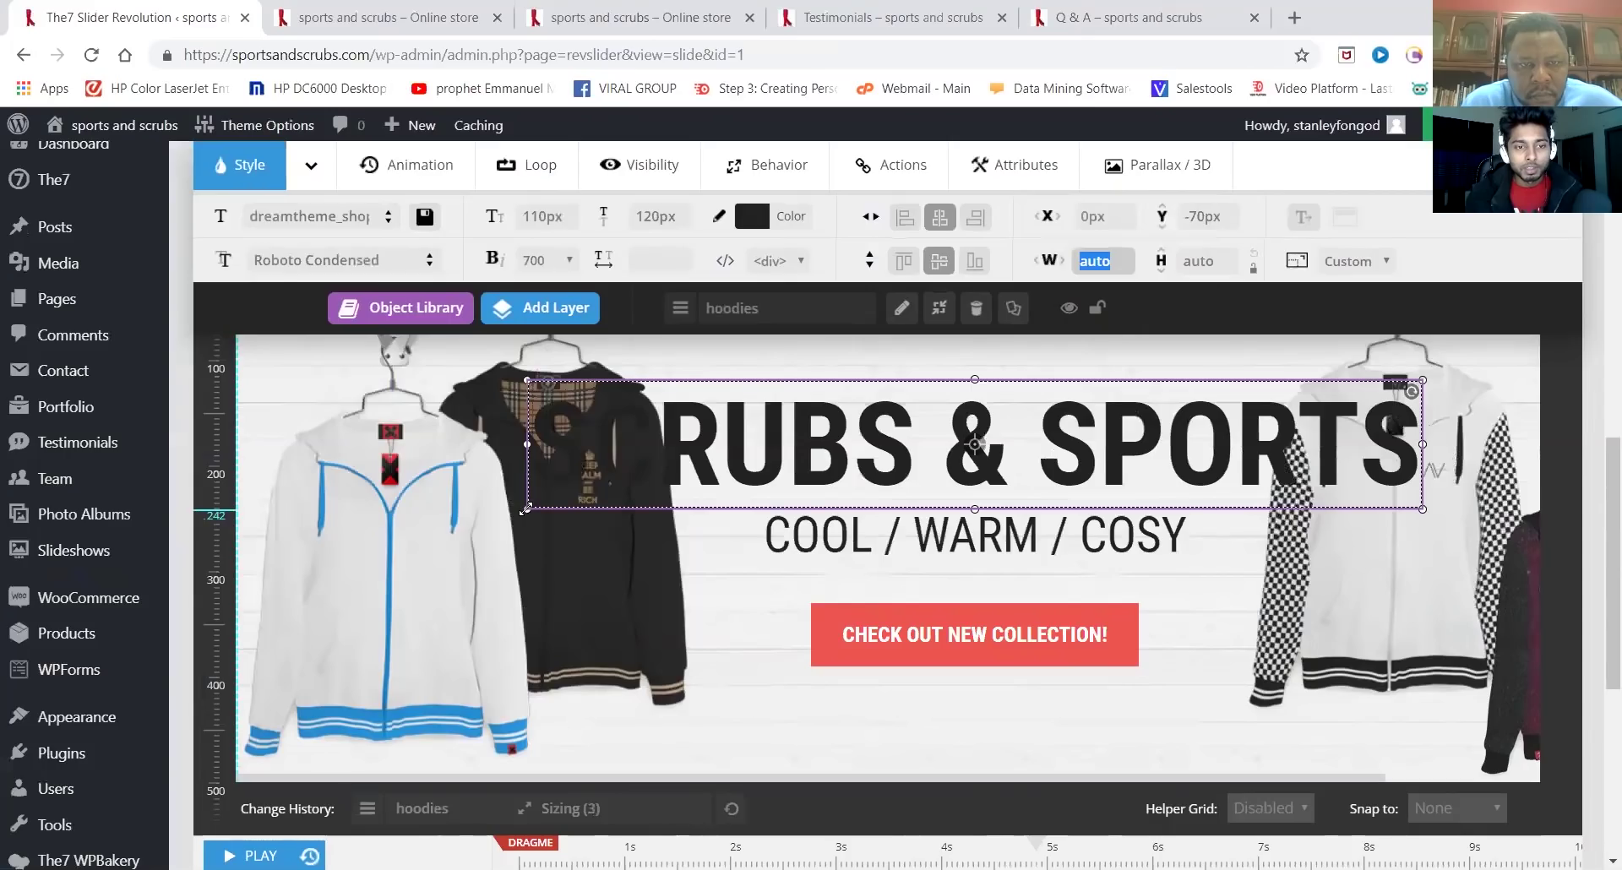
left_click_drag(524, 509, 565, 507)
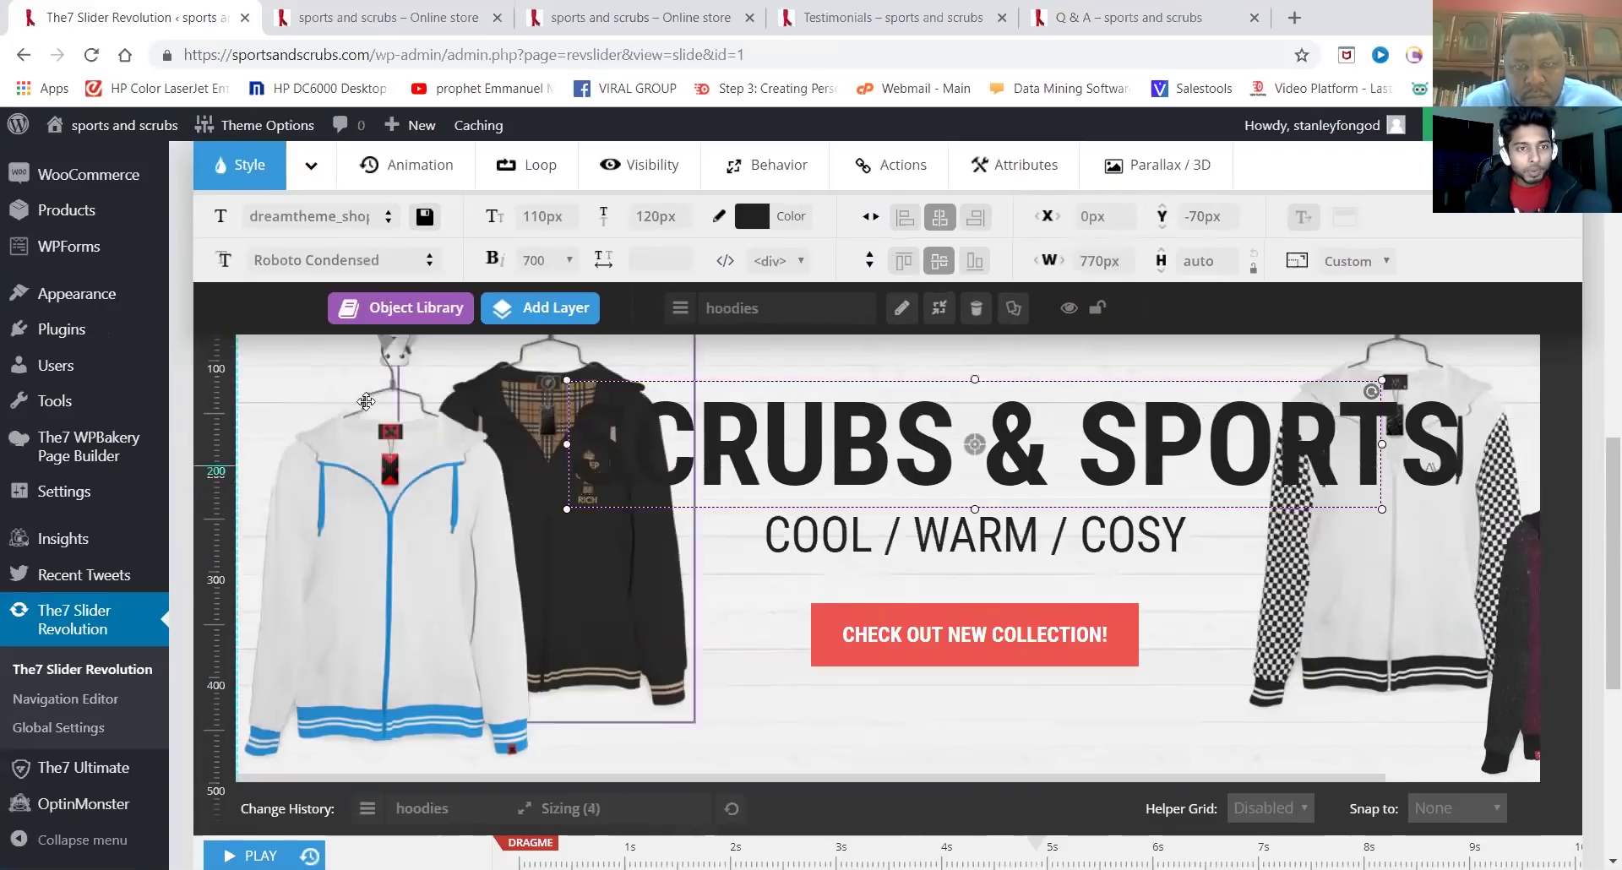
Set the headline's font size to 50 px
left_click(552, 215)
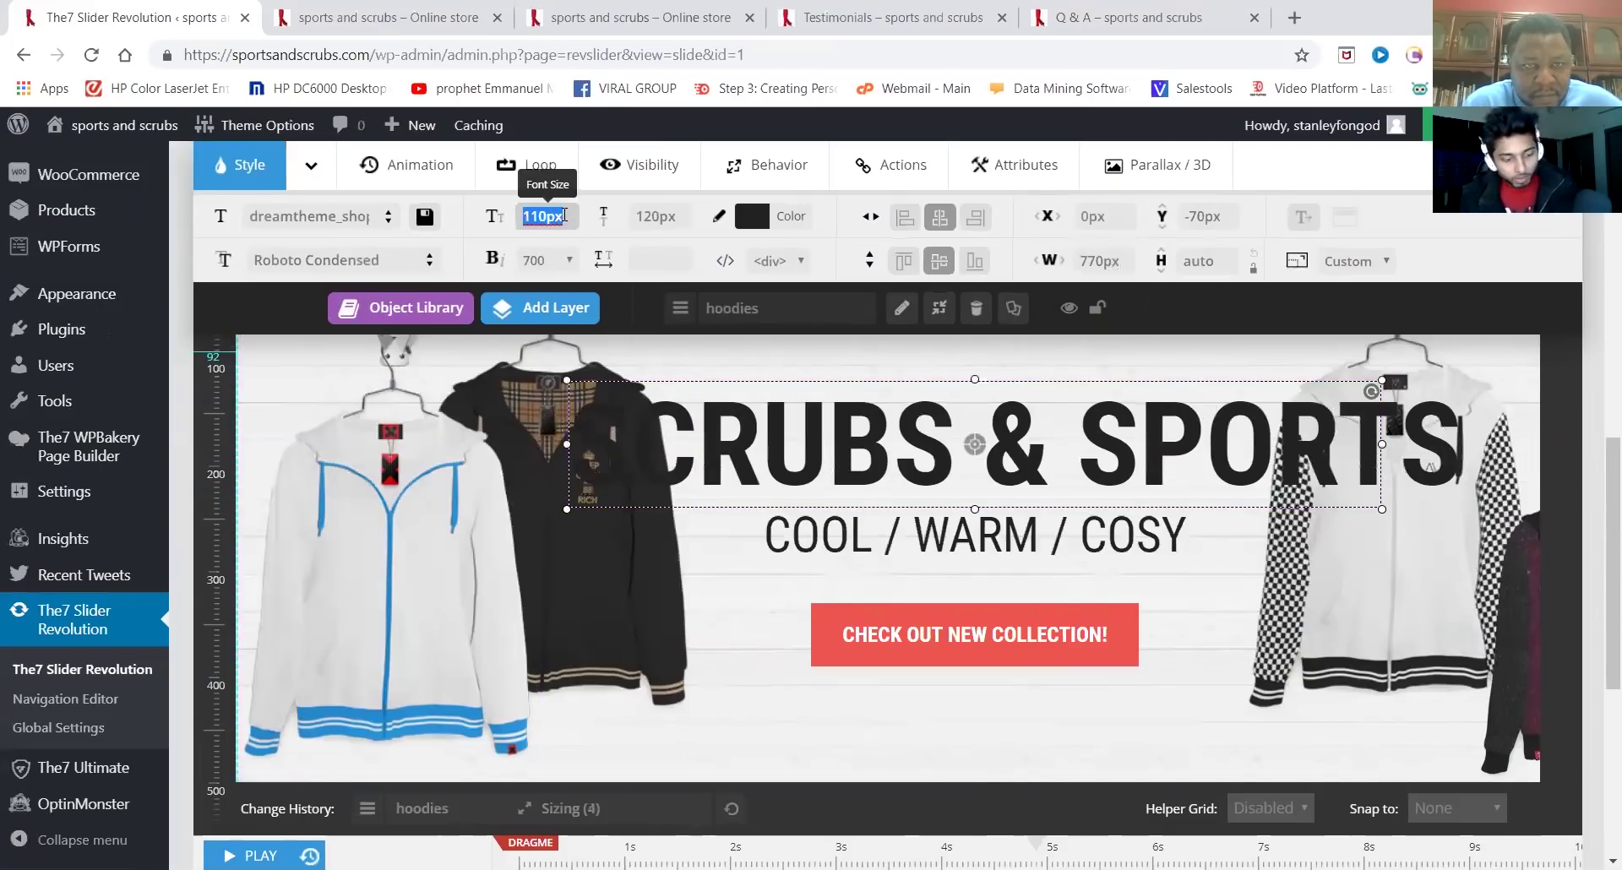
type("5")
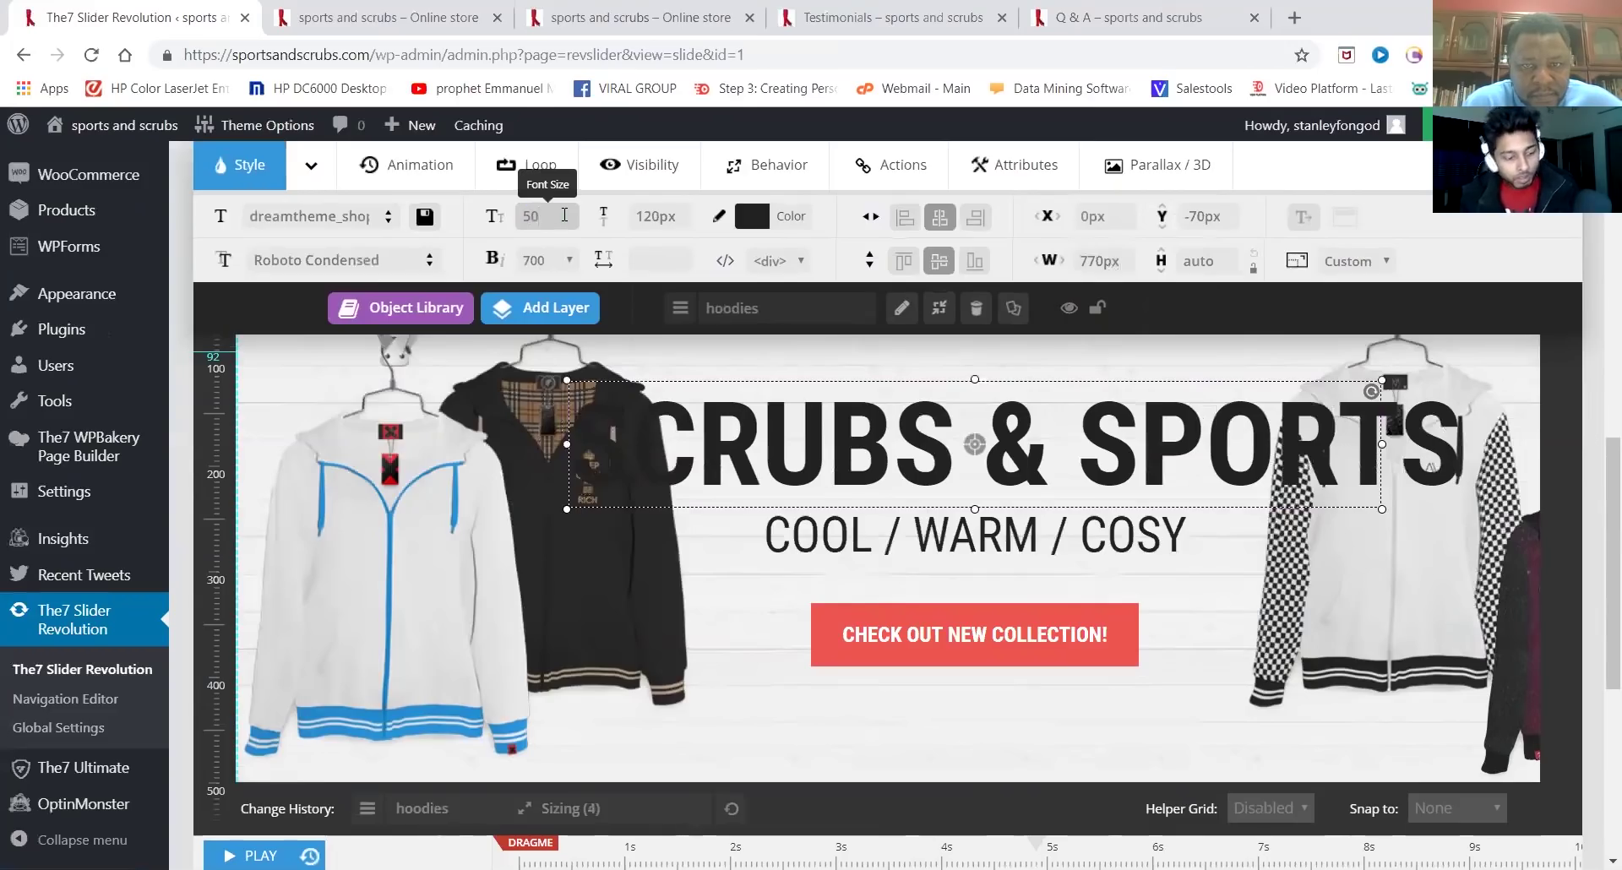
type("0")
key("Return")
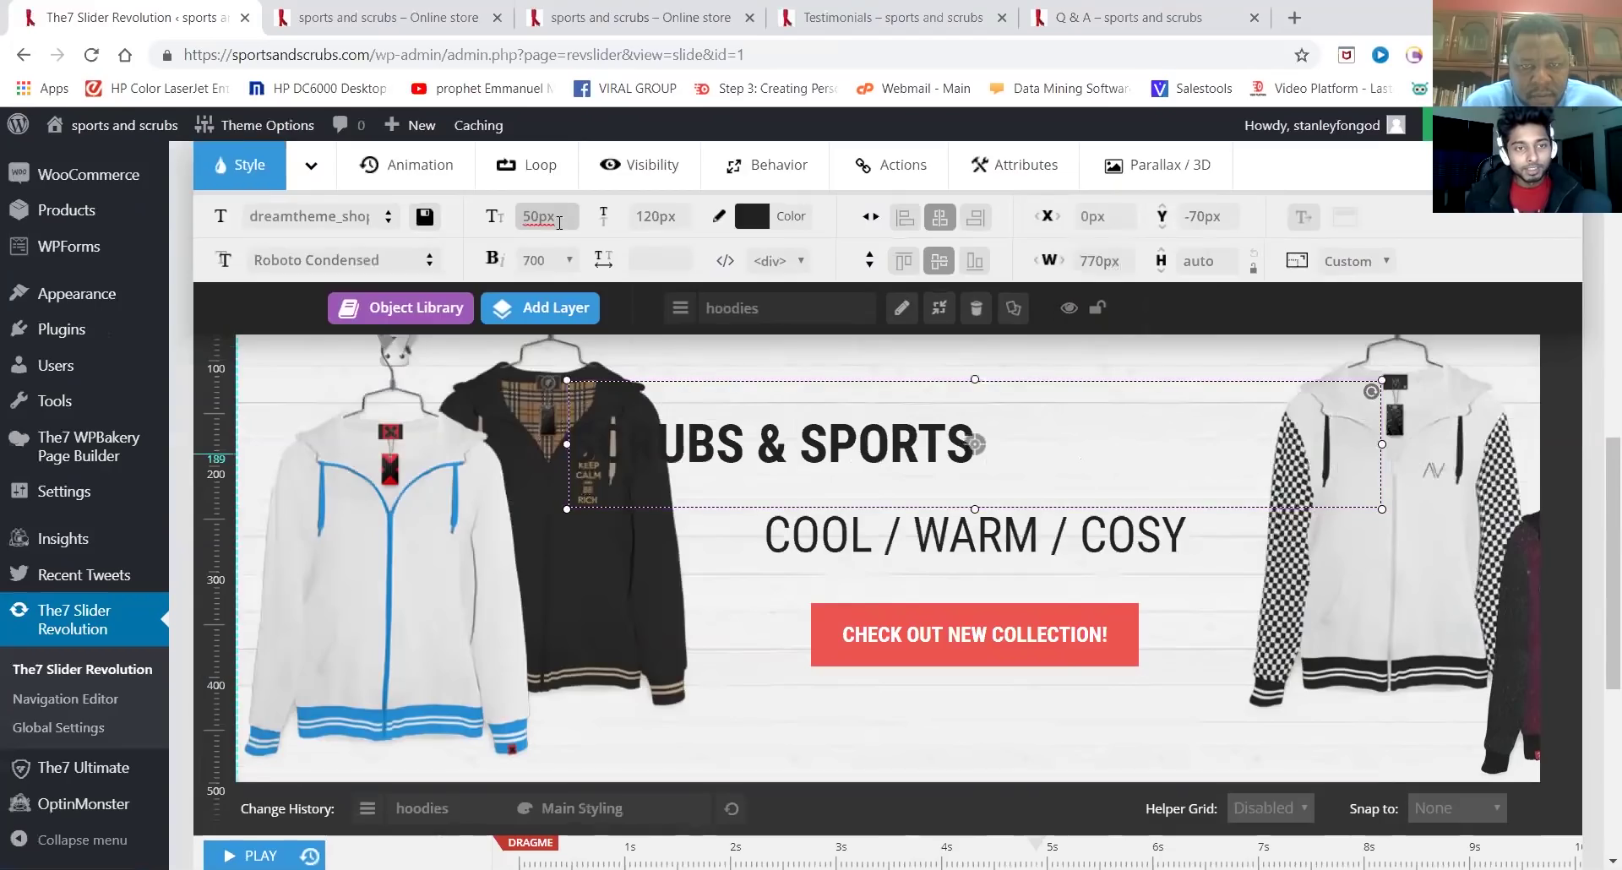
Set the headline's font size to 80 px and nudge the layer right to an X offset of 14 px
double_click(560, 223)
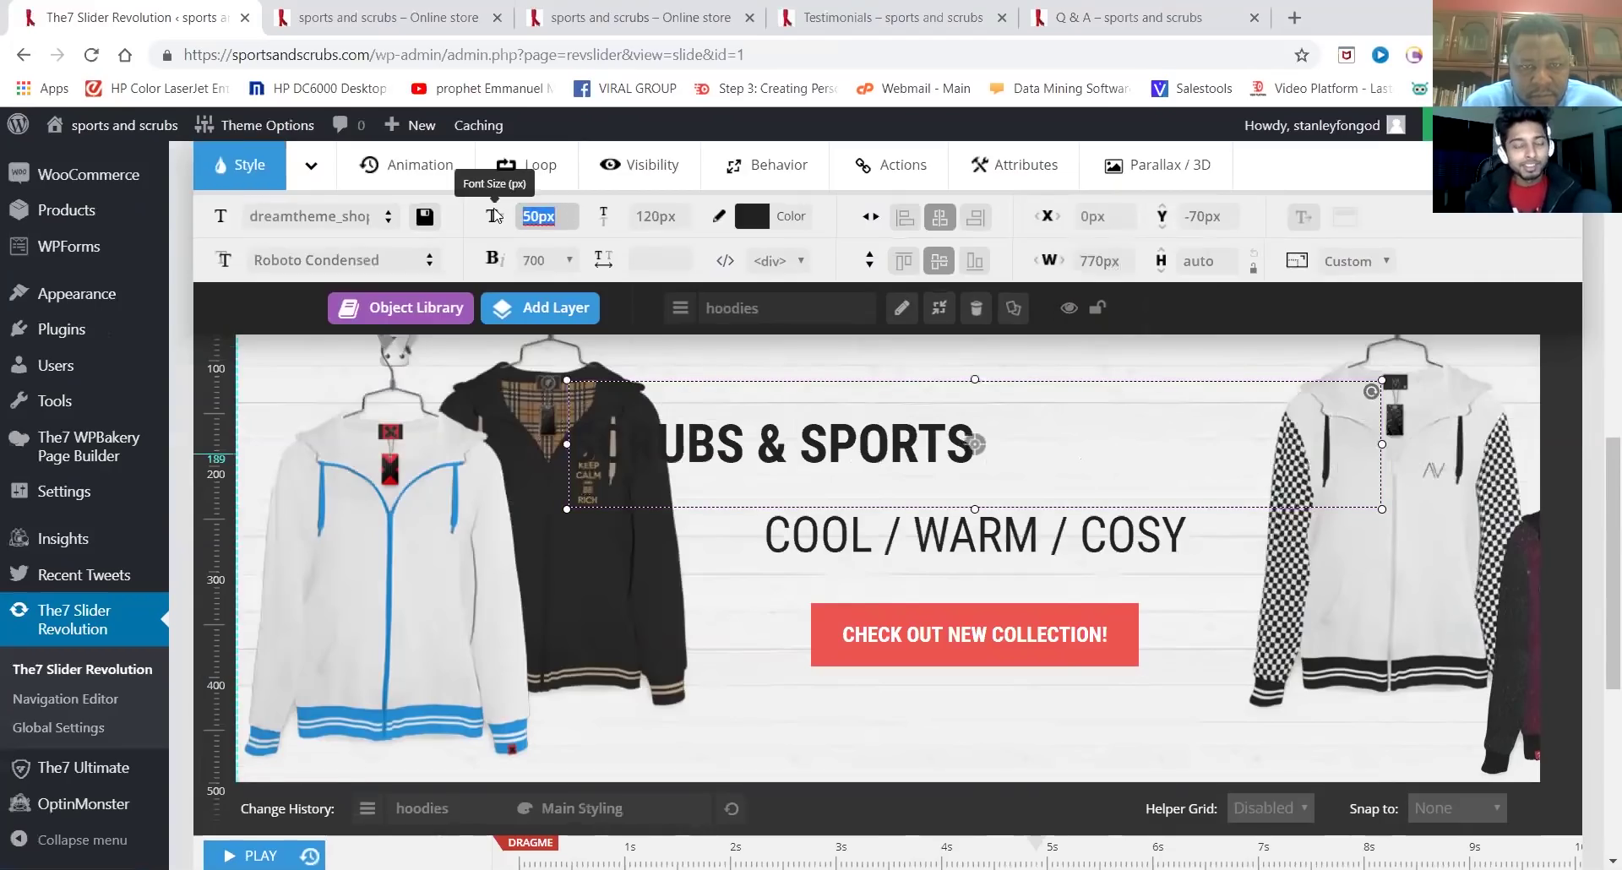
type("80")
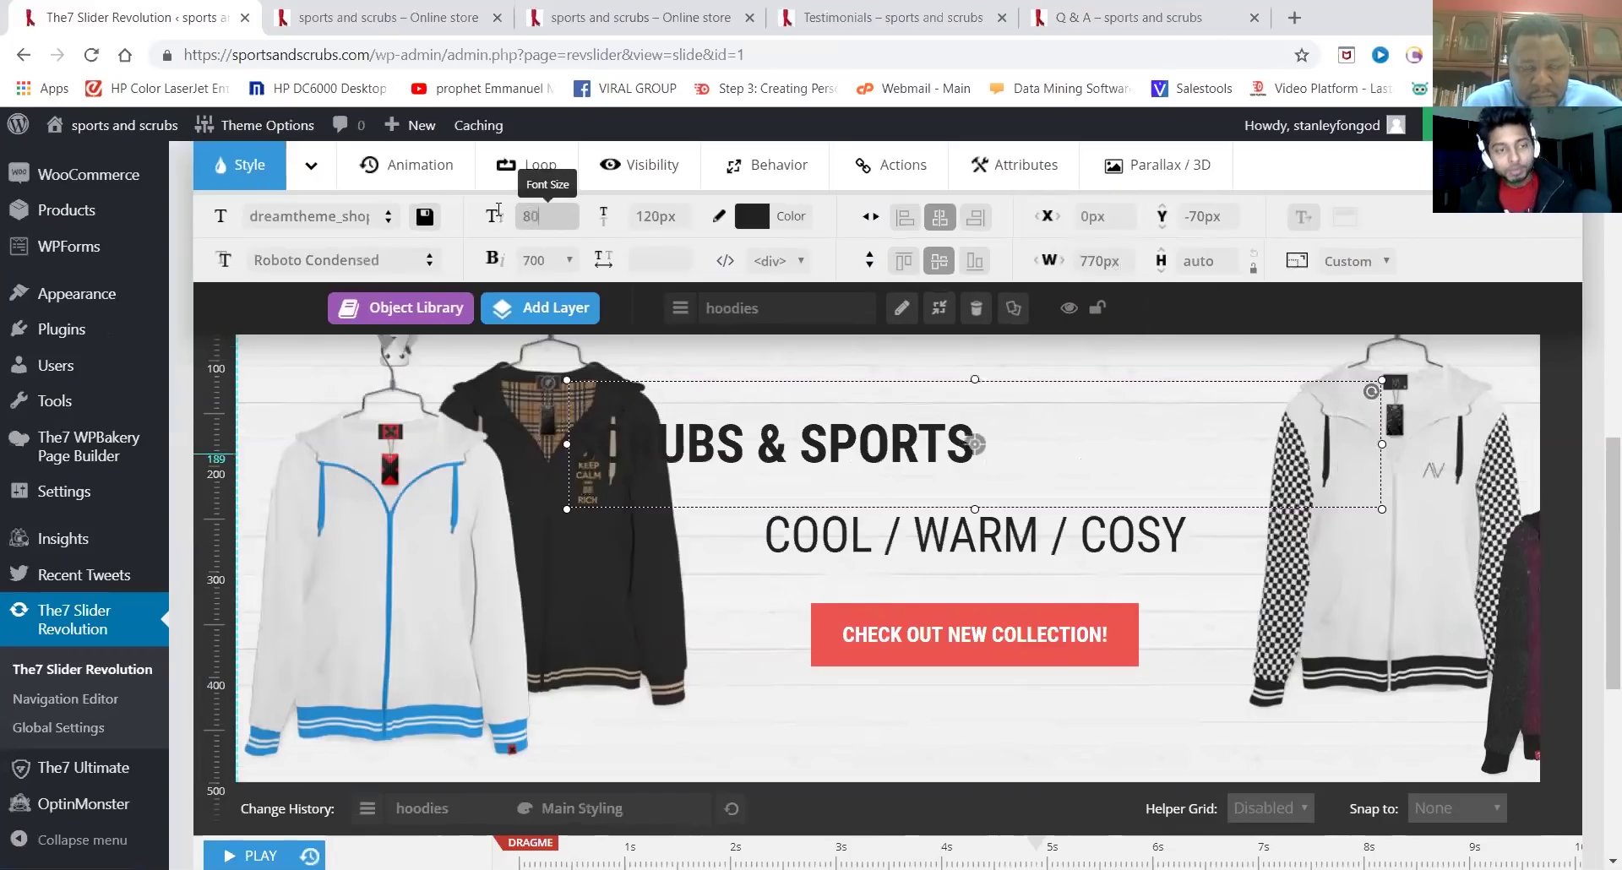
key("Return")
left_click_drag(843, 442, 859, 443)
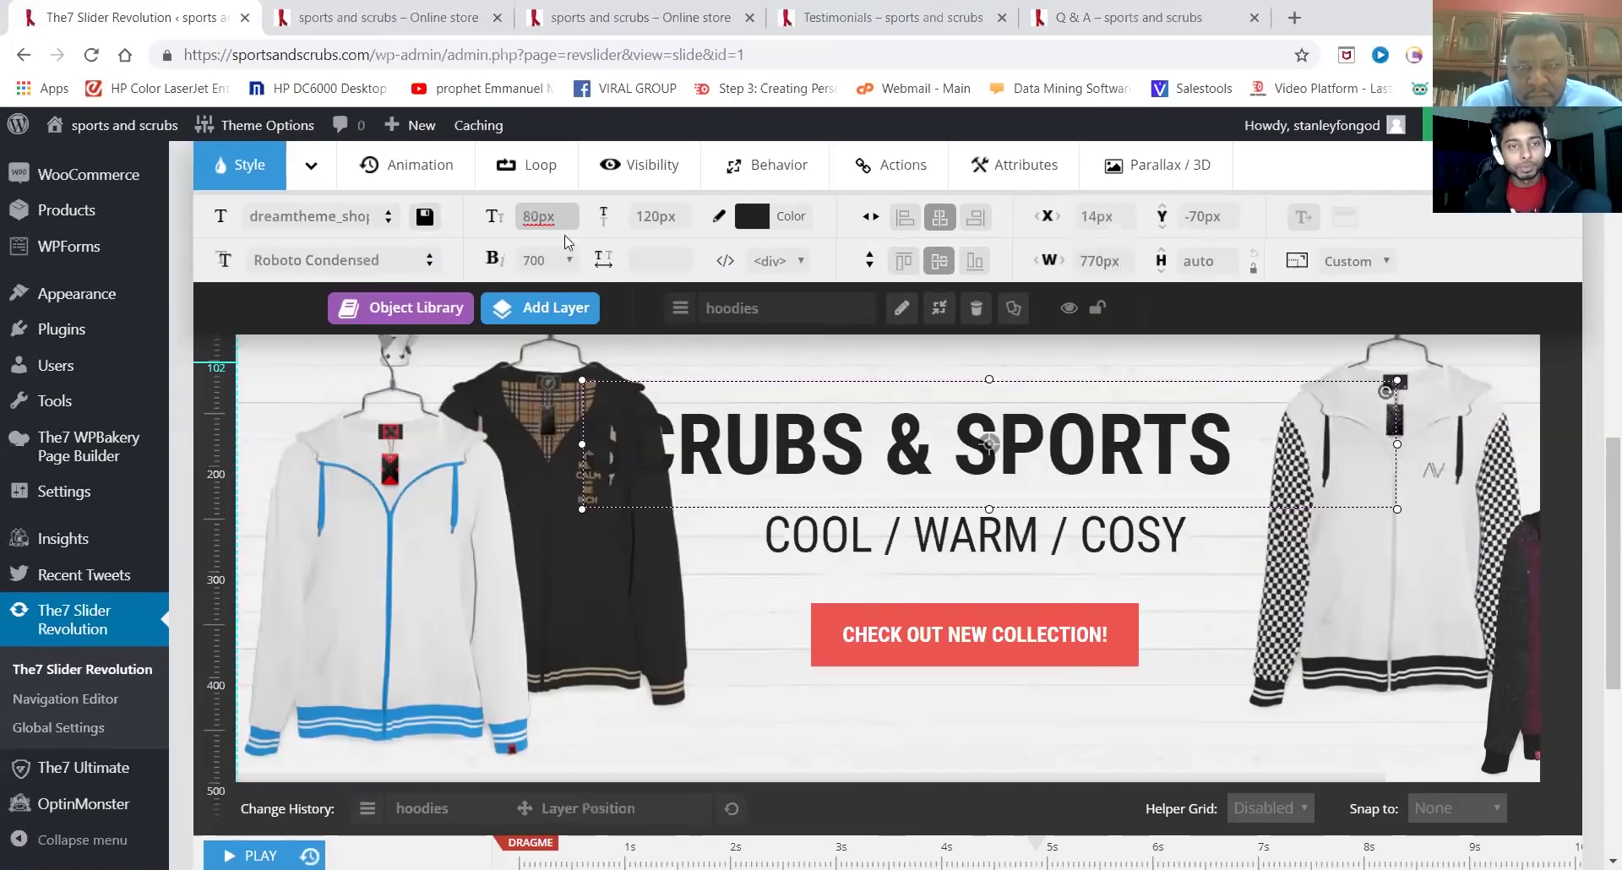
Set the headline's font size to 60 px and move it between the hoodies, to about X 148 px, Y -68 px
double_click(561, 213)
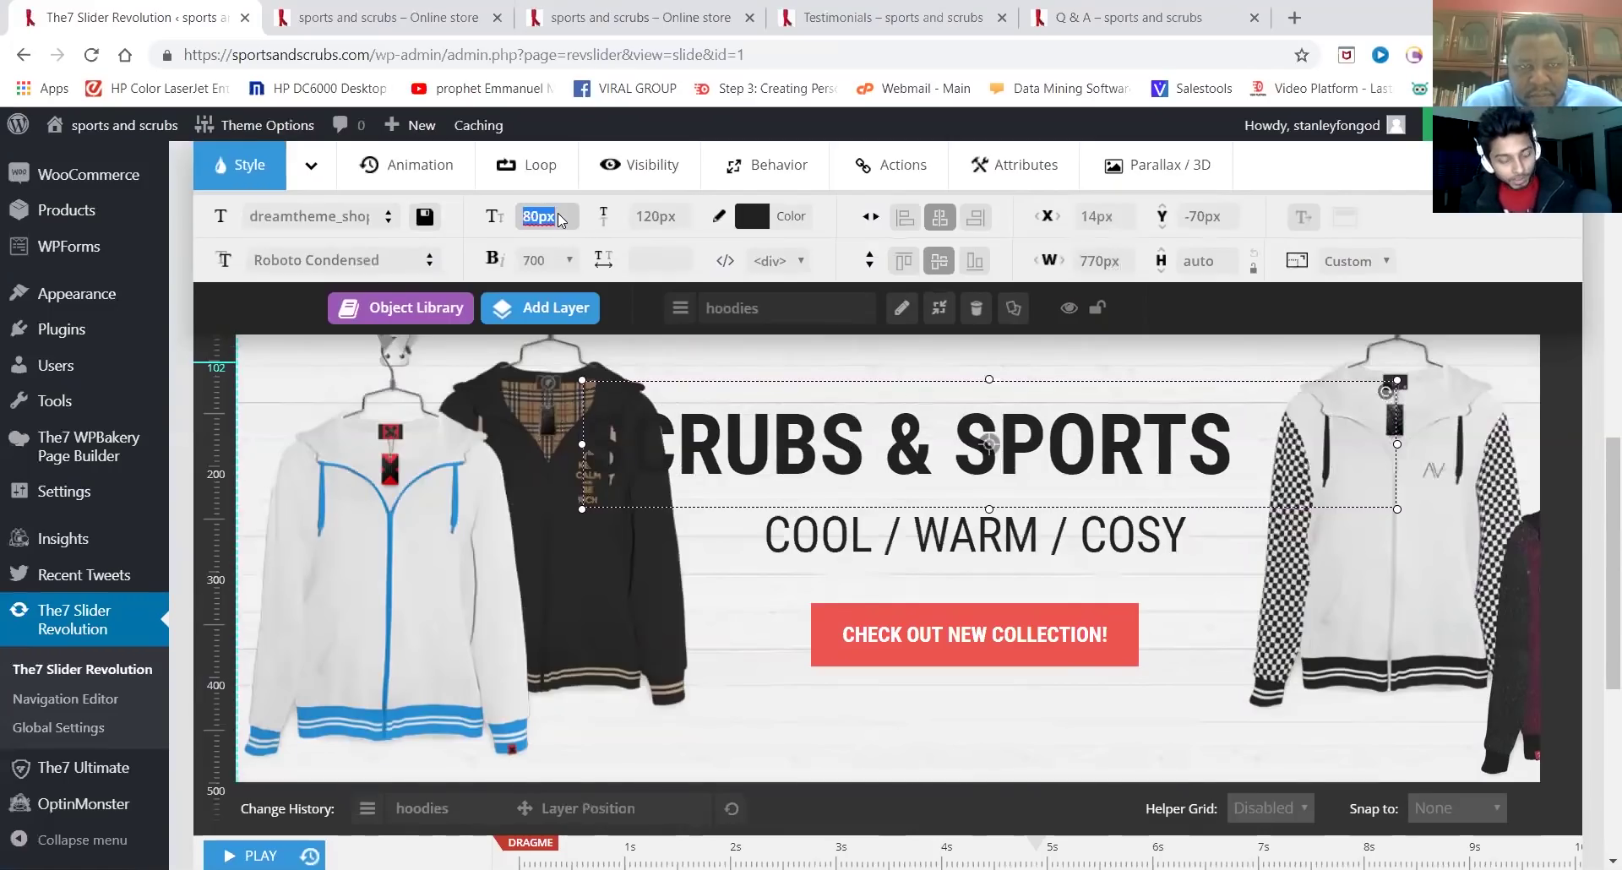
type("60")
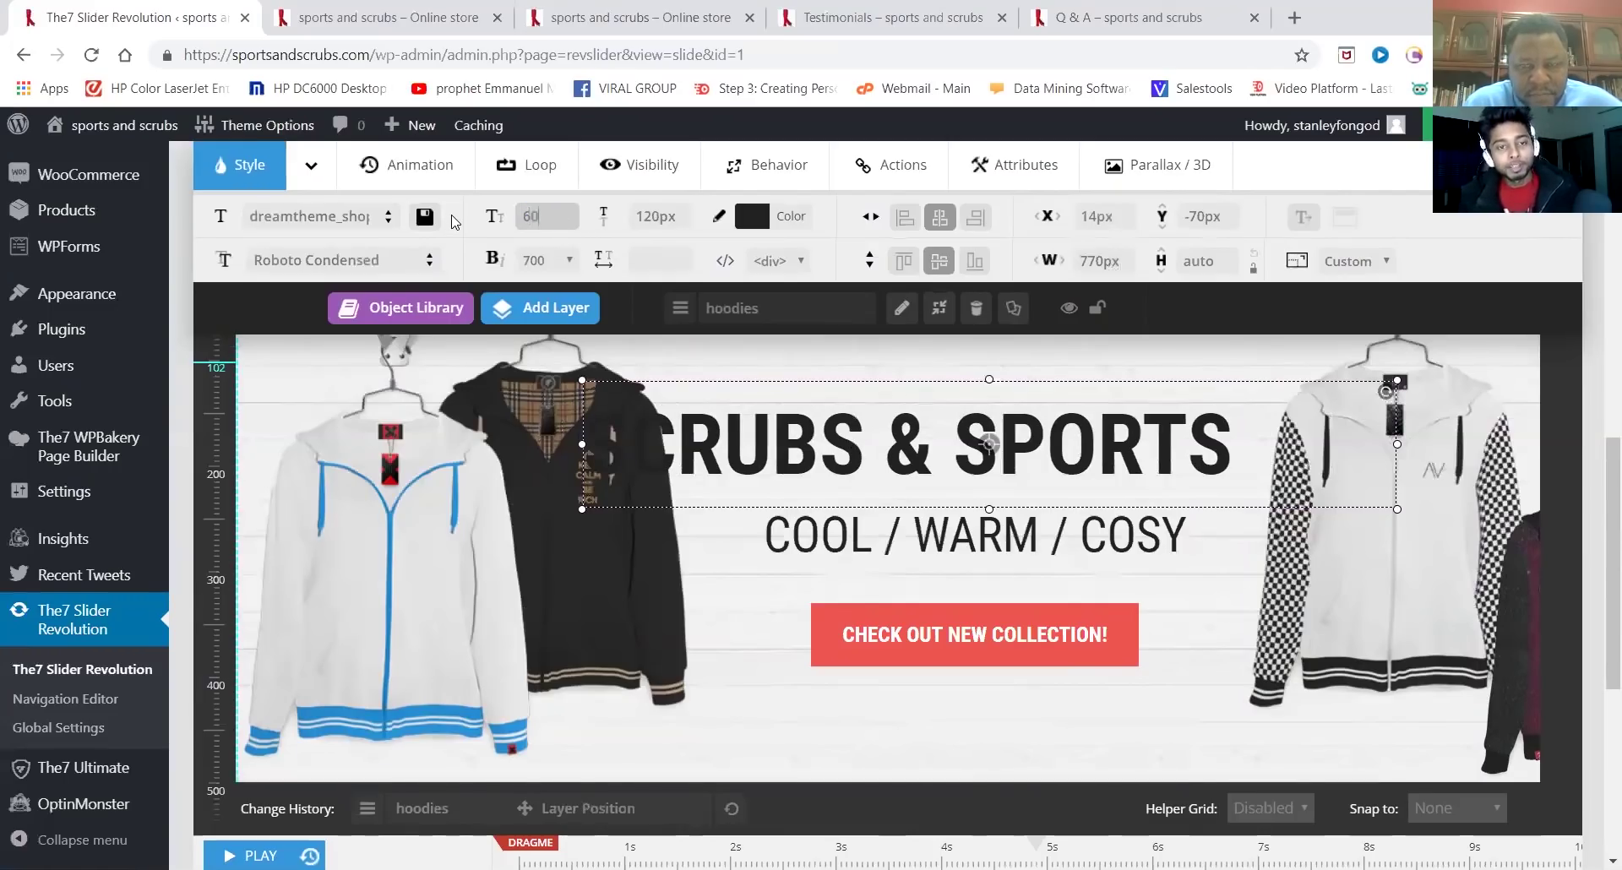
key("Return")
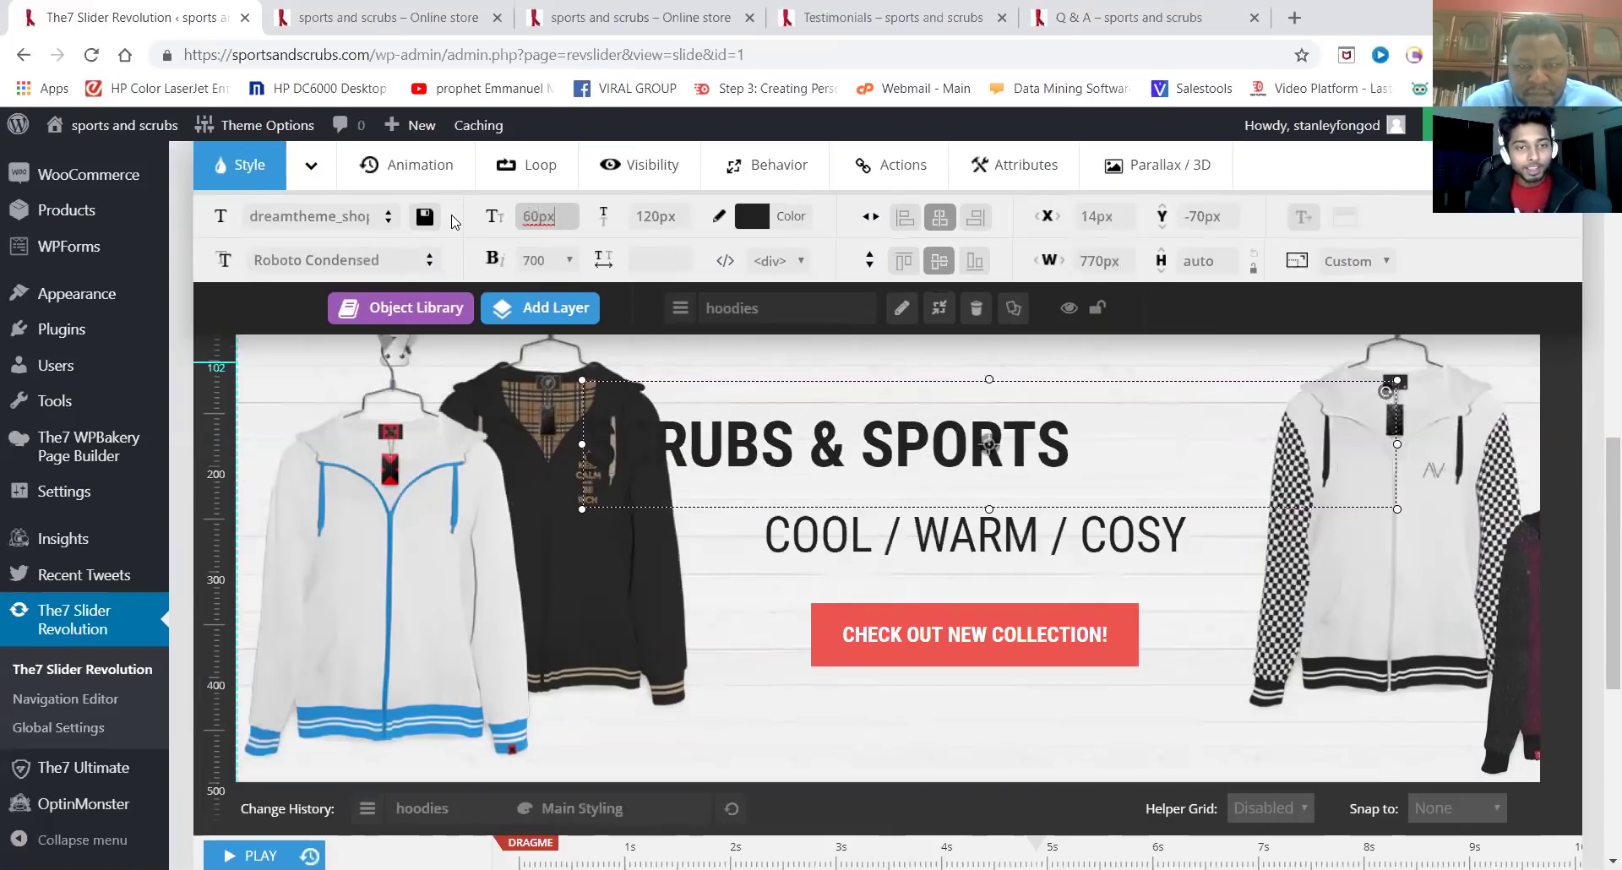
left_click_drag(811, 445, 950, 447)
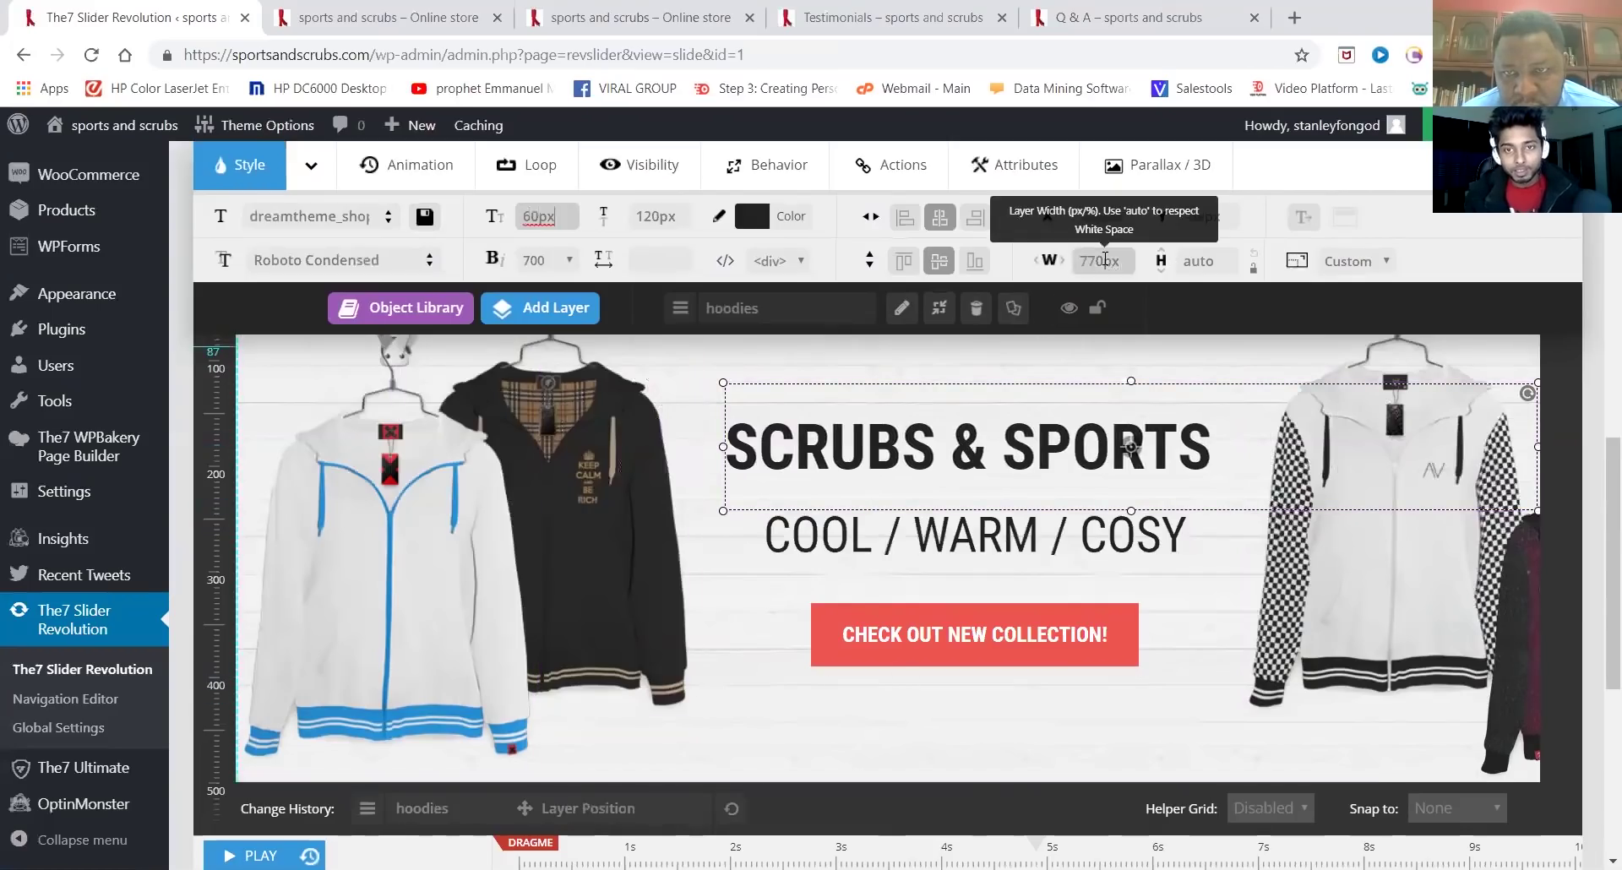
Set the headline layer's width to auto and move it back to the middle, just above the subtitle
left_click(1105, 260)
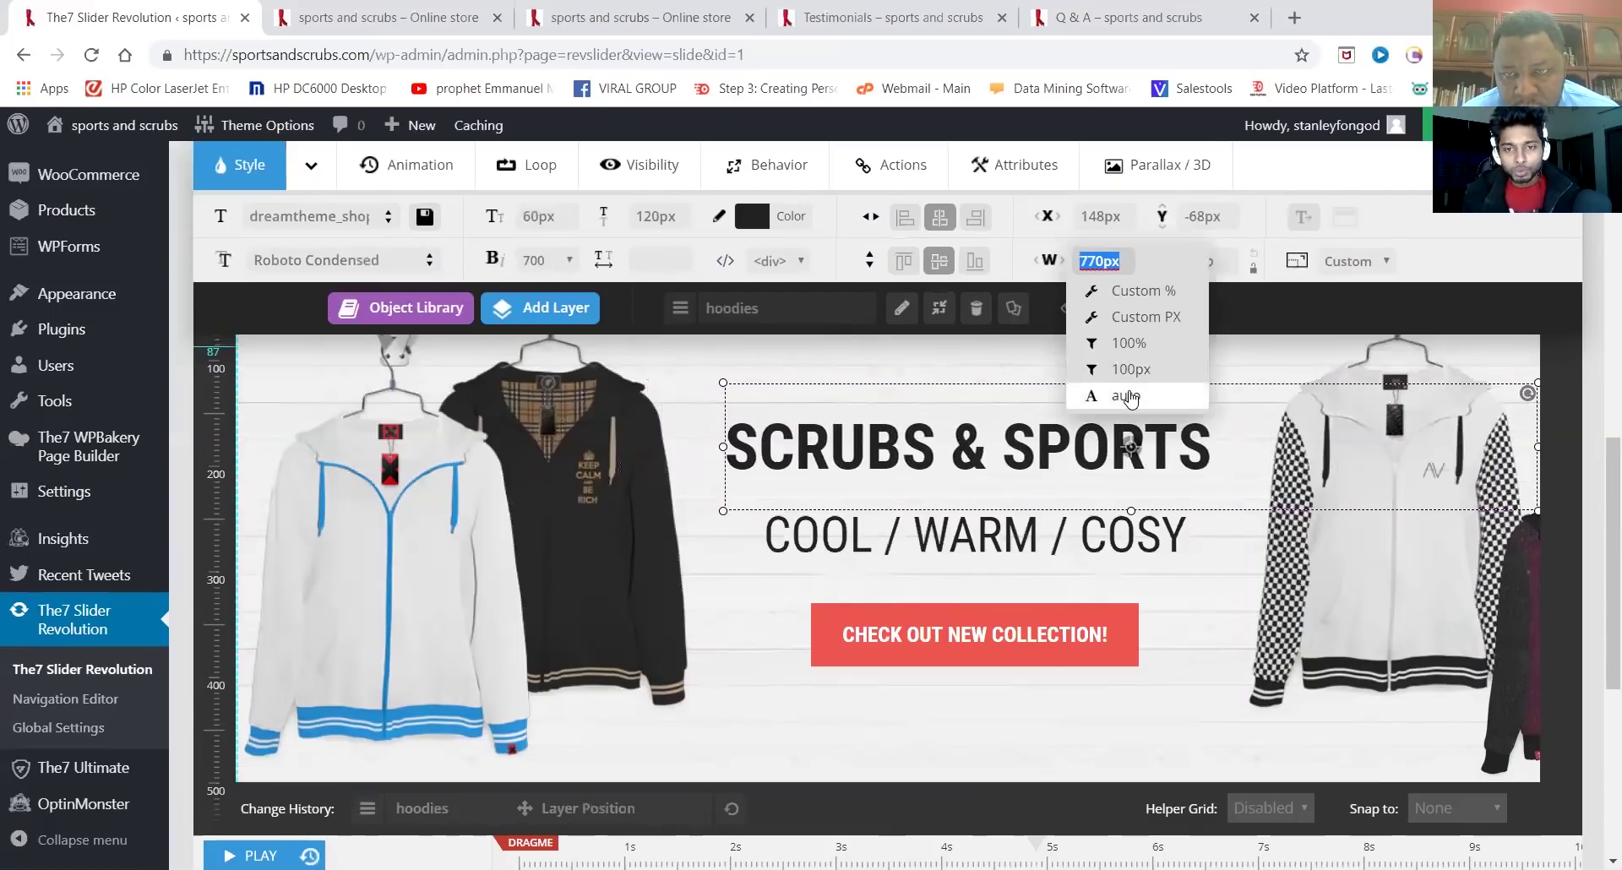
left_click(1126, 396)
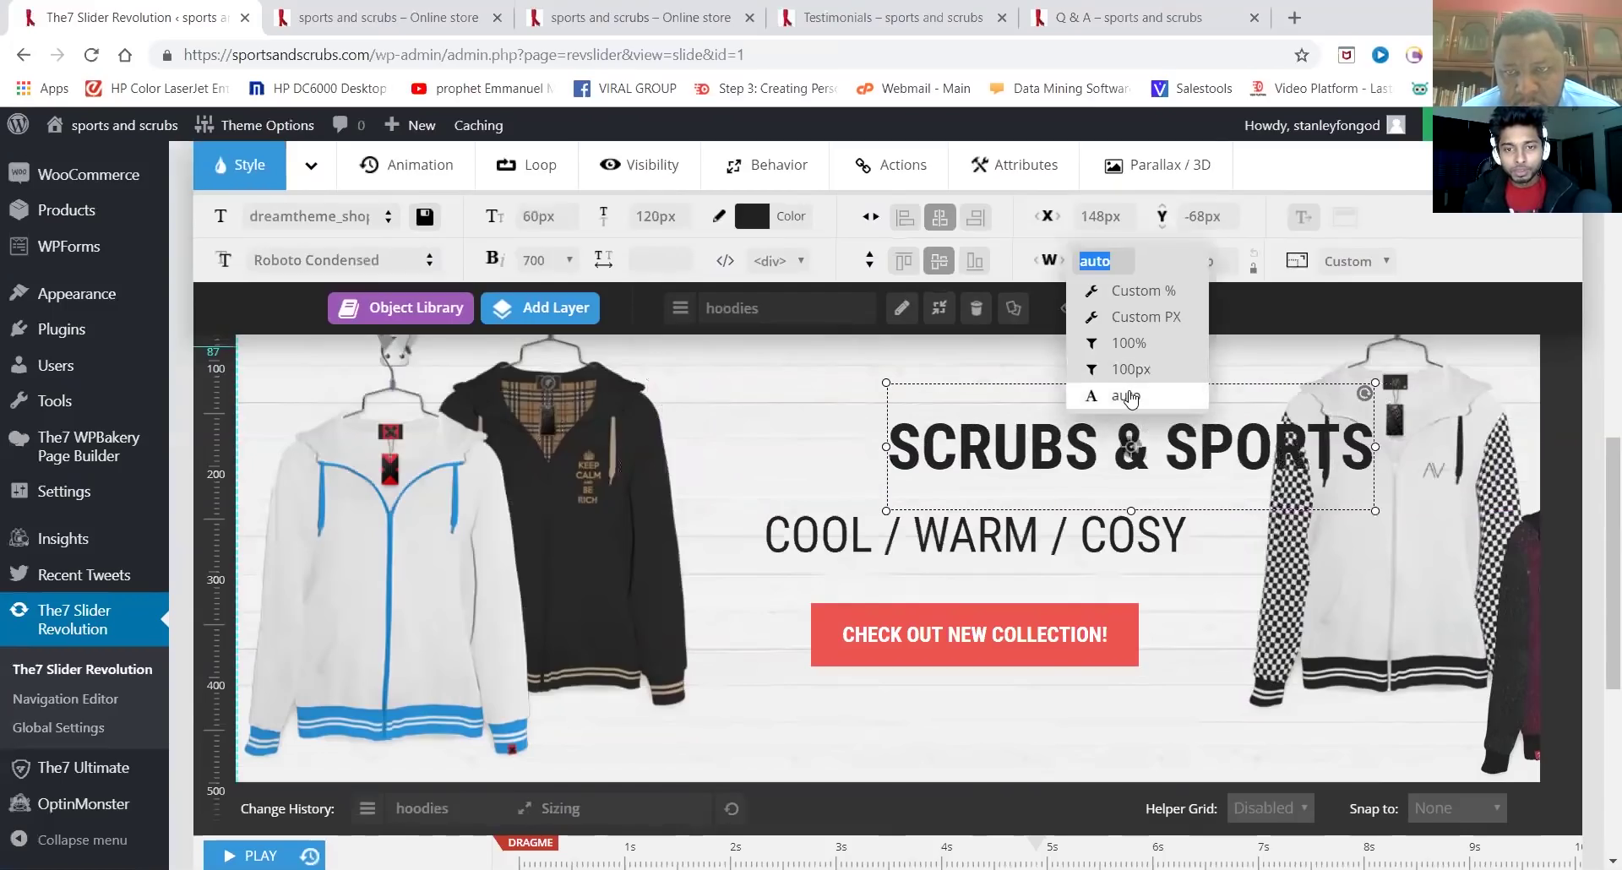
left_click_drag(1073, 445, 926, 431)
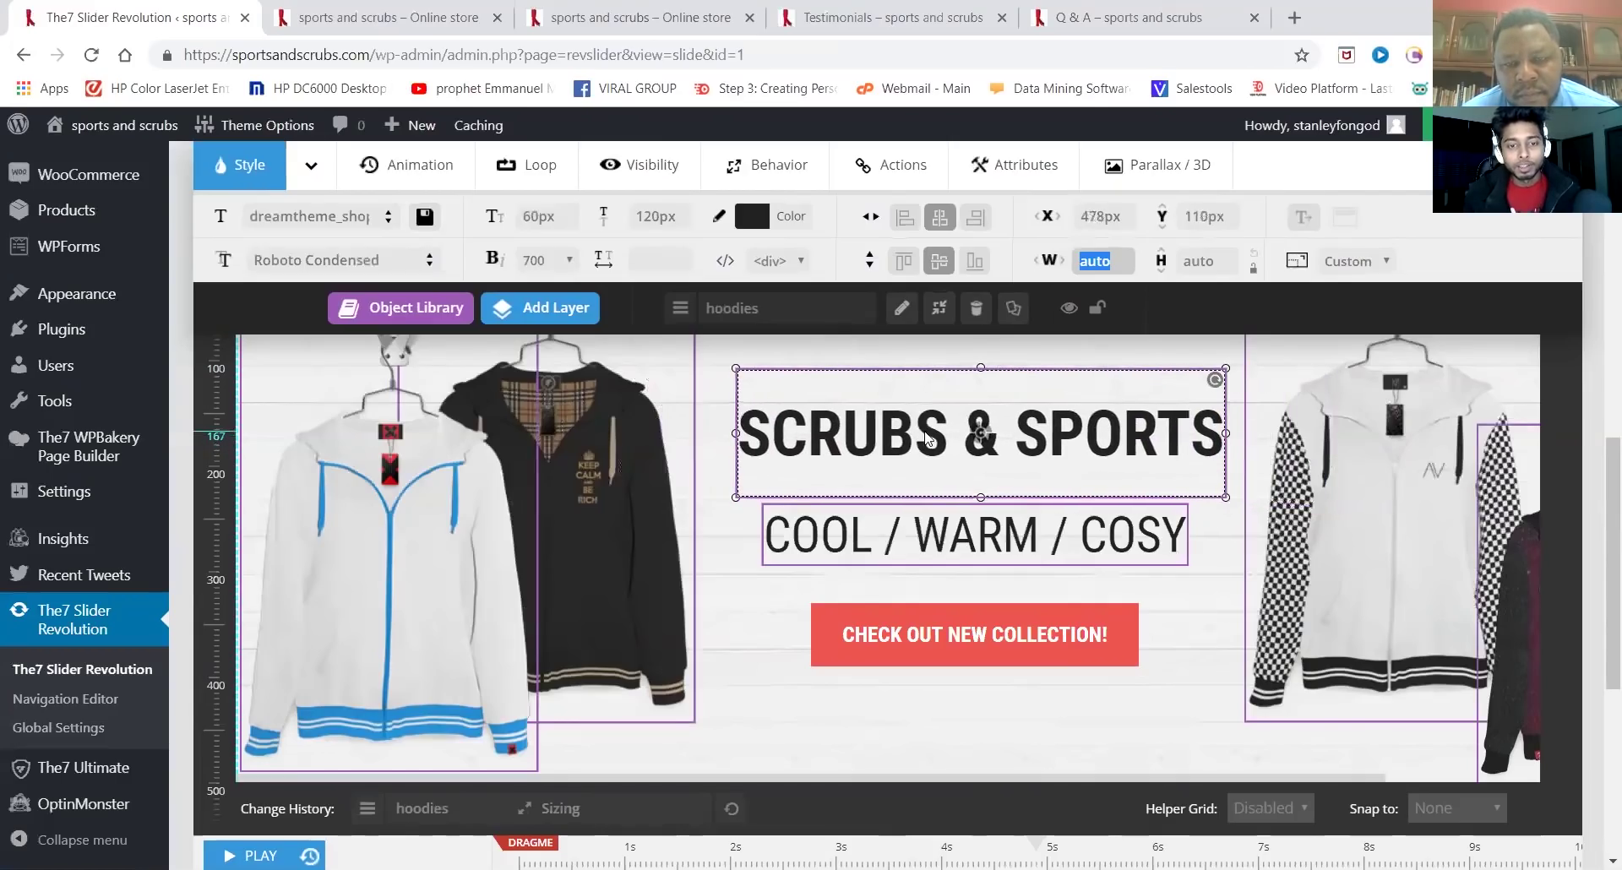
Move the "COOL / WARM / COSY" subtitle up closer to the headline, to about X -4 px, Y -3 px
left_click(798, 535)
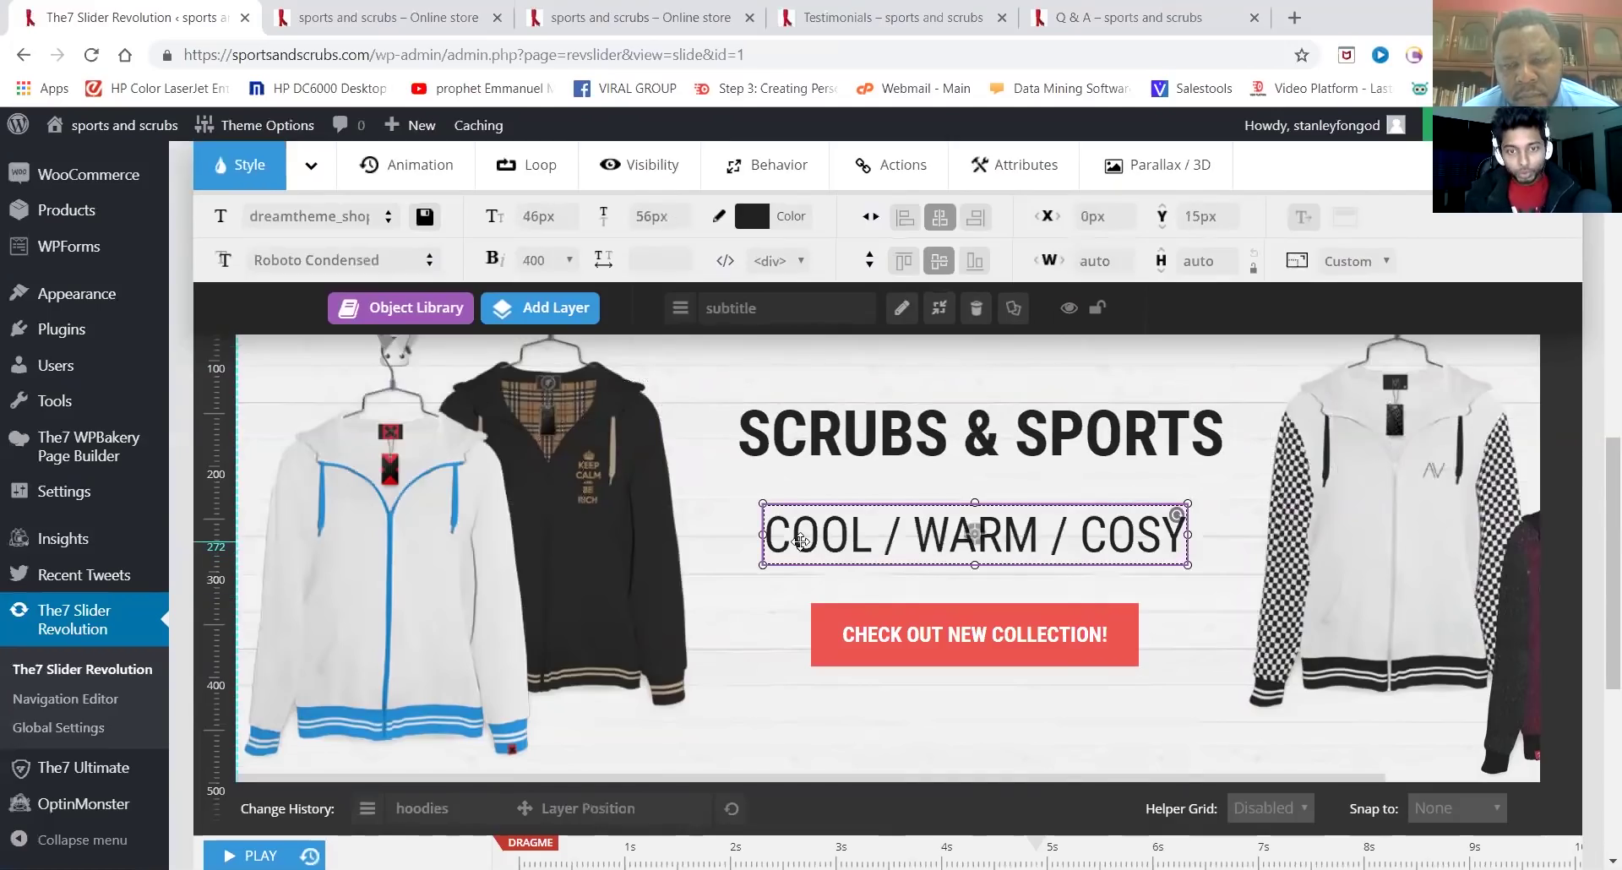
left_click_drag(893, 535, 934, 522)
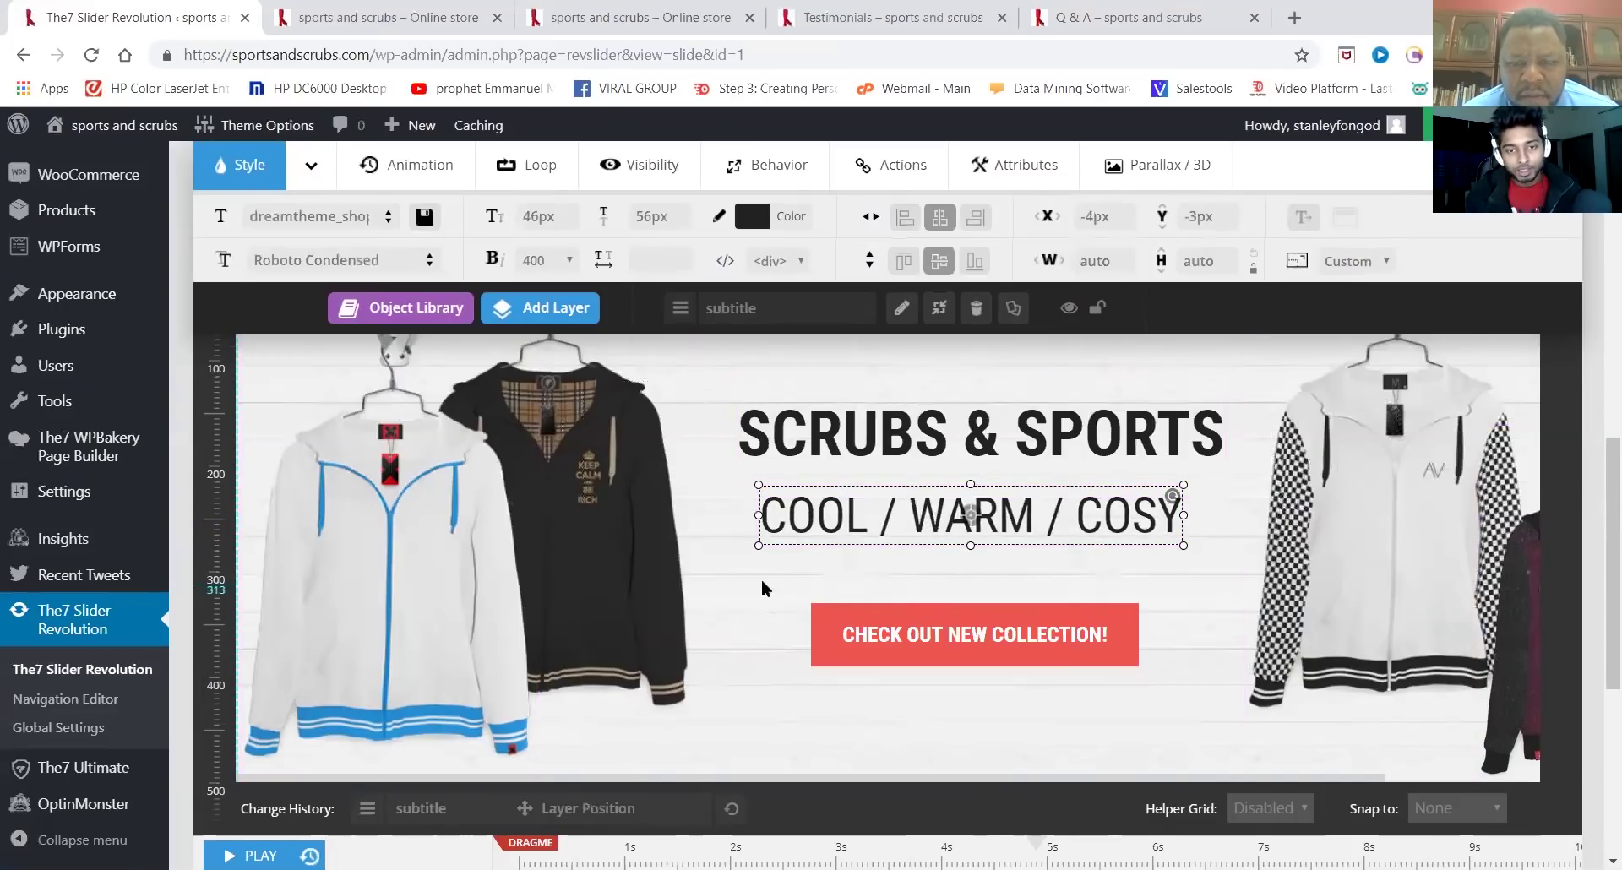
Open the "CHECK OUT NEW COLLECTION!" button's text for editing and look at the icons that can be inserted
left_click(945, 642)
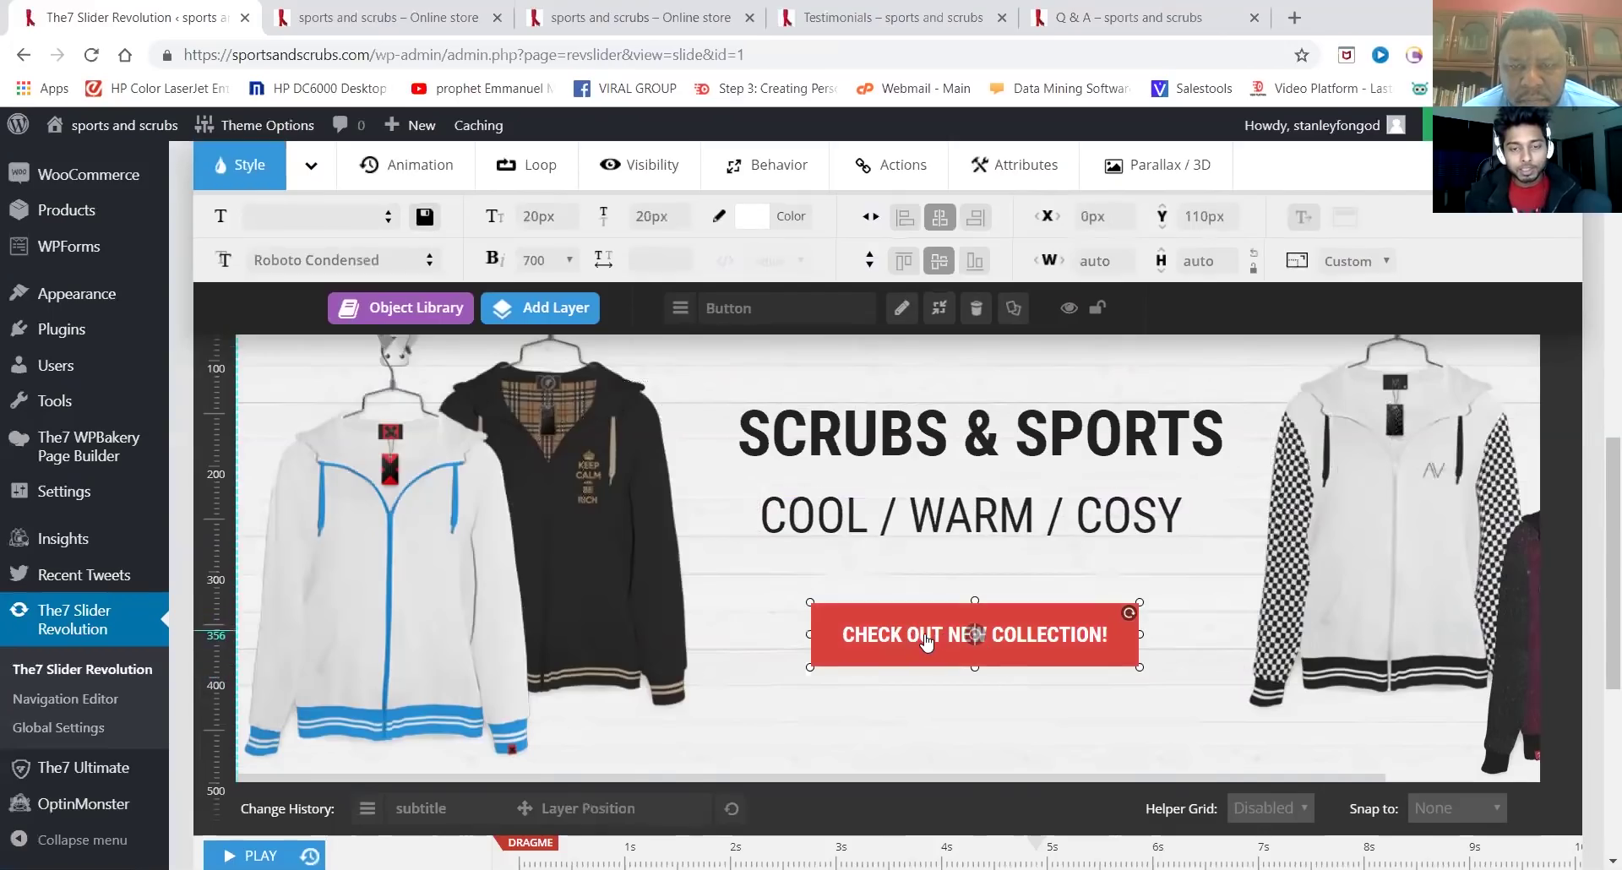
double_click(925, 643)
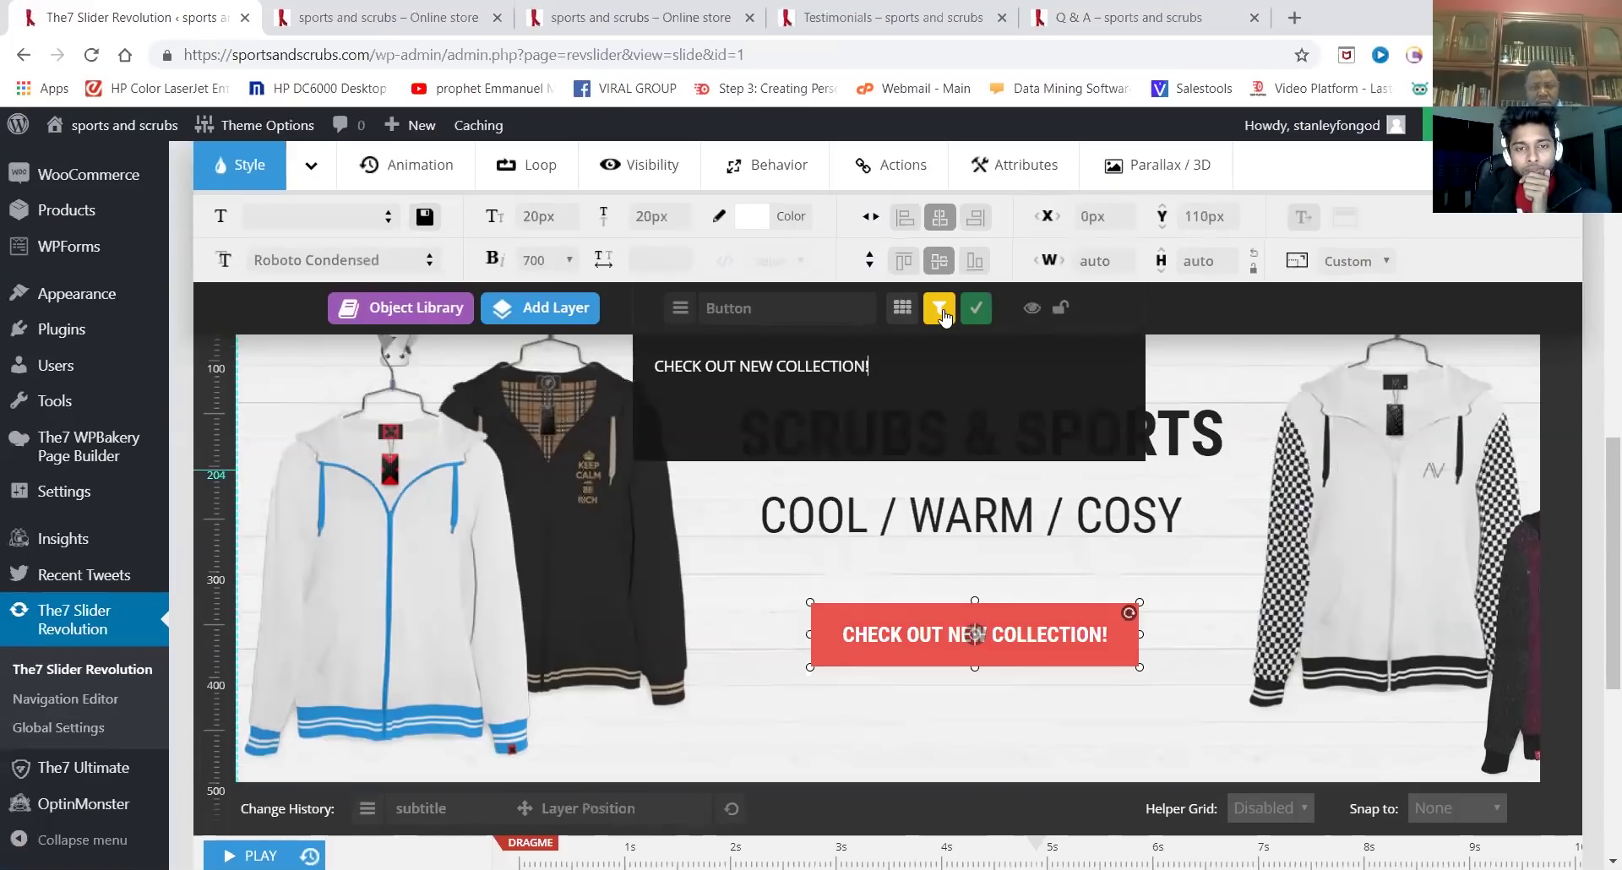
left_click(903, 311)
left_click(903, 310)
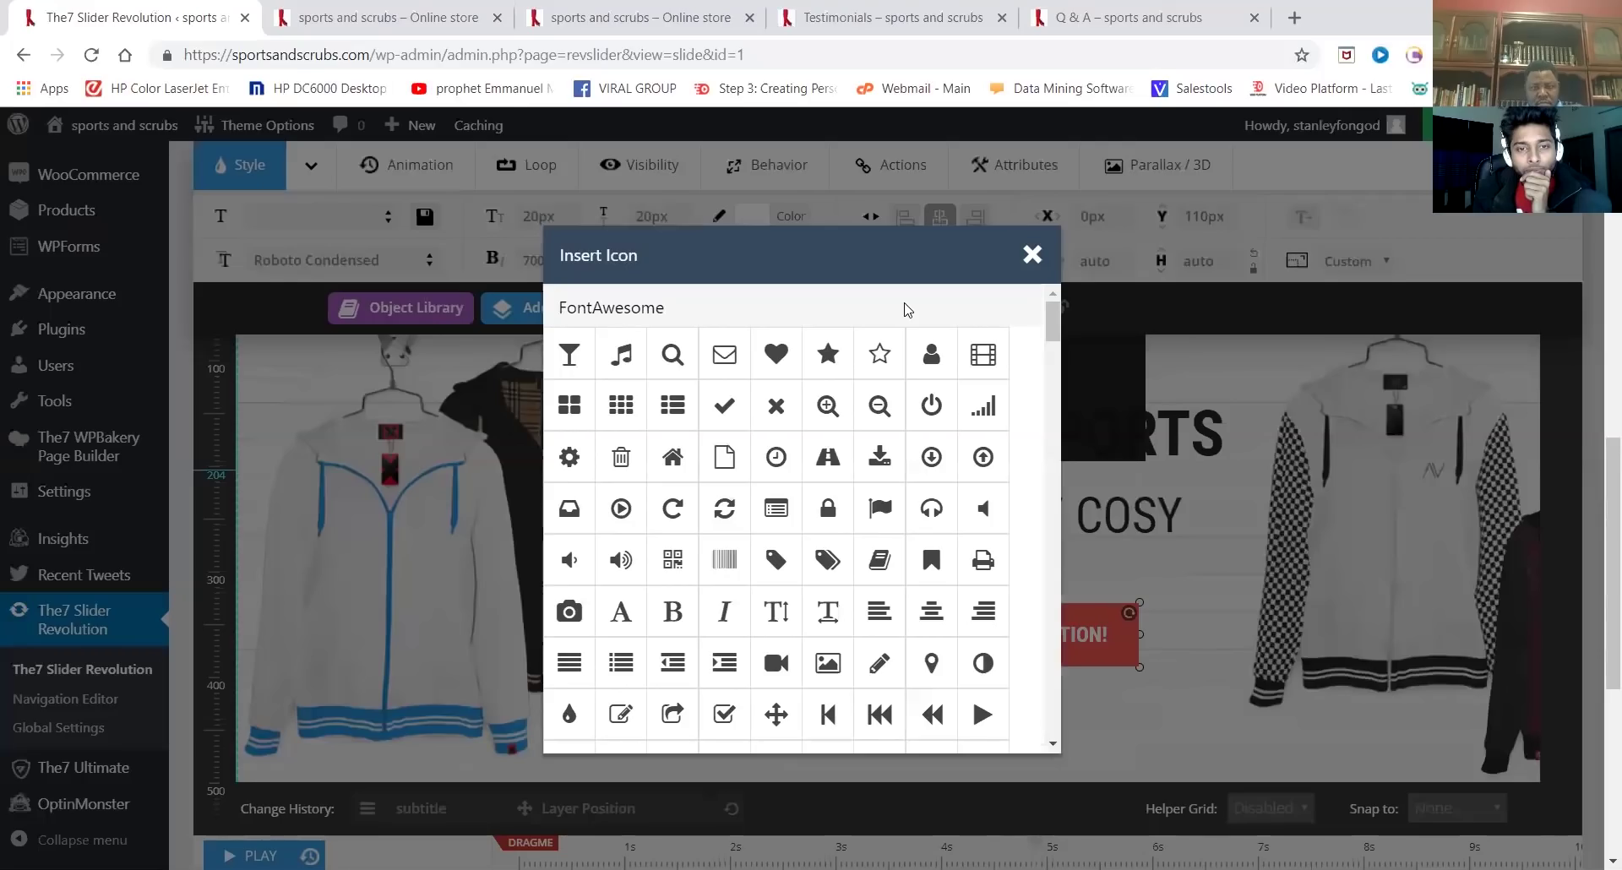
left_click(1032, 254)
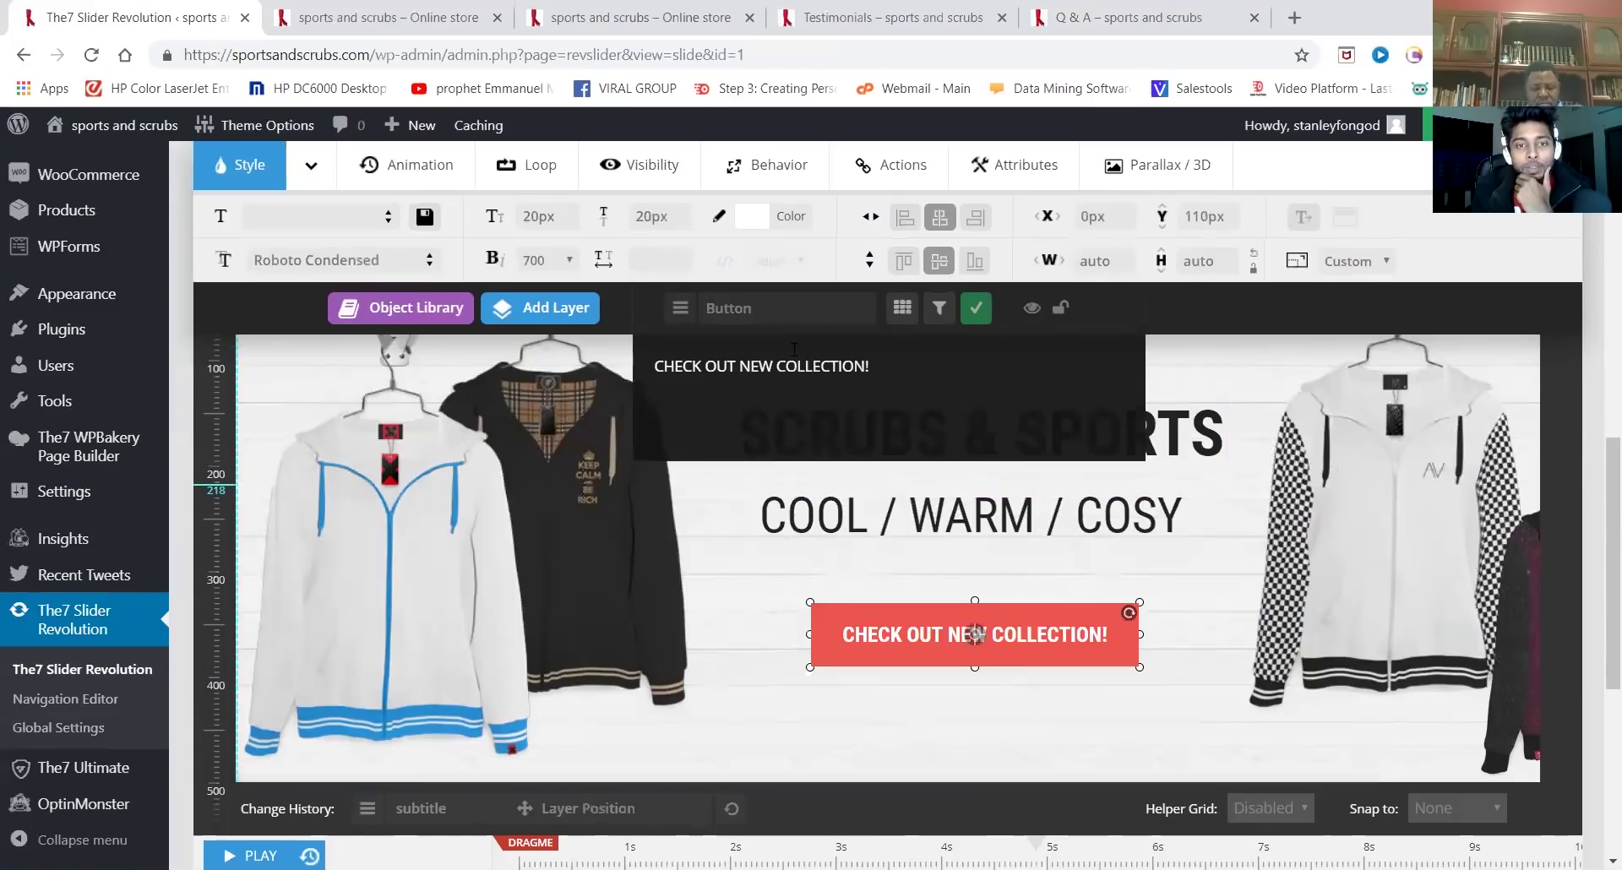
Hide and show the button layer again, and reopen its text for editing from the layer list
left_click(1032, 309)
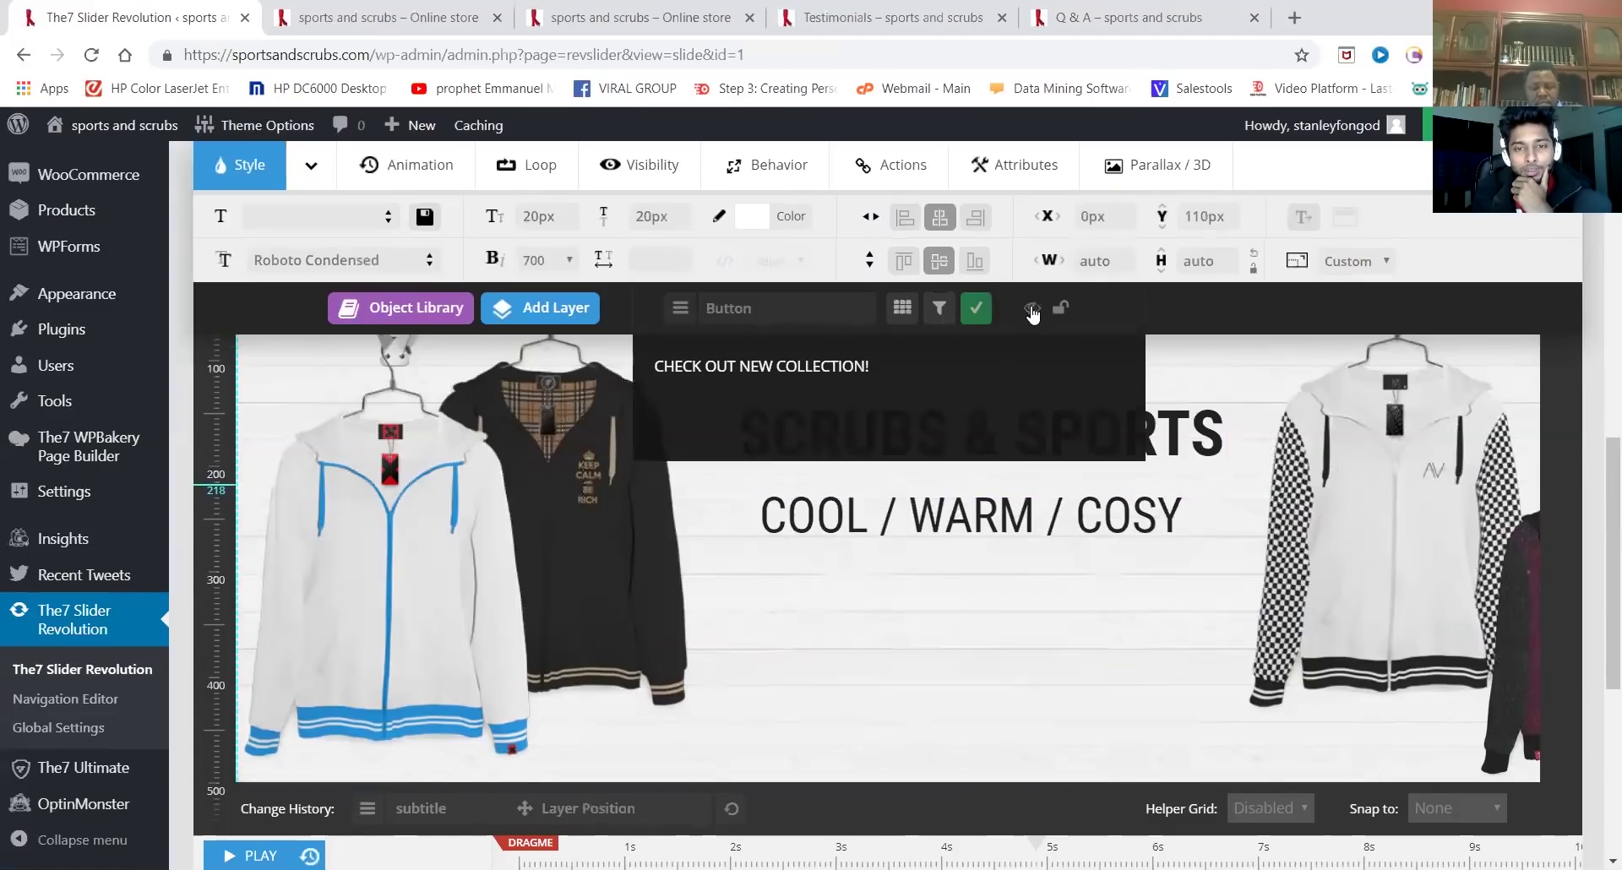
left_click(1032, 310)
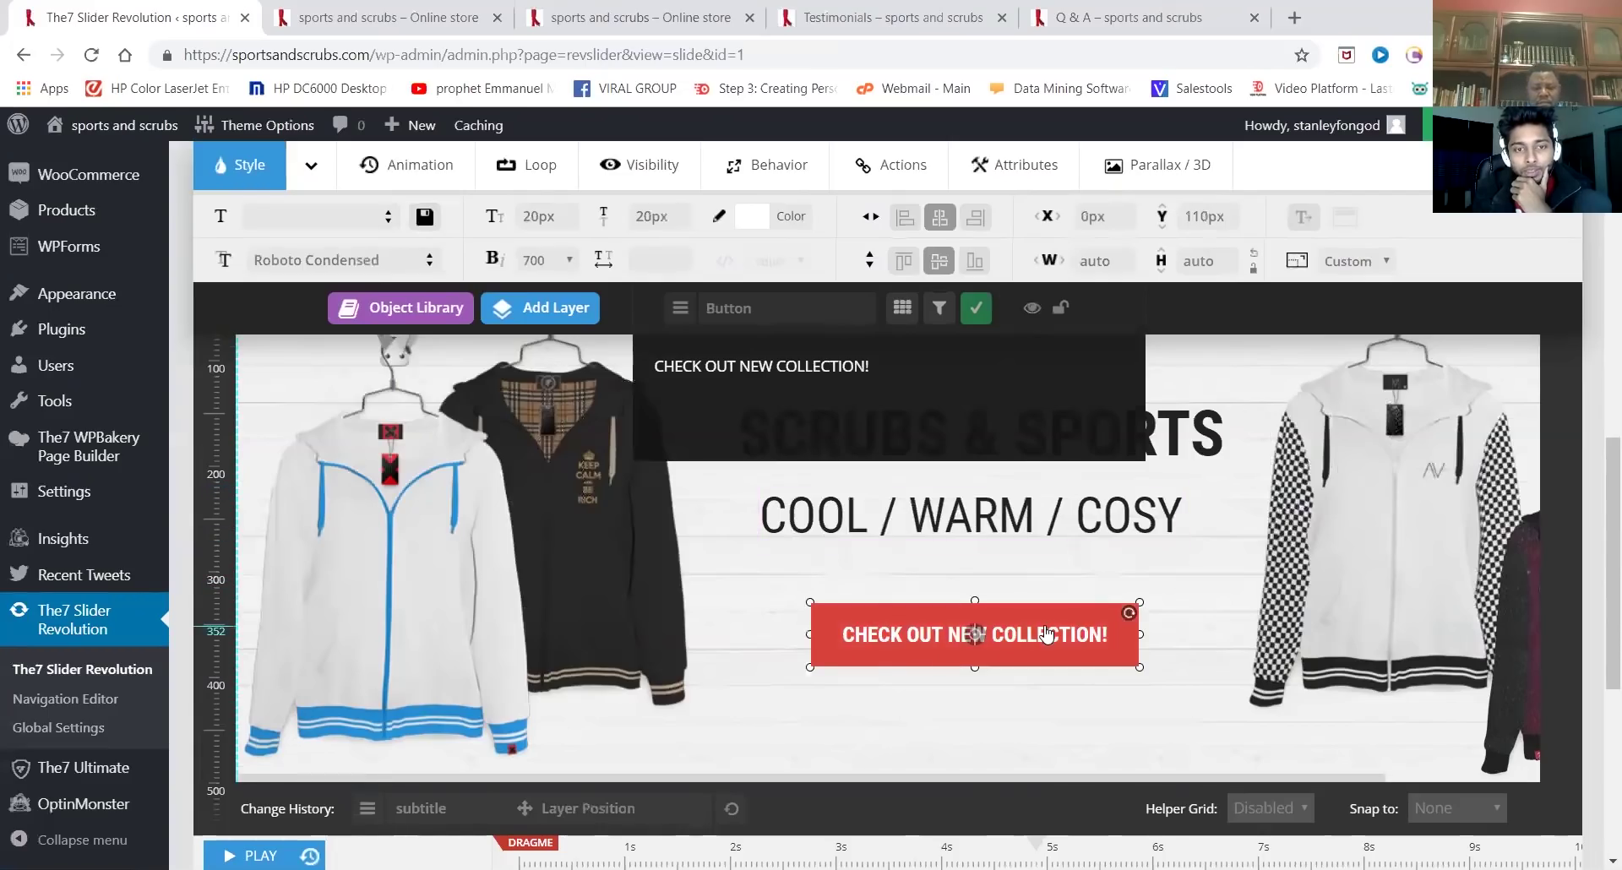
left_click(680, 311)
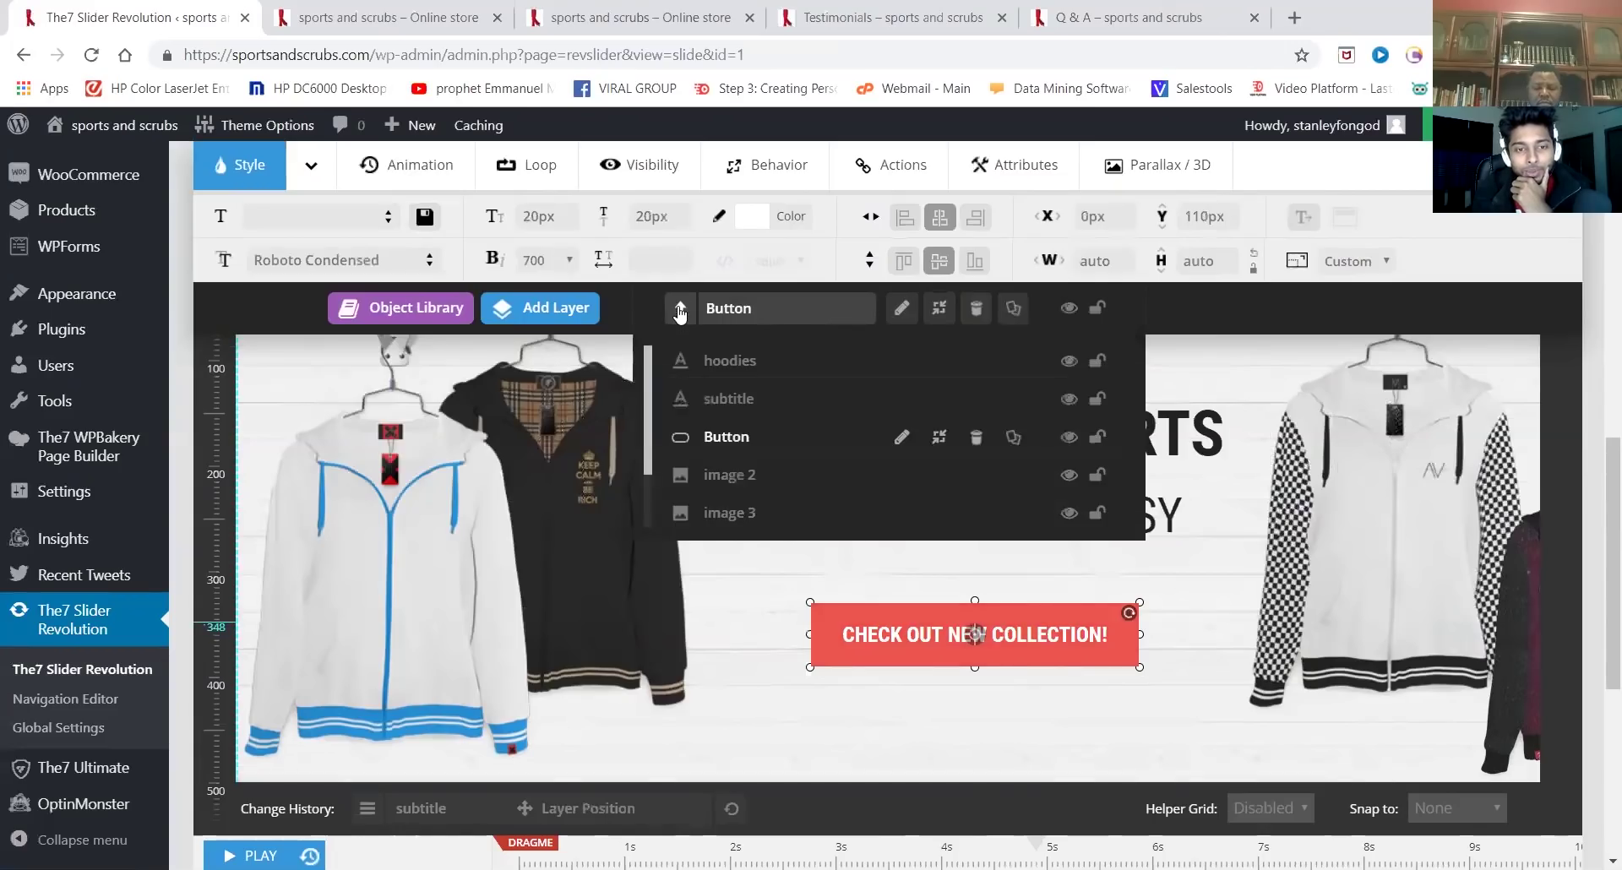
left_click(680, 311)
left_click(680, 311)
left_click(902, 437)
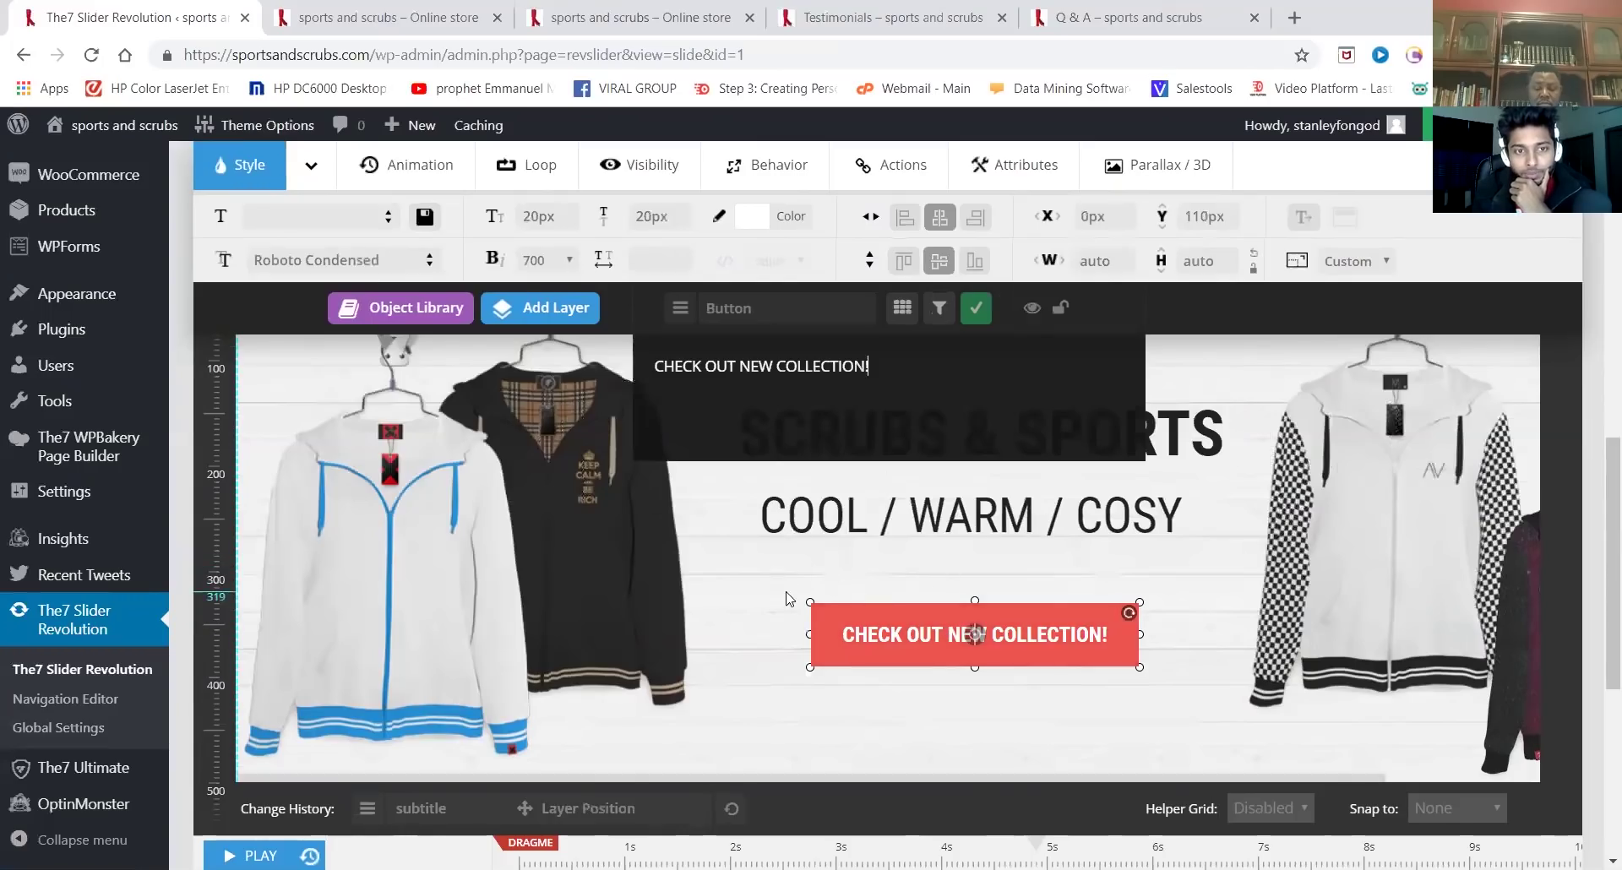
mouse_move(541, 310)
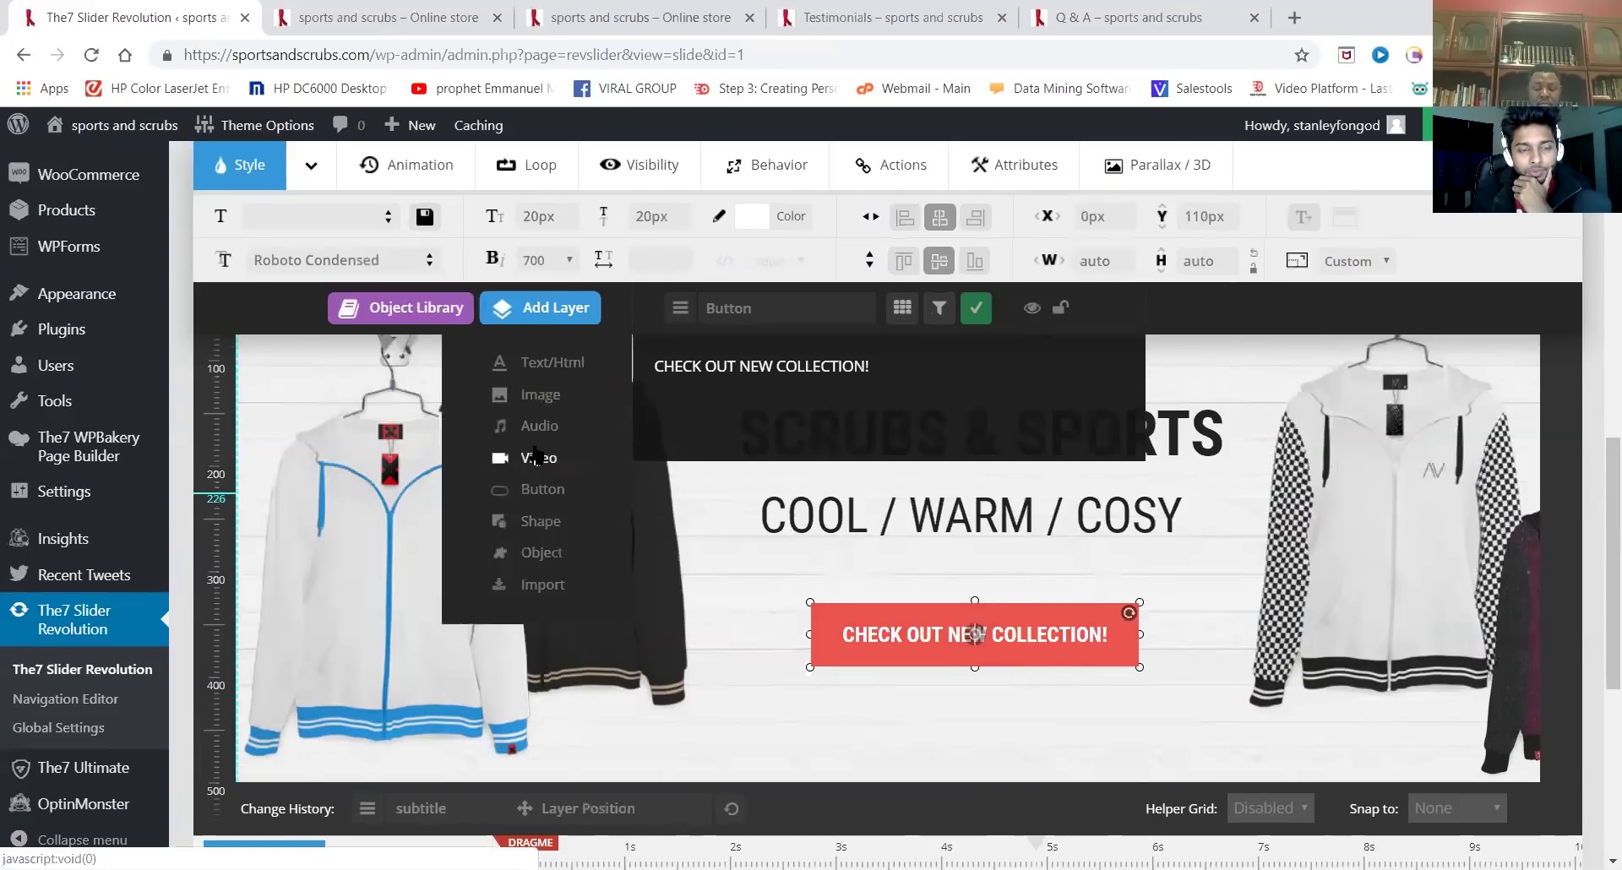
scroll(534, 456, "down", 1)
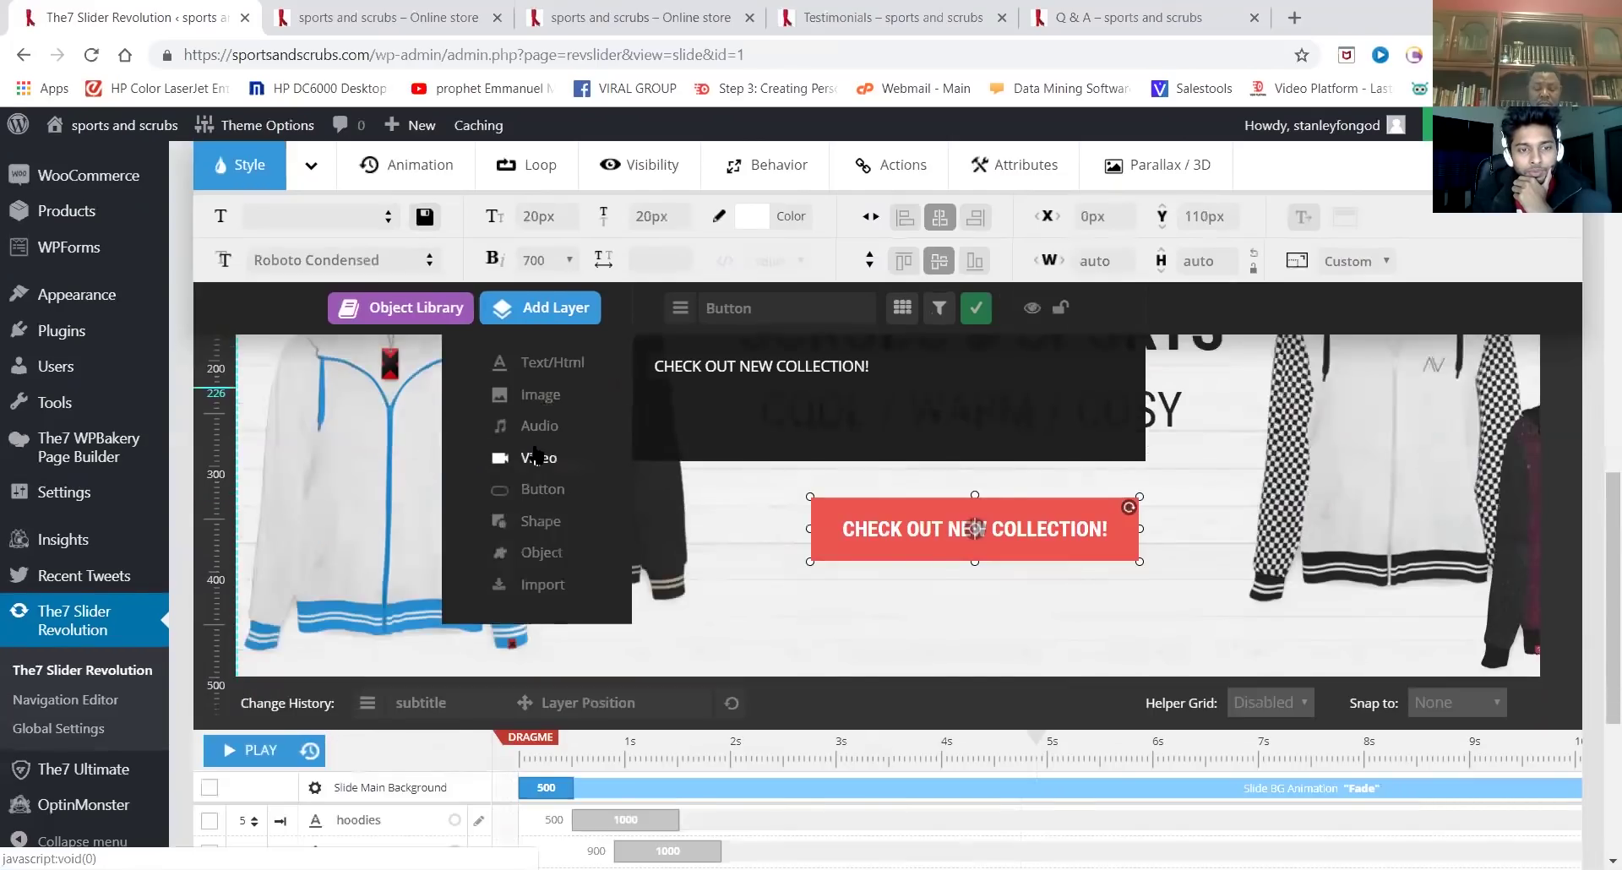
Finish editing the "CHECK OUT NEW COLLECTION!" button's text, keeping the wording as it is
scroll(534, 461, "down", 2)
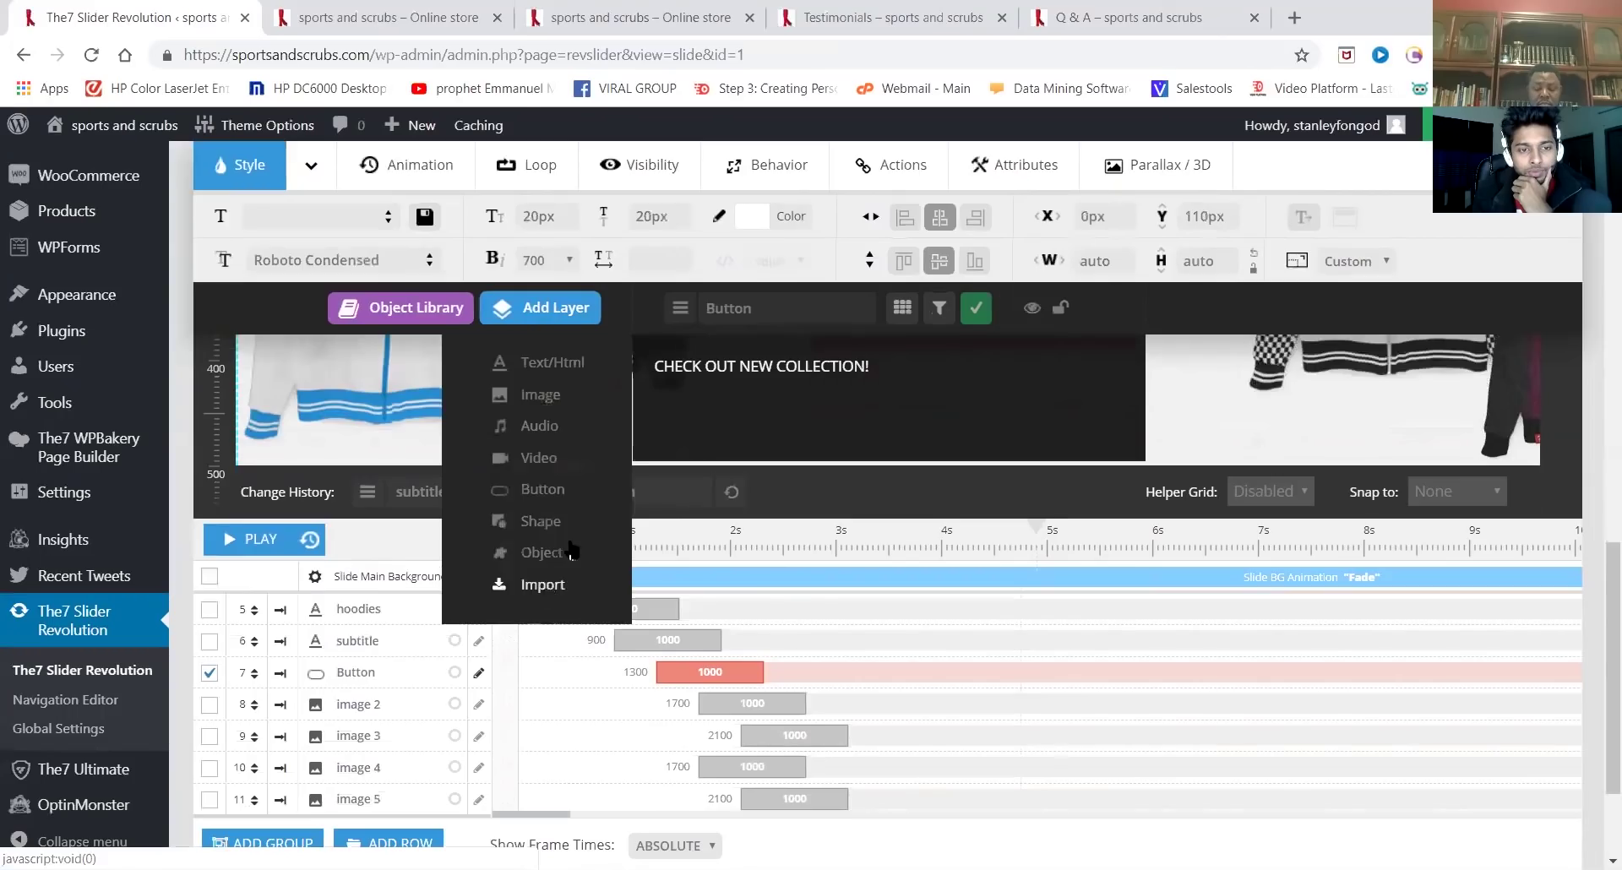
scroll(757, 469, "up", 3)
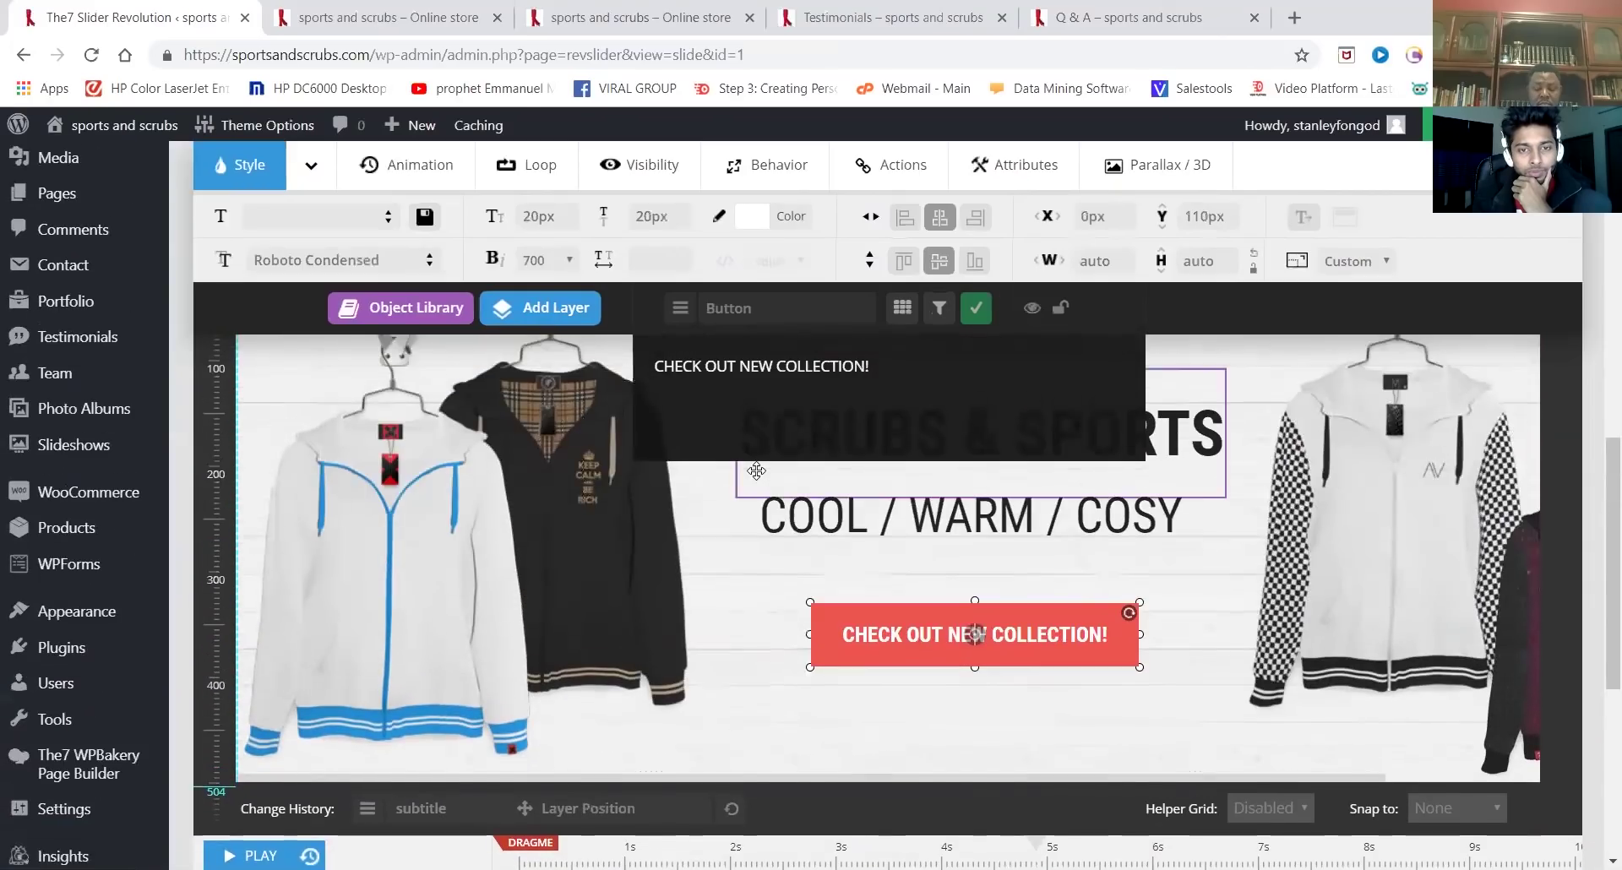
left_click(976, 307)
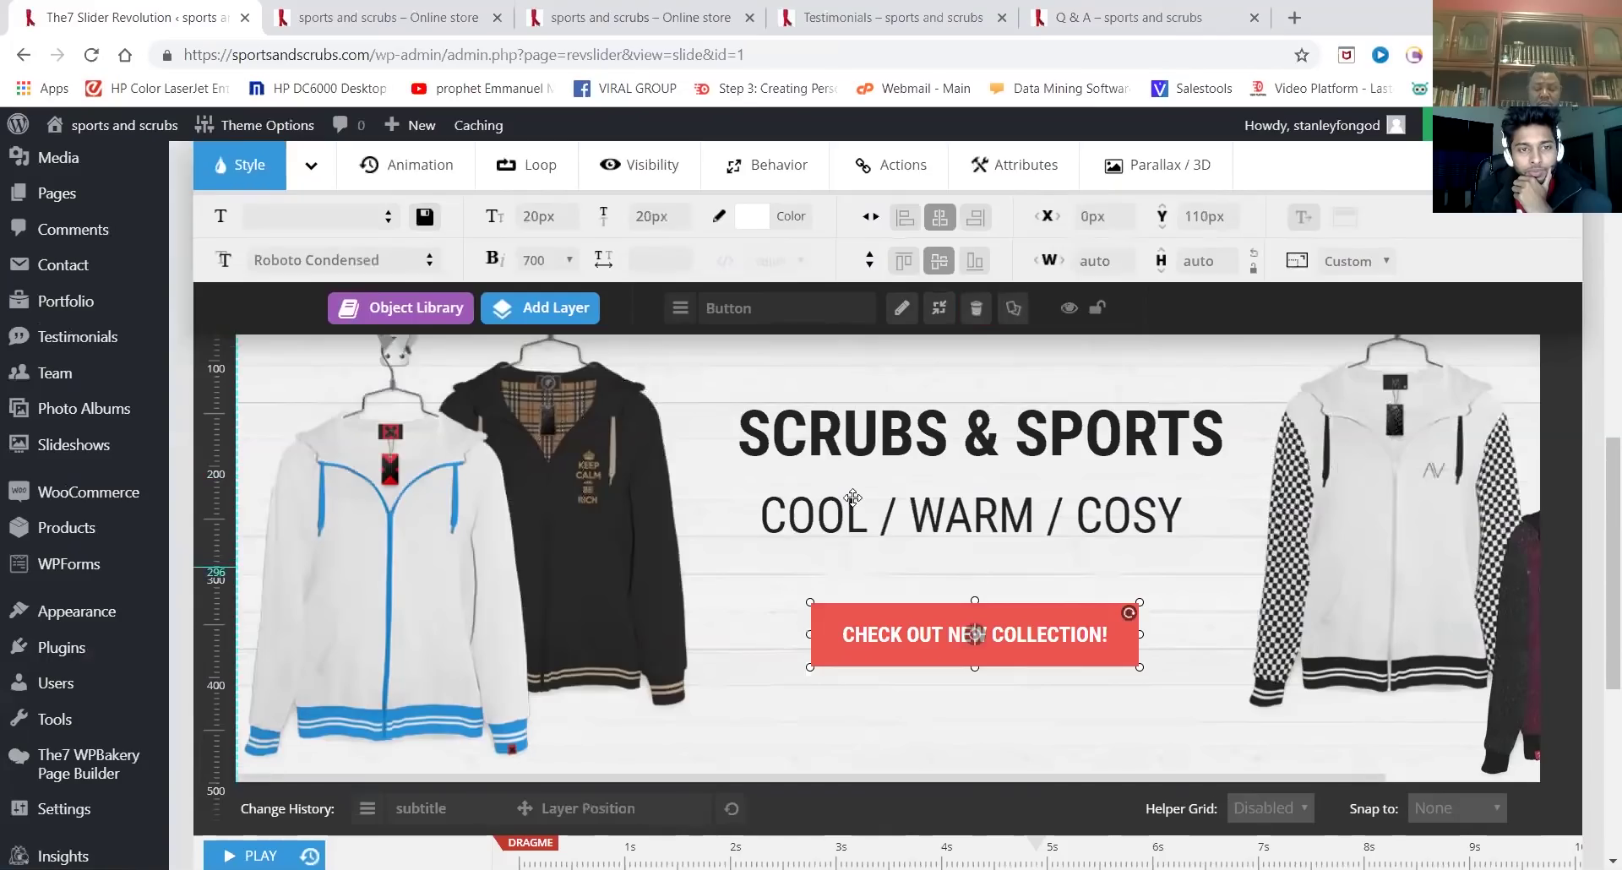
Find the button layer's click action settings and select the whole link address of its Simple Link
scroll(836, 489, "up", 1)
scroll(835, 495, "up", 1)
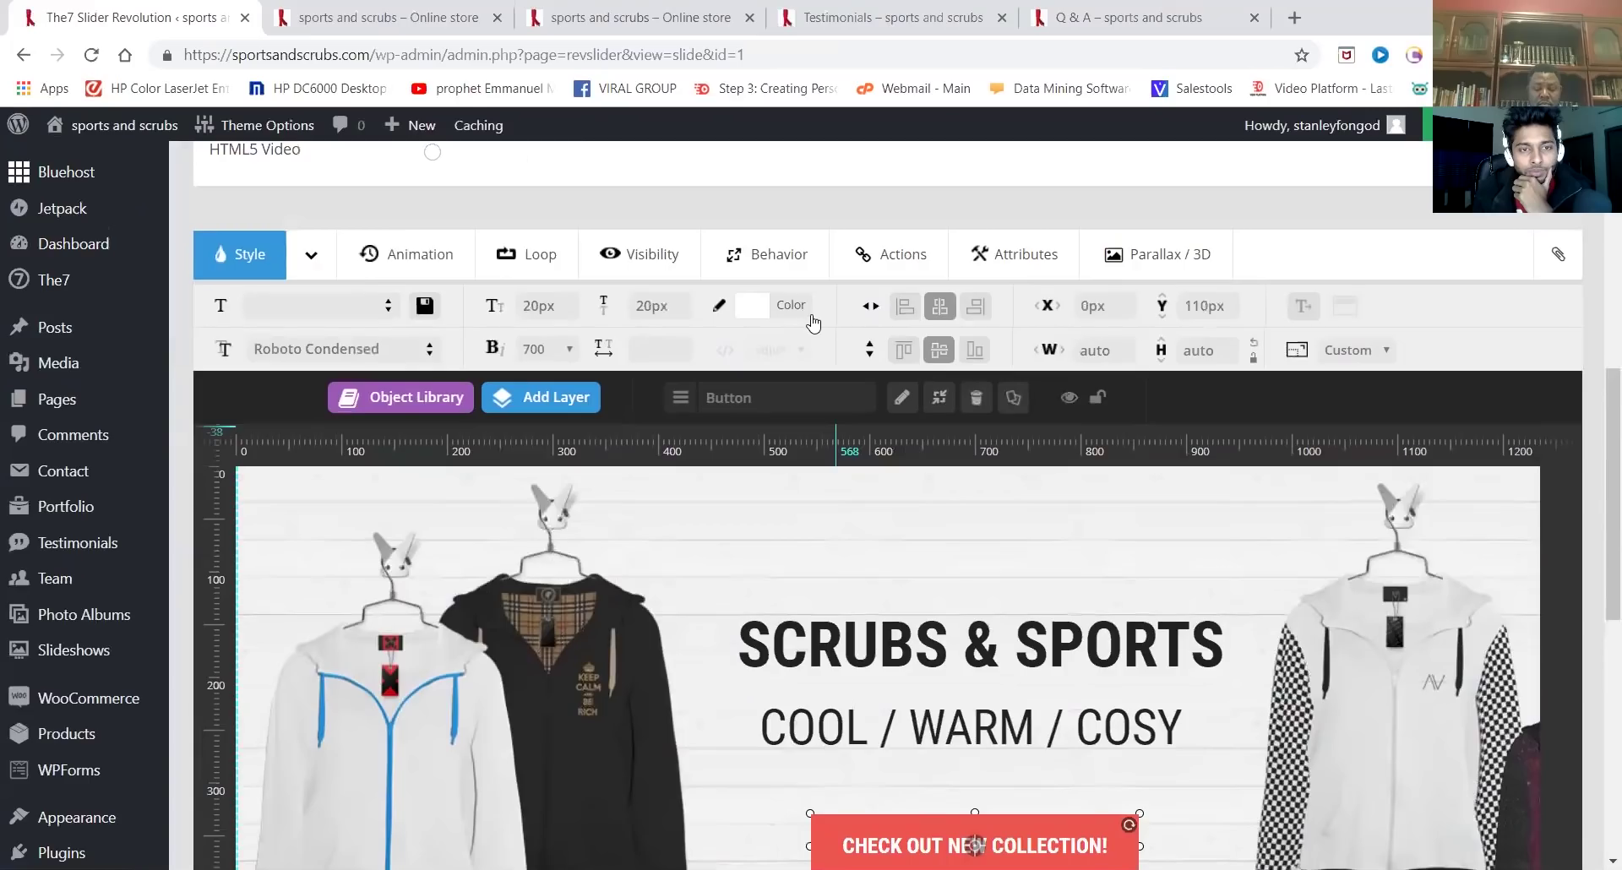
scroll(767, 300, "up", 2)
scroll(768, 297, "up", 2)
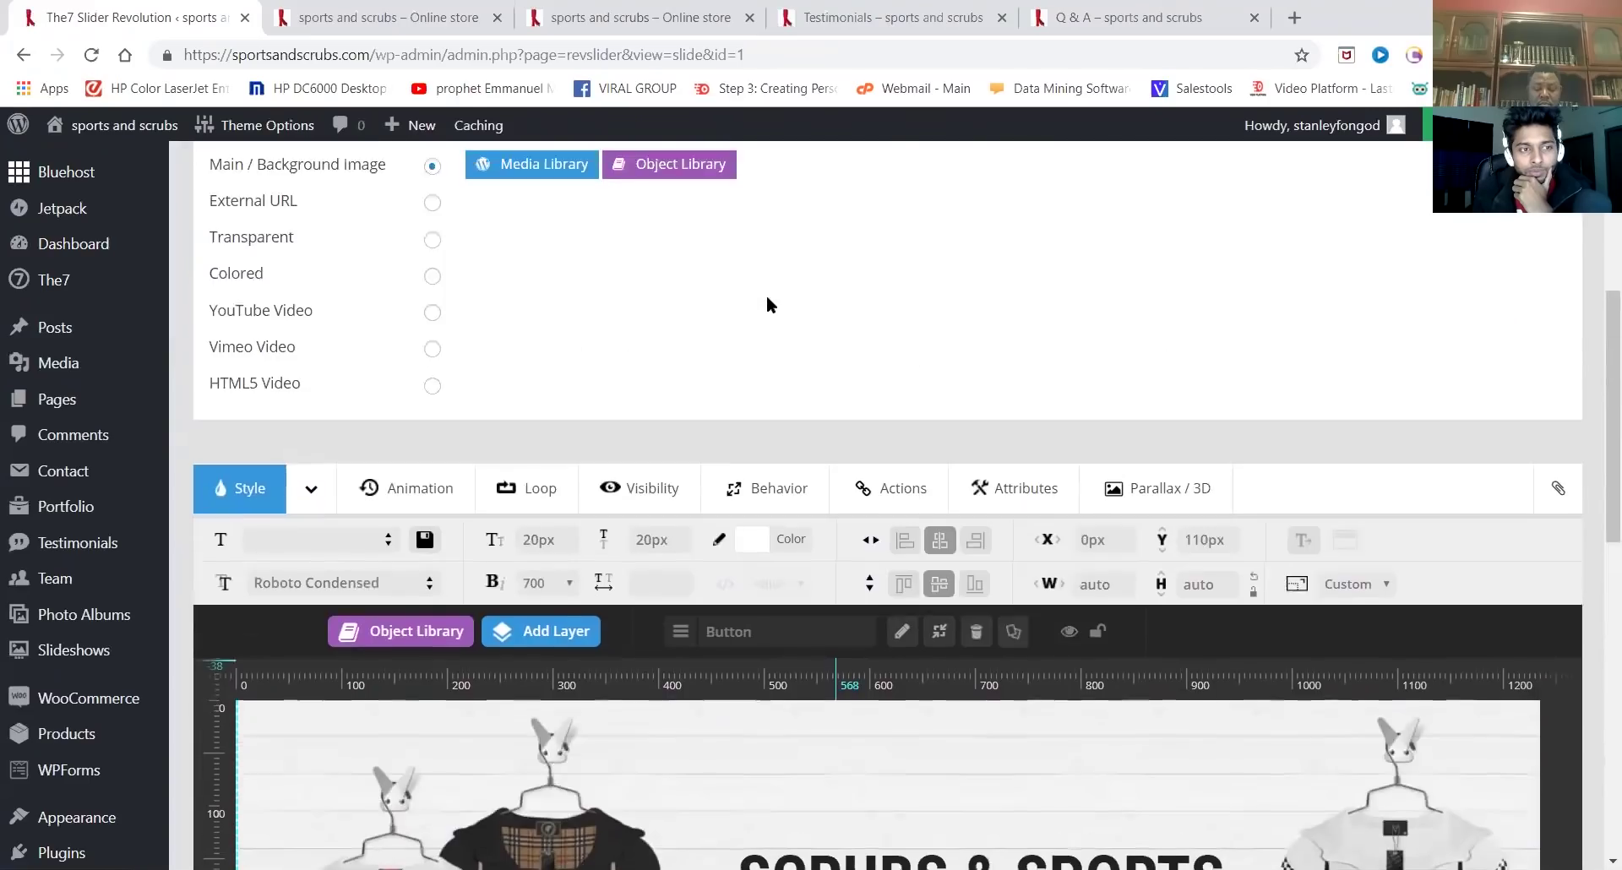
scroll(767, 296, "down", 3)
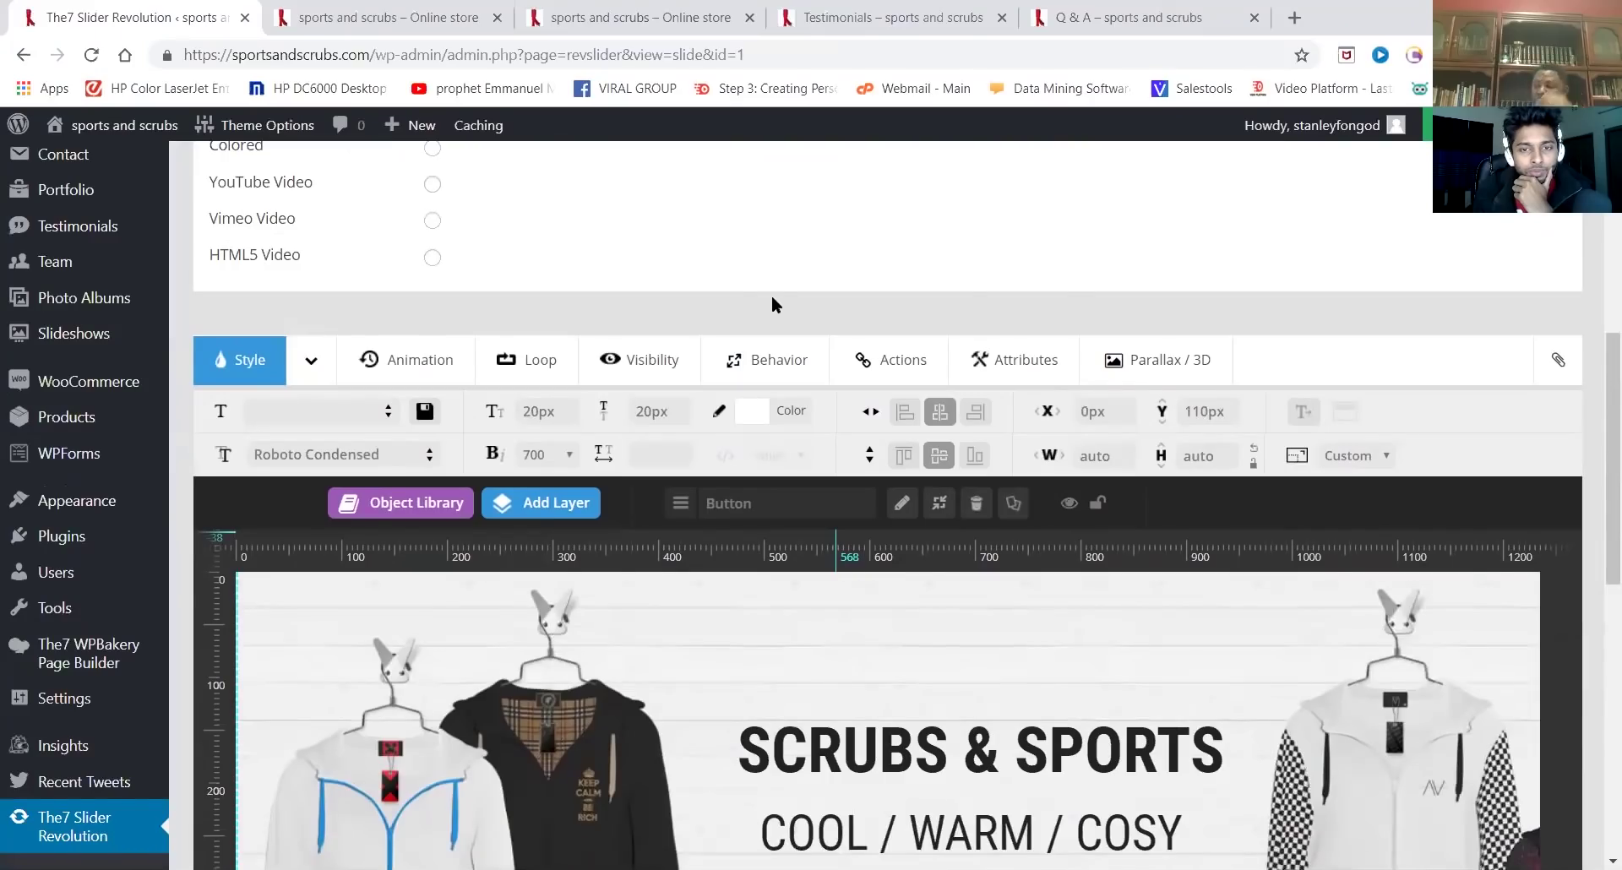
left_click(1003, 362)
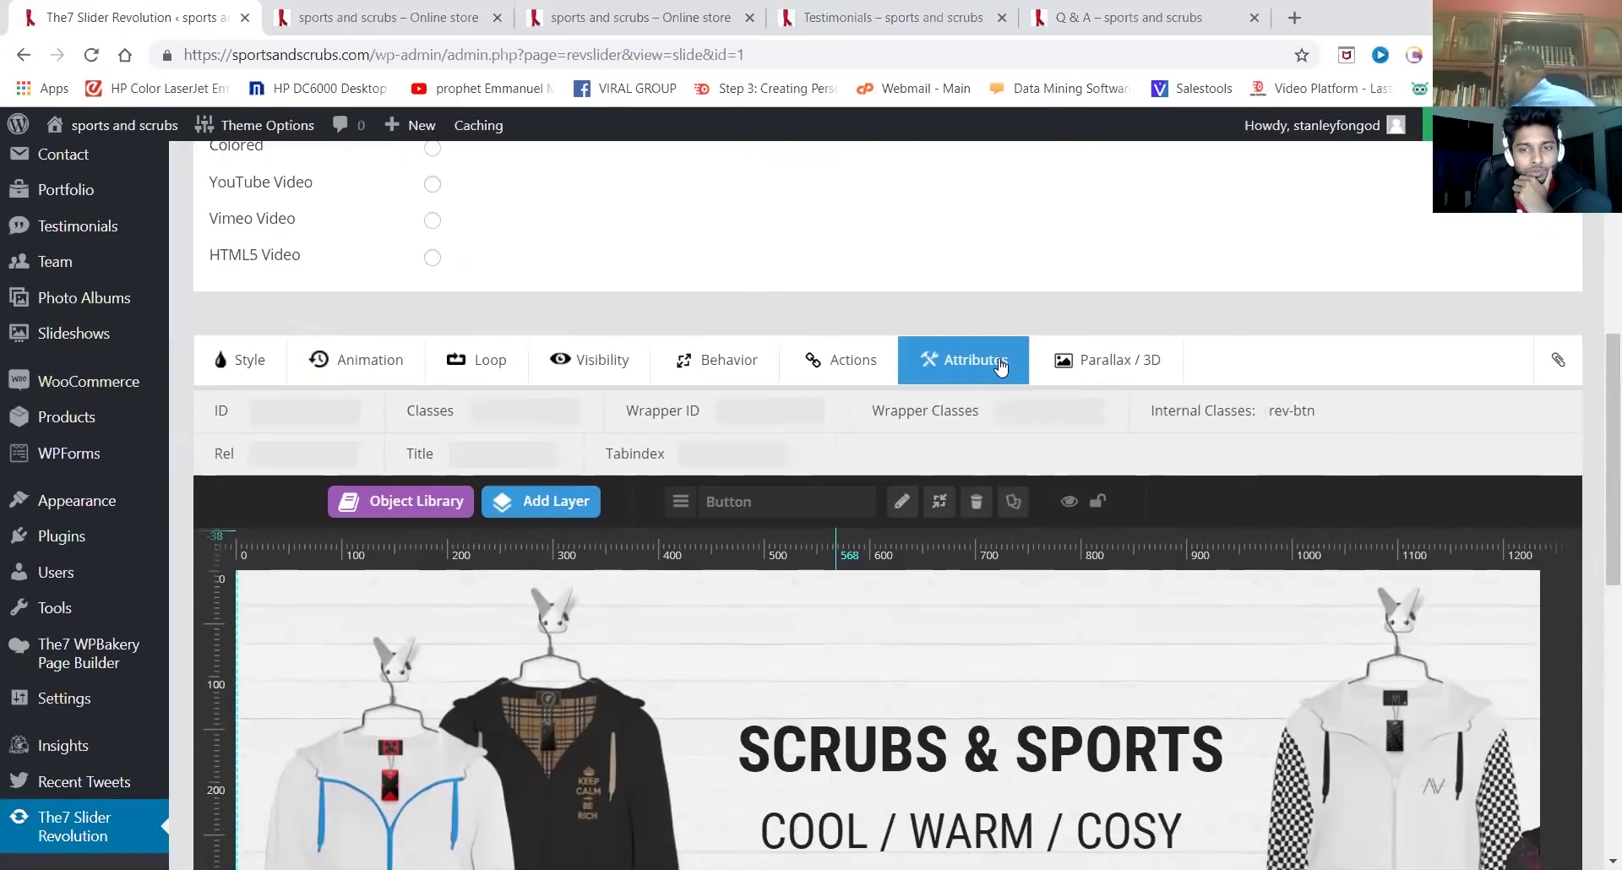
left_click(854, 359)
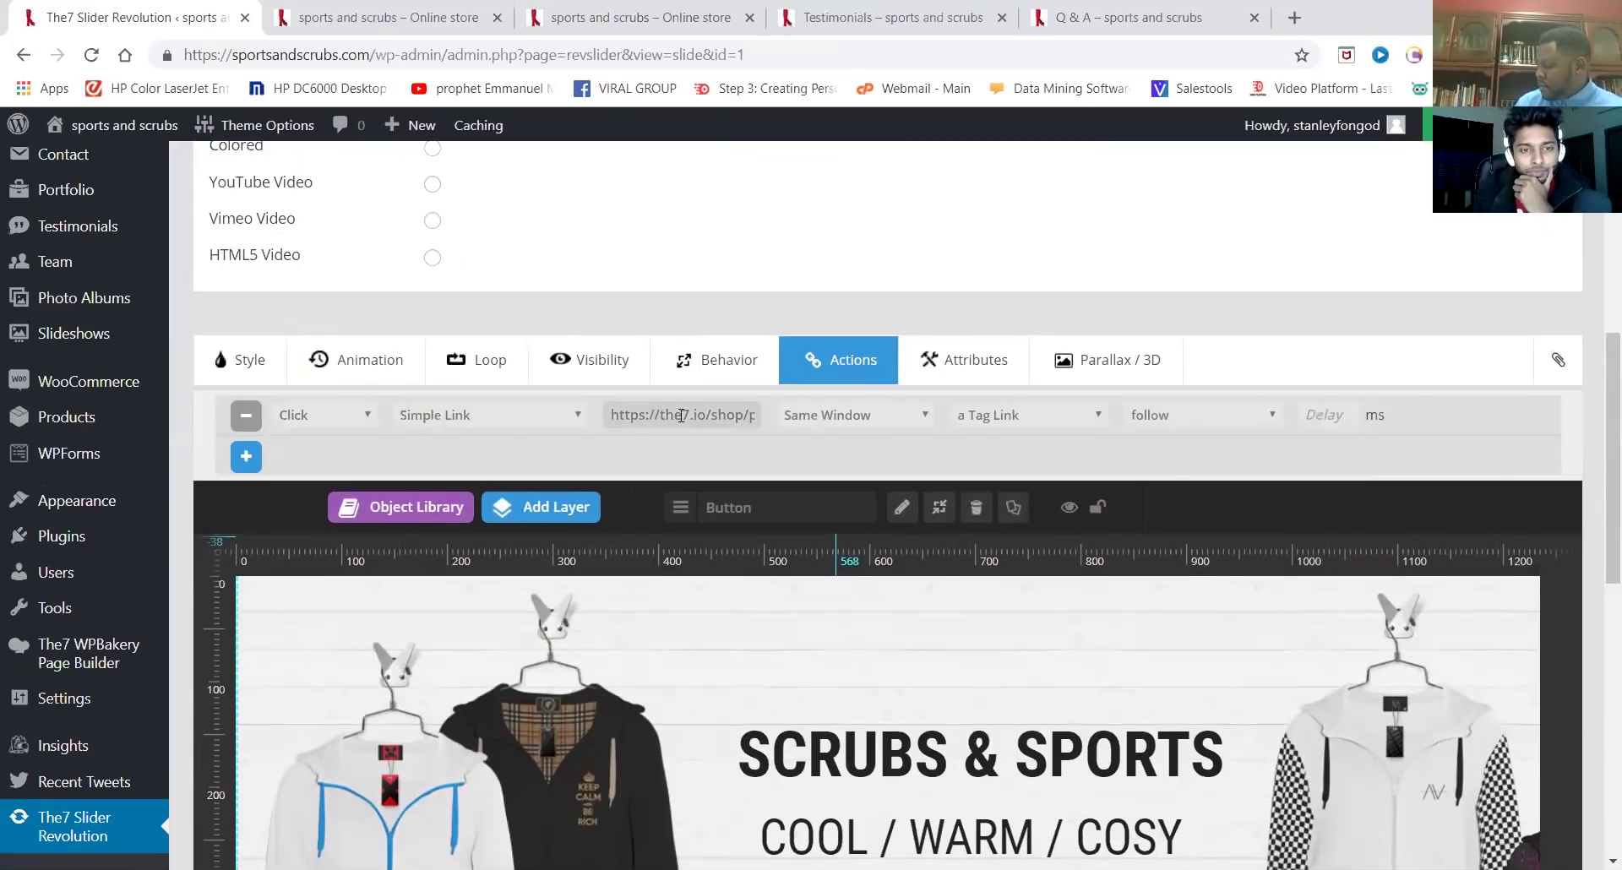
left_click(642, 408)
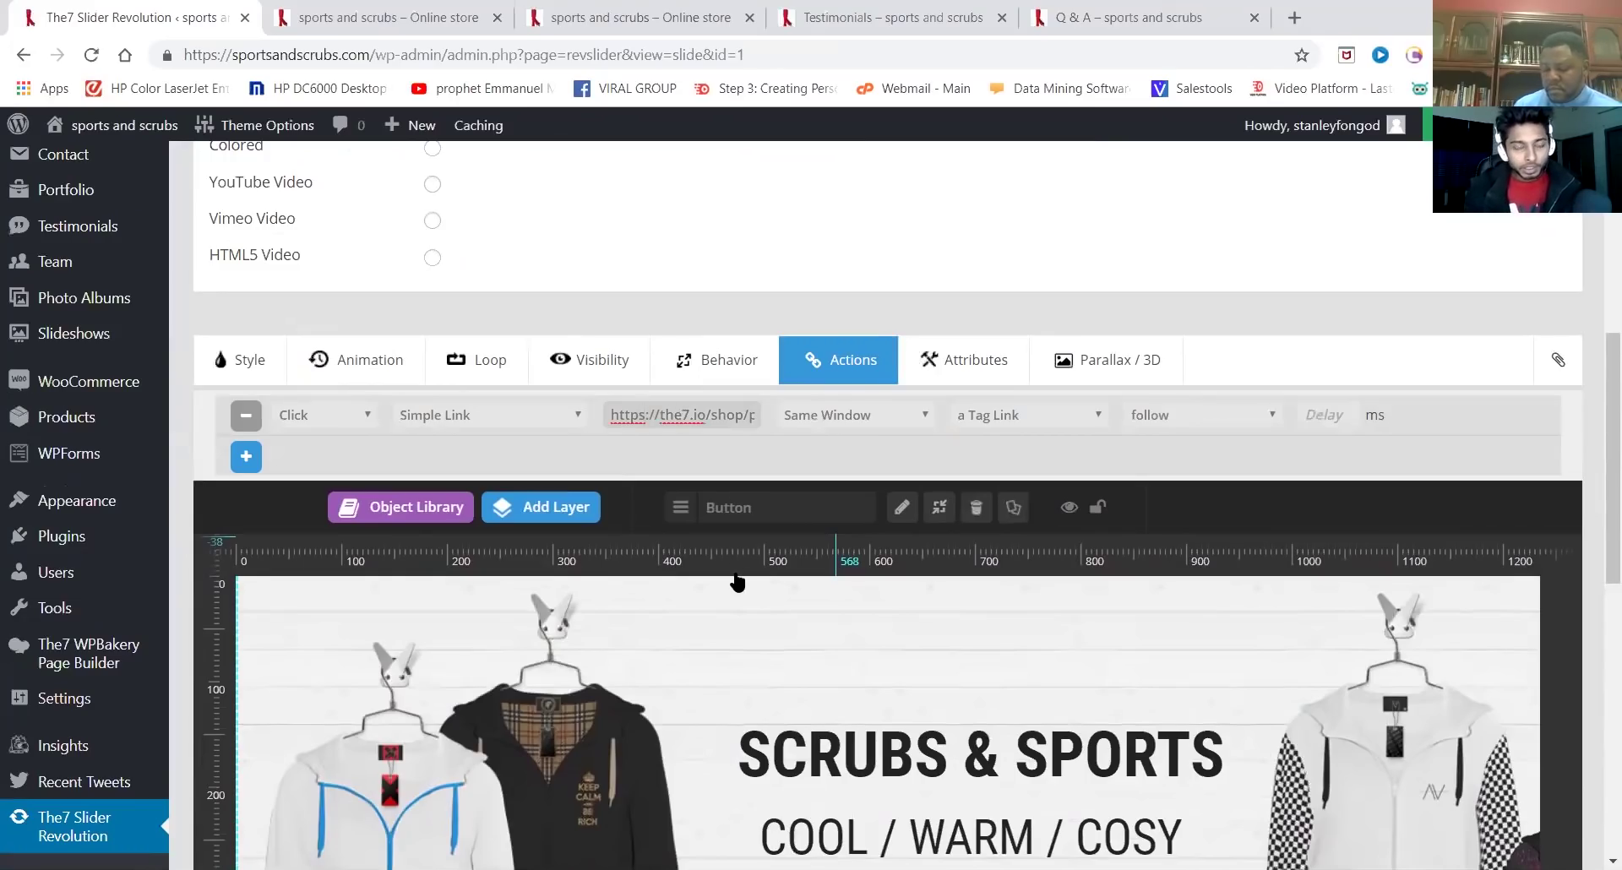
key("ctrl+a")
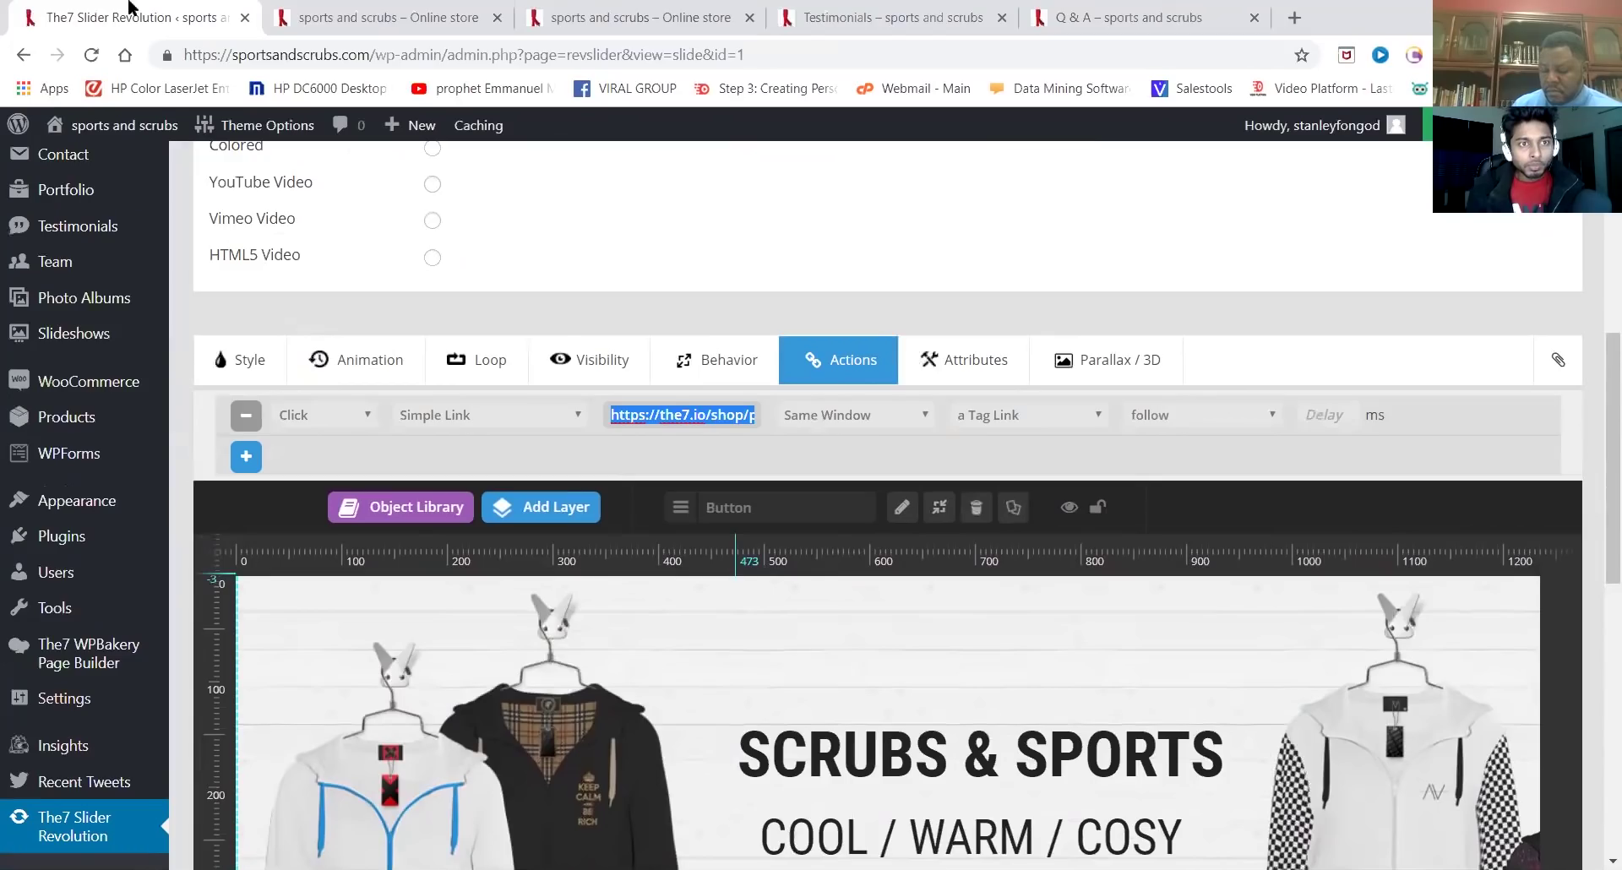
Copy the link address of the ALL PRODUCTS menu item from the store's home page
left_click(670, 22)
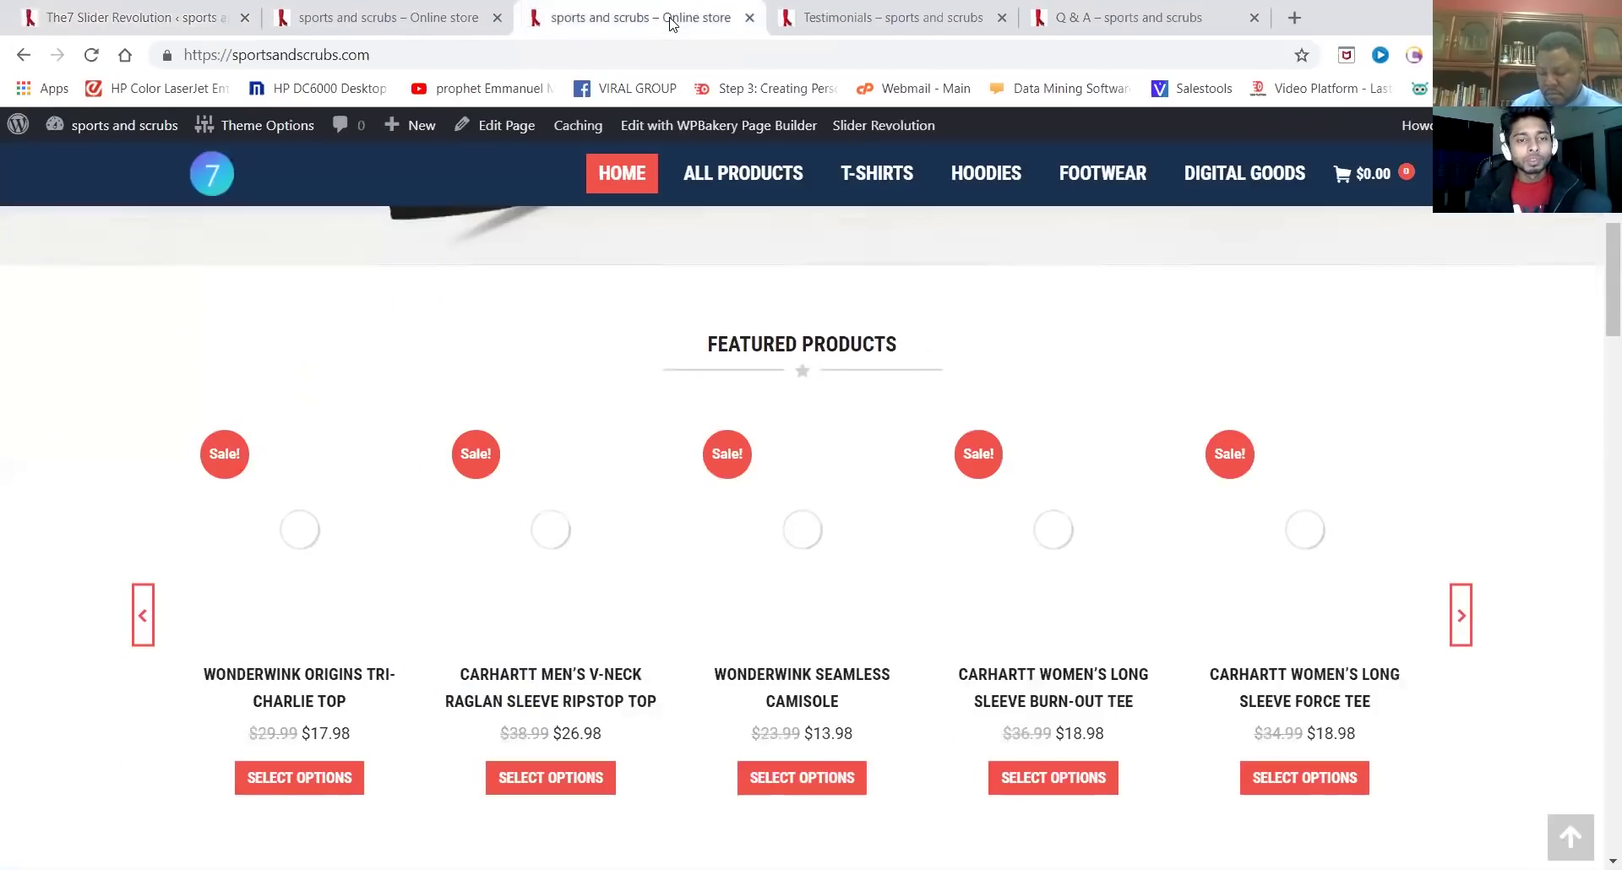
scroll(722, 180, "up", 5)
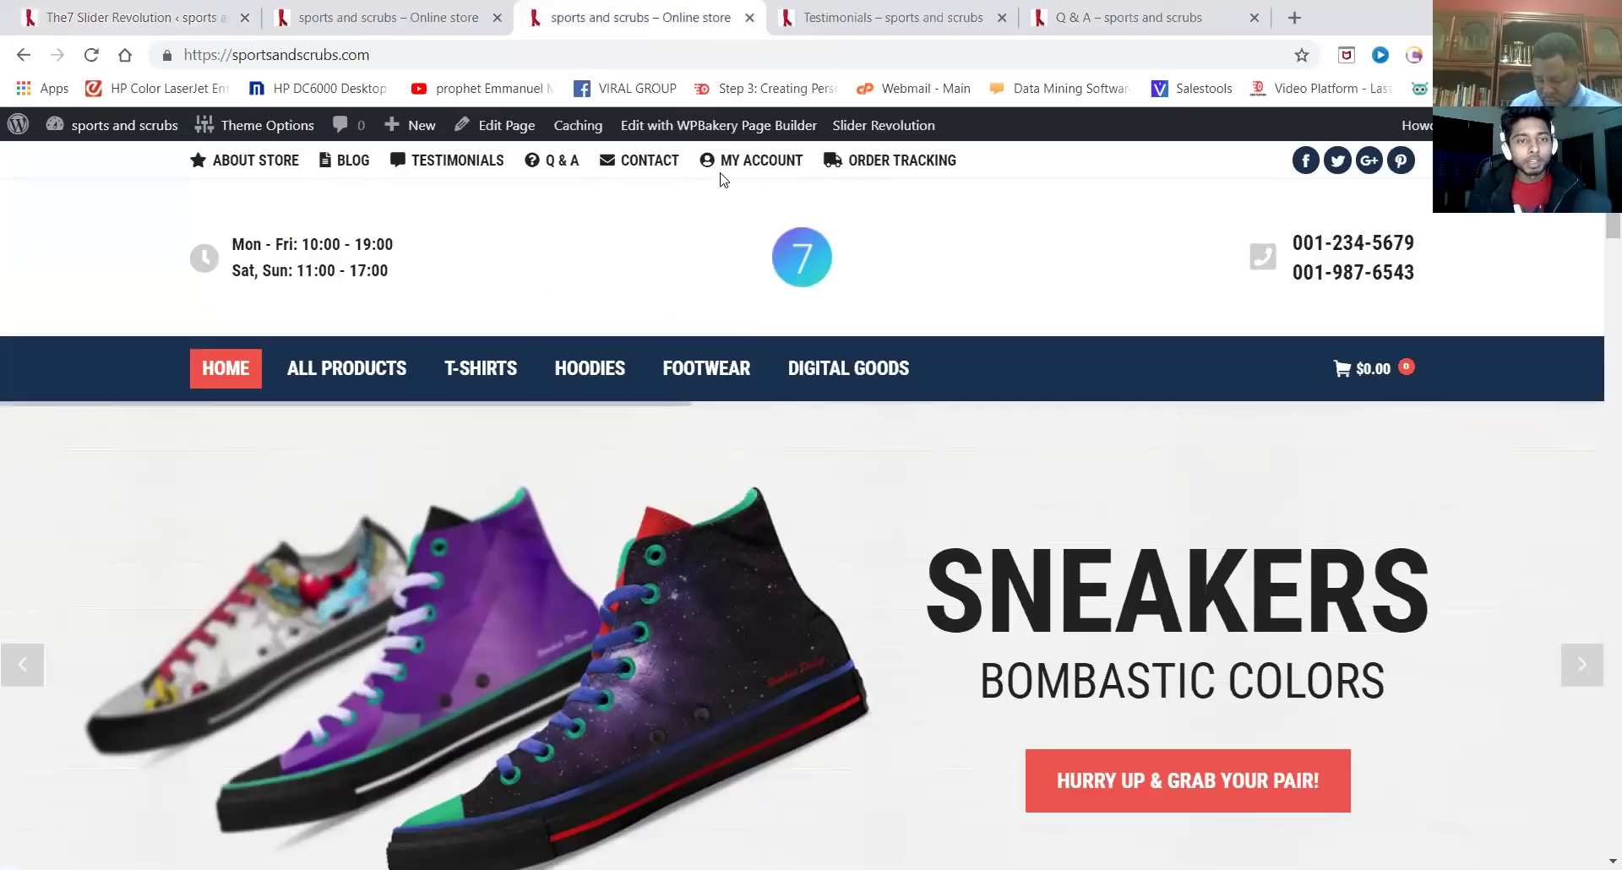
right_click(353, 372)
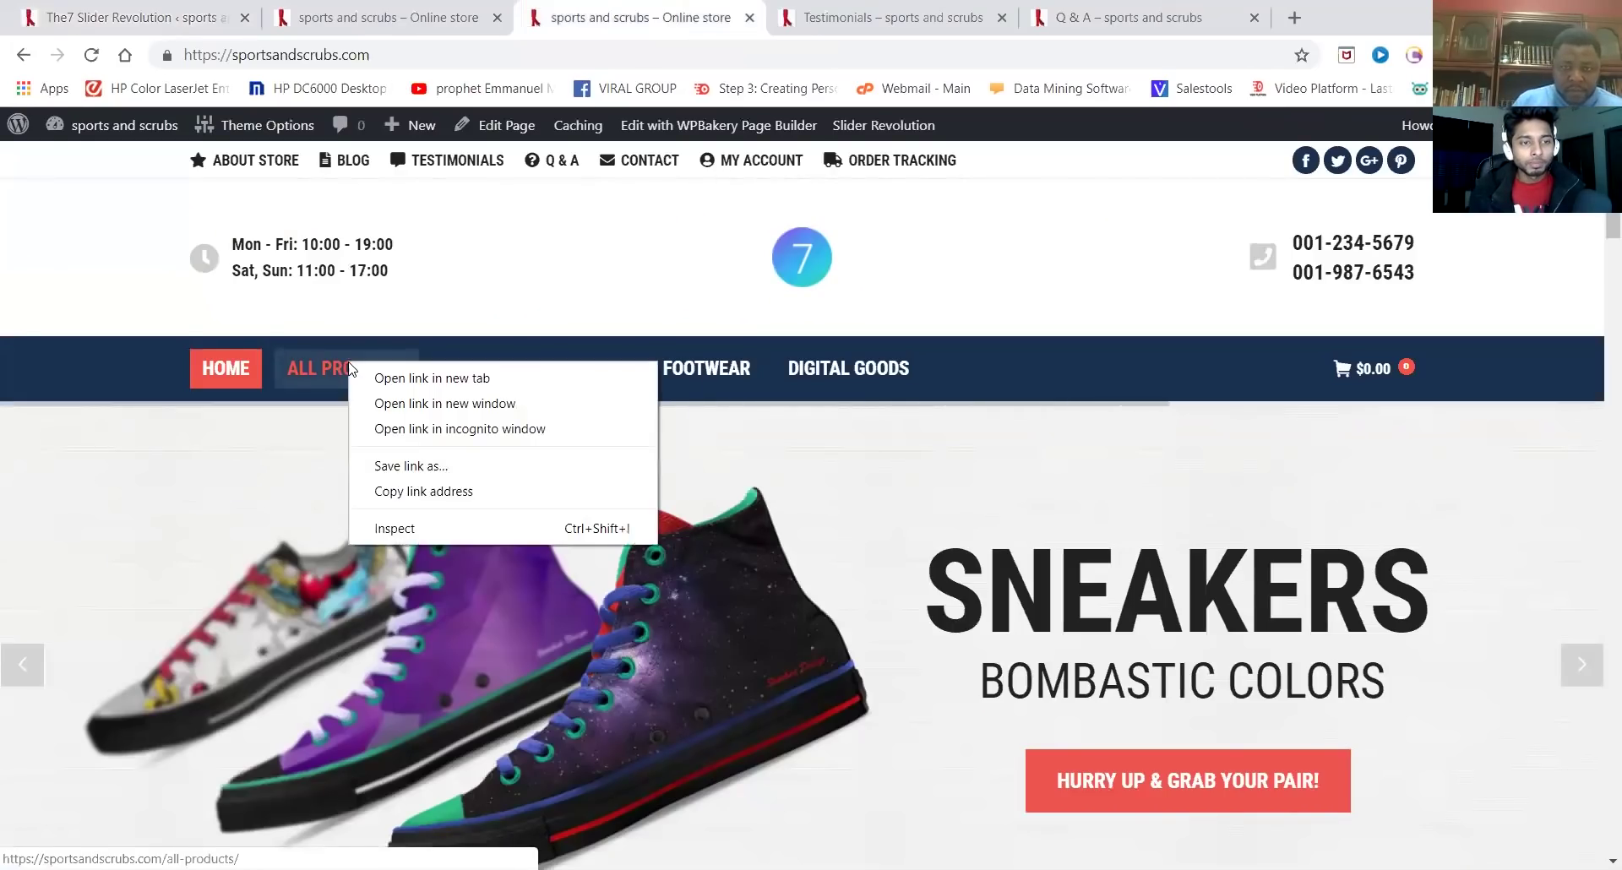
left_click(423, 492)
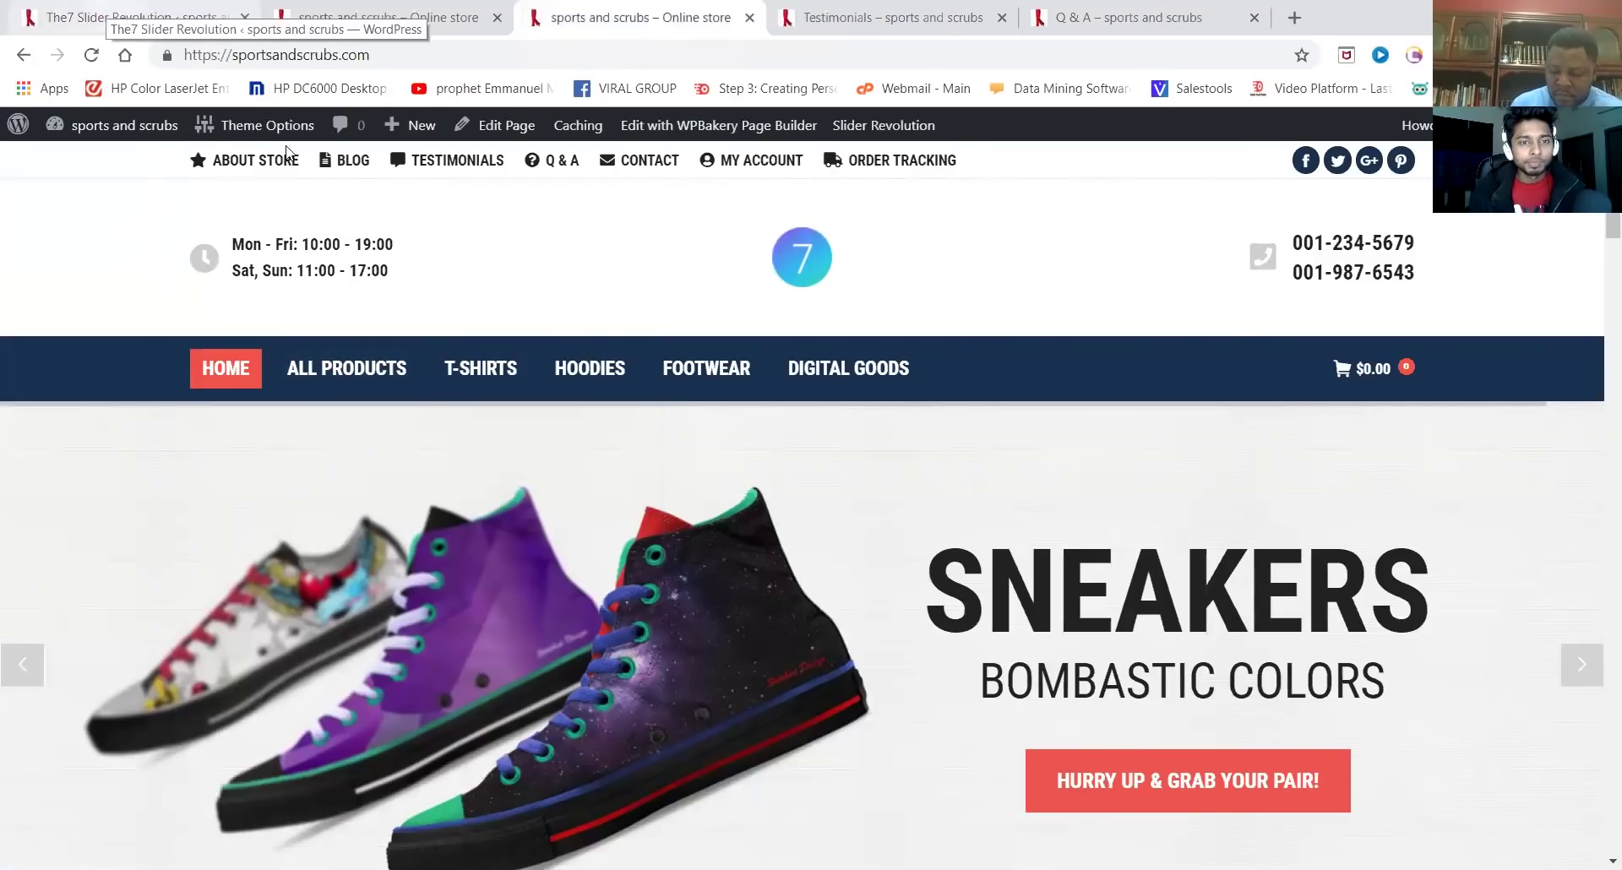
key("ctrl+1")
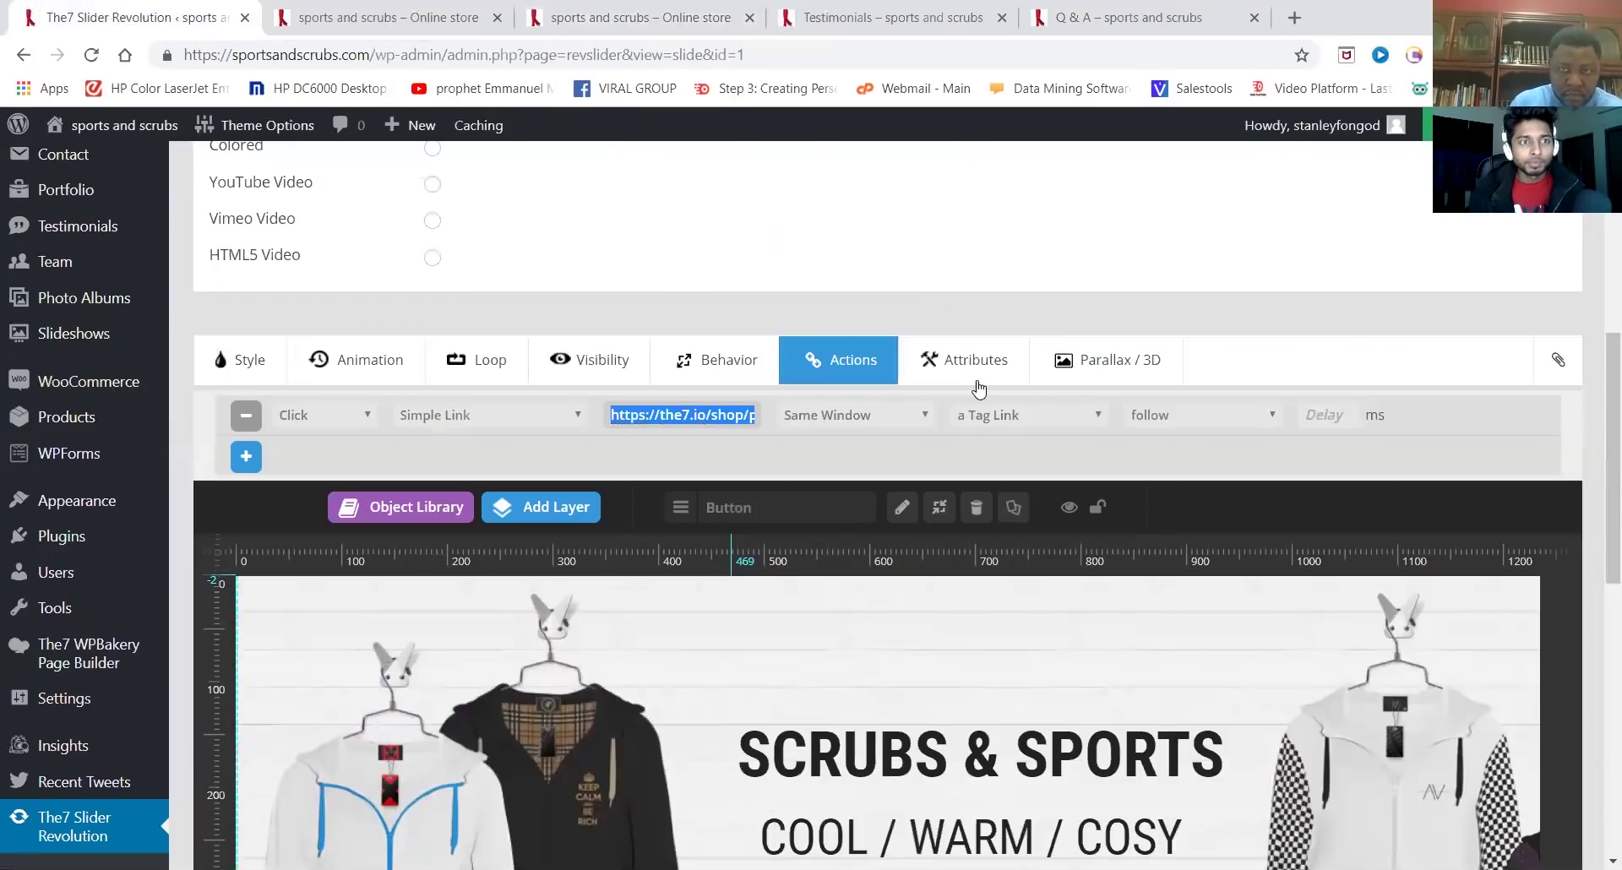
left_click(688, 412)
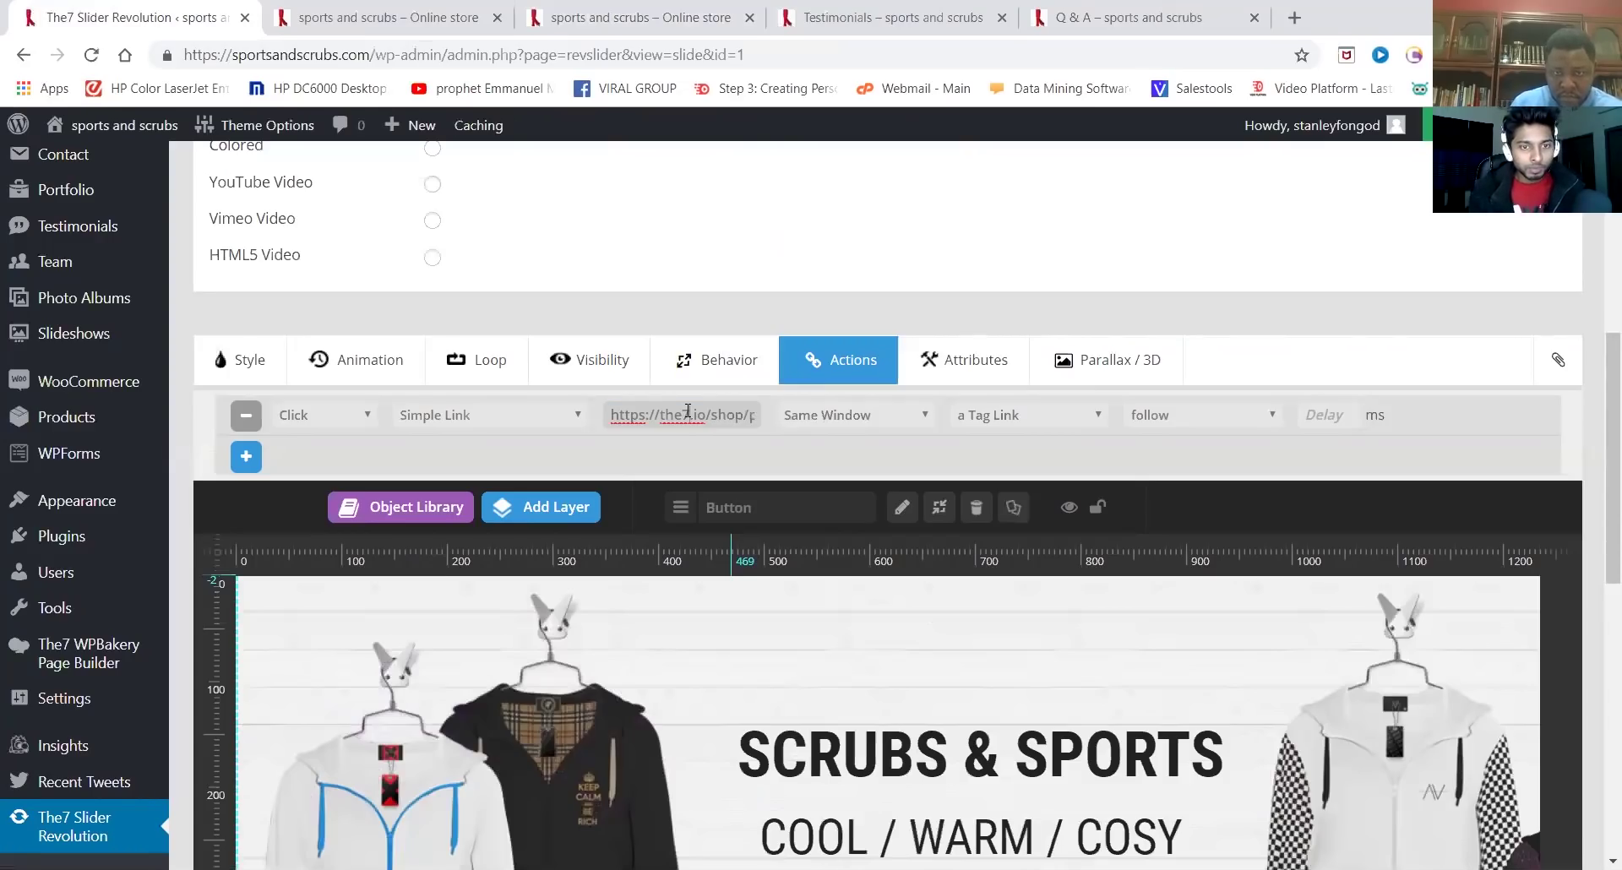
key("ctrl+a")
key("ctrl+v")
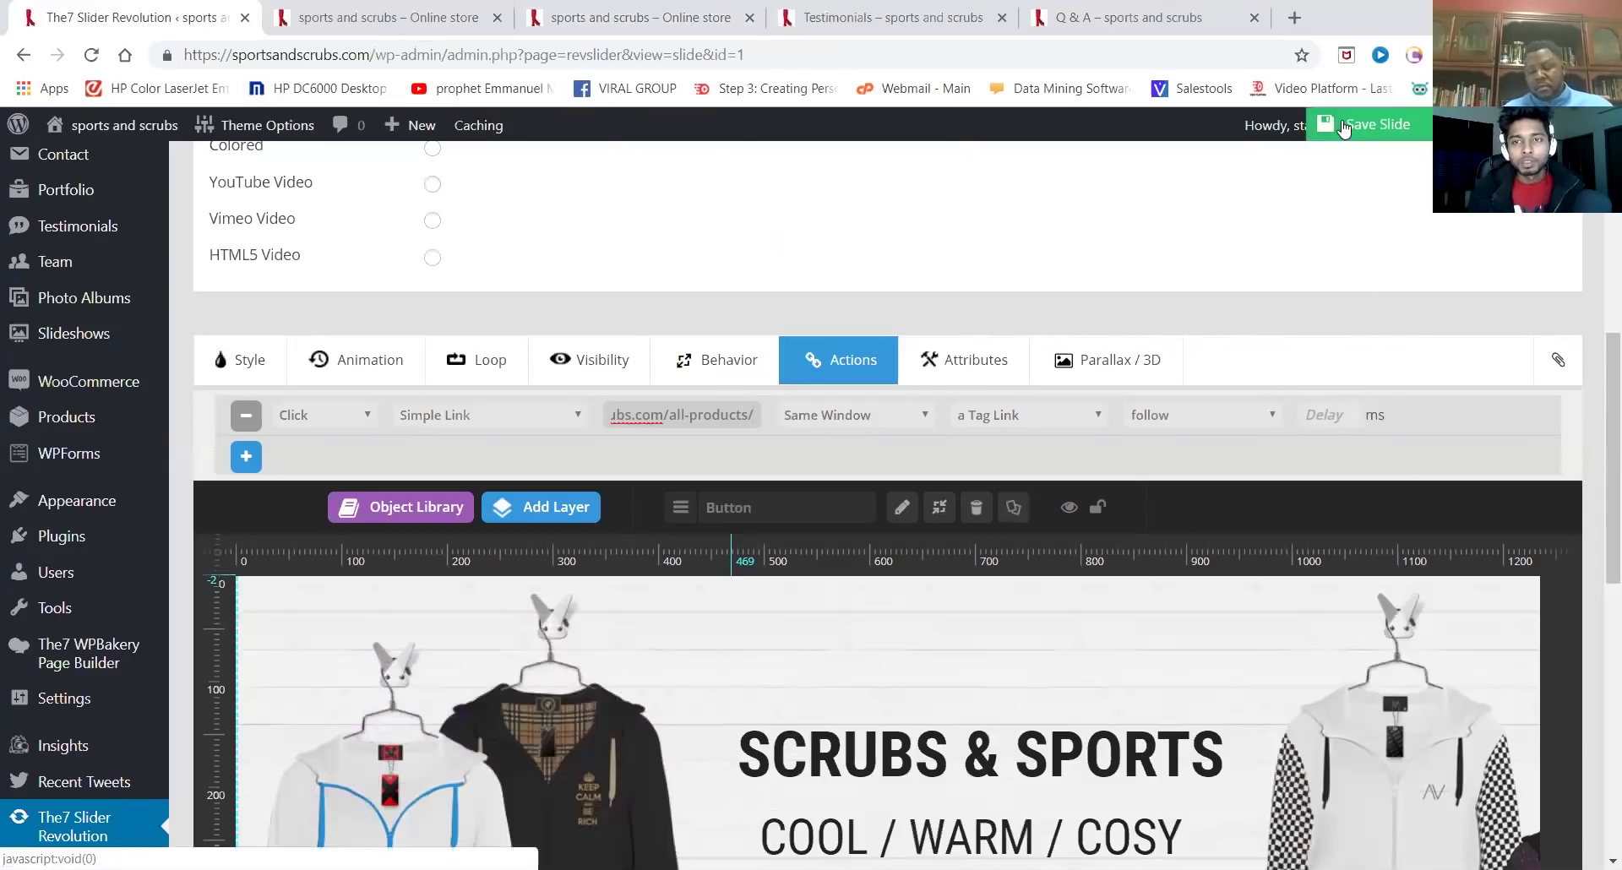
left_click(1368, 122)
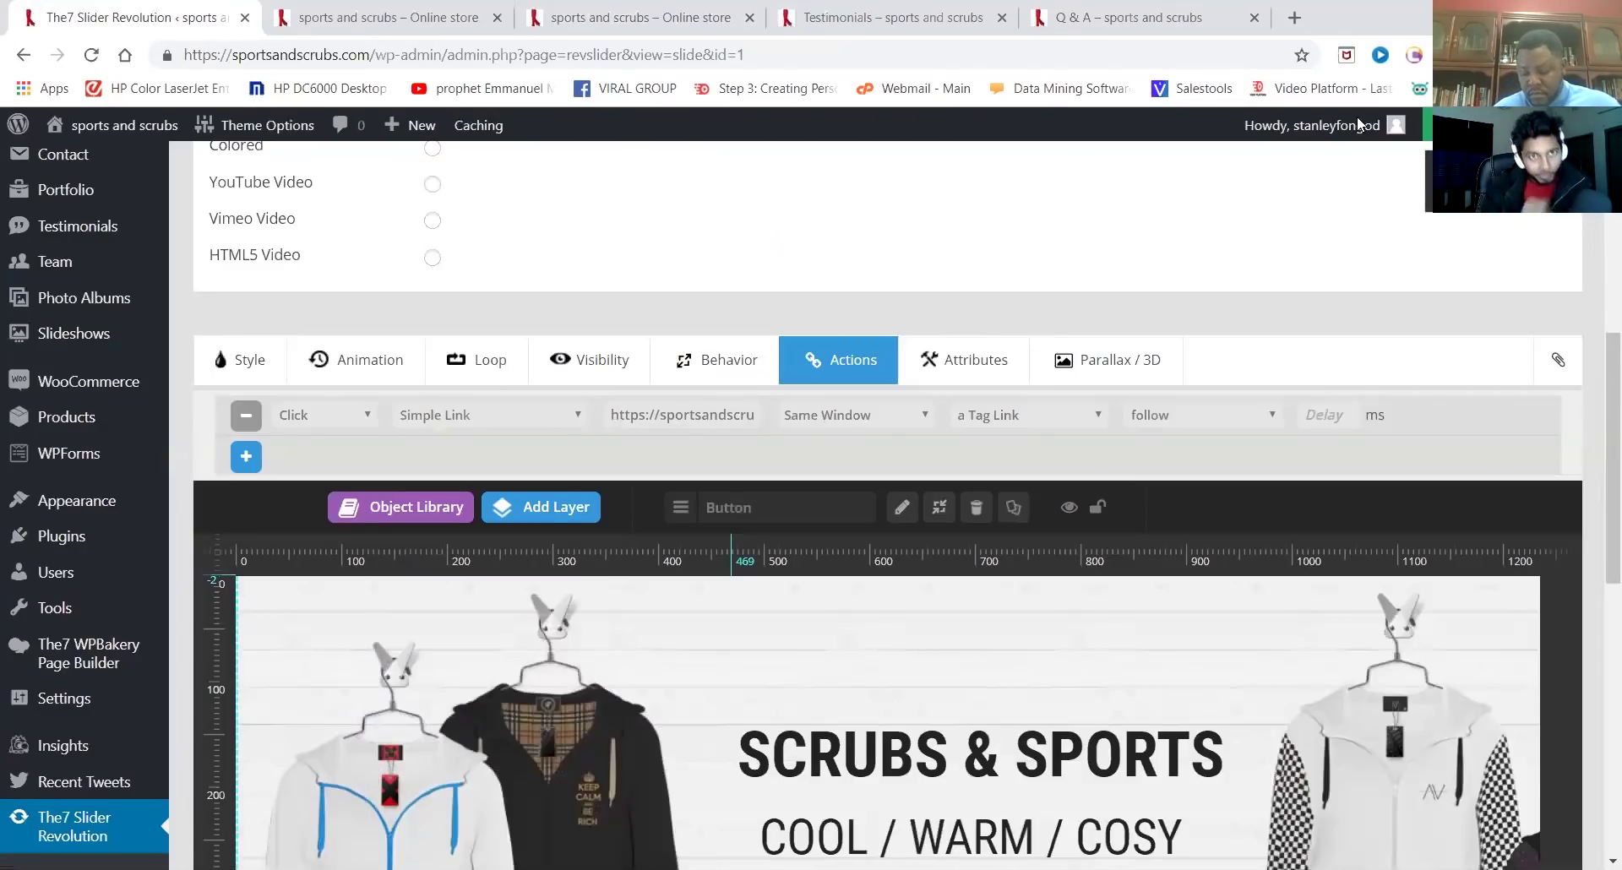
Reload the store's home page and follow the "CHECK OUT NEW COLLECTION!" button to test its link
left_click(595, 19)
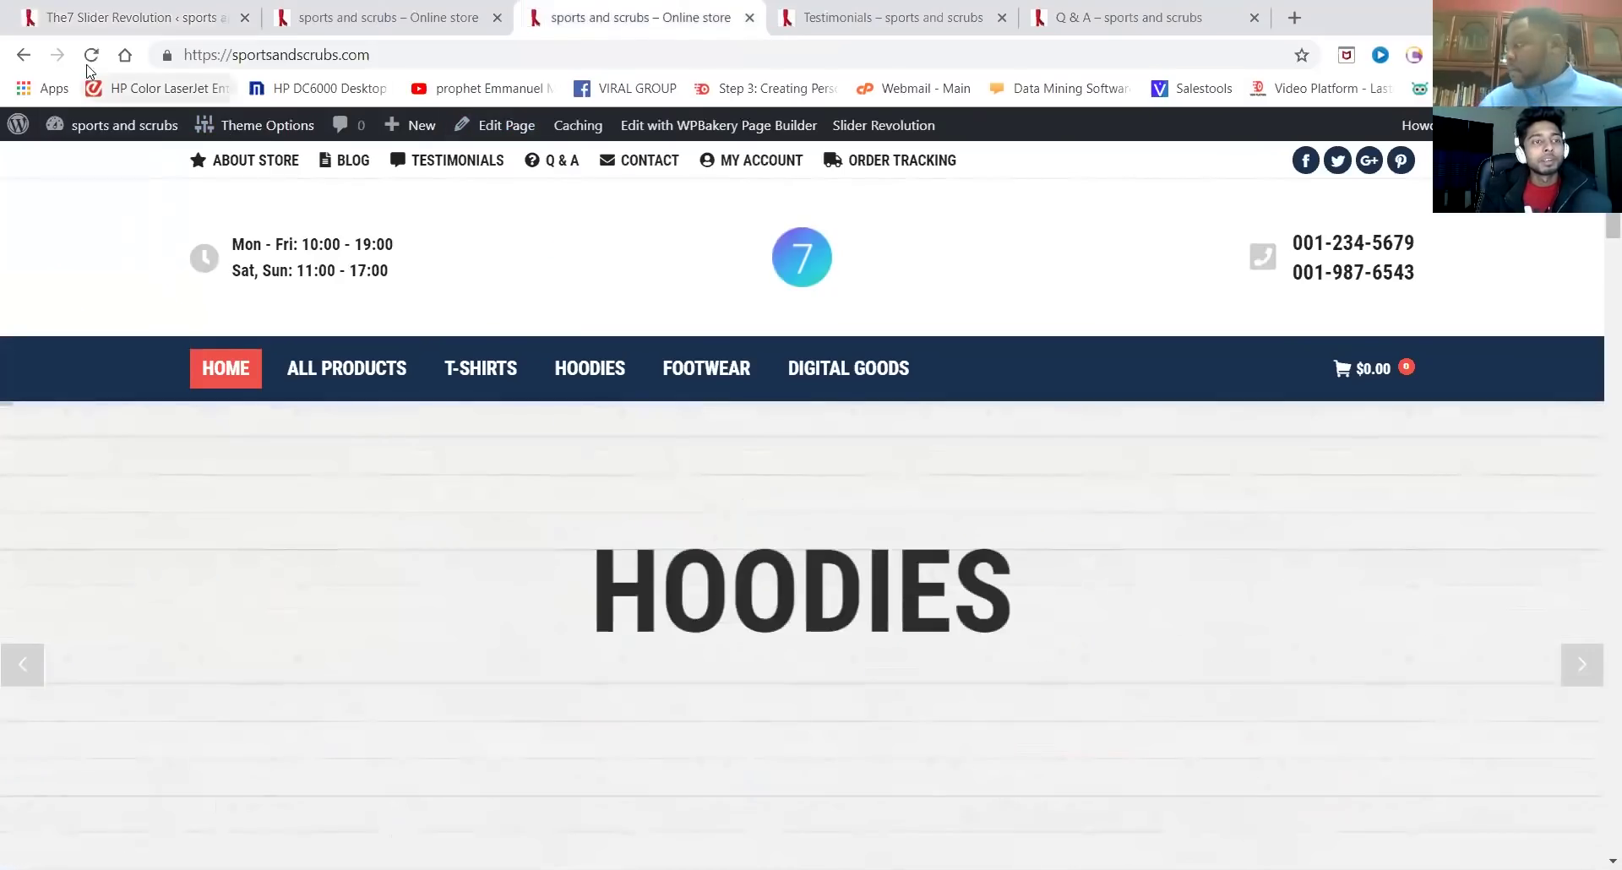
left_click(91, 56)
mouse_move(163, 145)
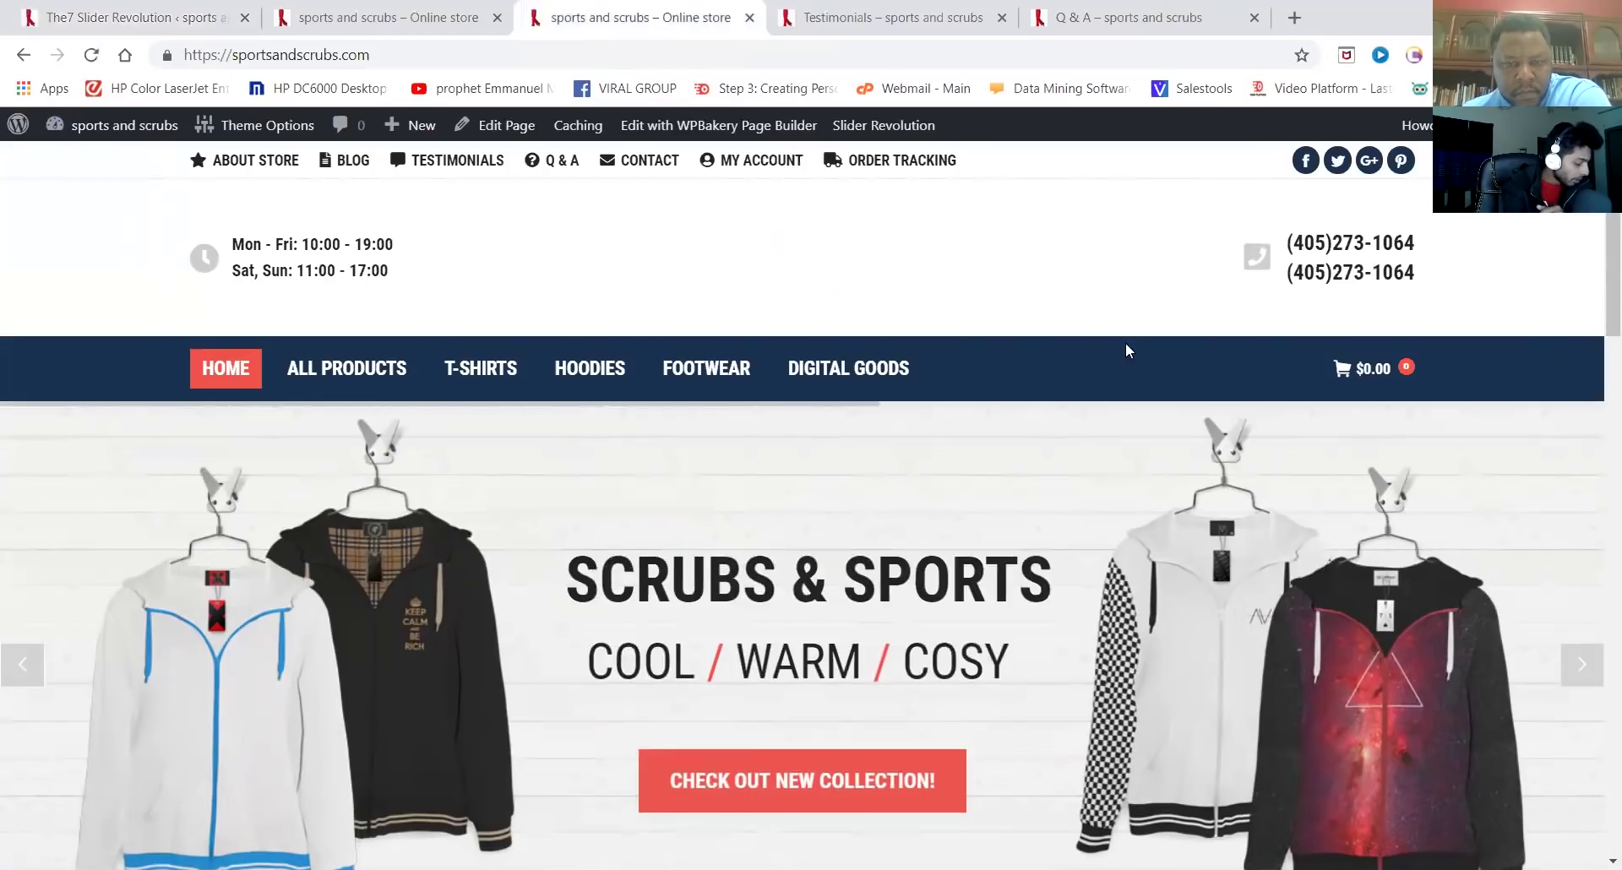
left_click(750, 782)
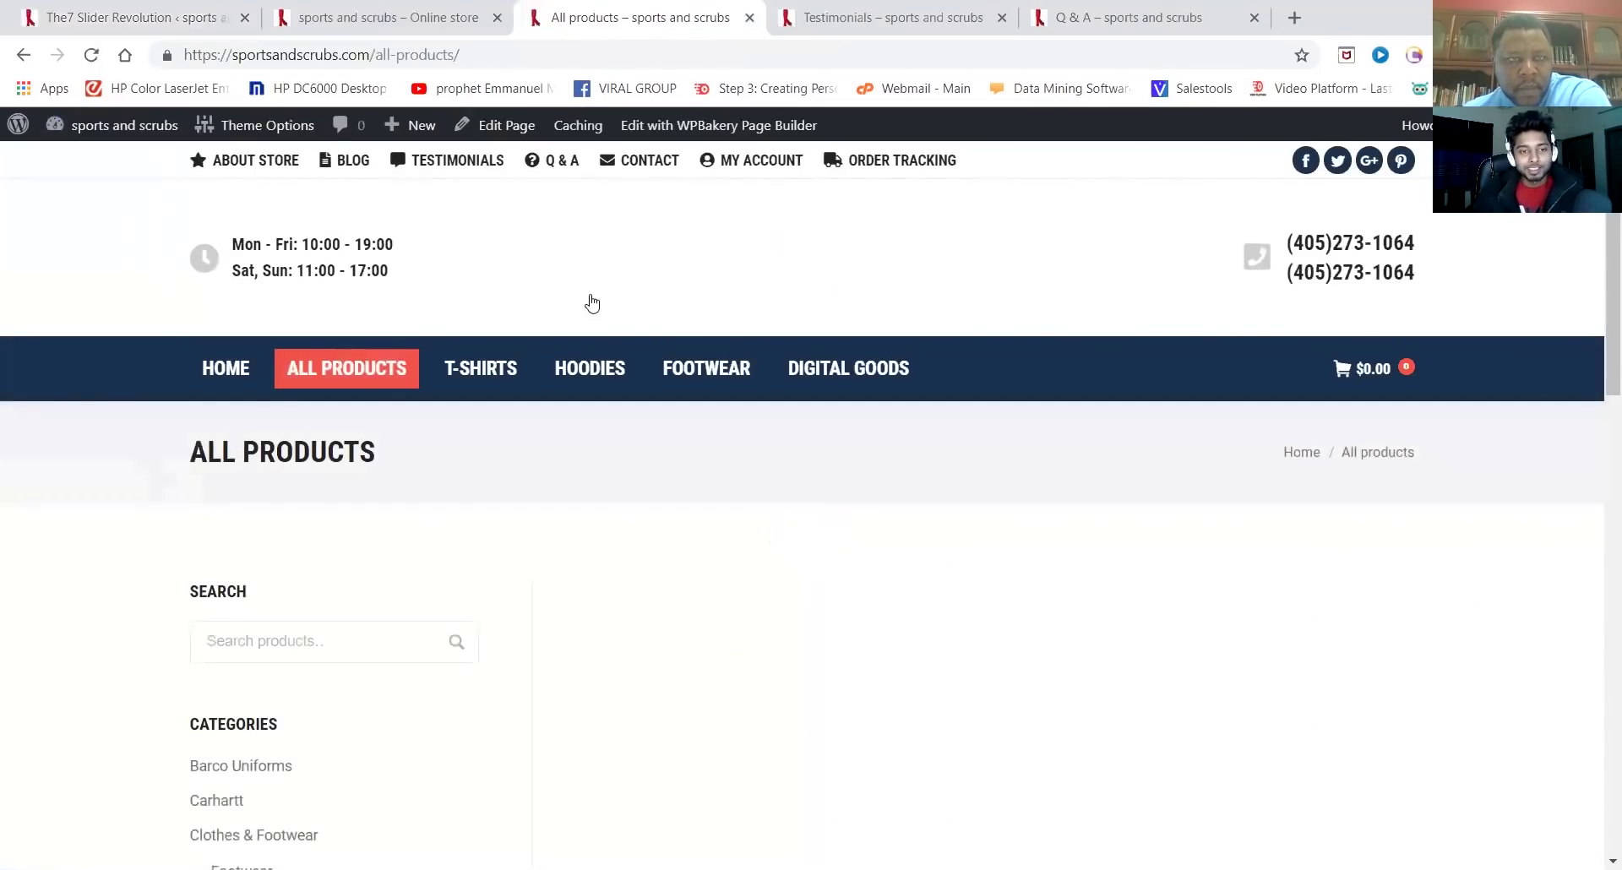
View the T-SHIRTS and SNEAKERS slides in the store preview and open Slide 2 in the slide editor
left_click(341, 19)
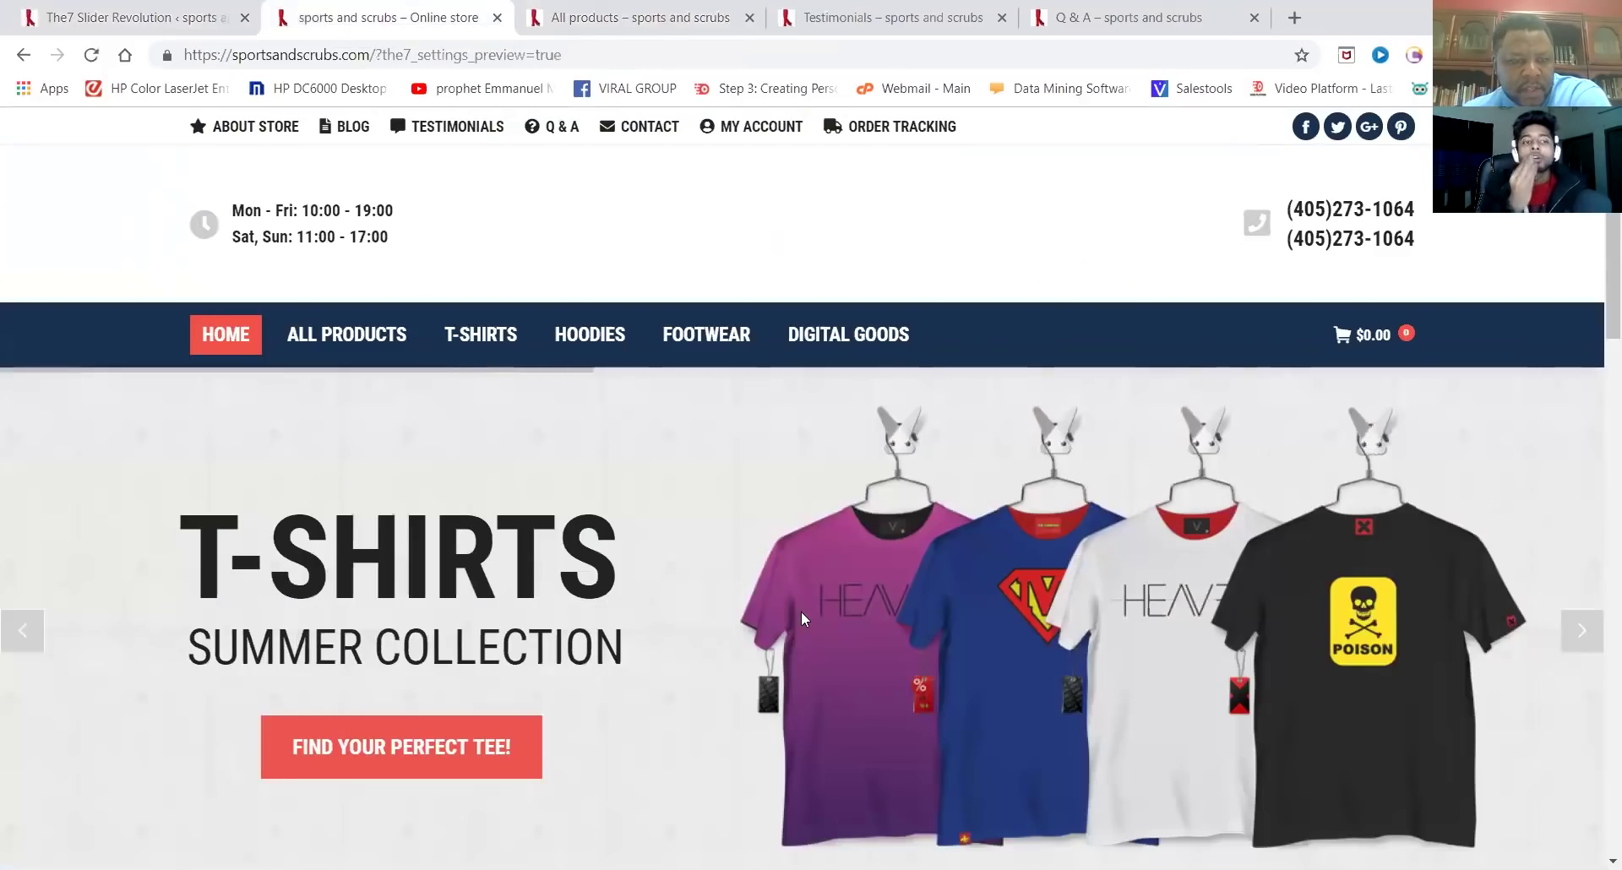
left_click(1595, 644)
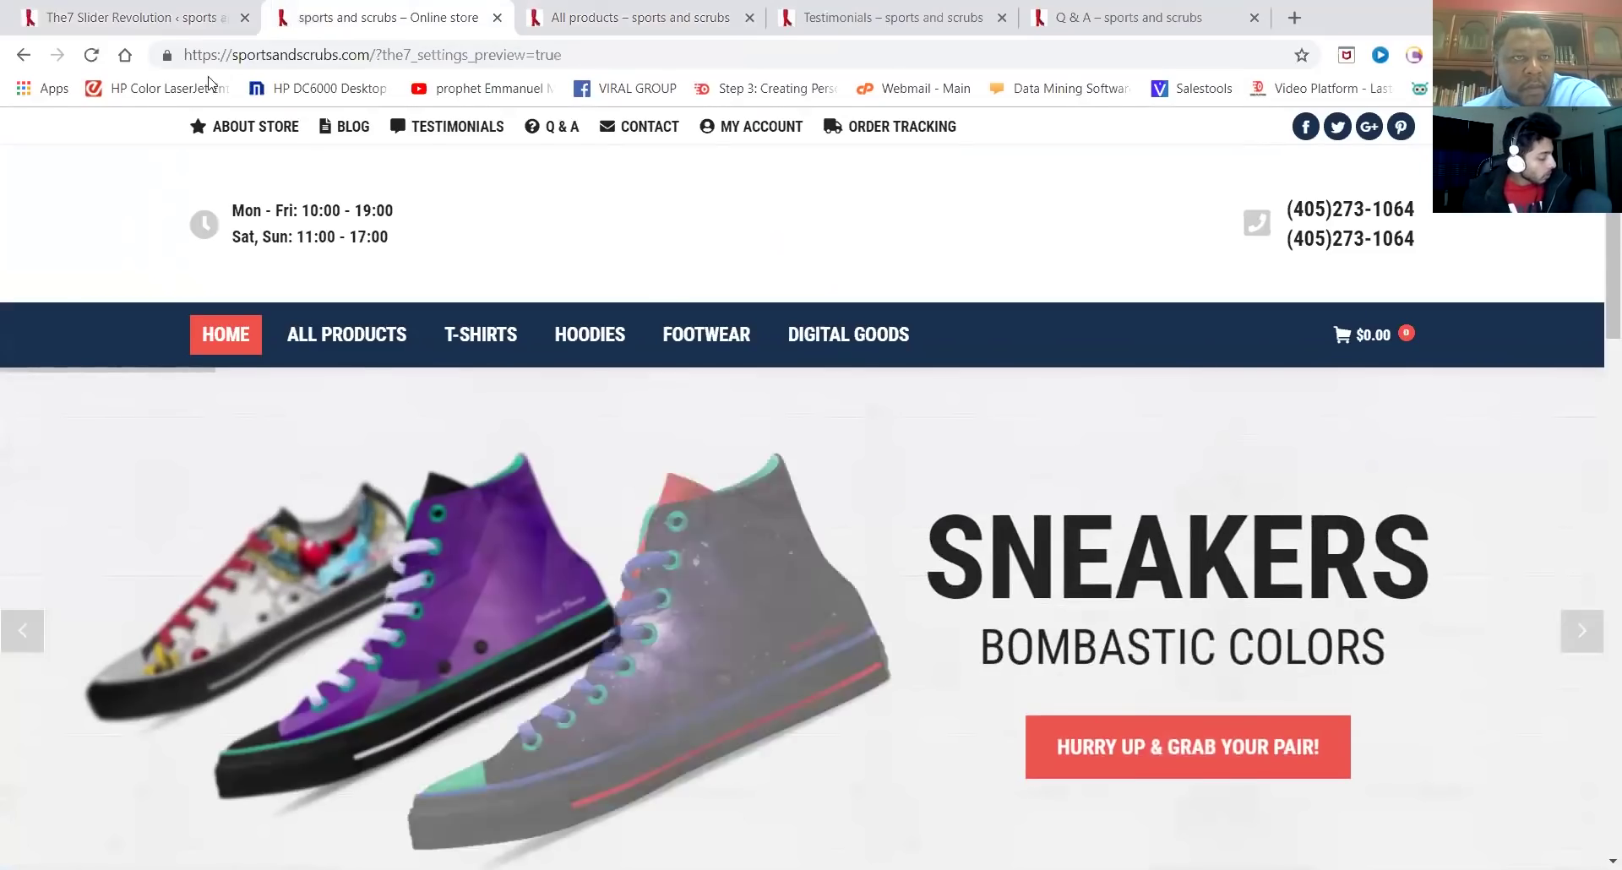
key("ctrl+shift+Tab")
scroll(1152, 524, "down", 4)
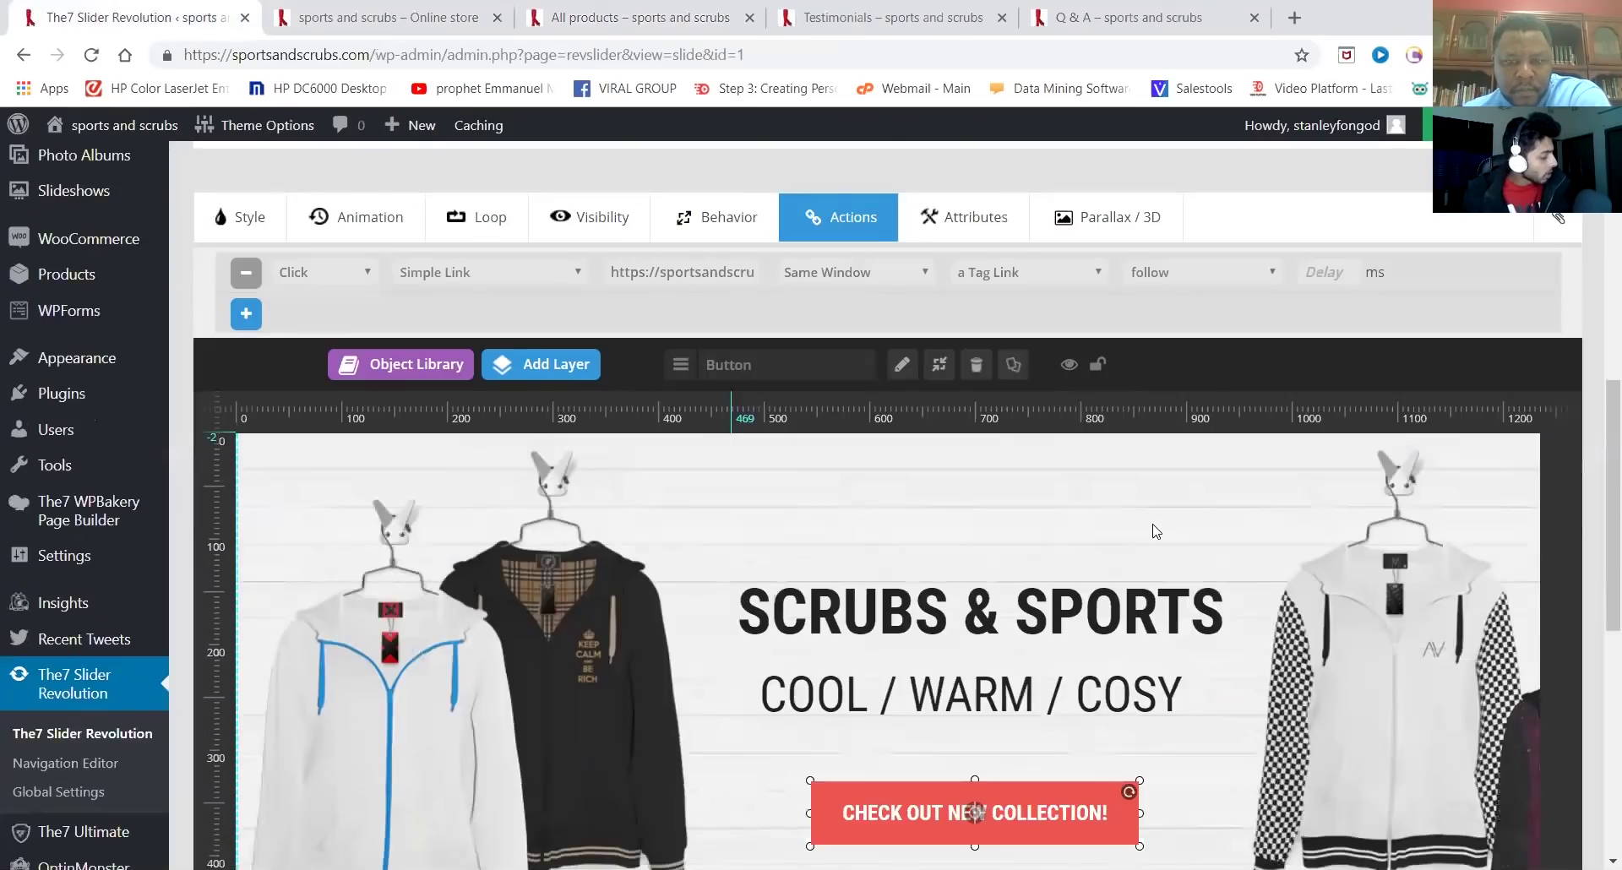
scroll(1152, 524, "up", 10)
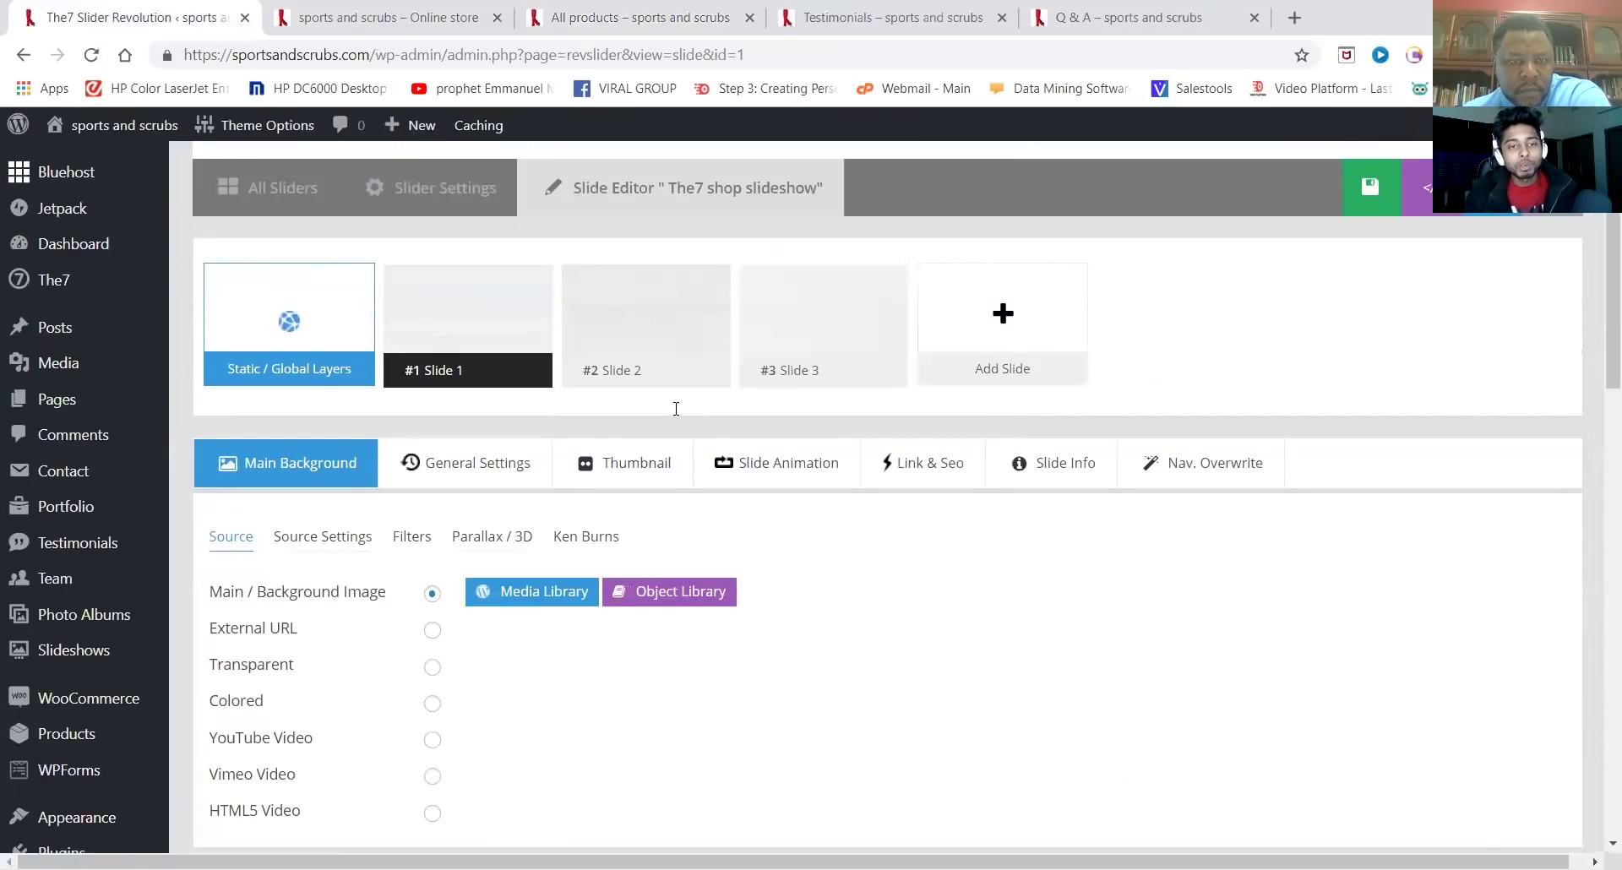
mouse_move(451, 316)
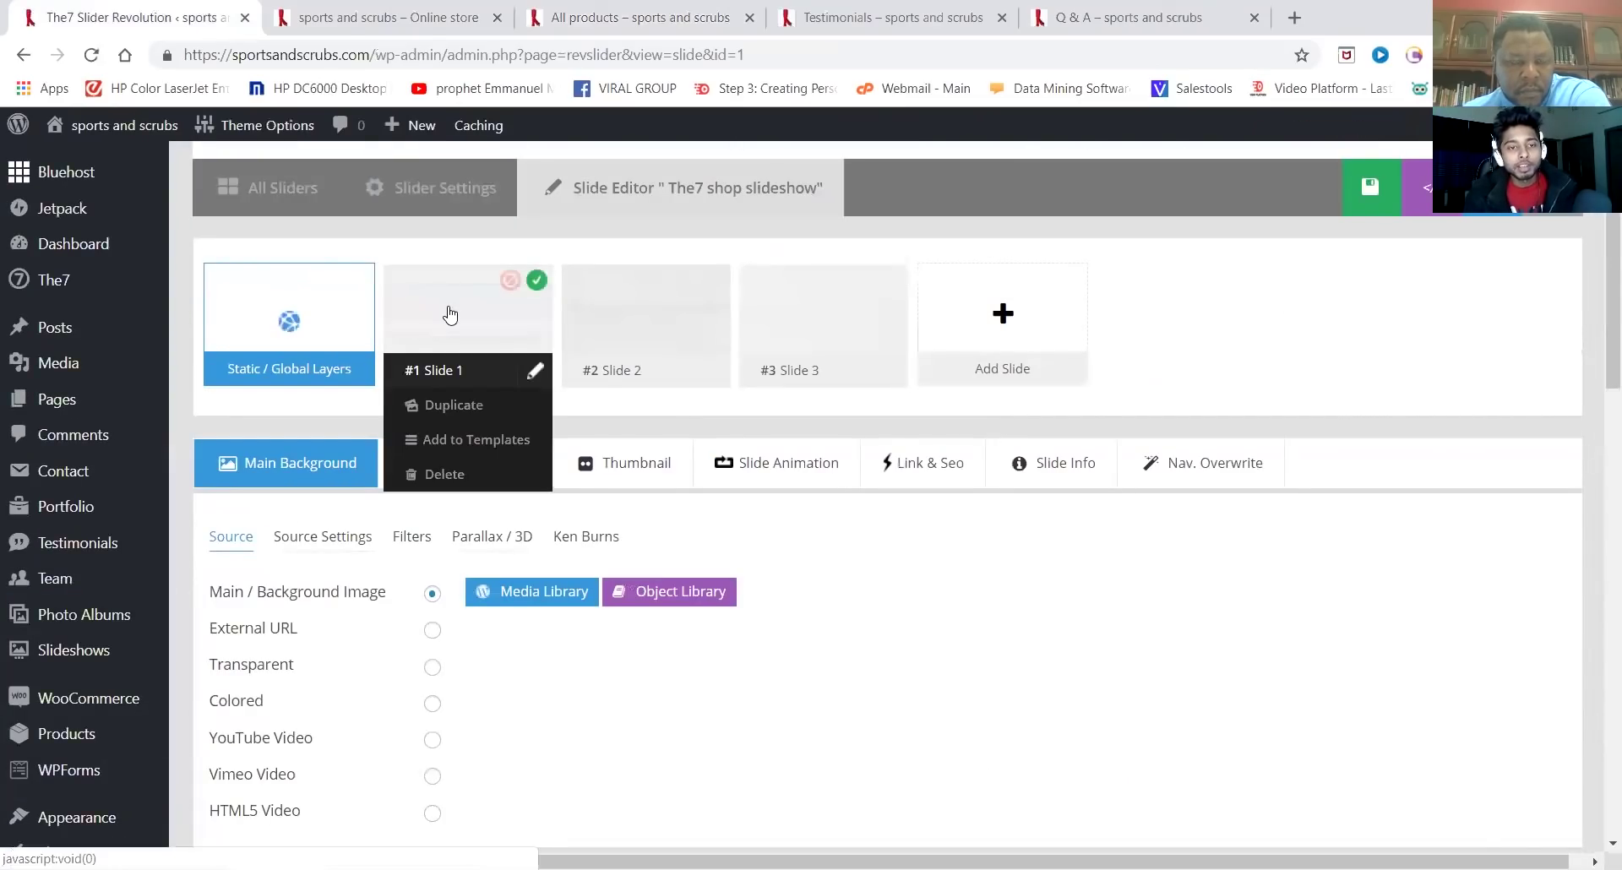
left_click(689, 330)
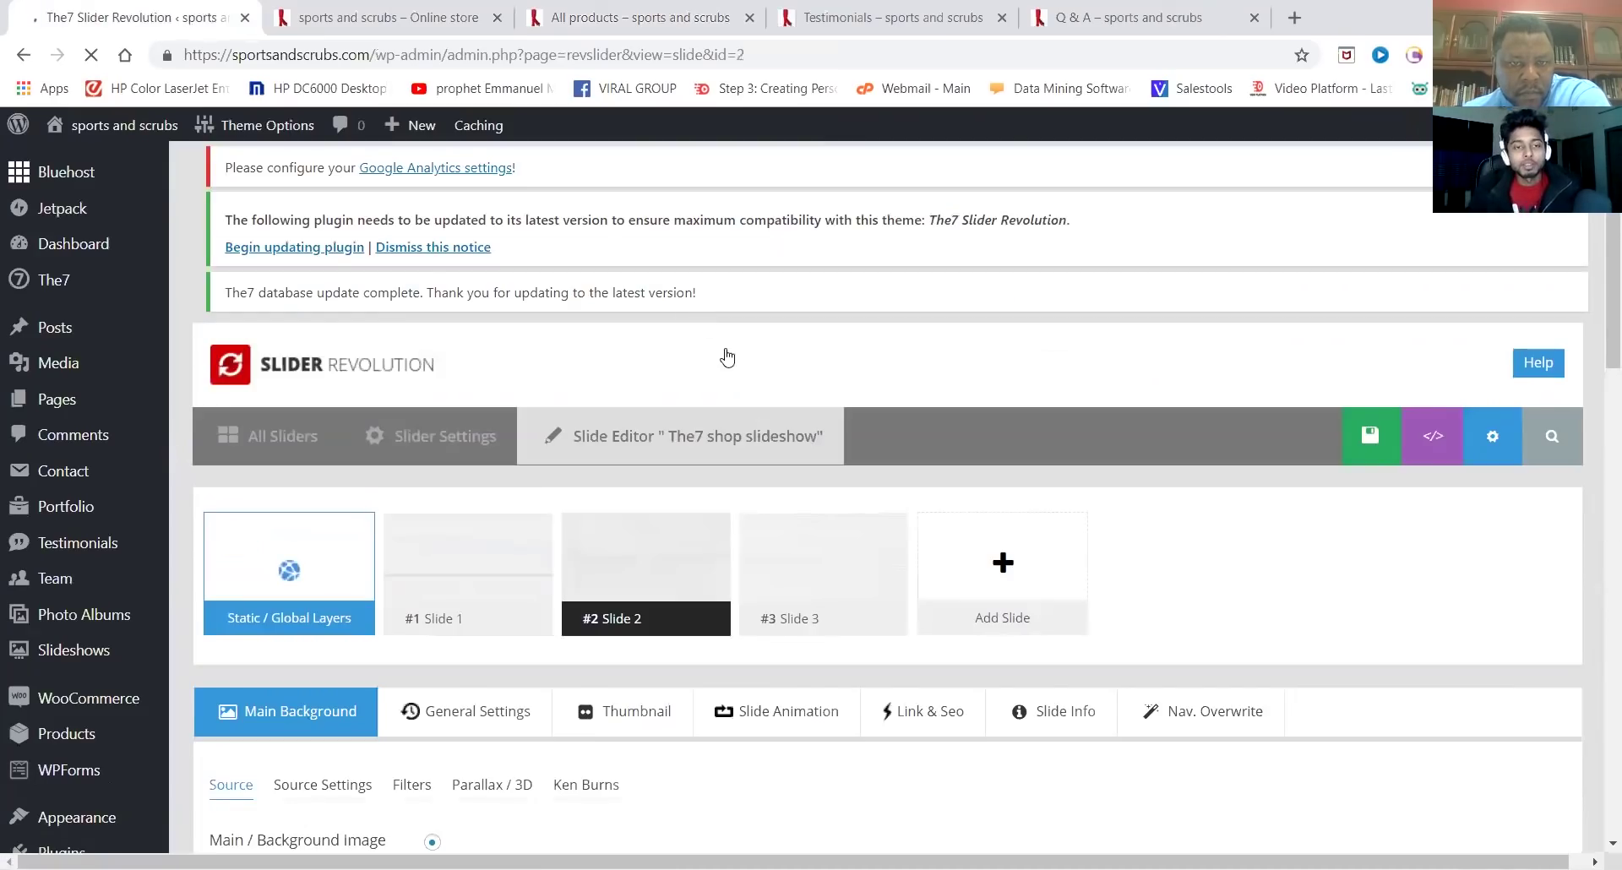
Change Slide 2's "T-SHIRTS" headline text to "SCRUBS" and select the "FIND YOUR PERFECT TEE!" button layer
scroll(977, 429, "down", 10)
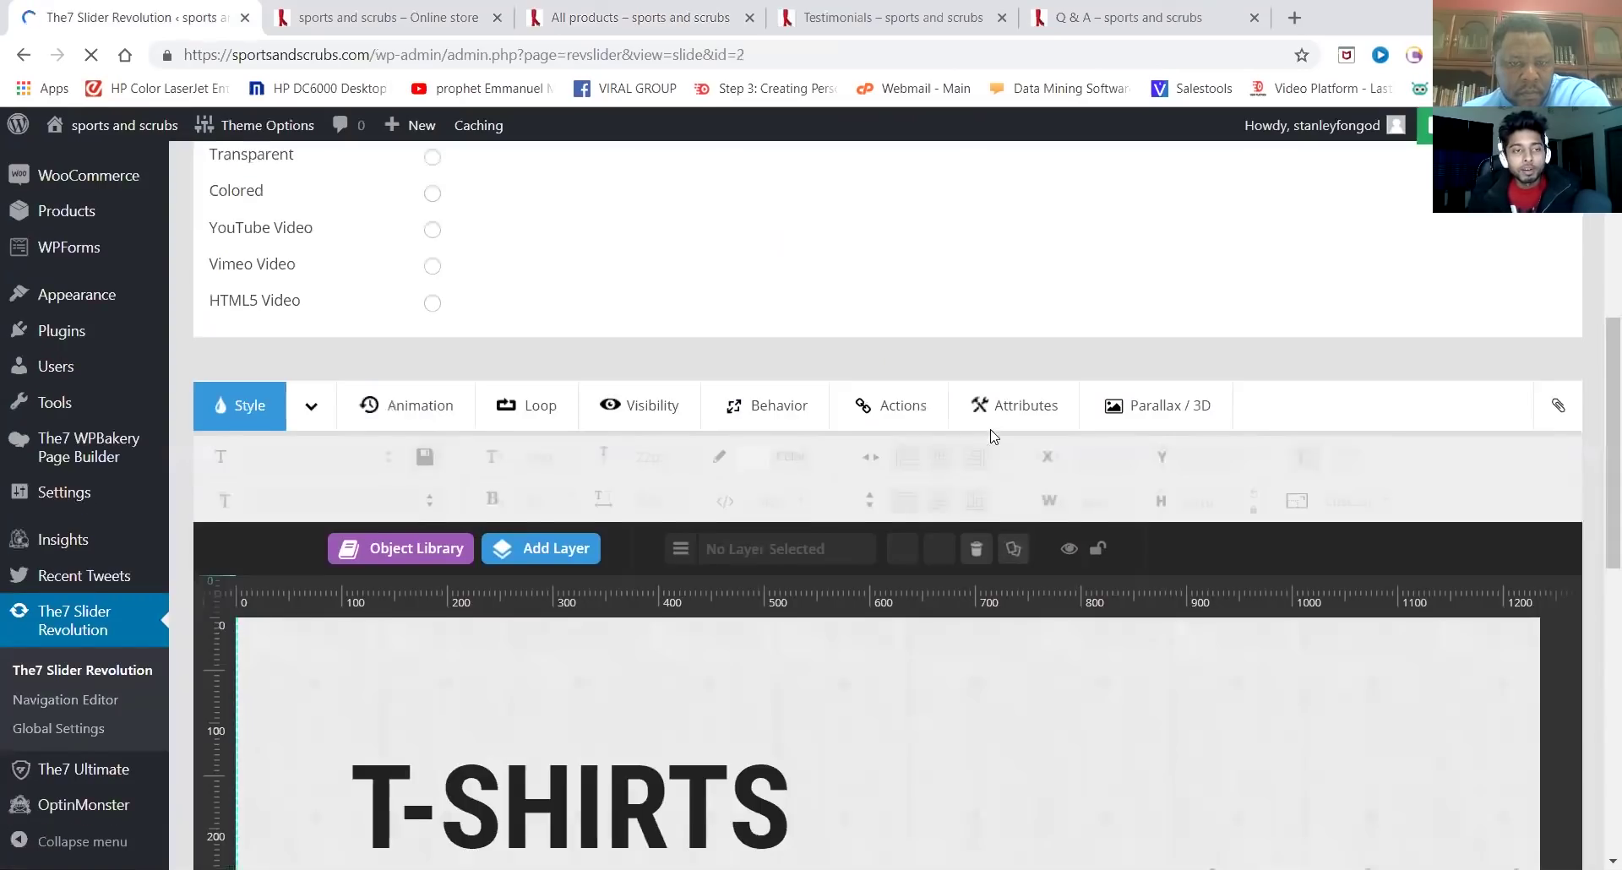
scroll(993, 430, "down", 2)
scroll(993, 430, "up", 4)
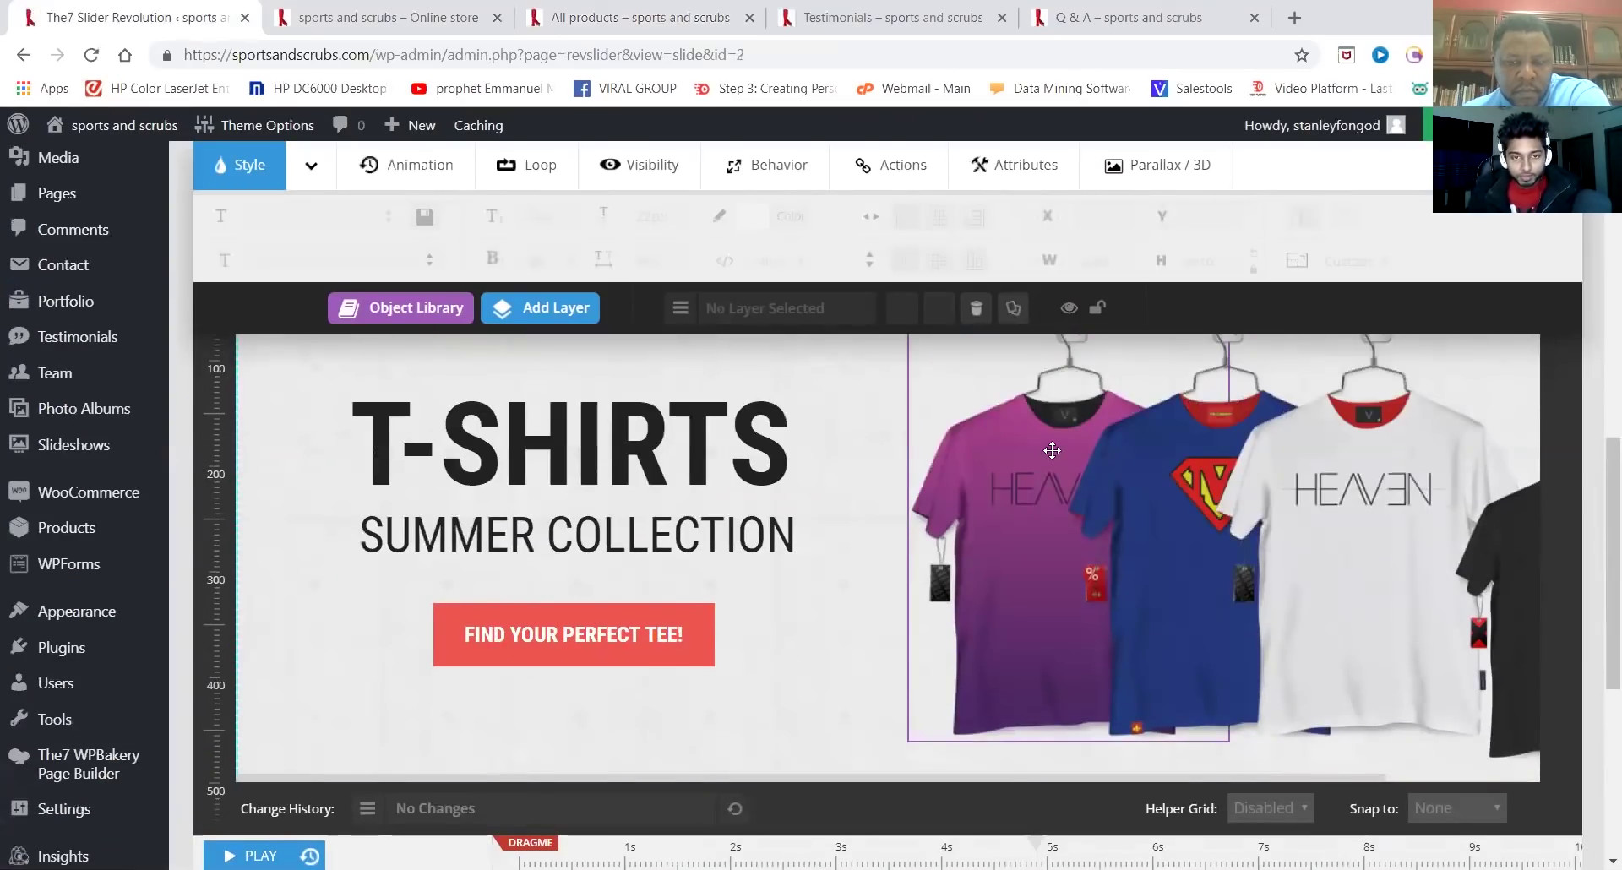
scroll(1059, 454, "up", 1)
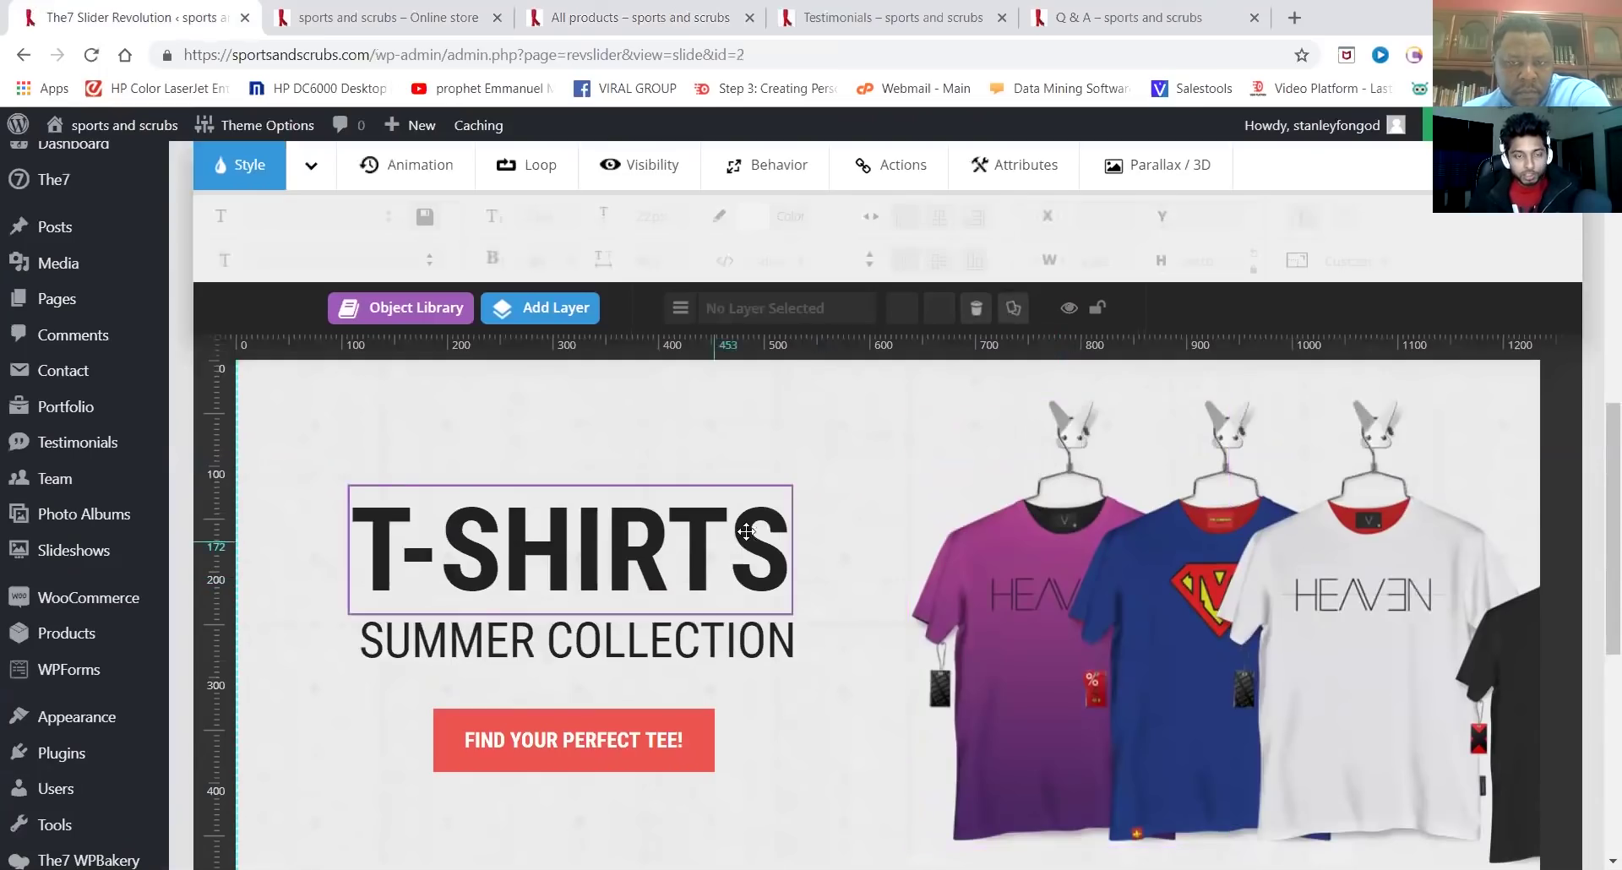
left_click(708, 558)
double_click(708, 559)
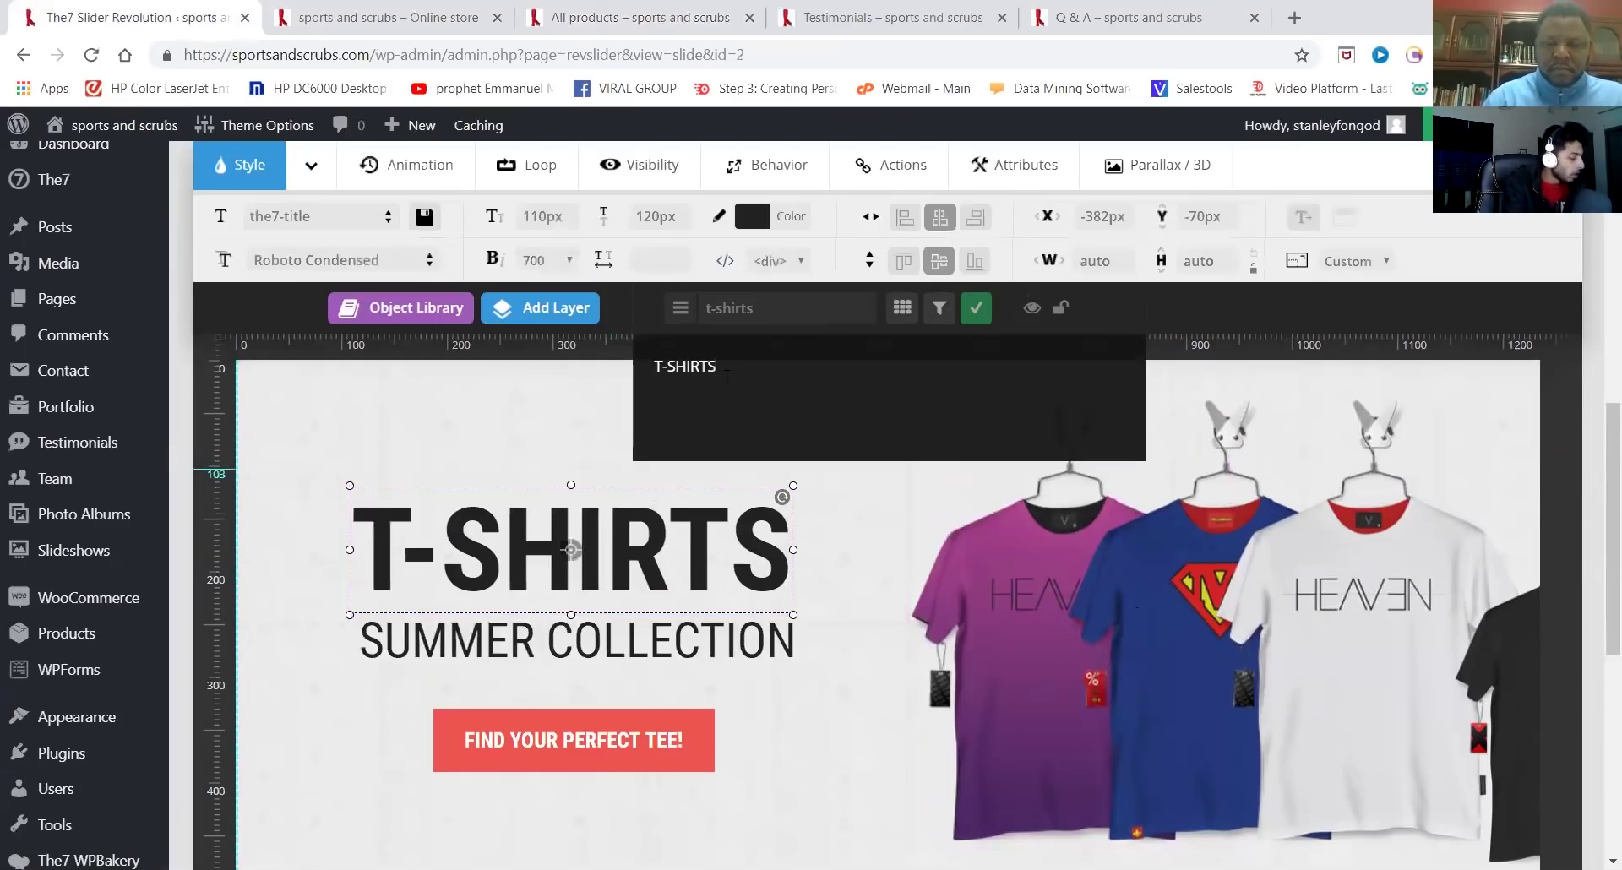
key("BackSpace")
key("BackSpace")
key("BackSpace")
key("BackSpace")
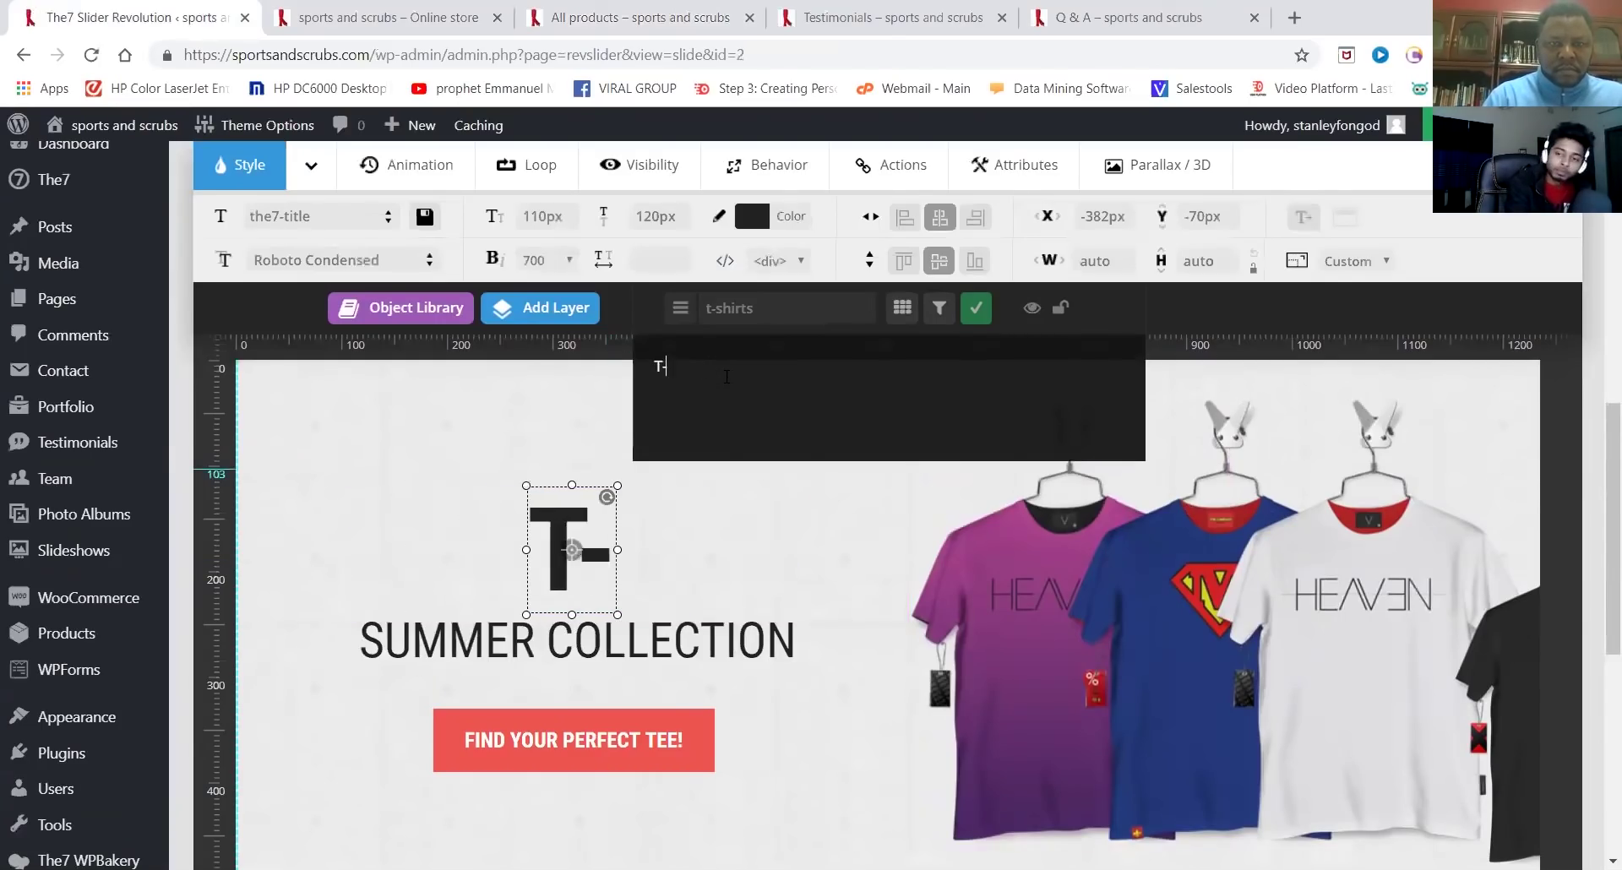
key("BackSpace")
key("BackSpace")
type("SCR")
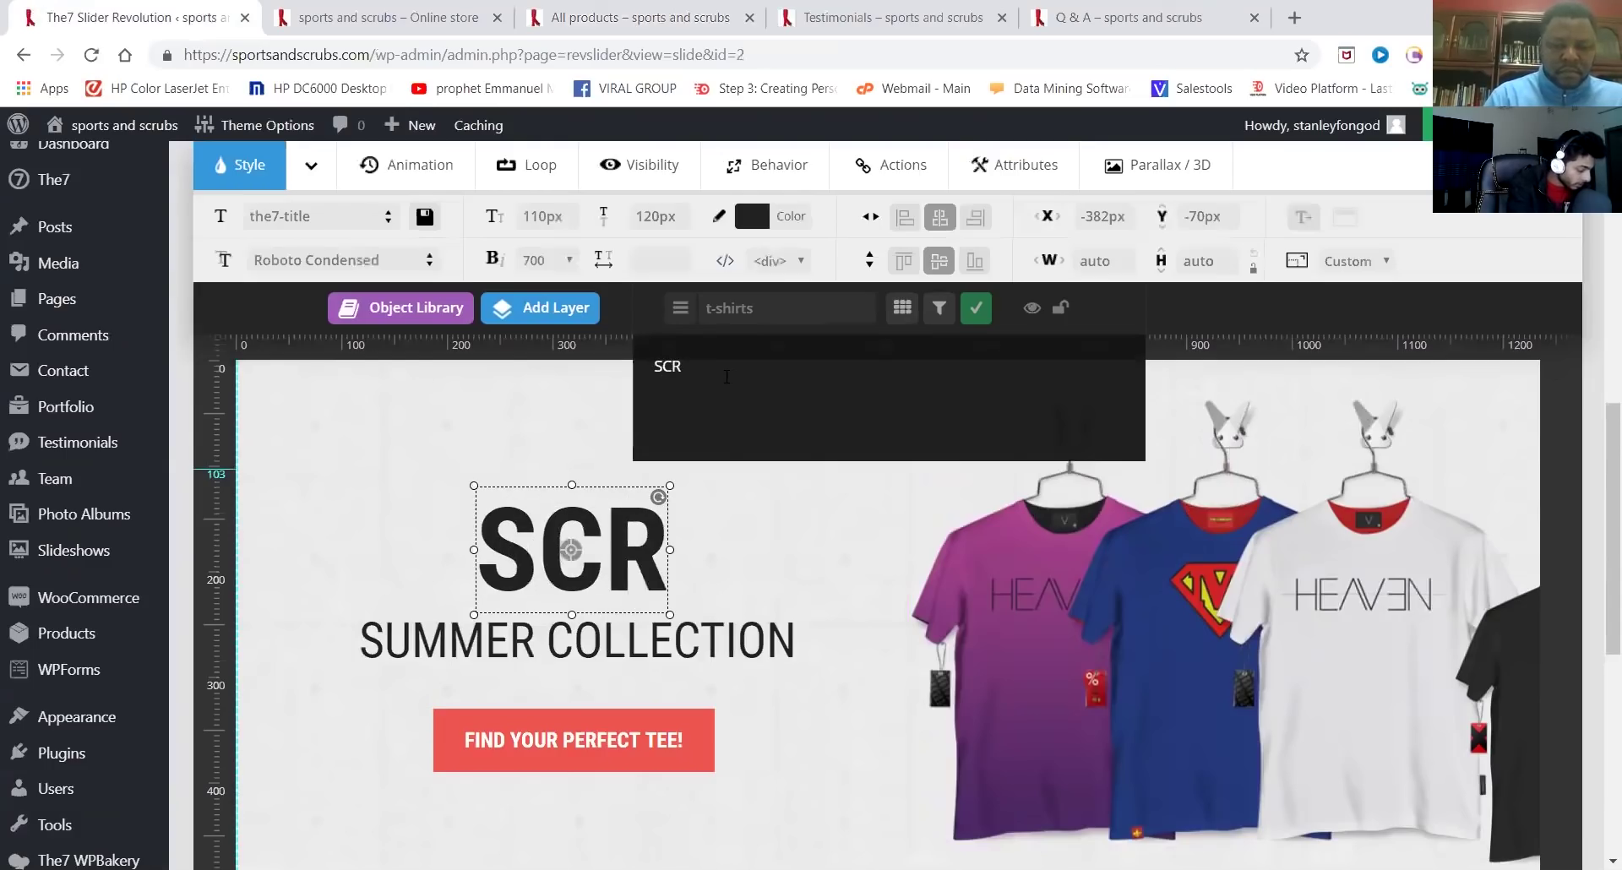
type("UBS")
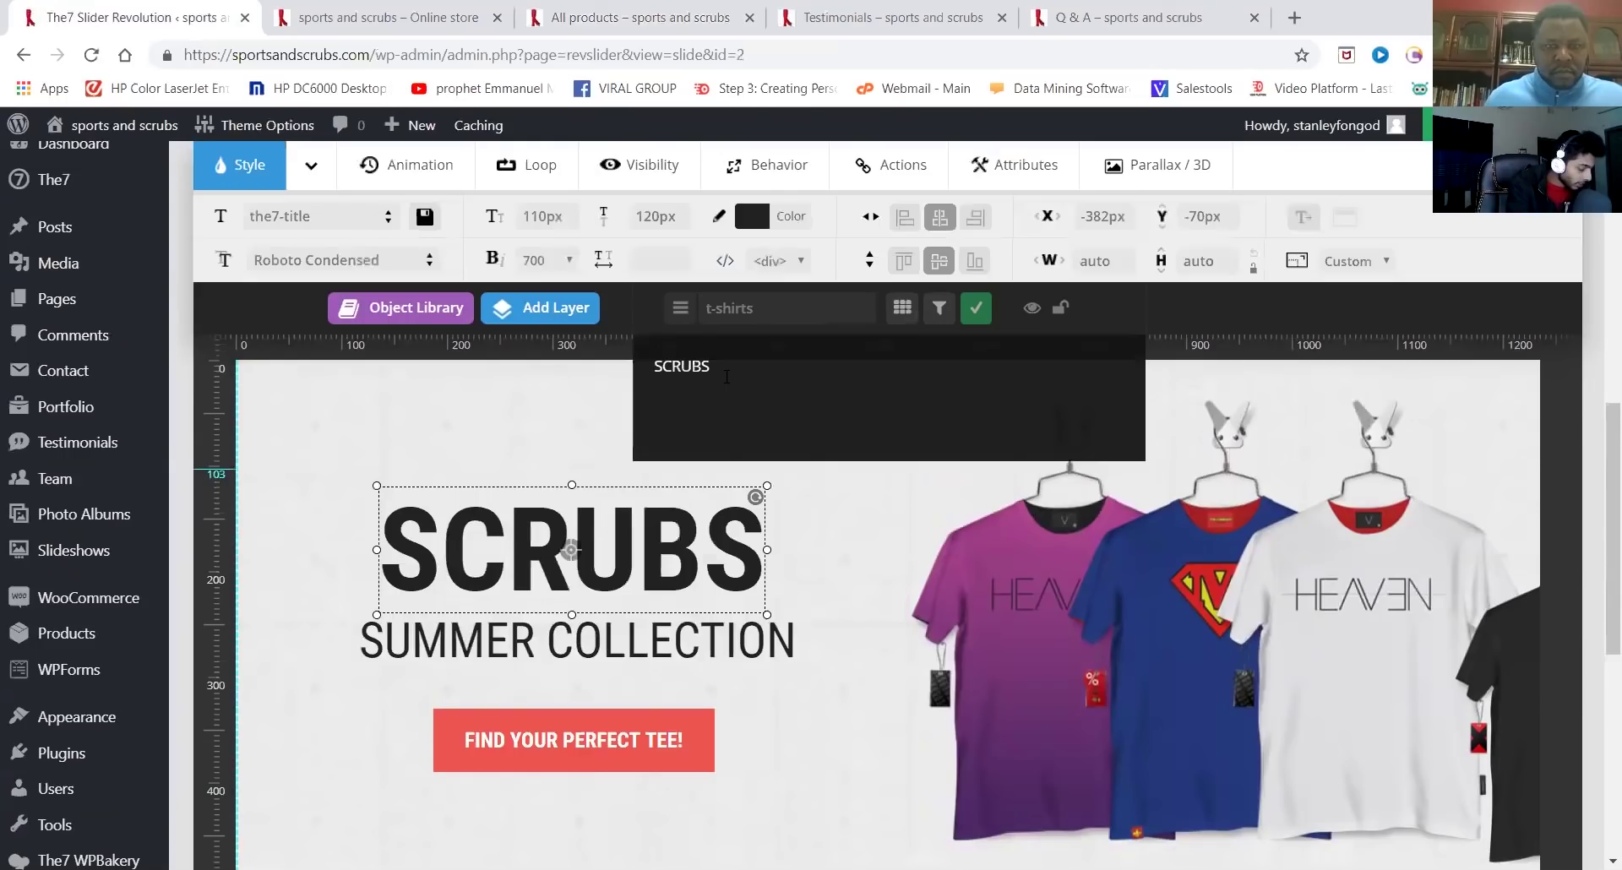
left_click(627, 756)
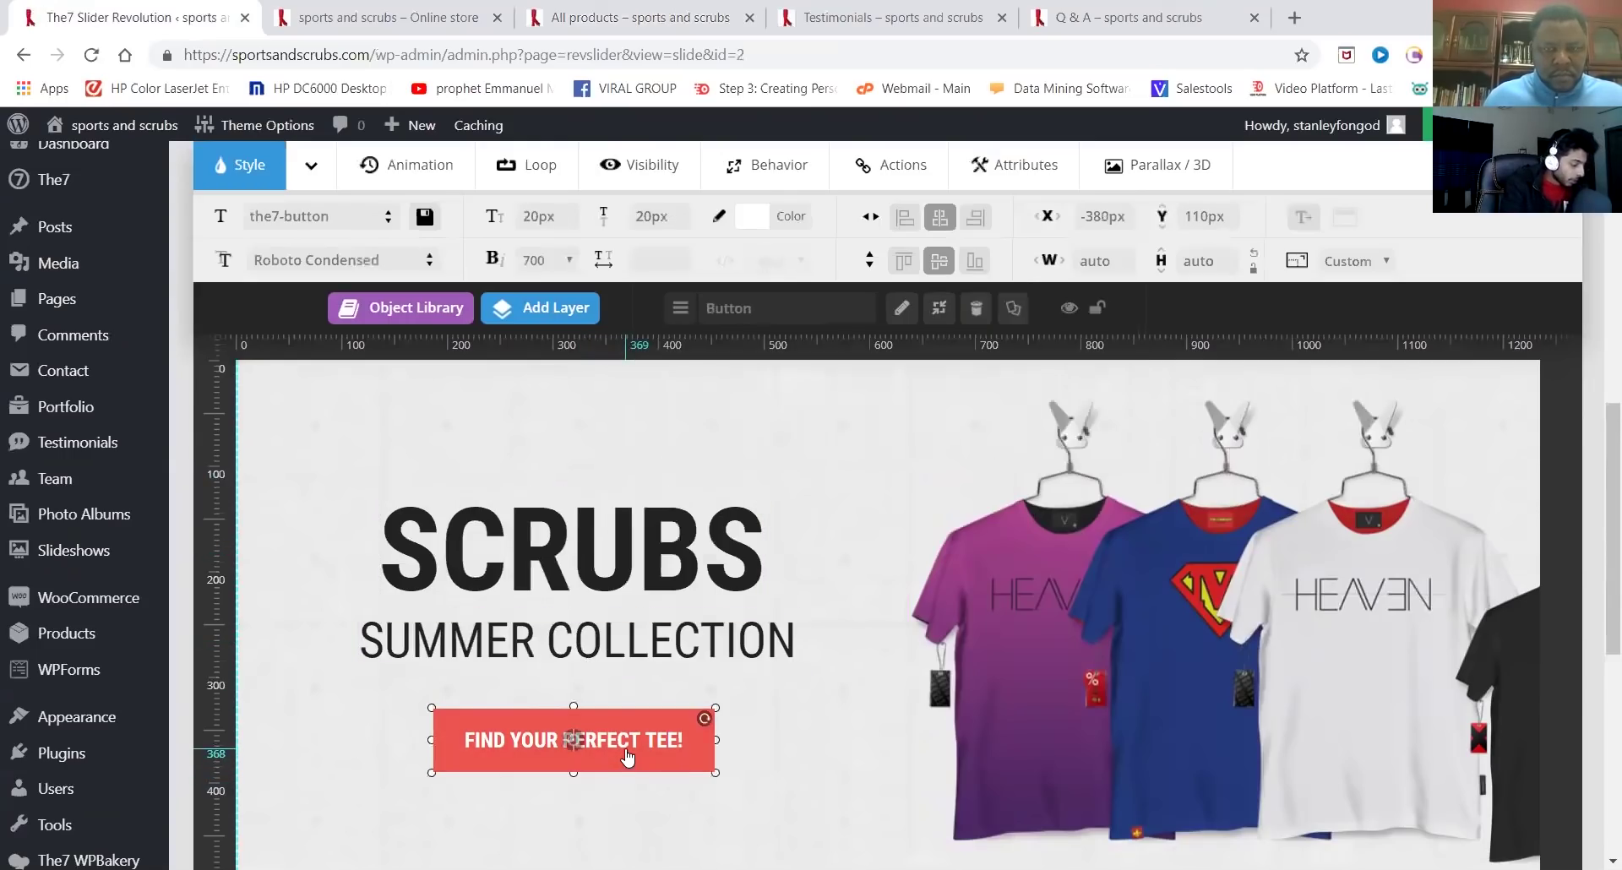
Change the Slide 2 button text to "FIND YOUR PERFECT SCRUBS"
double_click(627, 755)
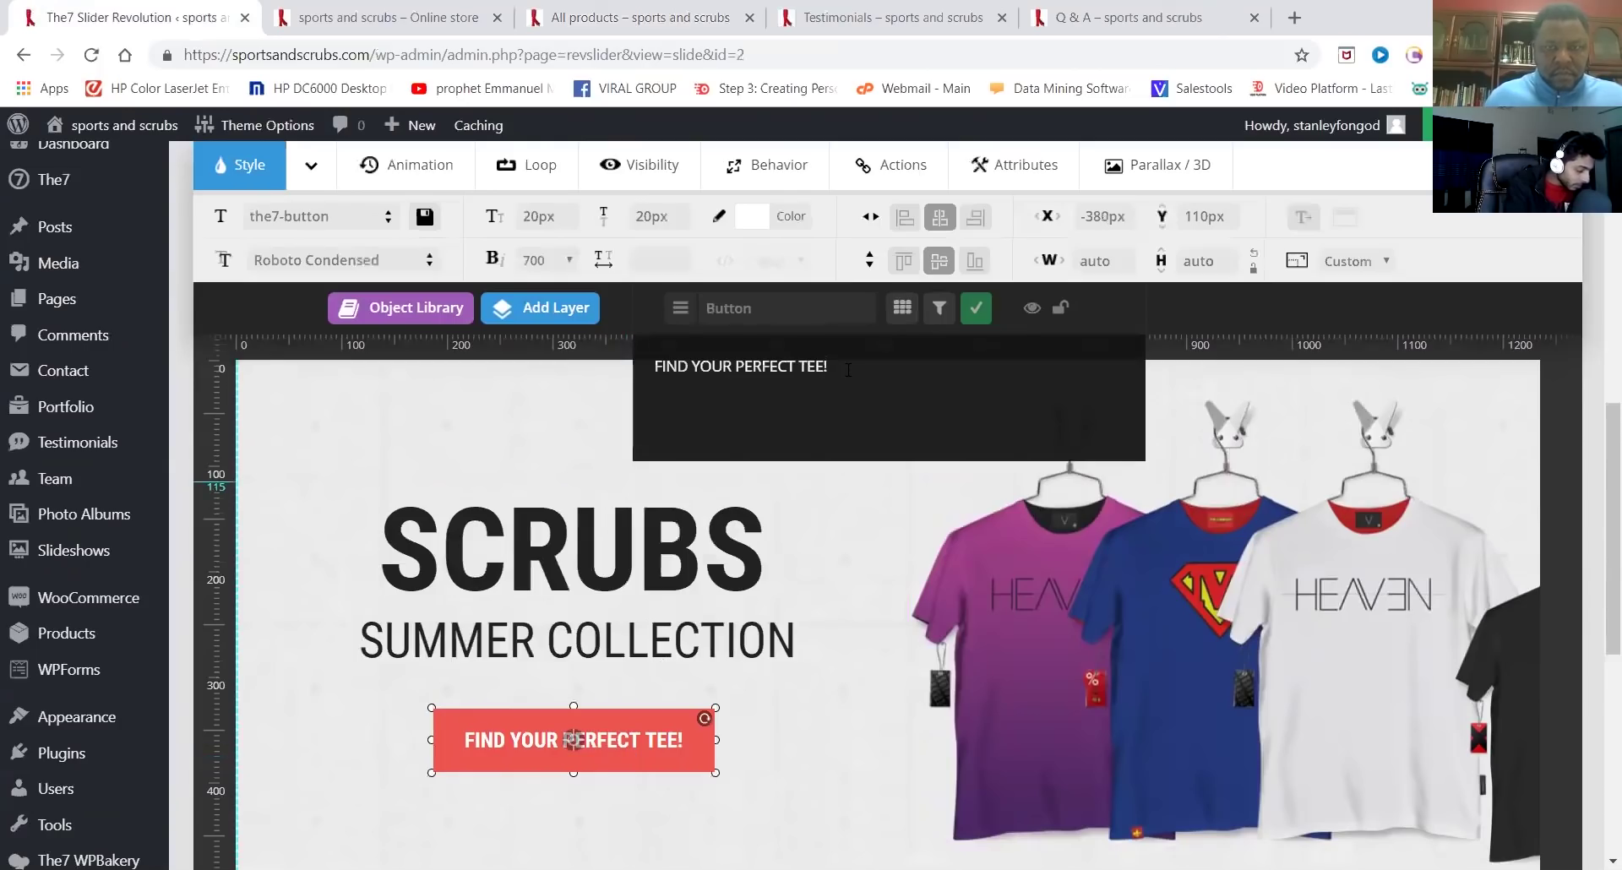
key("BackSpace")
key("BackSpace")
key("BackSpace")
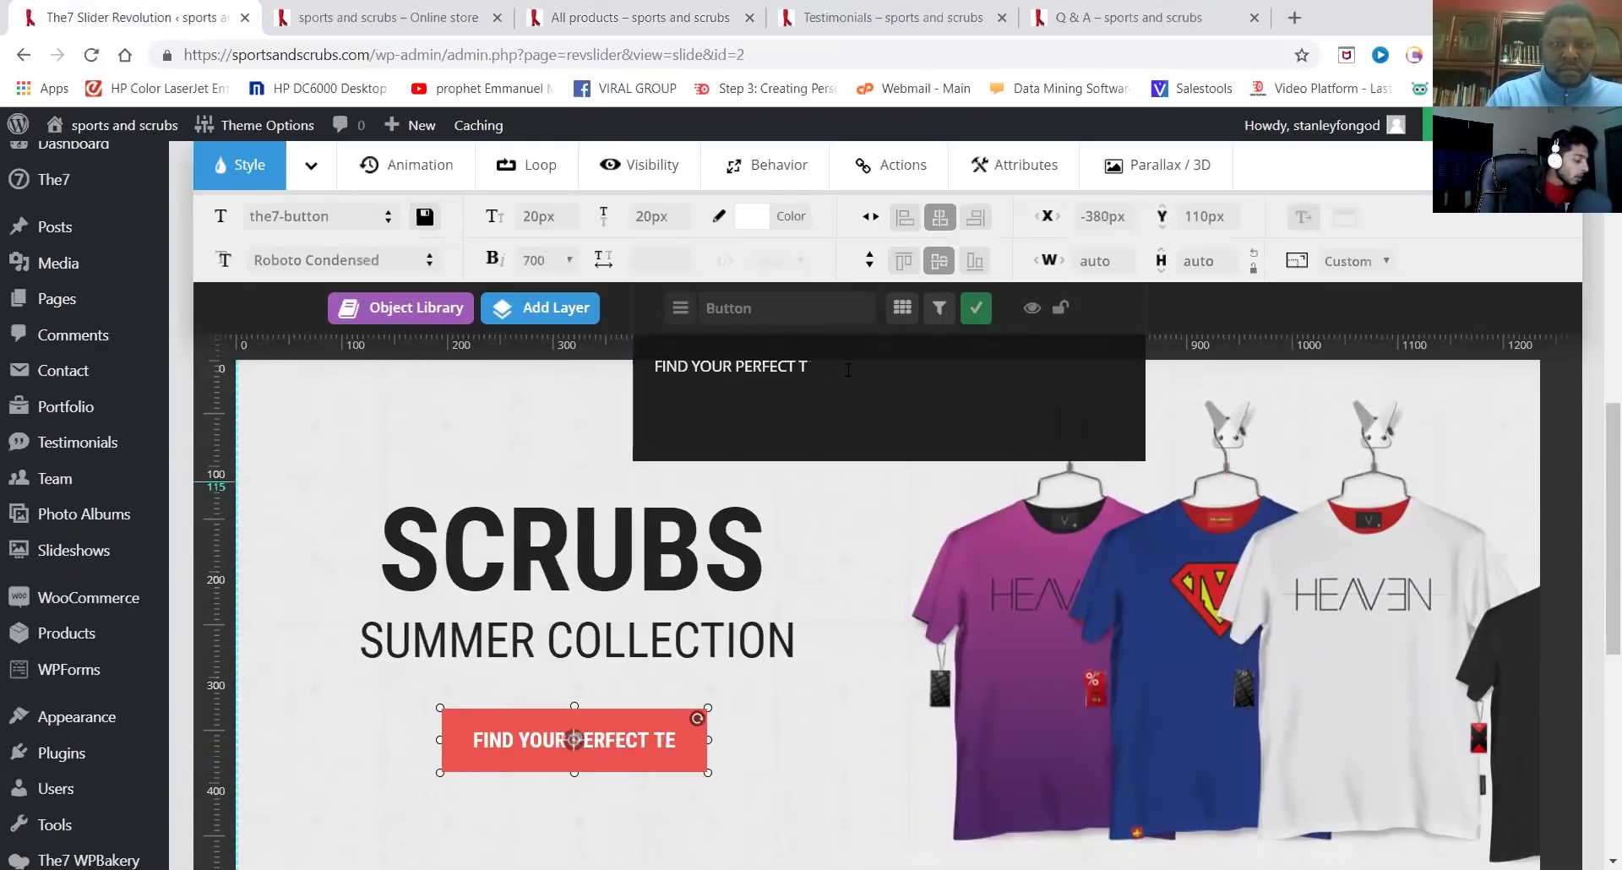
type("SCRUBS")
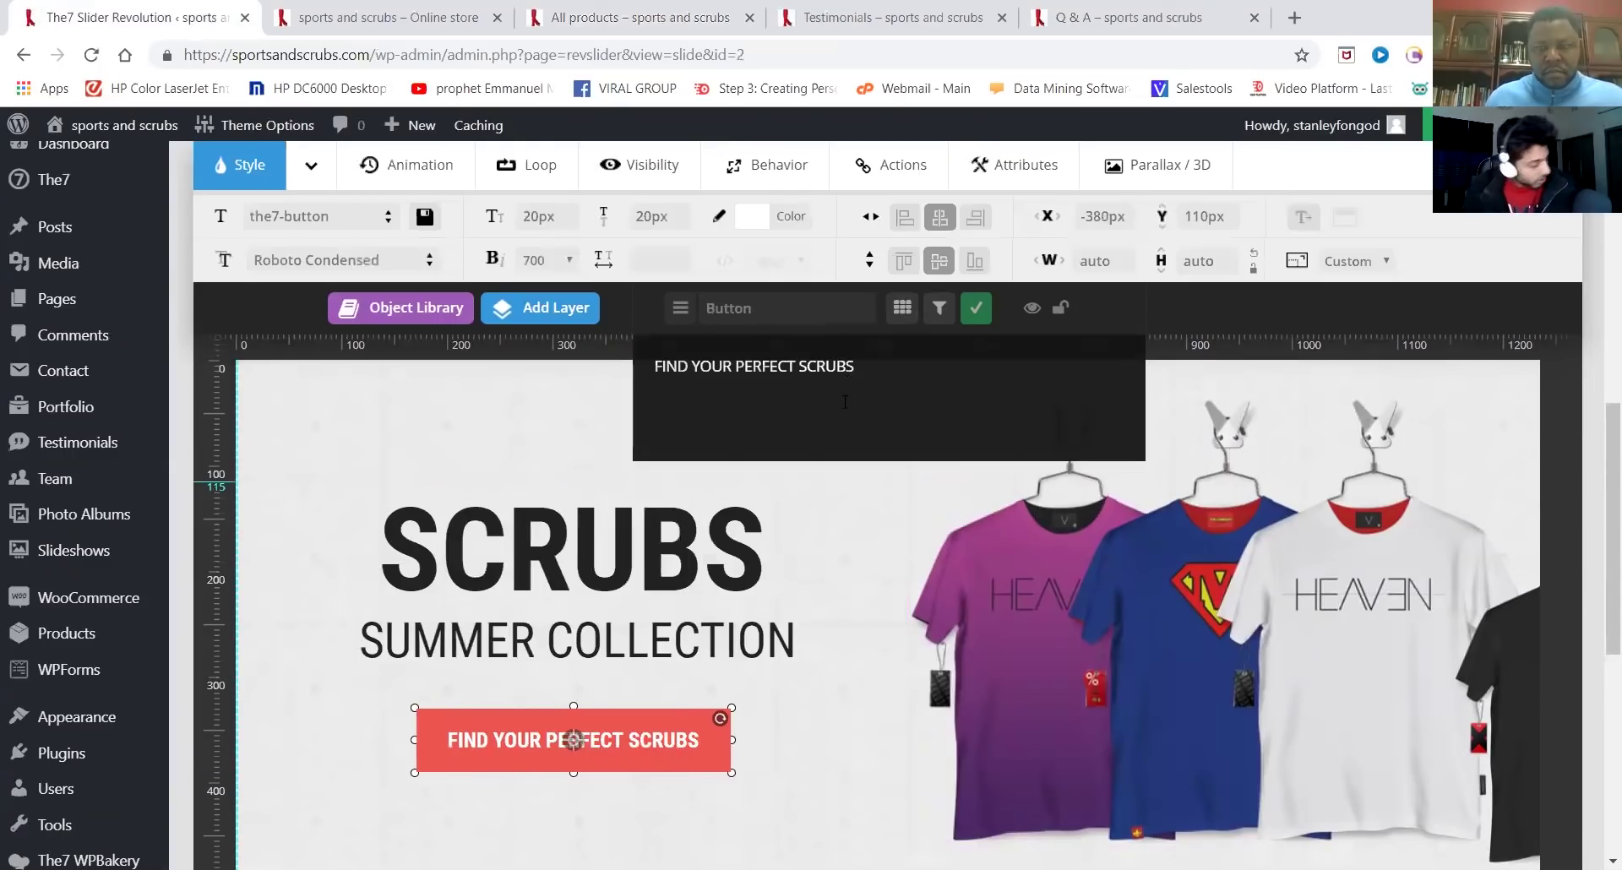
left_click(877, 772)
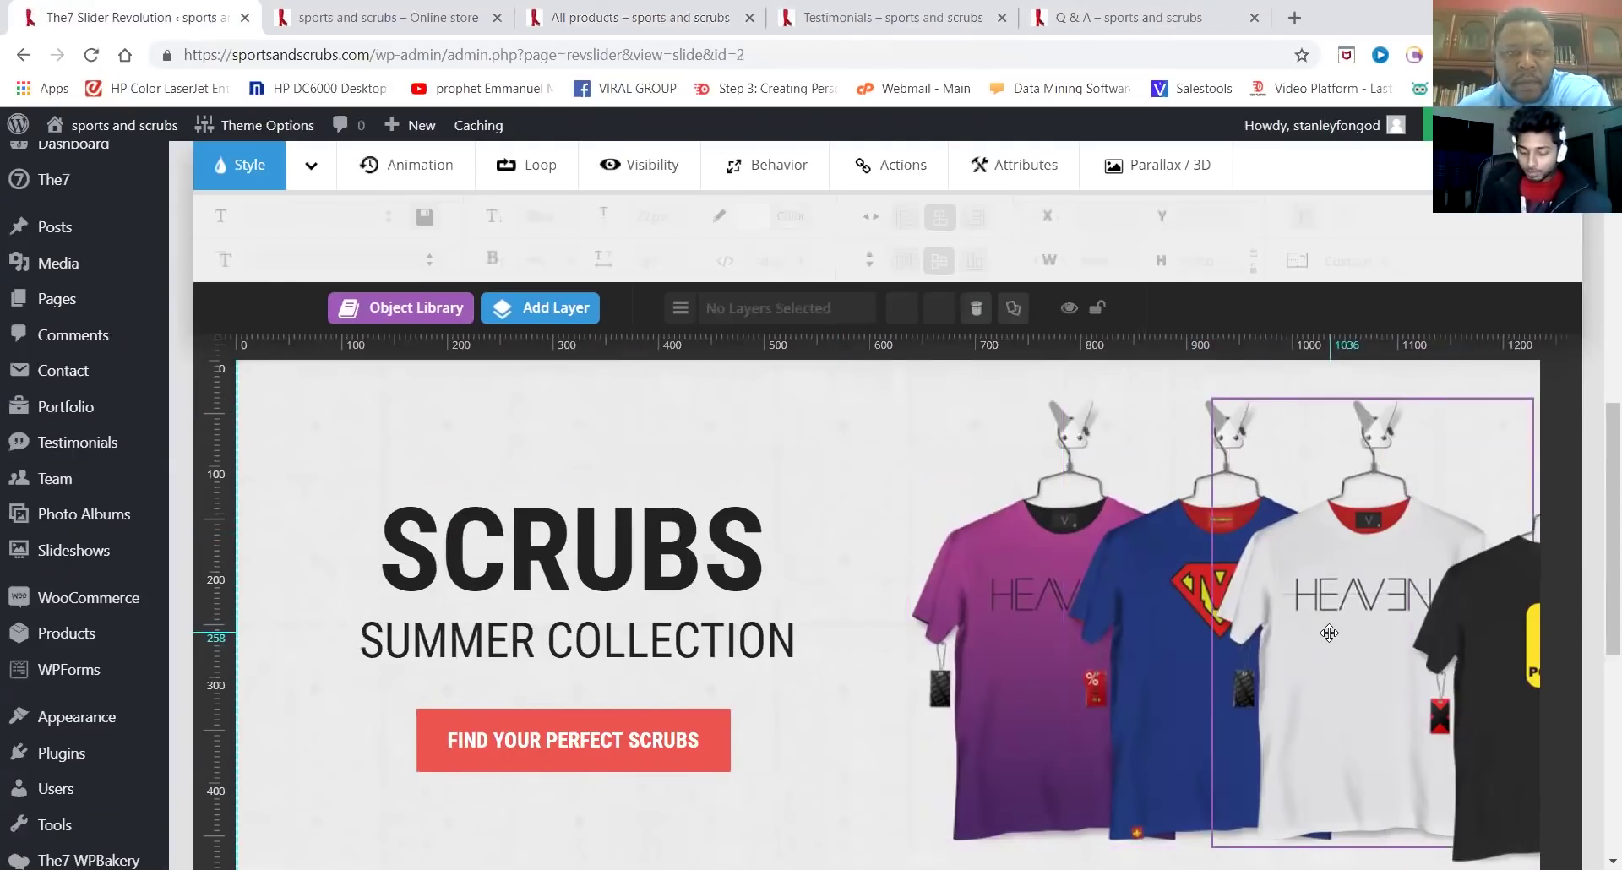
Delete the purple HEAVEN T-shirt and blue T-shirt image layers from Slide 2
scroll(1331, 633, "down", 4)
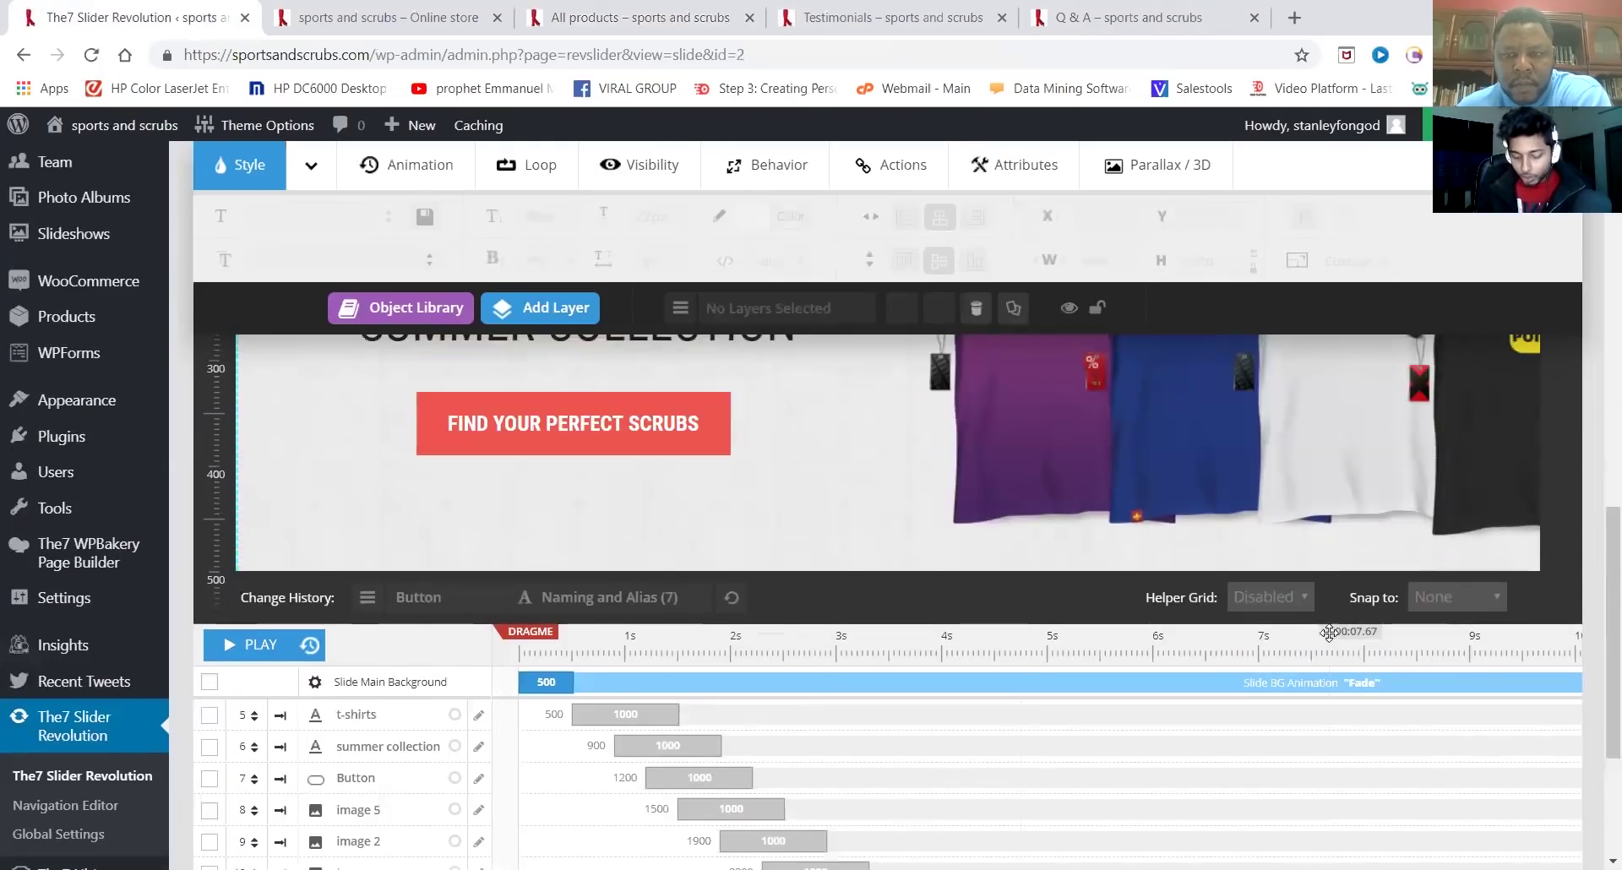
scroll(1329, 633, "up", 4)
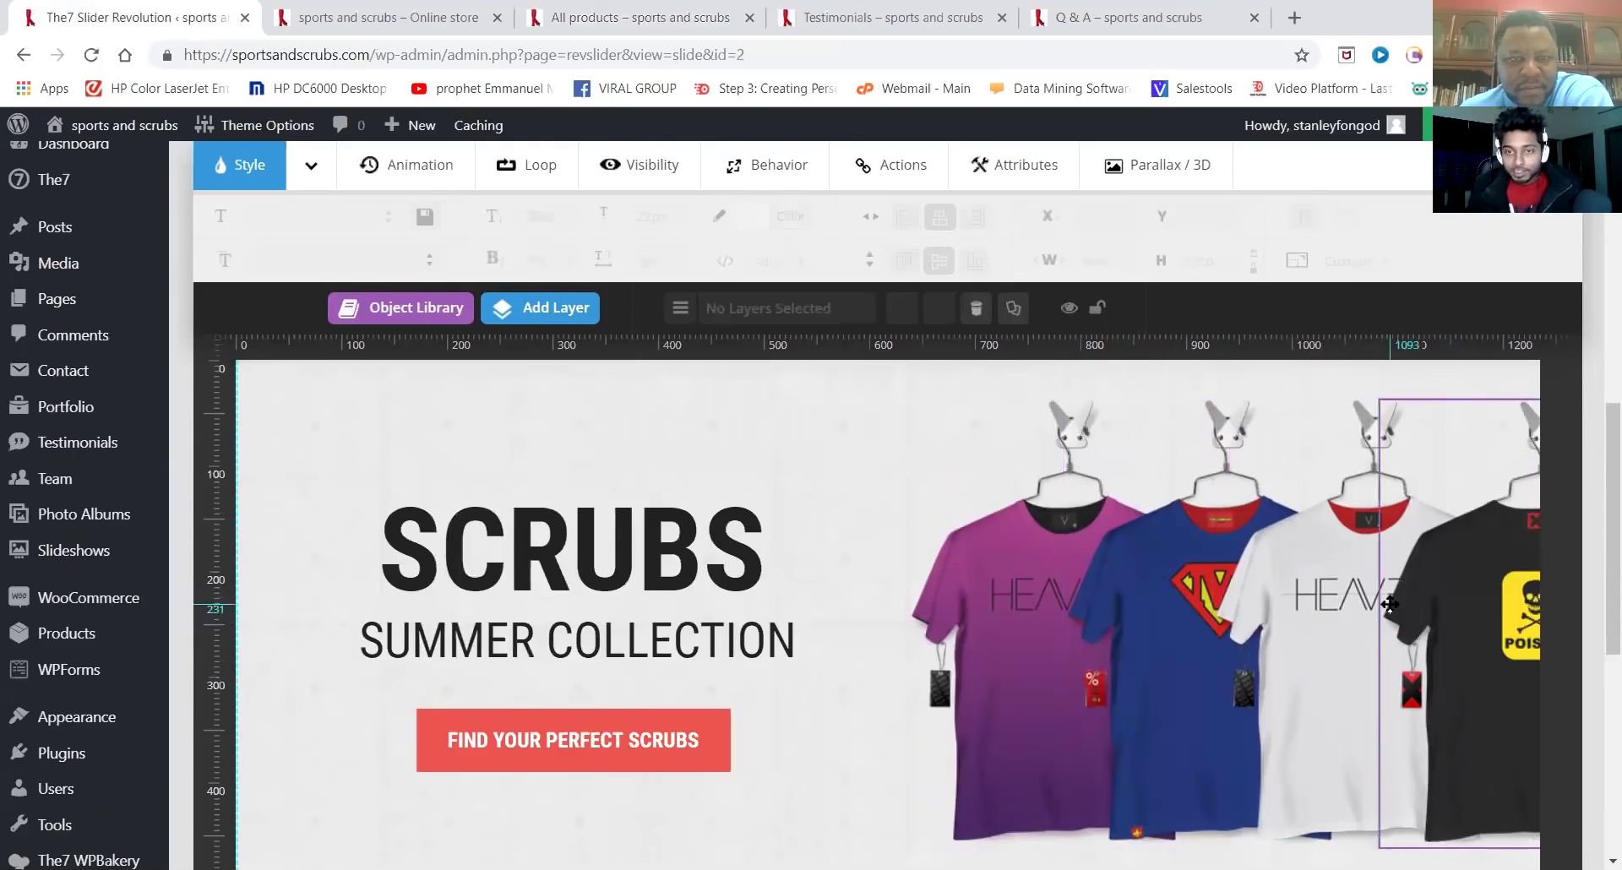
scroll(1392, 610, "up", 2)
scroll(1390, 607, "up", 3)
scroll(1123, 499, "down", 5)
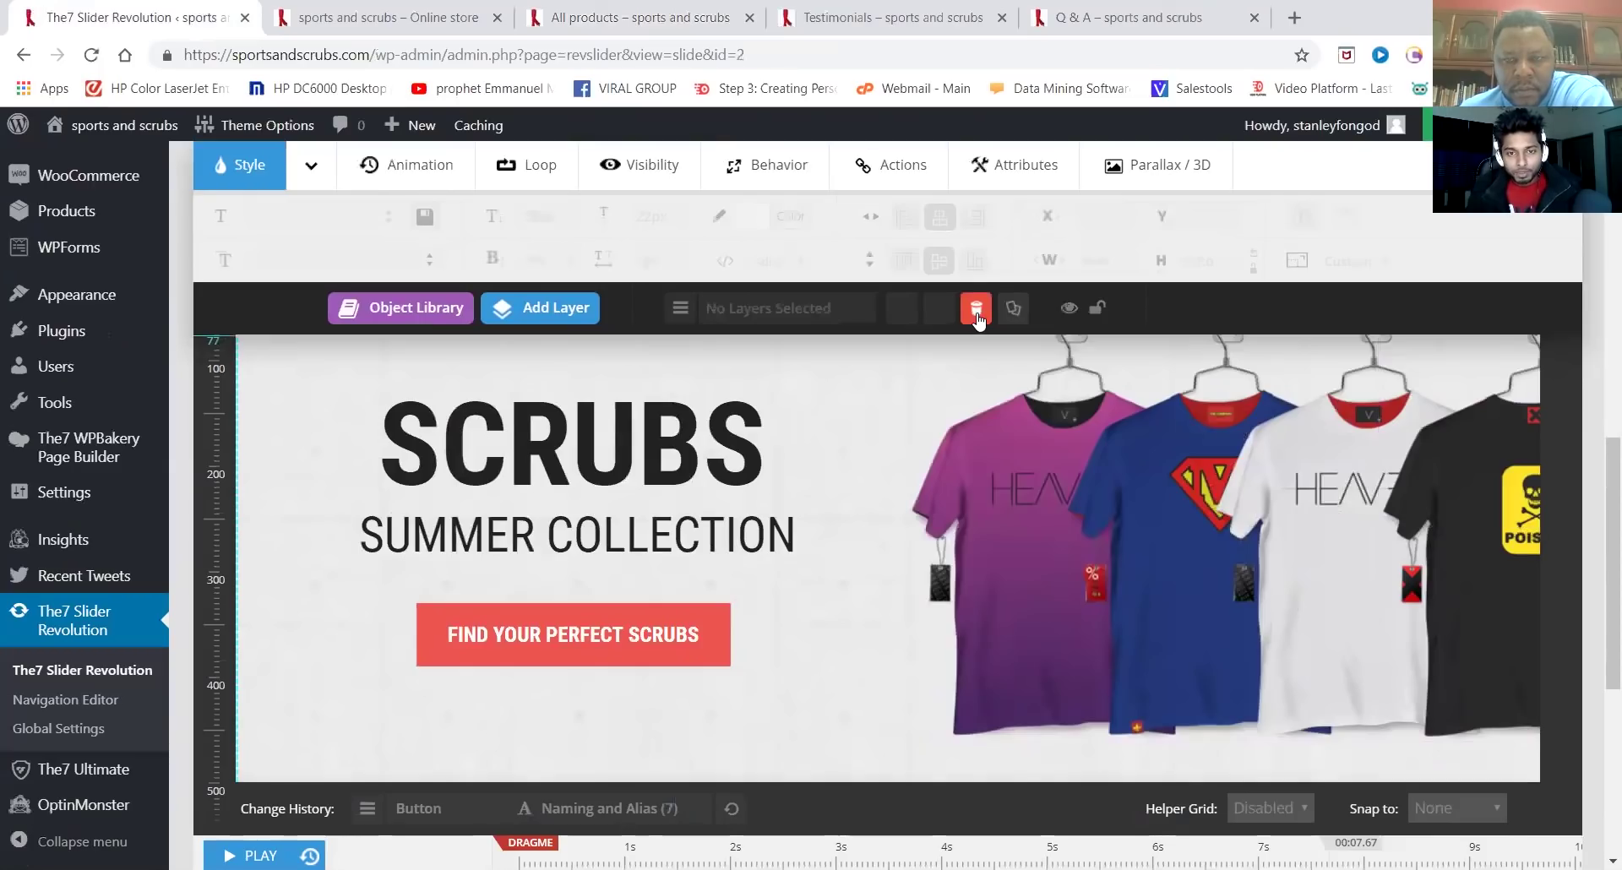
left_click(1006, 452)
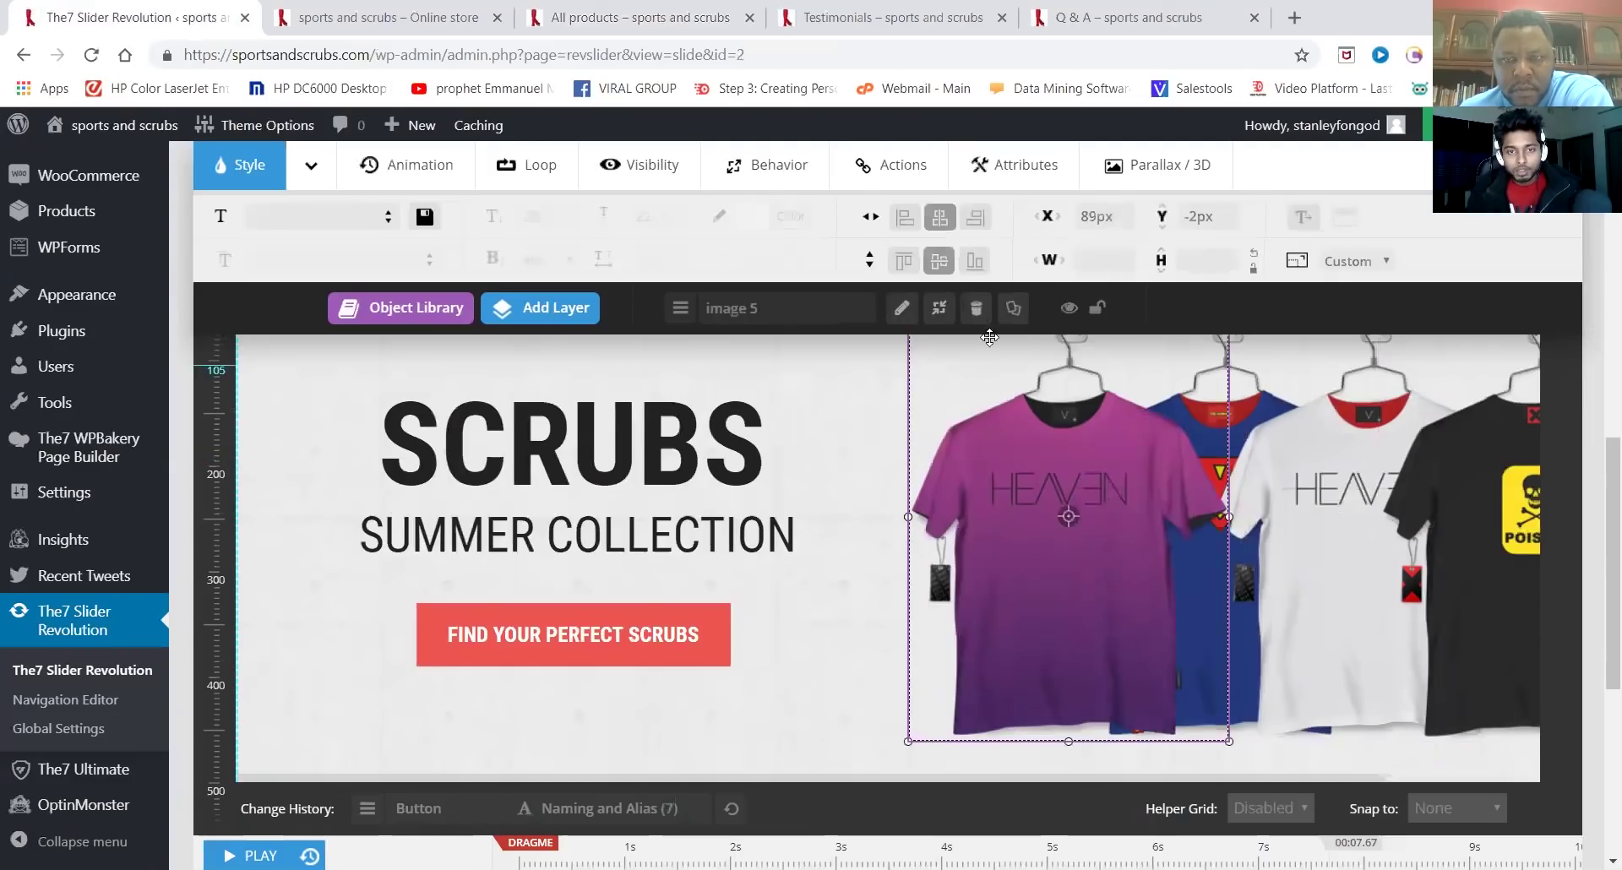
left_click(978, 309)
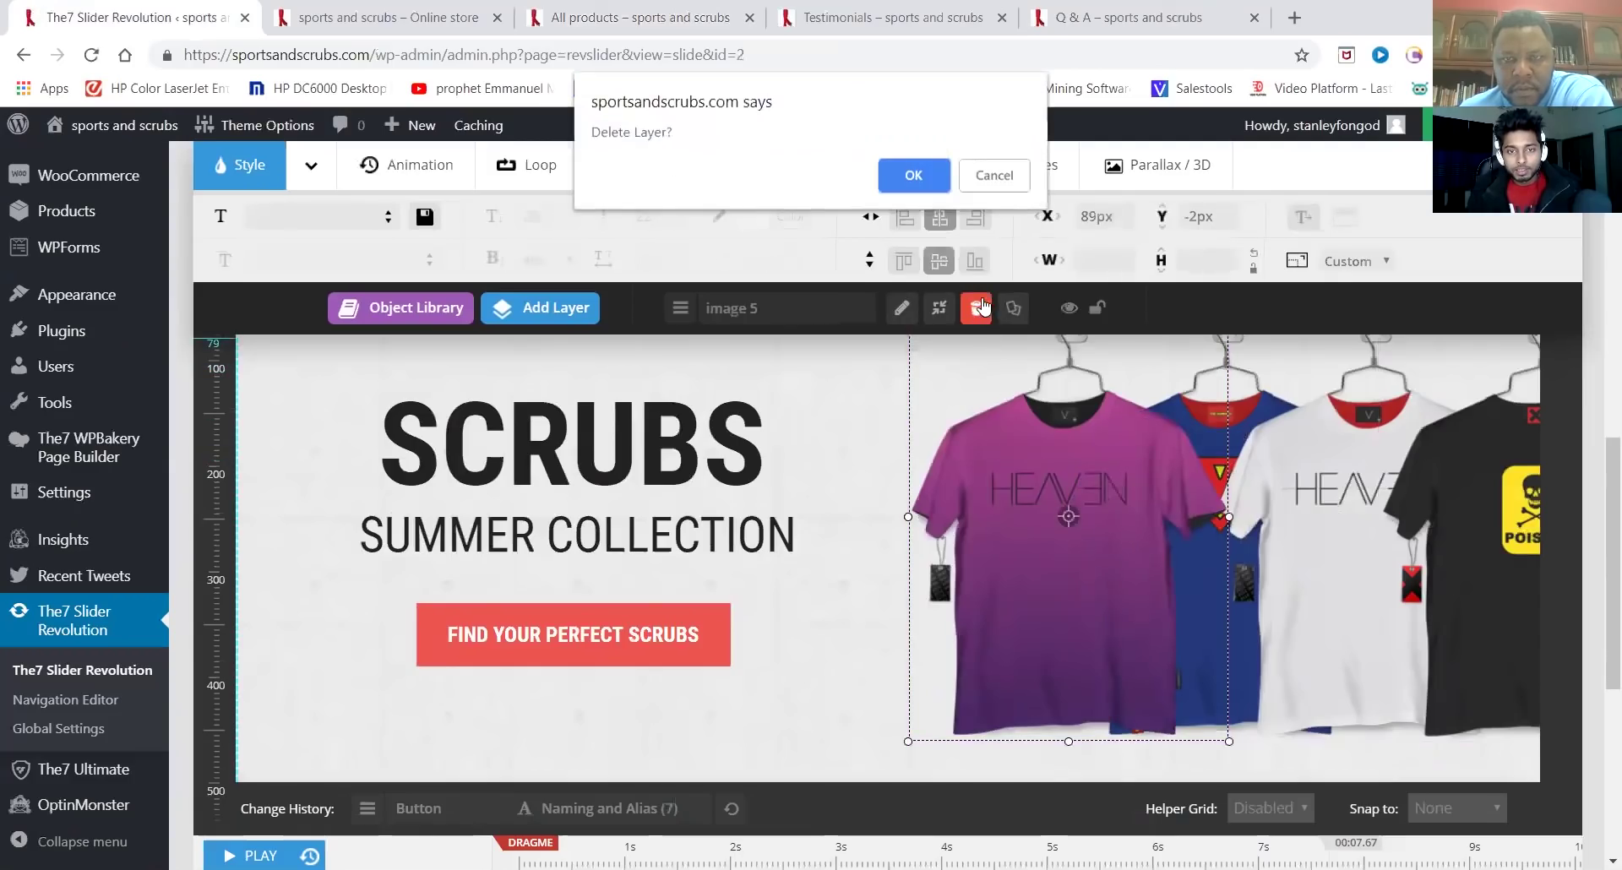
left_click(916, 175)
left_click(1208, 589)
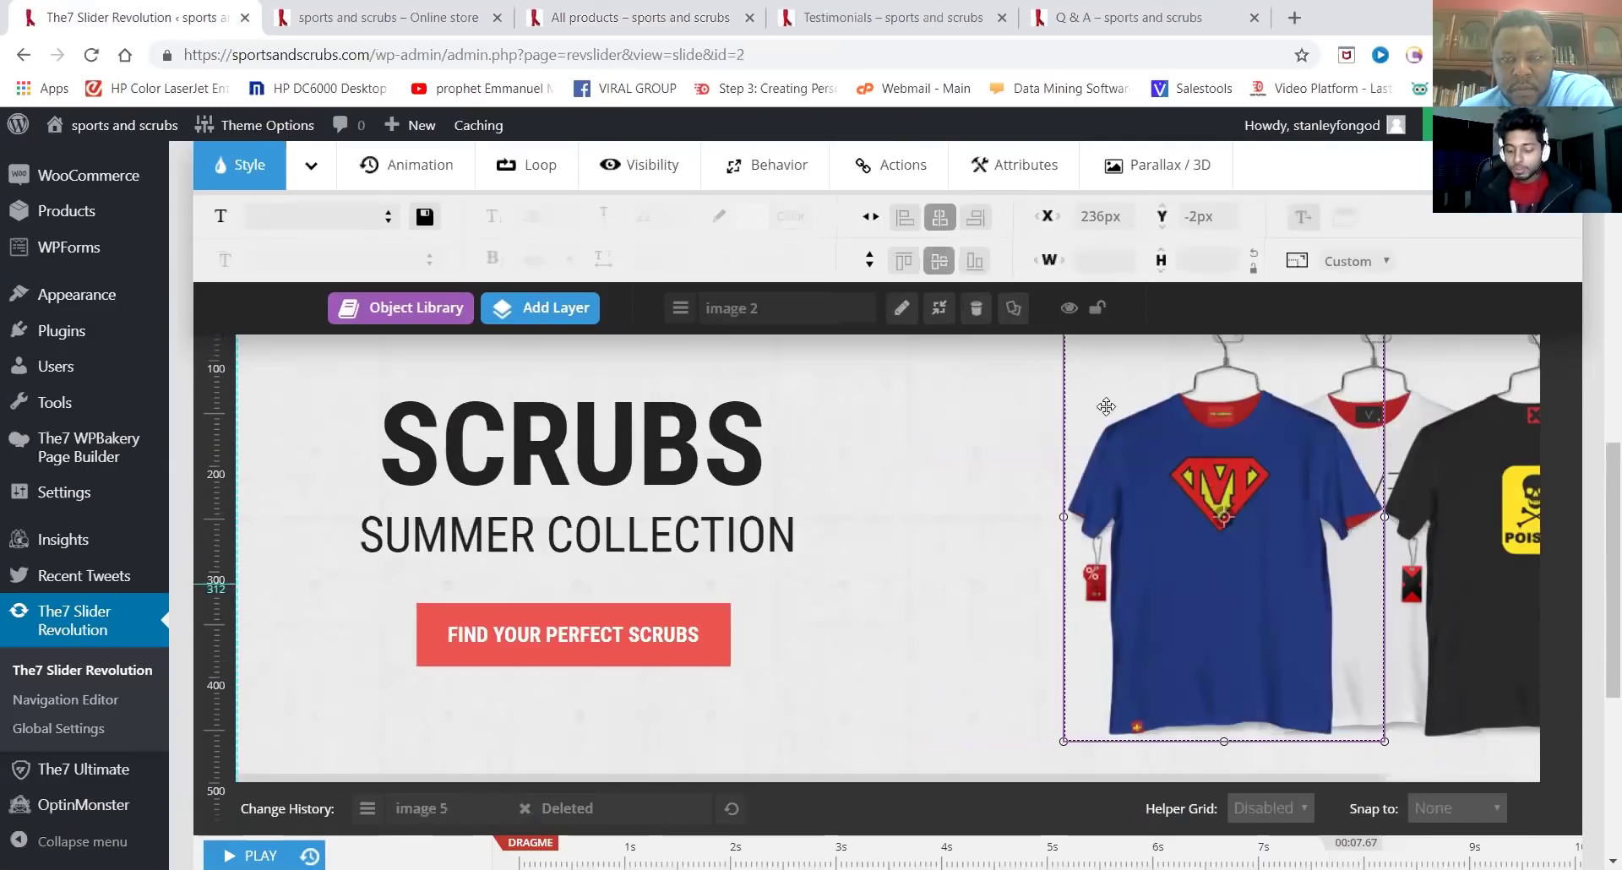
left_click(978, 310)
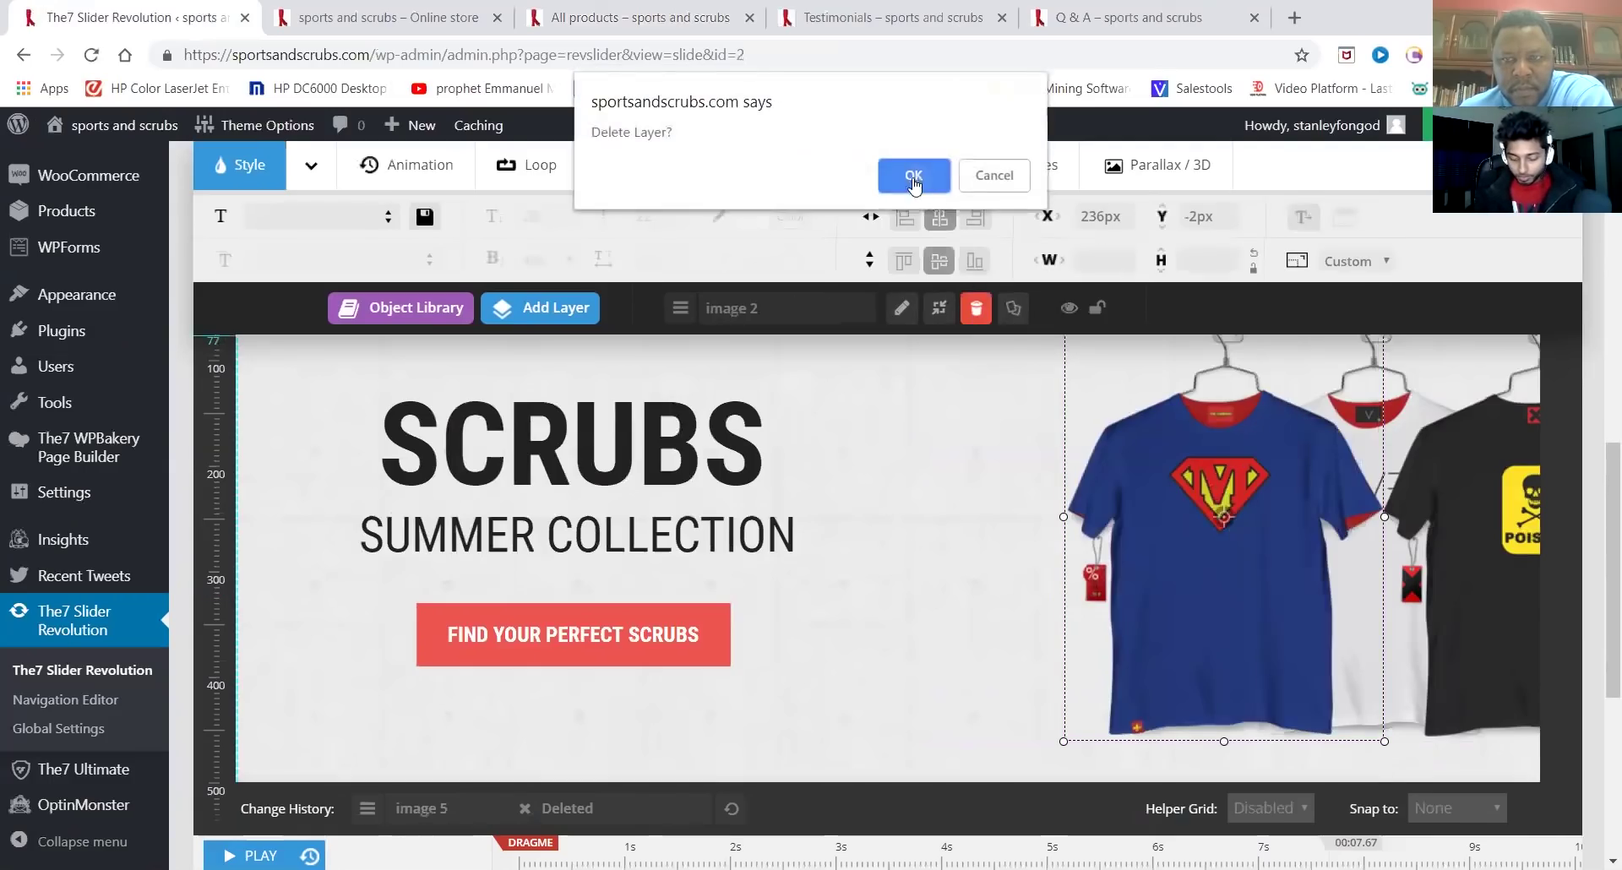
left_click(913, 172)
Delete the white HEAVEN T-shirt and black skull T-shirt image layers from Slide 2
left_click(1326, 562)
left_click(977, 308)
left_click(916, 174)
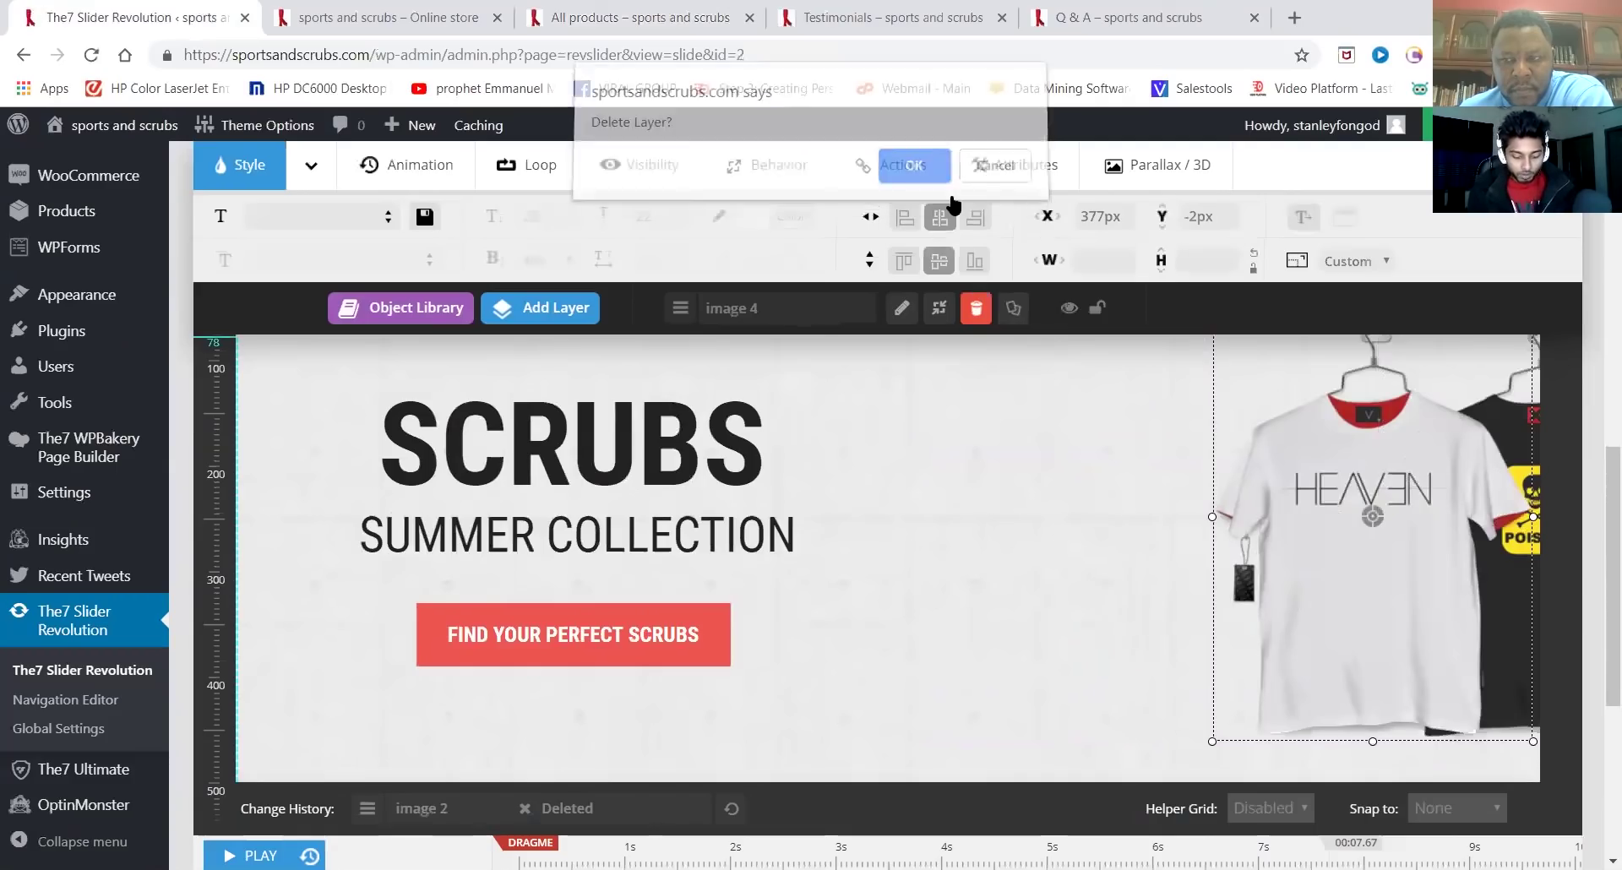
left_click(1528, 616)
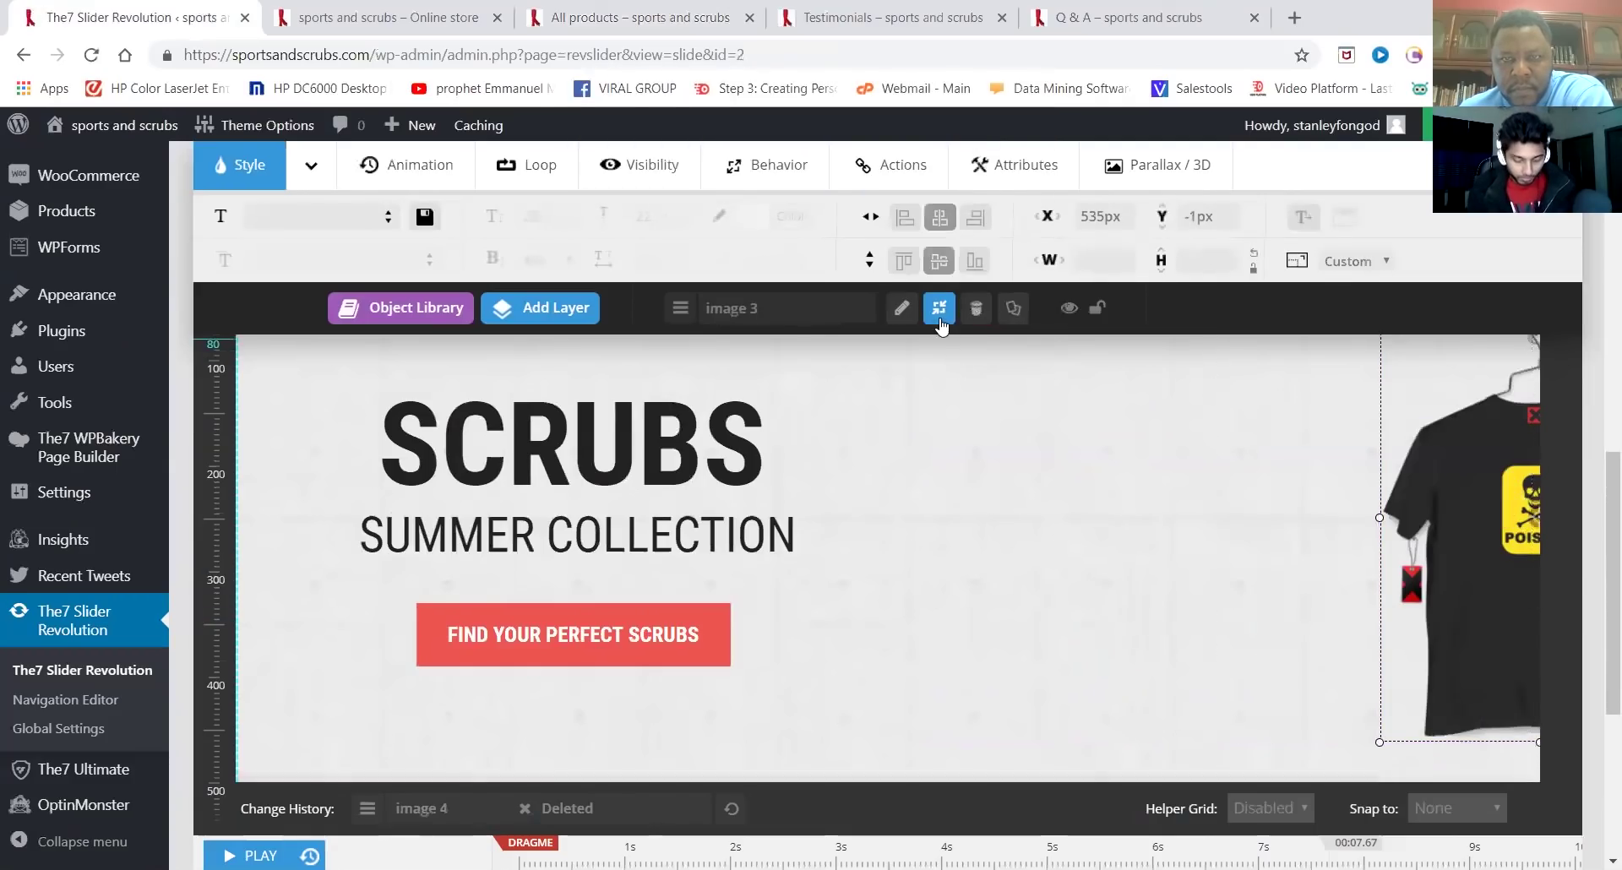
left_click(975, 311)
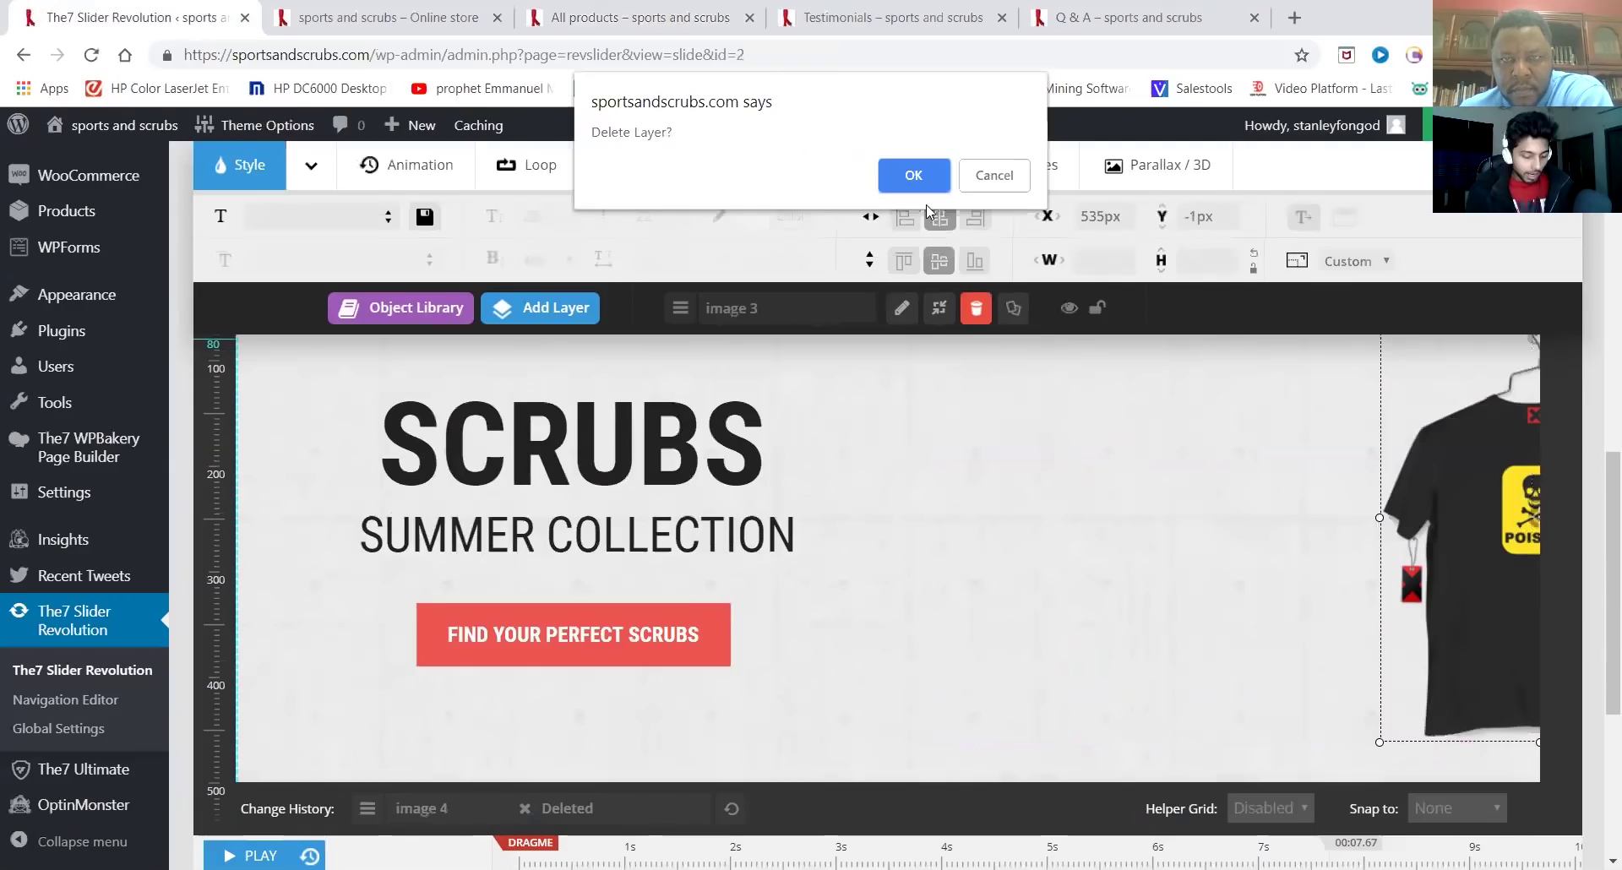
left_click(887, 177)
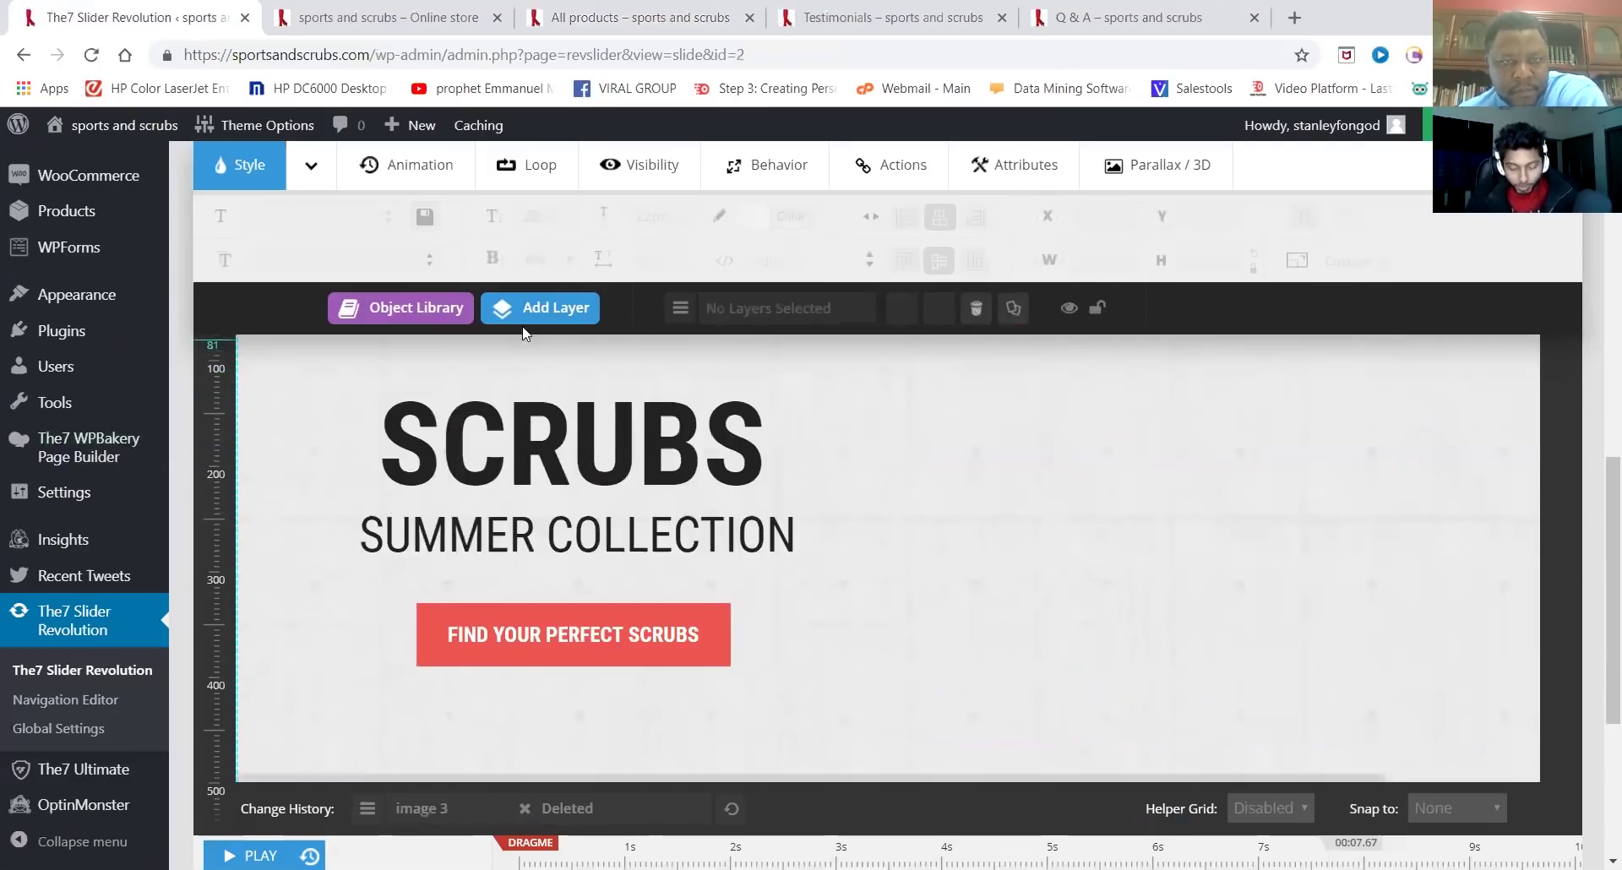
Add an image layer to Slide 2 using 1-49.jpg, the woman in the patterned navy scrub top, from the media library
mouse_move(528, 317)
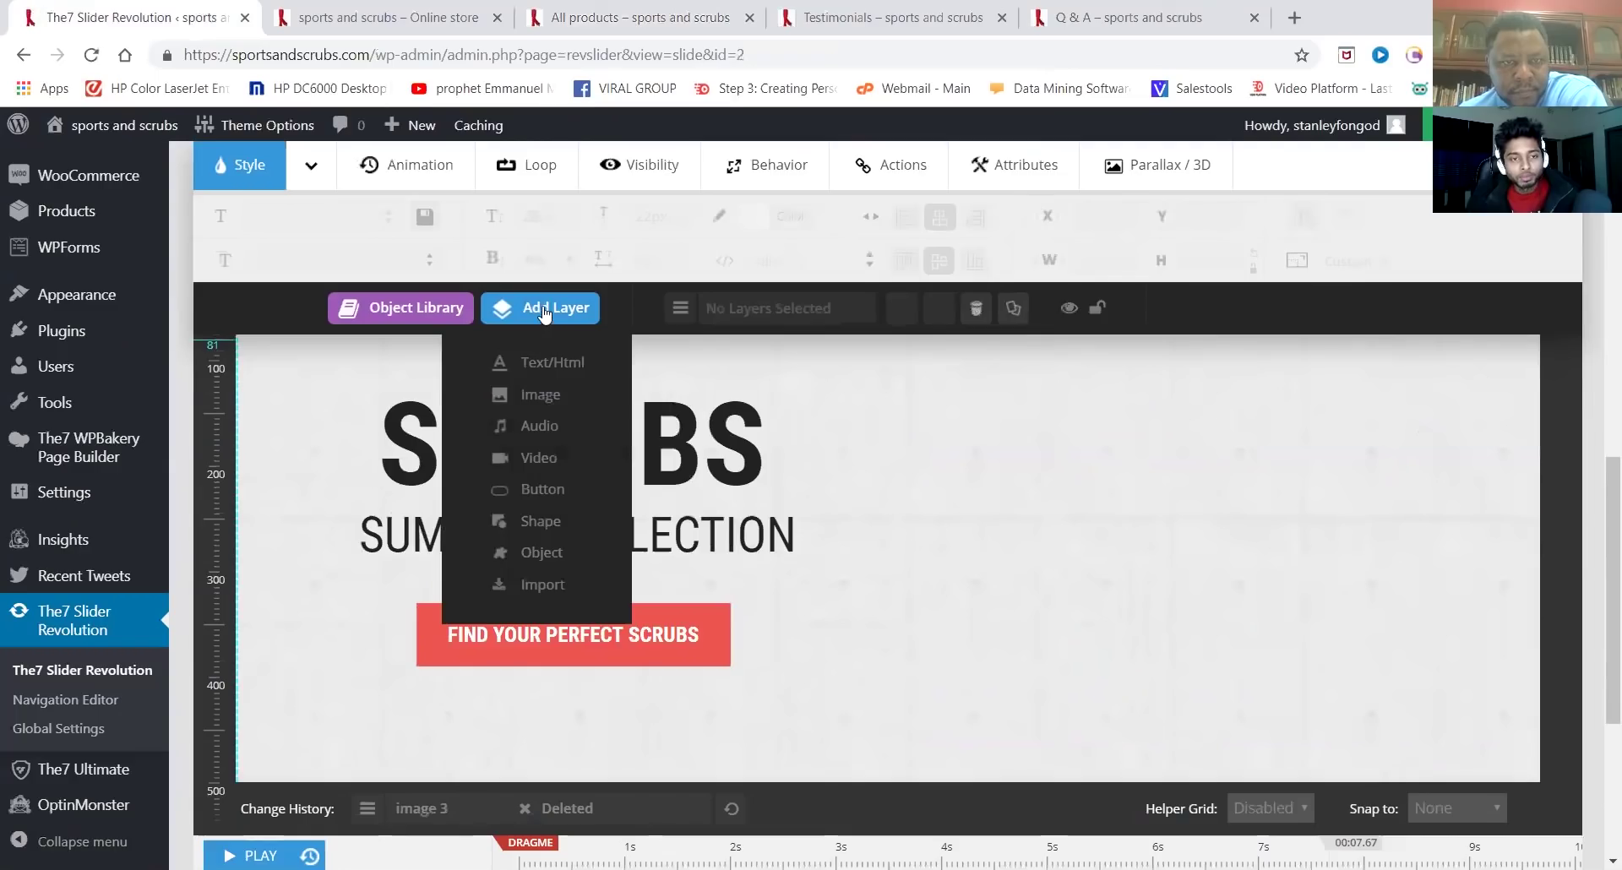
left_click(538, 394)
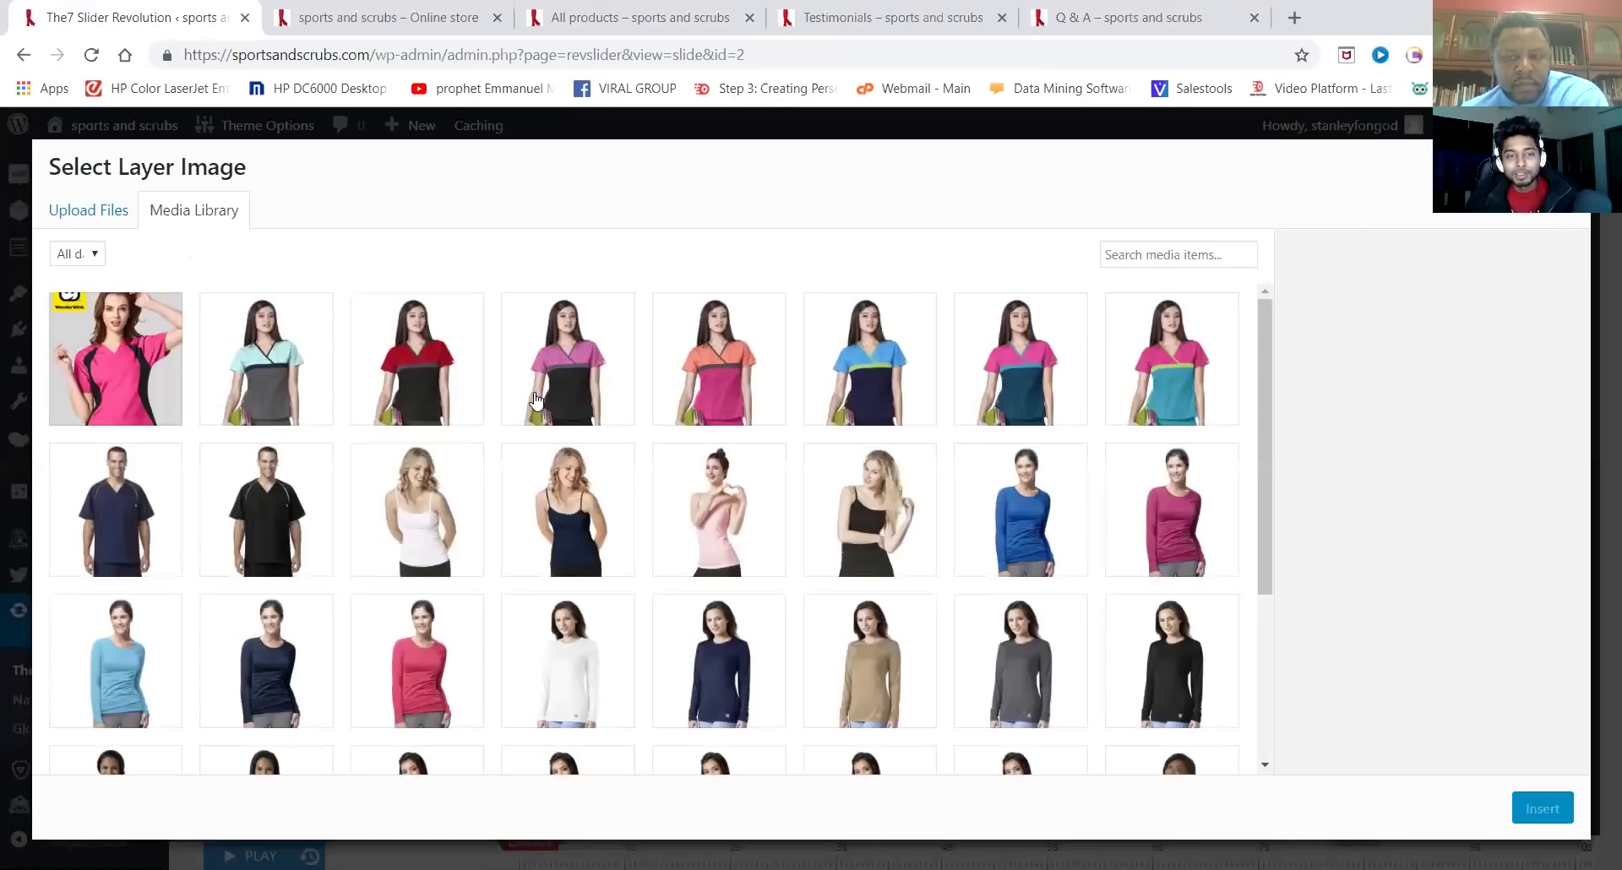
left_click_drag(1264, 330, 1261, 703)
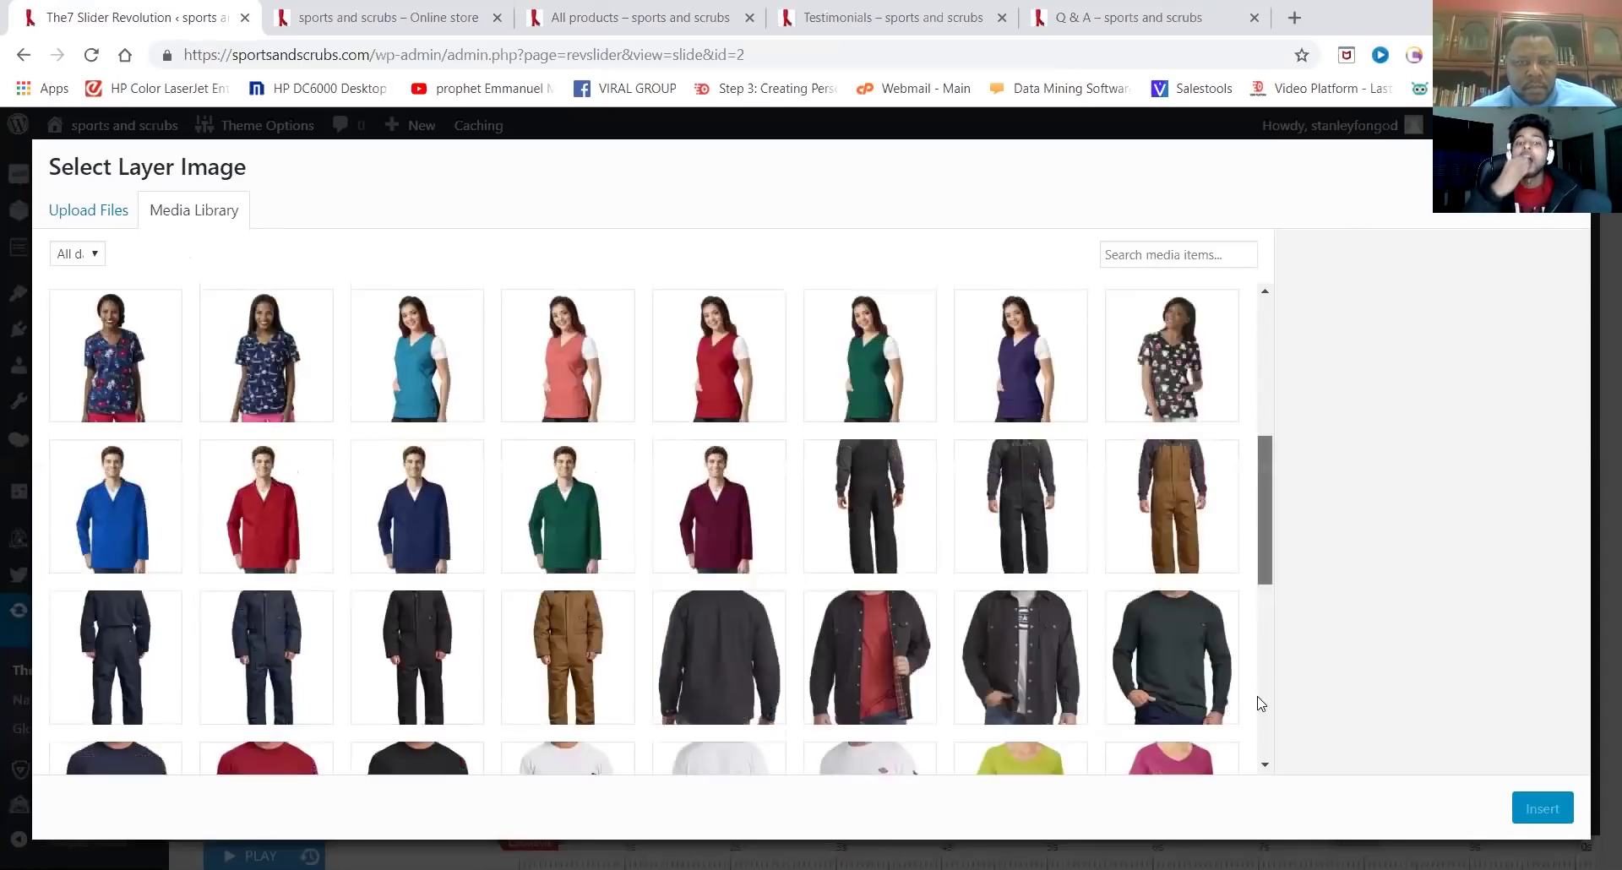
scroll(1261, 703, "down", 6)
scroll(1260, 429, "up", 10)
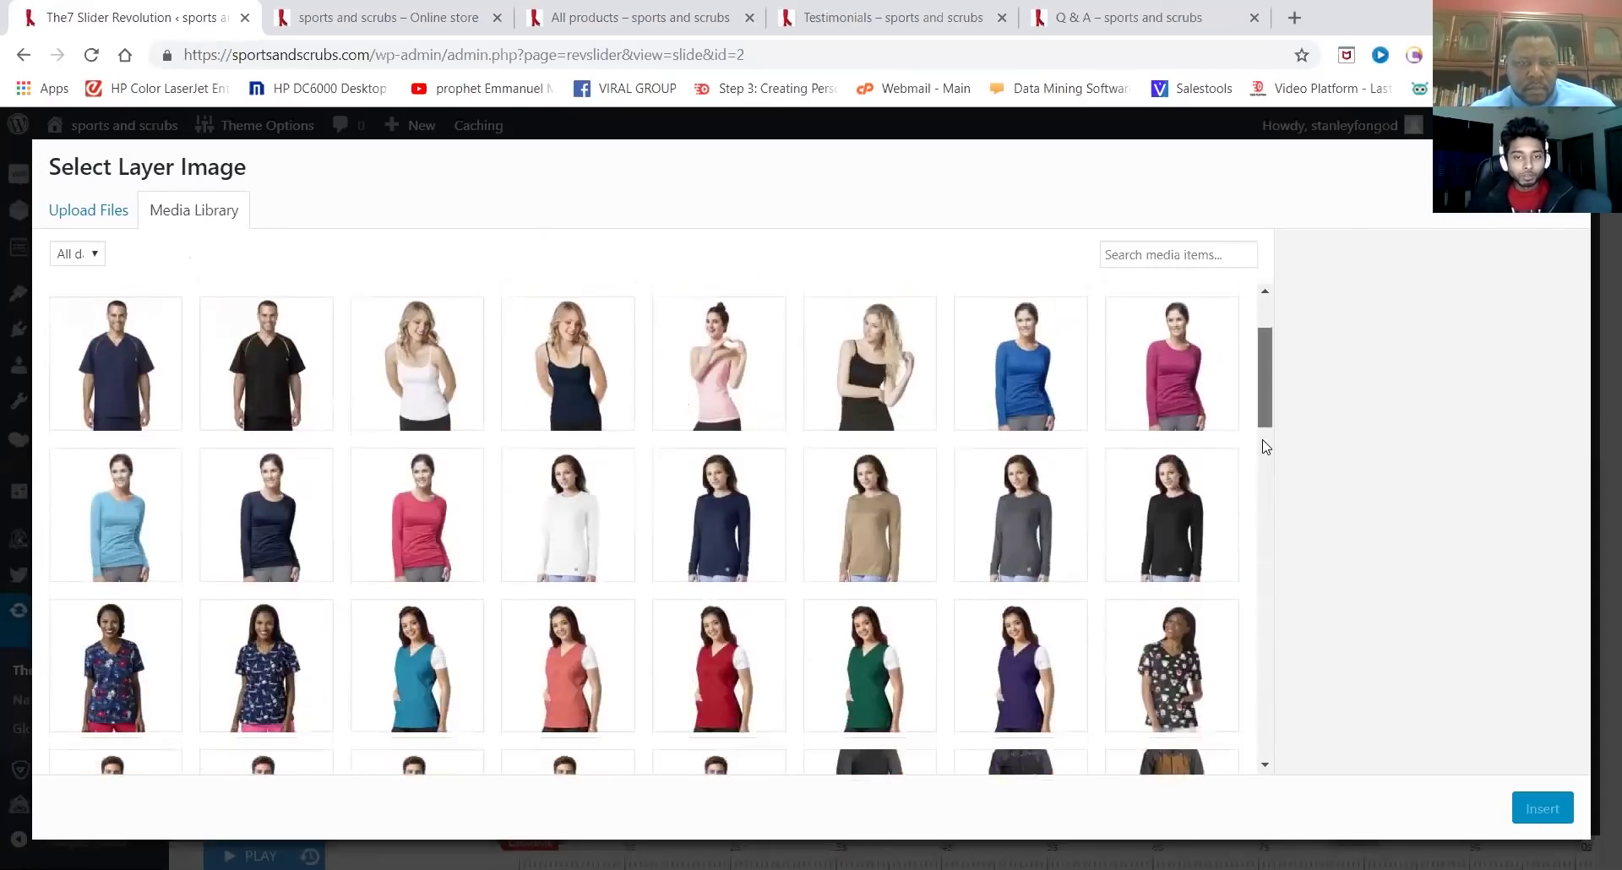
left_click(81, 672)
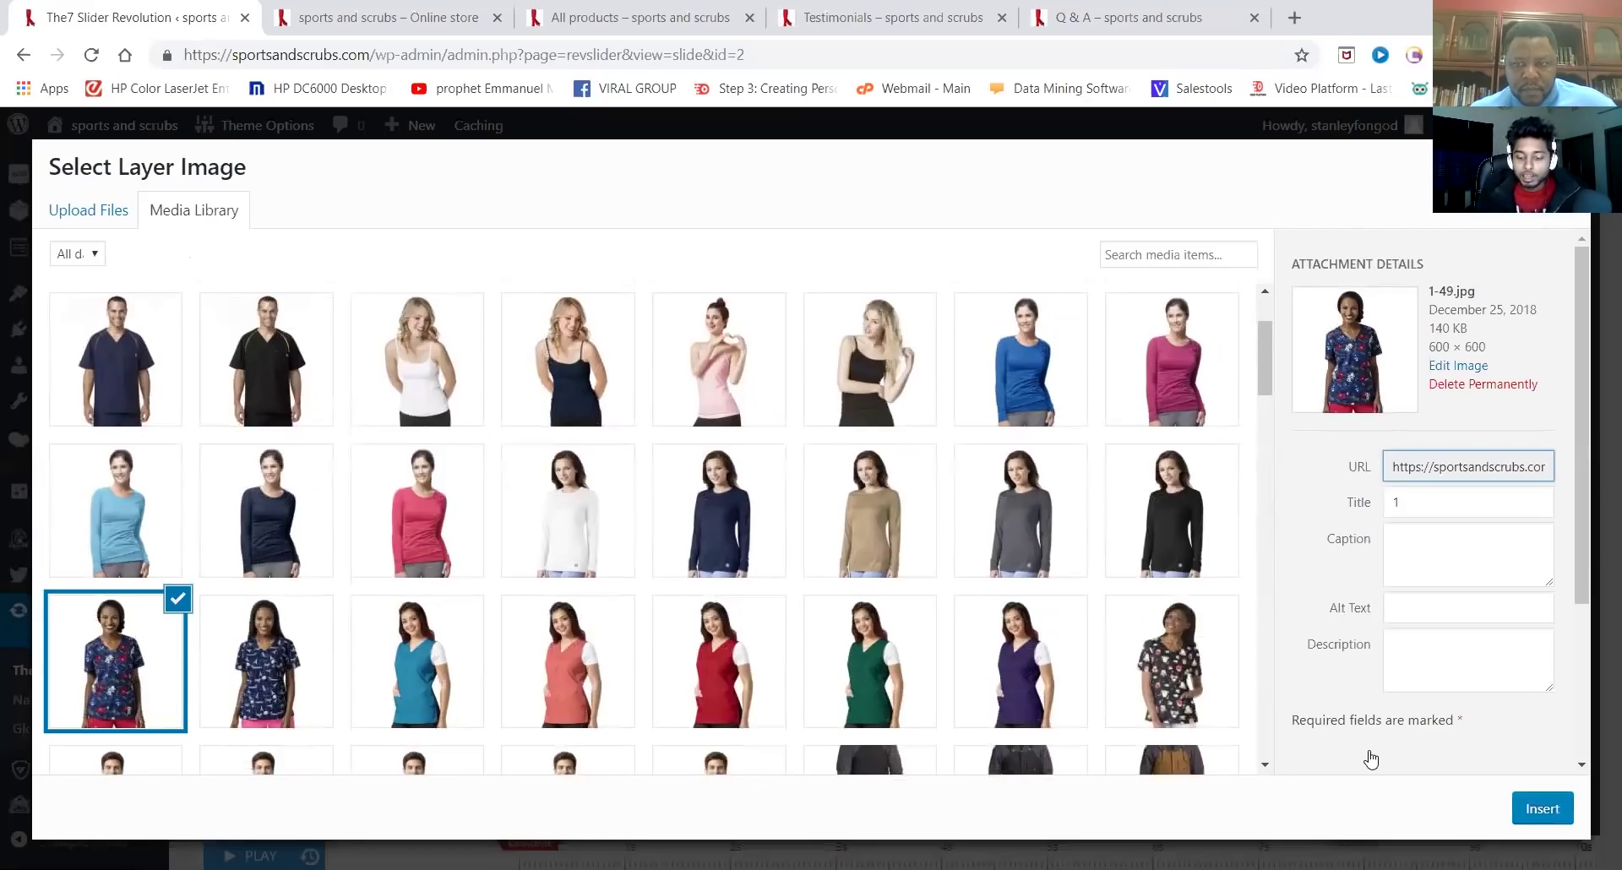
left_click(1533, 810)
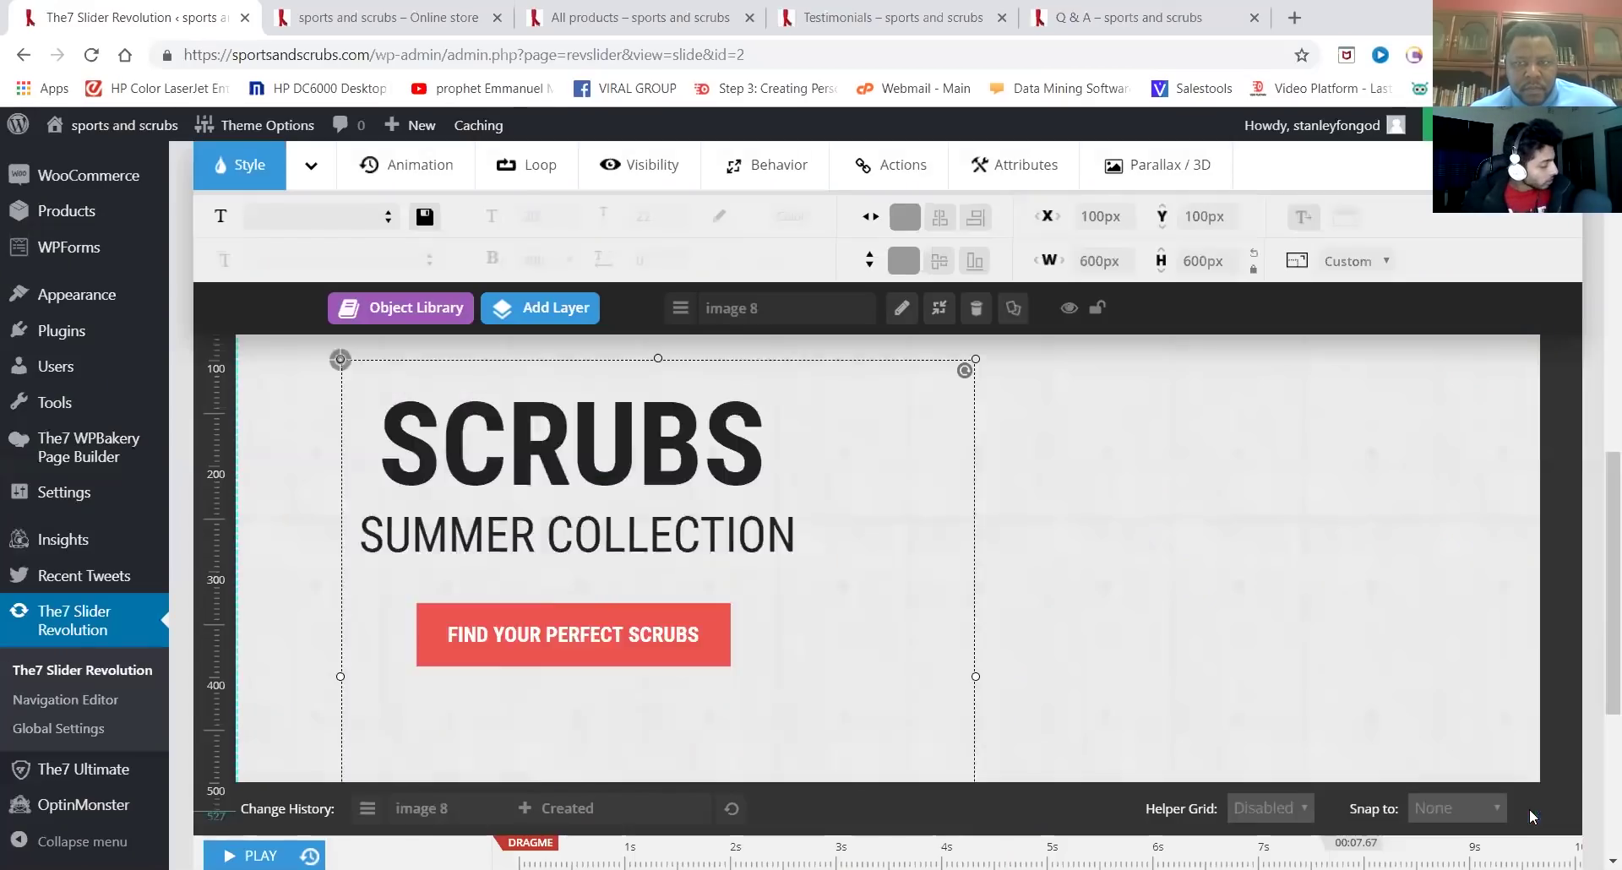
Try the woman's scrubs image beside the slide text, scaled to about 309 × 309 px at about X 788, Y 85, and delete its layer
scroll(1316, 699, "down", 2)
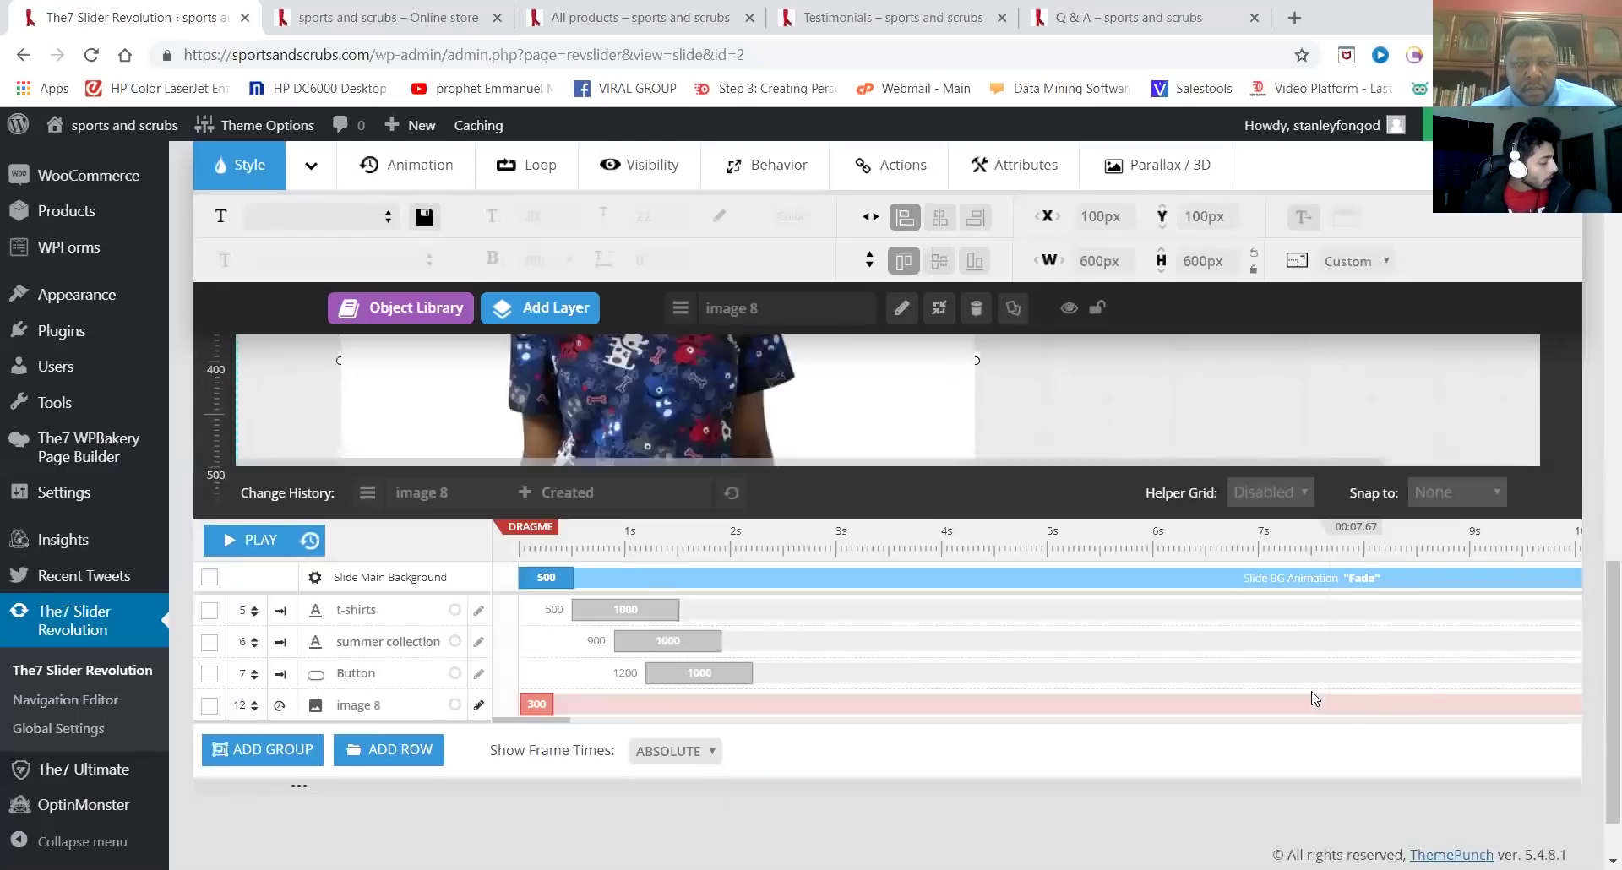
scroll(955, 458, "up", 6)
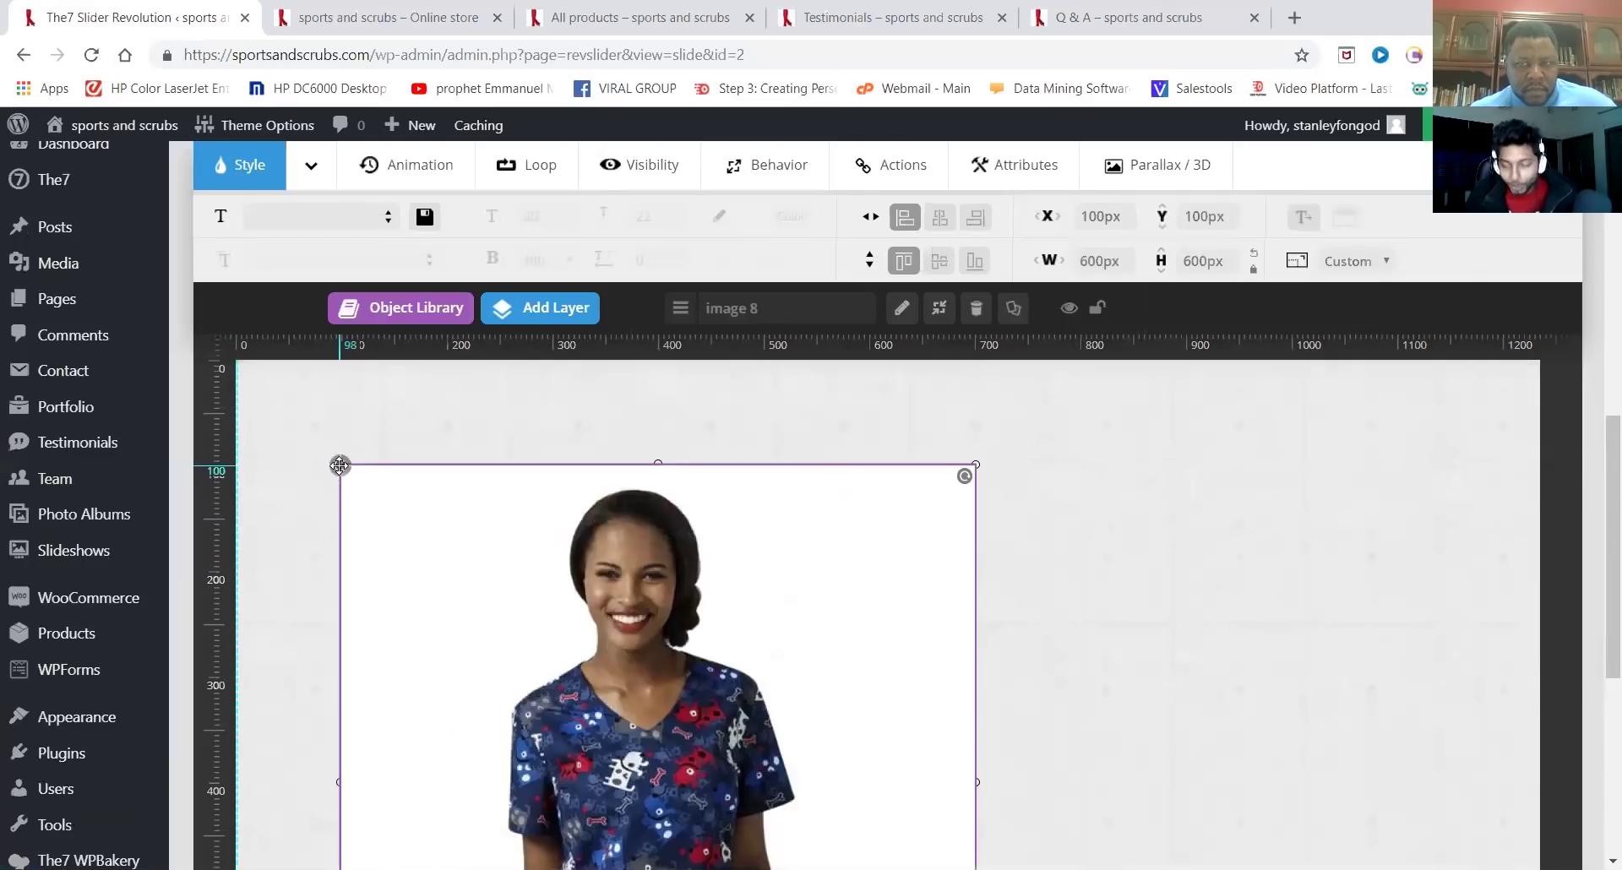
scroll(378, 448, "down", 5)
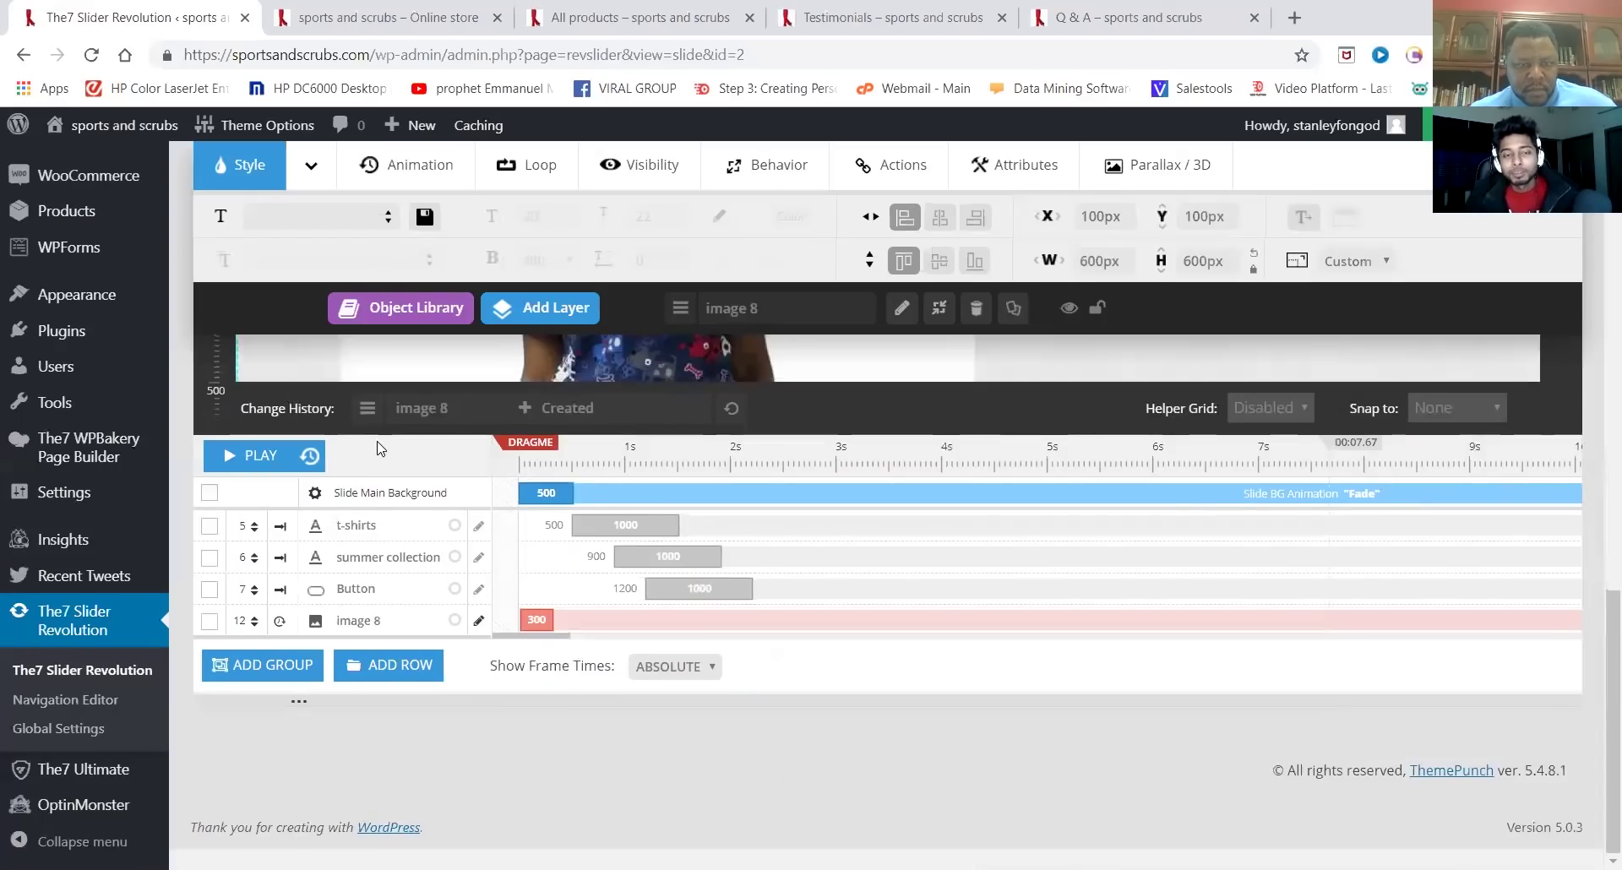
scroll(377, 449, "up", 5)
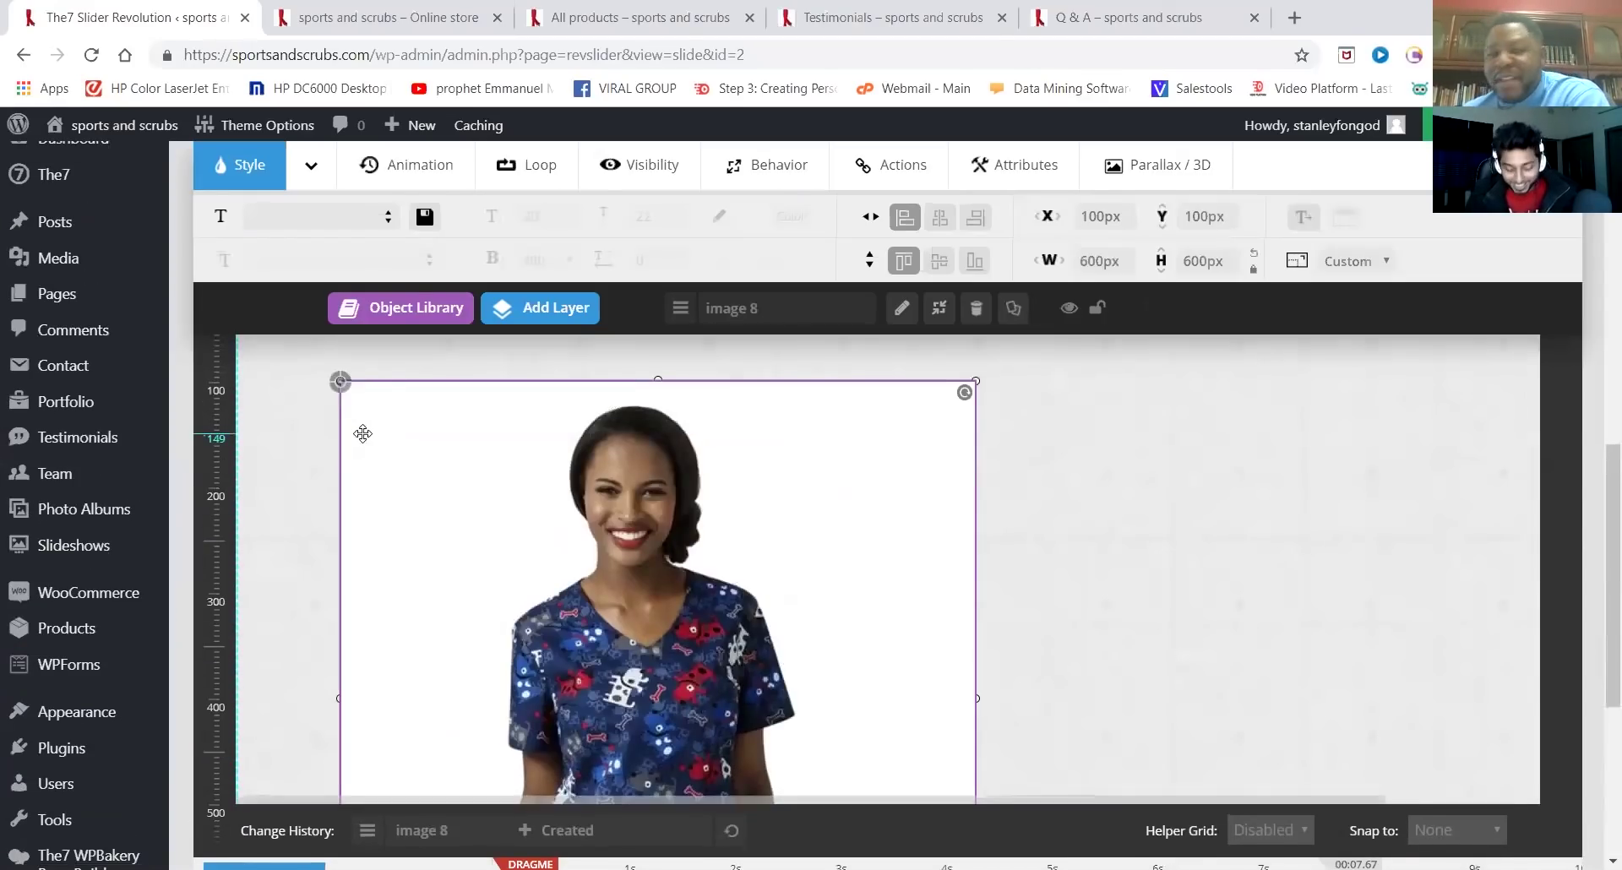
left_click_drag(342, 380, 810, 370)
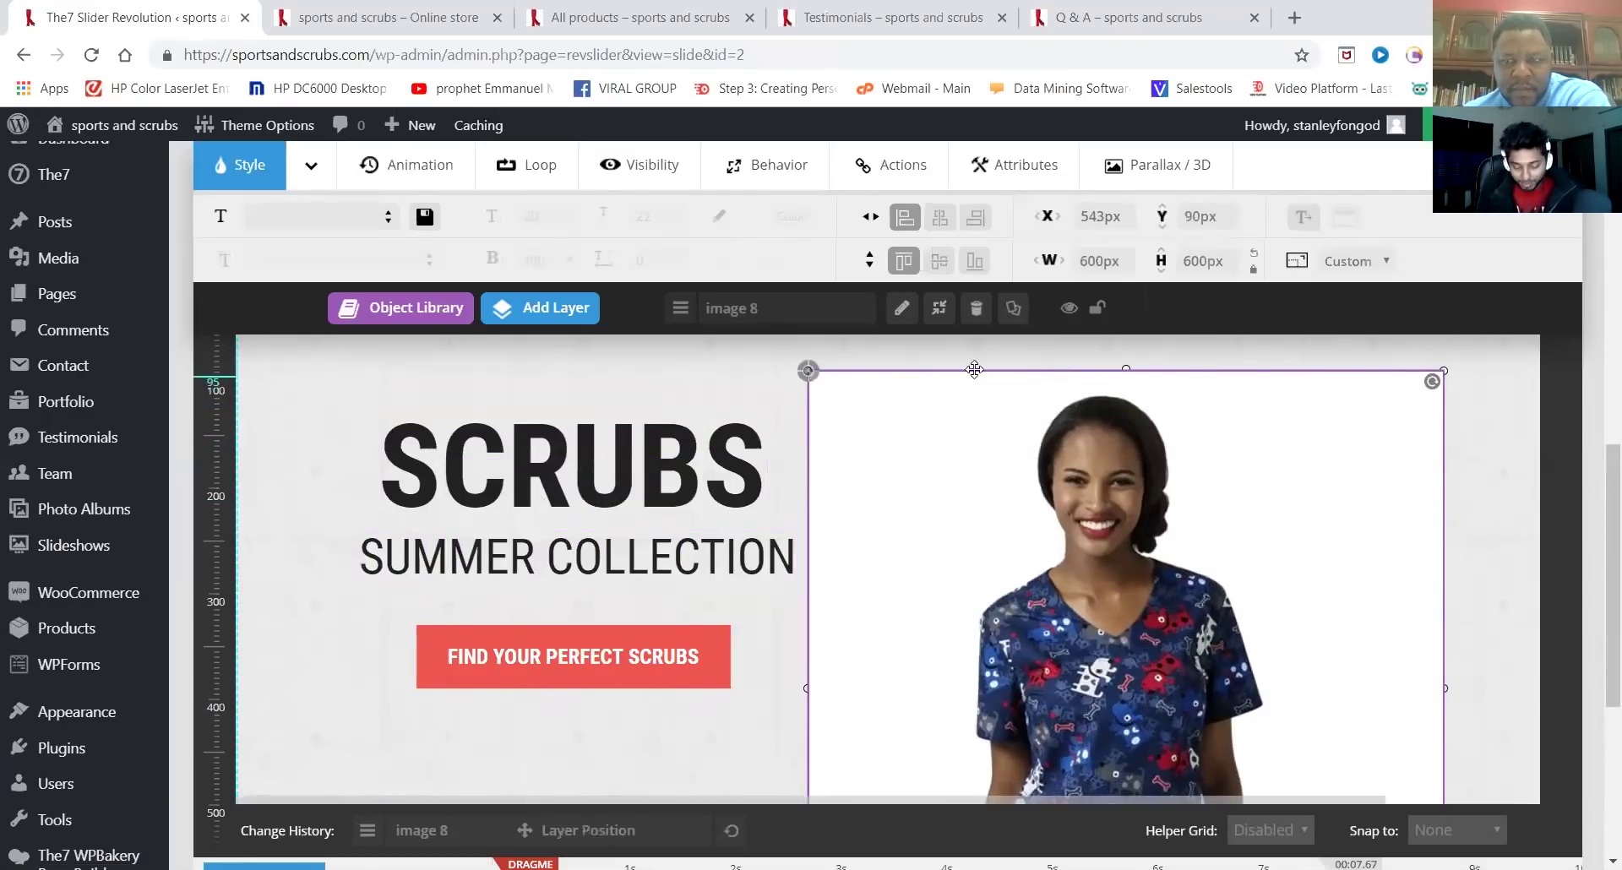
left_click_drag(1444, 369, 1019, 633)
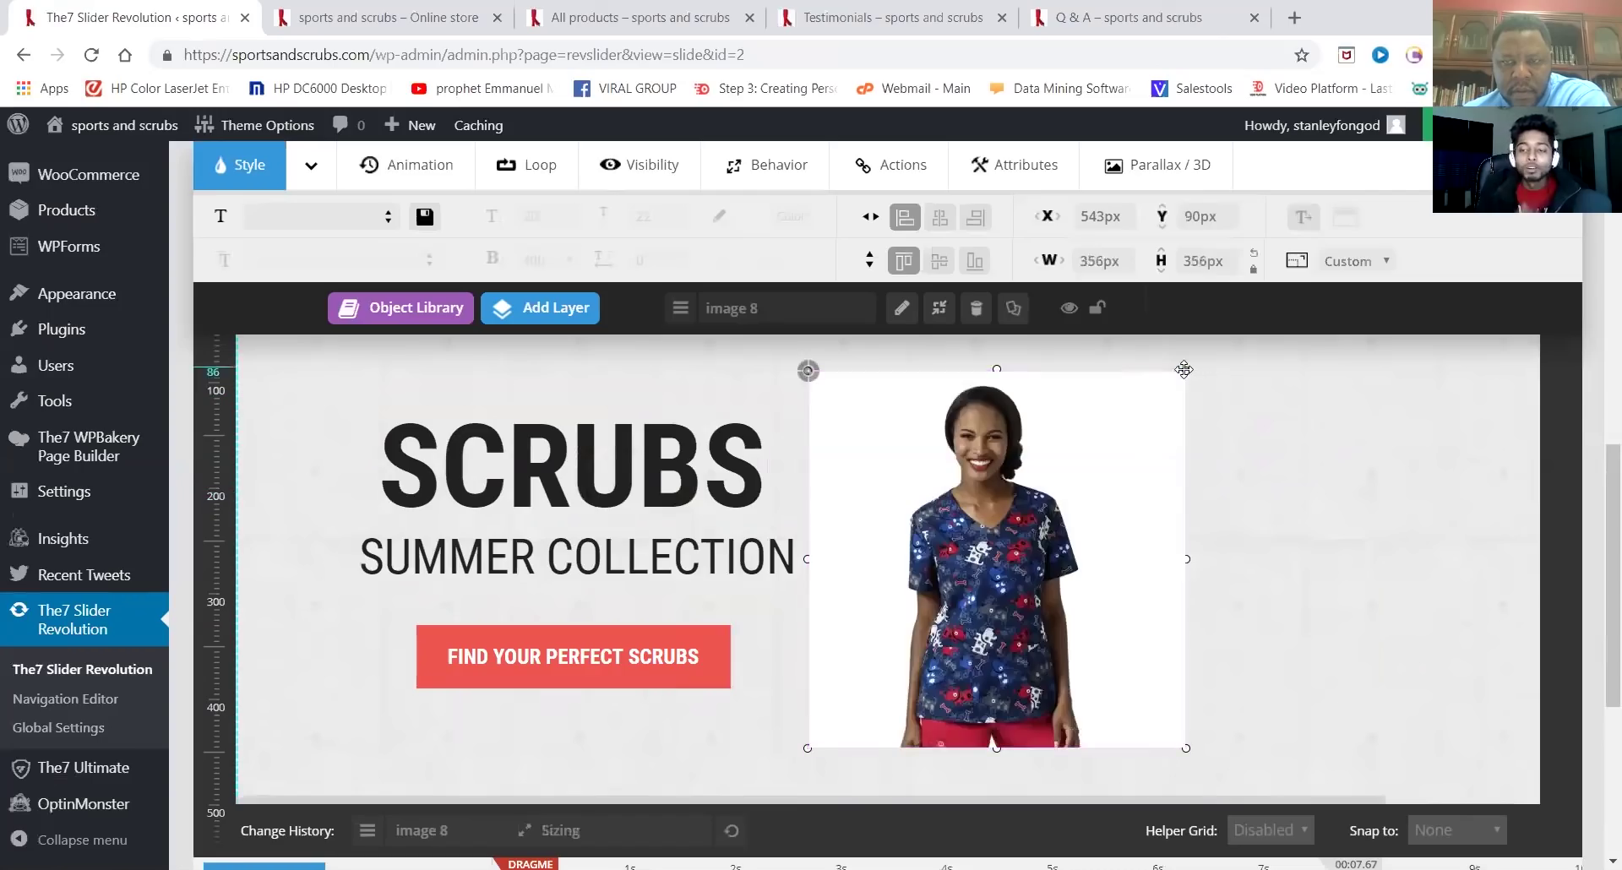
left_click_drag(1188, 372, 1241, 488)
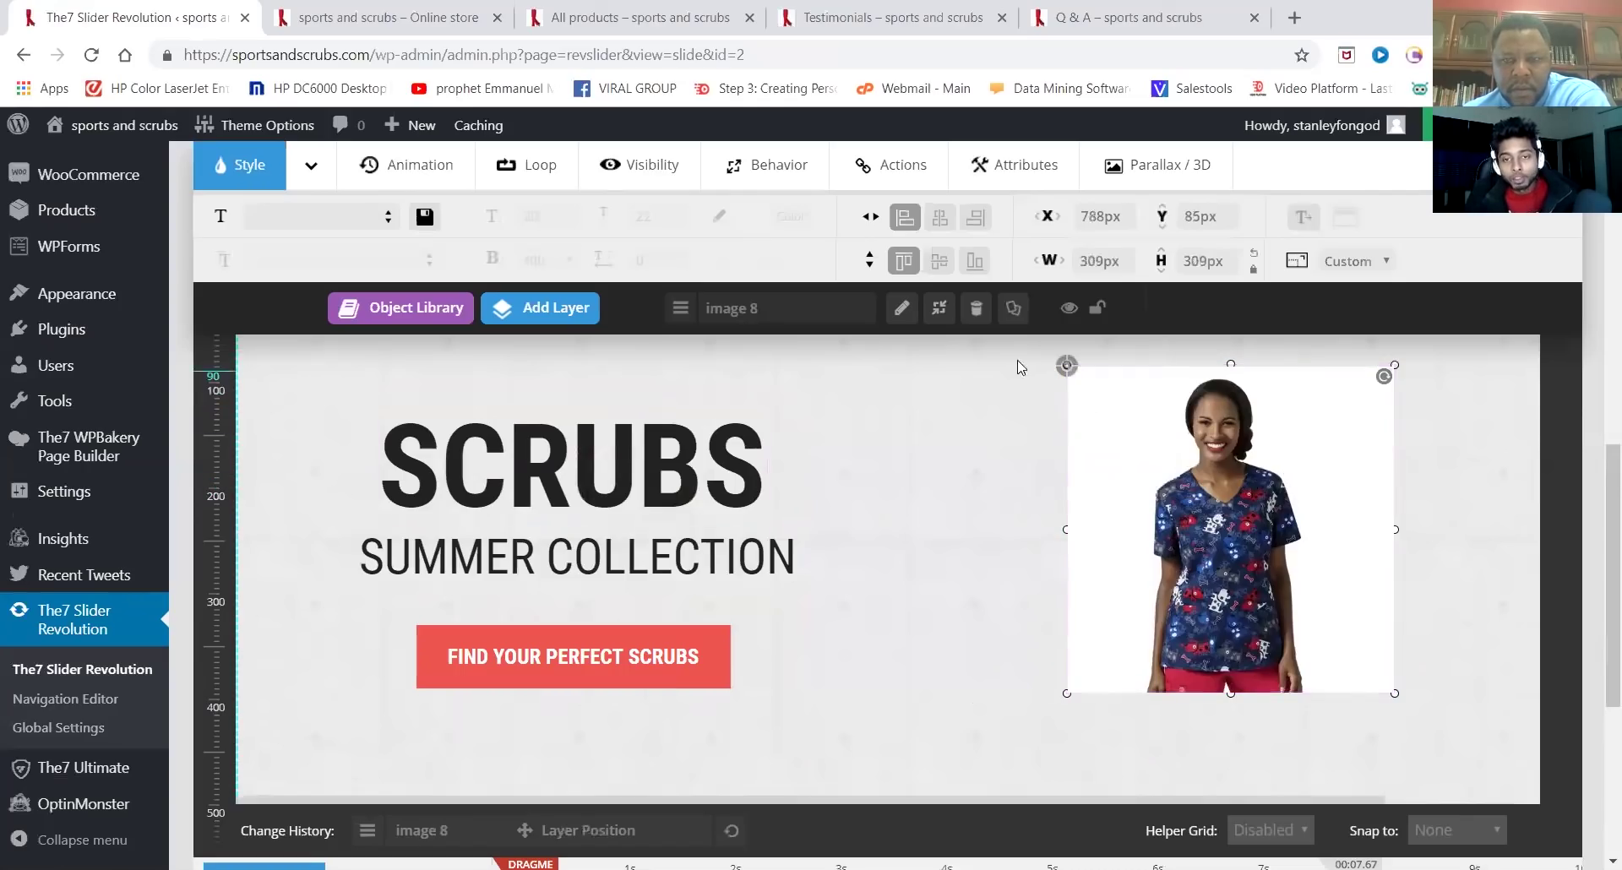
left_click(977, 313)
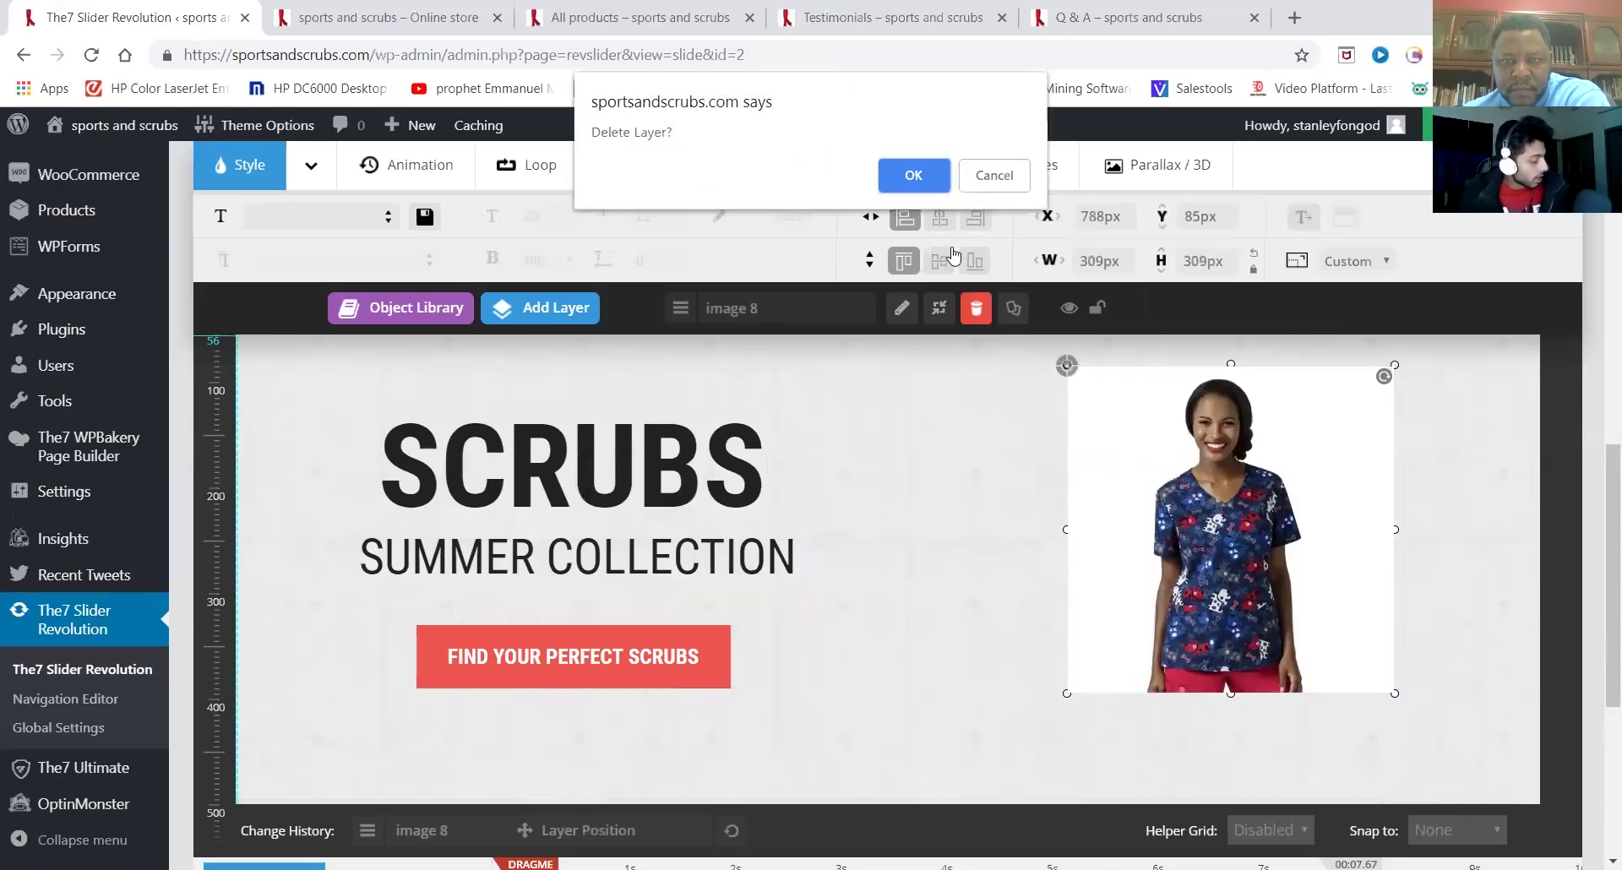
left_click(914, 179)
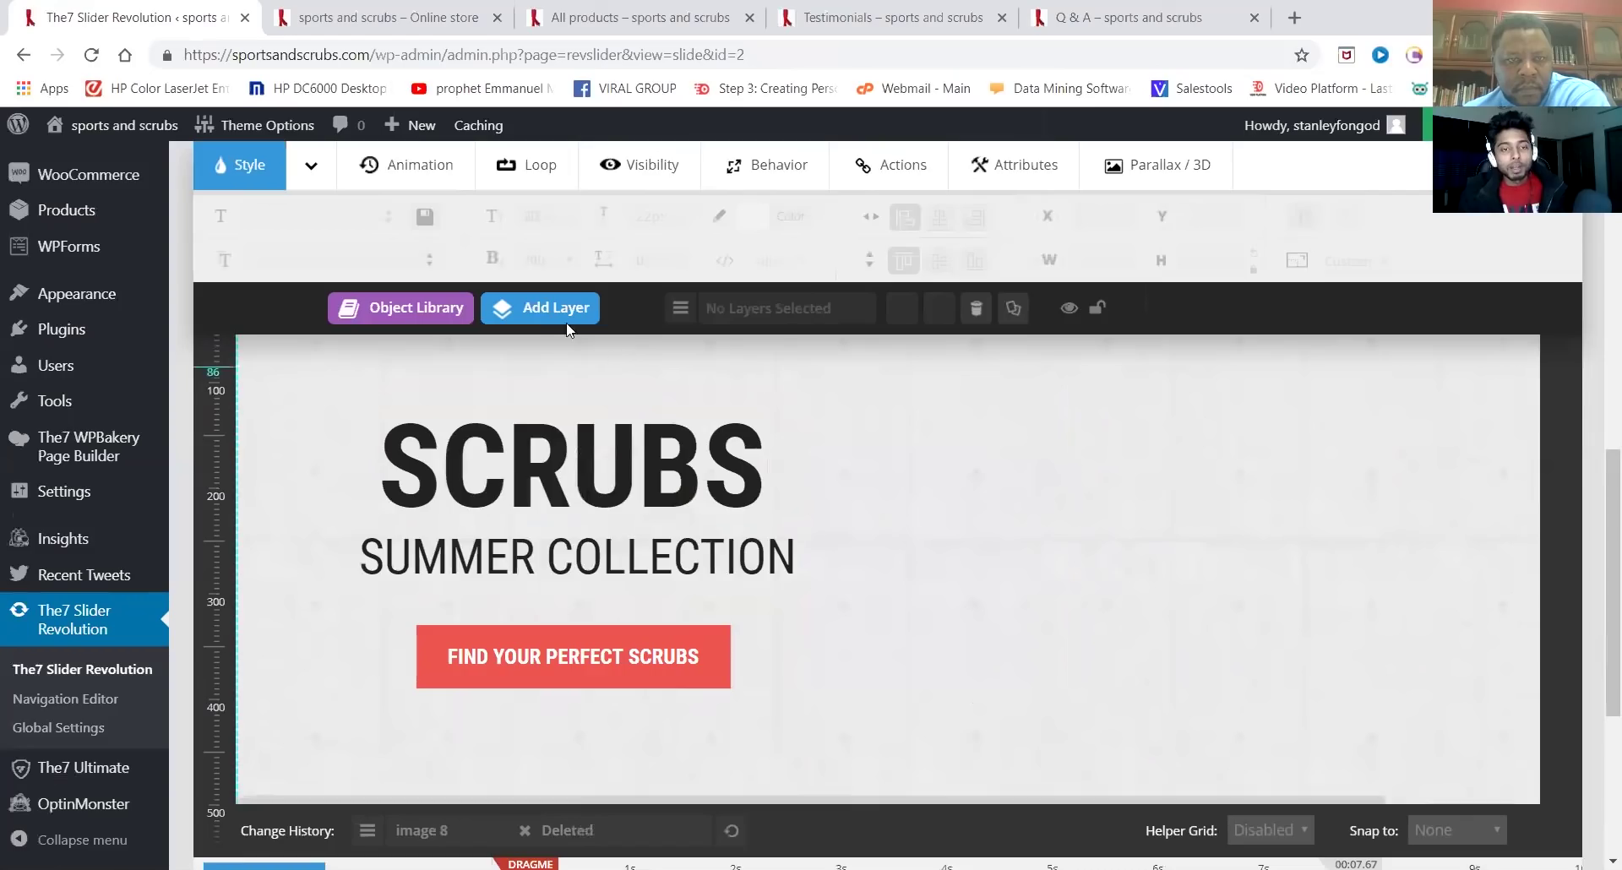
Open the image picker for a new Slide 2 image layer and browse the media library for a suitable scrubs photo
left_click(545, 309)
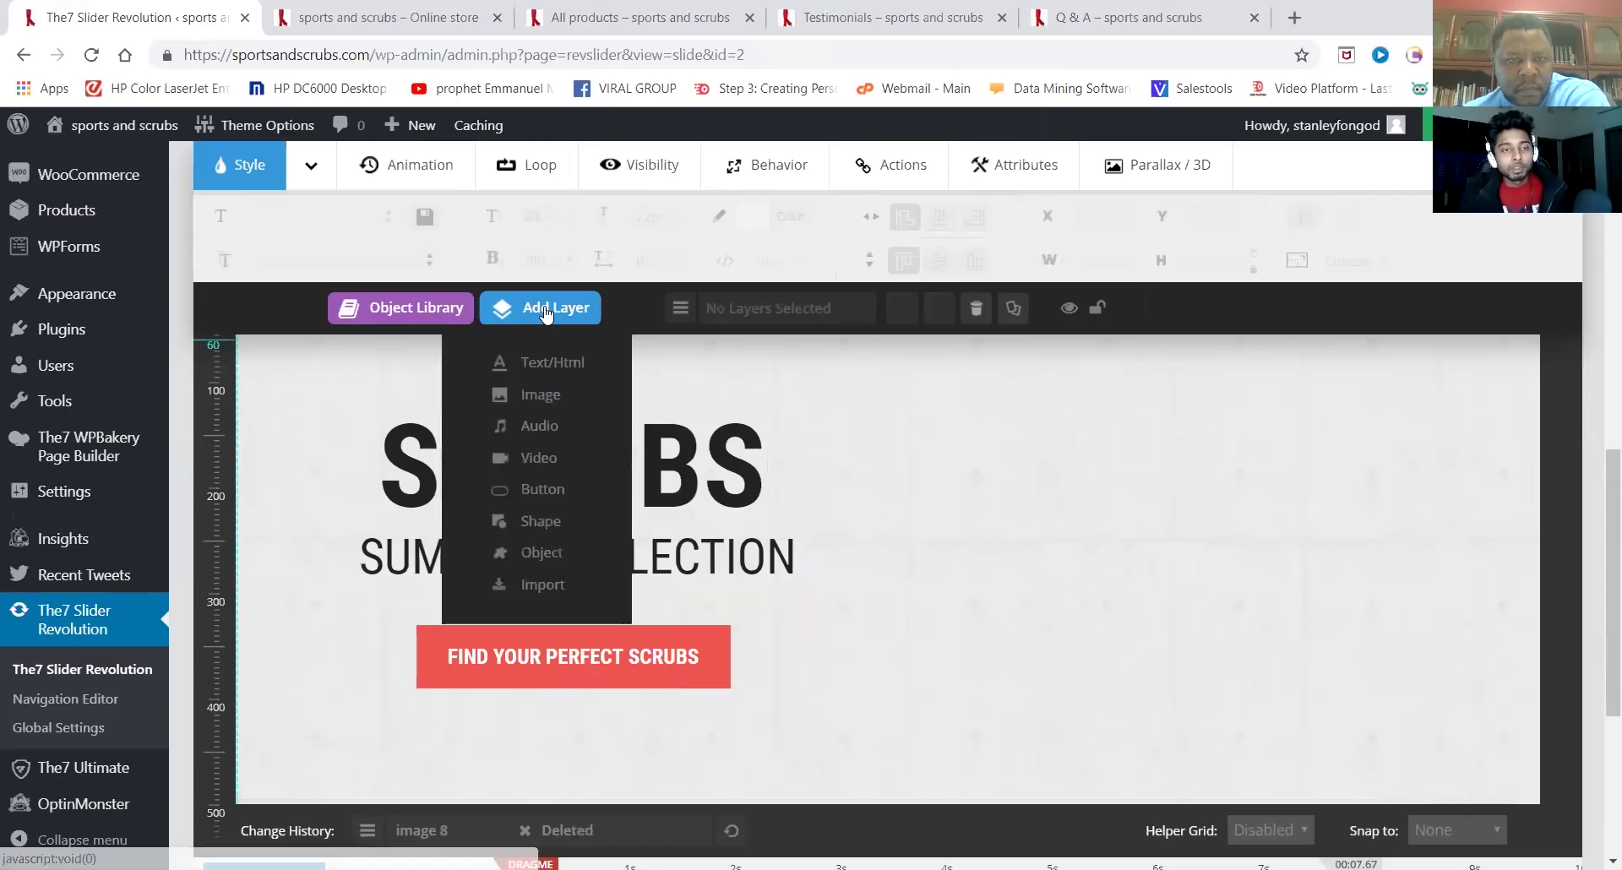
left_click(535, 397)
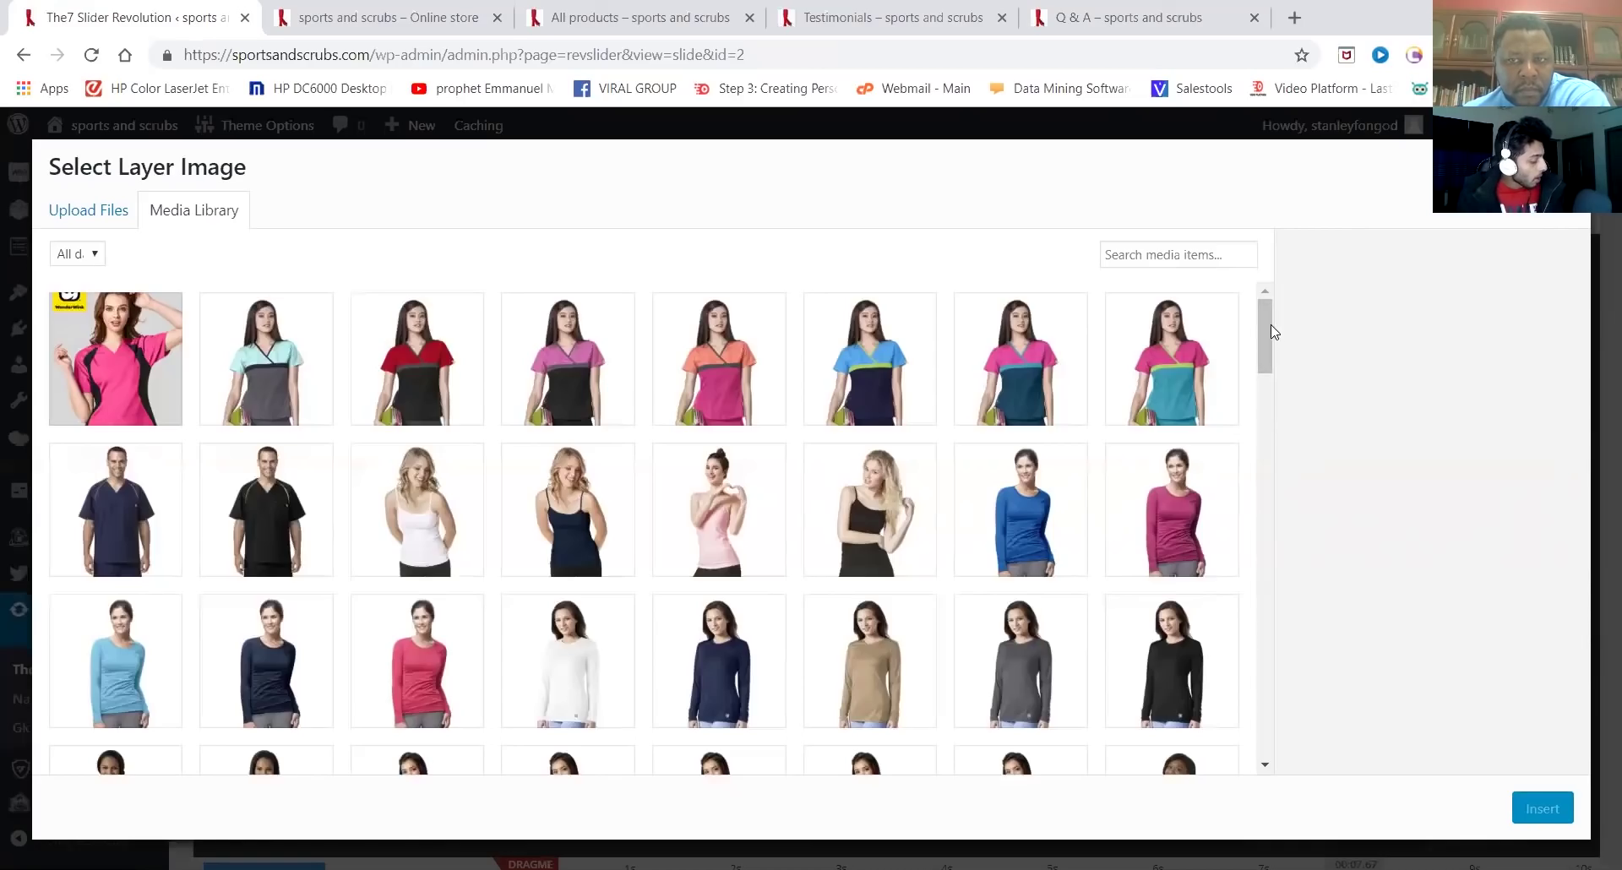
scroll(1239, 399, "down", 10)
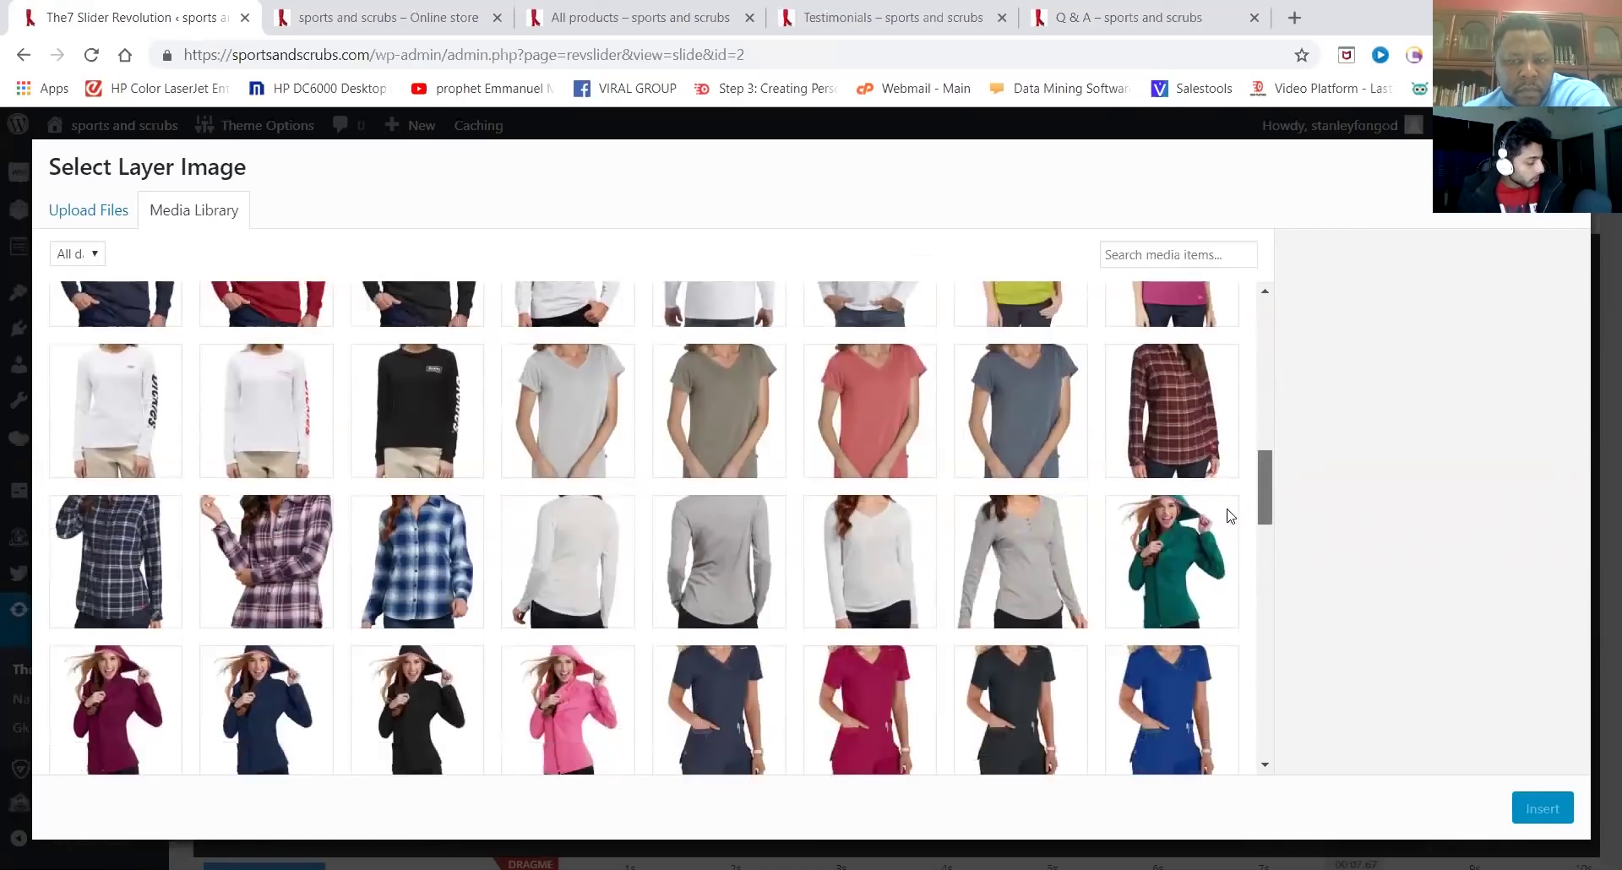
scroll(1229, 516, "down", 15)
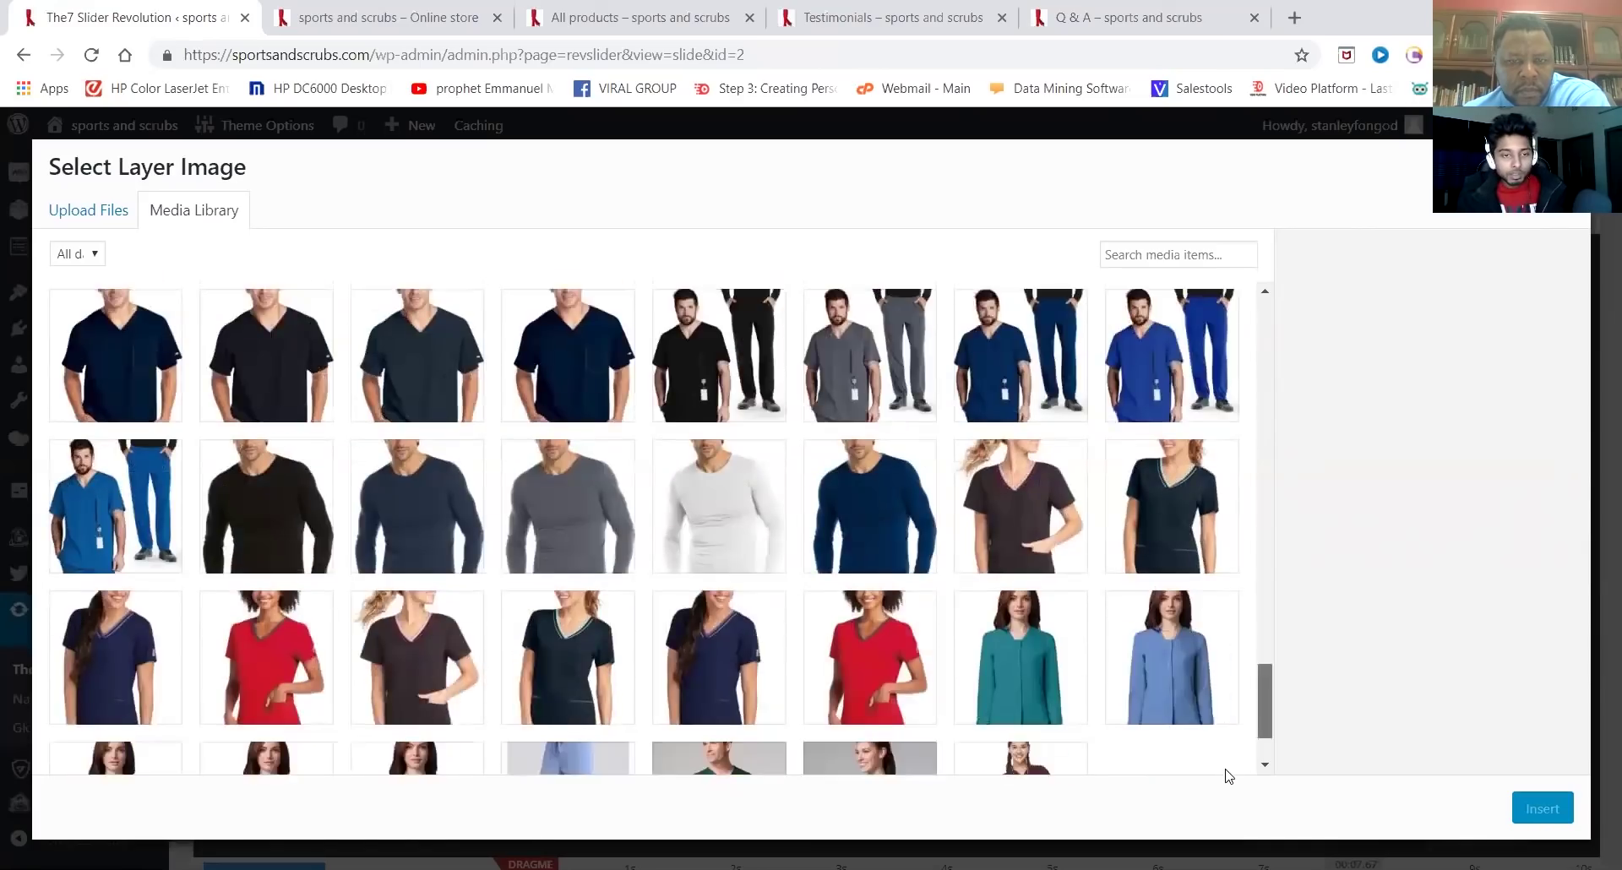
scroll(1229, 776, "down", 10)
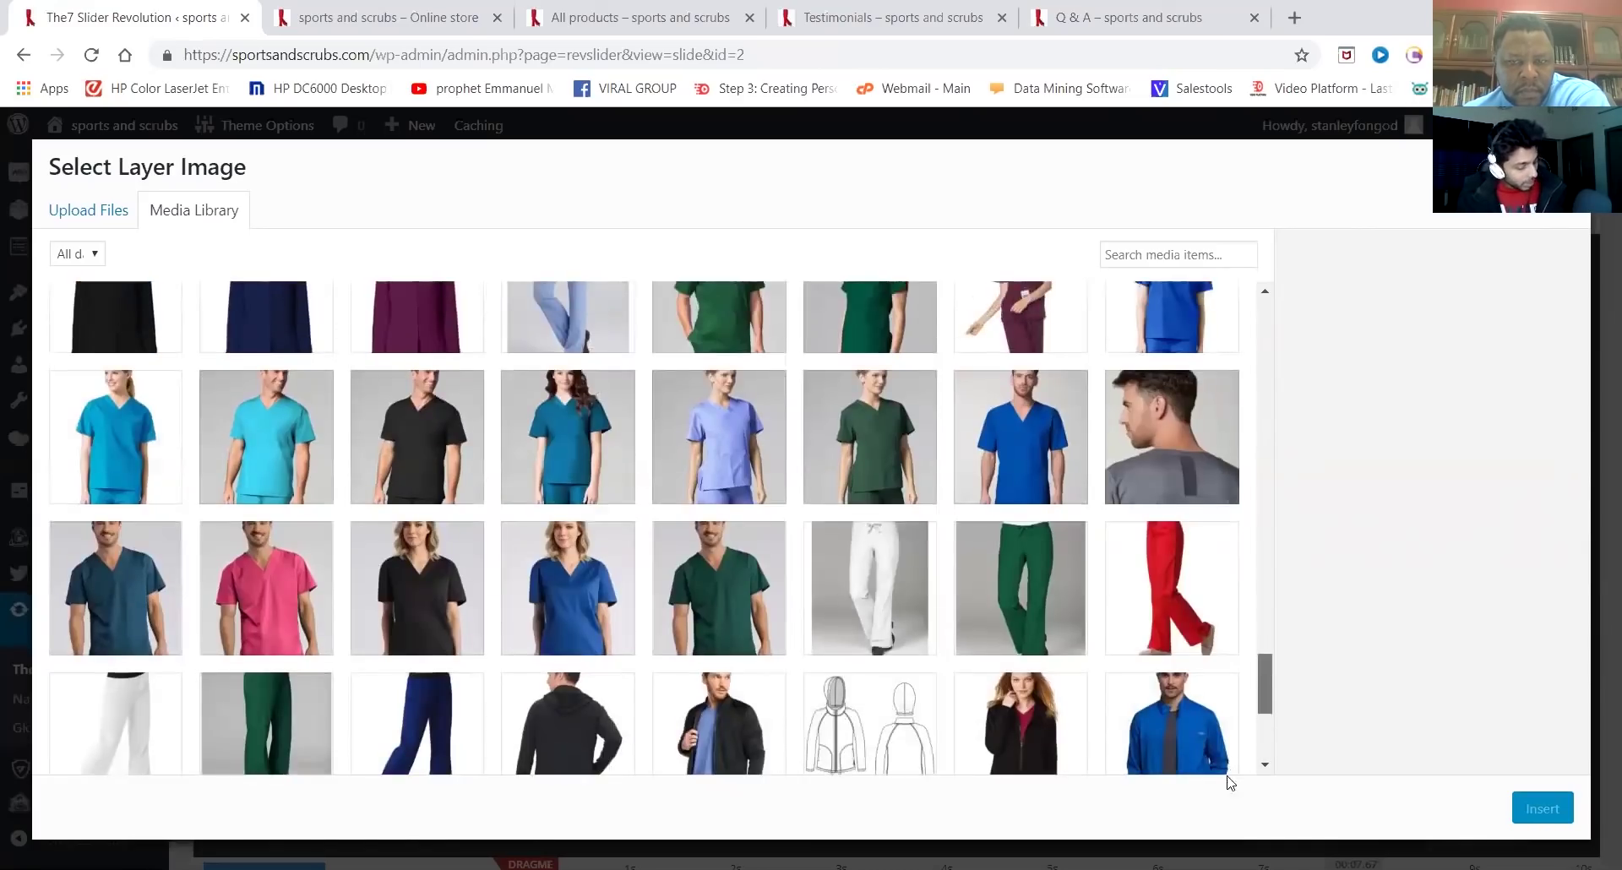
scroll(1230, 782, "down", 5)
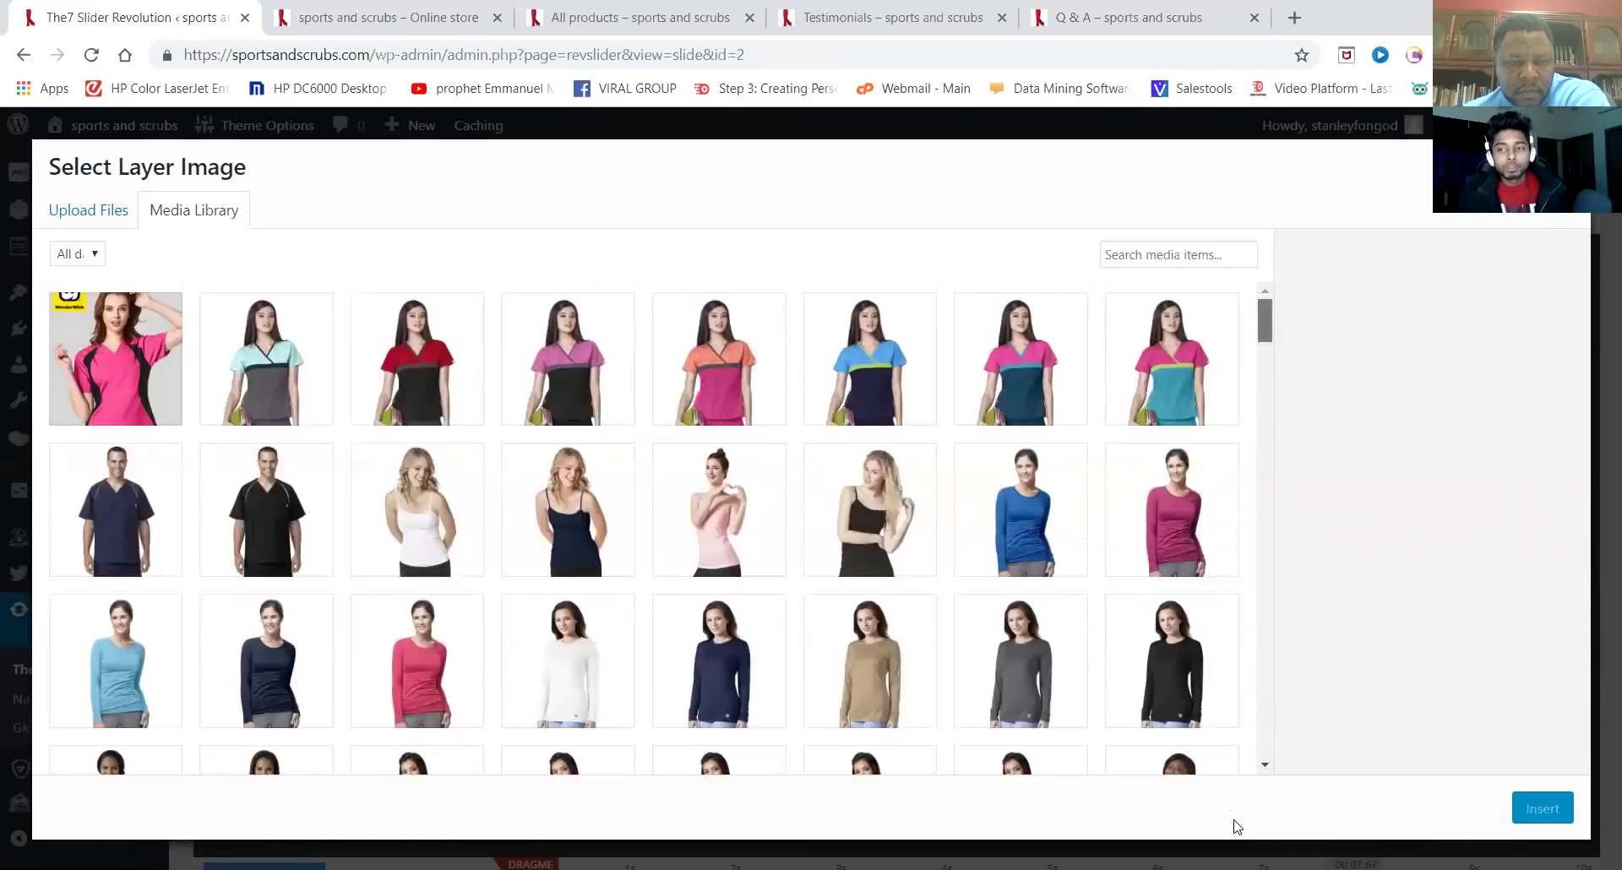
scroll(1241, 753, "down", 5)
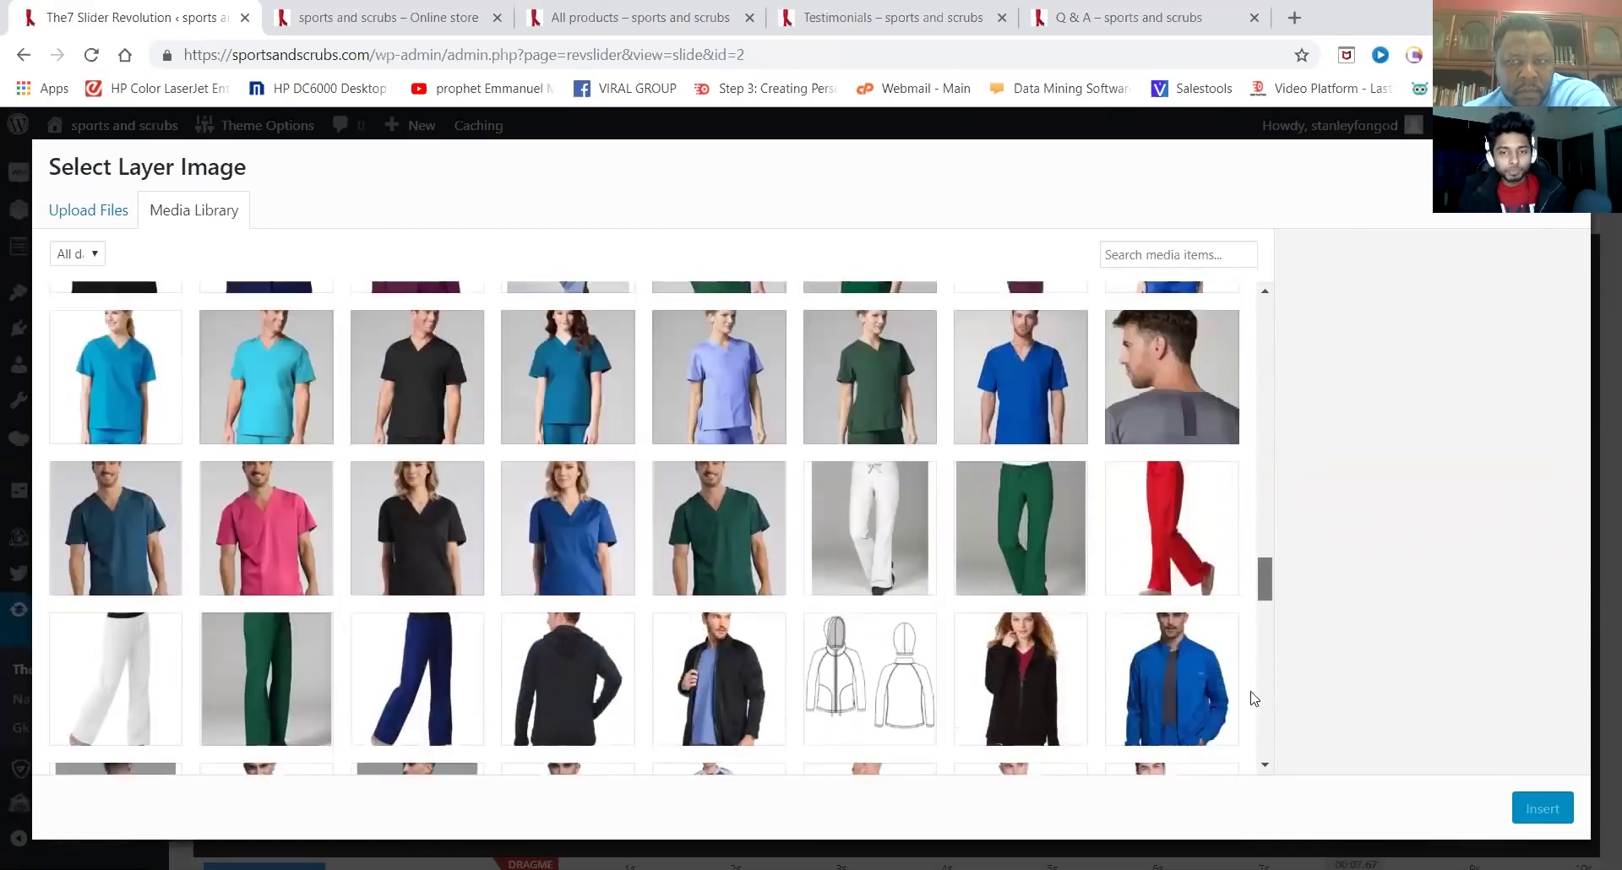
scroll(1272, 456, "up", 3)
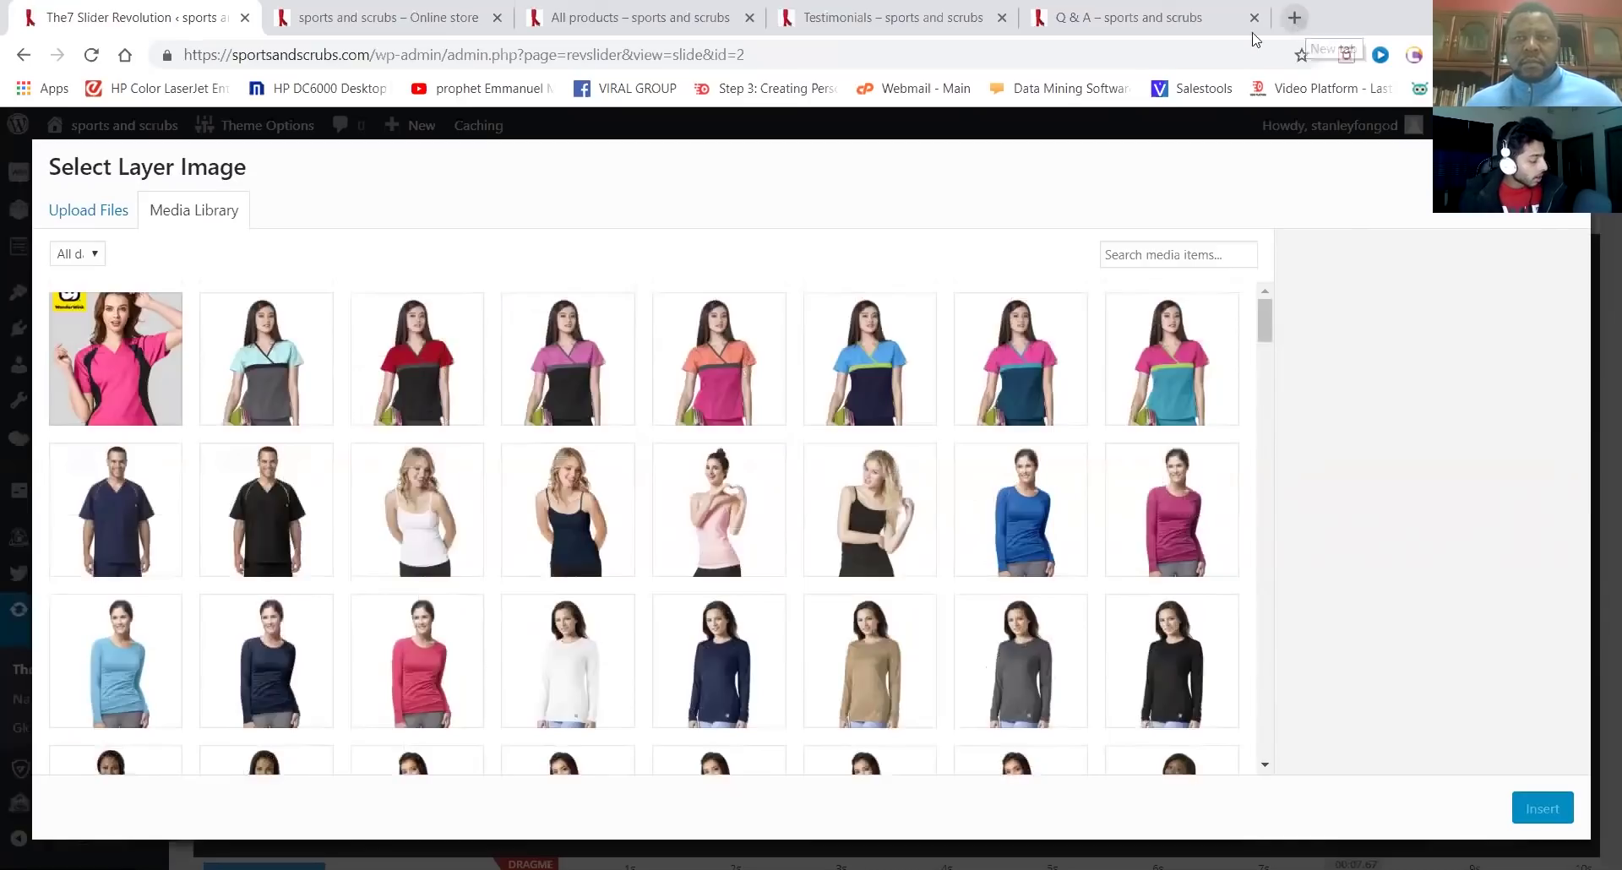
Search Google Images for "scrubs with PNG" in a new browser tab
left_click(1296, 17)
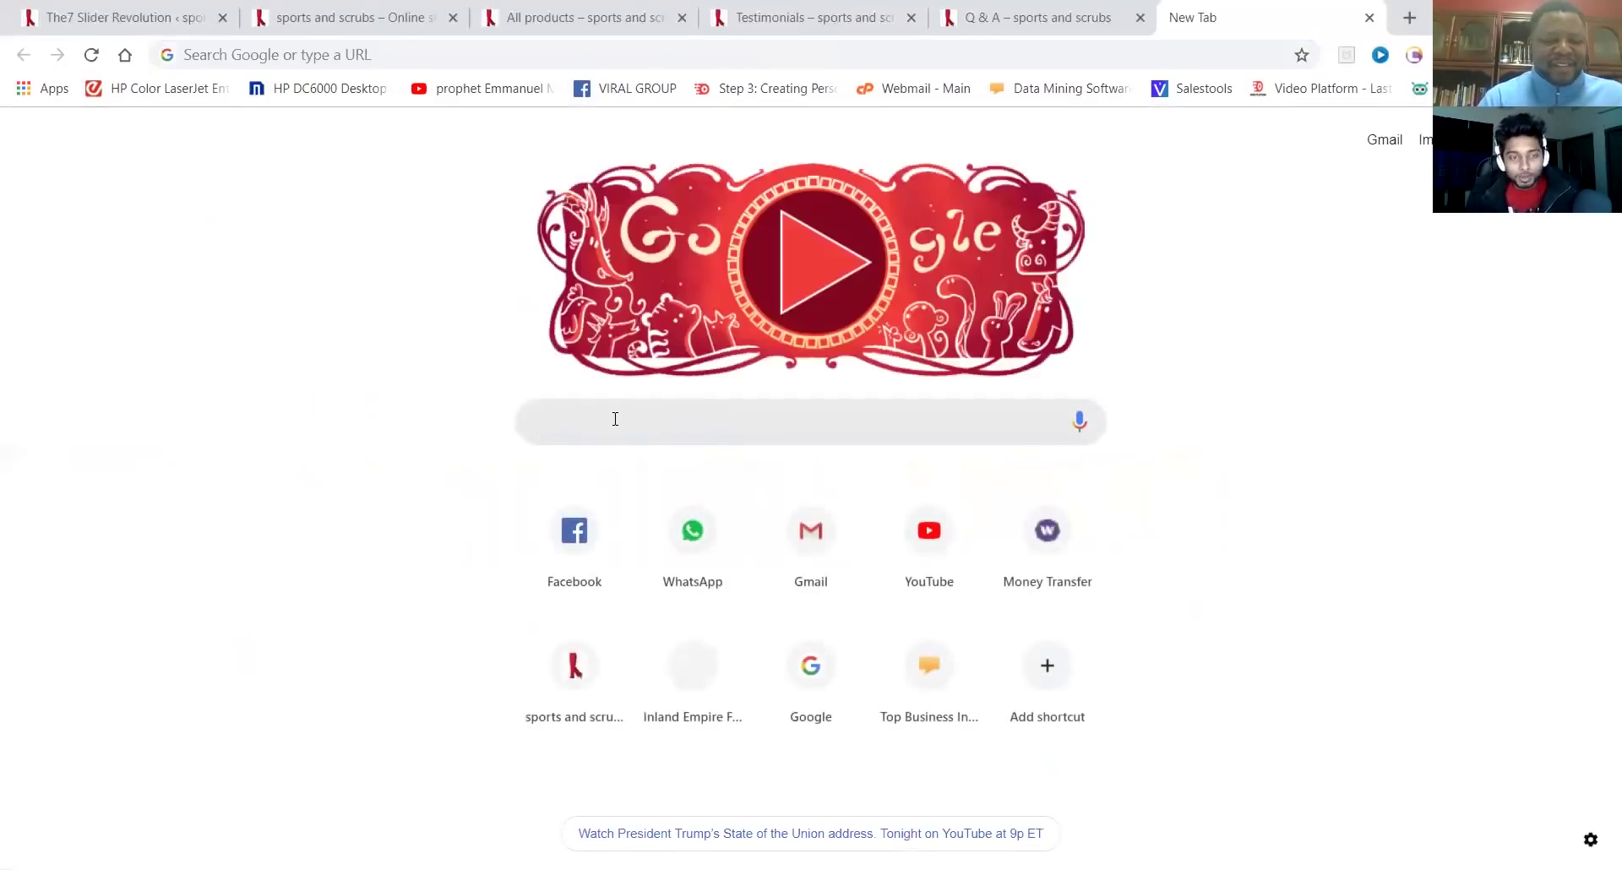
type("scrubs")
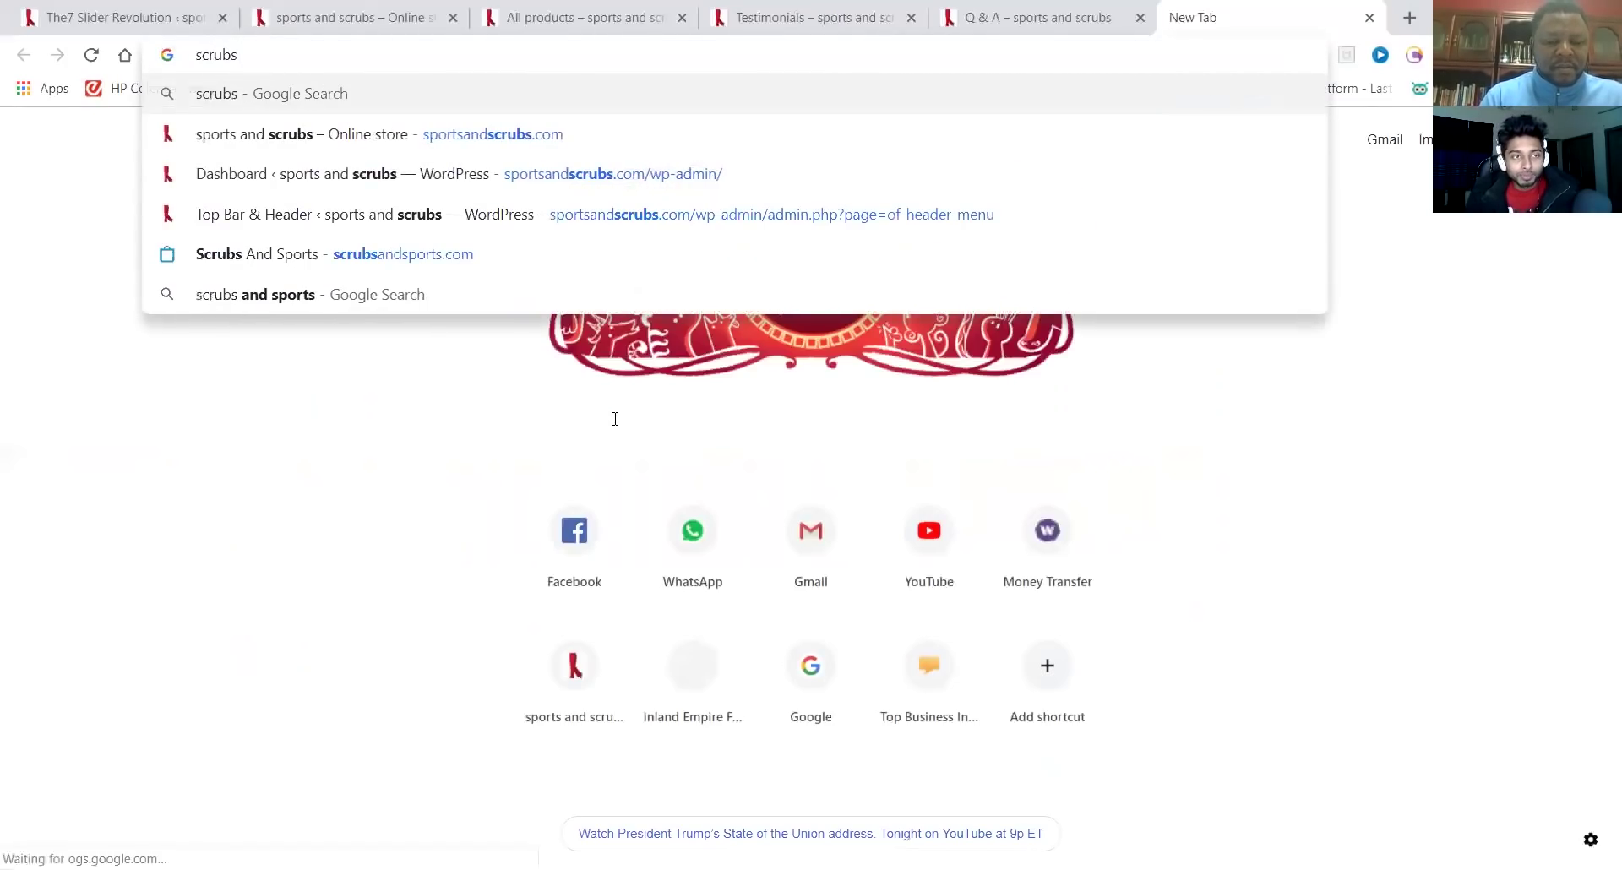
type(" with ")
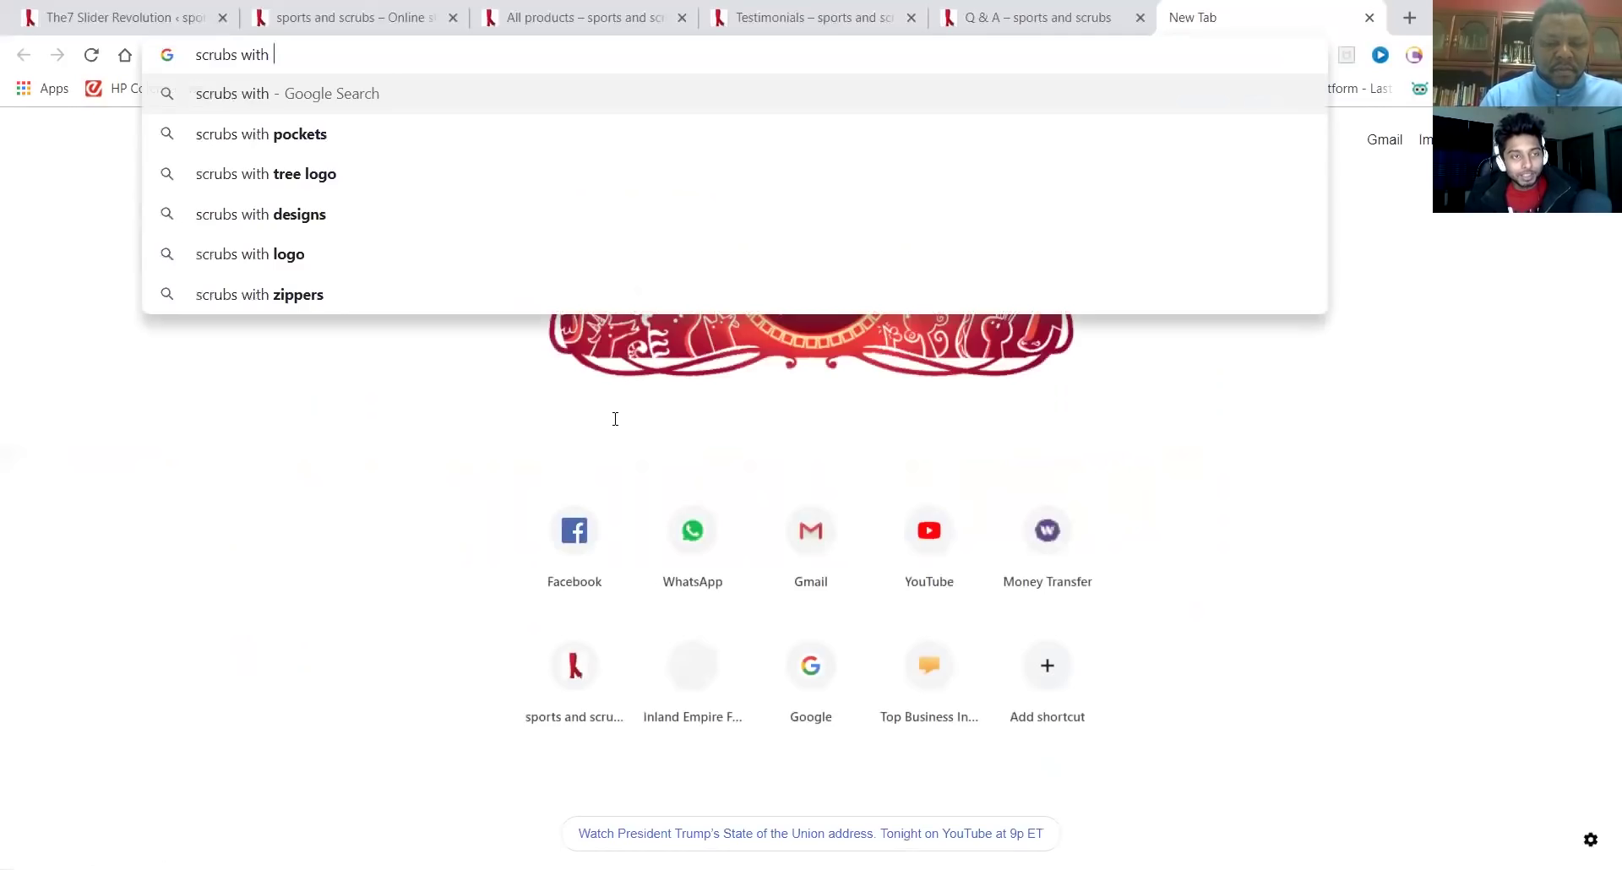
type("PNG")
key("Return")
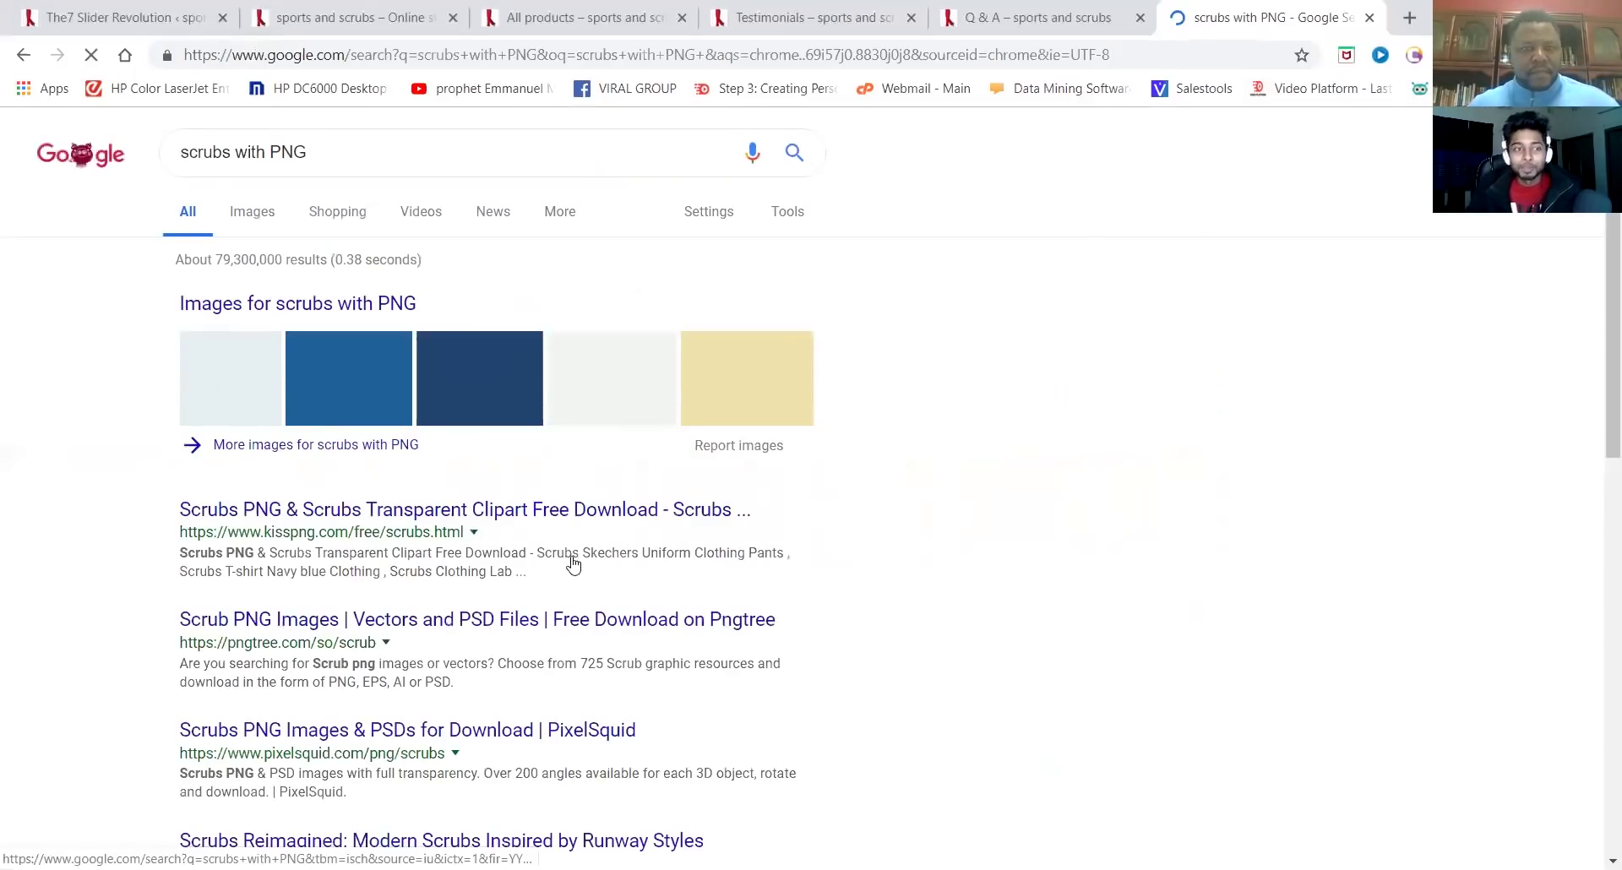
left_click(232, 222)
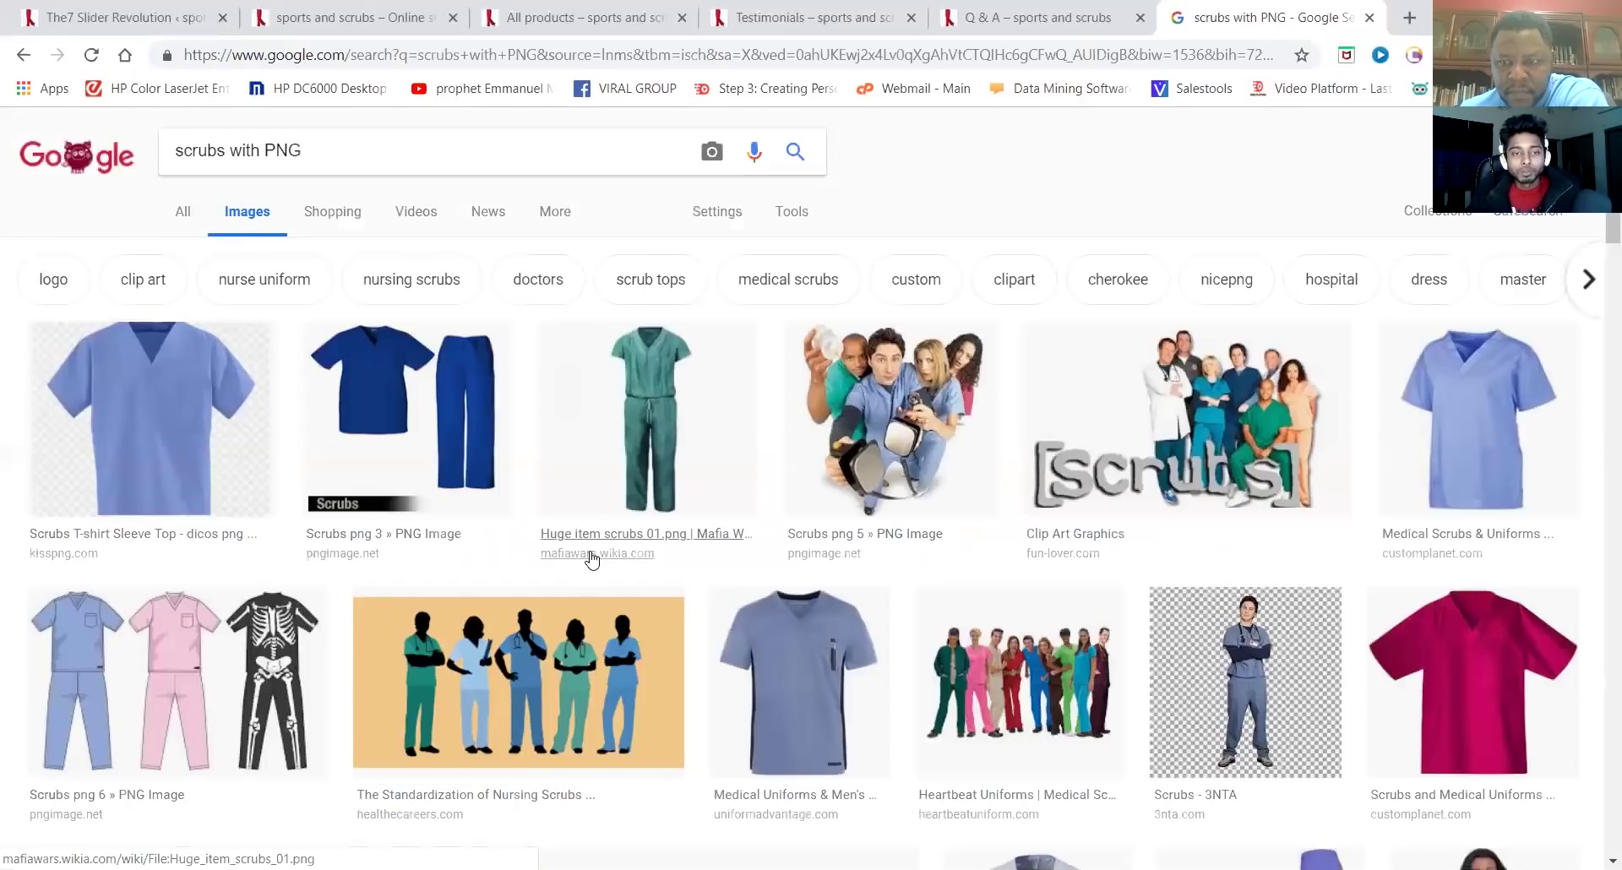
Browse the image results, preview the Sanibel women's green V-neck scrubs photo, and check its source page before closing that page
scroll(1242, 300, "down", 4)
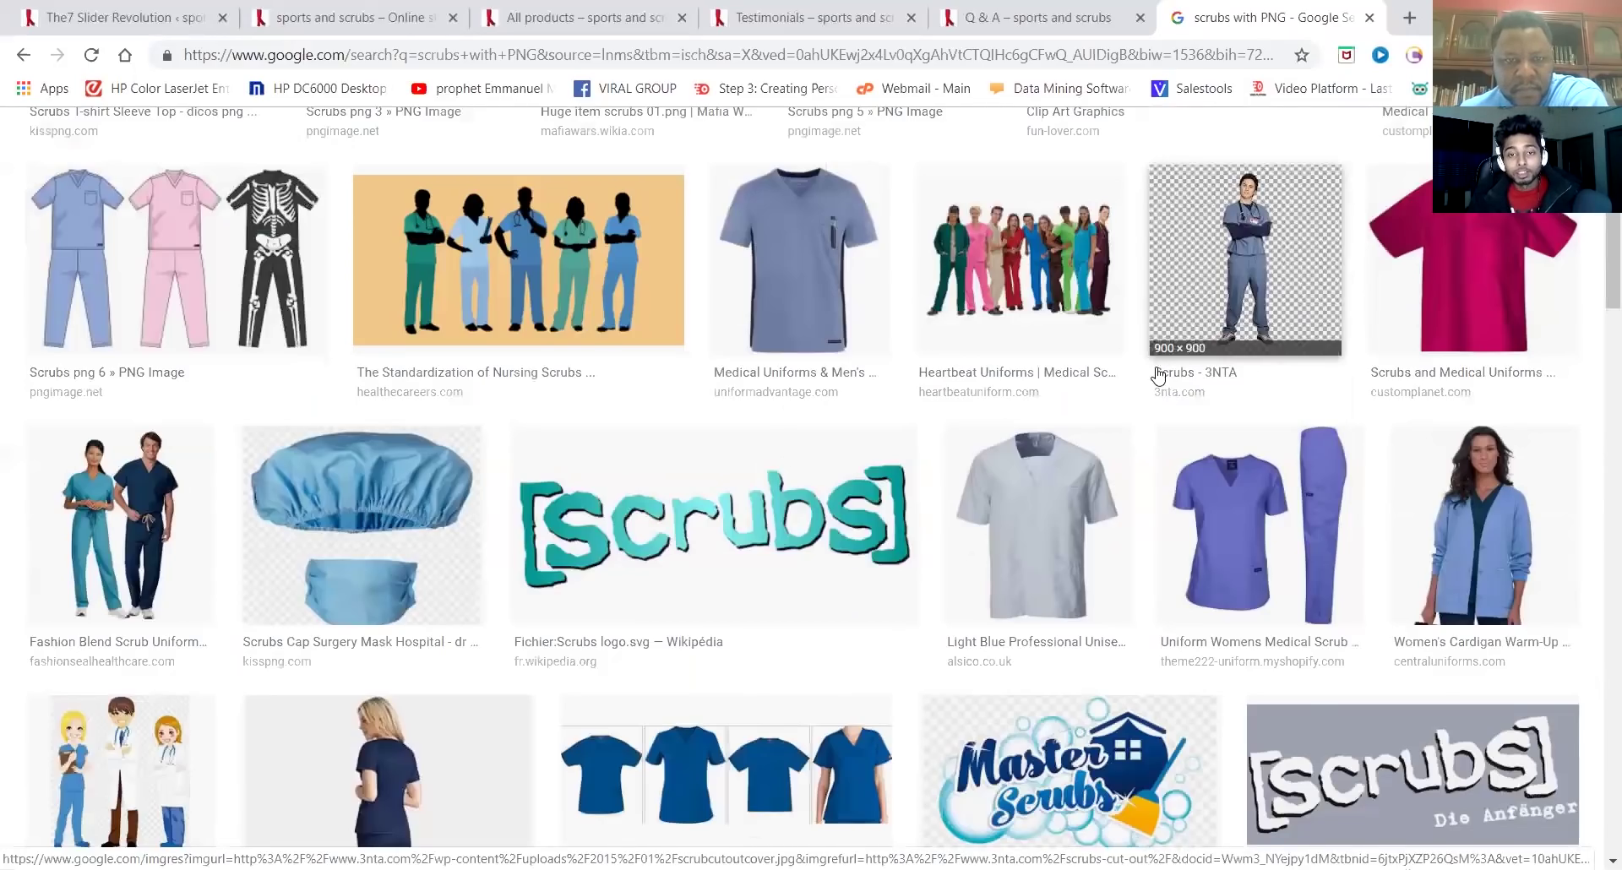
scroll(1157, 376, "down", 6)
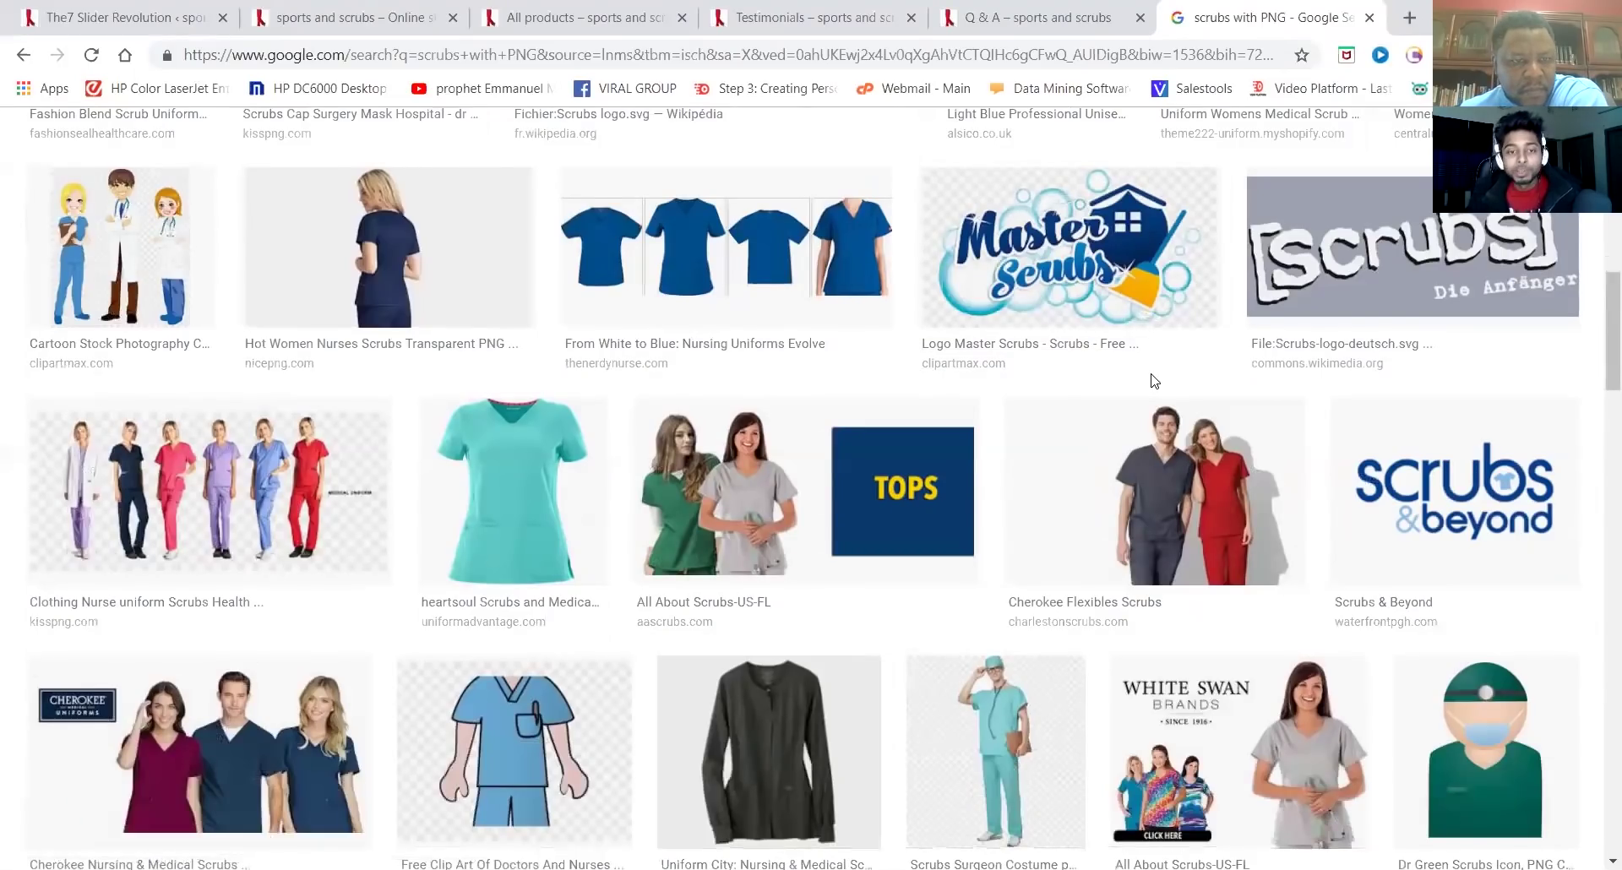
scroll(1148, 383, "down", 4)
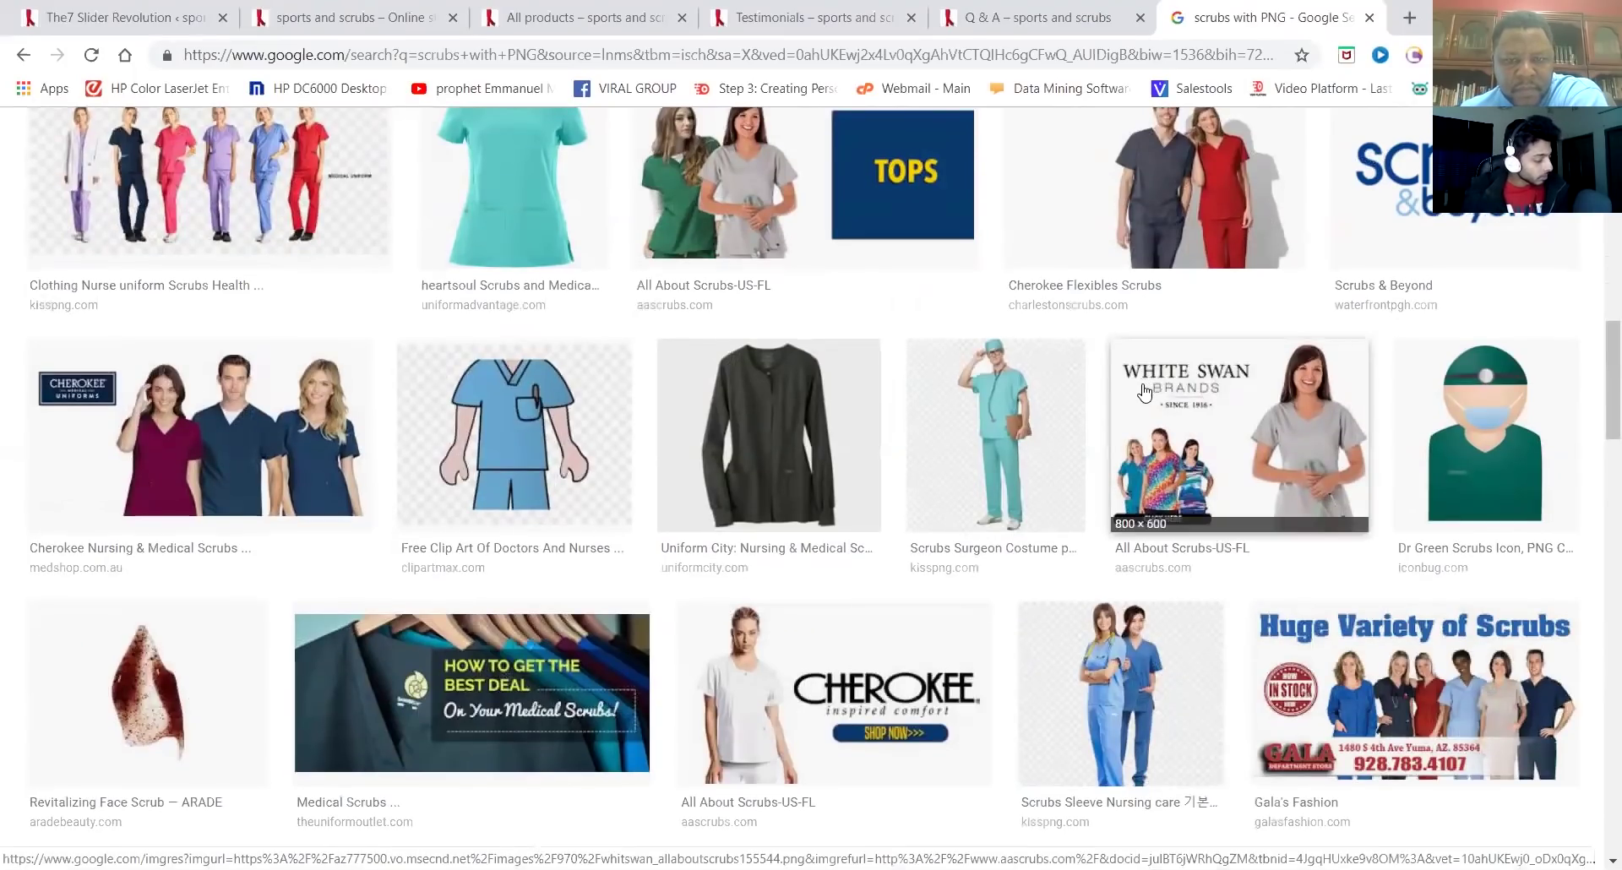
scroll(1146, 389, "down", 4)
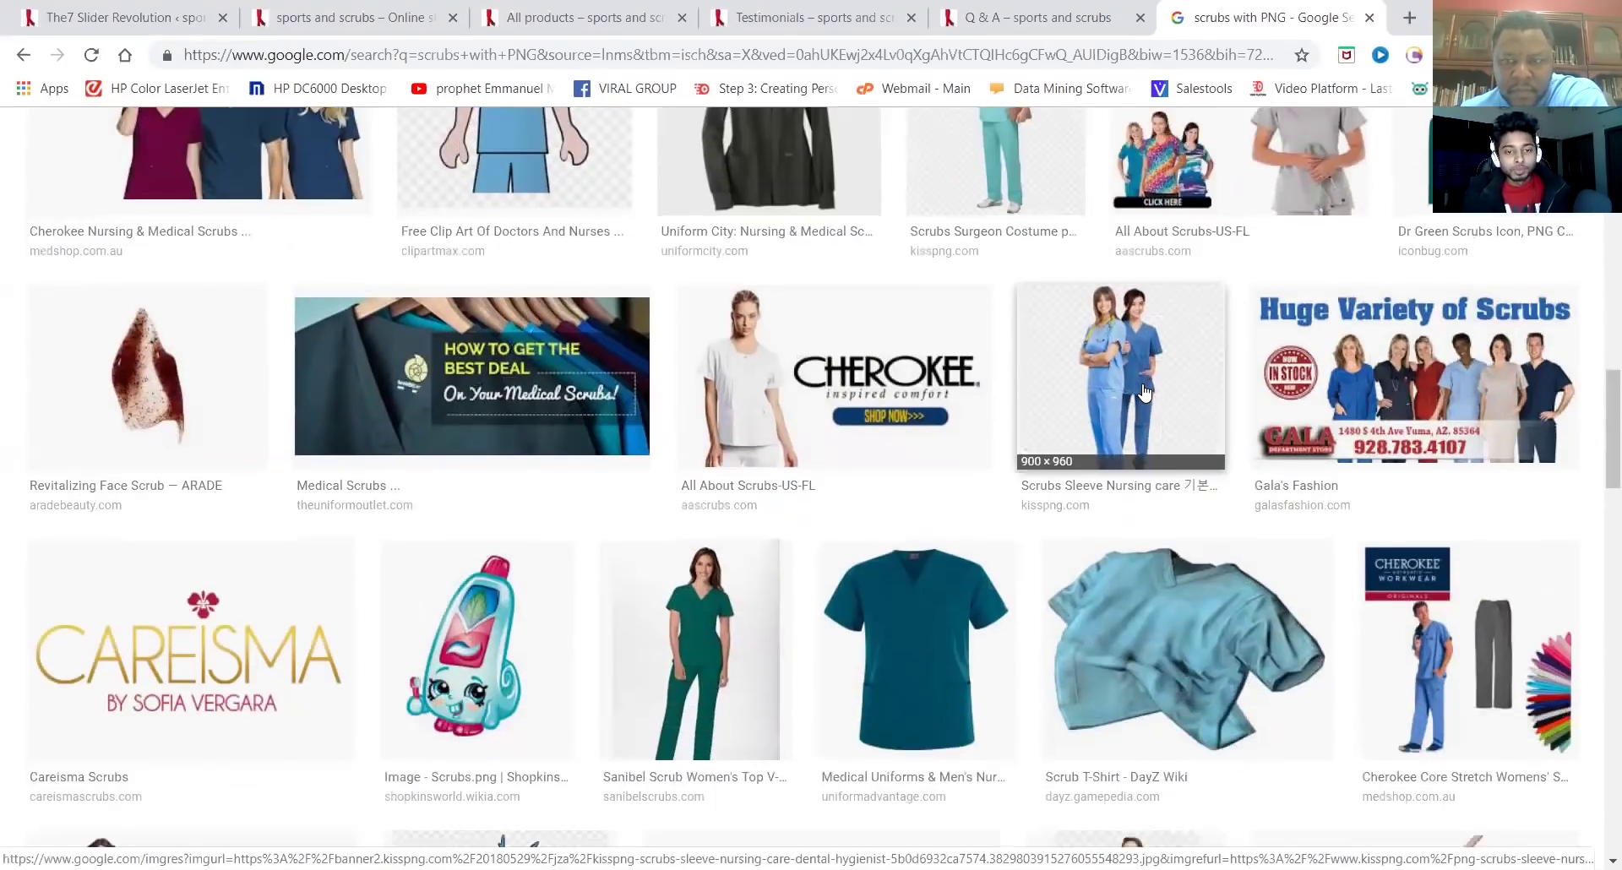
scroll(1145, 392, "down", 3)
scroll(1142, 393, "down", 8)
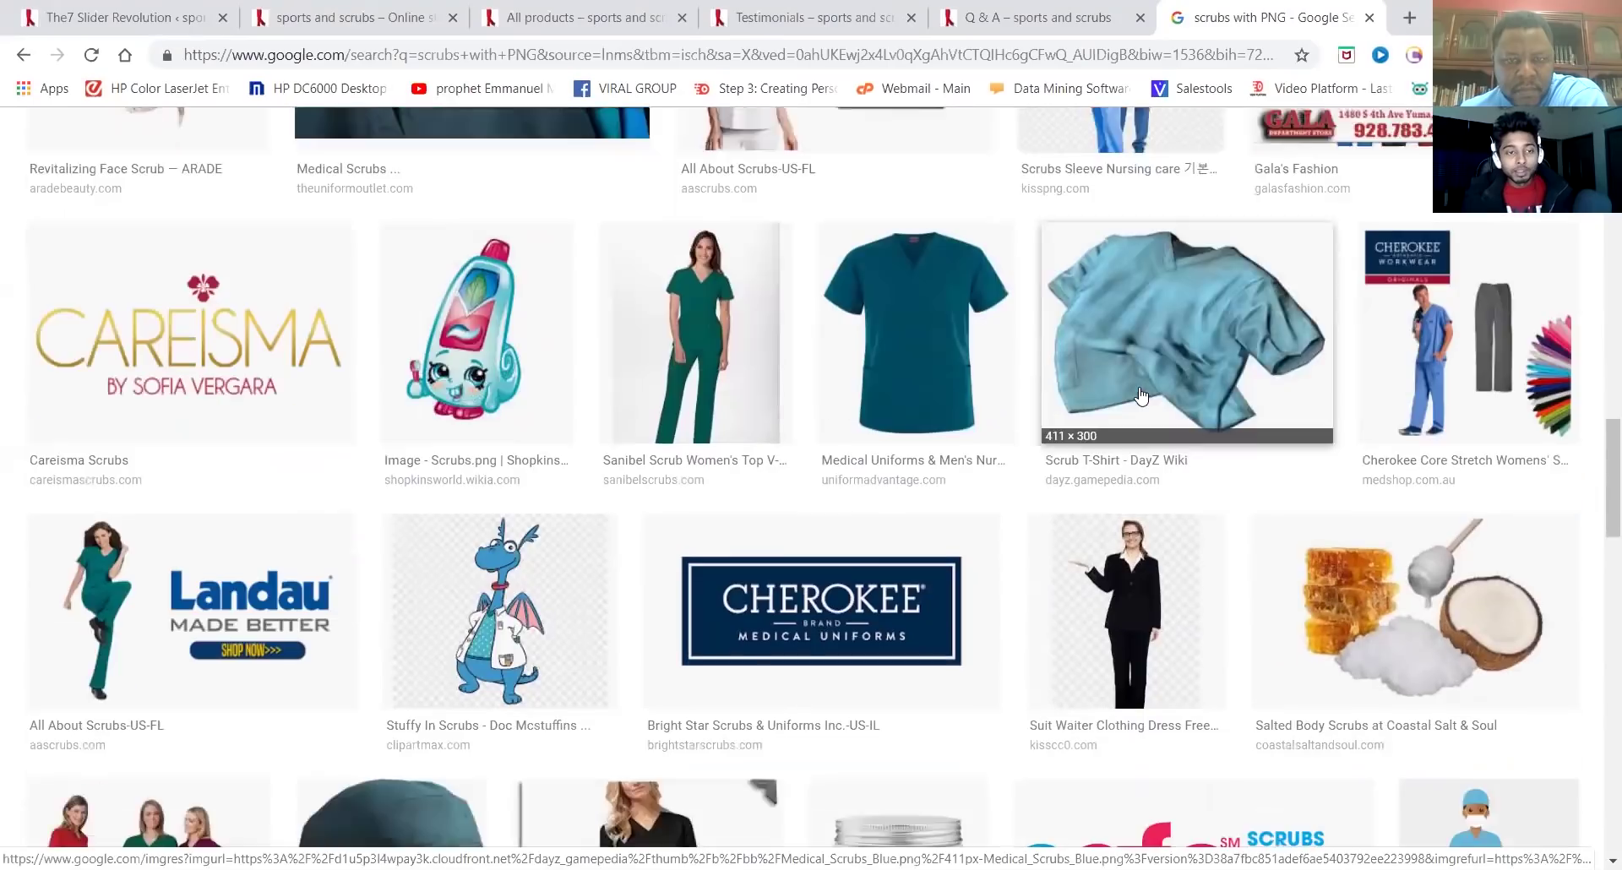
scroll(1141, 393, "up", 9)
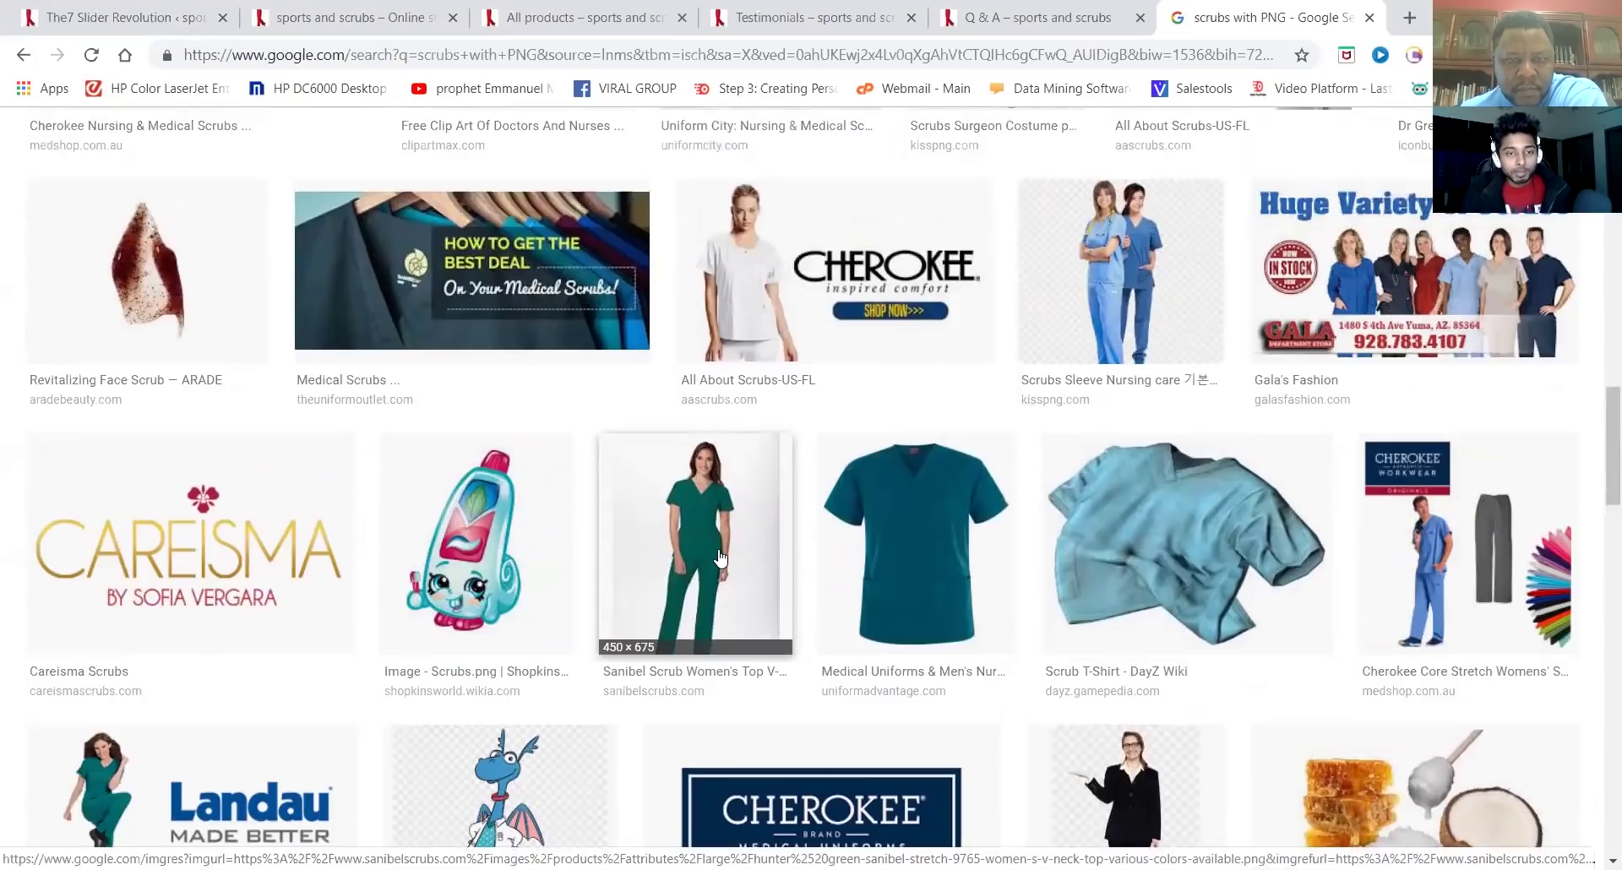
left_click(719, 557)
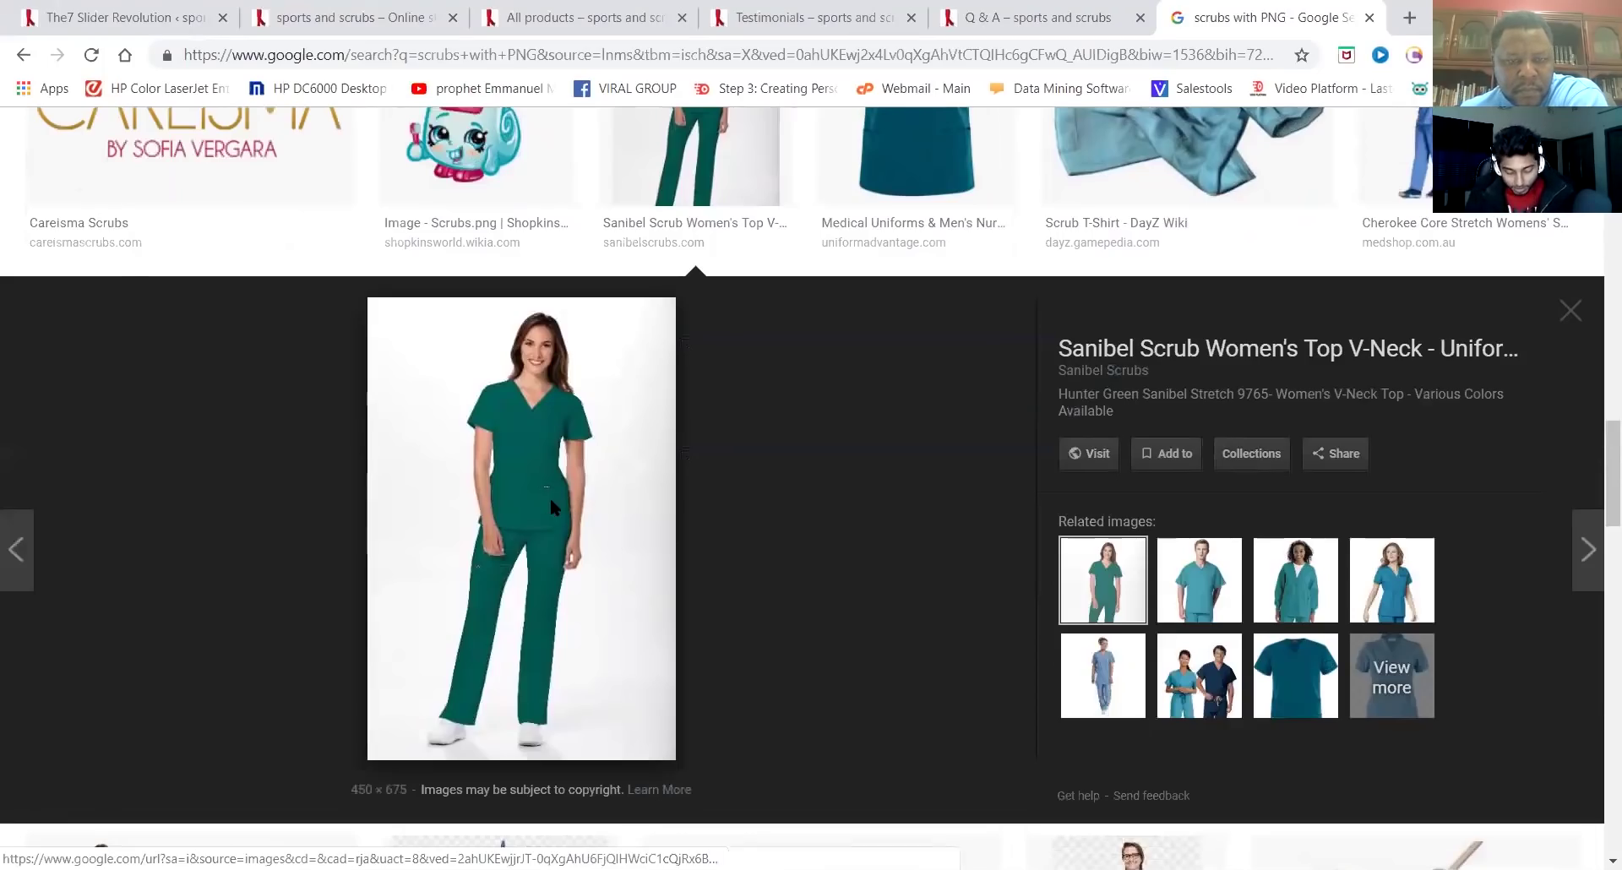
right_click(550, 498)
left_click(629, 475)
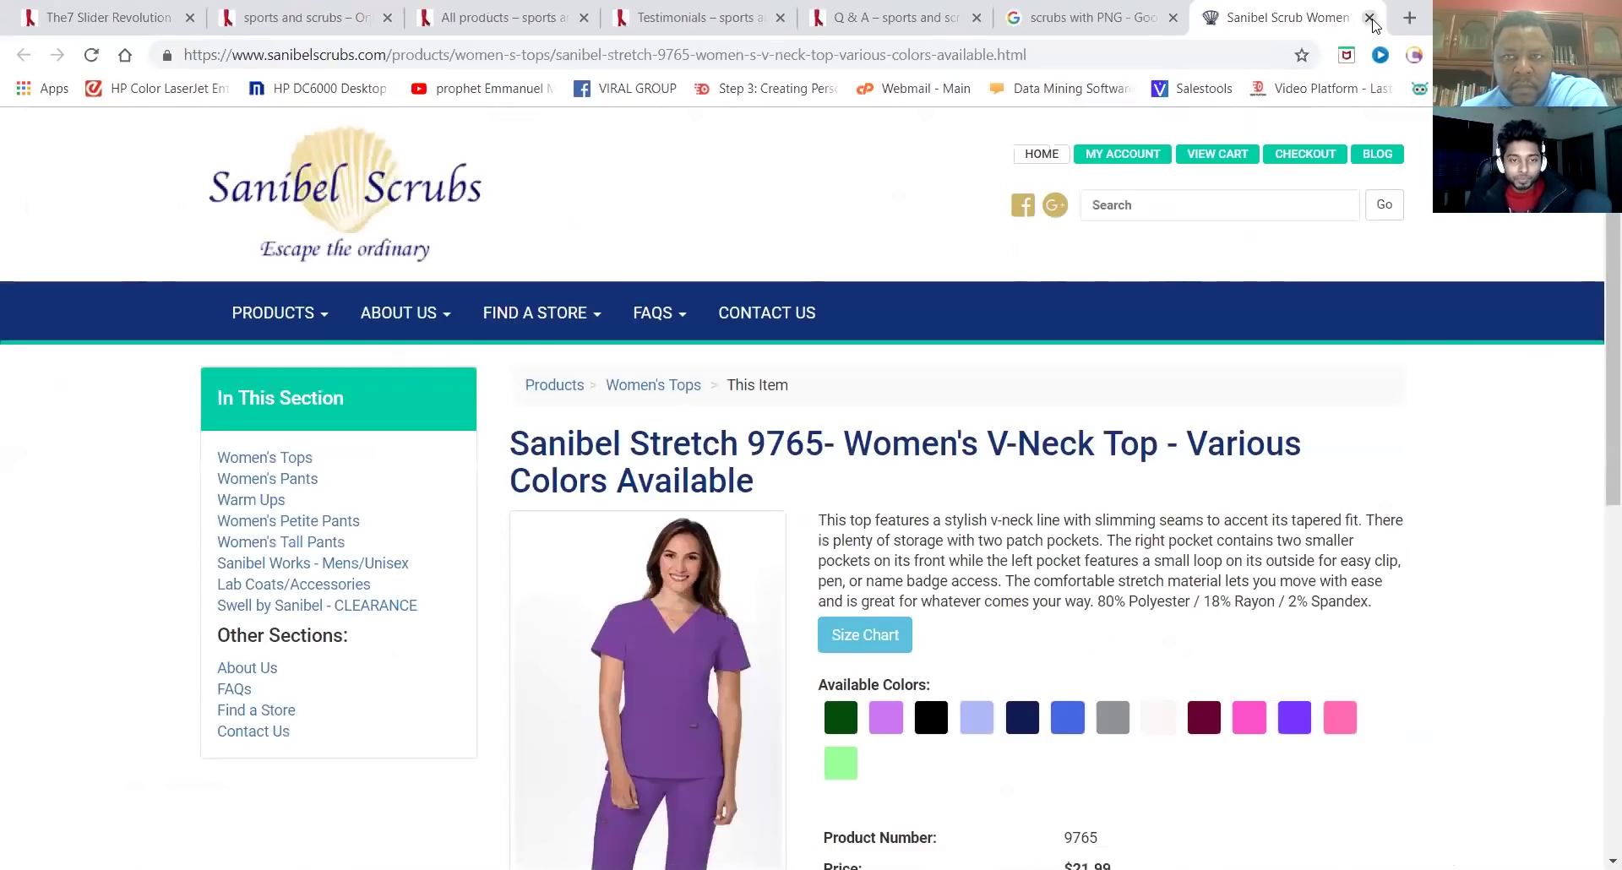
left_click(1370, 18)
Change the search to "scrubs transparent background" and show its image results
left_click(23, 52)
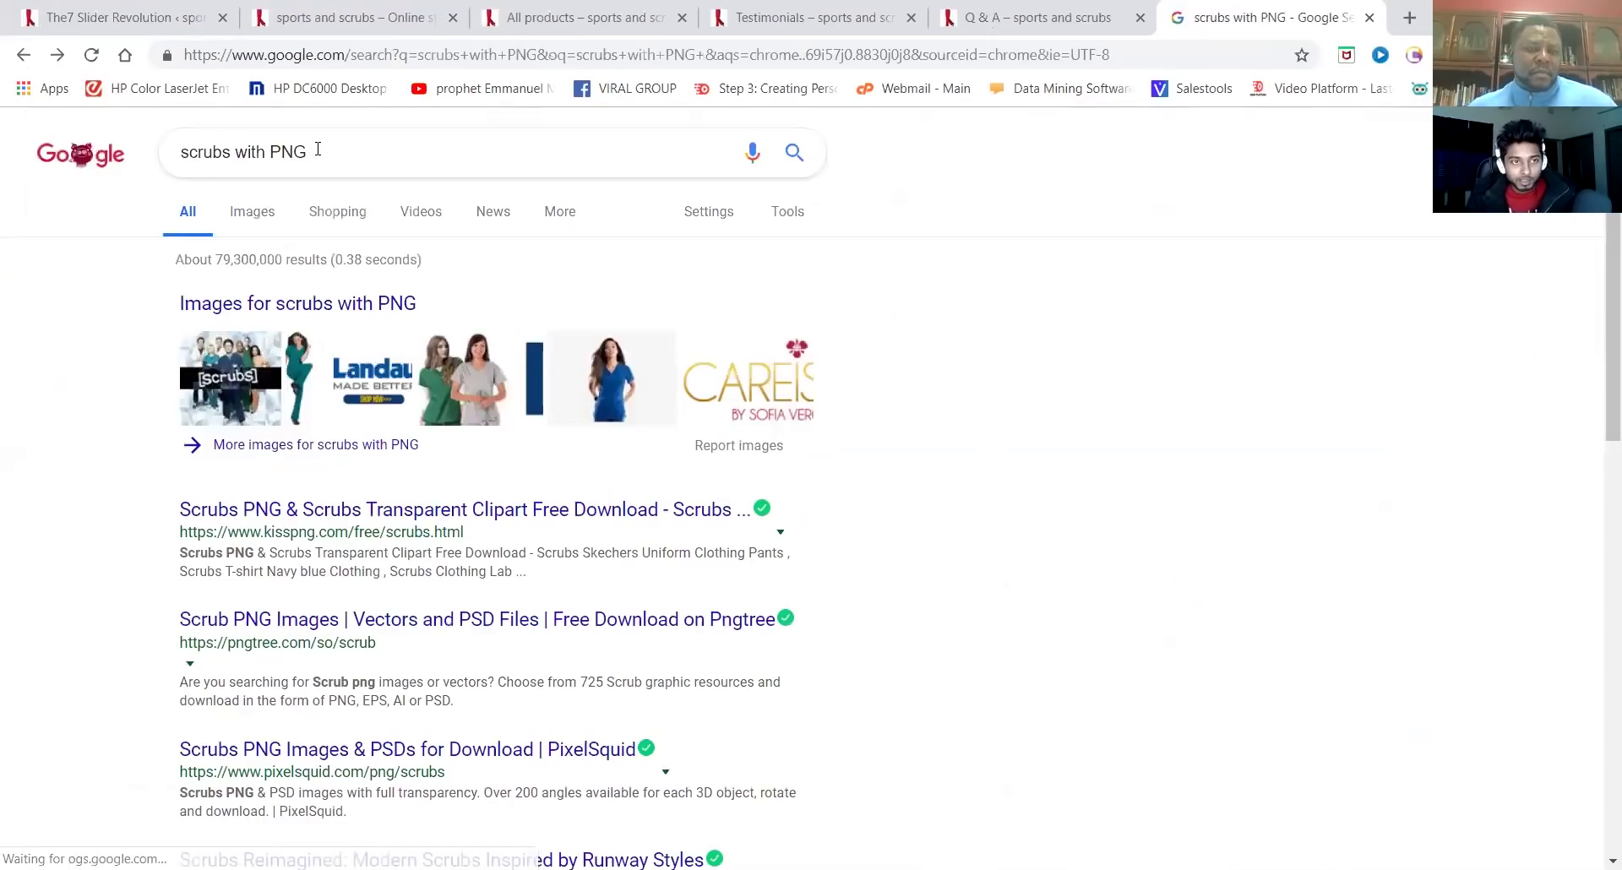
left_click_drag(318, 149, 270, 148)
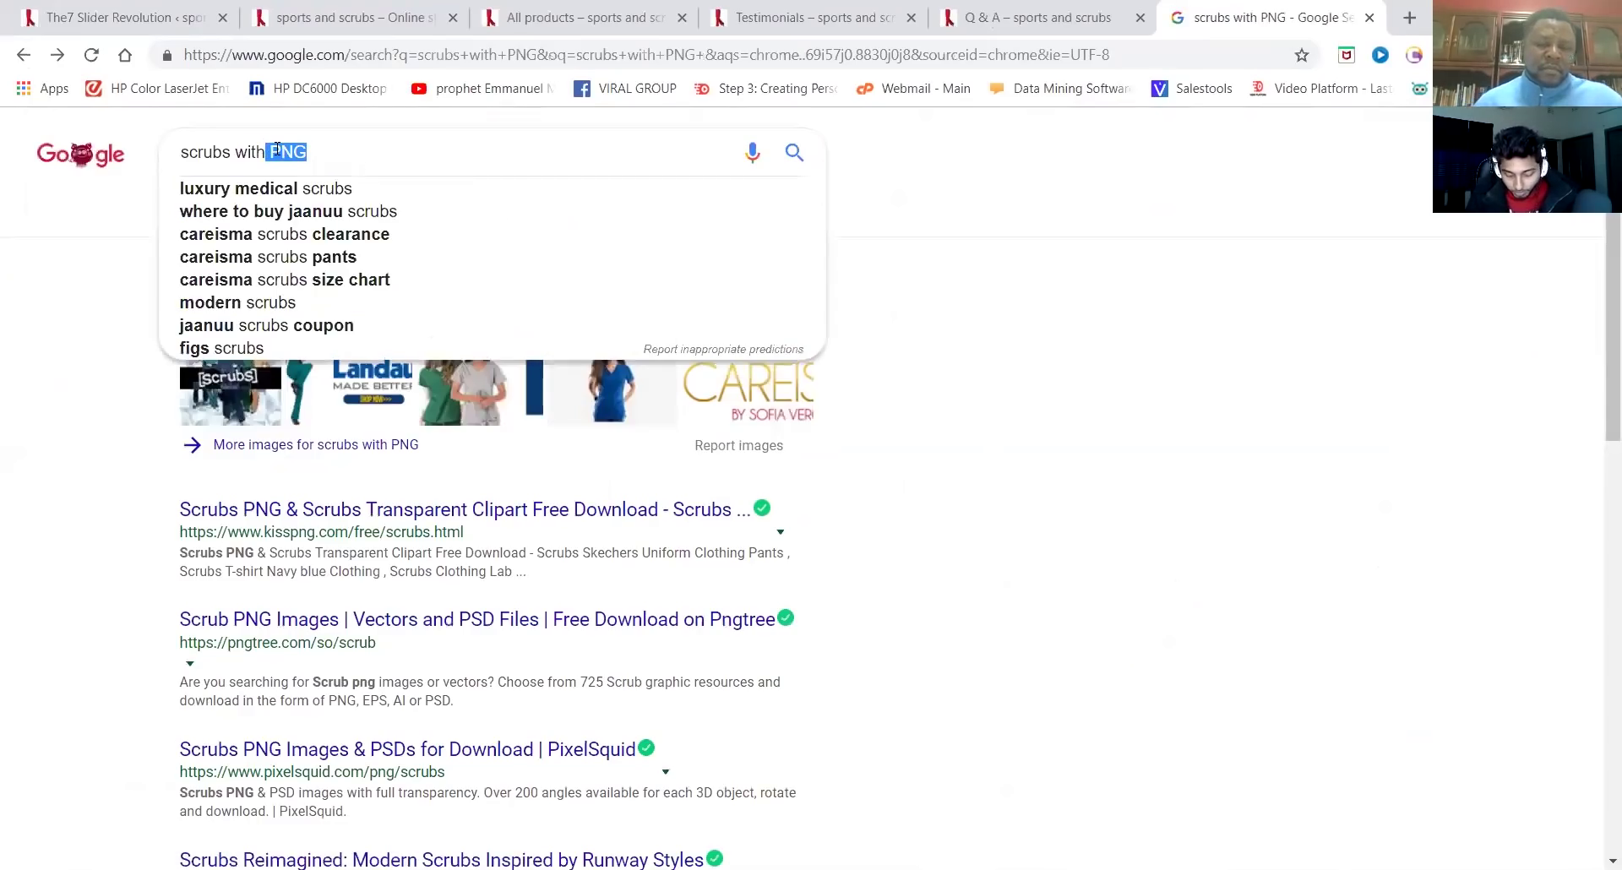
type("transp")
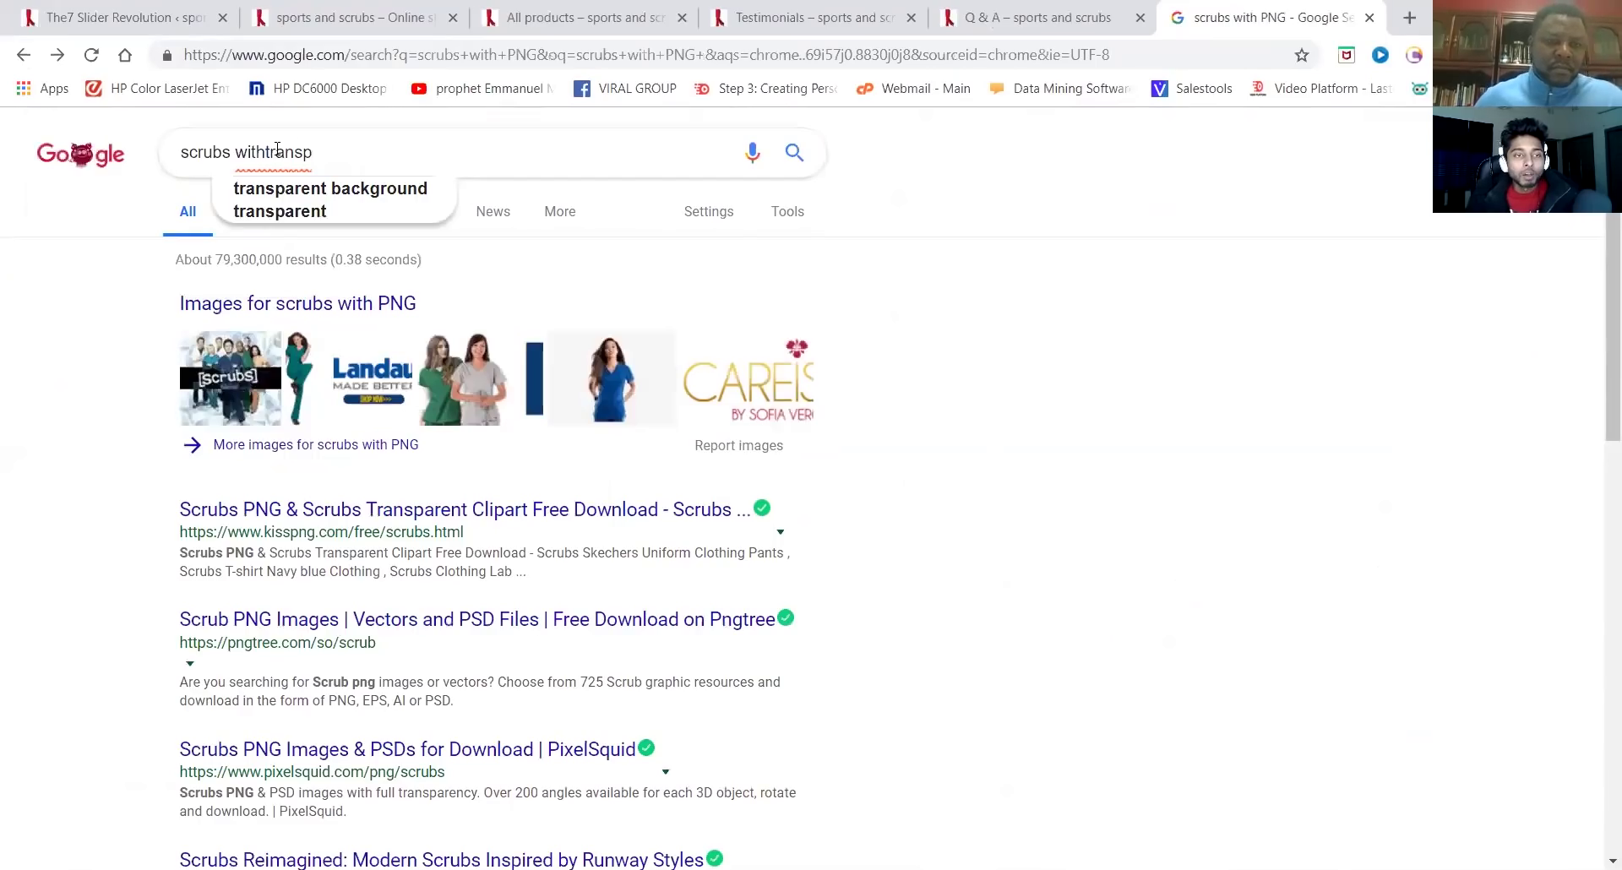
left_click(278, 191)
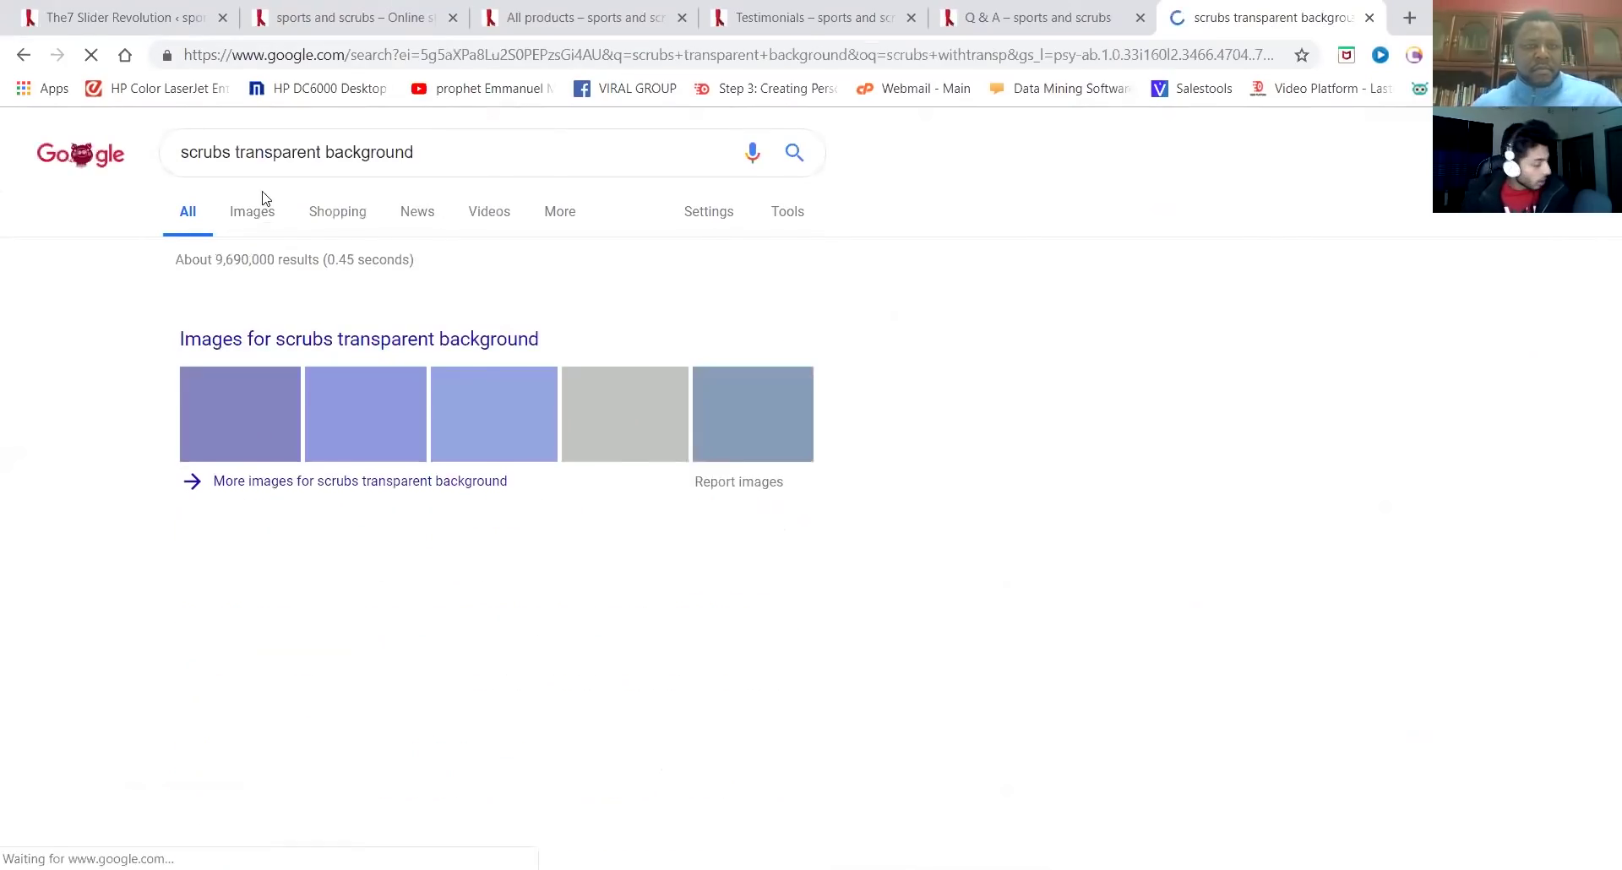
left_click(253, 215)
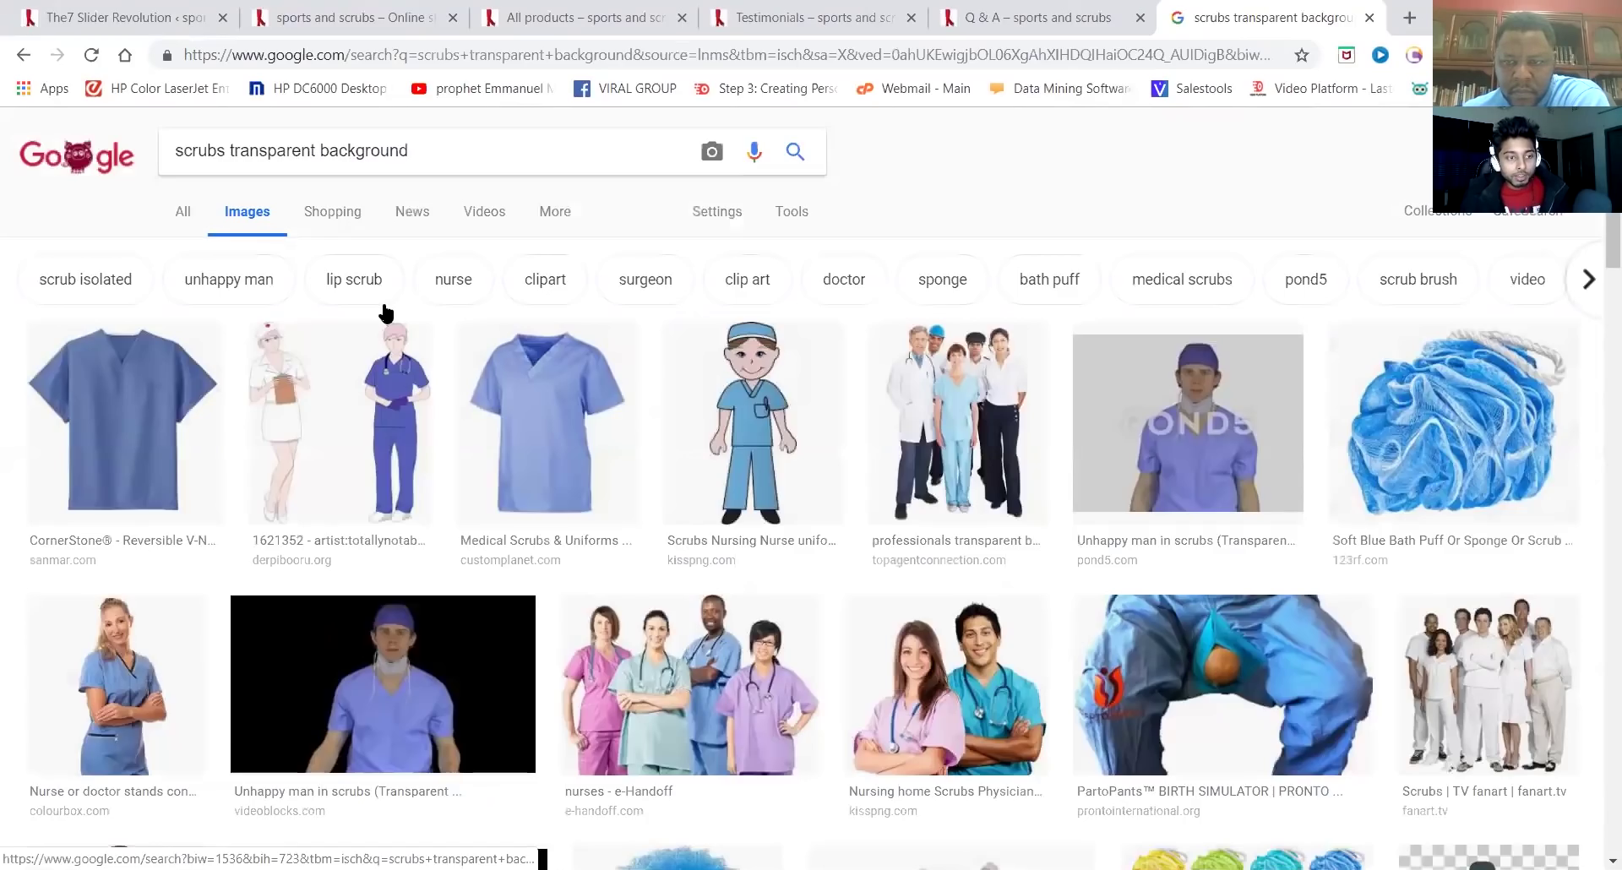
Preview the "professionals transparent background" group photo and try to save it to the Desktop as a PNG image
scroll(385, 313, "down", 2)
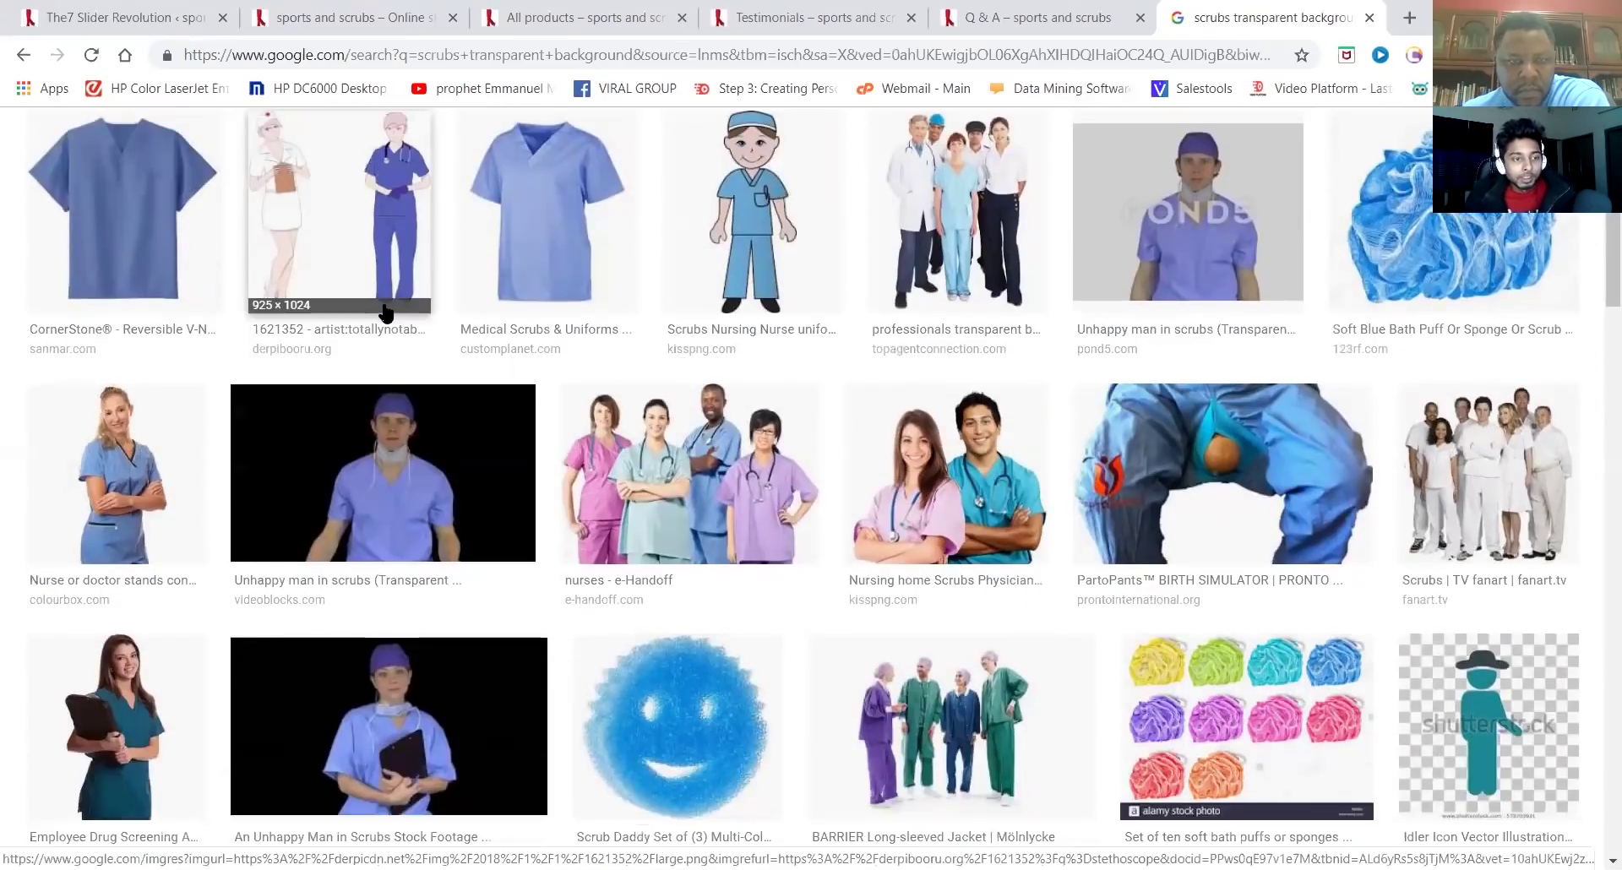
scroll(386, 313, "up", 2)
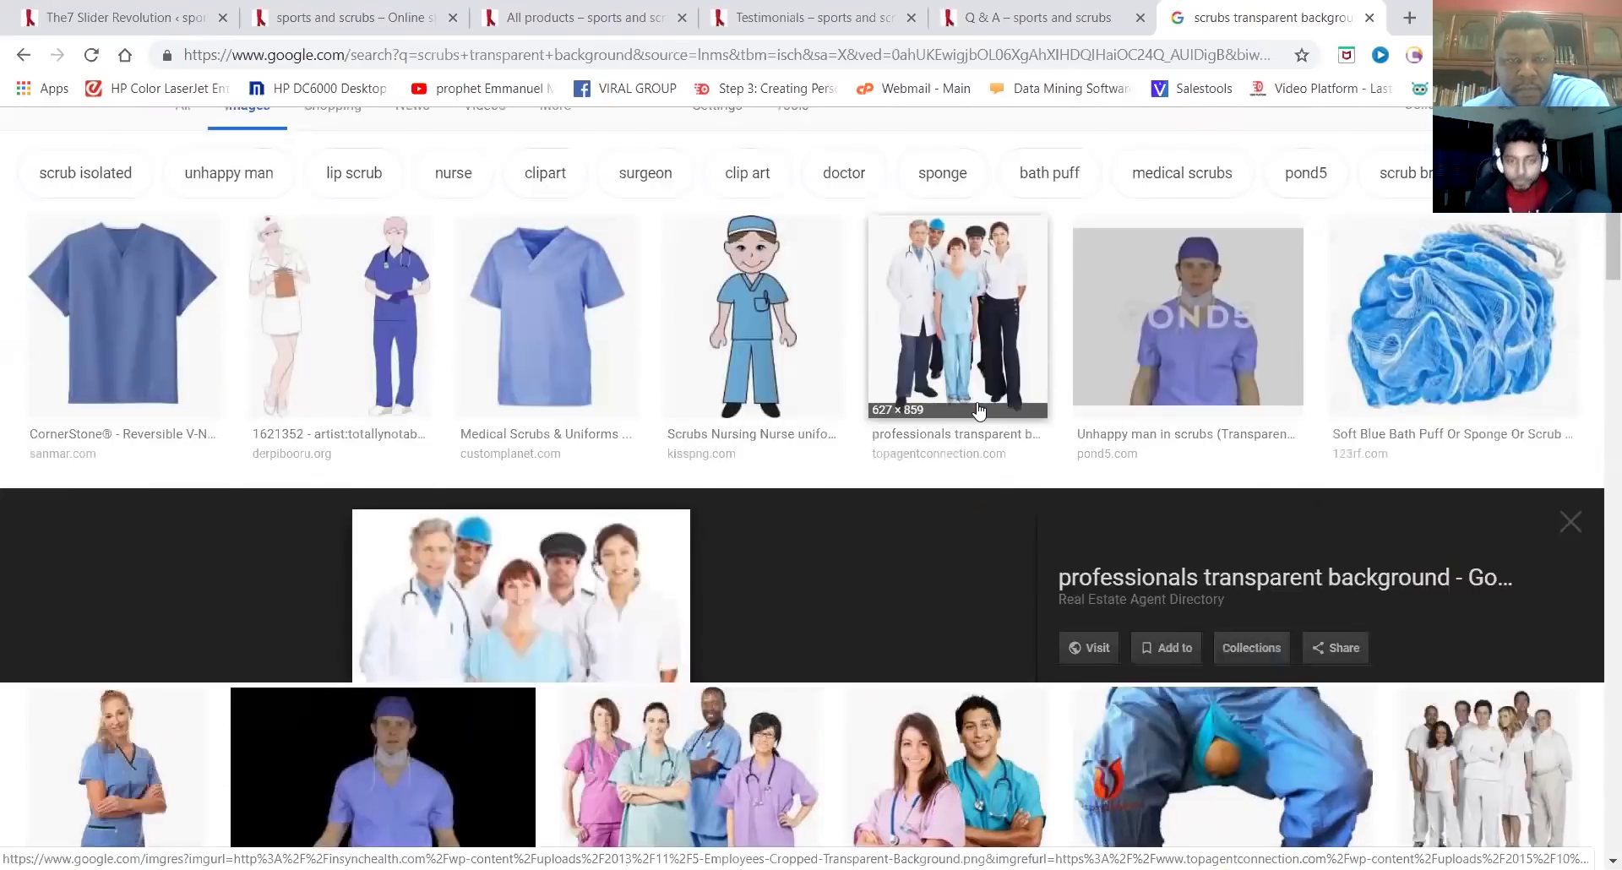
left_click(979, 411)
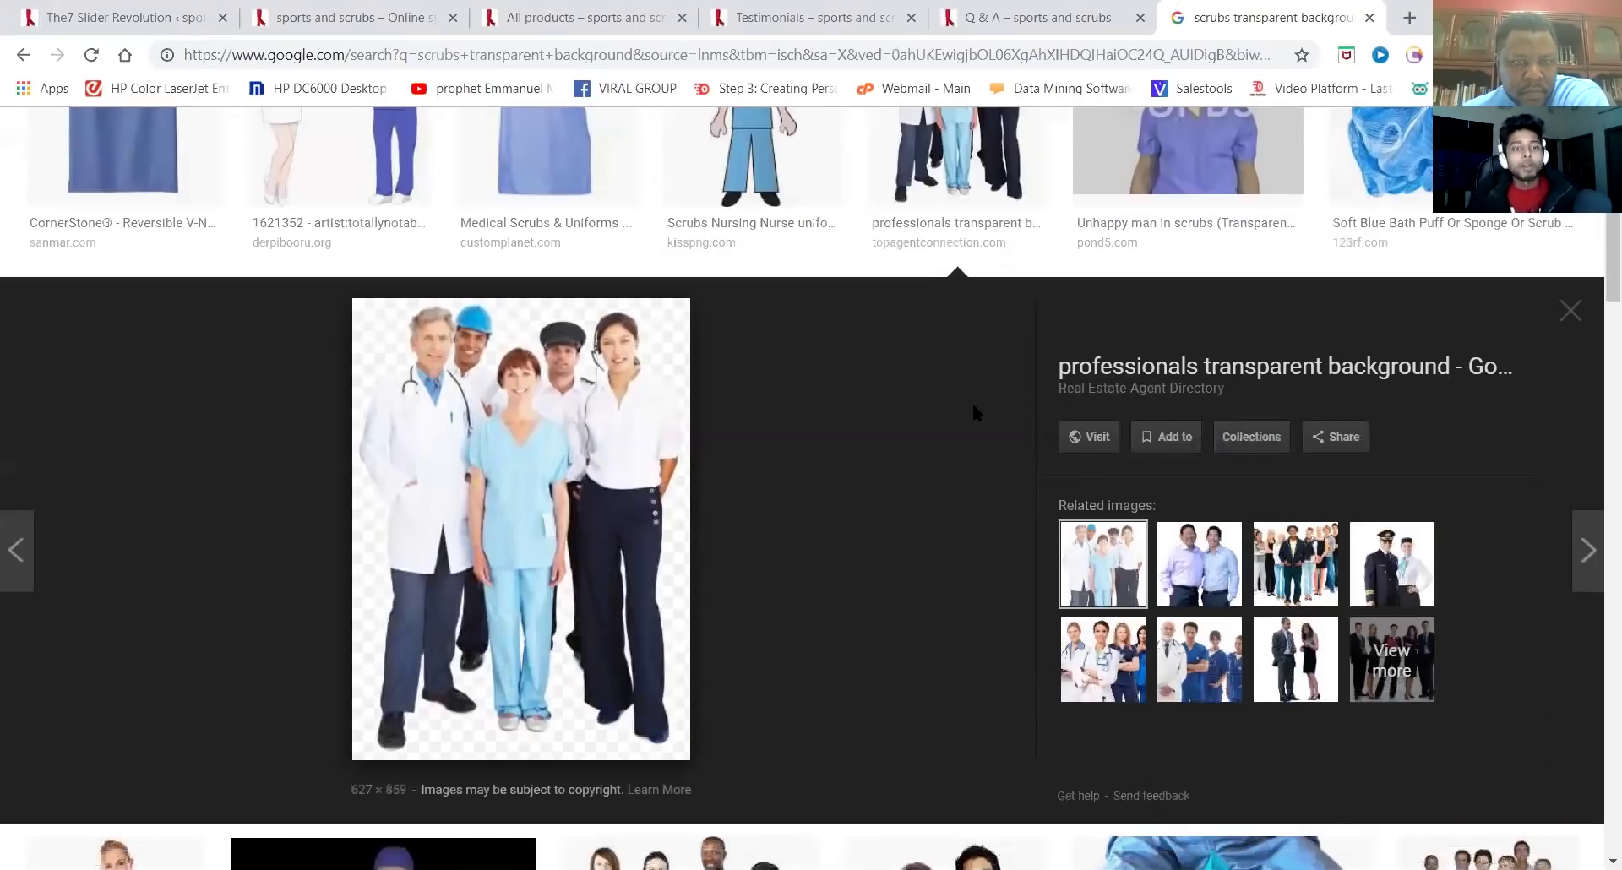
right_click(528, 472)
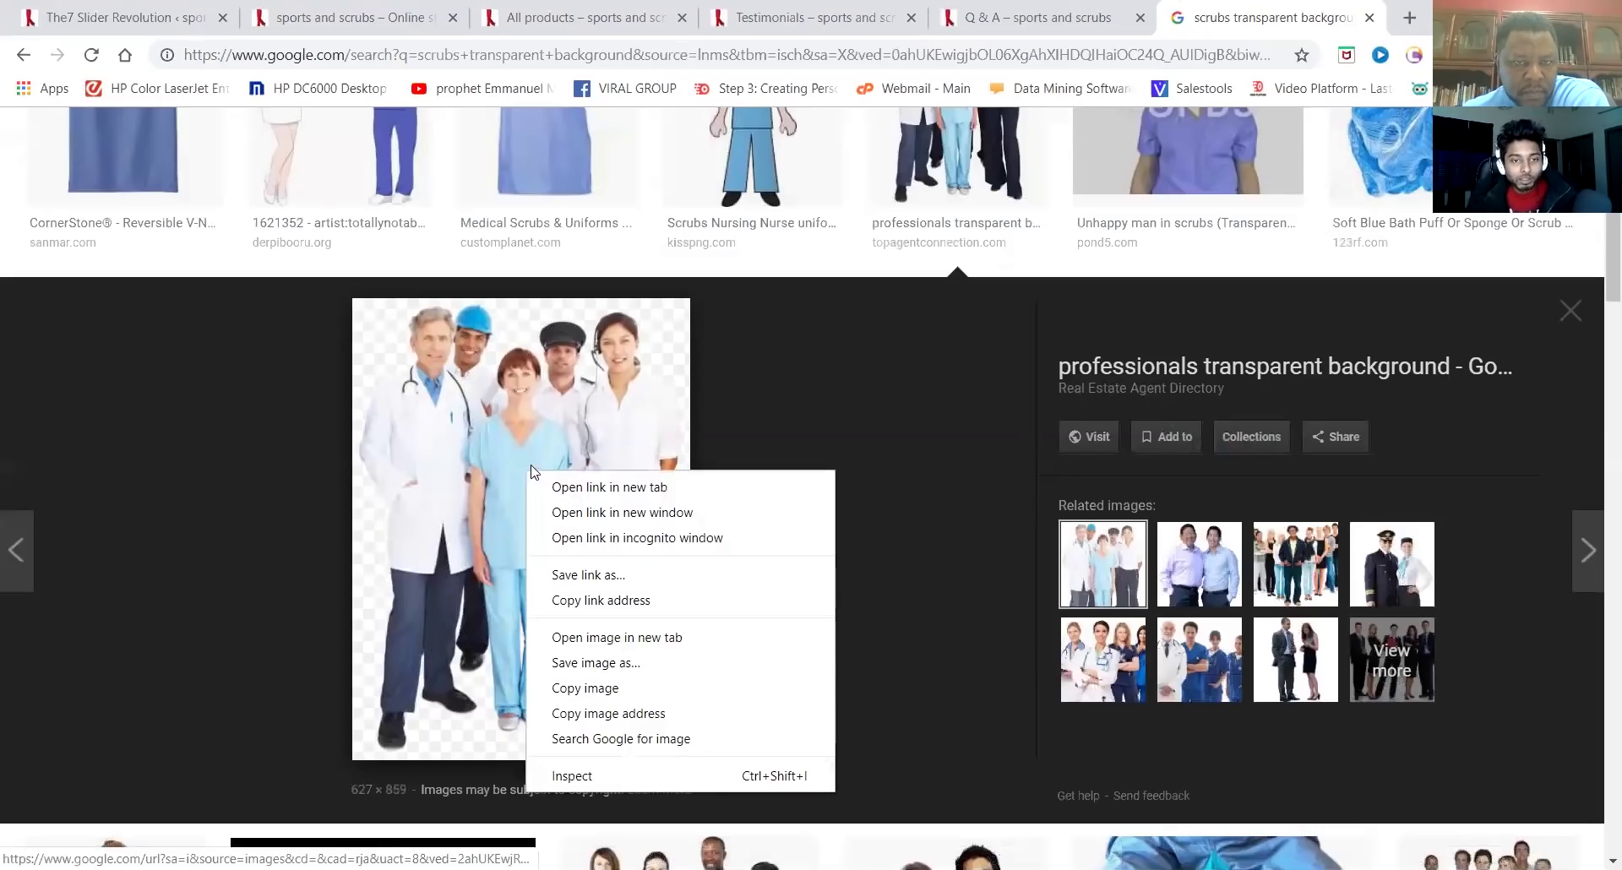
left_click(596, 664)
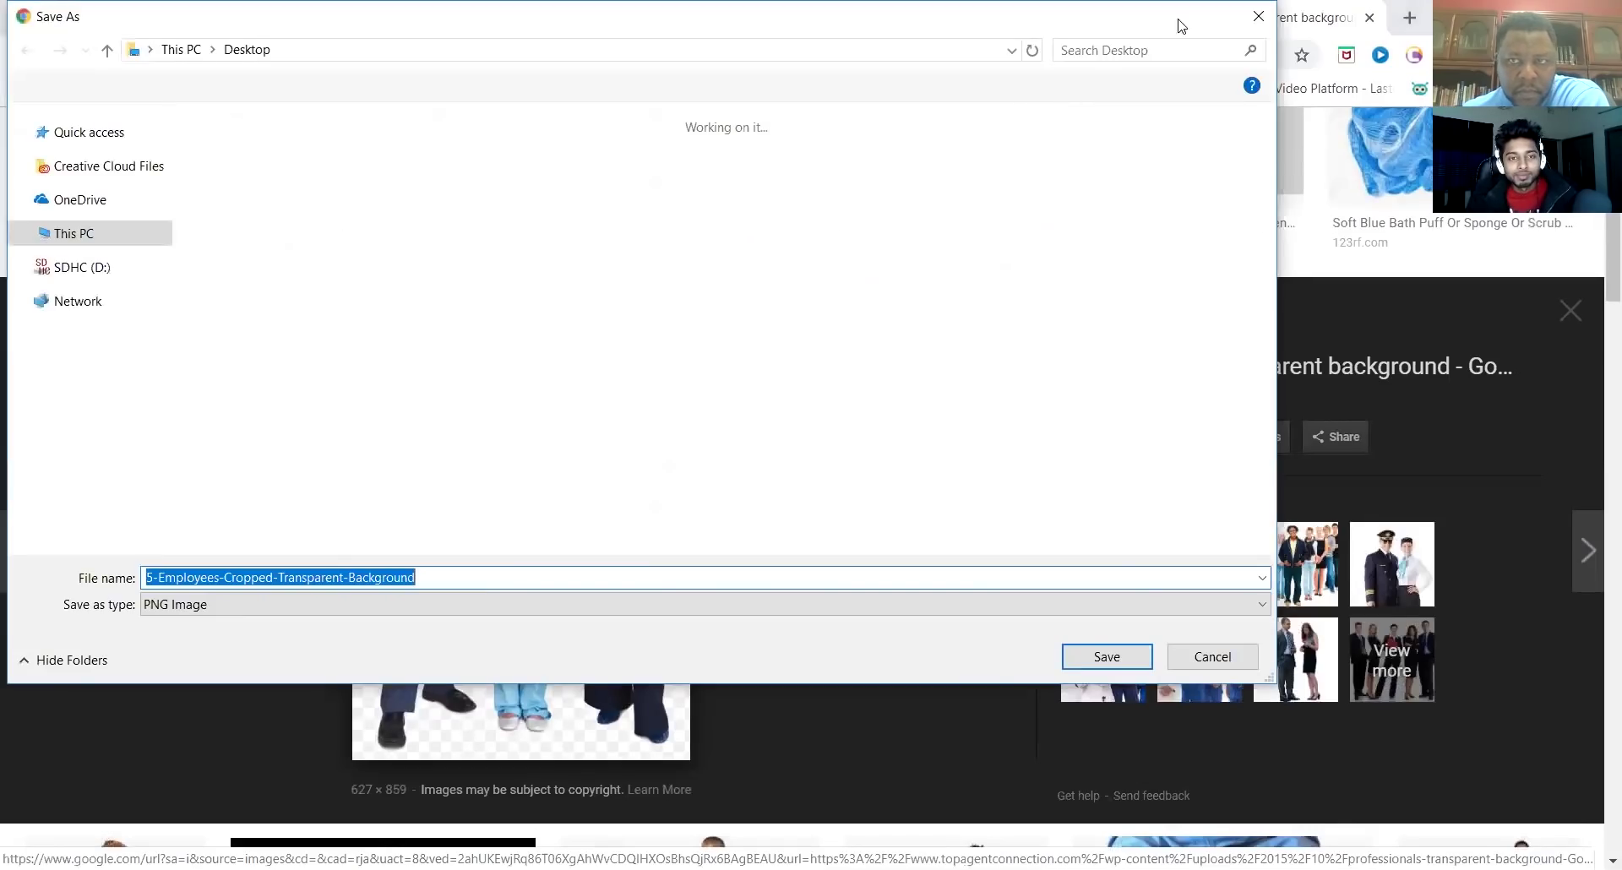
left_click(1254, 17)
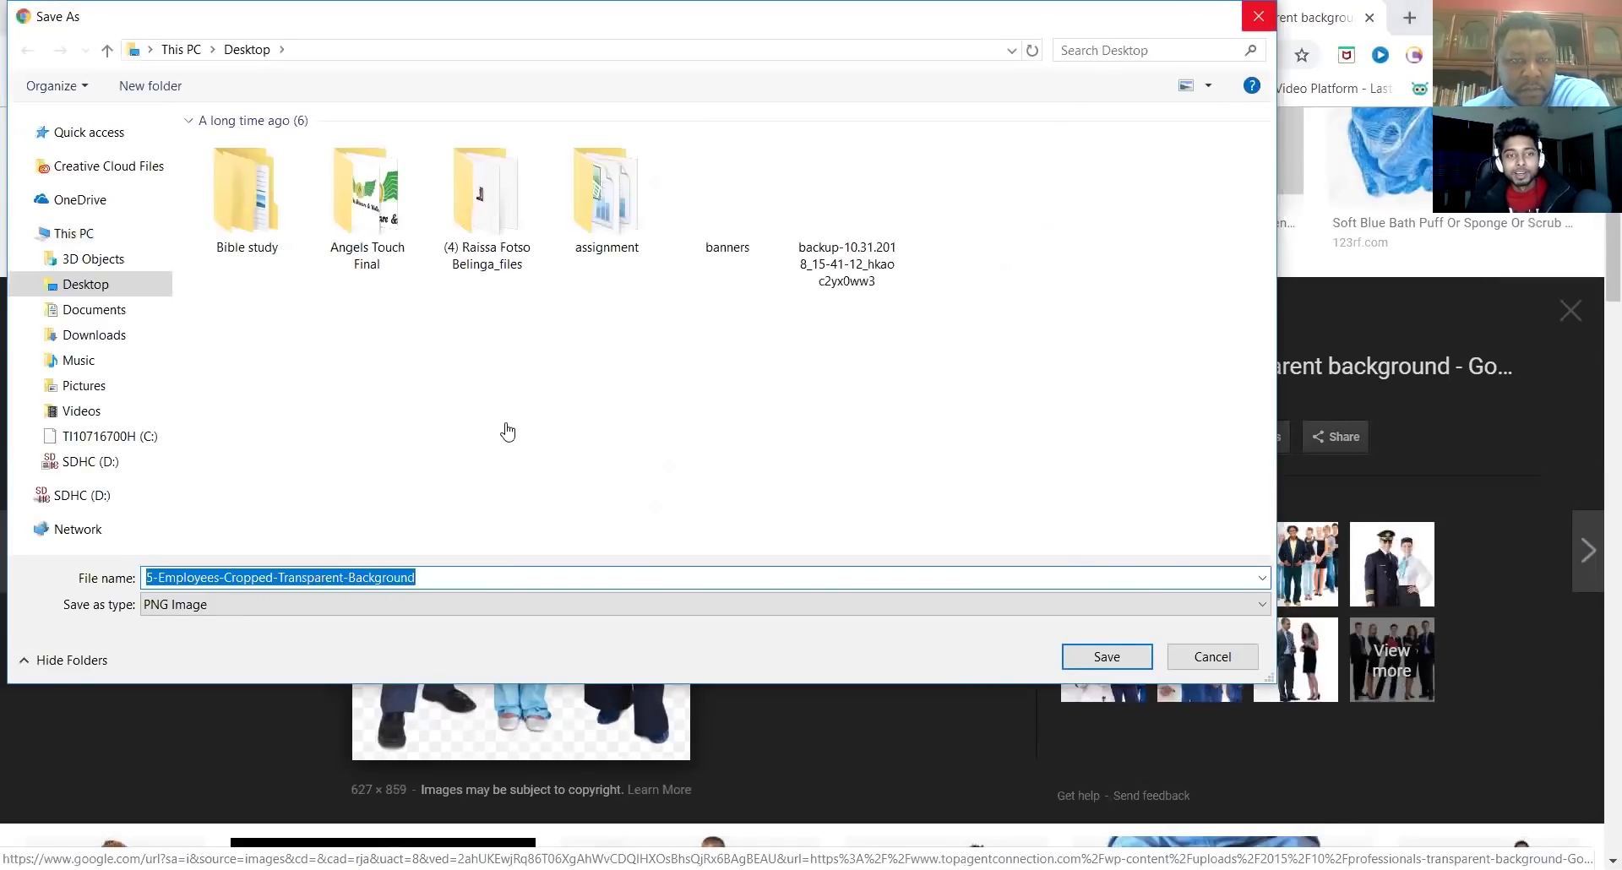
Open the group photo's source page on topagentconnection.com and return to its preview in the image results
left_click(508, 431)
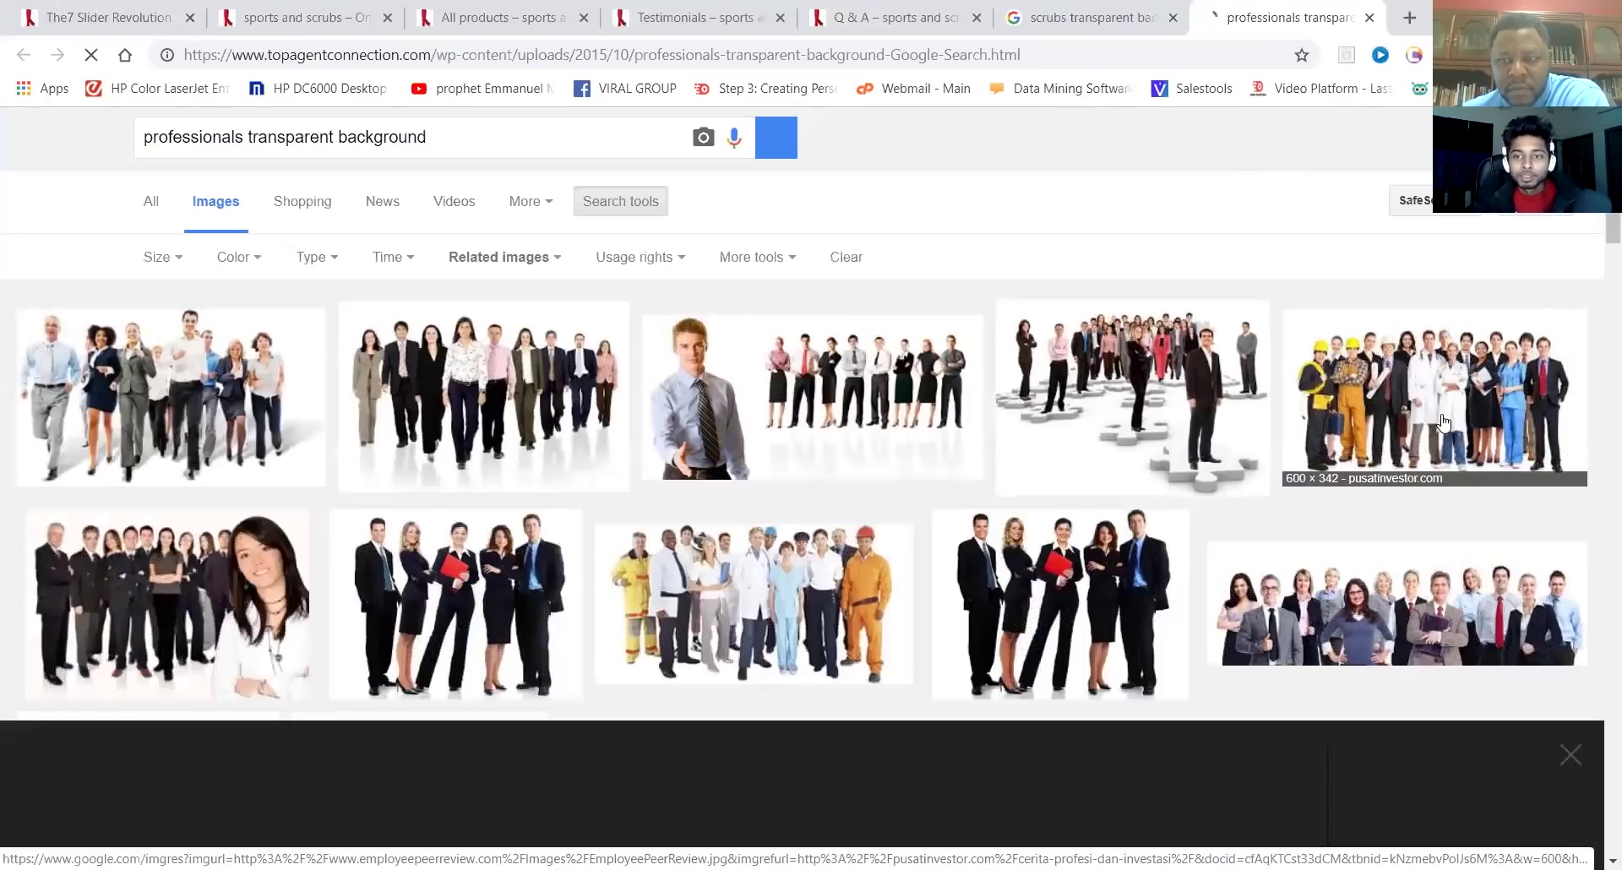
key("ctrl+shift+Tab")
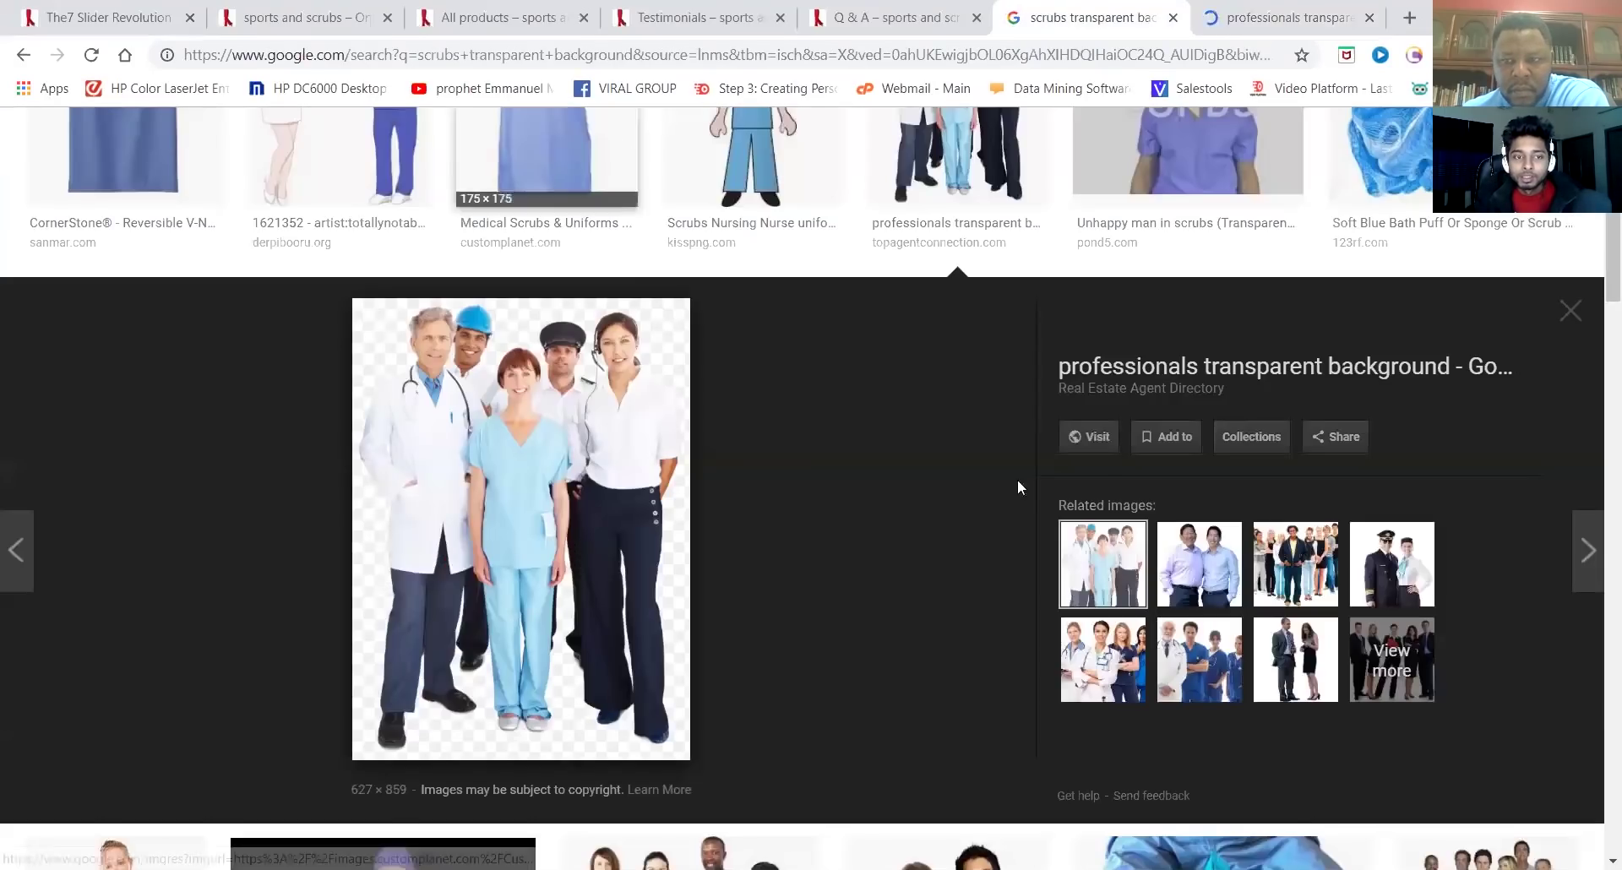
scroll(1037, 445, "up", 3)
scroll(1036, 445, "down", 3)
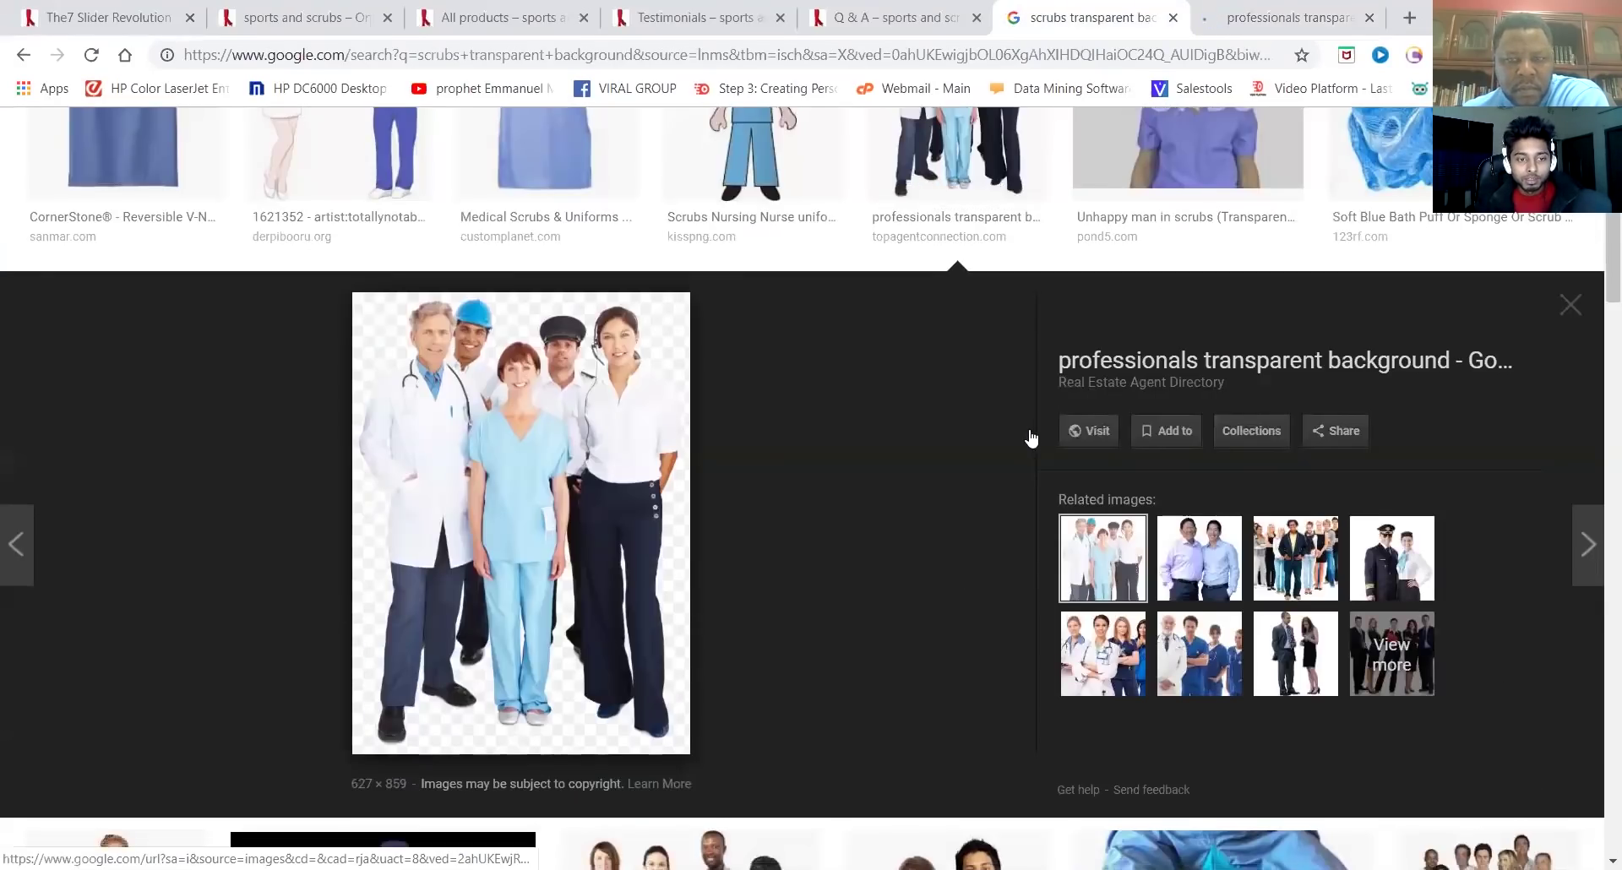
Open the previewed professionals group photo full size in a separate tab and switch to that image
scroll(1007, 434, "down", 5)
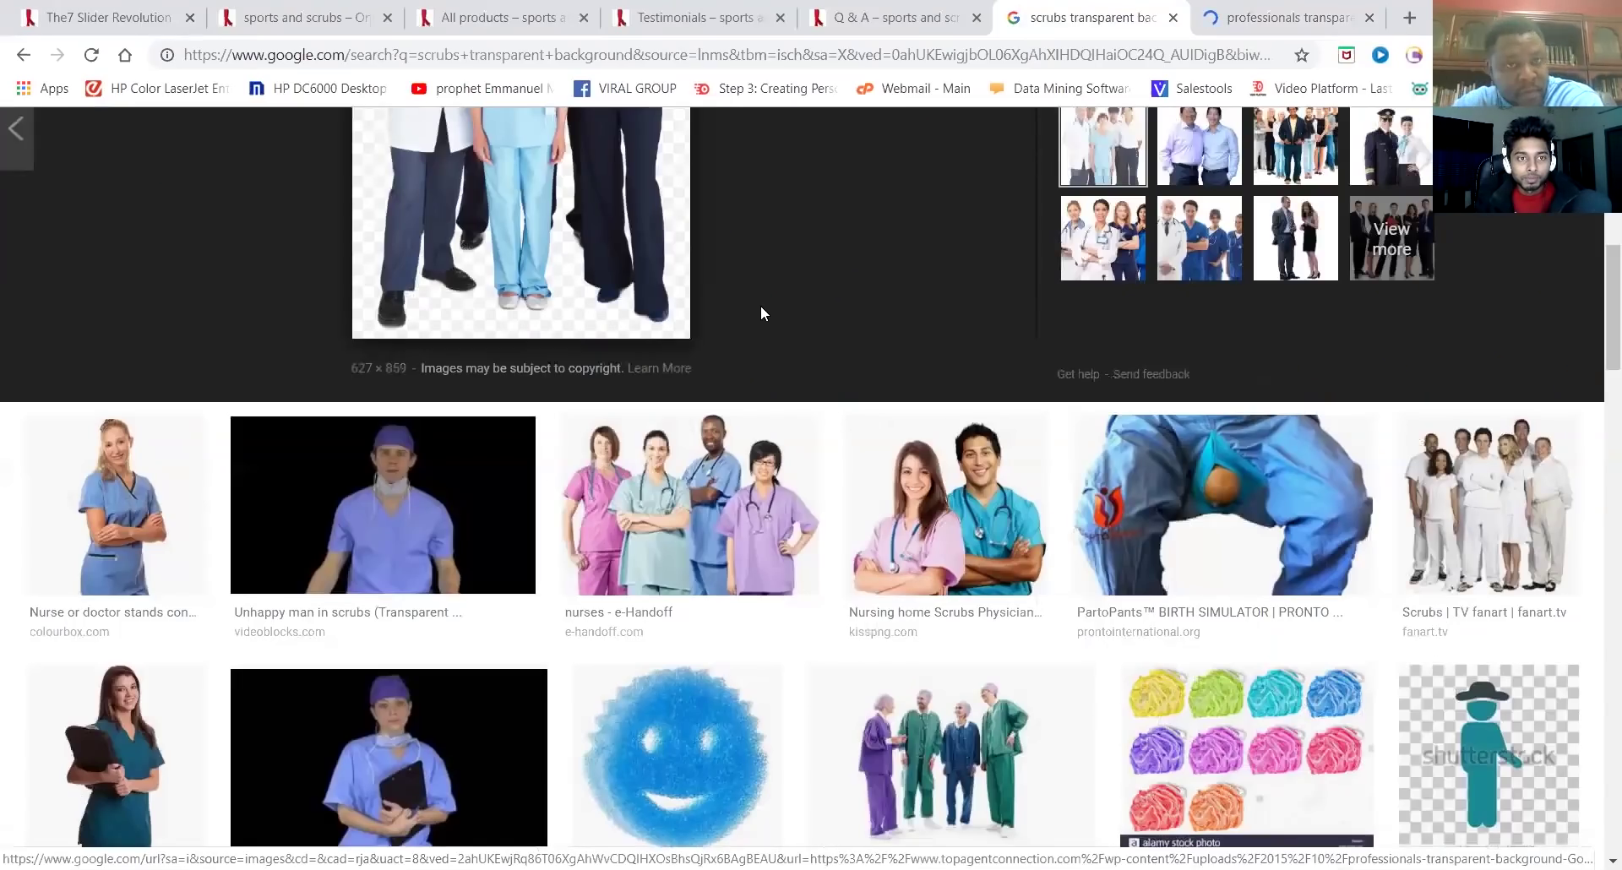
right_click(523, 228)
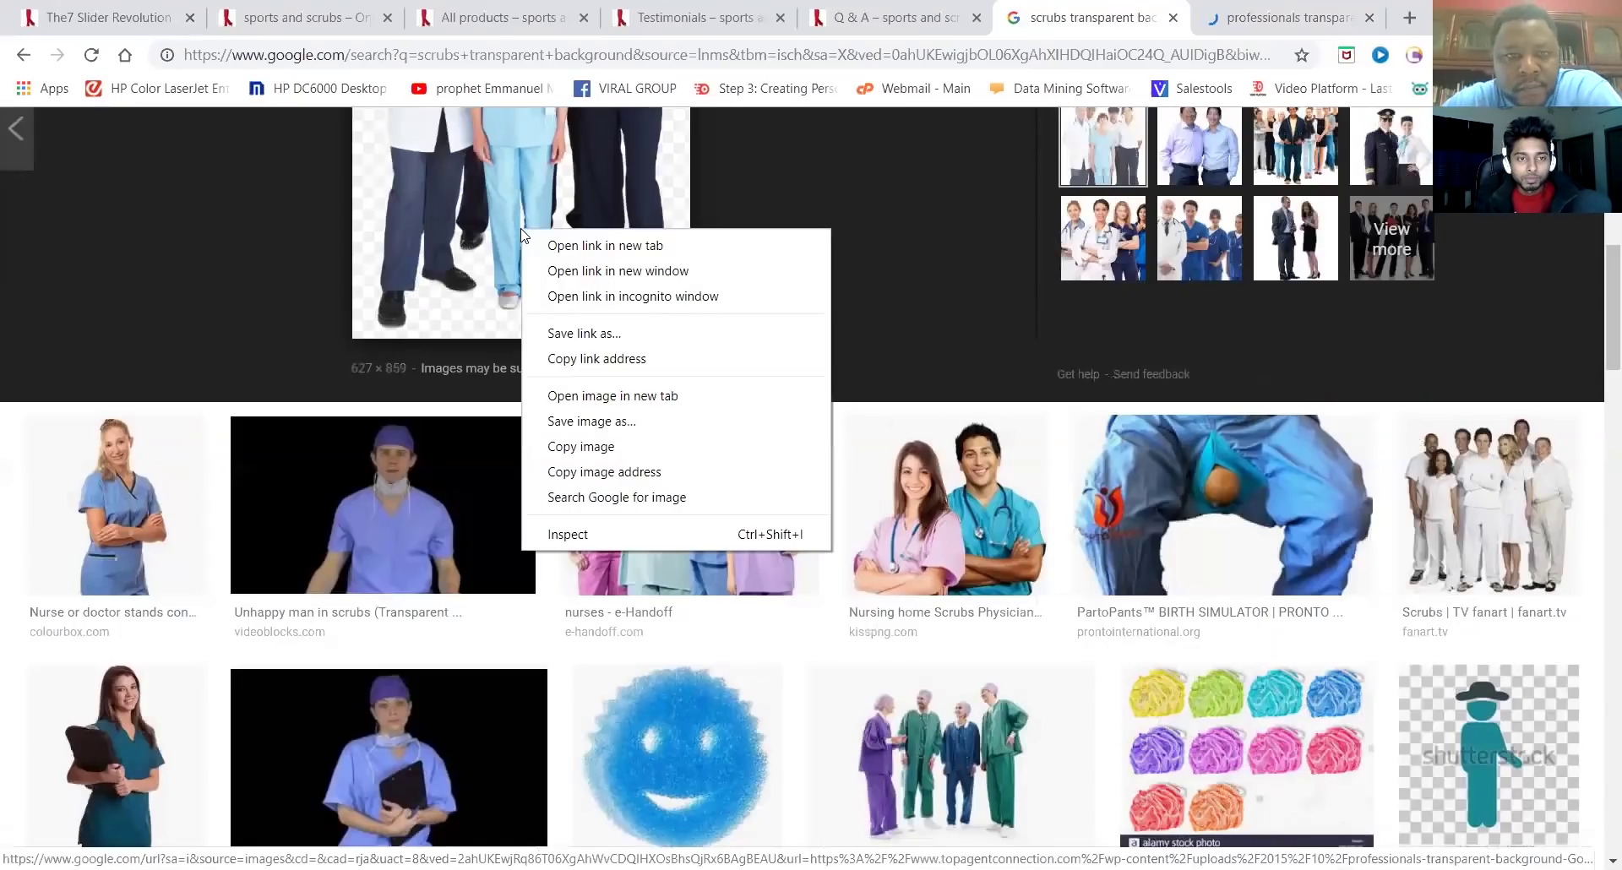
left_click(585, 396)
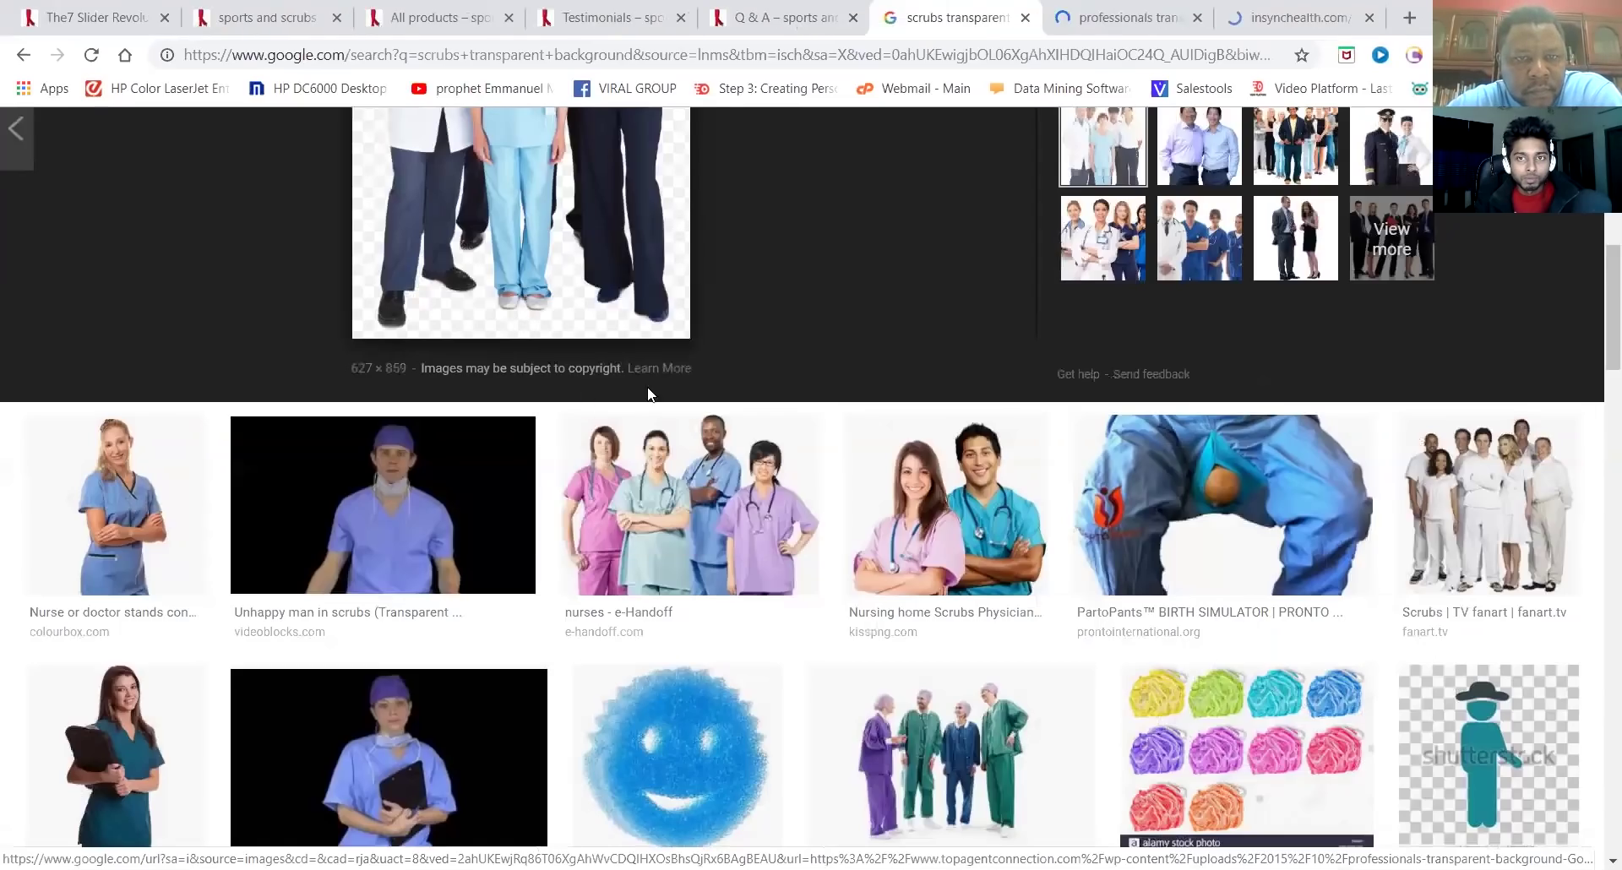
left_click(1152, 19)
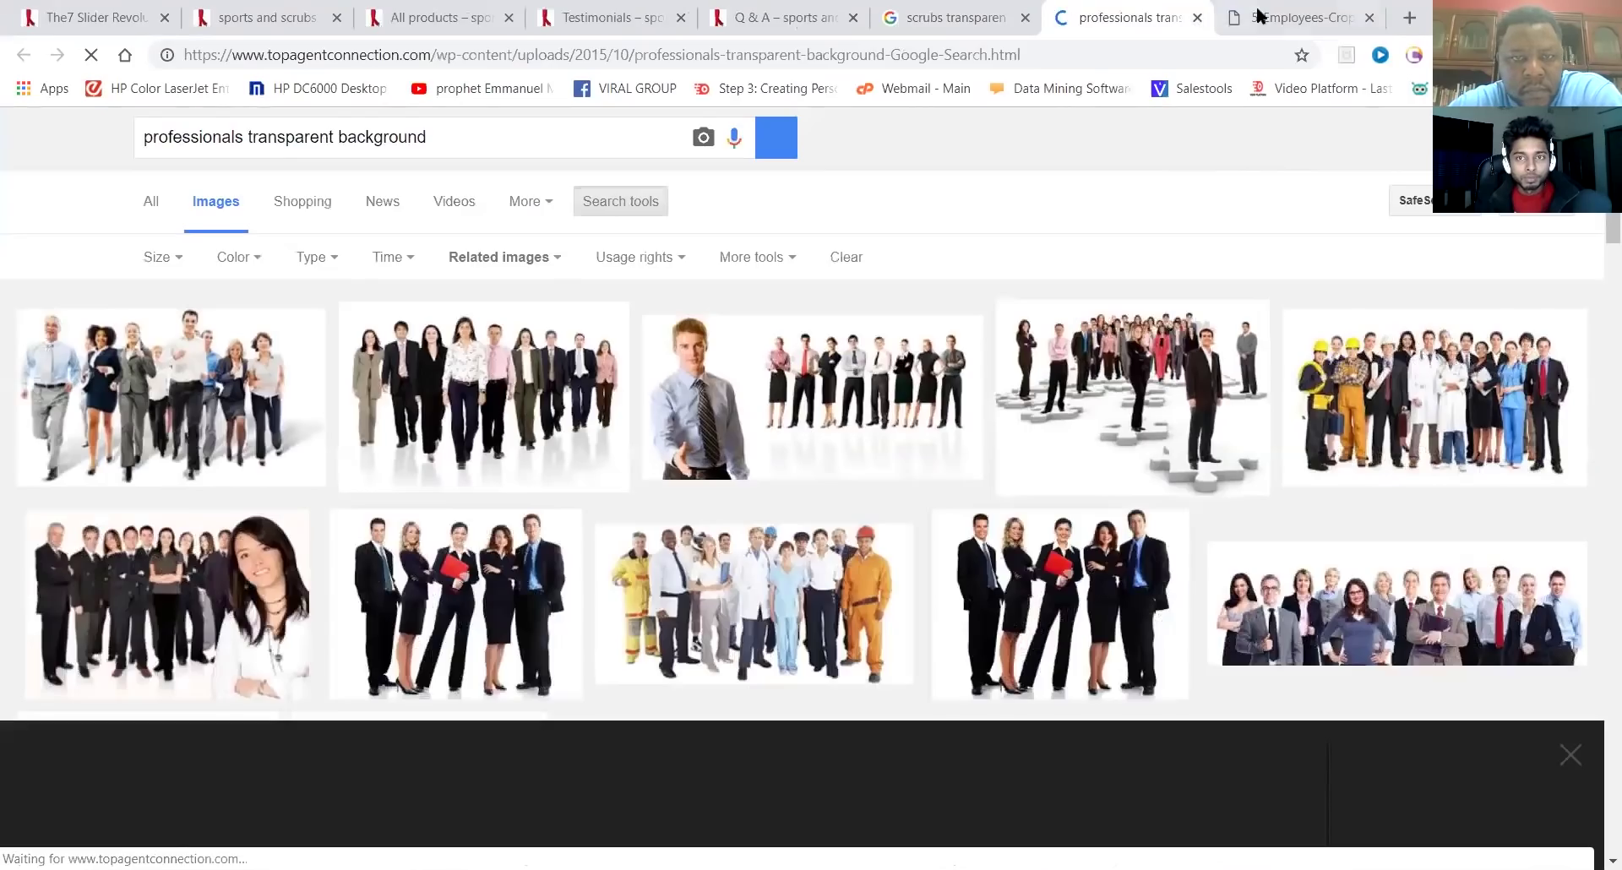
left_click(1280, 25)
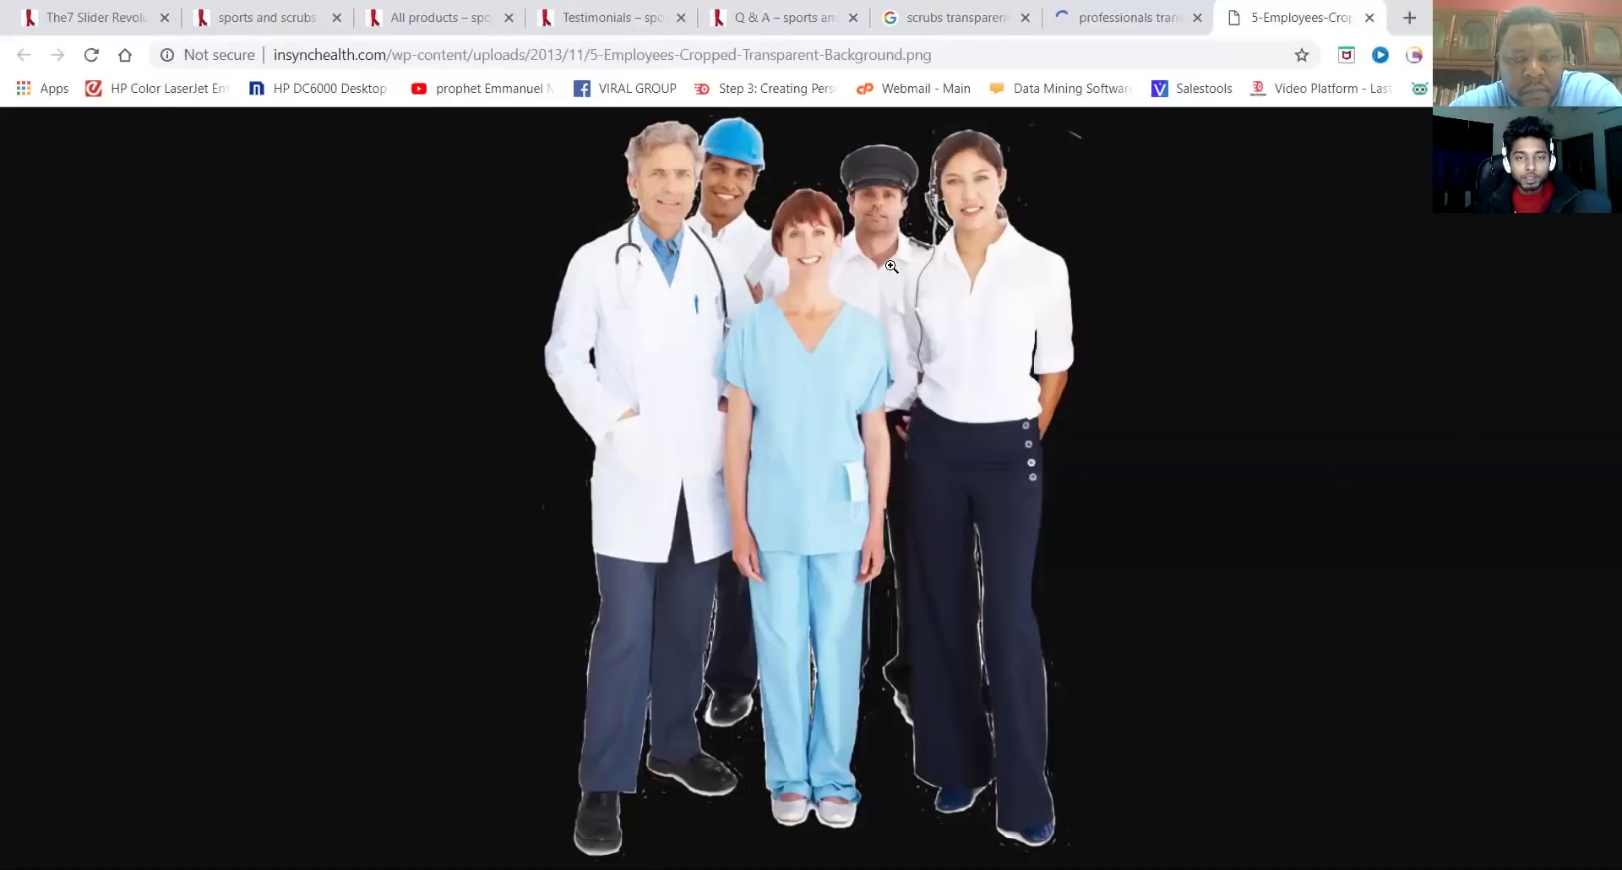
Save the group photo to the Desktop as the PNG image 5-Employees-Cropped-Transparent-Background and close its tab
right_click(812, 292)
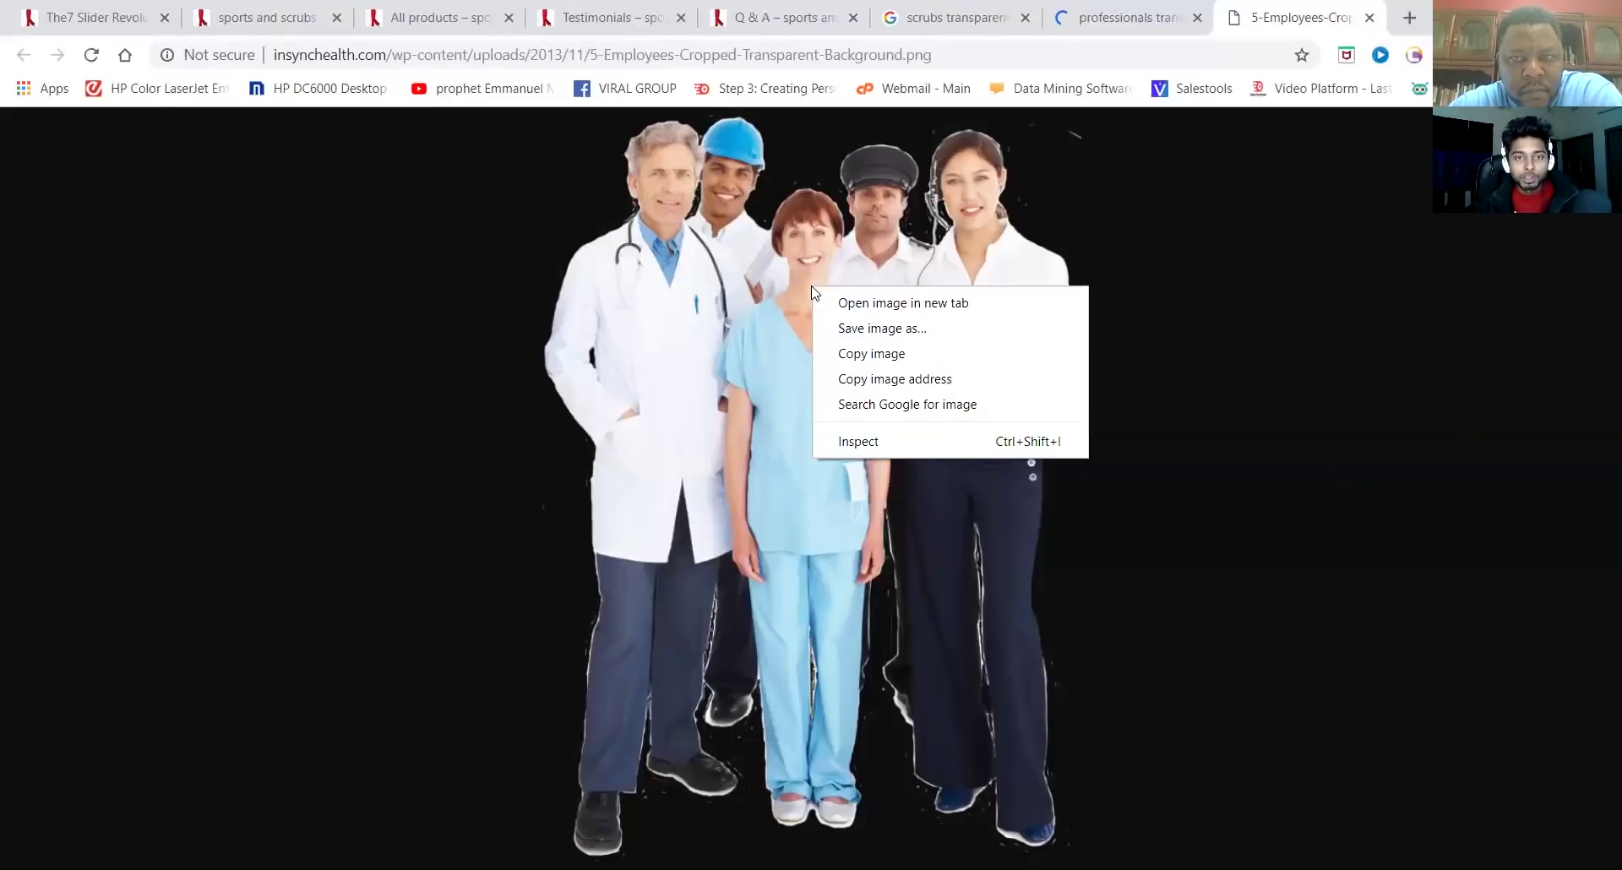
left_click(865, 335)
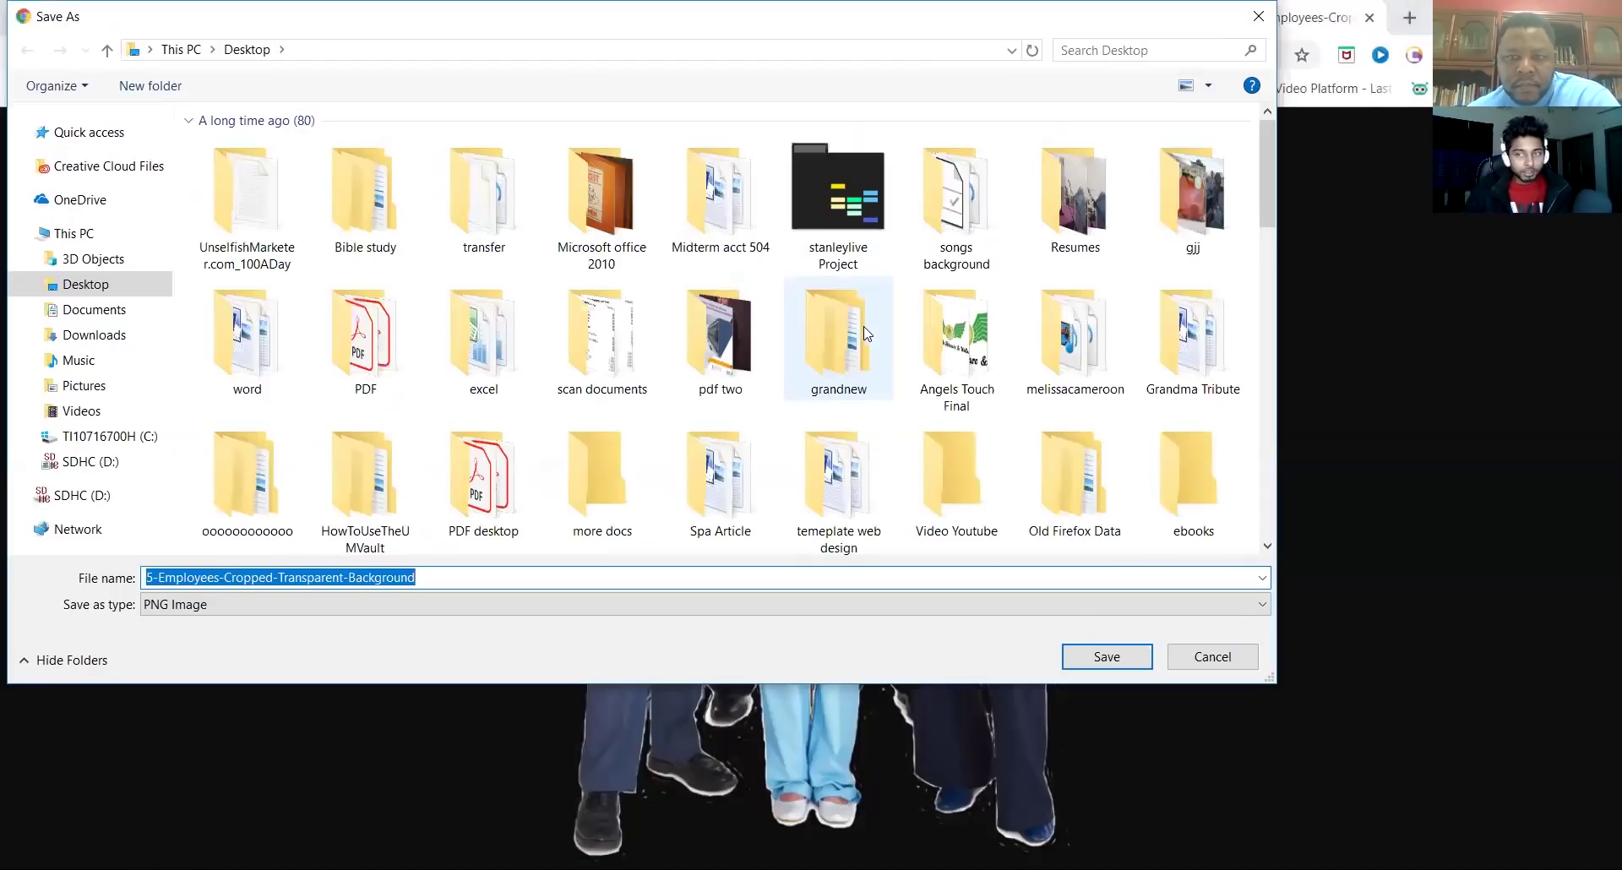
left_click(1096, 670)
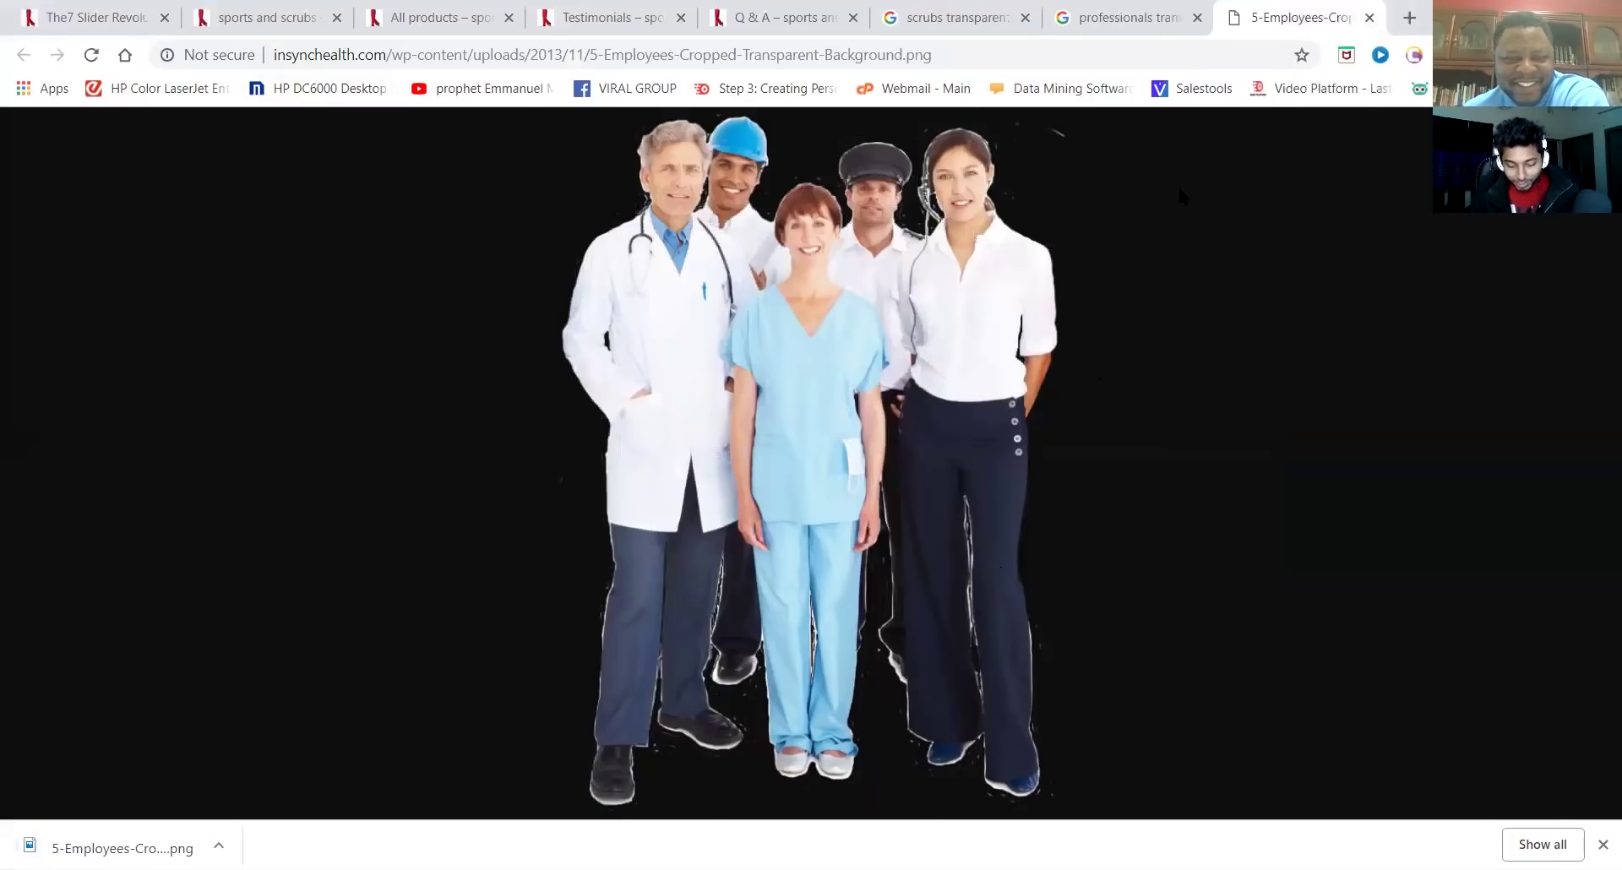
key("ctrl+w")
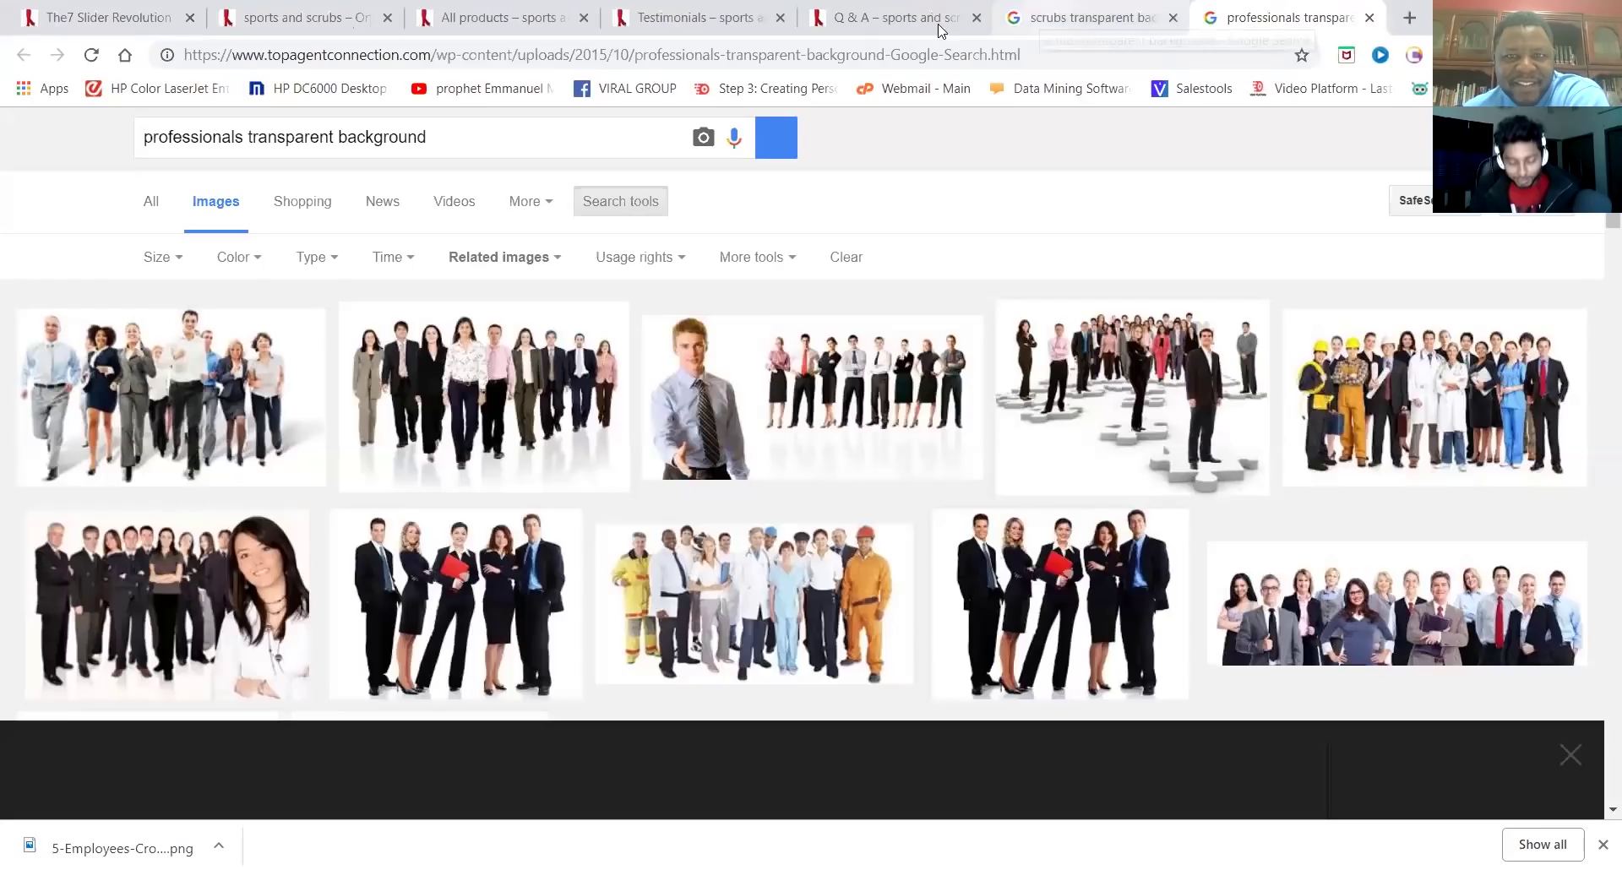
Browse further through the "scrubs transparent background" image results, previewing the CornerStone Reversible Scrub Pant photo
key("ctrl+shift+Tab")
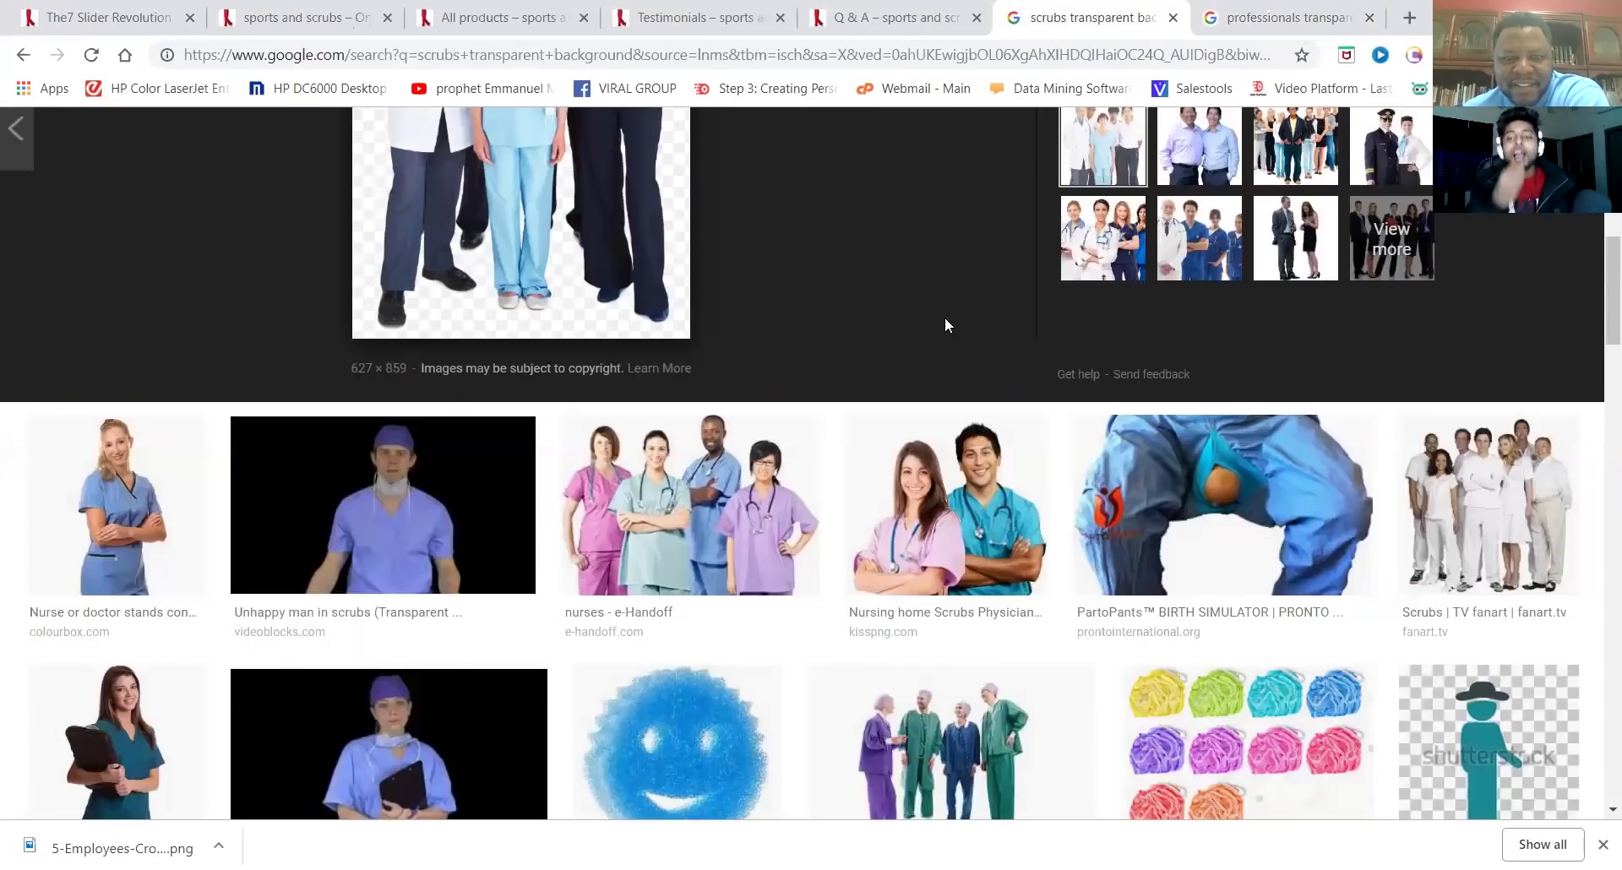
scroll(947, 321, "down", 1)
scroll(946, 321, "down", 3)
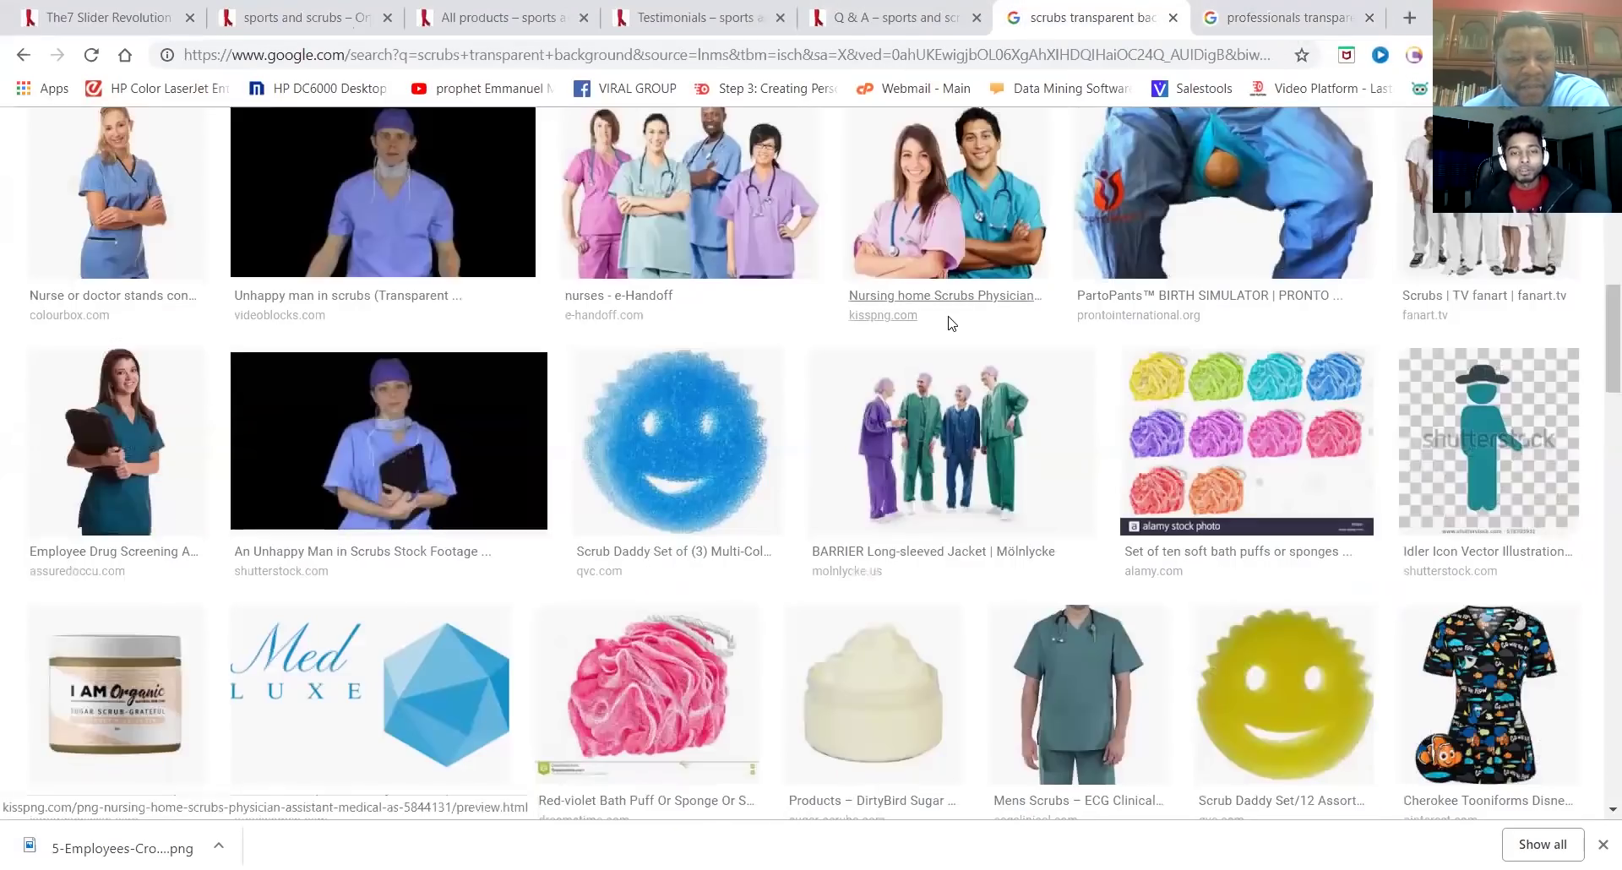
scroll(948, 322, "down", 1)
scroll(948, 322, "down", 5)
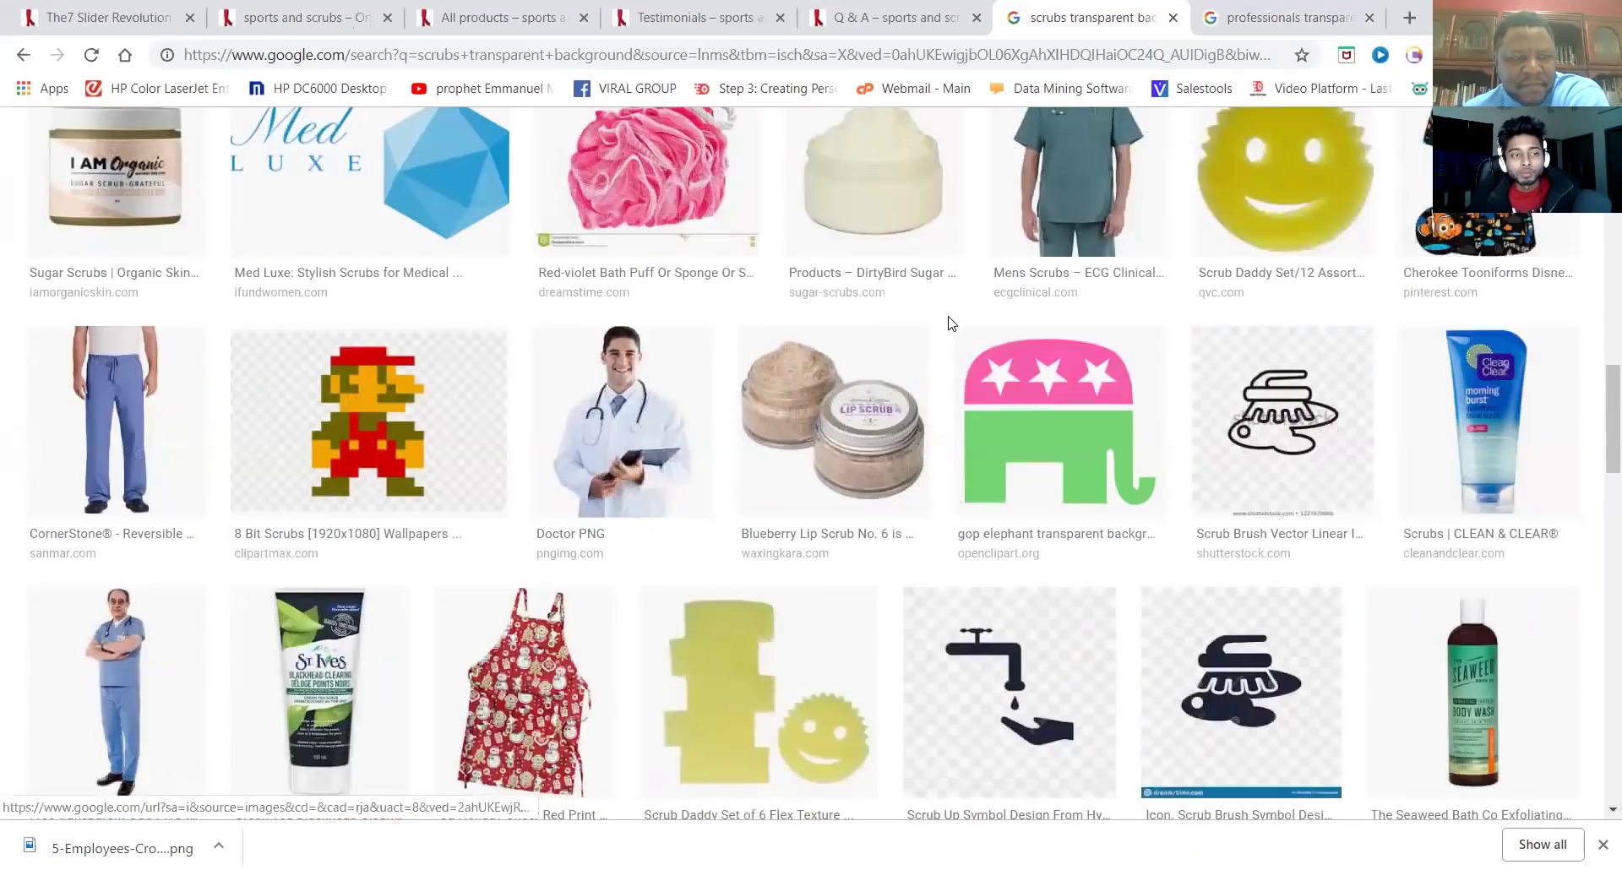
scroll(948, 322, "down", 1)
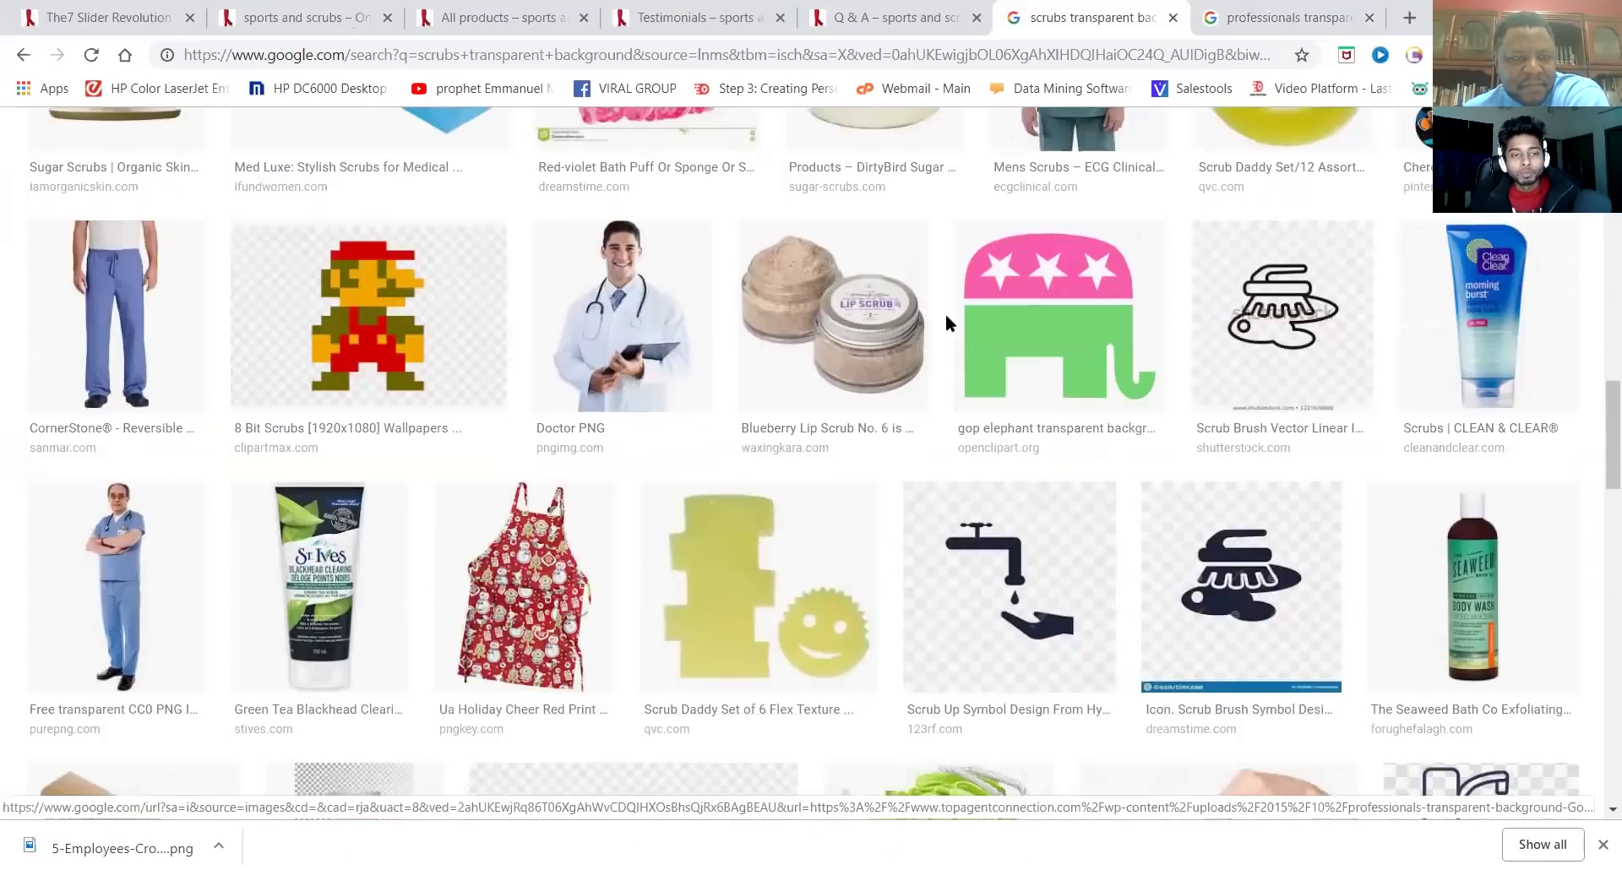
left_click(168, 294)
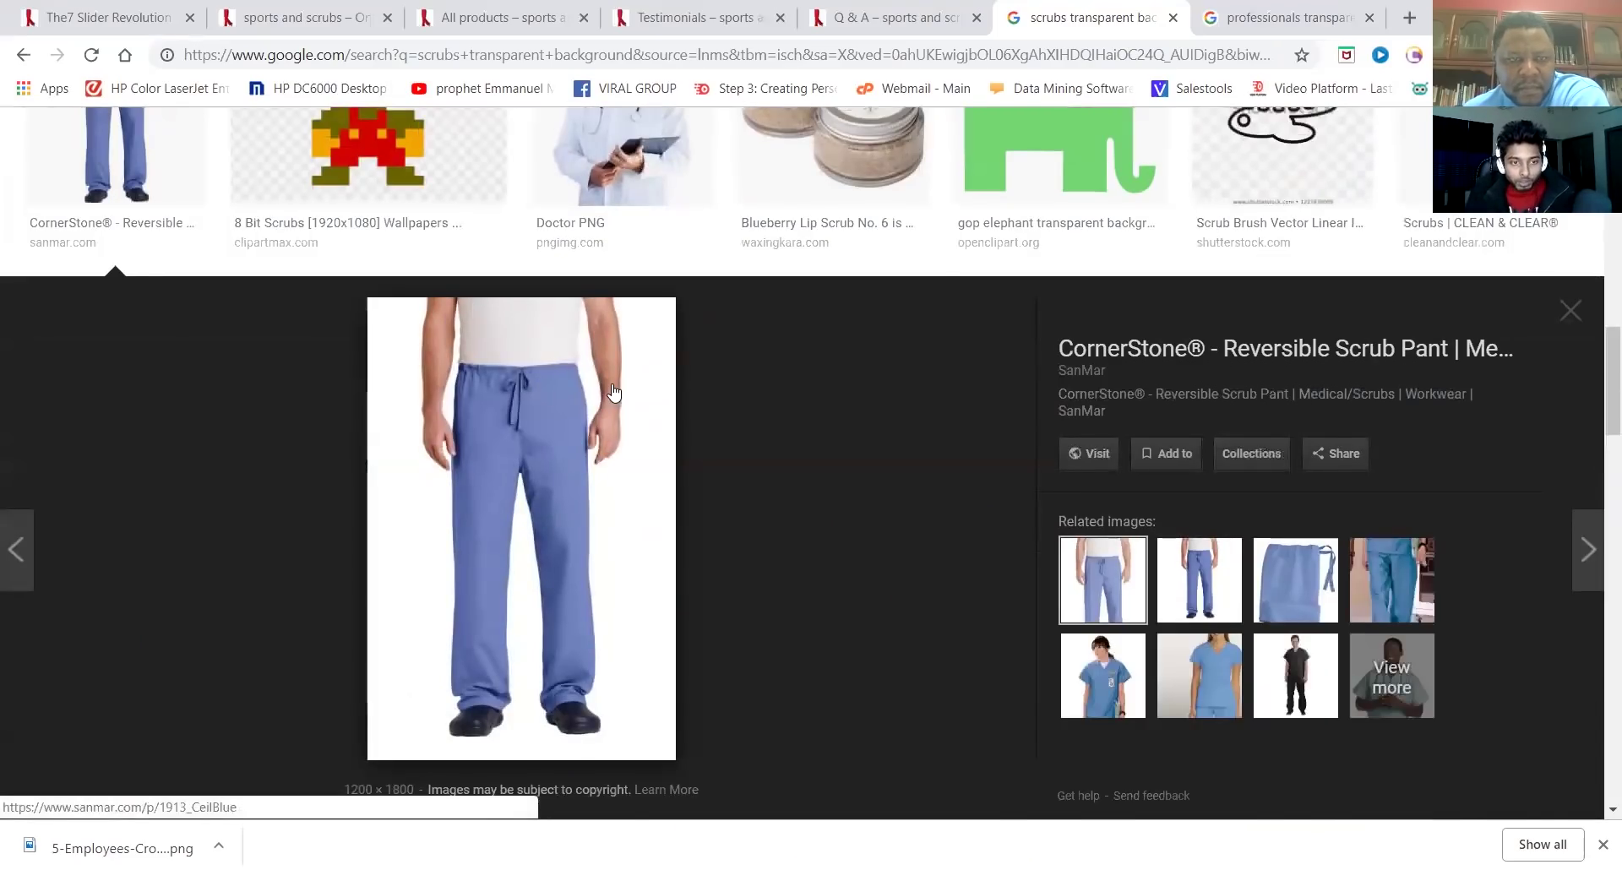
scroll(613, 391, "down", 8)
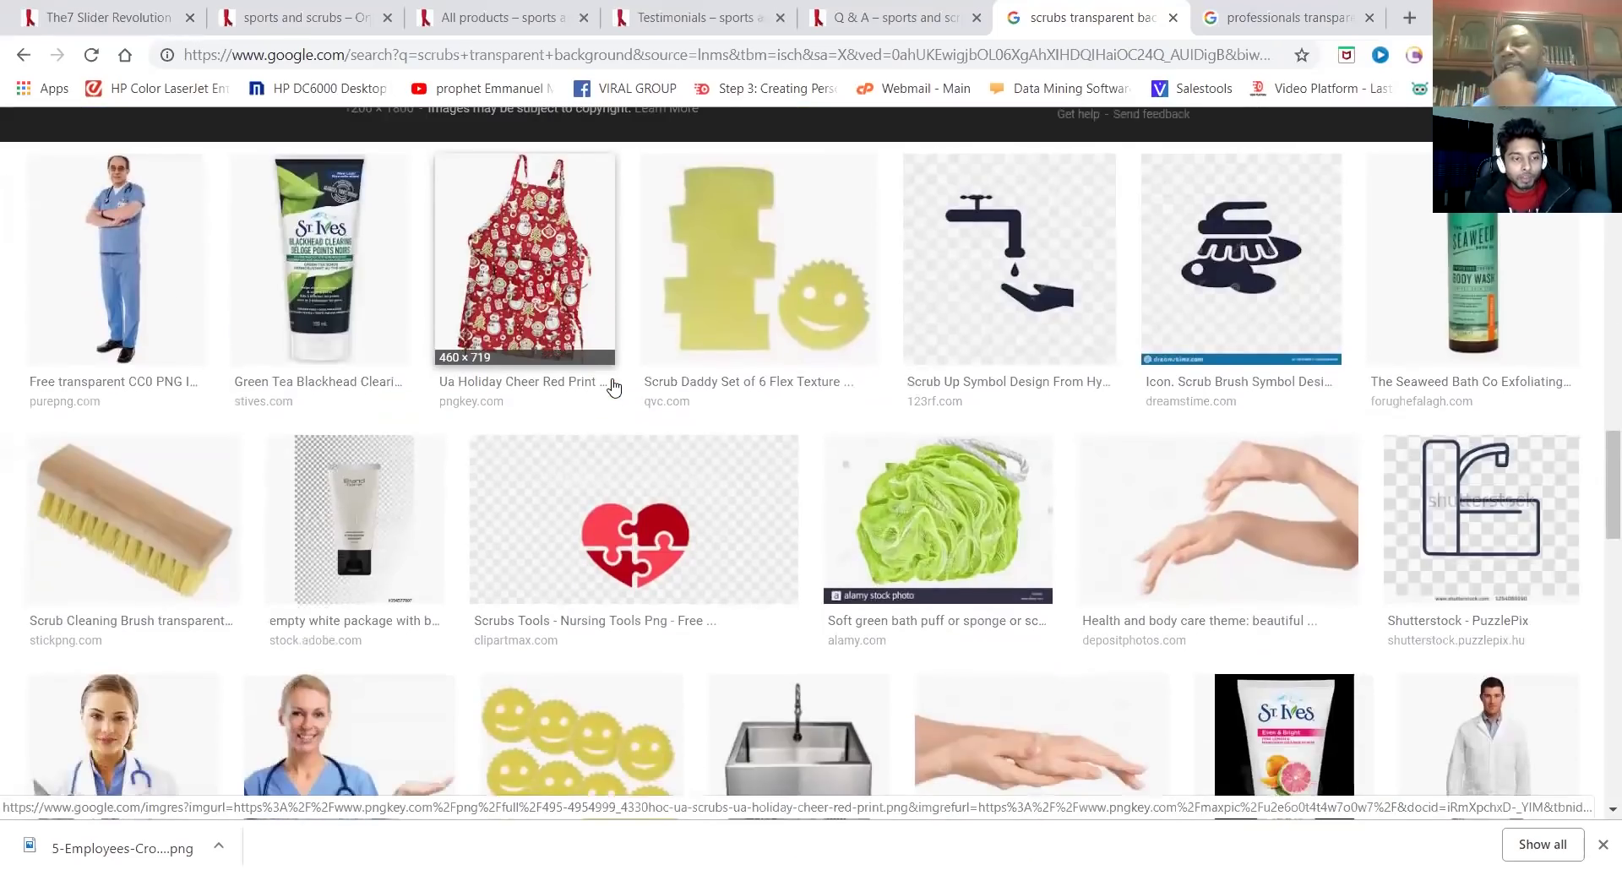
scroll(613, 392, "down", 6)
scroll(583, 254, "down", 3)
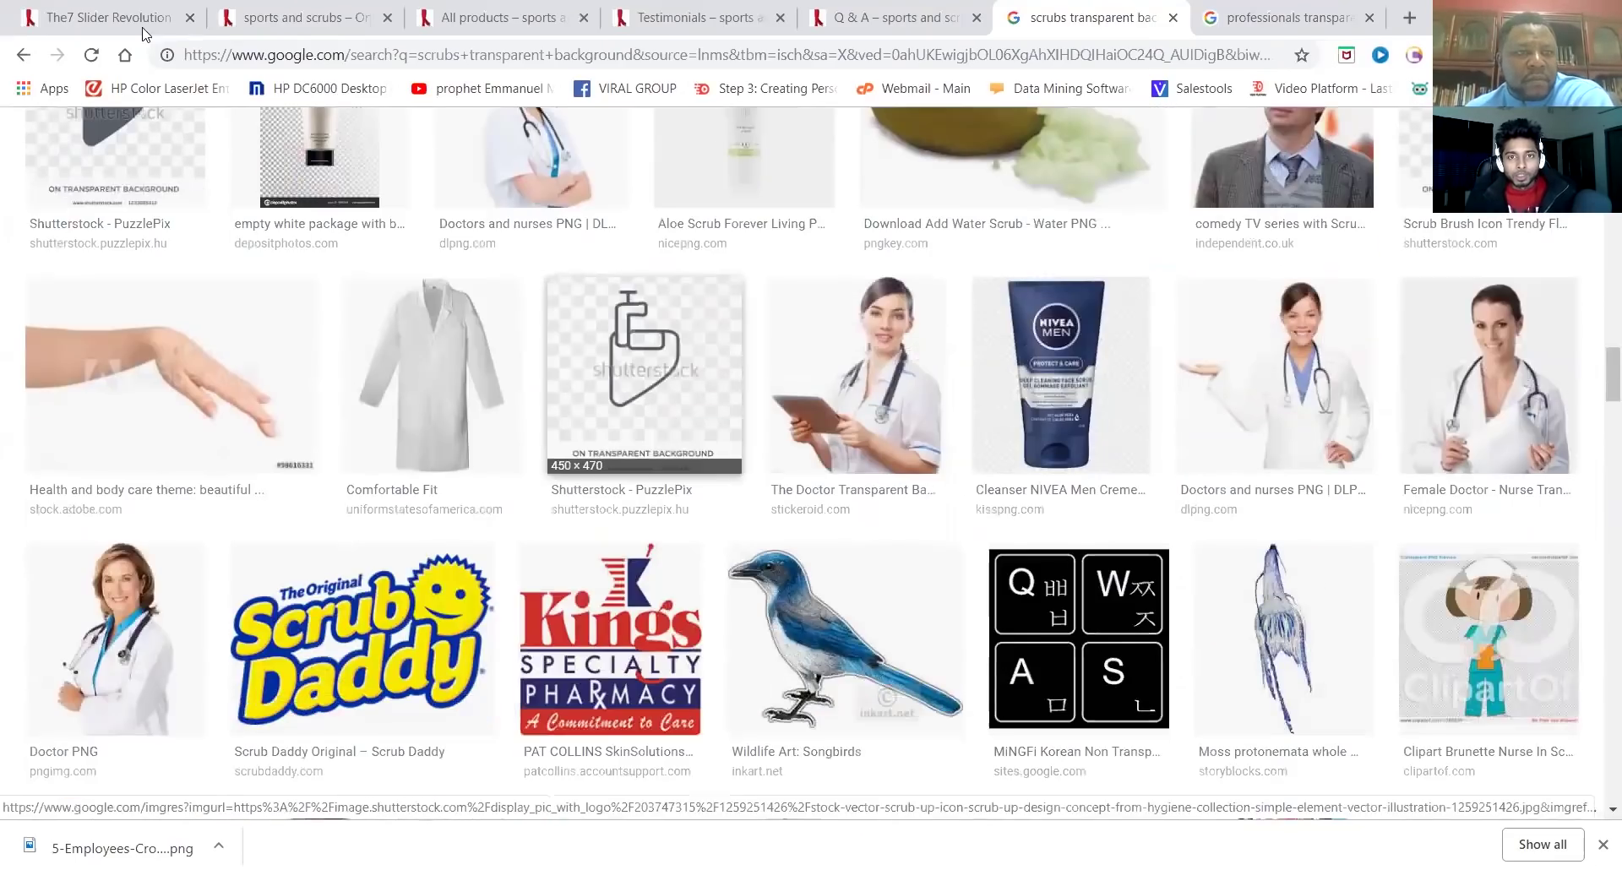
scroll(317, 135, "up", 5)
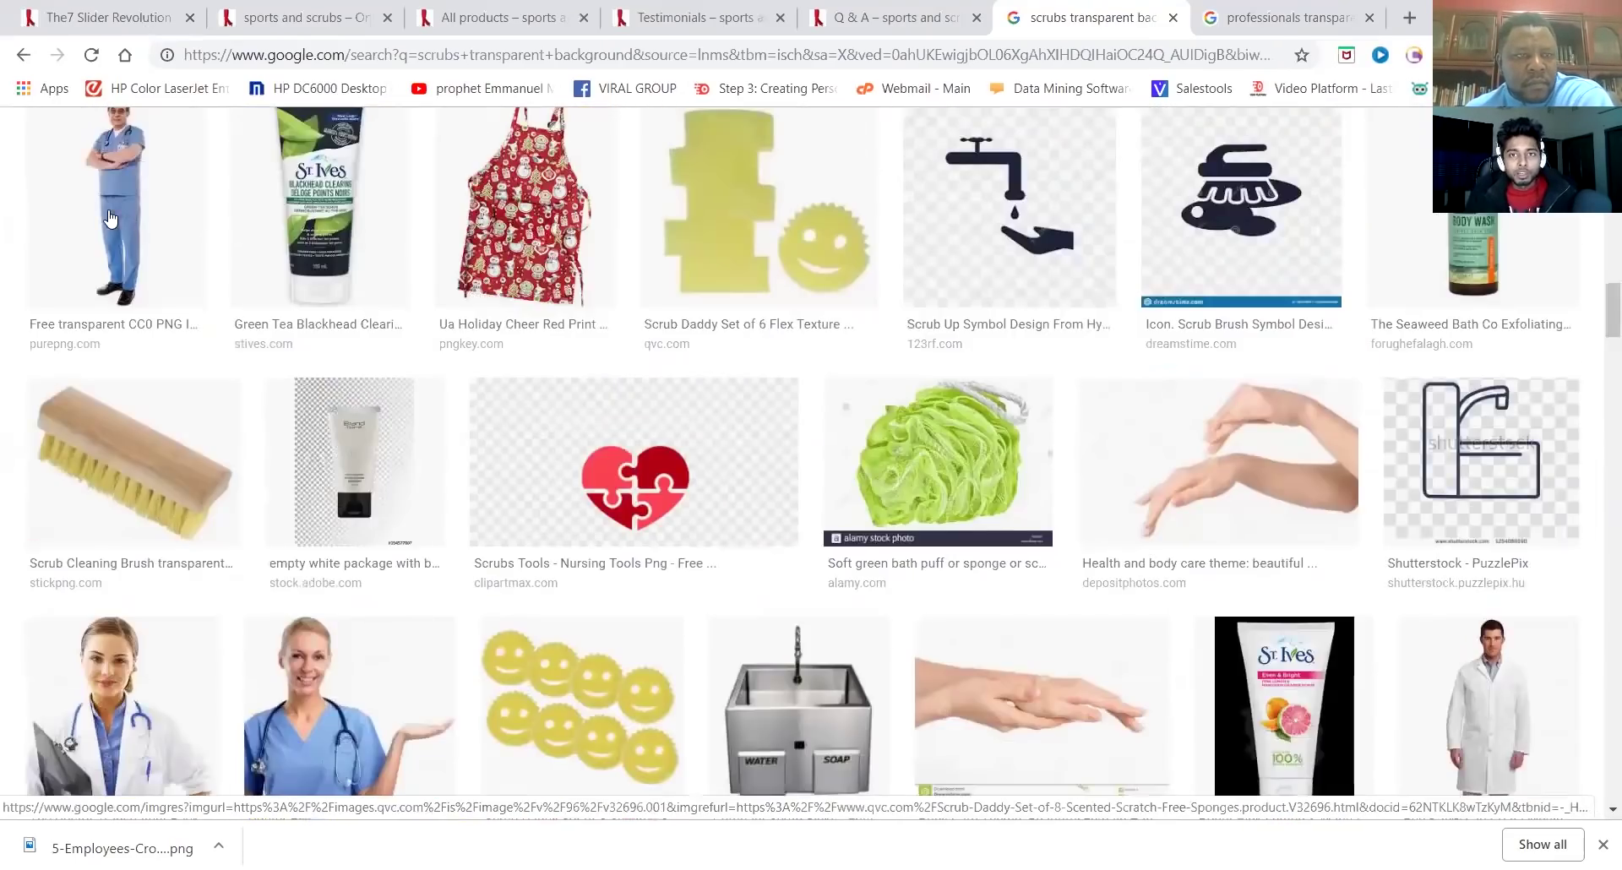
Return to the Slider Revolution editor, upload 5-Employees-Cropped-Transparent-Background from the Desktop and insert it as a layer image on the slide
left_click(101, 17)
left_click(89, 209)
left_click(813, 483)
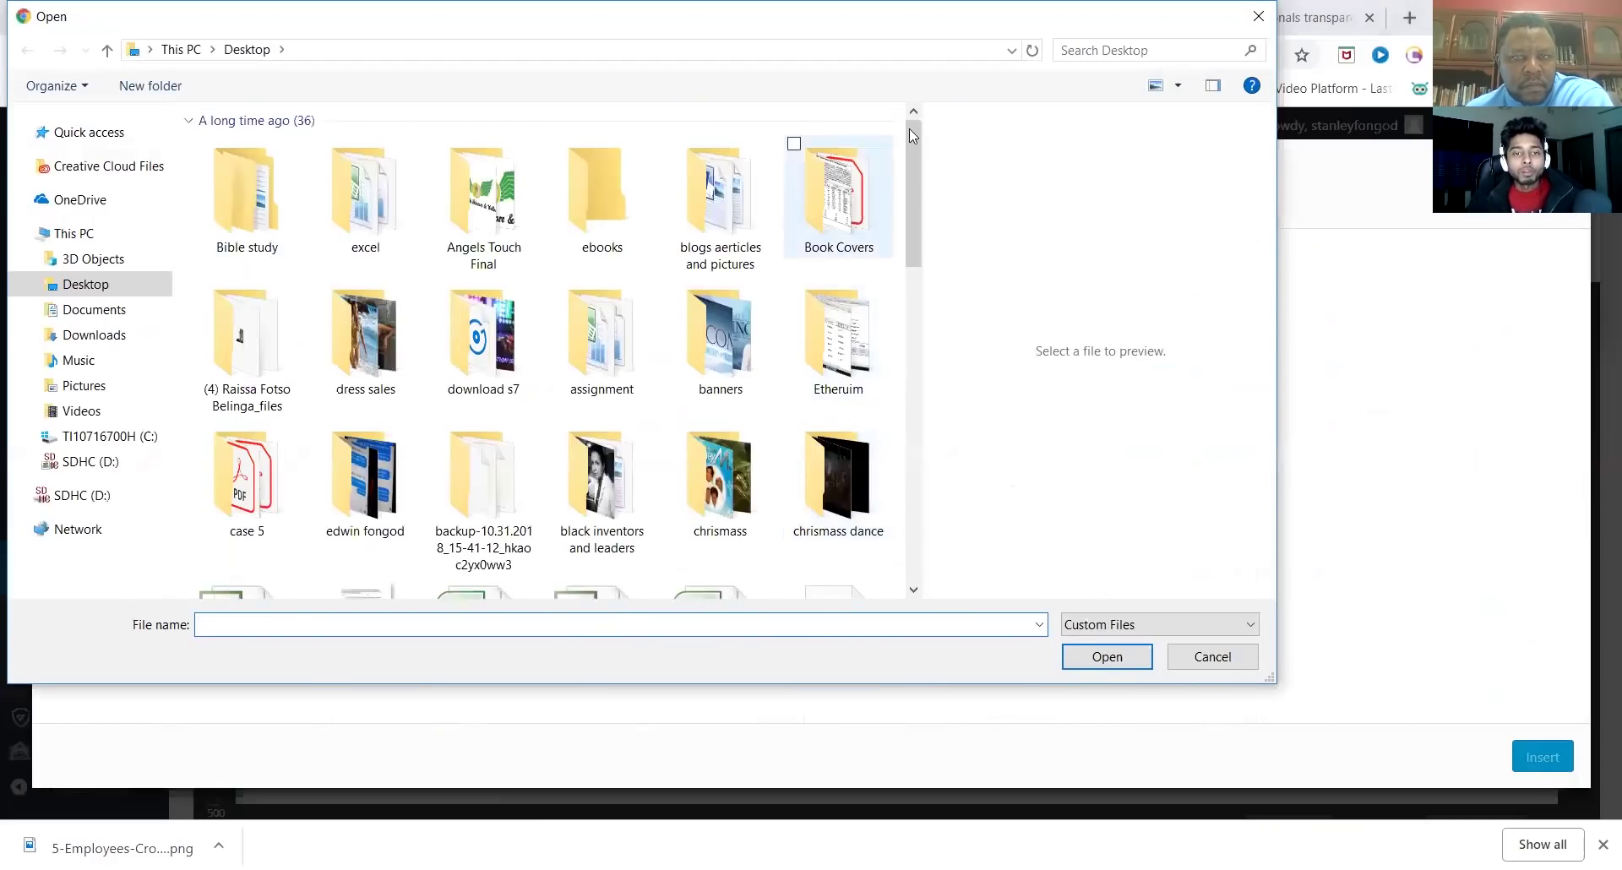
scroll(845, 380, "down", 5)
scroll(933, 549, "down", 10)
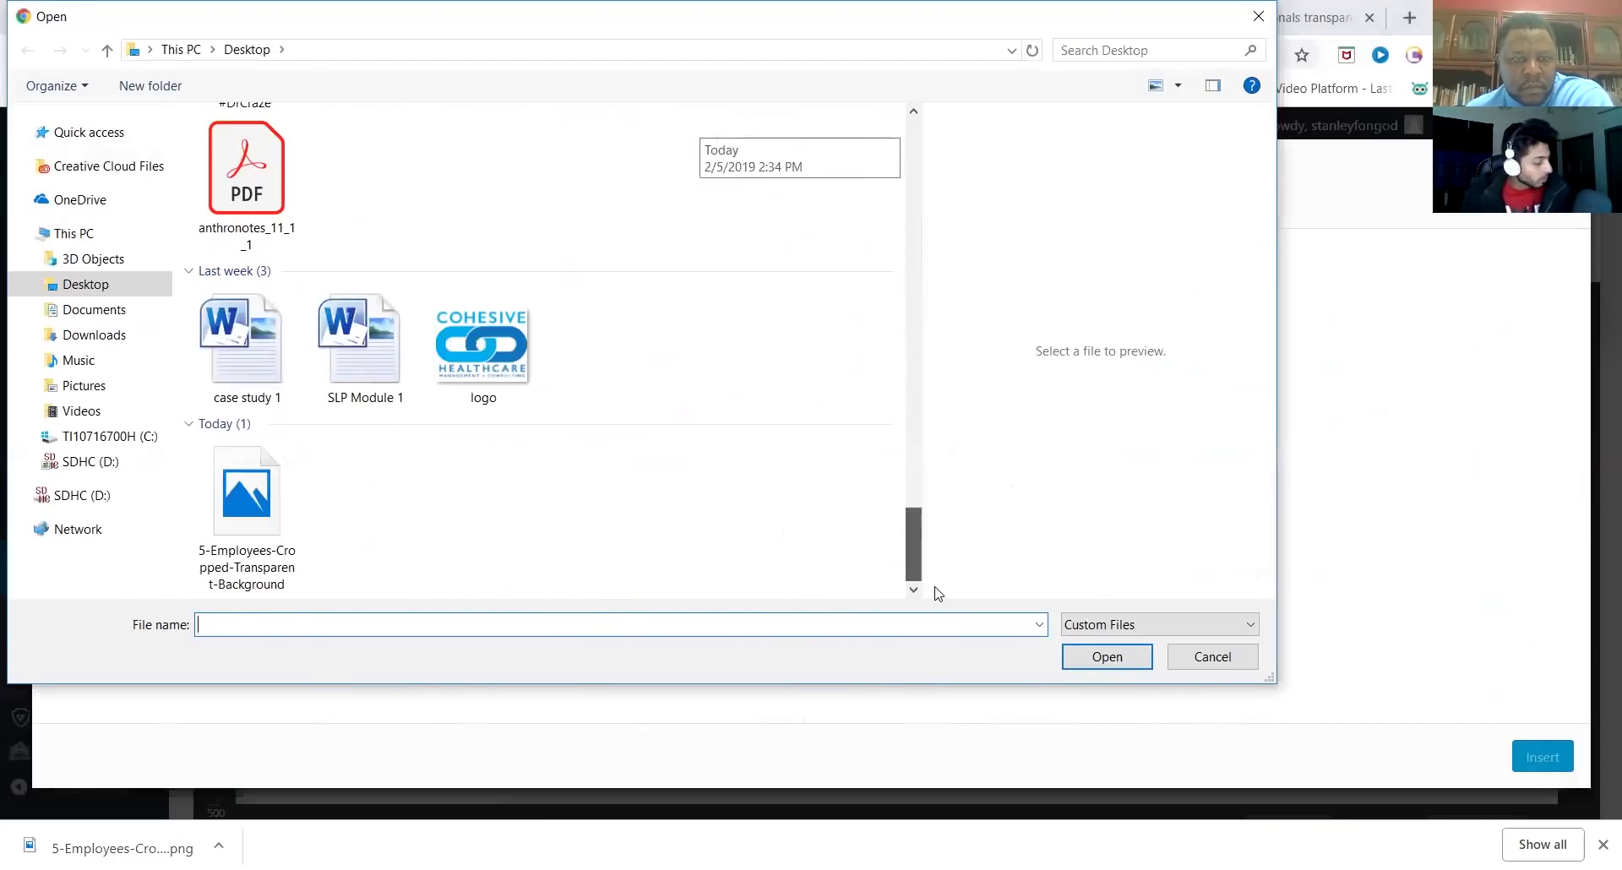
left_click(295, 508)
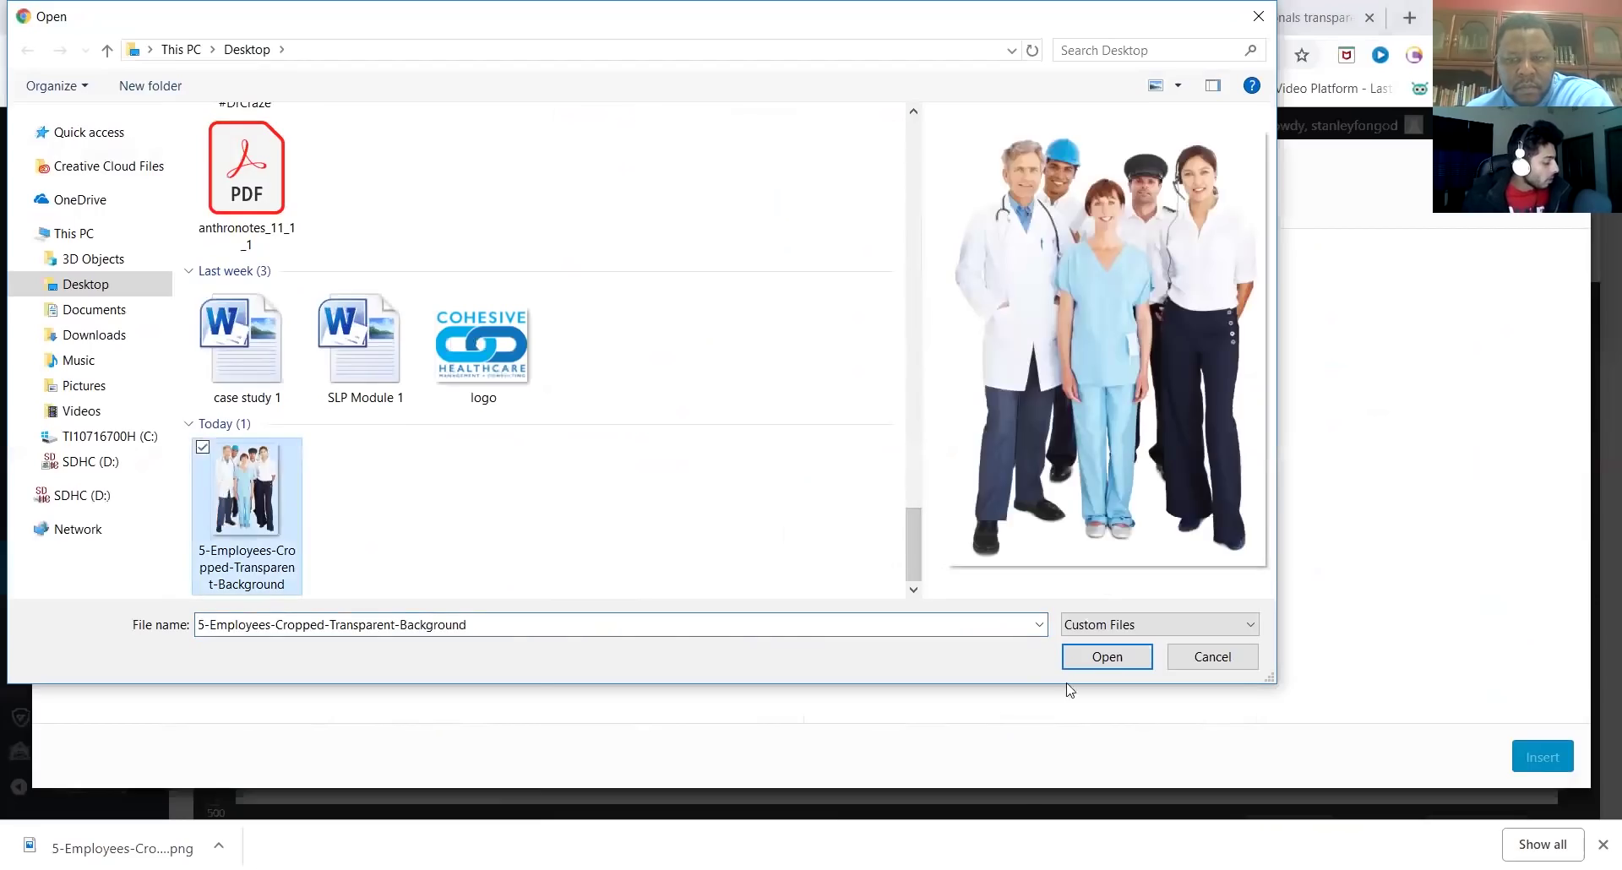
left_click(1106, 658)
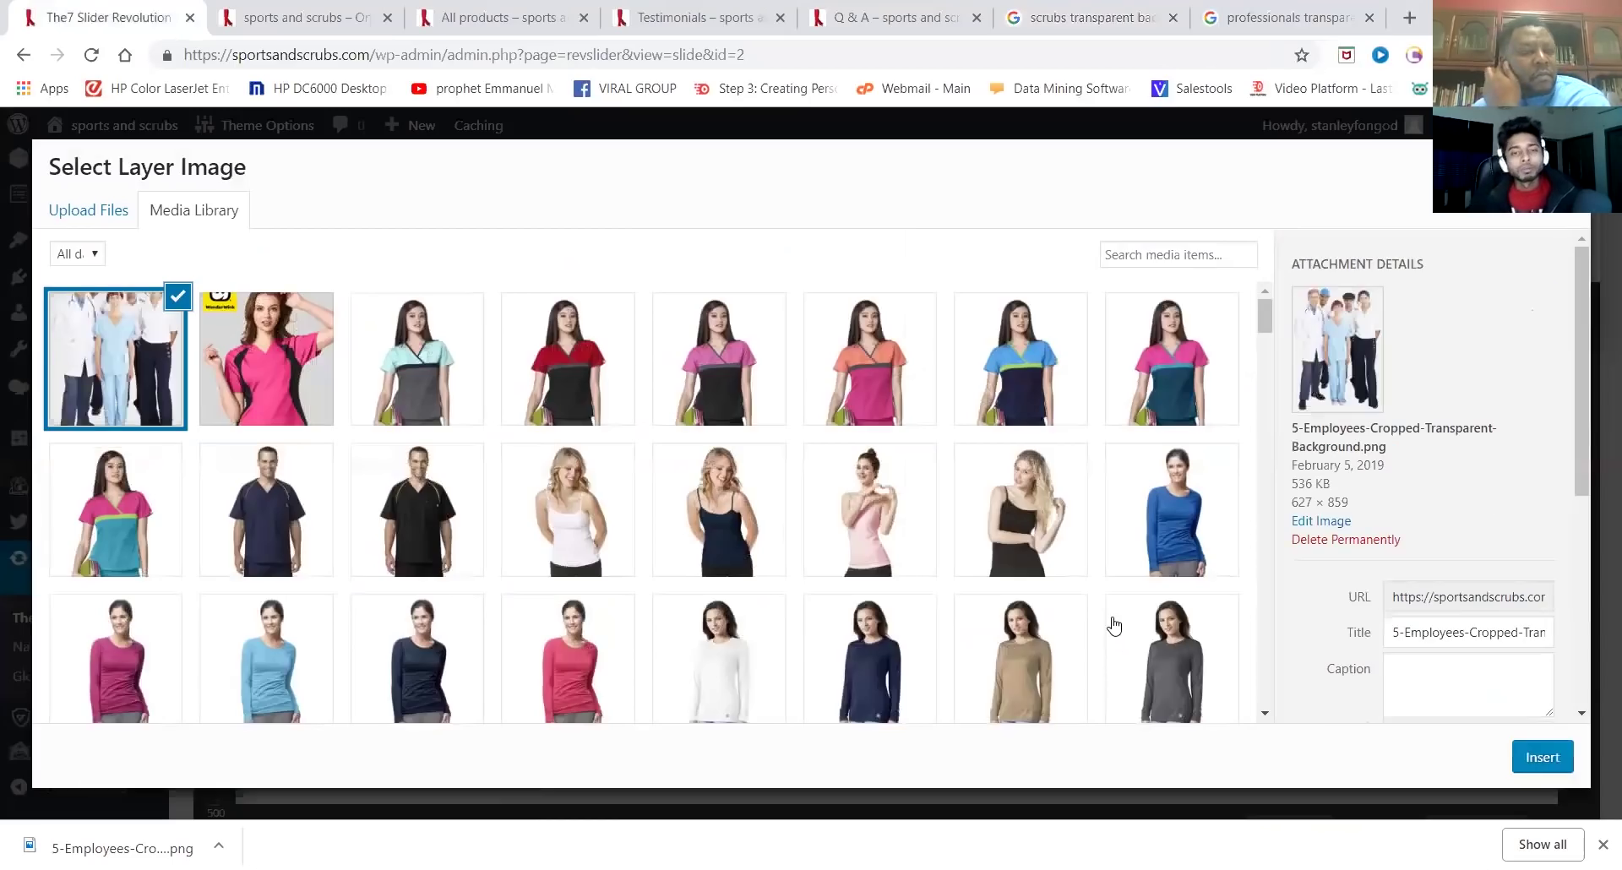
left_click(1543, 758)
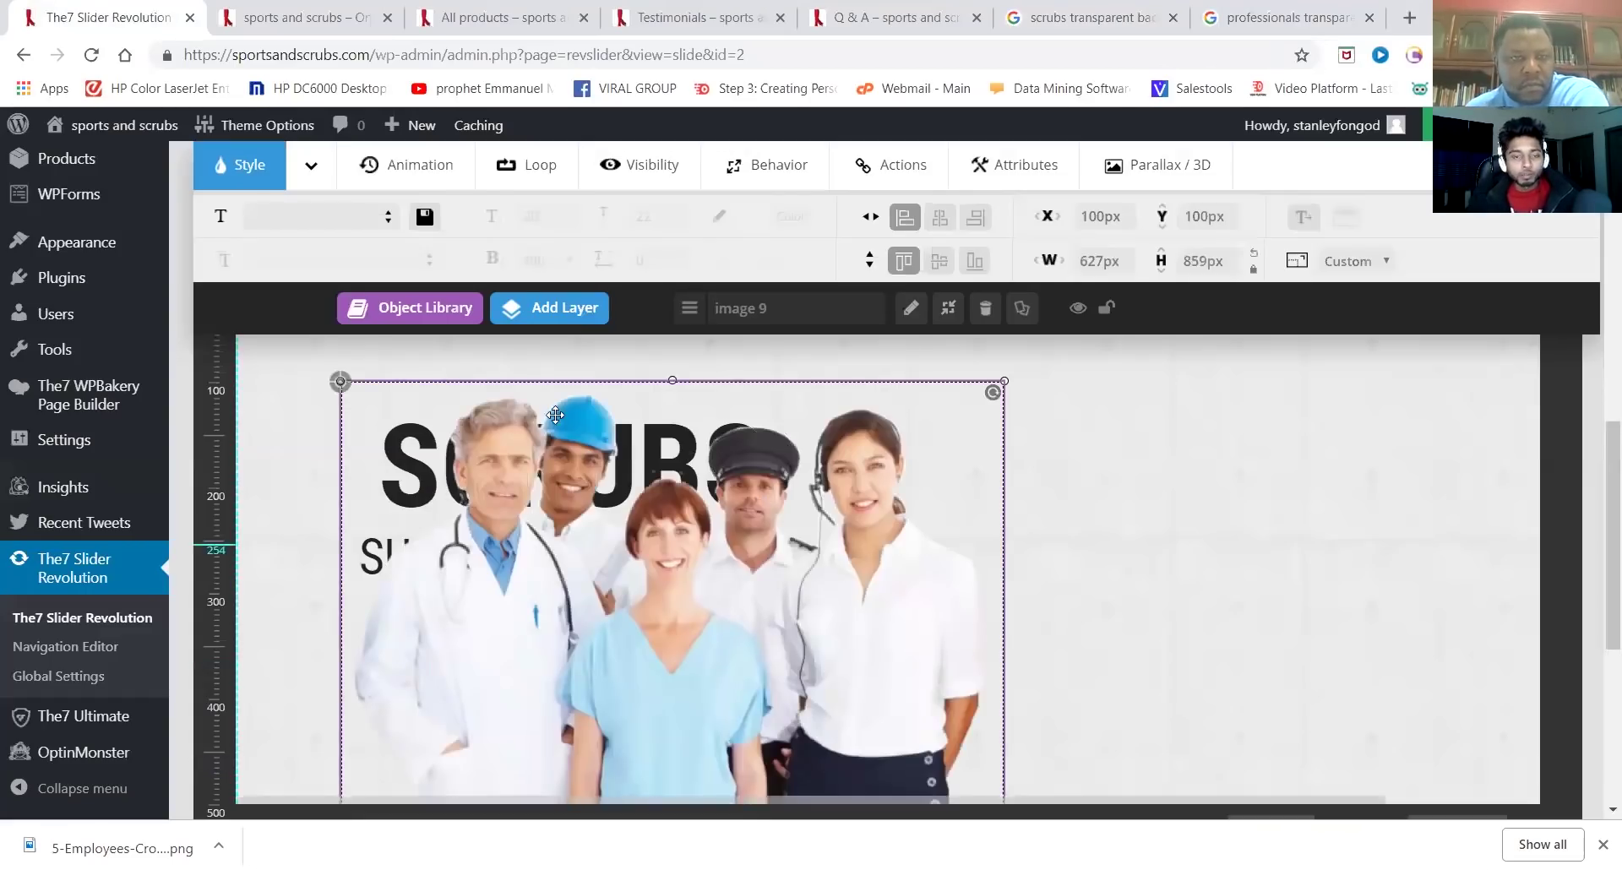
Move the group photo clear of the SCRUBS text to about X 602 px, Y 62 px
left_click_drag(463, 445, 978, 410)
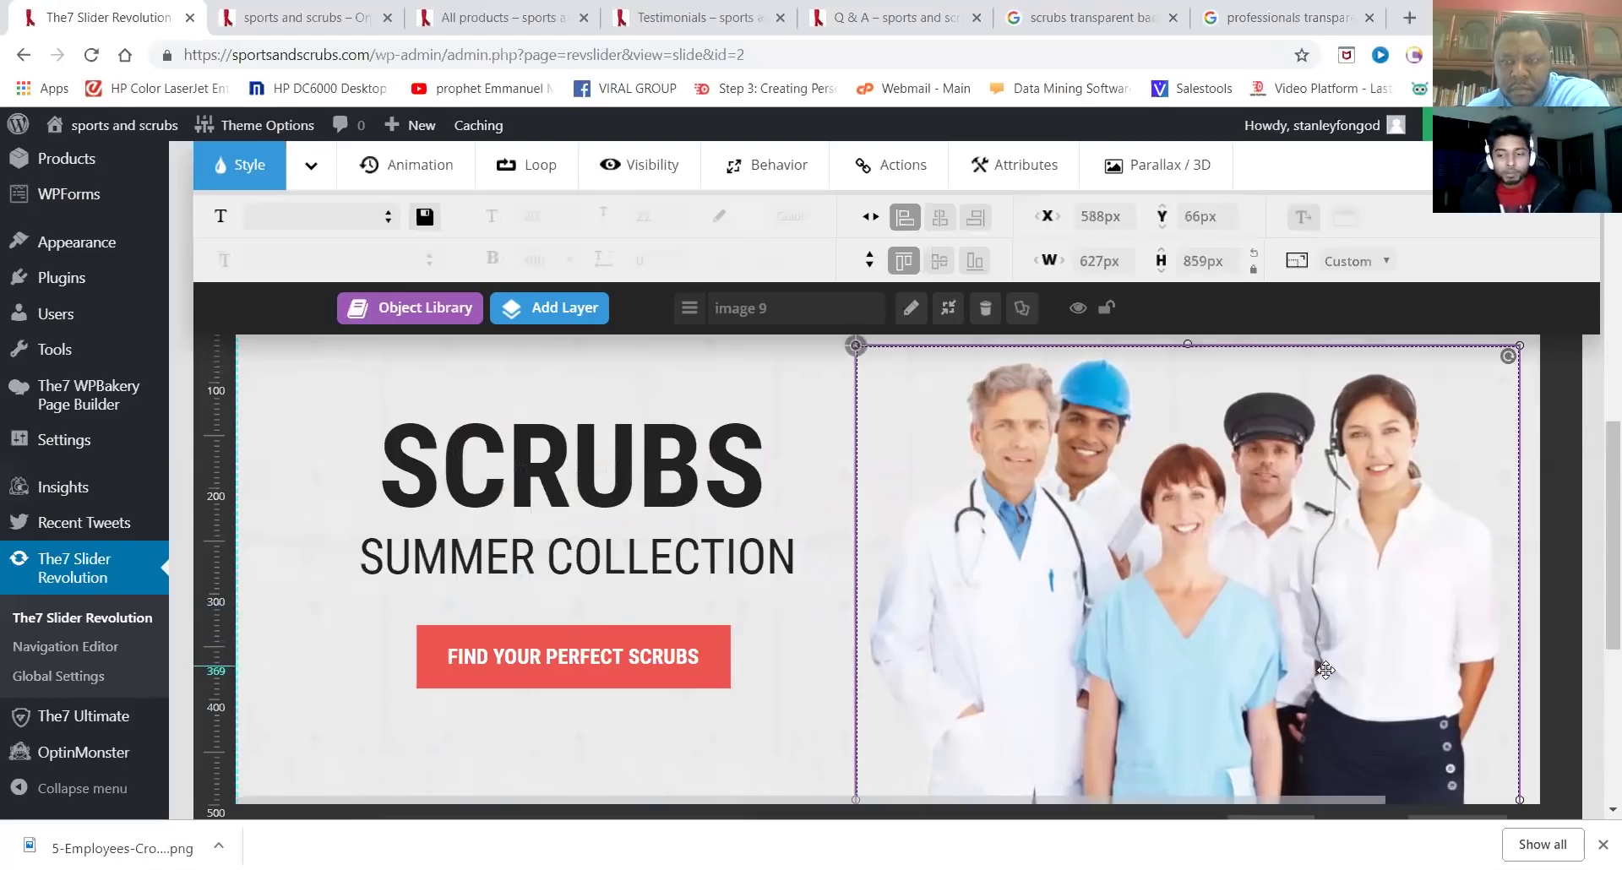
left_click_drag(1344, 677, 1357, 672)
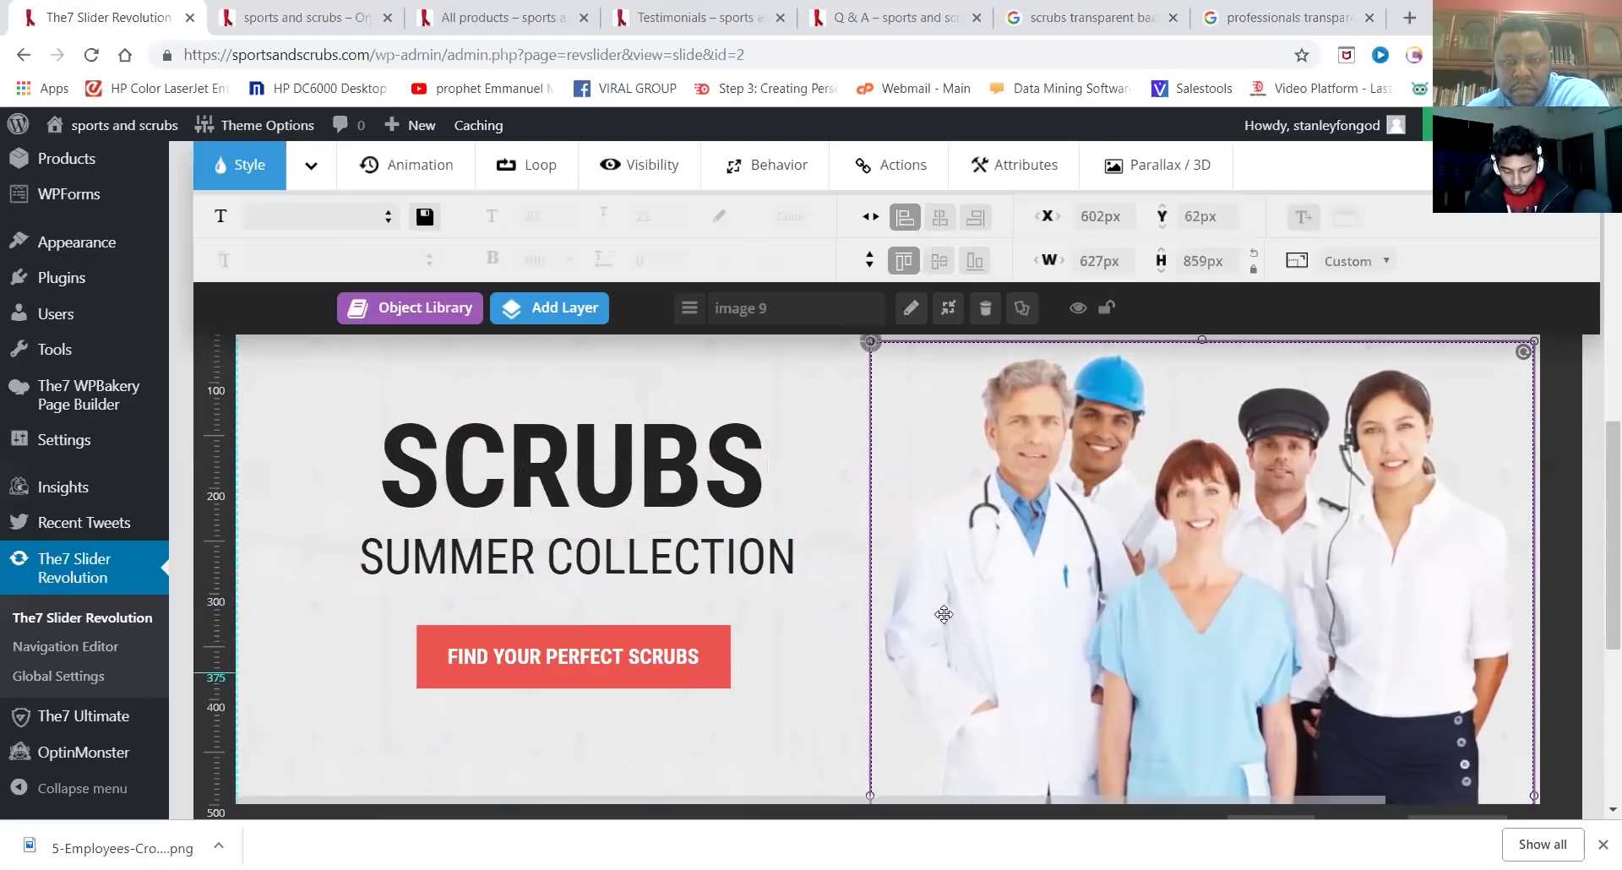
left_click(804, 461)
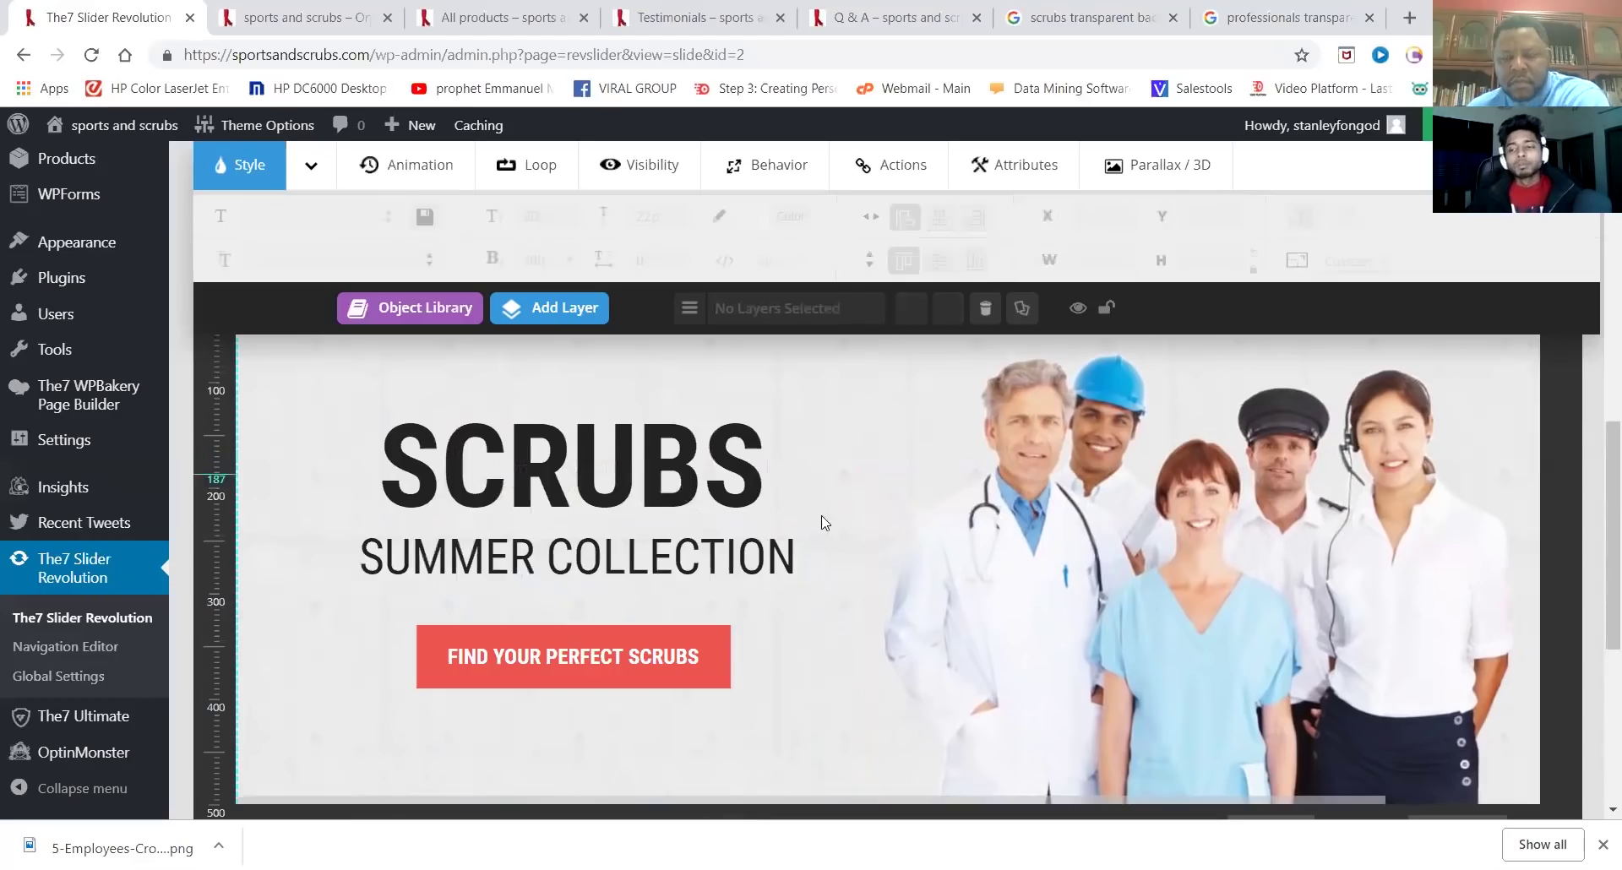
Shrink the group photo to about 353 × 483 px and place it at about X 663 px, Y 67 px
left_click(1172, 499)
left_click_drag(897, 353, 732, 358)
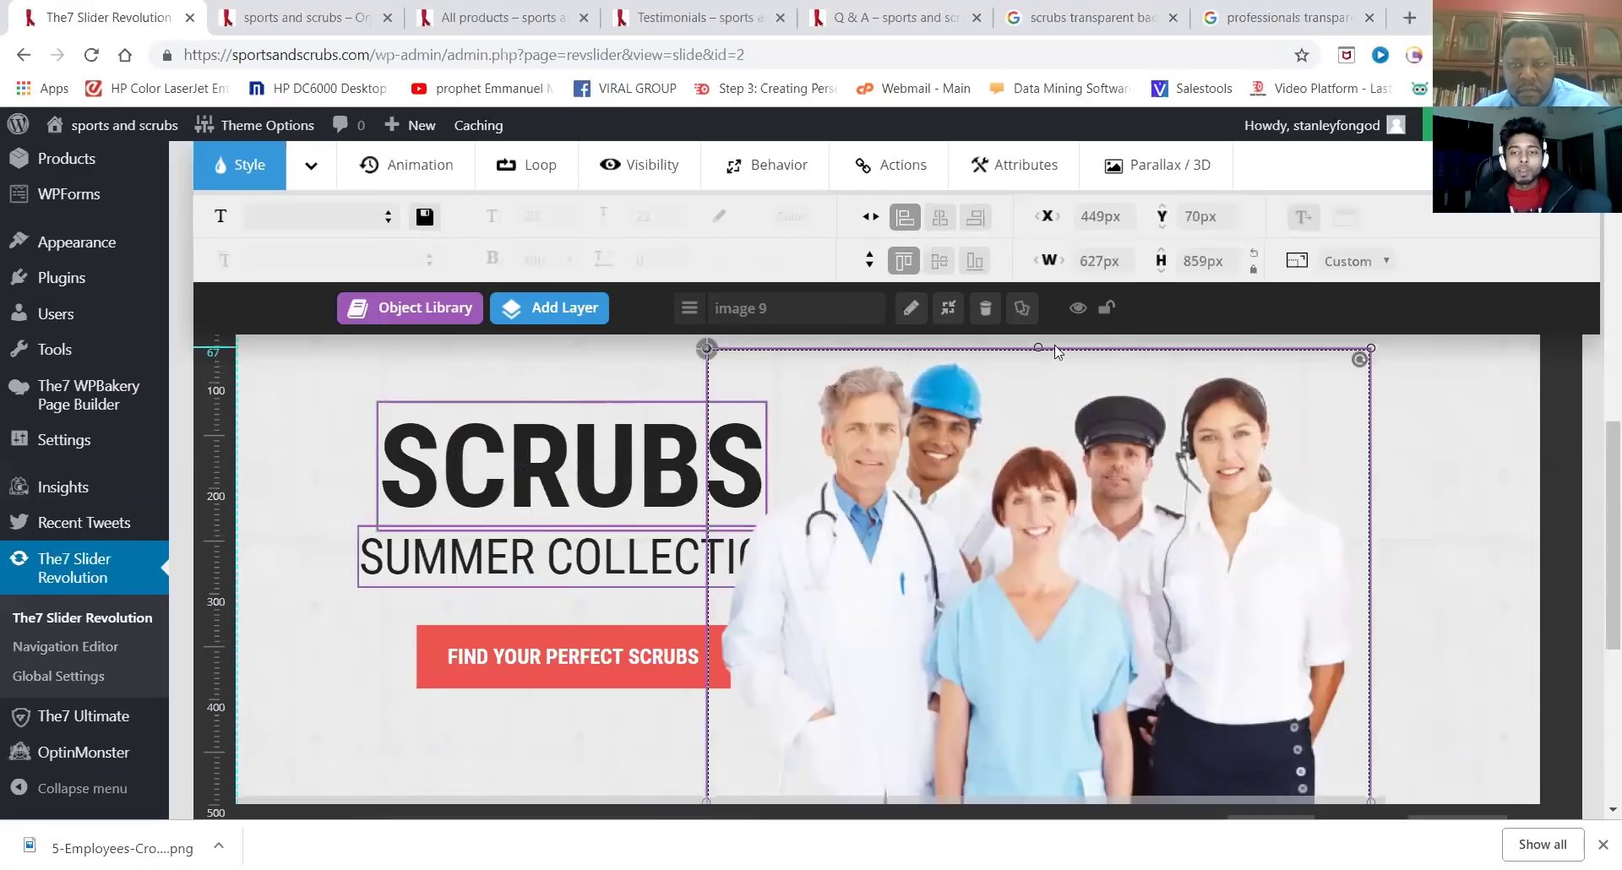
left_click_drag(1359, 359, 1250, 512)
left_click_drag(1162, 523, 1149, 607)
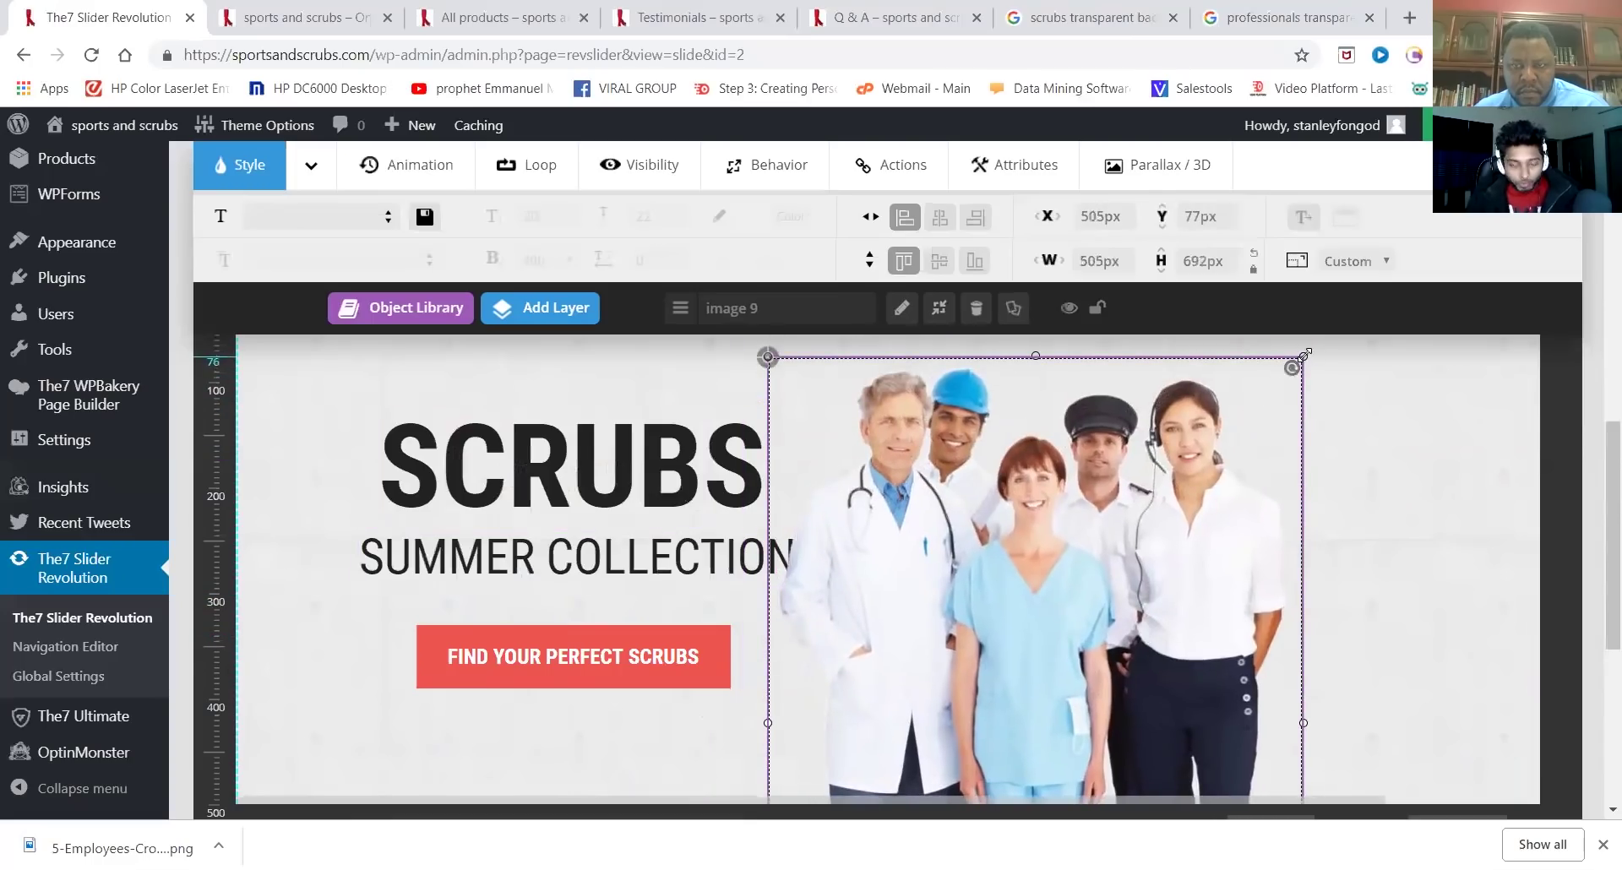
left_click_drag(1301, 356, 1090, 371)
left_click_drag(1008, 689, 1175, 683)
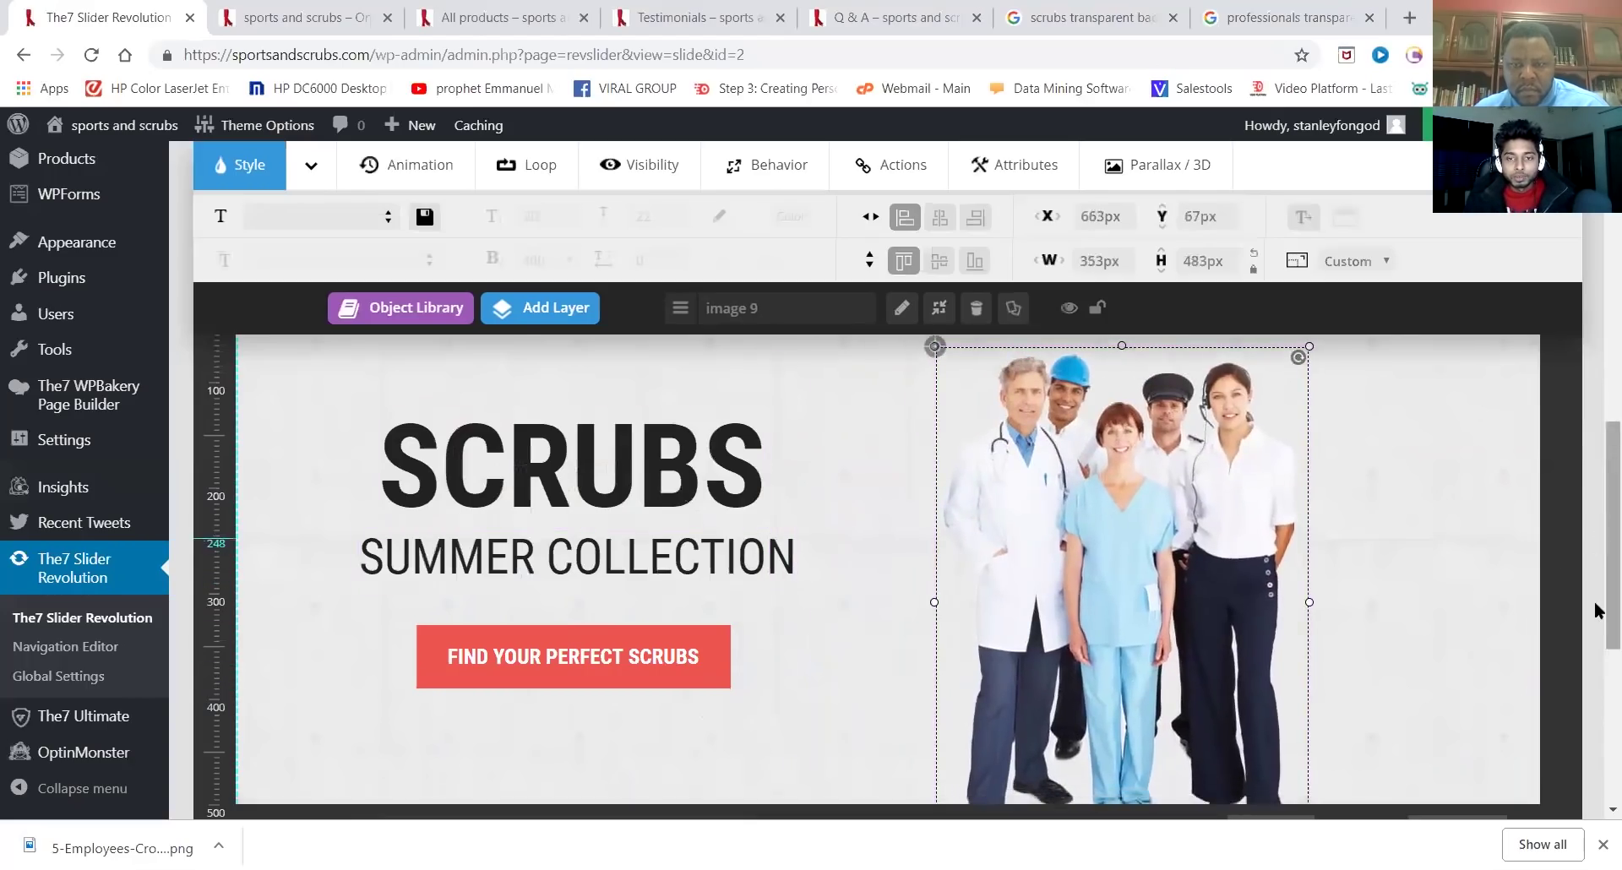
Resize the group photo to about 308 × 416 px and position it at about X 709 px, Y 29 px
scroll(1598, 609, "down", 3)
scroll(1598, 608, "up", 1)
scroll(1597, 524, "up", 3)
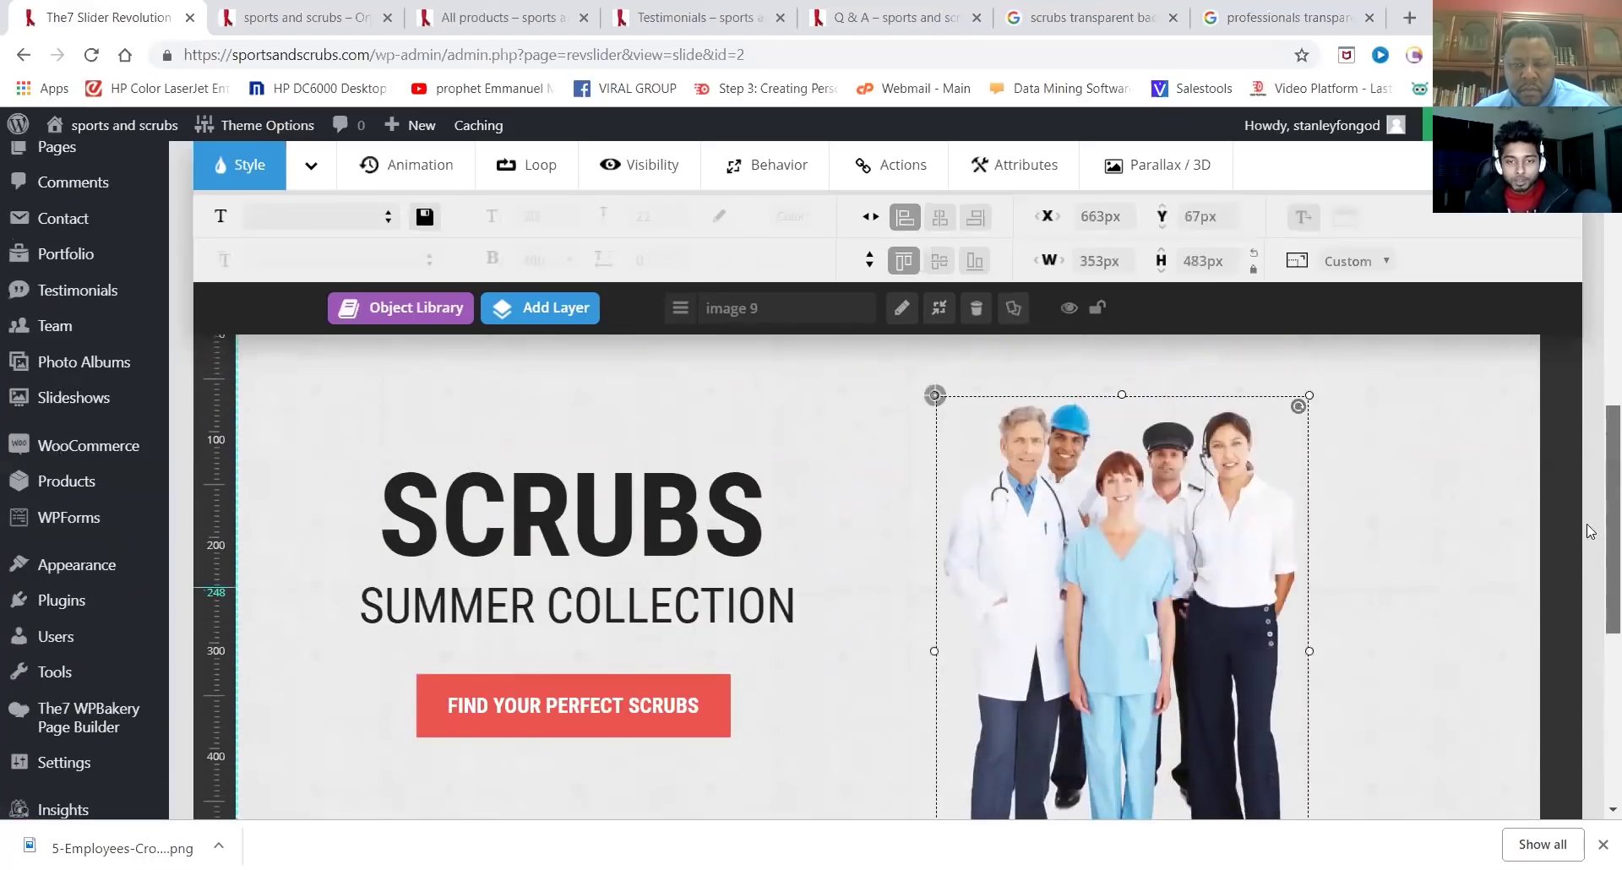
left_click_drag(1166, 615, 1188, 583)
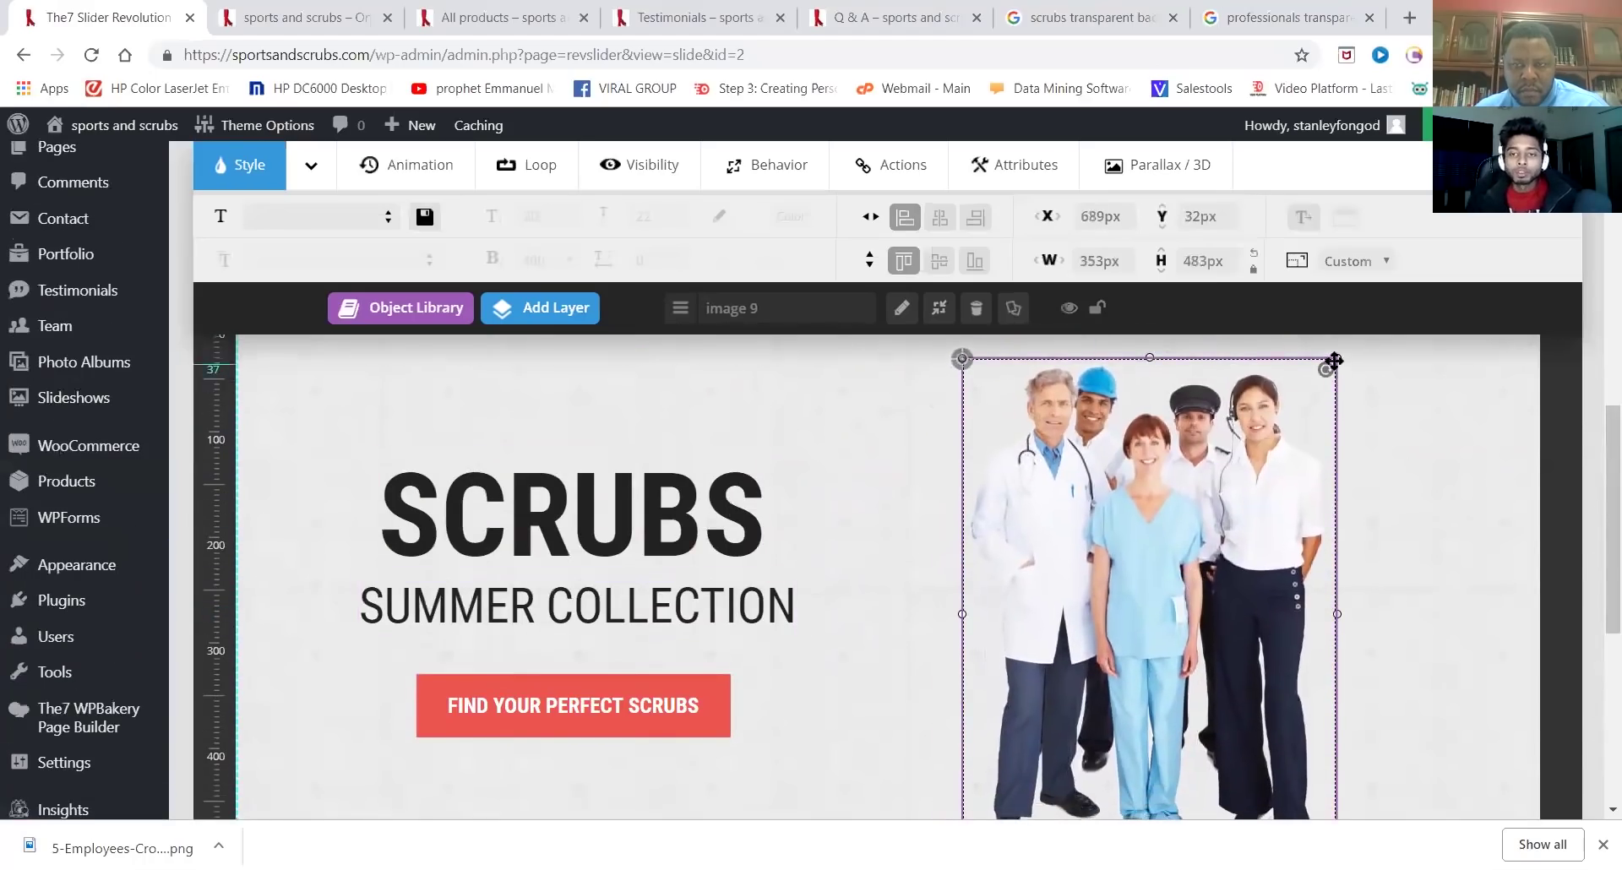
left_click_drag(1333, 377, 1183, 500)
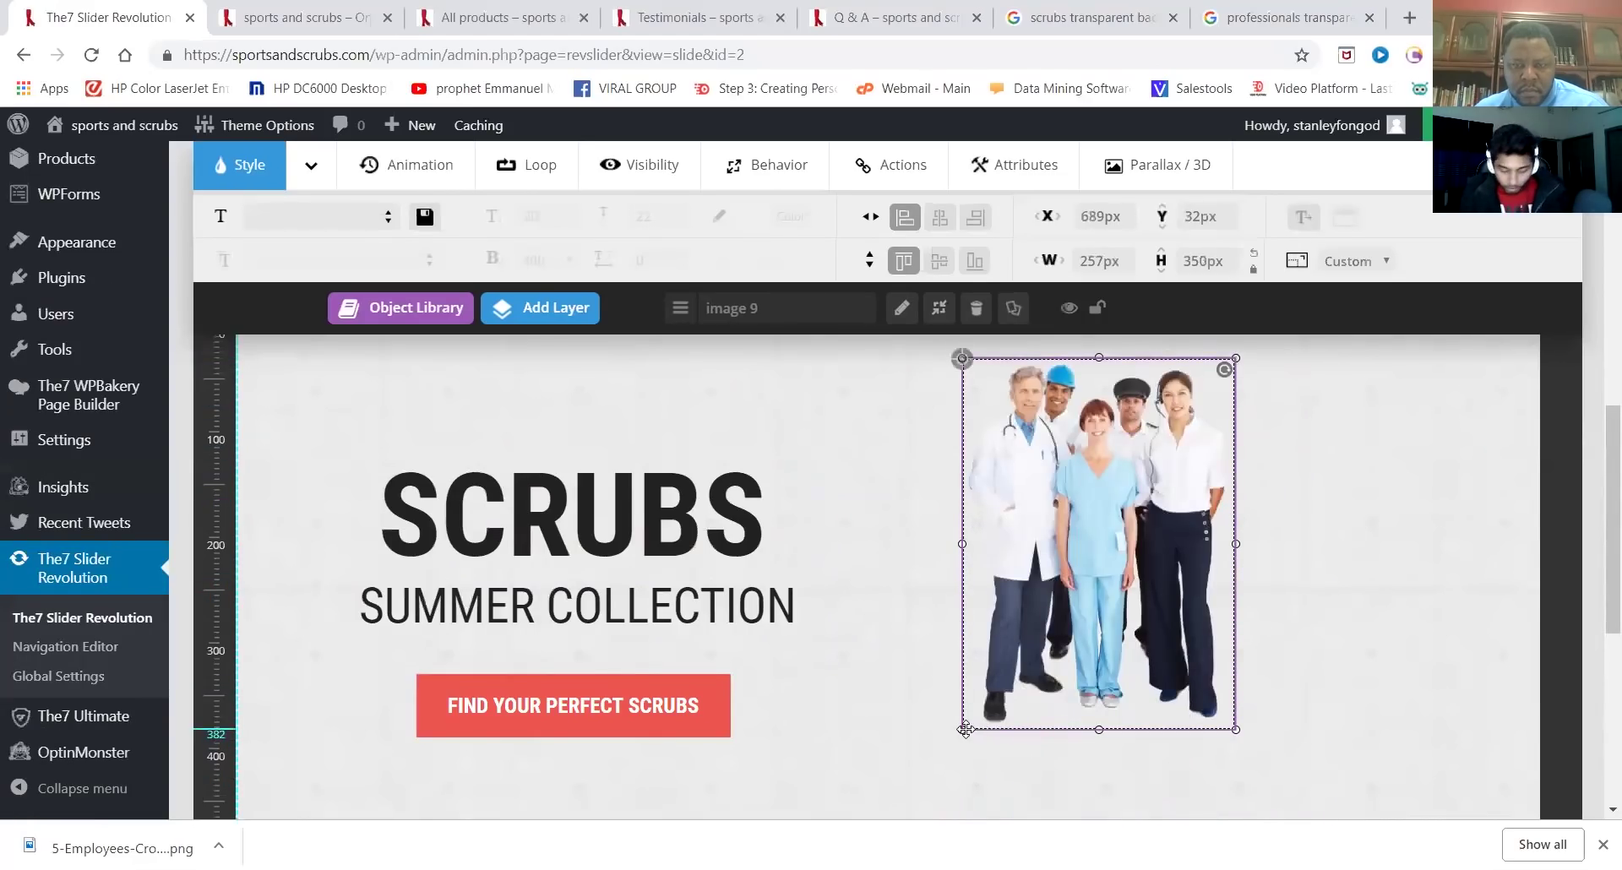
left_click_drag(961, 729, 929, 774)
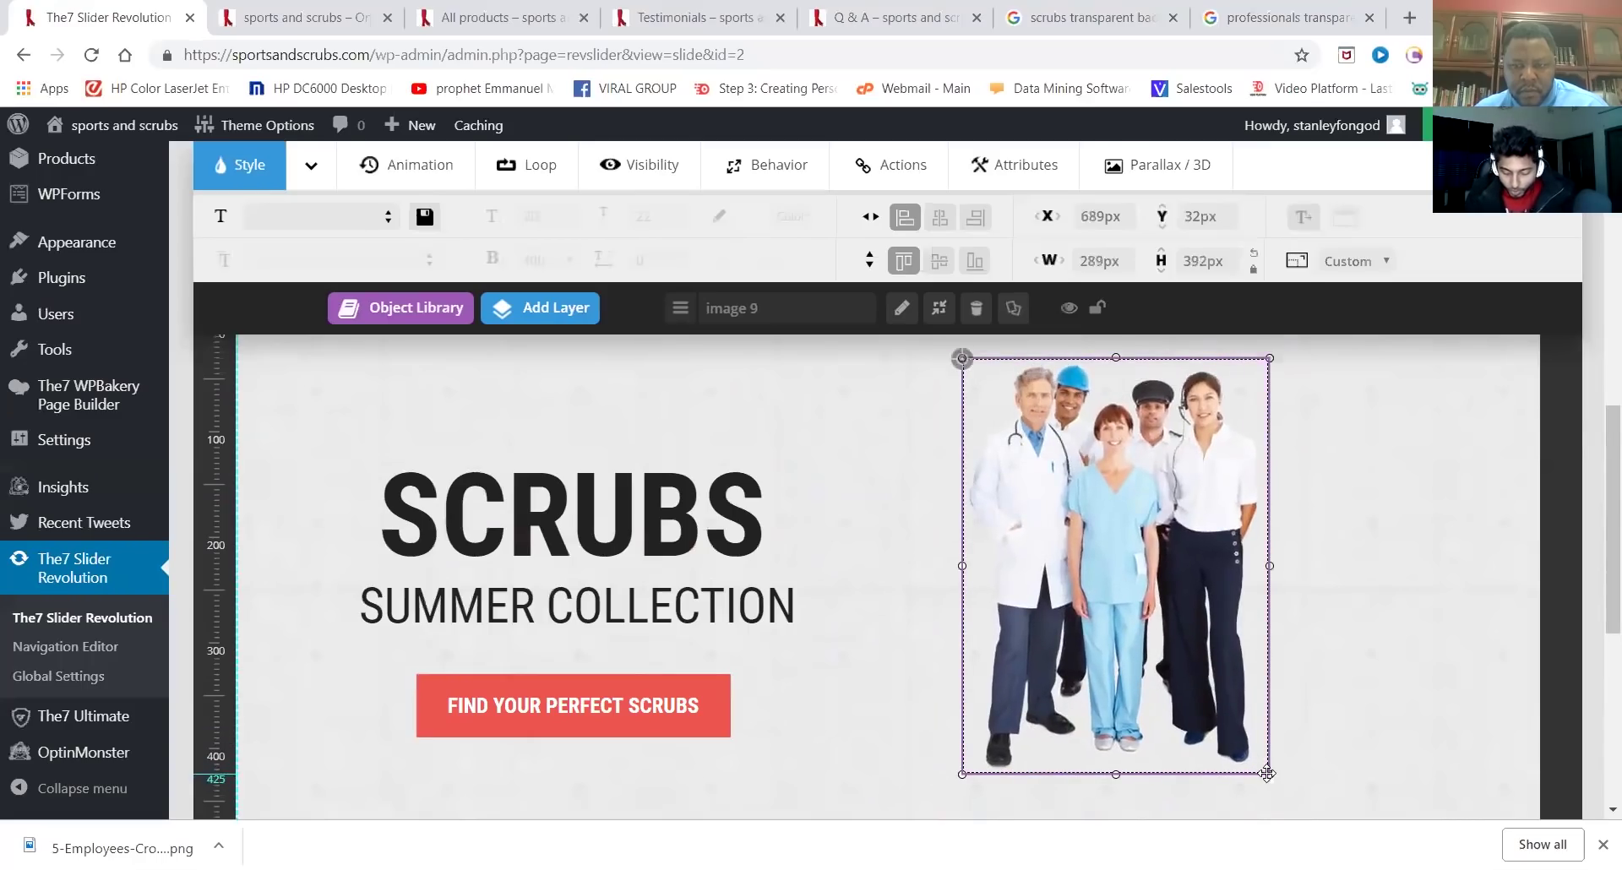
left_click_drag(1269, 776, 1357, 802)
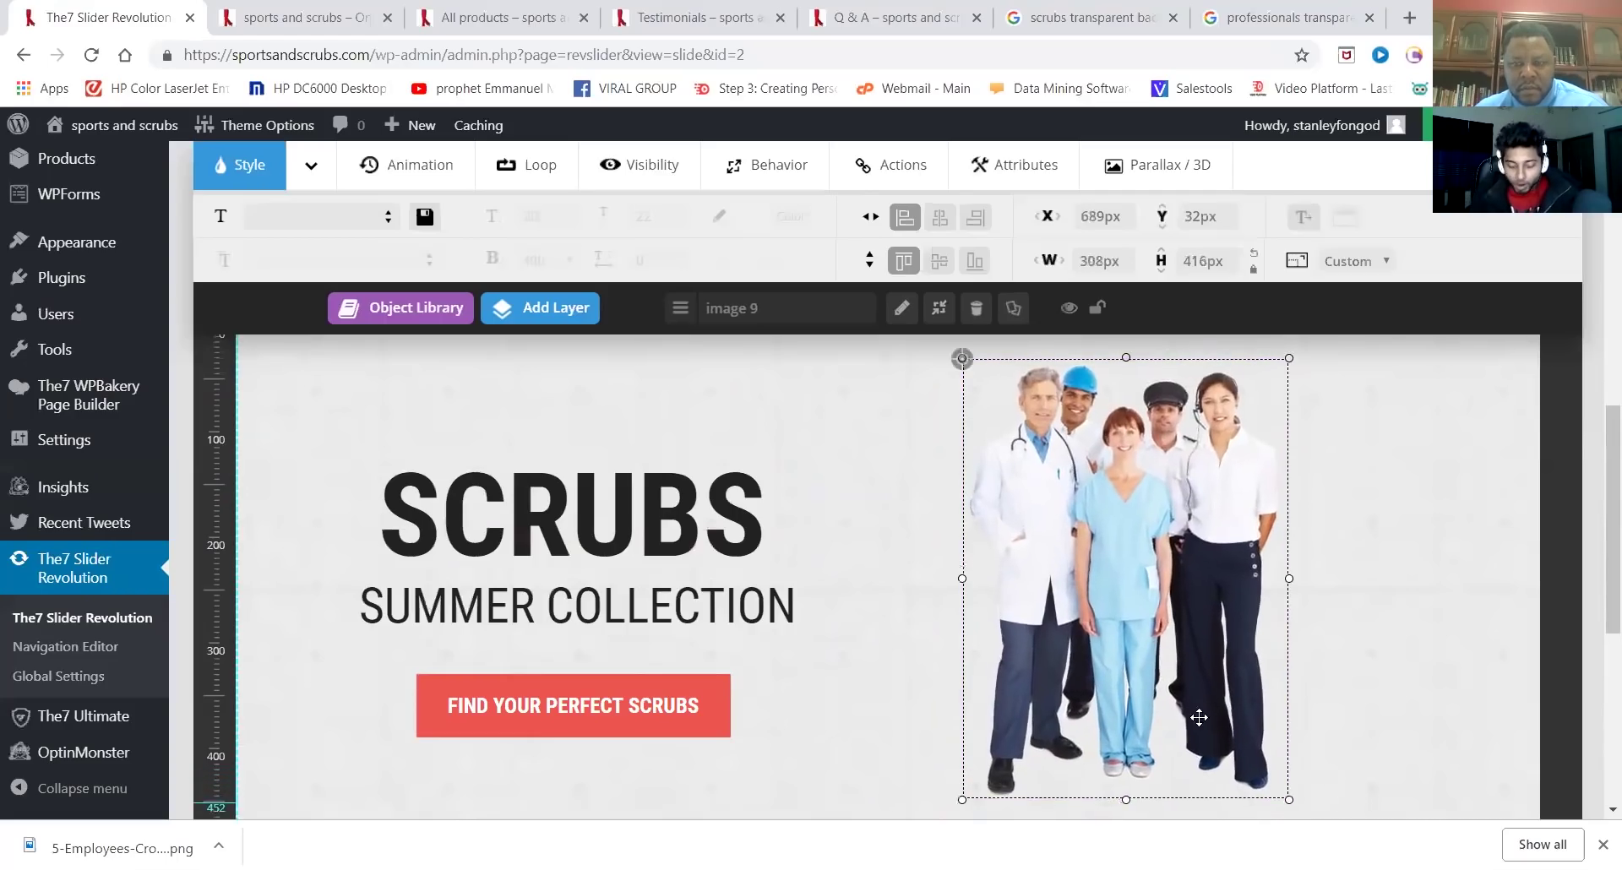
left_click_drag(1133, 631, 1150, 629)
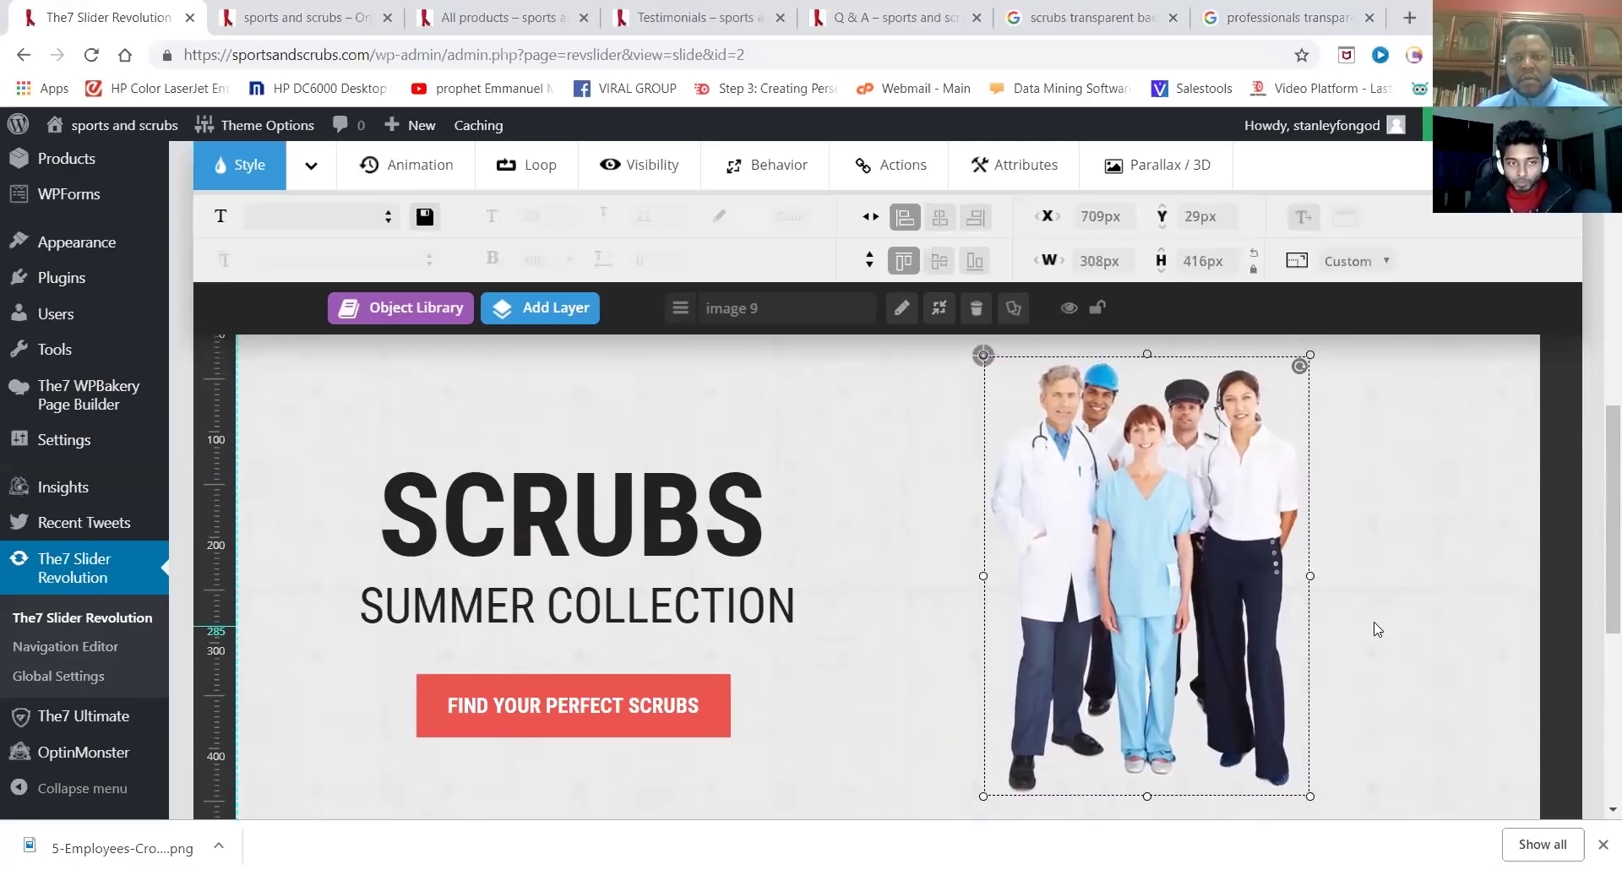
left_click(1374, 635)
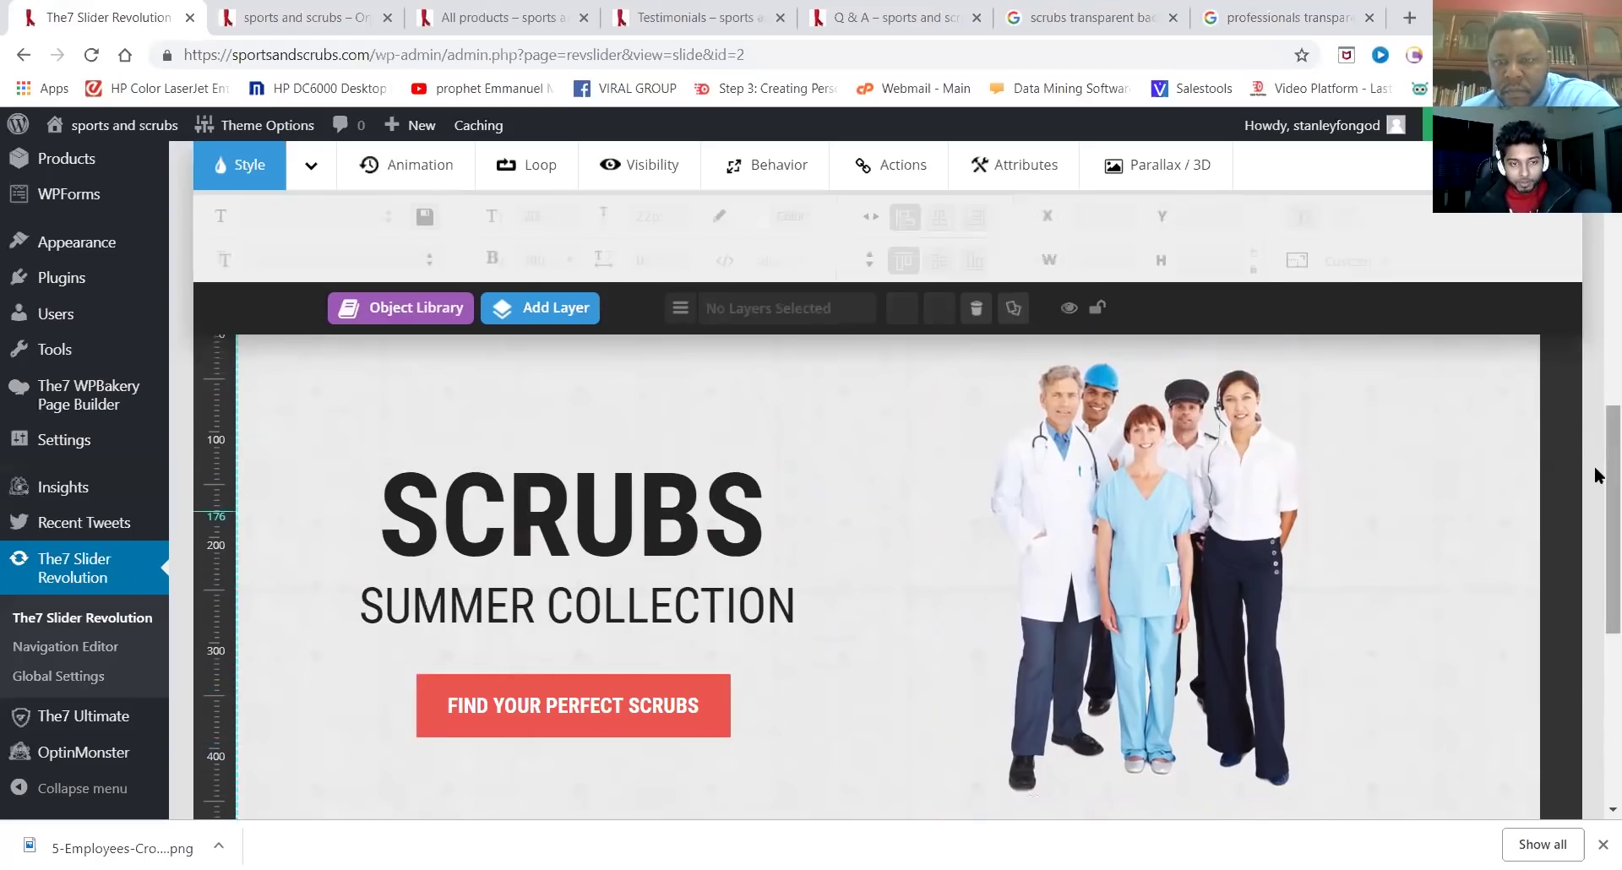
Review Slide 2's canvas and layer timeline, and save the slide
scroll(1597, 476, "down", 5)
scroll(1597, 486, "down", 2)
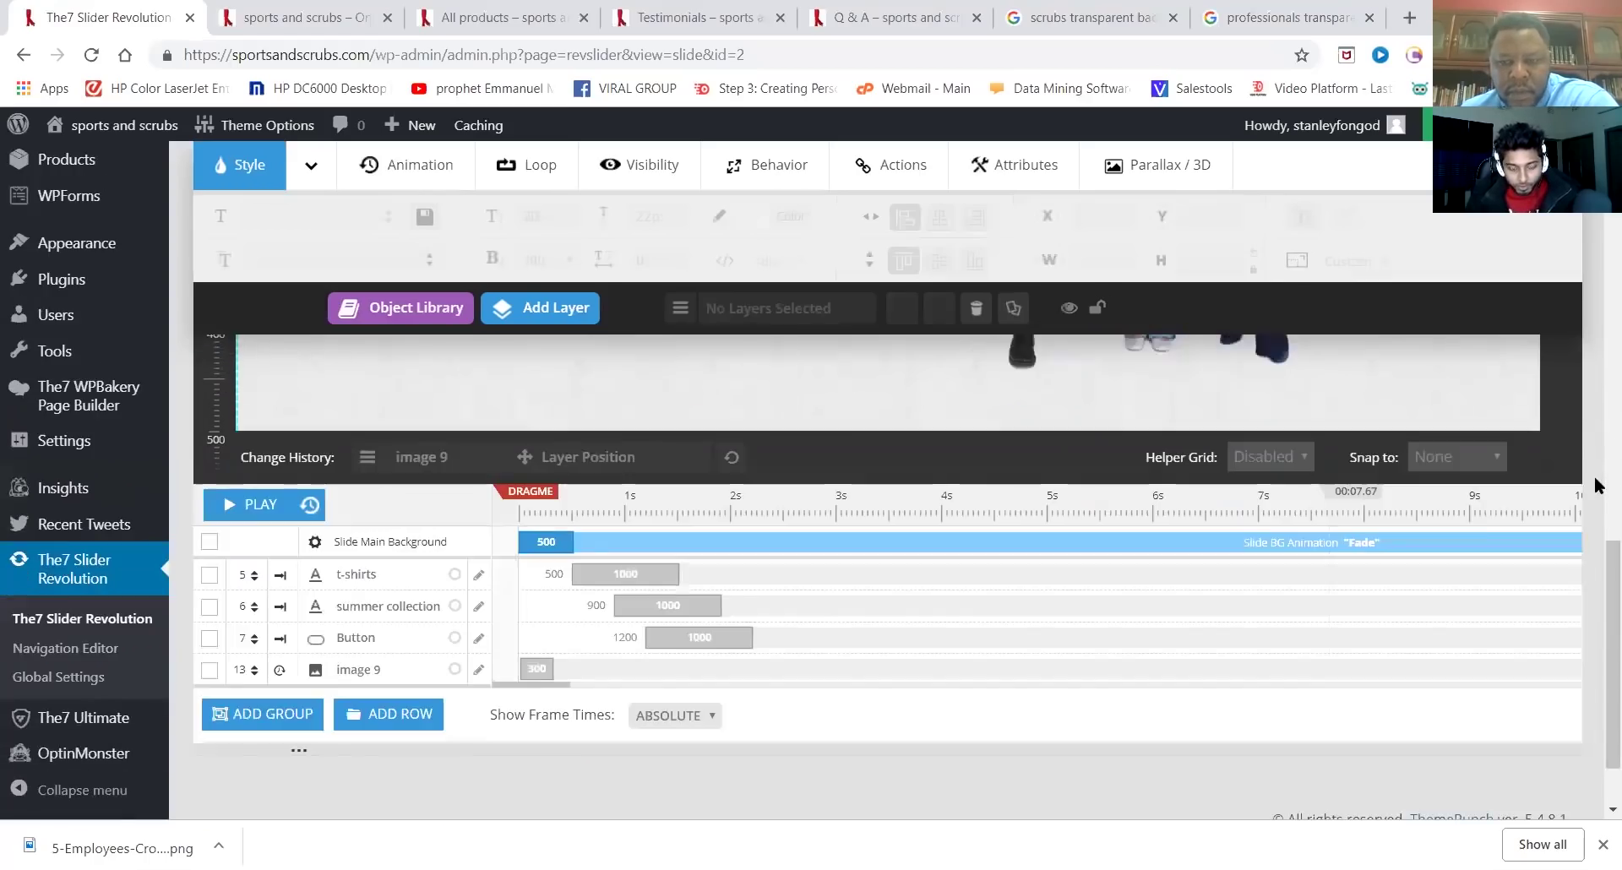
scroll(1597, 485, "up", 7)
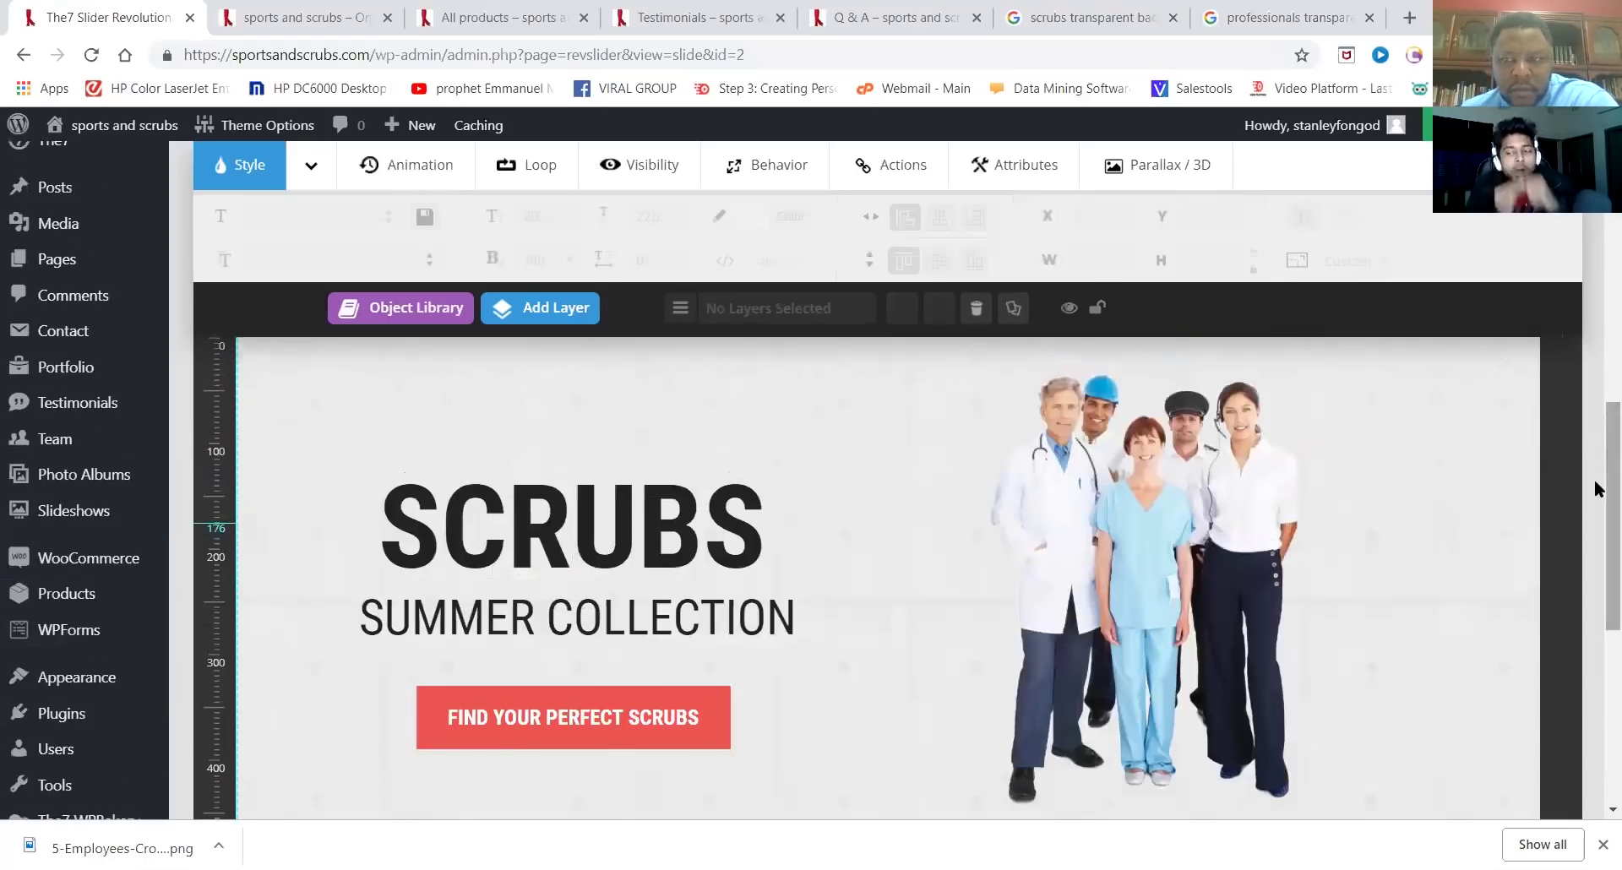
scroll(1597, 488, "down", 5)
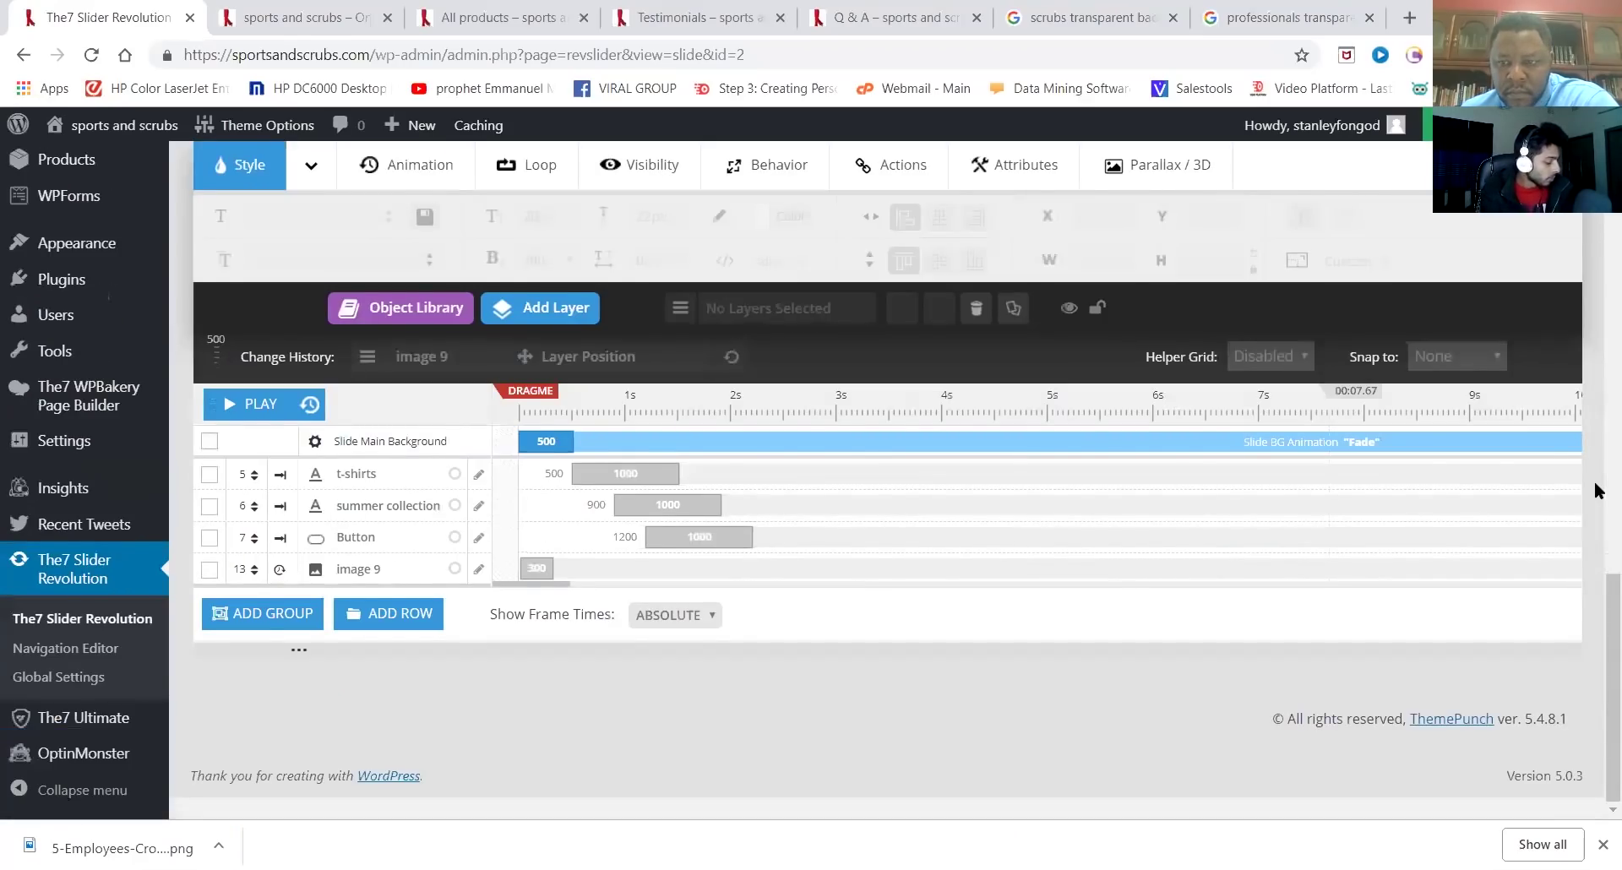
scroll(1596, 490, "up", 10)
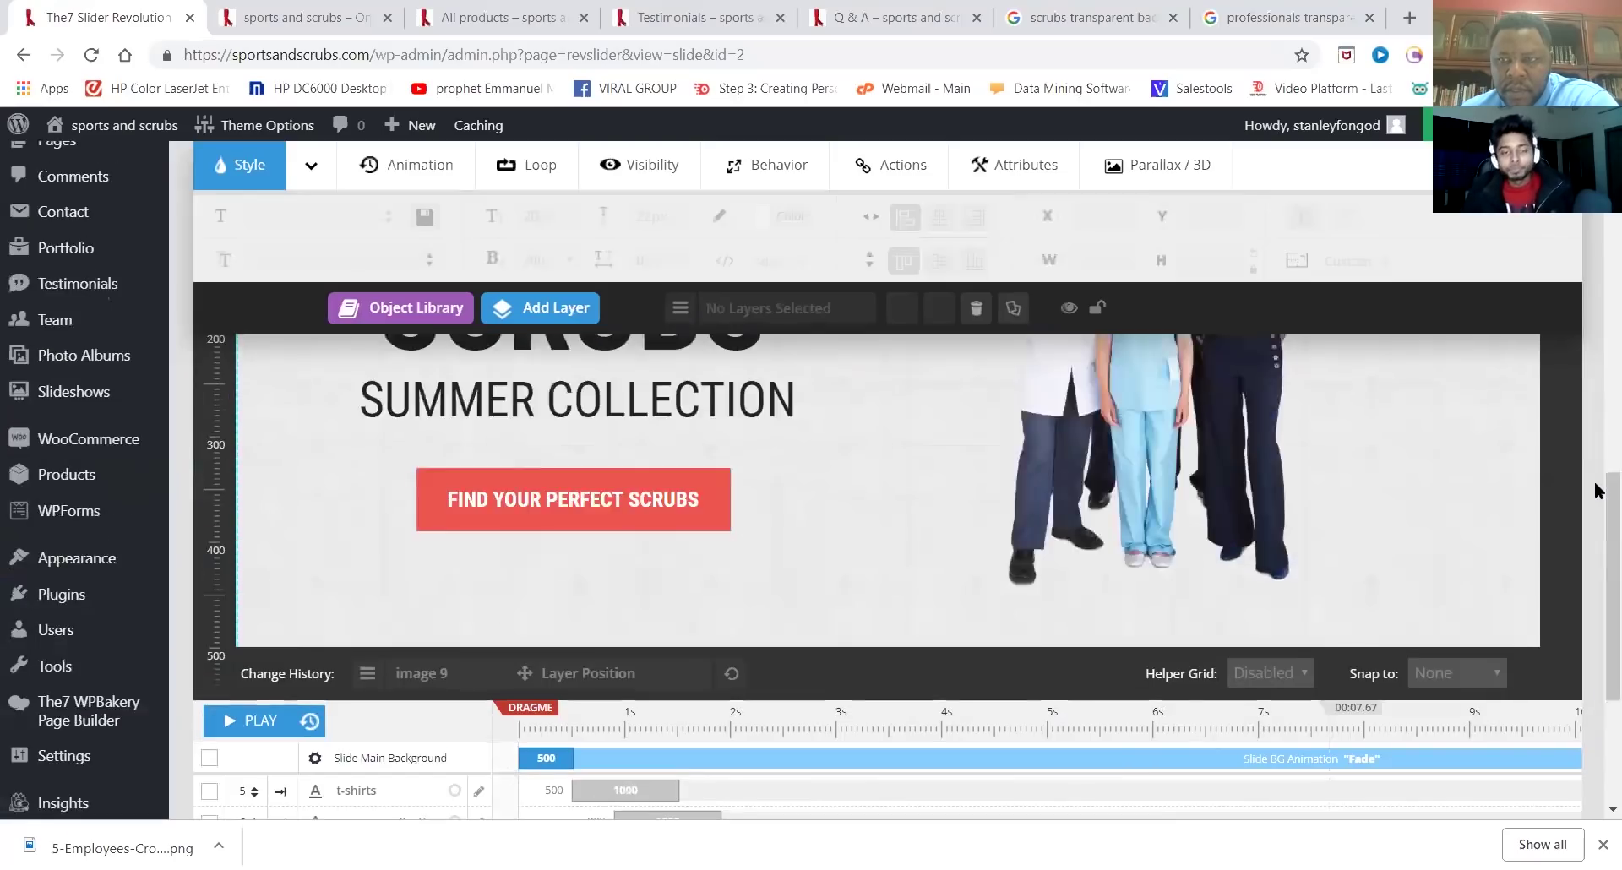
scroll(1549, 354, "up", 1)
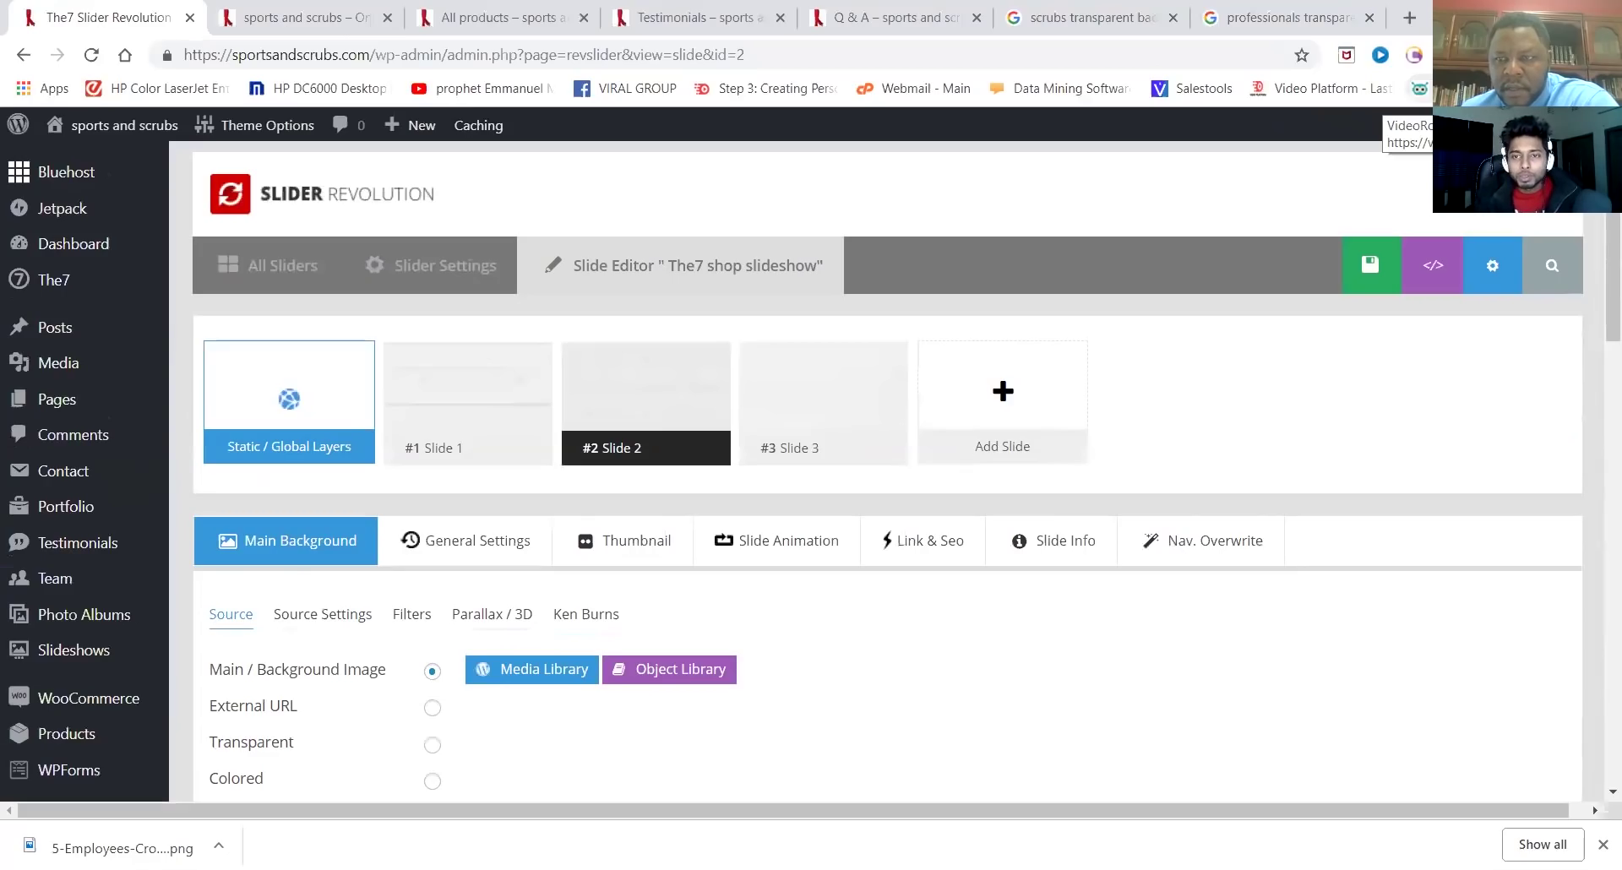
scroll(1314, 261, "down", 3)
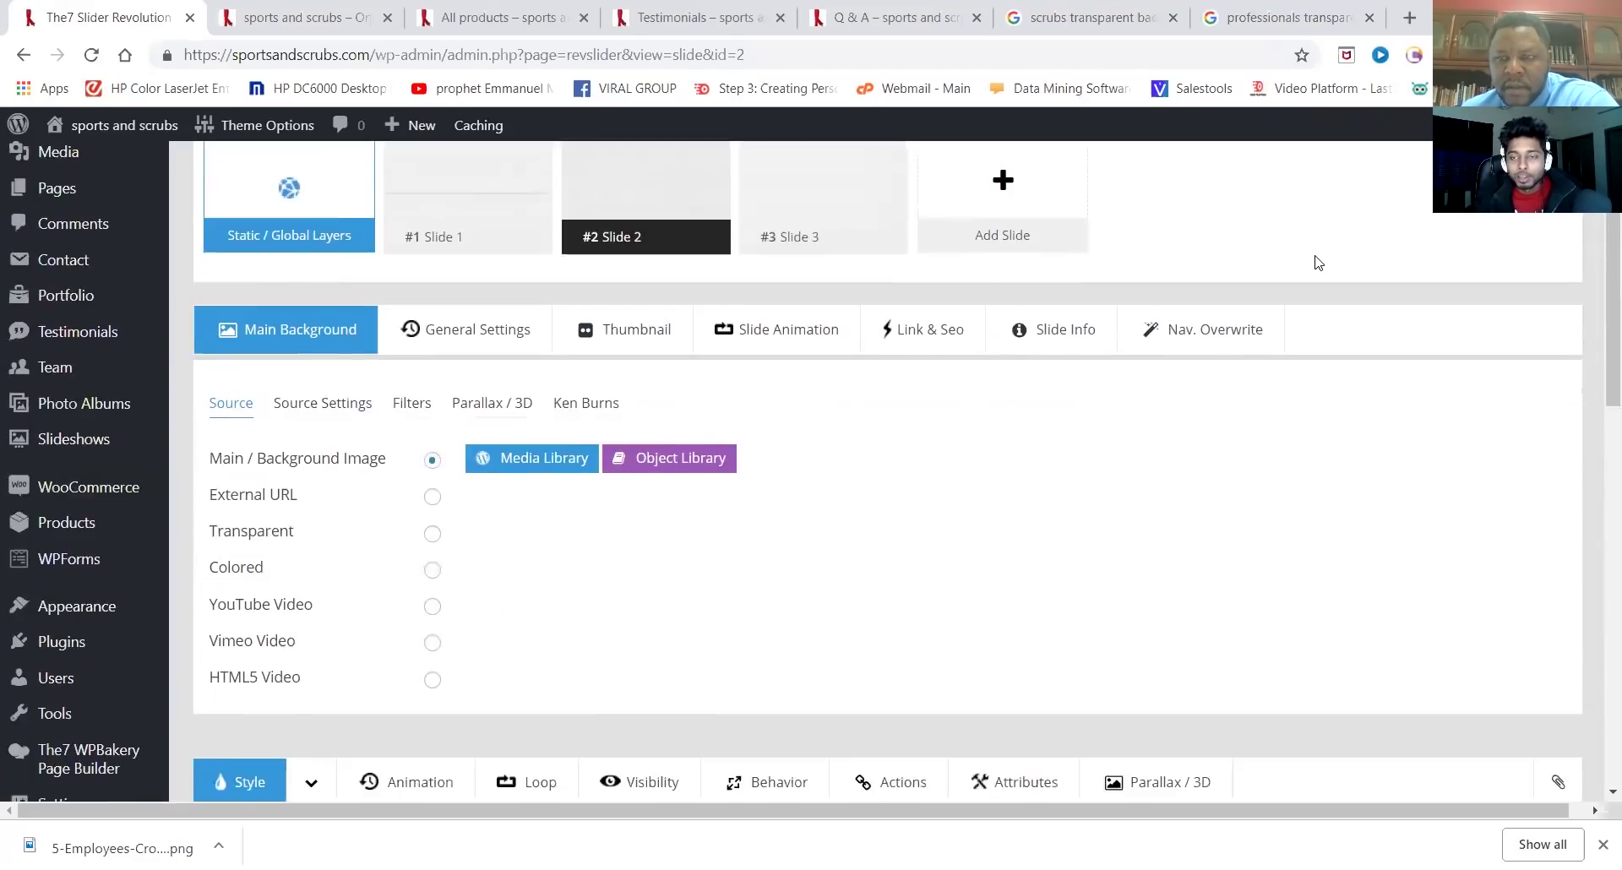
scroll(1313, 255, "up", 3)
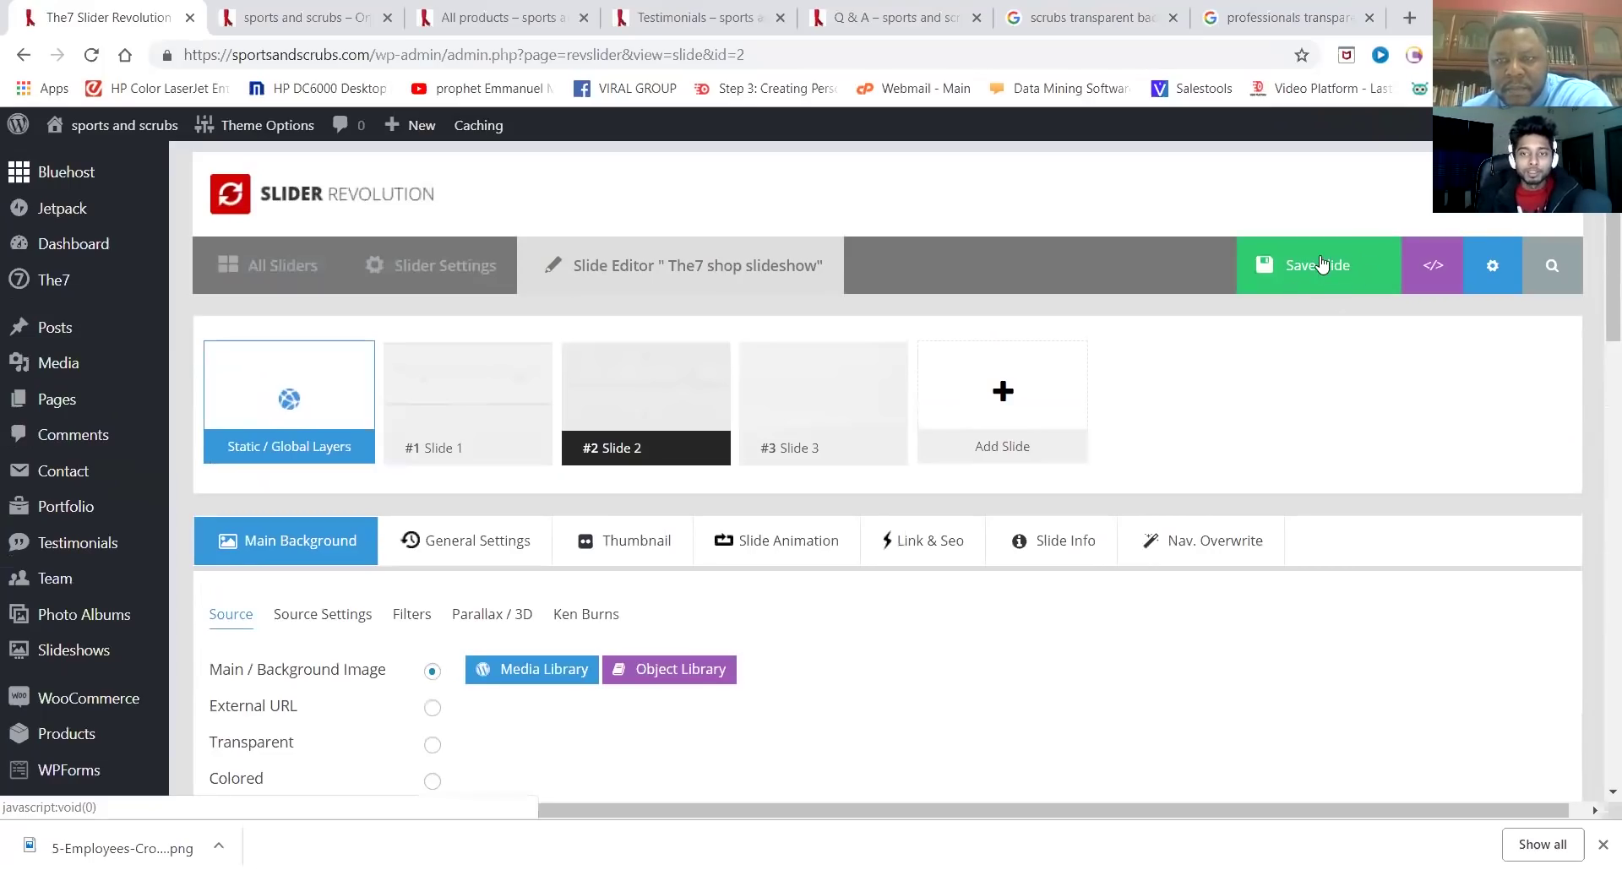
left_click(1322, 265)
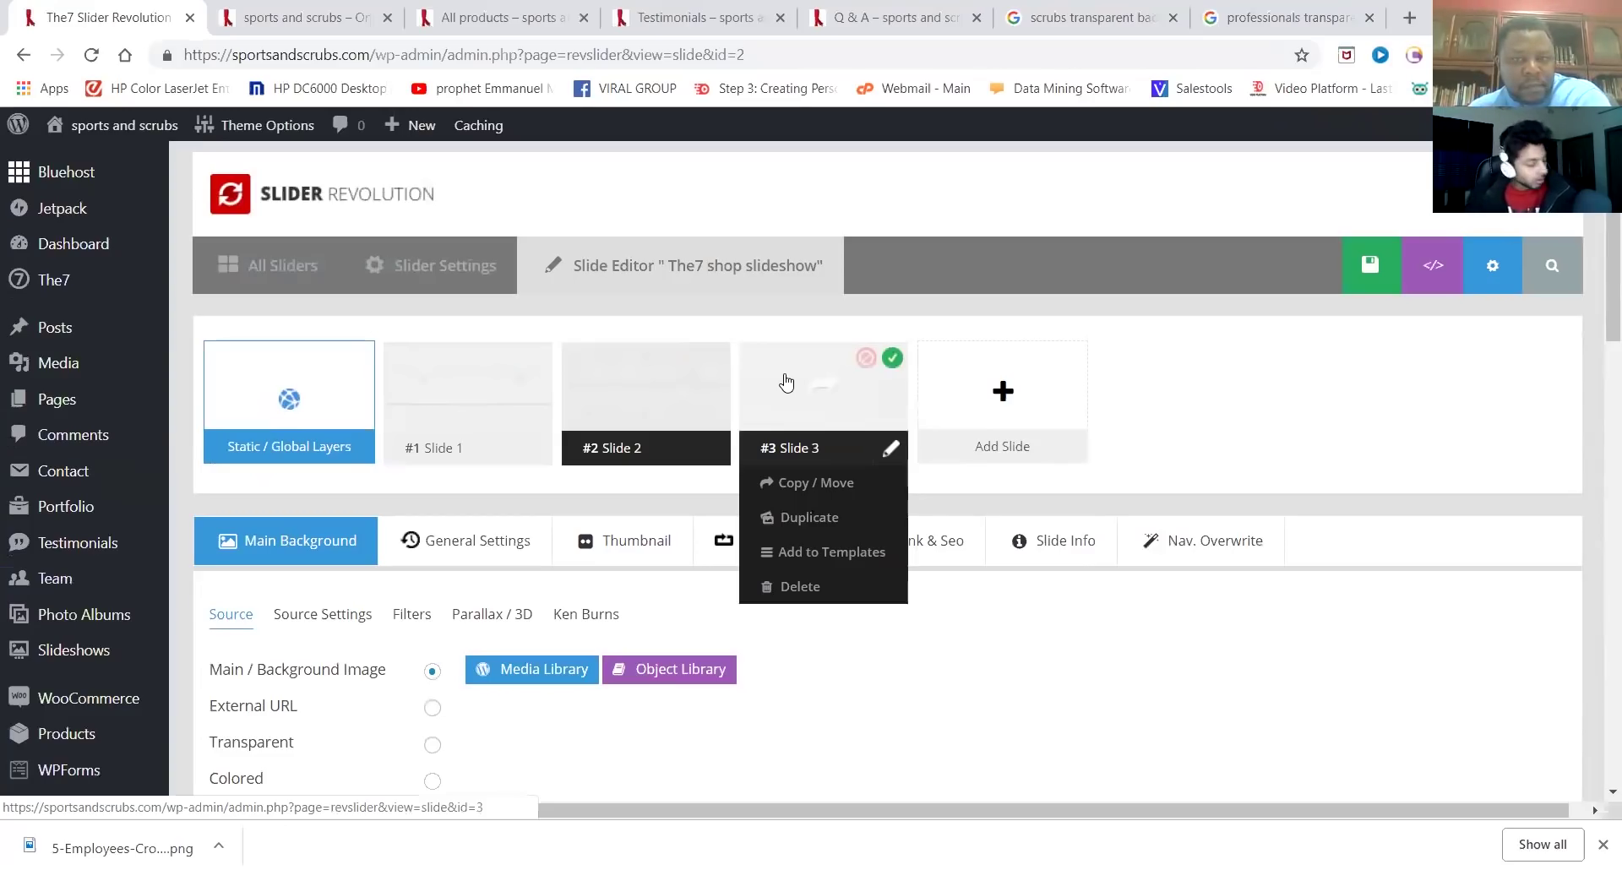
Open Slide 3 of the shop slideshow for editing and inspect its sneaker canvas and layer timeline
scroll(787, 383, "down", 6)
scroll(782, 380, "down", 2)
scroll(779, 380, "up", 9)
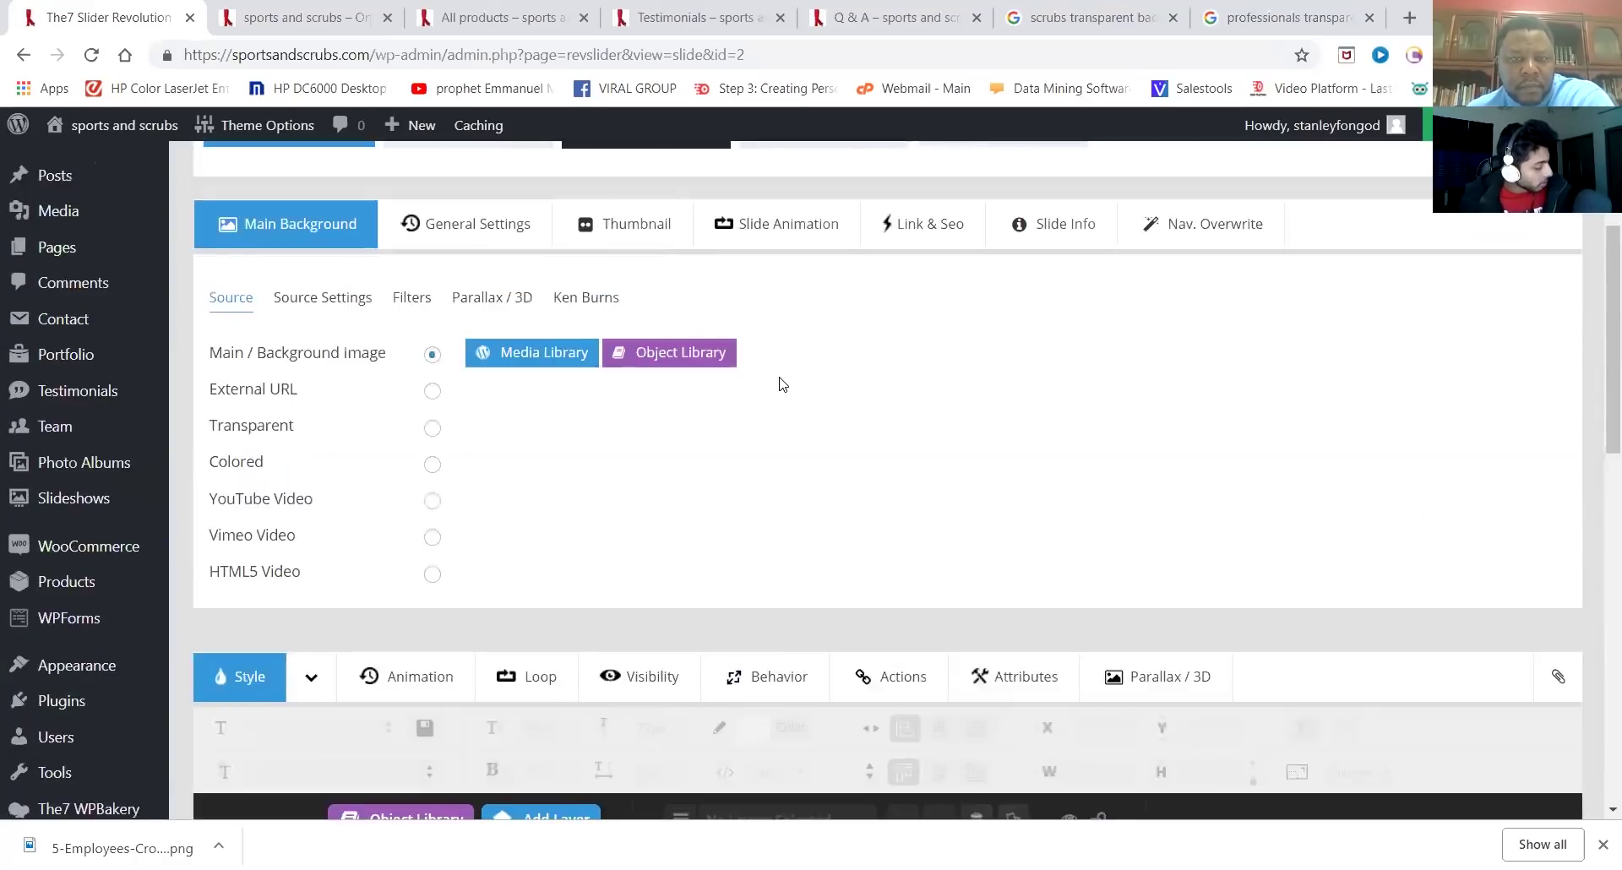
scroll(799, 371, "down", 1)
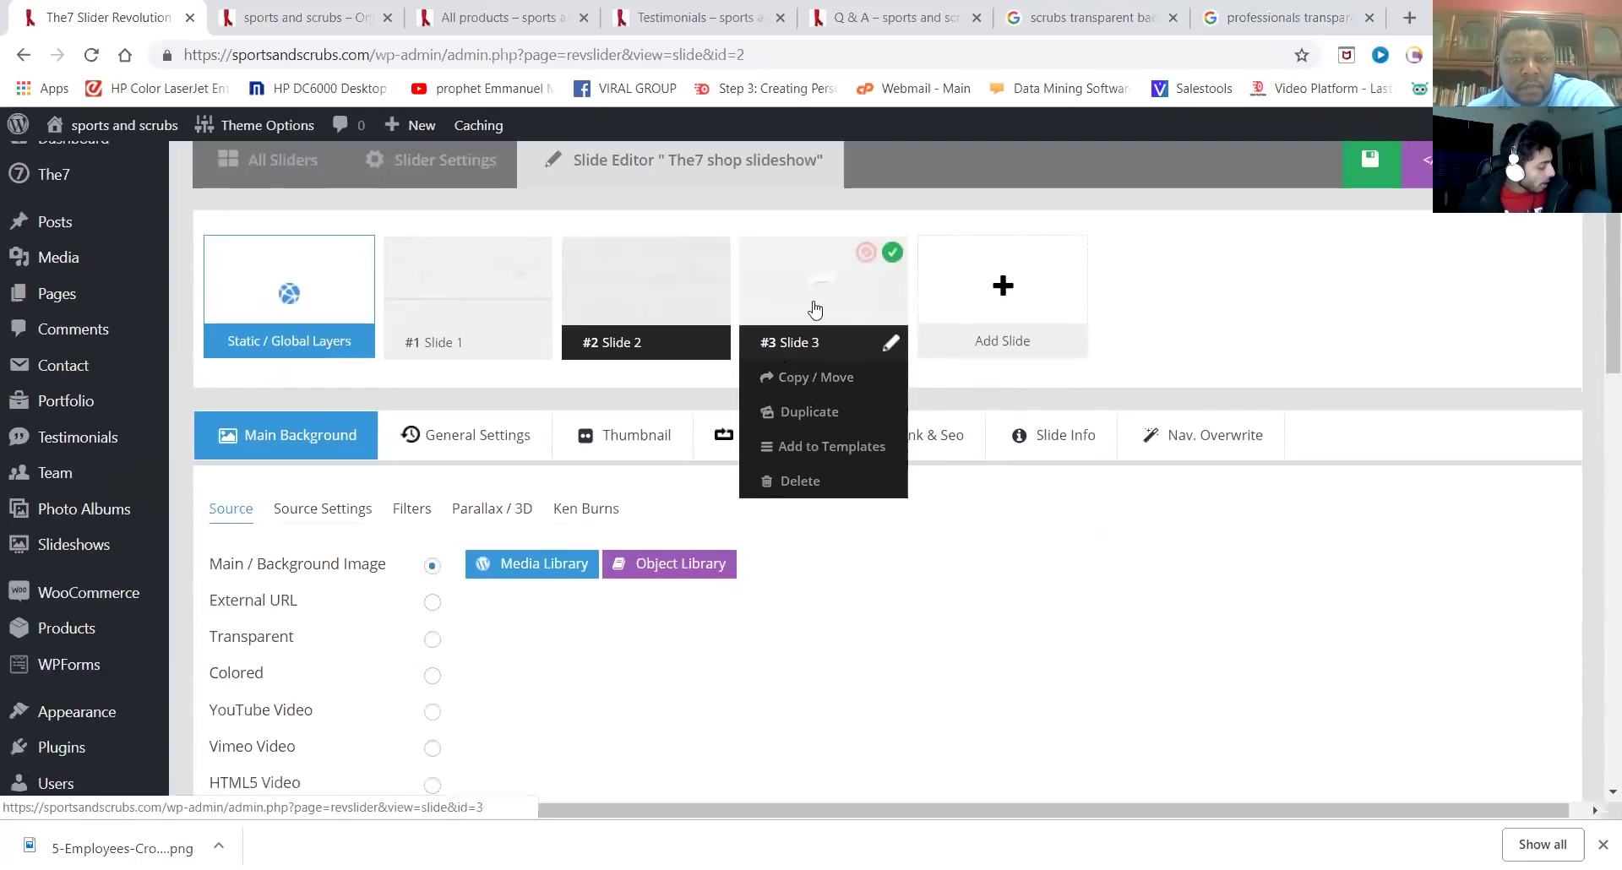
left_click(809, 294)
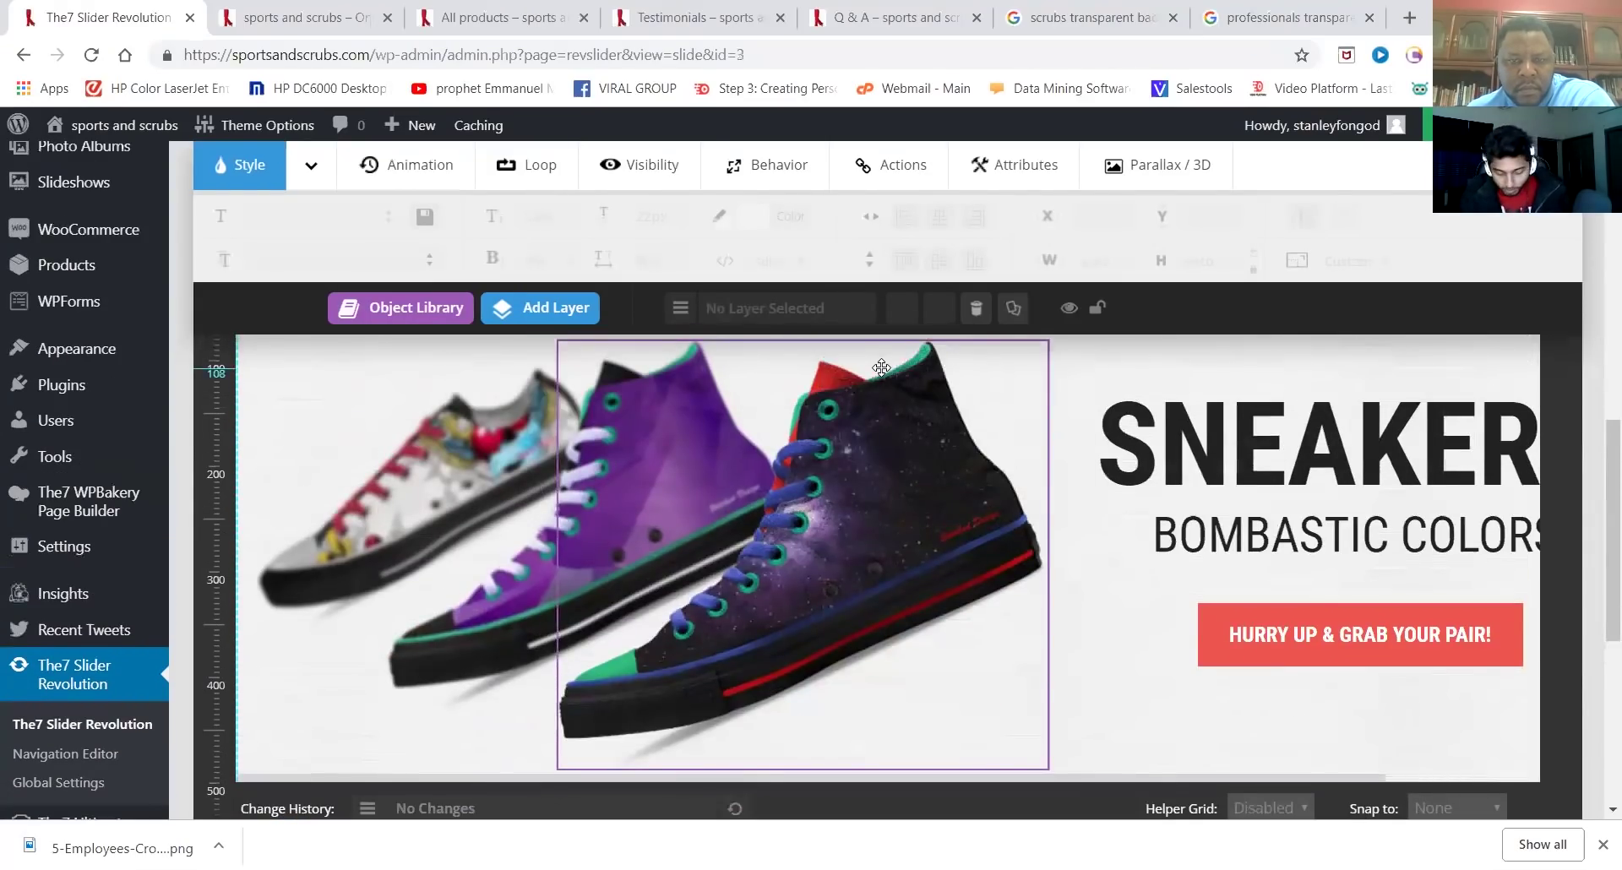
scroll(881, 368, "down", 3)
scroll(881, 368, "up", 3)
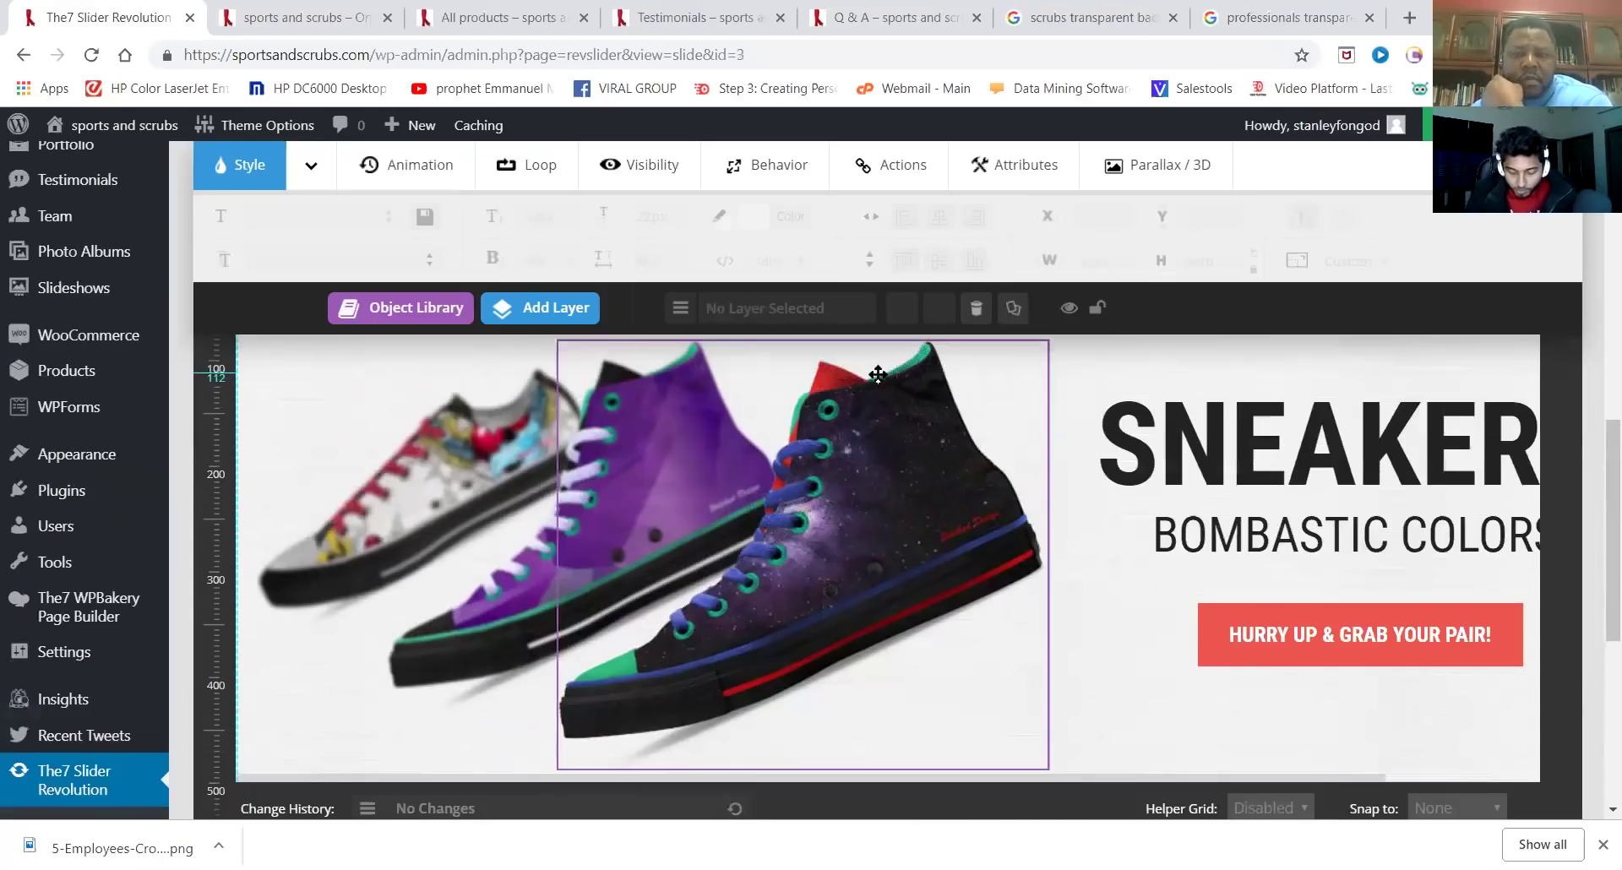
scroll(882, 370, "down", 5)
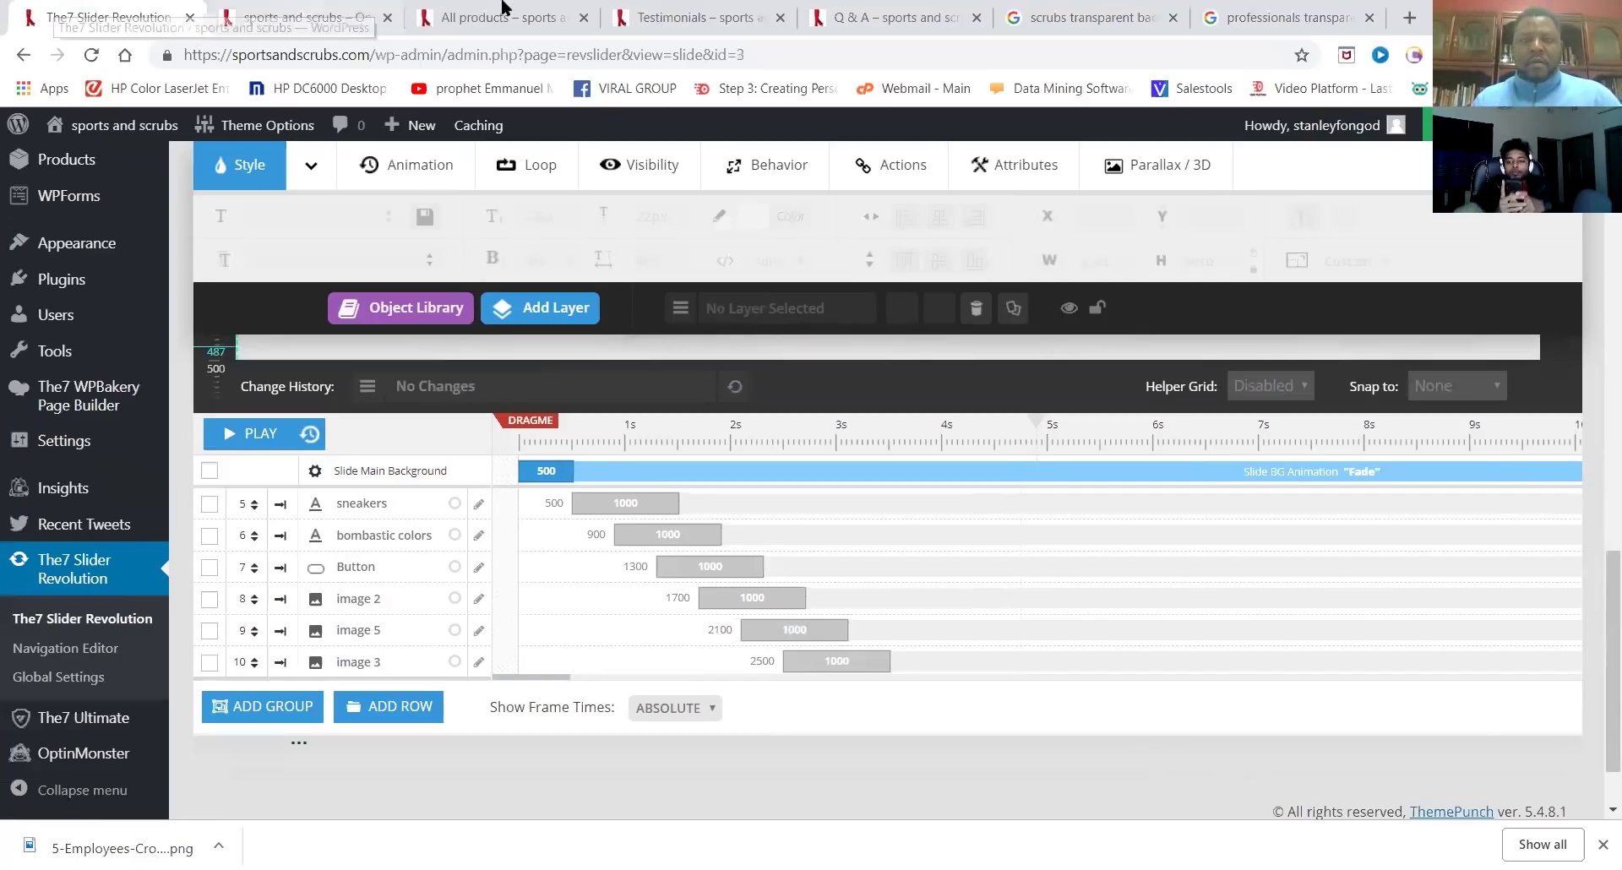
Search Google for "red wing boots" in a new browser tab
left_click(1409, 18)
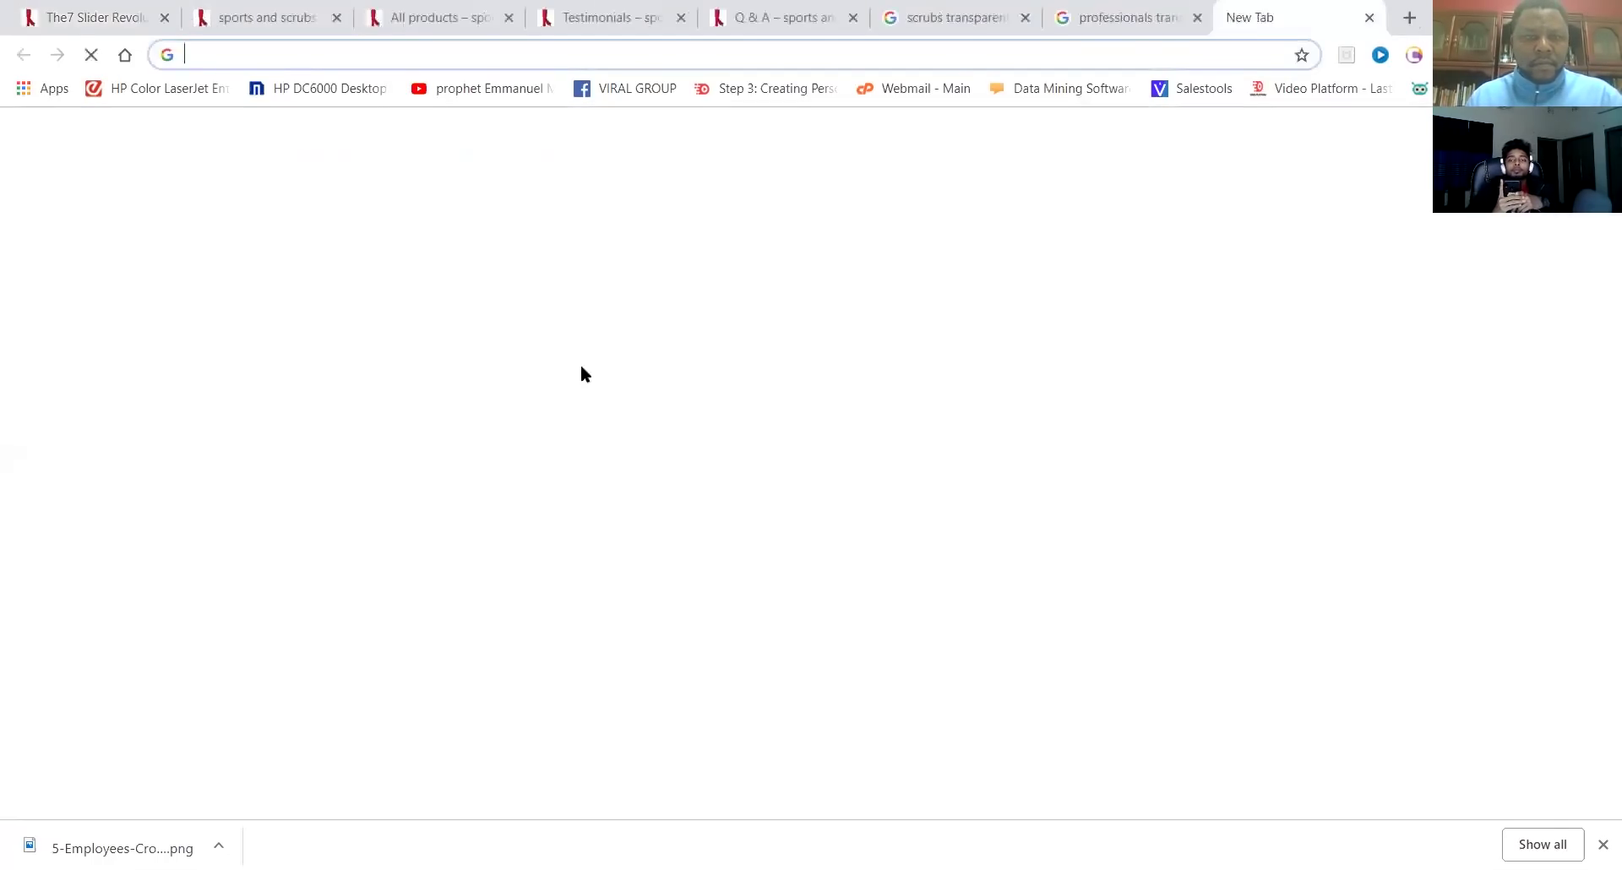
left_click(617, 422)
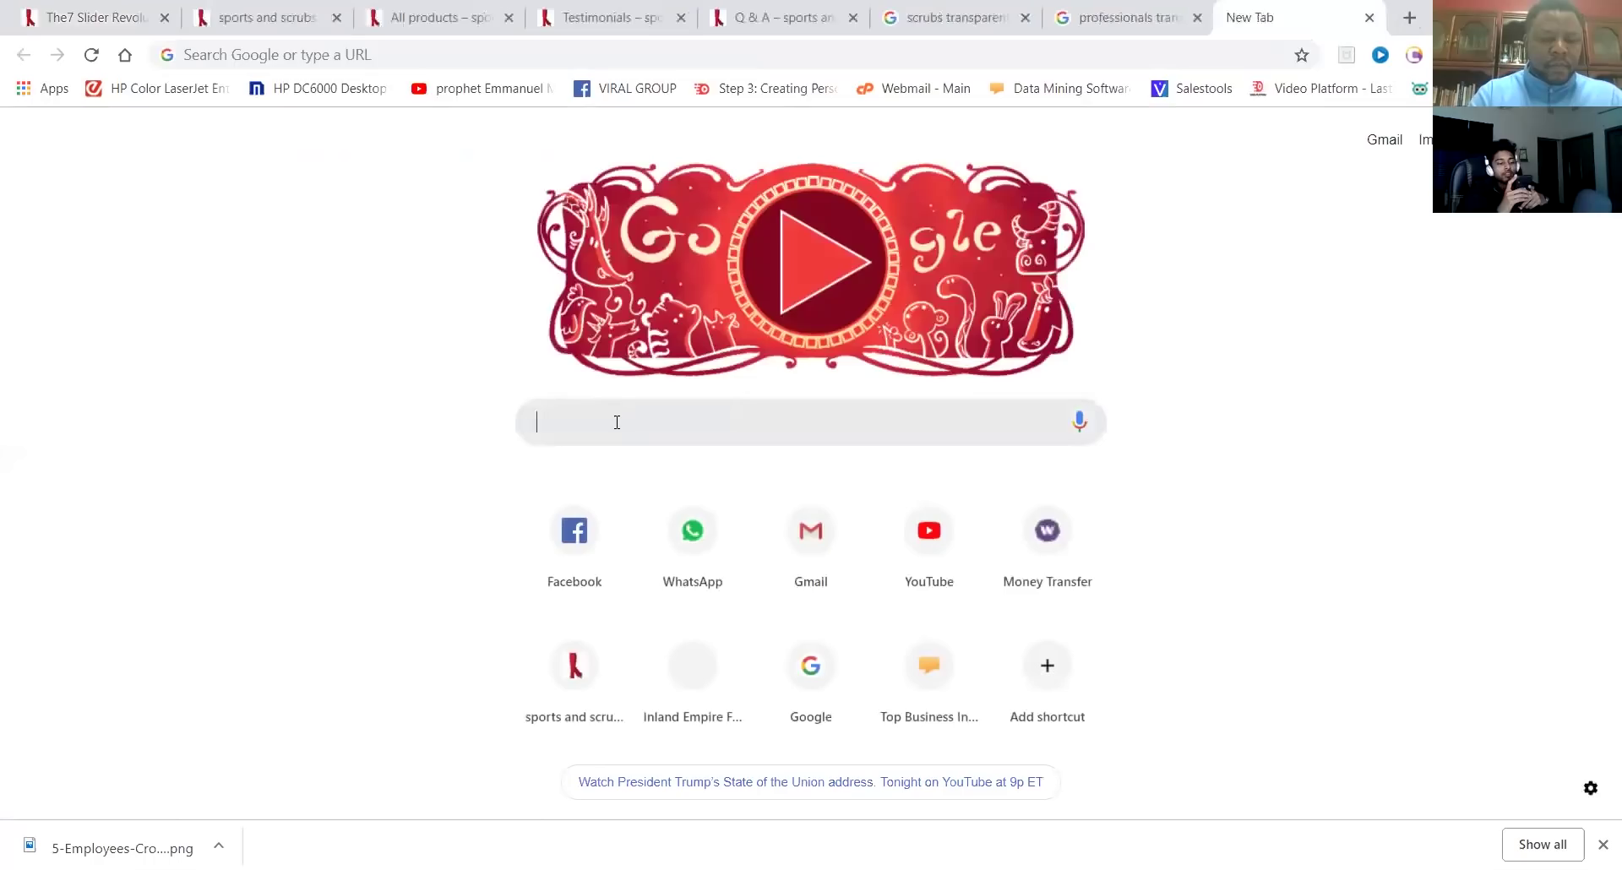
type("red wing")
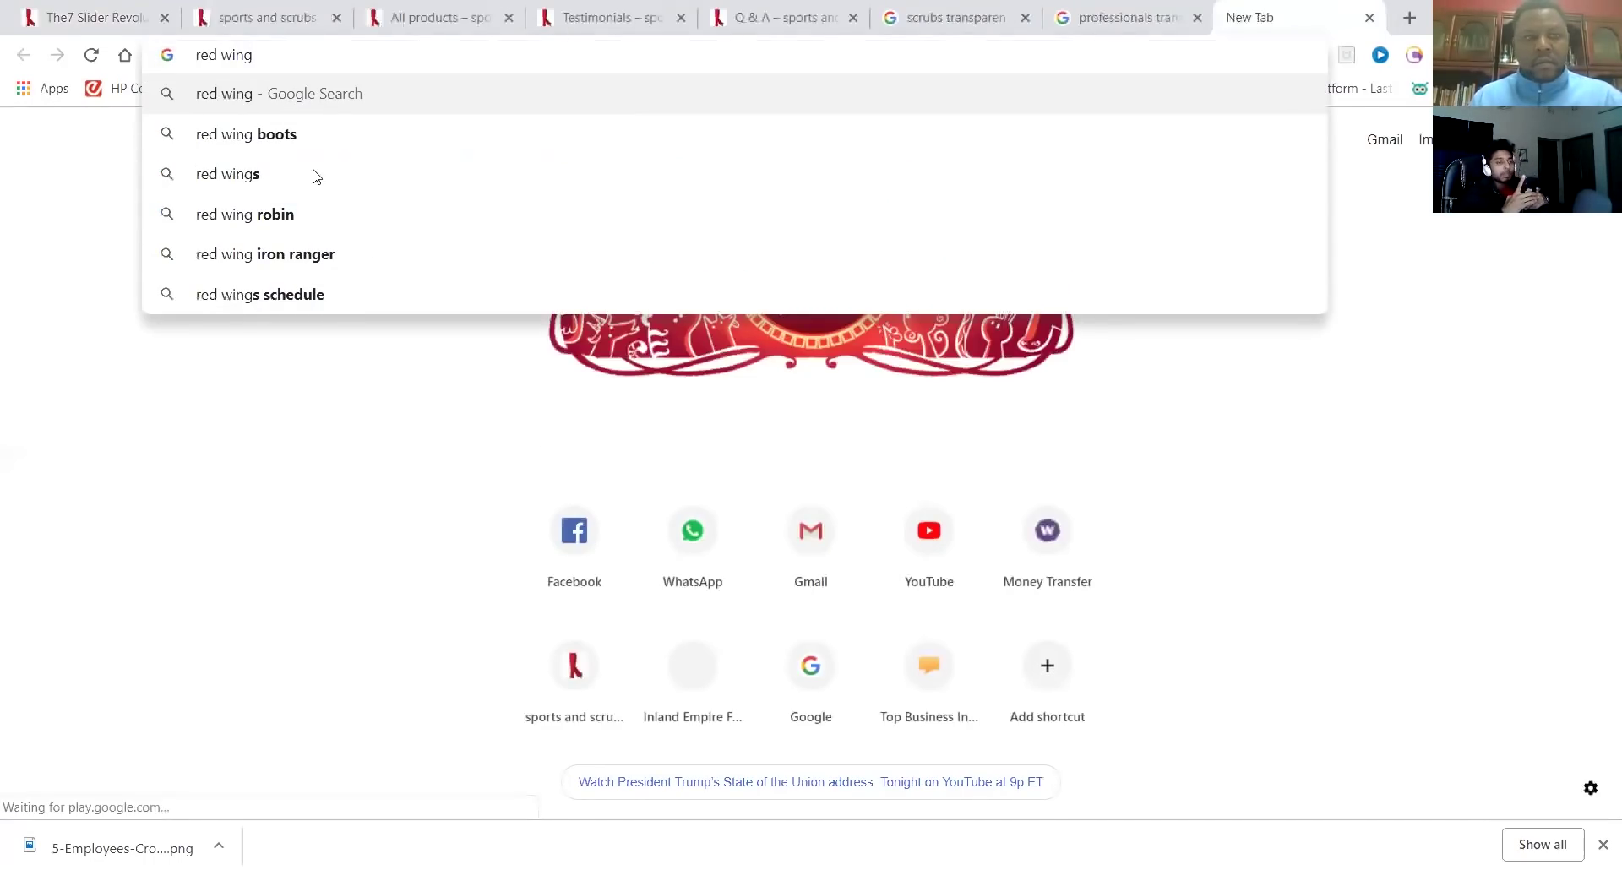
left_click(280, 138)
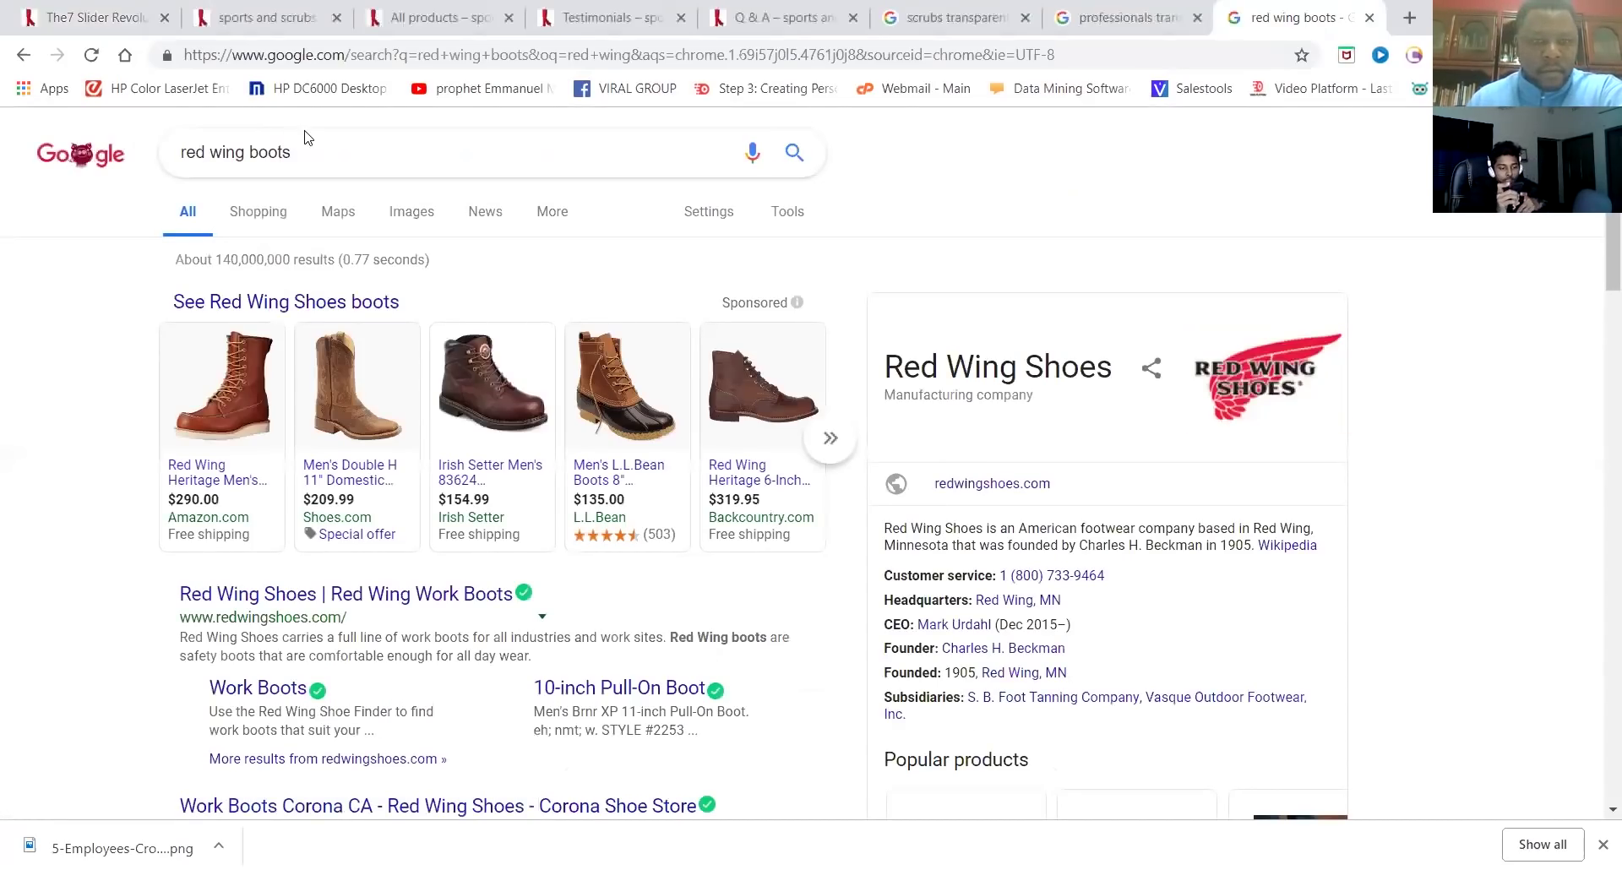
Refine the Google search to "red wing boots transparent background" and show the image results
left_click(321, 150)
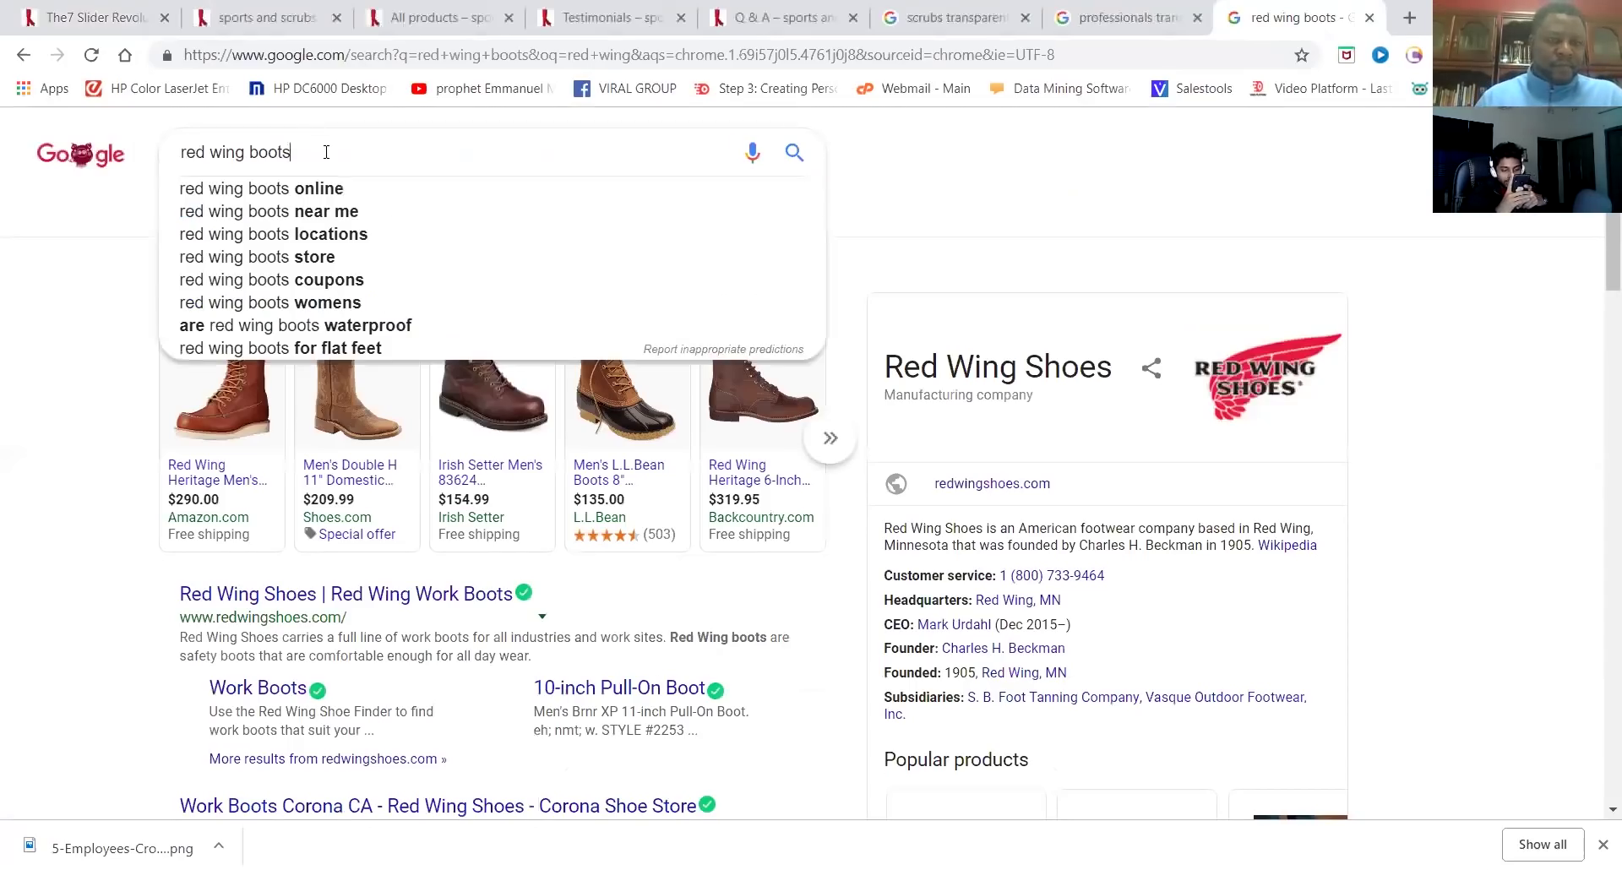
type("trans")
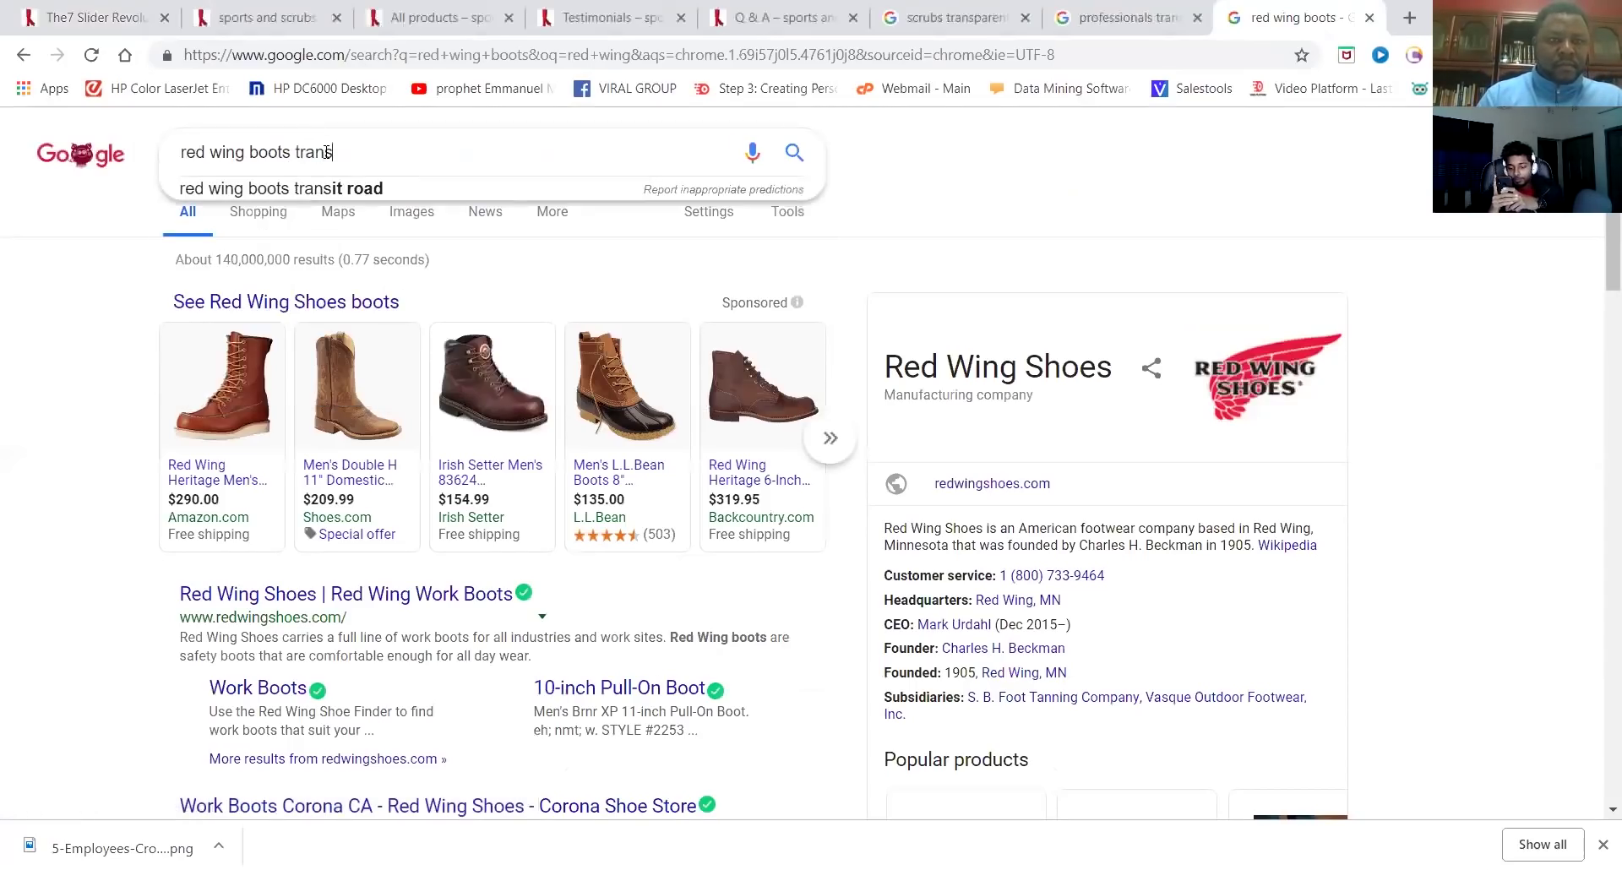
type("perant")
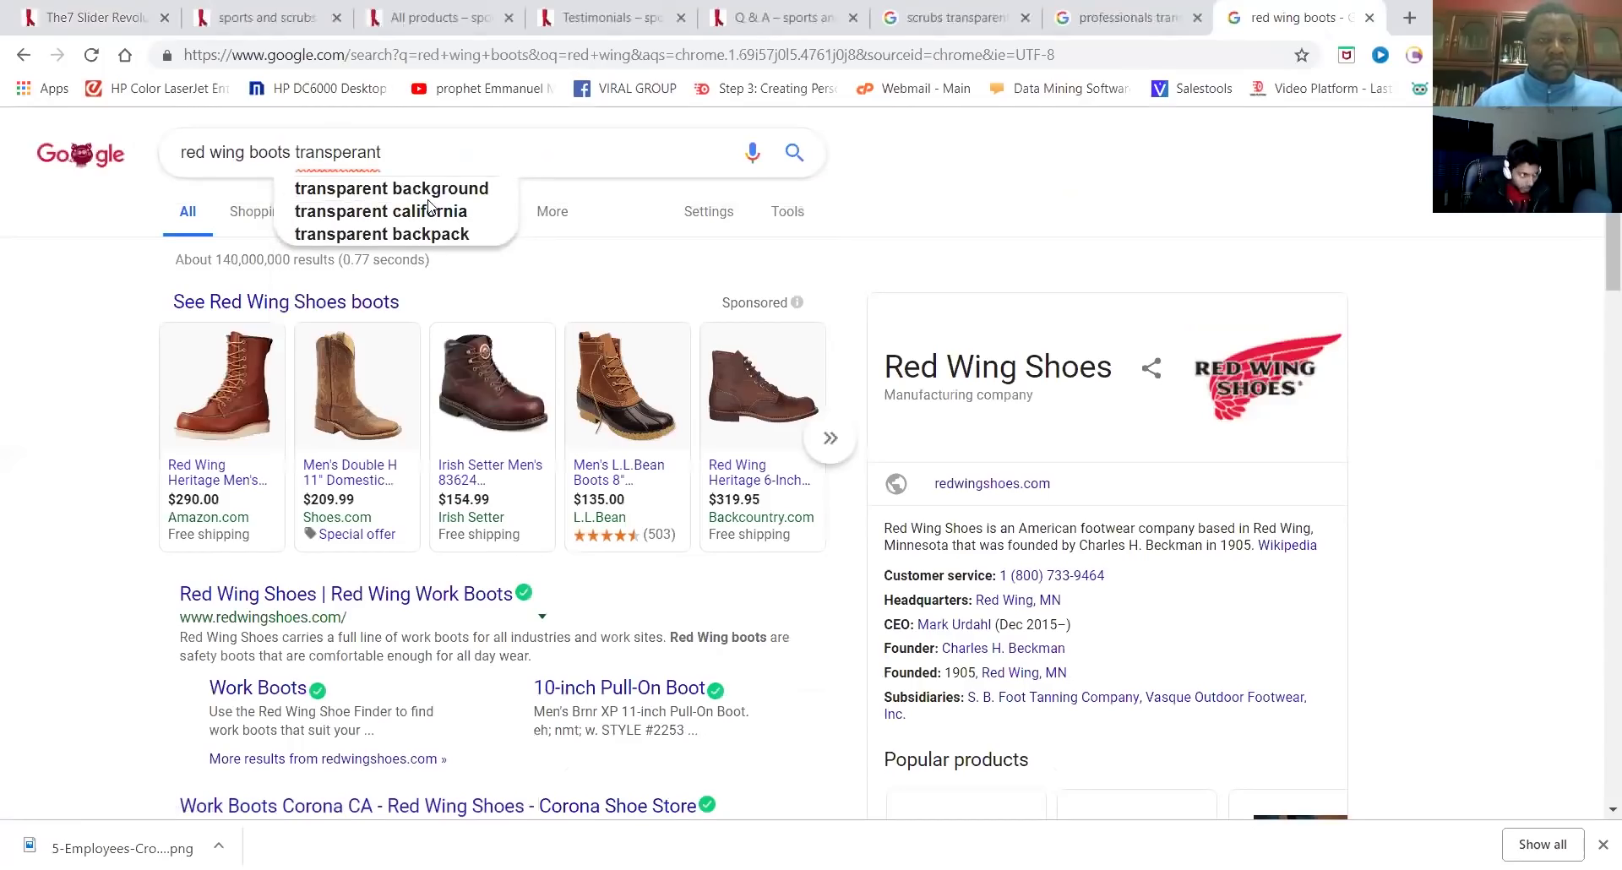
left_click(427, 195)
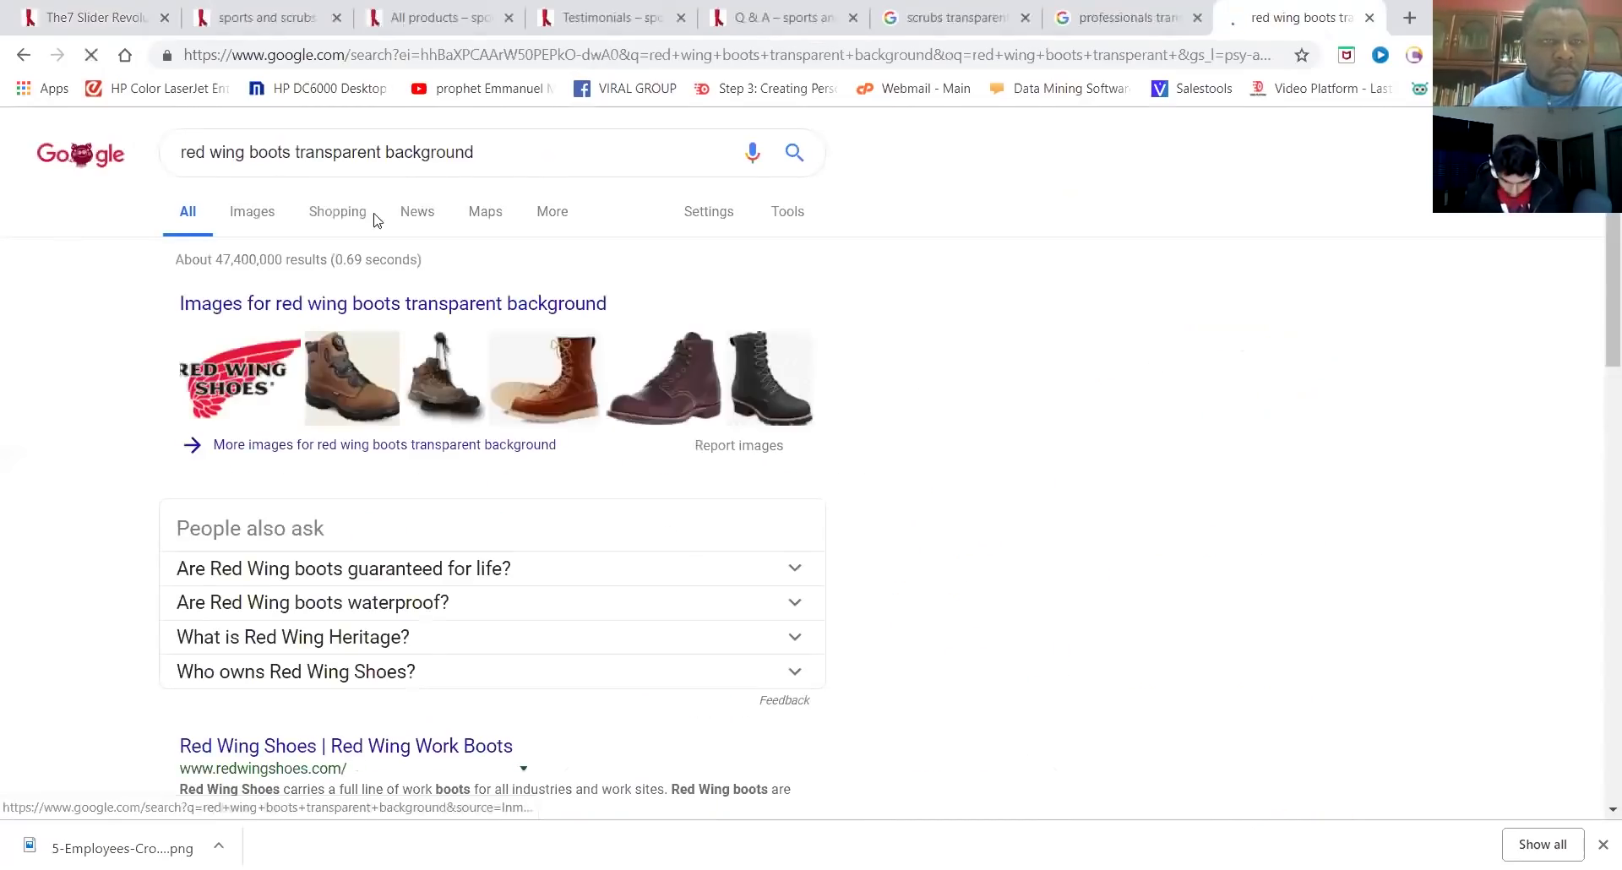
left_click(277, 210)
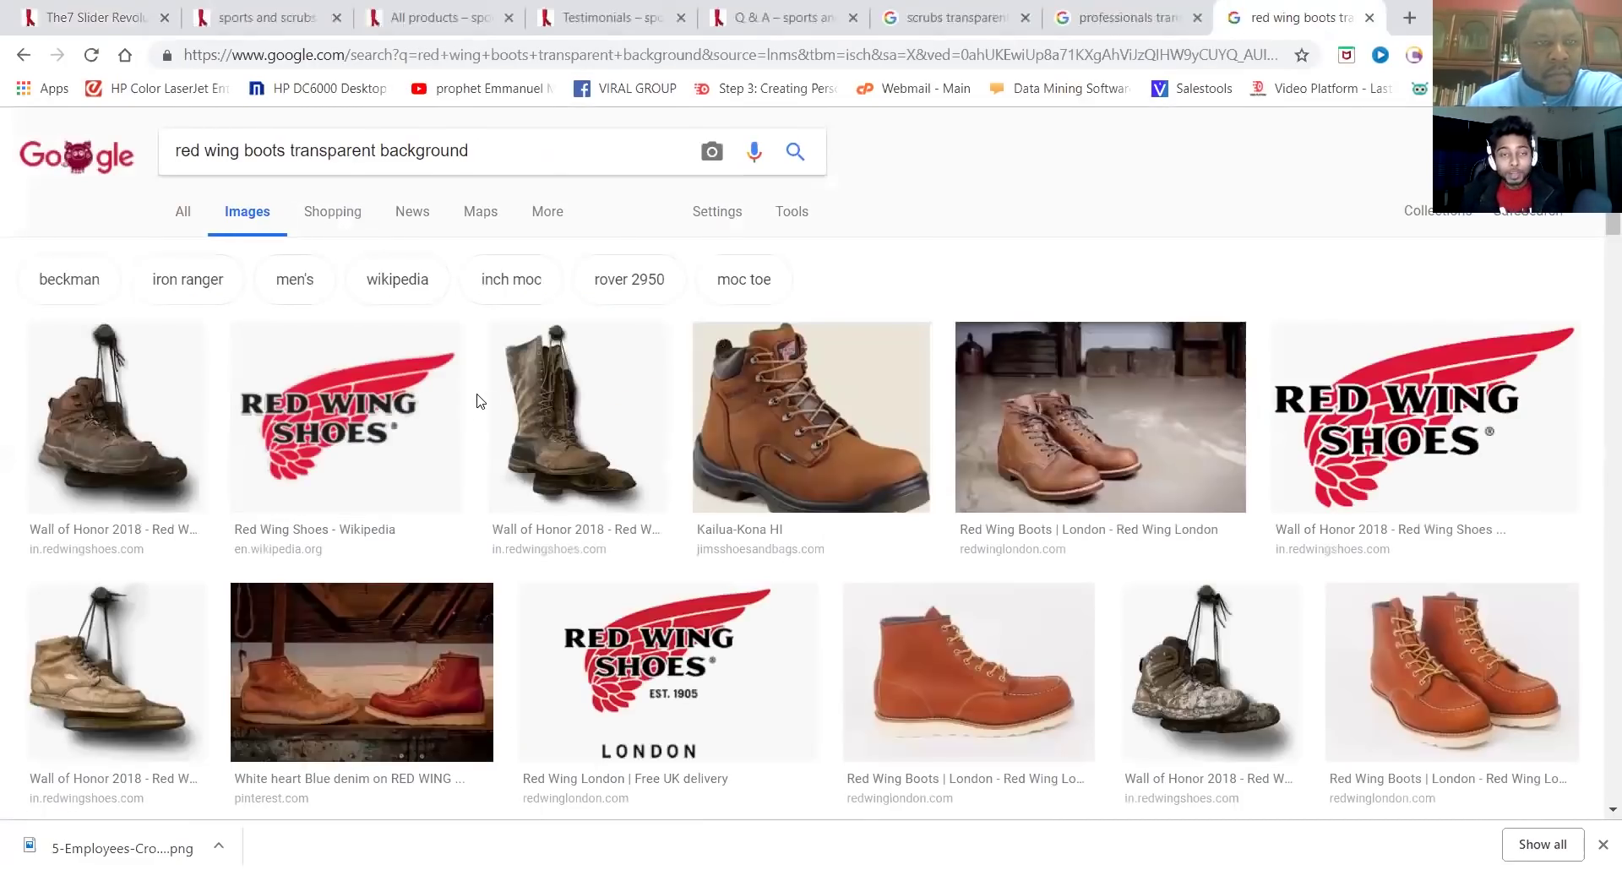
Look through the image results for a Red Wing boot picture with a transparent background suitable for the slide
scroll(479, 407, "down", 1)
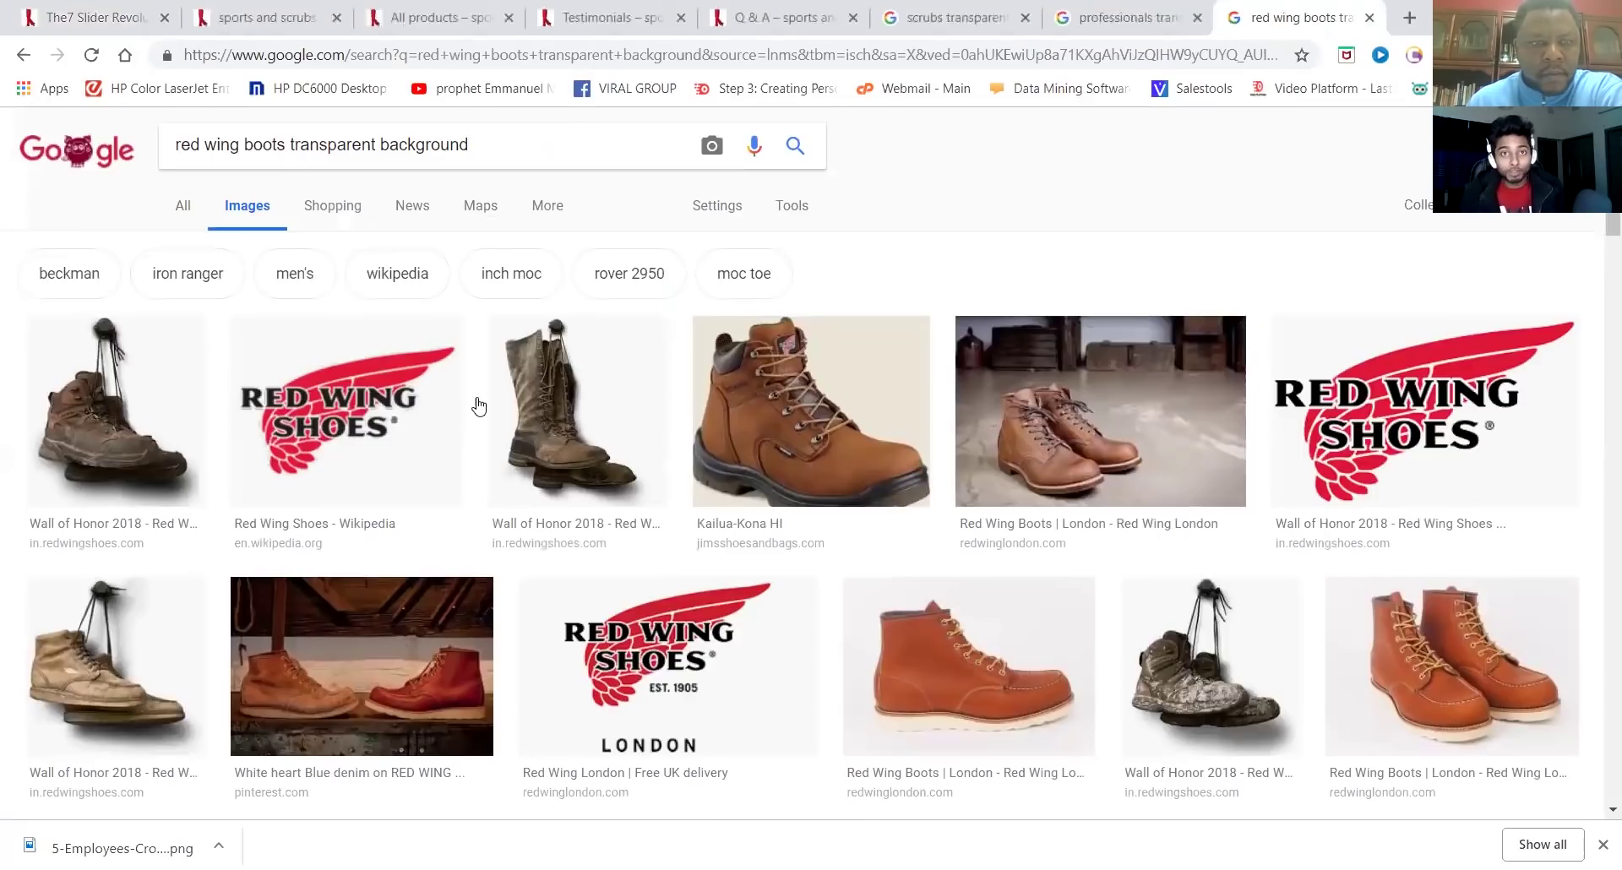
scroll(479, 407, "down", 4)
scroll(478, 407, "down", 4)
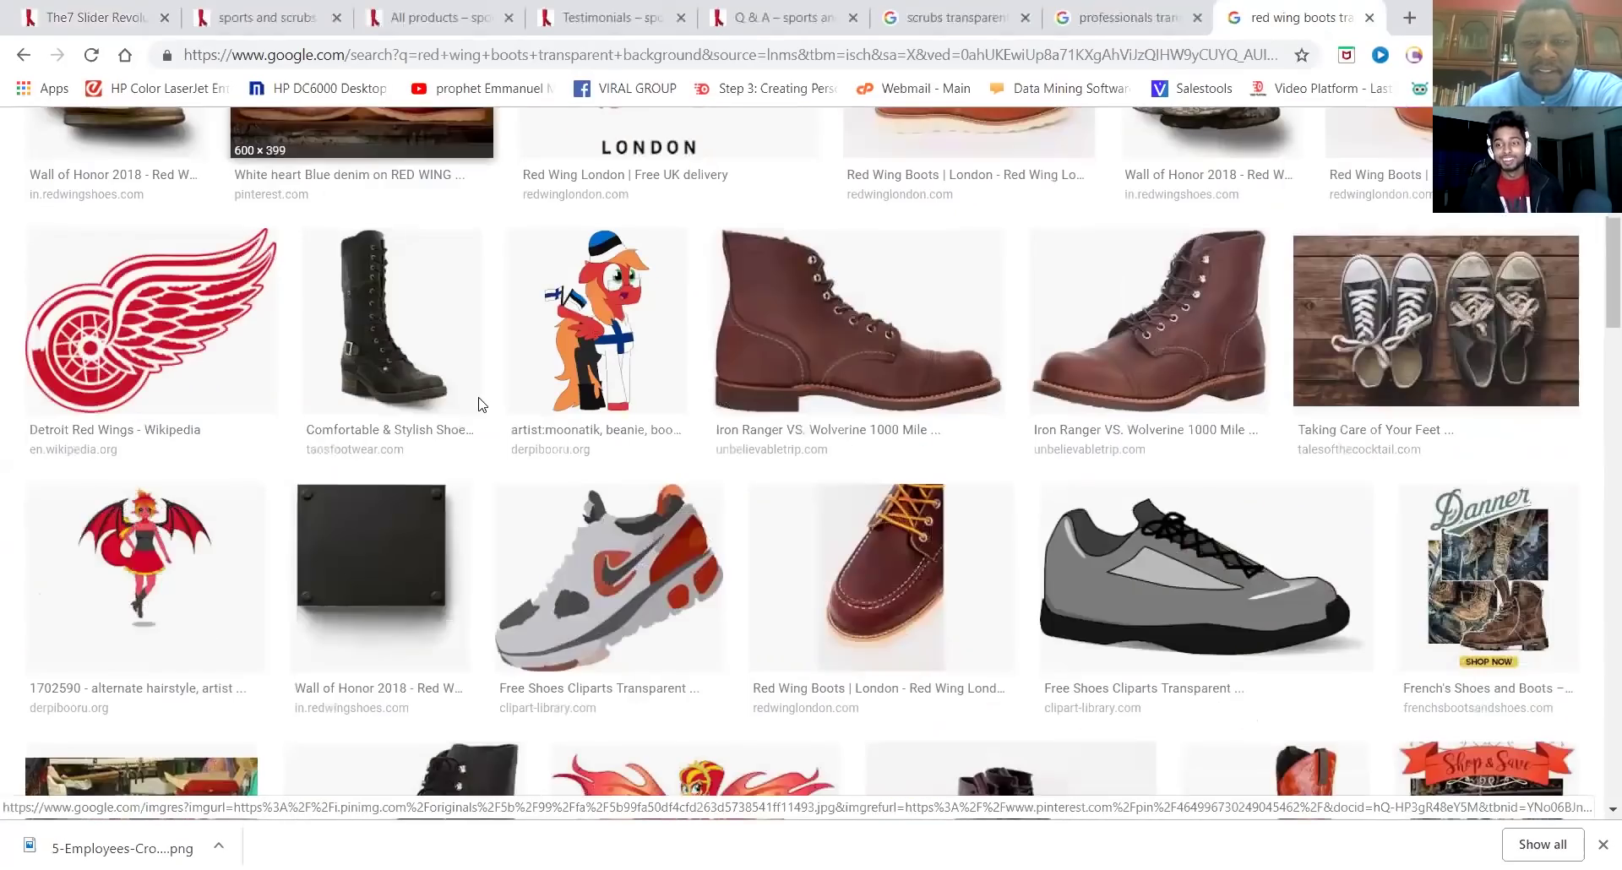
scroll(482, 401, "down", 4)
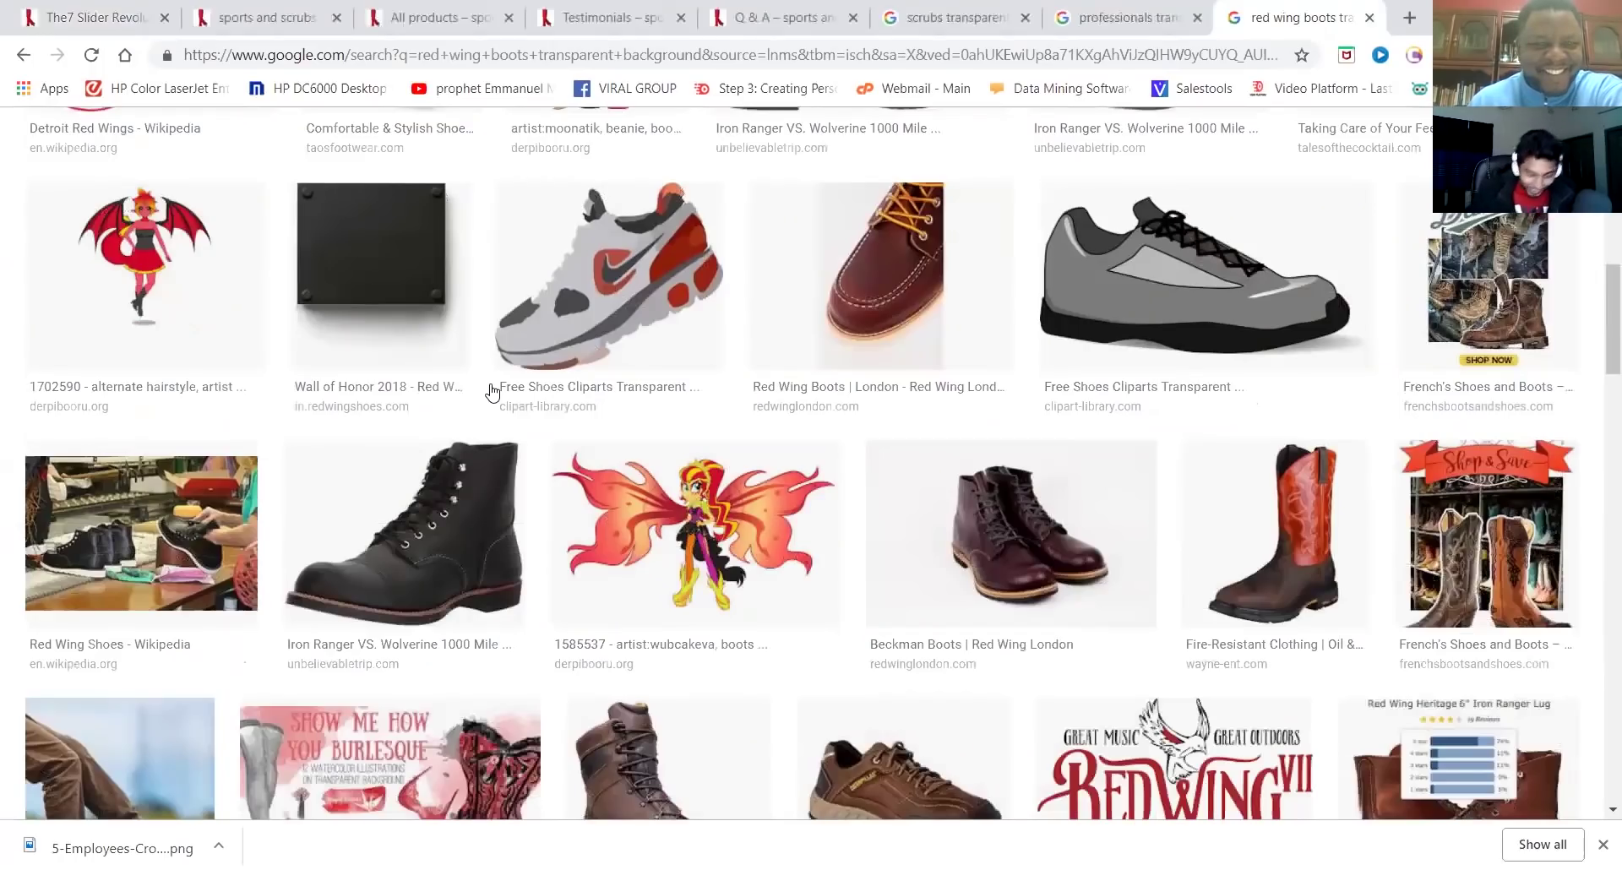
scroll(493, 391, "down", 2)
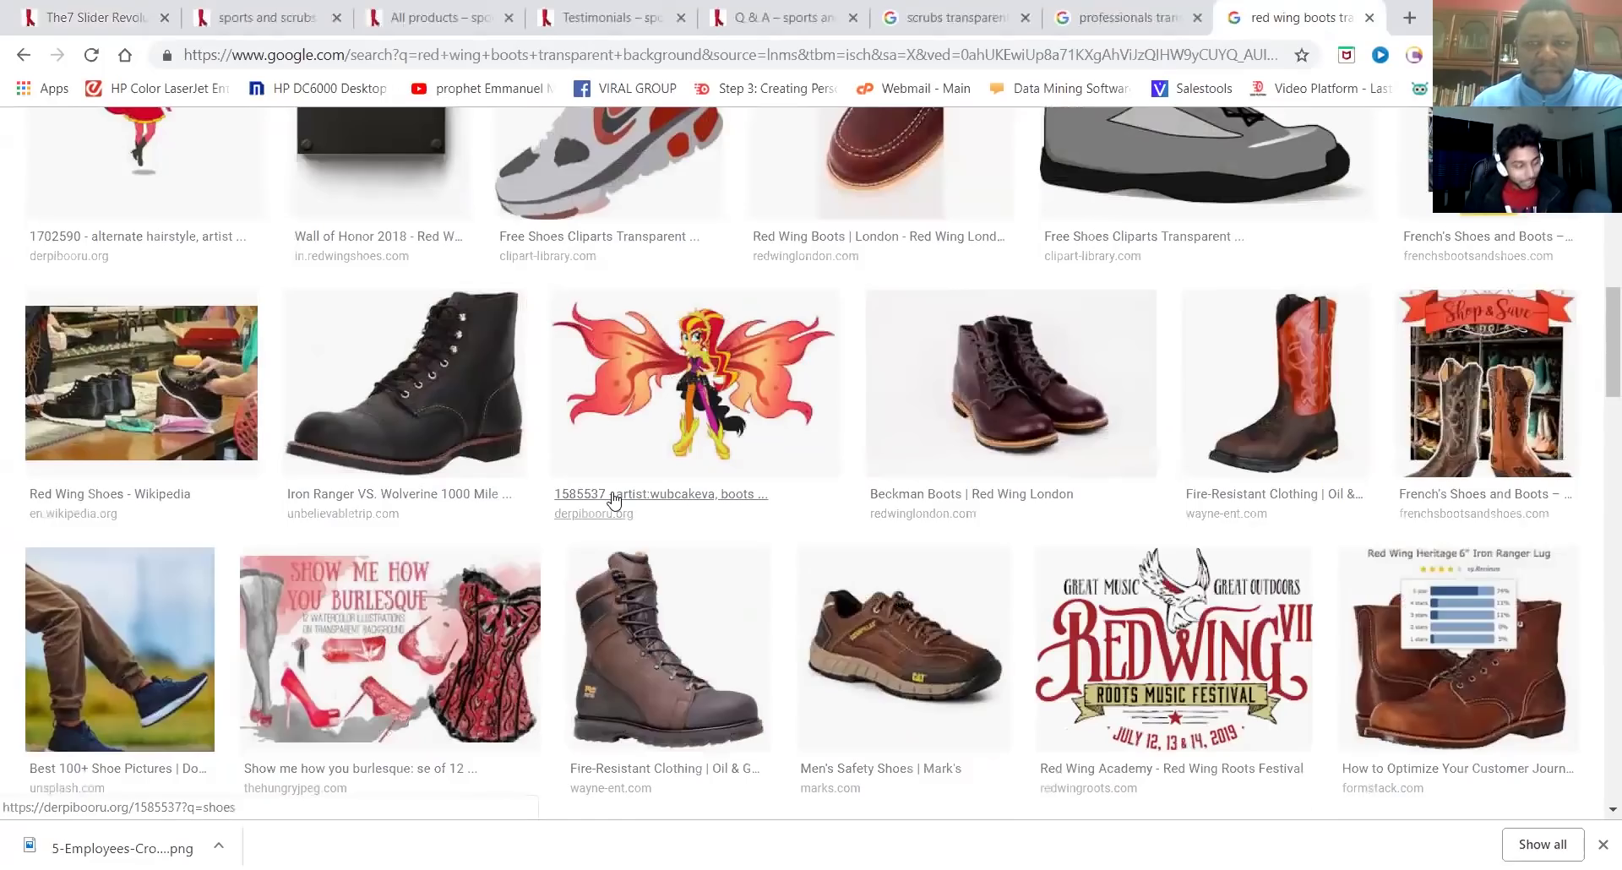
scroll(614, 501, "down", 1)
scroll(614, 501, "down", 6)
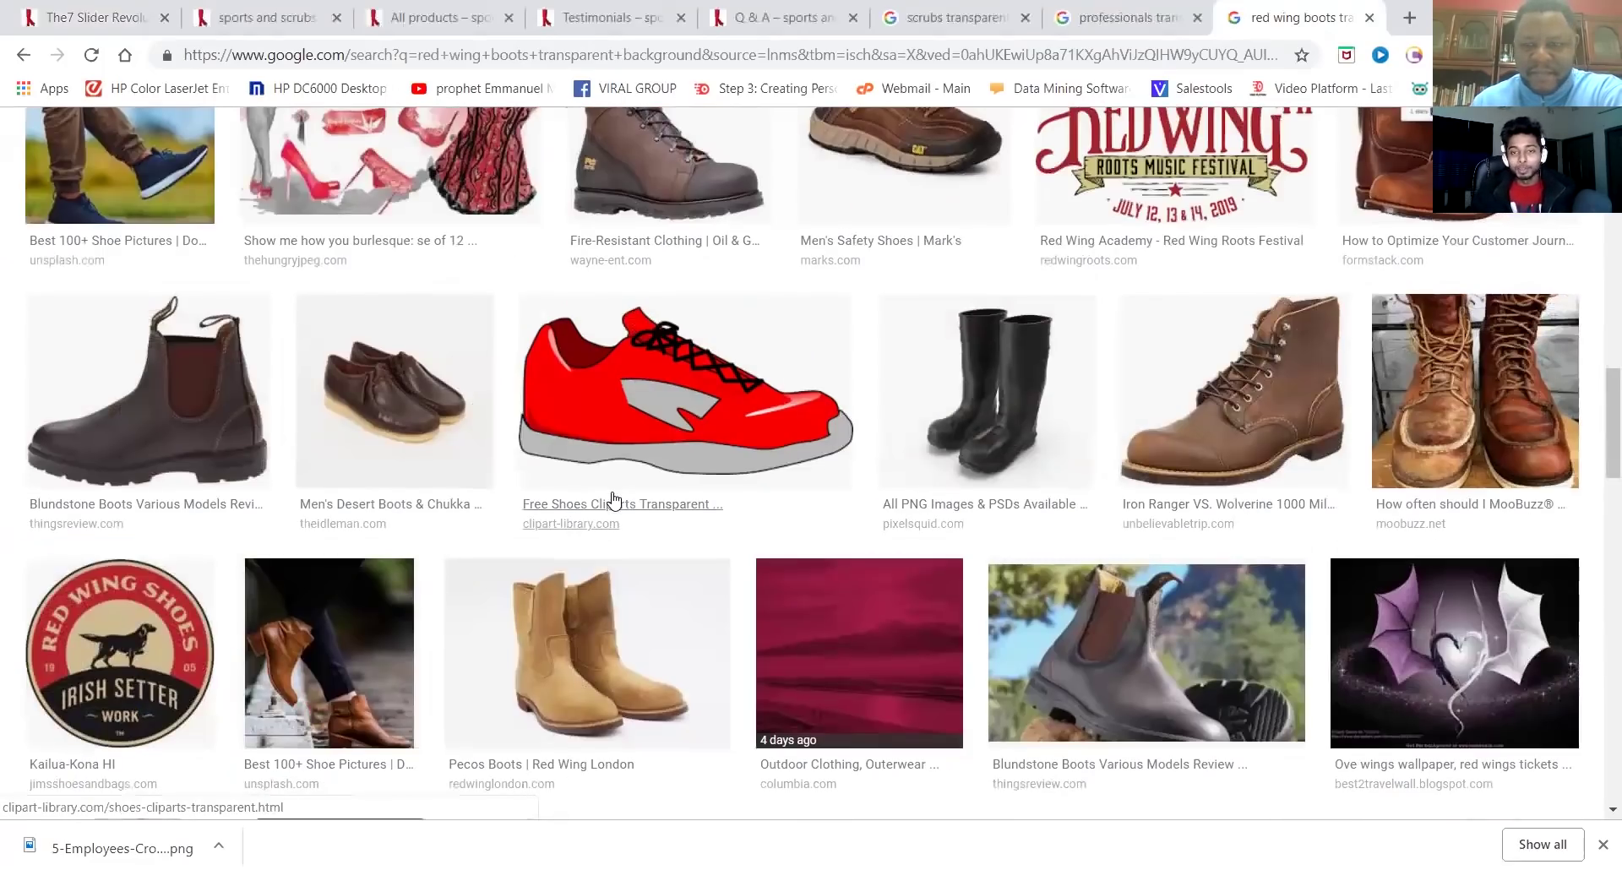
scroll(614, 501, "down", 1)
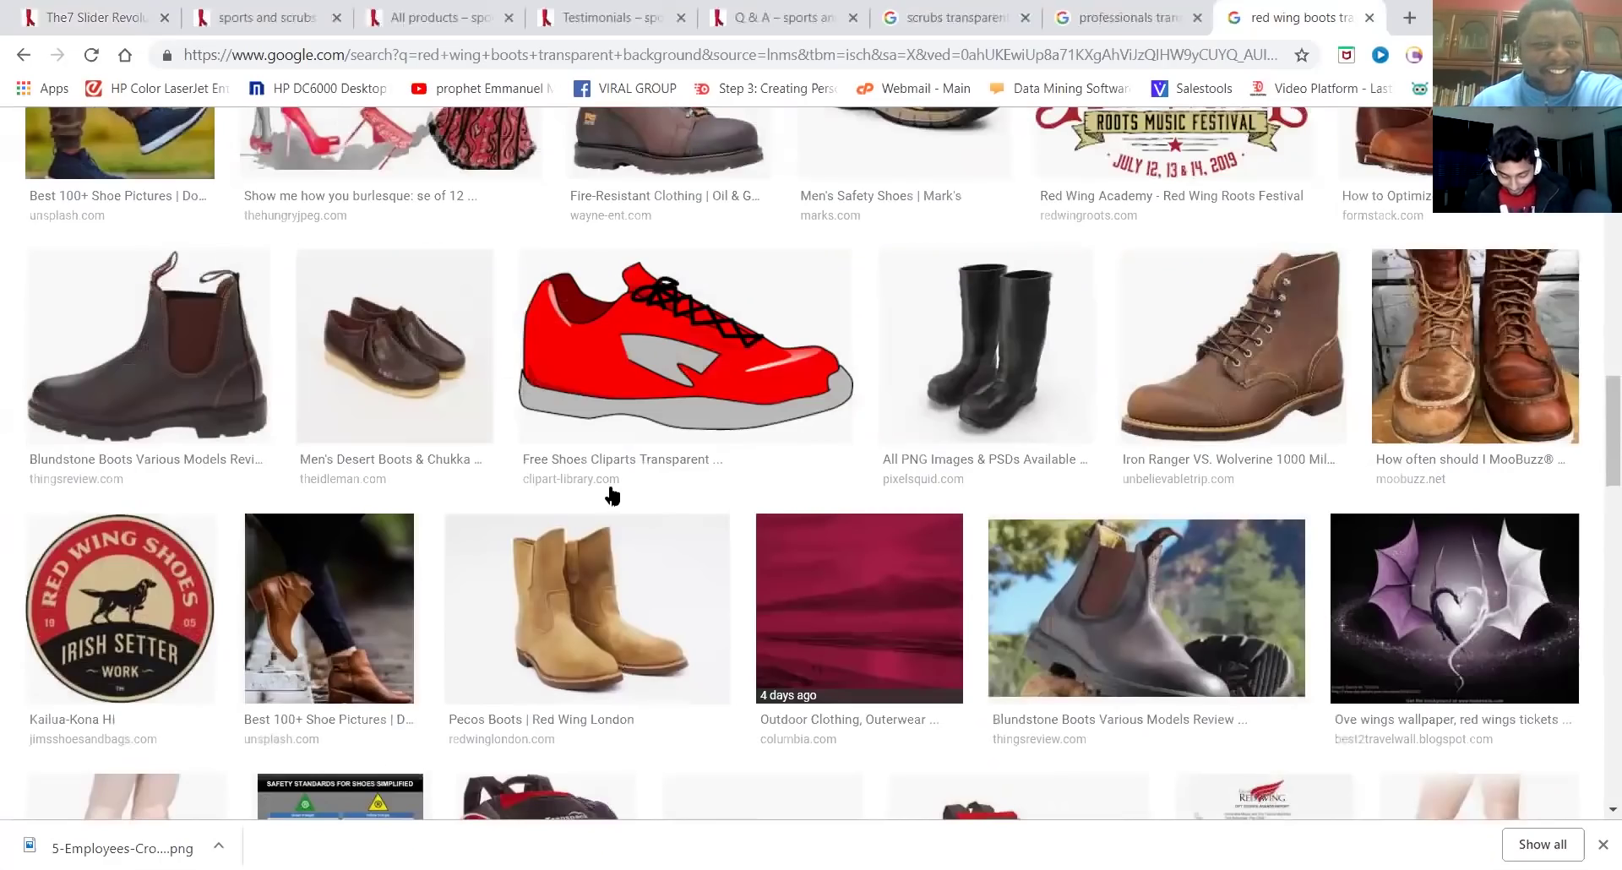
scroll(614, 492, "up", 7)
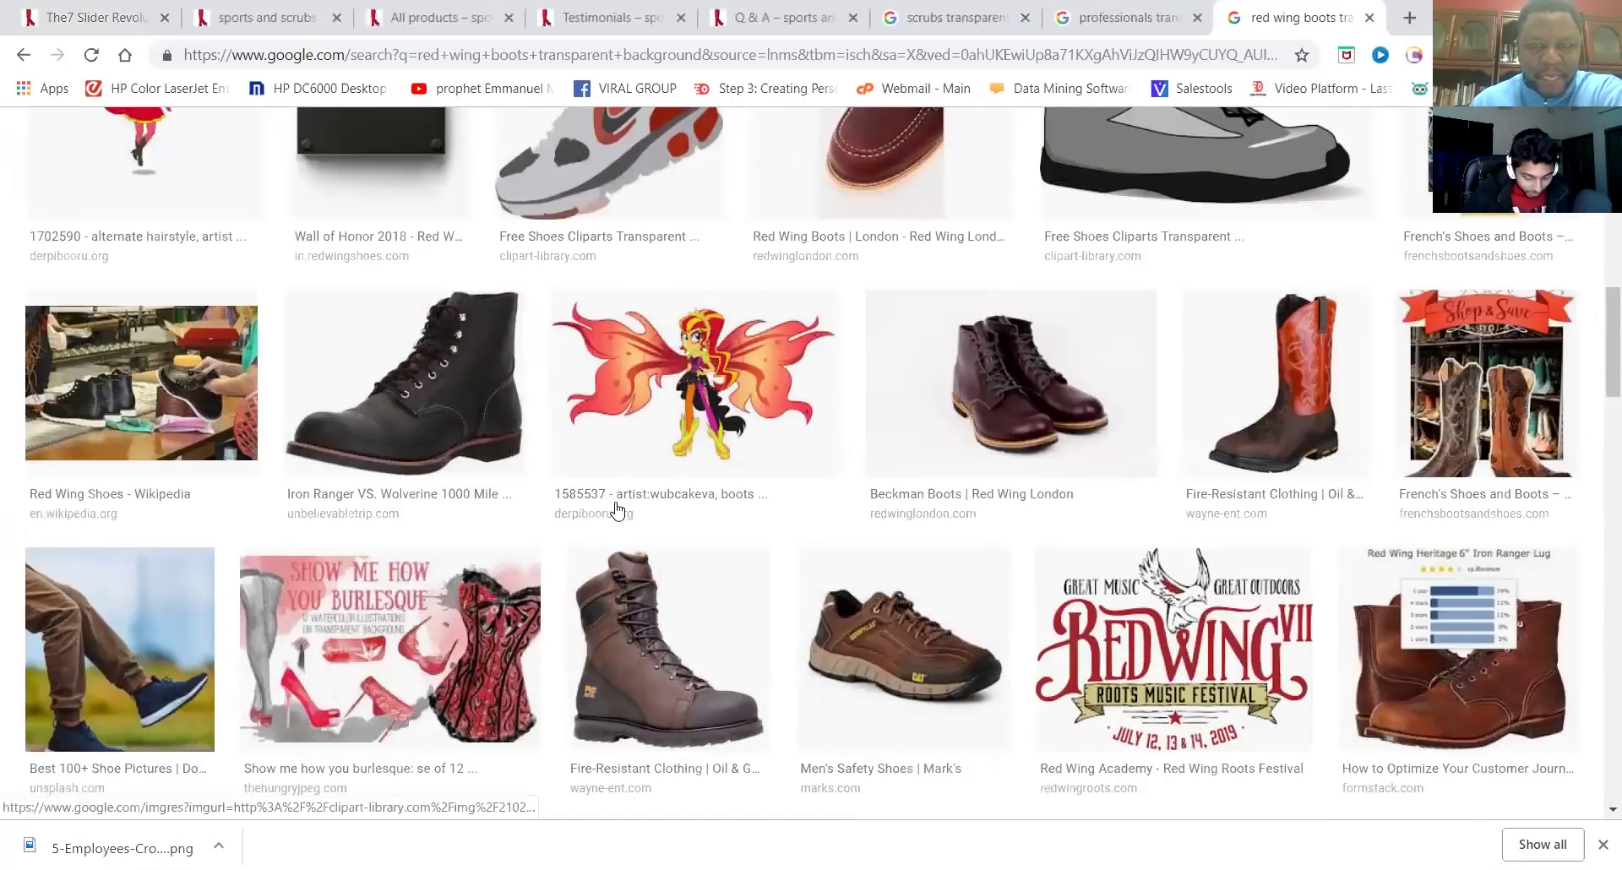
scroll(615, 506, "up", 5)
scroll(755, 646, "up", 7)
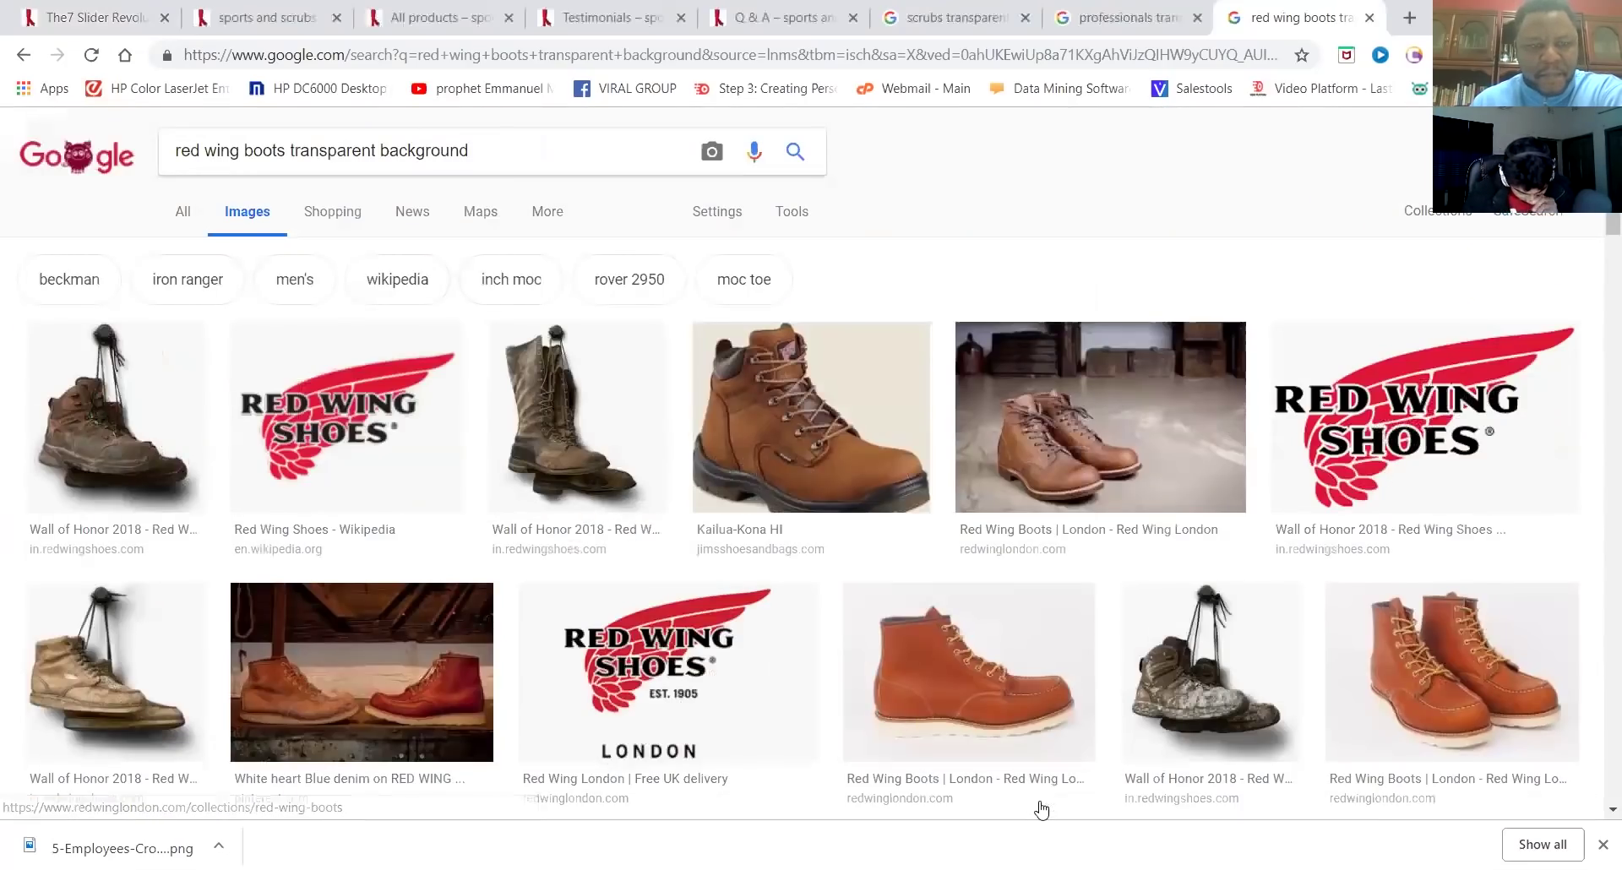
scroll(1037, 801, "down", 2)
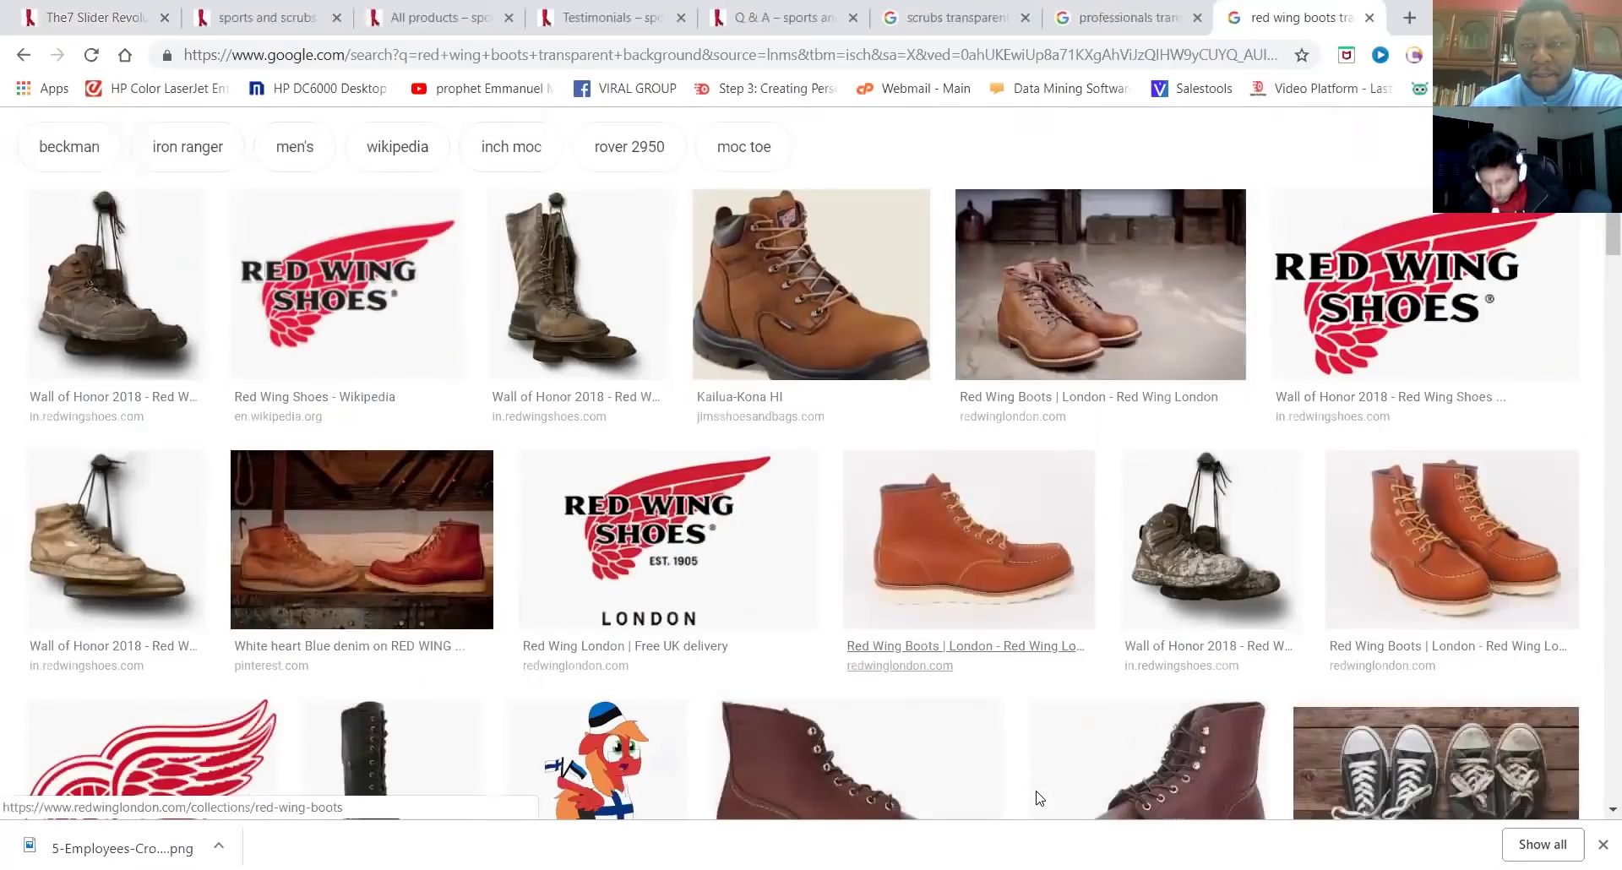
scroll(1035, 796, "down", 3)
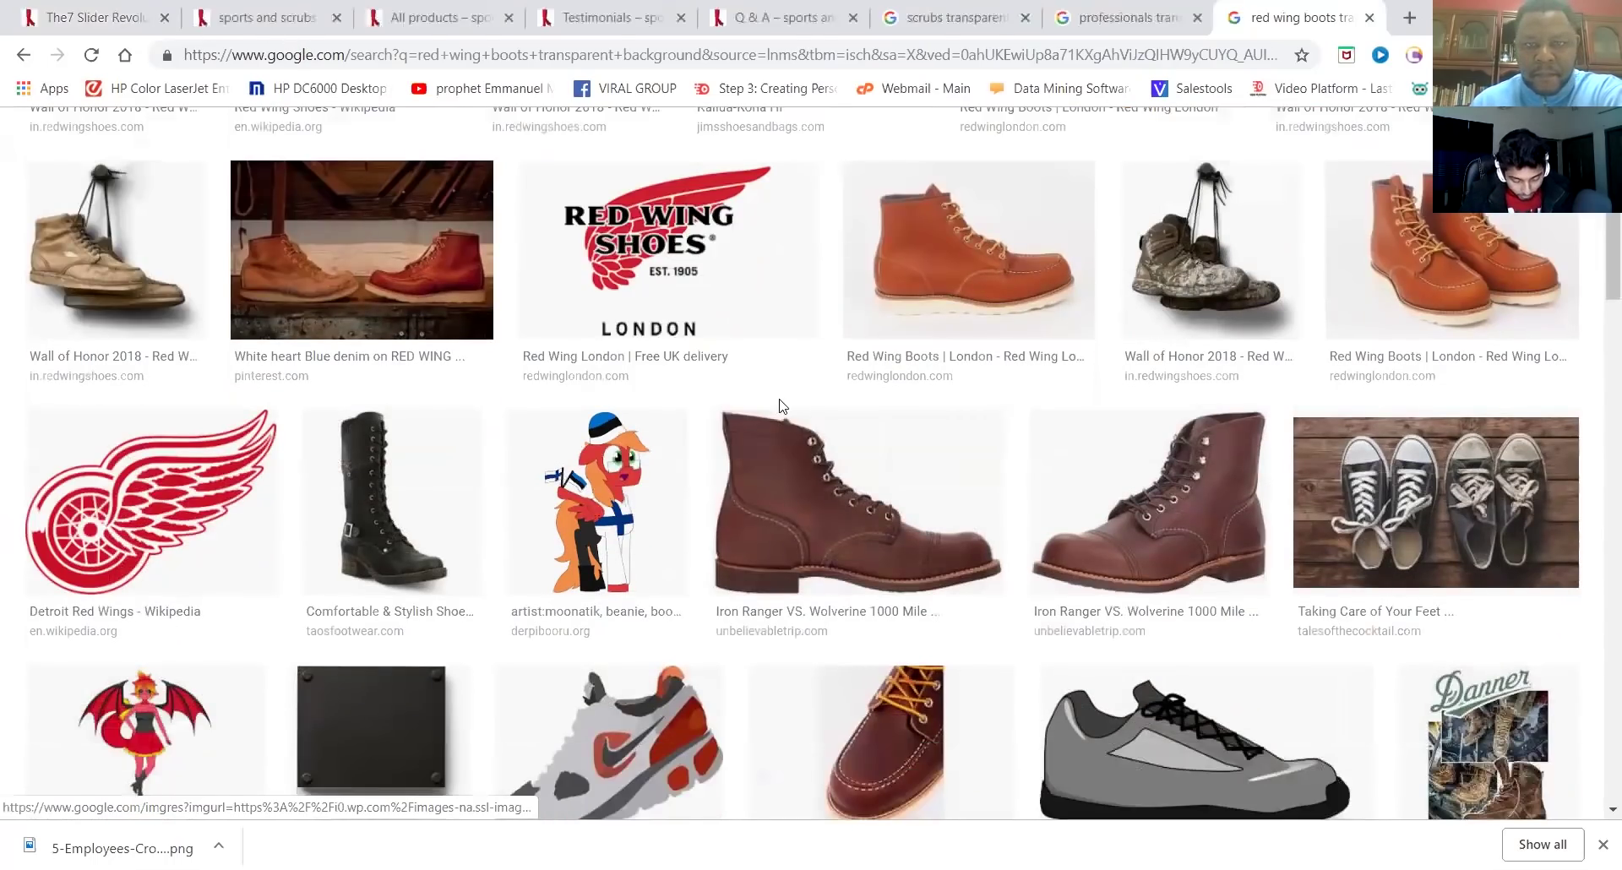
scroll(780, 406, "down", 1)
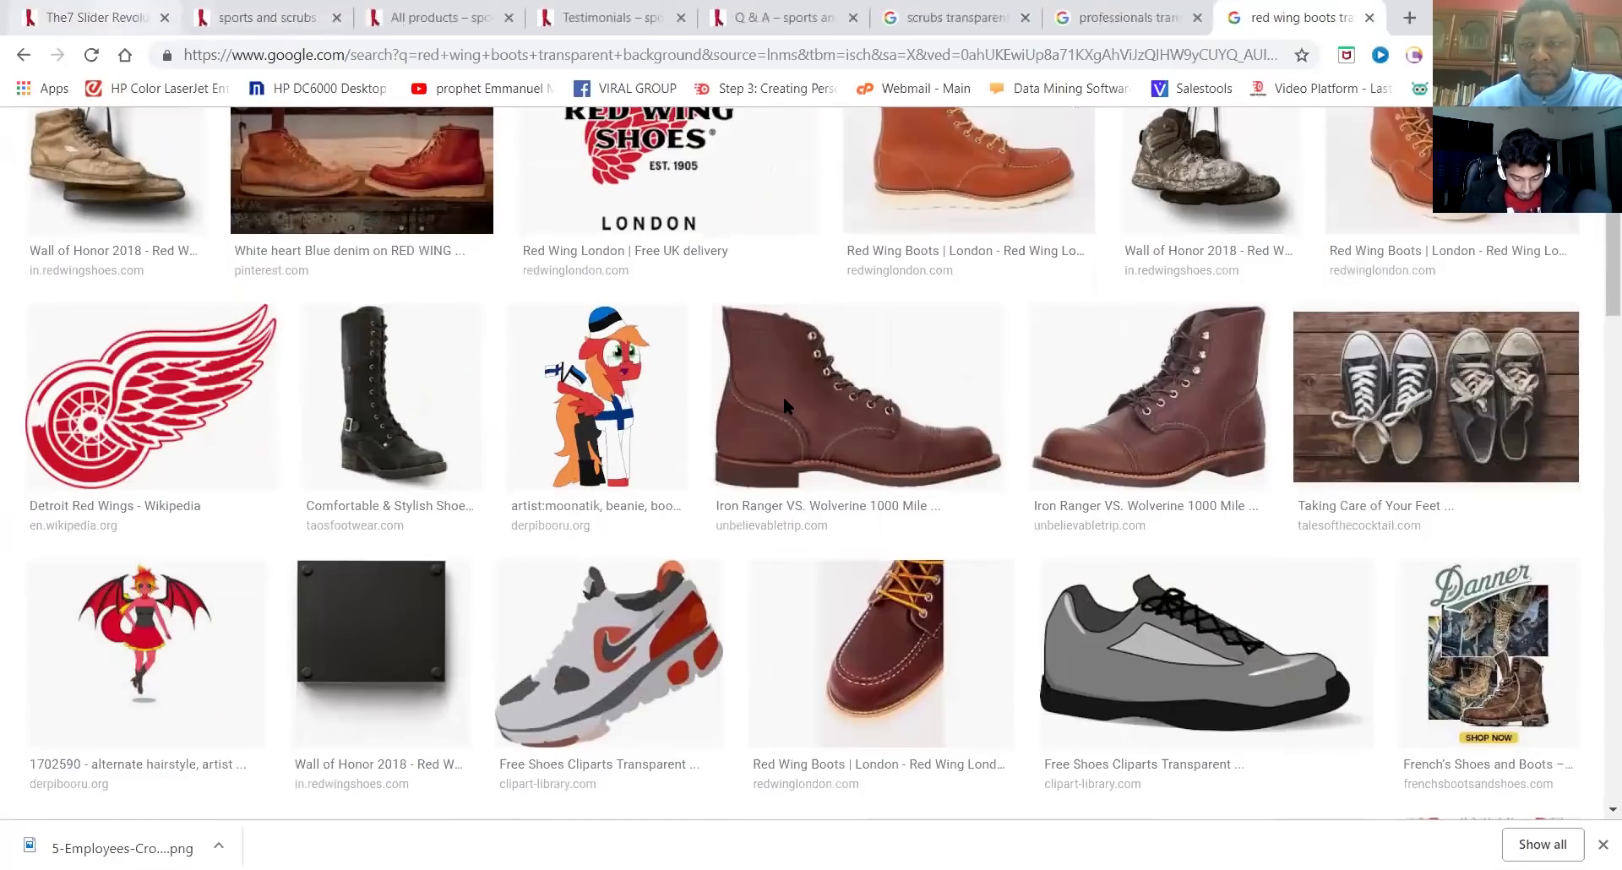
Check the sneaker artwork on Slide 3's canvas and look through the "red wing boots transparent background" image results for a suitable replacement
key("ctrl+Tab")
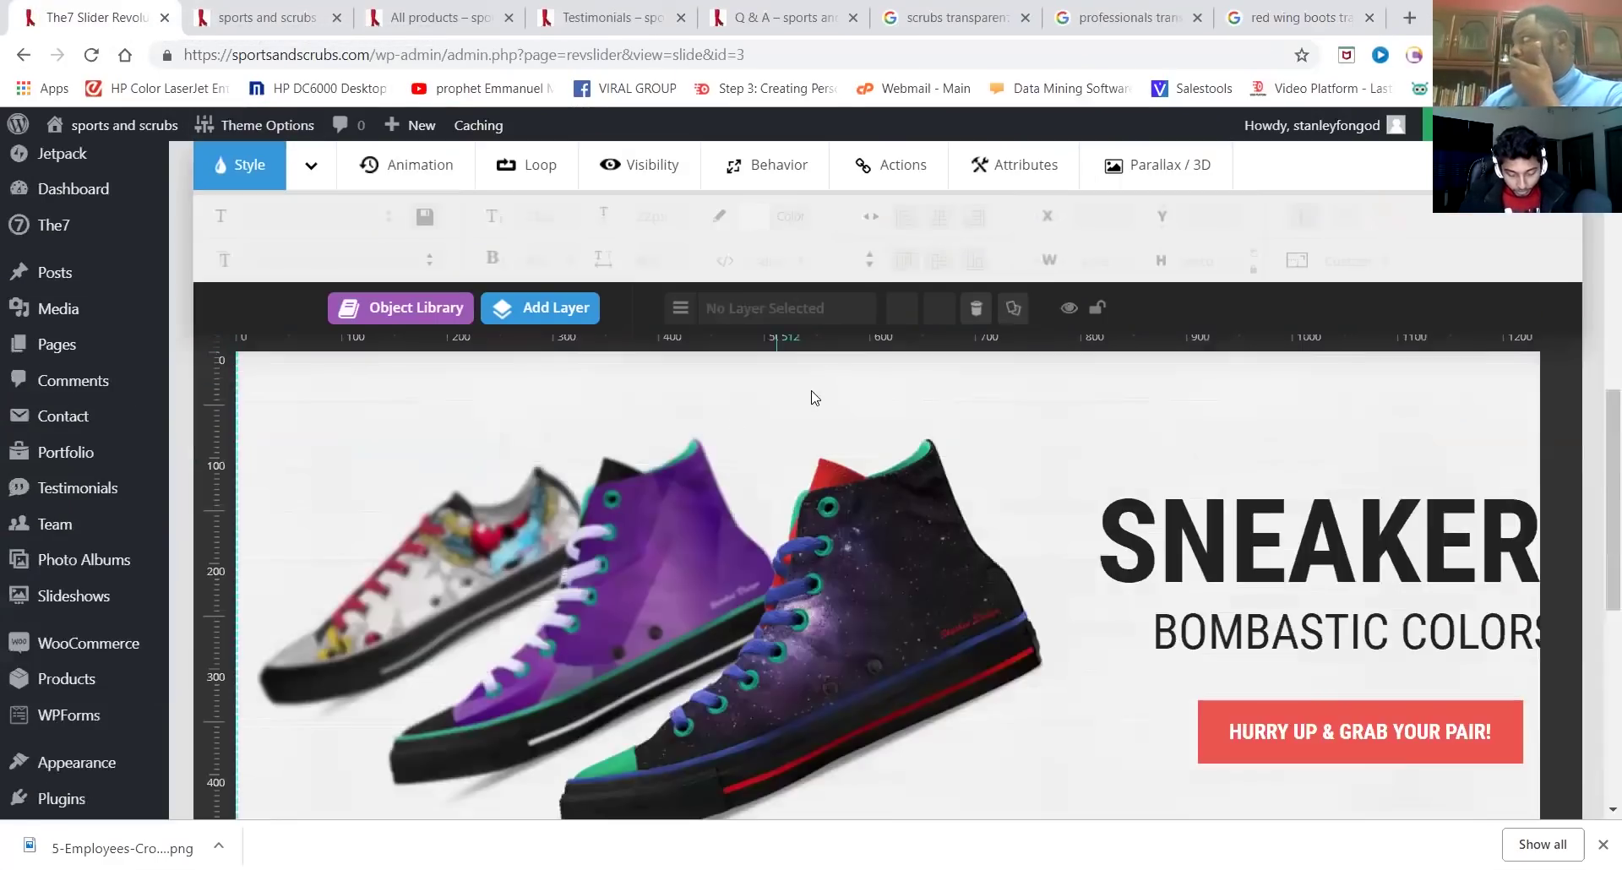
scroll(812, 393, "up", 1)
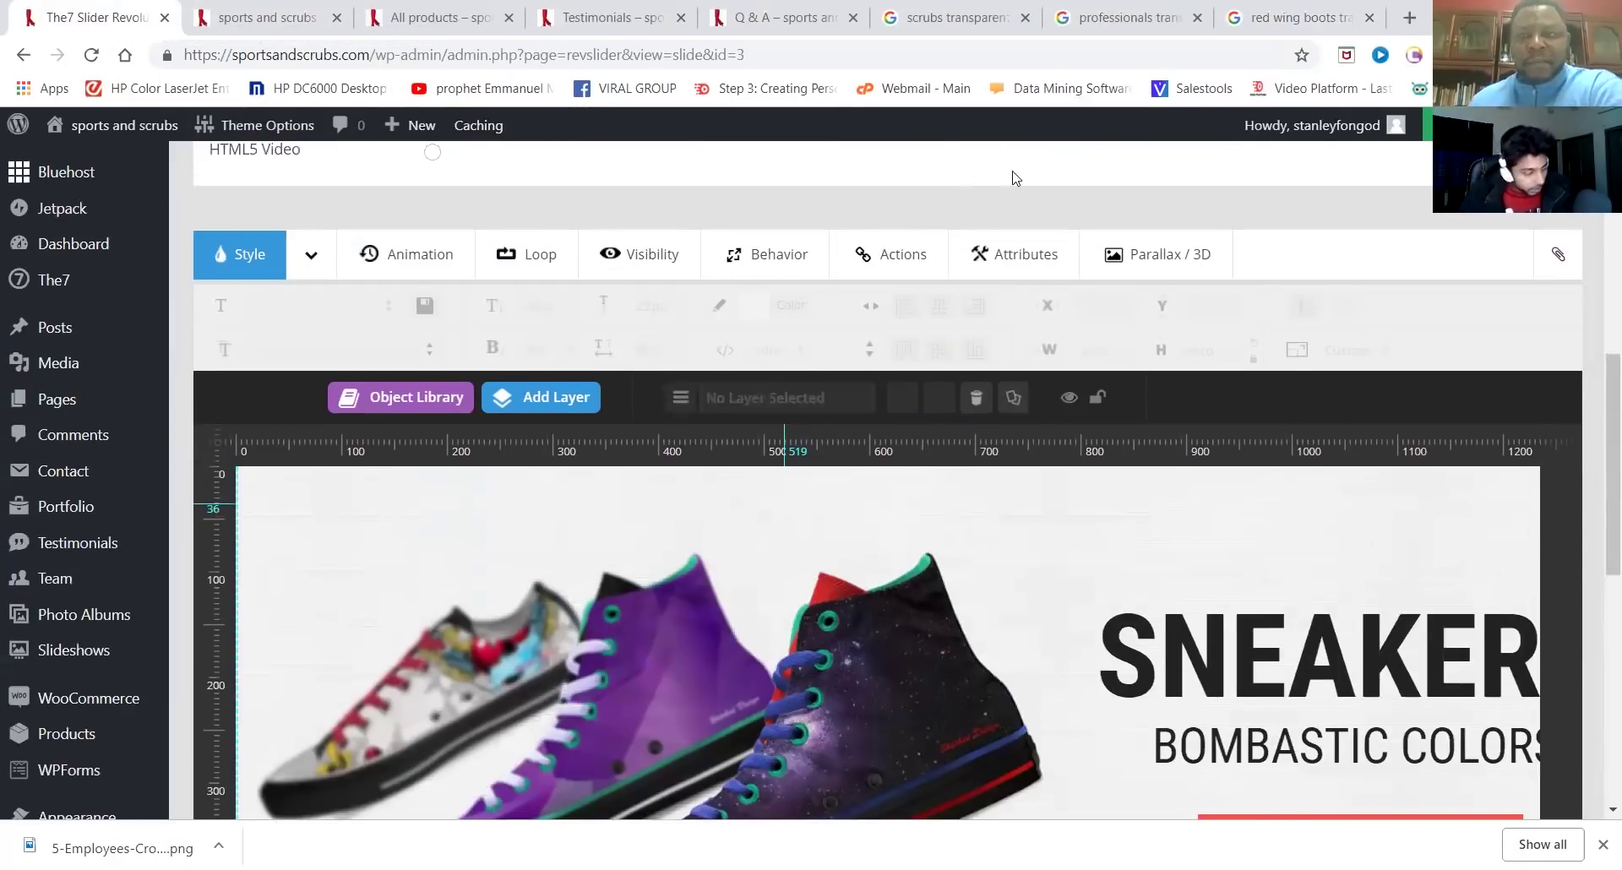
left_click(1269, 18)
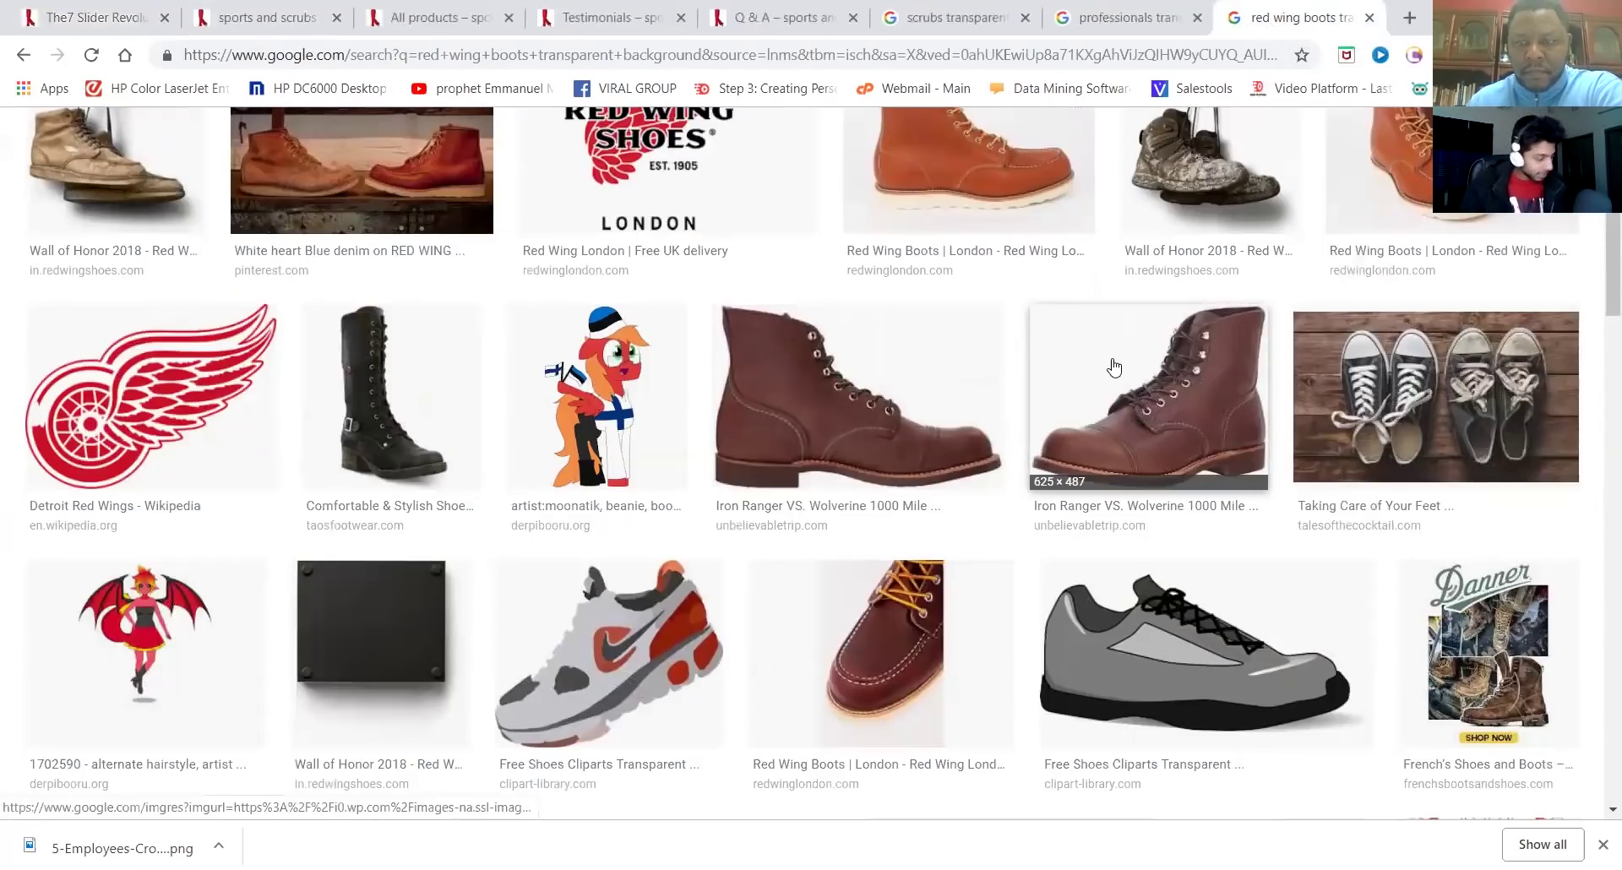
scroll(1112, 368, "down", 6)
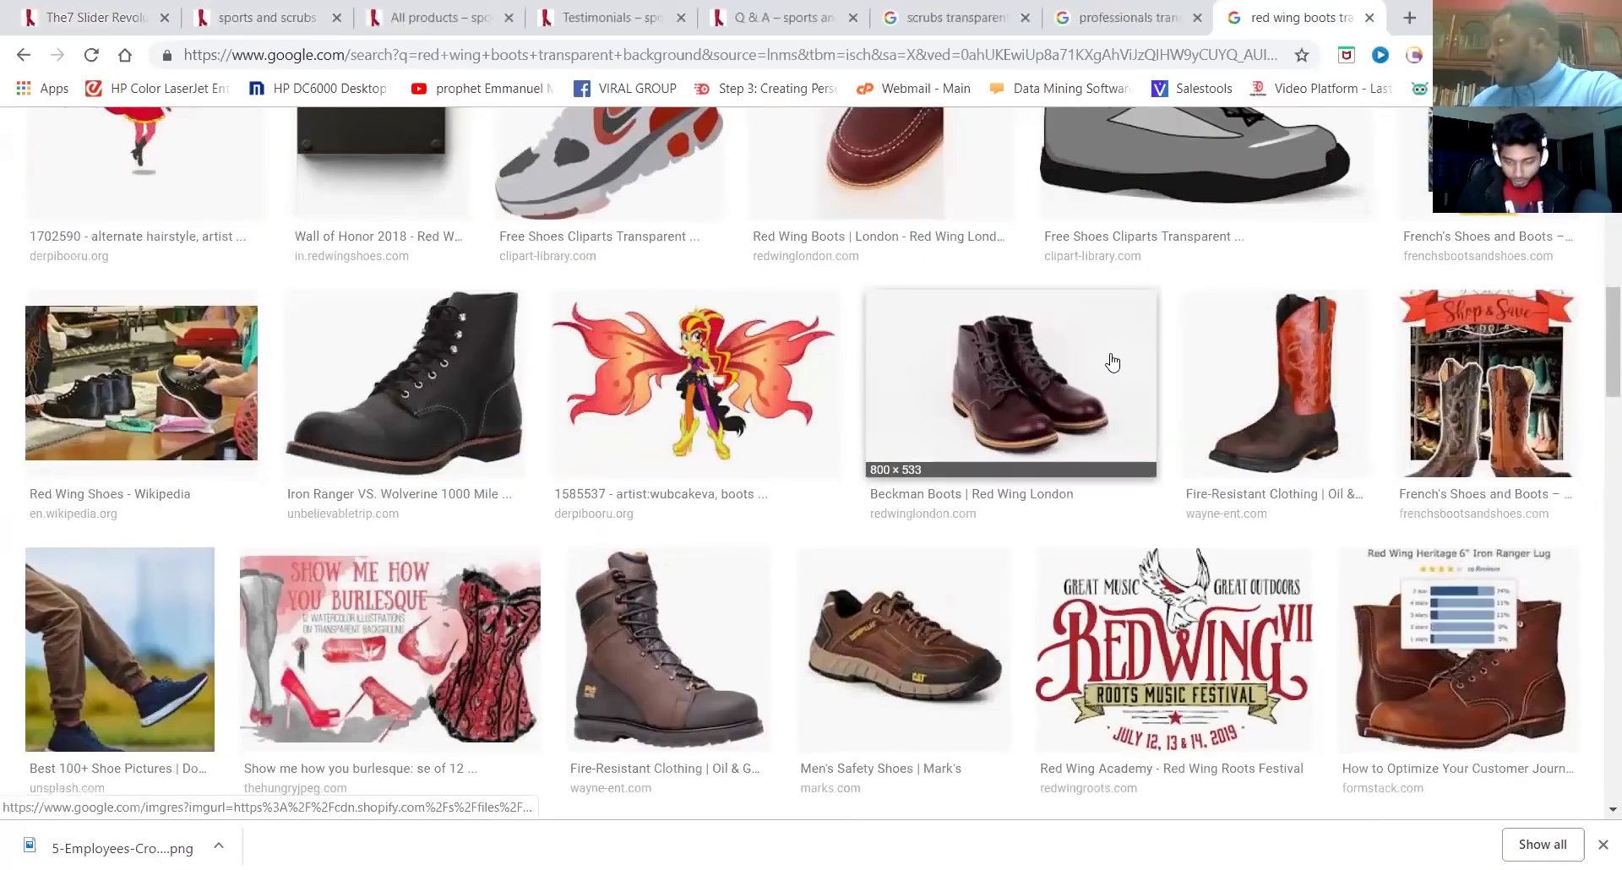
scroll(1112, 360, "down", 1)
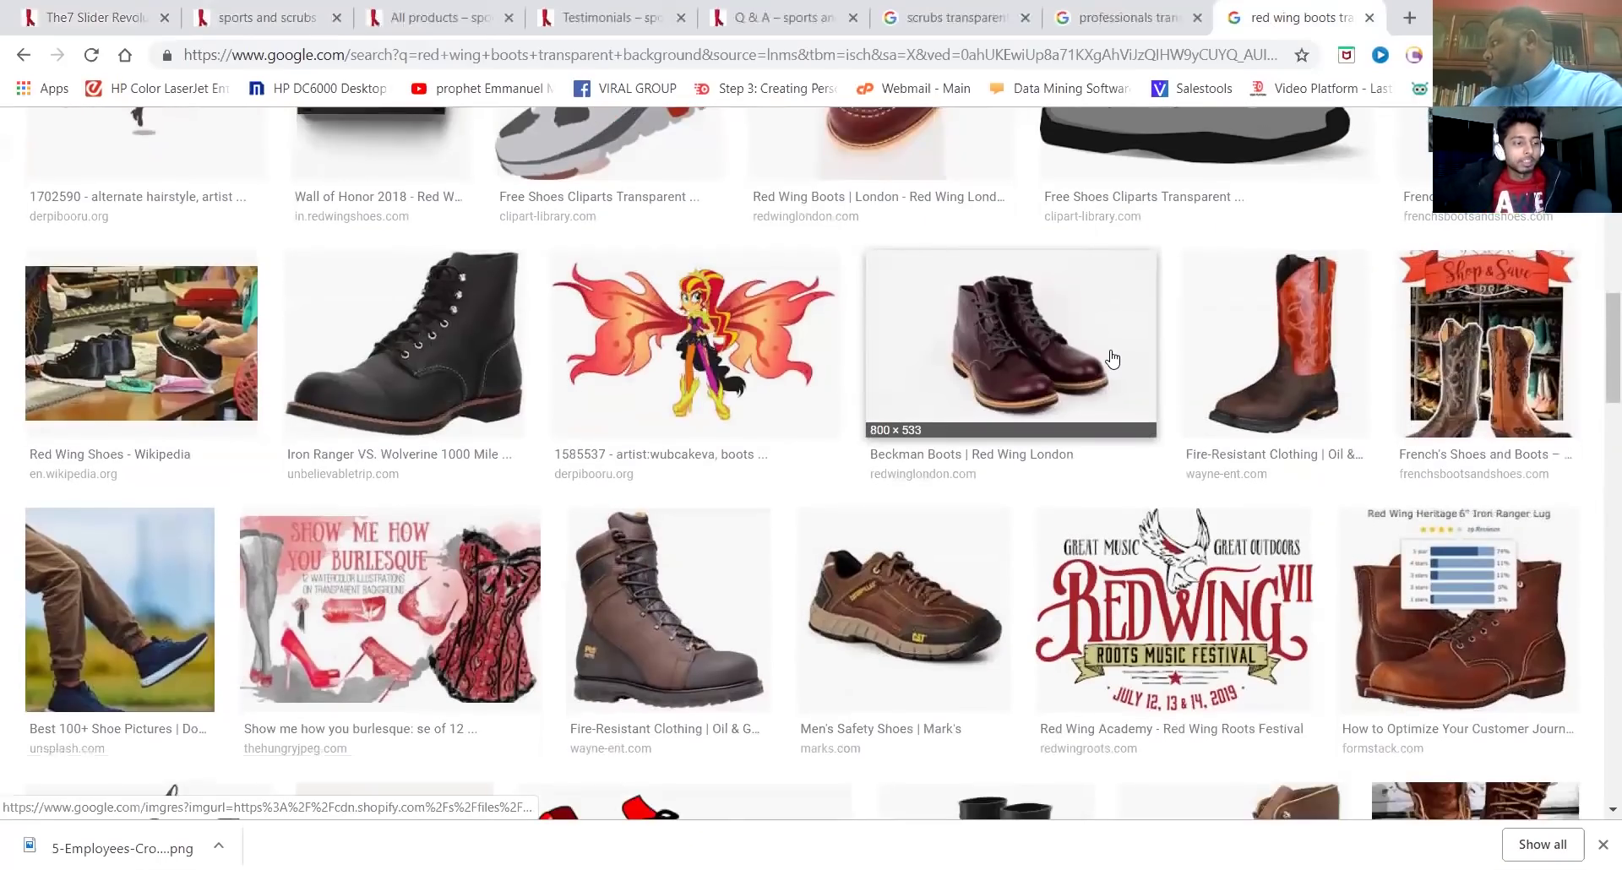
scroll(1112, 360, "down", 3)
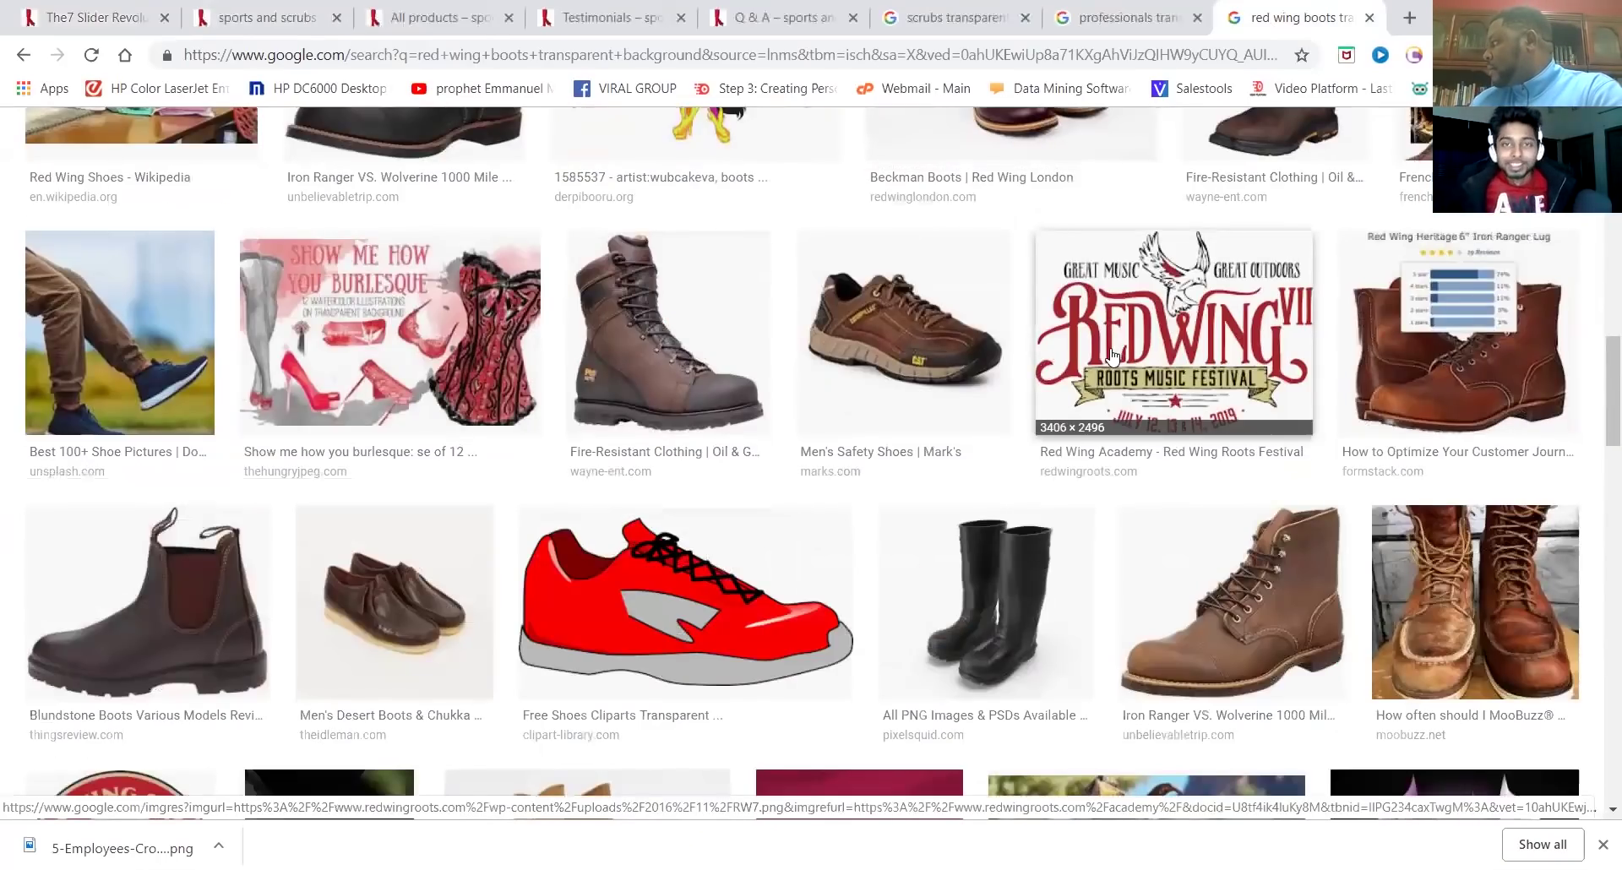
scroll(929, 270, "up", 1)
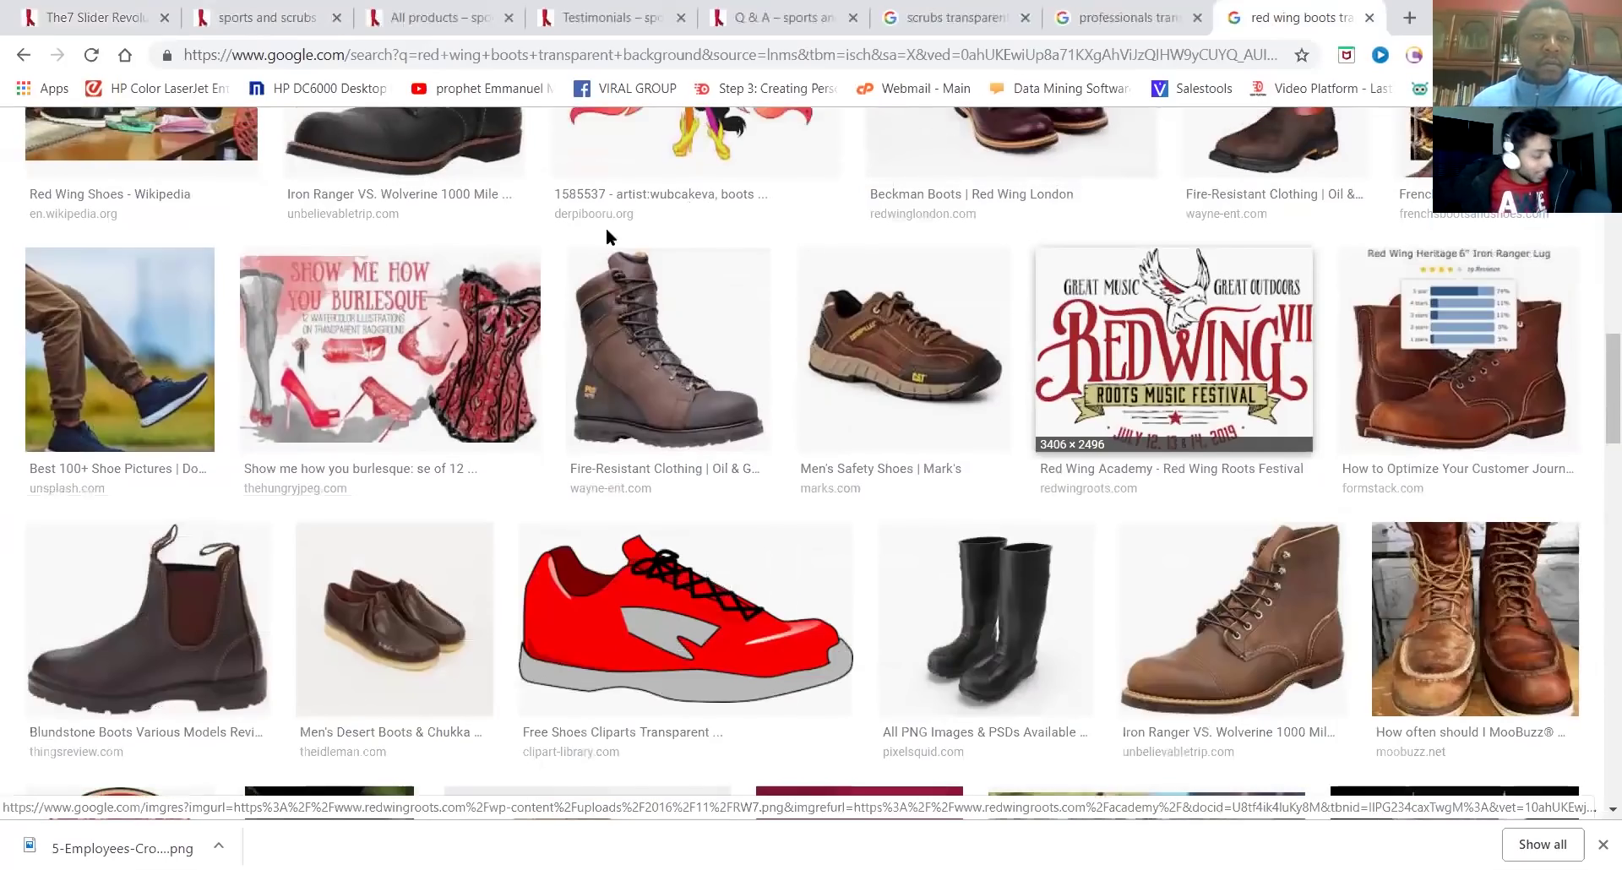
scroll(284, 147, "up", 6)
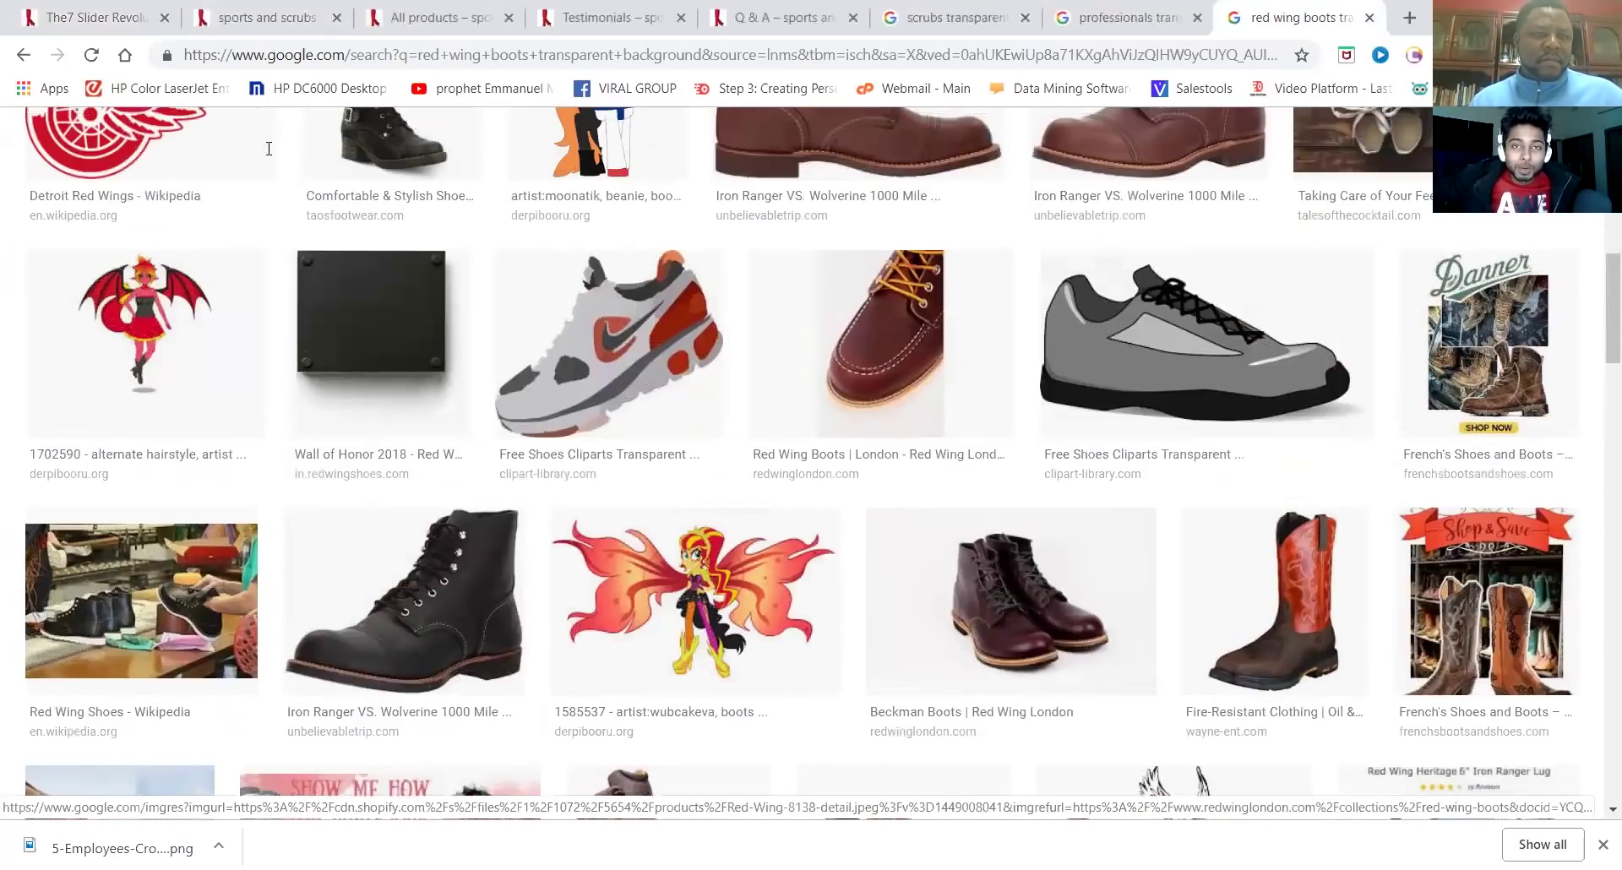
scroll(245, 149, "up", 5)
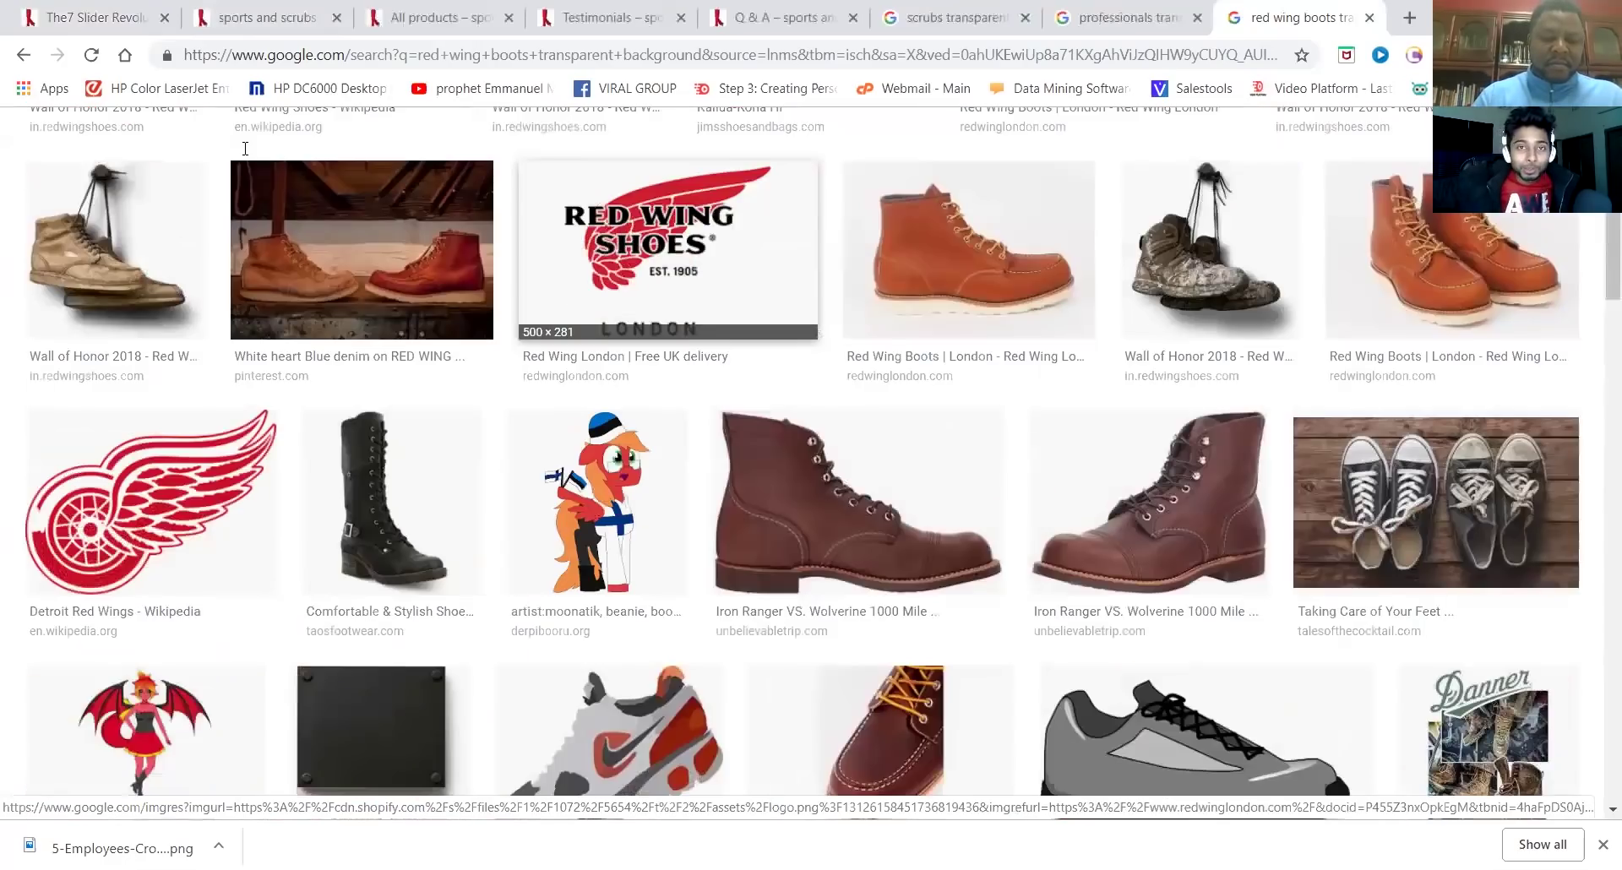
Search Google Images for "red wing shoes transparent background" and preview the Gilvin's Boots & Shoes brown steel toe work boot
scroll(245, 149, "up", 5)
key("Return")
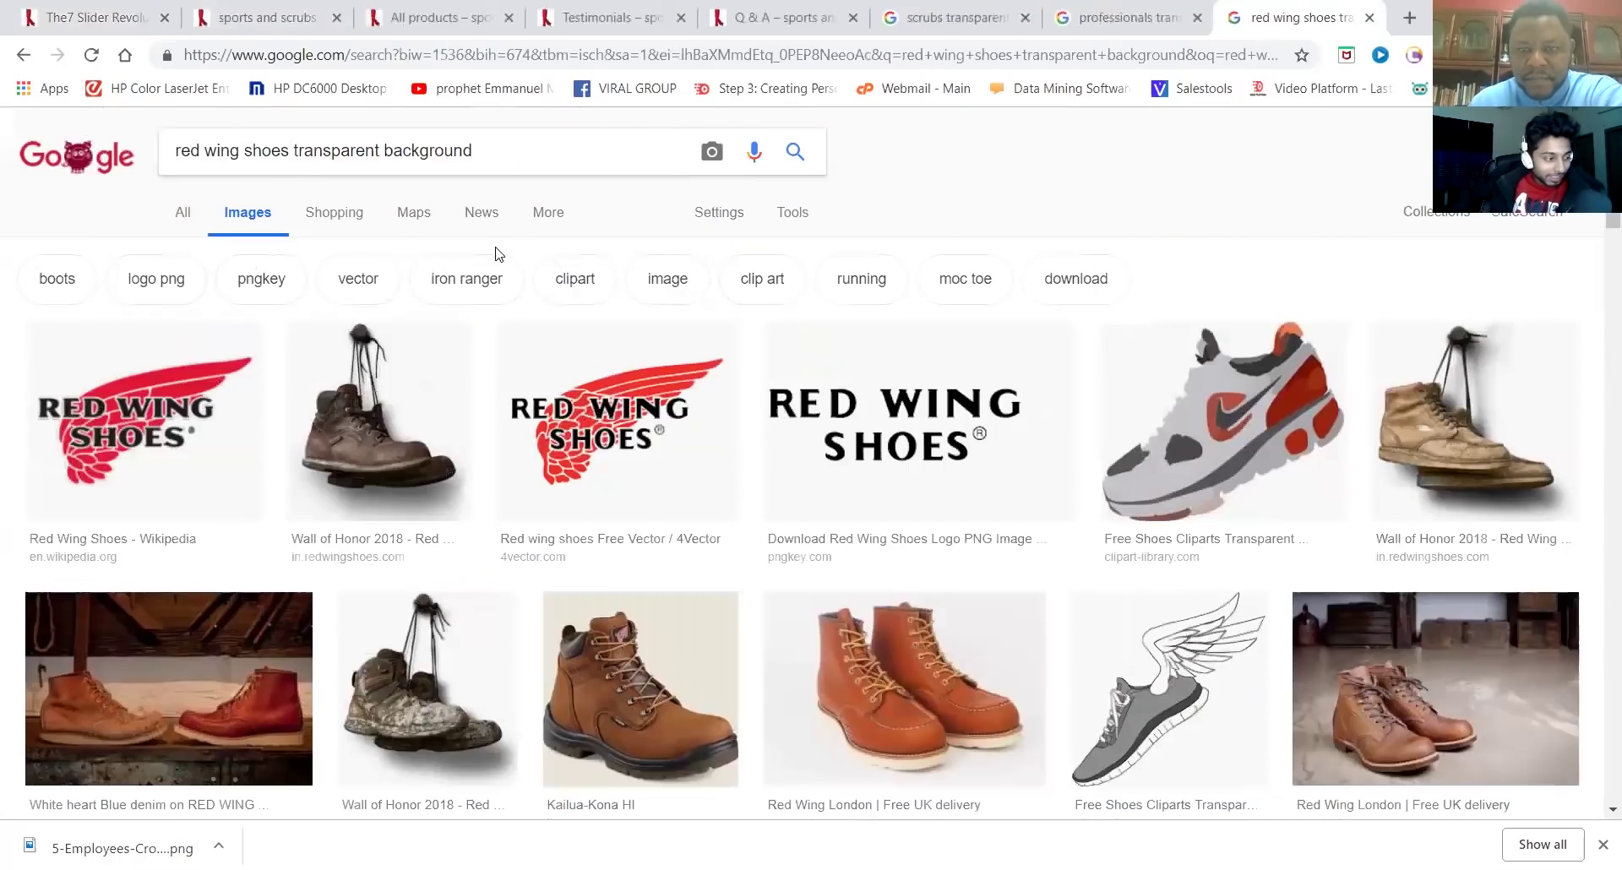
scroll(496, 247, "down", 1)
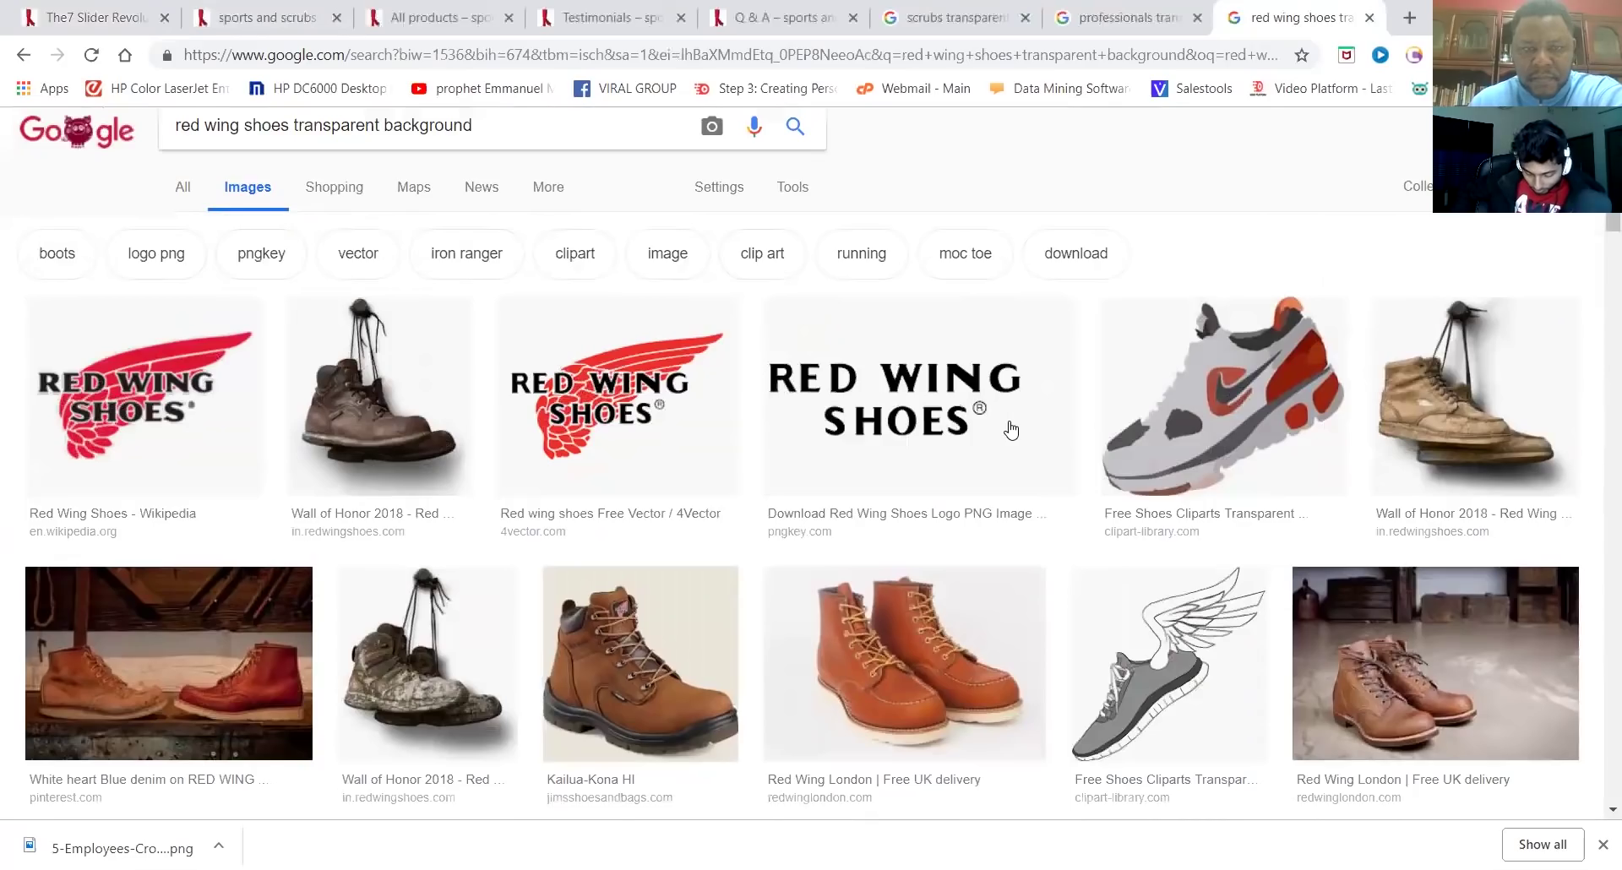
scroll(1007, 417, "down", 4)
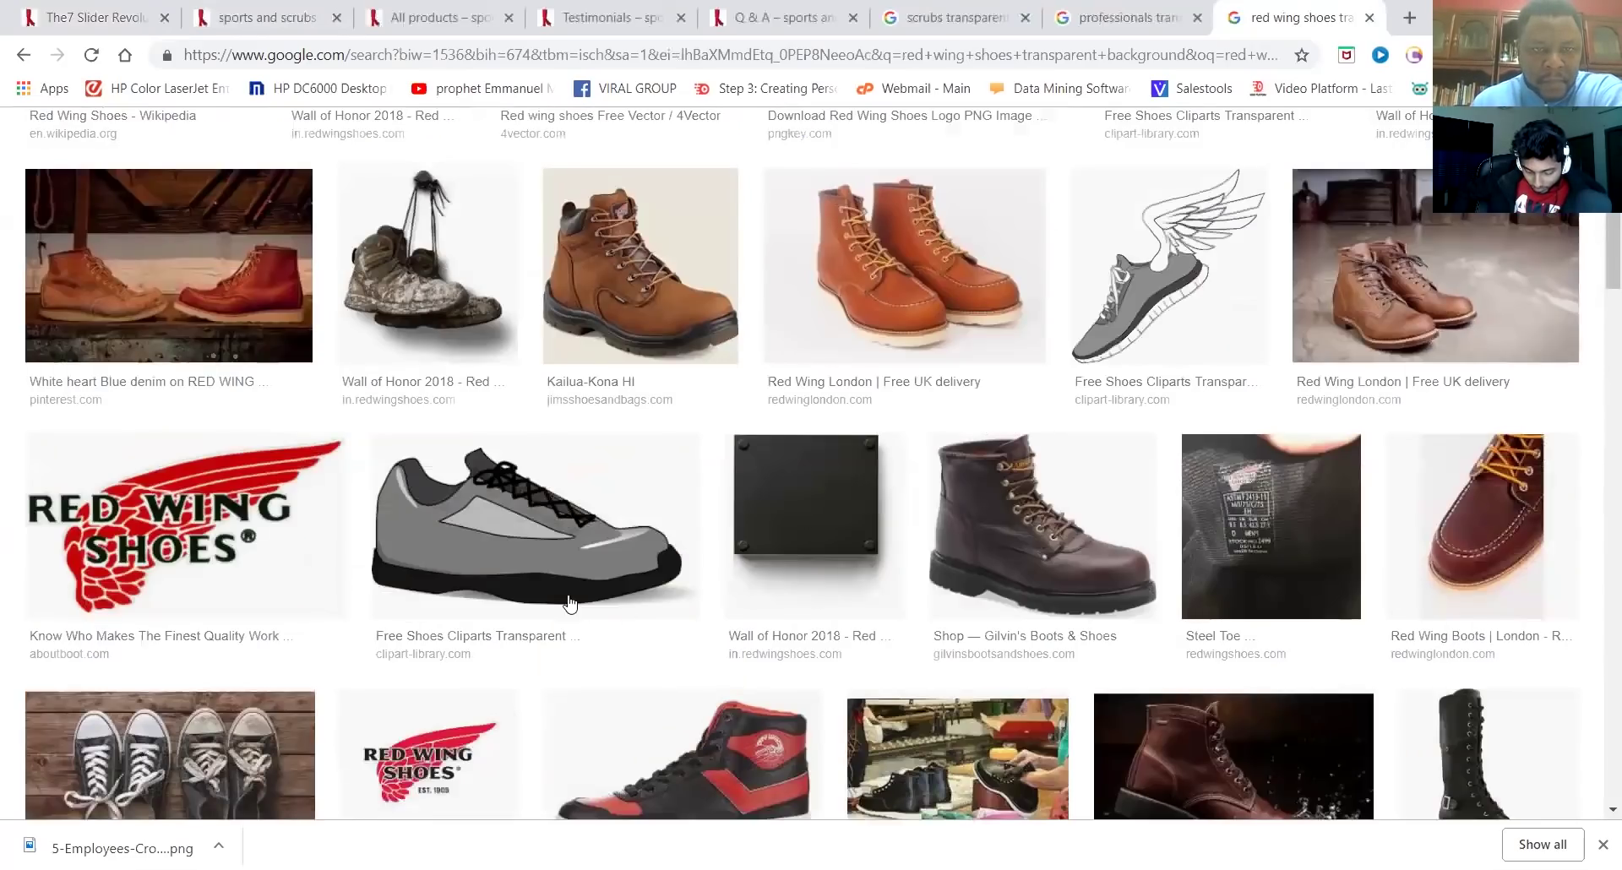
scroll(562, 583, "down", 1)
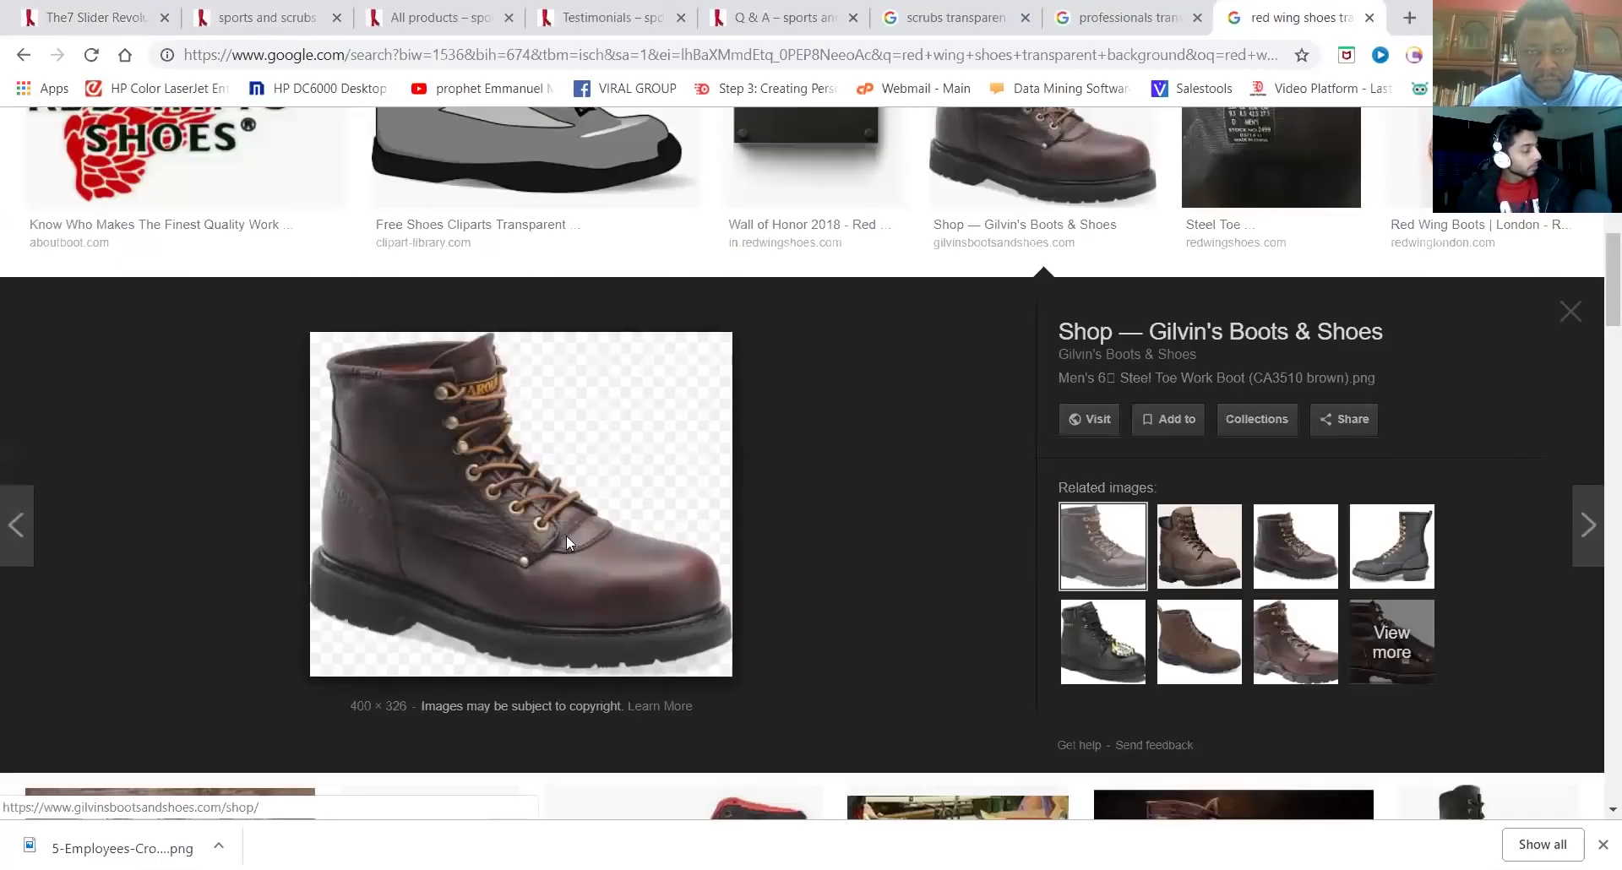
Visit the Gilvin's Boots & Shoes shop and enlarge the product photo of the Wolverine Men's I-90 EPX CarbonMax 6" boot W10867
left_click(568, 536)
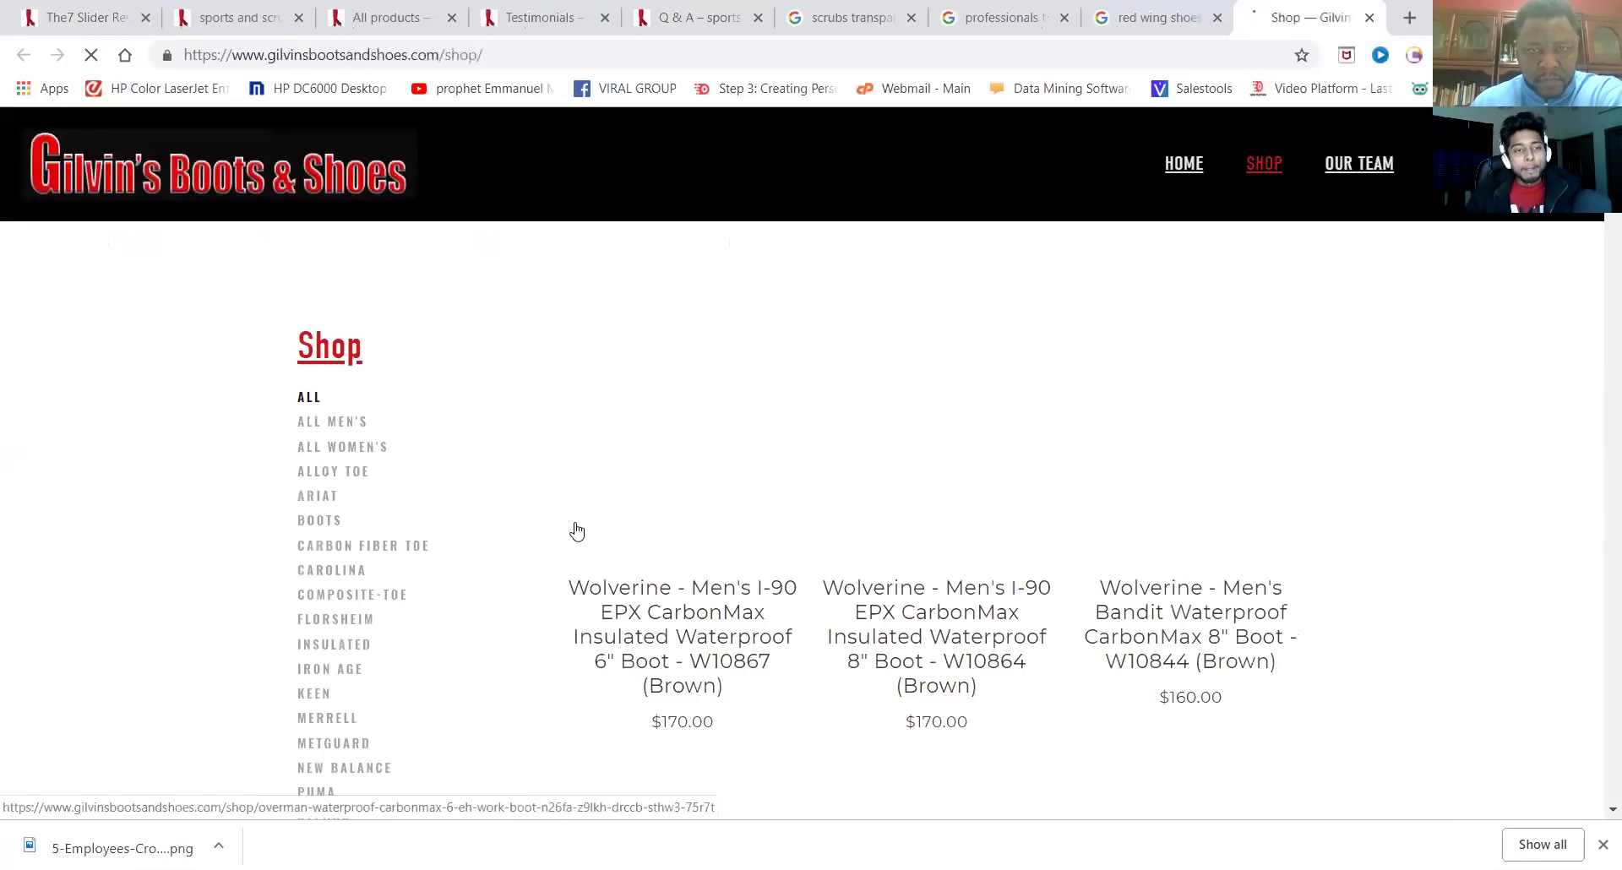
scroll(599, 501, "down", 1)
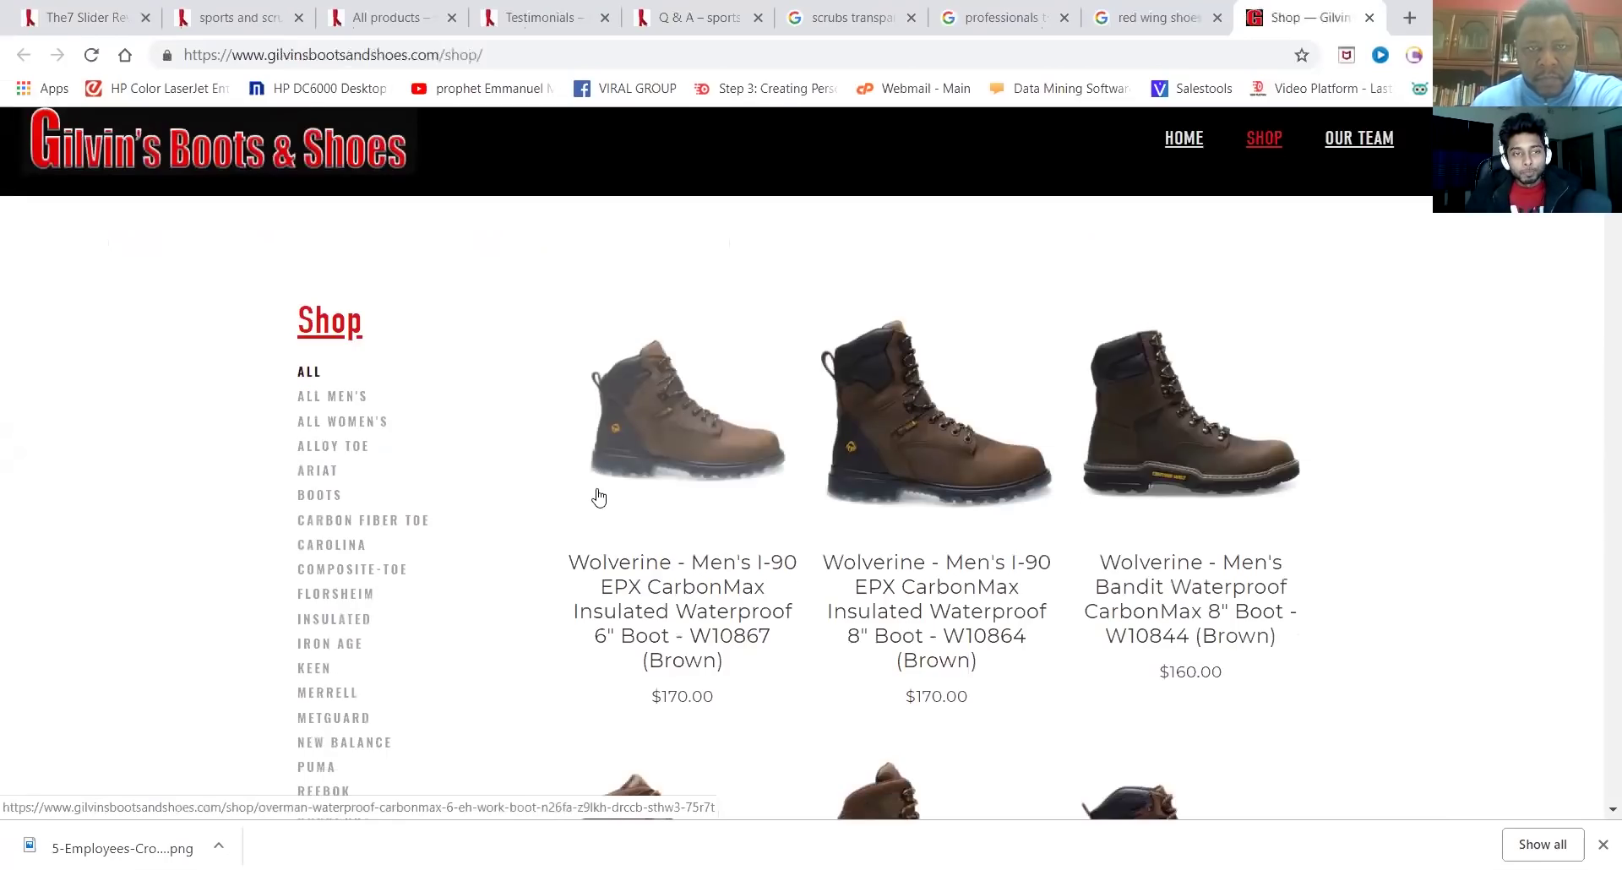
scroll(599, 497, "down", 6)
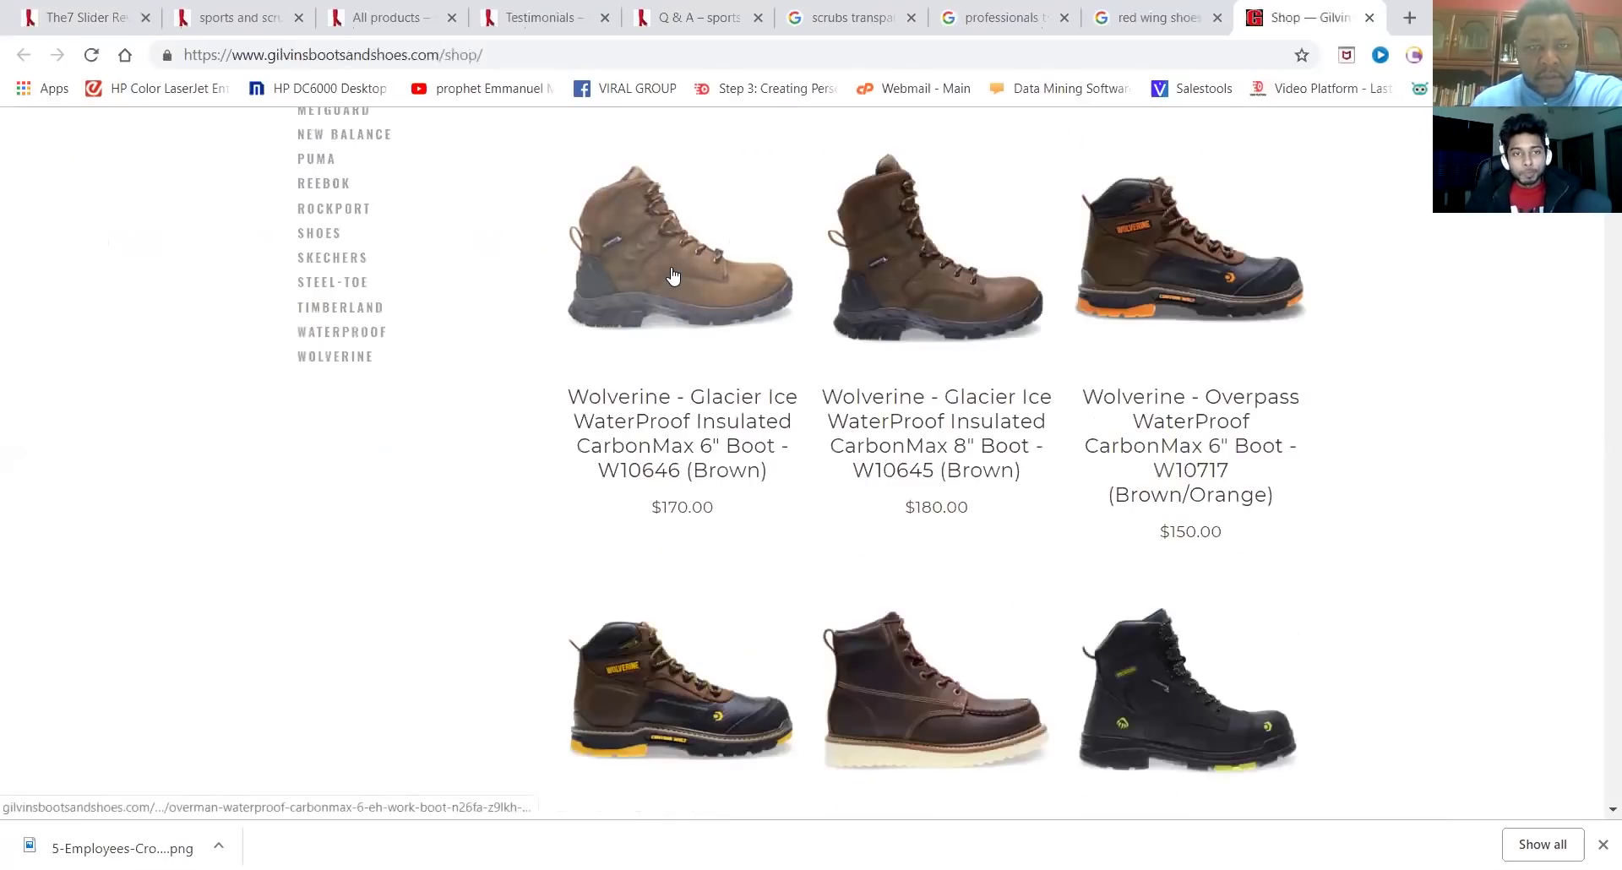
scroll(673, 275, "up", 5)
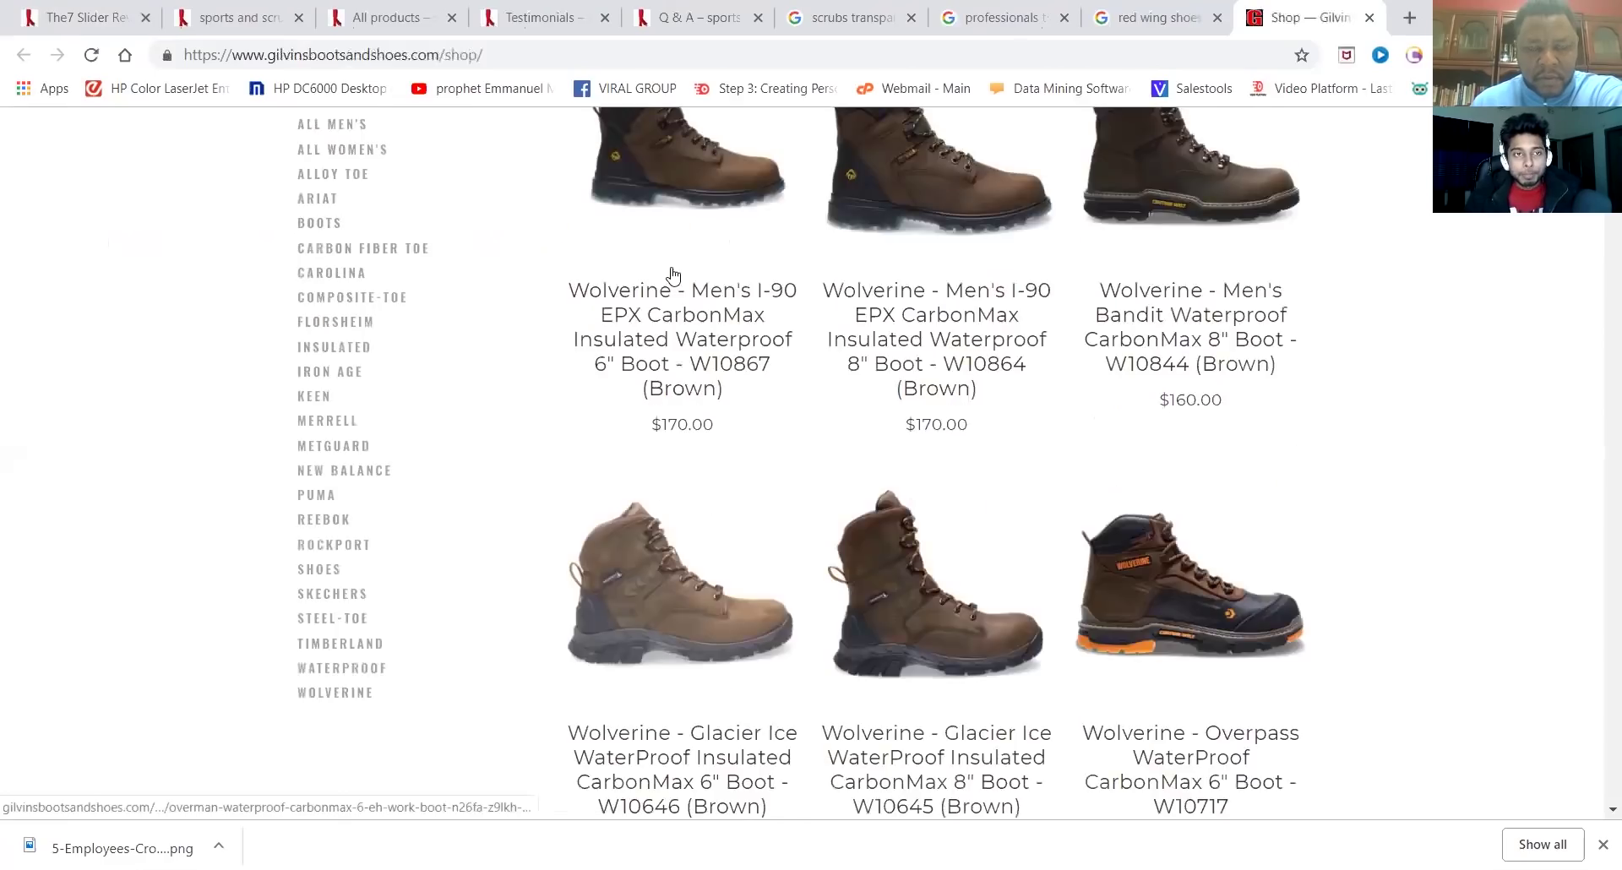
left_click(708, 477)
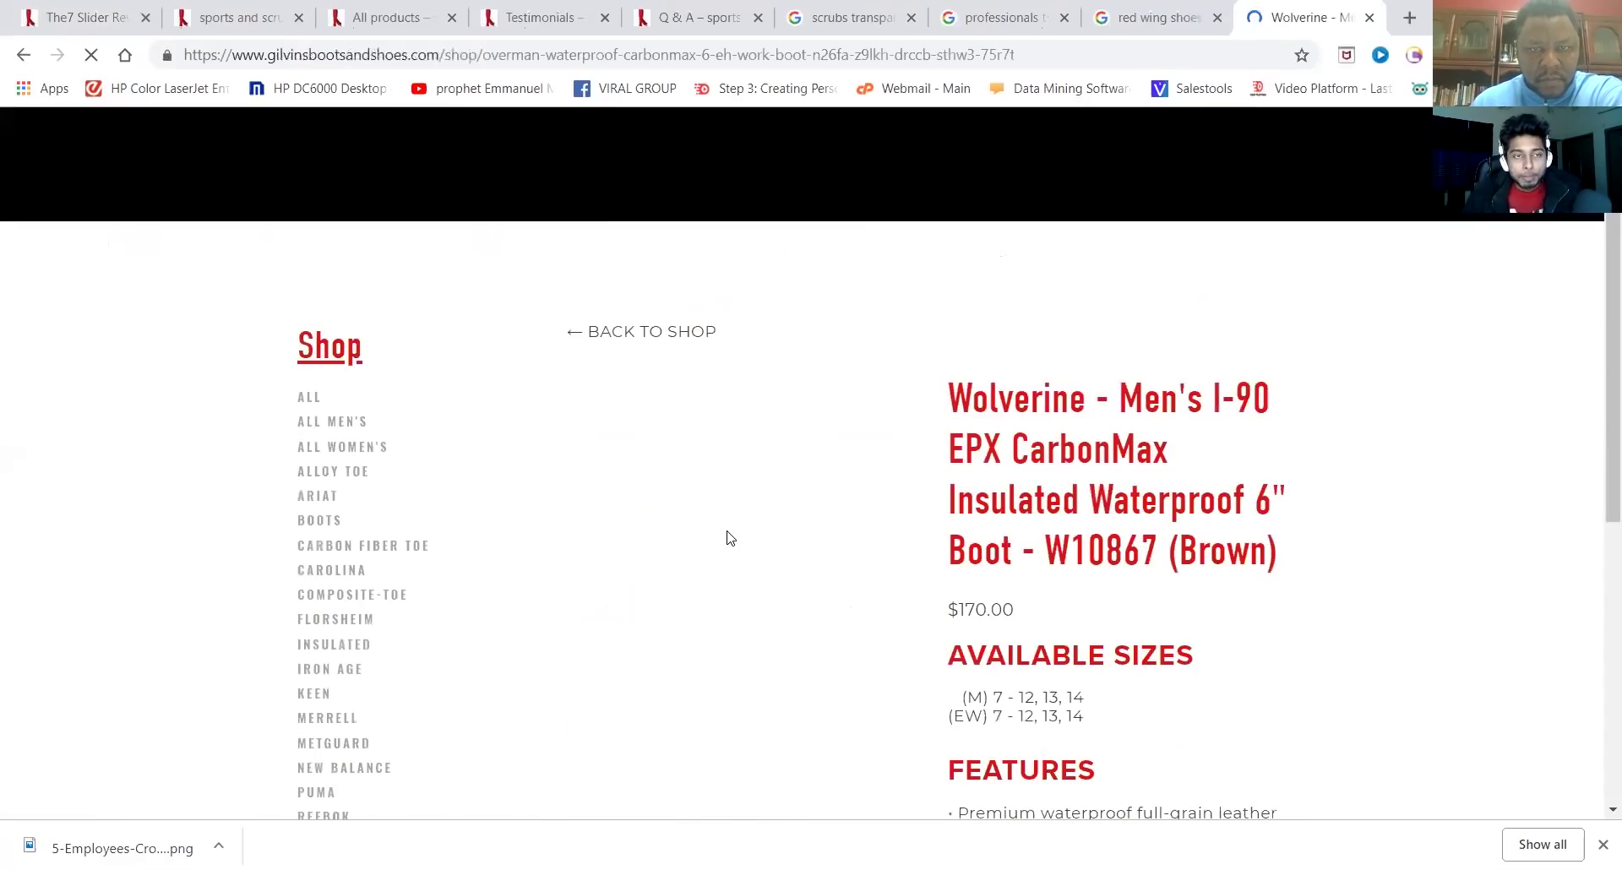
left_click(727, 524)
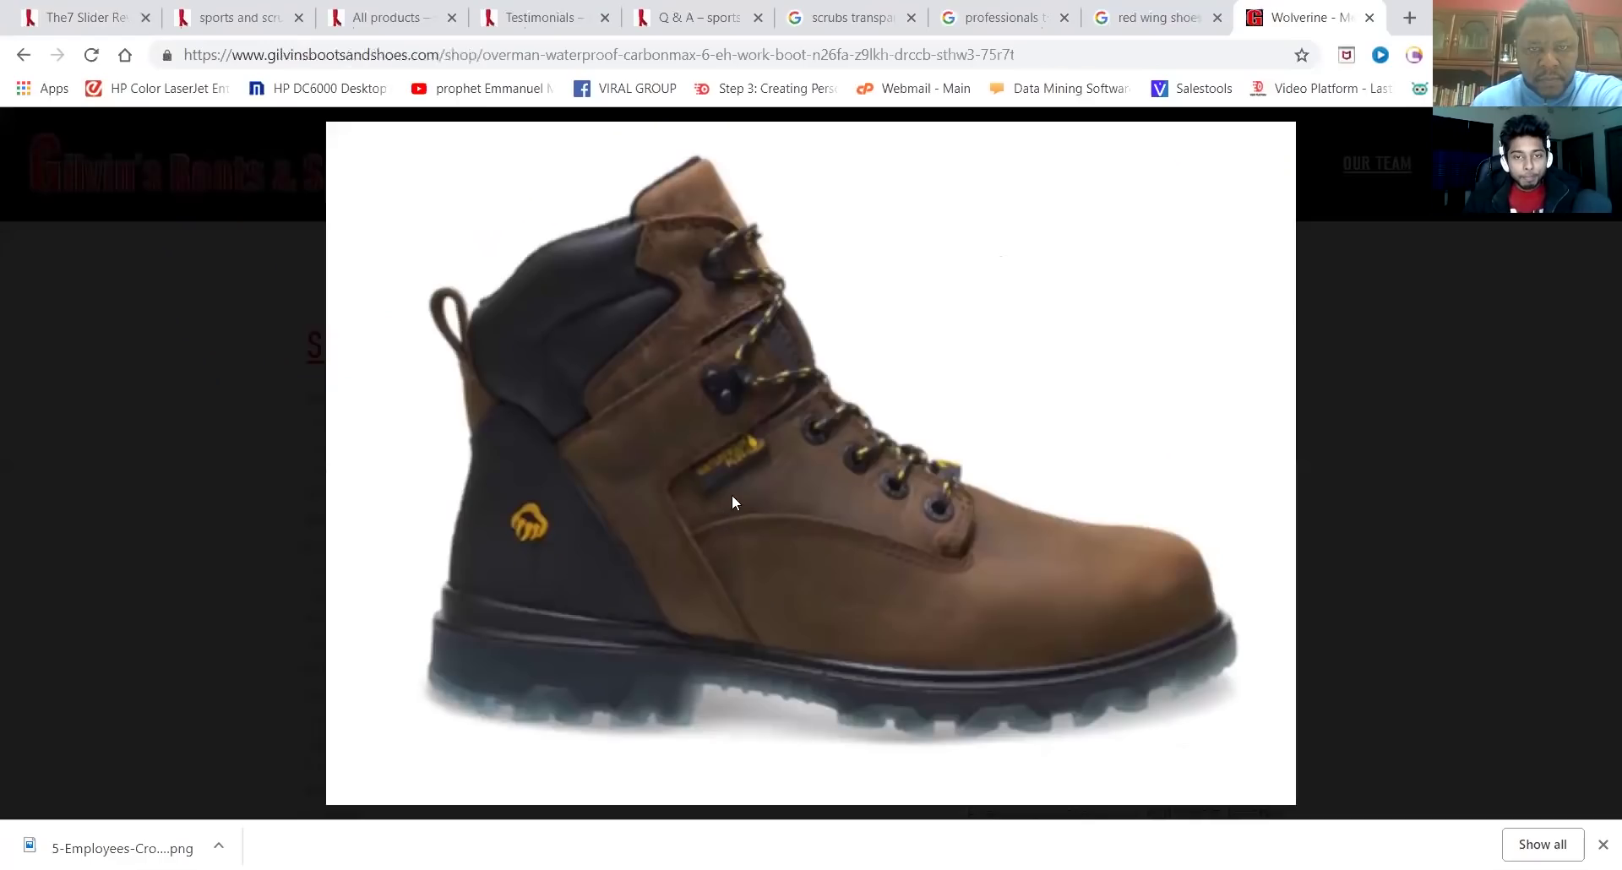
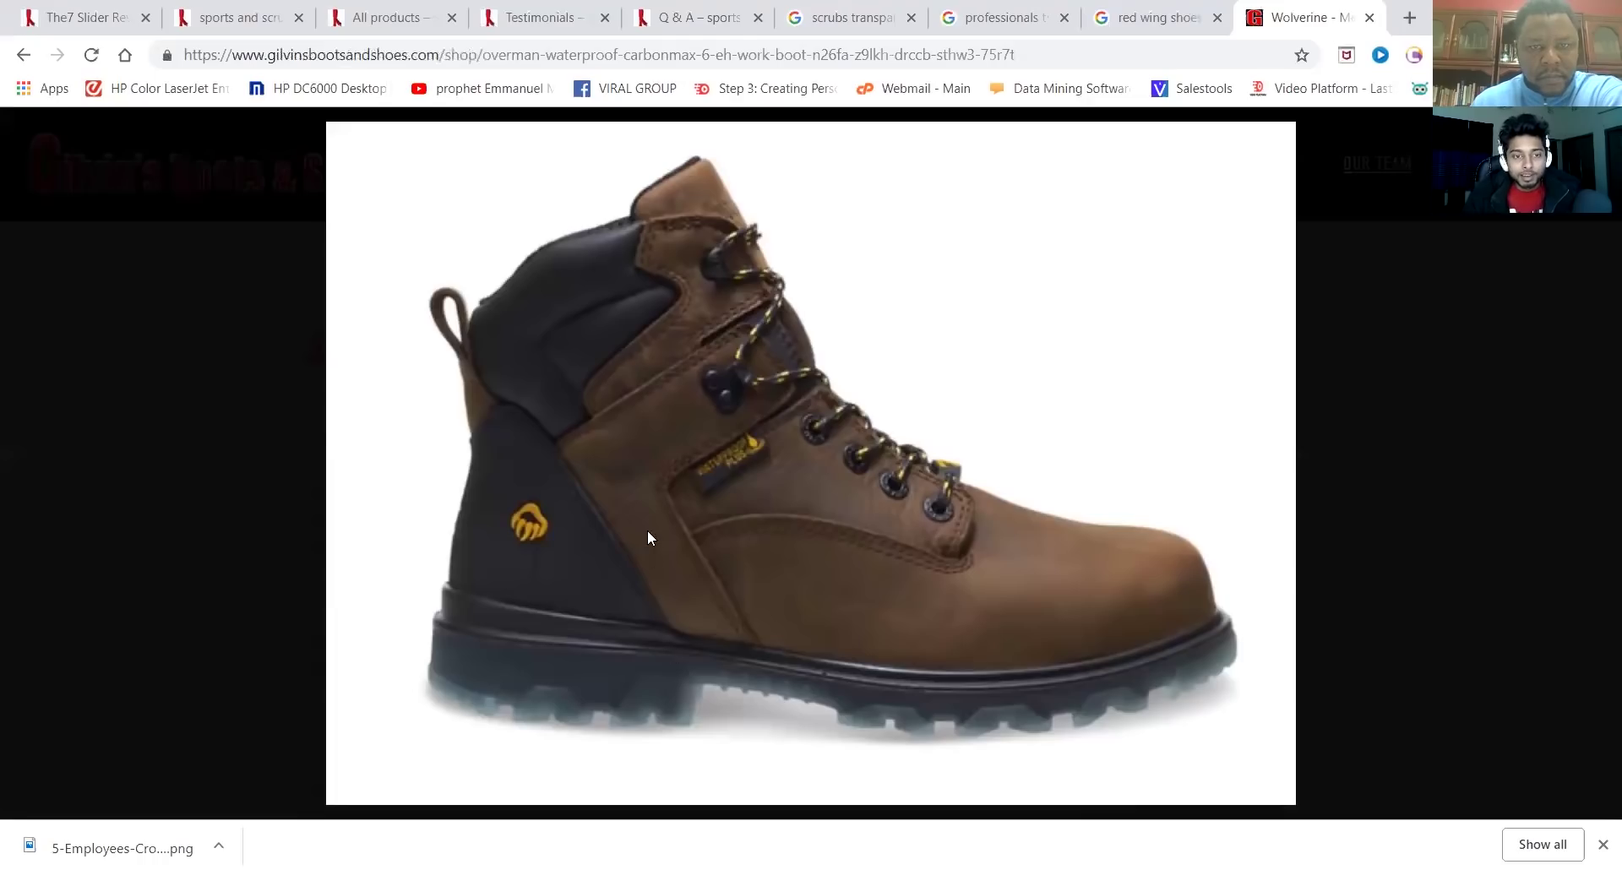
Inspect the Wolverine boot photo's background in its own browser tab, and close the photo and the shop page
right_click(663, 464)
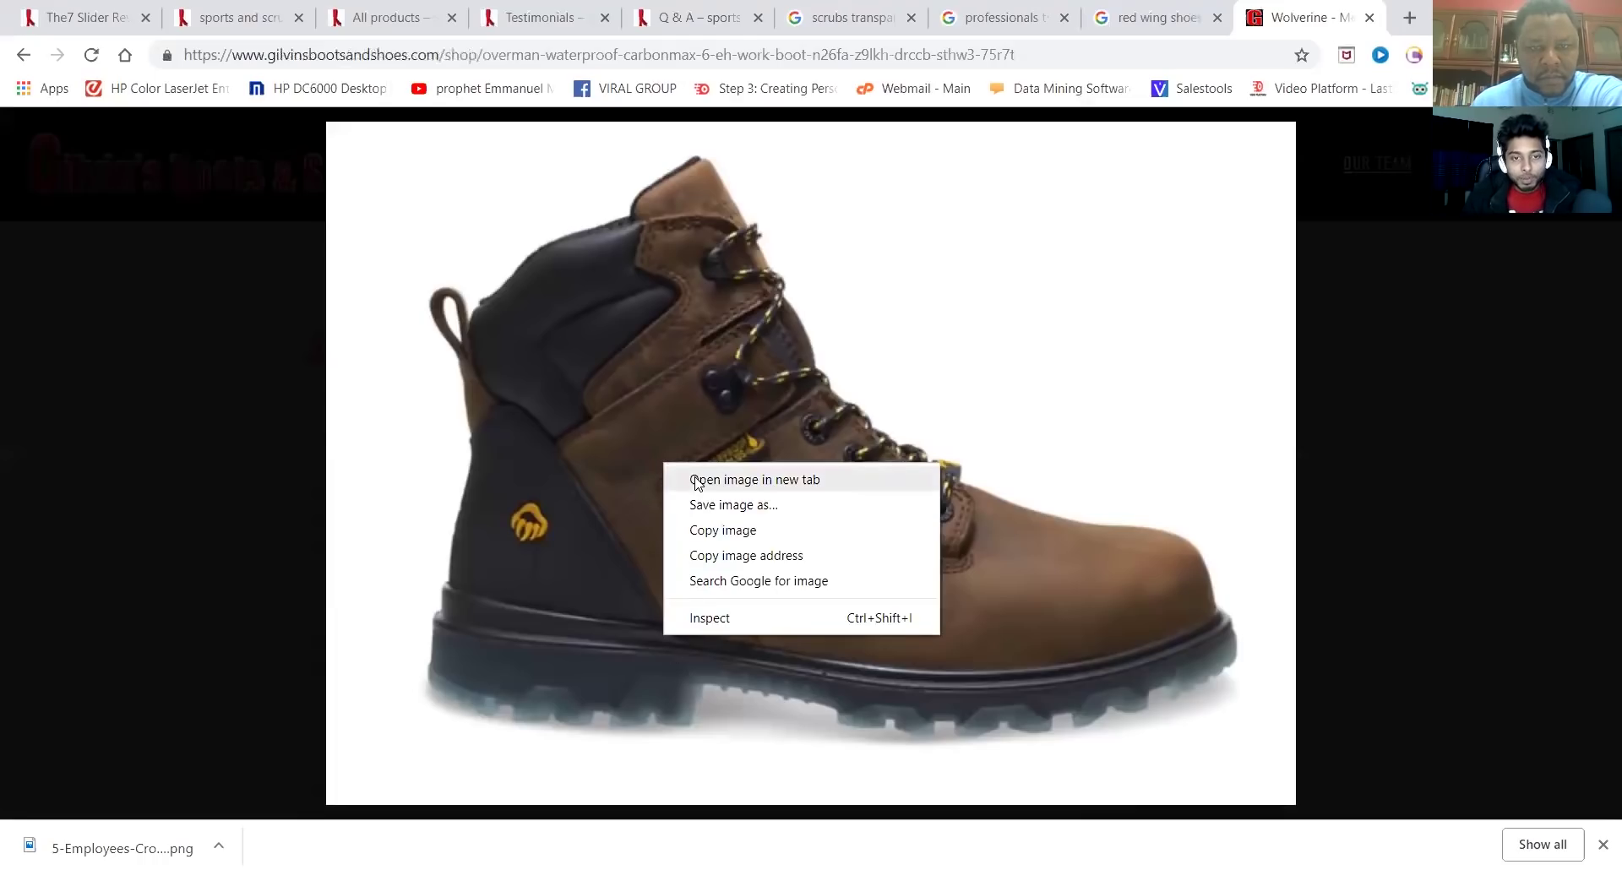
left_click(757, 481)
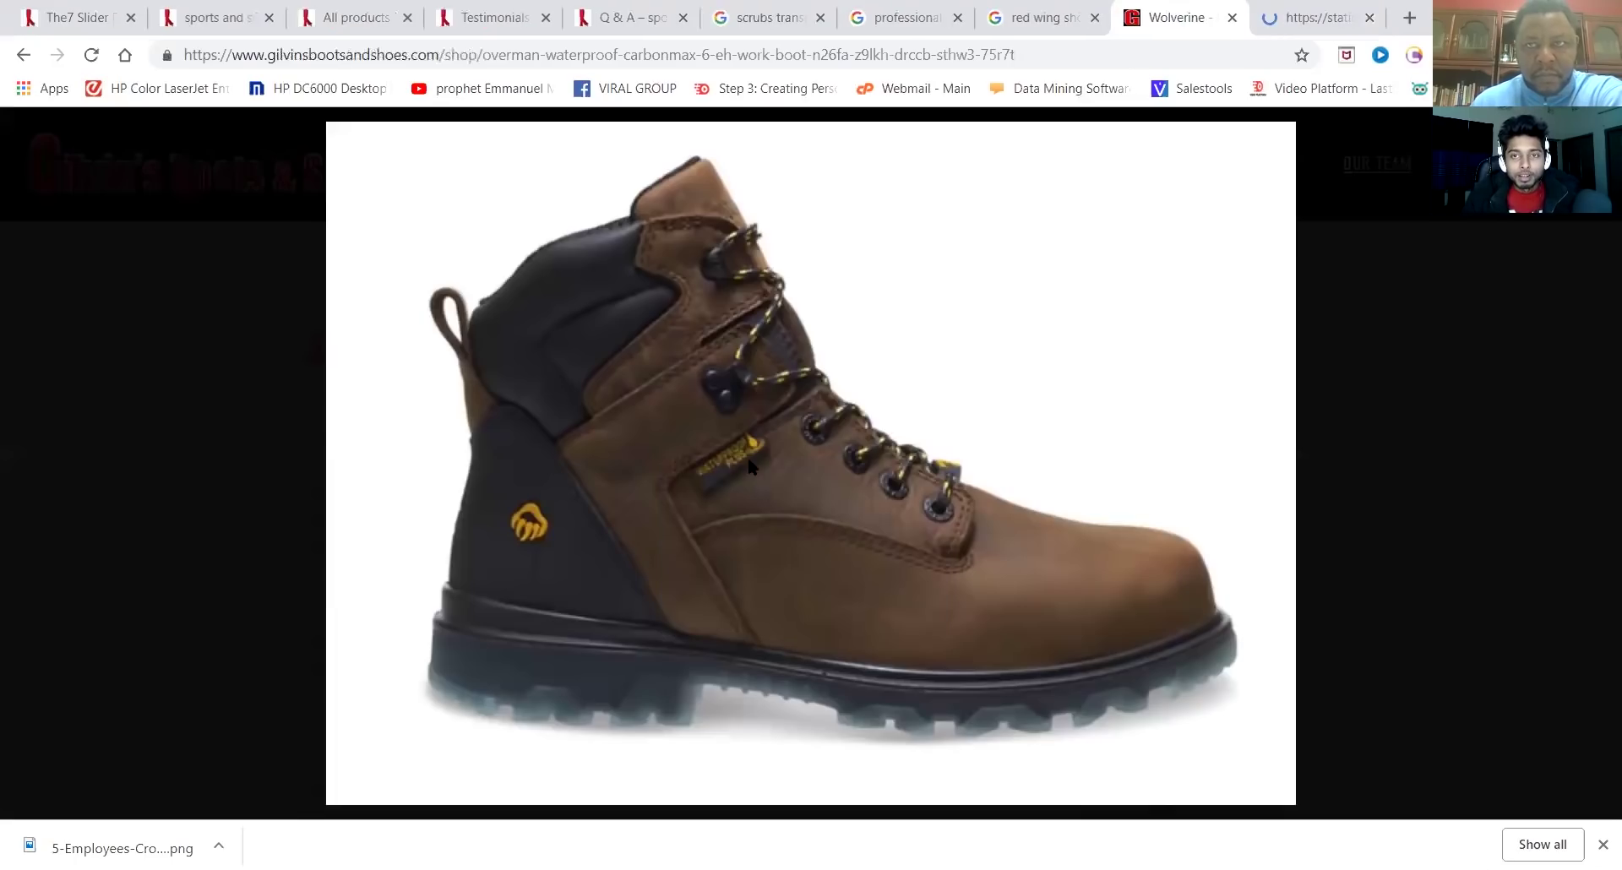
left_click(1308, 28)
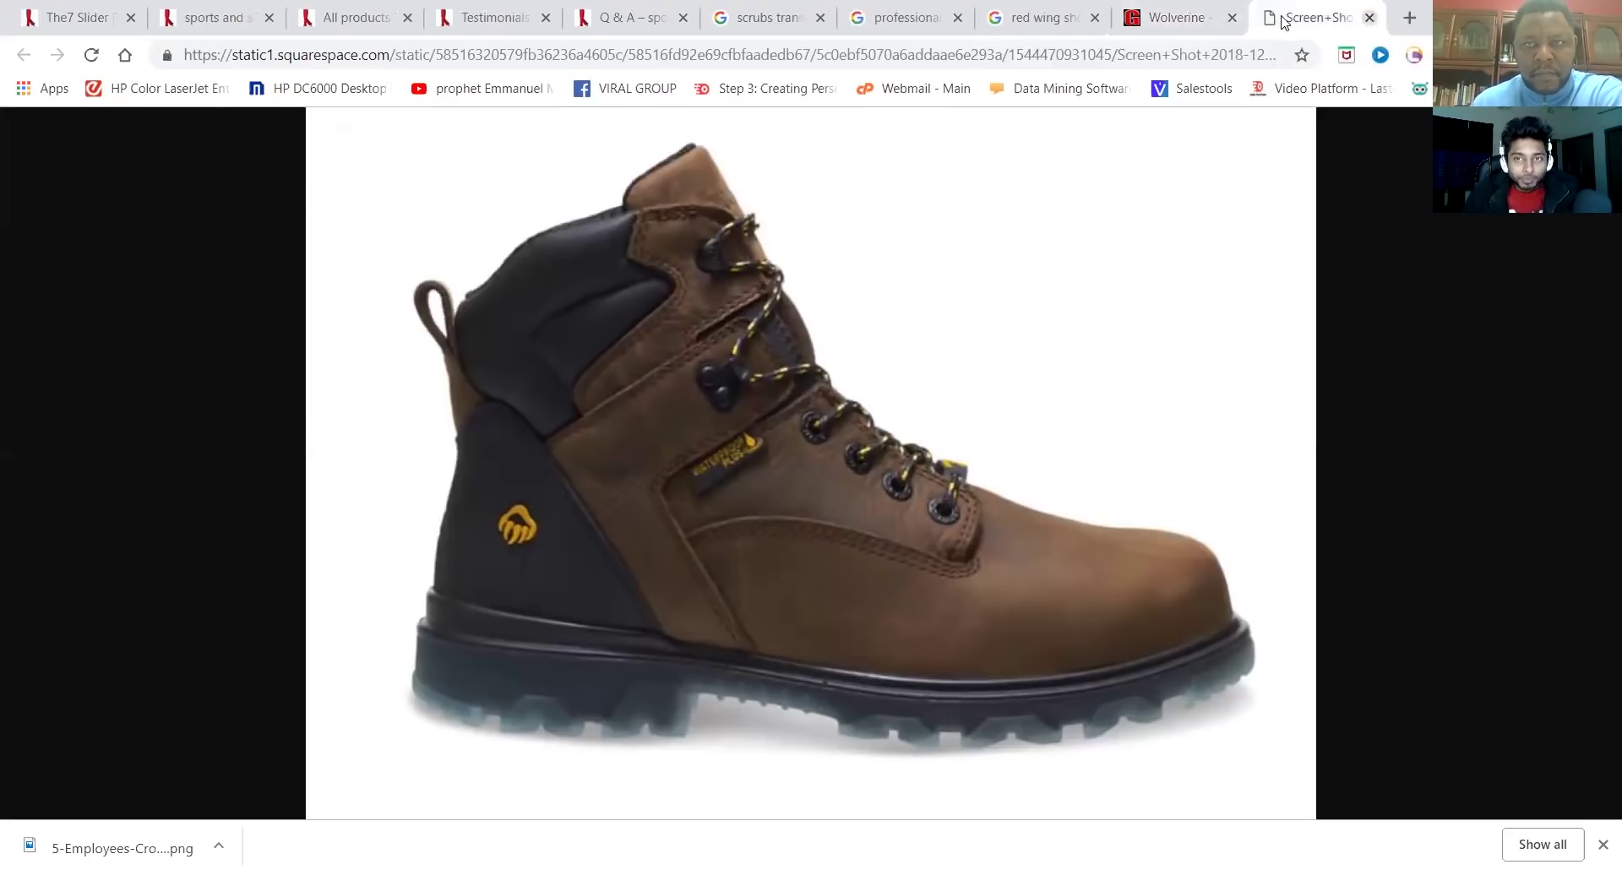
key("ctrl+w")
left_click(25, 55)
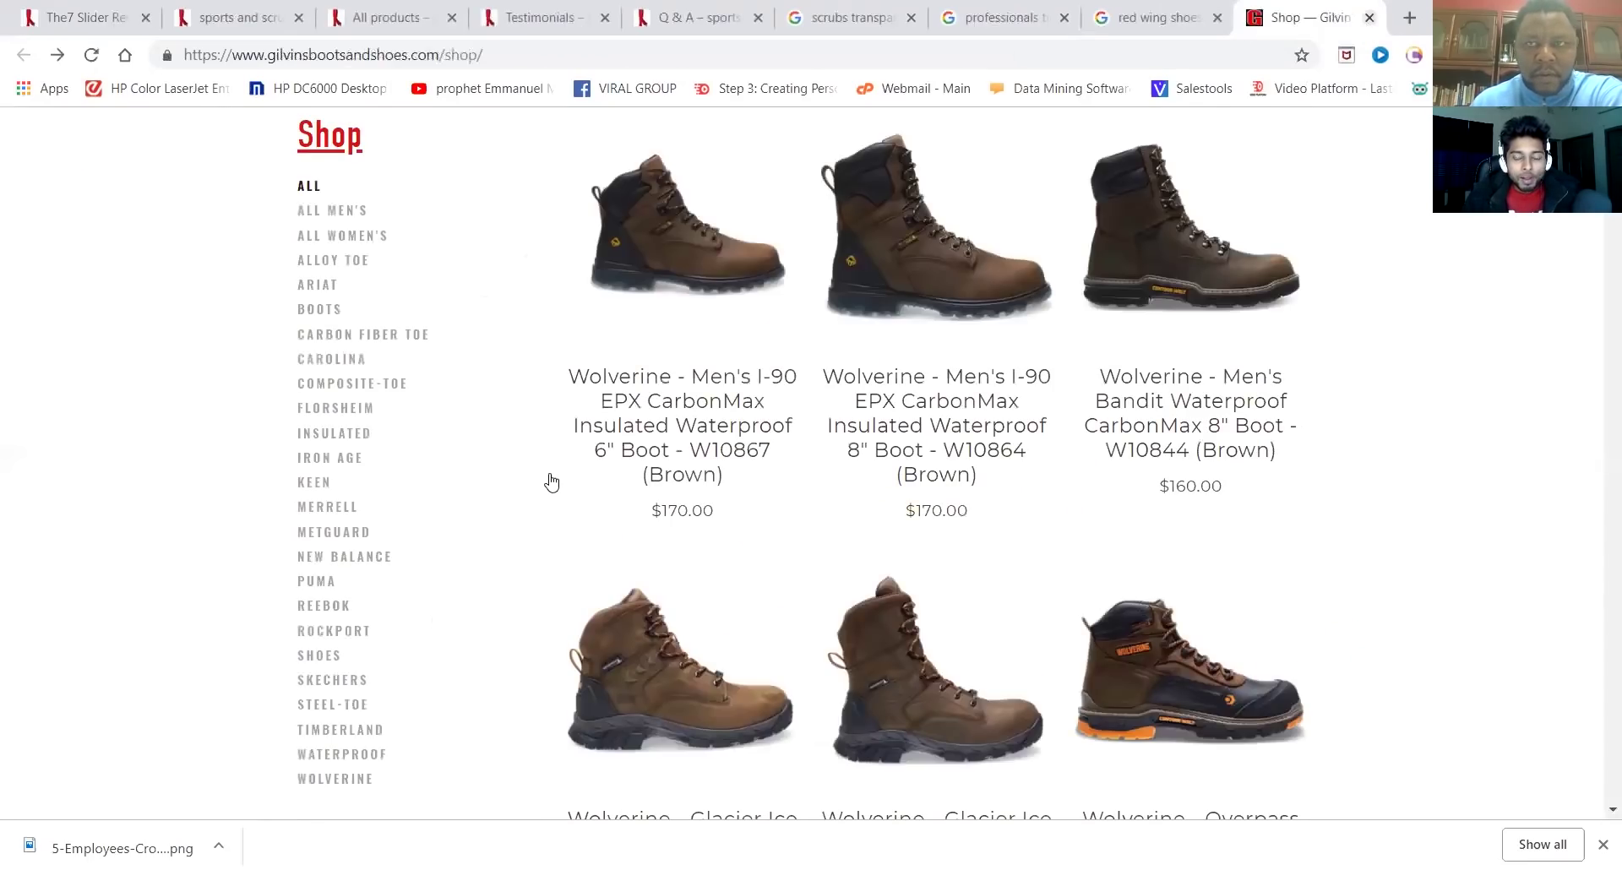
key("ctrl+w")
right_click(500, 471)
left_click(574, 488)
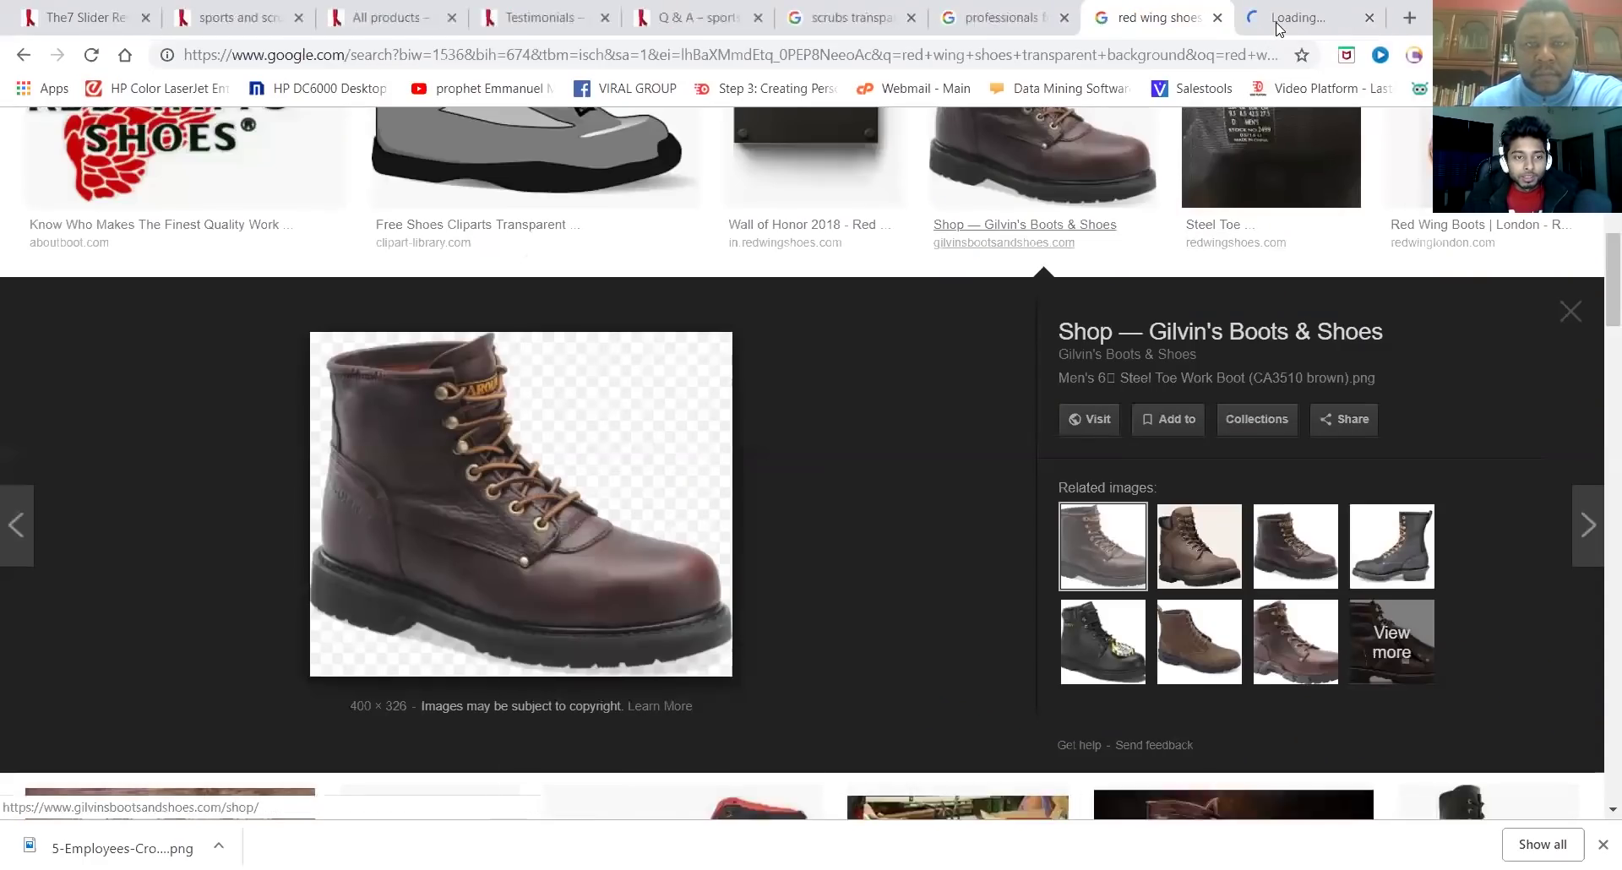
left_click(1280, 29)
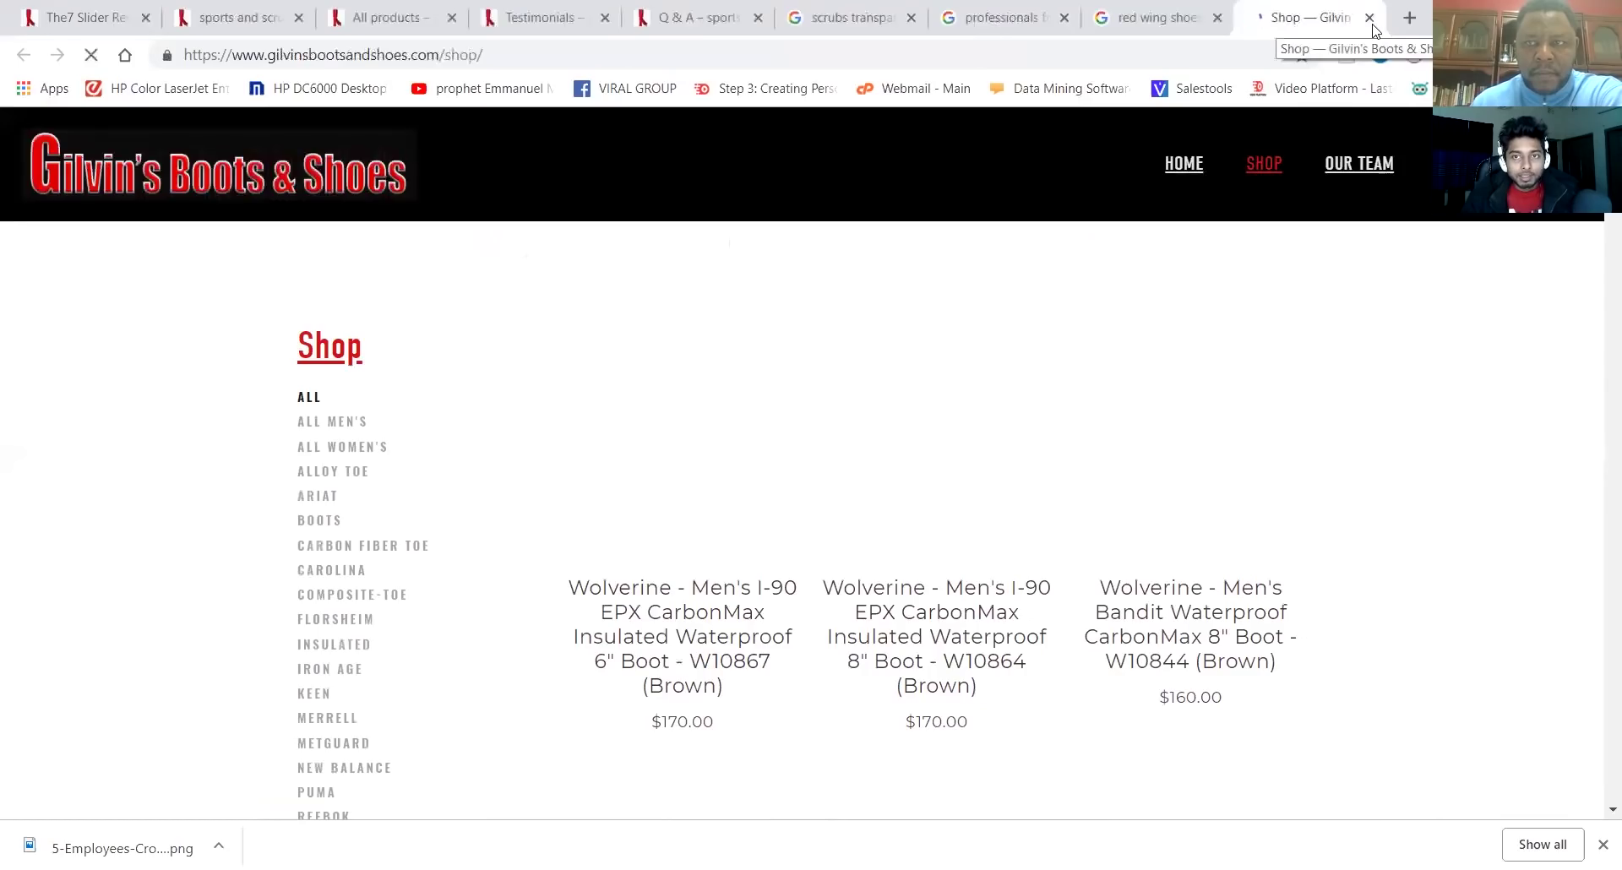
key("ctrl+w")
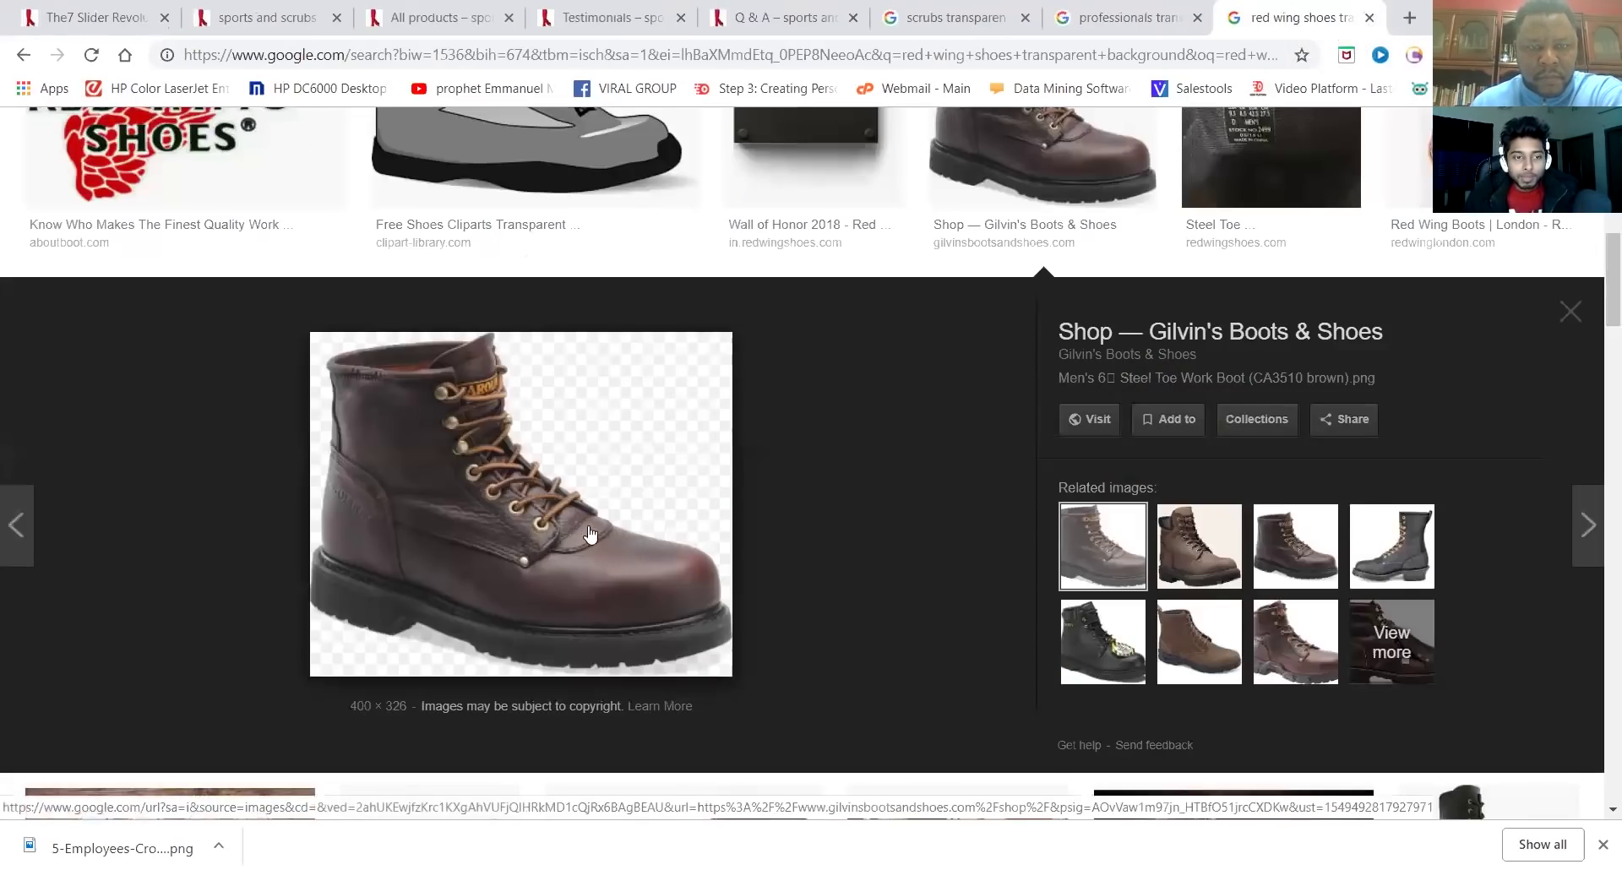
Open the brown CA3510 steel toe work boot image in its own tab, save it to the Desktop as a PNG, and close that tab
right_click(564, 500)
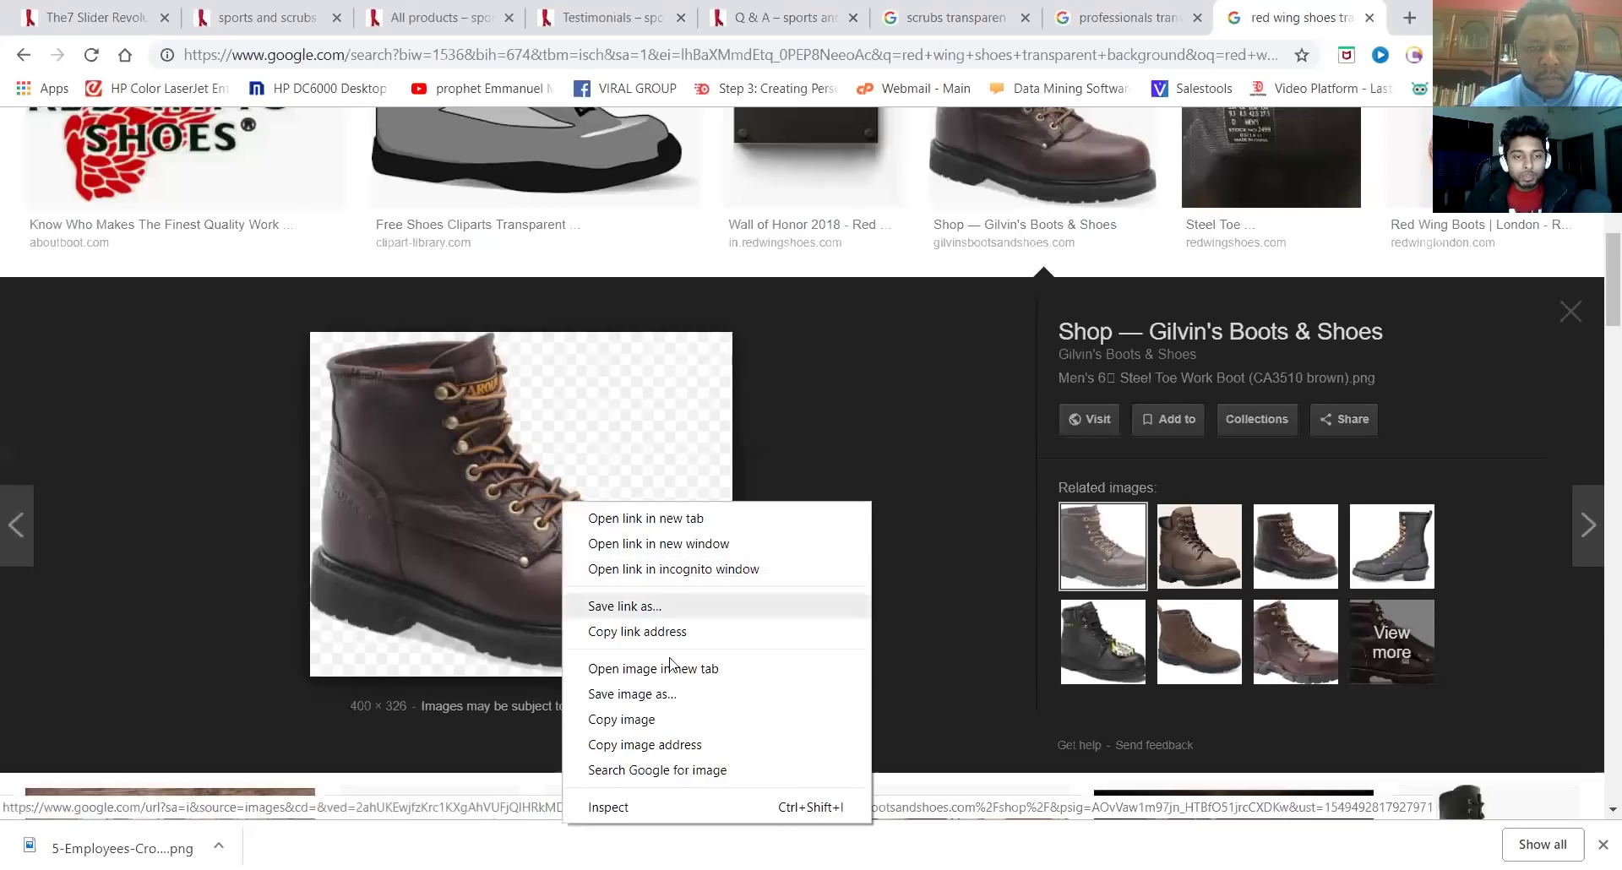
left_click(703, 669)
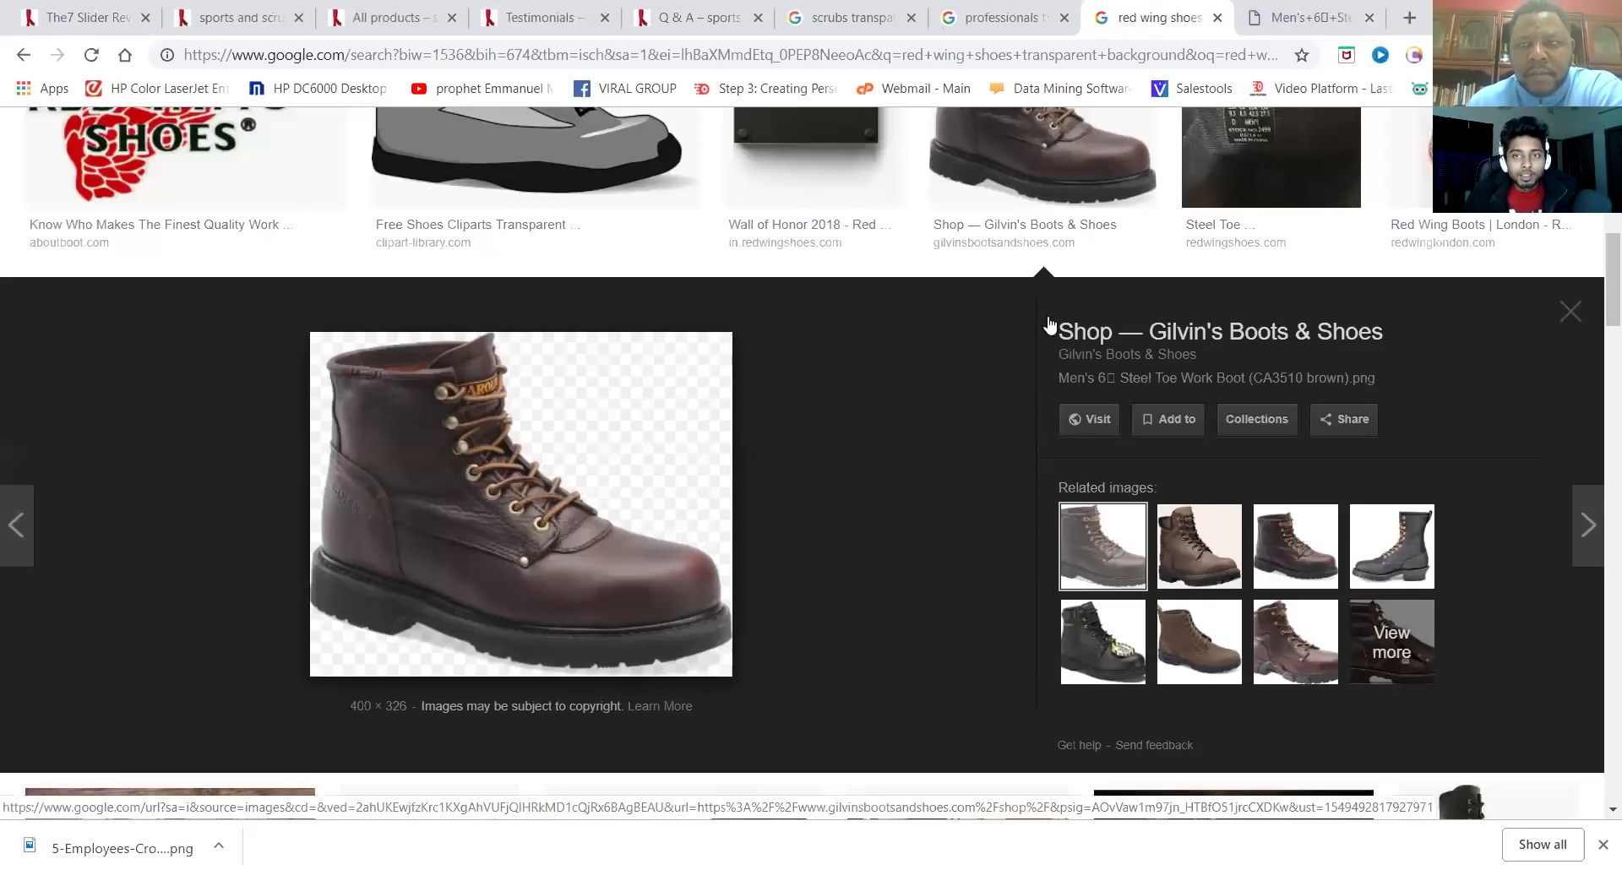
left_click(1293, 25)
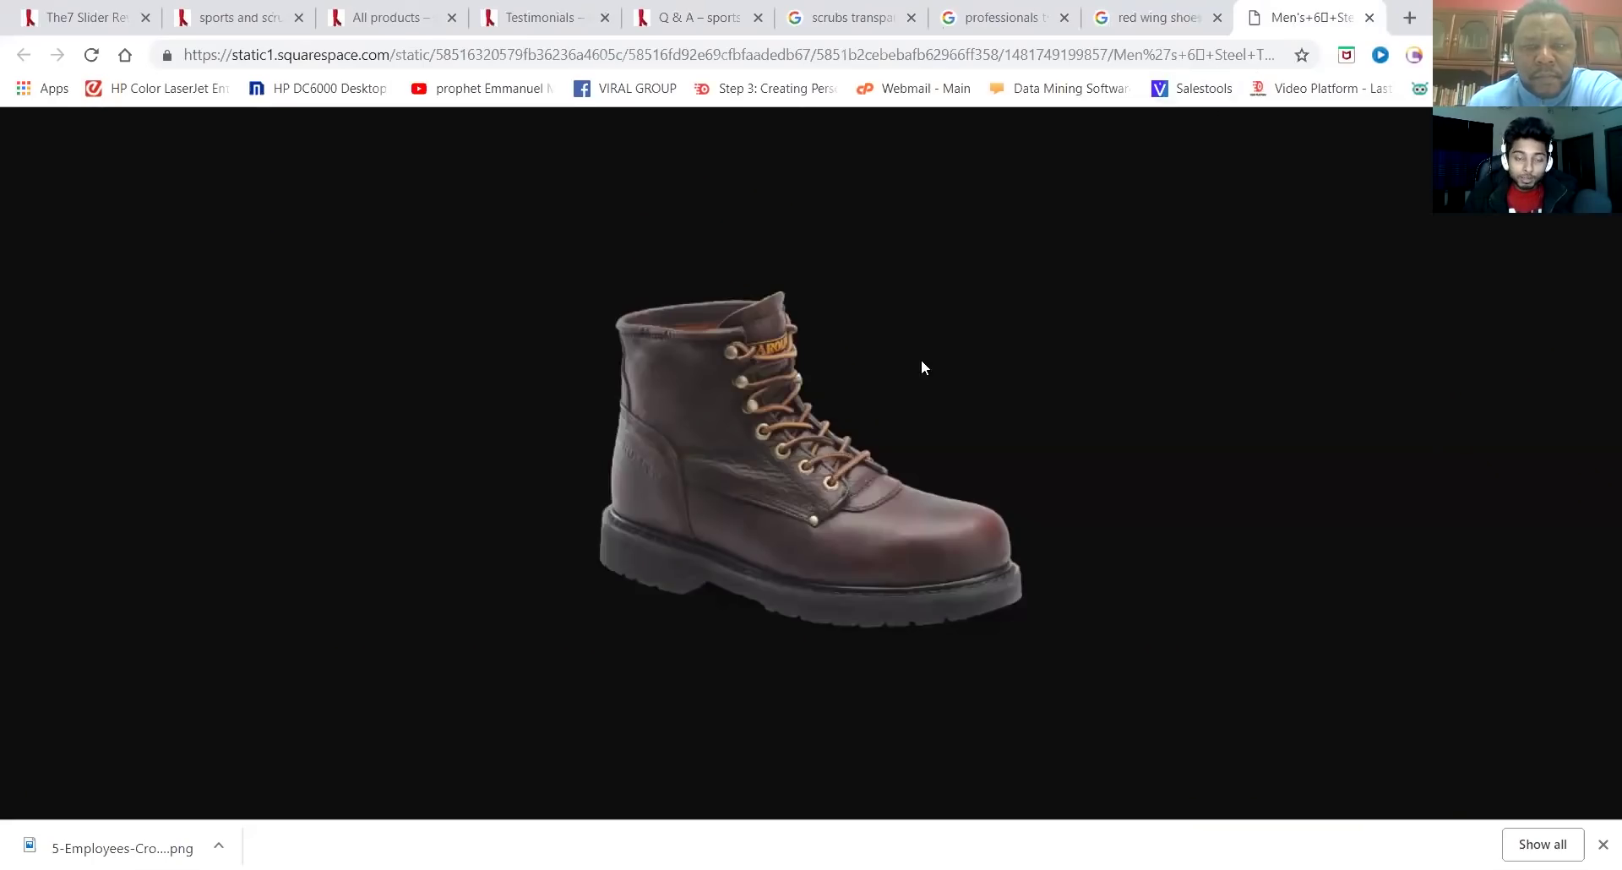
right_click(779, 452)
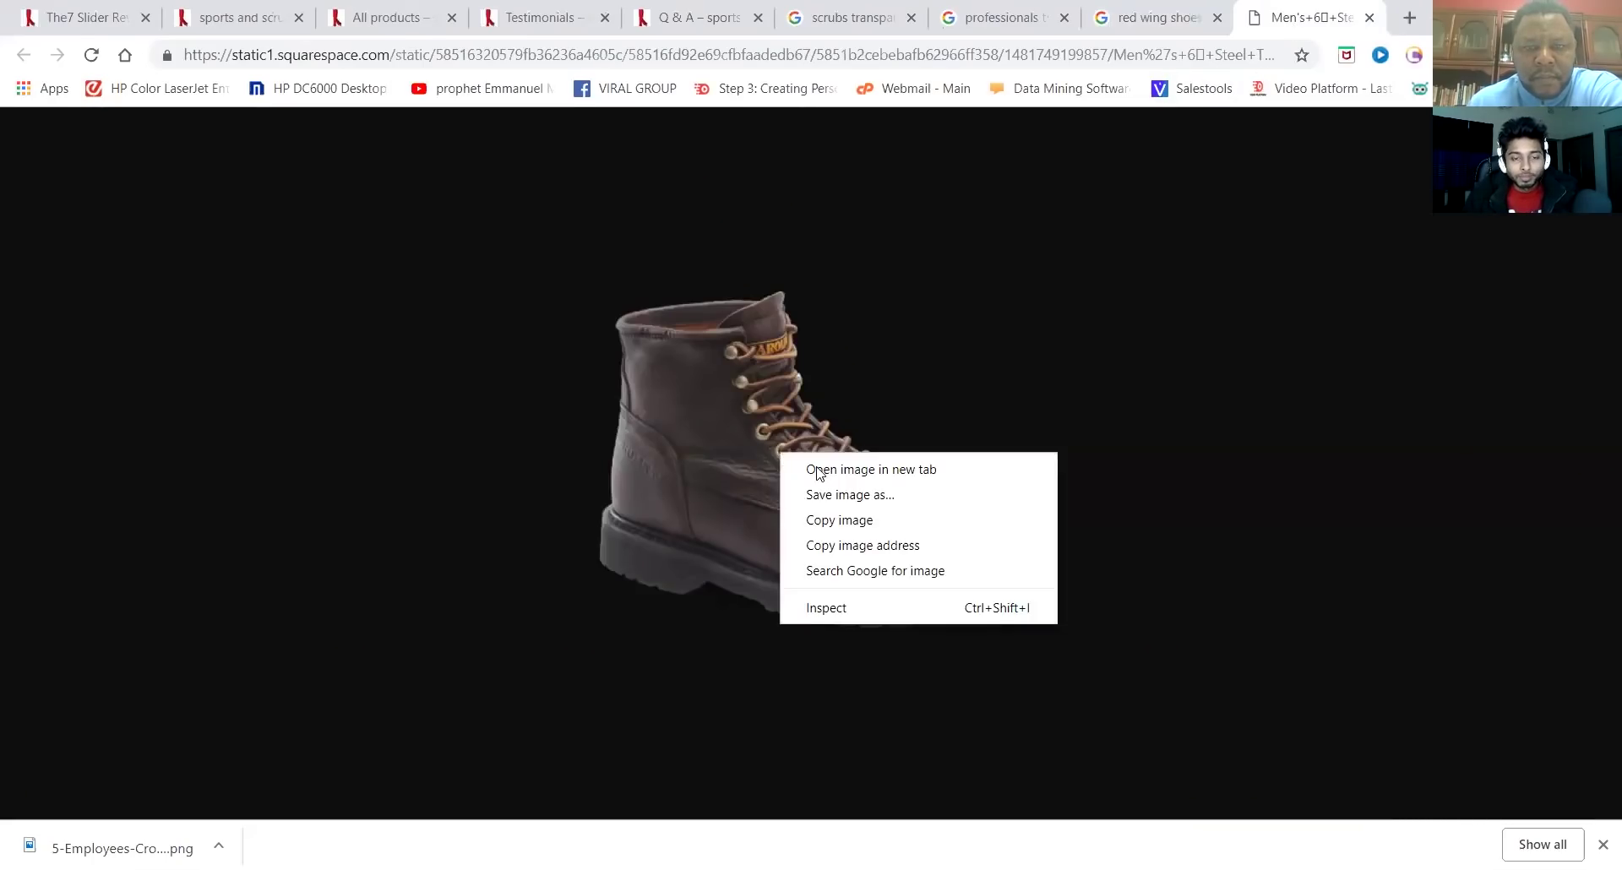
left_click(846, 497)
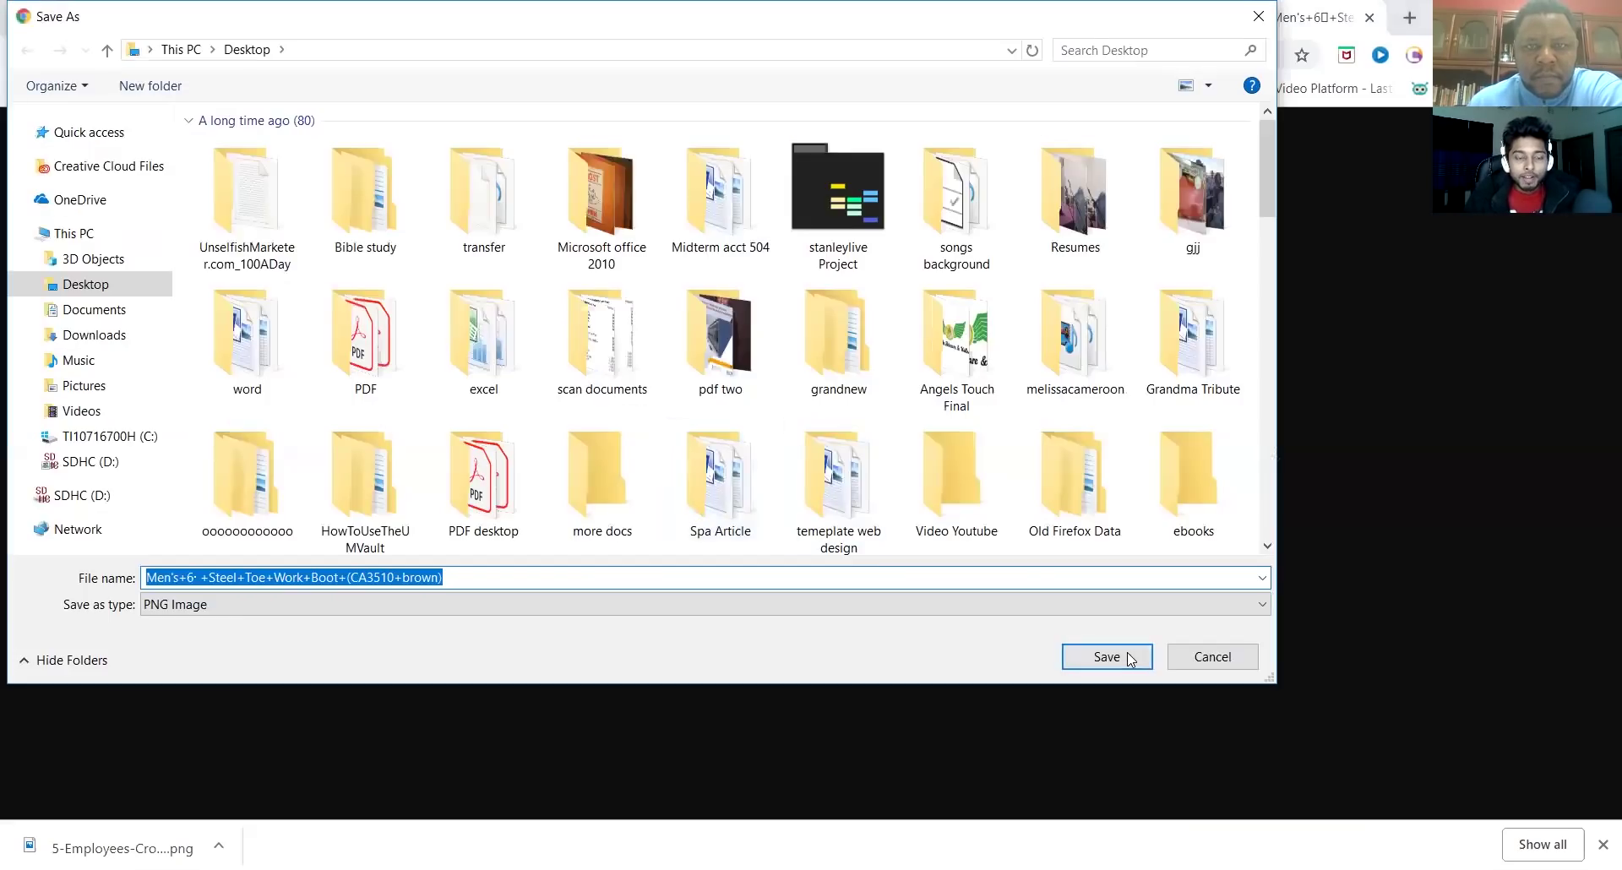
left_click(1130, 656)
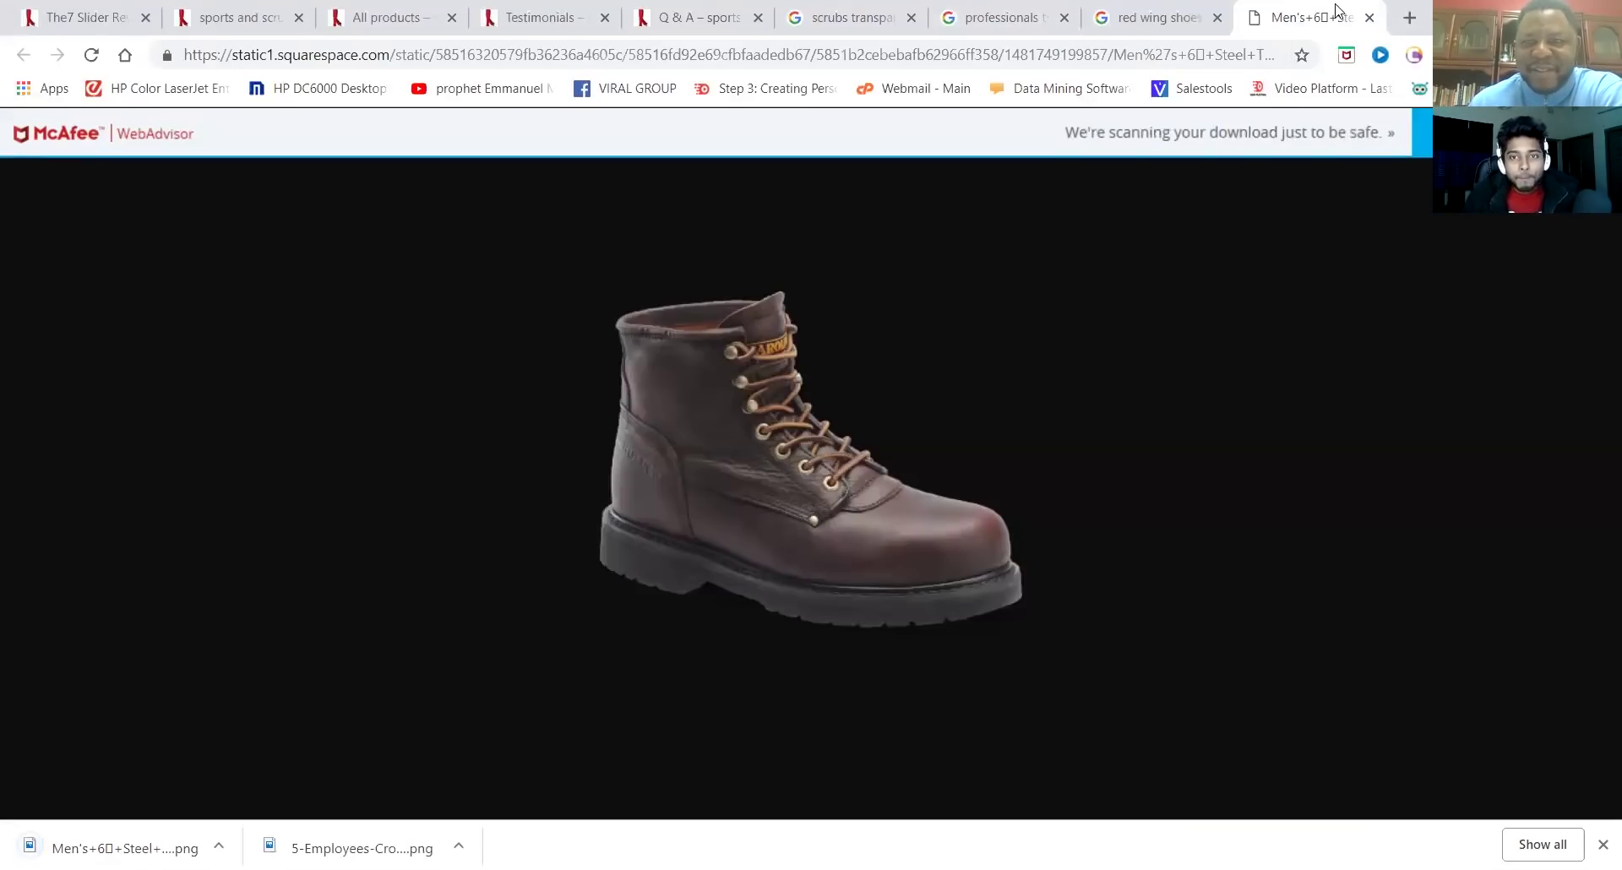
left_click(1367, 18)
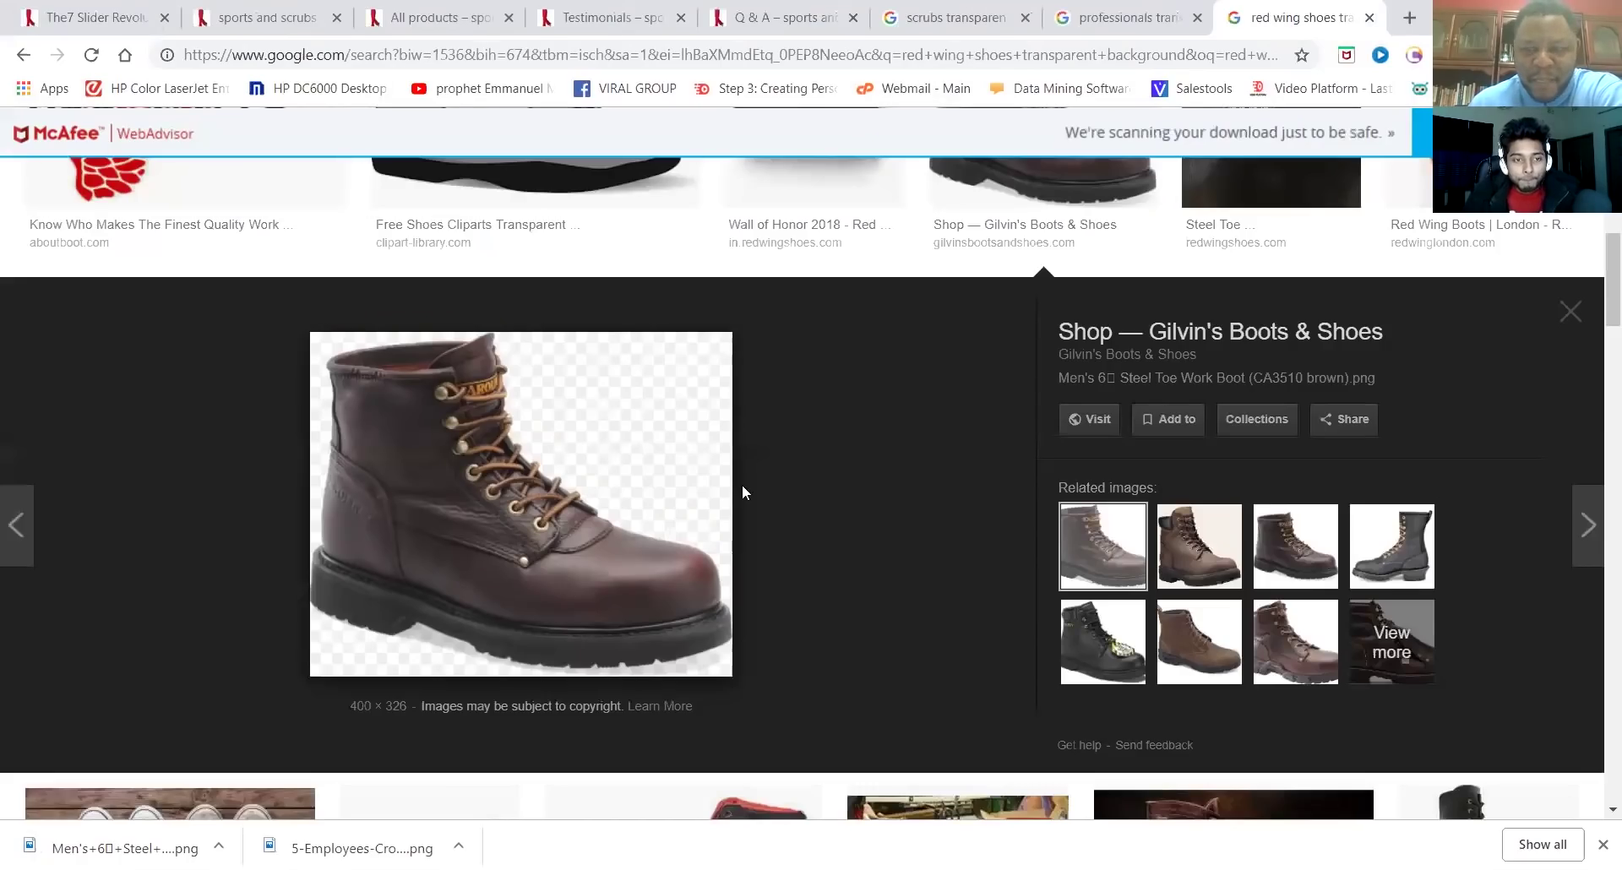
Preview the related brown Carolina work boots from amazon.com and supercasuals.com and check their image backgrounds
scroll(887, 457, "down", 3)
scroll(1200, 452, "up", 1)
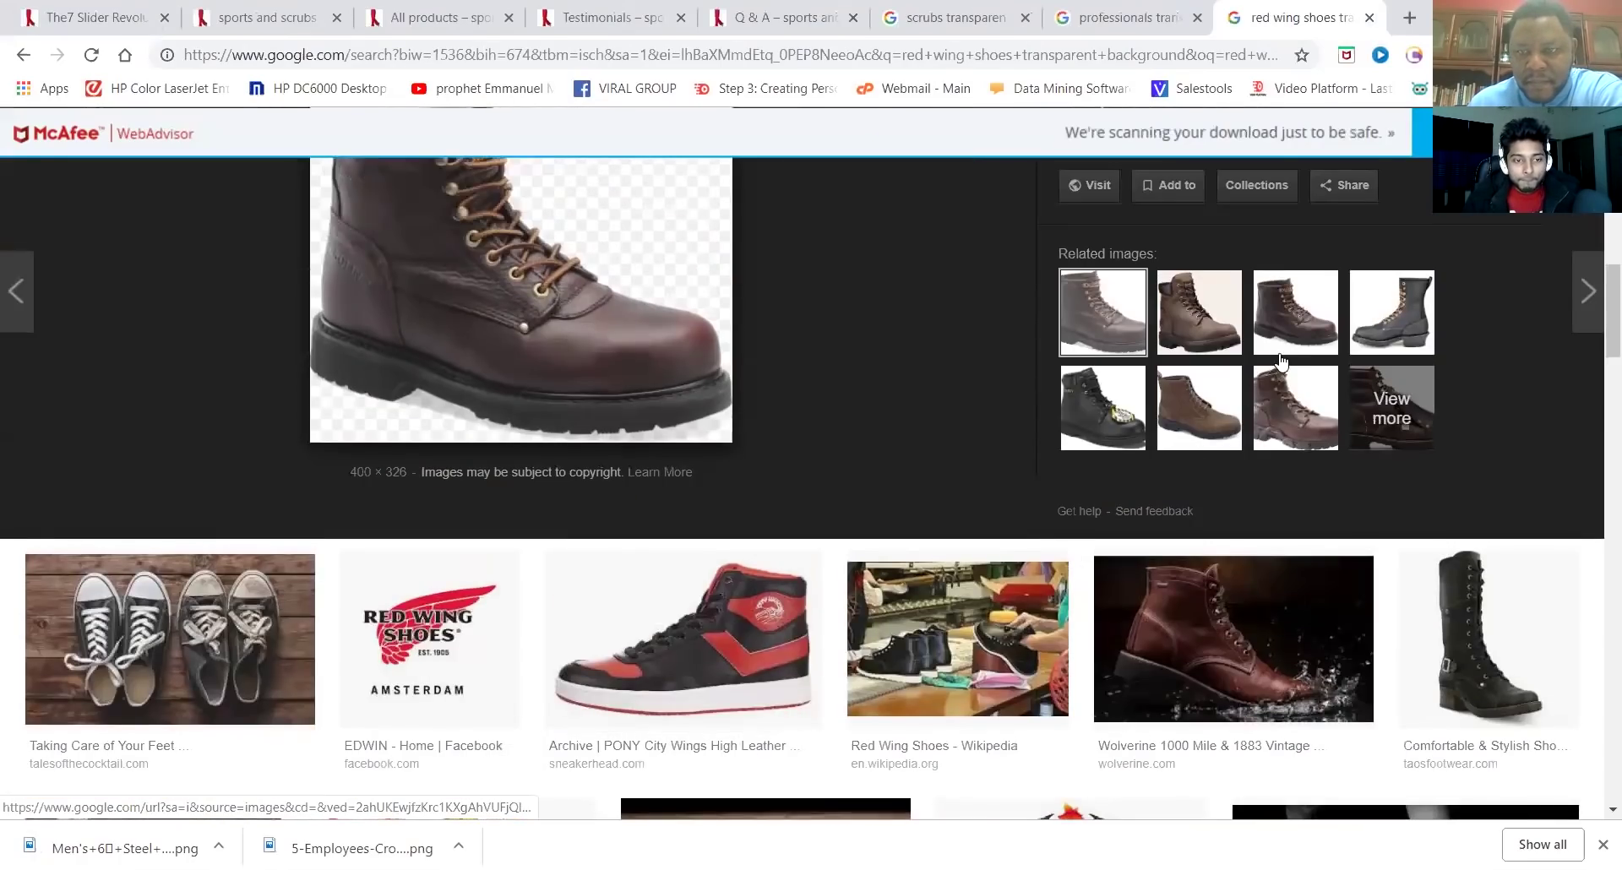
left_click(1283, 443)
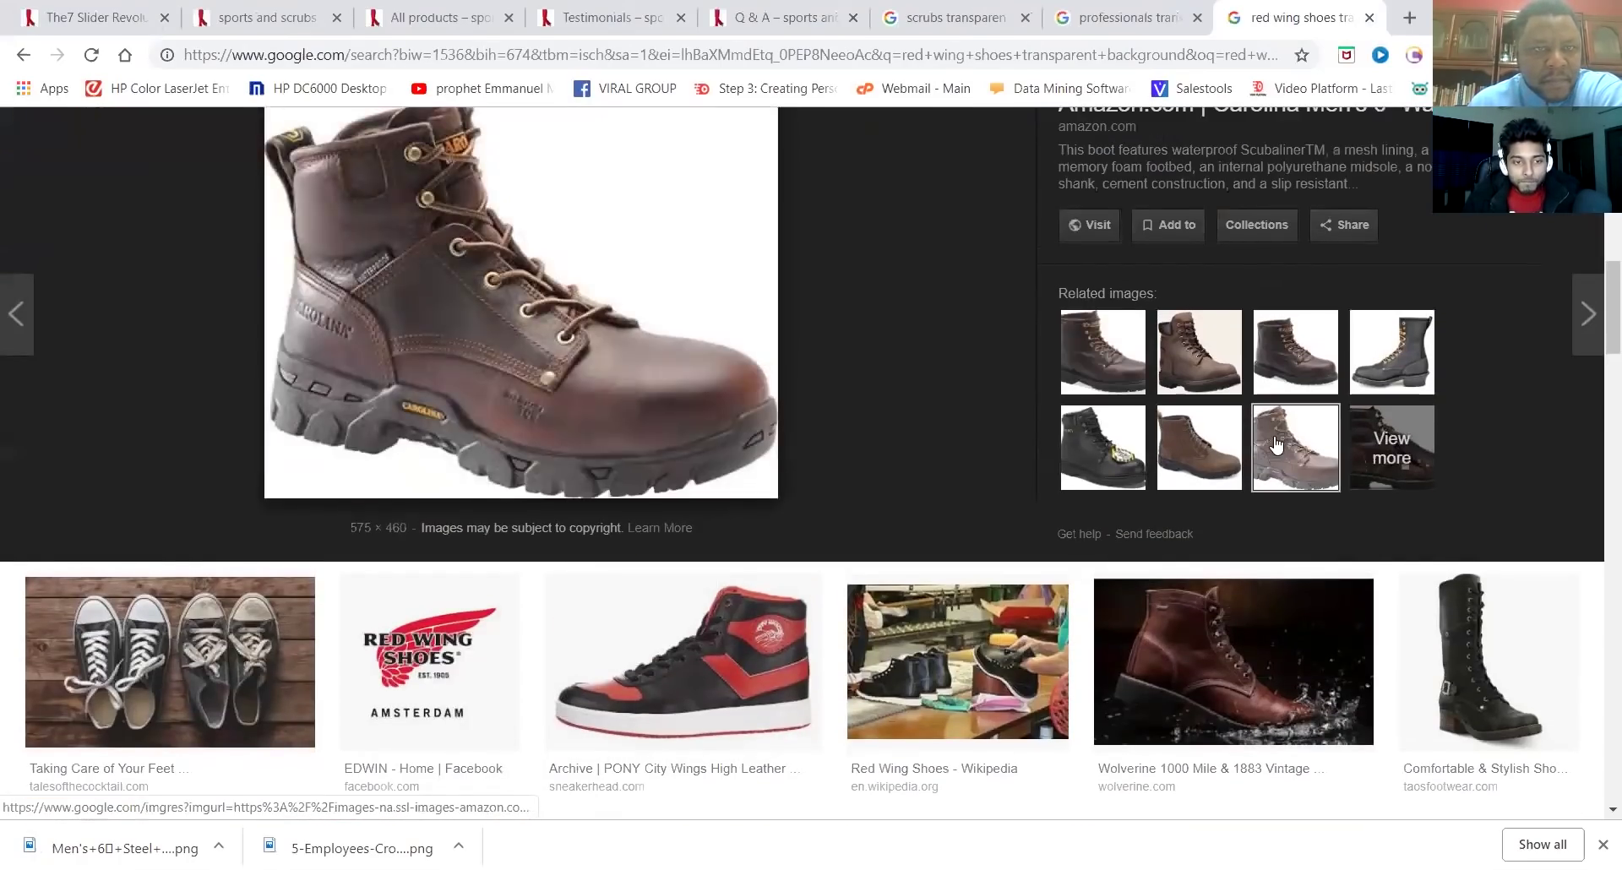
left_click(1296, 377)
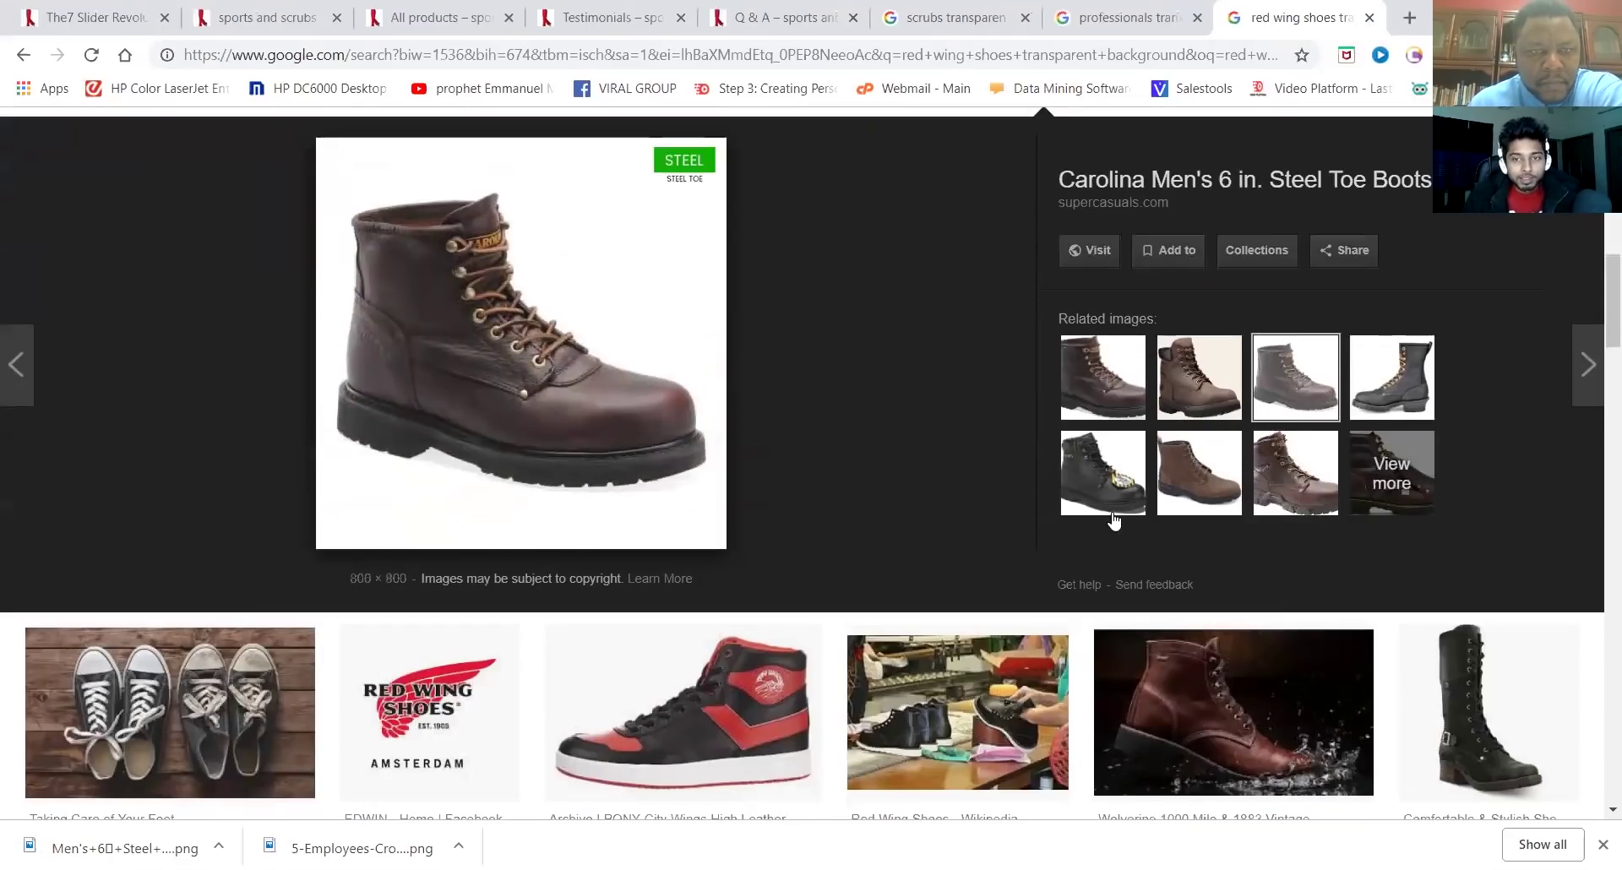
Look through the remaining "red wing shoes transparent background" image results for another boot with a transparent background
scroll(1109, 512, "up", 6)
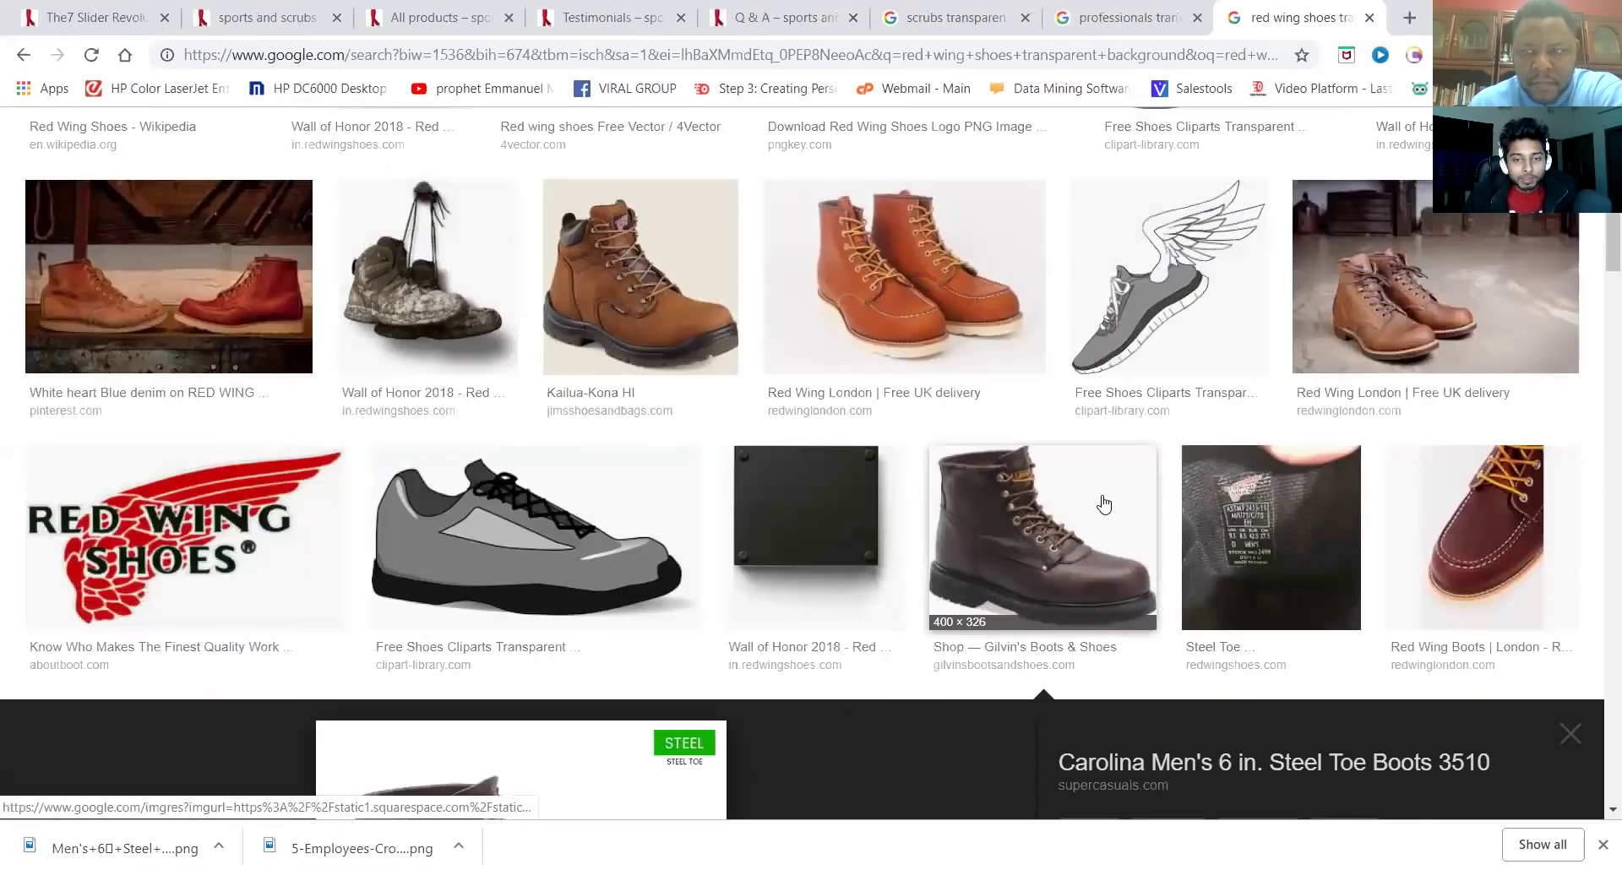
scroll(1105, 504, "down", 10)
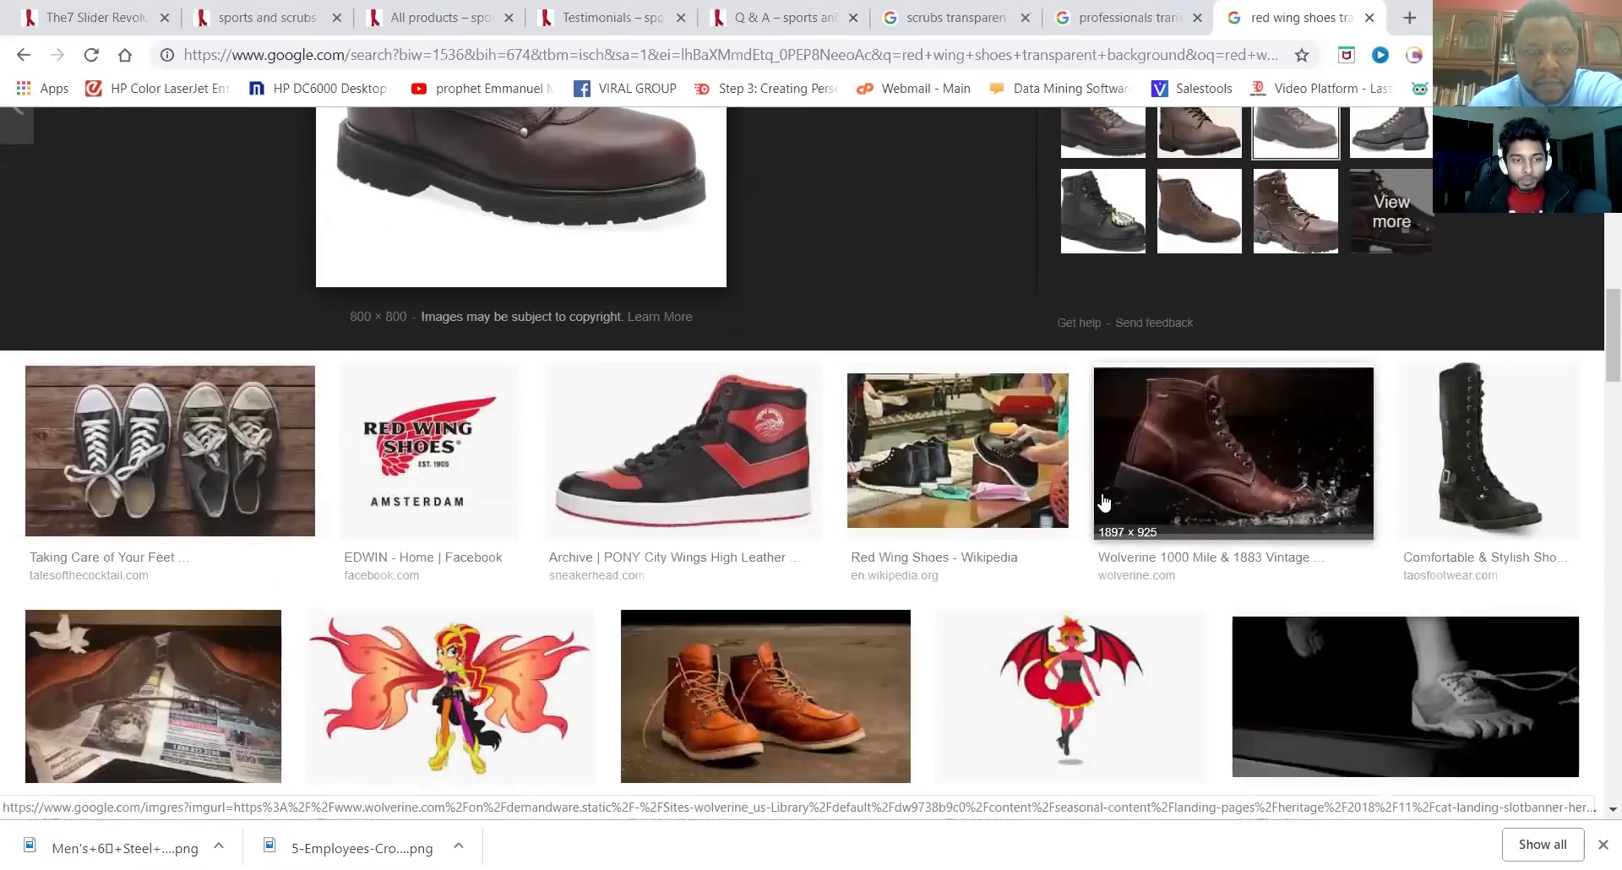
scroll(1104, 501, "down", 3)
scroll(936, 507, "down", 4)
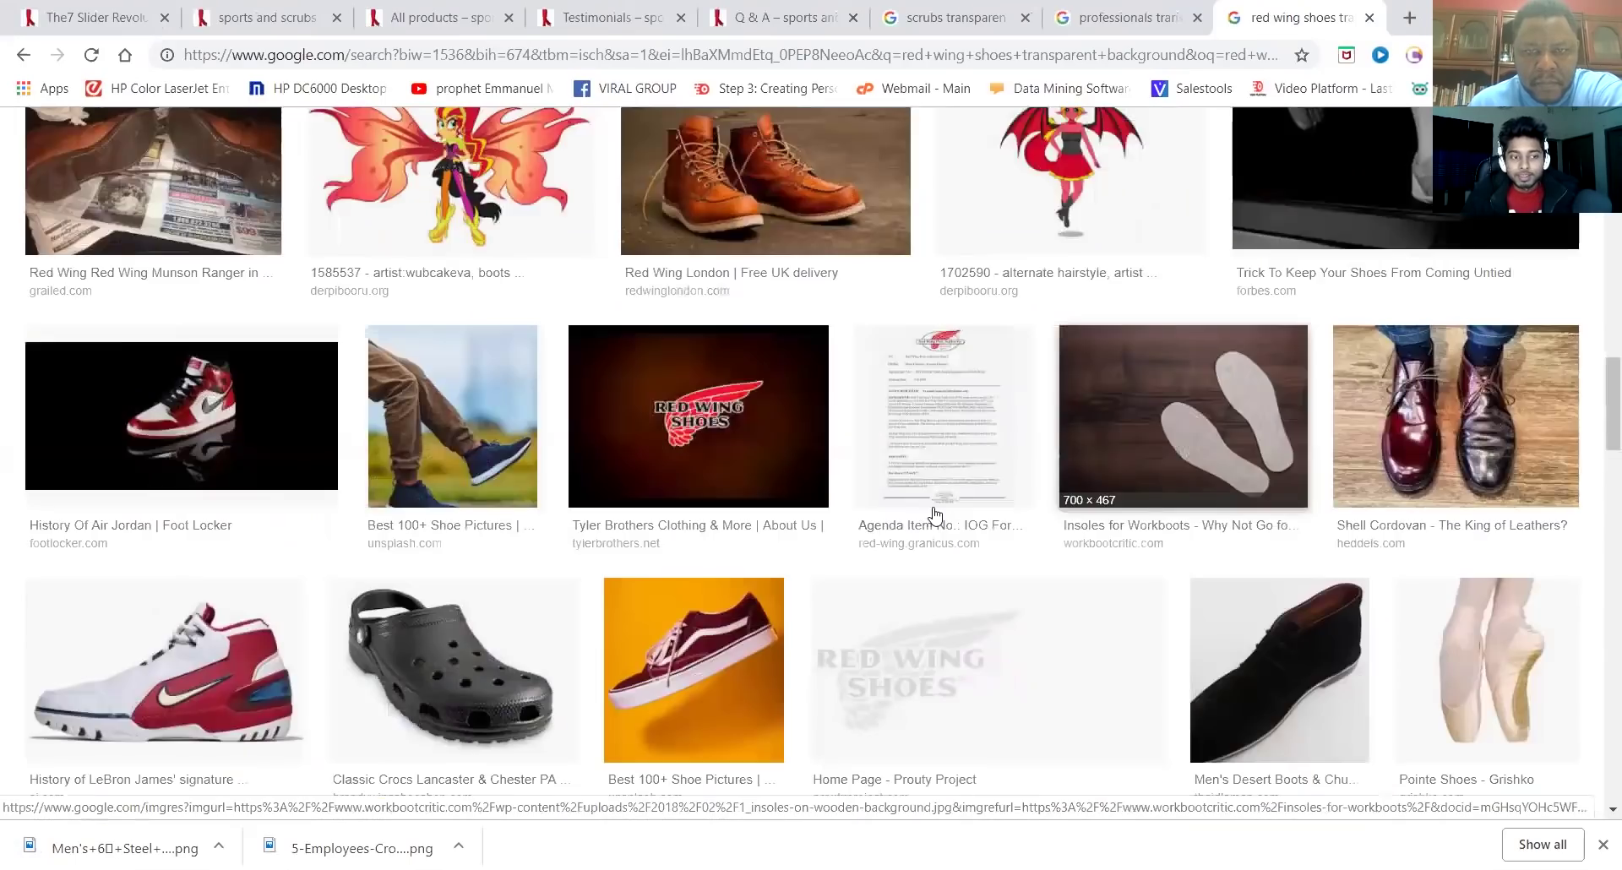
scroll(936, 504, "down", 8)
scroll(936, 504, "down", 6)
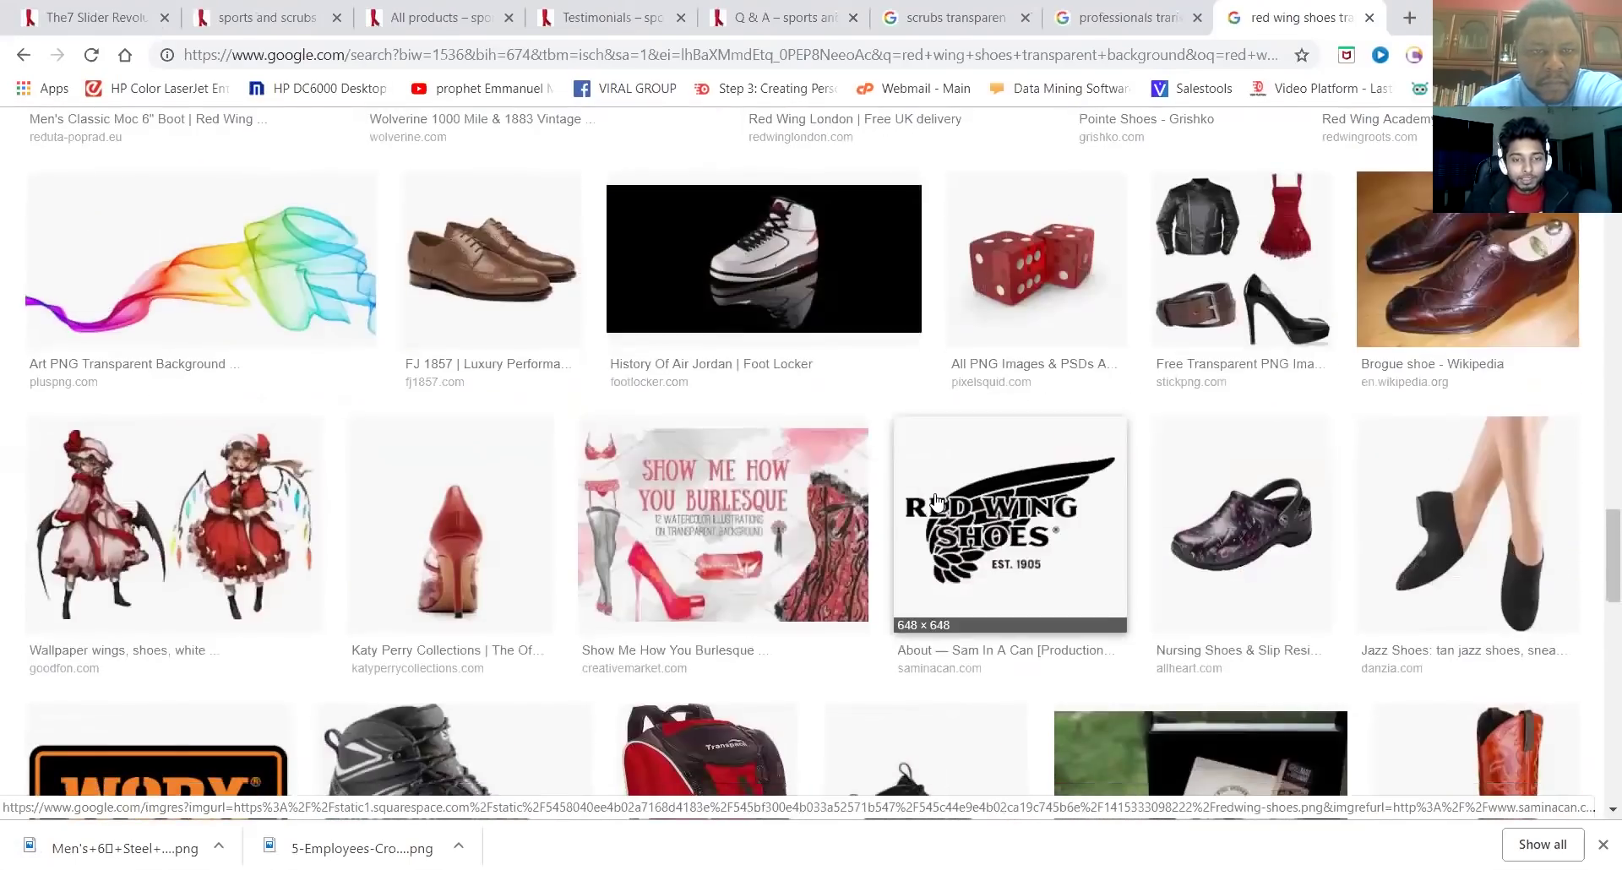
scroll(938, 503, "up", 1)
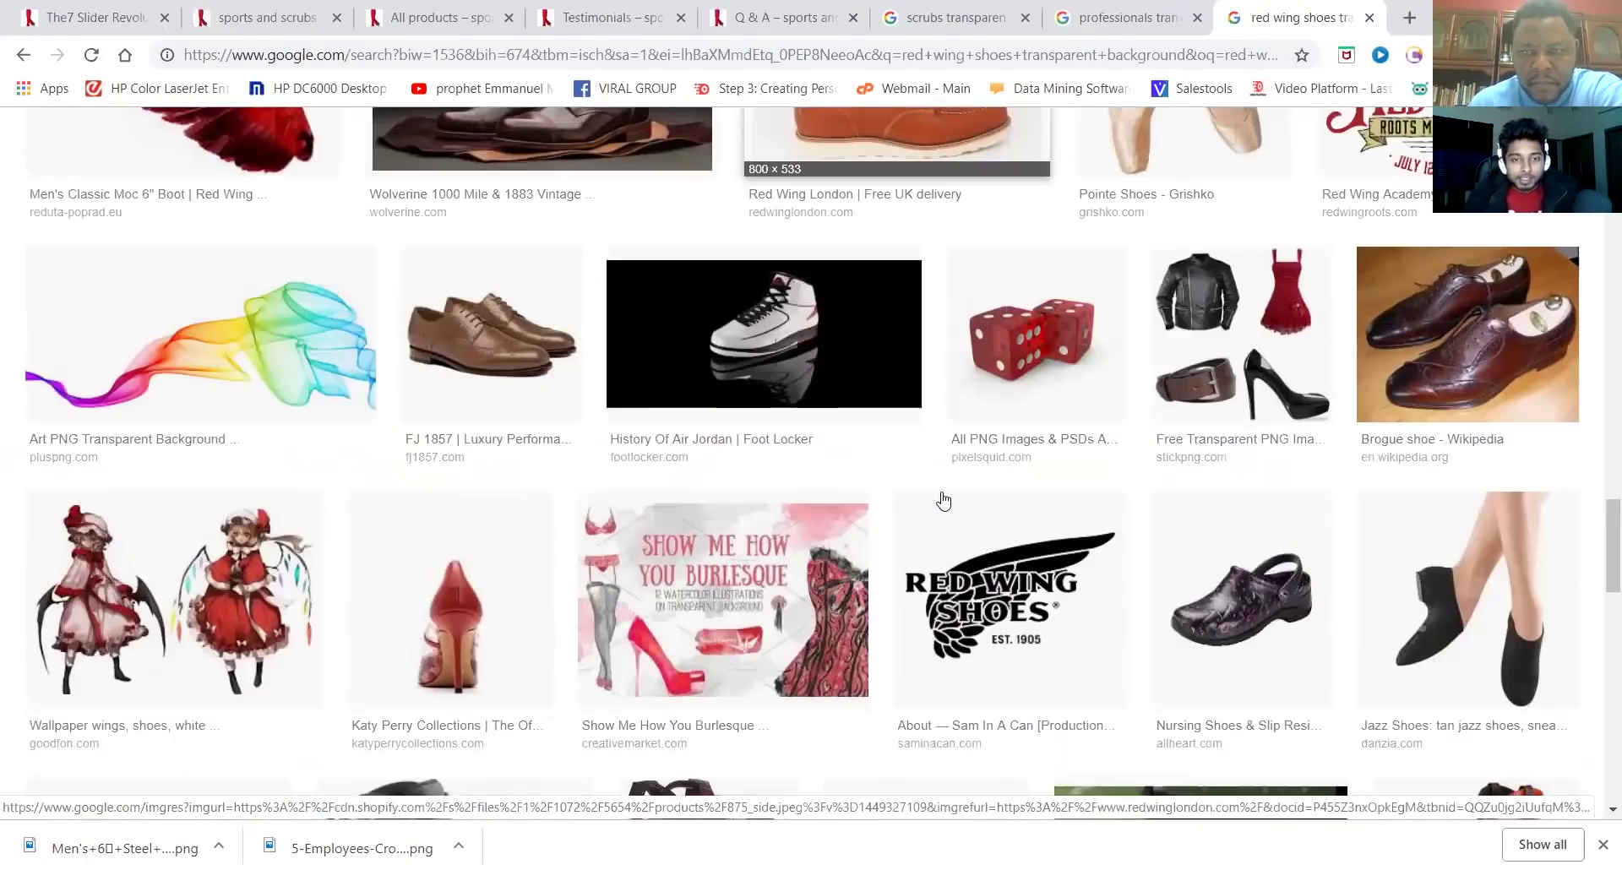
scroll(943, 501, "down", 2)
scroll(1144, 504, "up", 8)
scroll(1447, 507, "down", 8)
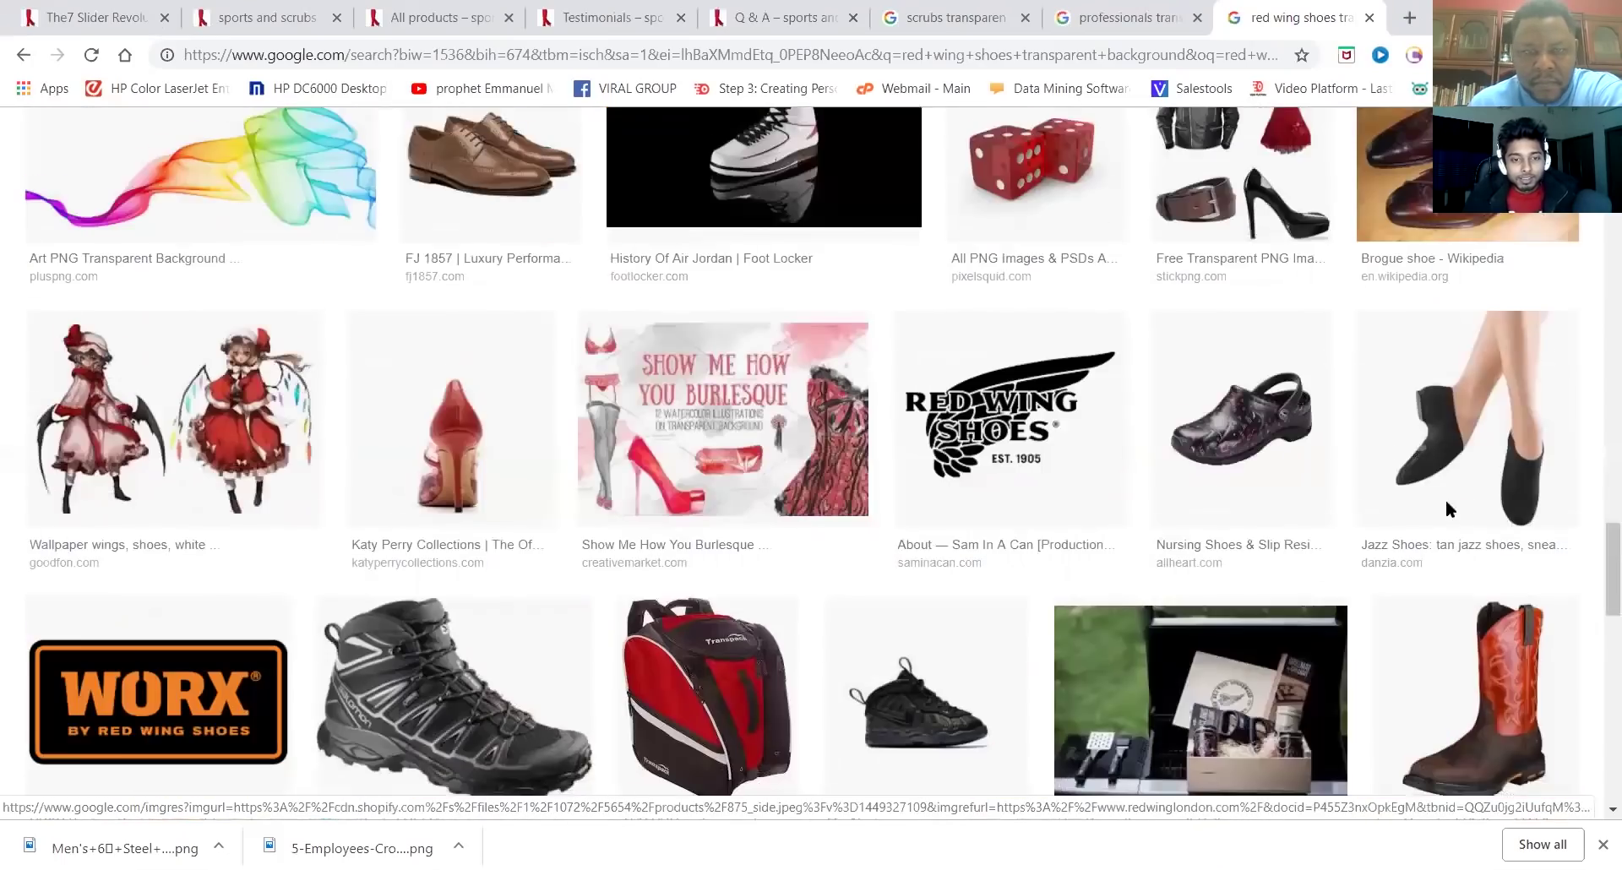
scroll(930, 532, "down", 7)
scroll(626, 502, "up", 4)
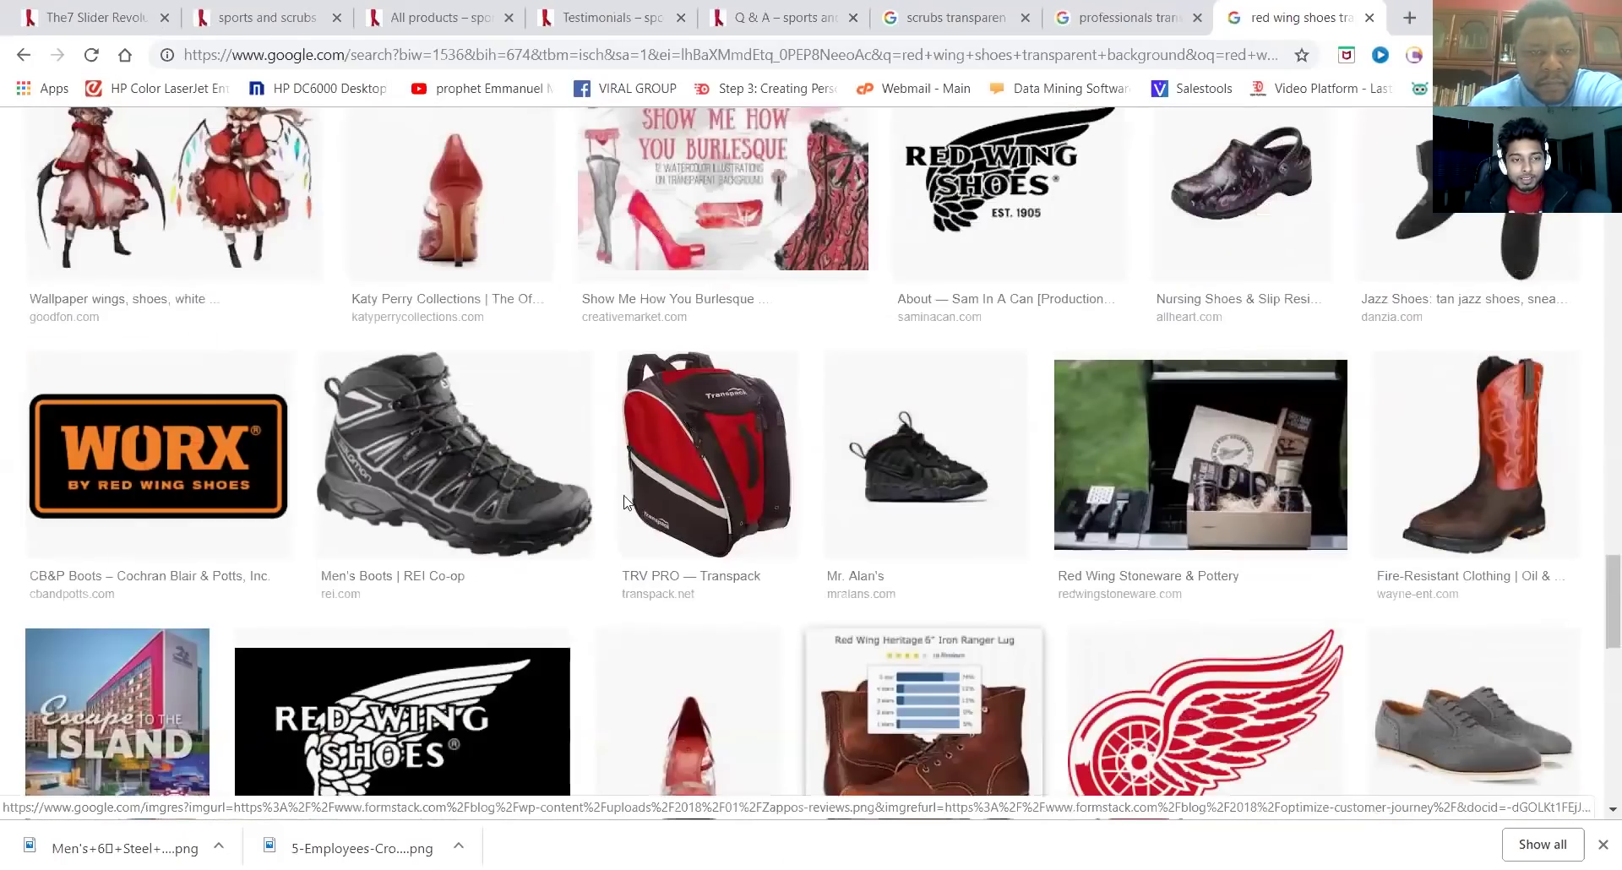
Open the red and brown Ariat Workhog boot image in its own tab, save it to the Desktop as PNG ARI-10006961, and close that tab
left_click(1479, 474)
right_click(619, 506)
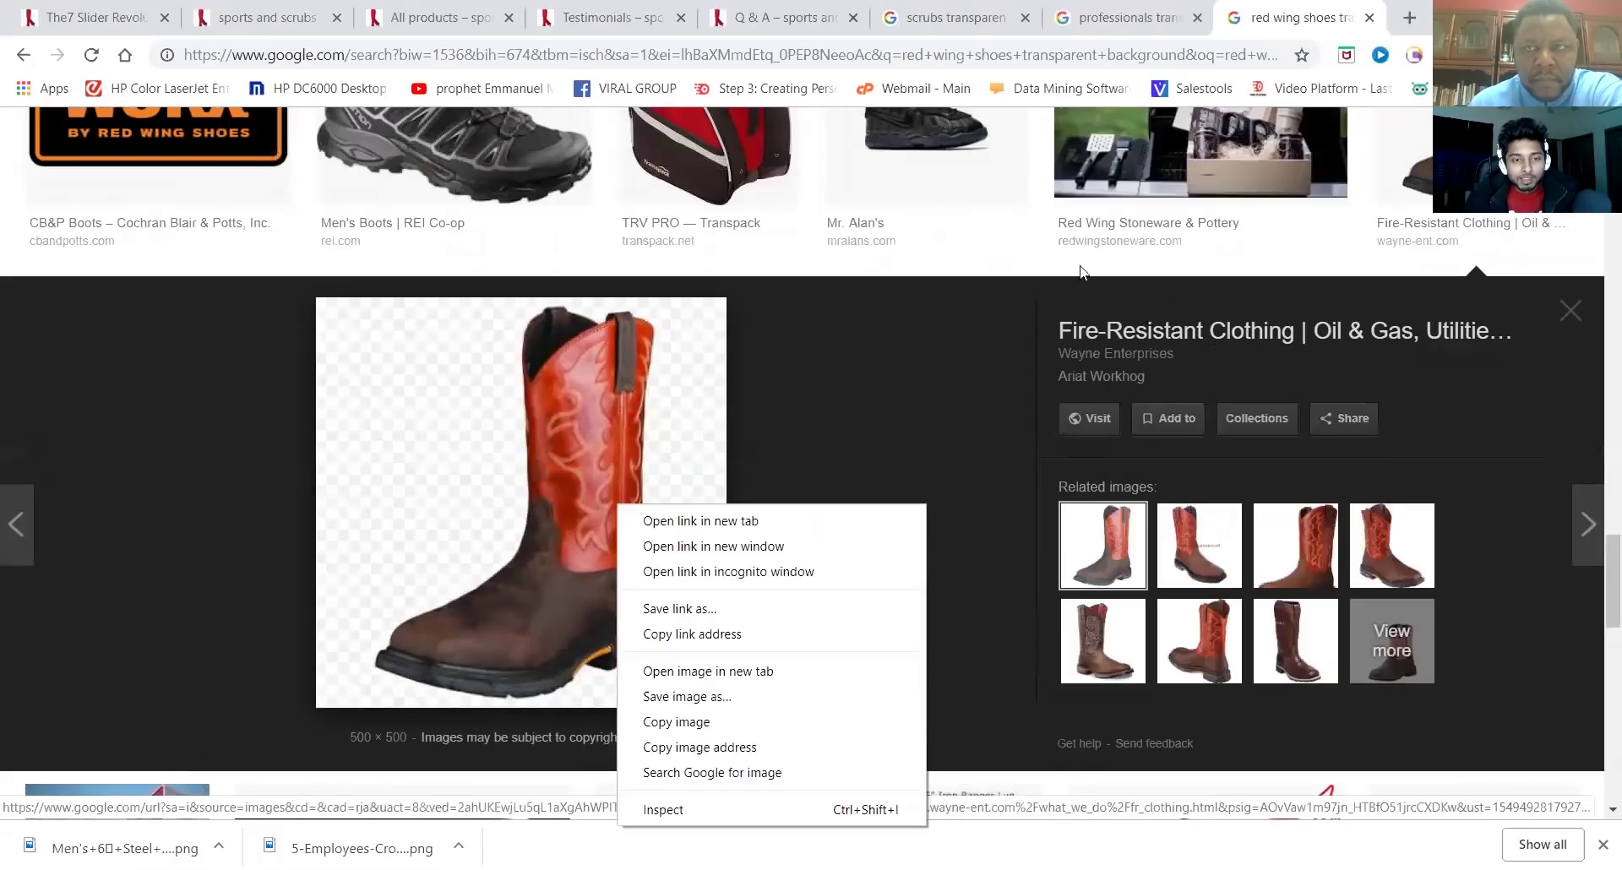
key("i")
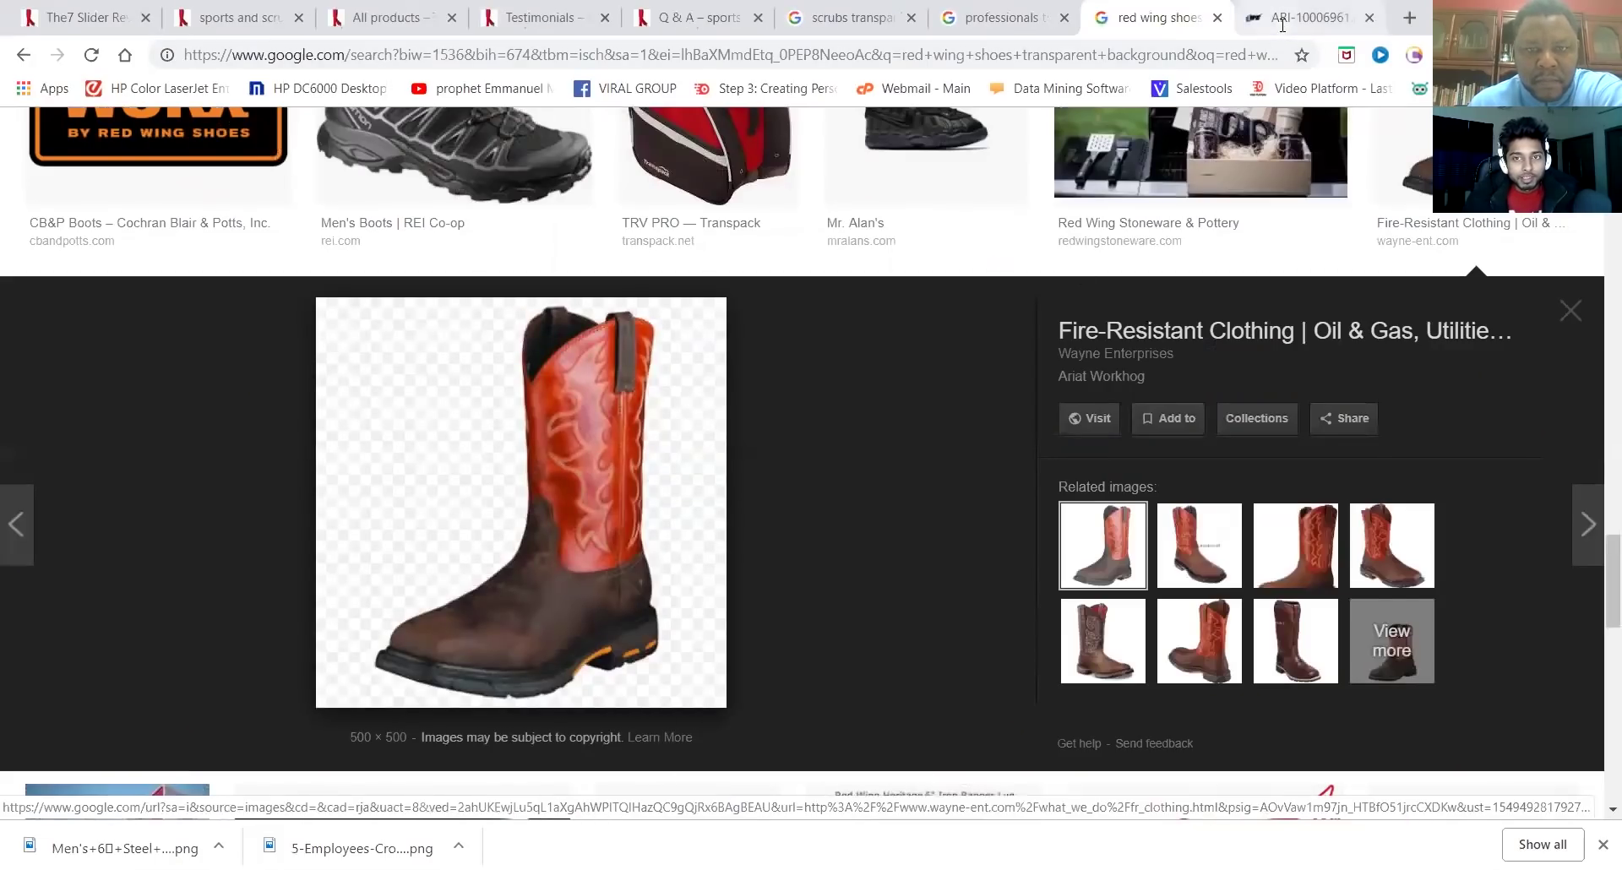
left_click(1282, 26)
right_click(901, 440)
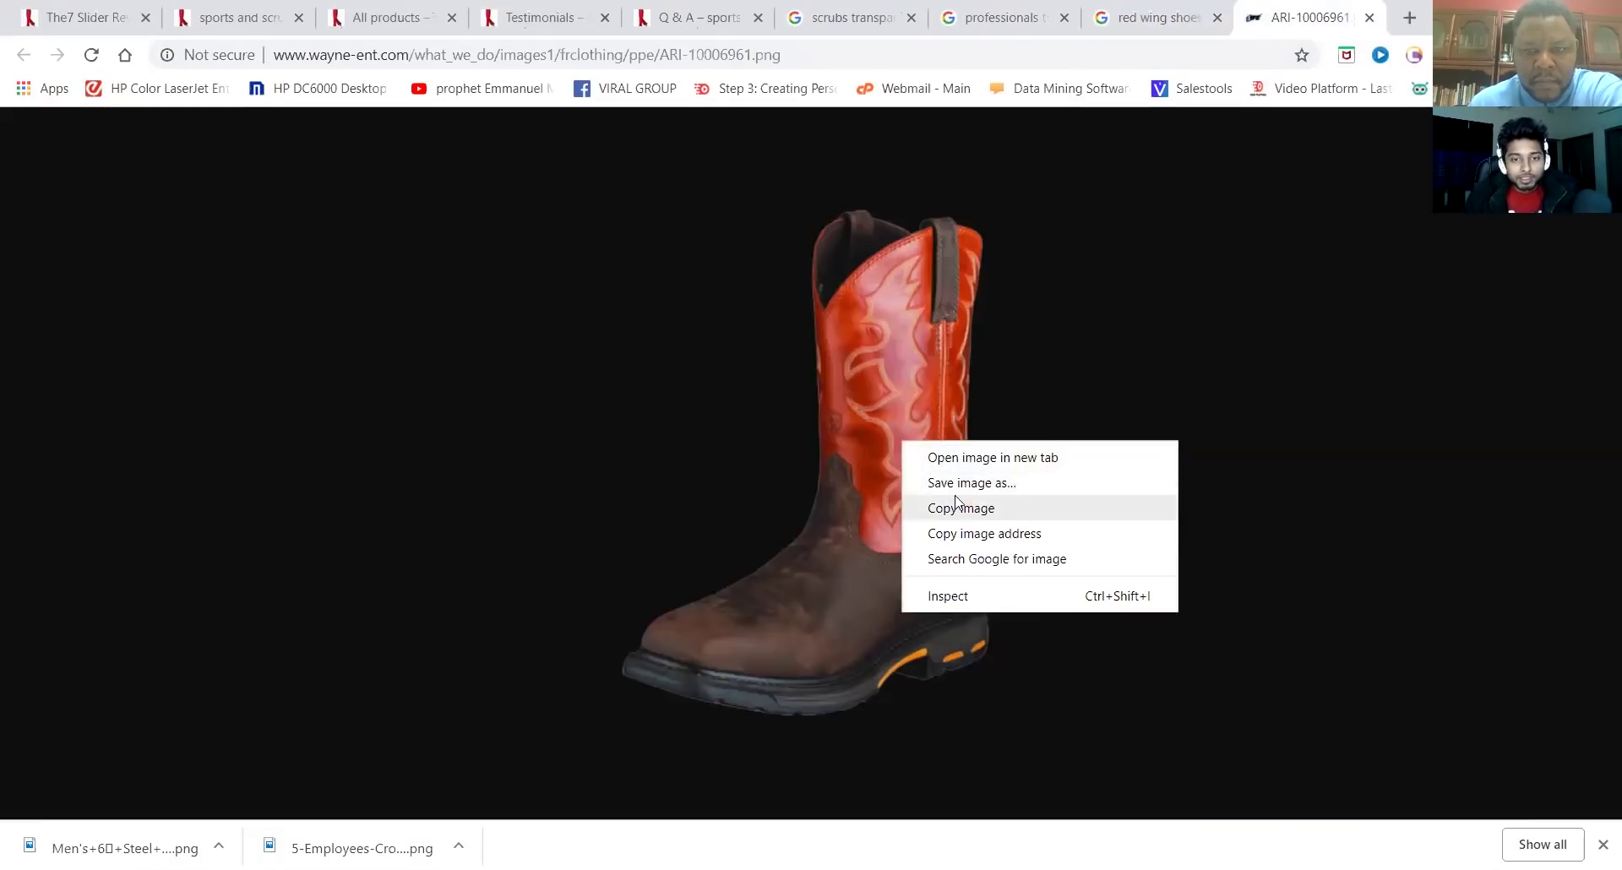
left_click(979, 485)
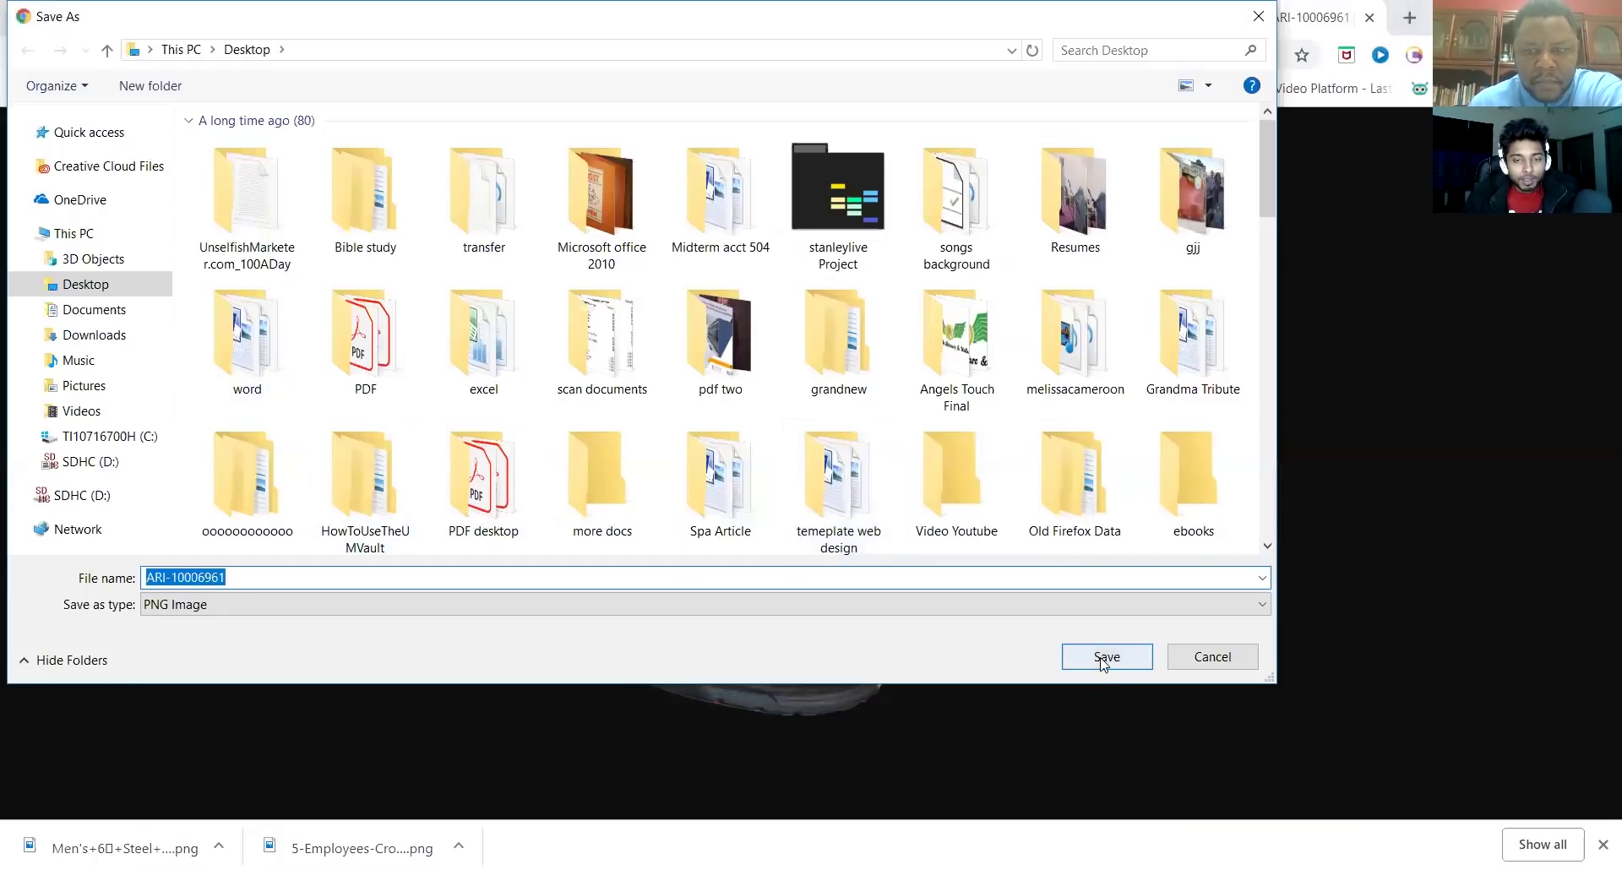
key("Return")
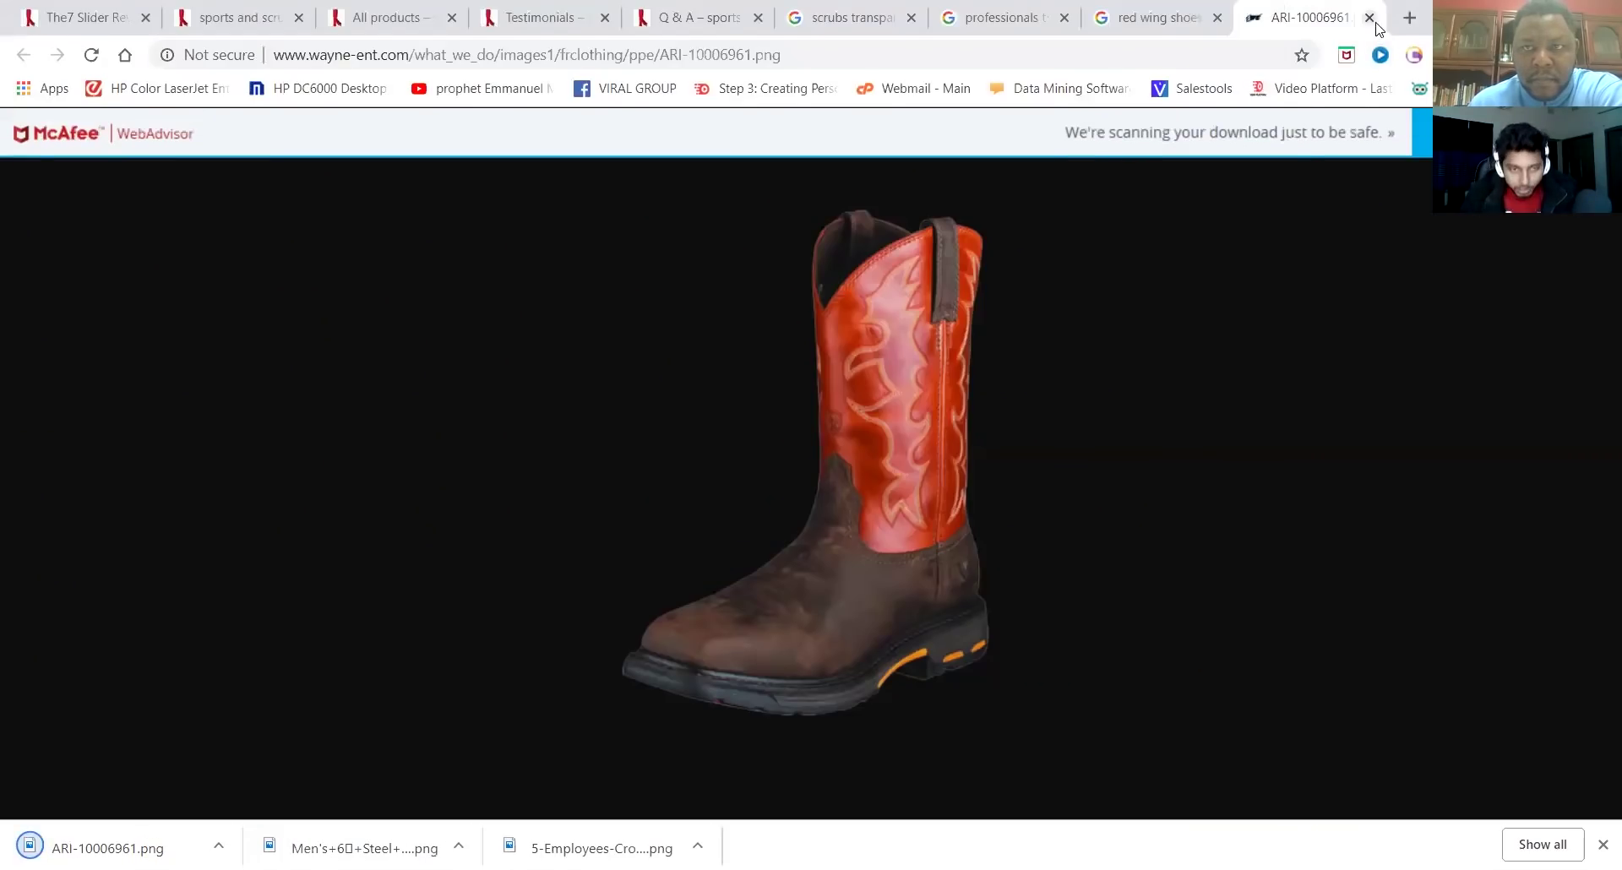
left_click(1370, 17)
left_click(816, 565)
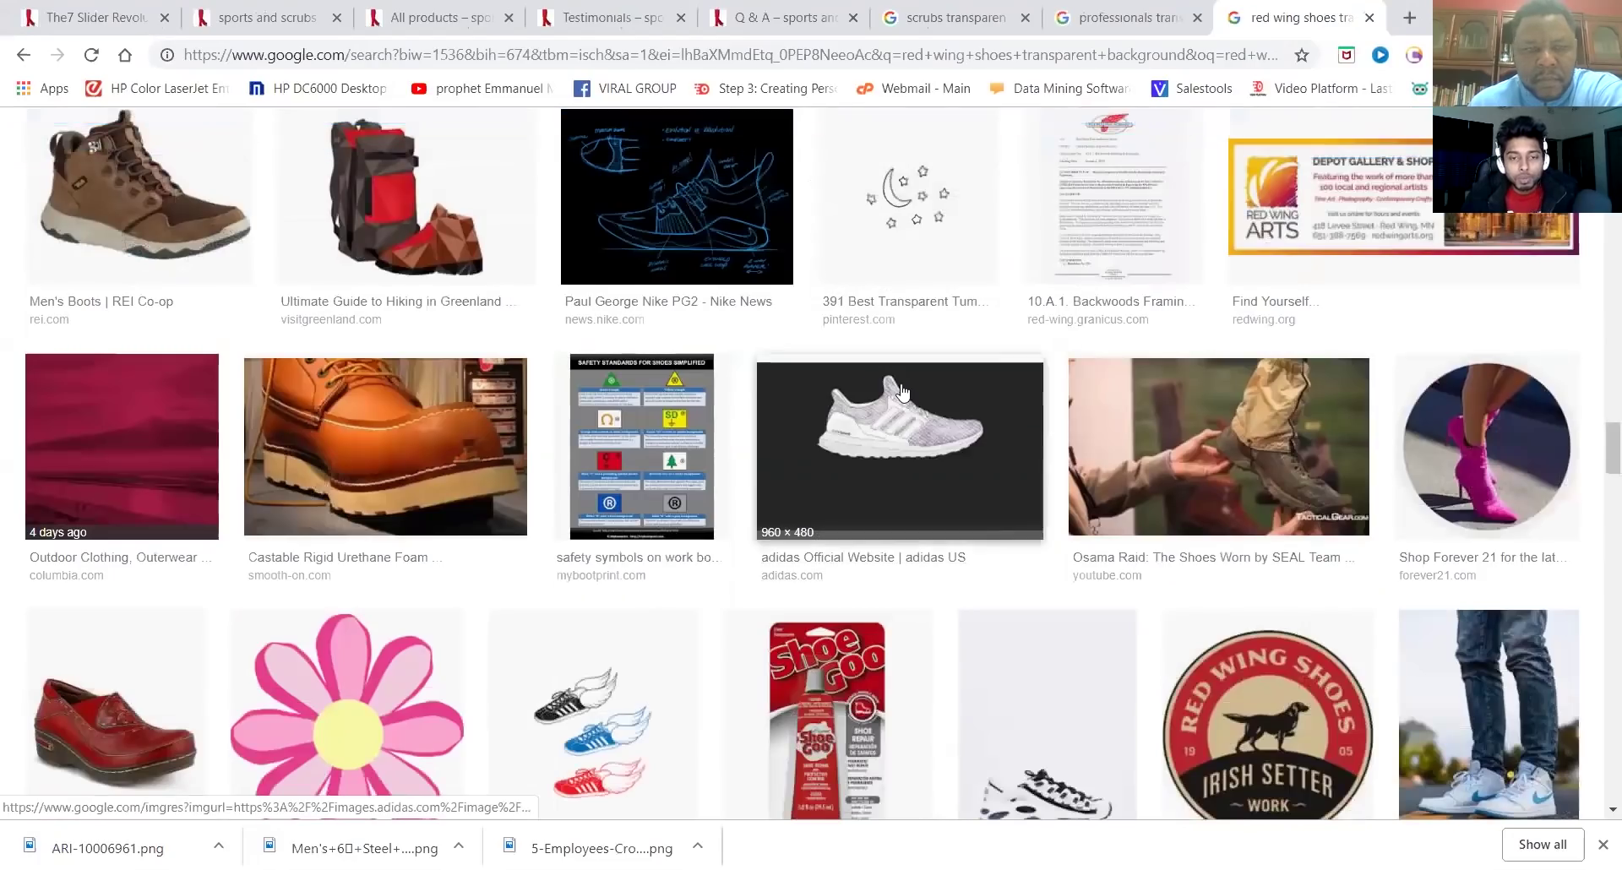
key("Page_Down")
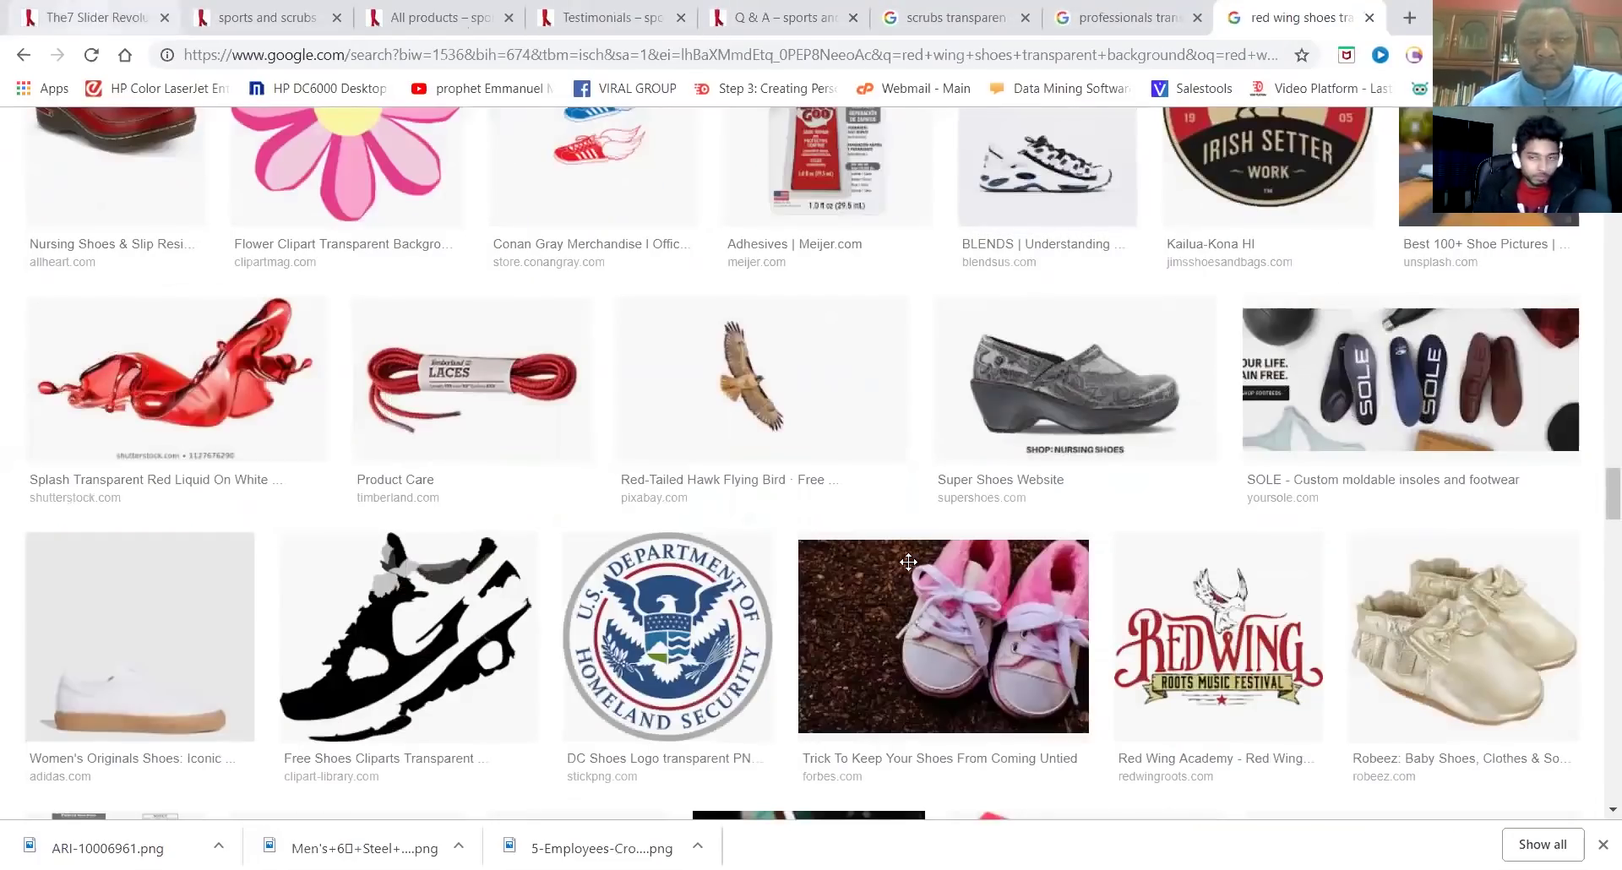
Switch to the Slider Revolution slide editor and delete the black, purple and multicoloured sneaker image layers
left_click(95, 19)
scroll(910, 653, "down", 1)
scroll(910, 653, "up", 3)
left_click(952, 569)
left_click(975, 397)
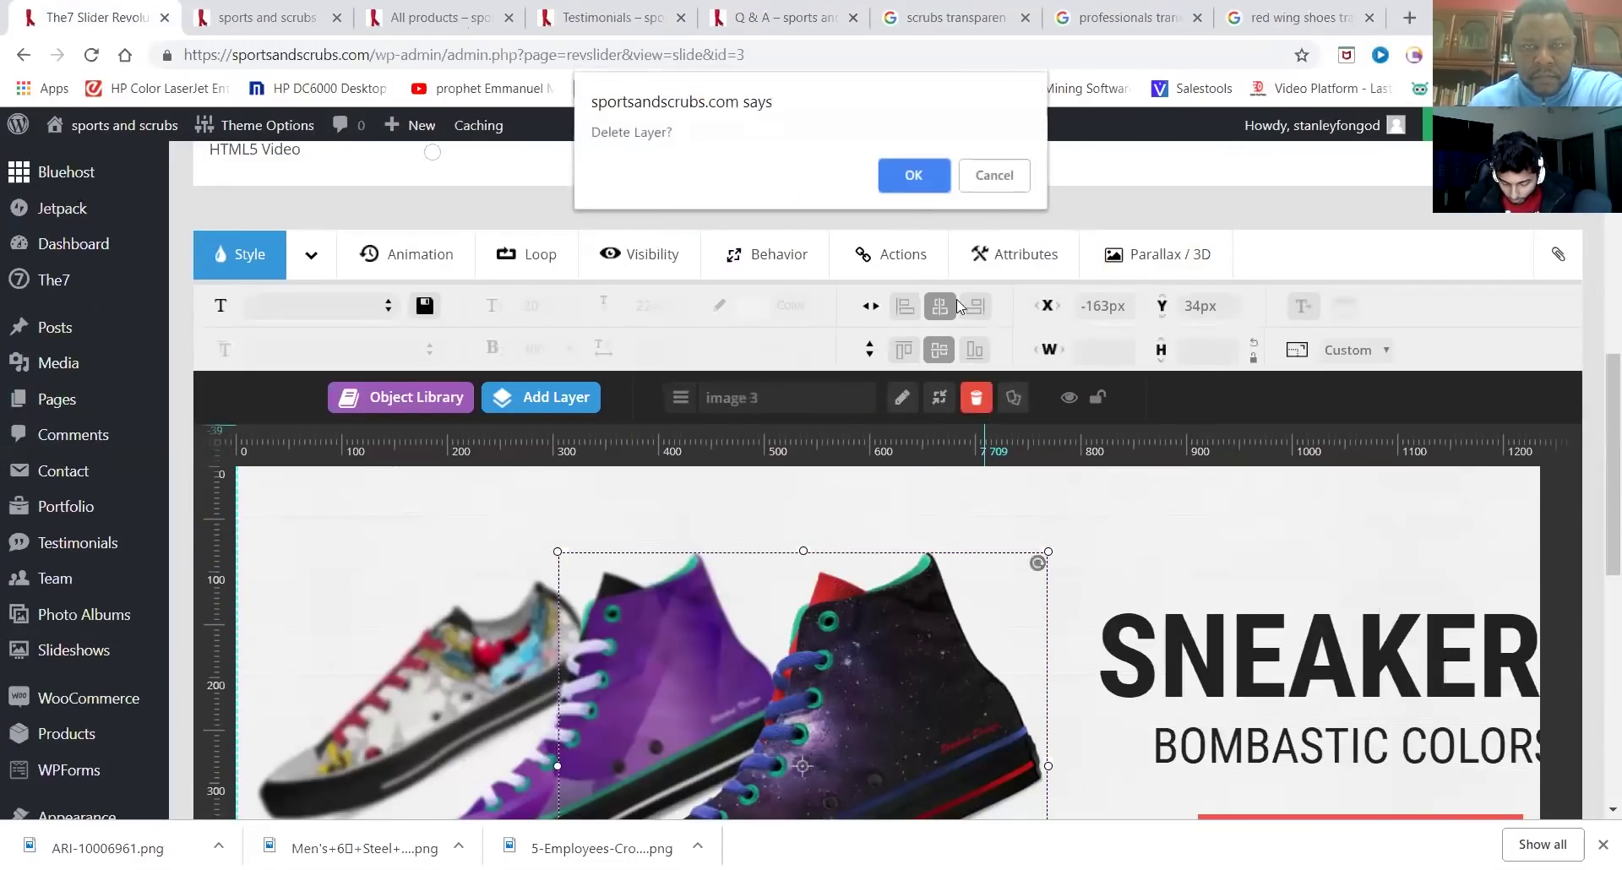
left_click(913, 177)
left_click(663, 627)
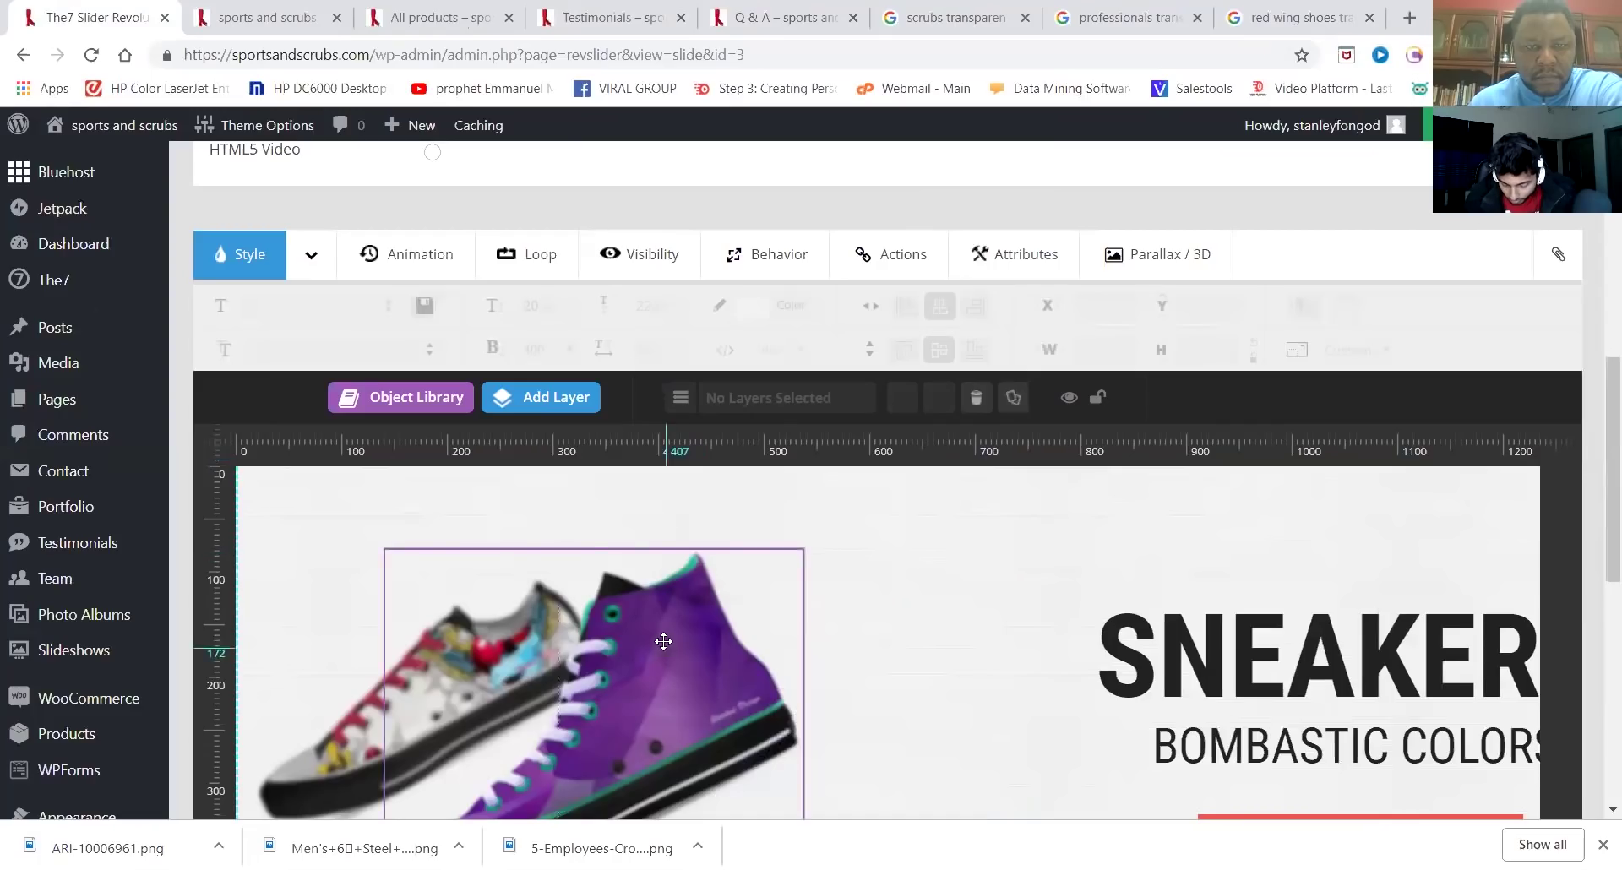
left_click(976, 397)
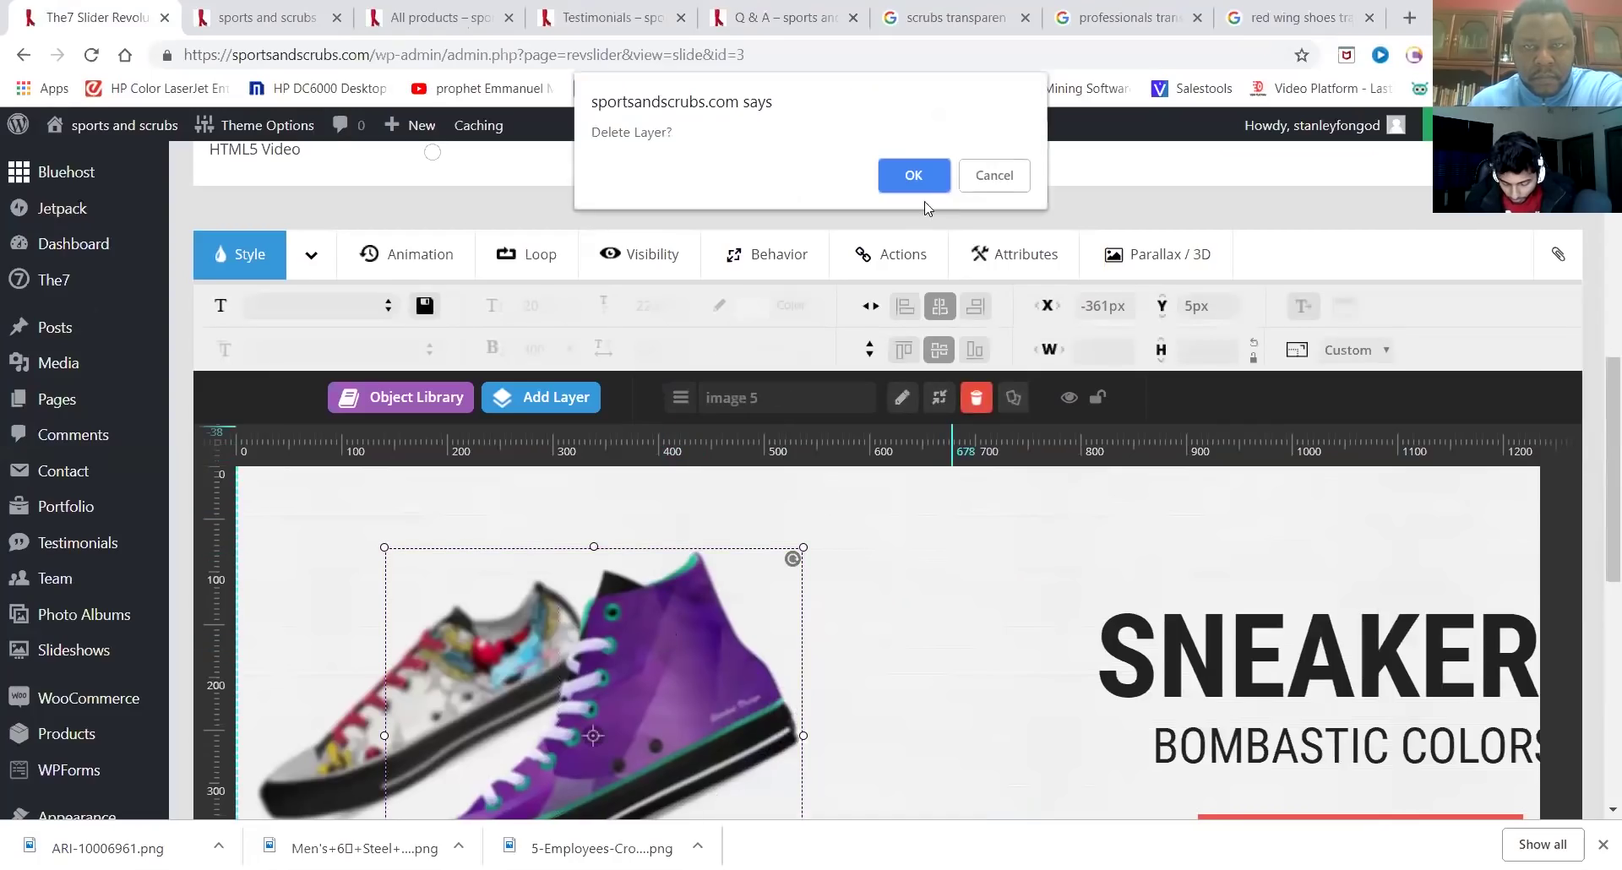
left_click(914, 177)
left_click(562, 666)
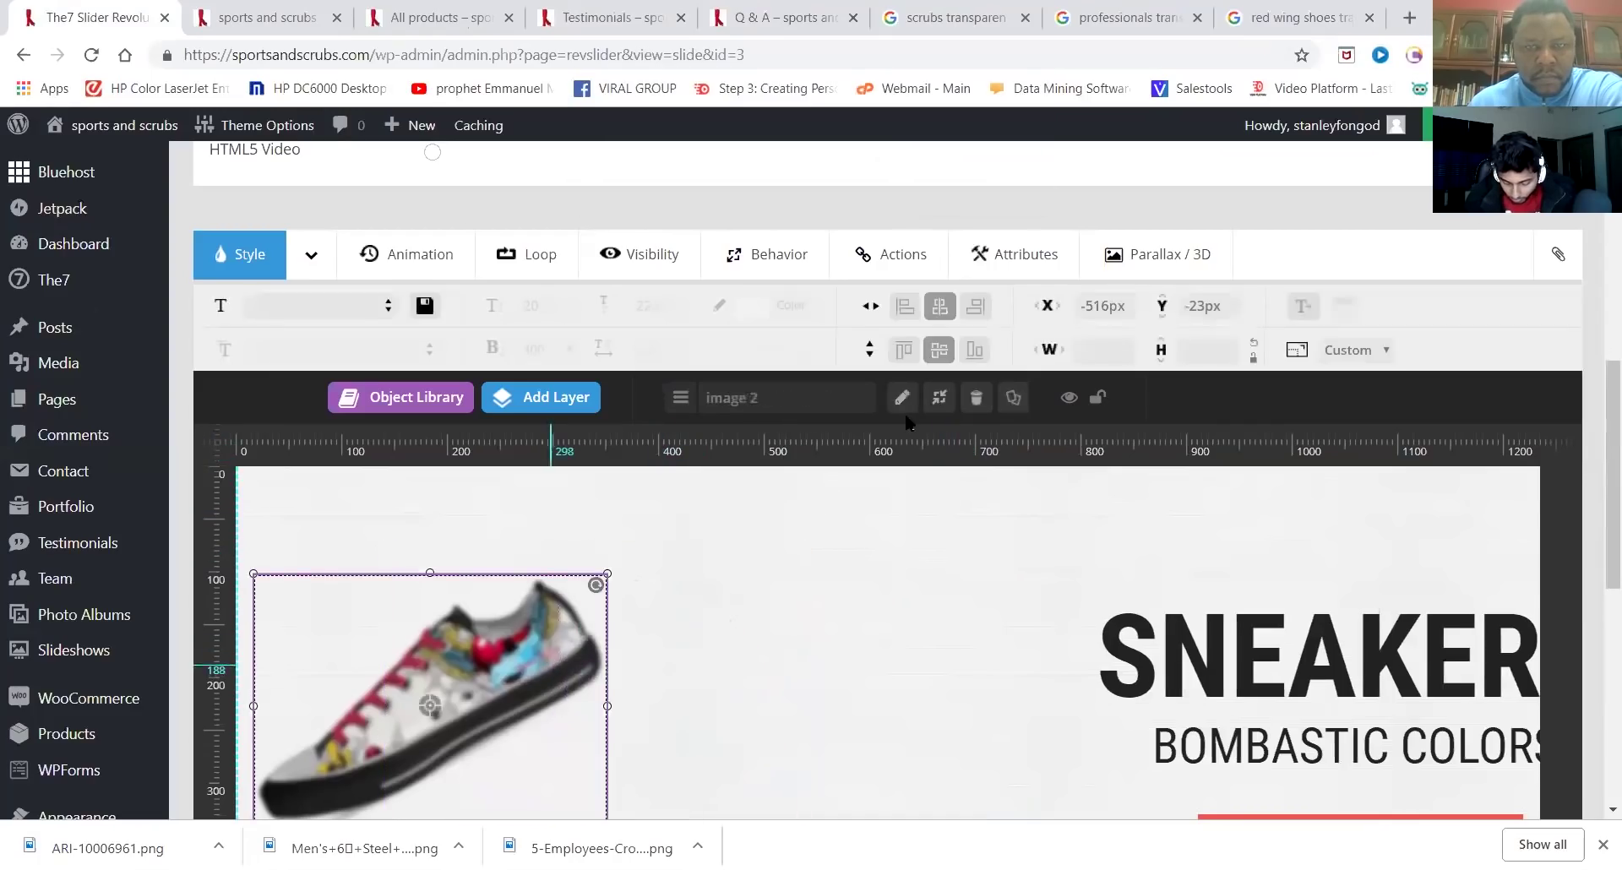
left_click(976, 398)
left_click(913, 176)
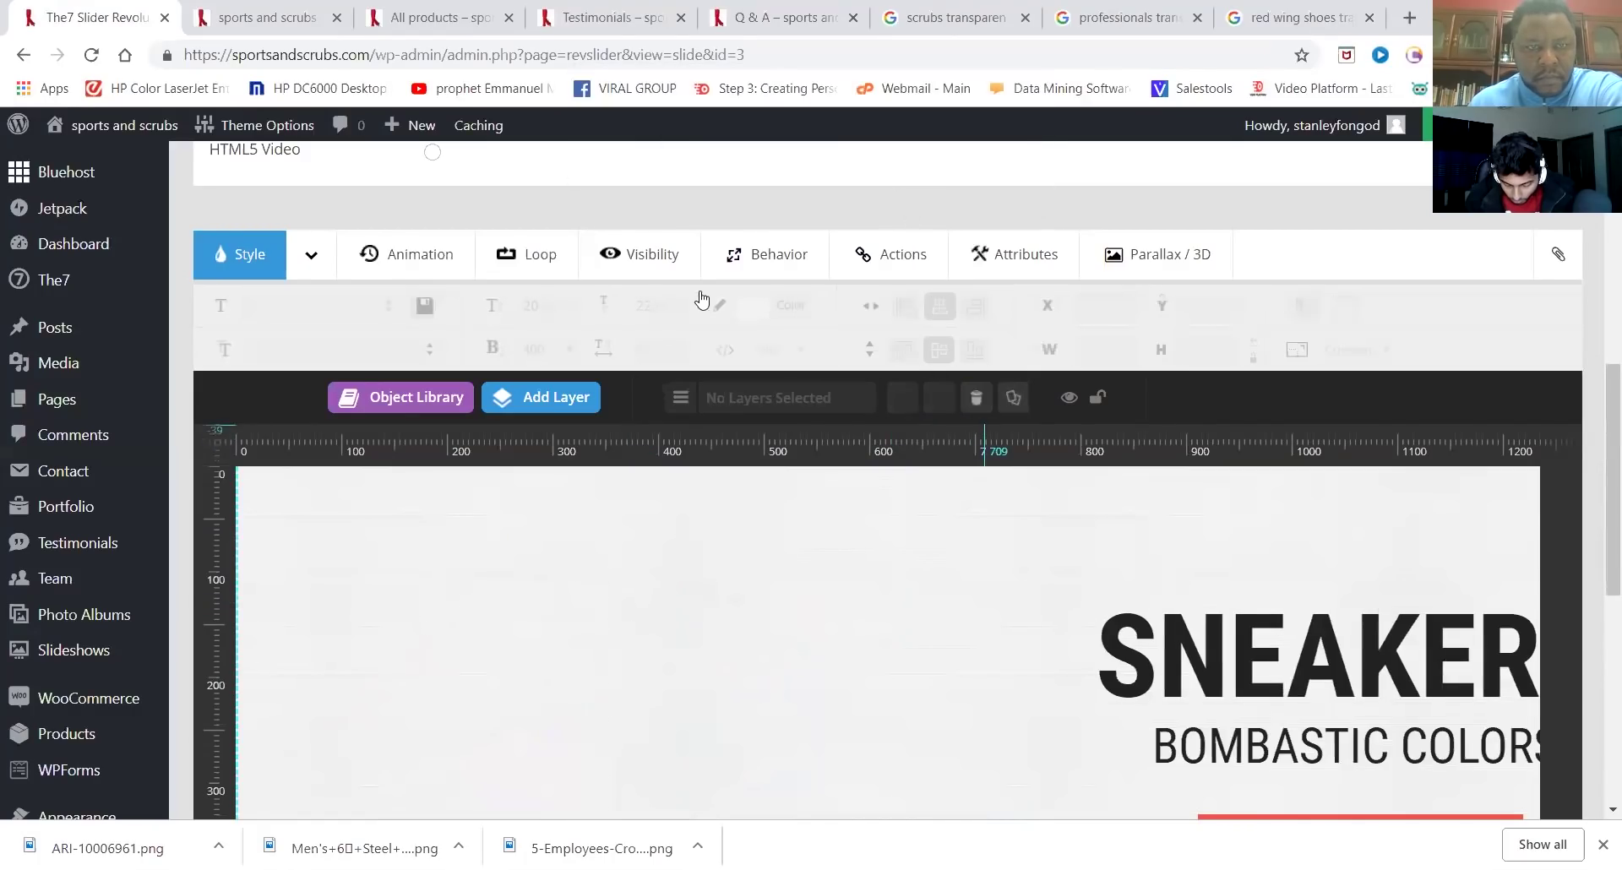
Start a new image layer and upload the CA3510 brown steel toe work boot and ARI-10006961 images from the Desktop
left_click(553, 397)
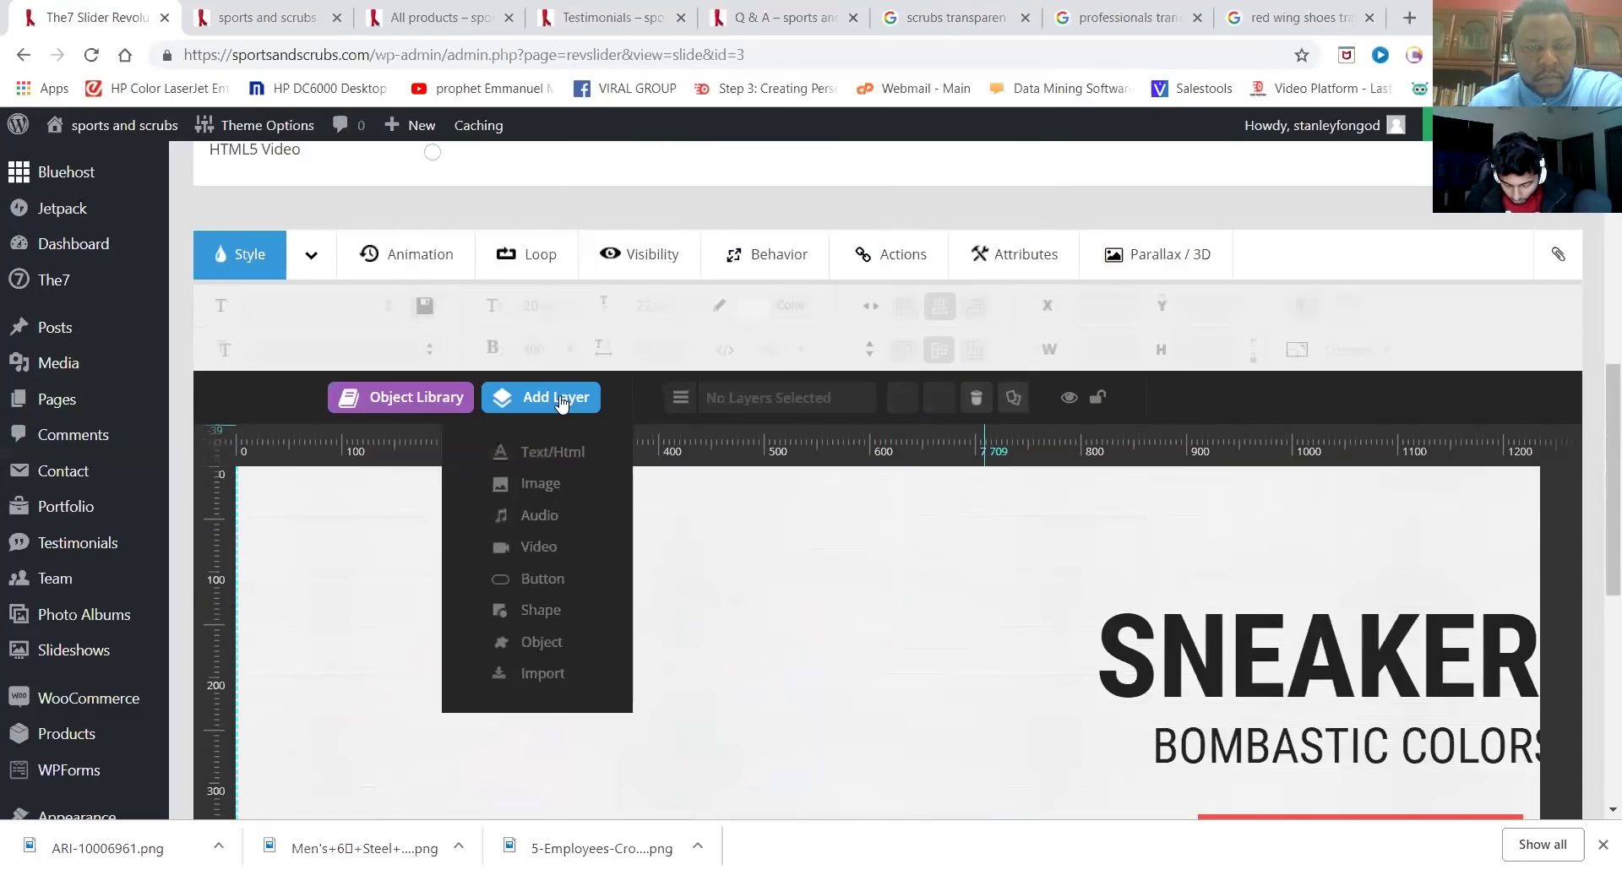
left_click(542, 490)
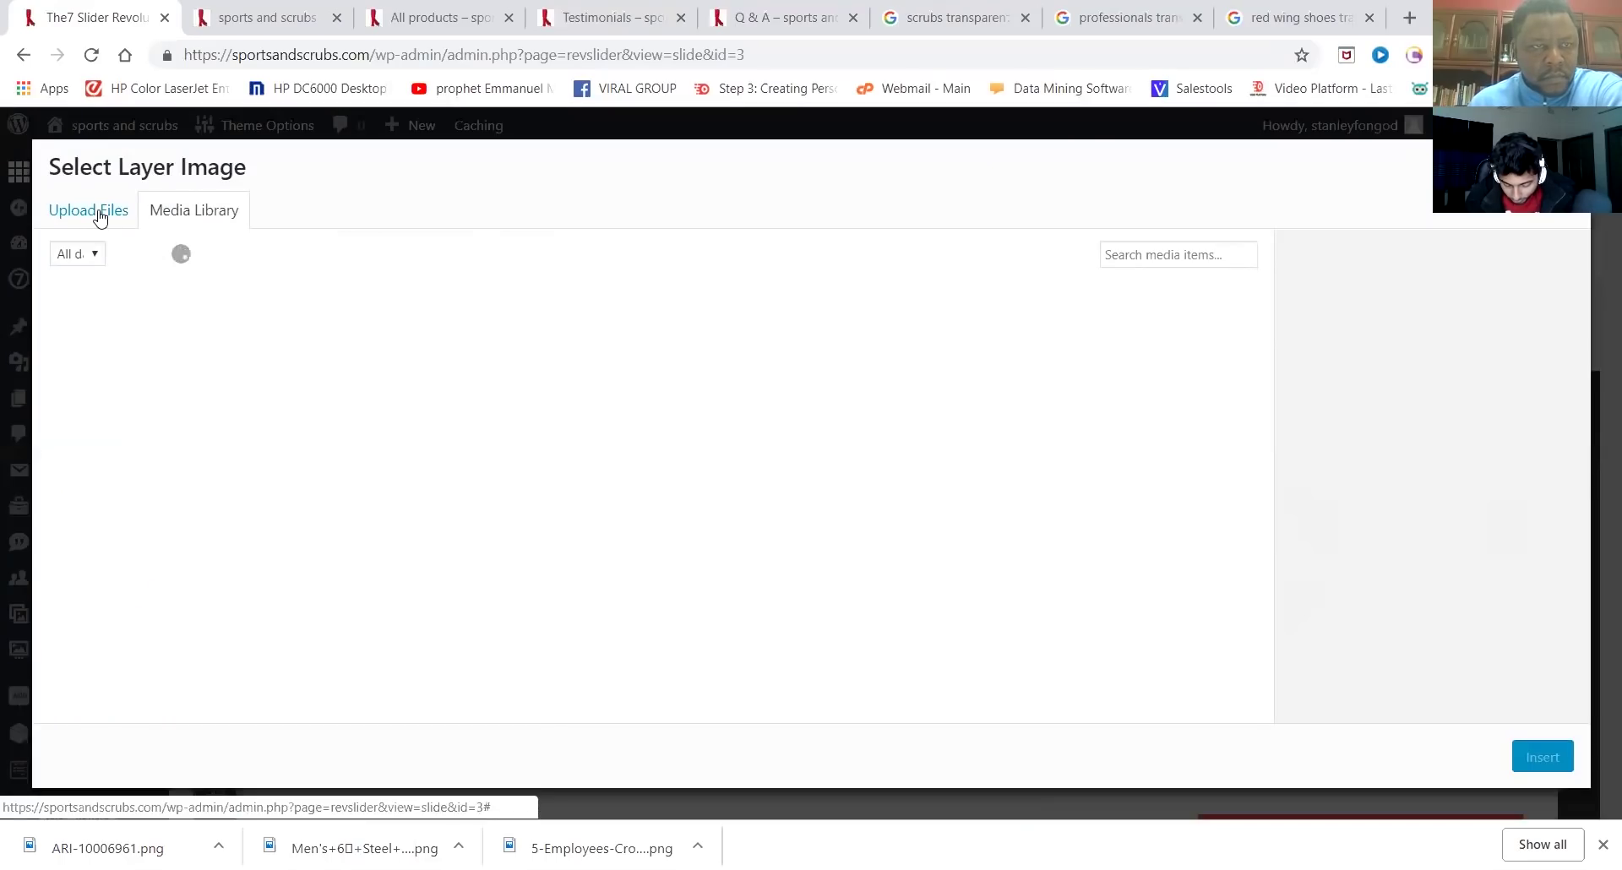
left_click(102, 217)
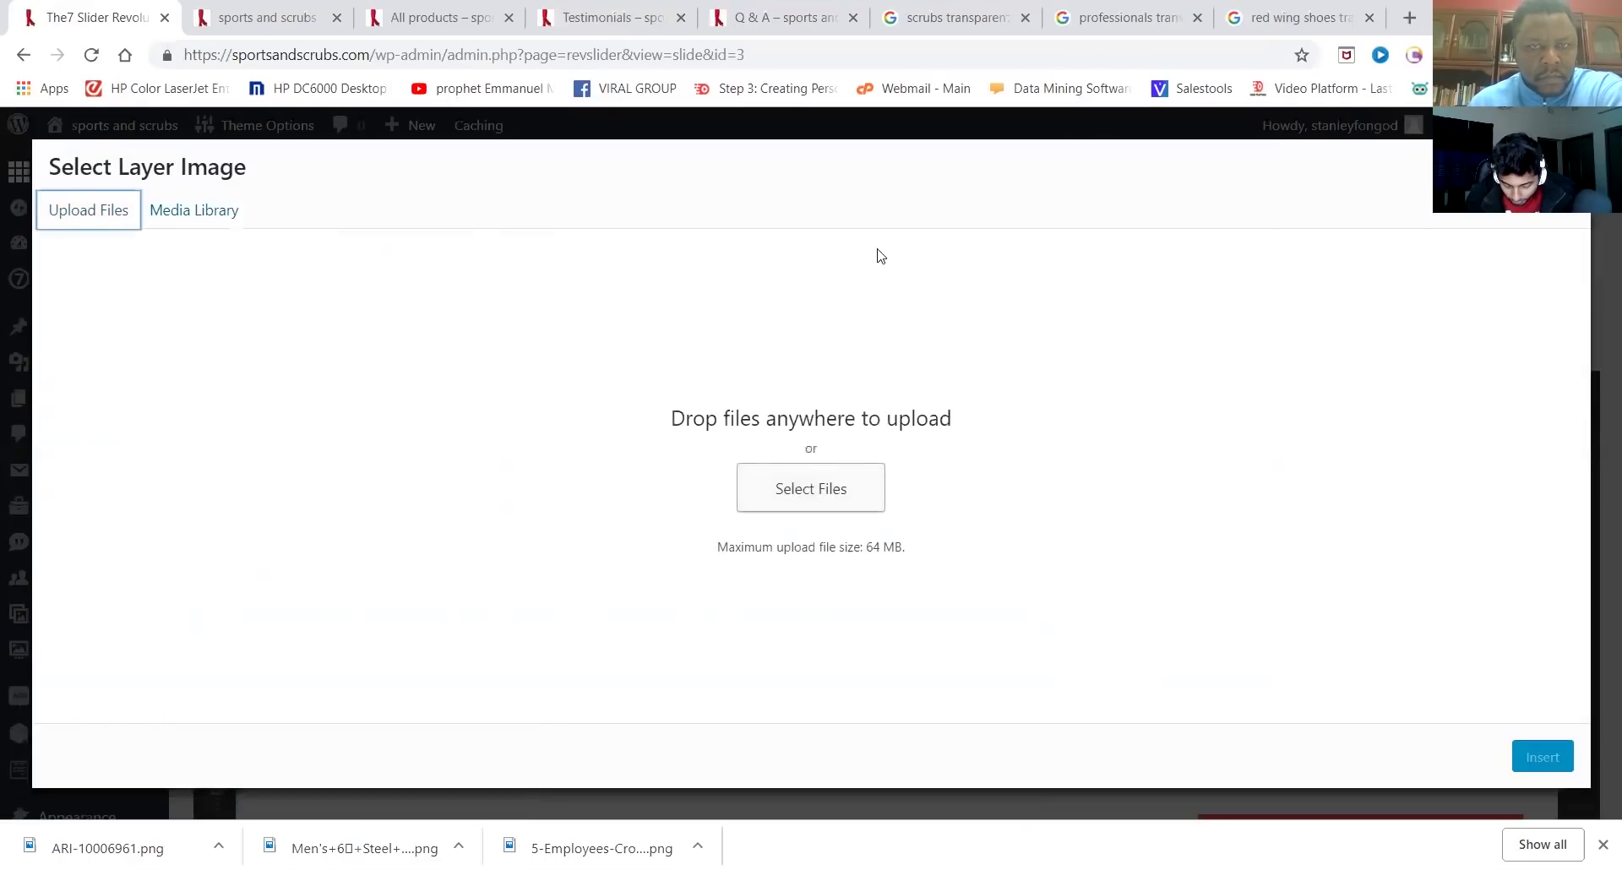
scroll(894, 473, "down", 10)
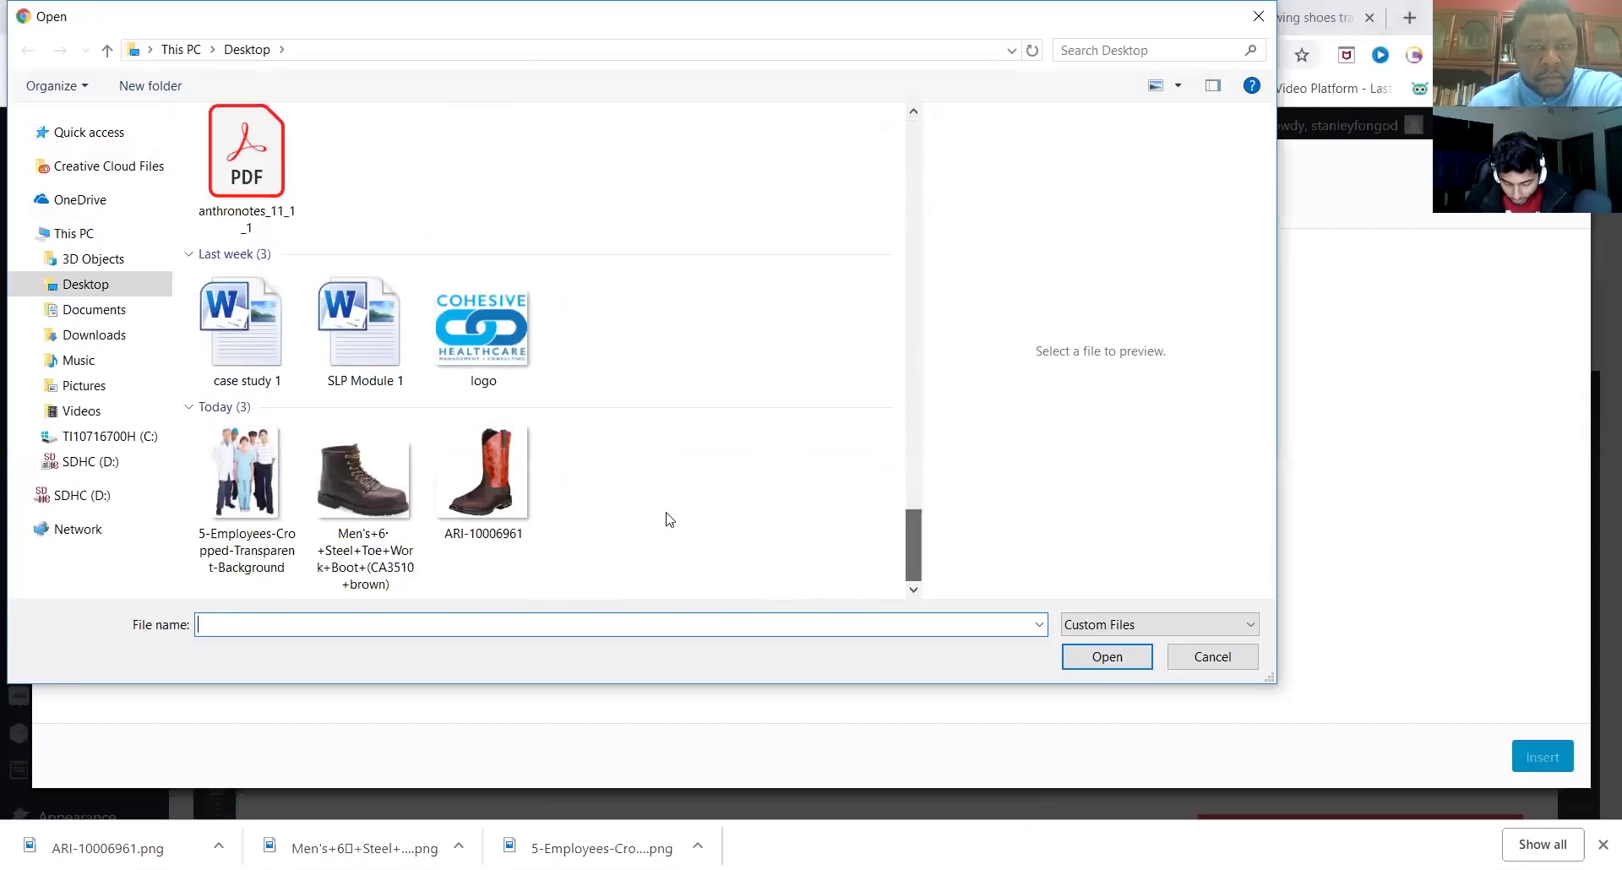
left_click(483, 478)
left_click(352, 494, "ctrl")
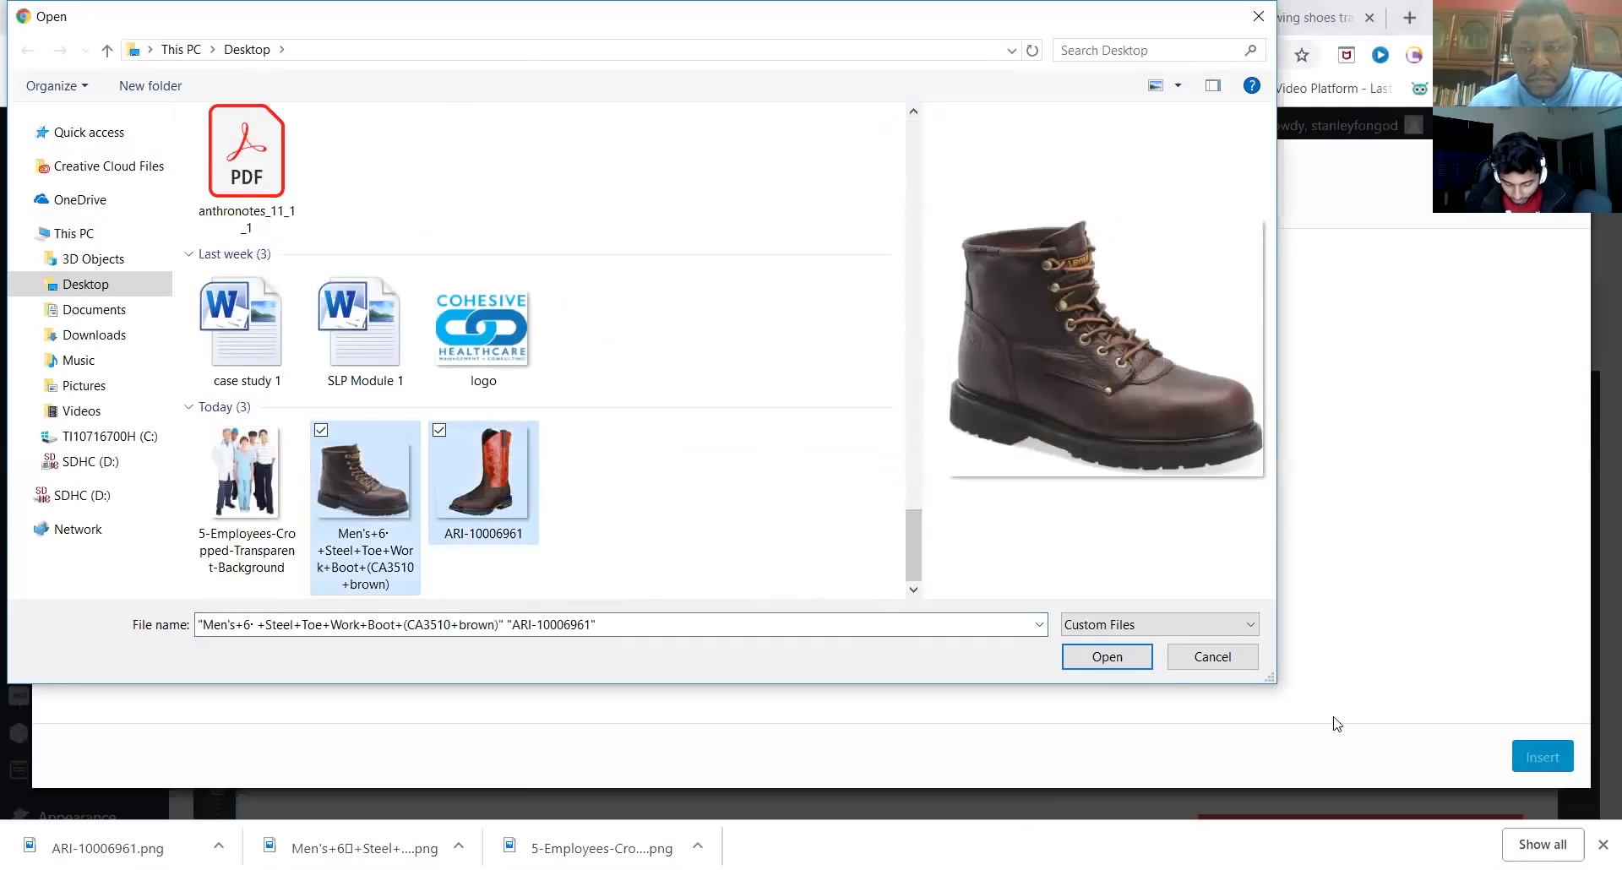
left_click(1122, 658)
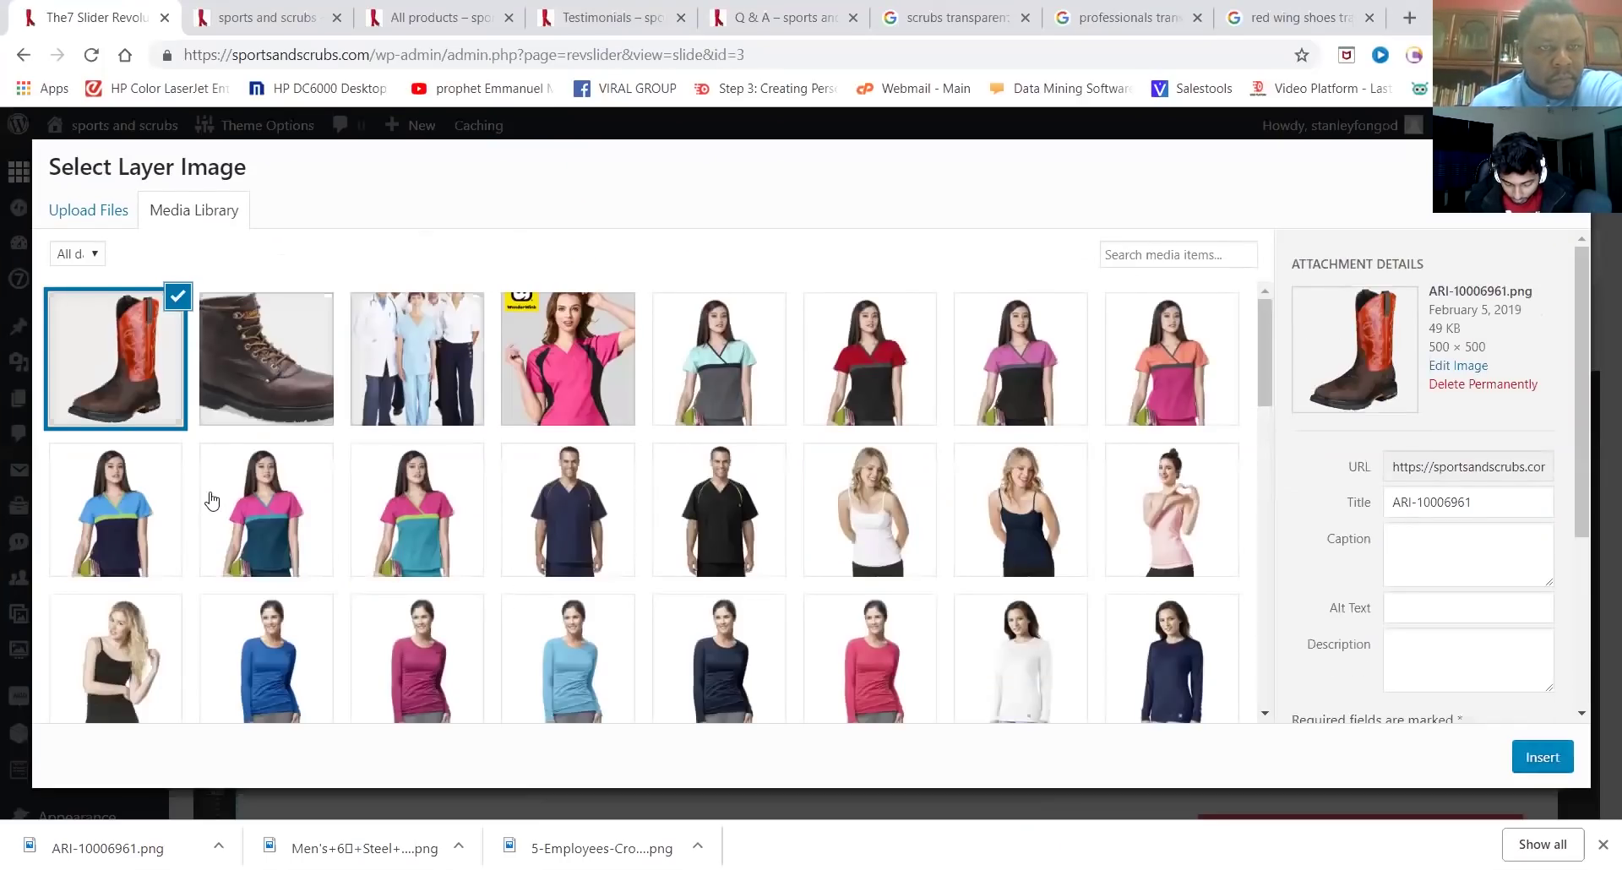
Insert the brown steel toe work boot as the layer image and move it to about X 45 px, Y 77 px
left_click(272, 384)
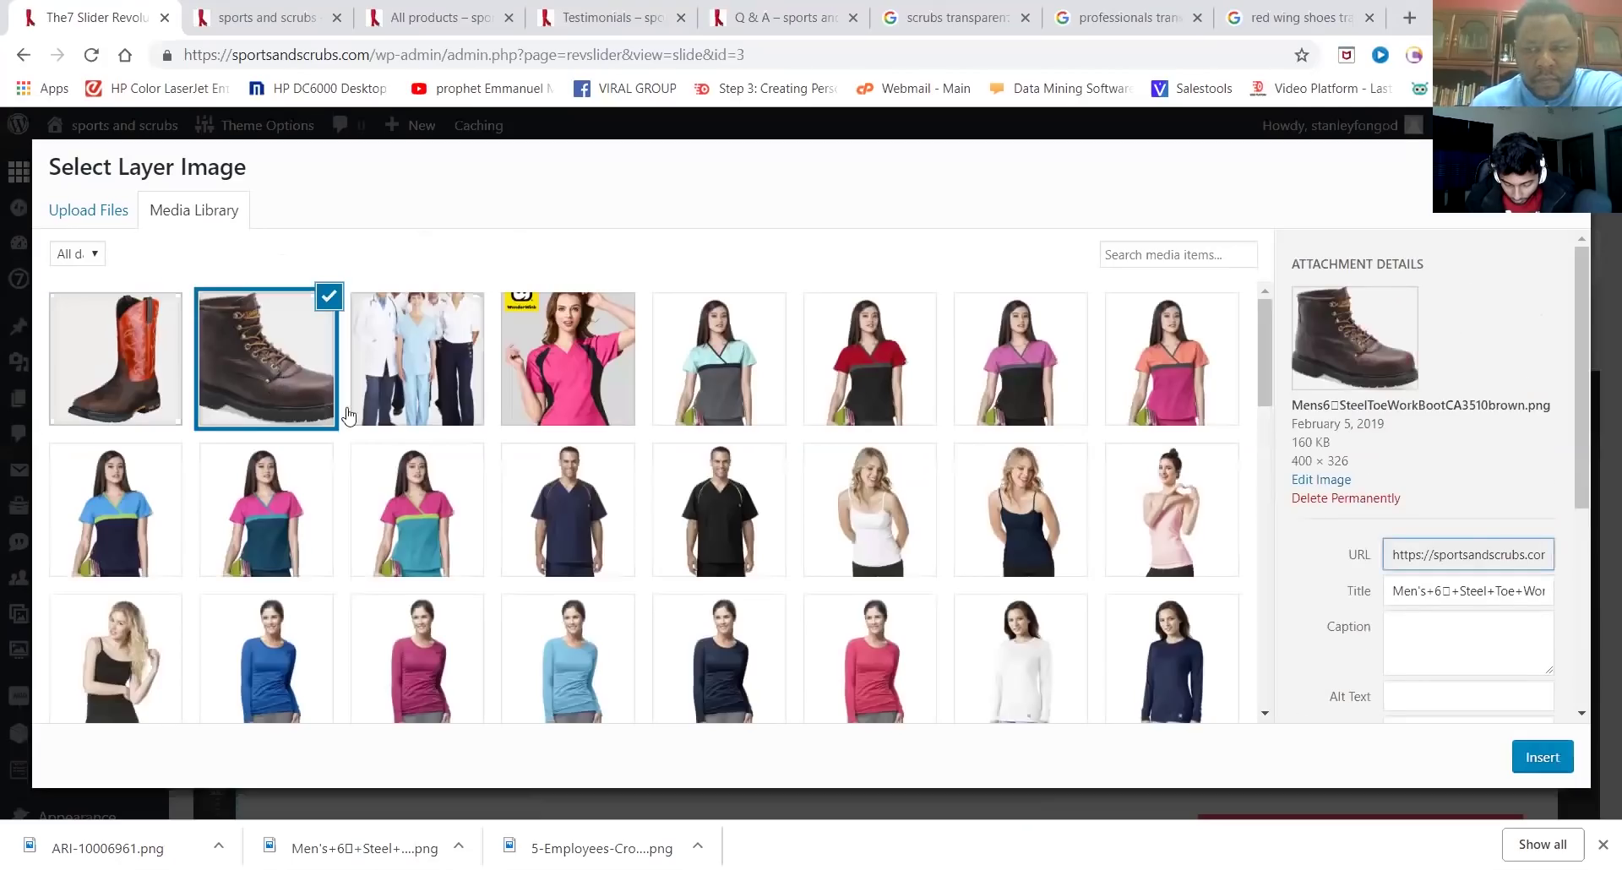
left_click(1525, 761)
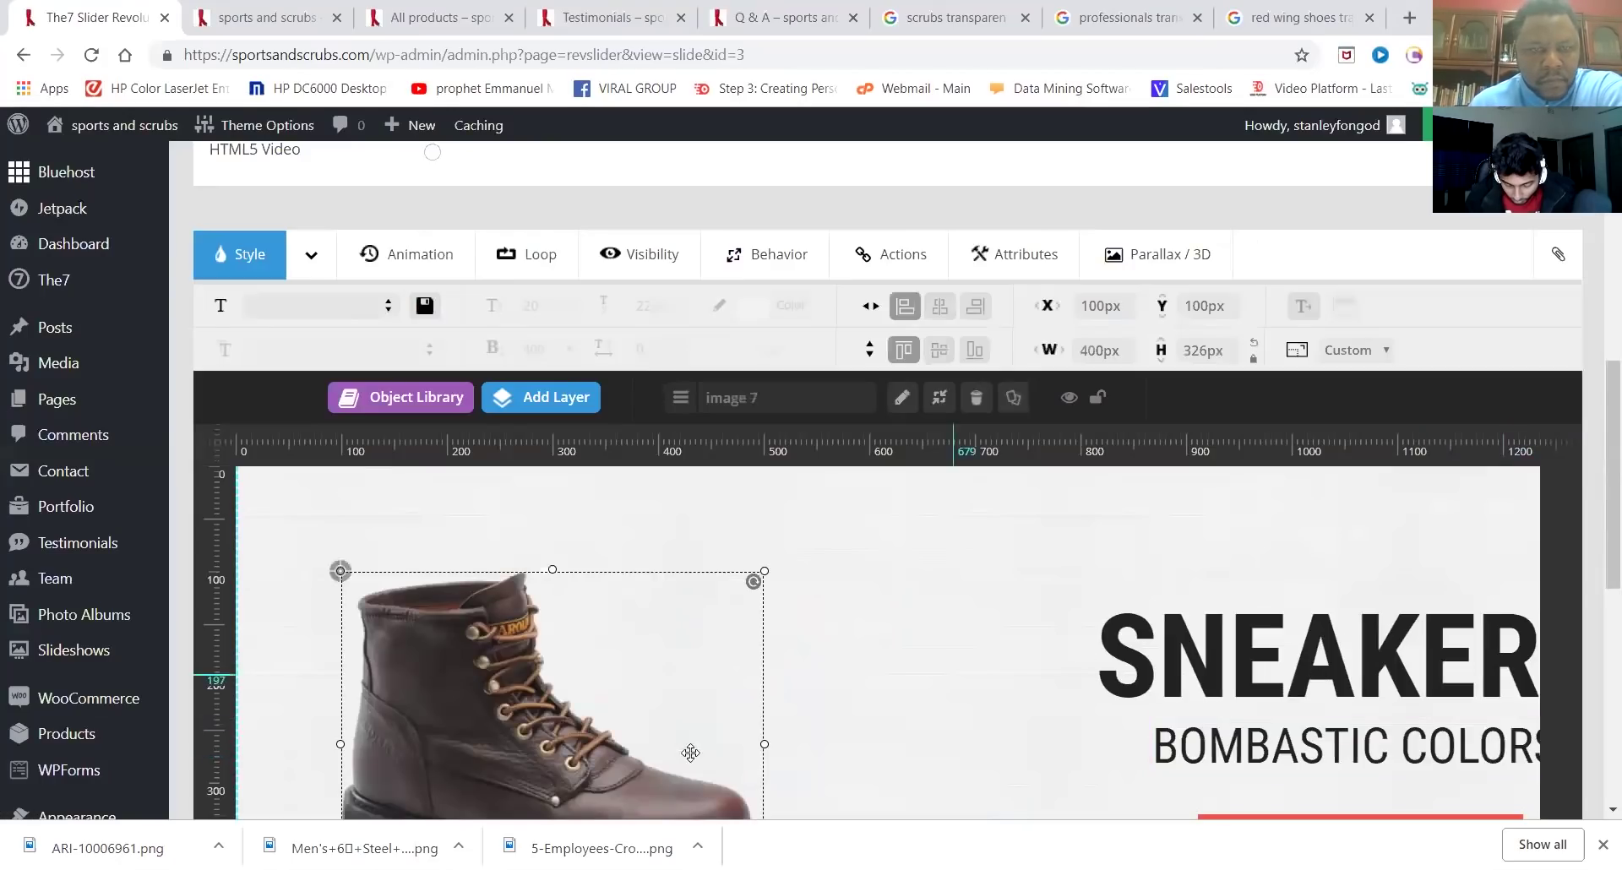
left_click_drag(563, 717, 505, 693)
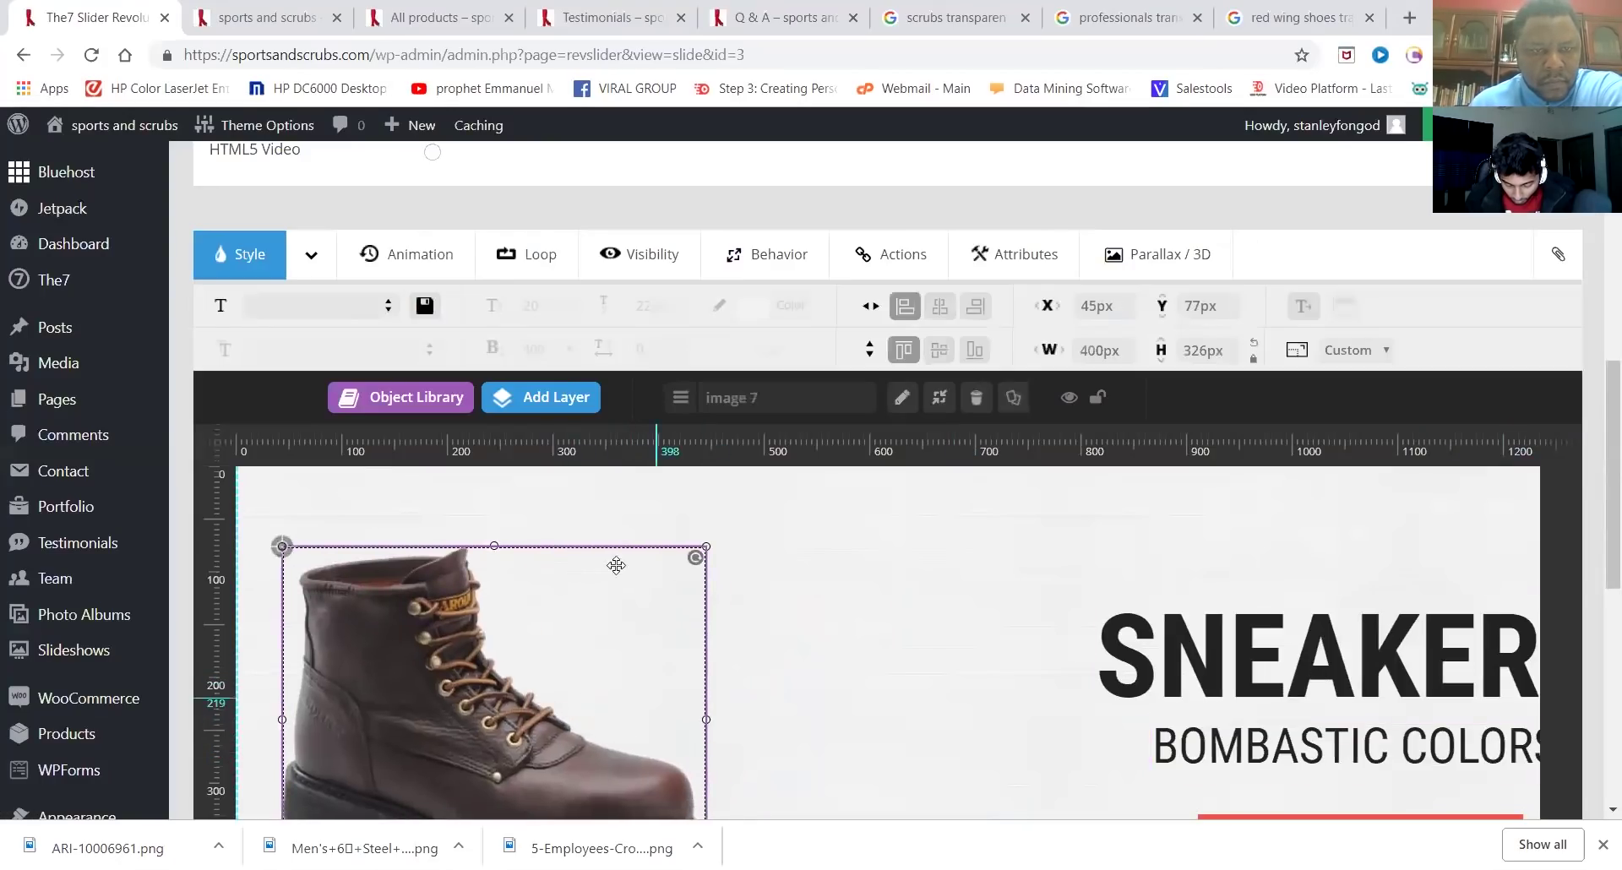
Add another image layer to the slide using ARI-10006961.png, the red and brown western boot, from the media library
mouse_move(551, 405)
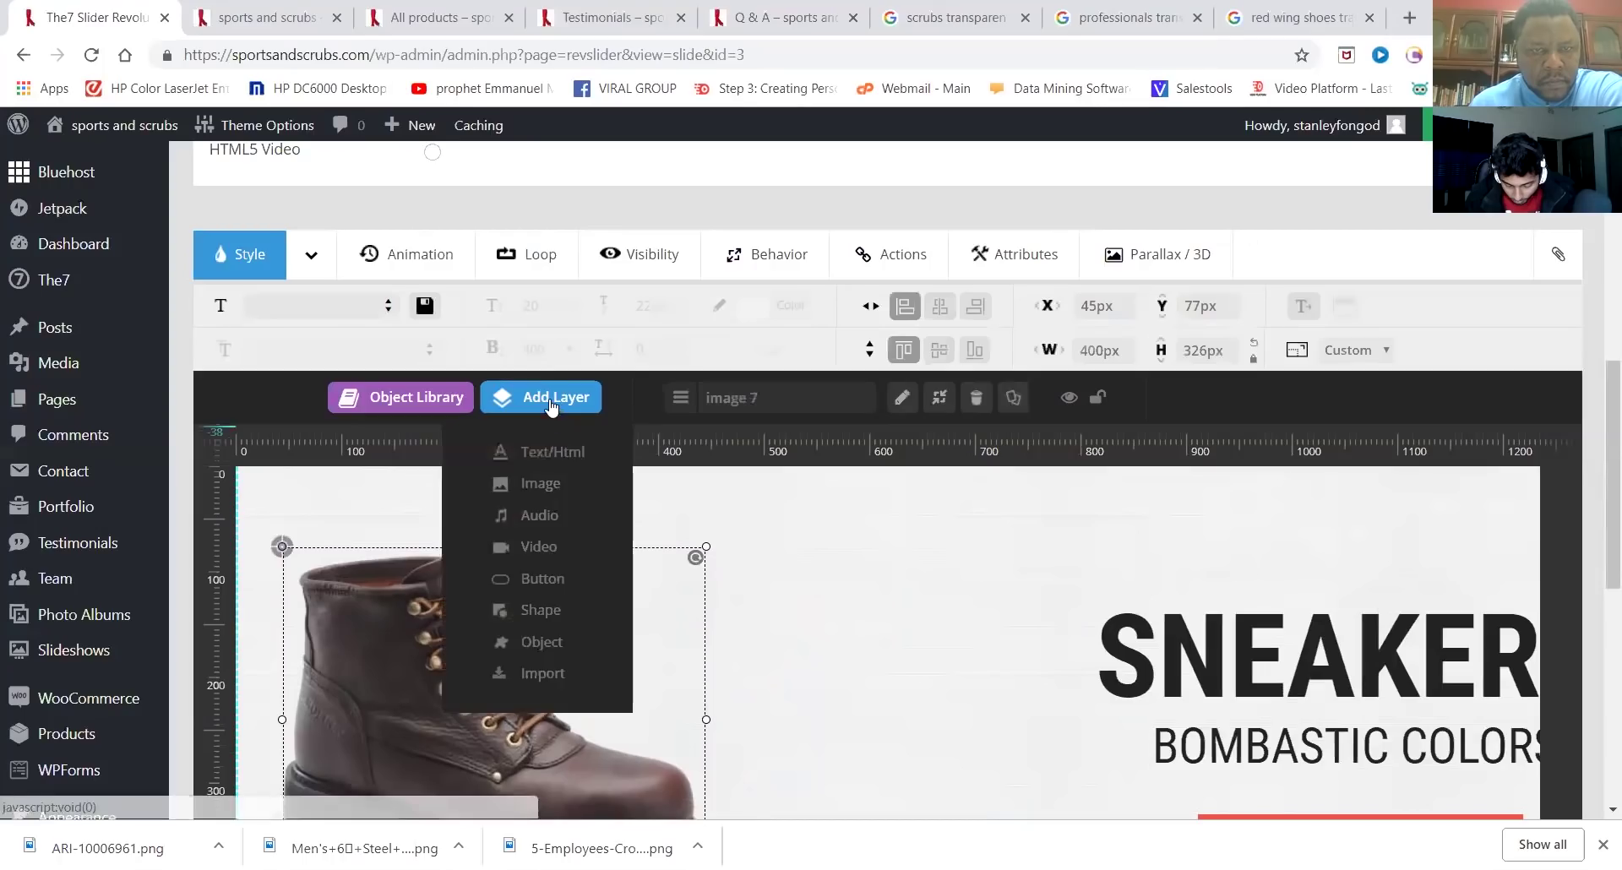
left_click(533, 494)
left_click(163, 365)
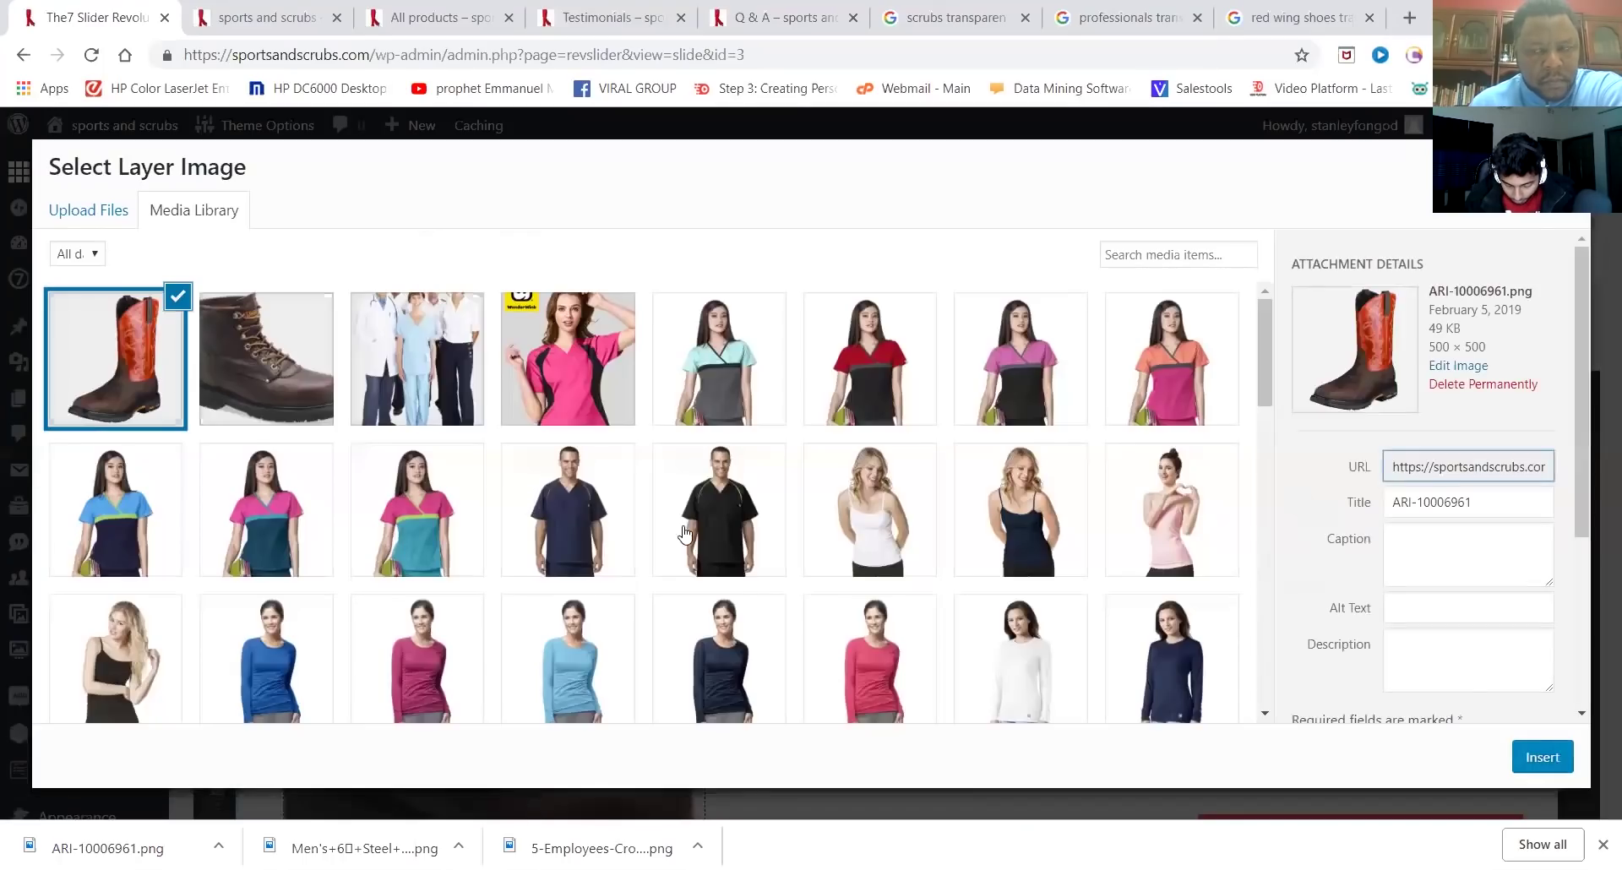
left_click(1546, 764)
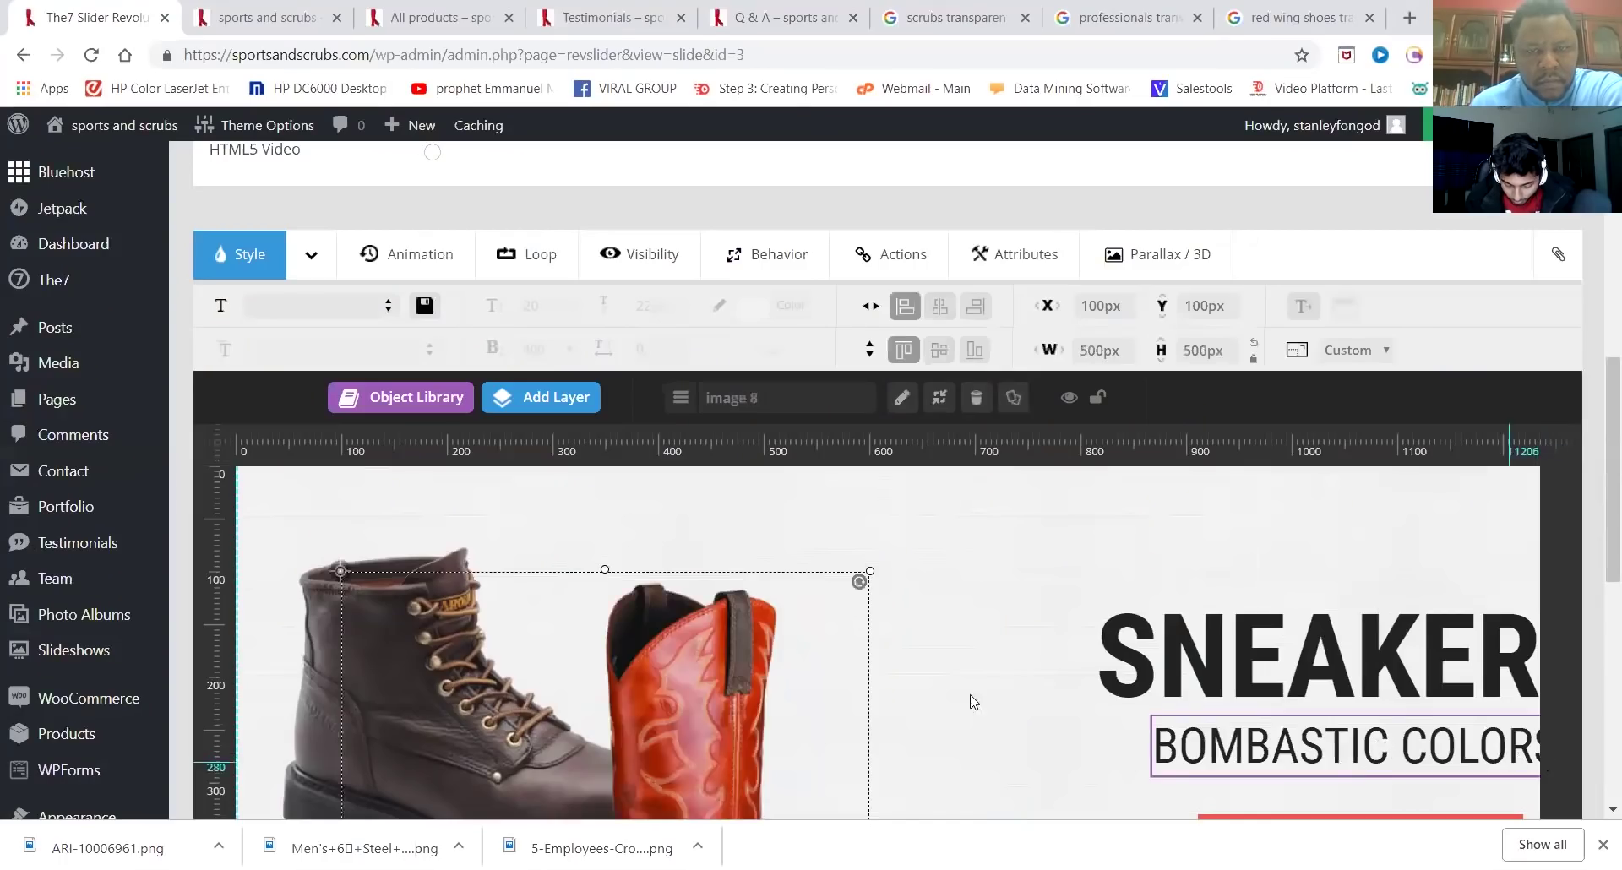
scroll(930, 633, "down", 1)
scroll(764, 554, "down", 4)
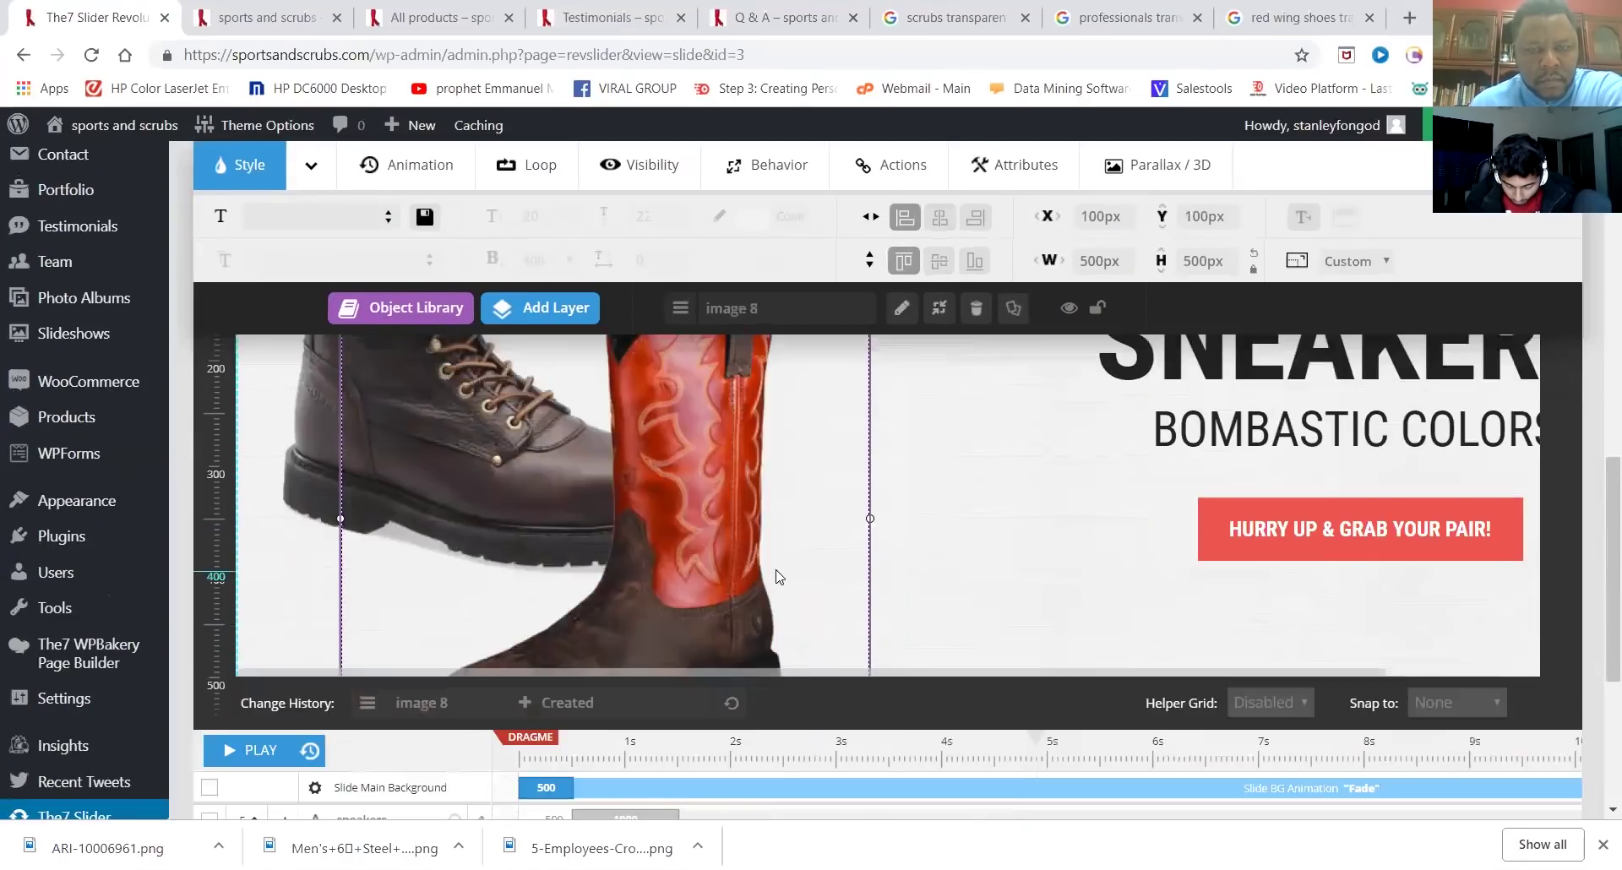
Scale the western boot layer down to 411 × 411 px and place it beside the work boot at about X 350 px, Y 52 px
scroll(775, 572, "up", 5)
left_click_drag(346, 578, 514, 558)
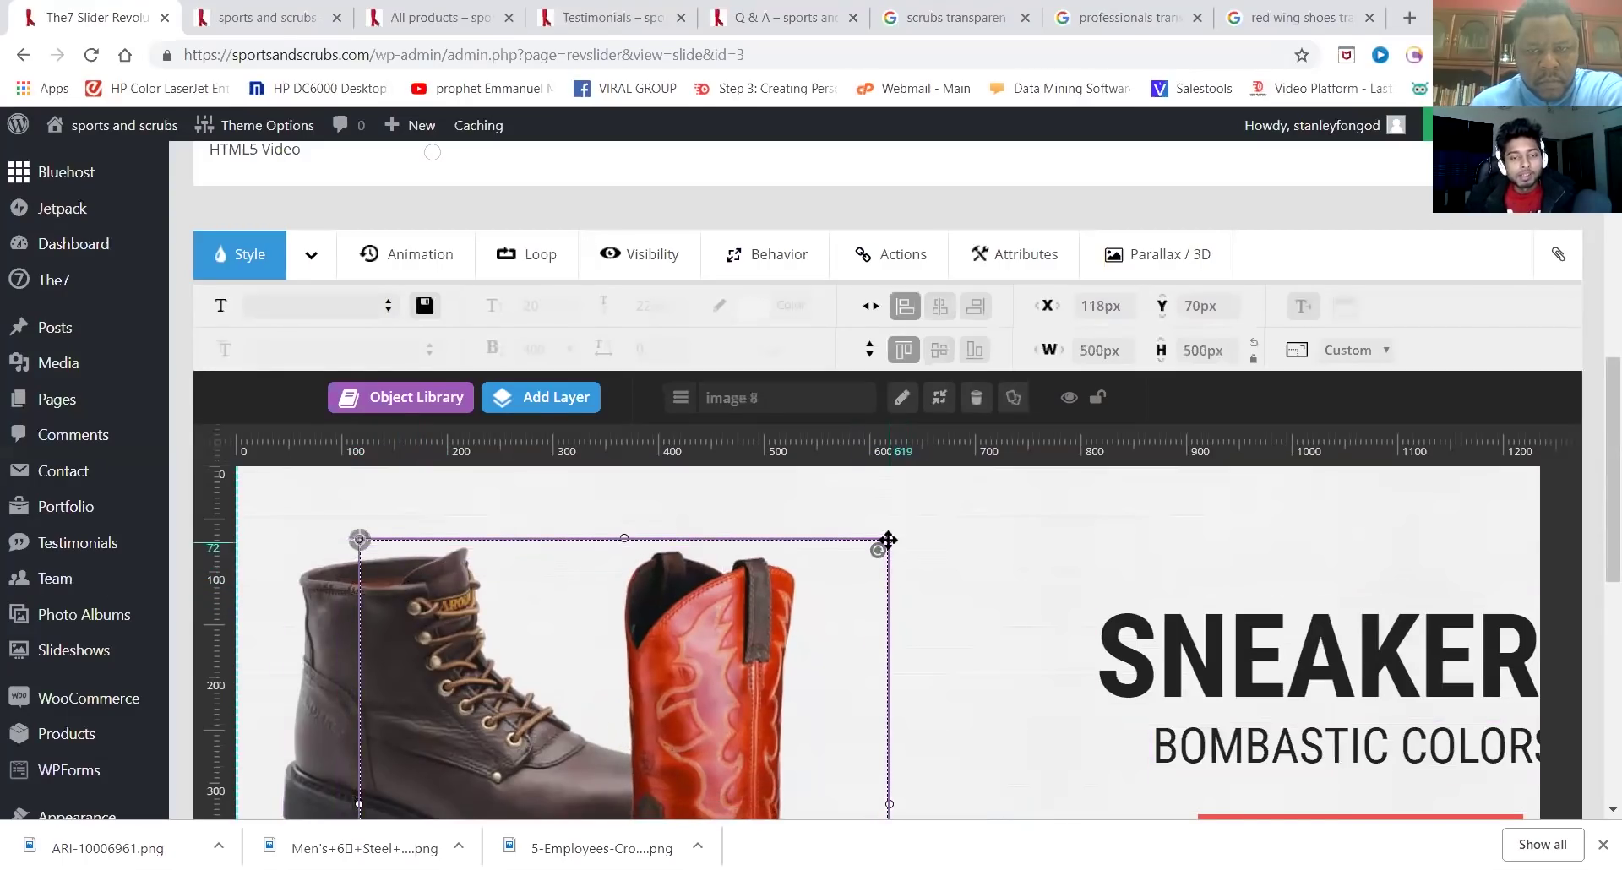
left_click_drag(889, 538, 804, 637)
left_click_drag(667, 803, 804, 686)
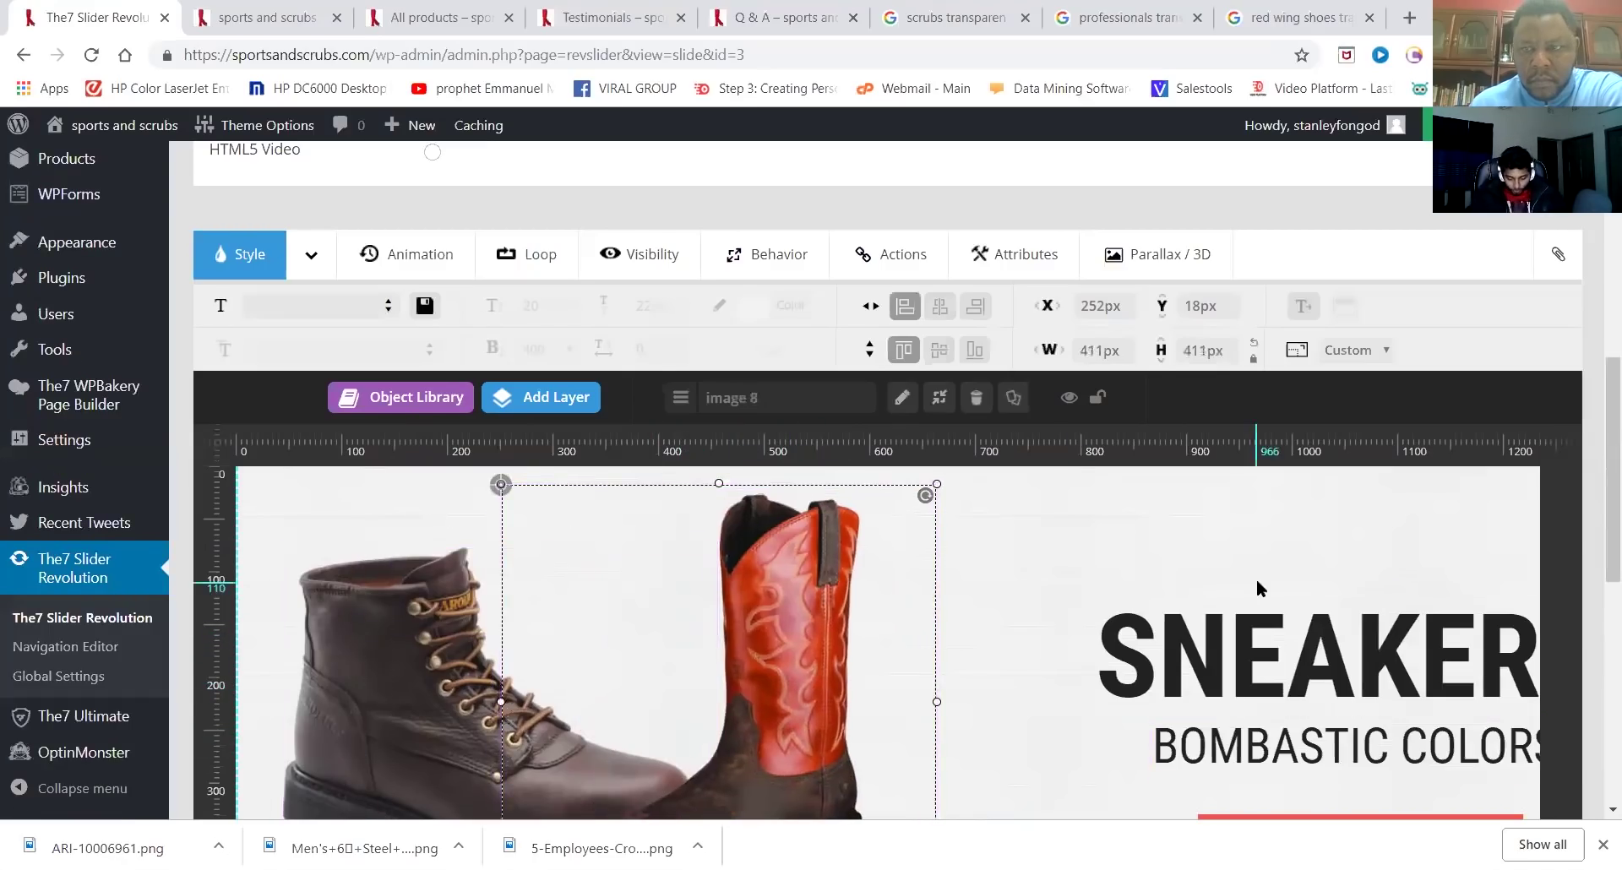
scroll(1256, 583, "down", 5)
scroll(1255, 588, "up", 2)
scroll(1257, 589, "up", 3)
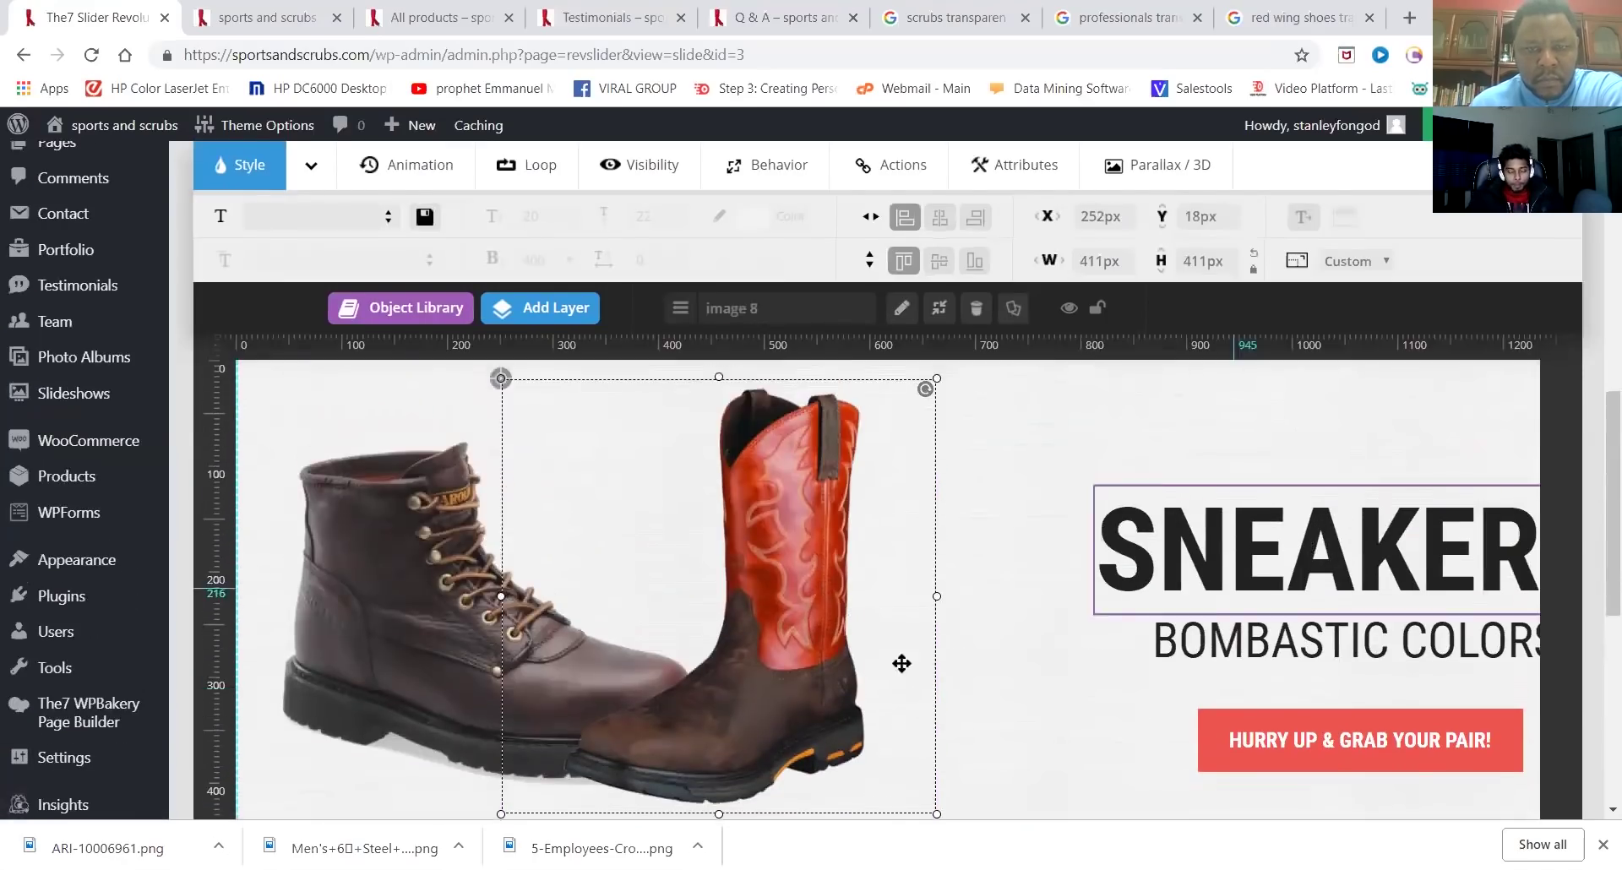
left_click_drag(819, 676, 921, 692)
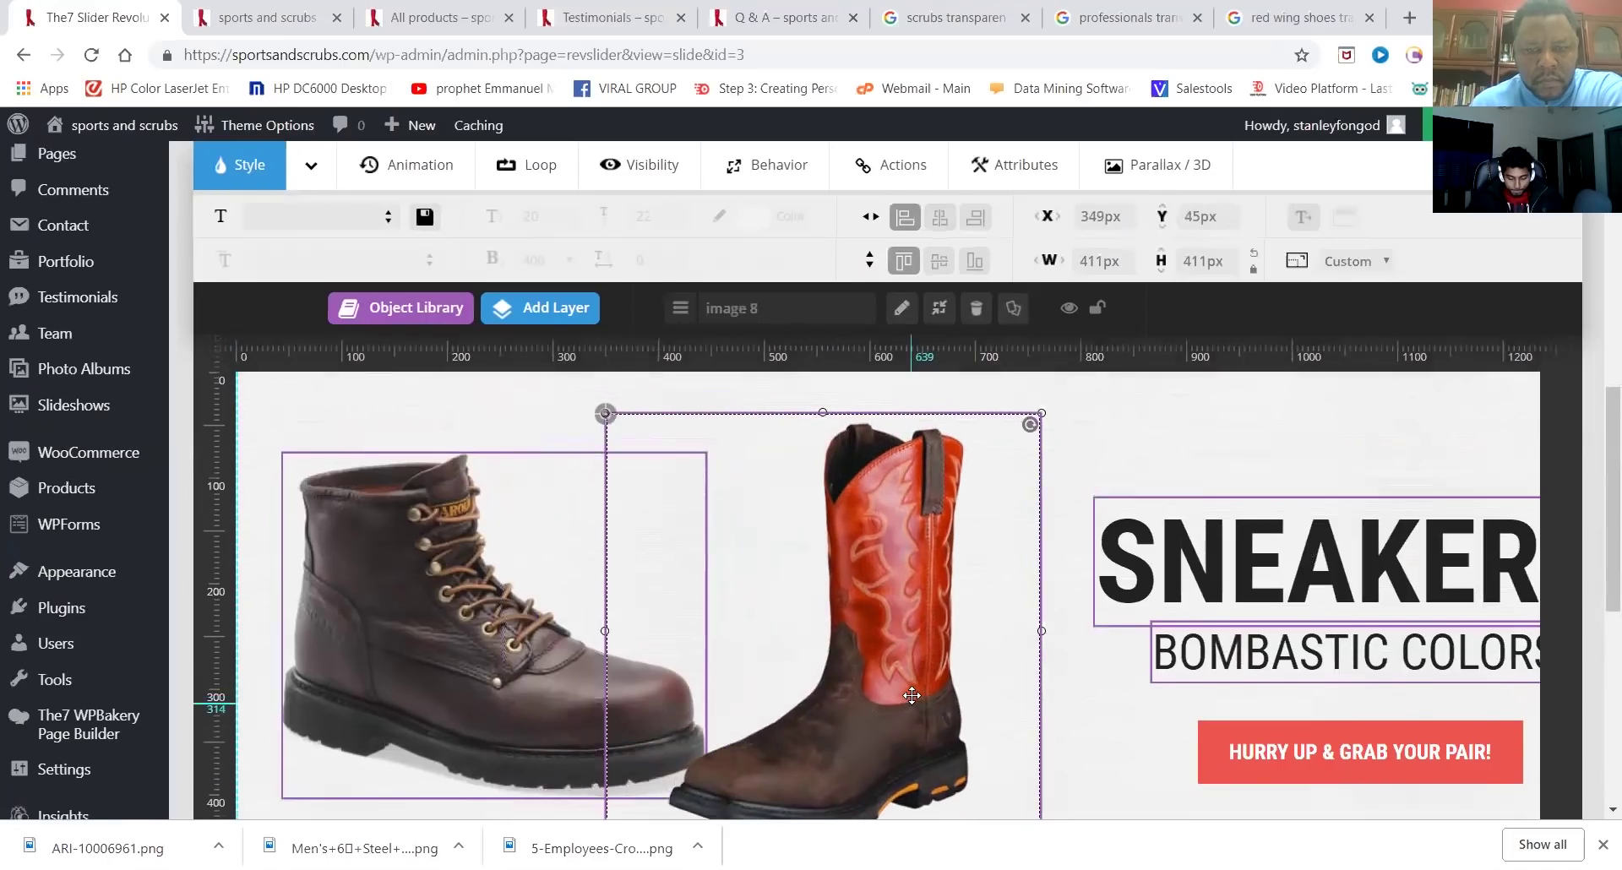
scroll(917, 689, "up", 1)
scroll(1076, 645, "down", 4)
scroll(1210, 635, "up", 1)
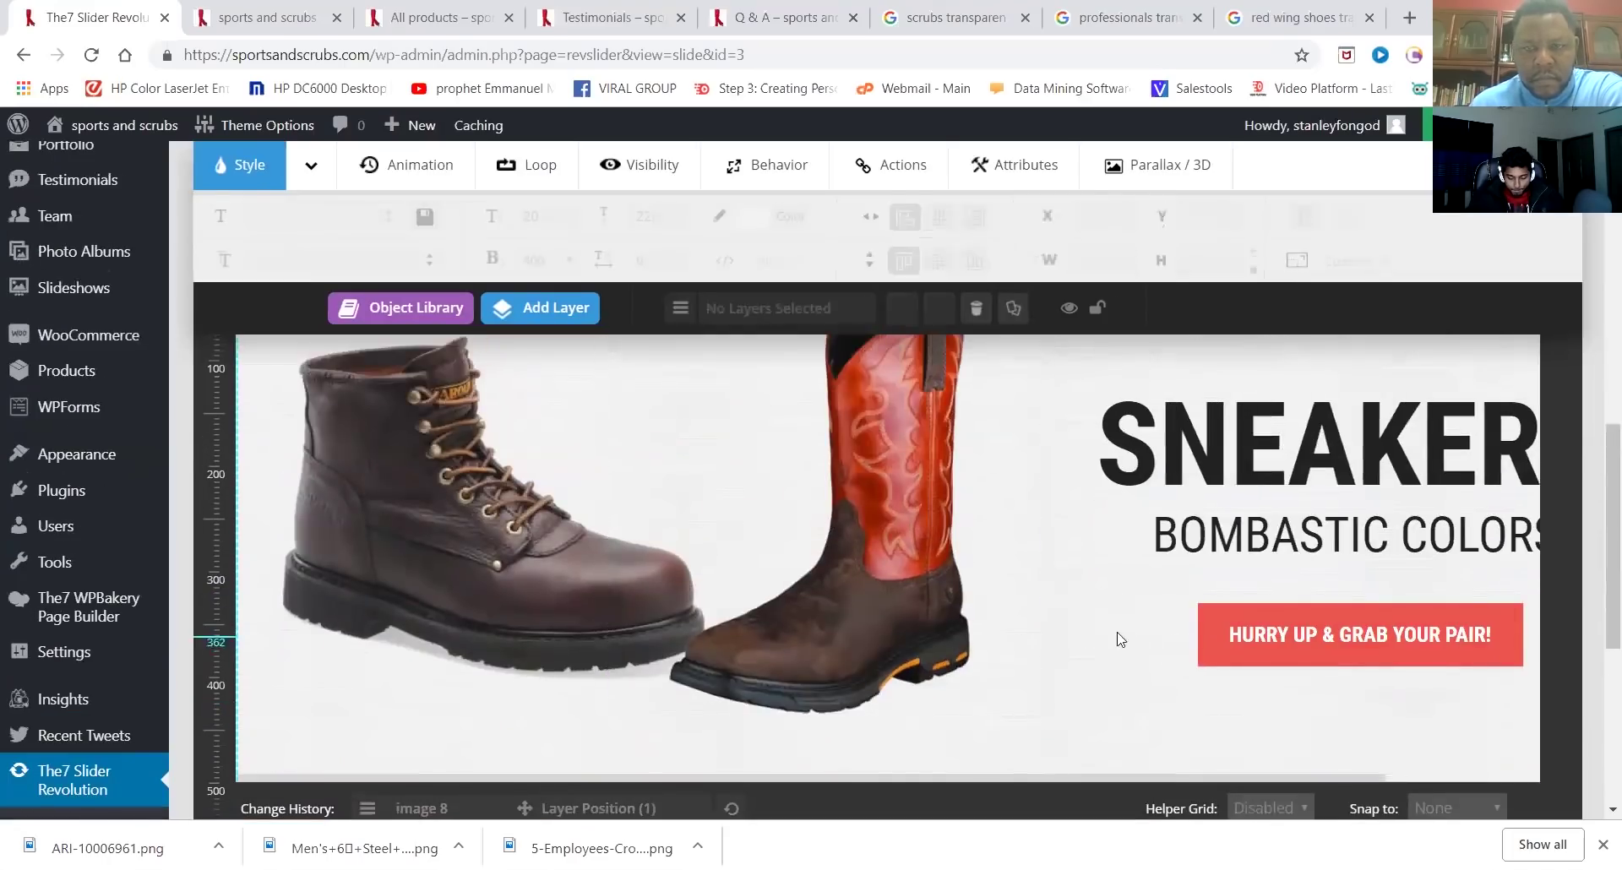
left_click_drag(854, 592, 852, 617)
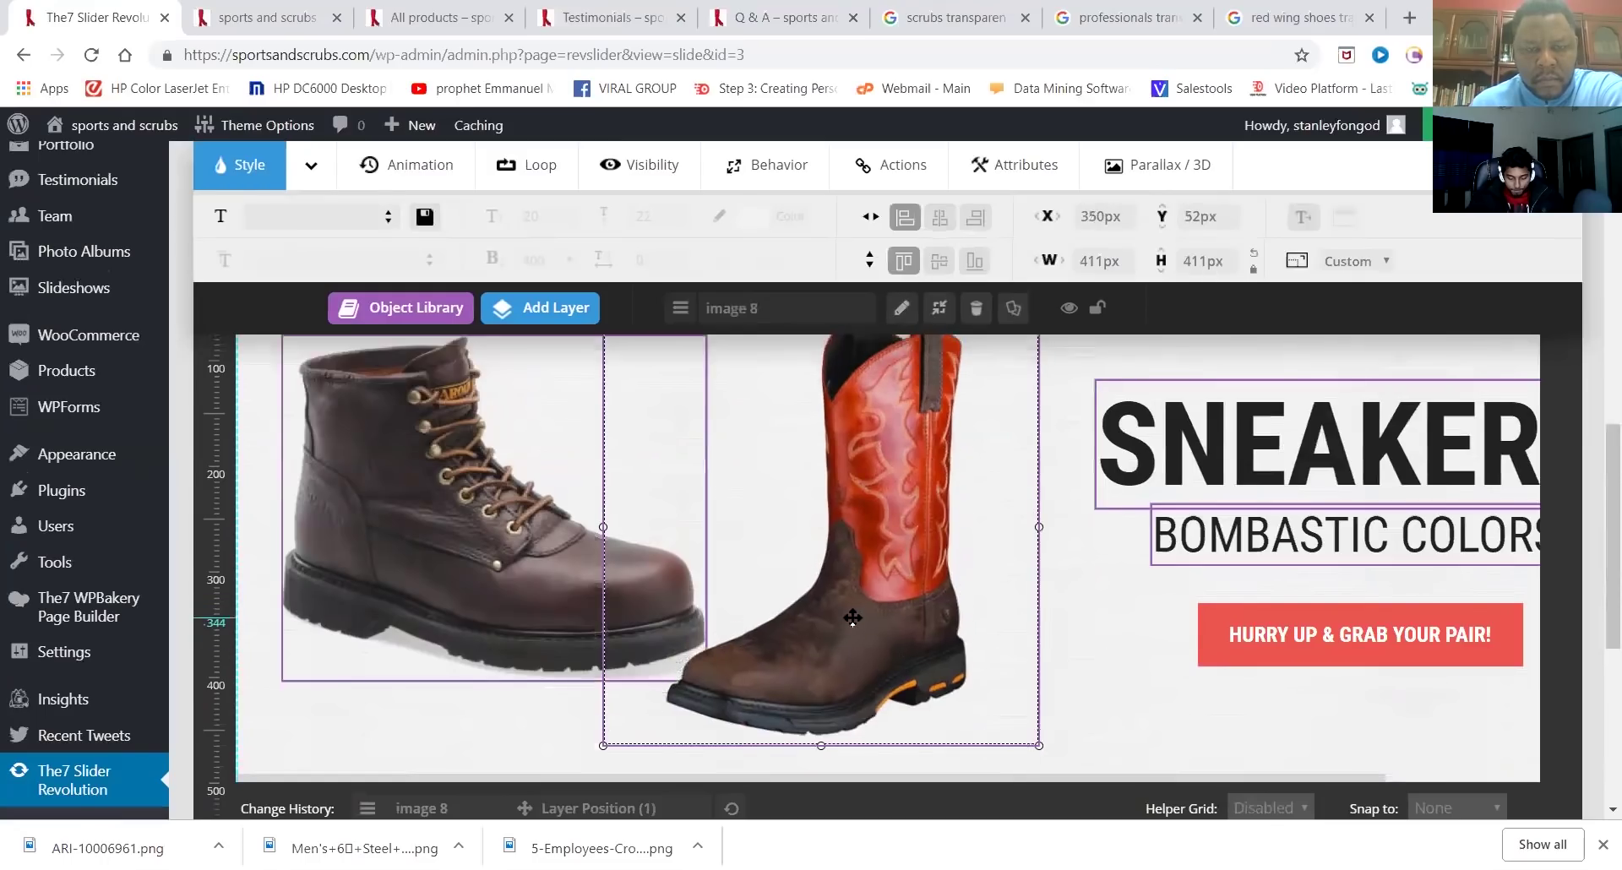
left_click(1056, 605)
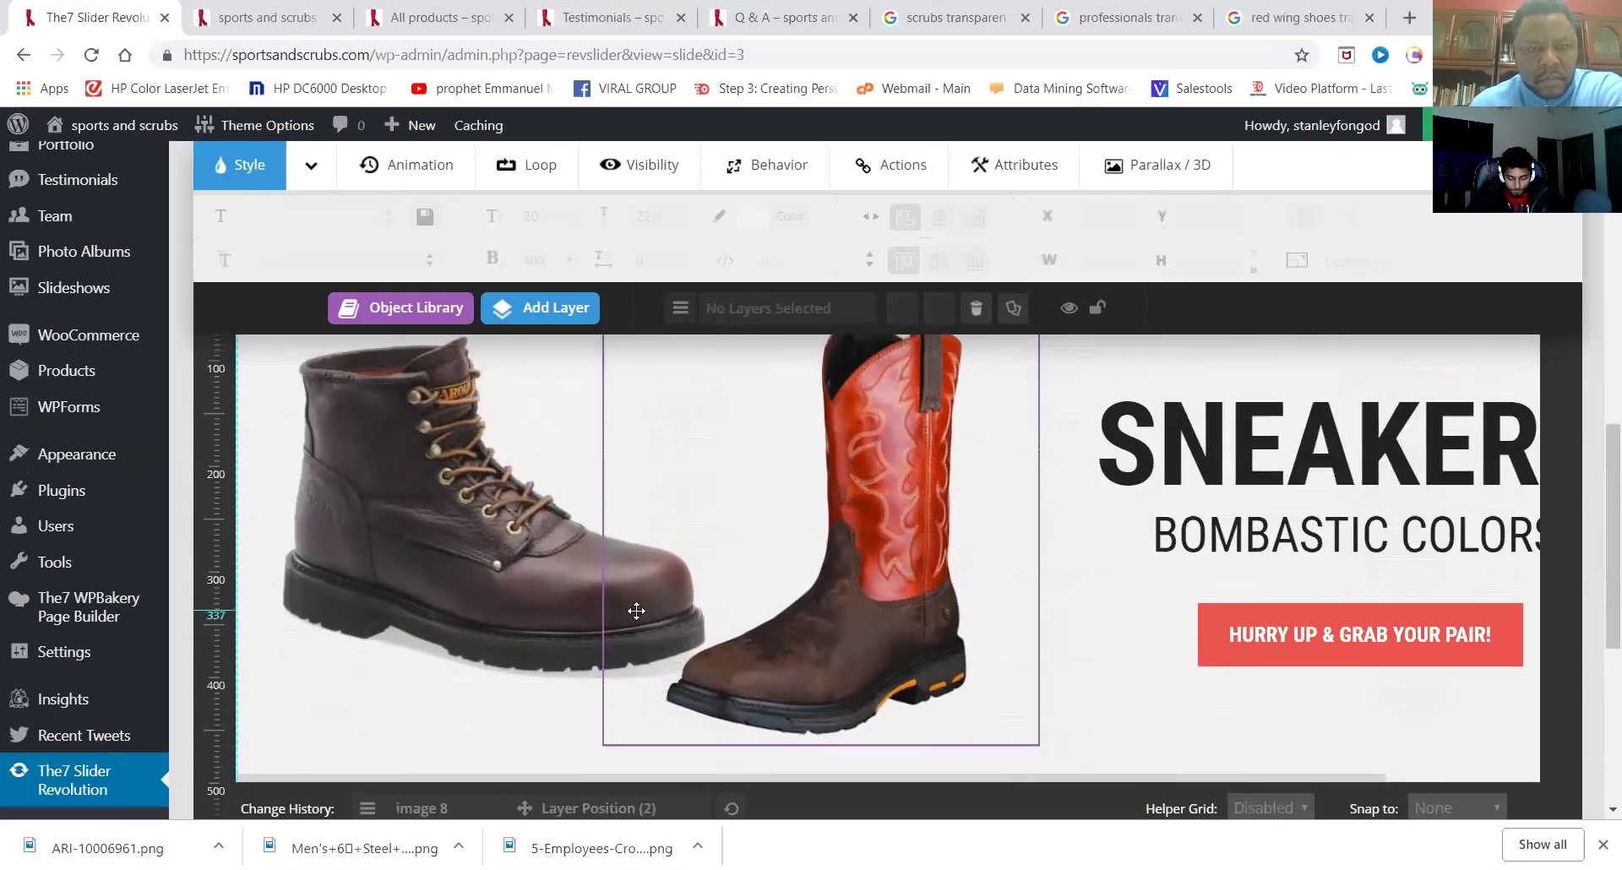
Shrink the work boot to about 341 × 278 px at X 25 px, Y 125 px, and move the western boot to about X 284 px, Y 67 px
left_click(562, 593)
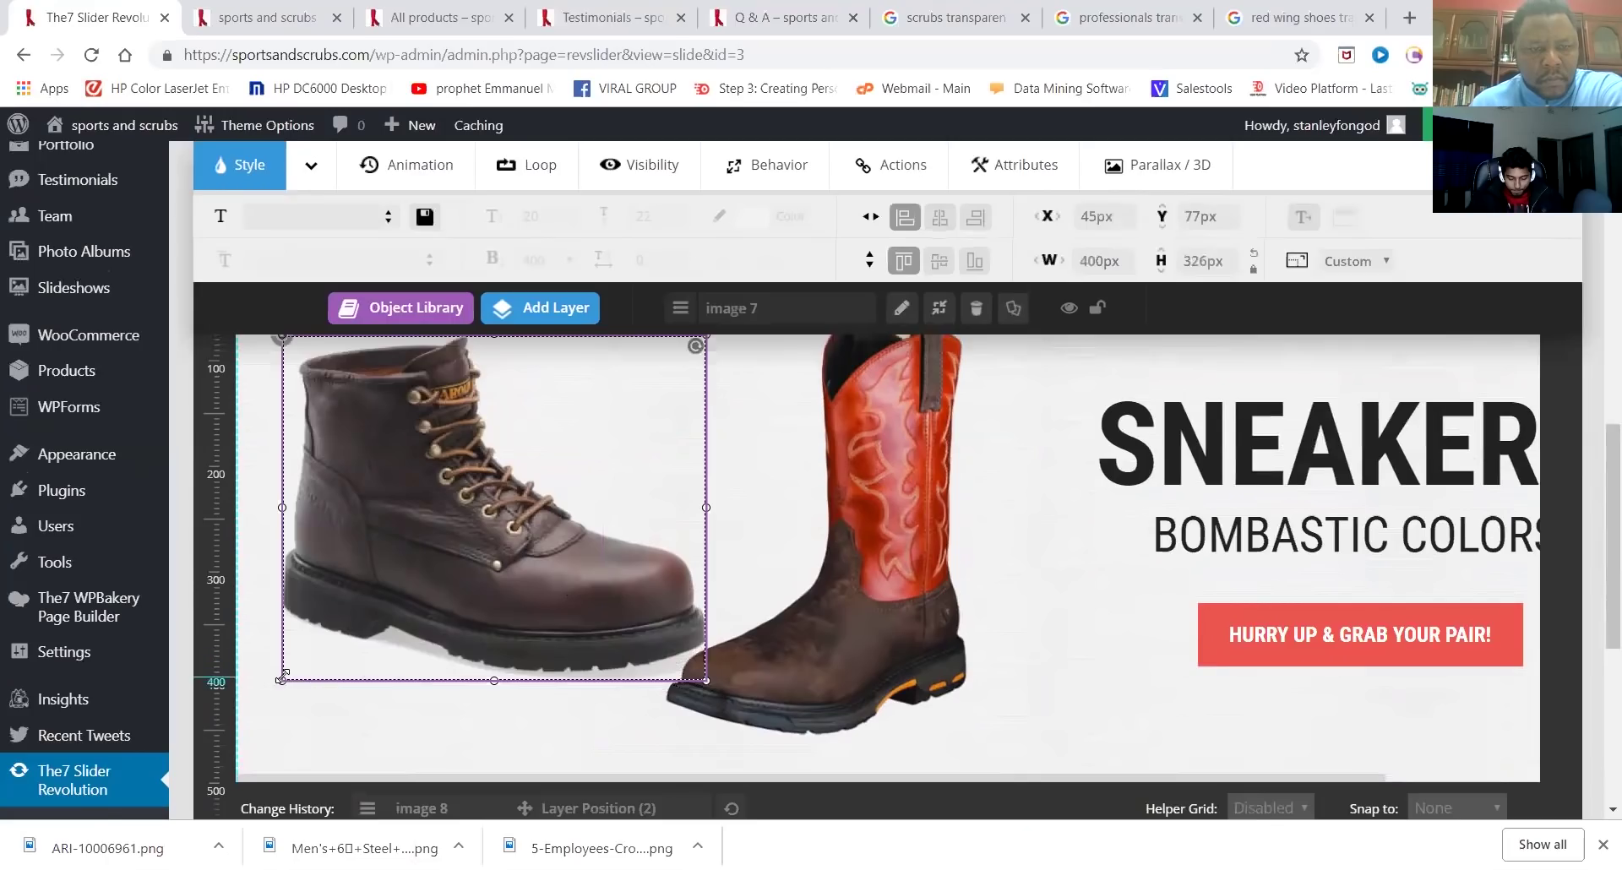
left_click_drag(283, 676, 362, 621)
left_click_drag(481, 554, 465, 627)
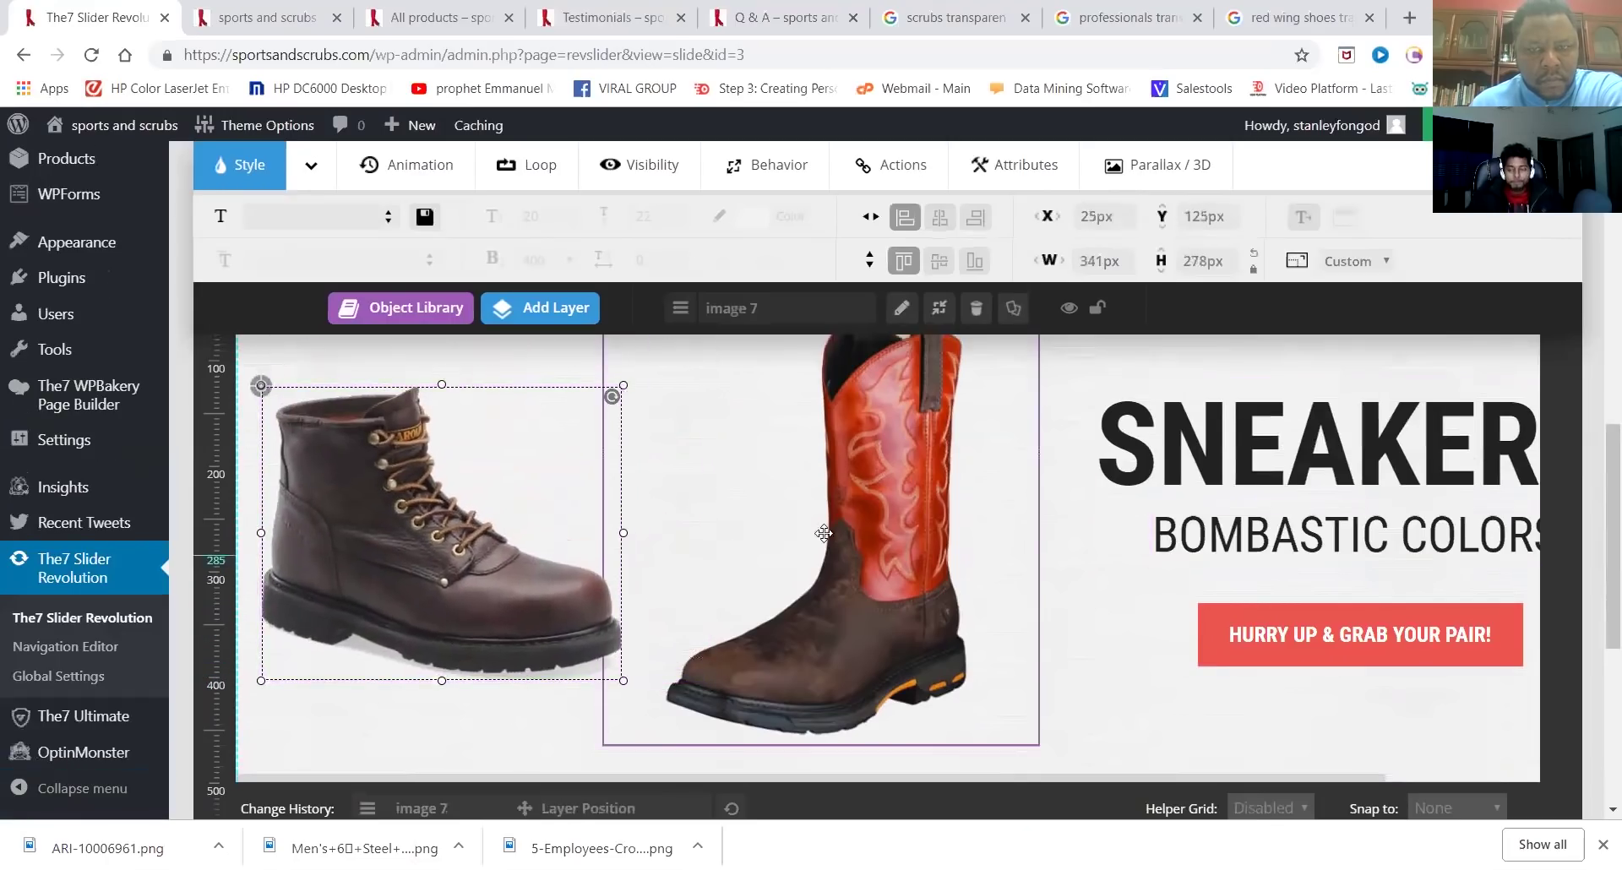
left_click_drag(846, 563, 793, 577)
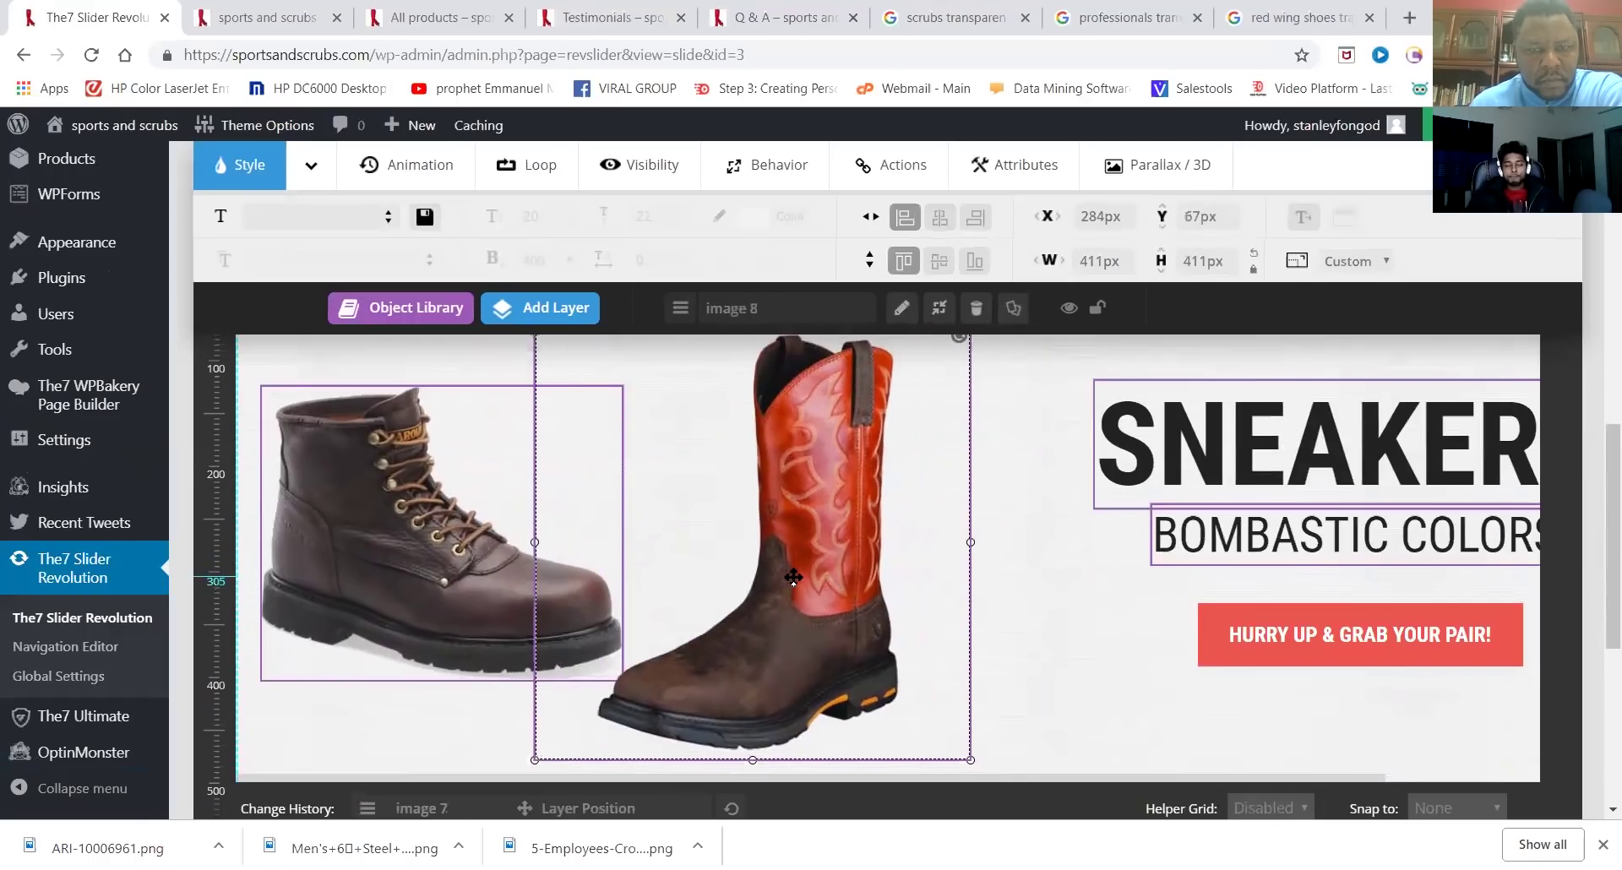
left_click(1011, 605)
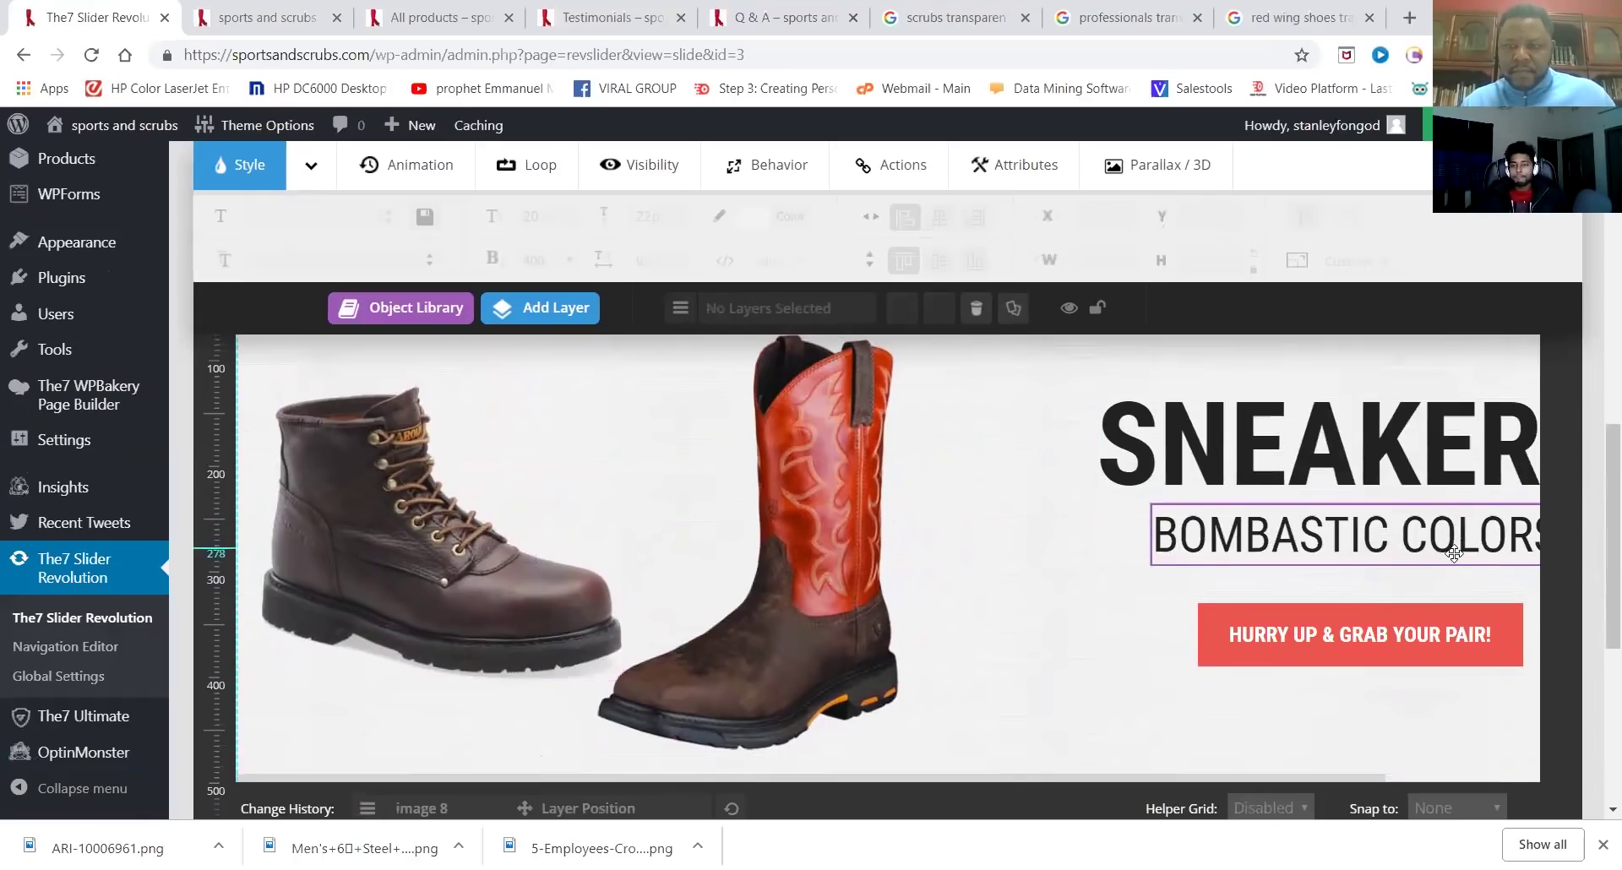
Replace the SNEAKERS title text with the word "Shoes", re-entering it in capital letters
left_click(1405, 457)
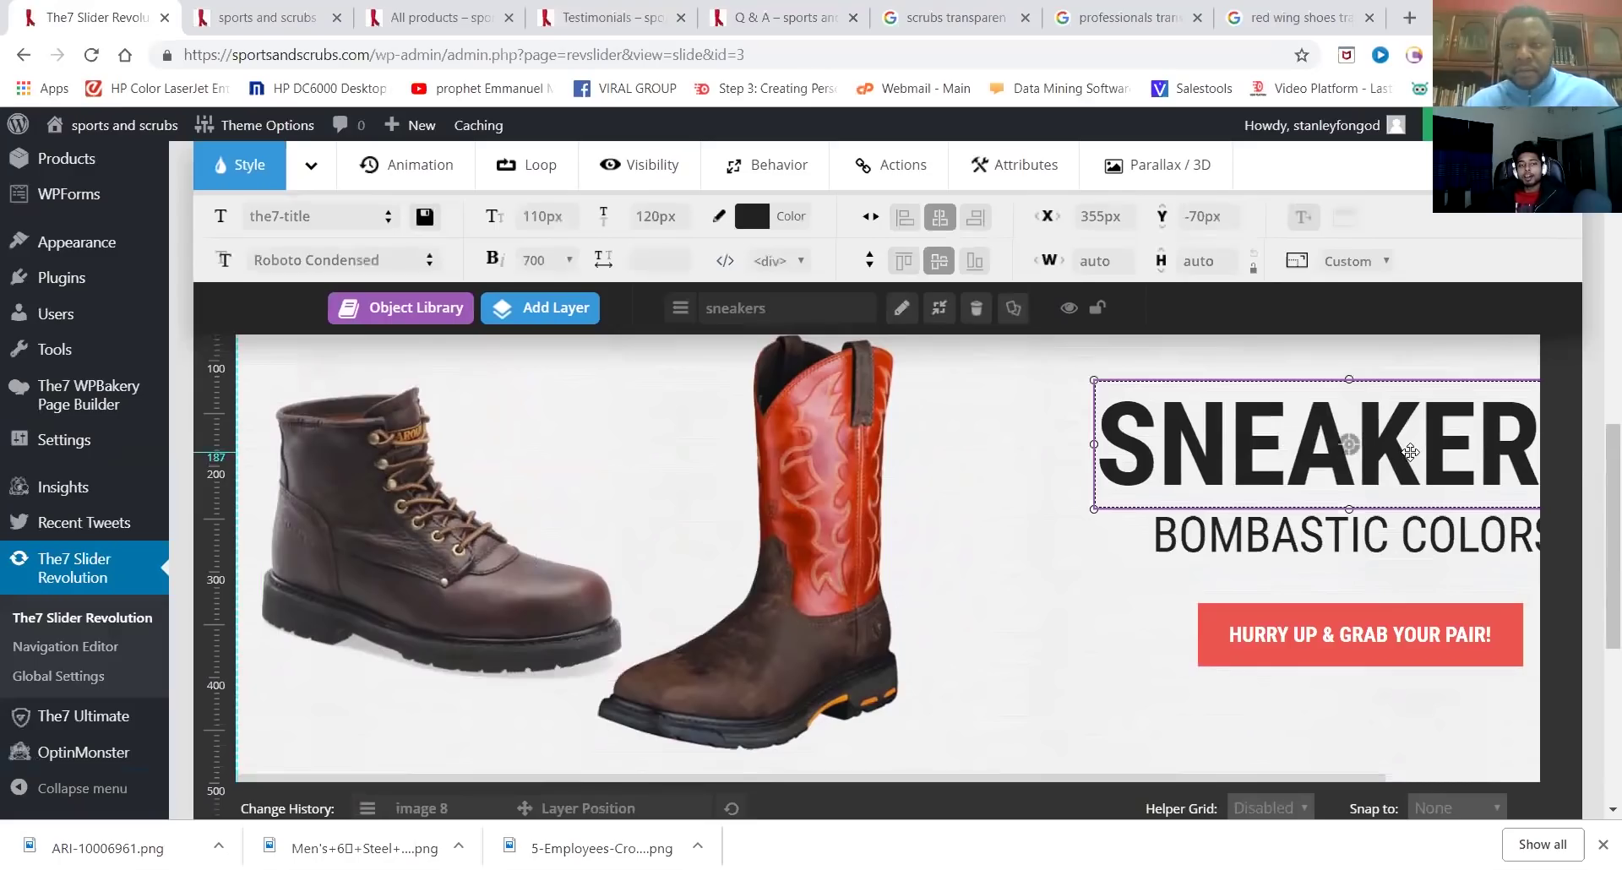
double_click(1309, 427)
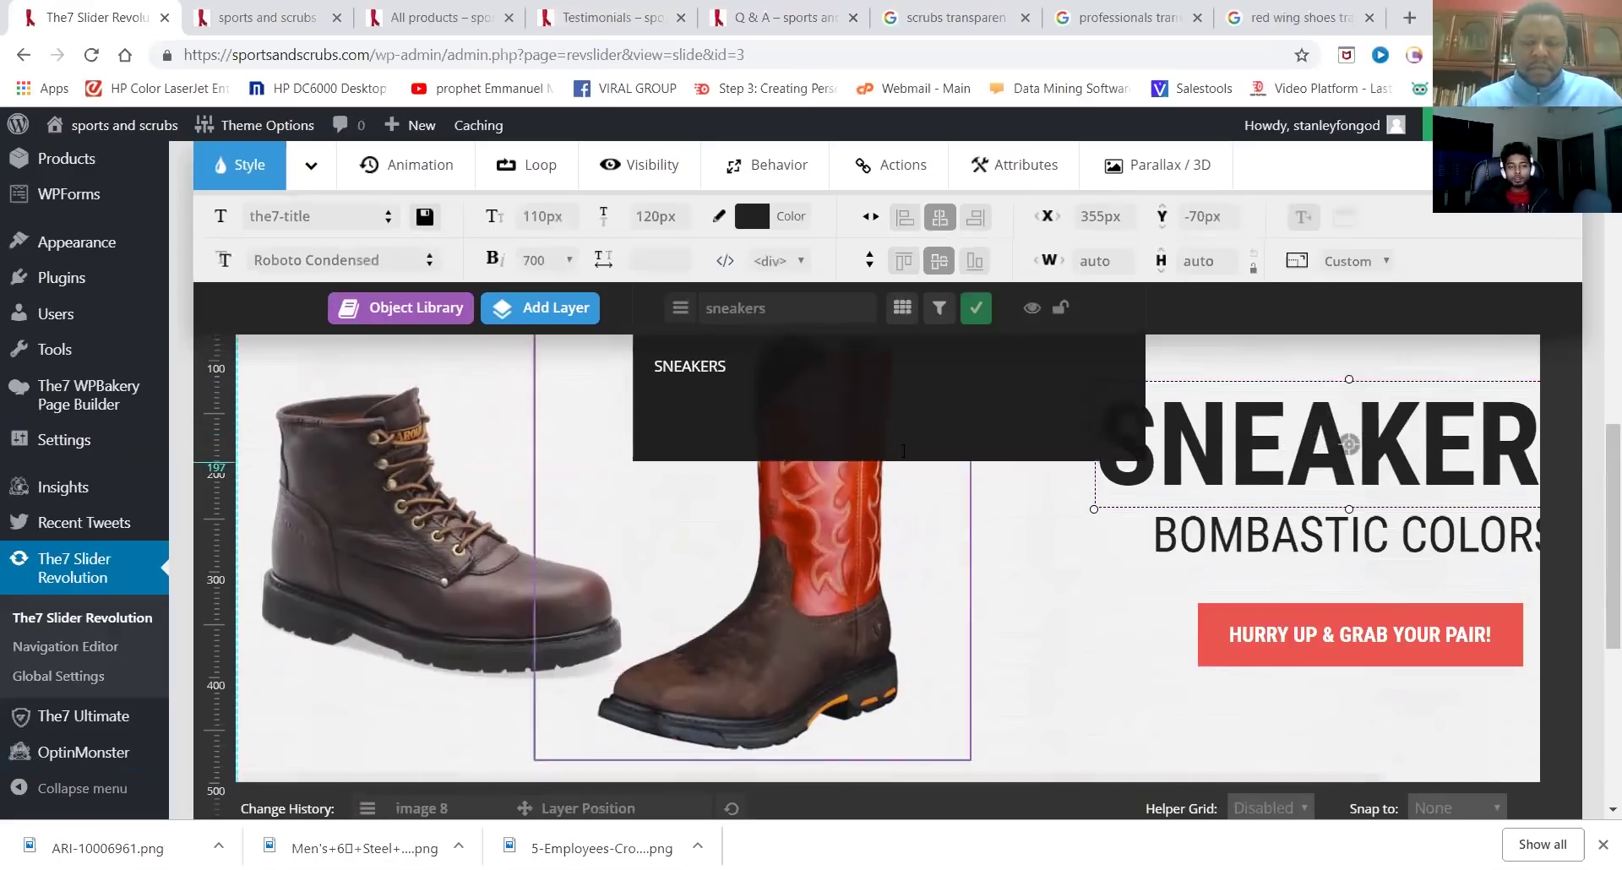
key("BackSpace")
key("BackSpace")
key("BackSpace")
key("BackSpace")
key("BackSpace")
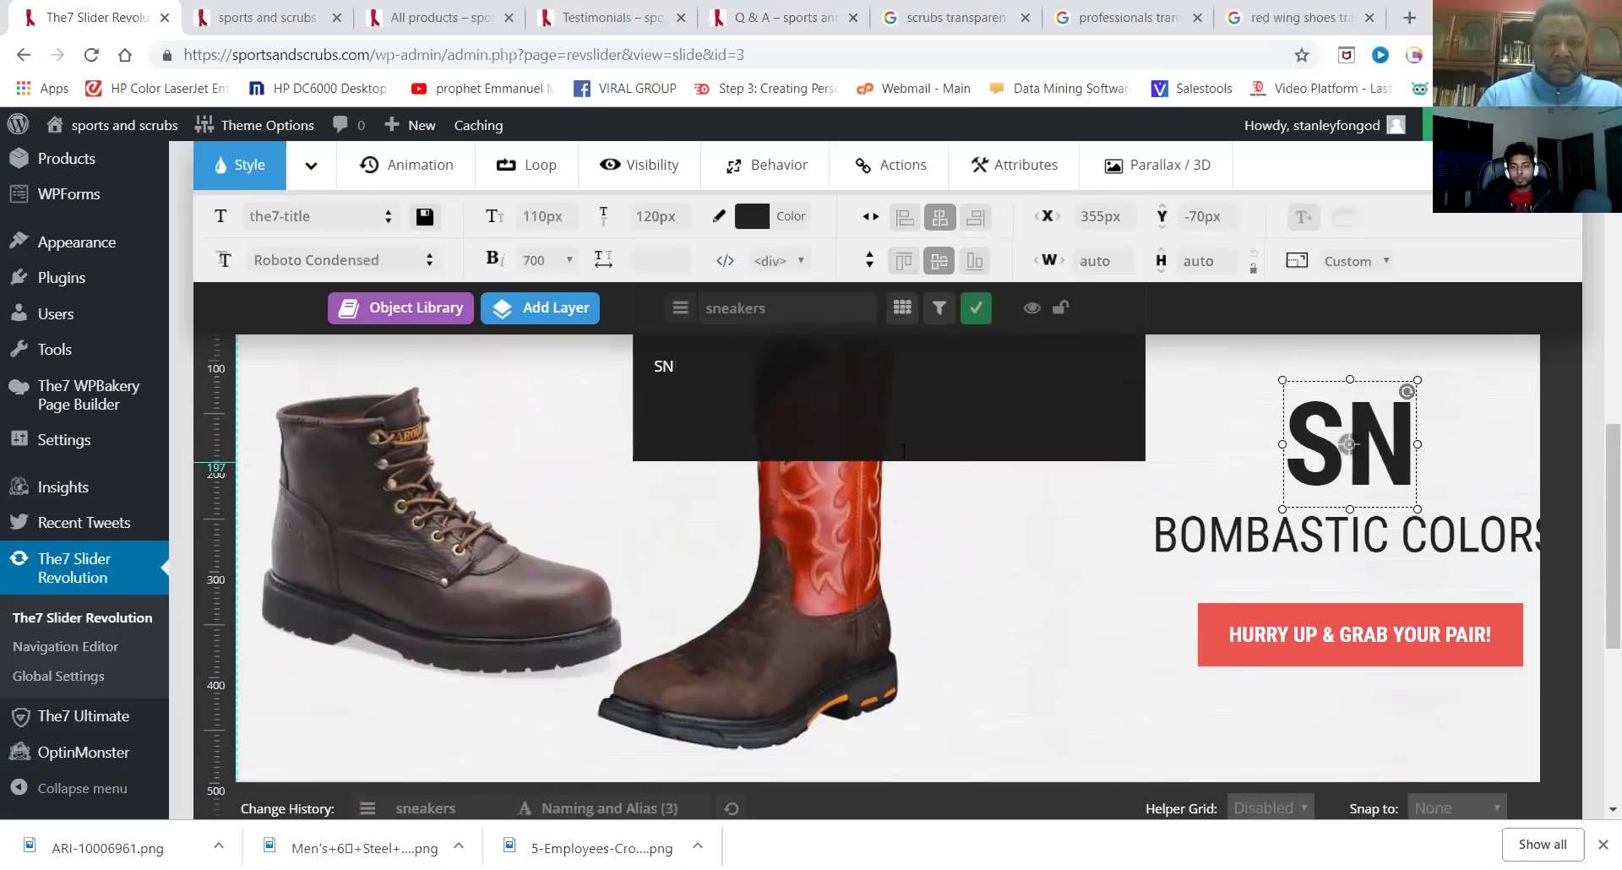
key("BackSpace")
type("h")
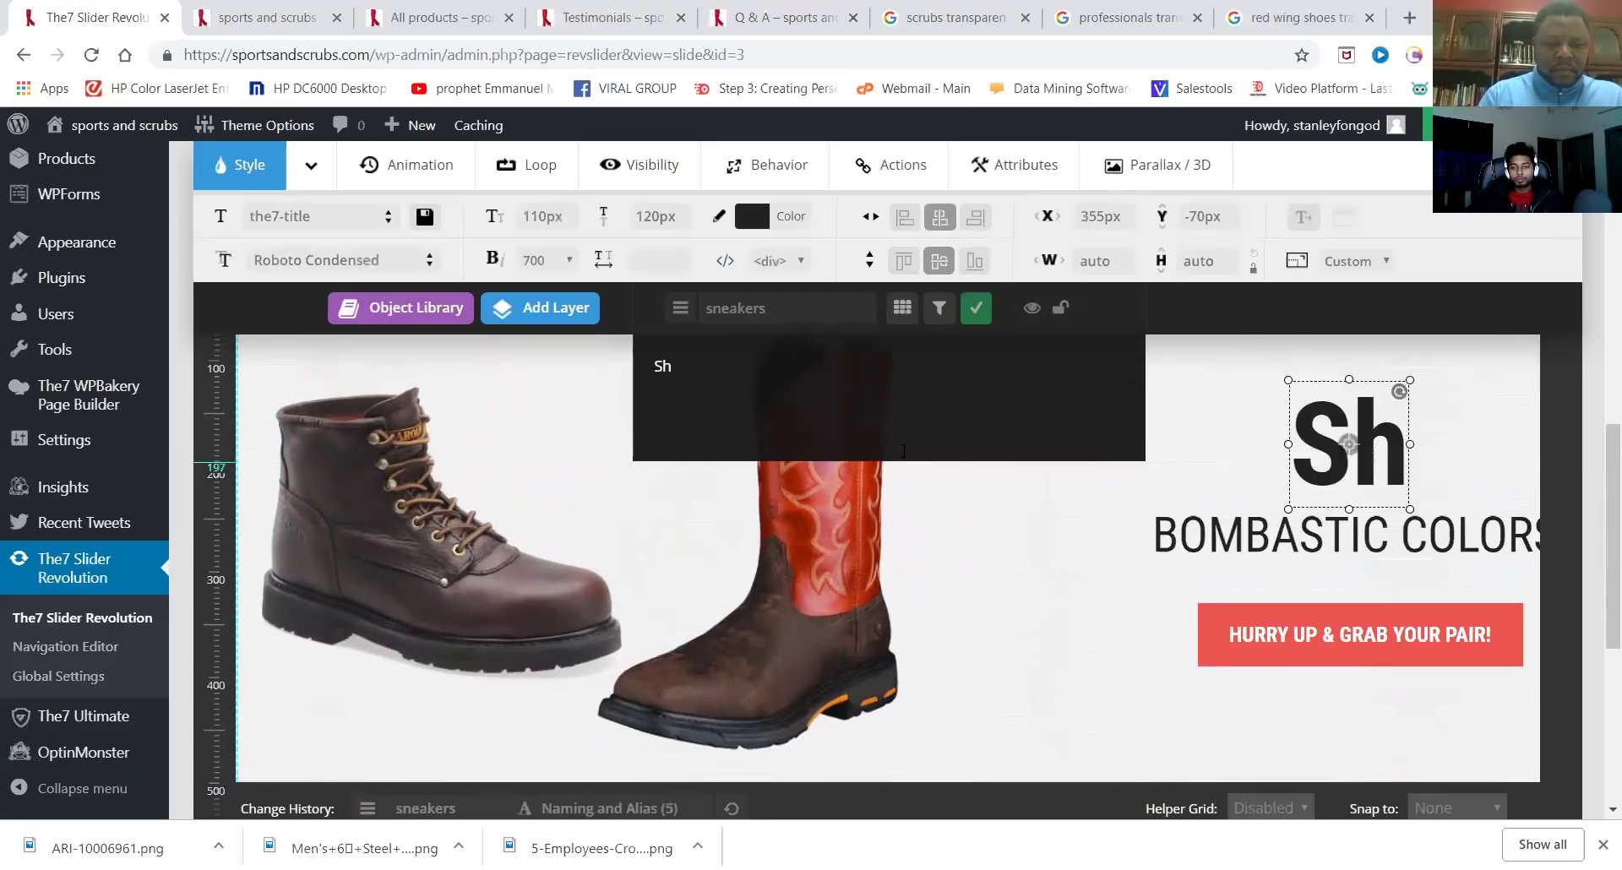
type("oes")
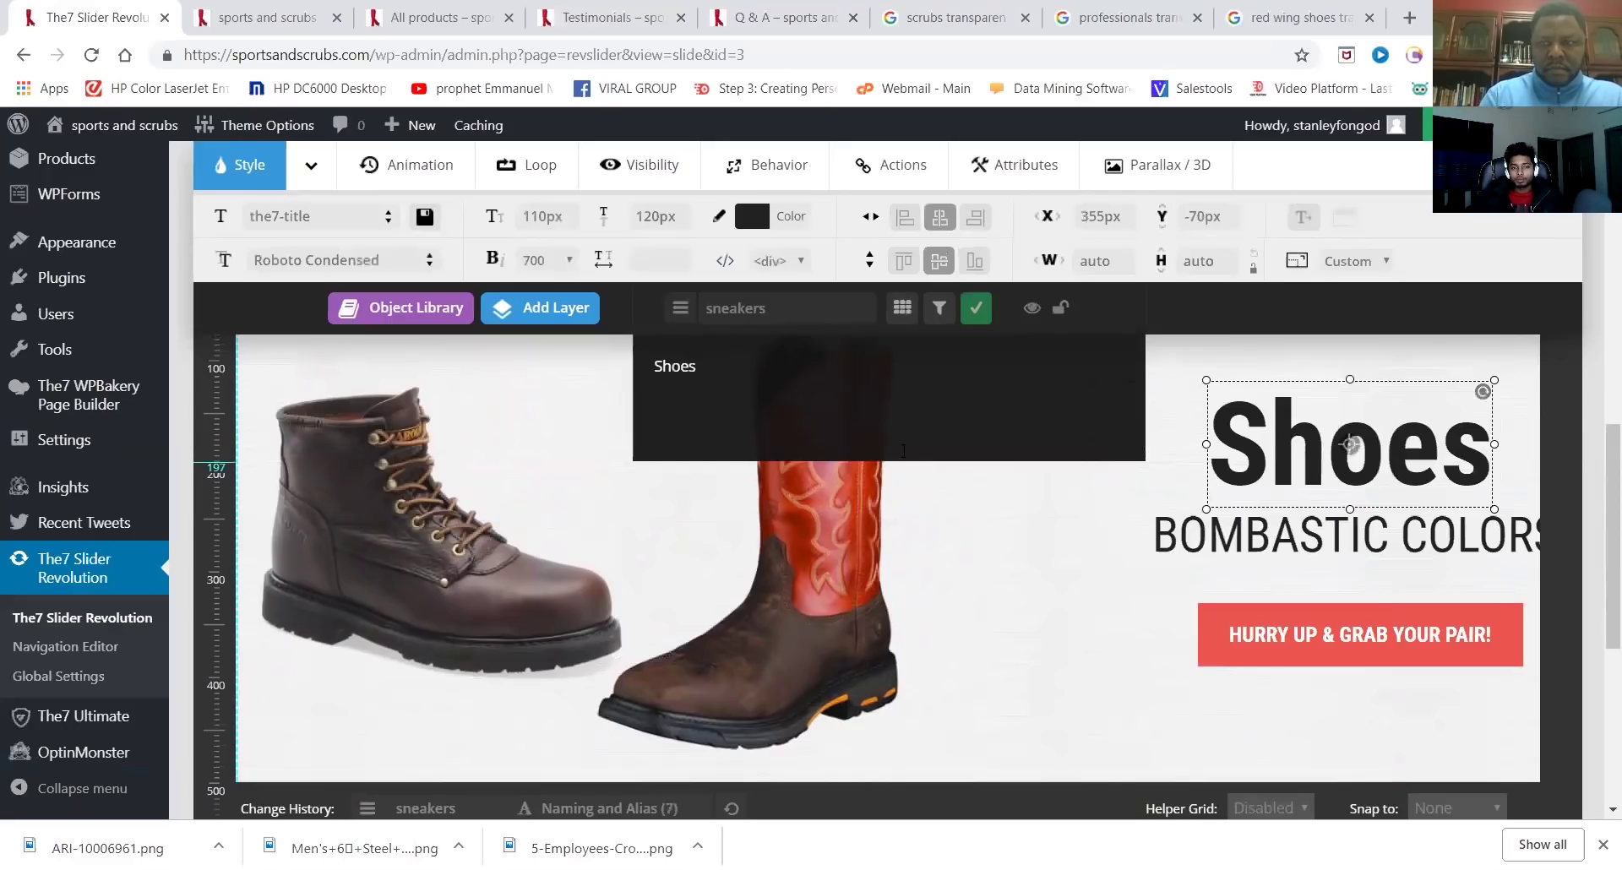
key("BackSpace")
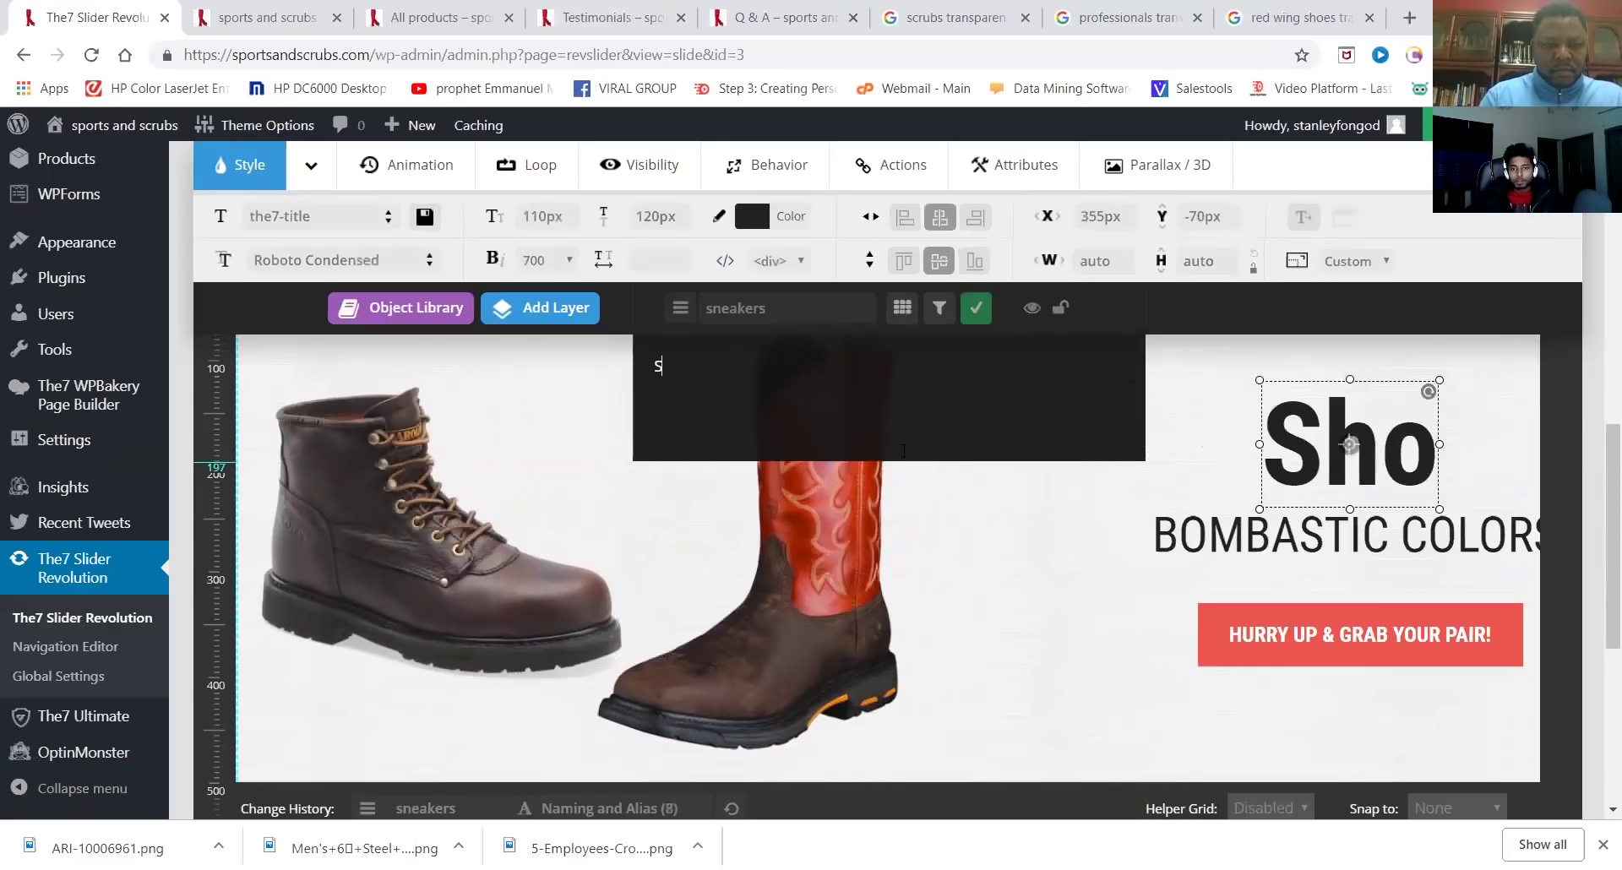
type("H")
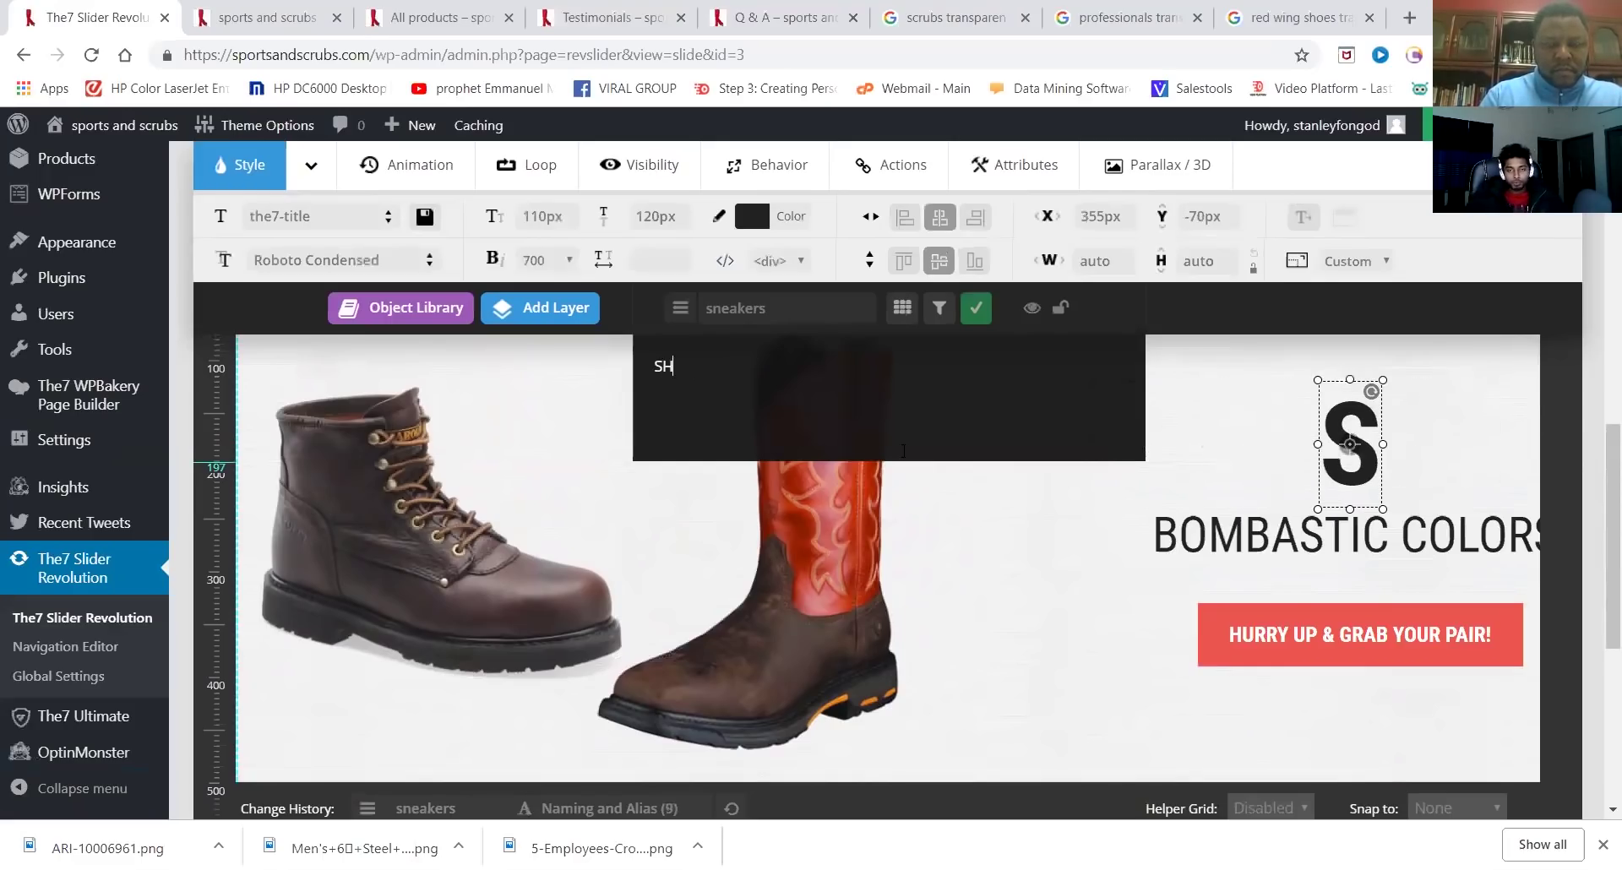
Change the slide title to SHOES and shift both the title and the BOMBASTIC COLORS line left to fit inside the slide
type("OES")
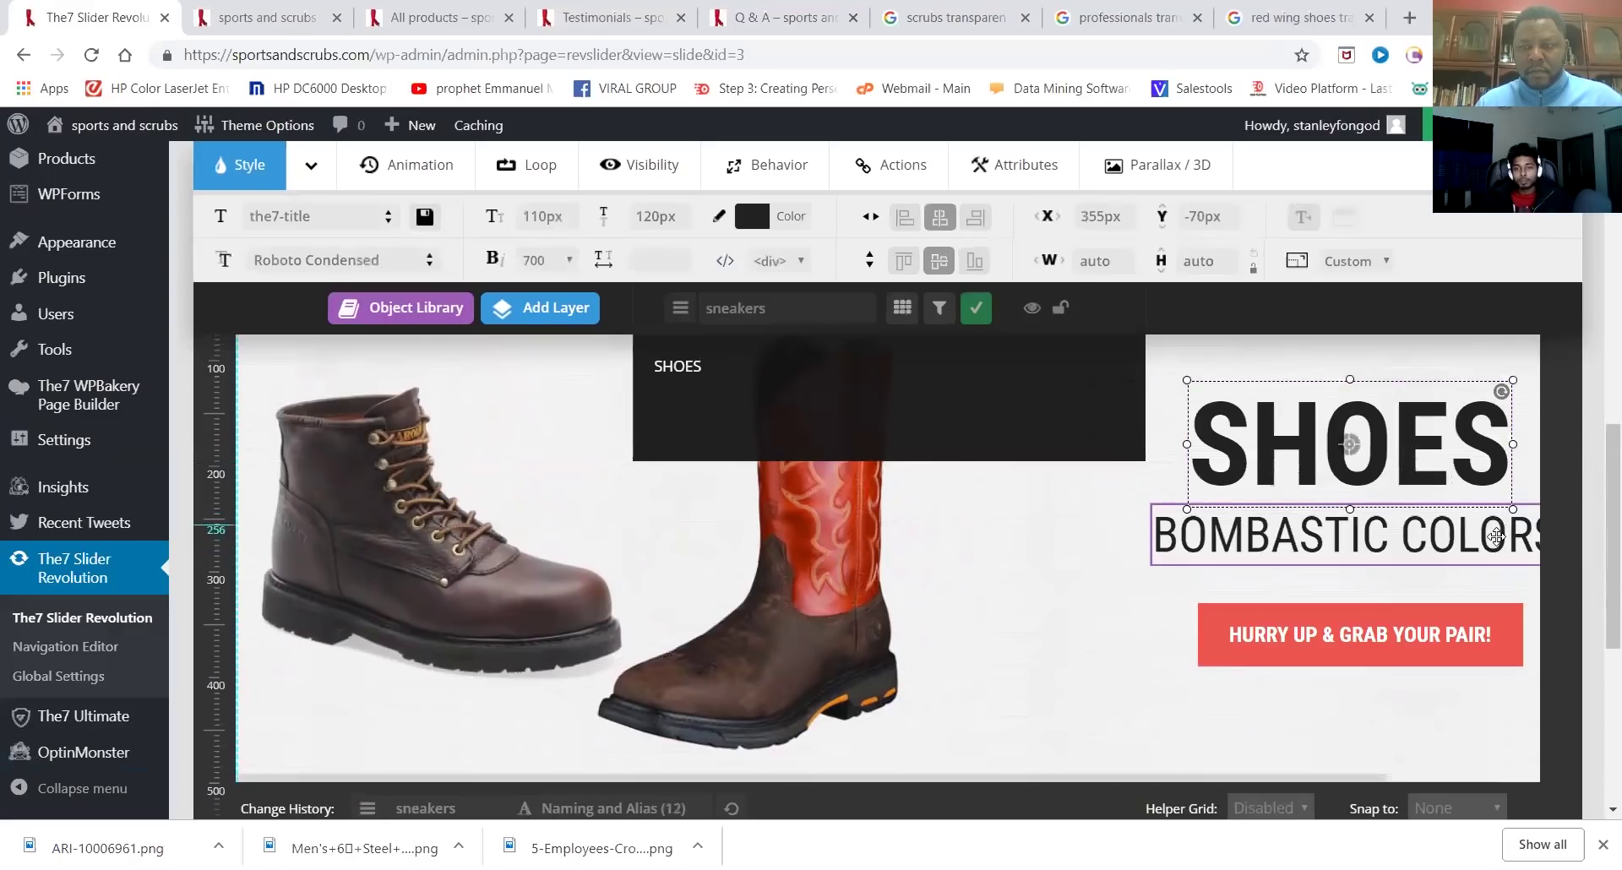
mouse_move(1489, 541)
left_mouse_down()
mouse_move(1439, 542)
mouse_move(1462, 551)
left_mouse_up()
mouse_move(1455, 469)
left_mouse_down()
mouse_move(1428, 467)
mouse_move(1455, 466)
left_mouse_up()
left_click(1504, 460)
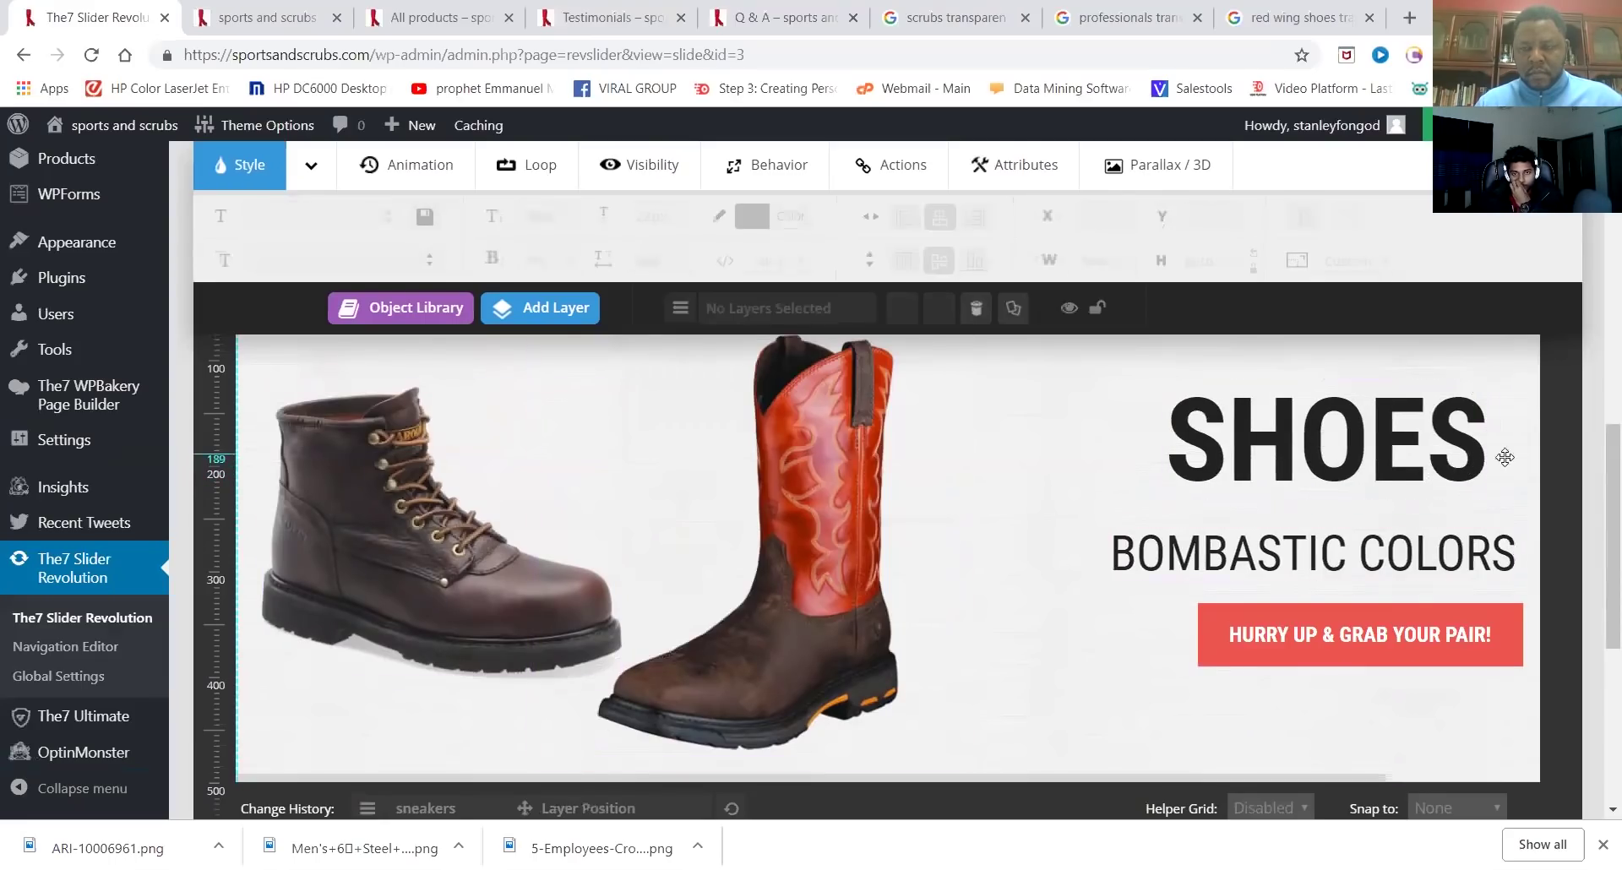
Replace the SHOES title text on the slide with BOOTS
double_click(1417, 462)
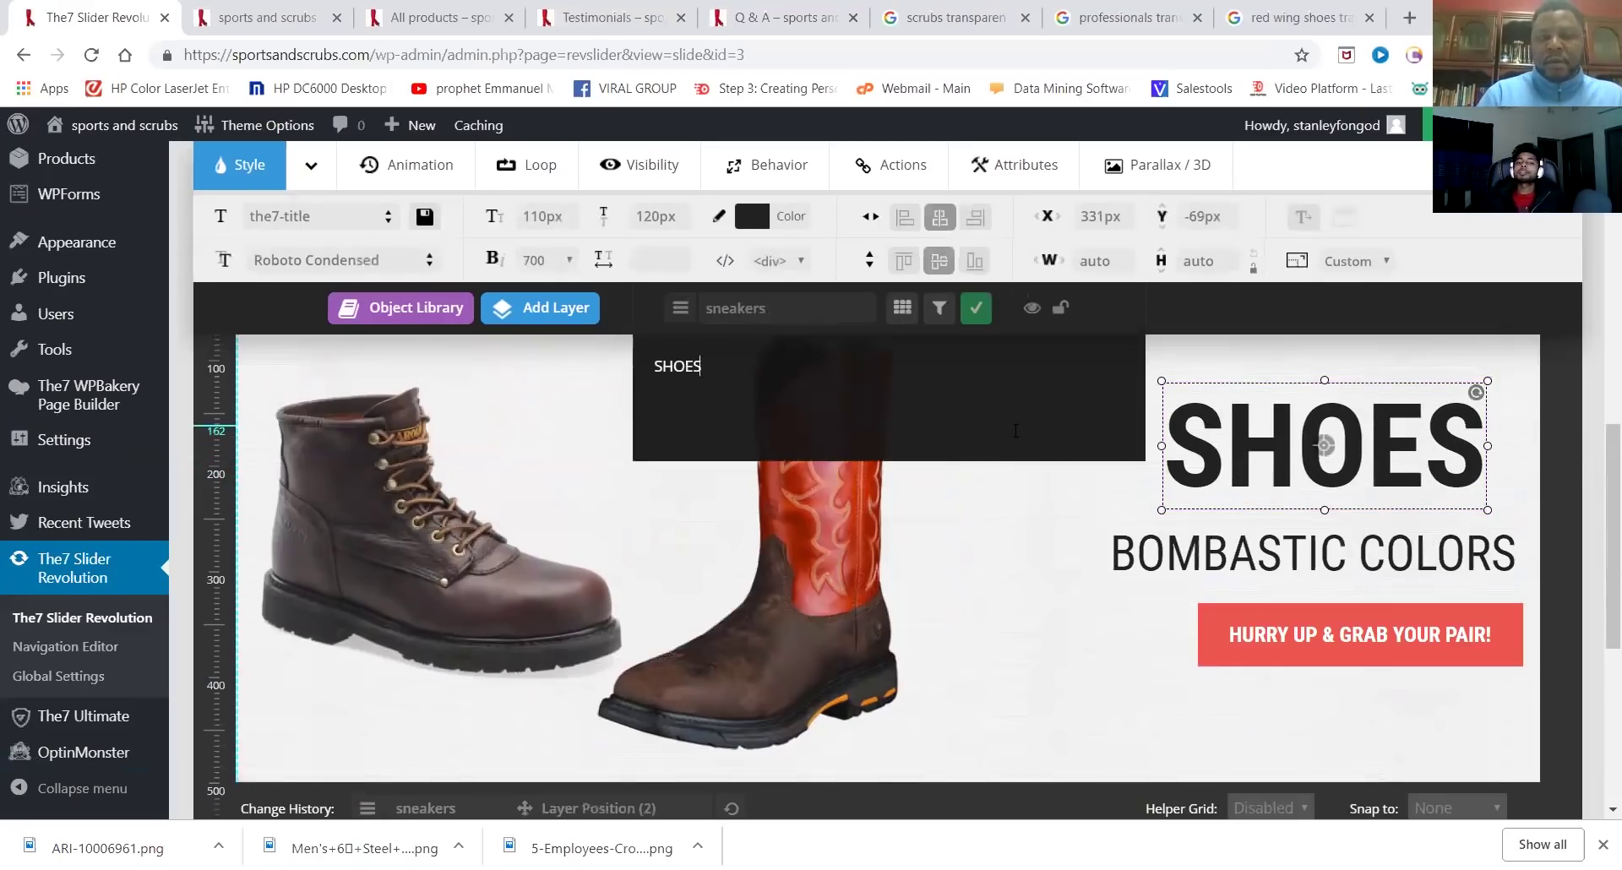
key("BackSpace")
key("BackSpace")
key("BackSpace")
key("BackSpace")
key("BackSpace")
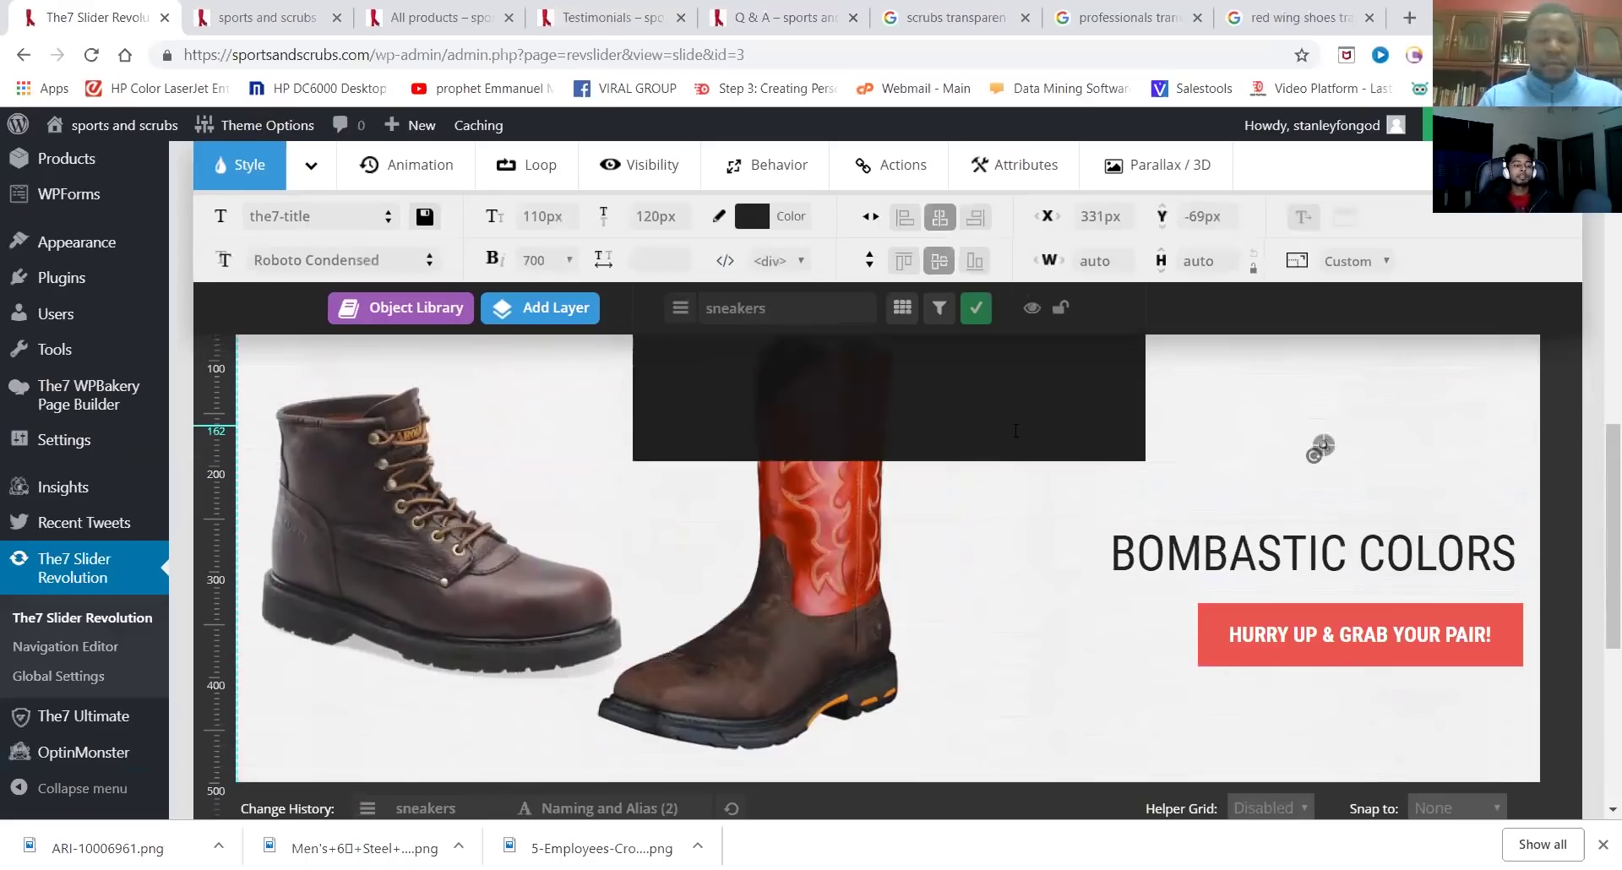
type("BOOTS")
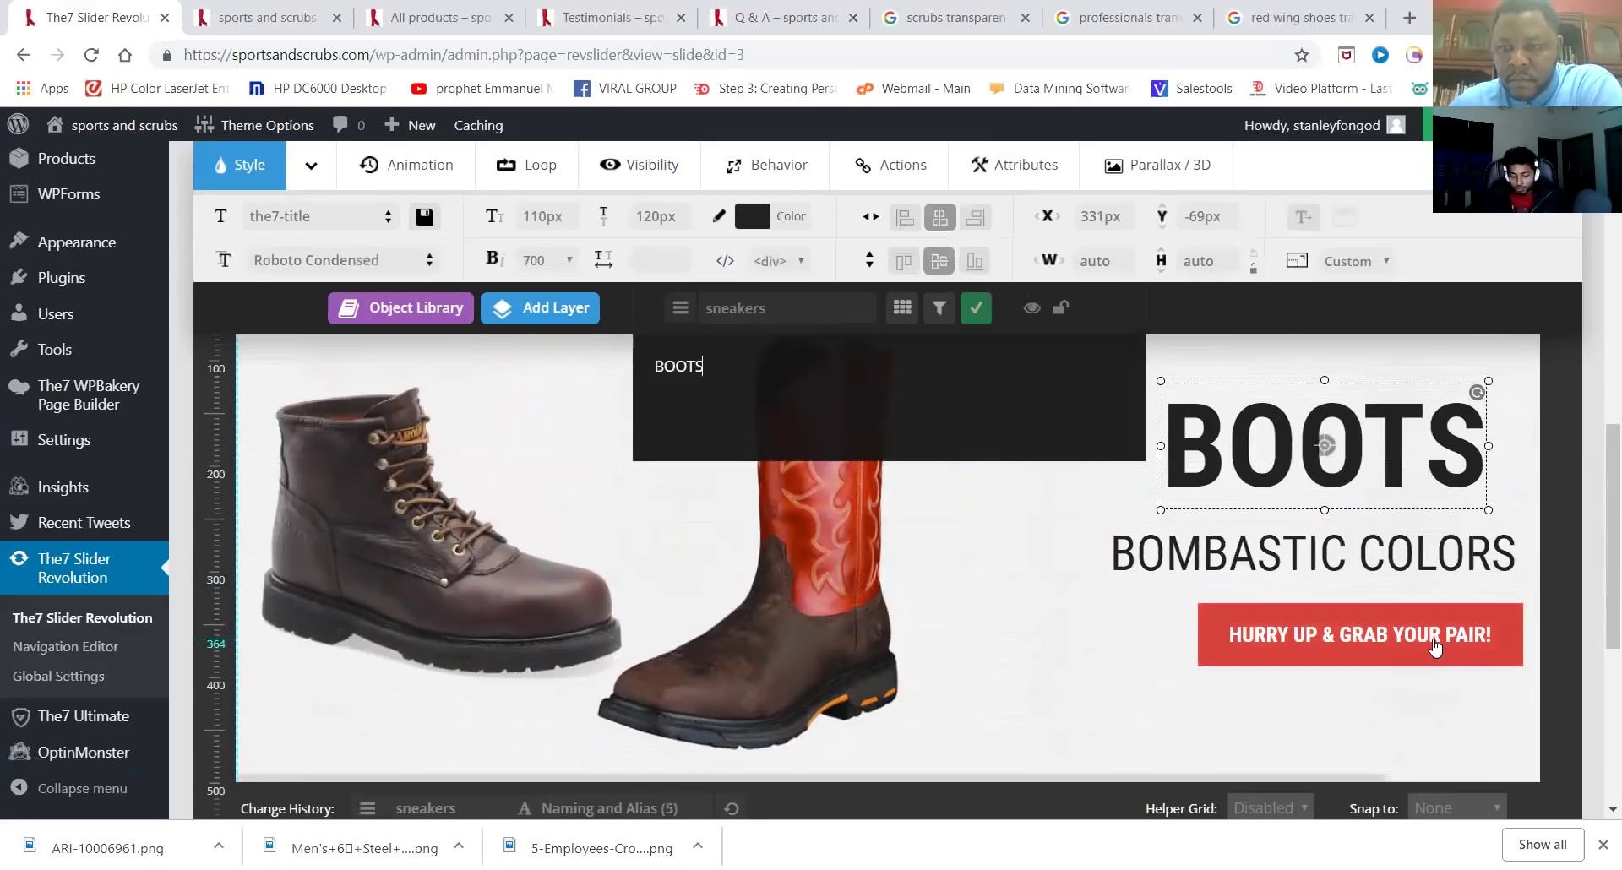
left_click(1143, 649)
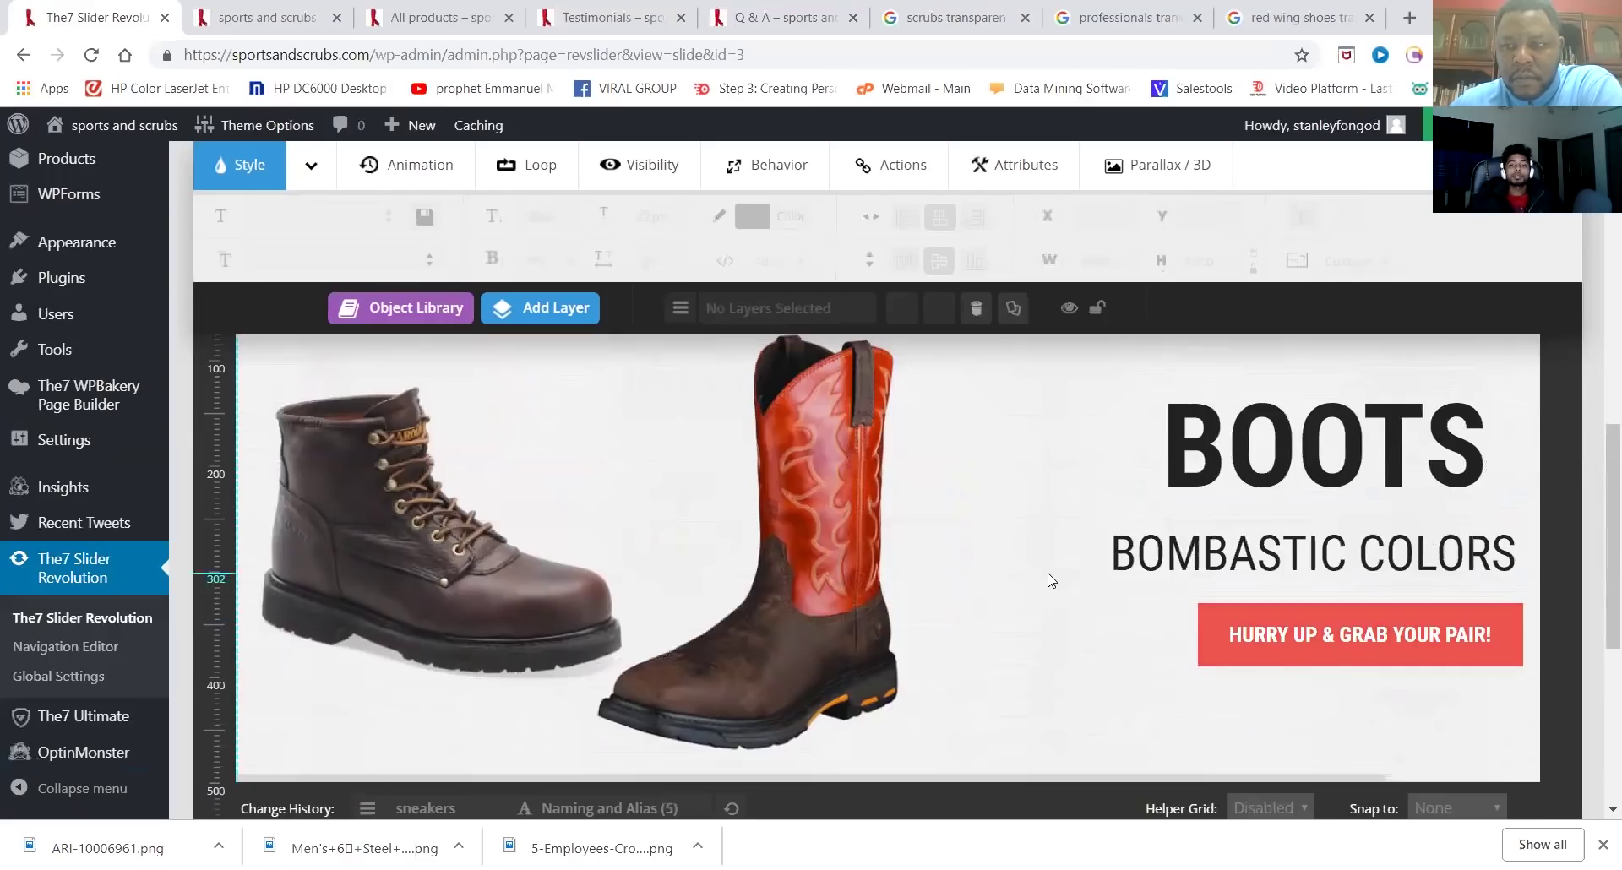
Look over the boots slide's layout and save the slide
scroll(1051, 583, "up", 3)
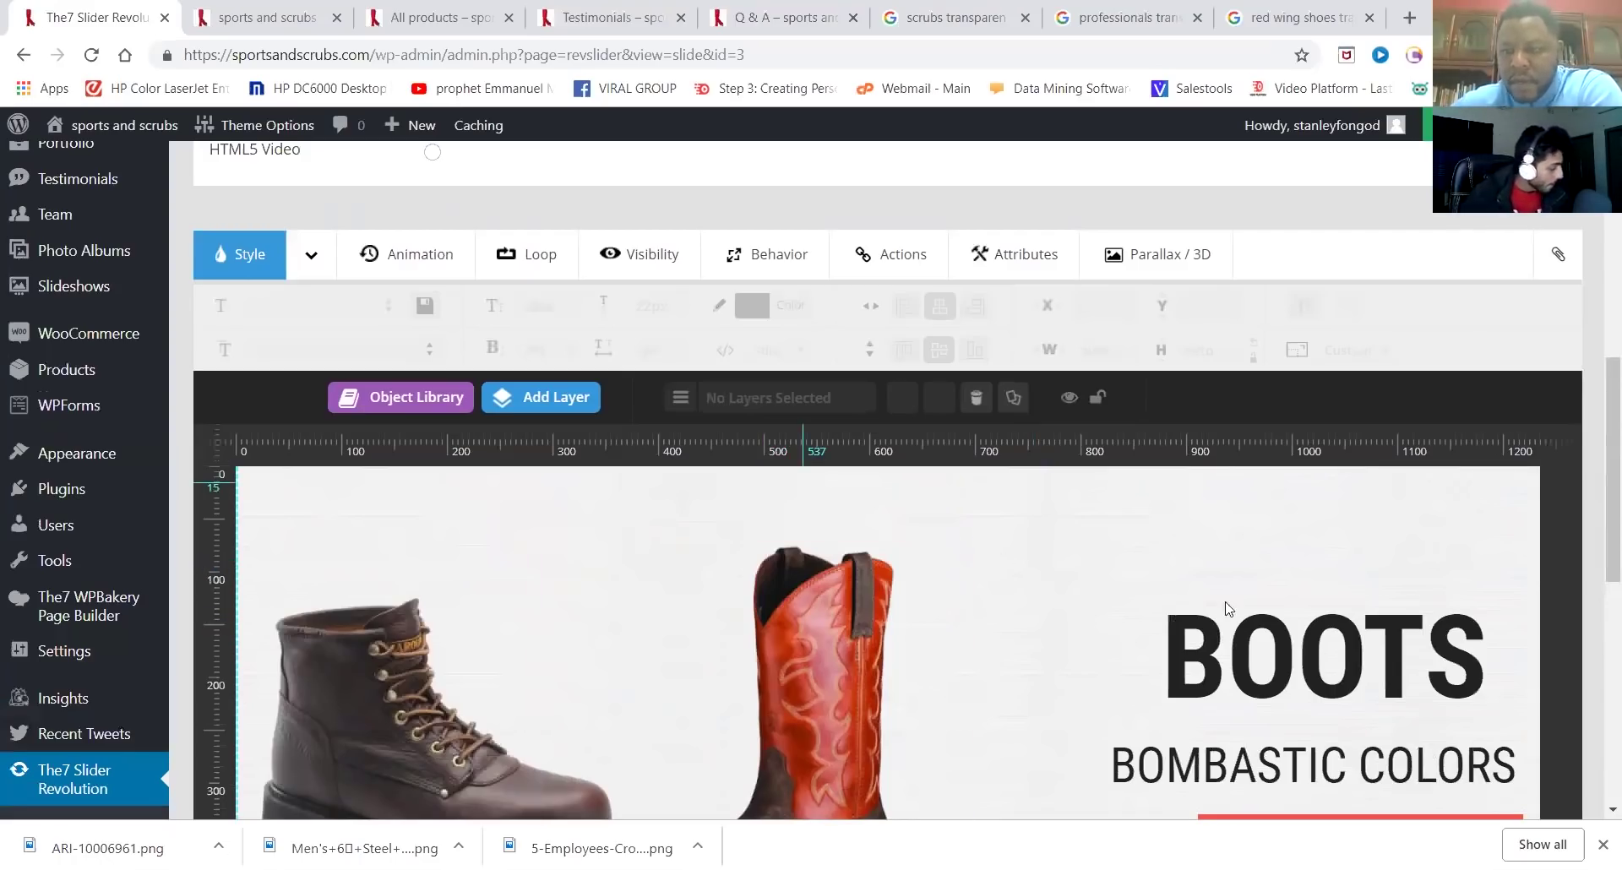
scroll(1228, 606, "down", 4)
scroll(1242, 595, "up", 4)
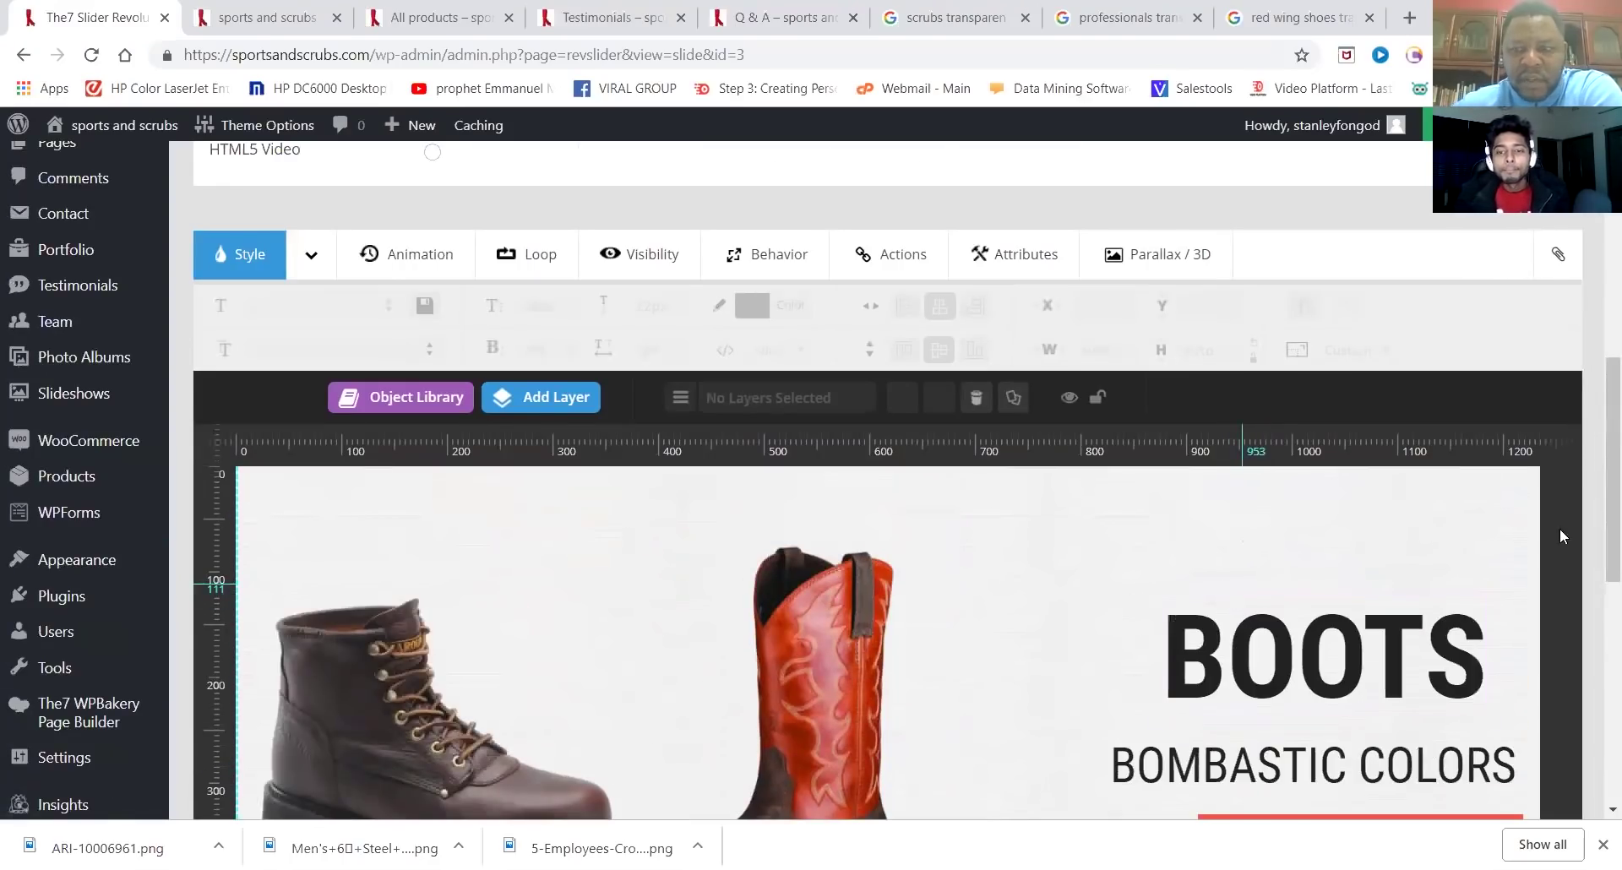
scroll(1560, 528, "down", 4)
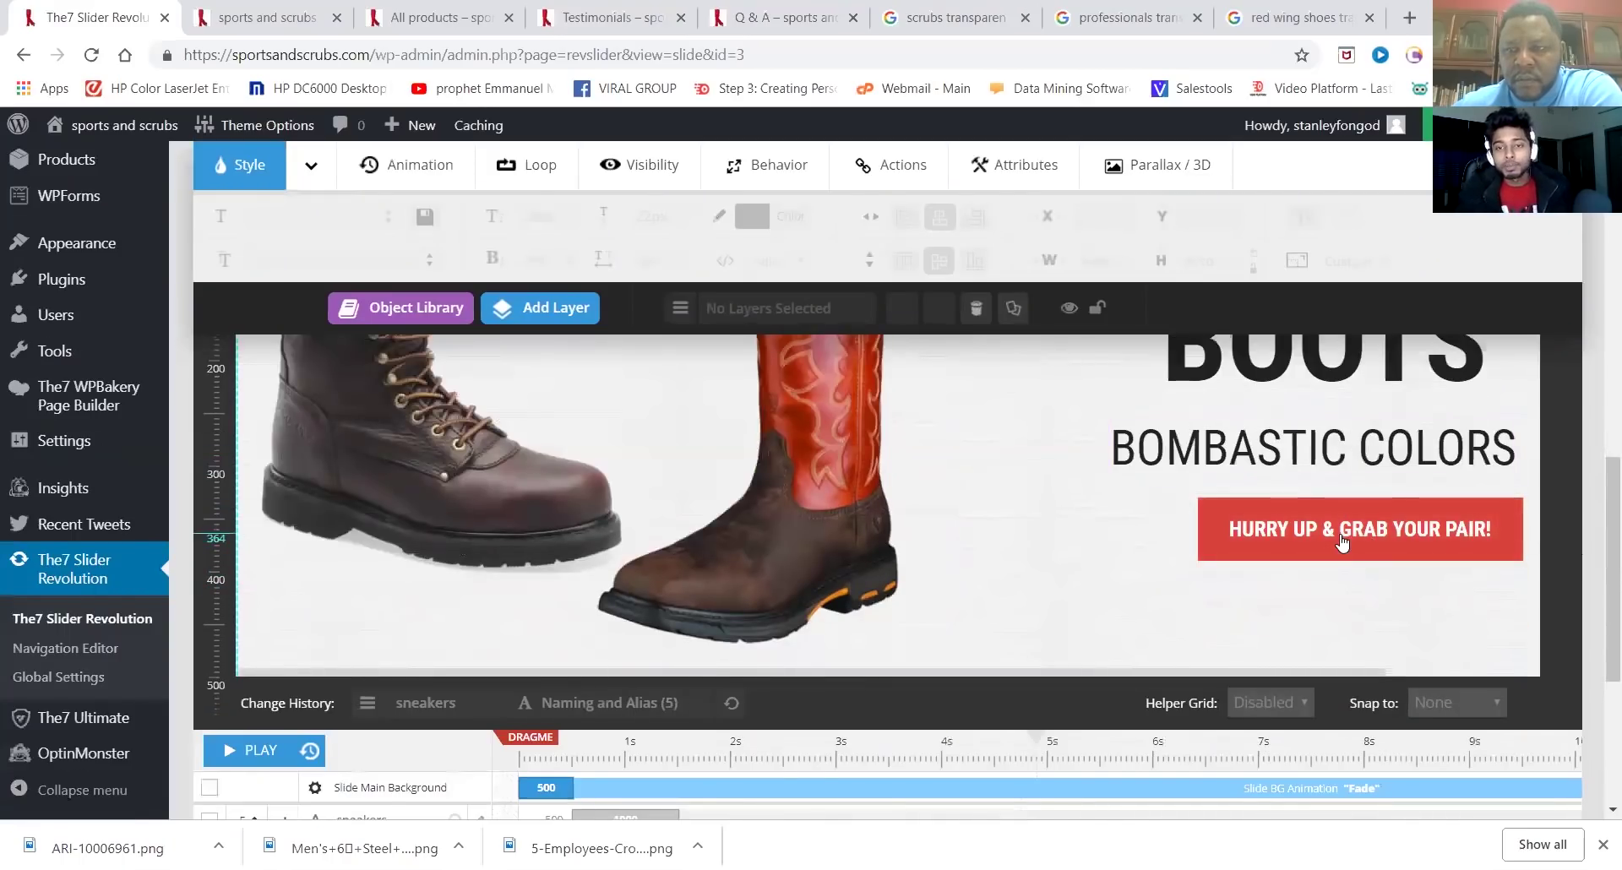
scroll(1288, 471, "up", 2)
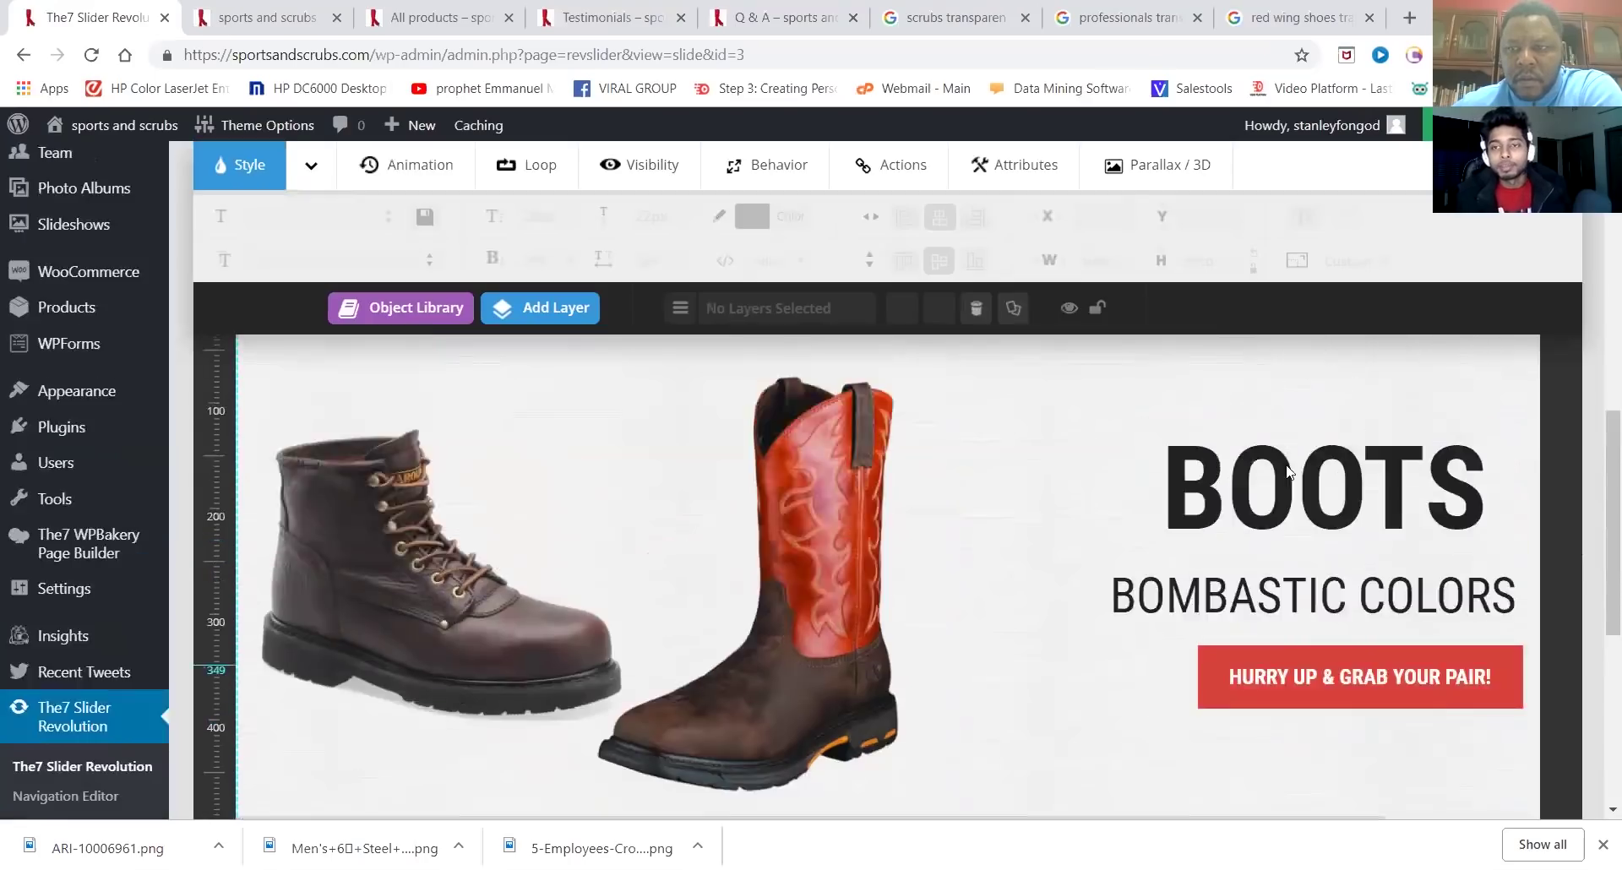
scroll(1288, 471, "up", 2)
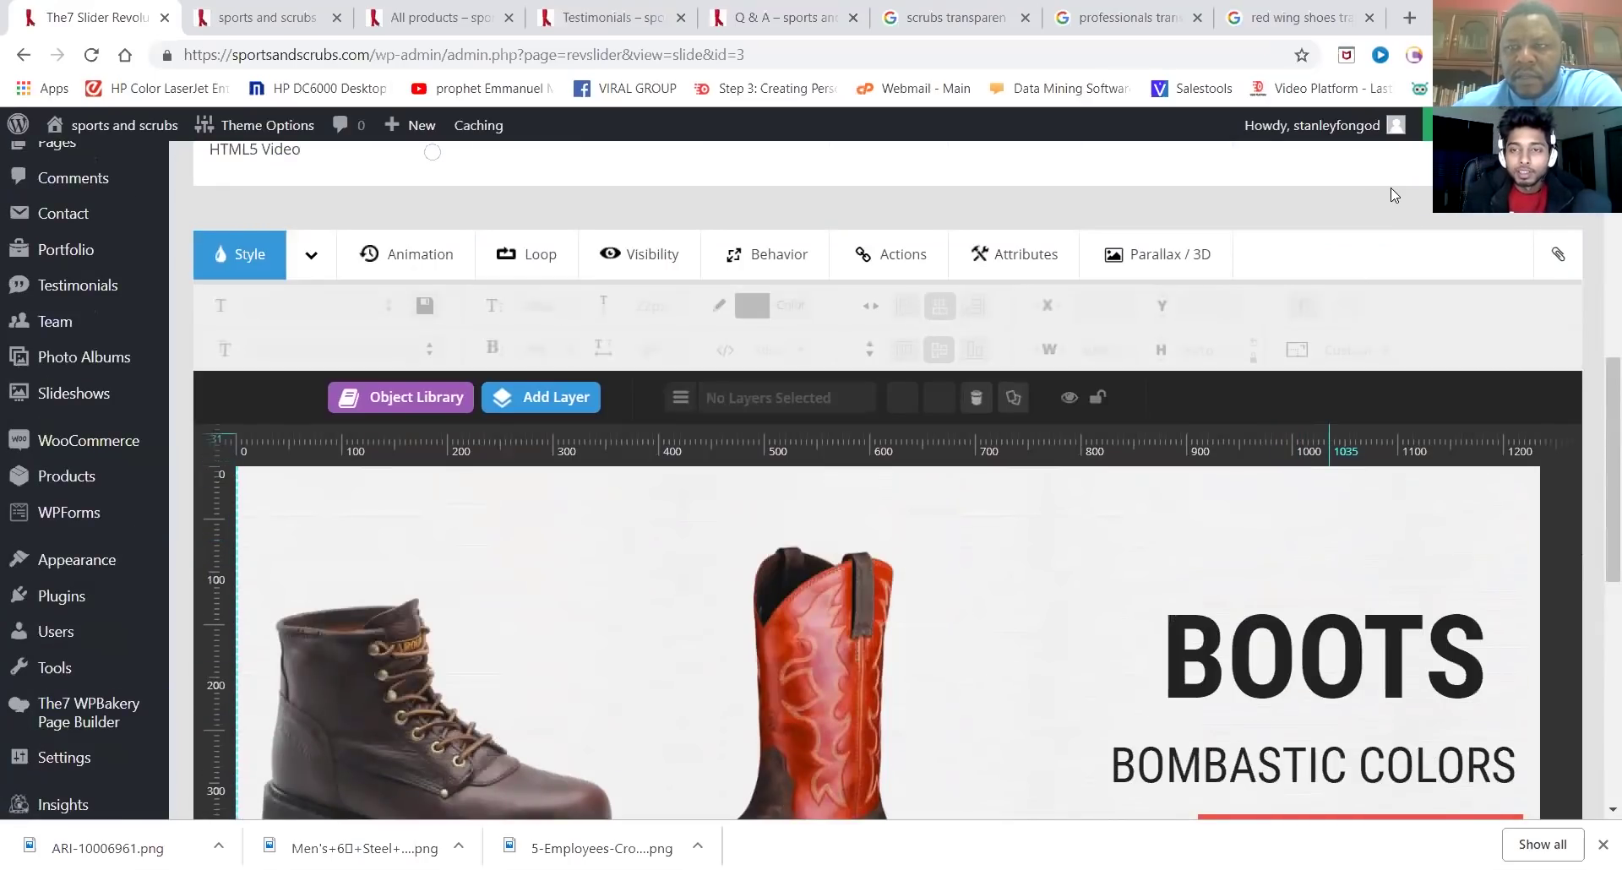
mouse_move(1402, 132)
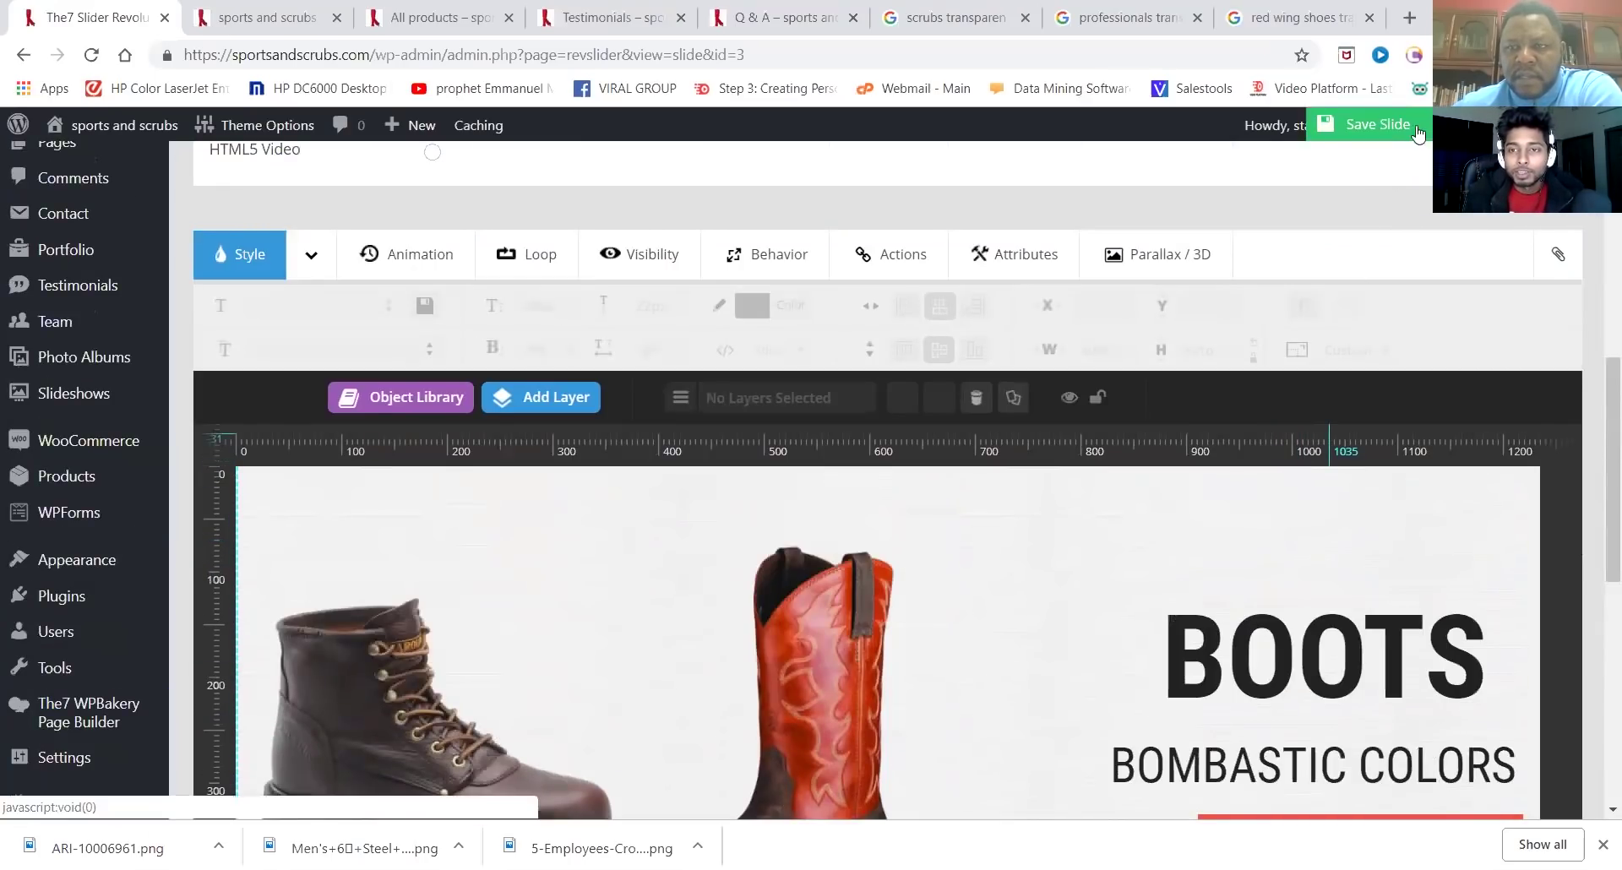
left_click(1374, 131)
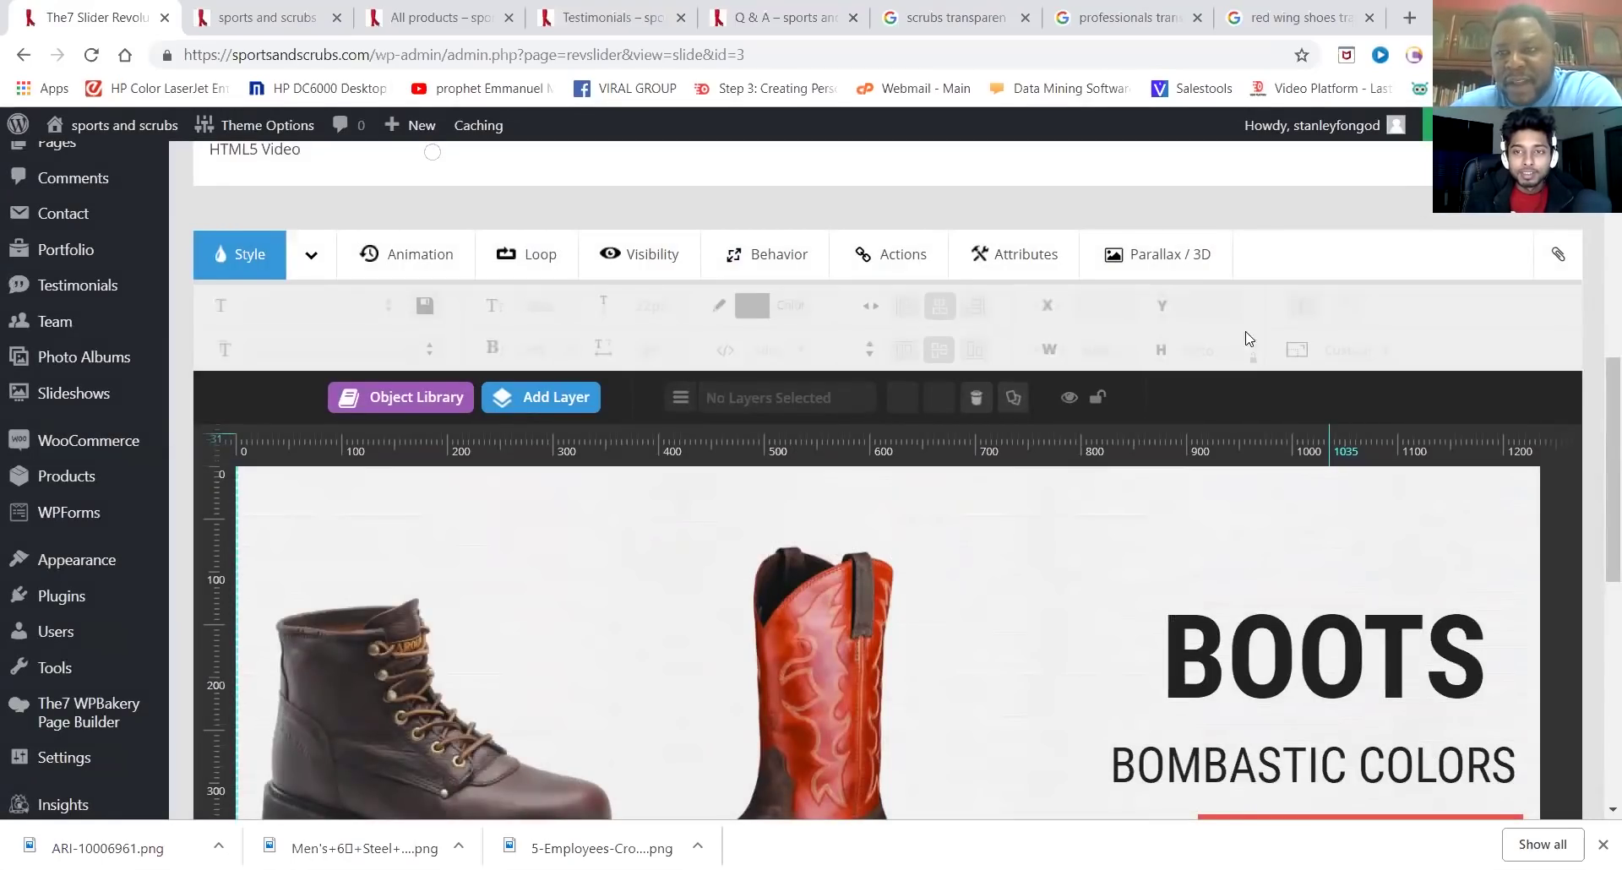
scroll(1363, 319, "down", 3)
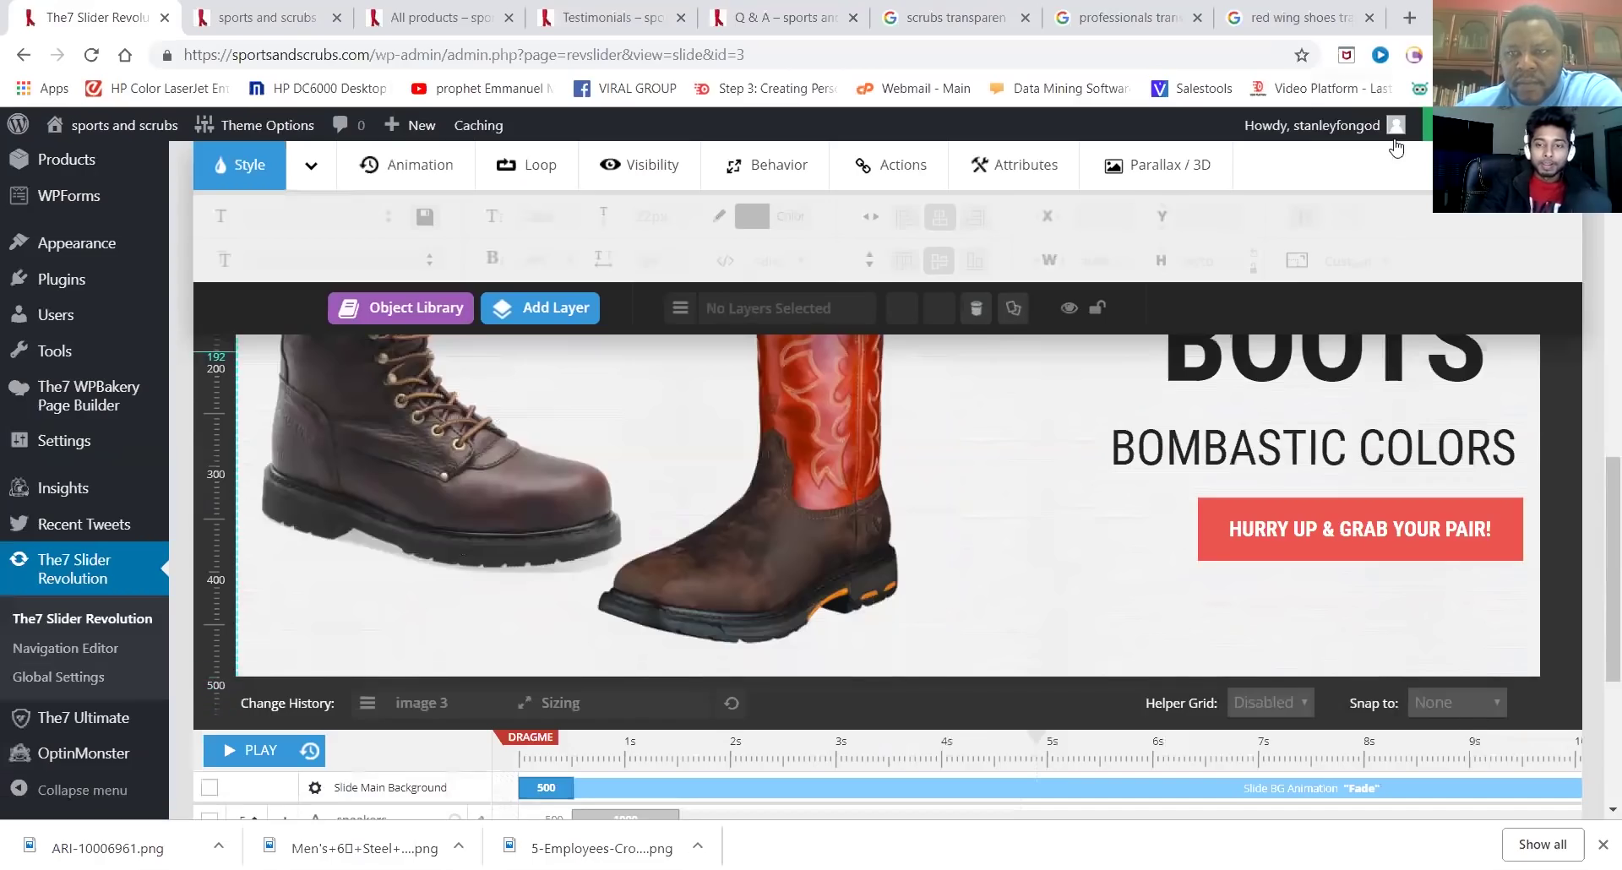
left_click(1366, 131)
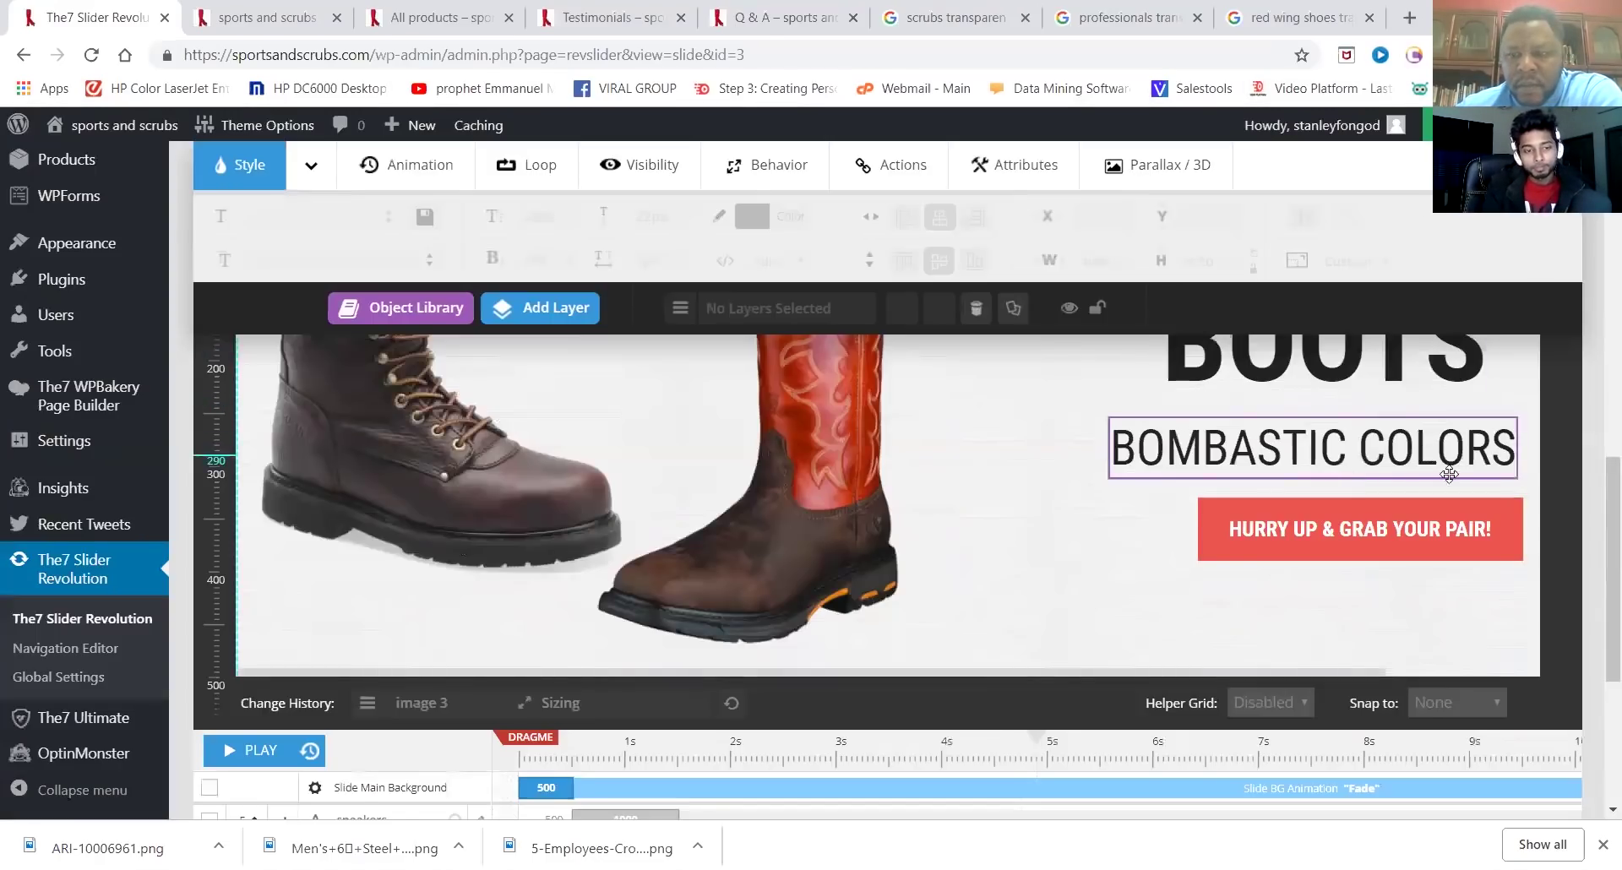
Select the HURRY UP & GRAB YOUR PAIR! button layer, then copy the web address of the All Products page and close that page
left_click(1401, 543)
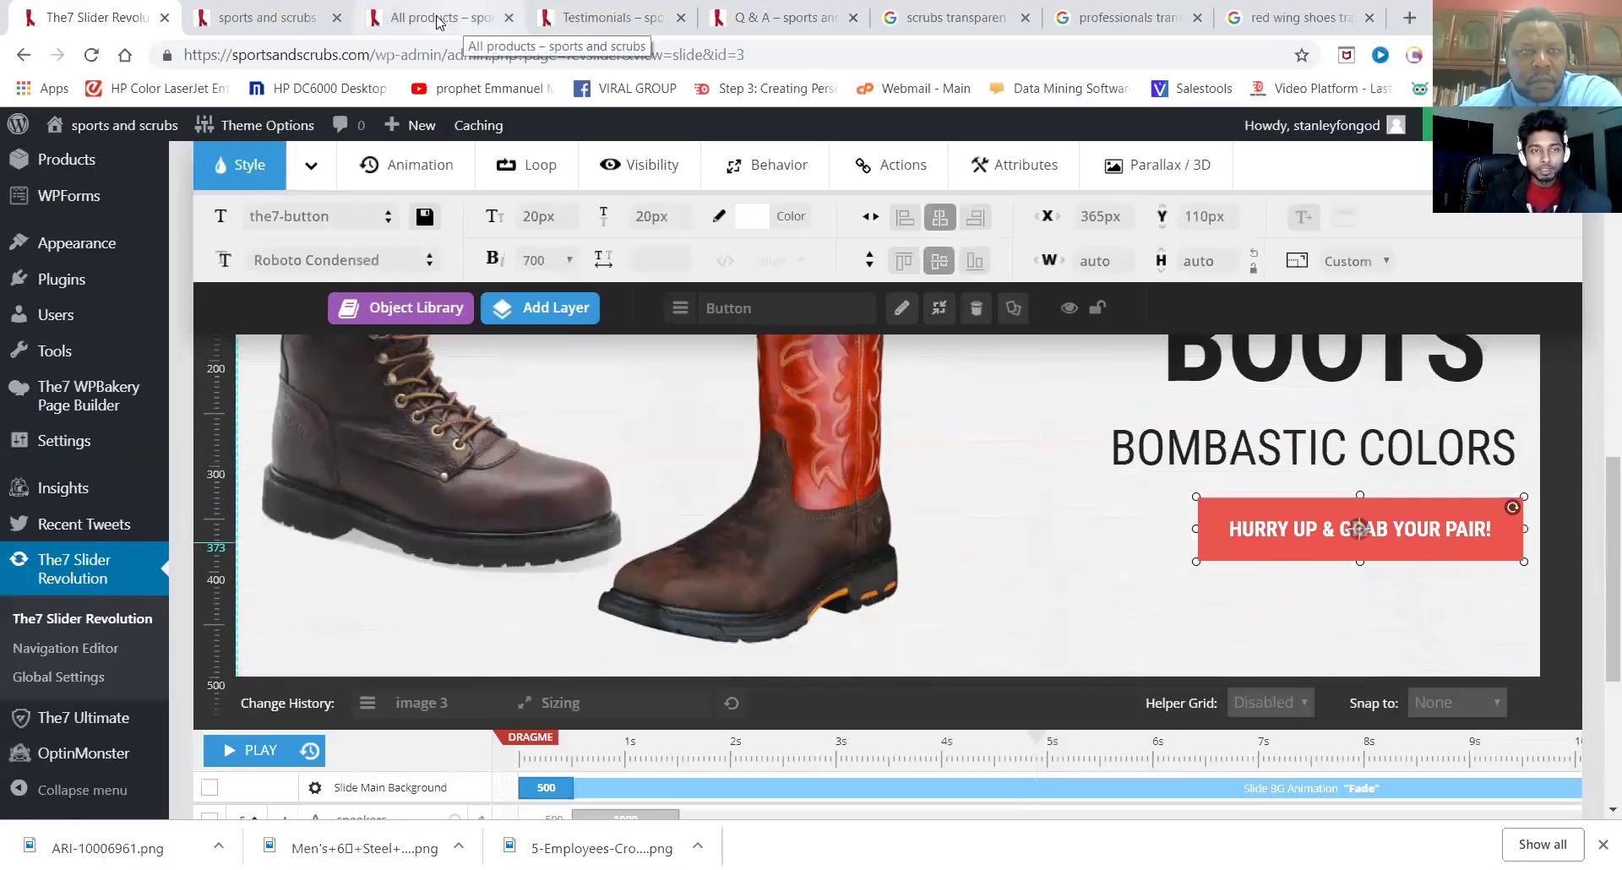
left_click(463, 22)
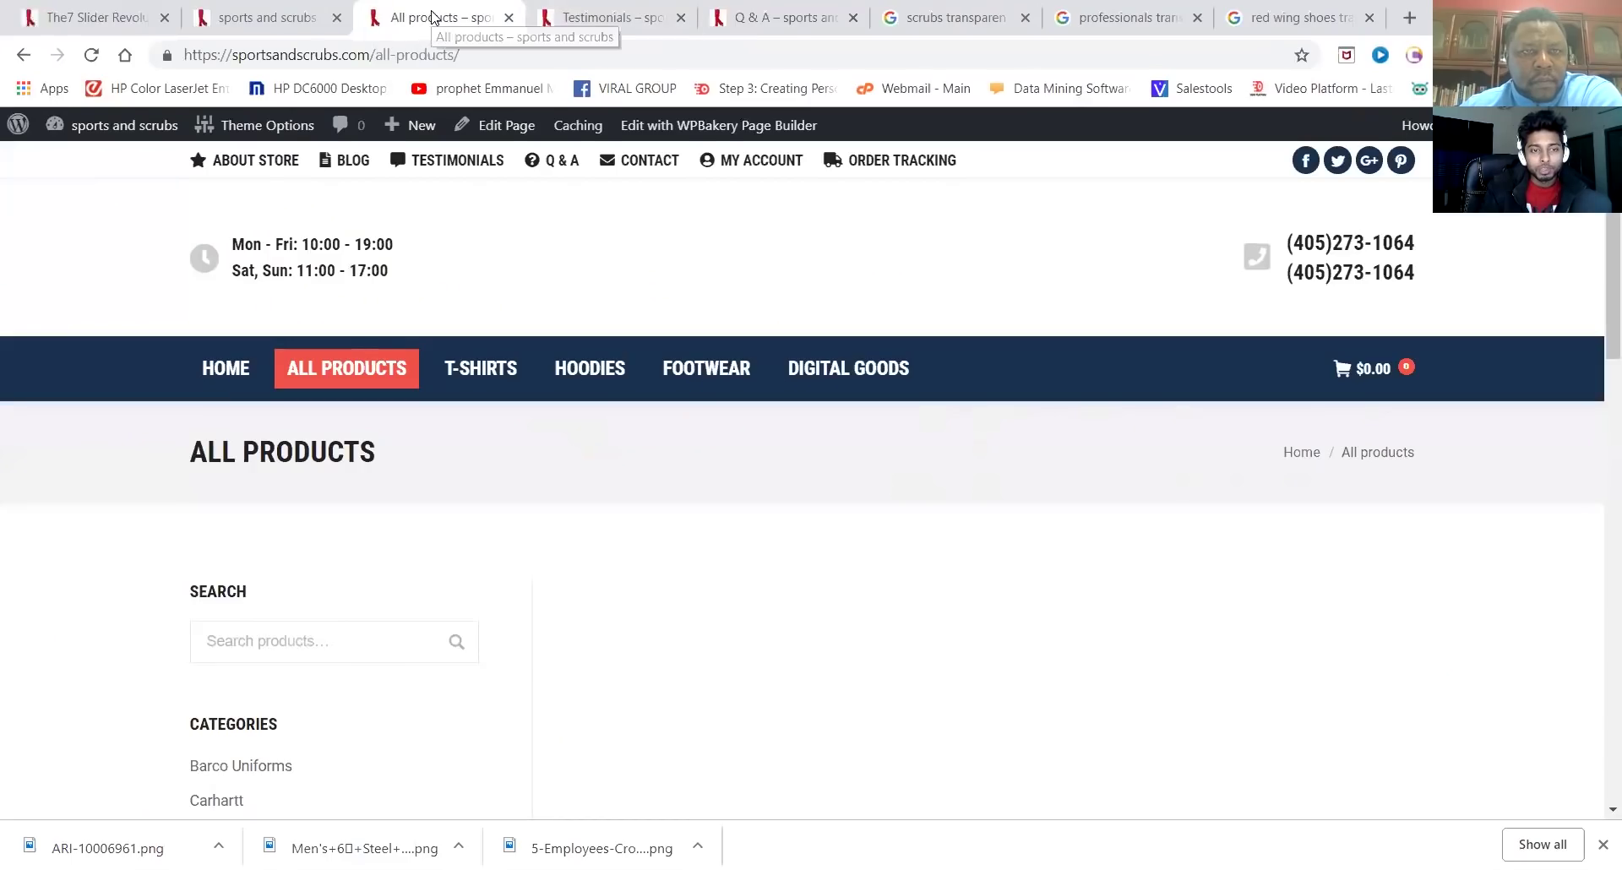
key("ctrl+w")
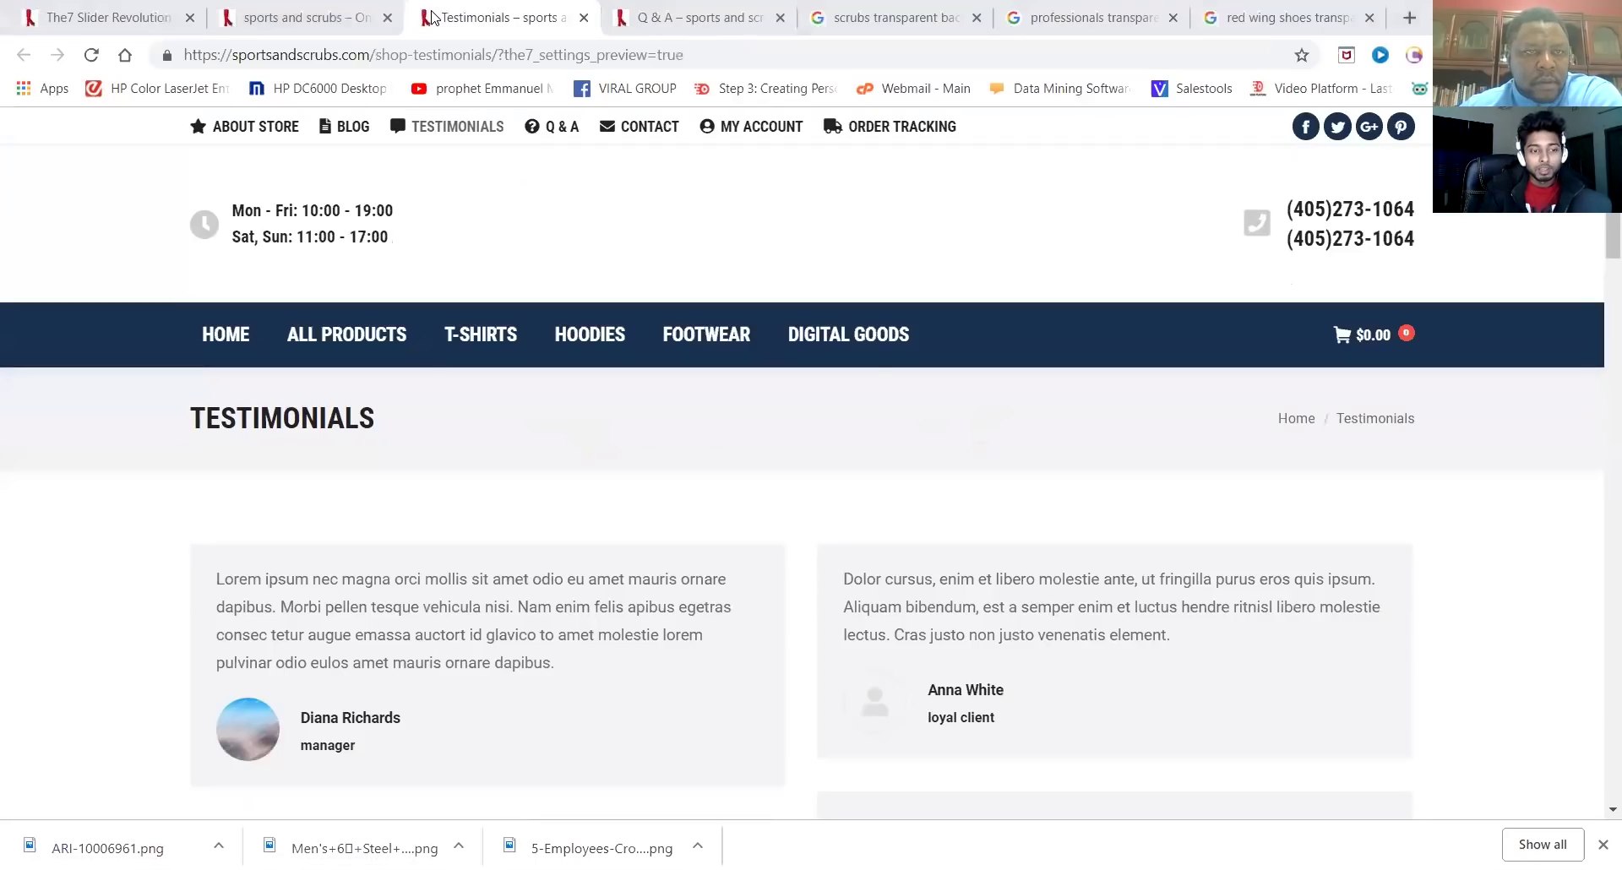
right_click(352, 56)
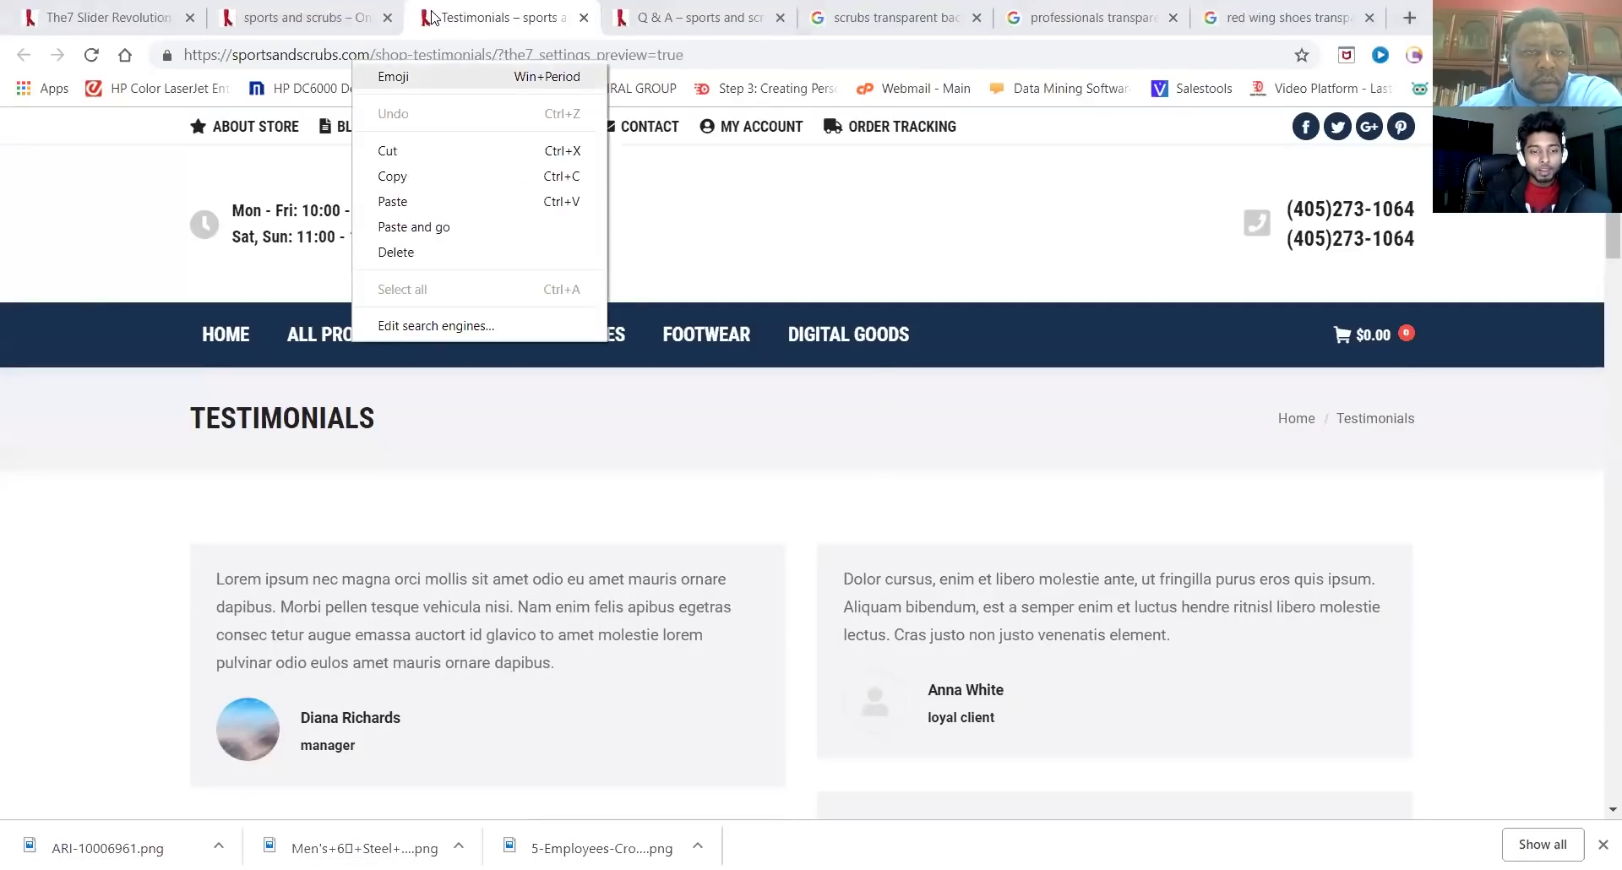
left_click(395, 173)
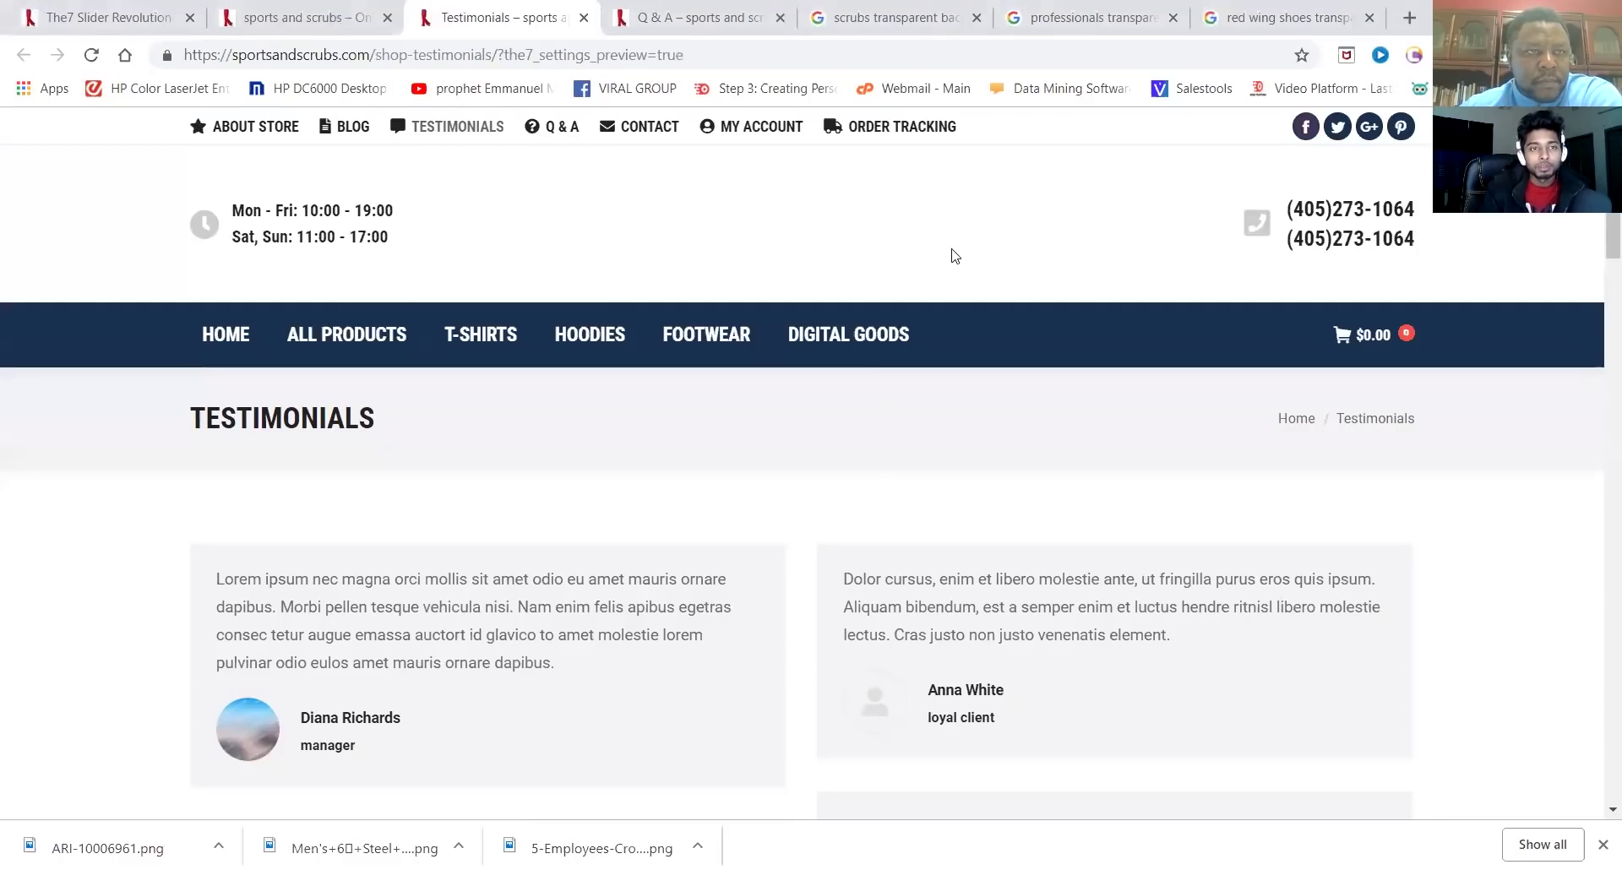
Return to the slide editor and open the action settings of the HURRY UP & GRAB YOUR PAIR! button layer
left_click(141, 29)
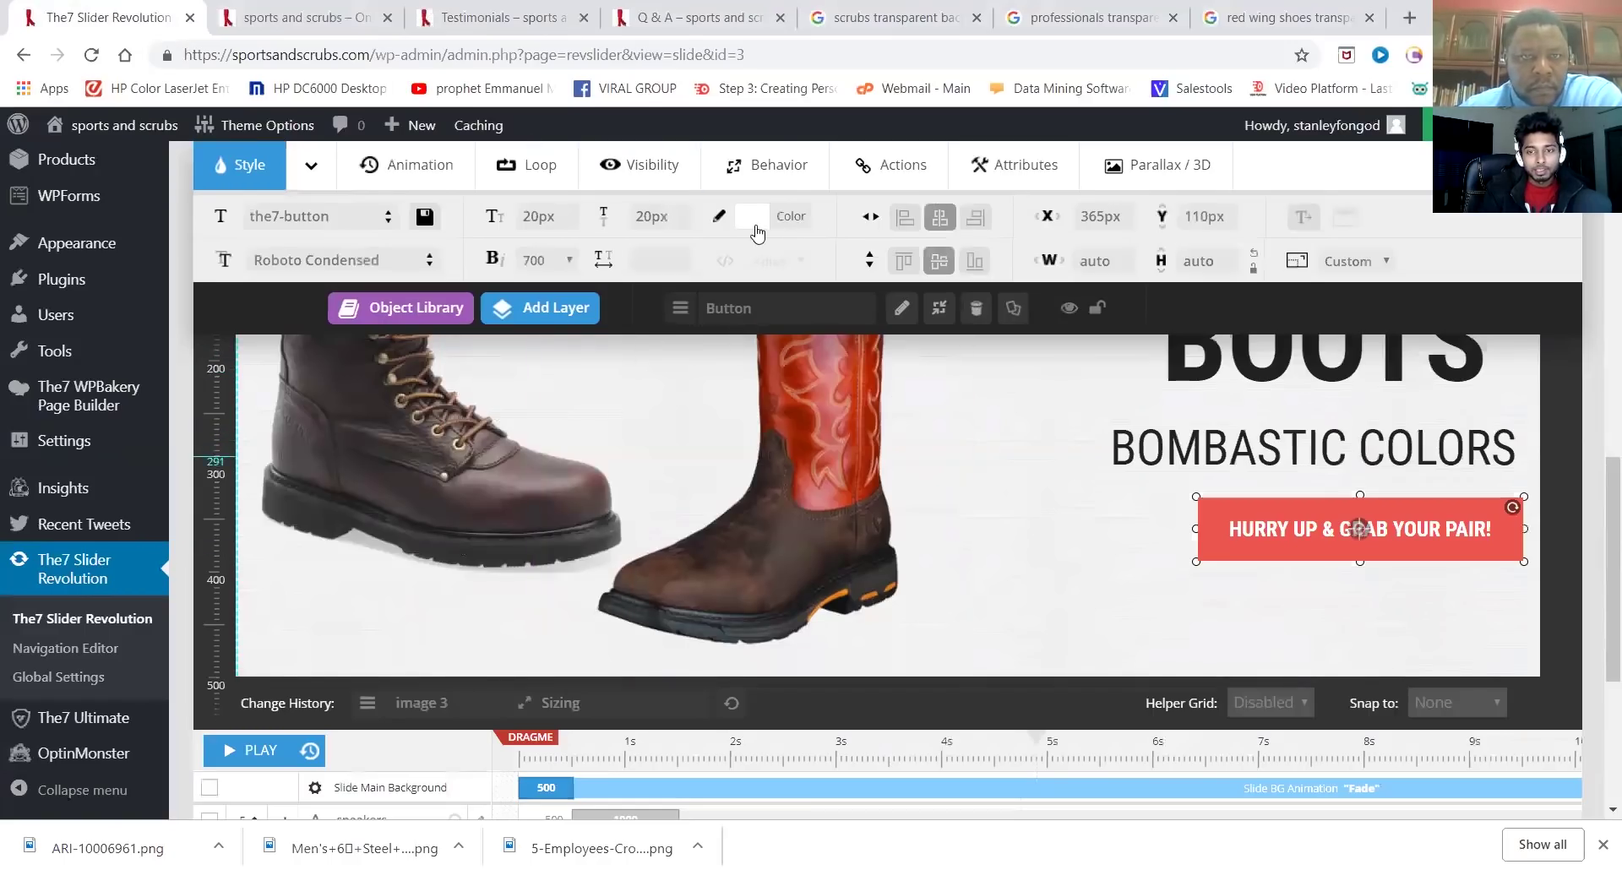
left_click(889, 163)
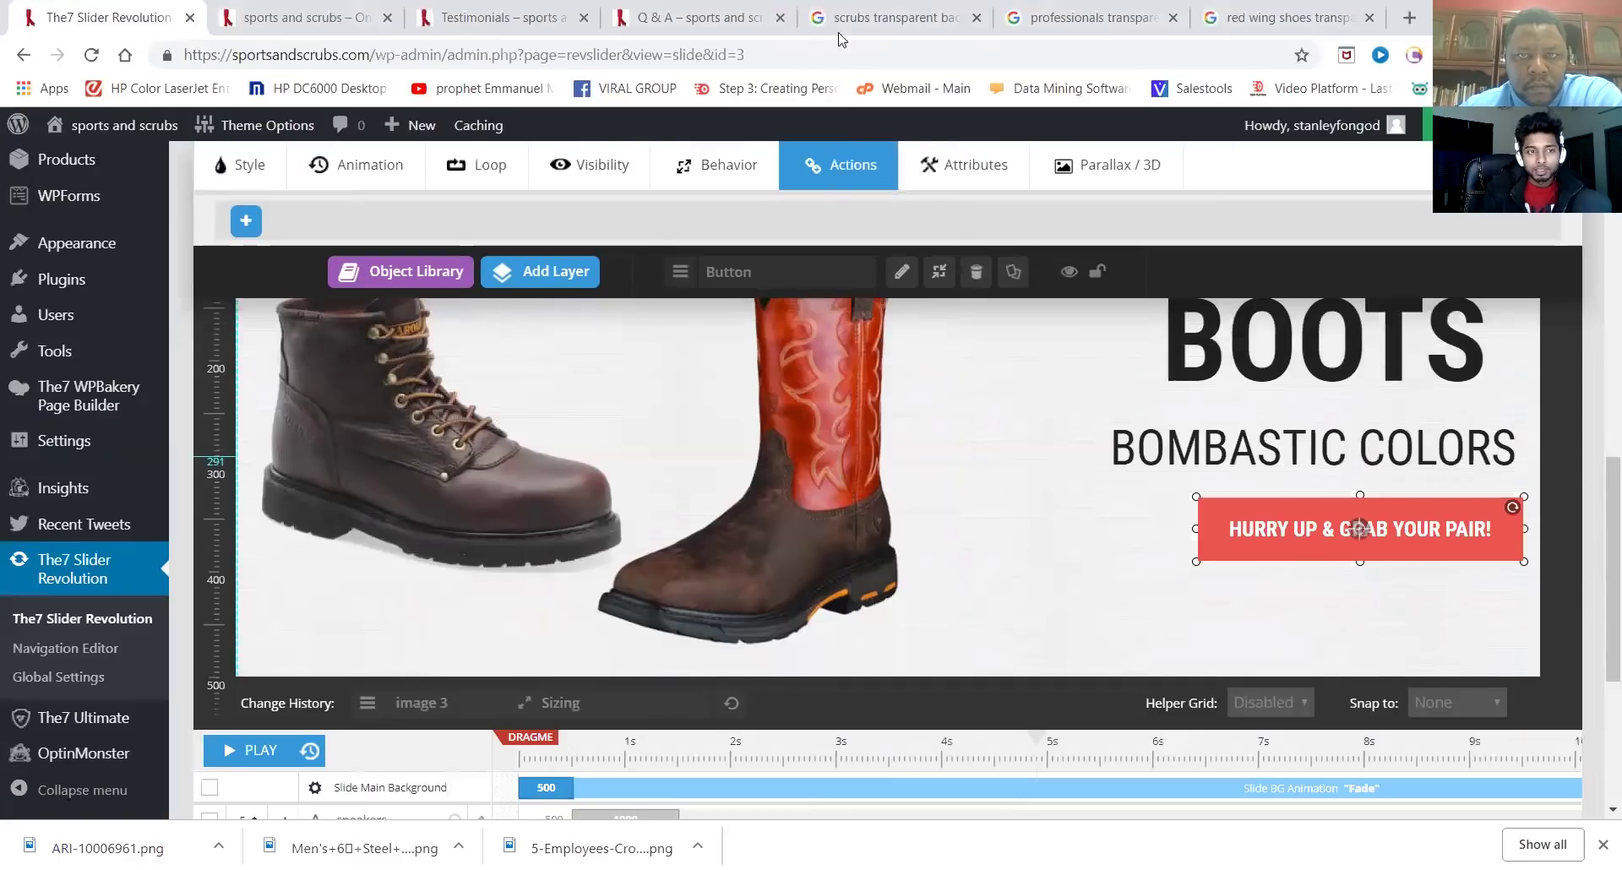
left_click(858, 272)
scroll(875, 325, "up", 2)
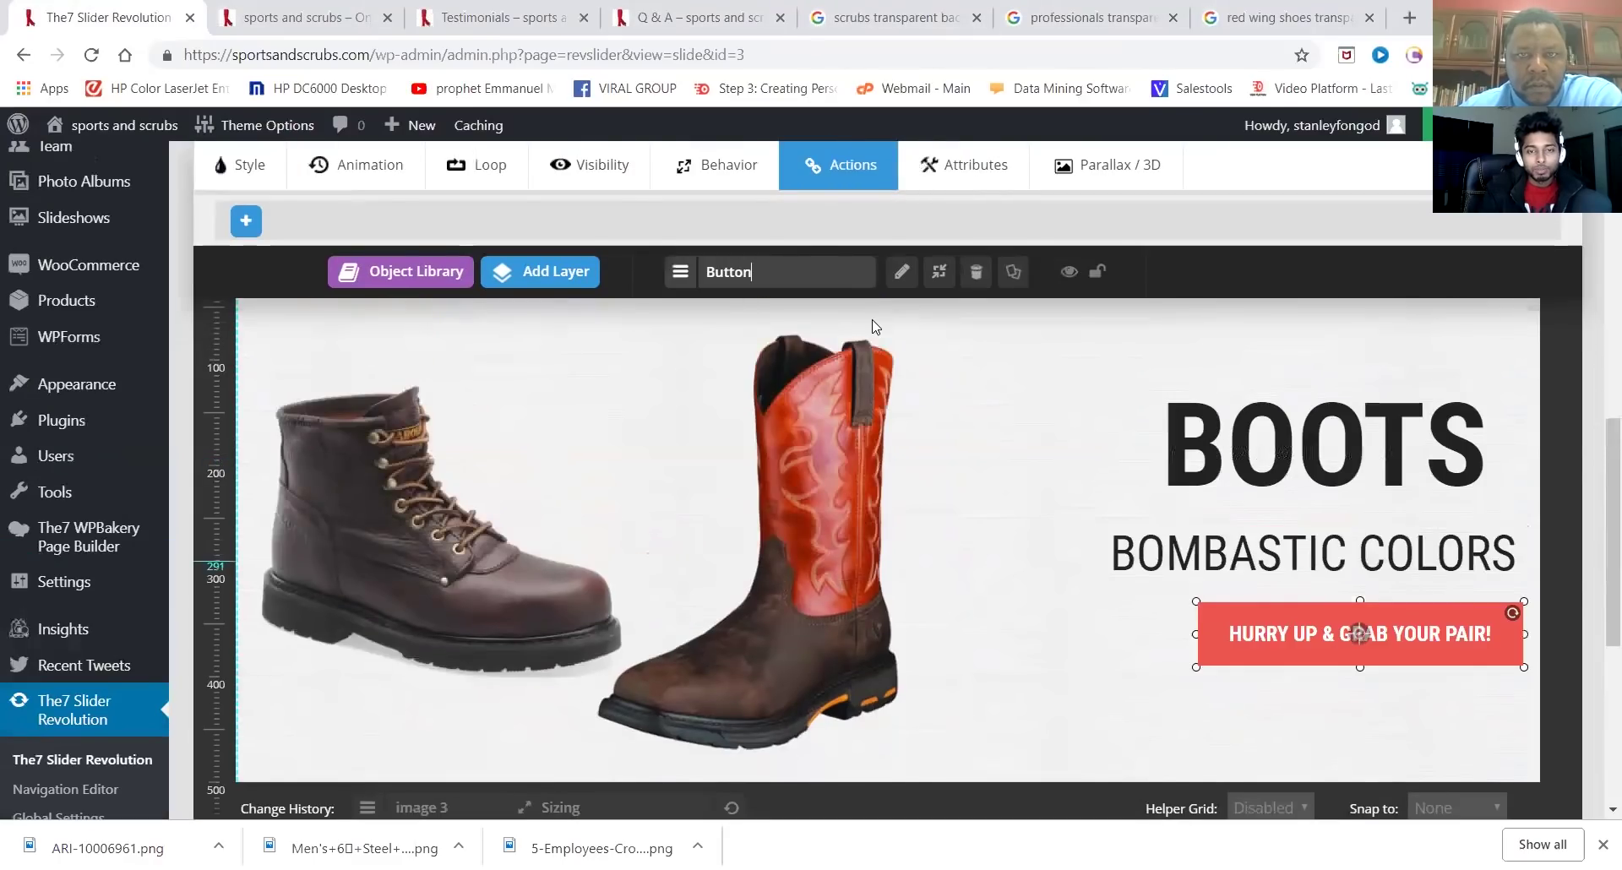
left_click(875, 326)
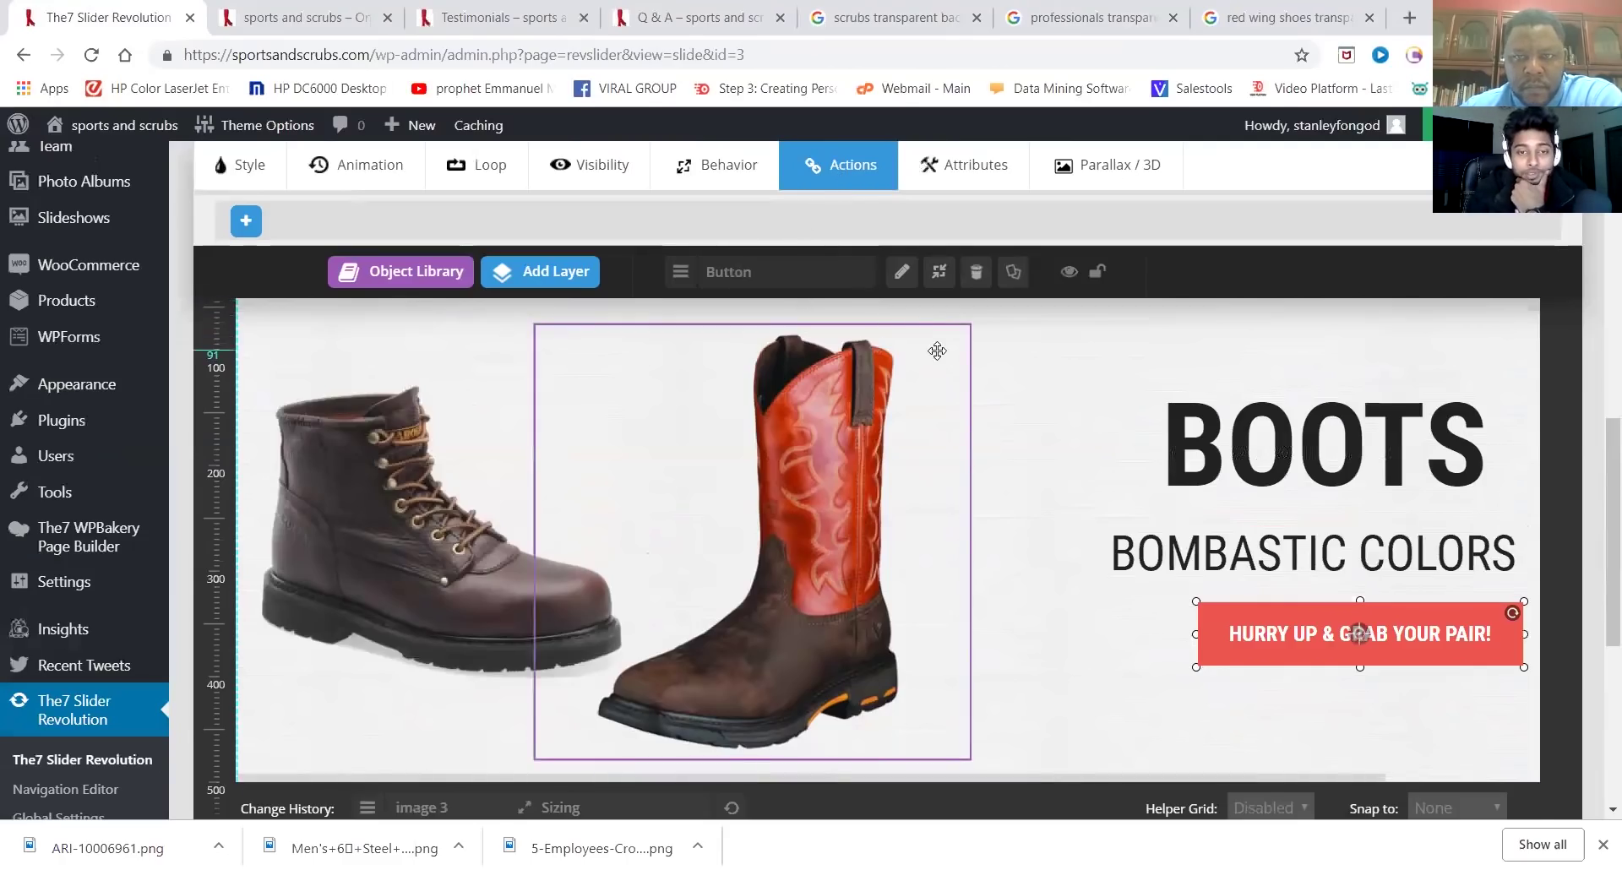
Add a click action to the button layer as a Simple Link using the copied sportsandscrubs.com/all-products/ address
scroll(982, 243, "up", 5)
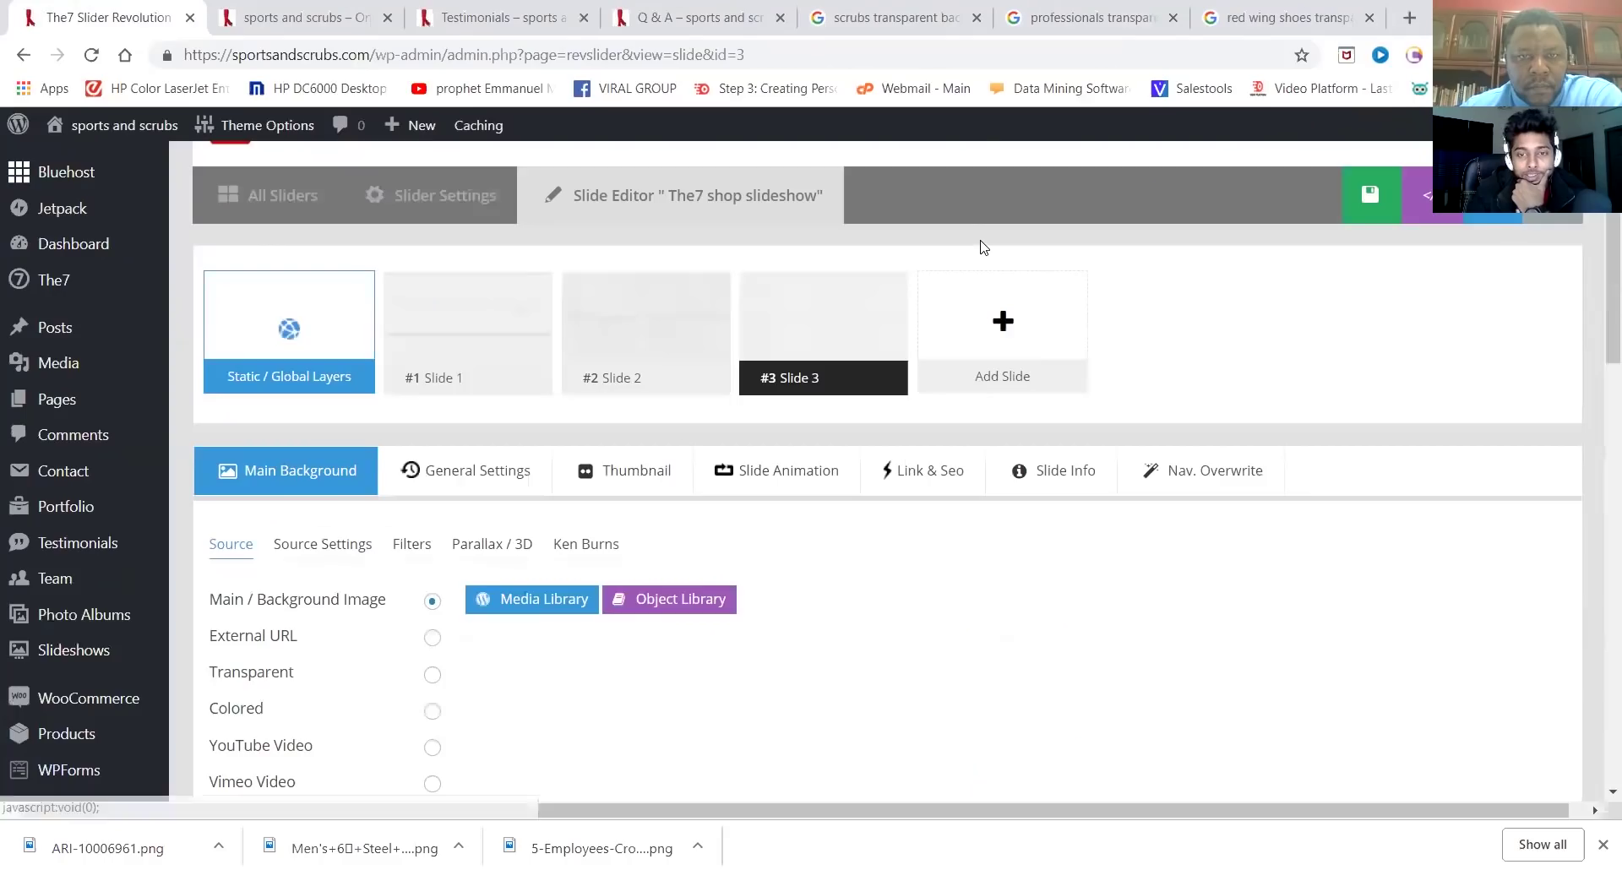
scroll(980, 249, "down", 1)
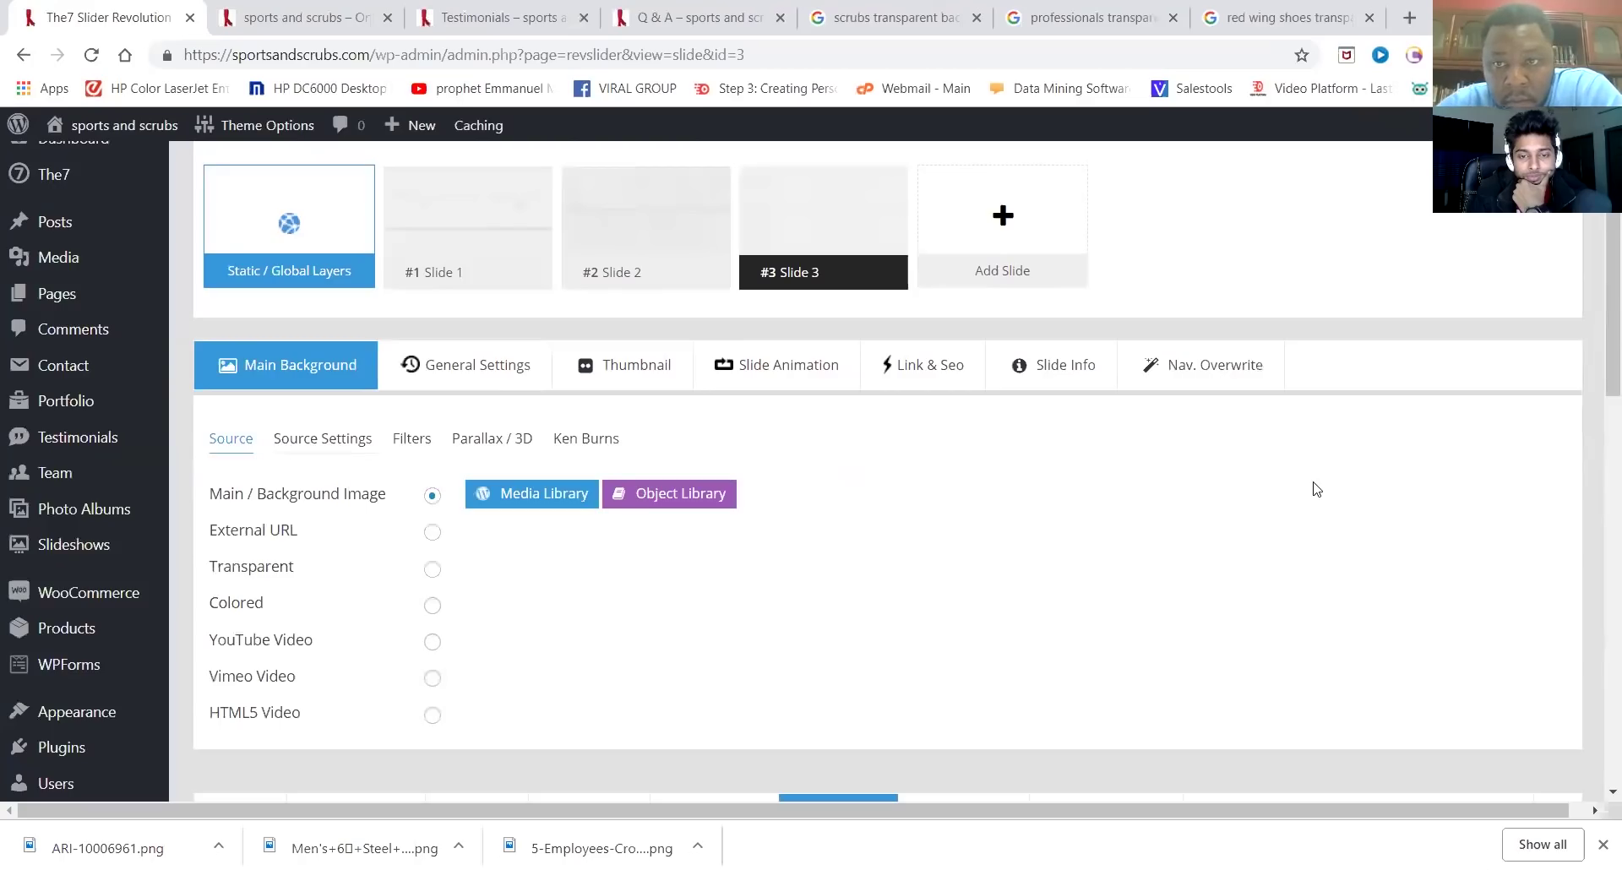
scroll(1316, 488, "down", 3)
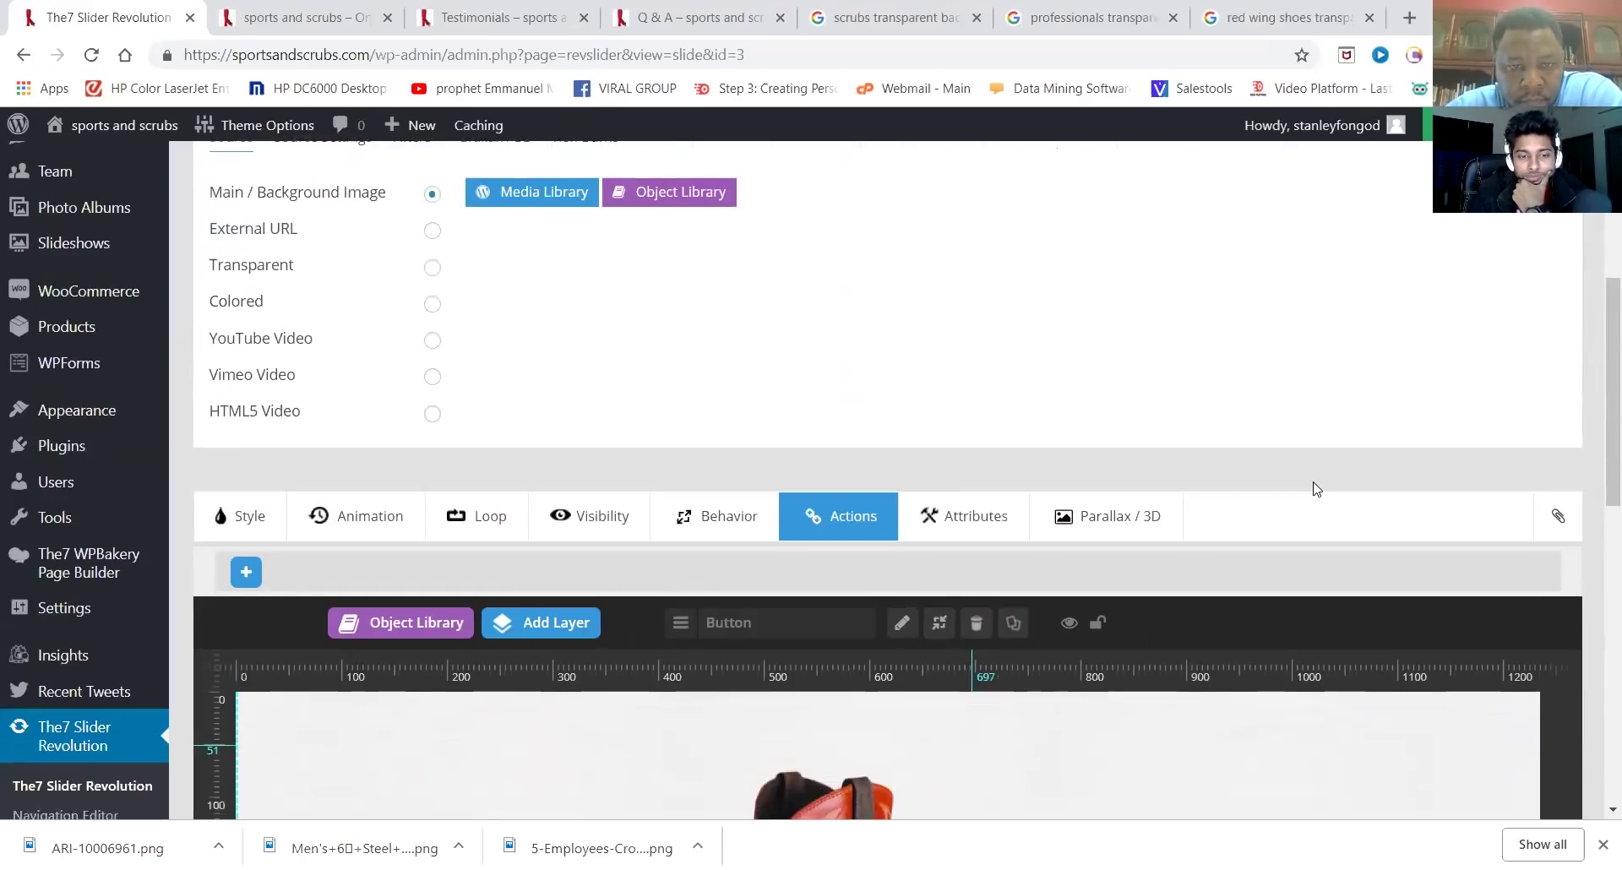
scroll(1315, 488, "down", 2)
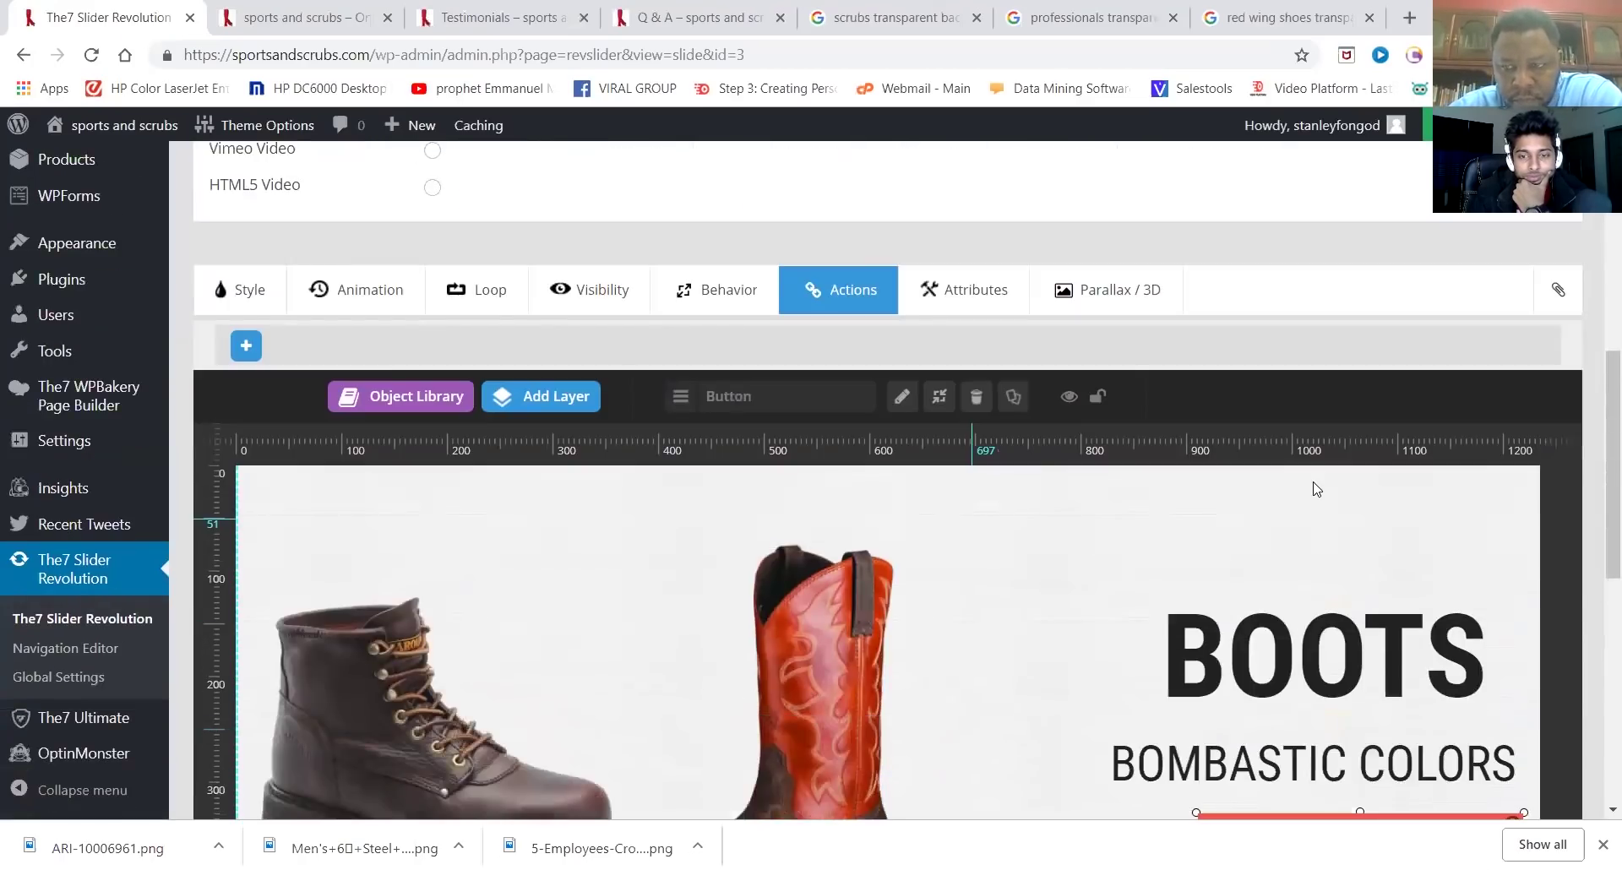
scroll(1234, 589, "down", 1)
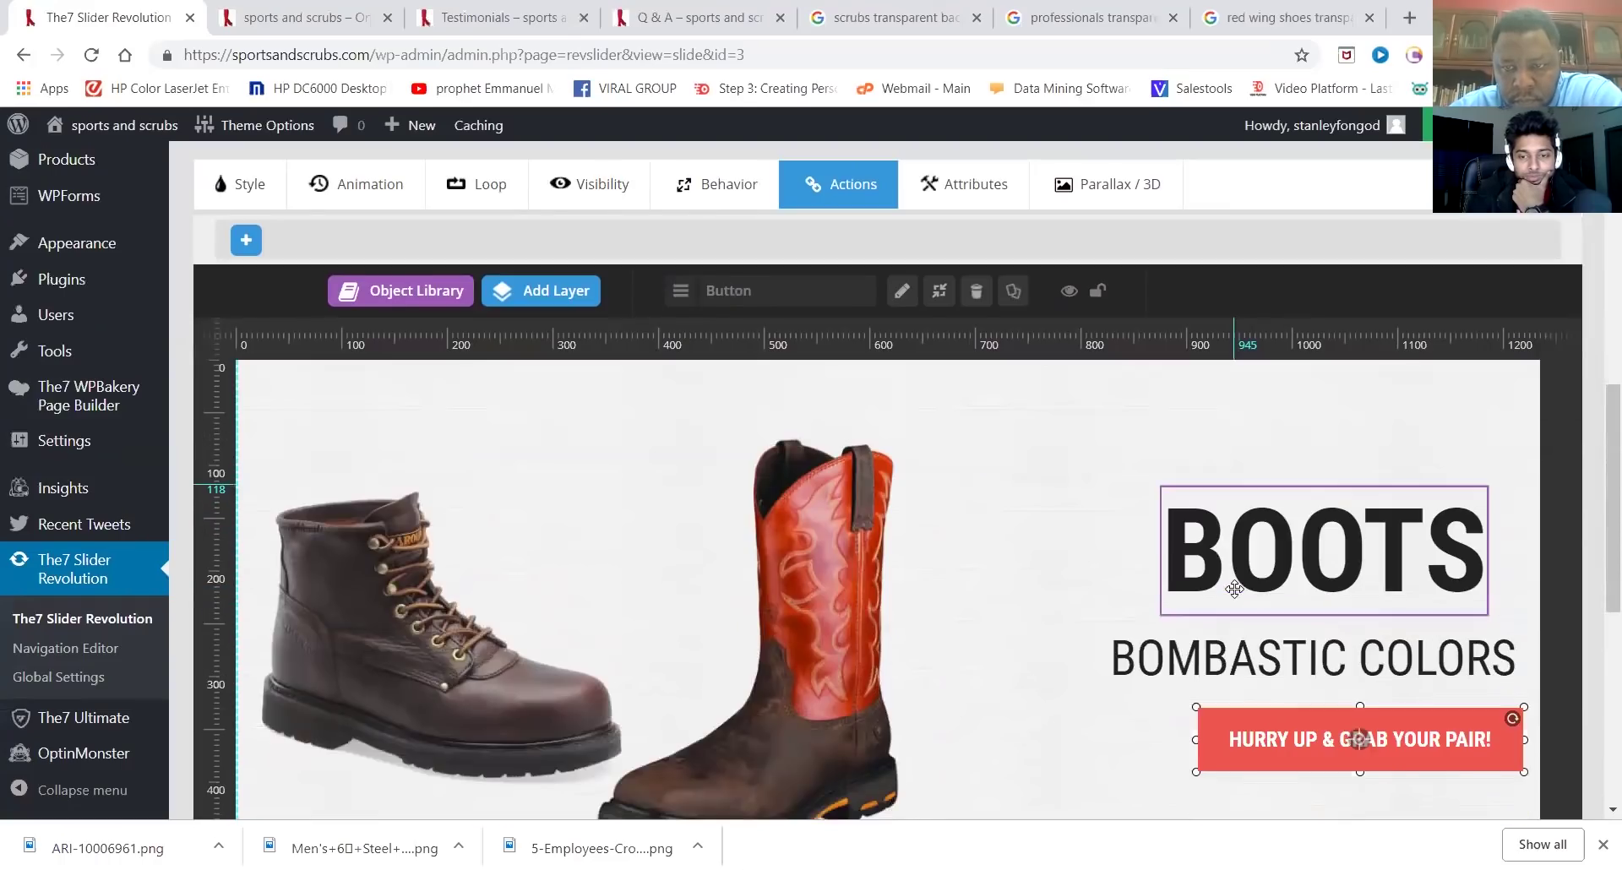
scroll(1051, 571, "up", 2)
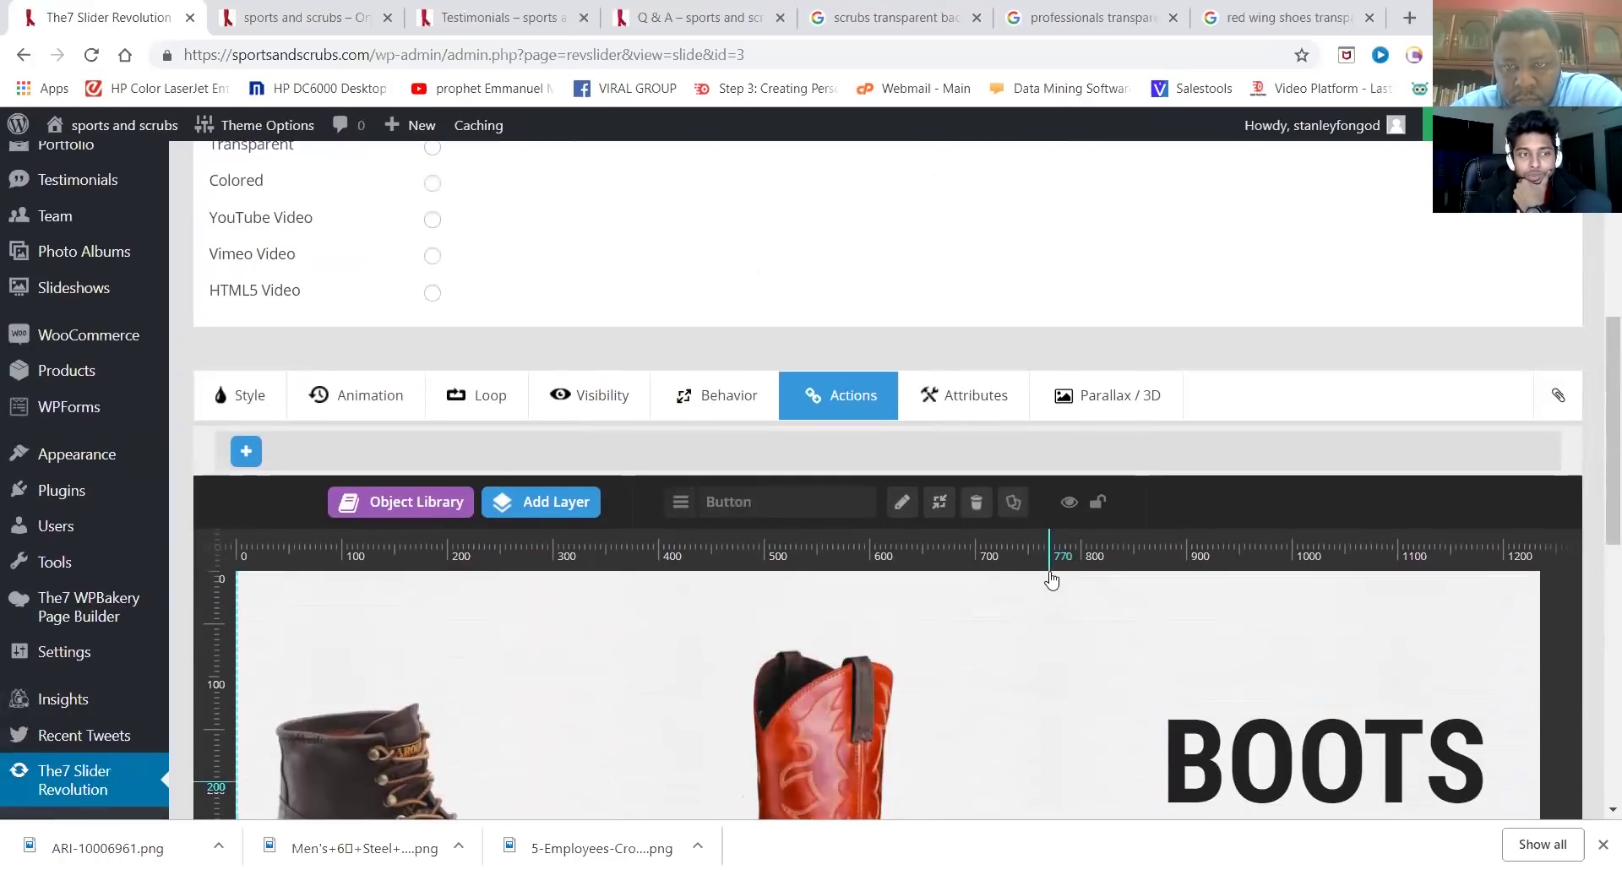
left_click(246, 453)
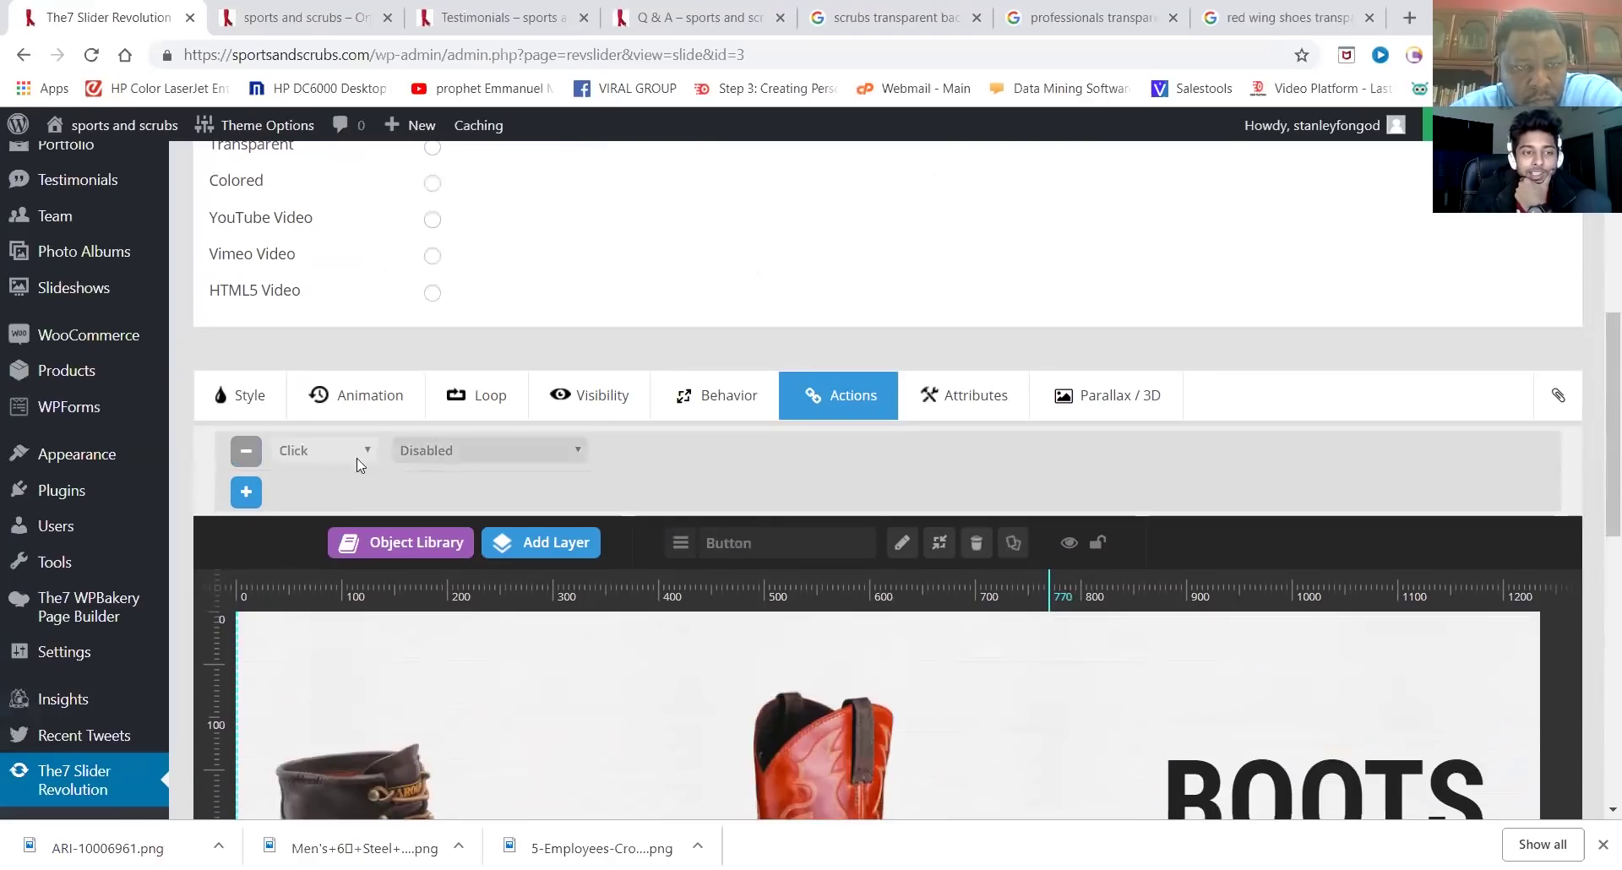
left_click(440, 454)
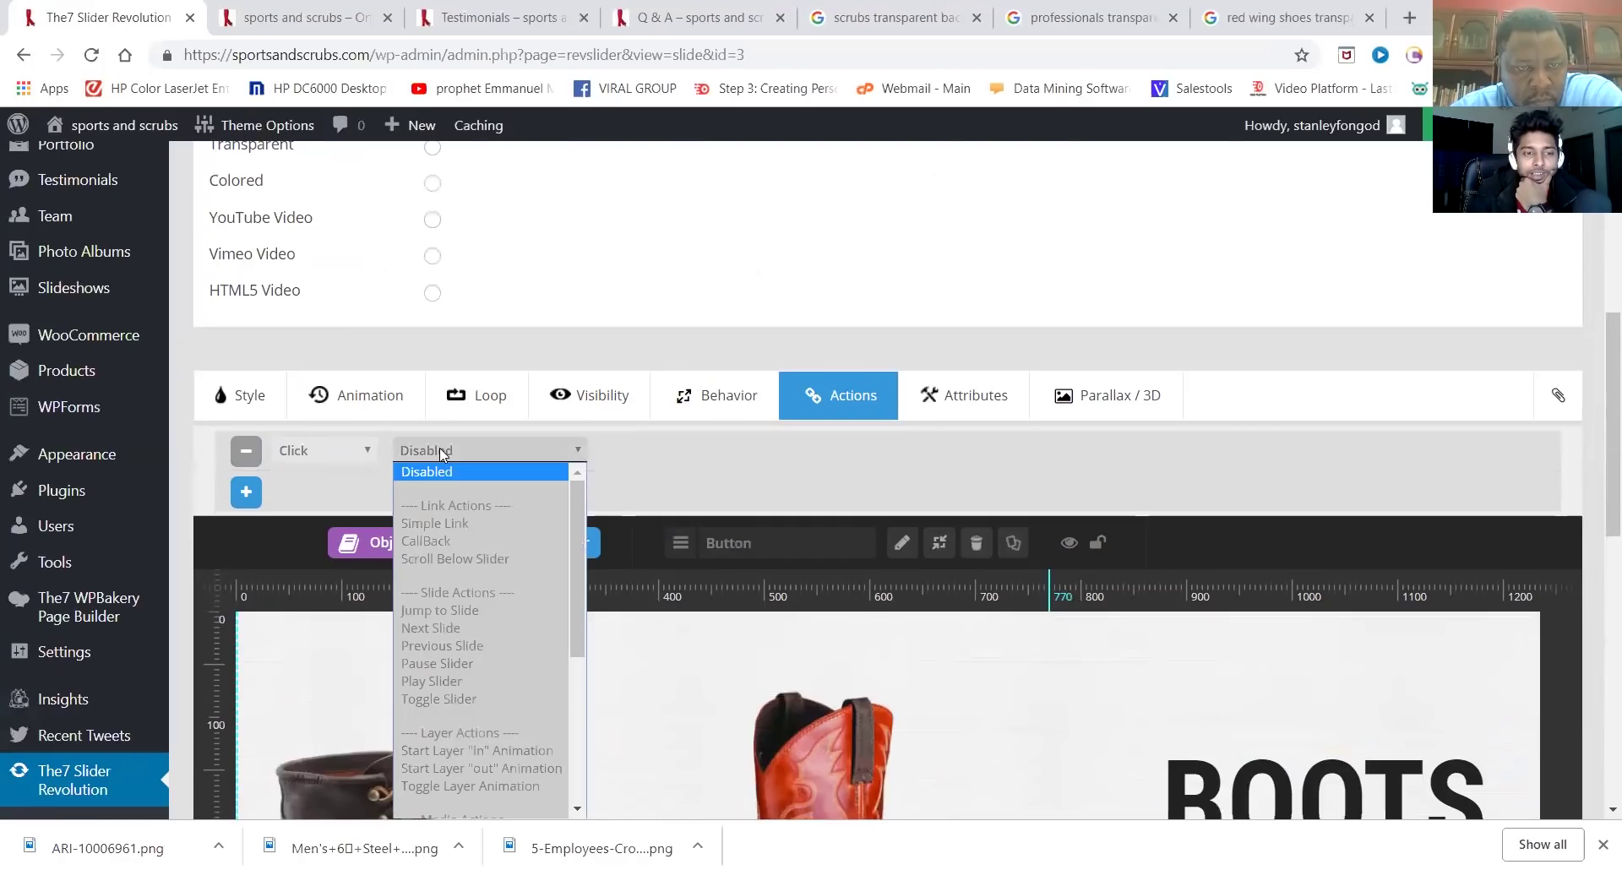
left_click(458, 524)
left_click(671, 448)
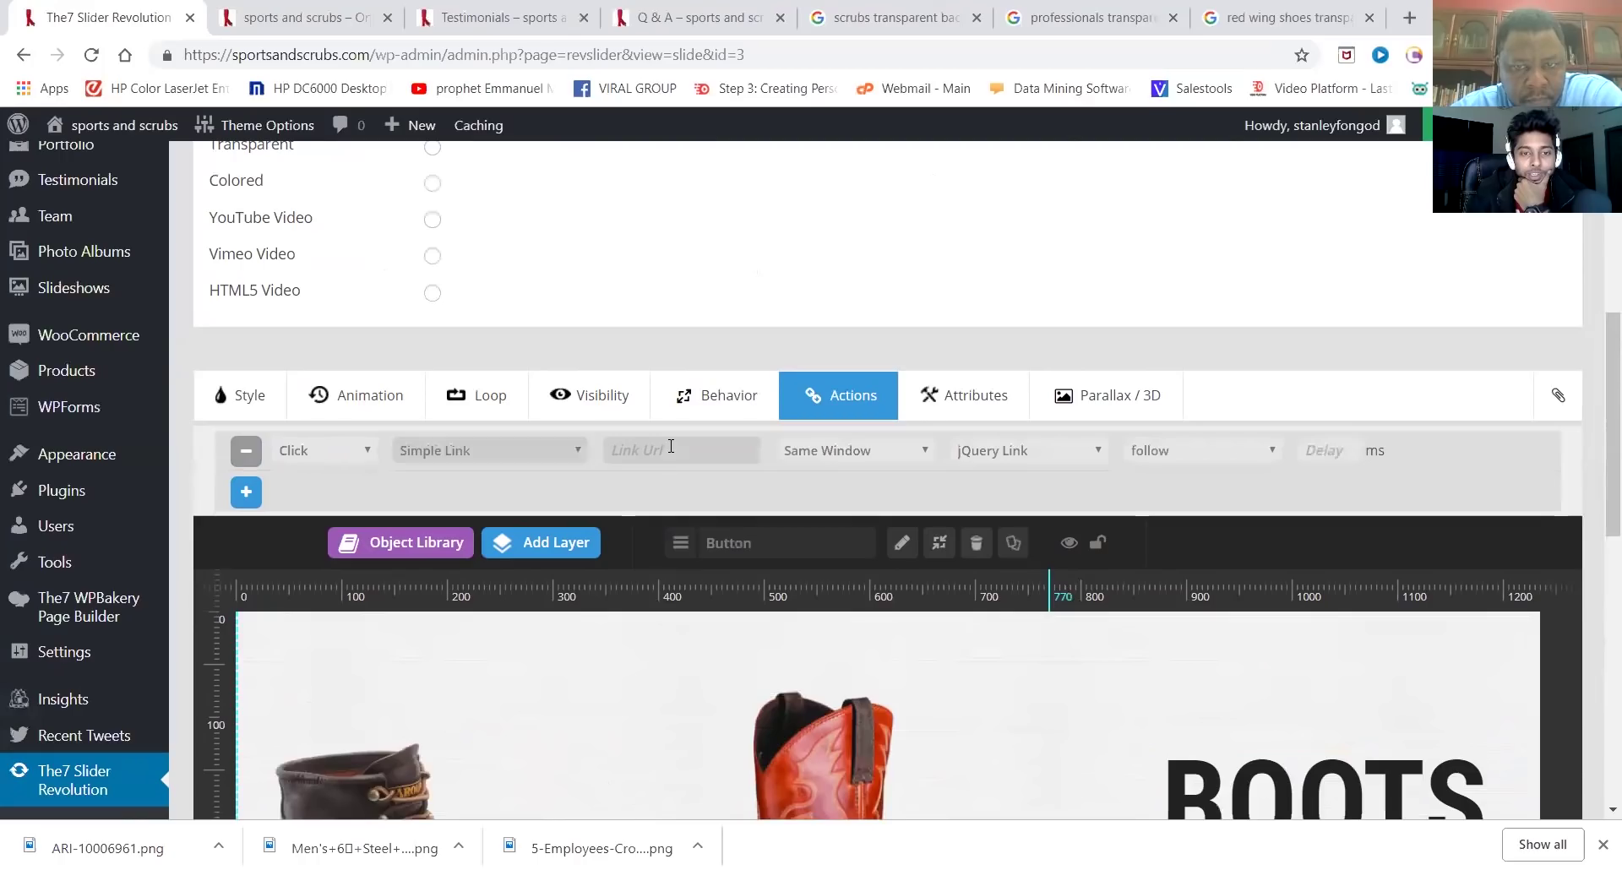
right_click(668, 444)
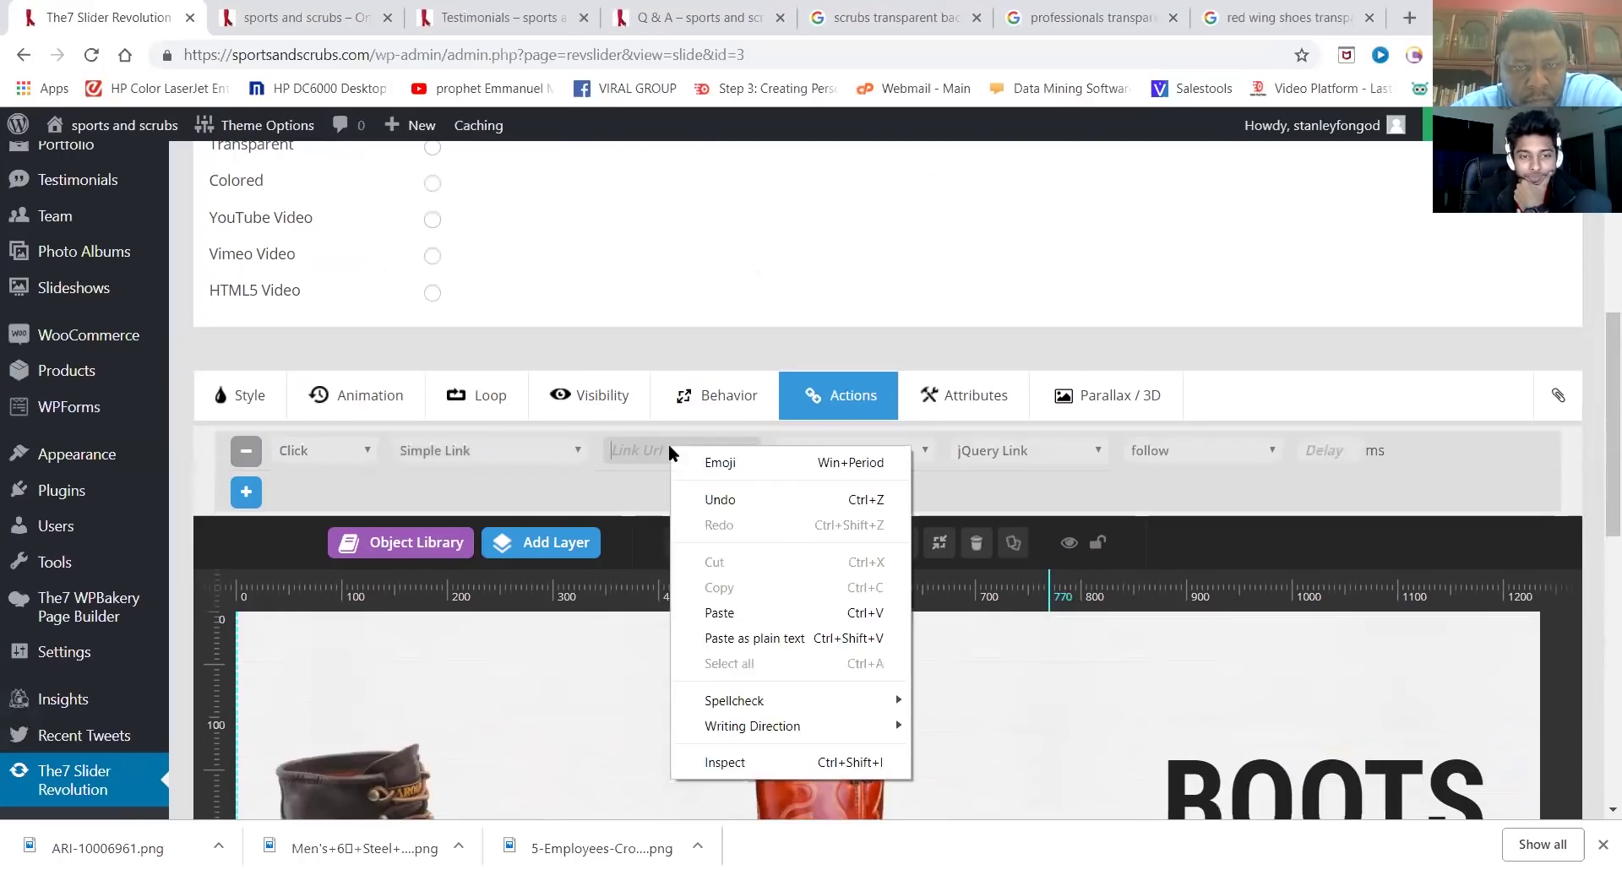
left_click(727, 612)
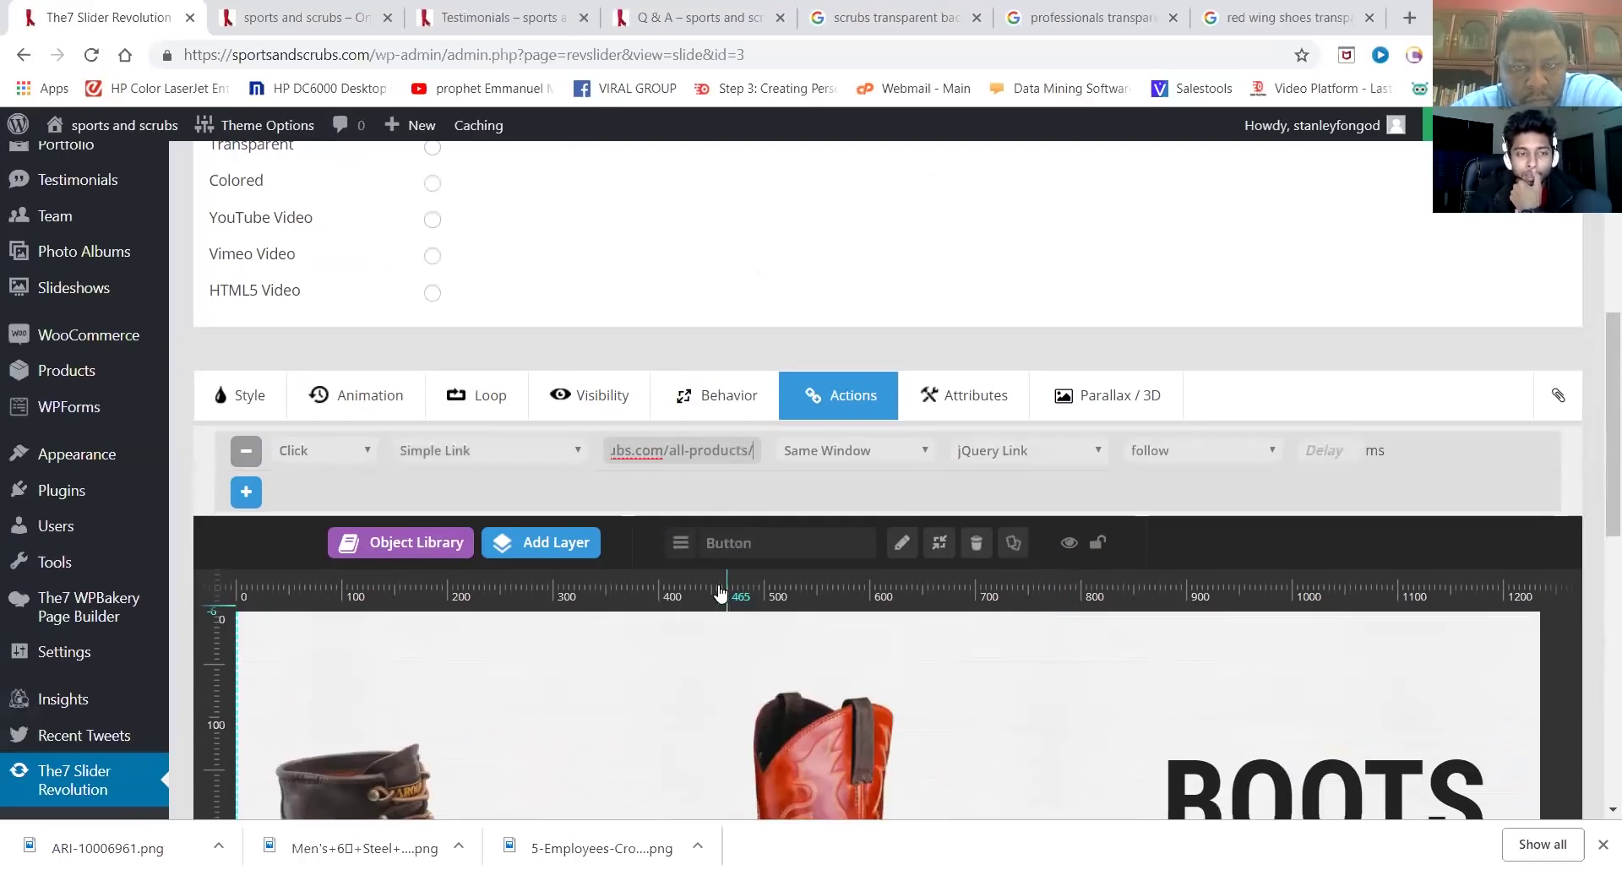
Save the slide, then open the shop's home page and go through the slides of its slideshow
mouse_move(1426, 129)
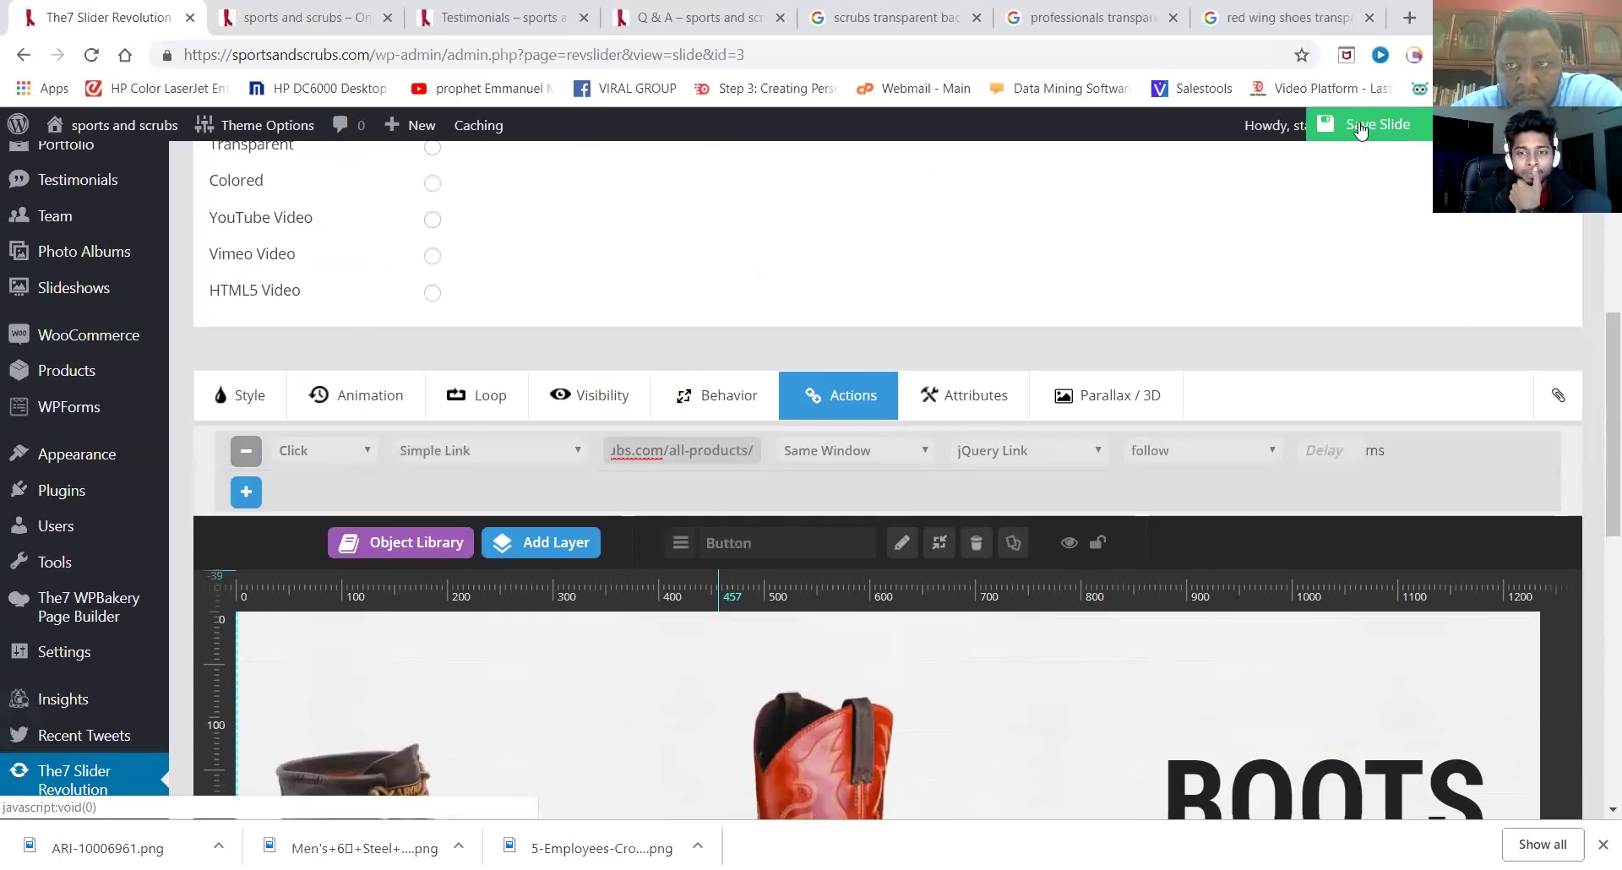
left_click(1359, 126)
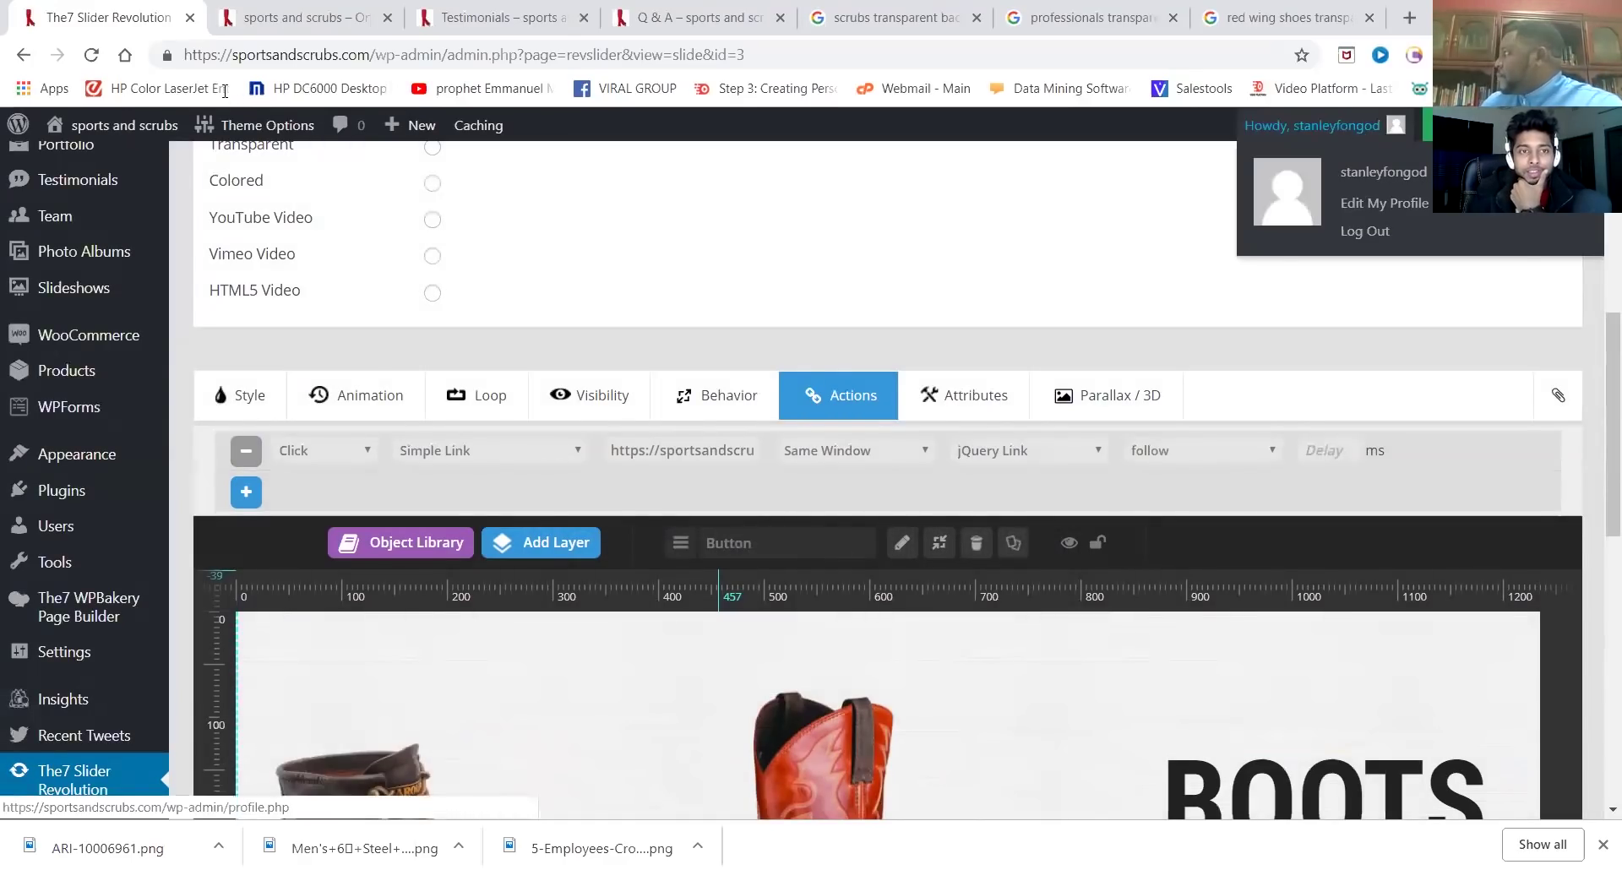
left_click(696, 10)
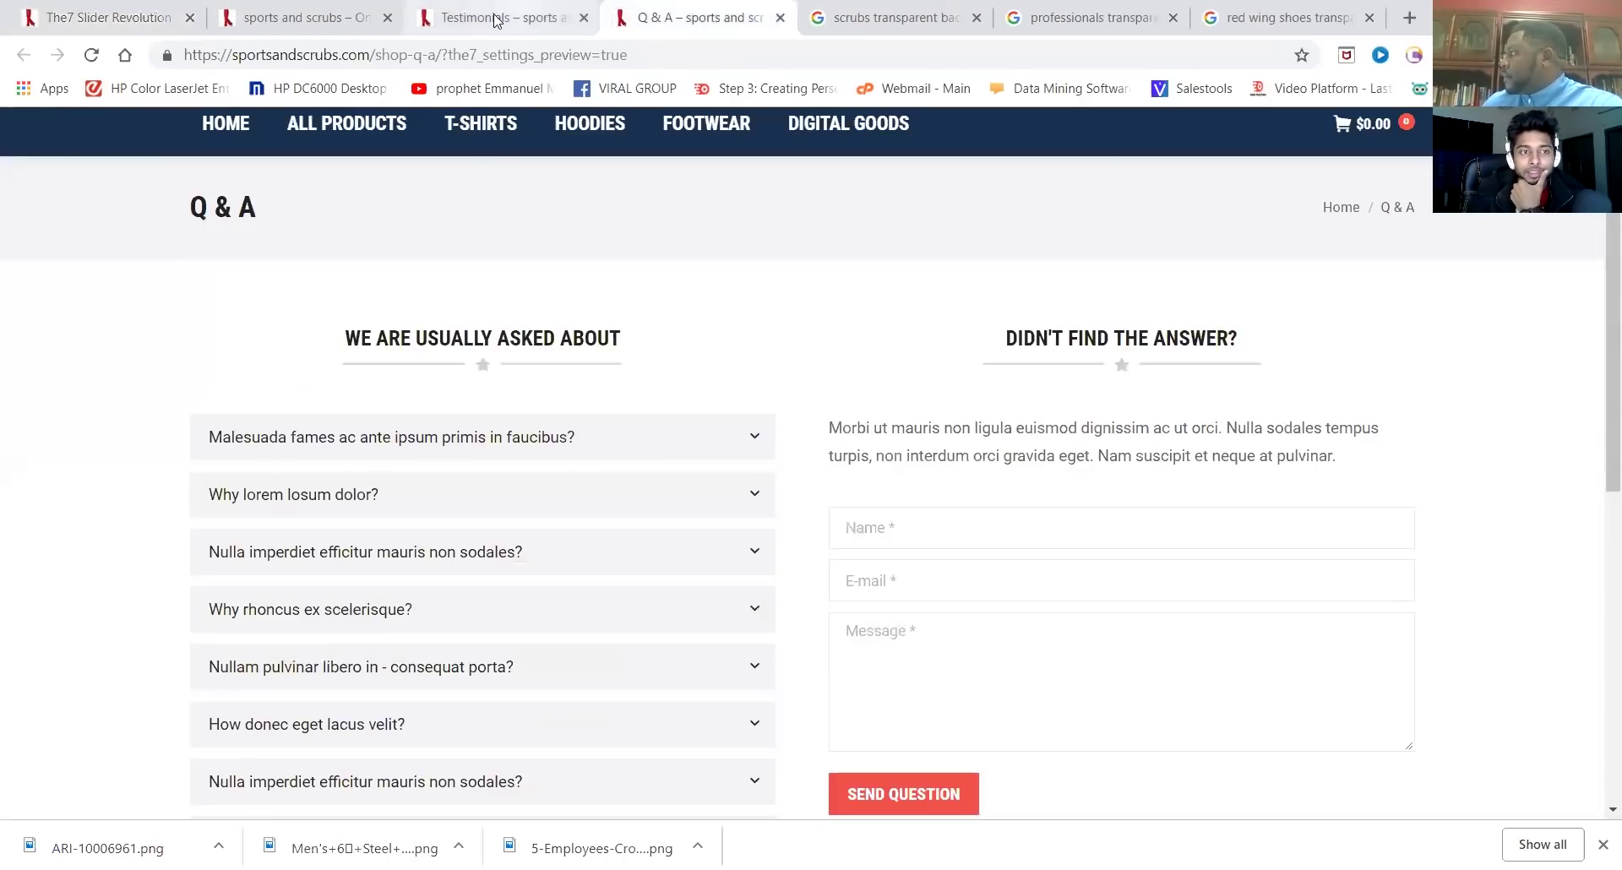
scroll(306, 314, "up", 3)
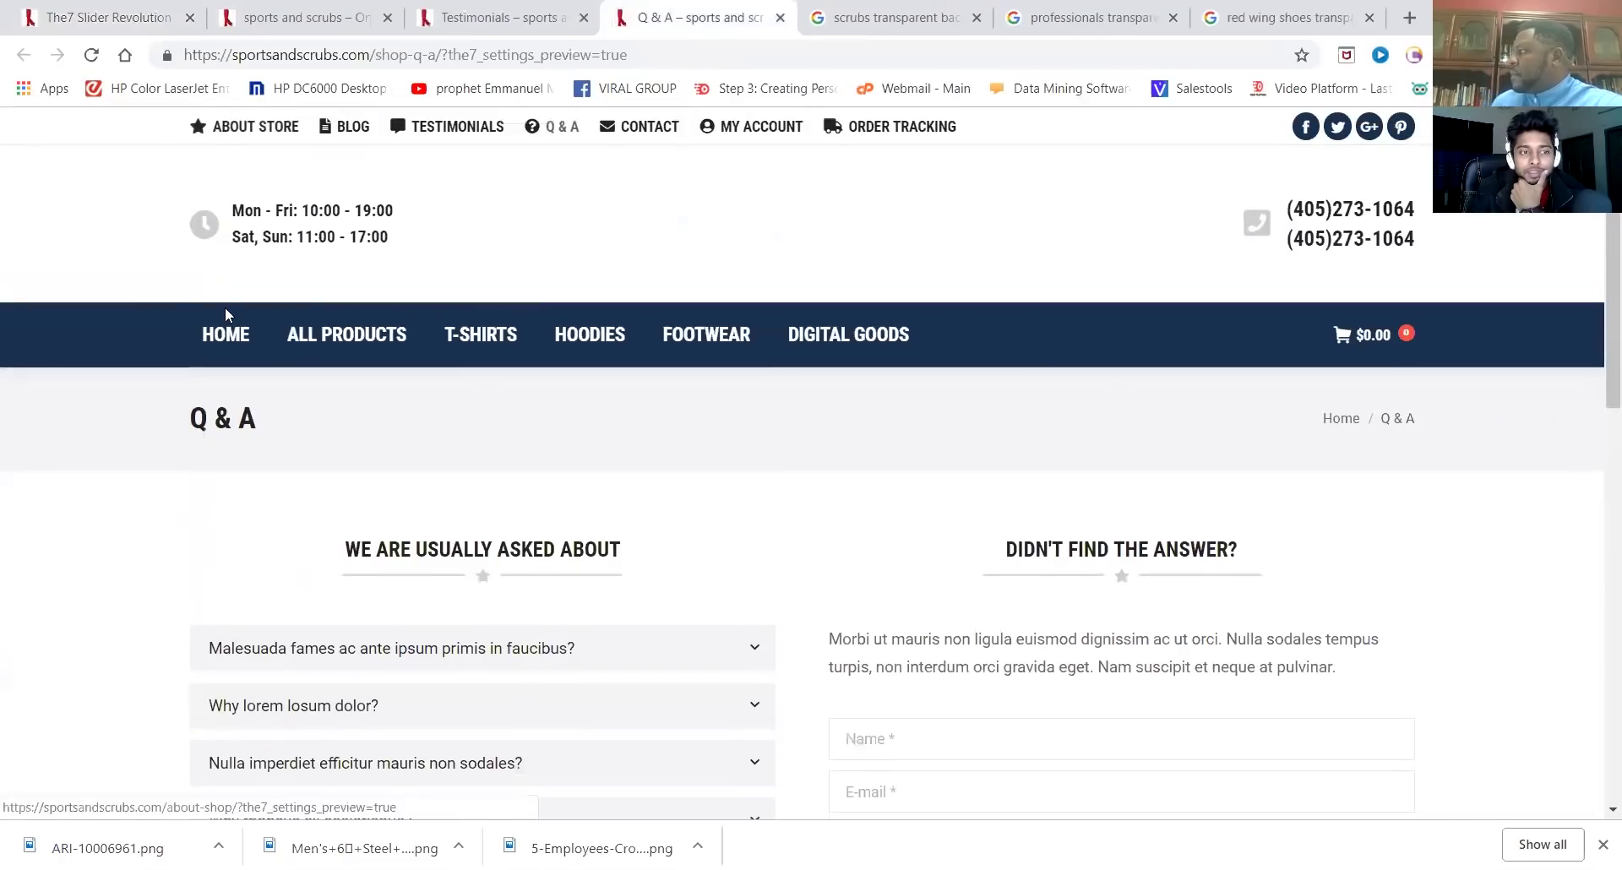
left_click(227, 342)
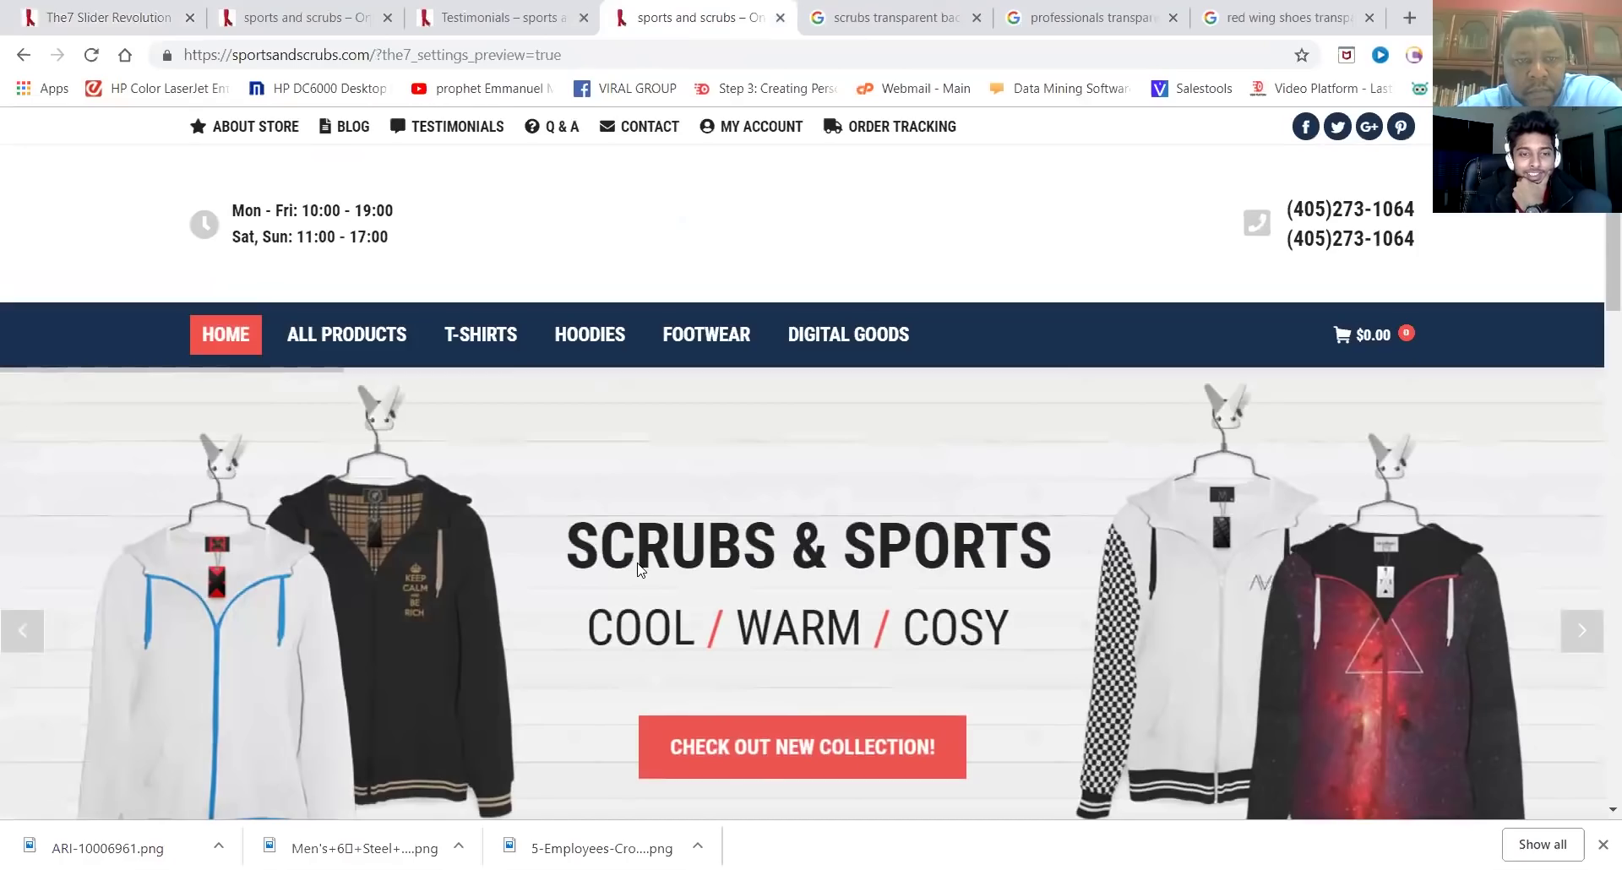
scroll(640, 570, "down", 1)
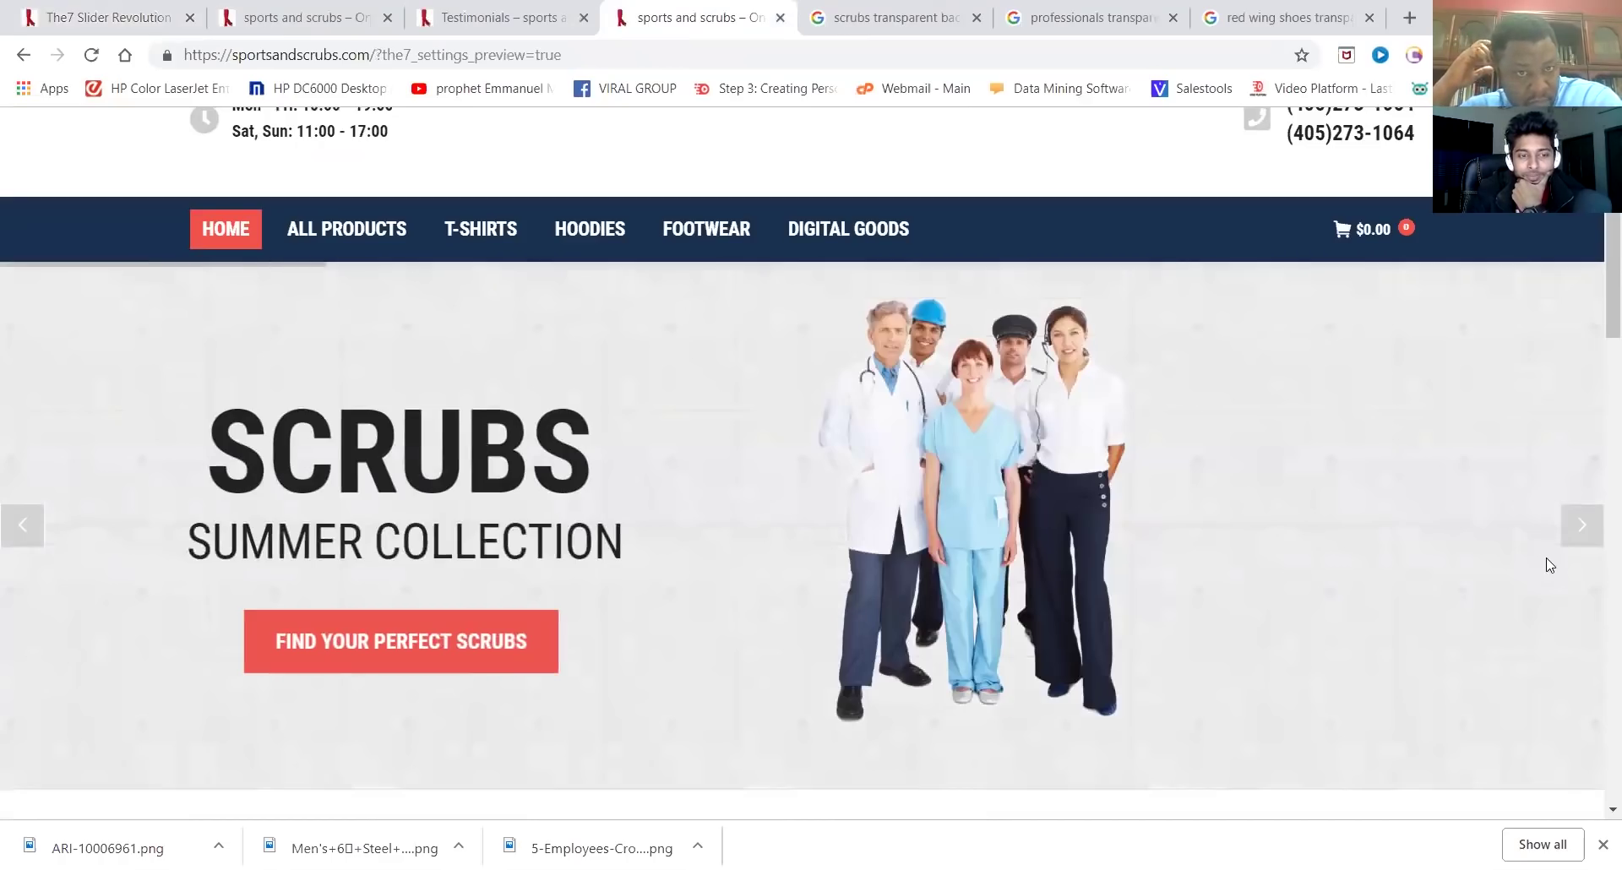
left_click(1580, 528)
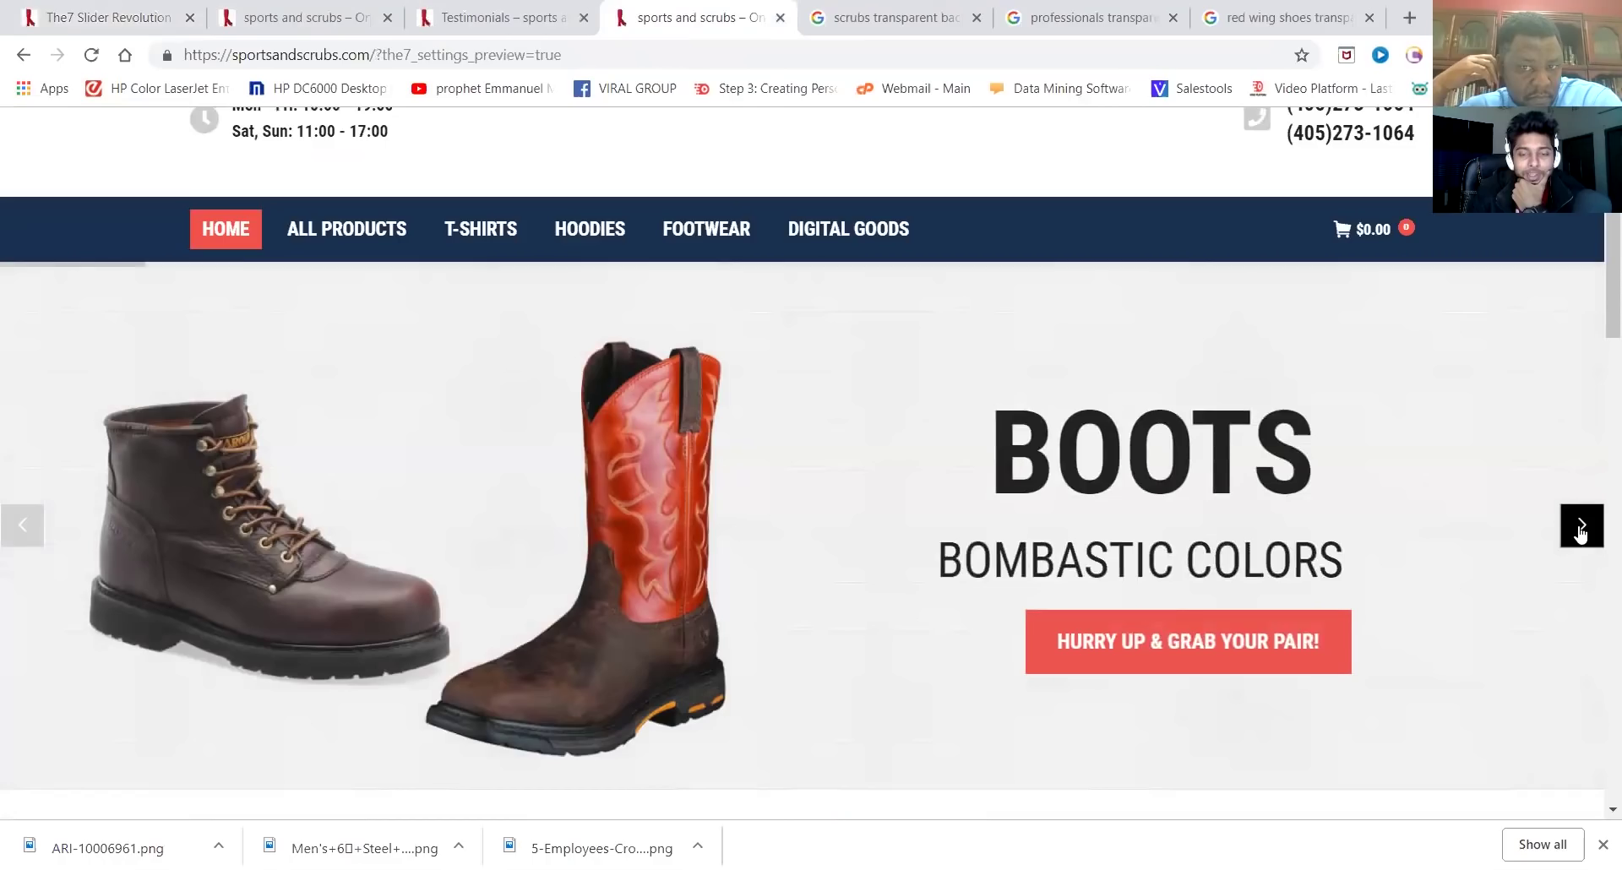
left_click(1581, 532)
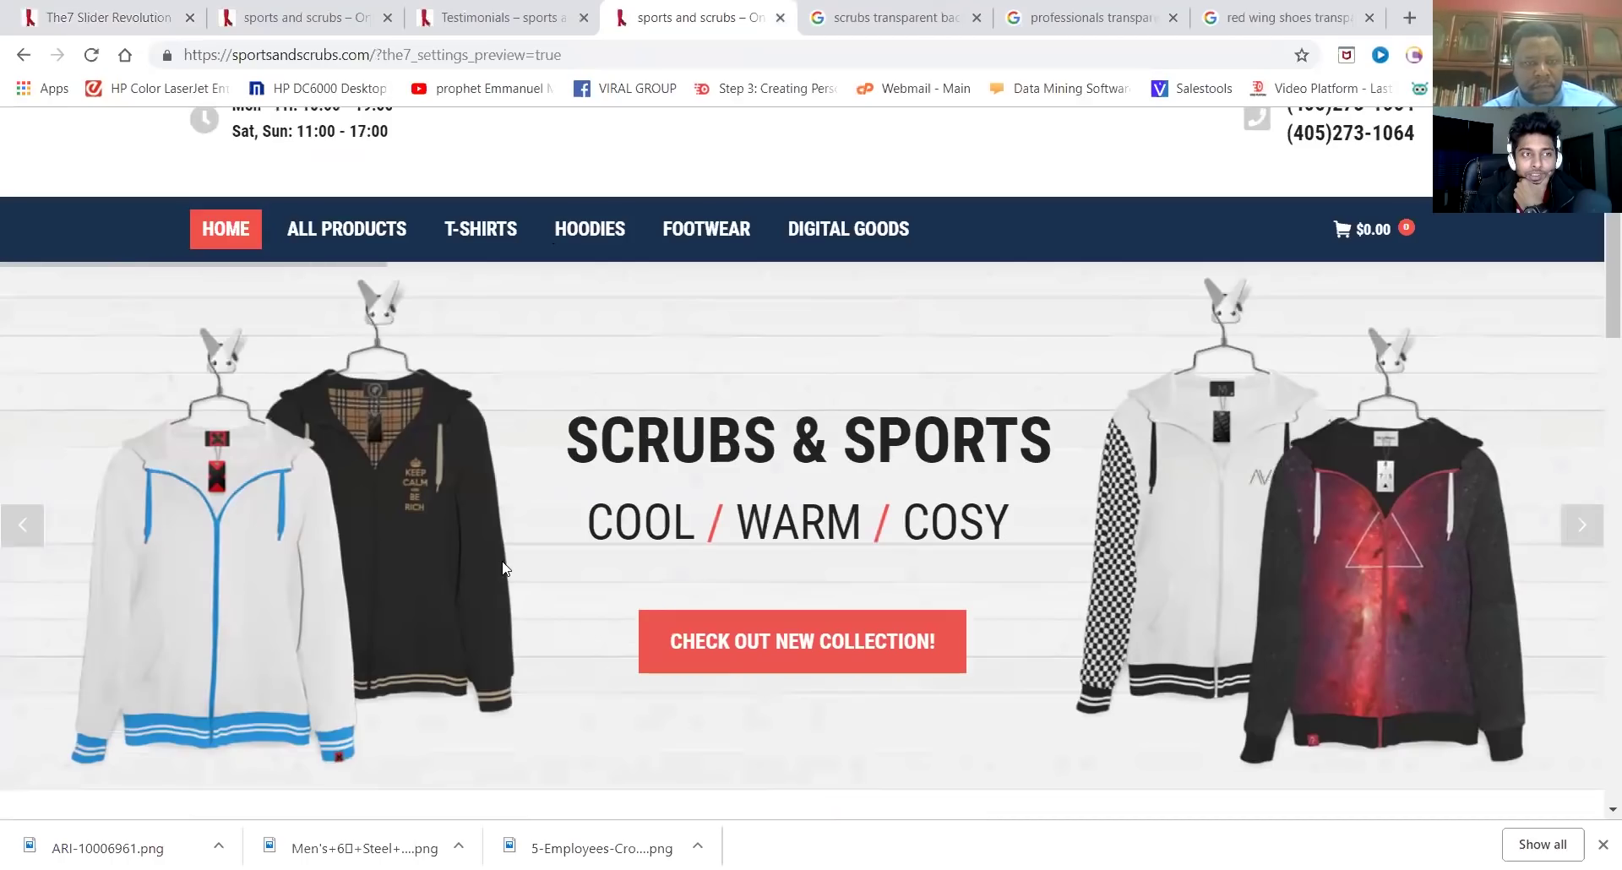
Return to the slide editor and open Slide 1 of the shop slideshow to see its layout
left_click(130, 26)
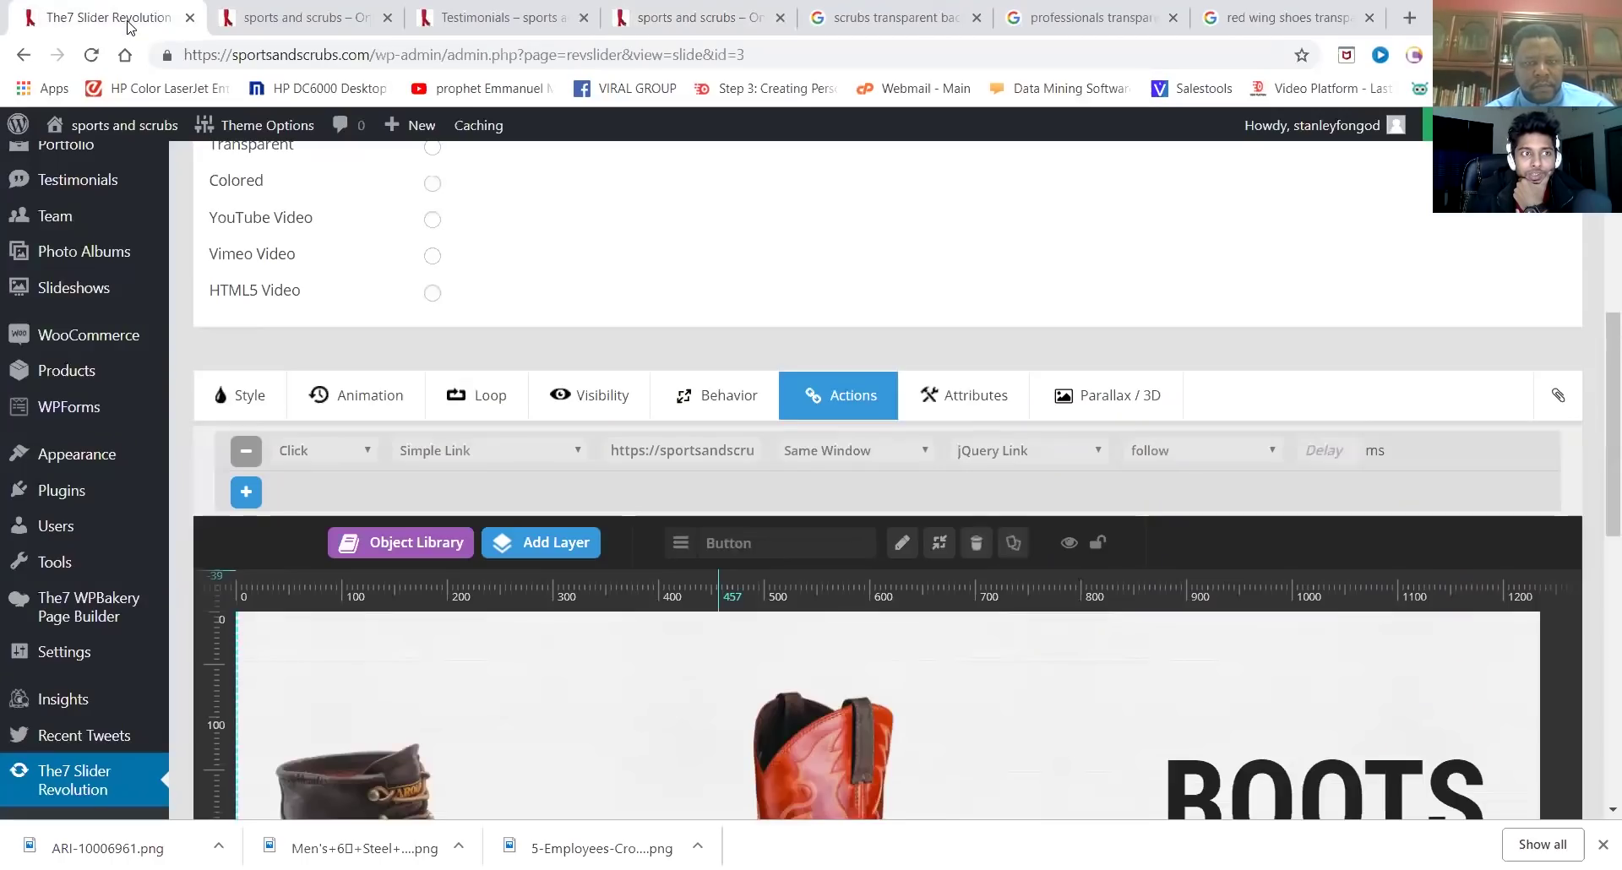
scroll(535, 435, "up", 7)
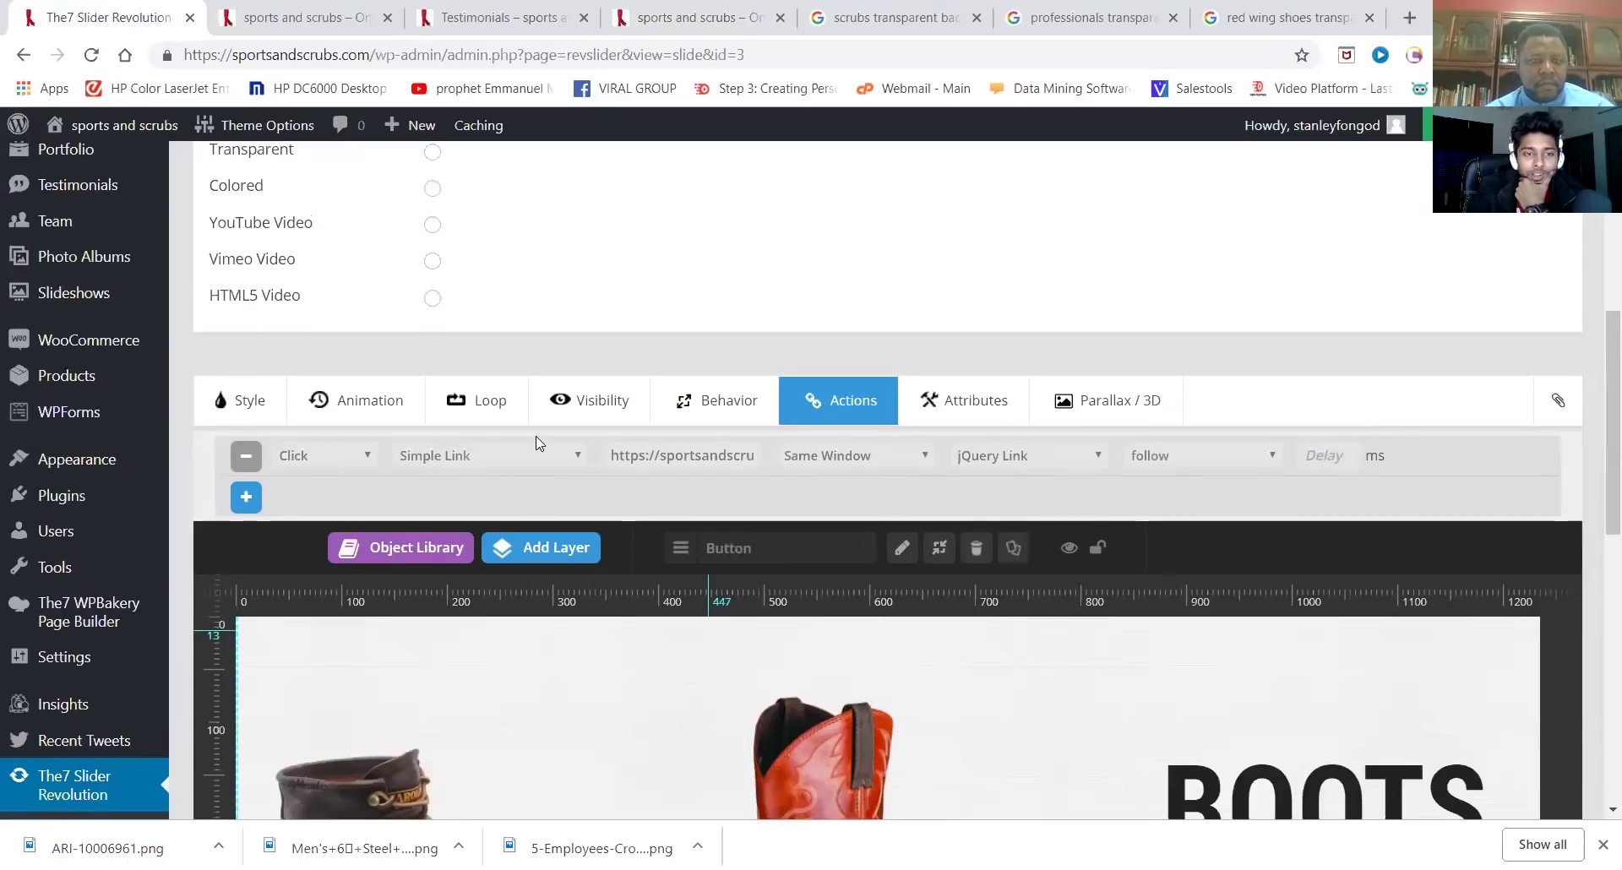
mouse_move(536, 445)
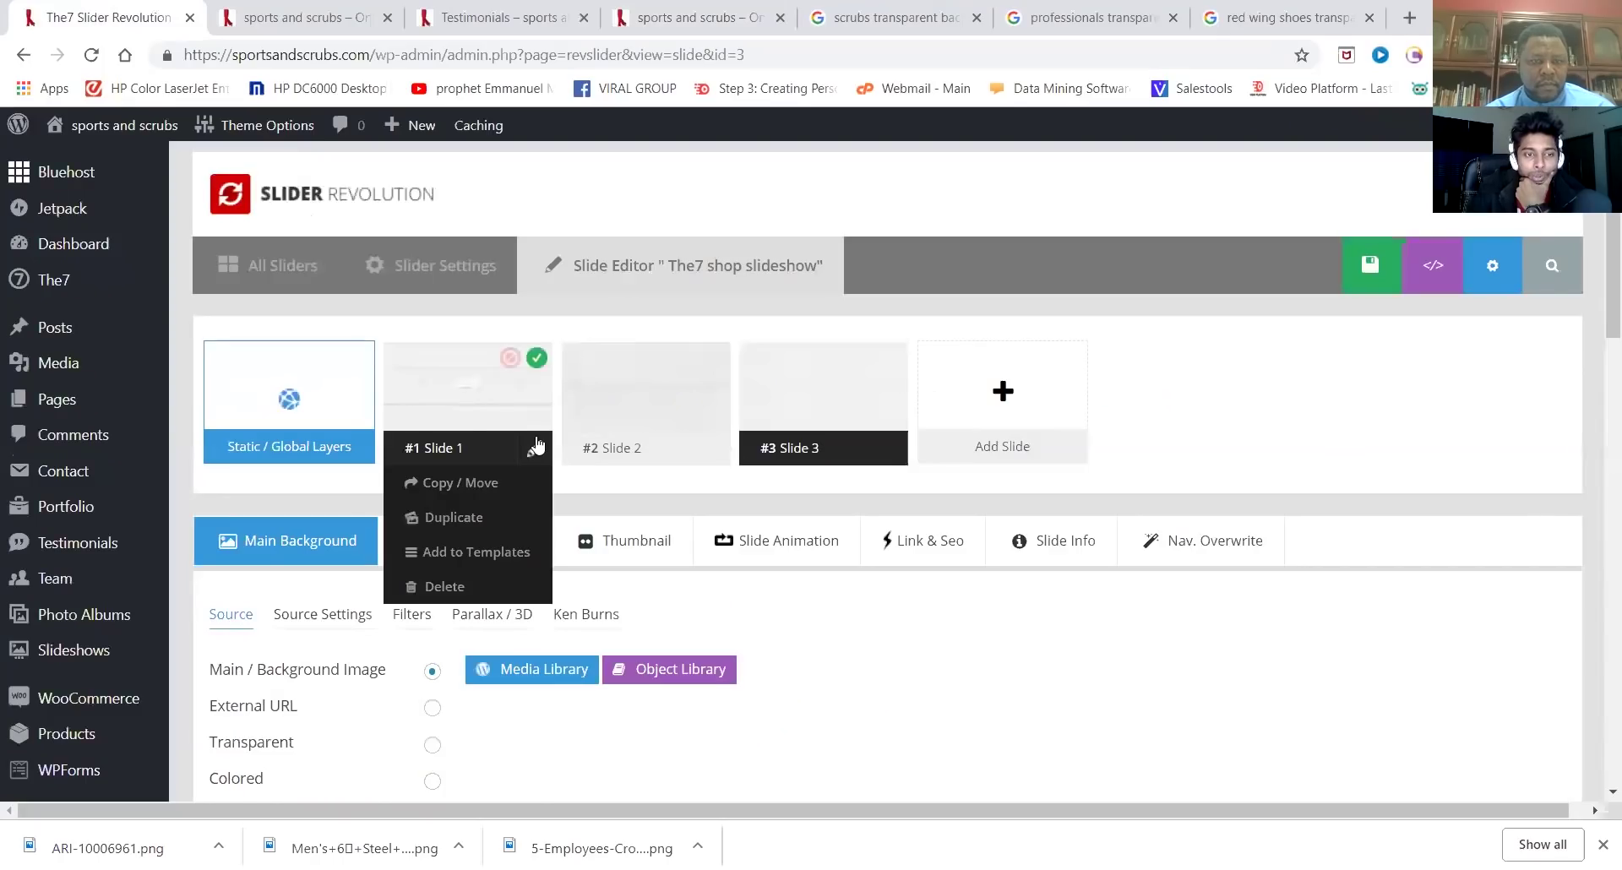
left_click(455, 420)
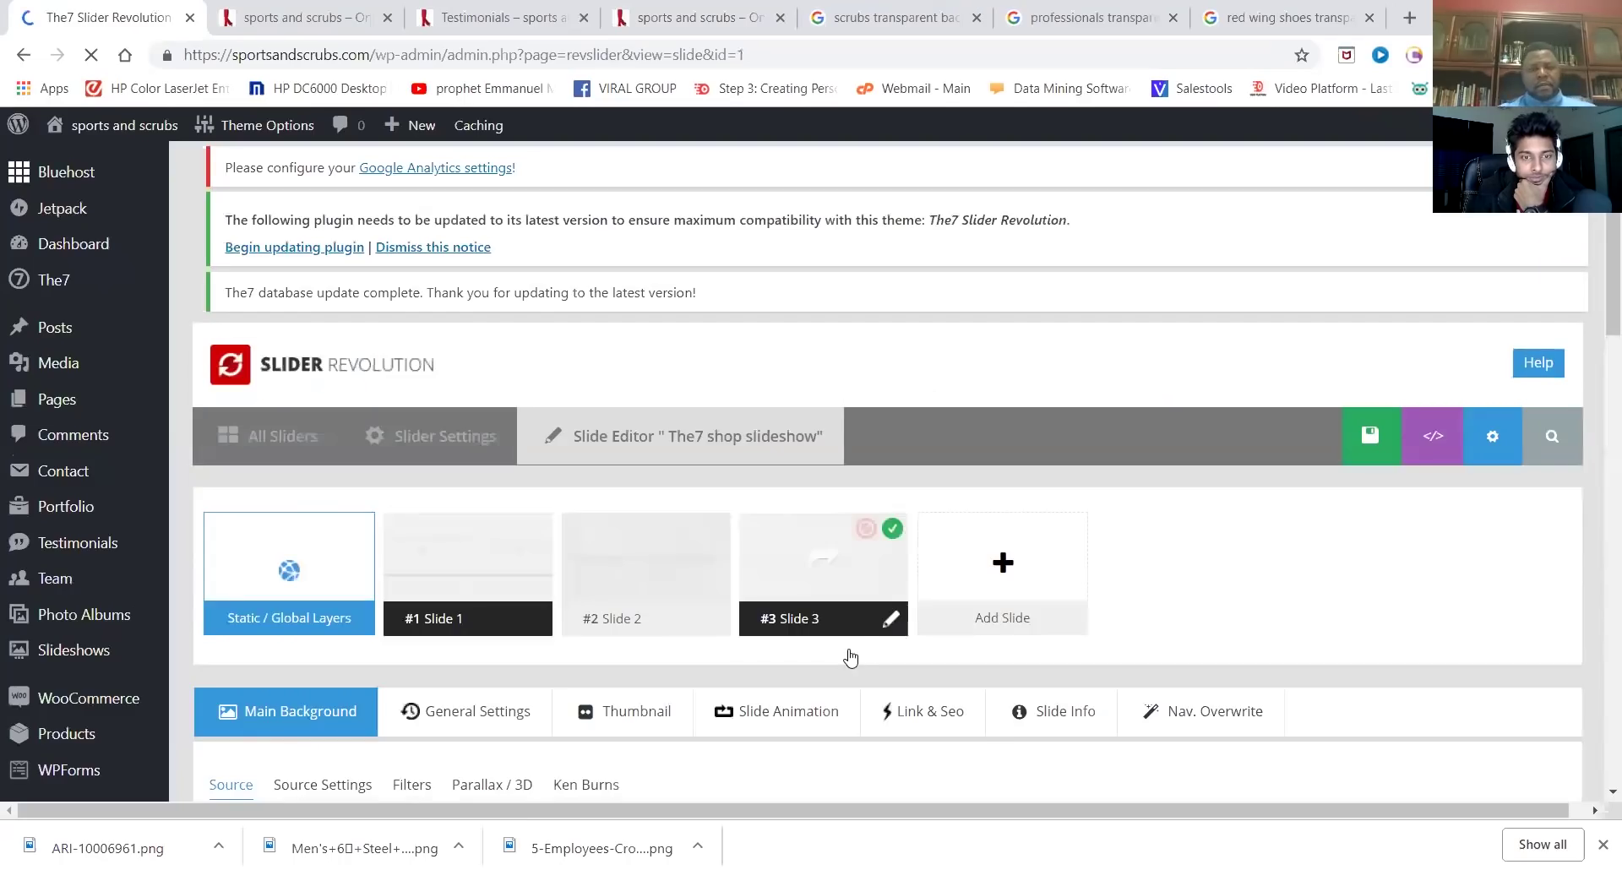
scroll(878, 583, "down", 2)
scroll(879, 584, "down", 6)
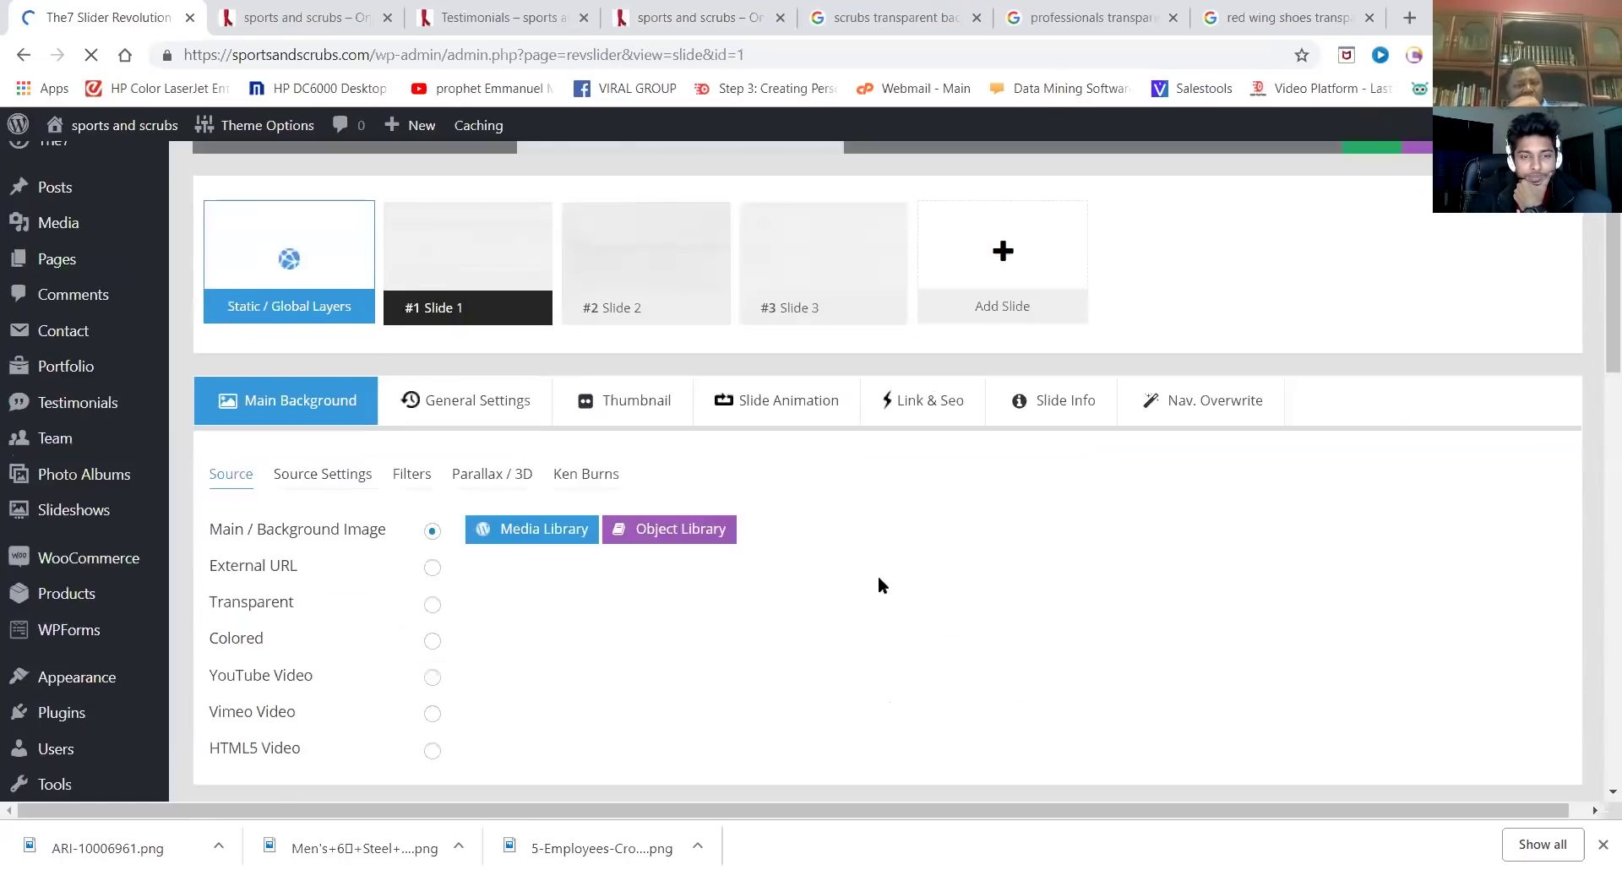
scroll(879, 583, "down", 4)
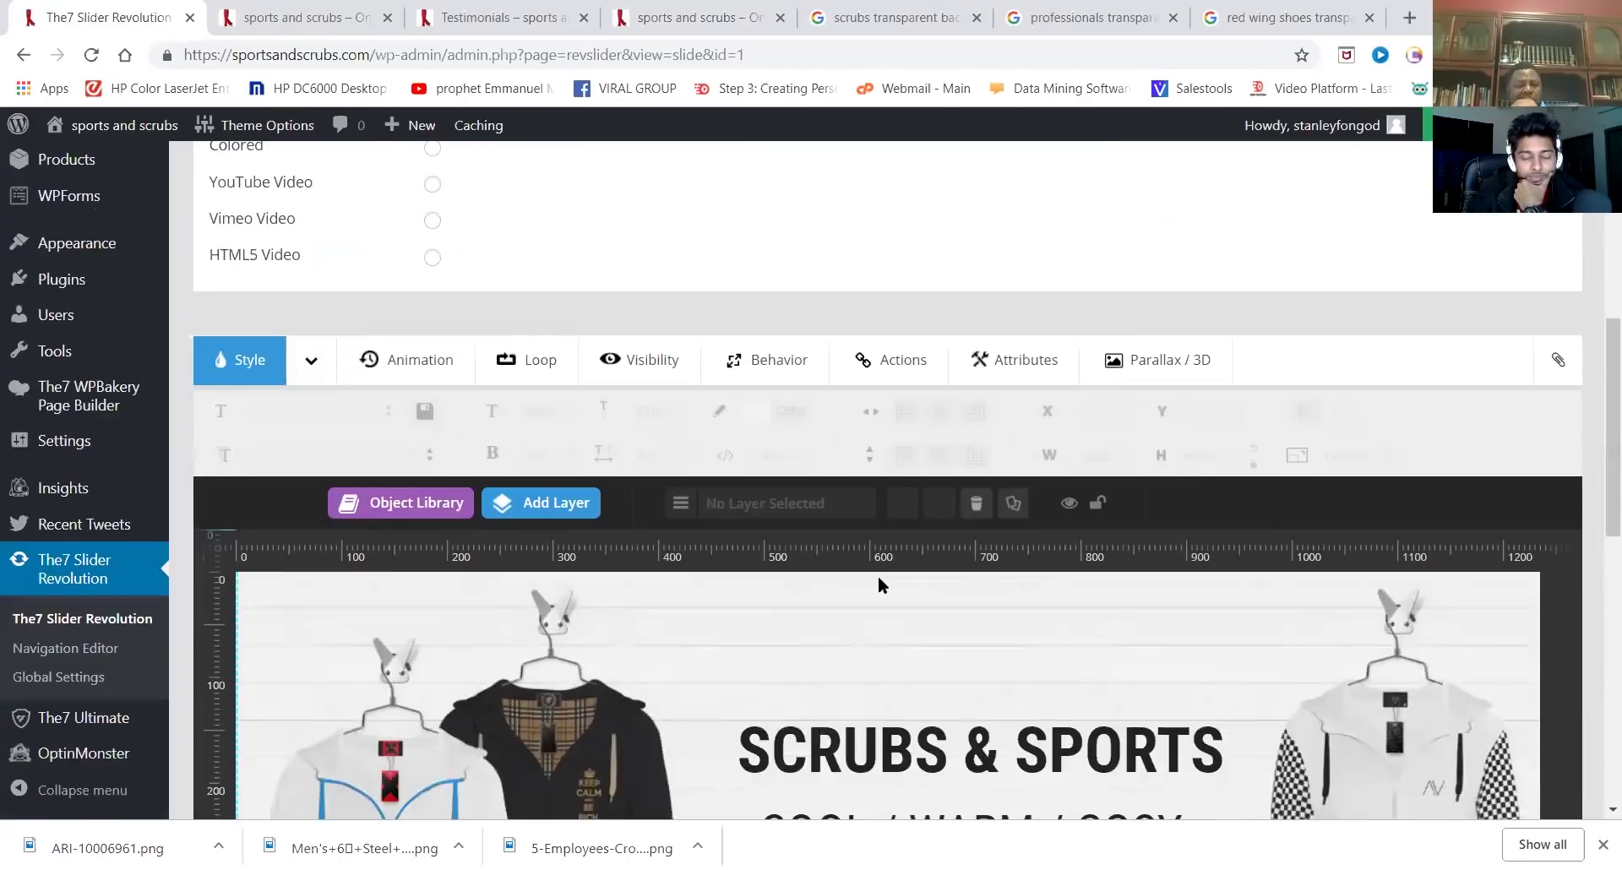
scroll(879, 578, "down", 1)
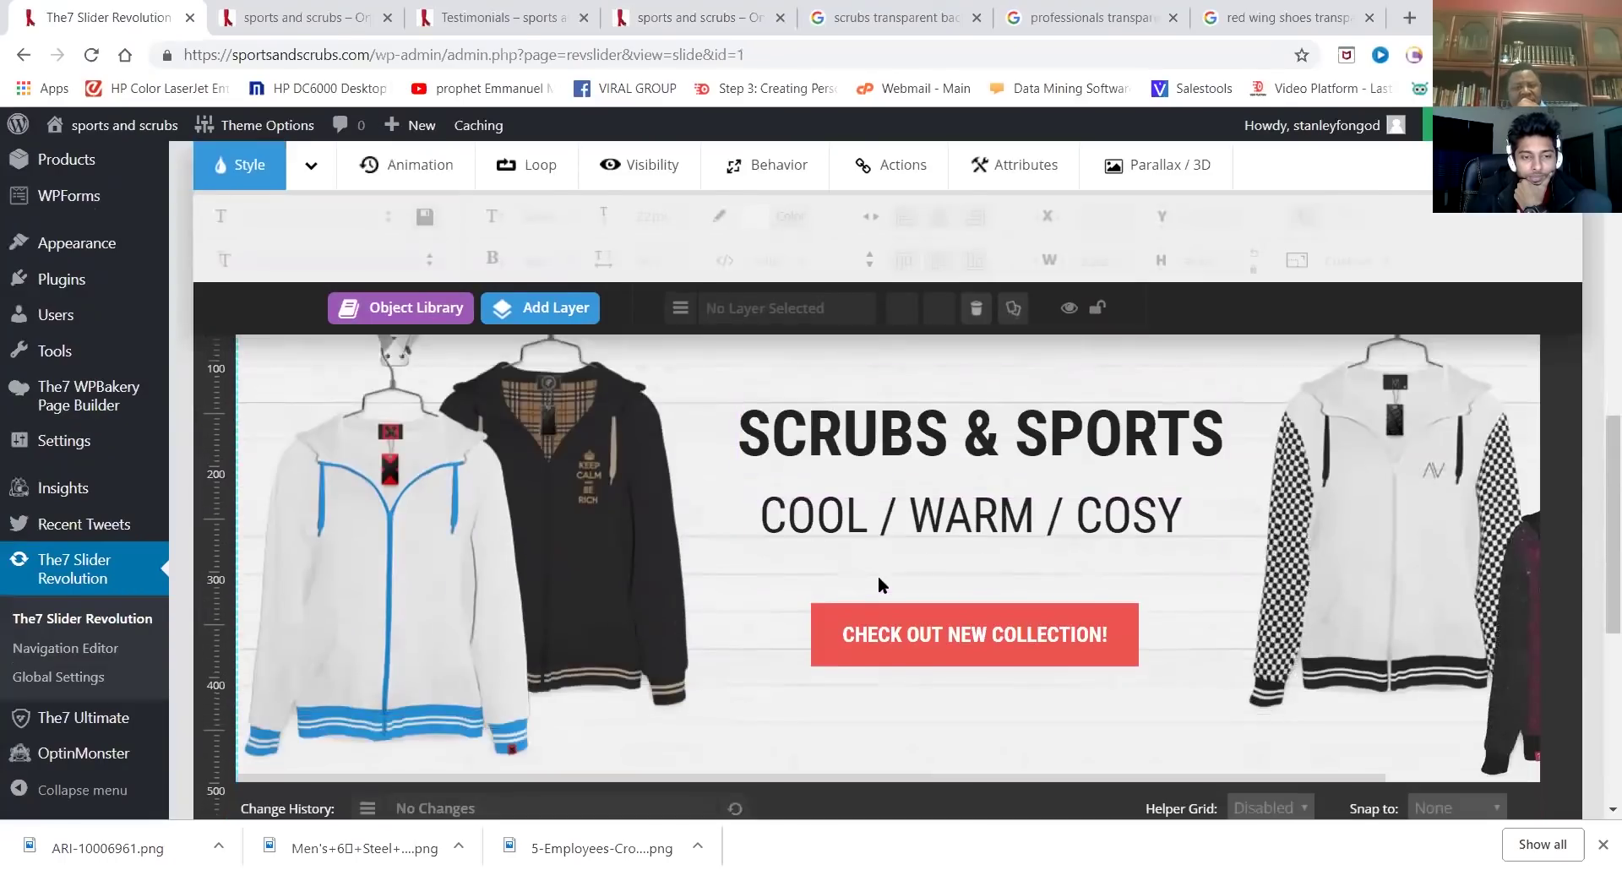
scroll(724, 577, "up", 1)
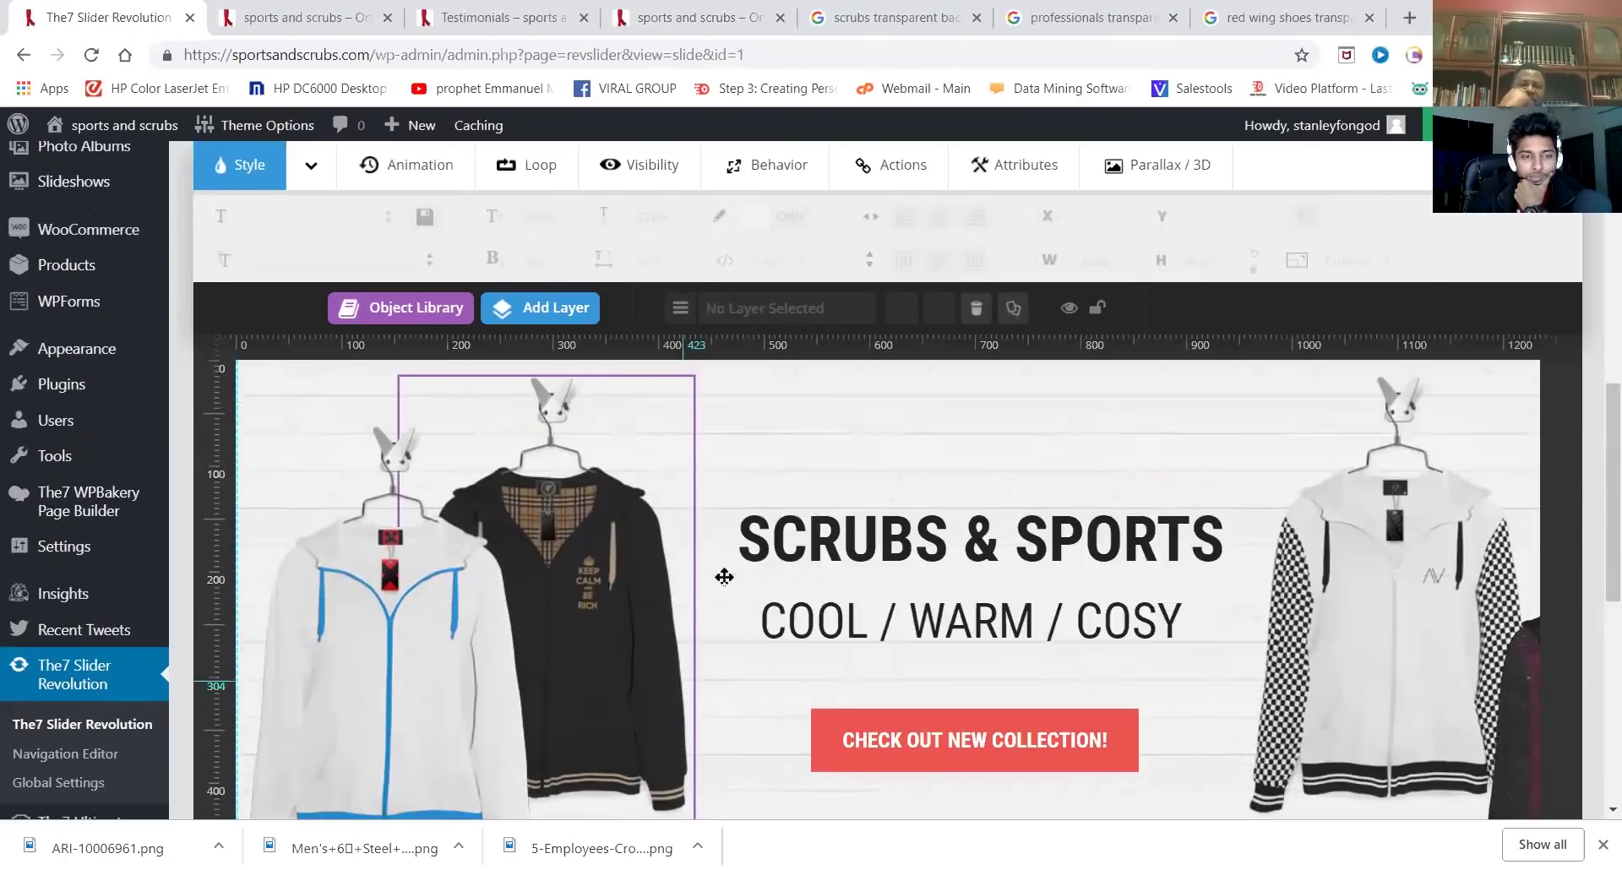
Delete the black hoodie and the blue-trimmed white hoodie image layers beside the SCRUBS & SPORTS title
left_click(567, 598)
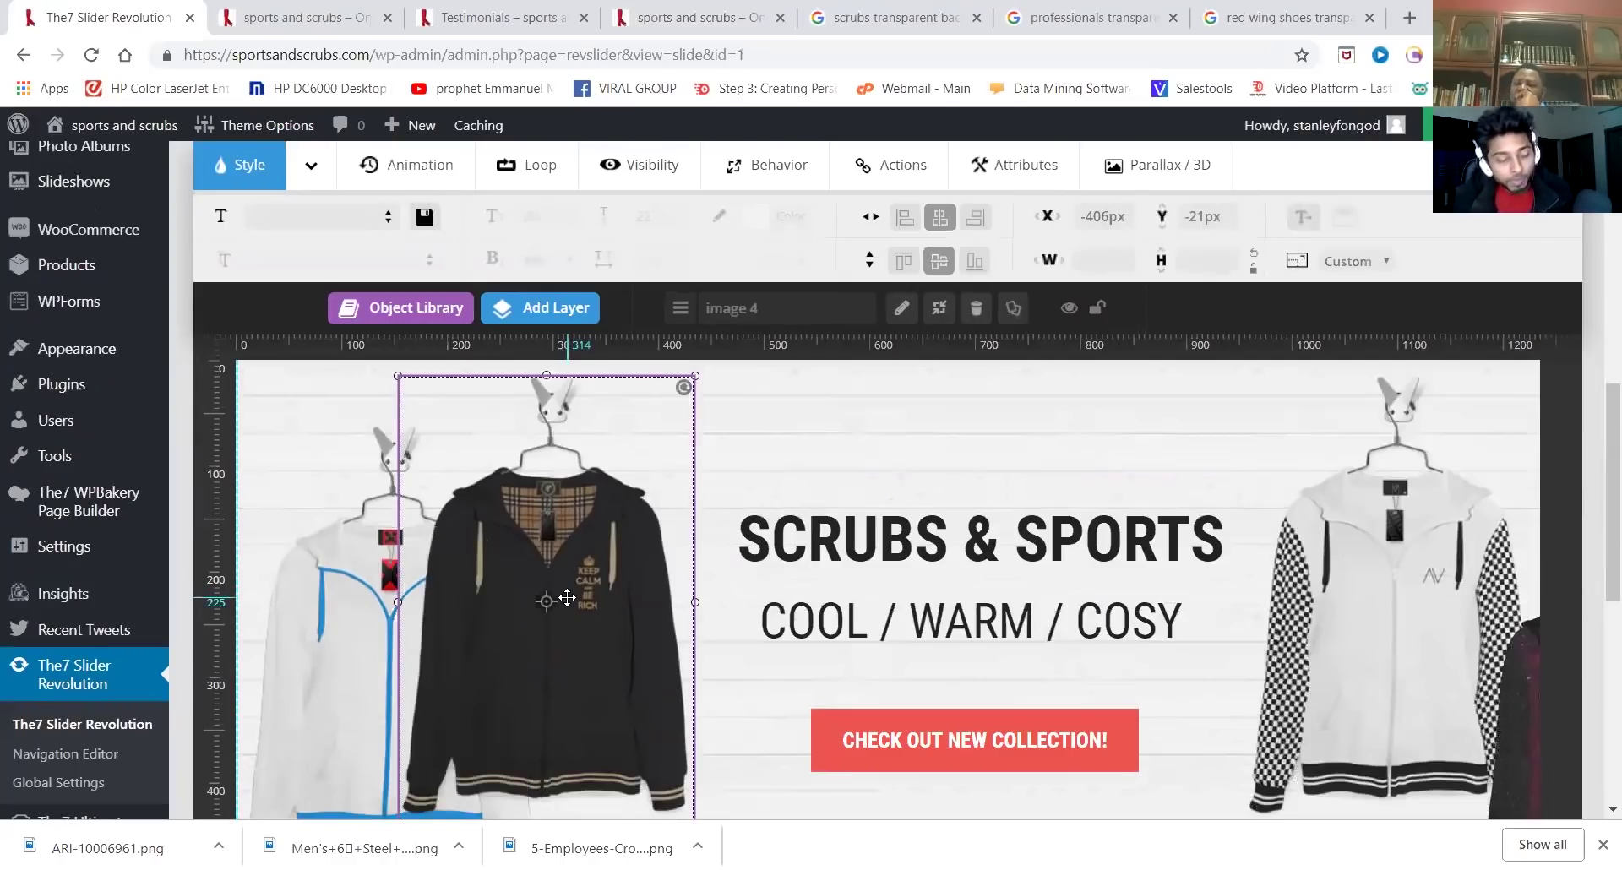
key("Delete")
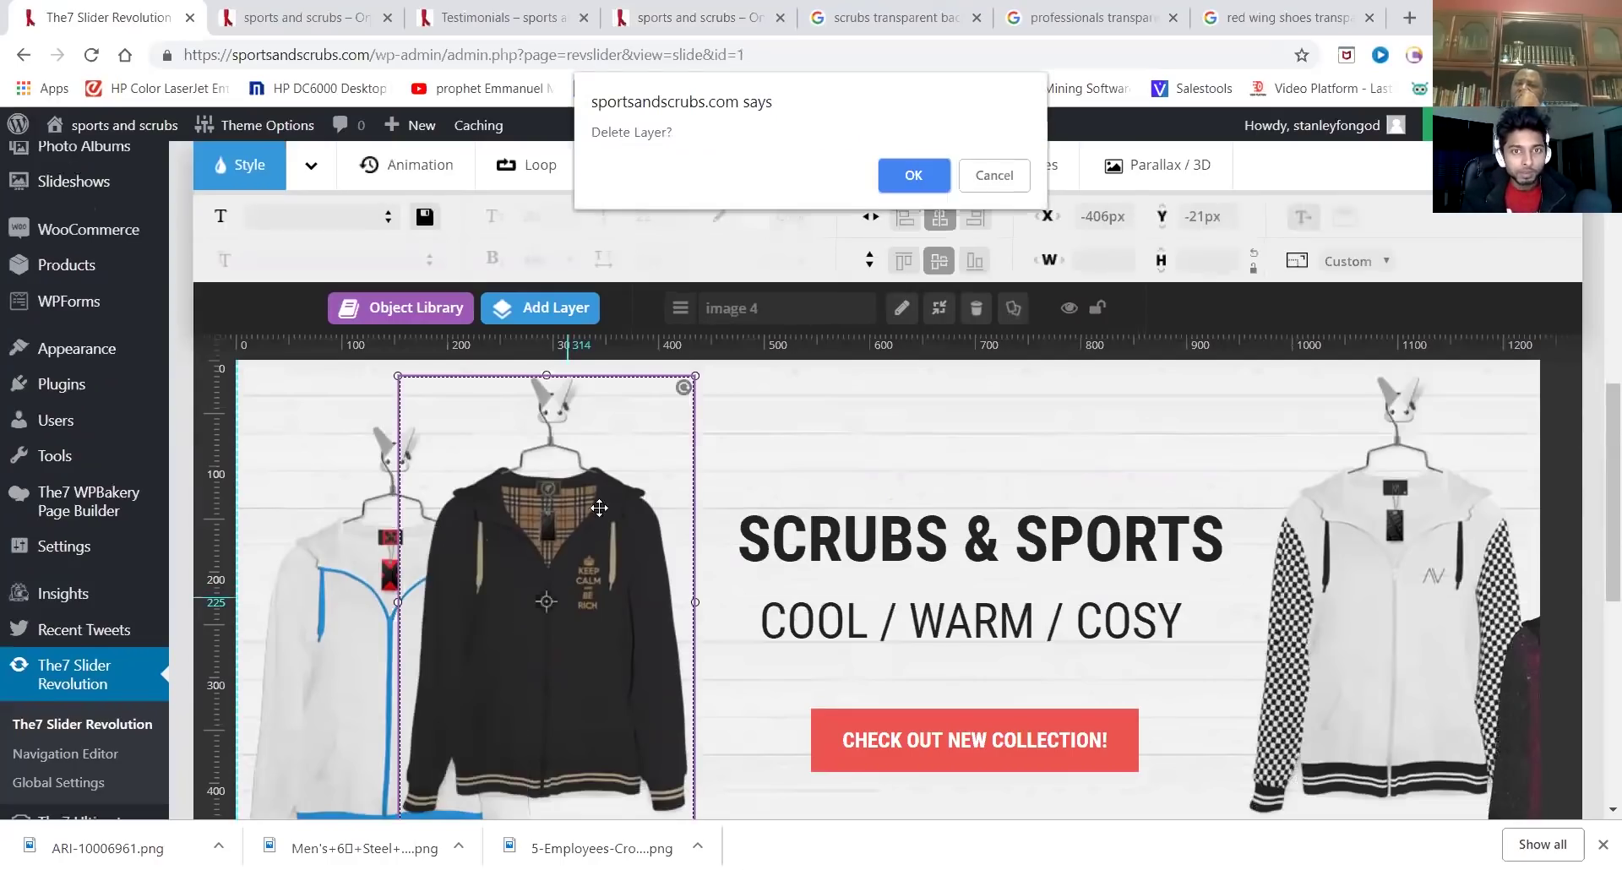
left_click(930, 179)
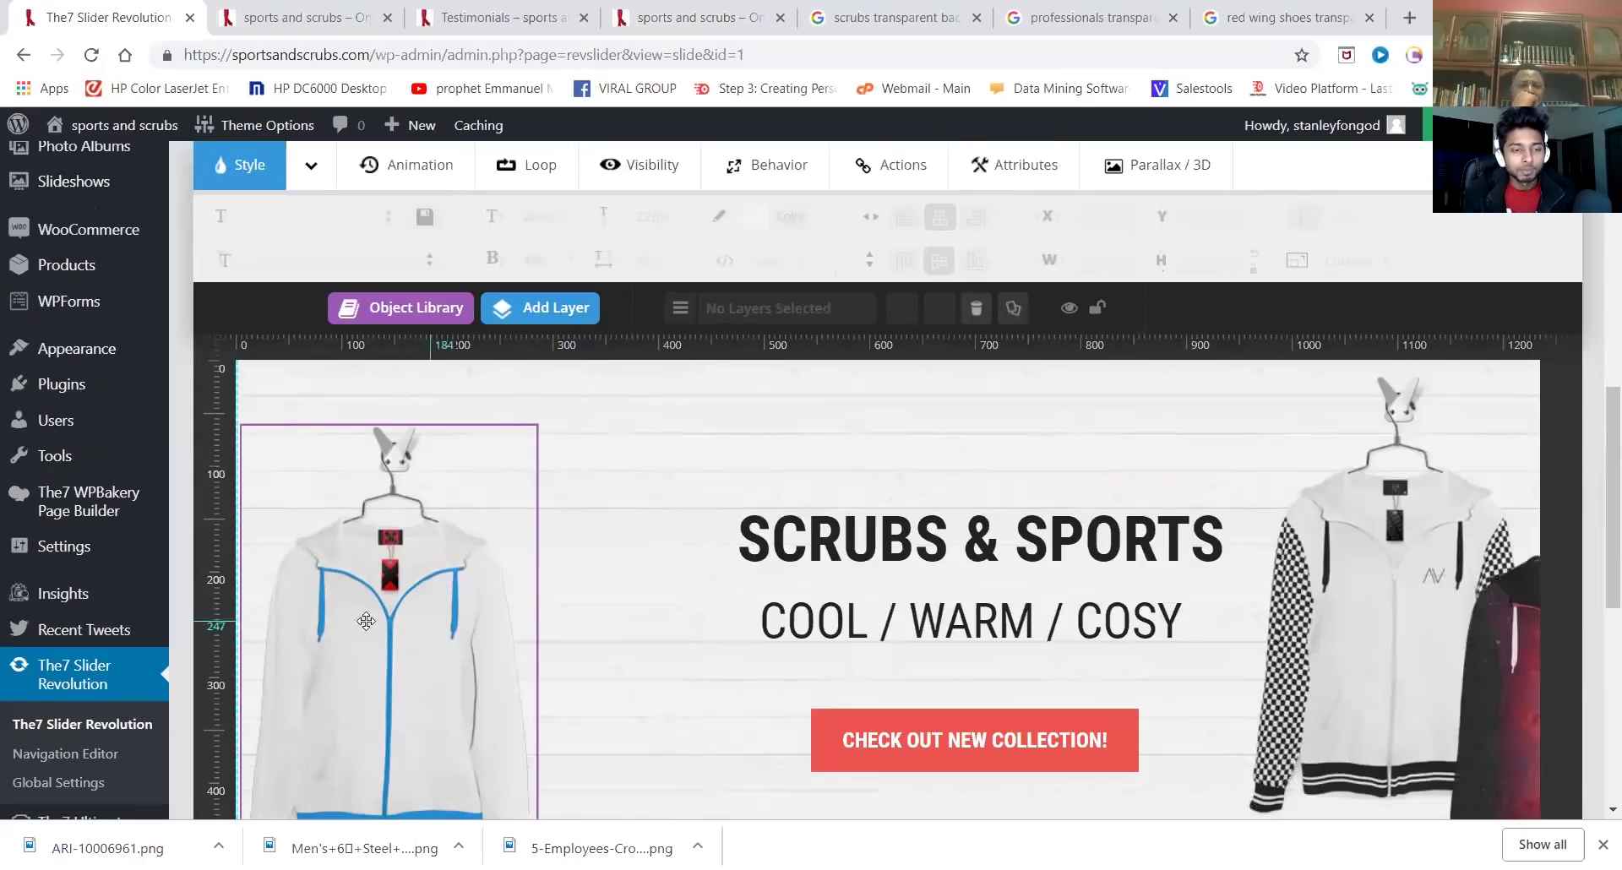
left_click(351, 602)
key("Delete")
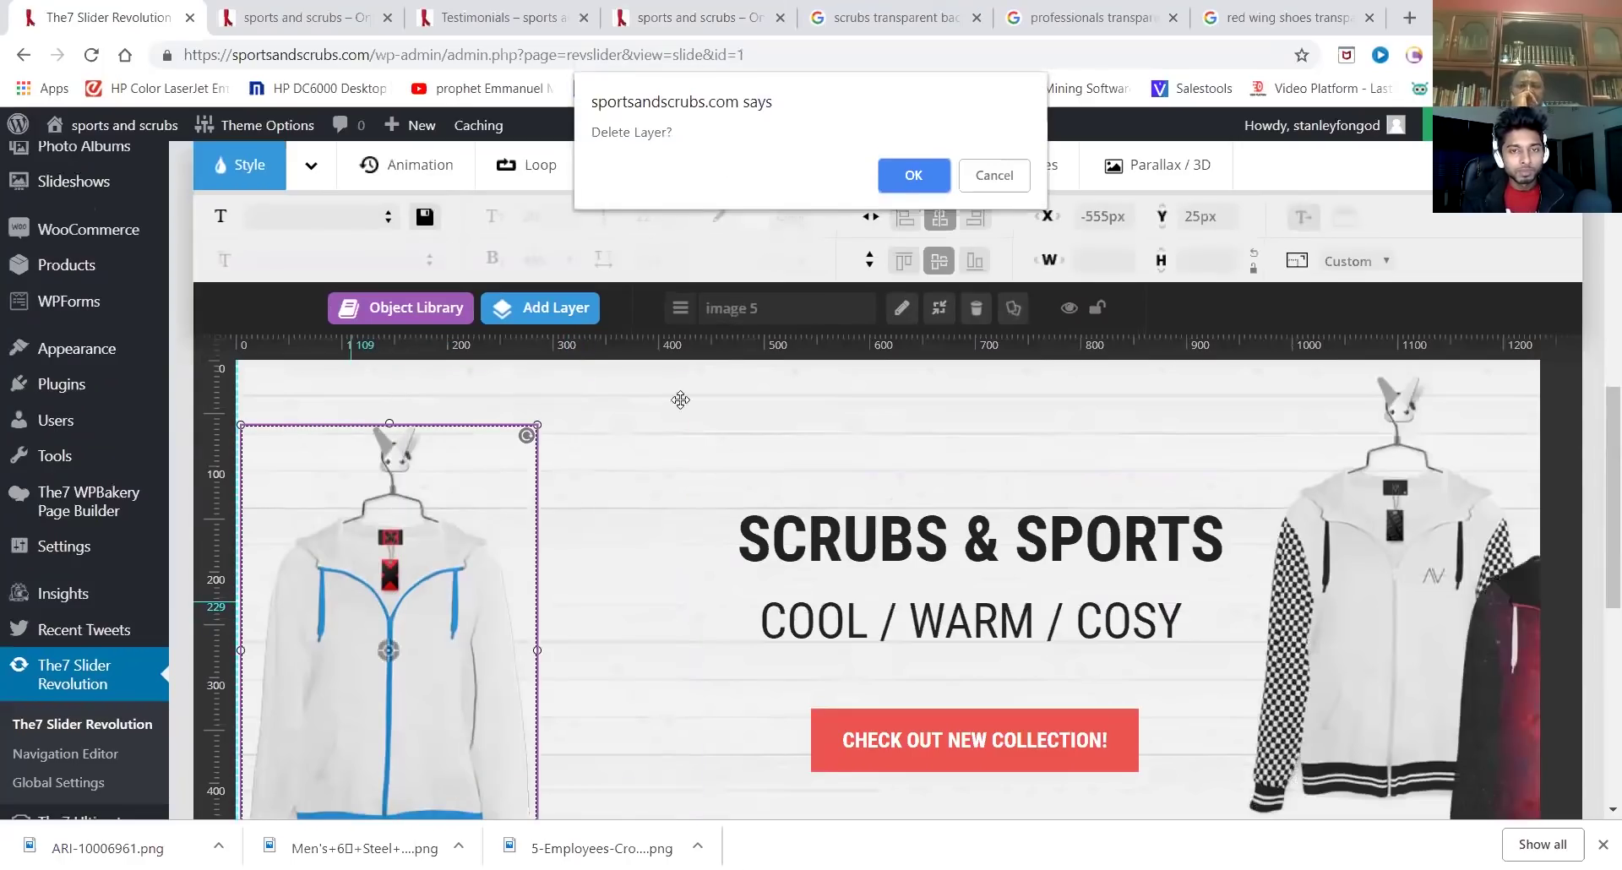
left_click(903, 179)
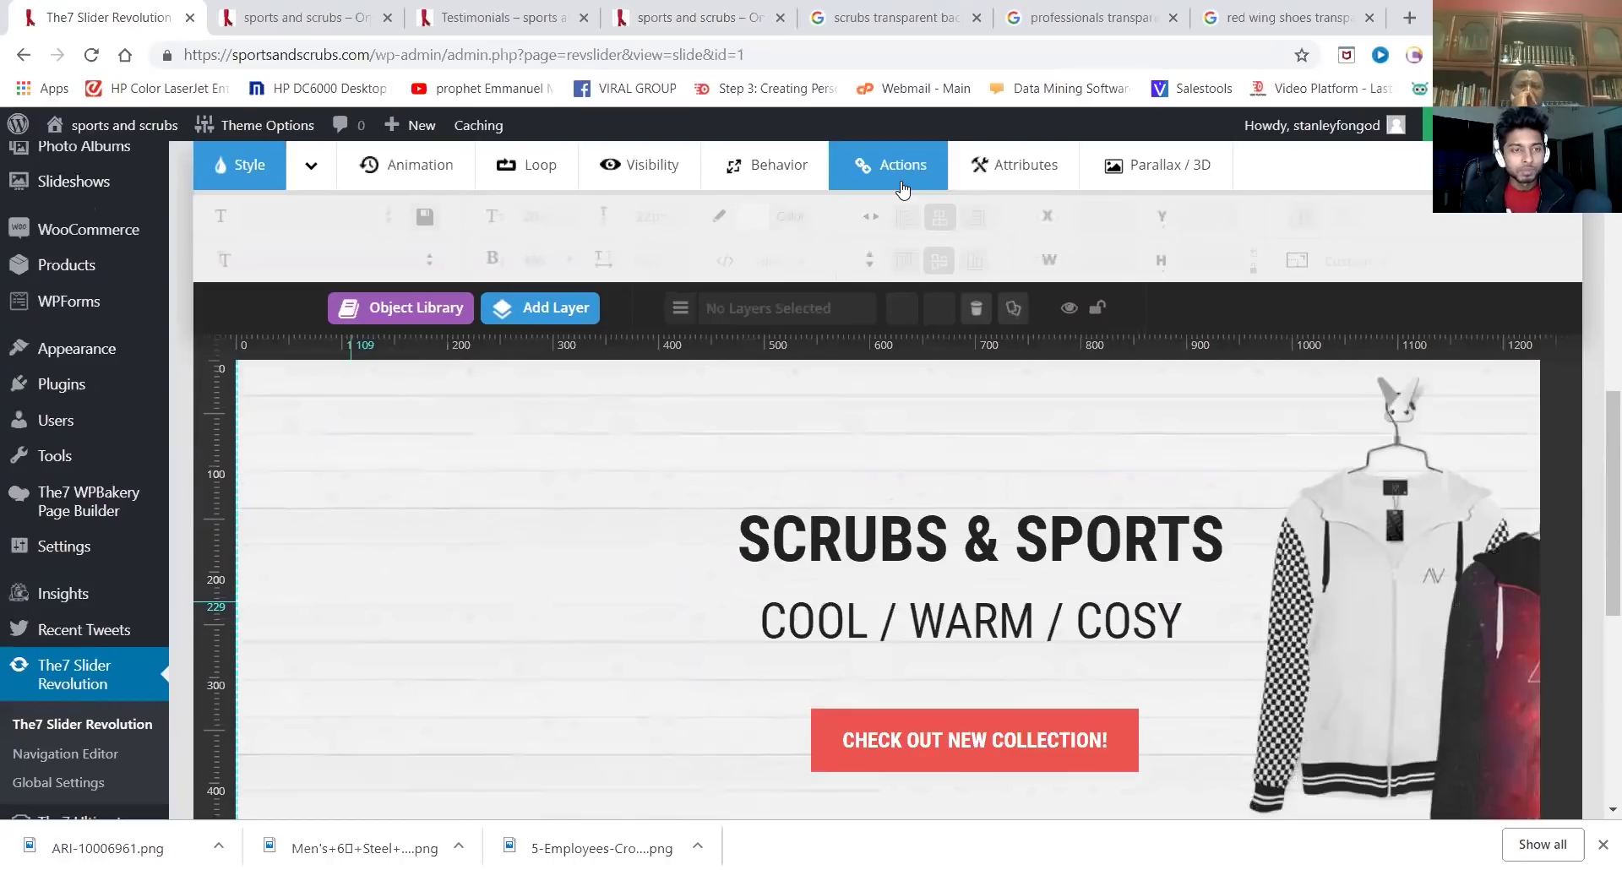
Add an image layer using 5-Employees-Cropped-Transparent-Background.png from the media library
left_click(535, 307)
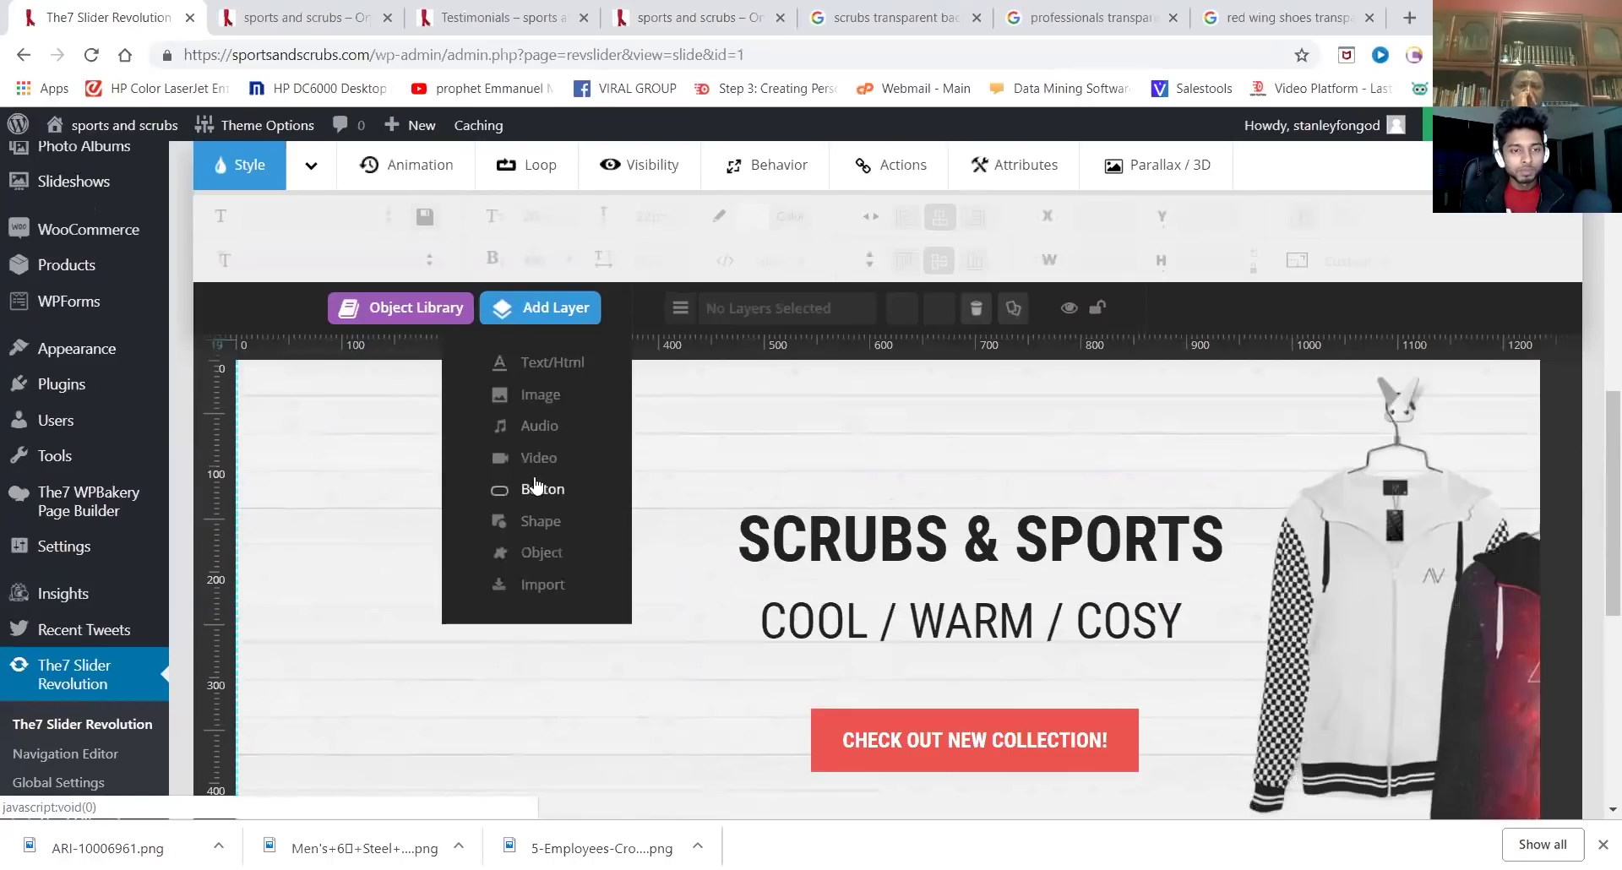
left_click(542, 395)
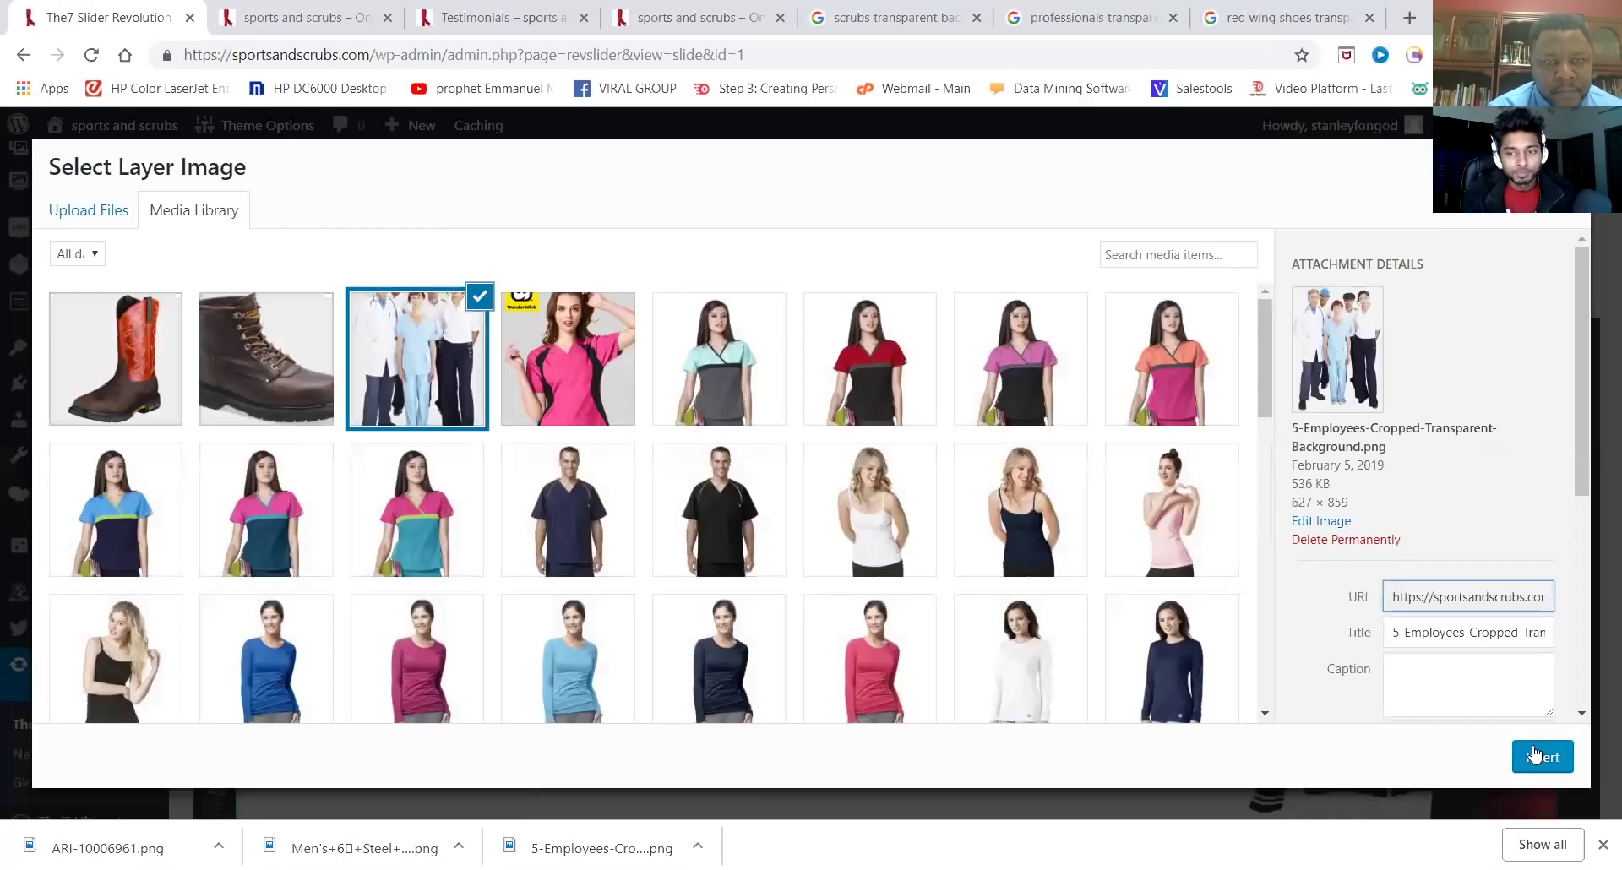
left_click(1539, 756)
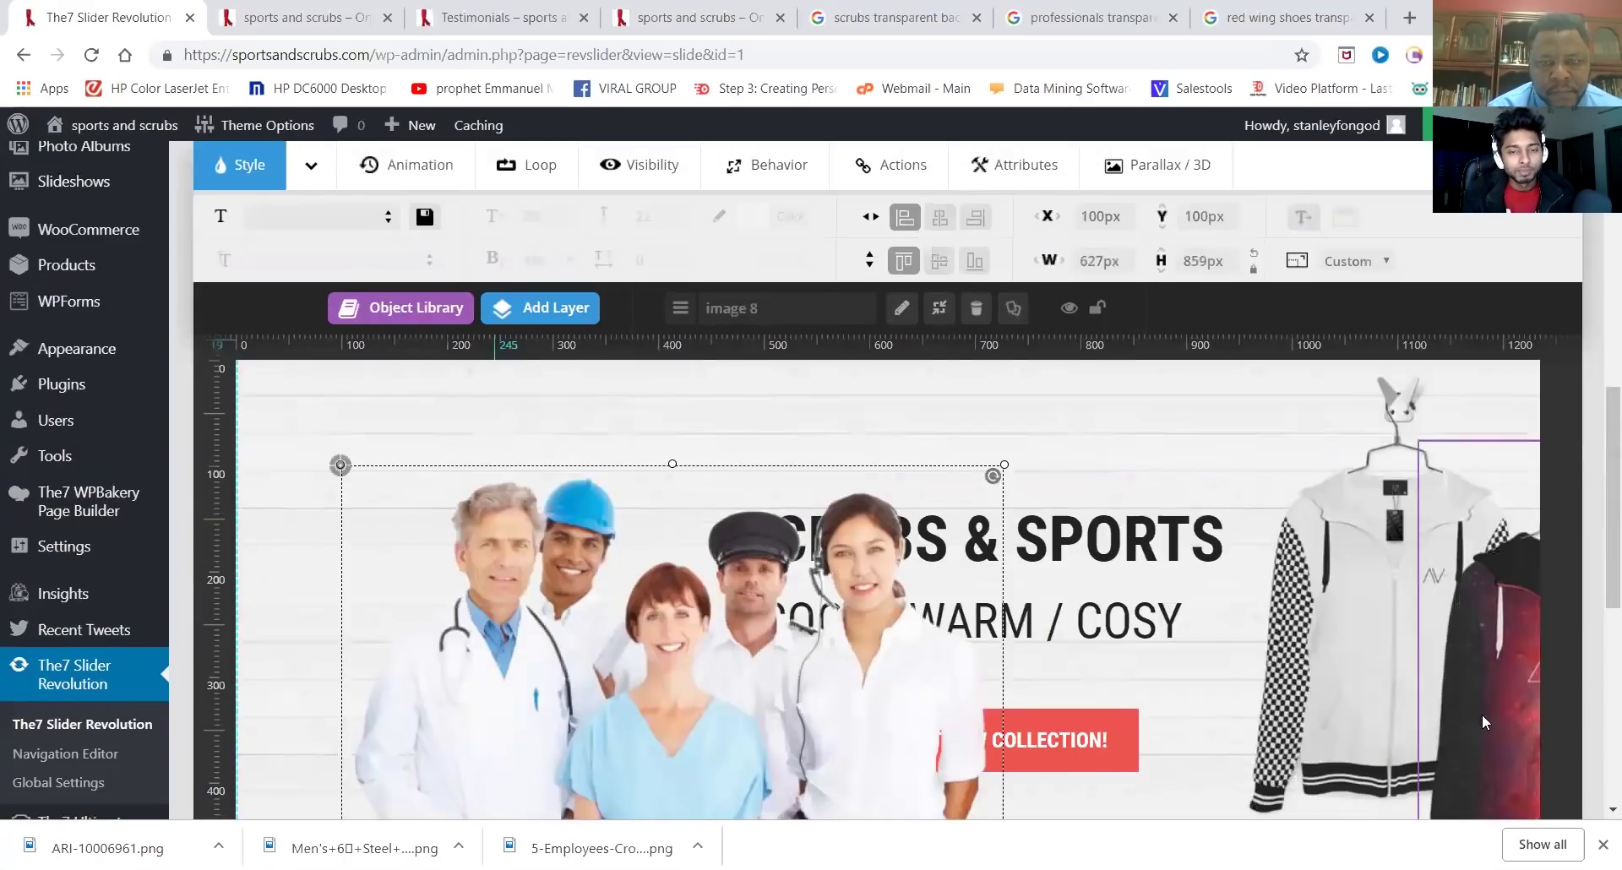
Scale the employees image down to about 426 × 584 px and move it beside the title, at about X 23 px, Y 150 px
scroll(1003, 515, "down", 3)
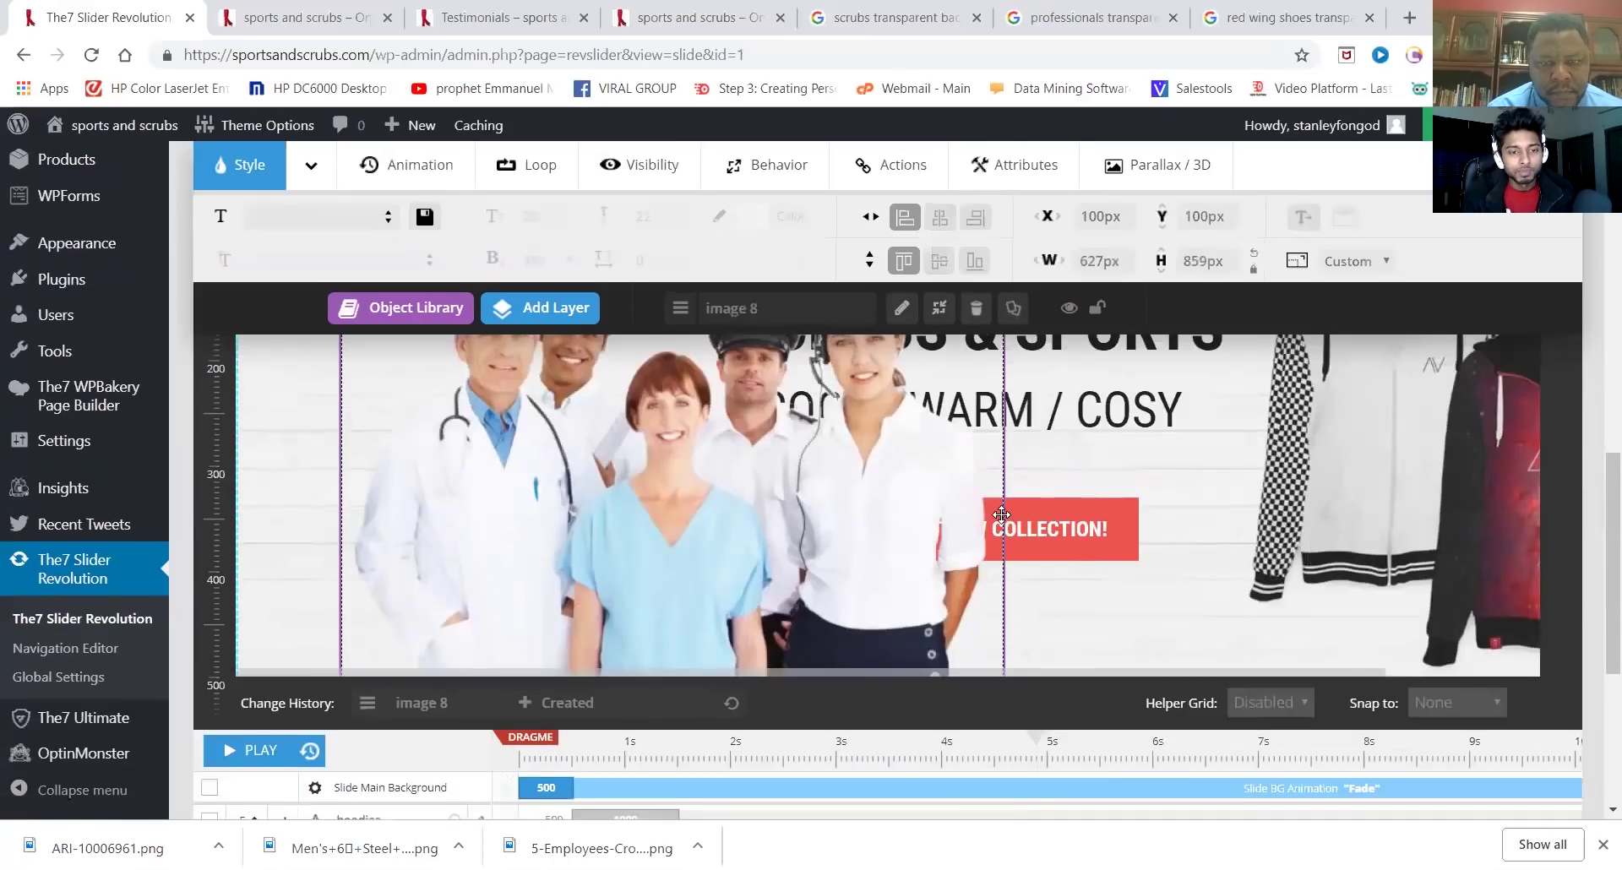
scroll(1002, 515, "up", 1)
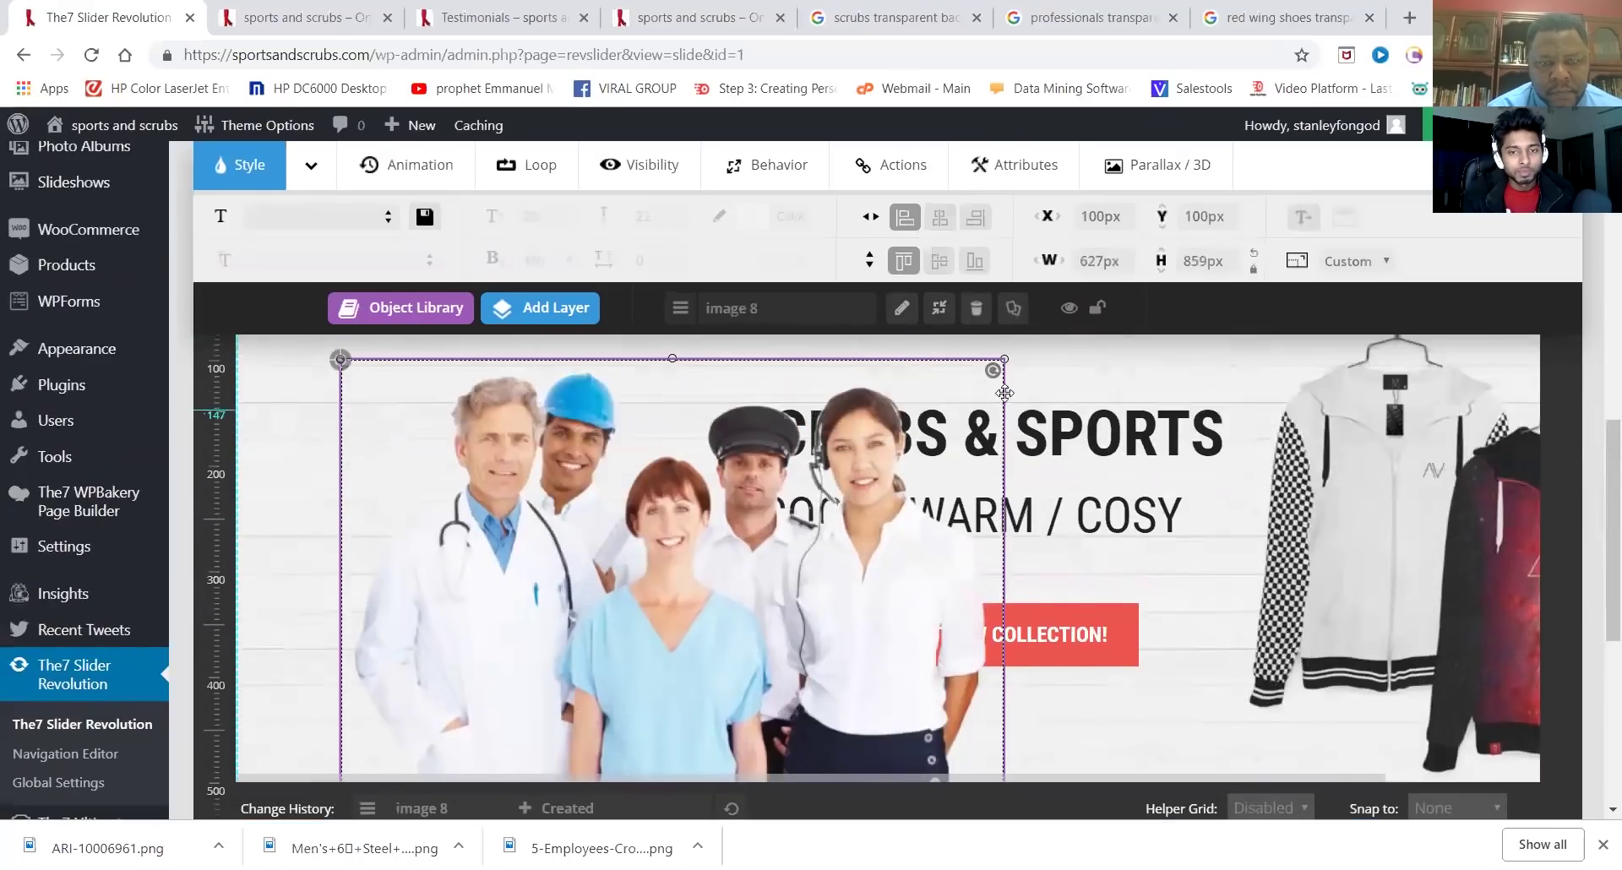
left_click_drag(1004, 359, 599, 628)
left_click_drag(573, 717, 527, 410)
left_click_drag(535, 515, 533, 507)
scroll(658, 615, "up", 1)
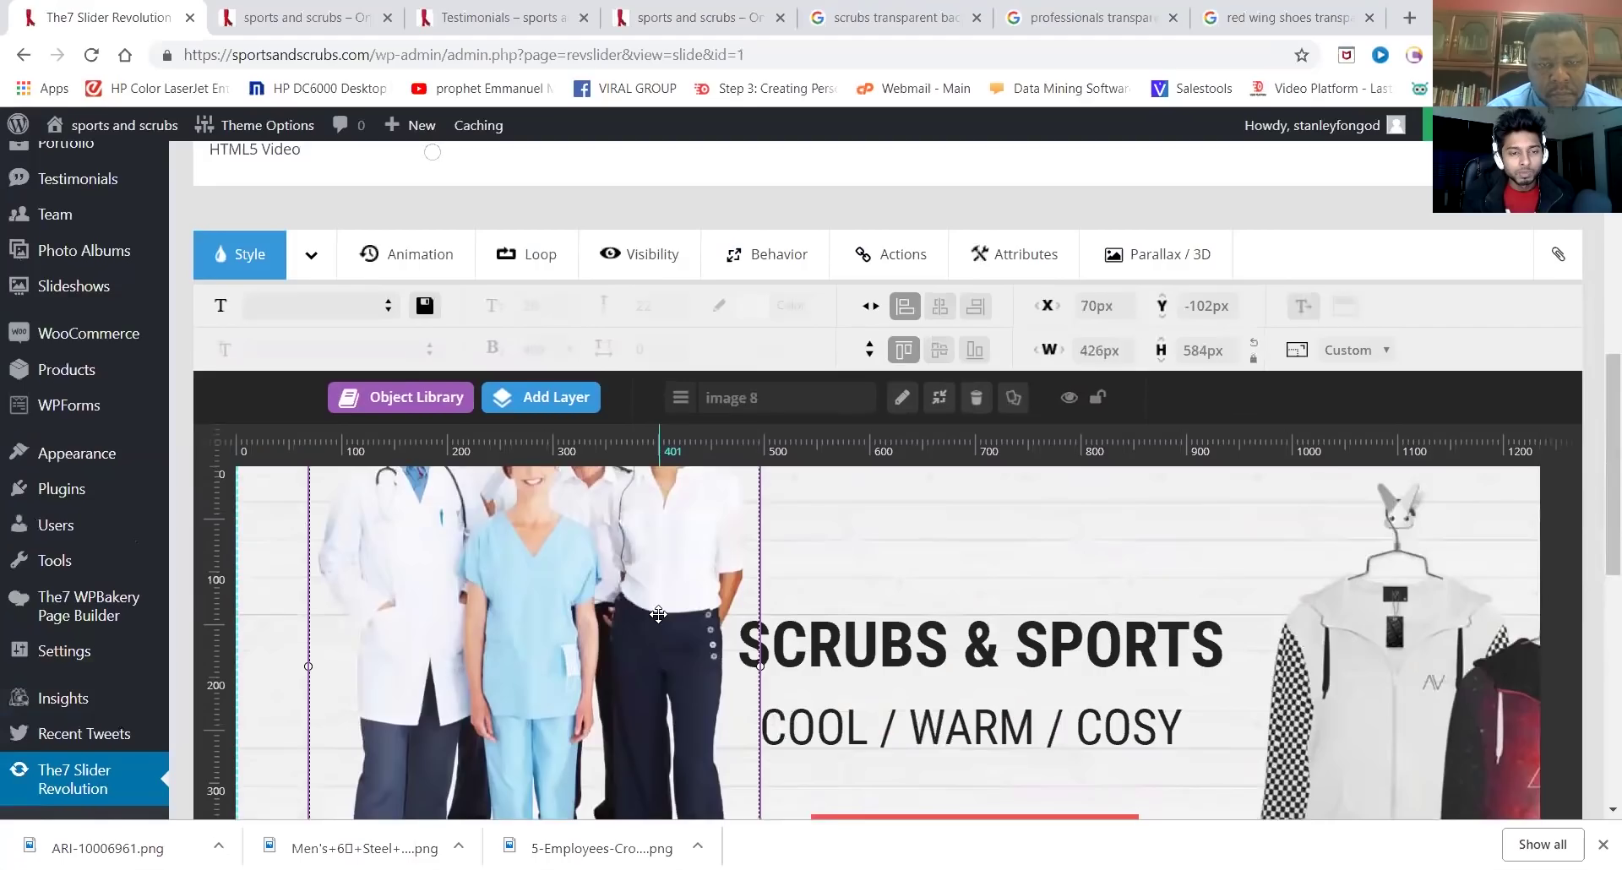
scroll(659, 615, "down", 3)
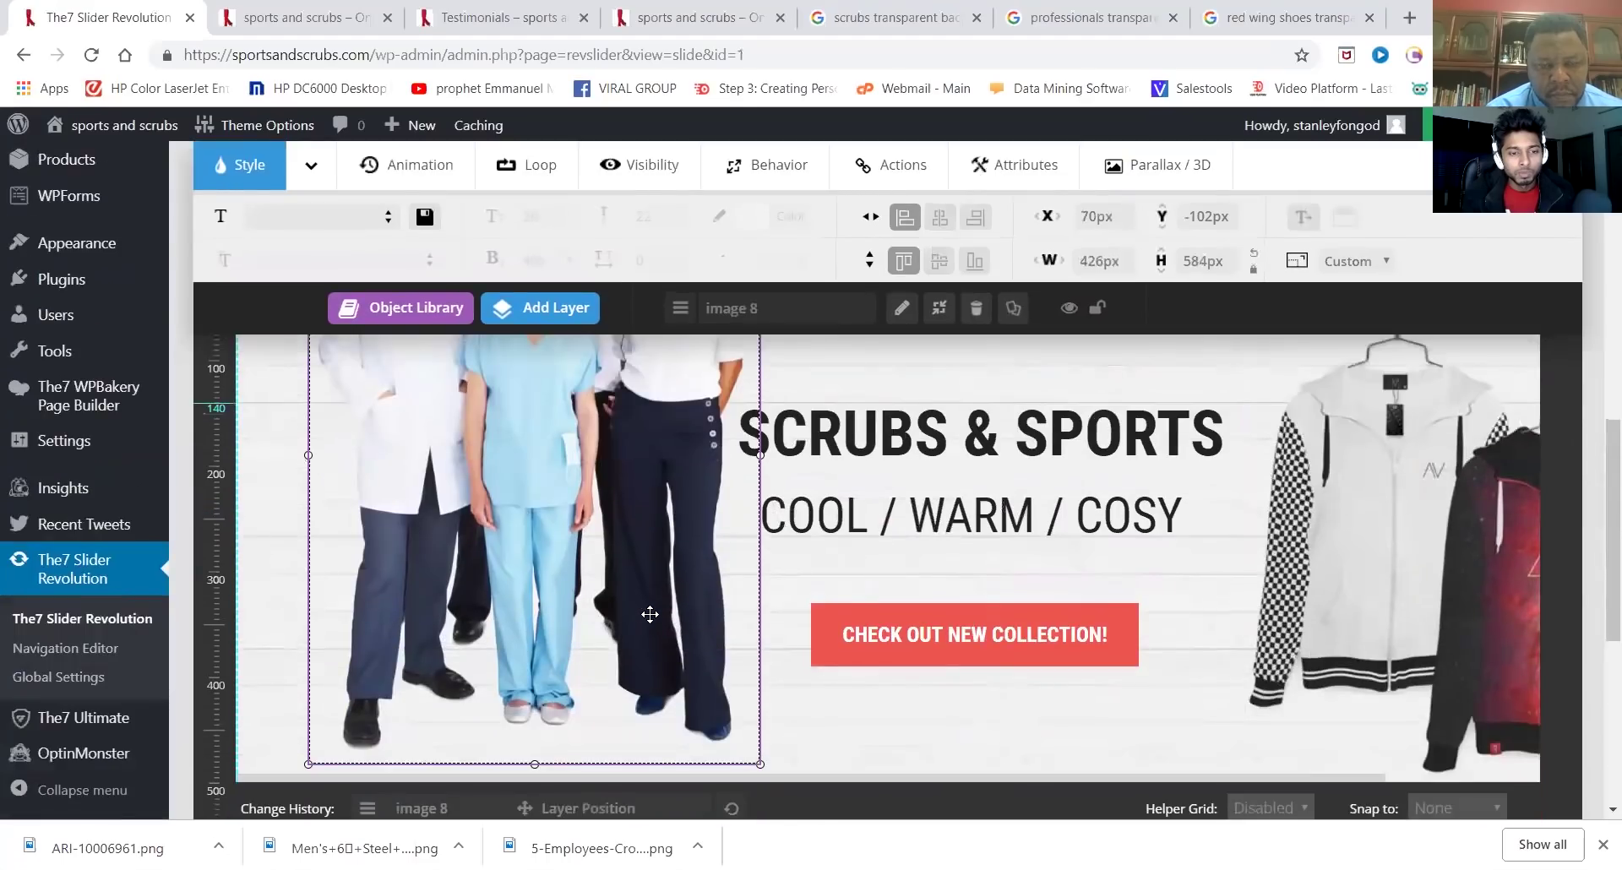
left_click_drag(625, 517, 588, 733)
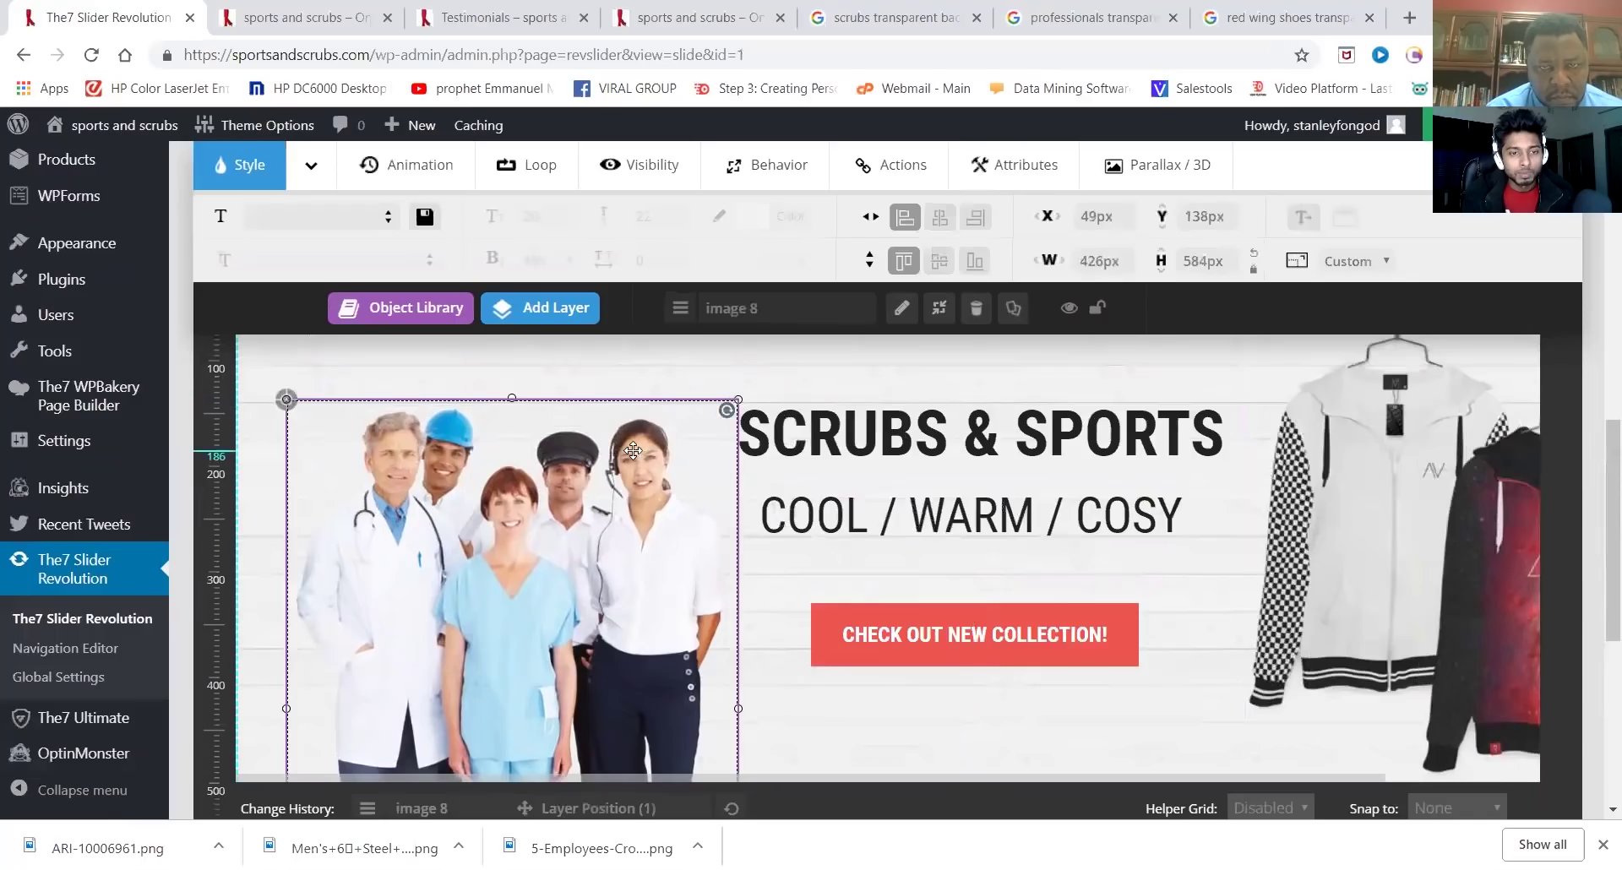
left_click_drag(649, 449, 617, 449)
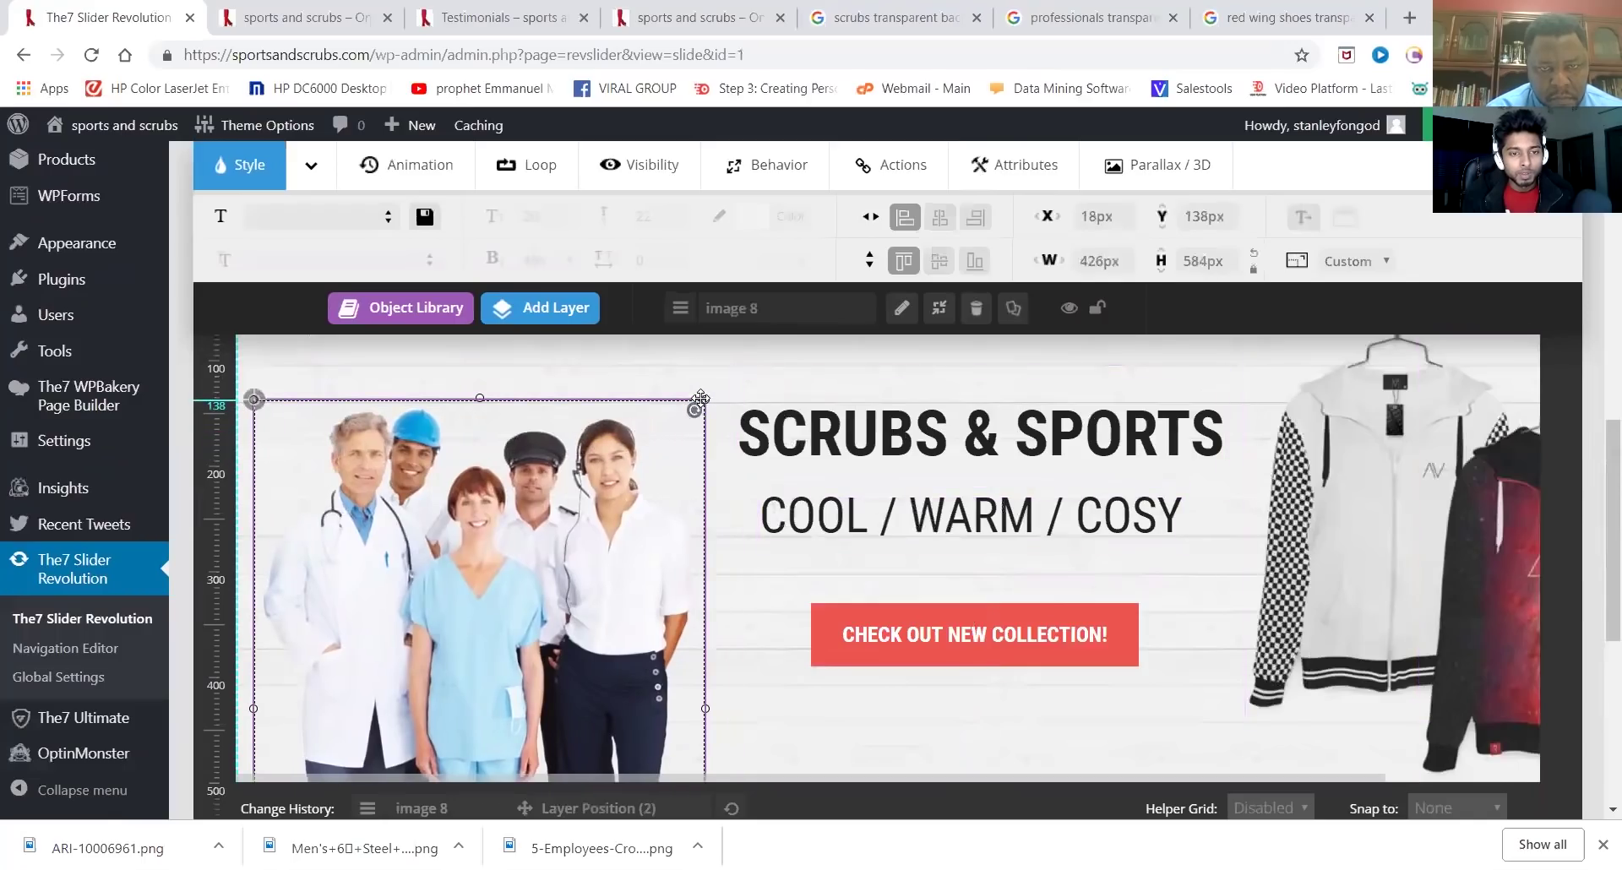
mouse_move(701, 398)
left_mouse_down()
mouse_move(627, 439)
mouse_move(754, 401)
mouse_move(715, 418)
left_mouse_up()
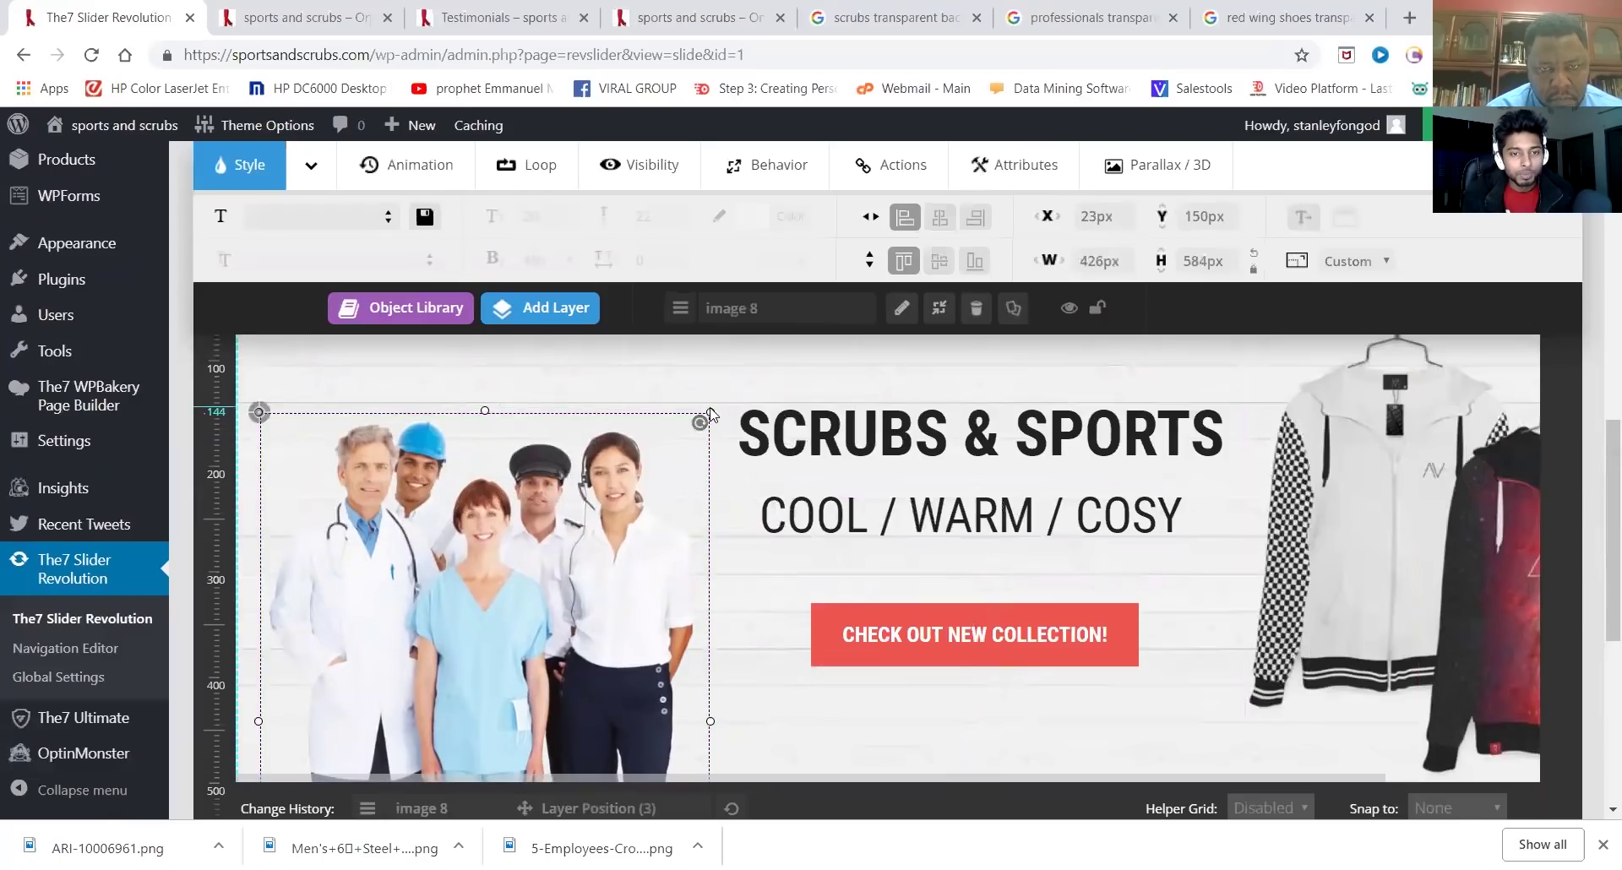
Reduce the employees image to about 330 × 452 px and position it at about X 47 px, Y 35 px
left_click_drag(710, 408, 488, 534)
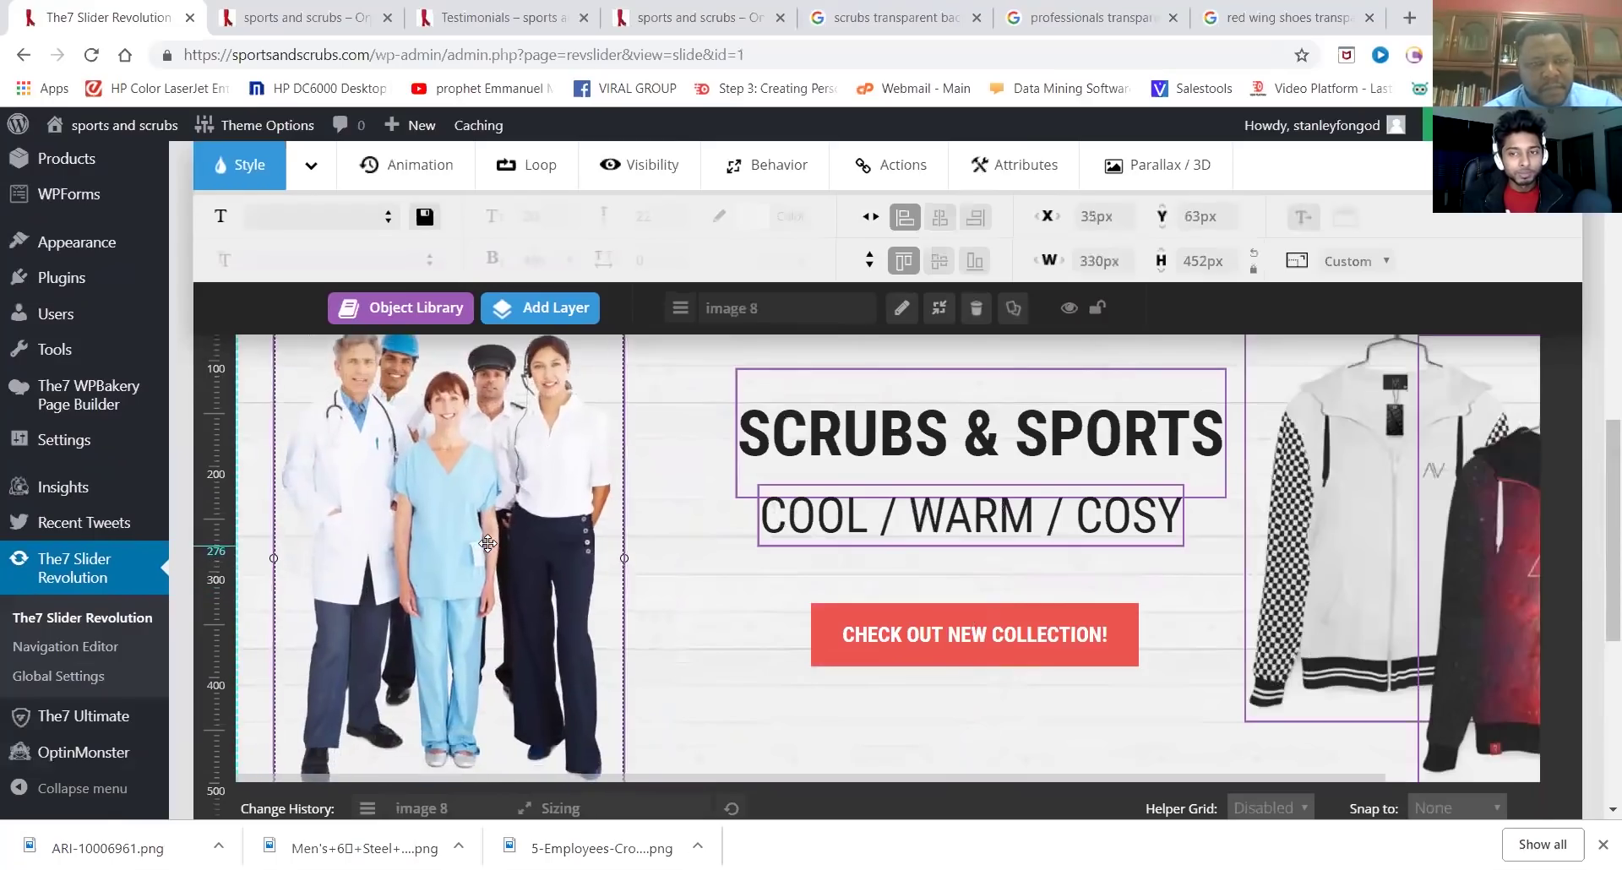
scroll(816, 562, "up", 1)
scroll(815, 562, "up", 1)
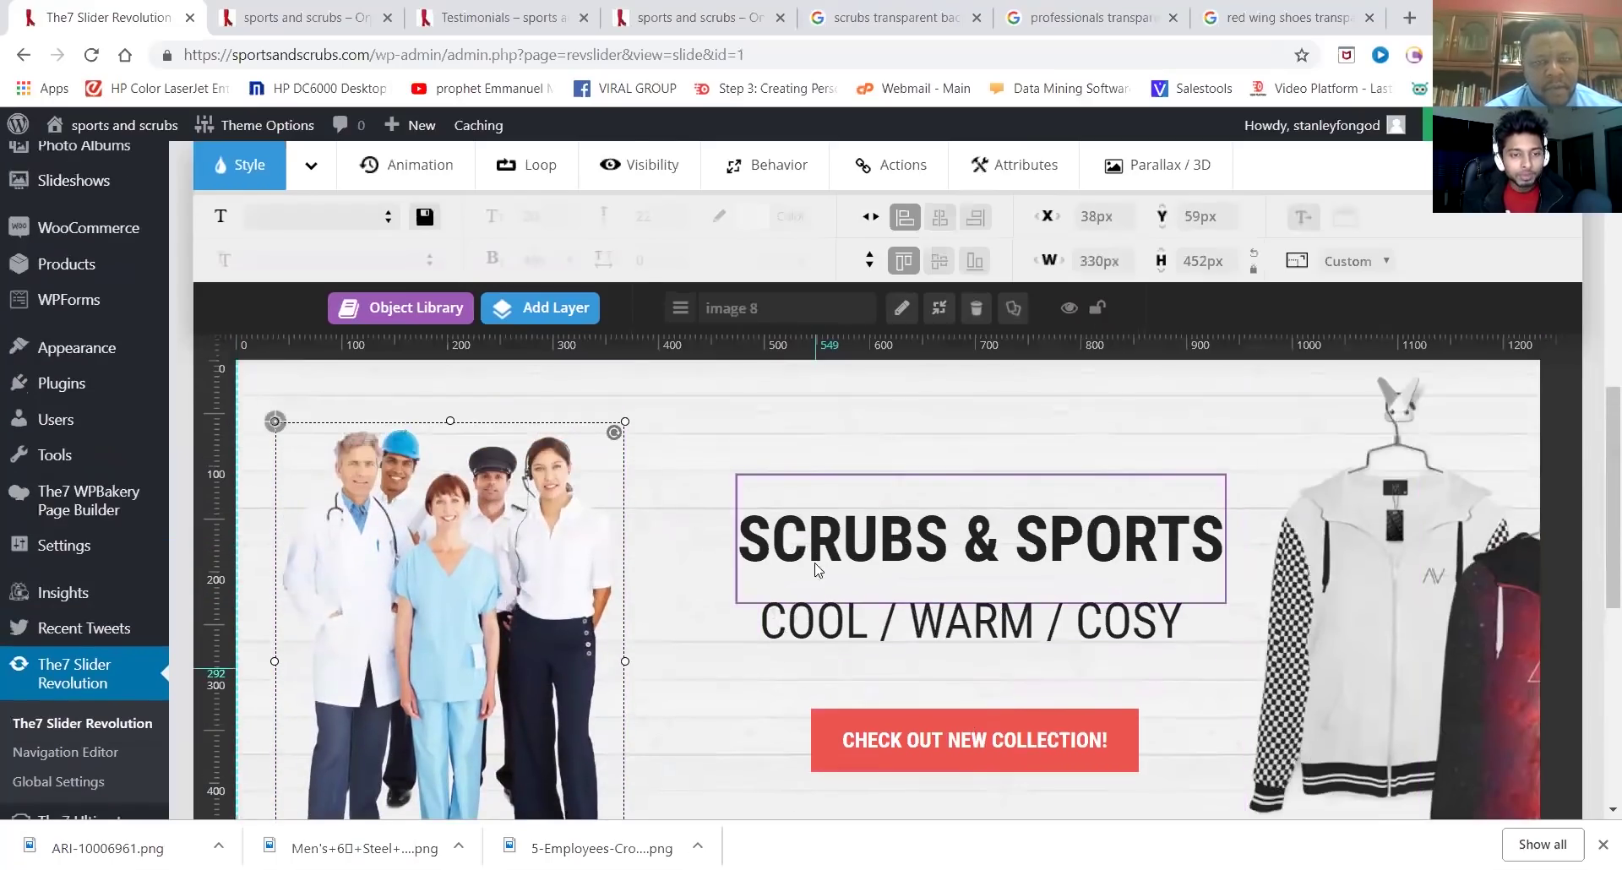
left_click_drag(513, 601, 519, 579)
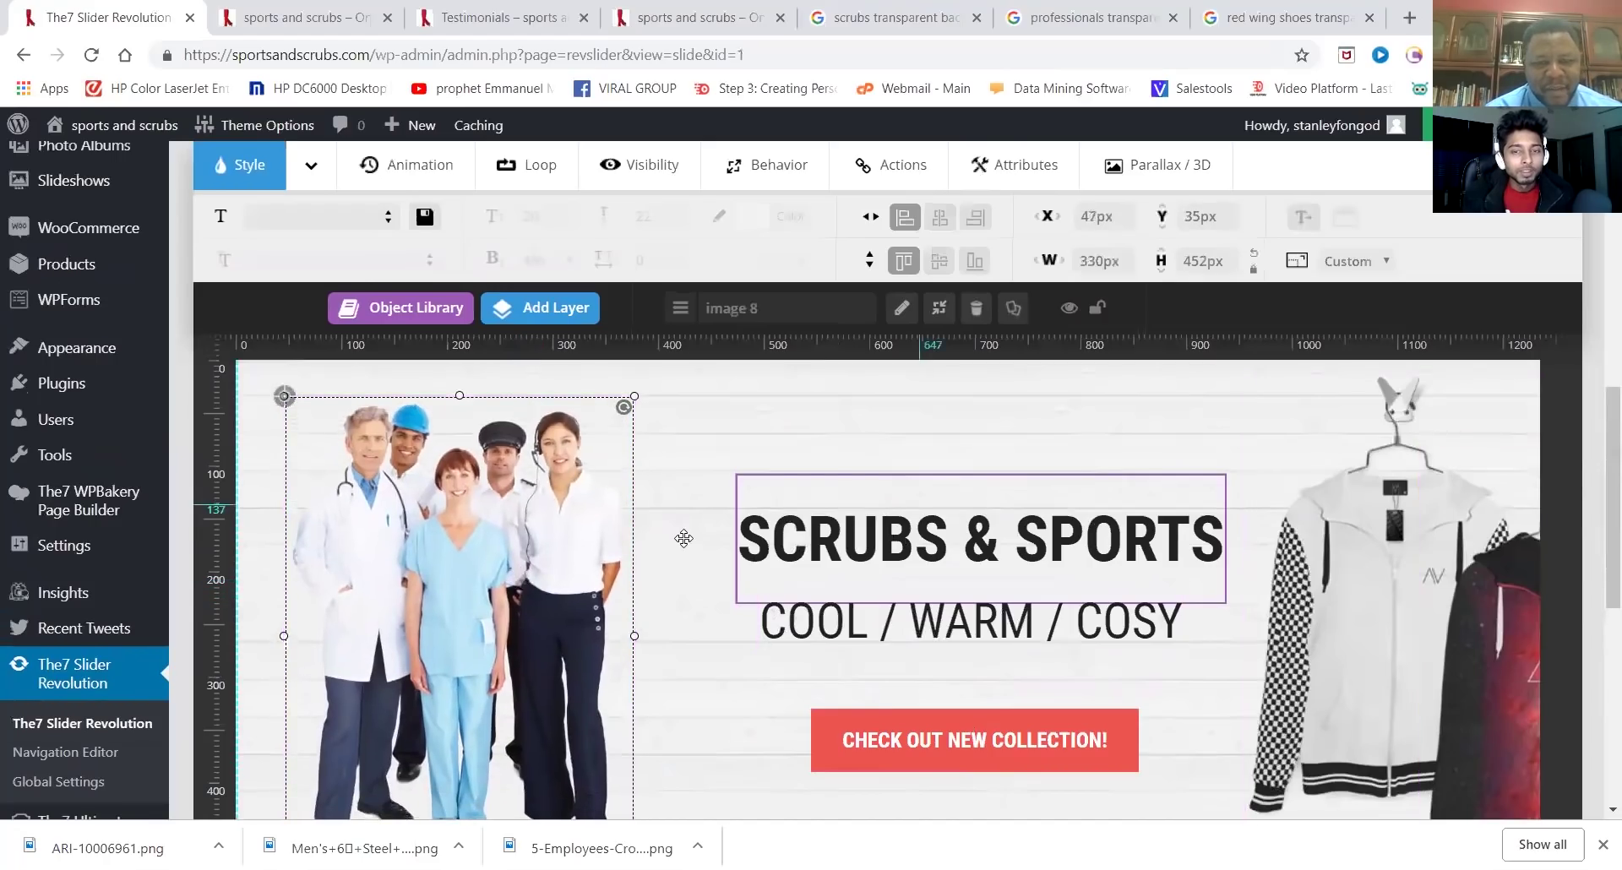
scroll(845, 524, "down", 3)
scroll(920, 513, "up", 3)
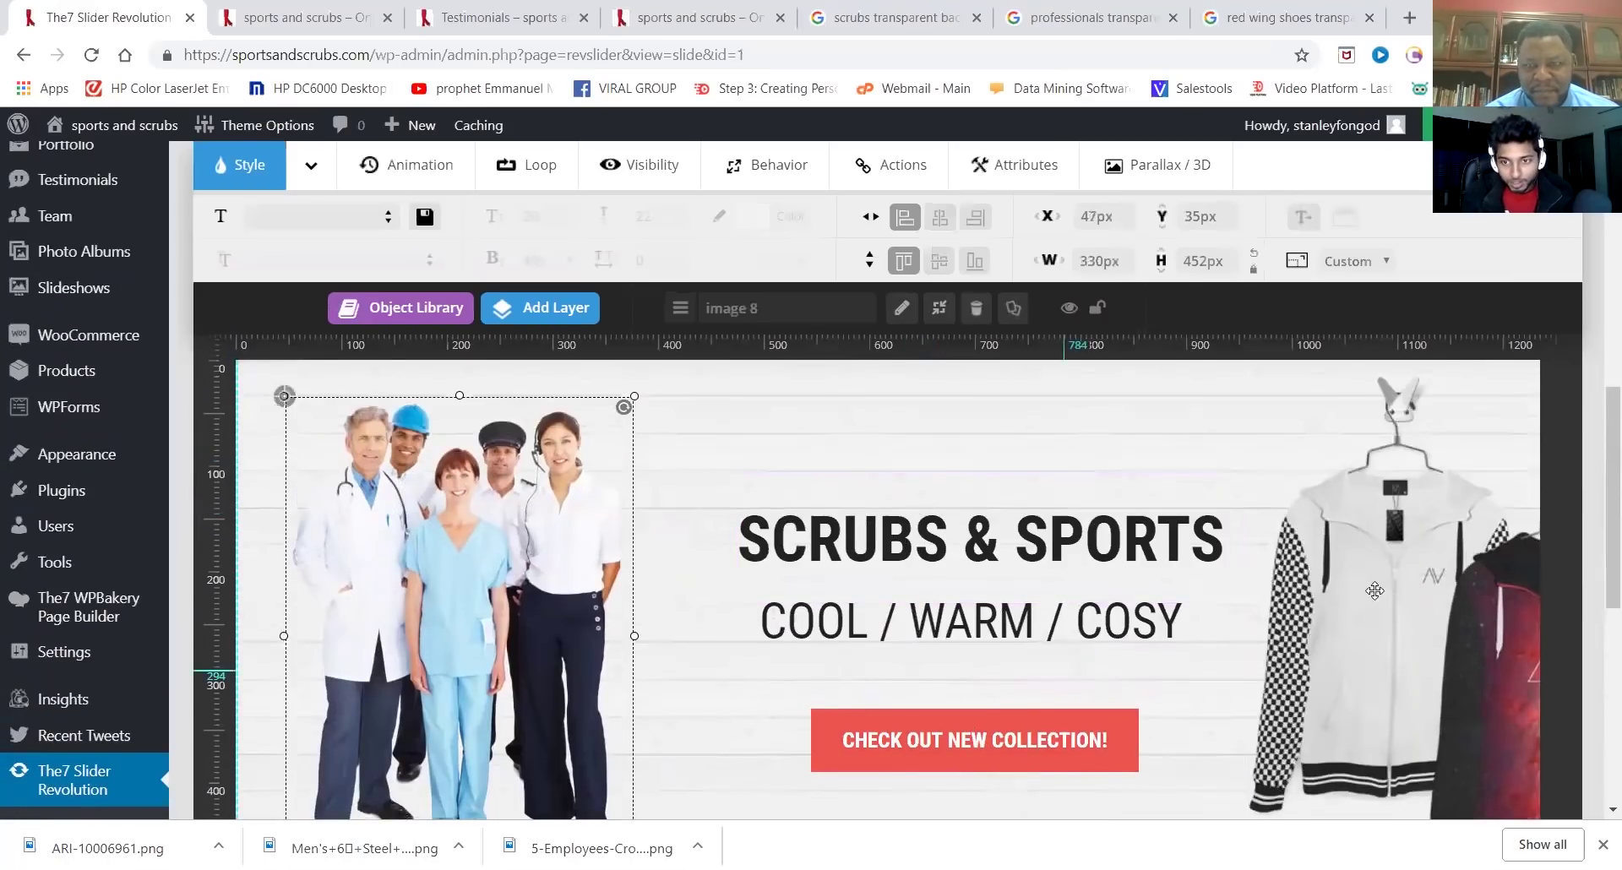
Delete the red-and-black hoodie and the white checkered-sleeve hoodie image layers on the SCRUBS & SPORTS slide
scroll(1227, 559, "down", 3)
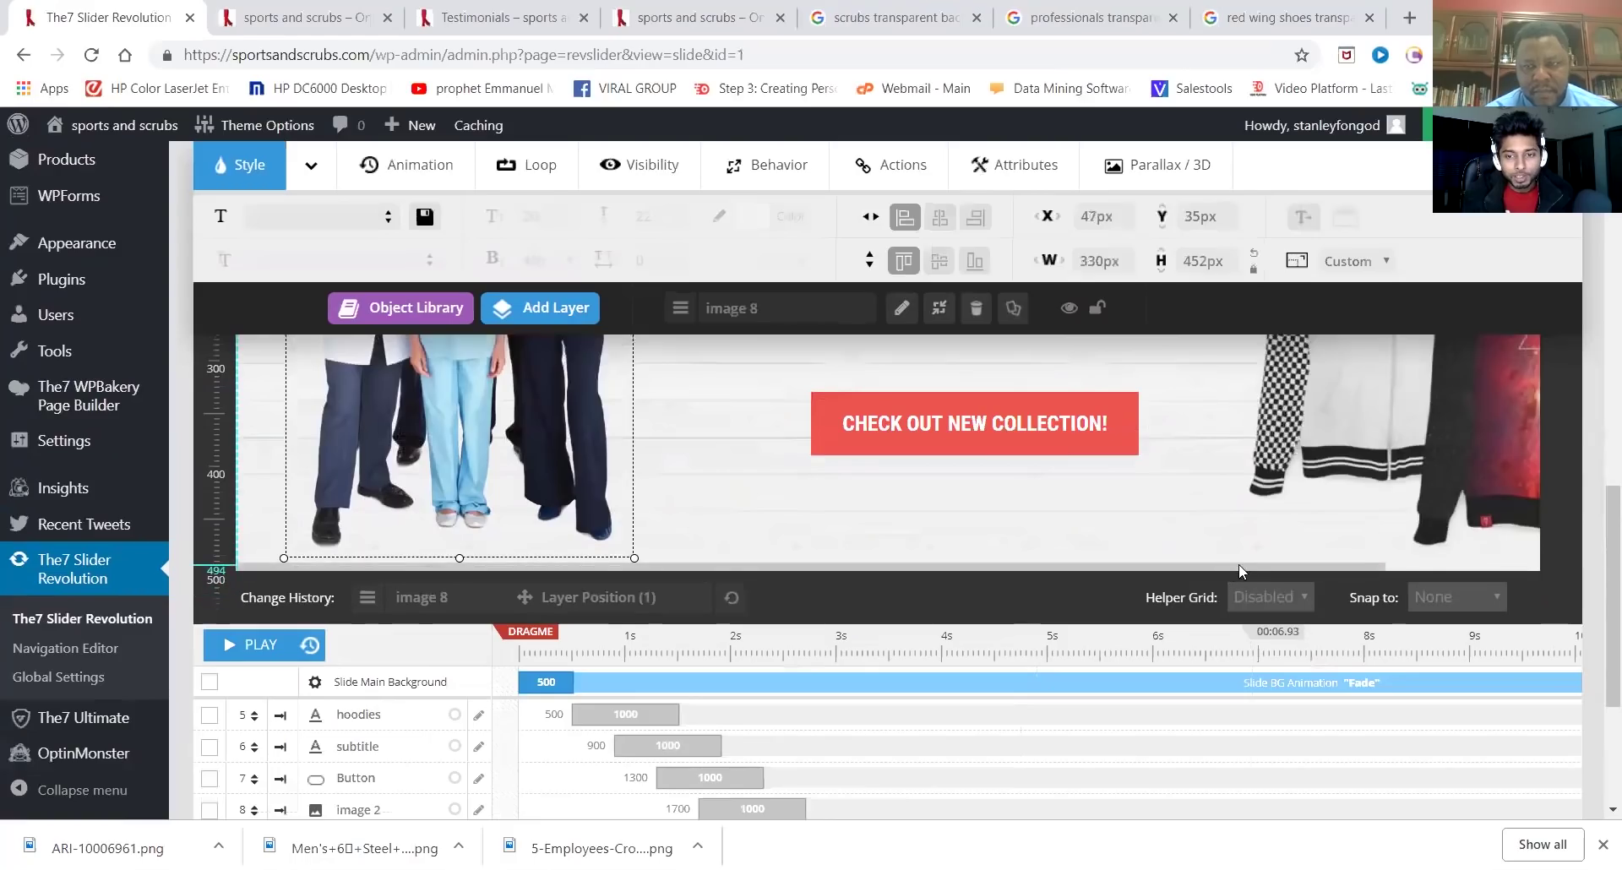
left_click_drag(1239, 566, 1515, 575)
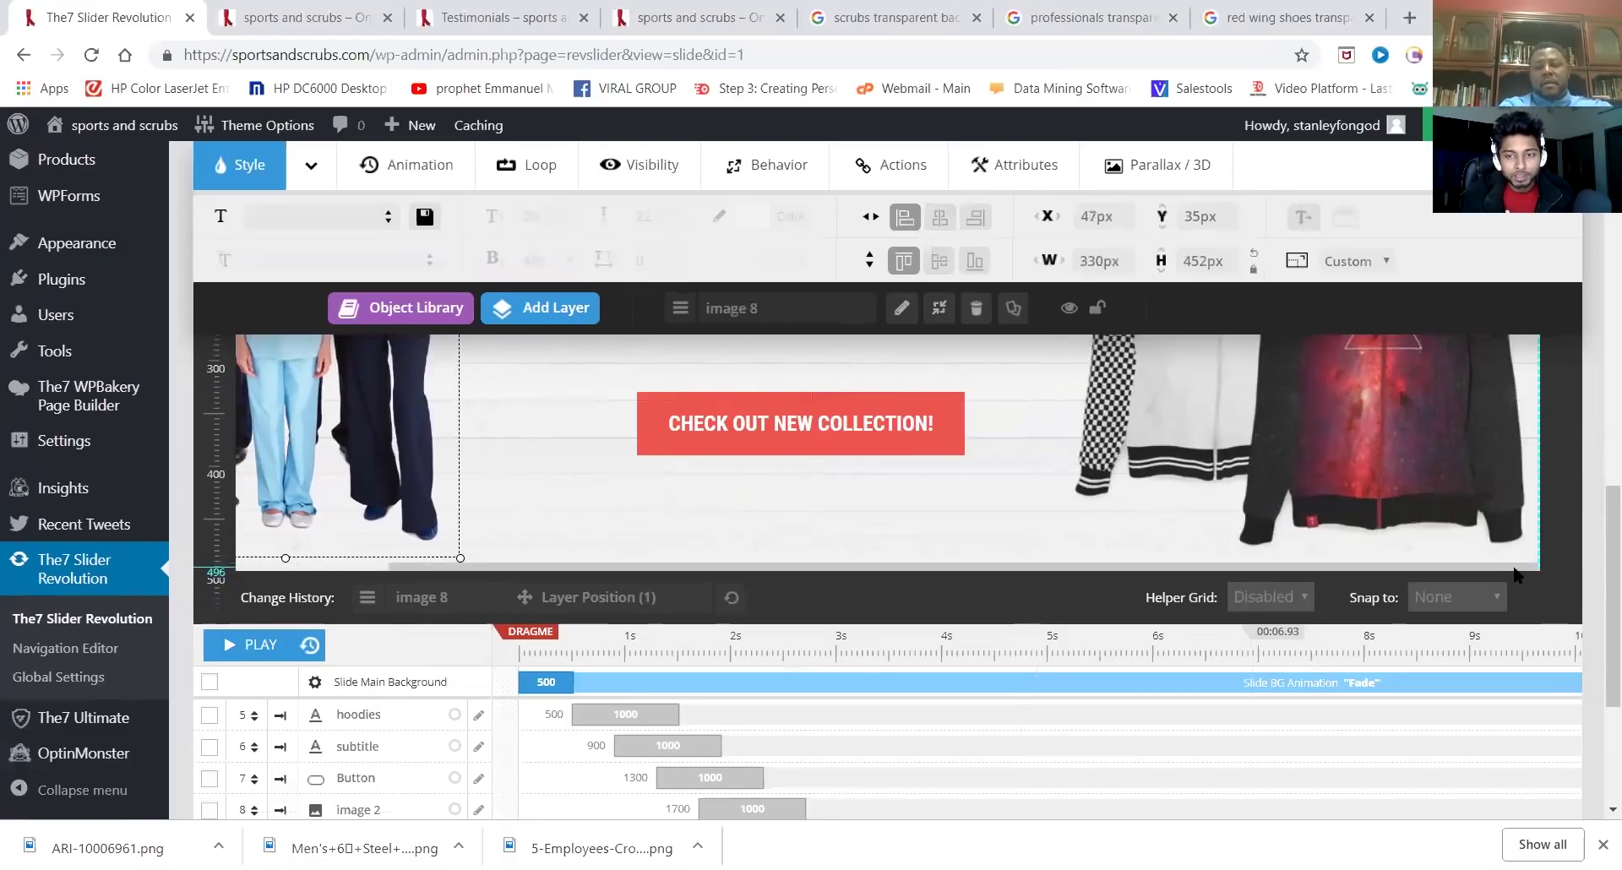
scroll(1514, 570, "up", 4)
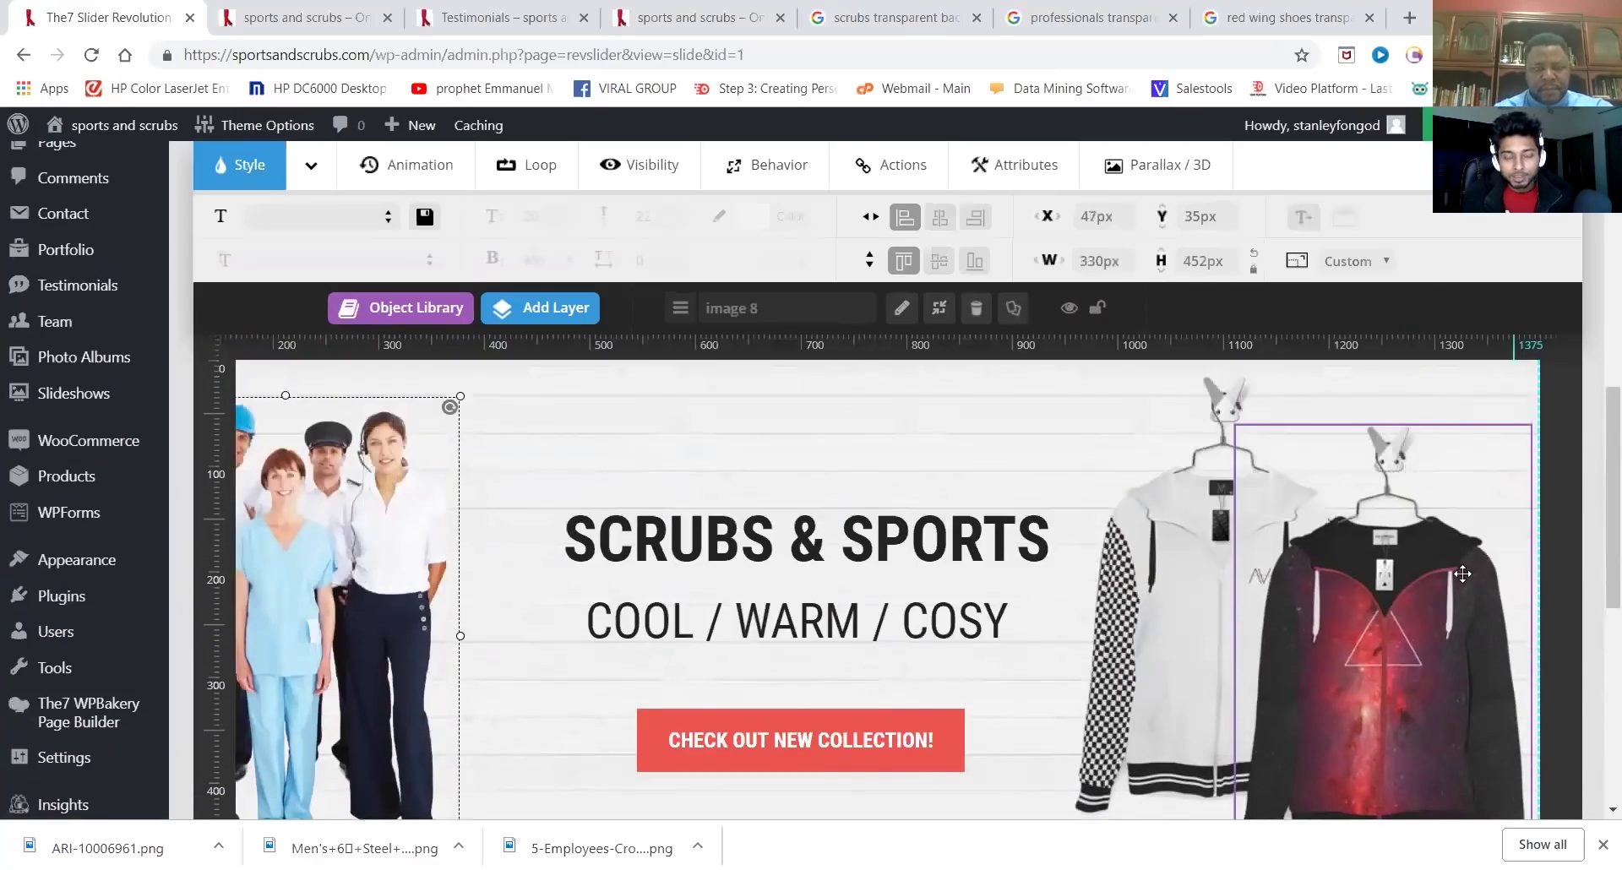
left_click(1346, 601)
key("Delete")
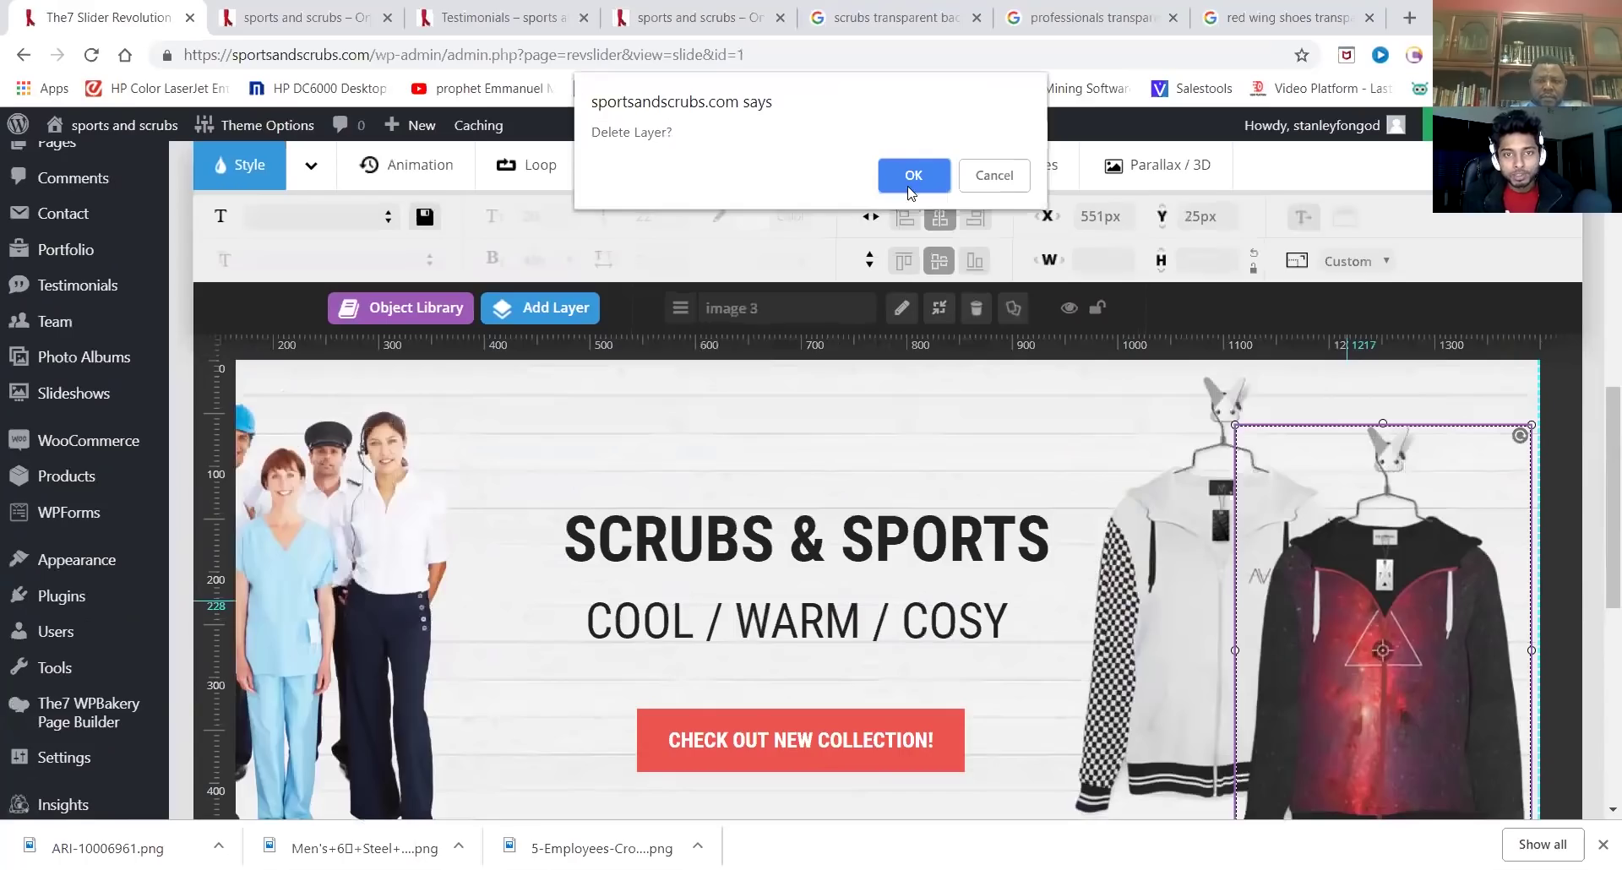
left_click(913, 175)
left_click(1166, 516)
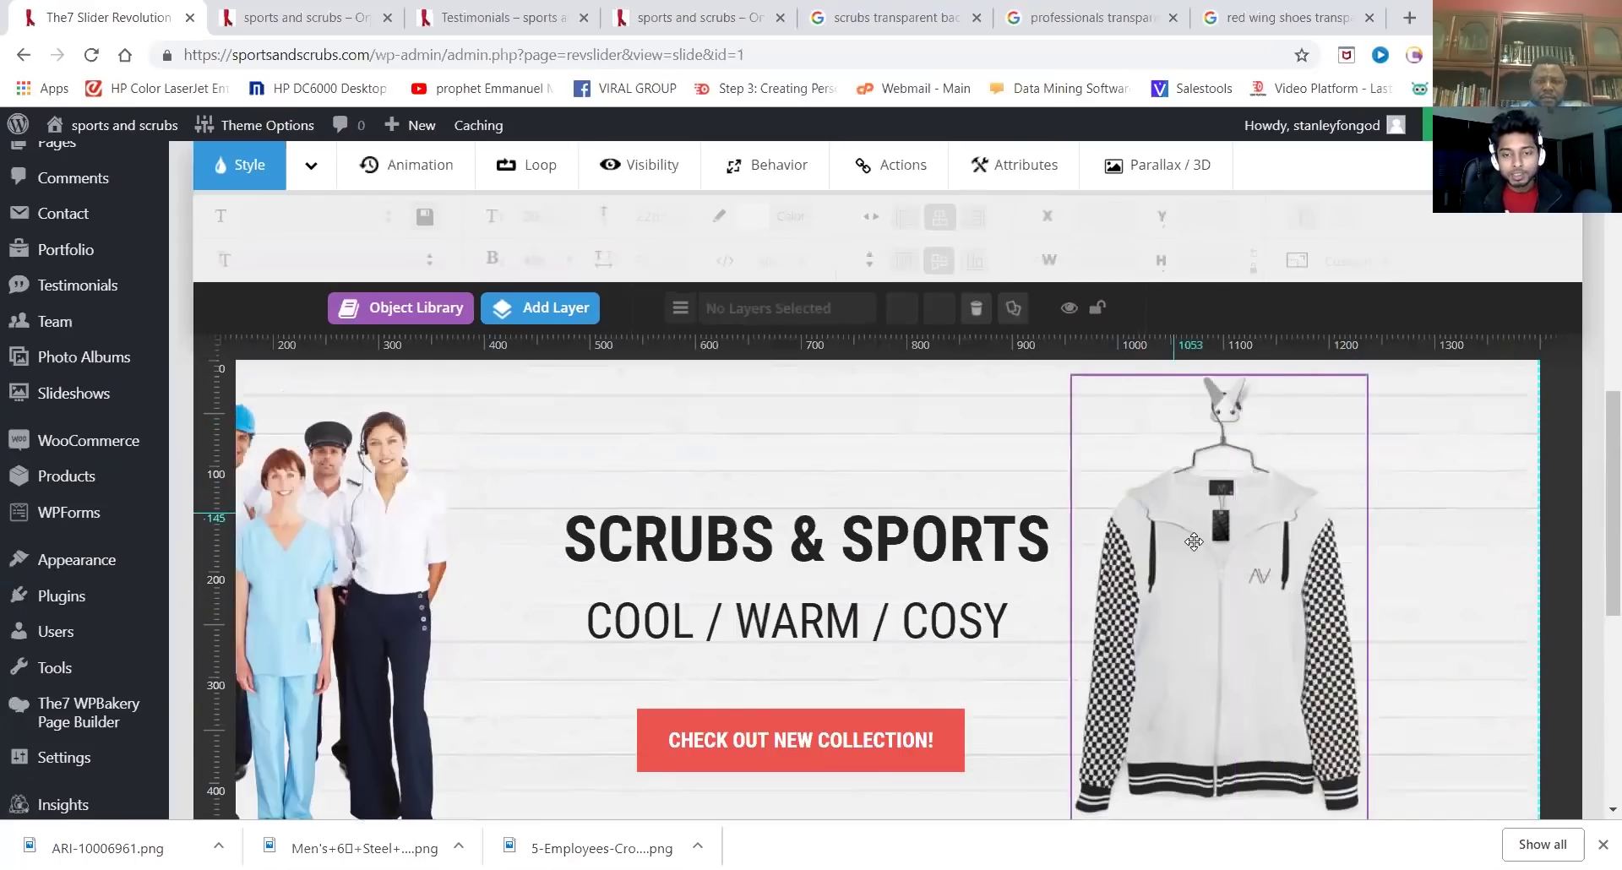
key("Delete")
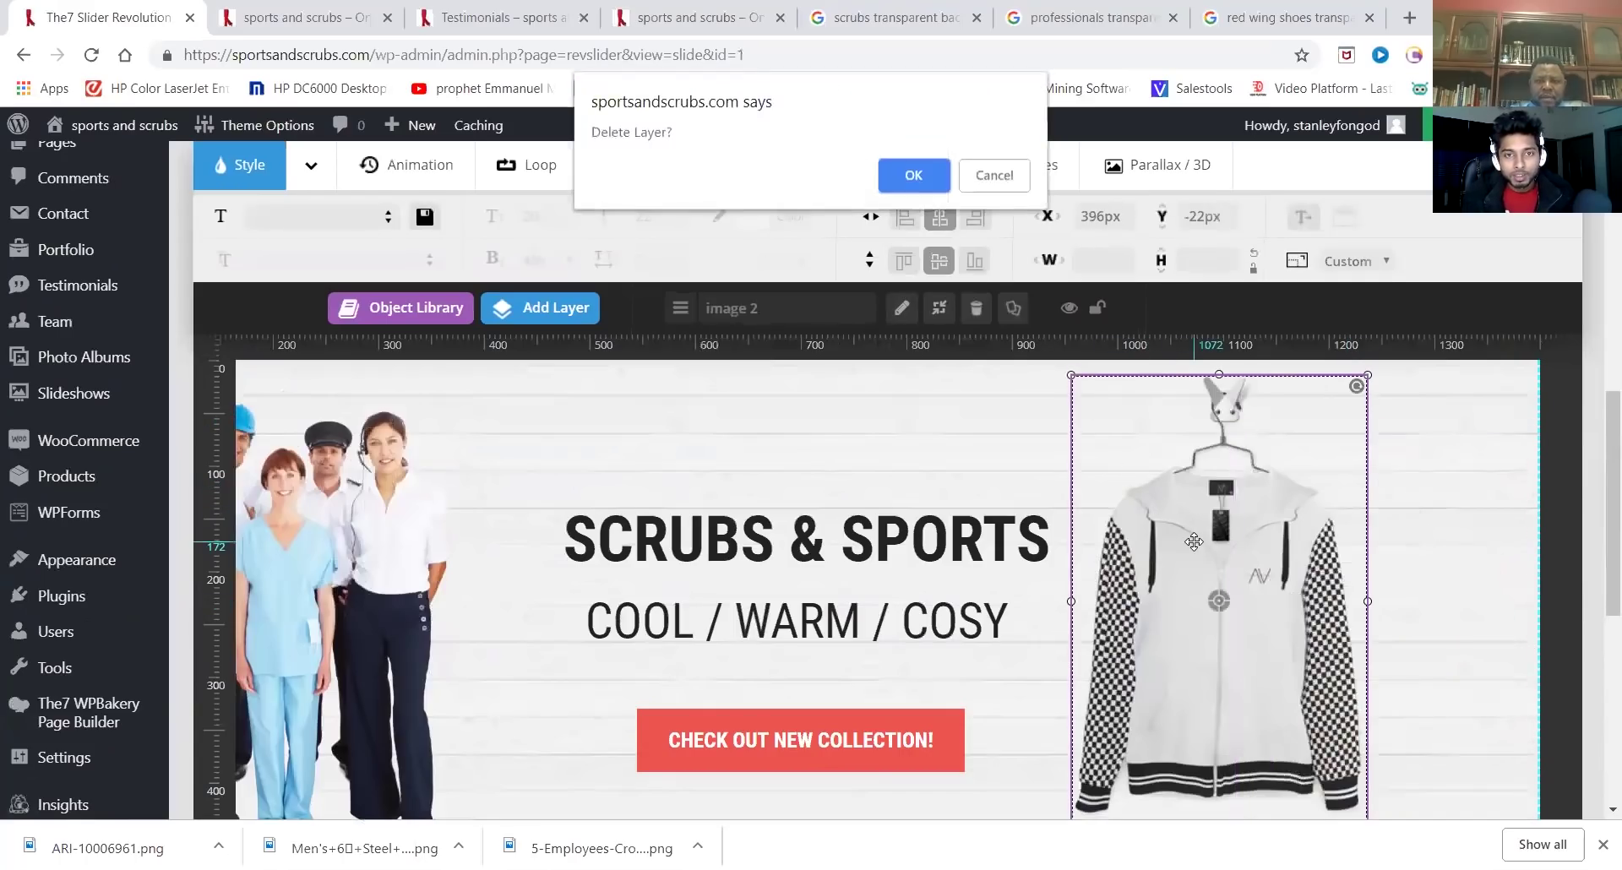
left_click(913, 176)
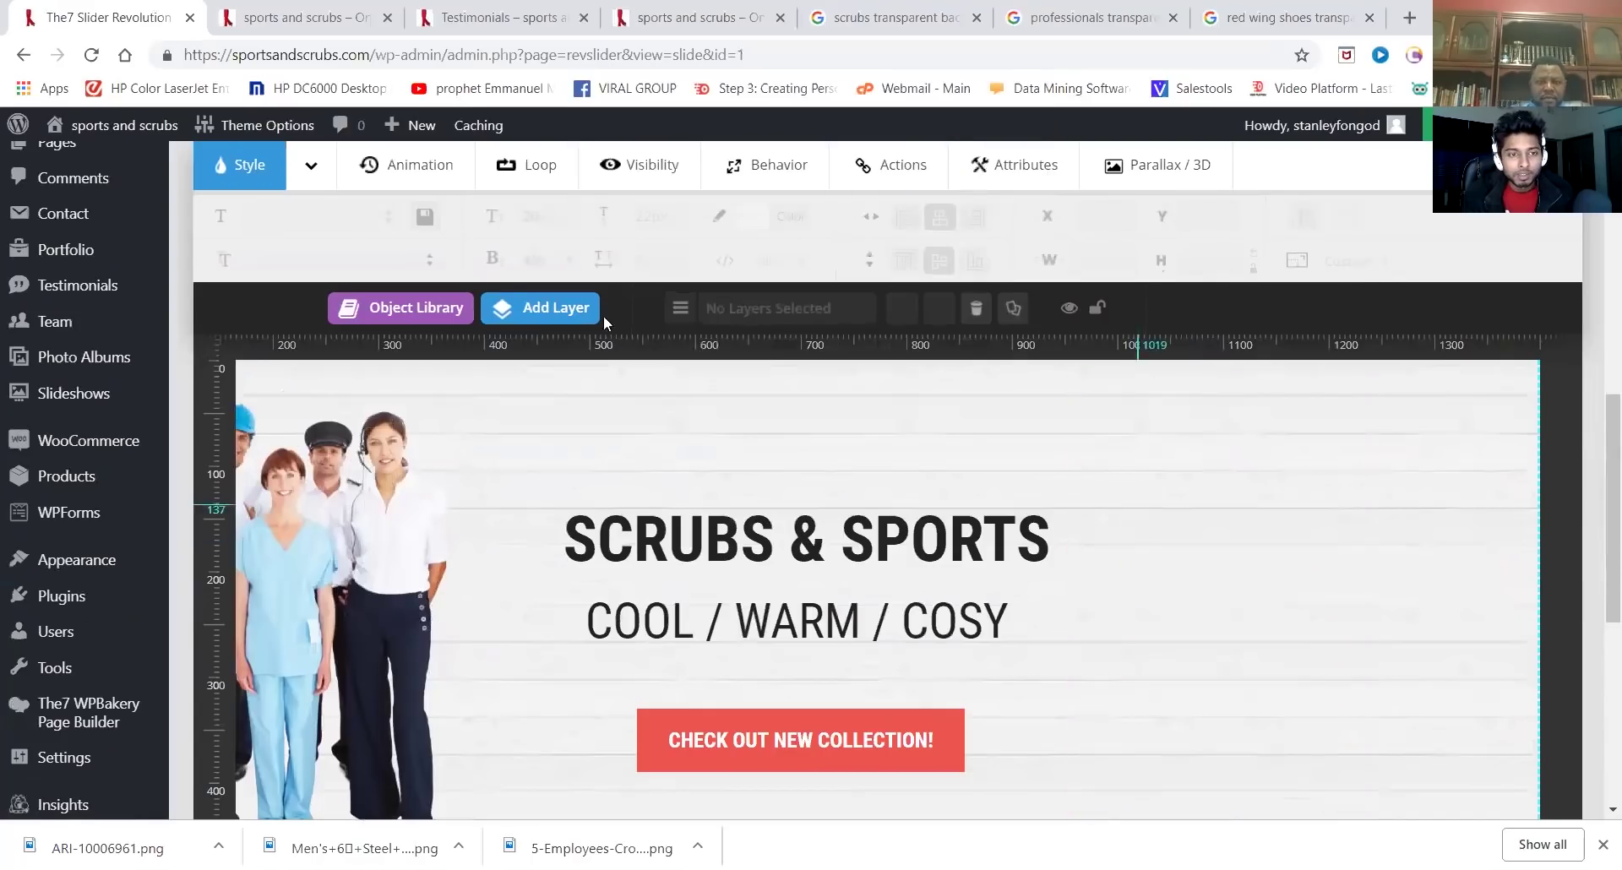
Add an image layer using the brown work boot picture Mens6SteelToeWorkBootCA3510brown.png from the media library
mouse_move(550, 311)
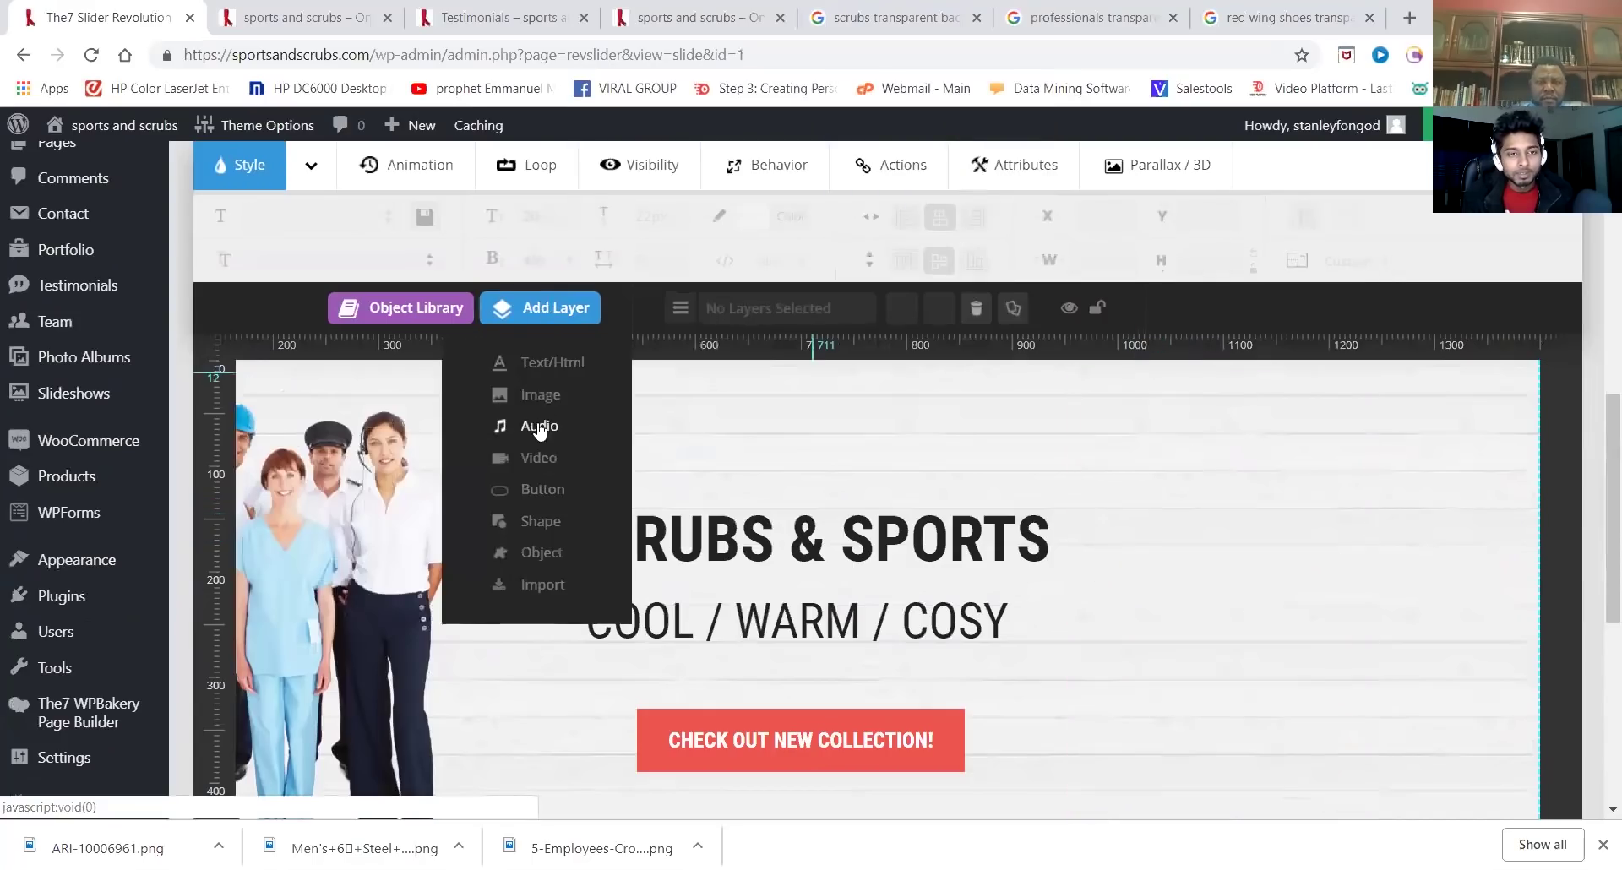
left_click(539, 397)
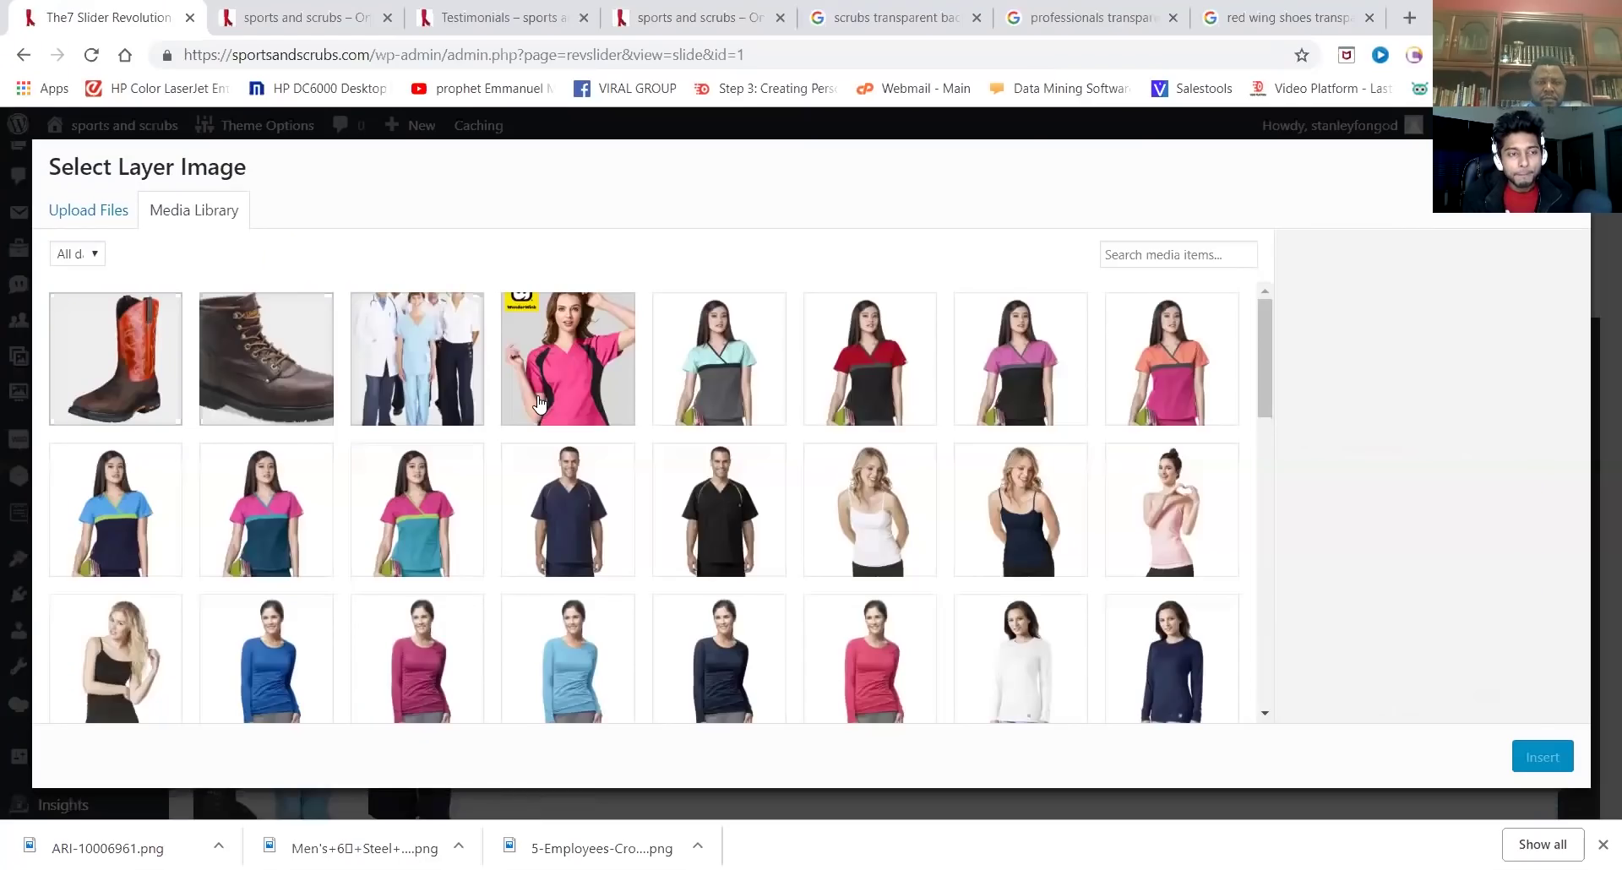
left_click(269, 363)
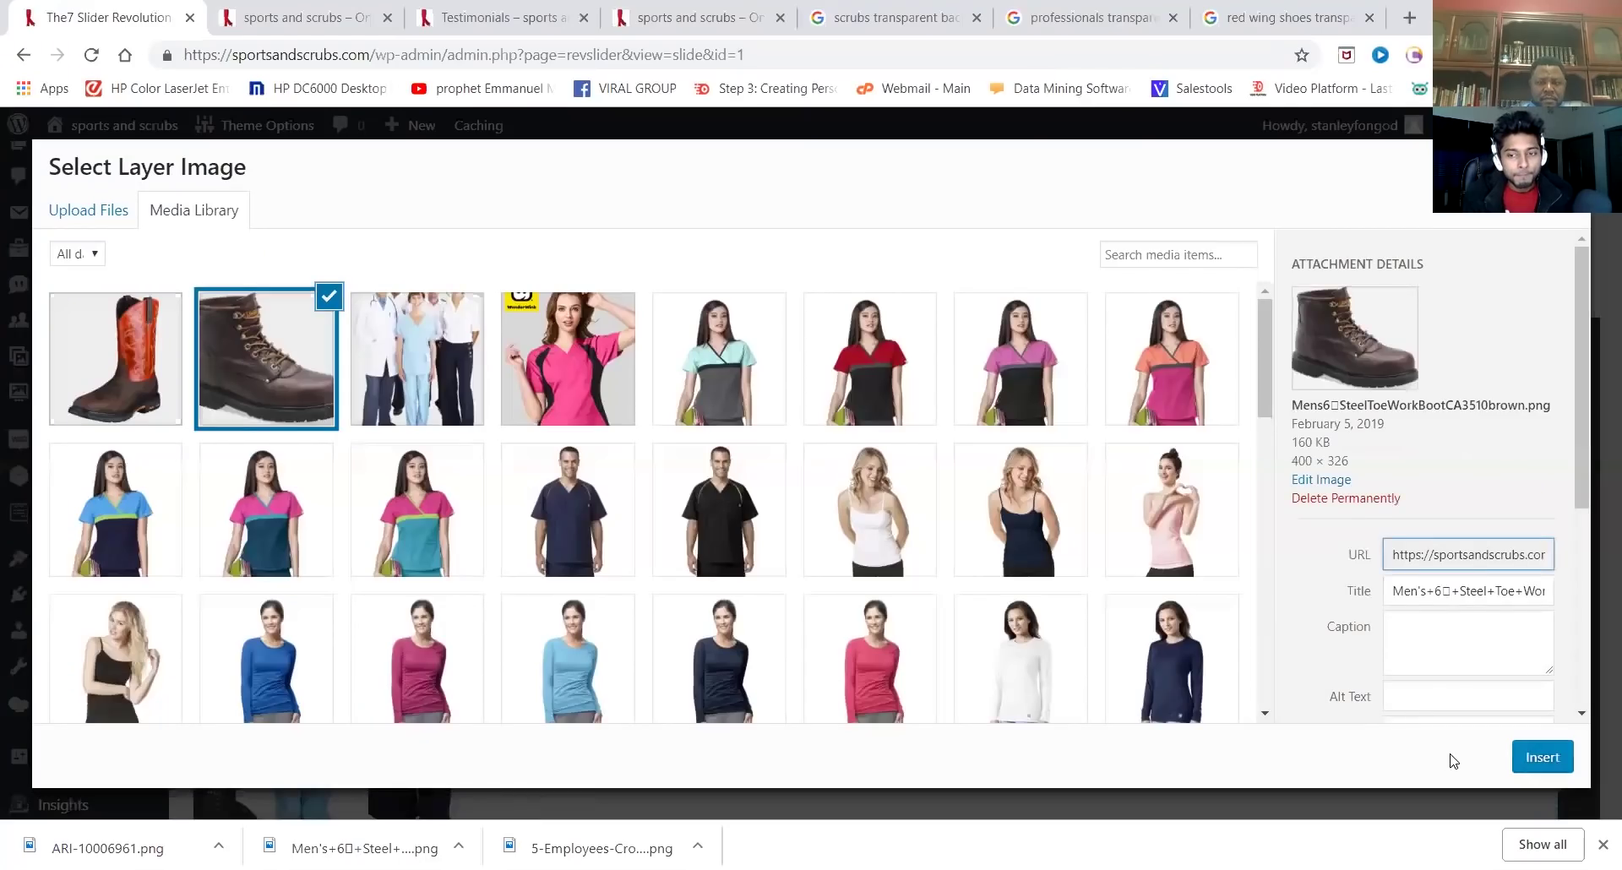
left_click(1531, 756)
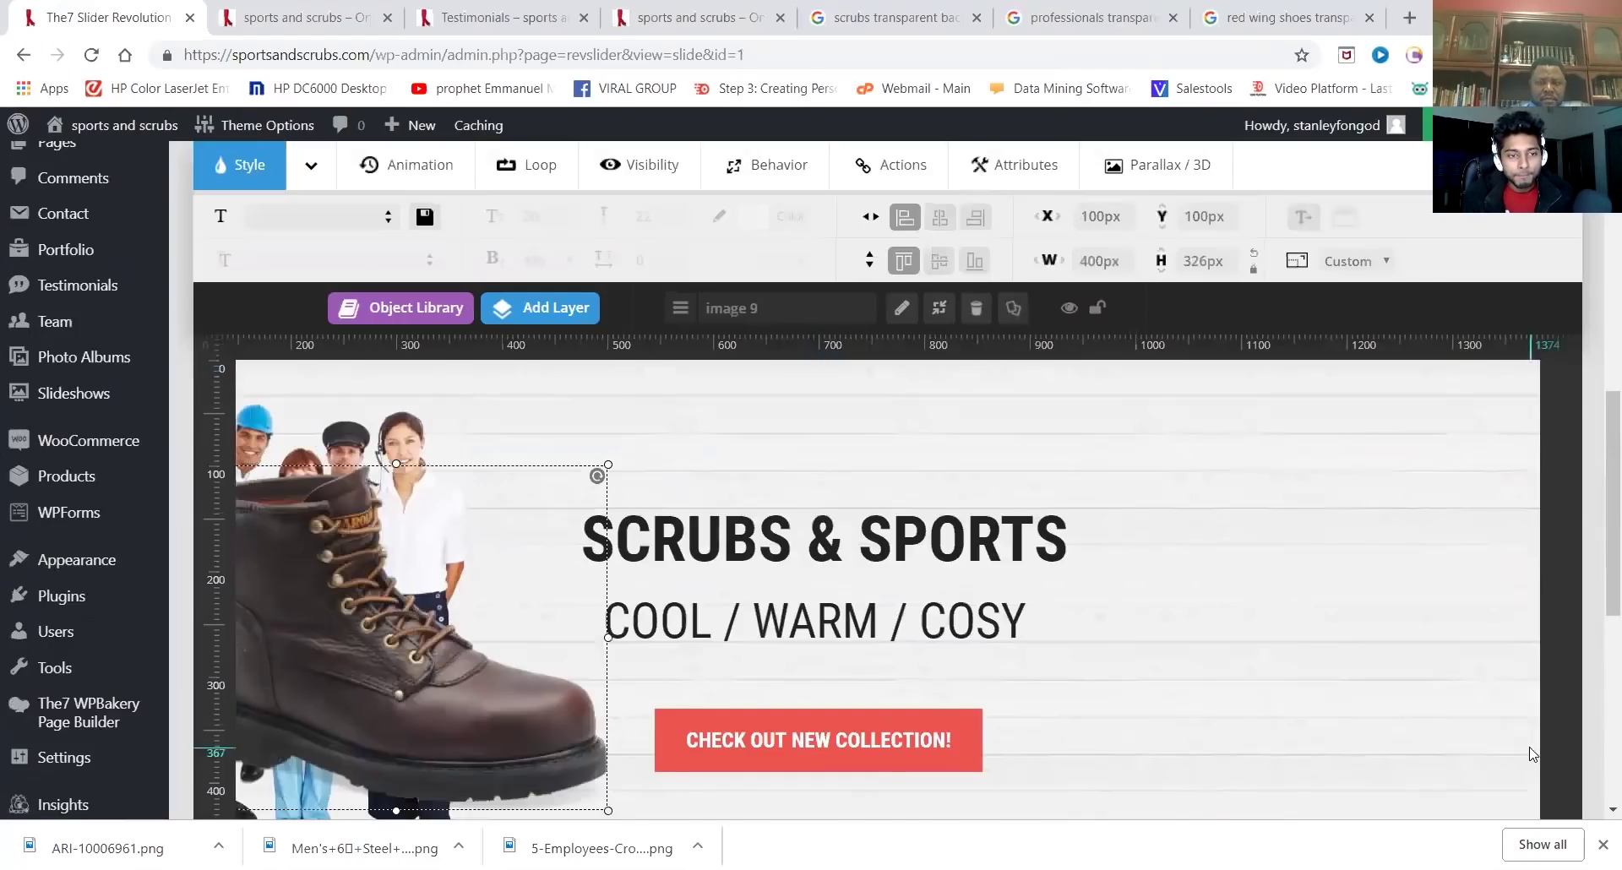
Scale the brown work boot down to about 233 × 190 px and place it beside the title at about X 979 px, Y 227 px
left_click_drag(316, 558, 1233, 562)
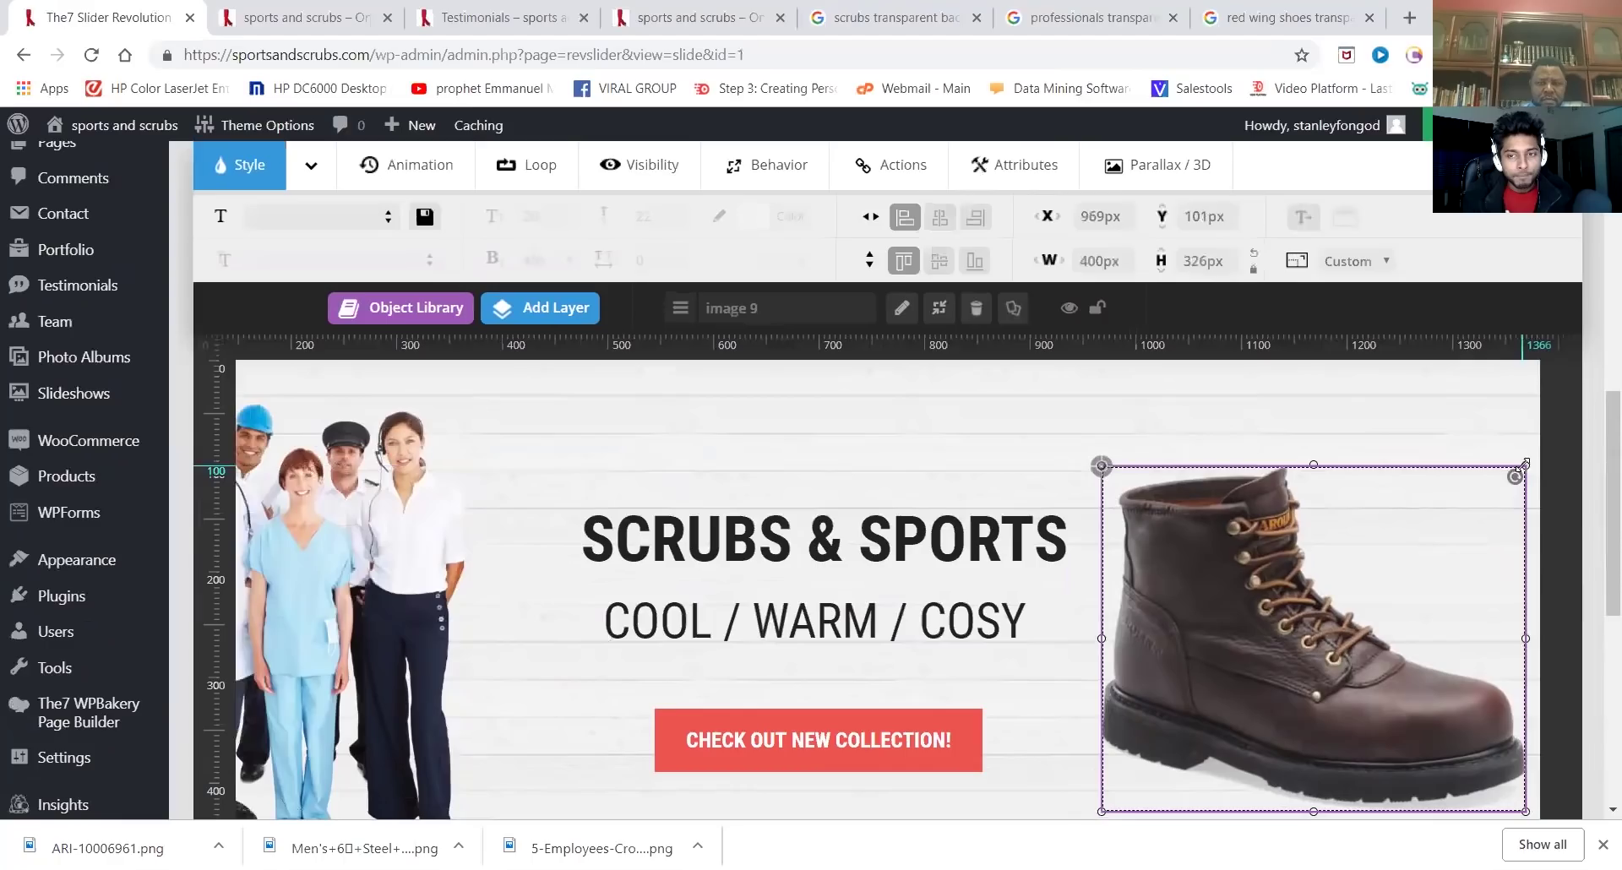
left_click(1528, 469)
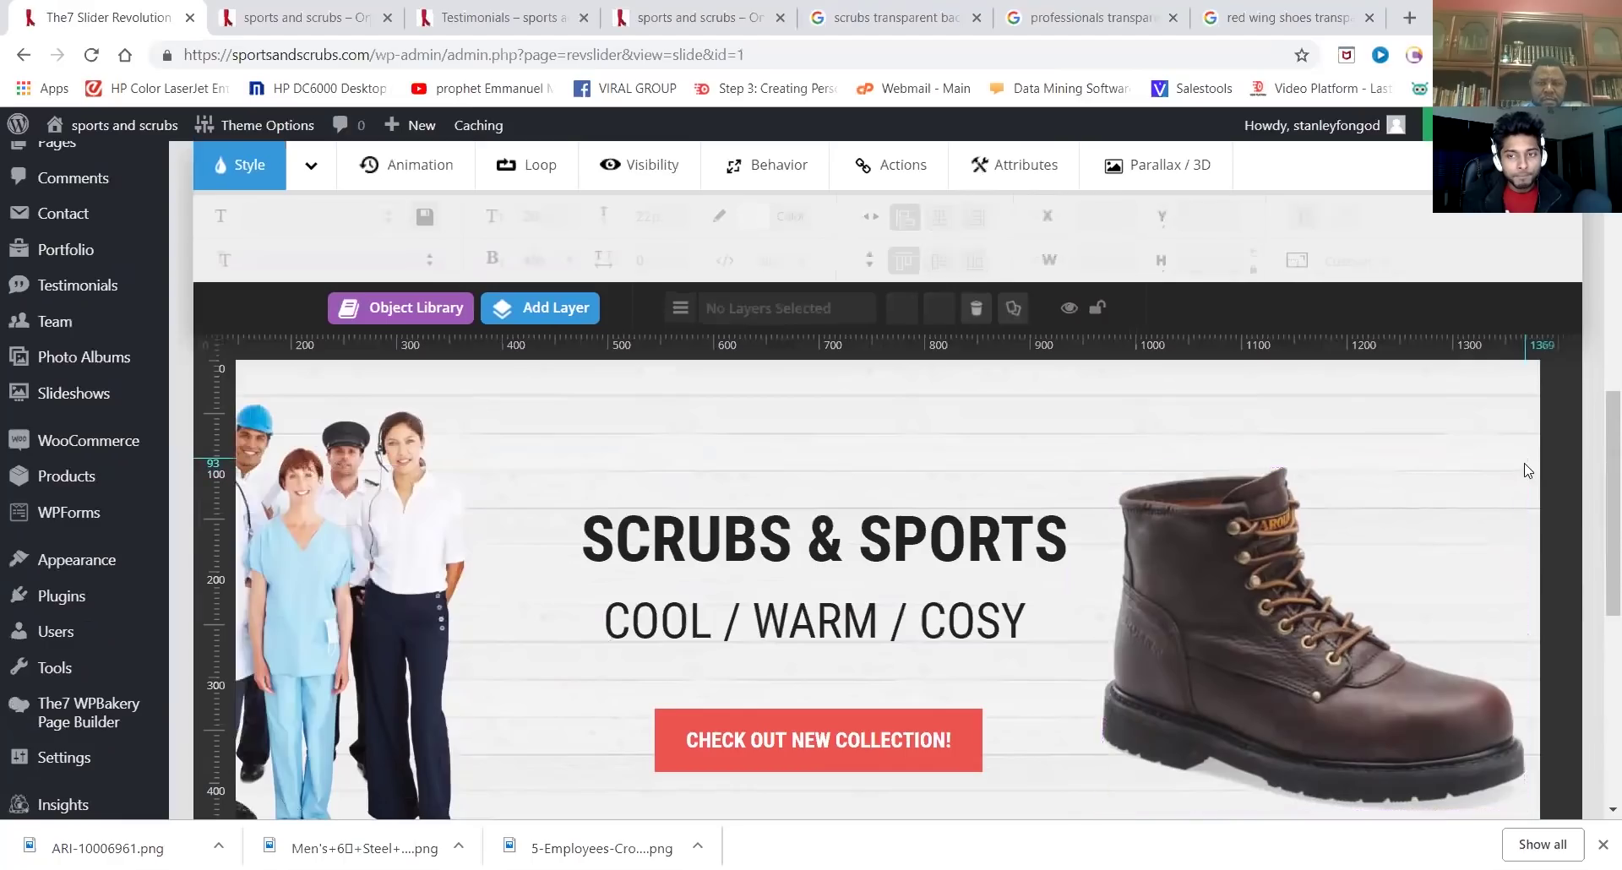
left_click(1527, 470)
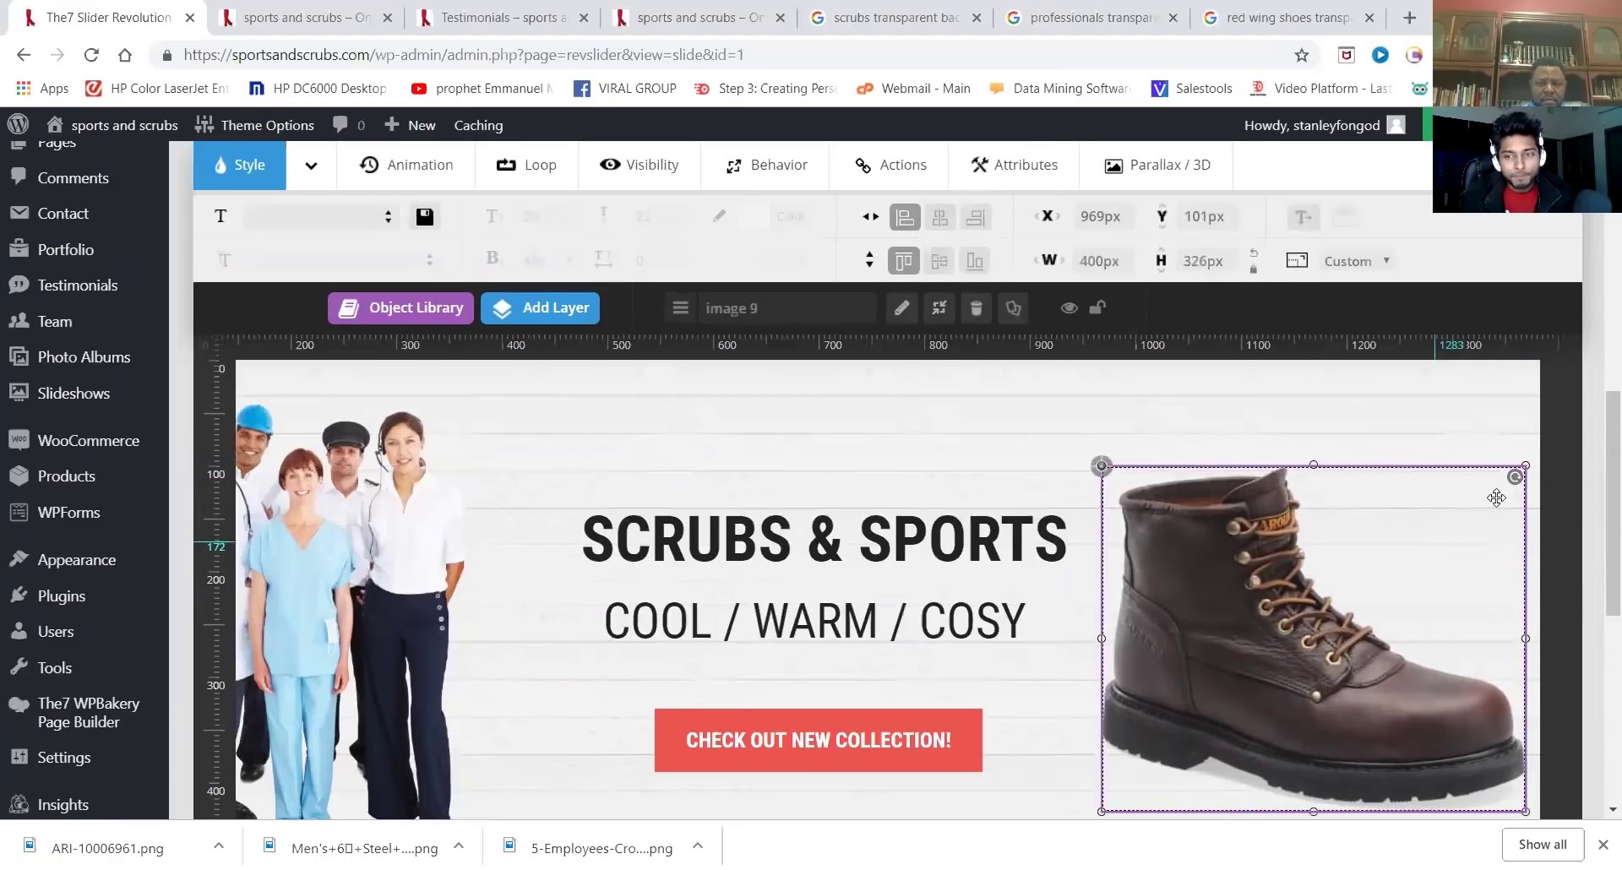
left_click_drag(1529, 470, 1290, 608)
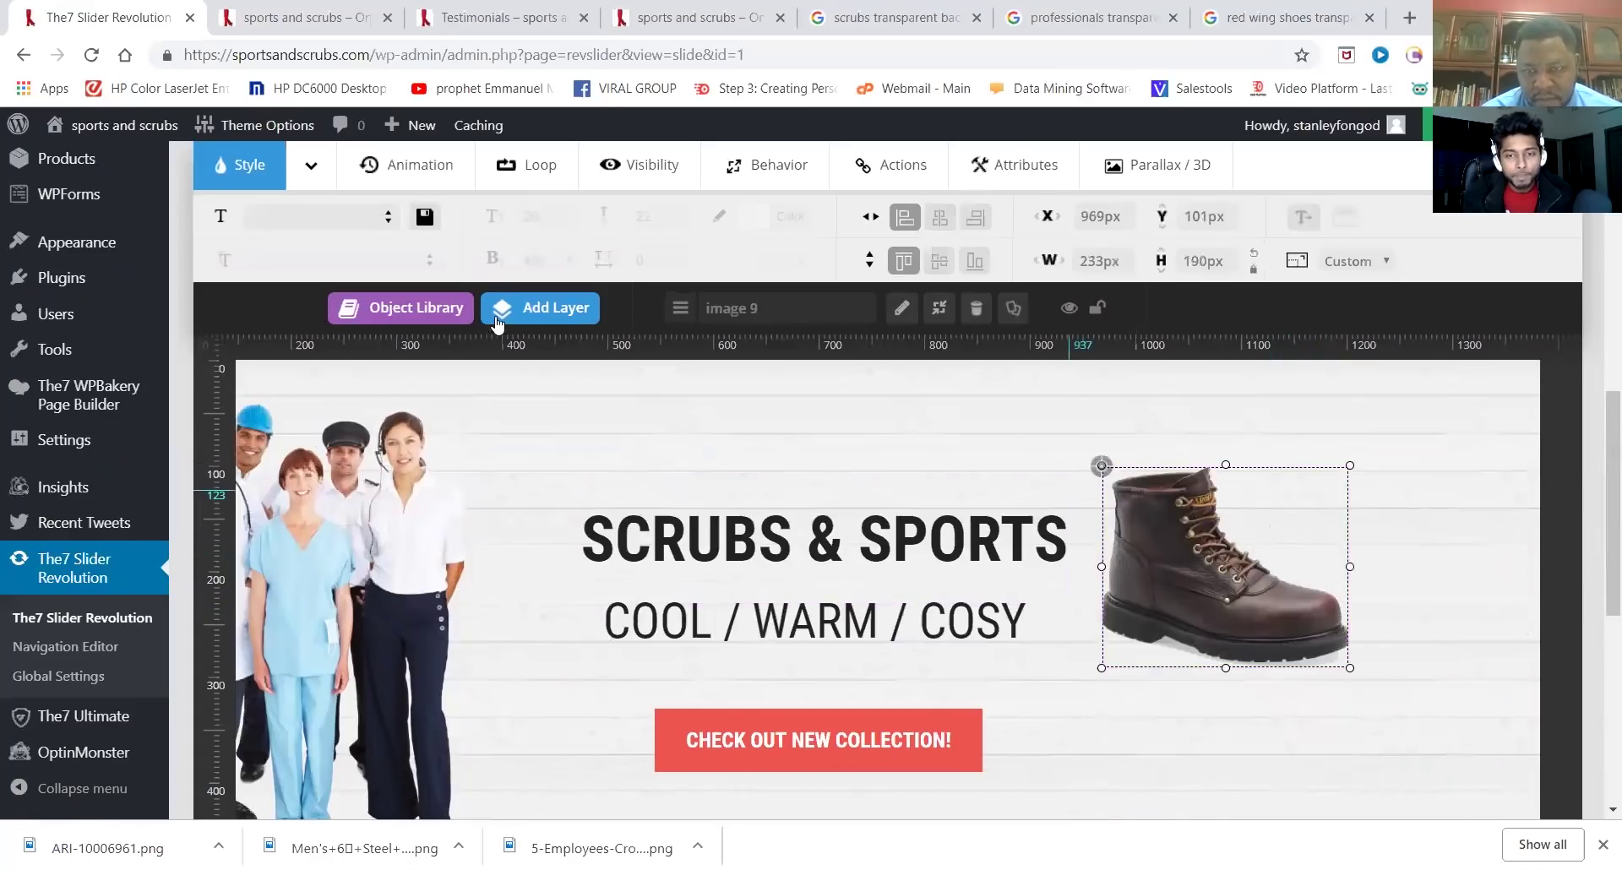
left_click_drag(1186, 558, 1198, 679)
Add an image layer using the tall red-shafted boot picture from the media library
mouse_move(540, 307)
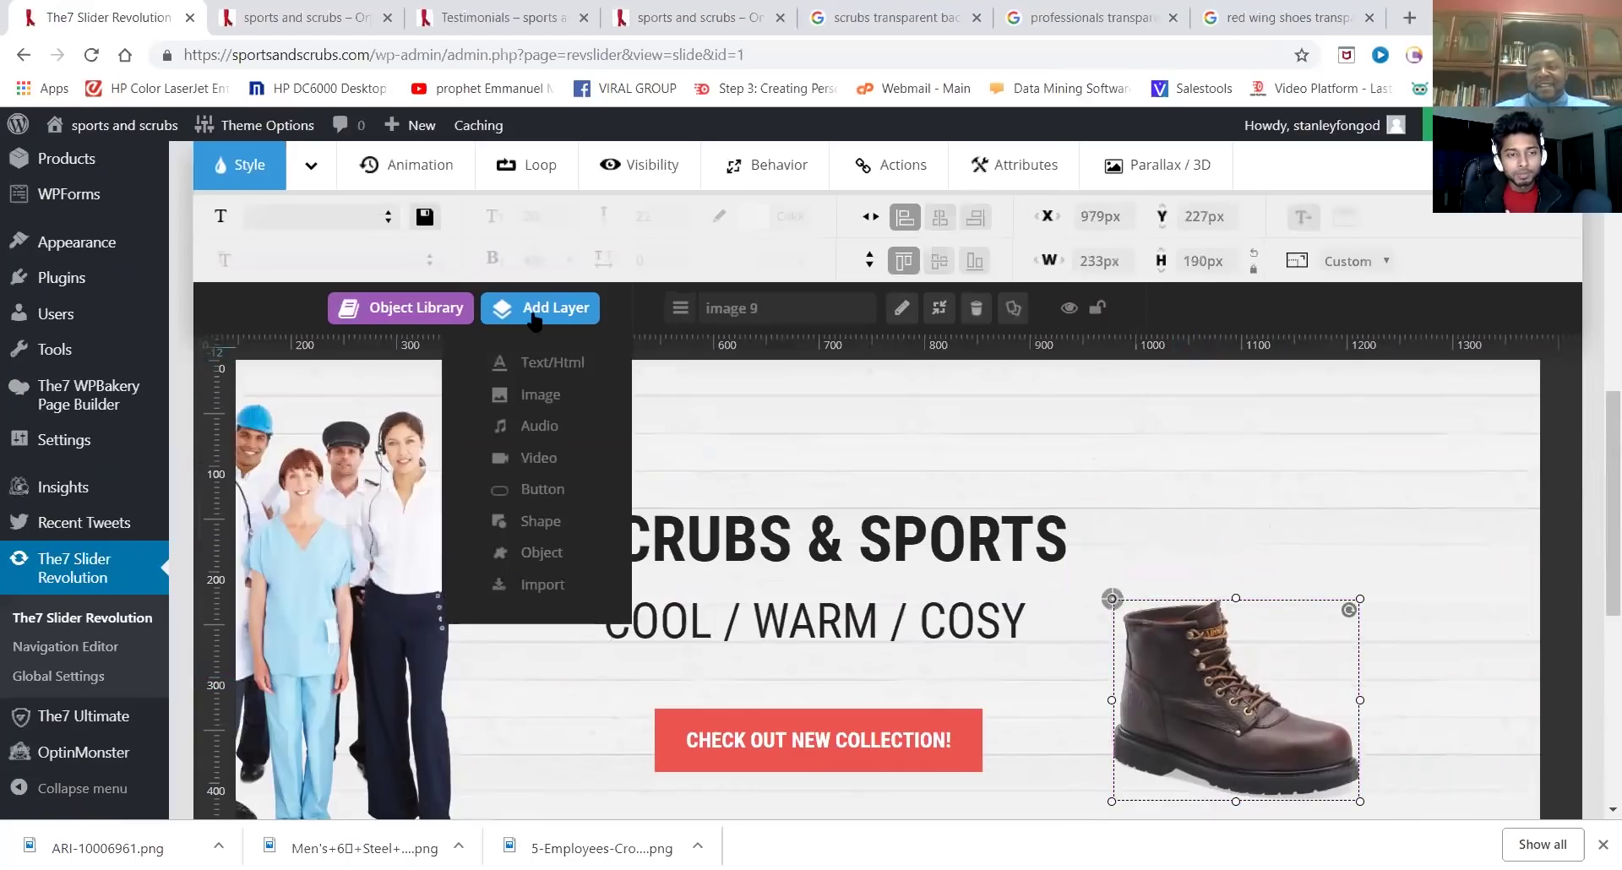
left_click(541, 397)
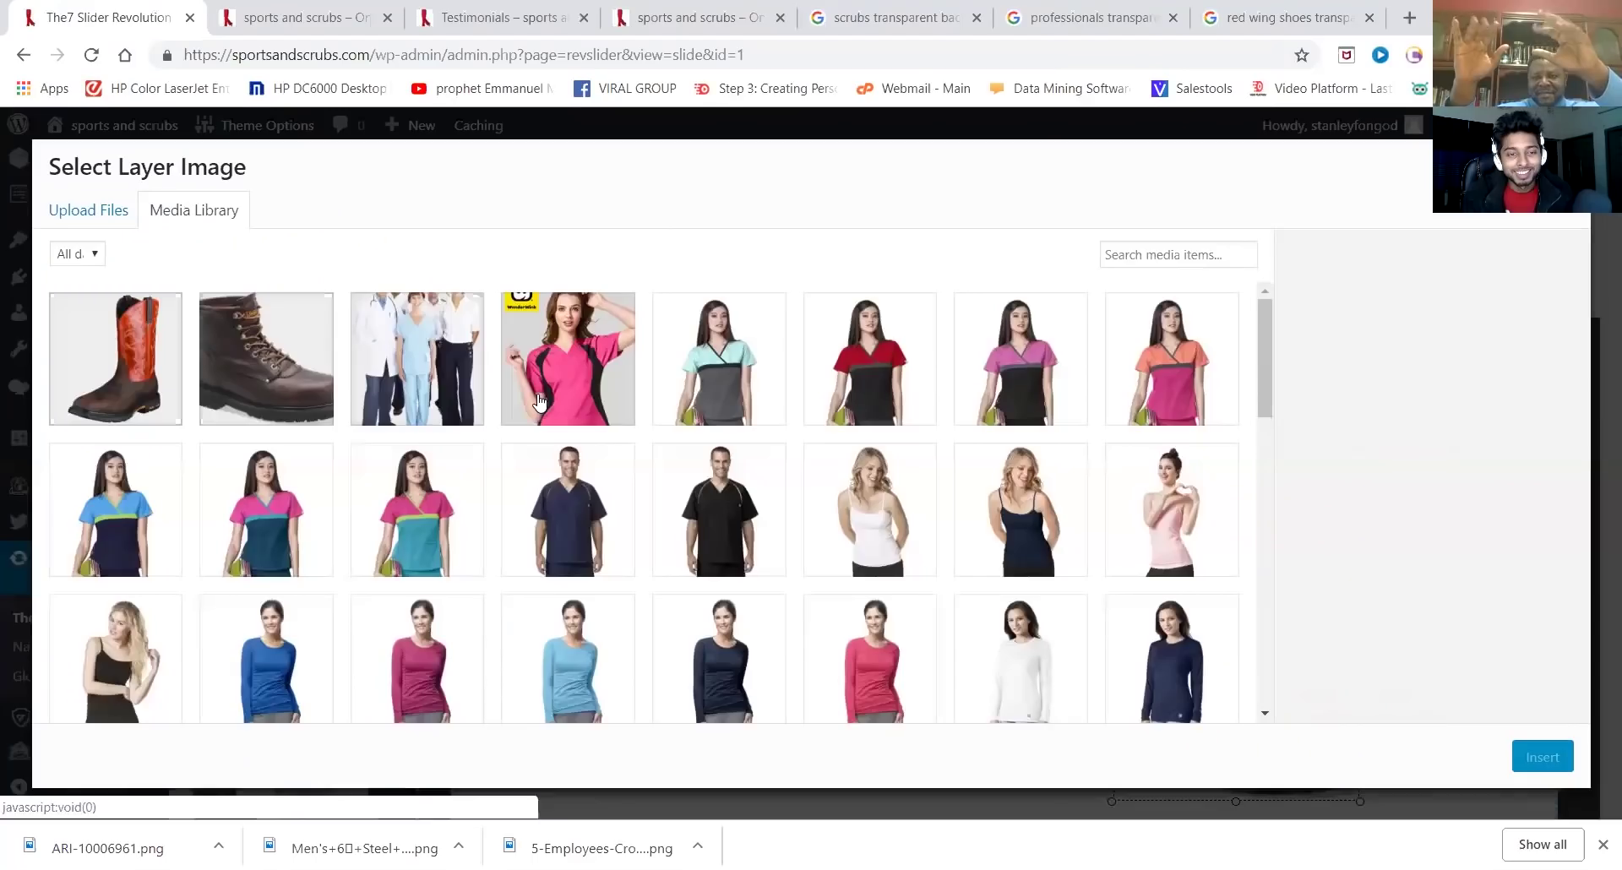
left_click(91, 348)
left_click(1533, 756)
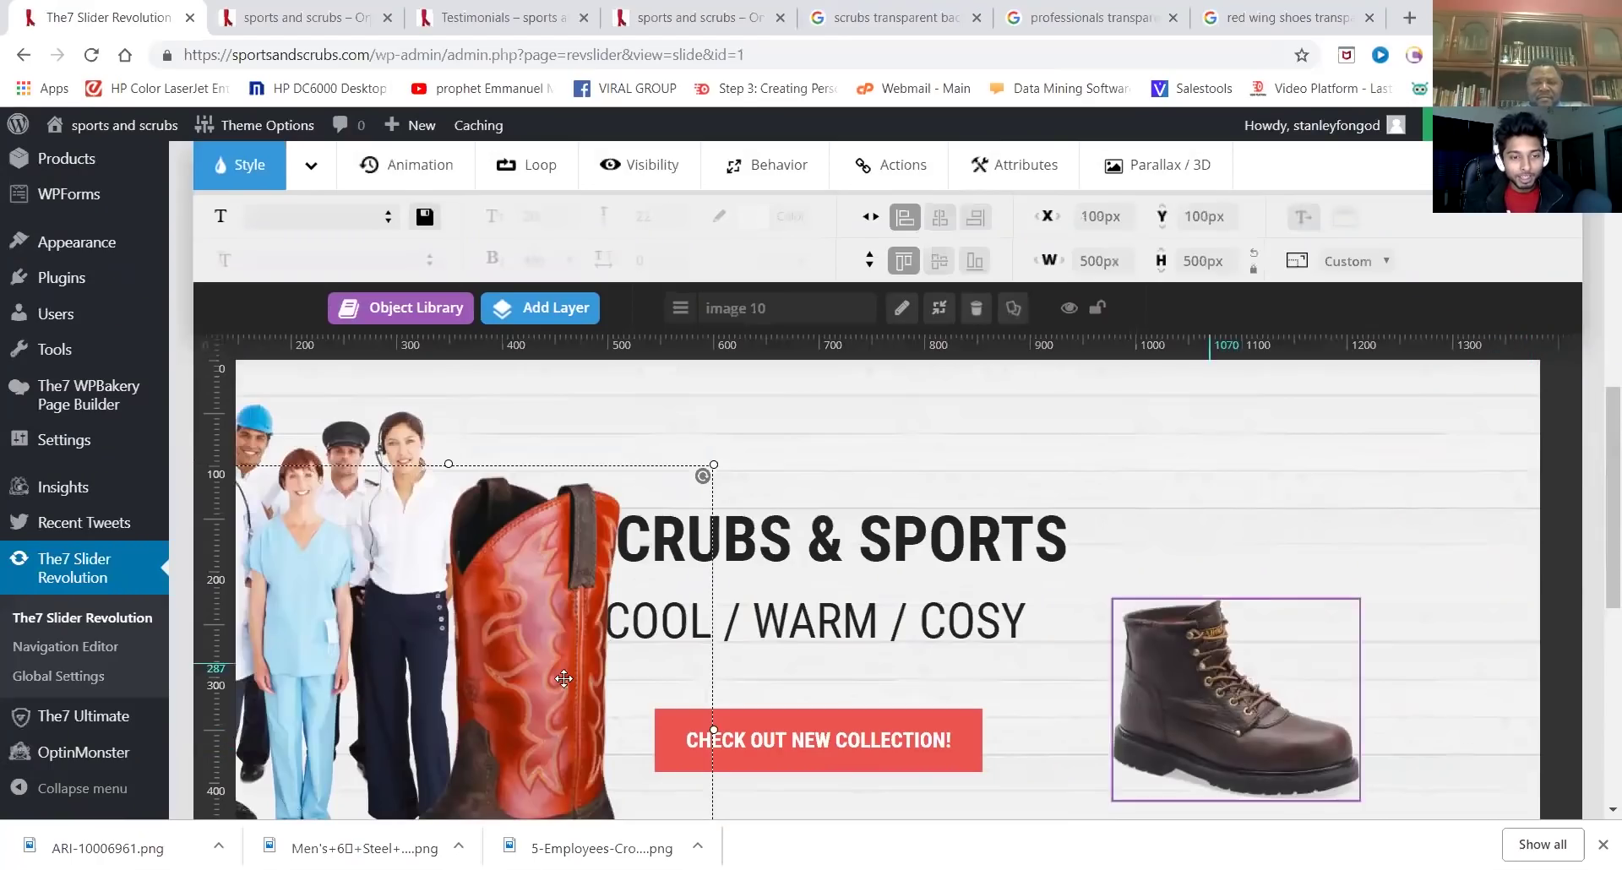
Reduce the tall red boot to about 297 × 297 px and position it above the brown boot at about X 1085 px, Y 36 px
left_click_drag(565, 678, 1283, 557)
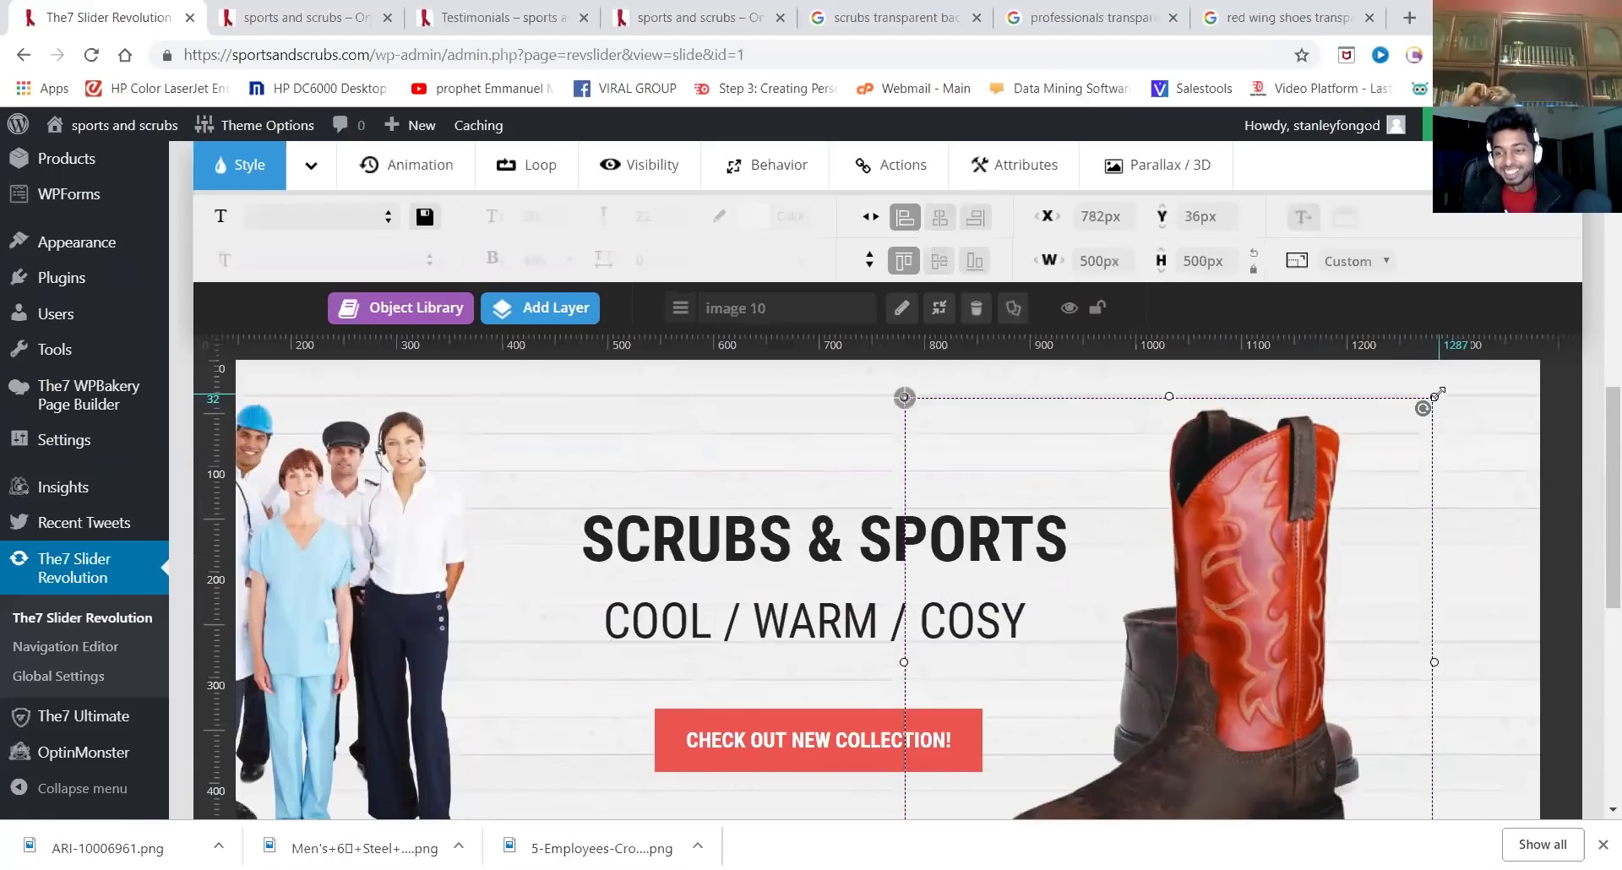
left_click_drag(1437, 394, 1242, 578)
left_click_drag(1078, 577, 1420, 684)
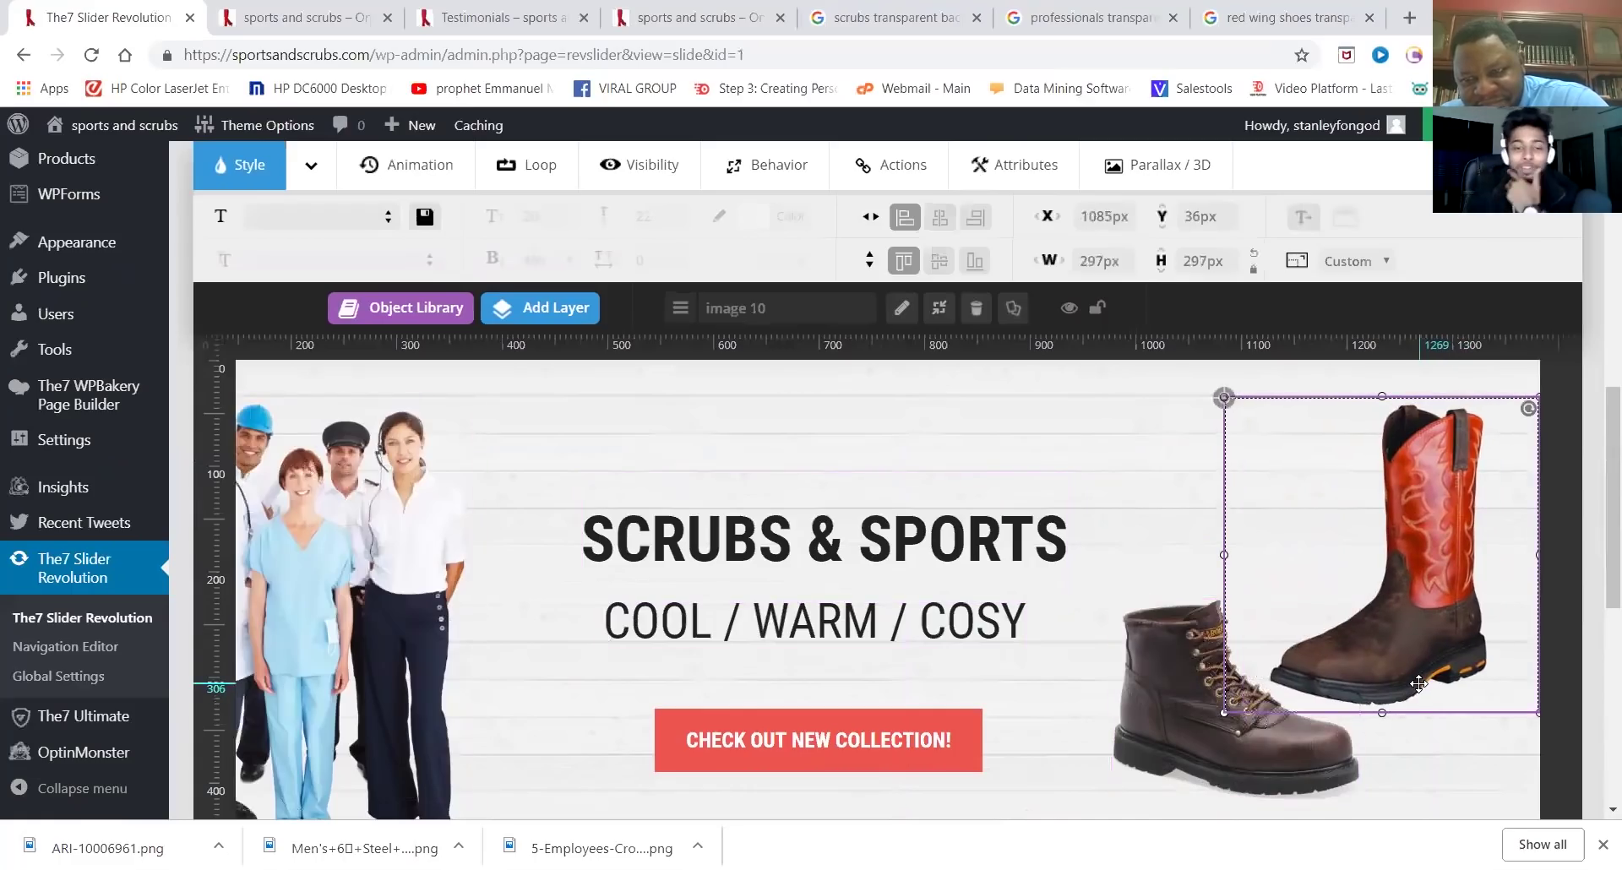
left_click(1081, 456)
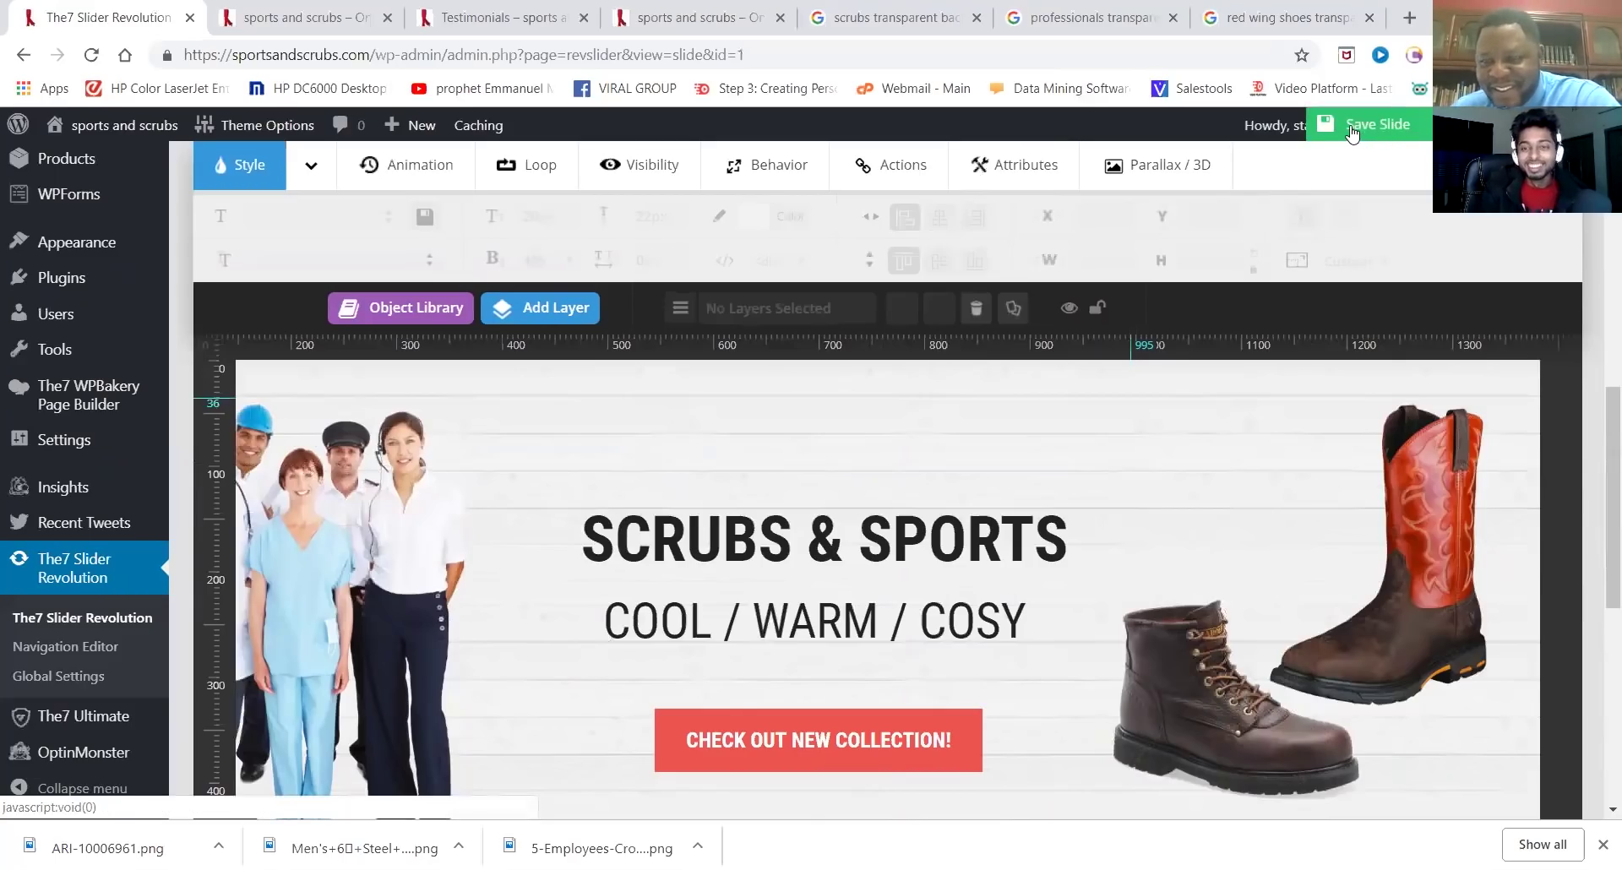
Save the slide and reload the shop's home page preview to check the slideshow
left_click(1352, 129)
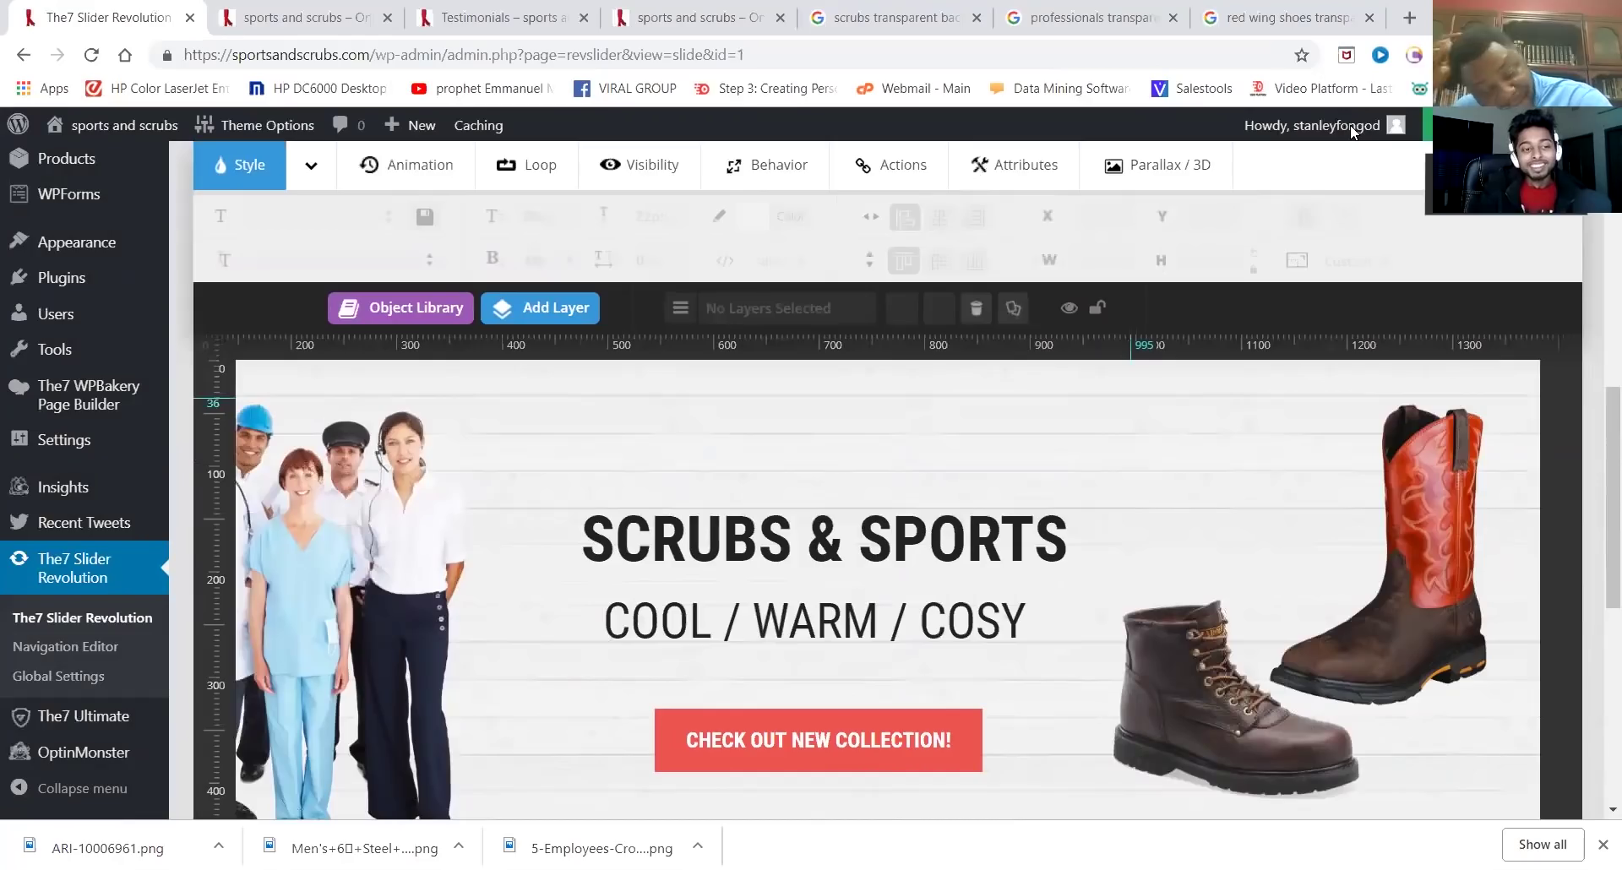
left_click(545, 20)
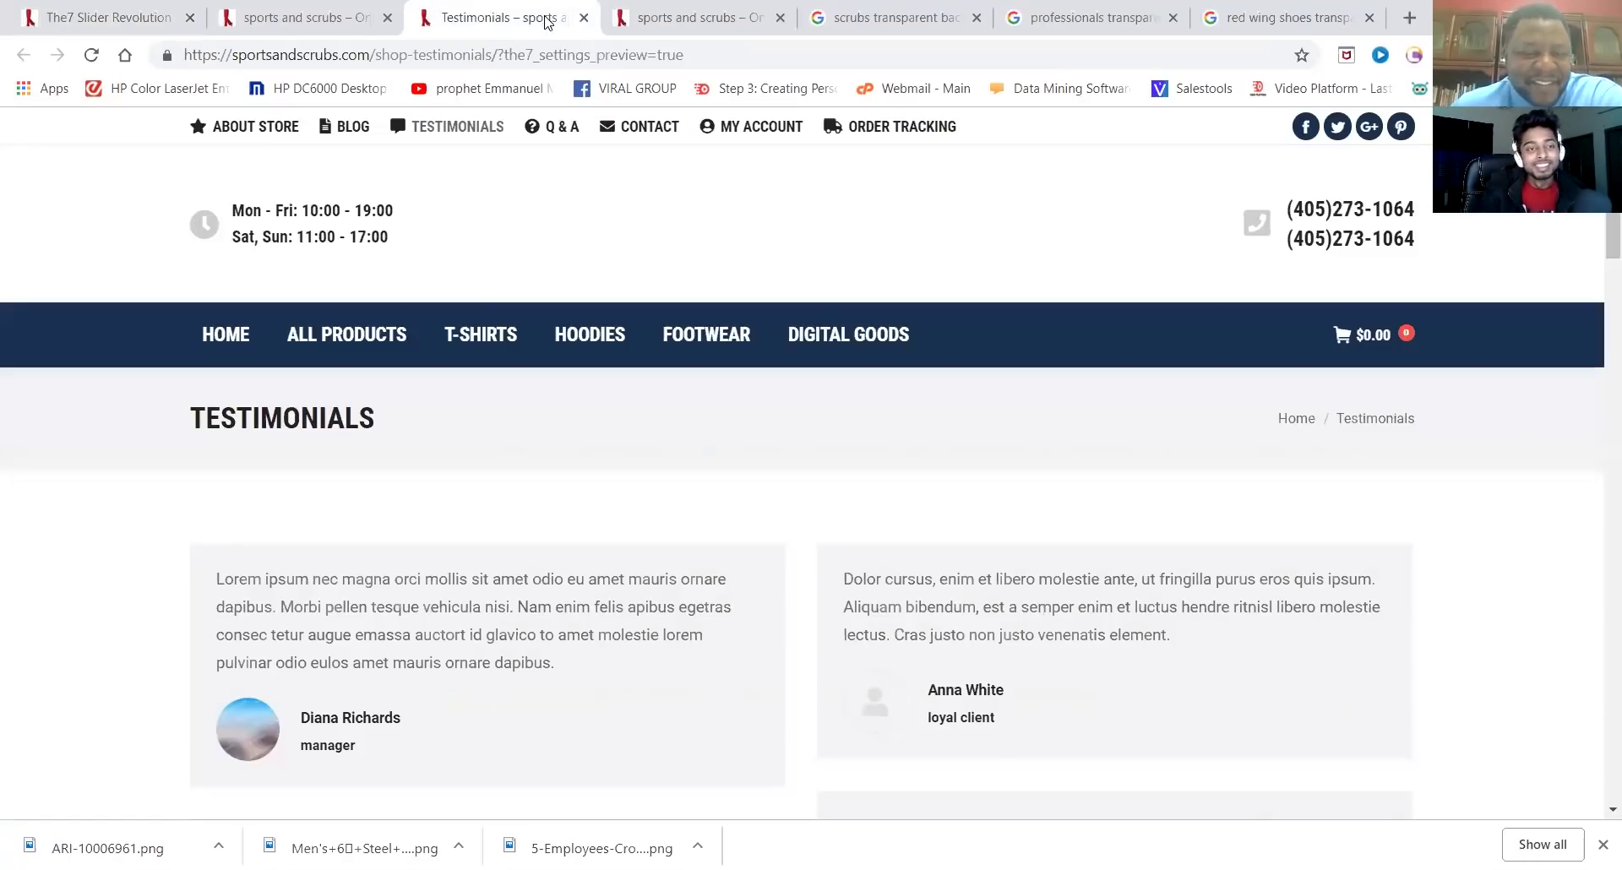
left_click(653, 17)
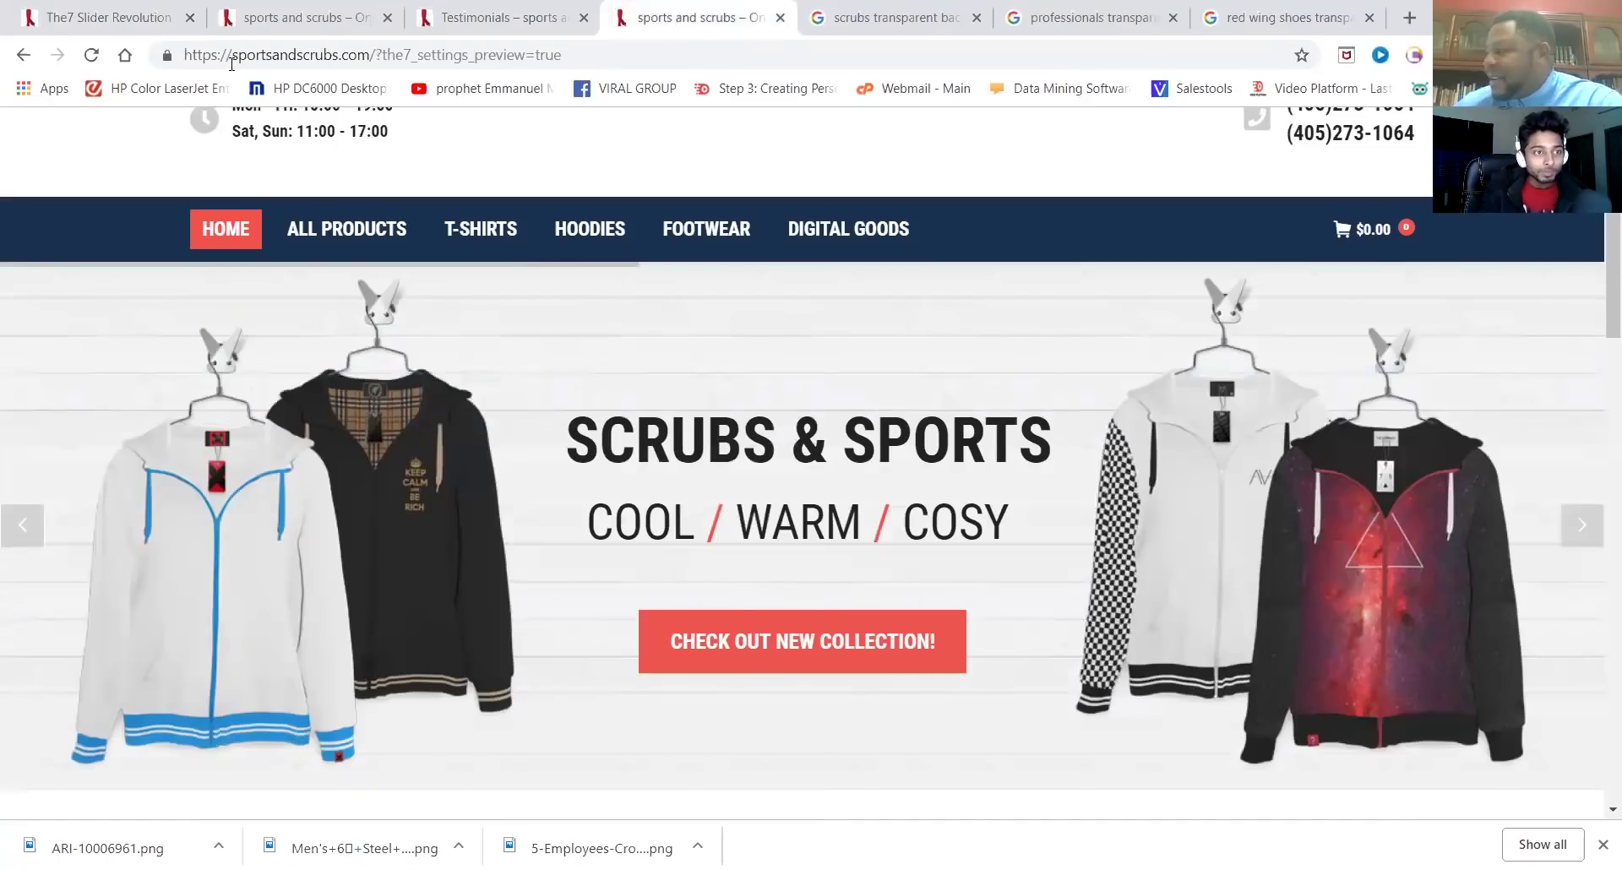
left_click(93, 54)
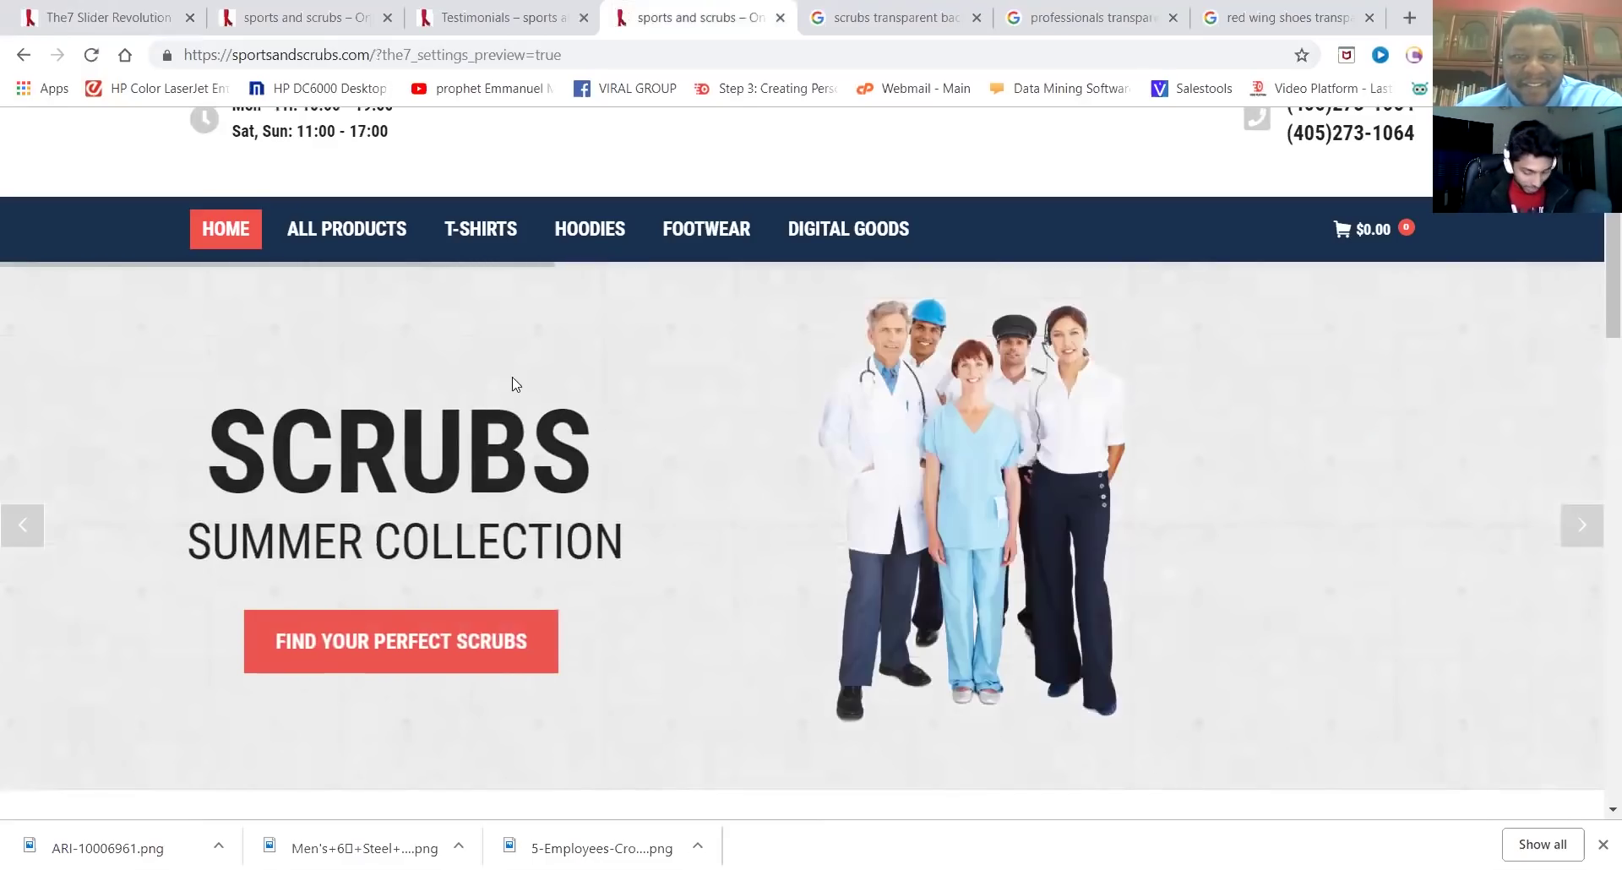
Review the home page sections below the slideshow, from the product carousel and promo banners down to the footer
scroll(515, 380, "down", 6)
scroll(554, 364, "down", 4)
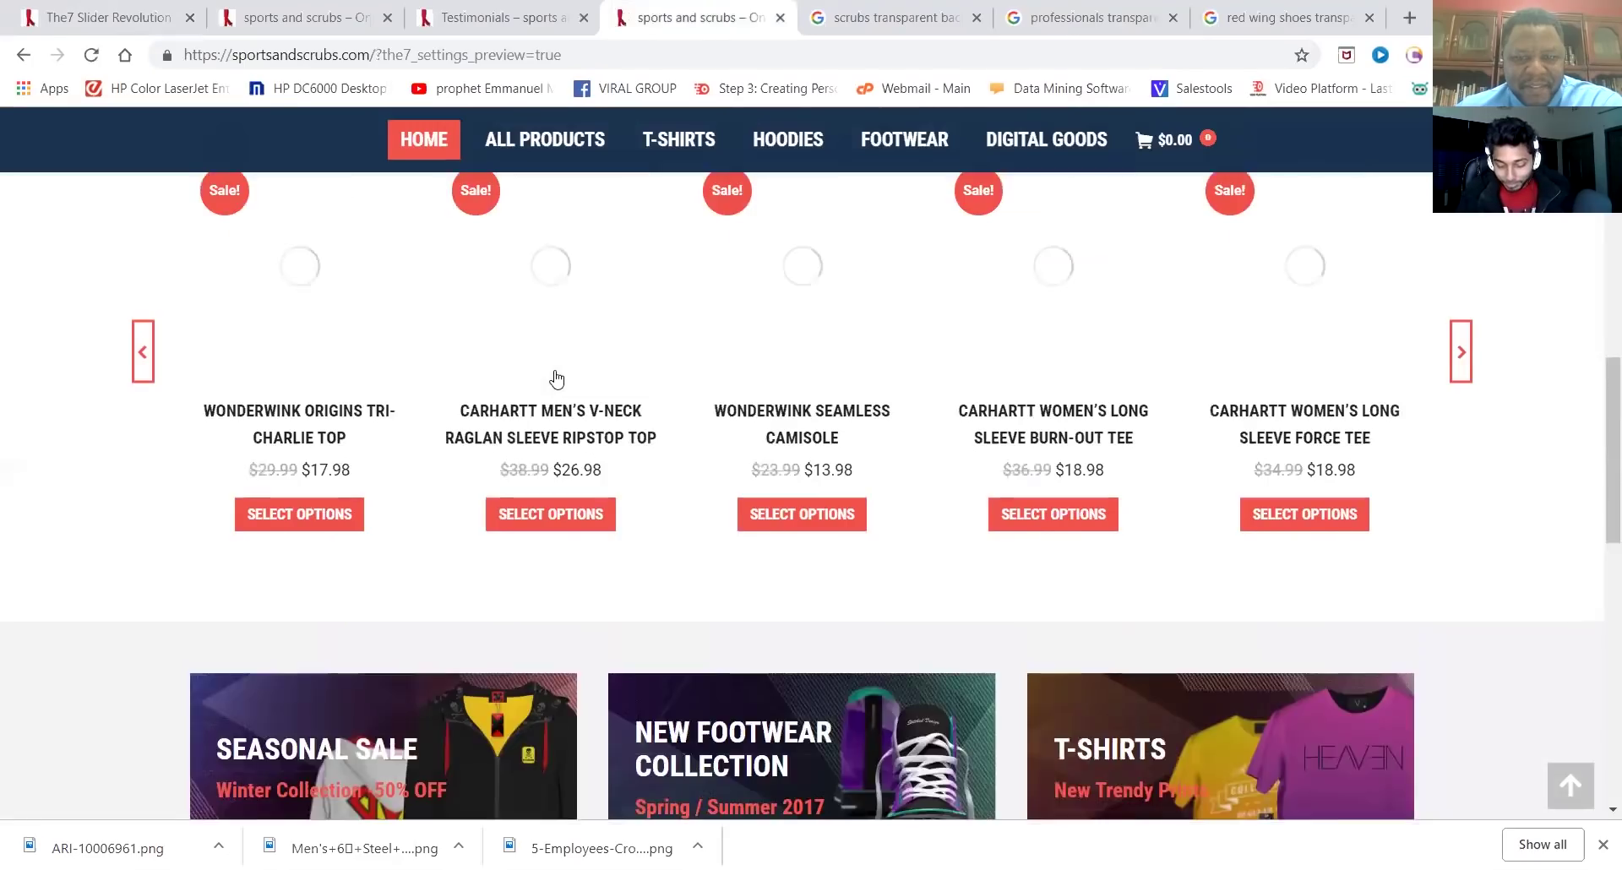
scroll(555, 377, "down", 3)
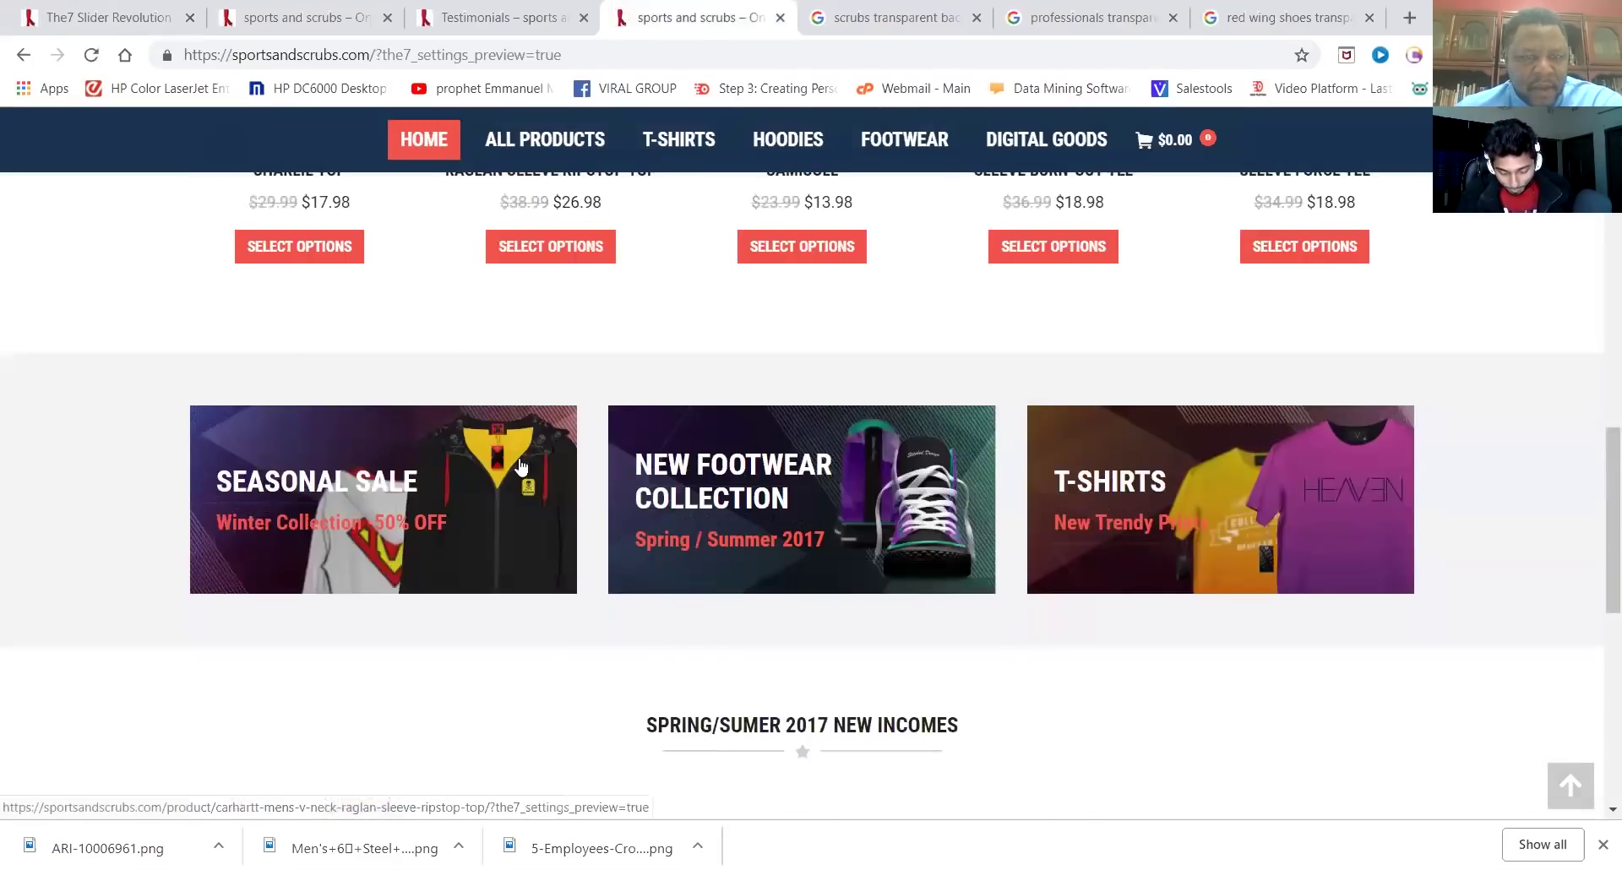
scroll(518, 465, "down", 5)
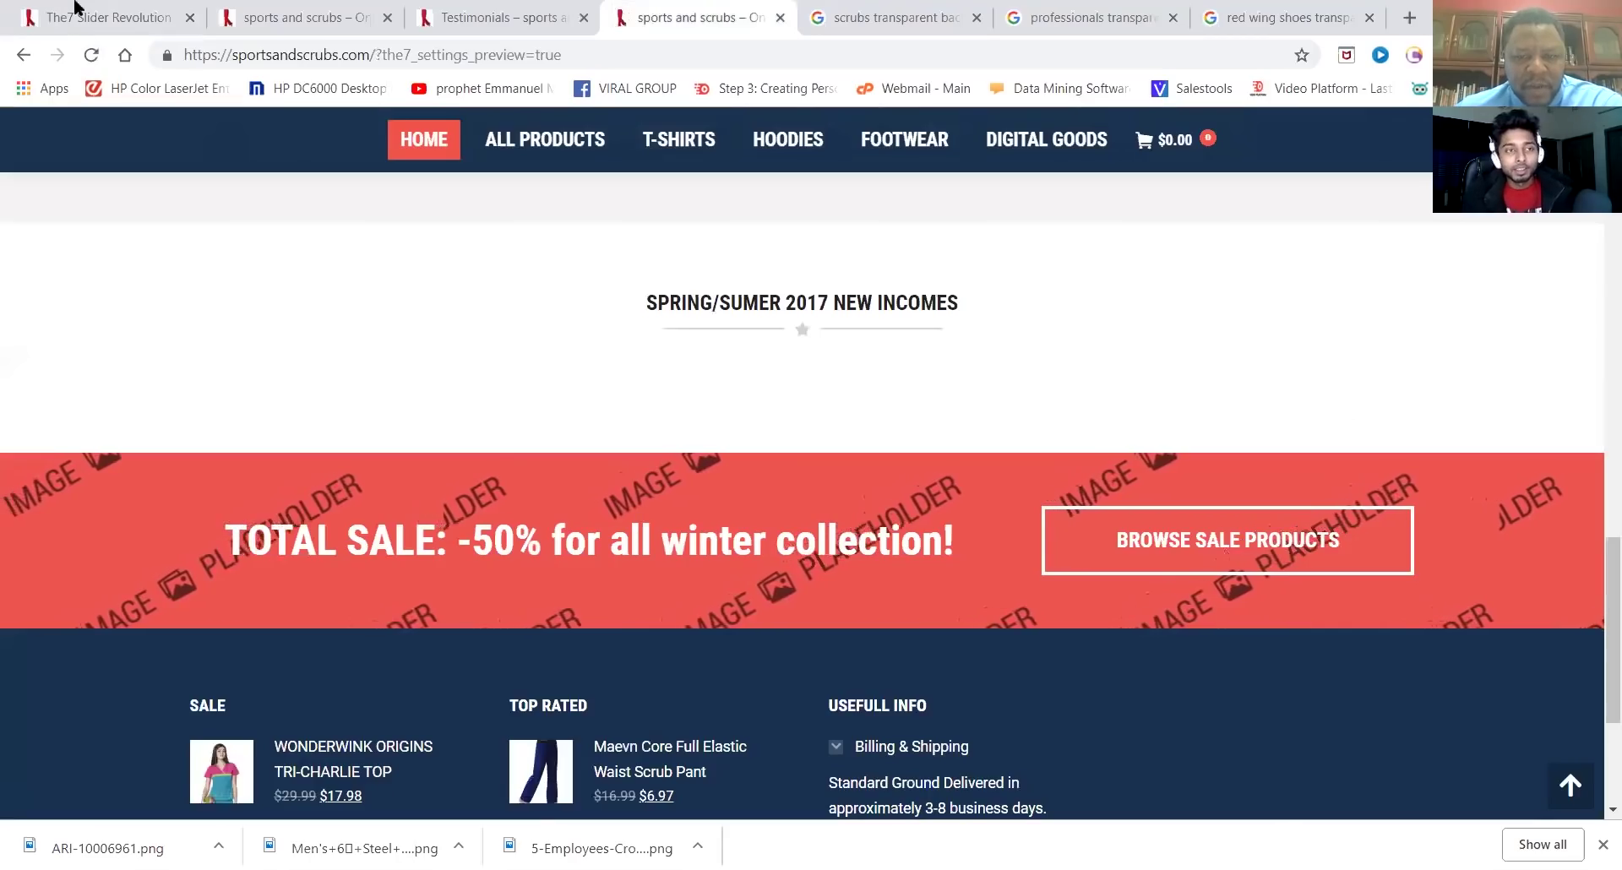
scroll(101, 15, "down", 2)
Open the site's Home page in the WPBakery frontend editor and go to the TOTAL SALE banner section
left_click(306, 16)
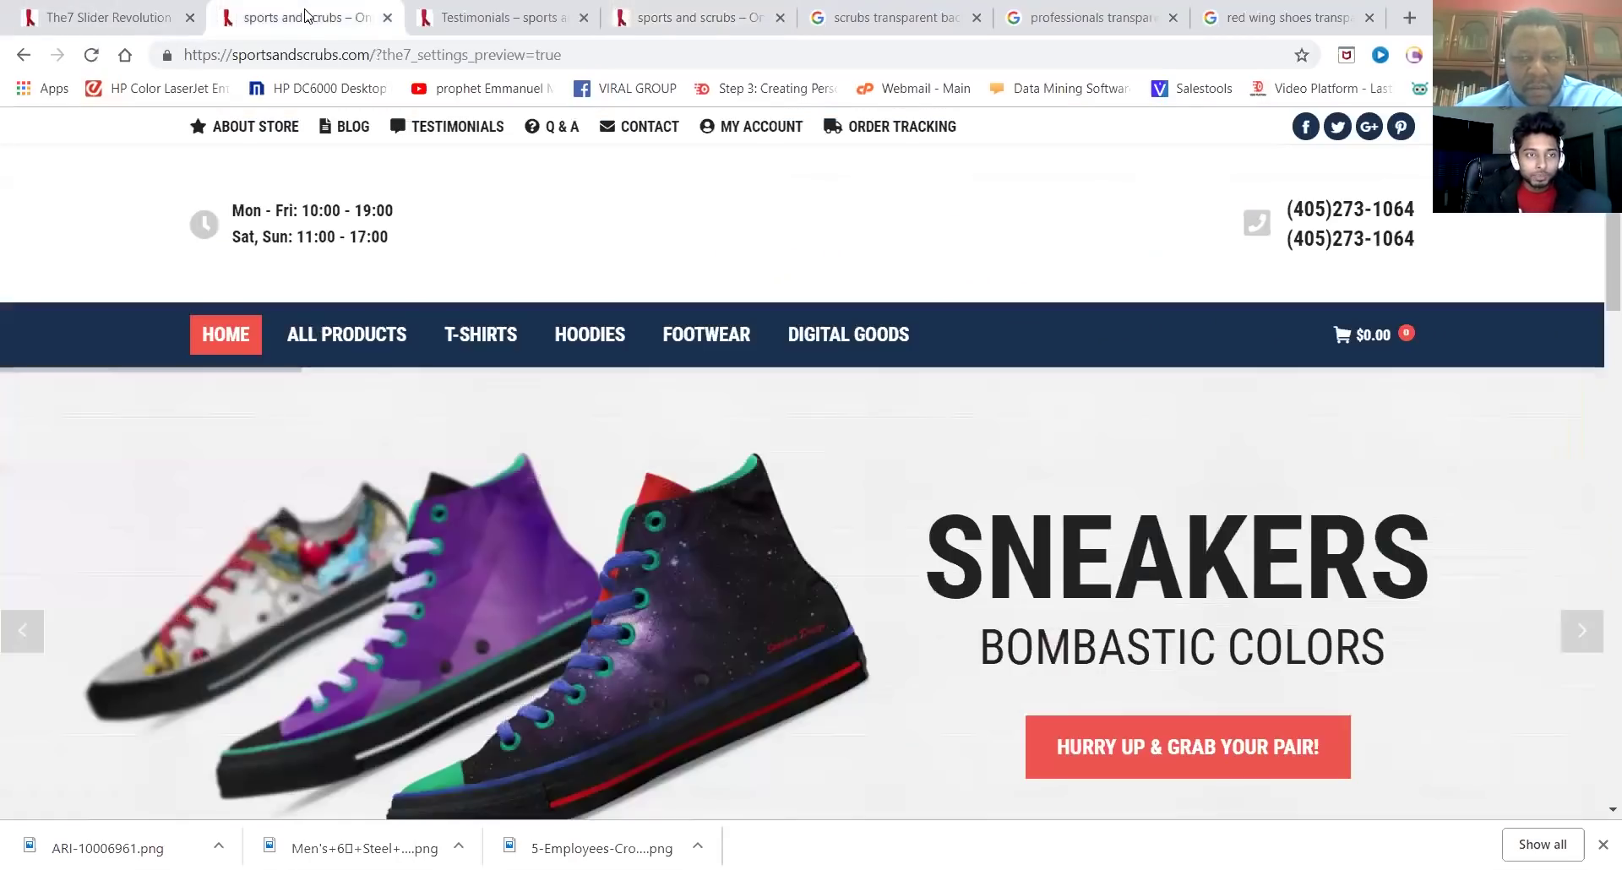
left_click(174, 16)
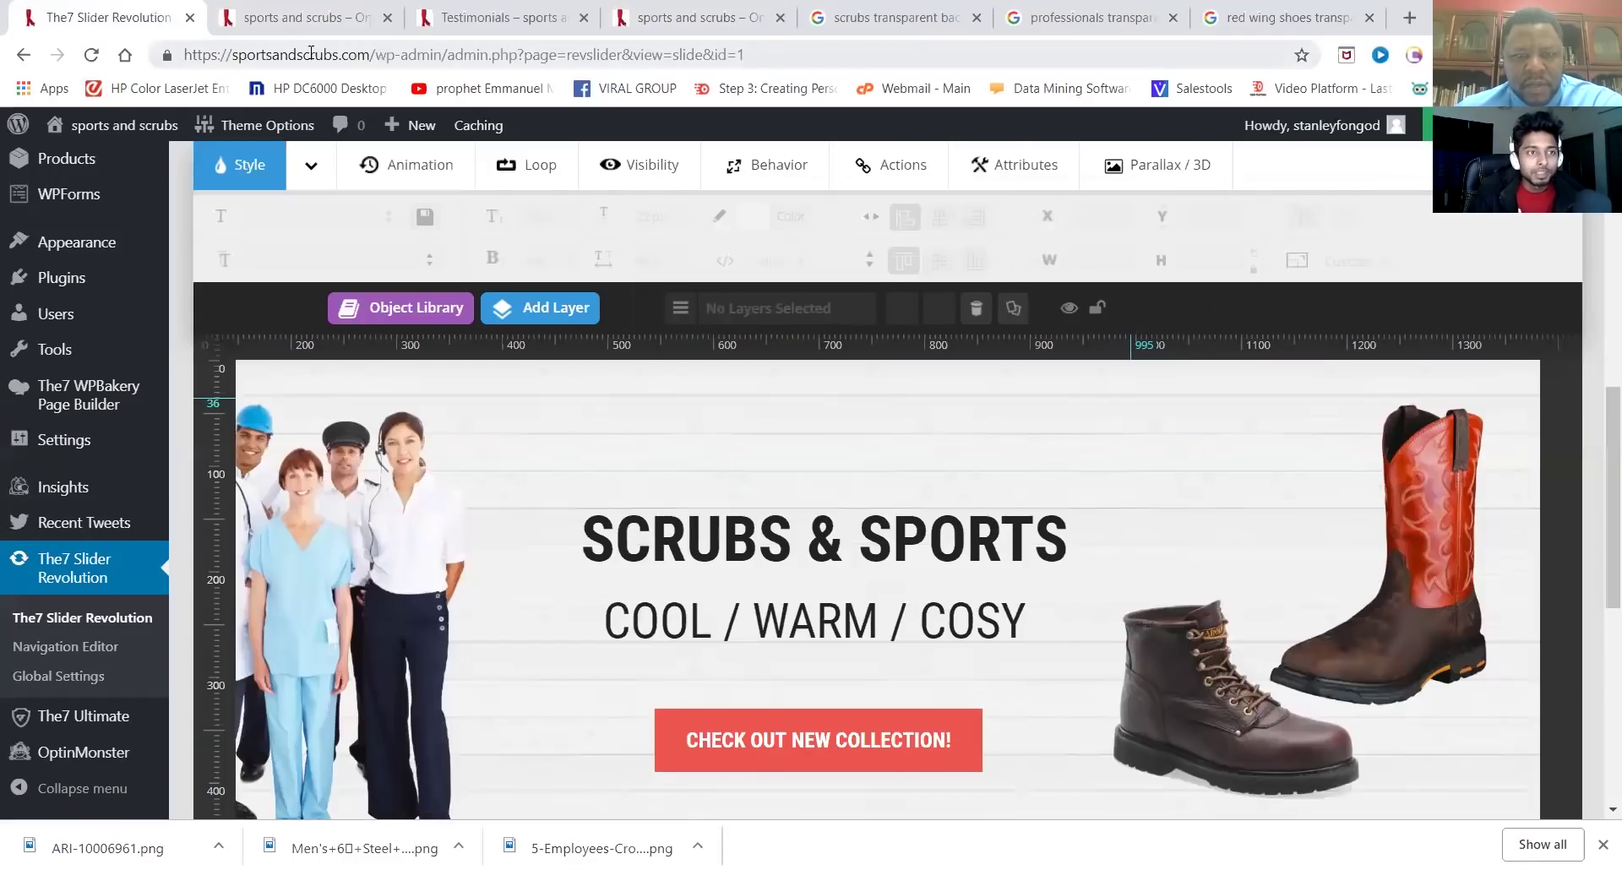
mouse_move(264, 135)
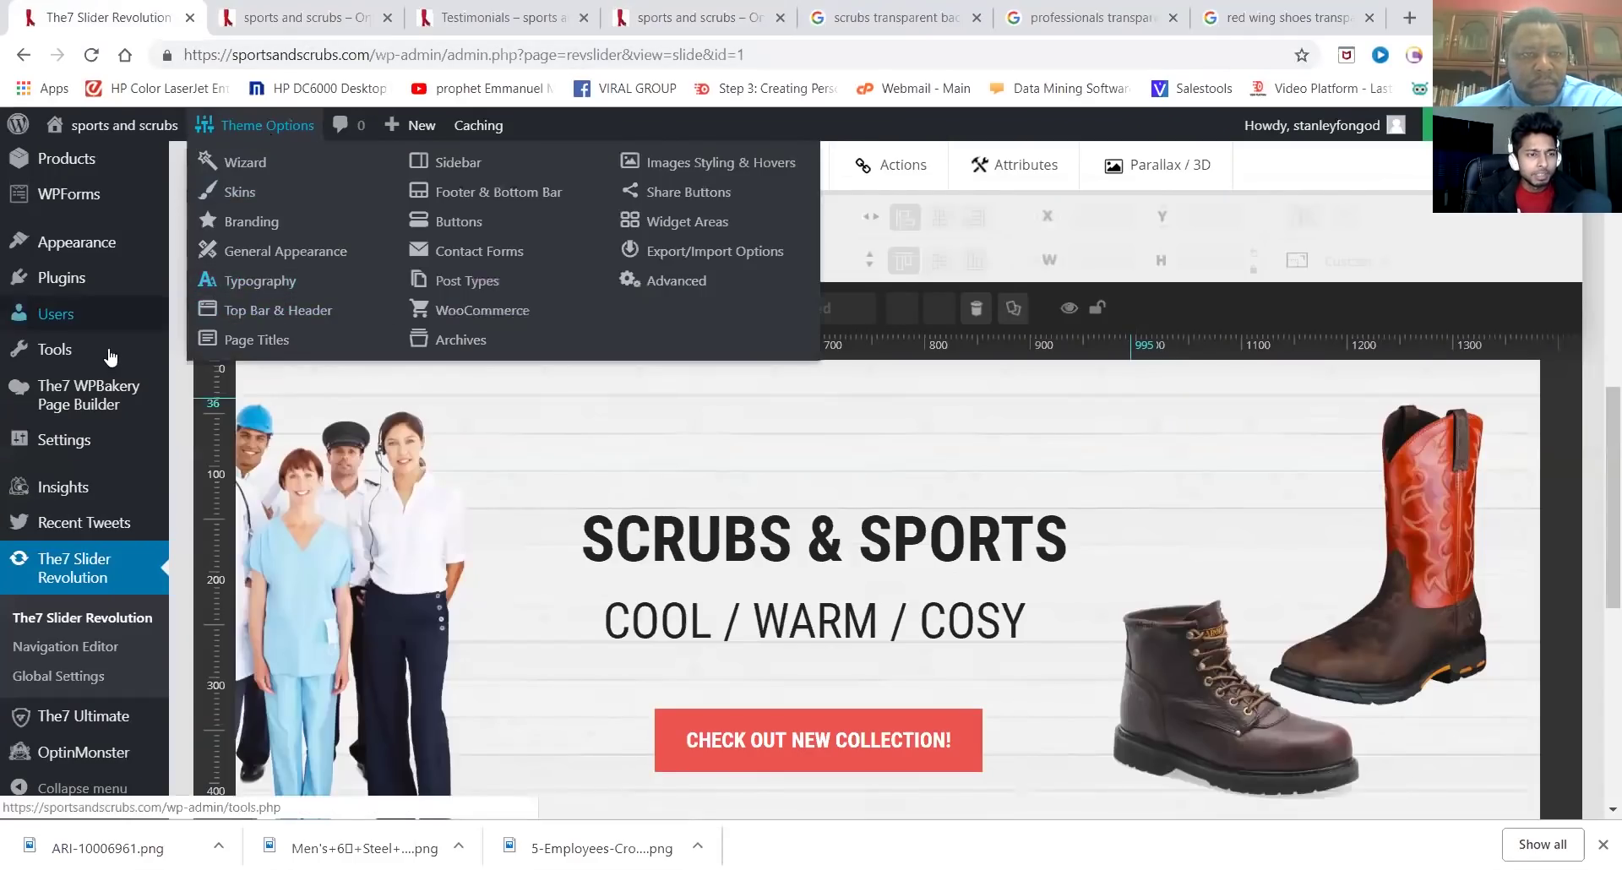
scroll(56, 359, "up", 8)
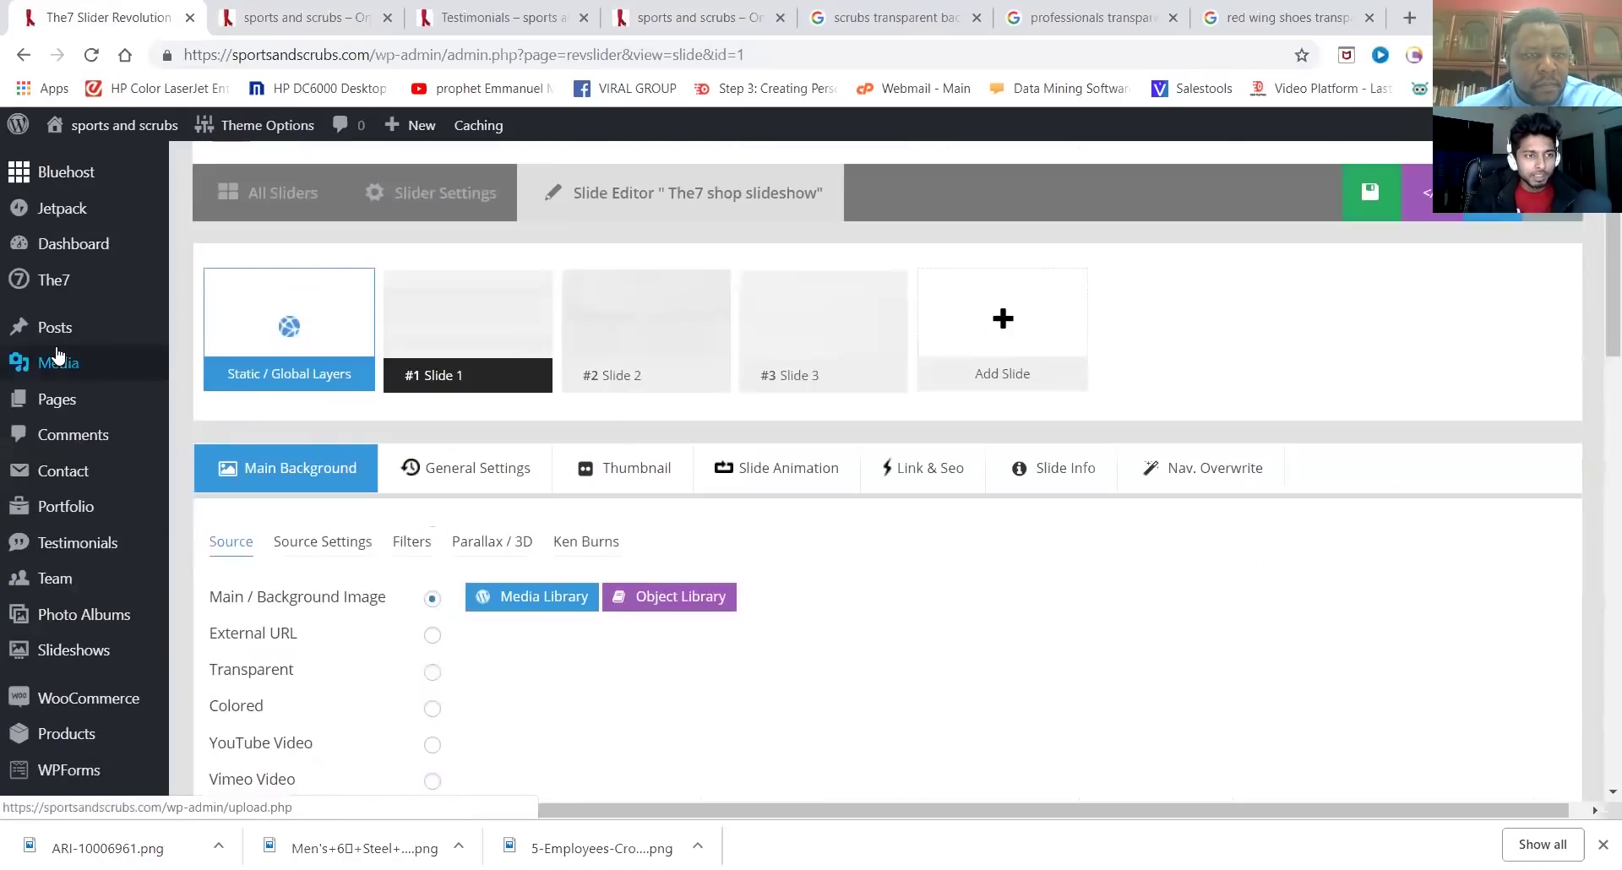
scroll(57, 355, "up", 1)
mouse_move(58, 355)
mouse_move(63, 403)
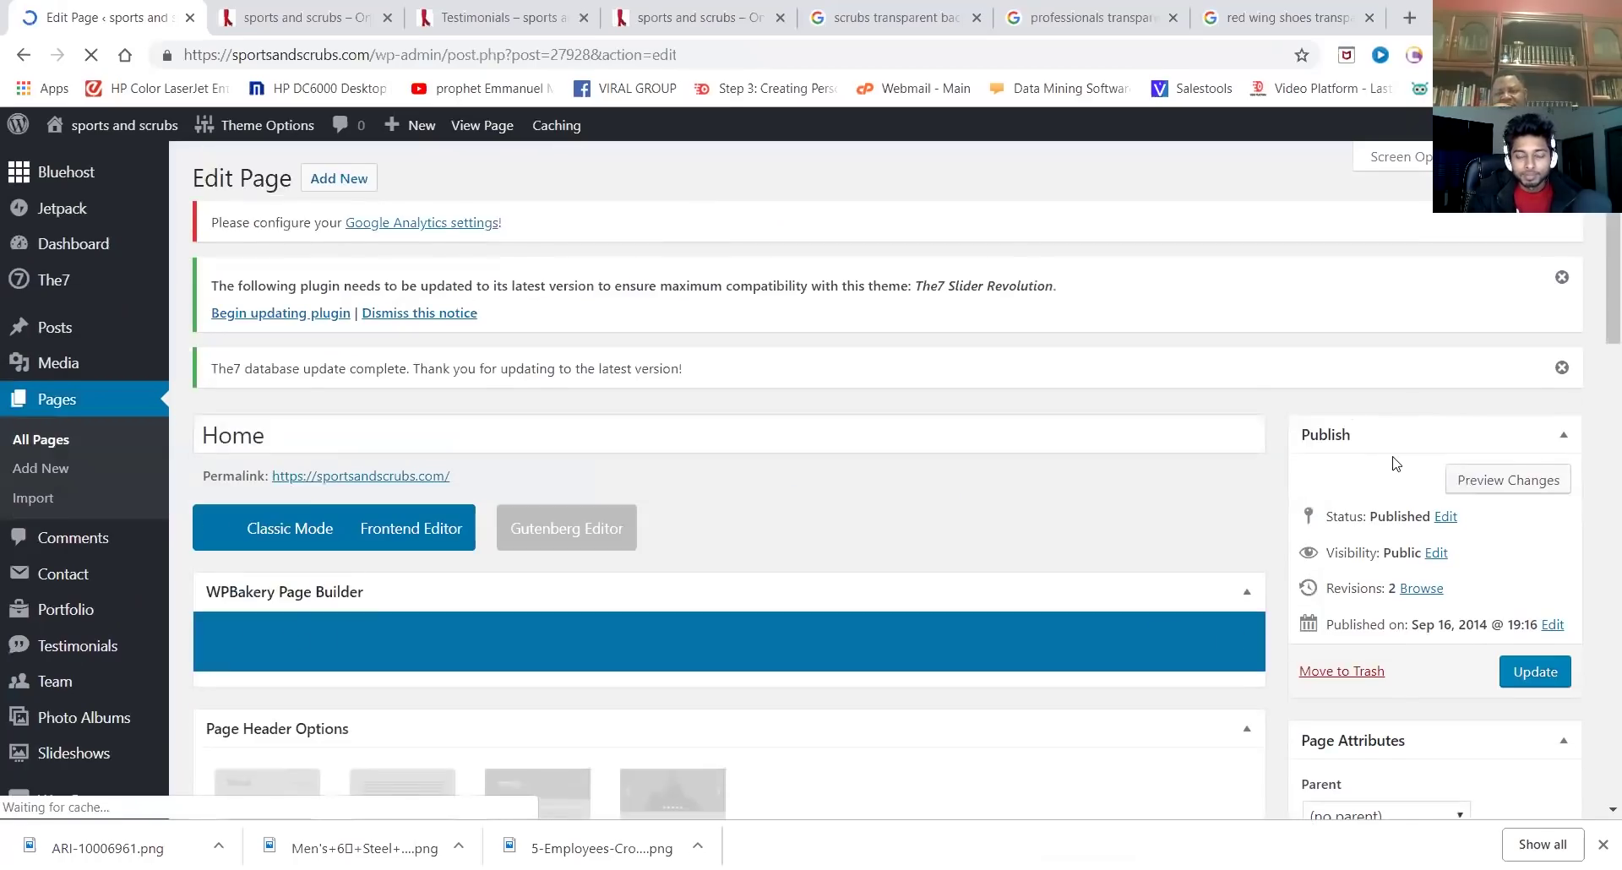
scroll(1385, 469, "down", 2)
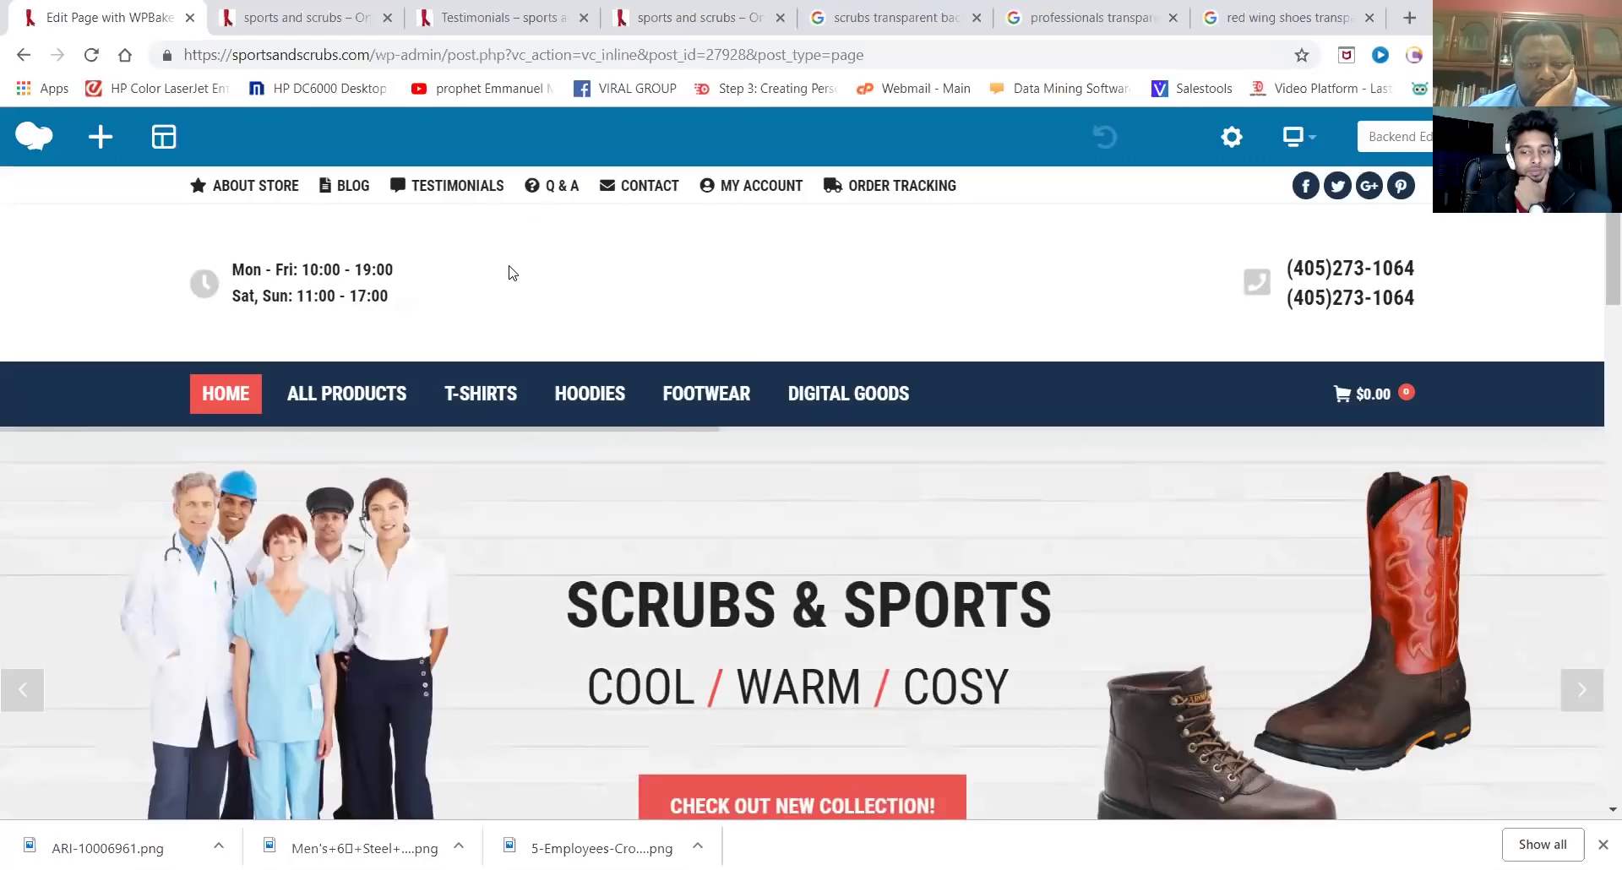
scroll(767, 488, "down", 20)
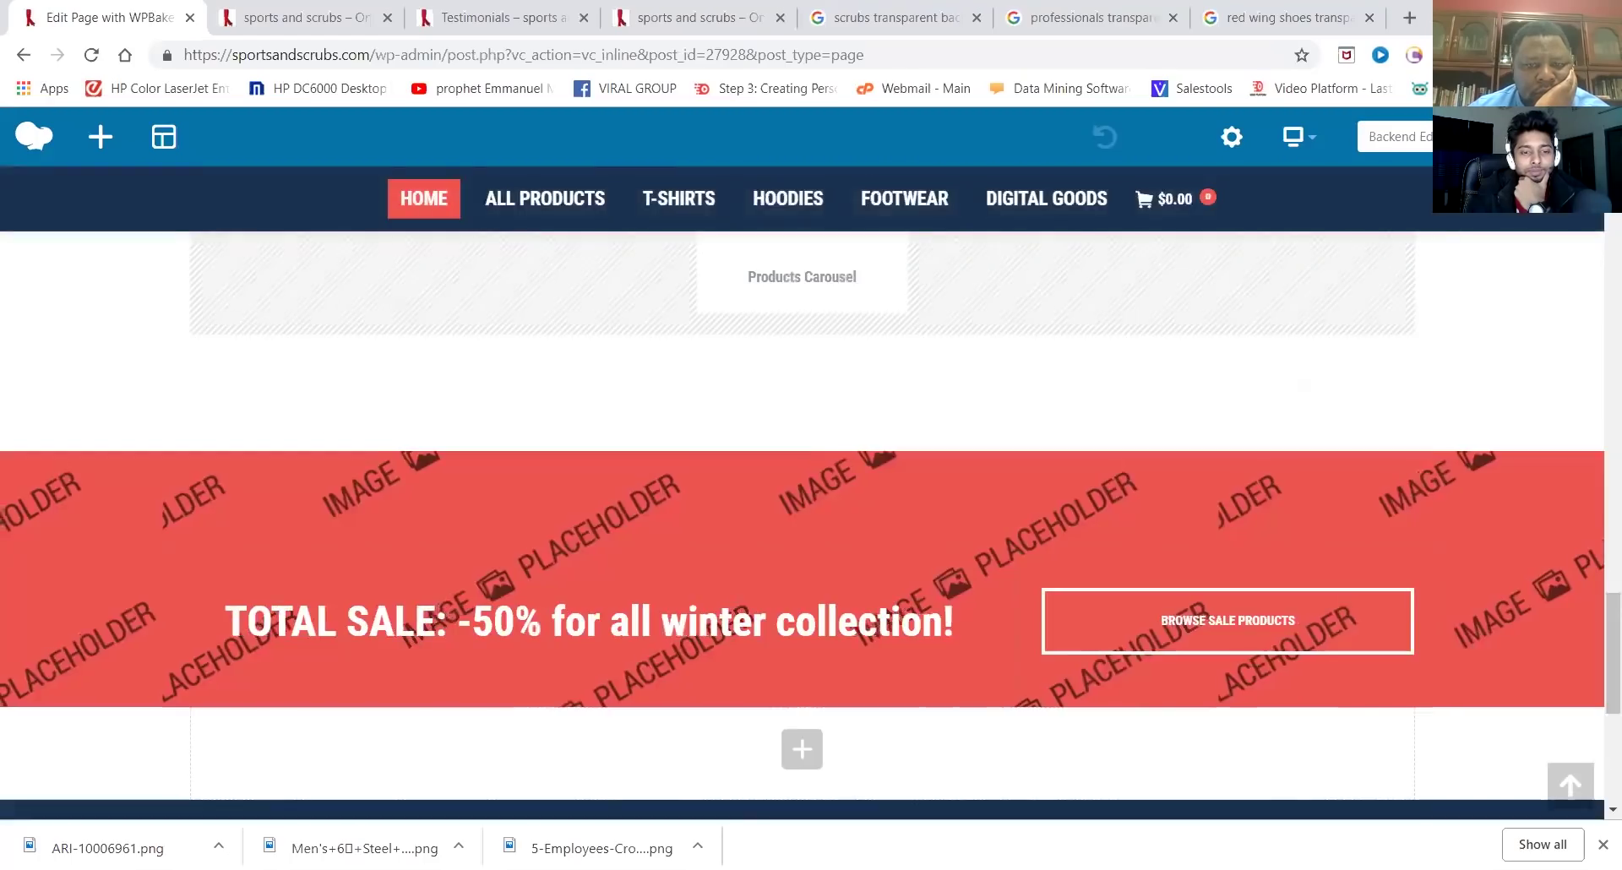
Open the row settings of the TOTAL SALE banner
scroll(855, 469, "up", 3)
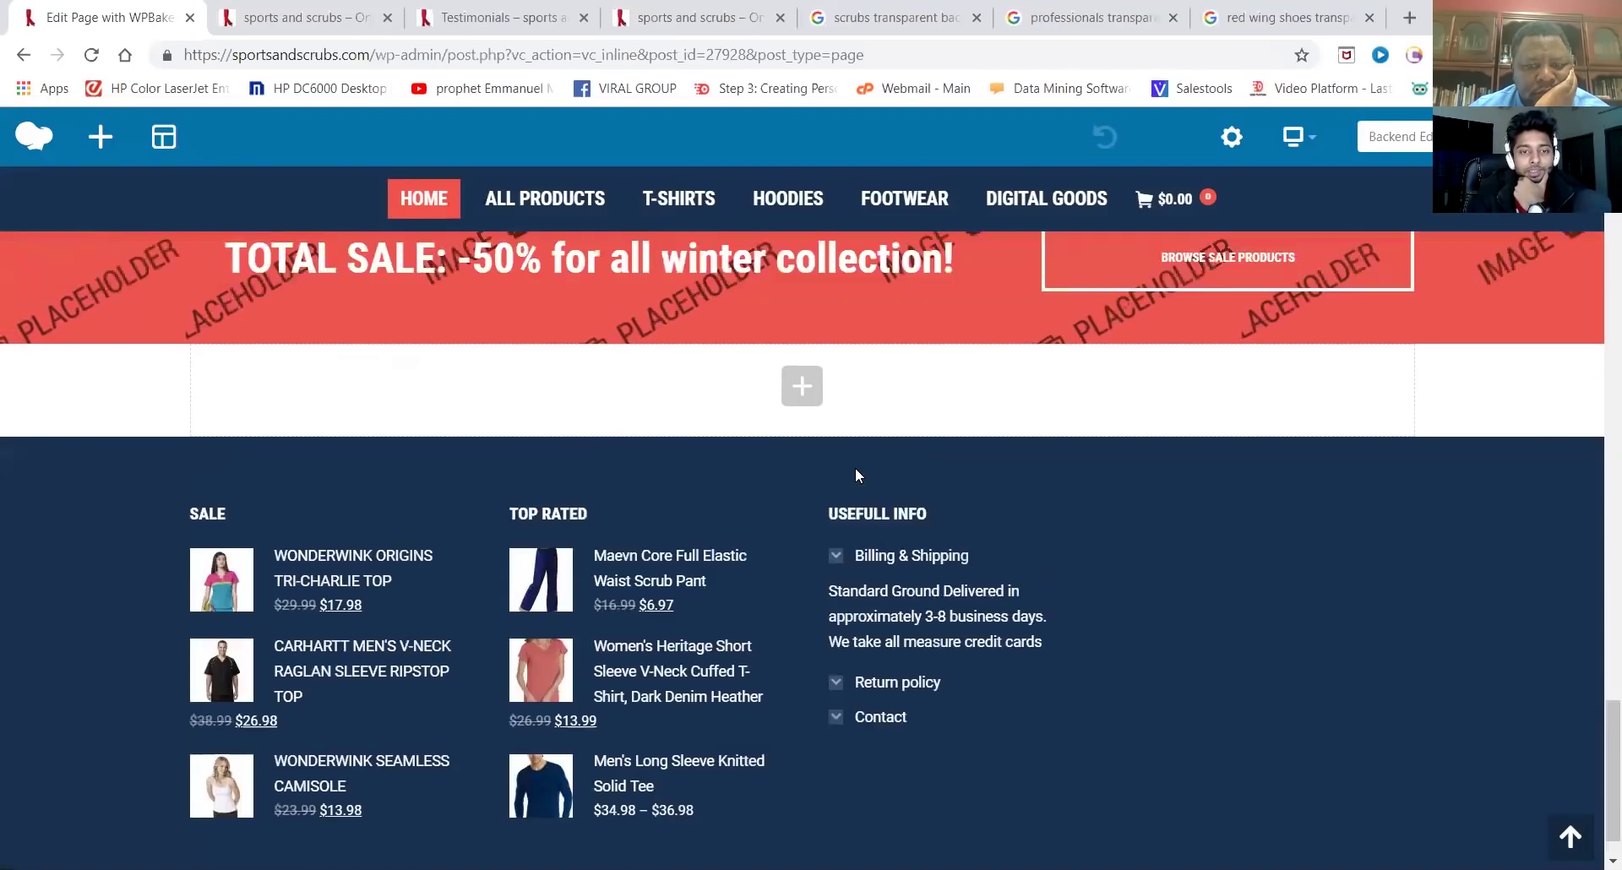
scroll(855, 468, "up", 2)
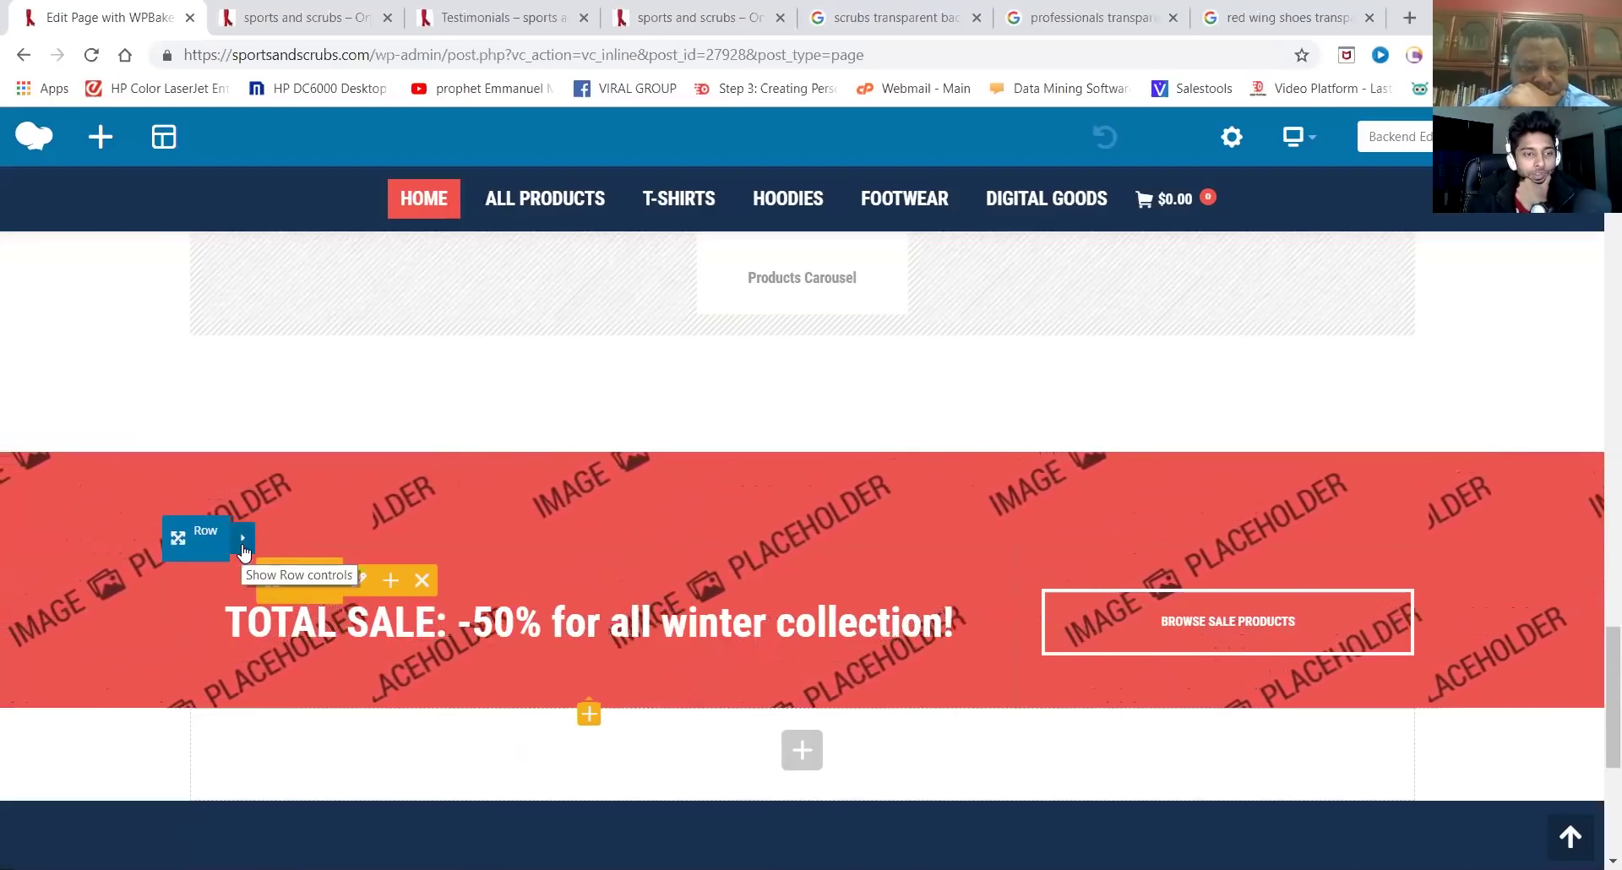
left_click(245, 549)
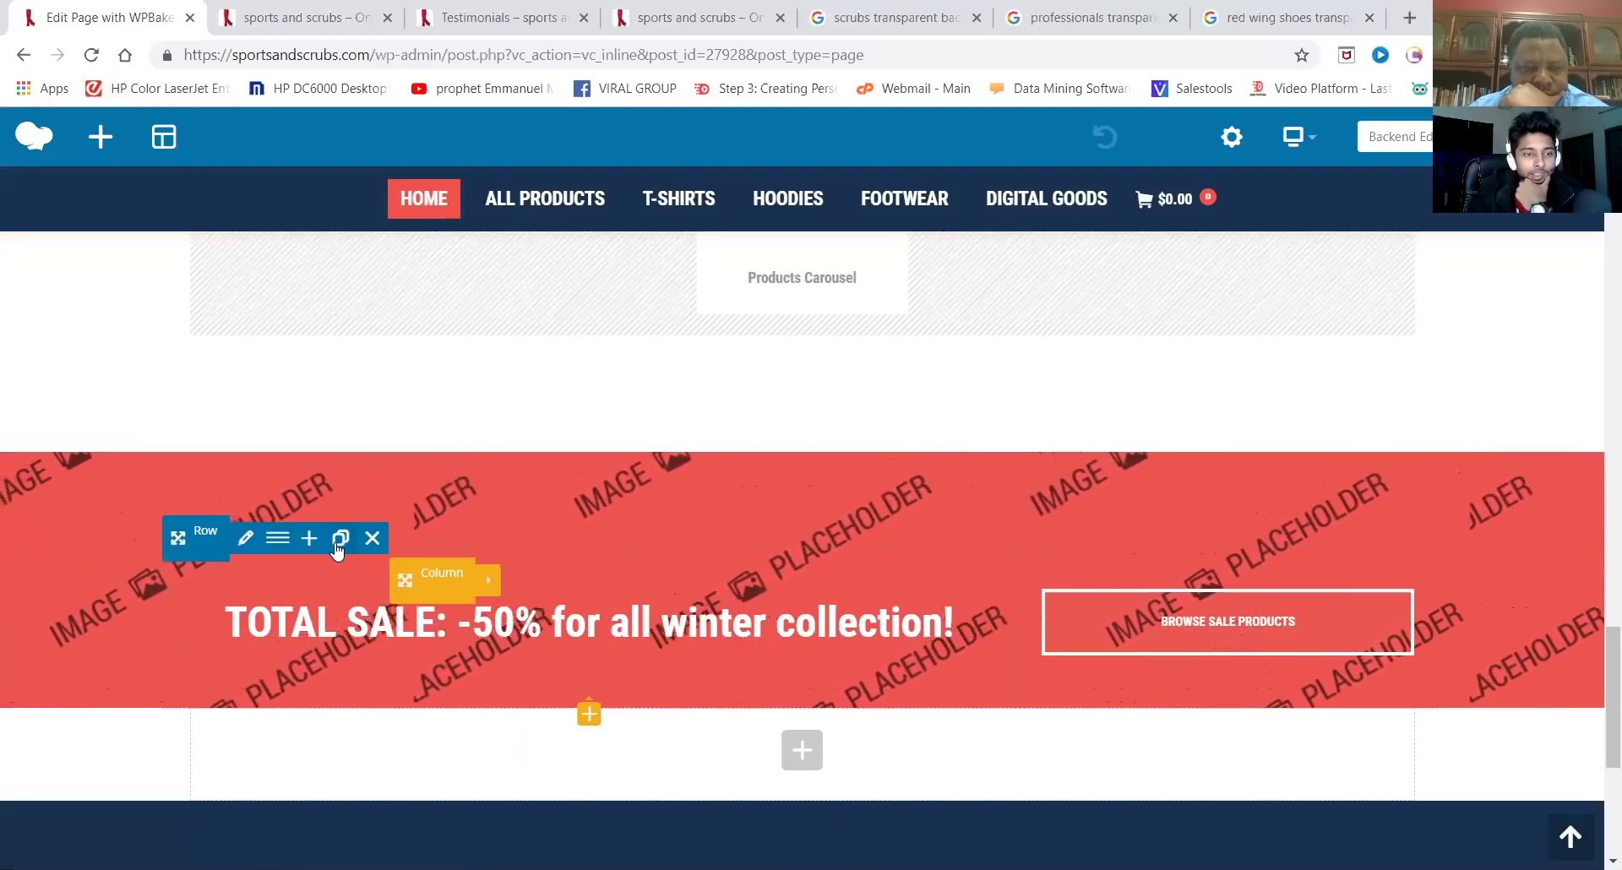
left_click(246, 539)
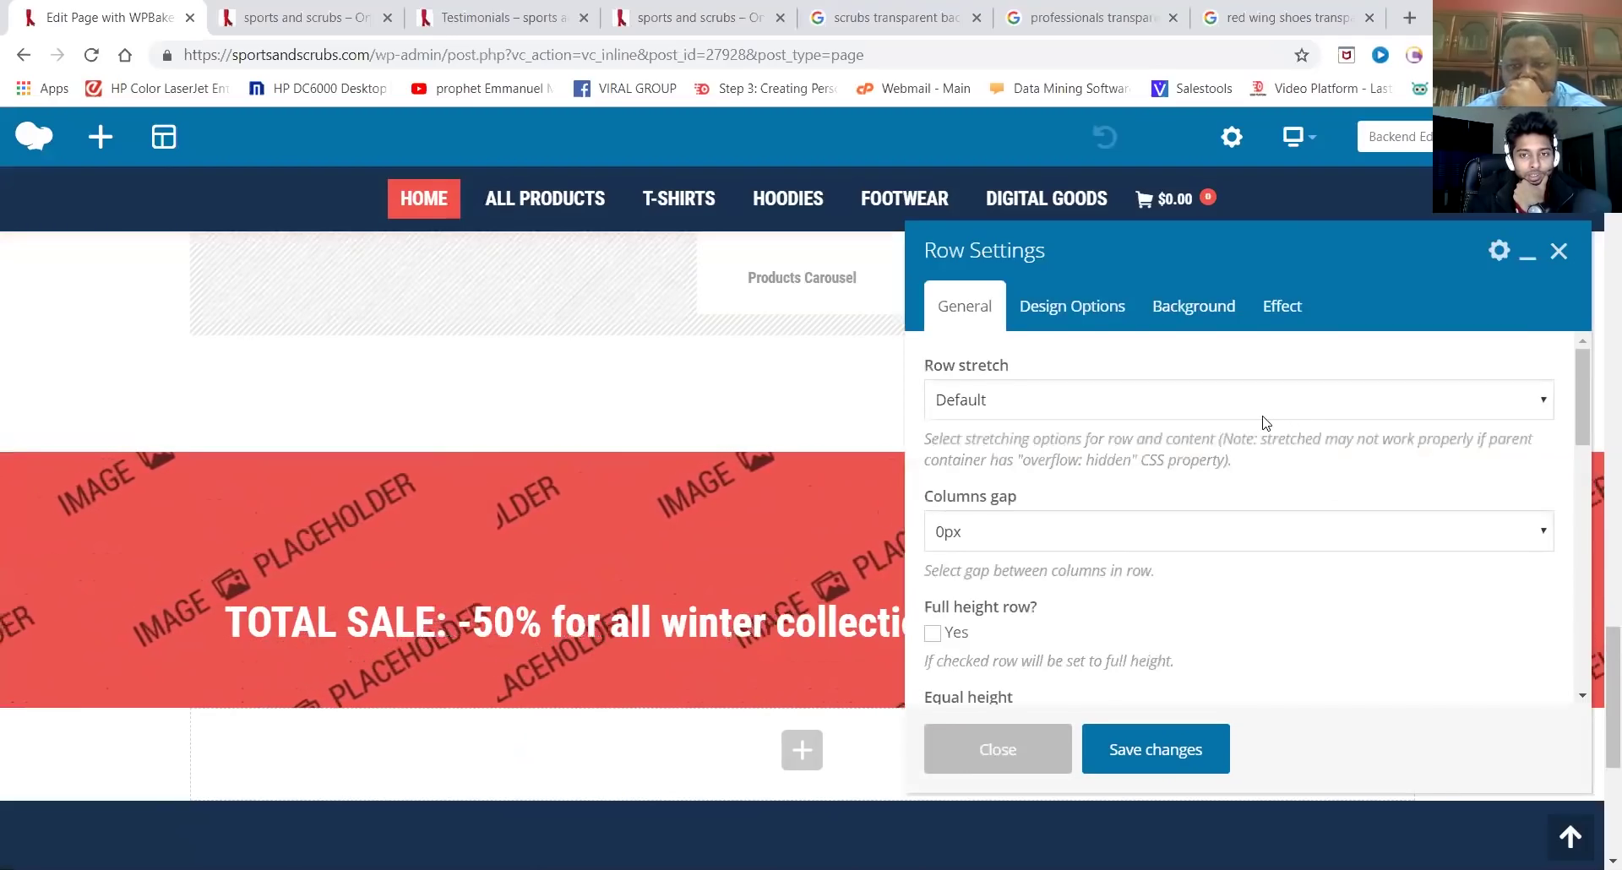
Examine the banner row's background image and parallax options, and its general layout, animation and visibility options
left_click(1199, 302)
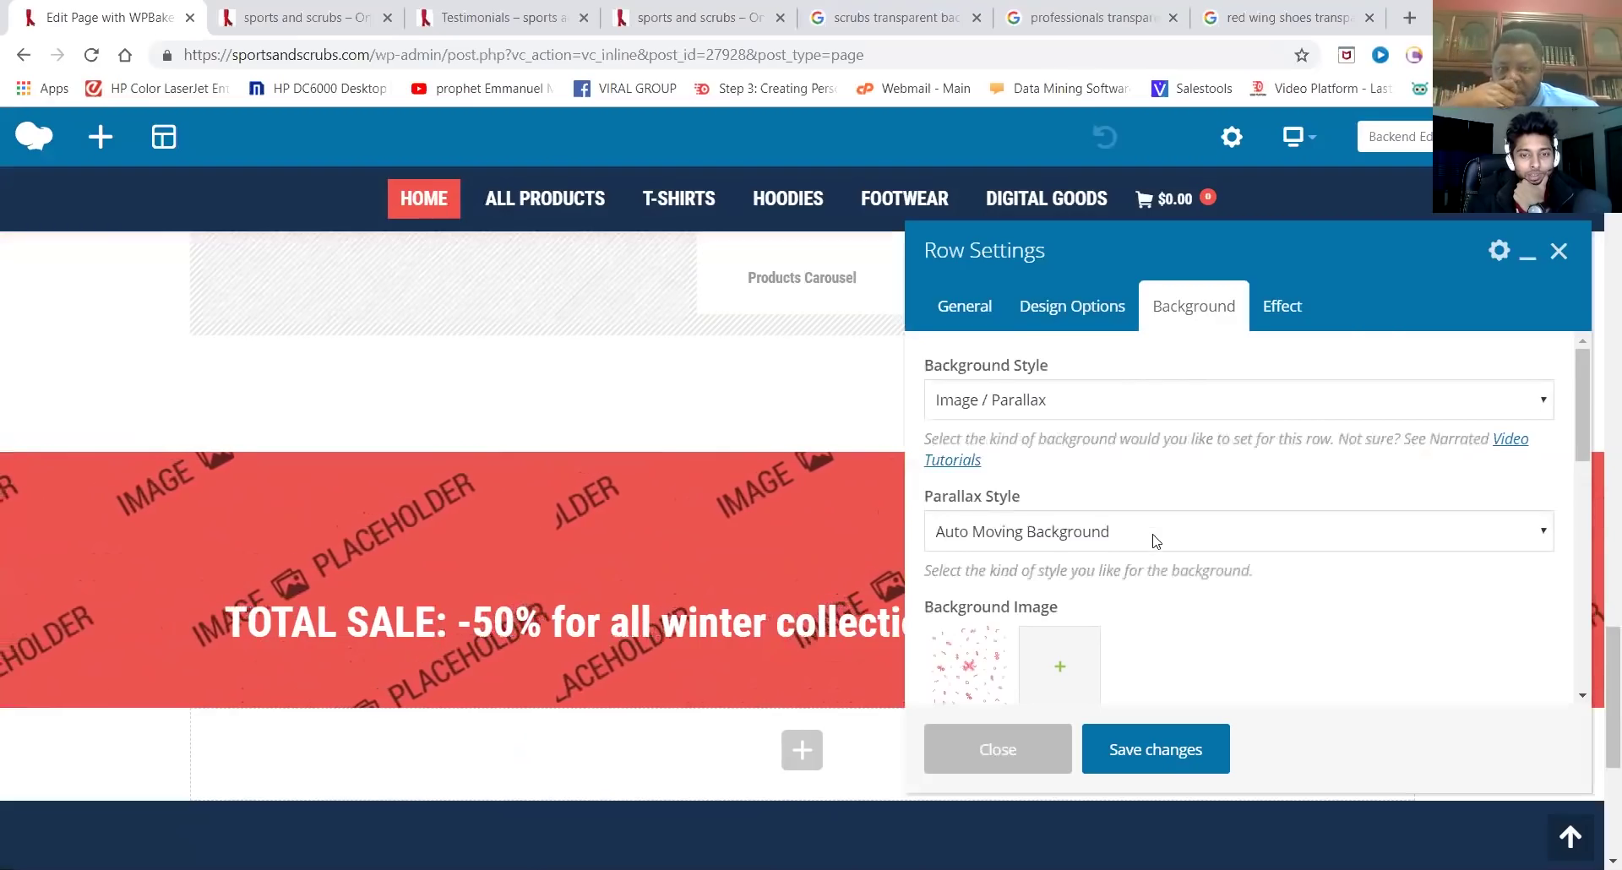
scroll(1156, 541, "down", 1)
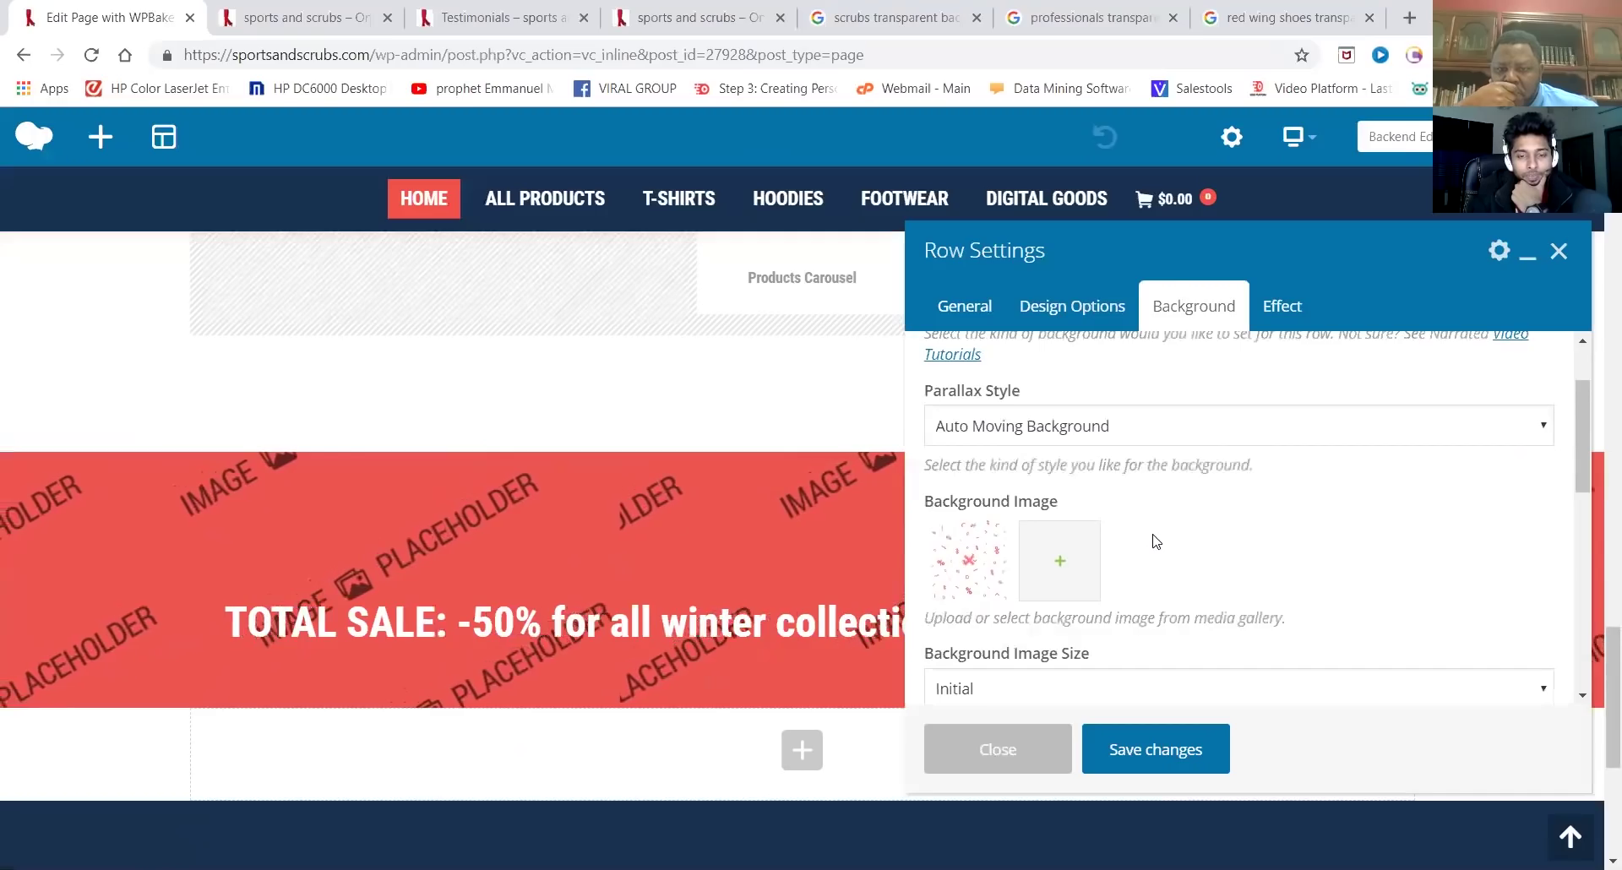
scroll(1155, 540, "down", 1)
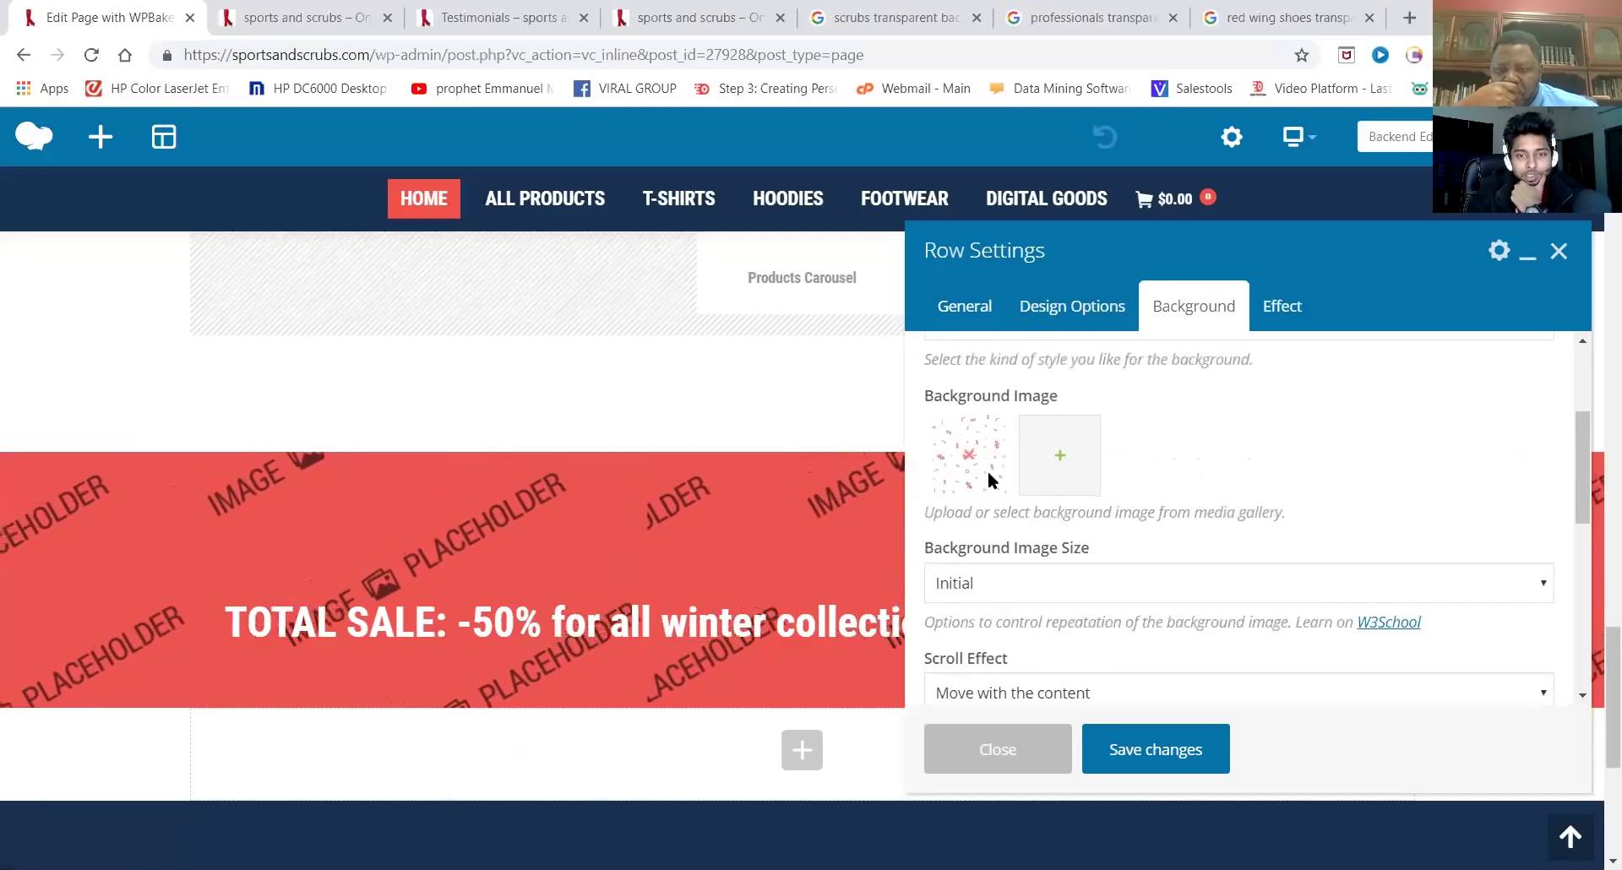
scroll(1099, 478, "down", 2)
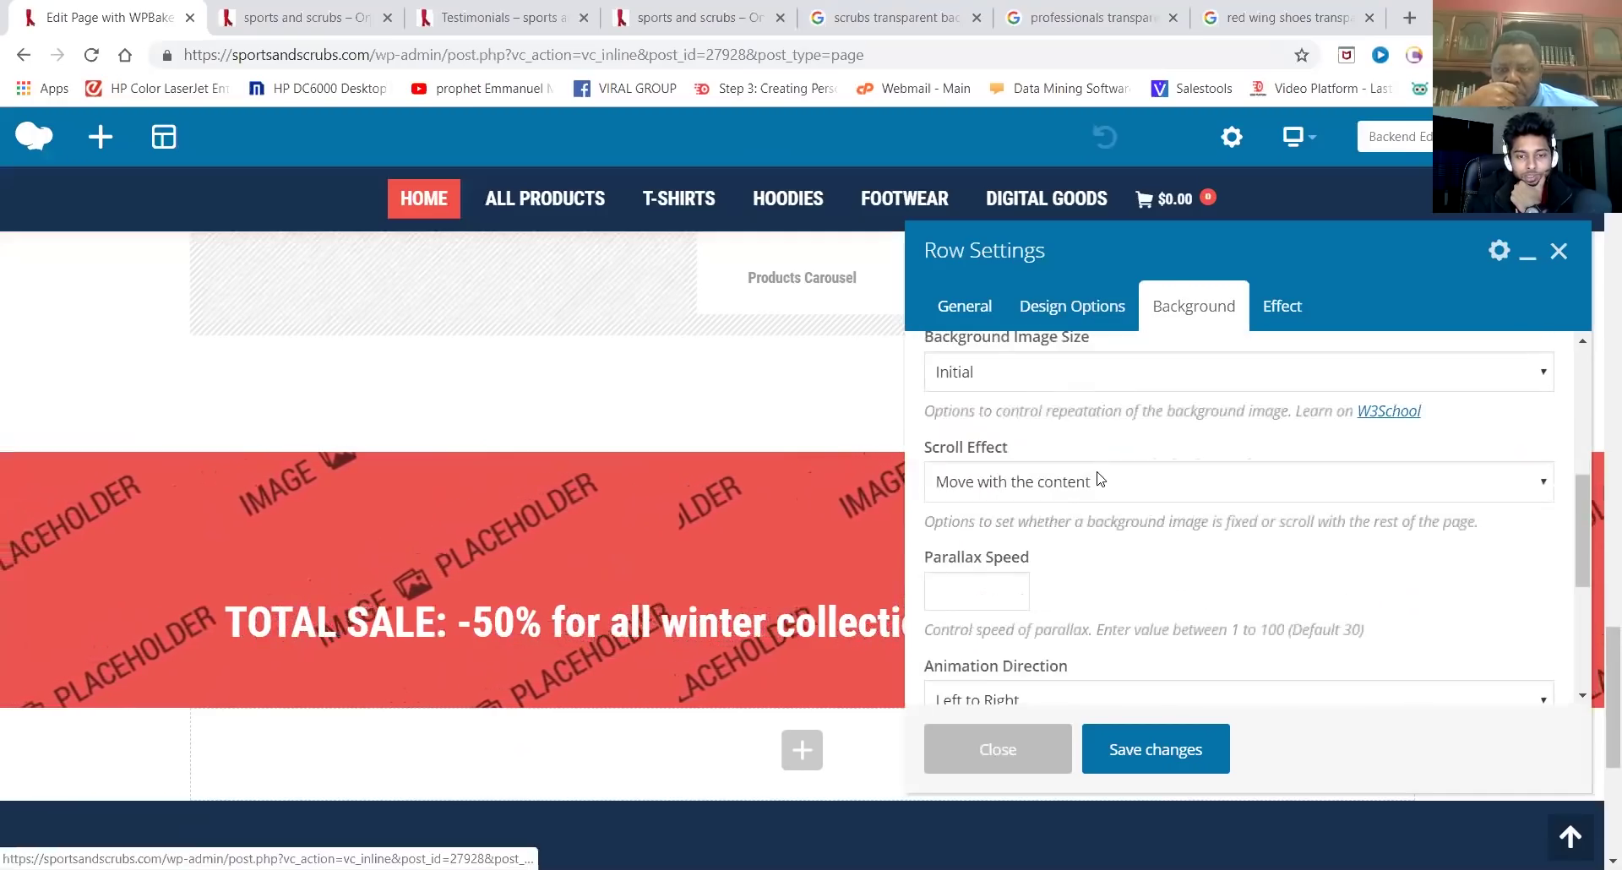
scroll(1100, 478, "up", 3)
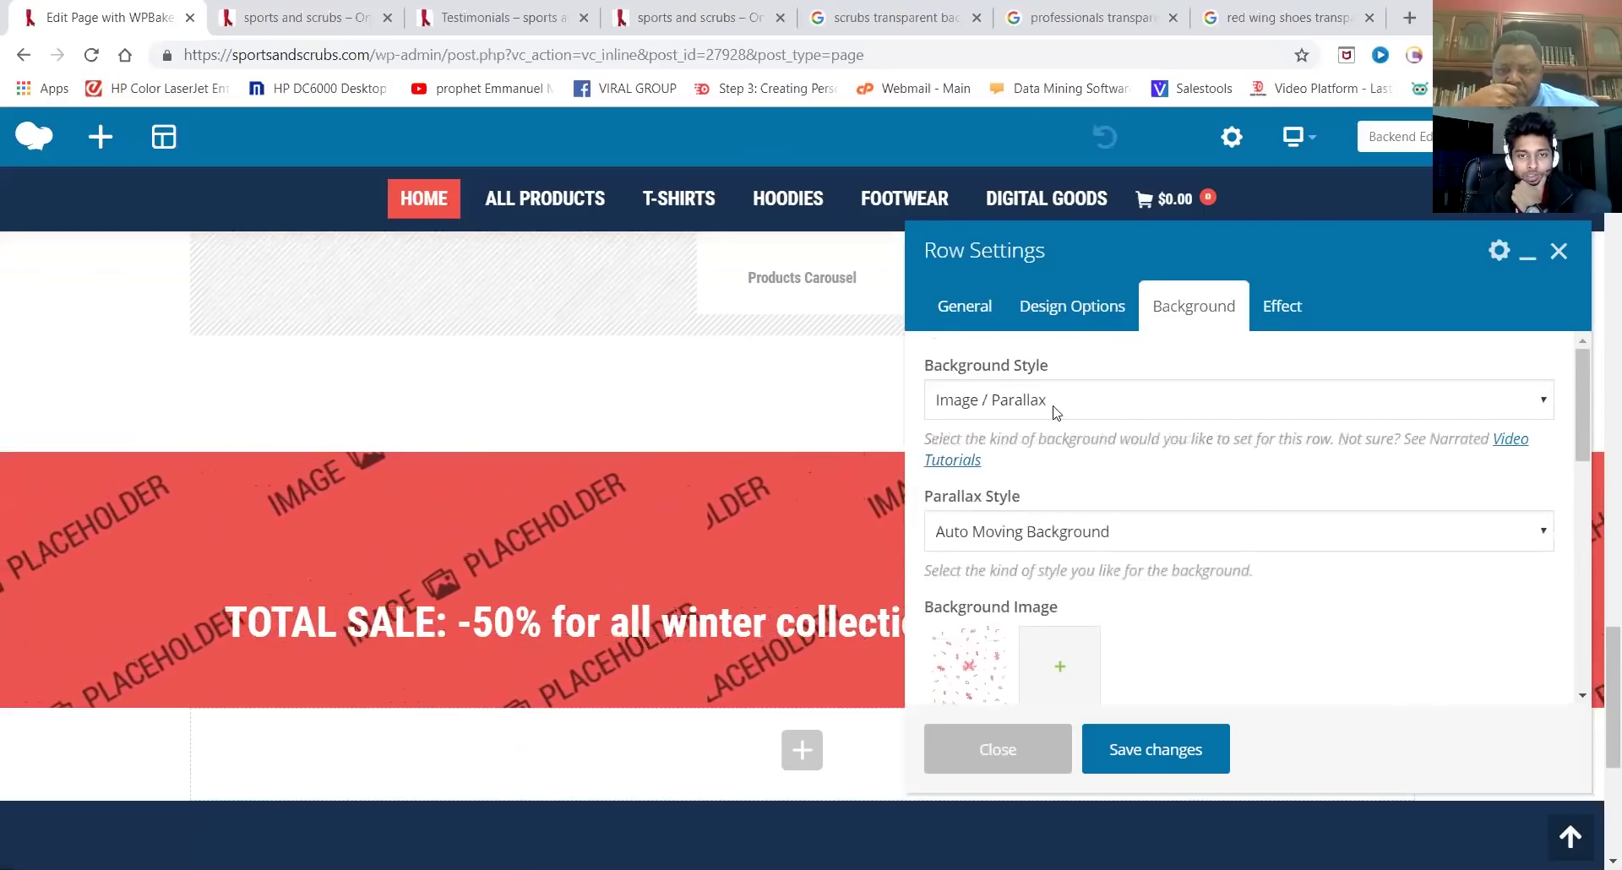
left_click(967, 307)
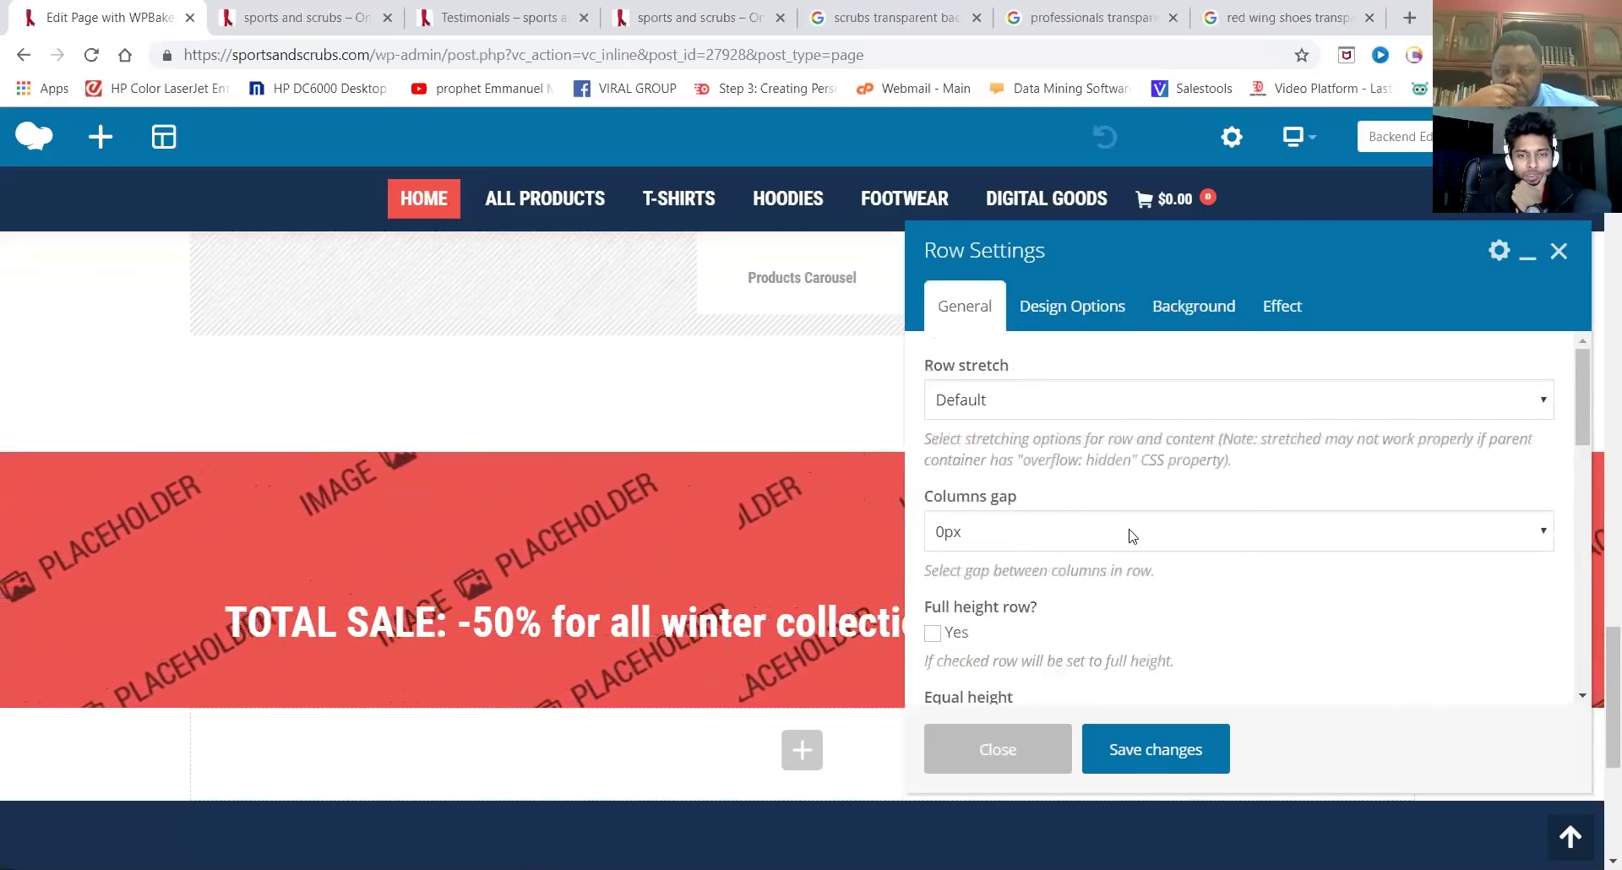
scroll(1132, 535, "down", 4)
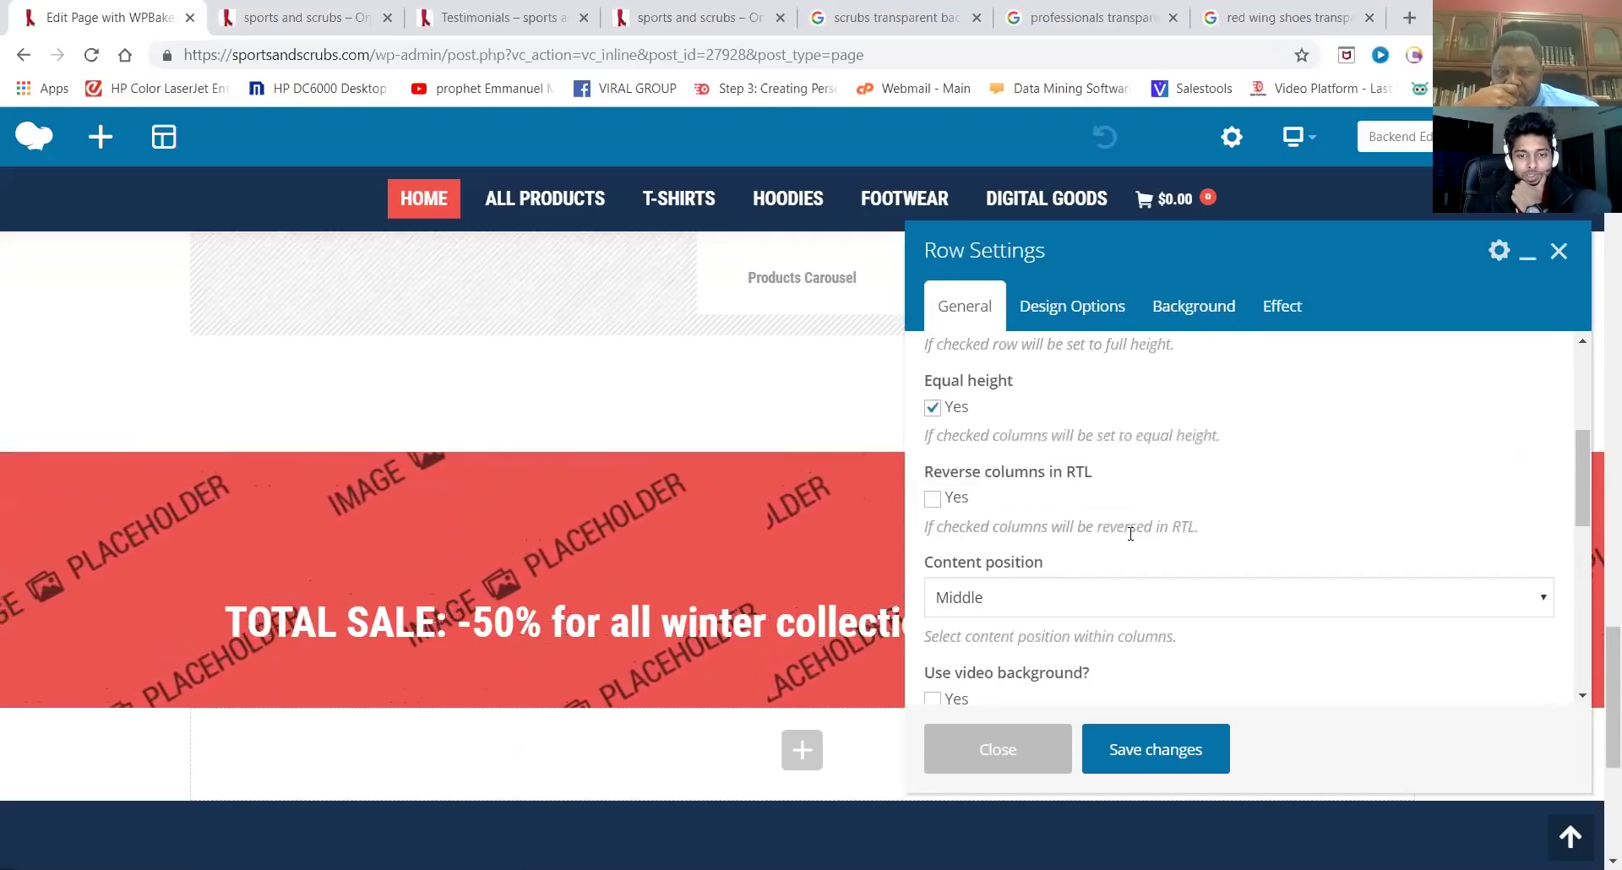
scroll(1131, 534, "down", 1)
scroll(1132, 537, "up", 5)
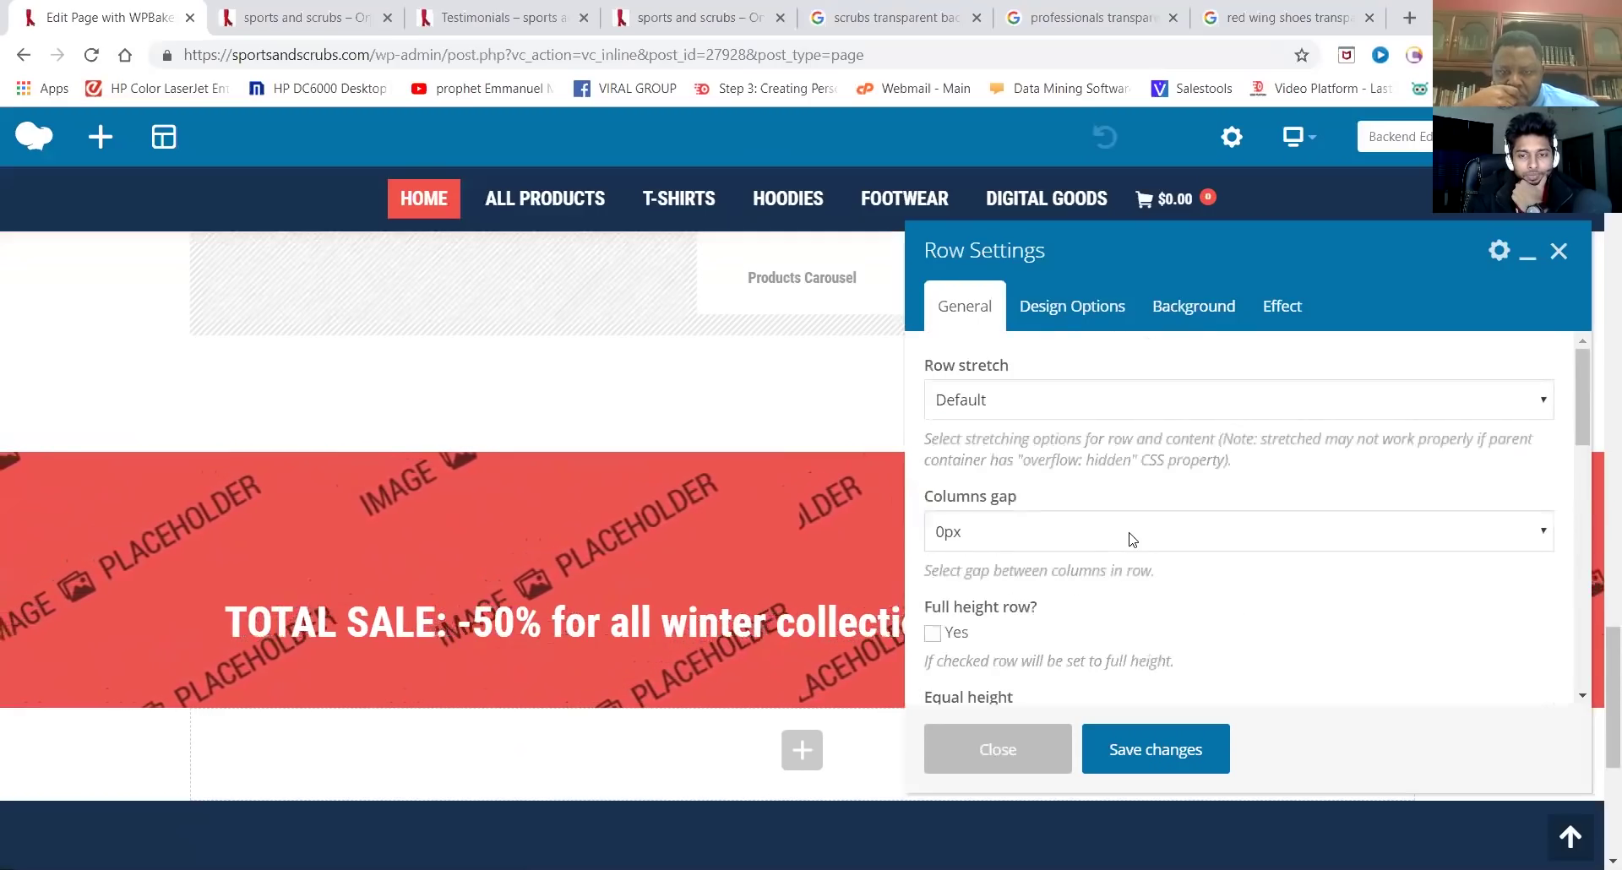
scroll(1132, 539, "down", 6)
scroll(1131, 535, "down", 1)
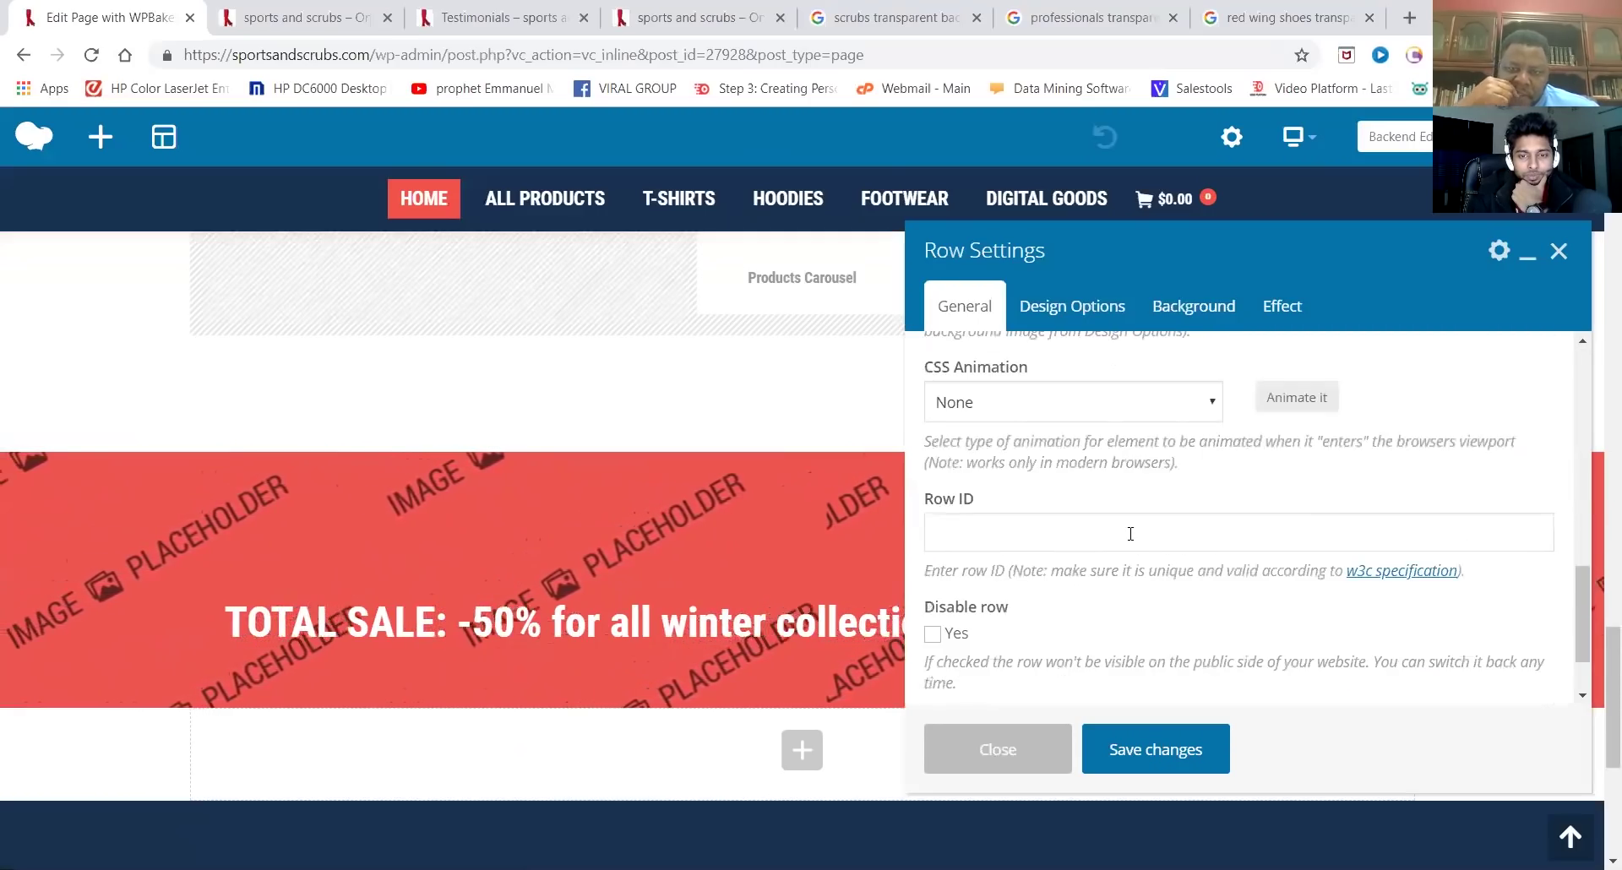
scroll(1132, 535, "down", 1)
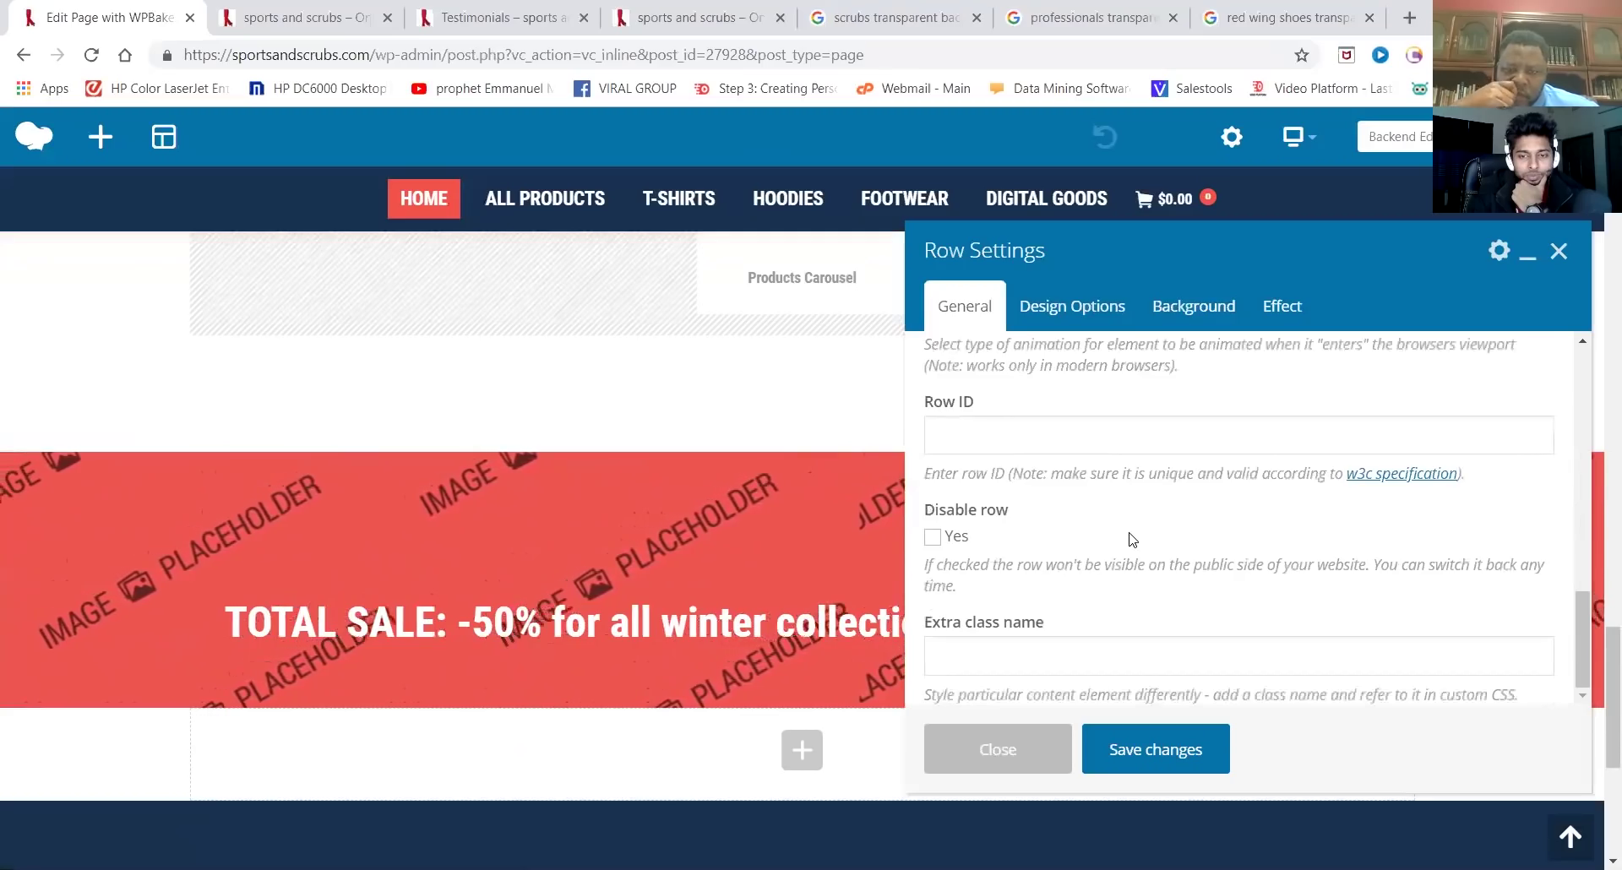
scroll(1132, 537, "up", 8)
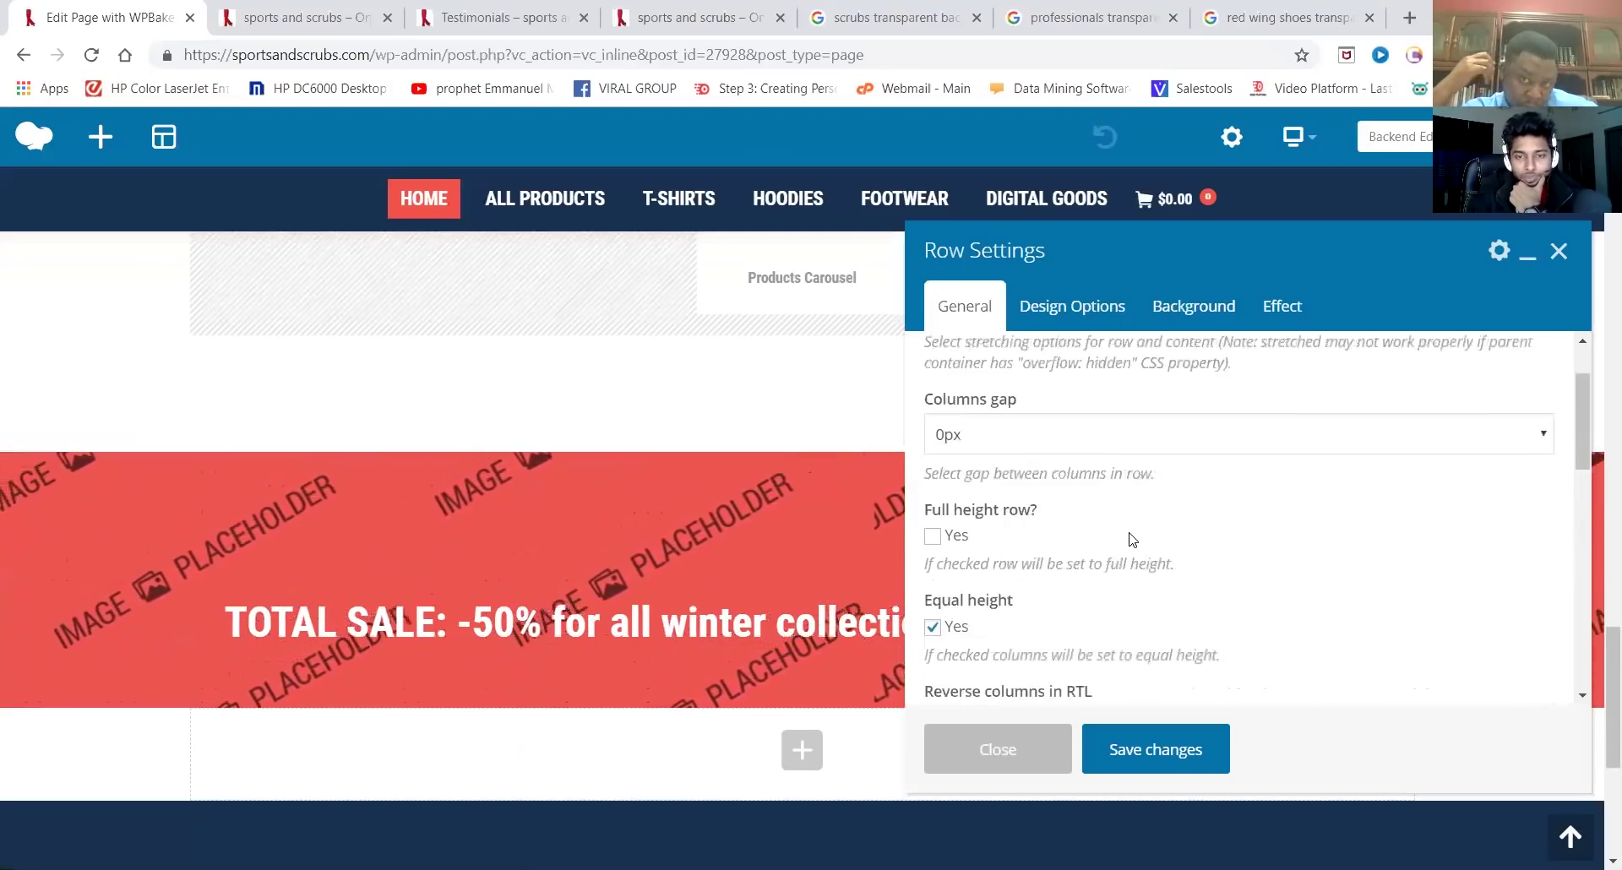
Examine the banner row's design options, including the background color and the available border styles
left_click(1100, 309)
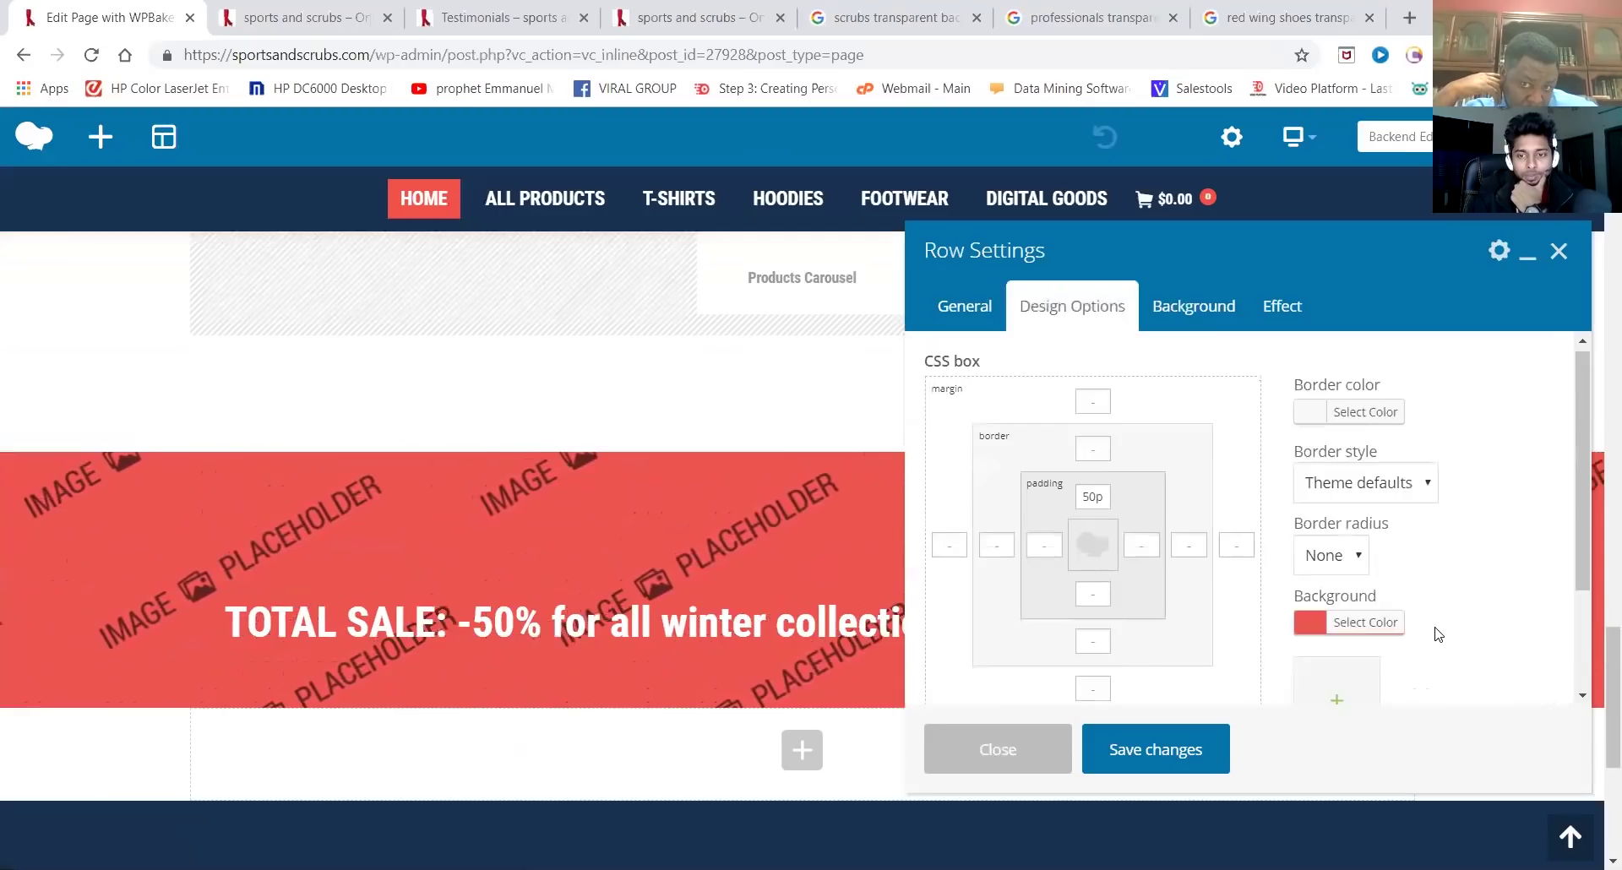
scroll(1438, 634, "down", 1)
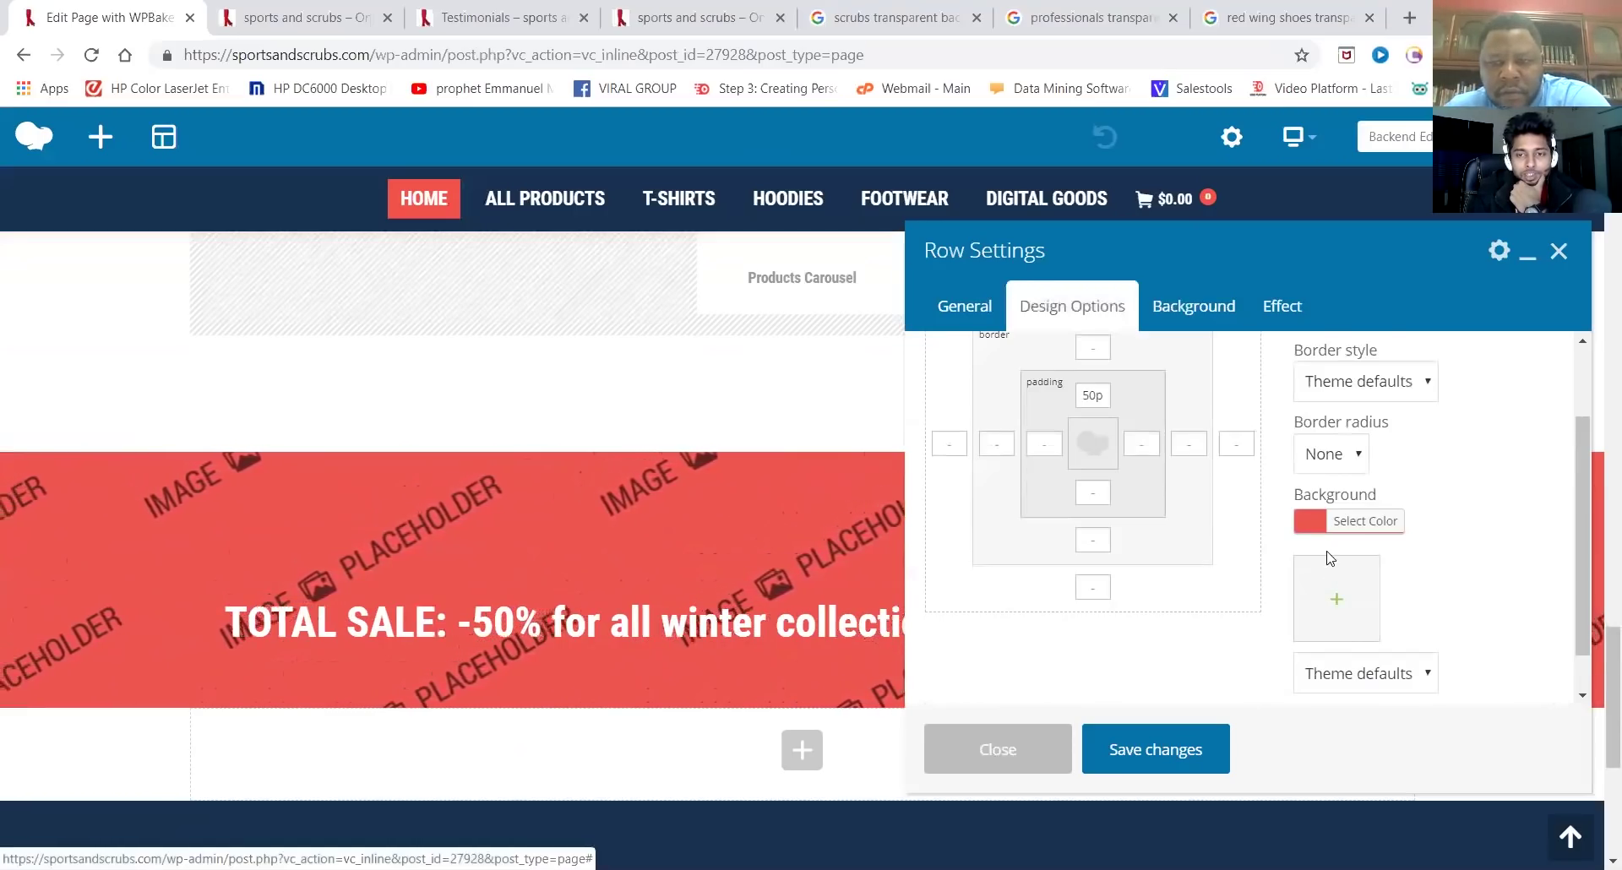
left_click(1312, 523)
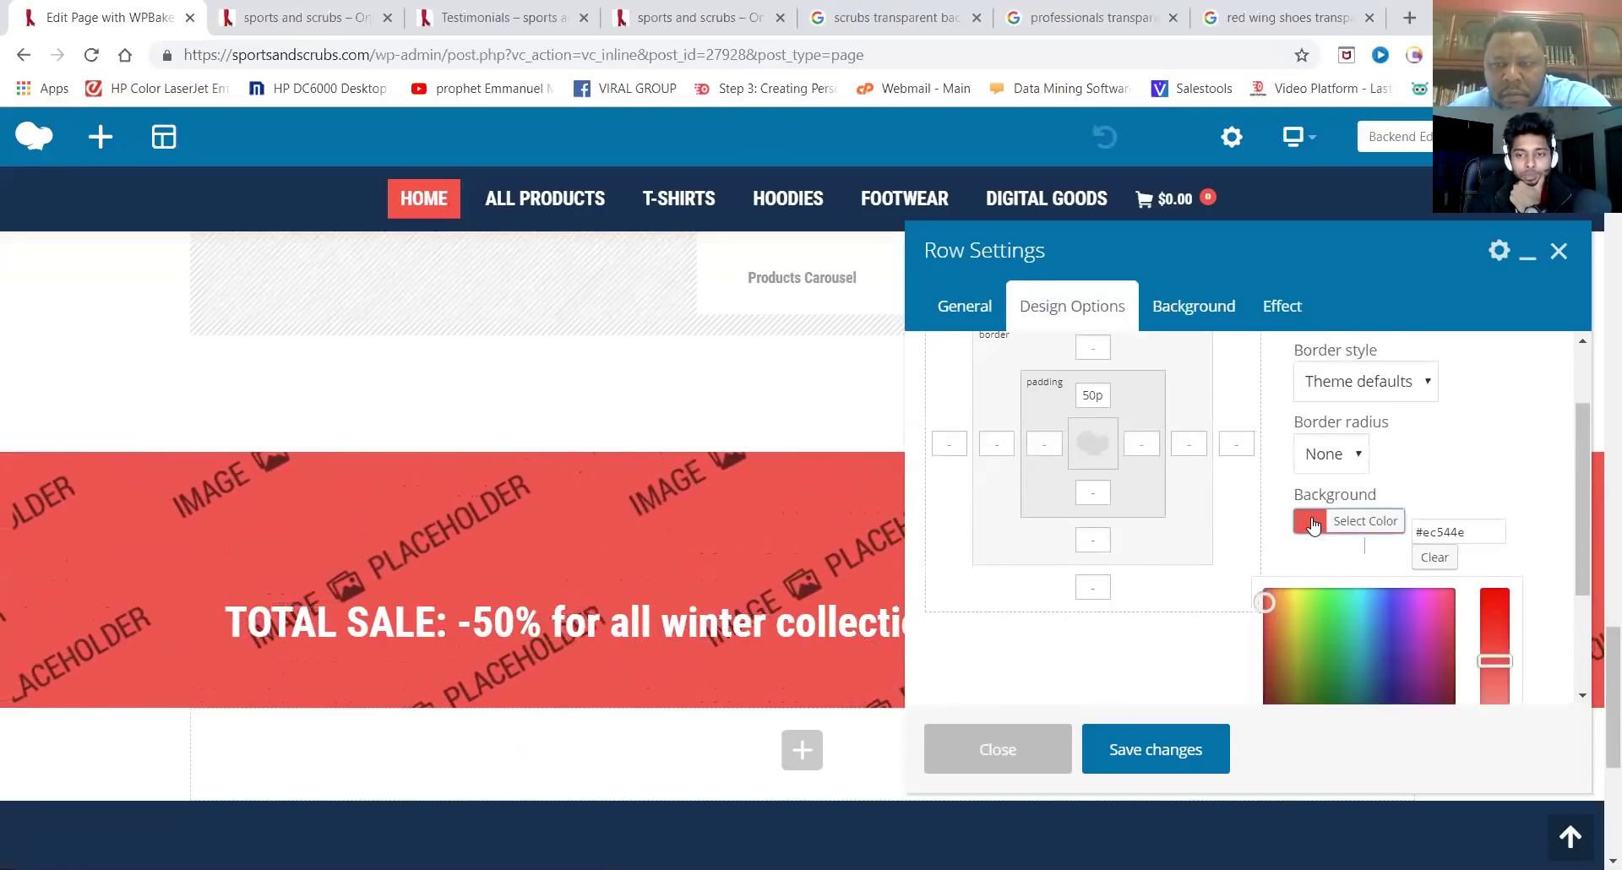
left_click(1467, 464)
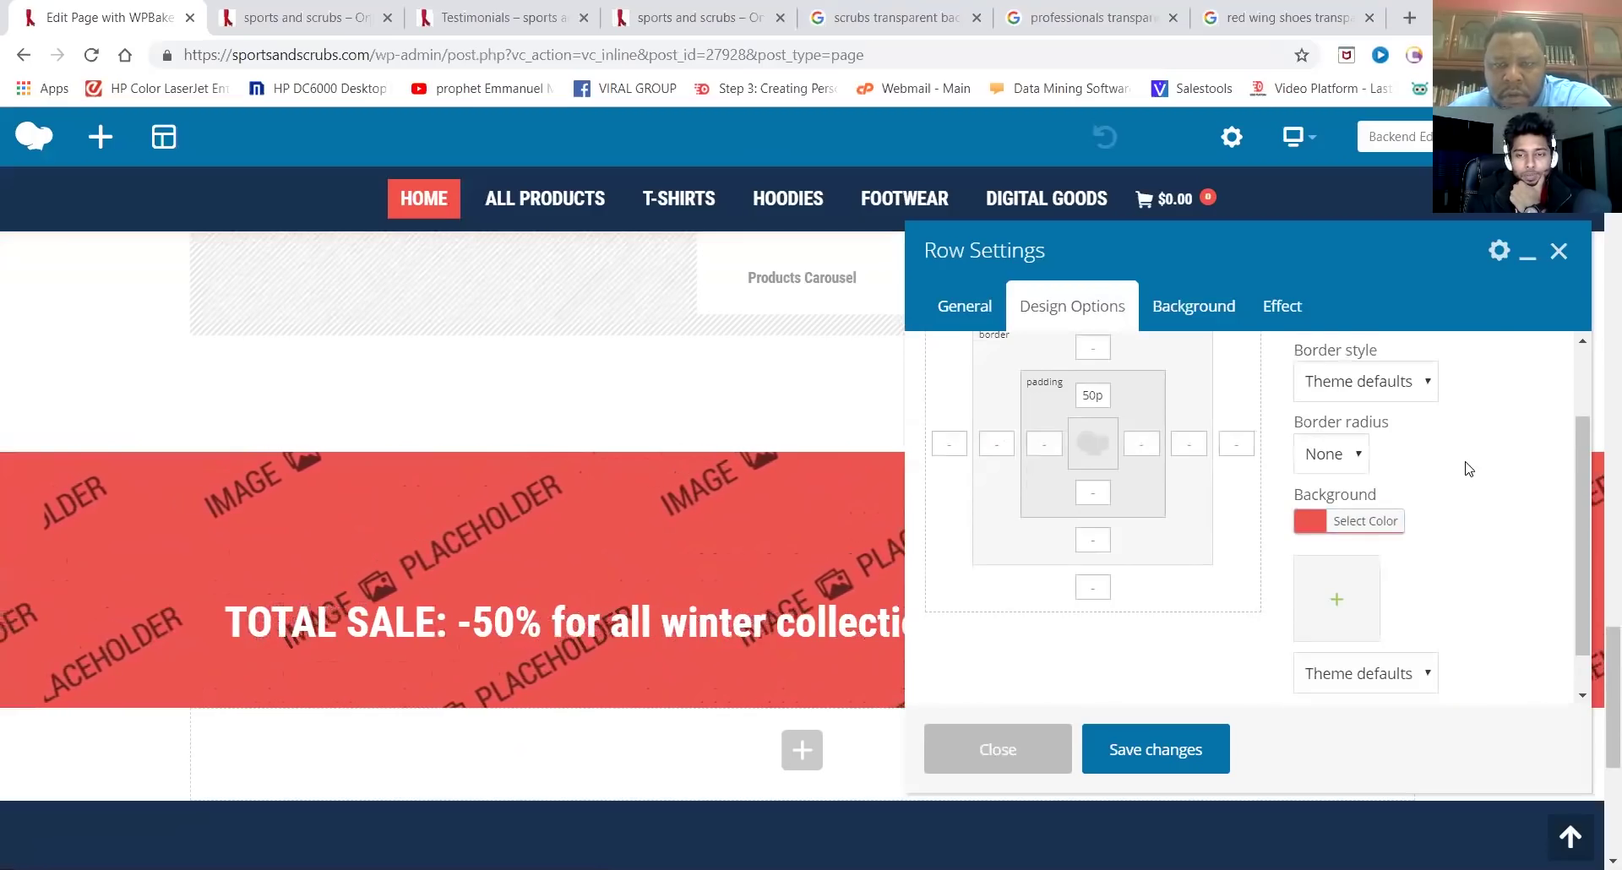
scroll(1467, 469, "up", 2)
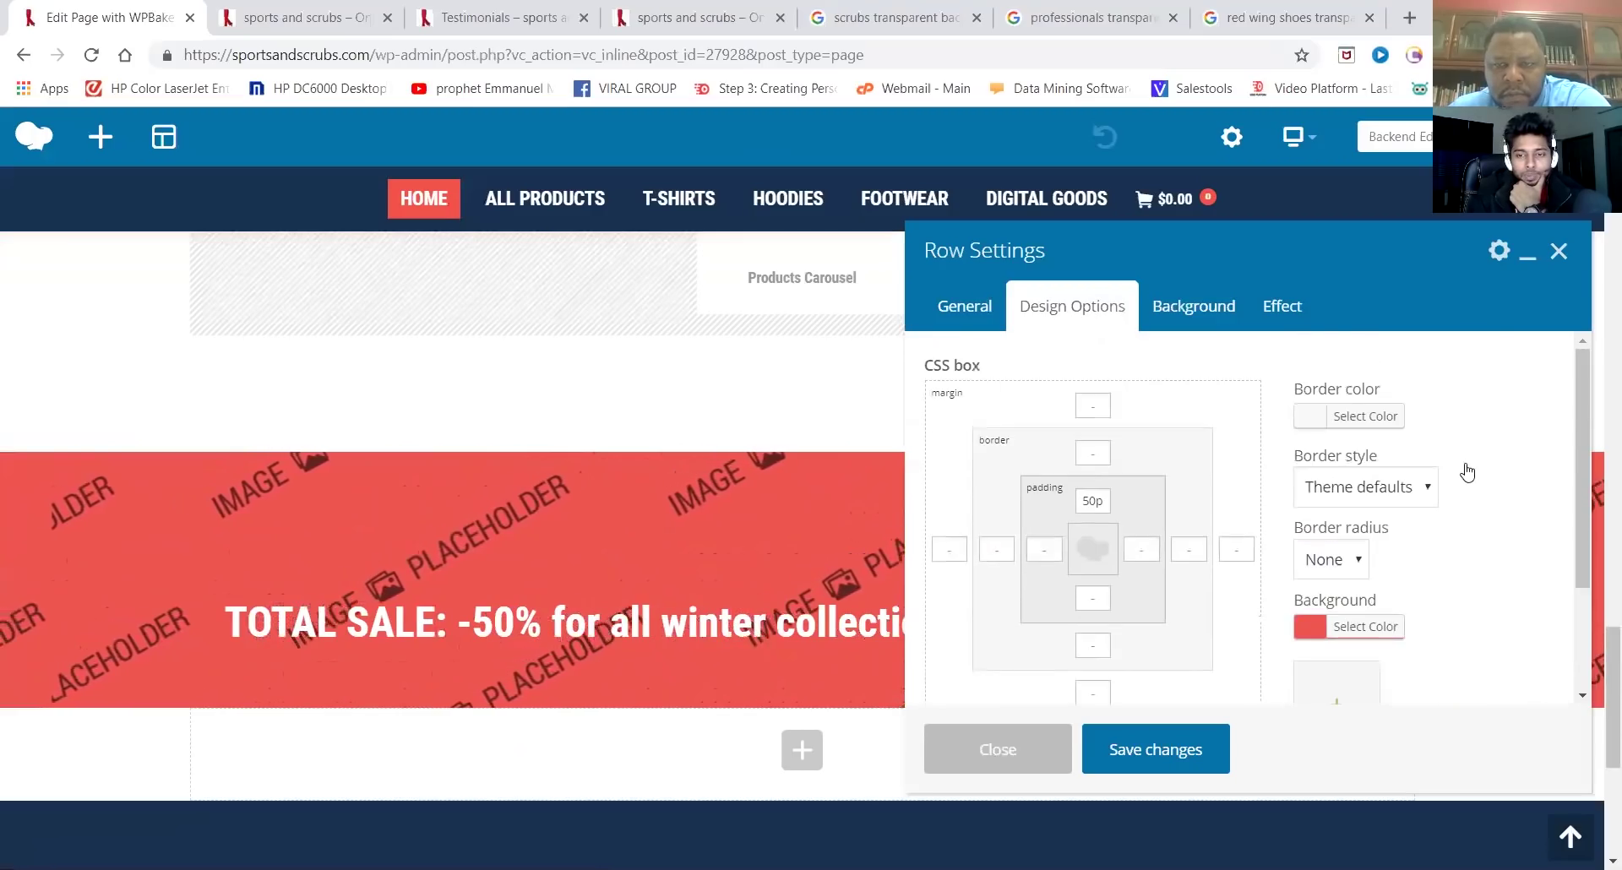
left_click(1380, 496)
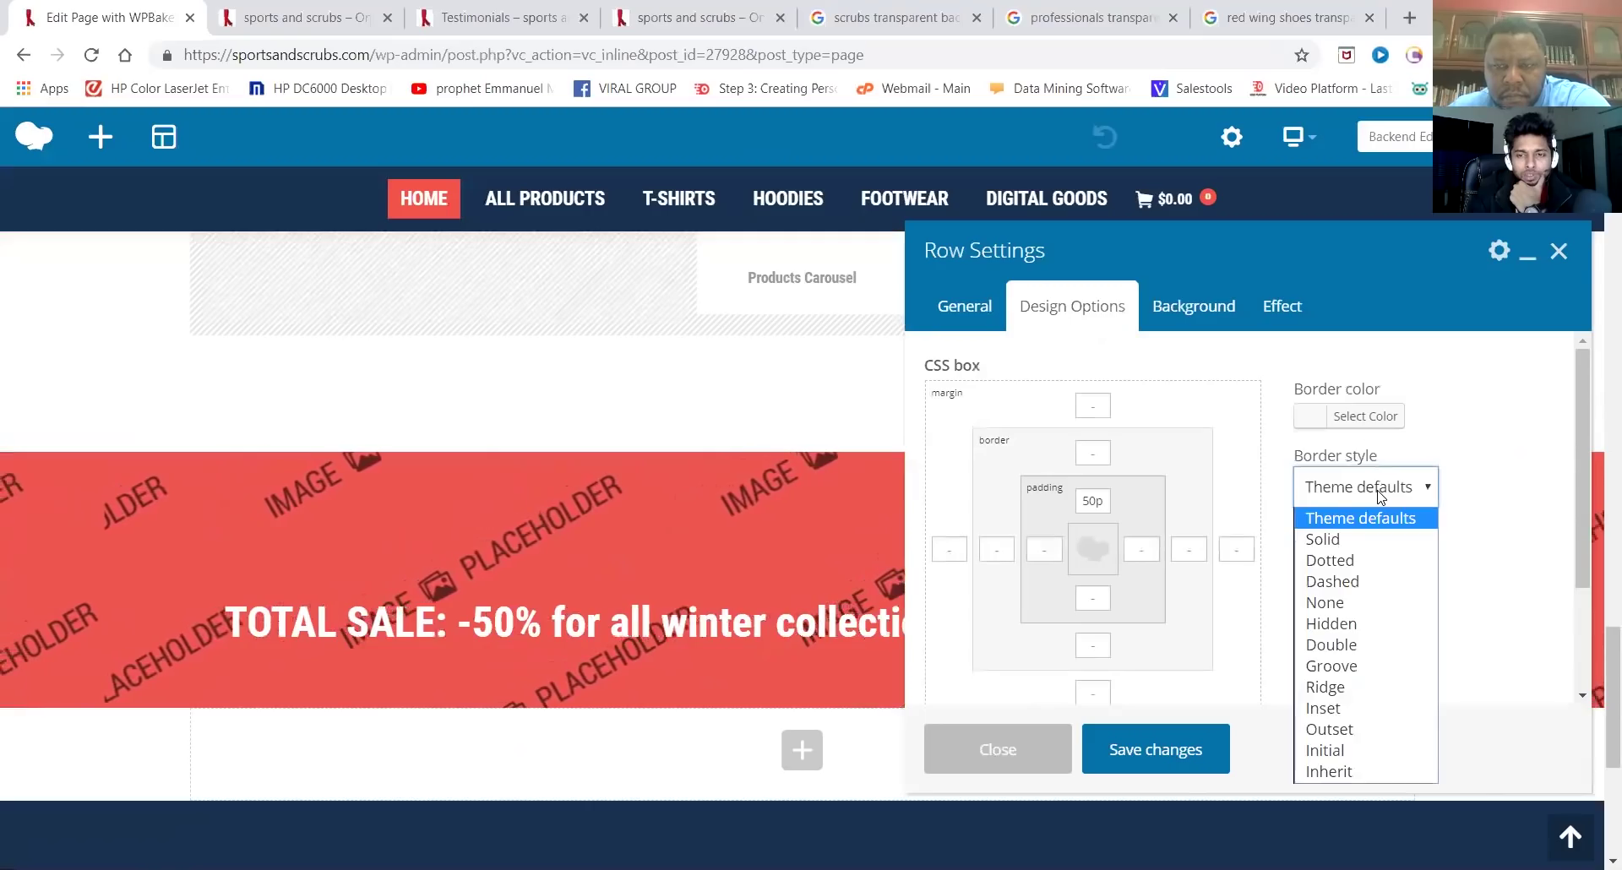
left_click(1474, 449)
Remove the background image from the TOTAL SALE banner row and save the row's changes
left_click(1207, 313)
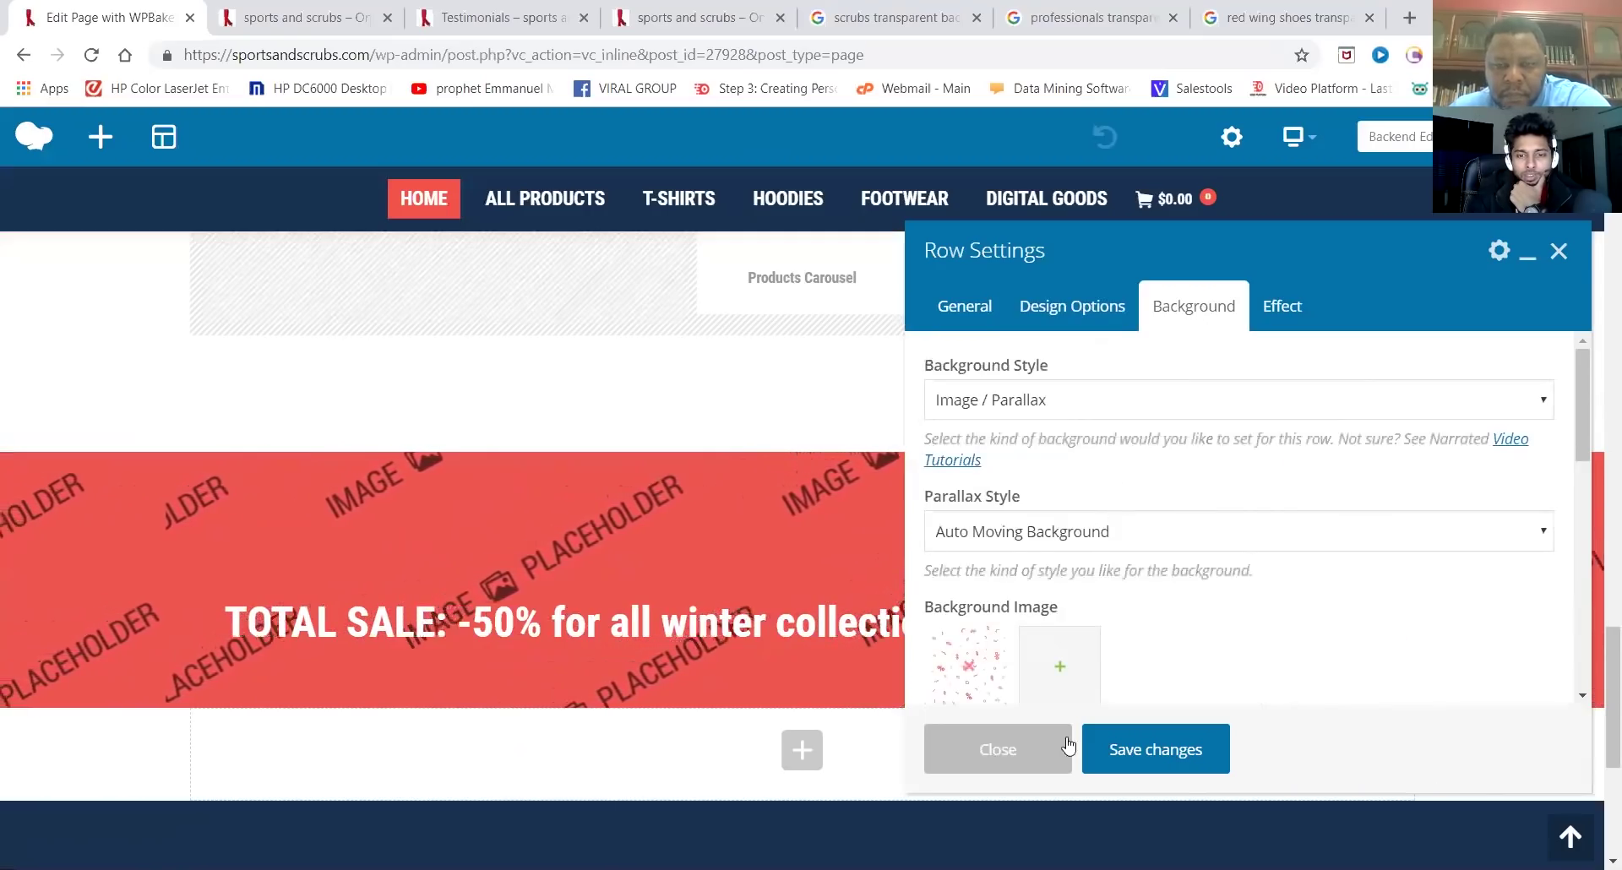
left_click(969, 666)
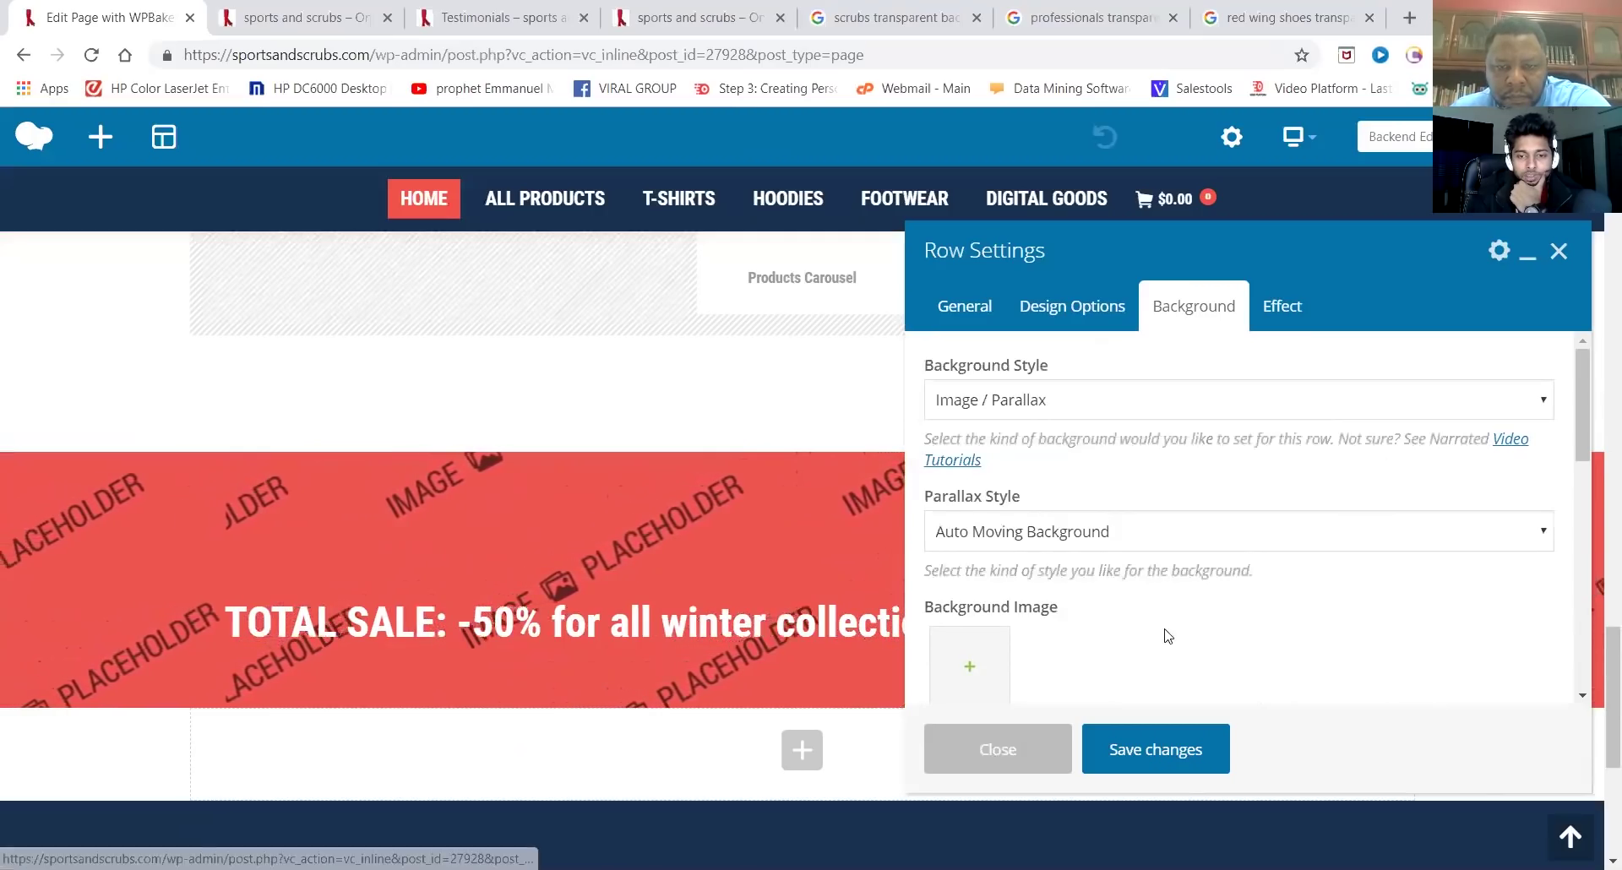
left_click(1162, 752)
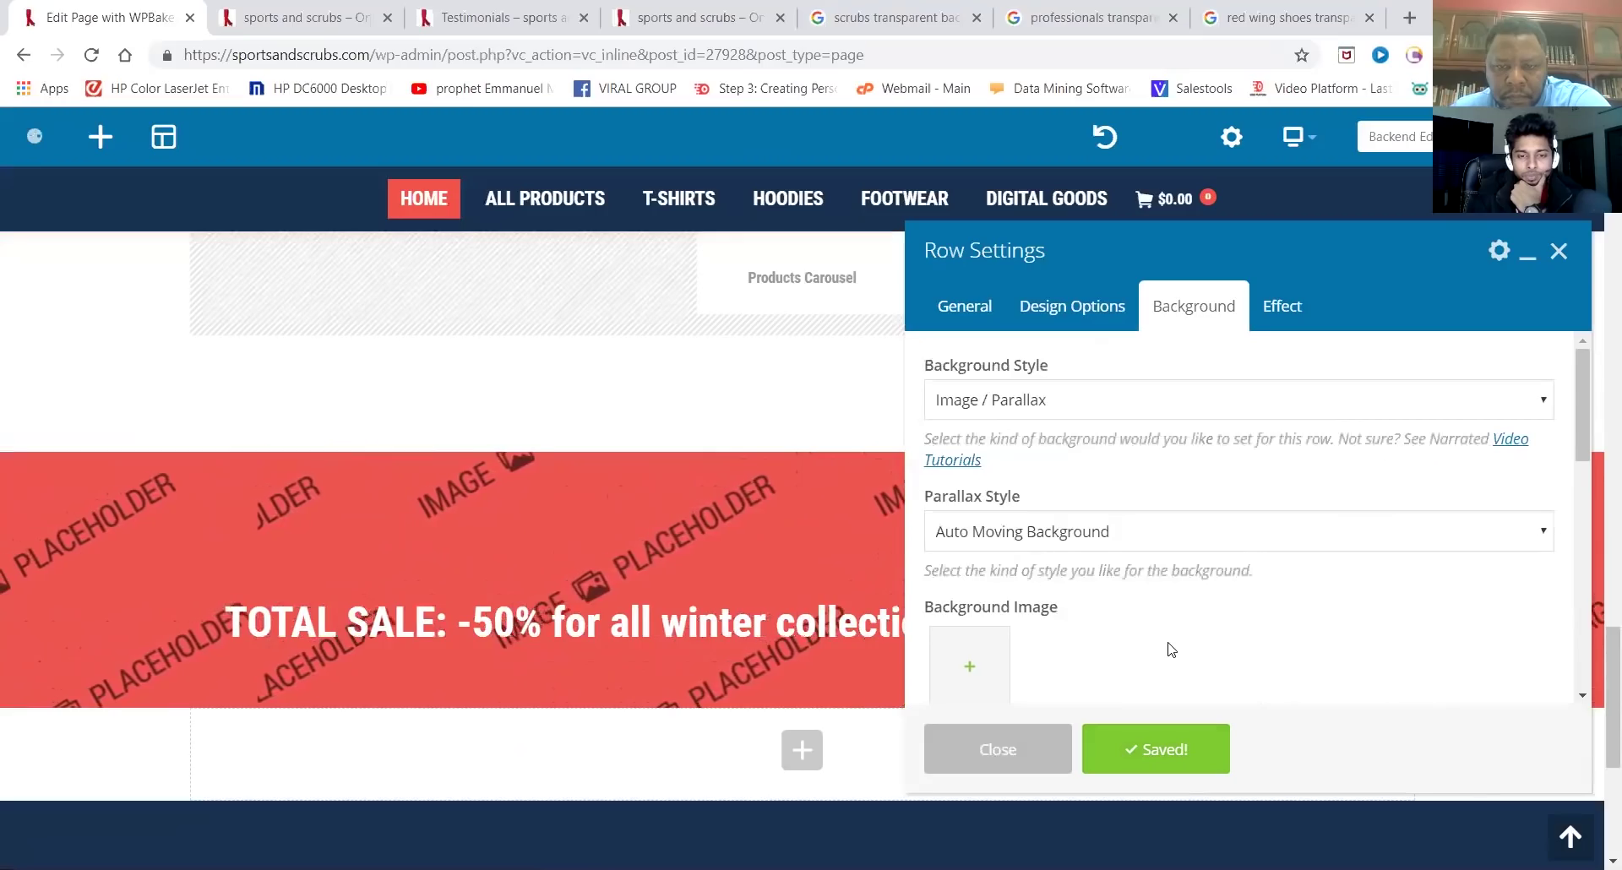
scroll(1145, 603, "down", 1)
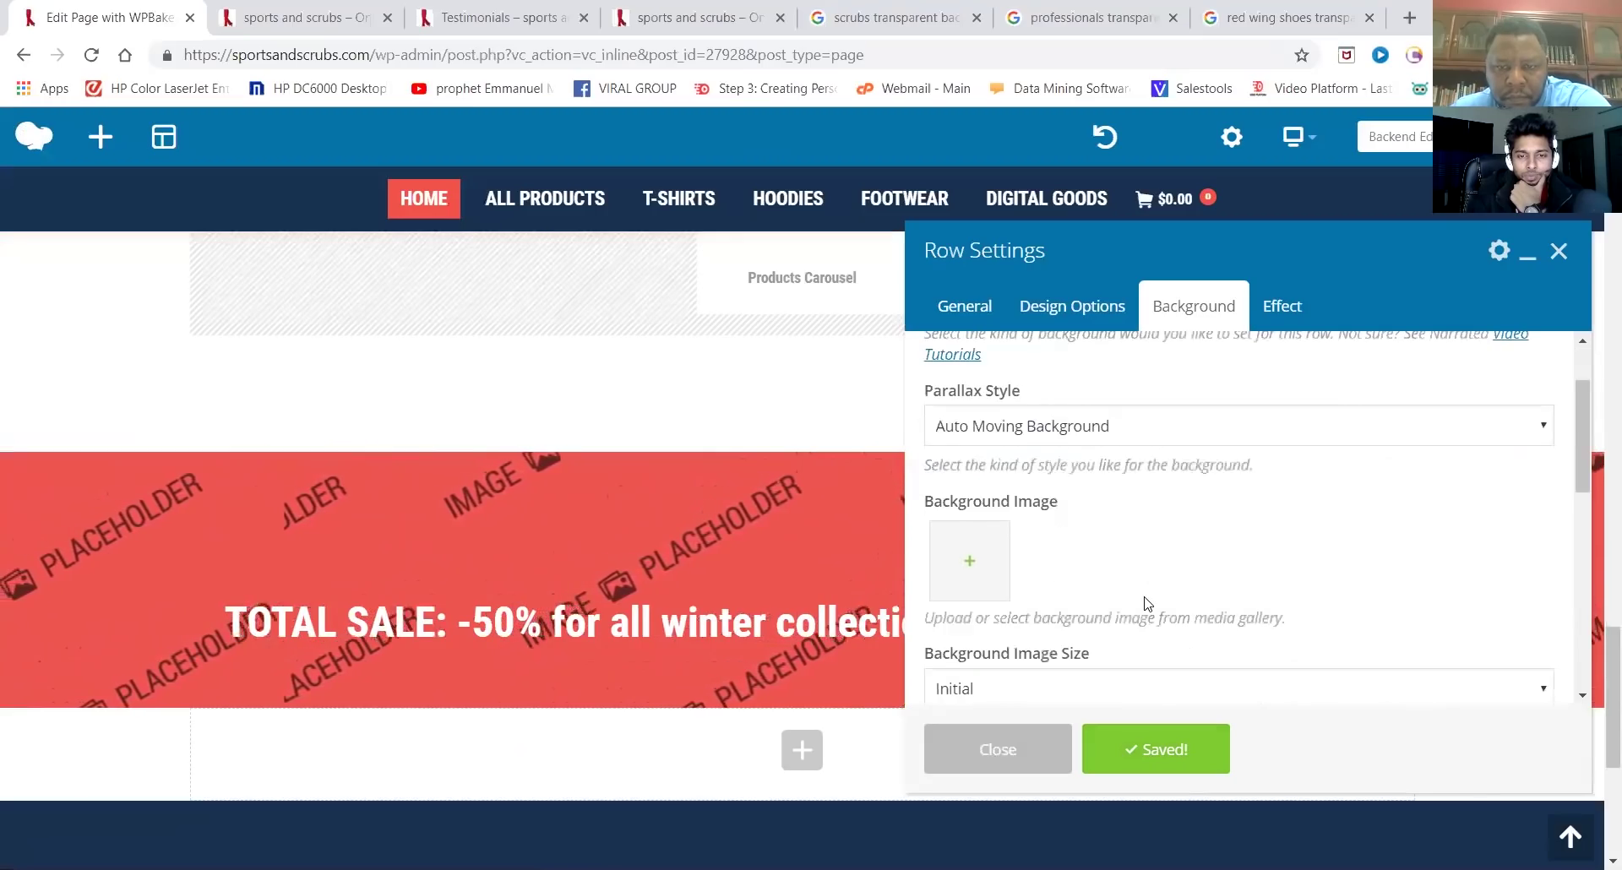
scroll(1146, 603, "up", 1)
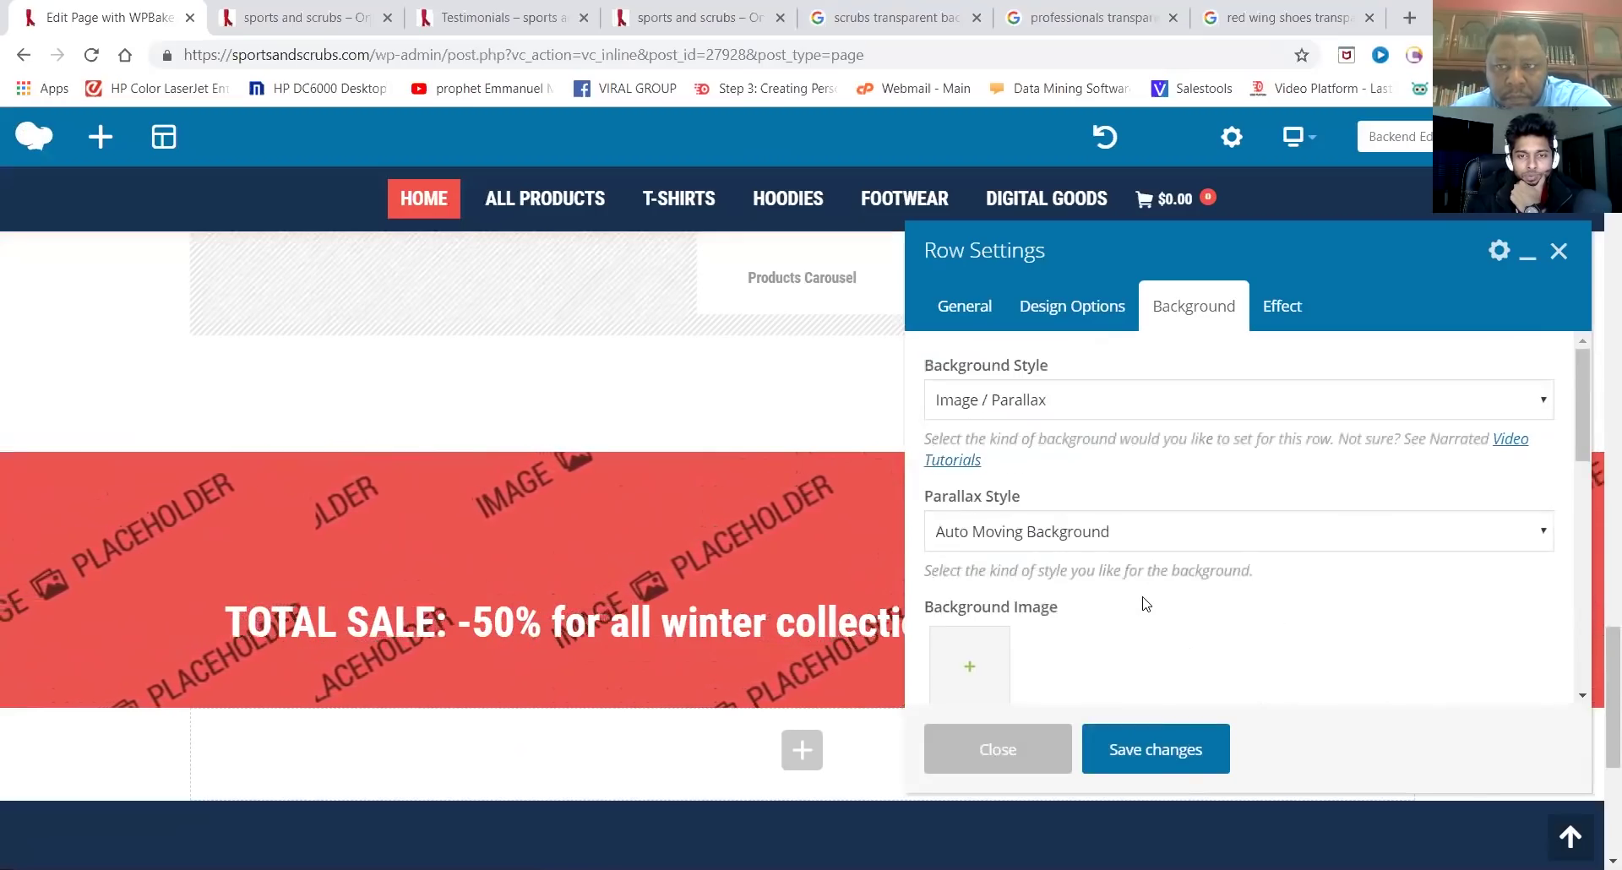
Check the row's effect options and background color, and set the background image style in its design options to Cover
left_click(1282, 309)
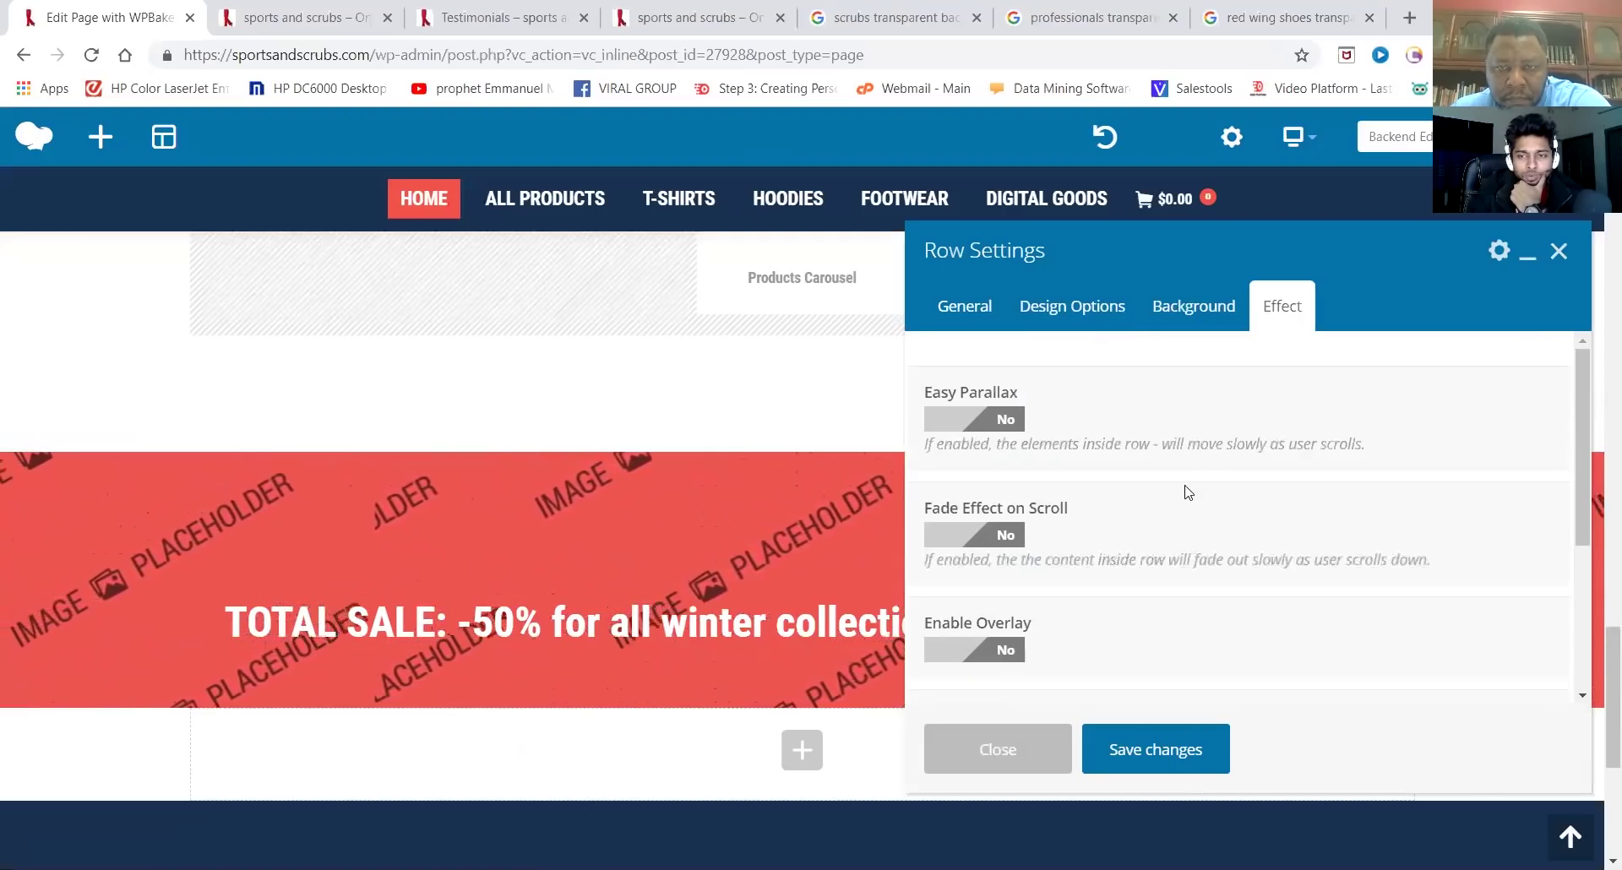
scroll(1188, 494, "down", 3)
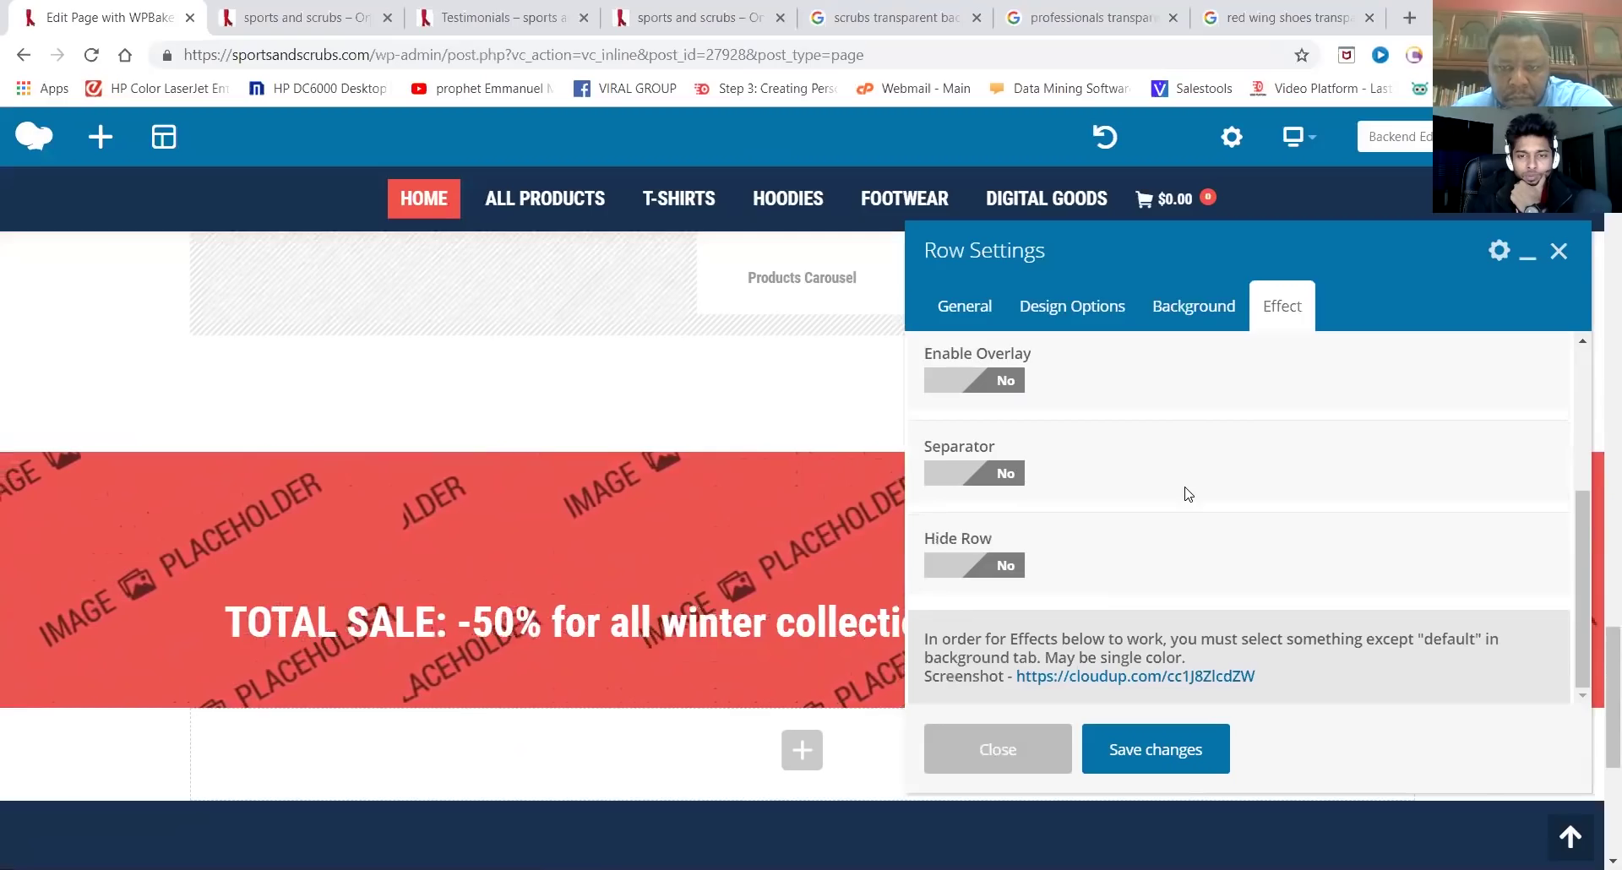
left_click(1056, 308)
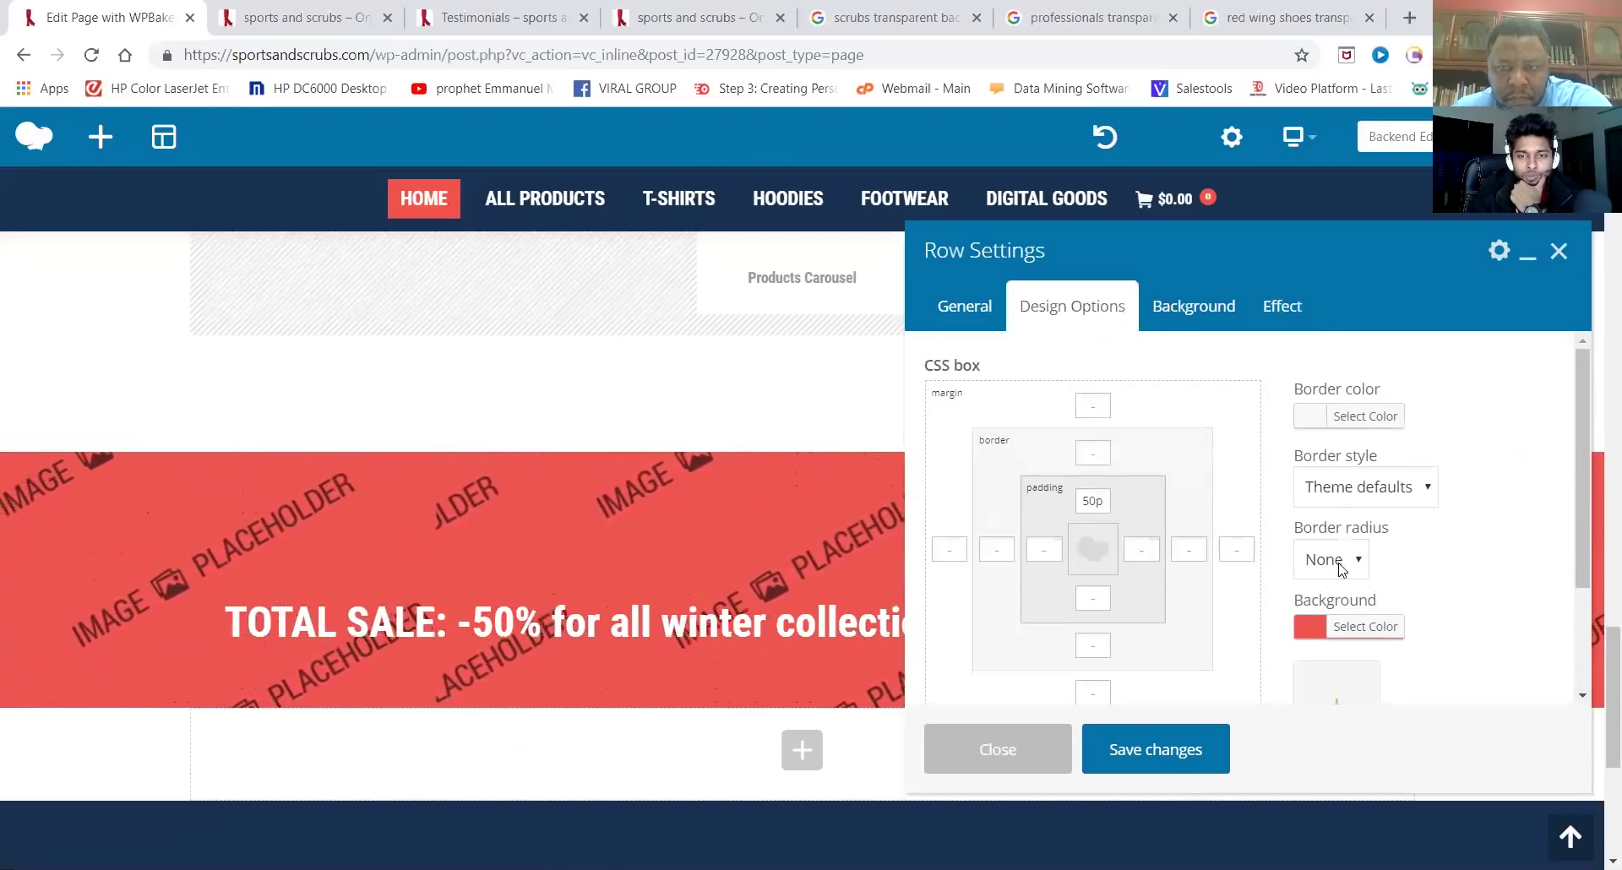
scroll(1418, 583, "down", 1)
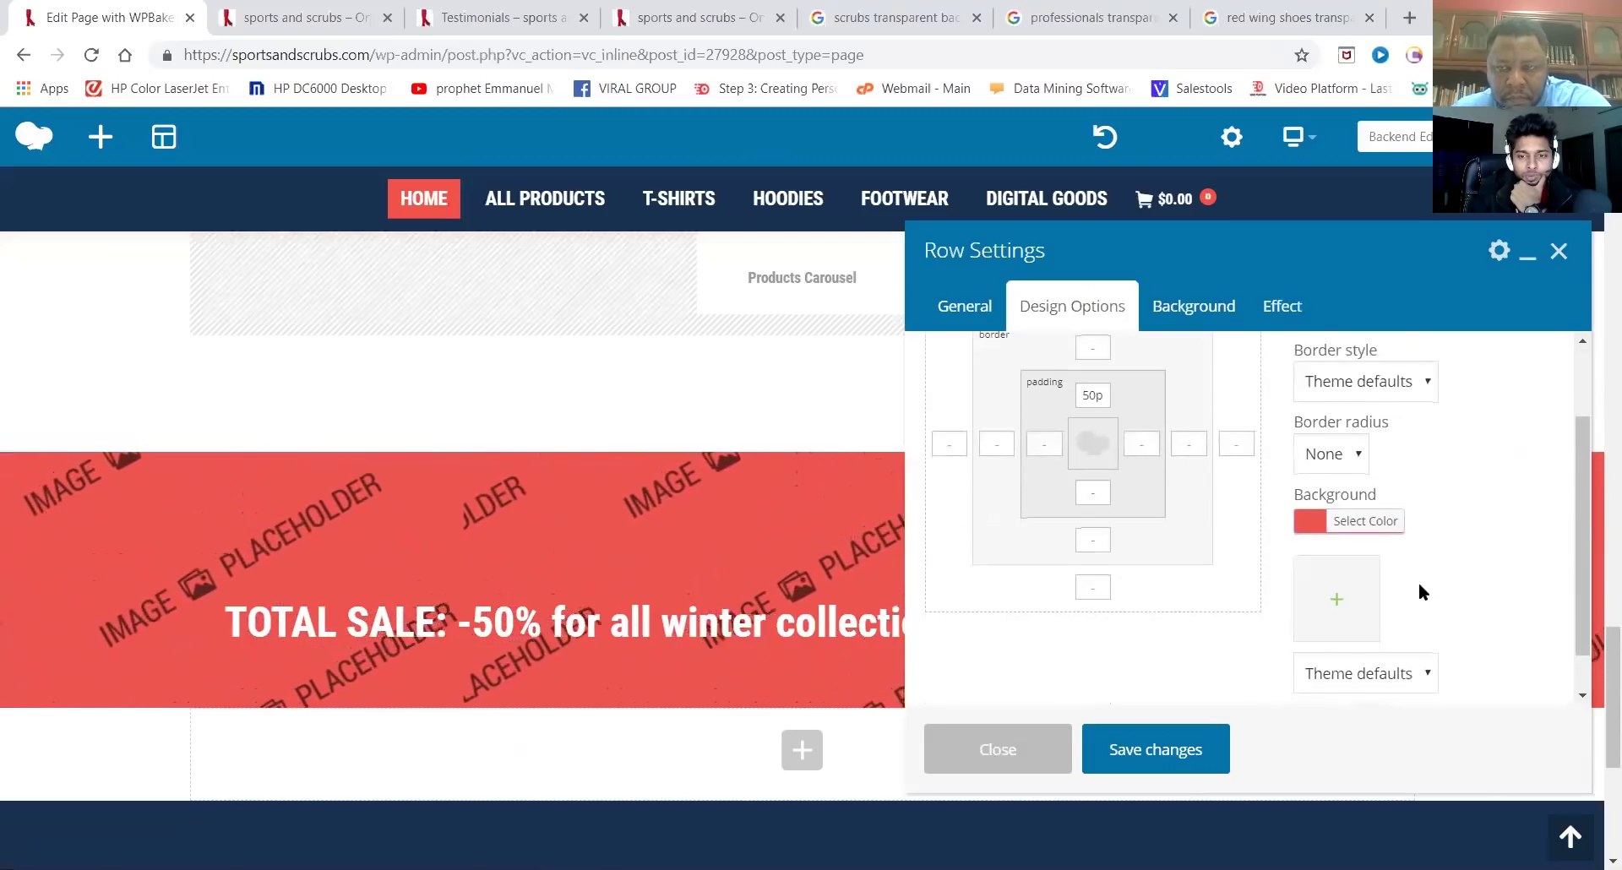
scroll(1418, 583, "down", 1)
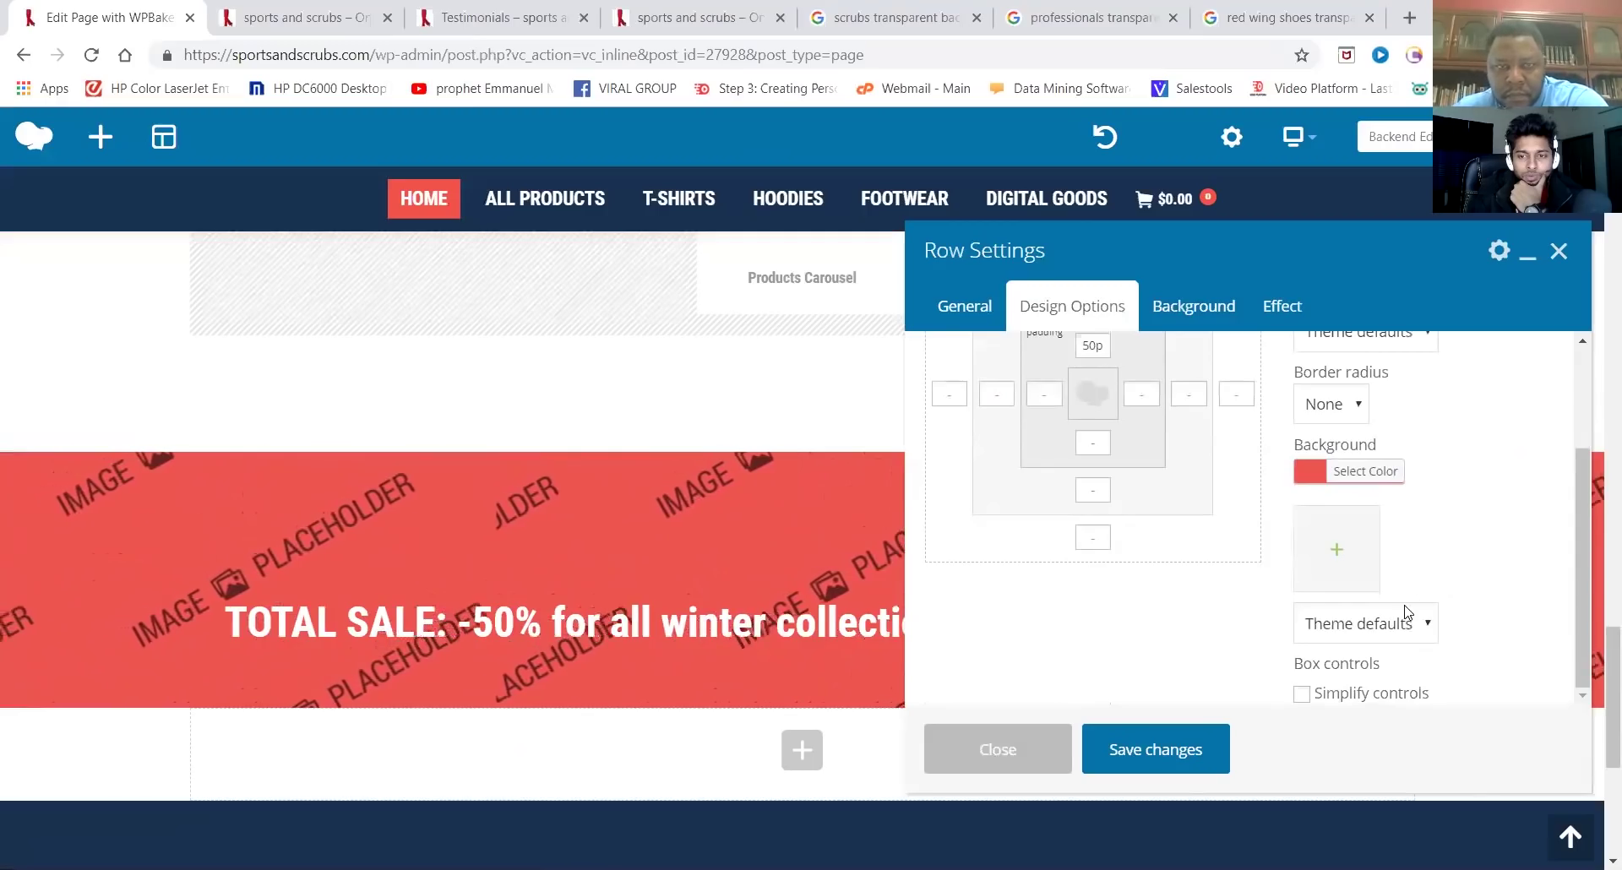
left_click(1365, 626)
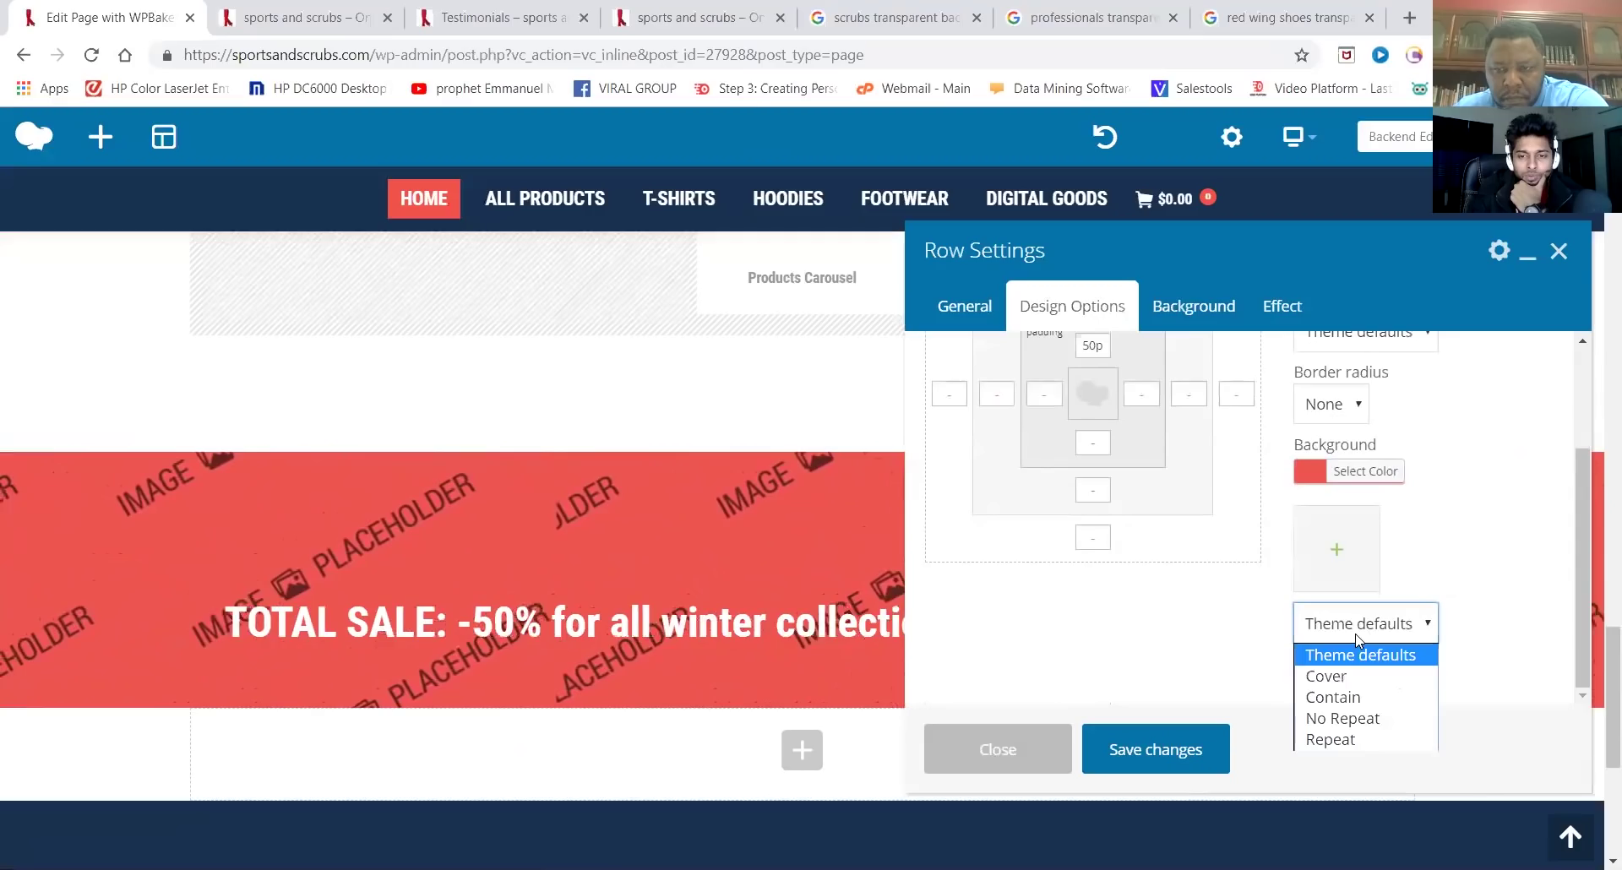
left_click(1345, 676)
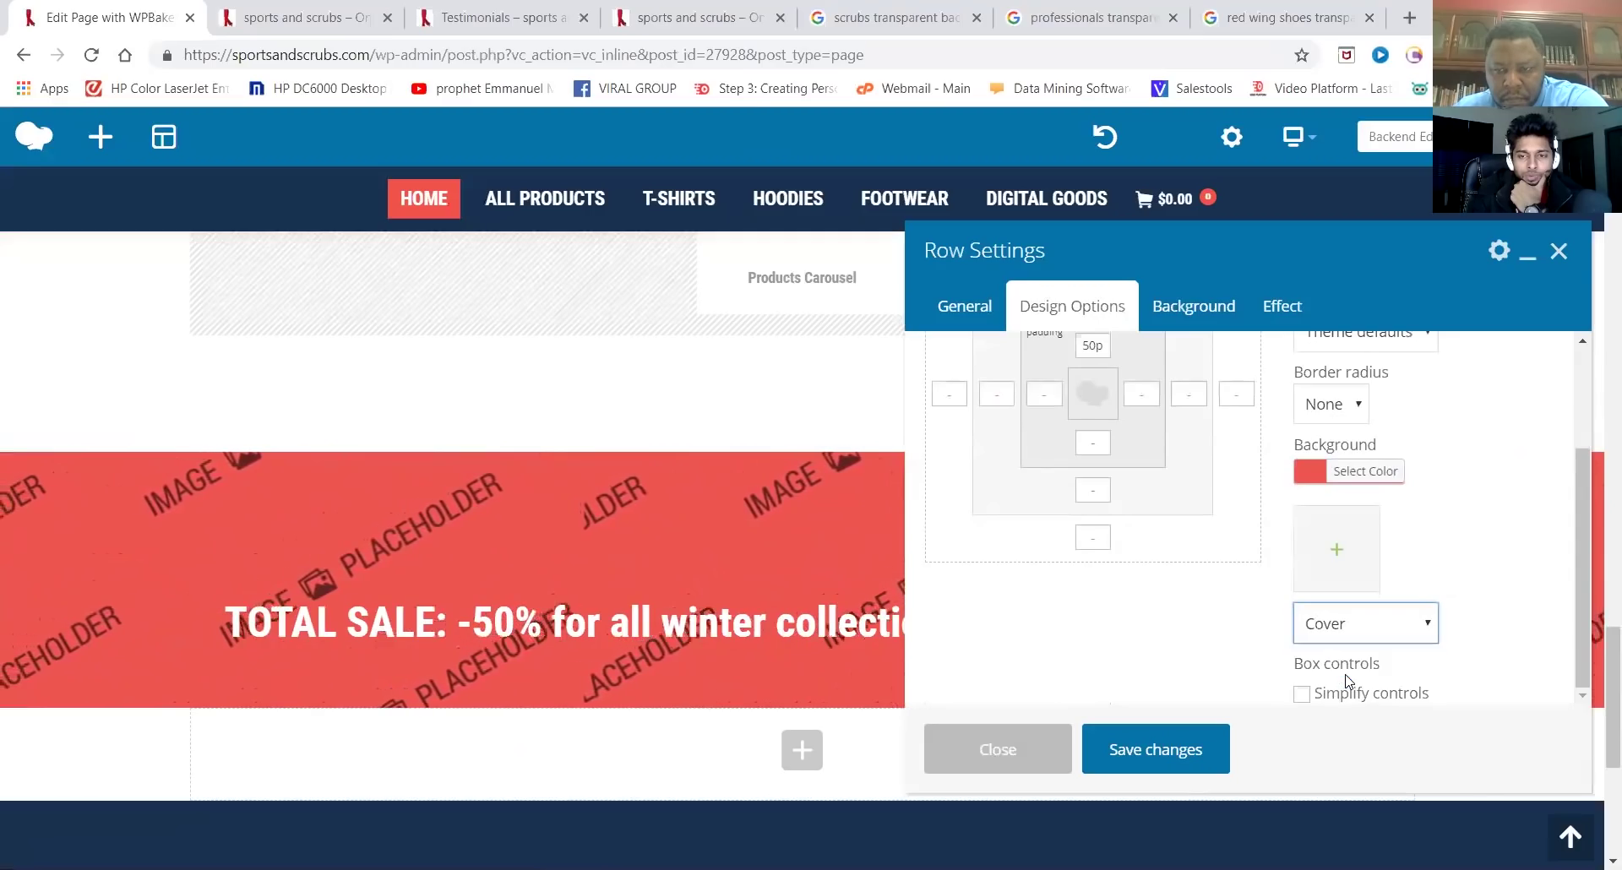
left_click(1307, 478)
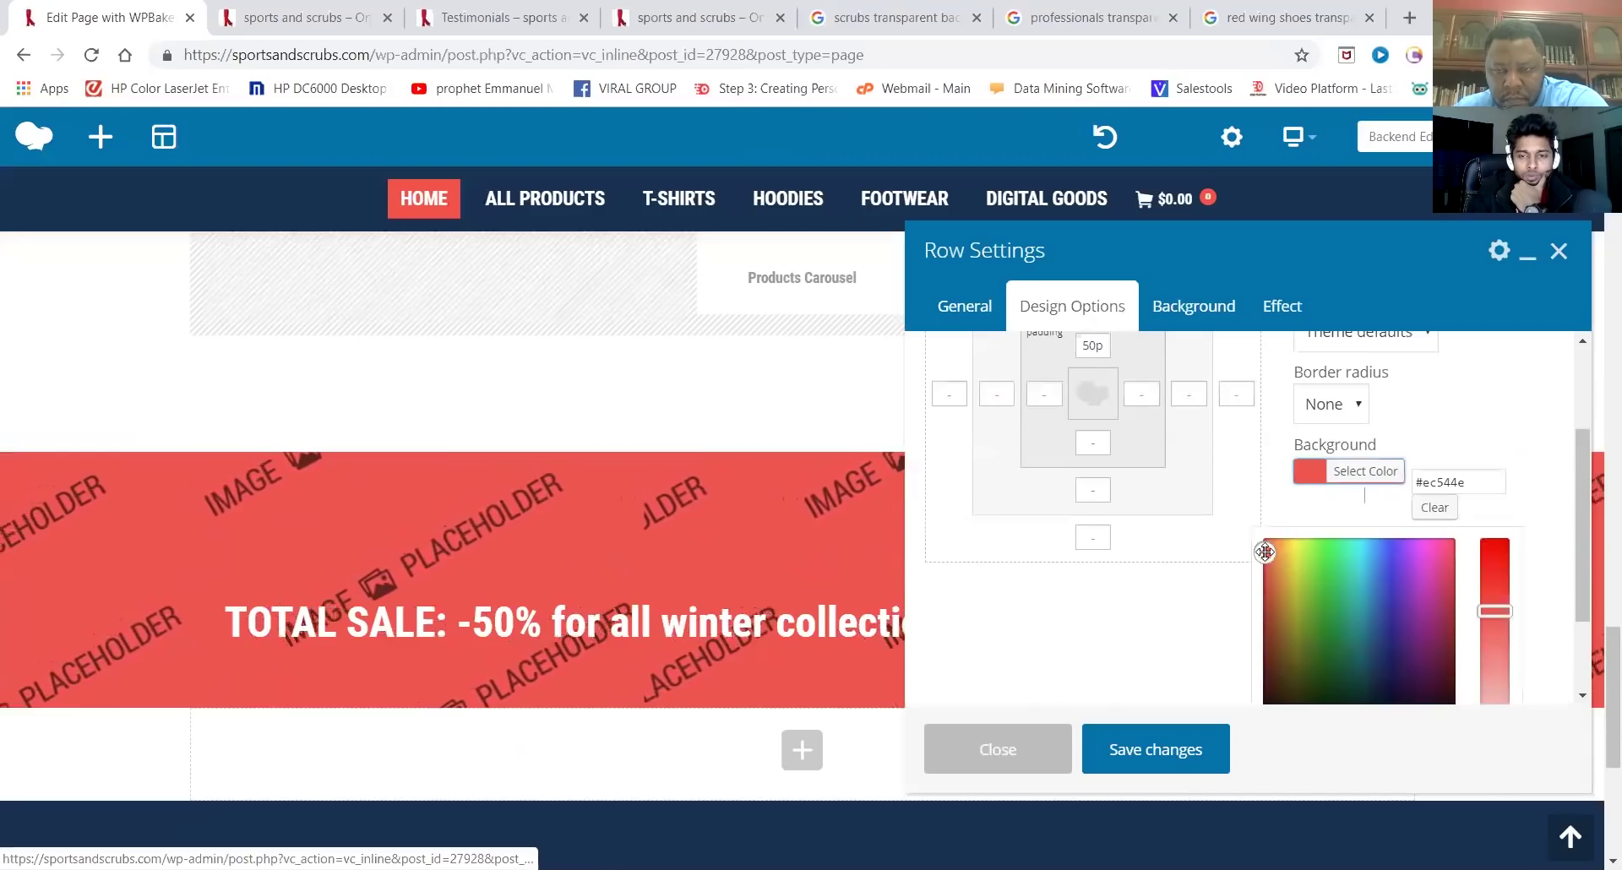
left_click(1470, 464)
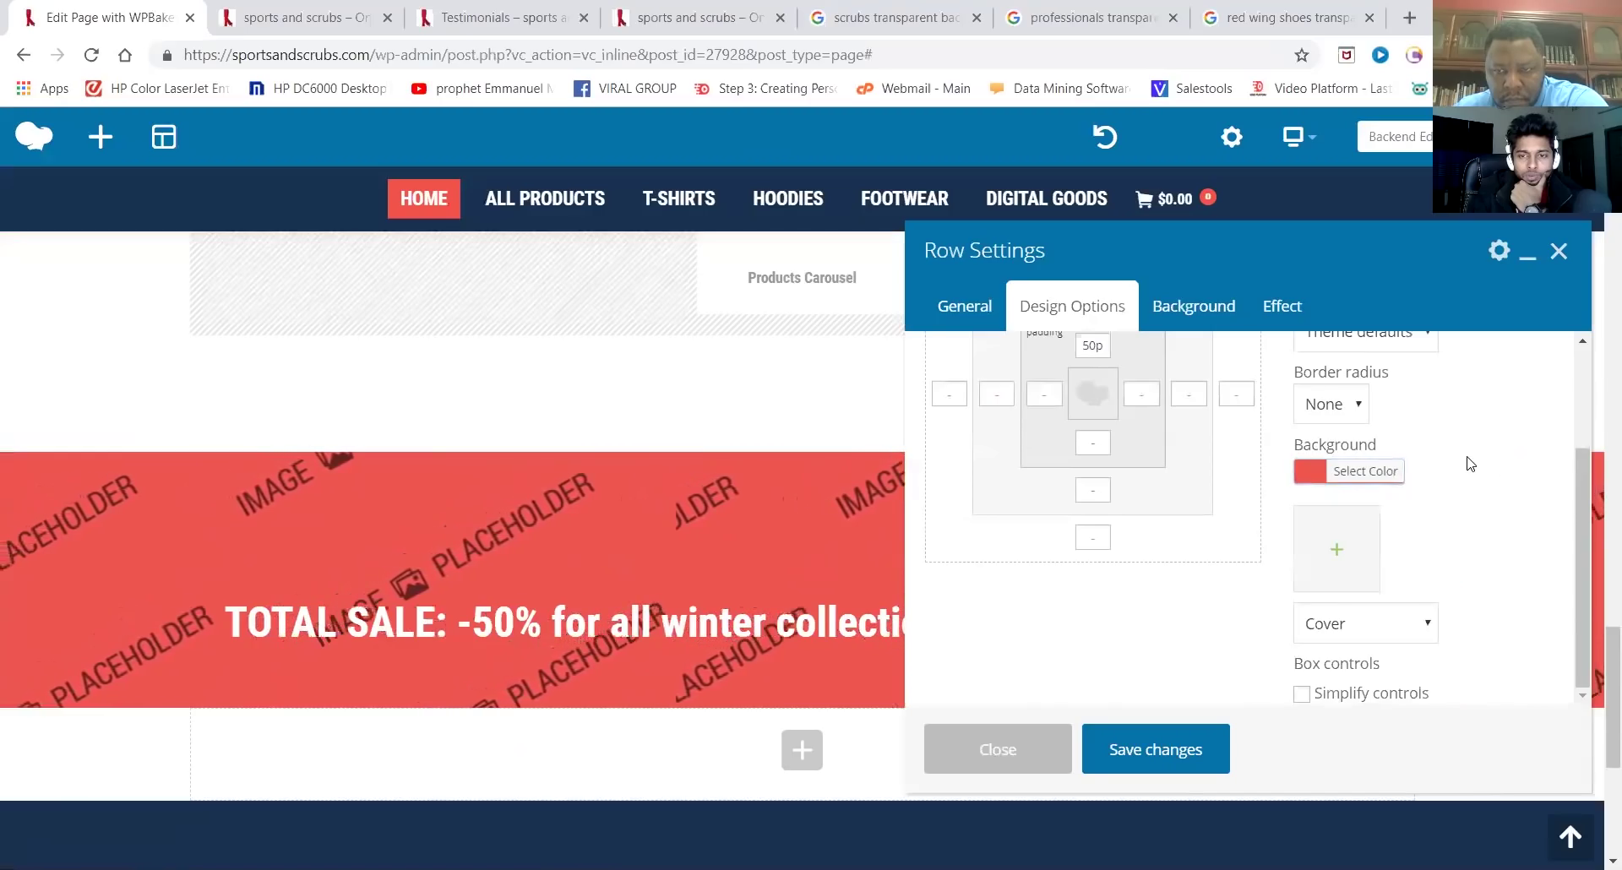
Save the TOTAL SALE banner row's changed design options
scroll(1470, 464, "up", 2)
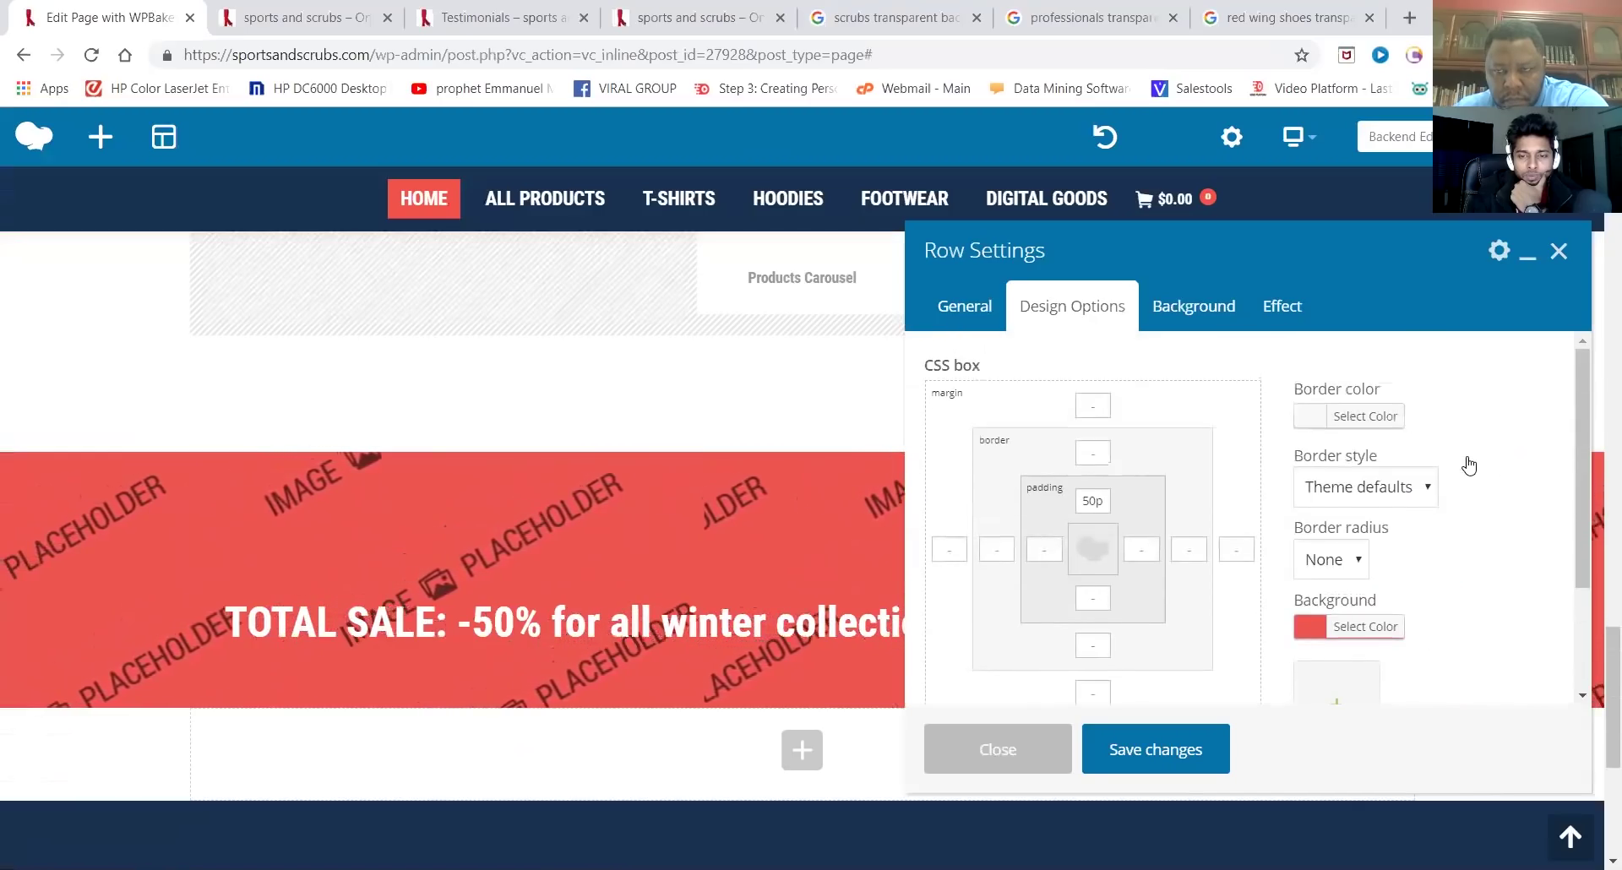
left_click(1176, 749)
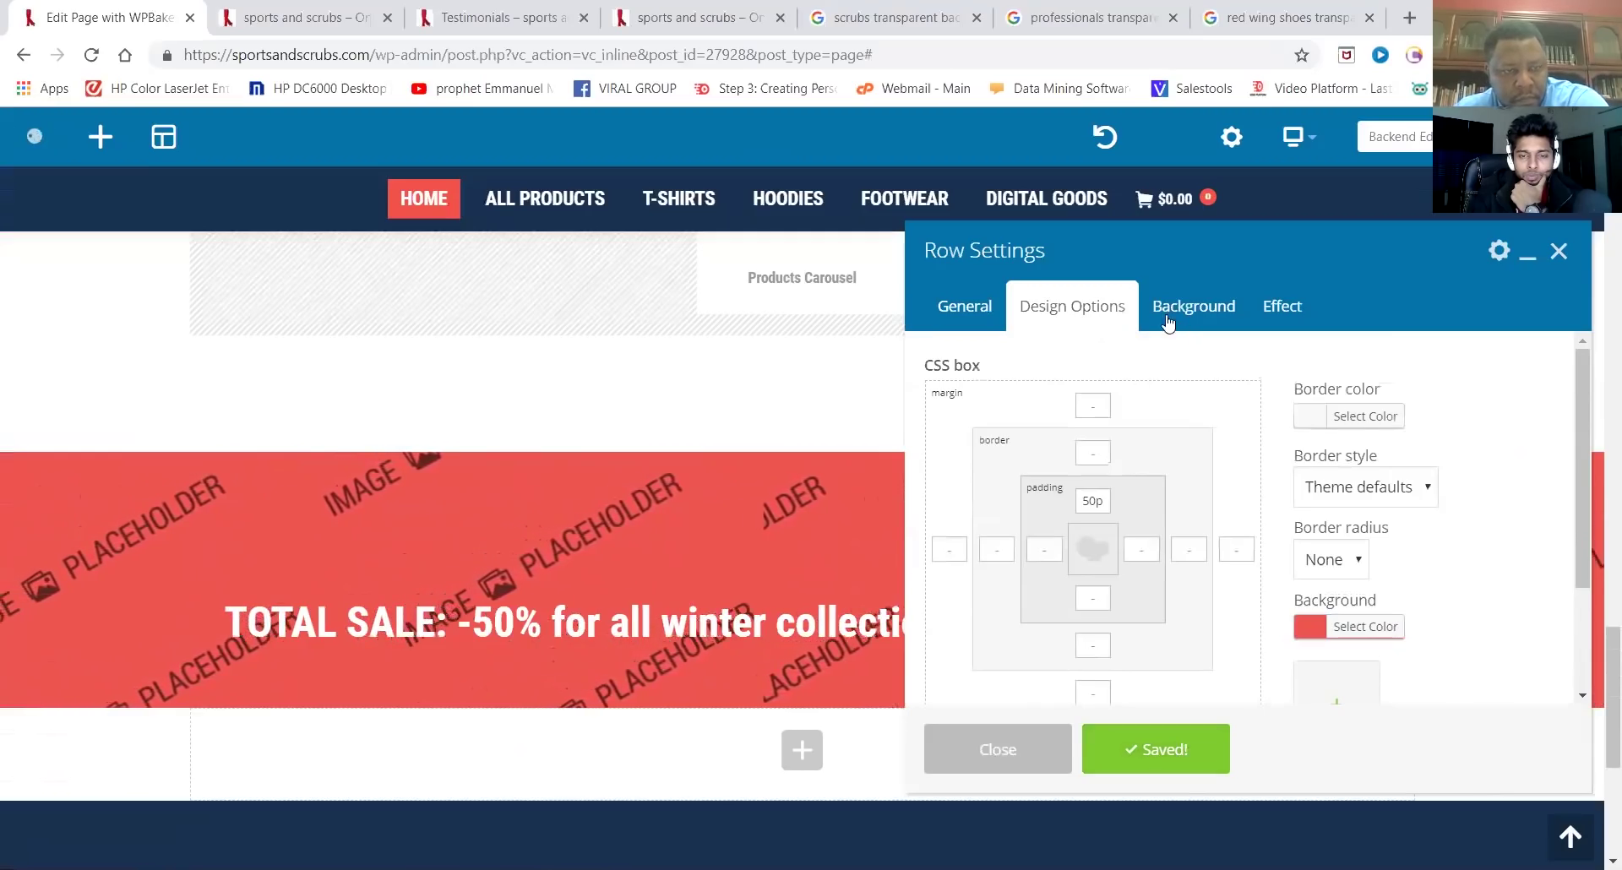
Examine the banner row's general layout, animation and visibility options, and its background color and image under the design options
left_click(965, 309)
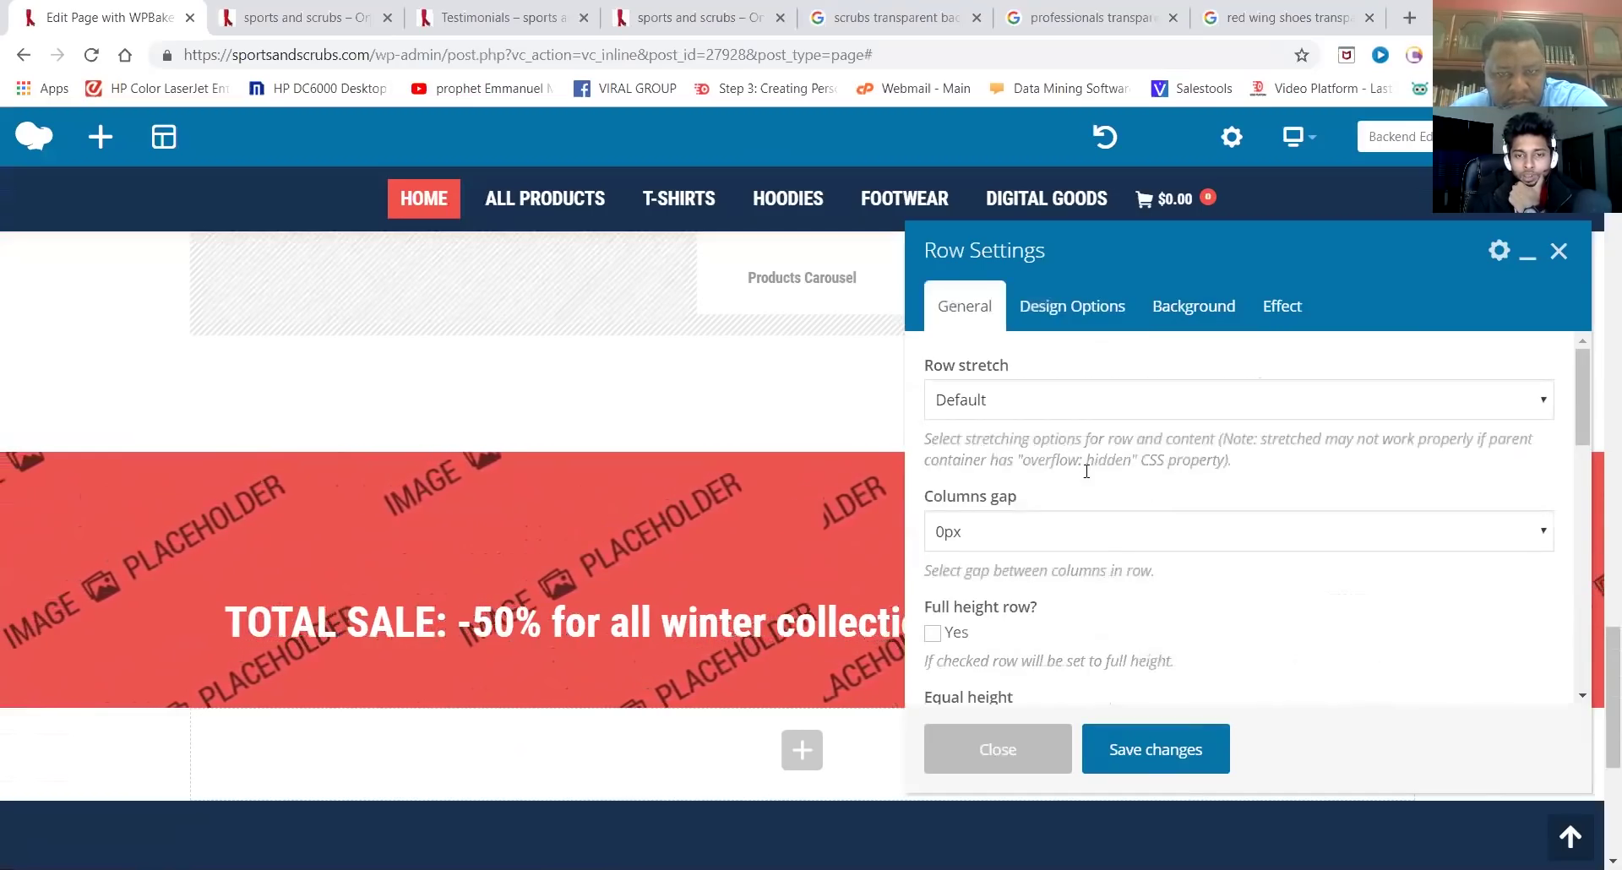
scroll(1087, 470, "down", 1)
scroll(1087, 473, "down", 1)
scroll(1086, 473, "down", 1)
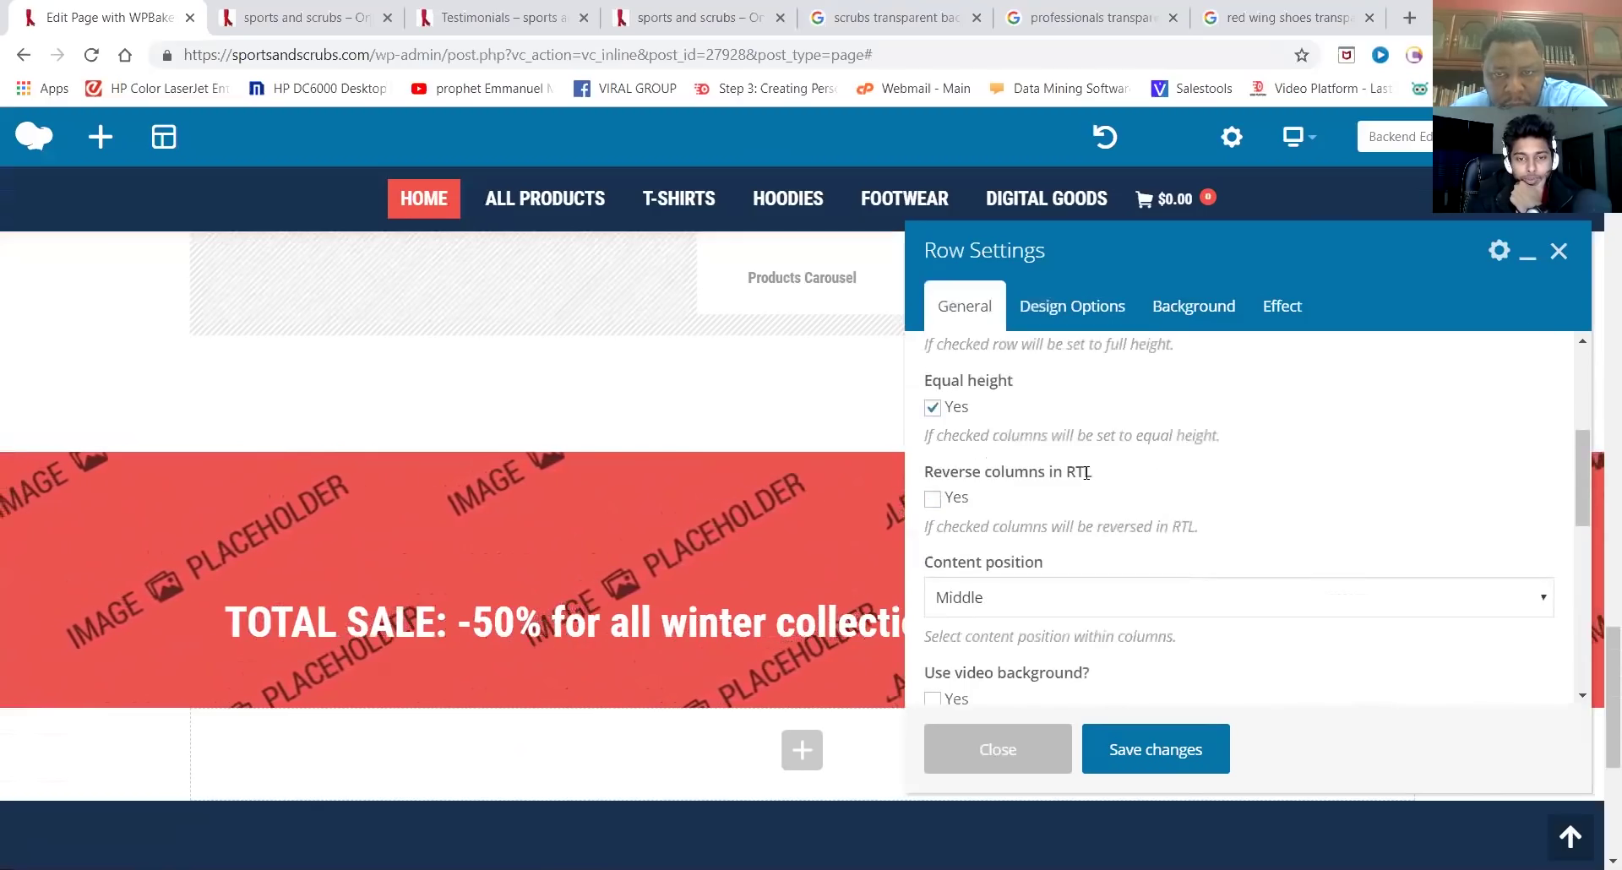
scroll(1086, 473, "down", 1)
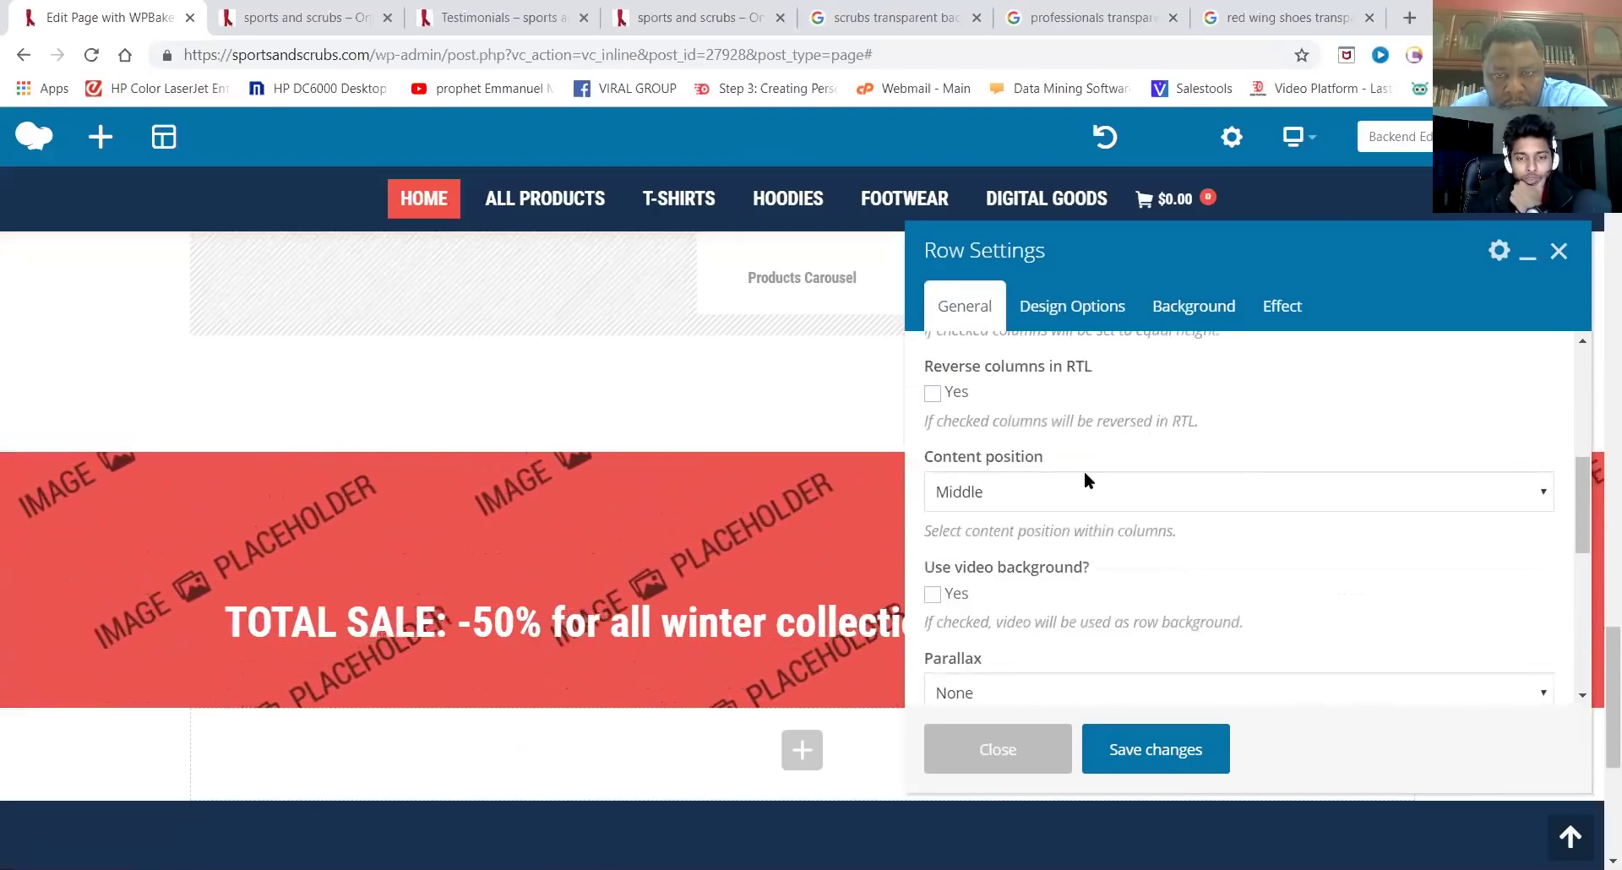
scroll(1085, 475, "down", 4)
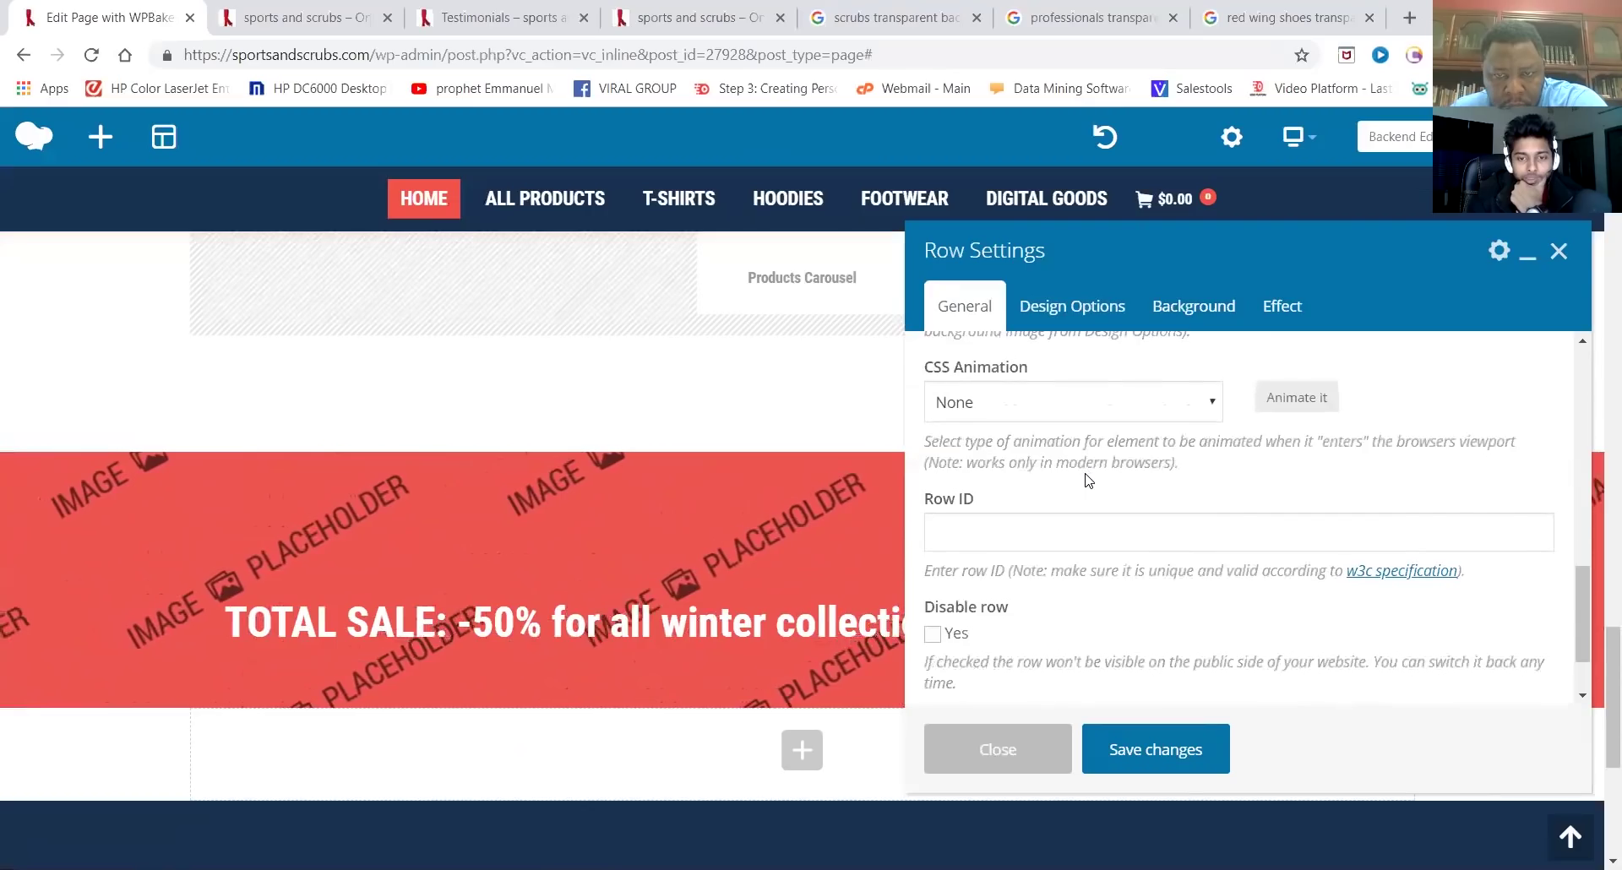
scroll(1088, 477, "down", 1)
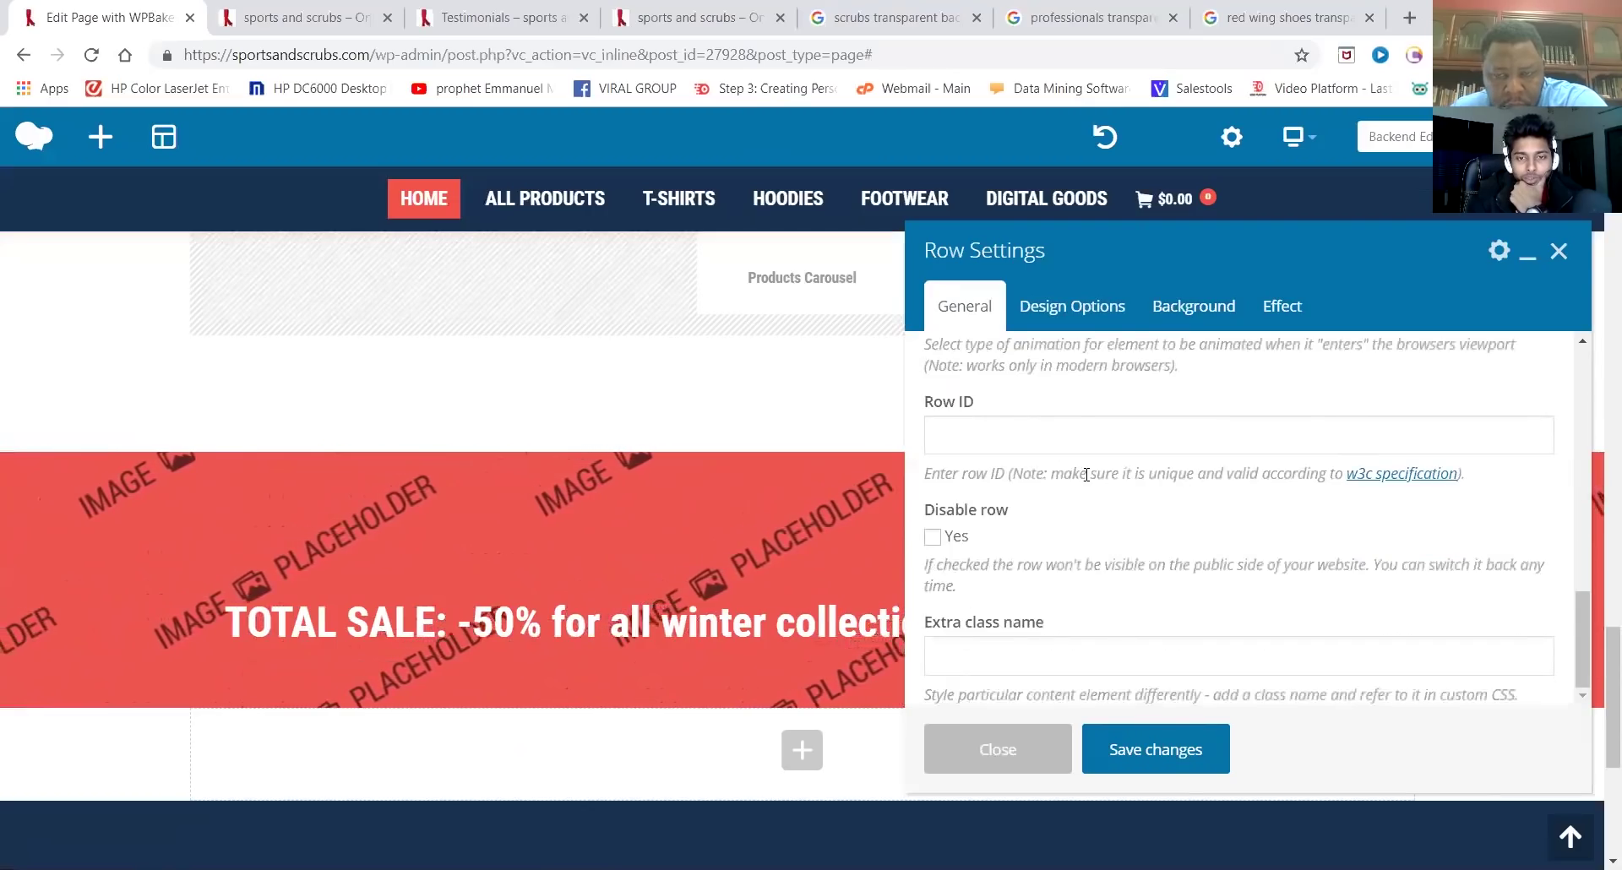
left_click(1094, 309)
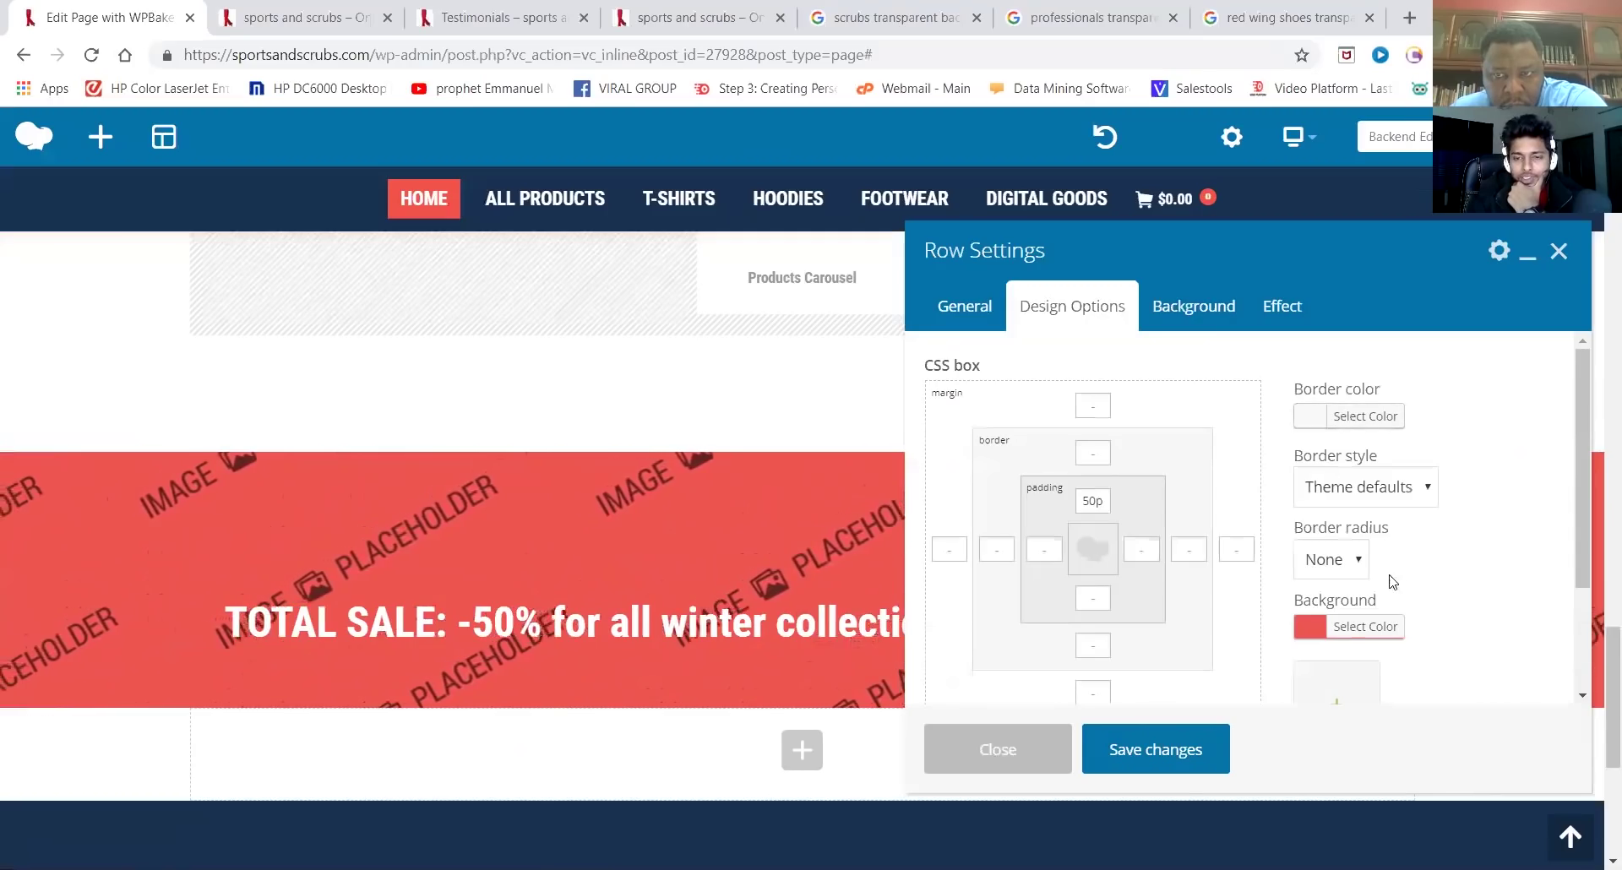
scroll(1417, 605, "down", 1)
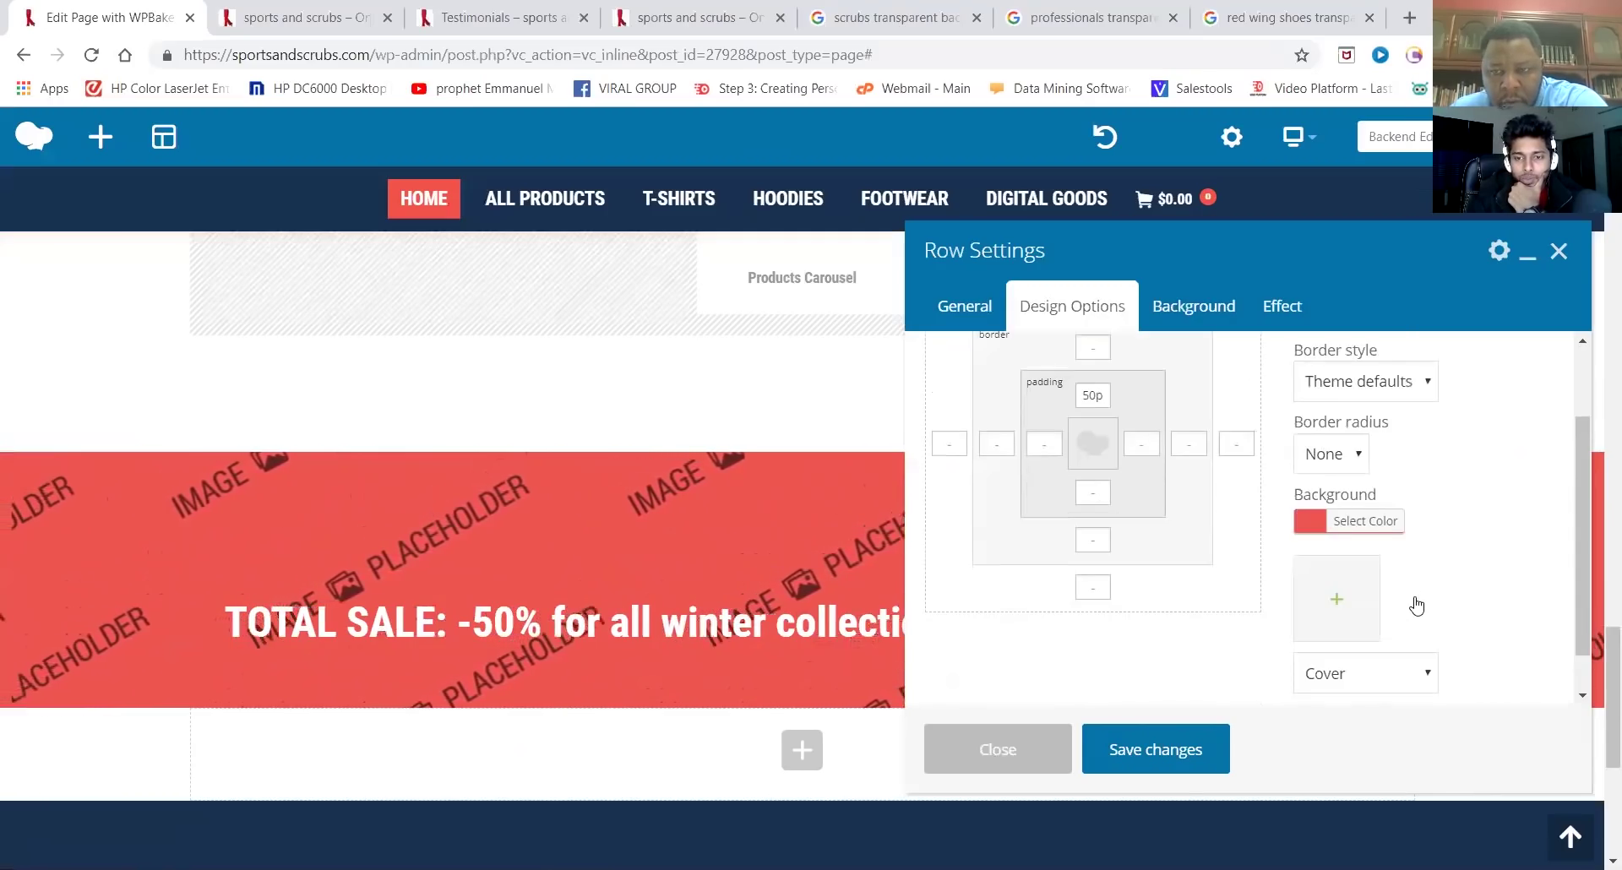
scroll(1417, 606, "down", 1)
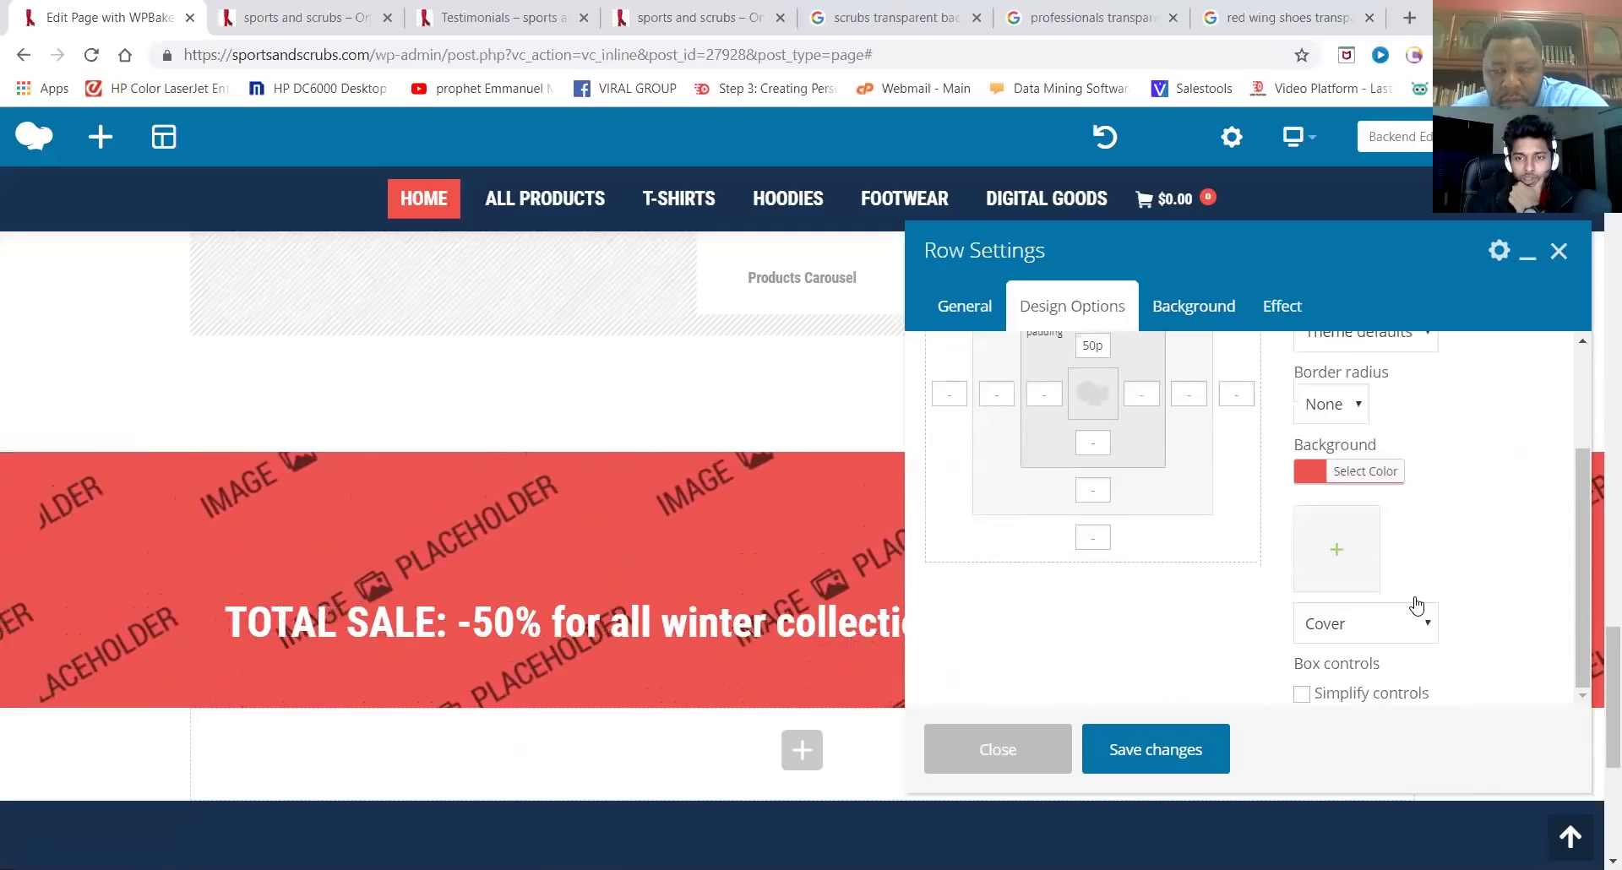
Examine the banner row's background settings, including image size, scroll effect, animation direction, background override and the available parallax styles
left_click(1220, 305)
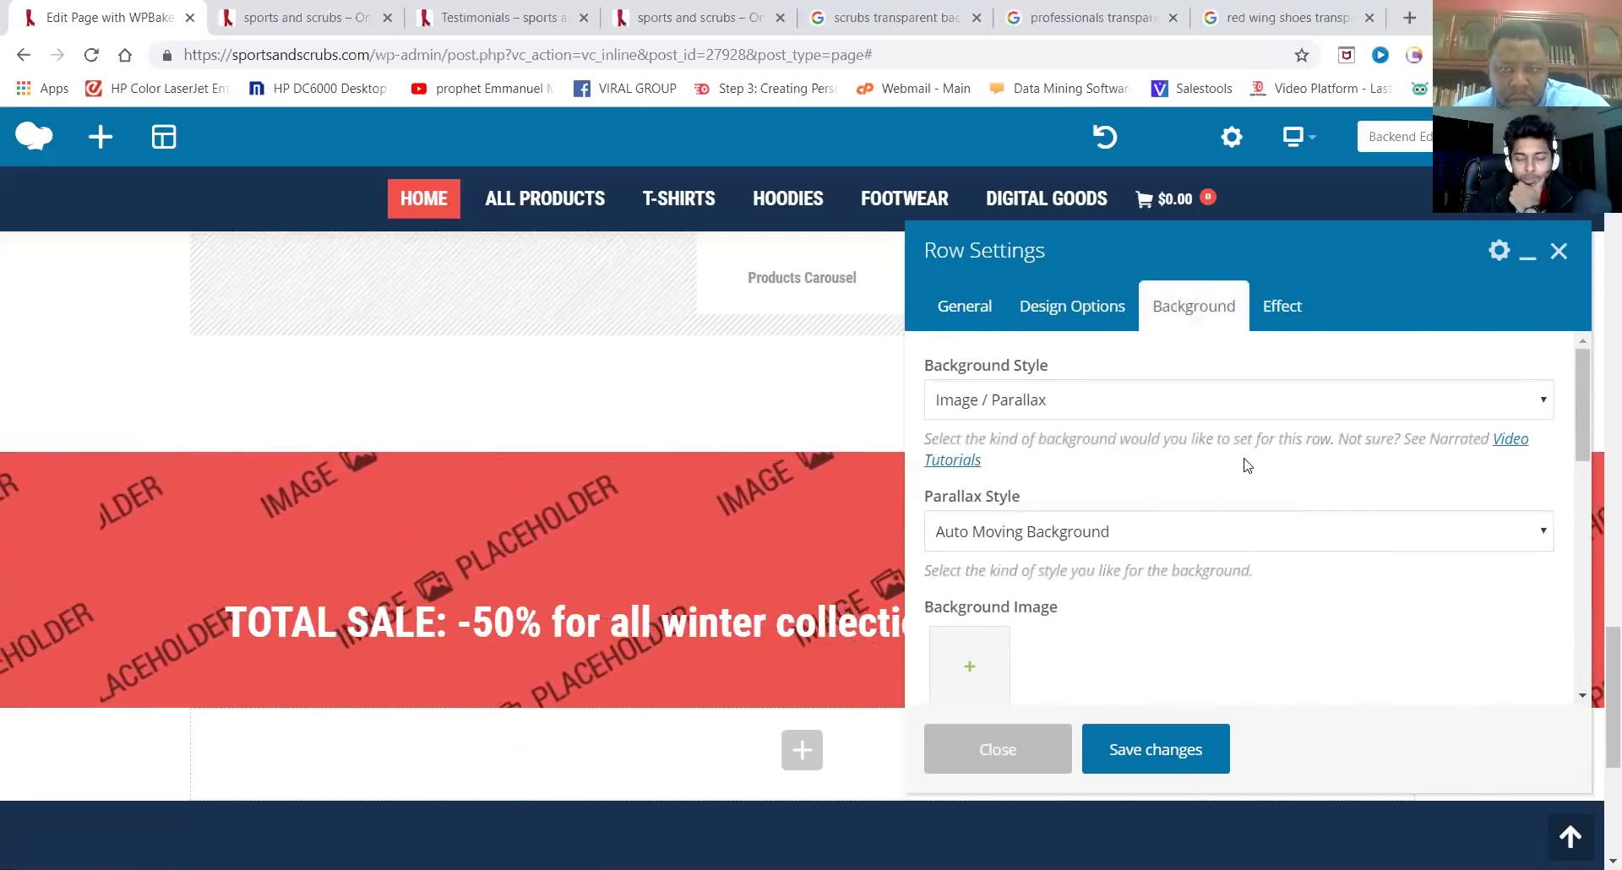
scroll(1249, 465, "down", 1)
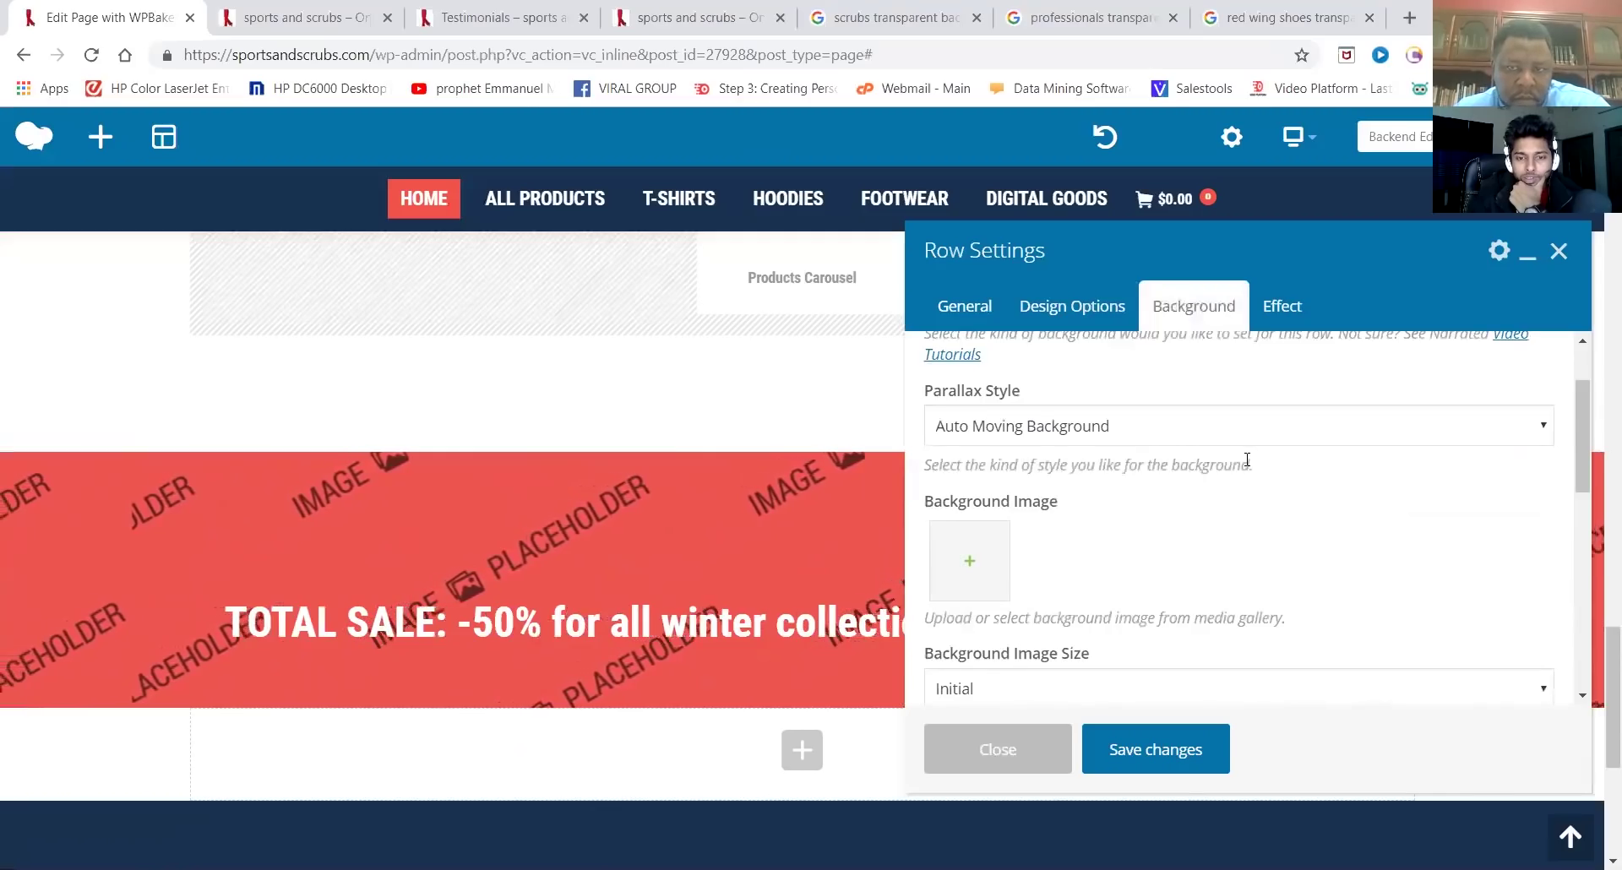
scroll(1247, 460, "down", 2)
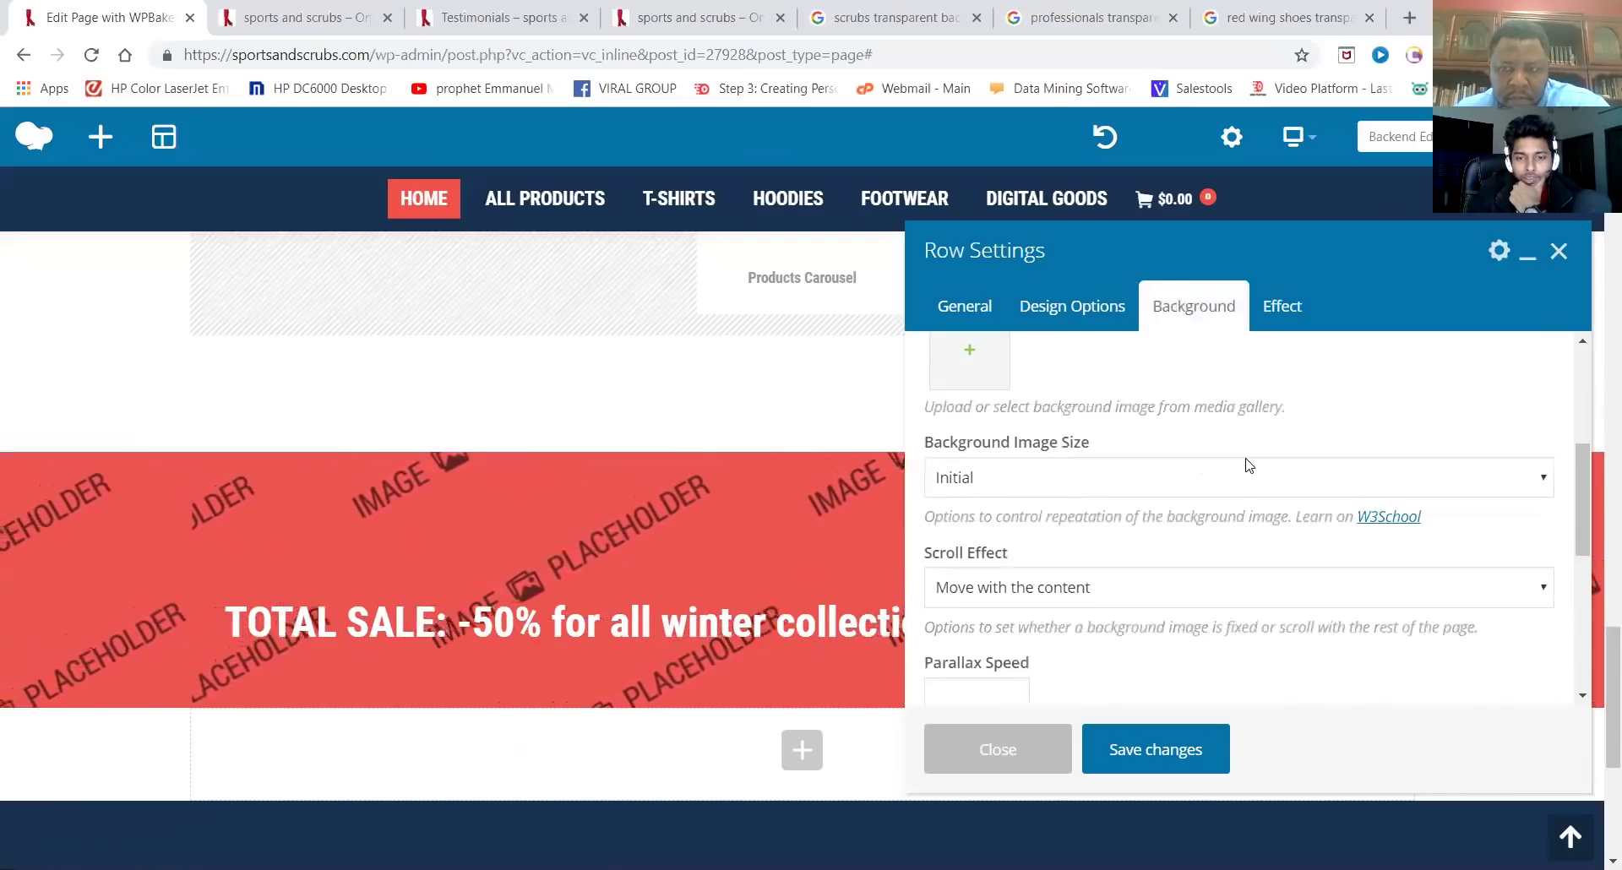
scroll(1248, 471, "down", 4)
left_click(1451, 532)
left_click(1451, 545)
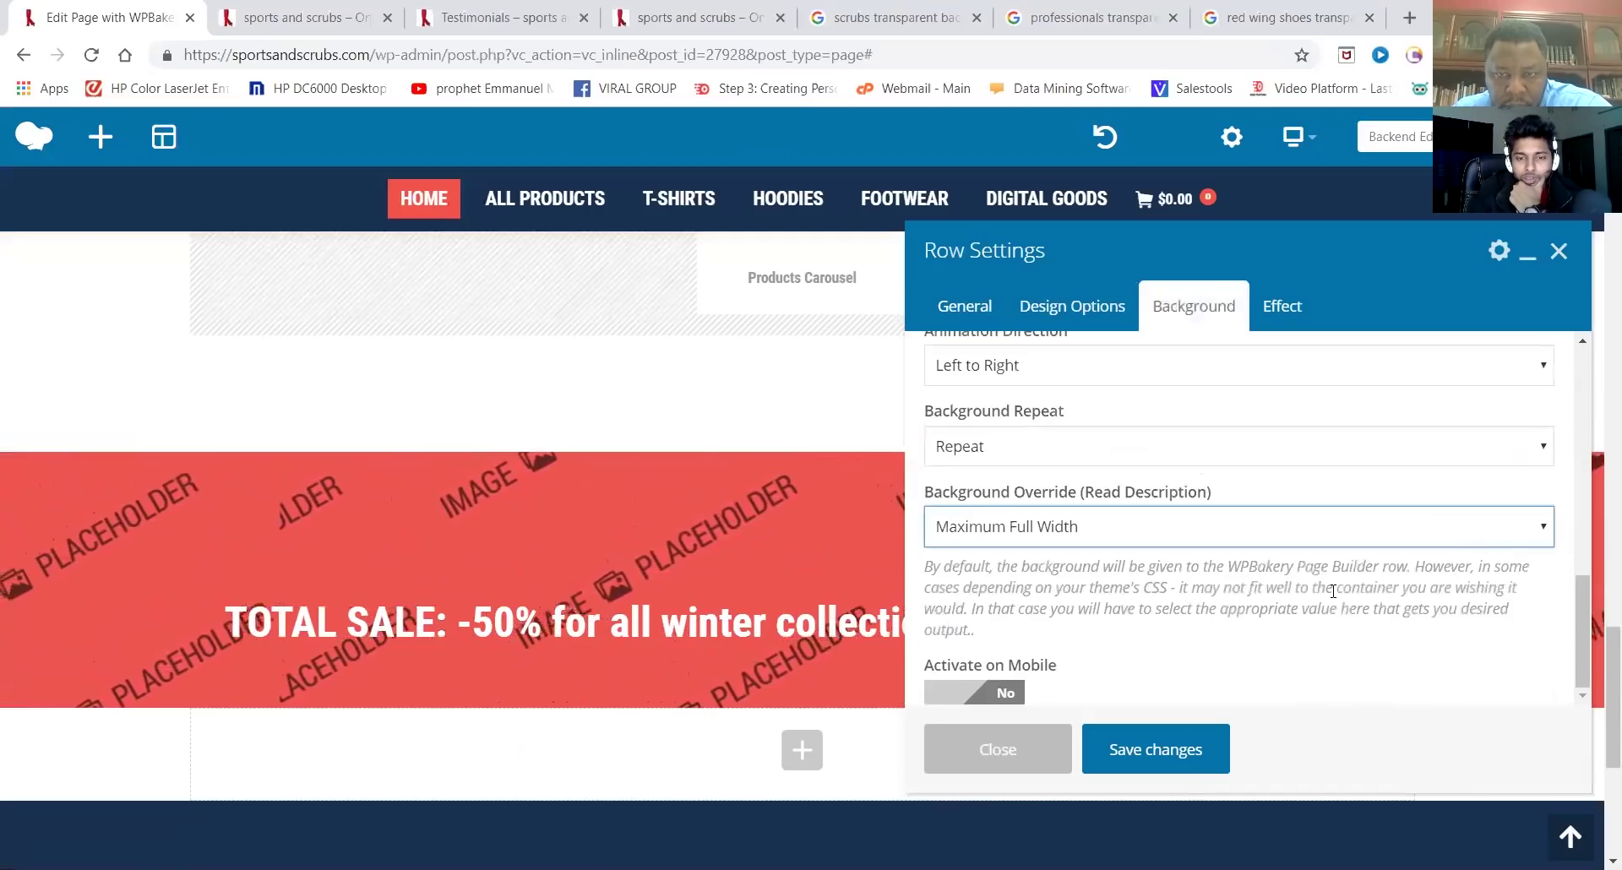
scroll(1332, 592, "up", 1)
scroll(1333, 592, "up", 2)
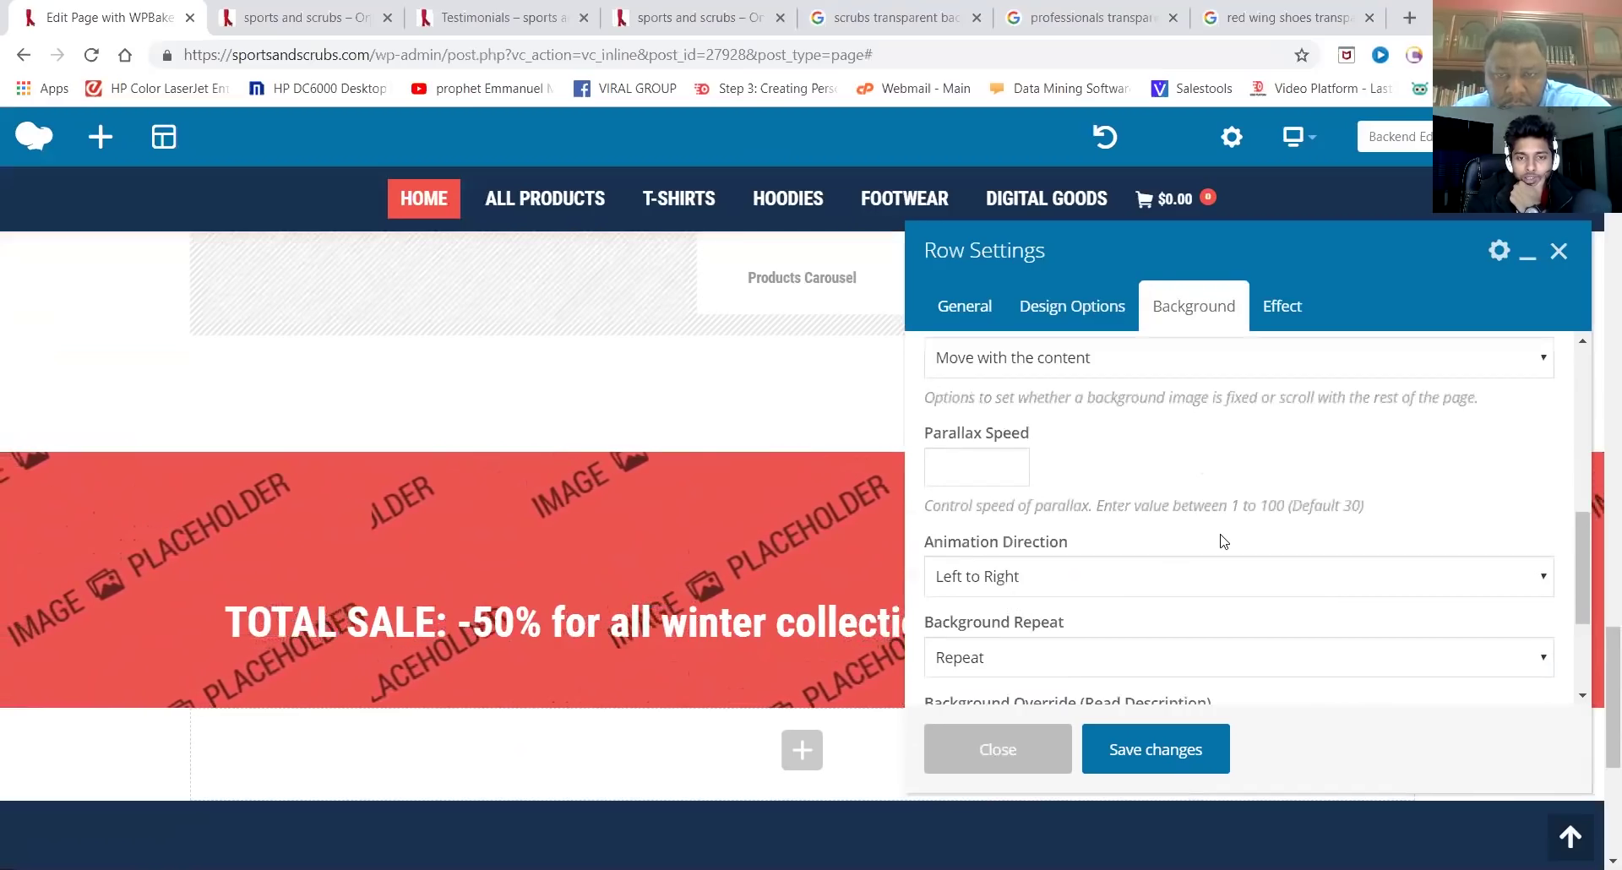
scroll(1225, 541, "up", 1)
scroll(1224, 541, "up", 1)
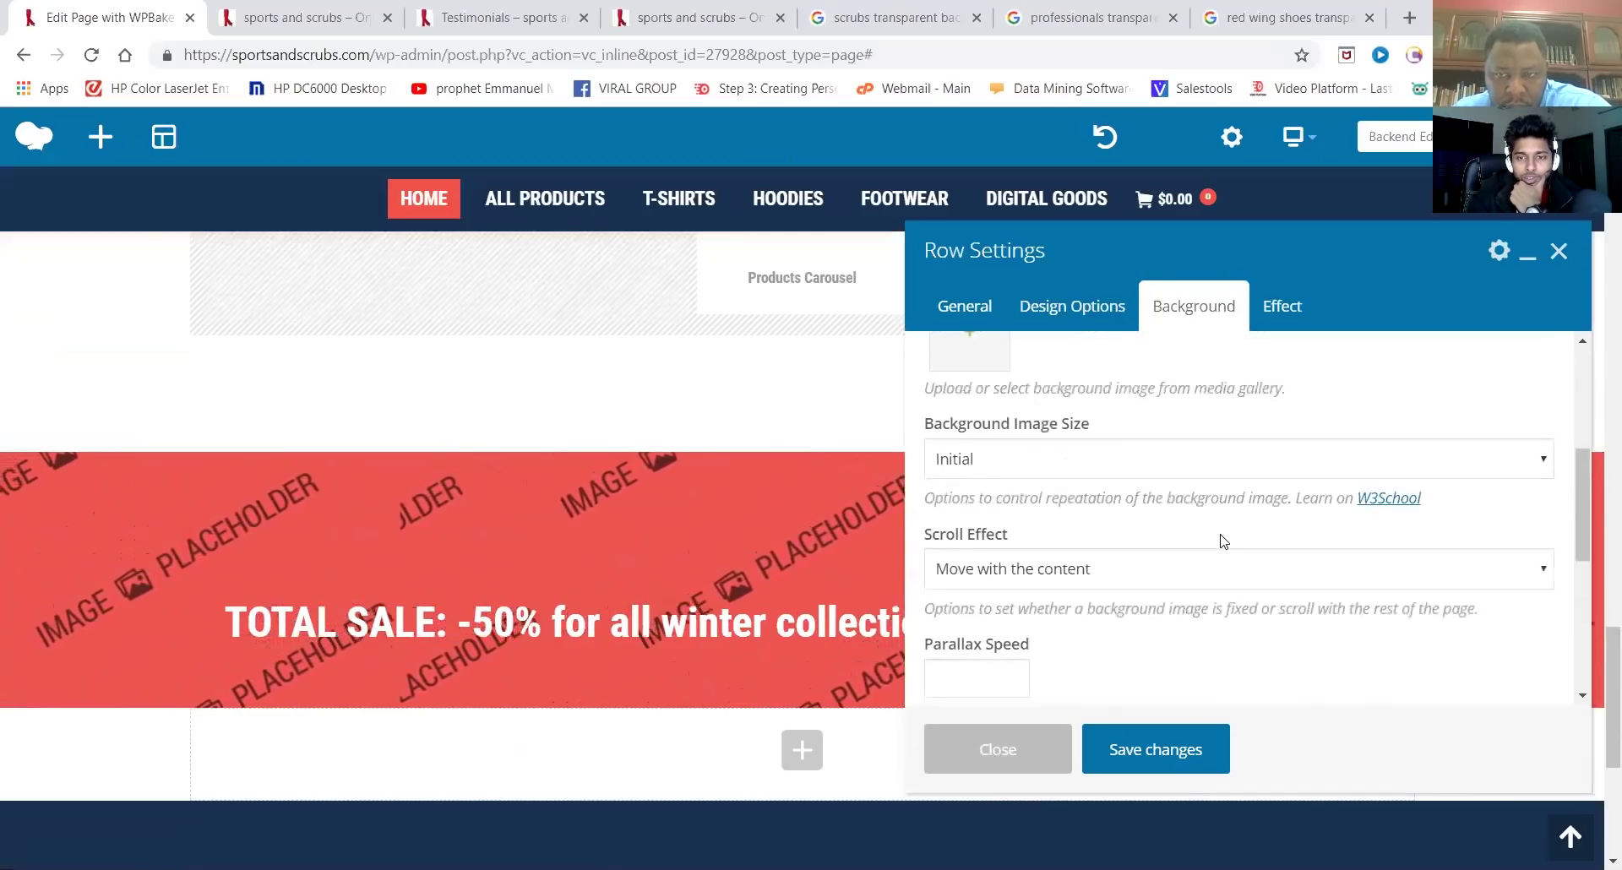
scroll(1225, 542, "up", 1)
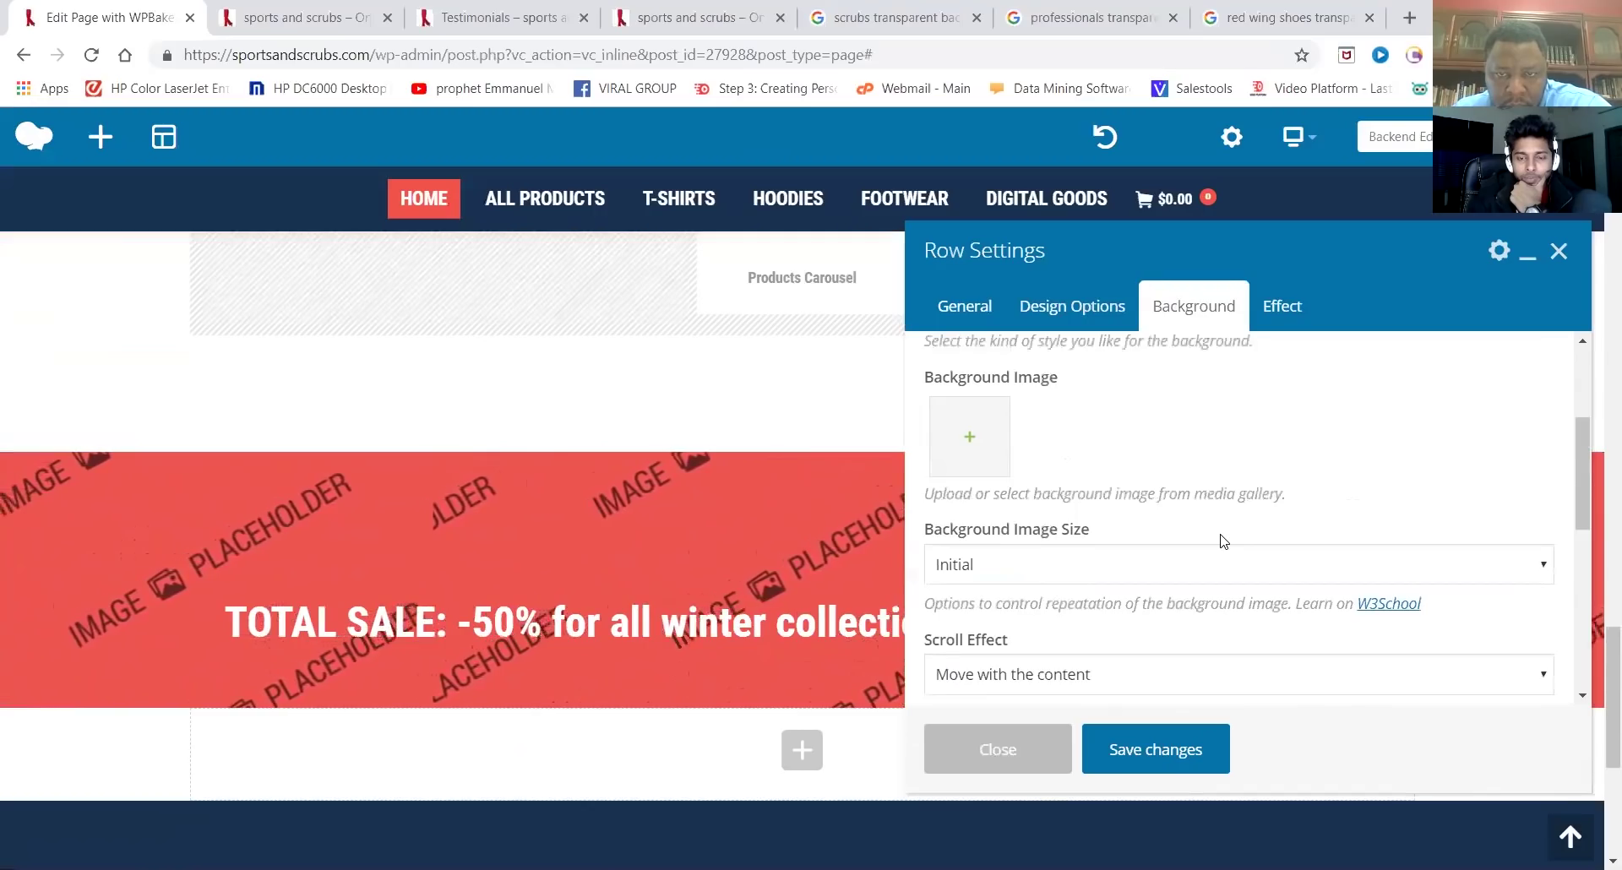
scroll(1224, 542, "up", 1)
scroll(1224, 542, "up", 2)
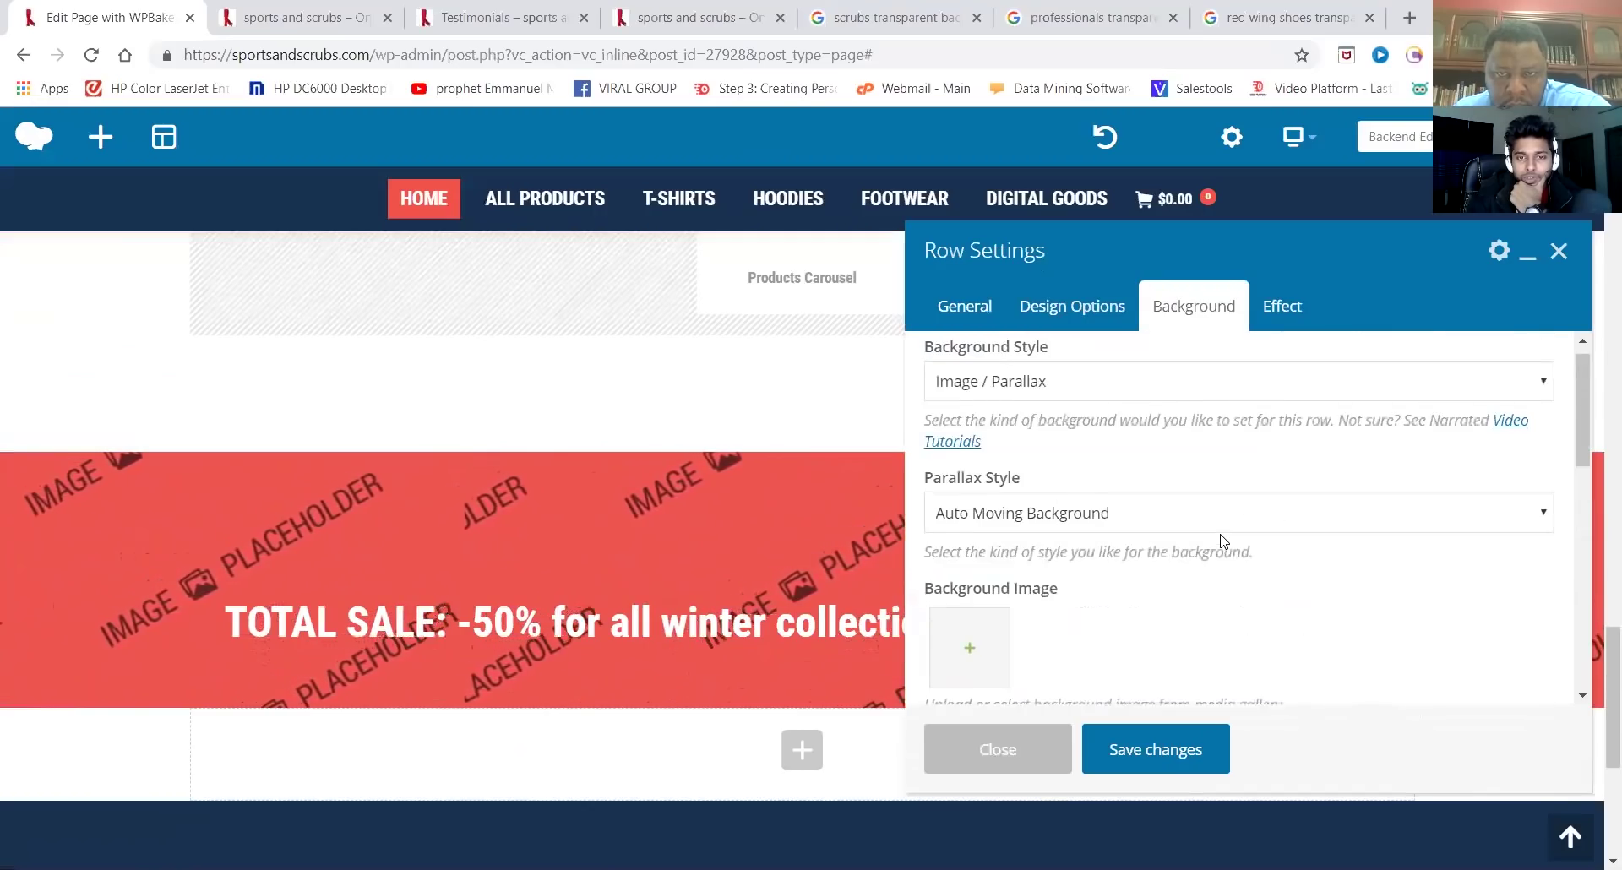
left_click(1108, 541)
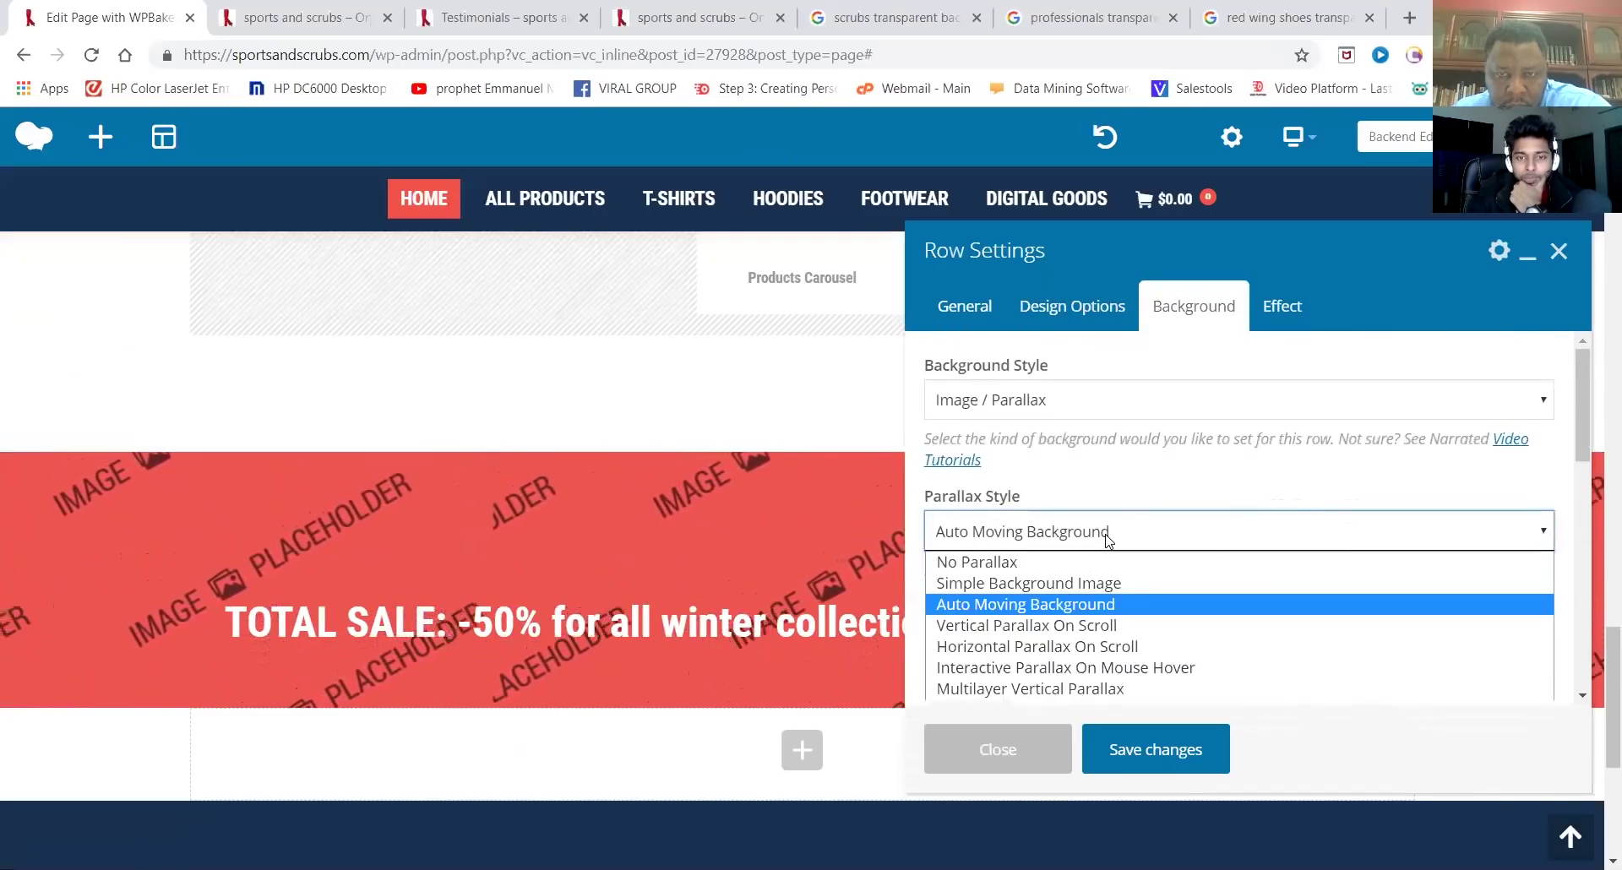
left_click(1108, 541)
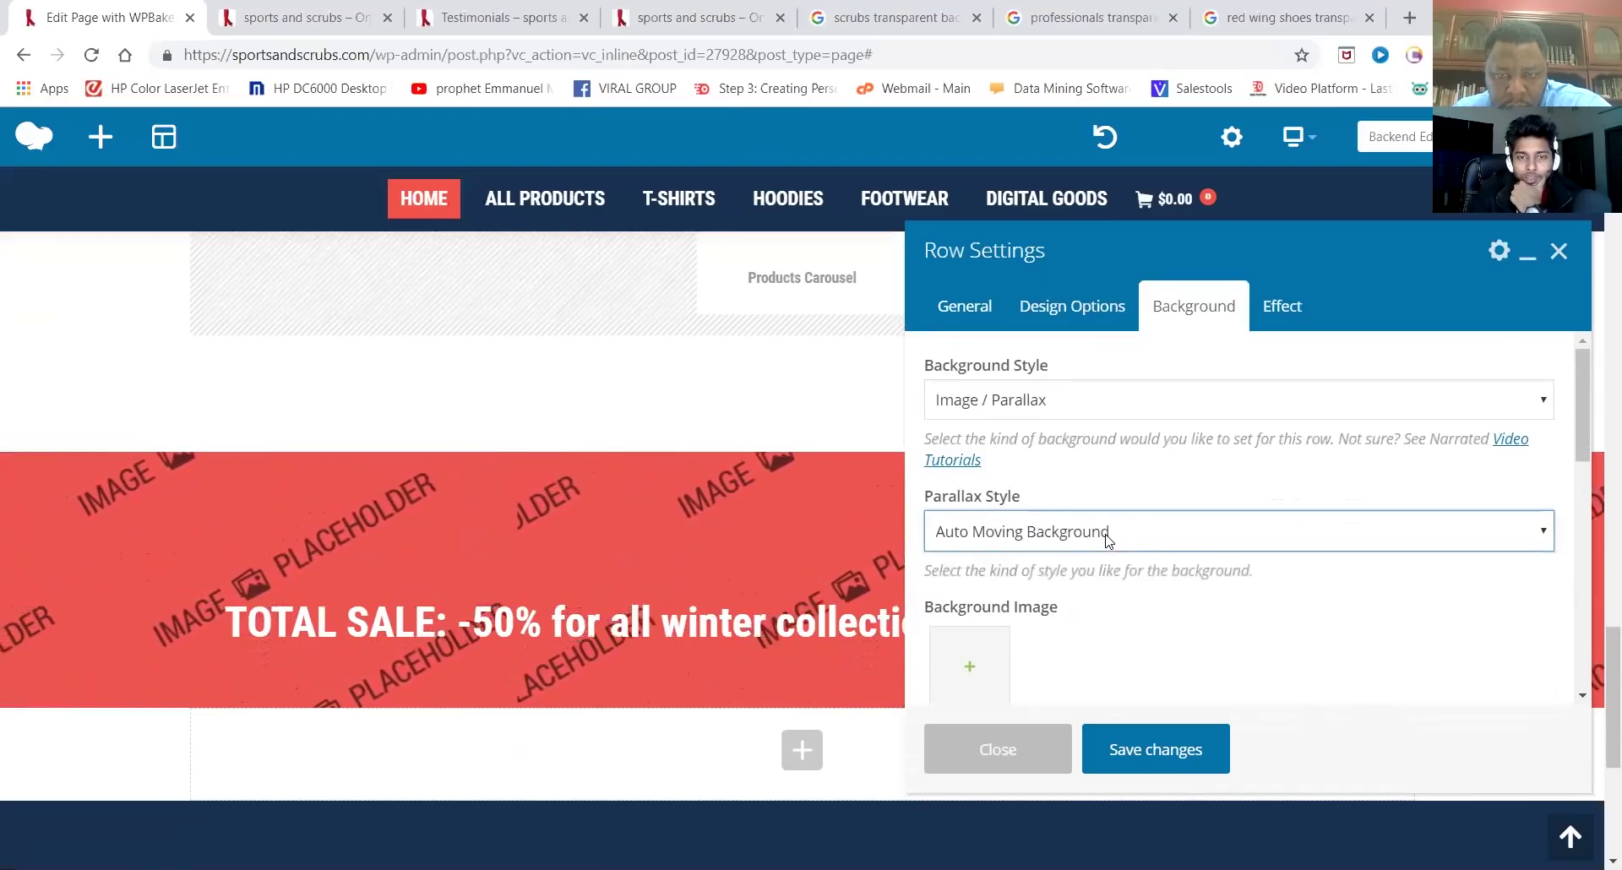
Set the banner row's background style to Single Color and save the row's changes
left_click(1067, 405)
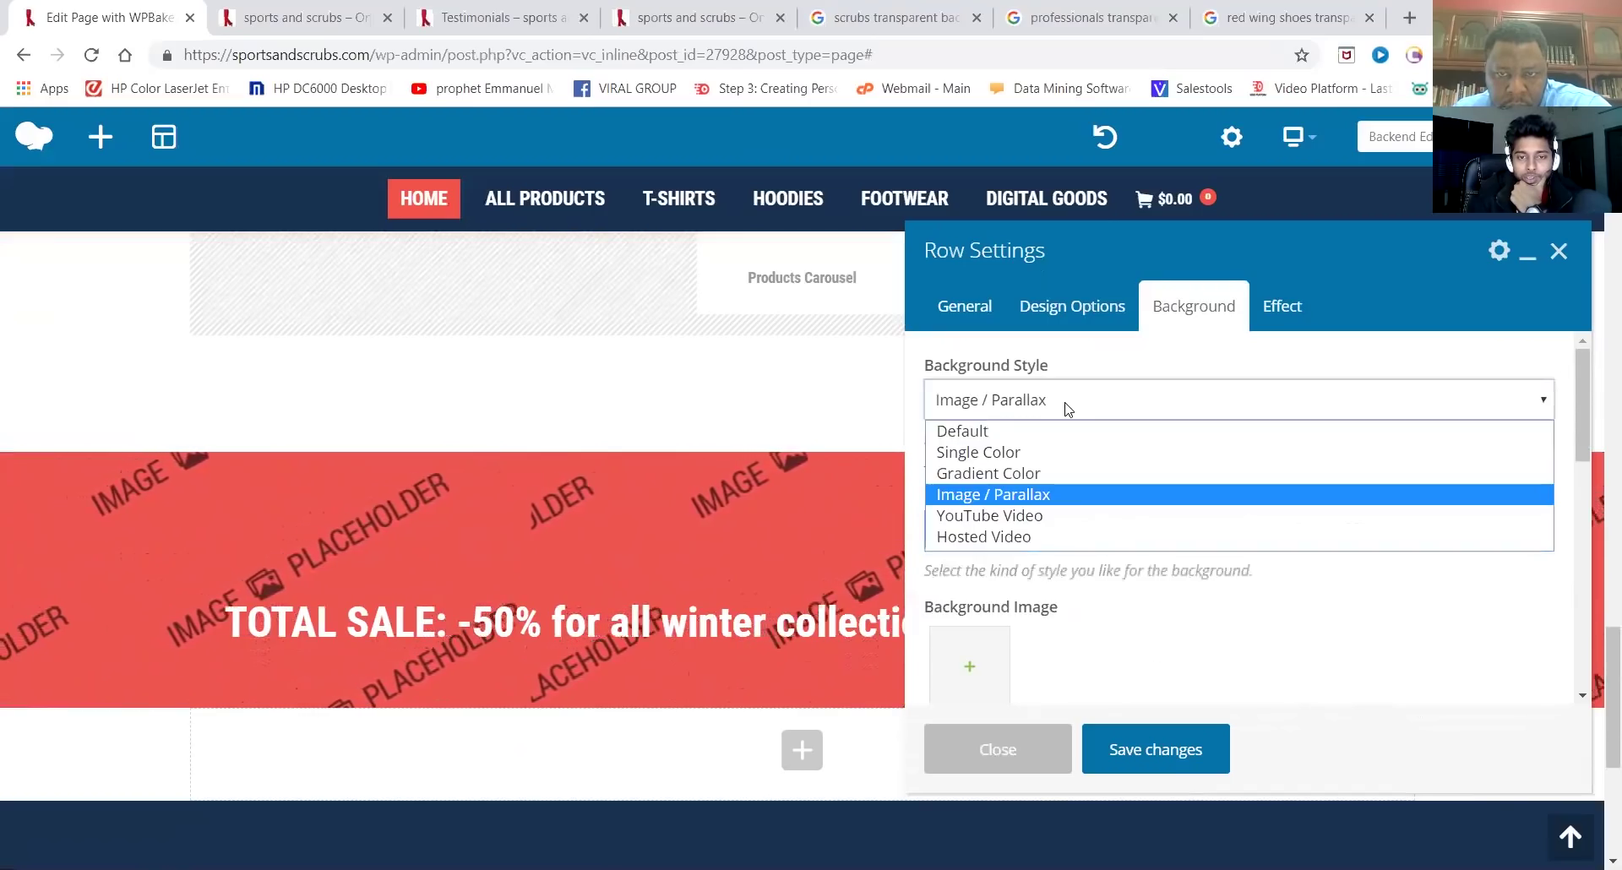
left_click(1012, 454)
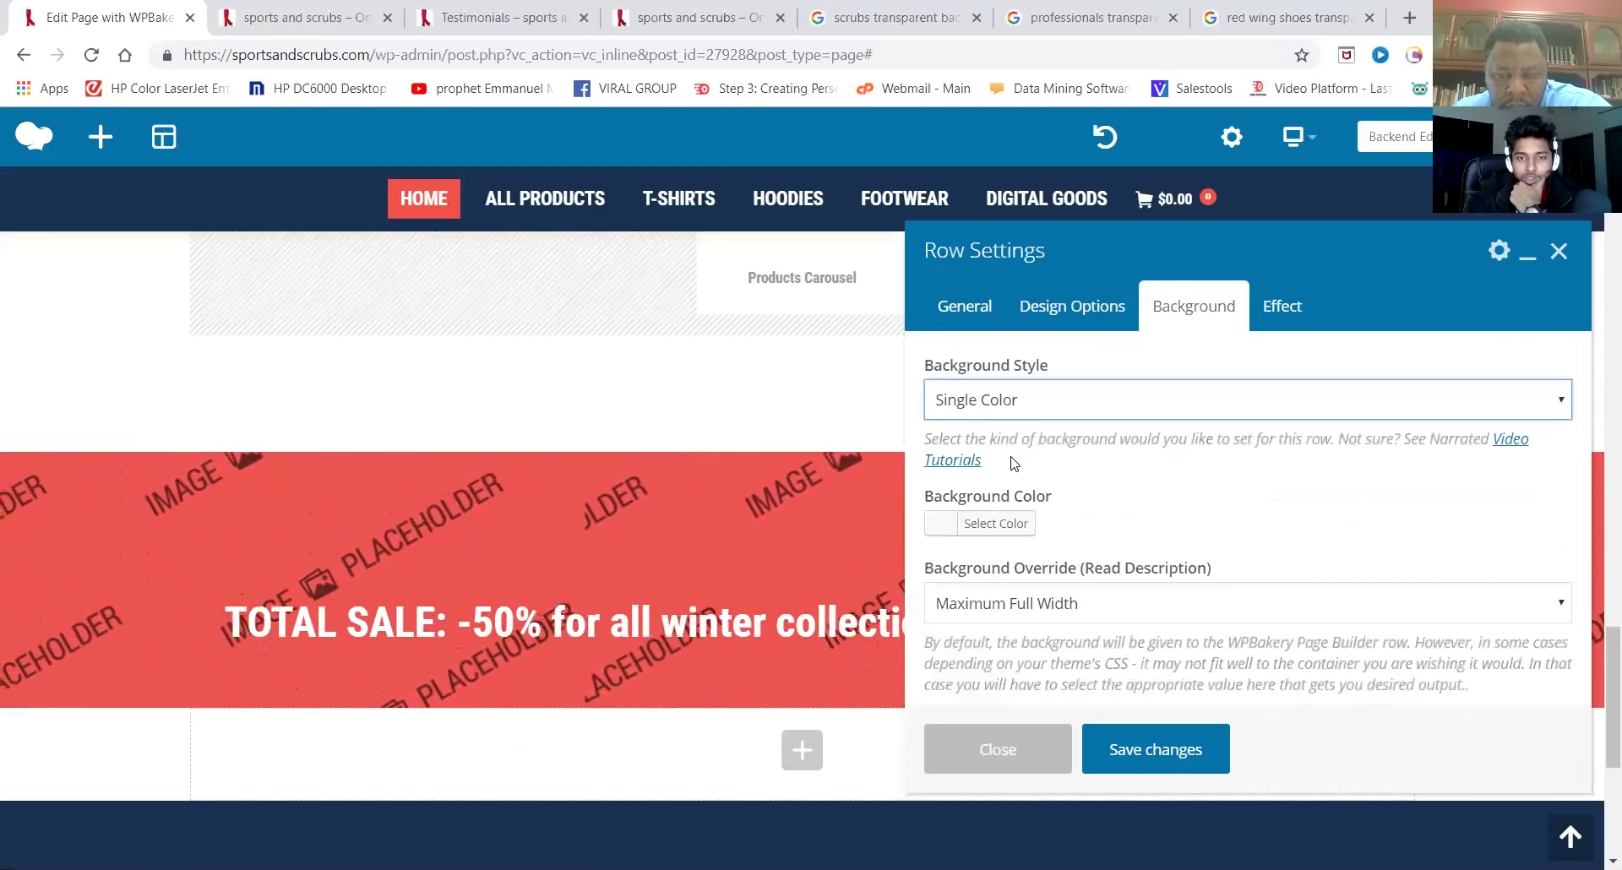
left_click(1183, 761)
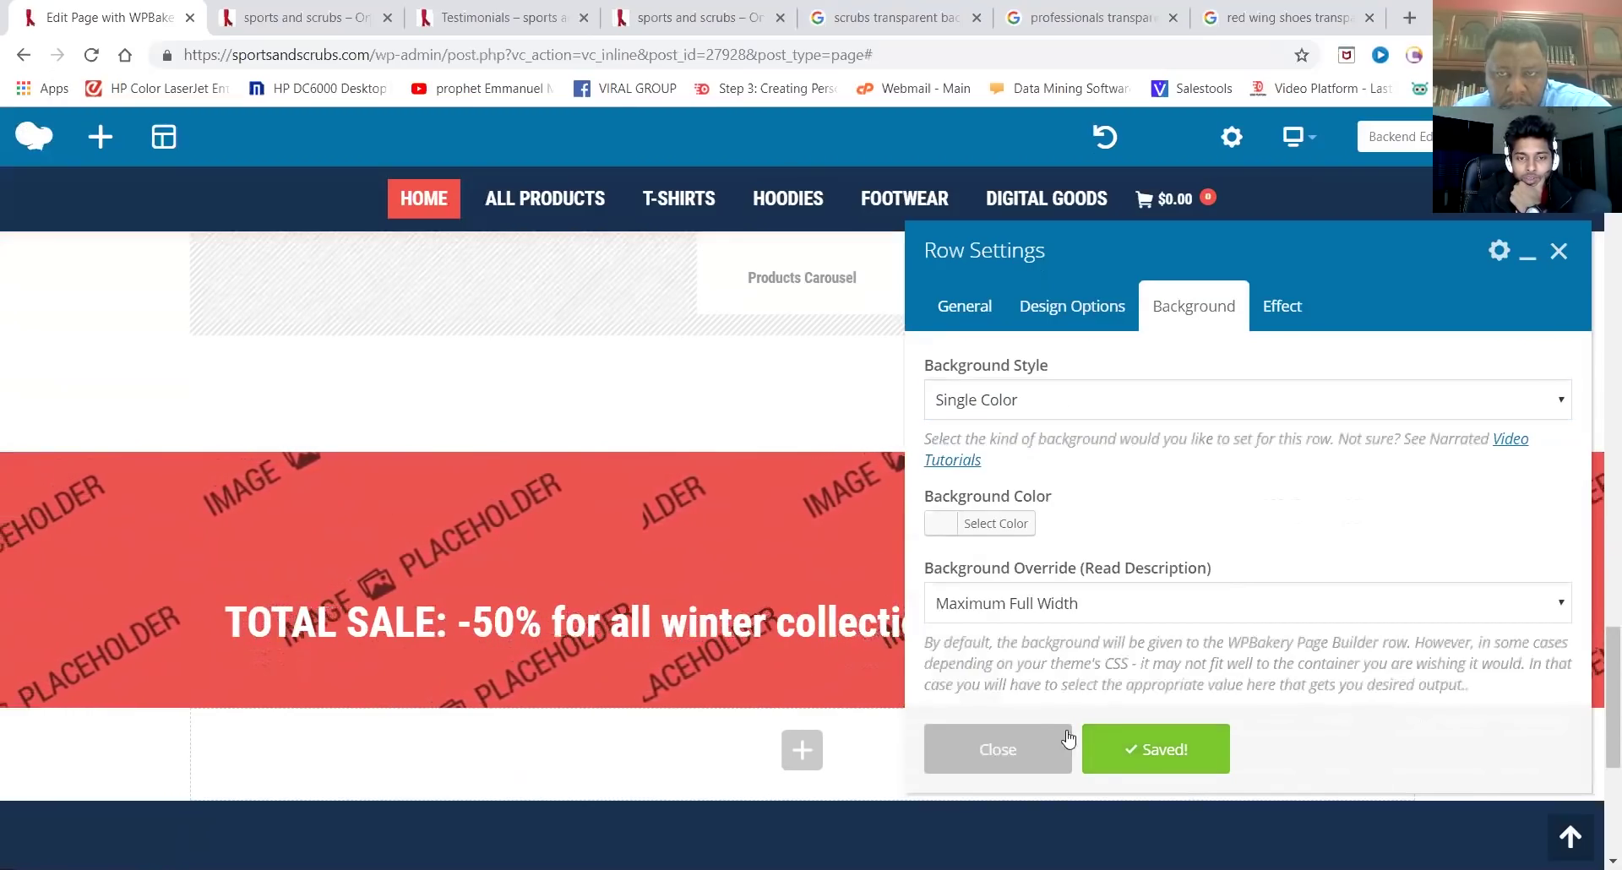
Set the banner row's single background color to the red #dd4242 and save the row's changes
left_click(945, 523)
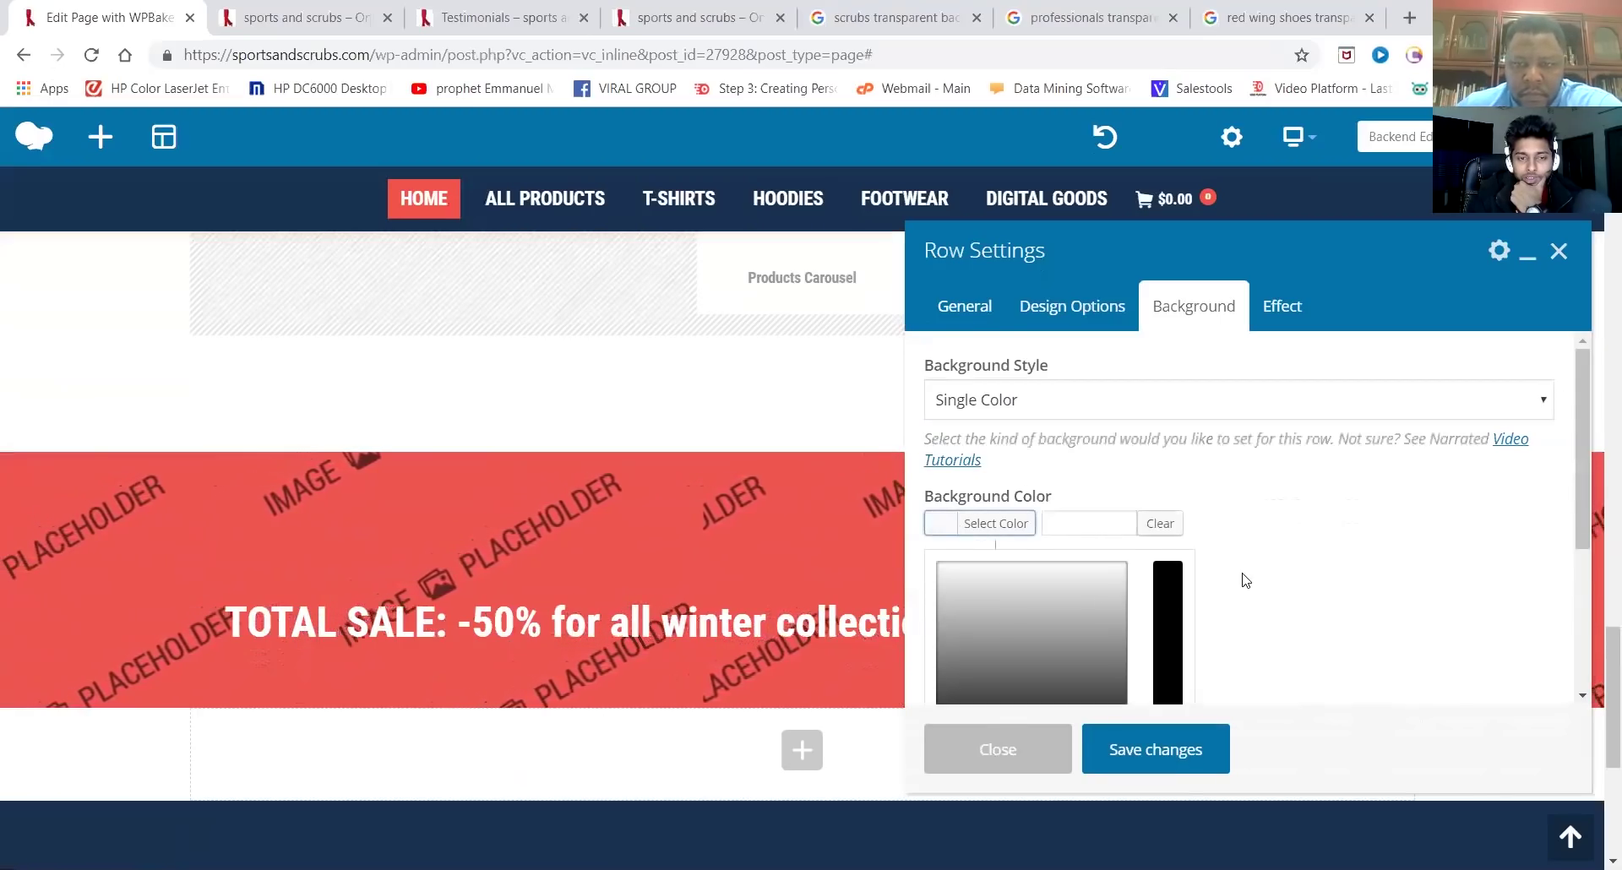
scroll(1242, 580, "down", 1)
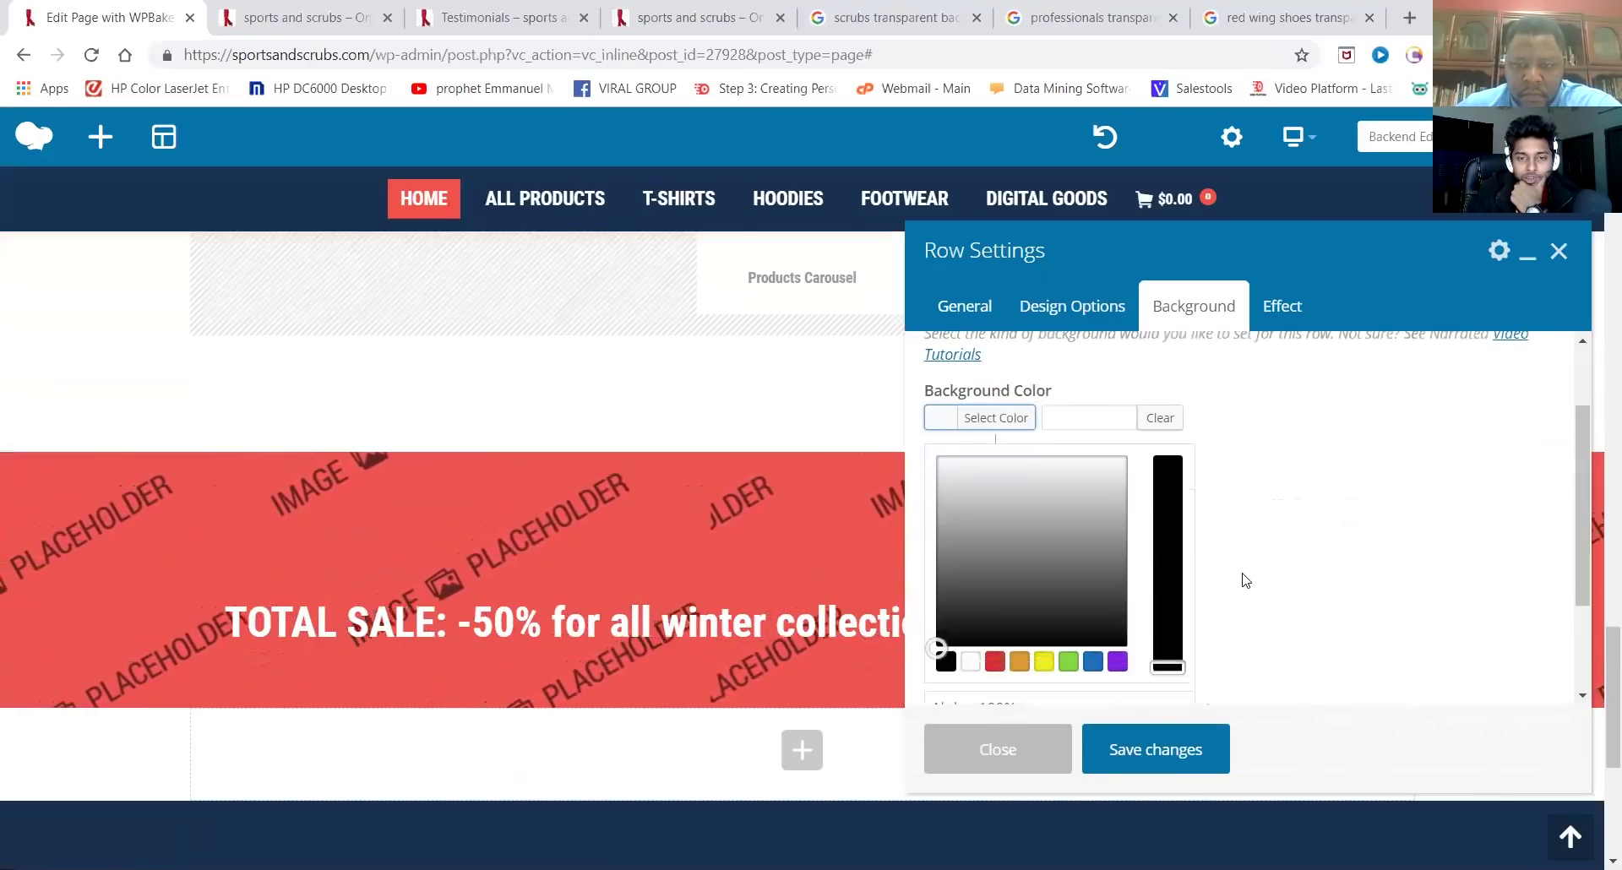
left_click(996, 662)
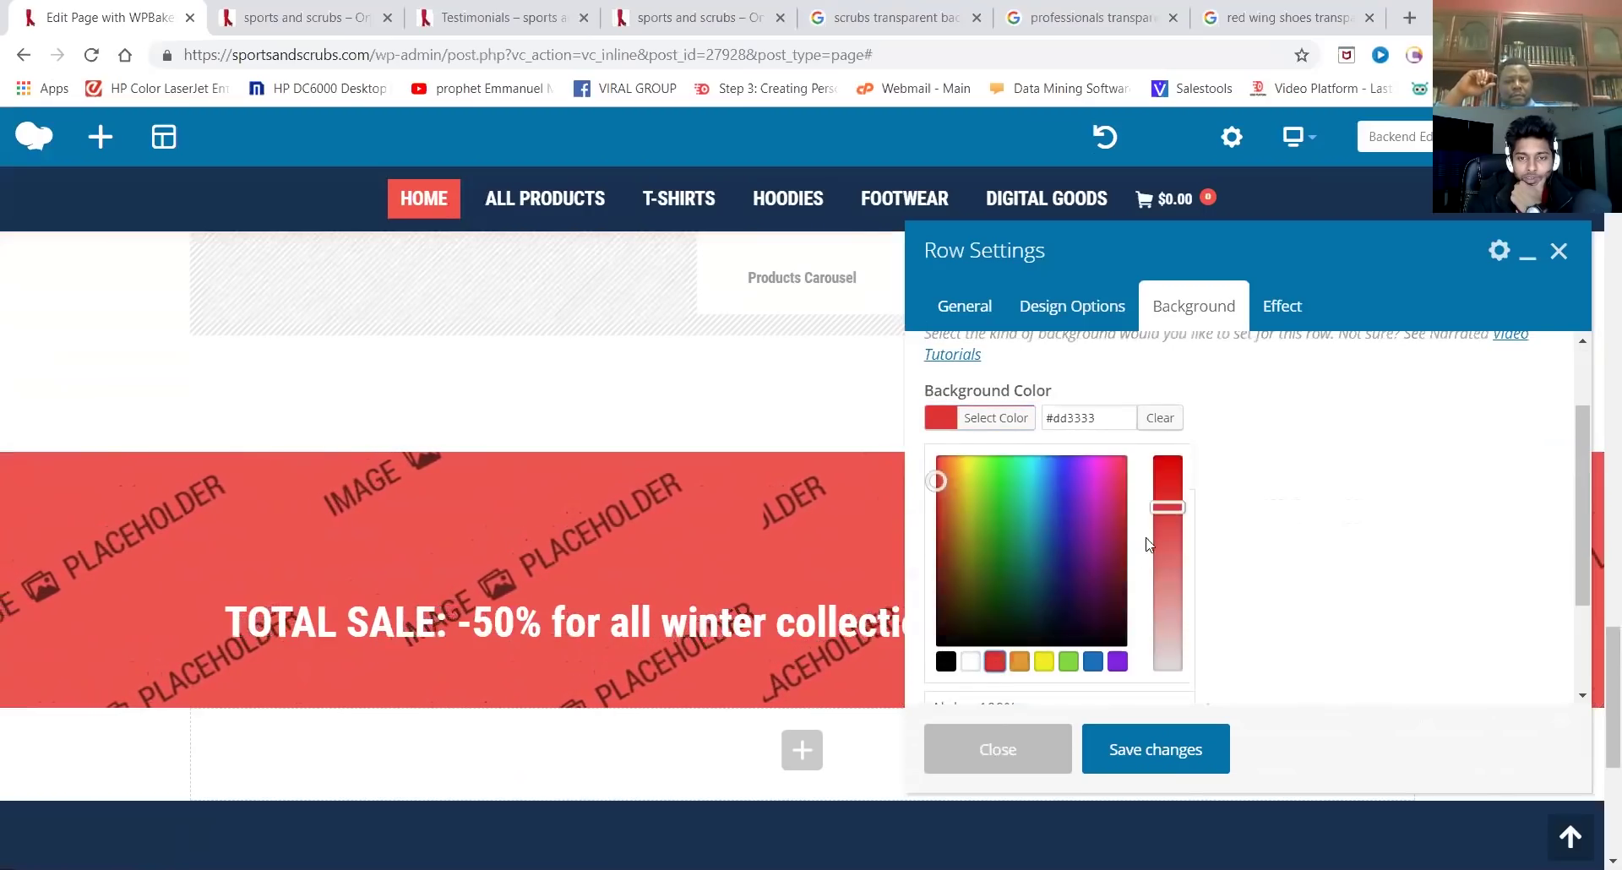
mouse_move(1169, 509)
left_mouse_down()
mouse_move(1169, 551)
mouse_move(1171, 528)
left_mouse_up()
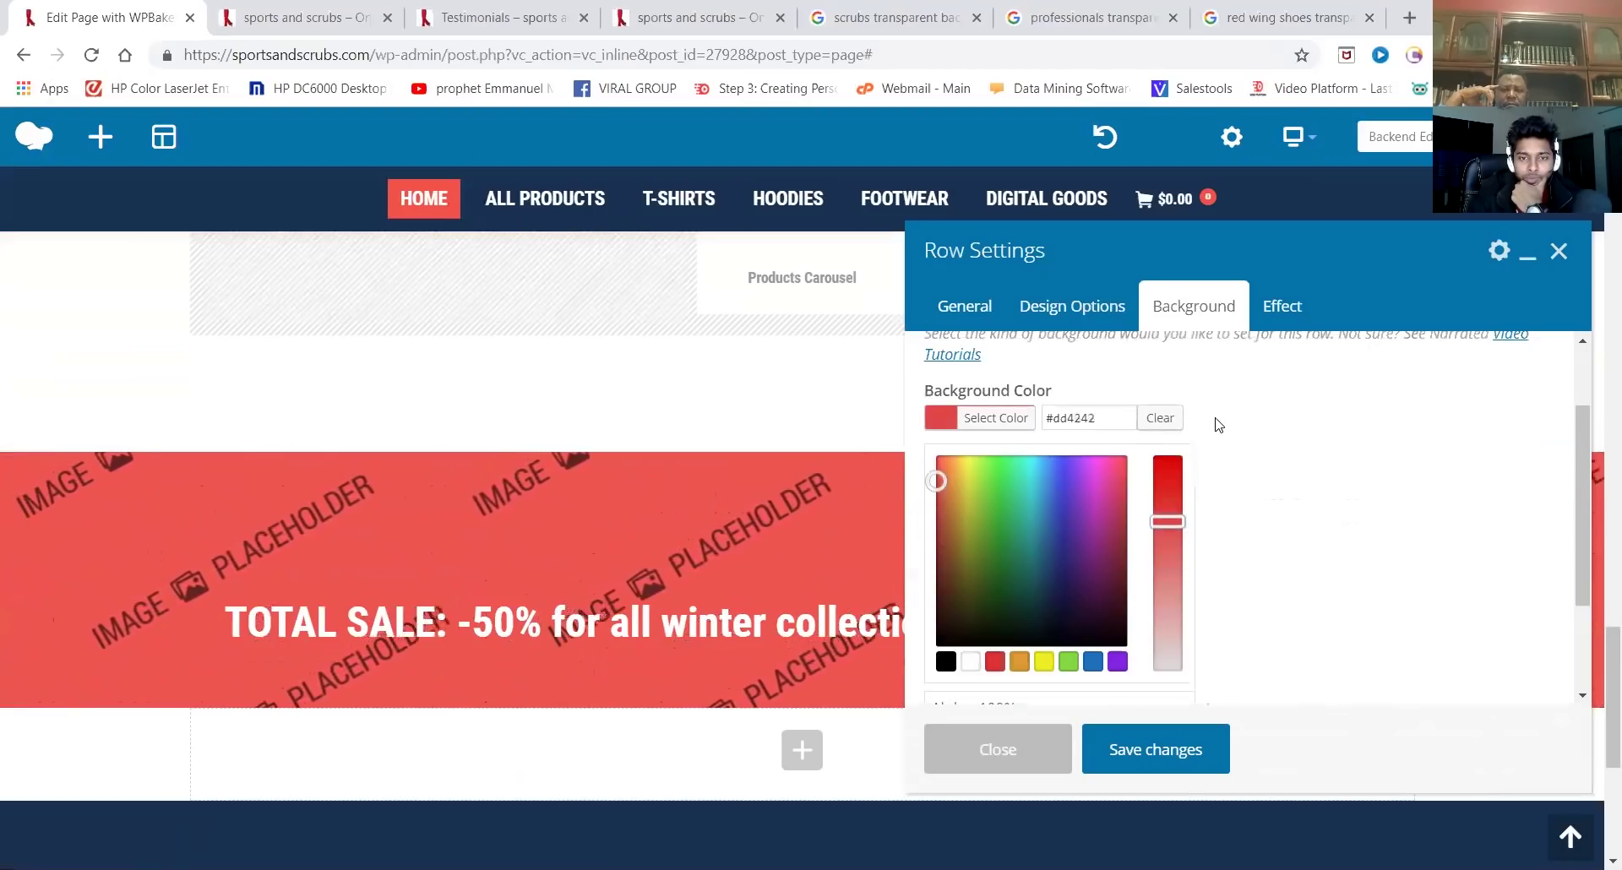
left_click(1021, 425)
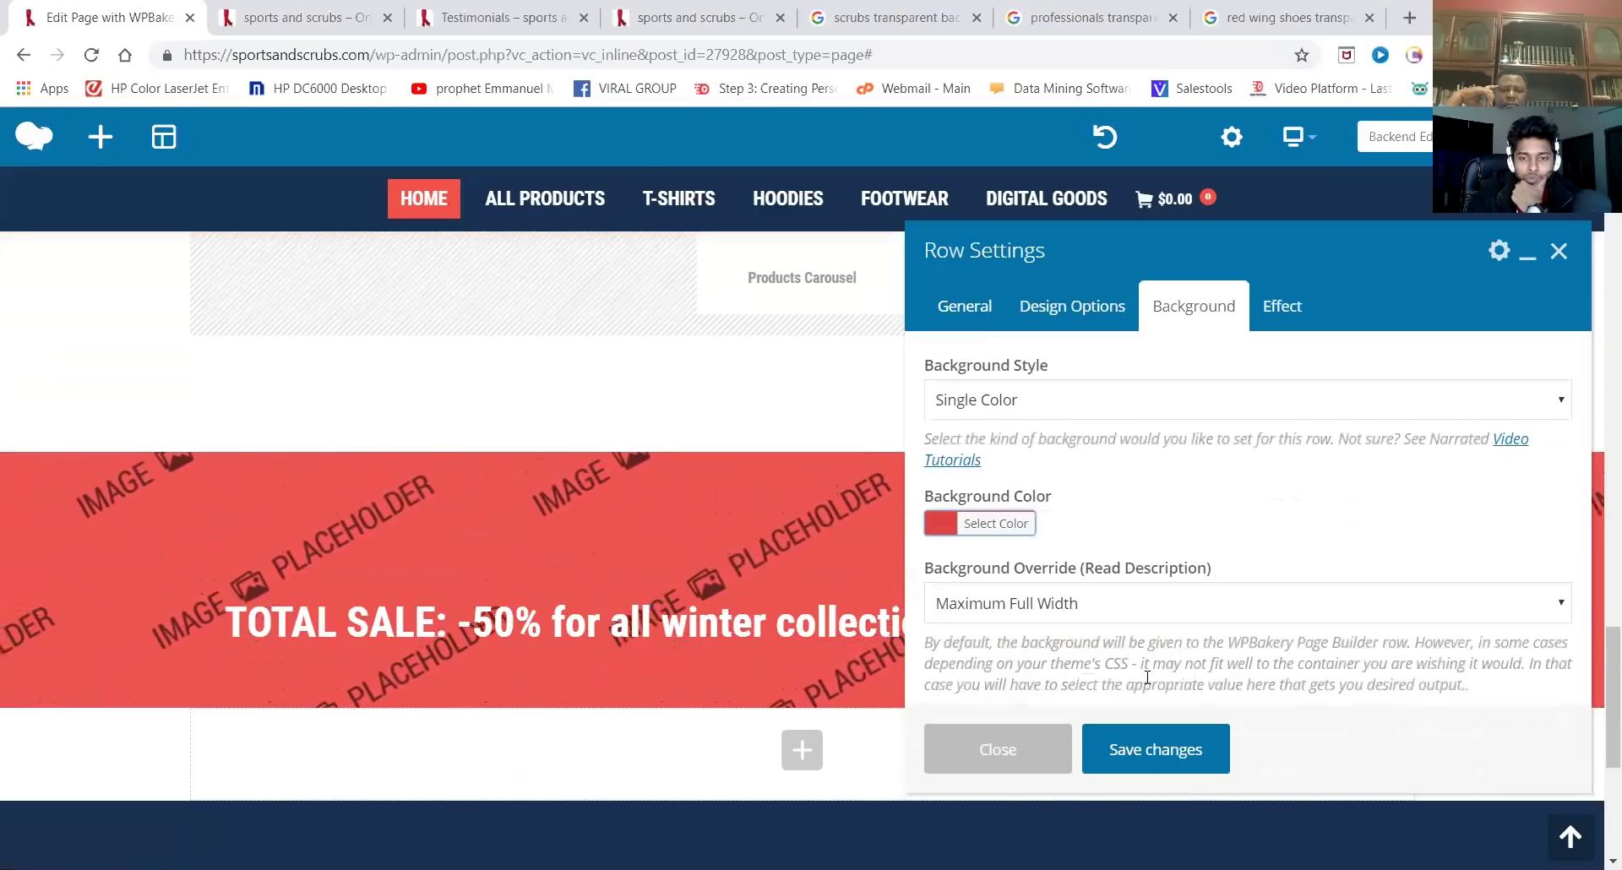
left_click(1186, 750)
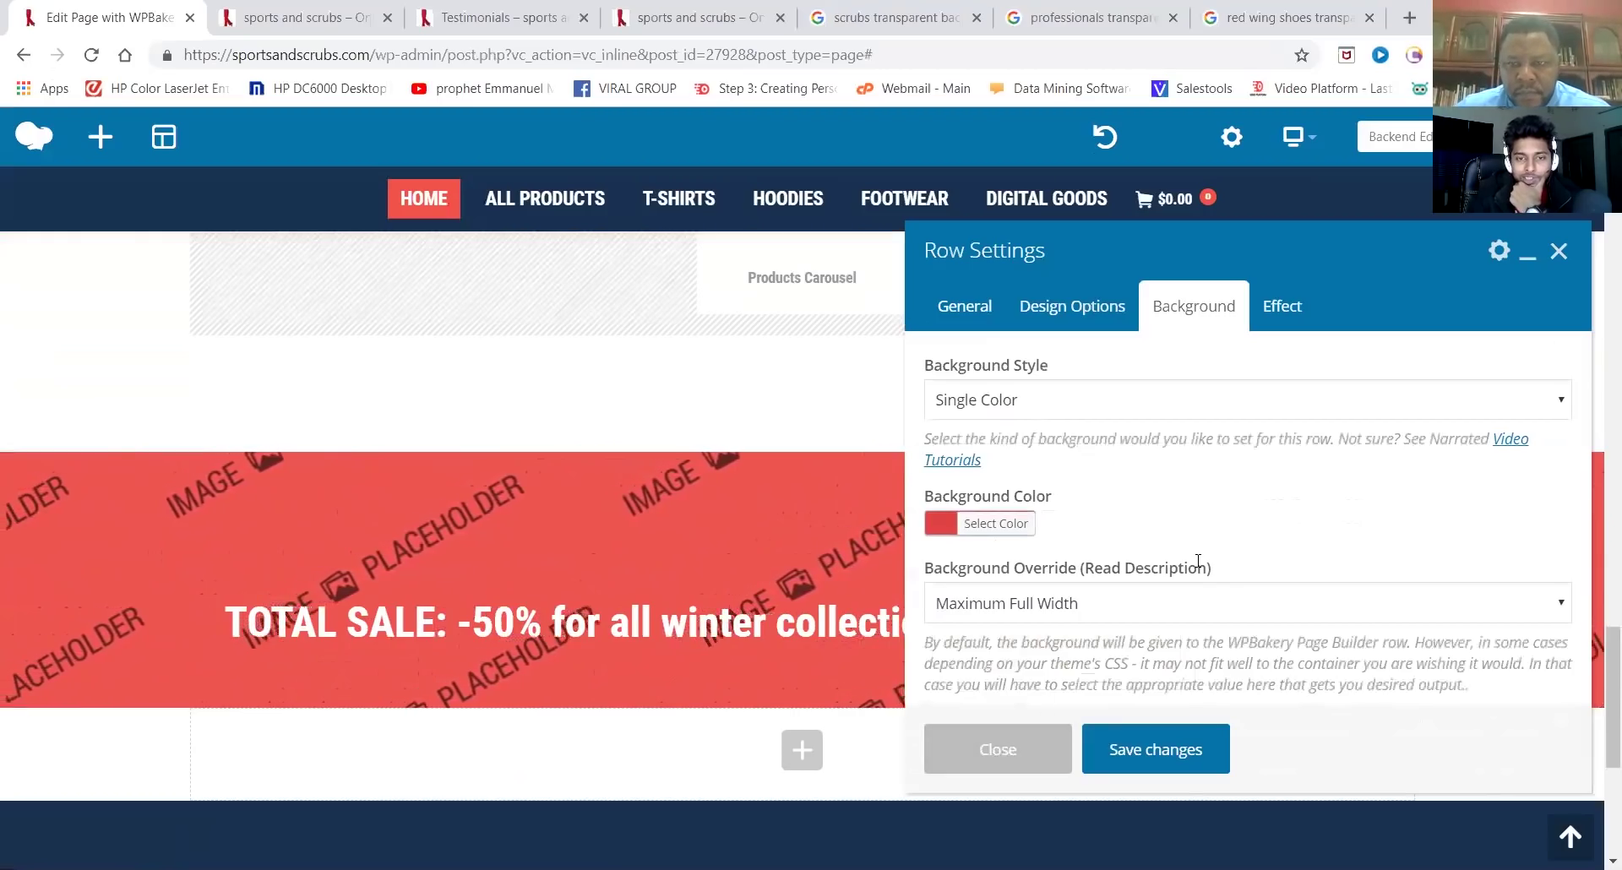
left_click(1161, 752)
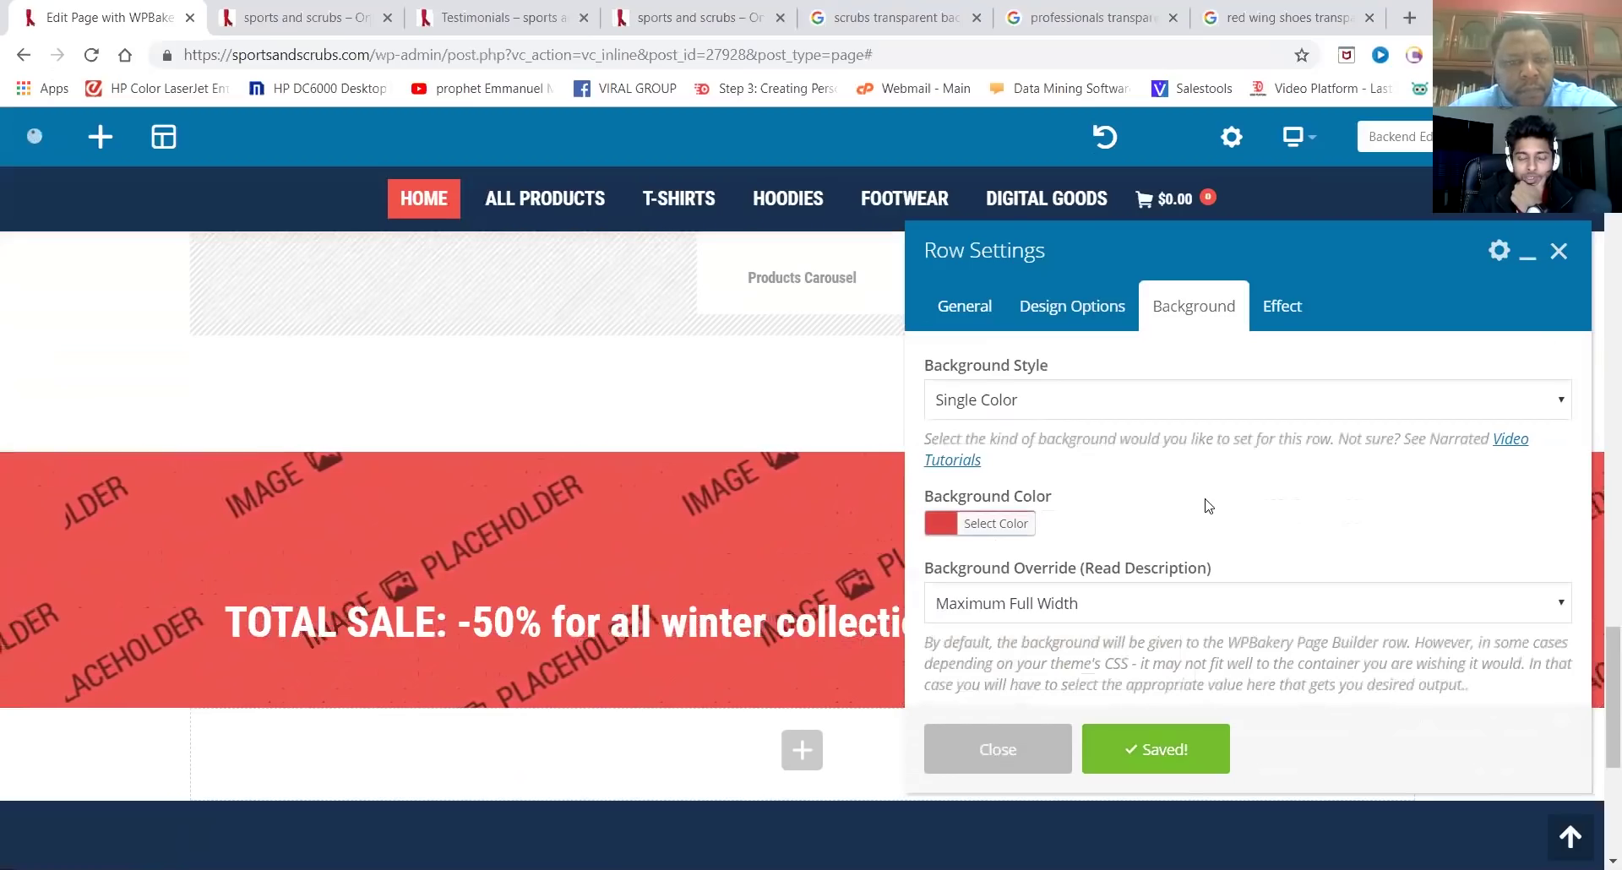
Check the row's background style selection, save the row's settings again and update the page
left_click(1077, 402)
left_click(1077, 402)
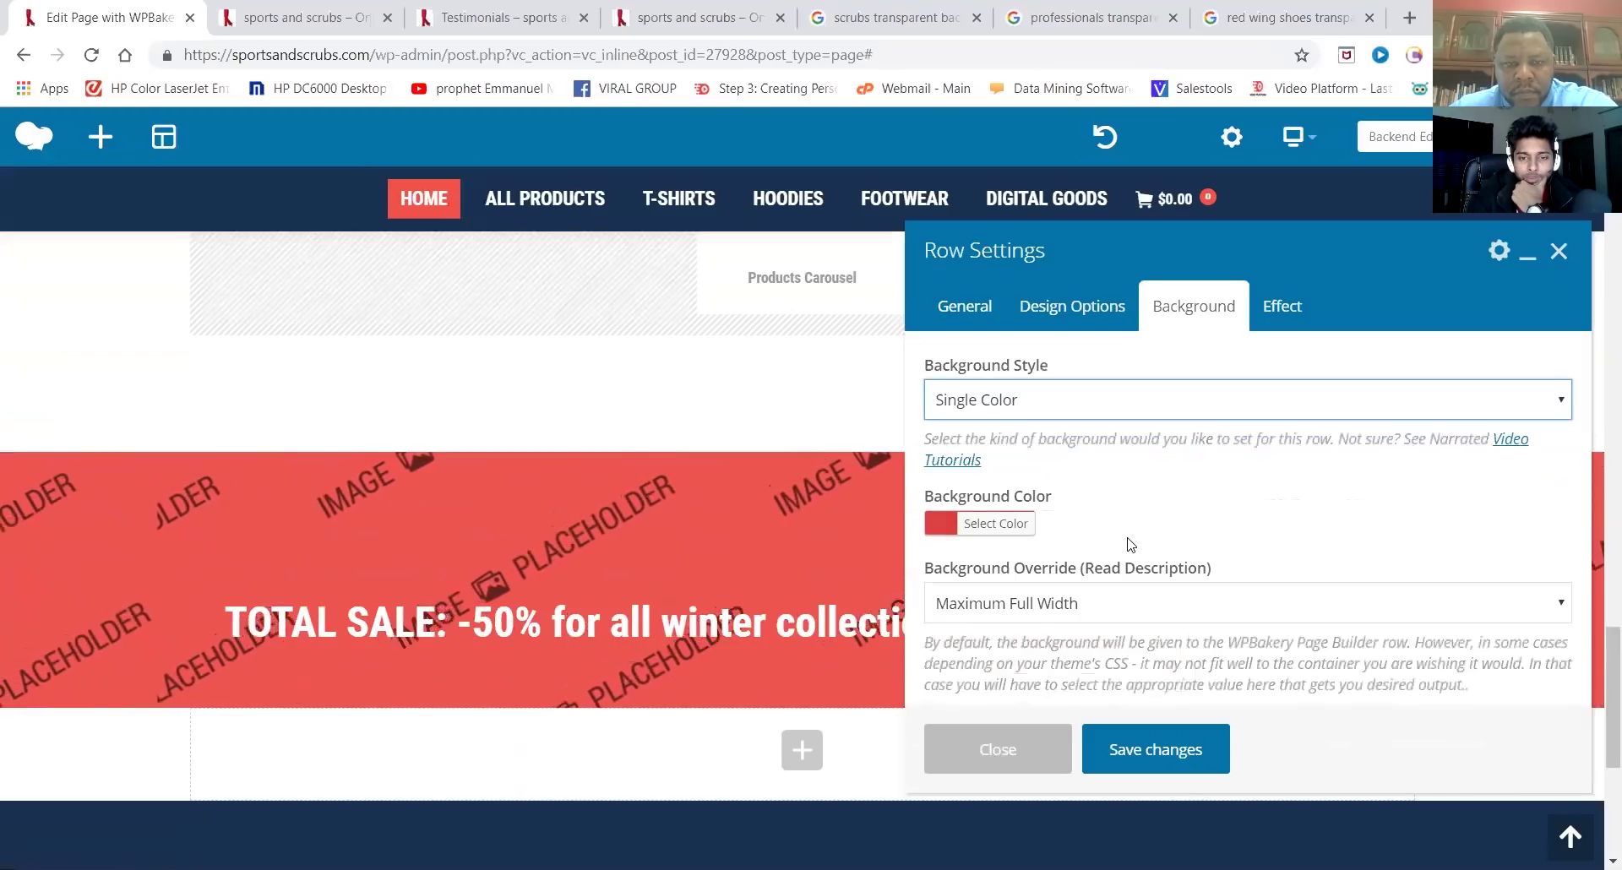
left_click(1166, 749)
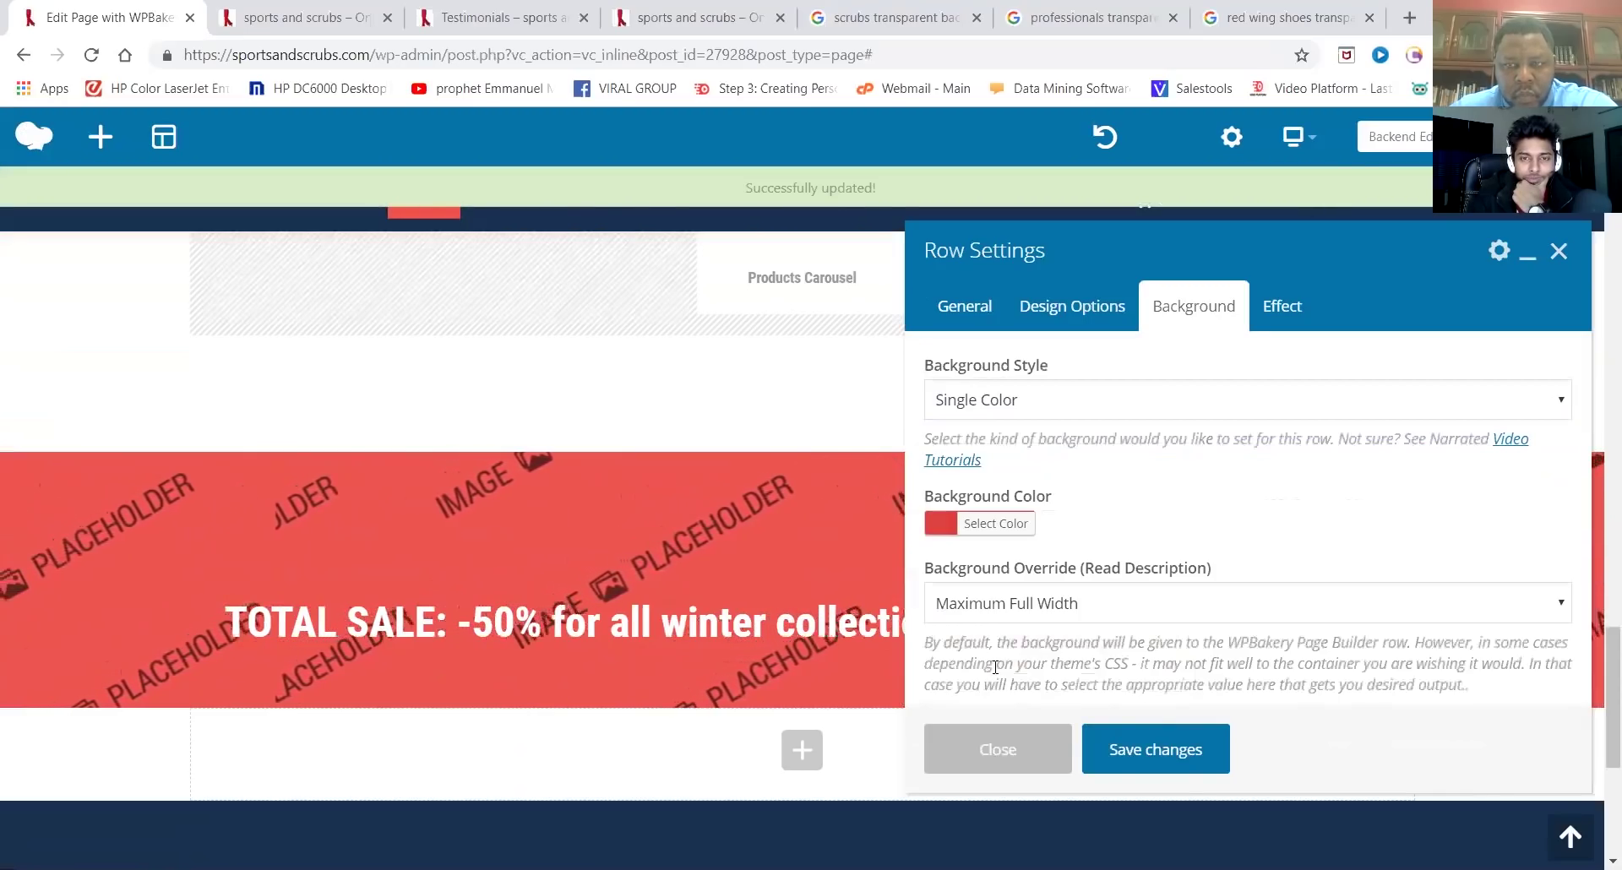
Check the row's background under the design options, and reload the site preview to inspect the TOTAL SALE banner
left_click(1069, 304)
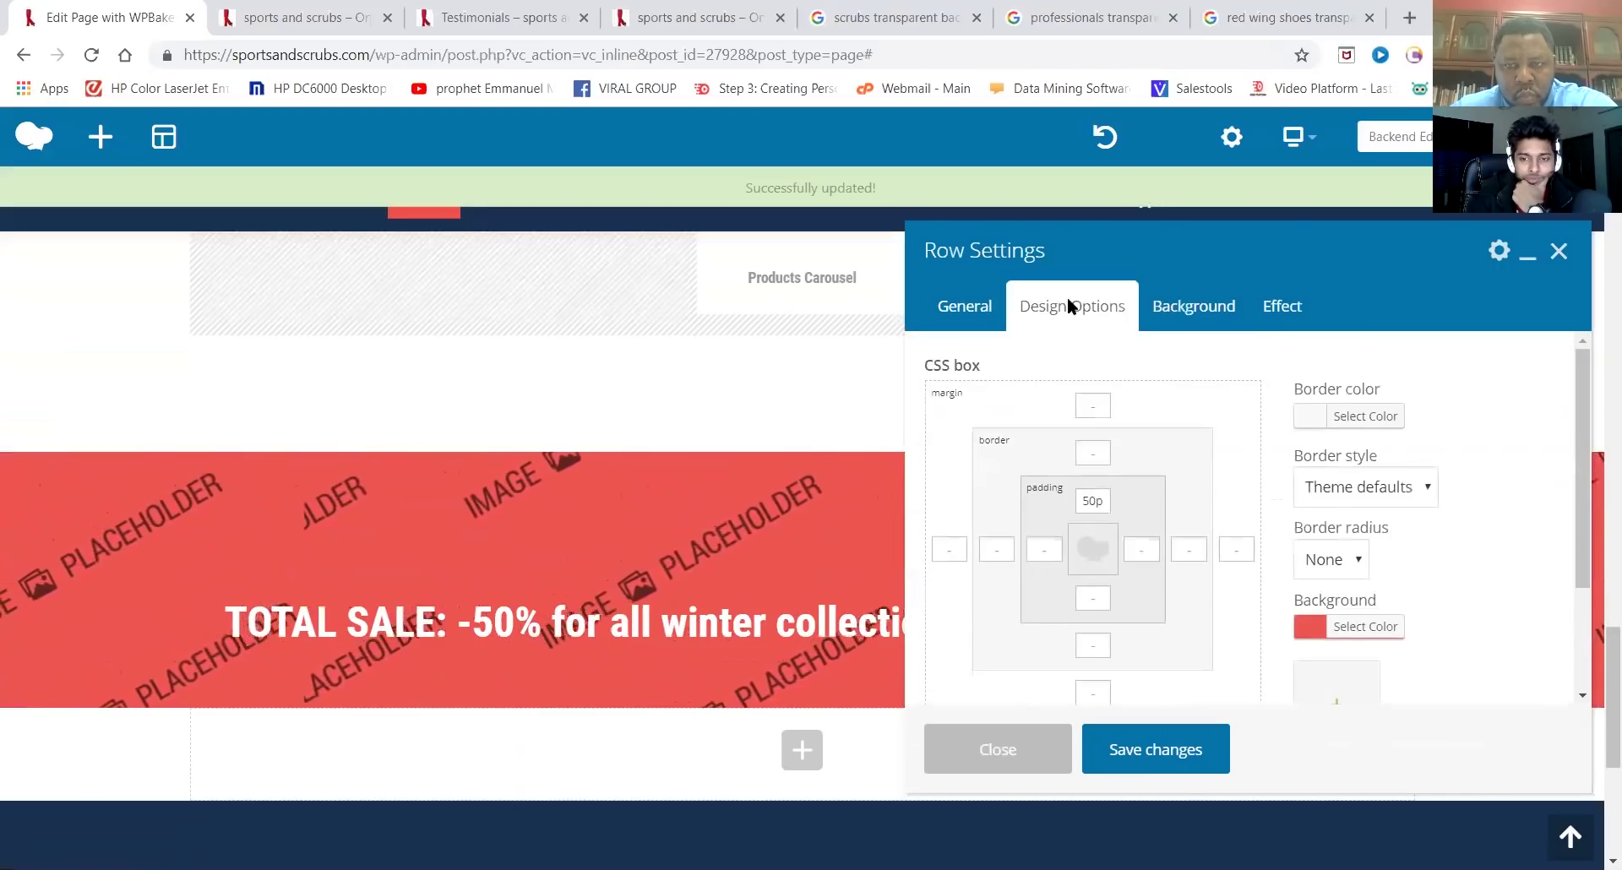
scroll(1441, 531, "down", 1)
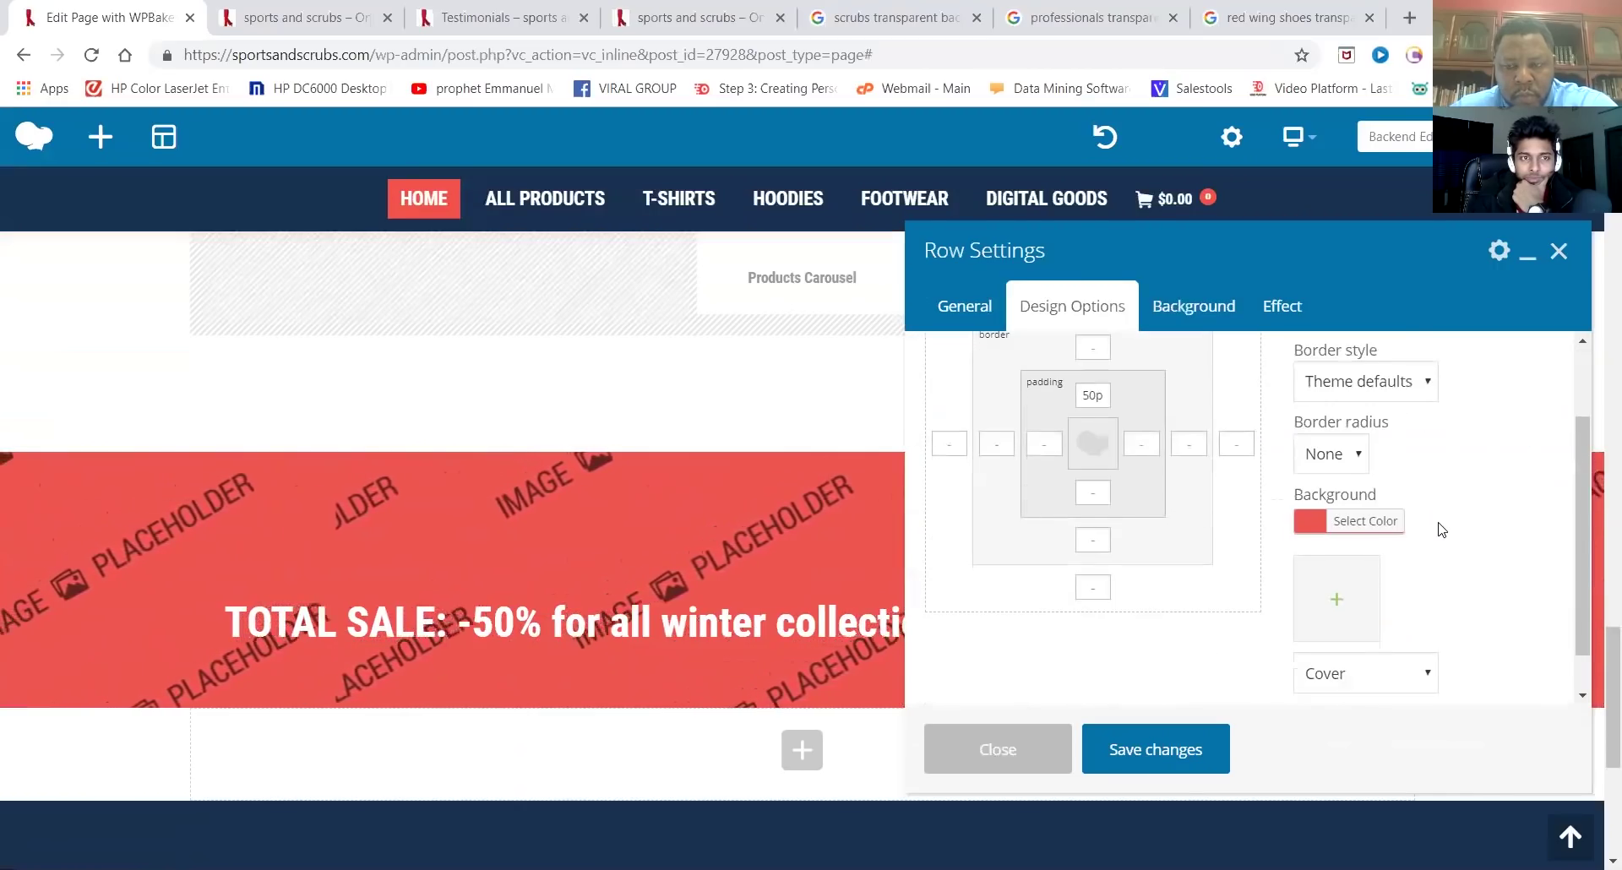
left_click(698, 12)
left_click(92, 54)
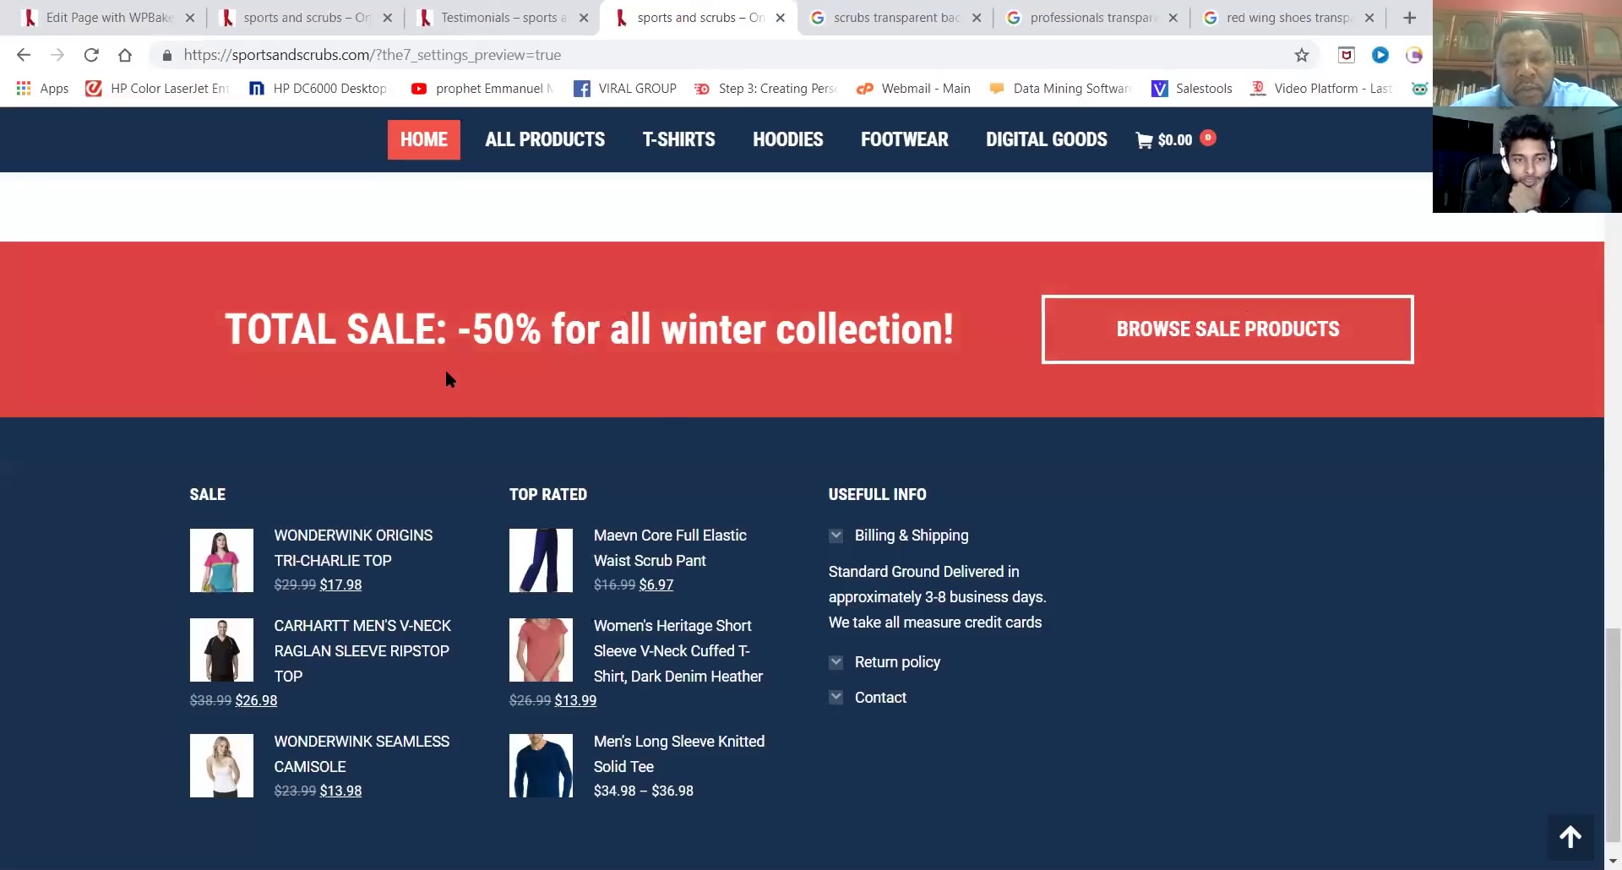
Look over the preview above the TOTAL SALE banner, return to the page editor and close the banner's row settings
scroll(448, 378, "up", 5)
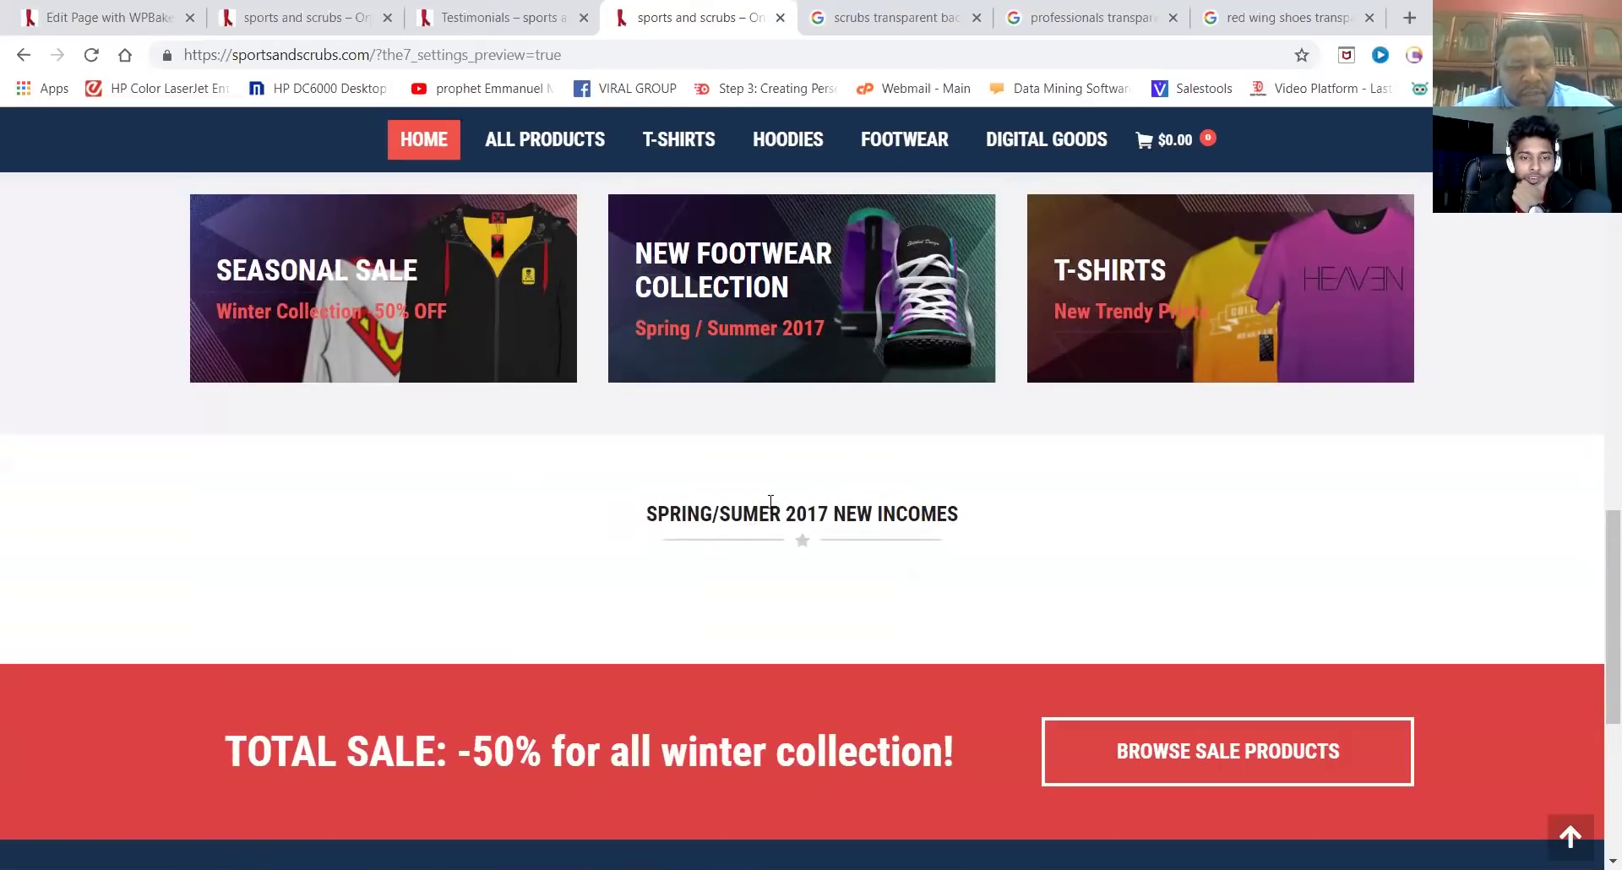
left_click(118, 16)
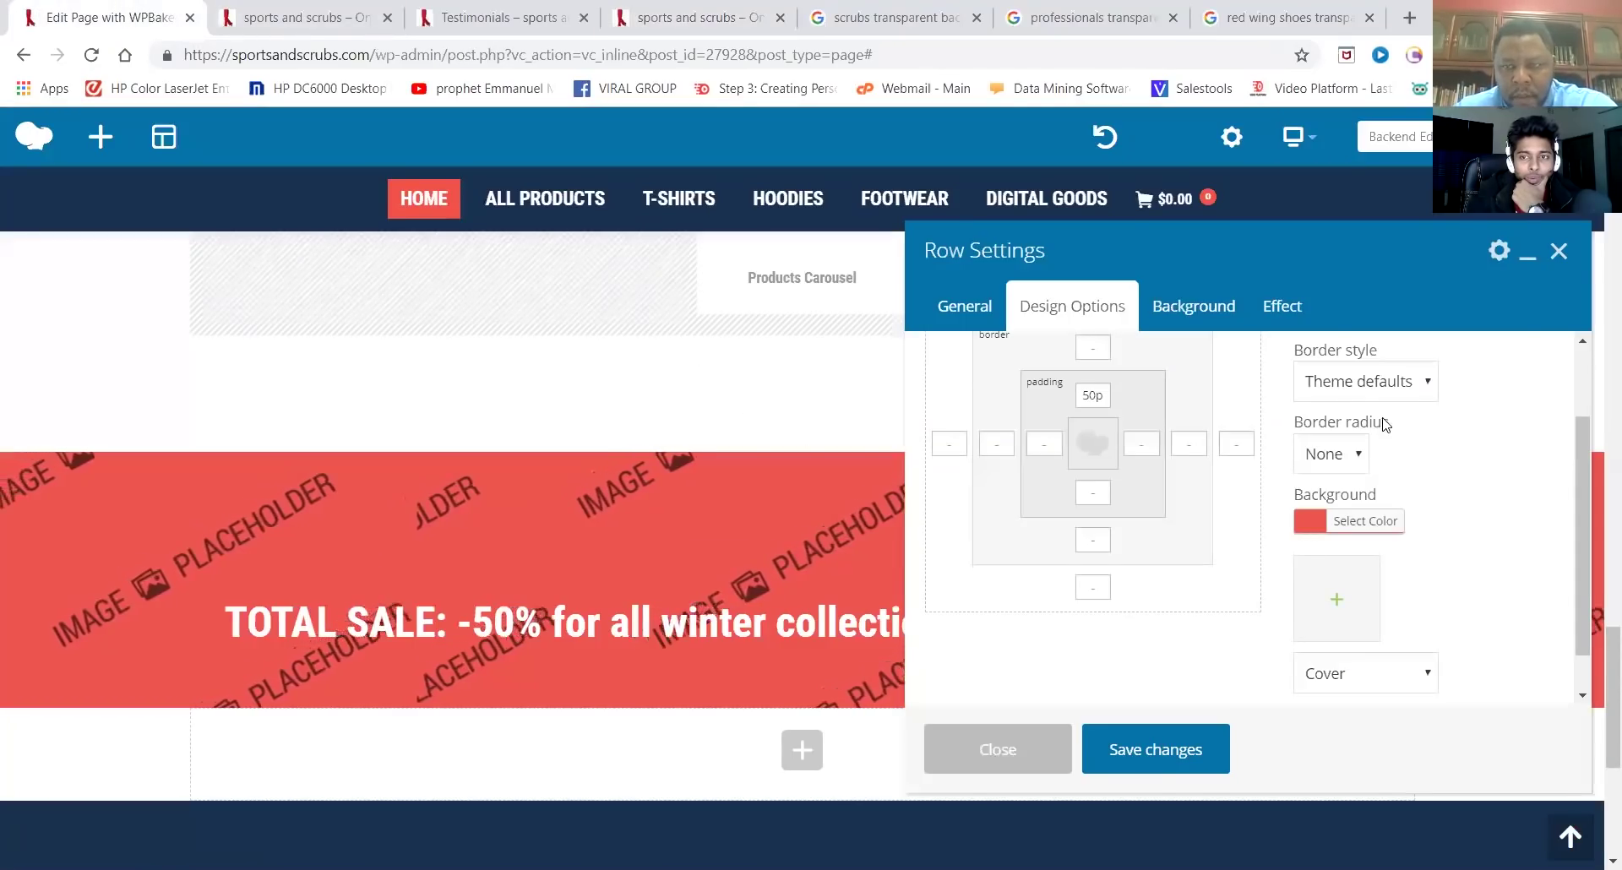
left_click(1562, 258)
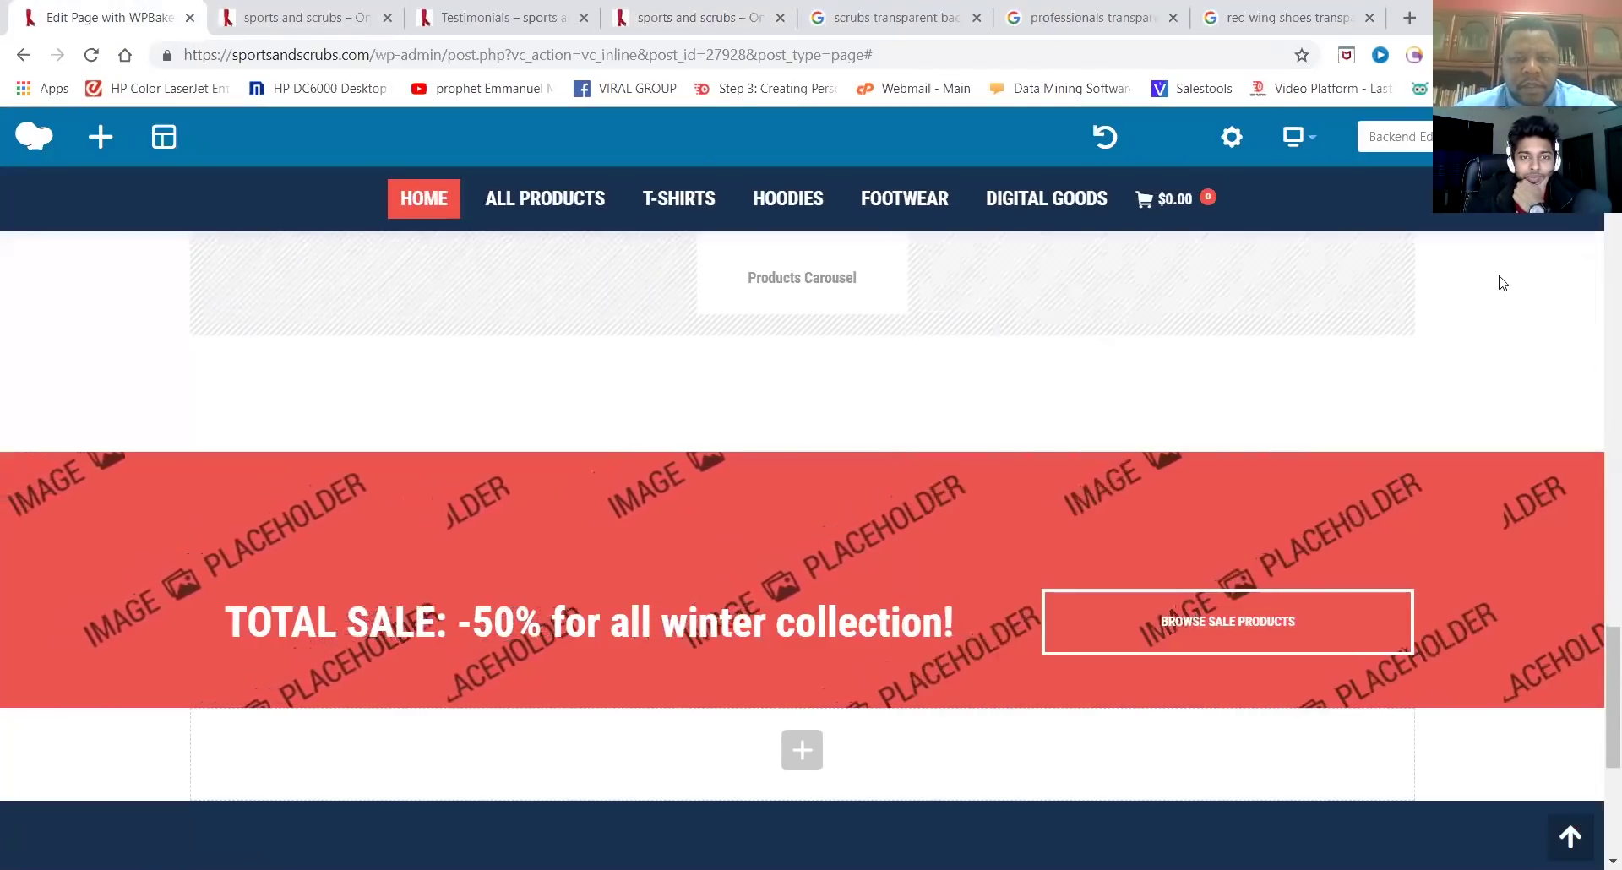
Check the design options of the inner column holding the SEASONAL SALE box and close its settings unchanged
scroll(946, 437, "up", 2)
scroll(948, 440, "up", 3)
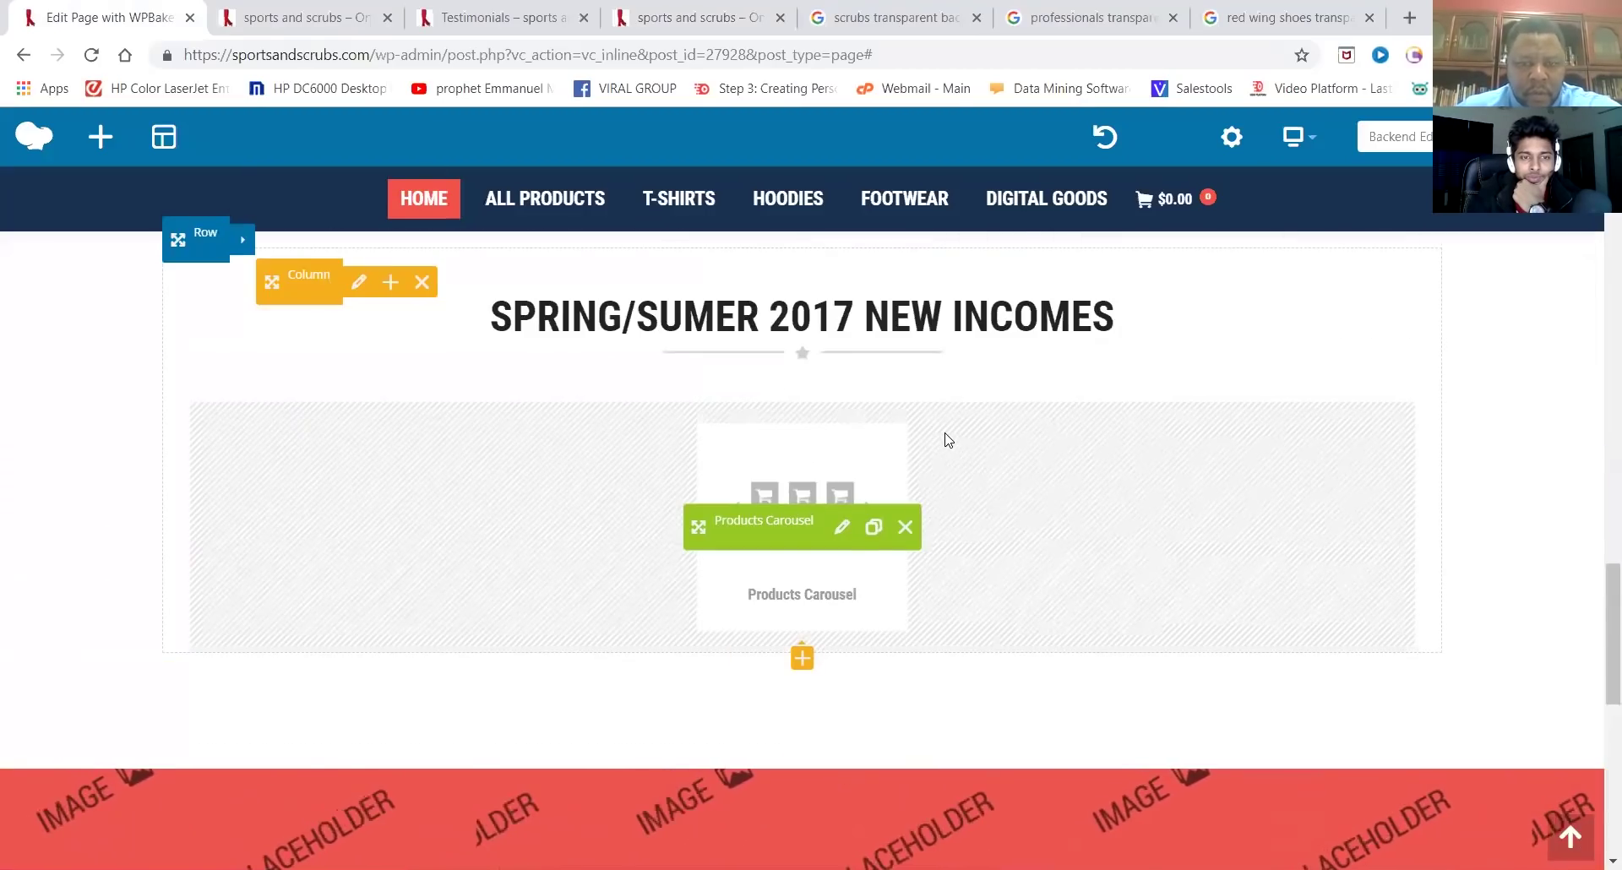
scroll(946, 436, "up", 4)
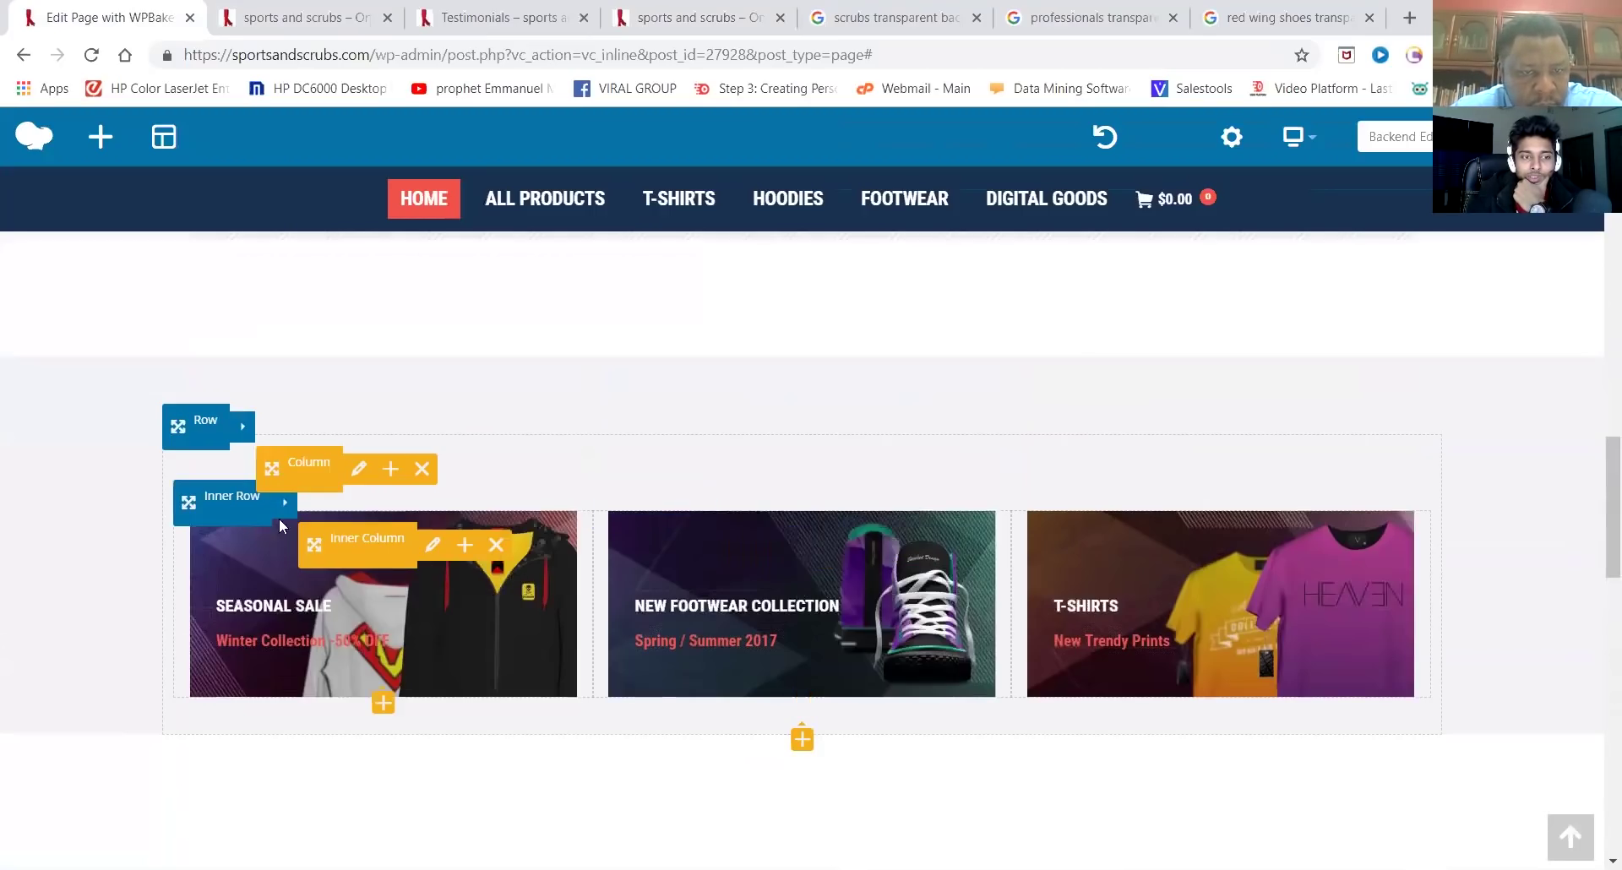
left_click(433, 547)
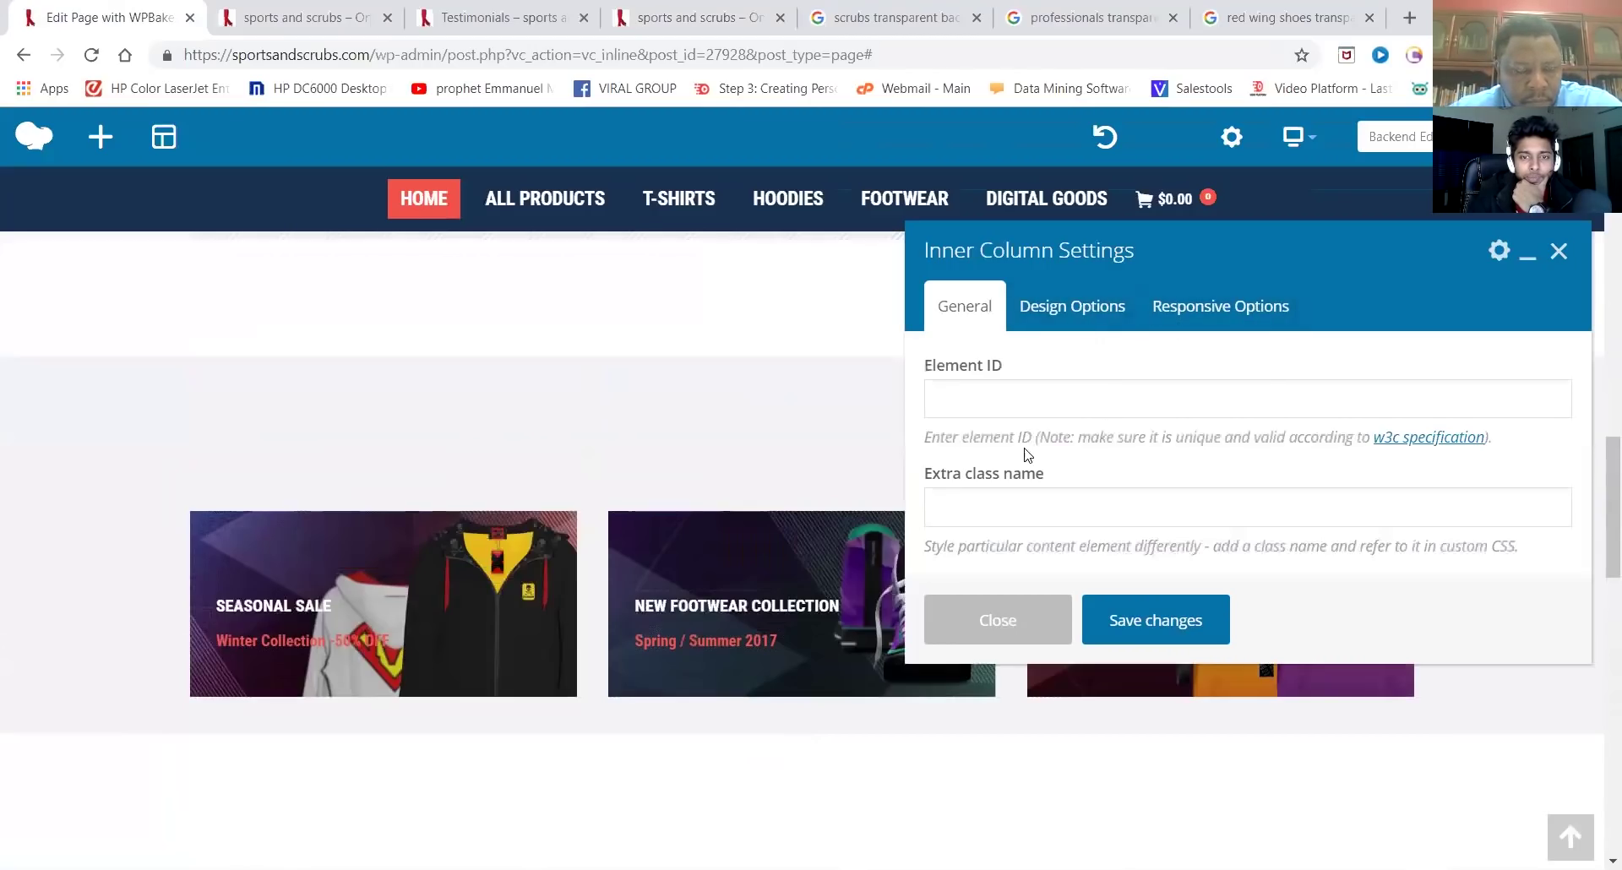
left_click(1066, 308)
left_click(1559, 251)
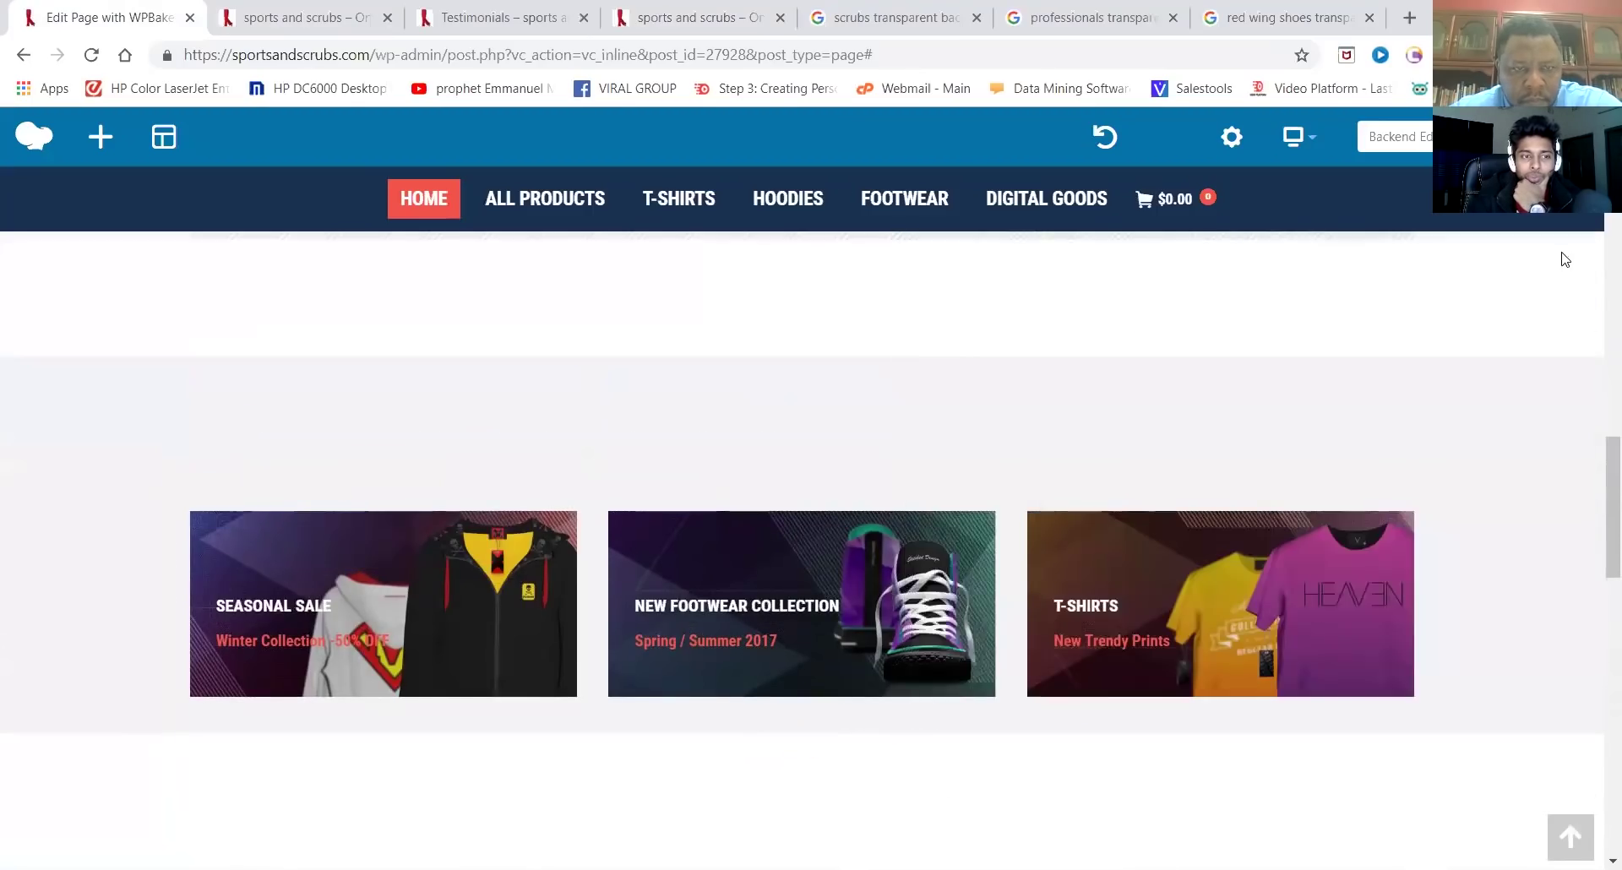
Inspect the general and design options of the inner row holding the three promo boxes for a background image
mouse_move(273, 530)
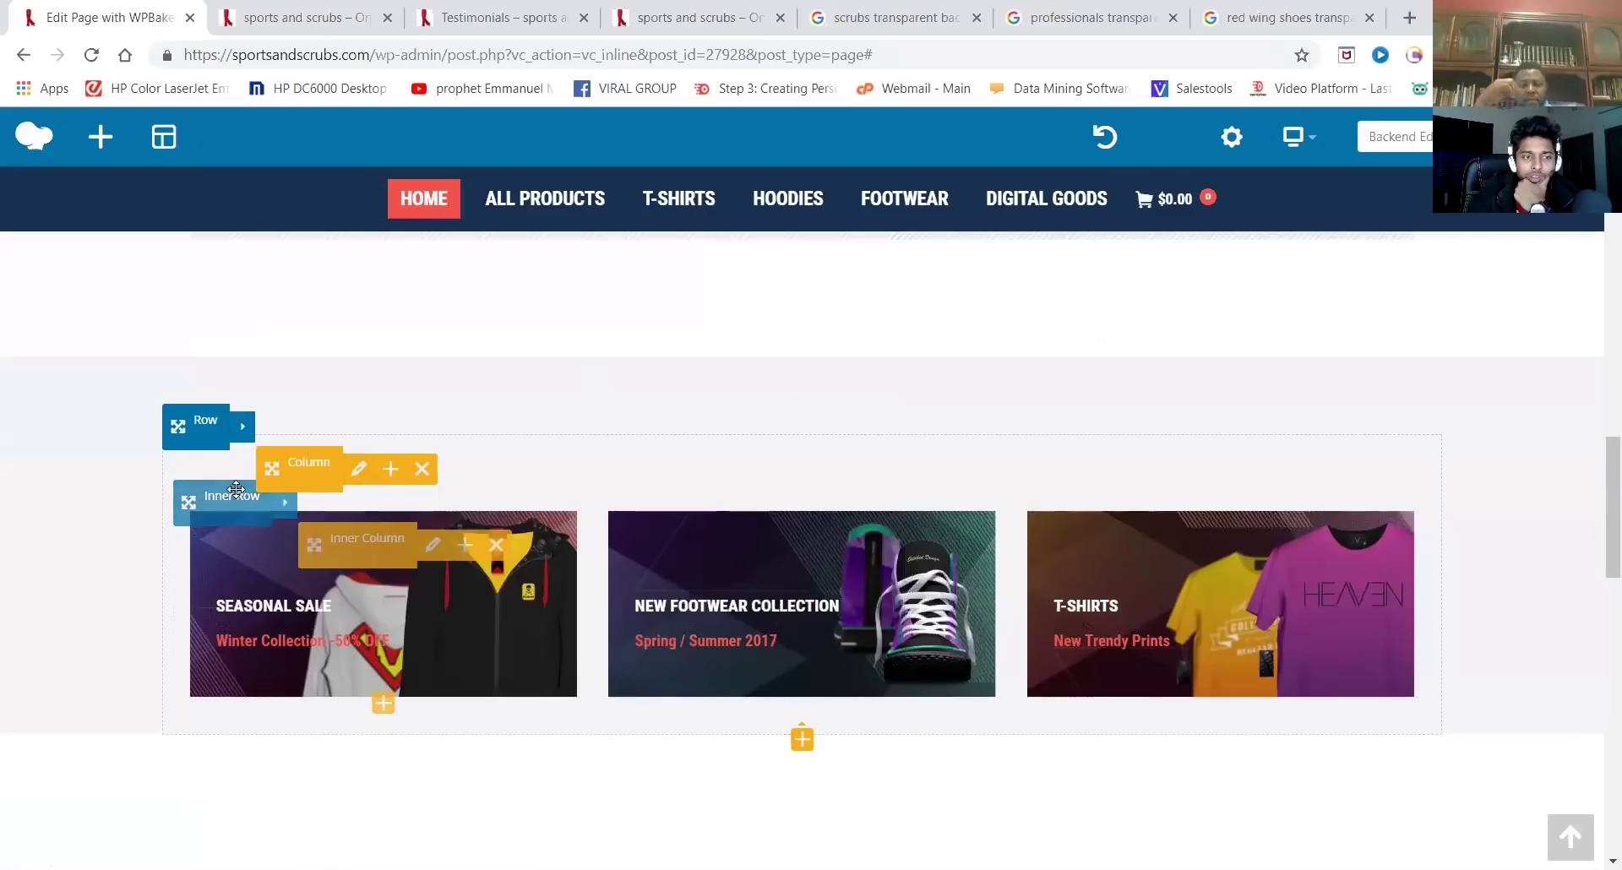
left_click(281, 505)
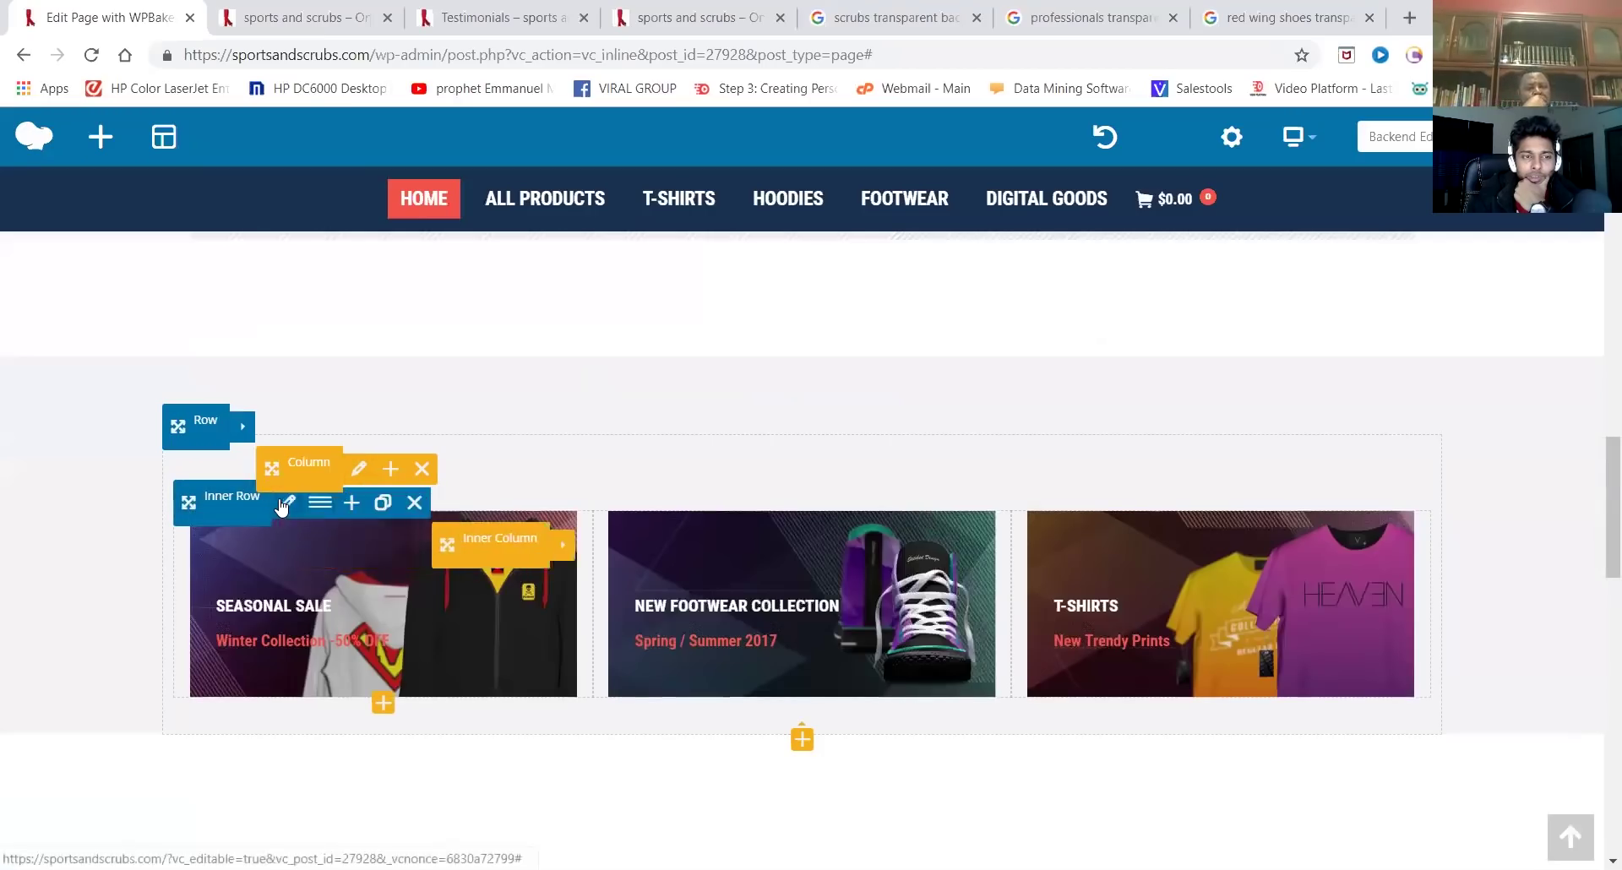
left_click(292, 505)
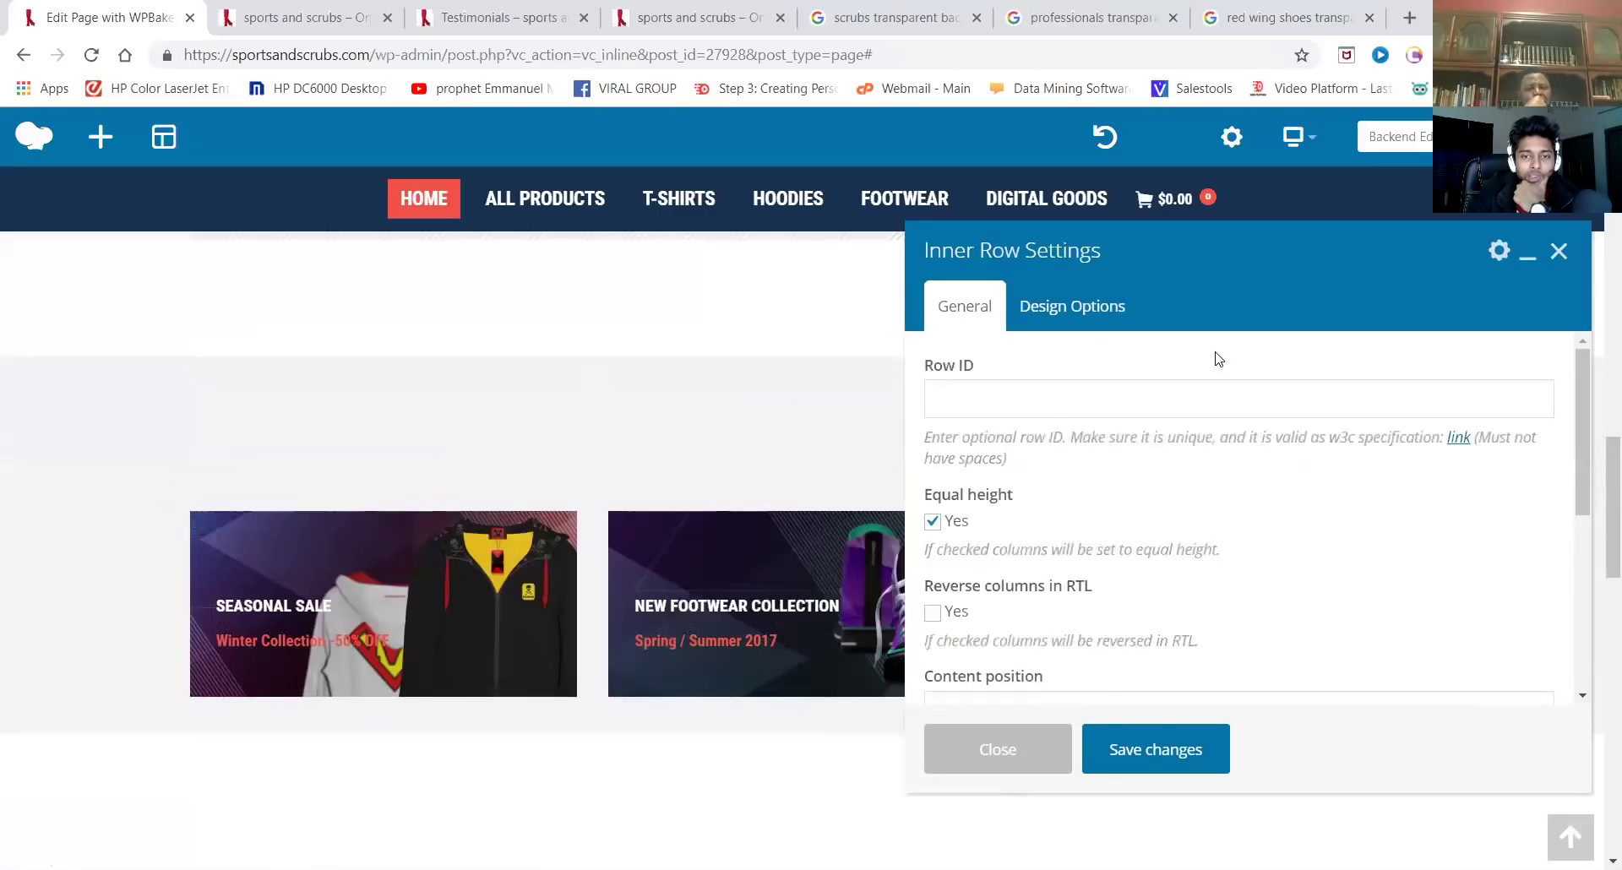
scroll(1076, 514, "down", 5)
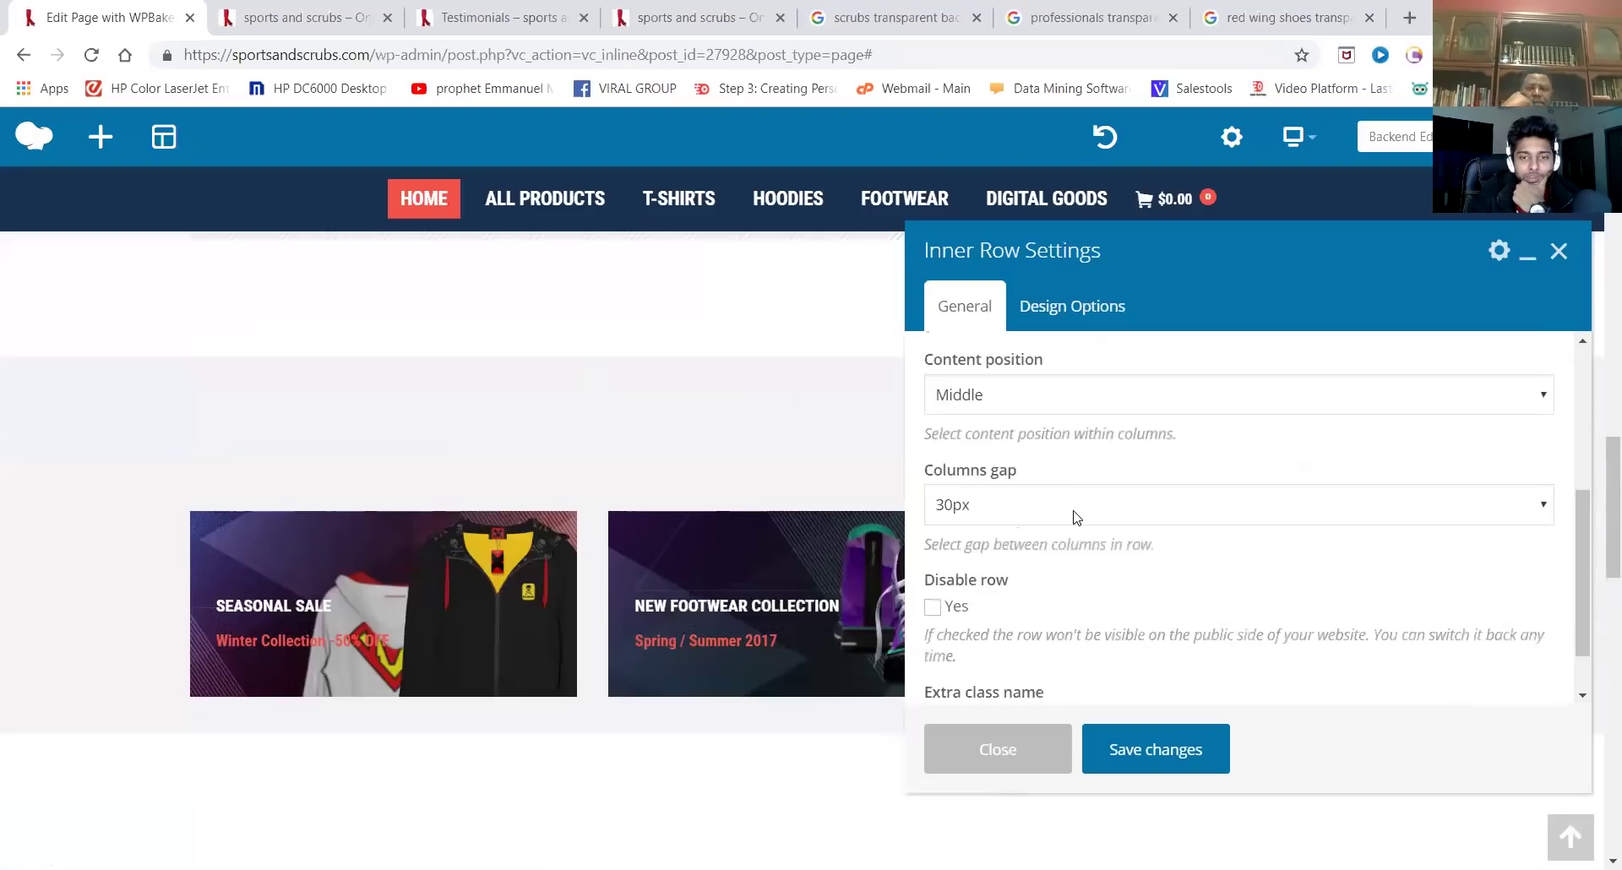
left_click(1082, 314)
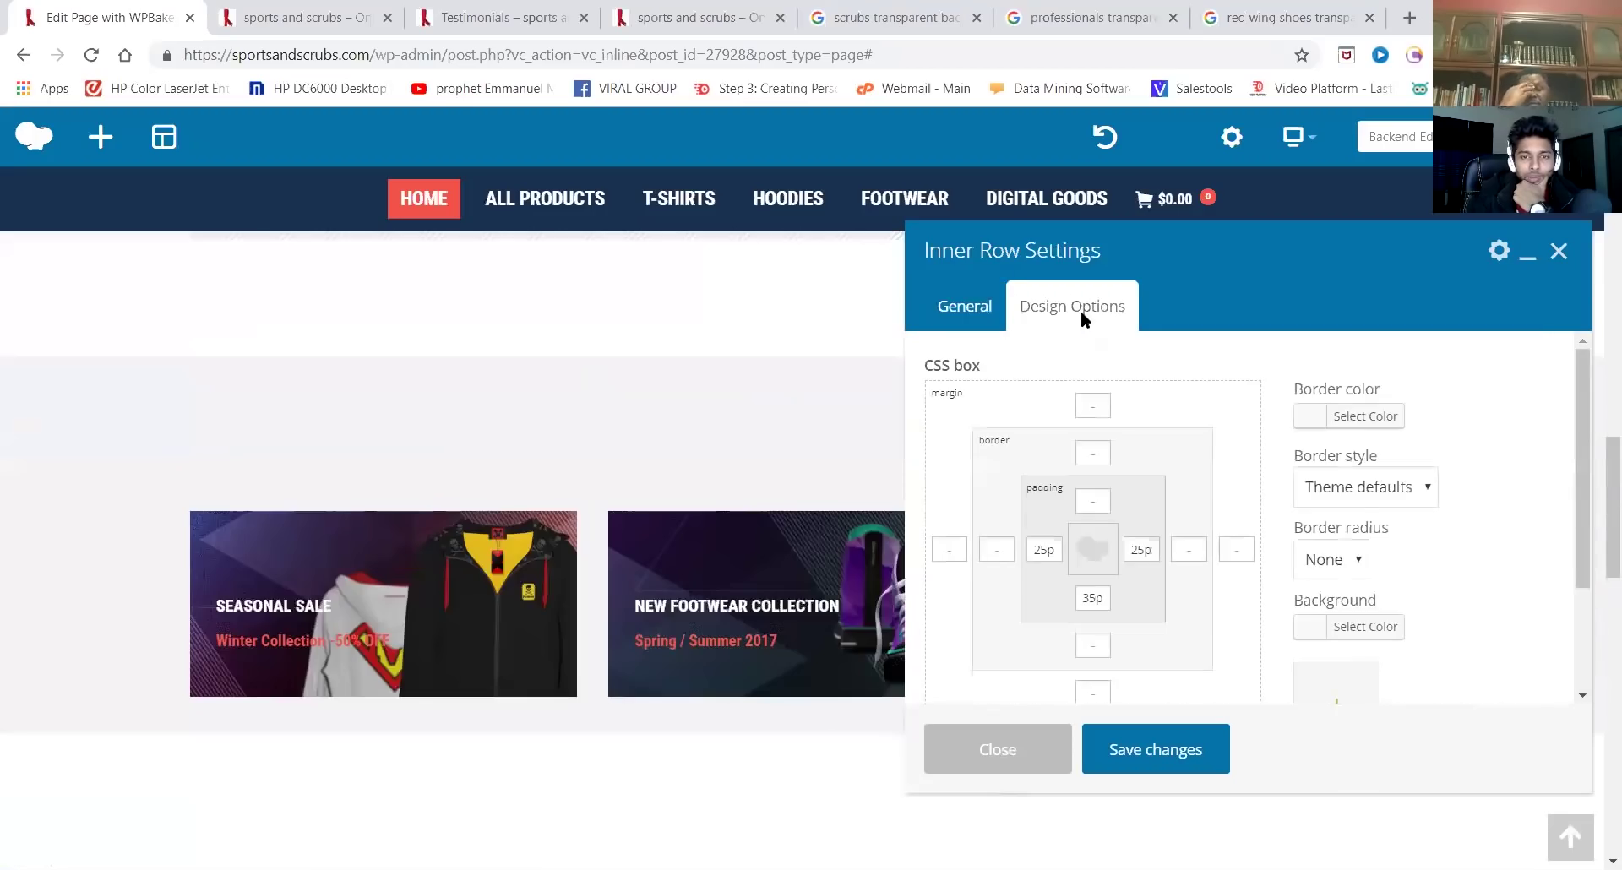
scroll(1454, 605, "down", 1)
scroll(1446, 606, "down", 1)
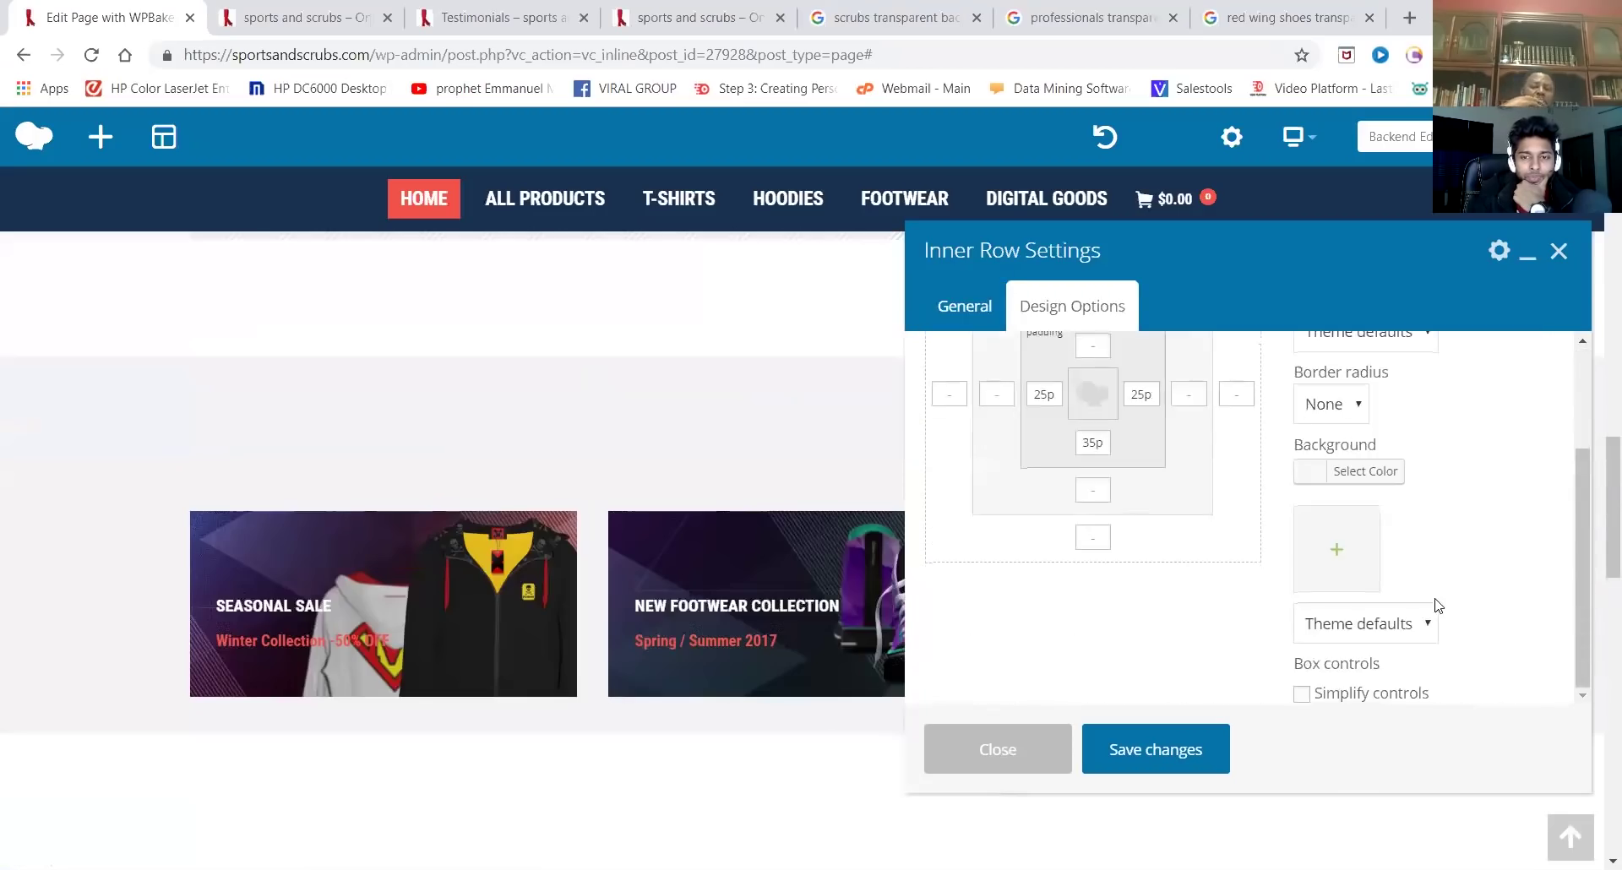
scroll(1448, 355, "up", 3)
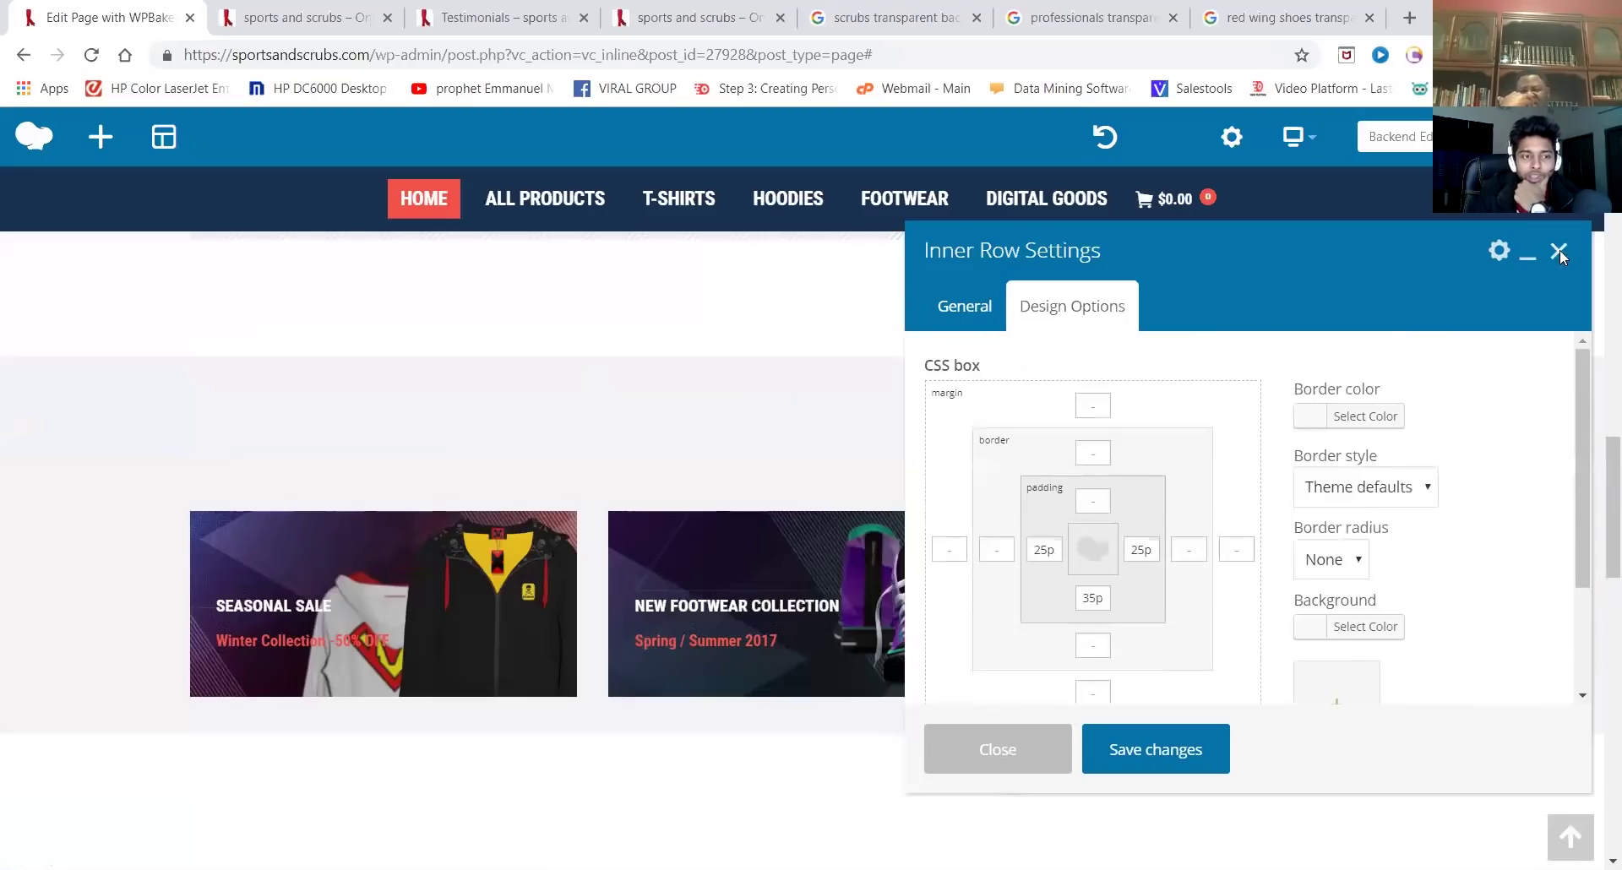
left_click(1559, 250)
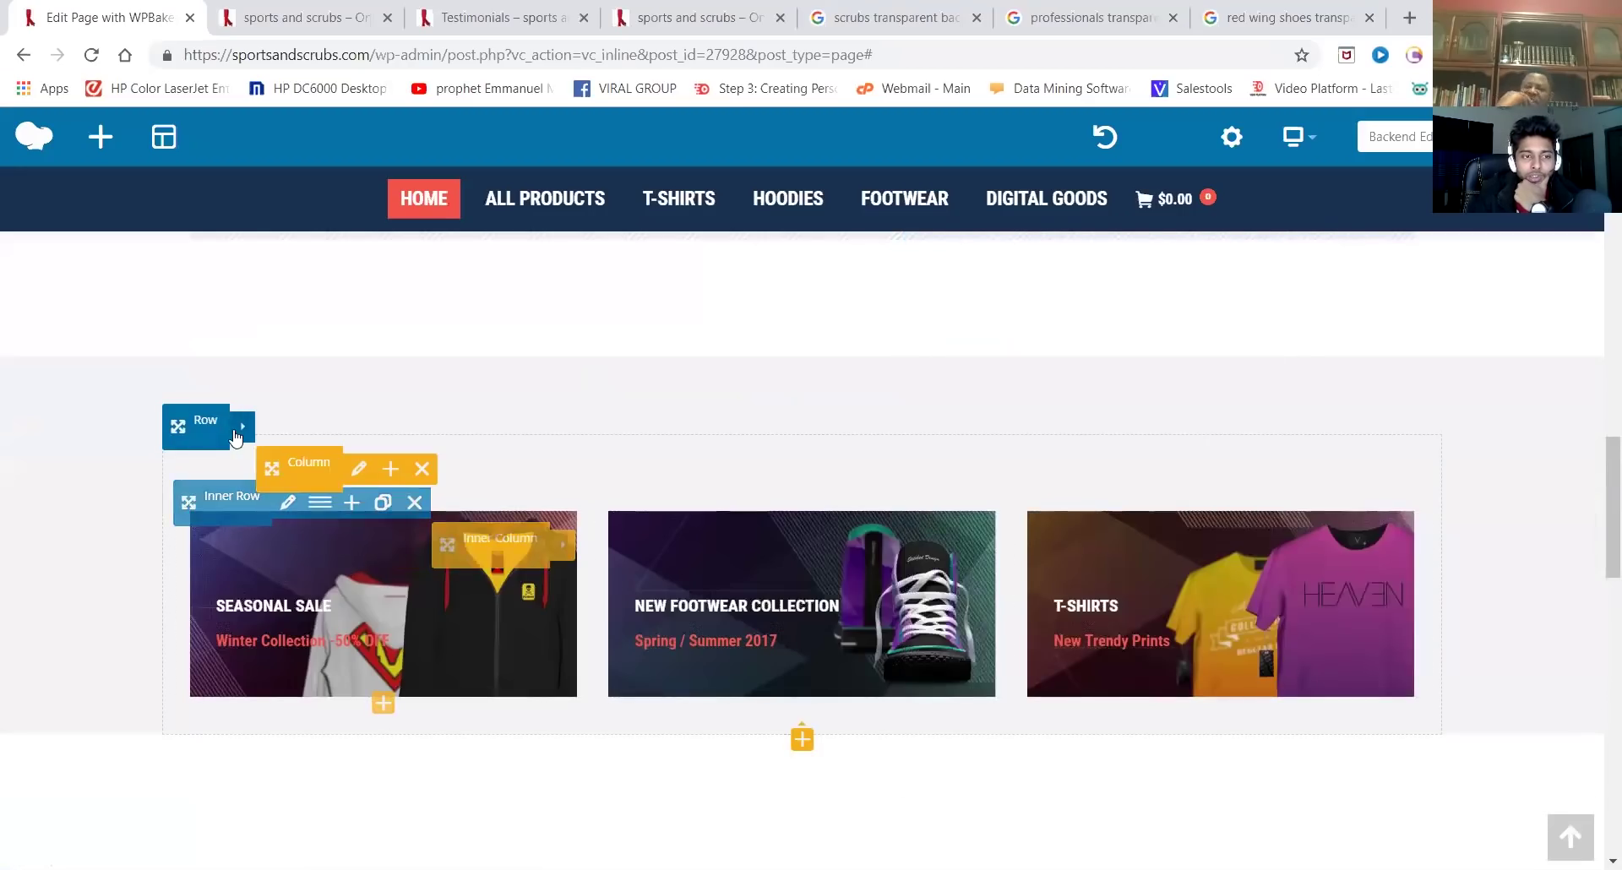
Inspect the background and design options of the outer row around the three promo boxes, and close its settings
mouse_move(247, 431)
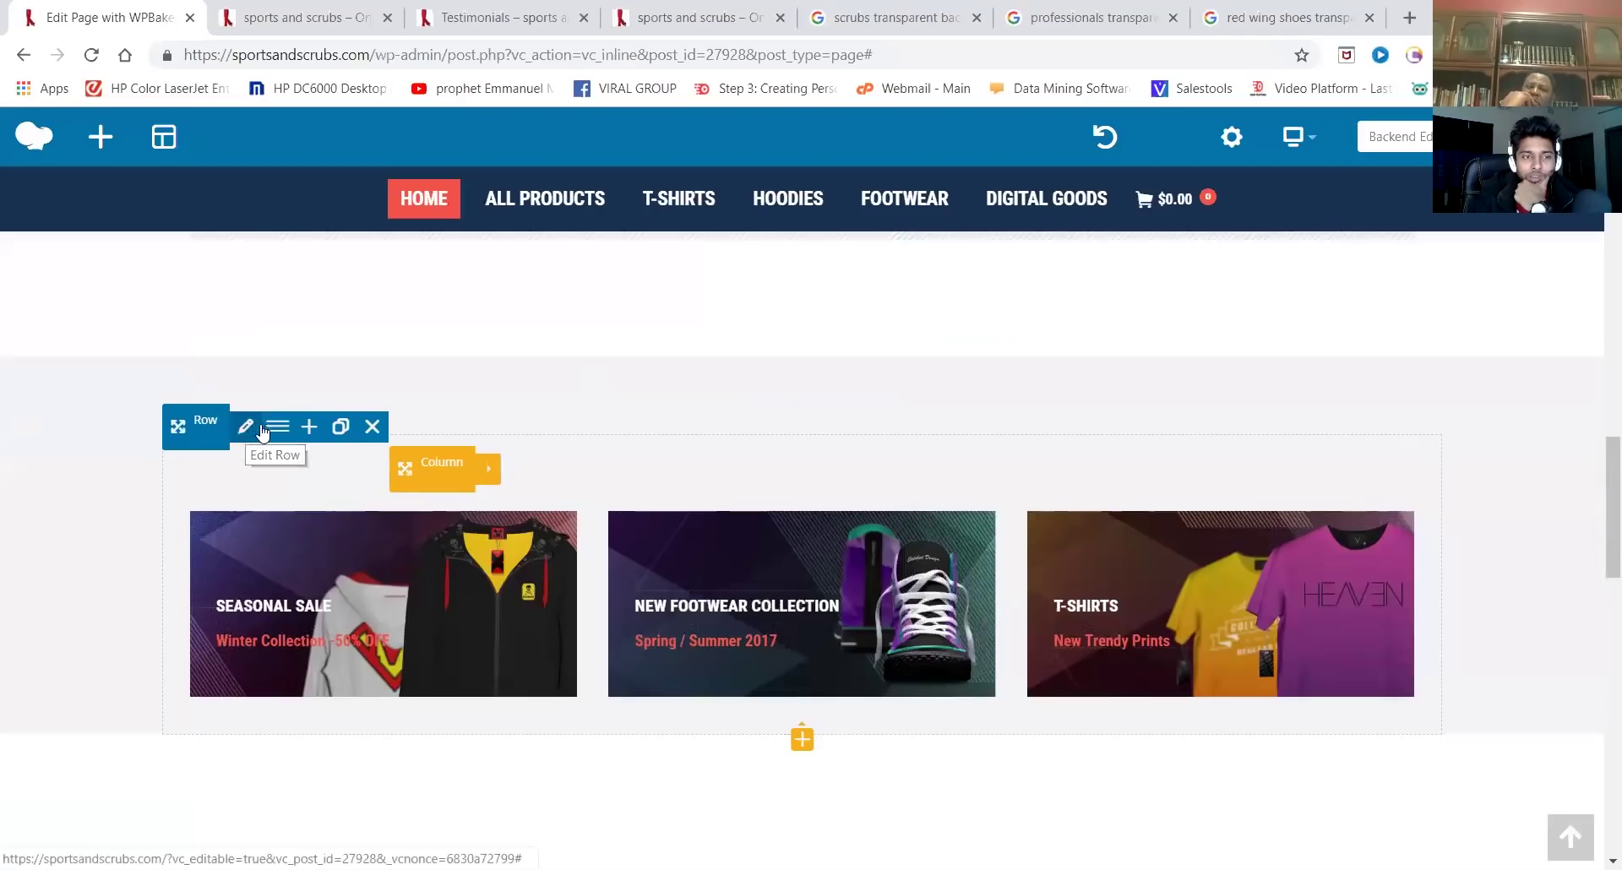
left_click(247, 428)
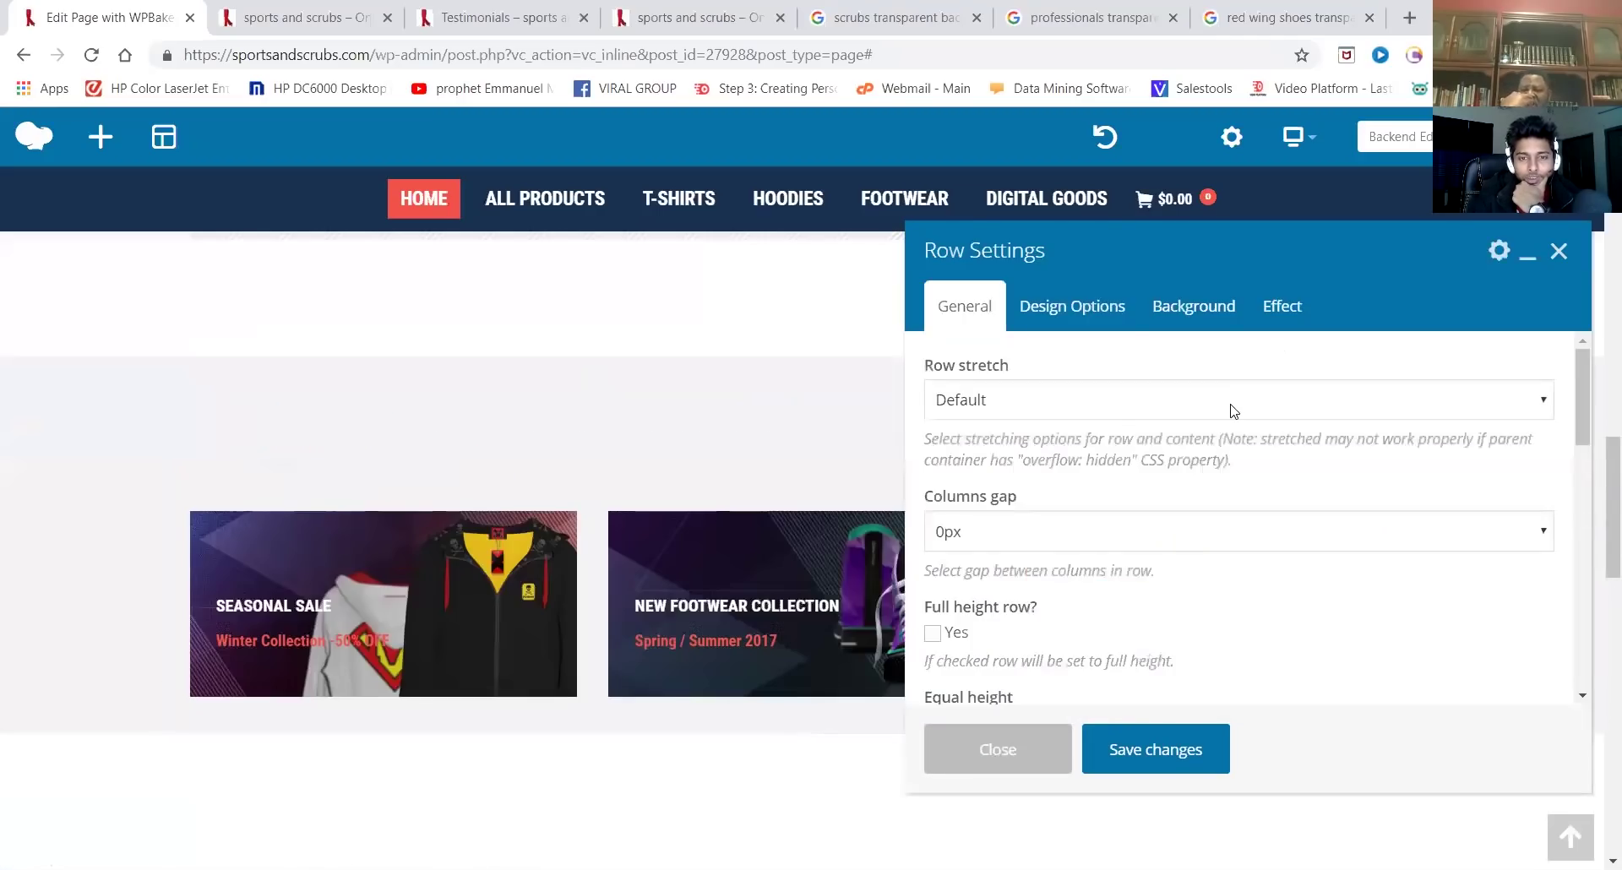
left_click(1188, 309)
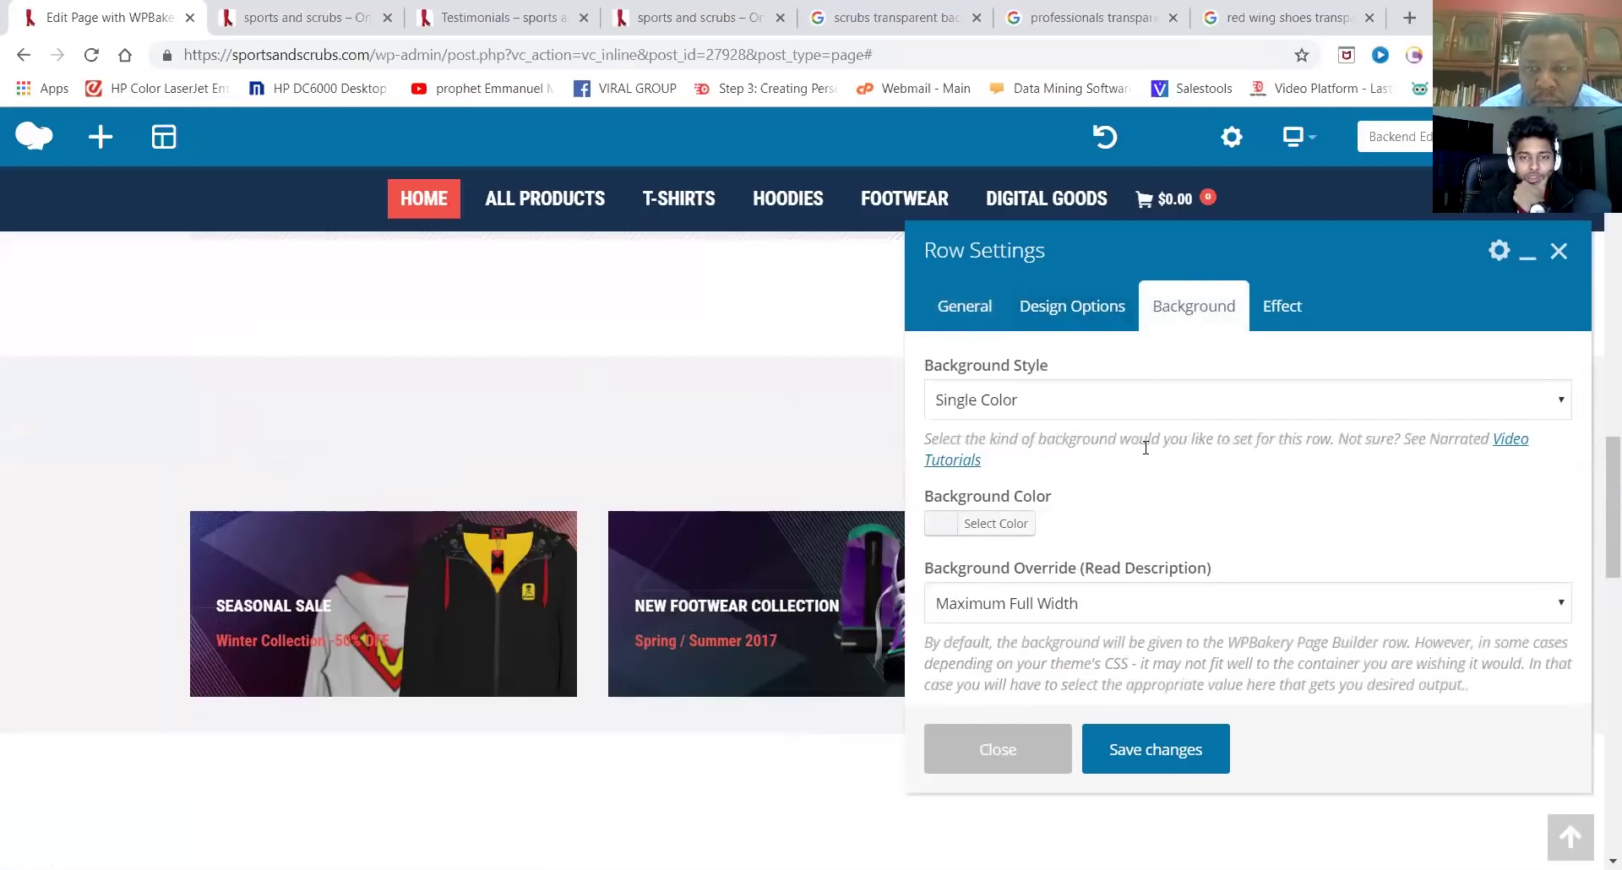
left_click(1068, 311)
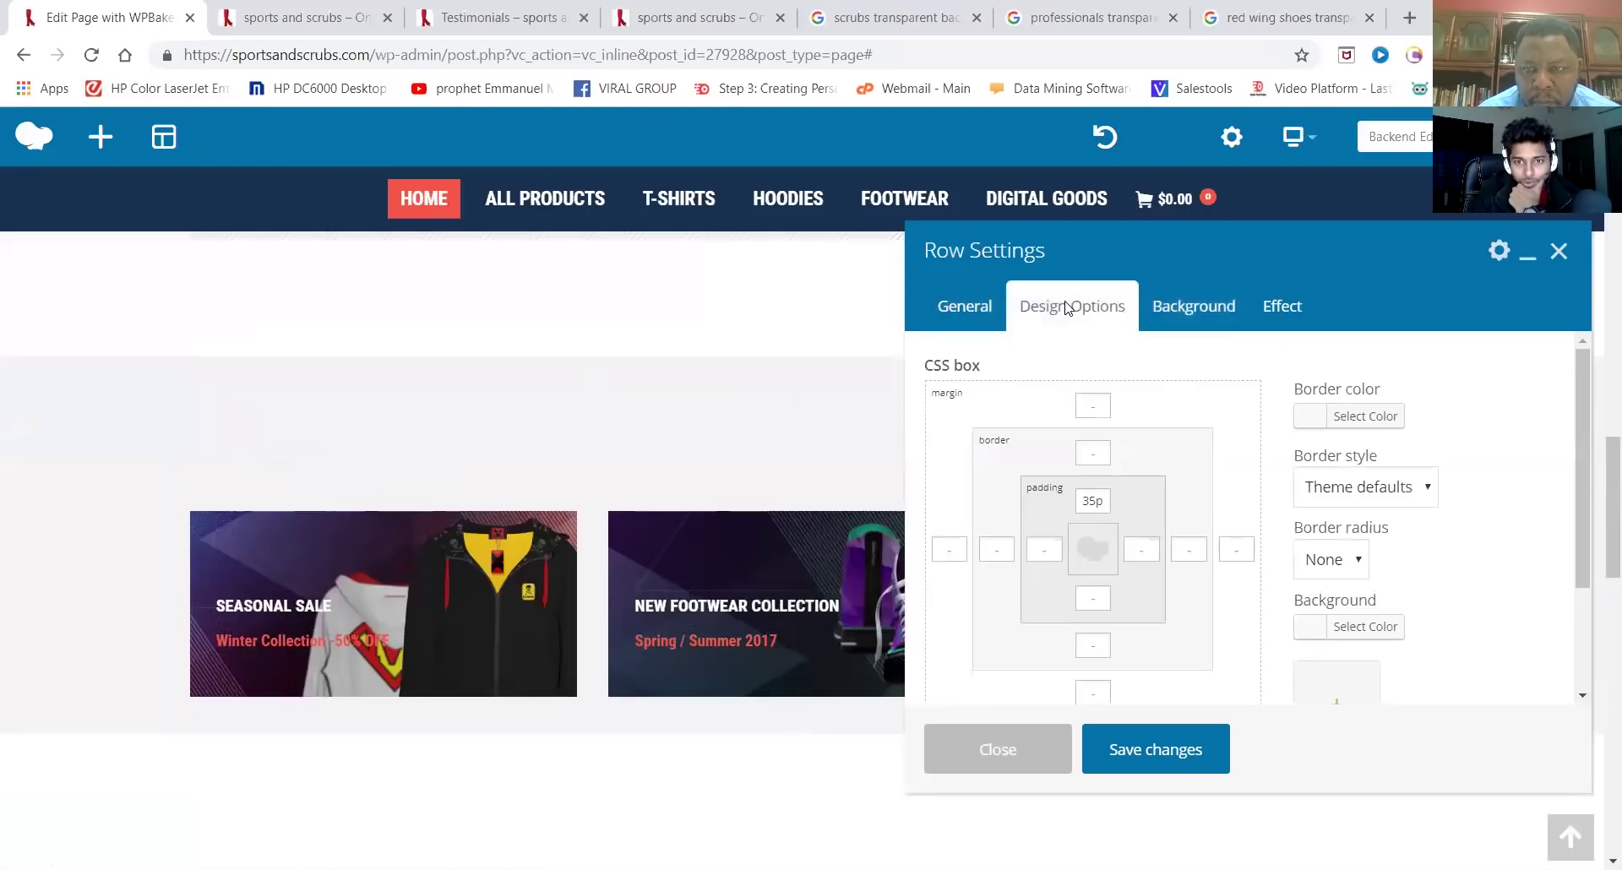
left_click(1559, 252)
Recheck the design options of the promo boxes' inner row and close its settings
mouse_move(424, 569)
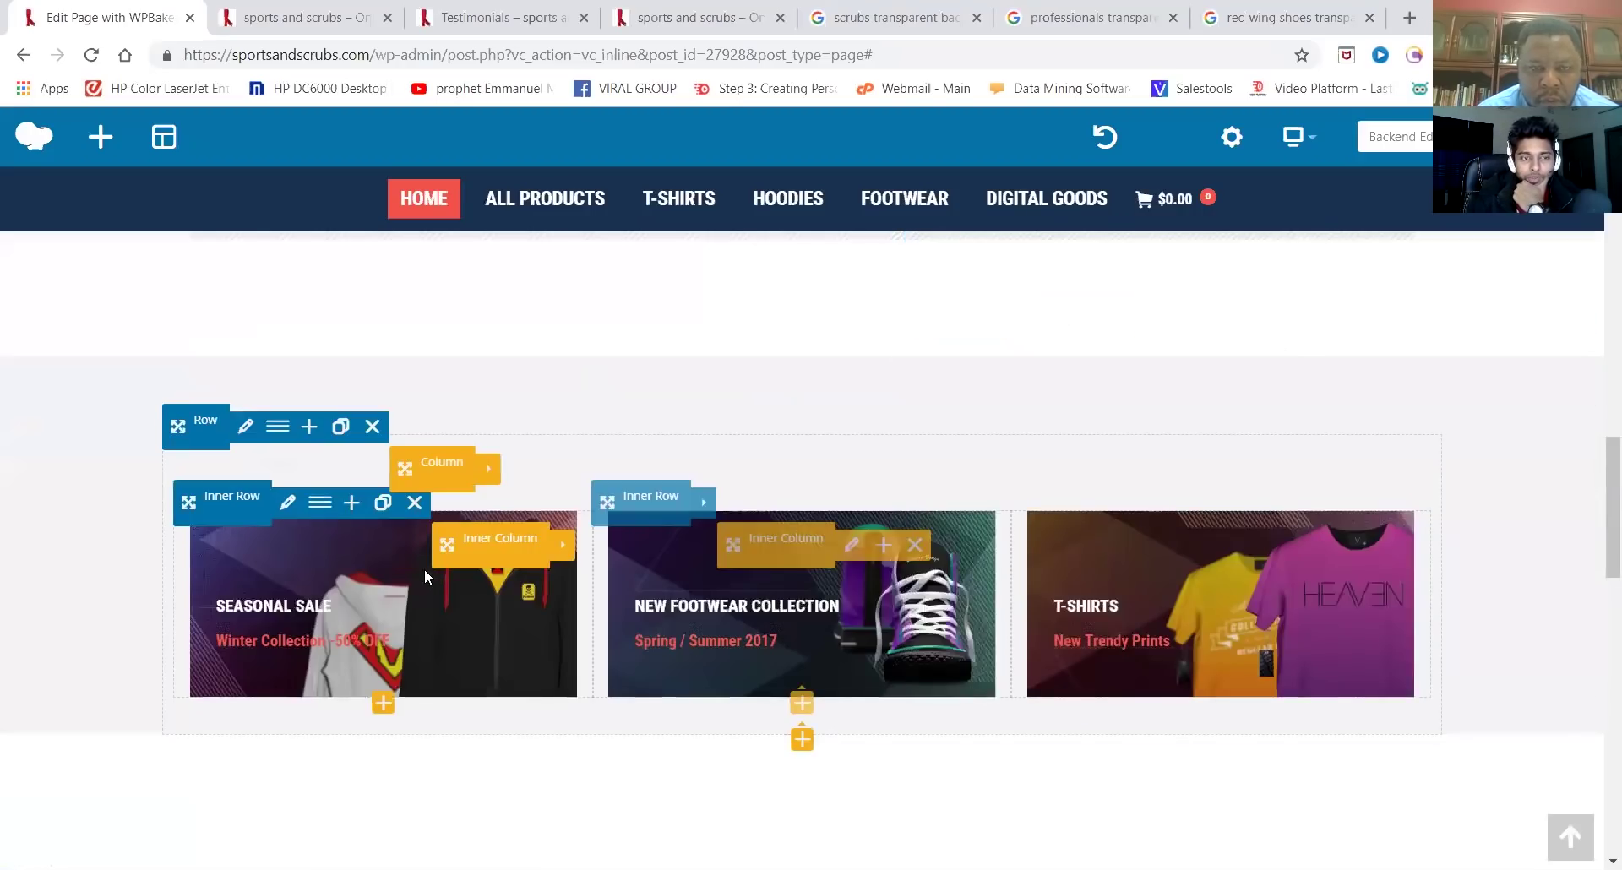
left_click(288, 505)
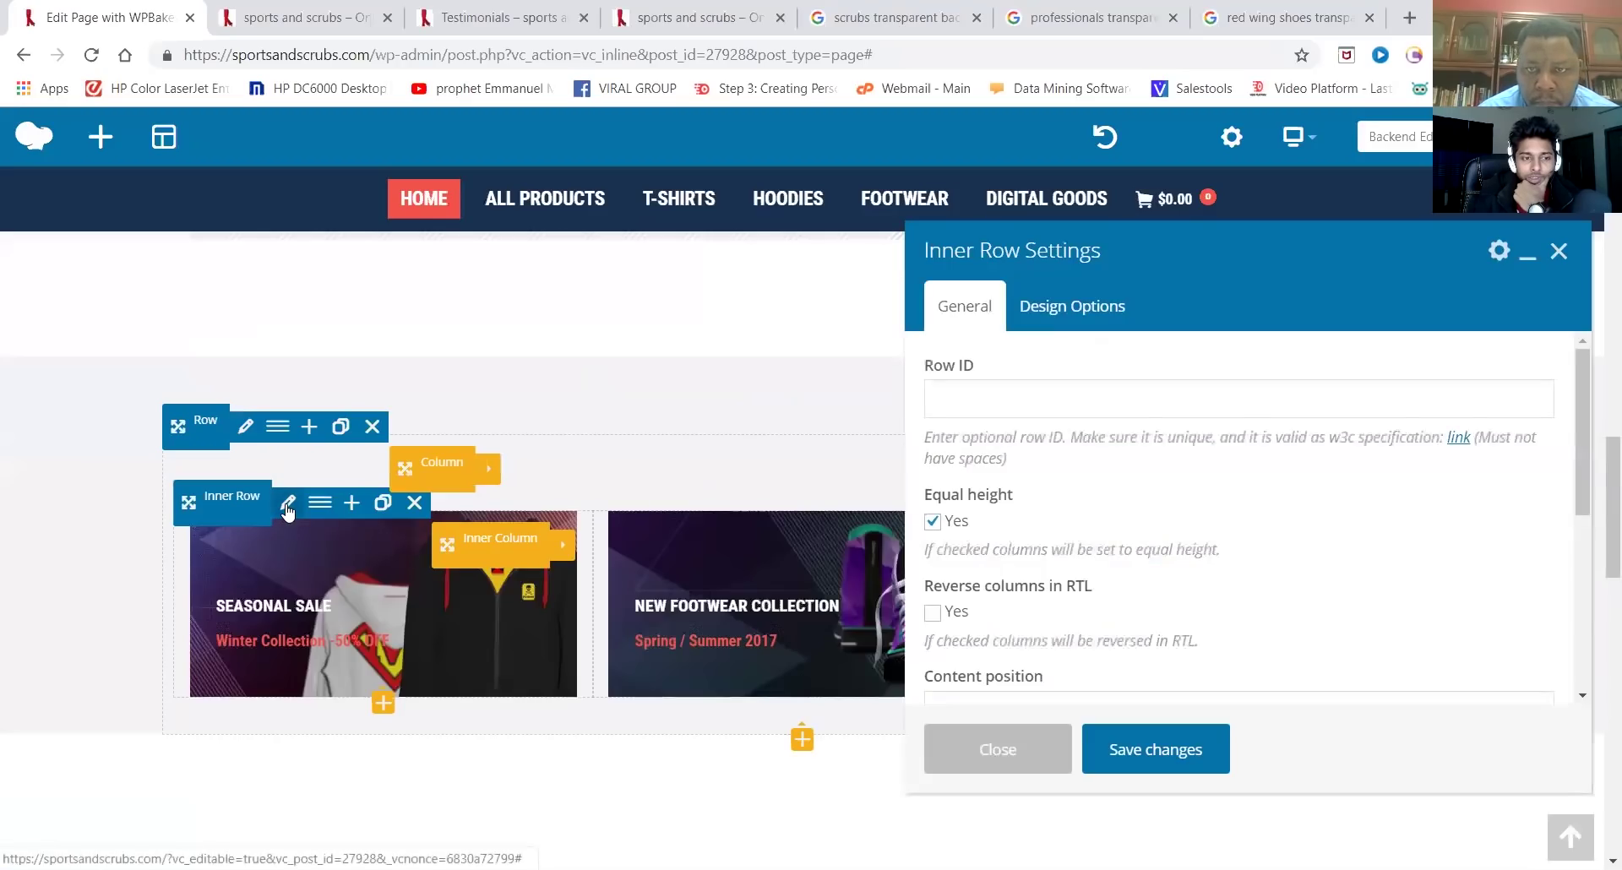
left_click(1073, 317)
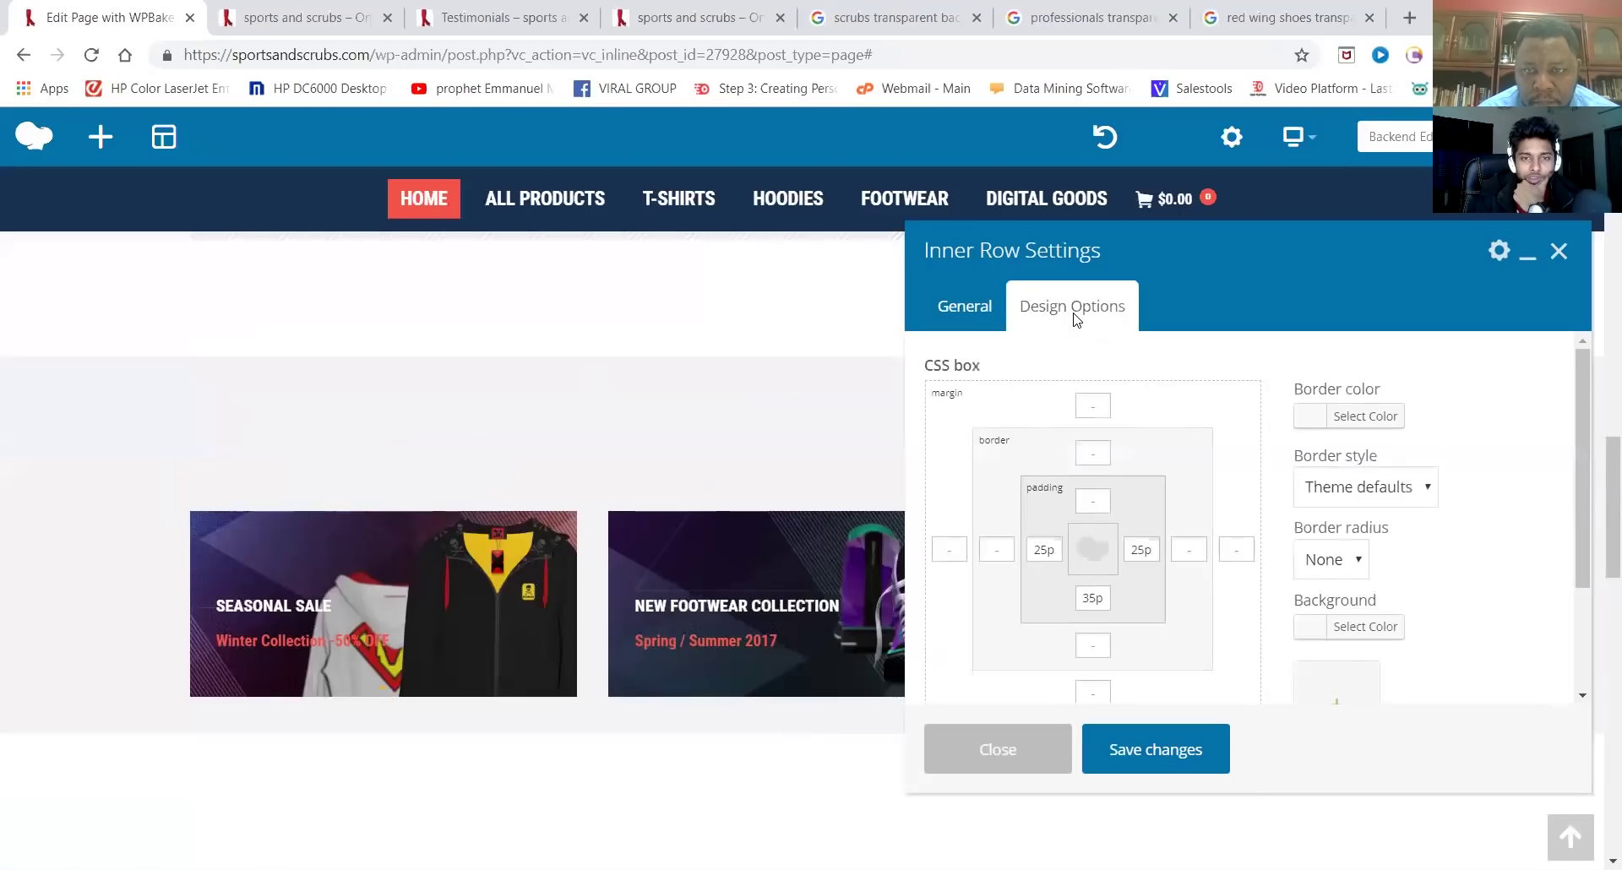
left_click(1558, 254)
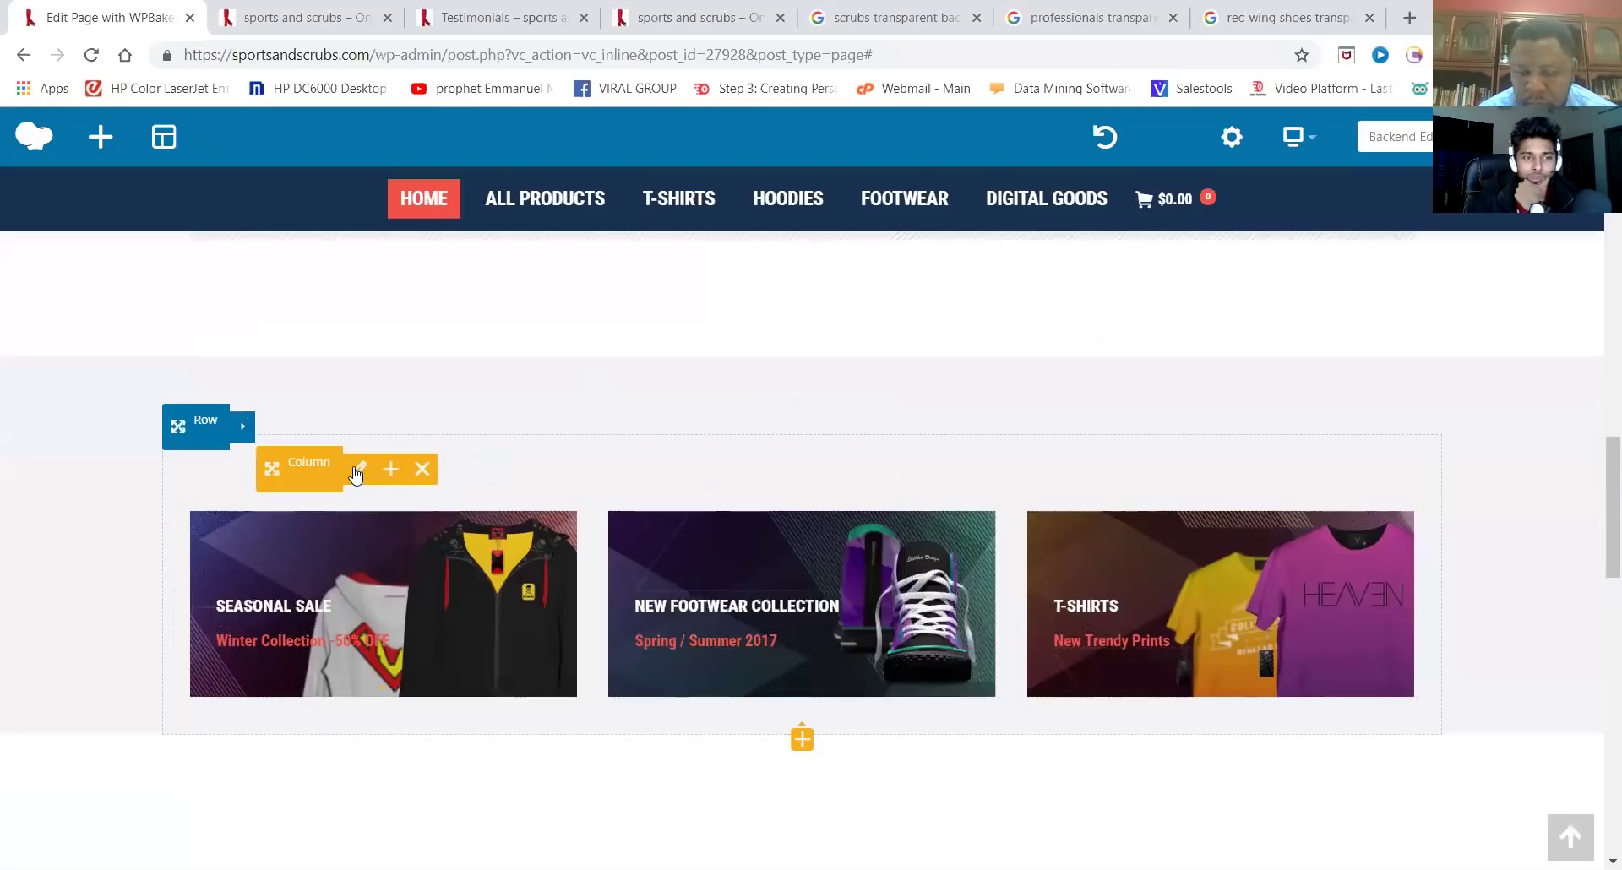
Inspect the general, design and responsive options of the column containing the promo boxes, and close its settings
left_click(360, 471)
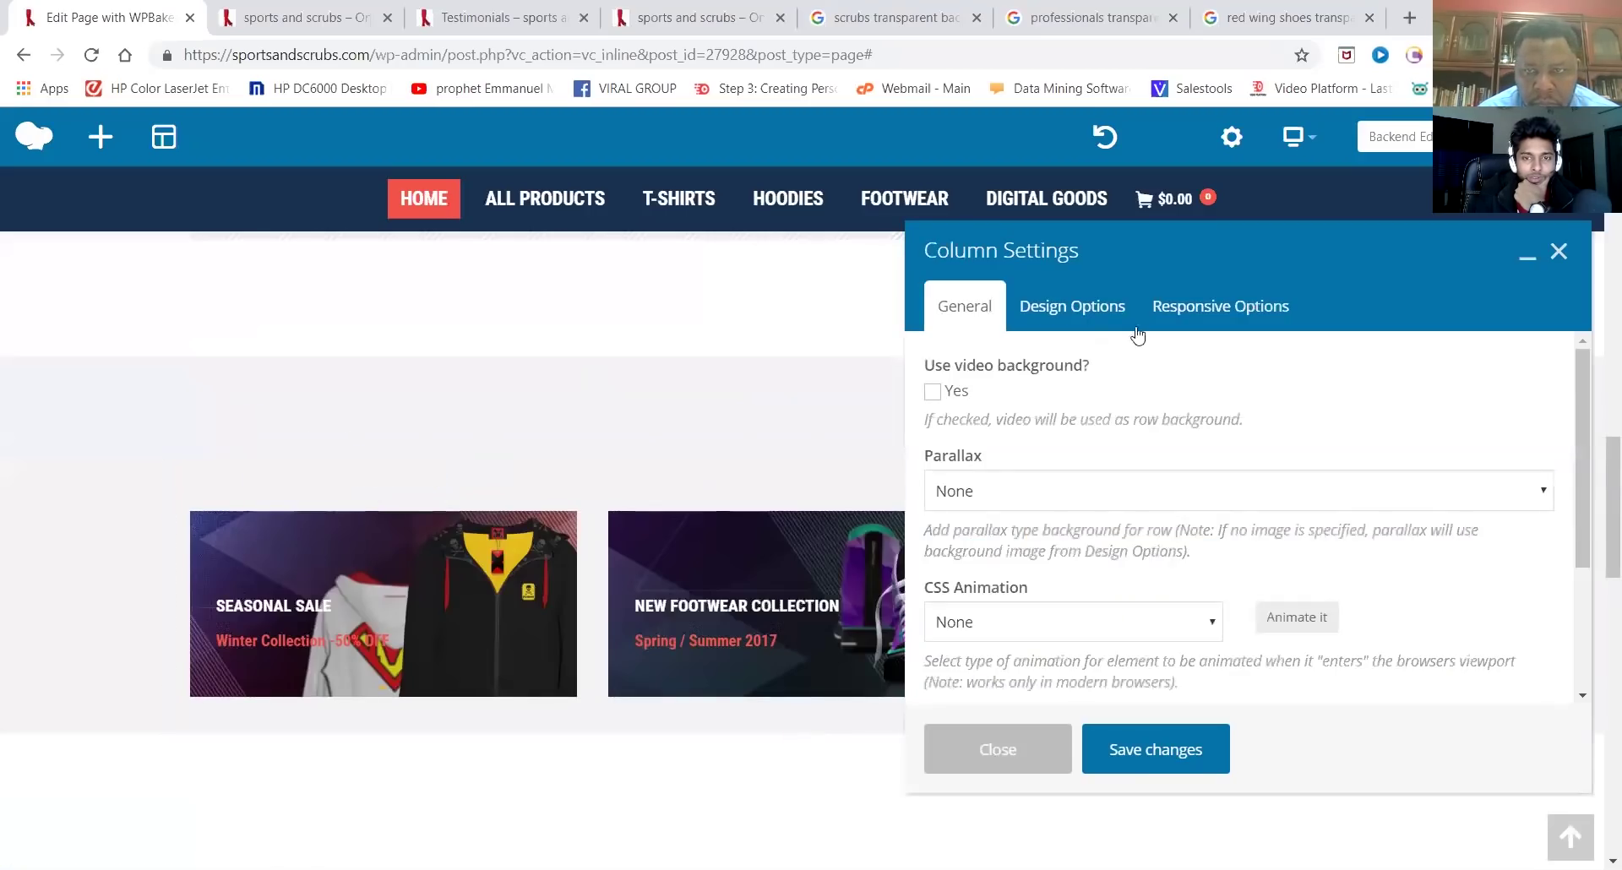
scroll(1230, 488, "down", 2)
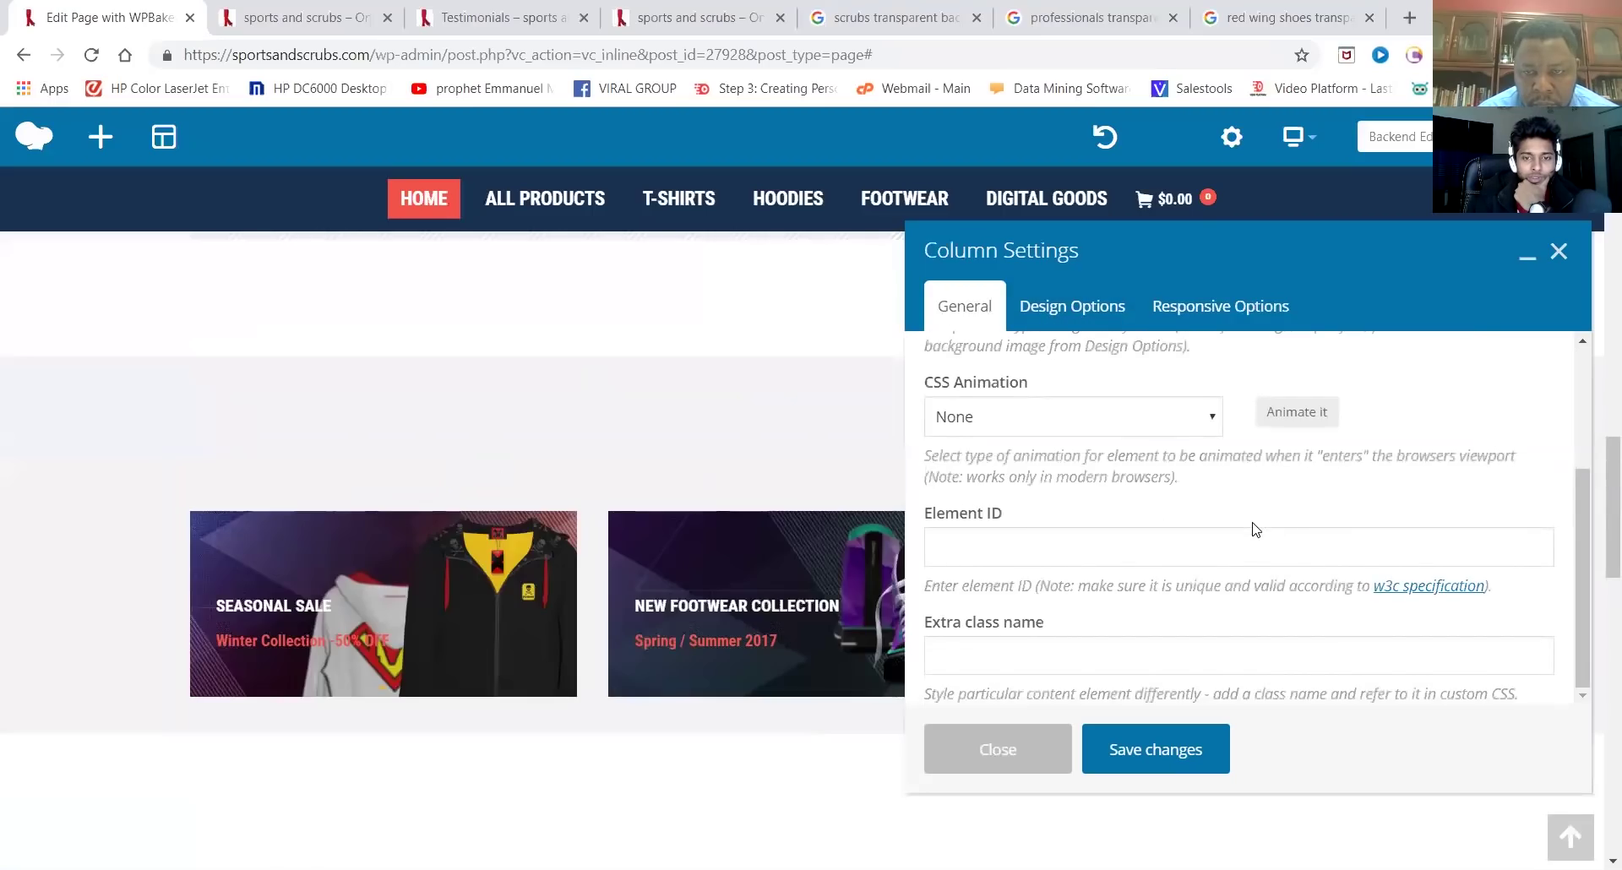
left_click(1077, 309)
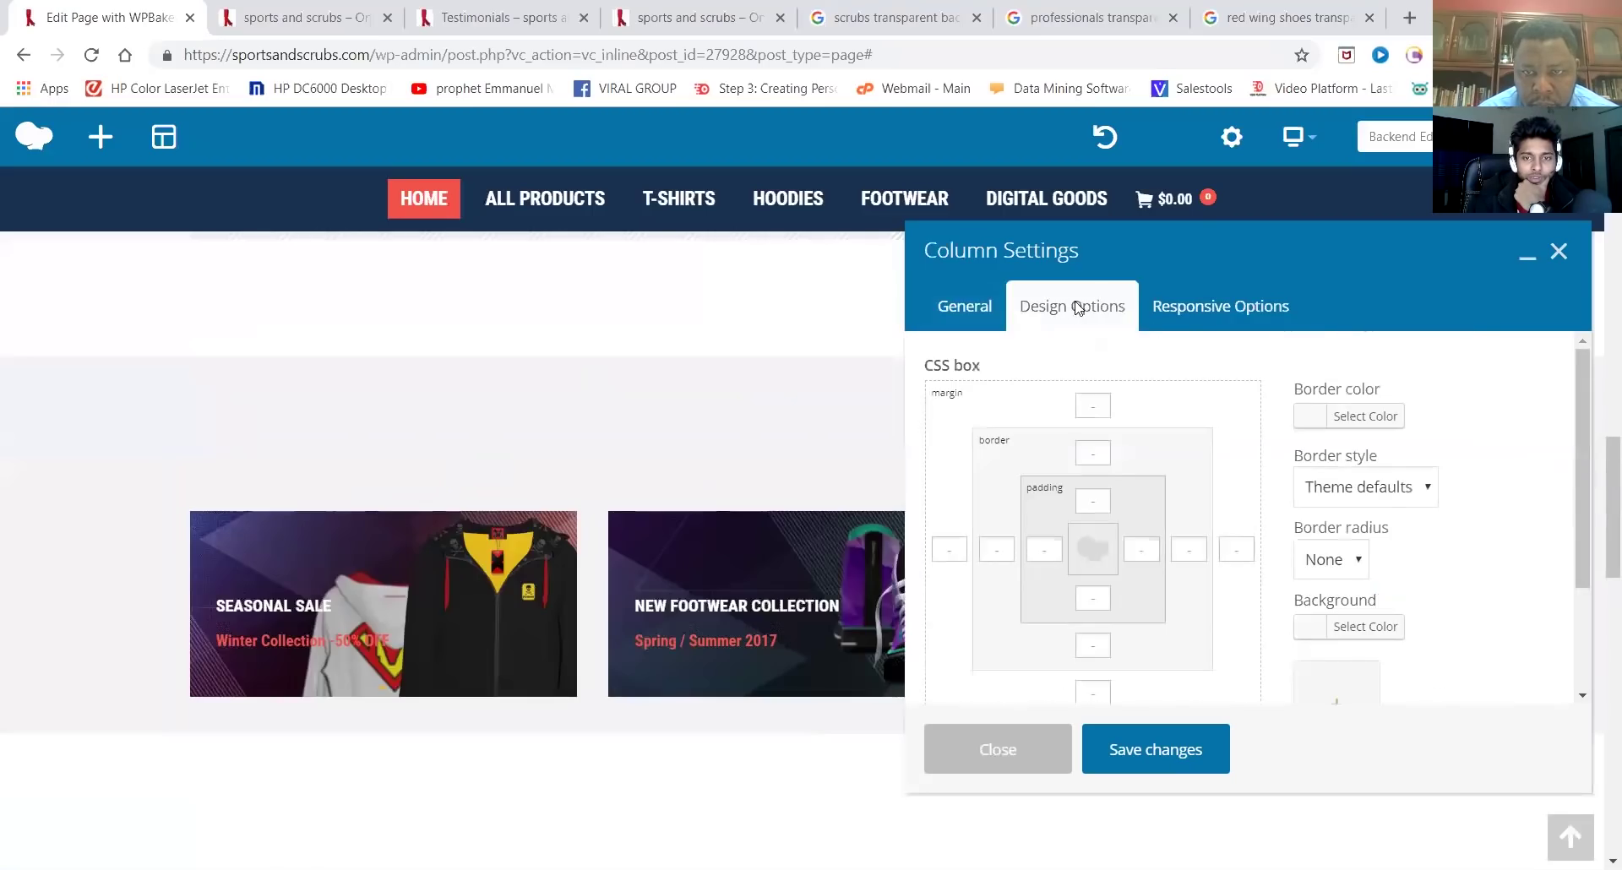
scroll(1379, 530, "down", 2)
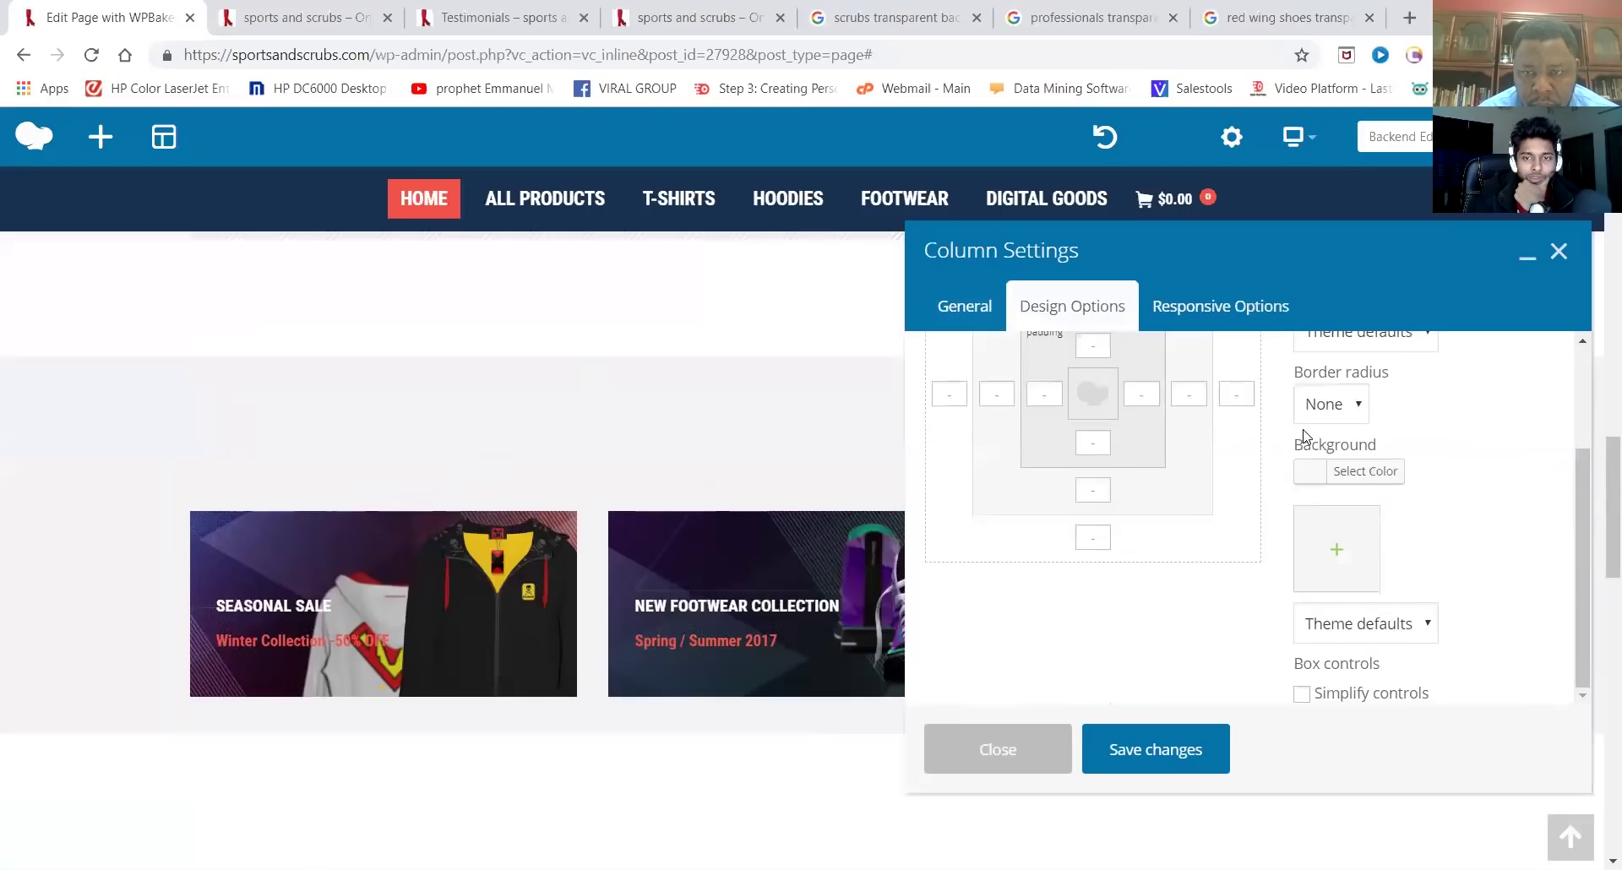
left_click(1223, 310)
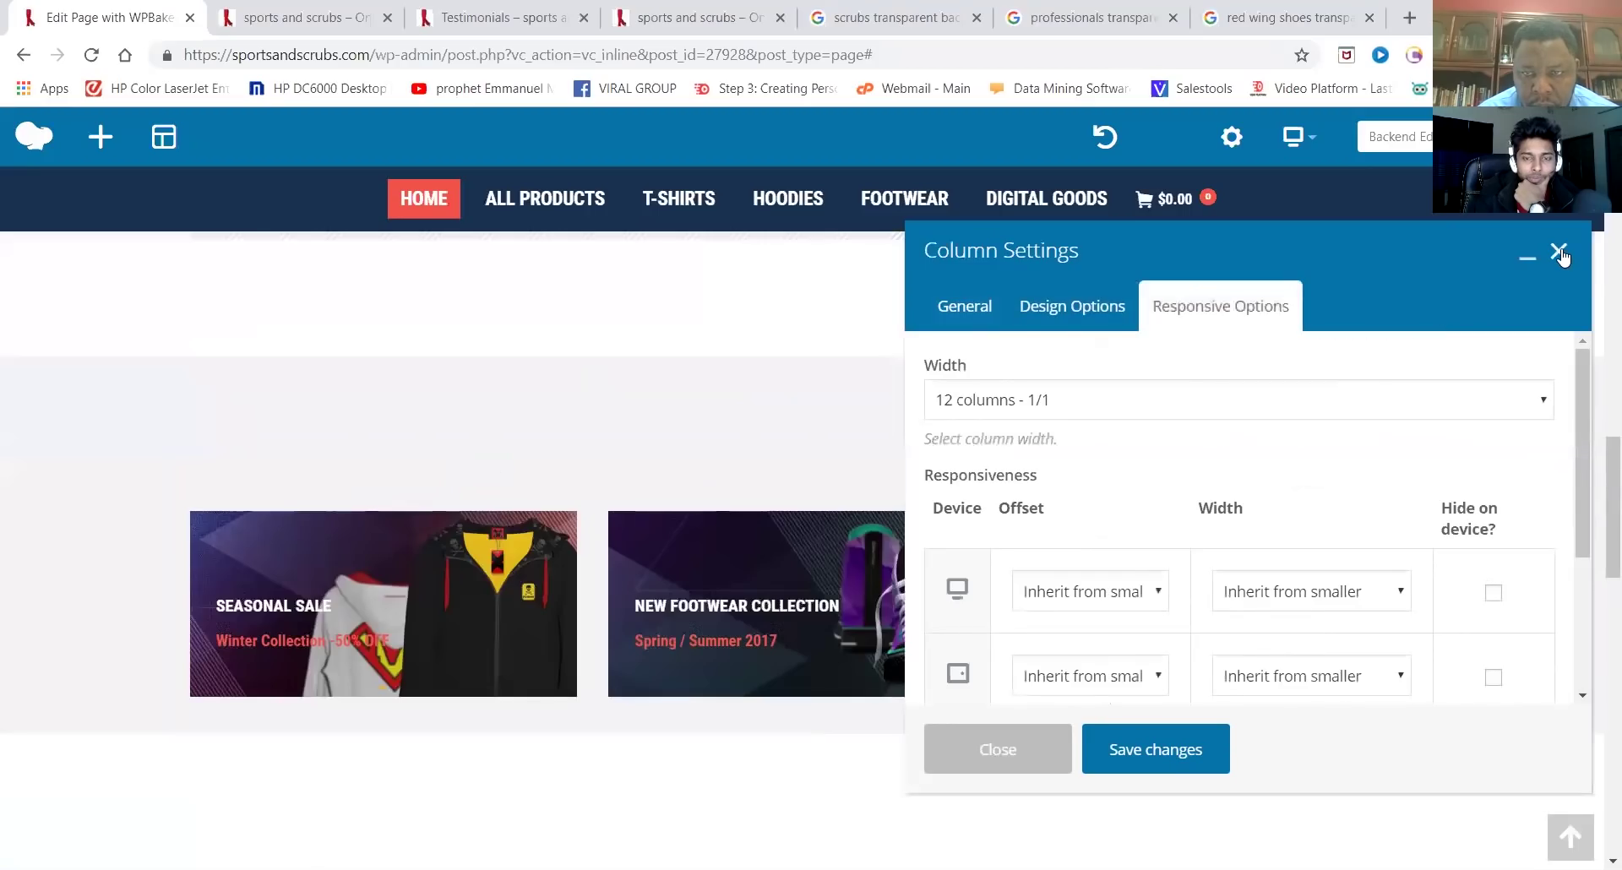
left_click(1560, 253)
Inspect the general and design options of the SEASONAL SALE info box for an image setting, and close its settings
mouse_move(329, 616)
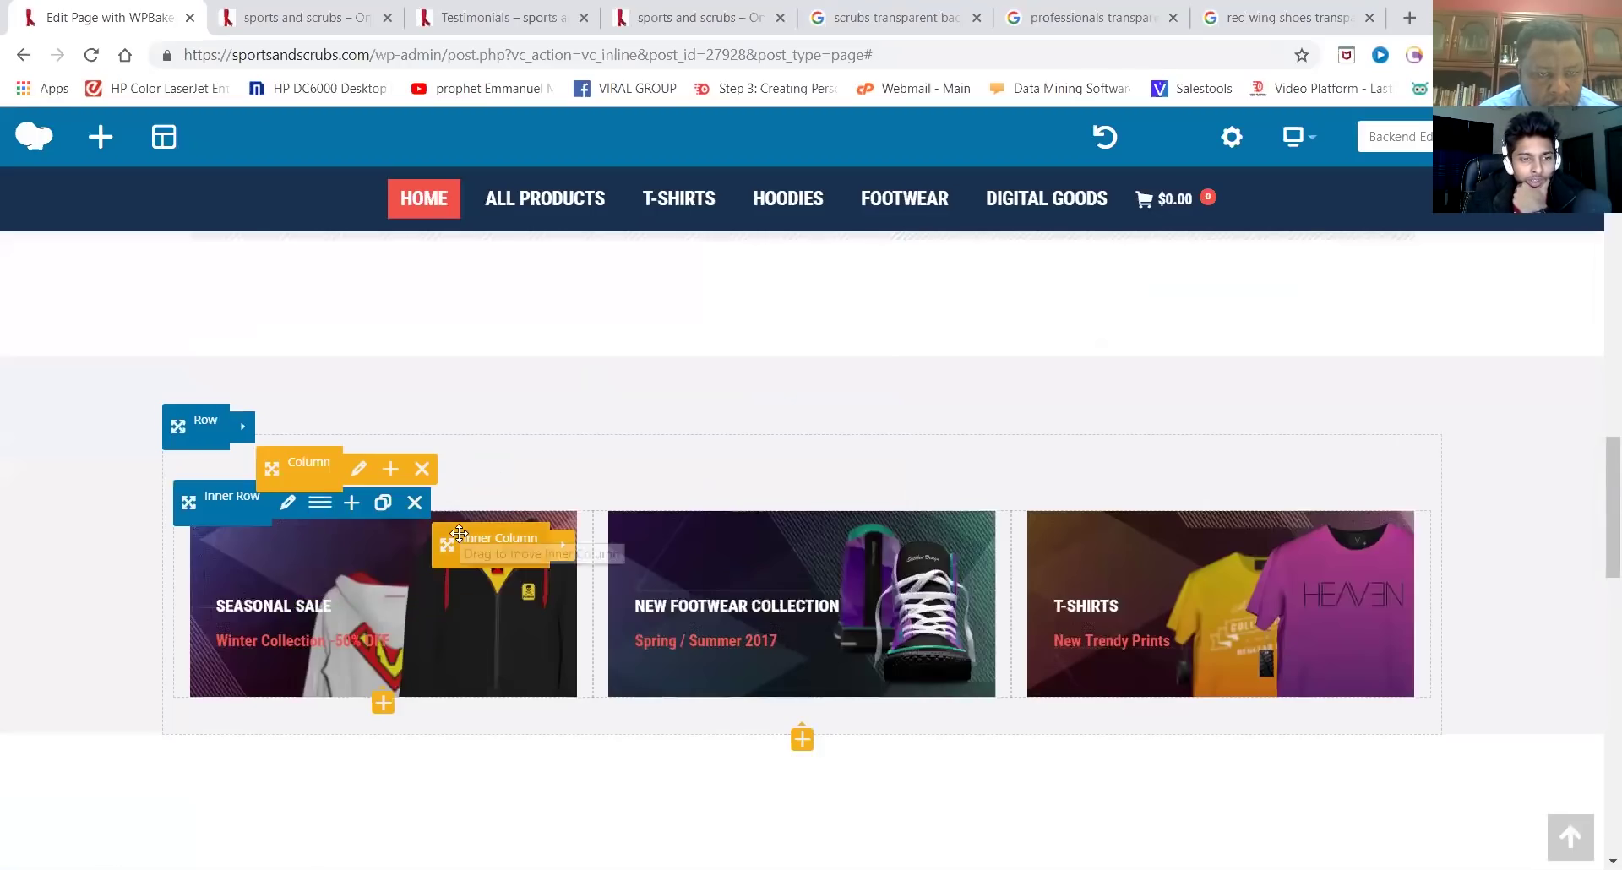
mouse_move(482, 626)
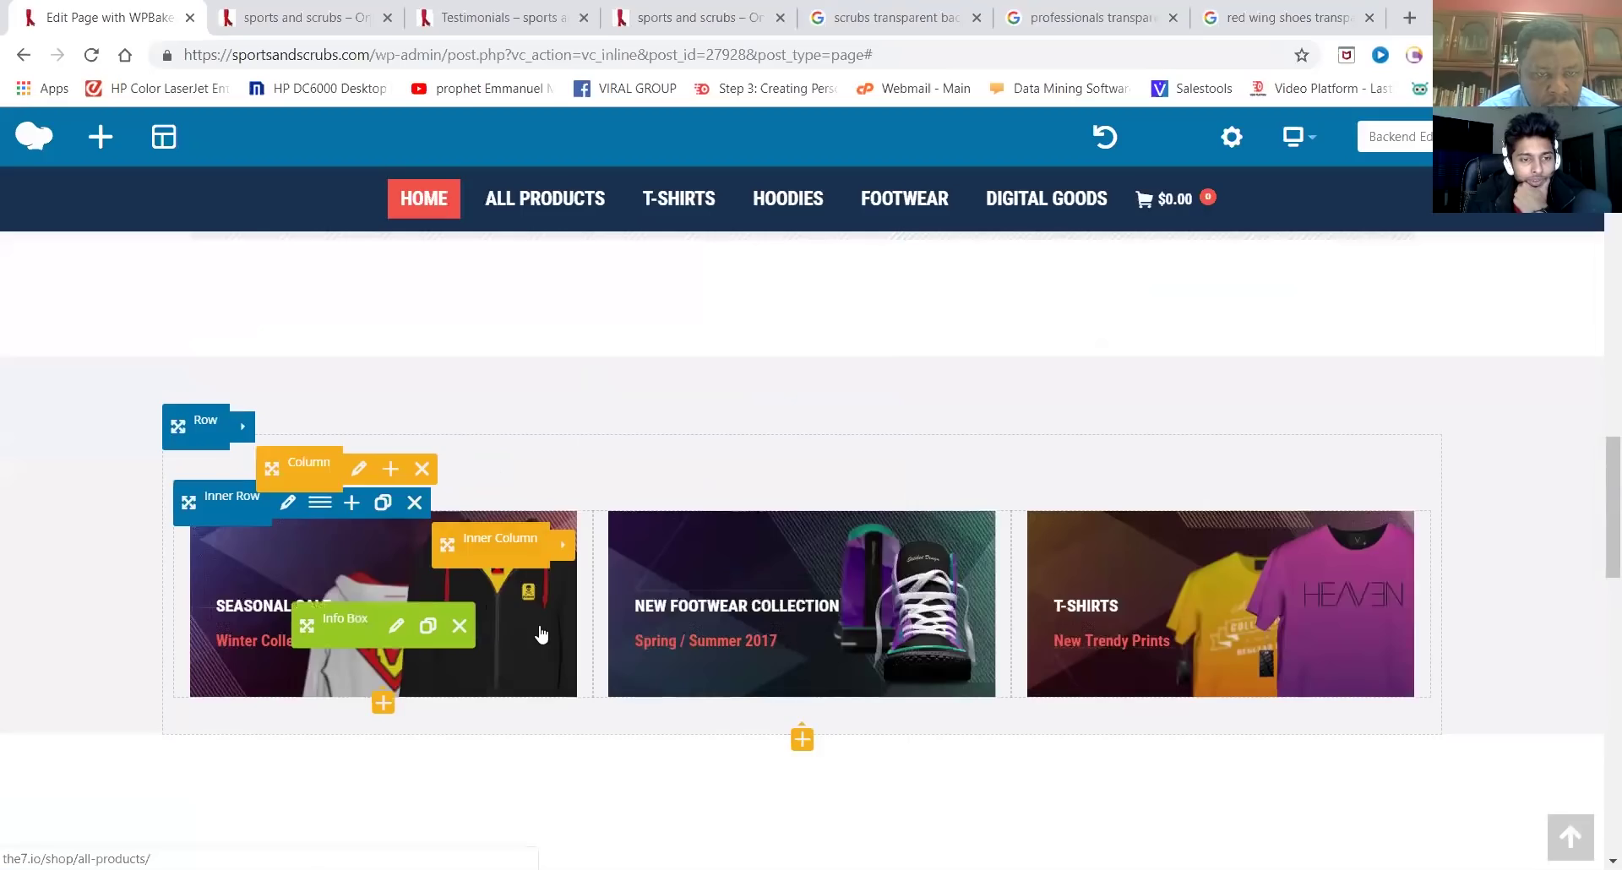
left_click(395, 627)
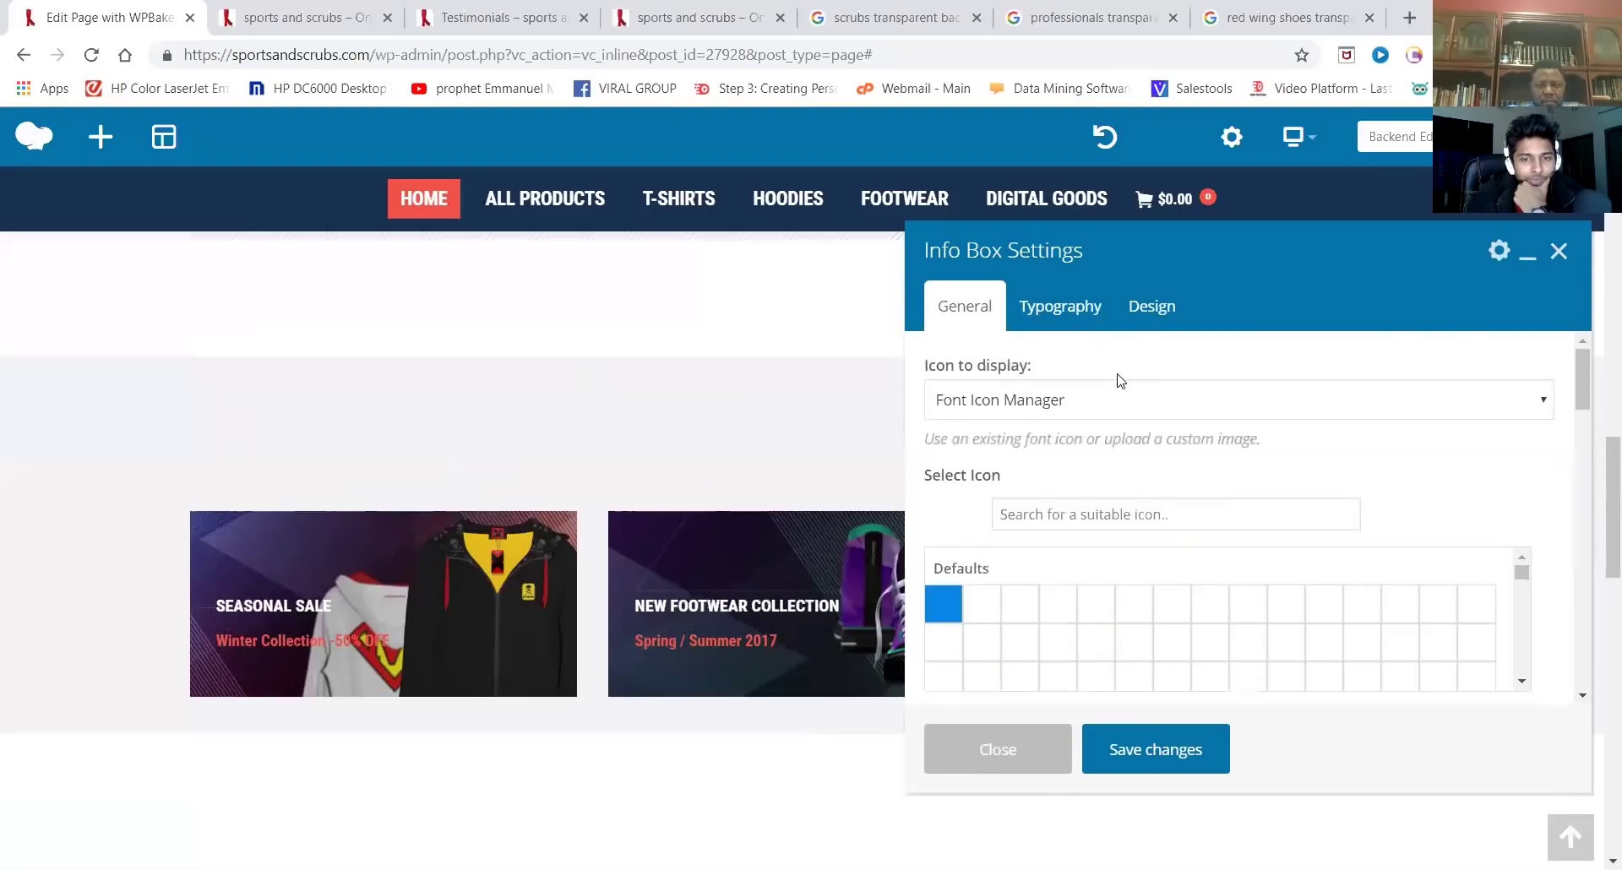
scroll(1120, 380, "down", 5)
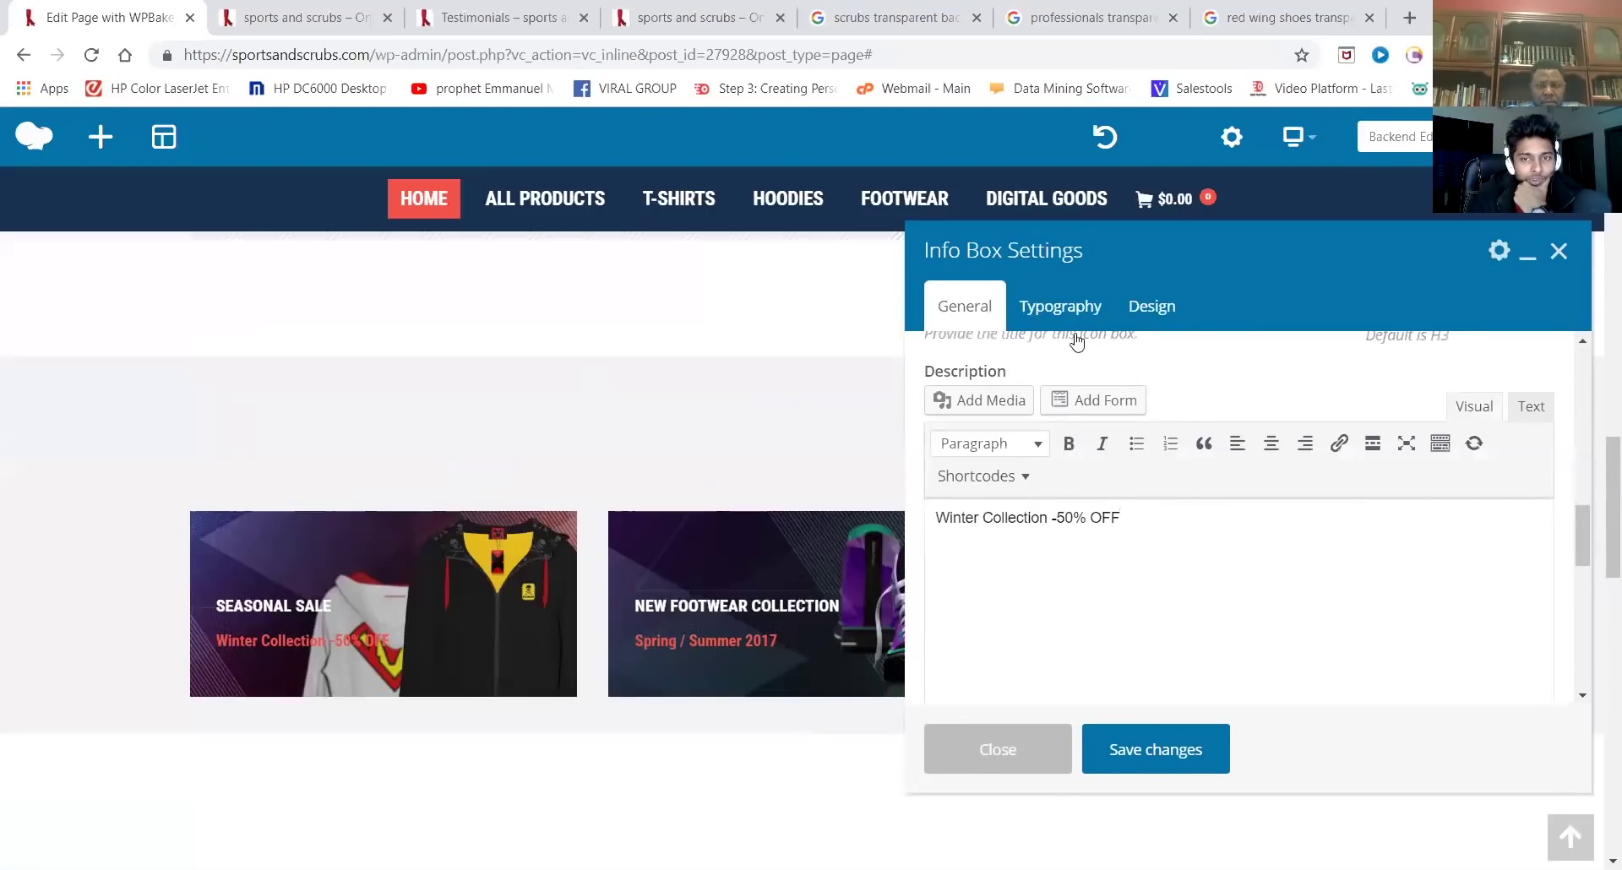
left_click(1152, 305)
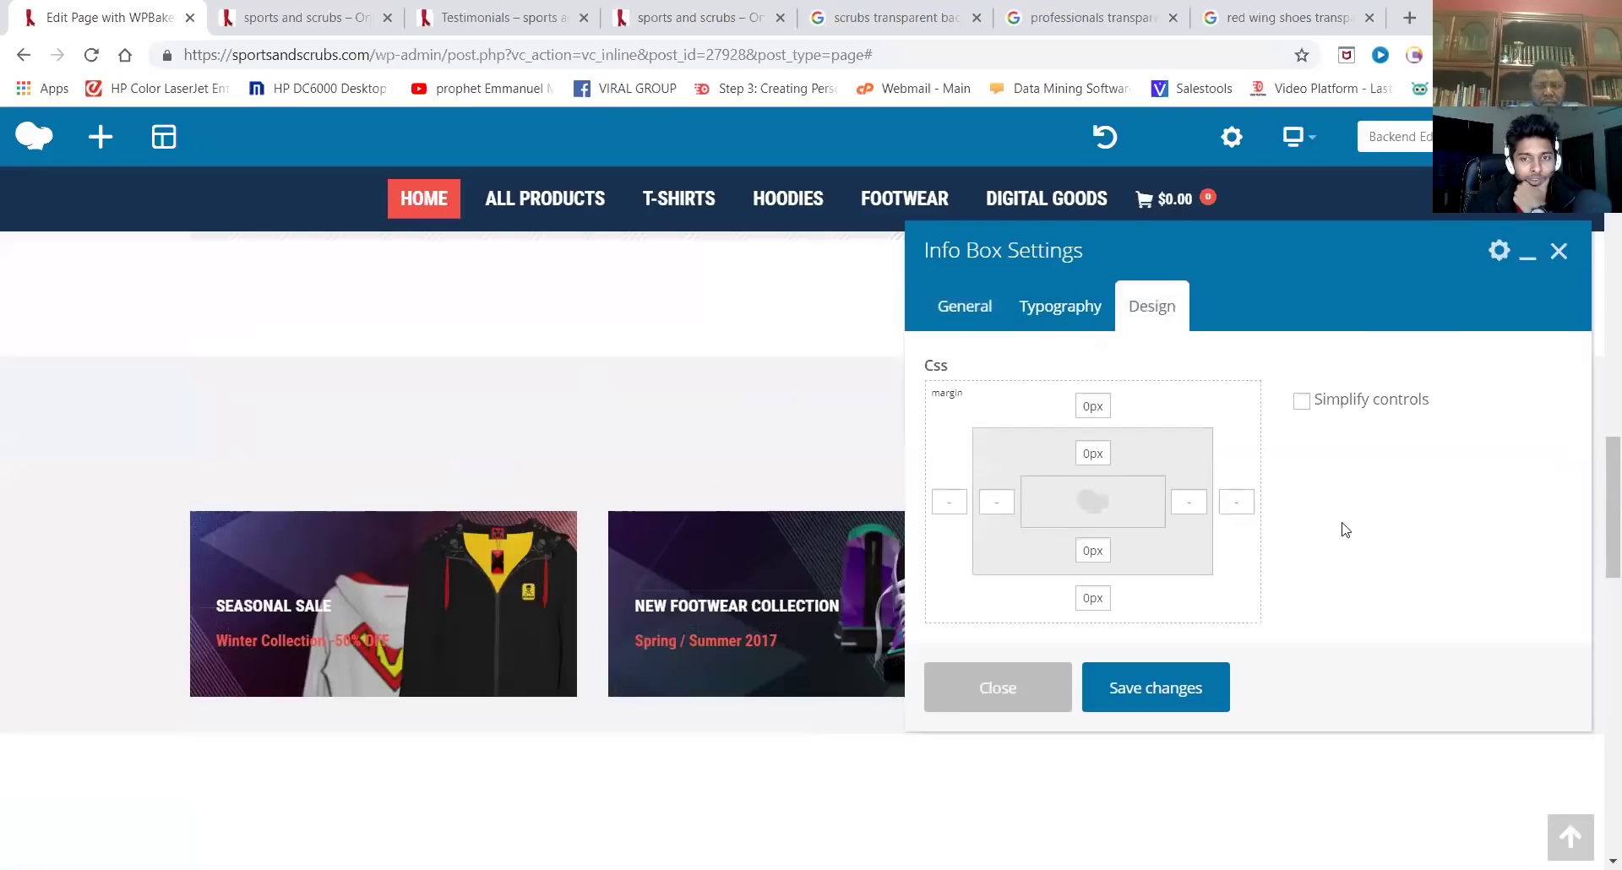
left_click(955, 300)
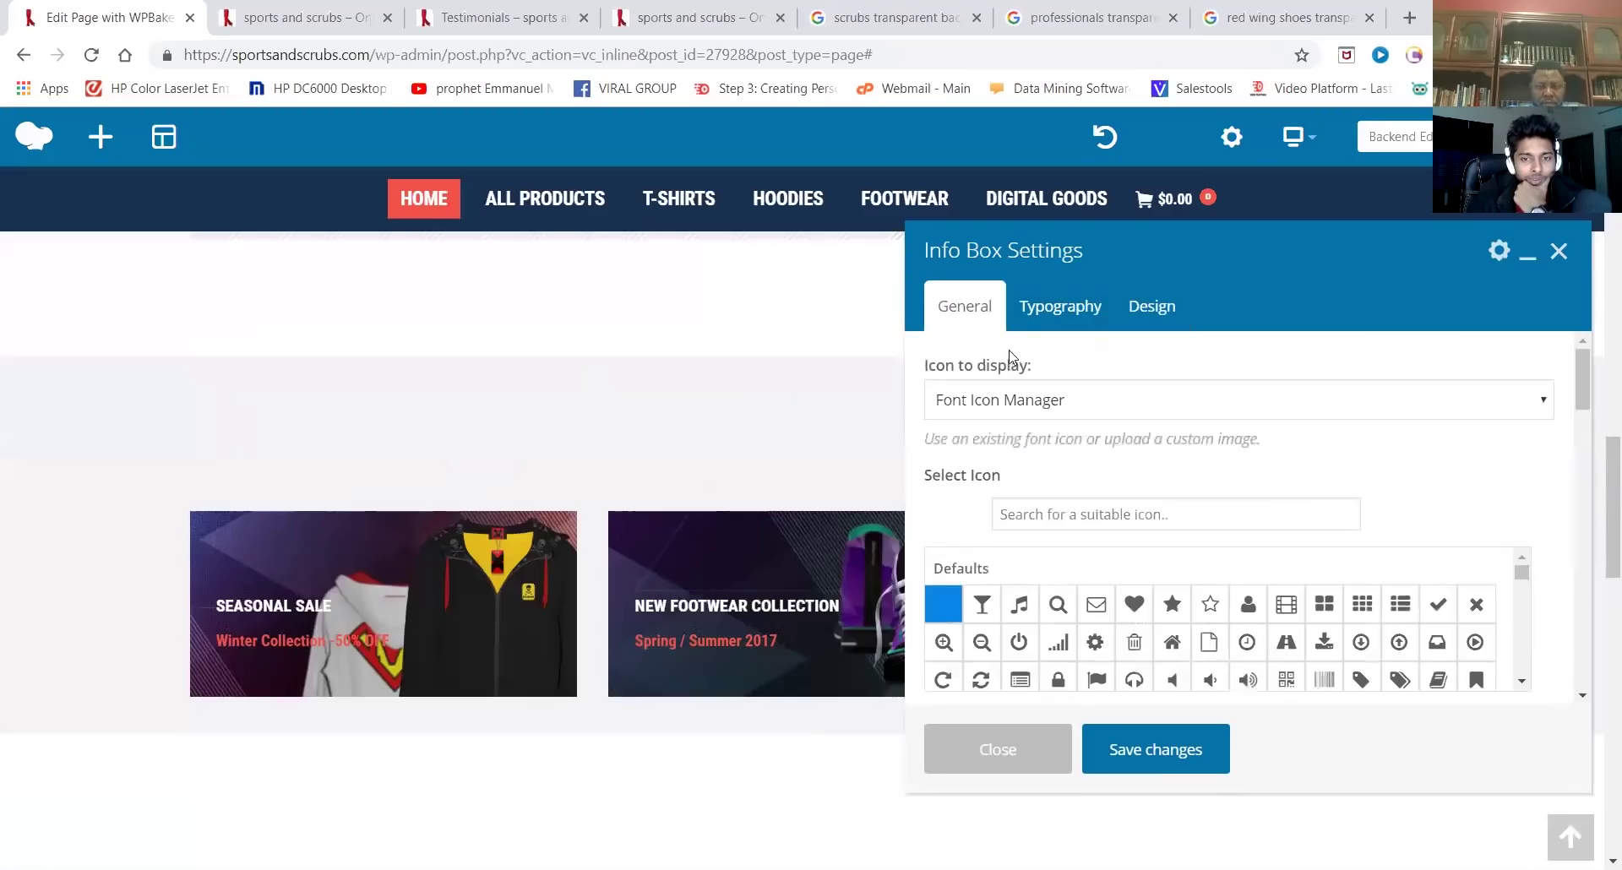
scroll(1284, 536, "down", 4)
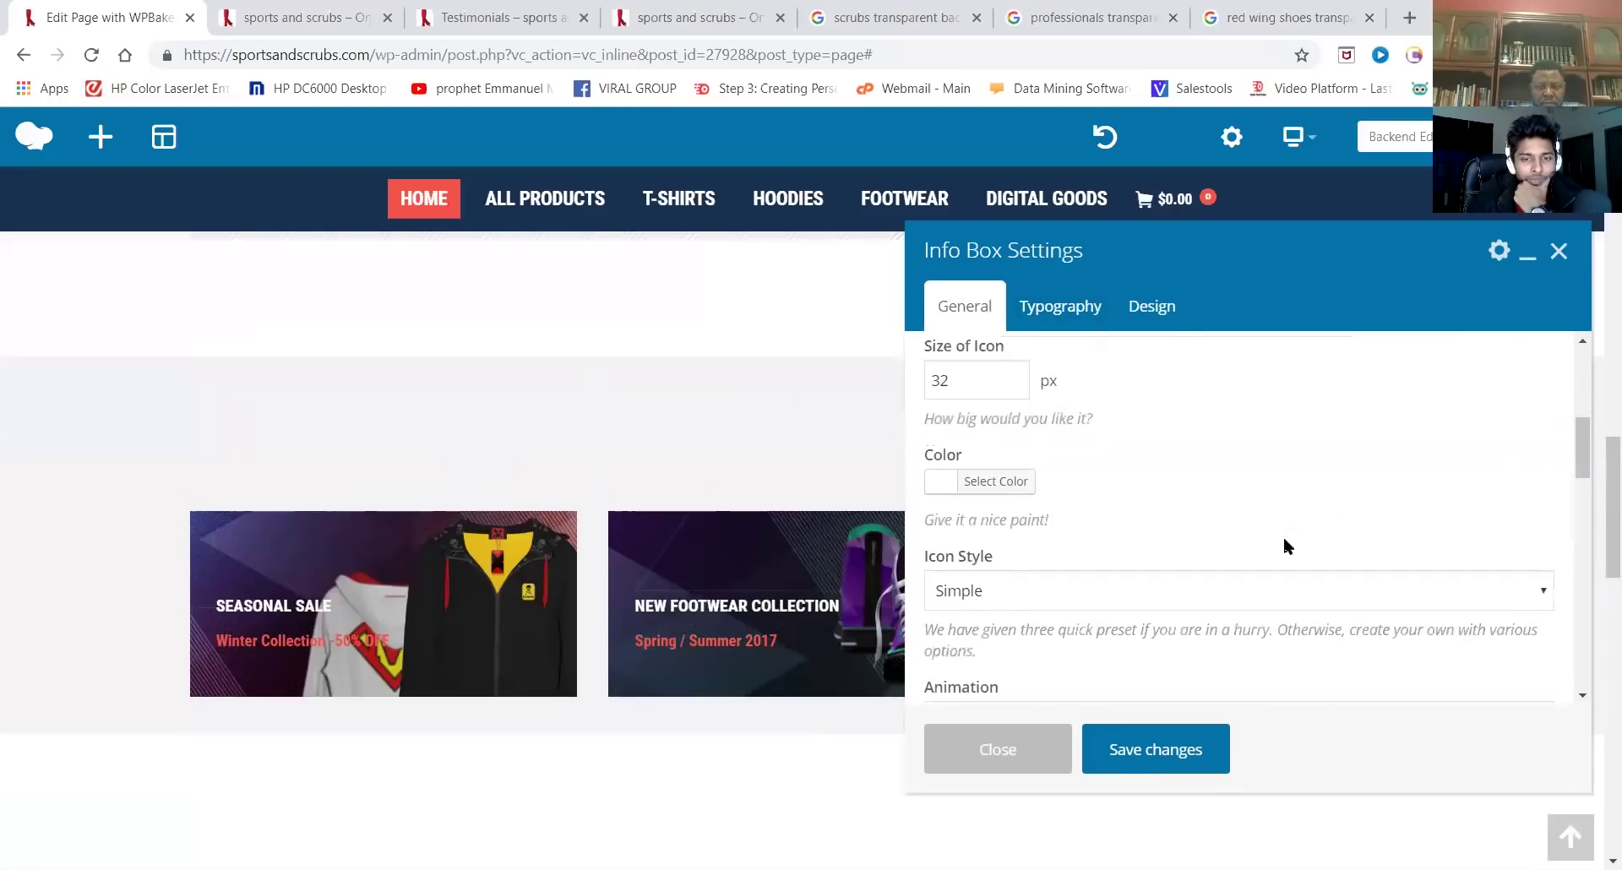
scroll(1285, 535, "down", 1)
scroll(1285, 536, "down", 5)
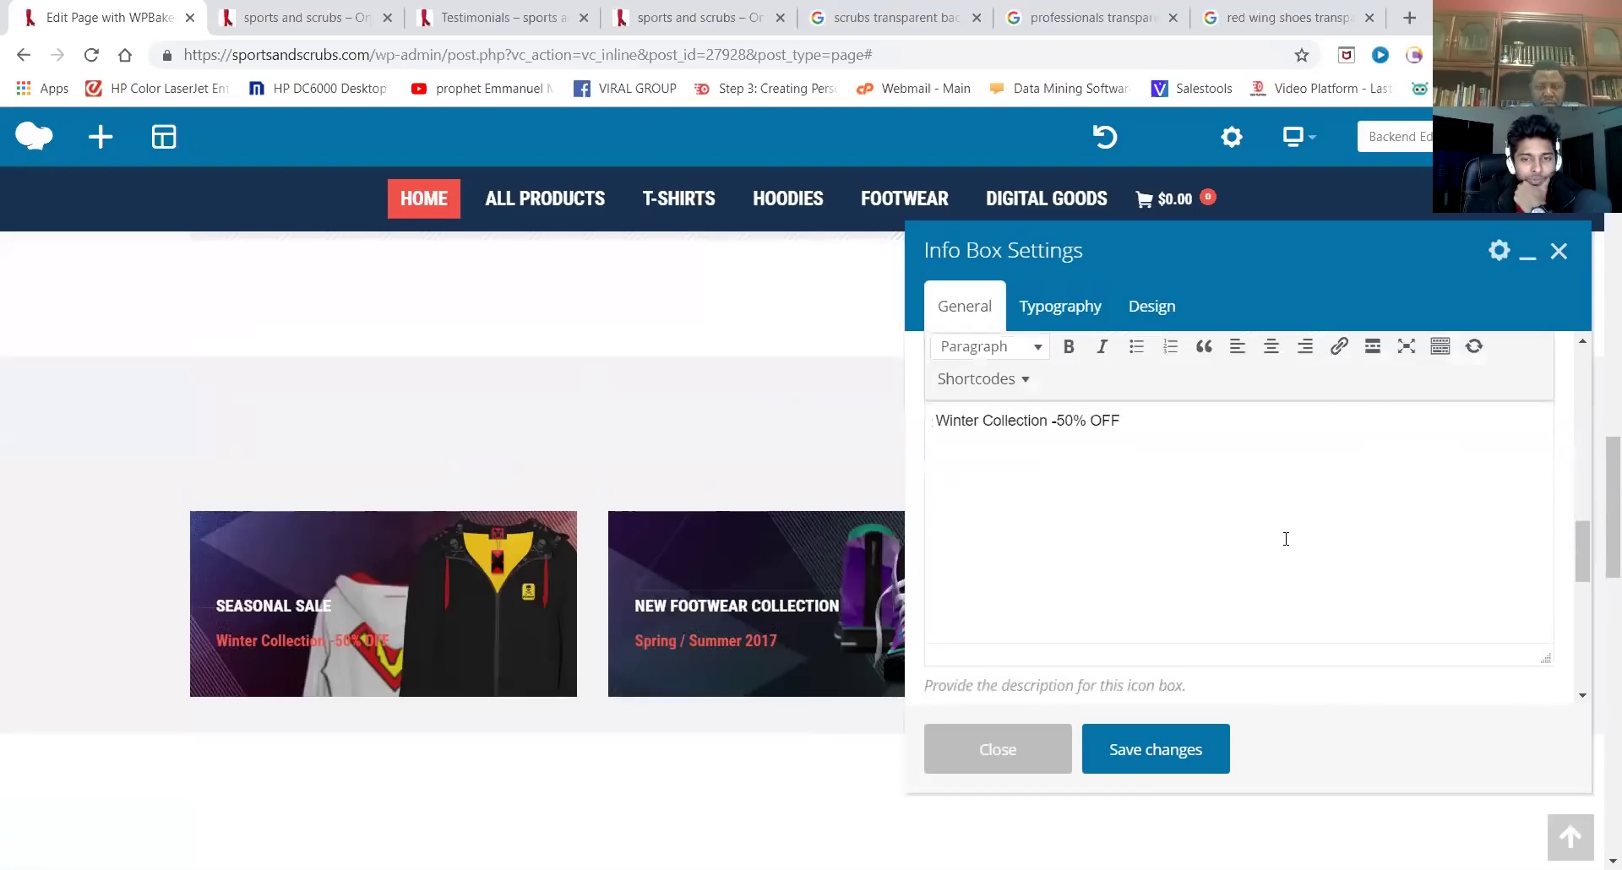
scroll(1286, 539, "down", 10)
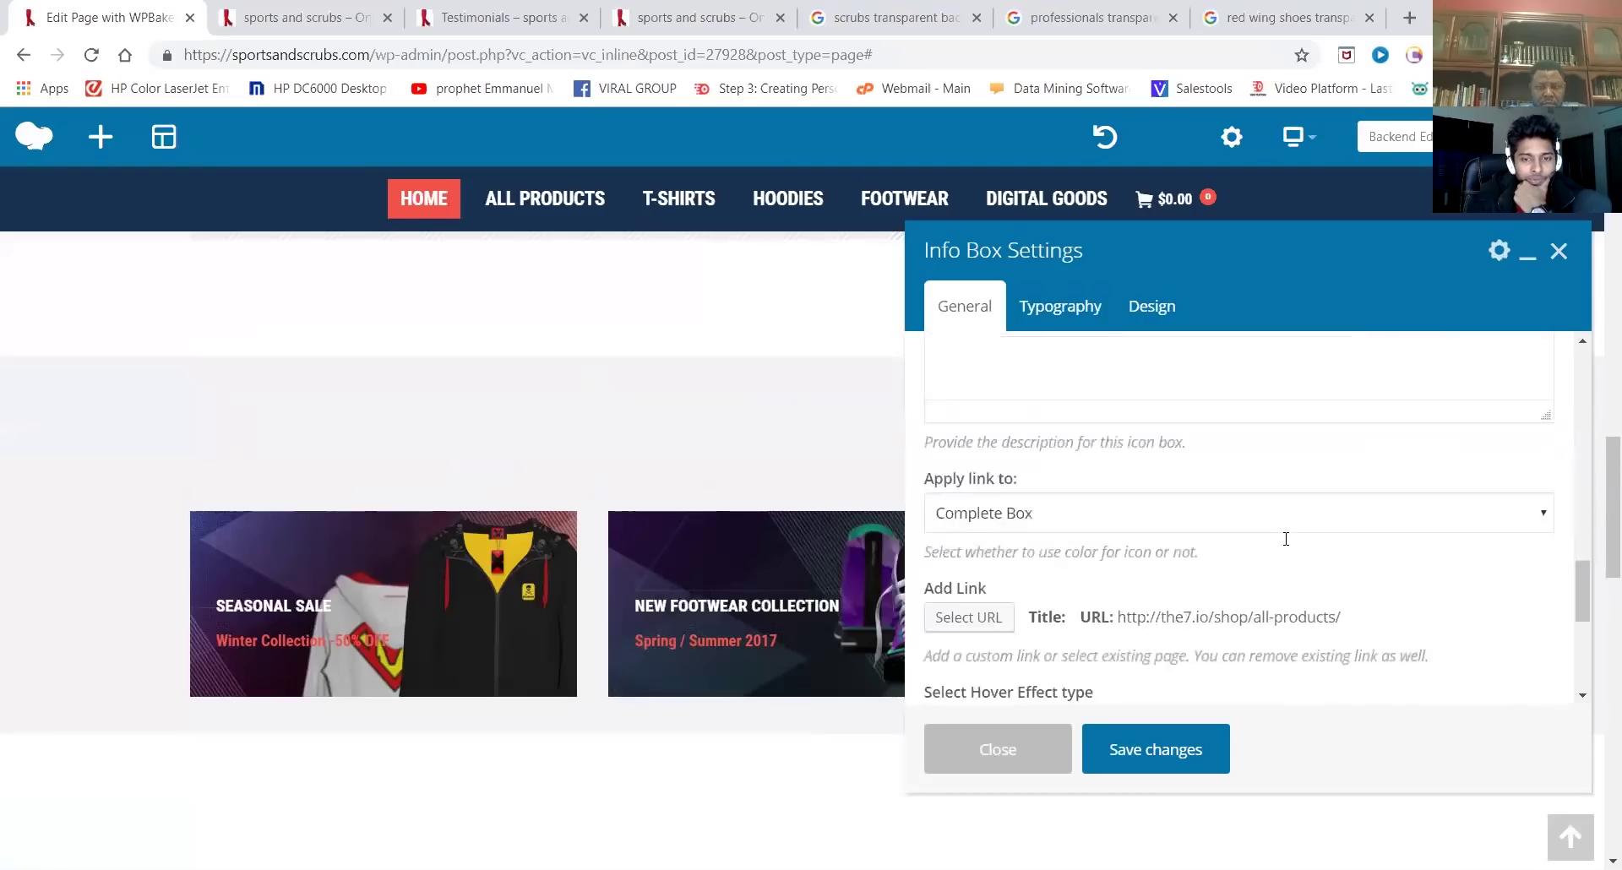
left_click(1001, 754)
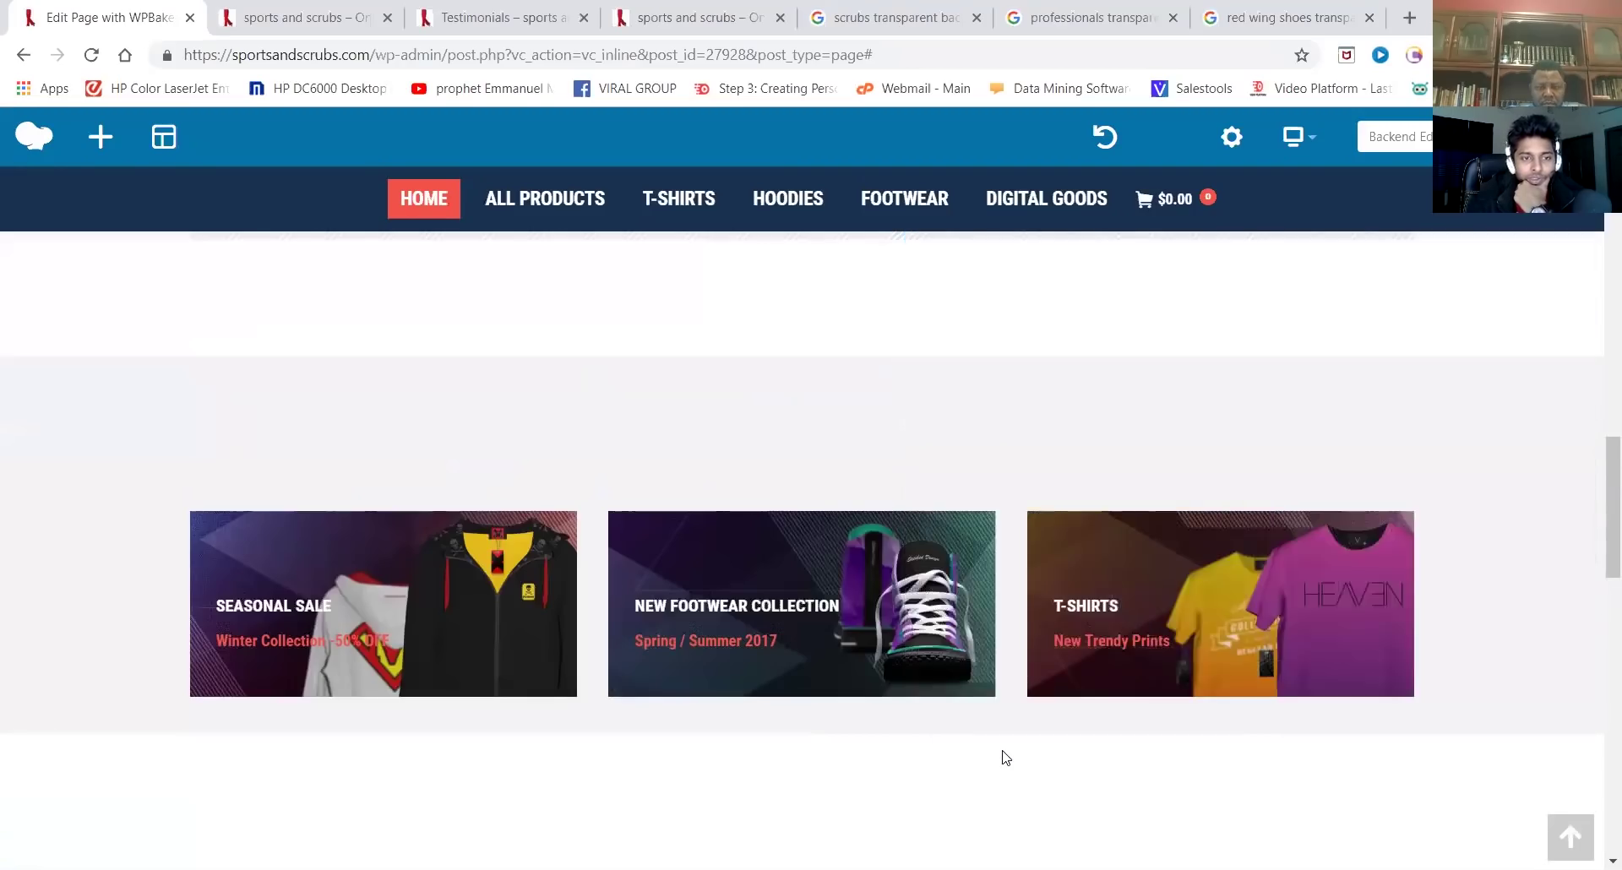
Review the general and design options of the inner row holding the promo boxes once more, and close its settings
mouse_move(507, 626)
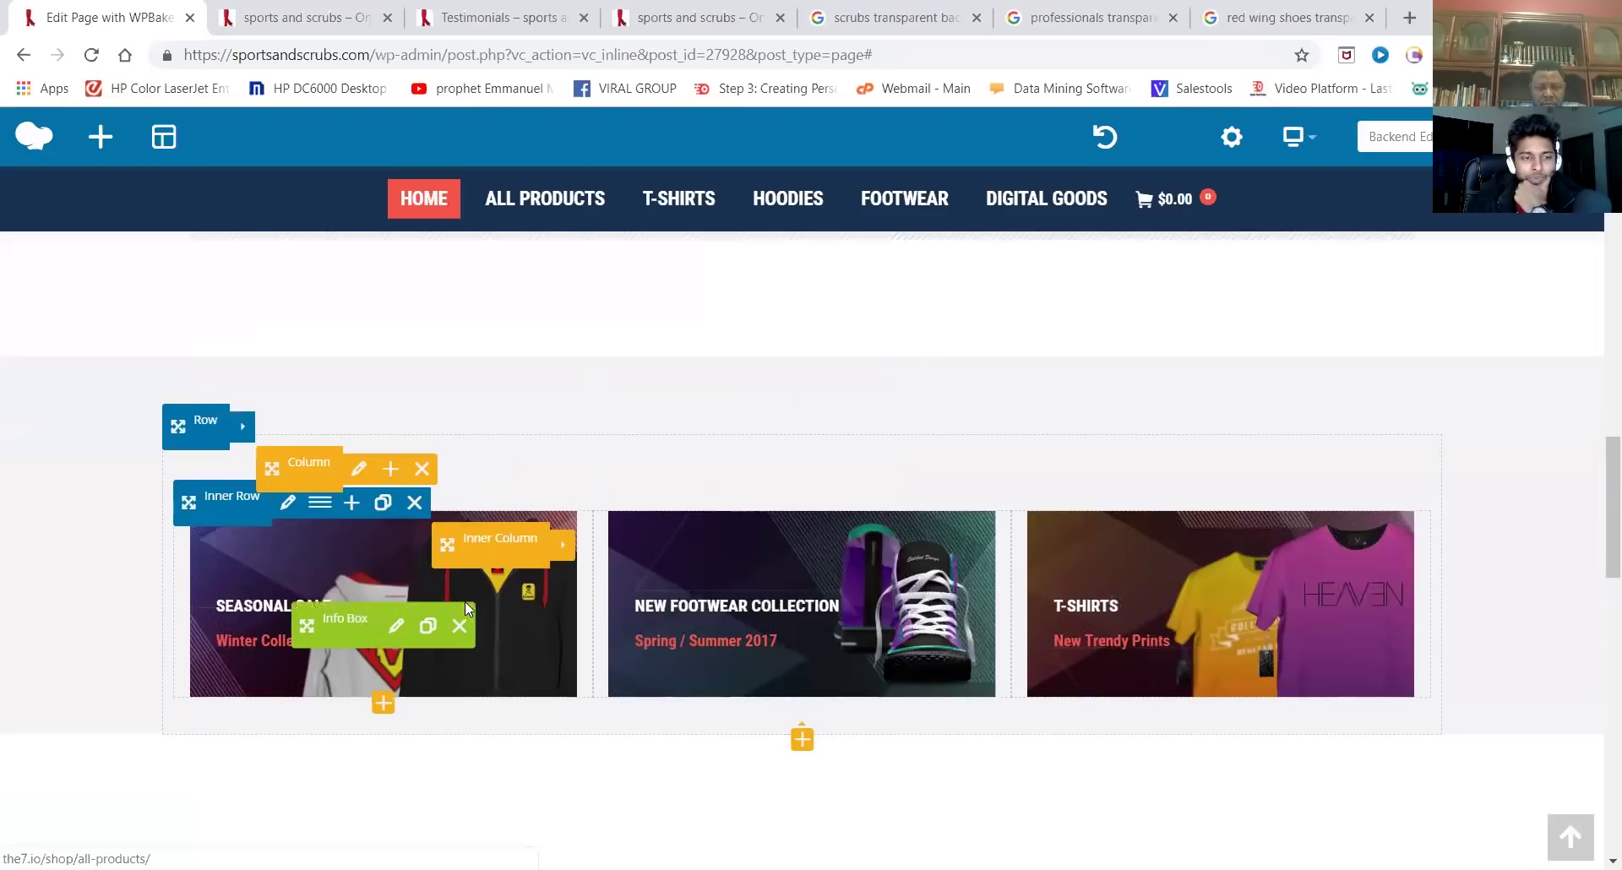
left_click(287, 505)
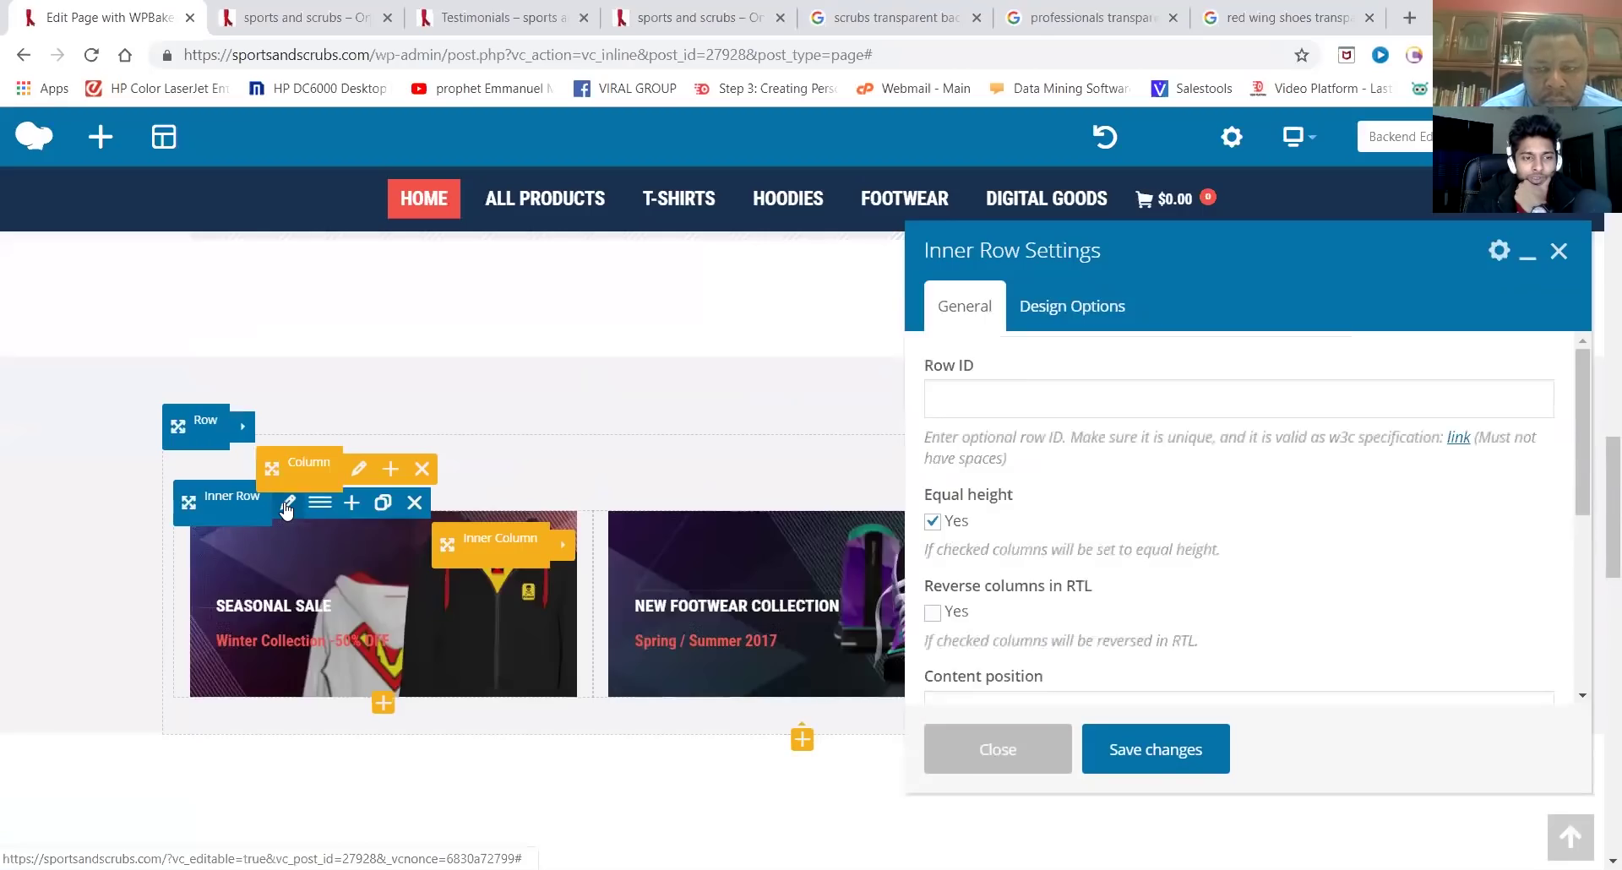
scroll(1198, 510, "down", 4)
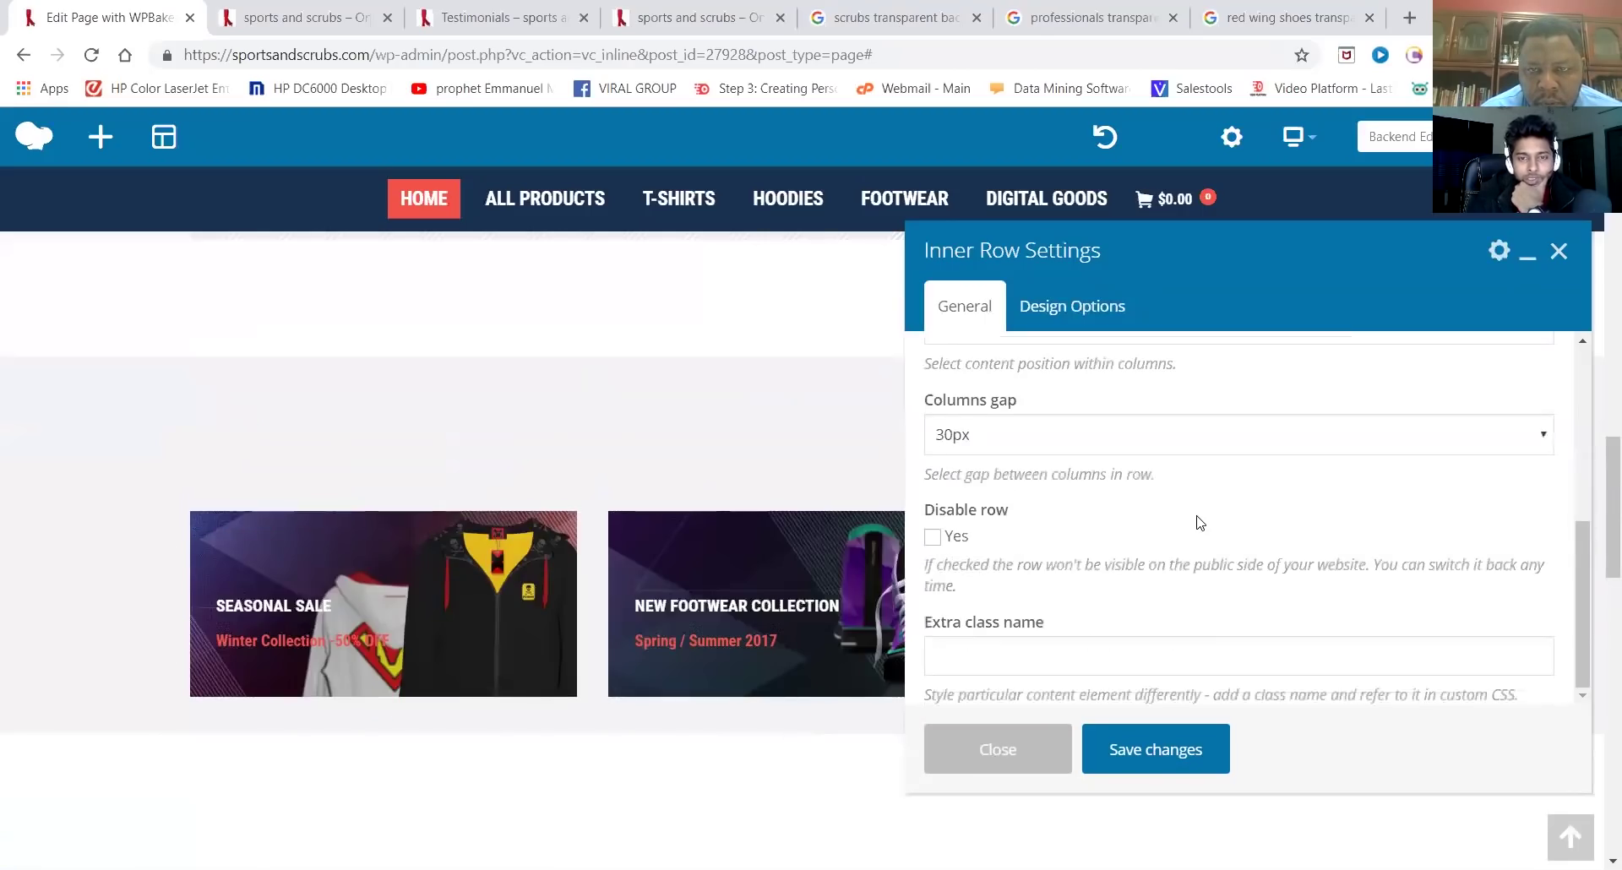
left_click(1074, 307)
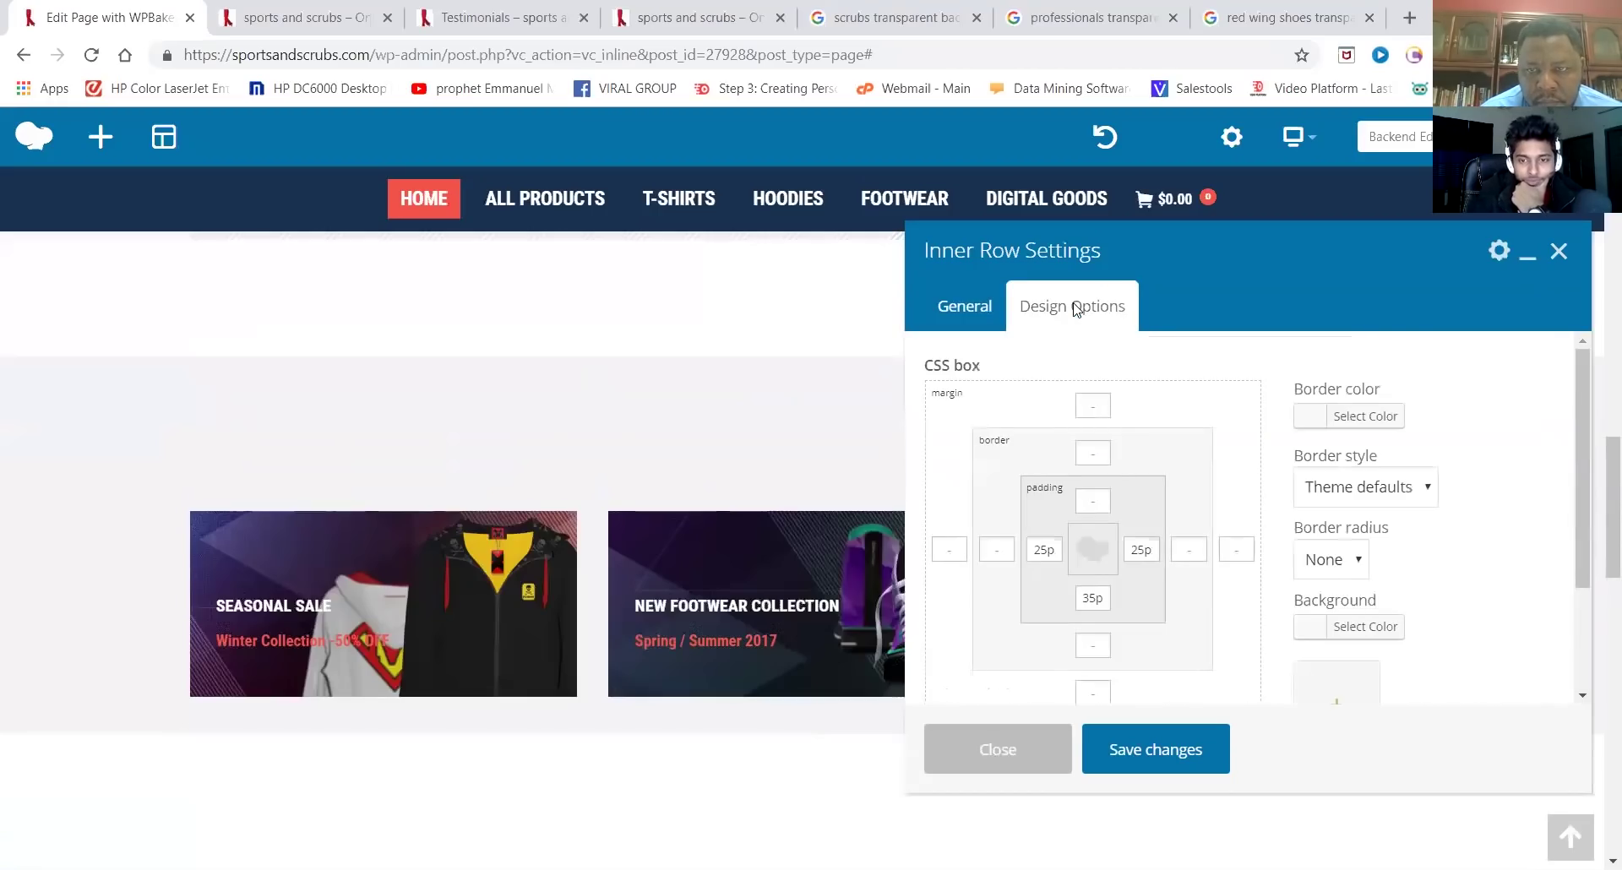
scroll(1301, 493, "down", 2)
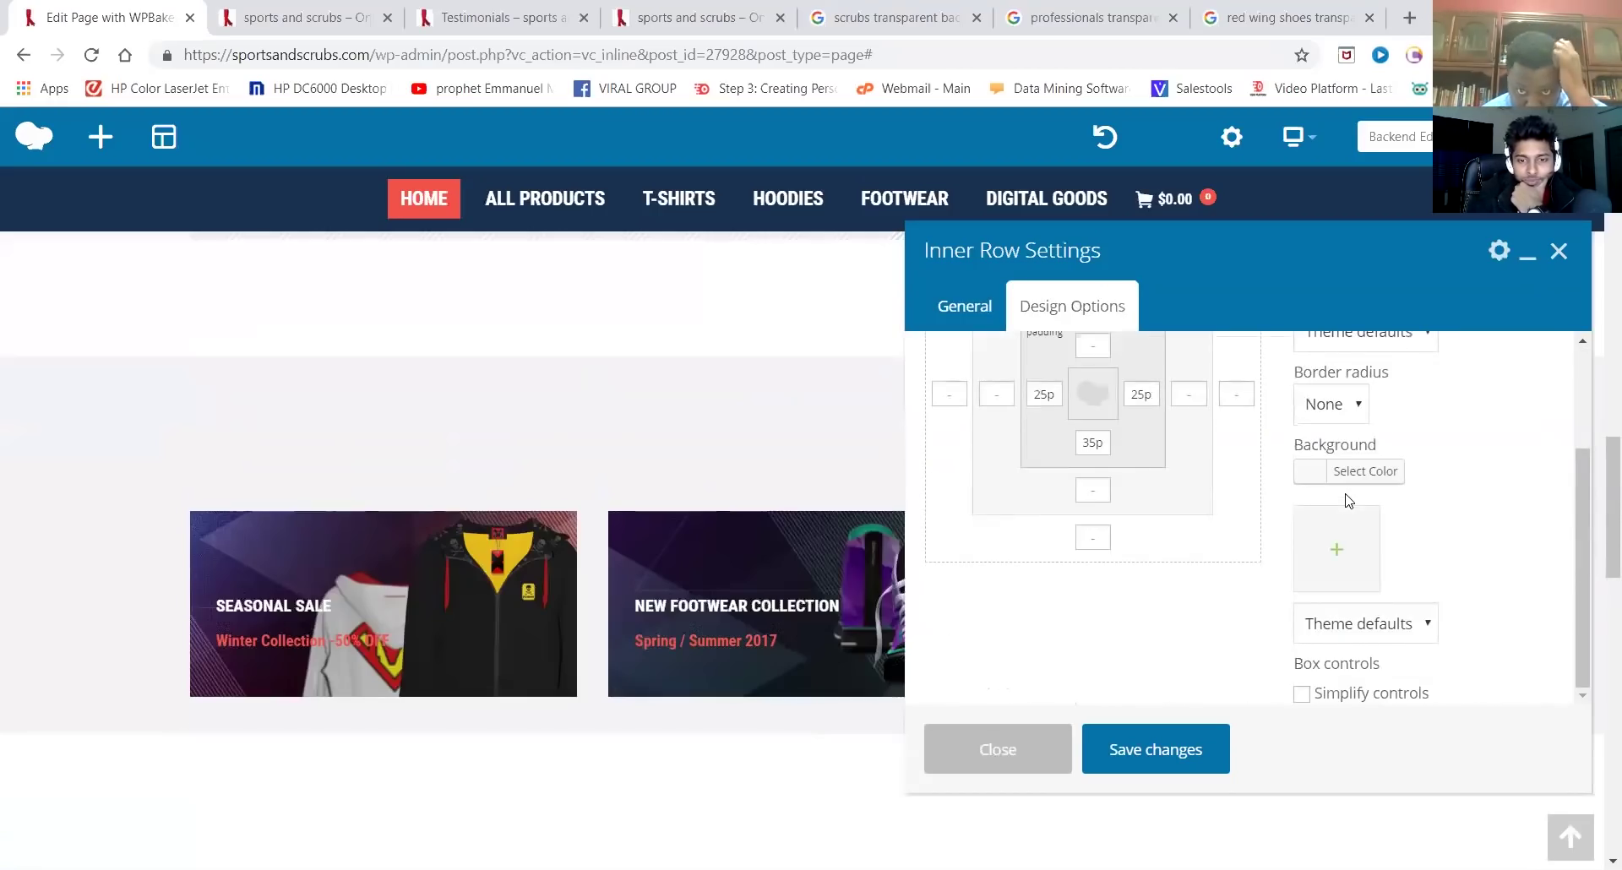
left_click(1004, 756)
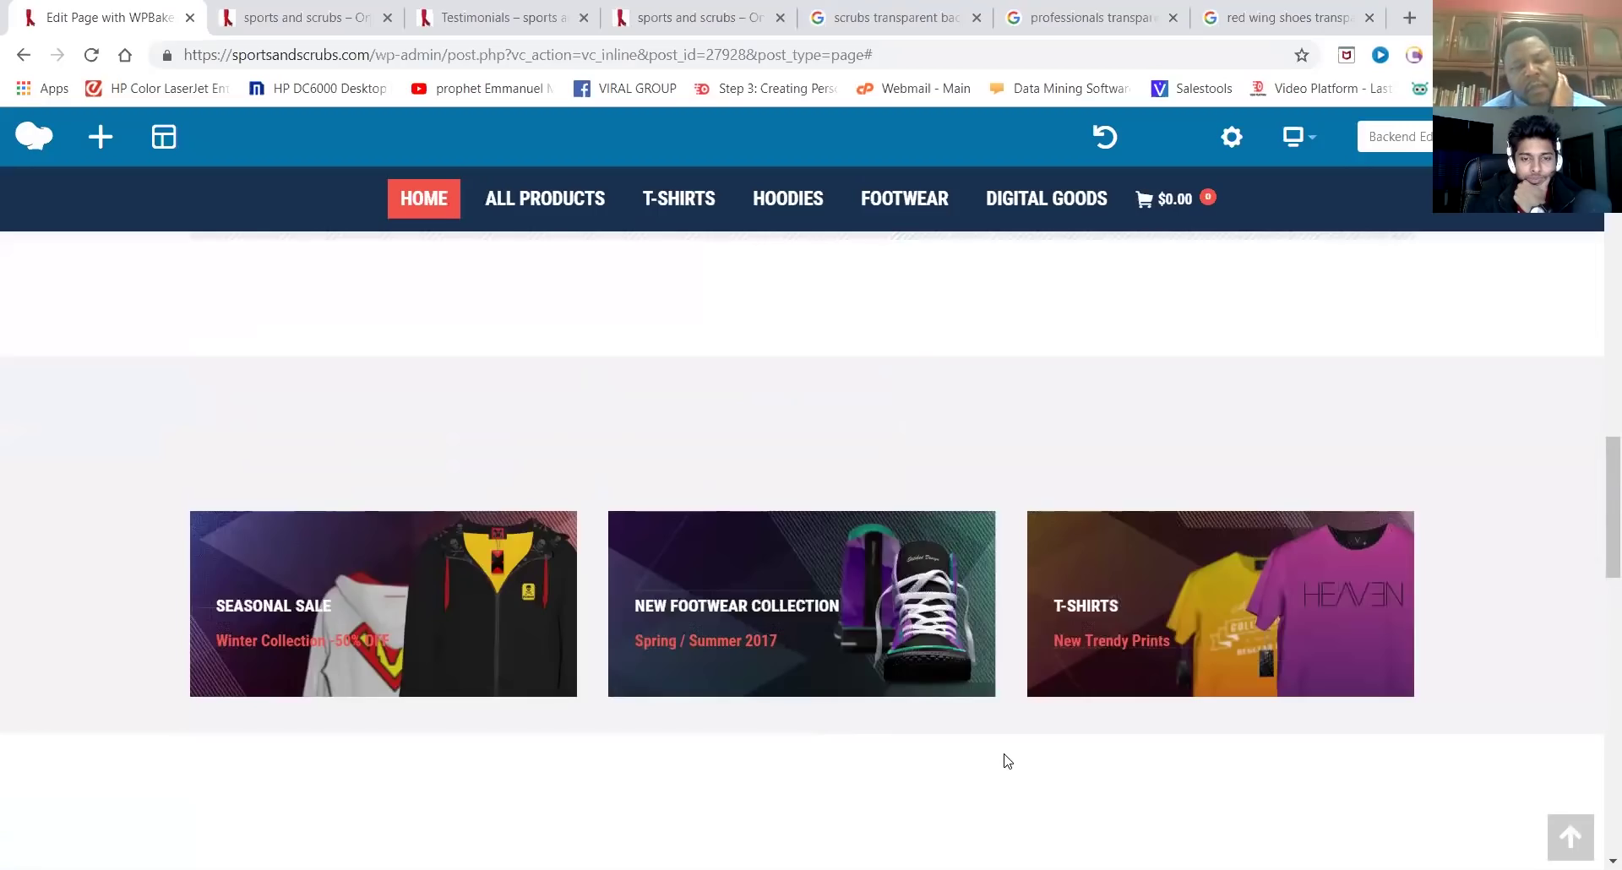
Switch the Home page to the backend editor and locate the row with the three promo info boxes
scroll(594, 528, "down", 1)
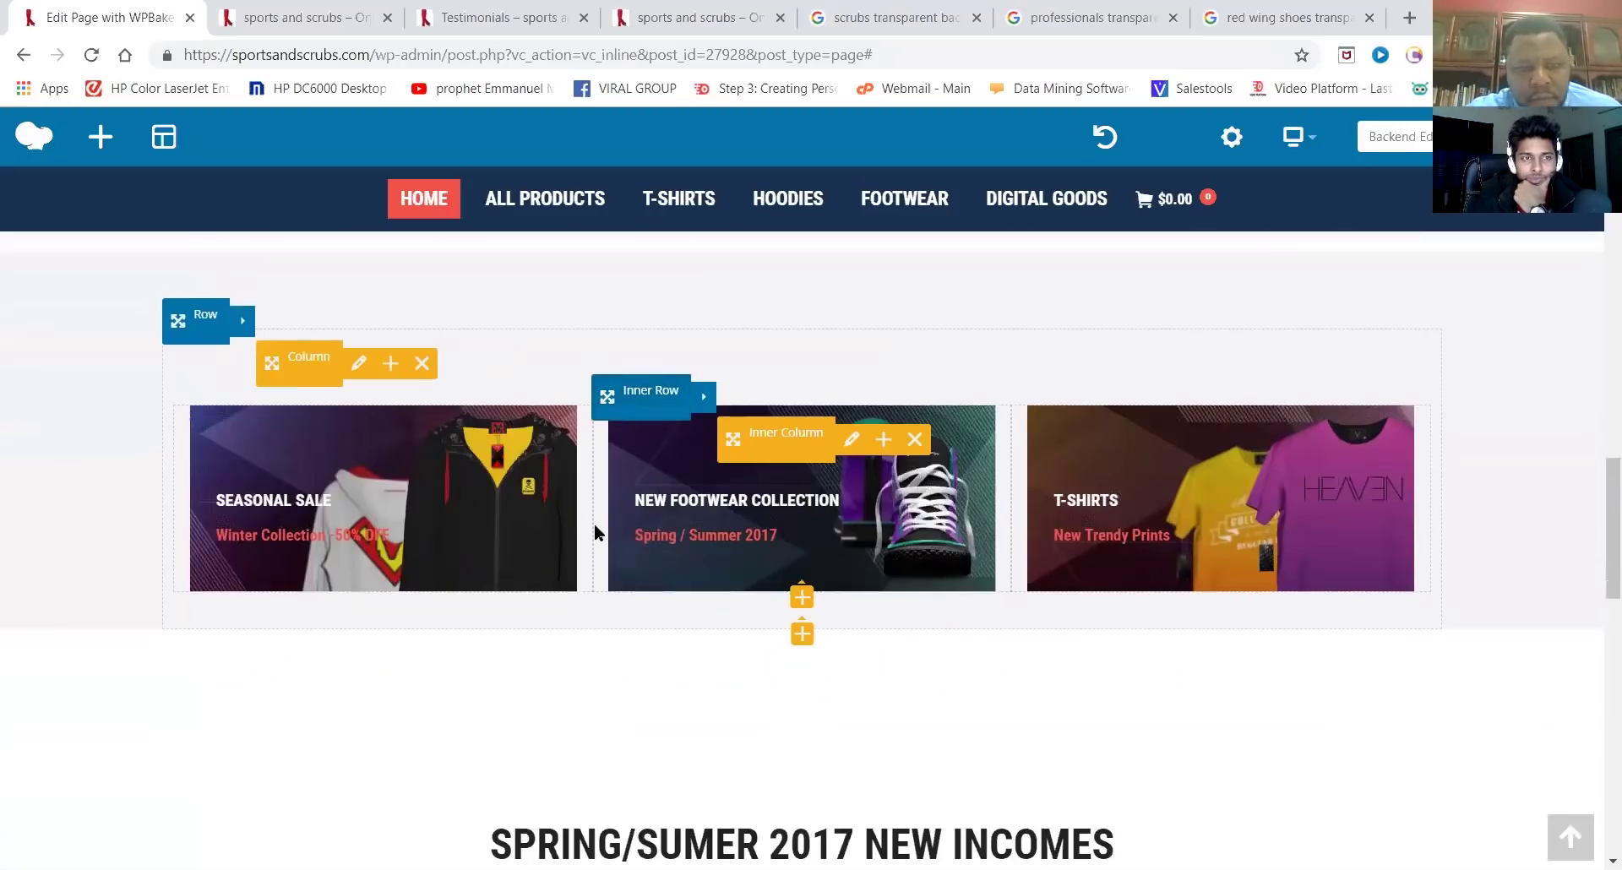
left_click(1399, 139)
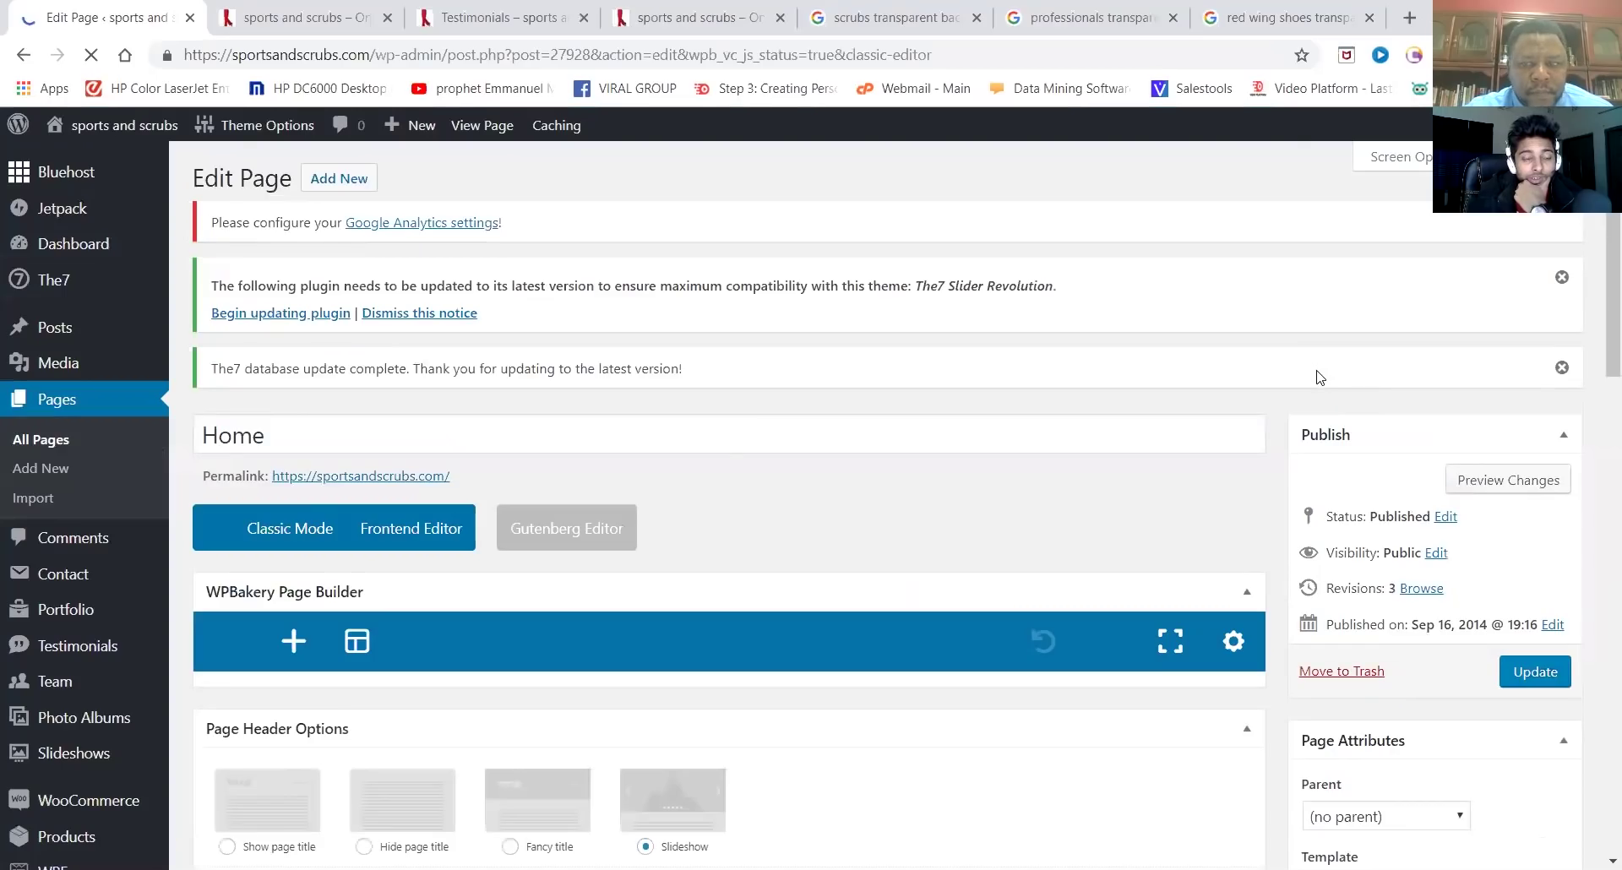
scroll(1318, 380, "down", 3)
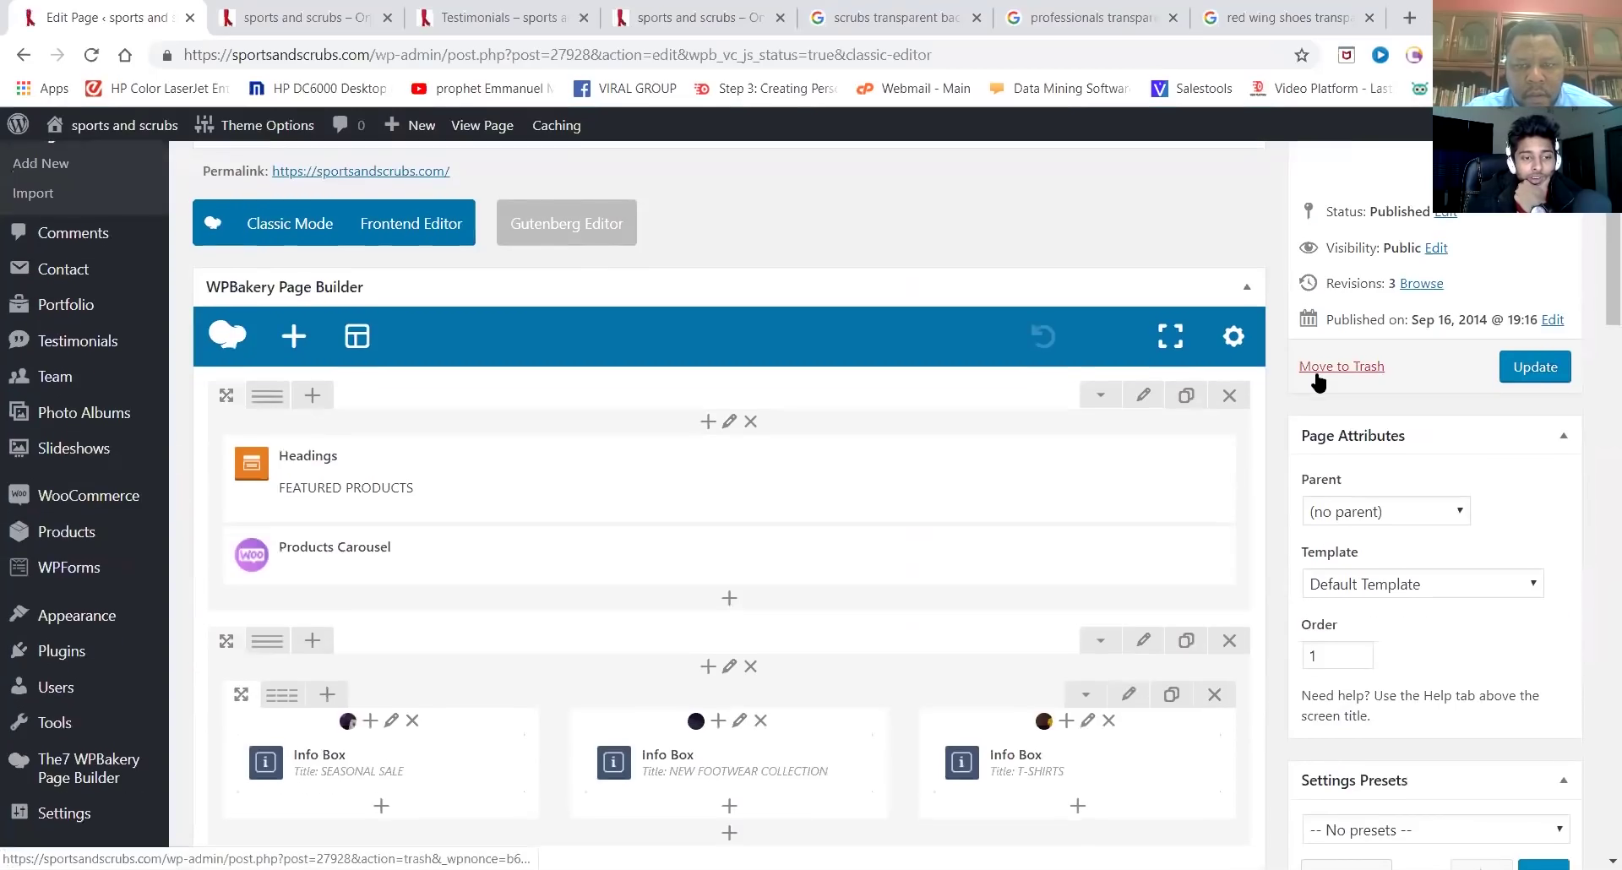
scroll(1024, 475, "down", 2)
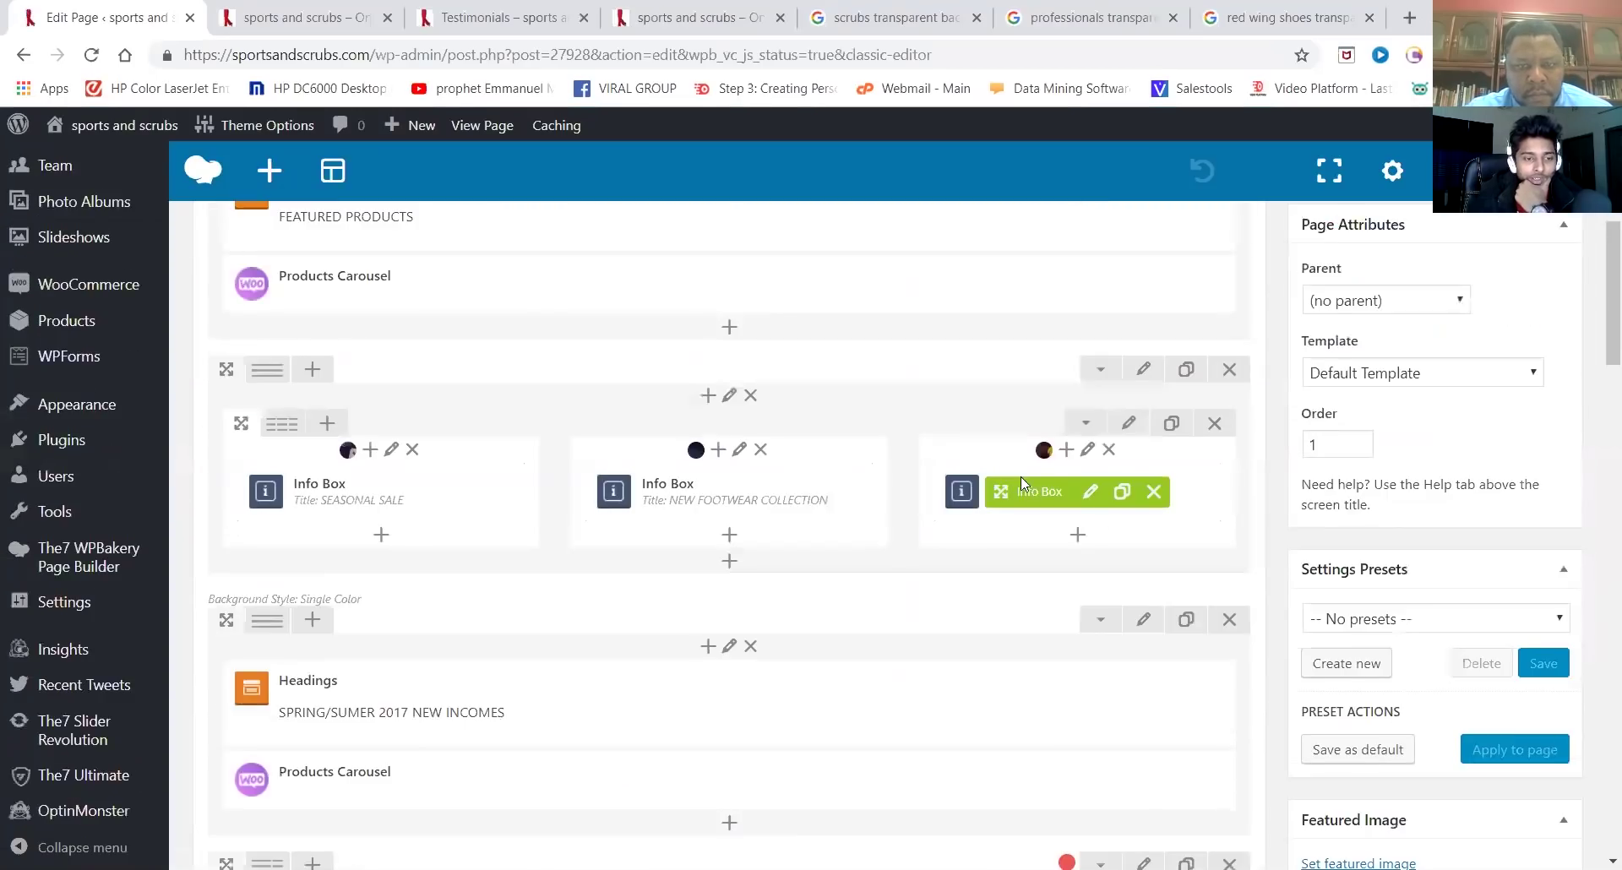
scroll(1022, 479, "down", 2)
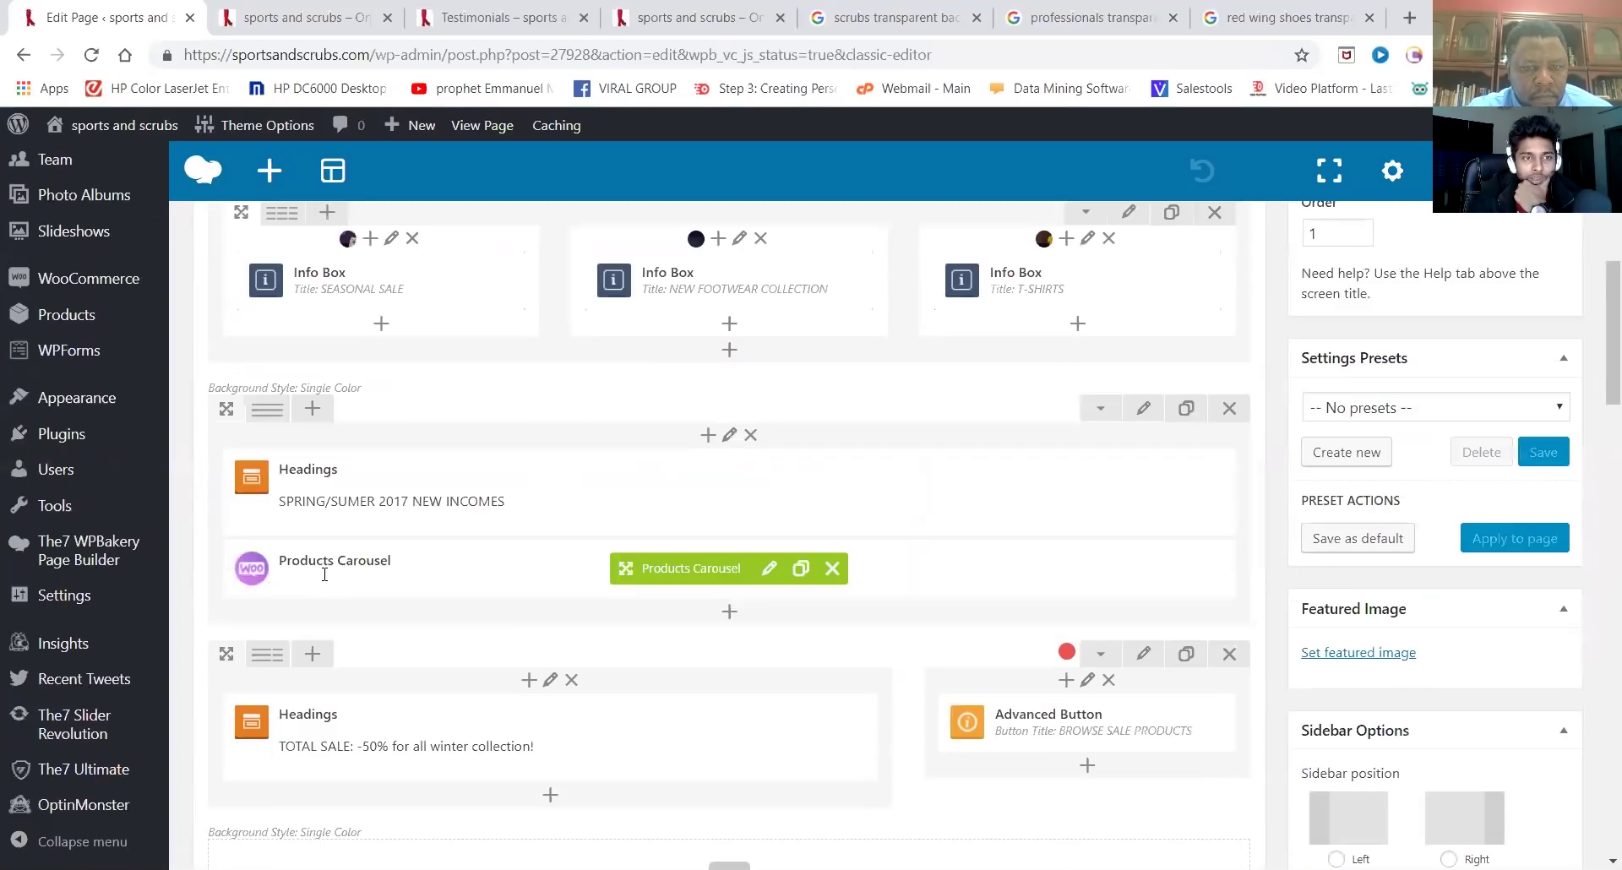
scroll(325, 575, "up", 1)
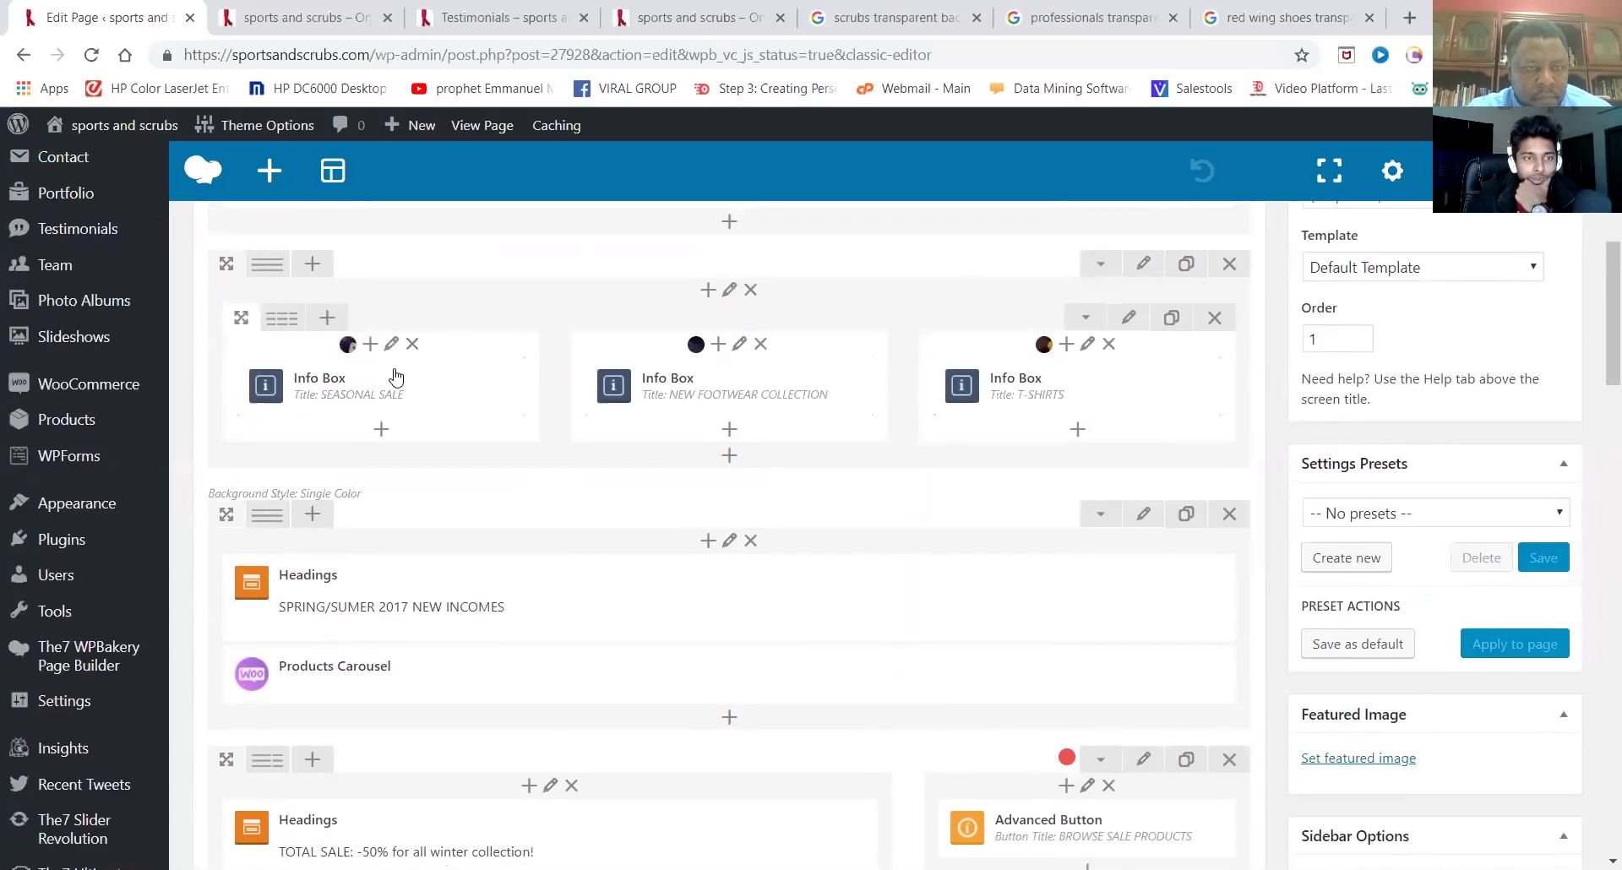
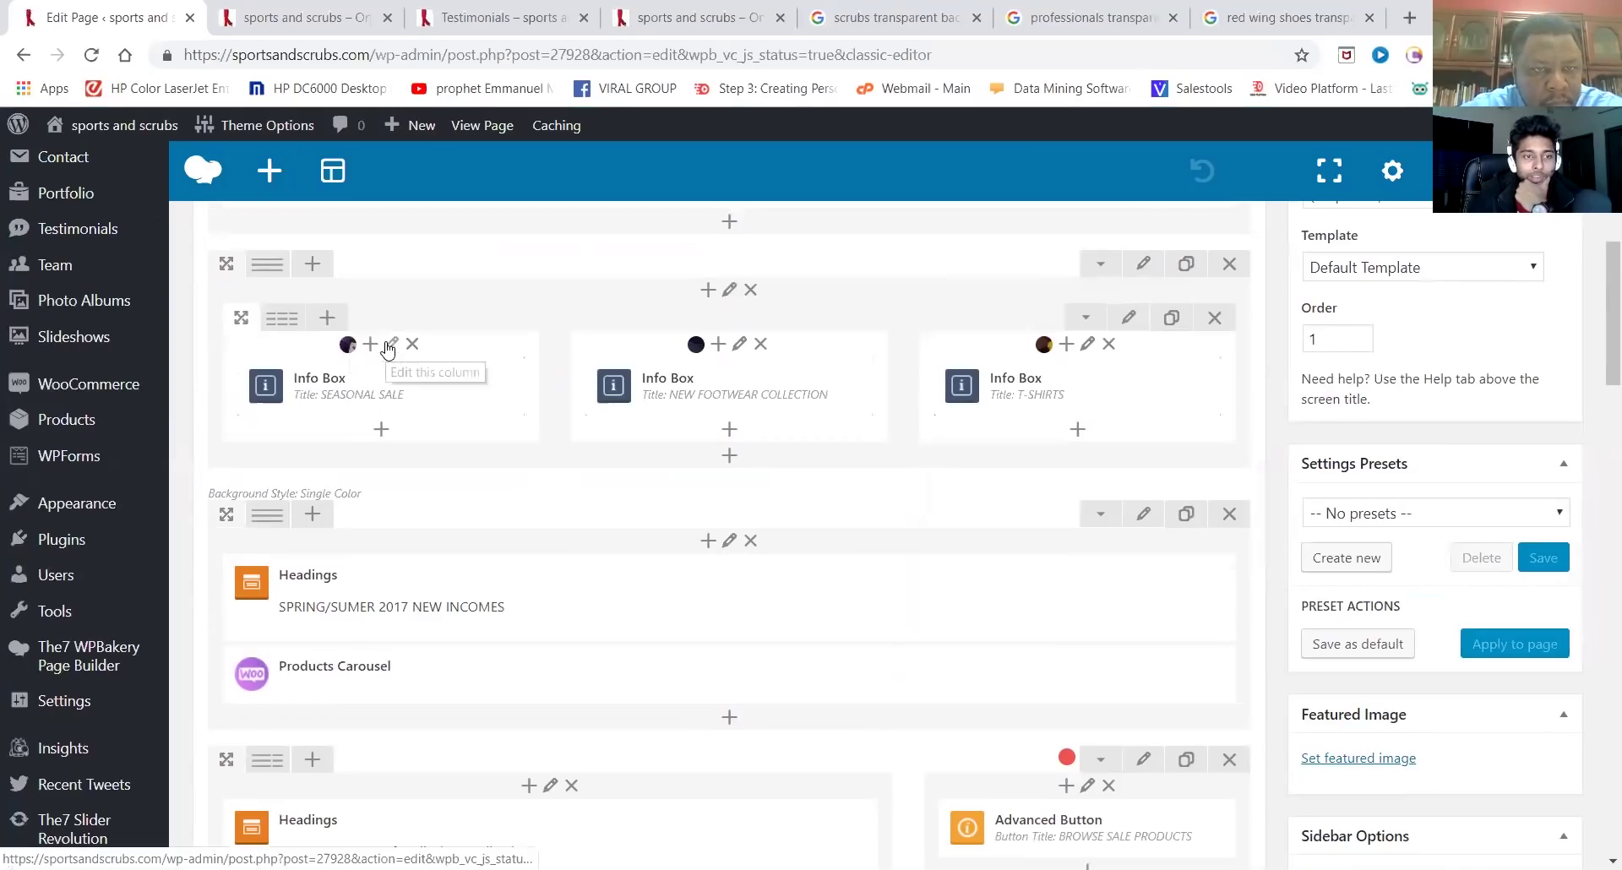
Inspect the background image in the design options of the SEASONAL SALE box's inner column, and close its settings
left_click(389, 348)
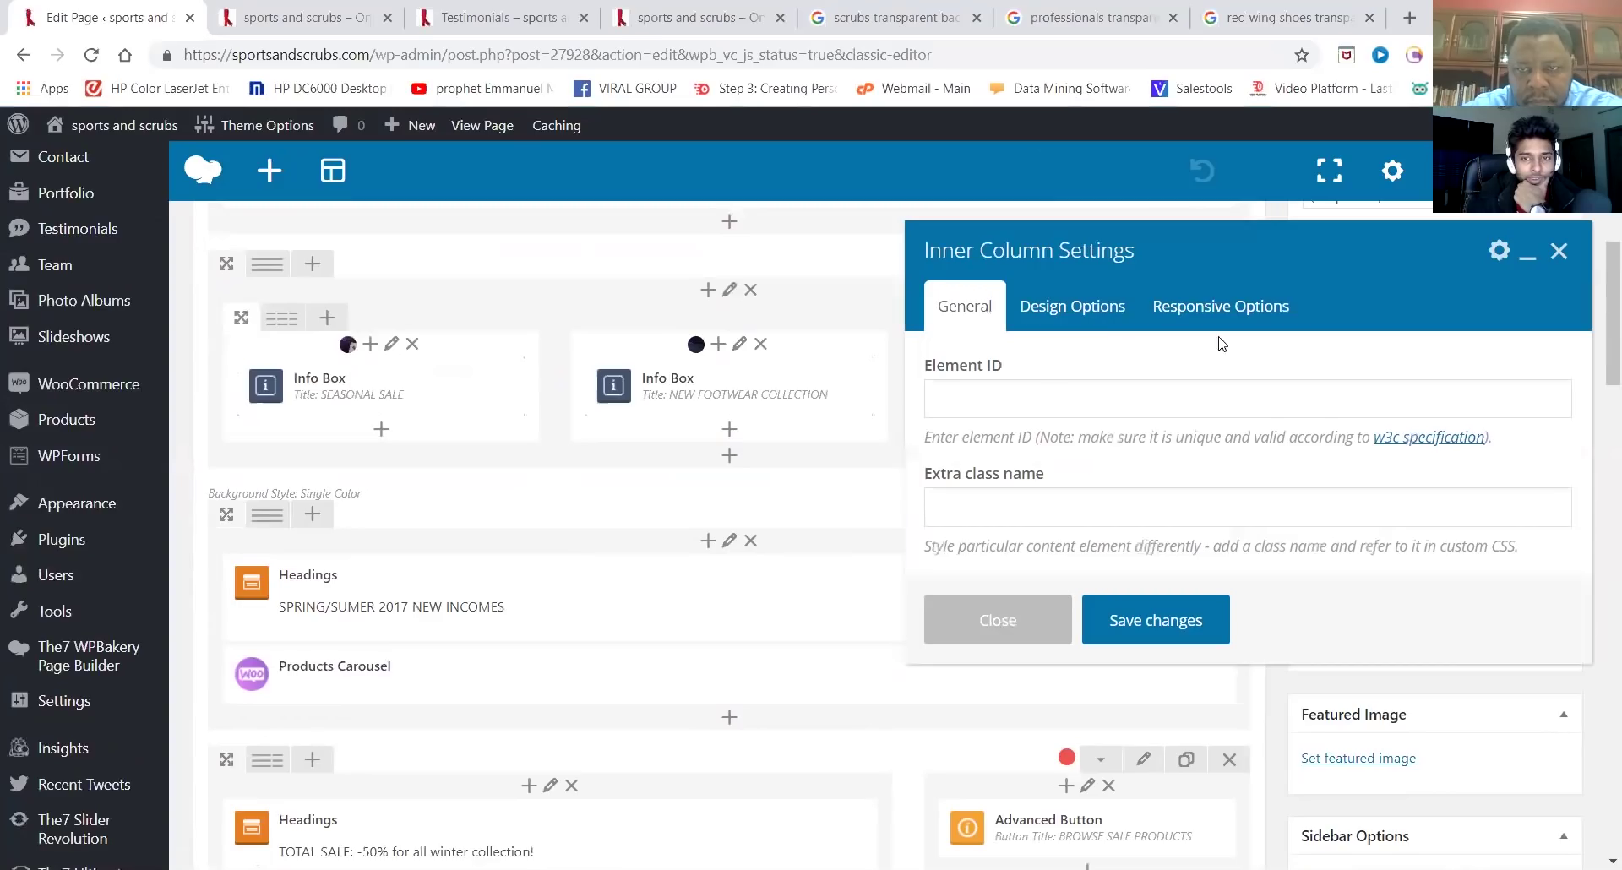
left_click(1089, 303)
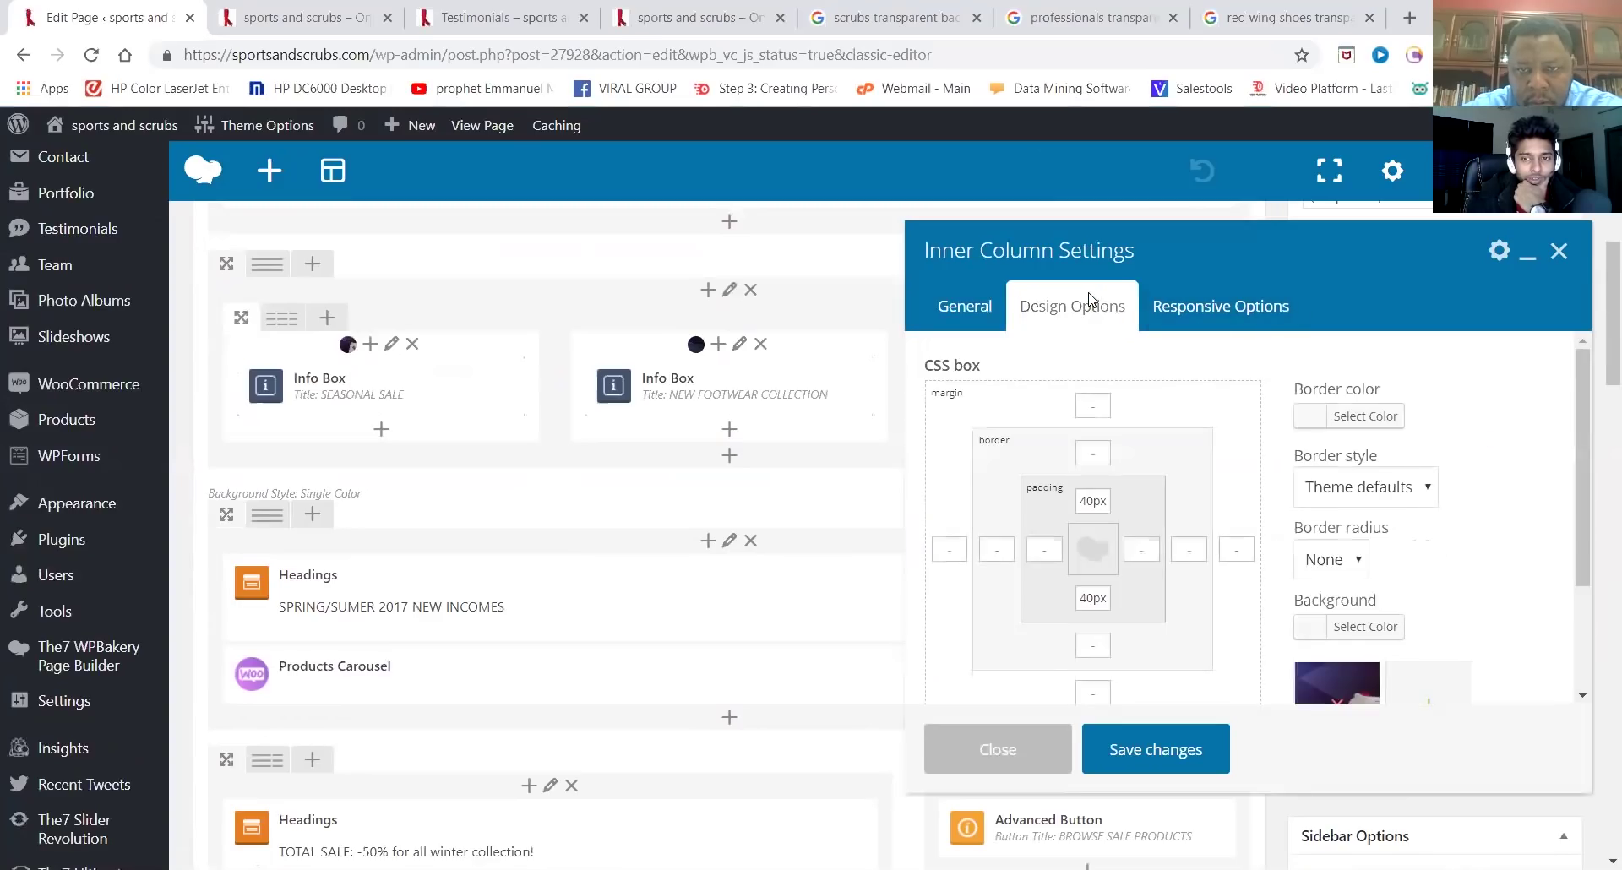
scroll(1377, 634, "down", 2)
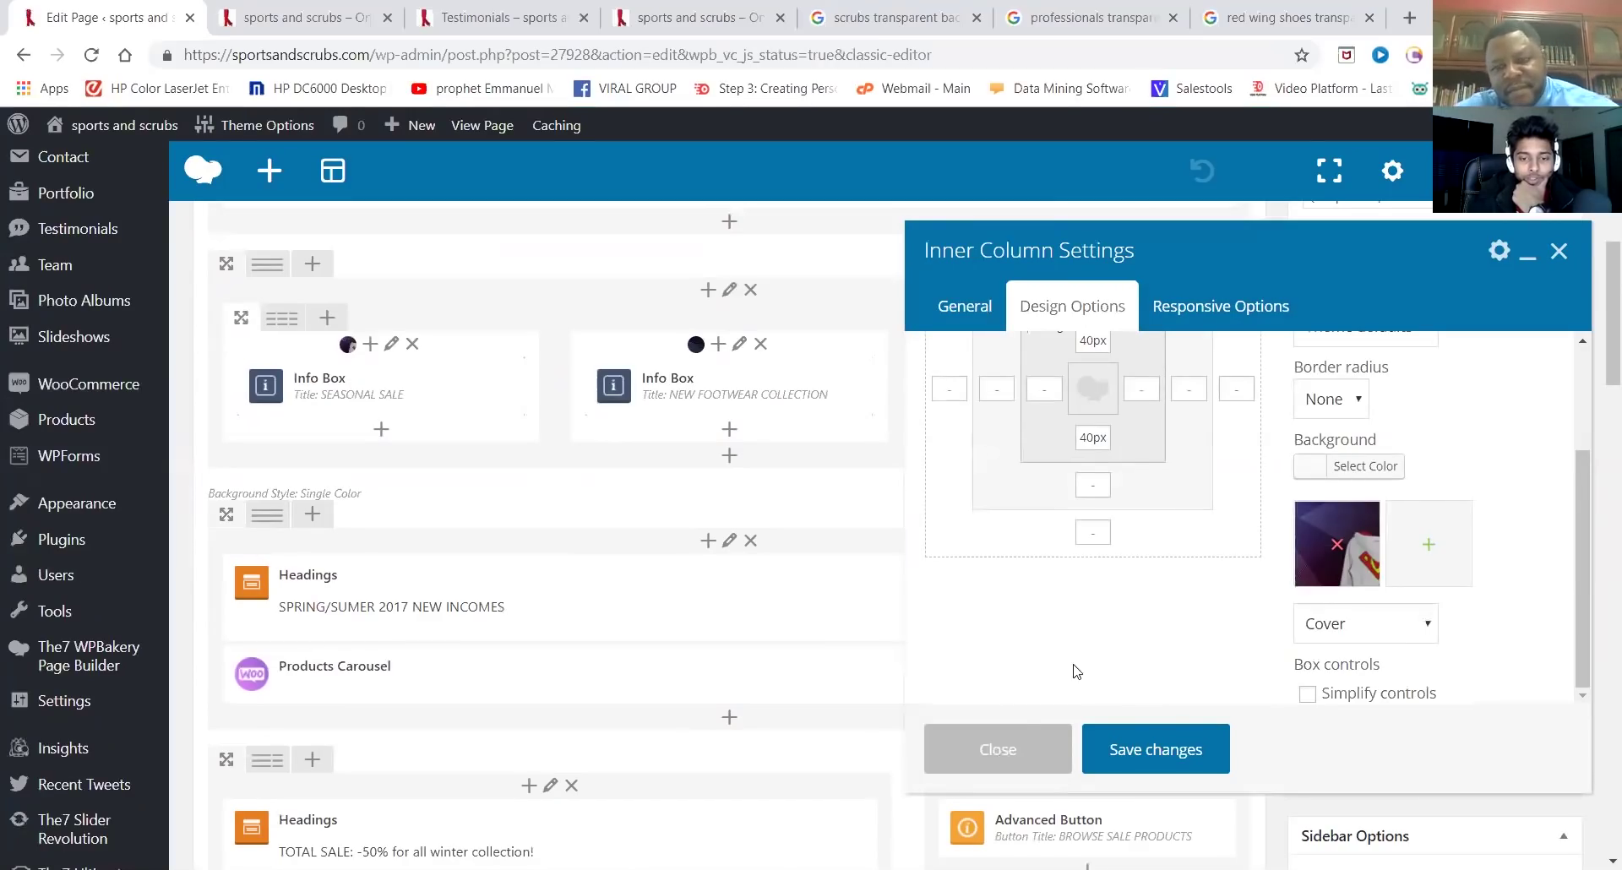
left_click(1006, 750)
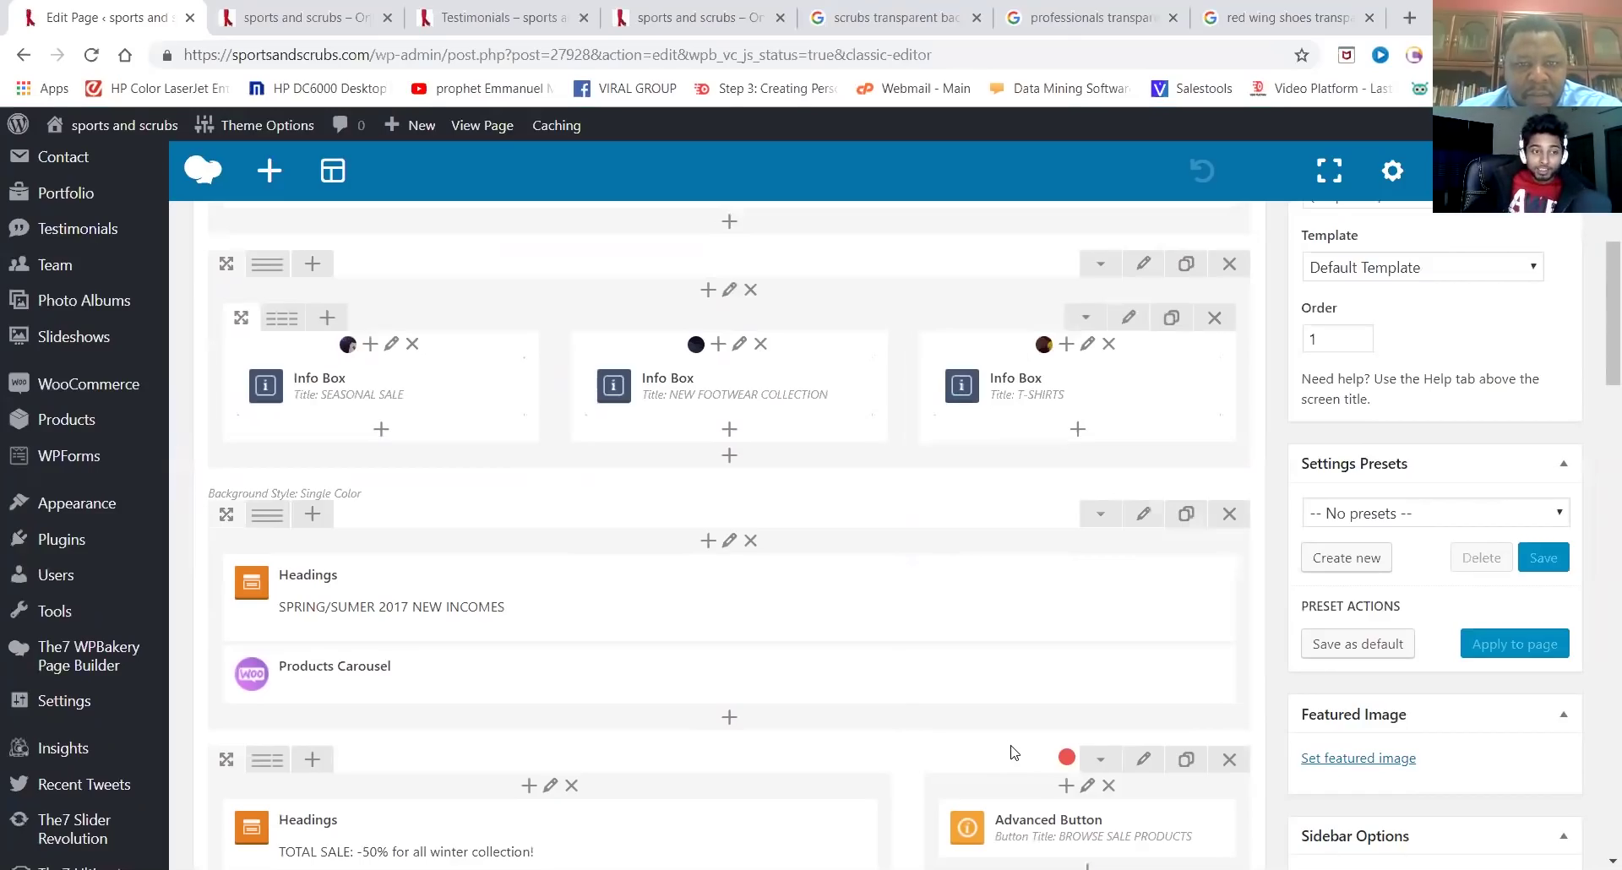
Set 1-54.jpg from the media library as the background image of the SEASONAL SALE inner column and update the Home page
left_click(391, 352)
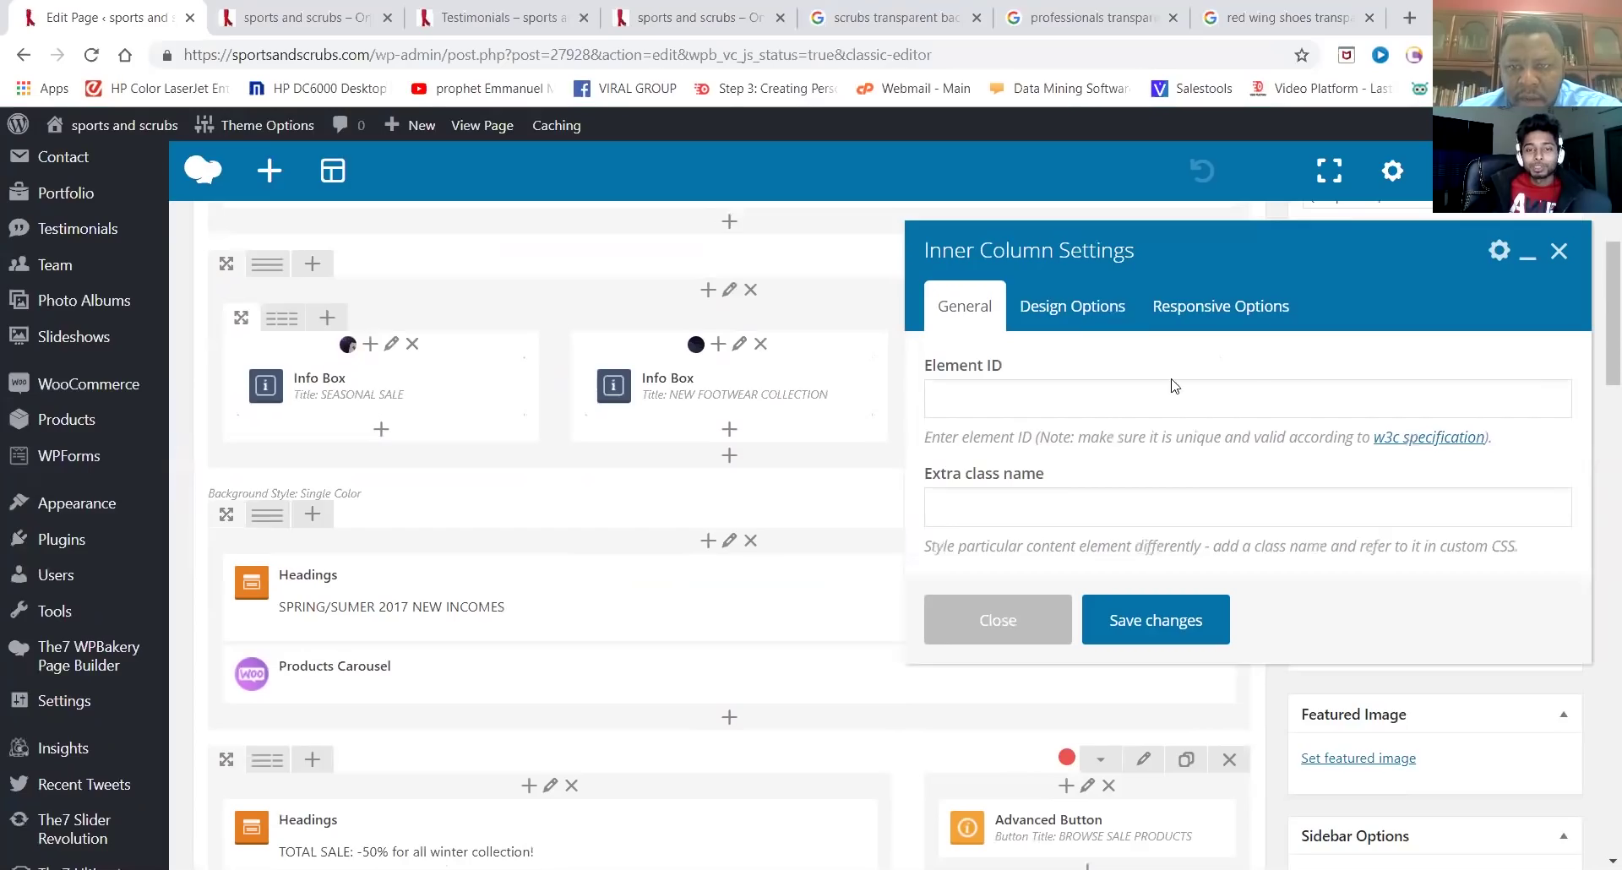
scroll(1095, 333, "down", 5)
left_click(1094, 314)
scroll(1447, 548, "down", 3)
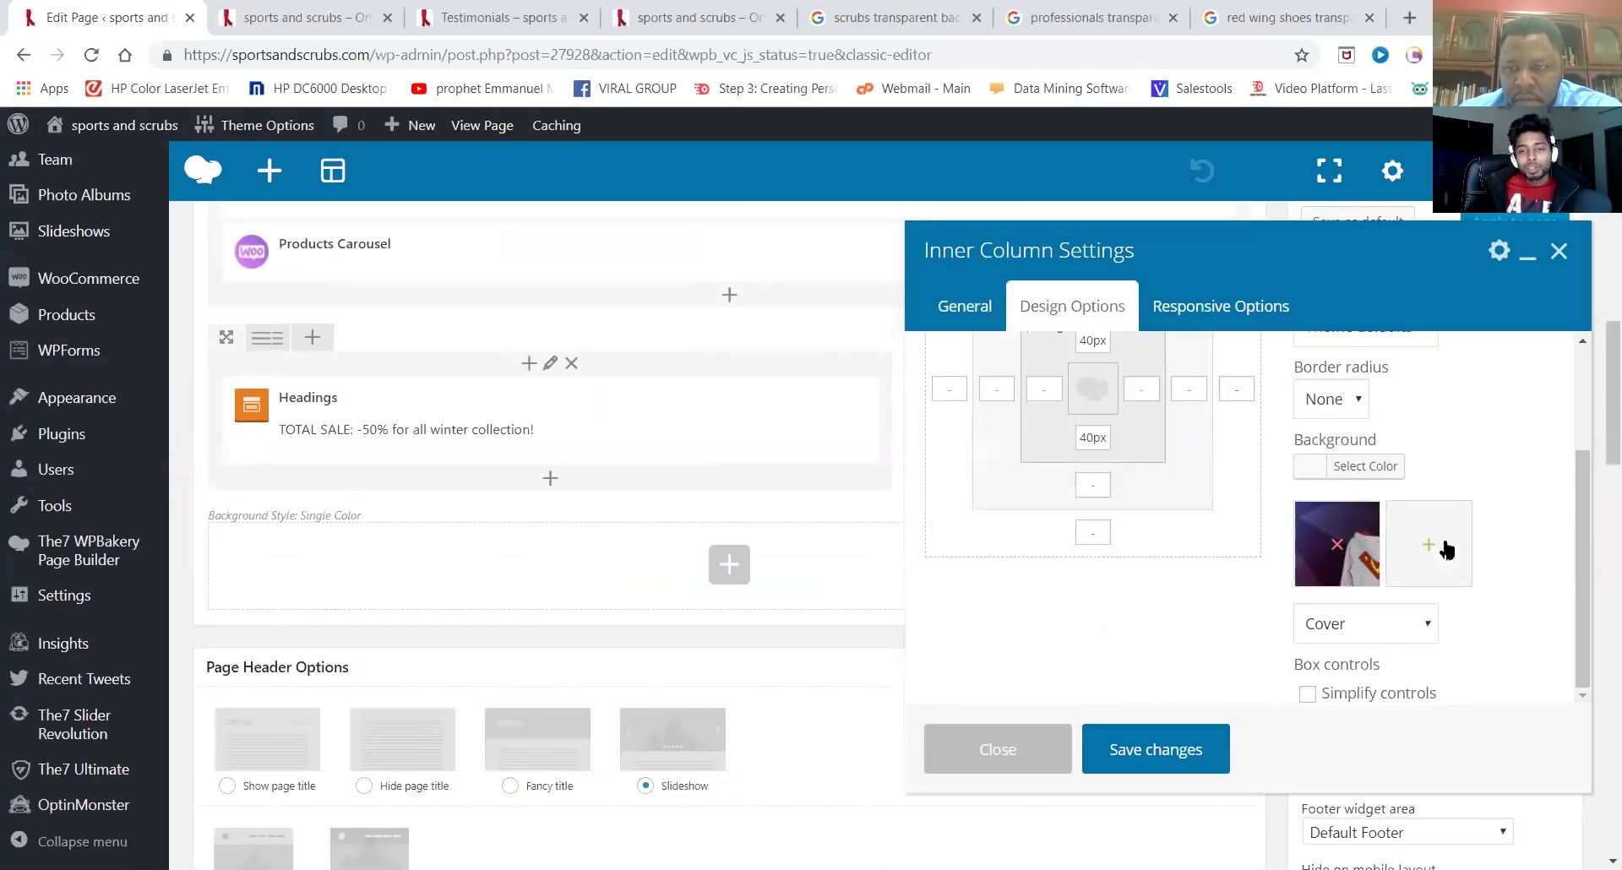
left_click(1429, 551)
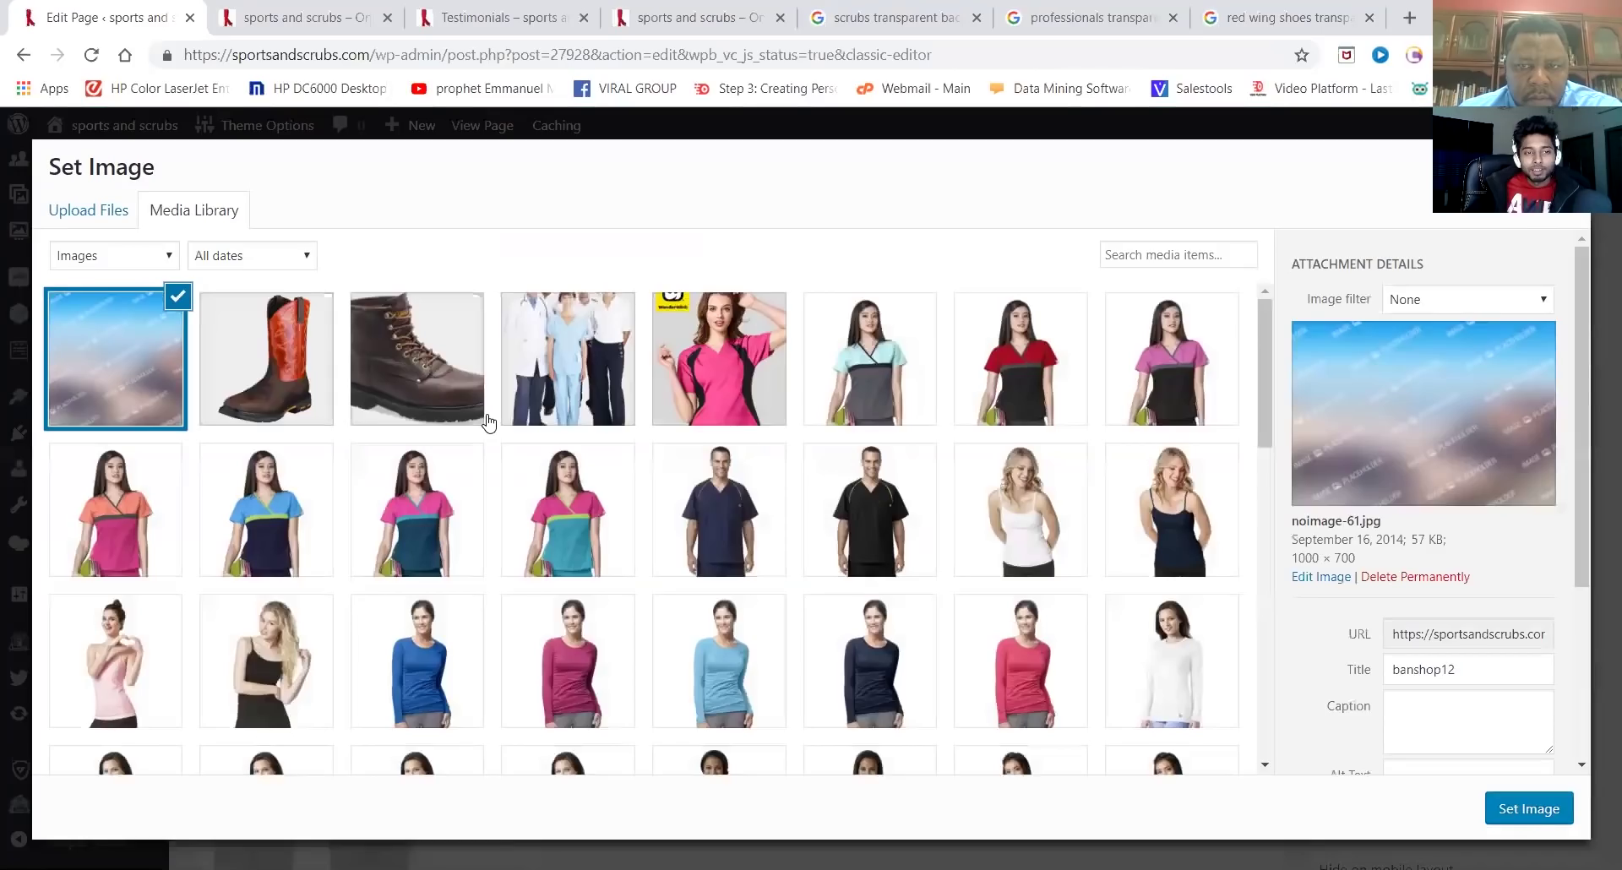
left_click(584, 511)
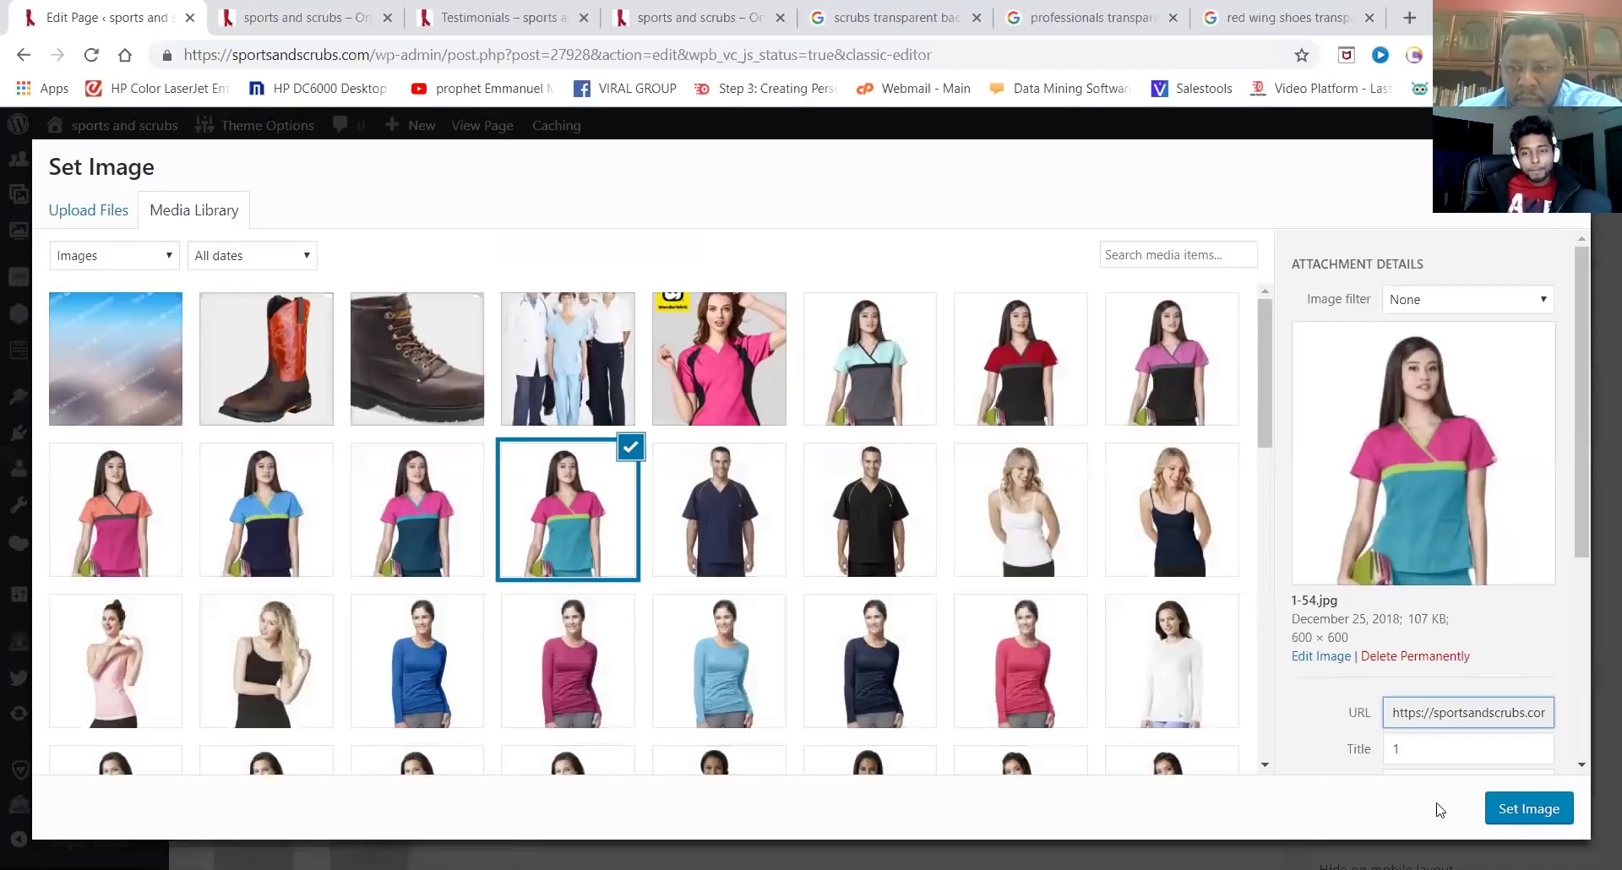
left_click(1491, 810)
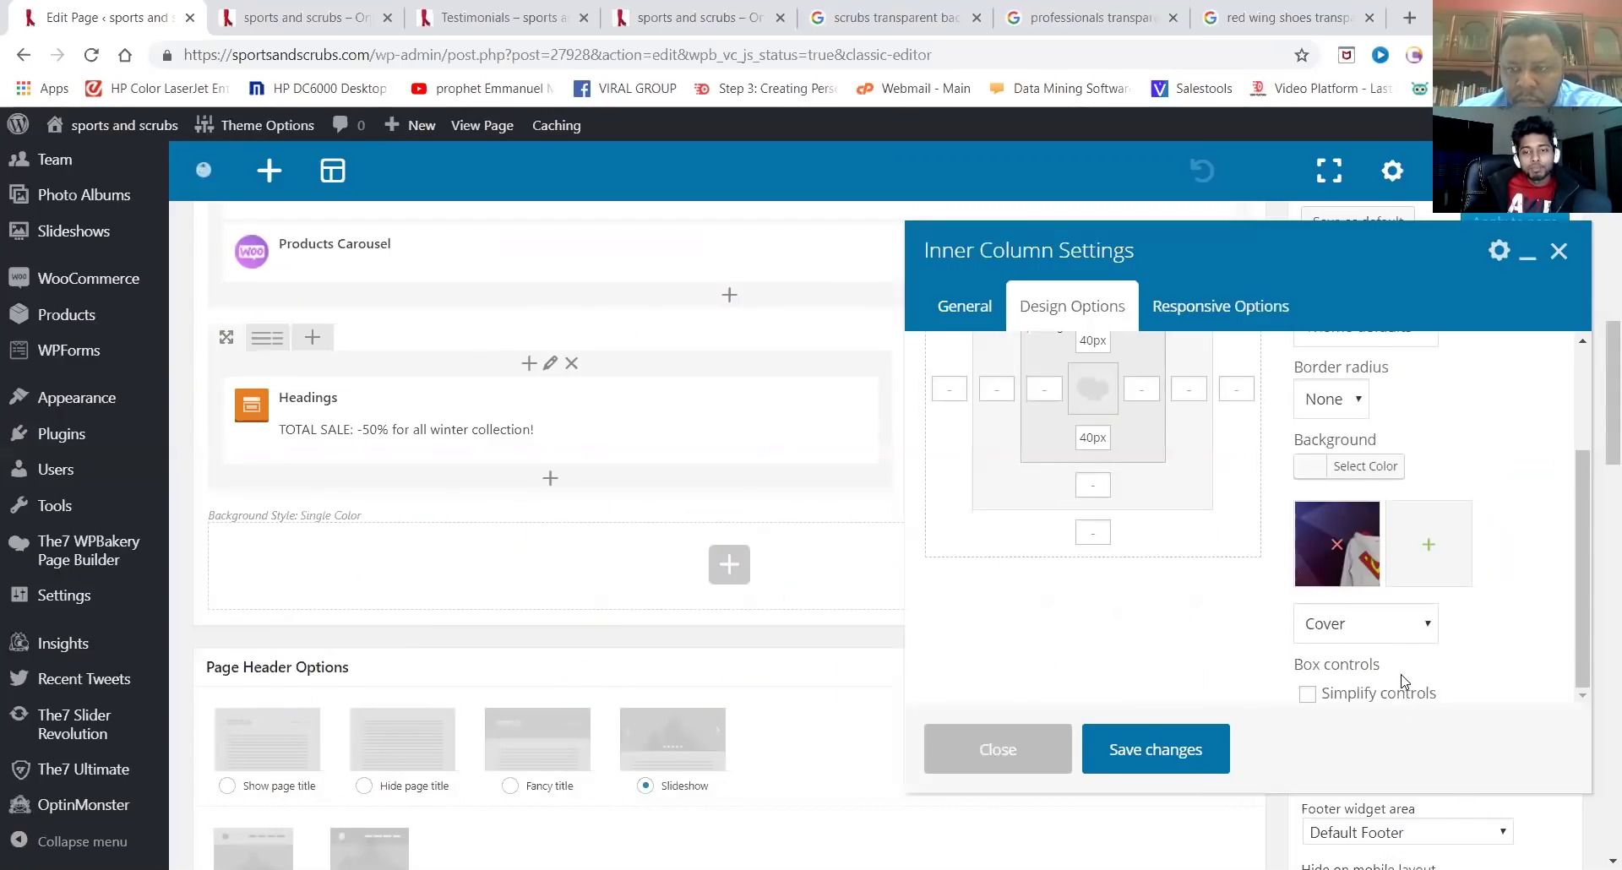
left_click(1189, 761)
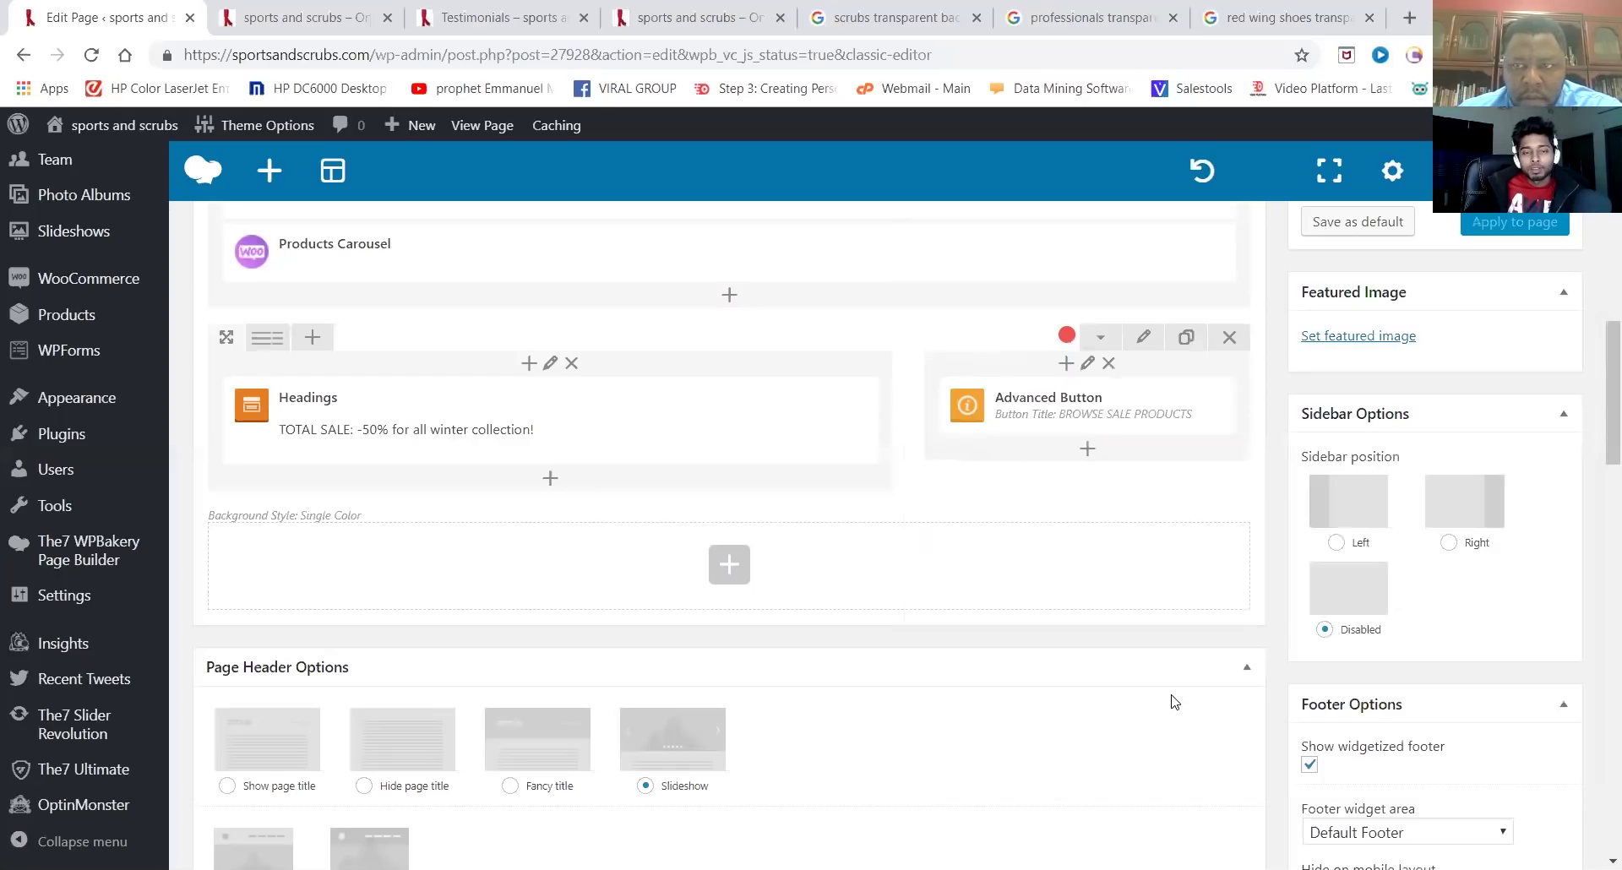
scroll(1179, 683, "down", 1)
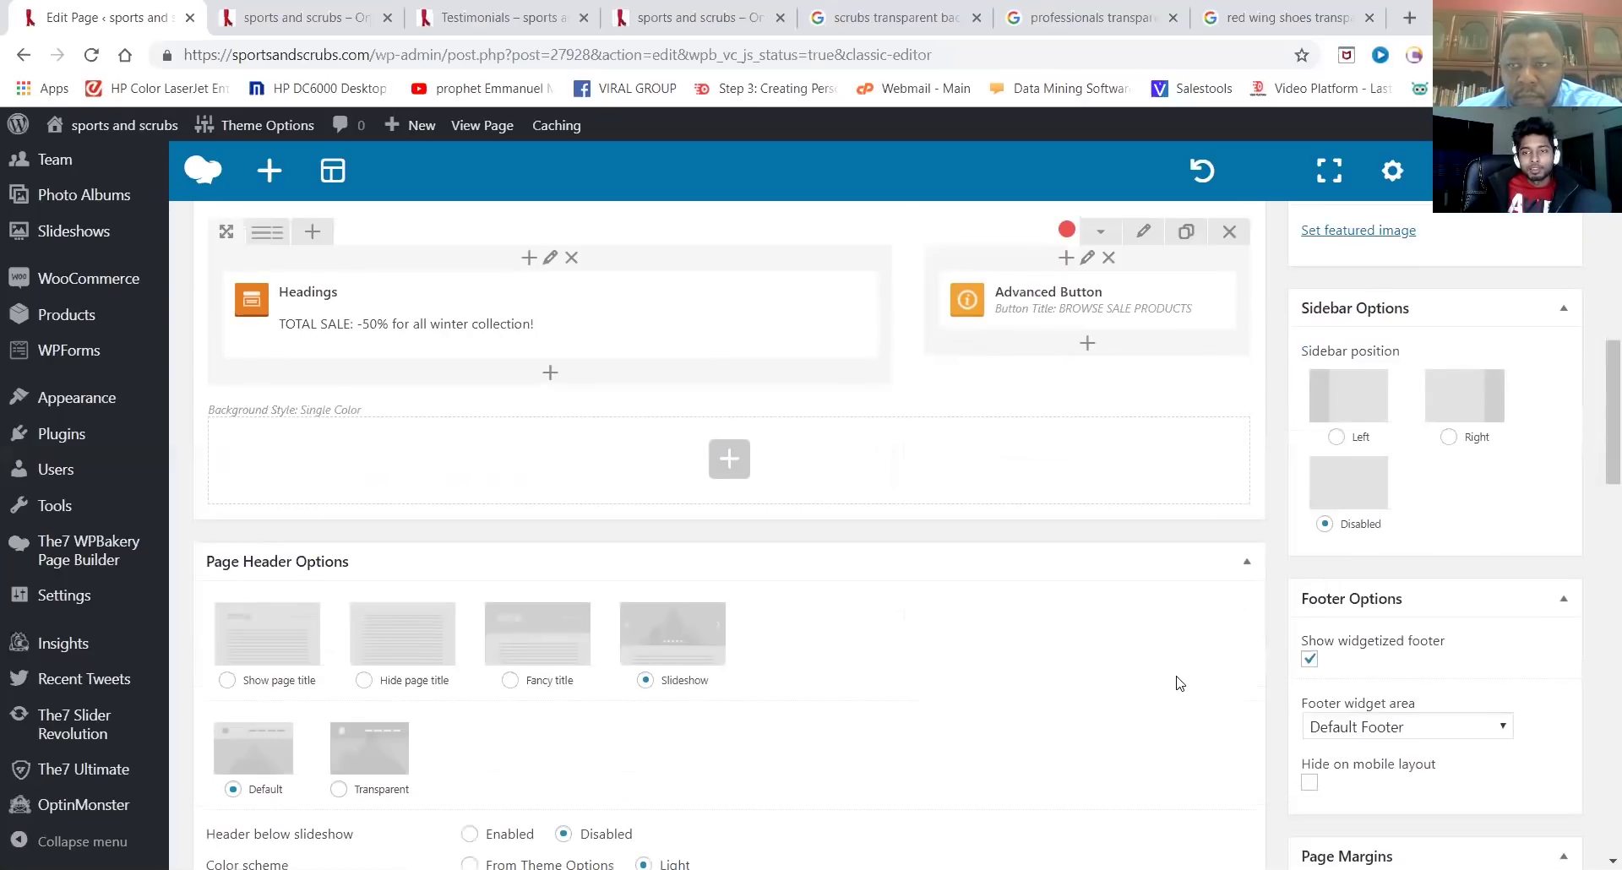
key("F5")
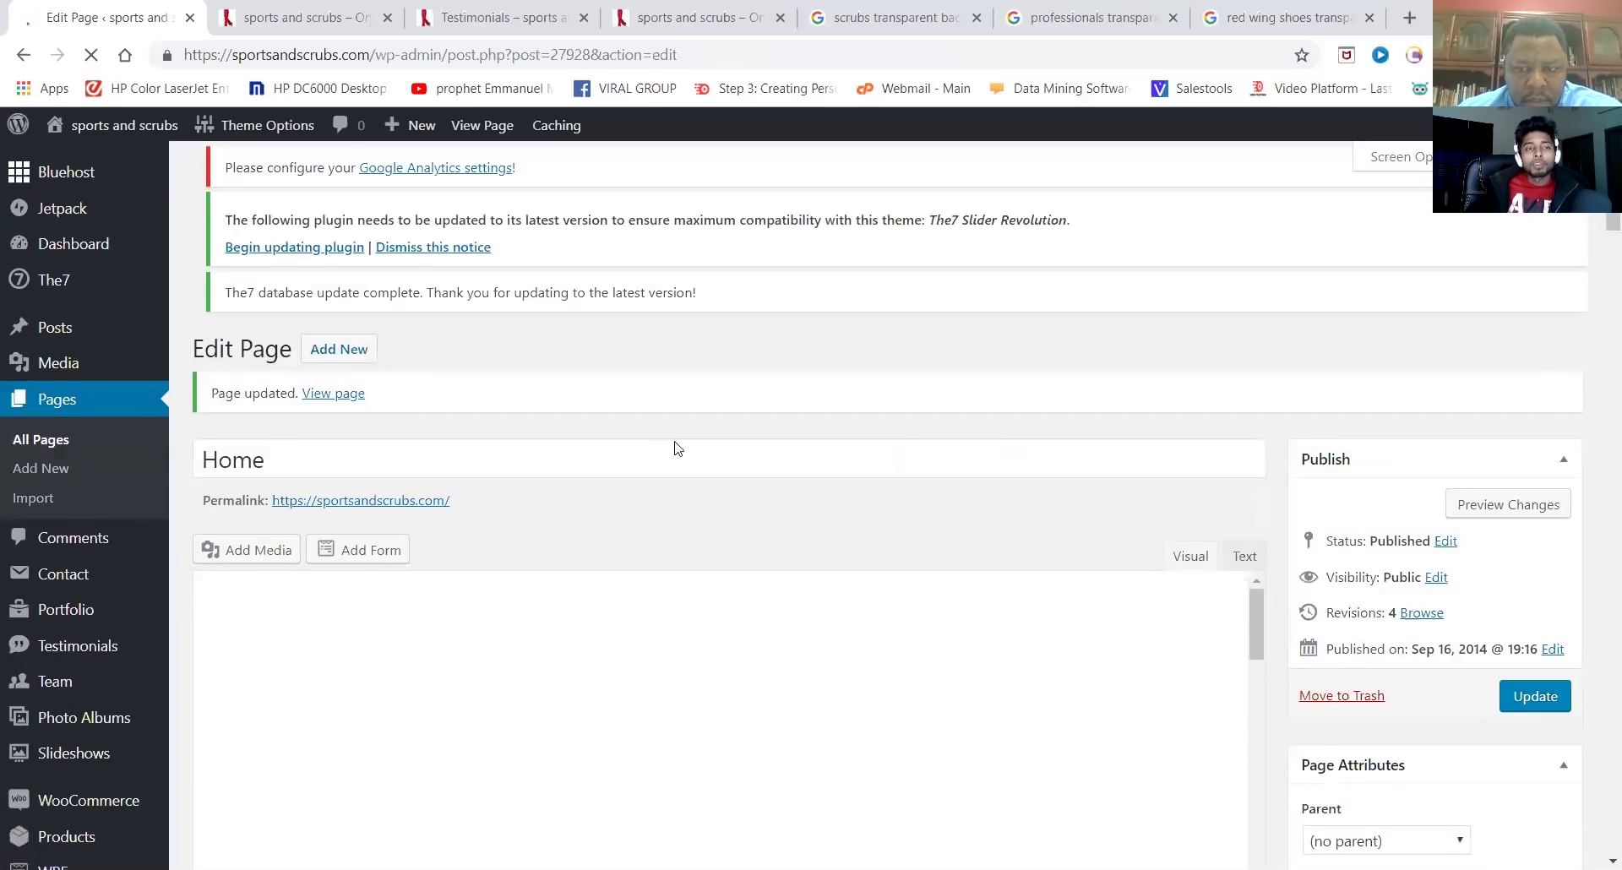
Set the brown men's steel toe work boot image from the media library as the NEW FOOTWEAR COLLECTION inner column's background and save the column settings
scroll(871, 549, "down", 10)
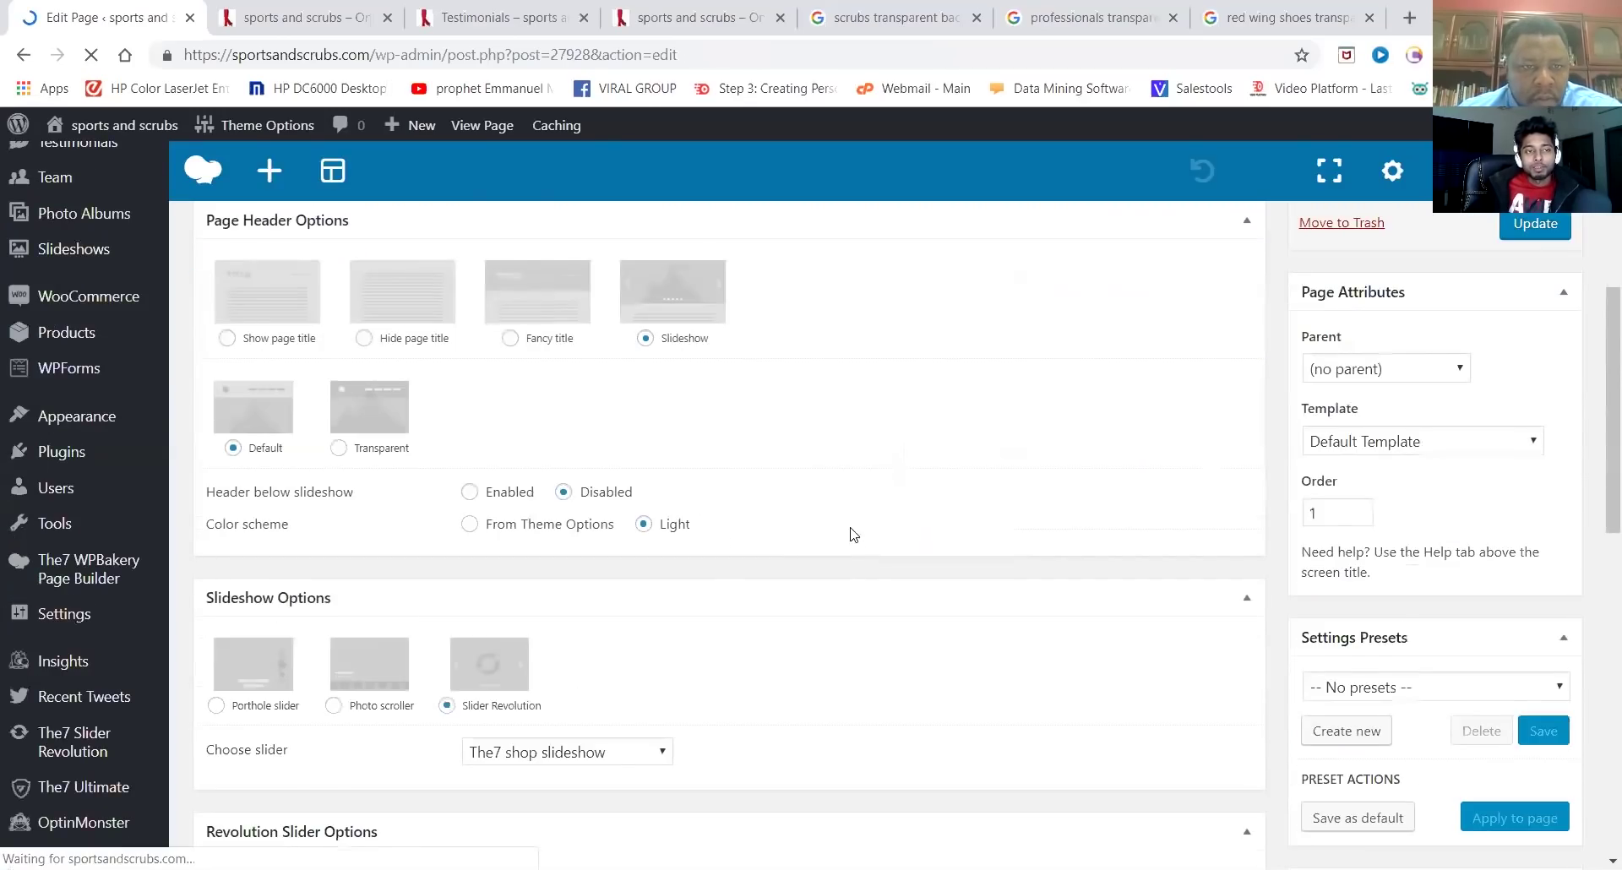
scroll(706, 507, "down", 2)
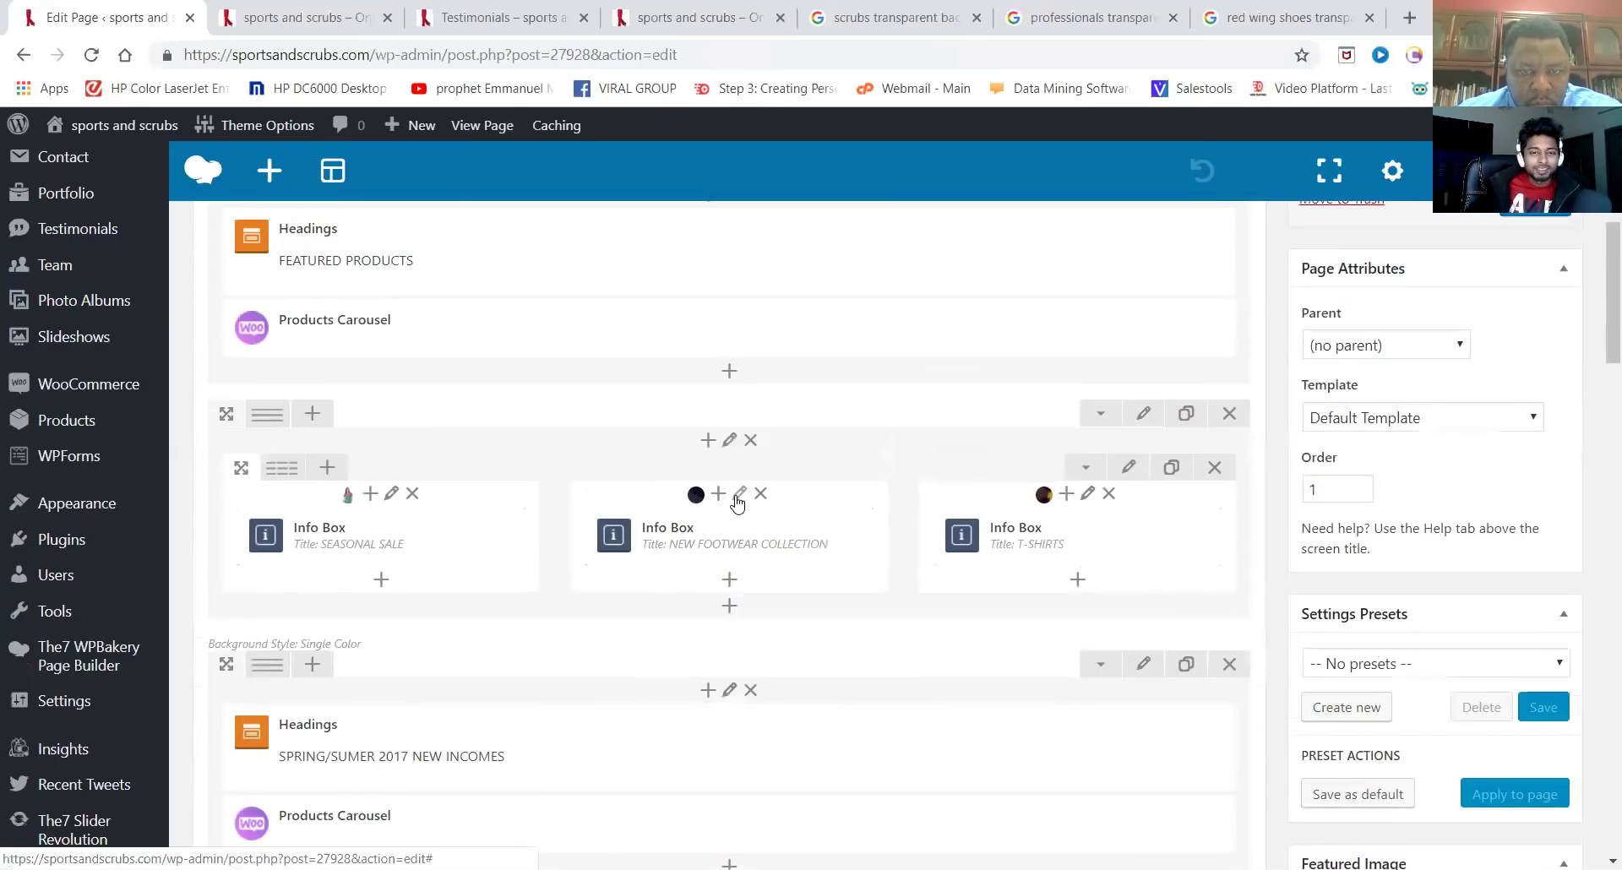
left_click(739, 495)
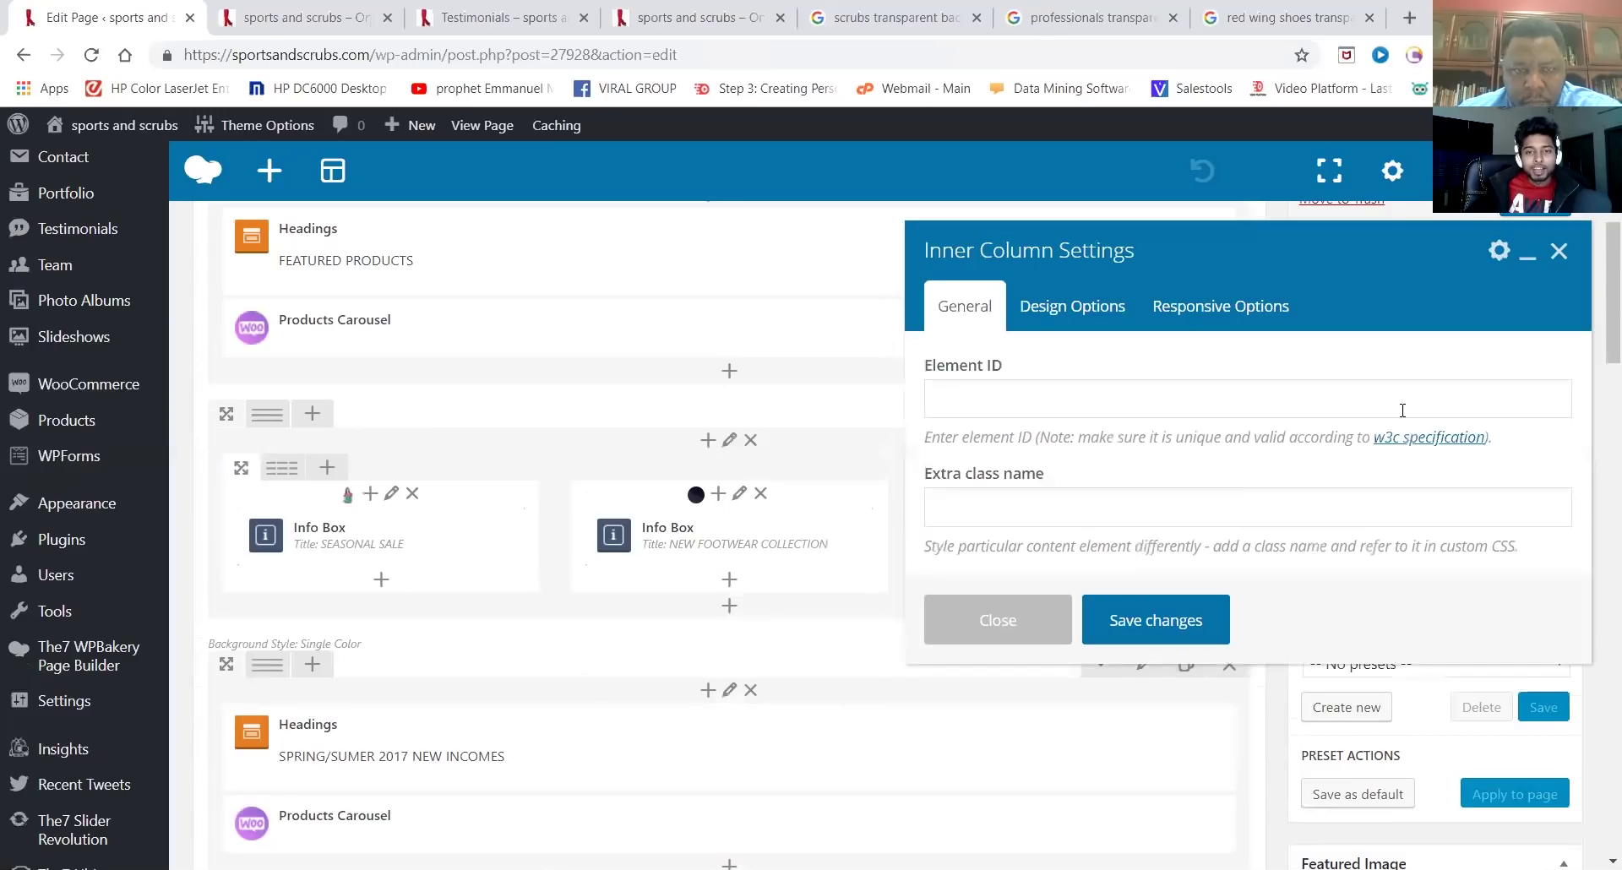
mouse_move(822, 541)
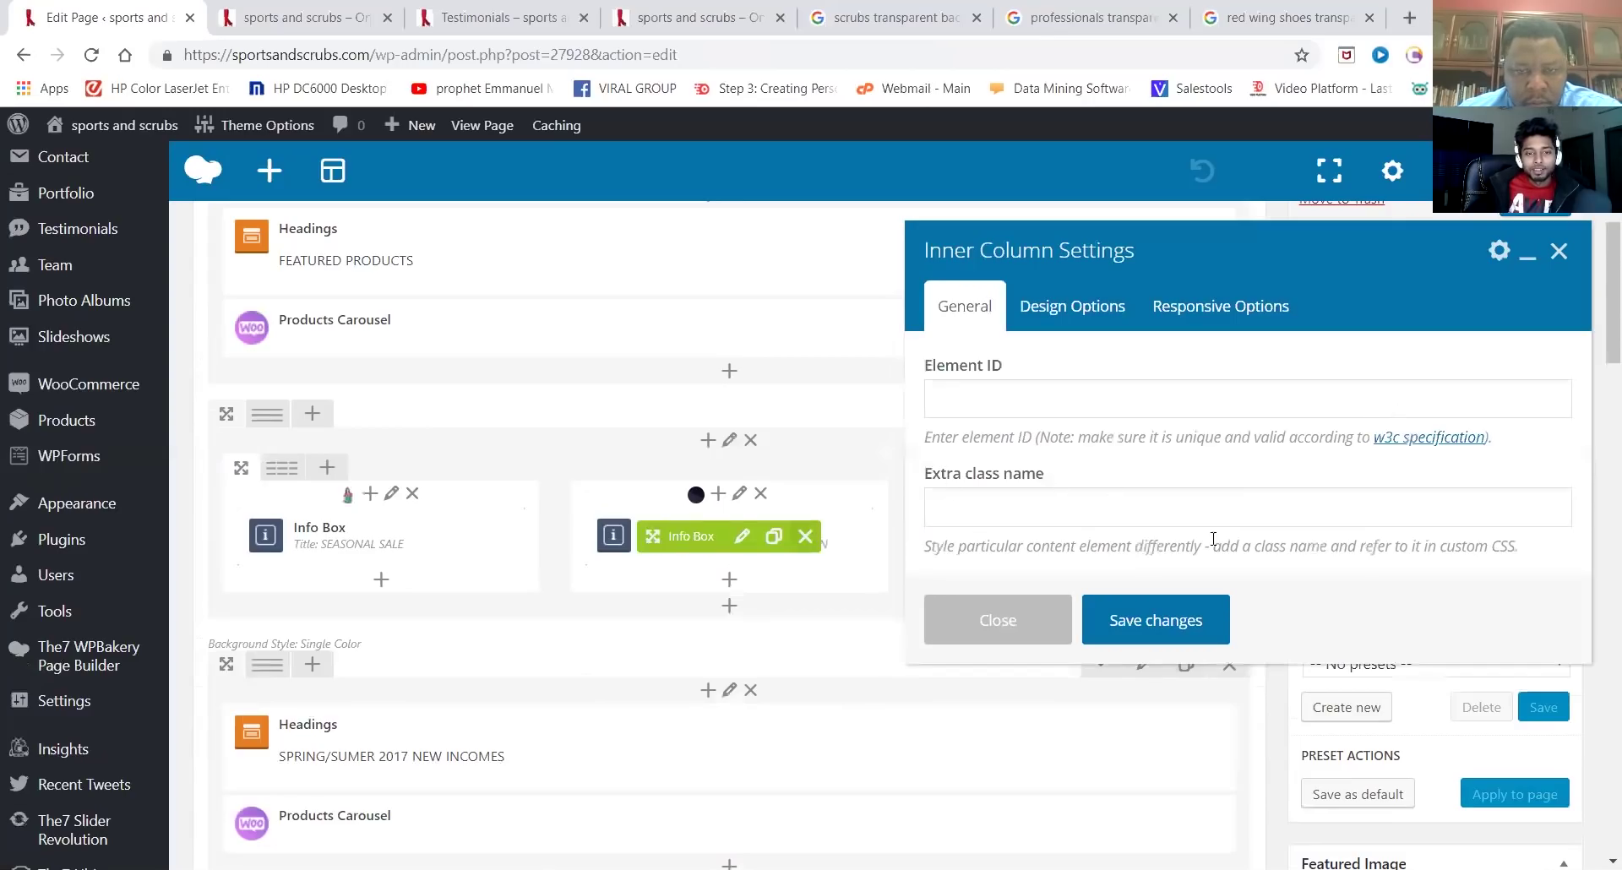
left_click(1113, 314)
scroll(1513, 545, "down", 2)
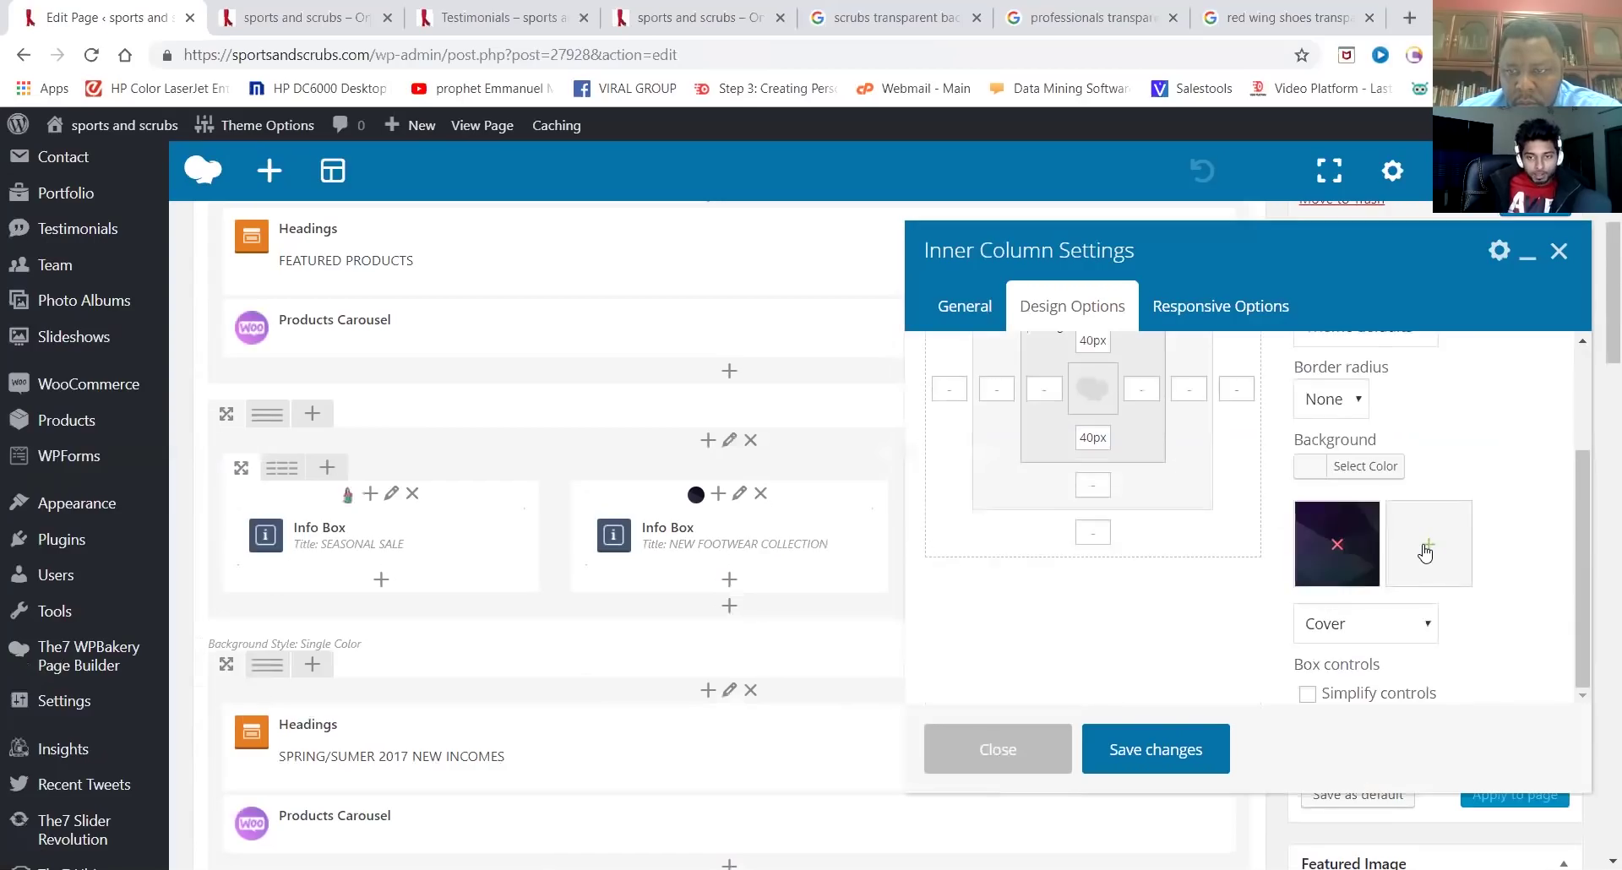
left_click(1426, 547)
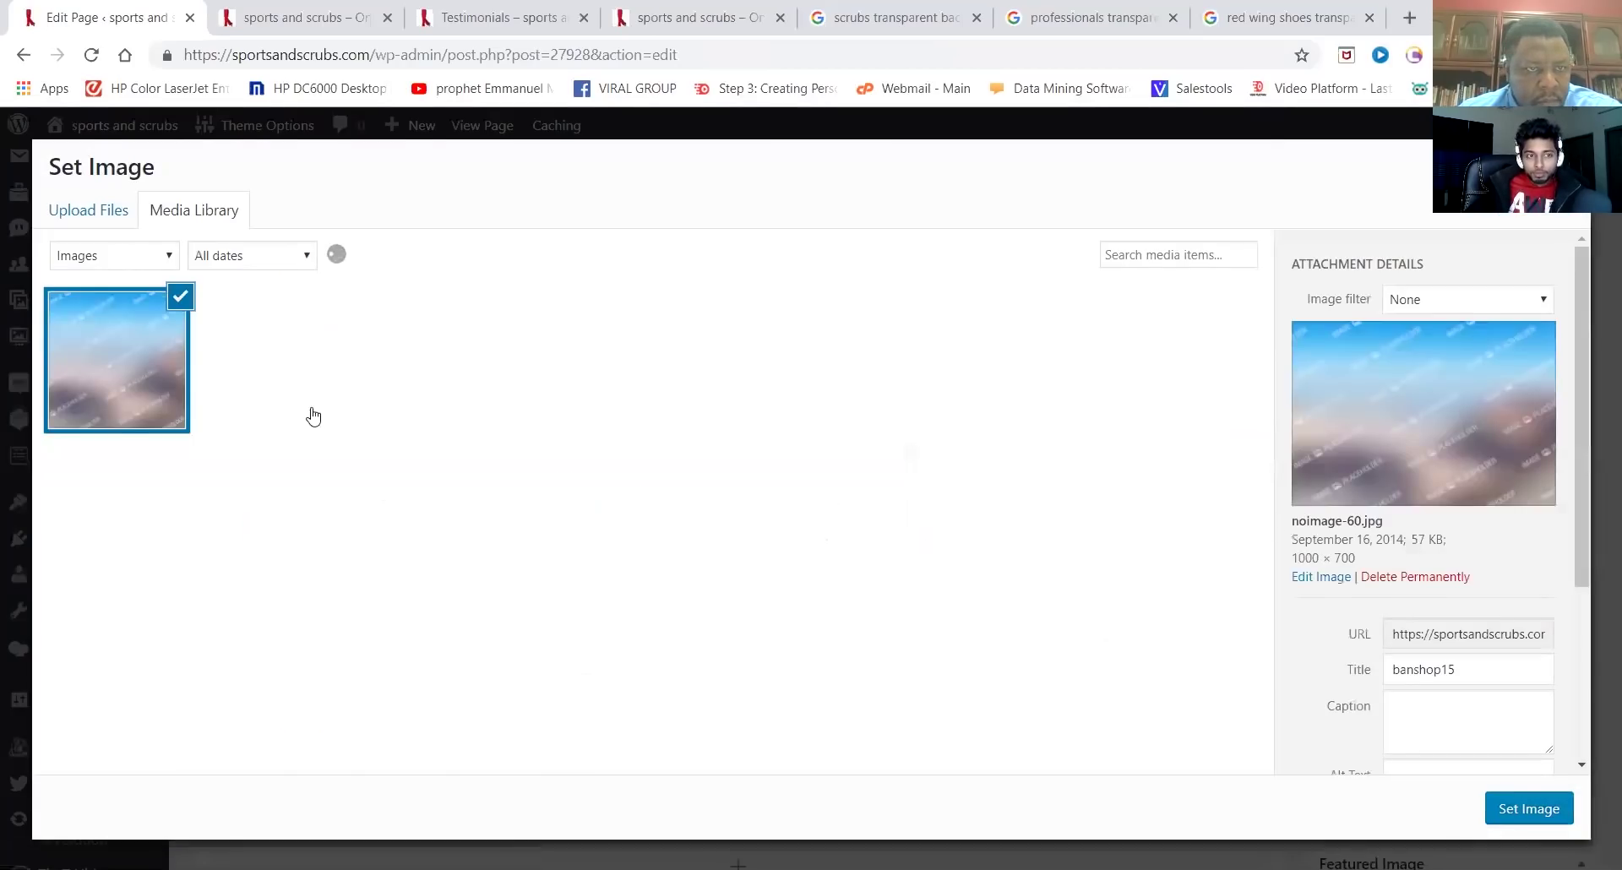
left_click(391, 386)
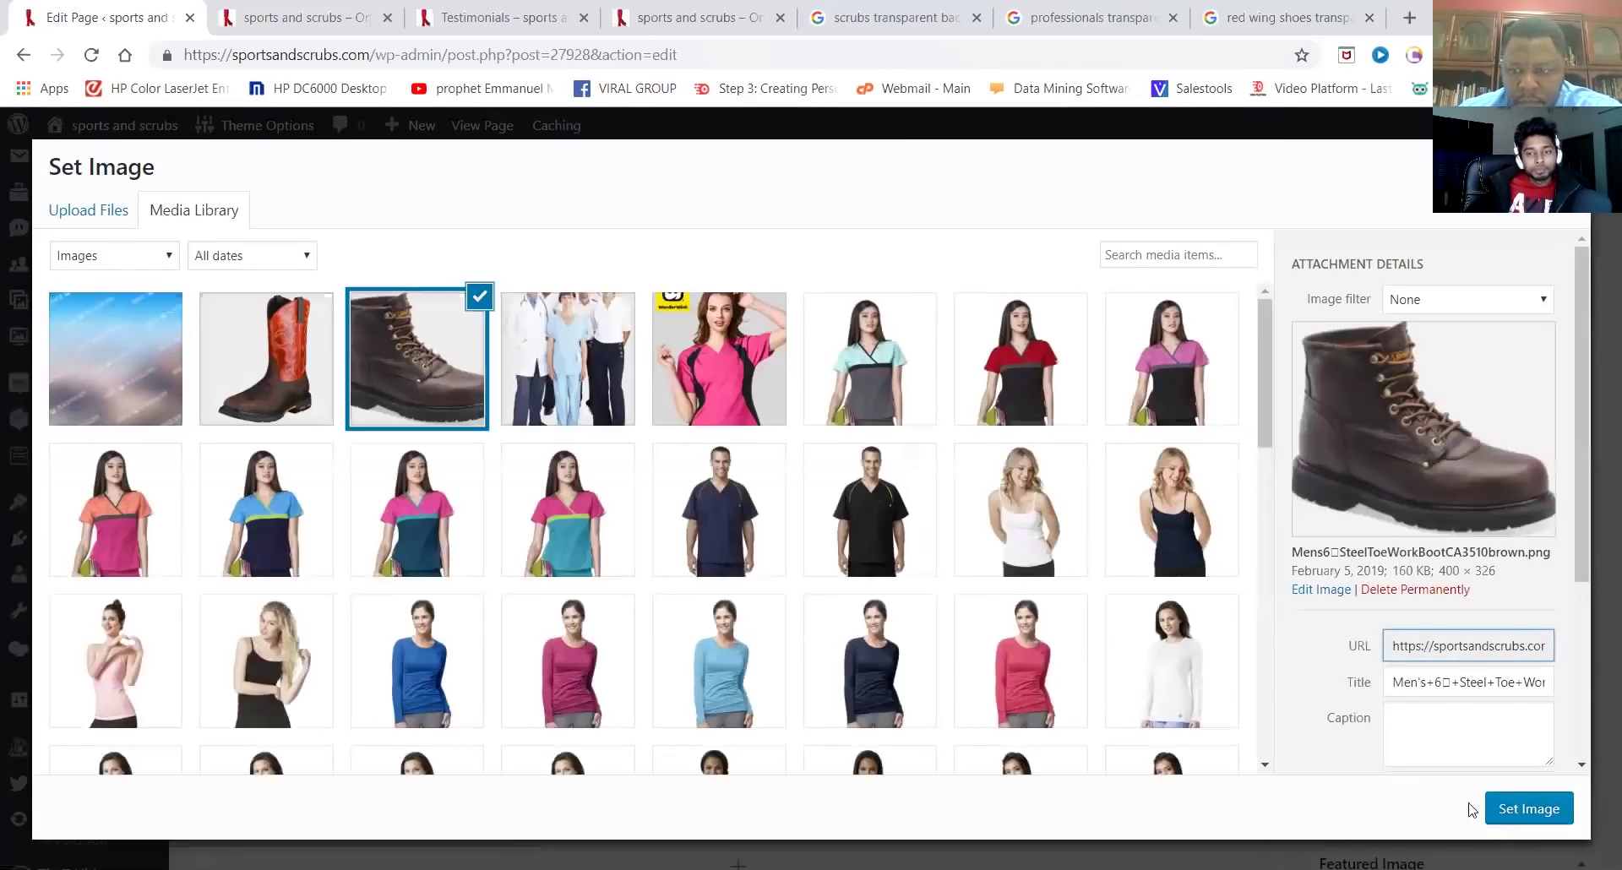
left_click(1505, 810)
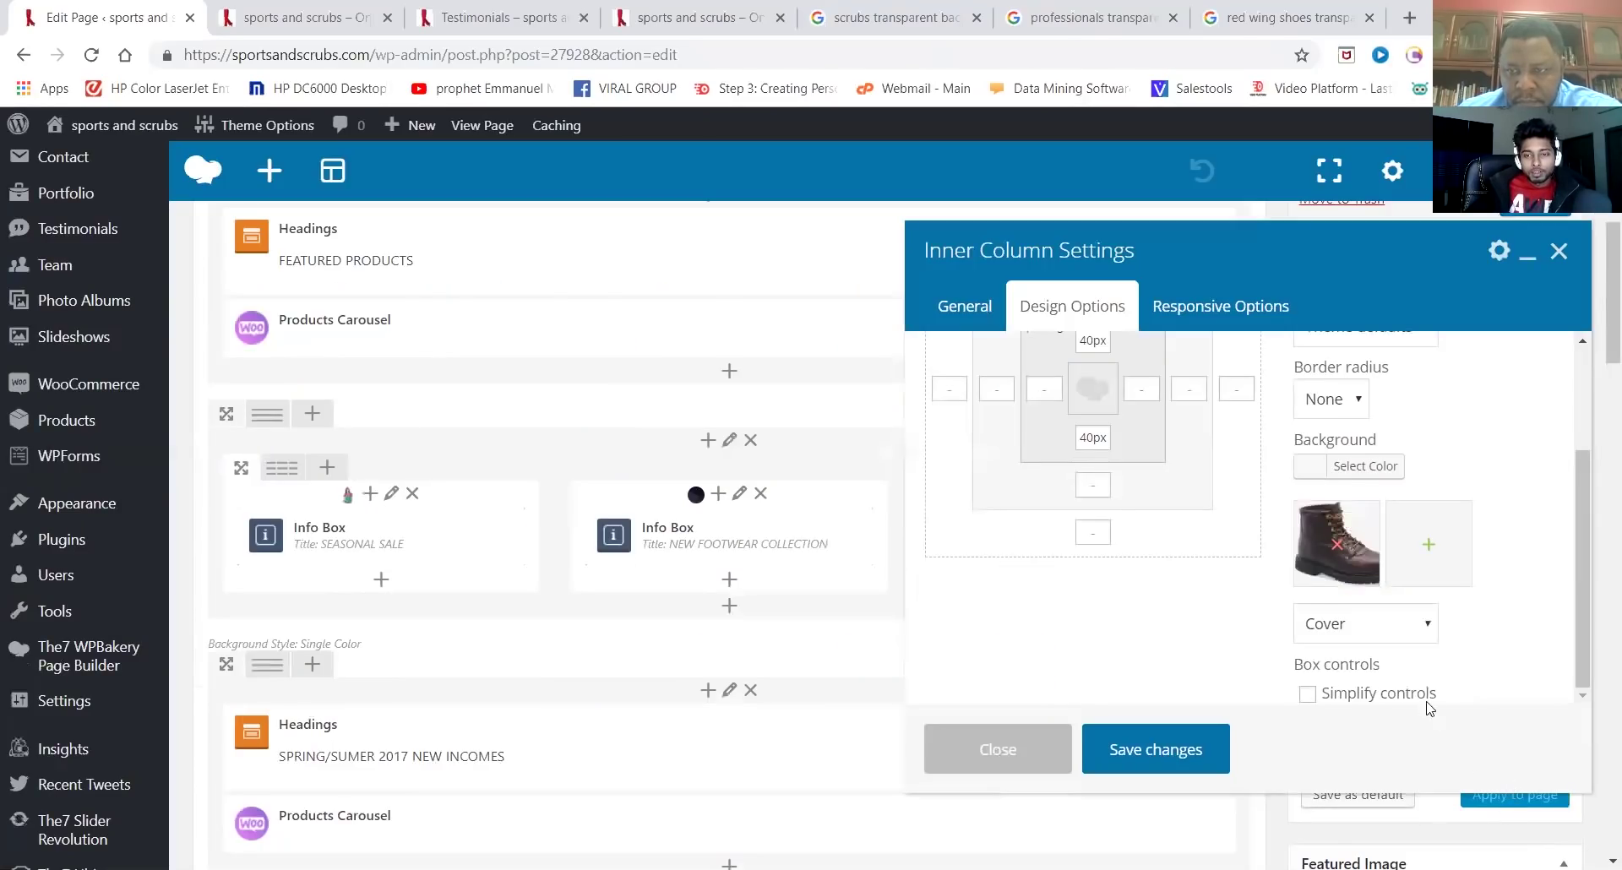
left_click(1155, 753)
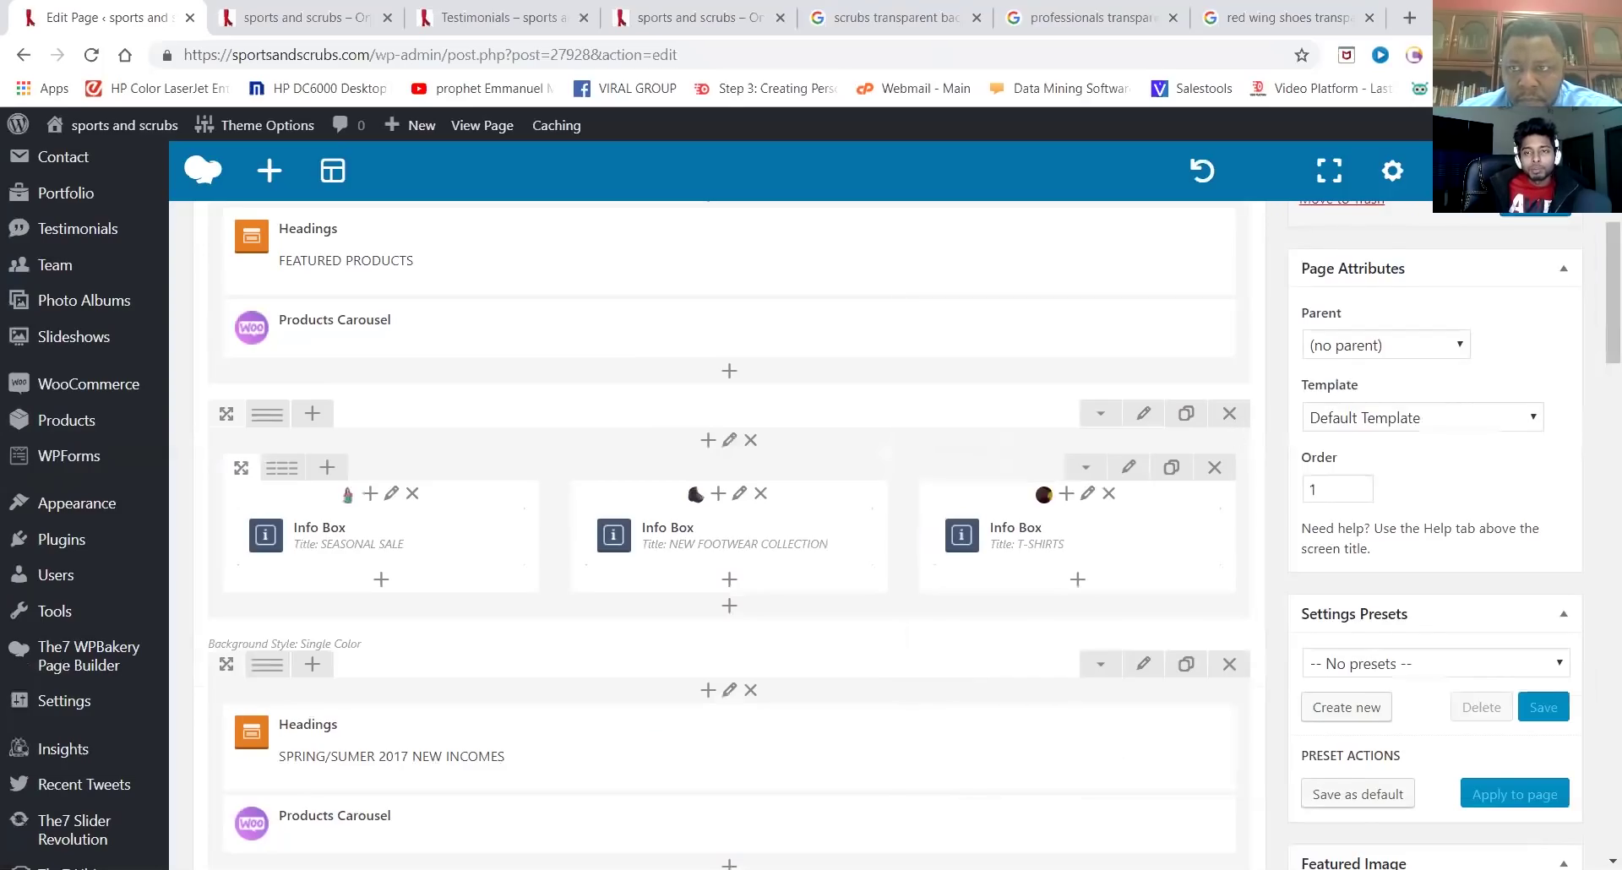
Set 5-Employees-Cropped-Transparent-Background.png from the media library as the background image of the T-SHIRTS inner column and save the column settings
left_click(1086, 495)
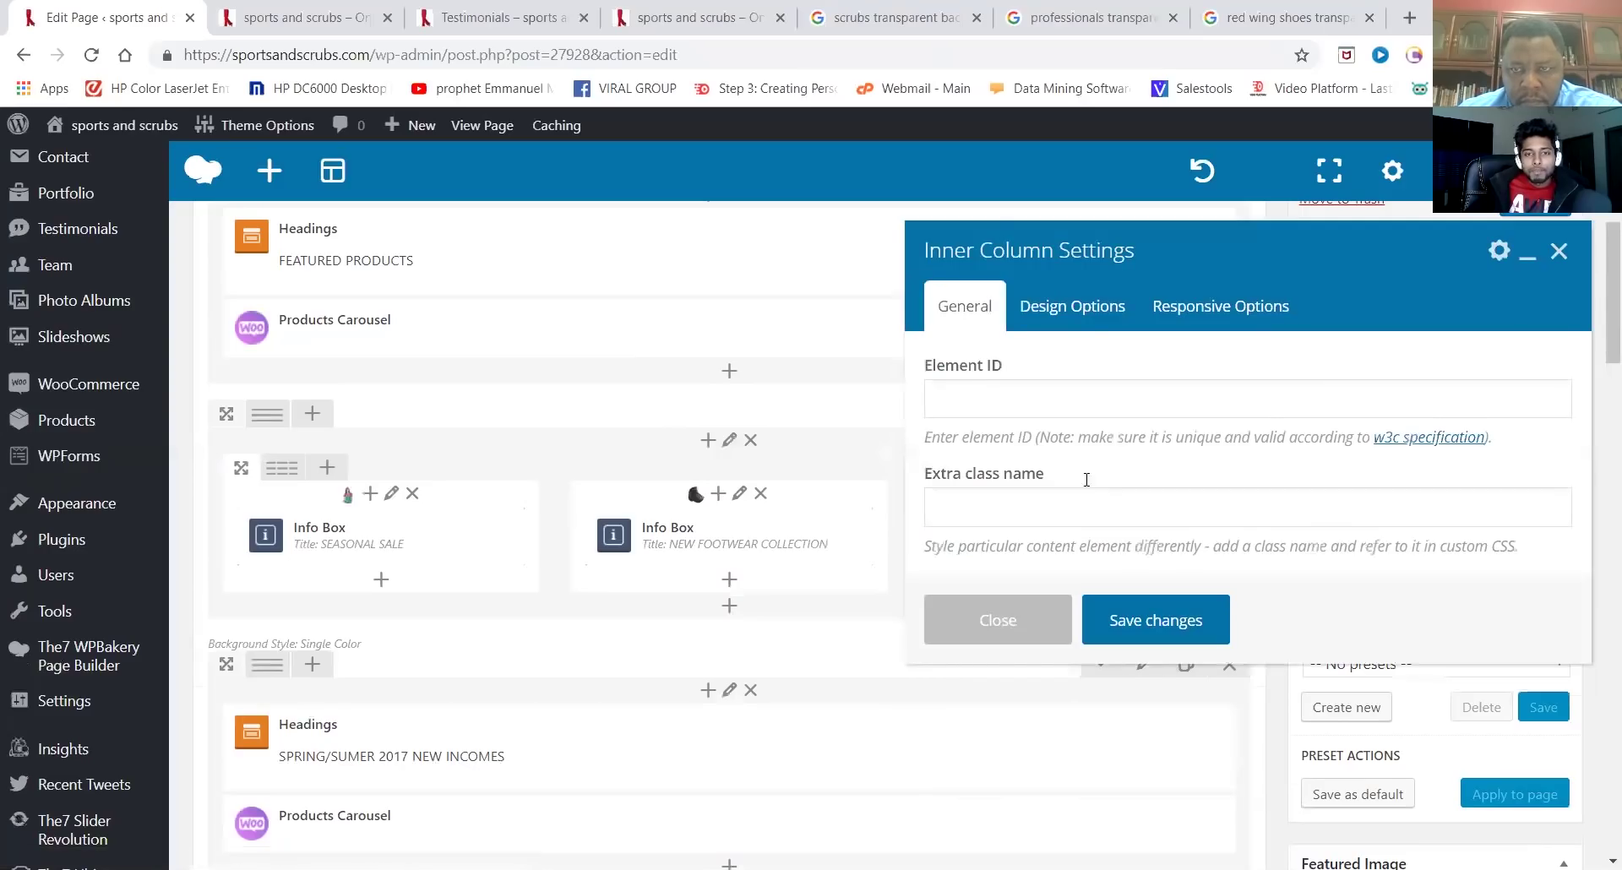
left_click(1087, 319)
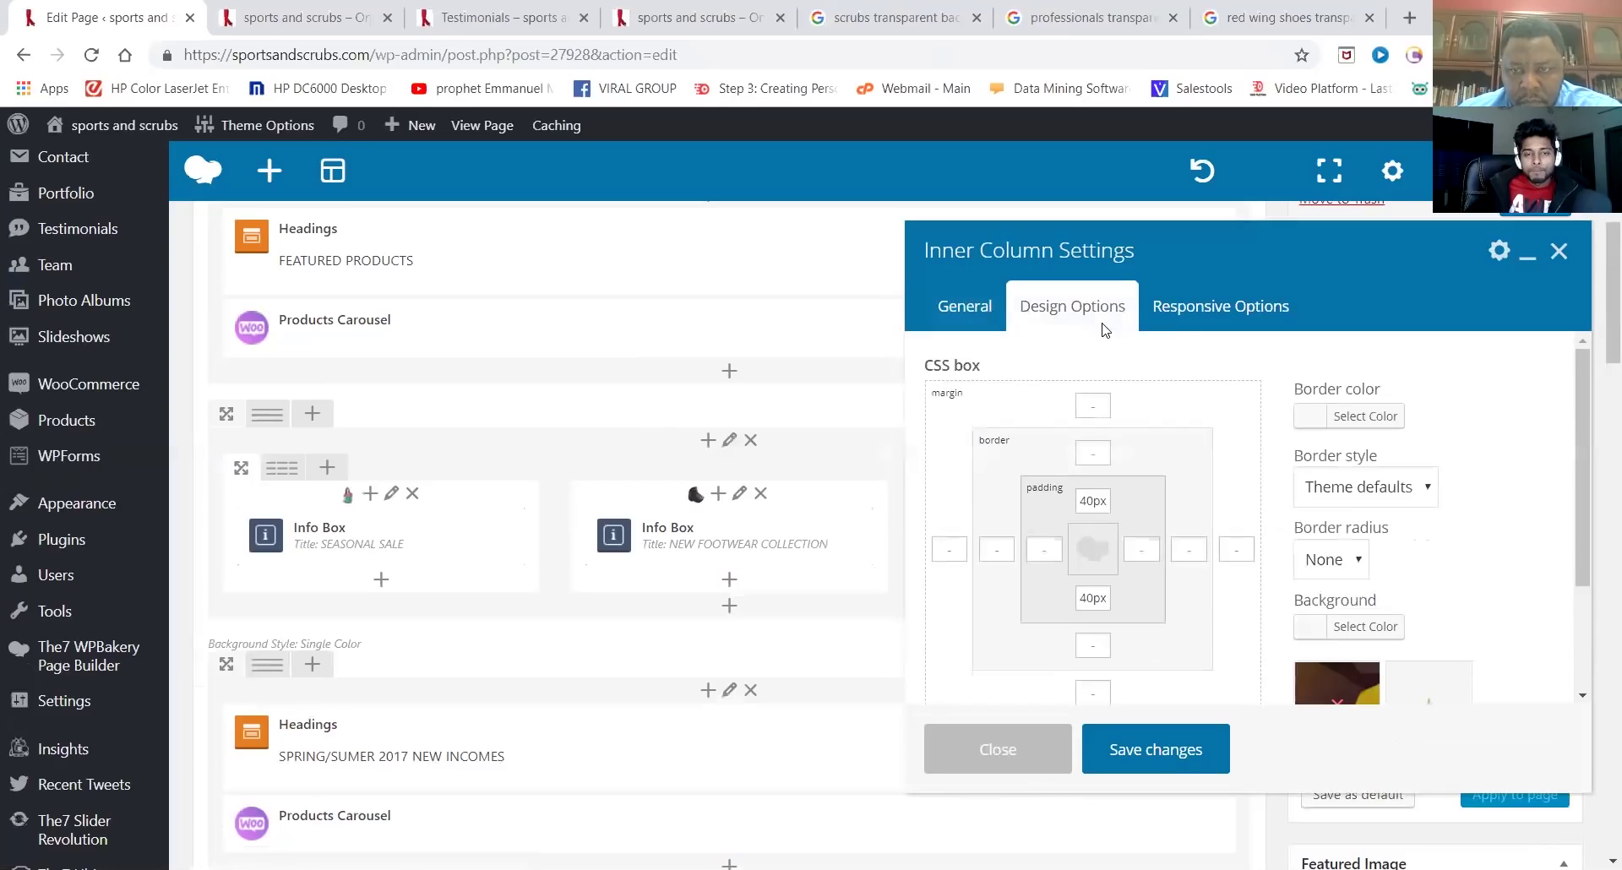
scroll(1390, 676, "down", 2)
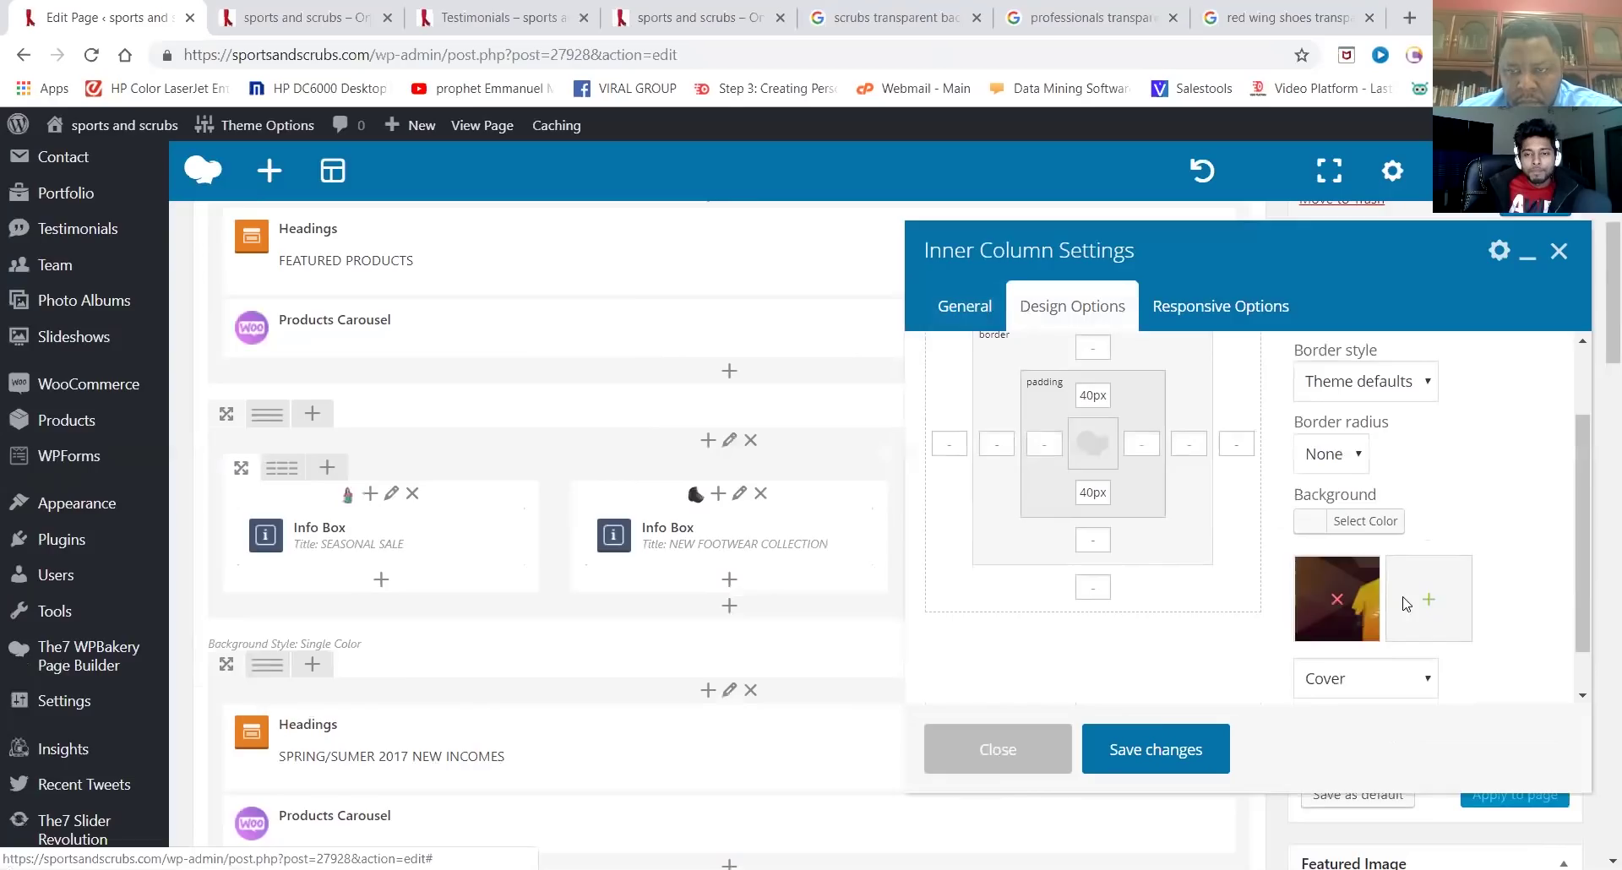
left_click(1406, 603)
left_click(580, 414)
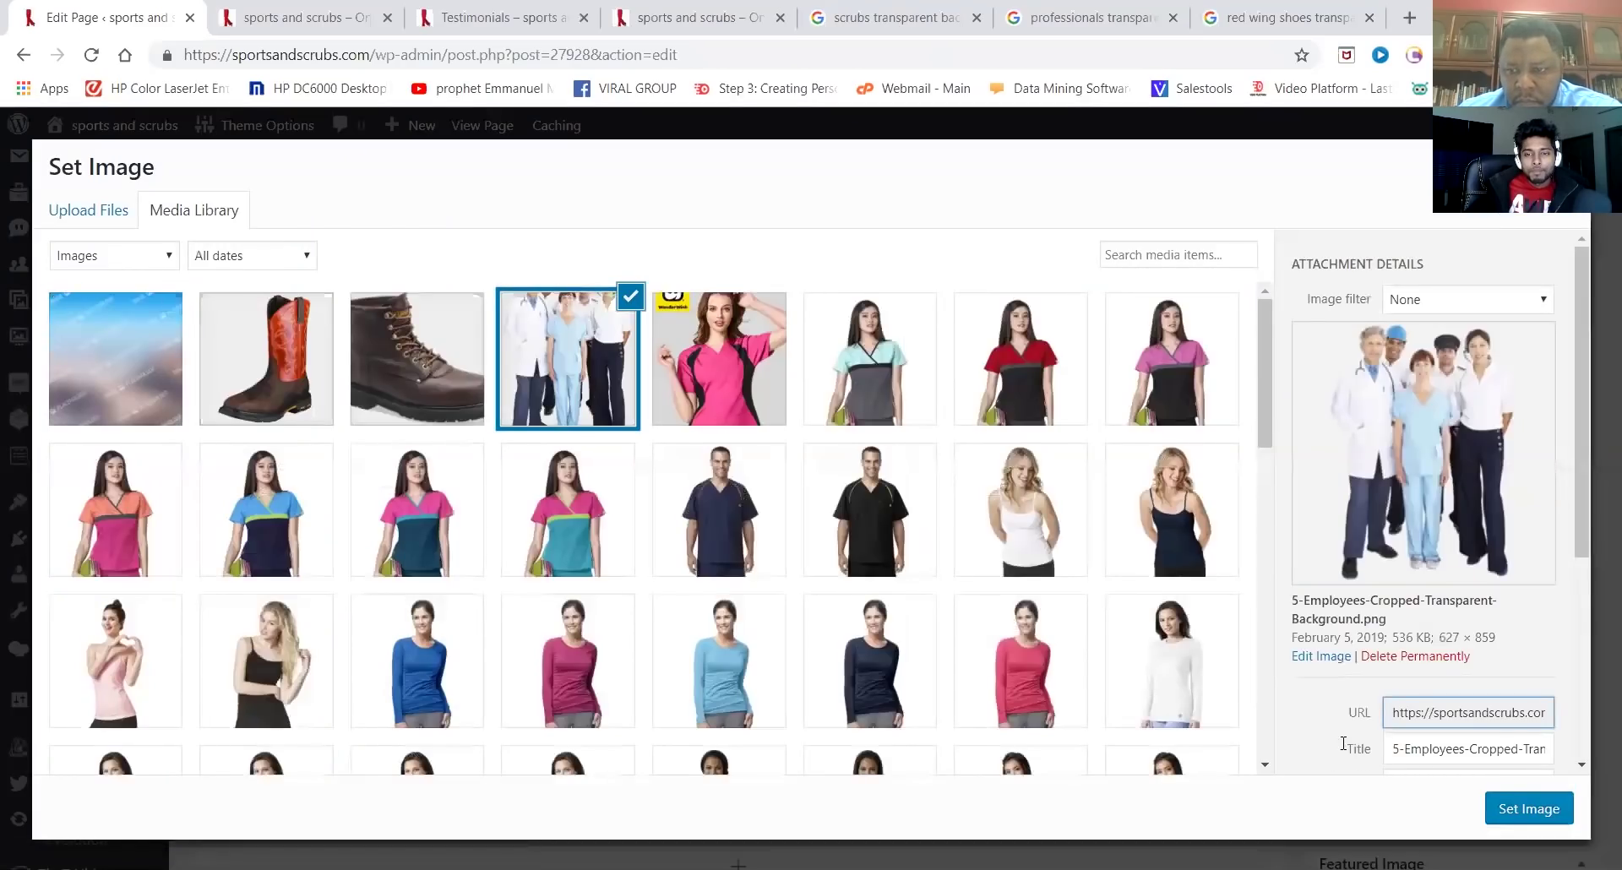
left_click(1502, 798)
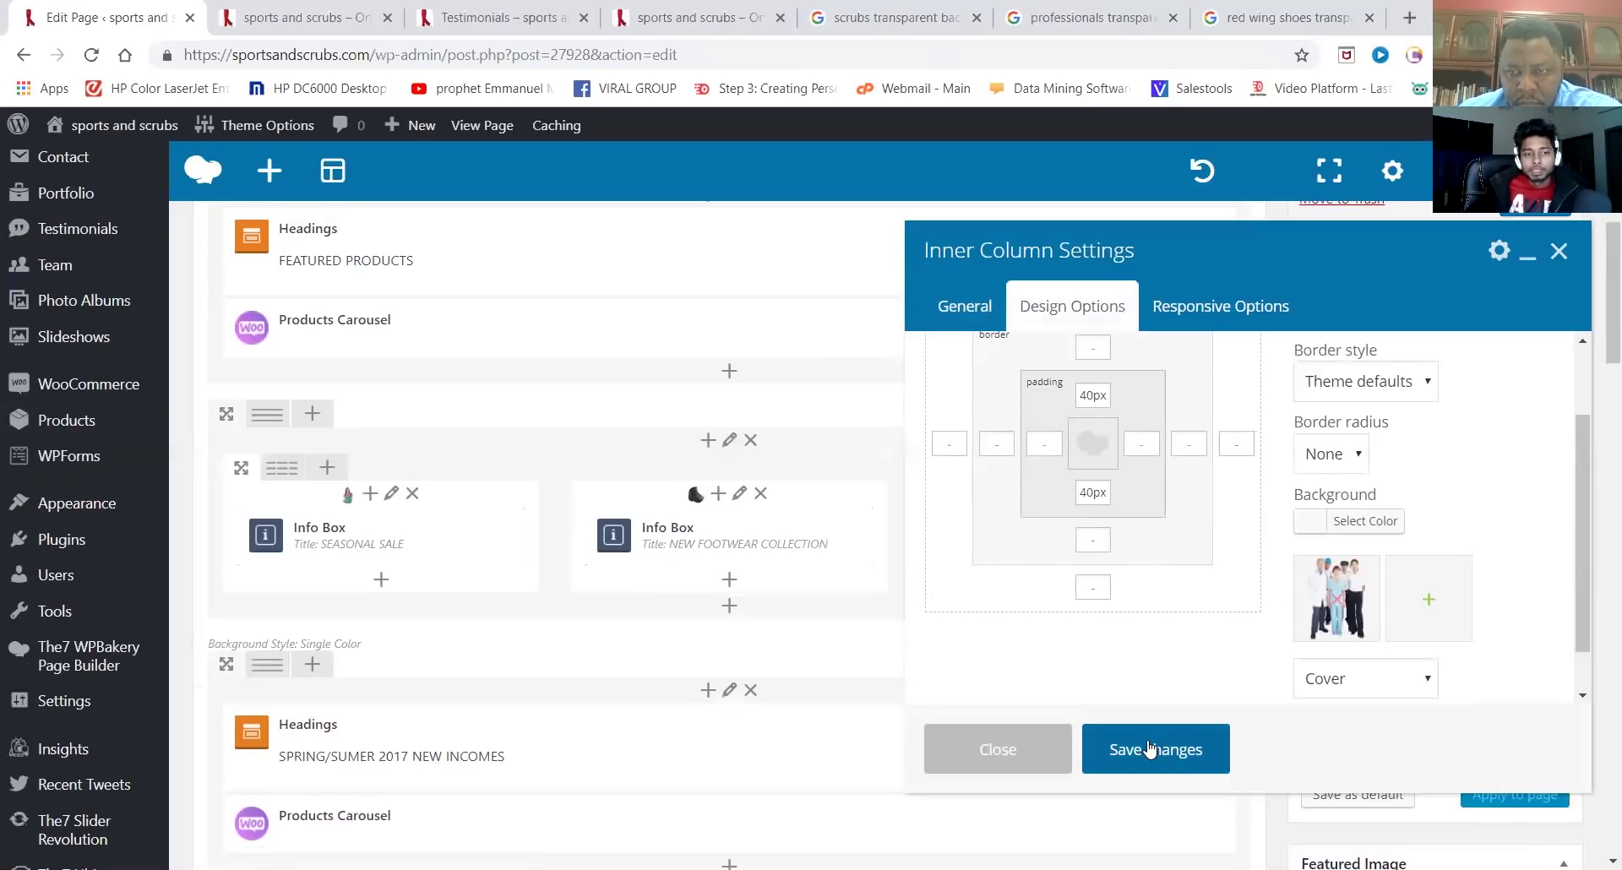
scroll(1321, 652, "up", 2)
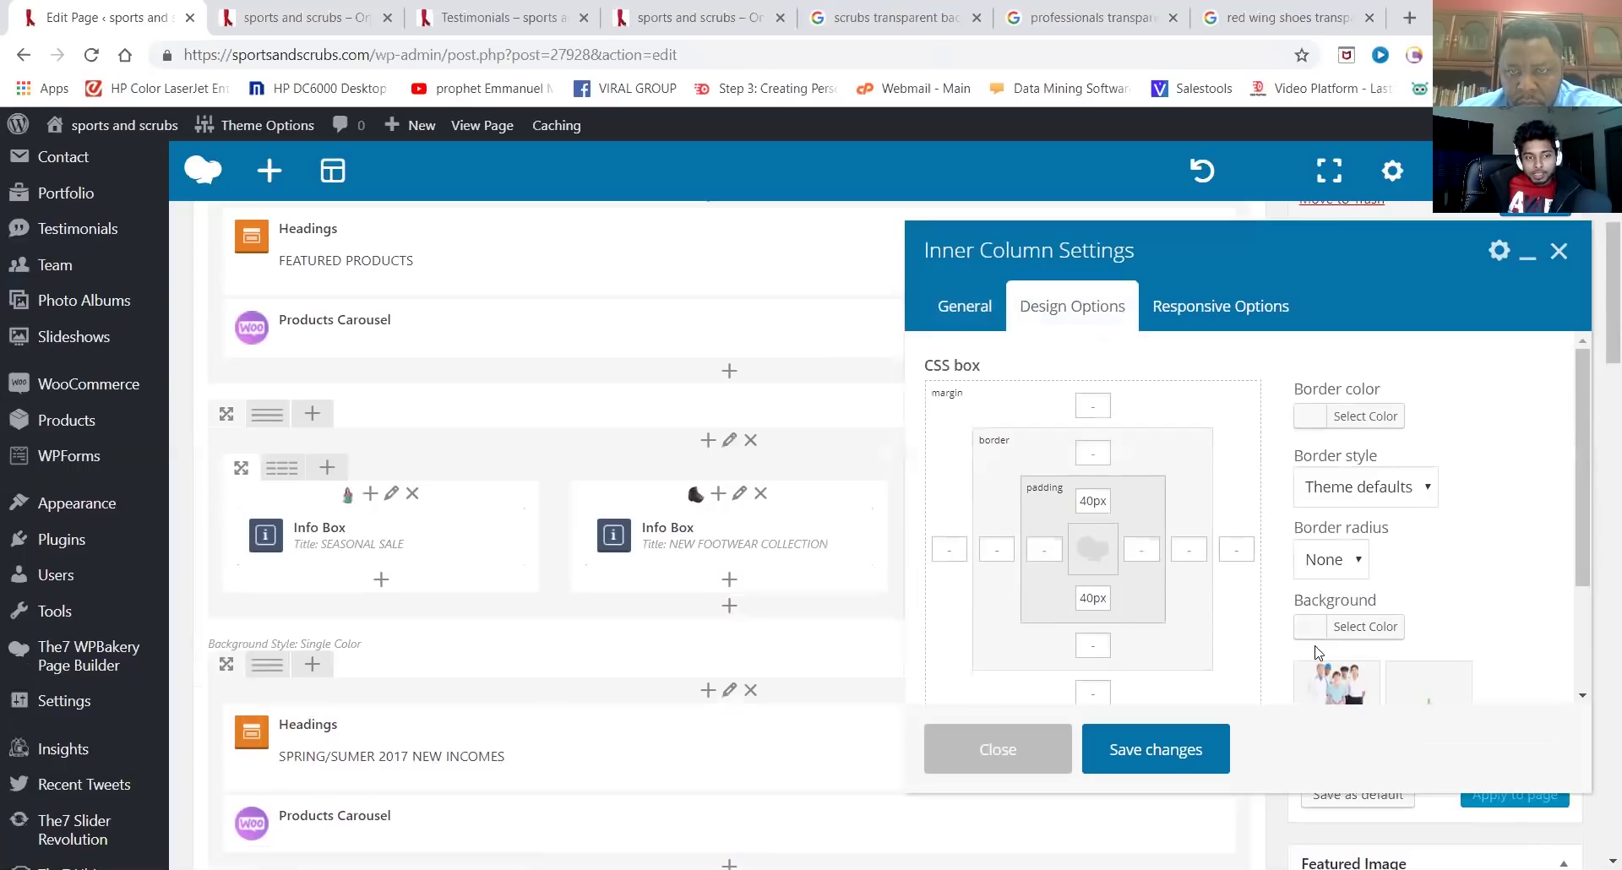
scroll(1322, 652, "up", 5)
left_click(965, 307)
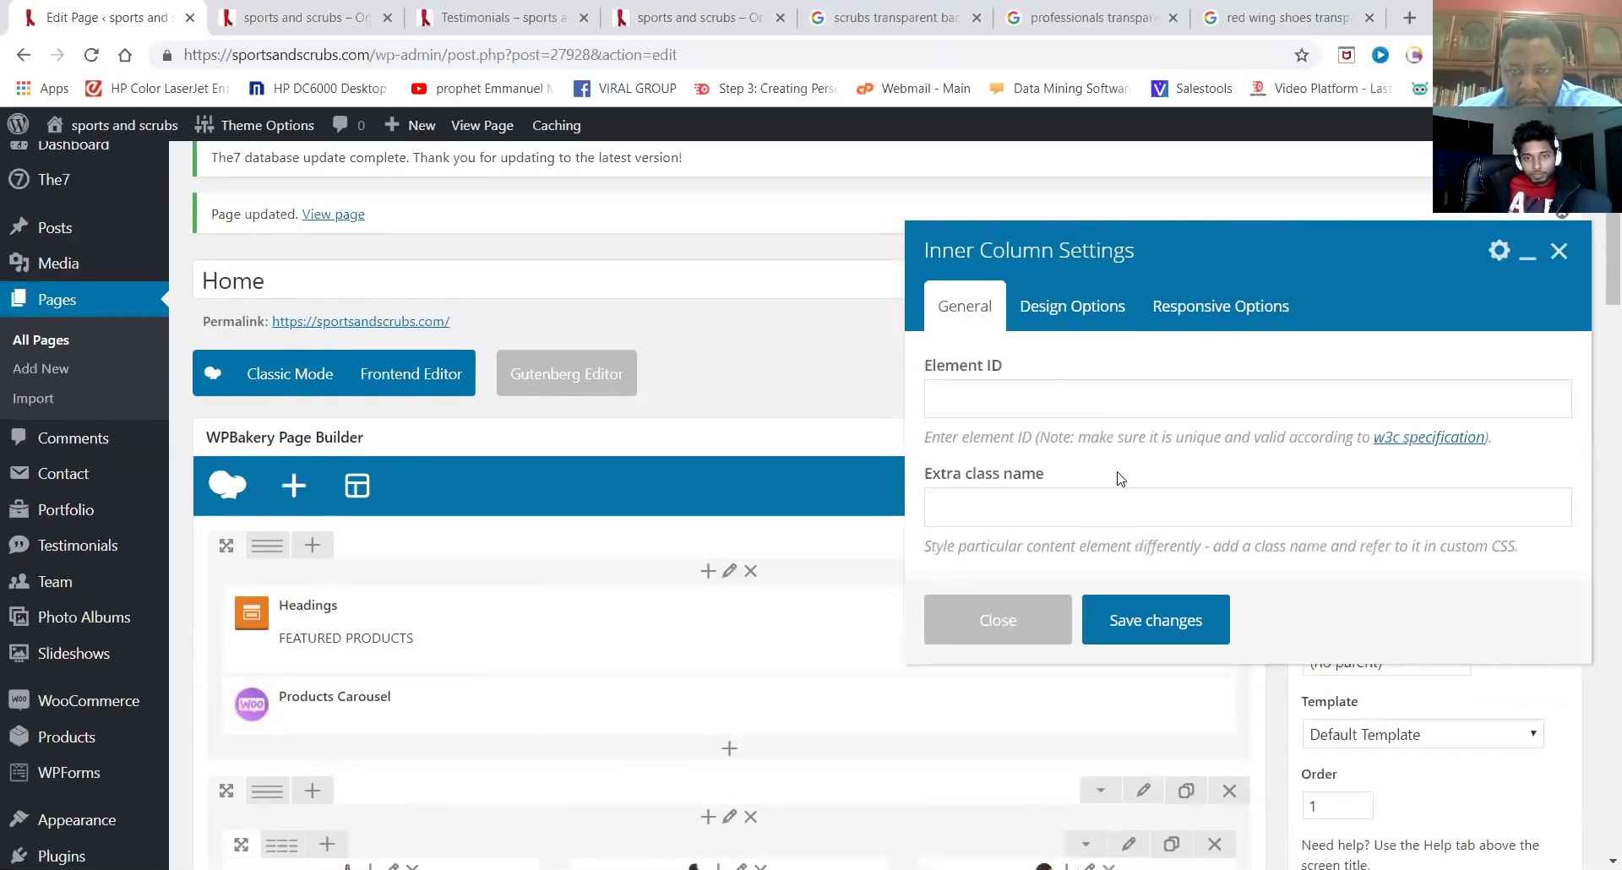
scroll(1227, 425, "up", 3)
scroll(1233, 414, "down", 4)
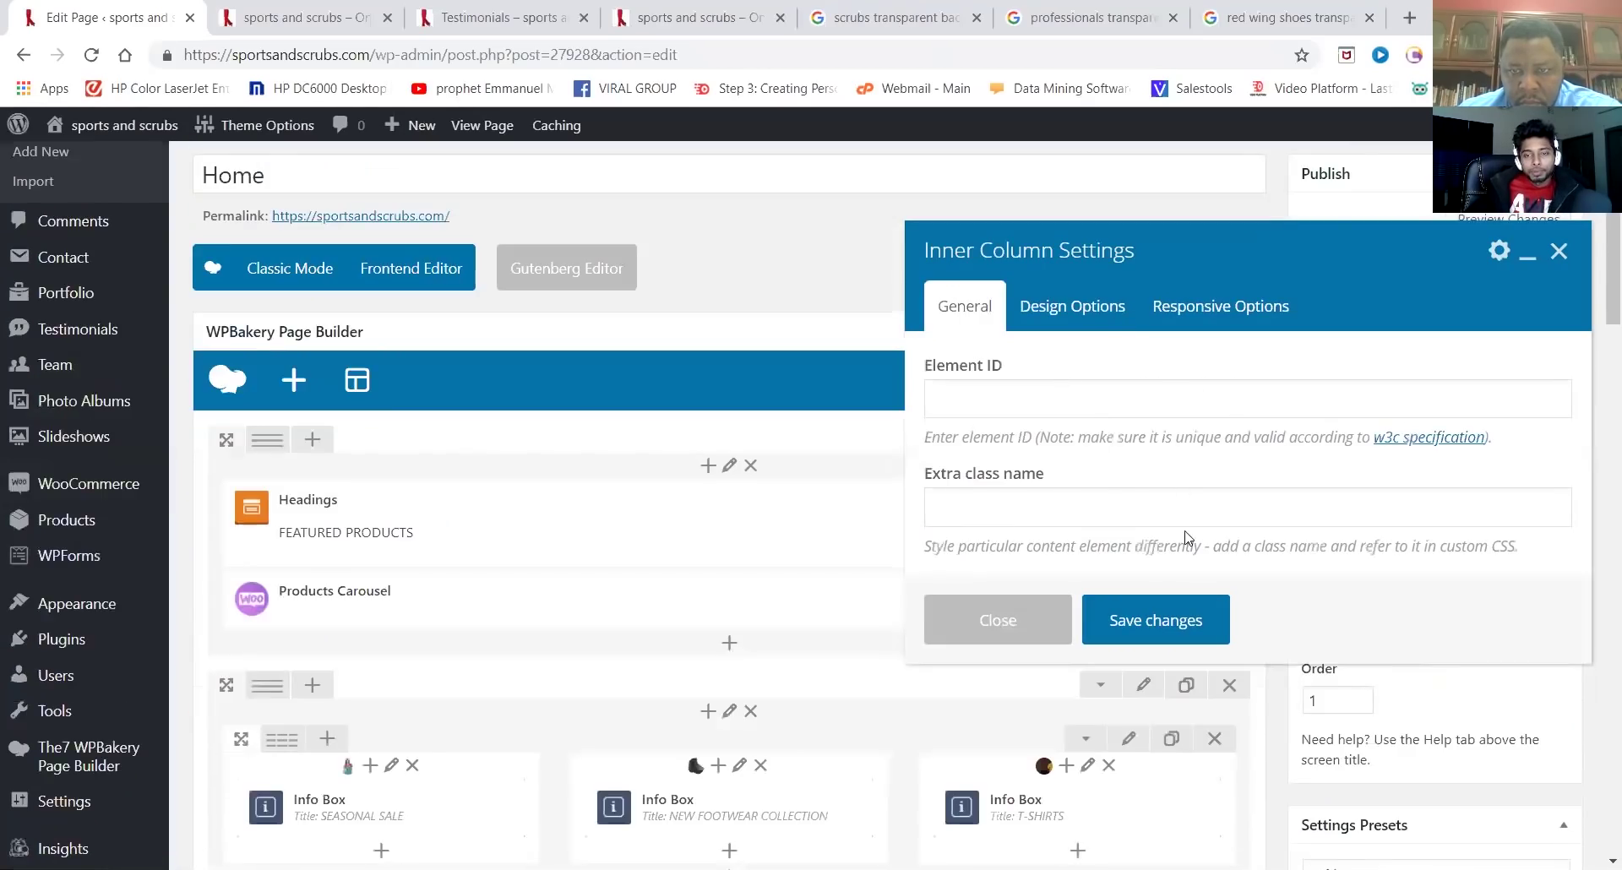
left_click(1156, 620)
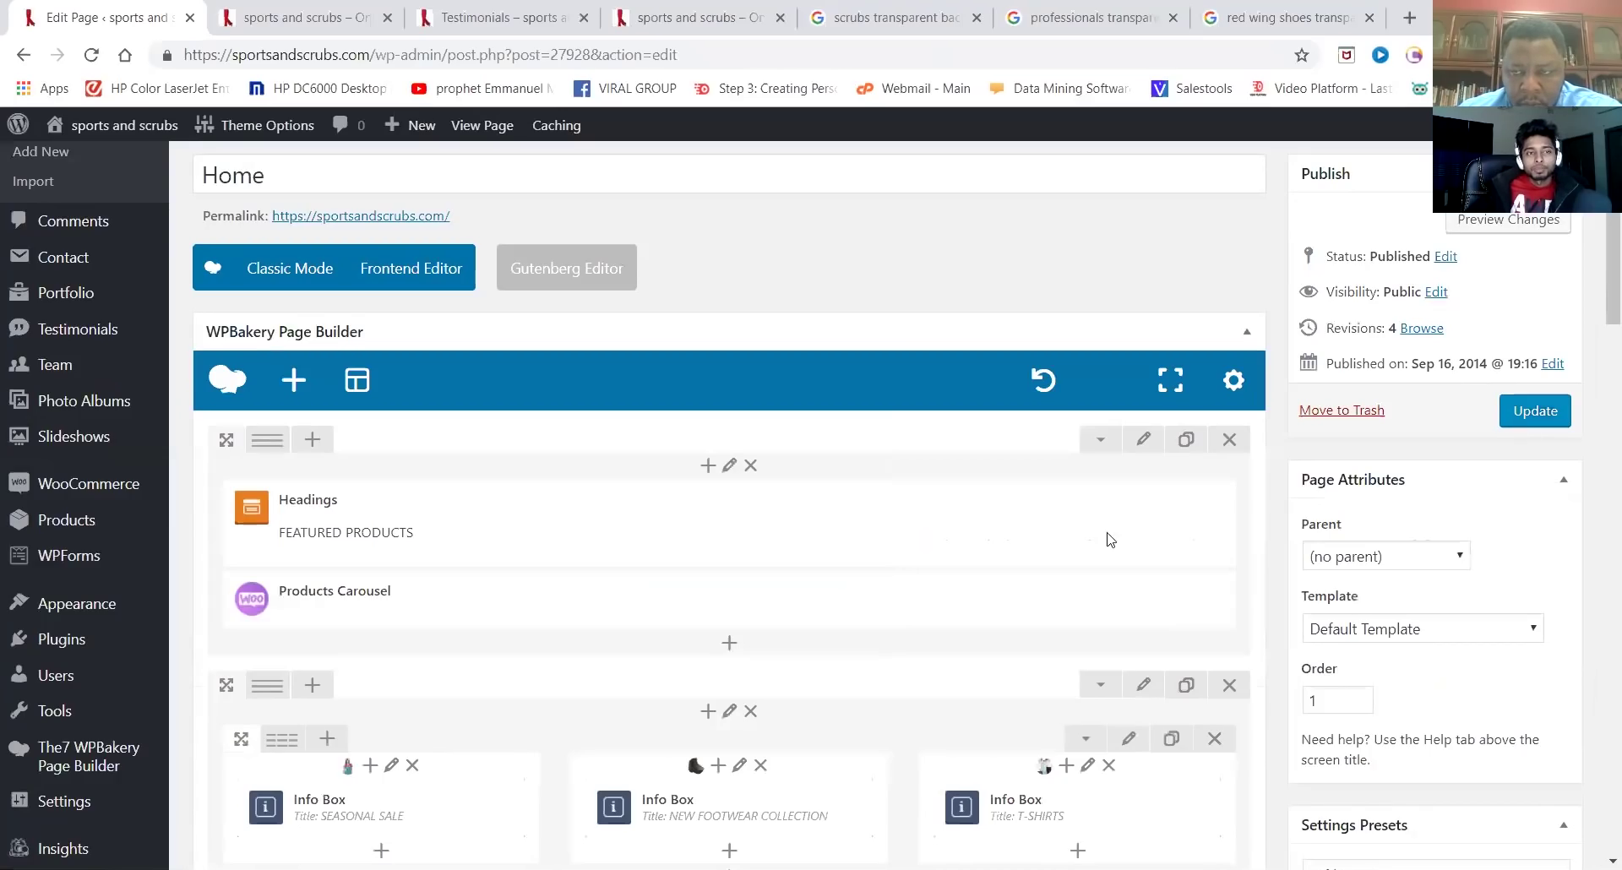
Change the description of the T-SHIRTS info box to "New Trendy Scrubs"
scroll(1052, 591, "down", 3)
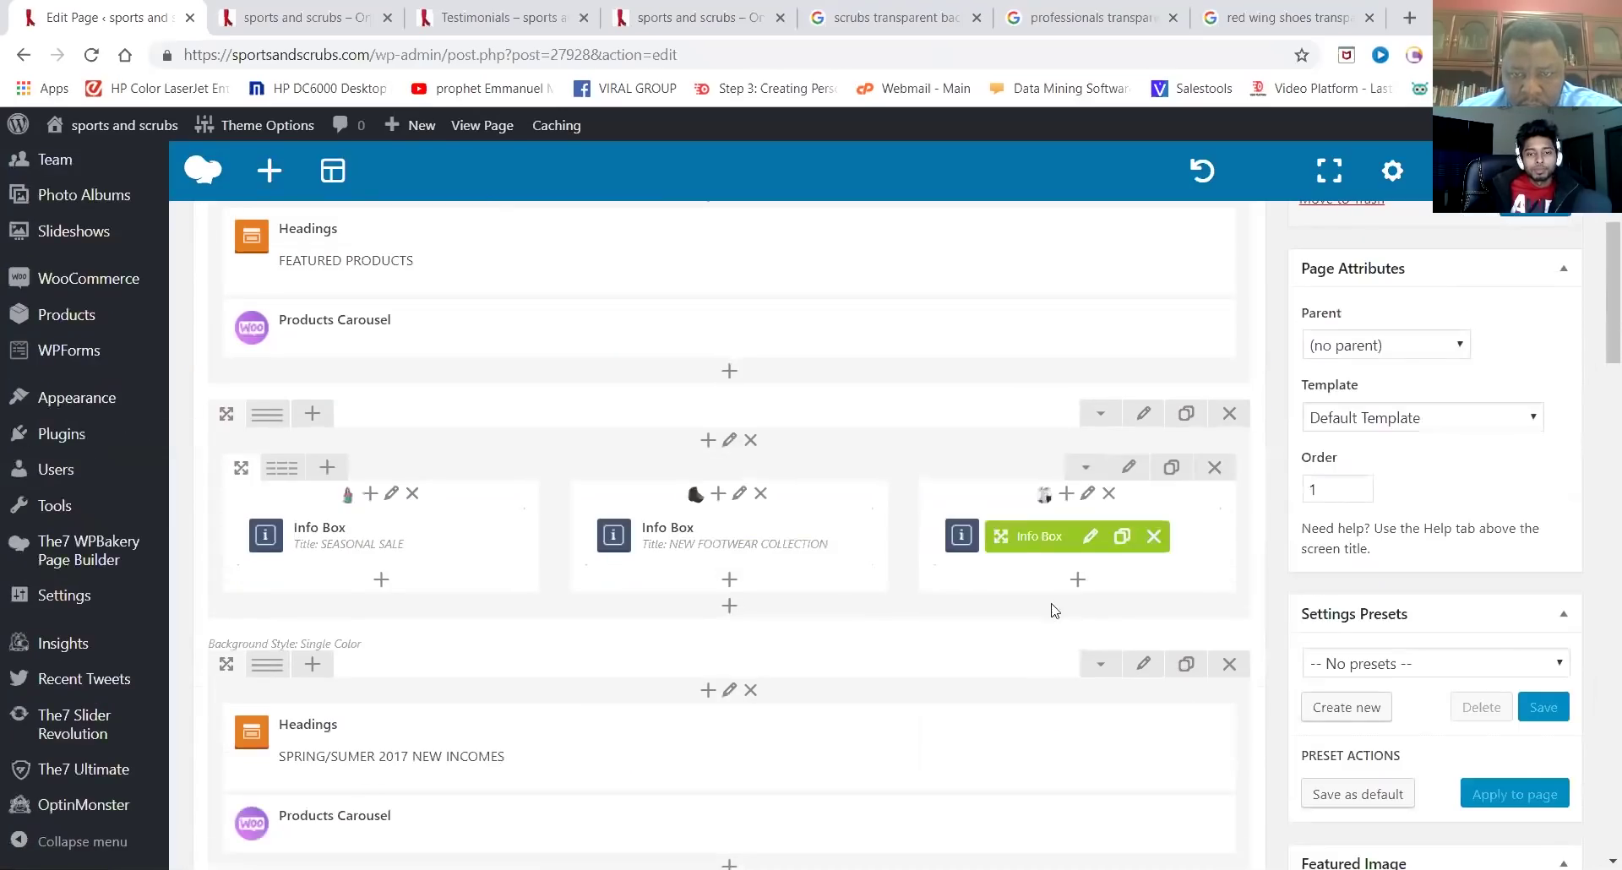
left_click(1088, 545)
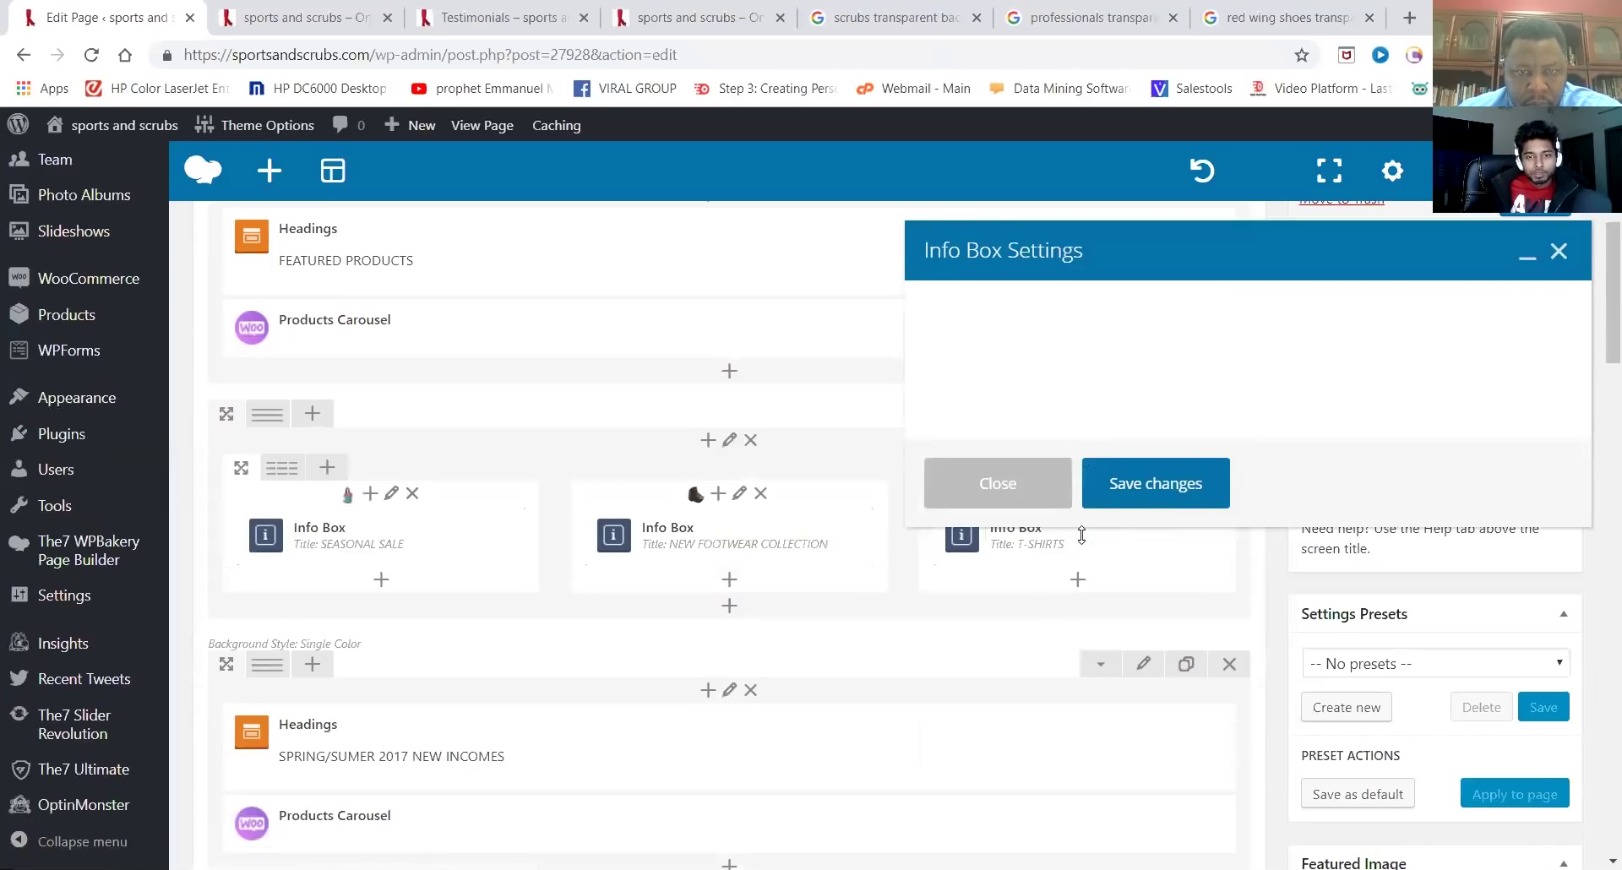
scroll(1075, 420, "down", 5)
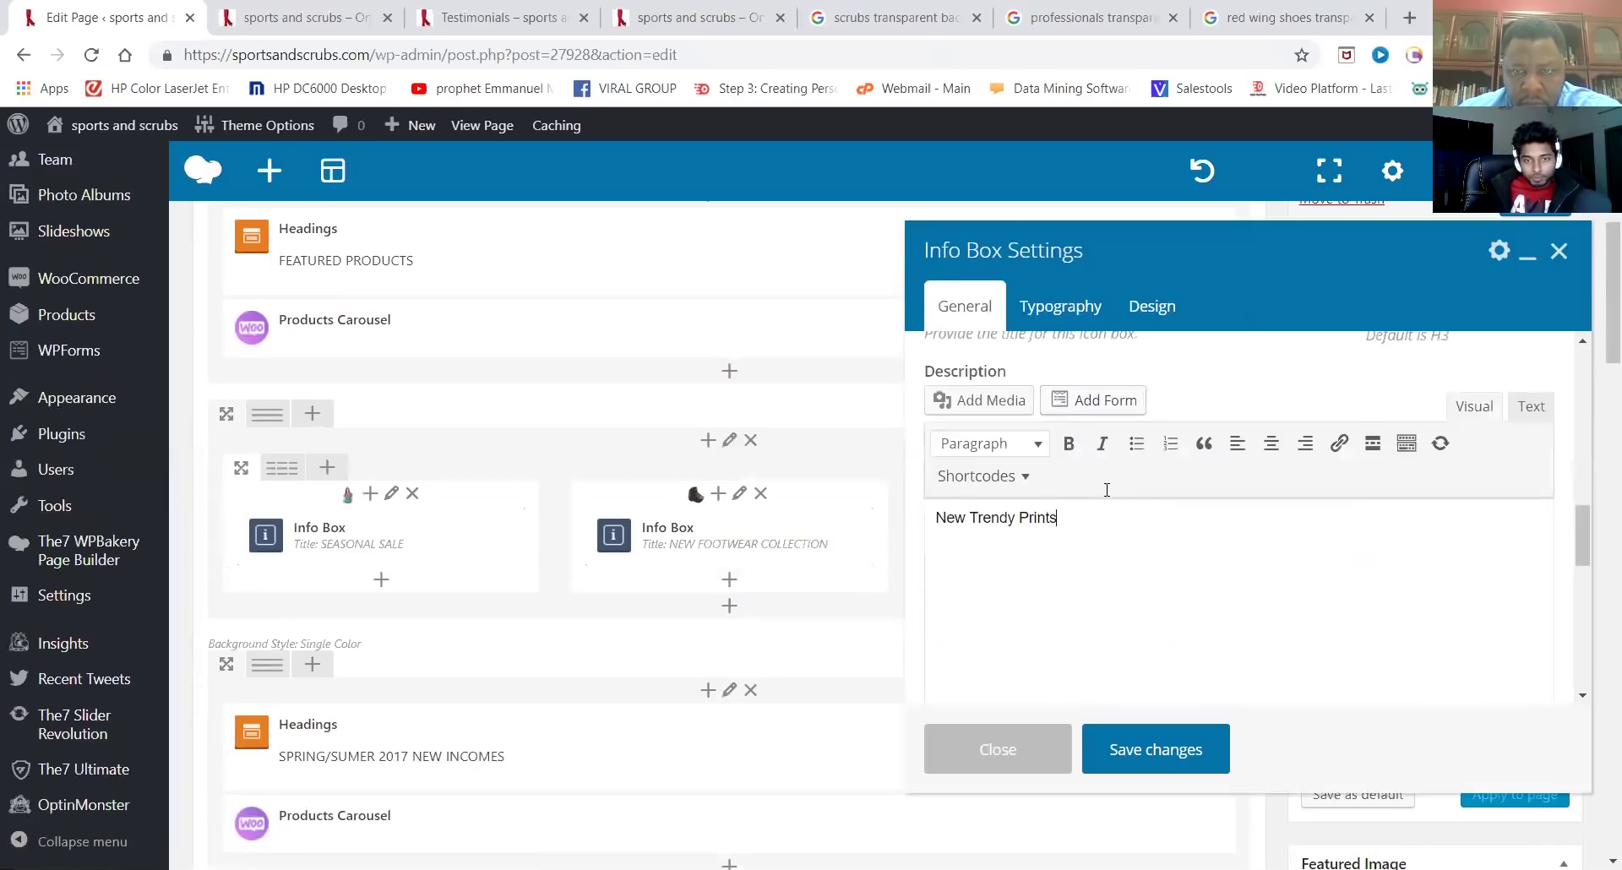
left_click(1071, 557)
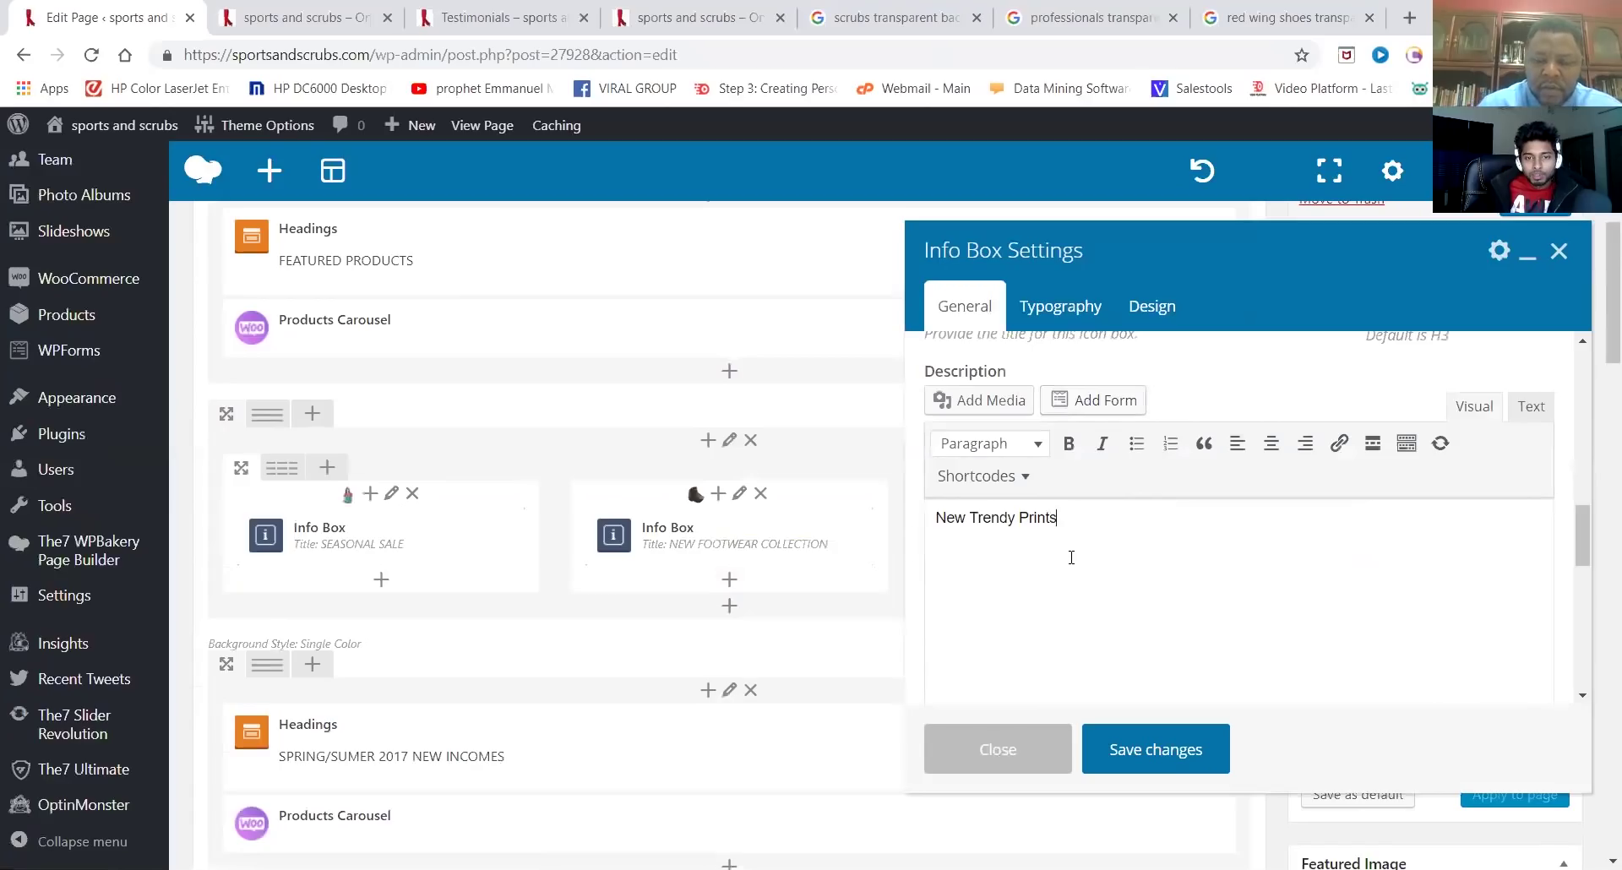
key("BackSpace")
key("BackSpace")
key("BackSpace")
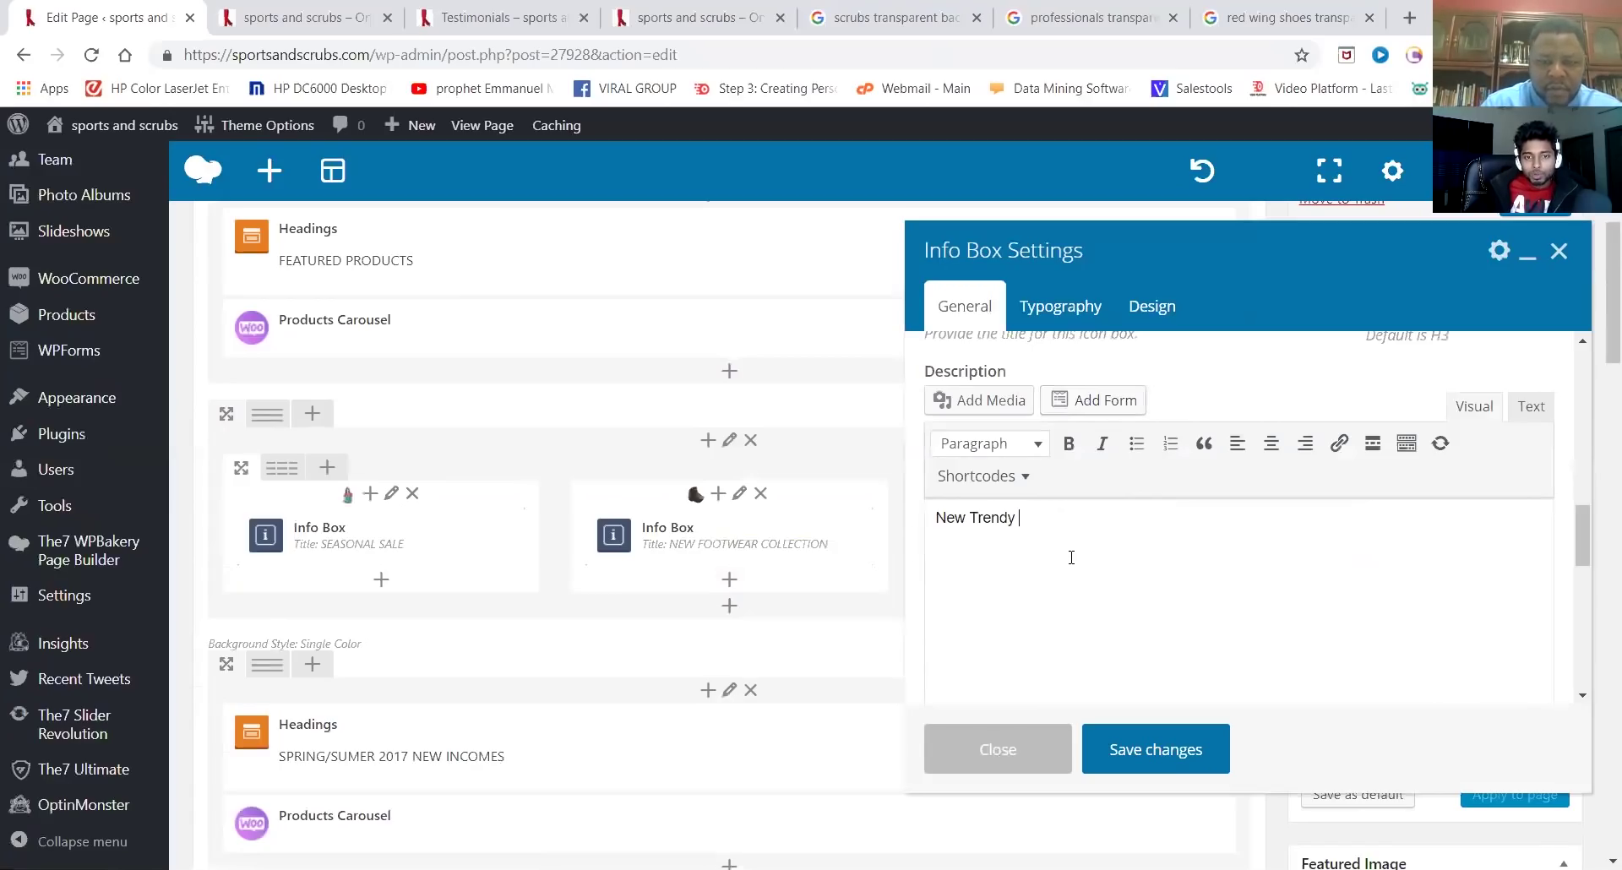
type("Scu")
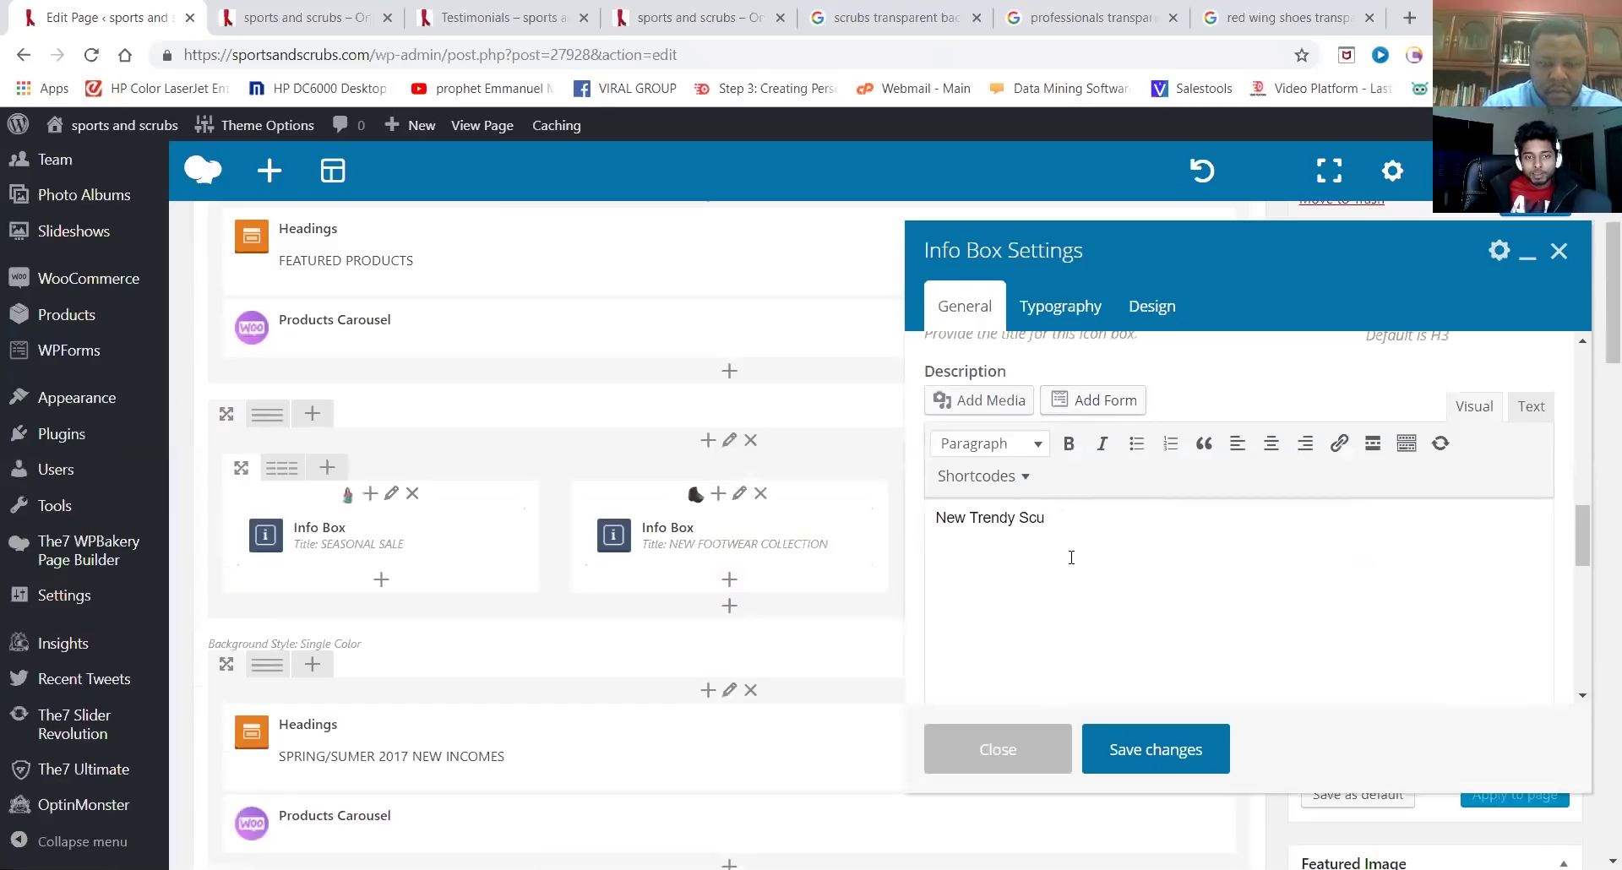
type("bs")
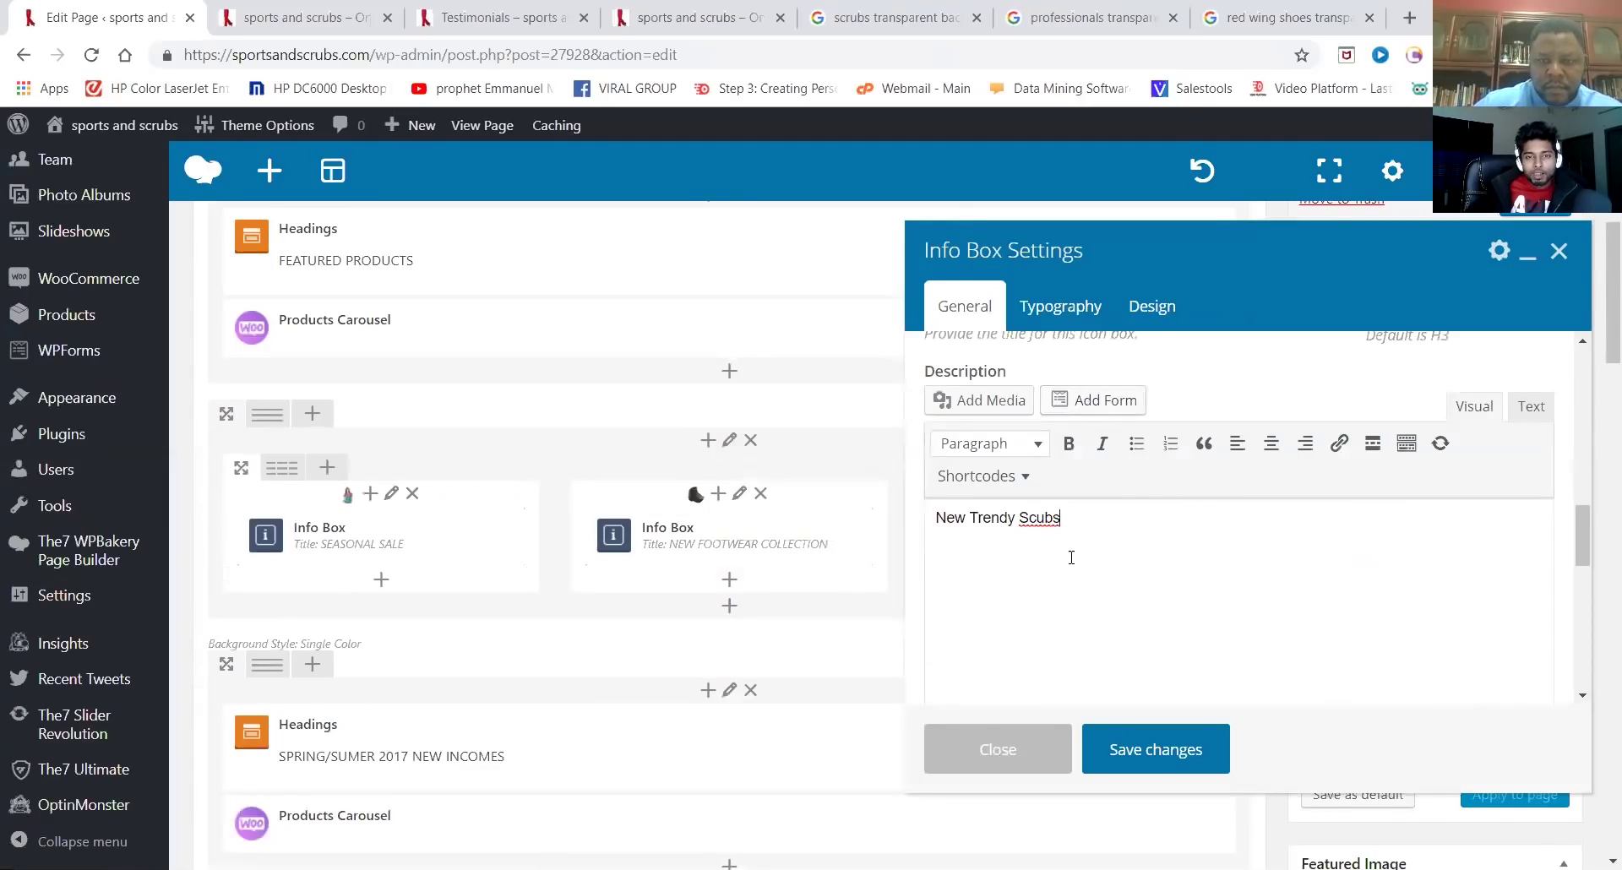
key("BackSpace")
key("BackSpace")
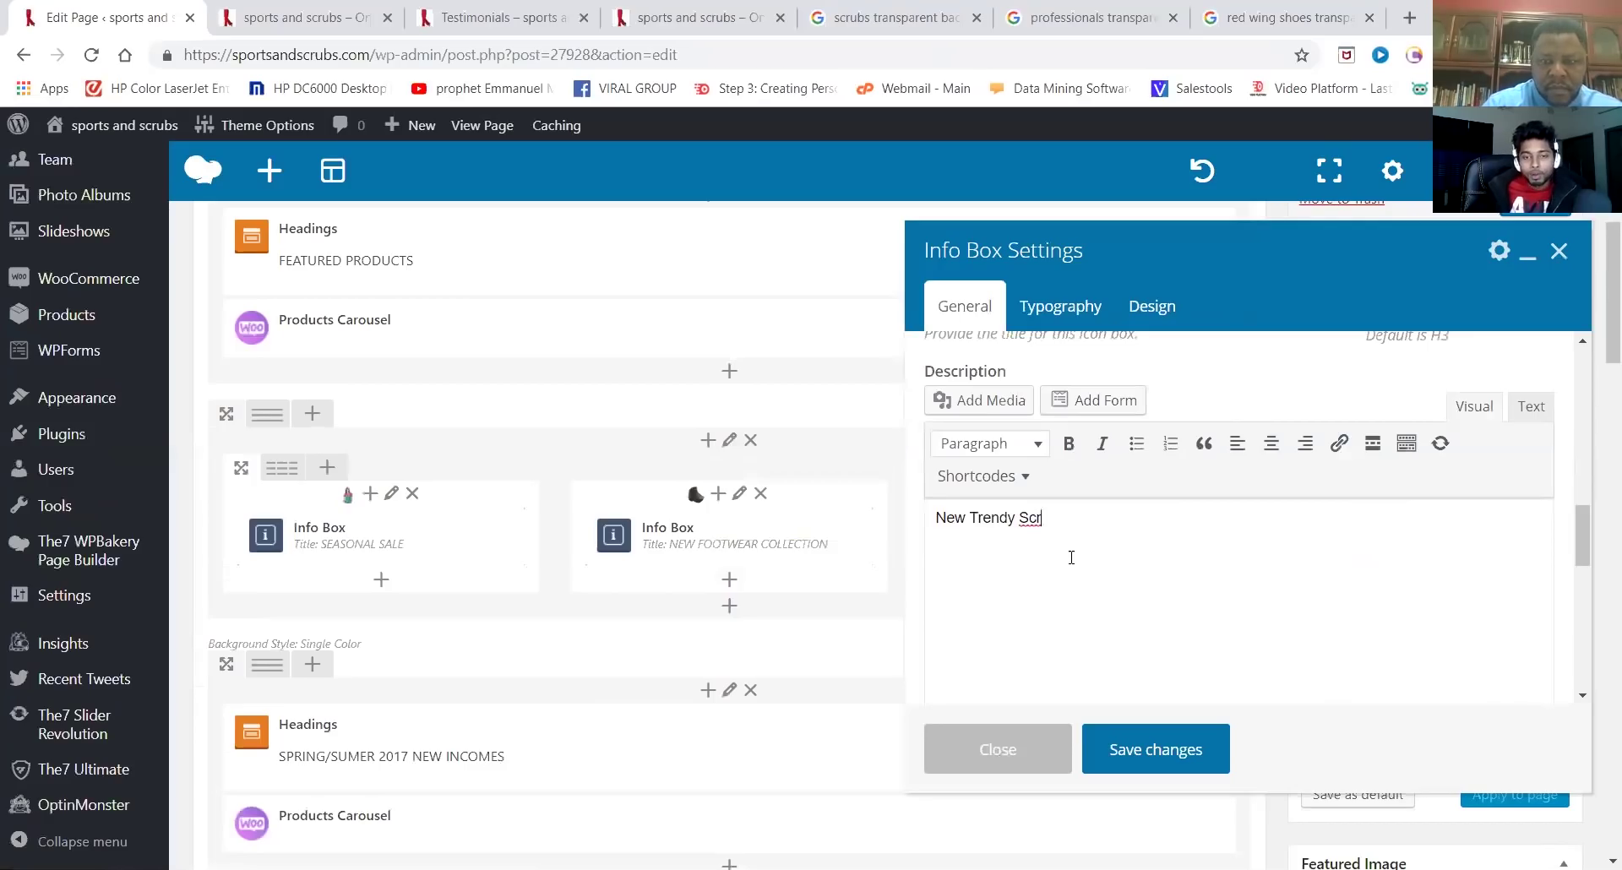
type("ubs")
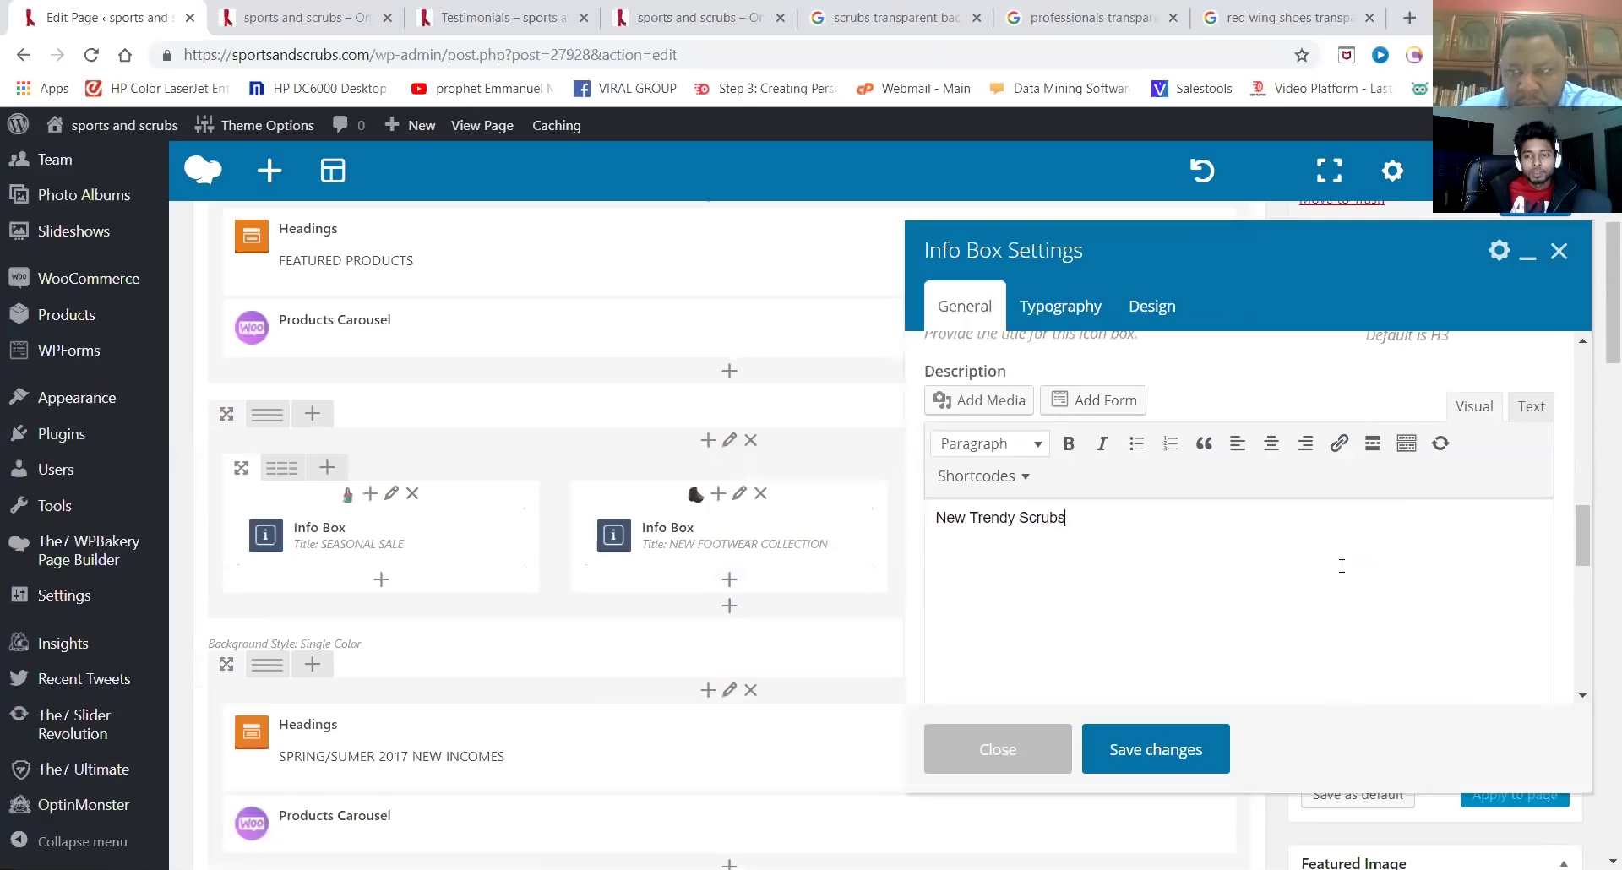
Replace the info box's title T-SHIRTS with "Scrubs" and save the info box settings
scroll(1352, 566, "down", 3)
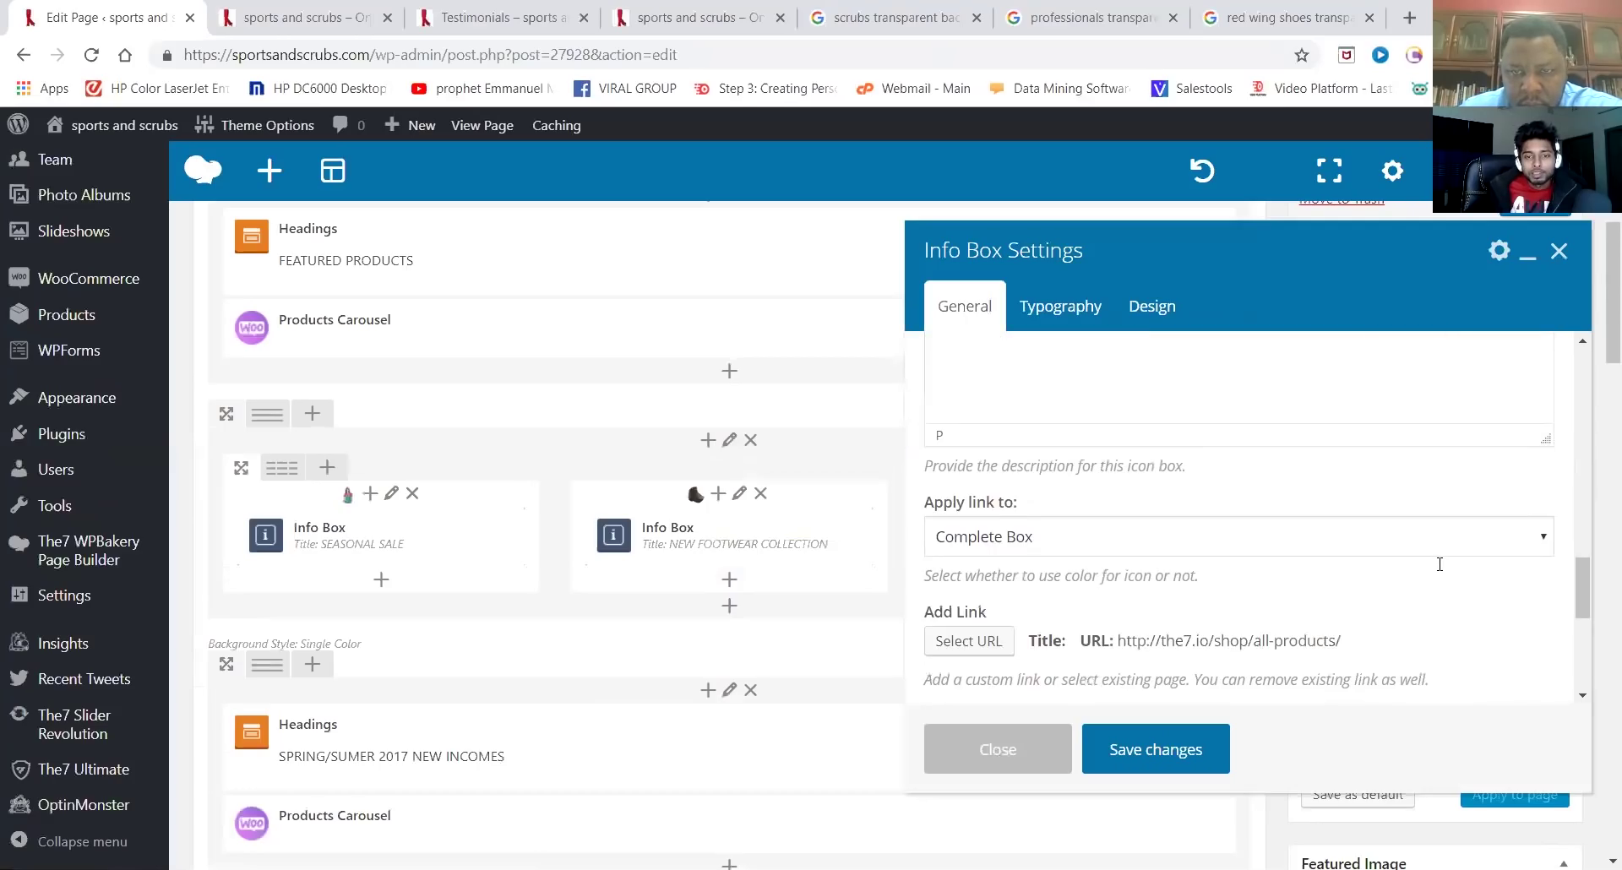
scroll(1440, 564, "down", 3)
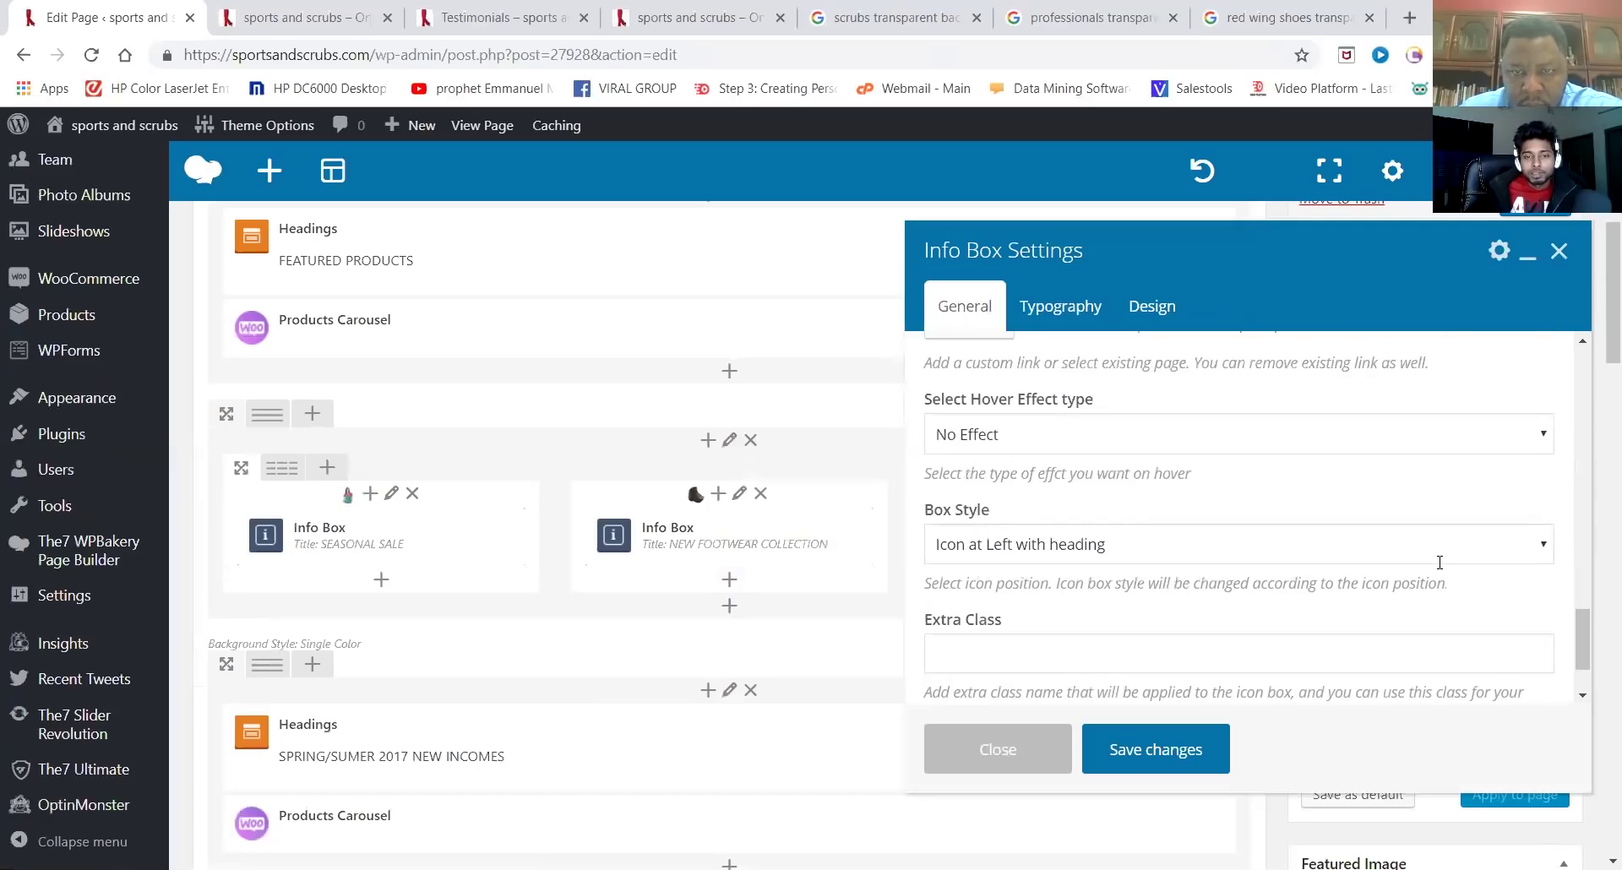
scroll(1439, 562, "down", 1)
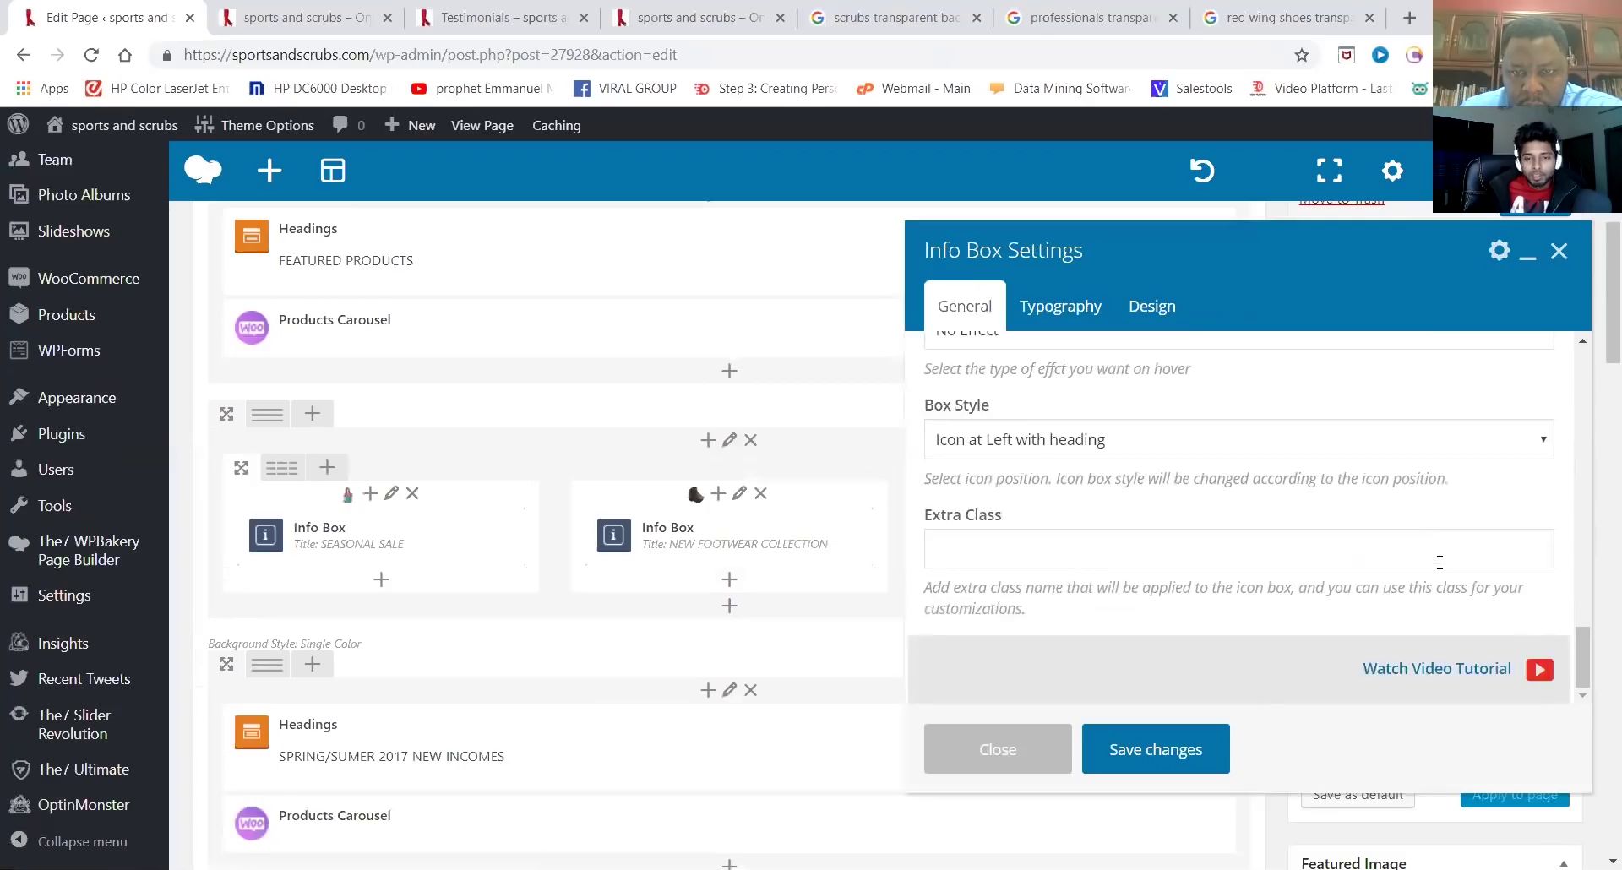
scroll(1441, 566, "up", 6)
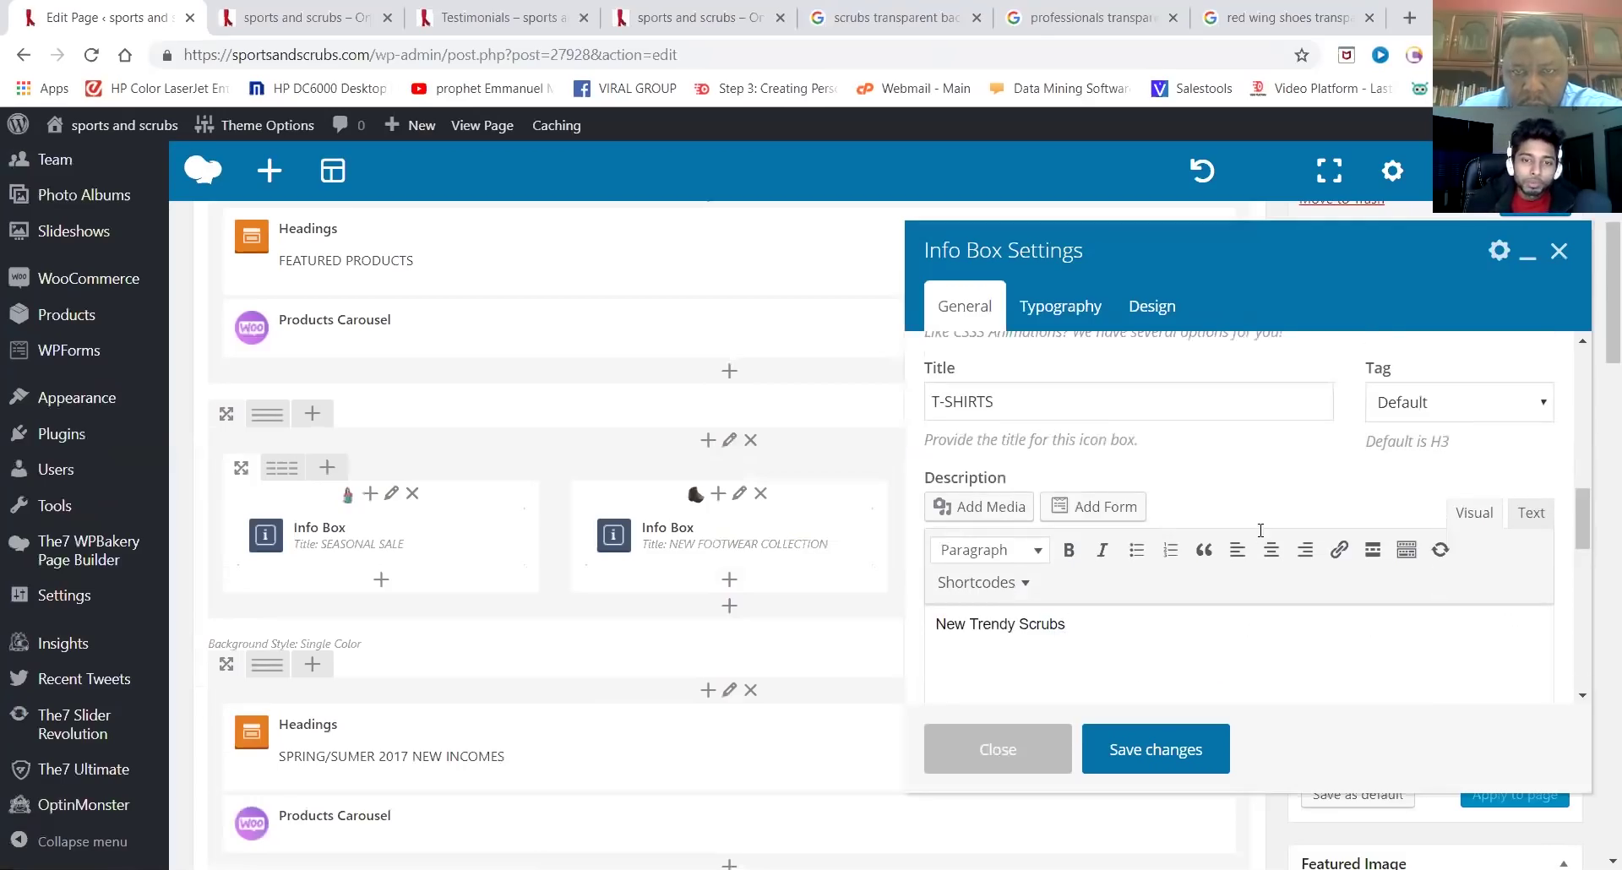
left_click_drag(990, 401, 933, 408)
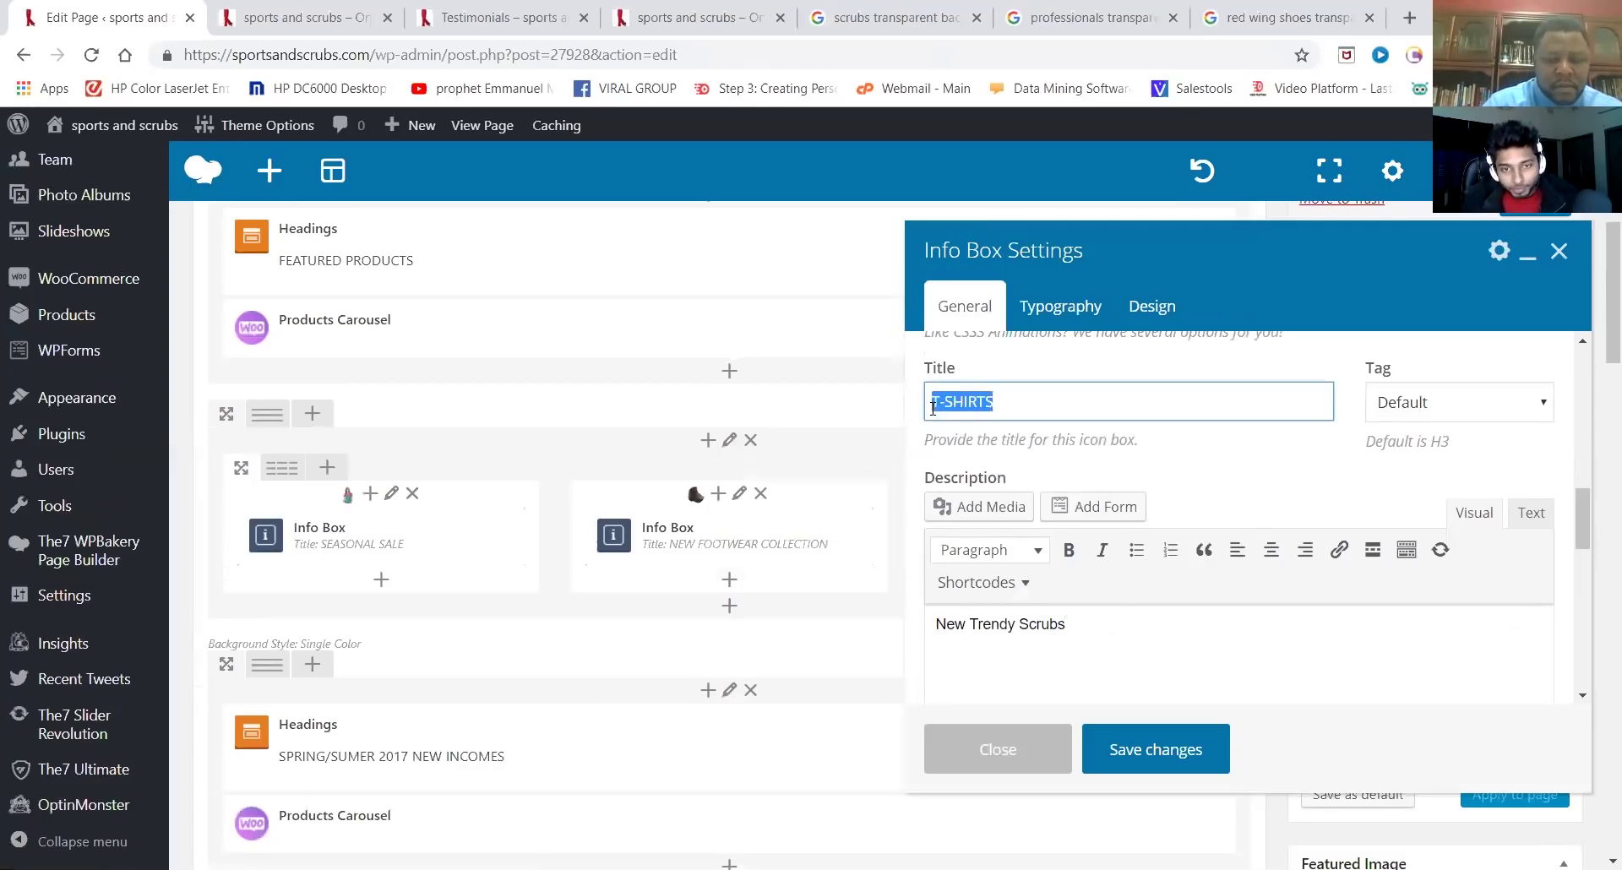
type("Scrubs")
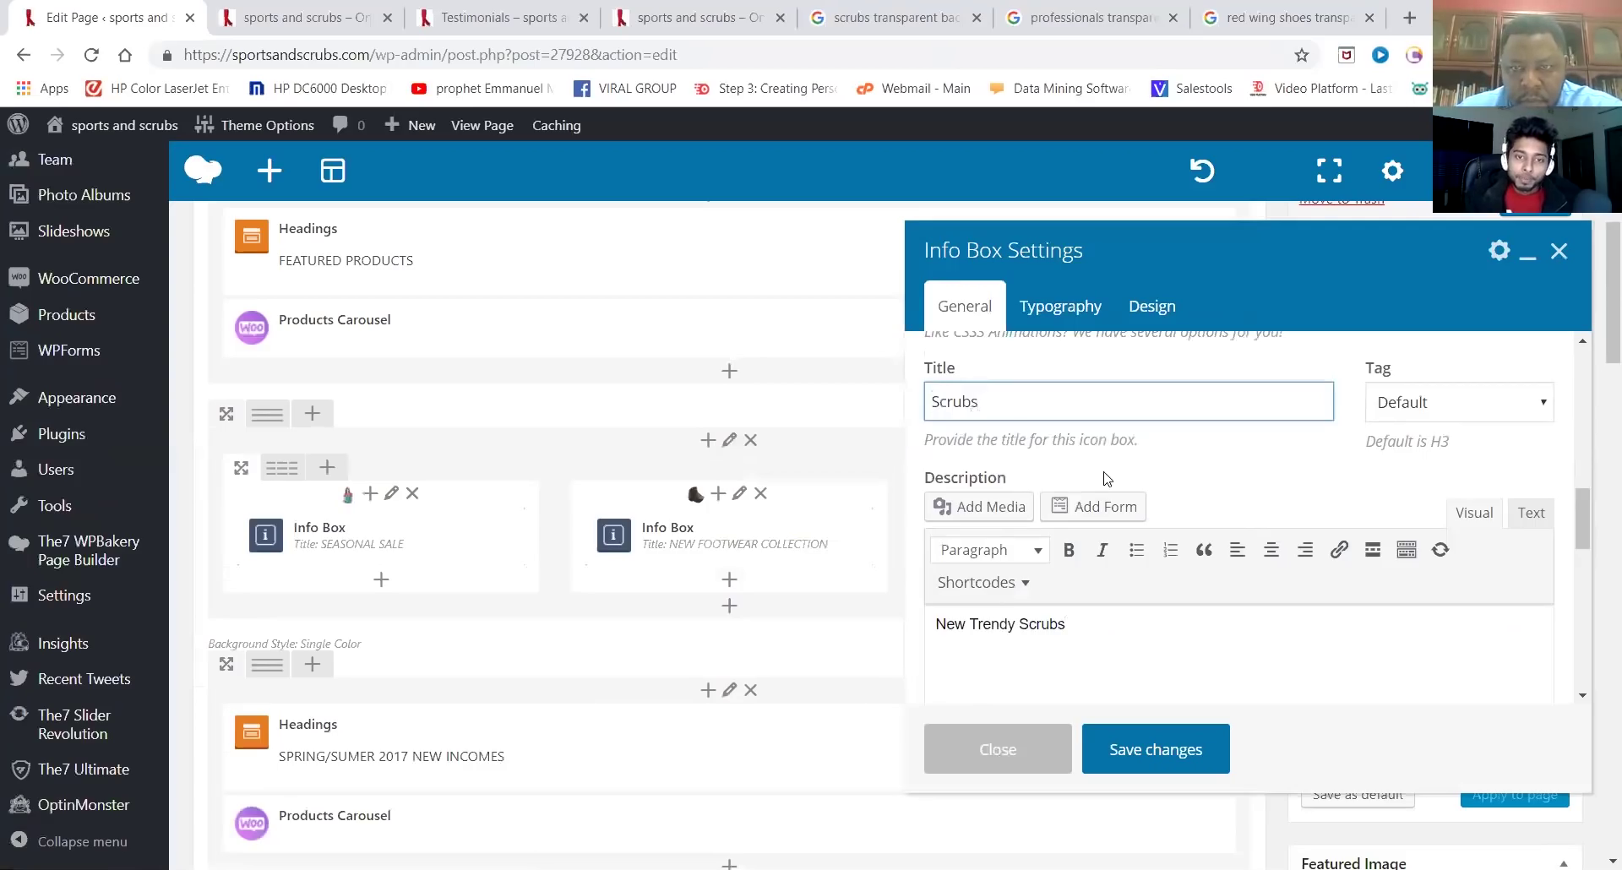
scroll(1098, 507, "up", 3)
scroll(1149, 693, "down", 2)
left_click(1158, 767)
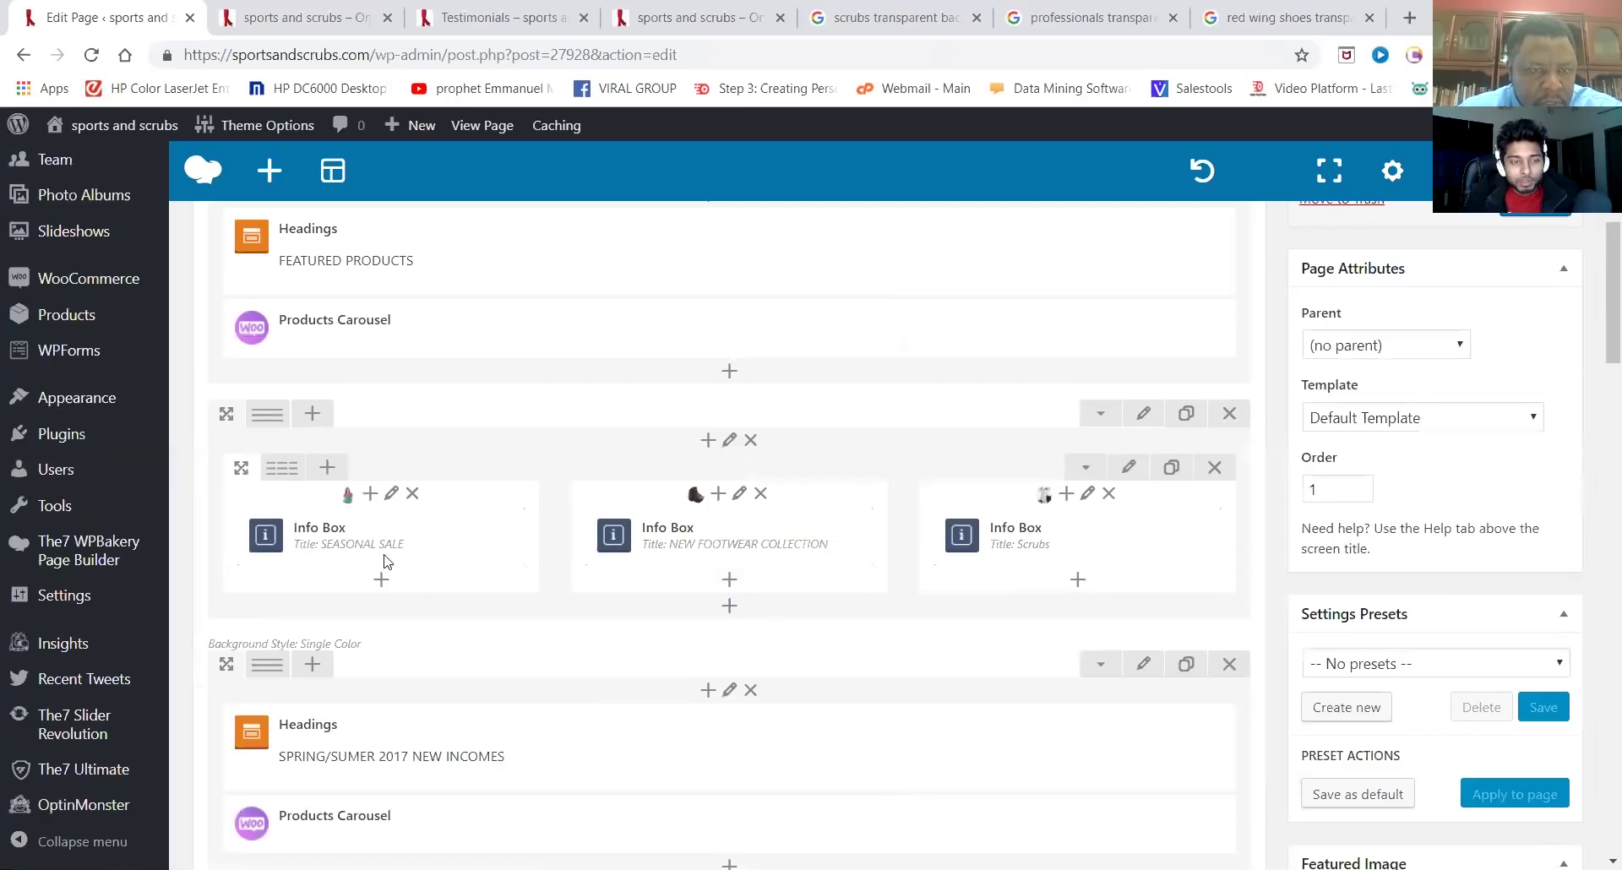
mouse_move(448, 583)
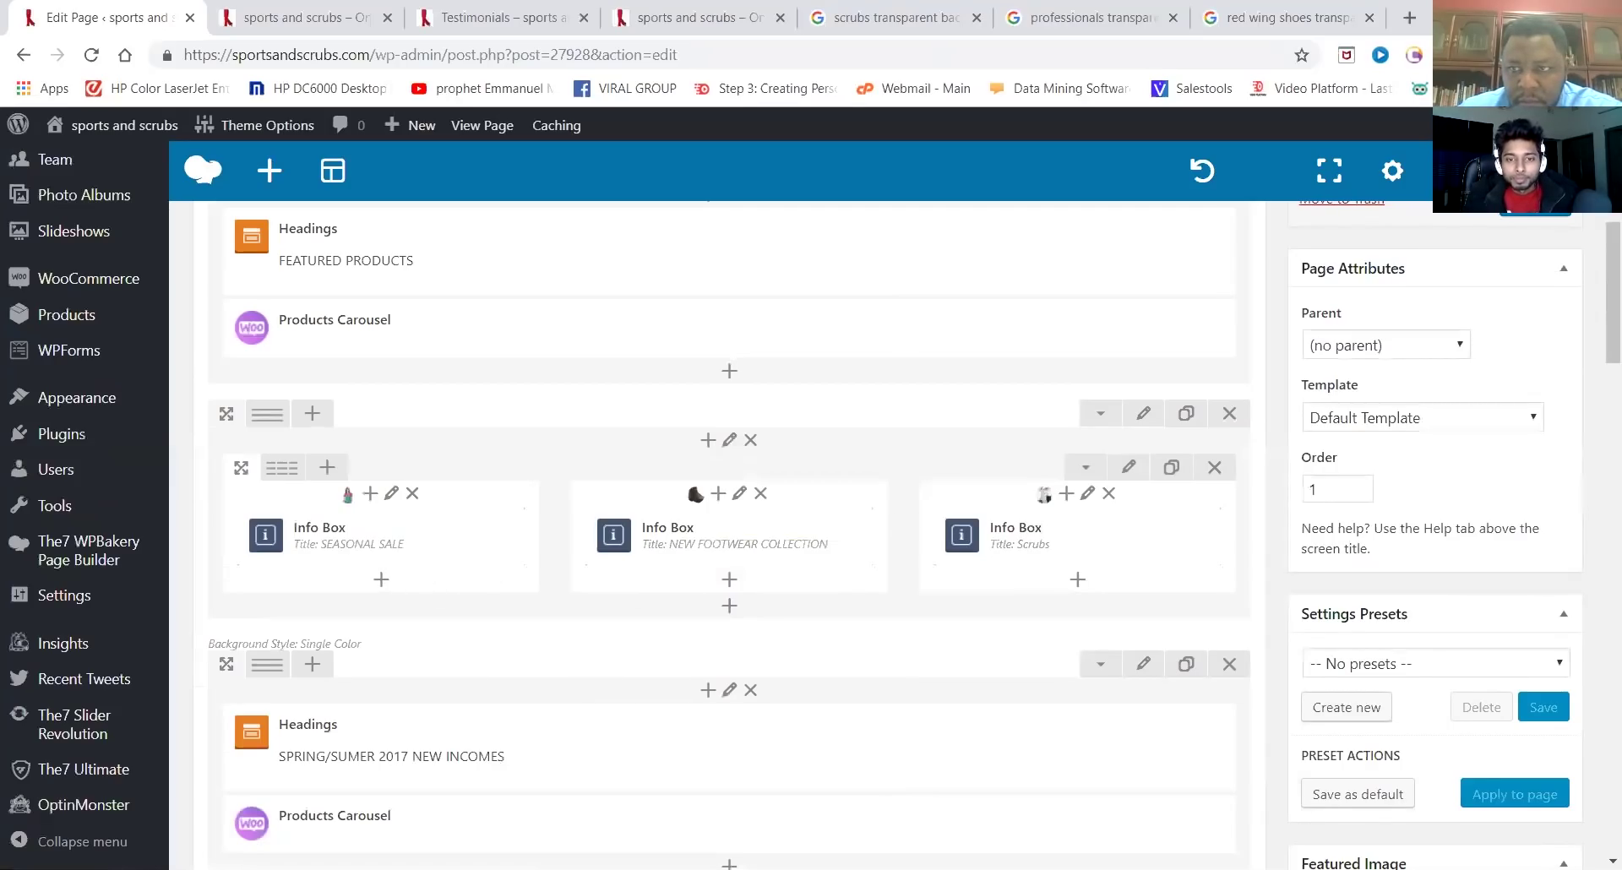
Update the Home page and reload the shop's front page to check the three promo boxes and the sections below them
left_click(1535, 208)
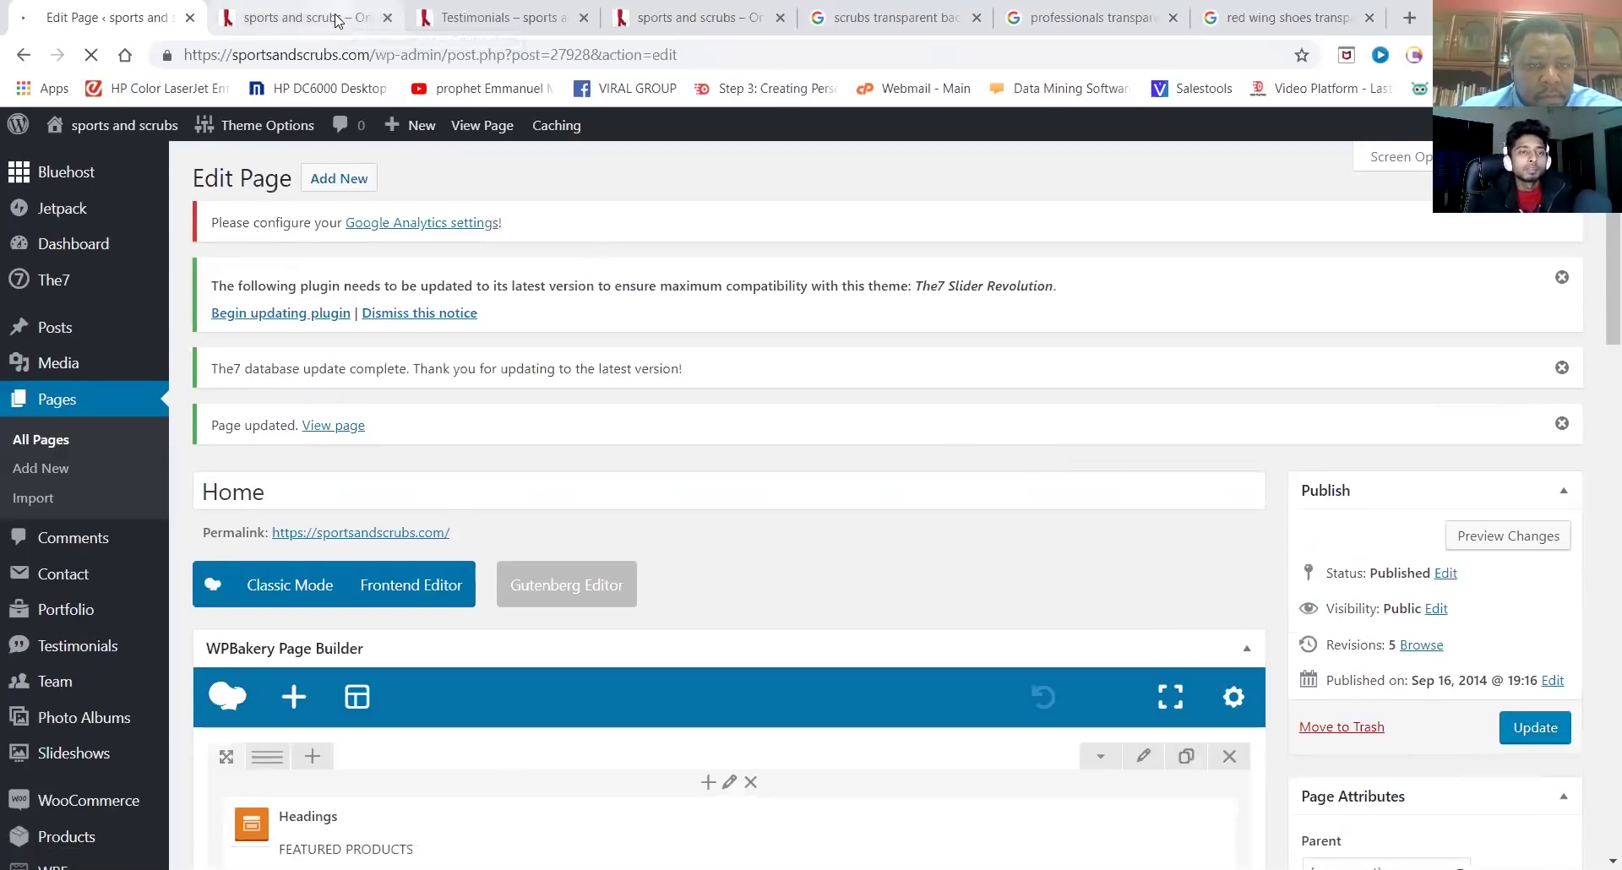
left_click(336, 18)
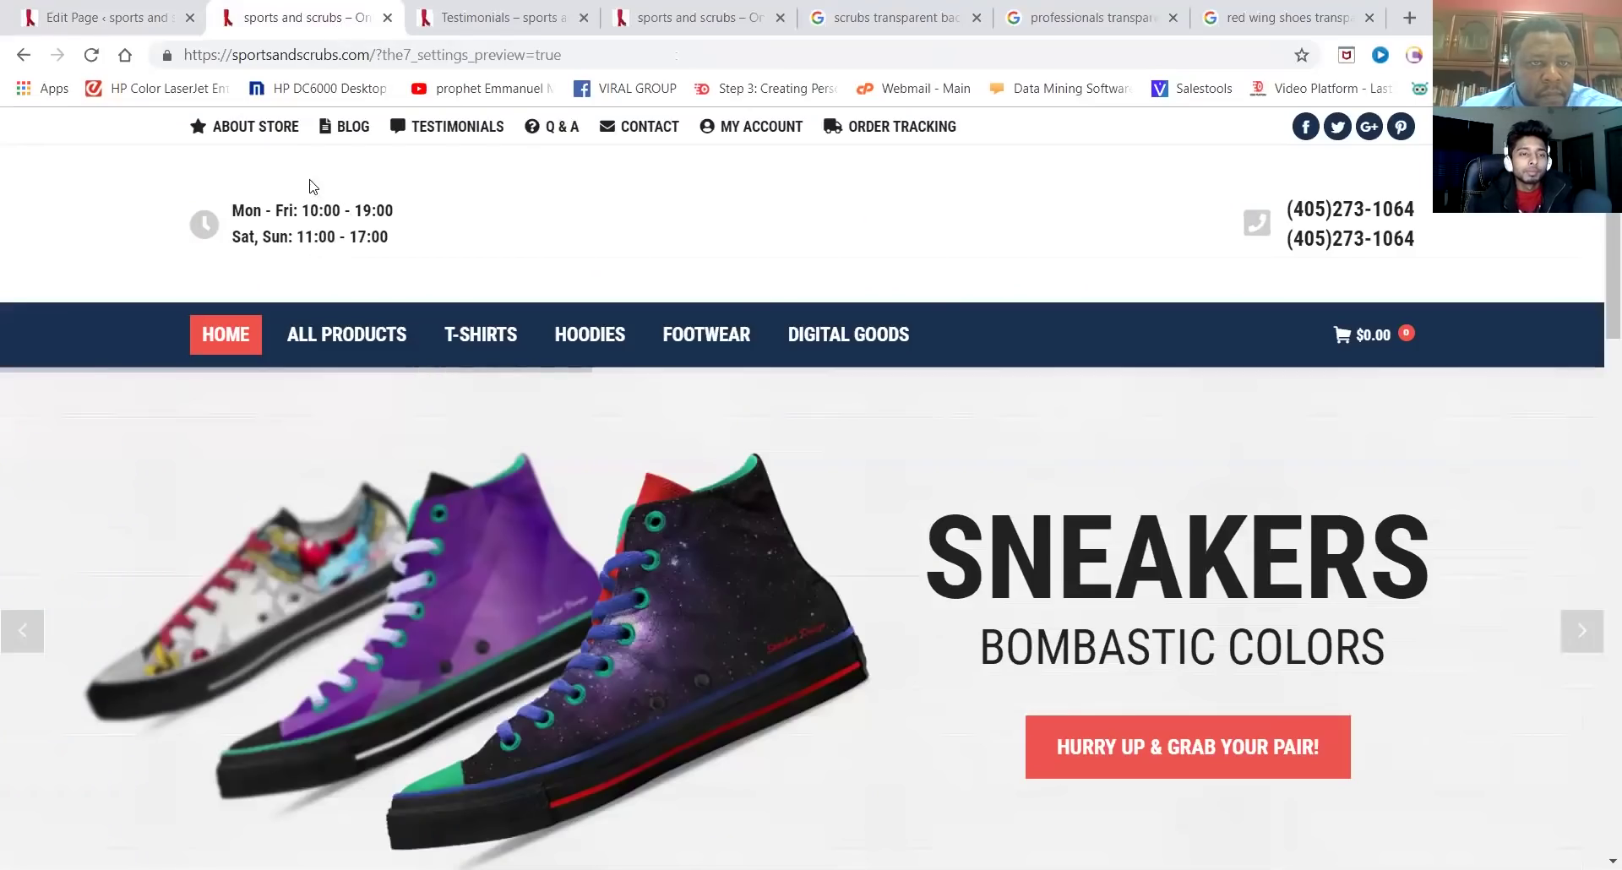
left_click(522, 25)
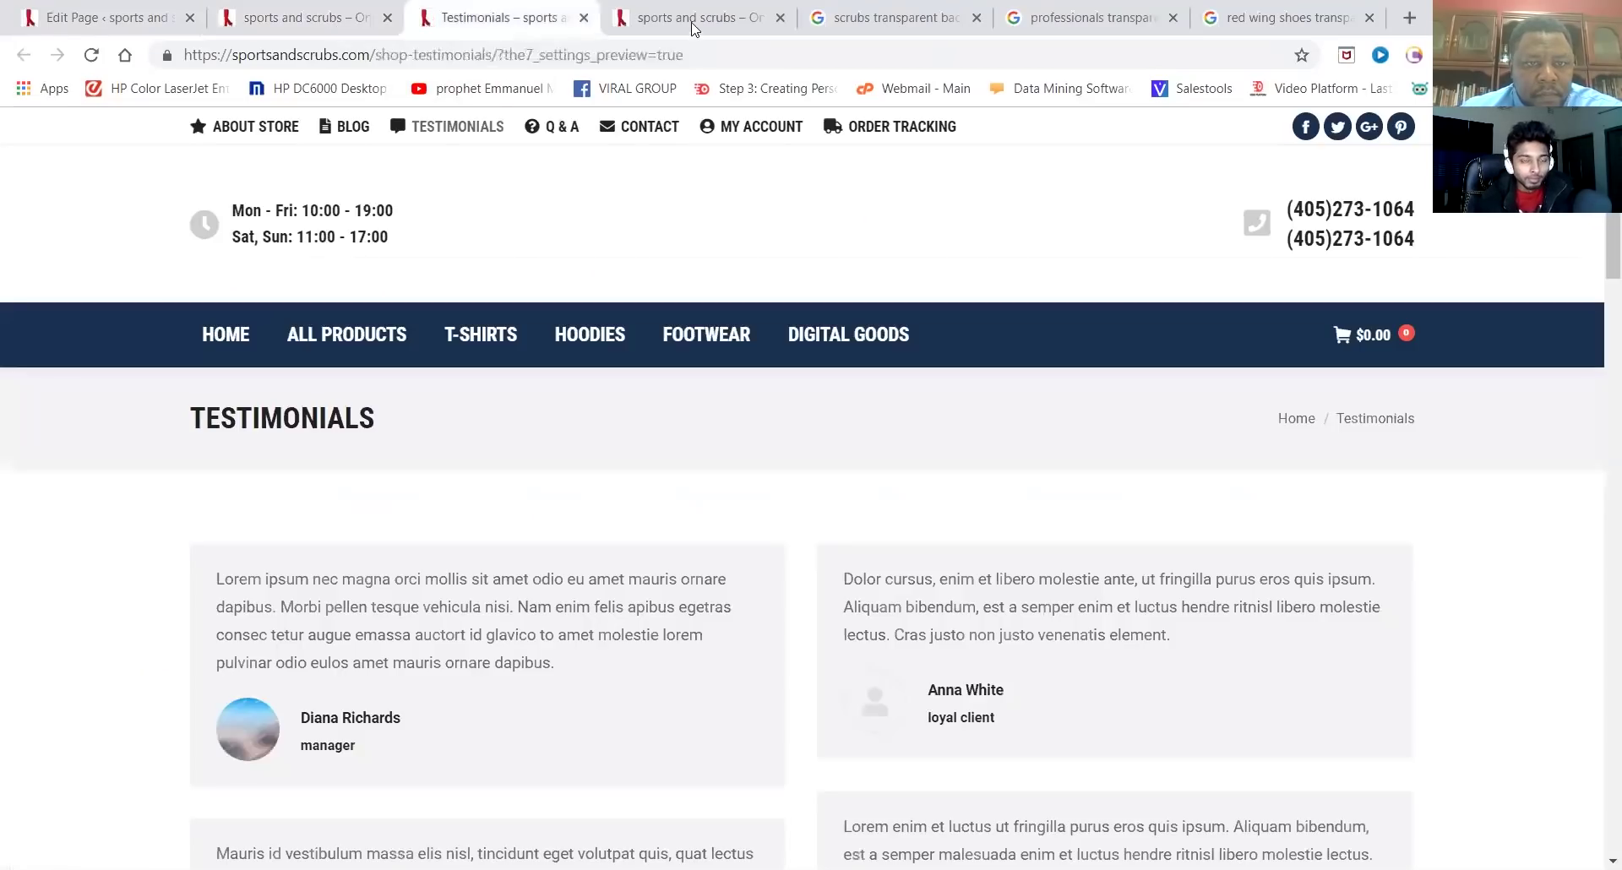
left_click(693, 25)
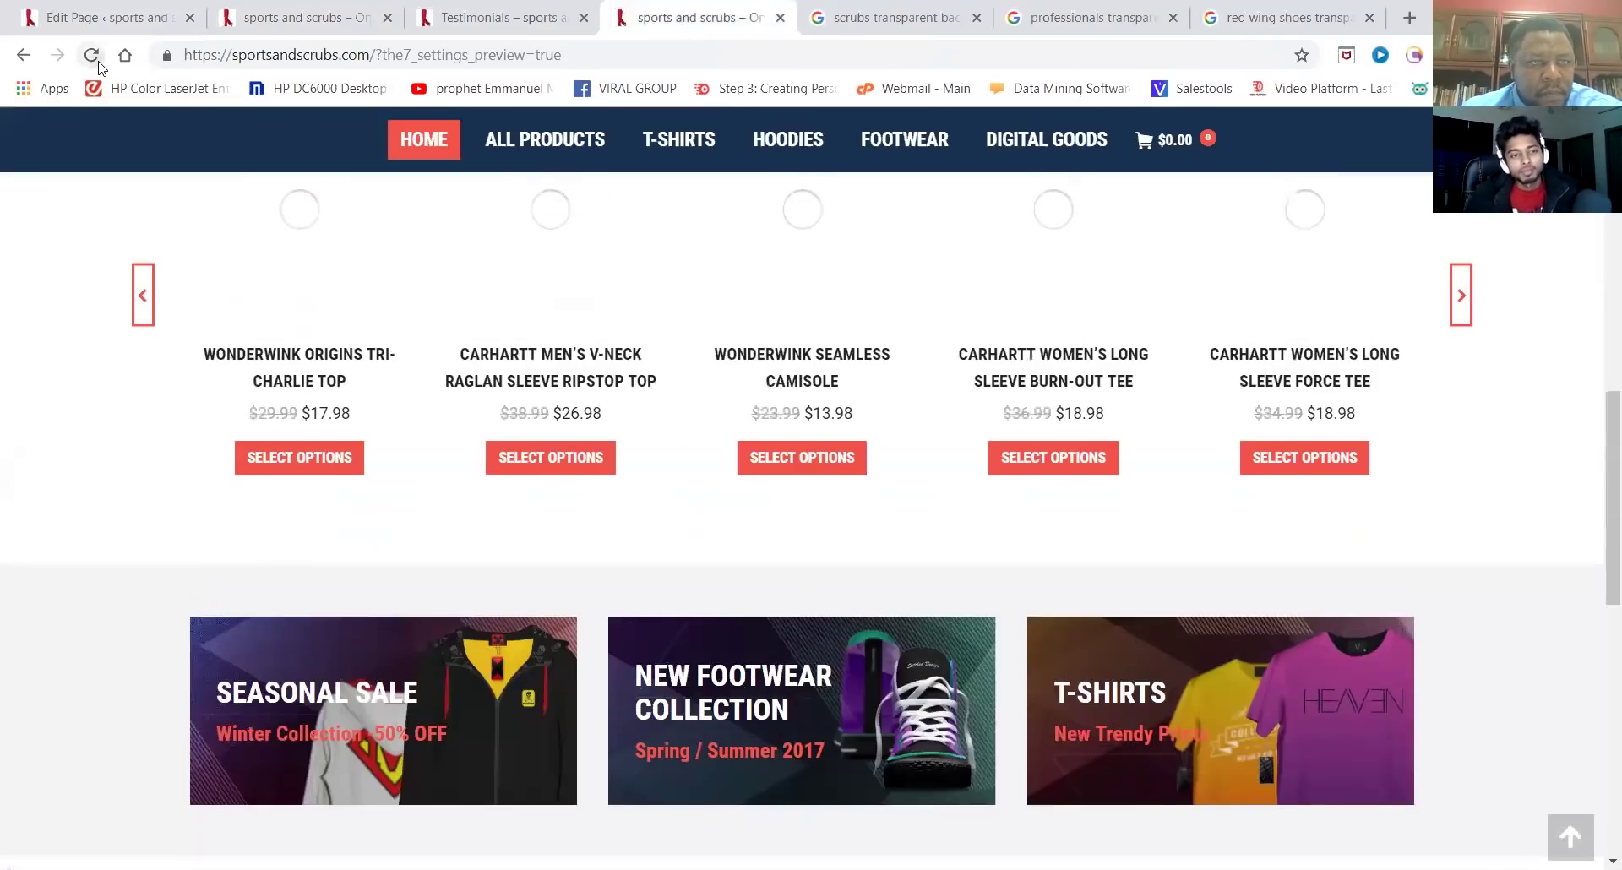
left_click(93, 57)
left_click(101, 64)
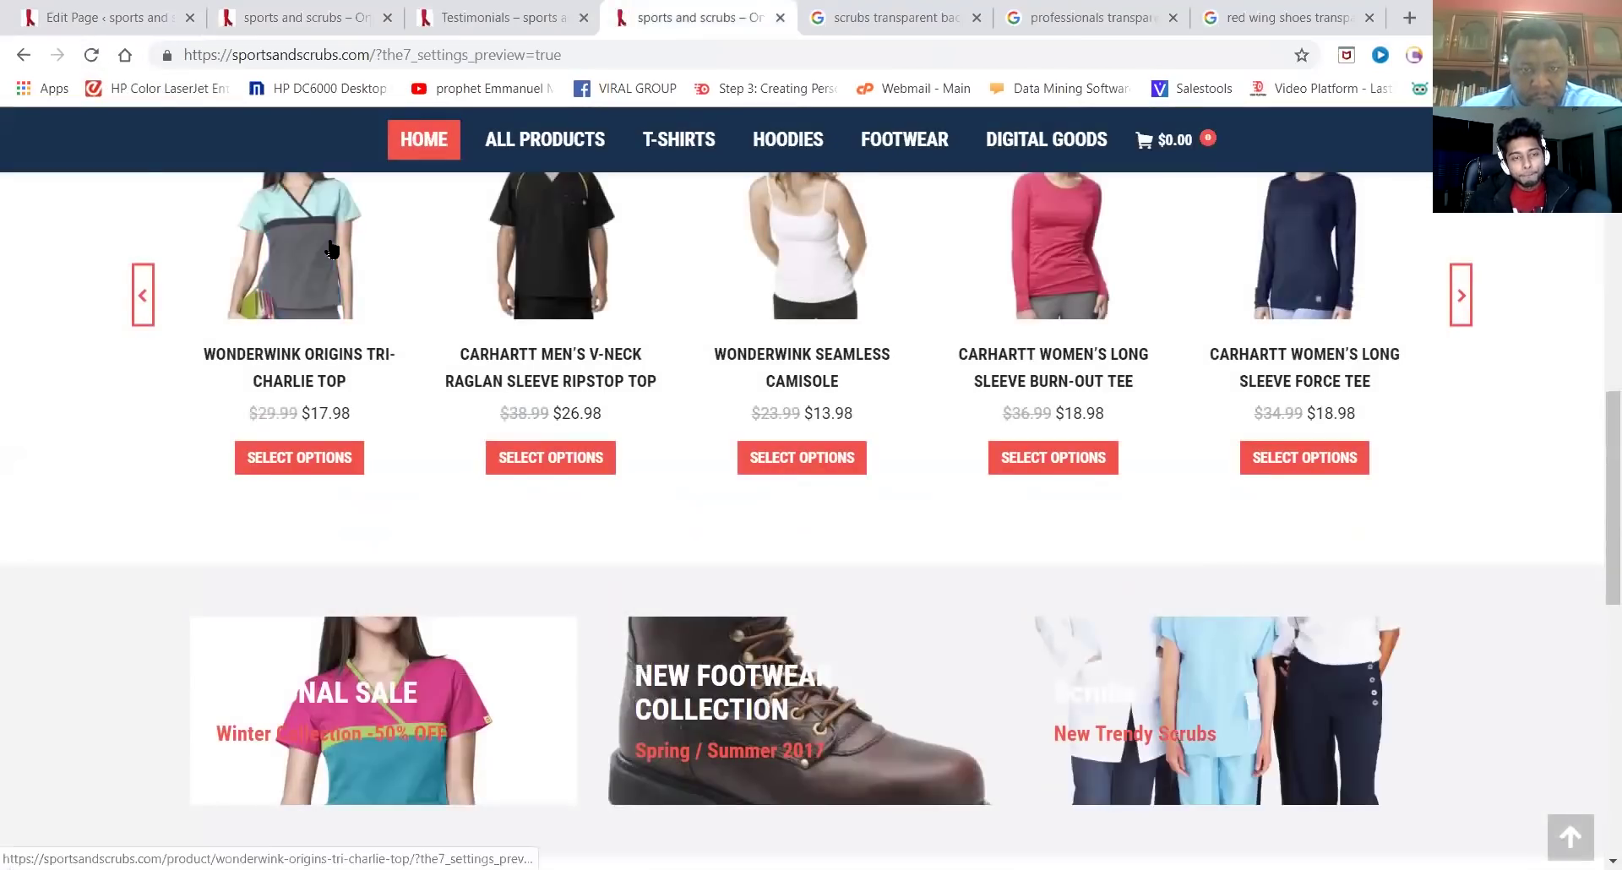
scroll(337, 262, "down", 1)
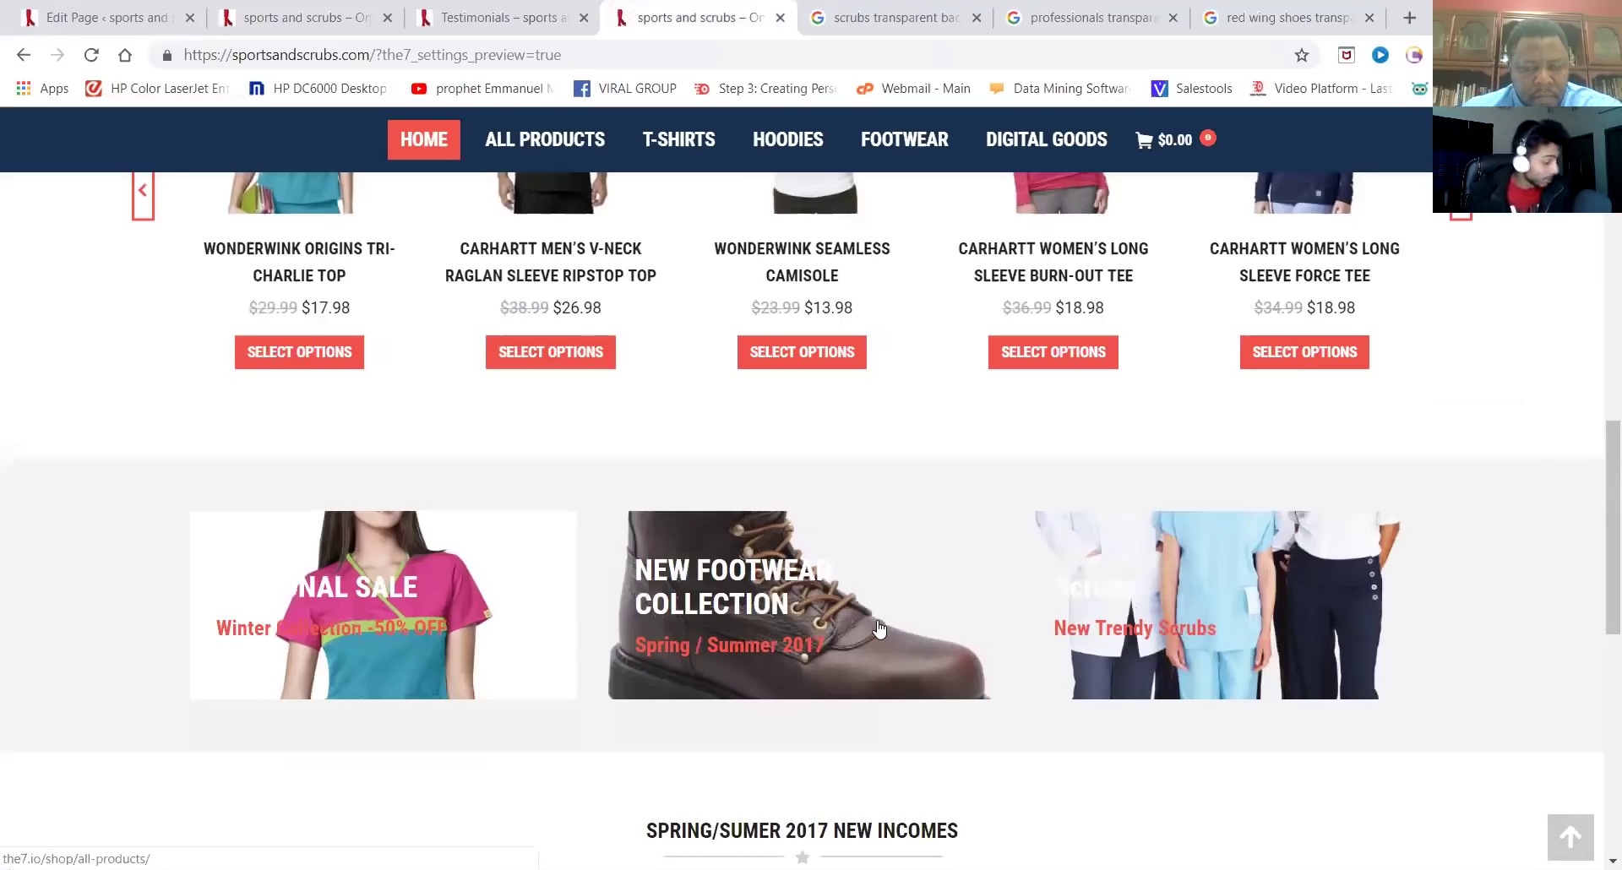
scroll(875, 629, "down", 3)
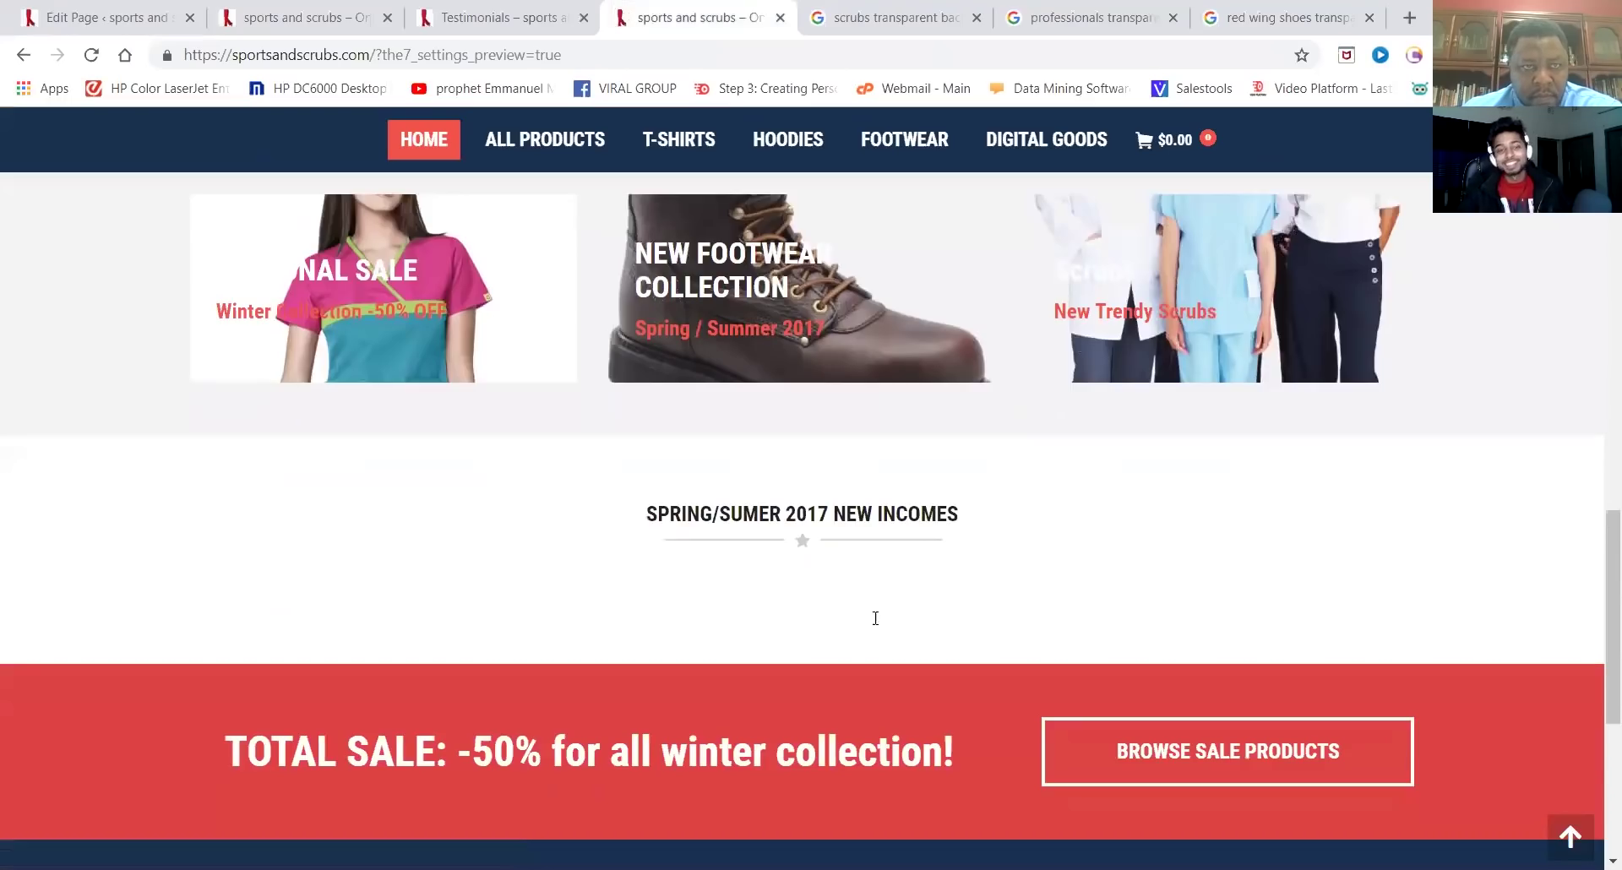
scroll(274, 203, "up", 1)
Change the year in the new incomes heading so its title reads "SPRING/SUMER 2019 NEW INCOMES" and save the heading settings
left_click(119, 21)
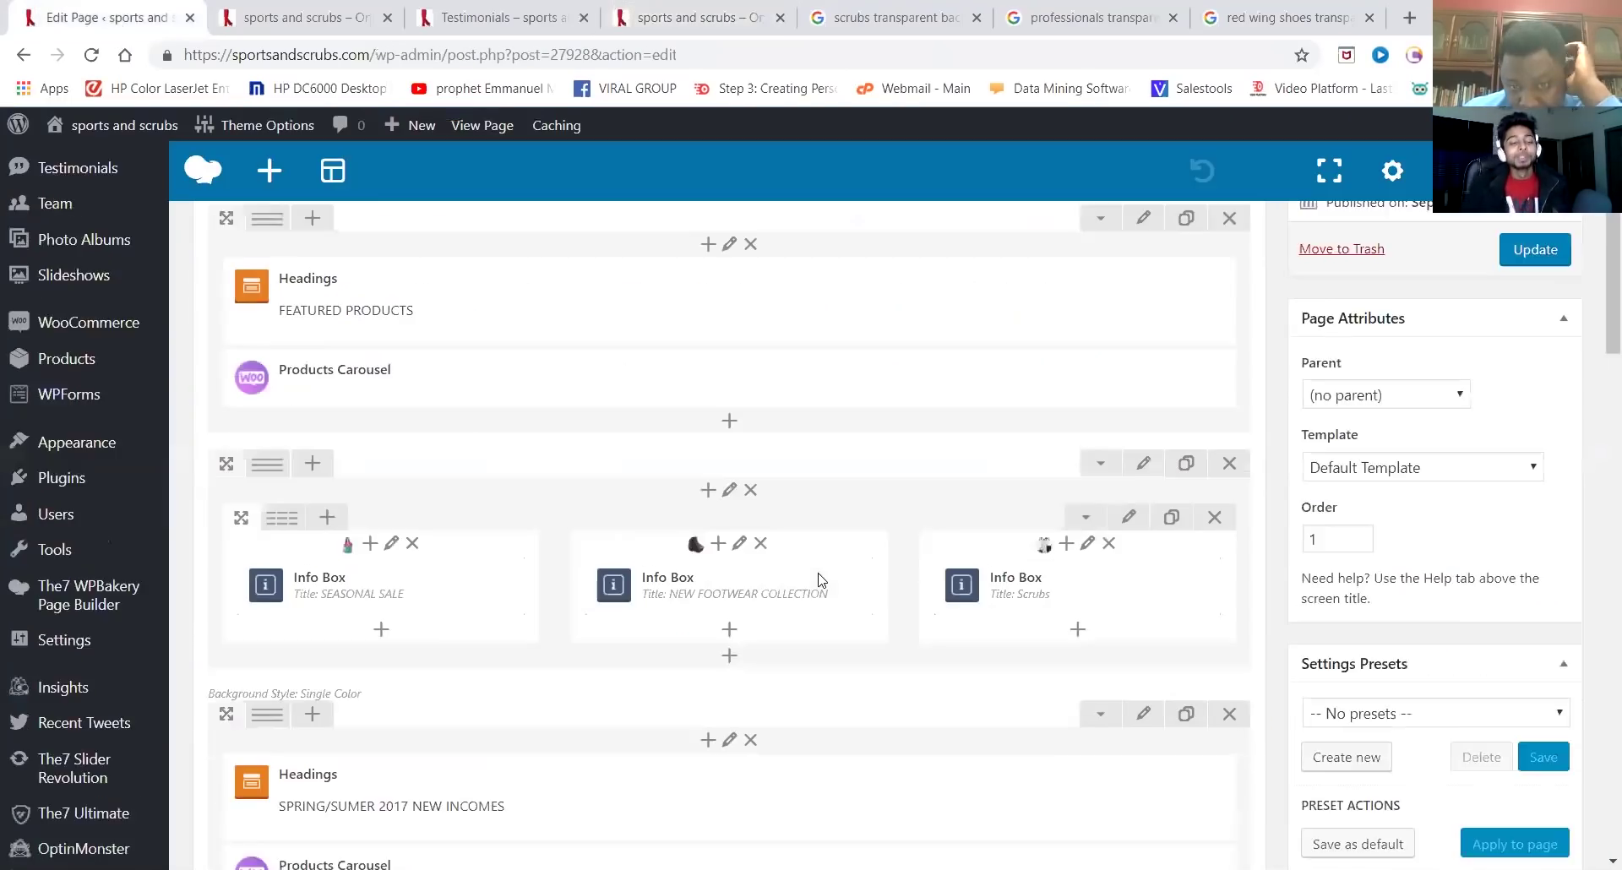
scroll(818, 580, "down", 1)
scroll(820, 579, "down", 2)
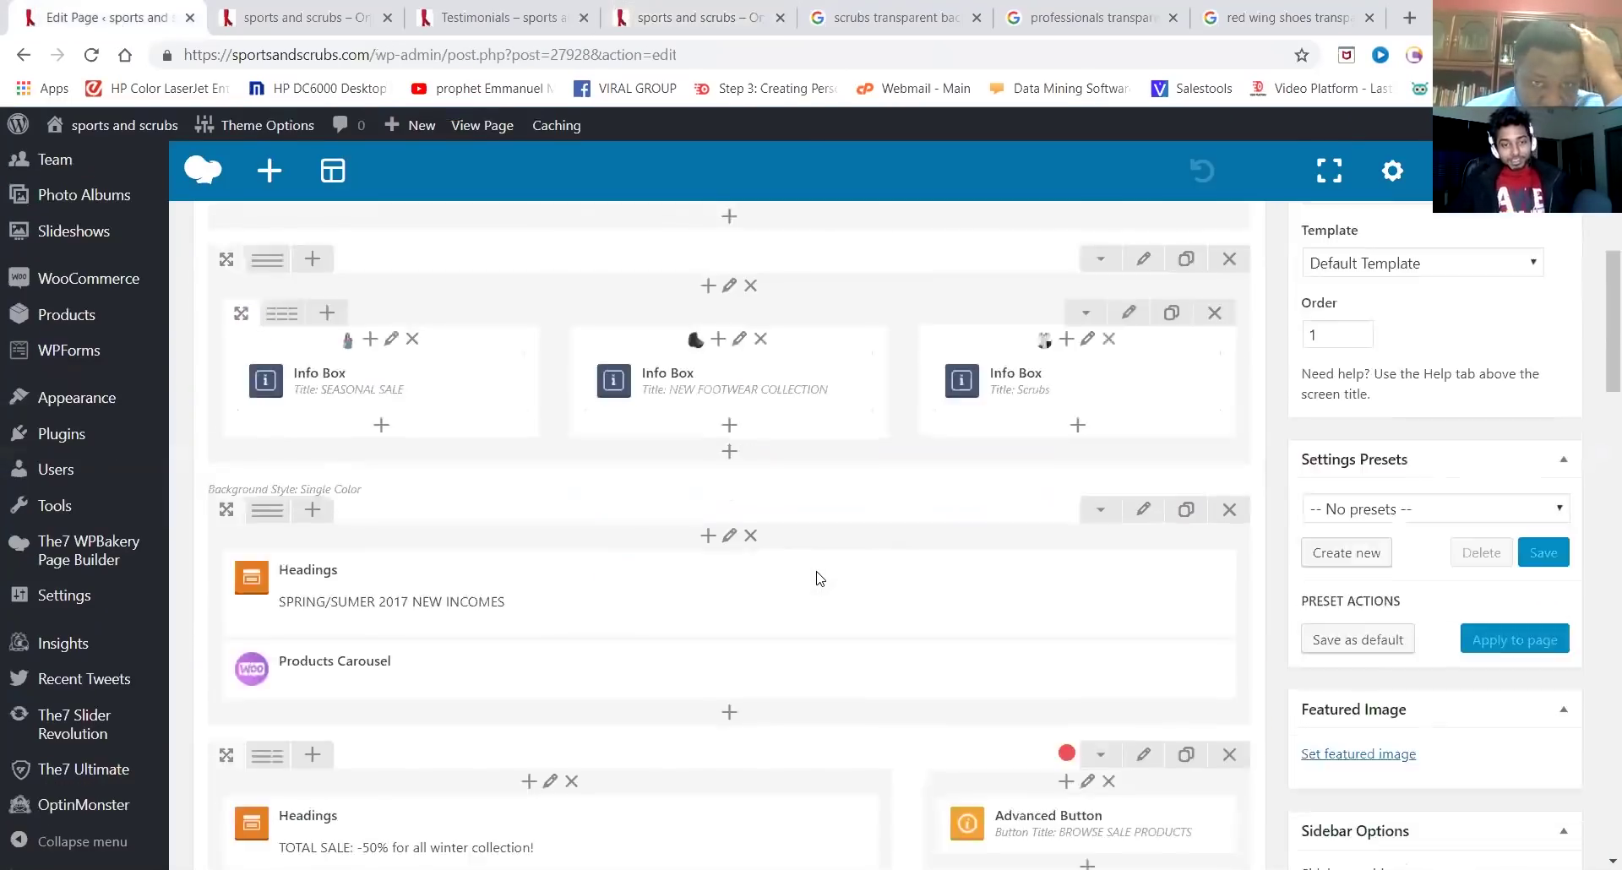
scroll(818, 579, "down", 2)
mouse_move(498, 431)
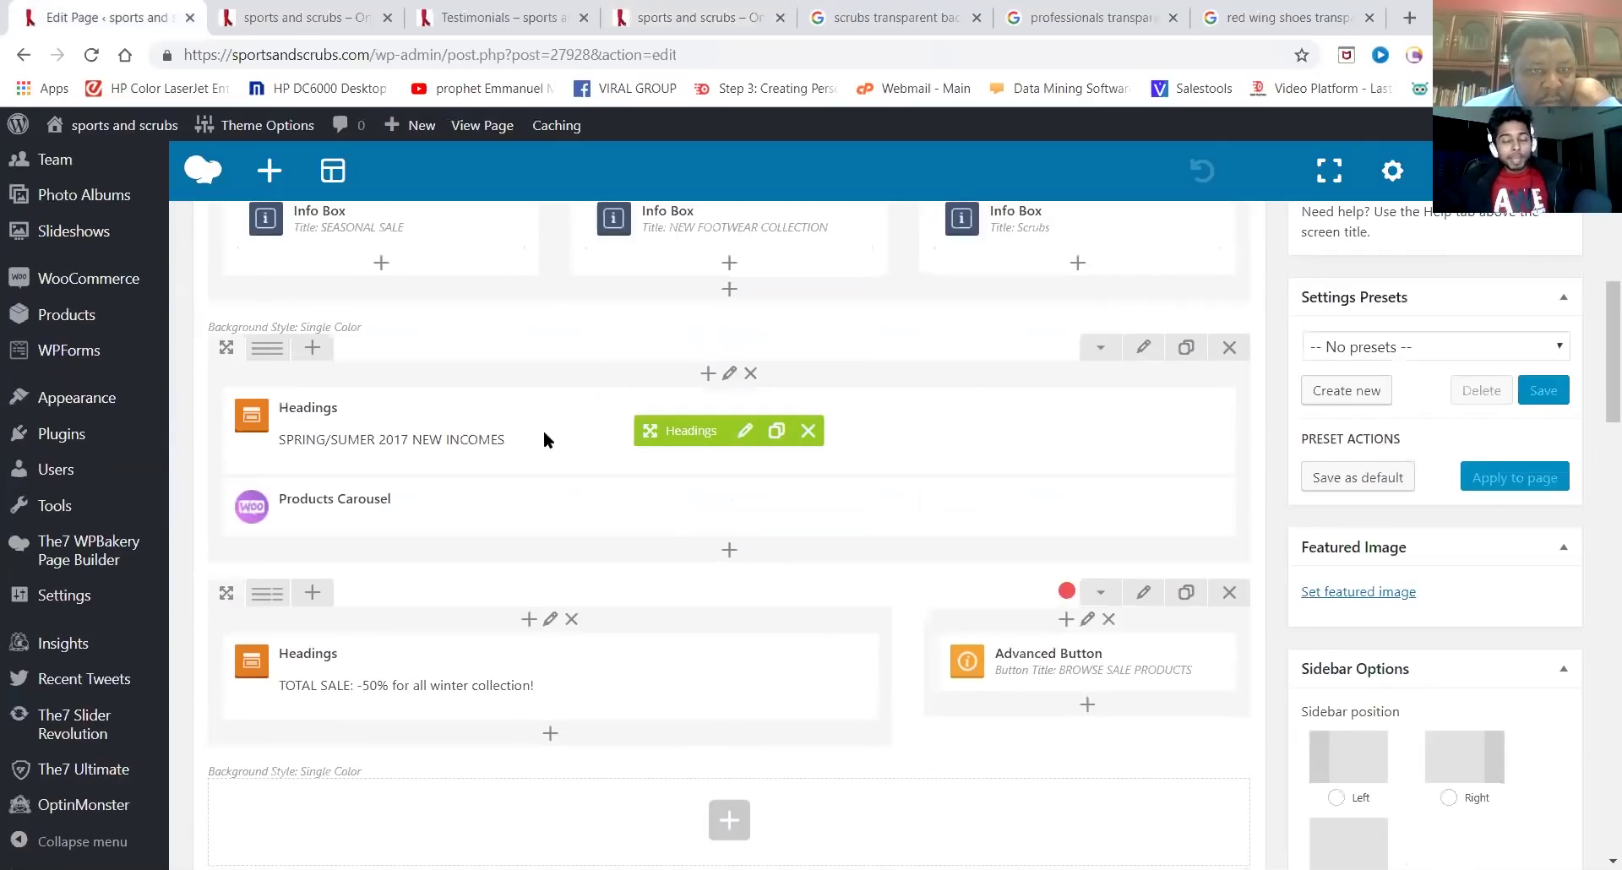
left_click(750, 439)
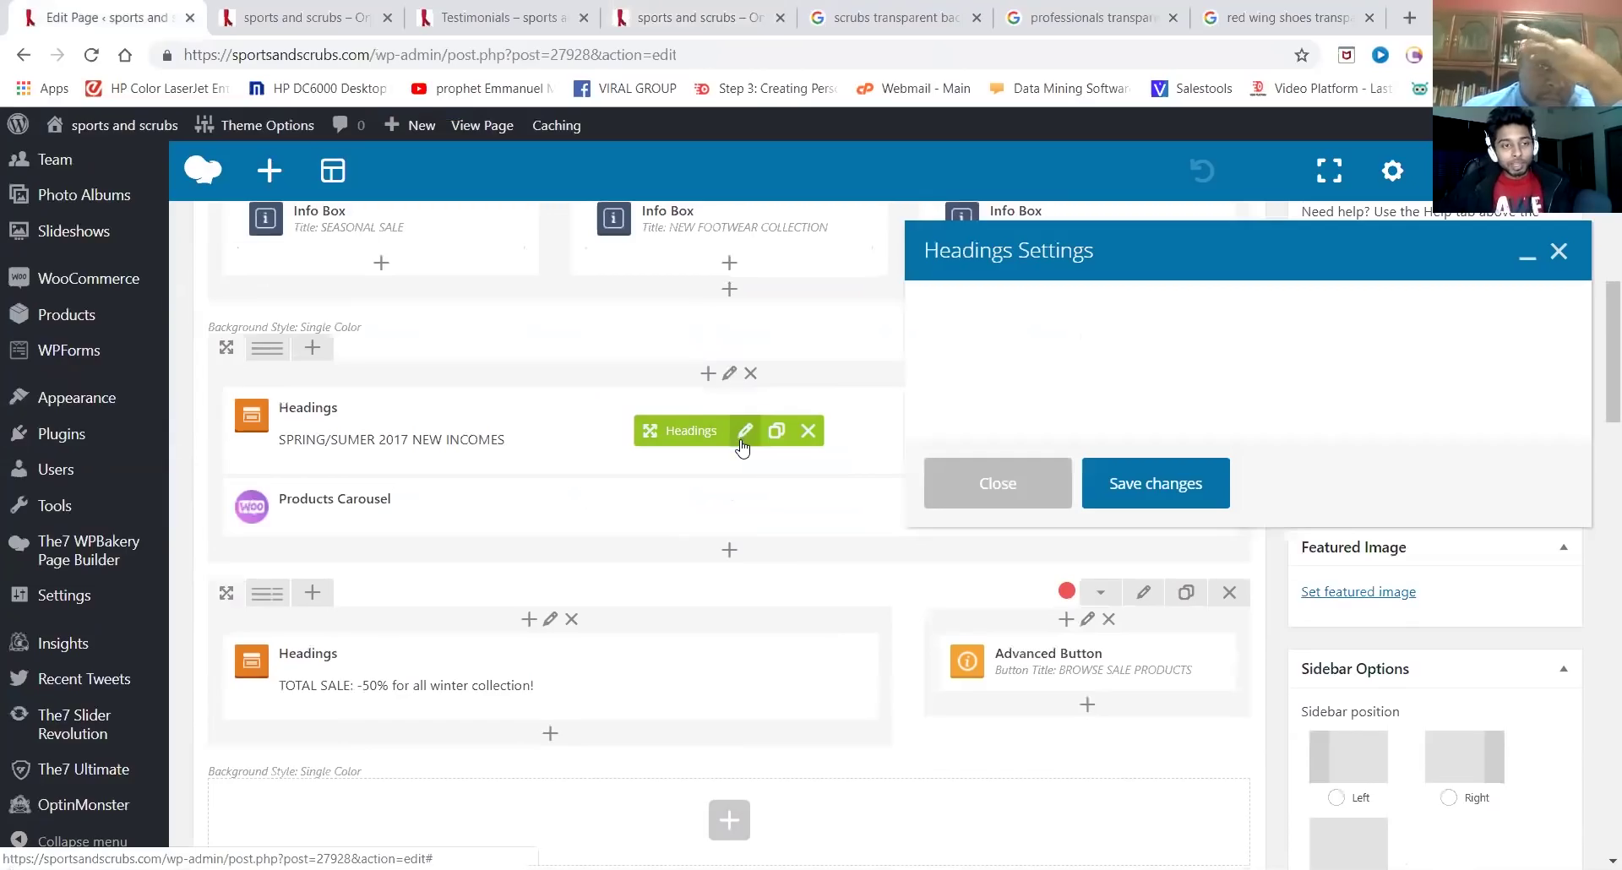
scroll(1028, 574, "down", 3)
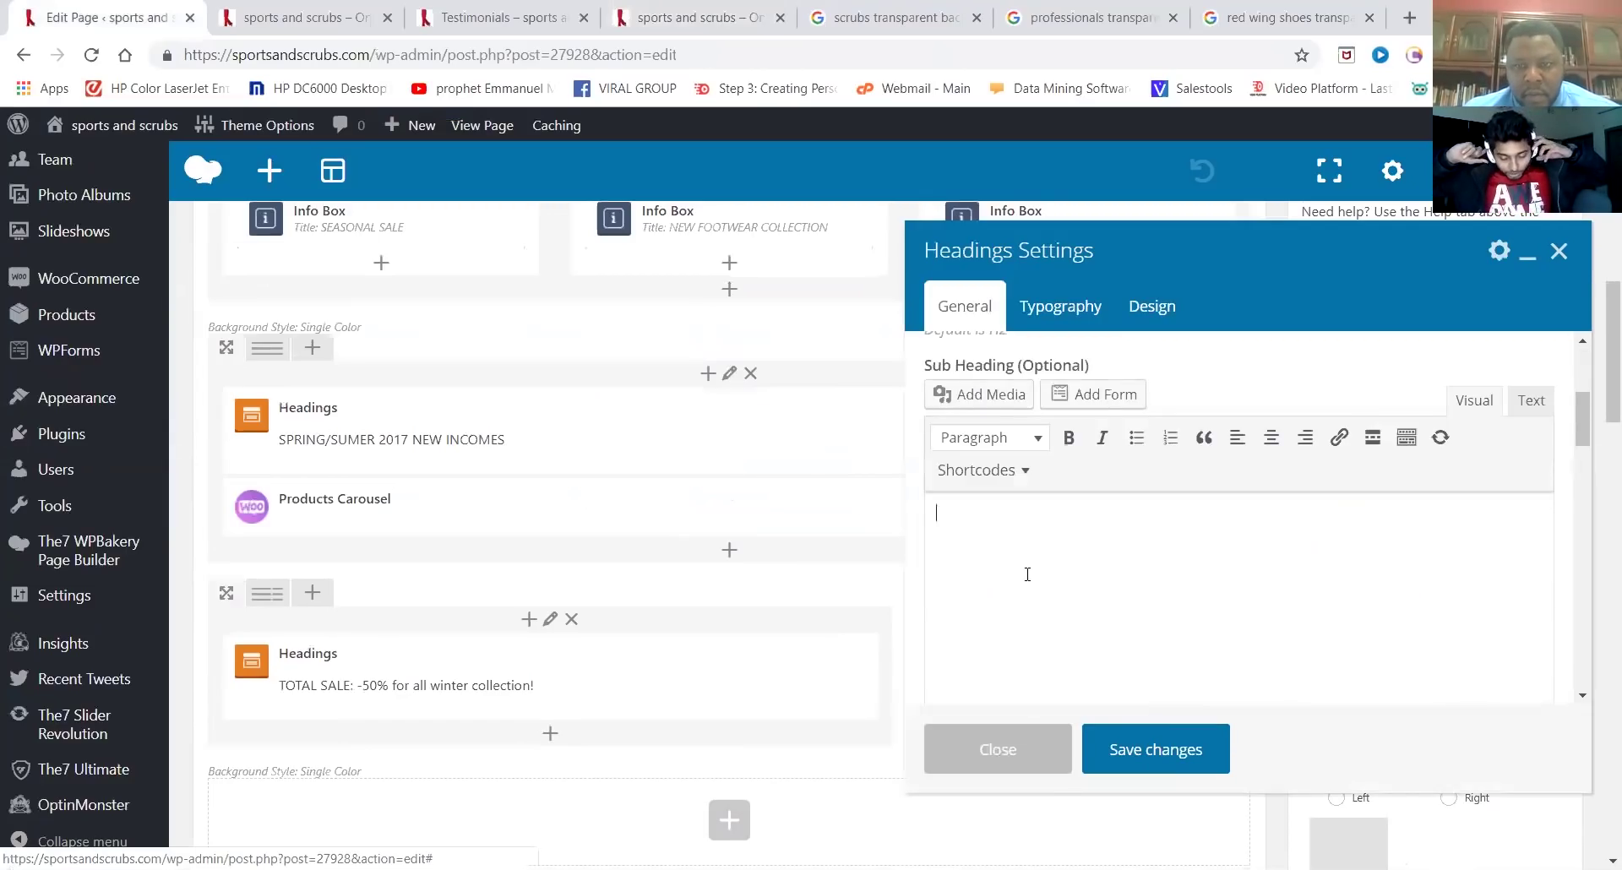
scroll(1094, 540, "up", 3)
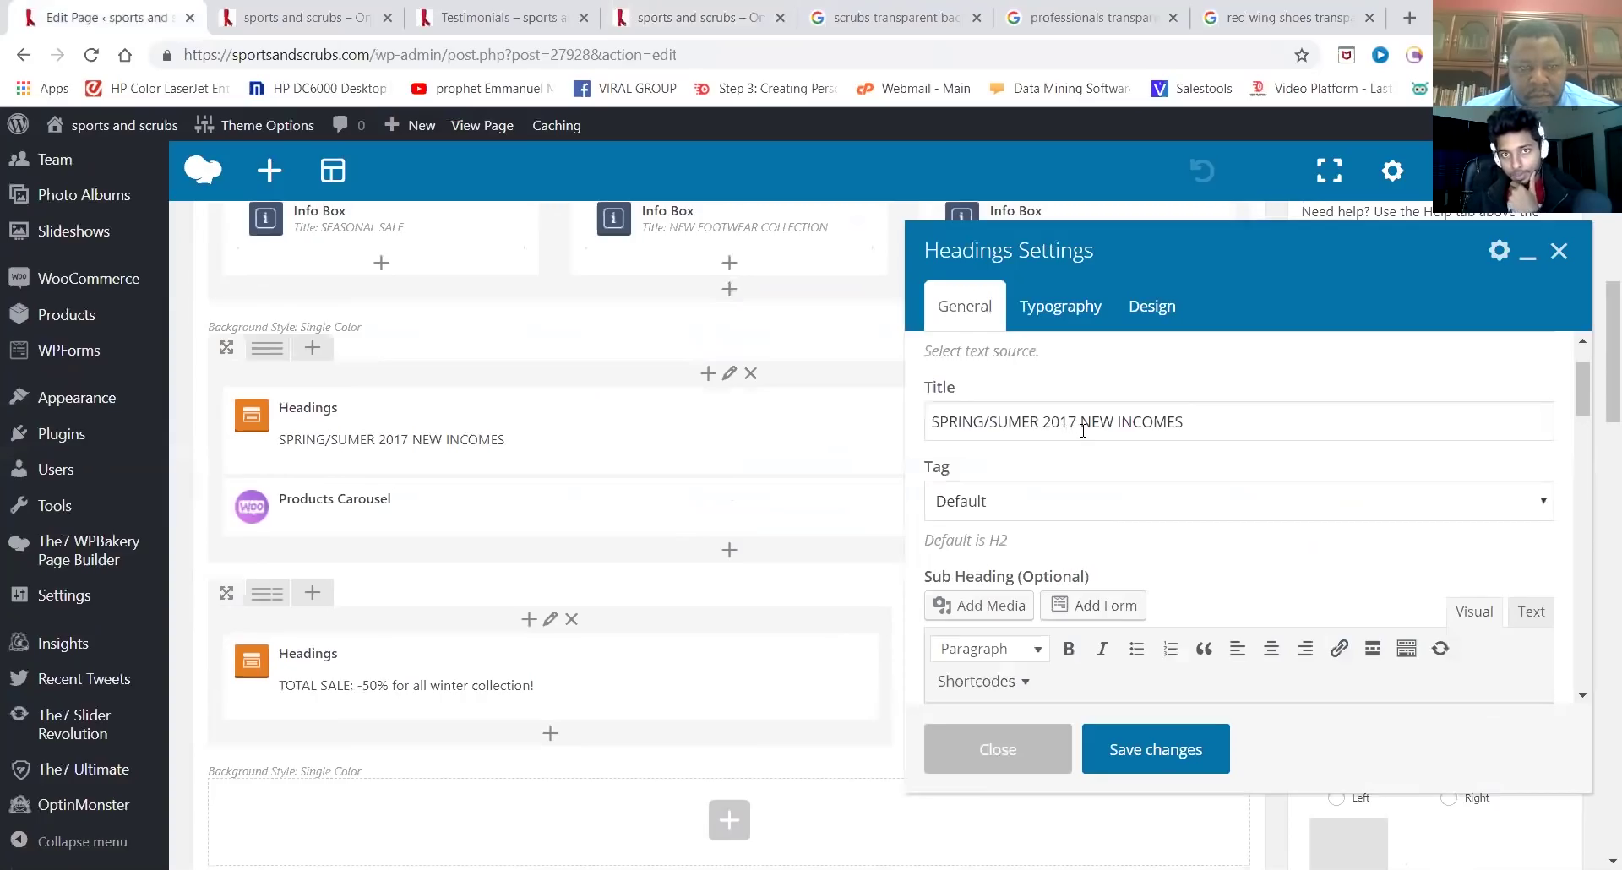
left_click(1080, 427)
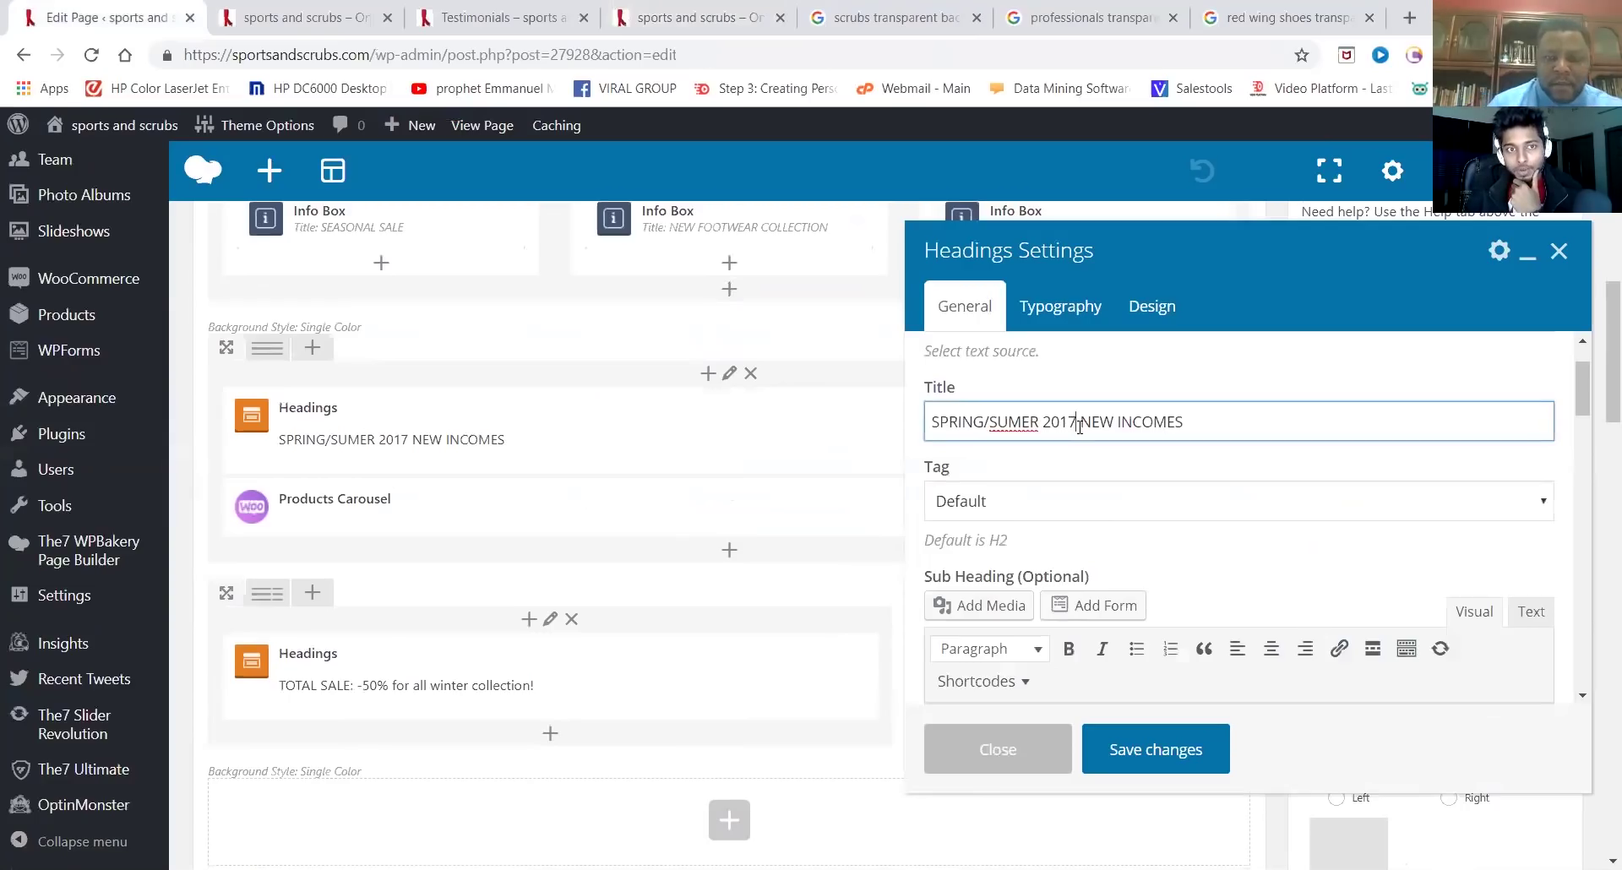
key("BackSpace")
type("9")
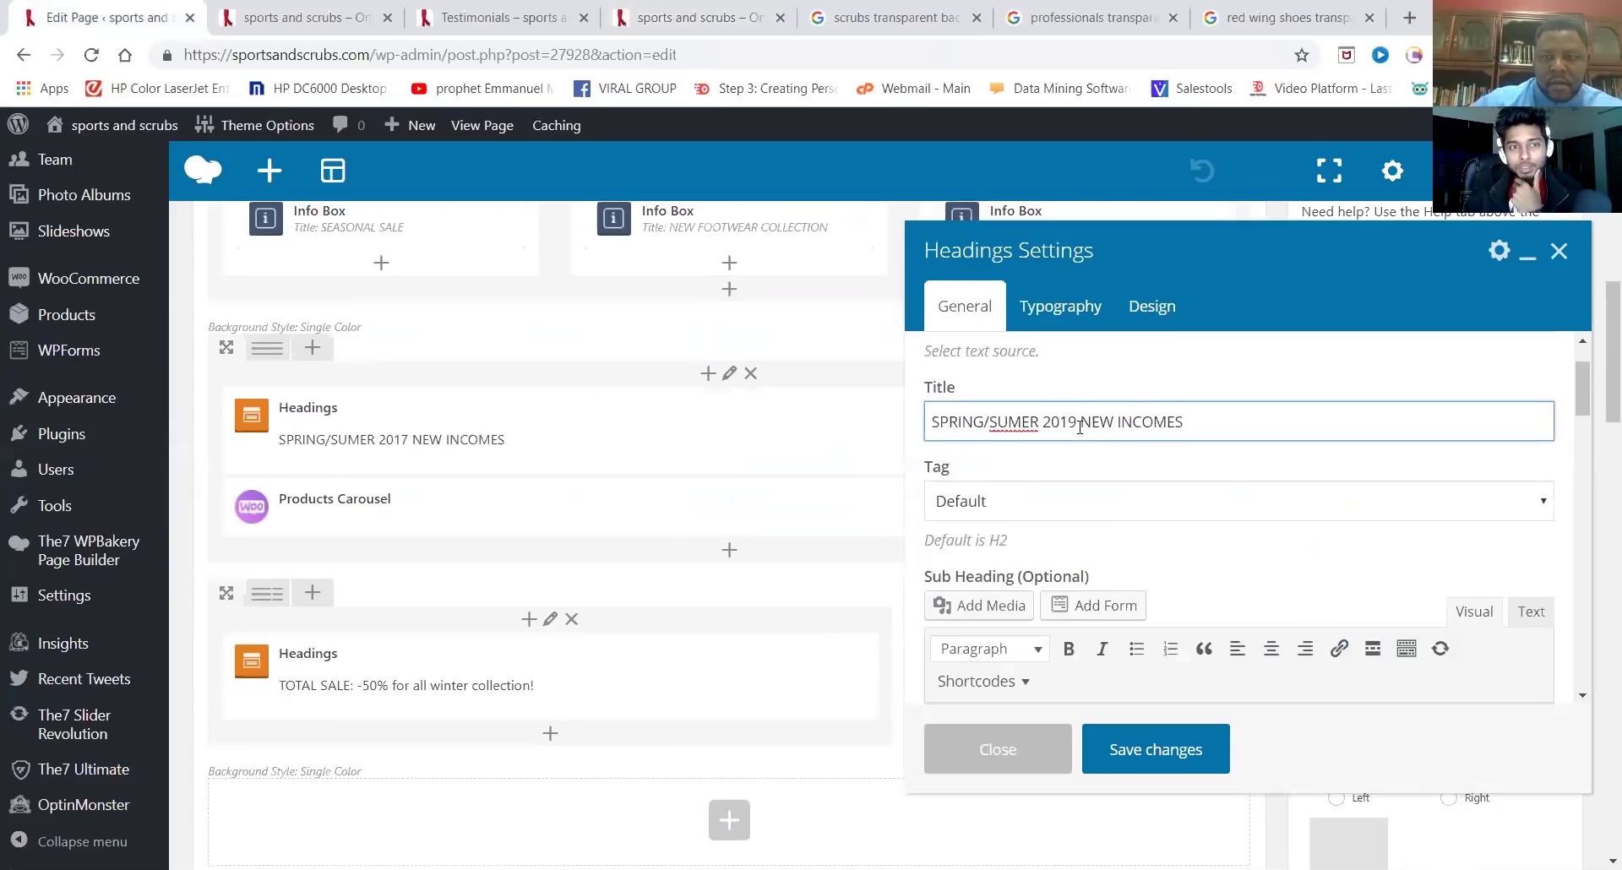
left_click(1160, 756)
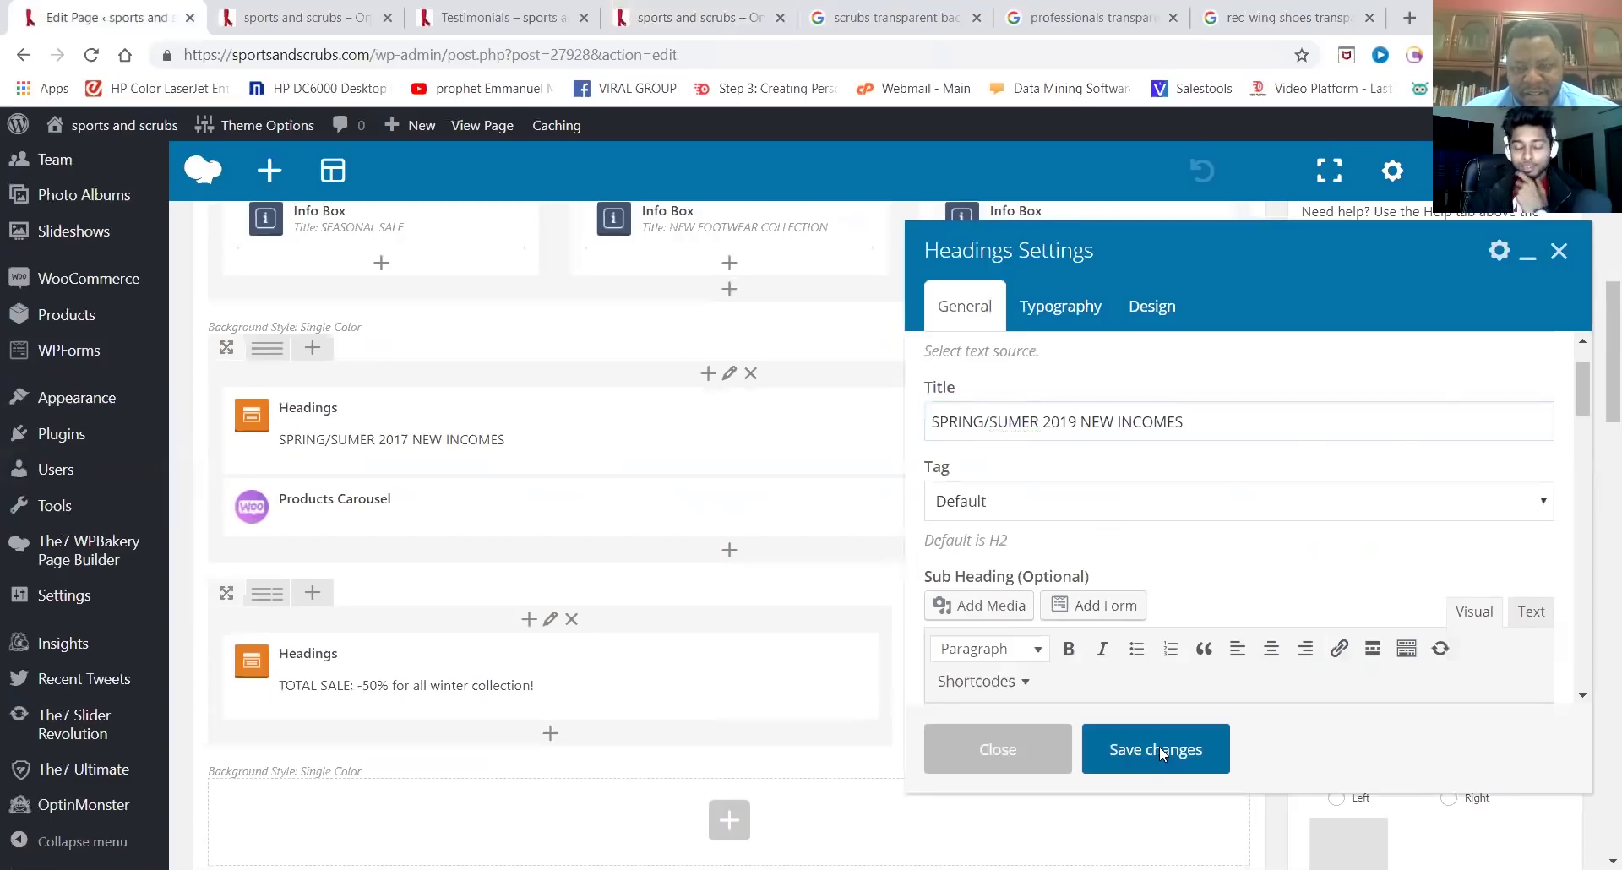